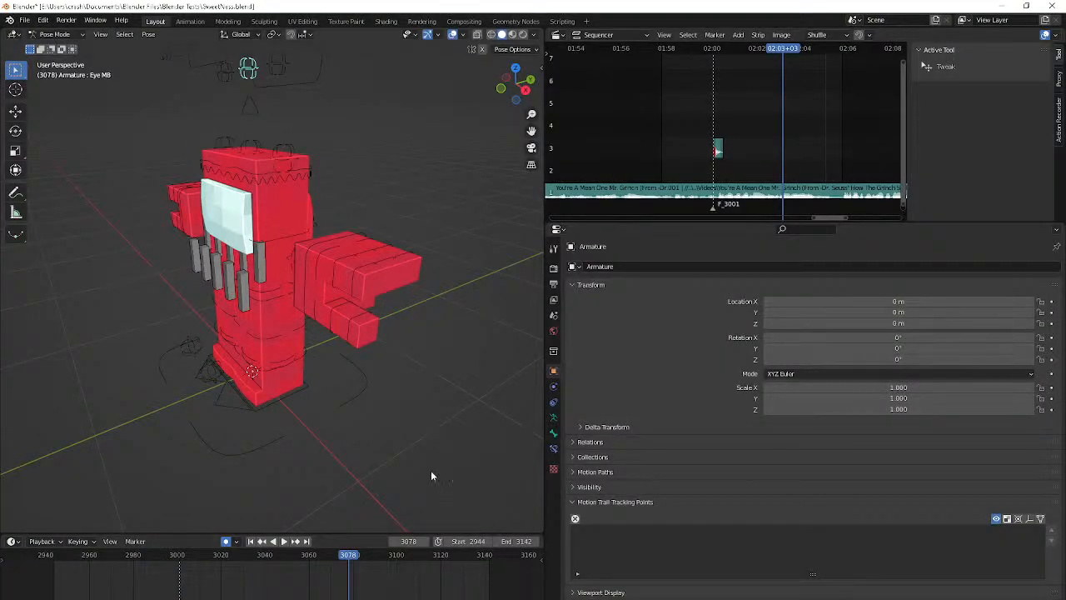
Switch the character's armature from Pose Mode to Object Mode
left_click(453, 400)
middle_click_drag(325, 398, 447, 388)
key("ctrl+Tab")
key("shift+a")
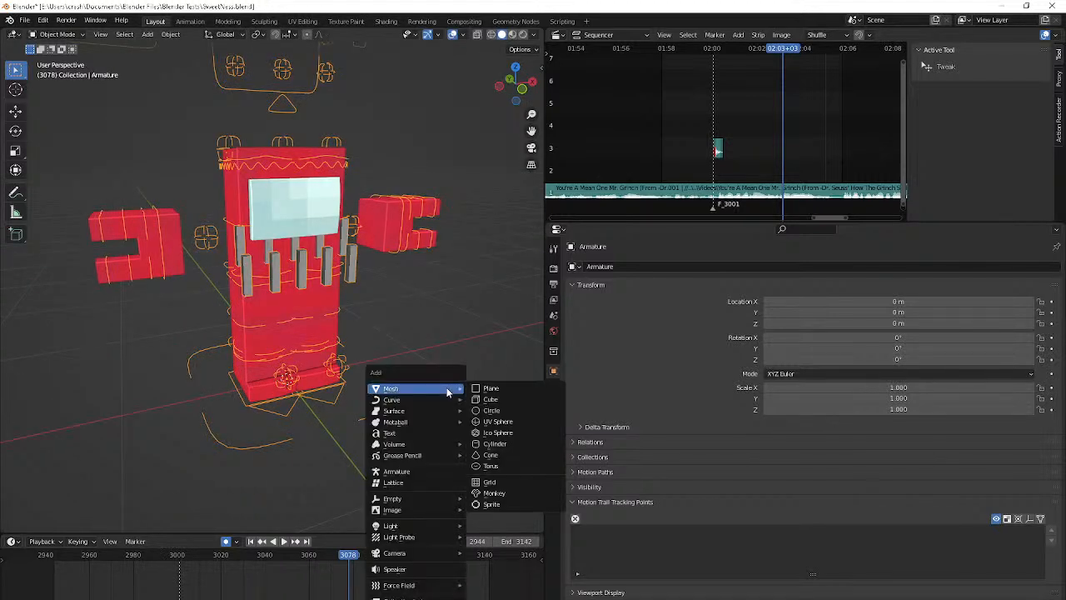
left_click(423, 432)
key("g")
key("y")
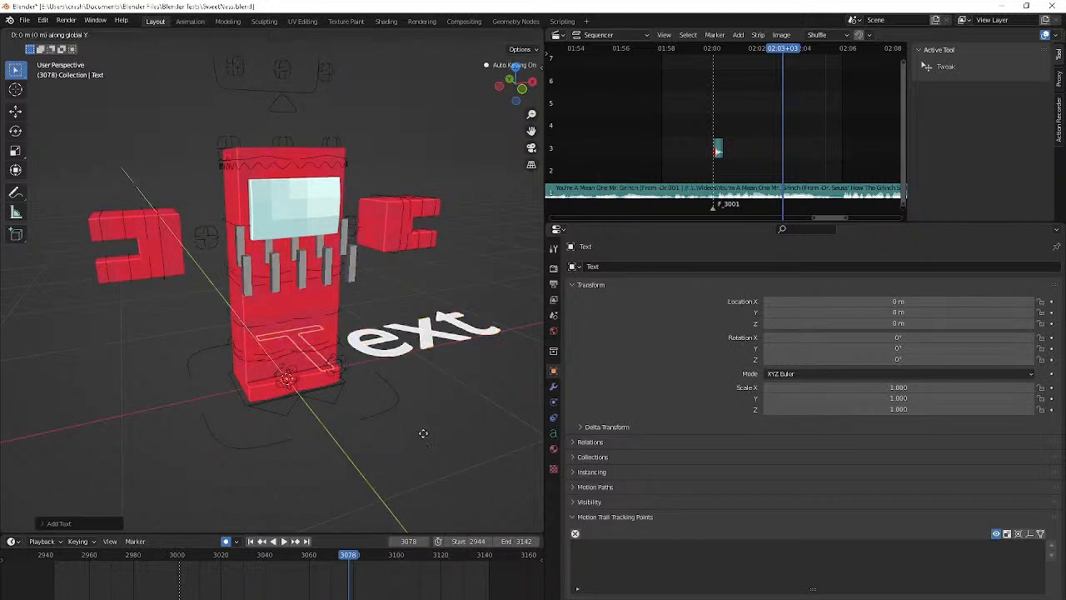
right_click(424, 435)
key("Delete")
Play the animation from the start frame while viewing the character from the front and from an angle
scroll(424, 436, "down", 5)
middle_click_drag(424, 436, 402, 417)
key("shift+Left")
key("space")
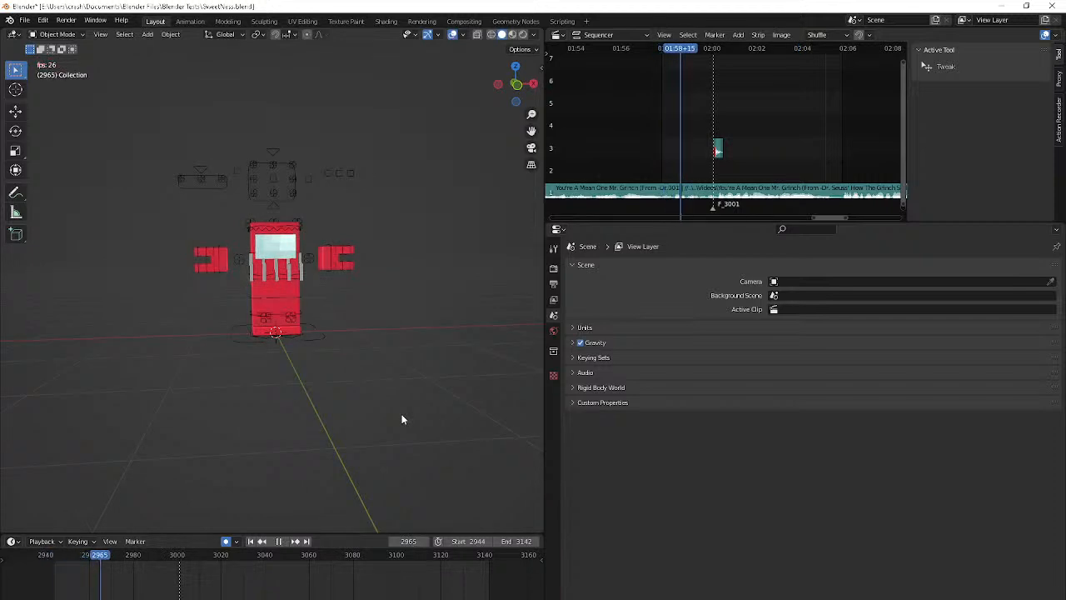
key("KP_1")
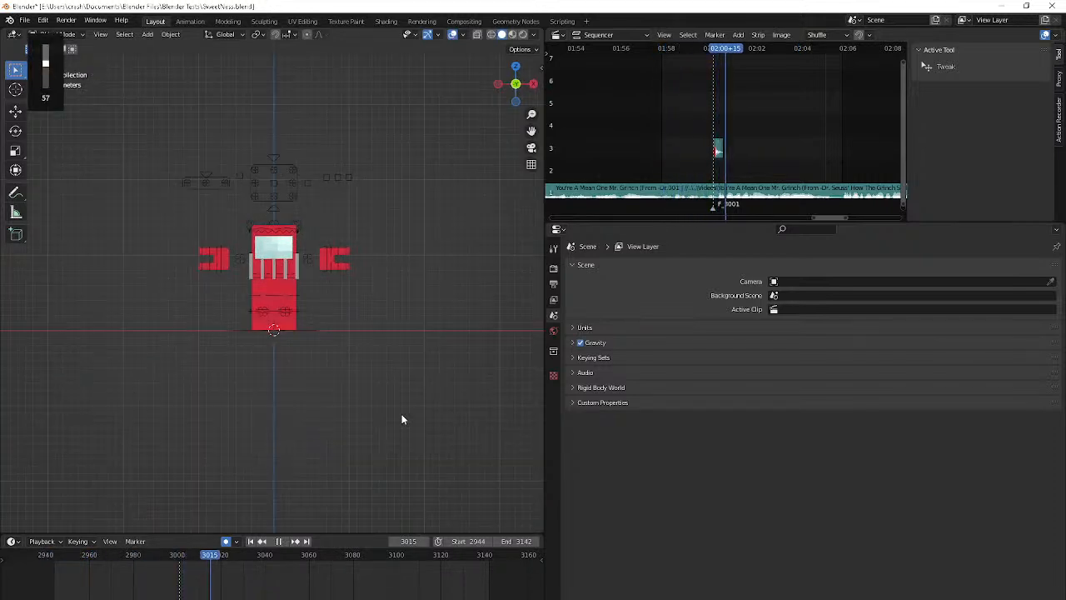
middle_click_drag(401, 419, 370, 435)
key("shift+a")
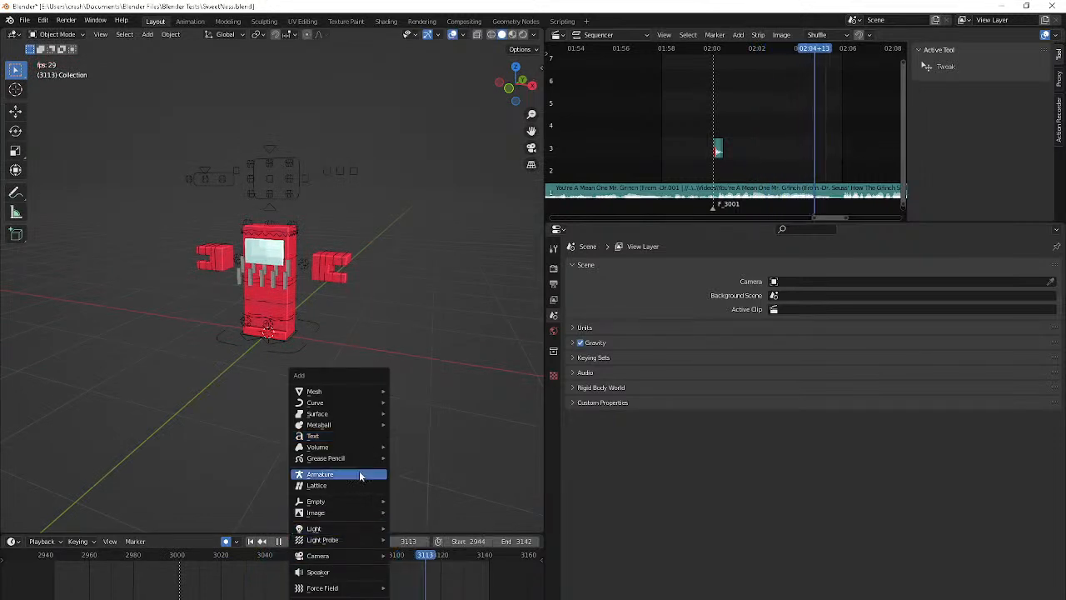
key("space")
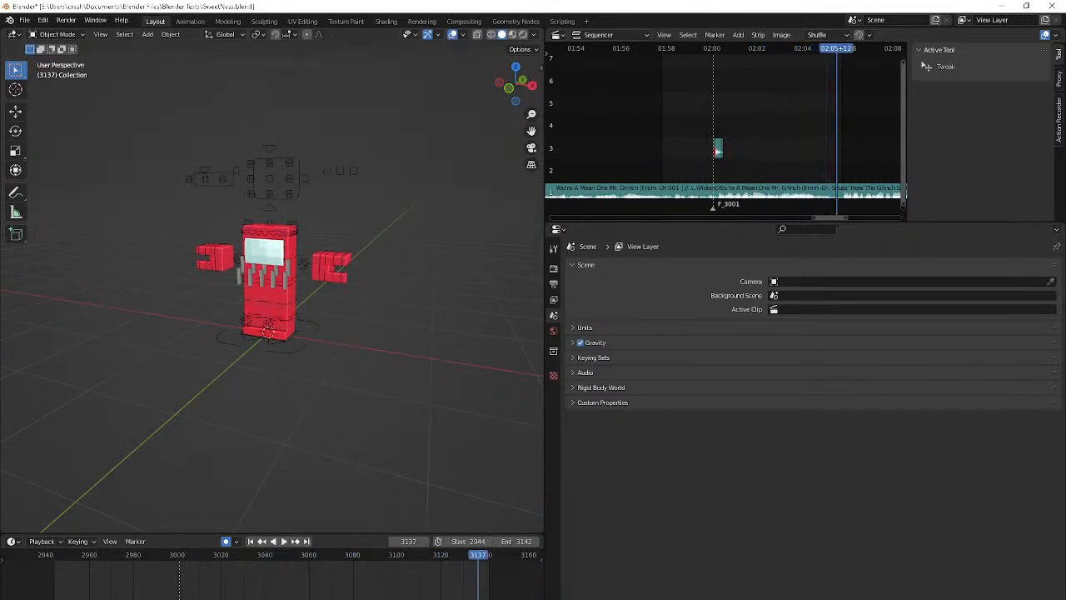
Add a camera to the scene at the world origin
key("shift+a")
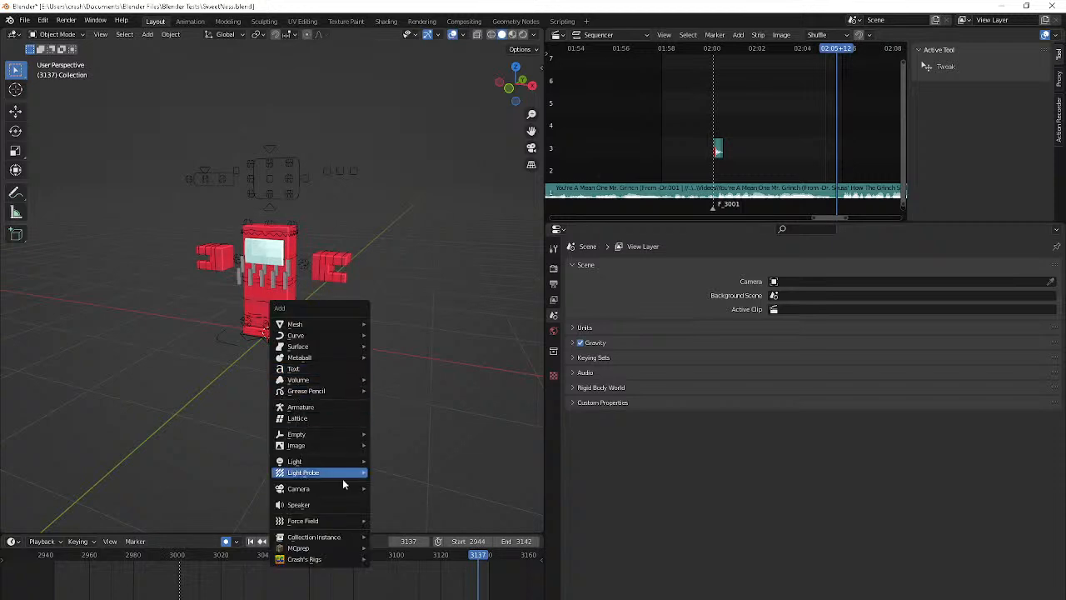
mouse_move(334, 491)
left_click(410, 488)
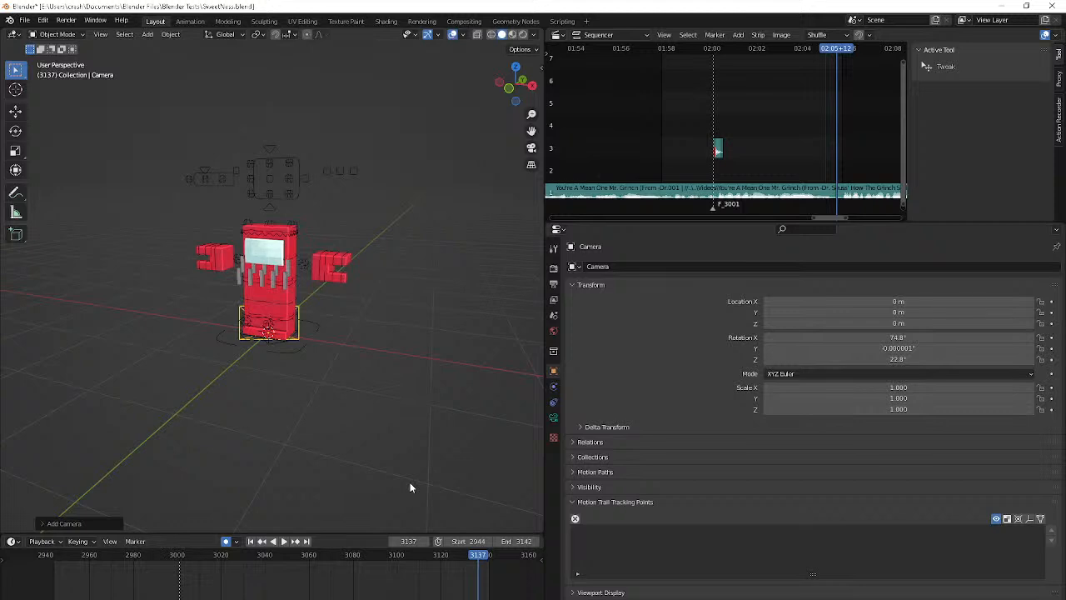
Look through the new camera, clear its rotation and rotate it 90° around the X axis
key("KP_0")
key("alt+r")
type("rx90")
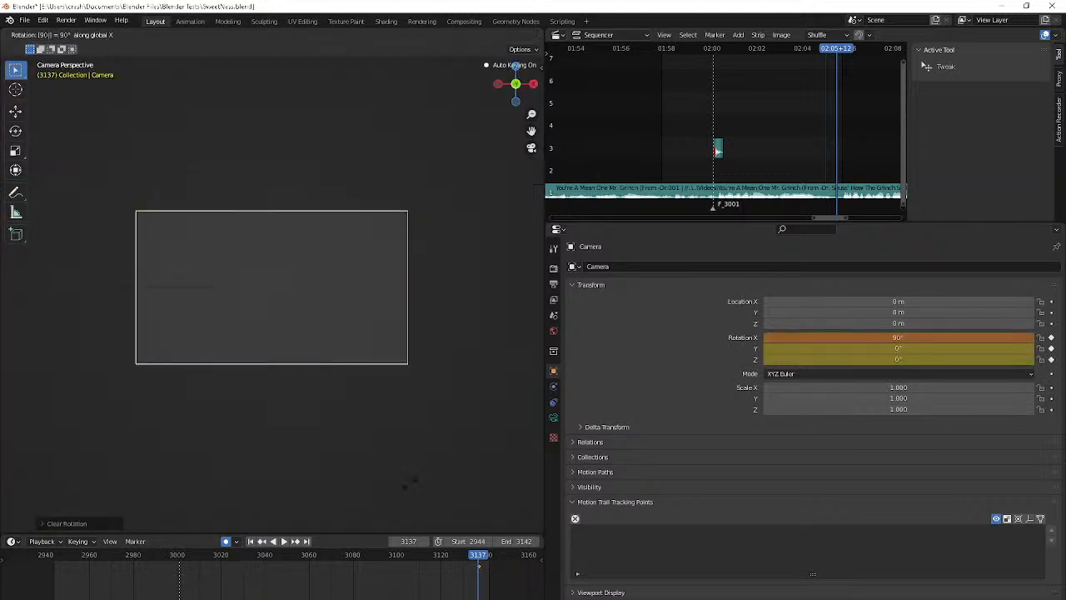
key("Return")
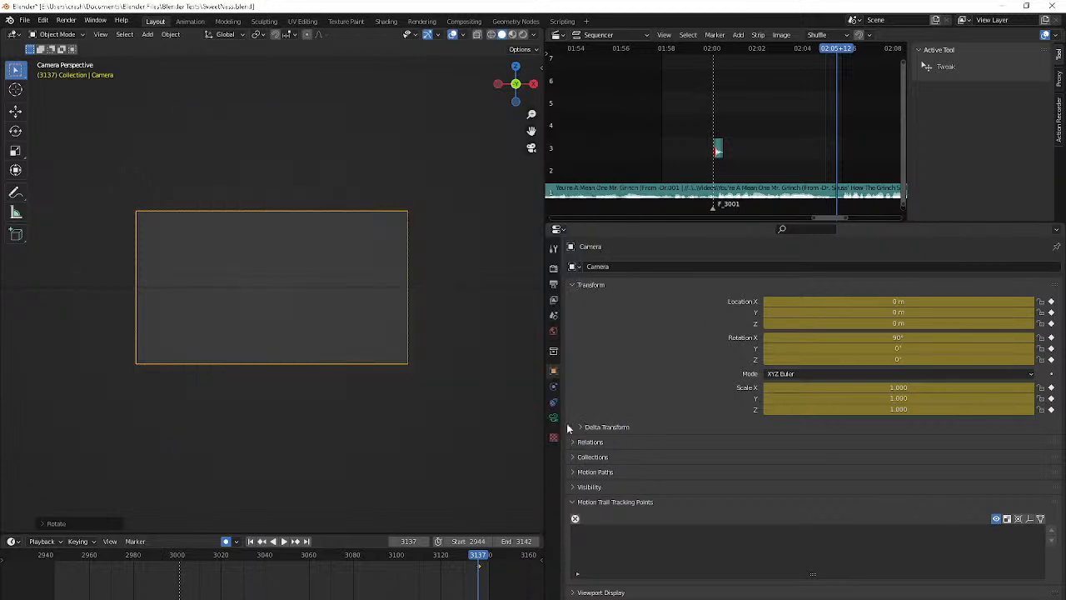
Set the camera's passepartout opacity to 0.995 in its viewport display settings
left_click(554, 419)
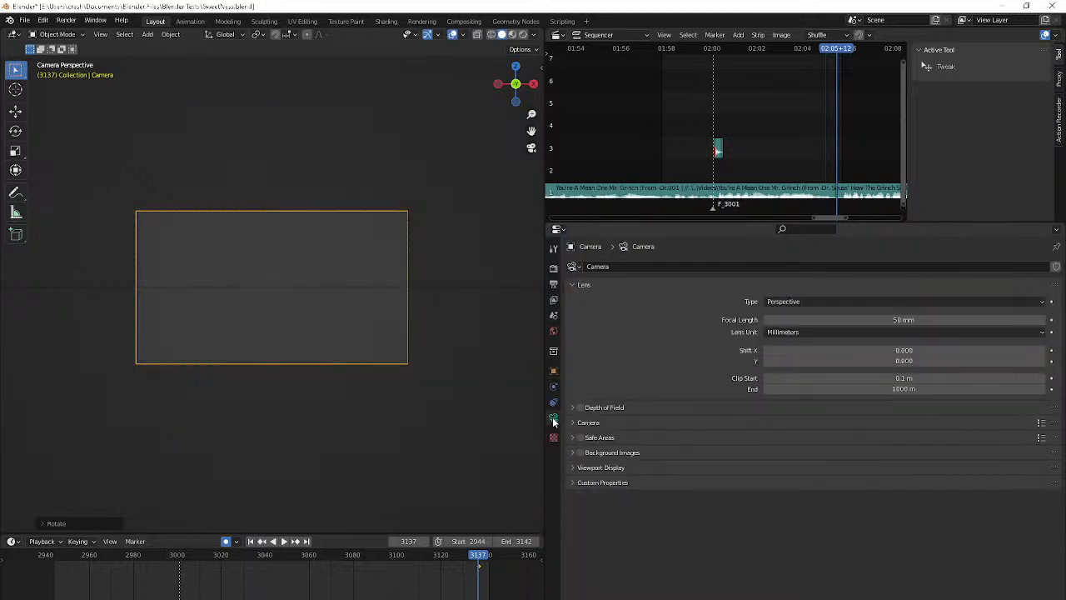
left_click(599, 467)
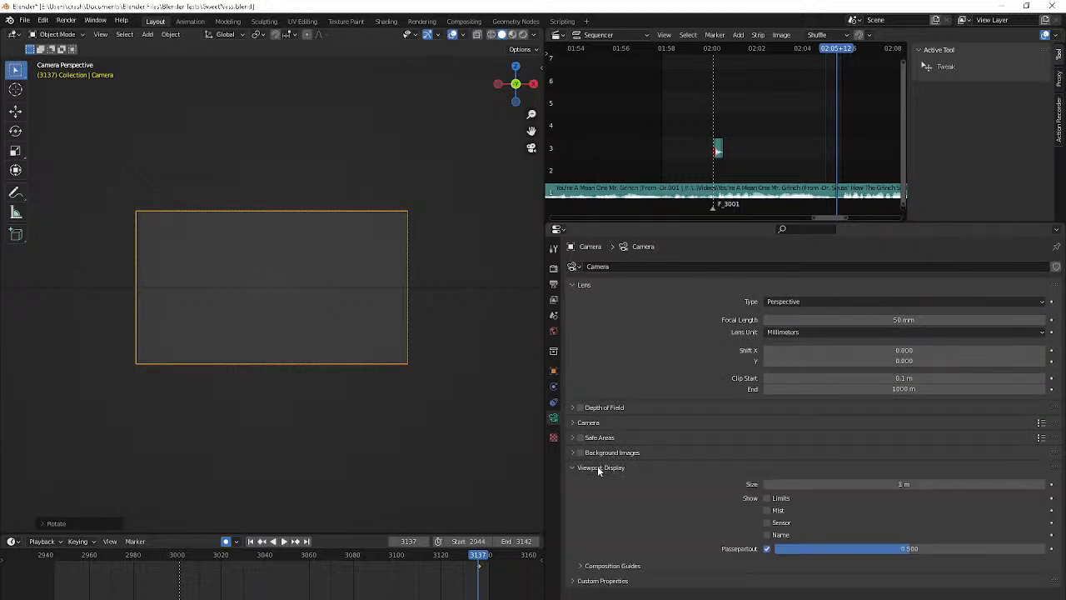
left_click(821, 548)
key("Return")
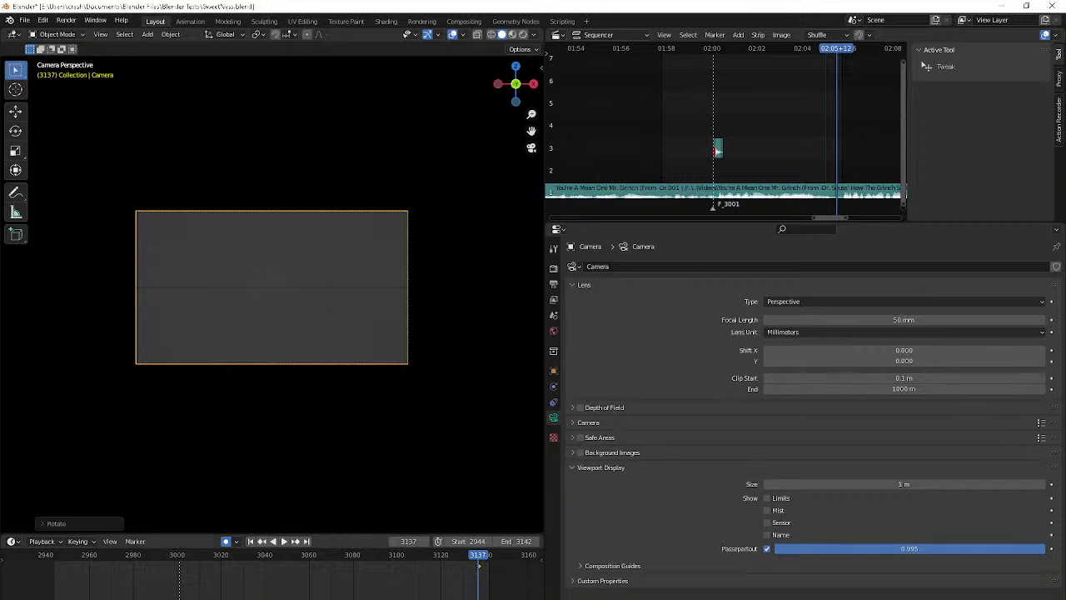
Bring up the Volume Mixer, switch to the Discord call window and place it over Blender's Properties editor
key("alt+Tab")
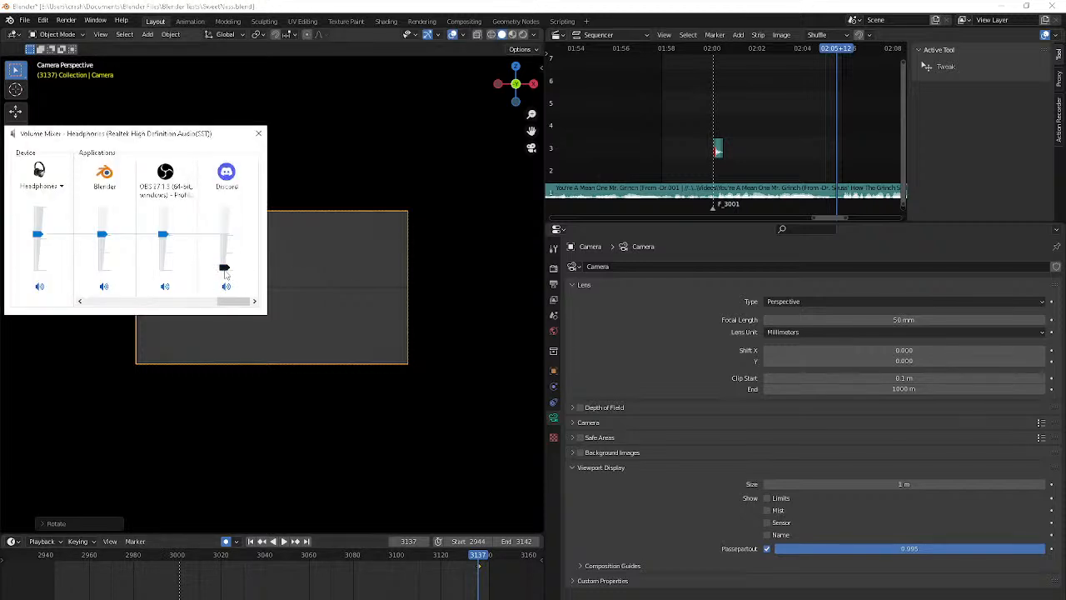
left_click(641, 599)
left_click(702, 580)
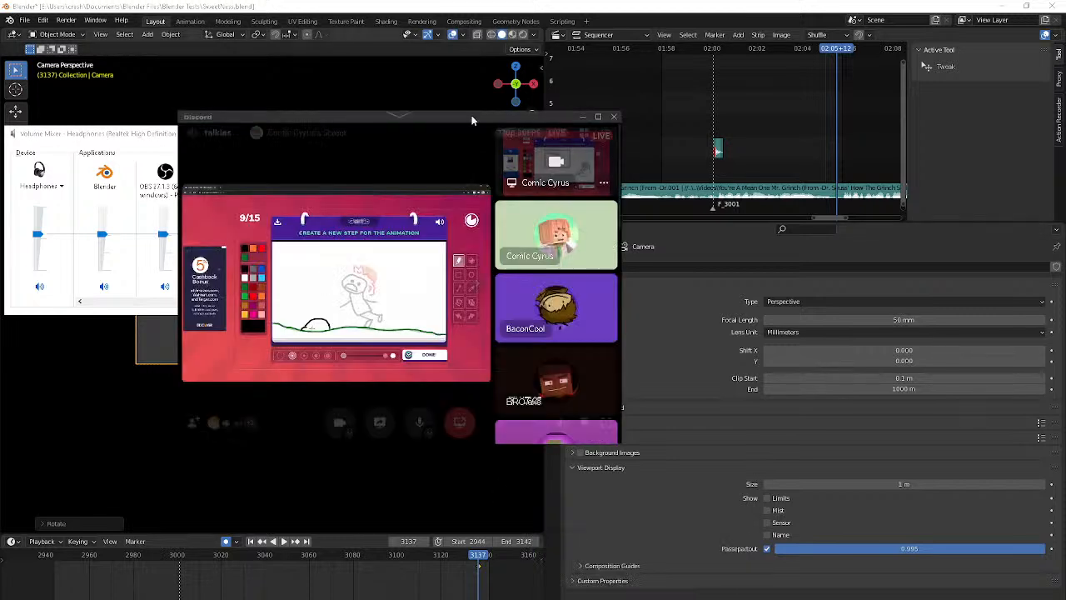
mouse_move(606, 424)
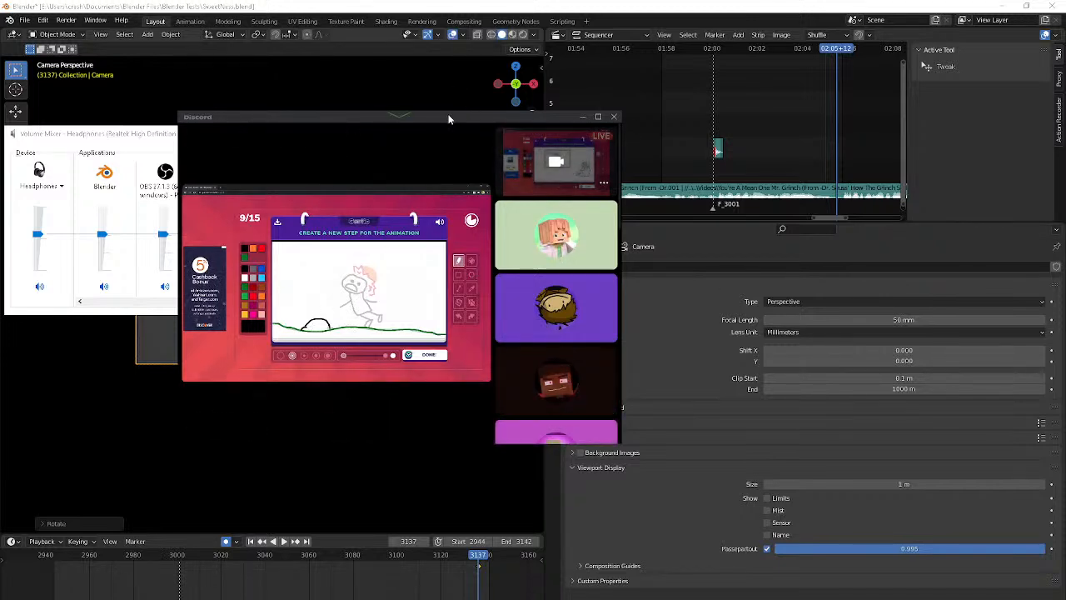
left_click_drag(448, 119, 861, 268)
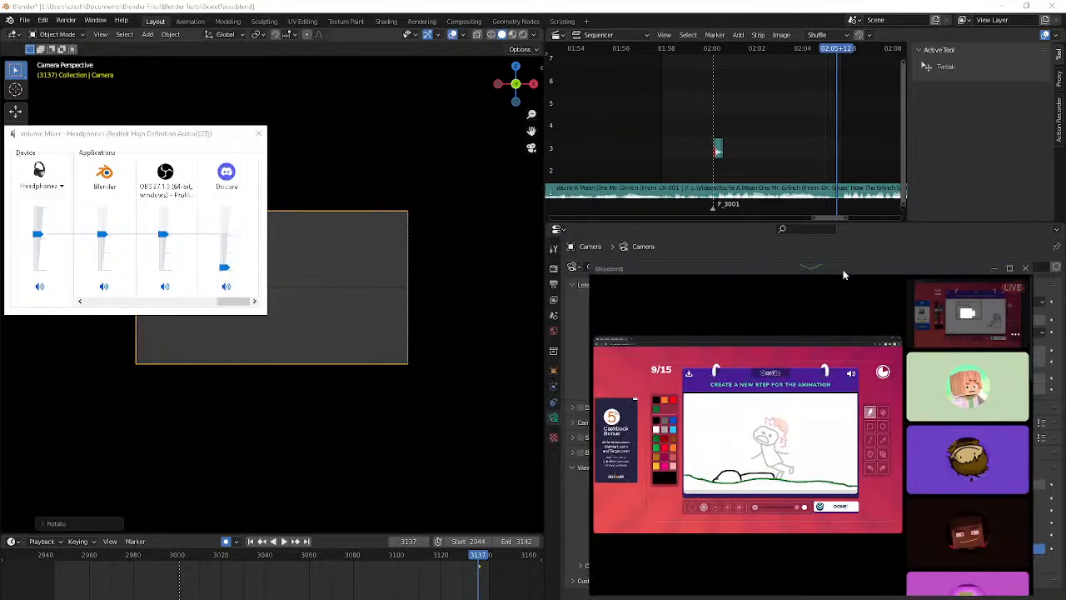
Lower the Discord window's opacity until the Properties editor shows through, and clear the Volume Mixer out of the way
mouse_move(809, 268)
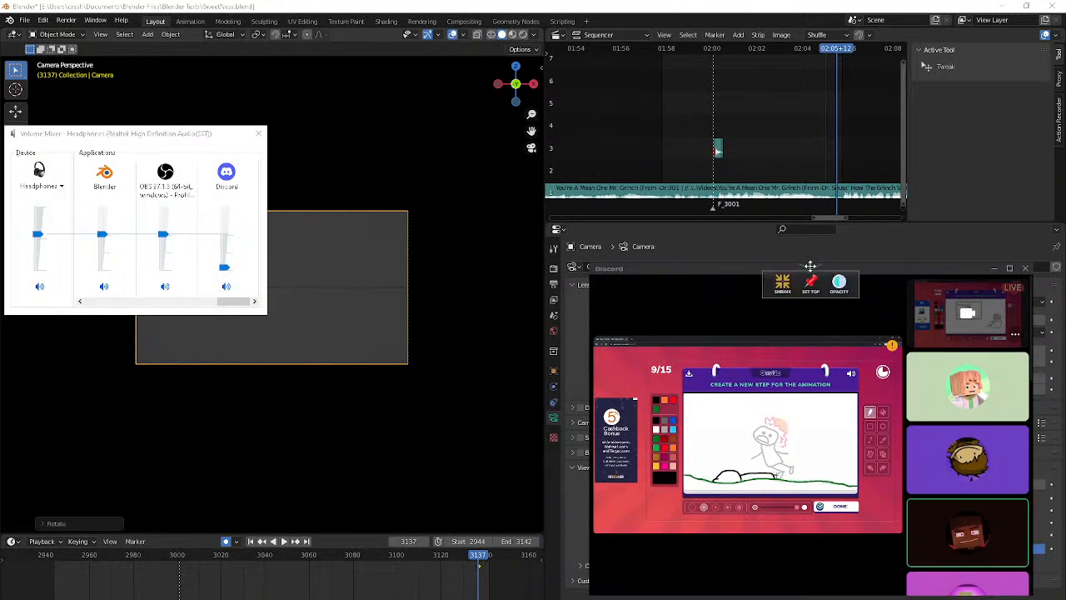
left_click(839, 285)
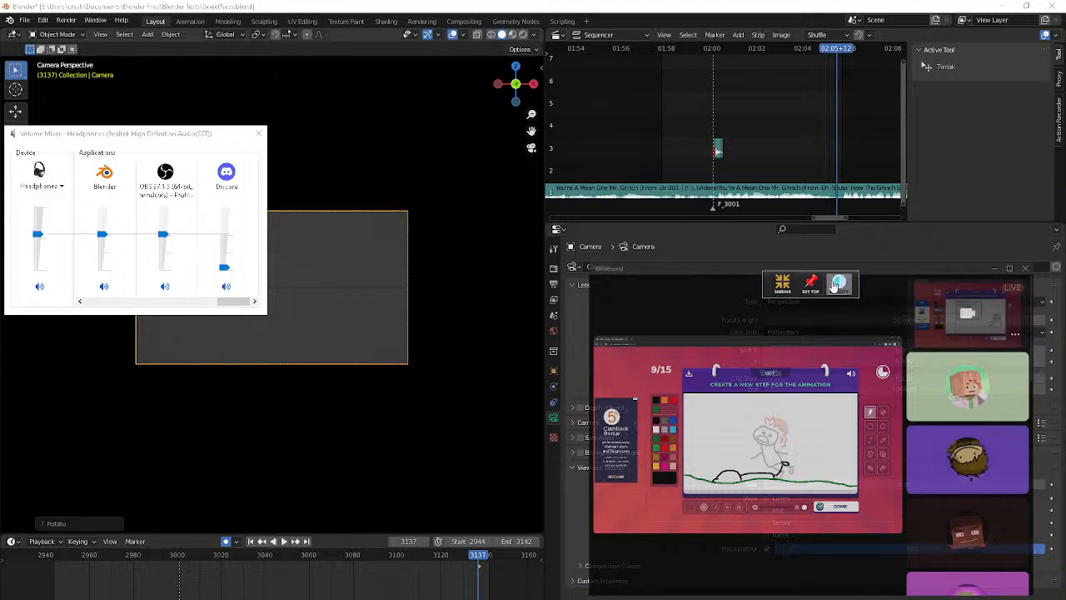
left_click(837, 285)
mouse_move(783, 311)
left_mouse_down()
mouse_move(763, 311)
mouse_move(784, 313)
left_mouse_up()
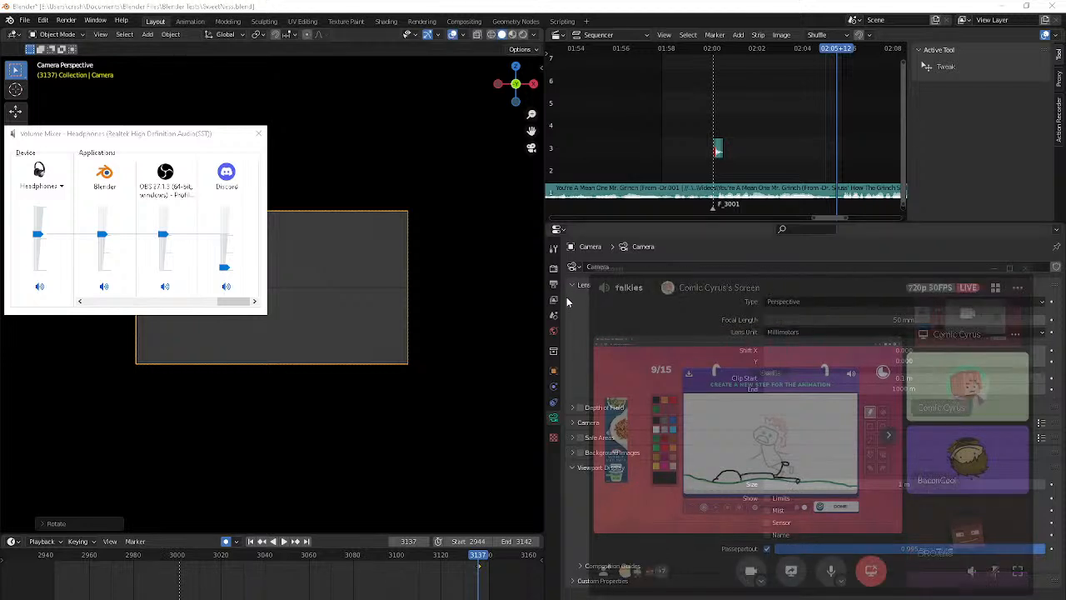
left_click_drag(210, 137, 436, 412)
Show the camera's object transform properties and play the animation briefly from the start frame
left_click(553, 370)
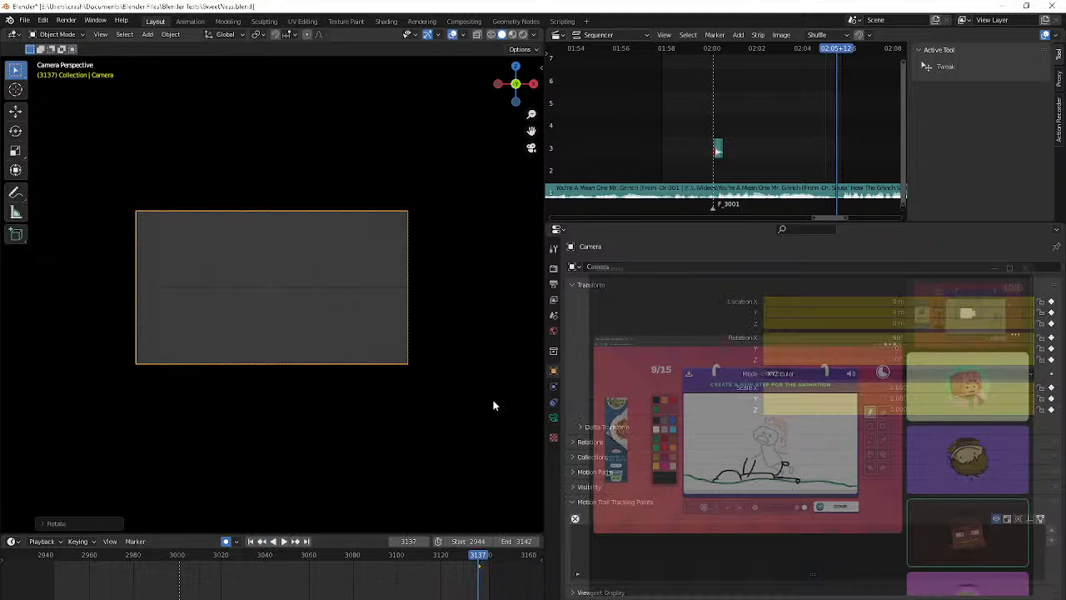
key("shift+Left")
key("space")
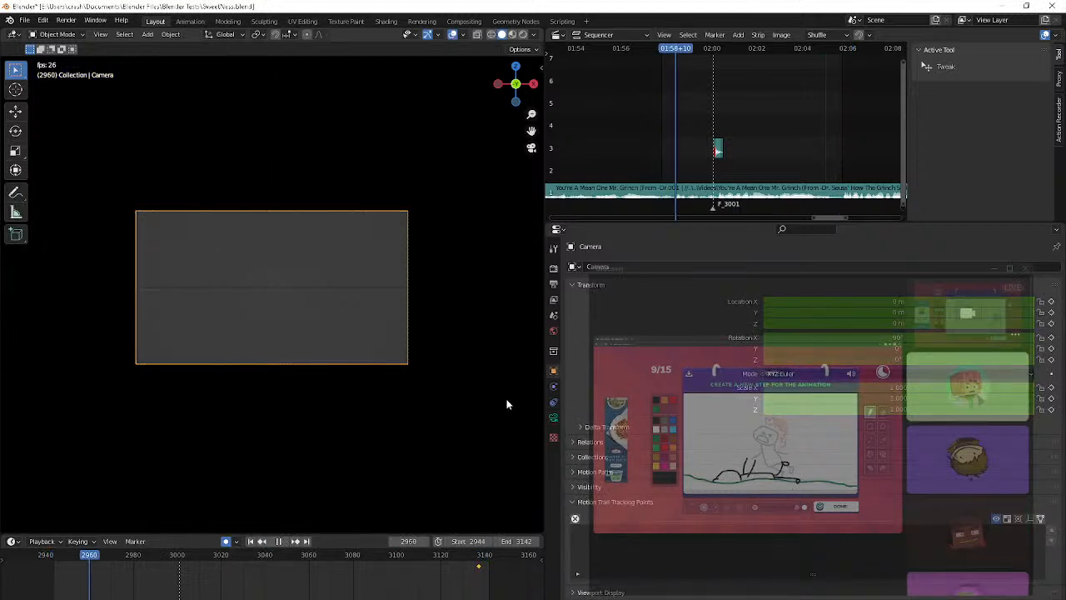
key("space")
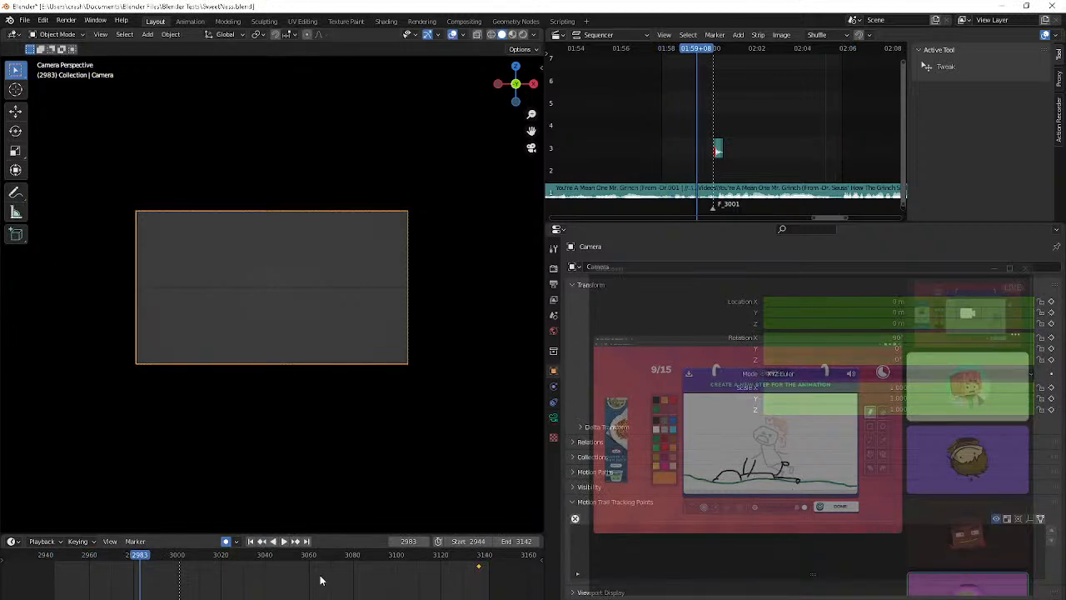
At start frame 2944, clear the camera's rotation and rotate it 90° around the X axis
key("shift+Left")
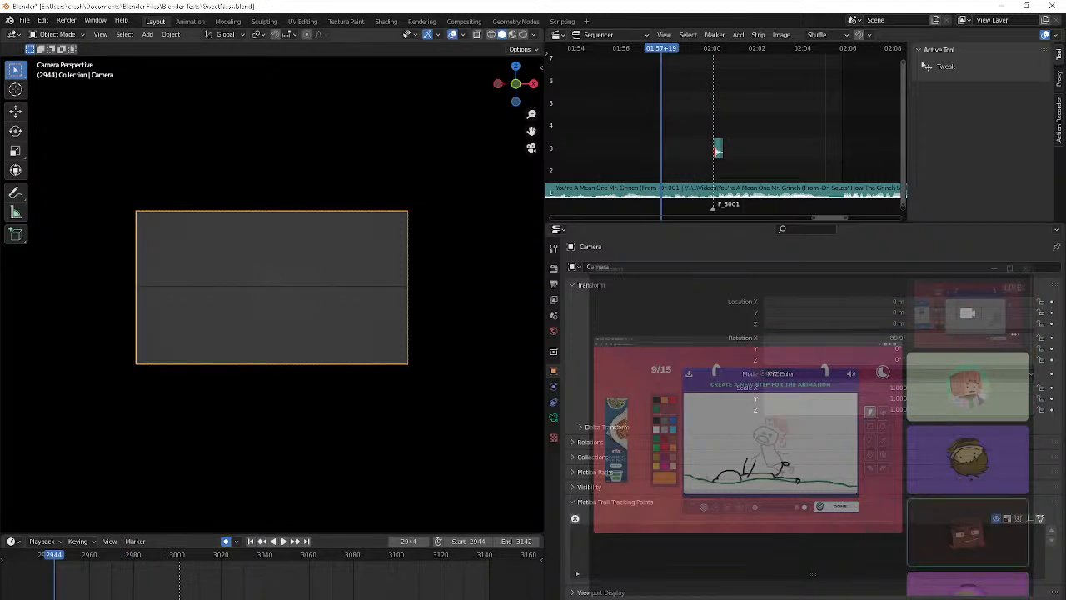
key("alt+r")
type("rx90")
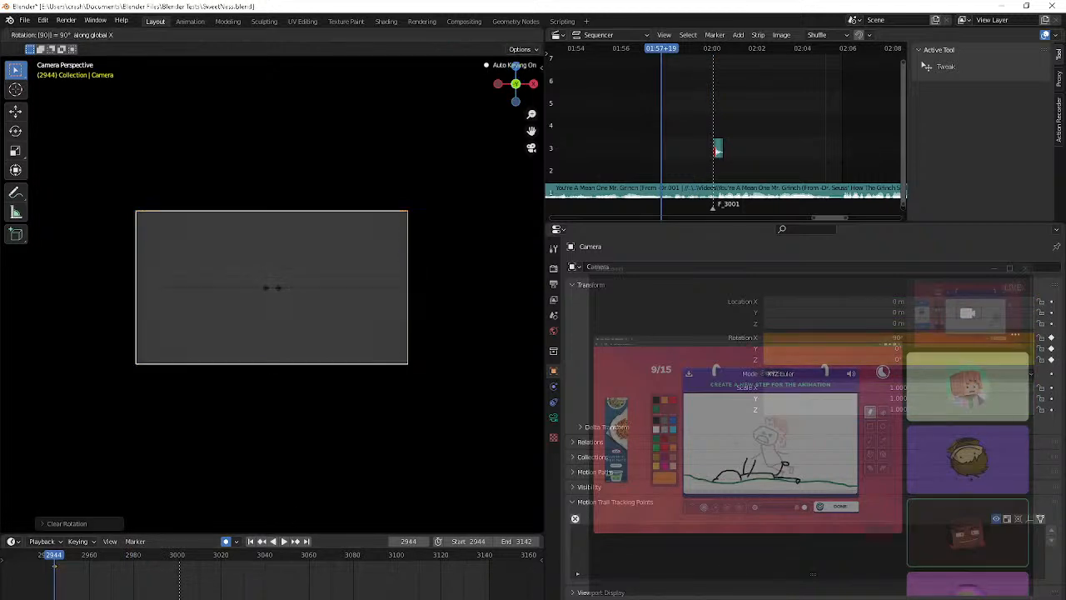
key("Return")
Fly the camera back and up to a height of about 0.75 m, framing the whole red character from the front
scroll(272, 287, "down", 8)
scroll(272, 288, "up", 3, "shift")
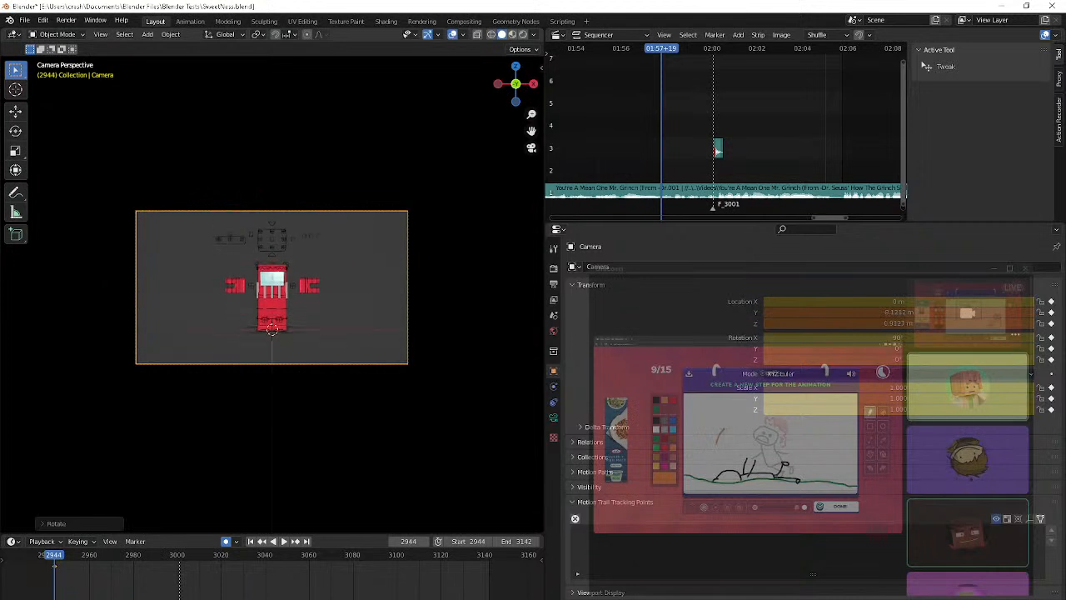
scroll(271, 287, "down", 2, "shift")
scroll(272, 287, "up", 3)
scroll(271, 288, "up", 2, "shift")
scroll(272, 287, "down", 1)
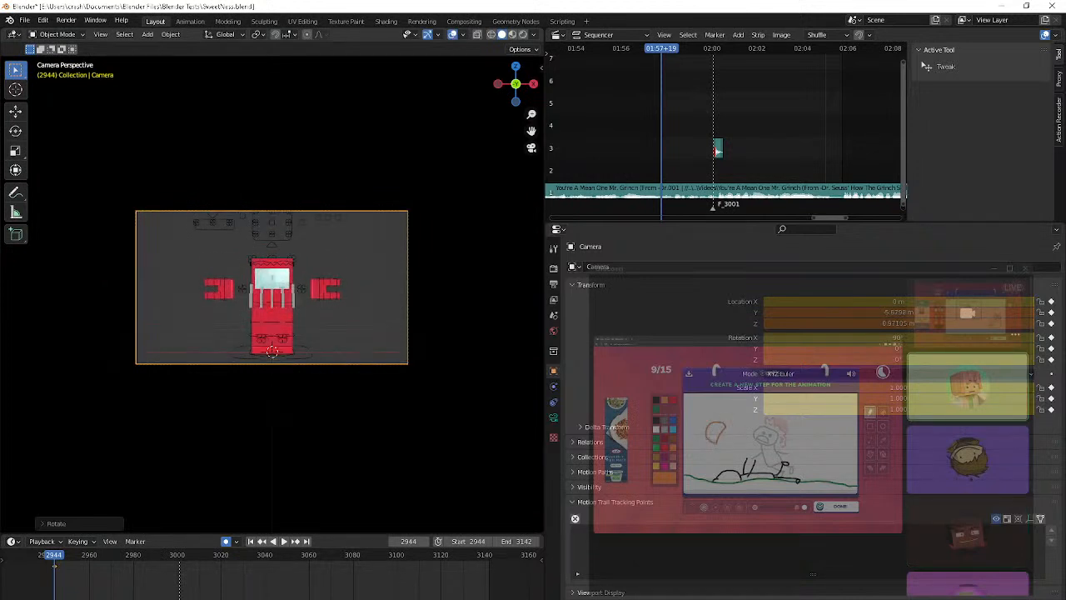
scroll(272, 287, "down", 2, "shift")
key("w")
key("e")
left_click(273, 286)
scroll(312, 275, "up", 7)
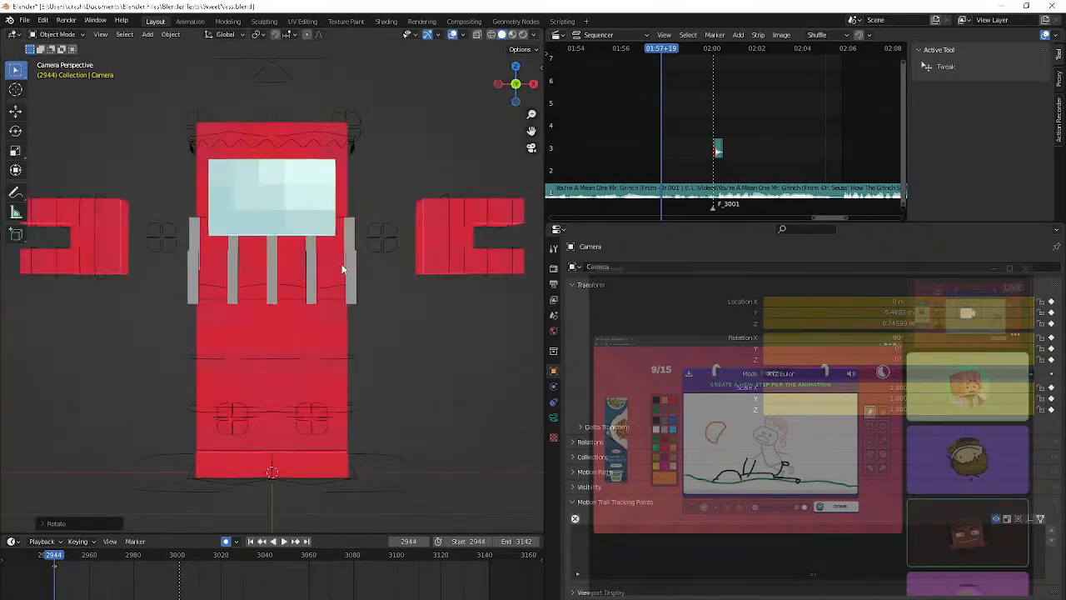
scroll(359, 265, "down", 5)
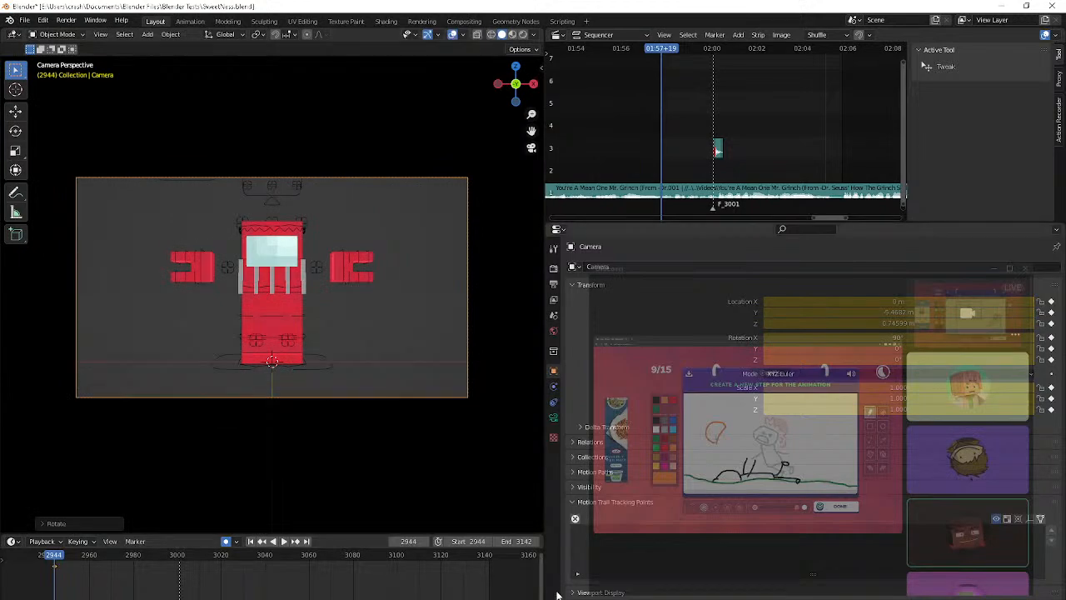
Check the live stream "Animating, Gaming, And Making Thumbnail For Thankmas" in YouTube Studio's dashboard and return to Blender
mouse_move(558, 593)
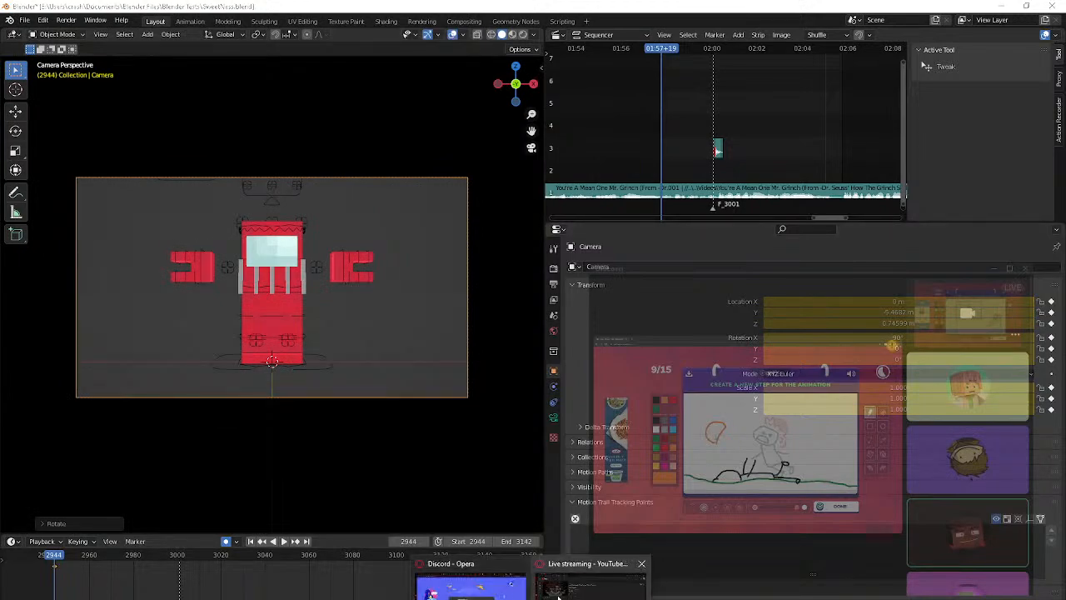
left_click(612, 578)
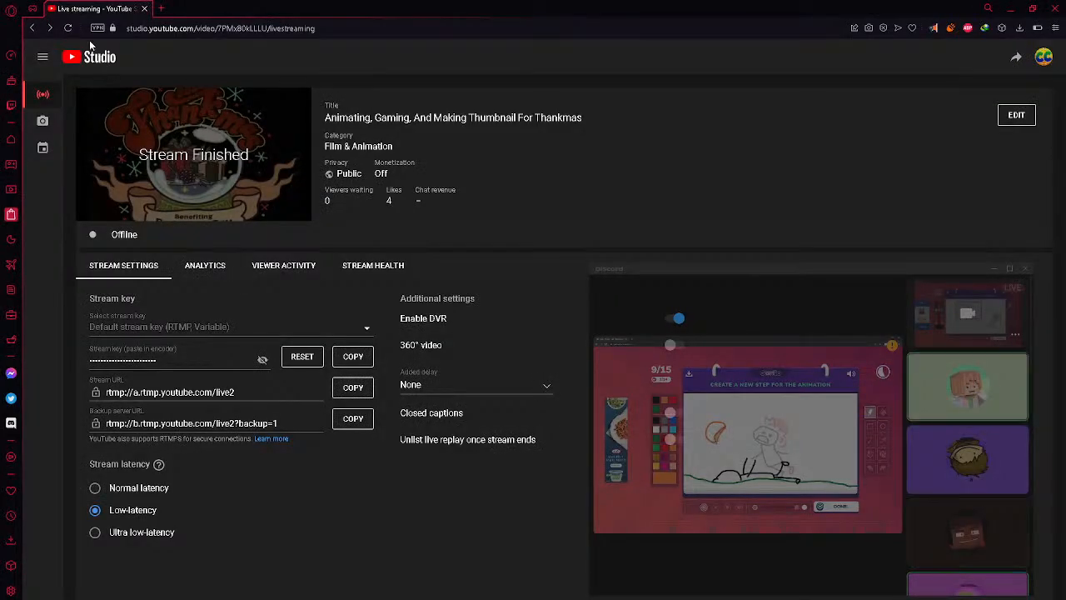
left_click(42, 149)
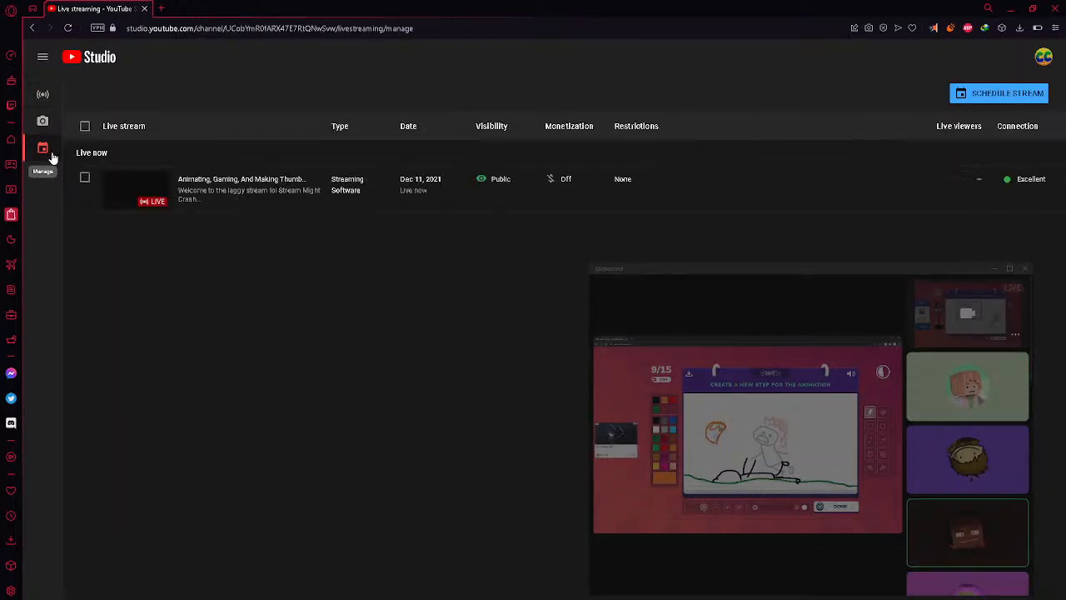
left_click(227, 185)
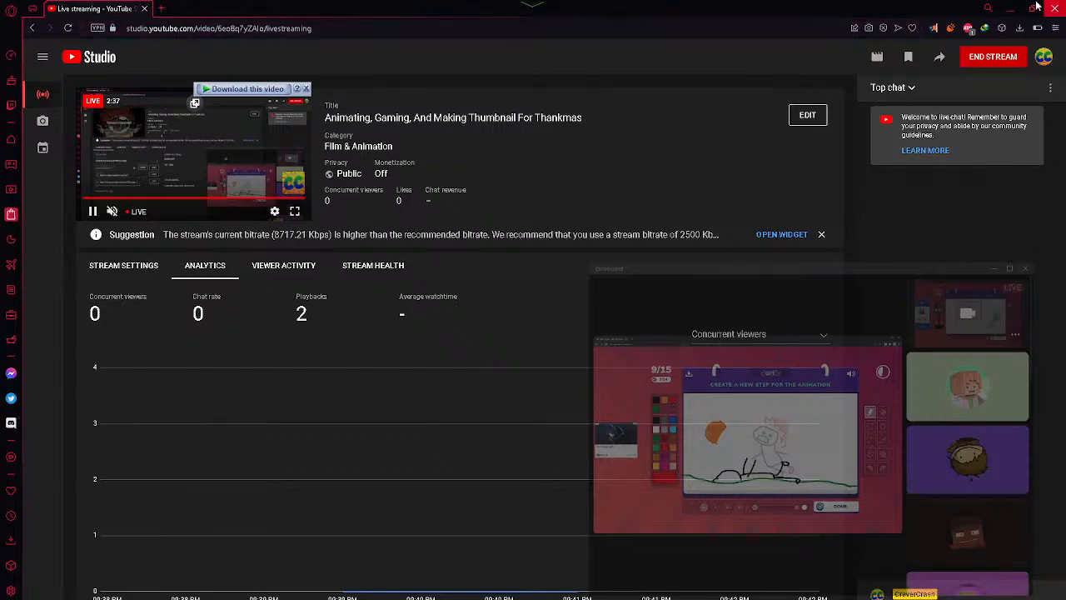
left_click(1010, 8)
Play the animation up to frame 2968 and put the character's armature into Pose Mode
key("space")
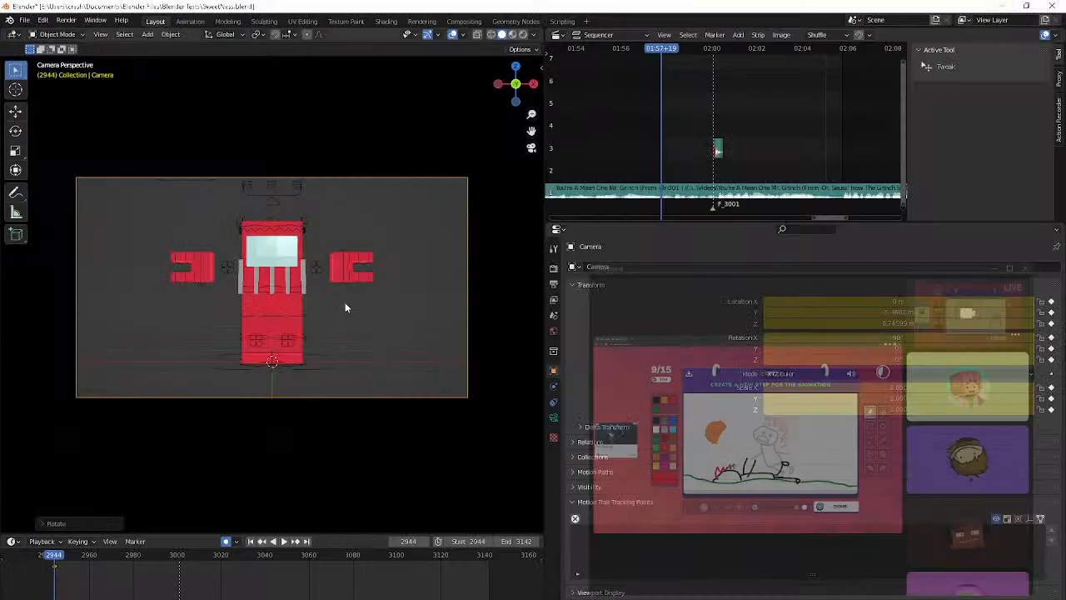
left_click(319, 366)
scroll(318, 366, "up", 4)
key("ctrl+Tab")
Select the scale position control bones beside both hands and hide the viewport toolbar
left_click(383, 239)
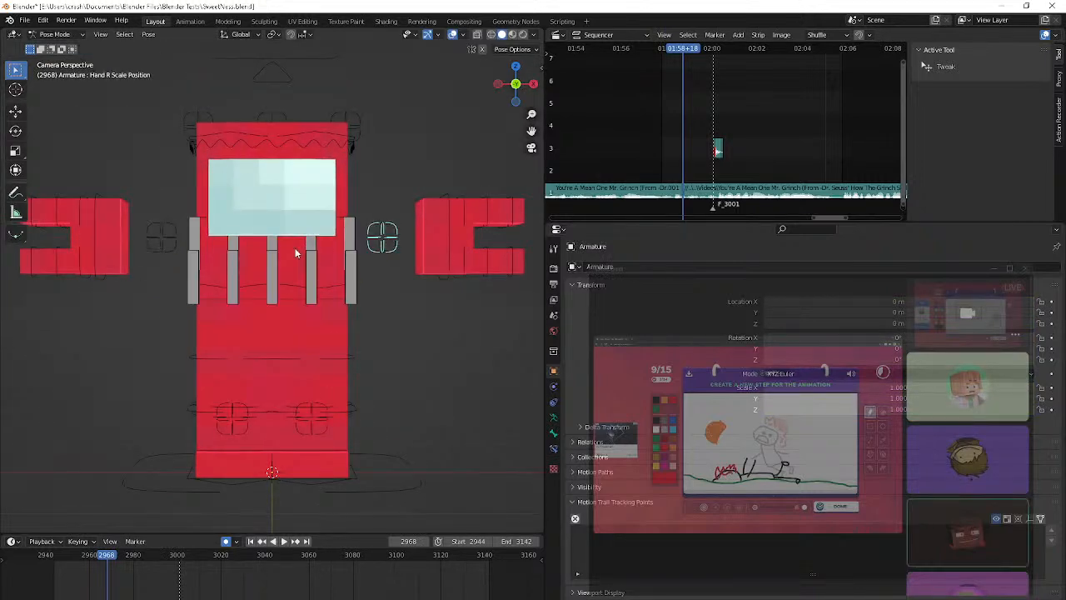
left_click(162, 238, "shift")
key("t")
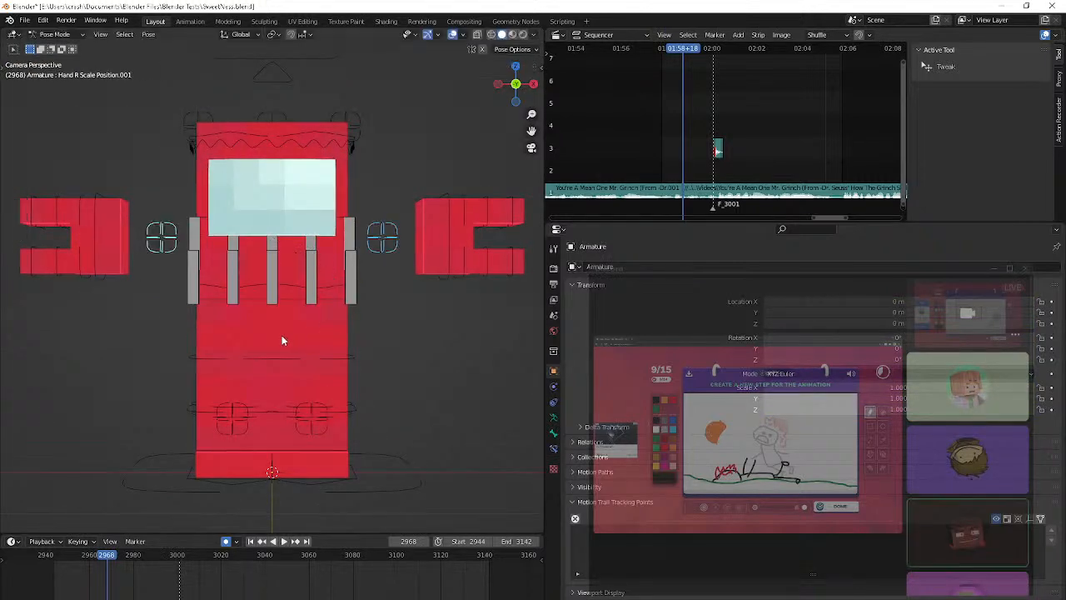
Cancel the move of the scale position controls, select the wrist bones of both hands, and go to frame 3000
key("g")
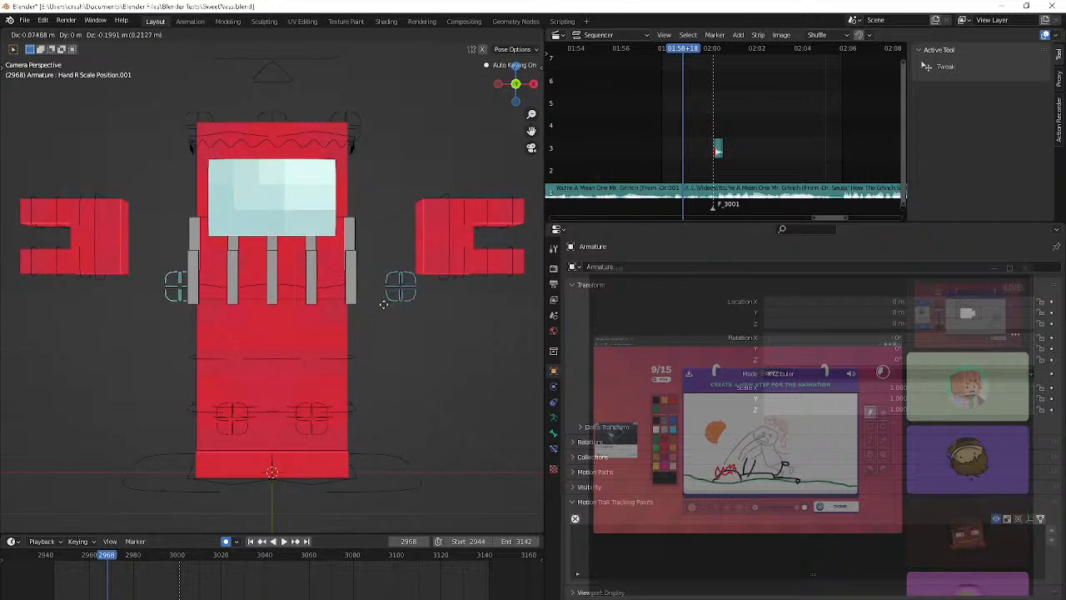
key("Escape")
left_click(97, 274)
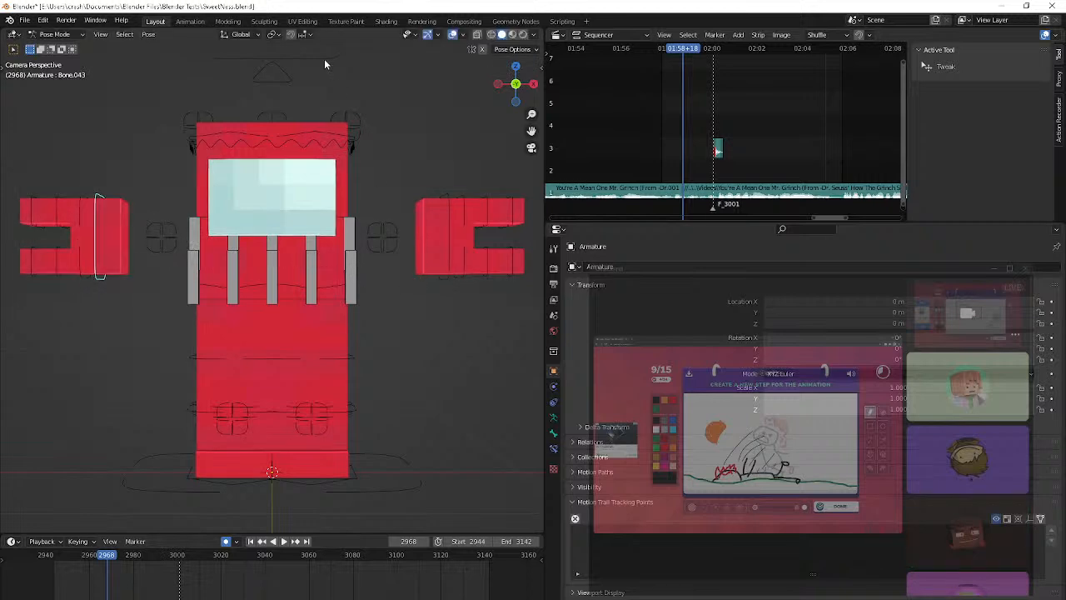
key("space")
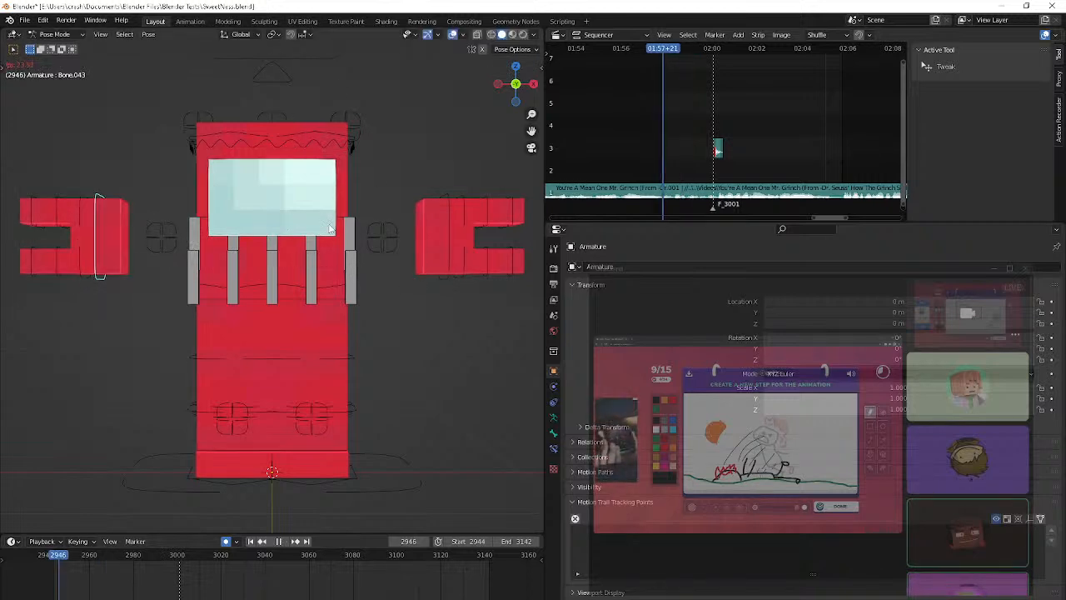
key("space")
left_click(443, 278)
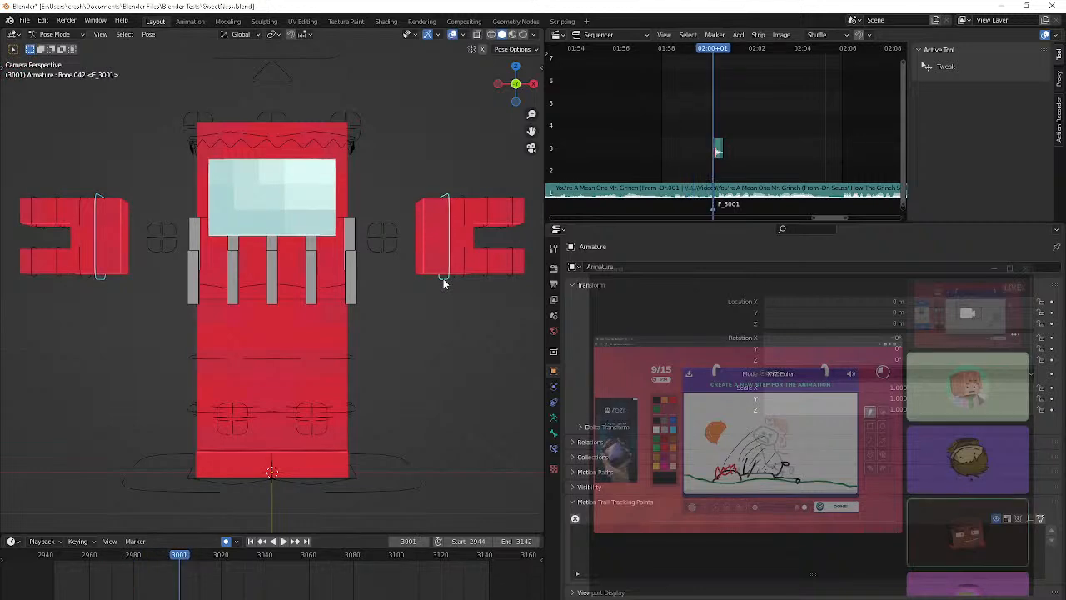
key("Left")
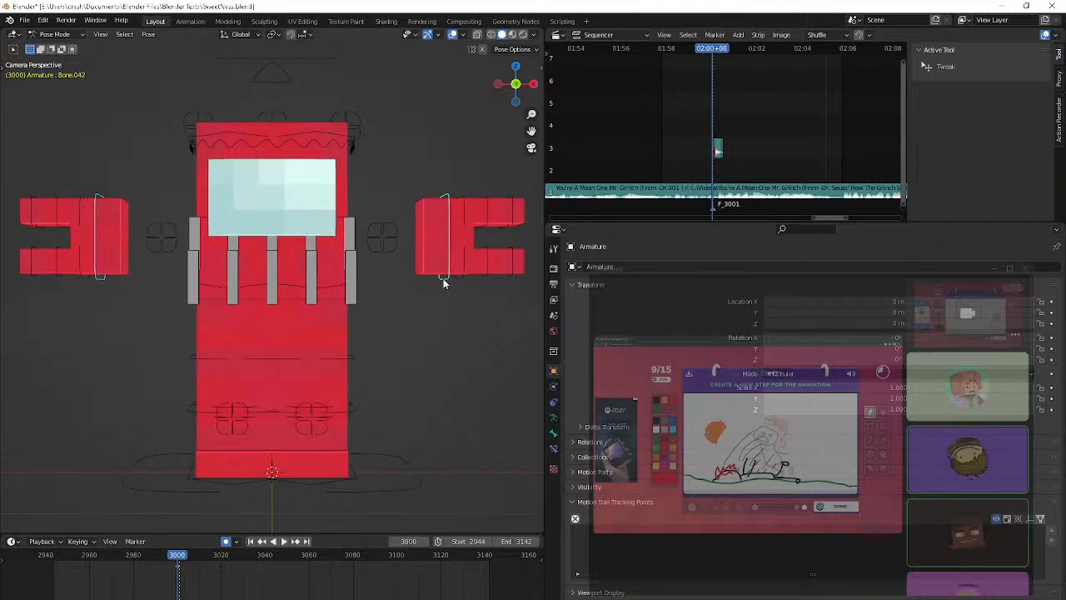
left_click(273, 34)
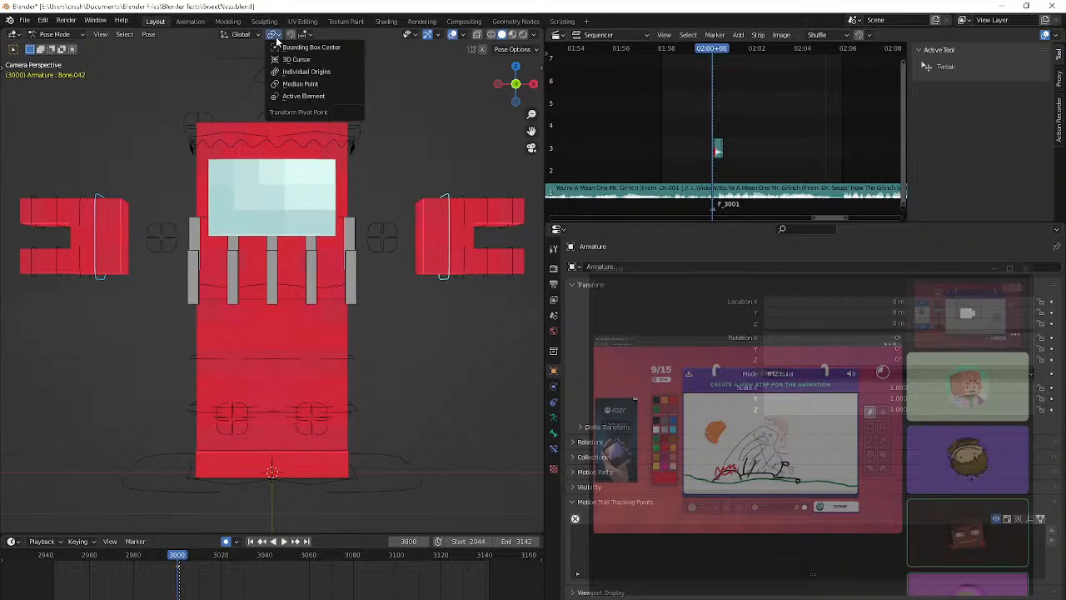
left_click(298, 73)
key("s")
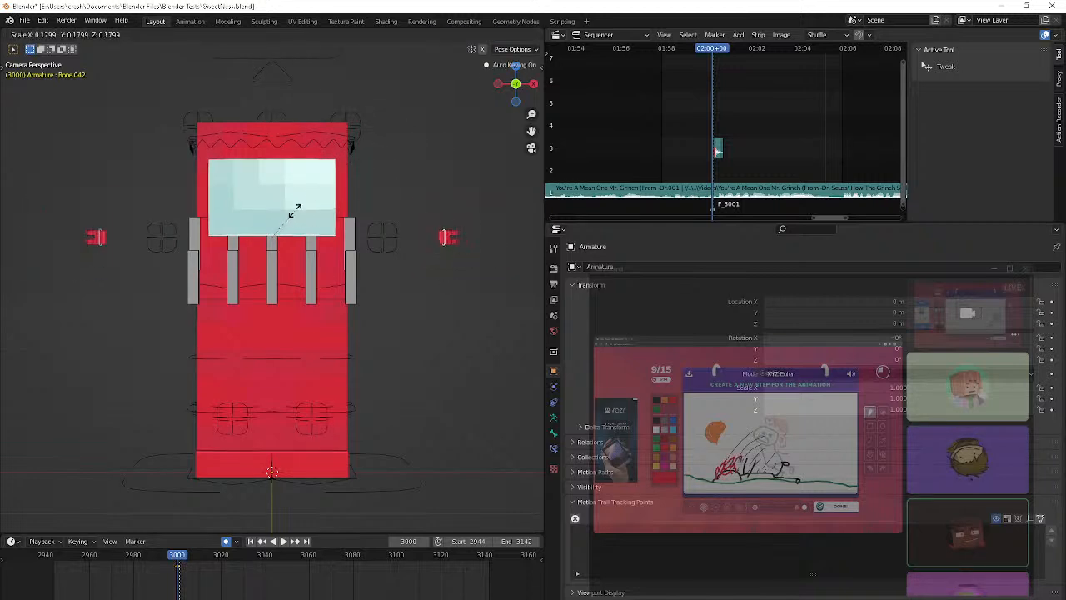
right_click(295, 211)
Set the pivot to Median Point, try scaling both hand bones to 0, and undo the scaling
left_click(273, 35)
left_click(299, 85)
key("s")
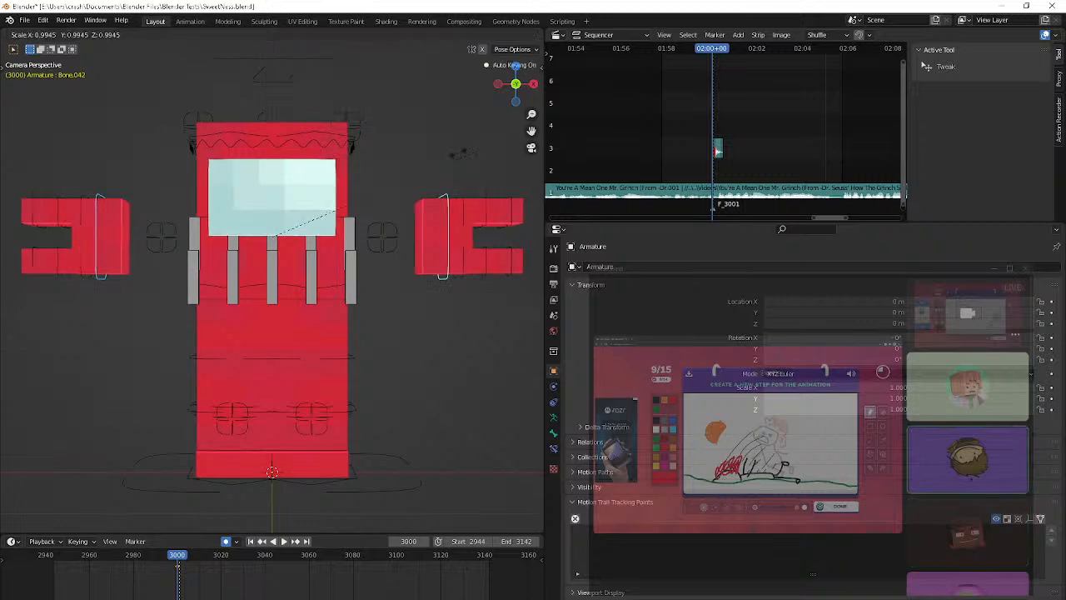
key("0")
key("Return")
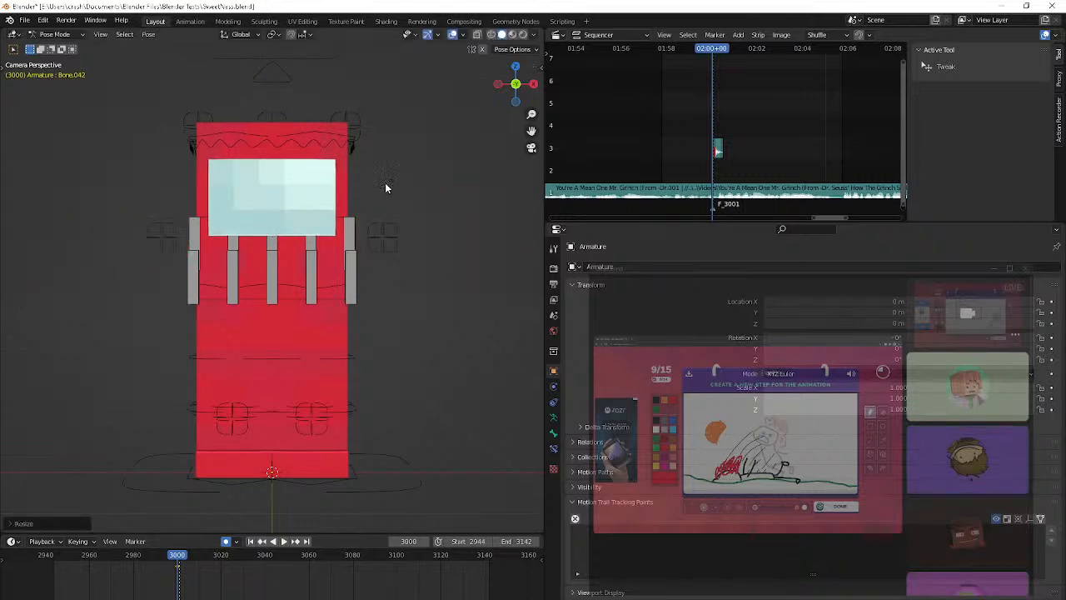
middle_click_drag(385, 182, 310, 206)
key("ctrl+z")
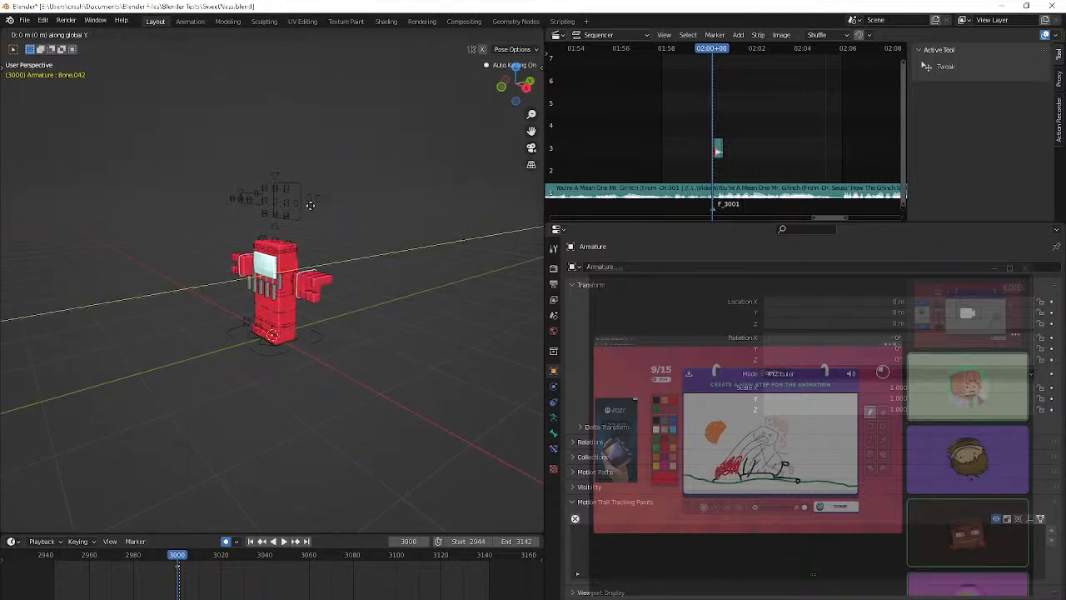
Move both hand bones along global Y and scale them to 0 at frame 3000
key("g")
left_click(330, 204)
key("s")
key("0")
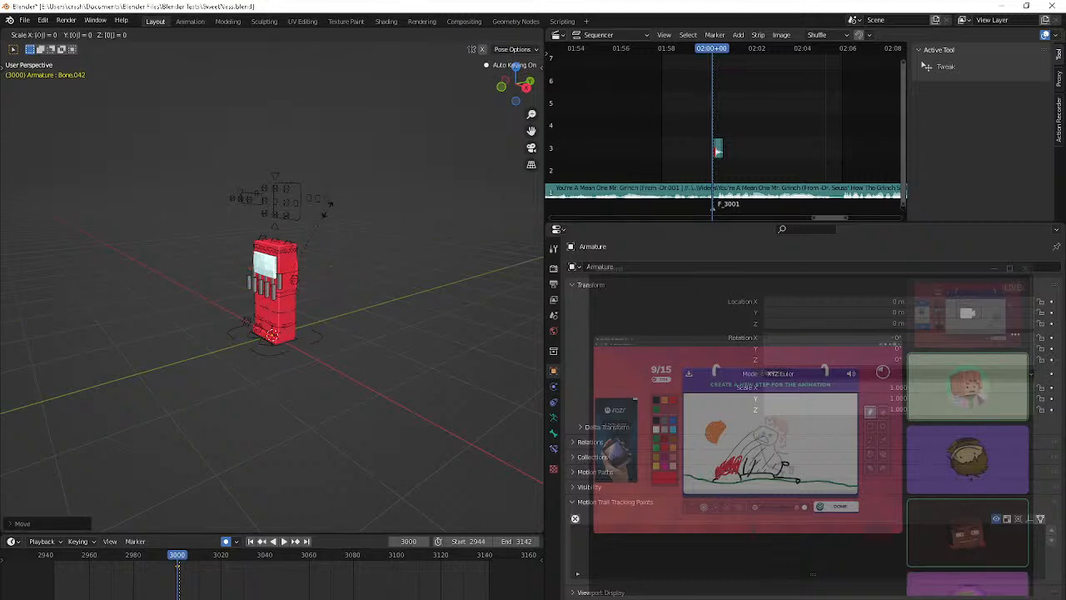
key("Return")
Play the animation through the camera from frame 3001, then from the start to frame 2960, to check the hands' appearance
key("Right")
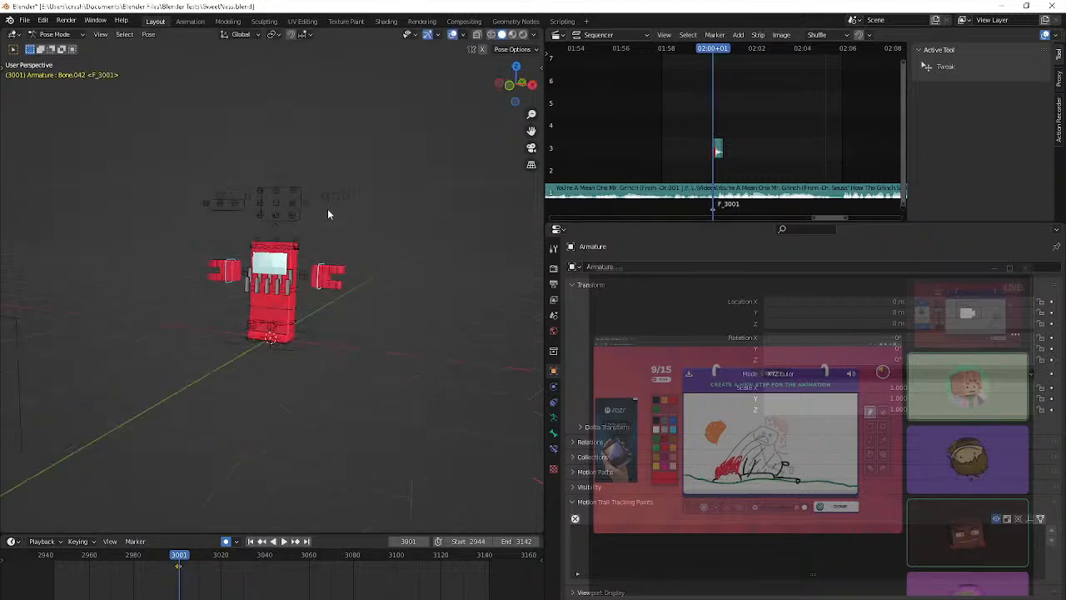
key("KP_0")
key("space")
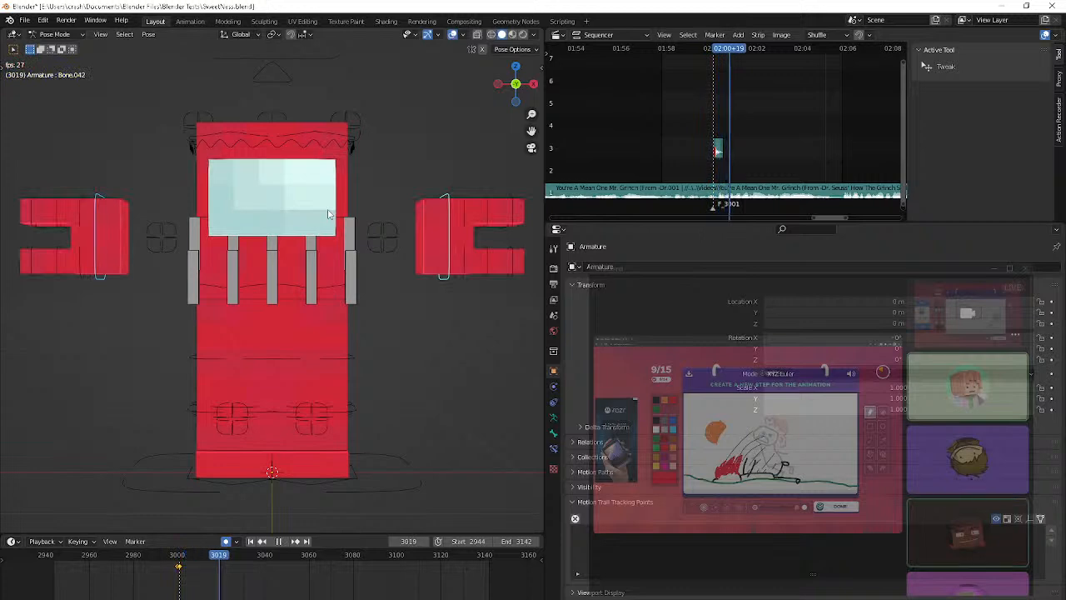
key("shift+Left")
key("space")
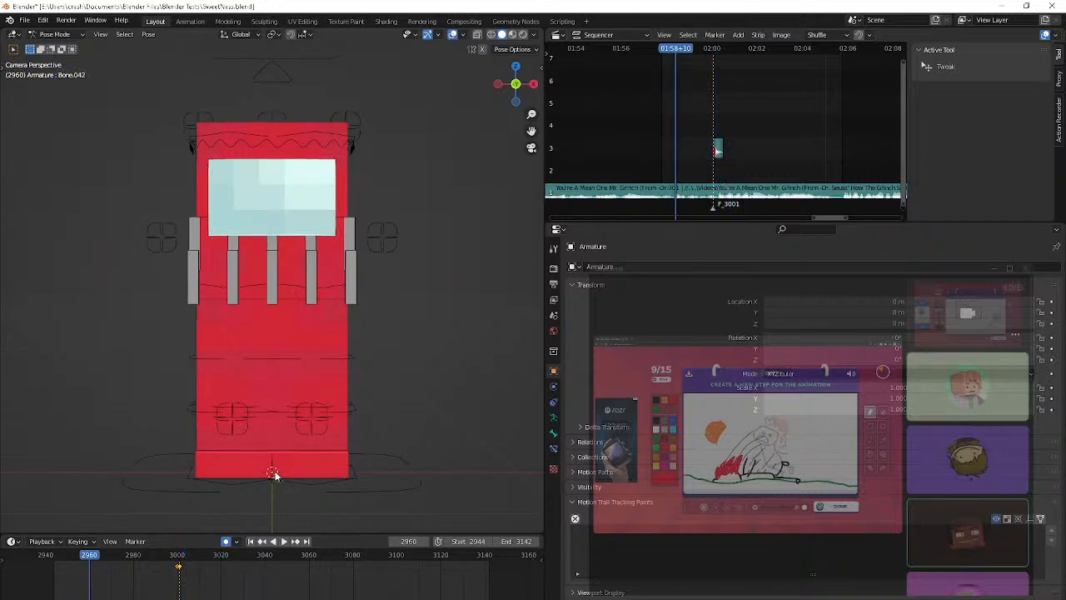
Select all the grey bar bones across the character's front and move them to the first bone layer of the second row
left_click(230, 473)
scroll(317, 116, "up", 2)
scroll(314, 114, "down", 3)
left_click(337, 262)
left_click(337, 242, "shift")
left_click(307, 278, "shift")
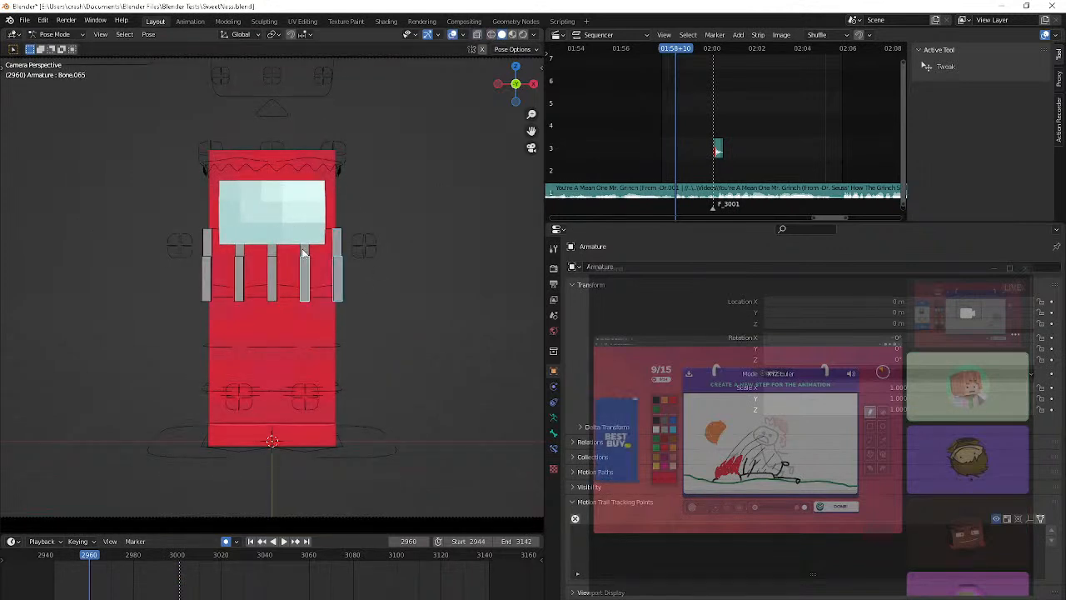
left_click(274, 280, "shift")
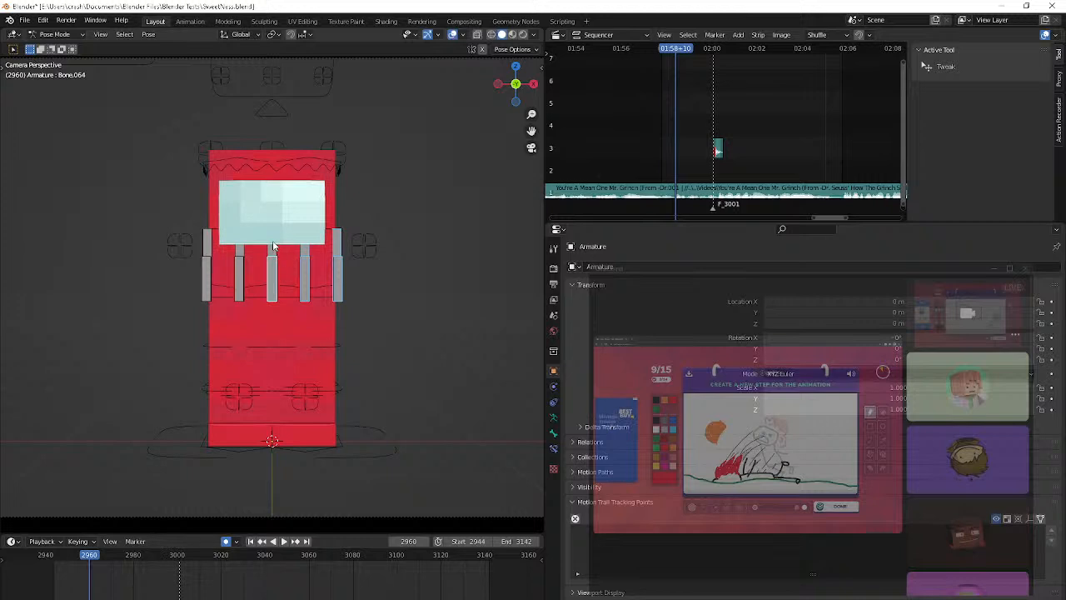
left_click(240, 268, "shift")
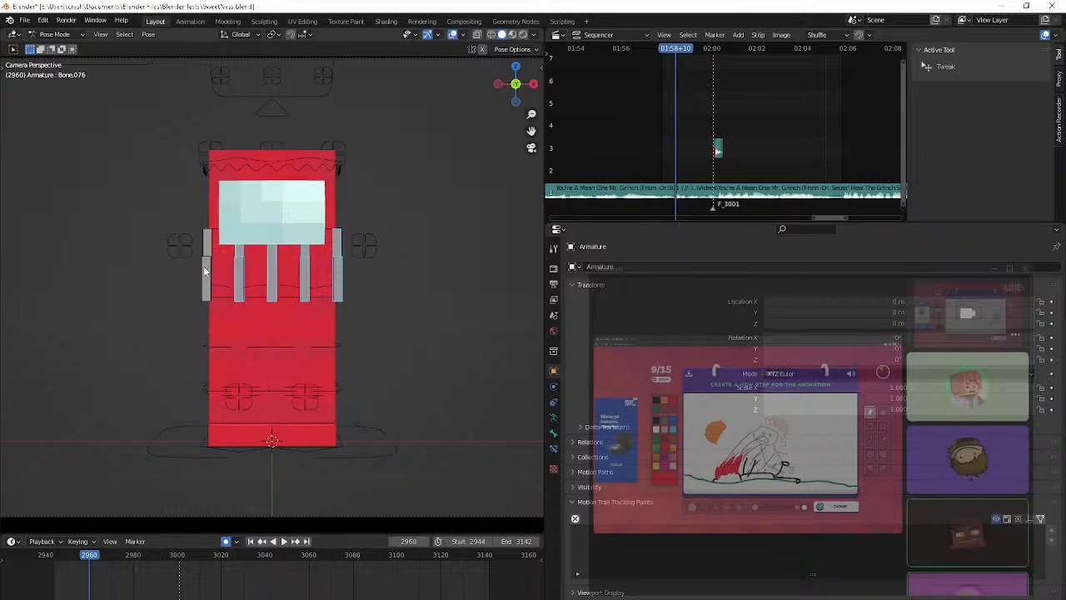
left_click(207, 244, "shift")
key("m")
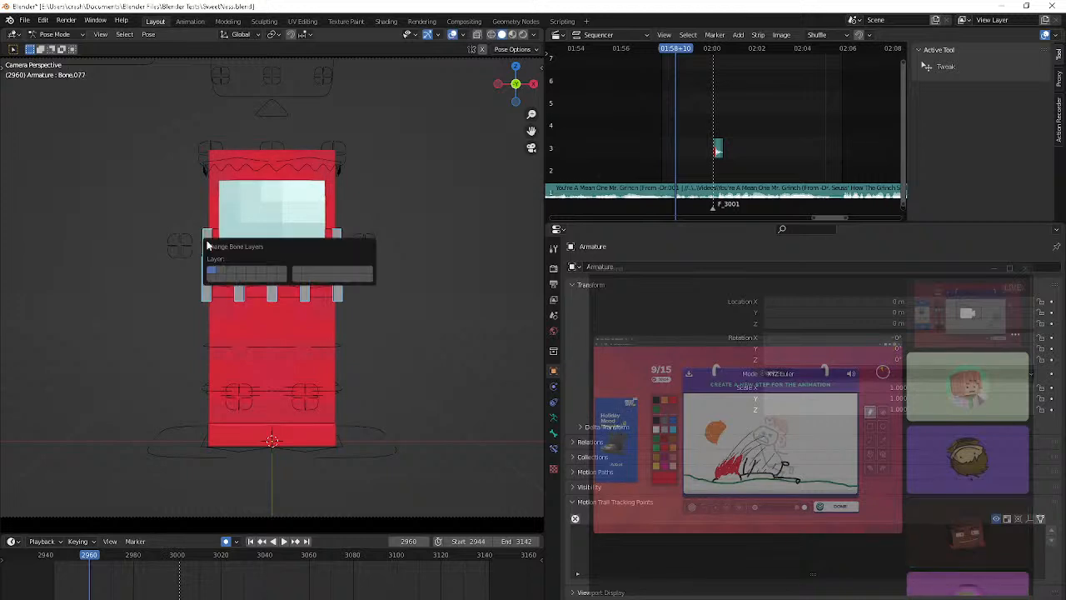
left_click(212, 279)
Go to the start frame 2944 and rotate the L IK/Foot control outward about global Z
left_click(229, 444)
key("shift+Left")
key("r")
key("z")
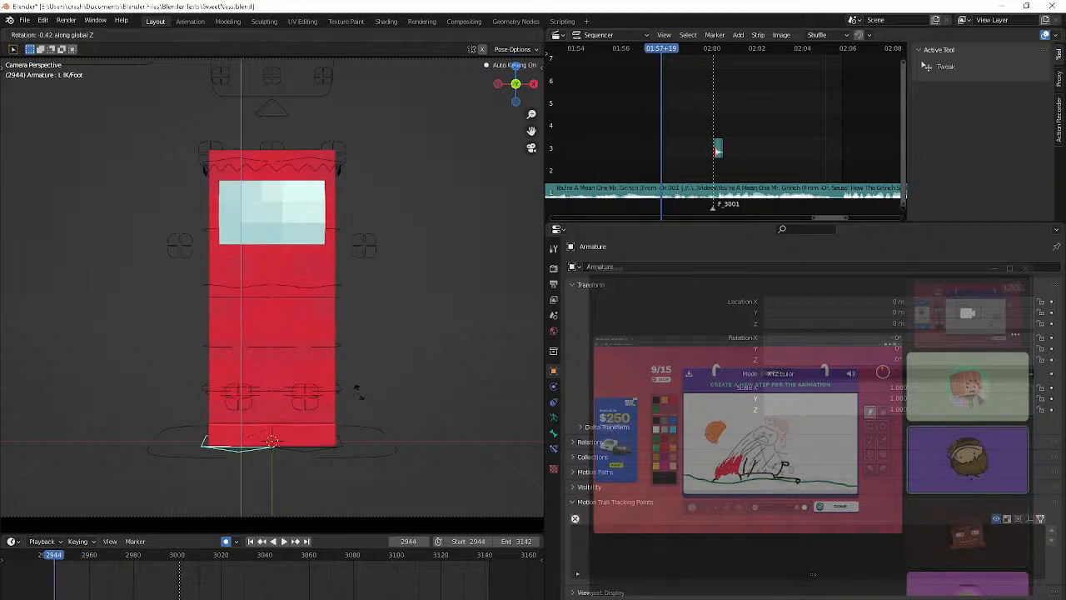
left_click(352, 405)
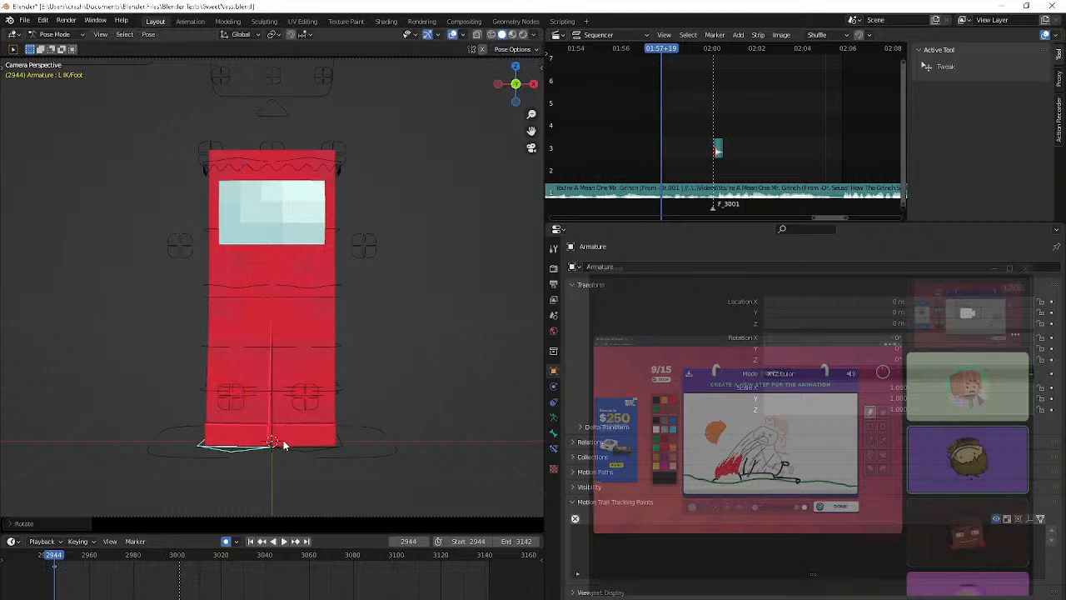
Rotate the R IK/Foot control outward by about 8° around global Z and shift it along global Y
left_click(335, 445)
key("r")
key("z")
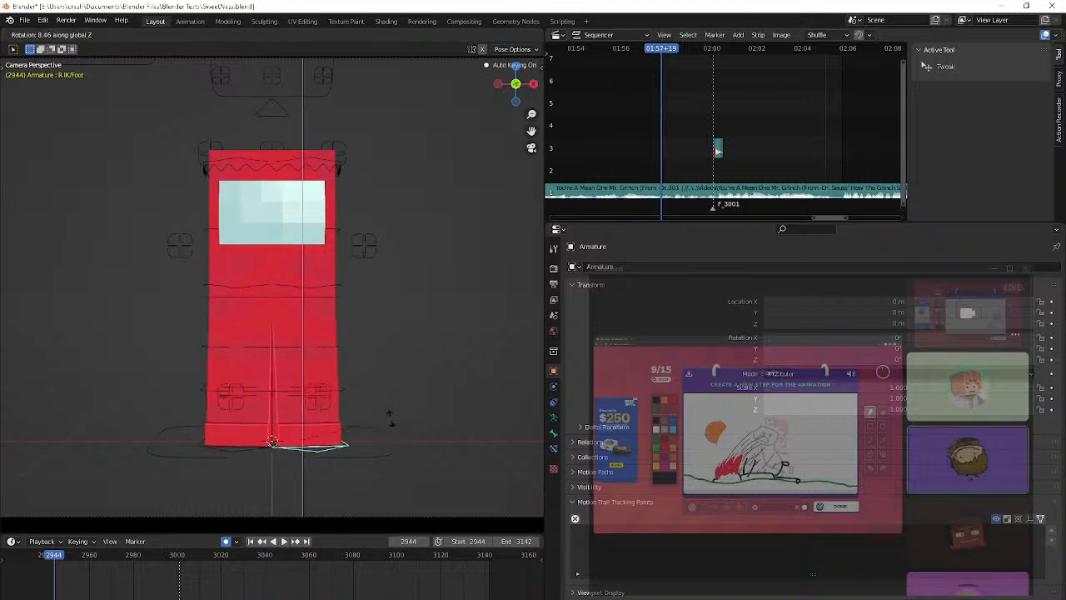
left_click(387, 422)
key("g")
key("y")
left_click(411, 413)
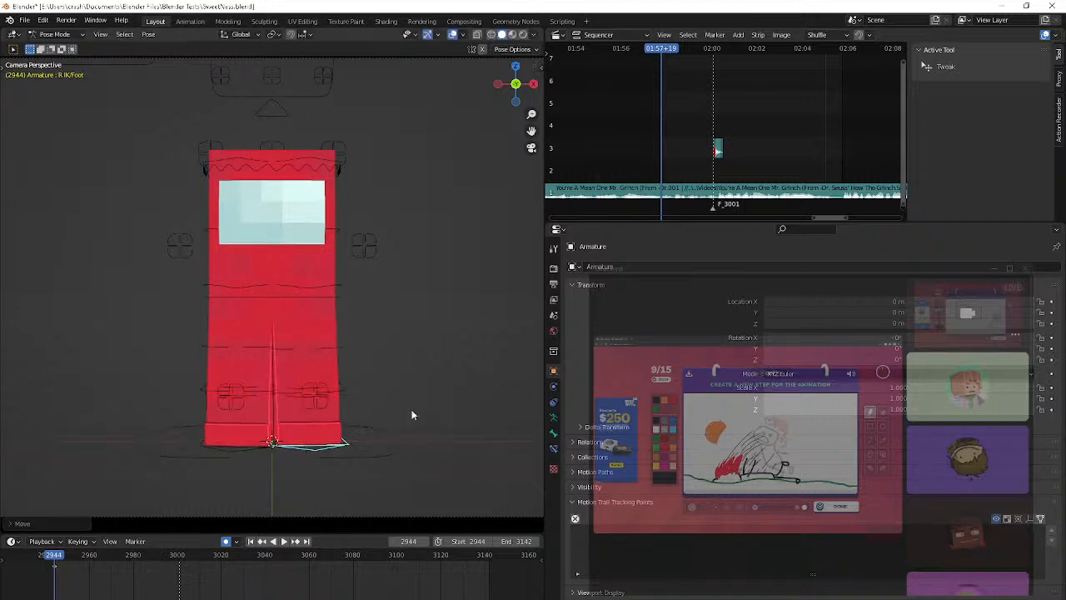
Tilt the Chest control slightly sideways and undo the extra trackball rotation
scroll(411, 414, "up", 2)
middle_click_drag(412, 415, 481, 474, "shift")
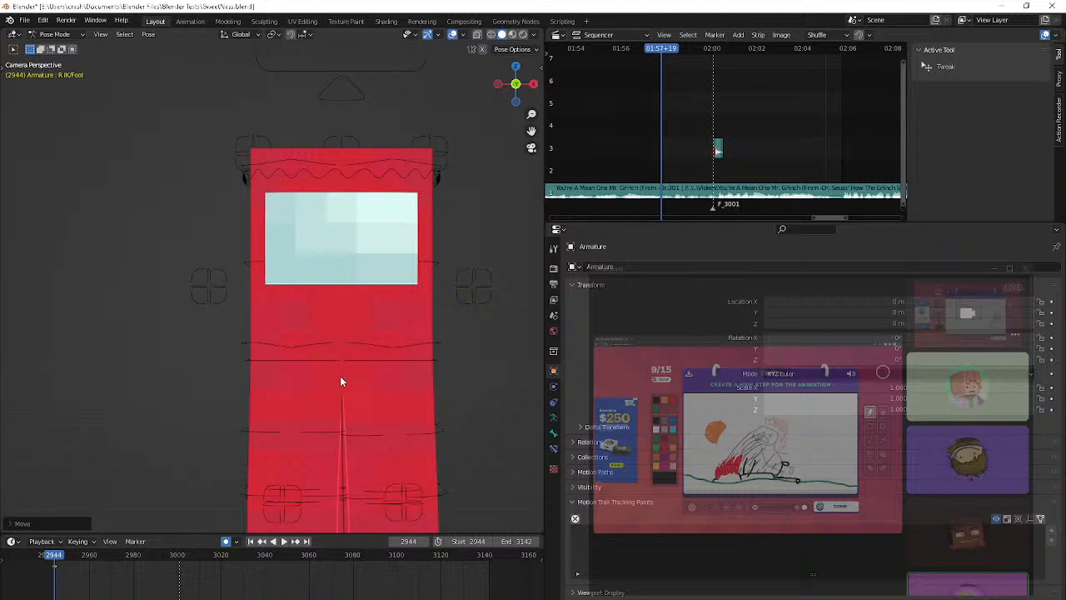
left_click(335, 169)
key("r")
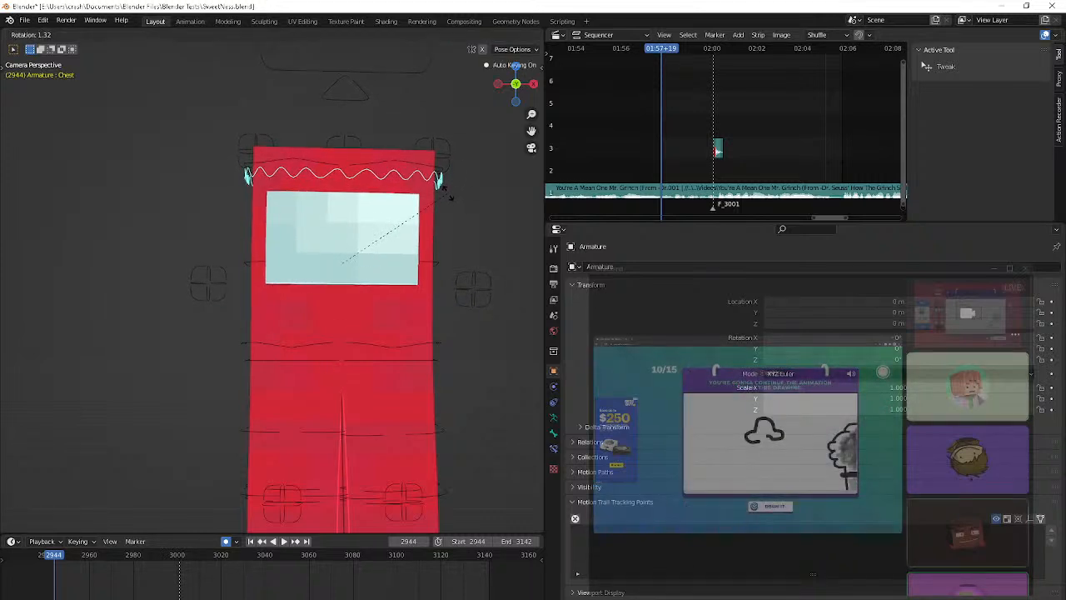
key("r")
left_click(448, 209)
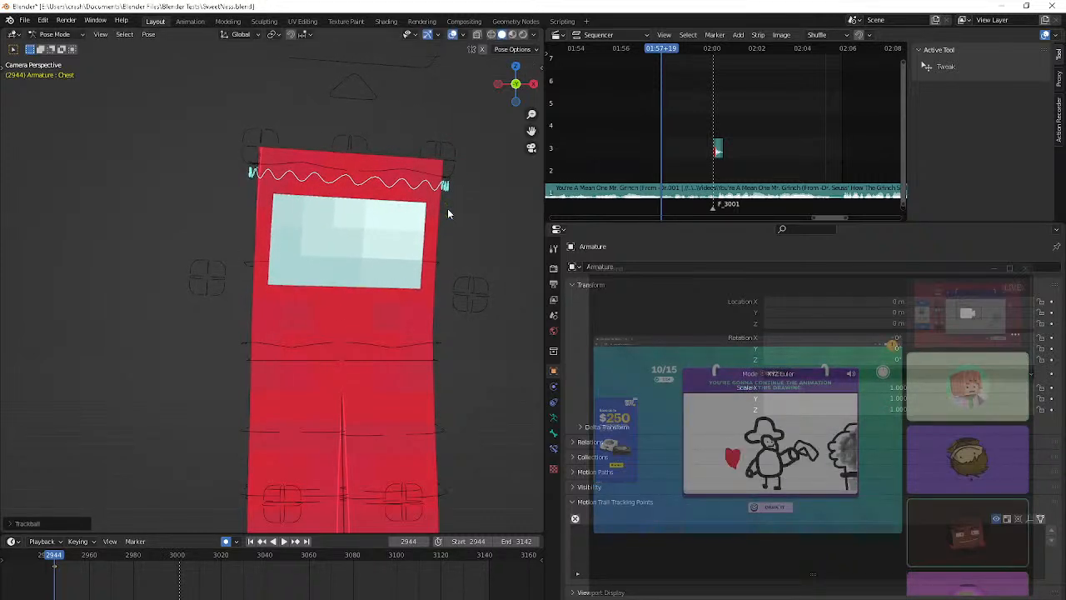
key("ctrl+z")
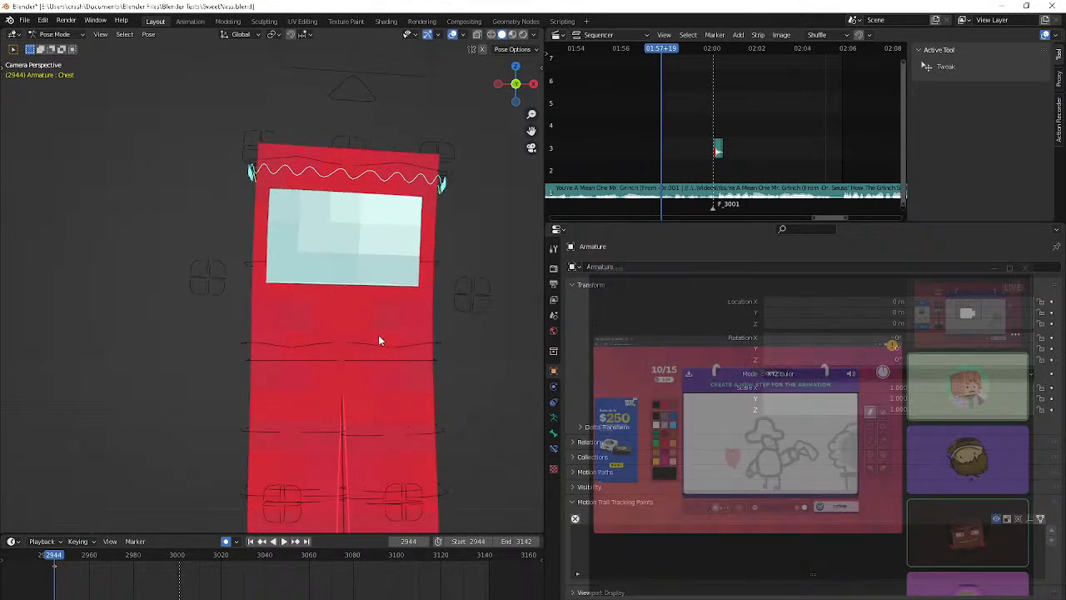
Rotate the Hip control by about -1.7° and fine-tune it with a trackball rotation
left_click(424, 342)
key("r")
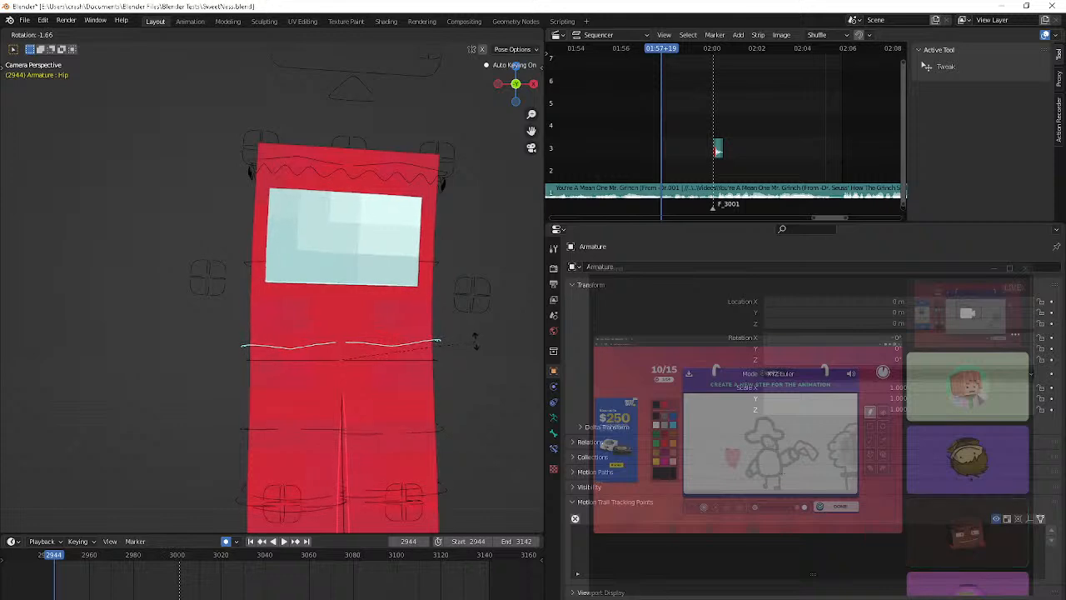
left_click(475, 345)
key("r")
key("r")
left_click(512, 343)
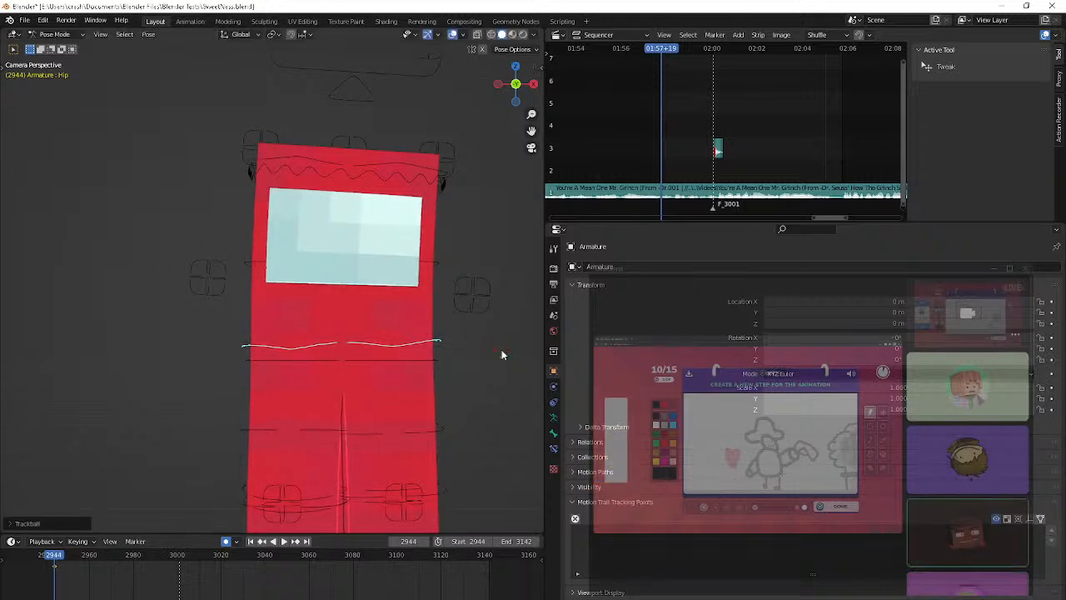
Tilt the Flip control at mid-torso by about 2.8° and adjust it with a trackball rotation
left_click(323, 261)
key("r")
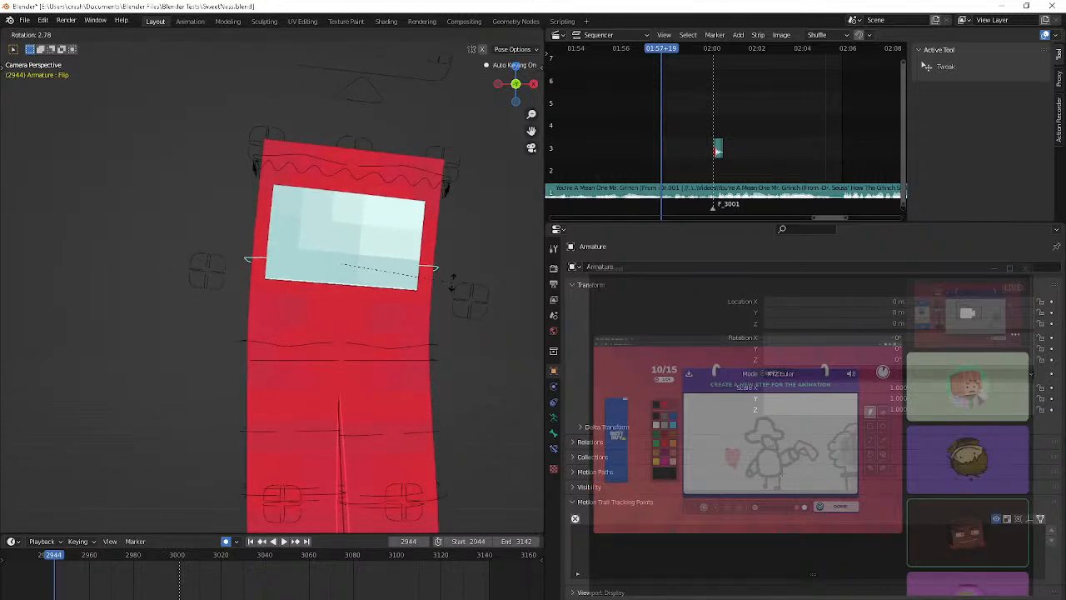
left_click(466, 282)
key("r")
key("r")
left_click(7, 359)
Refine the Flip control's forward-backward lean with a trackball rotation while viewing the character from the side
middle_click_drag(89, 371, 218, 383)
scroll(170, 407, "up", 5)
key("r")
key("r")
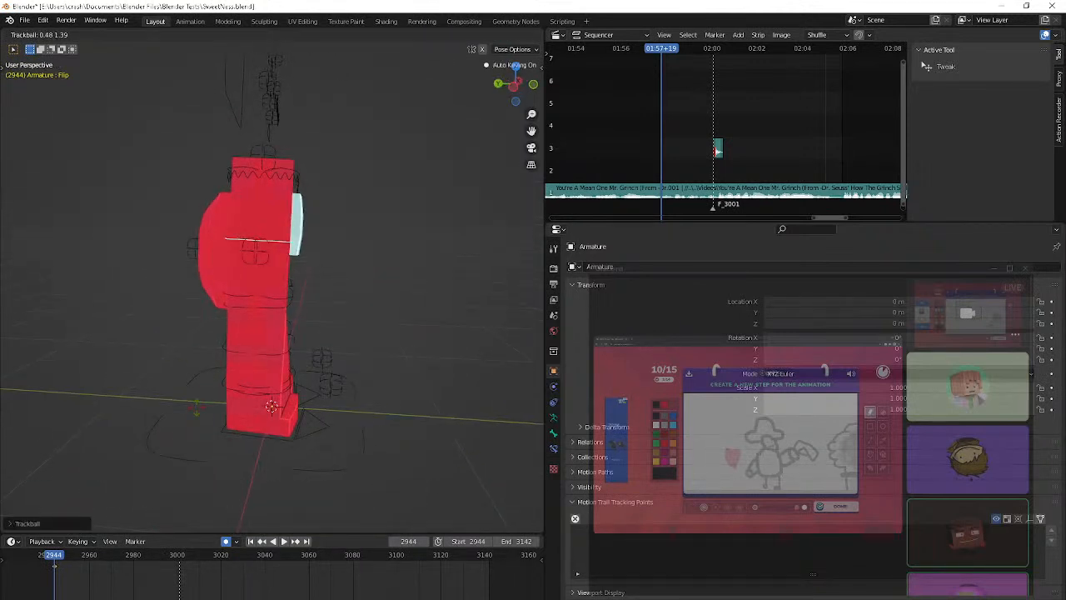
left_click(88, 407)
Counter-rotate the Chest control by about -2.2° at frame 2944 while viewing through the camera
middle_click_drag(88, 406, 515, 391)
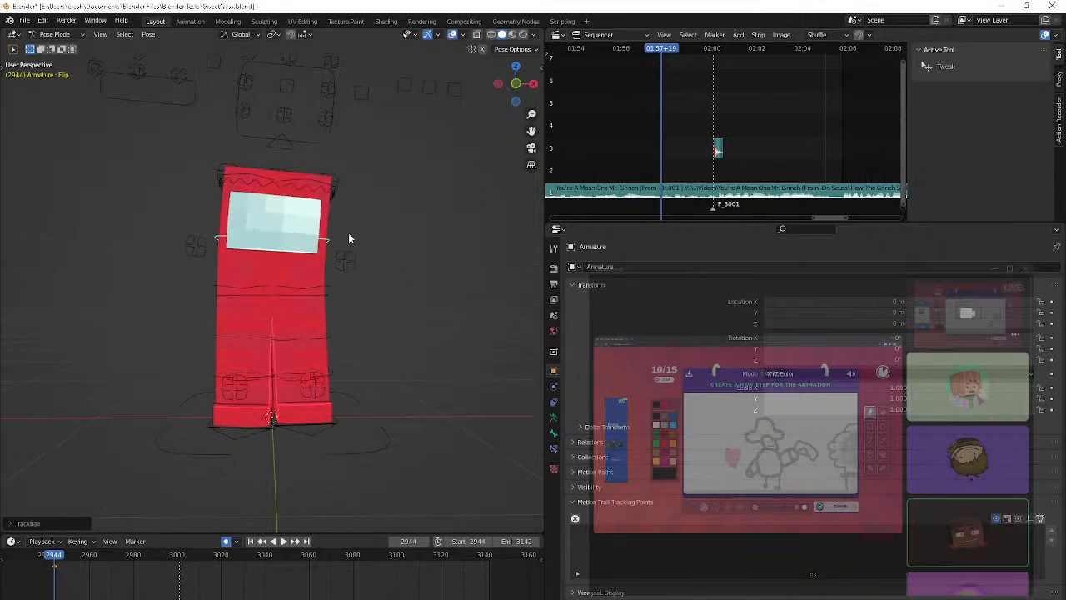
left_click(333, 198)
key("KP_0")
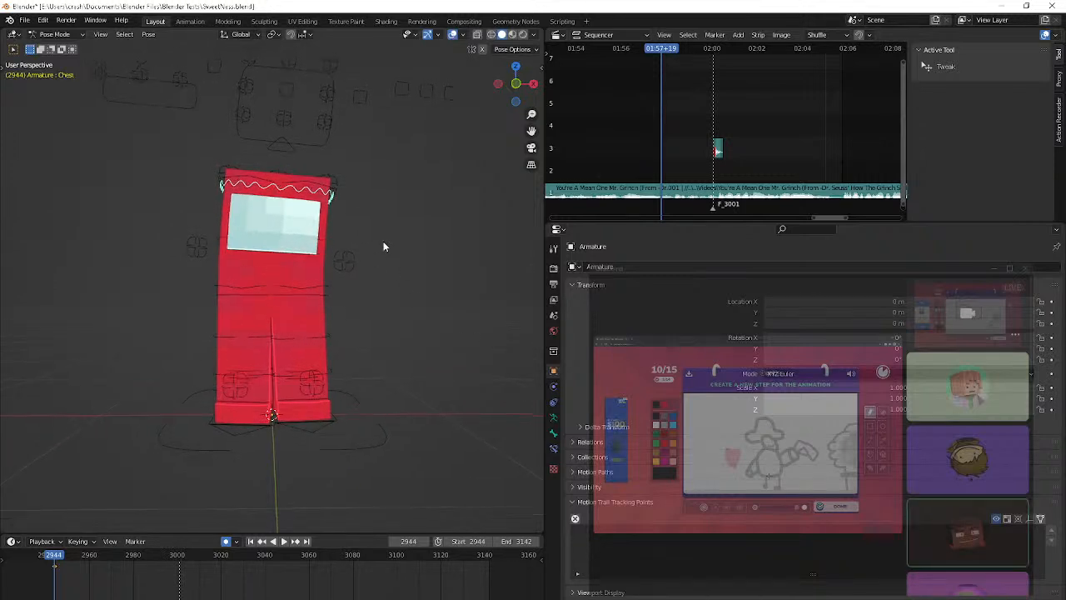
scroll(383, 247, "down", 5)
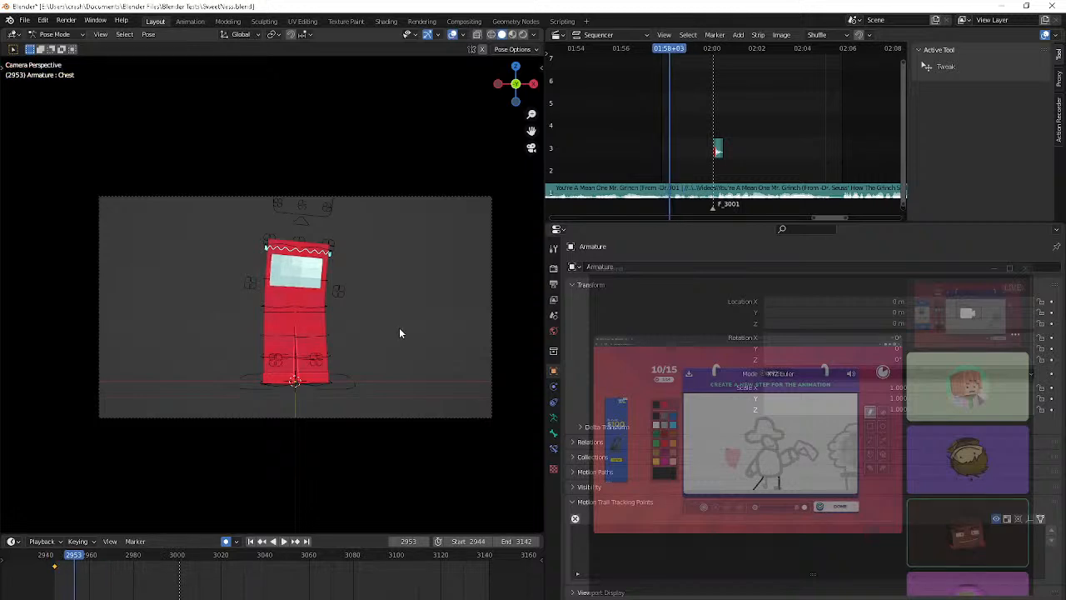
scroll(399, 333, "up", 5)
key("r")
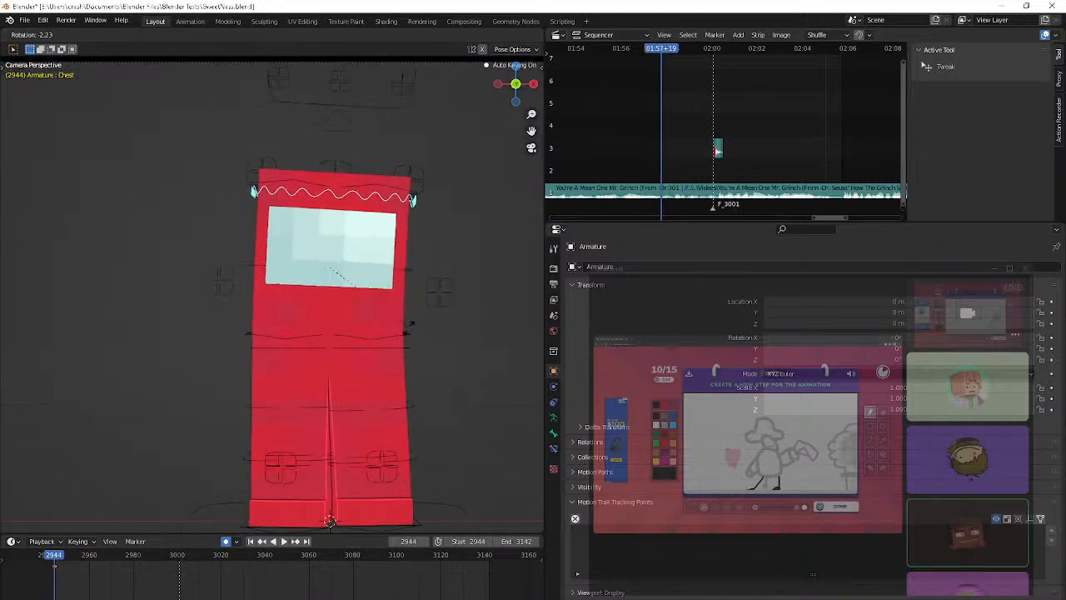
left_click(408, 327)
middle_click_drag(322, 424, 318, 389)
scroll(279, 374, "up", 4)
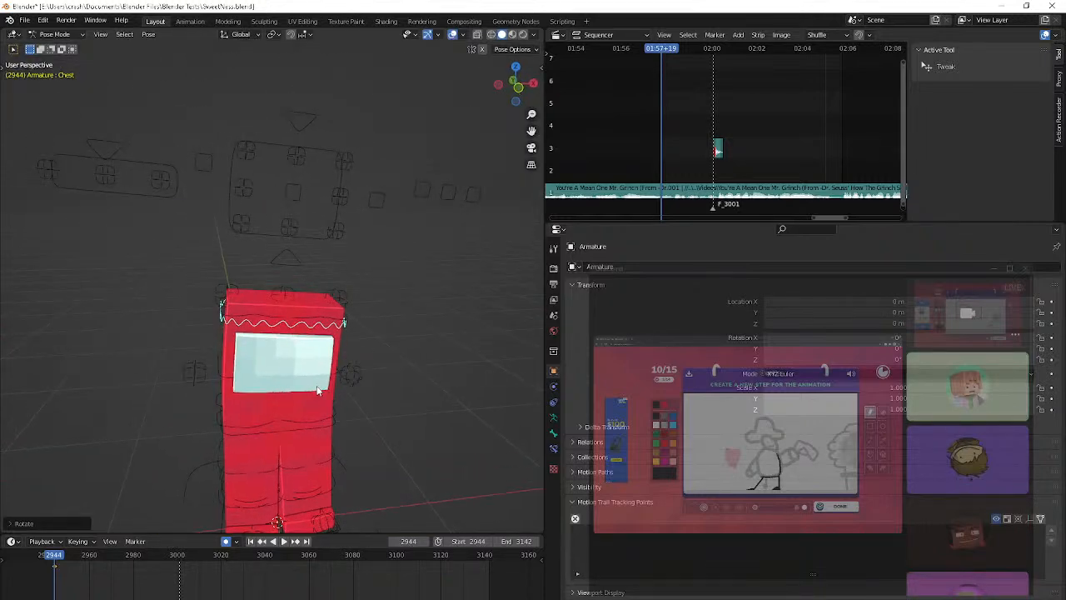
Raise the Eye MT control at the upper middle of the eye rig by about 0.02 m at frame 2944
left_click(317, 98)
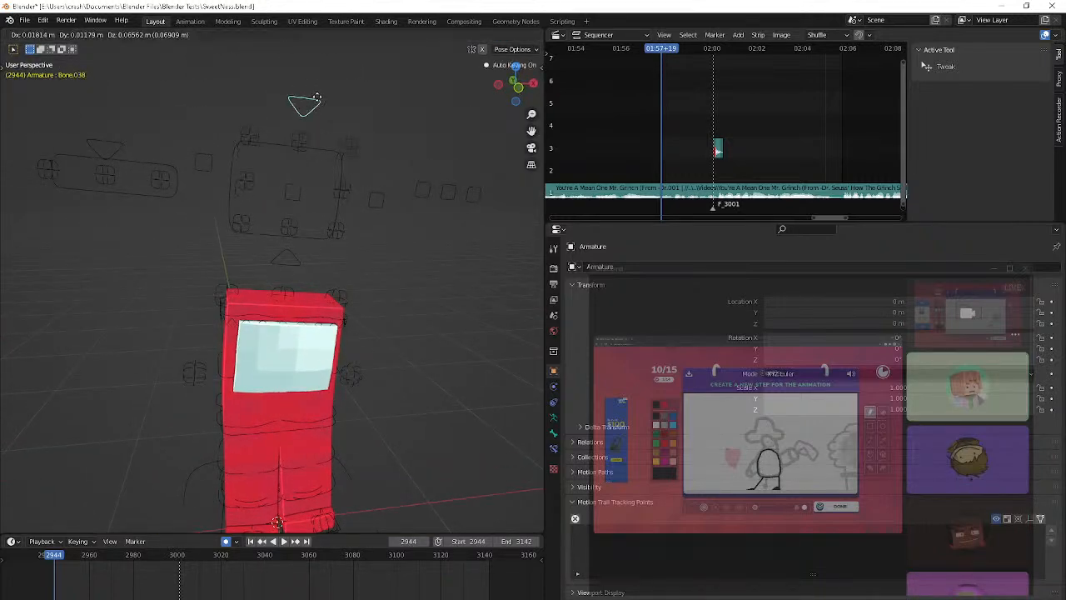
left_click(301, 154)
key("g")
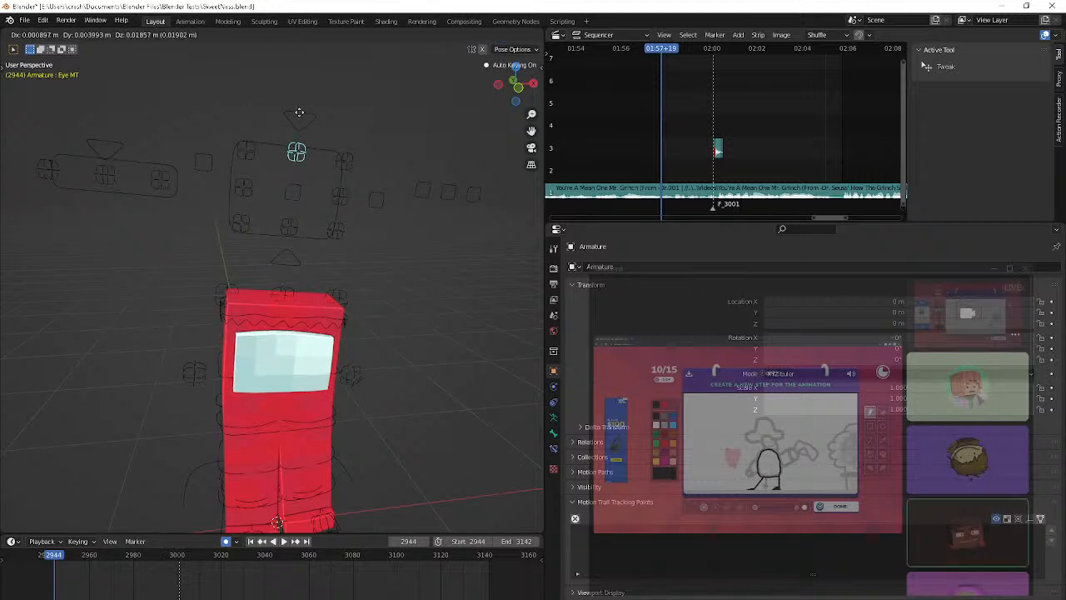
left_click(300, 116)
Lower the Eye MB control slightly to bow the bottom edge of the visor downward
middle_click_drag(301, 116, 285, 92)
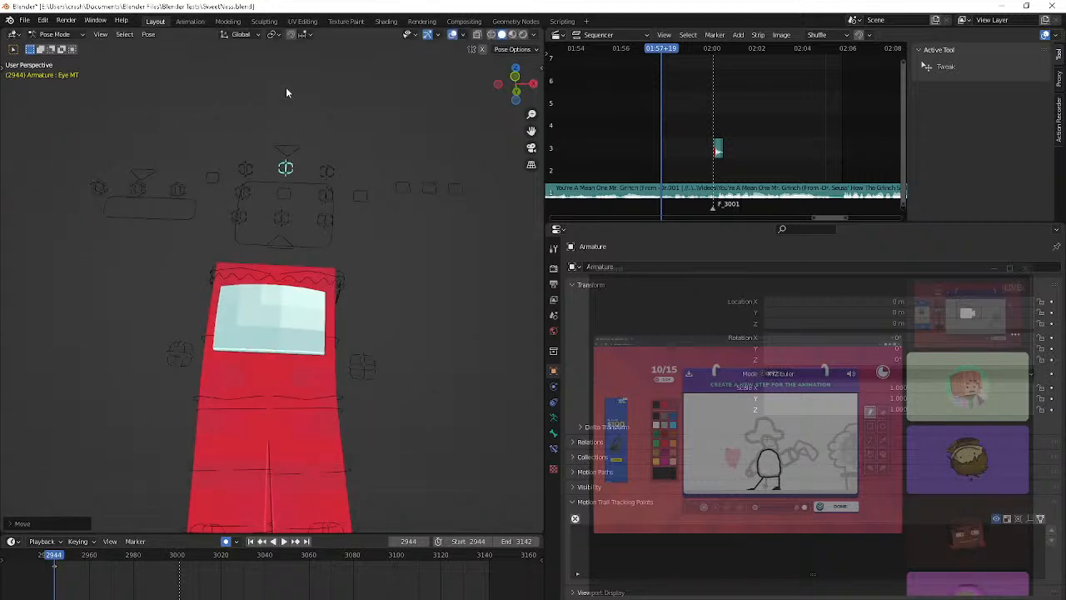
left_click(281, 194)
left_click(282, 219)
key("g")
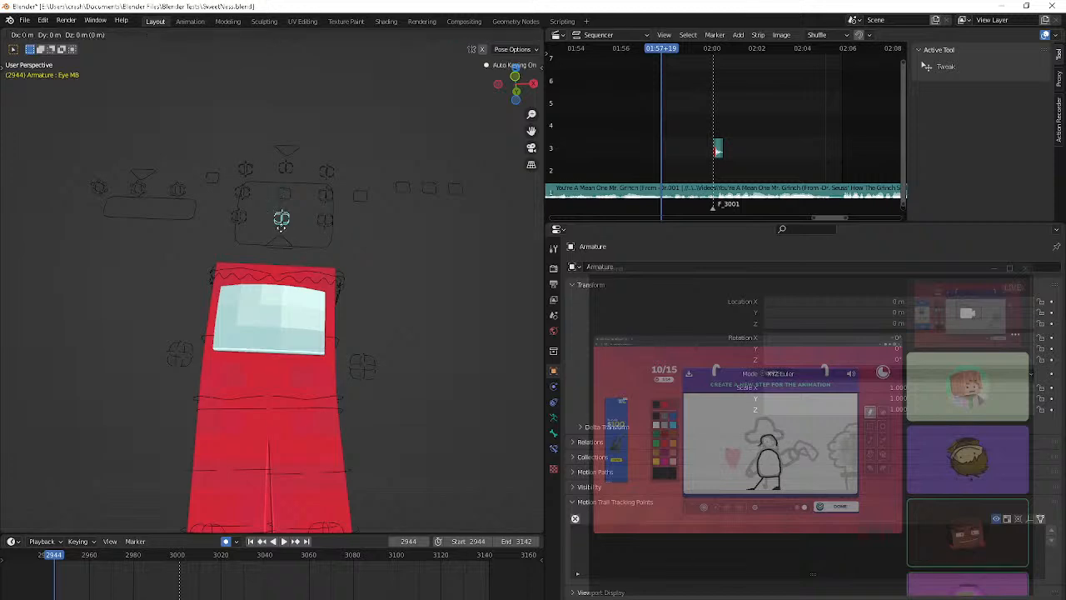
left_click(279, 260)
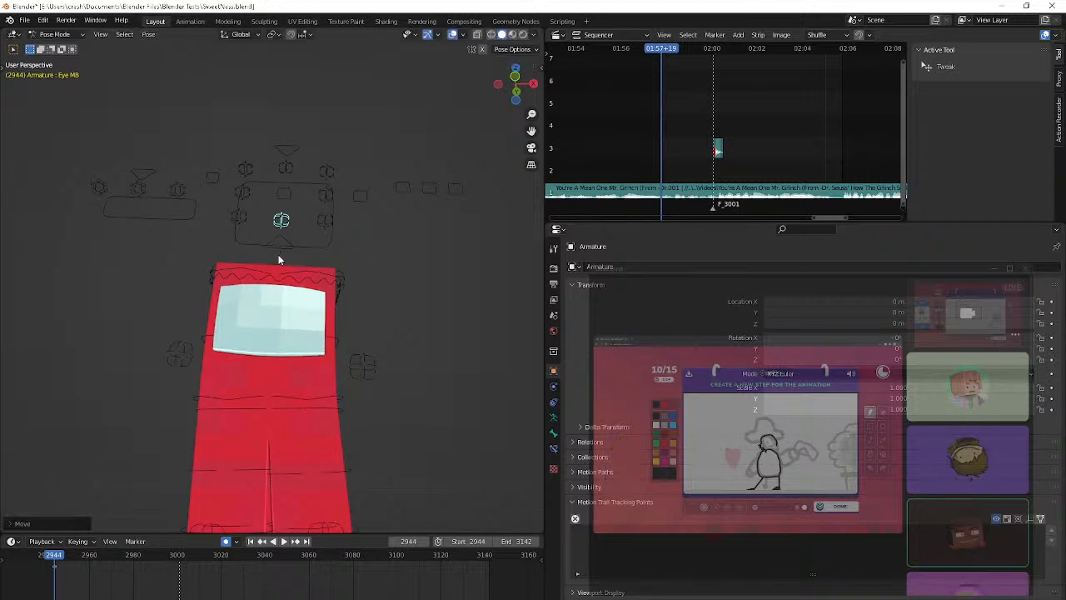
Return to the camera view, select the Flip control and advance to frame 2946
key("KP_0")
left_click(326, 391)
middle_click_drag(326, 391, 368, 322, "shift")
key("Right")
key("Right")
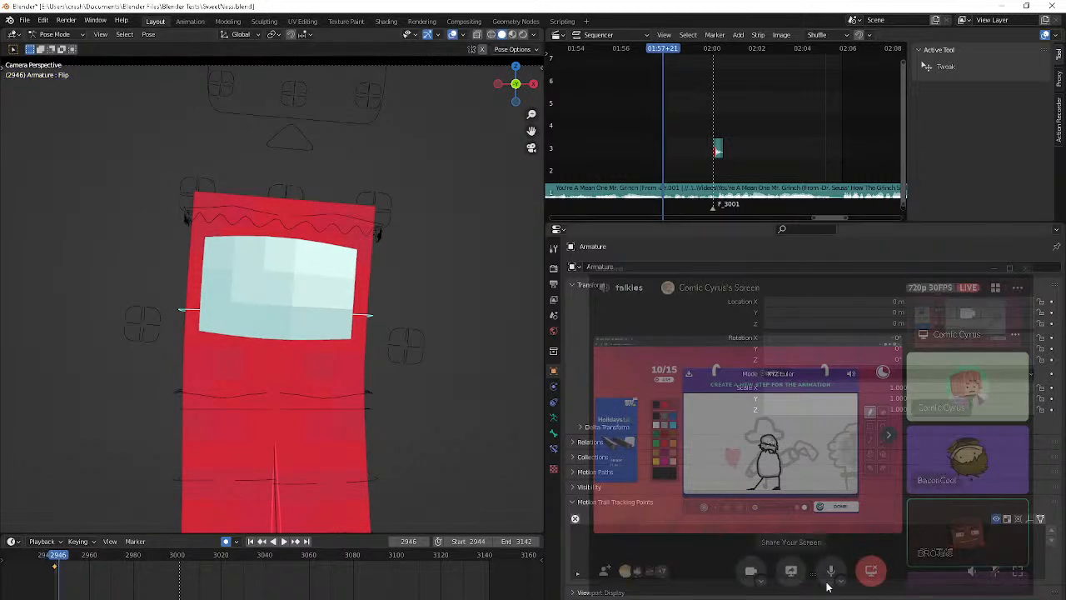
Try to start a screen share in Discord, check the OBS streaming window and return to Blender
left_click(789, 572)
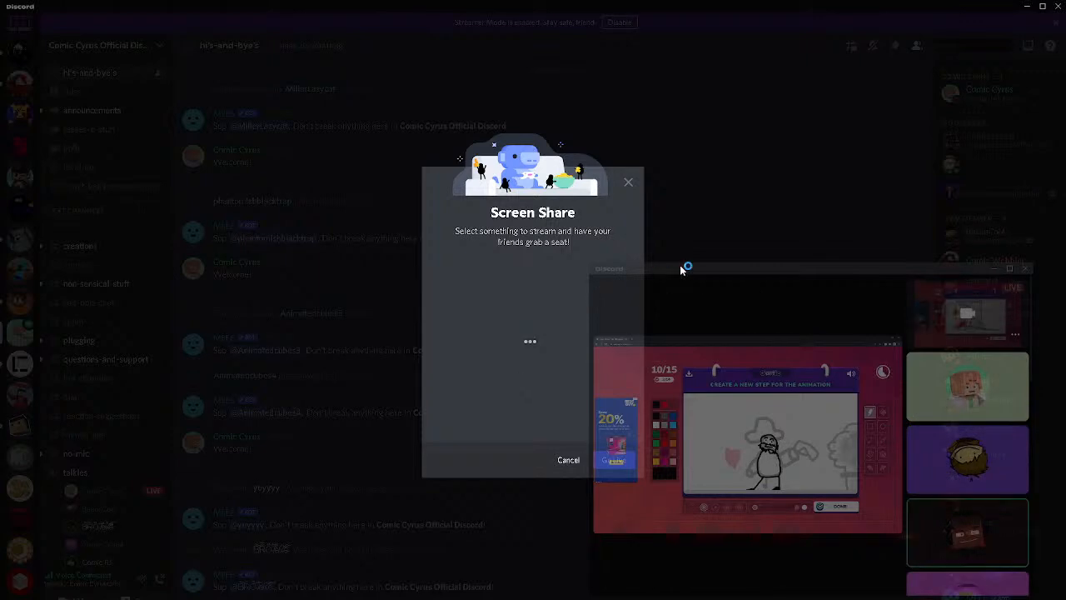
left_click(716, 197)
left_click(1026, 6)
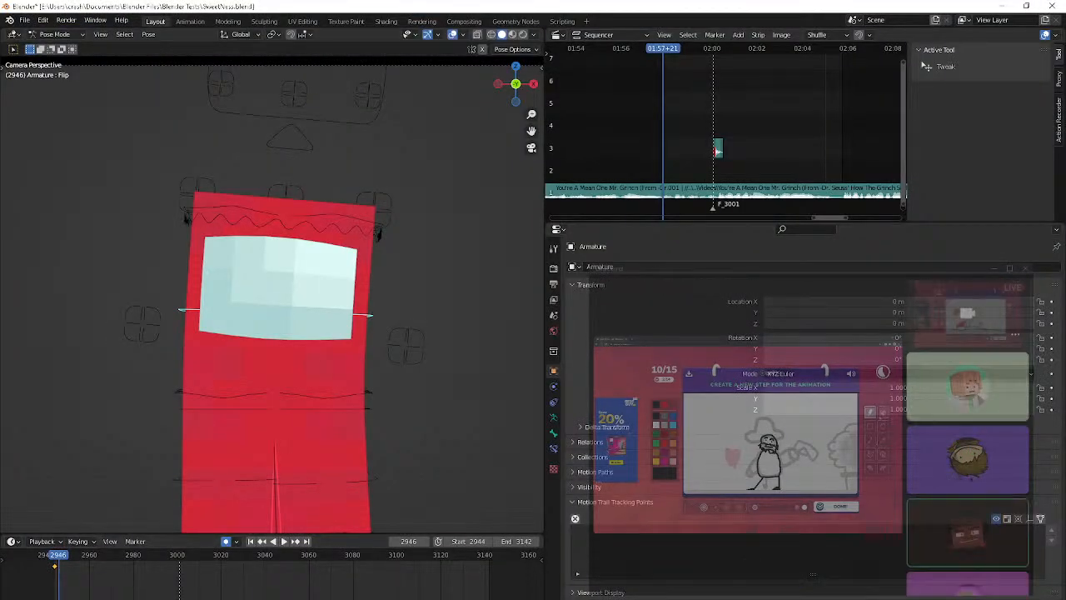
key("alt+Tab")
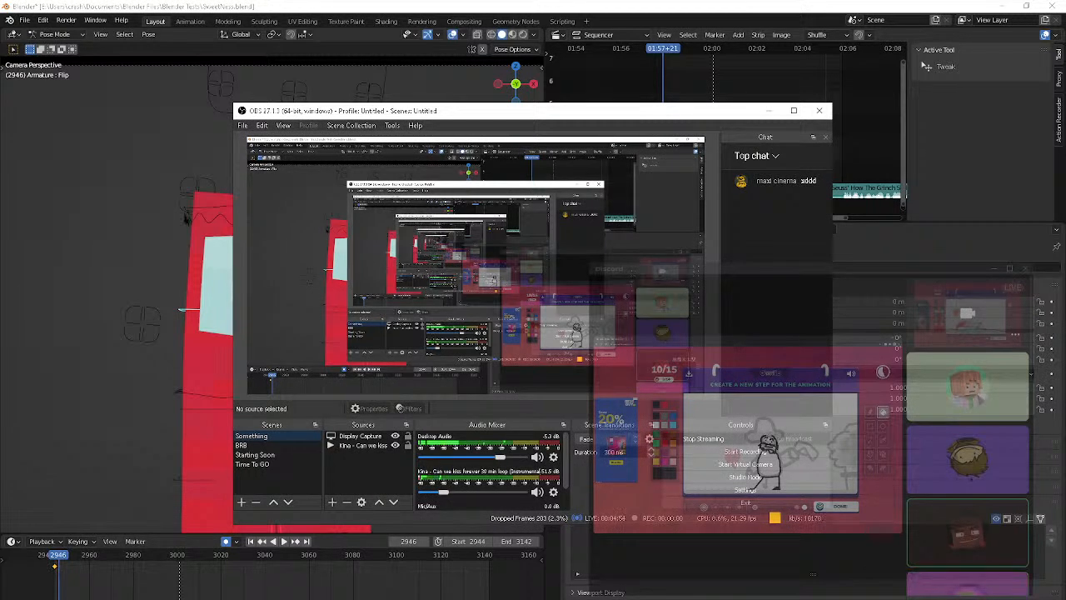
key("alt+Tab")
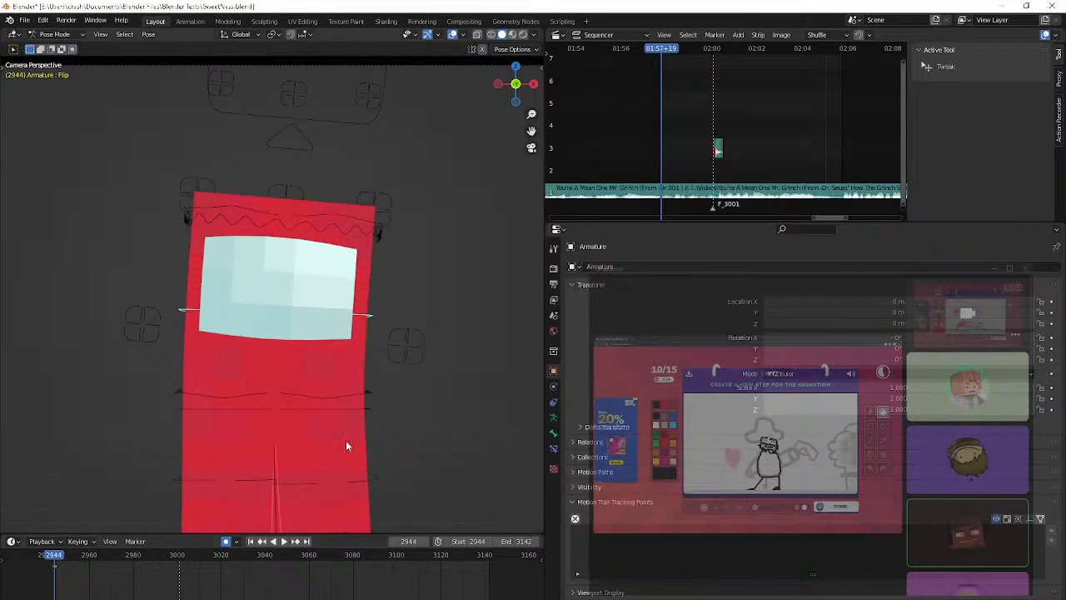
At frame 2946, nudge the Flip control and lean it forward with a trackball rotation of about 5°
key("g")
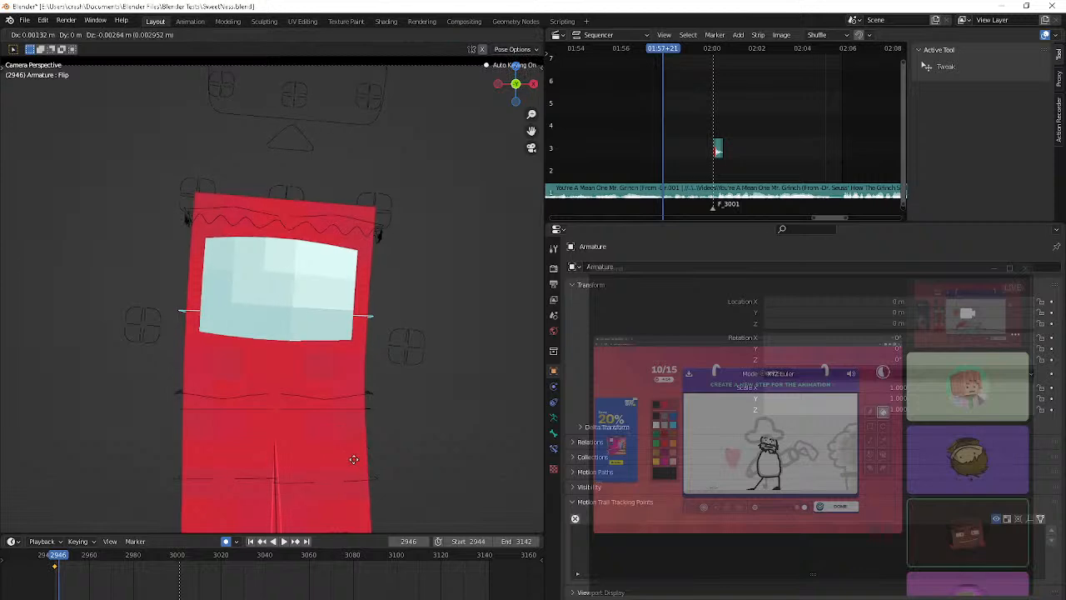
left_click(349, 447)
key("r")
key("r")
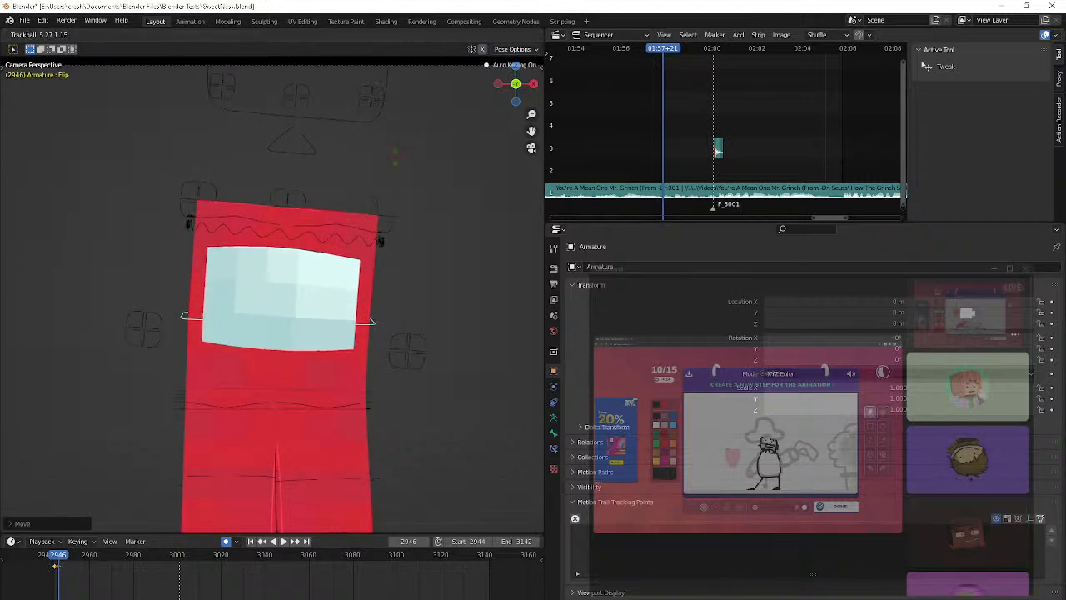
left_click(395, 156)
Step back and forth through the frames around 2946 to review the Flip control's motion
key("Right")
key("Right")
key("Right")
key("Left")
key("Left")
key("Left")
key("Left")
key("Left")
key("Right")
key("Right")
key("Right")
key("Right")
key("Left")
key("Left")
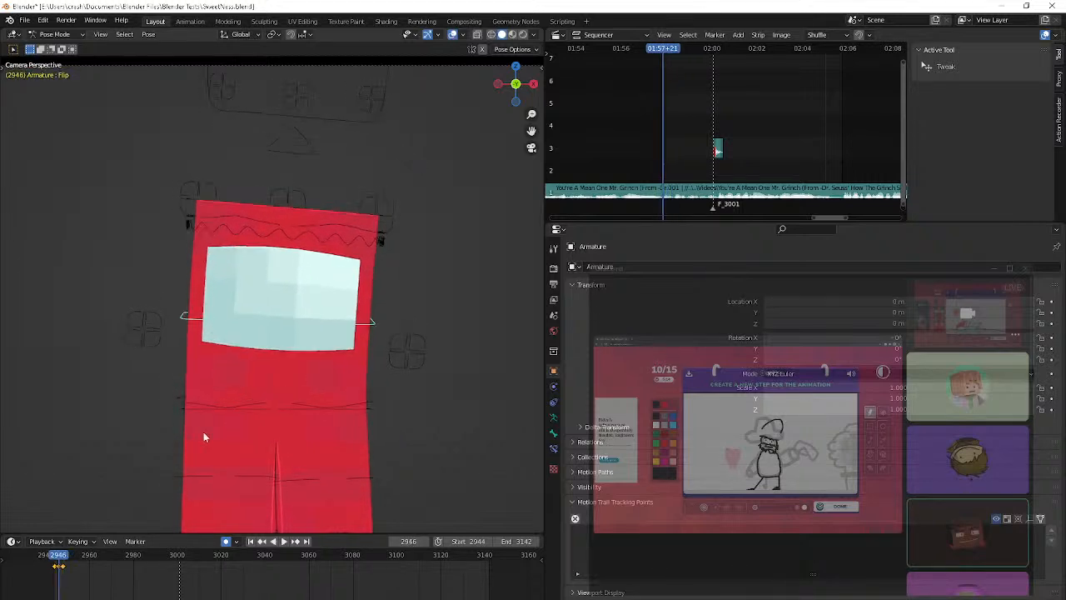
Nudge the Flip control slightly and insert a keyframe for it at frame 2950
scroll(58, 566, "up", 4)
key("g")
left_click(199, 464)
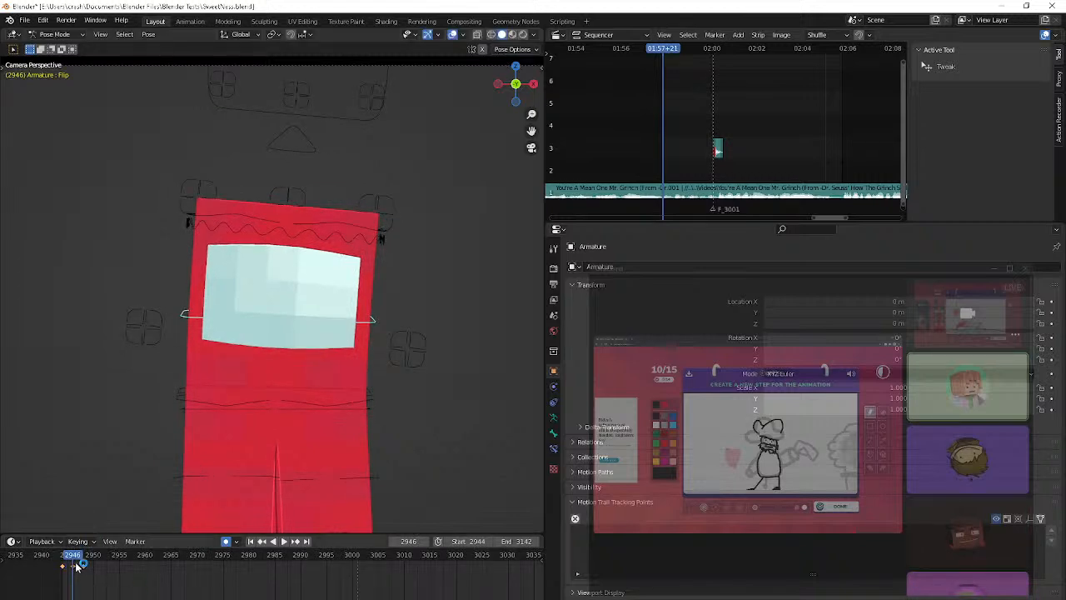
key("Right")
key("Right")
key("Right")
key("Right")
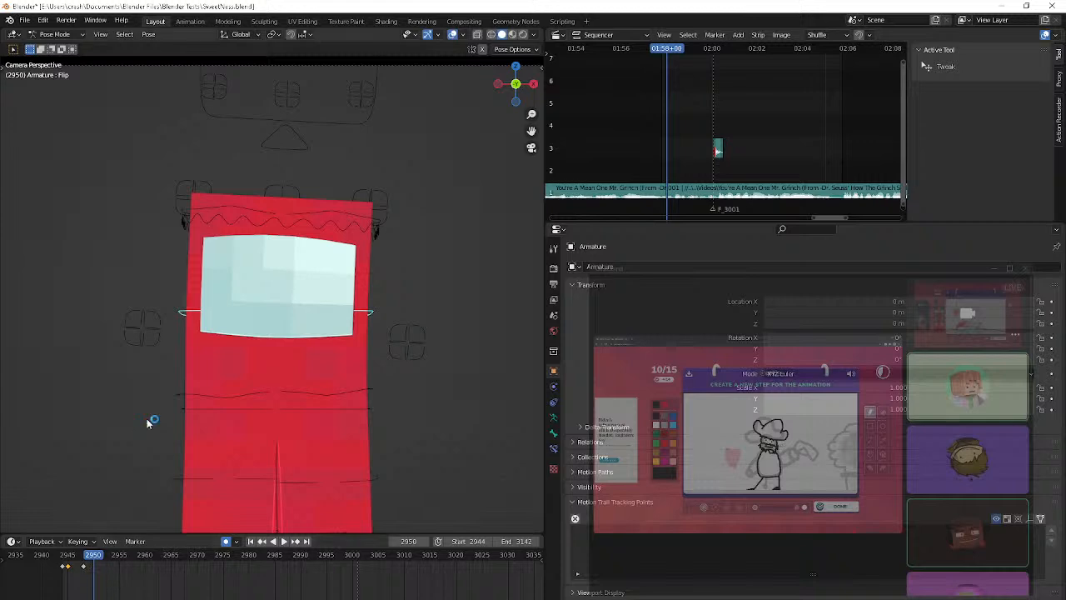
key("i")
Key the Flip control at frame 2953 and play the animation in reverse to check the motion
key("Right")
key("Right")
key("Right")
key("shift+ctrl+space")
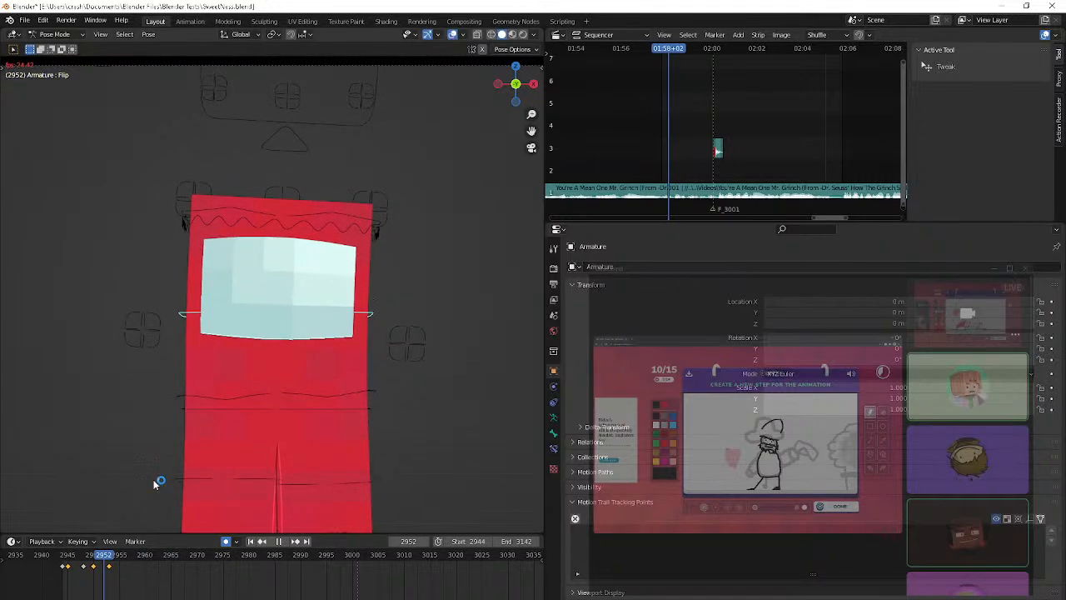
key("shift+ctrl+space")
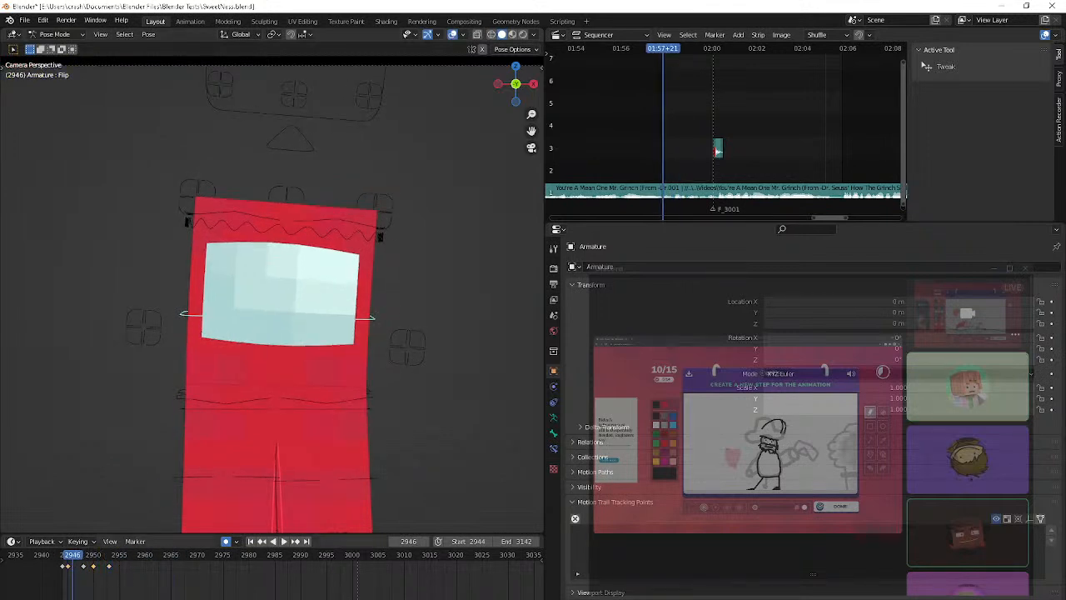
Retime the Flip keyframes, shifting the one at 2948 to frame 2947 and the one at 2950 to frame 2949
key("Right")
key("Right")
key("Right")
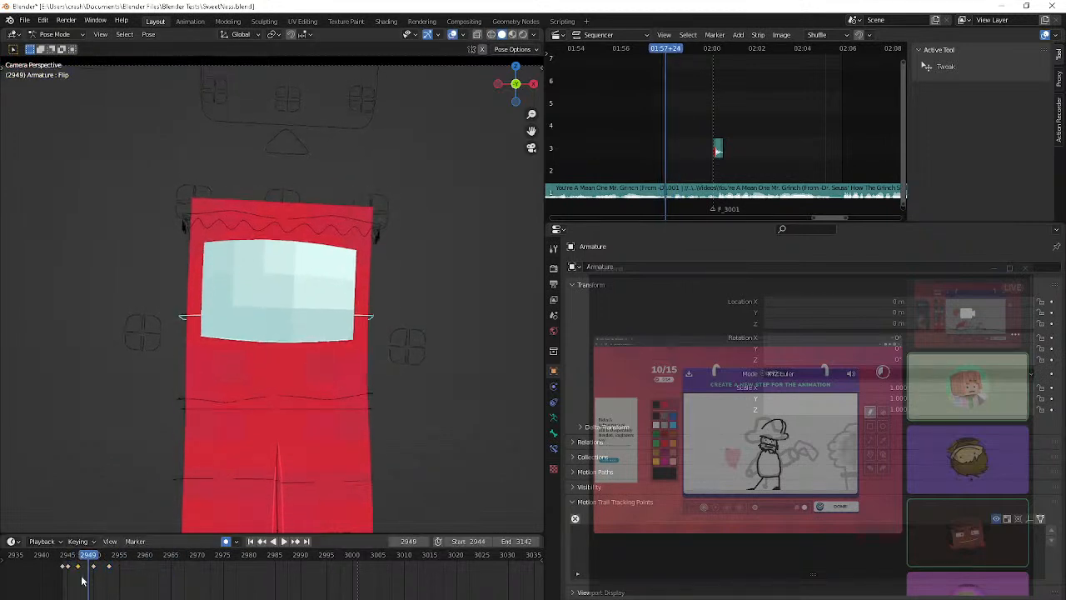
Raise the Flip control slightly at frame 2956 and shift the last two keyframes to frames 2952 and 2955
key("Right")
key("Right")
key("Right")
key("Right")
key("Right")
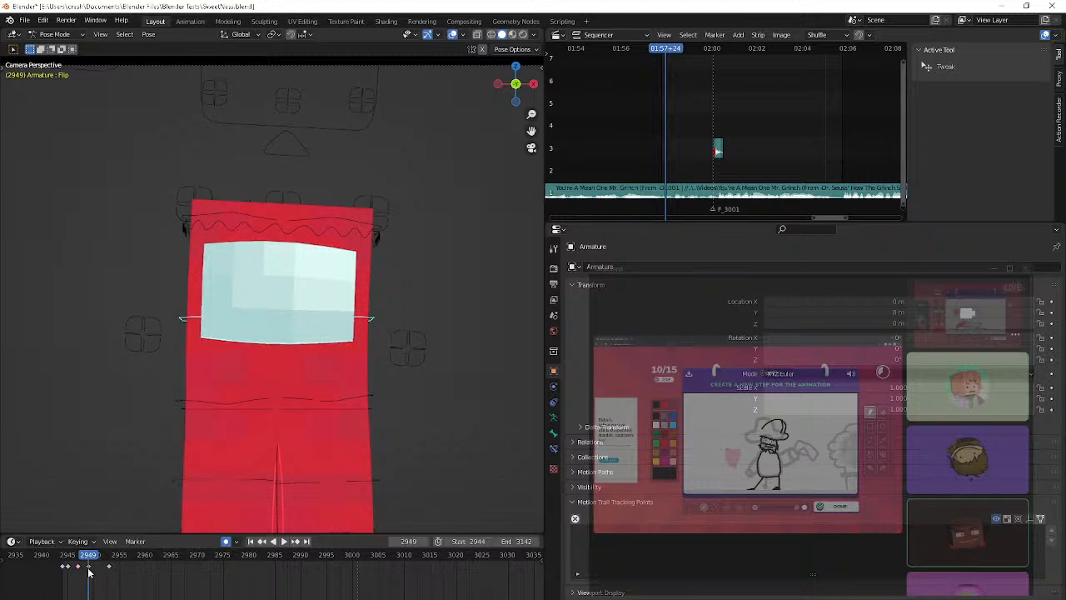
key("Right")
key("Right")
key("g")
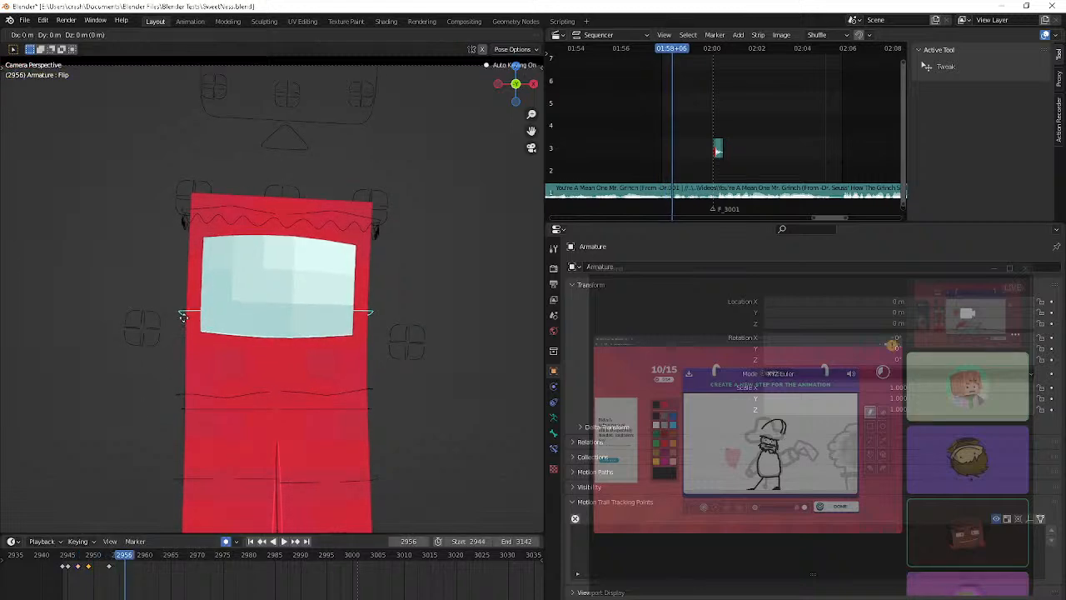
left_click(185, 307)
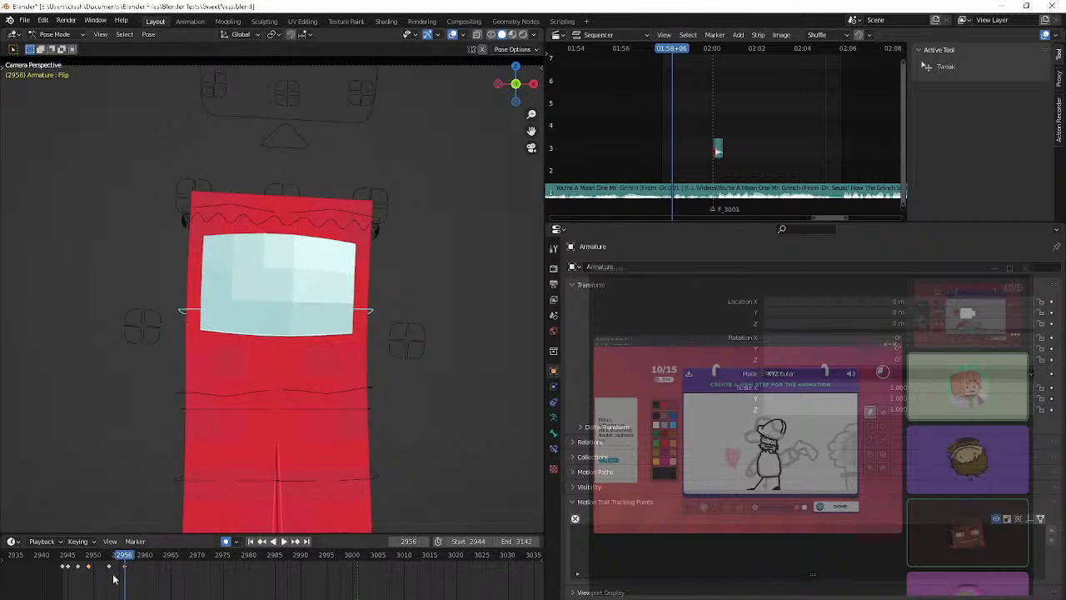
key("Right")
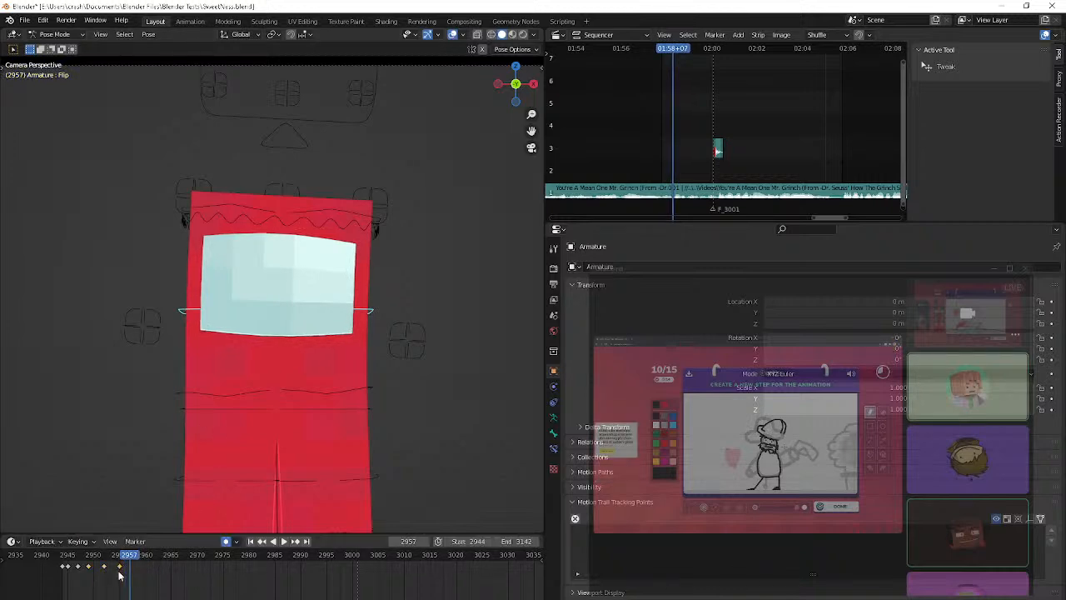
At frame 2958, reposition the Flip control and bend the upper body strongly forward with a trackball rotation
key("Right")
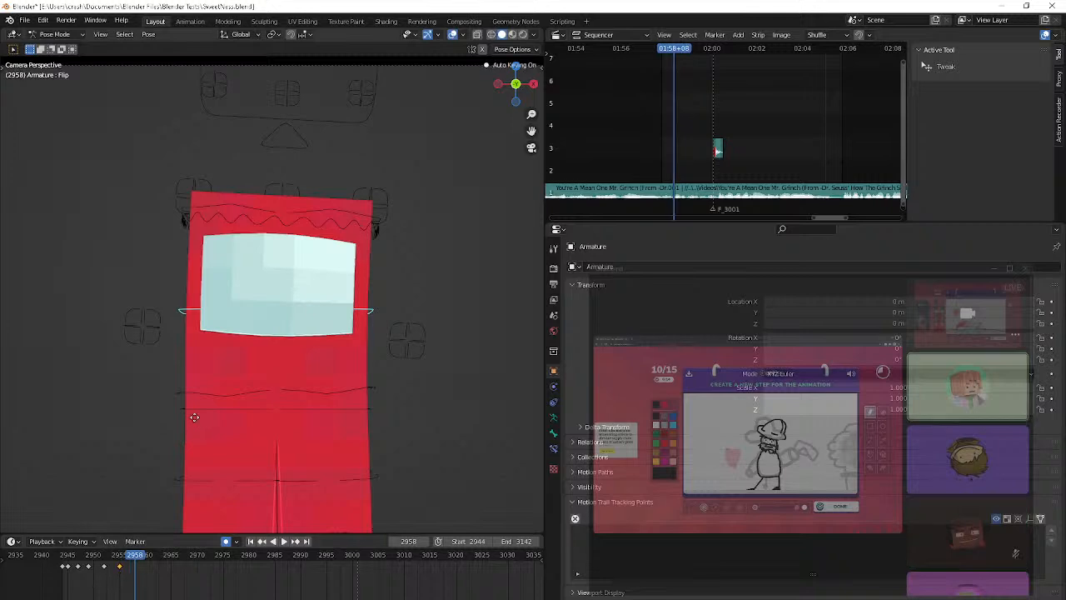
key("g")
left_click(199, 84)
key("r")
key("r")
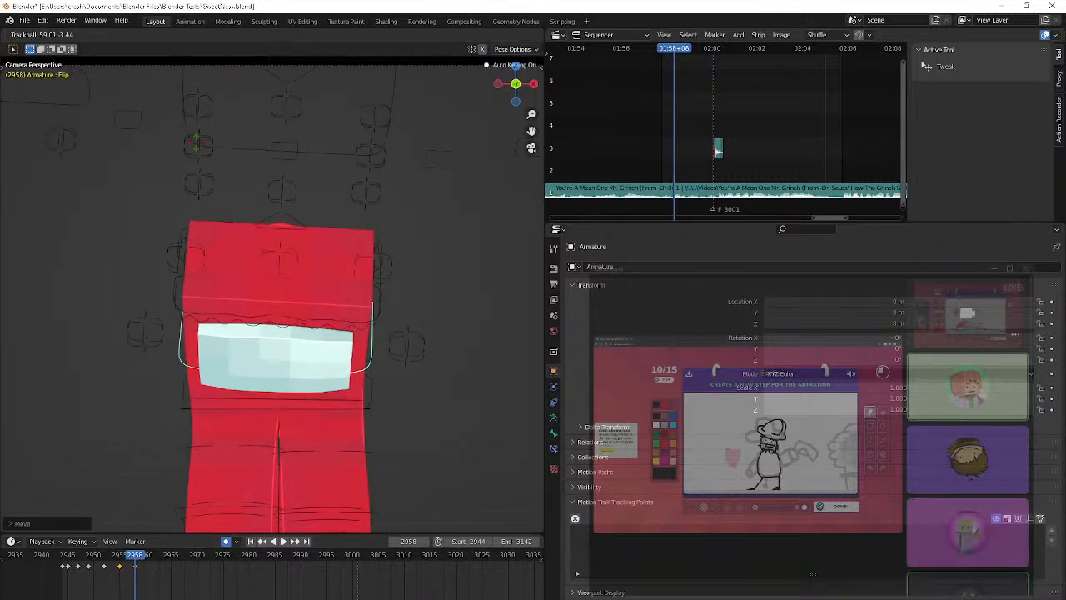
left_click(203, 104)
Shift the Flip control forward and down in the right side view at frame 2958
key("KP_3")
key("g")
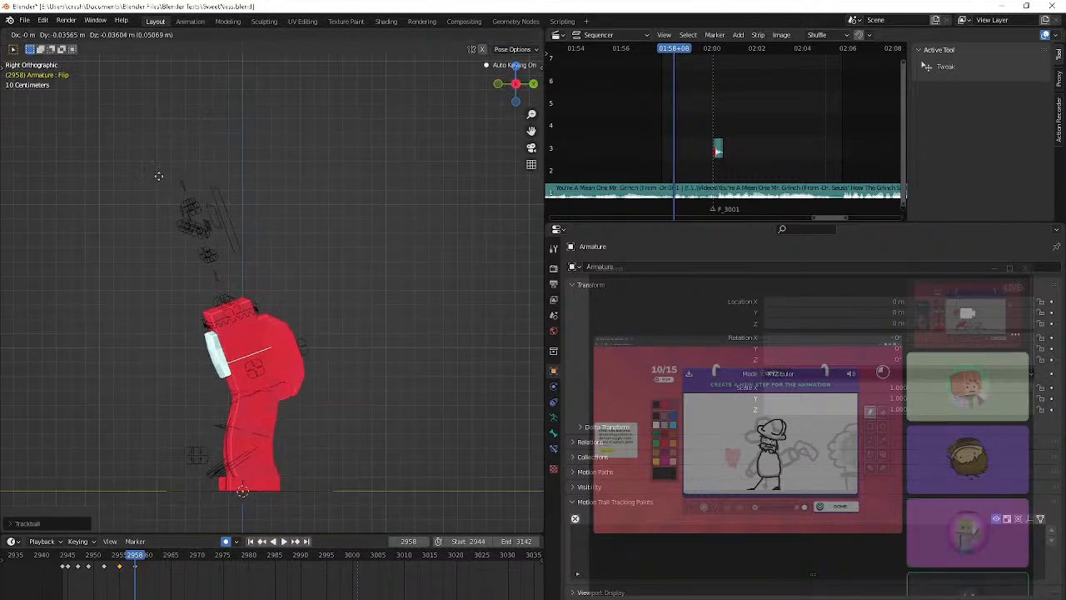
left_click(86, 261)
Play the animation from frame 2944 in an angled perspective view to review the body motion
middle_click_drag(164, 314, 262, 198)
key("shift+Left")
key("space")
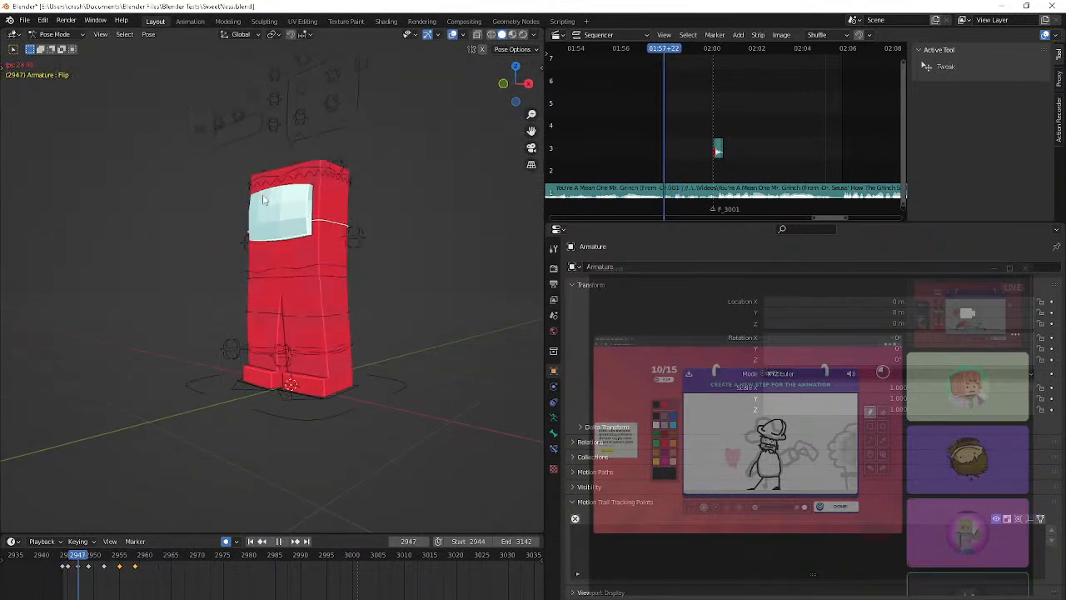
key("space")
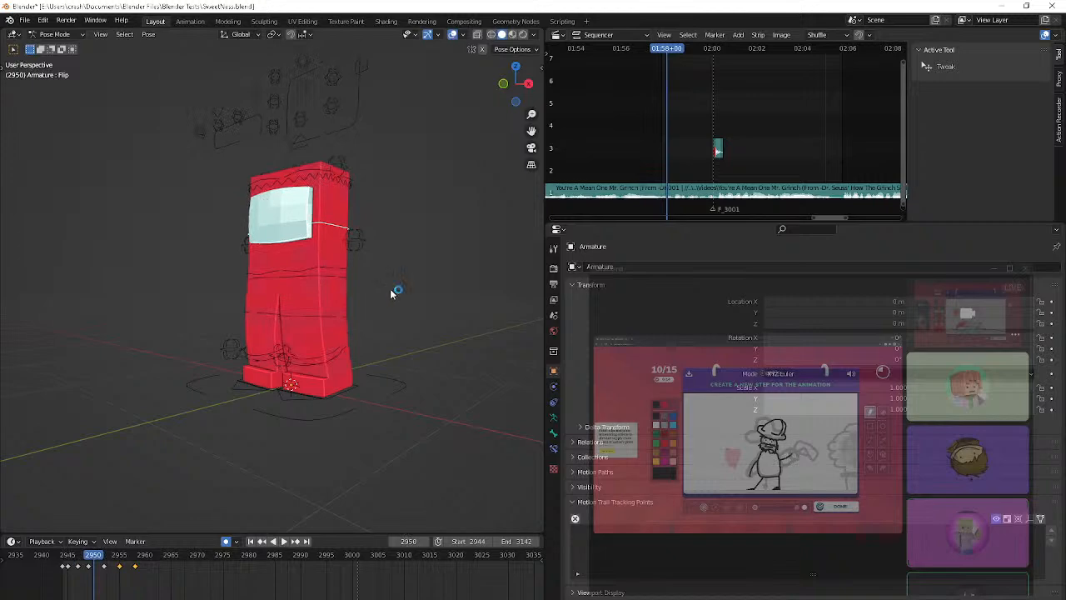
Switch to Discord, open its Screen Share dialog and lower the system volume to 76
left_click(781, 572)
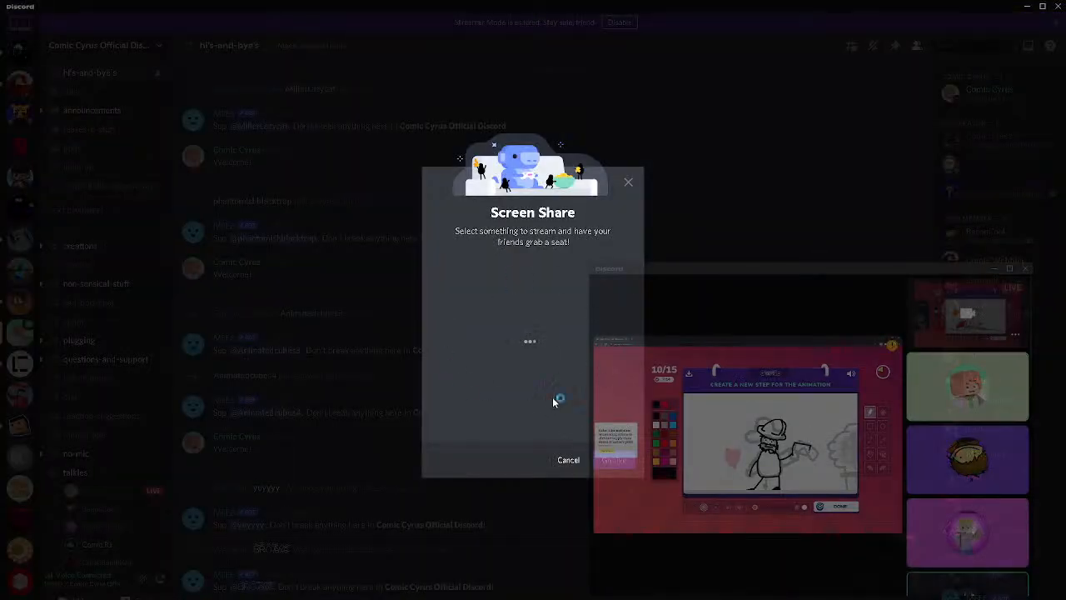
key("XF86AudioLowerVolume")
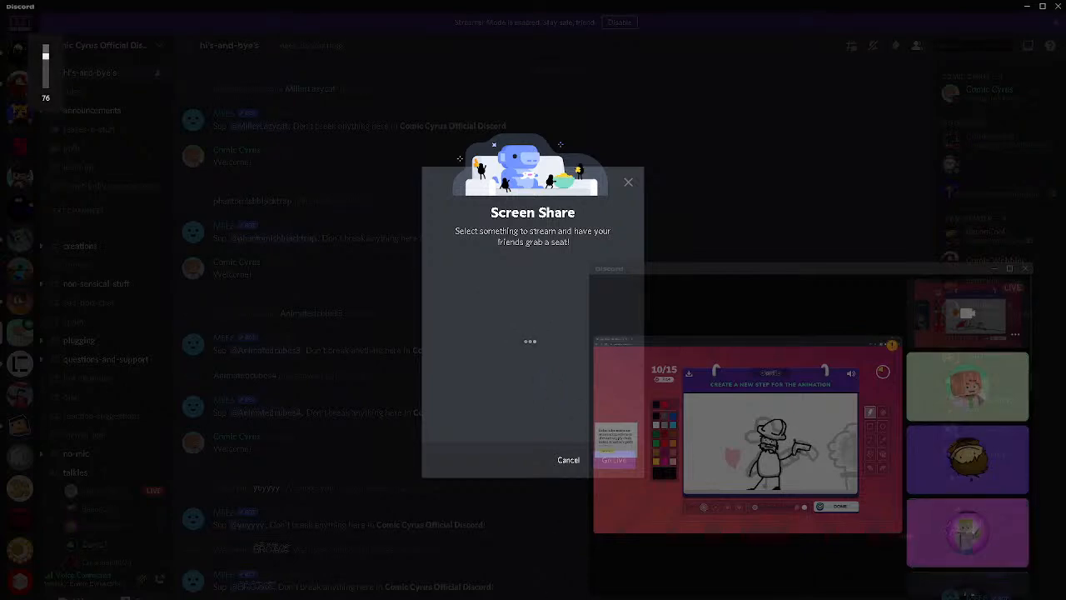
Switch to YouTube Studio in the browser and open the live stream's share link in a new tab
key("alt+Tab")
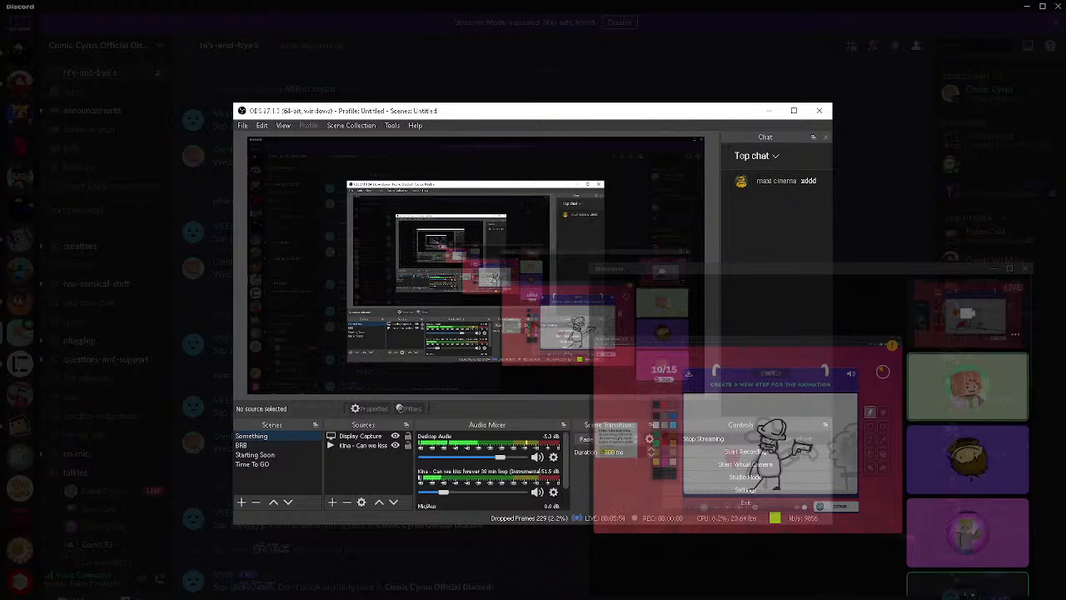
key("alt+Tab")
key("alt+Tab")
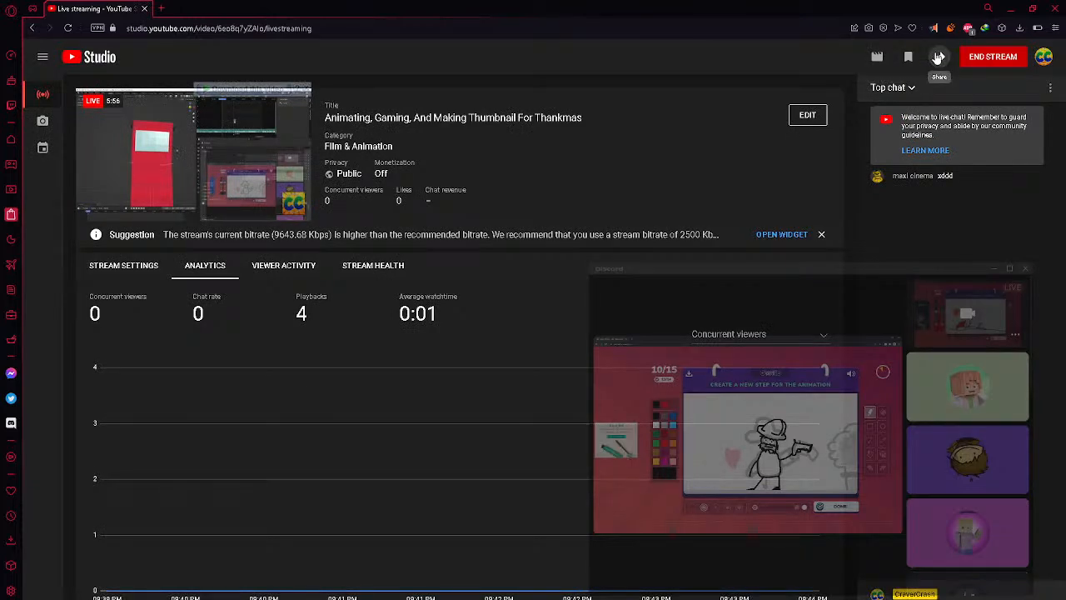
left_click(937, 57)
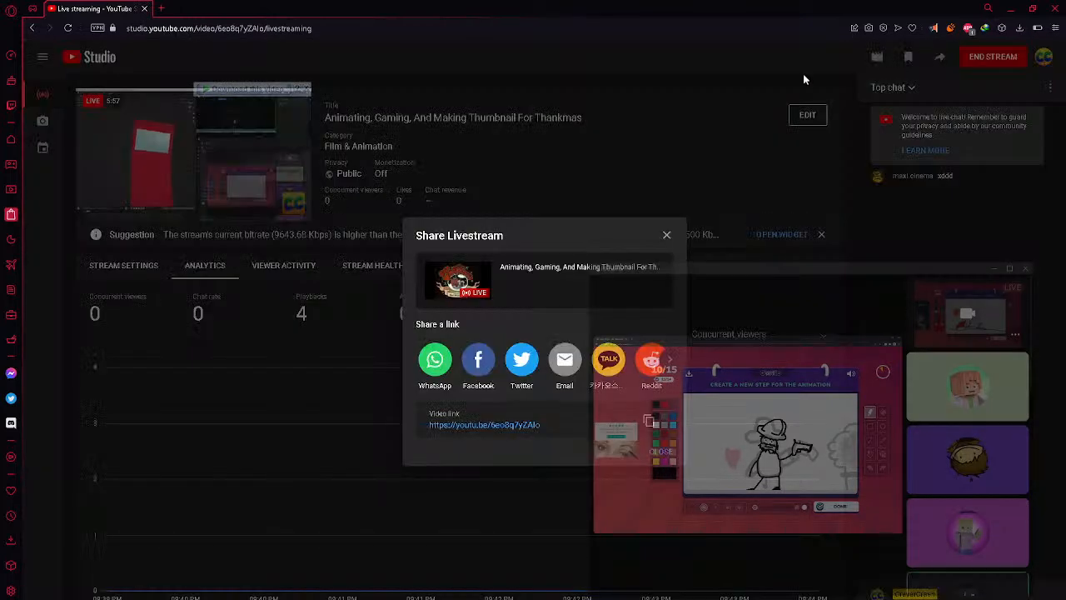
left_click(501, 426)
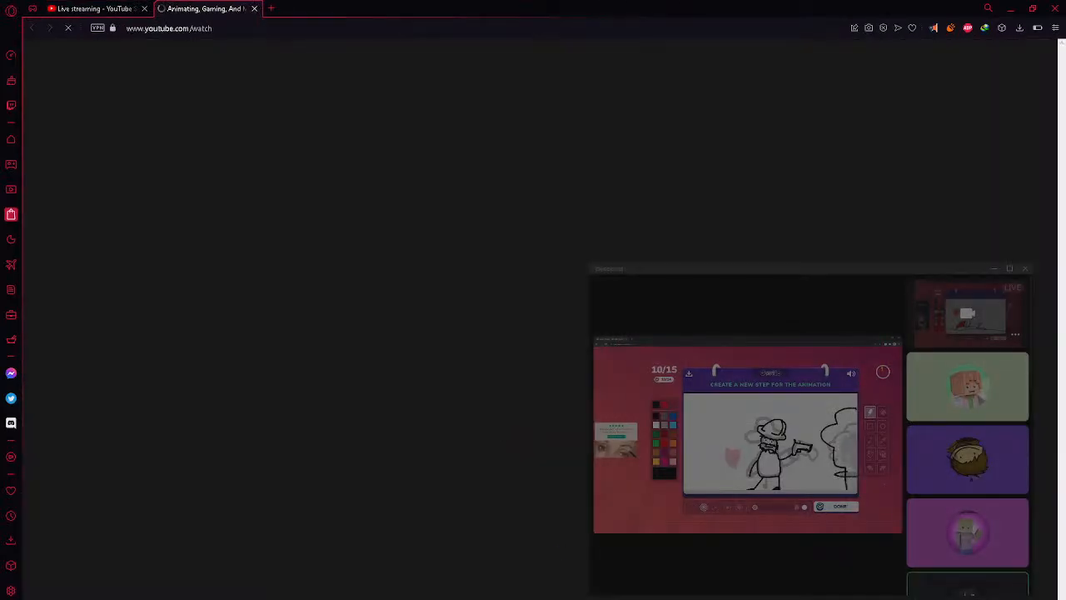
Switch to Discord, disable Streamer Mode and reopen the Screen Share dialog
mouse_move(639, 599)
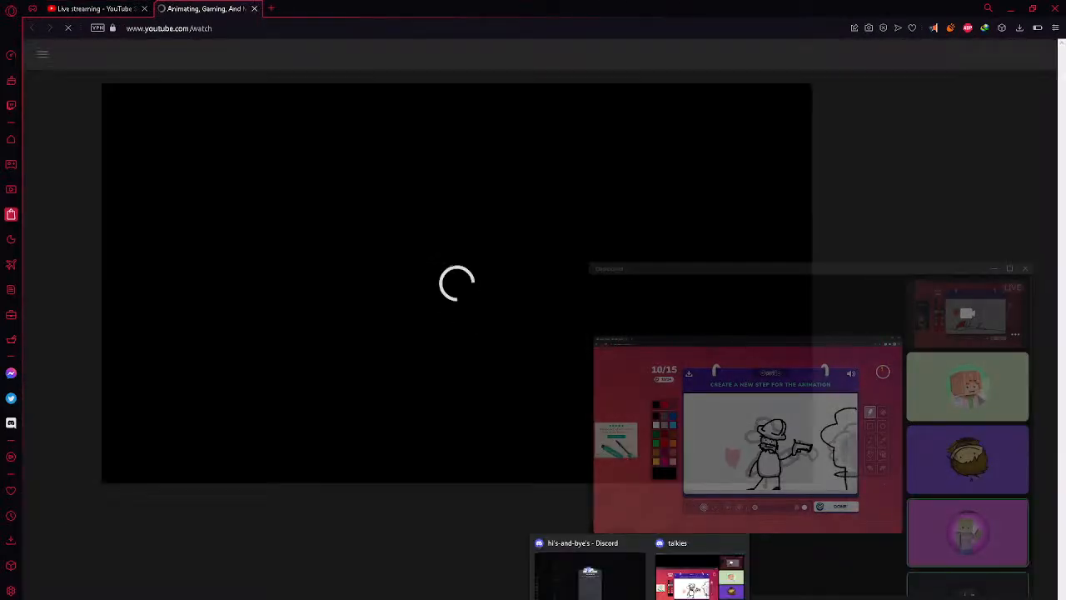
left_click(590, 573)
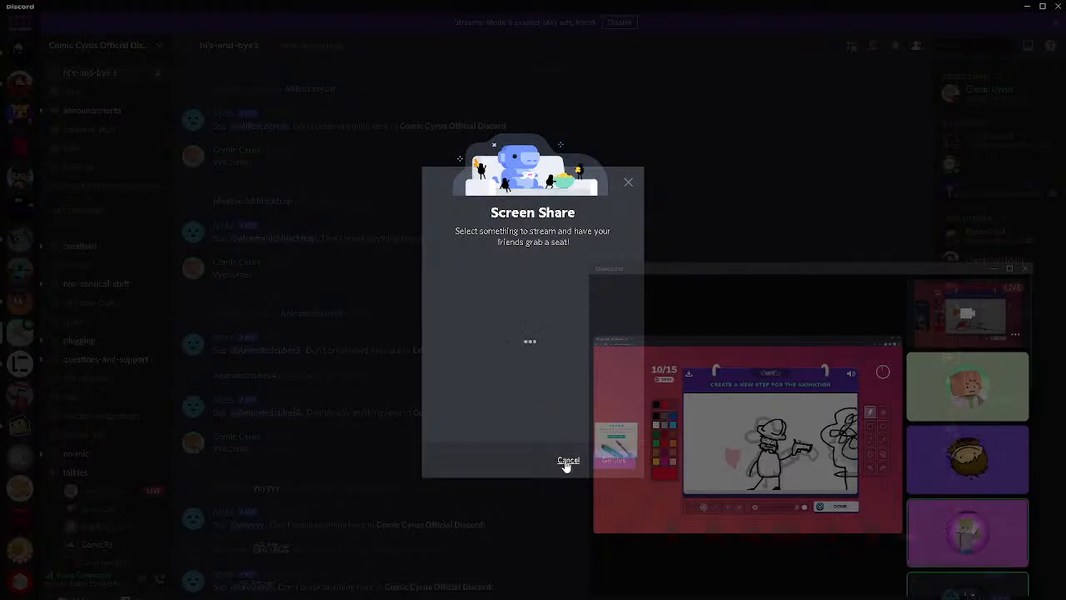
left_click(567, 462)
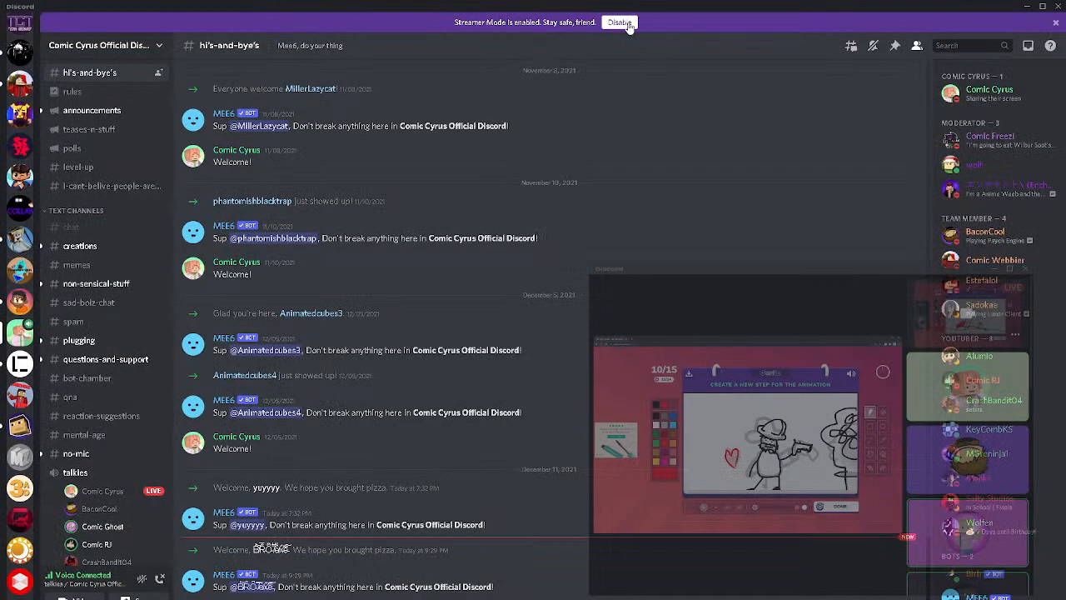
left_click(620, 23)
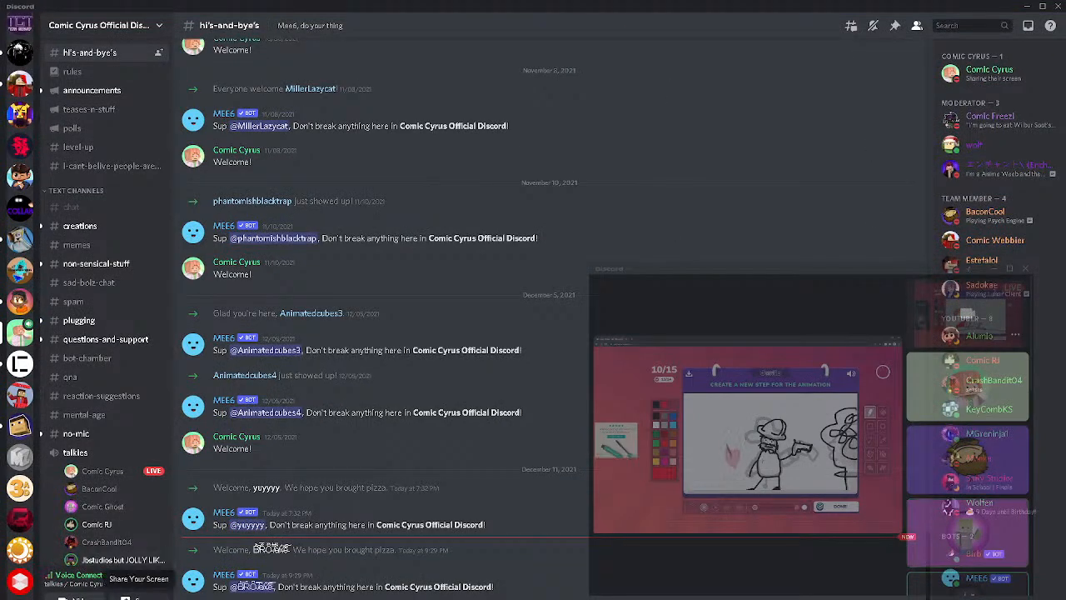
left_click(135, 597)
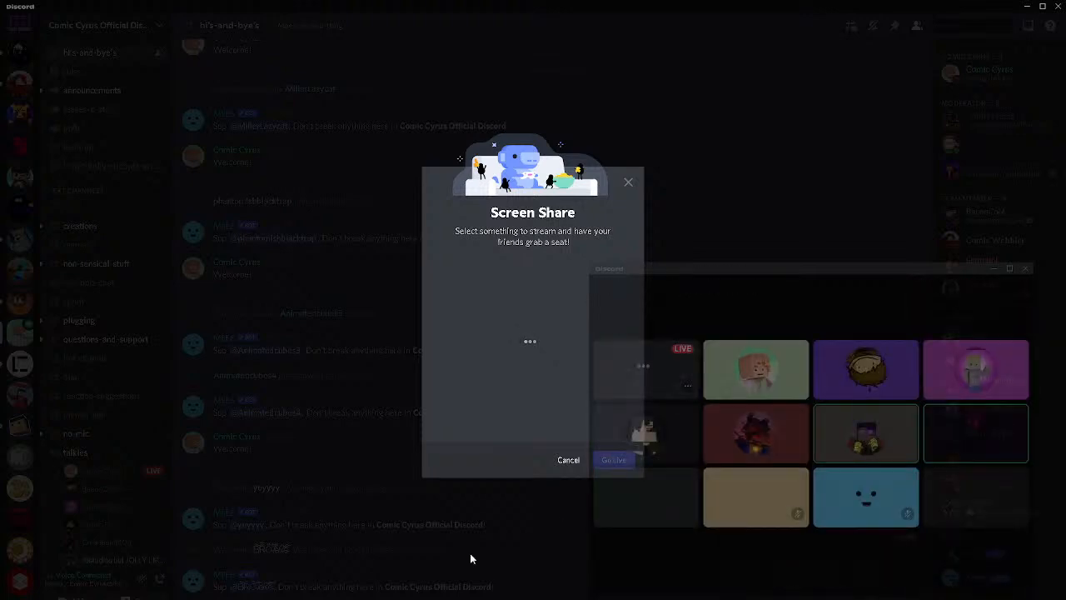
Switch to the live stream's watch page in the browser and check the audio levels in OBS
mouse_move(530, 597)
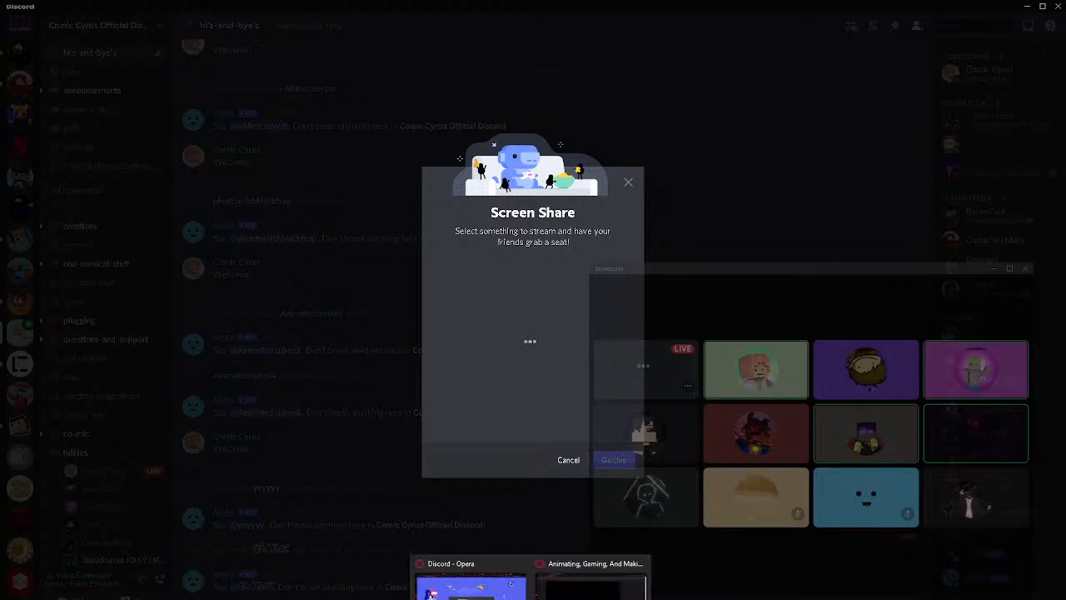
left_click(593, 586)
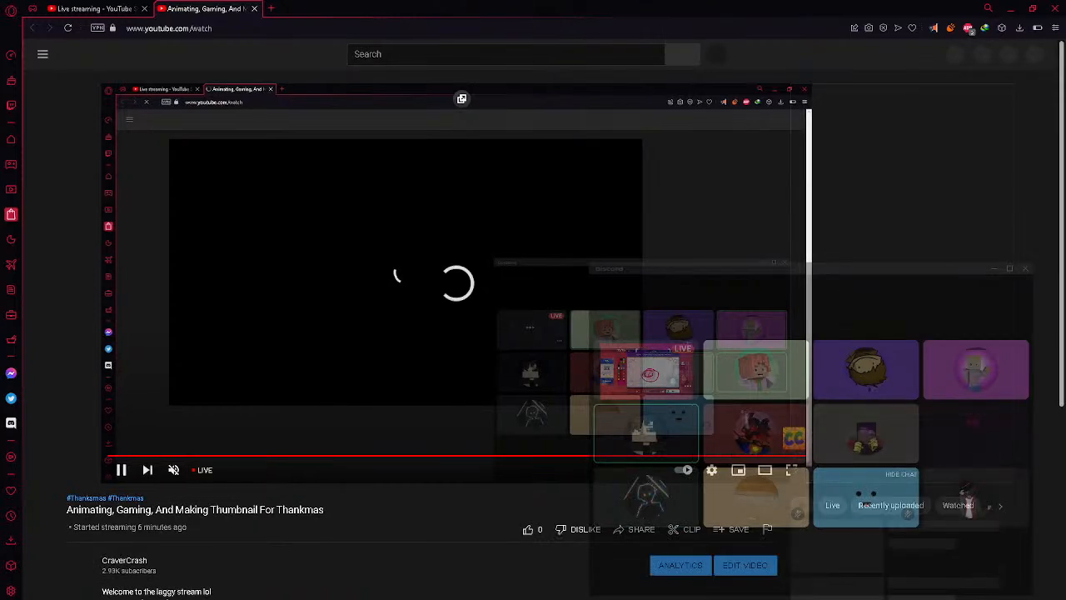
key("alt+Tab")
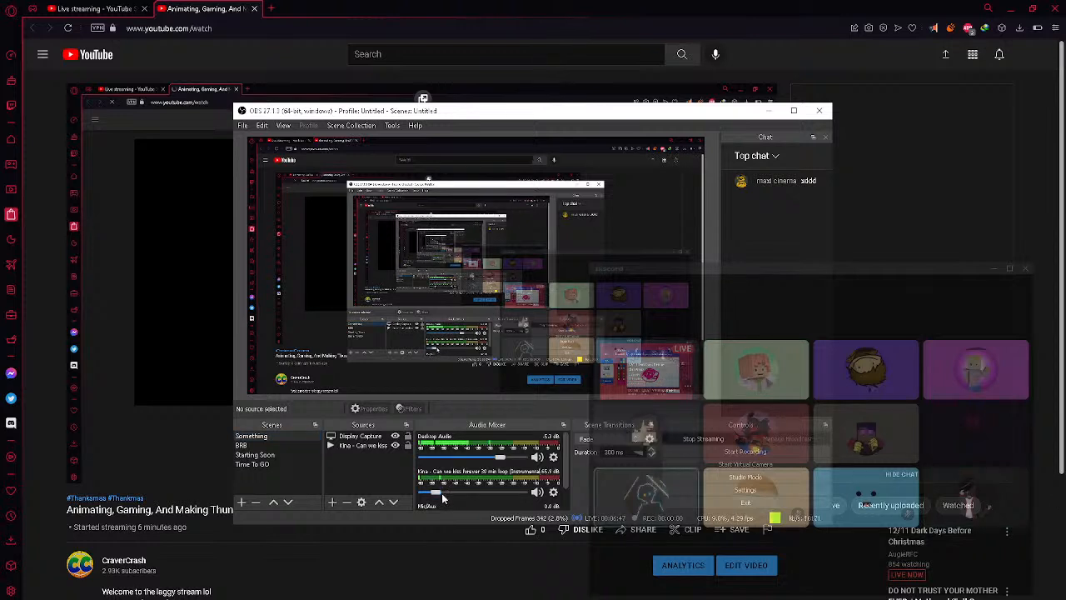
left_click(489, 574)
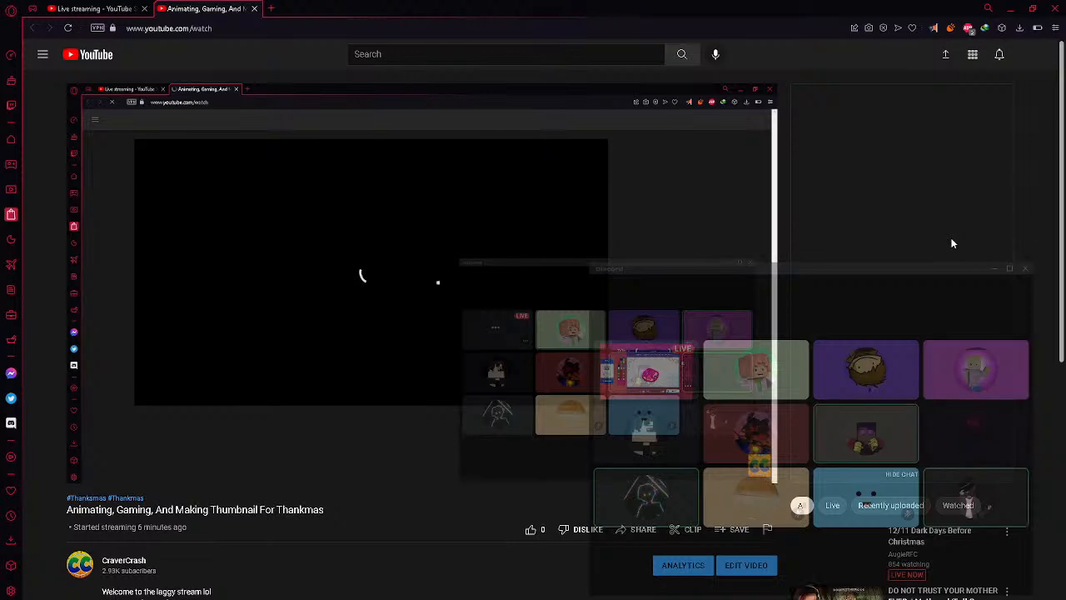
Close the live stream's watch tab and return to Blender
left_click(254, 11)
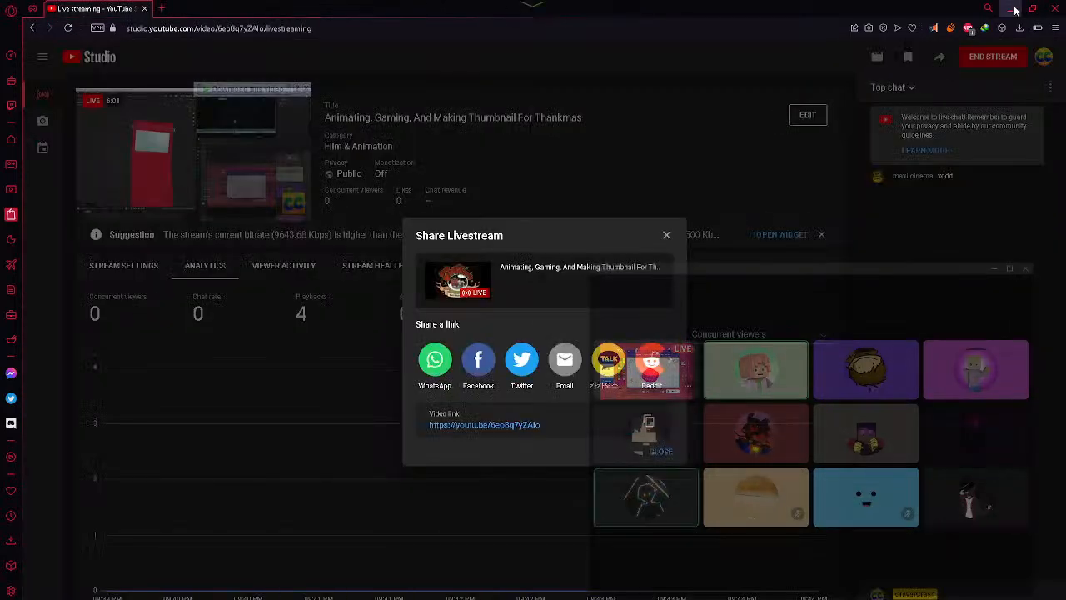
left_click(483, 426)
left_click(204, 9)
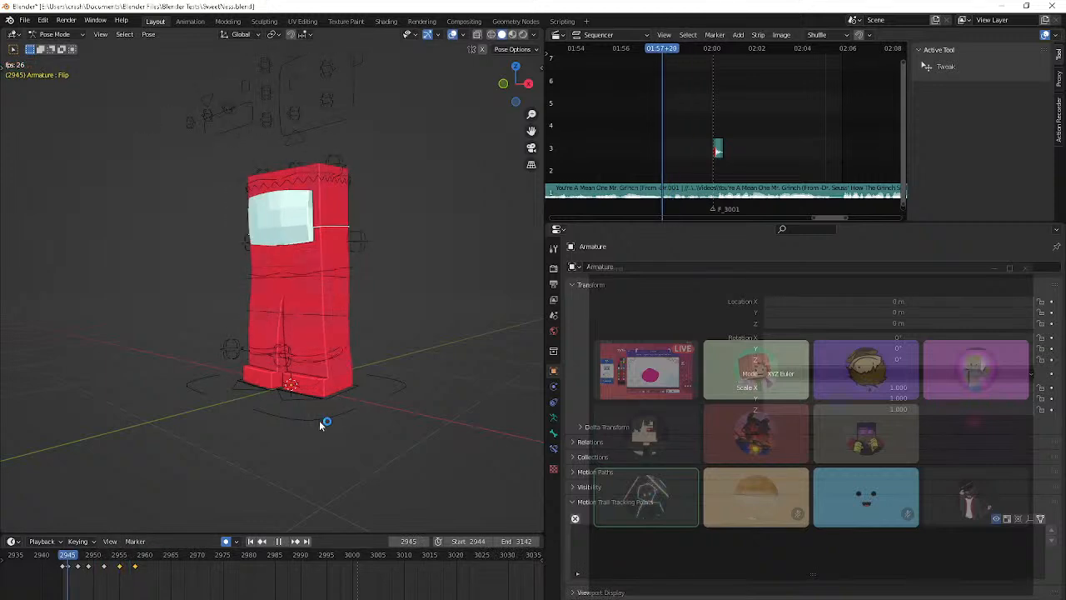
Stop the playback, step back and forth between frames 2945 and 2951 to compare the poses, and briefly replay the motion
key("Escape")
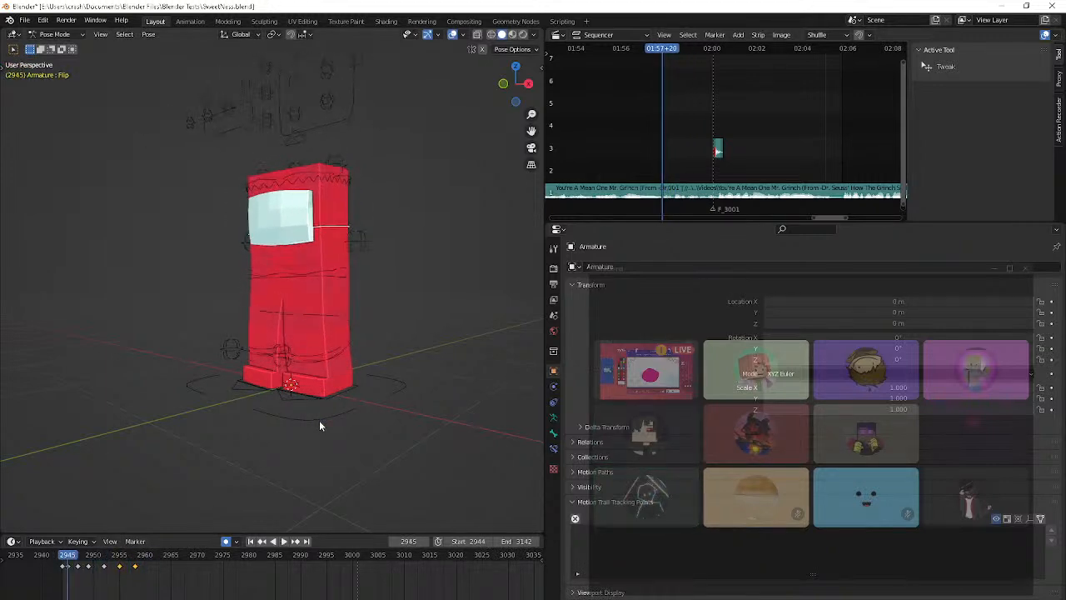
key("Right")
key("Right")
key("Right")
key("Right")
key("Right")
key("Right")
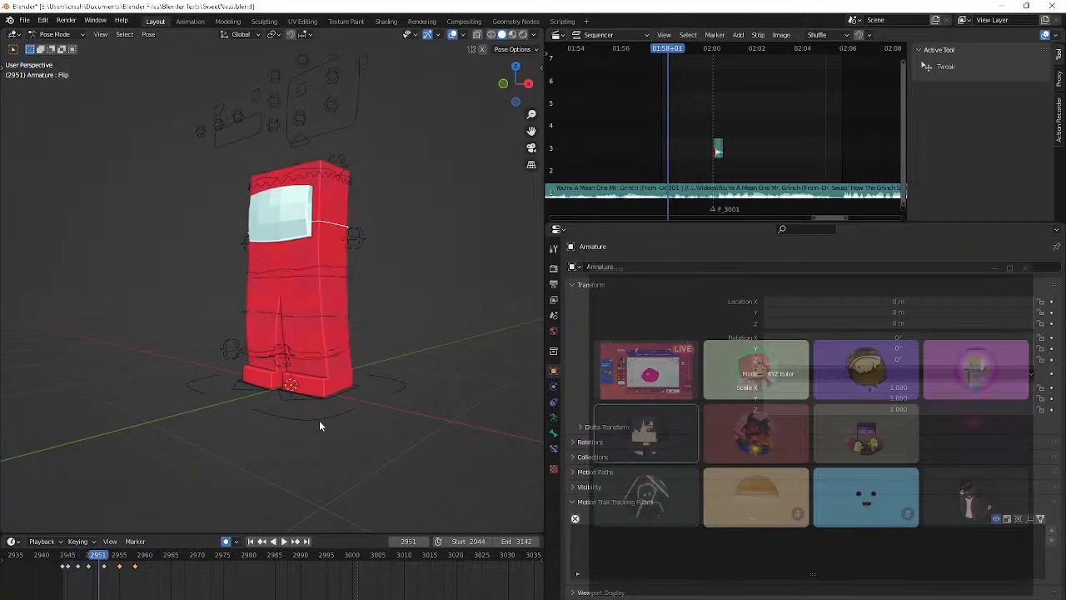
key("Left")
key("Left")
key("Left")
key("Left")
key("Left")
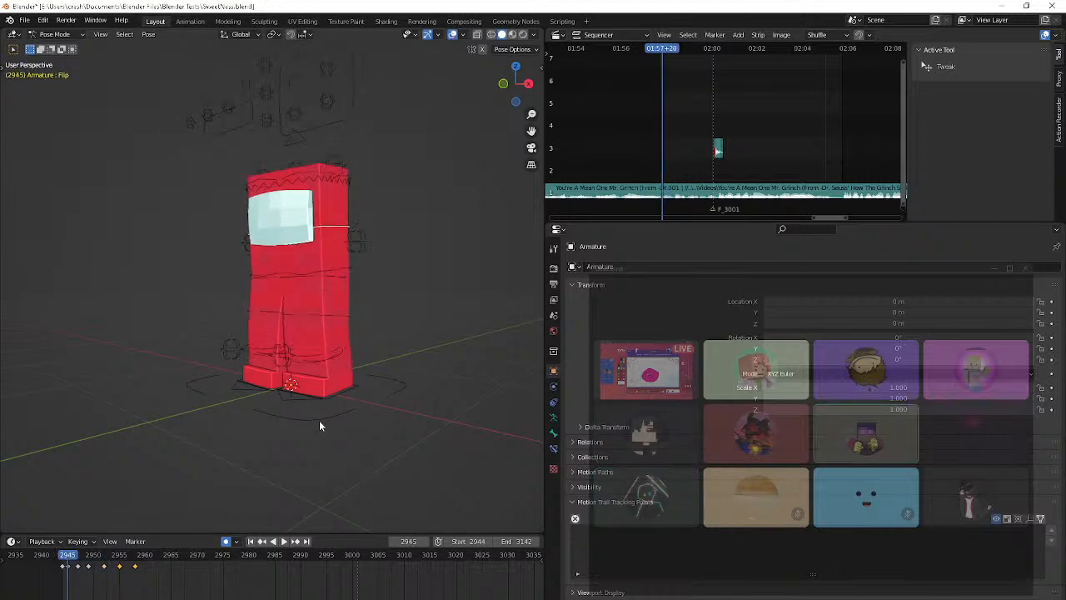
key("Right")
key("Right")
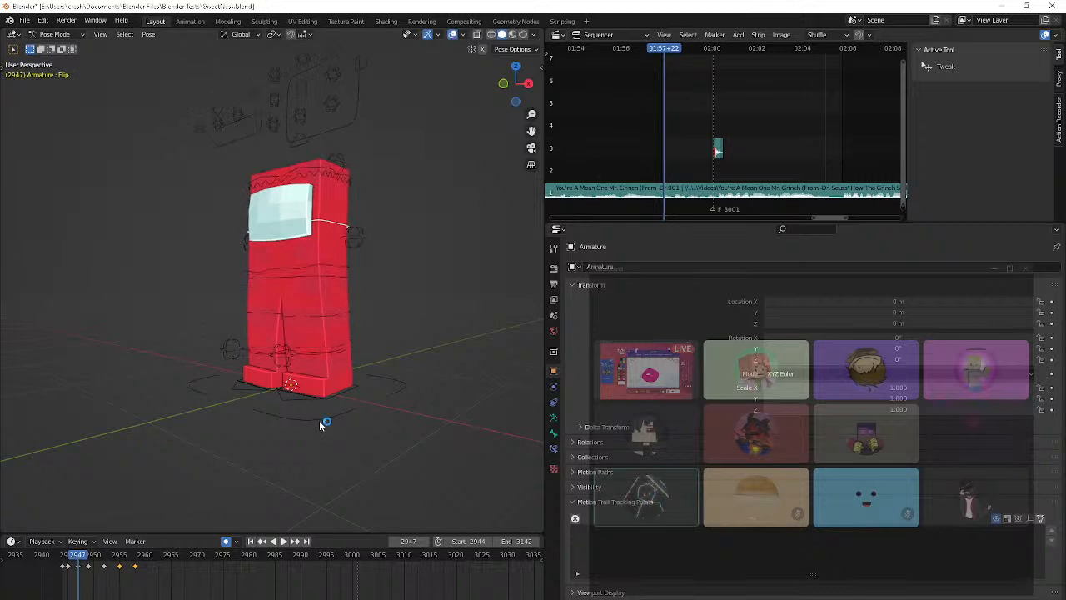
key("space")
key("space")
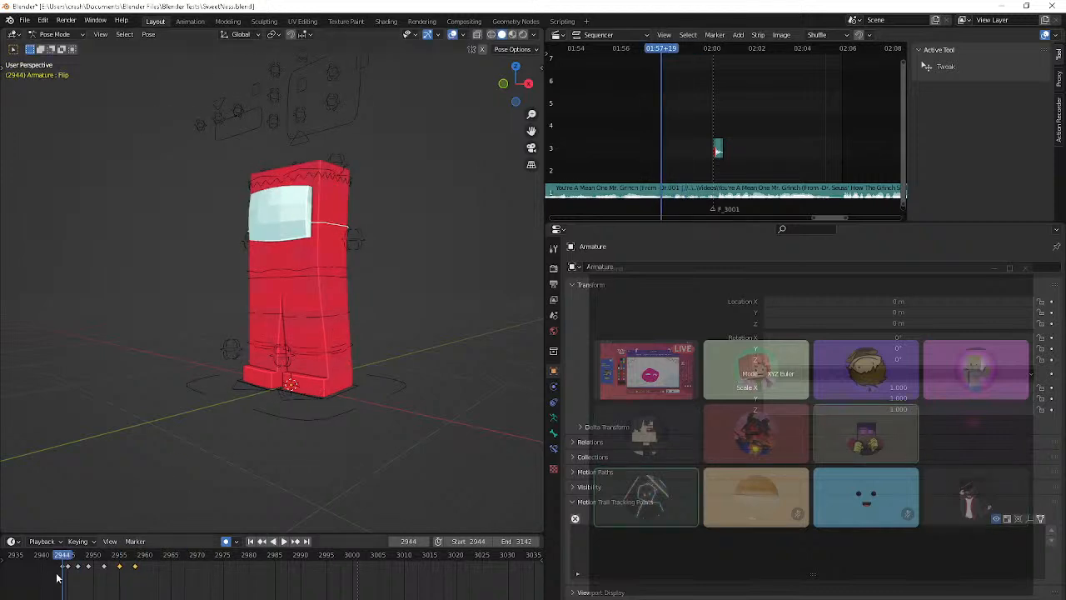
Move the keyframe at frame 2945 onto frame 2944, replacing the key there, and play the animation from frame 2944 to check it
left_click_drag(60, 570, 61, 574)
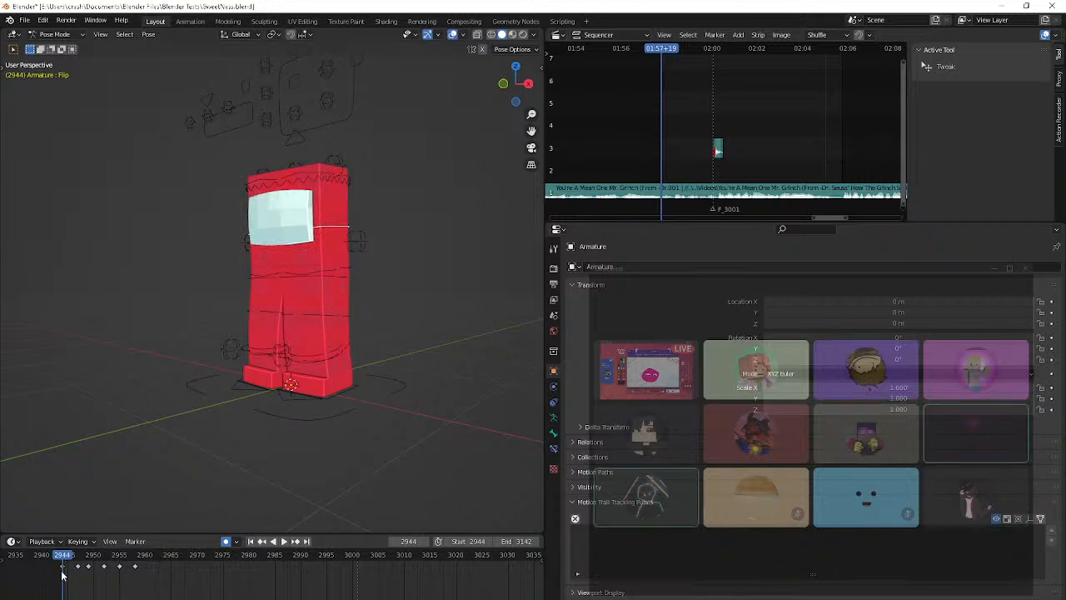
key("space")
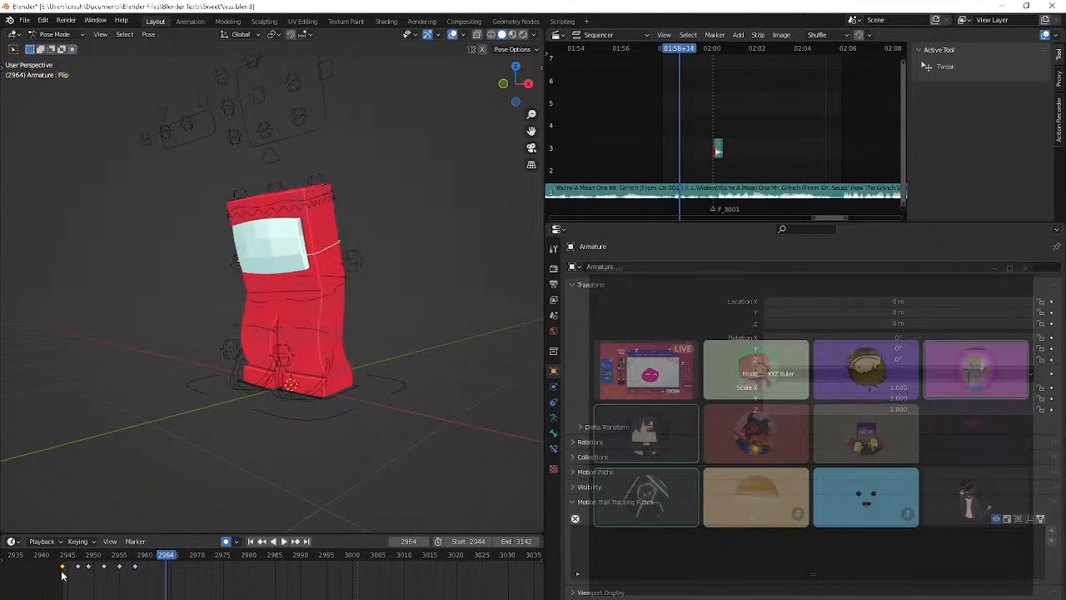
key("Escape")
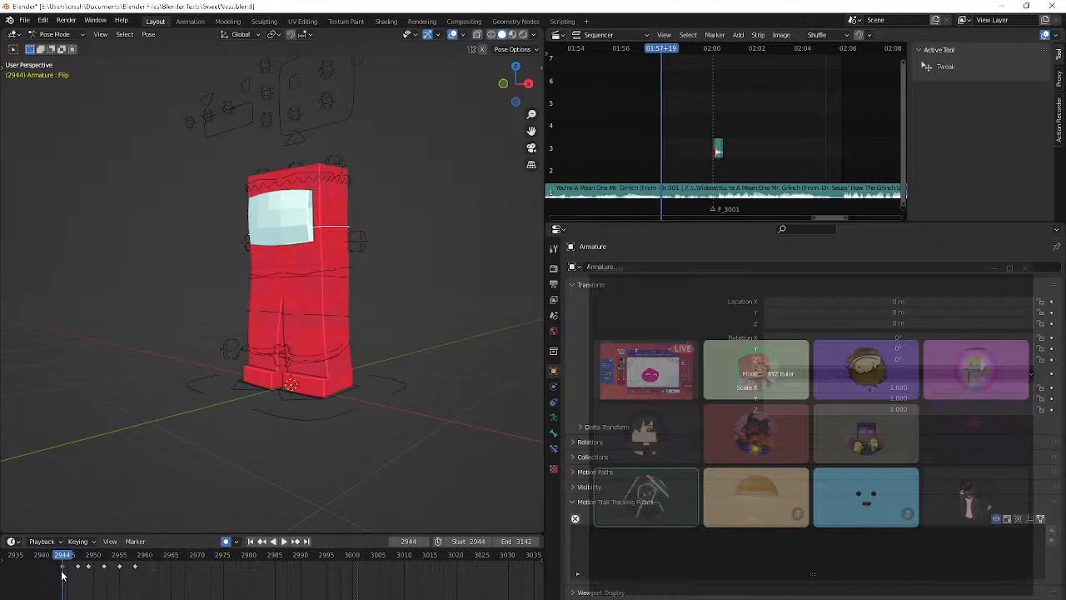
Switch to OBS and change the live stream to the Starting Soon scene
left_click(179, 599)
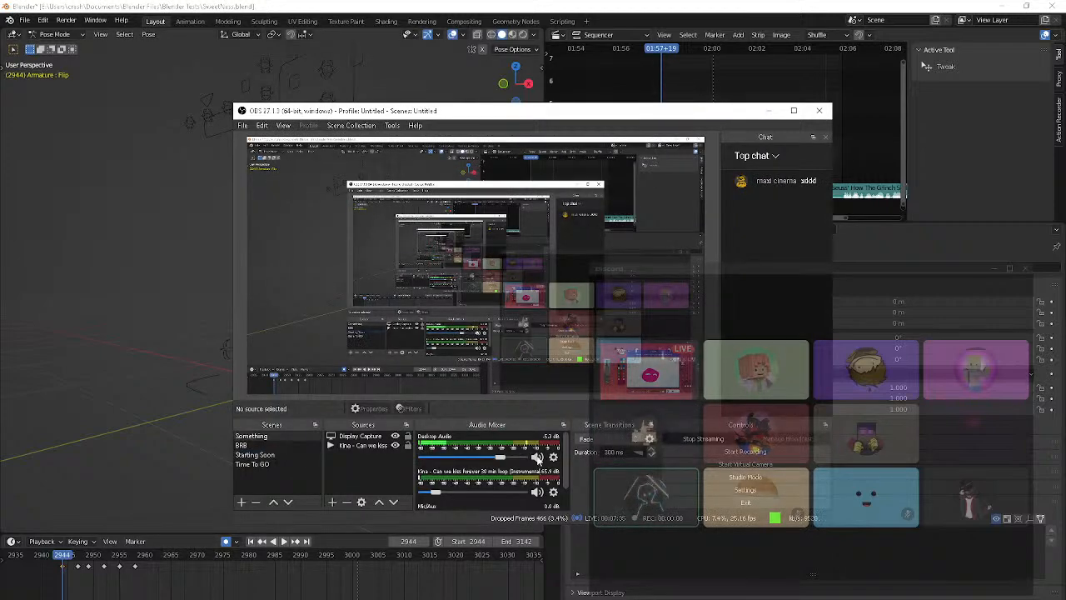
left_click(265, 454)
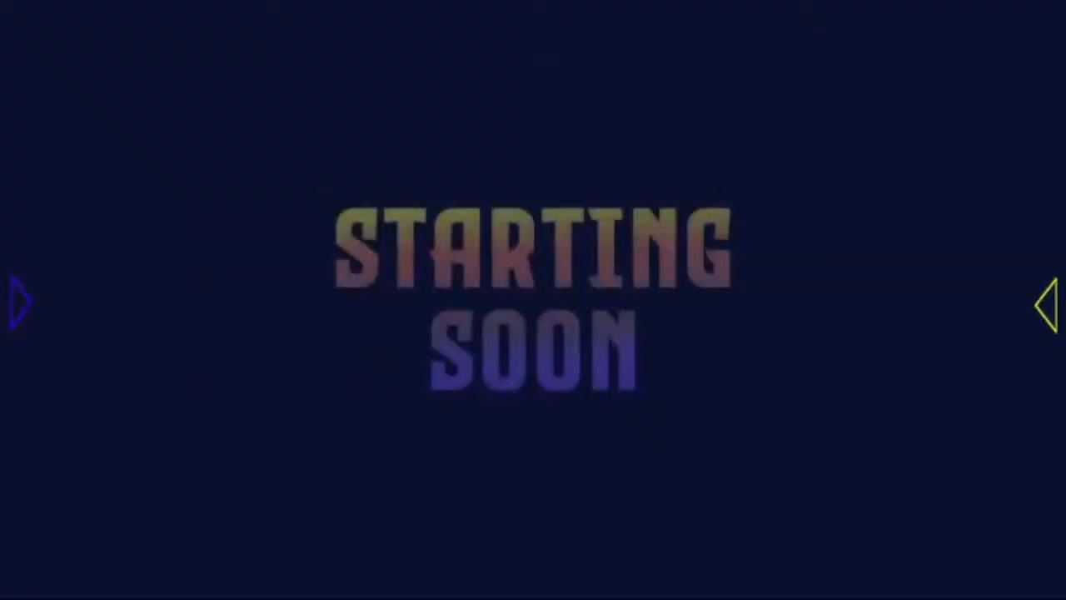
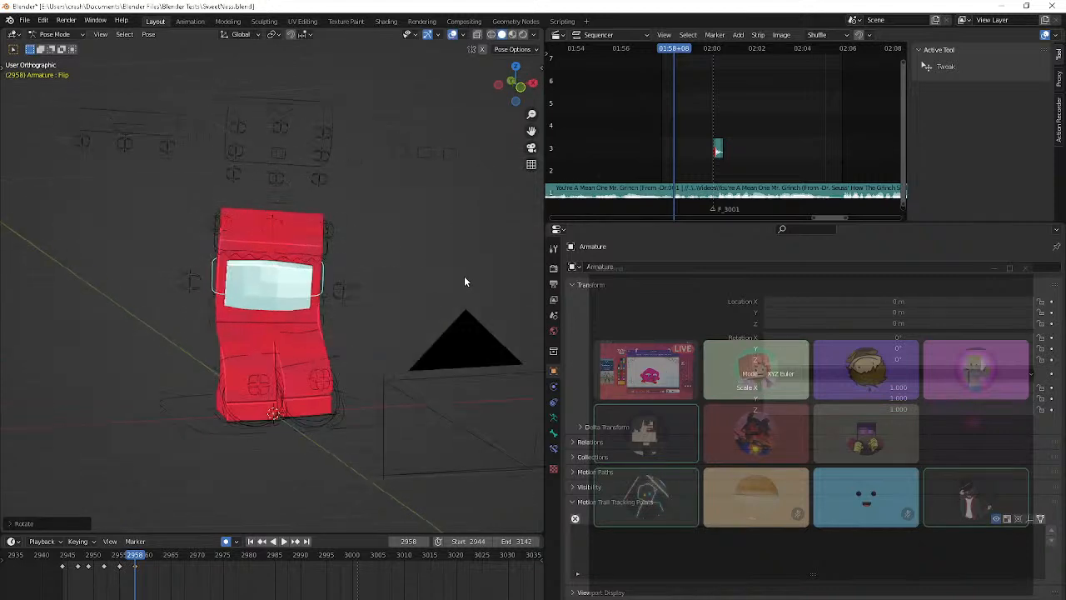
Rotate the left foot control about Z at frame 2957 and shift it within the ground plane
left_click(220, 420)
key("Left")
key("Left")
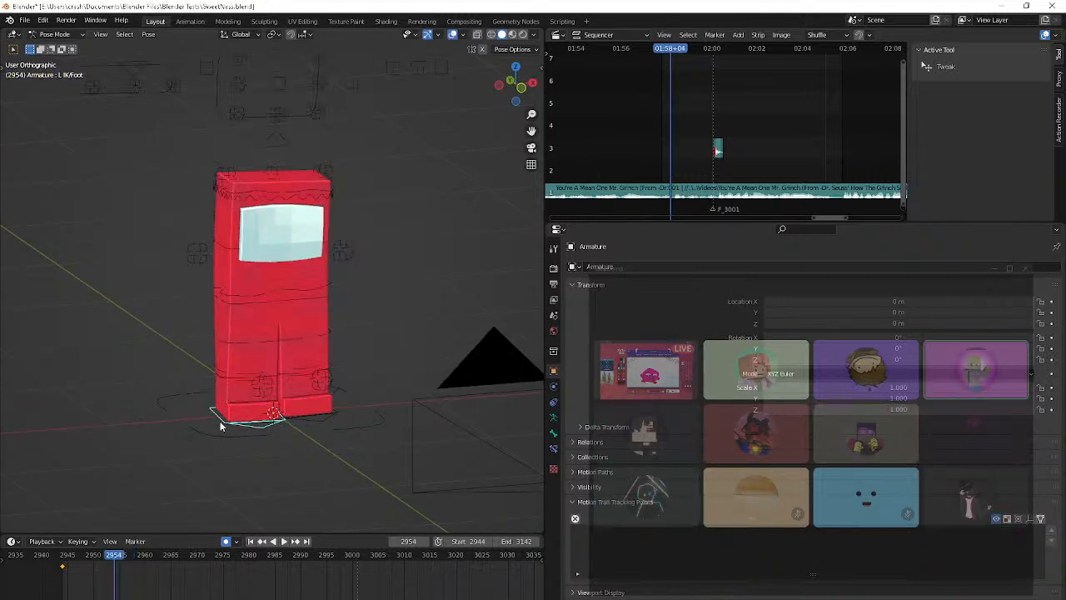
key("Right")
key("r")
key("z")
left_click(394, 457)
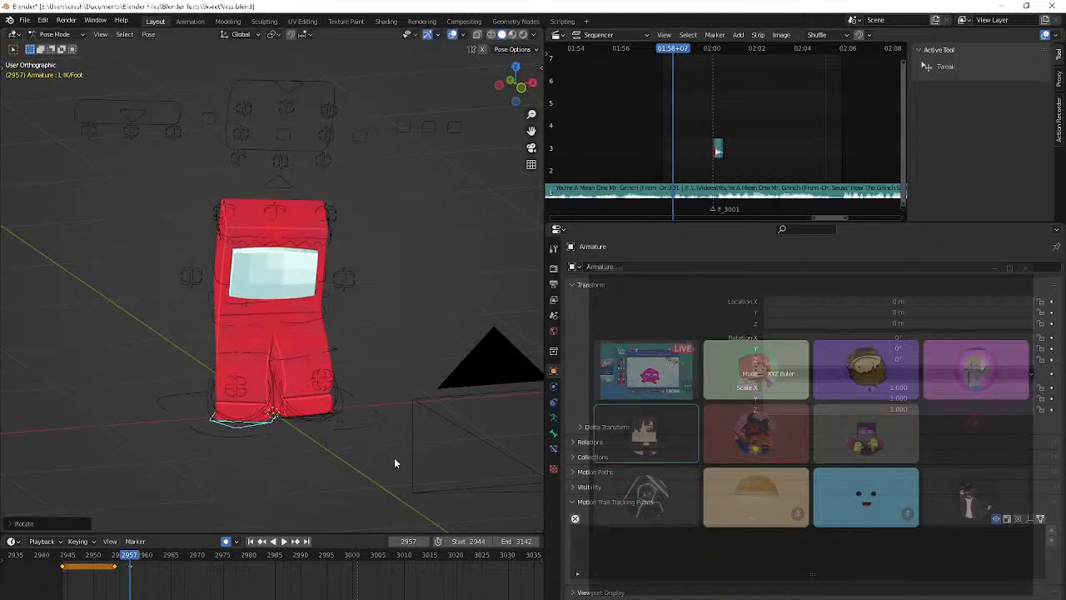
key("g")
key("shift+z")
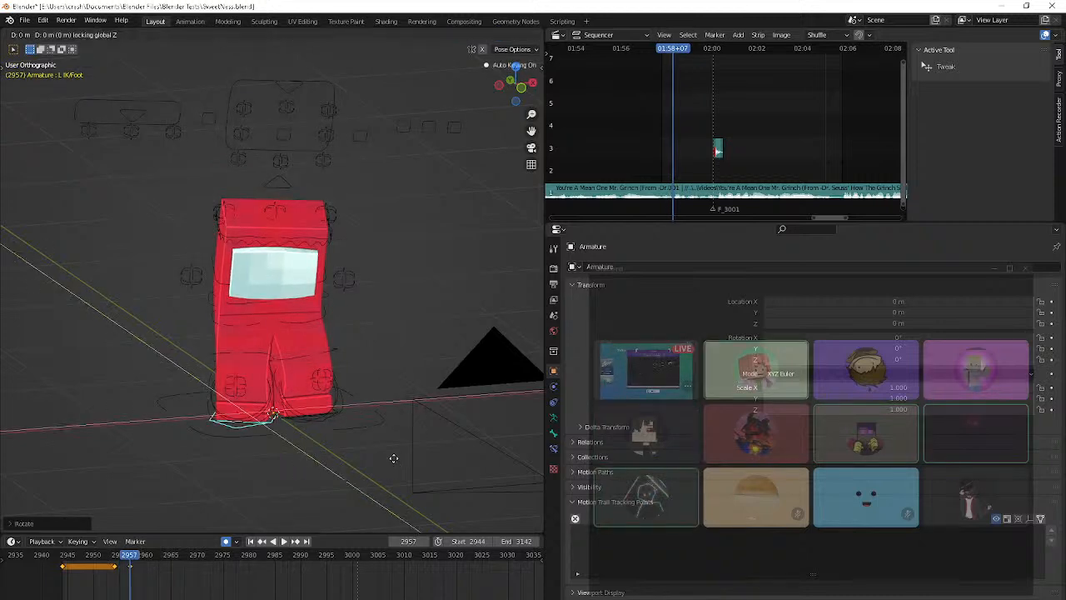
right_click(394, 458)
middle_click_drag(394, 458, 335, 451)
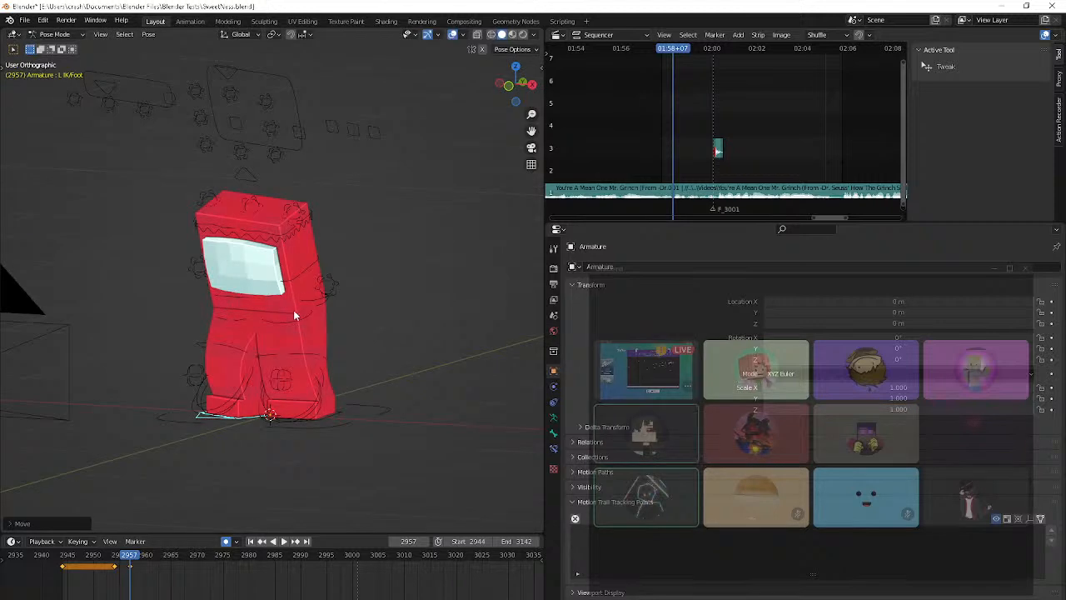
Clear the location and rotation of the Flip control at frame 2963
left_click(293, 310)
left_click(298, 278)
key("Right")
key("Right")
key("Right")
key("Right")
key("Right")
key("Right")
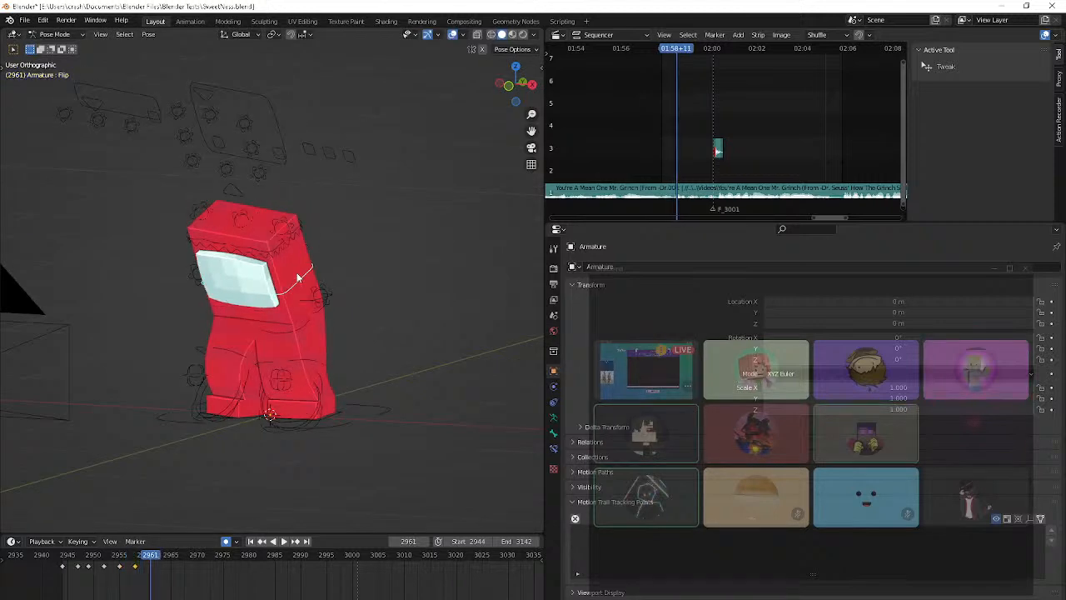
key("alt+g")
key("r")
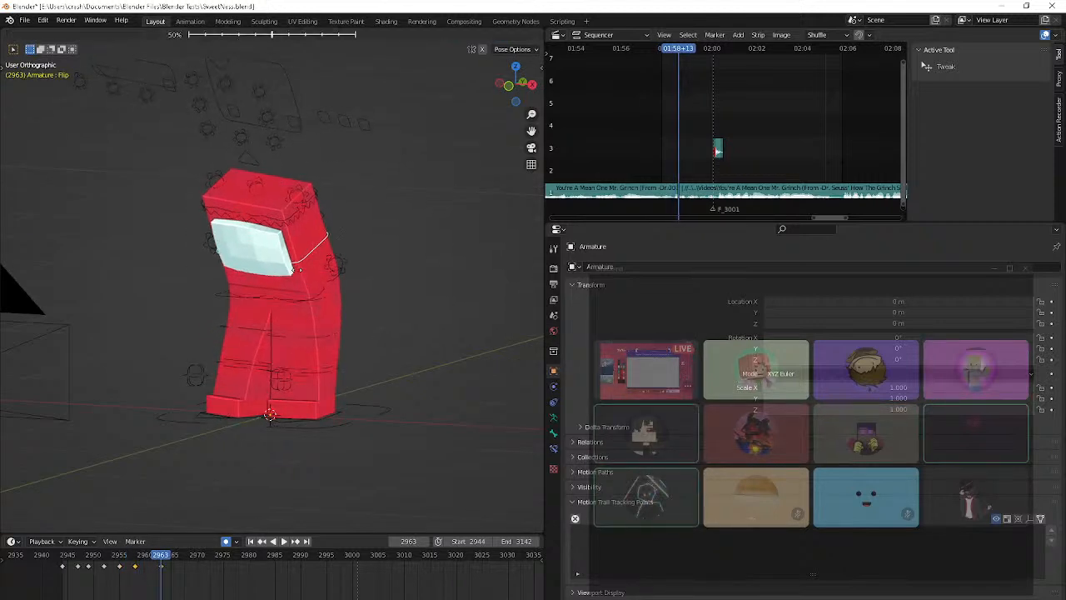
right_click(298, 271)
key("alt+r")
Reposition the Flip control at frame 2963 and tilt it with free and trackball rotation
key("r")
left_click(331, 316)
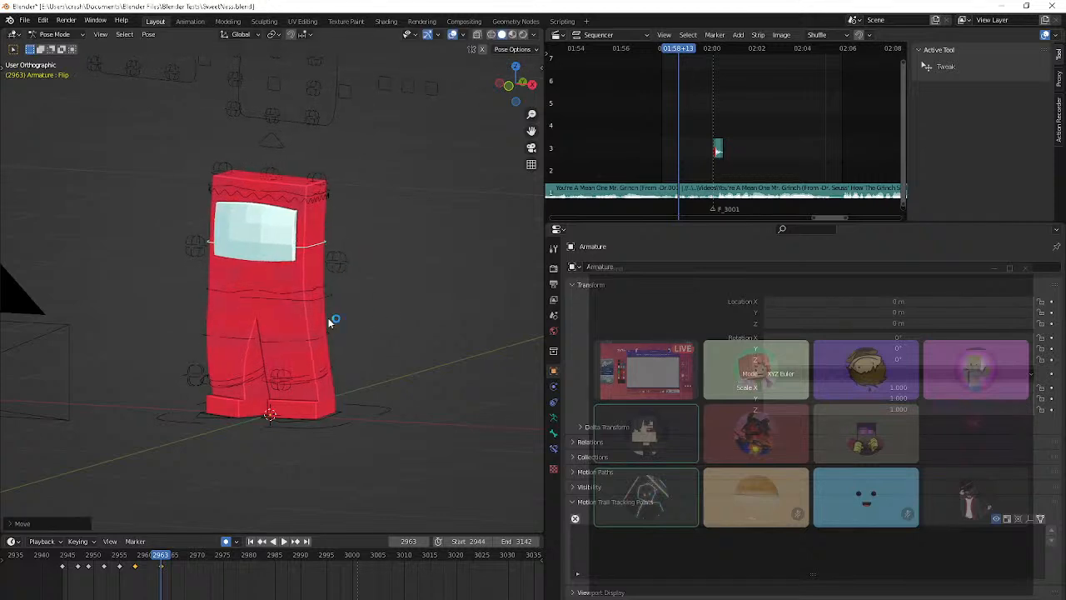
key("r")
left_click(371, 332)
middle_click_drag(372, 334, 464, 325)
key("r")
key("r")
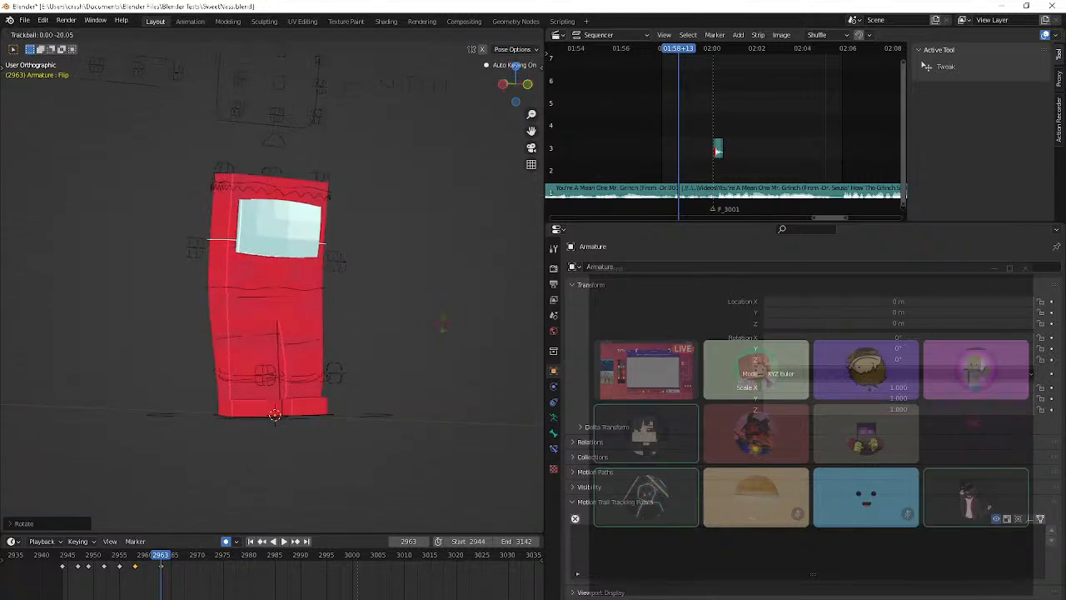
left_click(440, 326)
Switch the viewport to perspective and nudge the Flip control's pose at frame 2963
key("KP_0")
middle_click_drag(437, 327, 458, 388)
scroll(480, 331, "up", 3)
key("KP_5")
key("r")
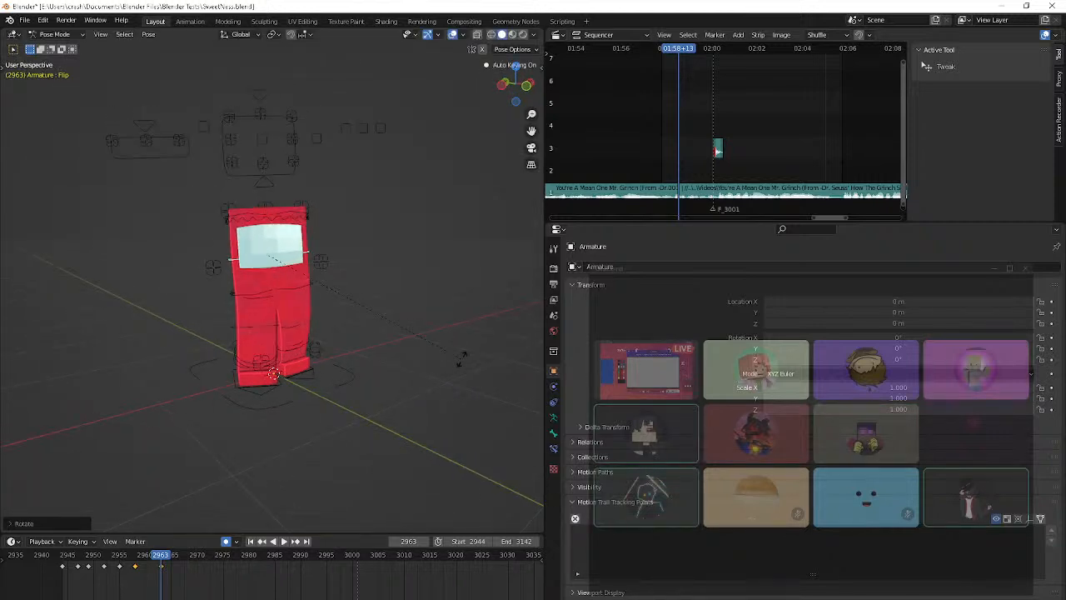
key("Escape")
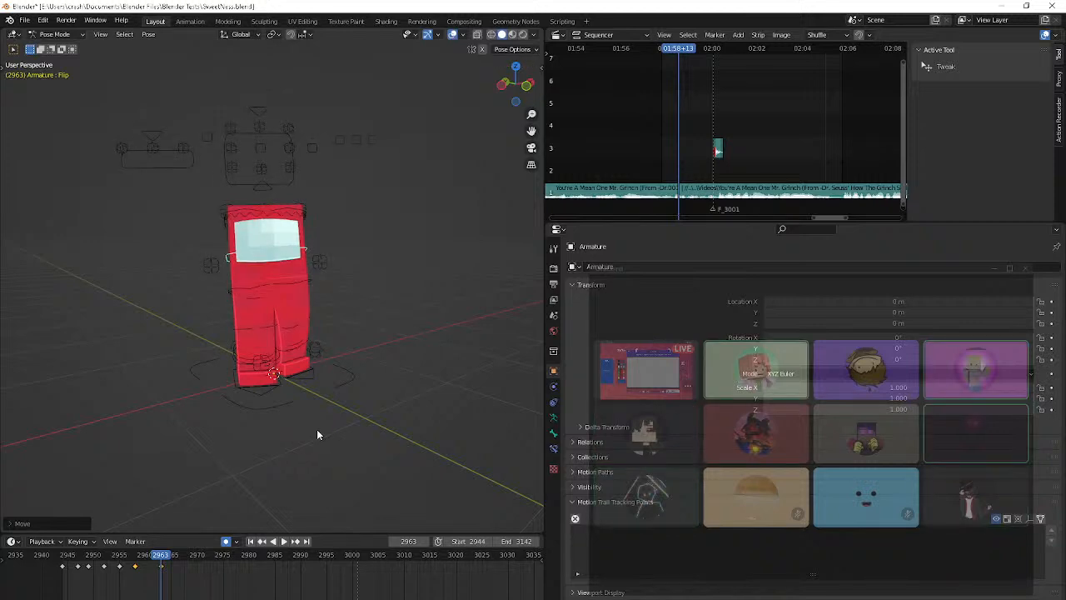
Go to frame 2970 and turn the Flip control with a trackball rotation
key("space")
key("space")
key("Left")
key("Left")
key("Left")
key("Left")
key("Left")
key("Left")
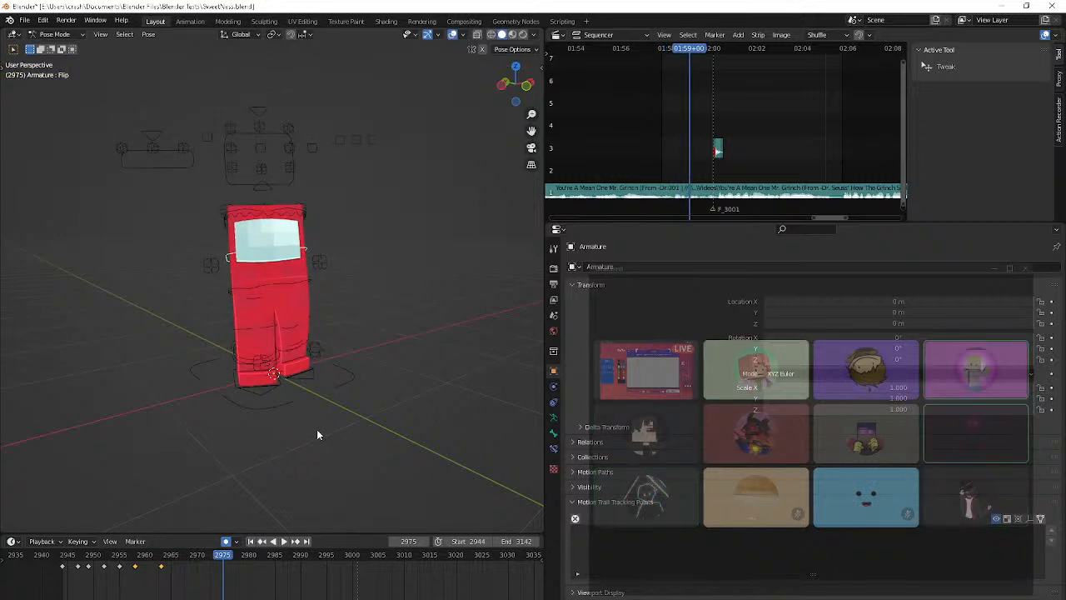
key("Right")
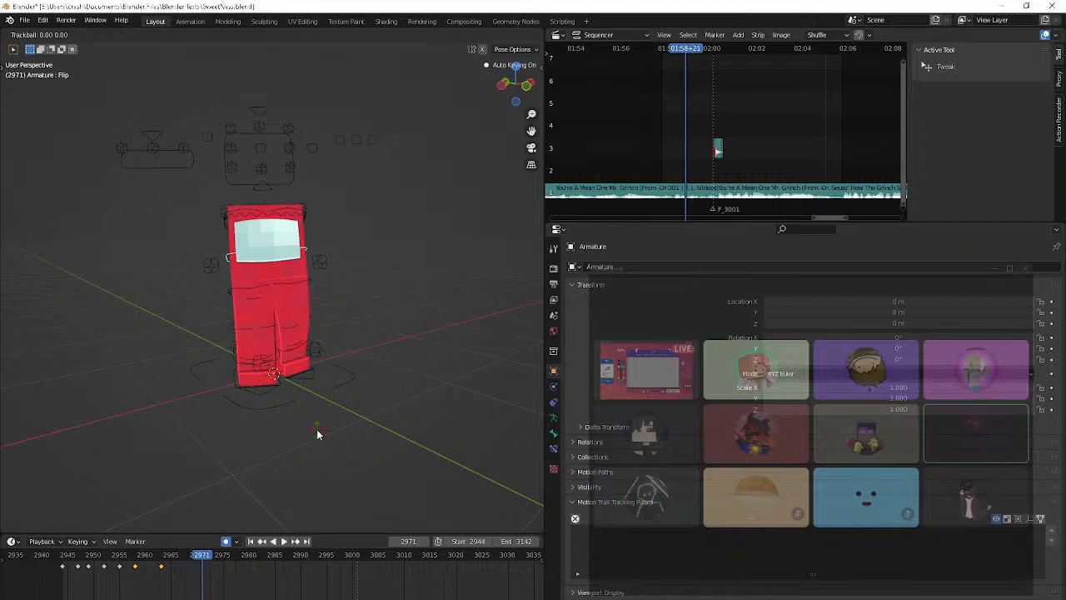
key("Left")
key("r")
key("r")
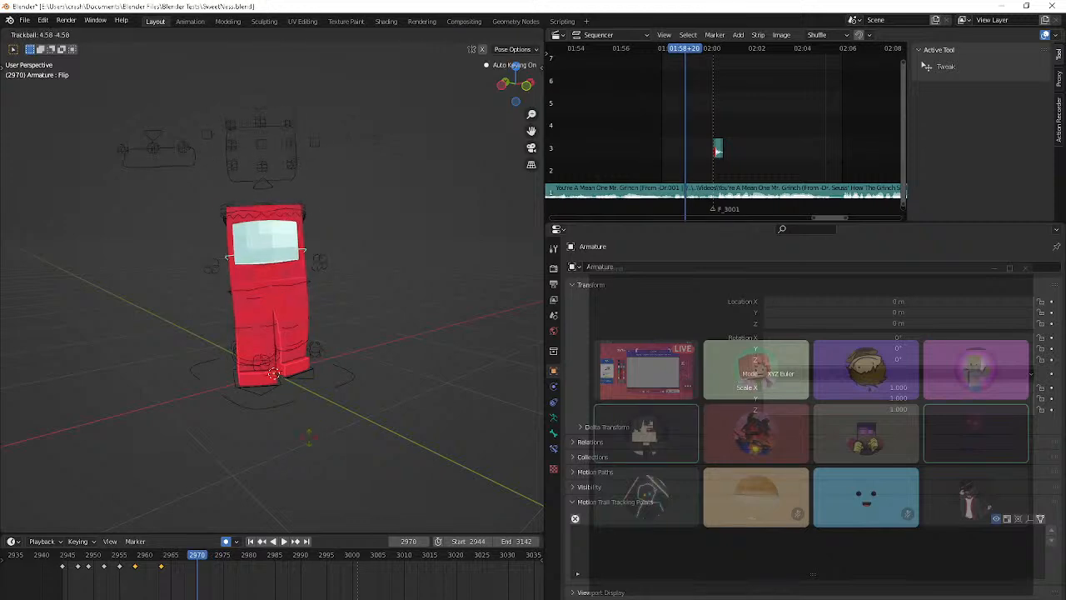
left_click(280, 468)
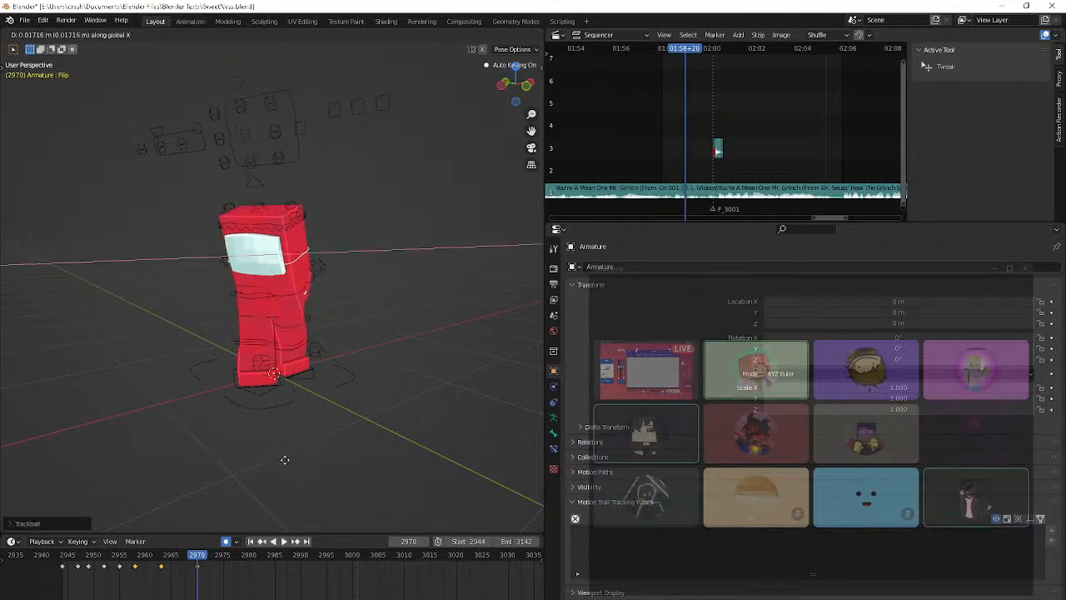
Slide the Flip control along global X at frame 2970 so the body leans far over the feet
key("g")
key("x")
right_click(232, 495)
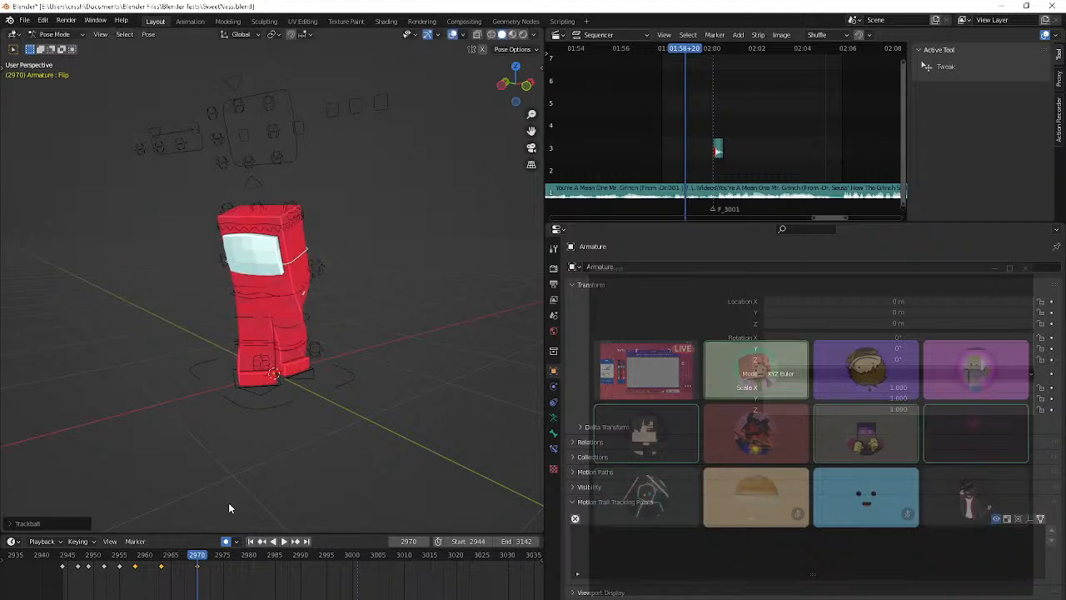
middle_click_drag(229, 508, 181, 508)
key("g")
key("x")
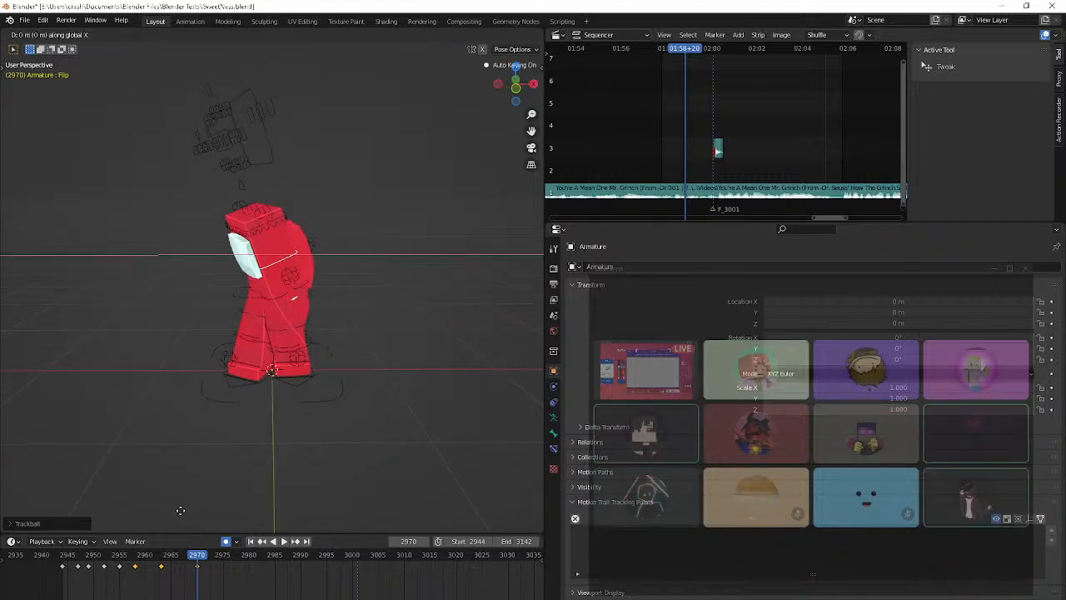
left_click(75, 52)
middle_click_drag(270, 123, 273, 246)
Select the stray Bone.078 beside the character and move it to a different bone layer
left_click(269, 265)
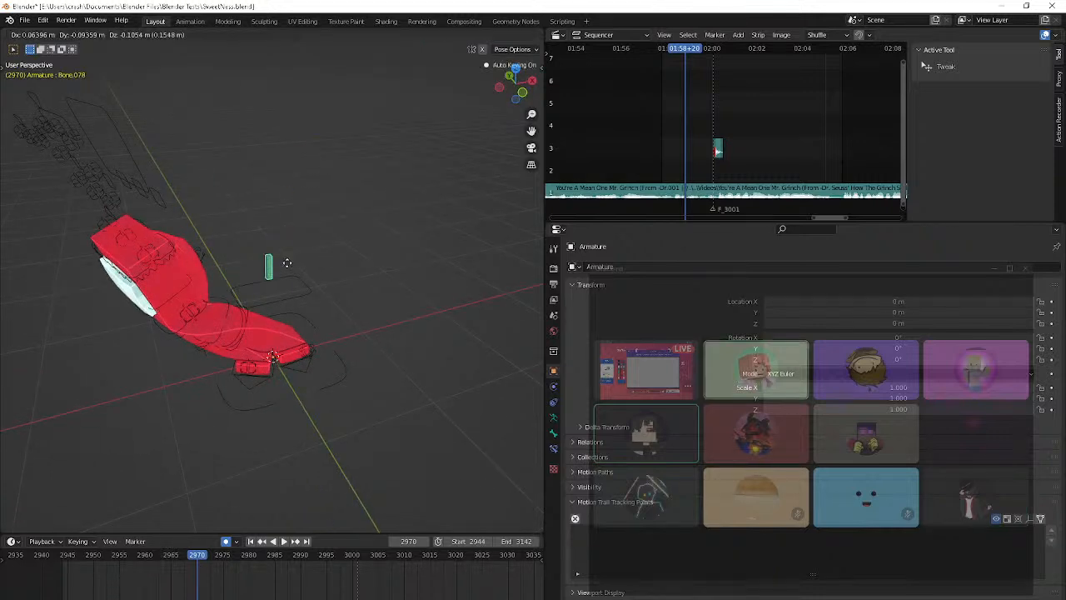
key("m")
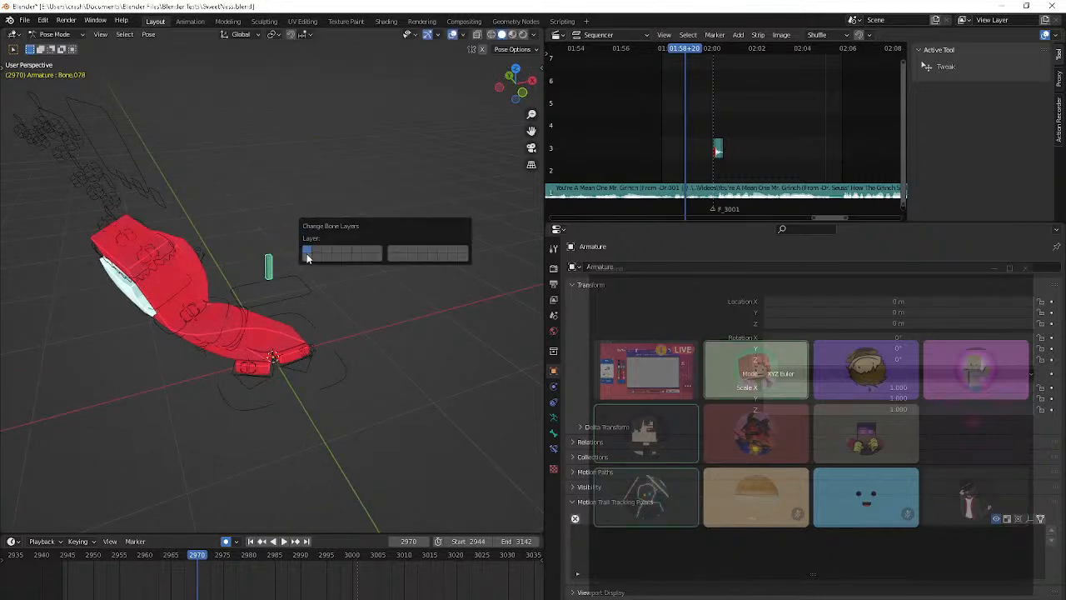
left_click(306, 255)
Play the animation from frame 2944 to check the lean, and stop the playback
key("shift+Left")
scroll(306, 389, "down", 4)
key("space")
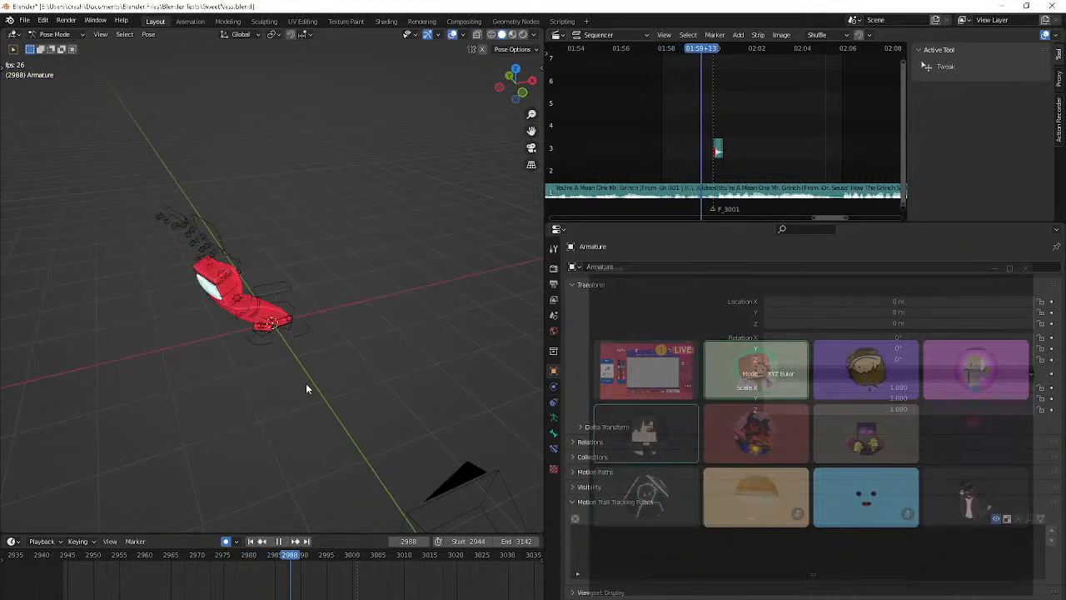
key("shift+space")
key("space")
key("space")
Return the armature to Pose Mode, turn off X-ray, and reselect the Flip control
scroll(258, 343, "up", 4)
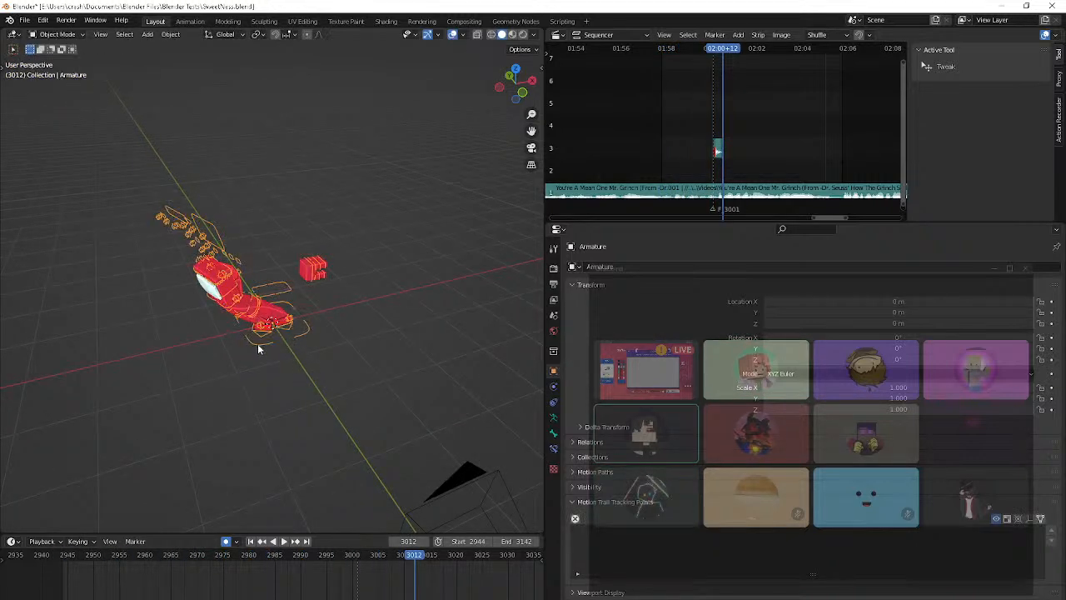
middle_click_drag(187, 319, 150, 283)
left_click(106, 223)
middle_click_drag(249, 263, 191, 281)
scroll(258, 254, "up", 5)
scroll(258, 254, "down", 4)
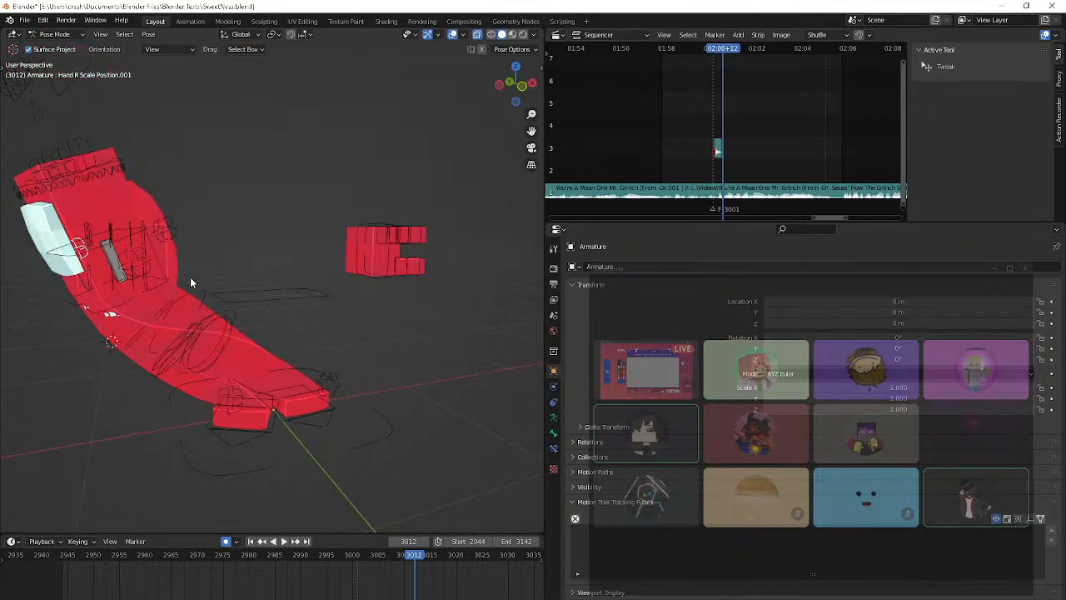
key("alt+z")
left_click(140, 232)
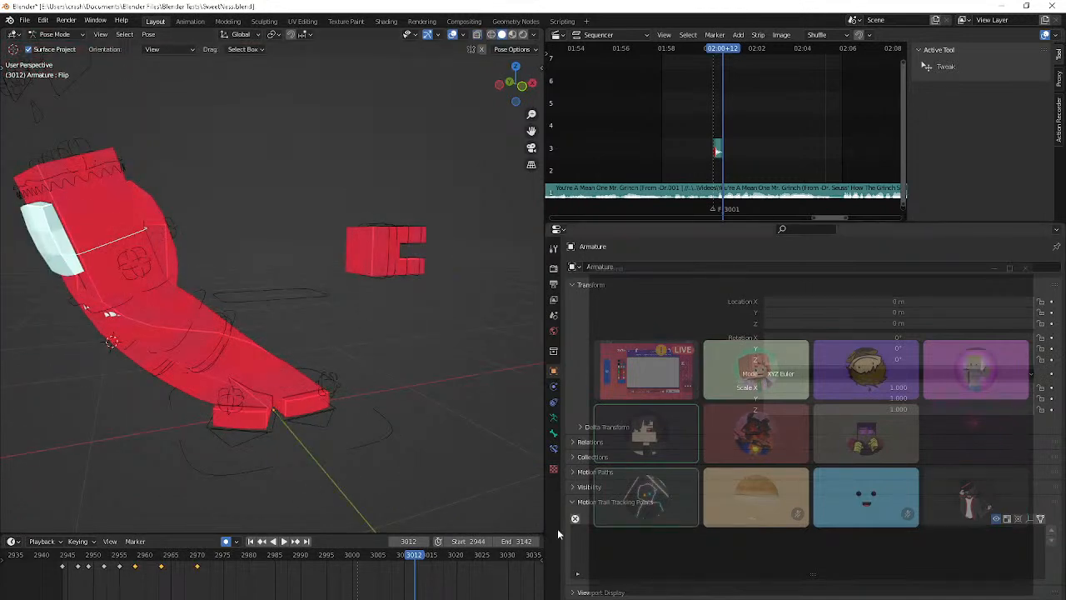
Bring up the live stream's watch page, enlarge the shared screen in the Discord call, and return to Blender
left_click(565, 594)
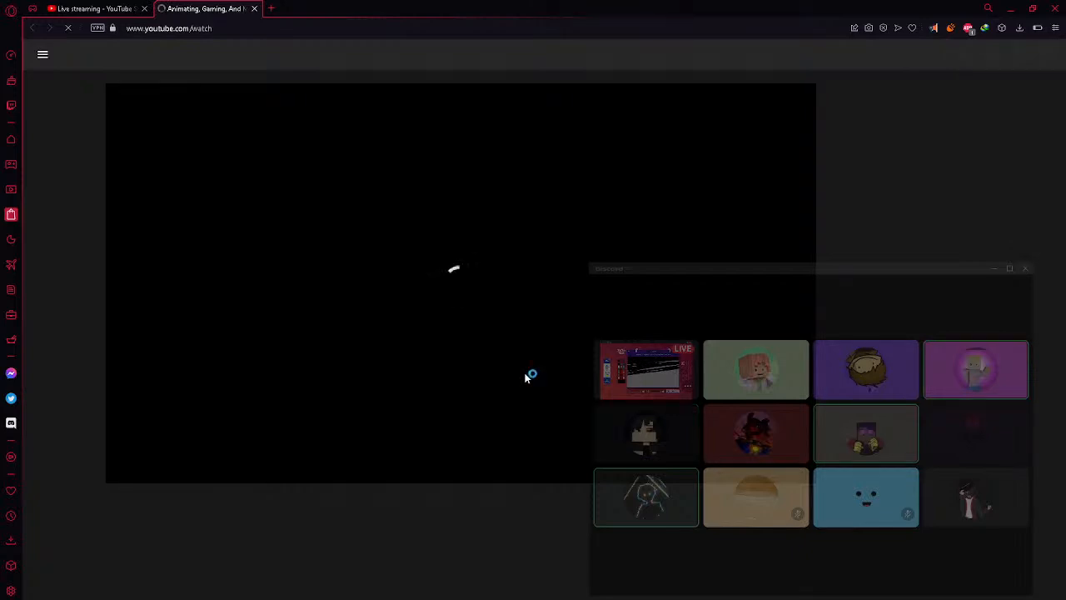
left_click(630, 382)
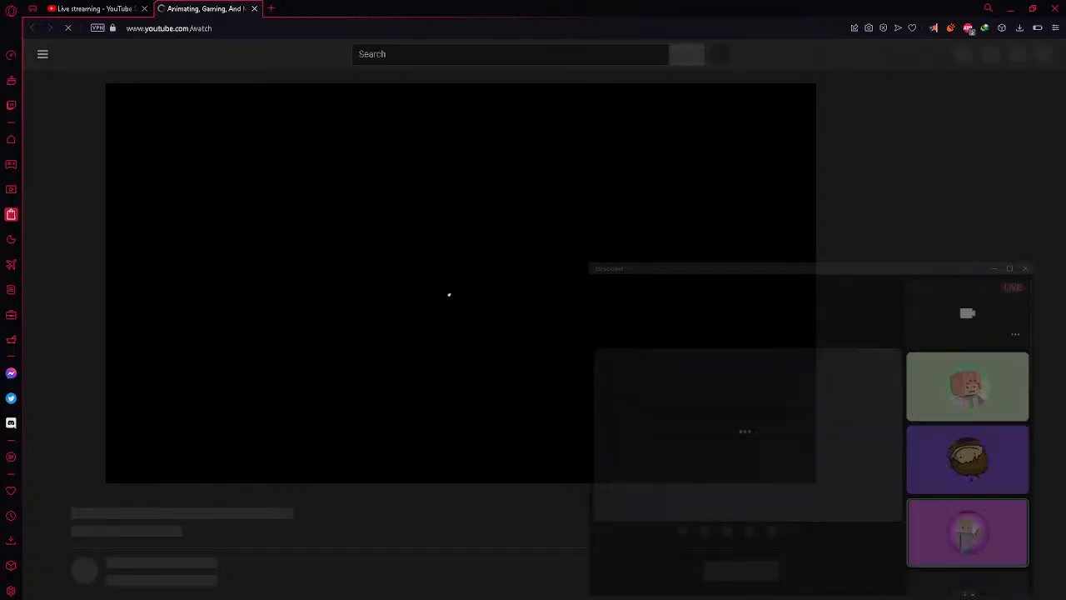
left_click(367, 599)
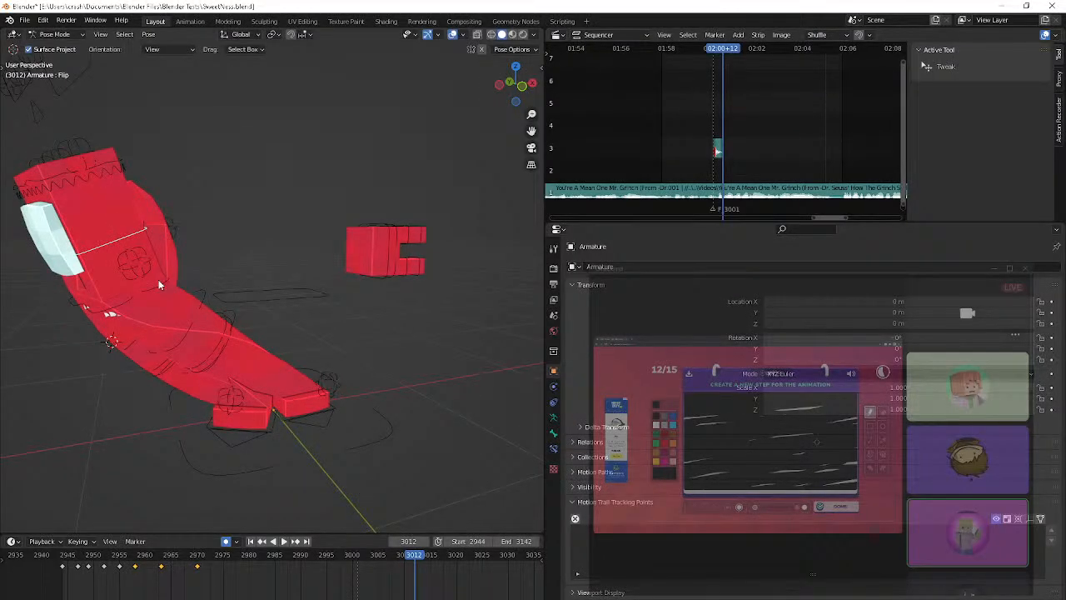
Go back to the keyframe at 2963 and move the Flip control along global Y
key("Down")
key("Down")
key("space")
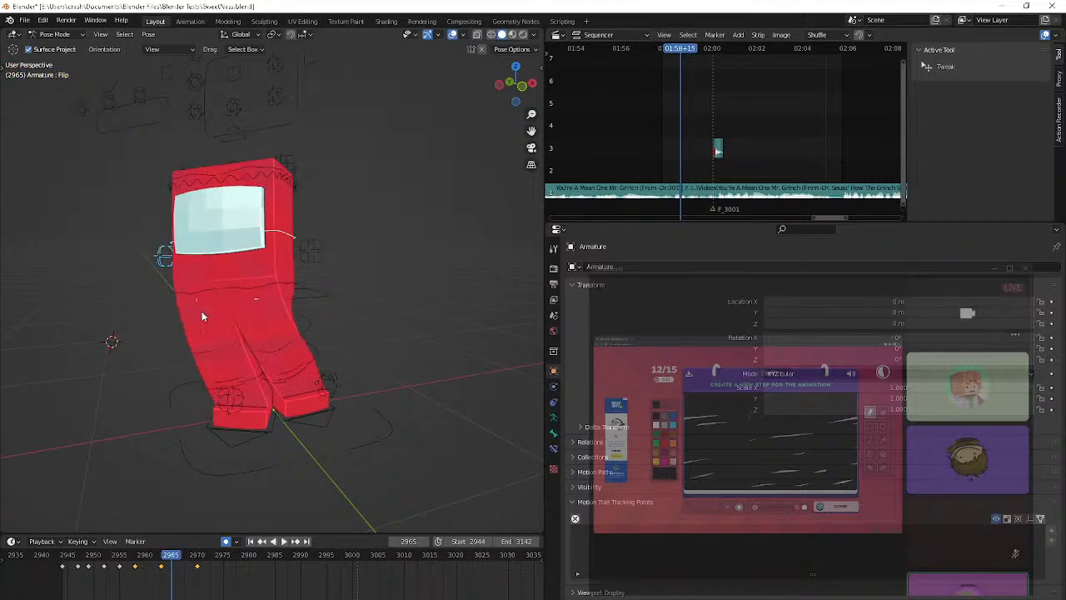
key("Escape")
key("Down")
key("Up")
key("g")
key("x")
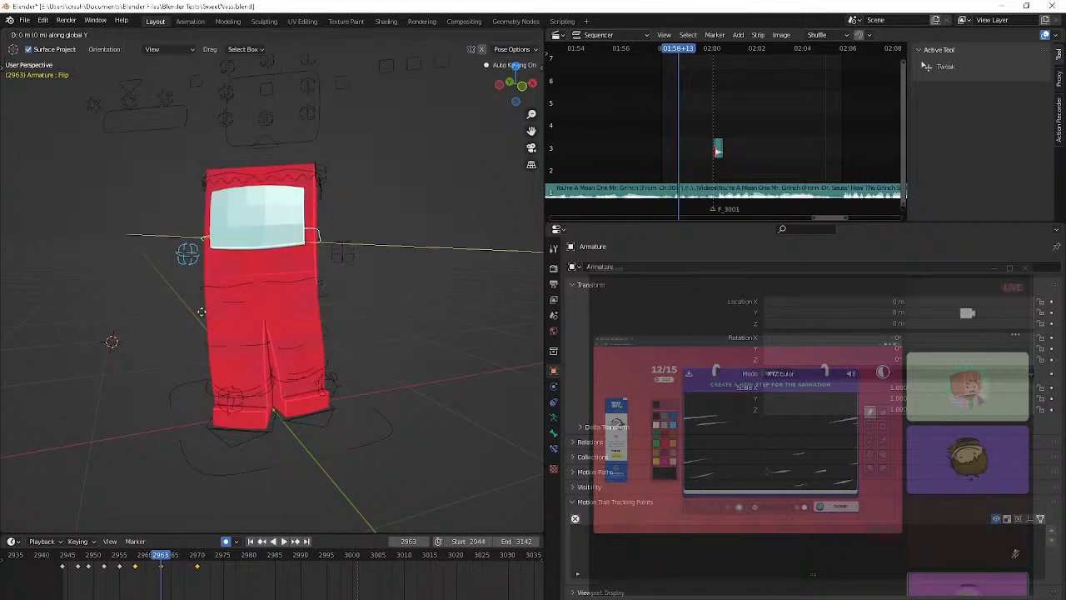
left_click(66, 361)
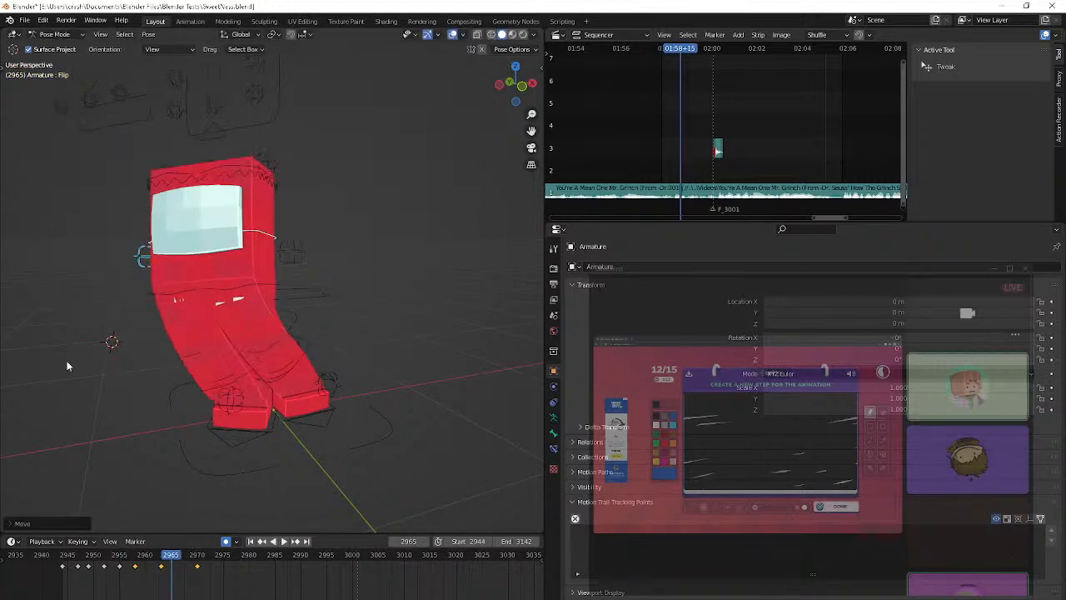
Lower the Flip control at frame 2970, moving it with the global Y axis locked
key("Up")
key("g")
key("shift+x")
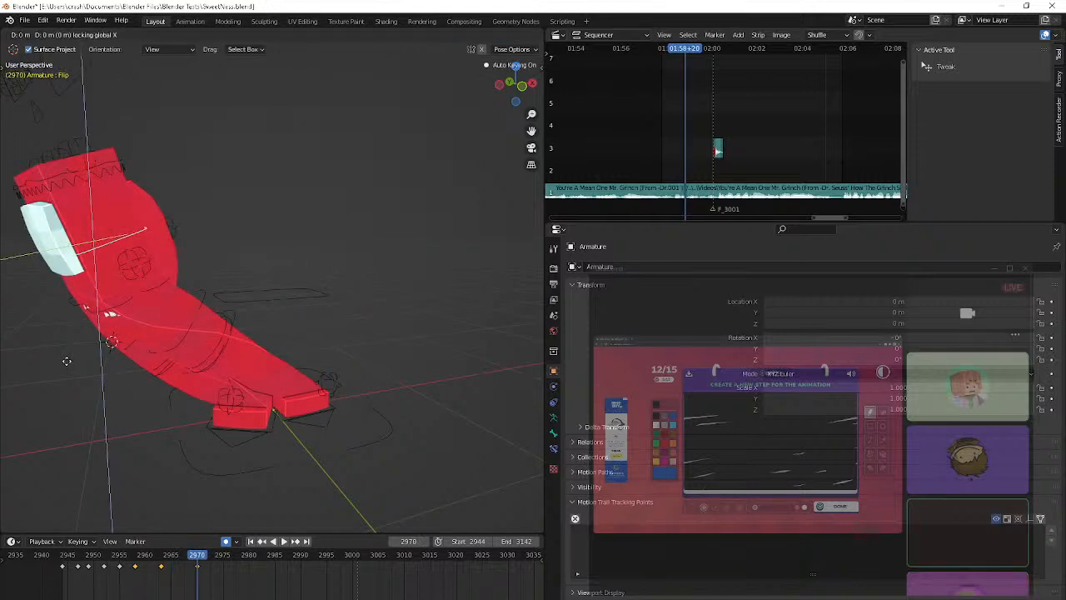
key("shift+y")
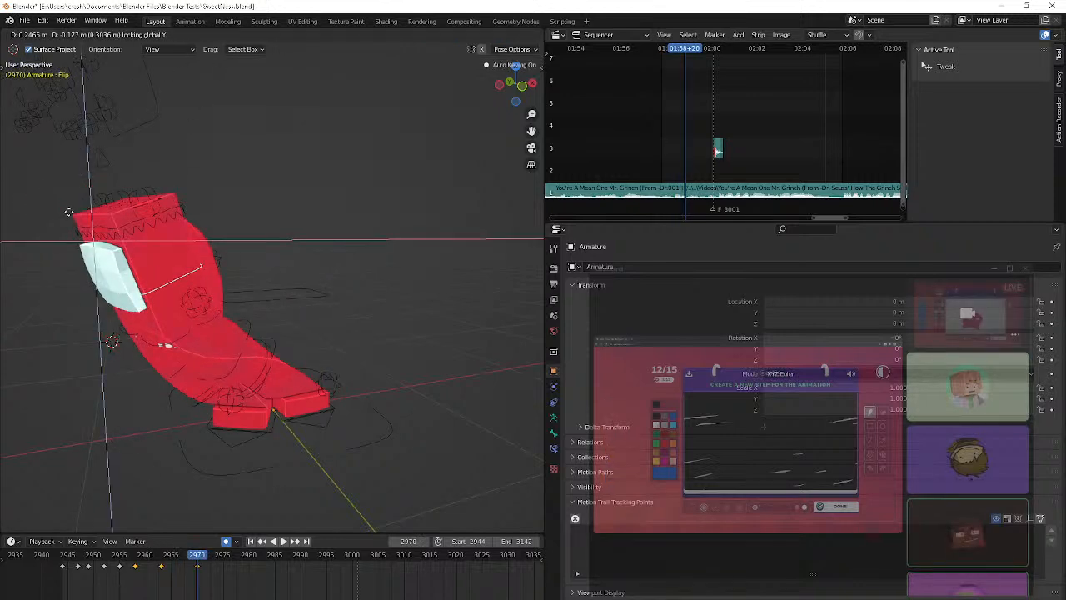
key("Escape")
Step through the frames around 2965, replay the motion, and stop the playback near frame 2955
key("Down")
key("Right")
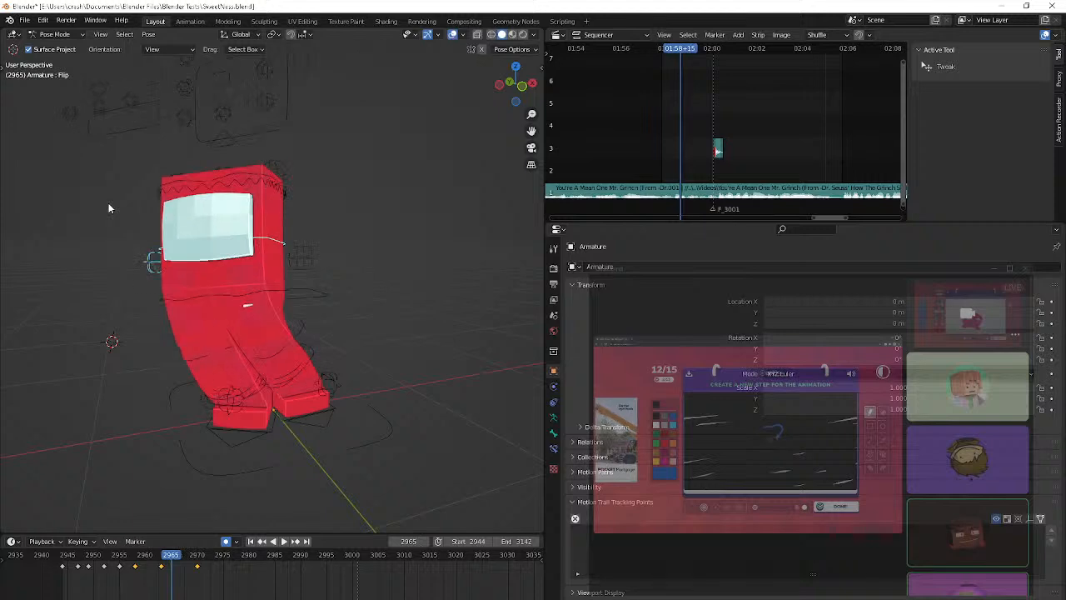
key("Right")
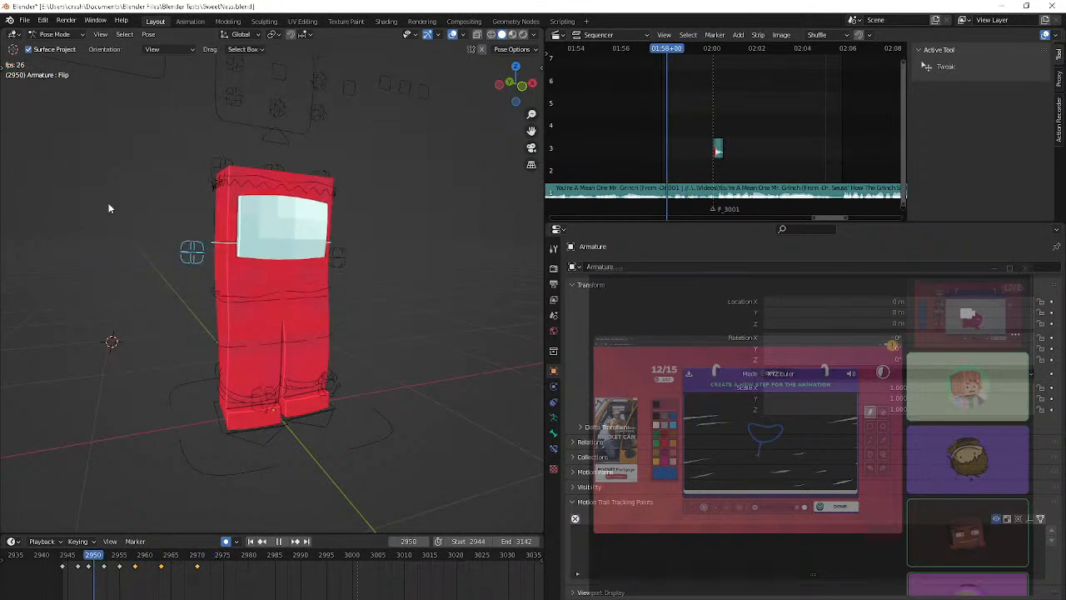
key("space")
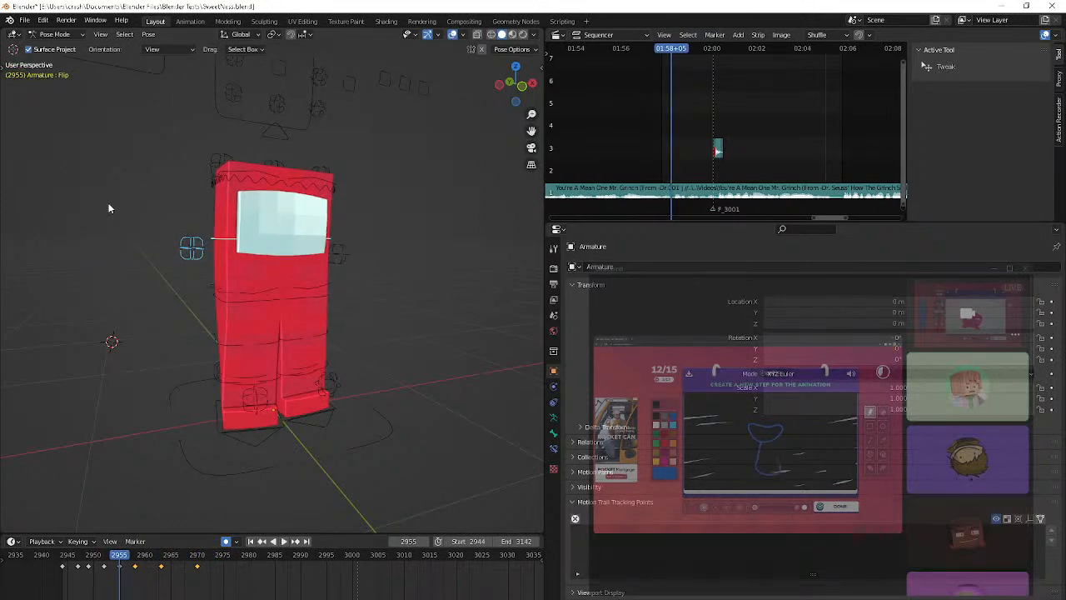
Rotate the Flip control at frame 2955 and adjust its tilt at frame 2958 with a trackball rotation
key("r")
left_click(135, 102)
key("Up")
key("r")
key("r")
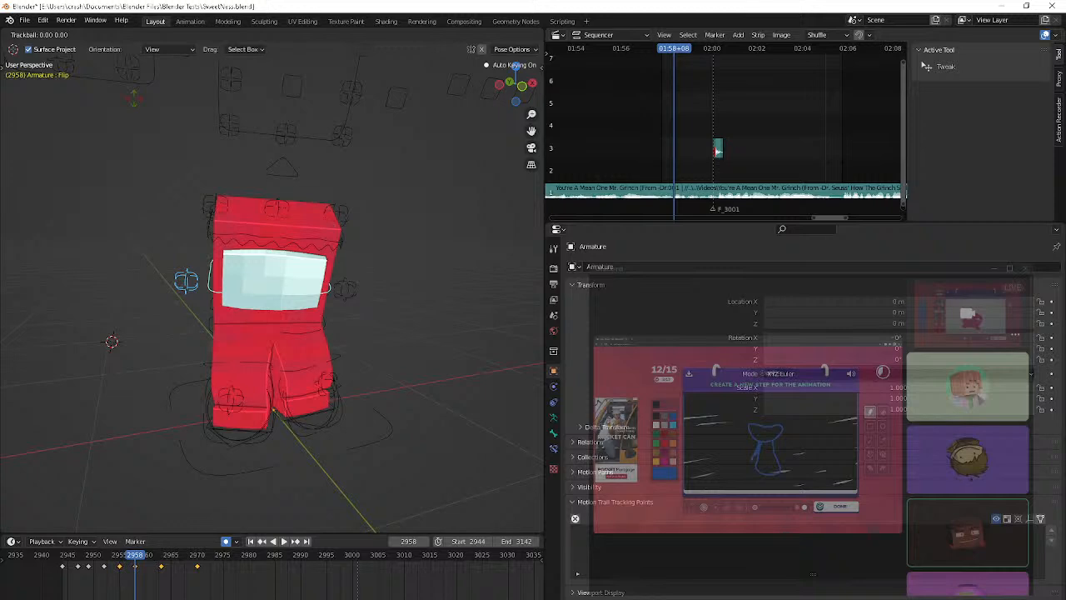
left_click(320, 198)
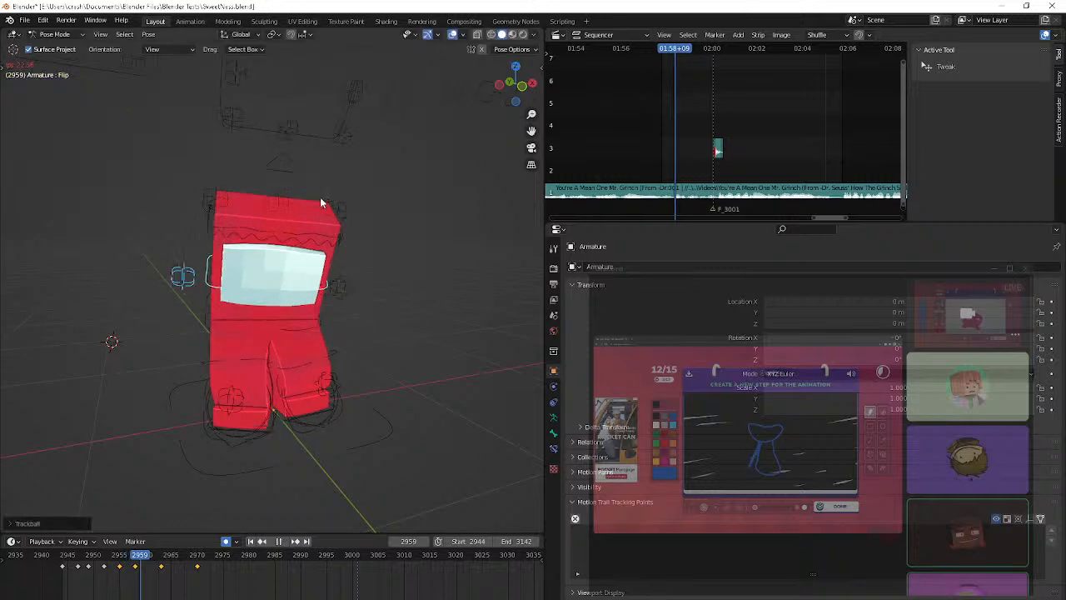
Replay the motion past frame 2970 and inspect the Flip pose through the camera and from a wider orbiting view
key("Up")
key("space")
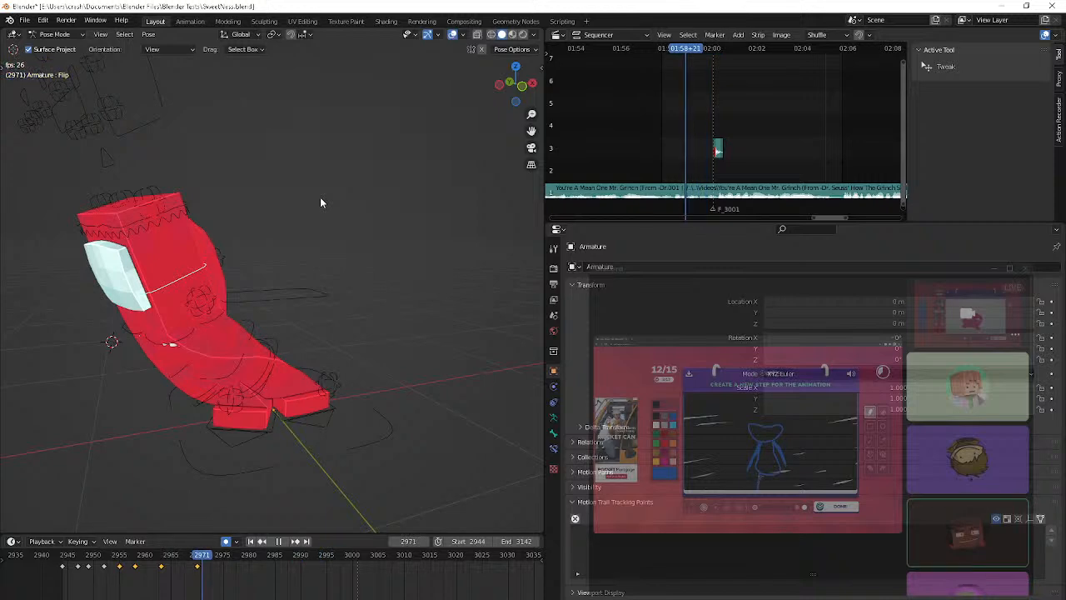
key("space")
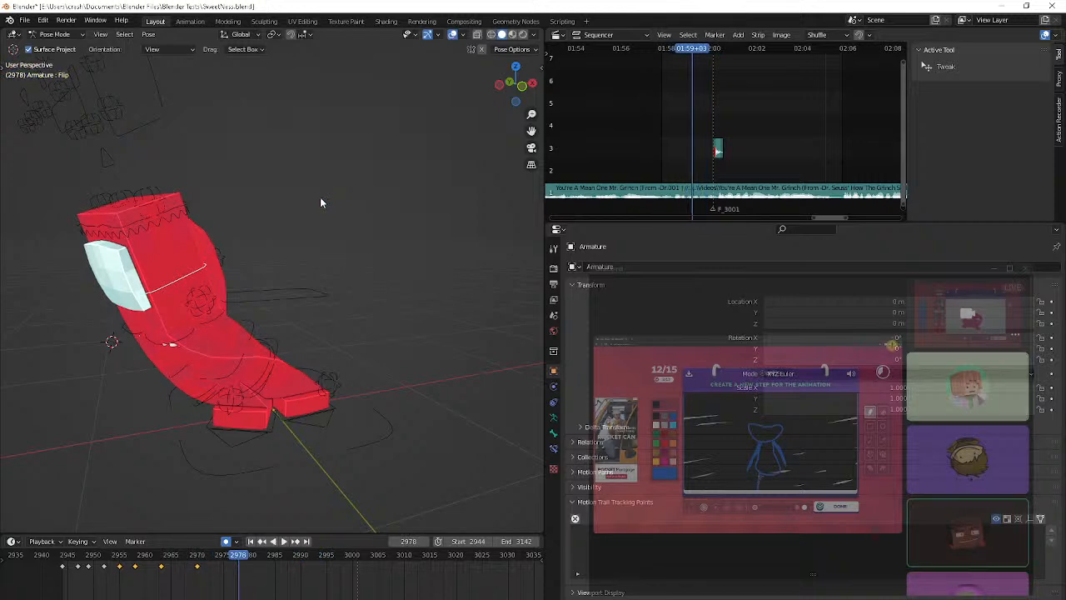
key("Down")
key("KP_0")
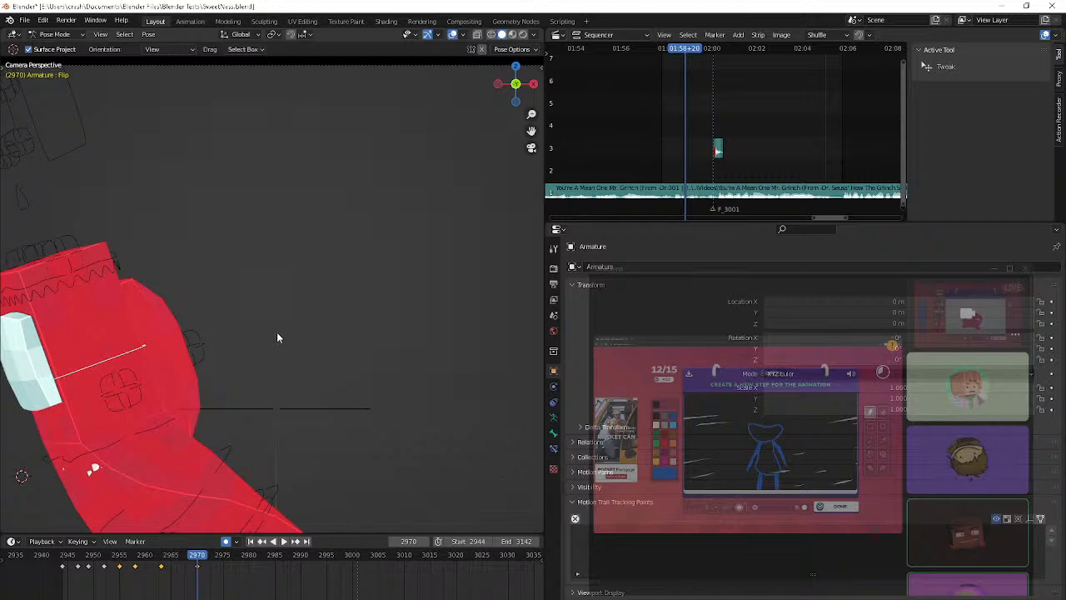
scroll(276, 332, "down", 5)
key("Right")
middle_click_drag(271, 372, 316, 389)
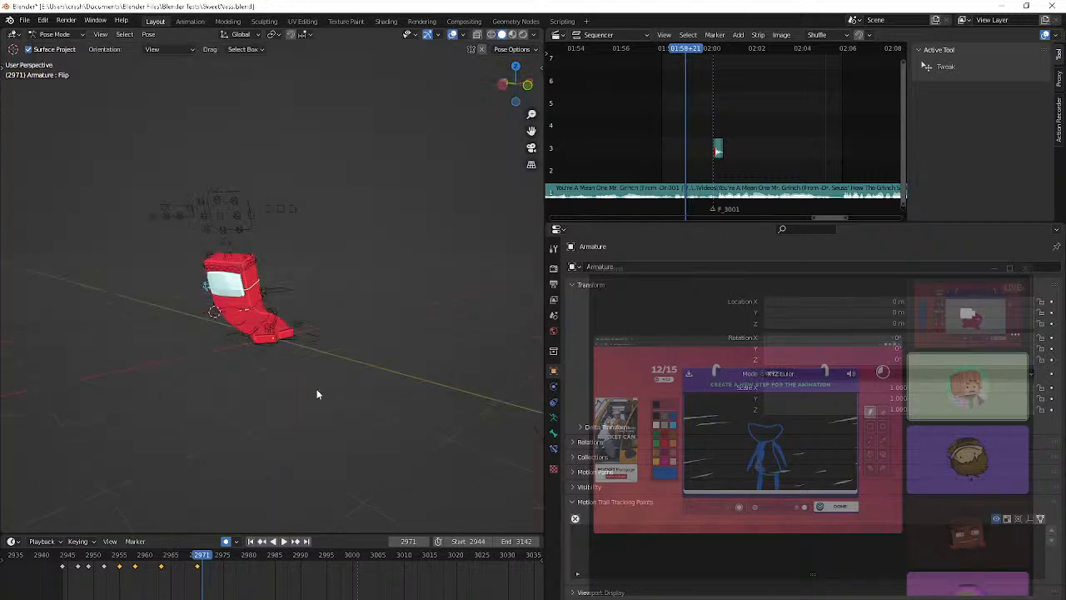
Turn and tilt the Flip control at frame 2975 with trackball and plain rotations
key("space")
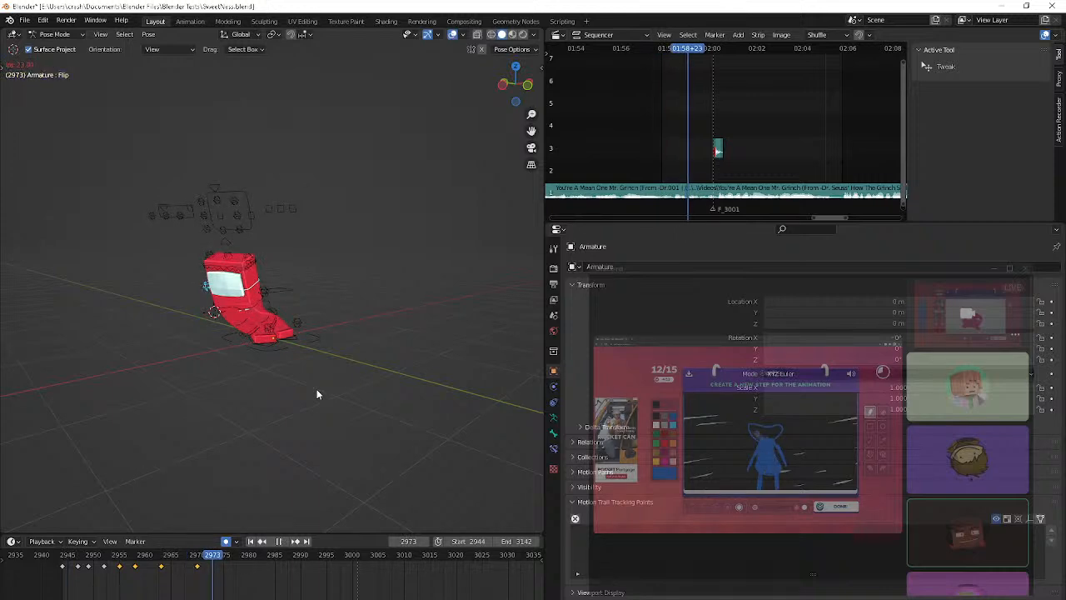
key("space")
key("r")
key("r")
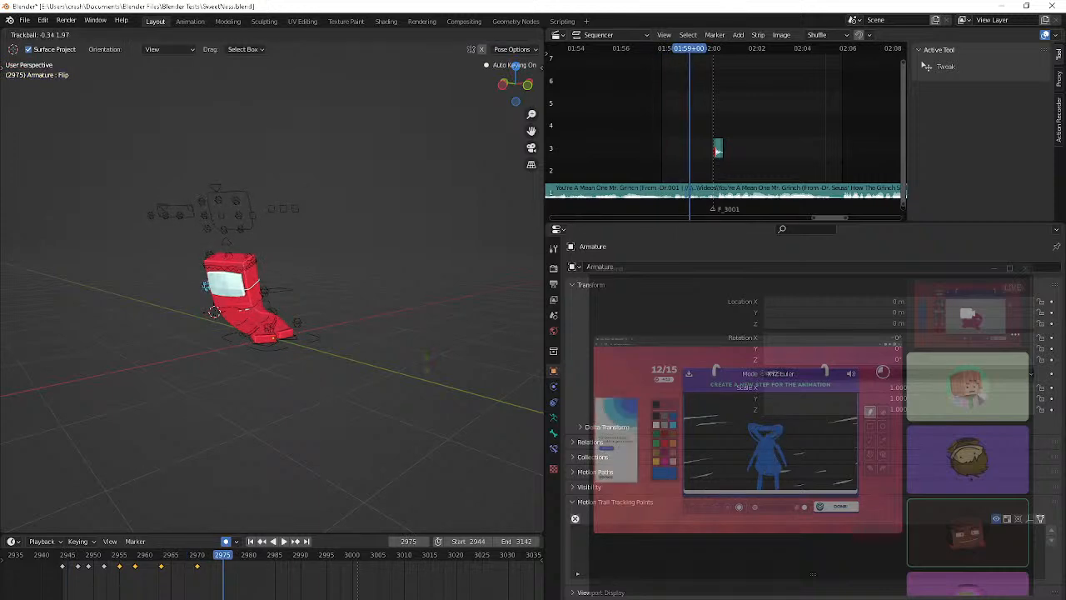
left_click(10, 315)
key("r")
left_click(10, 311)
scroll(10, 311, "up", 3)
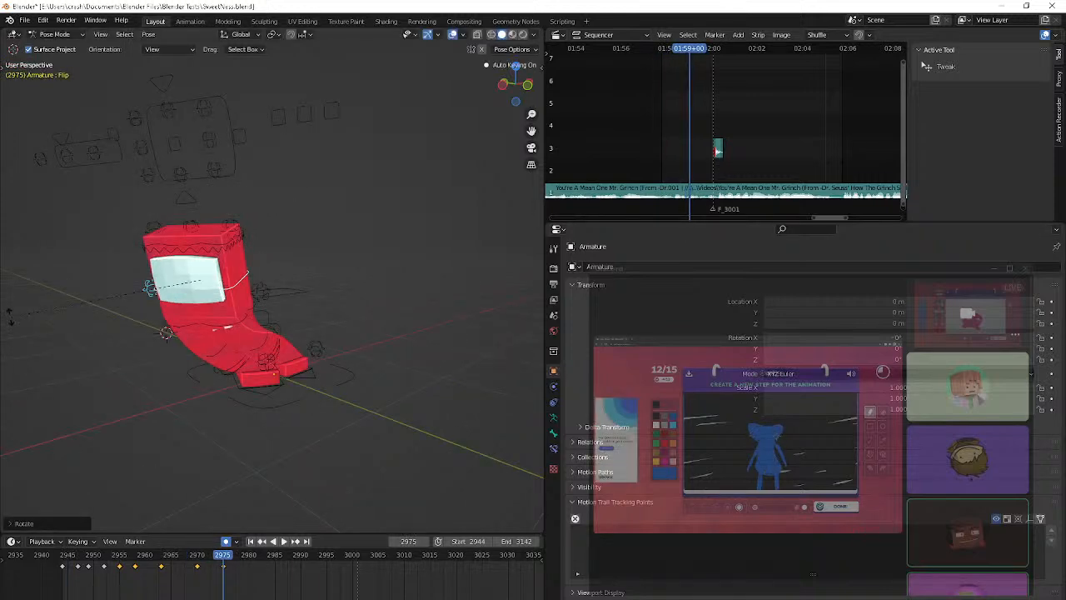
key("r")
key("r")
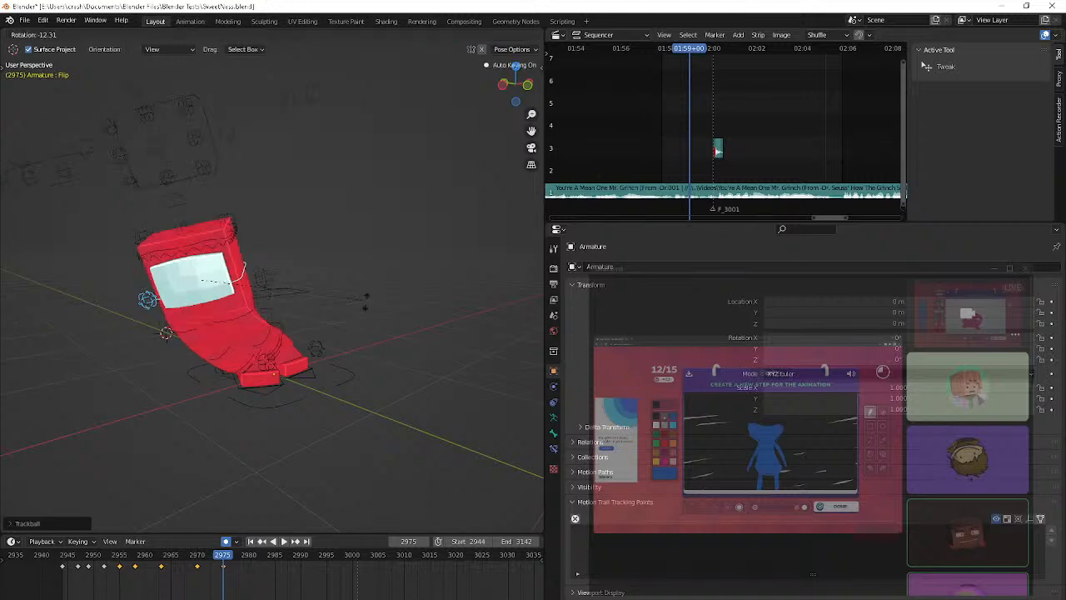
left_click(514, 223)
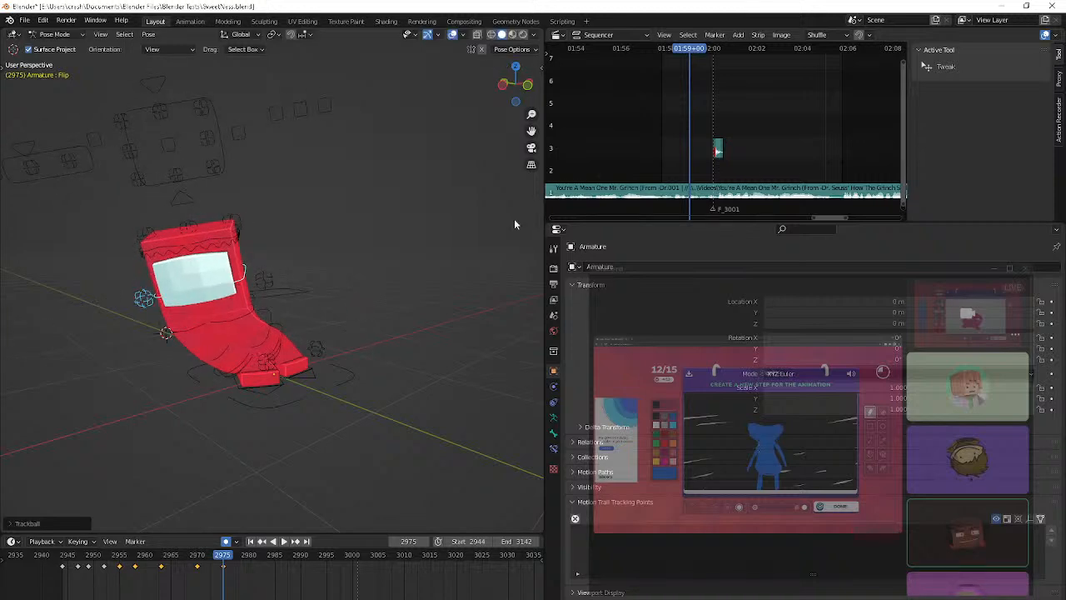
Replay the frames after 2975, return to frame 2944, and show the 3D viewport's toolbar
key("space")
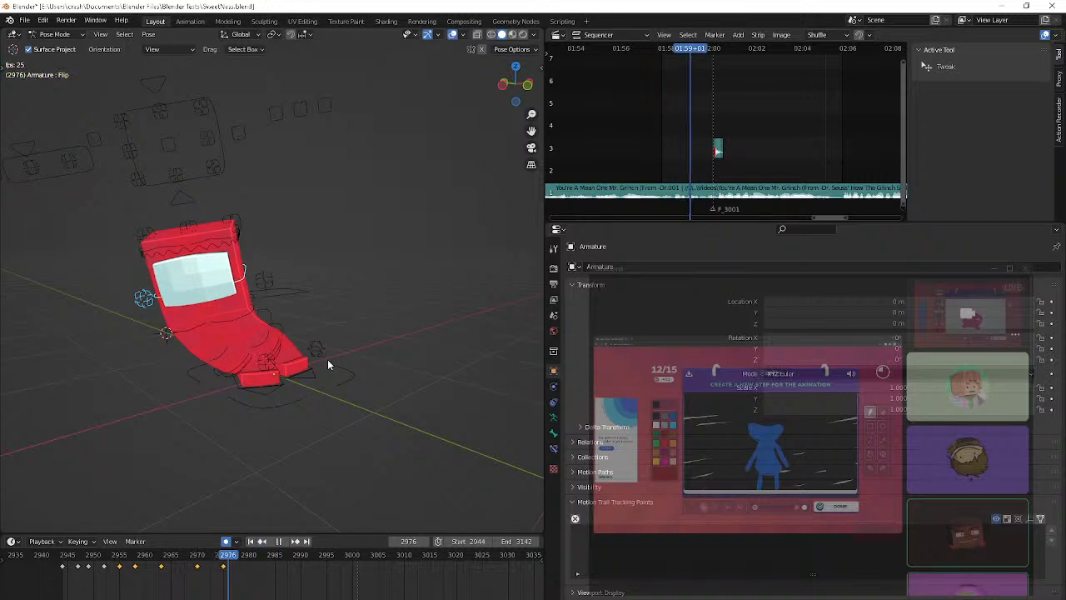
key("space")
key("Down")
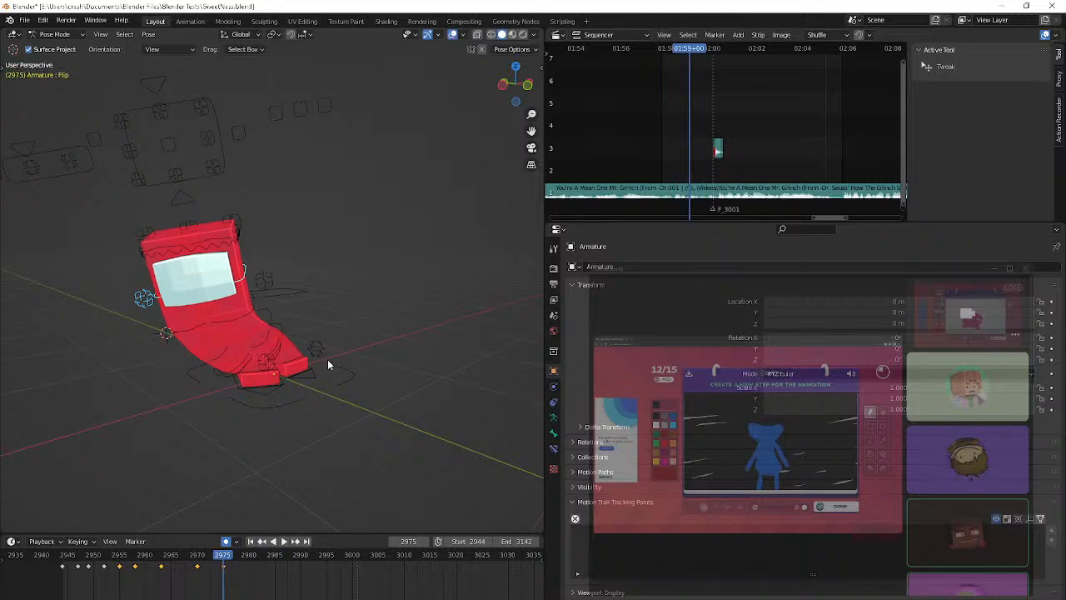
key("shift+Left")
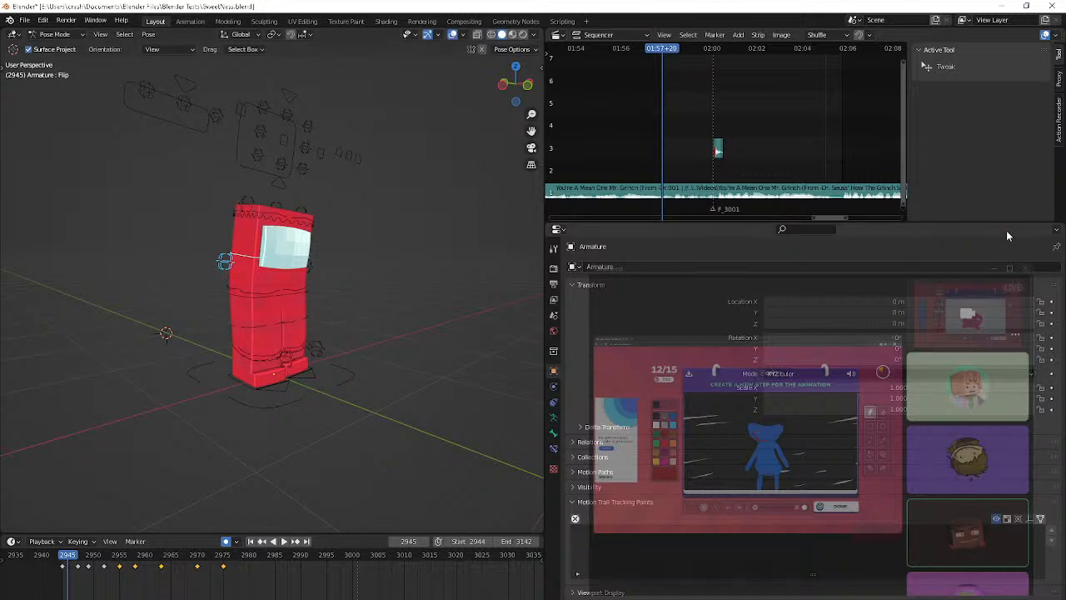
key("Left")
scroll(395, 315, "up", 5)
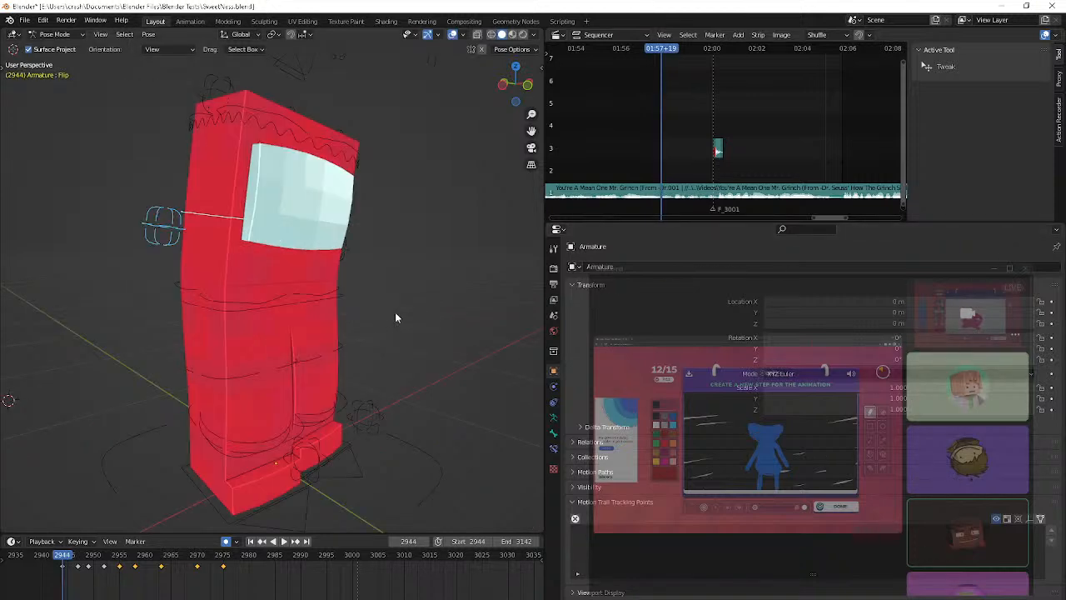
middle_click_drag(395, 317, 305, 132)
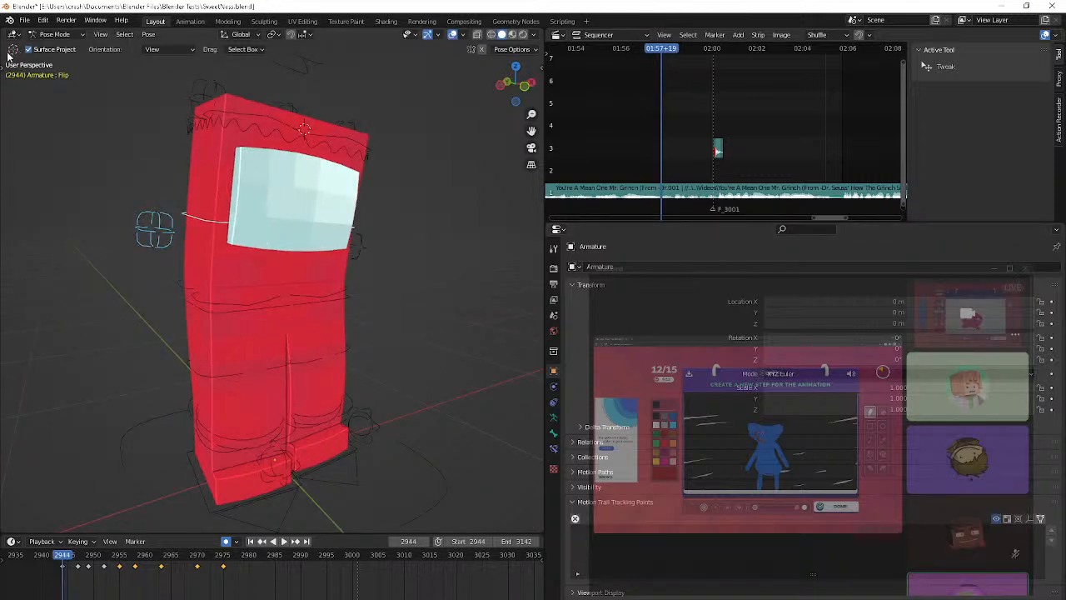
key("t")
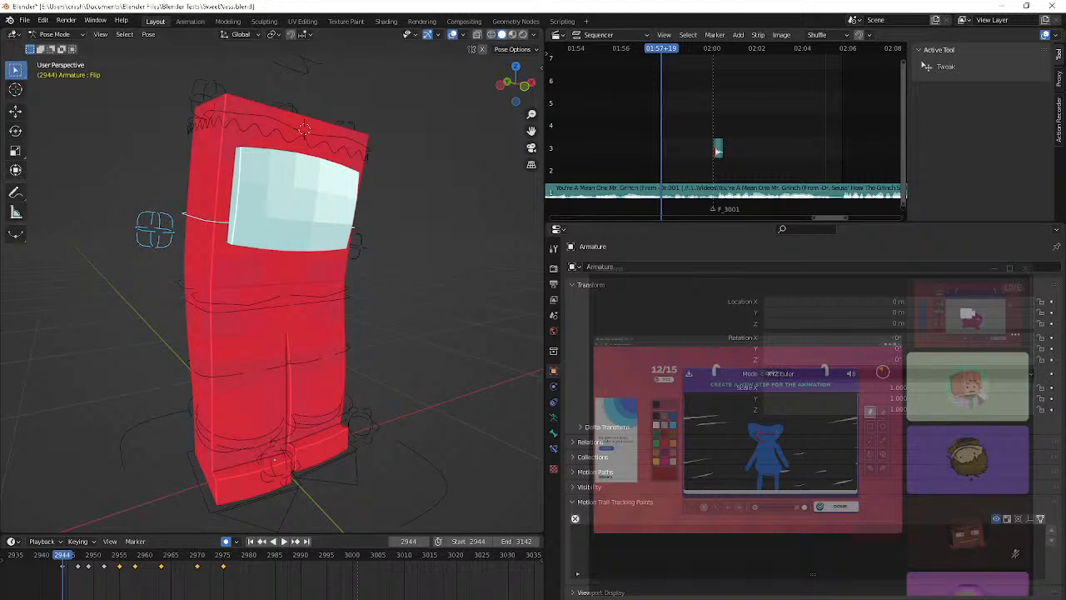
Switch to Opera and check the YouTube watch page of the running live stream
left_click(531, 598)
left_click(596, 586)
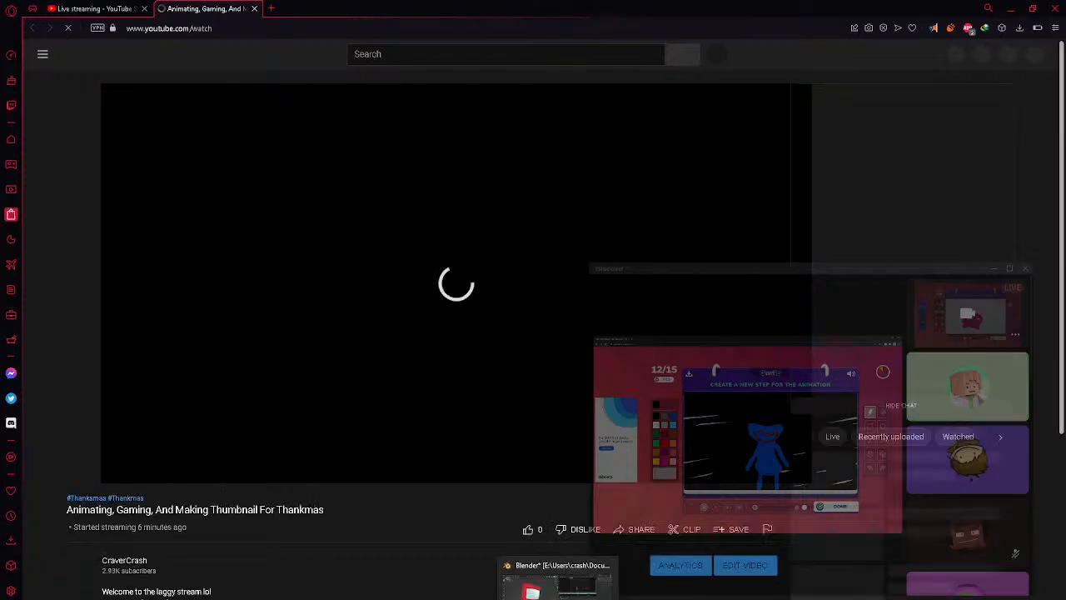
mouse_move(484, 581)
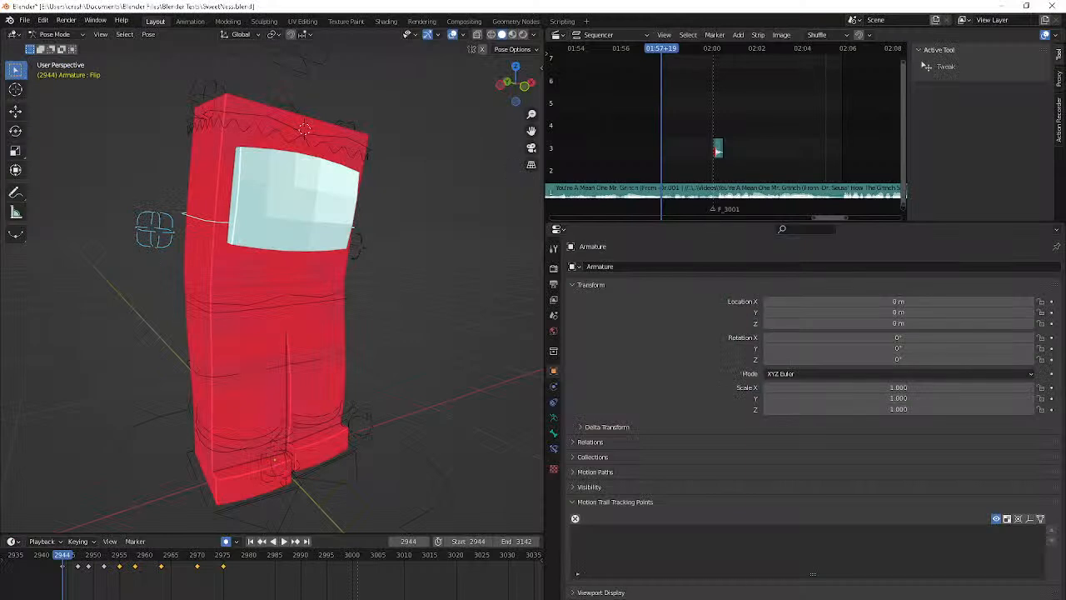
Switch to Discord and close the popped-out talkies call window
mouse_move(533, 598)
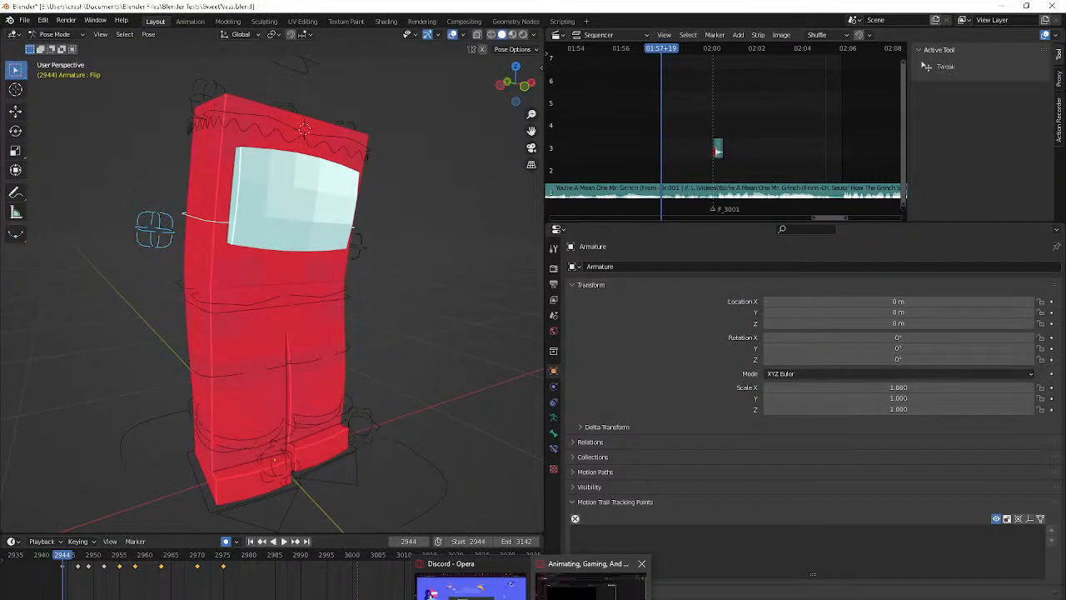
mouse_move(642, 598)
left_click(591, 593)
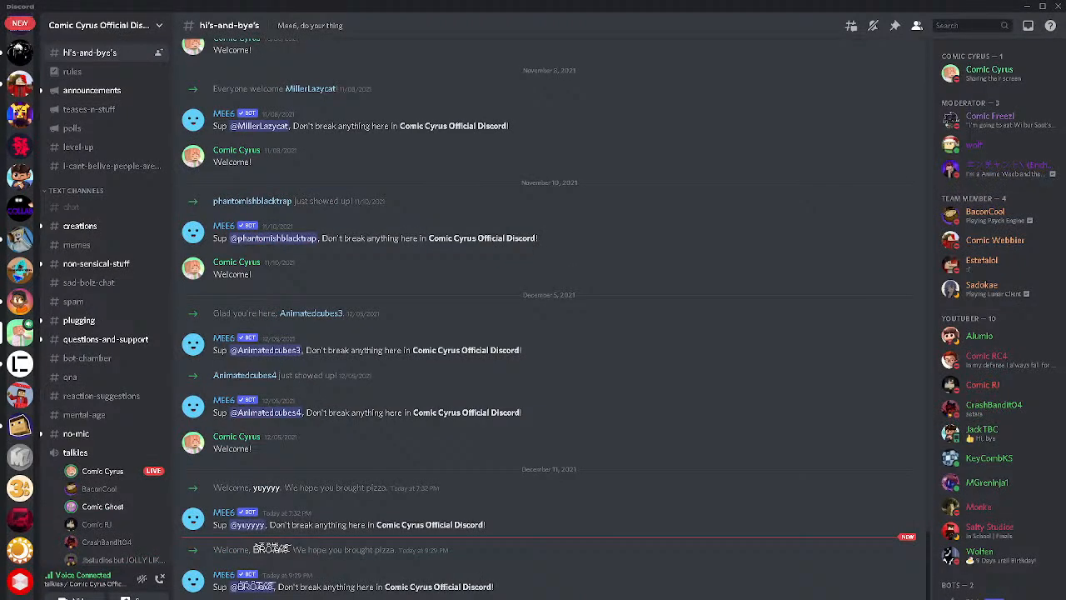
mouse_move(641, 598)
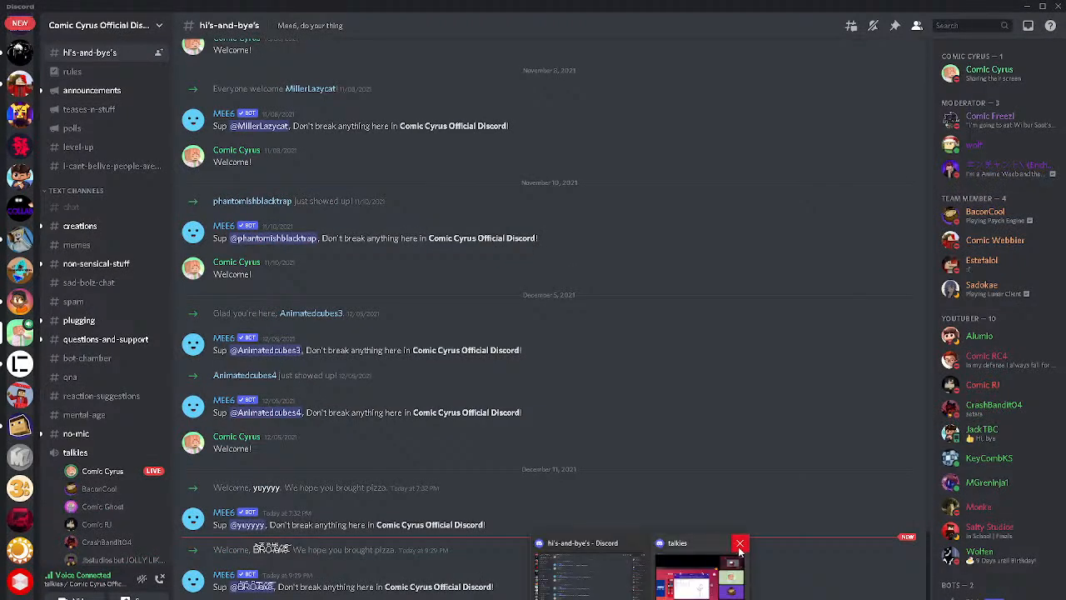
left_click(739, 547)
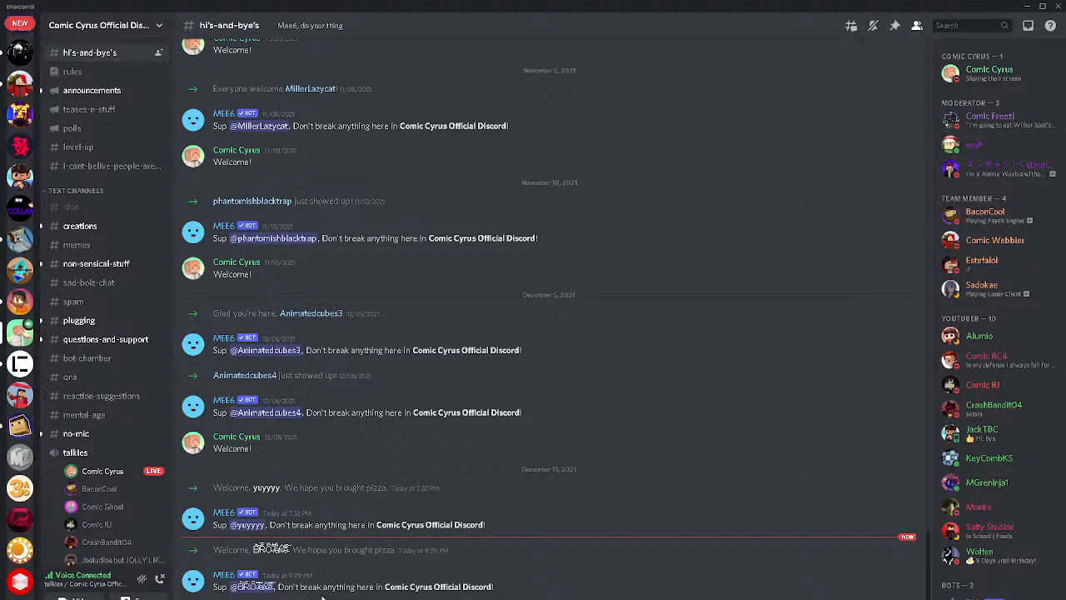
Check the live stream's YouTube page in Opera again and minimize the browser to return to Blender
mouse_move(556, 598)
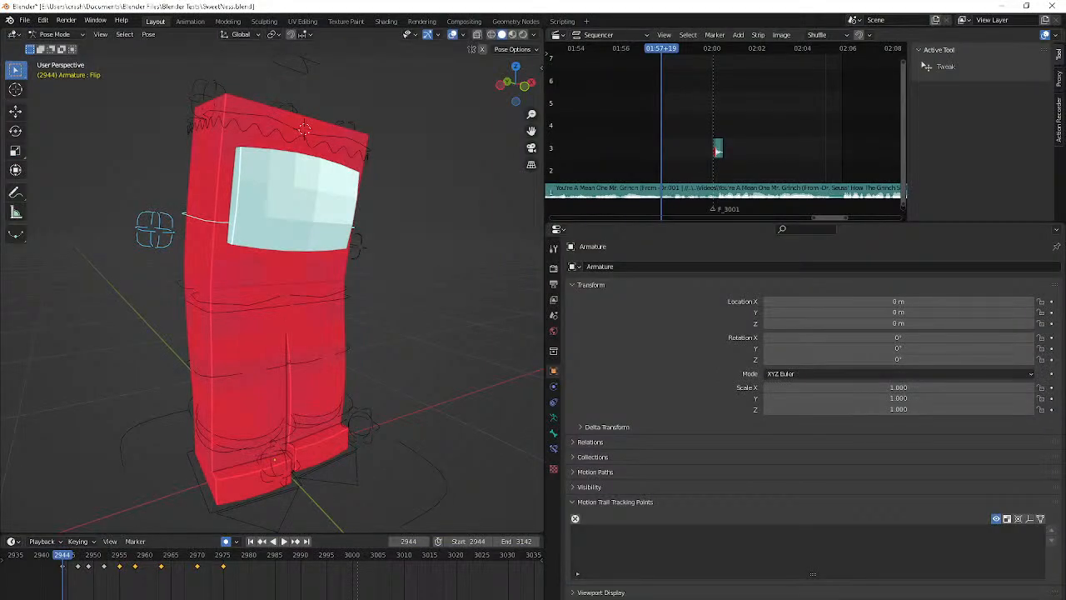
mouse_move(530, 598)
left_click(591, 596)
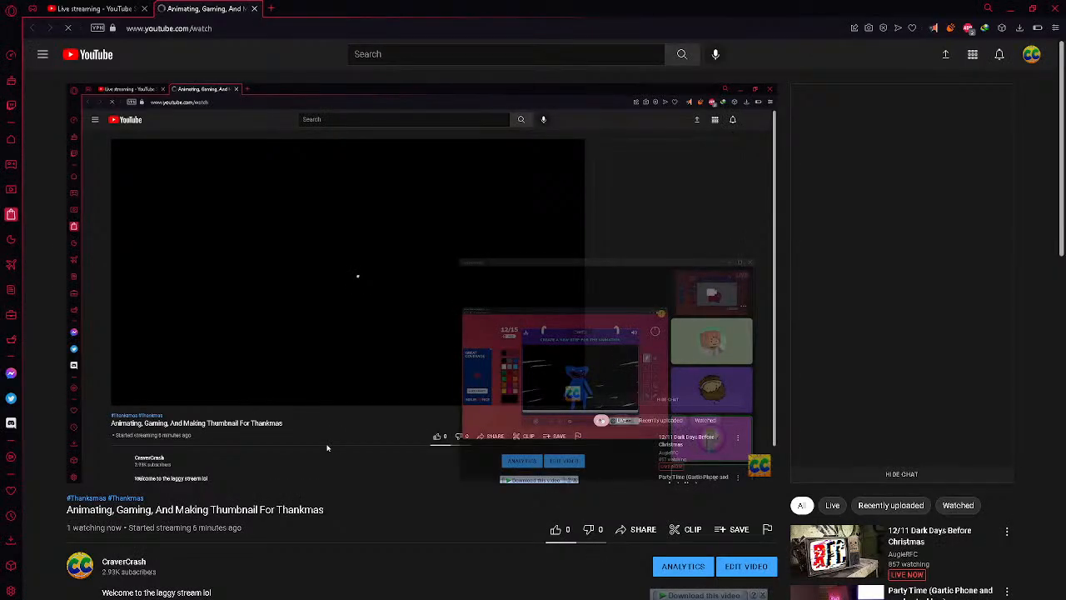
left_click(1011, 8)
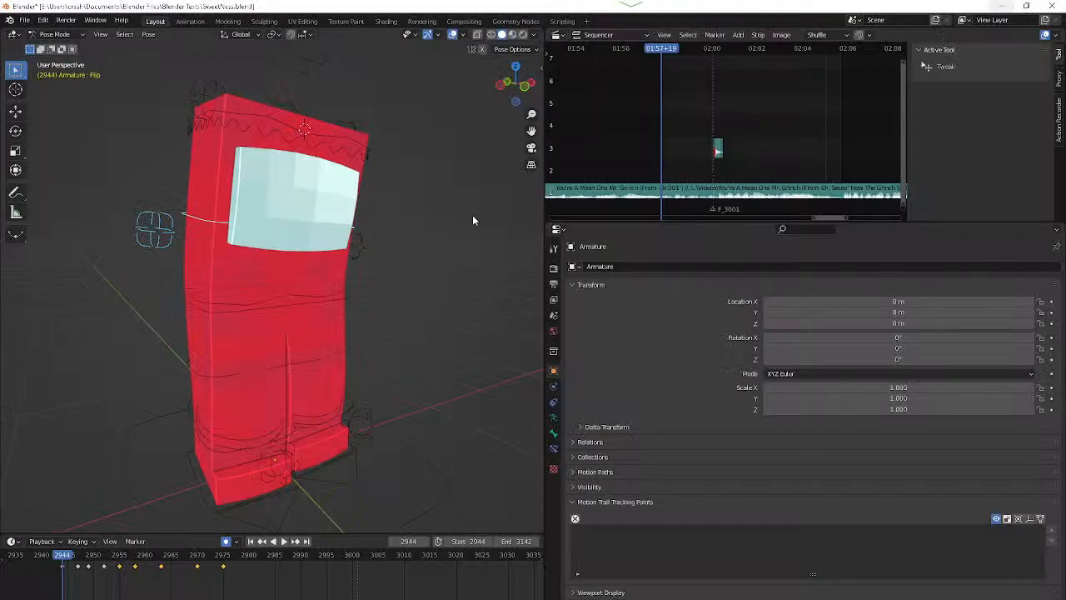
Replay from frame 2944, hold the 2970 Flip pose until frame 2972, and move the 2975 keyframe to 2978
key("space")
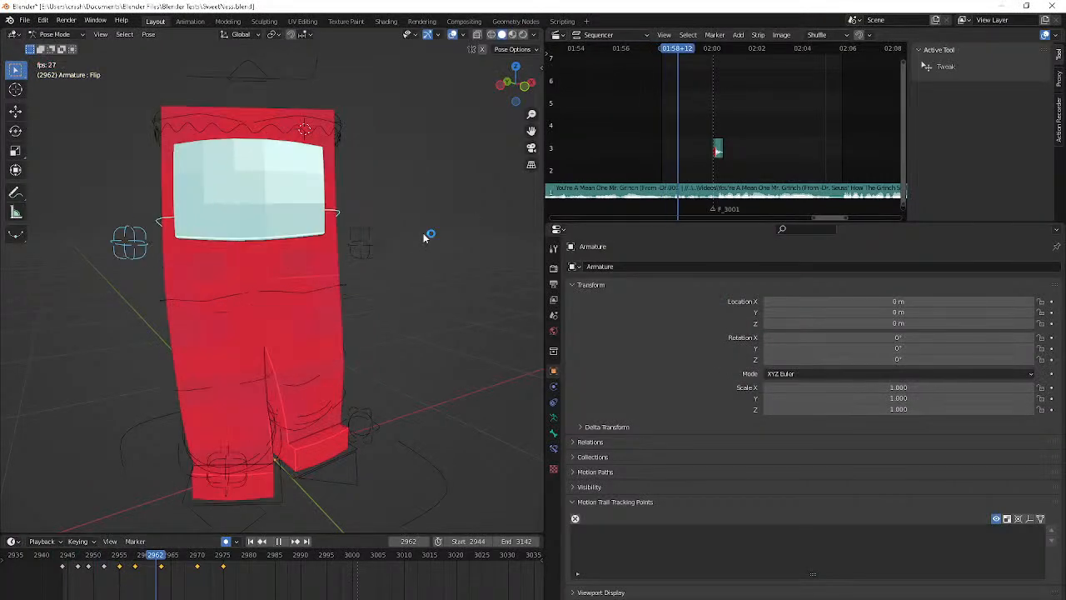
key("shift+Left")
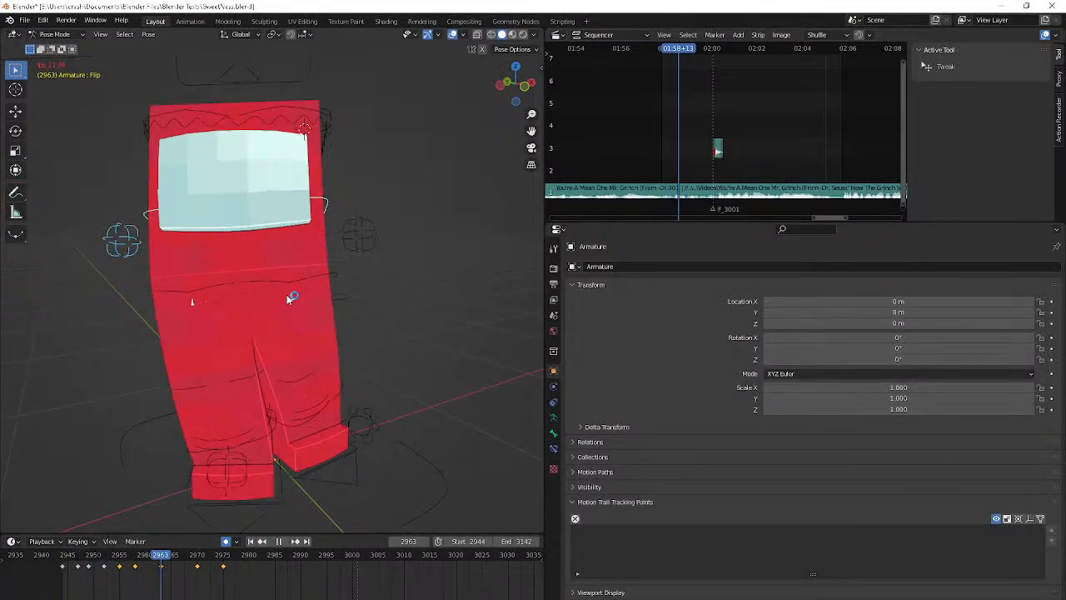
key("space")
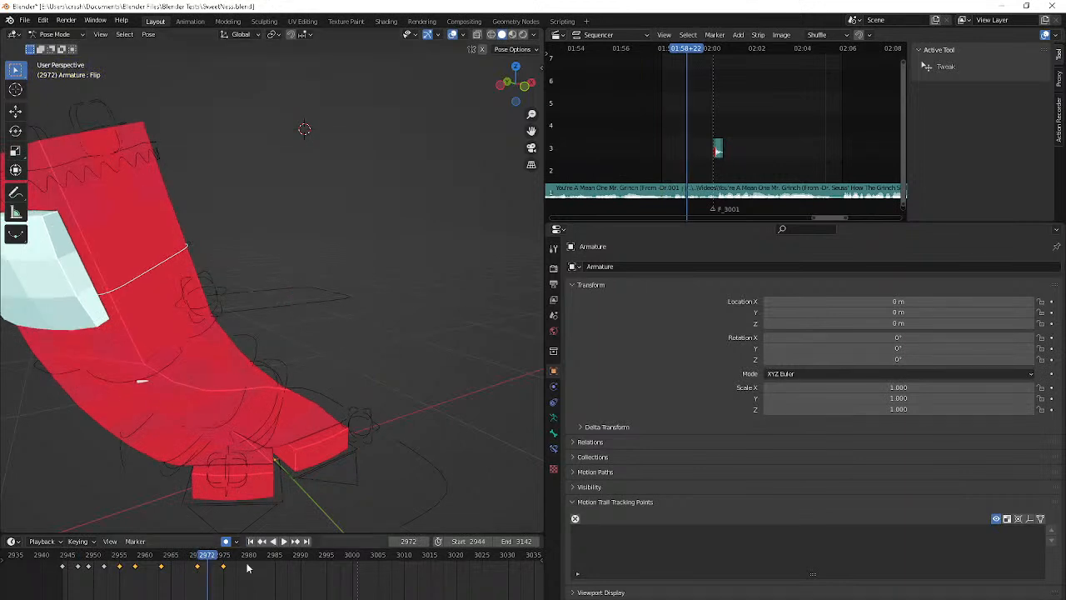
key("space")
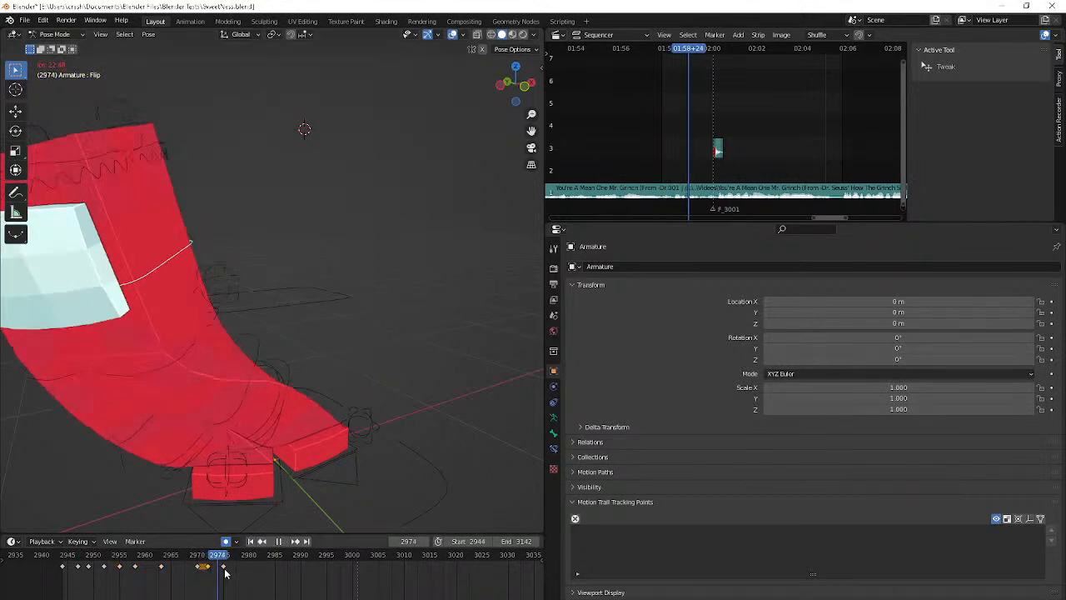
key("space")
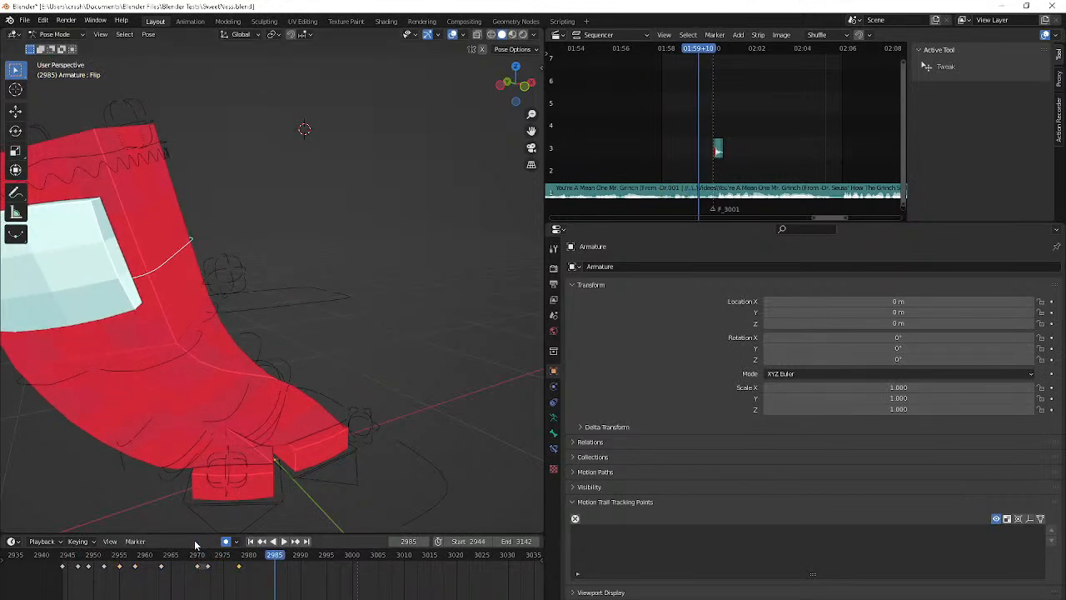
Insert a Flip keyframe at frame 2980 to hold the pose from frame 2978
key("Down")
key("space")
Advance to frame 2984 and tilt the Flip control with a trackball rotation
key("space")
key("Left")
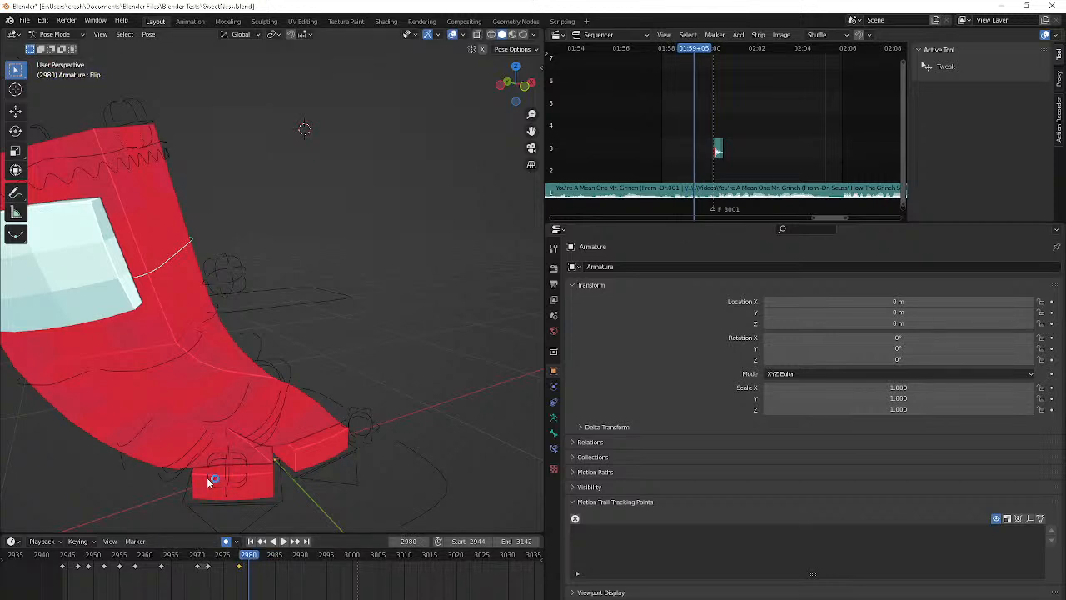
key("i")
key("space")
key("space")
key("Left")
key("r")
key("r")
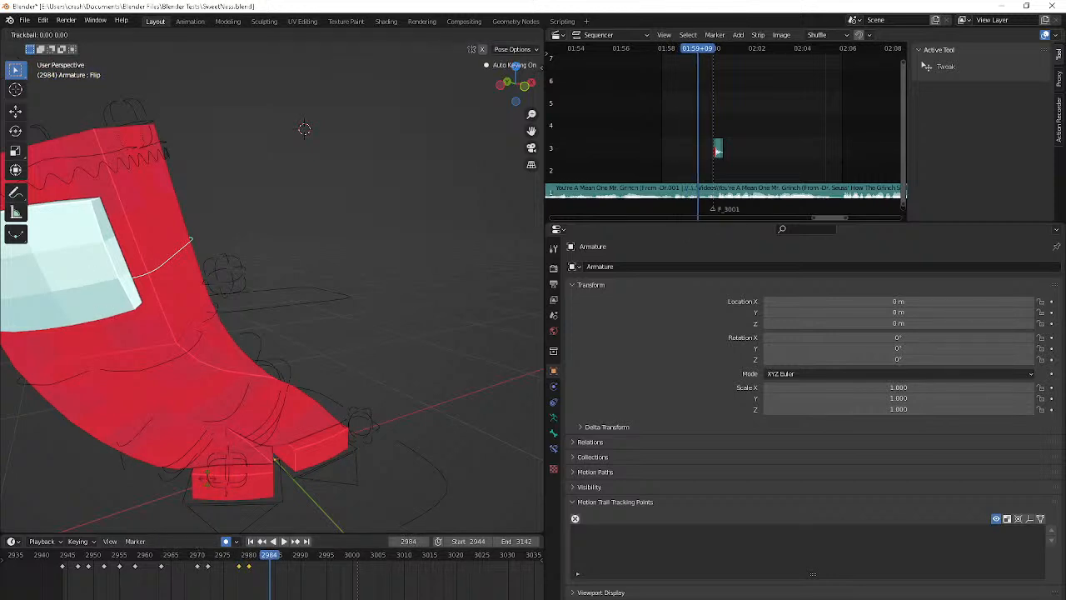
left_click(332, 163)
Replay the frames around the new tilt and move the 2984 keyframe to frame 2983
key("space")
key("space")
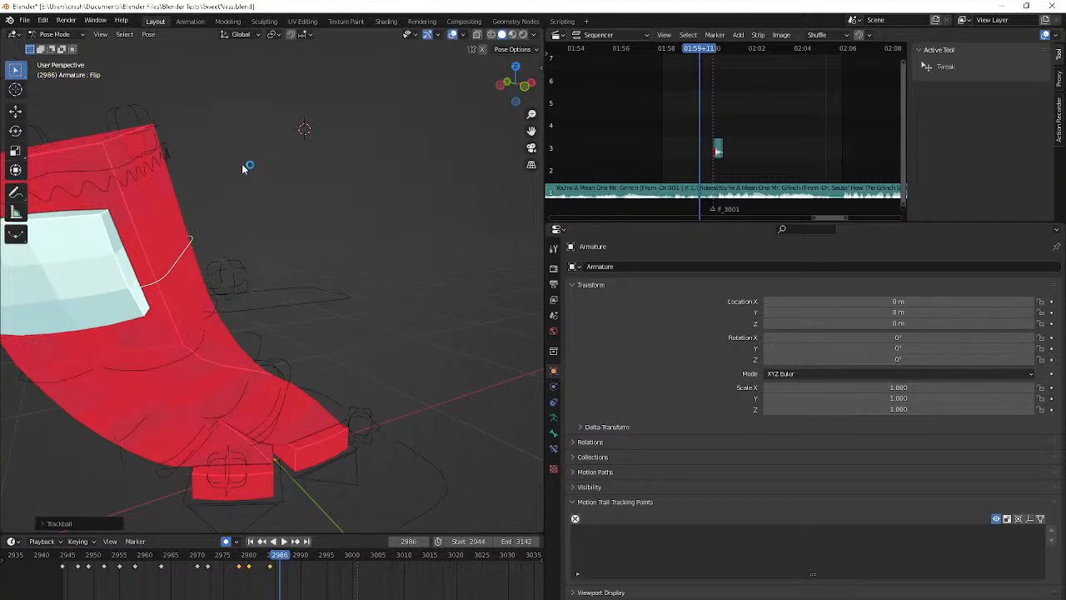
key("Down")
key("Down")
key("space")
key("space")
key("Right")
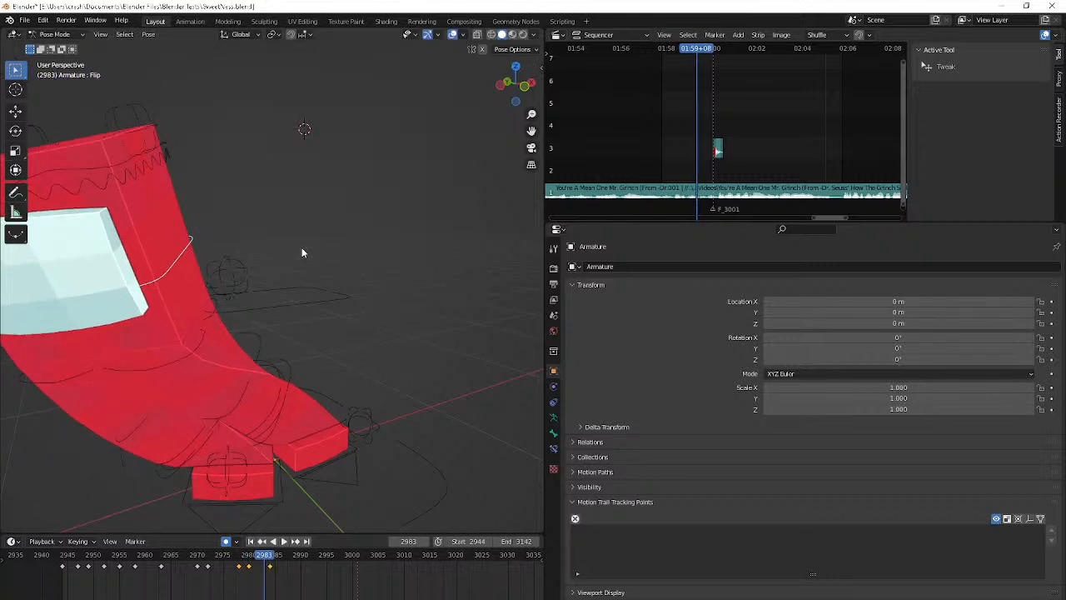
left_click_drag(270, 567, 264, 571)
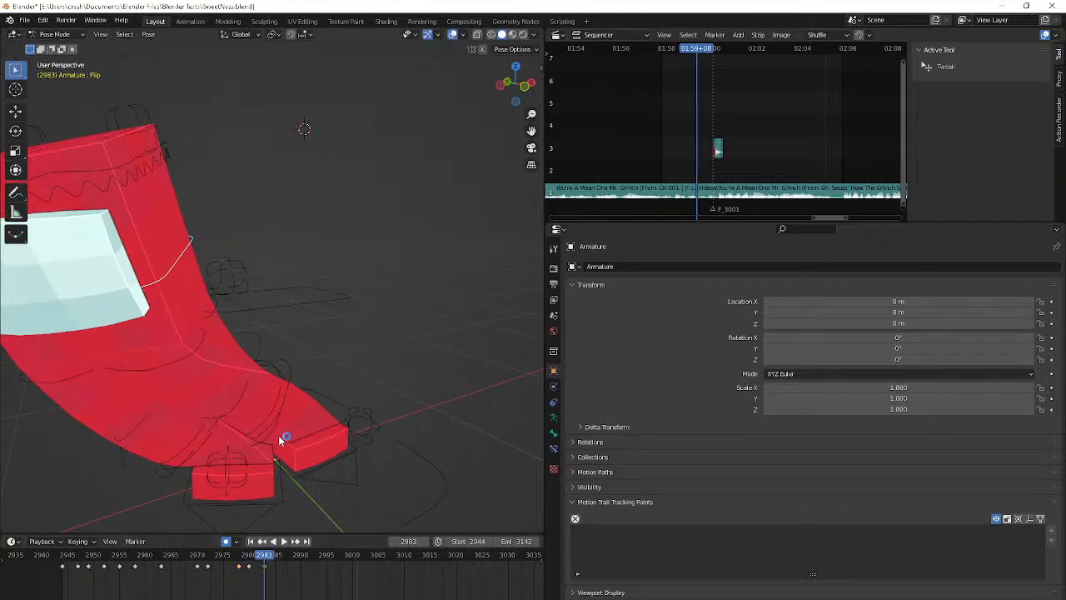
Insert a Flip keyframe at frame 2985 to hold the pose, and advance to frame 2988
key("Right")
key("Right")
key("i")
key("space")
key("space")
key("Right")
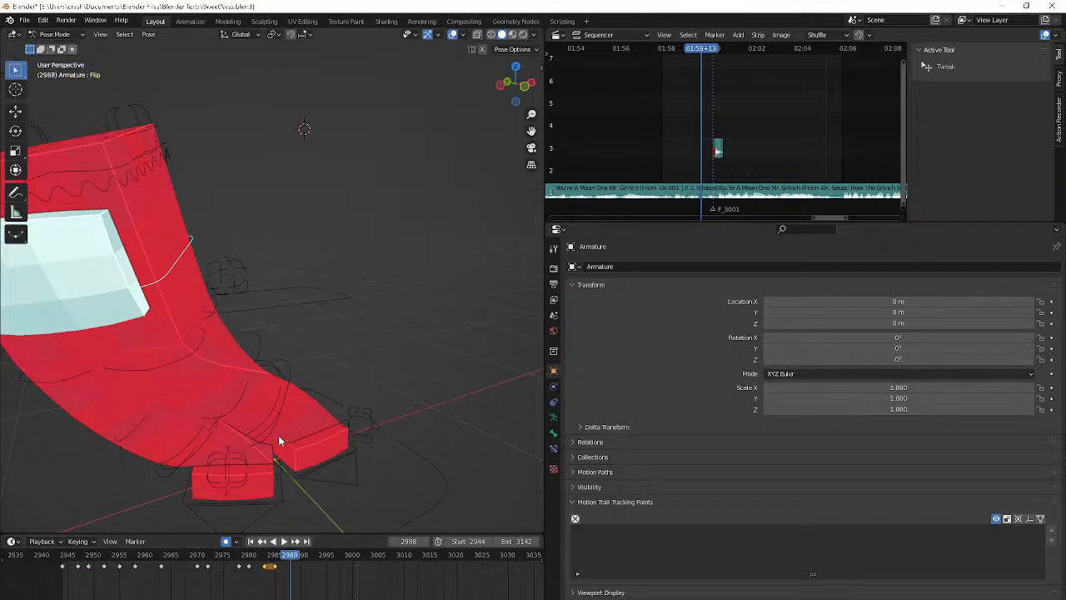
At frame 2992, clear the Flip control's location and rotation, and shift it slightly upward
scroll(279, 440, "down", 5)
key("Right")
key("Right")
key("Right")
key("Right")
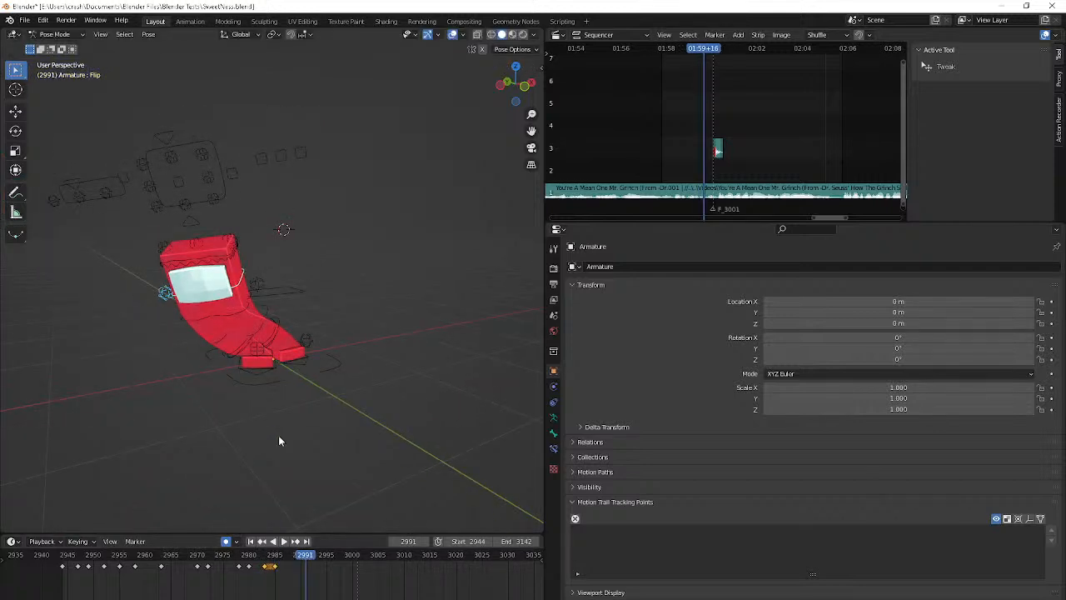
key("alt+g")
key("alt+r")
key("g")
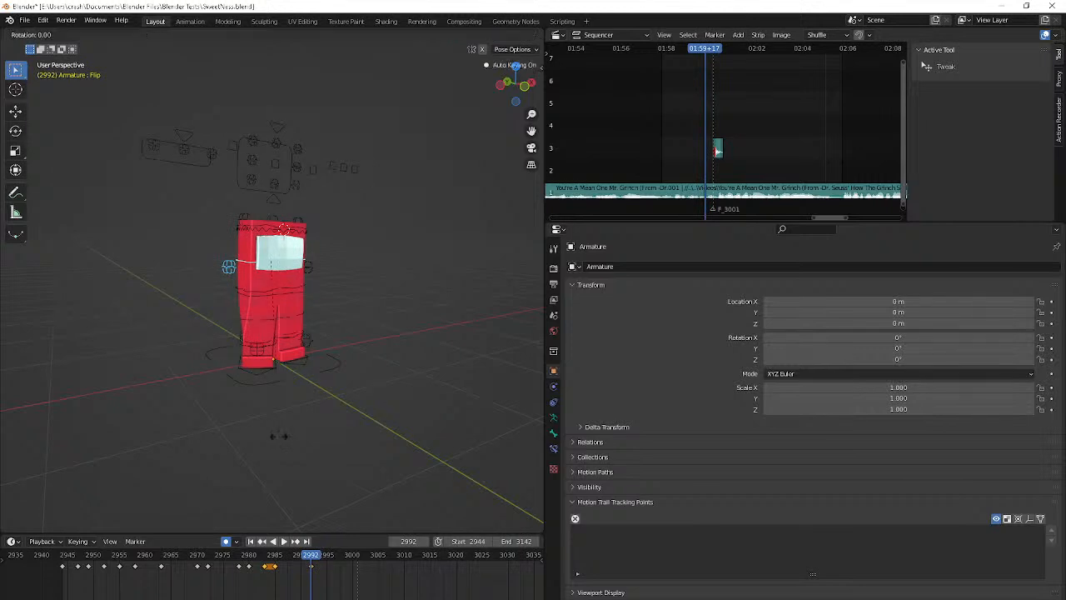
left_click(291, 347)
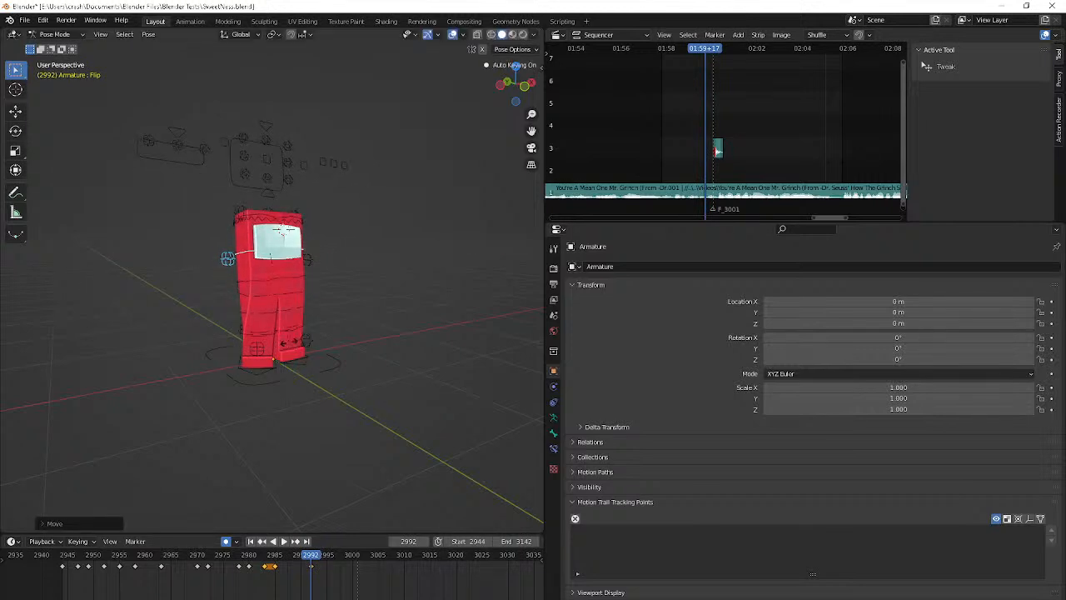
key("Down")
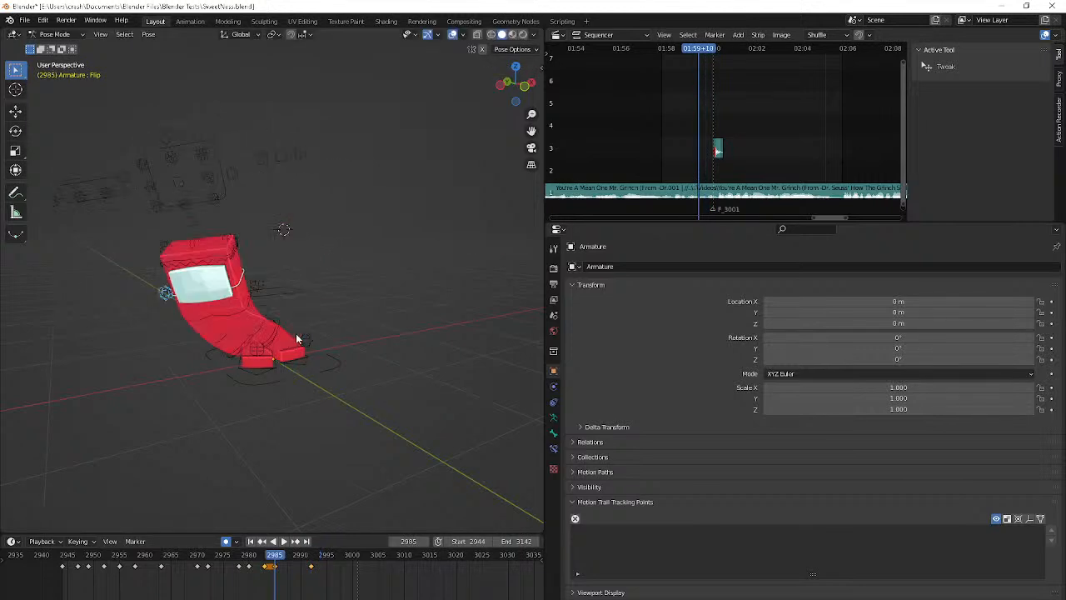
key("Right")
key("Right")
key("Right")
key("Right")
key("r")
key("r")
right_click(296, 333)
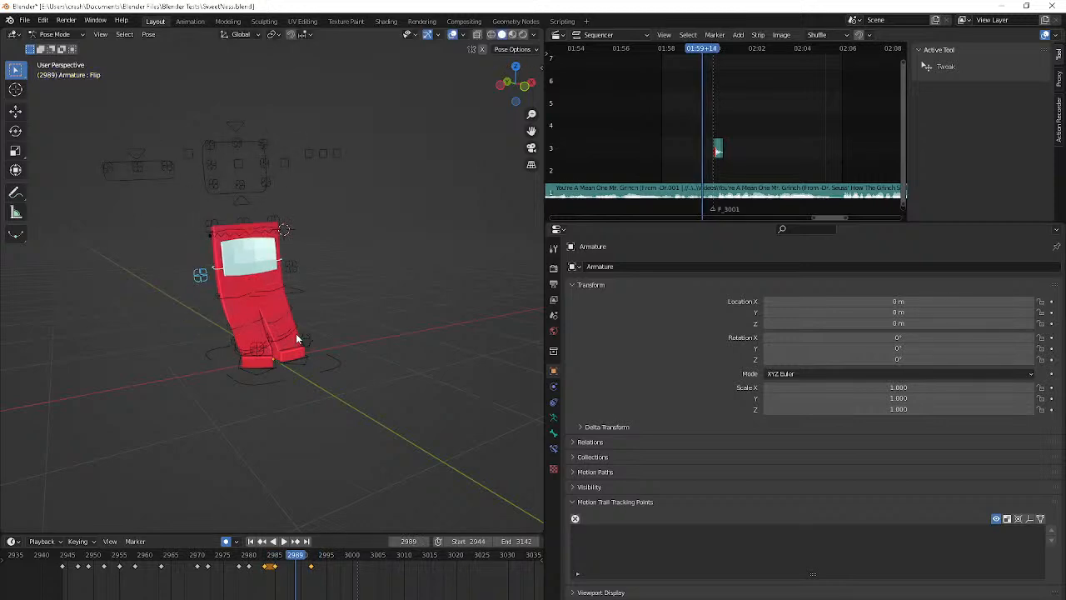
At frame 2987, tilt the Flip control with a trackball rotation and blend the pose toward its neighboring keyframes
key("Left")
key("Left")
key("r")
key("r")
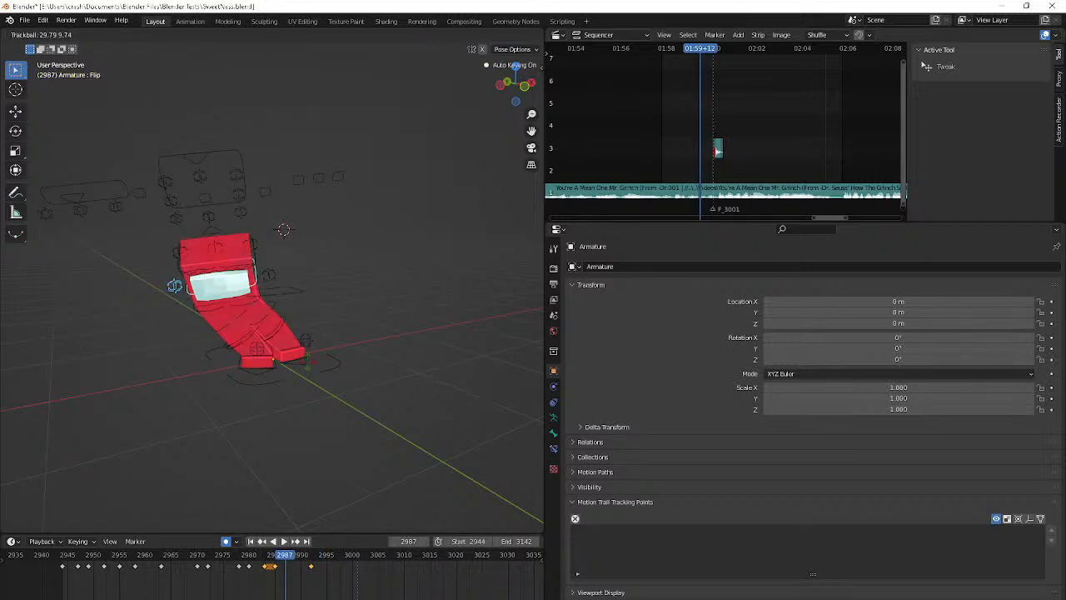
left_click(307, 361)
key("shift+e")
left_click(331, 364)
From the side, rotate the Flip control slightly at frame 2987 and move it to lean the torso forward
middle_click_drag(330, 364, 432, 368)
key("r")
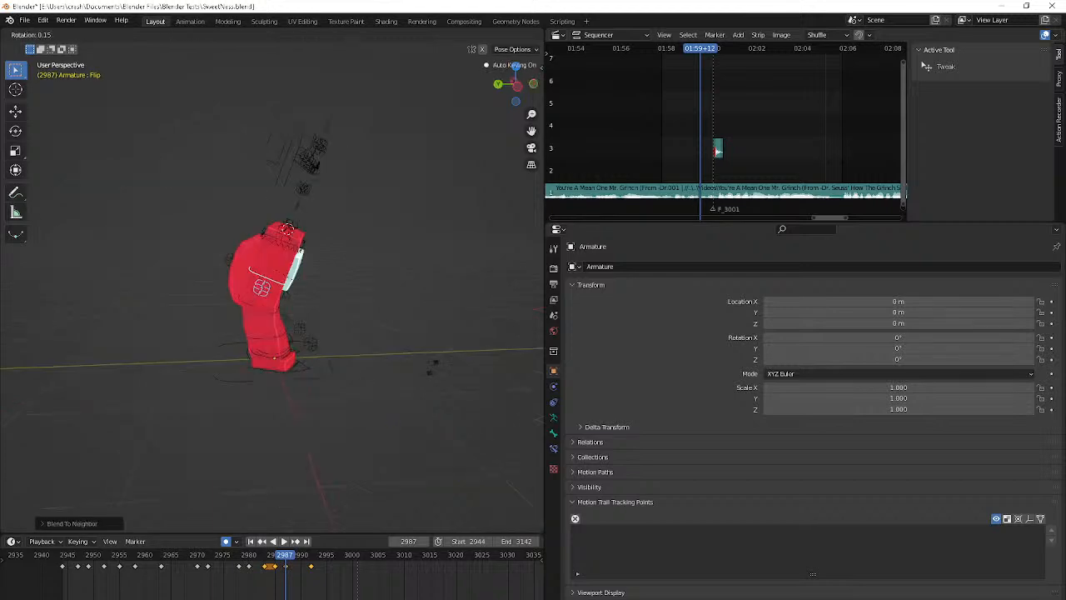
left_click(429, 370)
key("g")
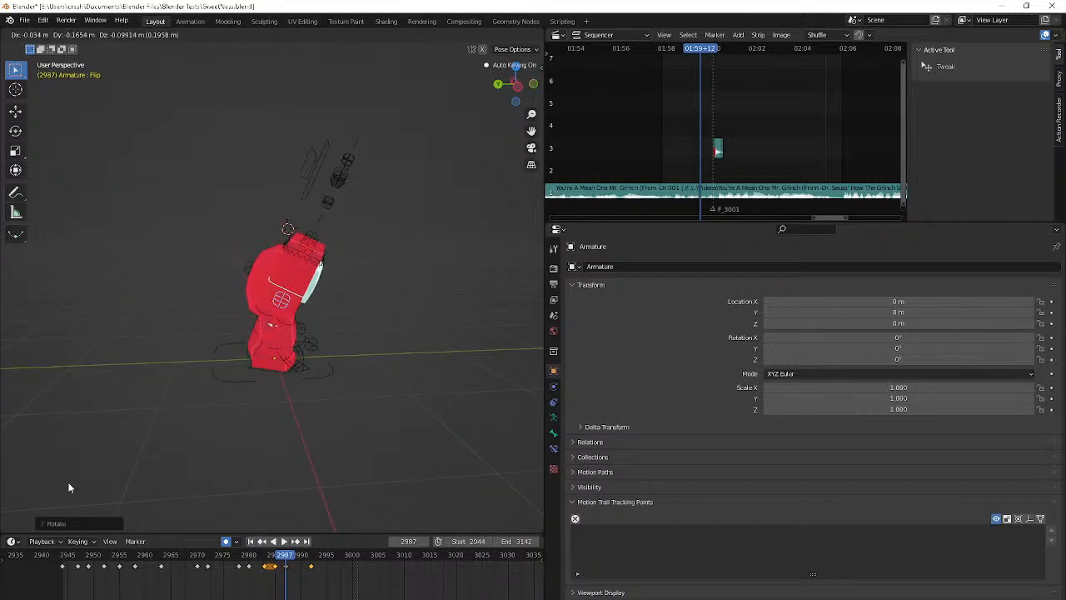
left_click(93, 480)
middle_click_drag(94, 480, 533, 454)
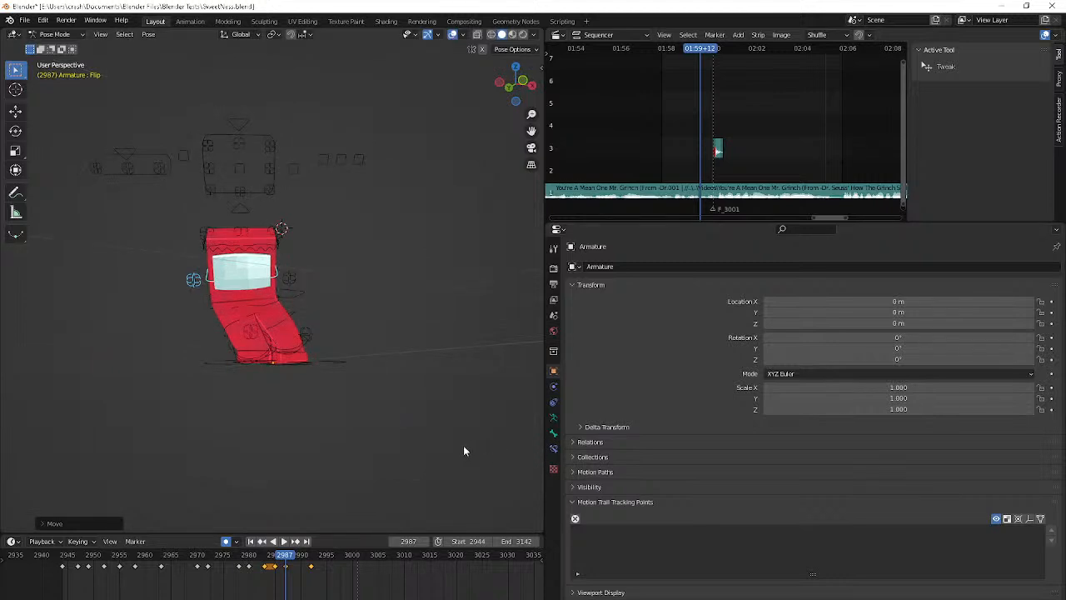
Replay the new motion and key the Flip control at frame 2997 with its transforms reset
key("space")
key("space")
key("space")
key("space")
key("Left")
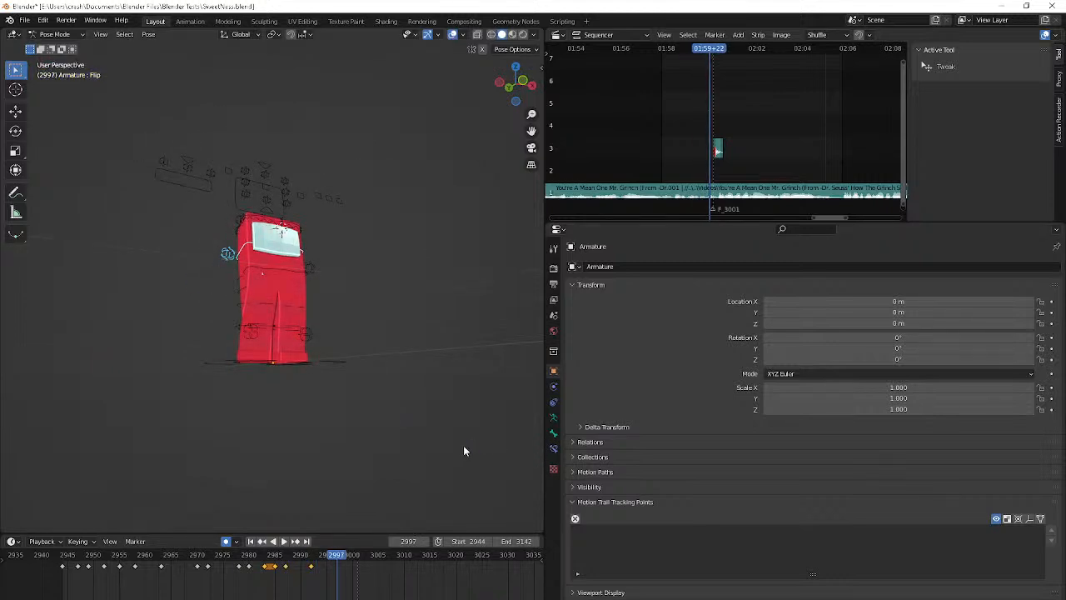
key("ctrl+v")
key("alt+r")
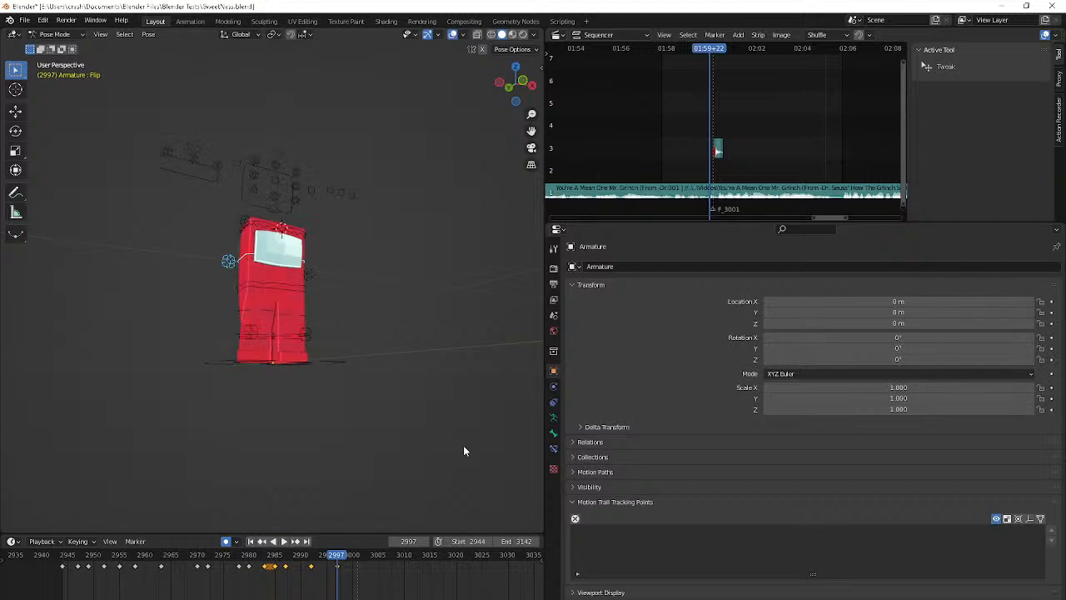
Play the animation from the start frame through the camera view
key("space")
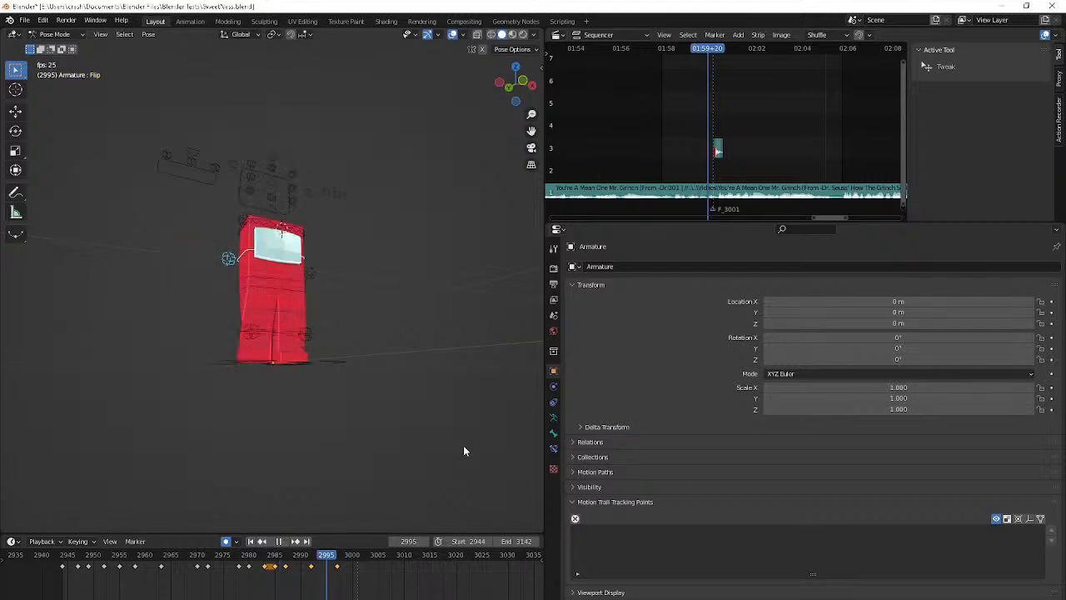
key("shift+Left")
key("KP_0")
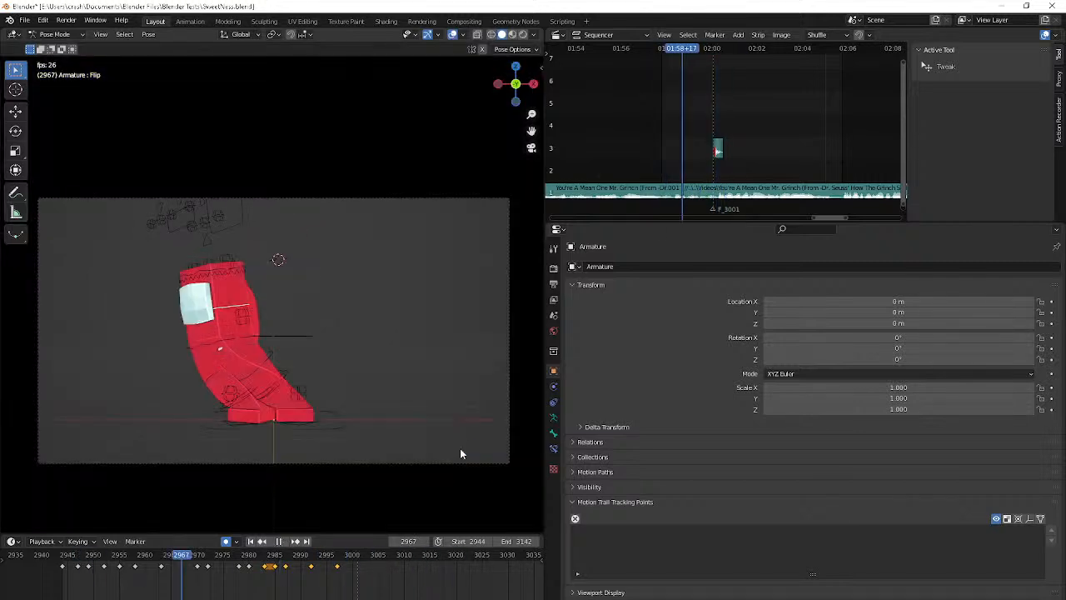
key("shift+space")
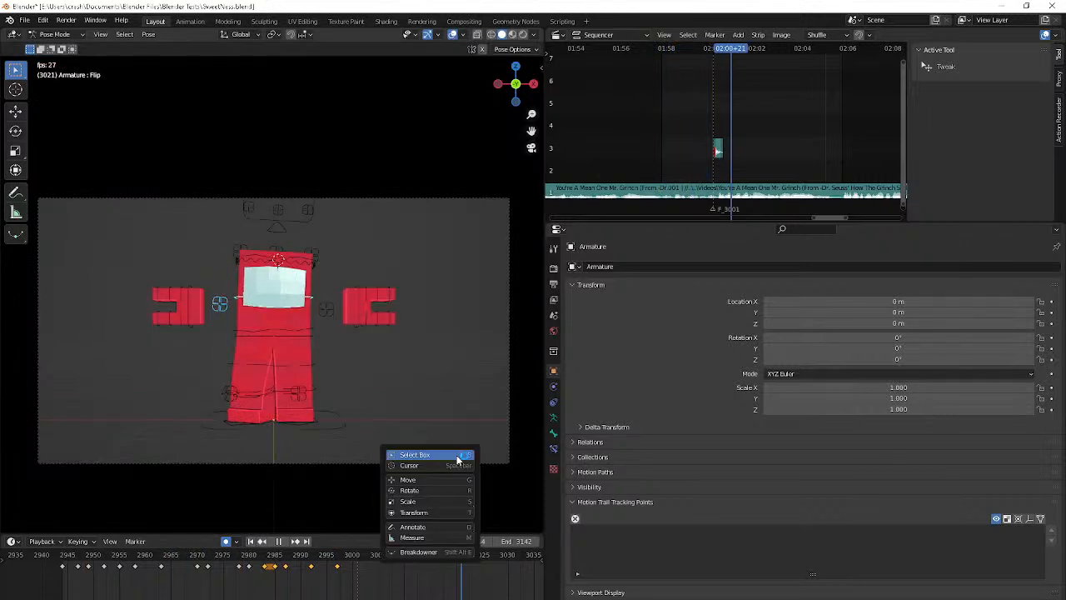
left_click(458, 463)
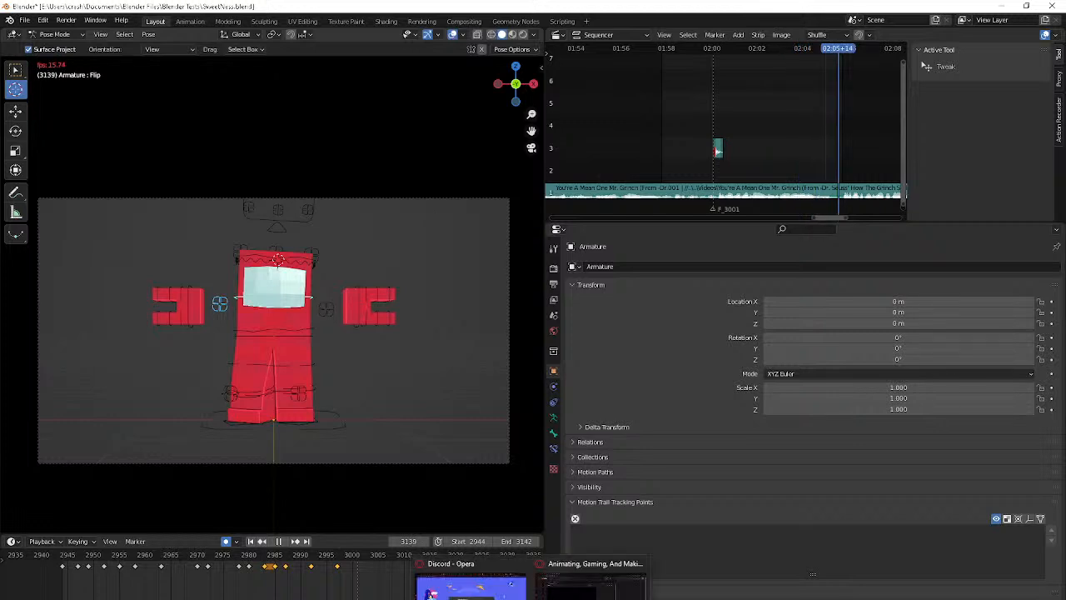
Switch to the browser to check the YouTube live streaming page, and minimize the window
left_click(592, 585)
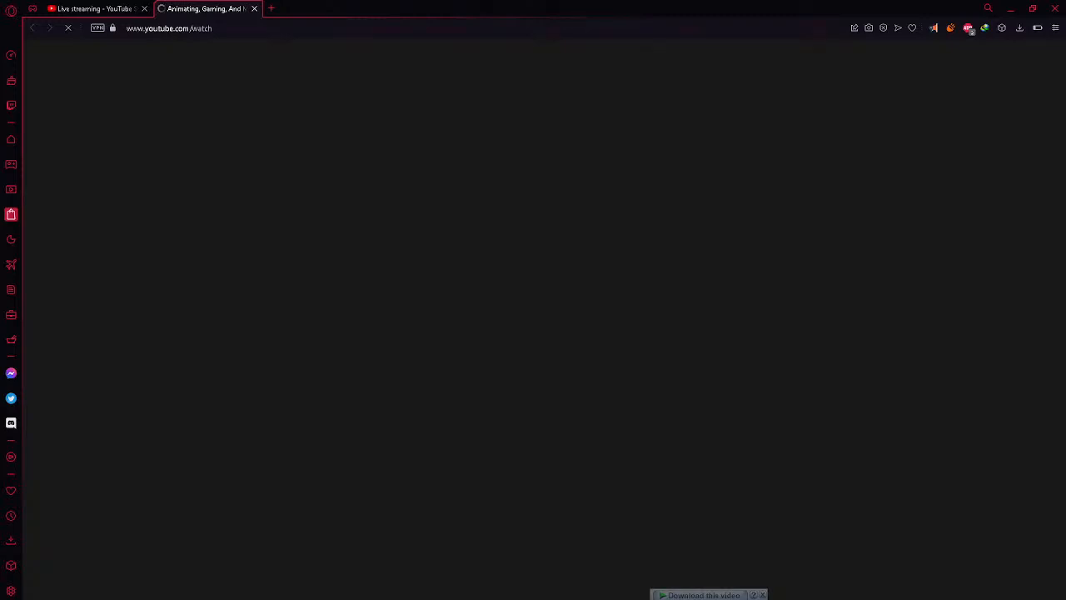
left_click(254, 11)
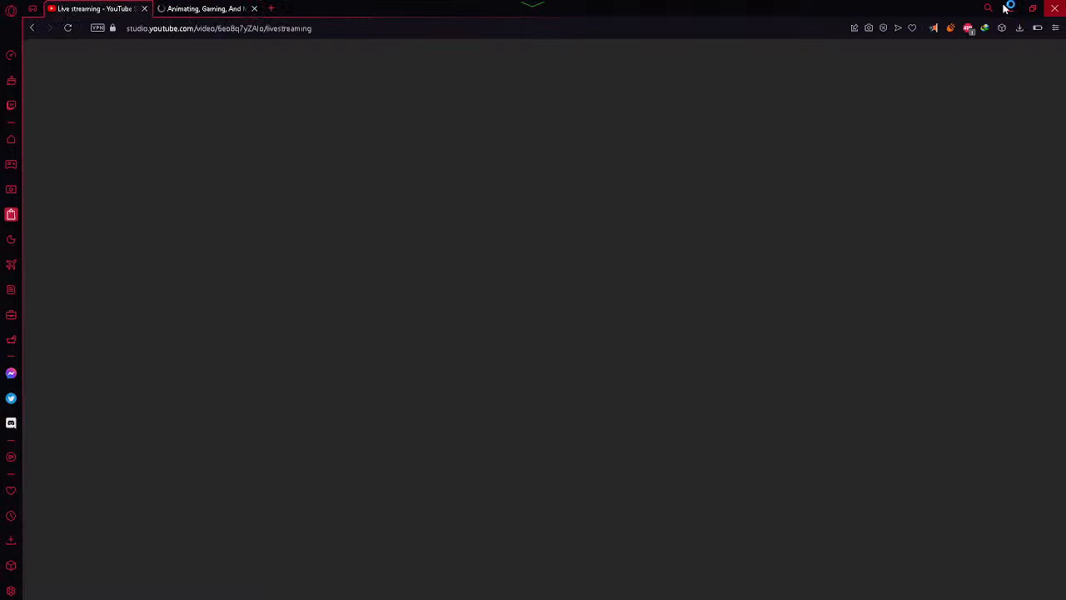
left_click(1009, 8)
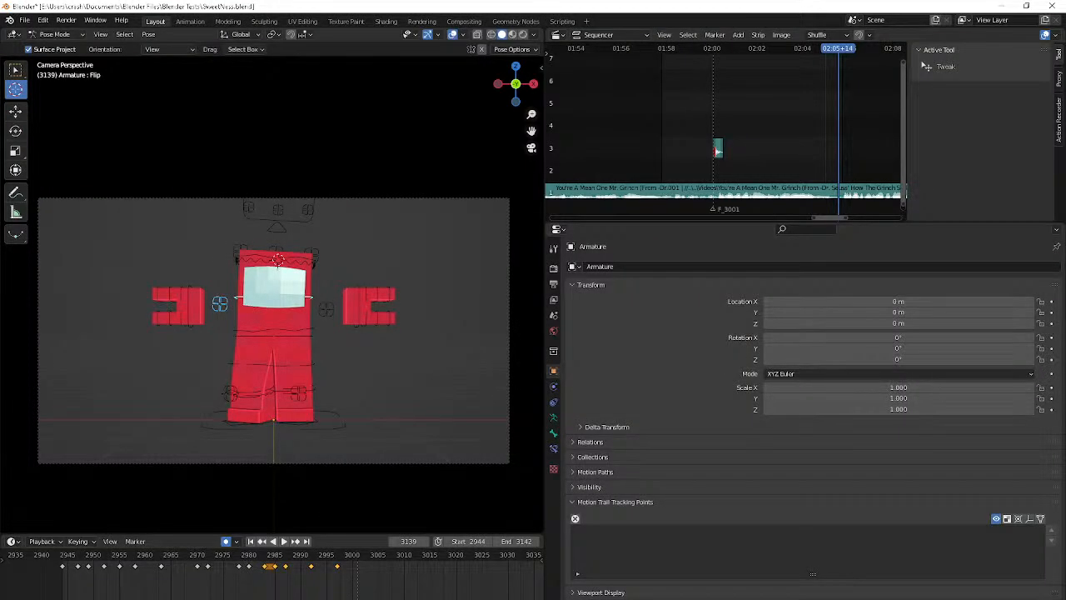
Switch to OBS and widen the Chat dock so whole messages fit, using the maximized window before restoring it
key("alt+Tab")
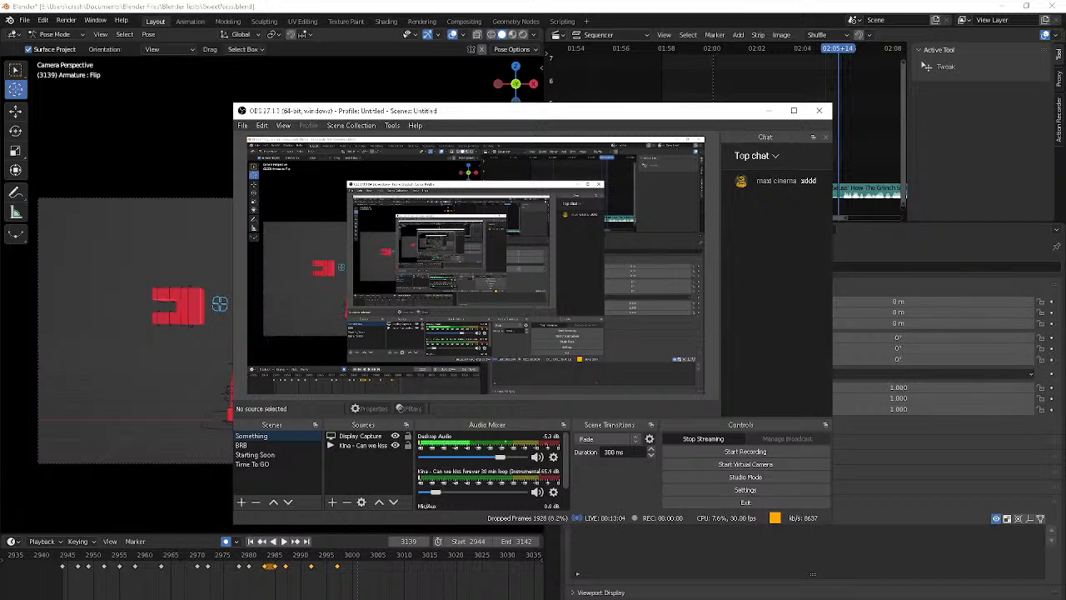
right_click(751, 290)
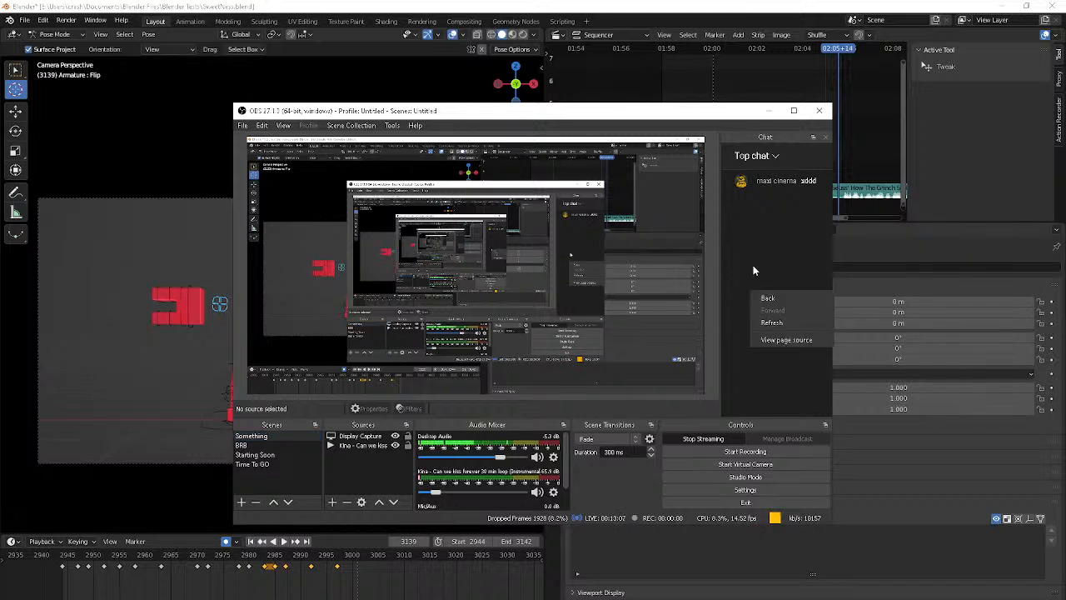
left_click(753, 266)
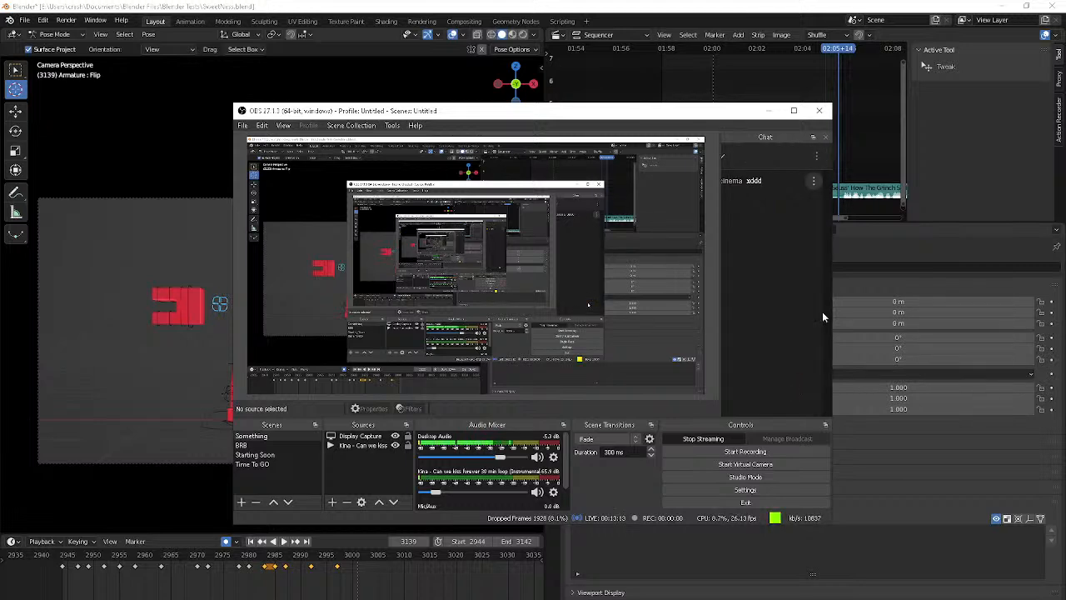
left_click(794, 110)
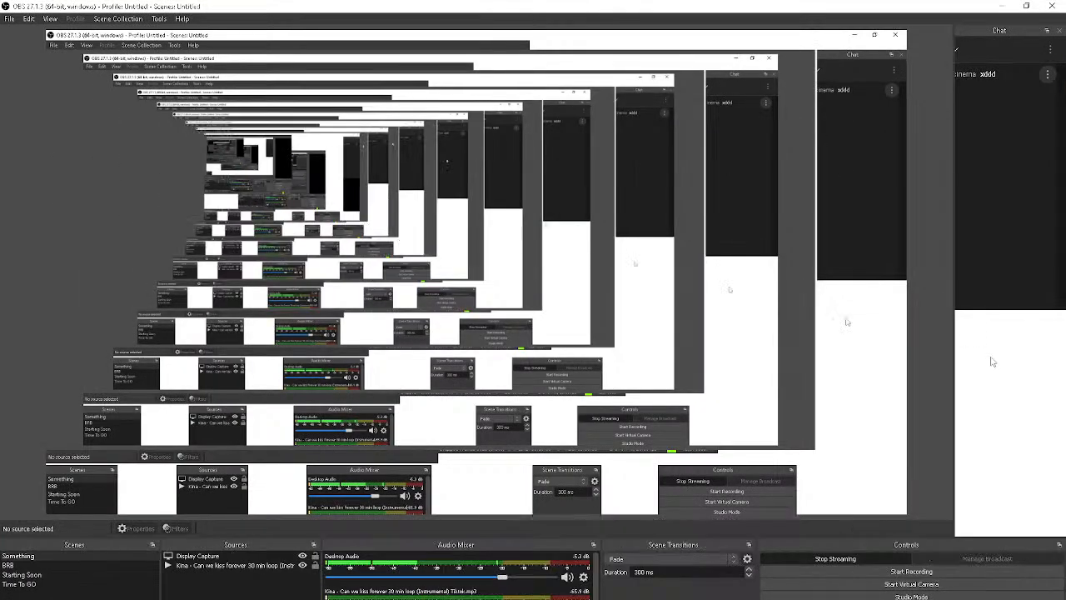
left_click_drag(955, 468, 714, 442)
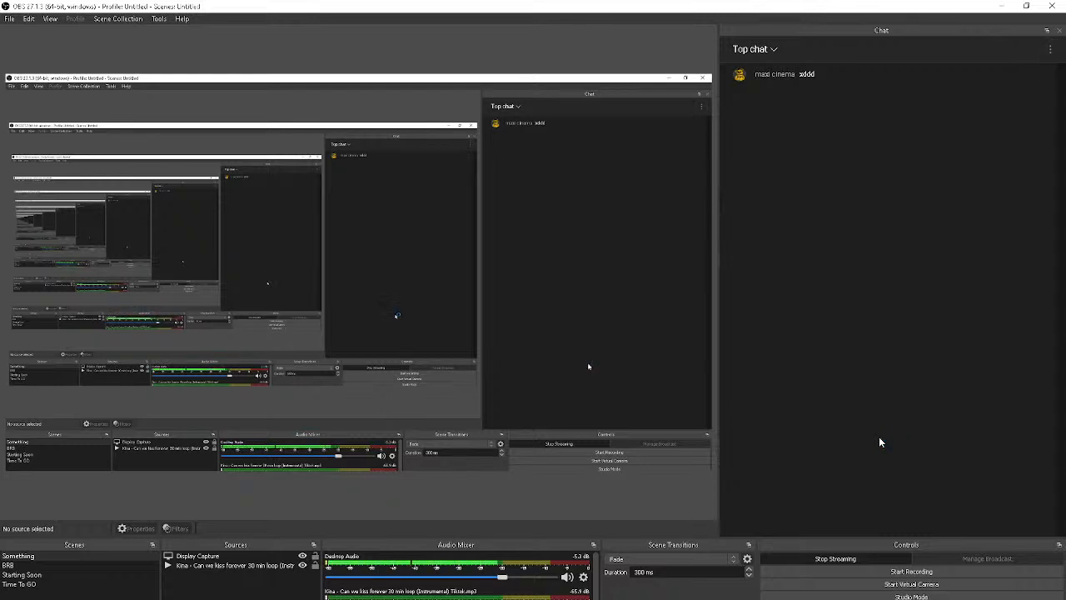
left_click_drag(791, 30, 774, 37)
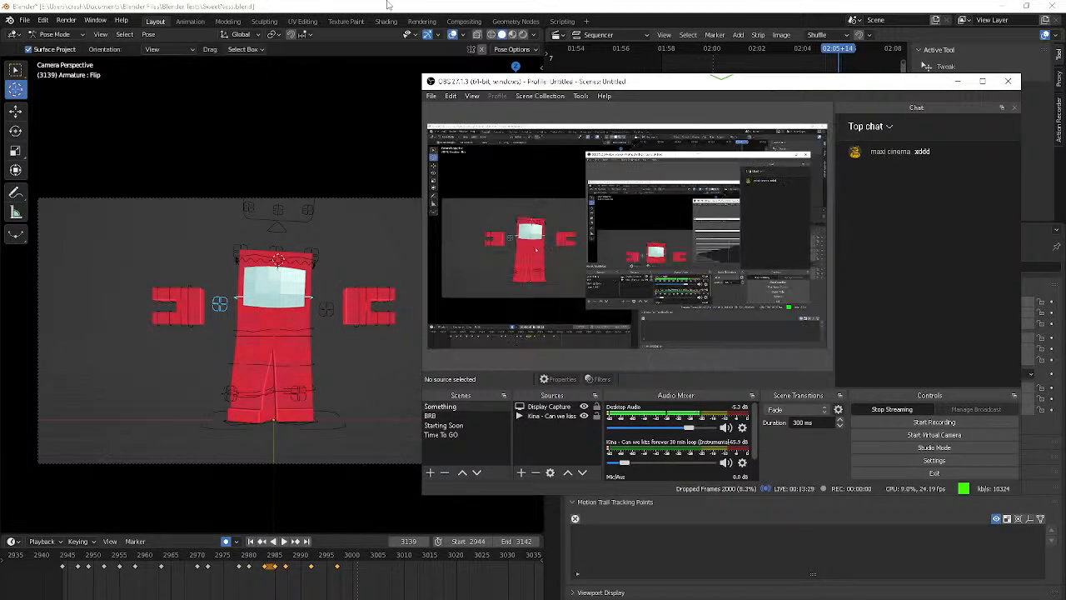
Return to Blender and replay the opening part of the animation
left_click(257, 6)
key("space")
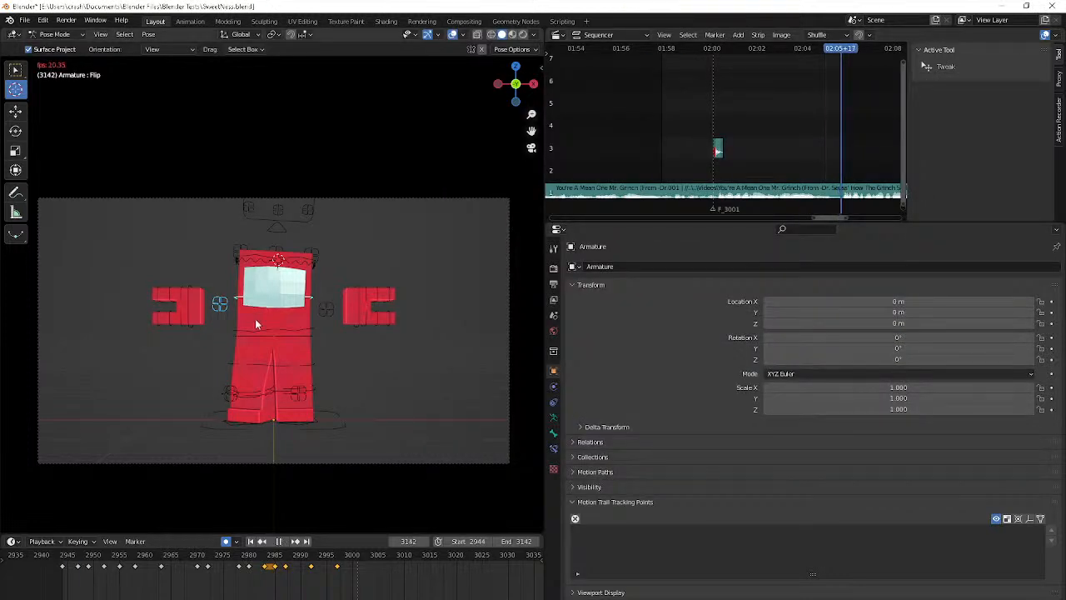
key("space")
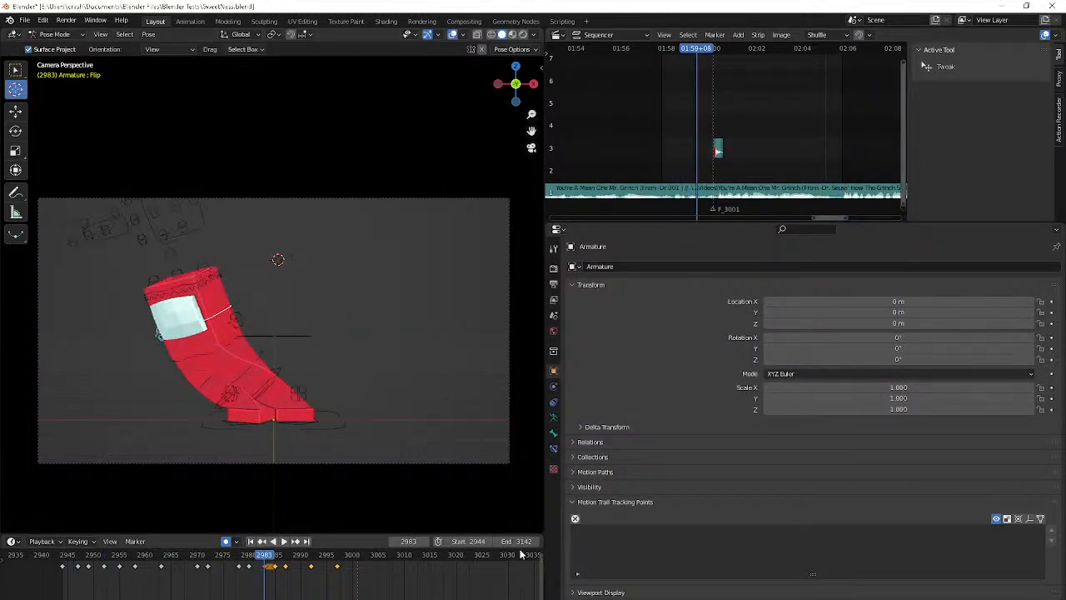
Add a timeline marker at the end frame, 3142
key("shift+Right")
key("n")
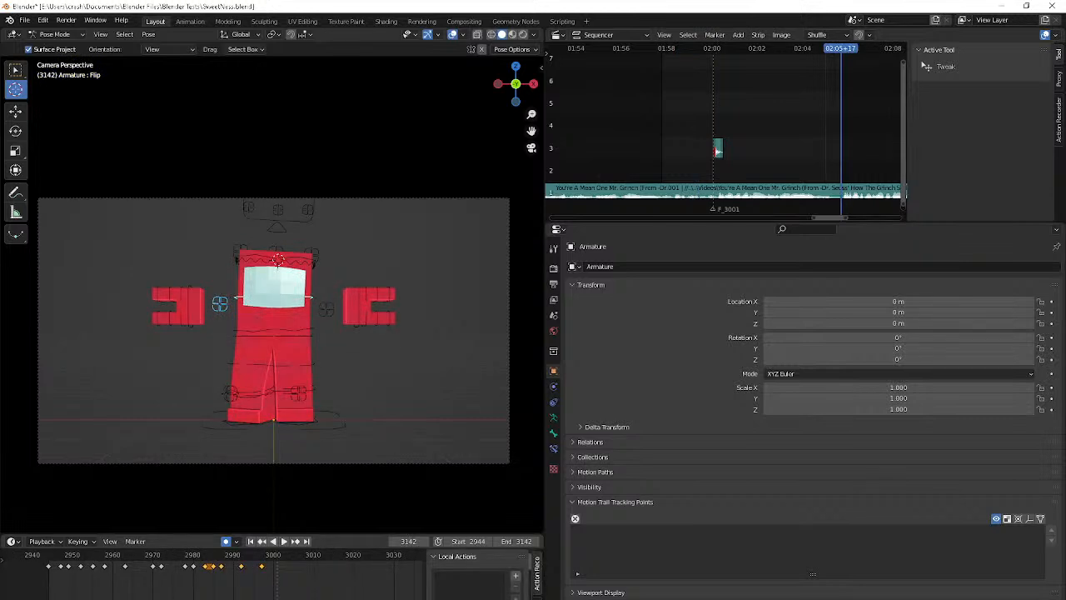
key("m")
key("n")
left_click(358, 556)
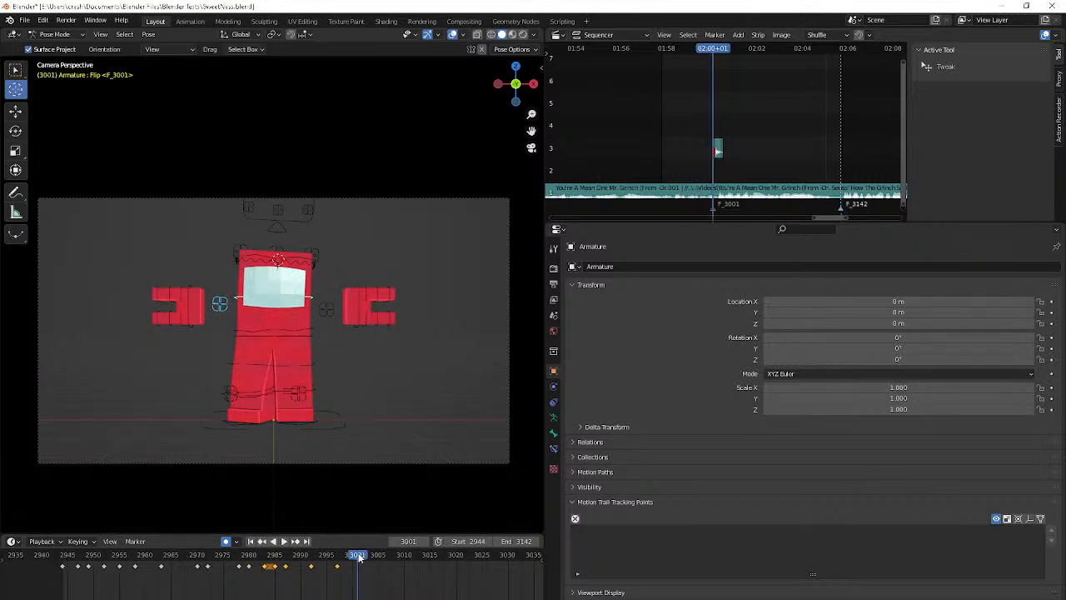
double_click(516, 542)
type("2001")
key("Return")
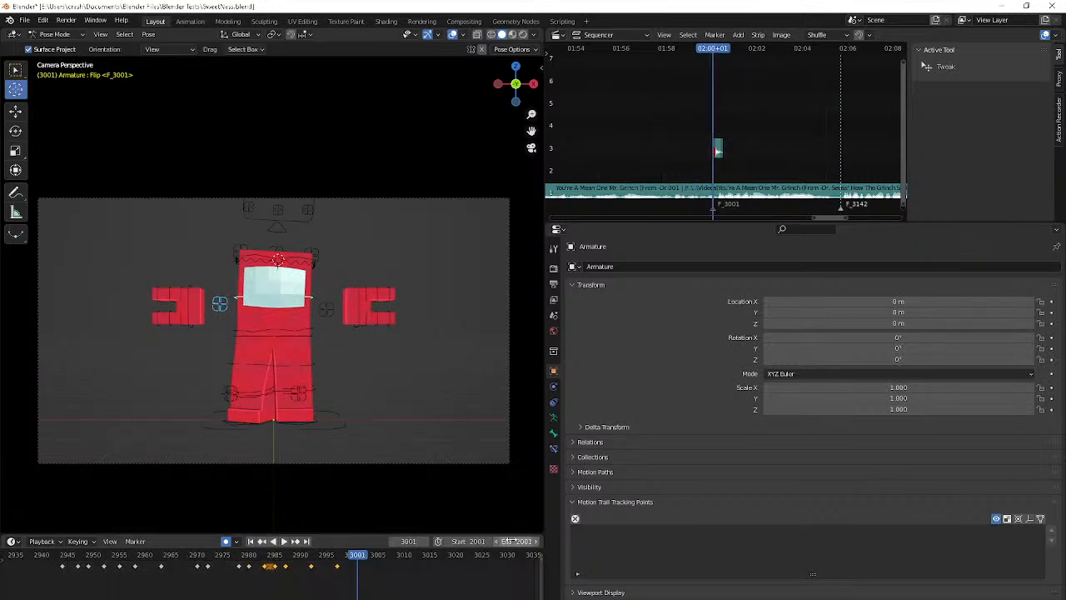
double_click(516, 541)
type("3001")
key("Return")
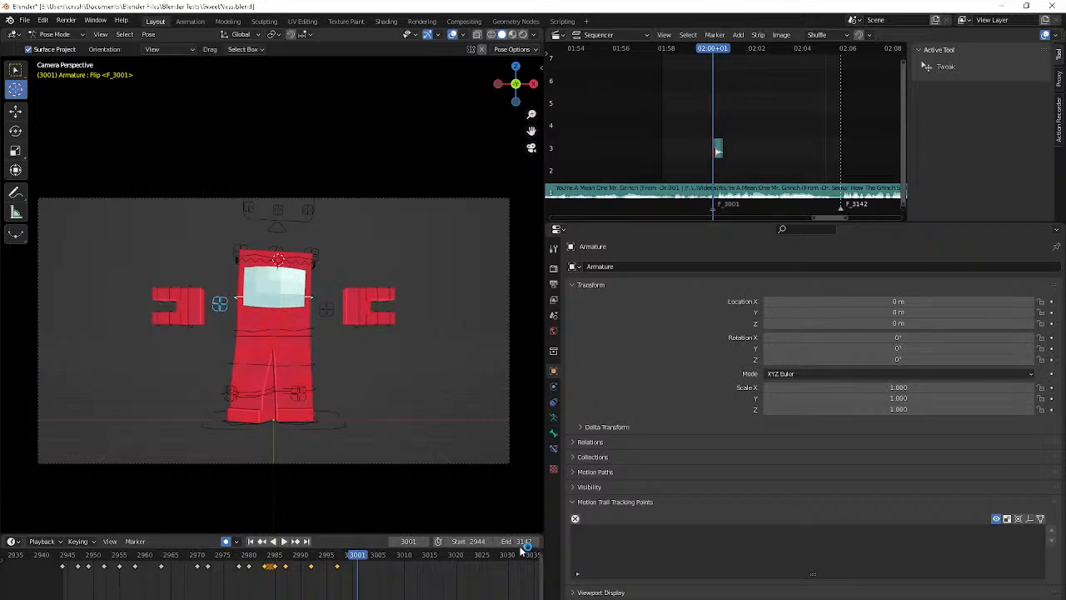
Set the timeline's end frame to 3001 and jump back to the start frame, 2944
double_click(516, 542)
type("2")
key("Return")
key("shift+Left")
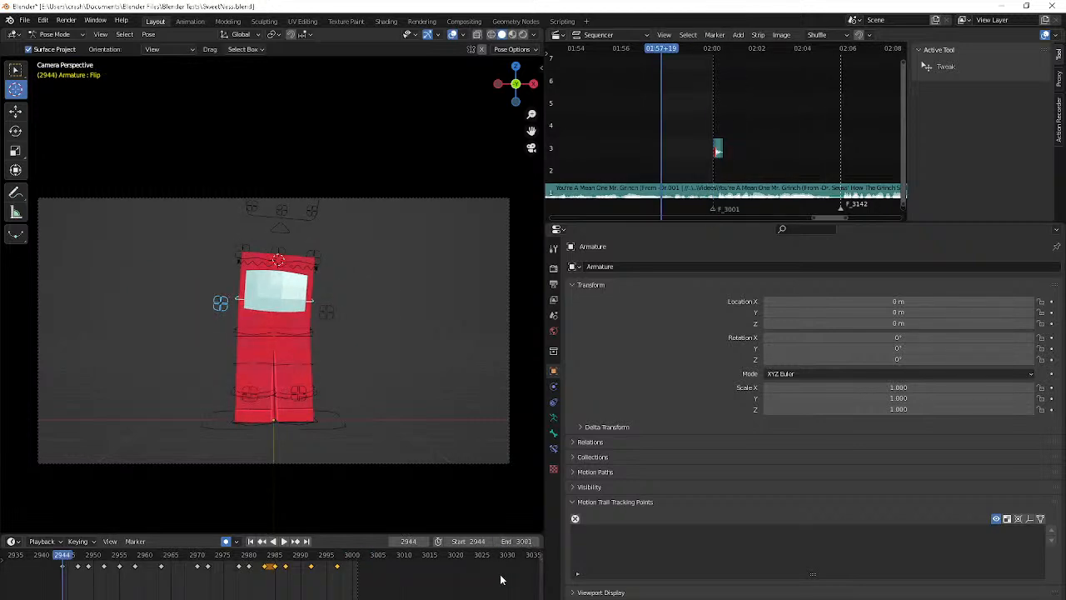
At frame 2953, switch to the front view and Object Mode, and hide the camera covering the character
key("Right")
key("Right")
key("Right")
key("Right")
key("Right")
key("Right")
key("Right")
key("Right")
key("Right")
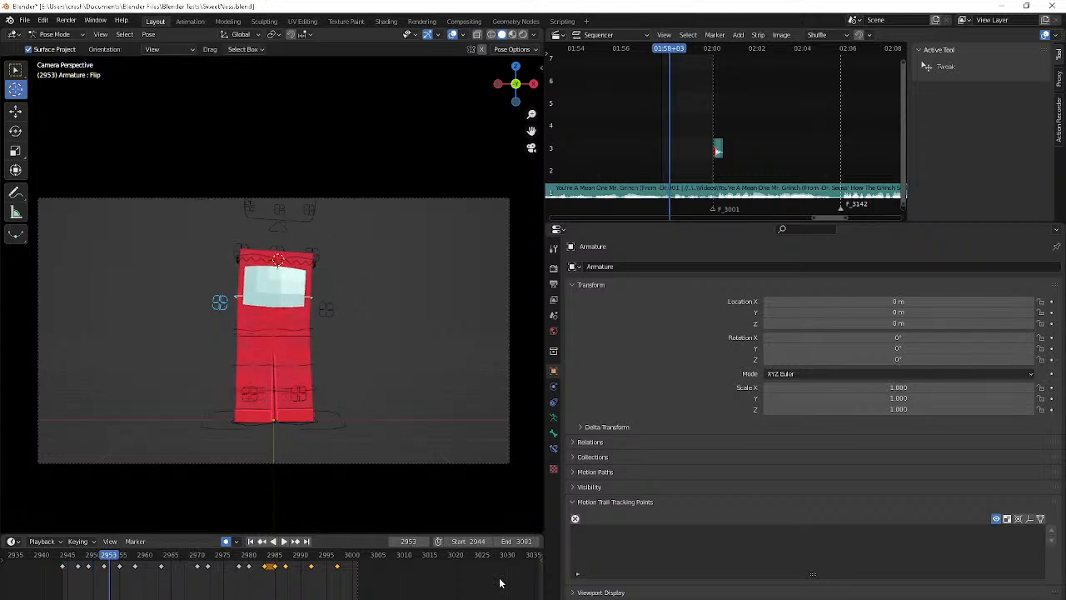
key("KP_1")
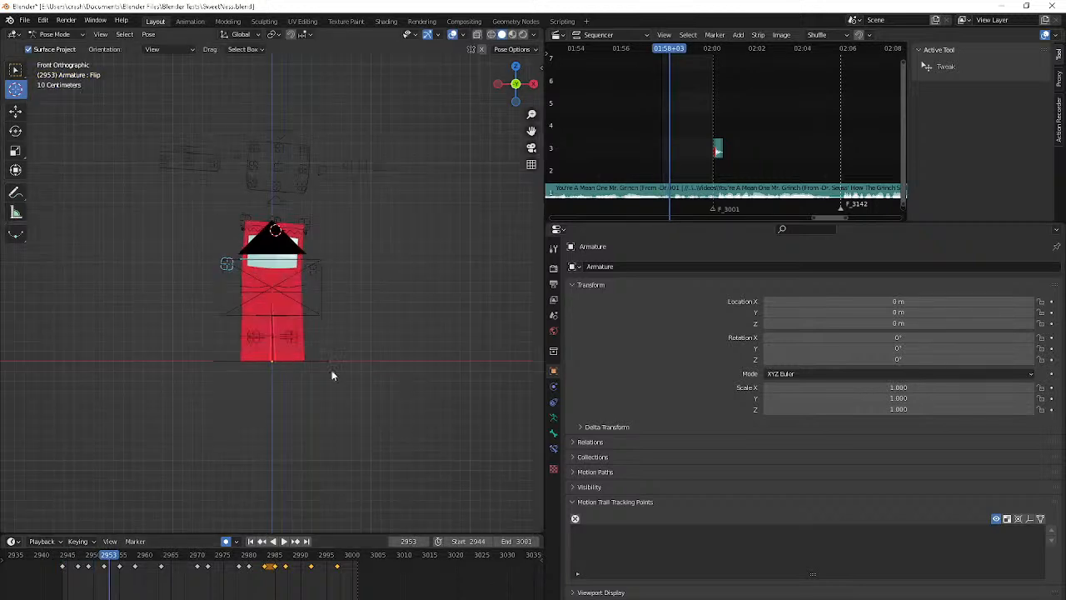
scroll(341, 370, "up", 3)
key("ctrl+Tab")
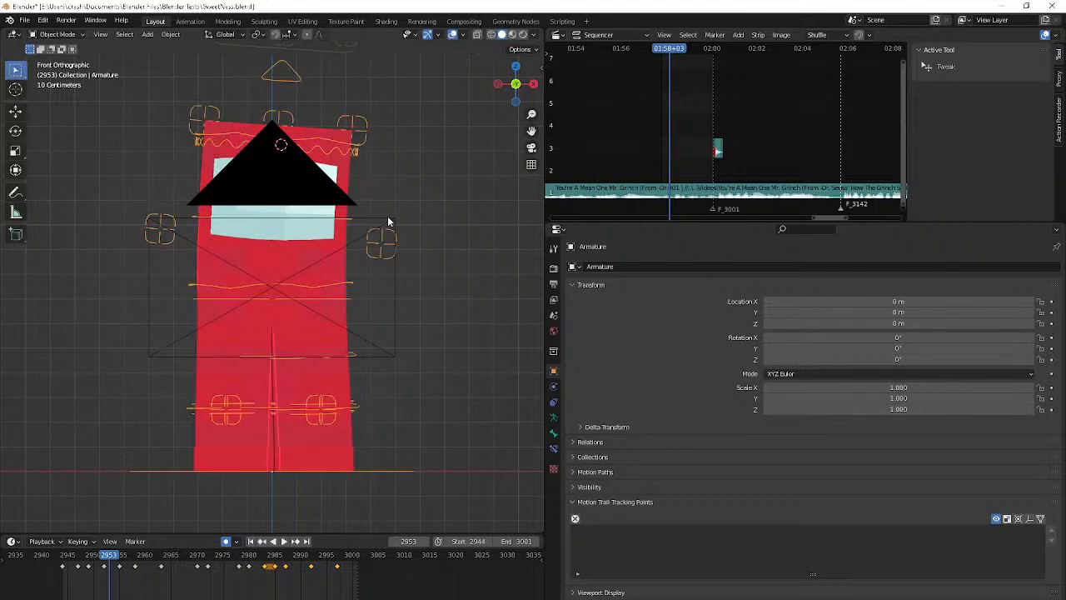
left_click(387, 218)
key("h")
left_click(381, 243)
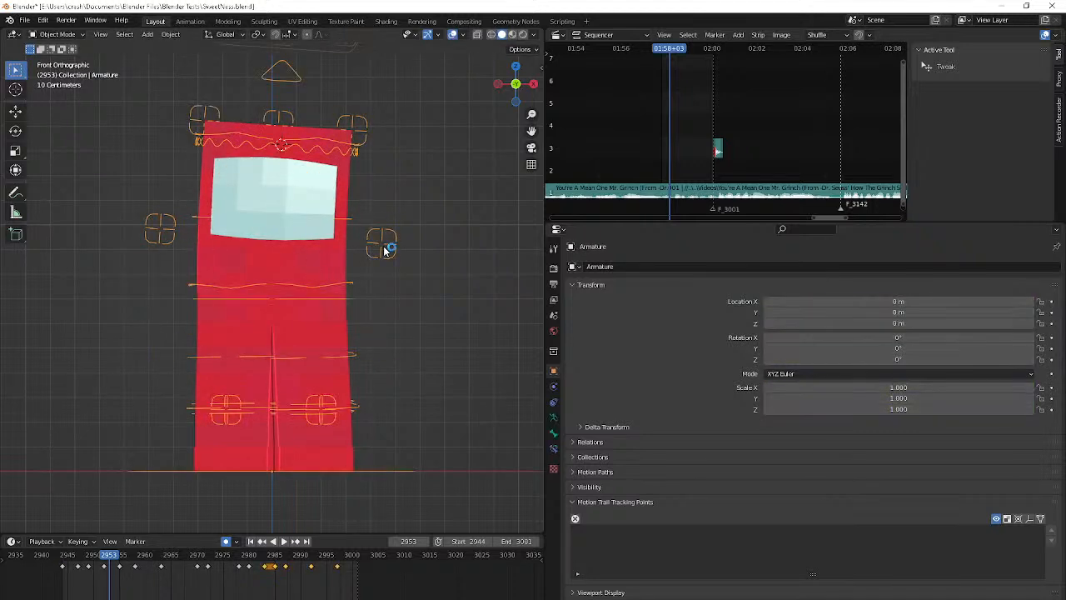
Put the armature in Pose Mode and step back to frame 2947
key("ctrl+Tab")
key("Left")
key("Left")
key("Left")
key("Left")
key("Left")
key("Left")
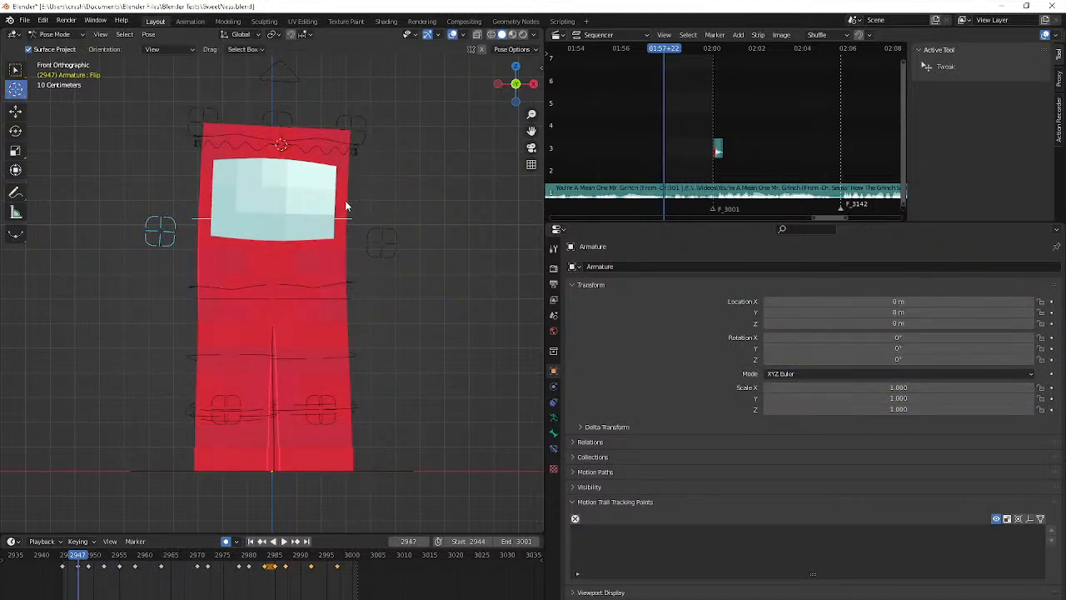
middle_click_drag(345, 200, 357, 178)
key("Left")
key("Left")
key("Left")
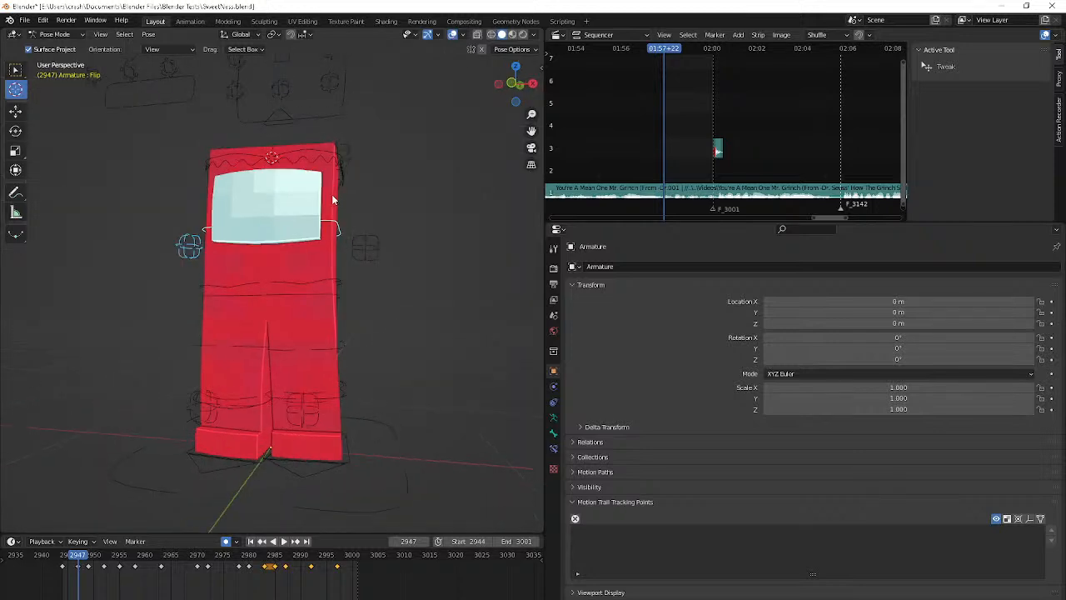
At frame 2949, rotate the Flip control slightly and shift it down a little
key("Right")
key("Right")
key("Right")
key("Right")
key("Right")
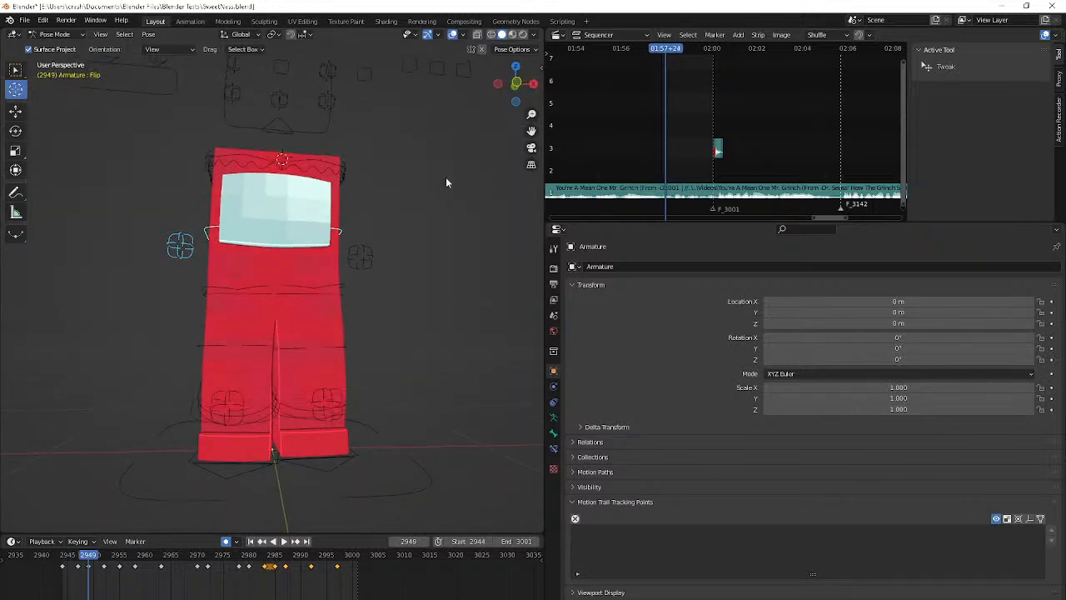
key("r")
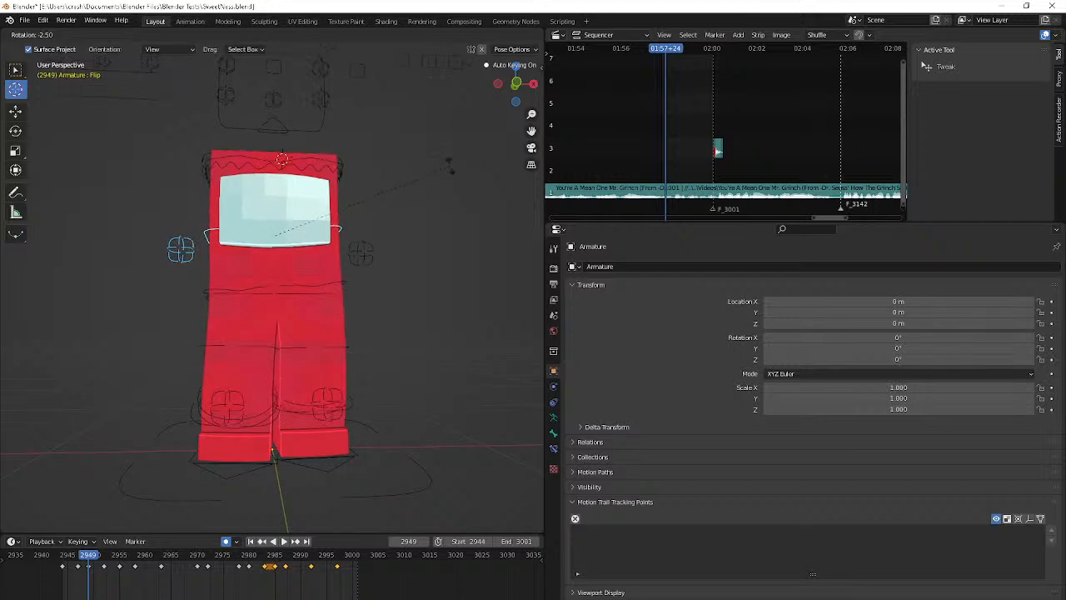
left_click(446, 167)
key("g")
left_click(393, 218)
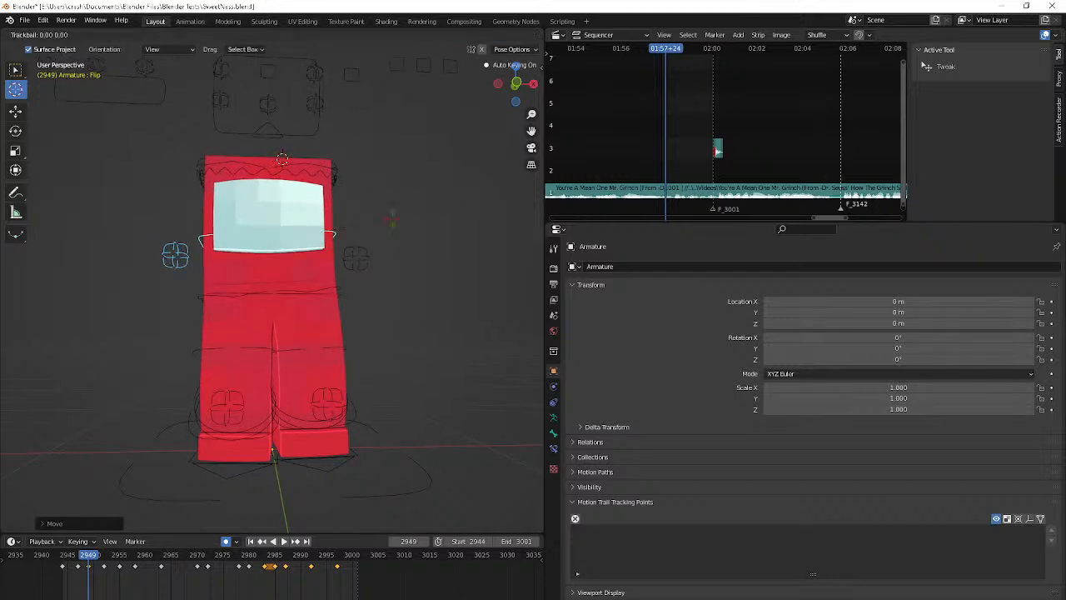
Go to frame 2955 and reposition the Flip control
key("Right")
key("Right")
key("Right")
key("Right")
key("Right")
key("Right")
key("Right")
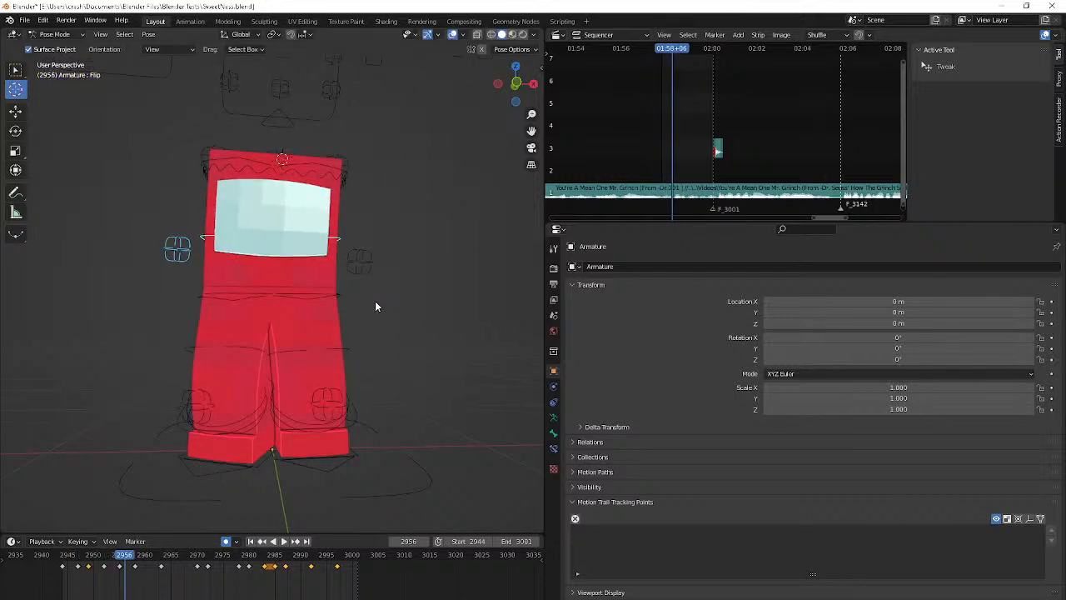
key("Left")
key("g")
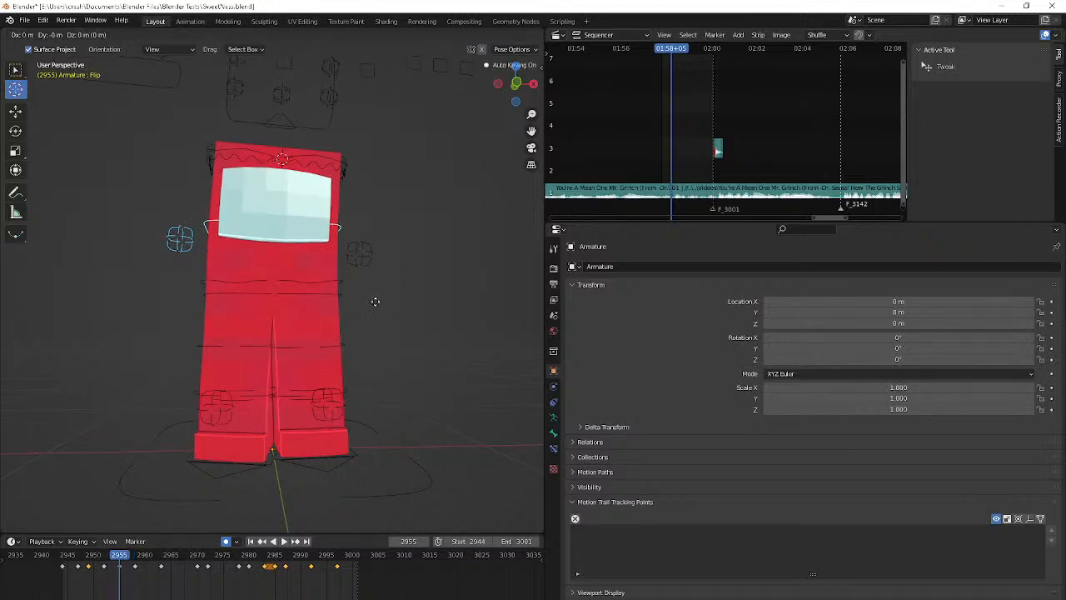
left_click(357, 343)
Step back and forth through frames 2956 to 2967 to examine the body's turn and the planted feet
key("Right")
key("Right")
key("Right")
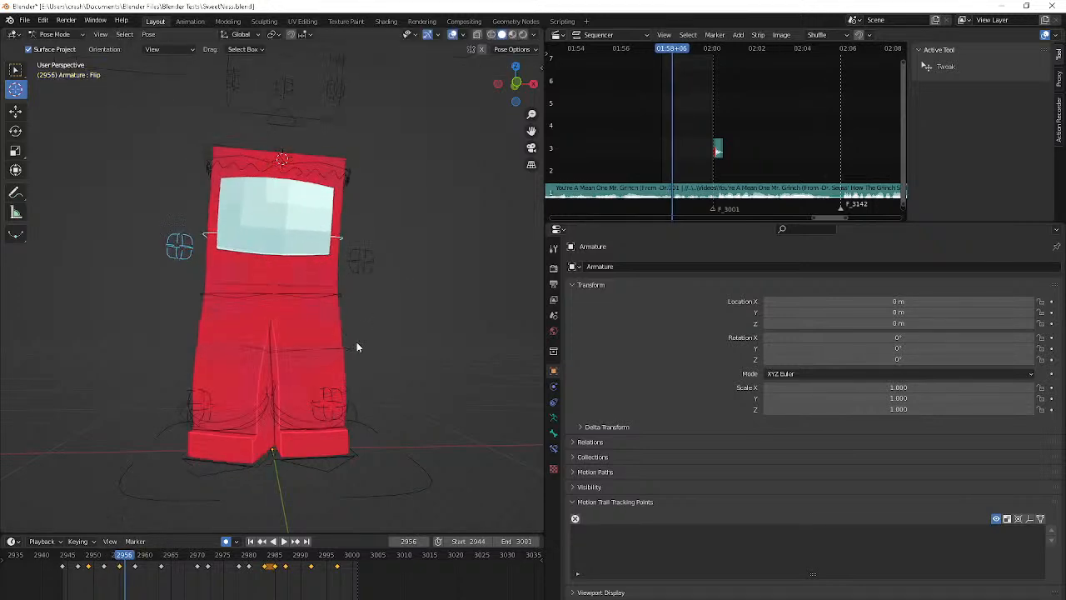
key("Right")
key("Right")
key("Right")
key("Right")
key("Right")
key("Right")
key("Right")
key("Right")
key("Right")
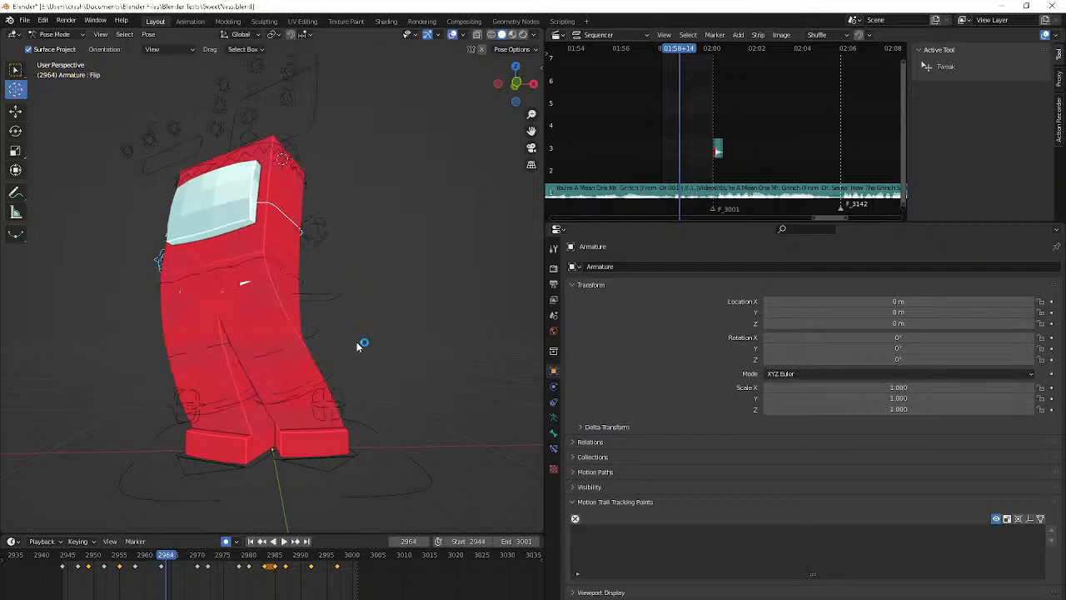
key("Left")
key("Left")
key("Left")
key("Left")
key("Left")
key("Left")
key("Left")
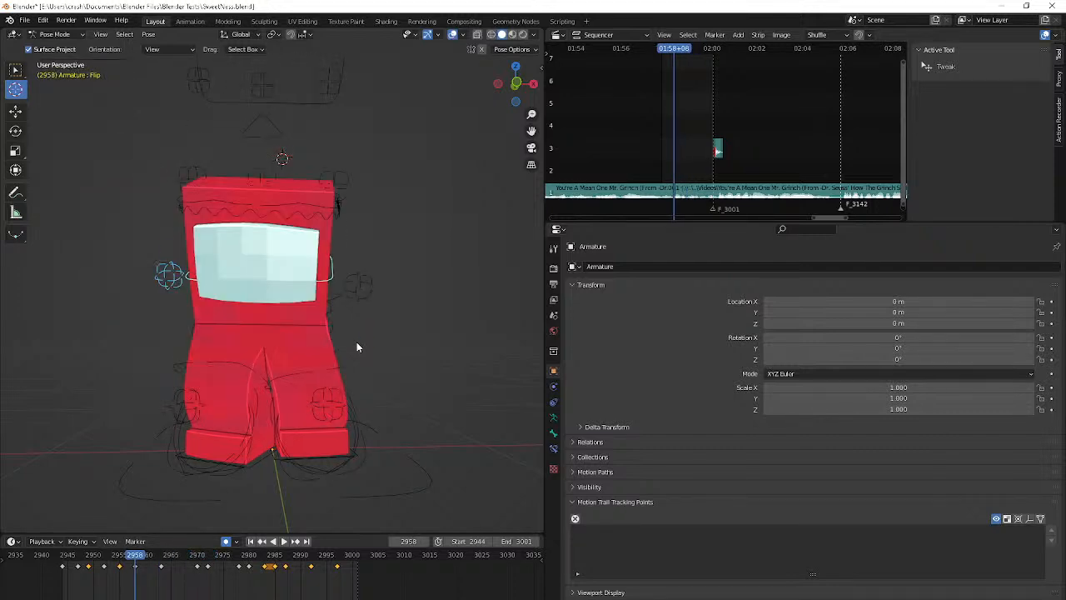
key("Right")
key("Right")
key("Right")
key("Right")
key("Right")
key("Right")
key("Right")
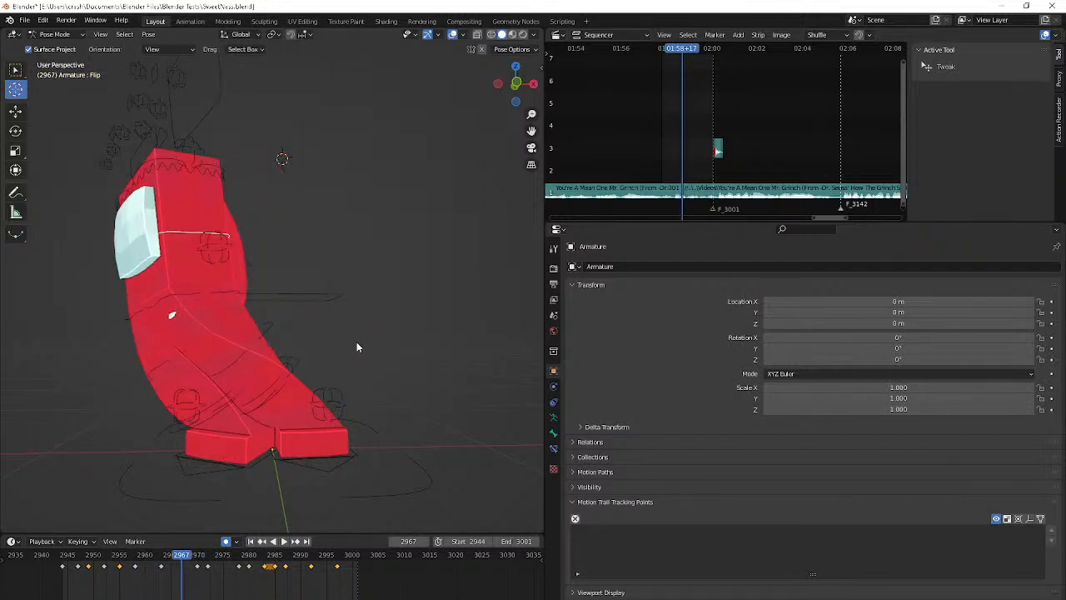
key("Left")
key("Left")
key("Left")
key("Left")
key("Left")
key("Left")
key("Left")
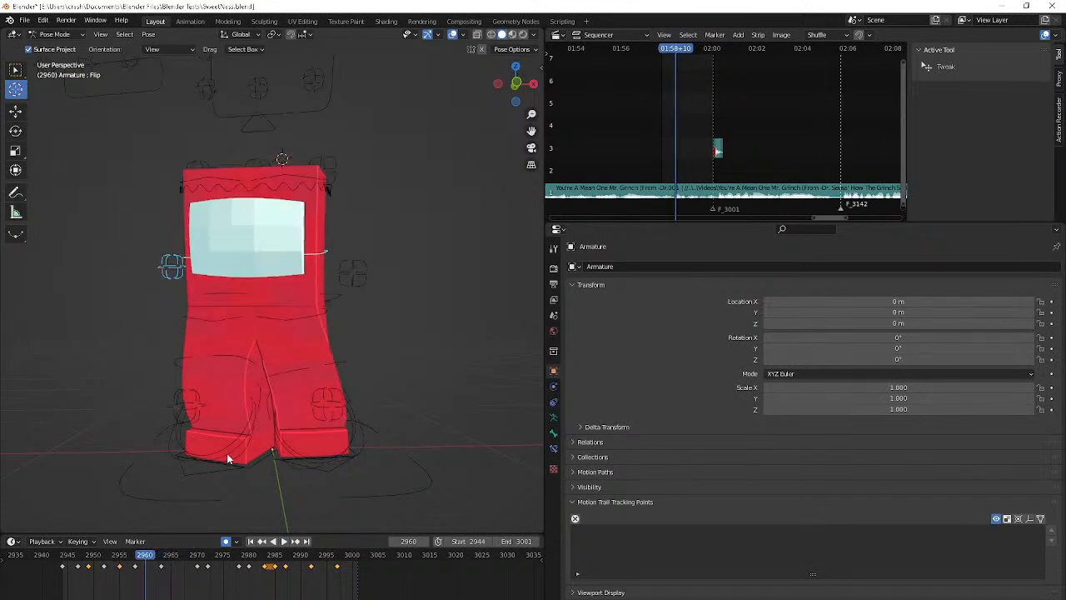
Clear the selection, switch from the cursor tool to the Select tool, and select the left foot IK control near frame 2958
key("Left")
key("Left")
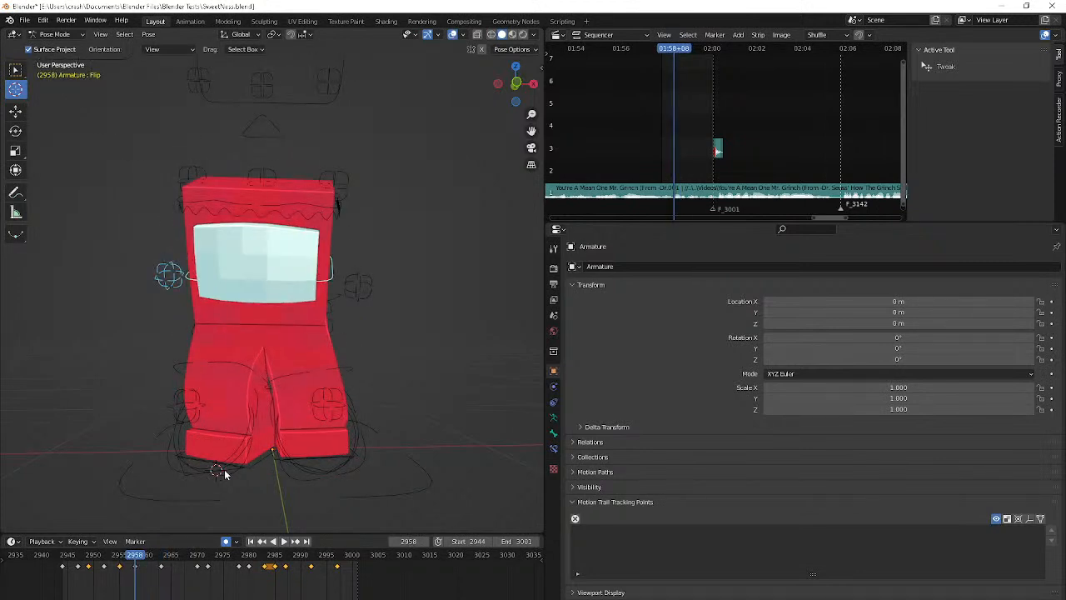
key("alt+a")
left_click(15, 70)
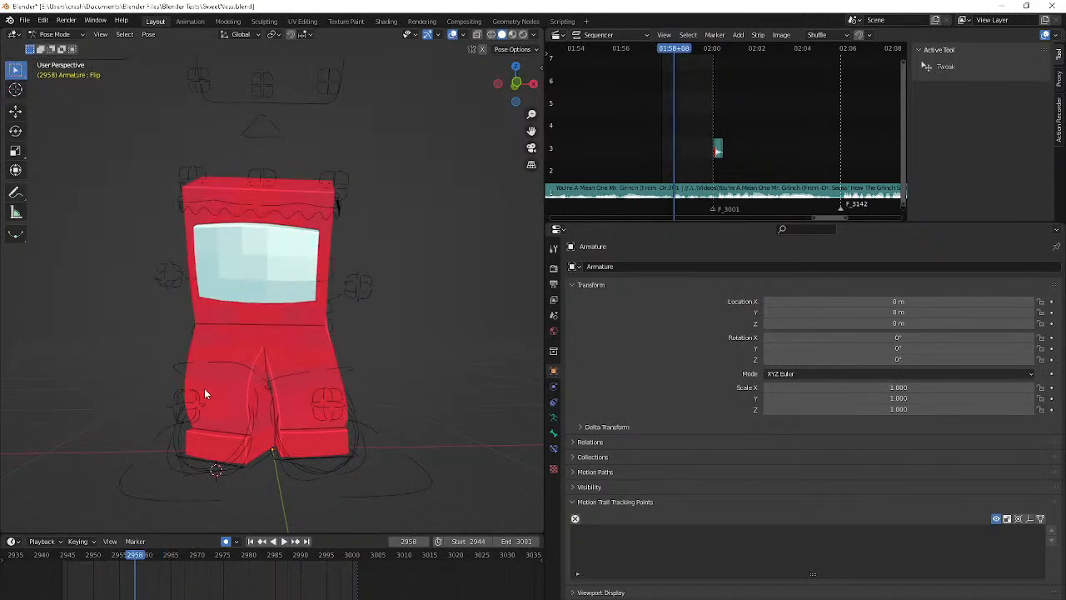
left_click(212, 460)
key("Right")
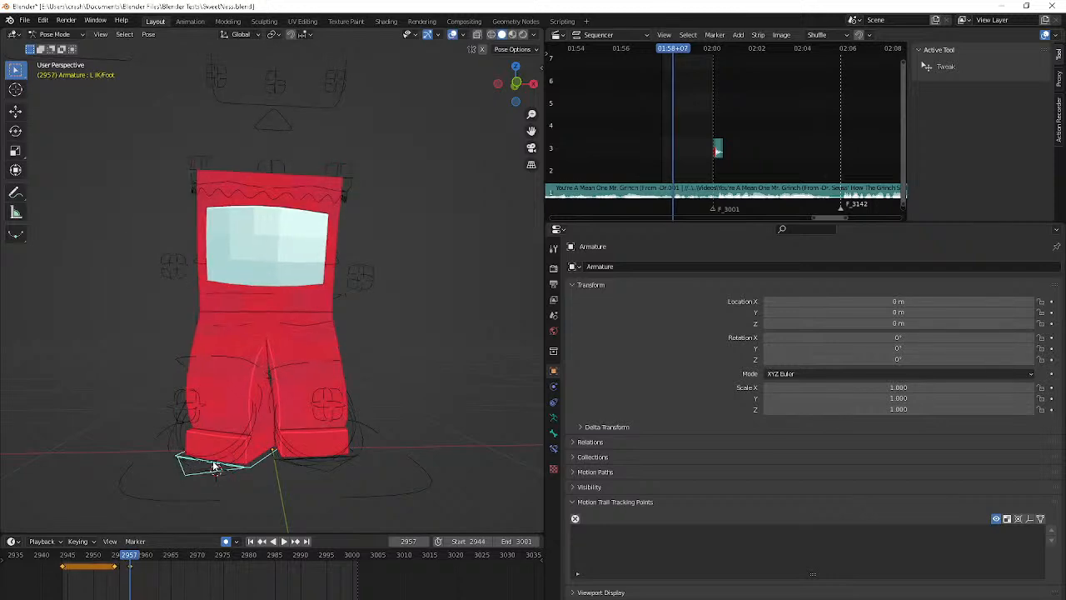
Keyframe the right foot IK control at frame 2958 and rotate it about the Z axis at frame 2964
key("Right")
key("Right")
left_click(309, 466)
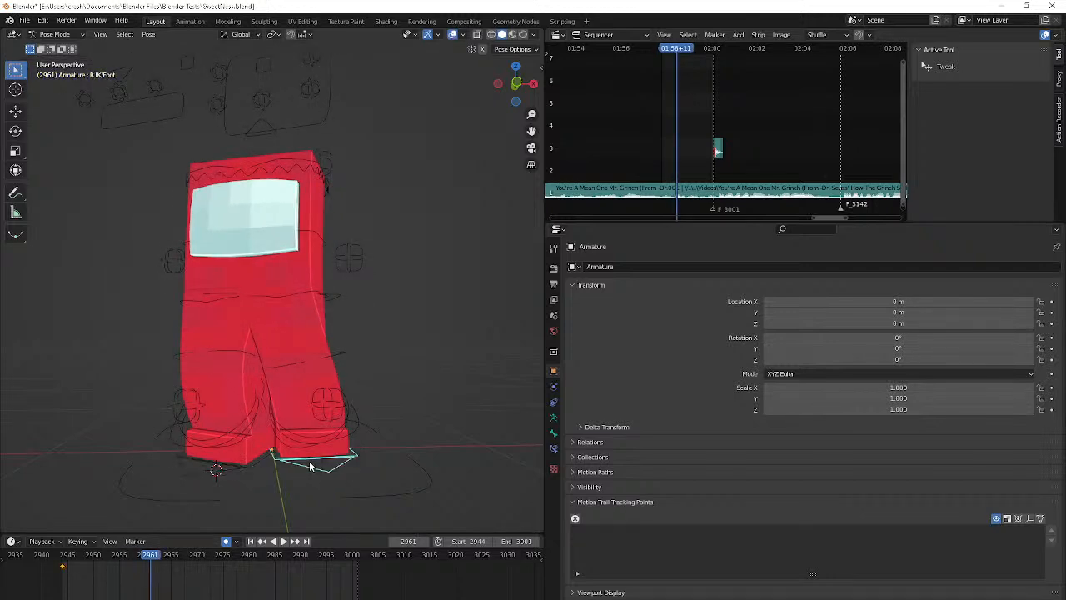
key("Left")
key("Left")
key("Left")
key("Right")
key("Right")
key("Right")
key("Right")
key("Right")
key("Right")
key("r")
key("z")
left_click(346, 494)
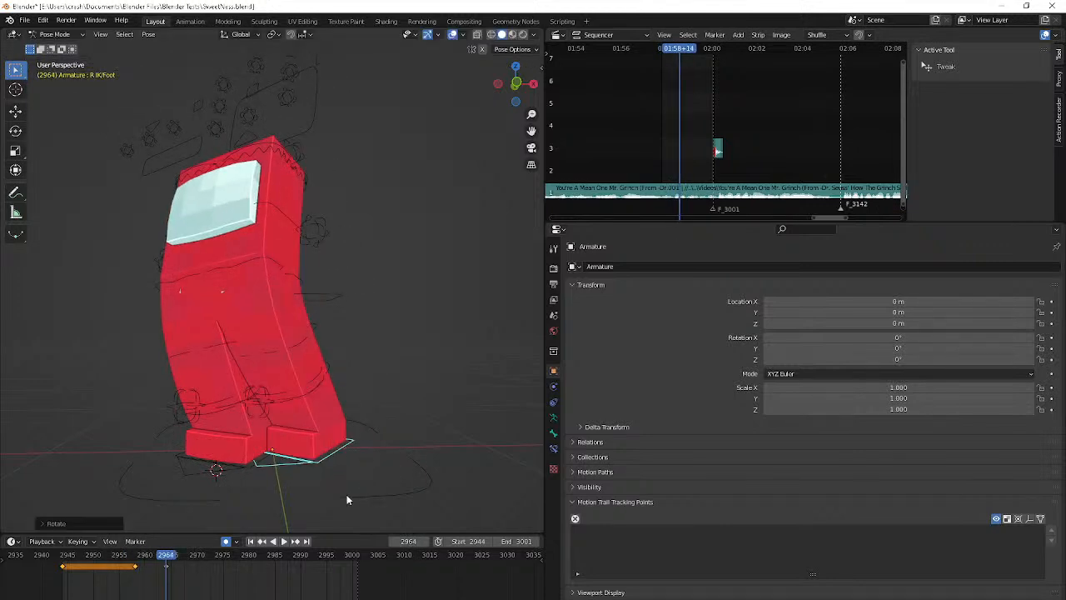
Move the right foot control forward across the ground plane at frame 2964 and readjust its Z rotation and position
key("g")
key("shift+z")
left_click(299, 44)
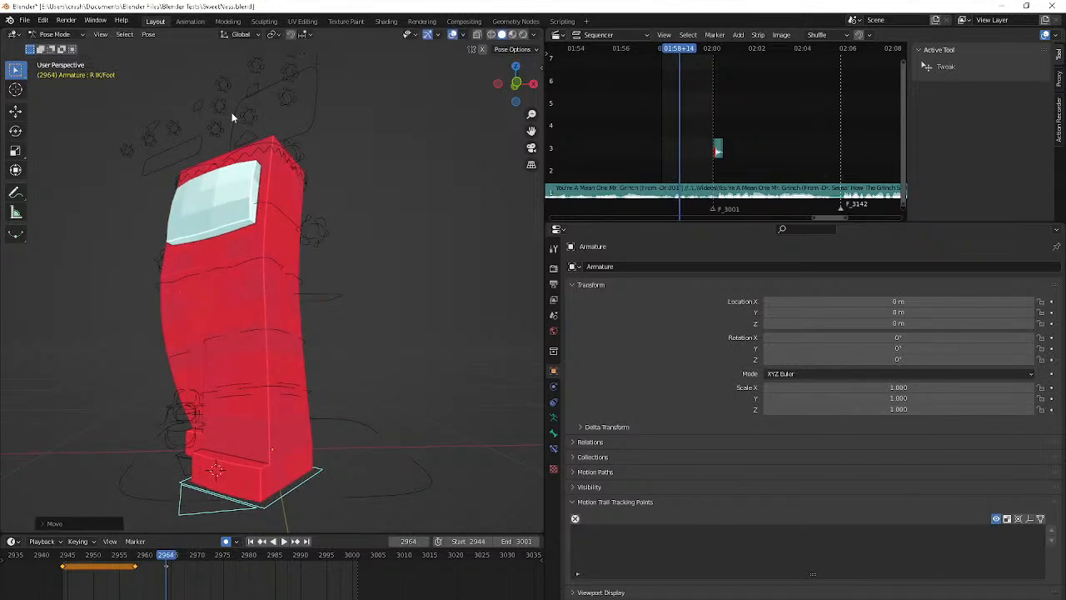
middle_click_drag(231, 112, 307, 109)
key("r")
key("z")
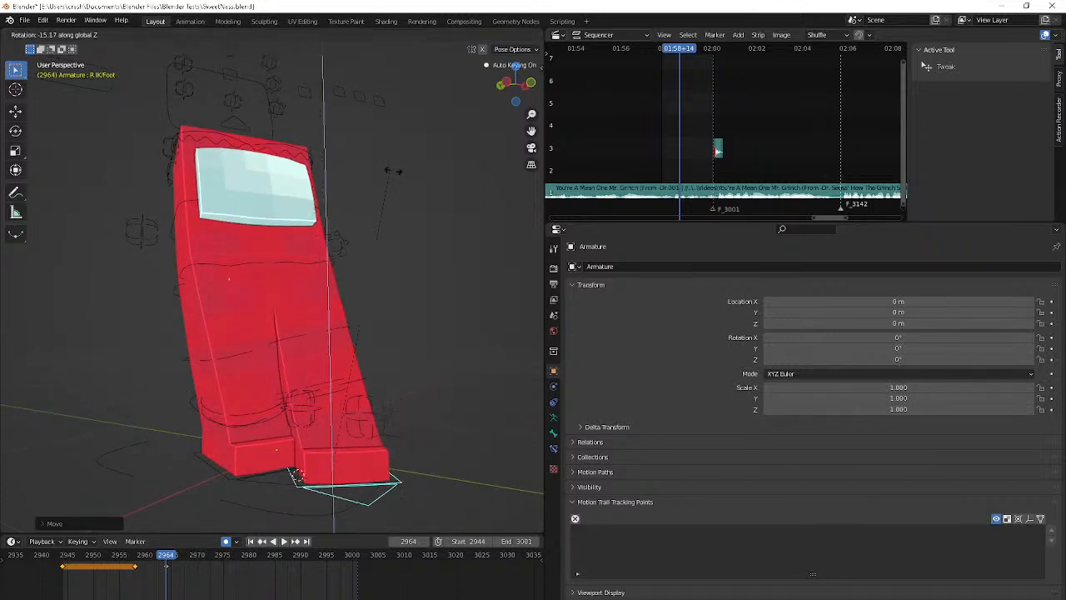
left_click(463, 223)
key("g")
key("z")
left_click(398, 200)
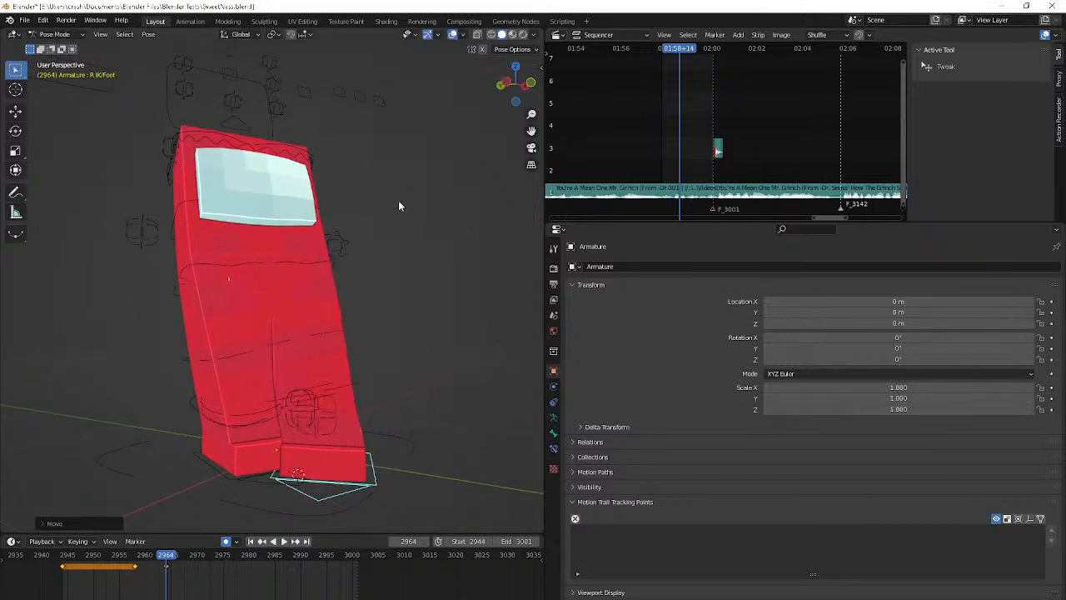
Preview the step briefly and keyframe the left foot IK control at frame 2964
middle_click_drag(398, 200, 312, 216)
key("space")
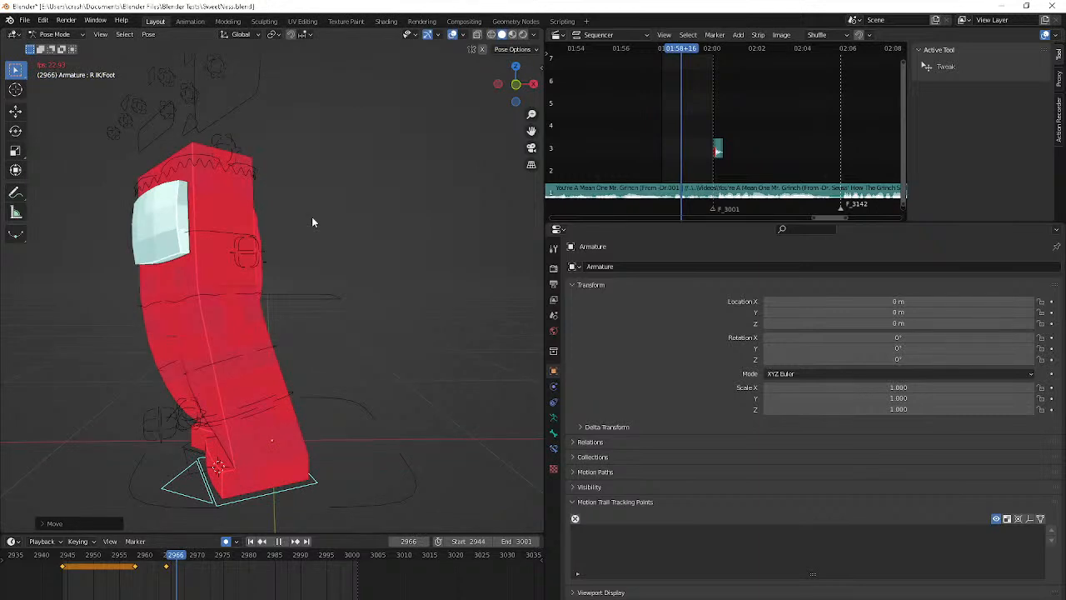
key("Escape")
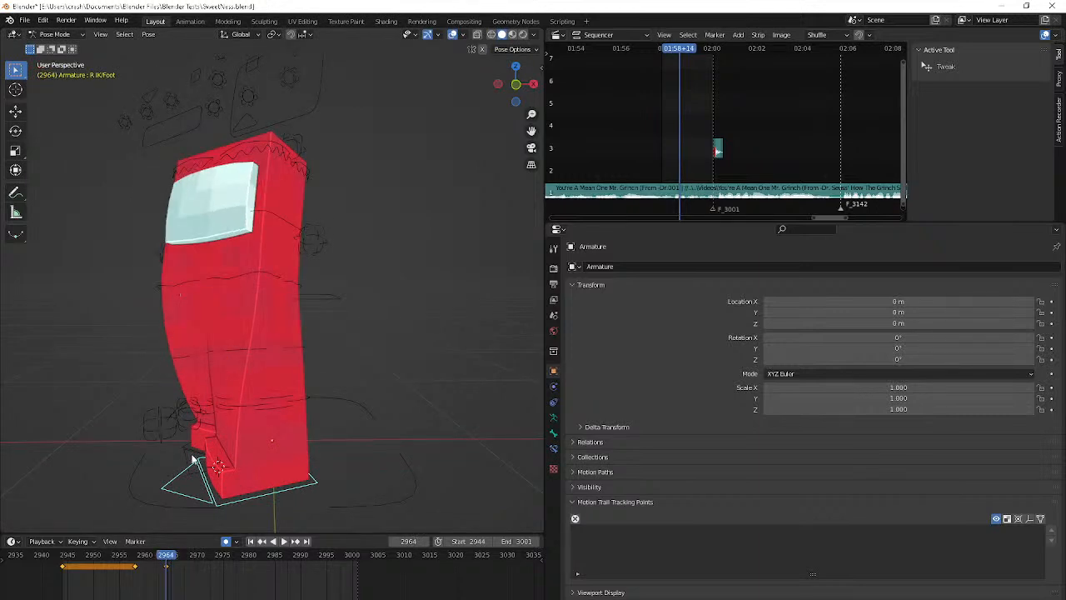
left_click(193, 455)
key("i")
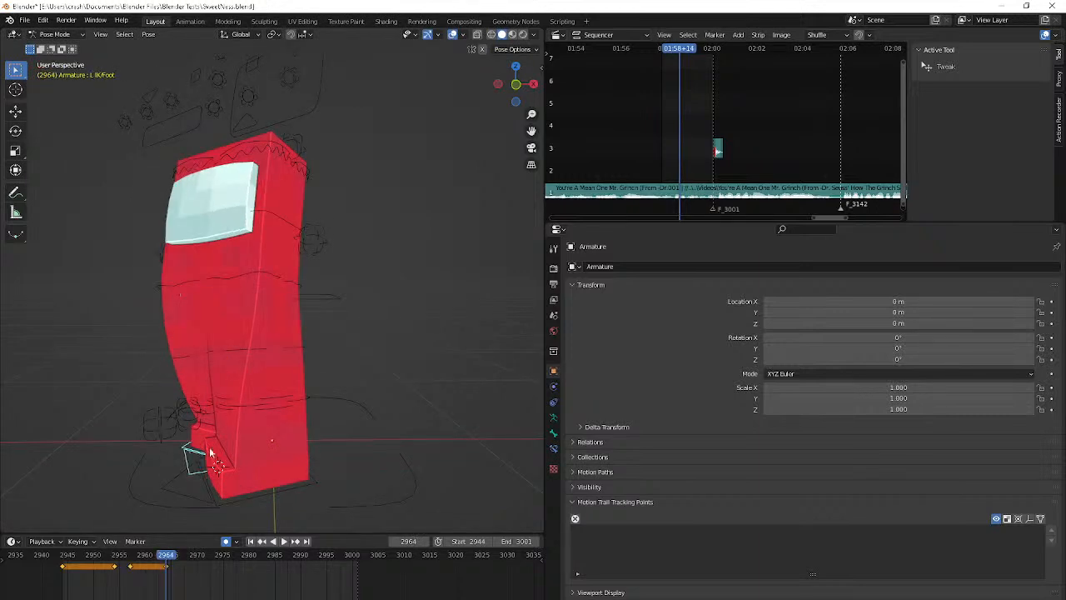
At frame 2967, rotate the left foot control about the Z axis and move it
key("space")
key("space")
key("r")
key("z")
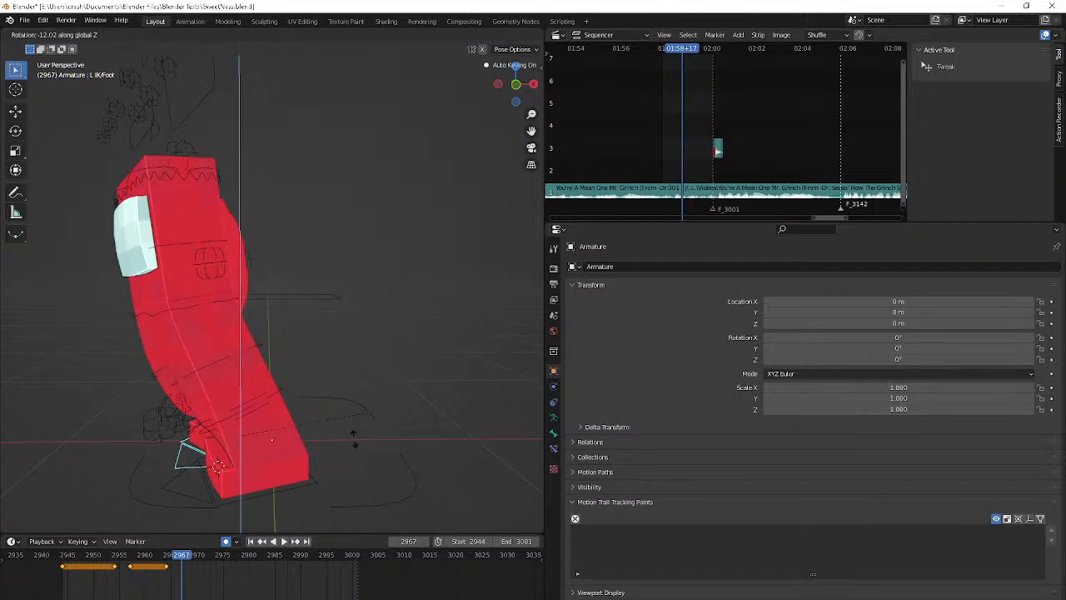
left_click(354, 438)
key("g")
left_click(251, 509)
Correct the left foot's rotation at frame 2967 and move it farther from the right foot
middle_click_drag(251, 509, 354, 505)
key("r")
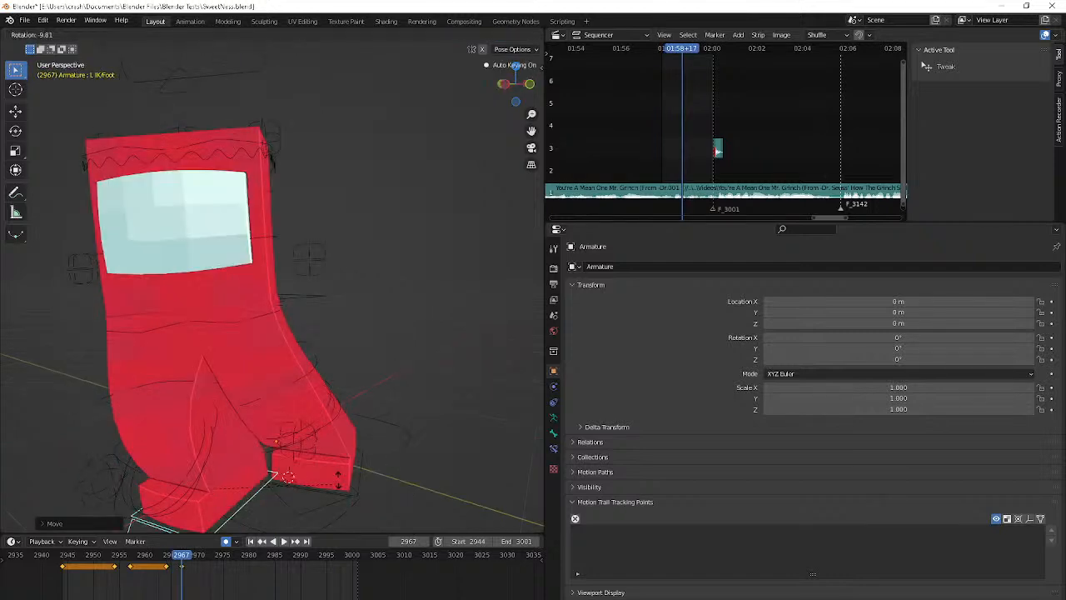
left_click(341, 449)
key("z")
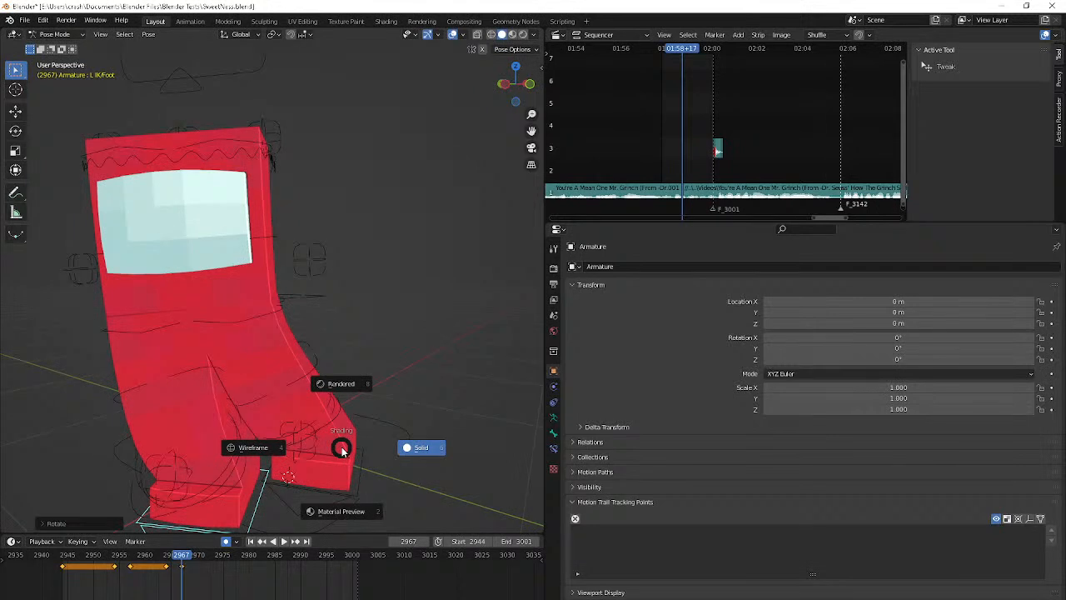
key("Escape")
key("h")
key("alt+h")
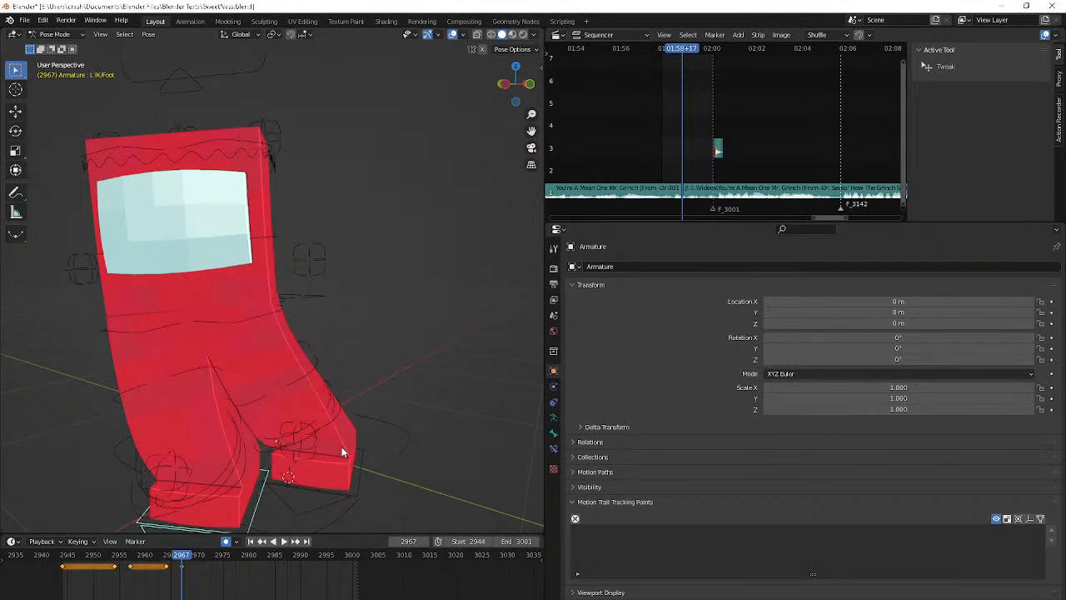
key("g")
left_click(289, 457)
Preview the motion briefly and keyframe the right foot IK control at frame 2967
key("space")
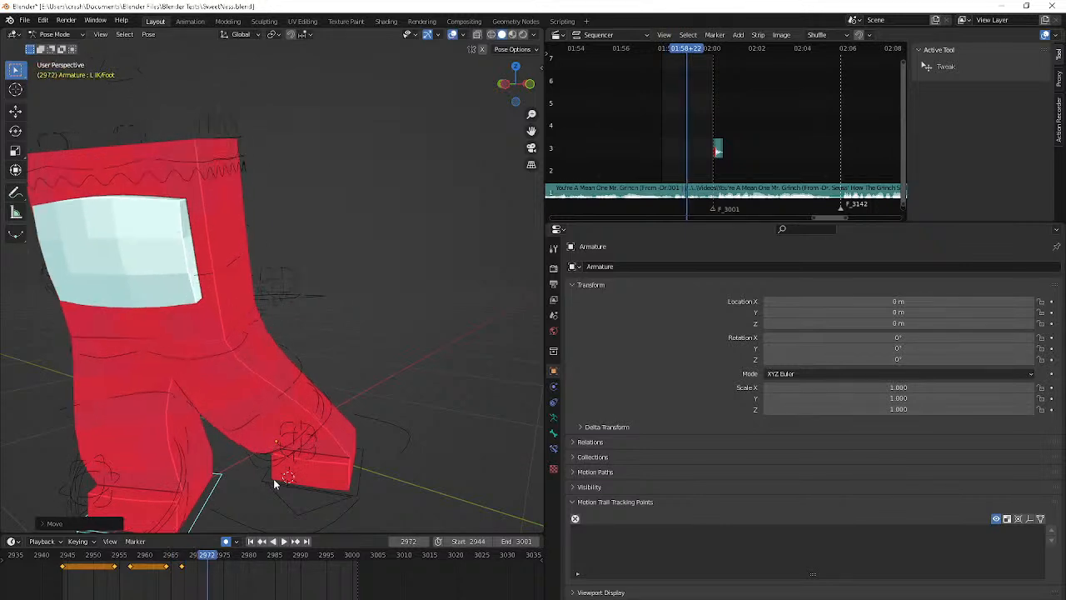
key("Escape")
left_click(295, 505)
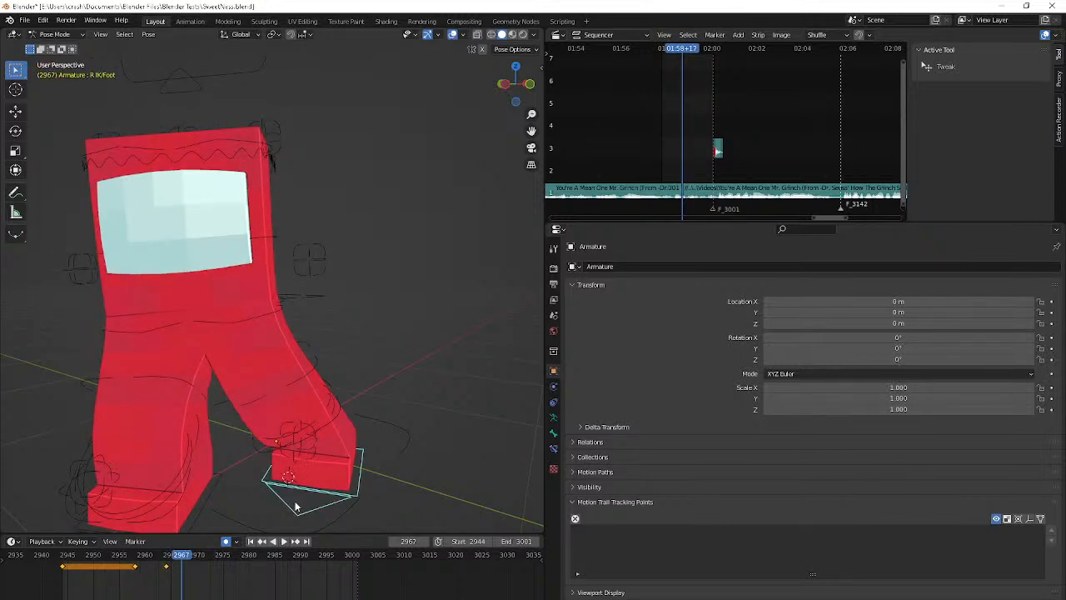
key("i")
At frame 2972, move the right foot control horizontally toward the left foot and rotate it about 15° around Z
scroll(294, 506, "down", 7, "alt")
scroll(294, 505, "up", 2, "alt")
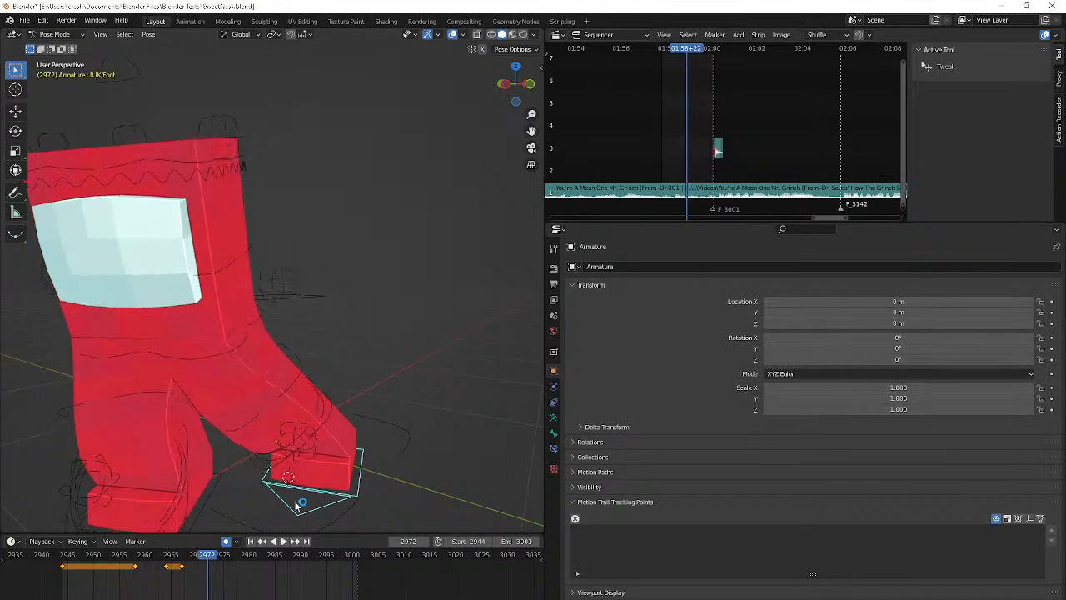
key("g")
key("shift+z")
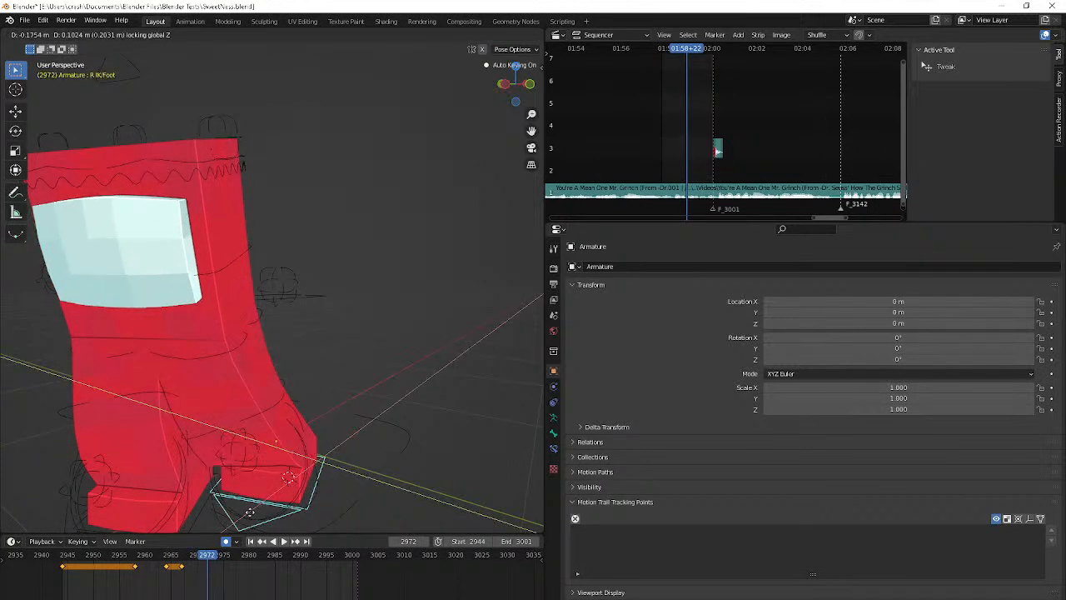
left_click(247, 527)
key("r")
key("z")
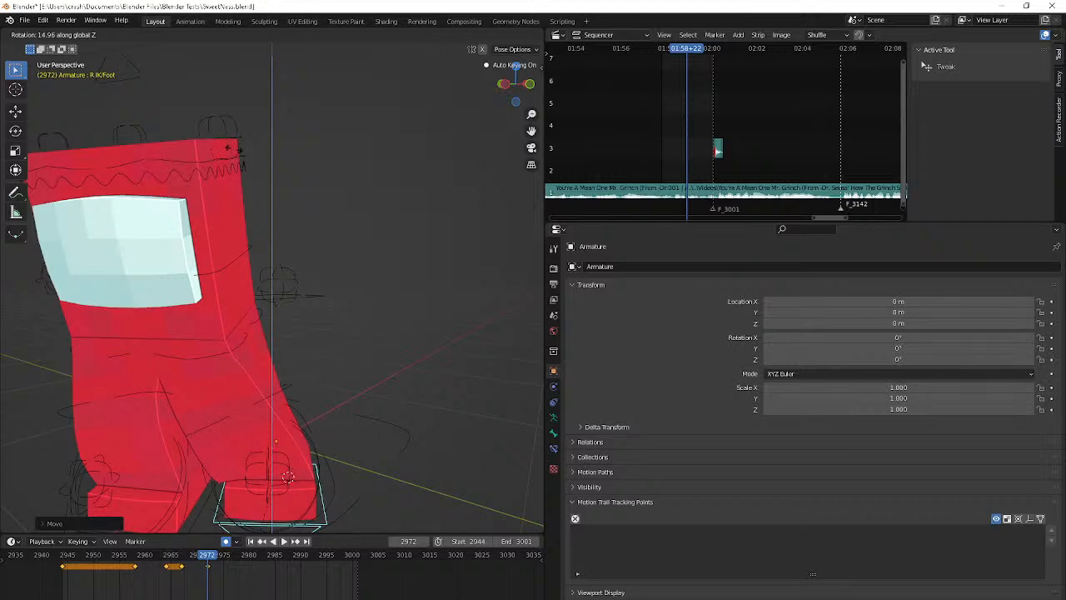
left_click(233, 150)
Select the left foot IK control at frame 2967, rotate it about Z, and shift it outward from the right foot
middle_click_drag(233, 150, 271, 238)
scroll(236, 429, "down", 4)
left_click(240, 423)
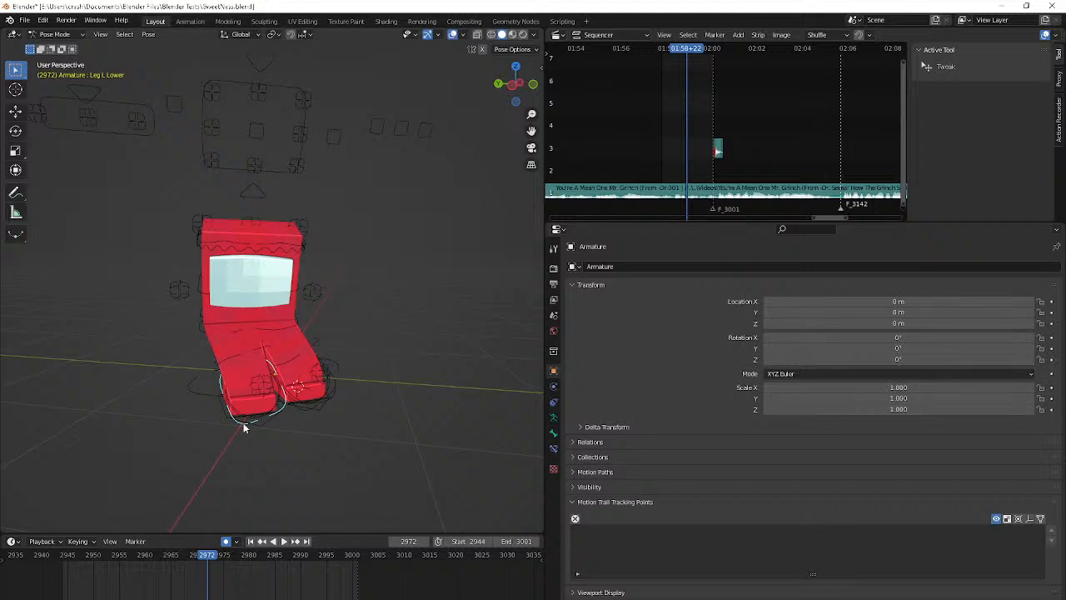
left_click(244, 427)
key("Down")
key("r")
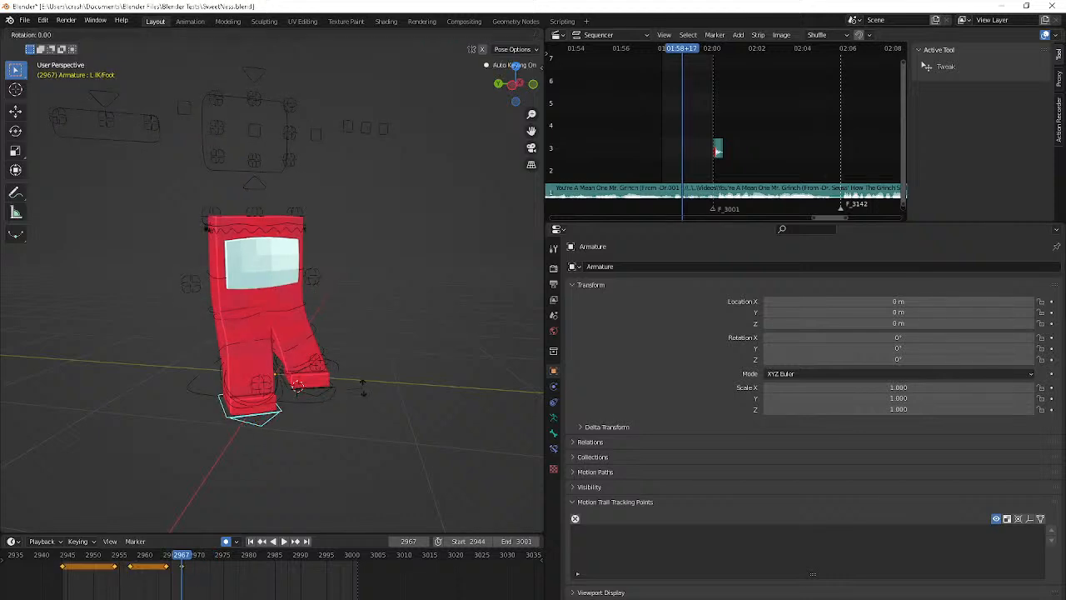
key("z")
left_click(358, 402)
key("g")
left_click(247, 420)
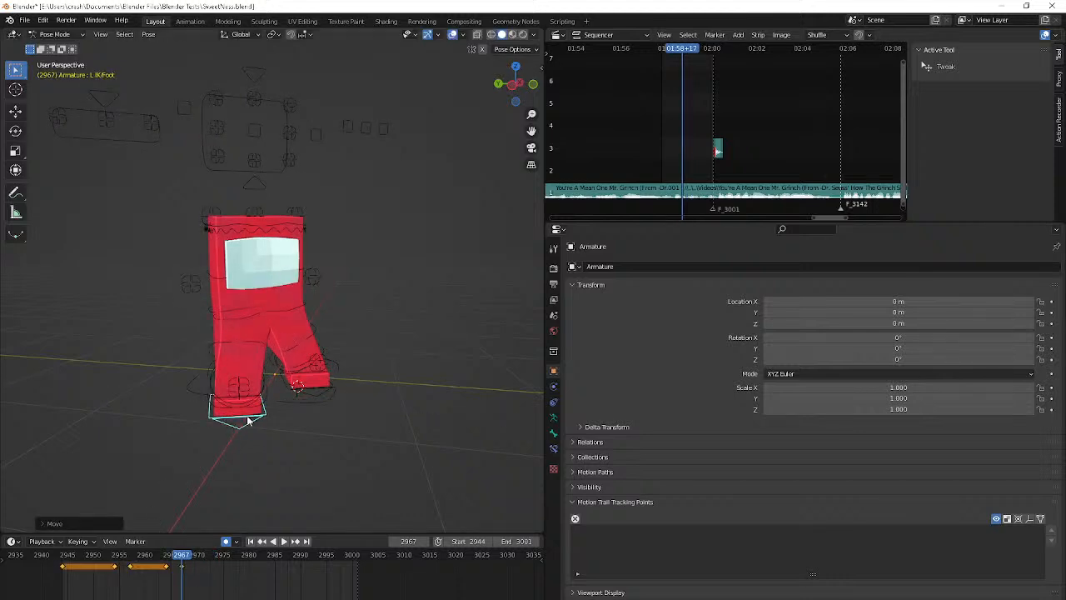
At frame 2972, move the right foot control horizontally by about 0.17 m
key("space")
middle_click_drag(247, 420, 277, 405)
left_click(253, 416)
key("Down")
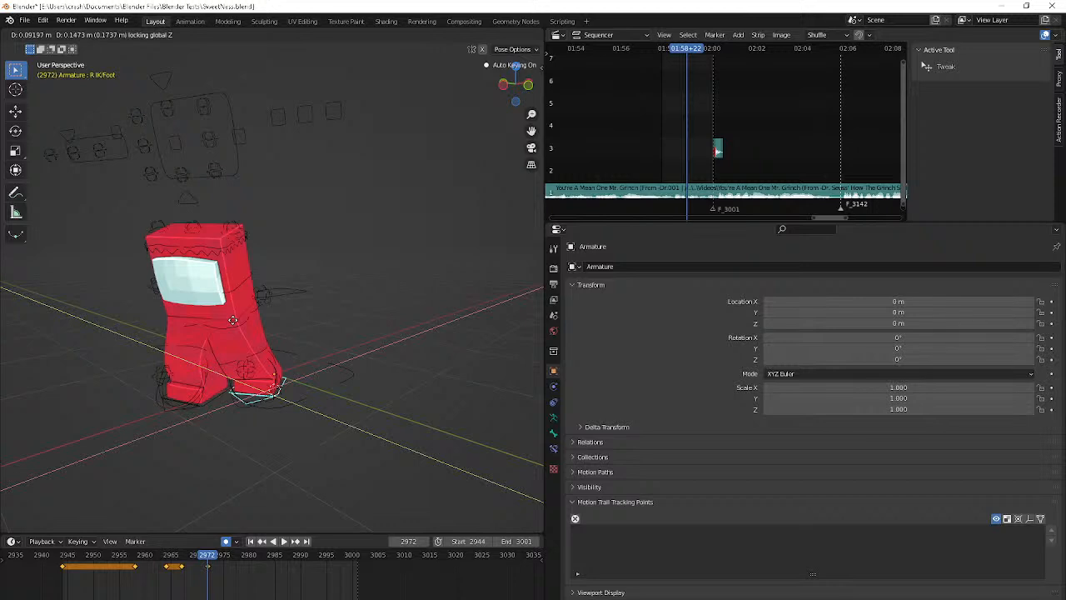
left_click(232, 319)
middle_click_drag(234, 322, 300, 364)
Play the turn from the start frame in short bursts and examine the foot motion around frames 2964 to 2967
key("shift+Left")
key("space")
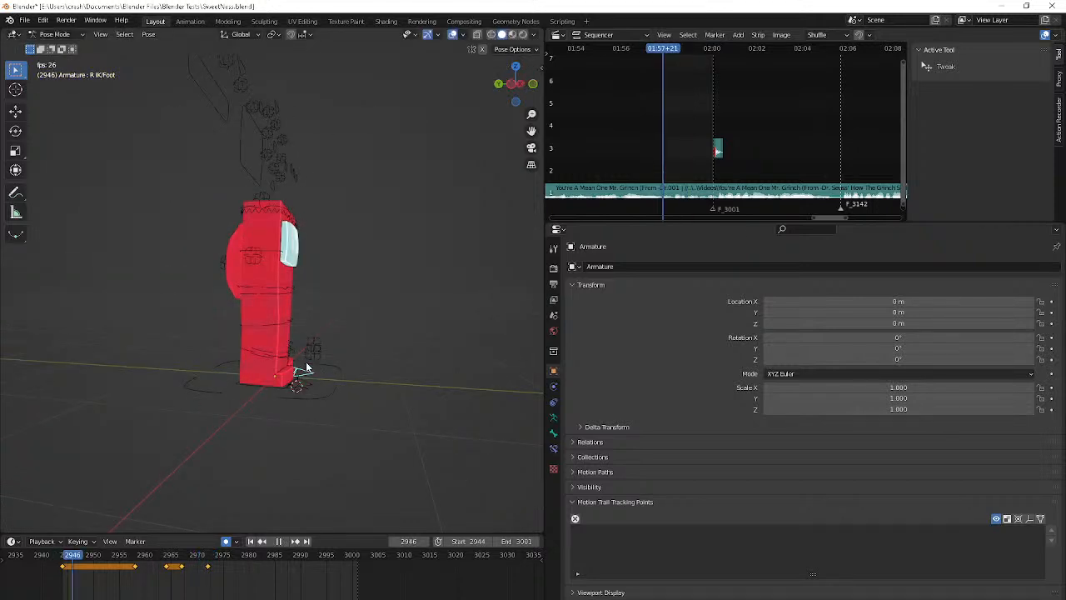
key("space")
key("space")
key("space")
key("space")
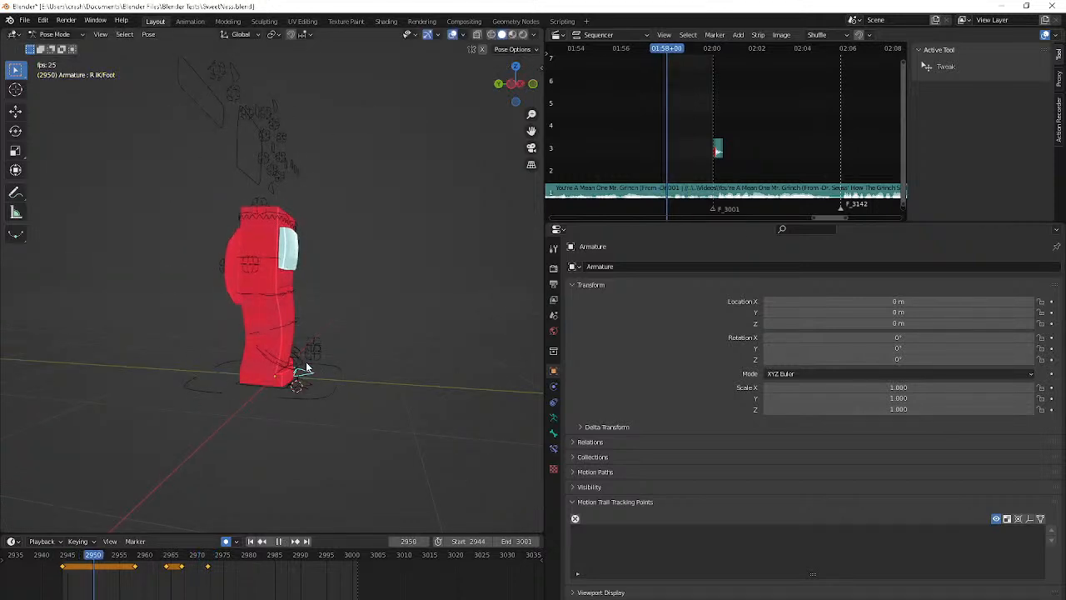
key("space")
key("space")
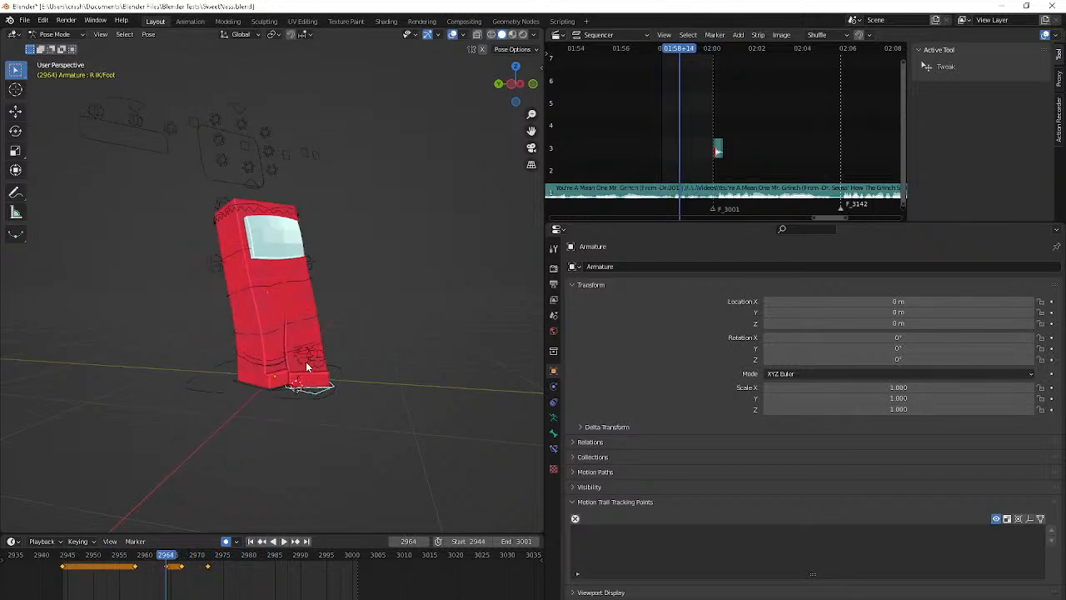
key("space")
key("space")
key("space")
key("space")
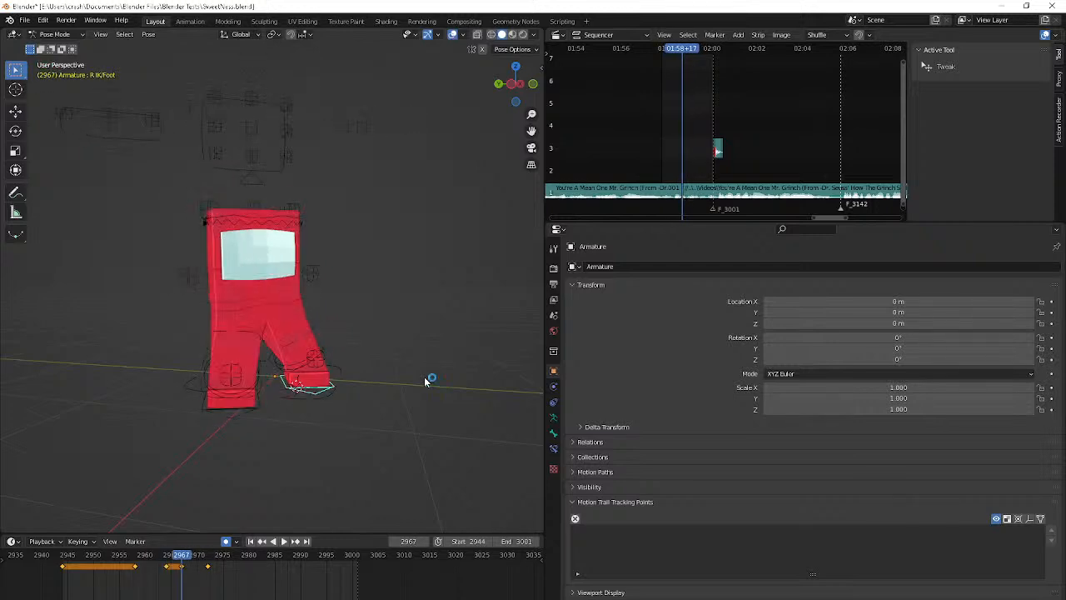
key("space")
key("Left")
key("Left")
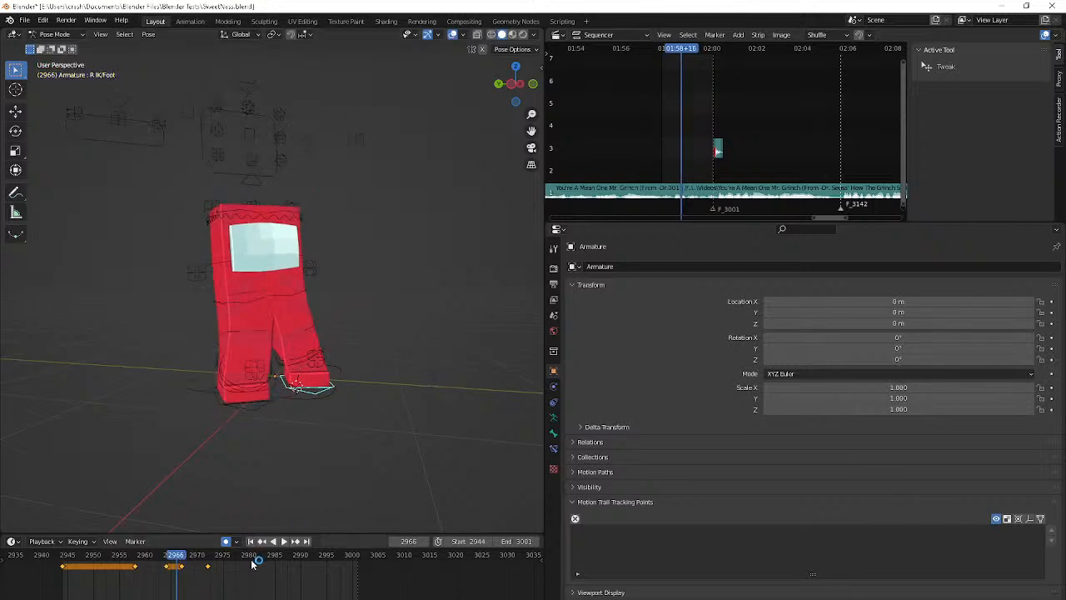
Retime the right foot's step by shifting its frame 2967 keyframe to 2966 and its frame 2972 keyframe to 2970
left_click(250, 555)
left_click(183, 555)
left_click(179, 577)
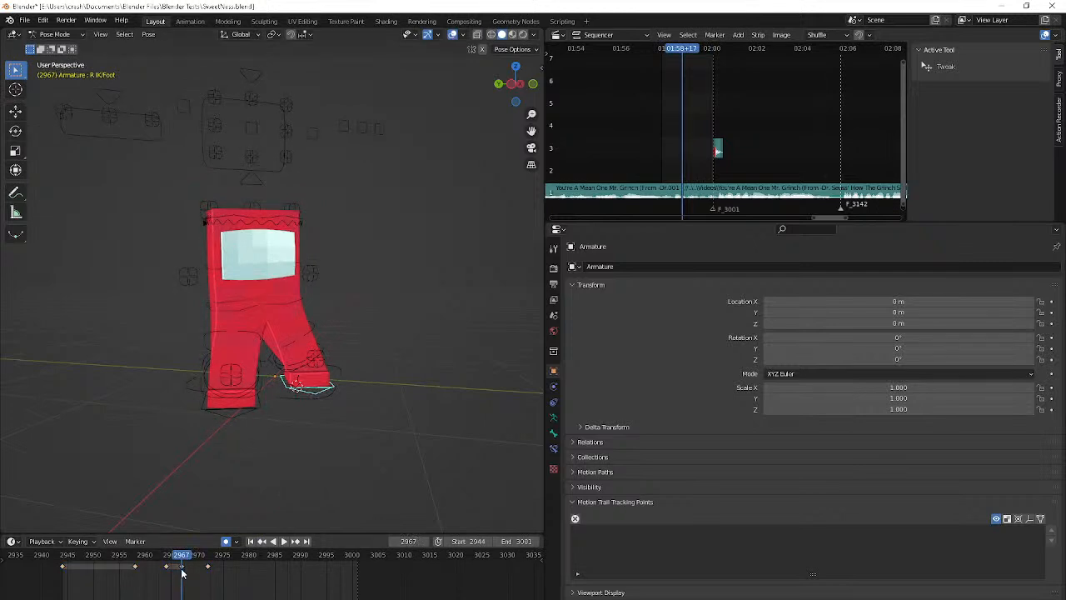
left_click_drag(183, 568, 176, 568)
middle_click_drag(267, 421, 182, 428)
left_click_drag(208, 567, 199, 575)
Review the retimed foot motion and shift the right foot's frame 2964 keyframe to frame 2966
key("Right")
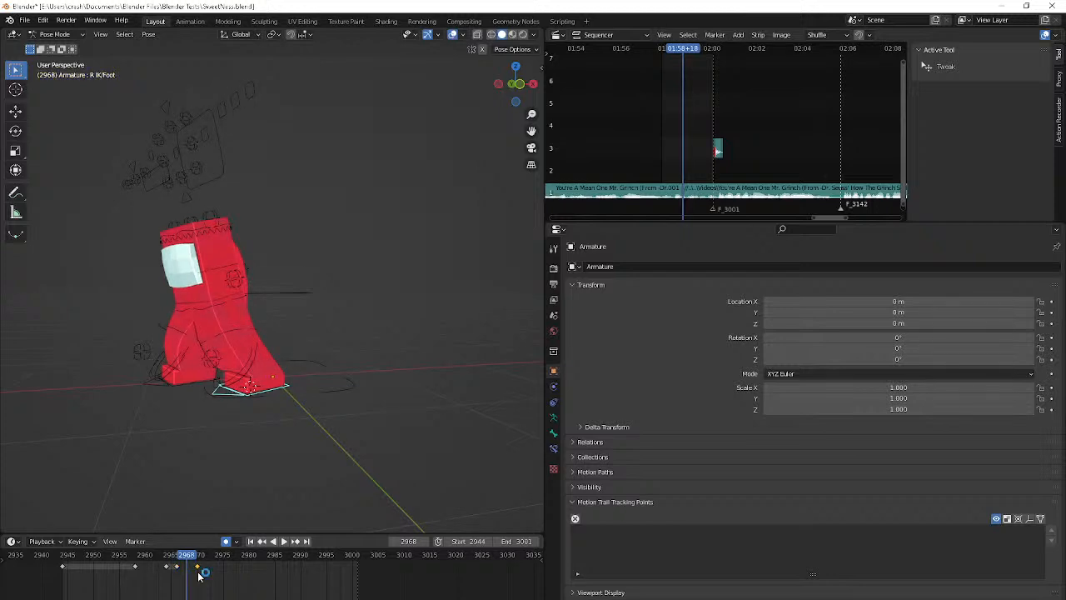
key("Right")
key("Right")
key("Right")
key("Right")
key("Right")
key("Right")
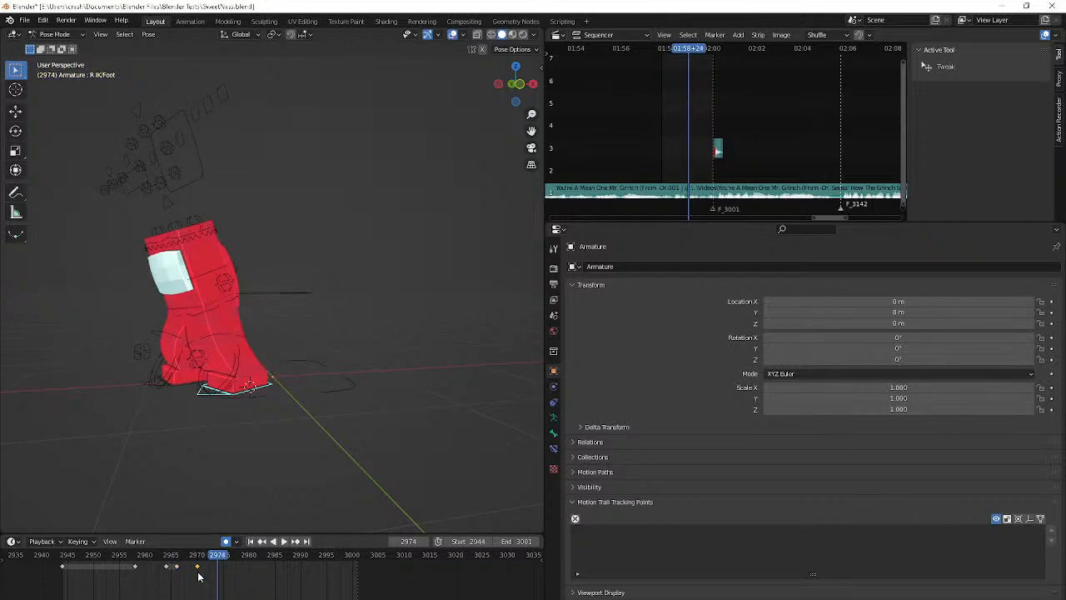
key("space")
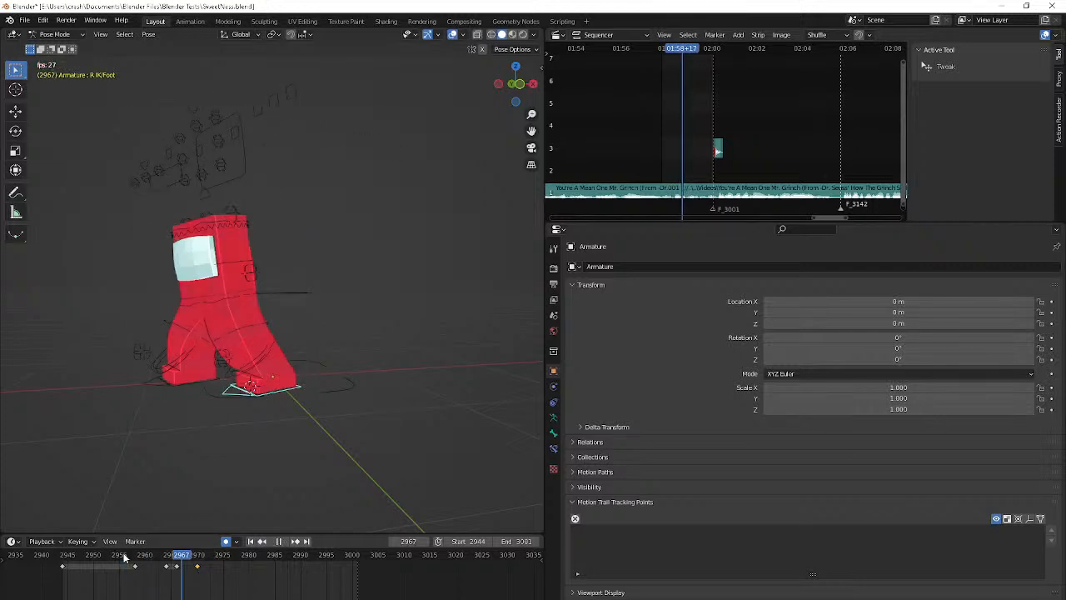
key("Escape")
key("space")
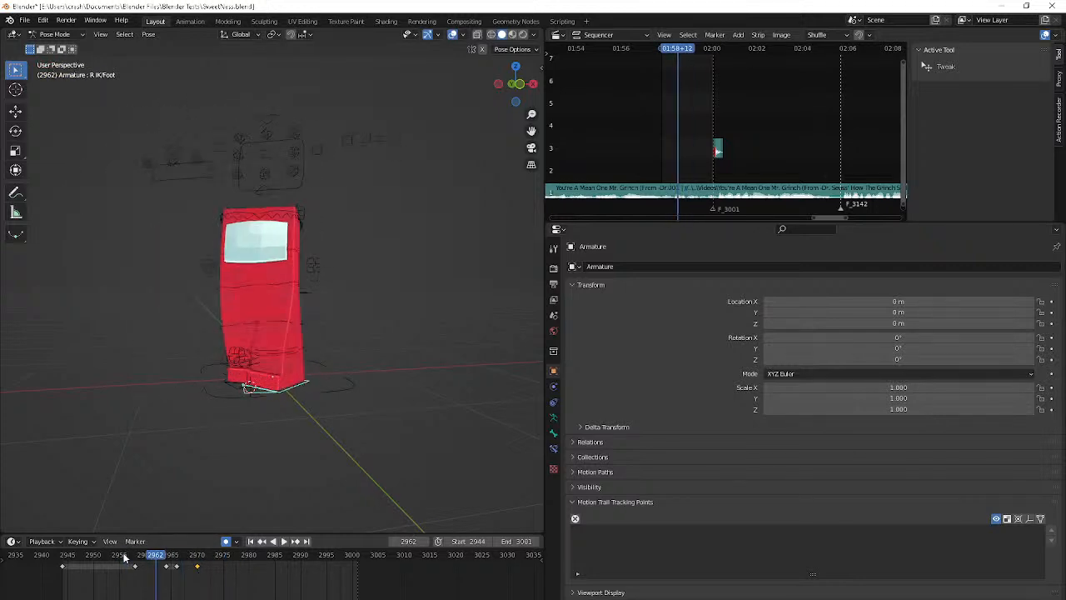
key("space")
key("Left")
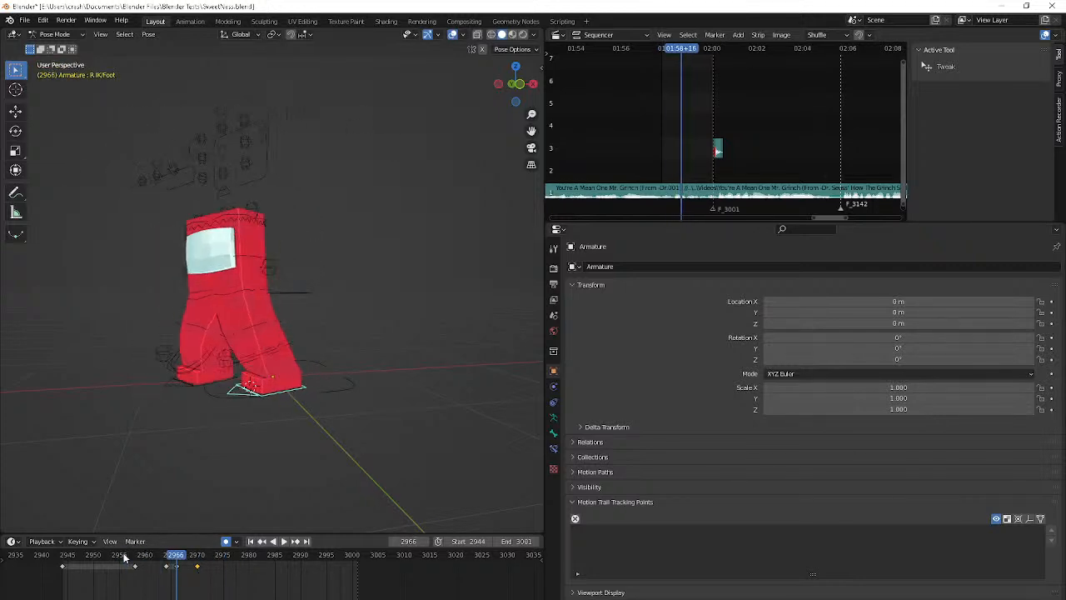
left_click_drag(164, 568, 175, 570)
Select the left foot IK control and step through its motion up to frame 2967
left_click(181, 382)
key("Right")
key("Down")
key("Down")
key("Down")
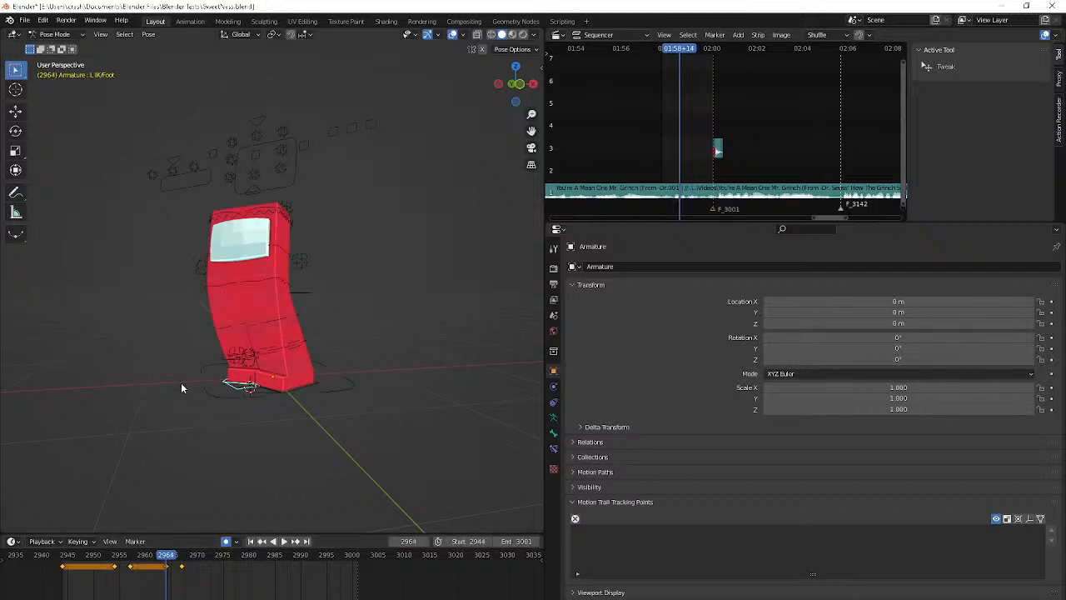
key("Right")
key("Right")
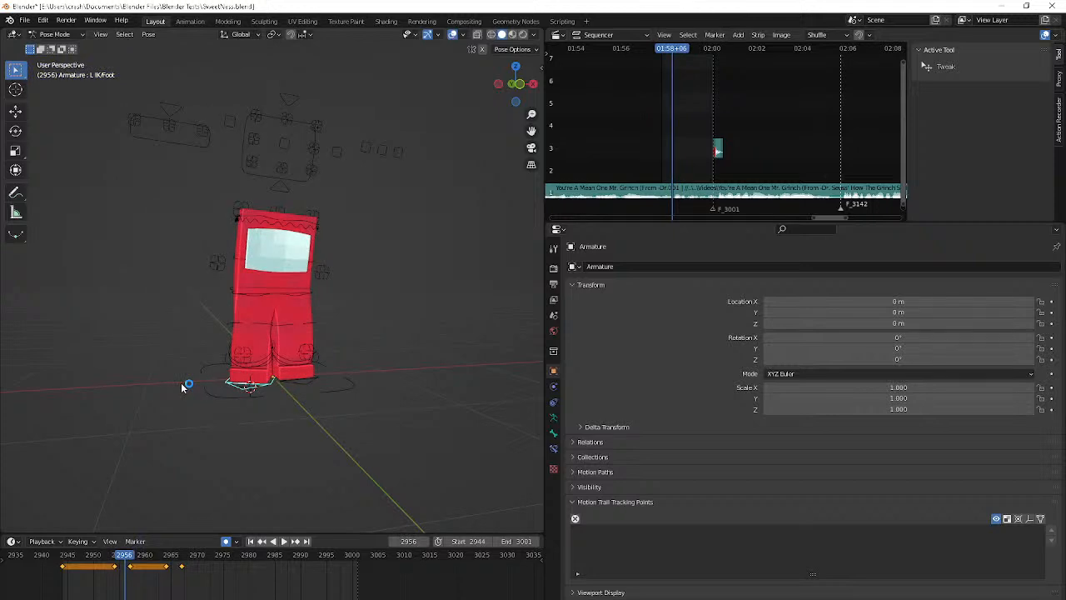
key("Right")
key("Right")
key("Right")
key("Right")
key("Right")
key("Right")
key("Right")
key("Right")
key("Right")
key("Right")
key("Right")
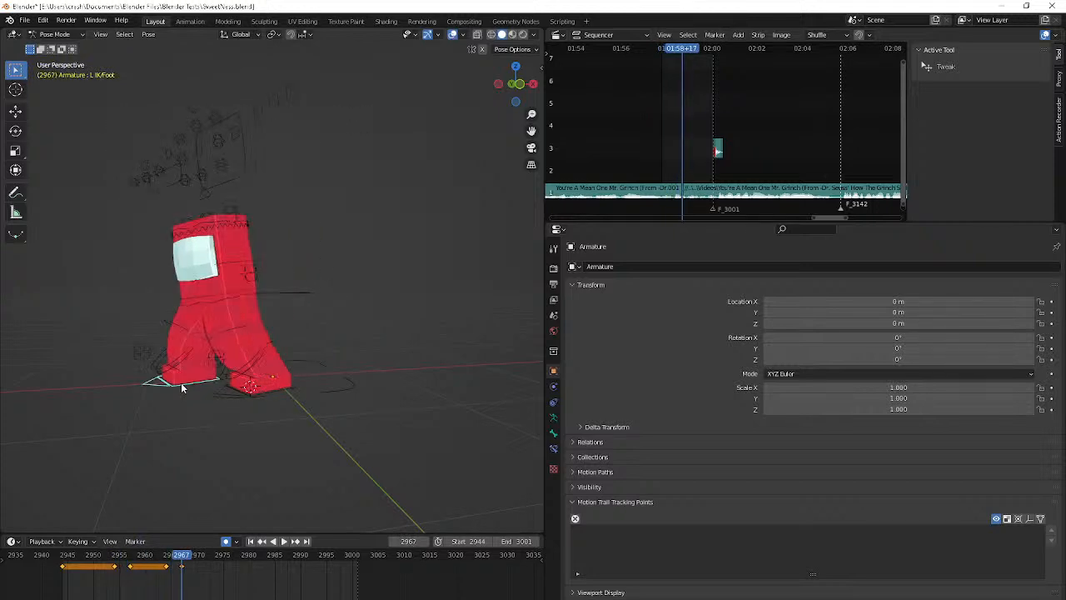
Delay the left foot's frame 2964 and 2967 keyframes to frames 2968 and 2971 and check the resulting poses
key("Down")
left_click_drag(163, 589, 201, 562)
key("g")
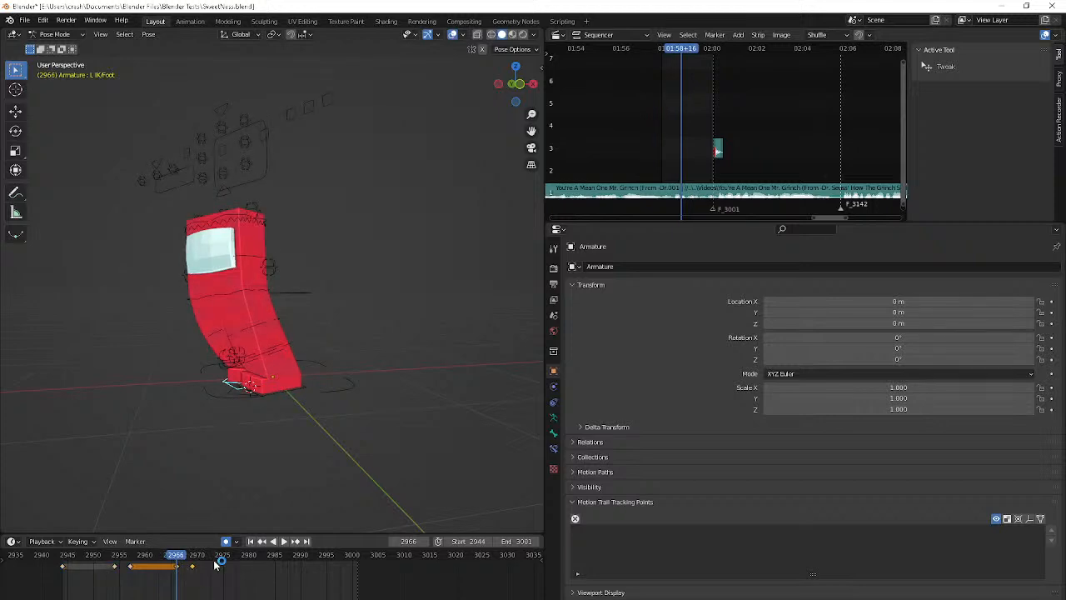
key("Up")
key("Left")
key("g")
key("2")
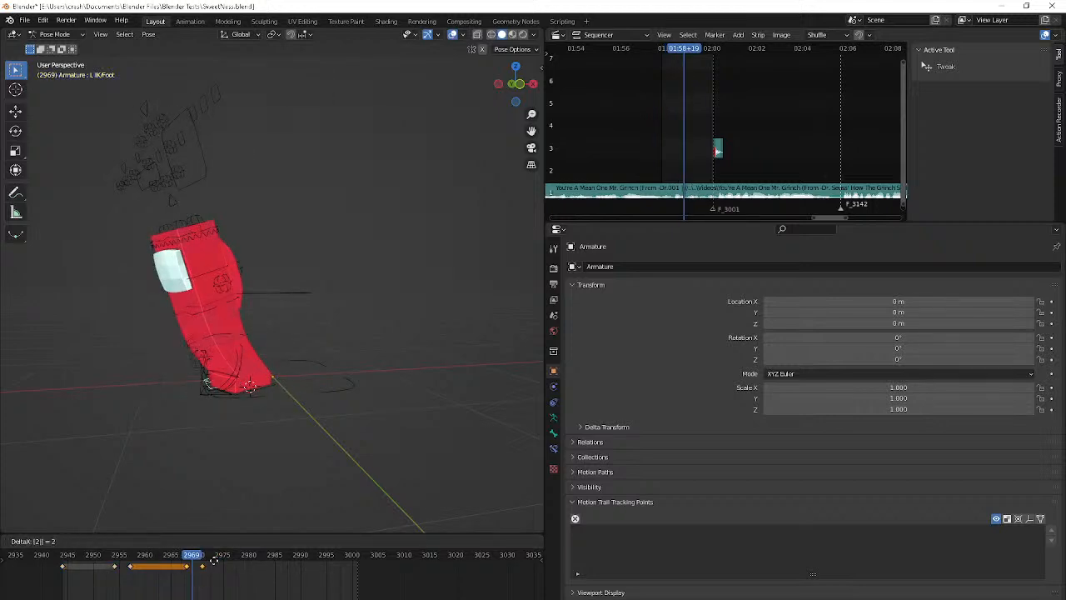
key("Return")
key("Left")
key("Right")
key("Up")
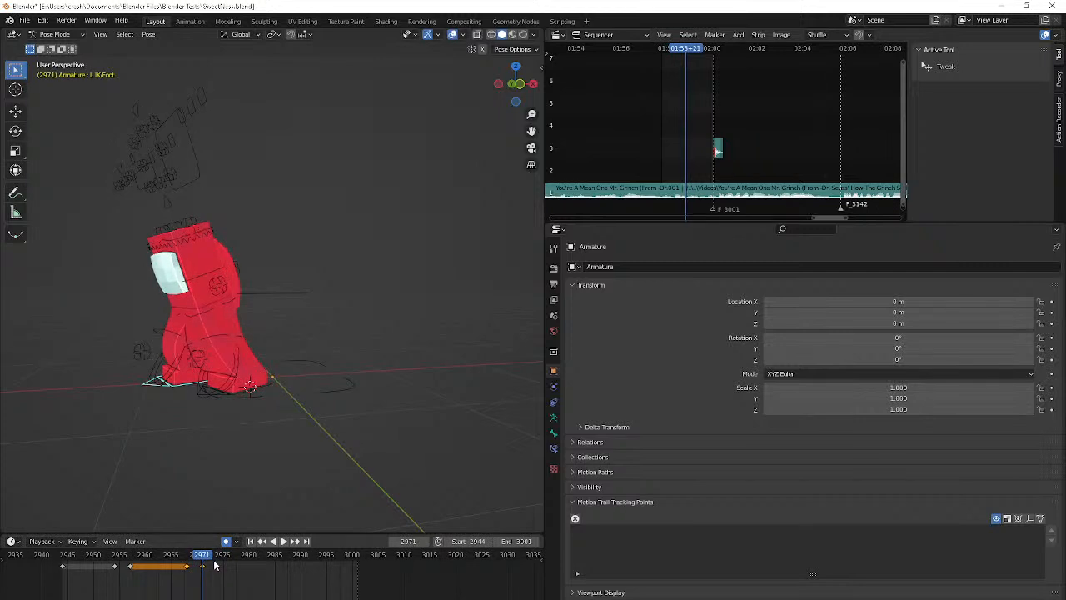
key("Down")
Select the right foot IK control and hold its frame 2966 pose through frame 2970
left_click(281, 393)
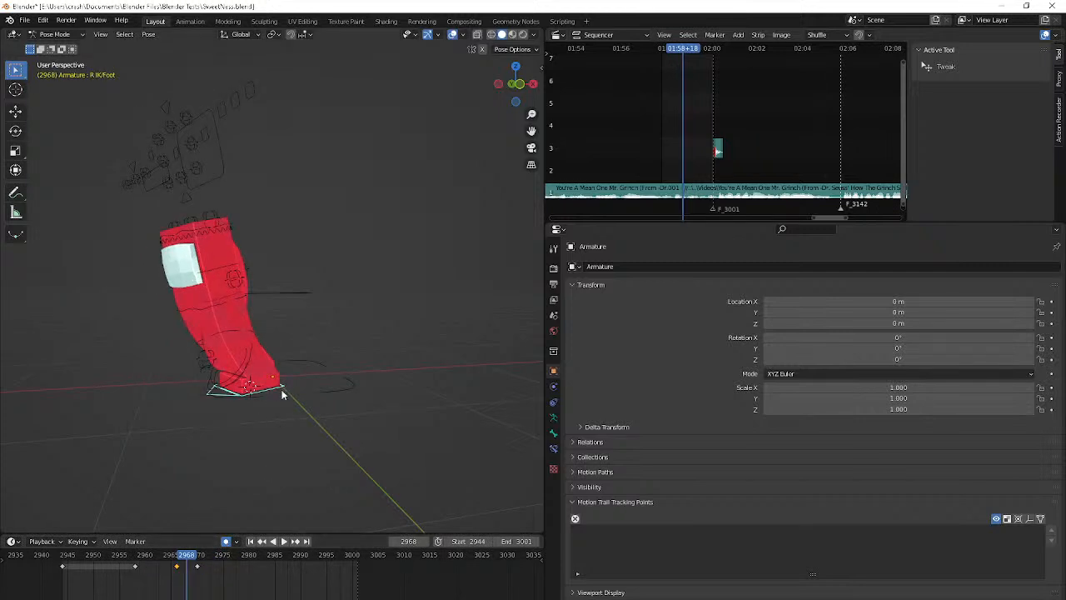
key("Left")
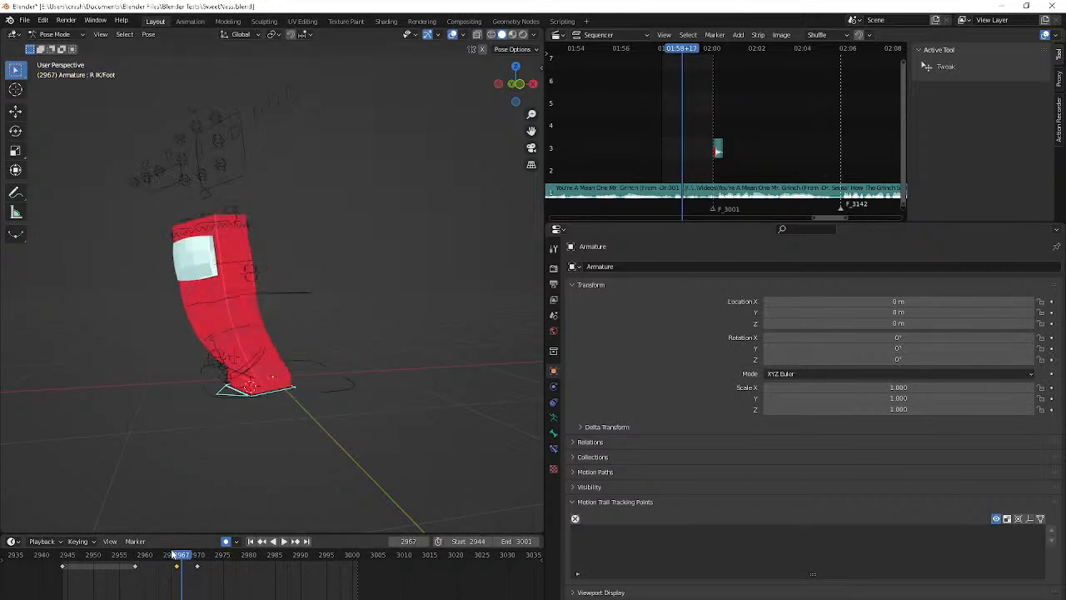
key("Right")
key("Up")
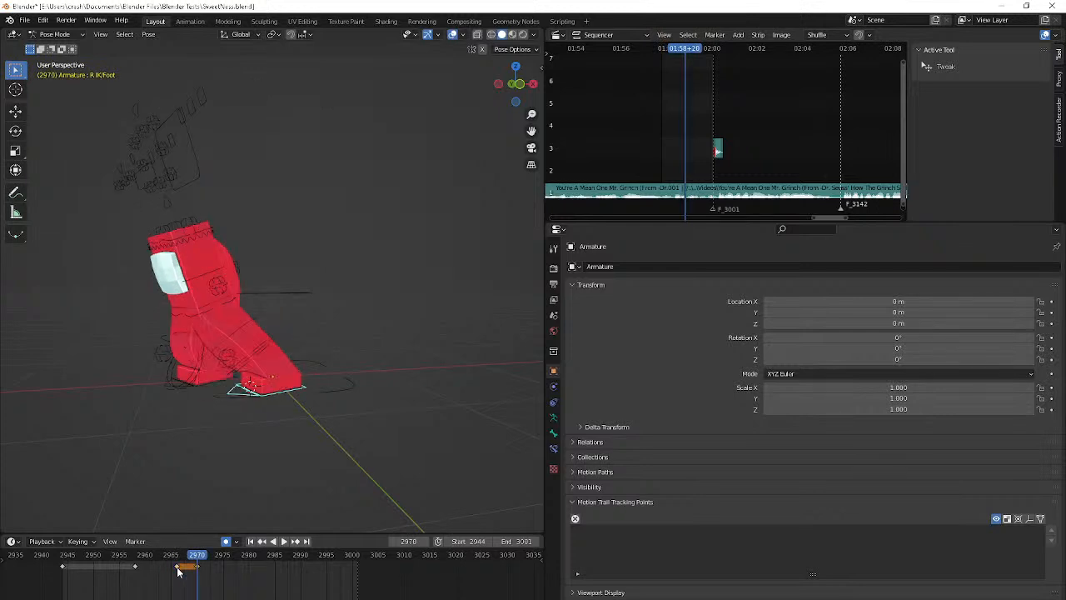
Play and step through frames 2961 to 2974 to examine how the body leans over the planted feet
scroll(213, 299, "up", 2)
key("Down")
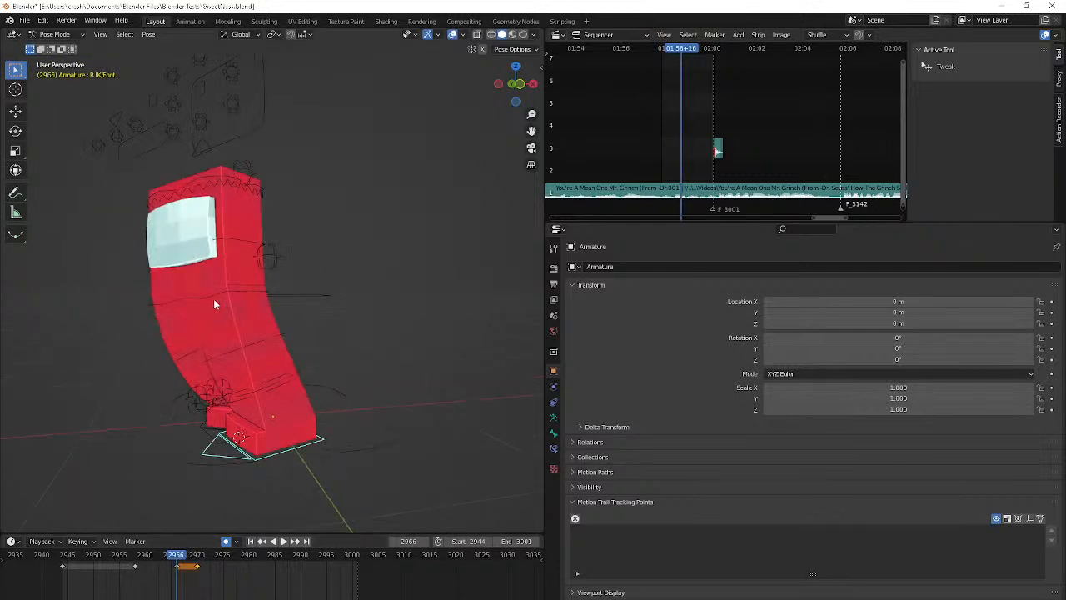
key("Down")
key("space")
key("space")
key("Up")
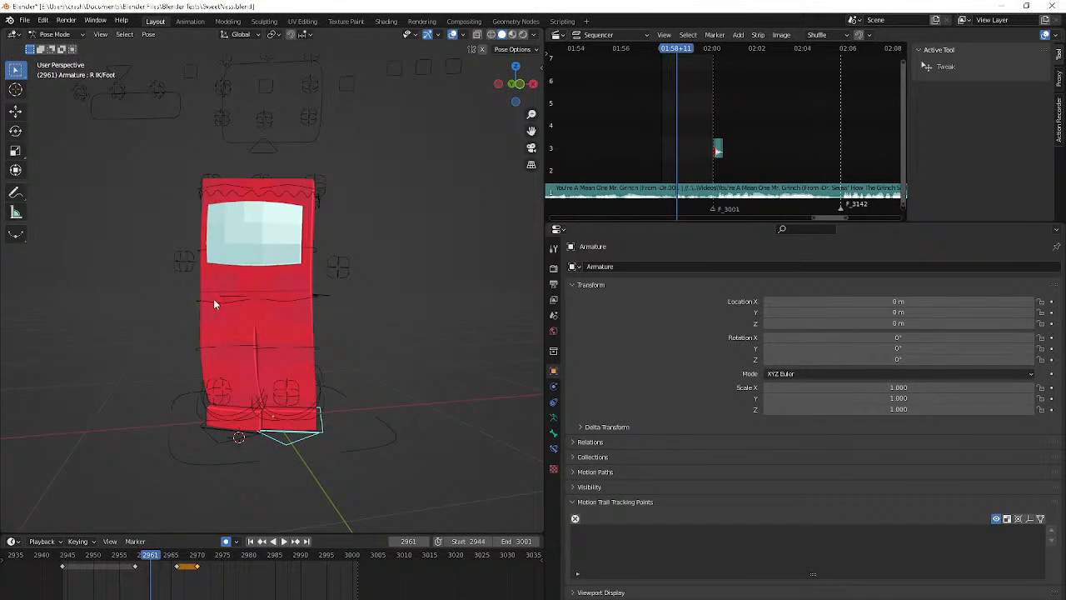
key("Up")
key("Down")
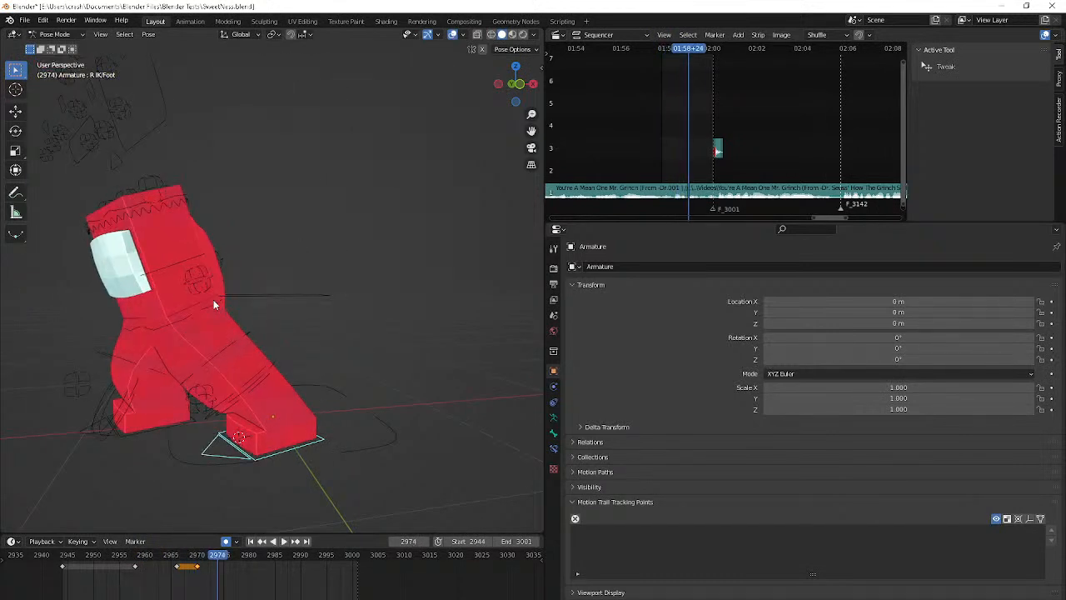
At frame 2970, select the Flip control, move it about 0.22 m back over the feet, and refine its position from the front
key("Up")
left_click(156, 274)
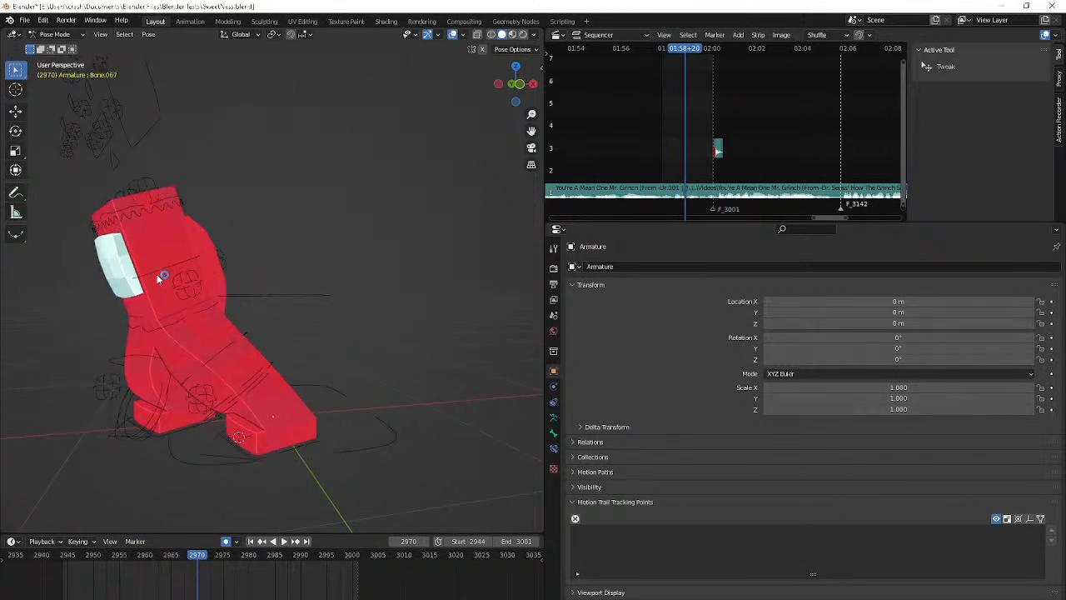
left_click(159, 267)
key("g")
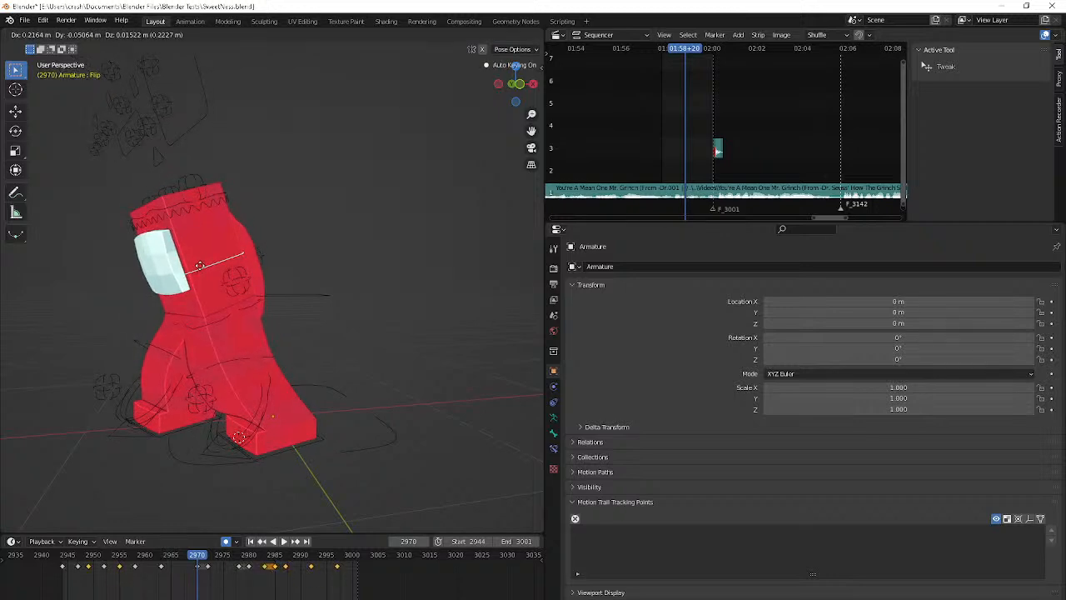
left_click(221, 339)
middle_click_drag(221, 343, 360, 333)
key("g")
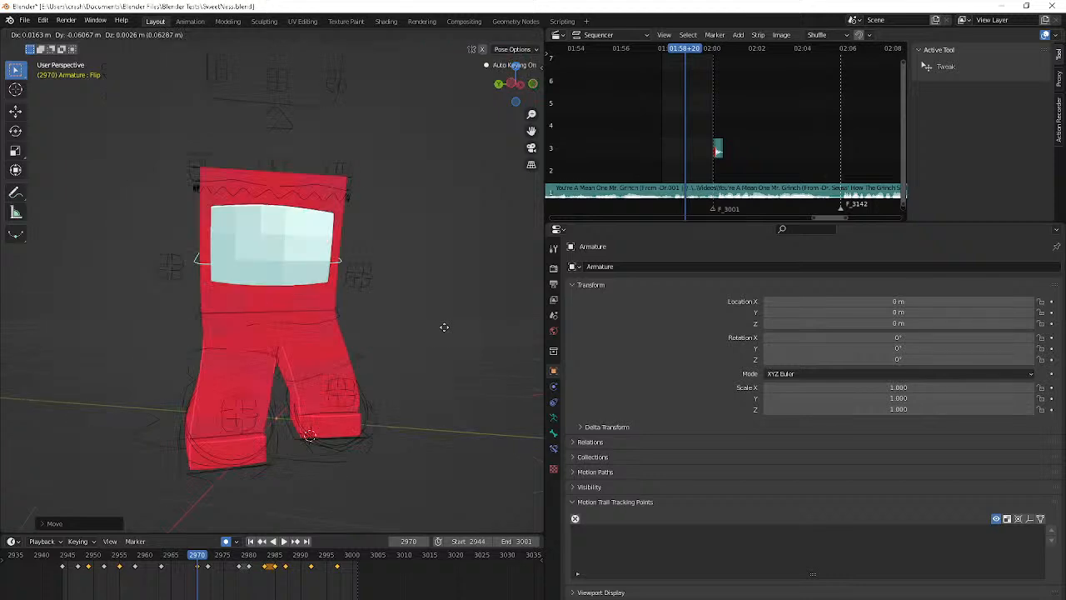
left_click(444, 328)
key("g")
middle_click_drag(444, 327, 378, 350)
left_click(399, 358)
Try holding the Flip control's frame 2970 pose by copying its keyframe to frames 2972 and 2978
key("Down")
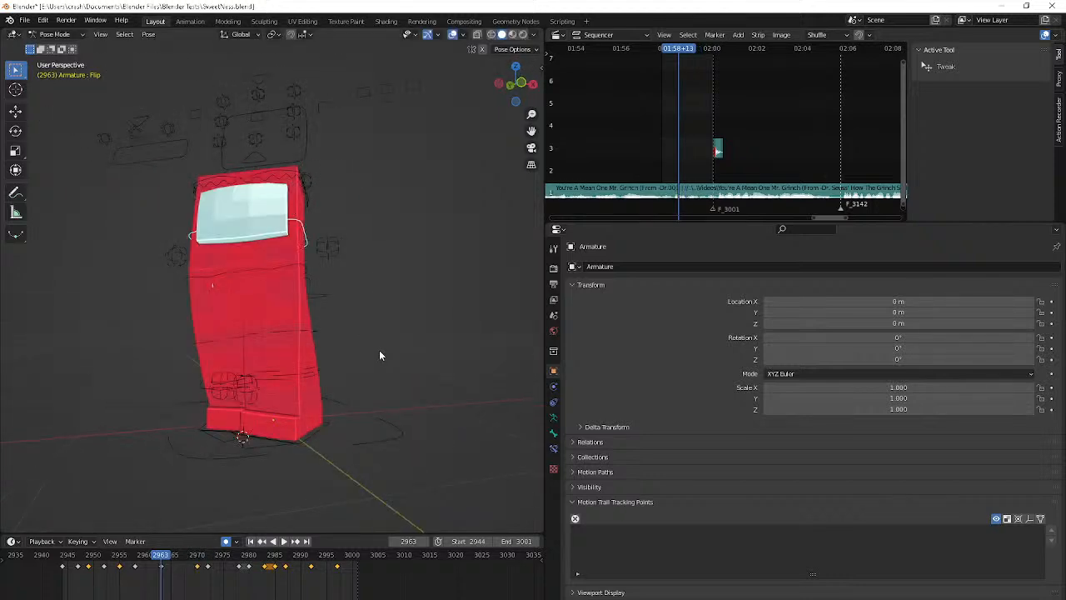
key("Up")
key("Up")
left_click(200, 566)
key("Up")
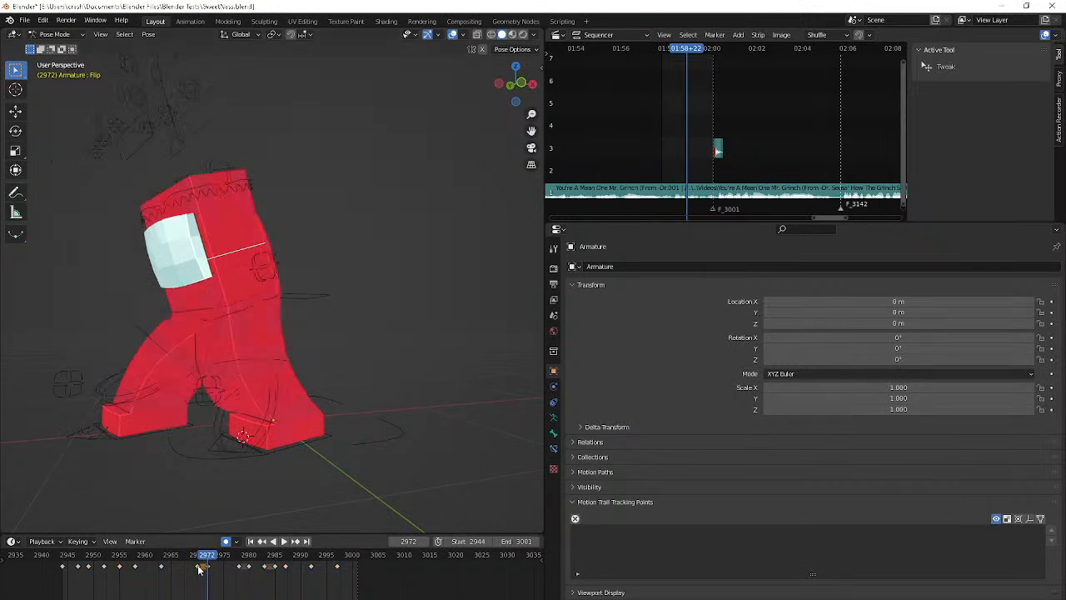
key("ctrl+v")
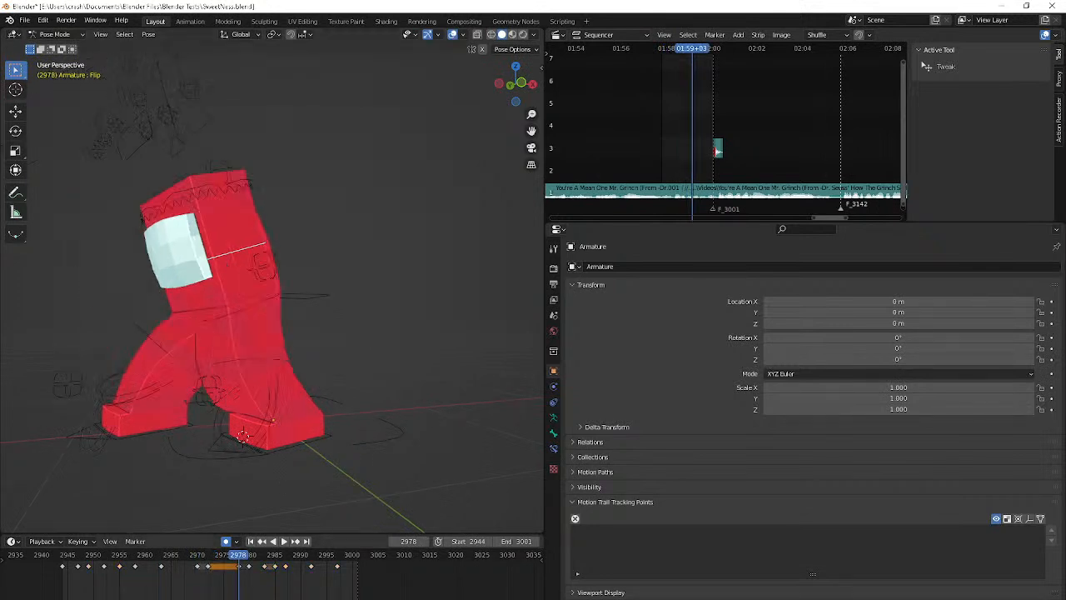
key("Up")
key("Down")
Try a slight trackball rotation of the Flip control at frame 2978 and preview the motion from frame 2963
key("r")
key("r")
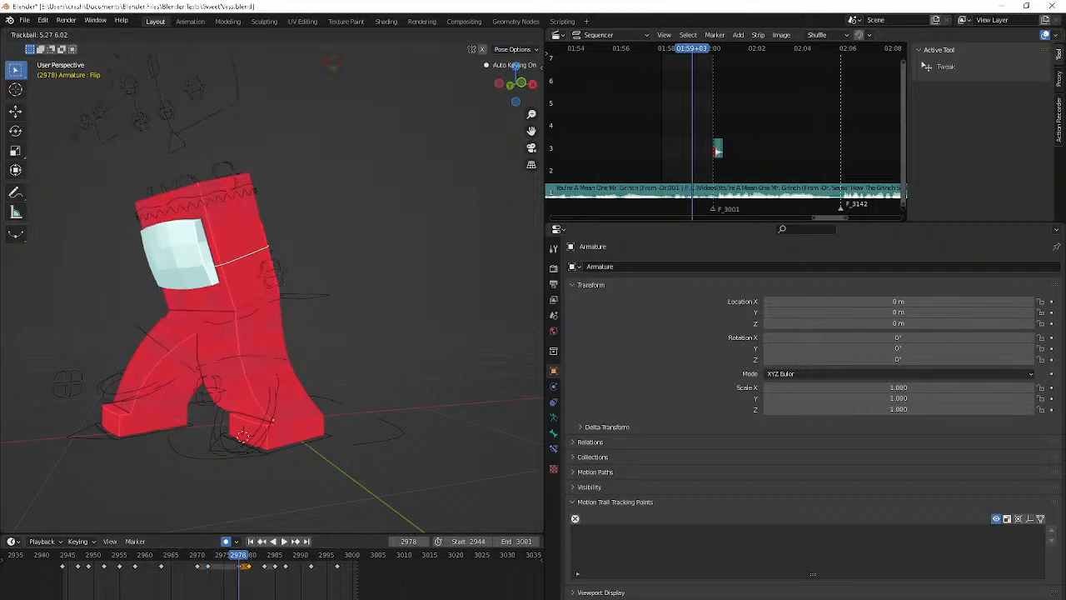
left_click(381, 487)
key("Down")
key("Down")
key("Down")
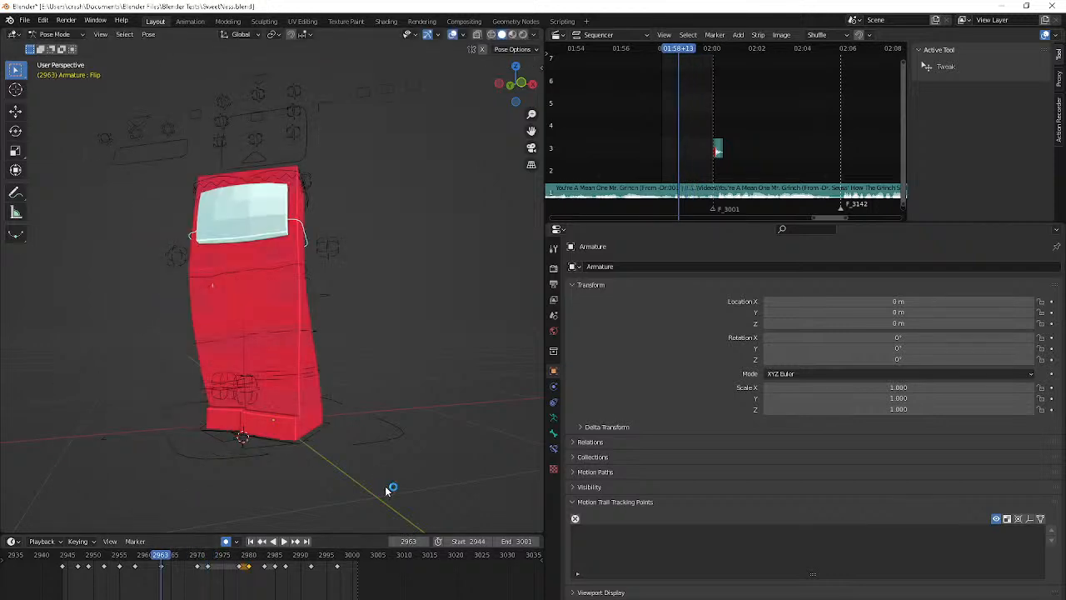
key("space")
key("space")
key("Down")
key("Down")
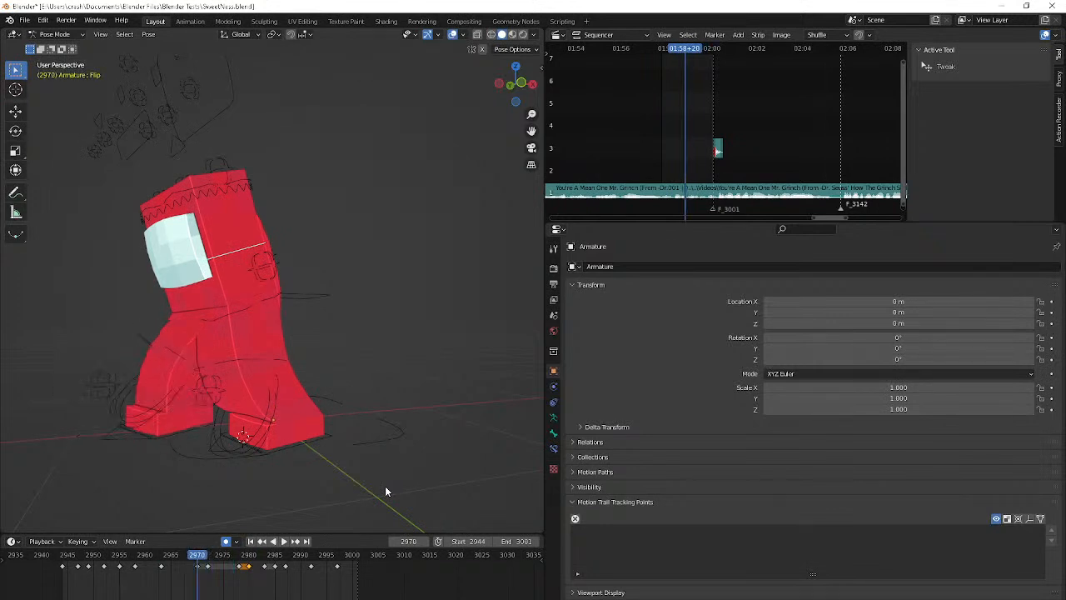
Undo the Flip control's copied keyframes and rotation, and step through frames 2970 to 2973
key("Right")
key("Right")
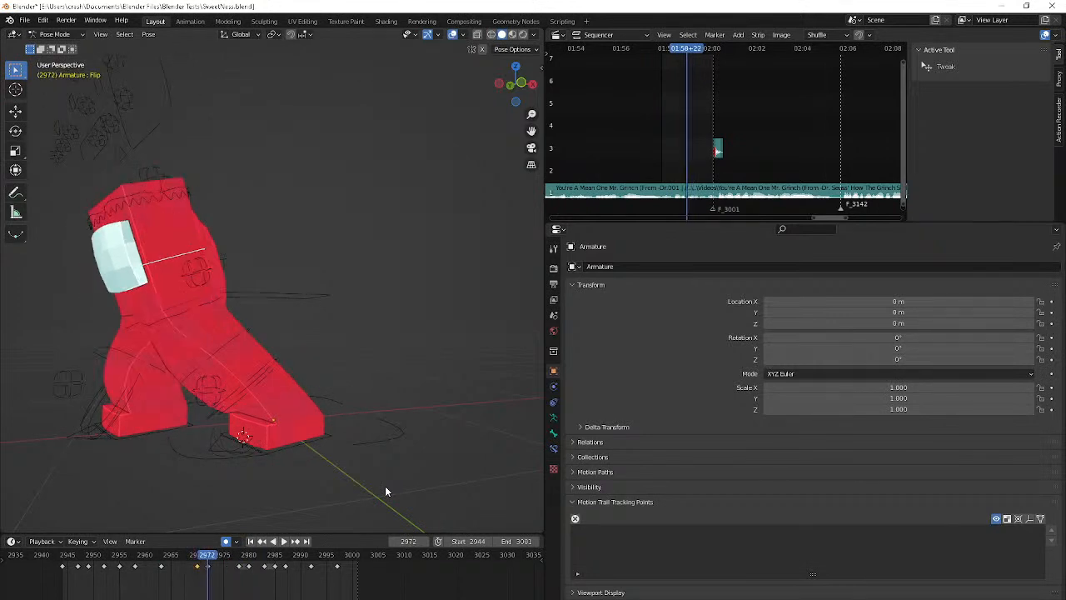
key("Down")
key("Right")
key("Right")
key("Right")
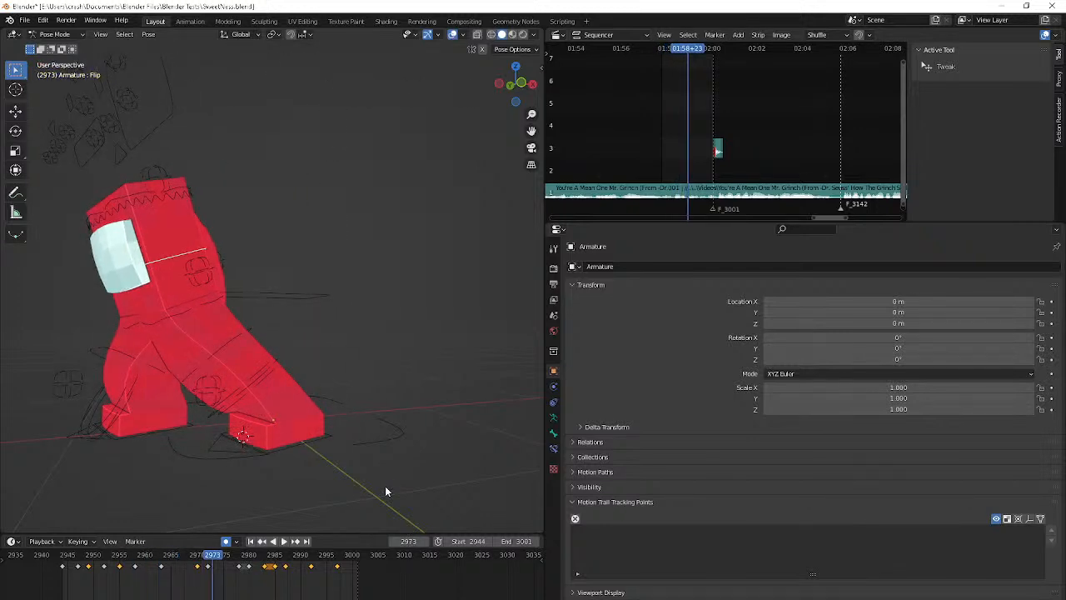
At frame 2970, move the Flip control along global X so the body leans further toward the stepping left foot
key("Left")
key("Left")
key("Left")
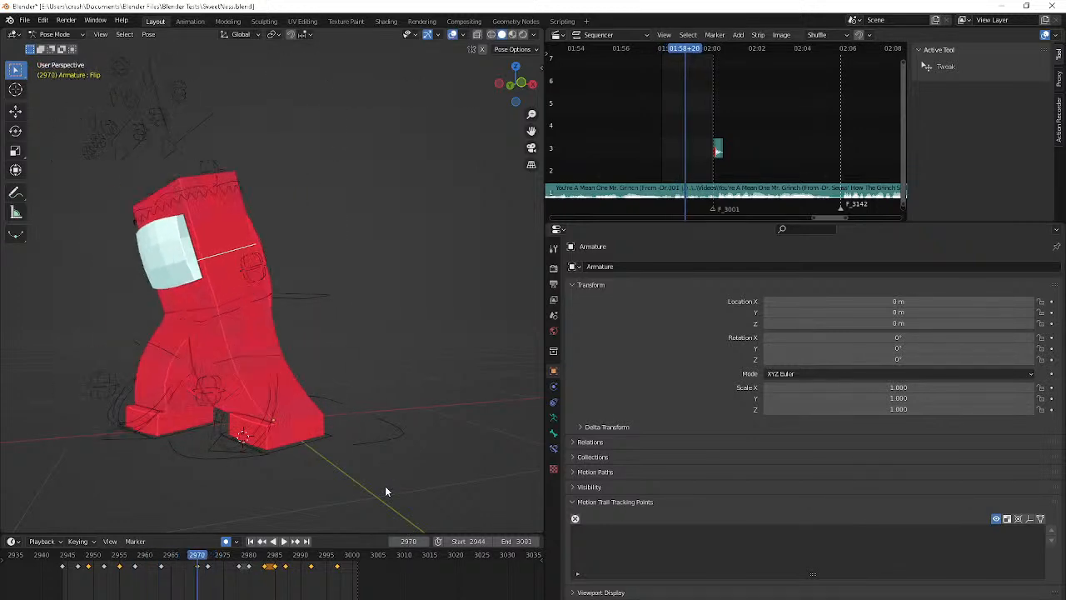
key("g")
key("x")
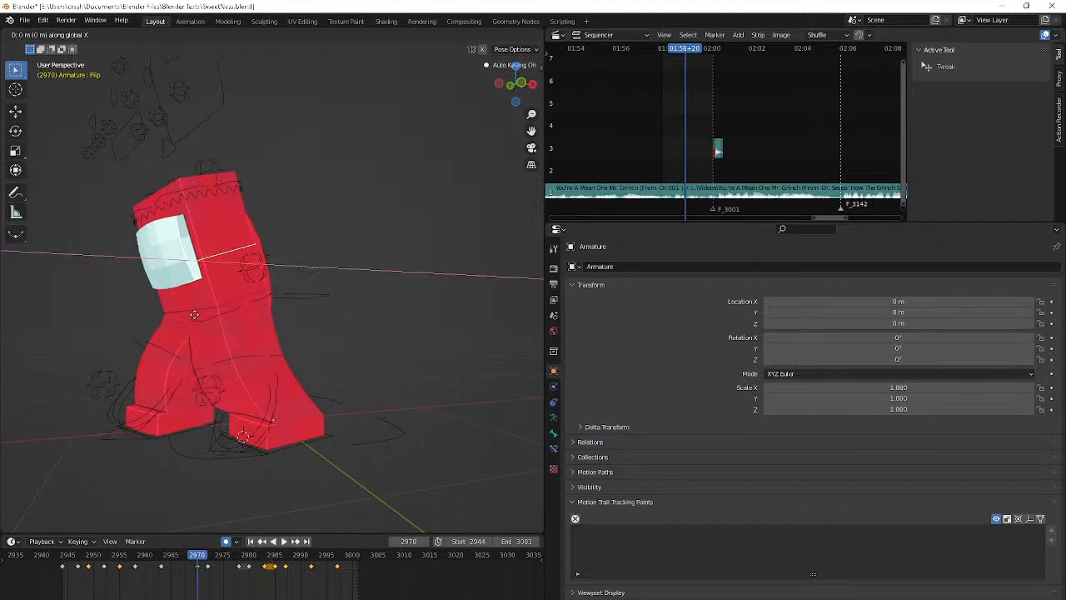
left_click(123, 352)
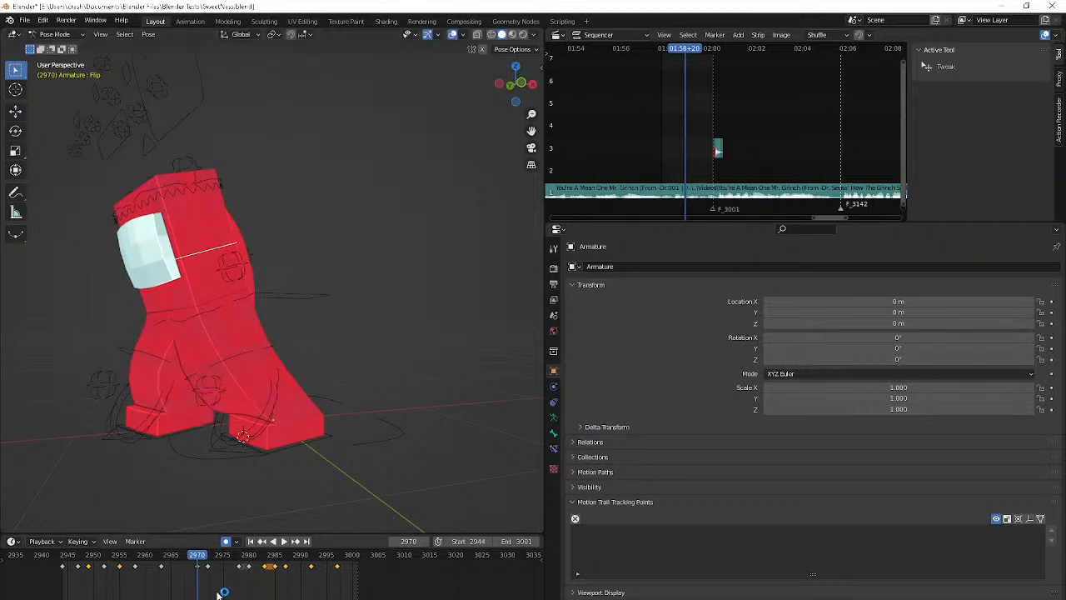
Copy the Flip control's adjusted frame 2970 keyframe to frame 2972 and preview the turn from an earlier keyframe
key("Right")
key("Right")
key("ctrl+v")
key("ctrl+z")
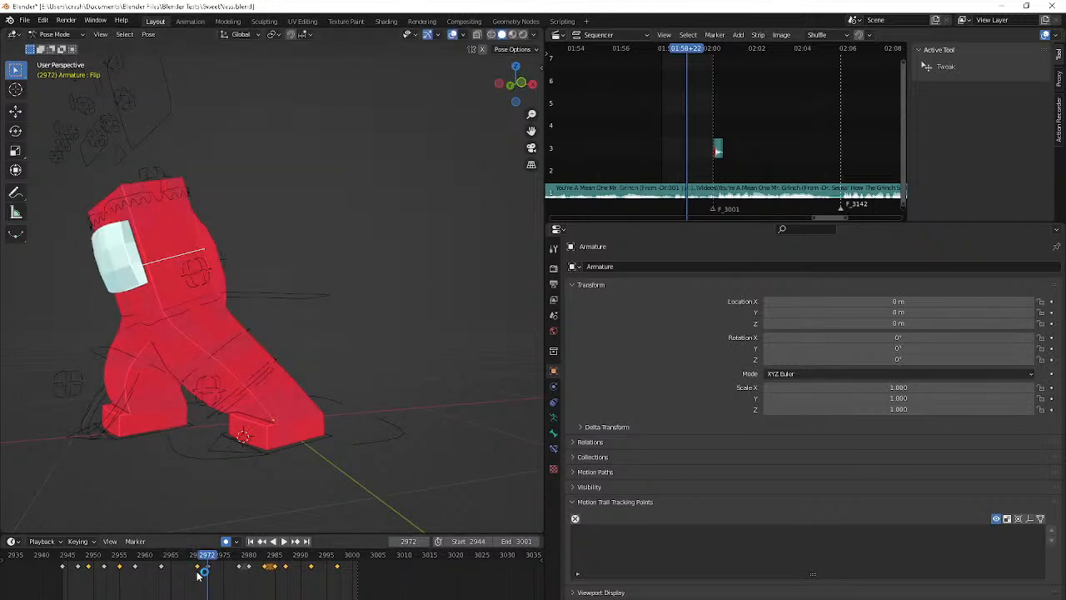
left_click(198, 567)
key("ctrl+c")
key("ctrl+v")
key("Down")
key("Down")
key("Down")
key("space")
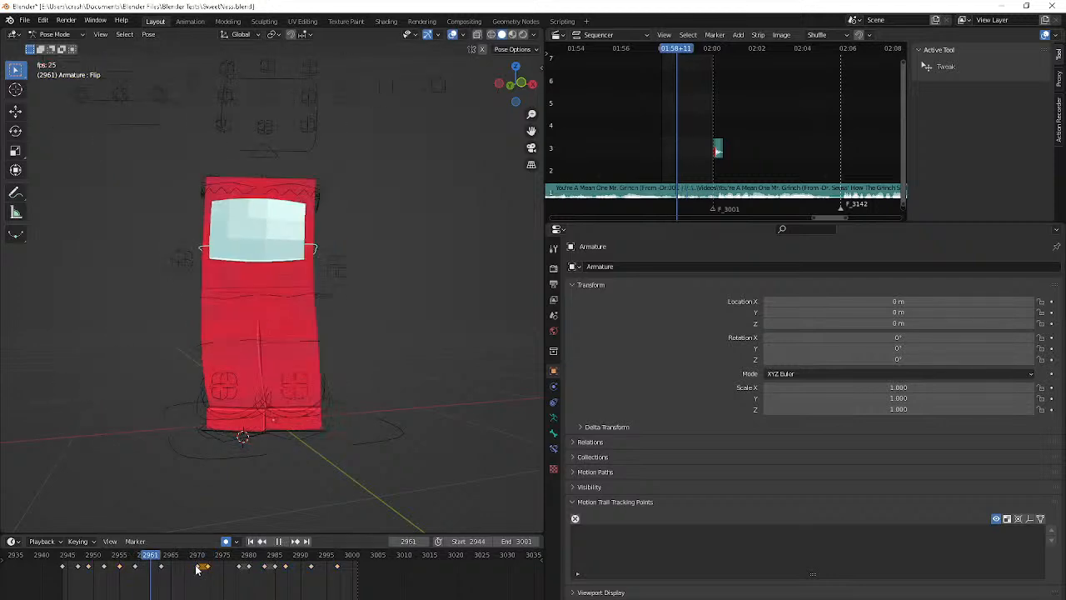
key("space")
Select the curved bones around both feet, including Bone.003, and move them to a hidden bone layer
key("Down")
key("Down")
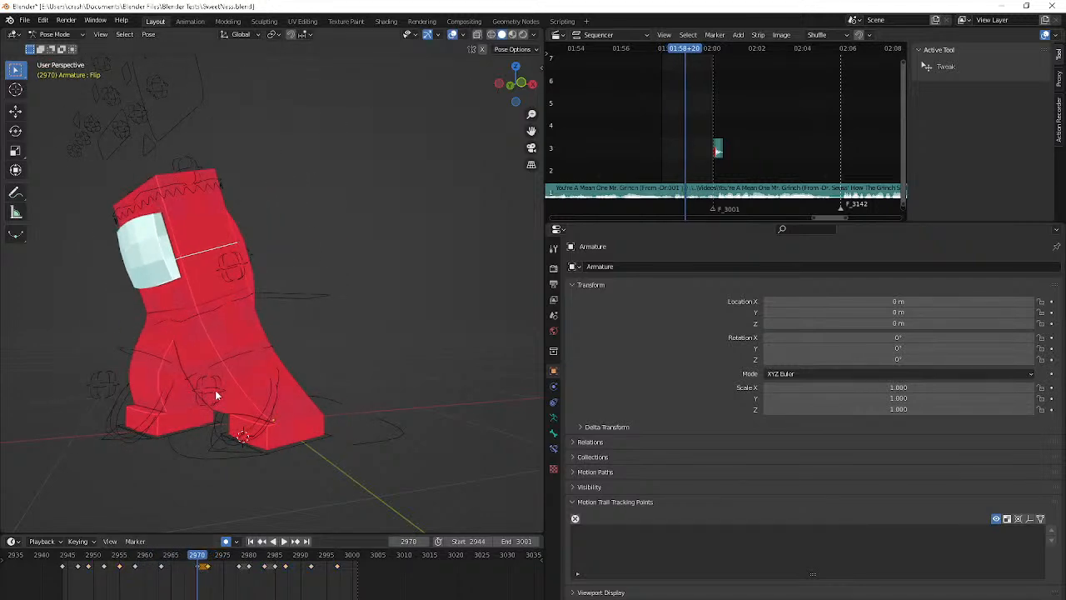
middle_click_drag(215, 390, 262, 407)
middle_click_drag(328, 443, 206, 453)
left_click(249, 388)
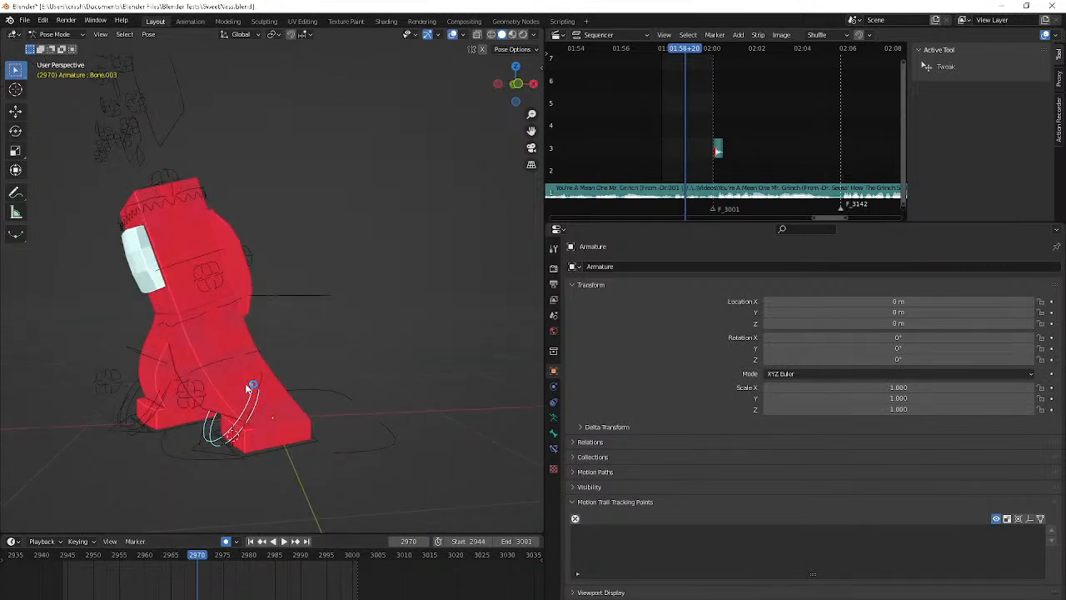
left_click_drag(276, 372, 275, 370)
key("m")
key("m")
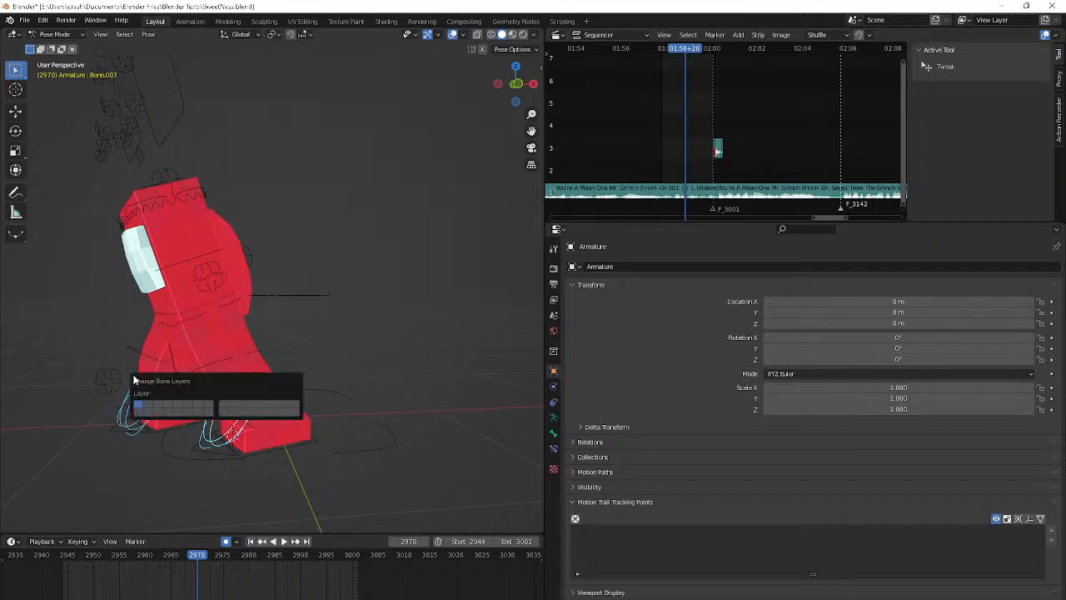
left_click(142, 414)
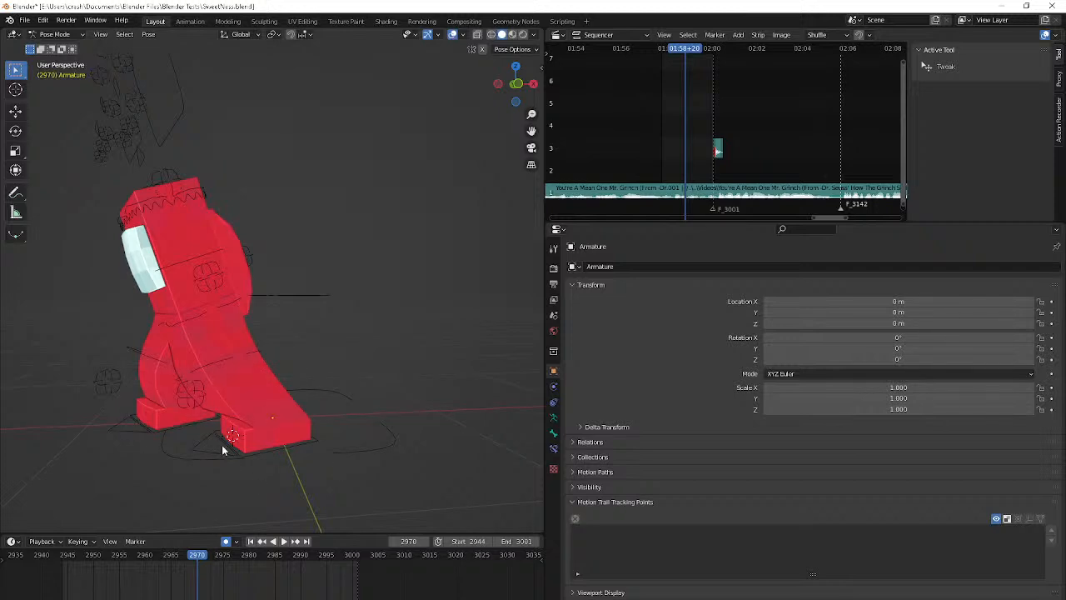
Play the animation, select the R IK/Foot control, and step through the turn to frame 2967
key("space")
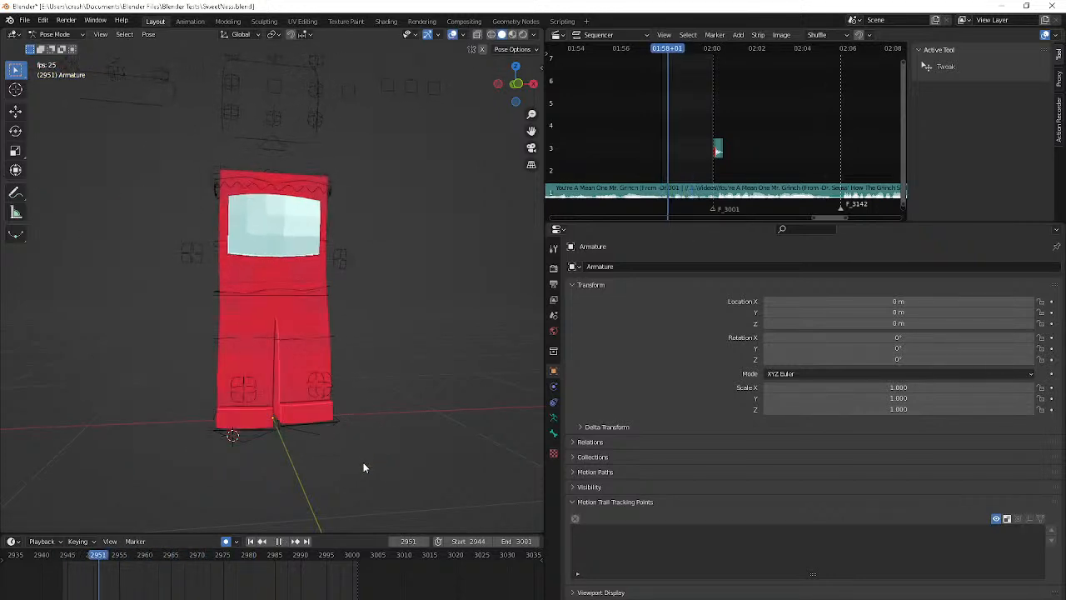
key("space")
left_click(306, 436)
key("Right")
key("Right")
key("Right")
key("Right")
key("Right")
key("Right")
key("Right")
key("Right")
key("Right")
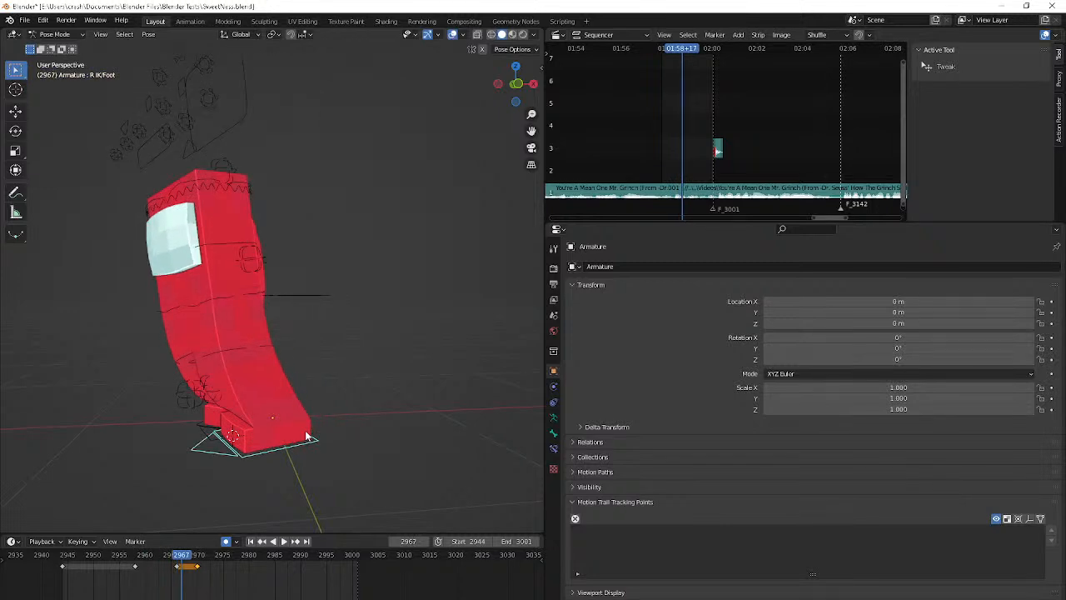
Select the L IK/Foot control, shift its last two keyframes one frame earlier to 2967 and 2970, and preview the step
left_click(204, 432)
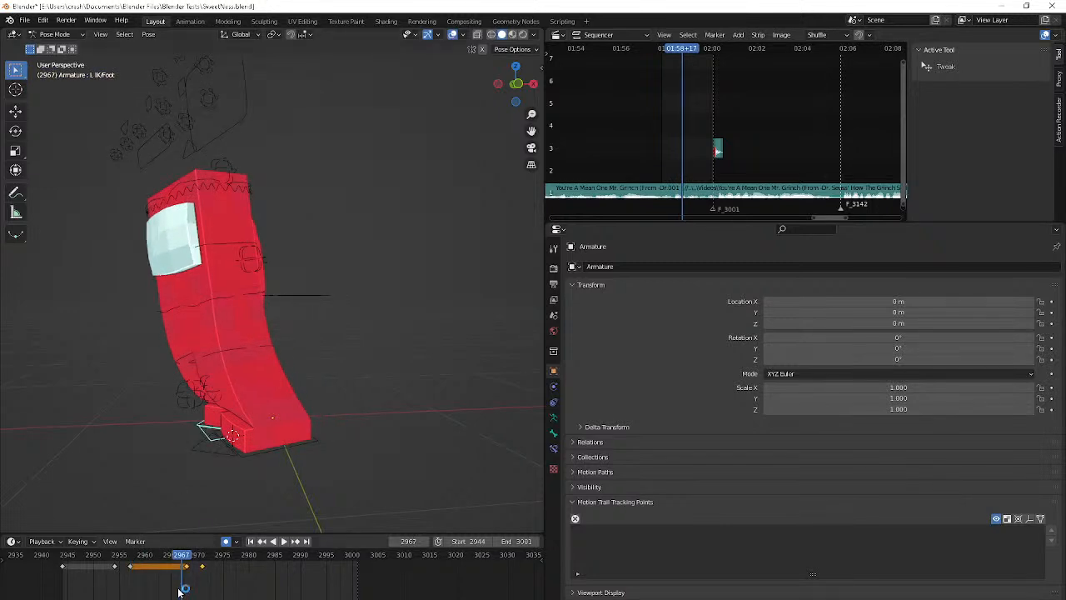
key("g")
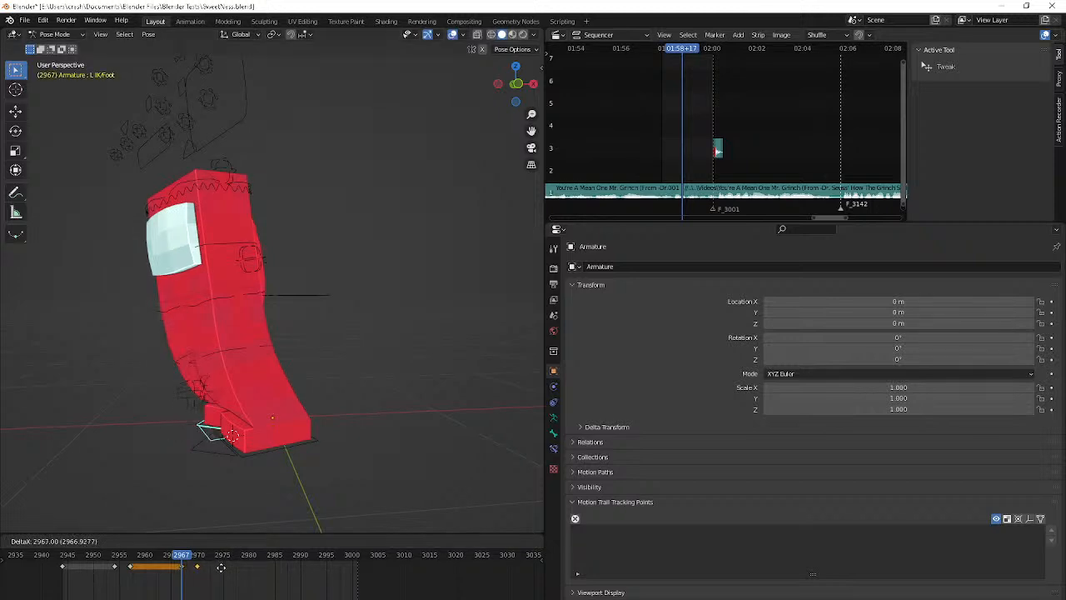
left_click(221, 567)
key("Right")
key("Right")
key("Right")
key("Right")
key("Right")
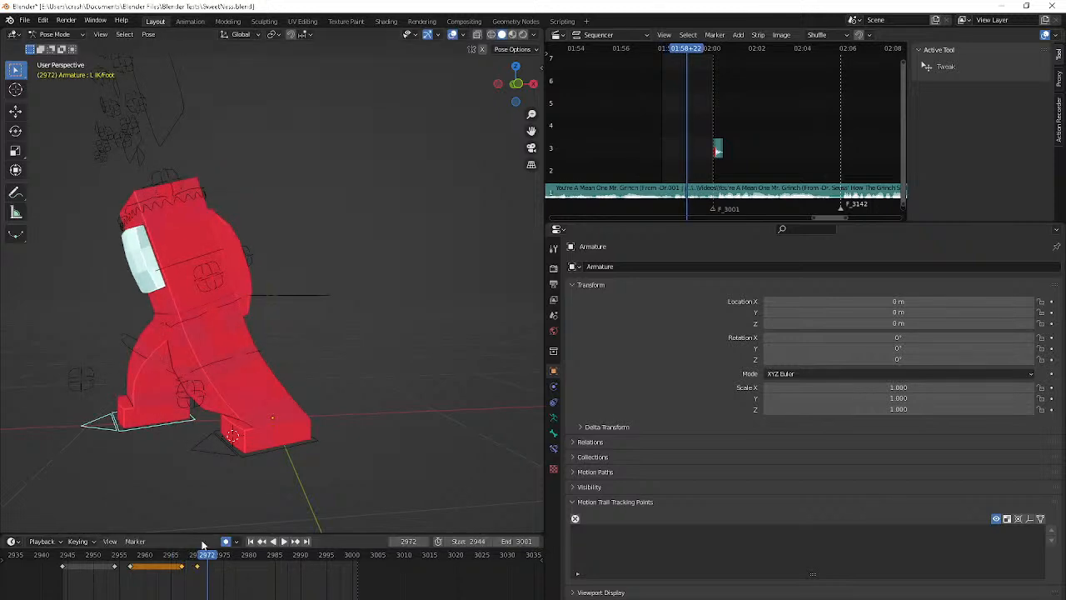
key("space")
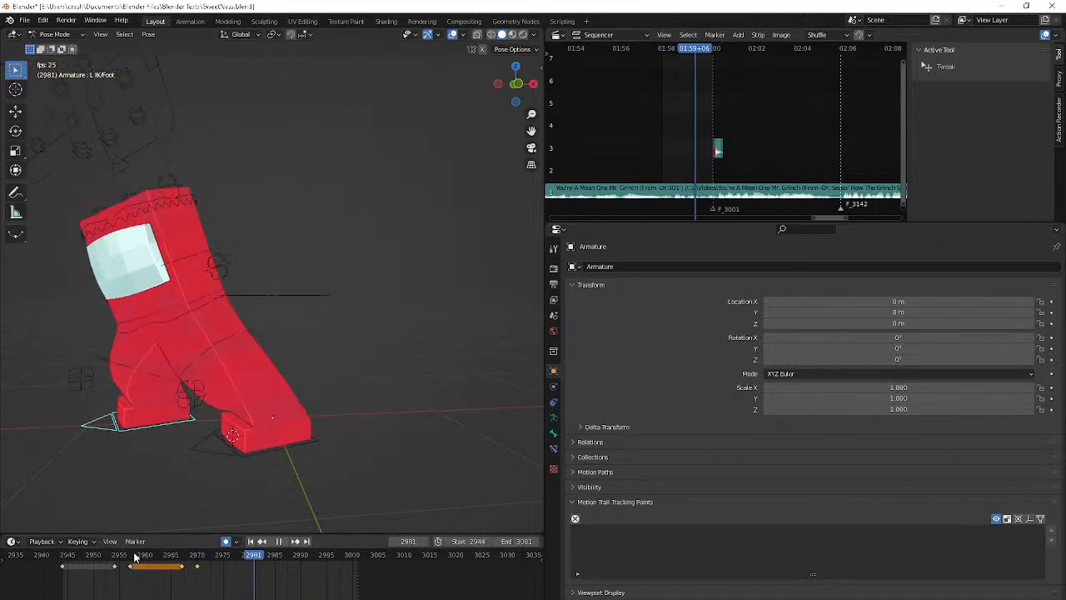
key("Escape")
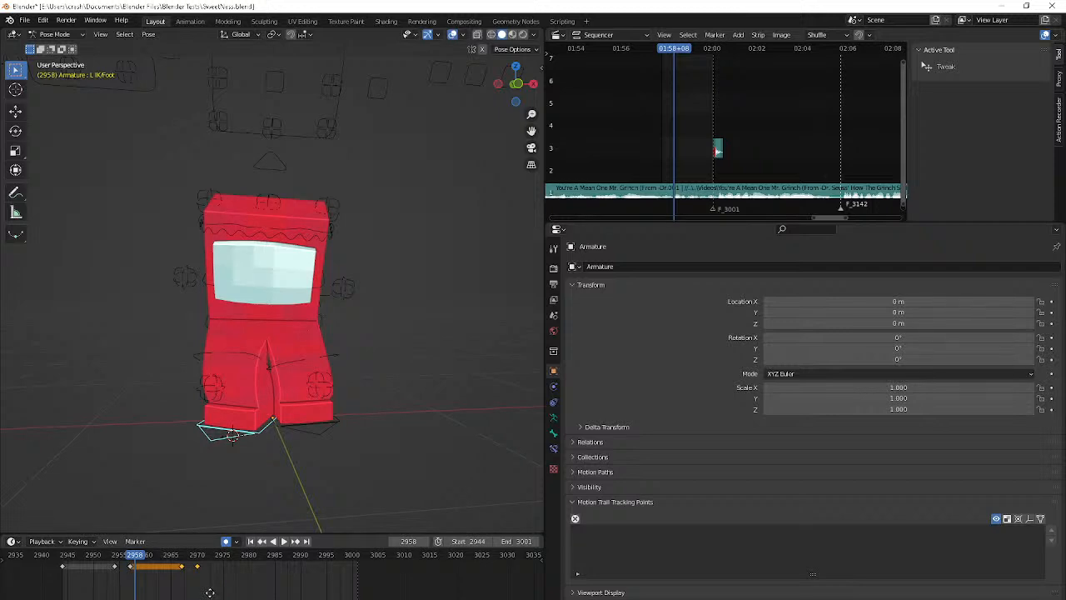
Retime the L IK/Foot control's last two keyframes to frames 2966 and 2970 and check the foot's movement
key("space")
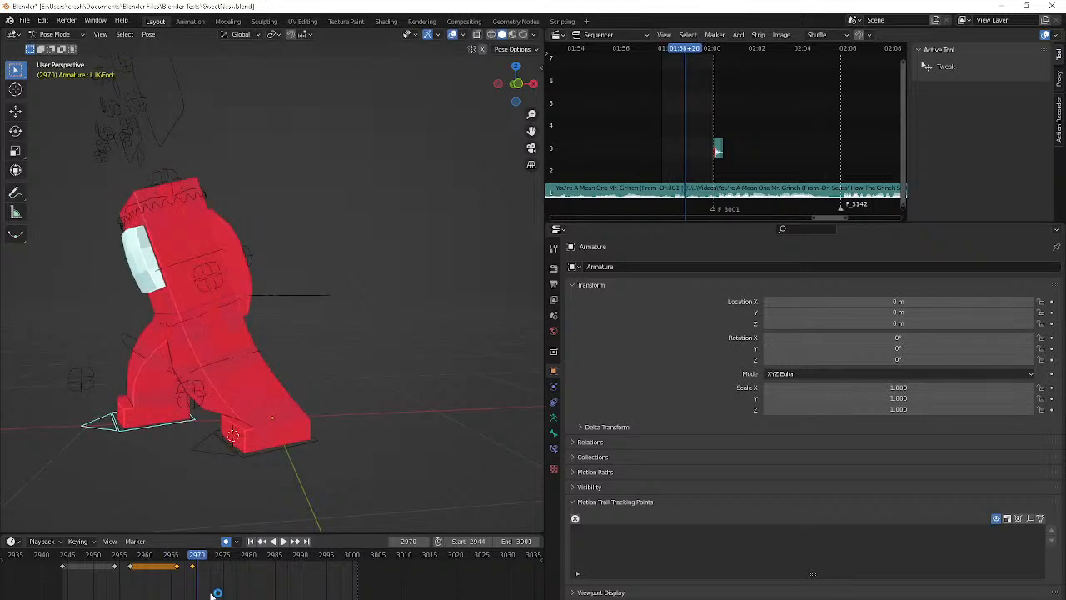
key("Right")
left_click(202, 577)
left_click_drag(193, 568, 201, 566)
left_click(175, 558)
key("Right")
key("Right")
key("Right")
key("Right")
key("Right")
key("Right")
key("Right")
left_click(176, 558)
key("Right")
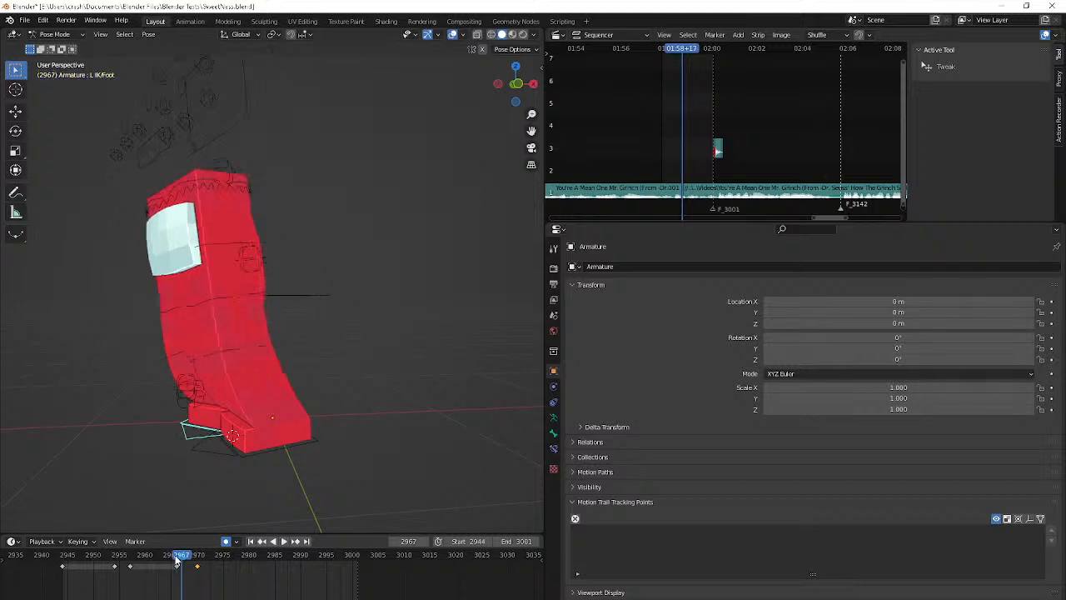
Move the L IK/Foot control's final keyframe to frame 2971 and review the frames that follow
key("Right")
key("Right")
key("Right")
key("Right")
key("Right")
left_click_drag(199, 567, 202, 566)
key("Right")
key("Right")
key("Right")
key("Right")
key("Right")
key("Right")
key("Right")
key("Right")
key("Right")
key("Right")
key("Right")
key("Right")
key("Right")
key("Right")
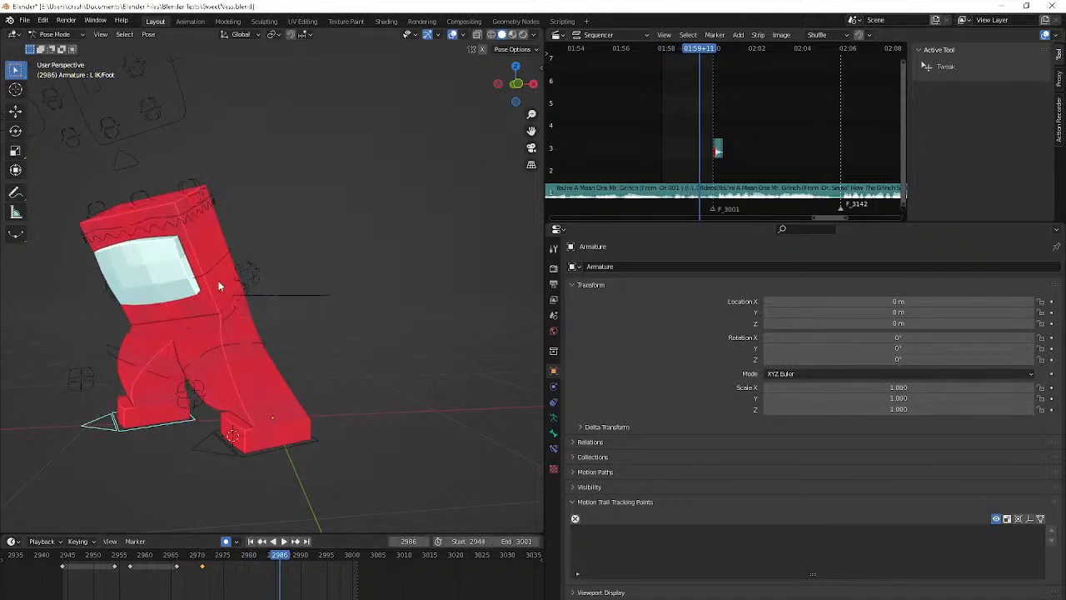
View the character from the front, select the Flip control, and step back from frame 2986 to 2972 to examine the body
middle_click_drag(206, 319, 230, 309)
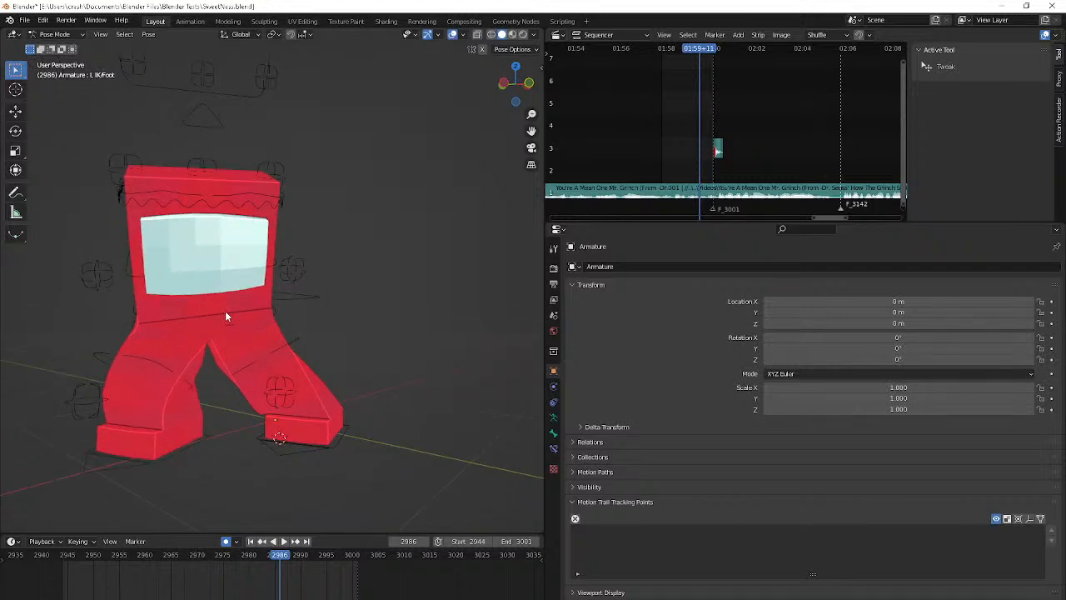
left_click(270, 260)
key("Left")
key("Left")
key("Left")
key("Left")
key("Left")
key("Left")
key("Left")
key("Left")
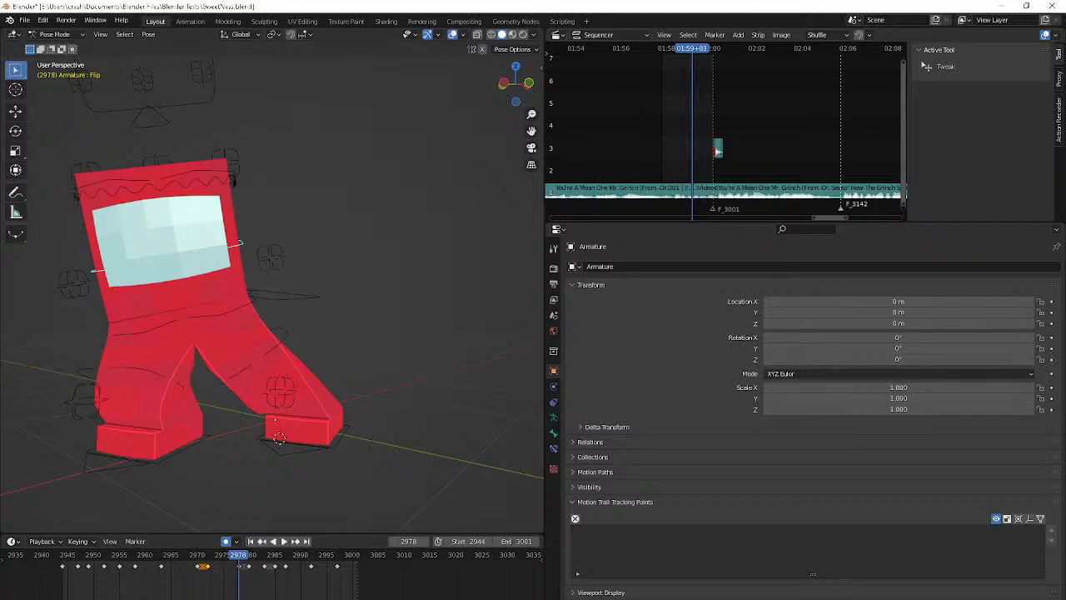
key("alt+Tab")
key("alt+Tab")
key("Left")
key("Left")
key("Left")
key("Left")
key("Left")
key("Left")
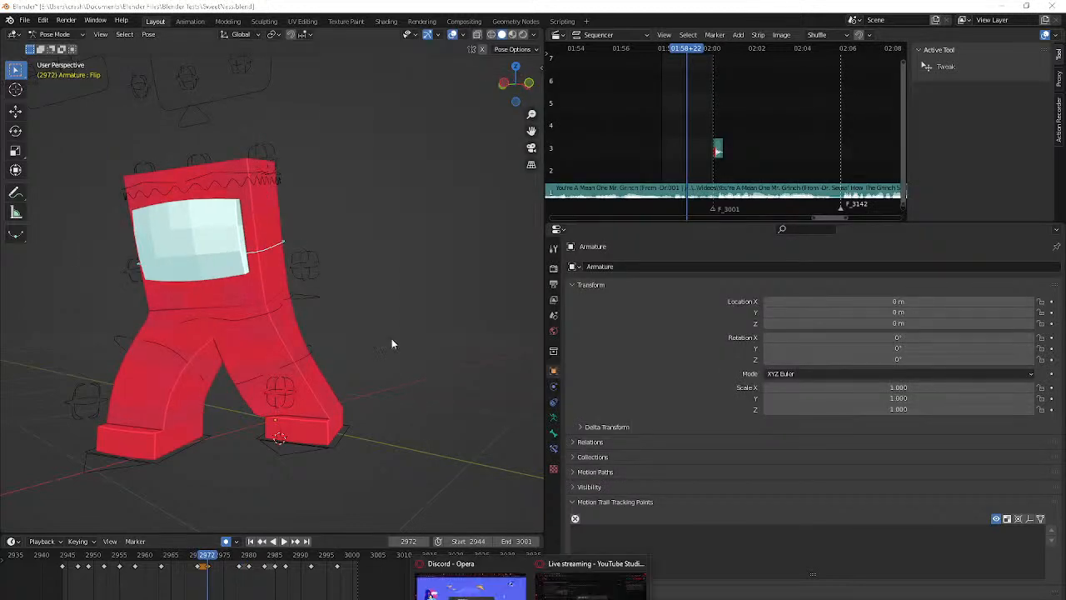
Switch to the YouTube Studio livestream page, close the share dialog, and return to Blender
key("alt+Tab")
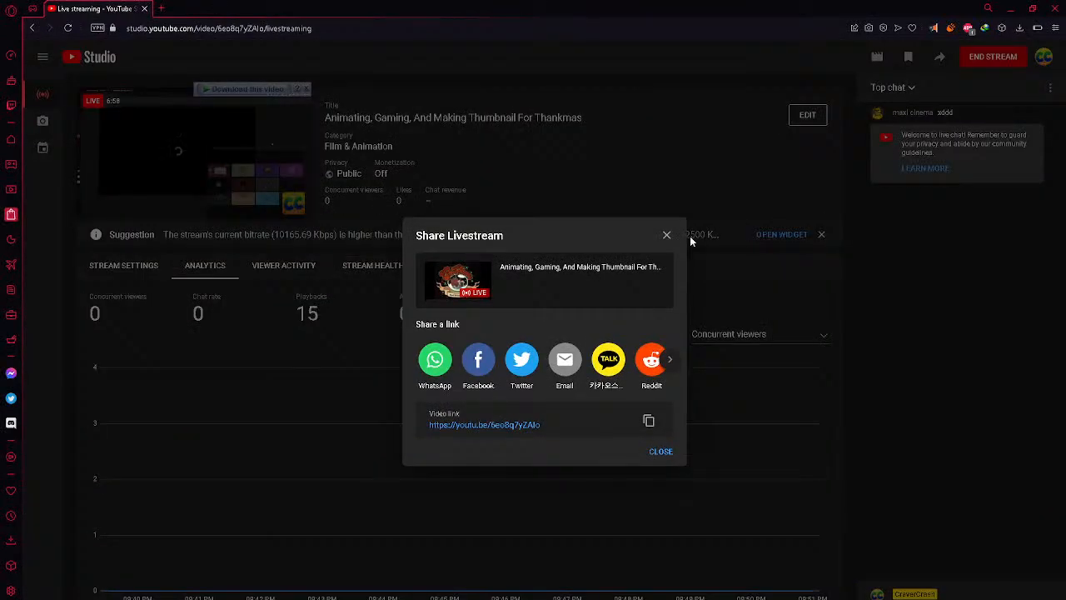
left_click(666, 236)
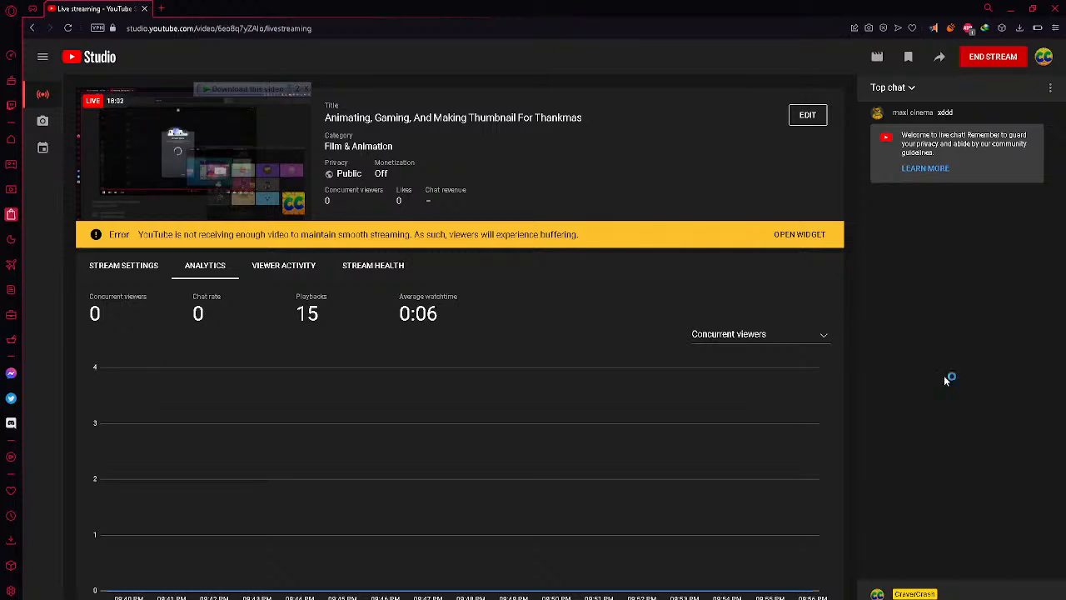
left_click(1007, 6)
Step back to frame 2958 and forward to frame 2972 to examine how the body turns over the feet
key("Left")
key("Left")
key("Left")
key("Left")
key("Left")
key("Left")
key("Left")
key("Left")
key("Left")
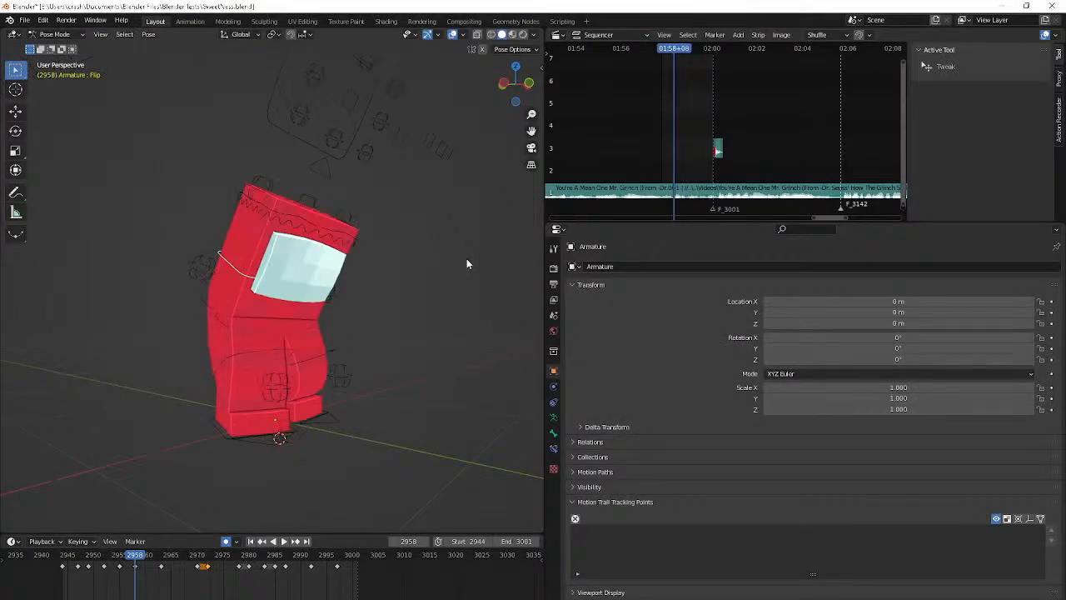
key("Right")
key("Right")
key("Right")
key("Right")
key("Right")
key("Right")
key("Right")
key("Right")
key("Right")
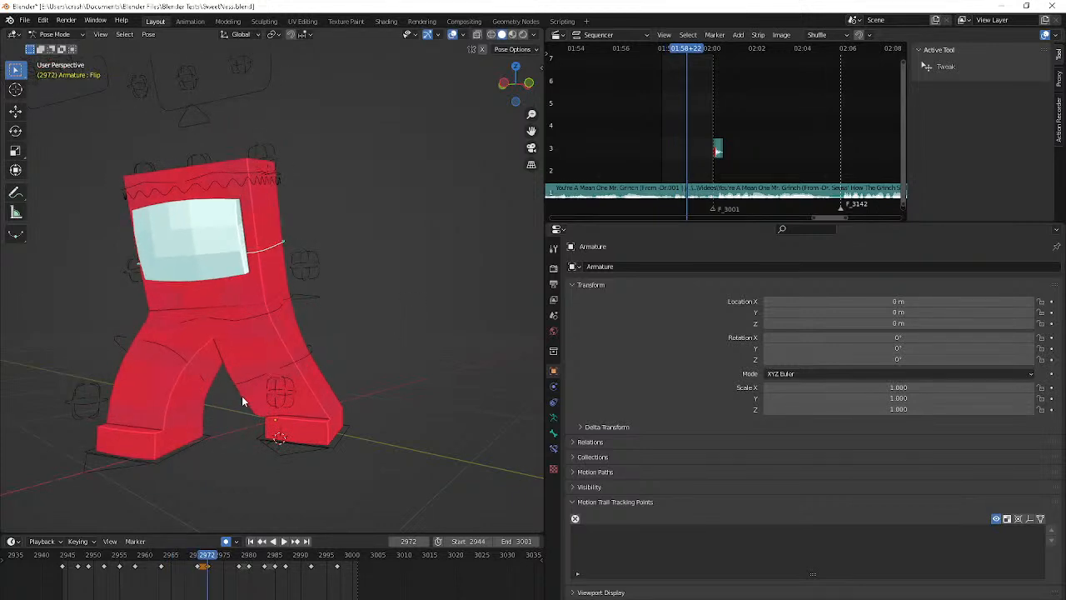
At frame 2966, slide the R IK/Foot control forward along the ground plane and copy its keyframe to frame 2970
middle_click_drag(241, 395, 185, 402)
left_click(239, 463)
key("Left")
key("Left")
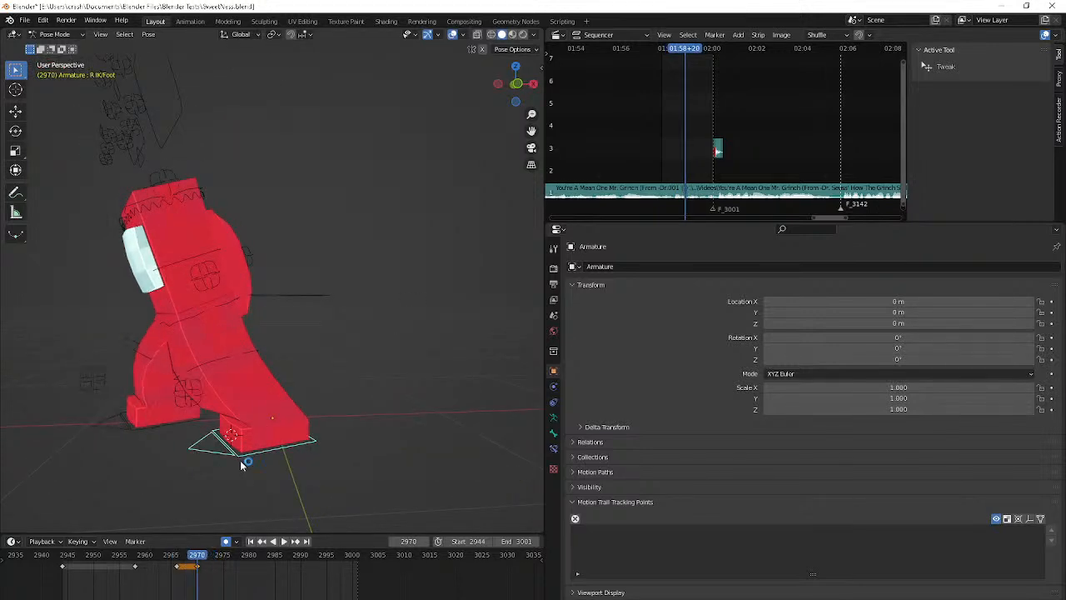
key("Left")
key("Left")
key("Left")
key("Left")
key("g")
key("z")
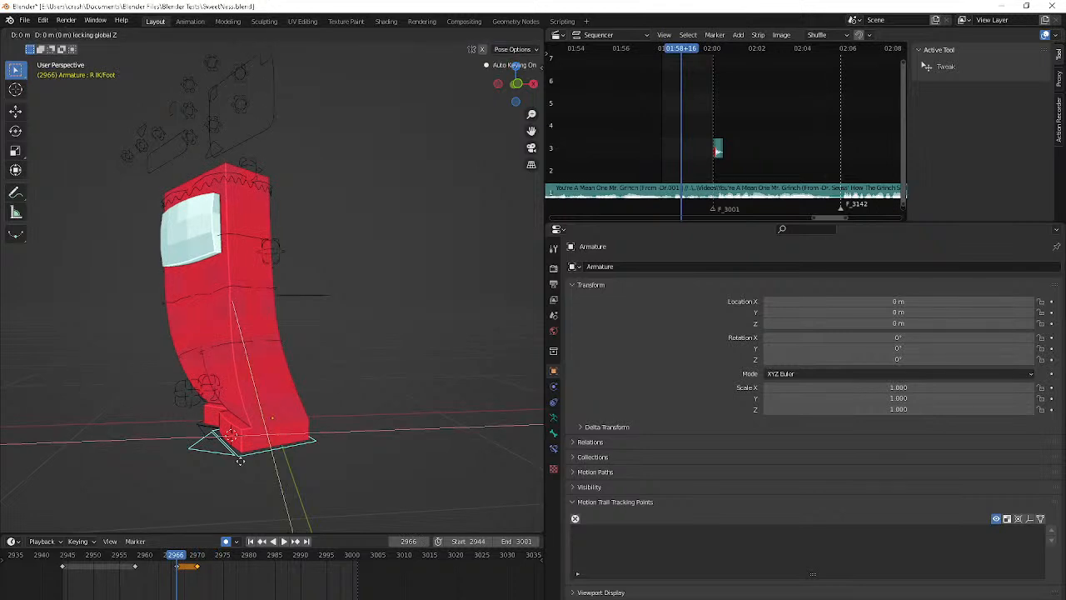
left_click(525, 497)
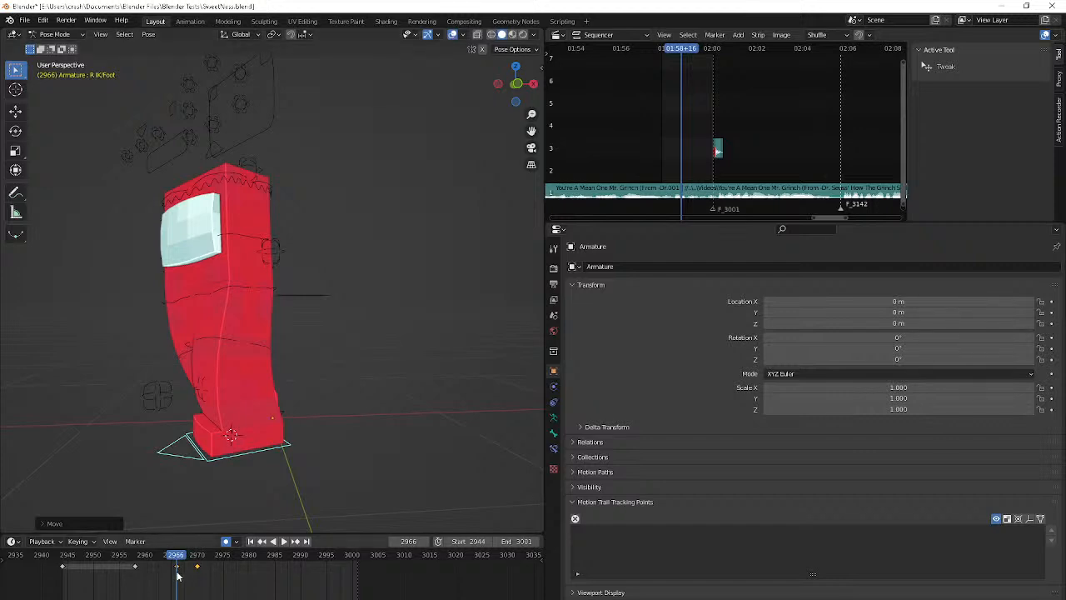
key("Up")
key("ctrl+v")
At frame 2970, slide the R IK/Foot control further along the ground toward the left foot and copy its keyframe to frame 2966
middle_click_drag(191, 362, 269, 351)
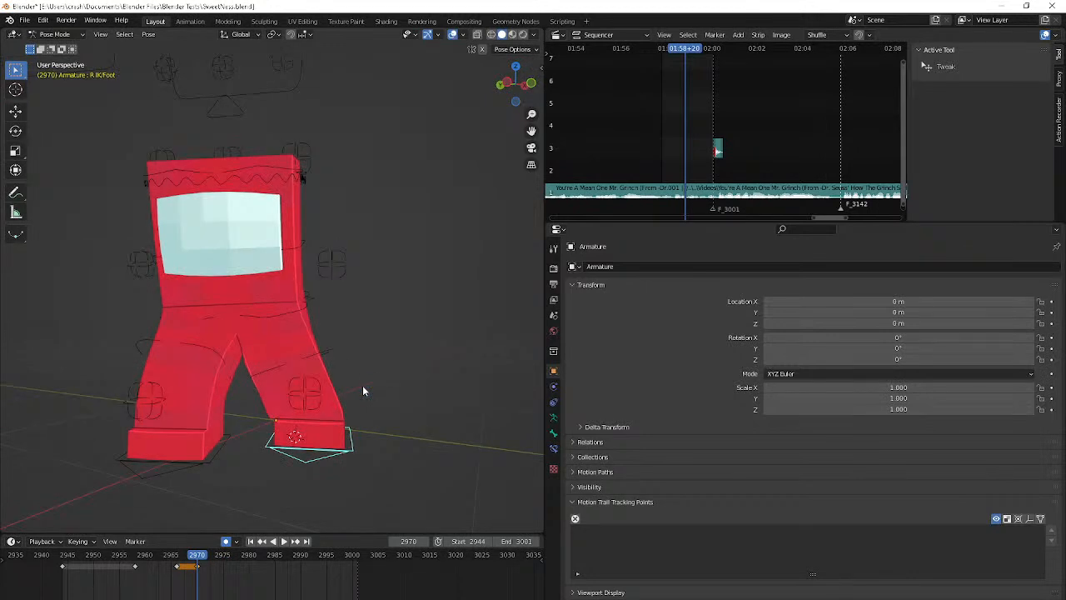
key("g")
key("z")
left_click(241, 394)
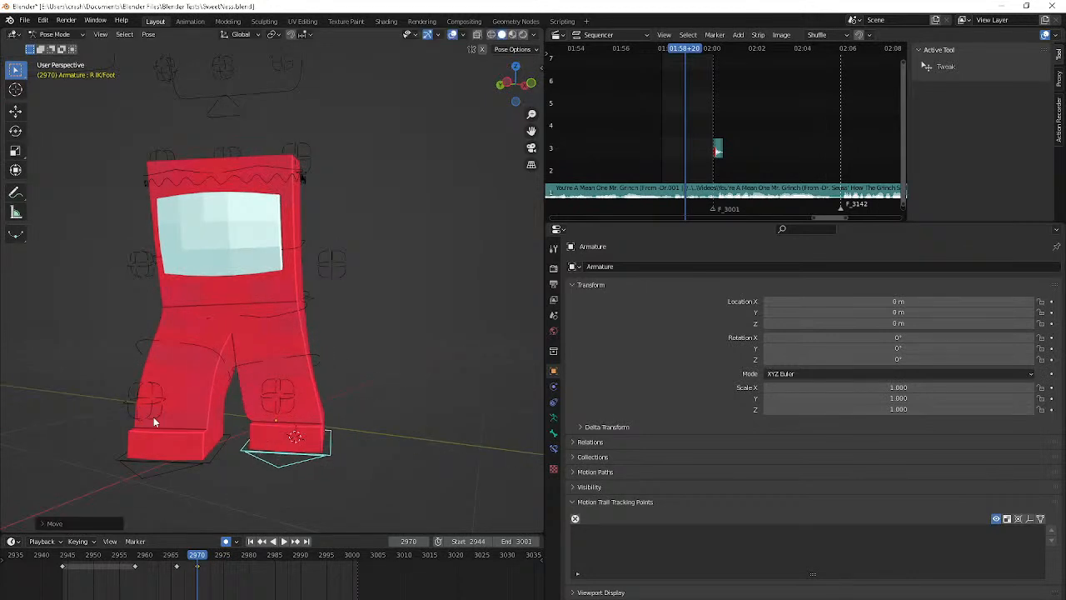
middle_click_drag(153, 416, 102, 427)
key("r")
key("Escape")
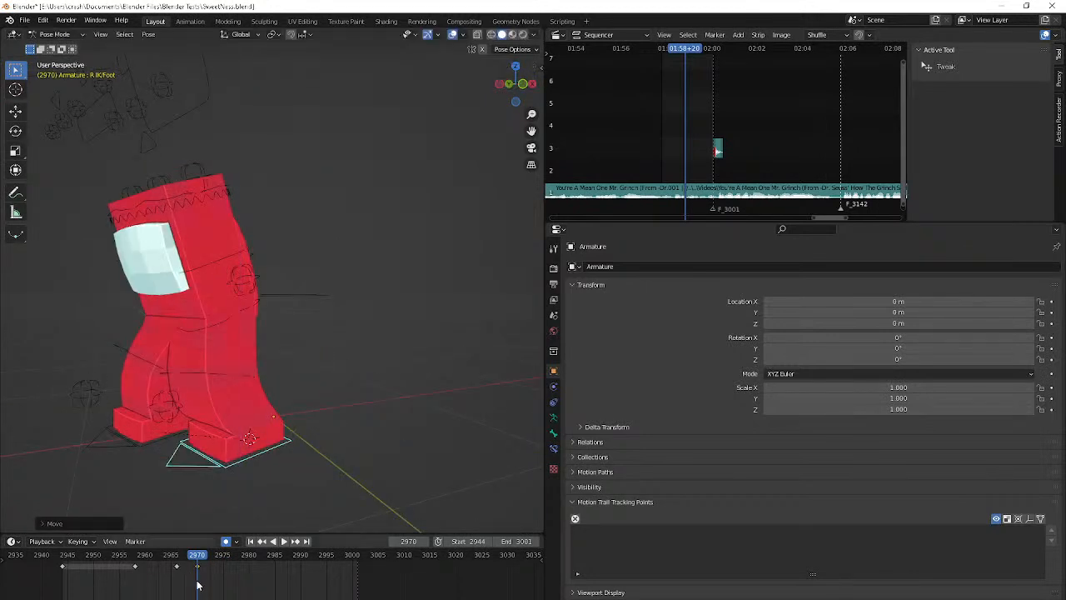
key("Down")
key("ctrl+v")
Select the Flip control and shift its position at frame 2963 in the middle of the body turn
middle_click_drag(226, 404, 287, 401)
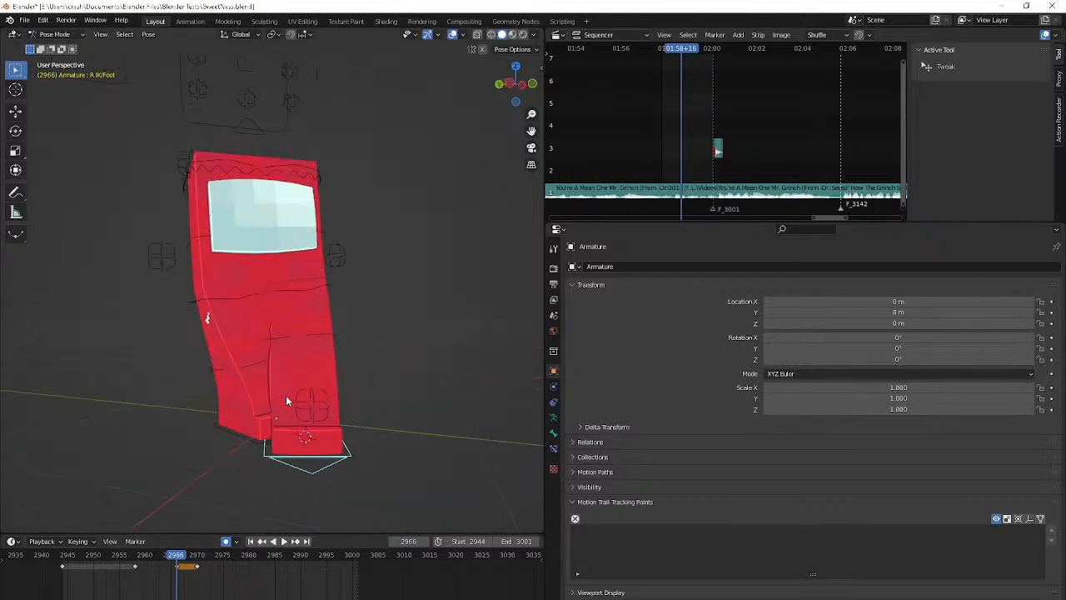
key("Down")
key("Right")
key("Right")
key("Right")
key("Right")
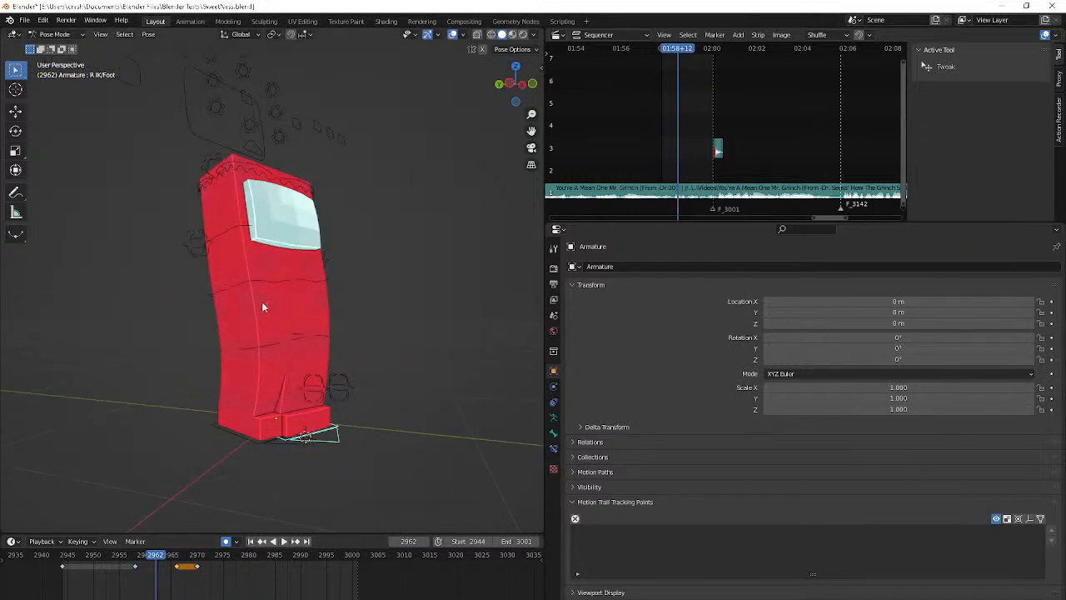
left_click(229, 227)
key("Down")
key("Up")
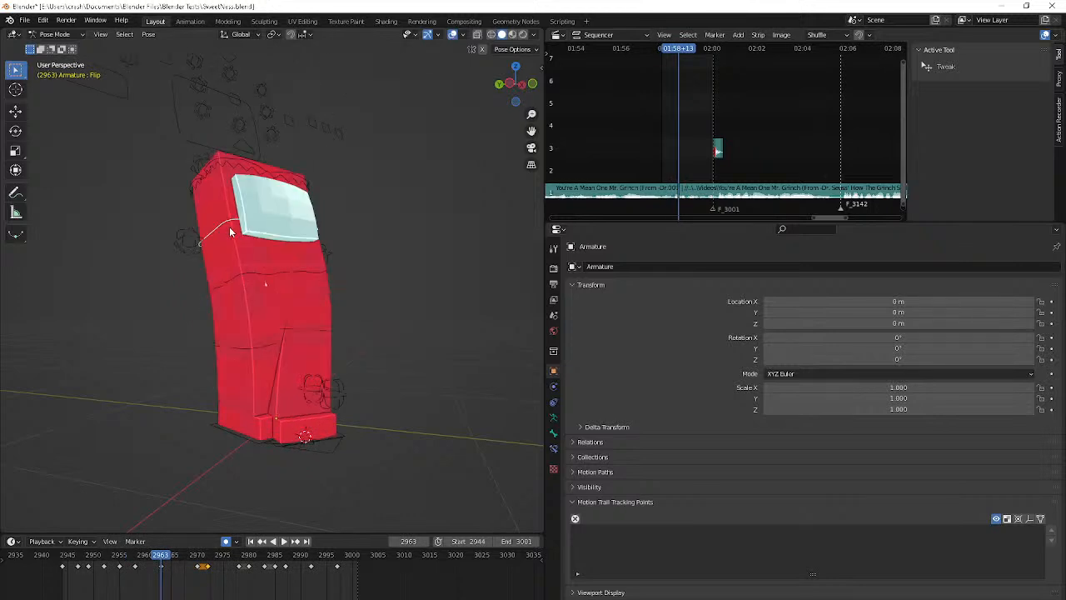
middle_click_drag(229, 226, 254, 227)
key("g")
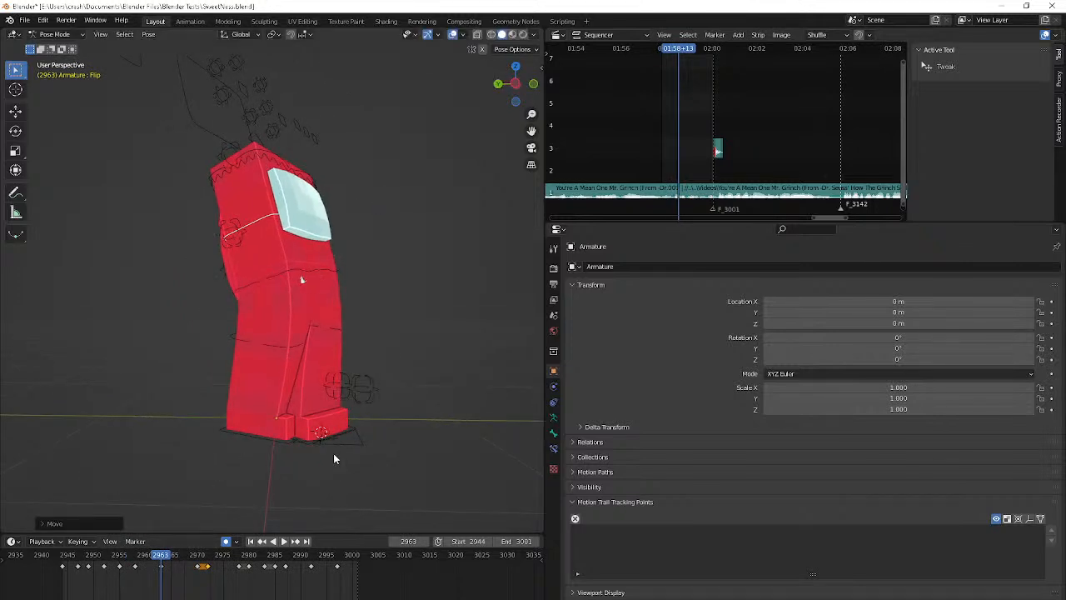
At frame 2963, lift the R IK/Foot control off the ground, swing it outward and tilt it into a mid-step pose
left_click(343, 440)
key("g")
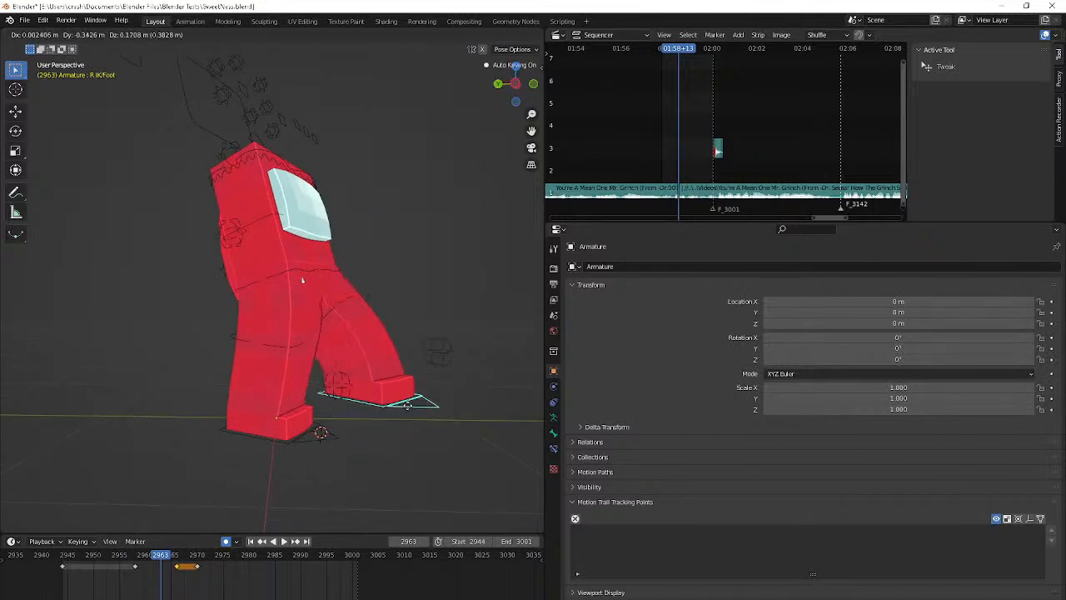
left_click(394, 406)
middle_click_drag(394, 405, 230, 412)
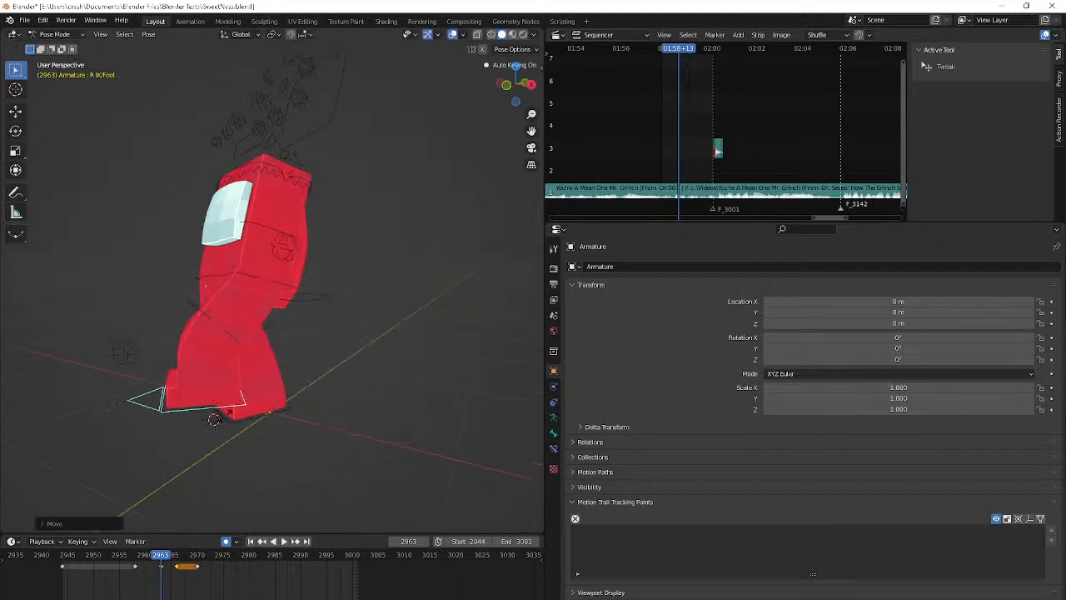
key("r")
key("r")
left_click(197, 406)
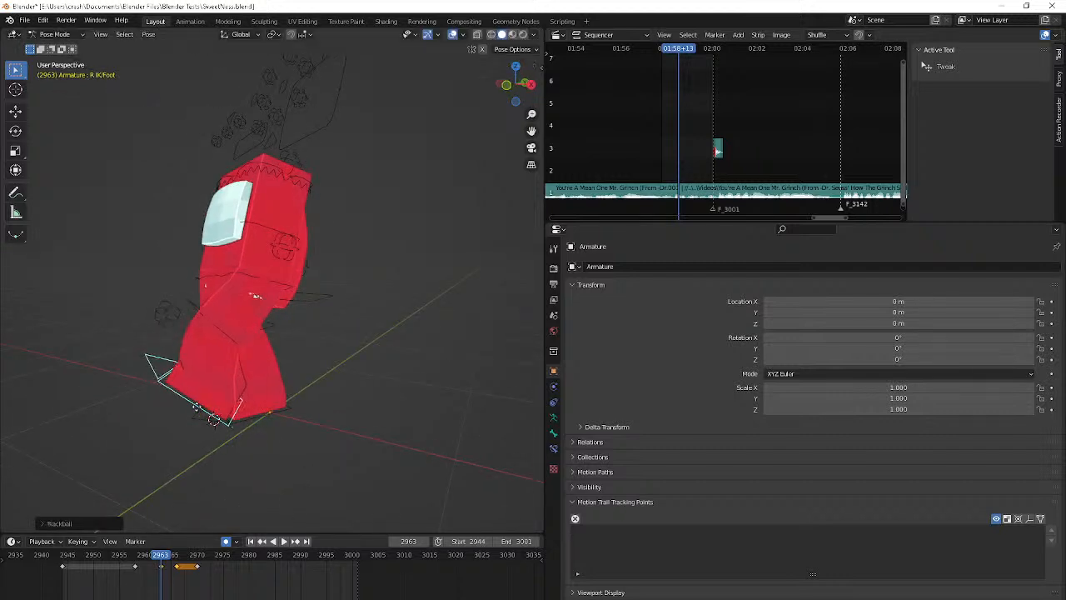
key("g")
left_click(541, 342)
Step forward frame by frame from 2963 to examine how the right foot lands during the turn
key("Right")
key("Right")
key("Right")
key("Right")
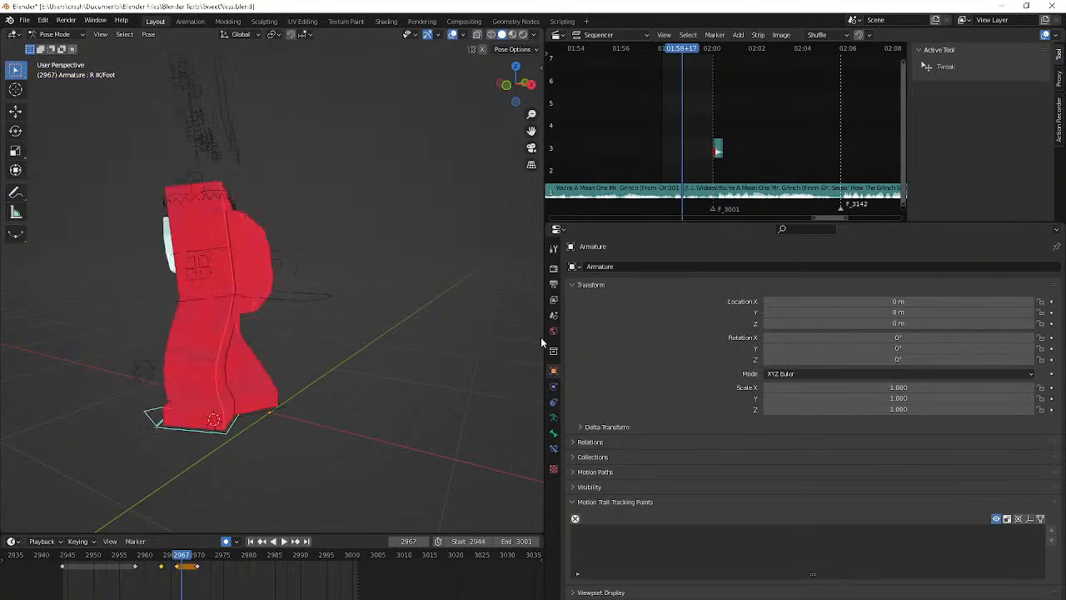
key("Right")
key("Right")
key("Right")
key("Right")
middle_click_drag(541, 336, 366, 427)
Select the L IK/Foot control and insert a keyframe for it at frame 2962
left_click(107, 461)
key("Left")
key("Left")
key("Left")
key("Left")
key("Left")
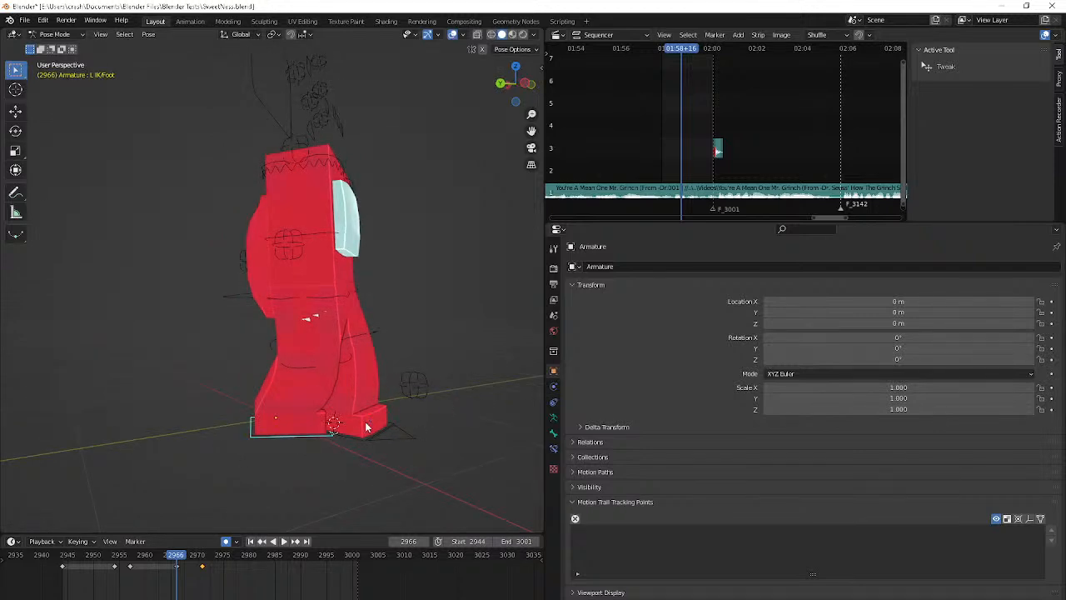
key("Down")
key("Down")
key("Up")
key("Up")
key("Left")
key("Left")
key("Left")
key("Left")
key("i")
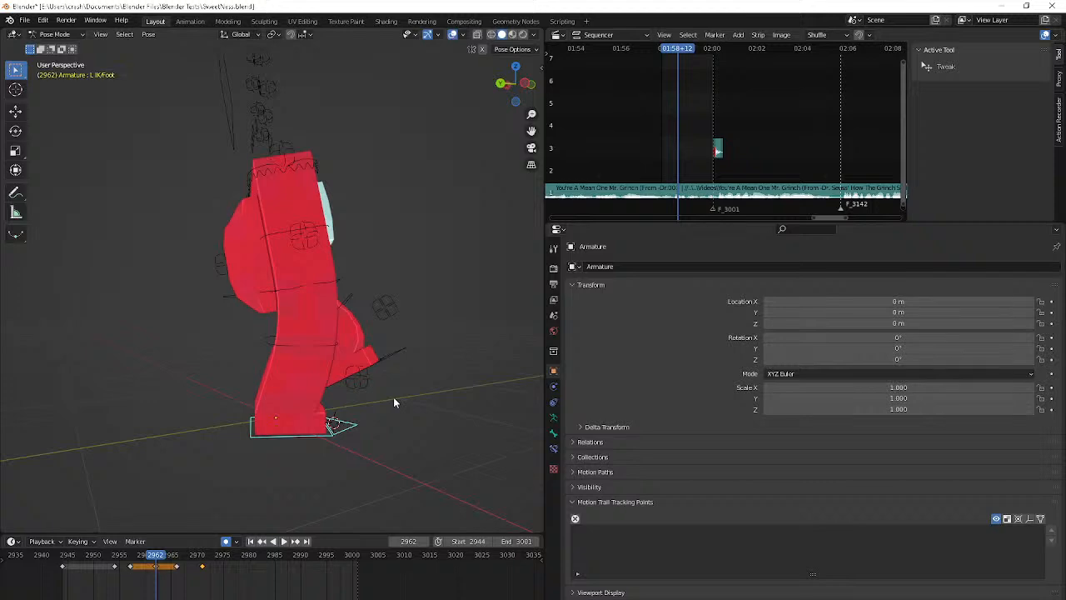
At frame 2966, rotate the L IK/Foot control about the Z axis, tilt its heel up and move it away from the right foot
key("Up")
key("r")
key("z")
left_click(341, 425)
key("r")
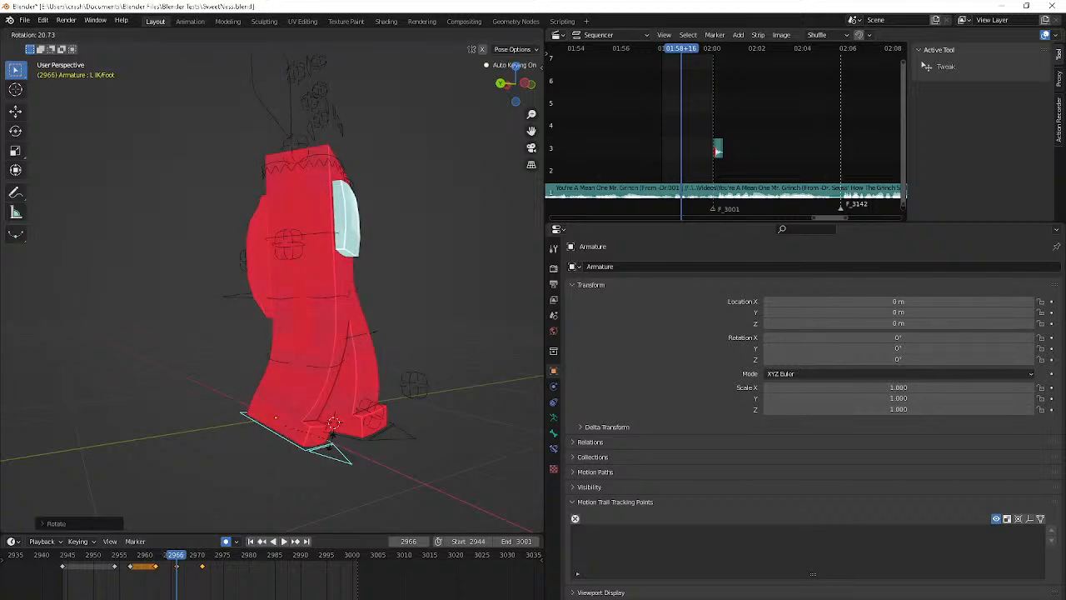
left_click(331, 435)
key("g")
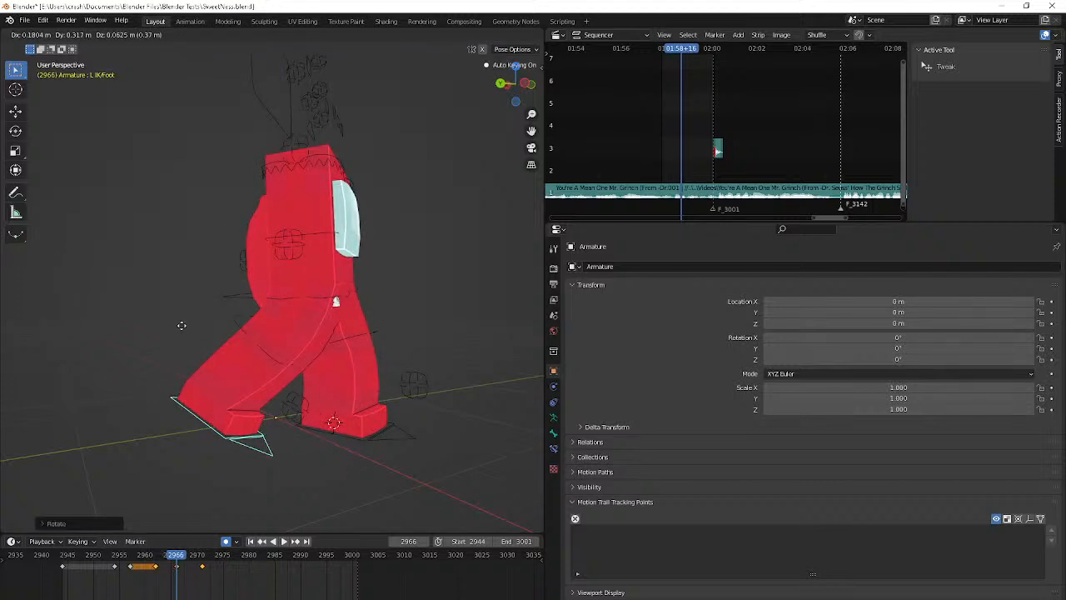
left_click(222, 326)
Play the animation in perspective and camera view, and step back from frame 2998 to 2987 to examine the feet during the return turn
middle_click_drag(12, 329, 75, 326)
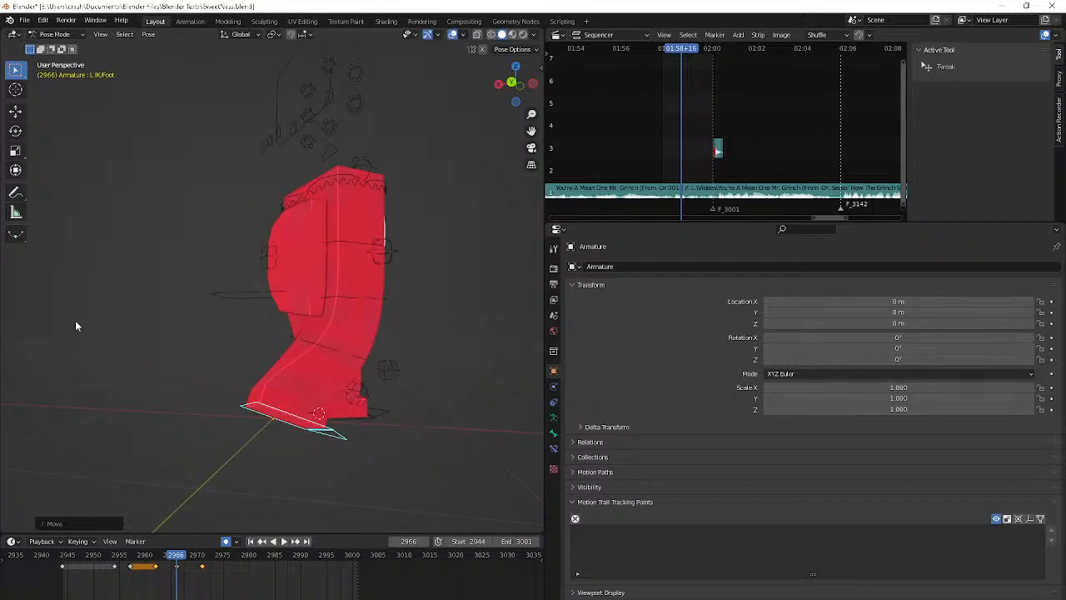
key("space")
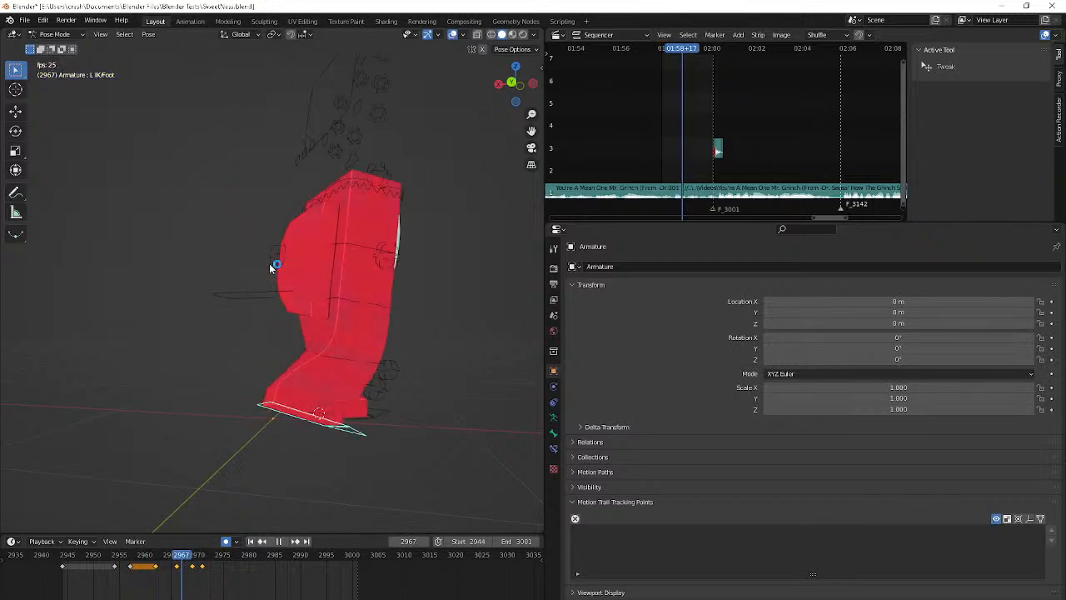
key("KP_0")
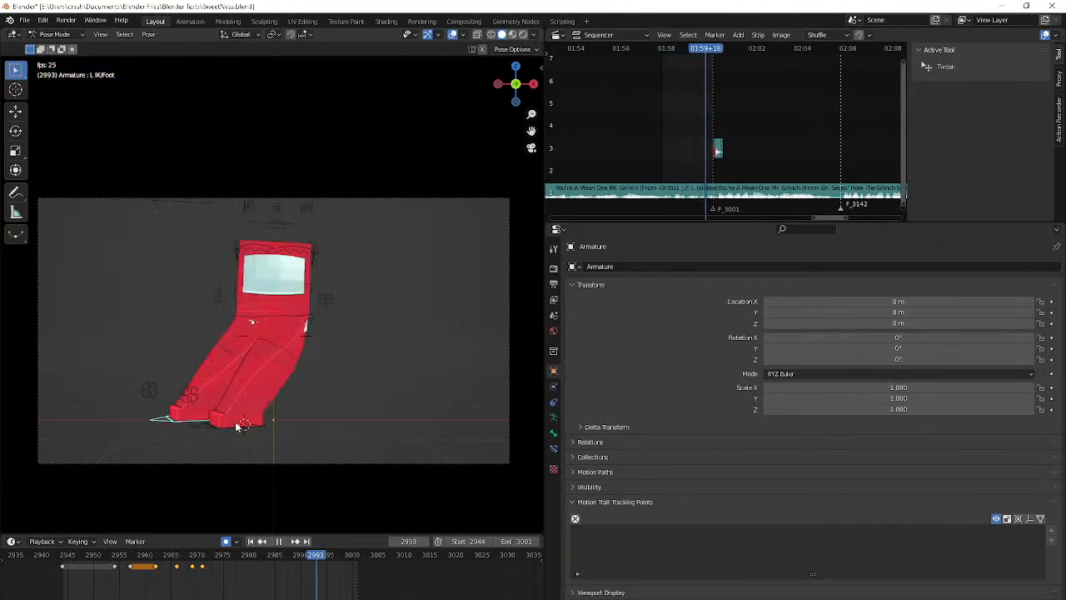
key("space")
left_click(344, 555)
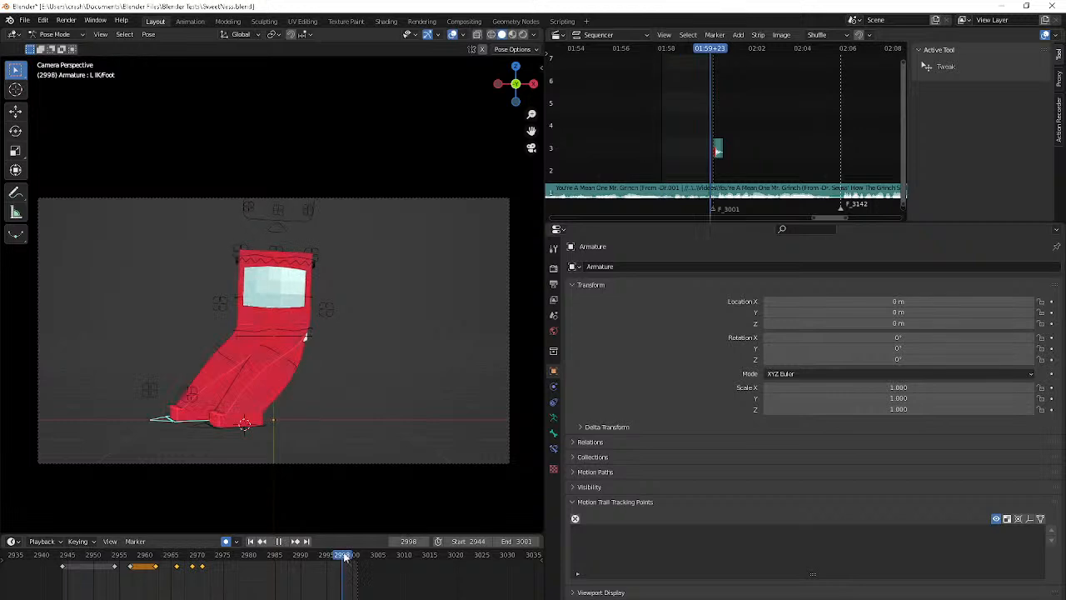
key("Left")
key("Left")
key("Left")
key("Left")
key("Left")
key("Left")
key("Left")
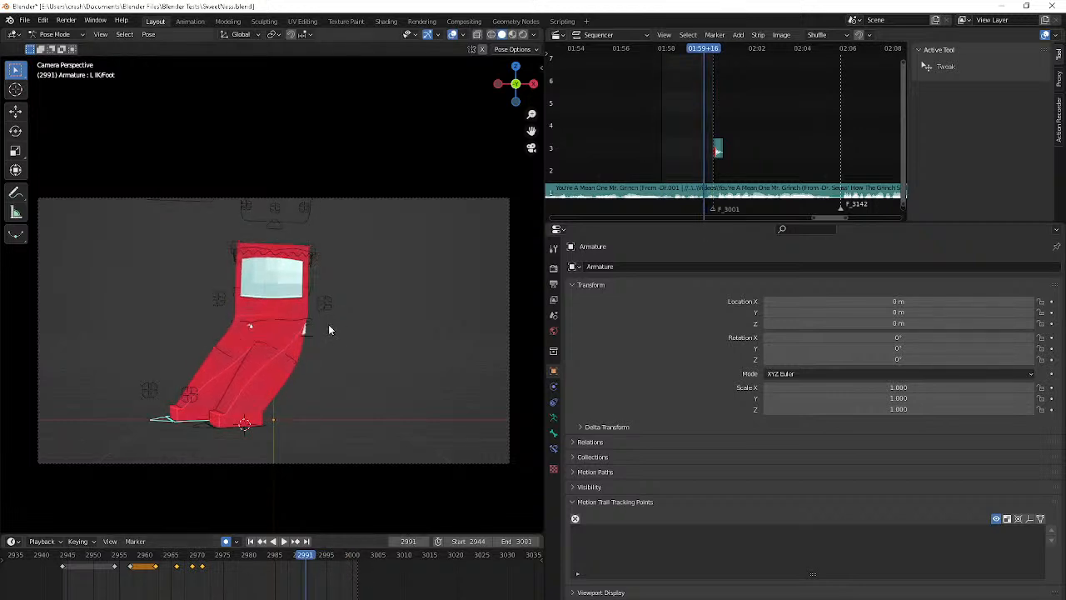
key("Left")
key("Left")
key("Left")
key("Left")
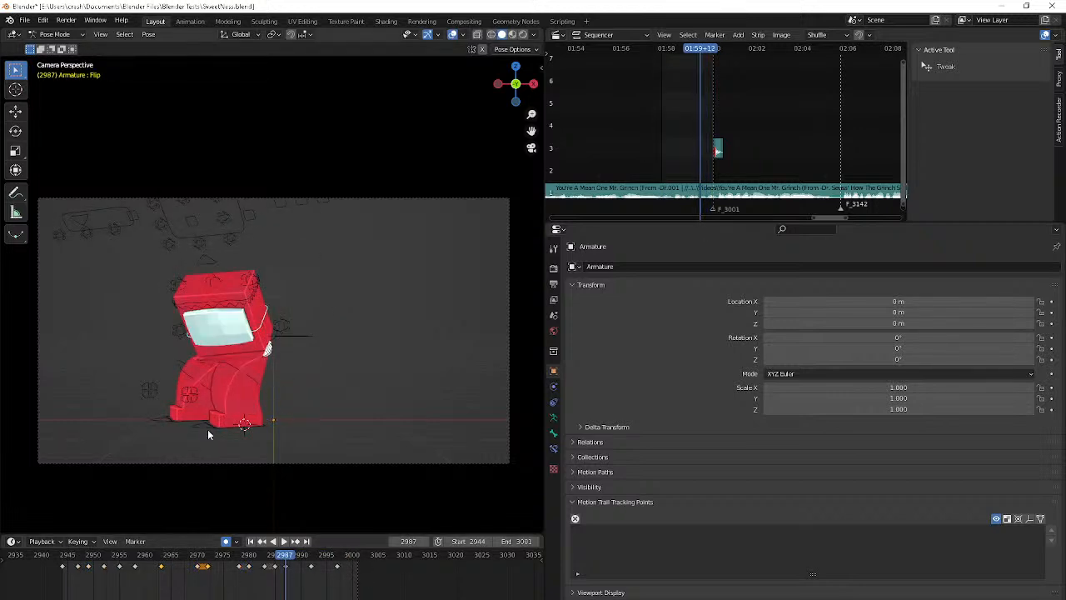
Keyframe both foot controls at frame 2987 and return them to their default standing positions at frame 2993
left_click(175, 422)
left_click(175, 423)
key("Right")
key("Right")
key("Right")
key("Right")
key("Right")
key("Right")
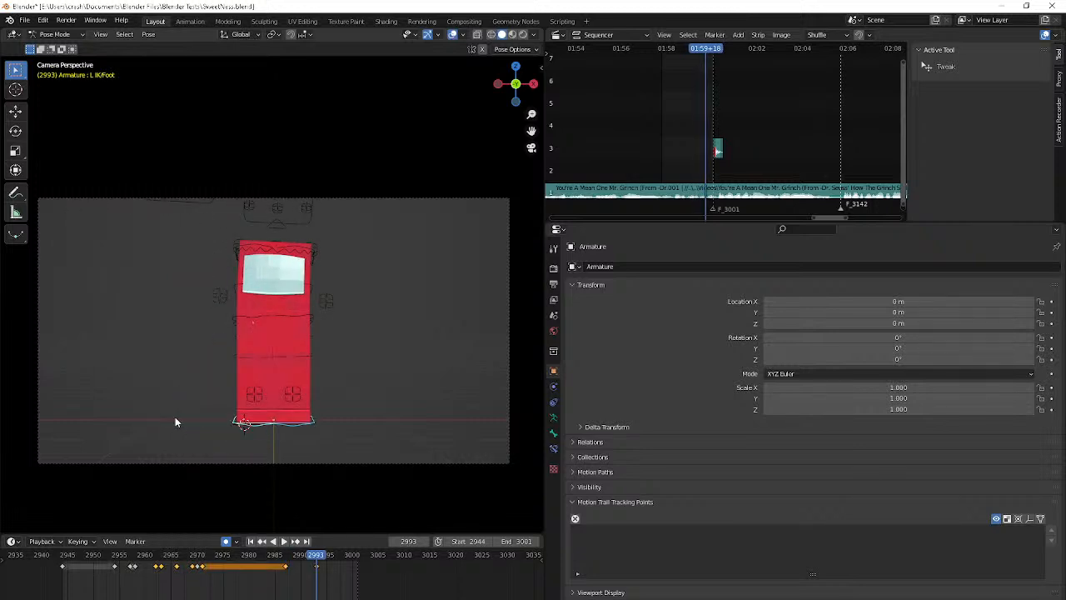
Play the animation from the camera and from perspective angles, with the Hip control selected, to check the footwork against the body turns
key("space")
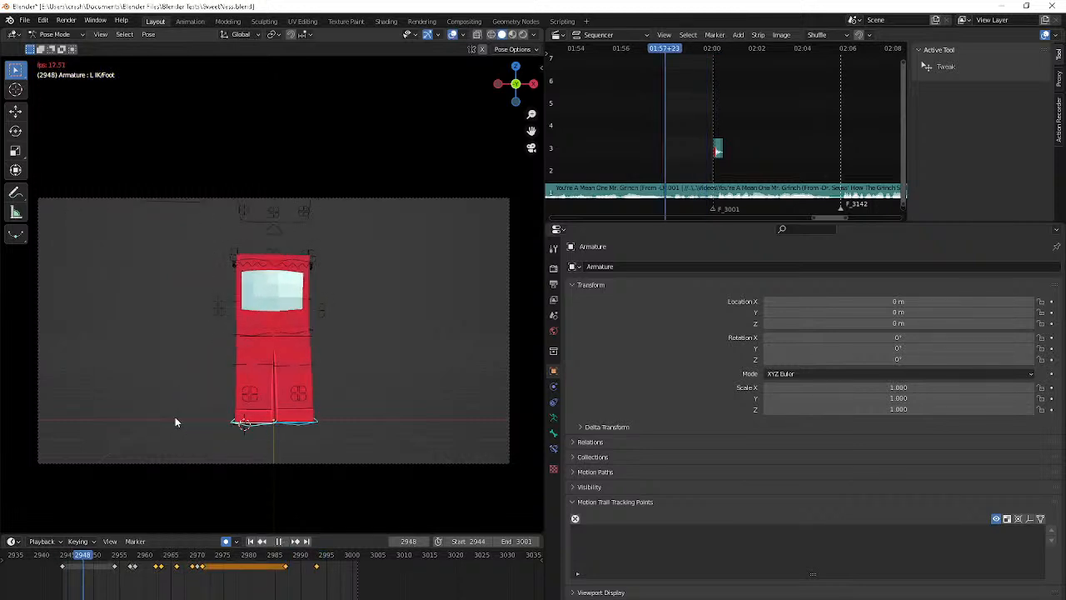
middle_click_drag(174, 422, 265, 408)
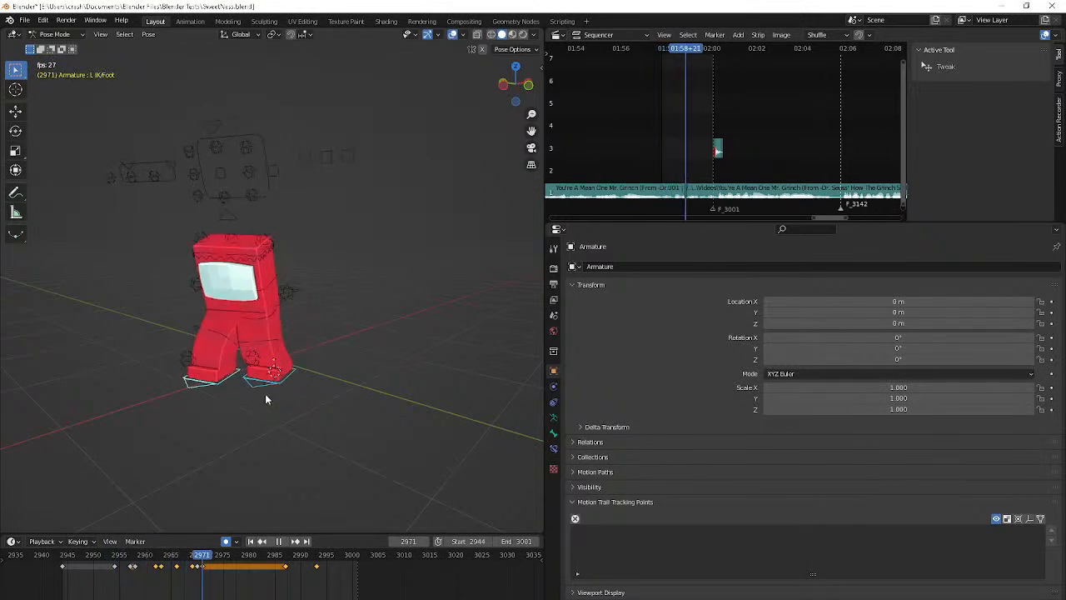
key("space")
left_click(220, 316)
mouse_move(220, 317)
middle_mouse_down()
mouse_move(300, 288)
mouse_move(224, 301)
middle_mouse_up()
key("space")
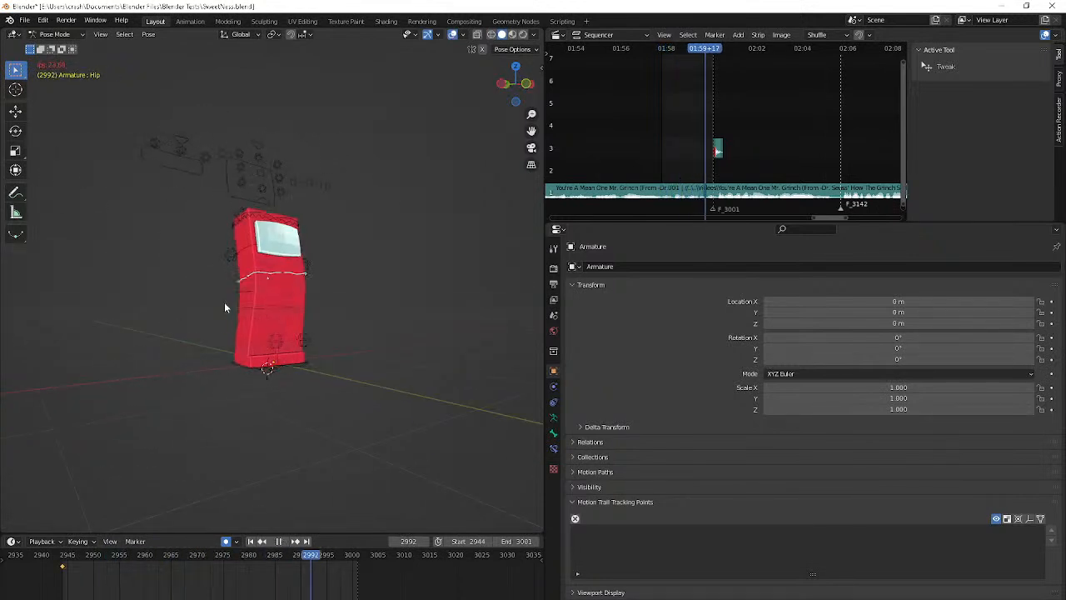
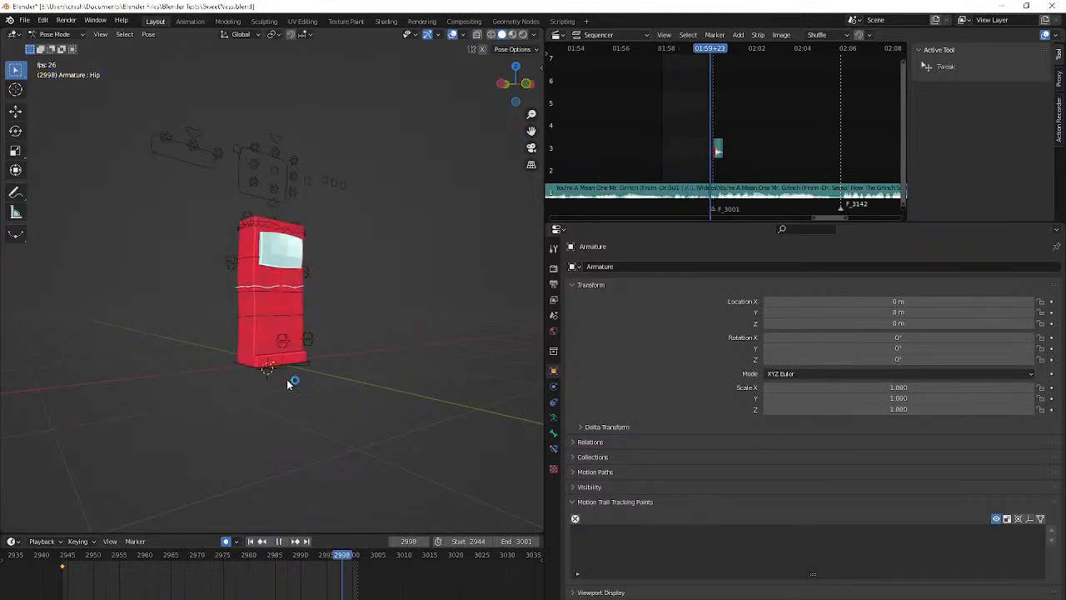
Stop the playback and step through the frames around 3000 from another angle to examine when the hands appear
key("Escape")
left_click(358, 557)
key("Left")
key("Left")
key("Left")
key("Left")
key("Left")
key("Left")
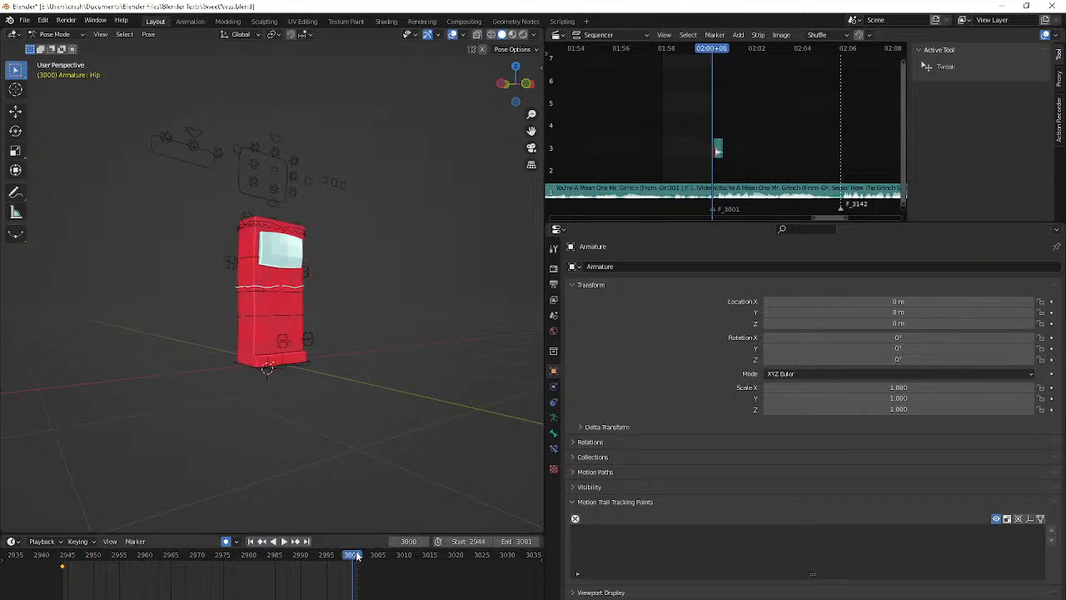
middle_click_drag(344, 404, 408, 416)
key("Right")
key("Right")
key("Right")
key("Right")
key("Right")
key("Right")
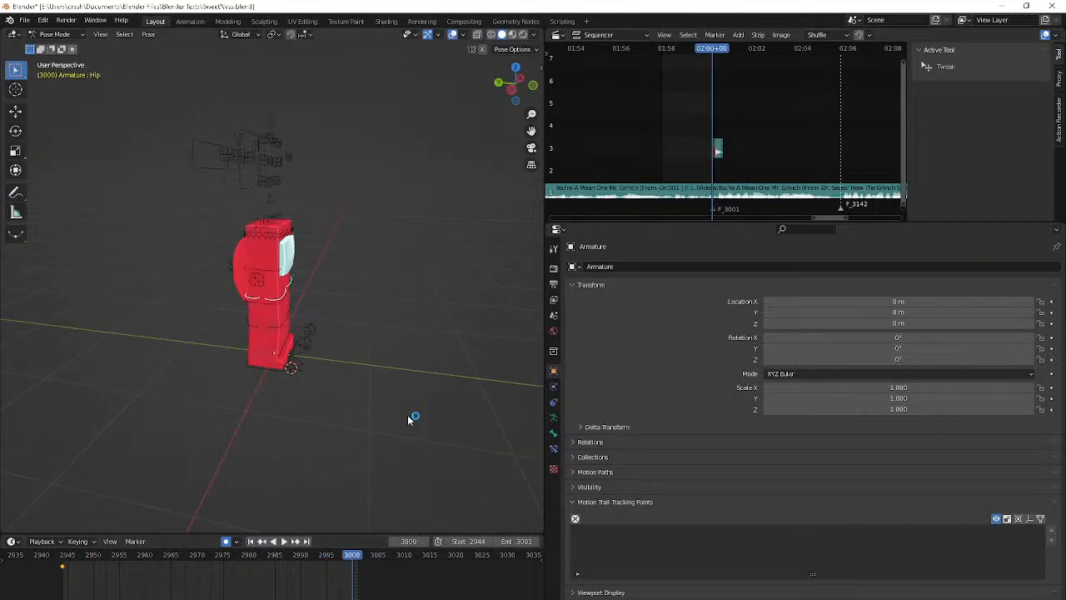
key("Left")
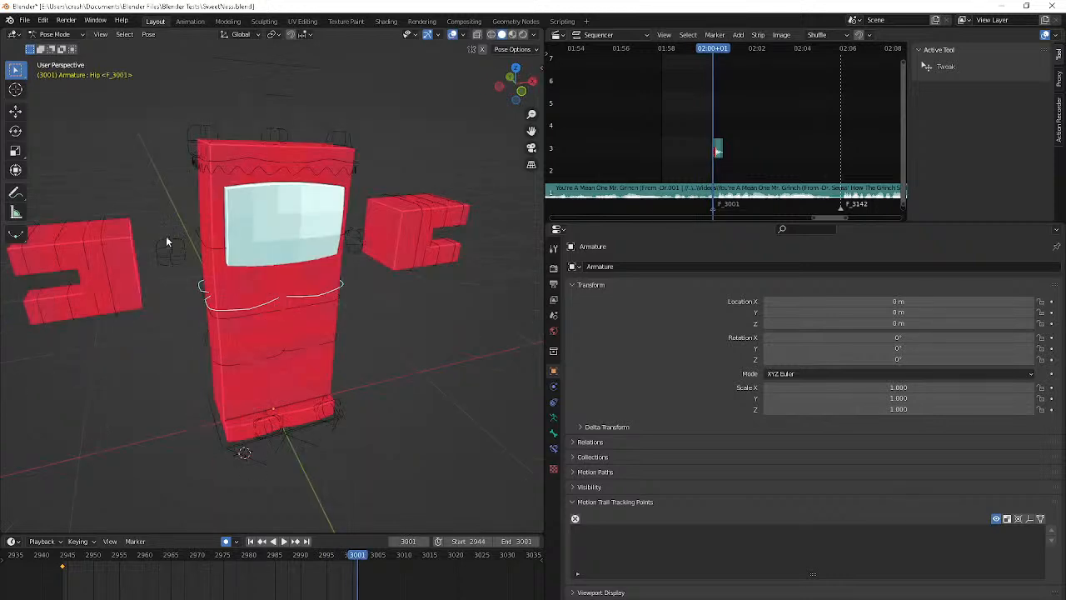
Select the left hand control Bone.042 and move its keyframe at frame 3000 earlier to frame 2997
left_click(101, 267)
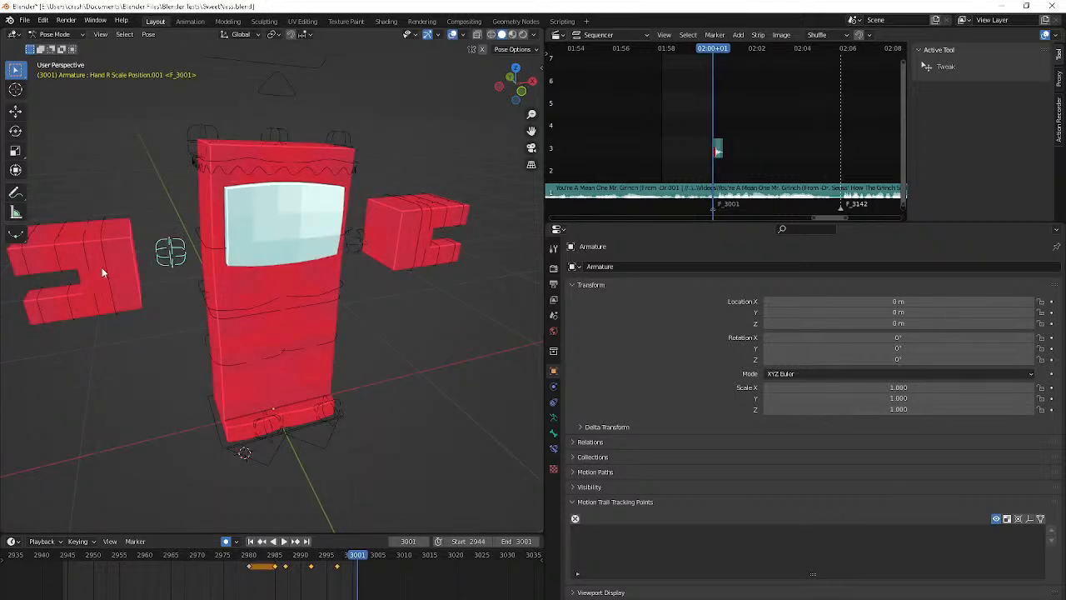
left_click(415, 259)
key("Left")
key("Left")
key("Left")
key("Left")
key("Left")
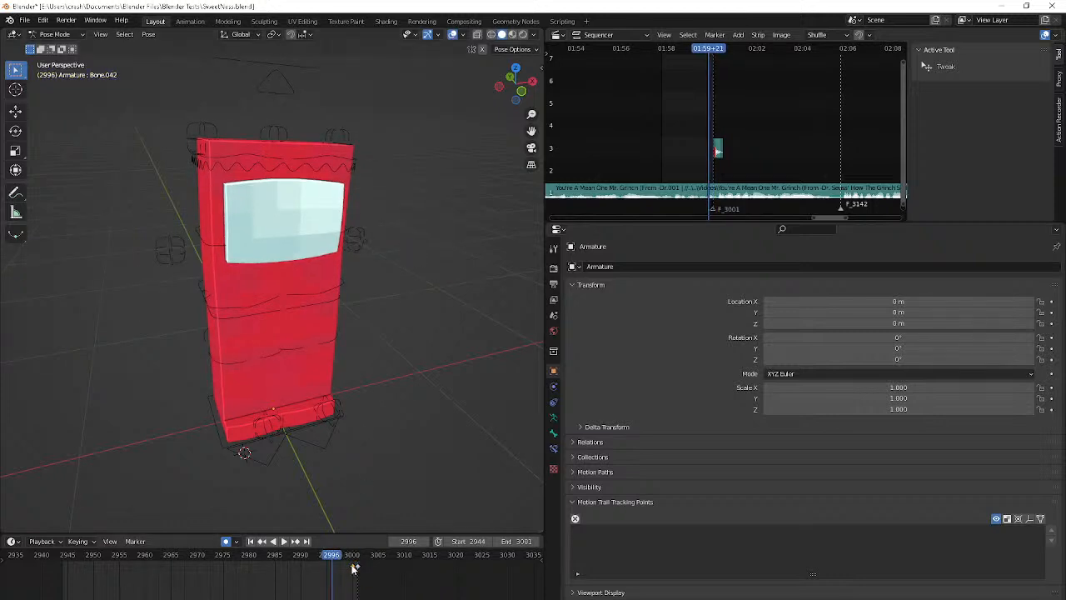
key("Right")
key("Right")
key("Left")
left_click_drag(354, 569, 339, 576)
key("Right")
Select the right hand control Bone.043 and move its keyframe at frame 3000 earlier to frame 2996
key("Right")
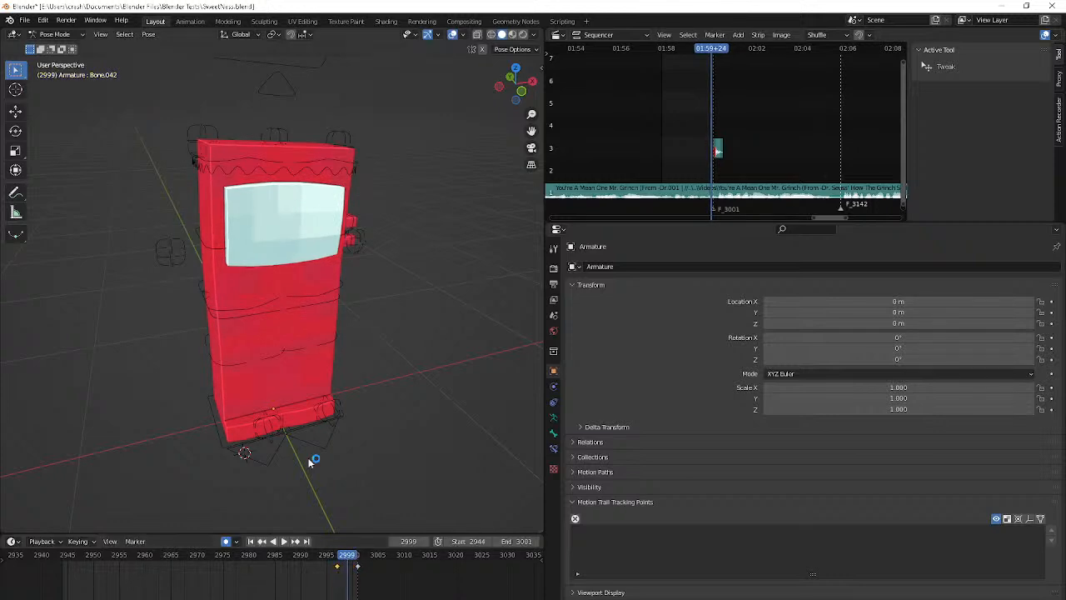
middle_click_drag(309, 463, 418, 437)
key("Right")
key("Right")
key("Right")
key("Right")
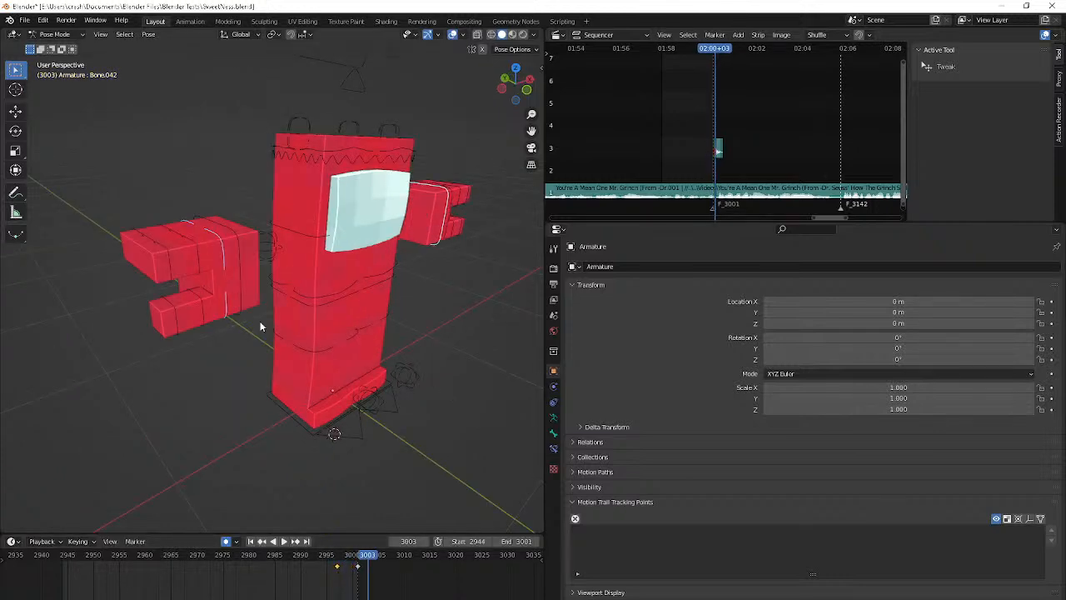
left_click(238, 297)
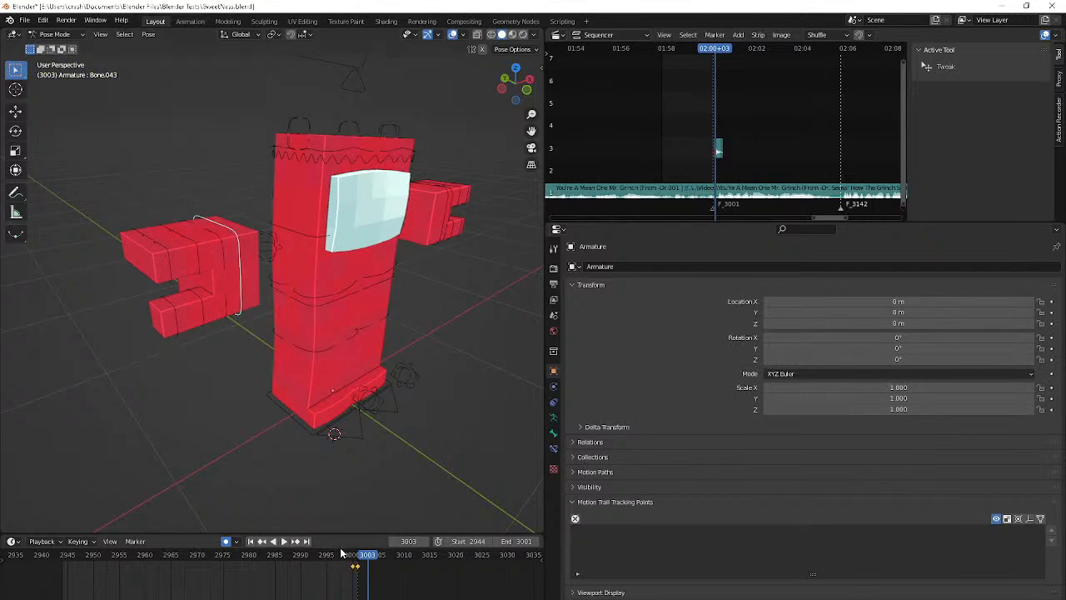
left_click(341, 553)
left_click_drag(341, 553, 343, 553)
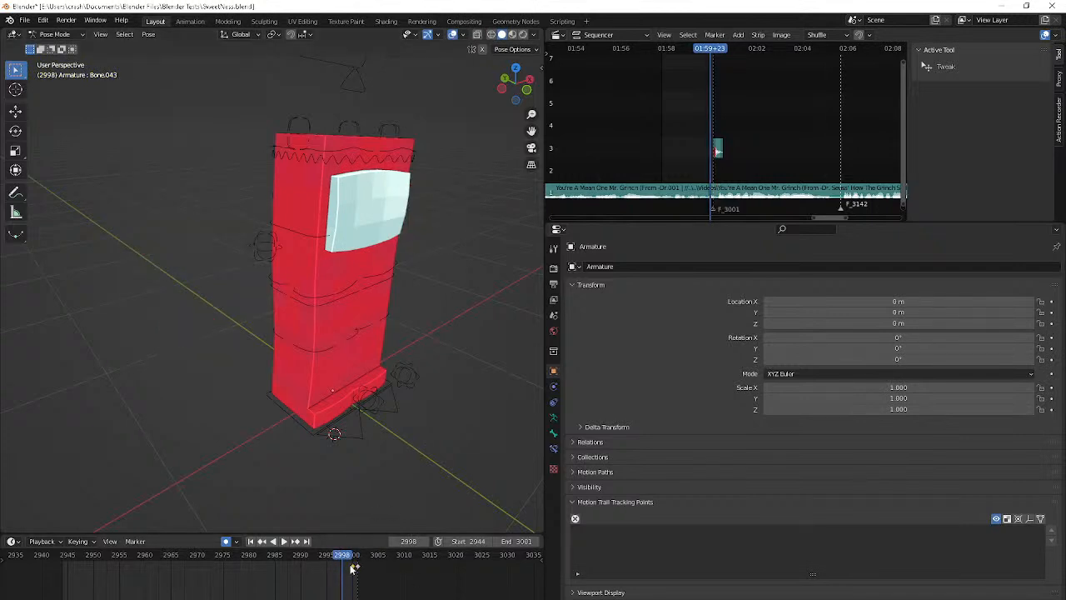
key("Right")
middle_click_drag(355, 462, 208, 85)
key("Right")
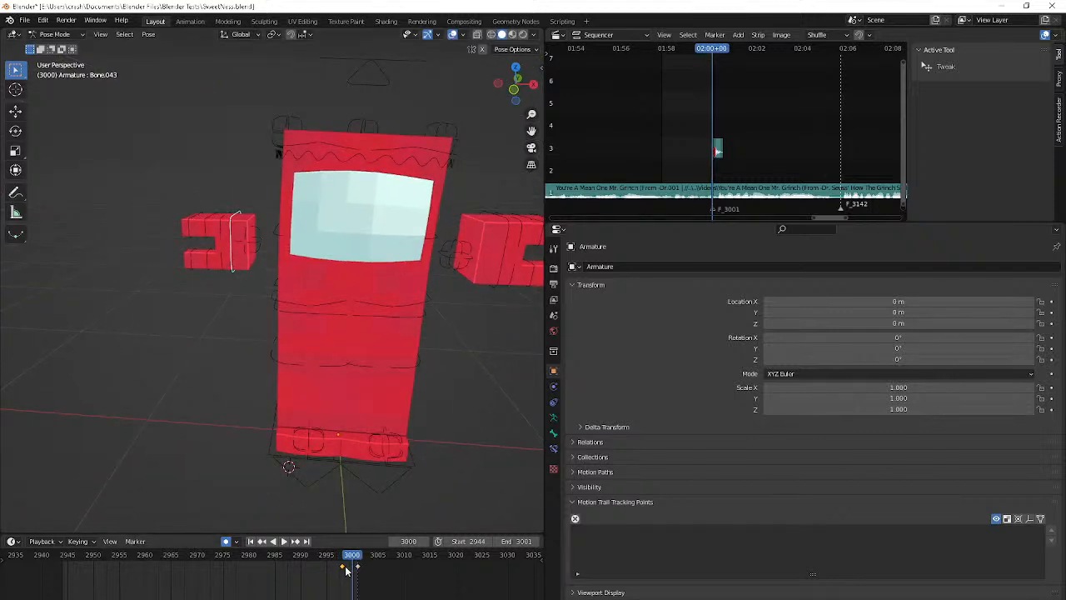
left_click_drag(346, 568, 334, 574)
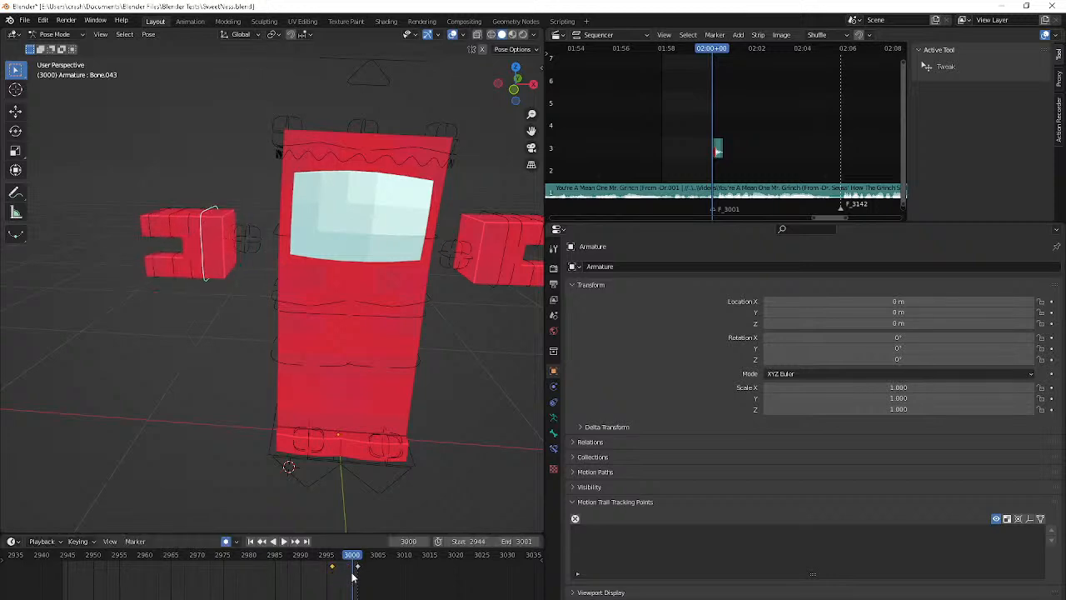
Step back and forth between frames 2995 and 3002 to check the timing of both hands, ending at frame 3001
key("Right")
key("Right")
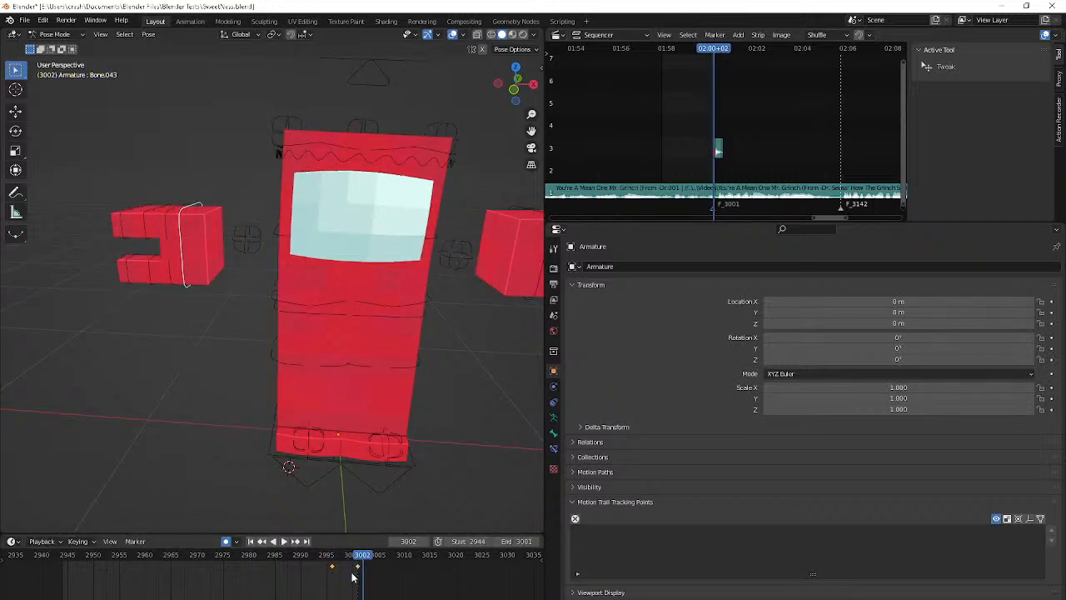
key("Left")
key("Left")
key("Left")
key("Left")
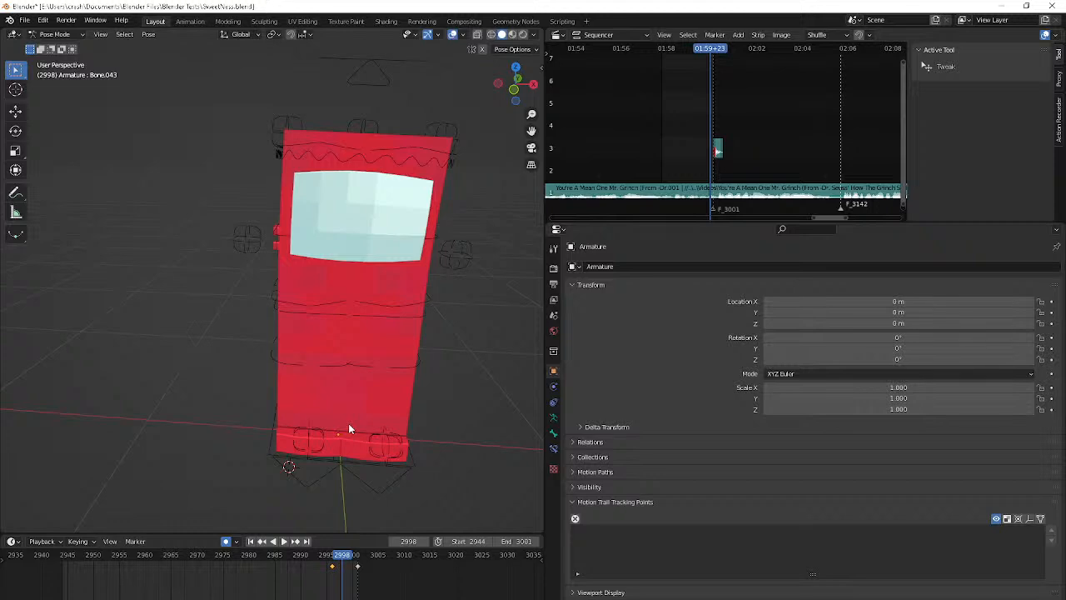
left_click(348, 423)
key("Left")
key("Left")
key("Left")
key("Left")
key("Left")
key("shift+Right")
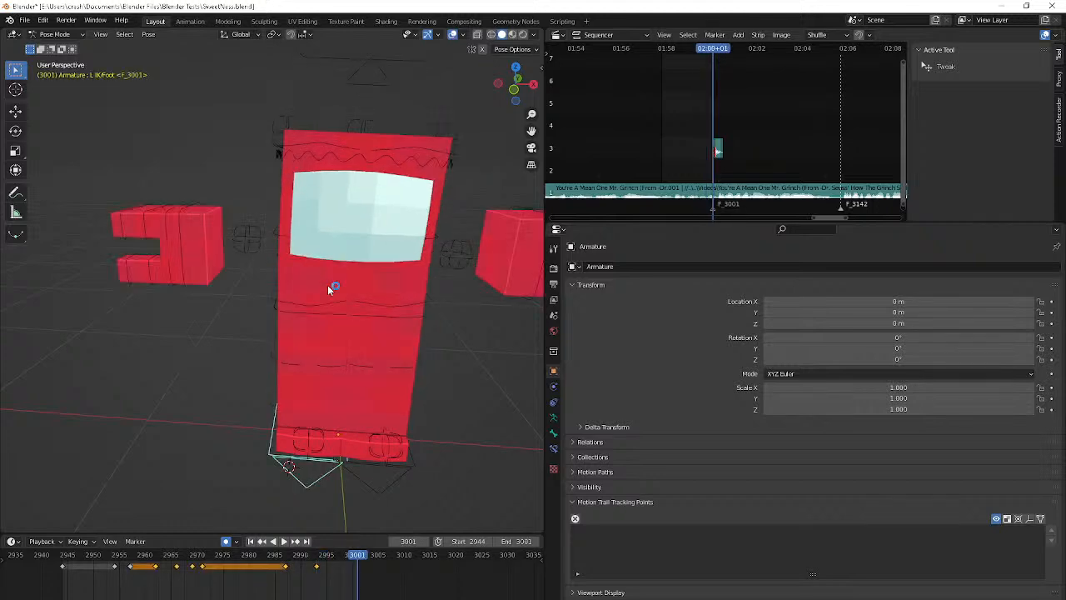
At frame 3001, rotate the right hand's lower finger bone (Bone.054) 90° about the Z axis
left_click(208, 210)
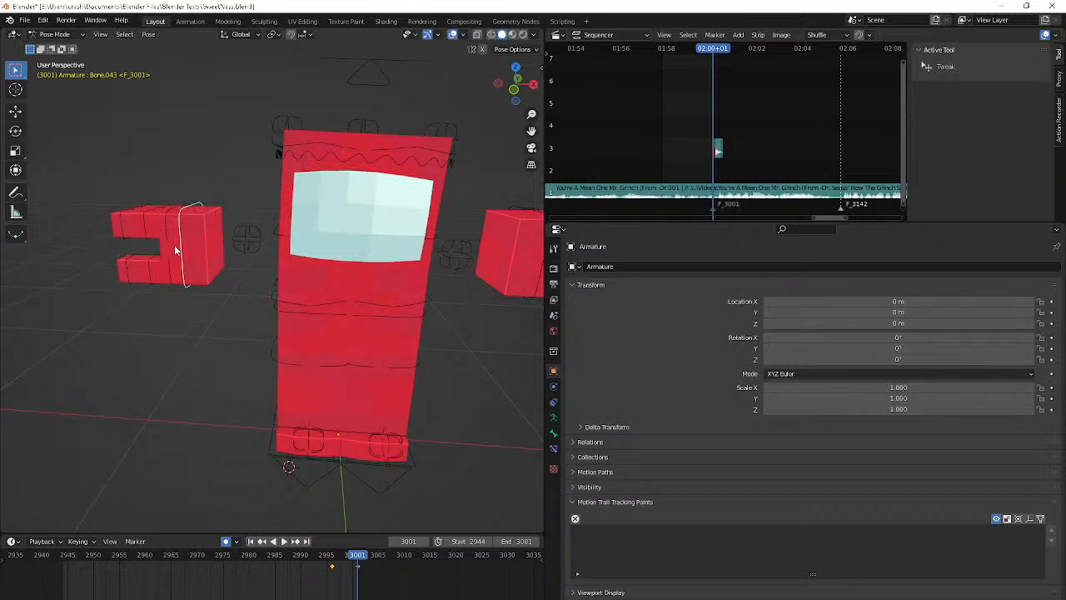
left_click(149, 277)
left_click(148, 279)
type("rz90")
key("Return")
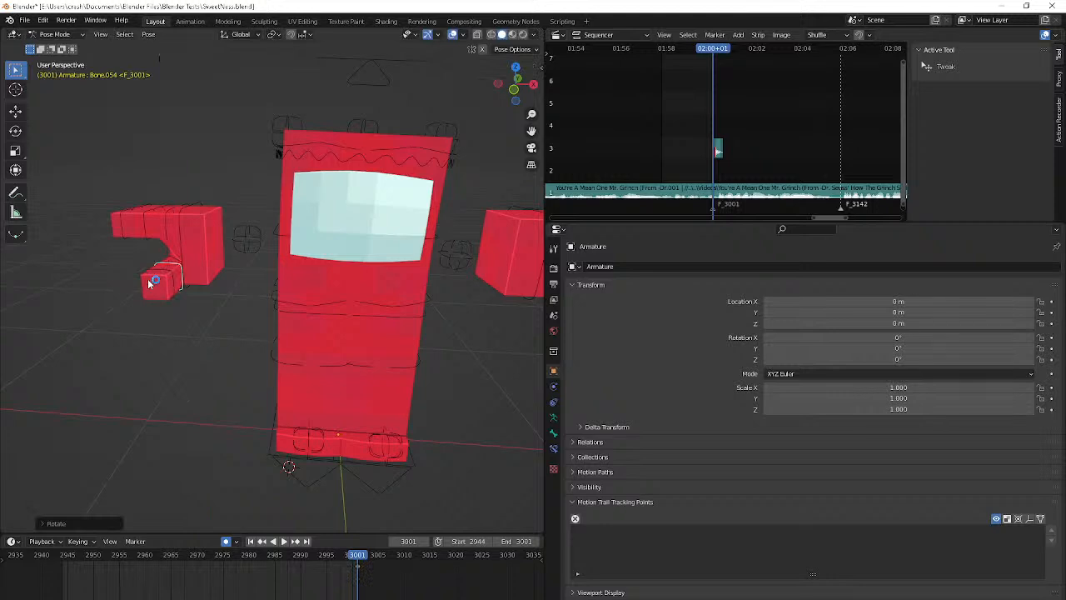
Rotate the right hand's upper finger bone (Bone.052) 90° about the Y axis
middle_click_drag(148, 280, 176, 335, "shift")
middle_click_drag(184, 292, 197, 299)
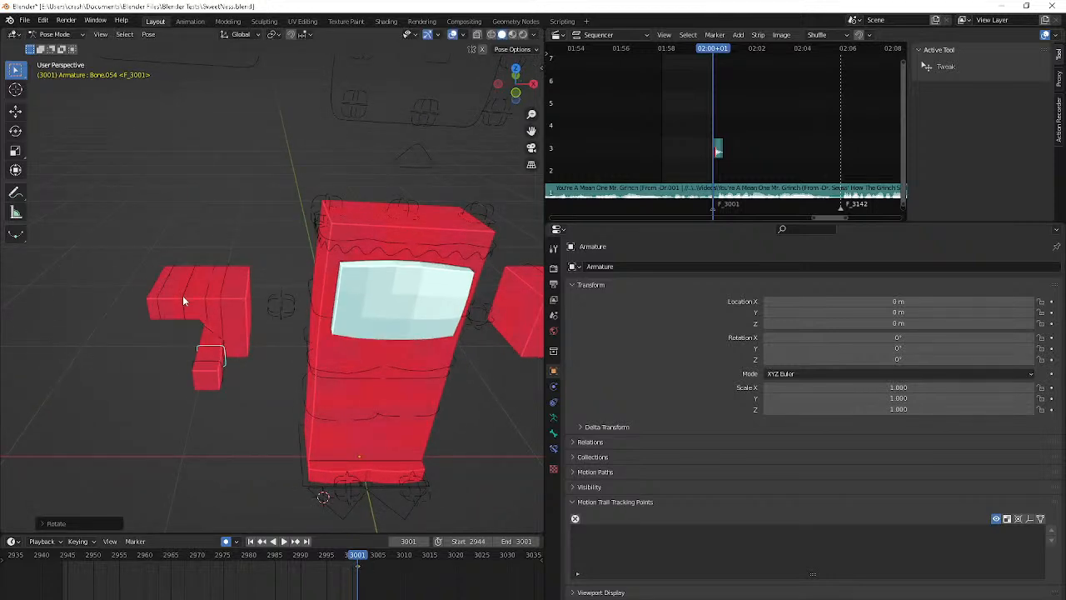
left_click(191, 273)
left_click(193, 269)
type("r")
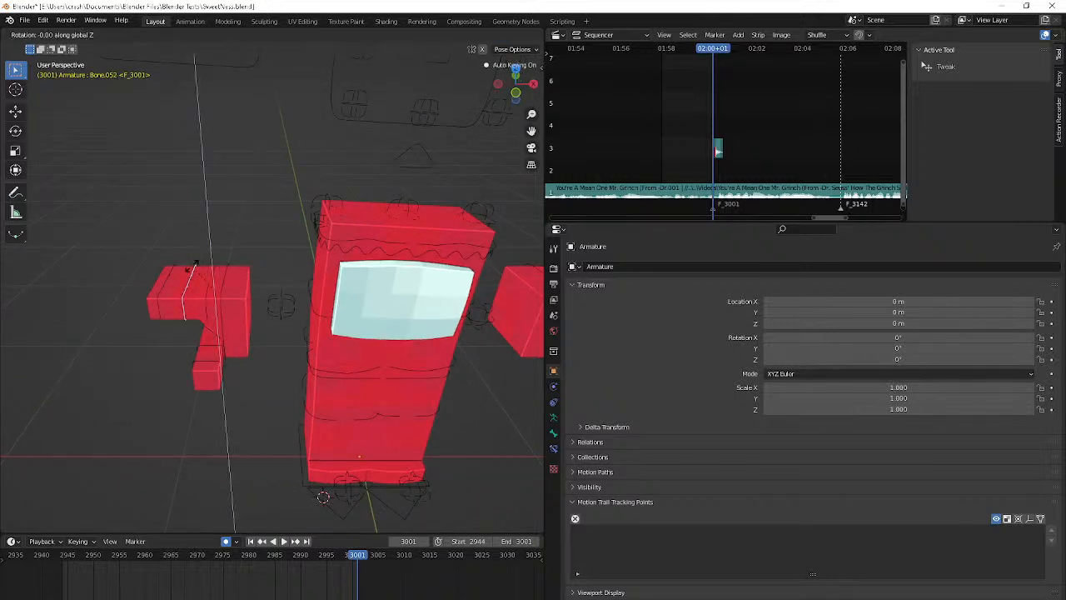
type("x")
type("90")
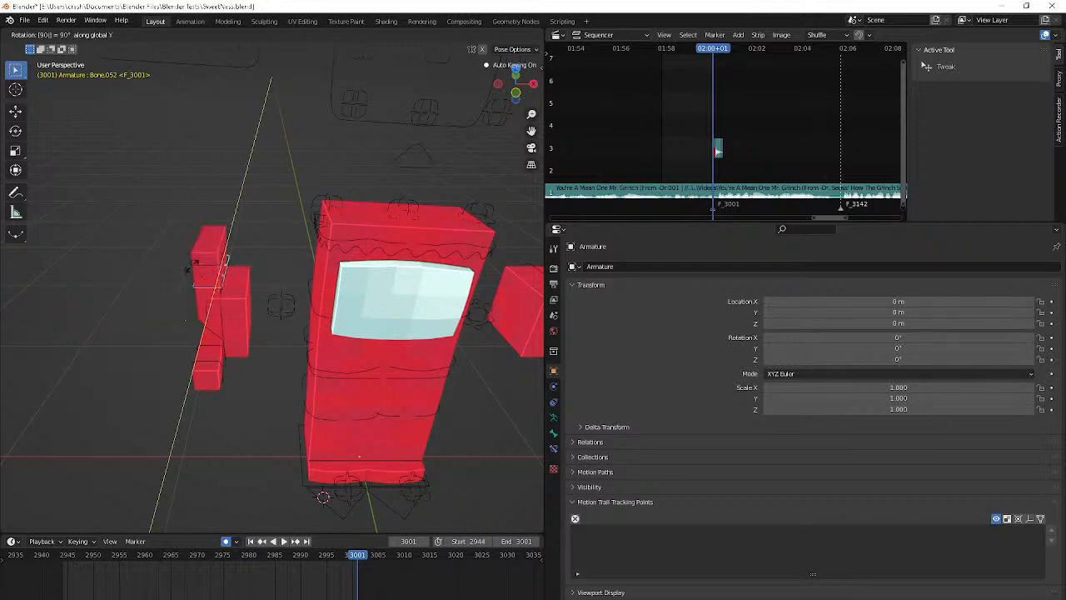
key("Return")
Rotate the whole right hand control (Bone.043) 90° about the Y axis and 90° about the X axis
middle_click_drag(192, 265, 236, 241)
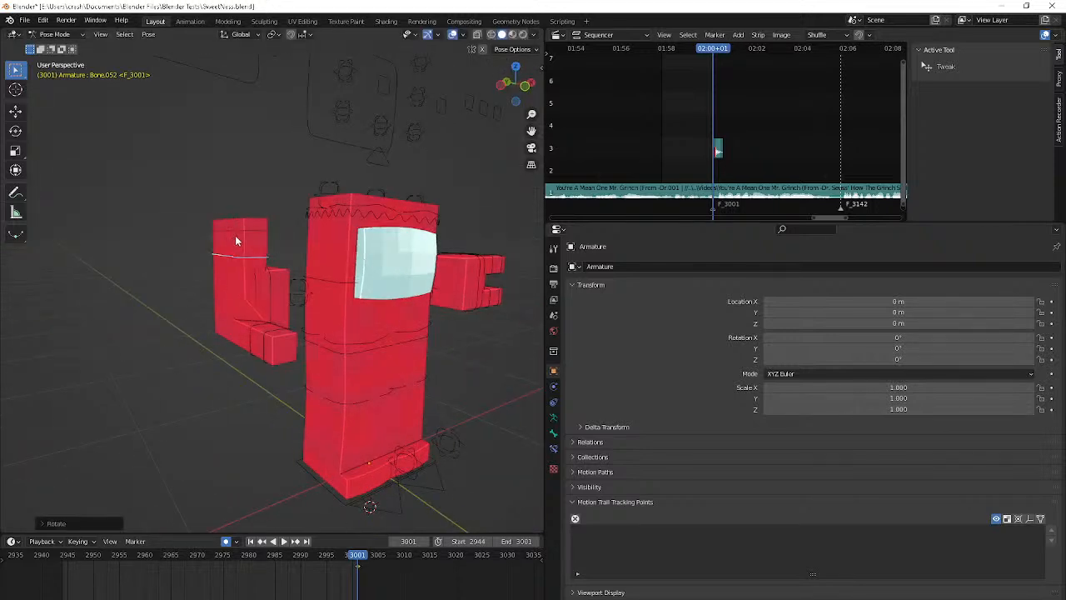
left_click(269, 308)
middle_click_drag(269, 308, 374, 308)
type("rx")
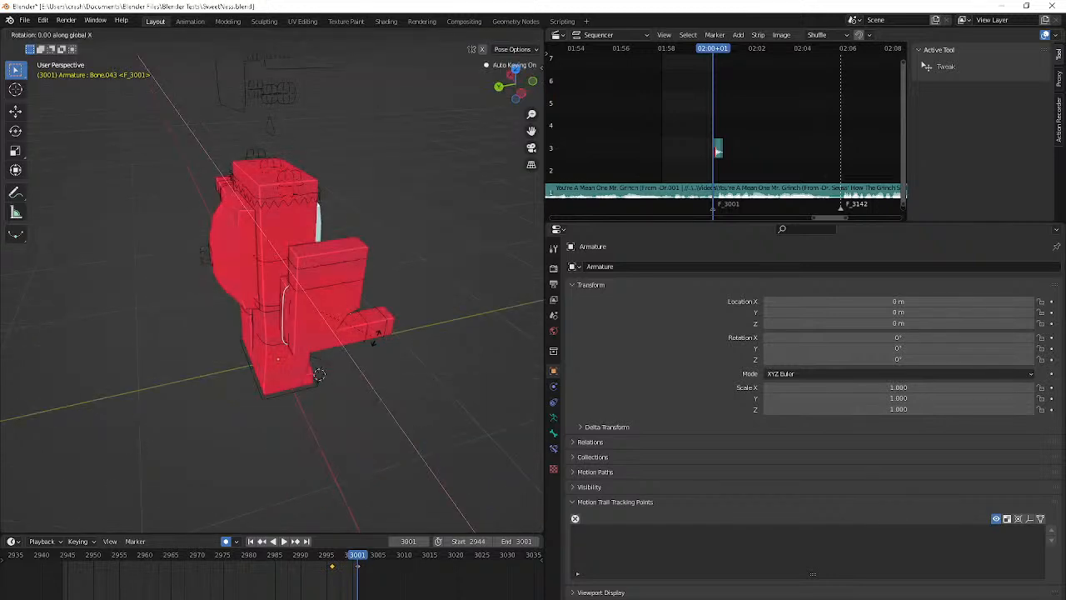
type("y90")
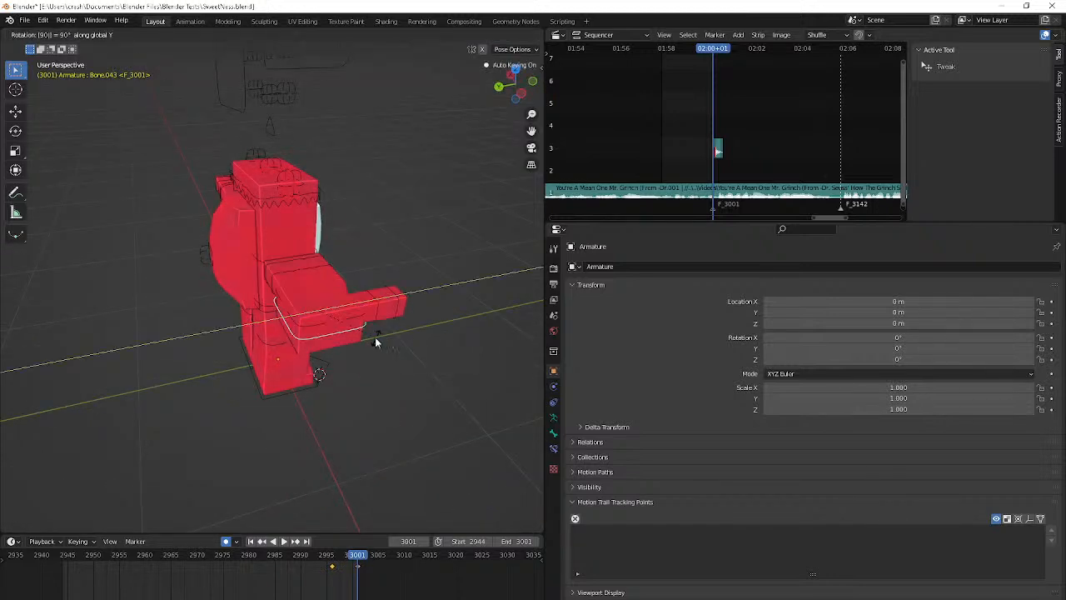
key("Return")
type("rzx90")
key("Return")
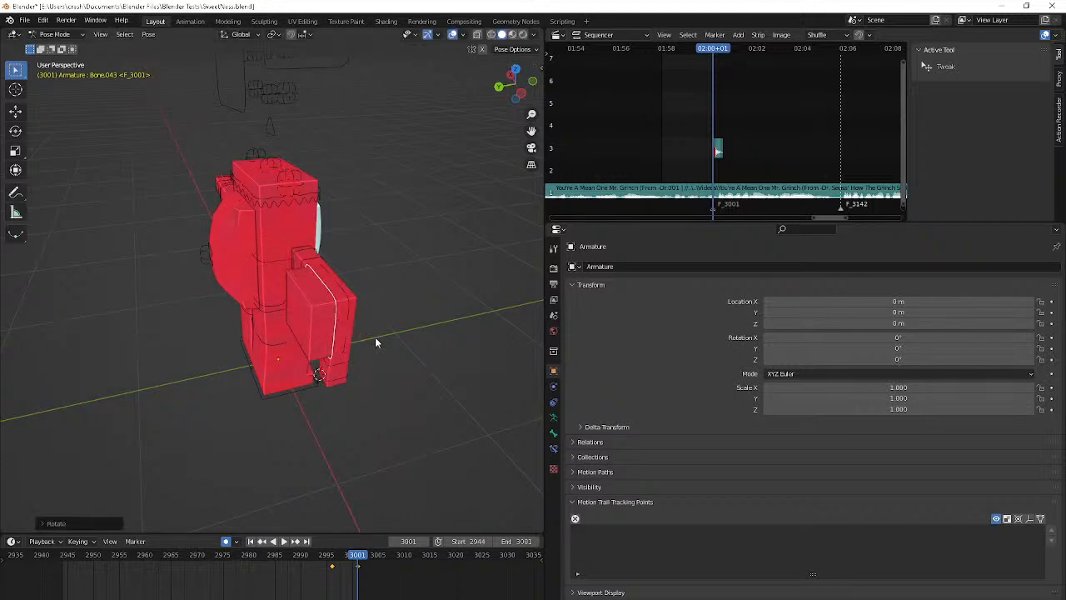
Reorient the right hand control further, rotating it 90° about Y, 90° about X and -90° about Y
middle_click_drag(376, 342, 266, 333)
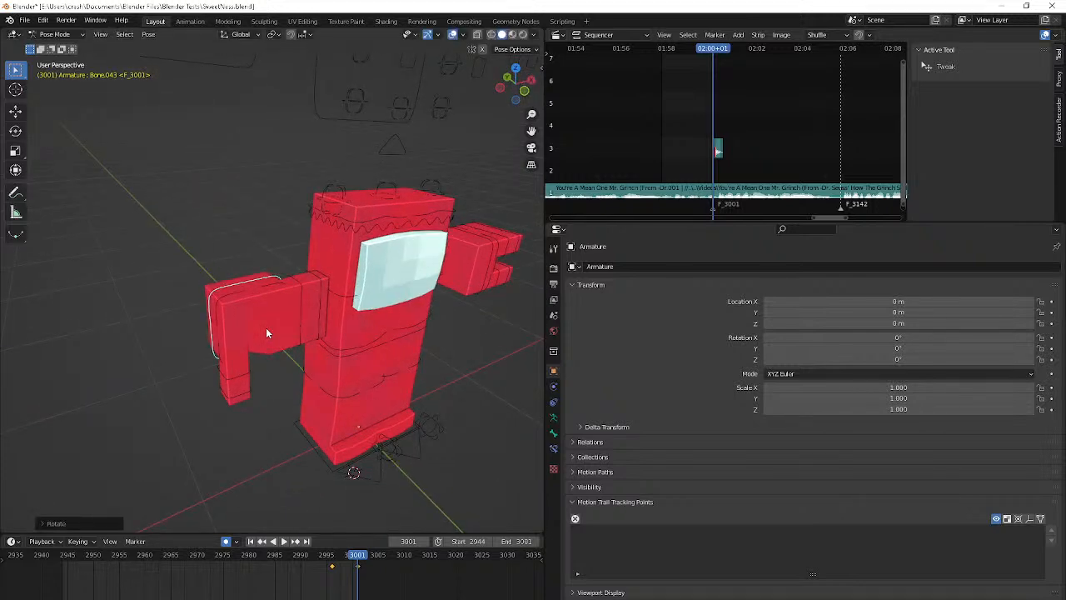
type("ry")
type("9")
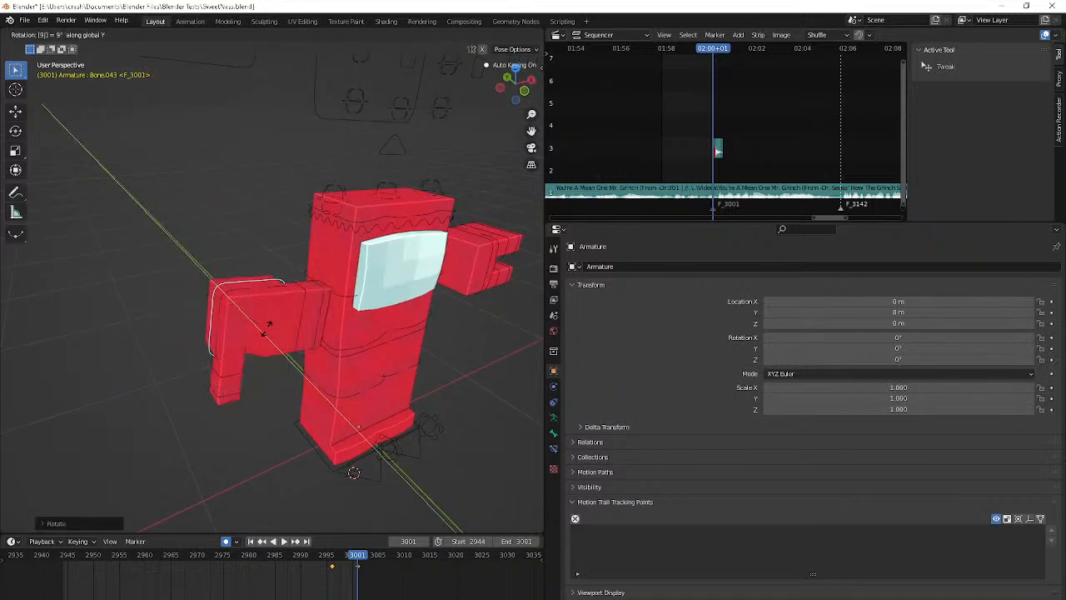
type("0")
key("Return")
type("rx")
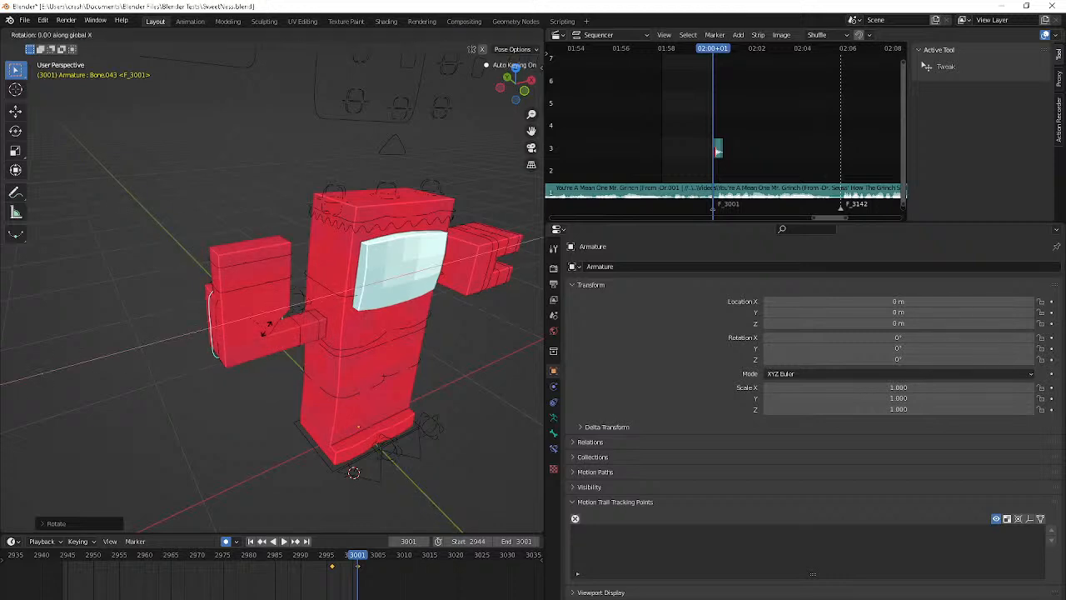
type("90")
key("Return")
type("rz")
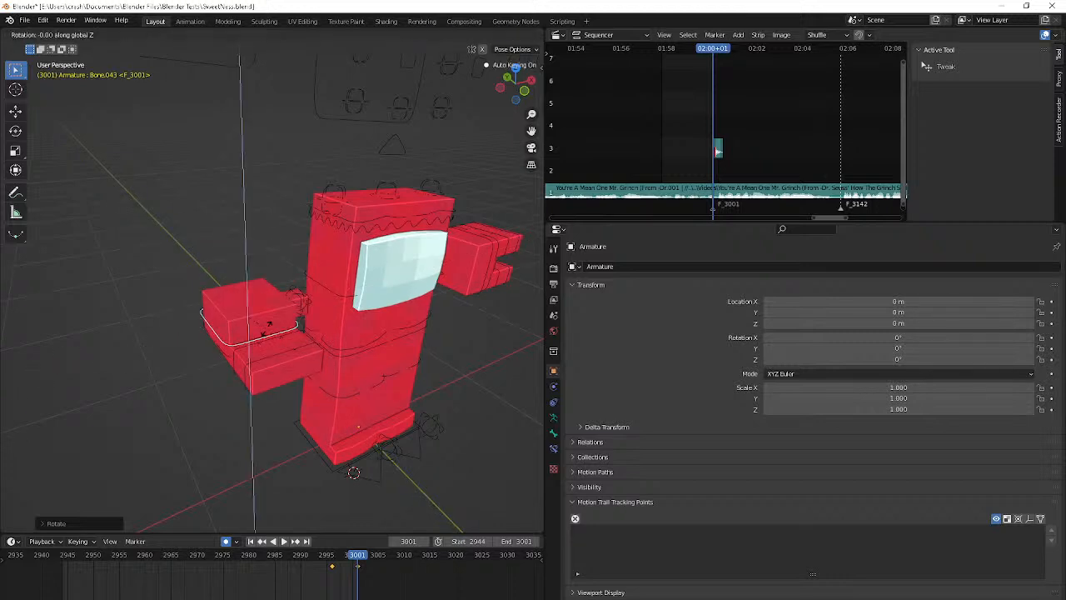
type("y90")
key("Return")
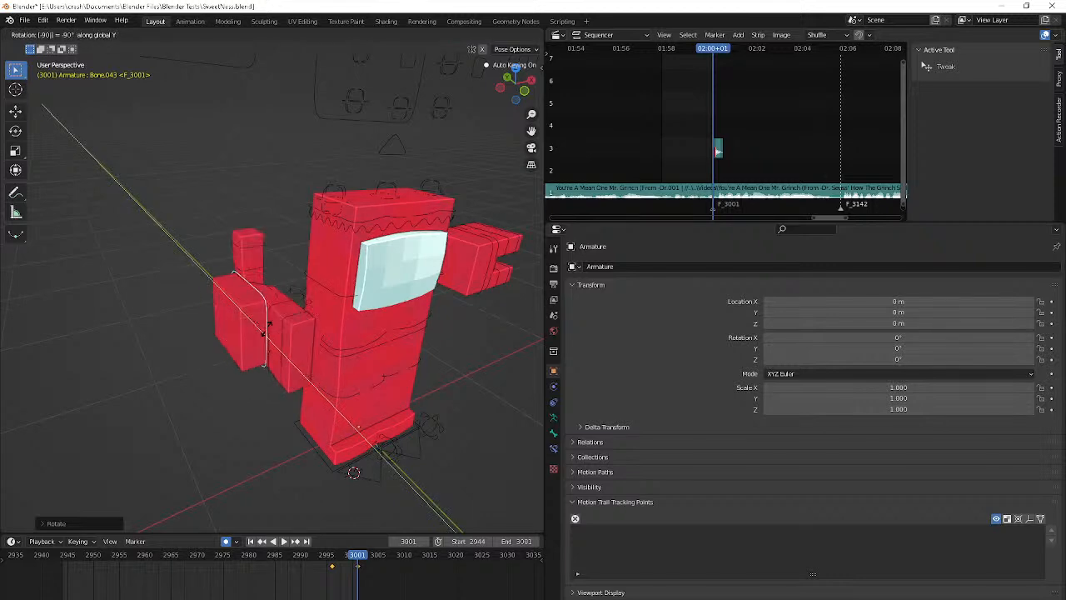
Move the right hand control horizontally in front of the body and adjust its position in the camera view
middle_click_drag(265, 327, 78, 238)
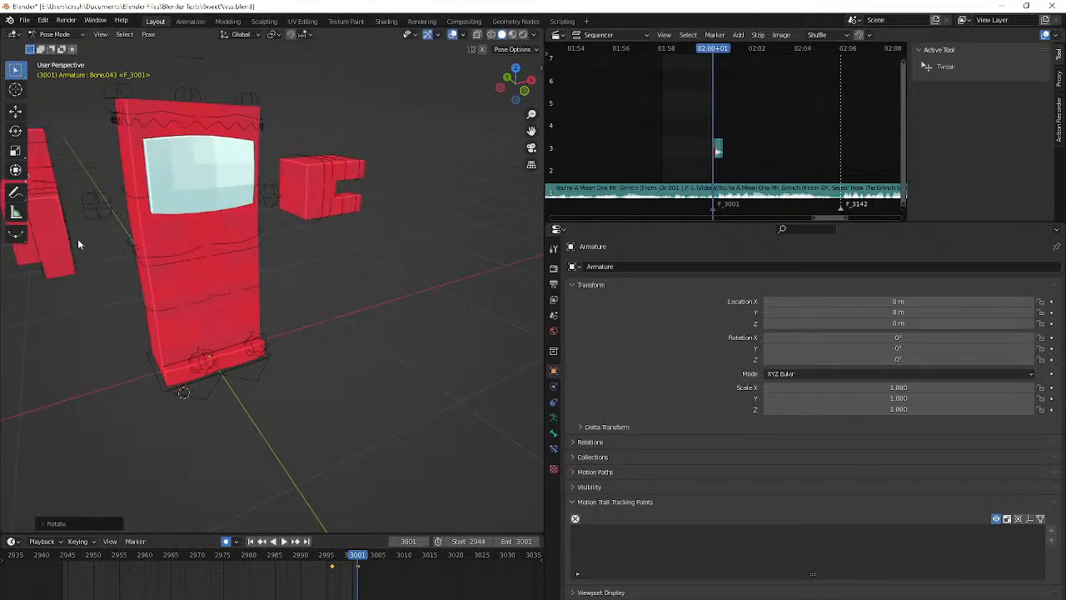
key("shift+z")
key("shift+z")
key("g")
key("shift+z")
key("Return")
key("KP_1")
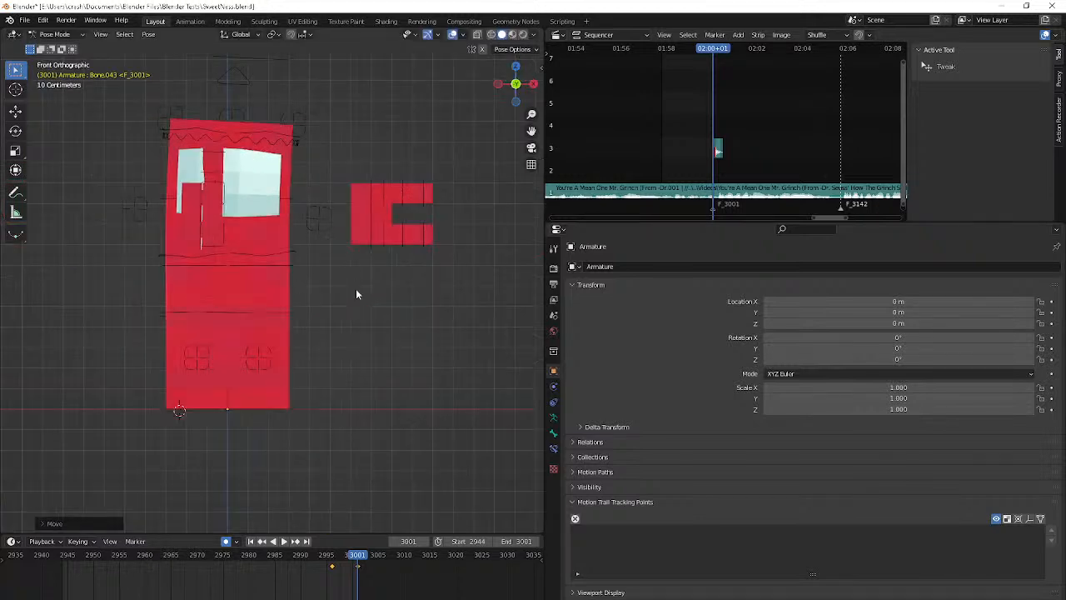
key("KP_0")
key("g")
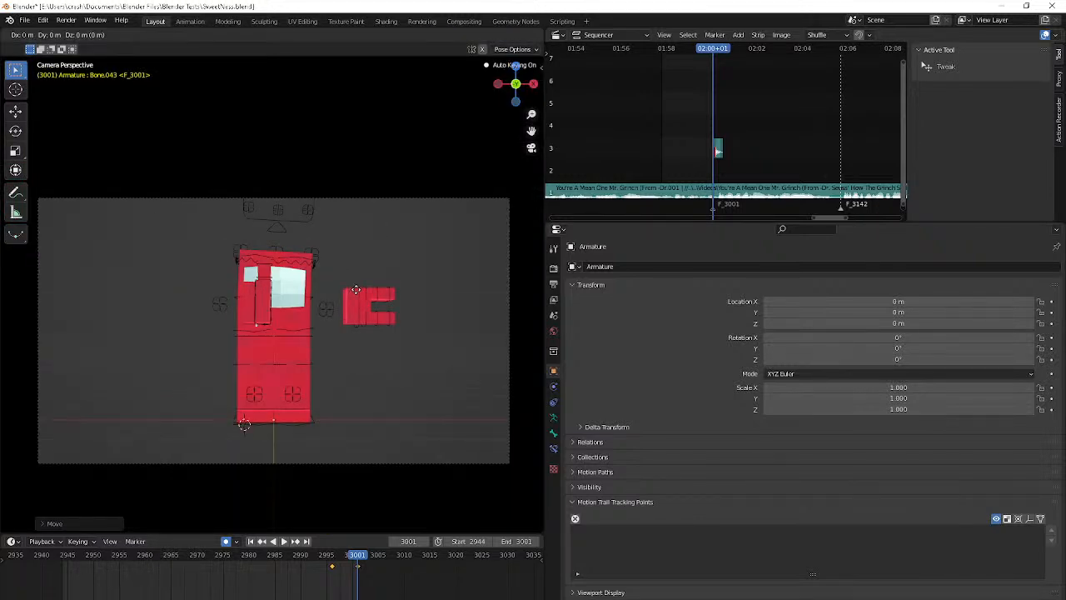
left_click(383, 314)
middle_click_drag(386, 315, 272, 393)
Try to copy the right hand control's pose onto the left hand control Bone.042 at frame 3001
scroll(331, 358, "up", 5)
key("ctrl+c")
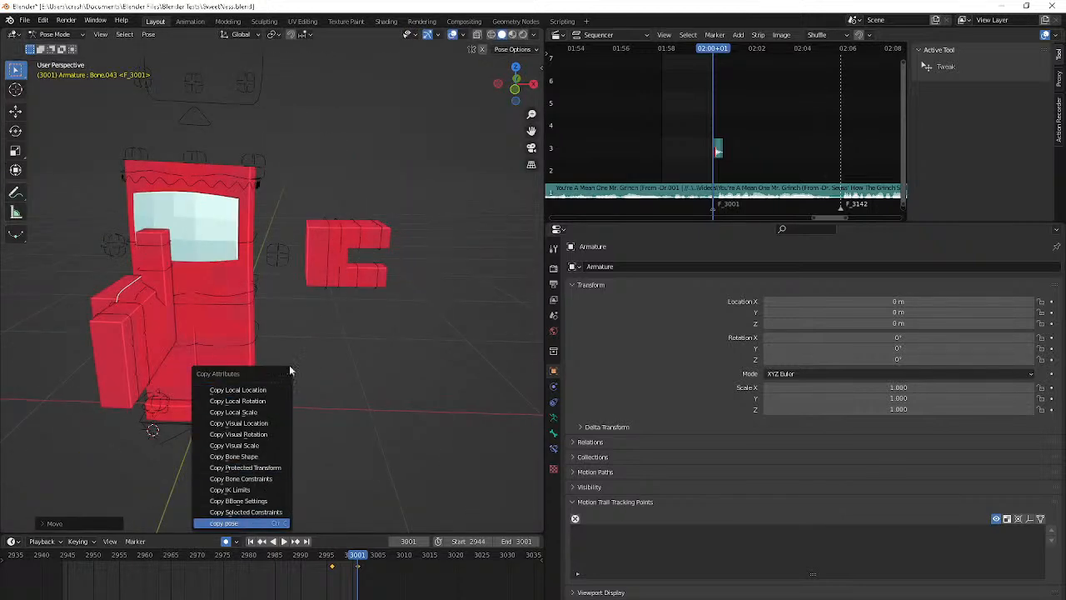
left_click(328, 273)
key("ctrl+v")
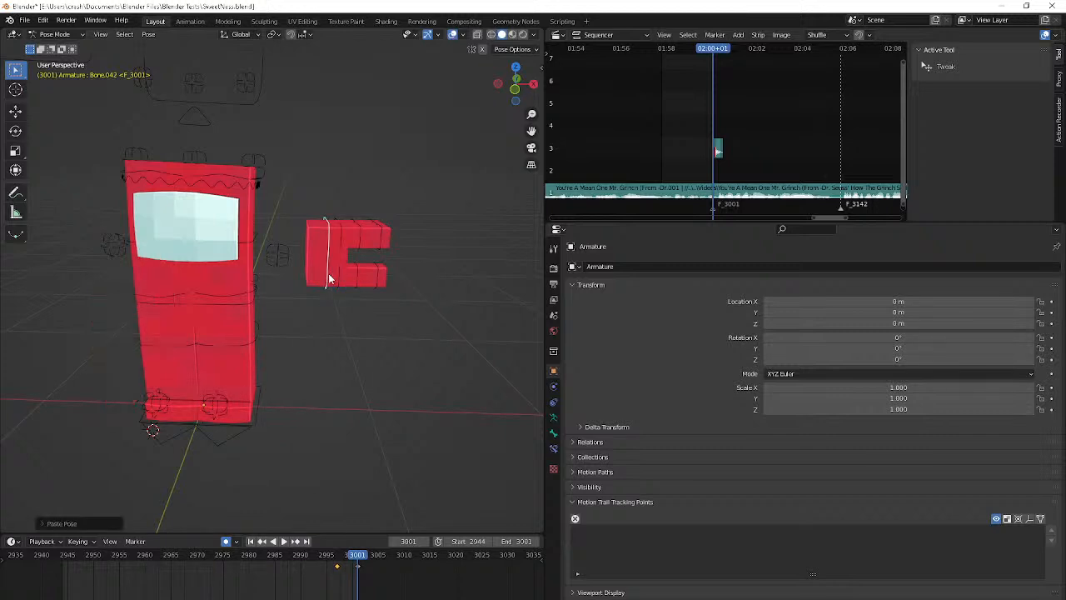
key("ctrl+z")
key("ctrl+shift+z")
key("ctrl+z")
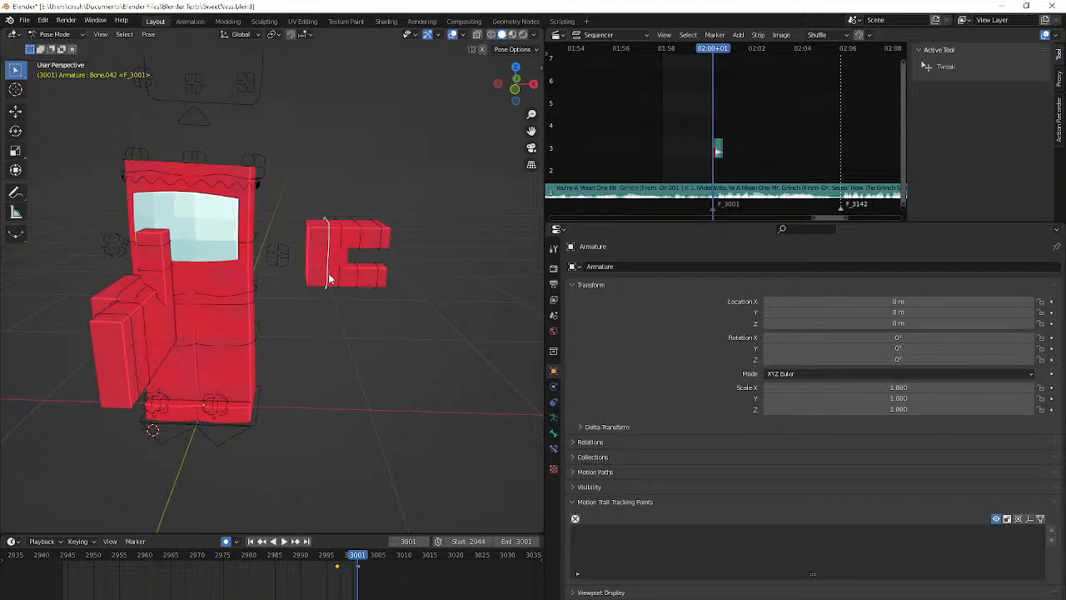
left_click(339, 278)
key("r")
key("z")
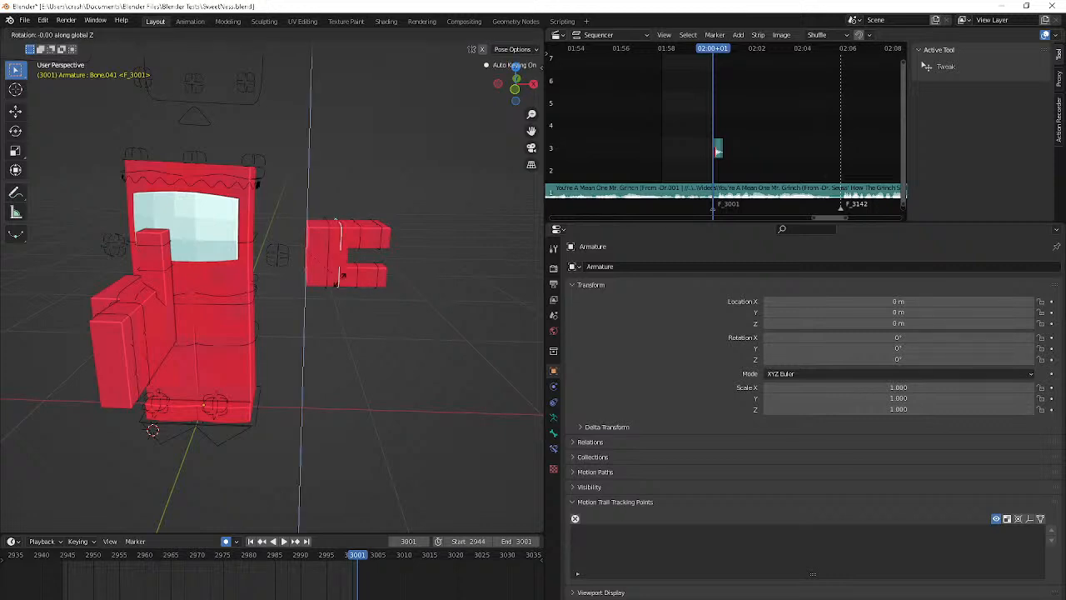
key("Escape")
Rotate the left hand's lower finger bone (Bone.035) -90° about the global Z axis
left_click(360, 279)
key("r")
type("z")
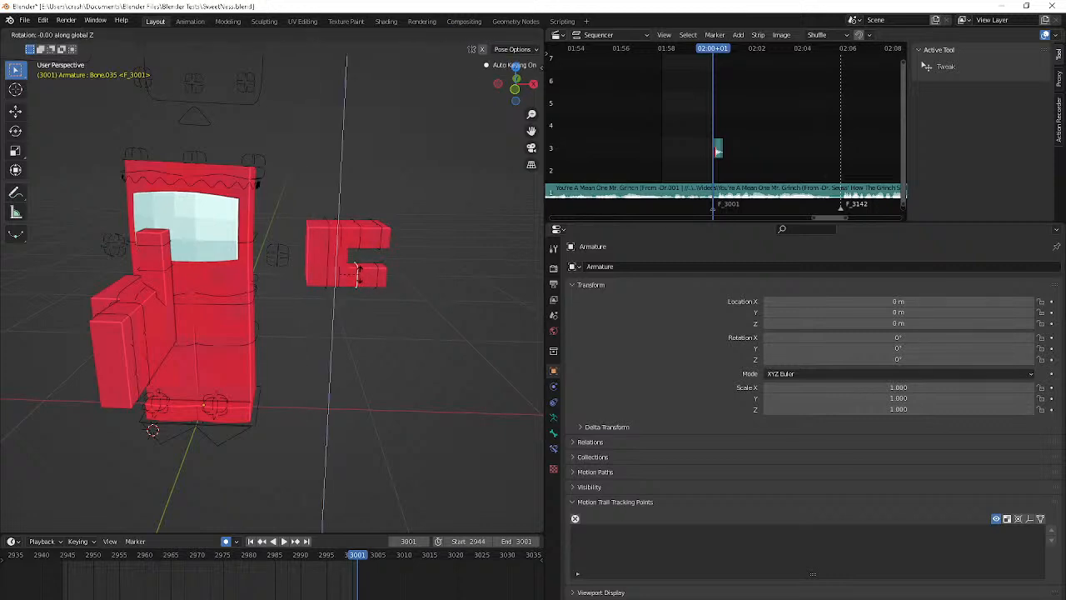
type("-90")
key("Return")
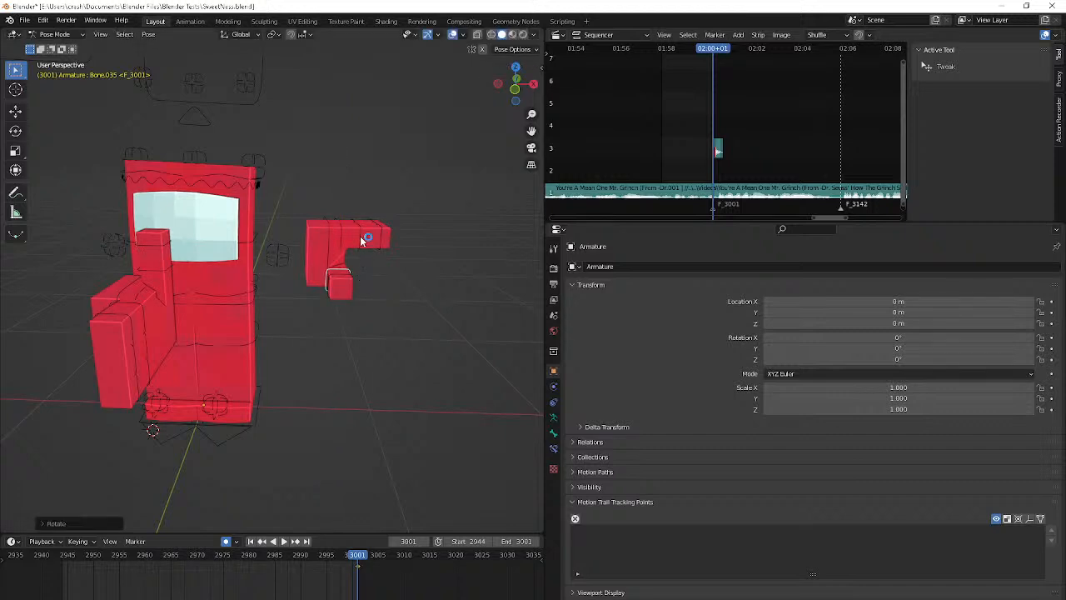
Rotate the left hand's upper finger bone (Bone.033) -90° about the global Y axis
left_click(360, 237)
middle_click_drag(360, 236, 344, 265)
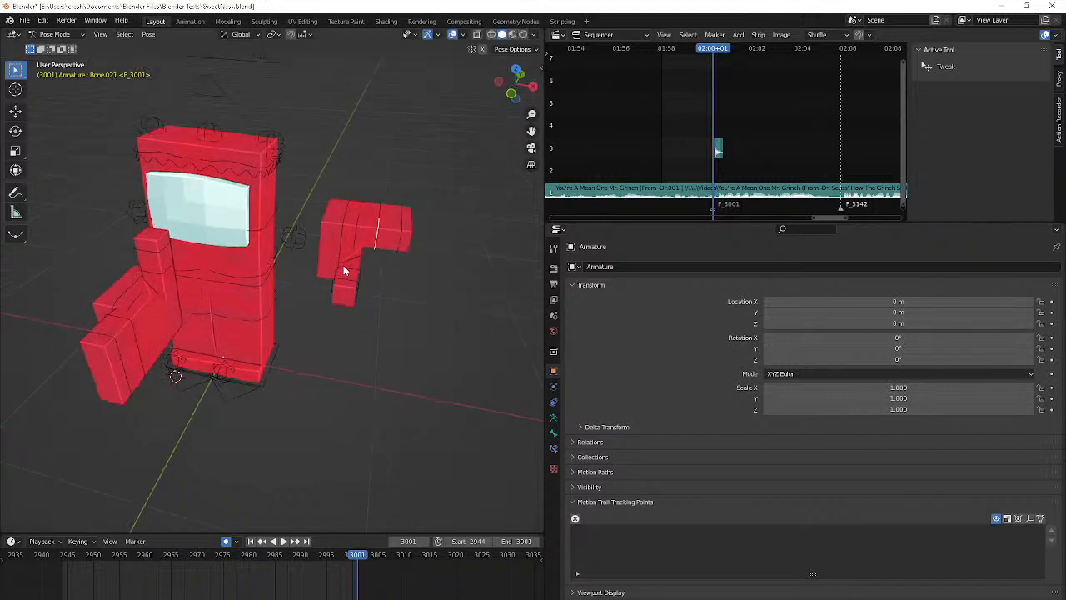
left_click(379, 219)
type("rx")
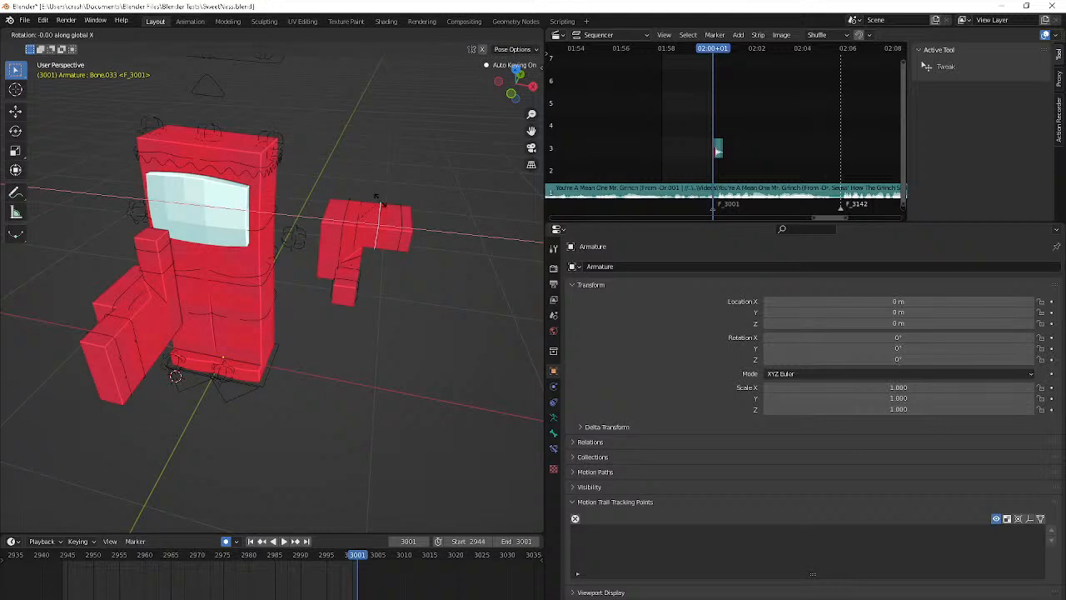
type("y90")
key("Return")
key("ctrl+z")
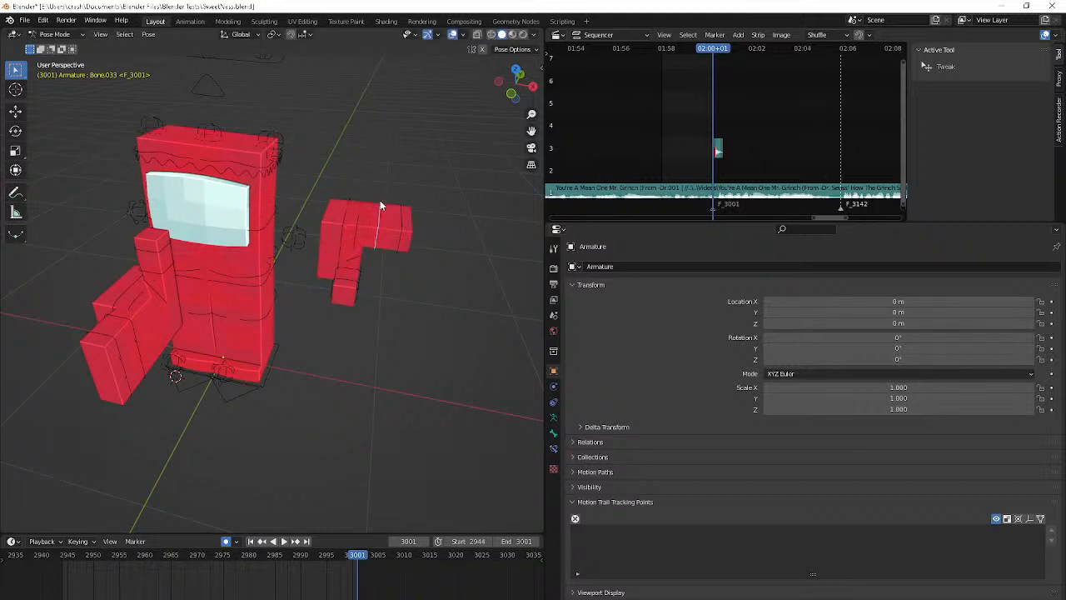
type("ry-90")
key("Return")
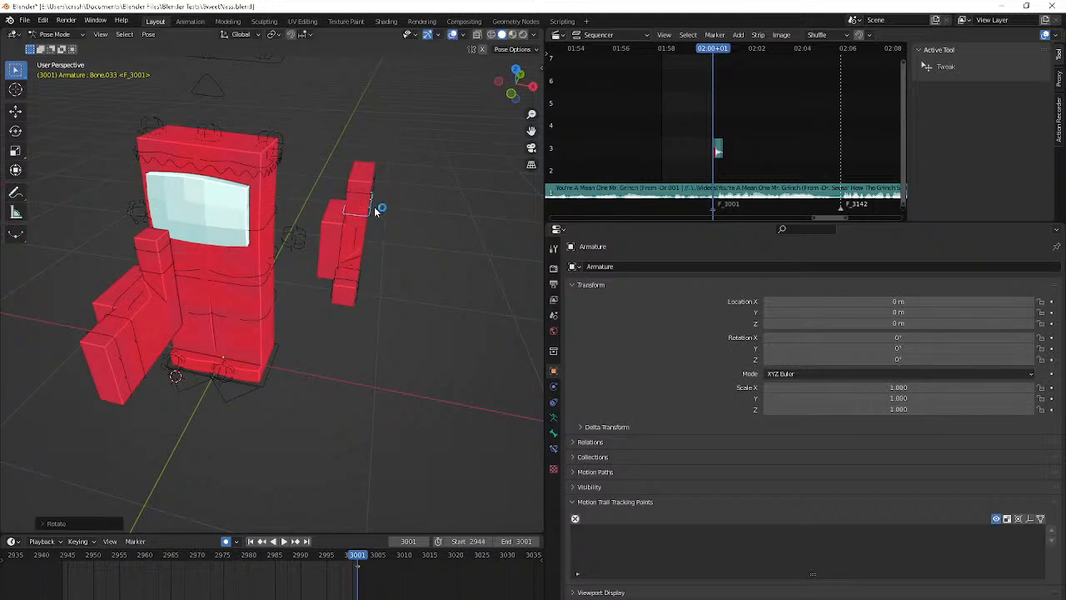
Rotate the left hand control (Bone.042) 90° about Y, -90° about X and -90° about Z, pointing its thumb up
left_click(341, 236)
type("ry90")
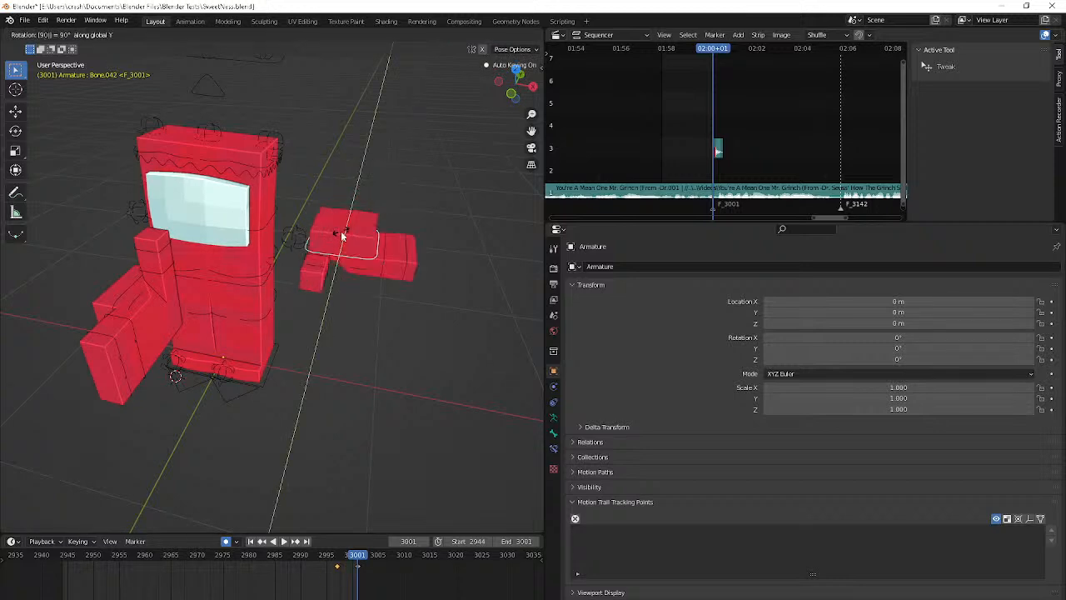
key("Return")
type("ryx90")
key("BackSpace")
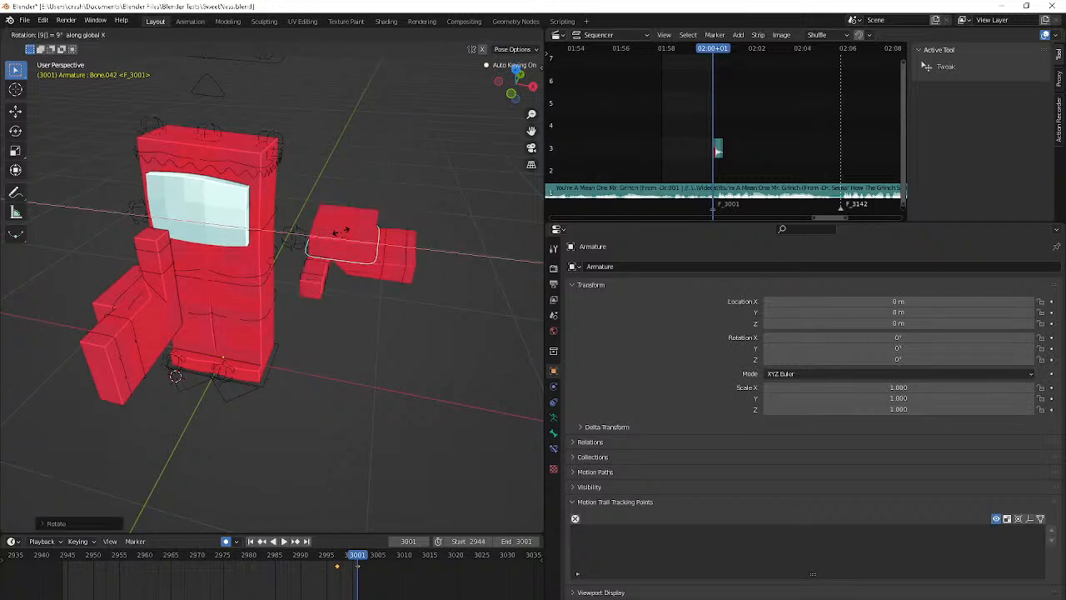
key("BackSpace")
key("z")
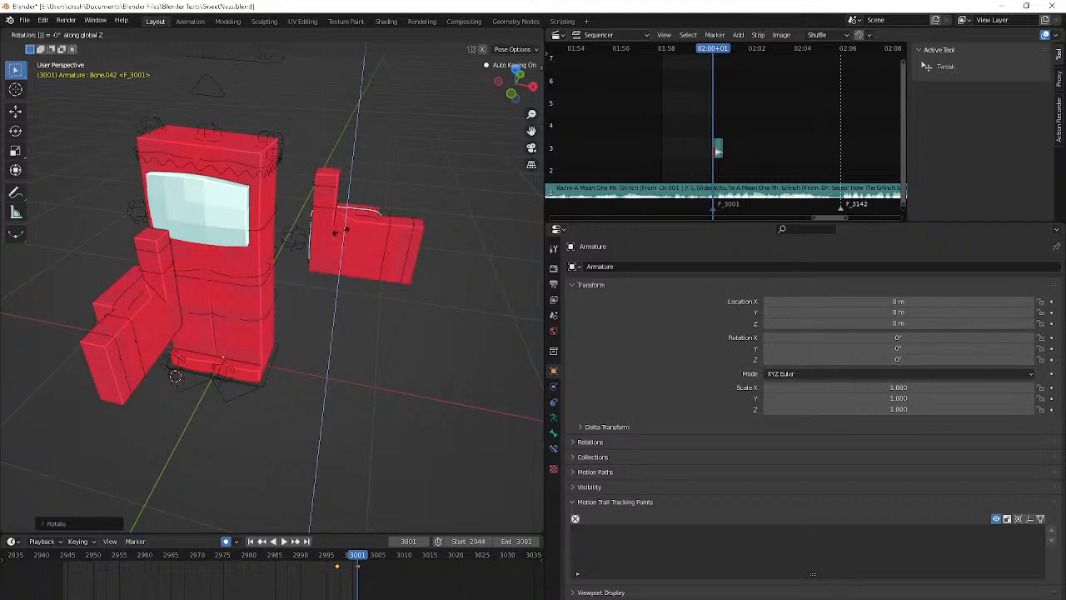
key("minus")
key("minus")
type("90")
key("Return")
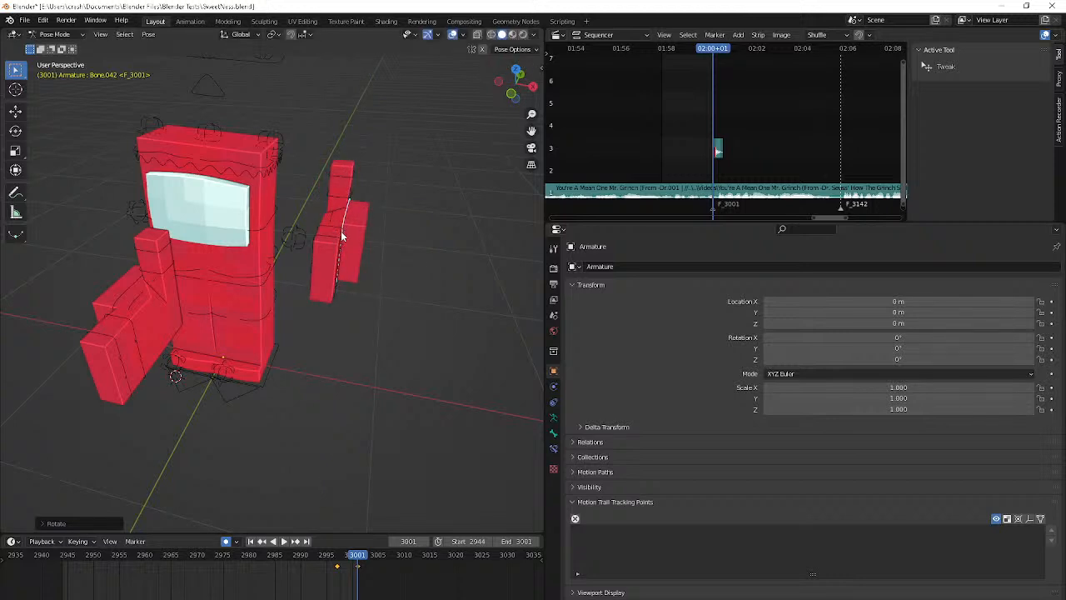
Move the left hand control against the right hand in front of the body, shifting it about -0.57 m along X
key("KP_3")
key("g")
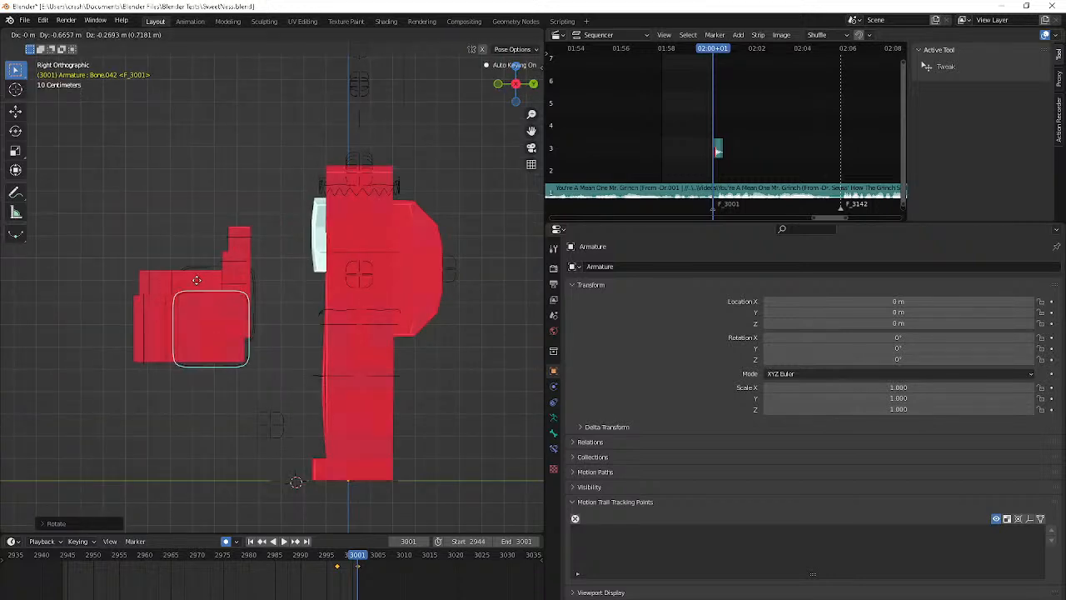
key("KP_1")
key("x")
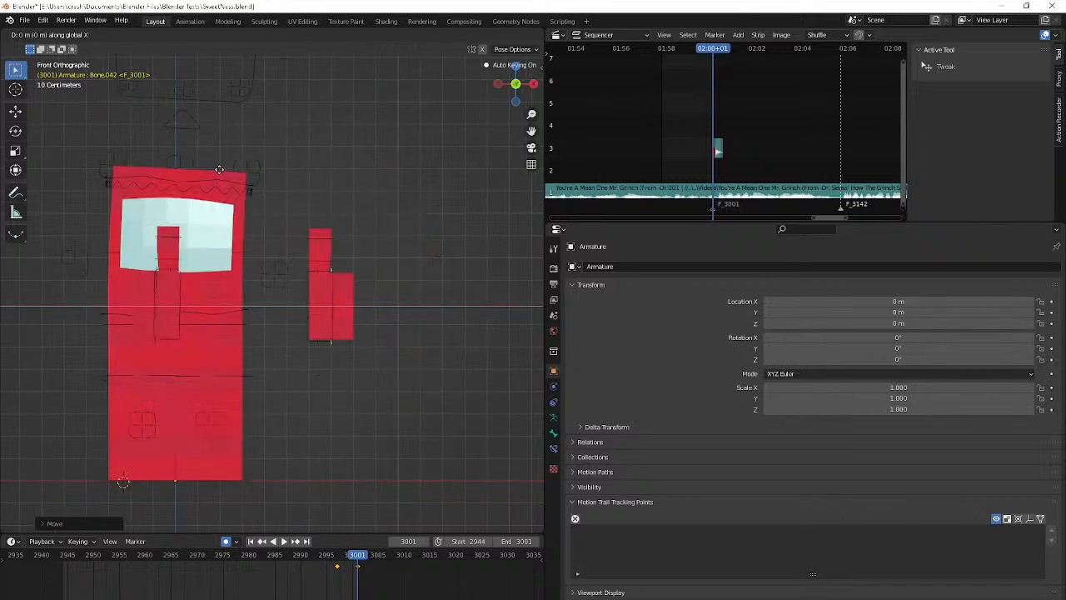
left_click(44, 184)
key("g")
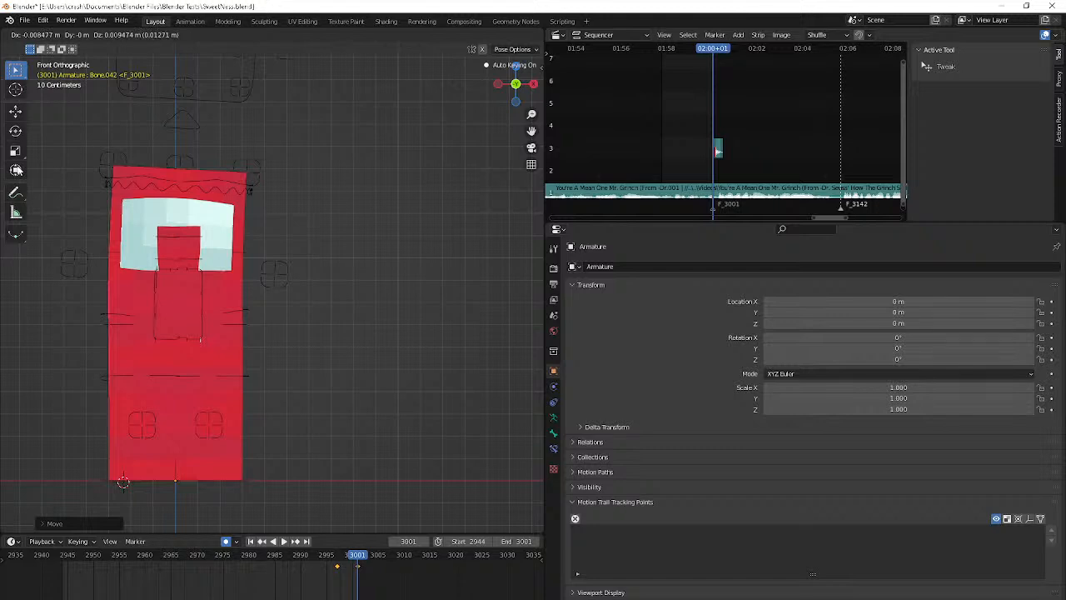
left_click(18, 170)
middle_click_drag(77, 190, 119, 172)
scroll(206, 218, "down", 3)
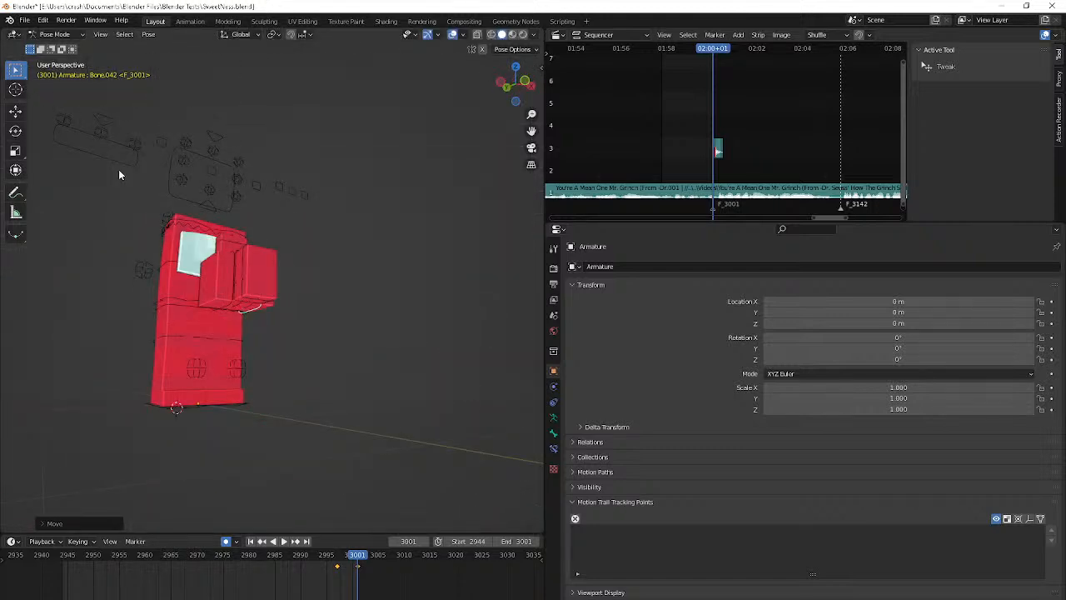
Play the animation to review the turn, return to frame 3001 and inspect the two hands up close
key("space")
key("space")
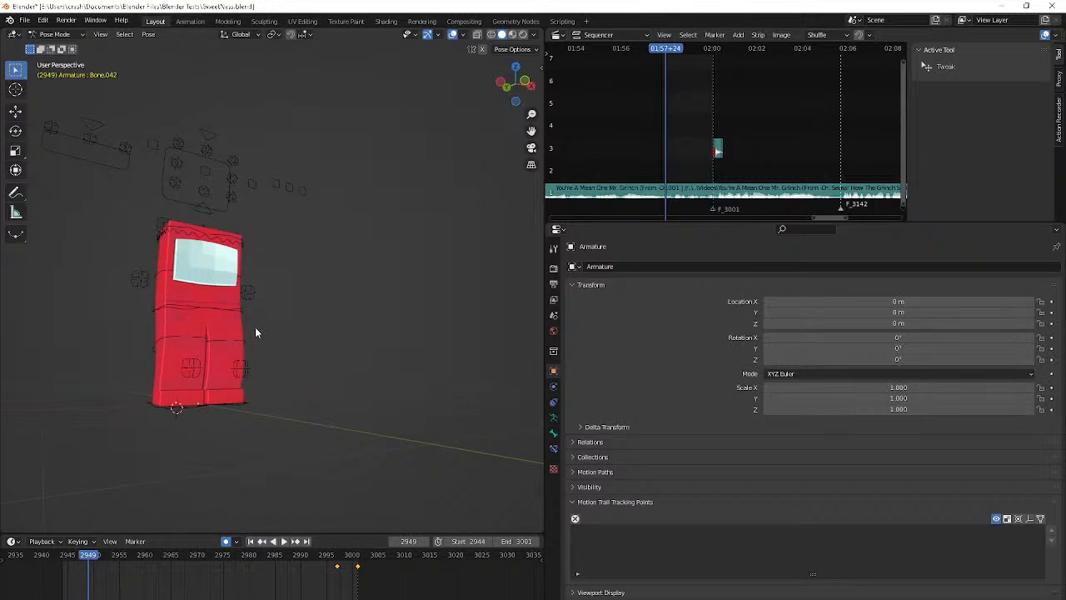
key("space")
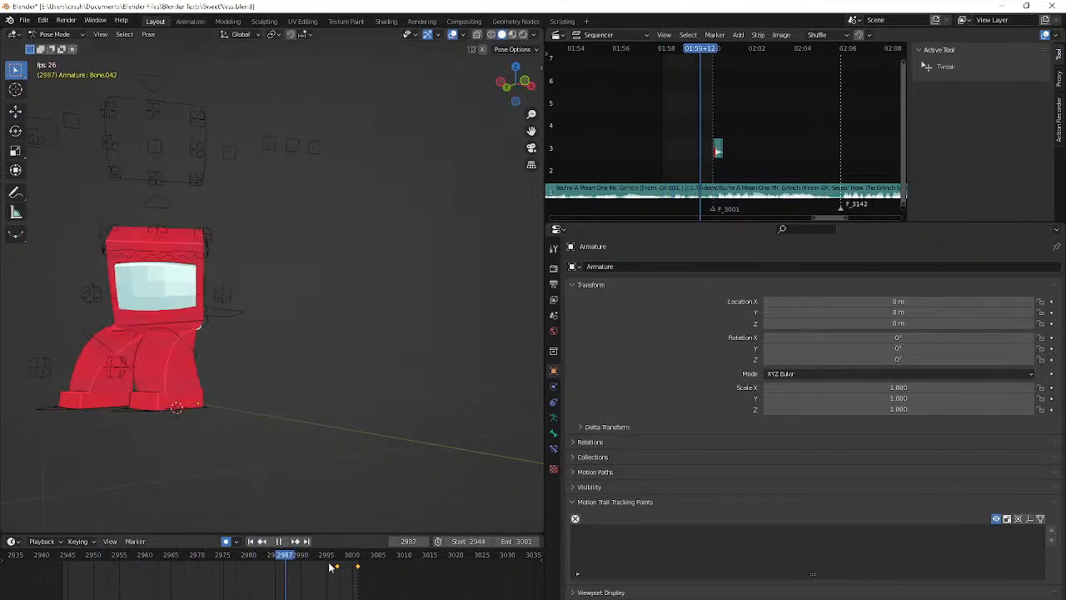
key("space")
key("Down")
key("Up")
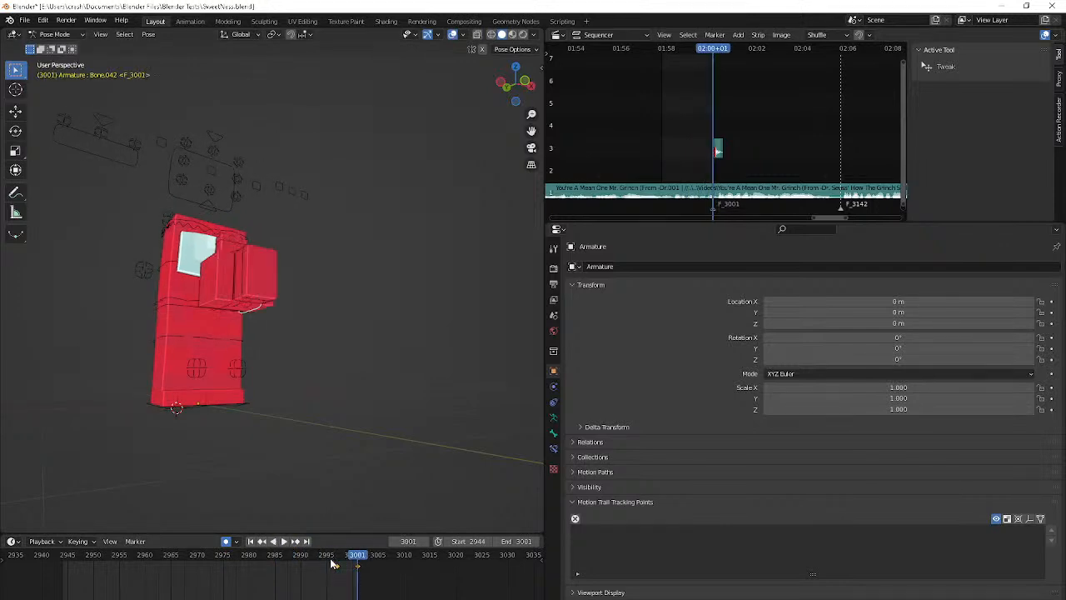
middle_click_drag(325, 511, 407, 50)
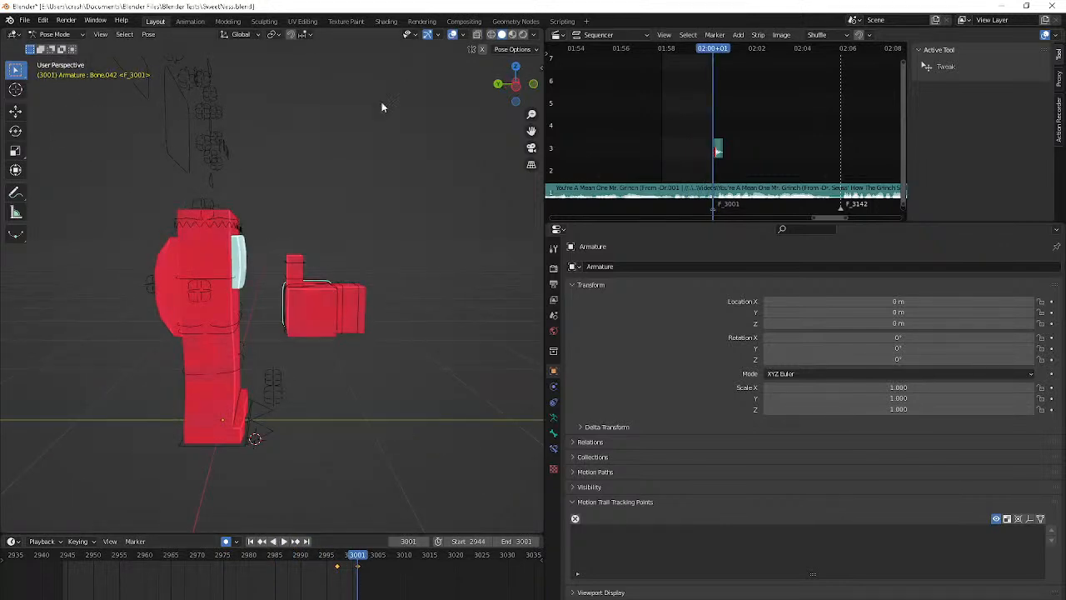
middle_click_drag(382, 107, 207, 412)
scroll(206, 411, "up", 5)
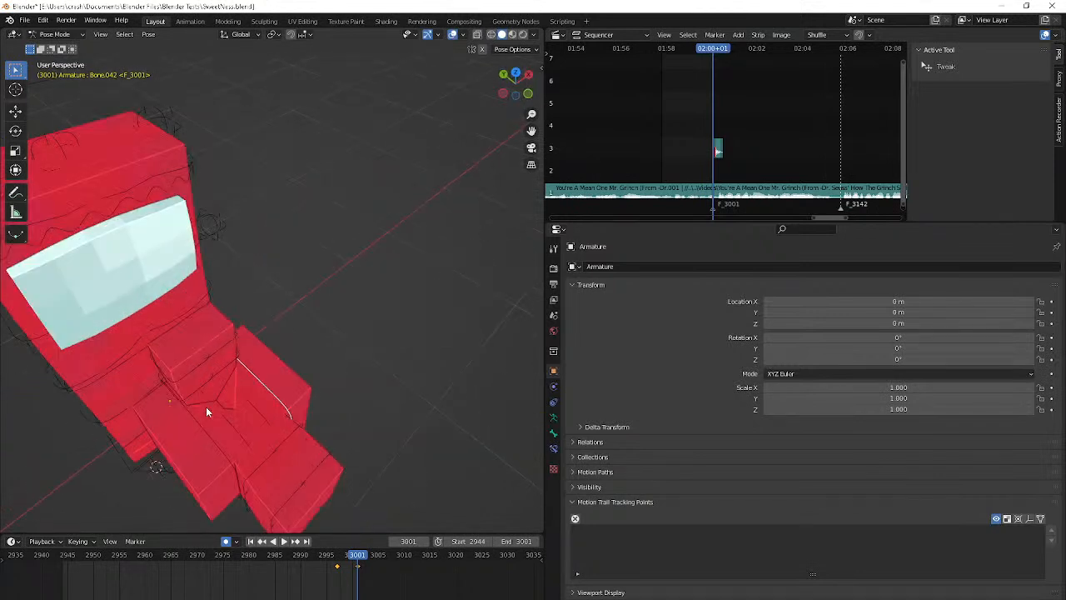
Select both hand controls, shift their earlier keyframe to frame 2996 and paste the praying-hands pose there
left_click(205, 446)
left_click_drag(338, 568, 333, 568)
key("Down")
key("ctrl+v")
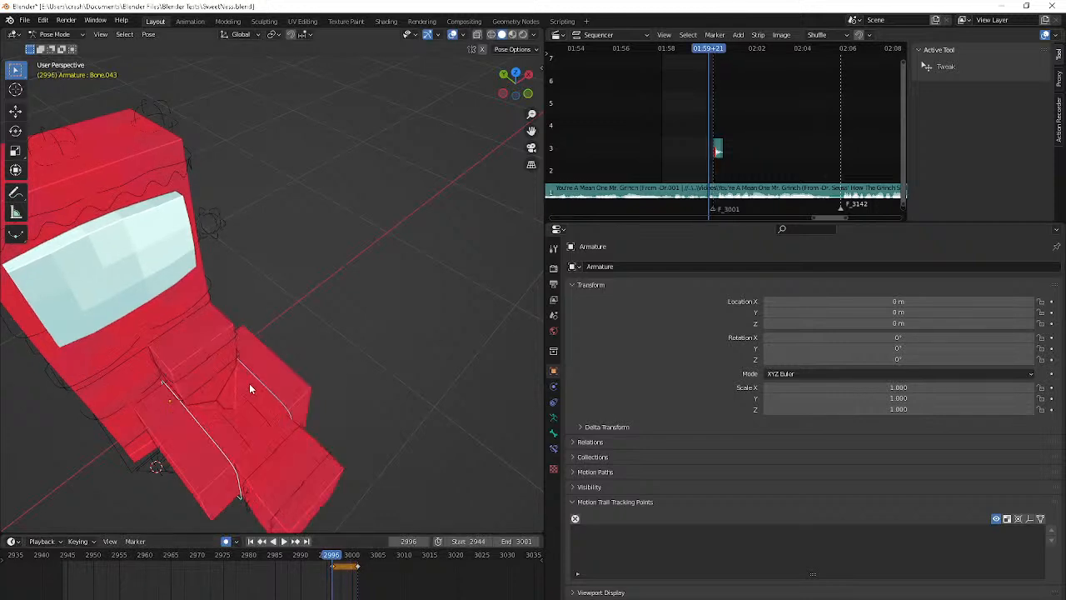
At frame 2996, rotate the right hand control (Bone.043) about Z and move it horizontally behind the body
scroll(249, 385, "down", 4)
middle_click_drag(249, 386, 277, 368, "shift")
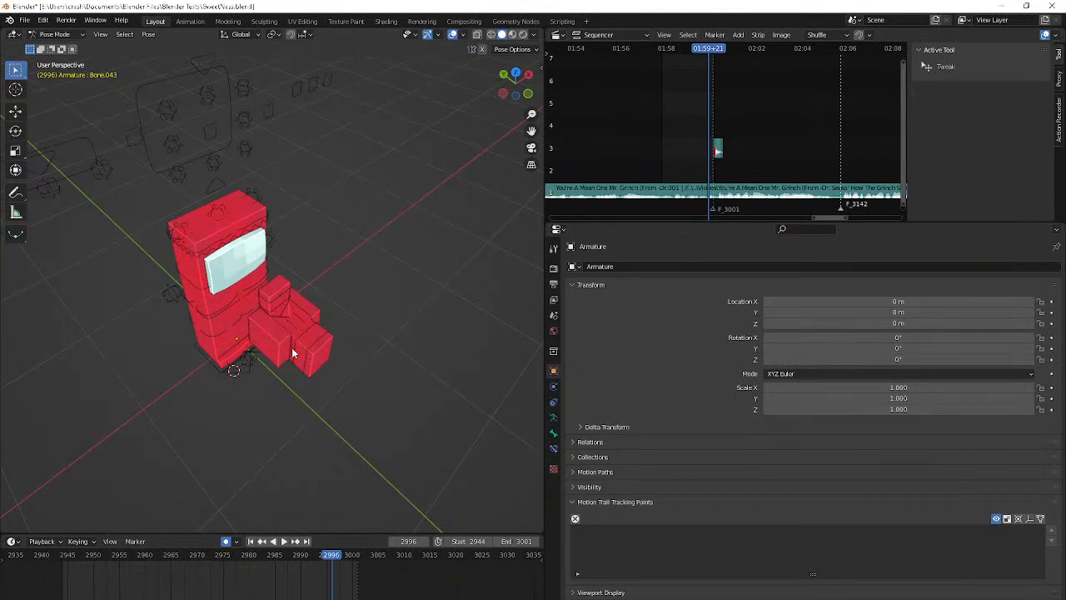
key("r")
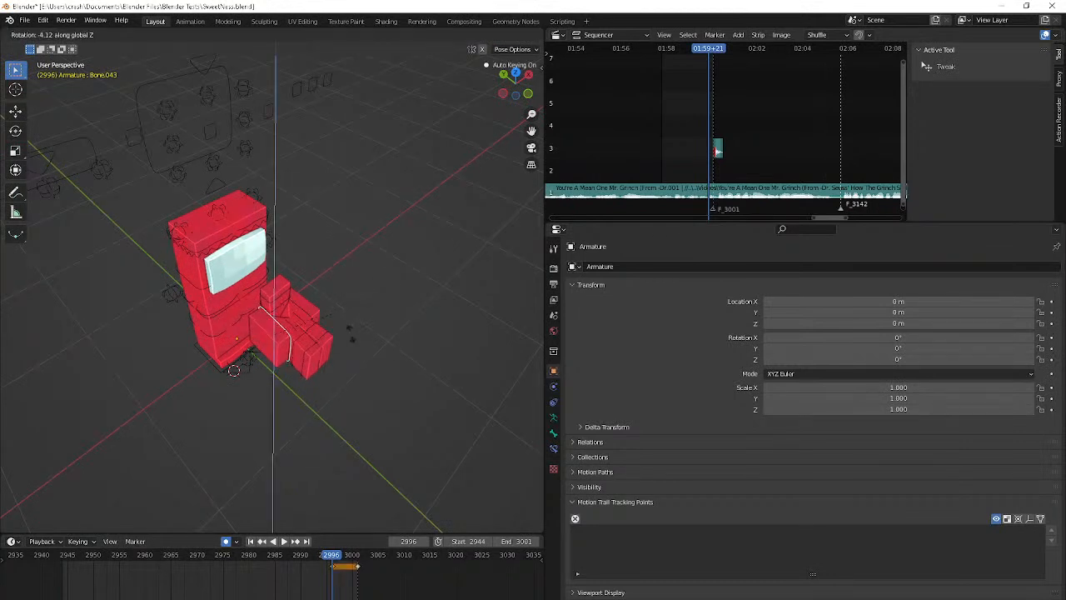
left_click(229, 387)
key("g")
key("y")
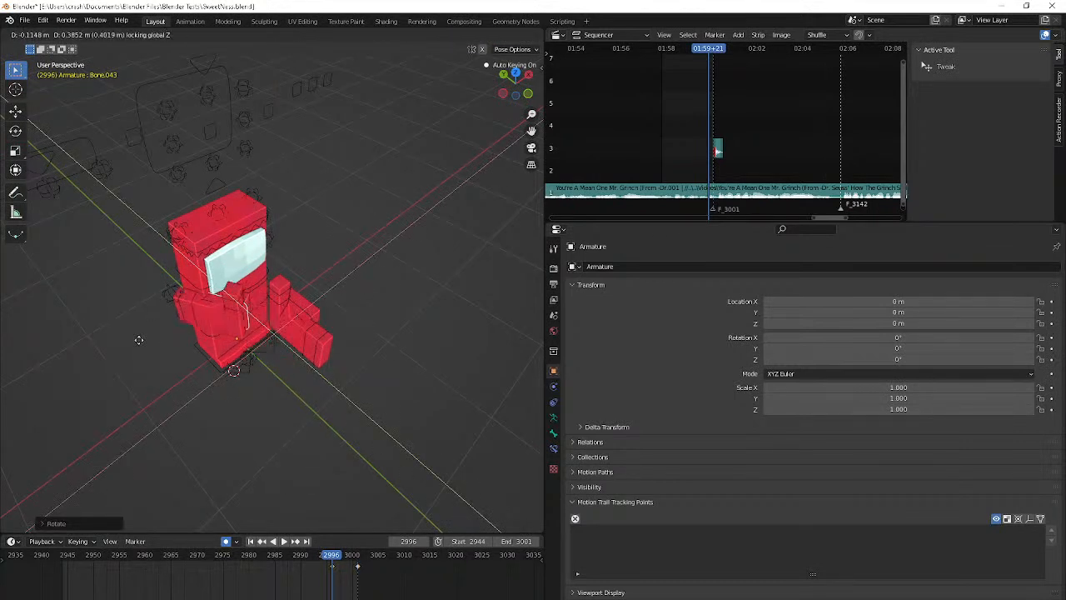
left_click(124, 305)
Step through the frames after 2996 and back to examine the right hand's path around the body
middle_click_drag(183, 289, 309, 239)
key("Right")
key("Right")
key("Right")
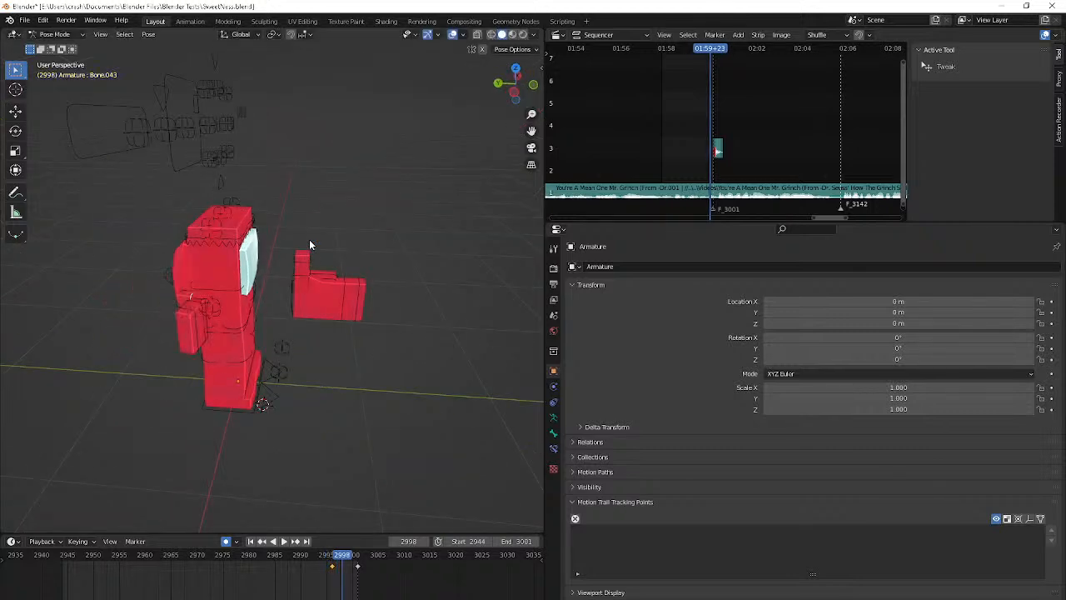
key("Left")
key("Left")
key("Left")
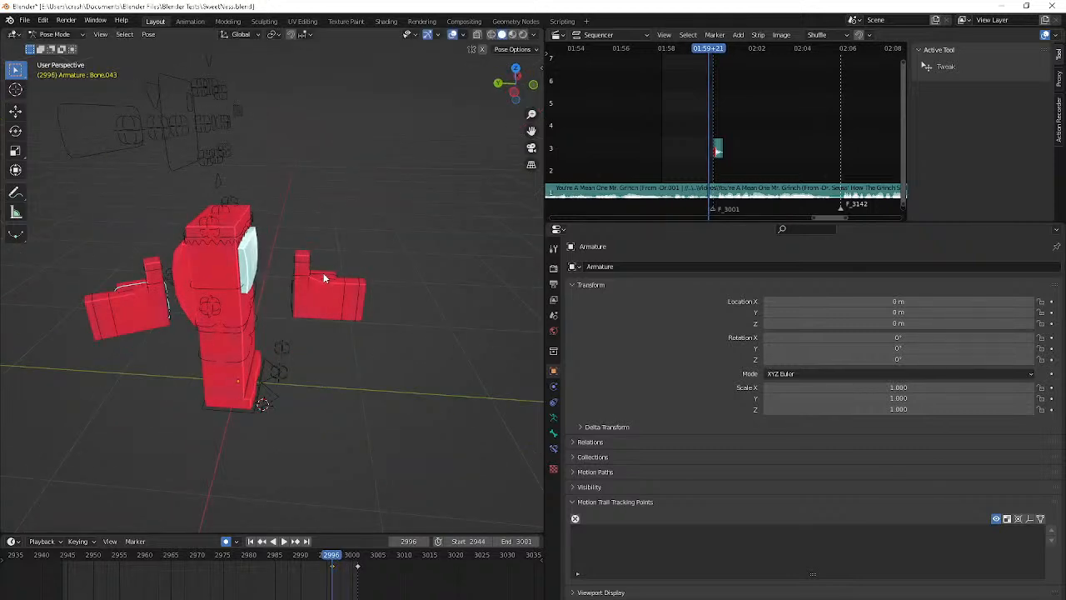
At frame 2996, turn the left hand control (Bone.042) in top view and move it horizontally about 1.2 m behind the body
left_click(321, 282)
middle_click_drag(321, 283, 261, 335)
key("KP_7")
key("r")
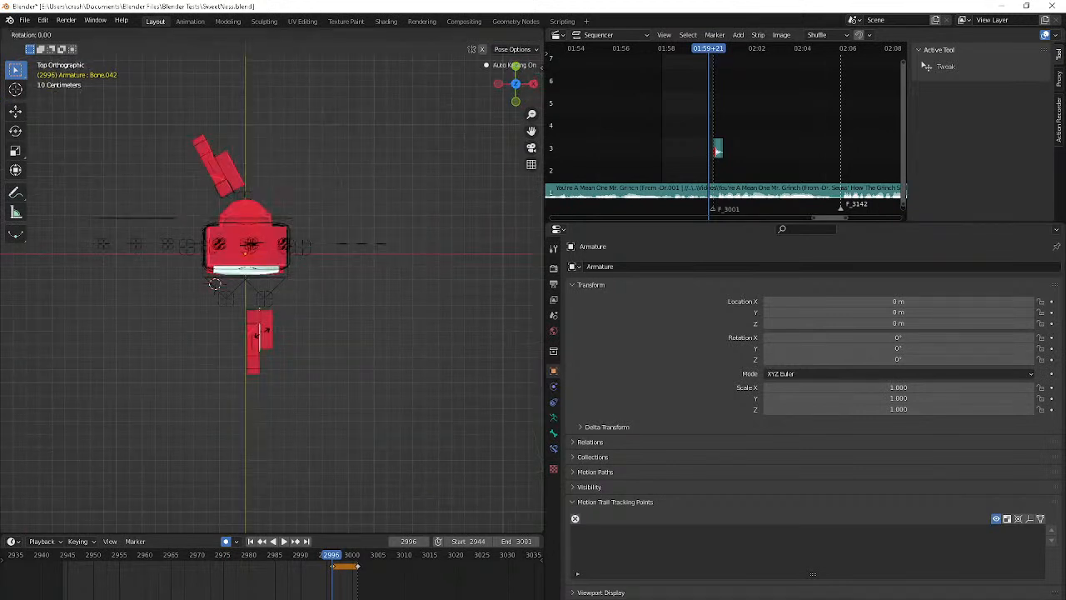
left_click(274, 263)
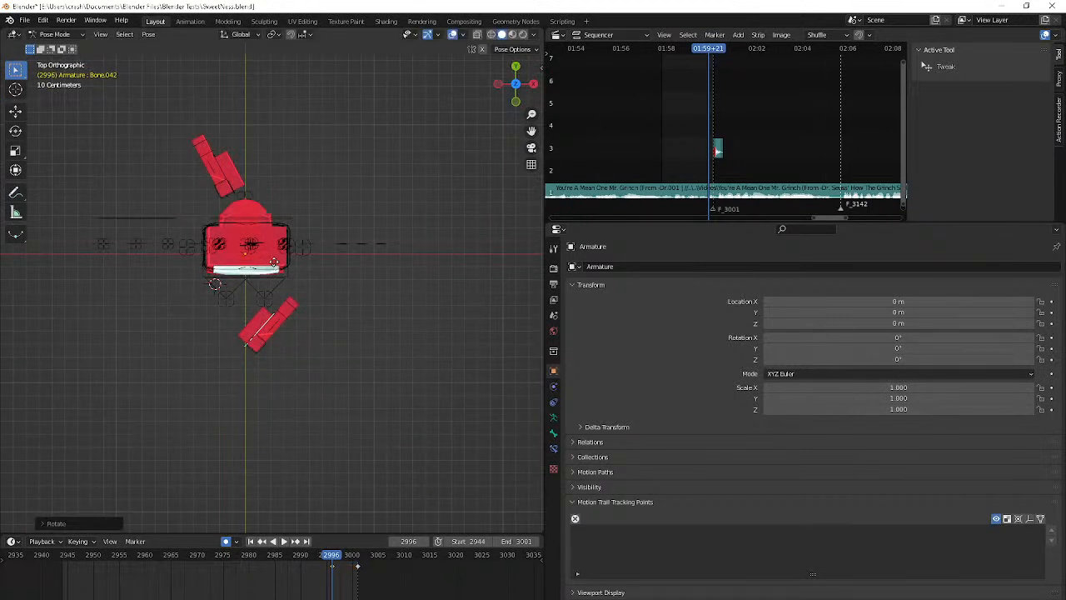
key("g")
key("shift+z")
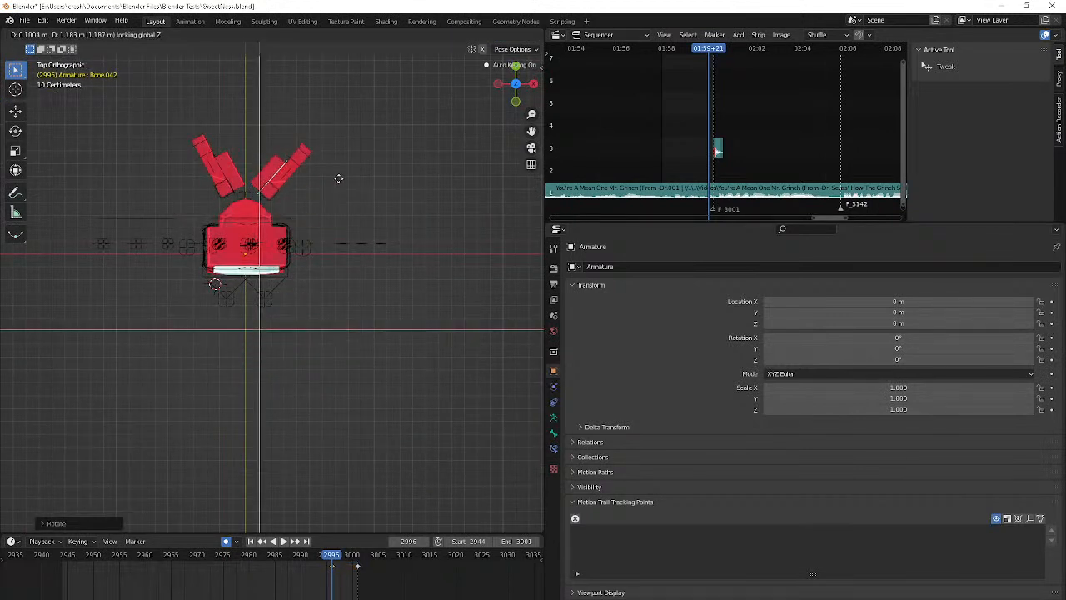
left_click(343, 181)
Check the hands behind the body from the camera, select the right hand control and examine its path up to frame 2999
key("KP_0")
scroll(343, 182, "up", 4)
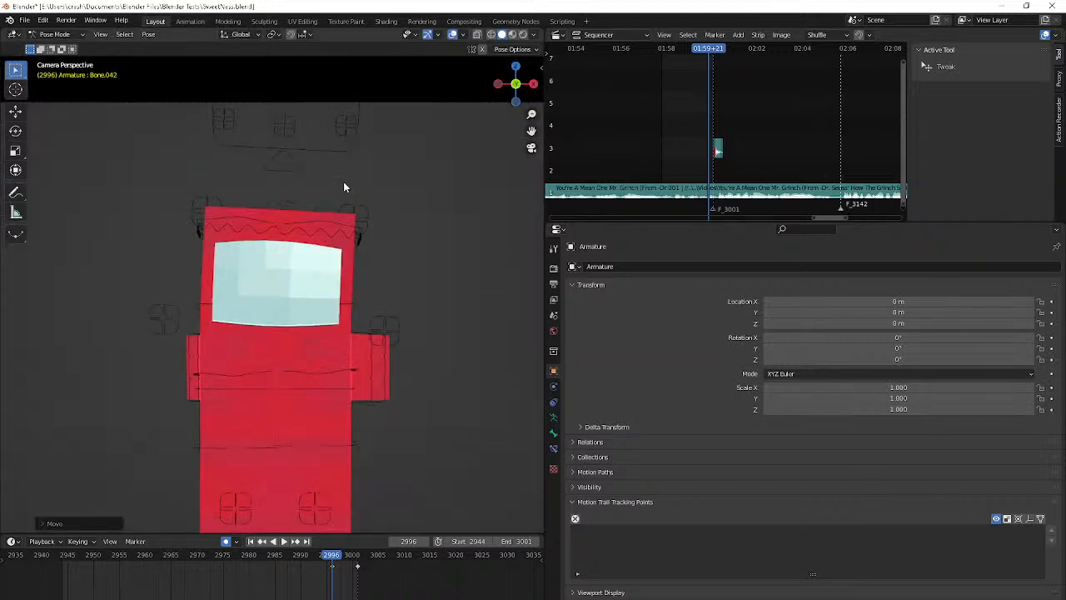
middle_click_drag(343, 182, 335, 379)
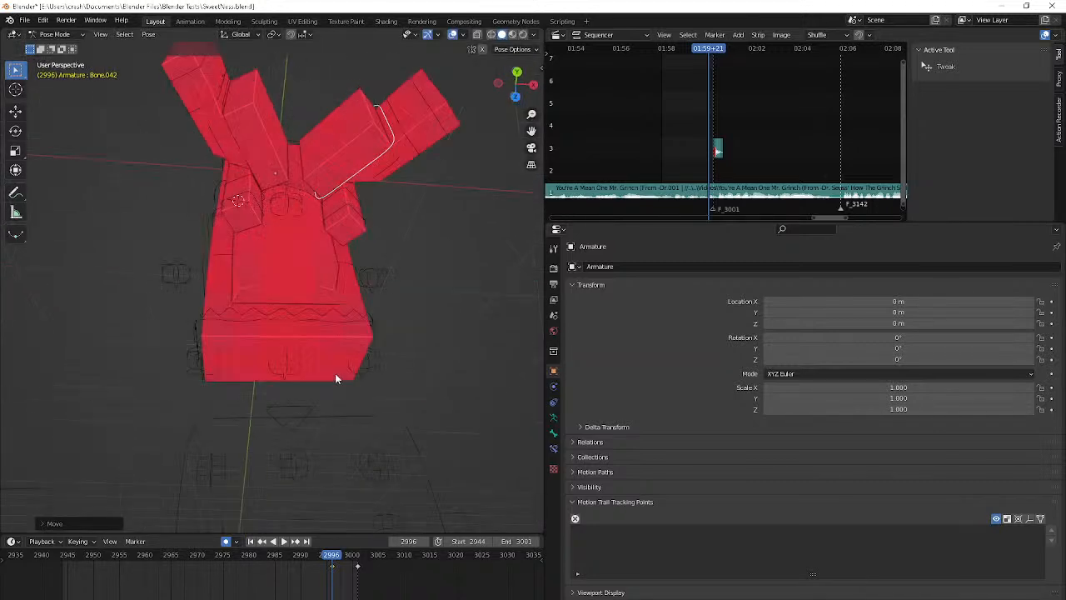
left_click(247, 155, "shift")
left_click(278, 34)
middle_click_drag(422, 185, 369, 86)
key("Right")
key("Right")
key("Right")
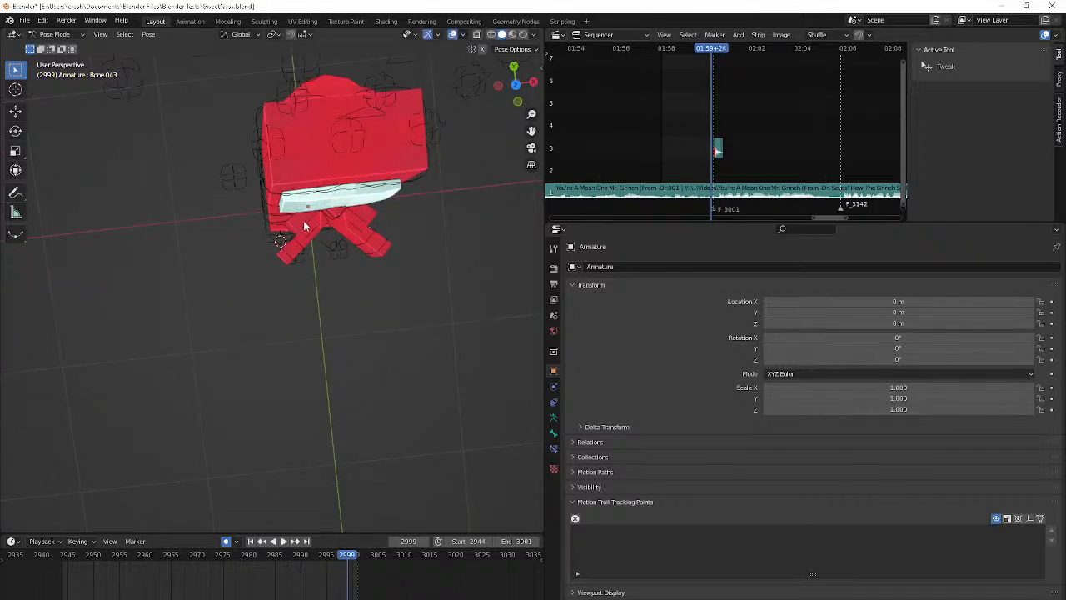
At frame 2997, move the right hand control horizontally outward from the body and check frame 2999 through the camera
right_click(305, 226)
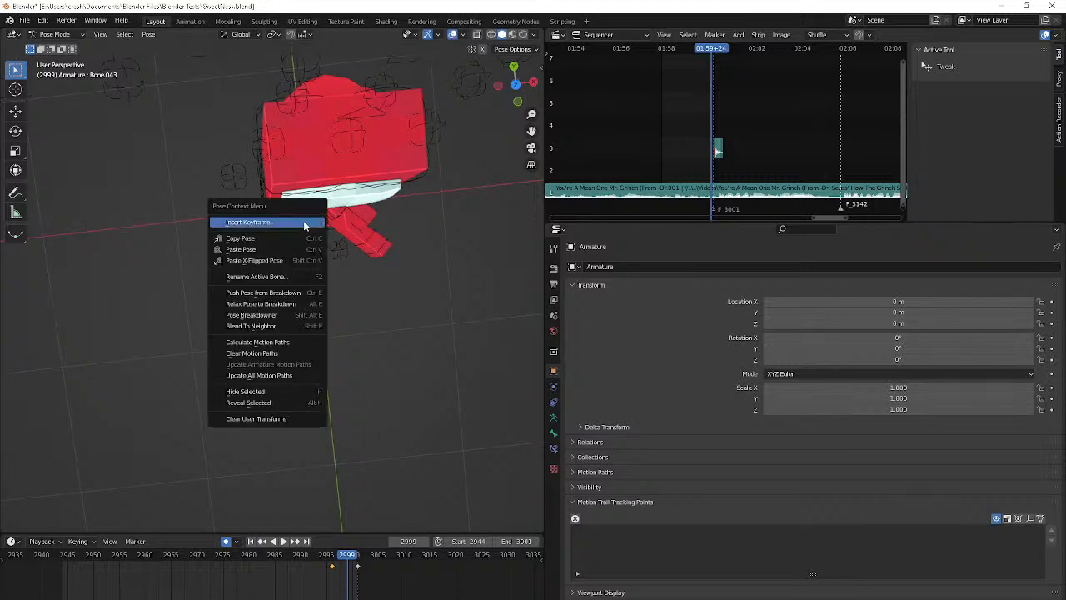
key("Left")
key("Left")
key("g")
key("shift+z")
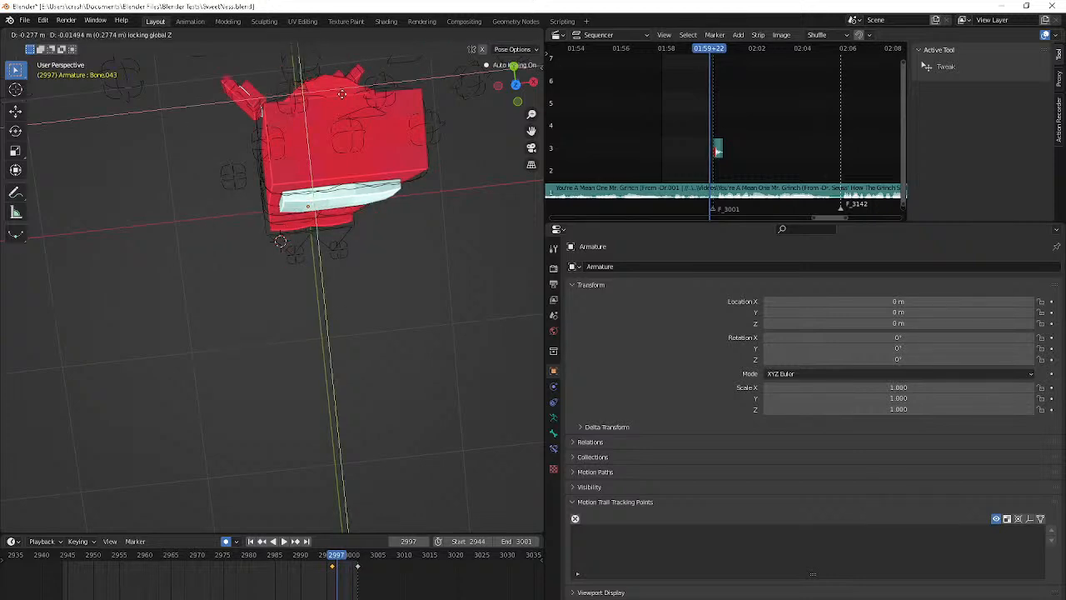
left_click(417, 81)
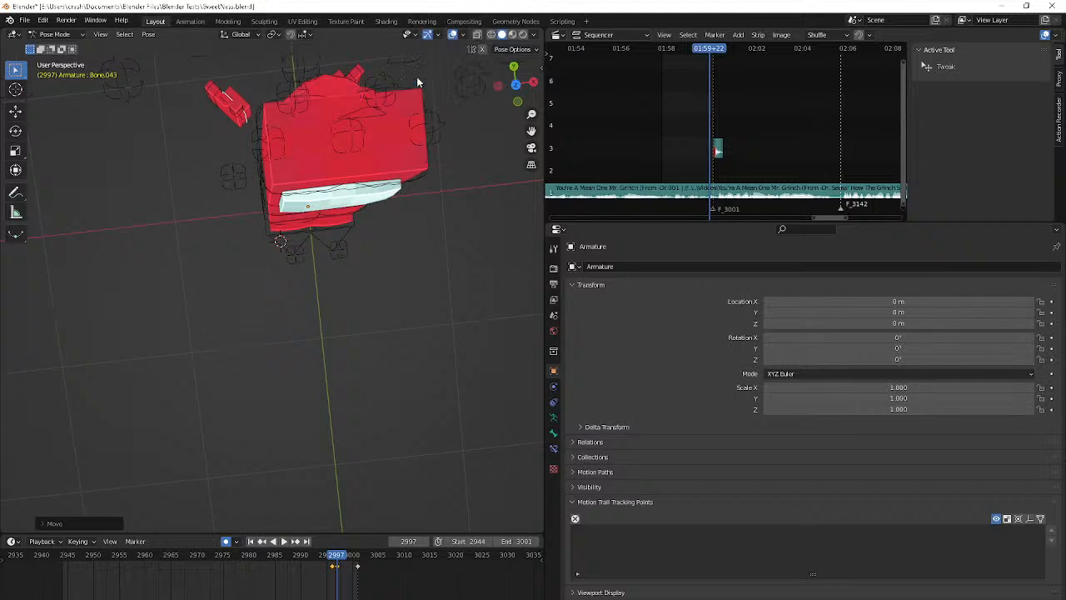
key("Right")
key("Right")
key("KP_0")
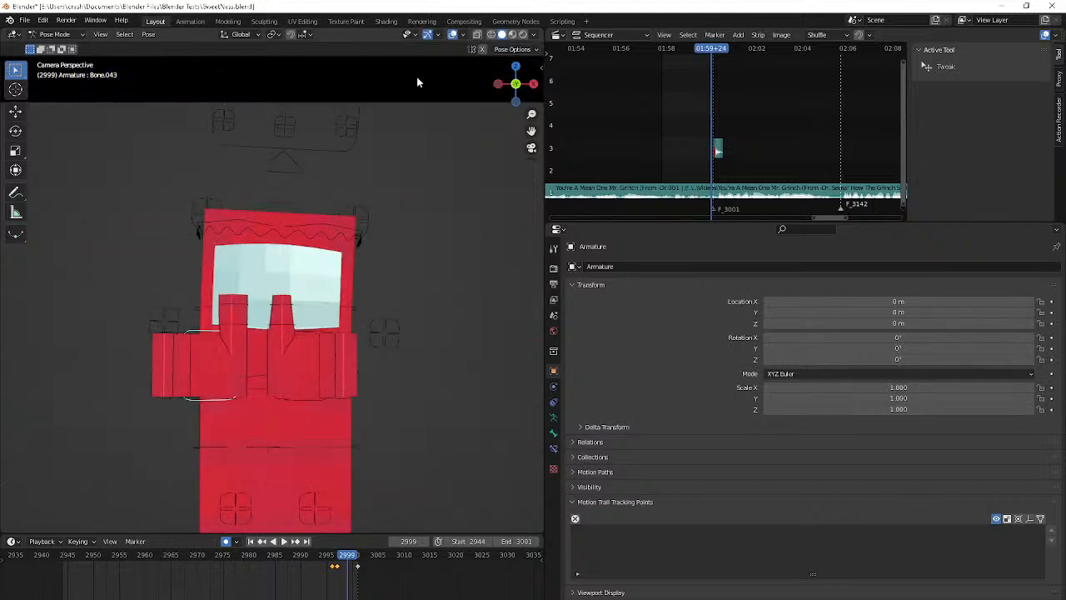
At frame 2999, move the right hand control (Bone.043) horizontally out beside the body, rotate it and nudge its position
middle_click_drag(416, 79, 317, 83)
key("g")
key("shift+z")
left_click(400, 137)
key("r")
left_click(291, 59)
key("g")
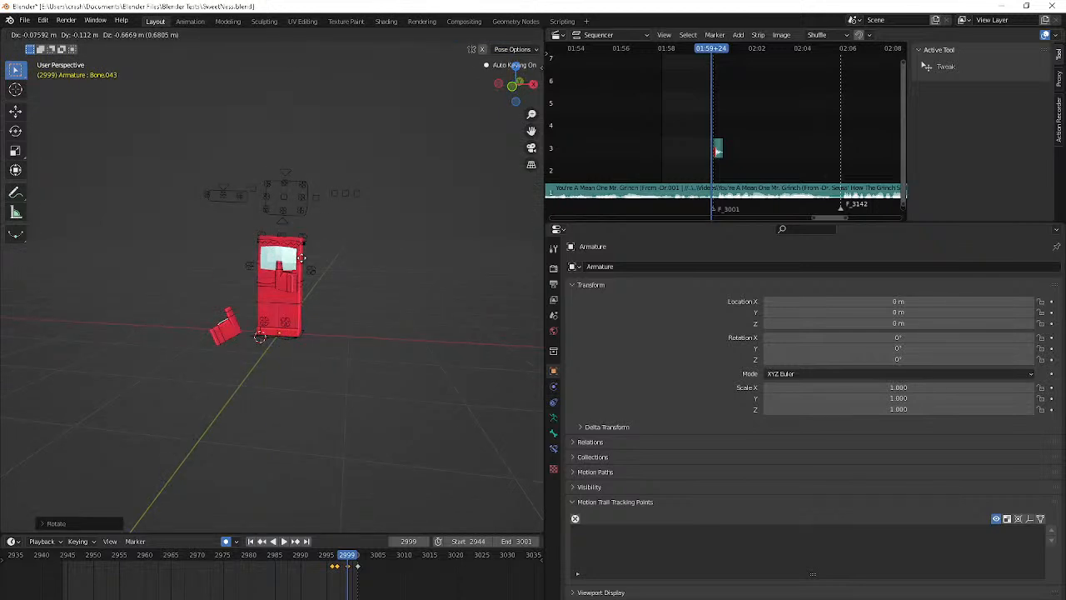
left_click(310, 67)
middle_click_drag(310, 67, 365, 71)
key("s")
key("z")
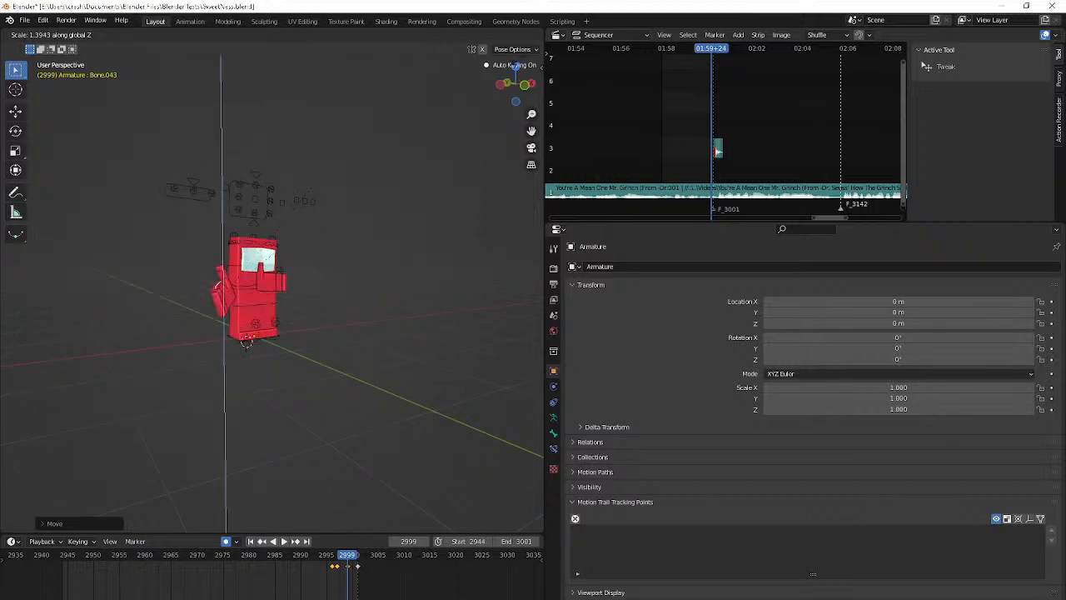
key("Escape")
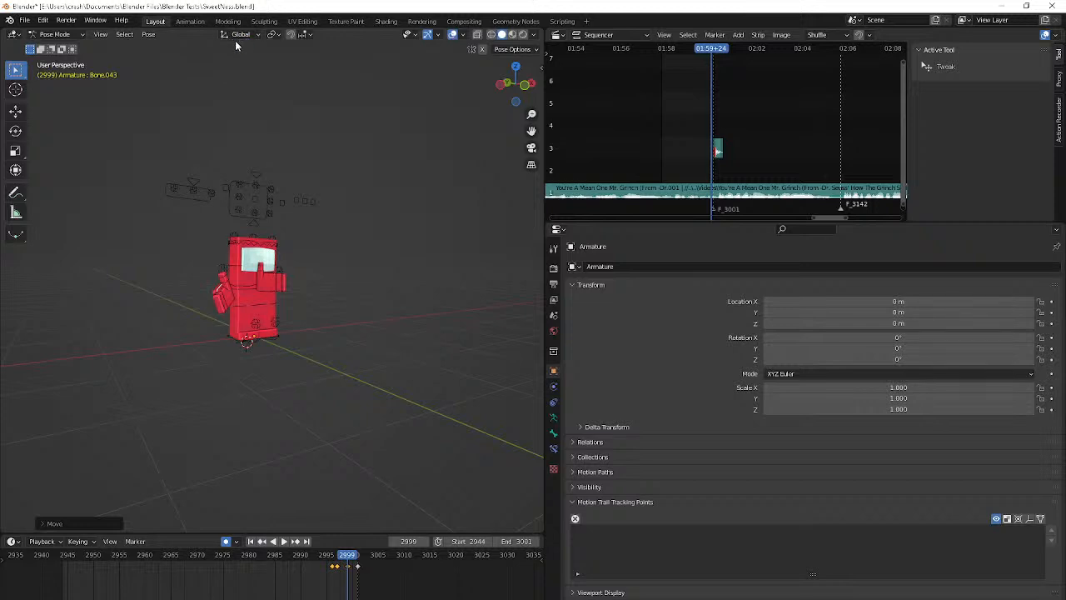
Set the transform orientation to Local and view the right hand from the side
left_click(272, 34)
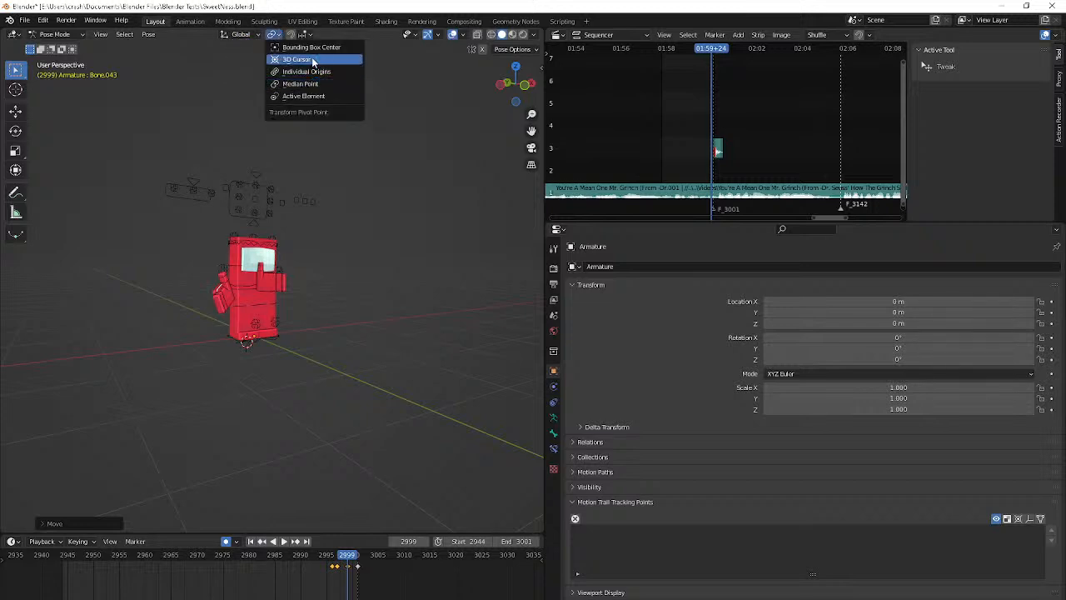
left_click(238, 35)
left_click(227, 90)
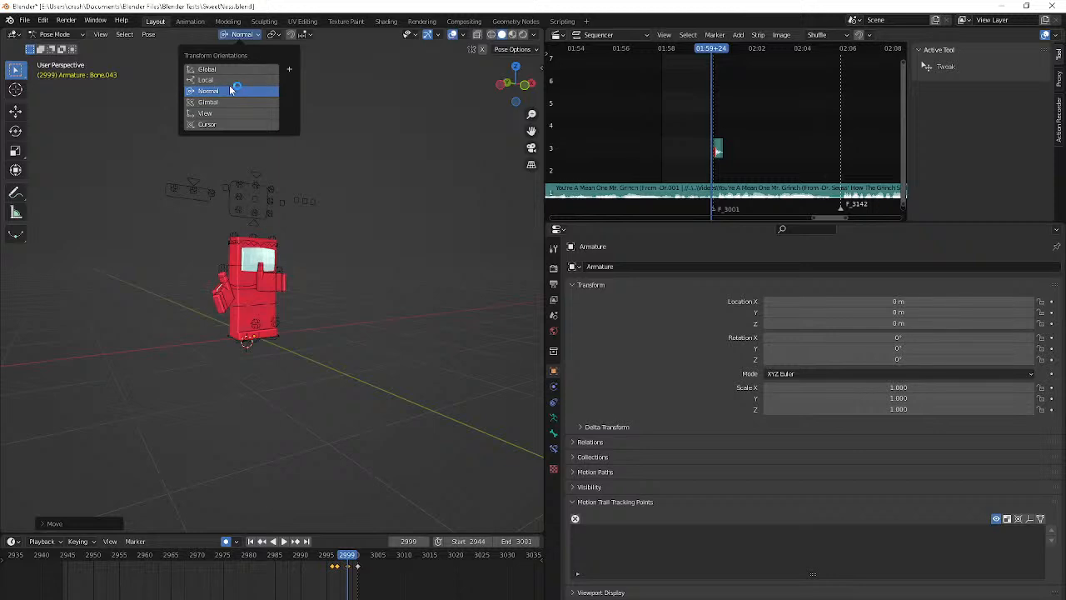
middle_click_drag(114, 265, 192, 280)
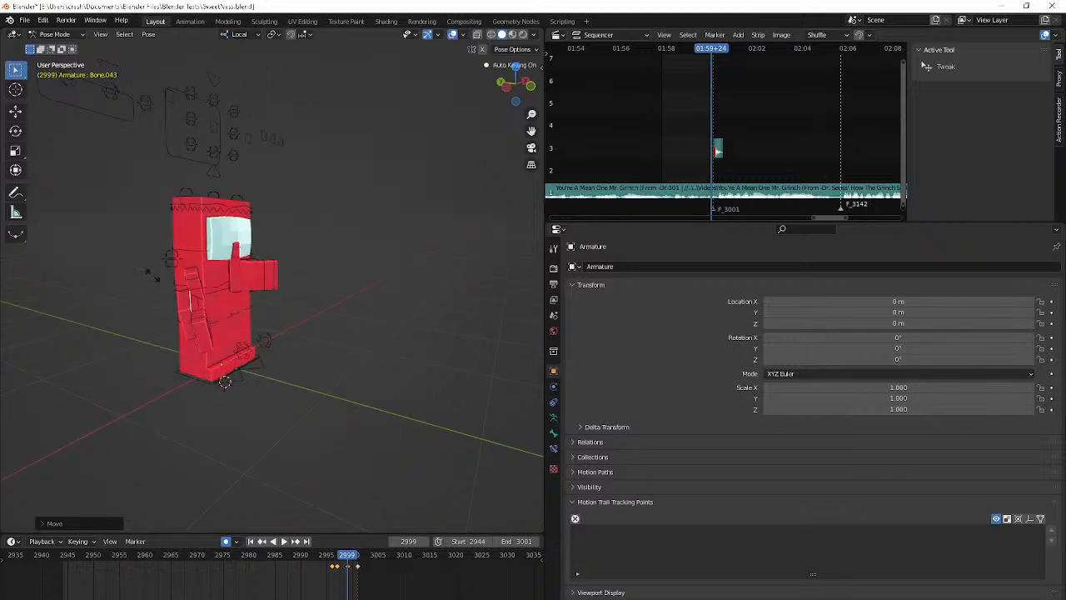
Stretch the right hand control at frame 2999 along its local Y axis and scale it along its local Z axis
key("s")
key("z")
key("x")
key("y")
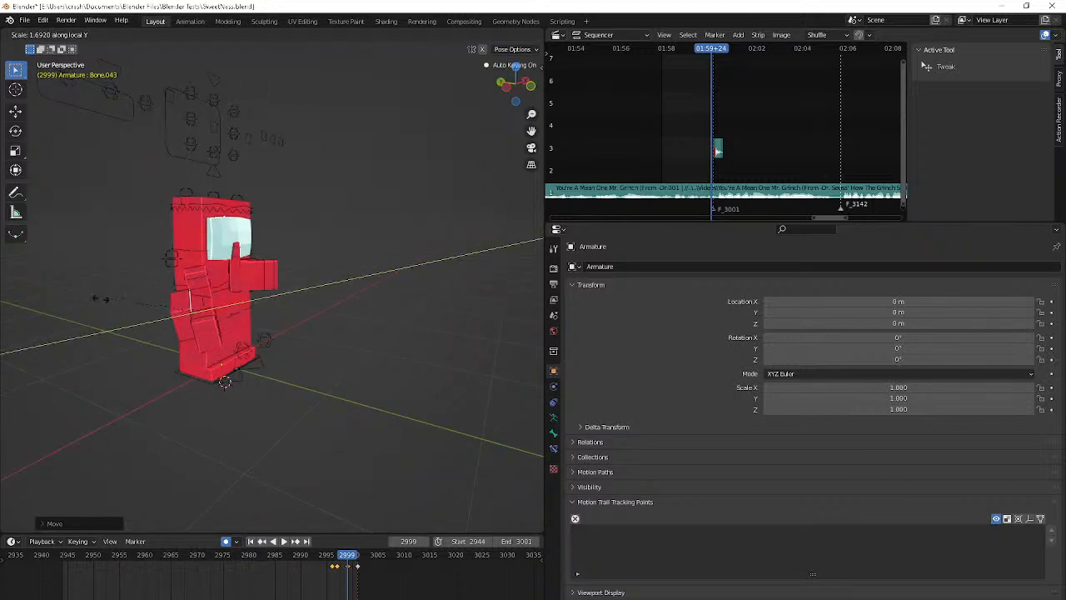
left_click(87, 299)
key("s")
key("x")
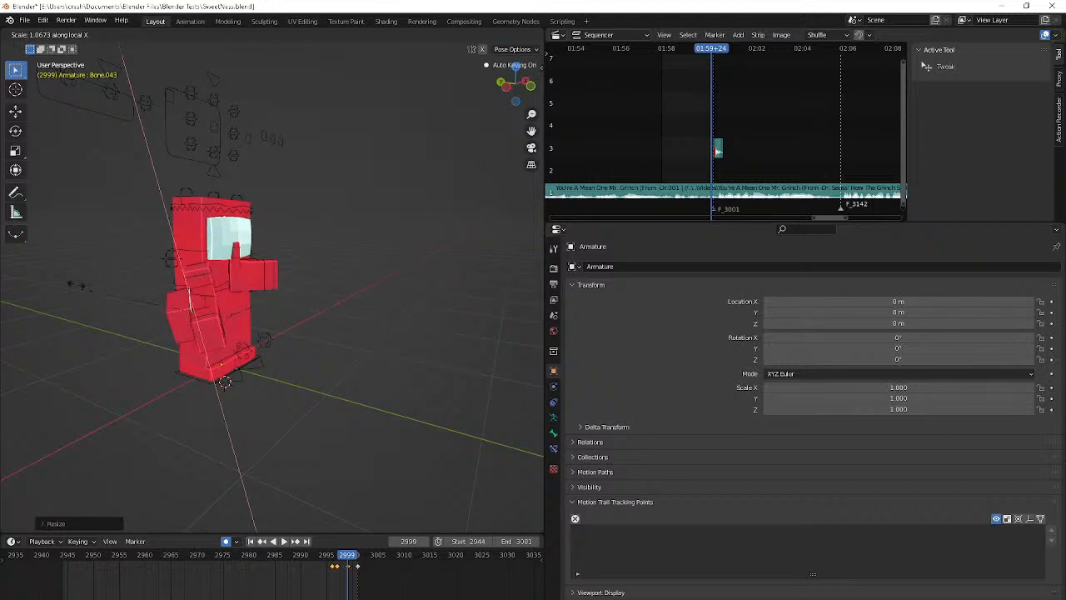
key("z")
left_click(72, 254)
middle_click_drag(72, 253, 25, 253)
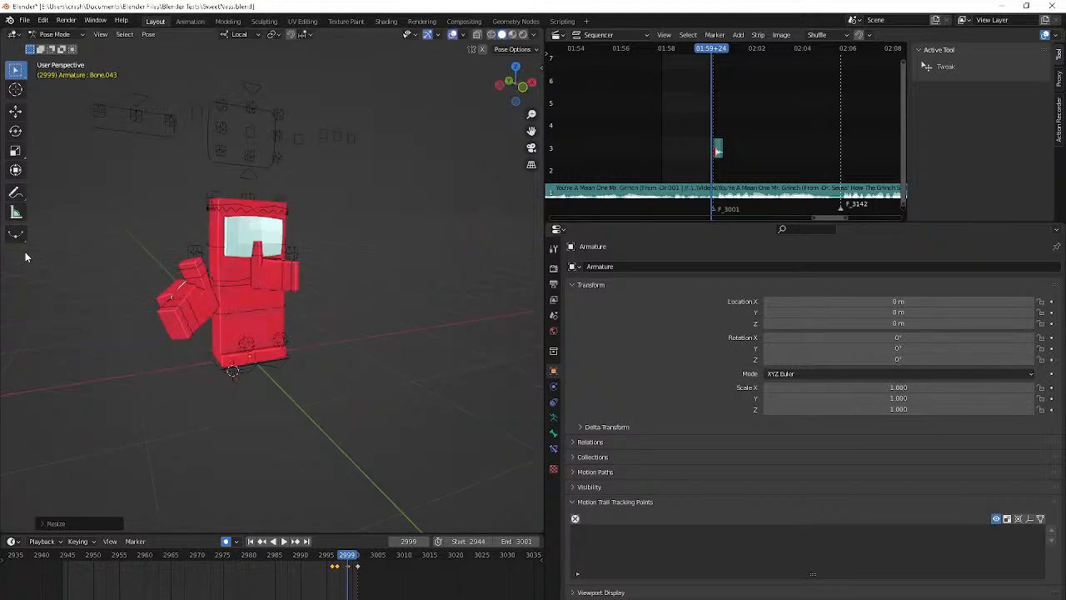
Play the animation and scrub around frames 2996 to 3001 to check the right hand's swing
key("Right")
key("Right")
key("Right")
key("Right")
key("Right")
key("Right")
key("shift+Left")
key("space")
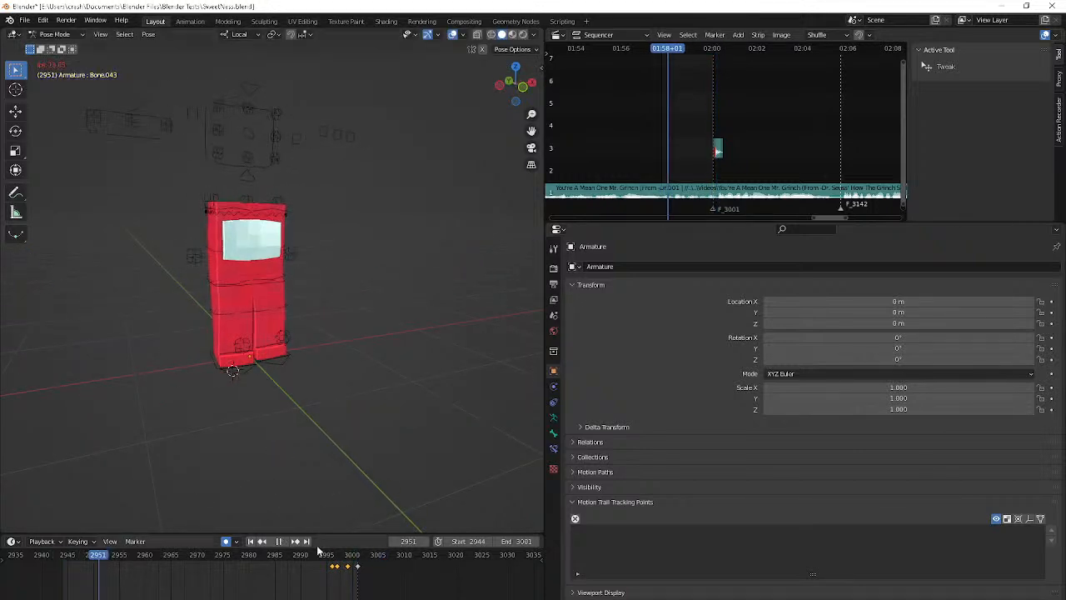
key("Escape")
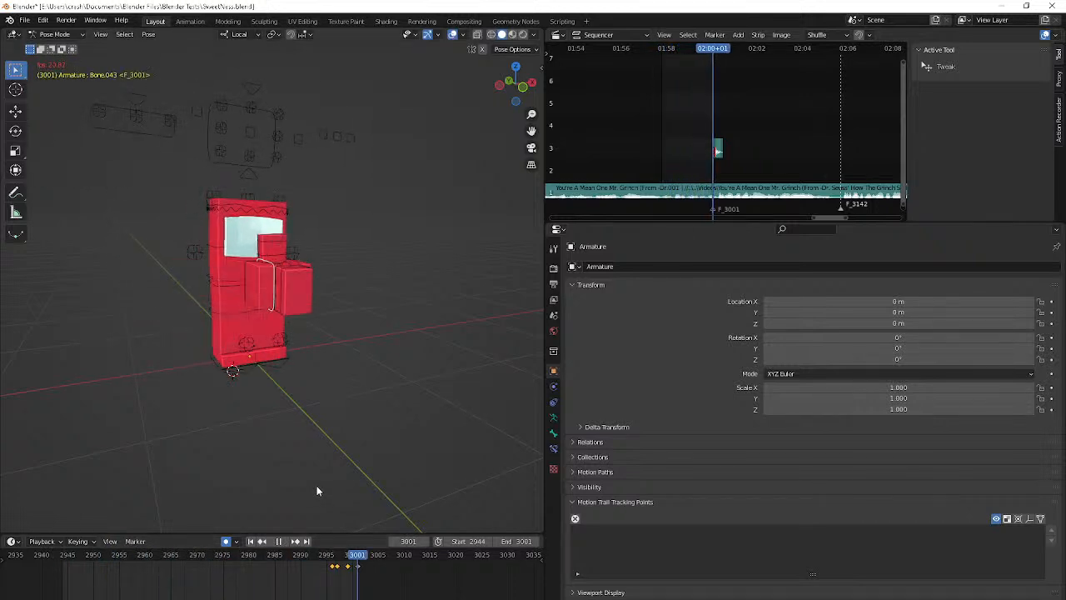
key("space")
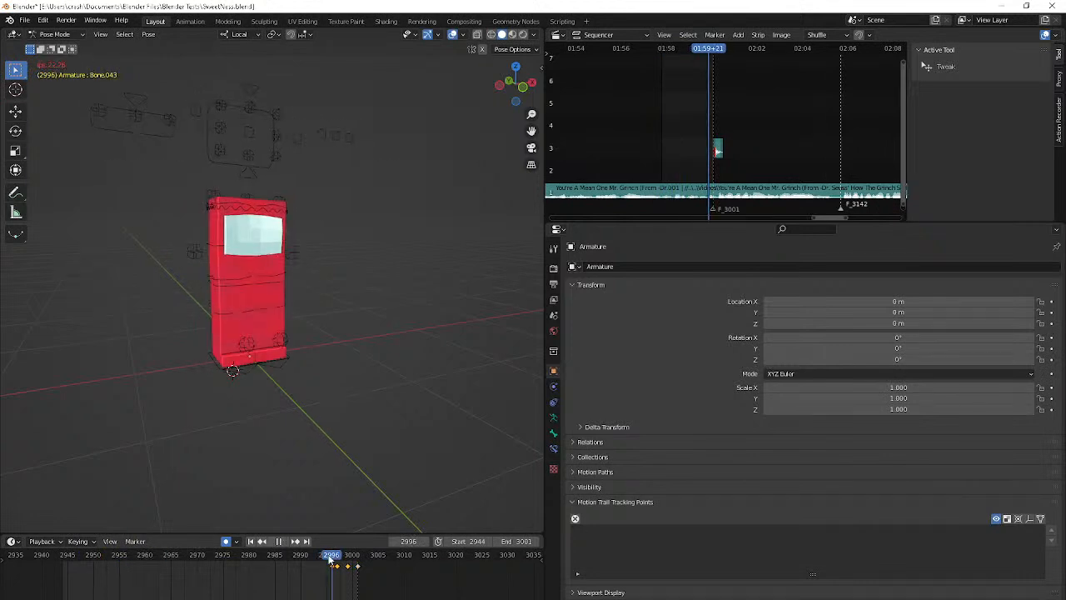
key("space")
At frame 2998, select the left hand control (Bone.042) and move it out beside the body with local Z locked
middle_click_drag(309, 435, 194, 471)
key("Right")
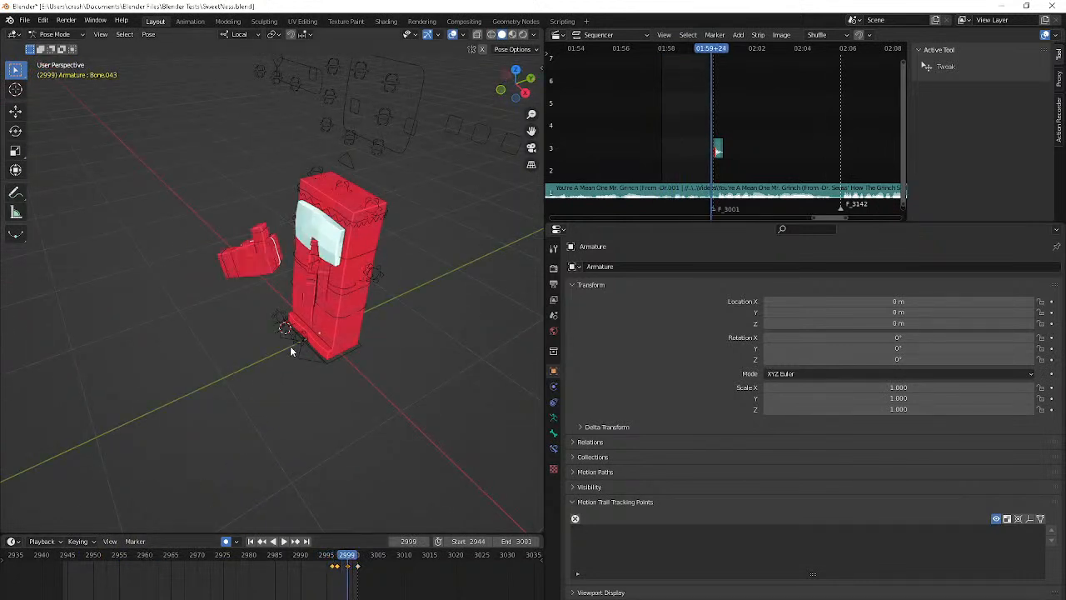
scroll(290, 346, "up", 5)
left_click(393, 228)
middle_click_drag(393, 227, 341, 212)
key("Left")
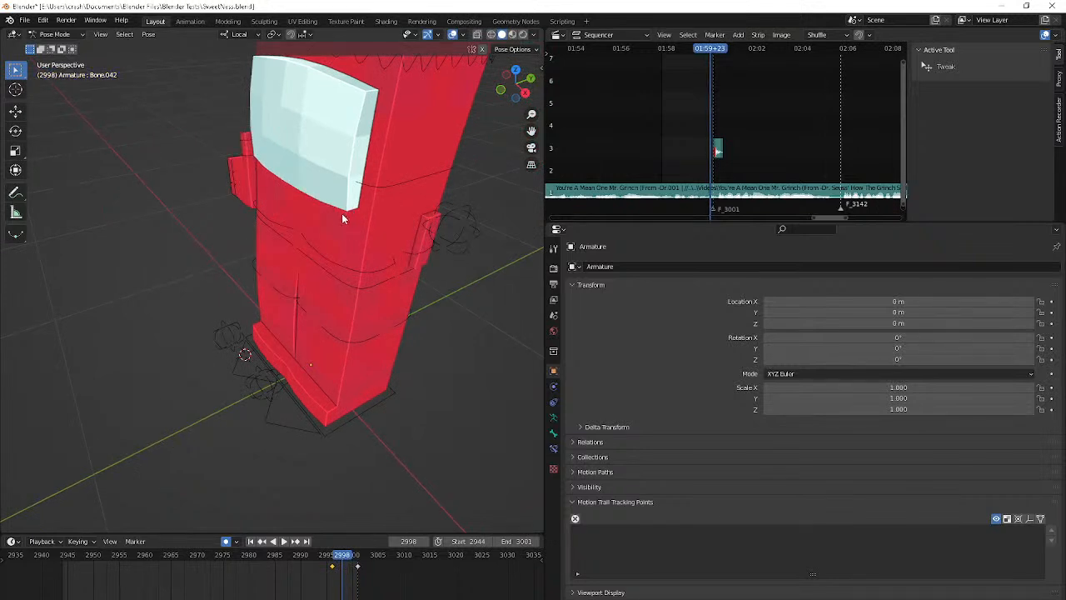
key("g")
key("shift+z")
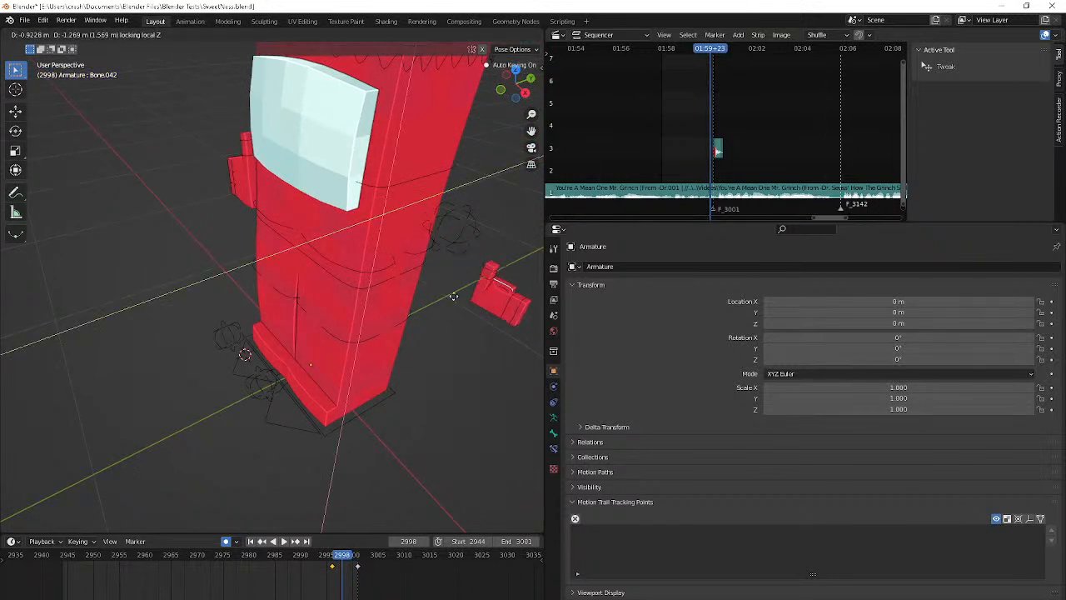
left_click(441, 286)
Rotate the left hand control about its local X axis at frame 2998
middle_click_drag(441, 286, 330, 280, "shift")
key("r")
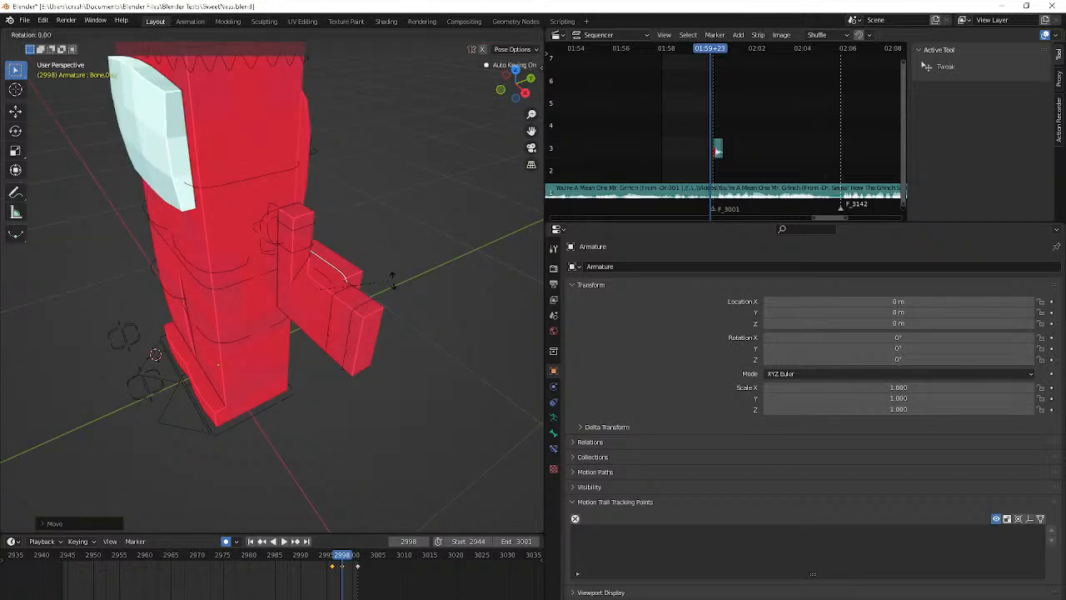
key("z")
key("x")
left_click(409, 222)
key("r")
middle_click_drag(409, 222, 405, 184, "shift")
right_click(356, 242)
Compare the following frames, then refine the left hand control's position and rotation at frame 2998
key("Right")
key("Right")
scroll(356, 242, "down", 5)
key("Left")
key("Left")
key("g")
left_click(487, 128)
key("r")
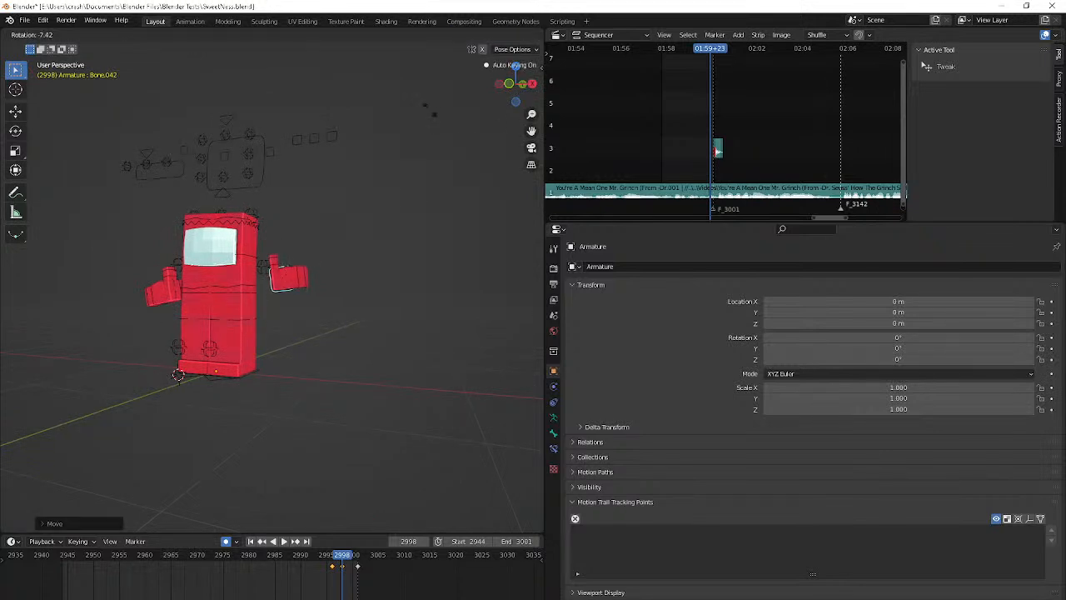
left_click(496, 106)
key("g")
left_click(419, 60)
At frame 2999, stretch the left hand control along its local Y axis and scale it along its local Z axis
key("Right")
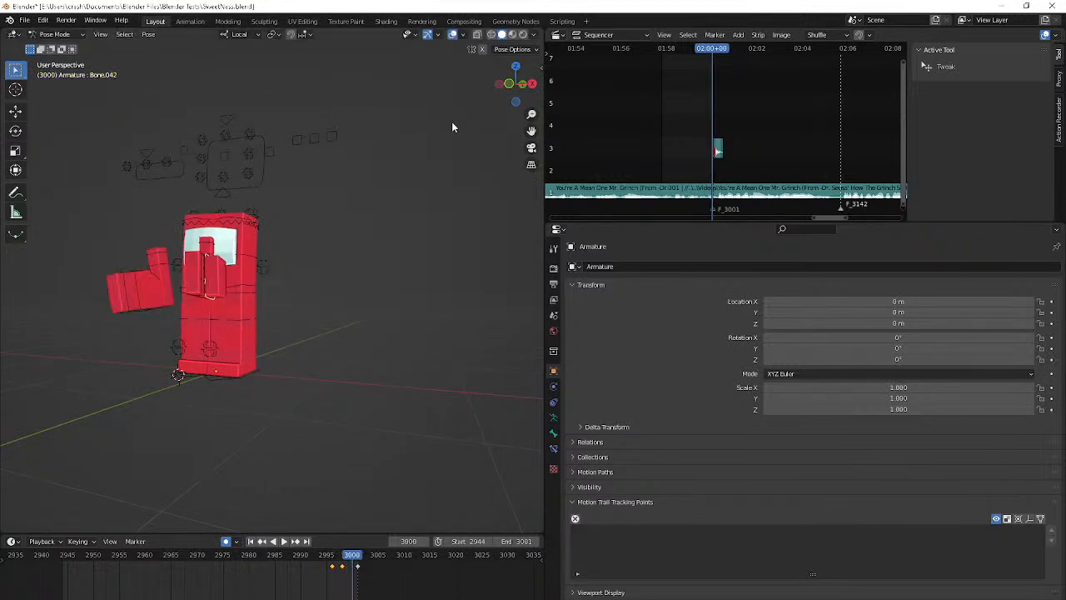
middle_click_drag(391, 181, 380, 202)
key("s")
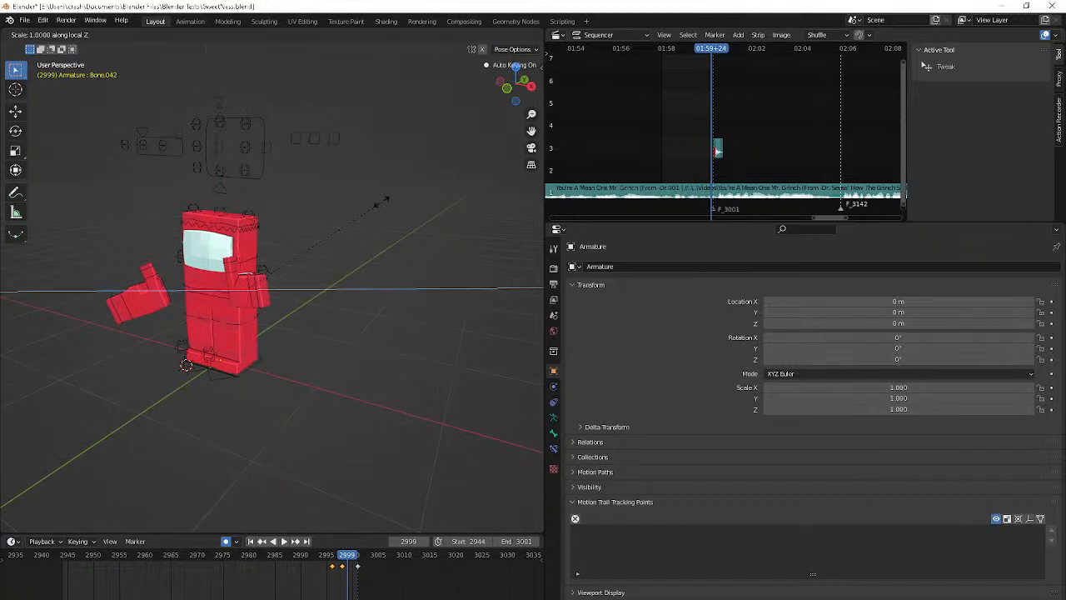
key("y")
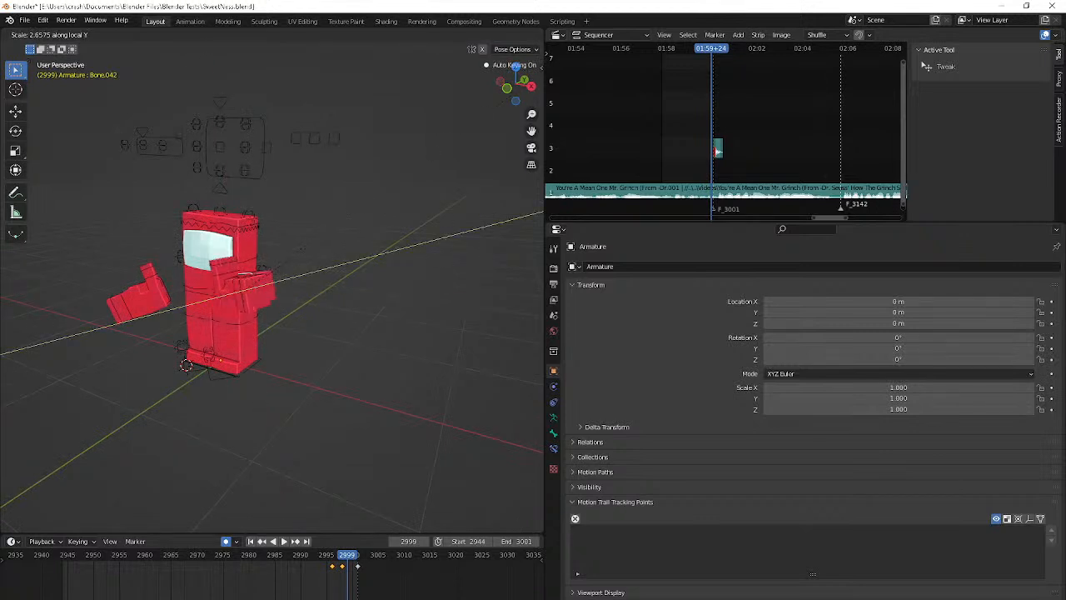
left_click(458, 131)
key("s")
key("x")
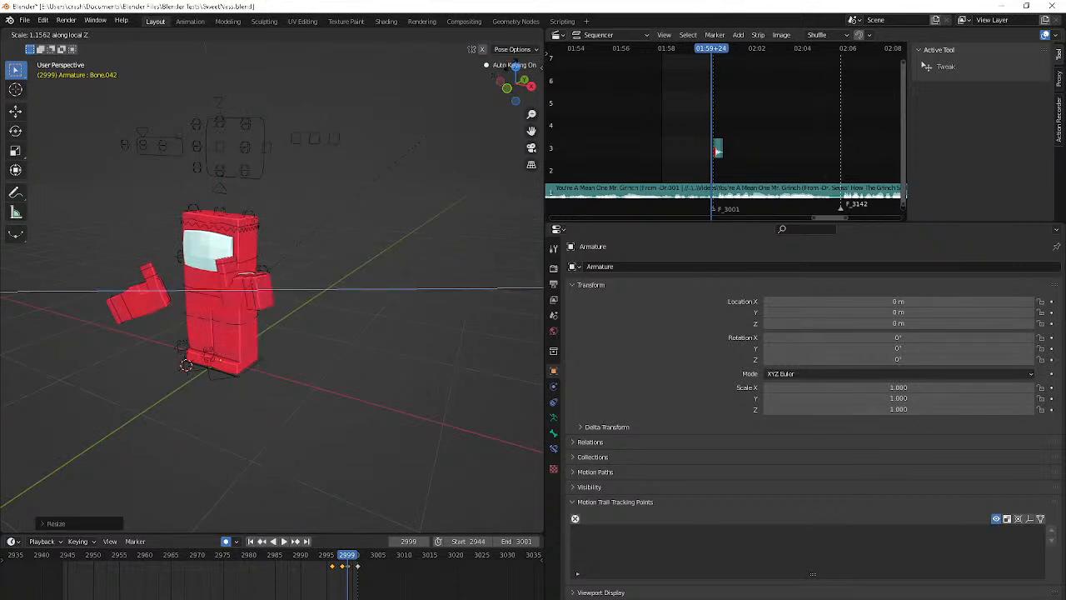
left_click(400, 528)
Step forward to frame 3002 and examine the joined hands and all the bones' keyframes
key("Right")
key("Right")
key("Right")
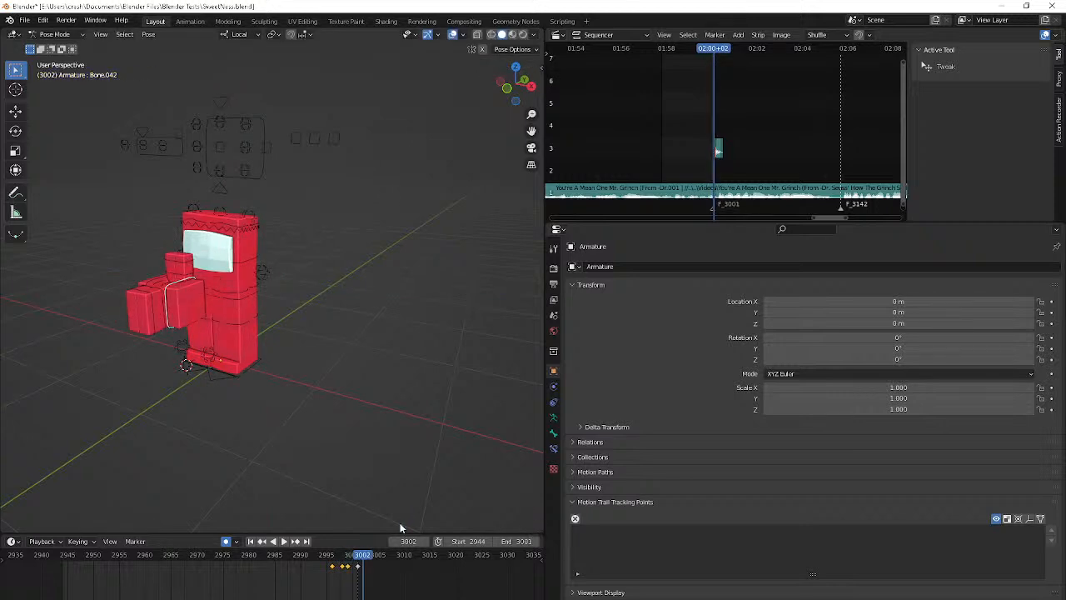
key("a")
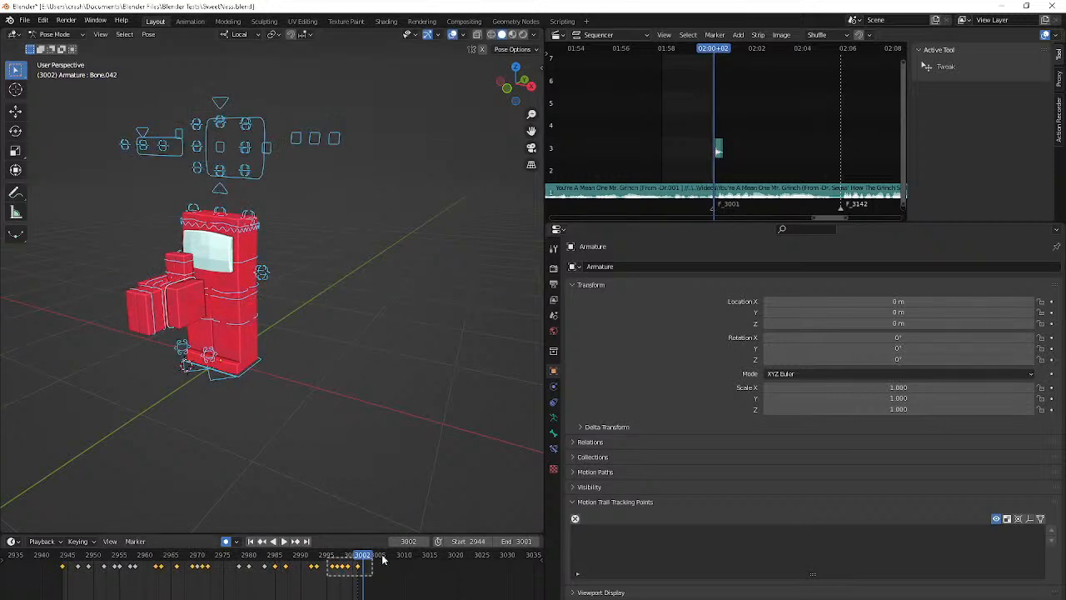
middle_click_drag(239, 375, 192, 396)
key("alt+a")
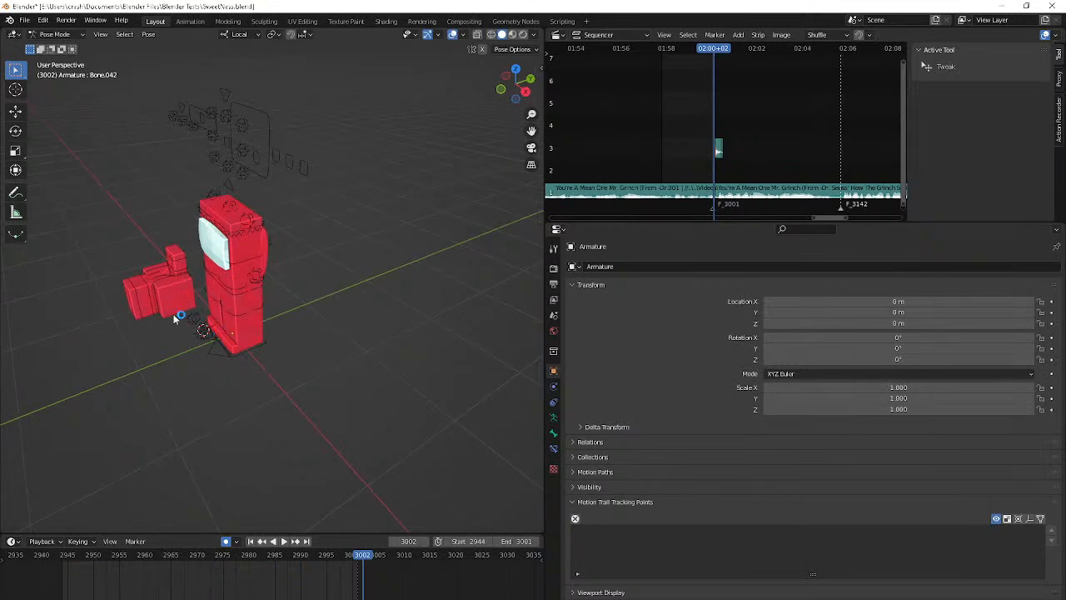
middle_click_drag(157, 309, 262, 316)
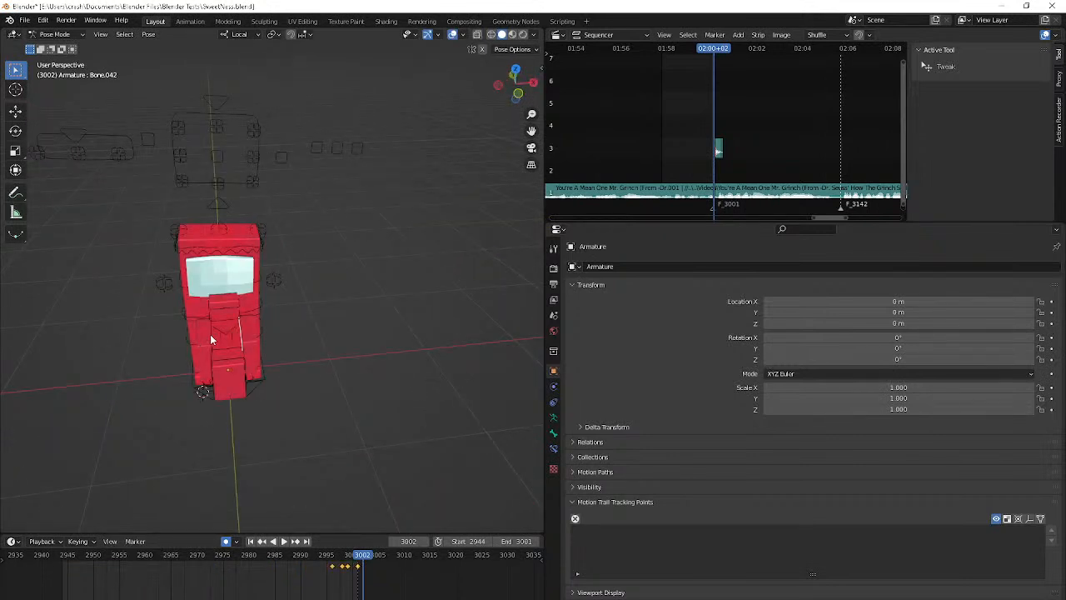
Return to frame 2996 and try to compress the hand controls' keyframes toward it in the timeline
key("Left")
key("Left")
key("Left")
key("Left")
key("Left")
key("Left")
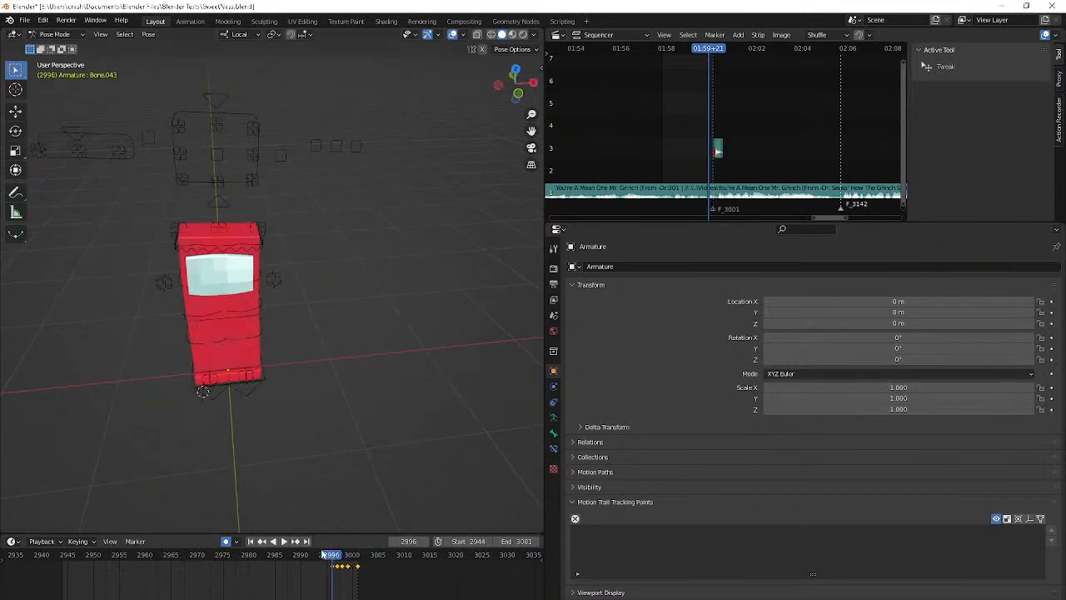
key("s")
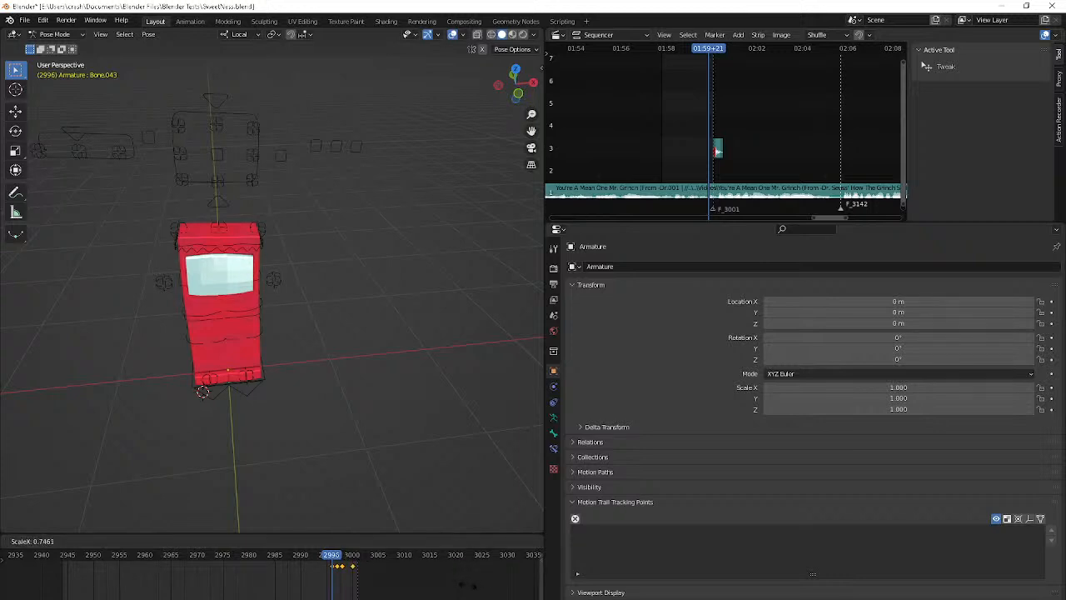
left_click(473, 588)
scroll(369, 595, "up", 7)
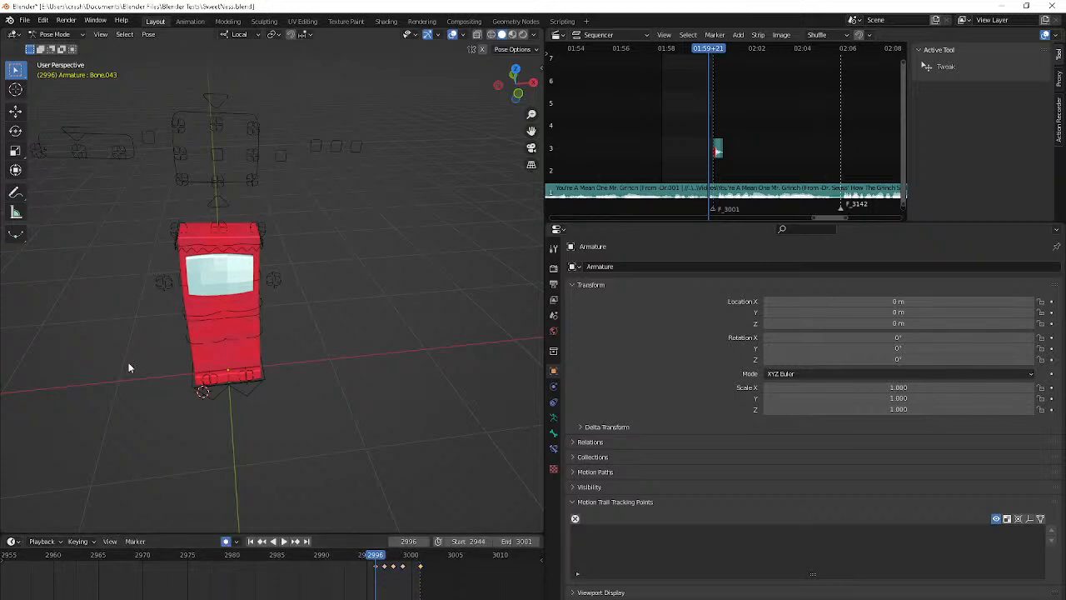
Try scaling a control on the character at frame 2996 and undo the change
left_click(129, 368)
scroll(129, 367, "up", 5)
middle_click_drag(129, 367, 252, 359)
left_click(178, 302)
key("s")
left_click(271, 343)
key("ctrl+z")
Select both hand controls and move their keyframe from frame 3001 to frame 3000
scroll(300, 445, "up", 4)
left_click(307, 491)
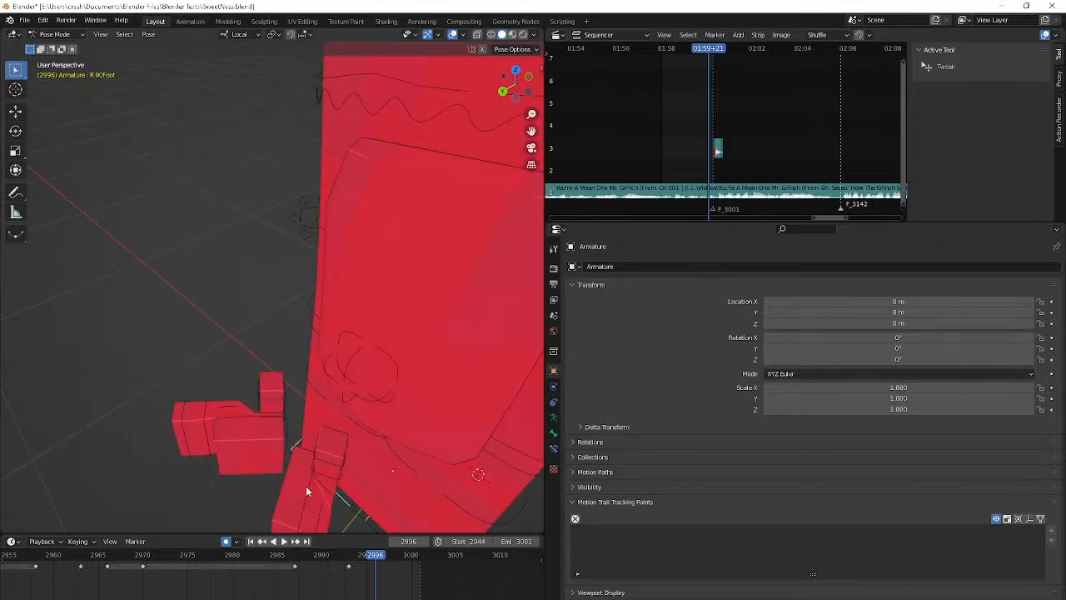
left_click(307, 492)
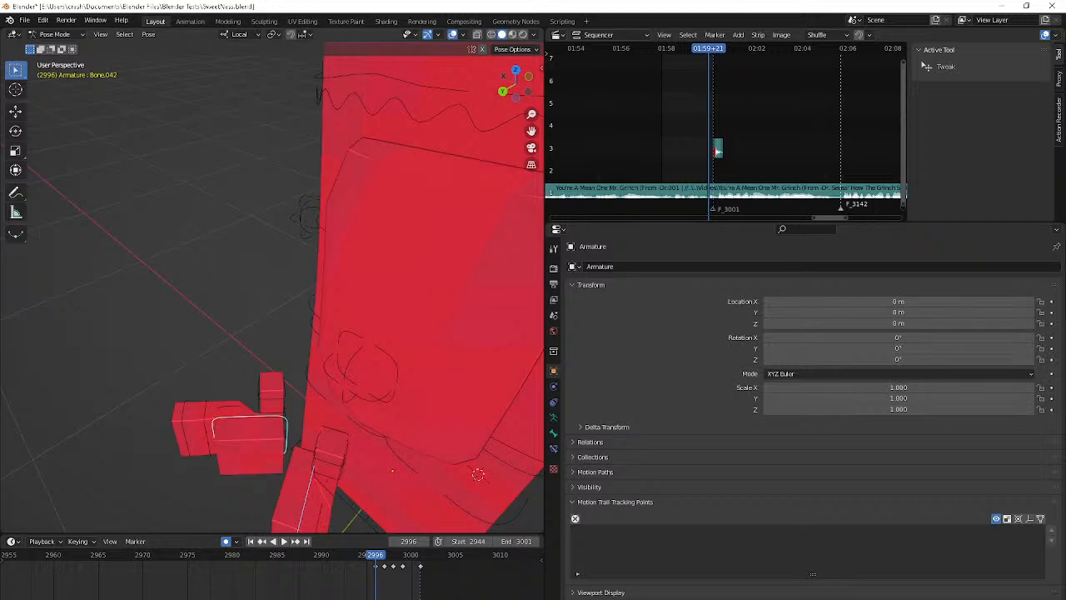
key("Right")
scroll(243, 423, "down", 5)
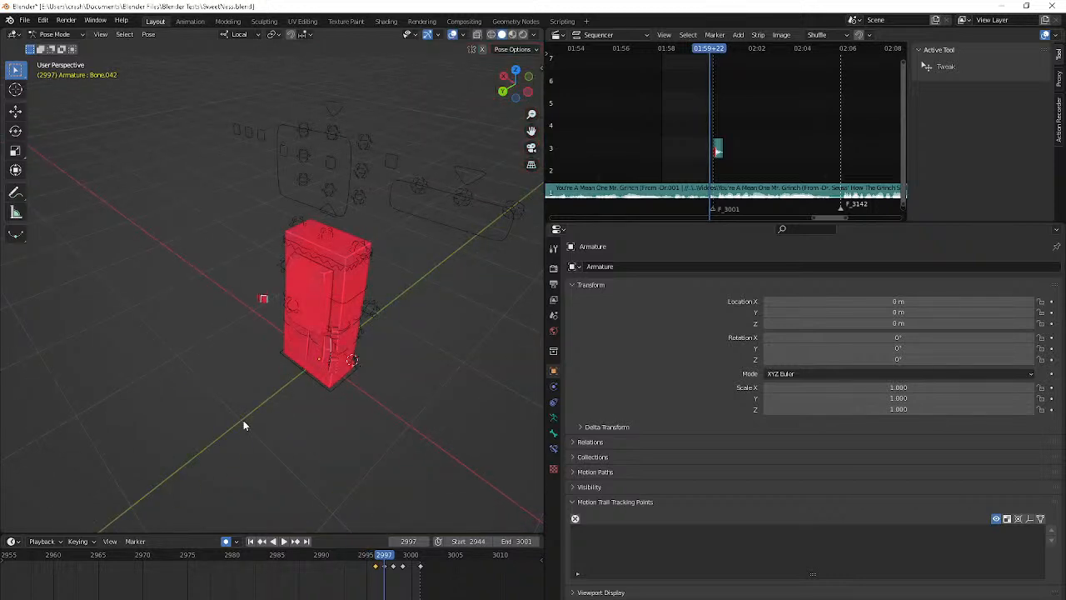
scroll(202, 401, "up", 5)
scroll(202, 401, "down", 1)
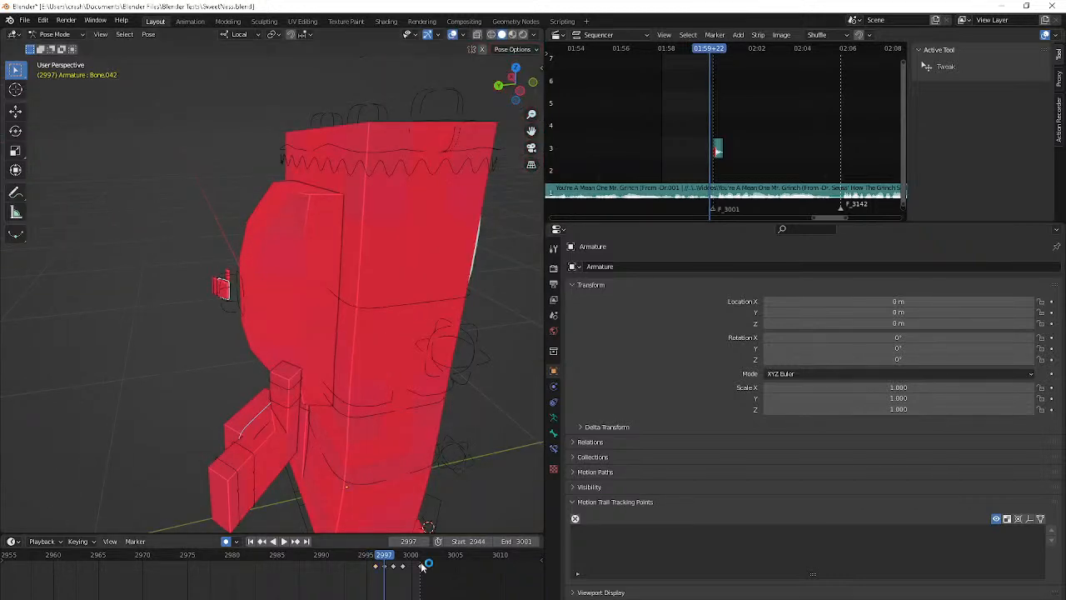
left_click_drag(422, 566, 409, 565)
Play back the hand movement through the camera and from an angled view
key("space")
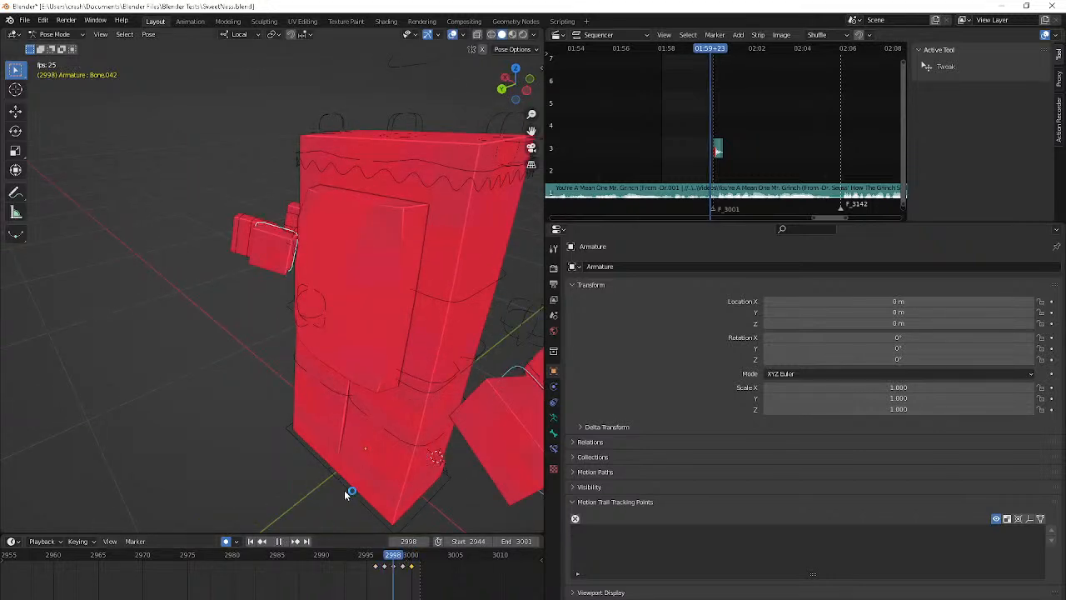
key("KP_0")
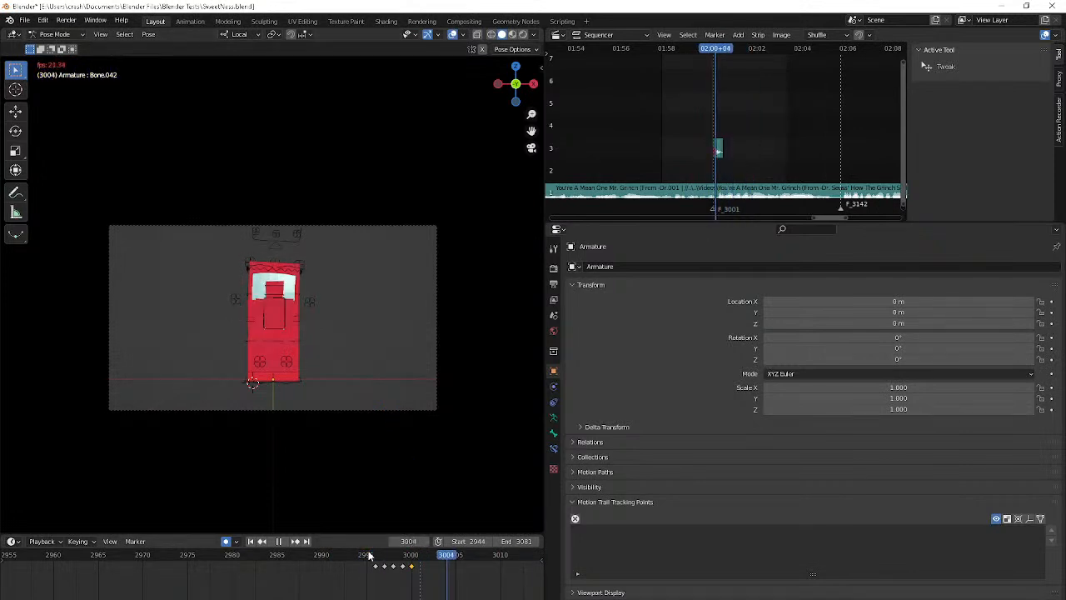
key("space")
middle_click_drag(364, 455, 392, 441)
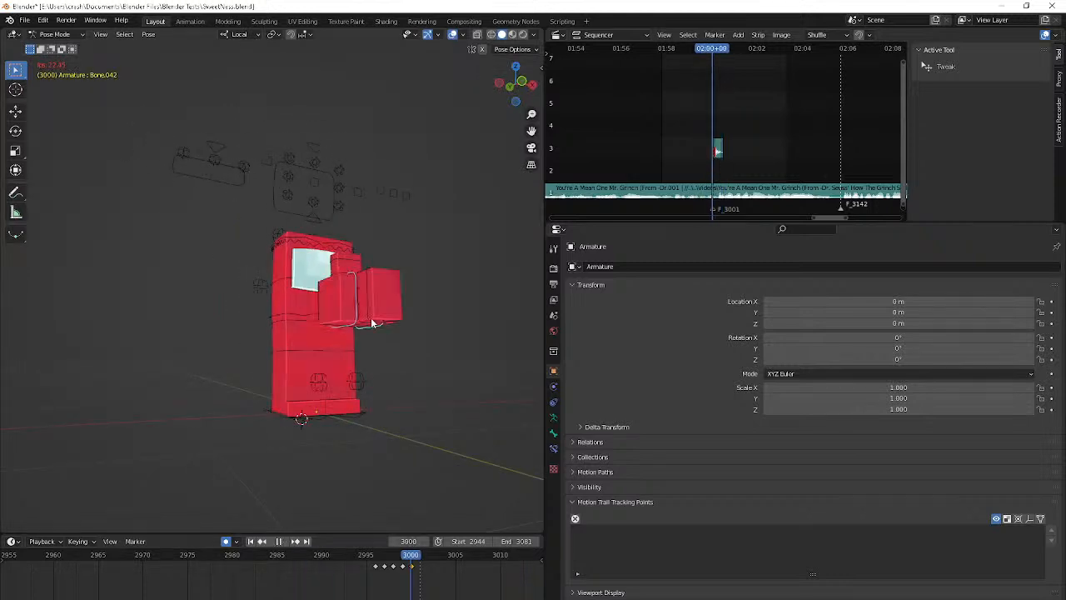
Replay the frames just after 3000 and check the joined hands from a closer angled view
key("space")
middle_click_drag(371, 308, 358, 326, "shift")
key("space")
key("space")
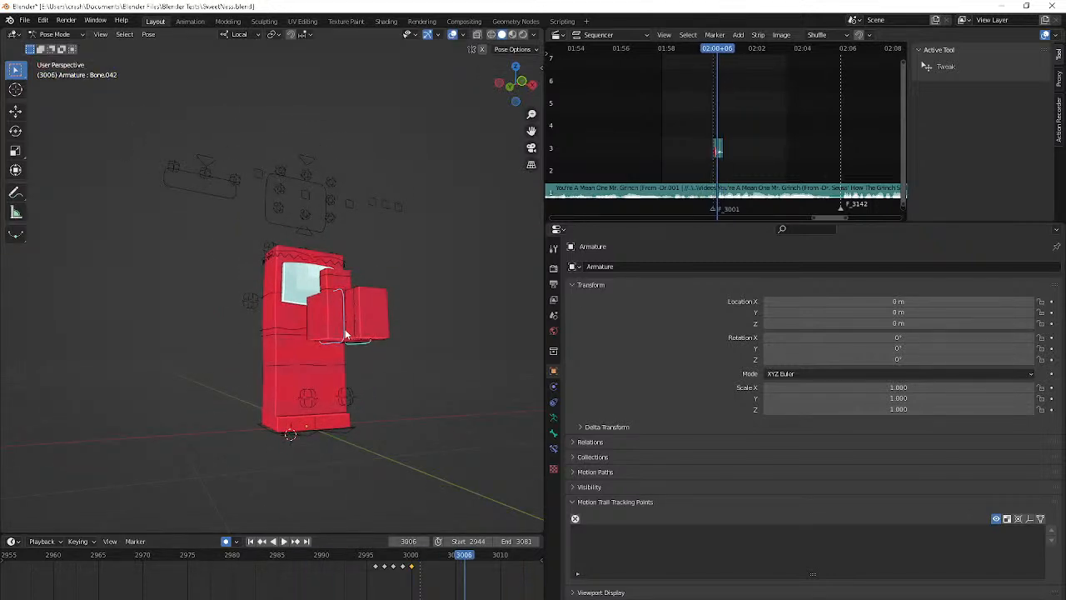
left_click(346, 334)
scroll(344, 349, "up", 3)
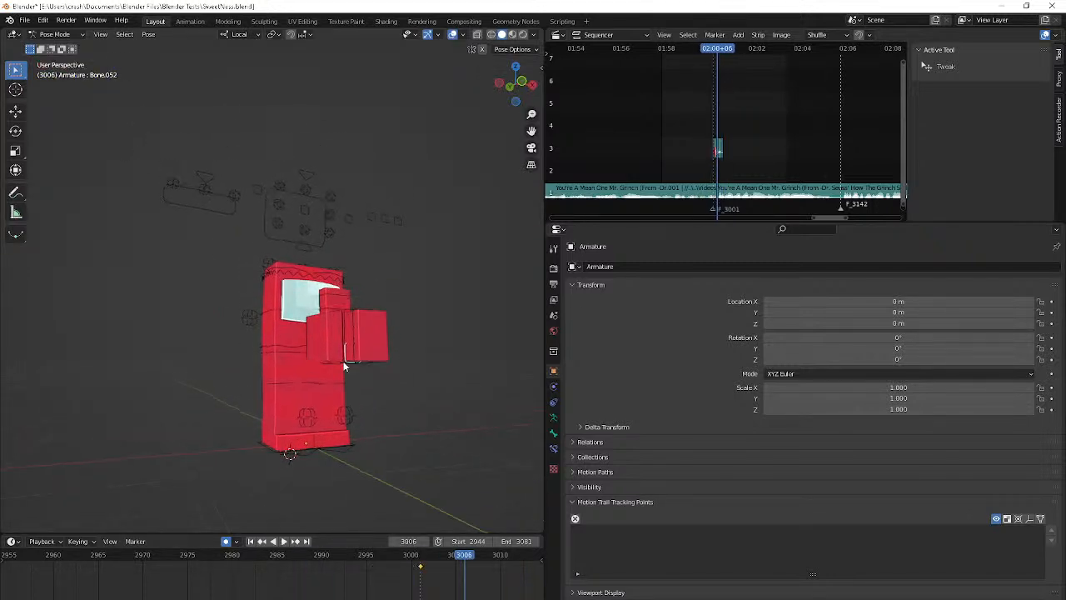
Key the top-middle eye control at frame 3001, lower it at frame 3007 to bend the visor's upper edge, and preview the motion
left_click(313, 196)
left_click(420, 556)
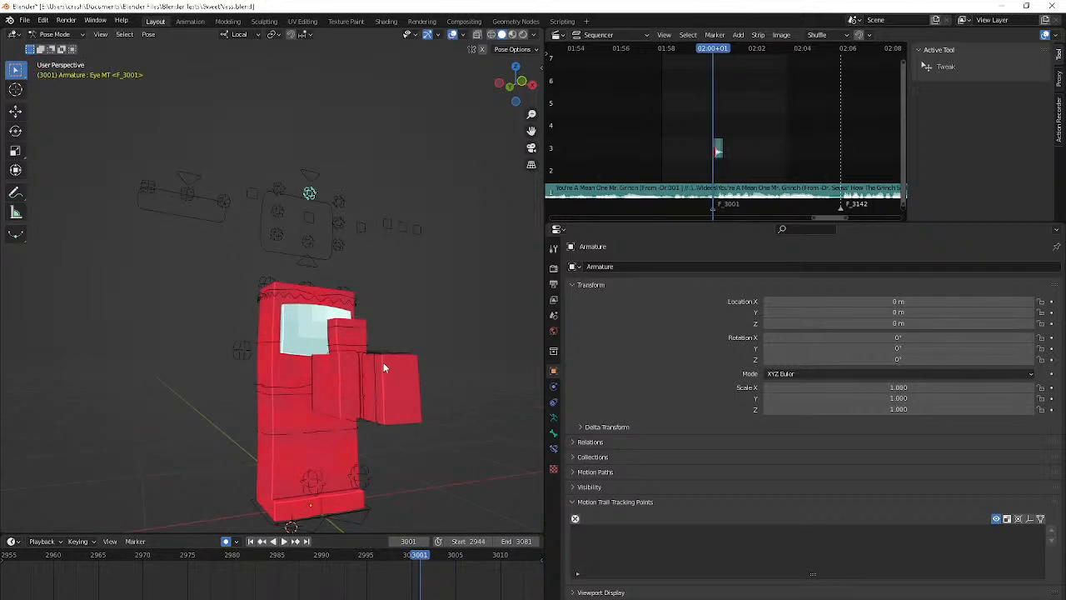
key("space")
key("space")
key("g")
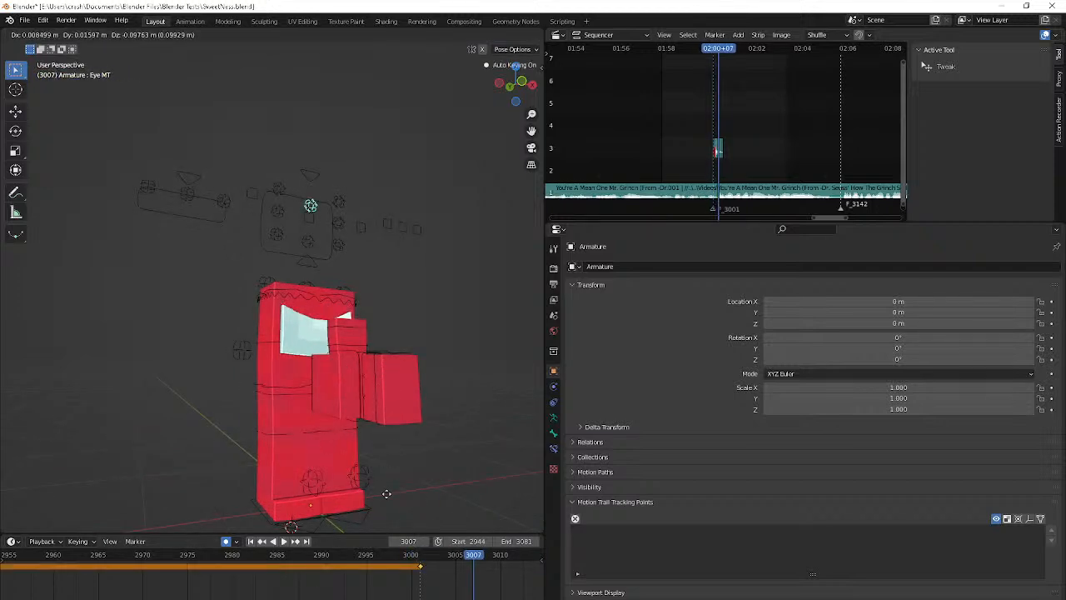
left_click(387, 483)
key("space")
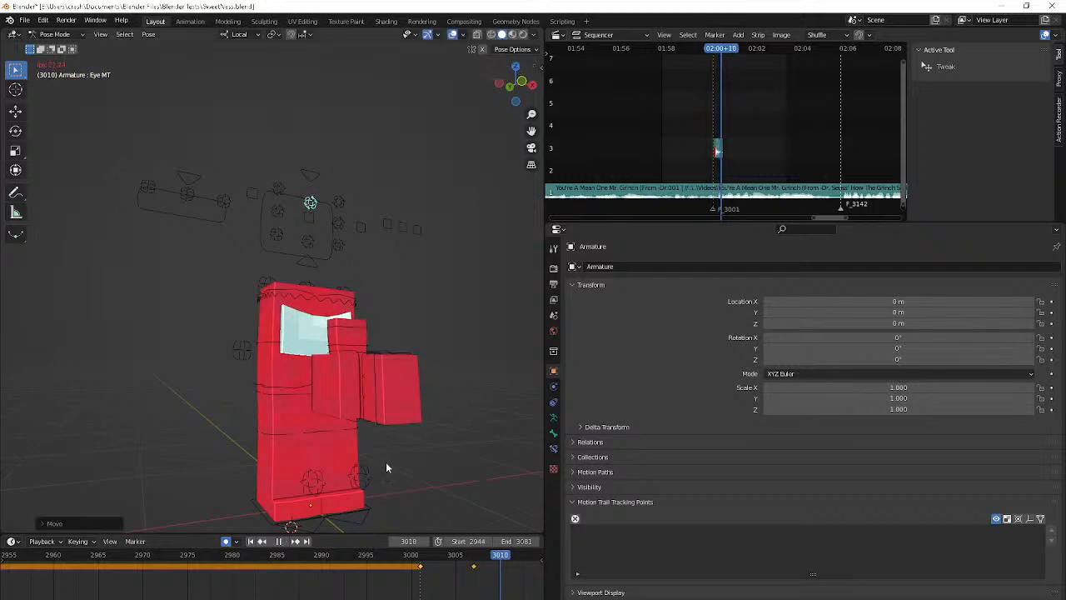
key("space")
Return to frame 3001 and show the armature's additional bone layer containing the mouth controls
left_click(422, 556)
middle_click_drag(405, 488, 450, 350)
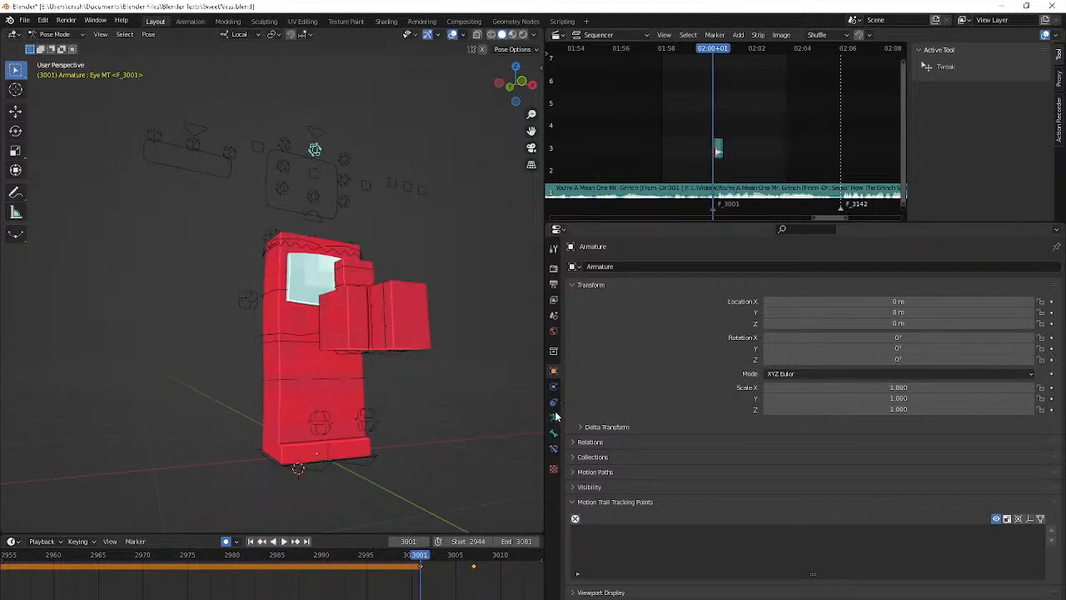
left_click(554, 416)
left_click(584, 334)
scroll(375, 382, "up", 3)
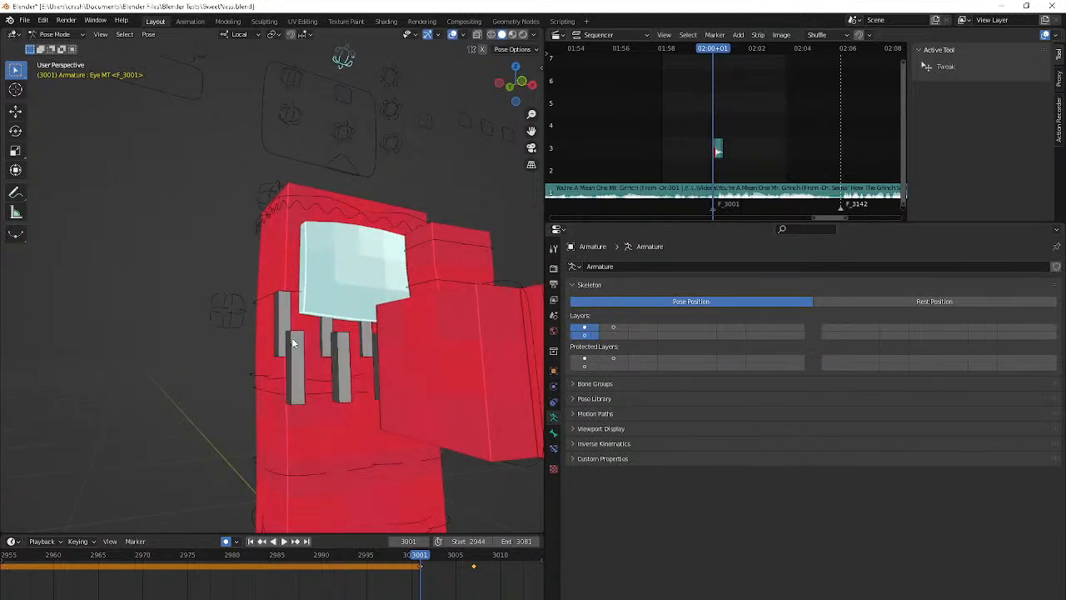
Select the mouth control bone beside the row of teeth controls, below the visor, at frame 3001
left_click(283, 307)
left_click(281, 308)
middle_click_drag(281, 308, 253, 313)
left_click(330, 335)
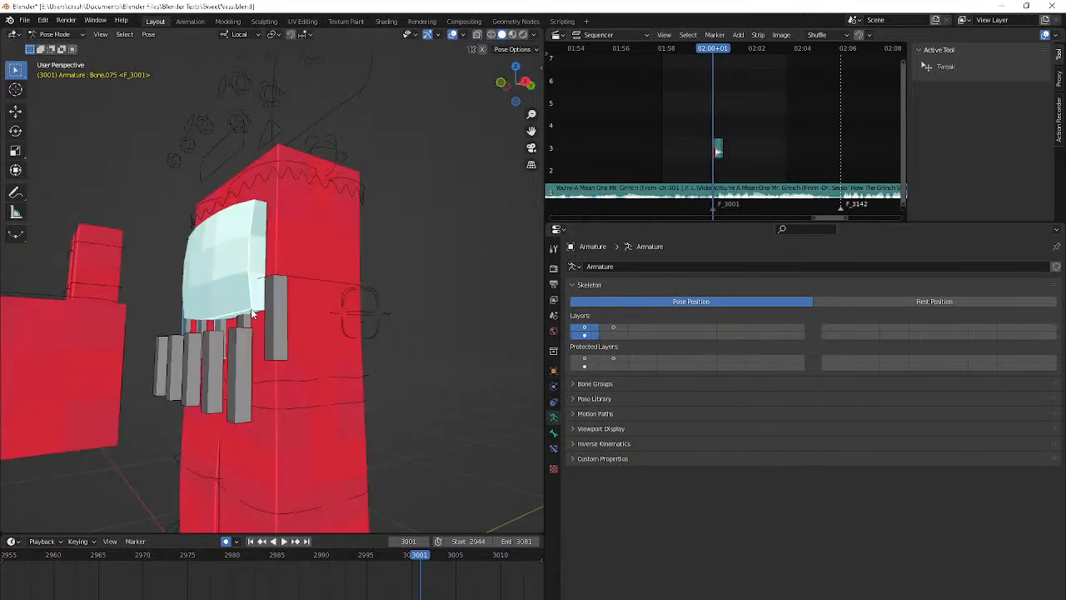
left_click(281, 307)
left_click(281, 307)
middle_click_drag(295, 257, 388, 286)
At frame 3007, move the selected mouth control along its local Y axis and shape the mouth into a toothy grin
key("Right")
key("Right")
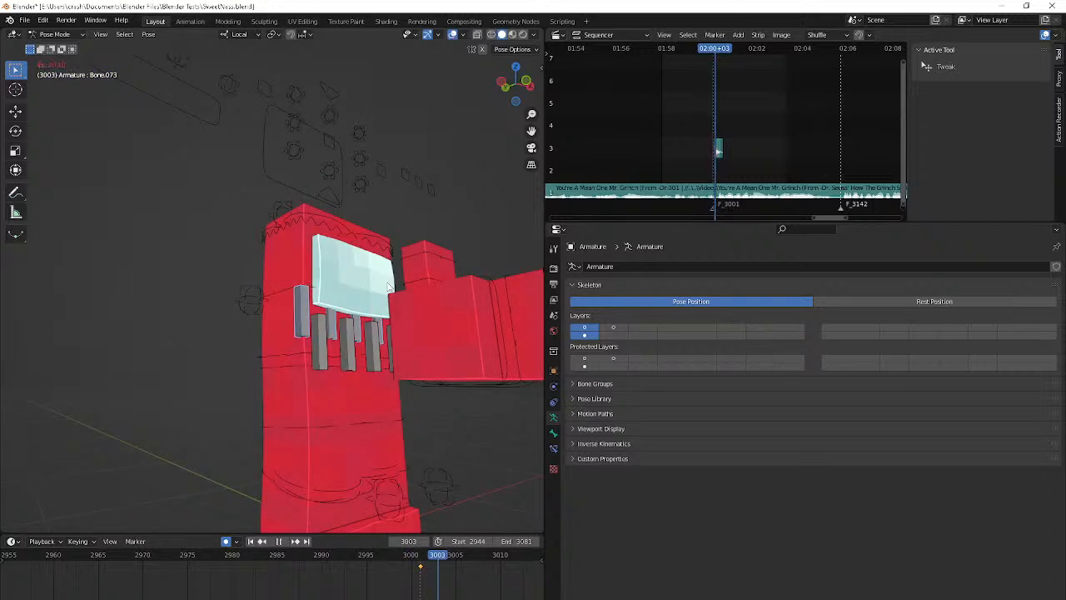
key("Right")
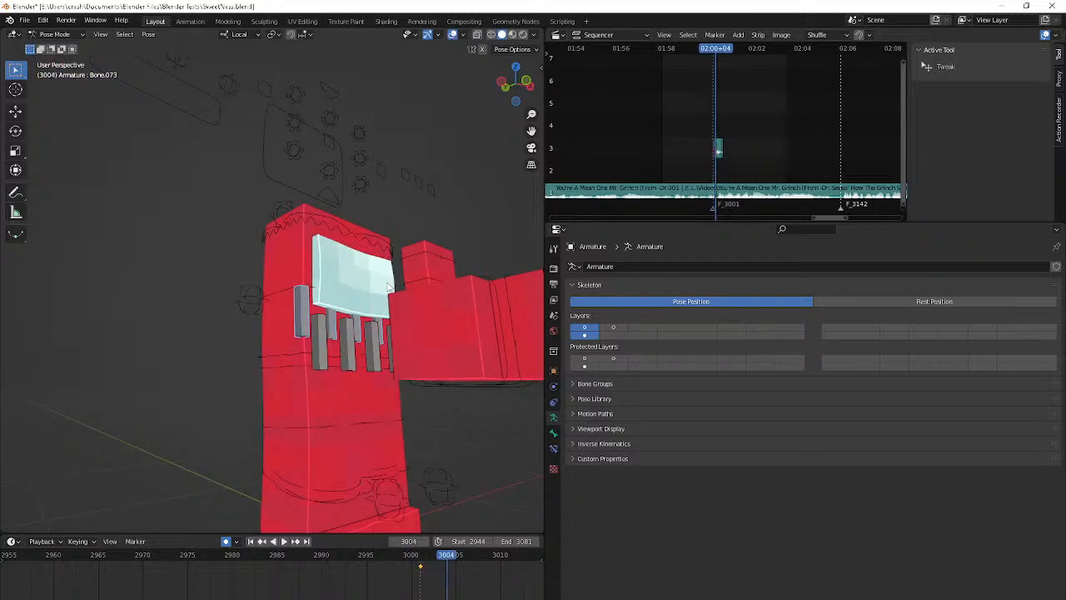
key("Right")
key("Right")
key("Right")
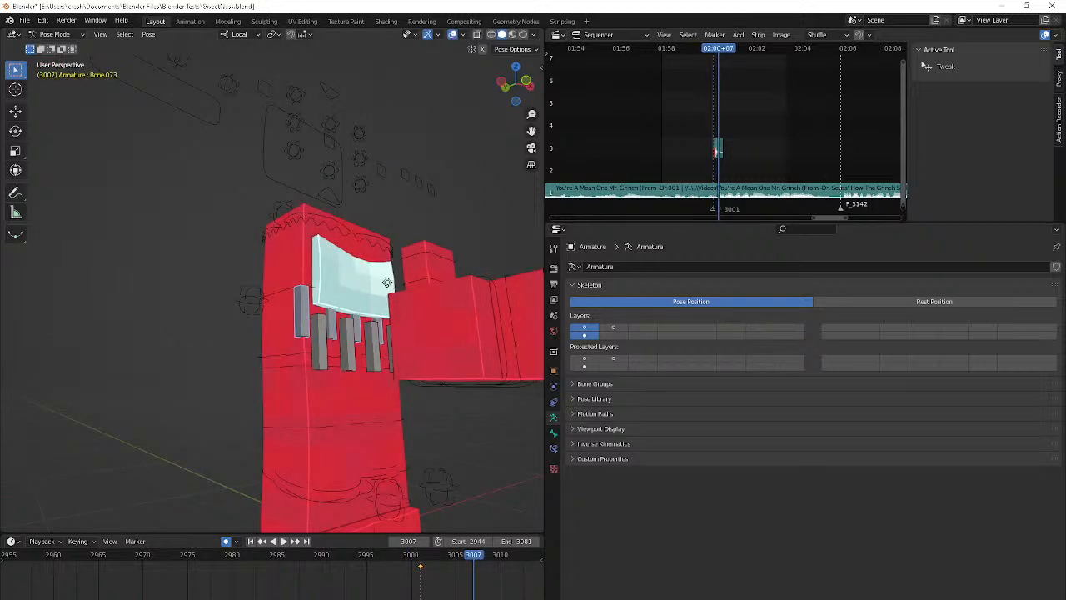
key("g")
key("y")
left_click(405, 513)
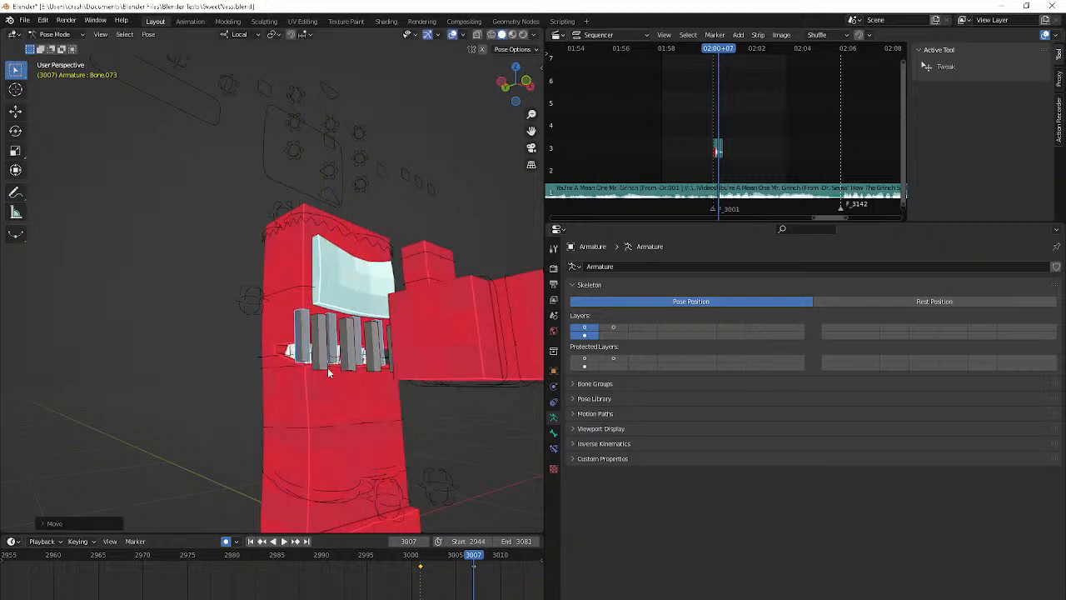
middle_click_drag(327, 367, 377, 413)
left_click_drag(282, 323, 392, 298)
middle_click_drag(392, 298, 406, 336)
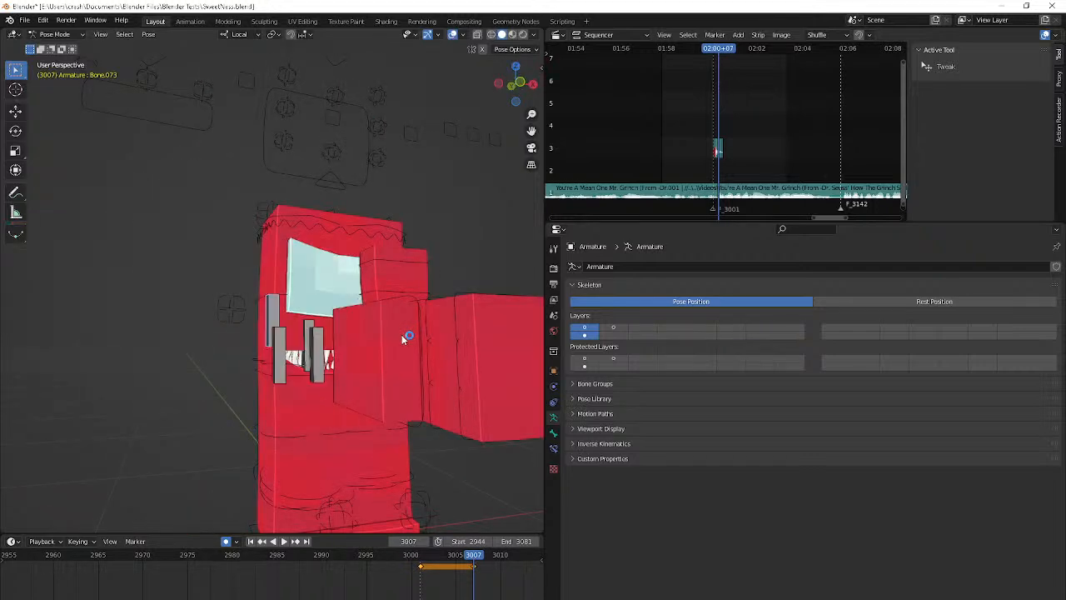
Play back the facial animation with viewport overlays hidden, through the camera and from an angled view
key("space")
scroll(401, 334, "down", 4)
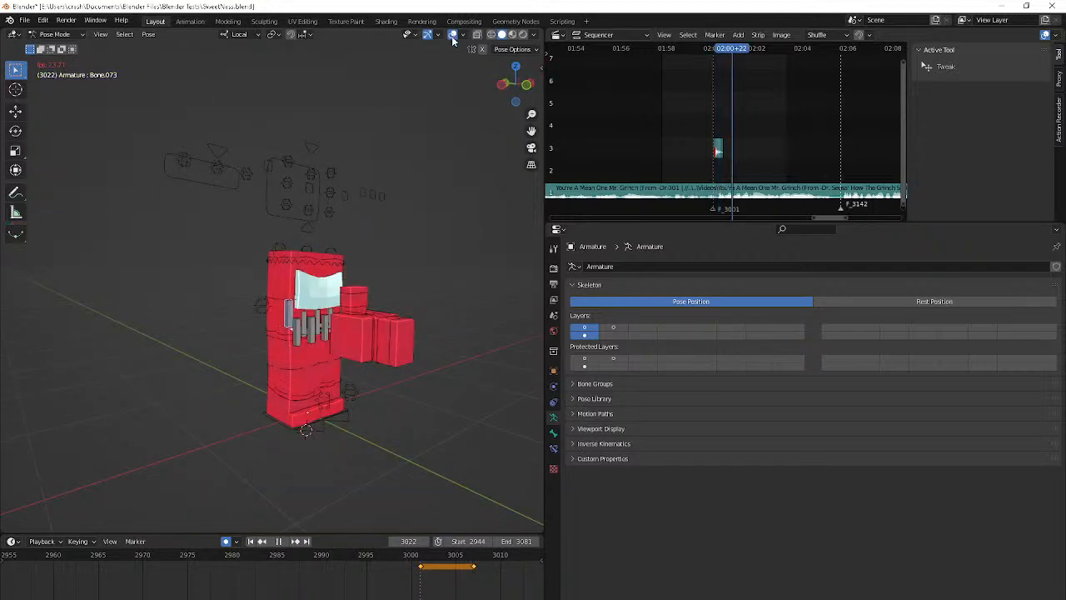
left_click(453, 36)
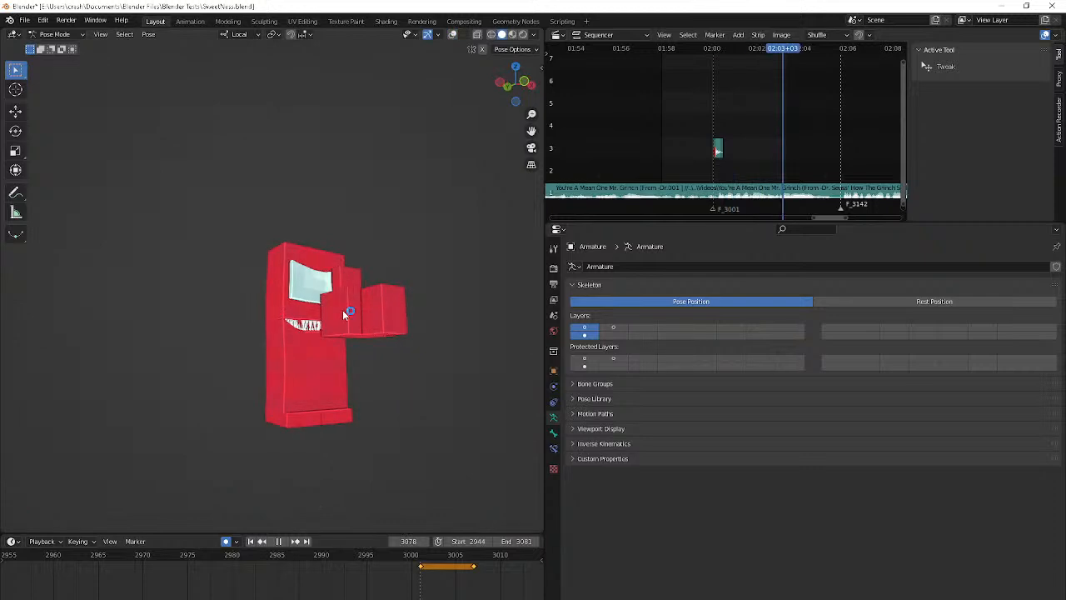
key("KP_0")
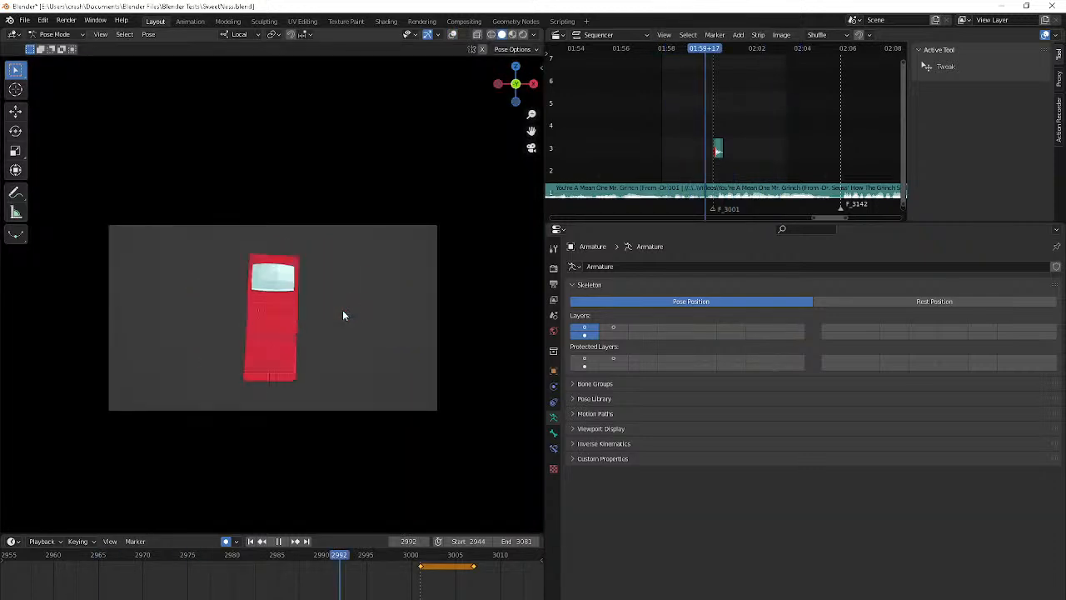
middle_click_drag(342, 310, 399, 328)
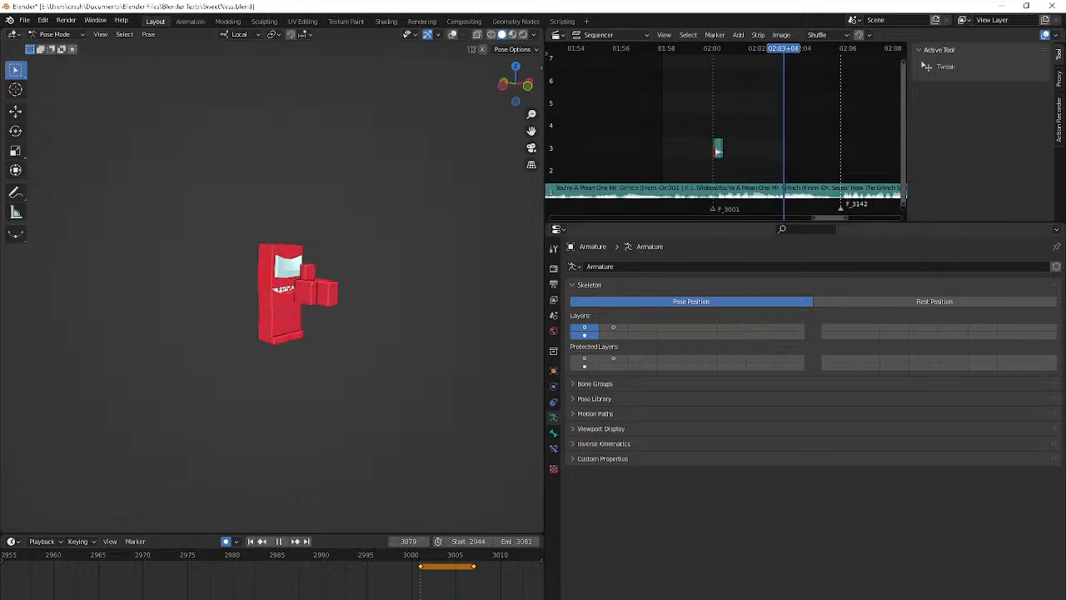
Switch to Discord, open the unread direct message, and change the OBS stream scene to BRB
key("alt+Tab")
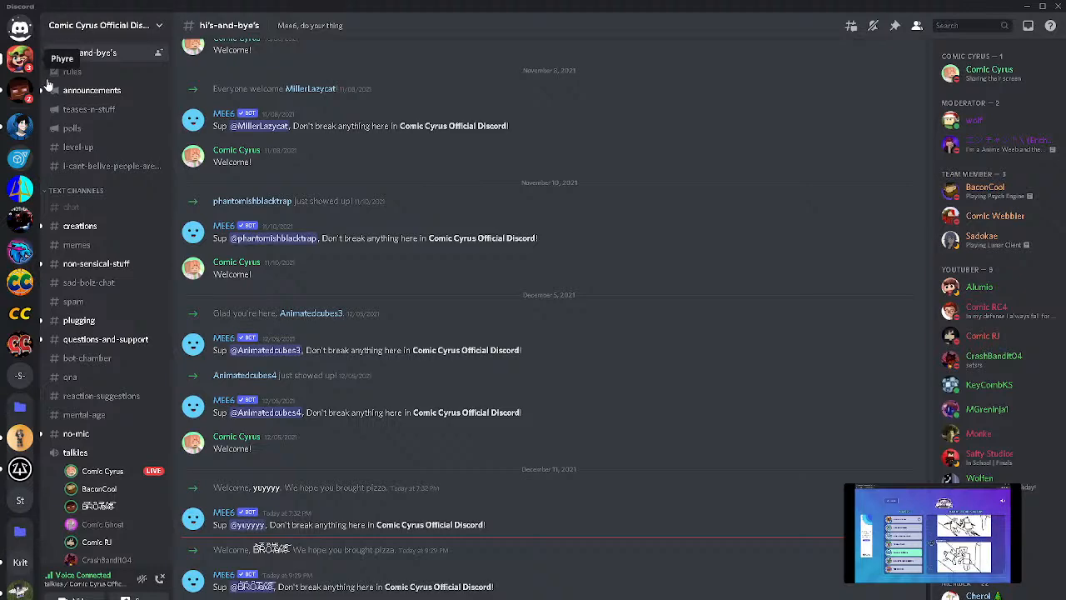
left_click(22, 62)
left_click(123, 590)
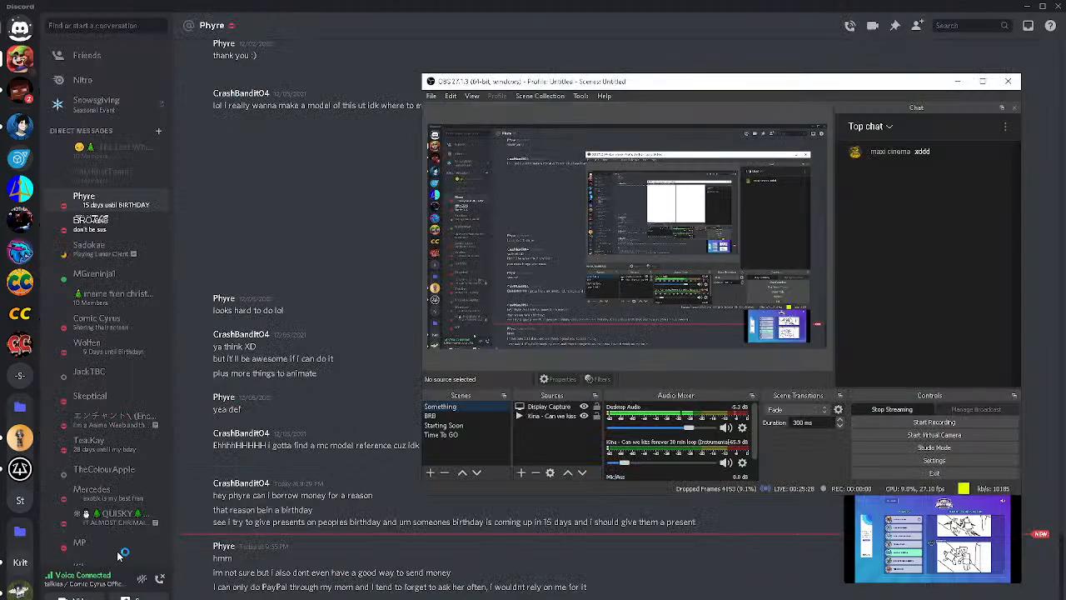
left_click(463, 414)
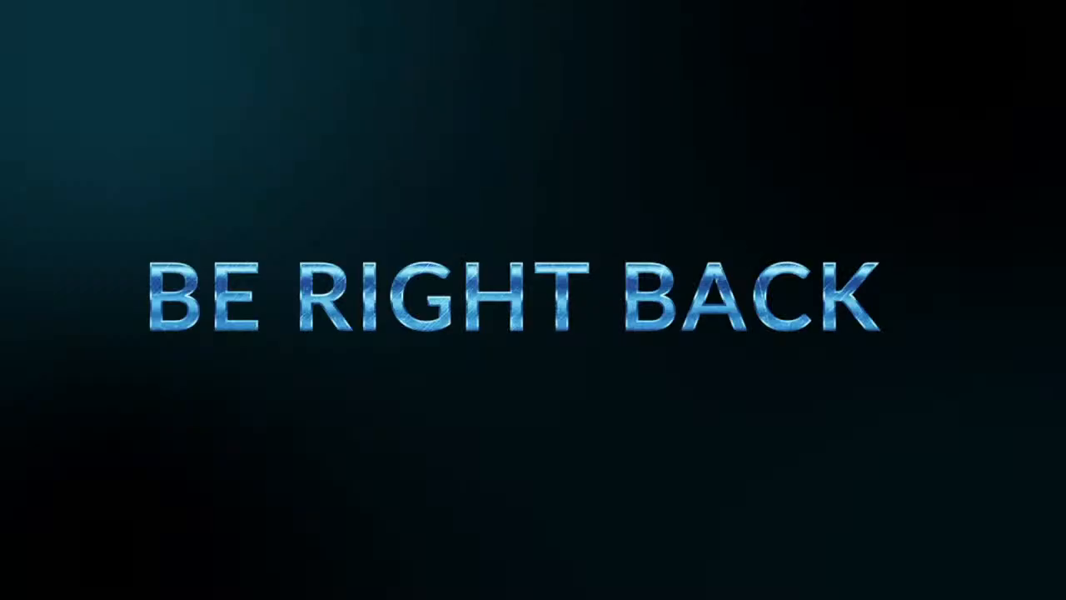
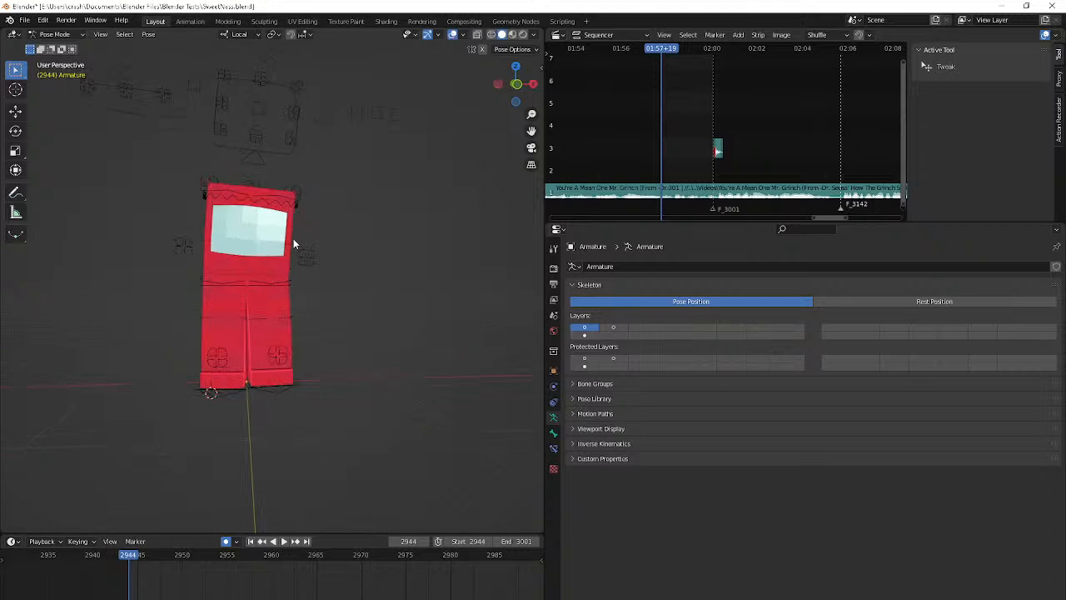
Select the Flip control bone around the torso and preview the animation from frame 2944 in a side view
left_click(294, 240)
key("space")
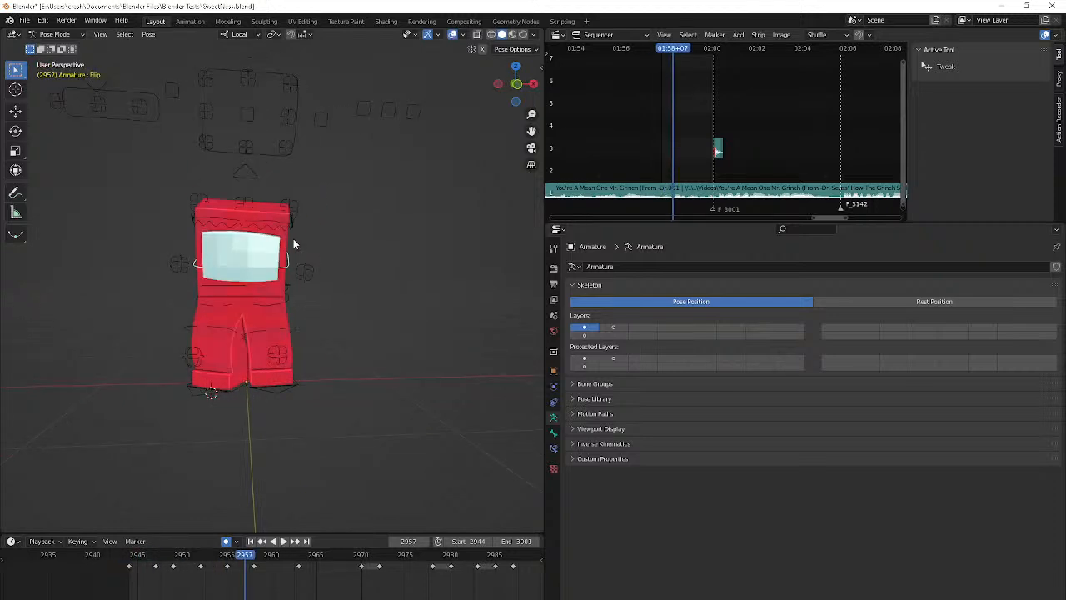
middle_click_drag(294, 239, 156, 239)
key("Down")
key("Down")
key("Down")
key("Down")
key("Down")
key("space")
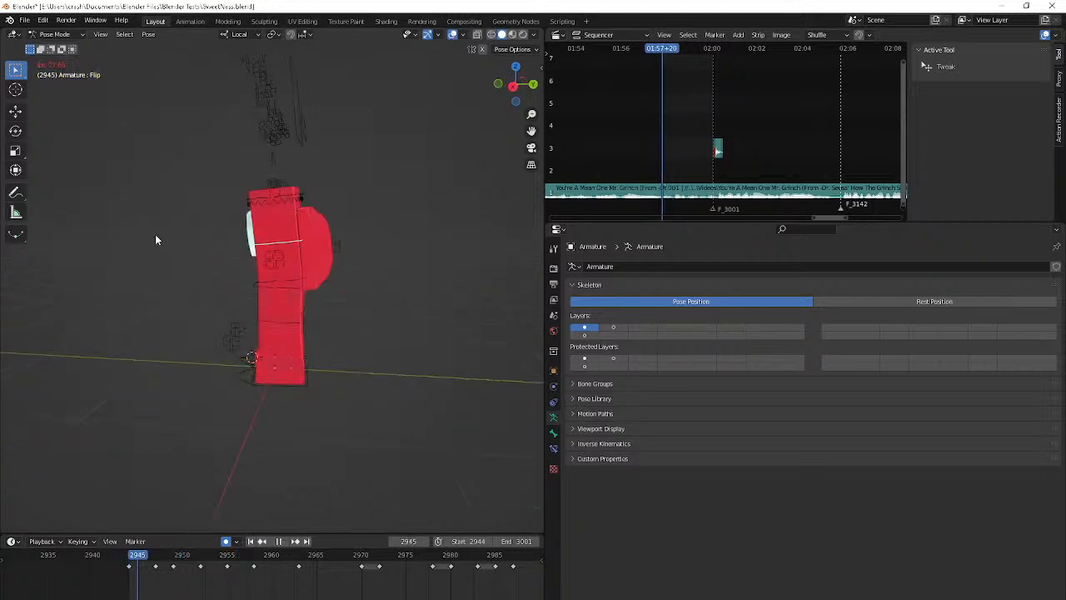
key("space")
Shift the Flip bone slightly backward at frame 2947
key("Right")
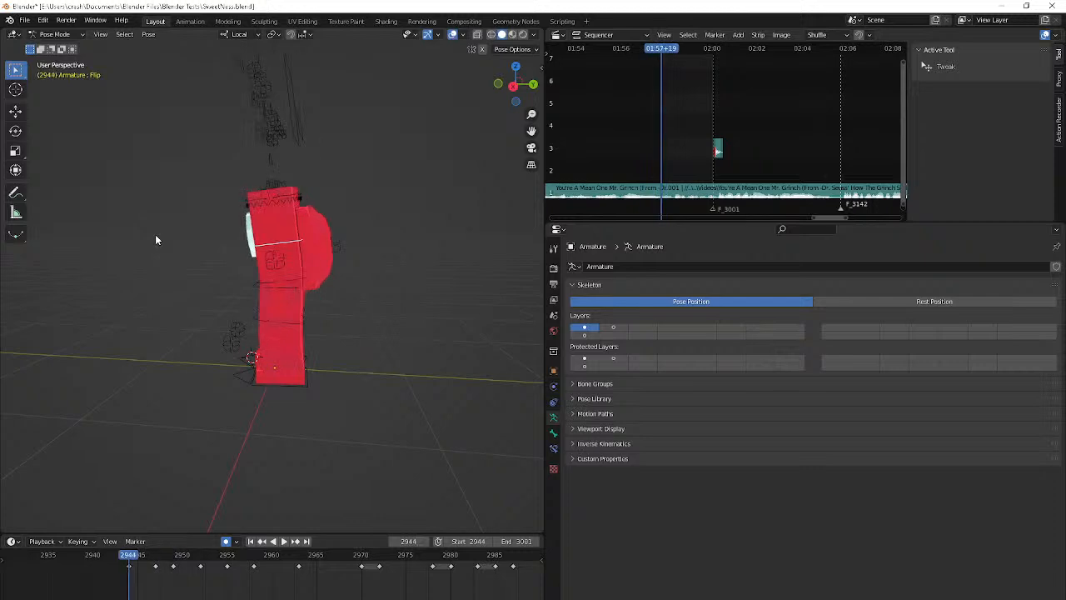
key("g")
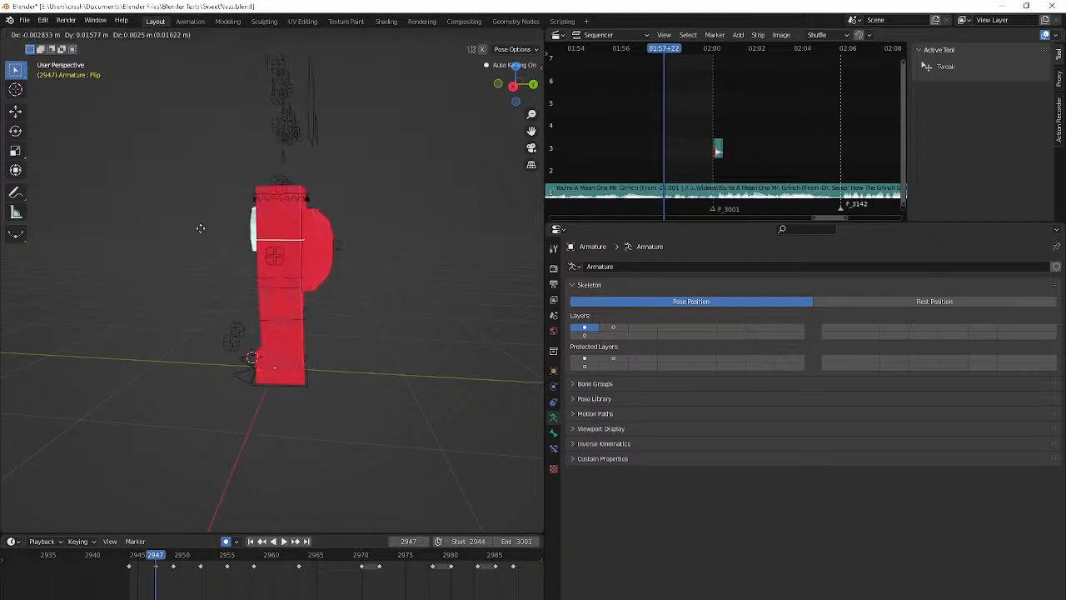
left_click(213, 233)
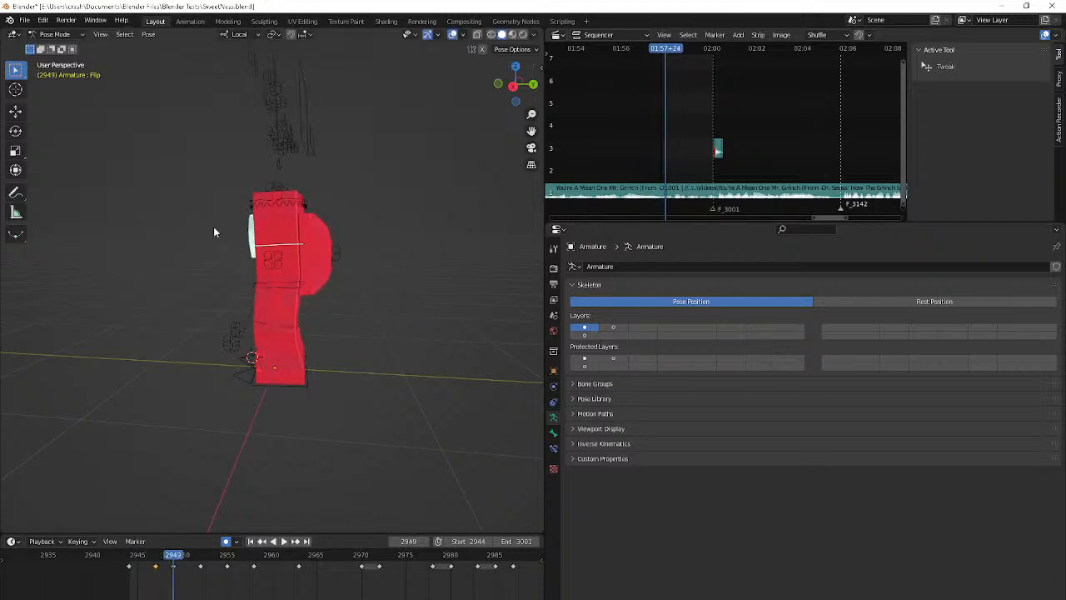
middle_click_drag(214, 232, 211, 246)
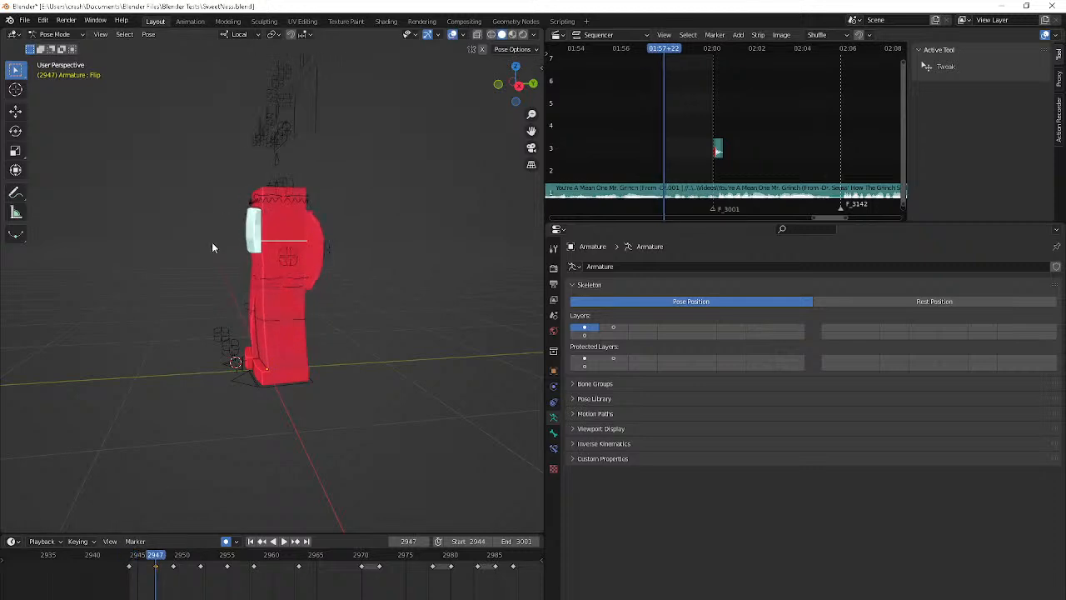
Rotate the Flip bone at frame 2958
key("Right")
key("Right")
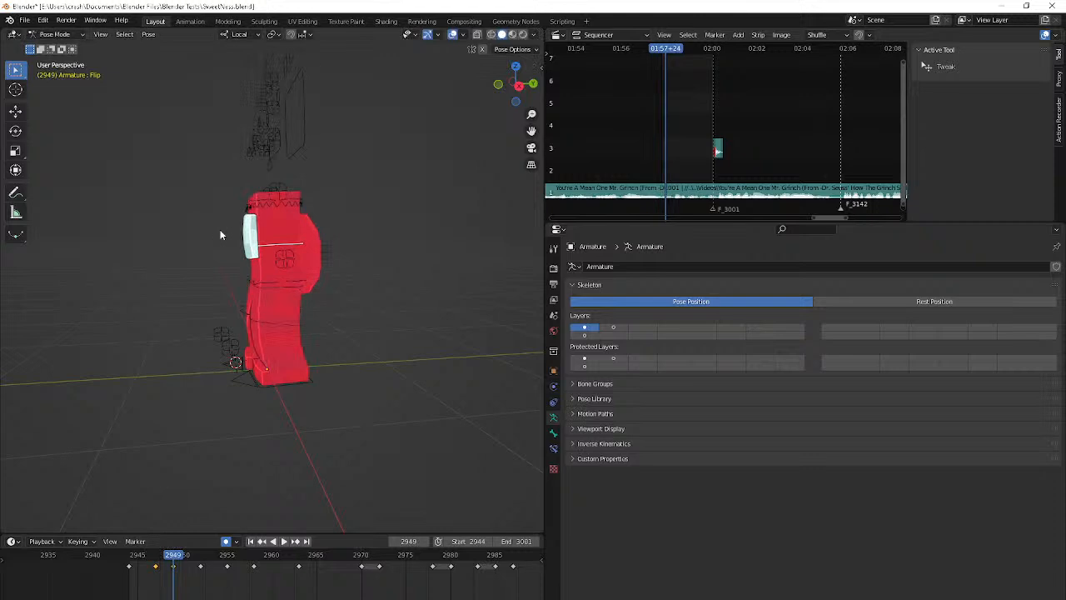
key("Up")
middle_click_drag(221, 234, 353, 216)
key("Up")
key("Up")
key("r")
left_click(354, 211)
key("Up")
key("Up")
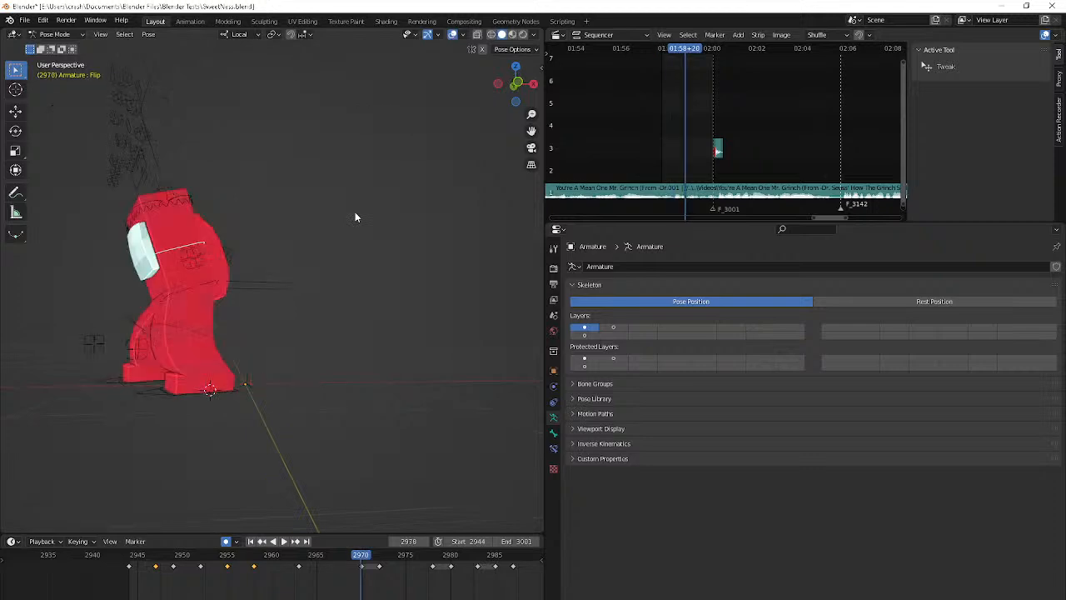
Step back and forth between frames 2958 and 2970 to examine how the torso and legs move during the turn
key("Down")
key("Right")
key("Right")
key("Right")
key("Right")
key("Right")
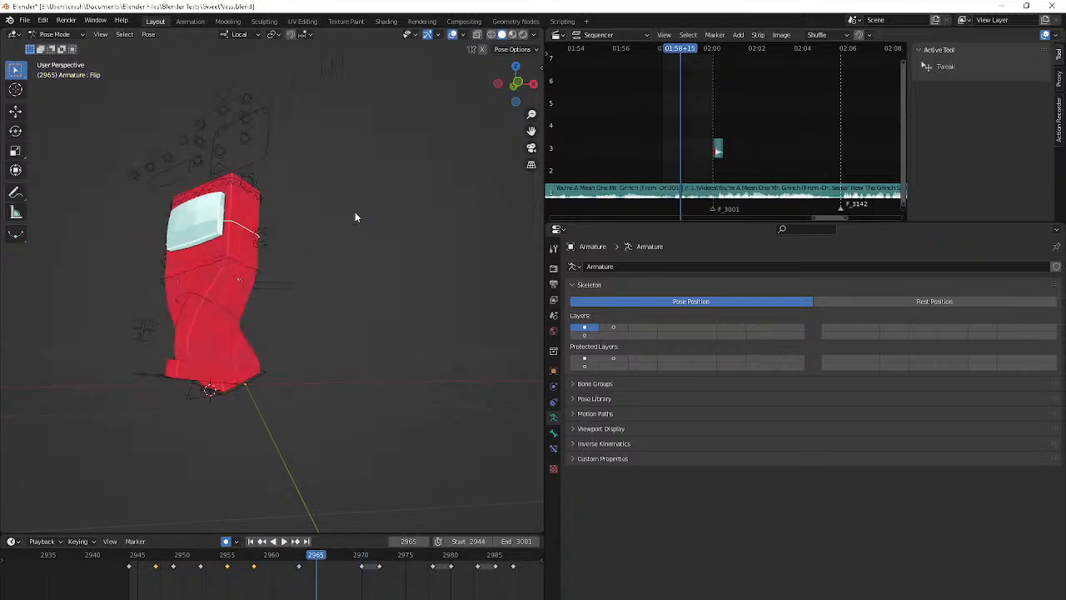
key("Left")
key("Left")
key("Left")
key("Left")
key("Left")
key("Left")
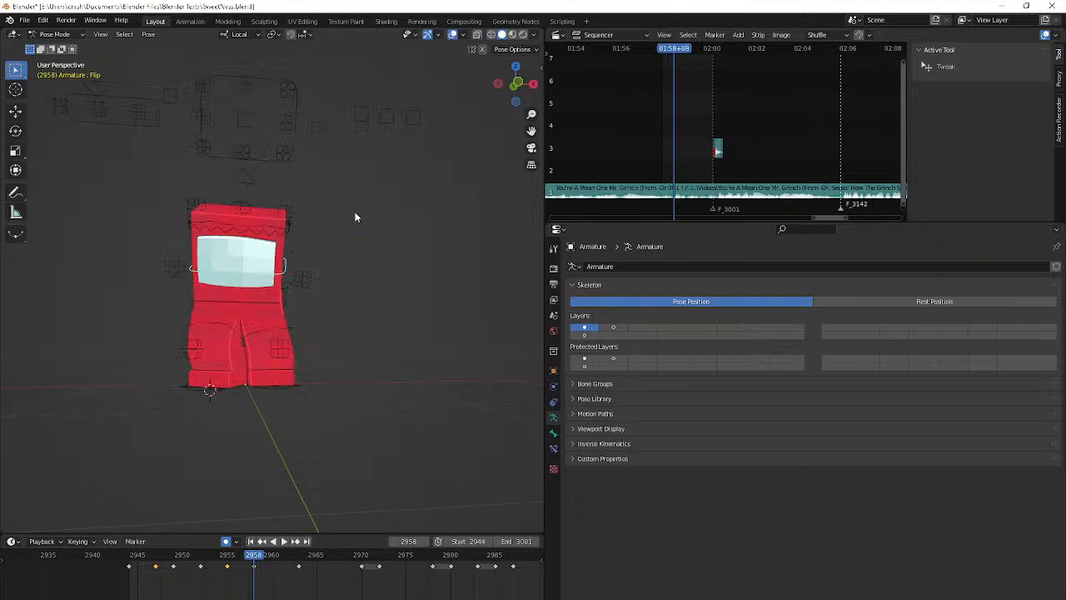
key("Left")
key("Left")
key("Left")
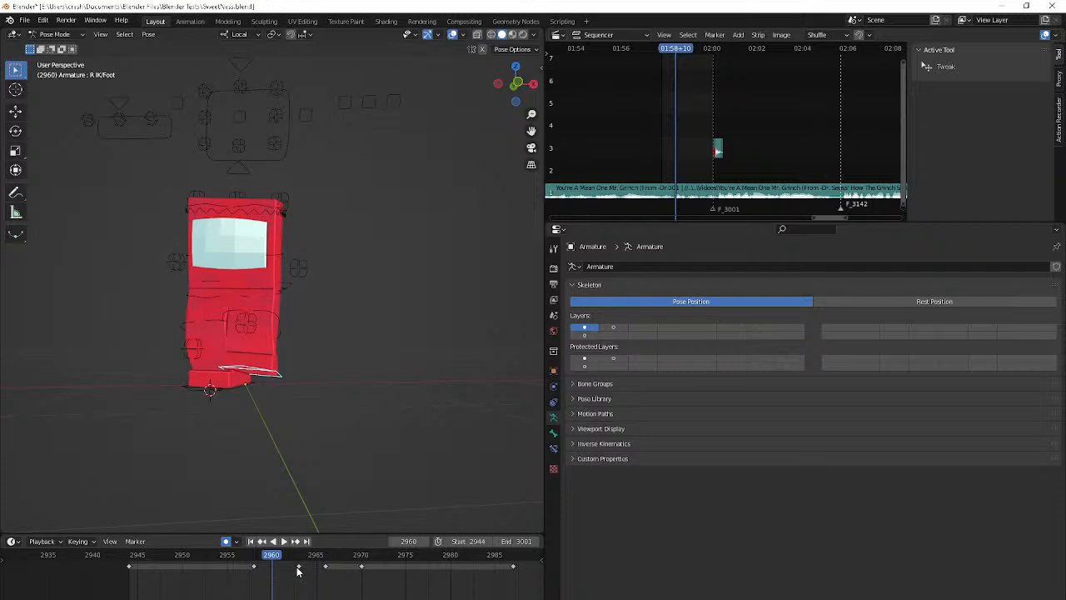
Move and rotate the right foot's R IK/Foot control at frame 2960
key("g")
left_click(302, 84)
middle_click_drag(304, 83, 234, 91)
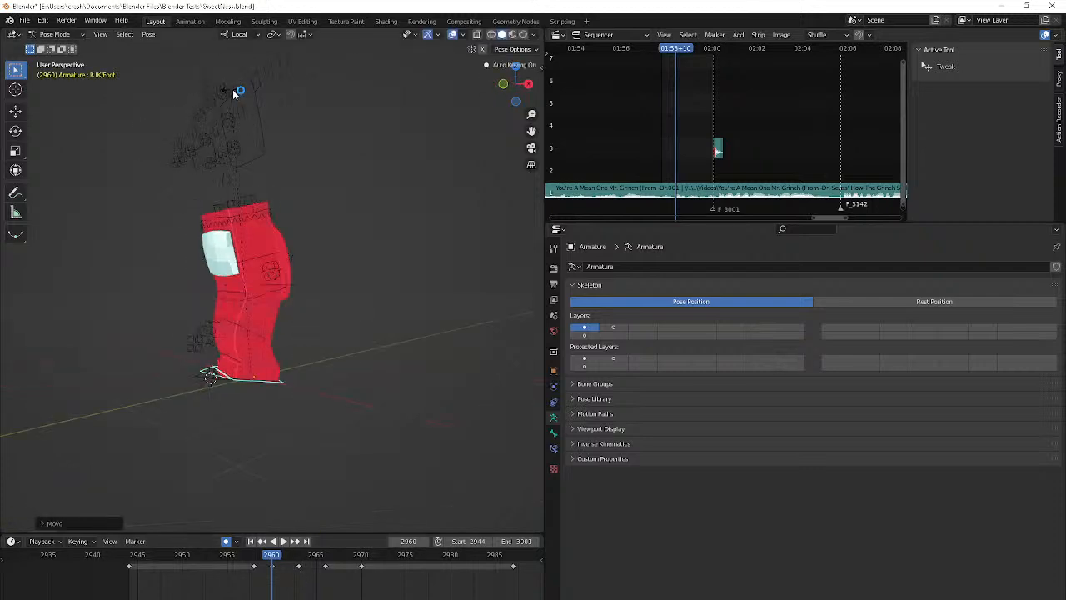
key("r")
left_click(141, 100)
key("Right")
key("Right")
key("Right")
key("Right")
key("Right")
key("Right")
key("Right")
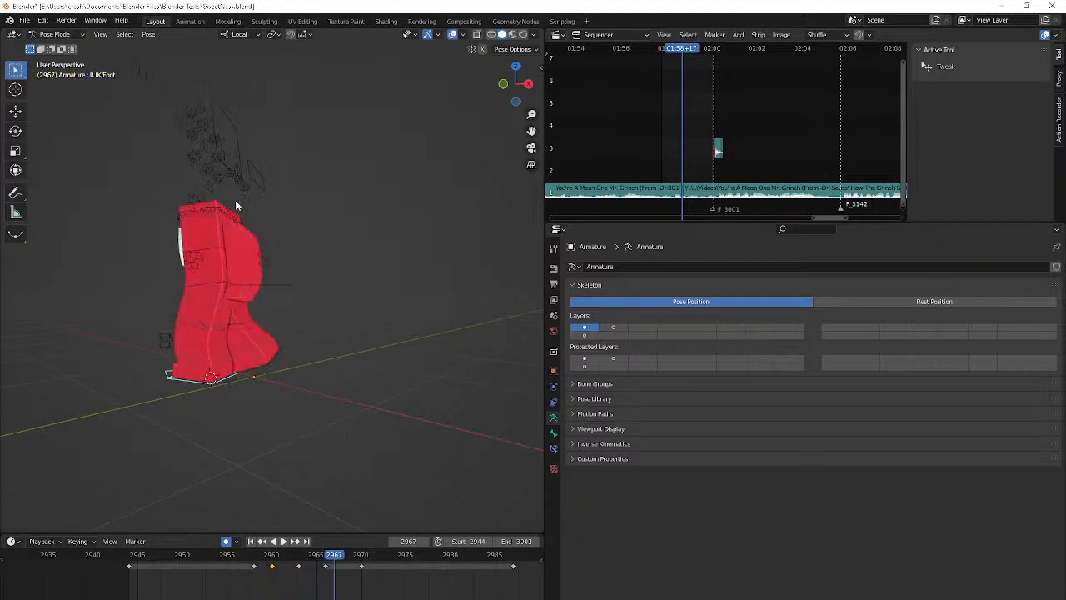
Select the Flip bone again and reposition it at frame 2966
left_click(222, 253)
key("Down")
key("Down")
key("Up")
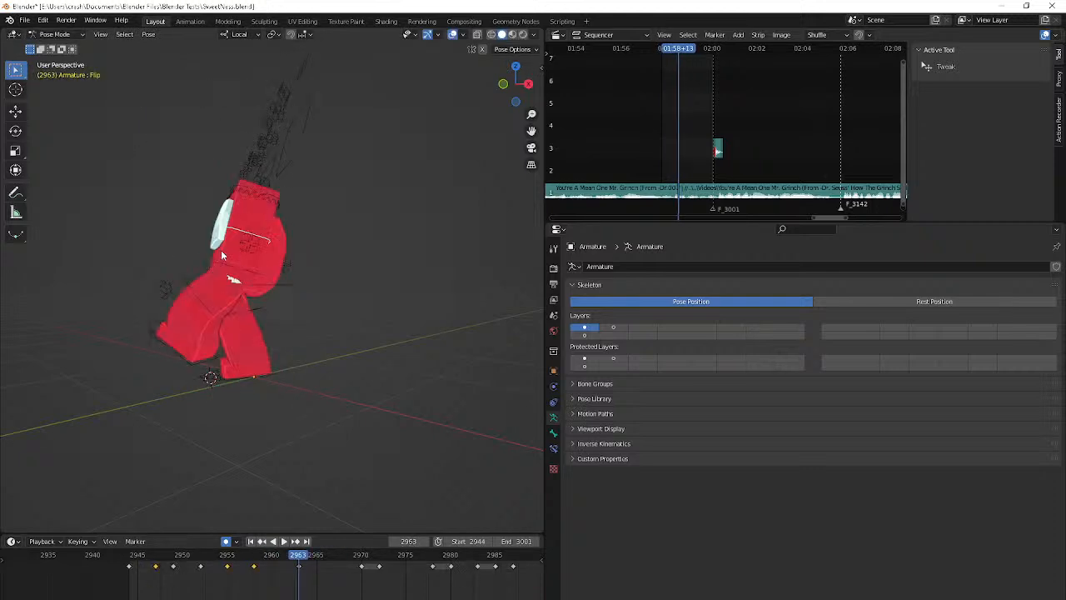
key("Down")
key("Right")
key("Right")
key("Right")
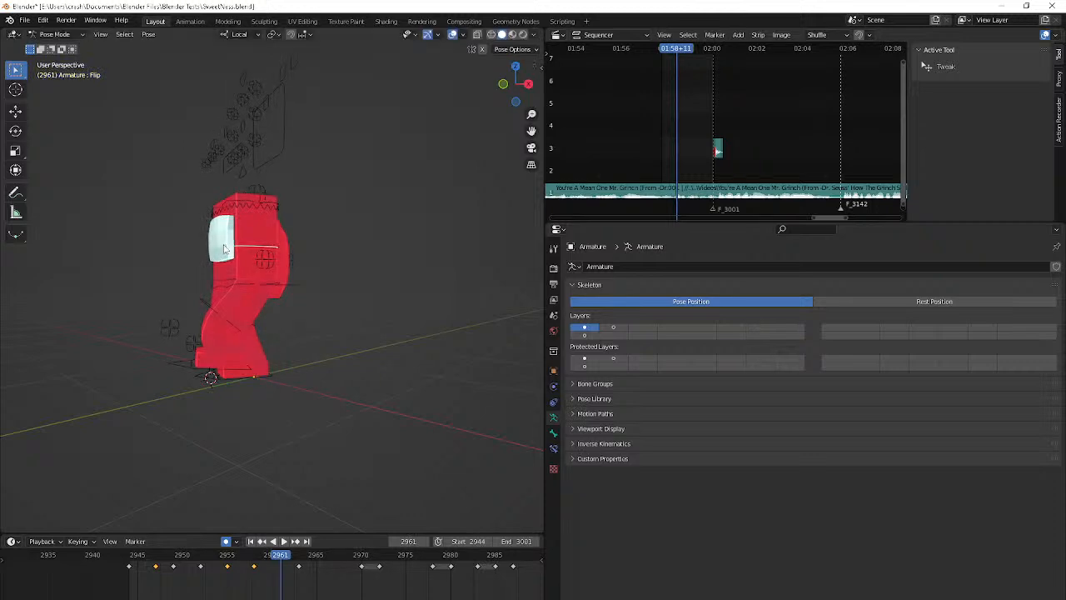
key("Right")
key("Right")
key("Right")
key("Right")
key("Right")
key("g")
left_click(271, 170)
Try repositioning the Flip bone at frame 2969
key("Right")
key("Right")
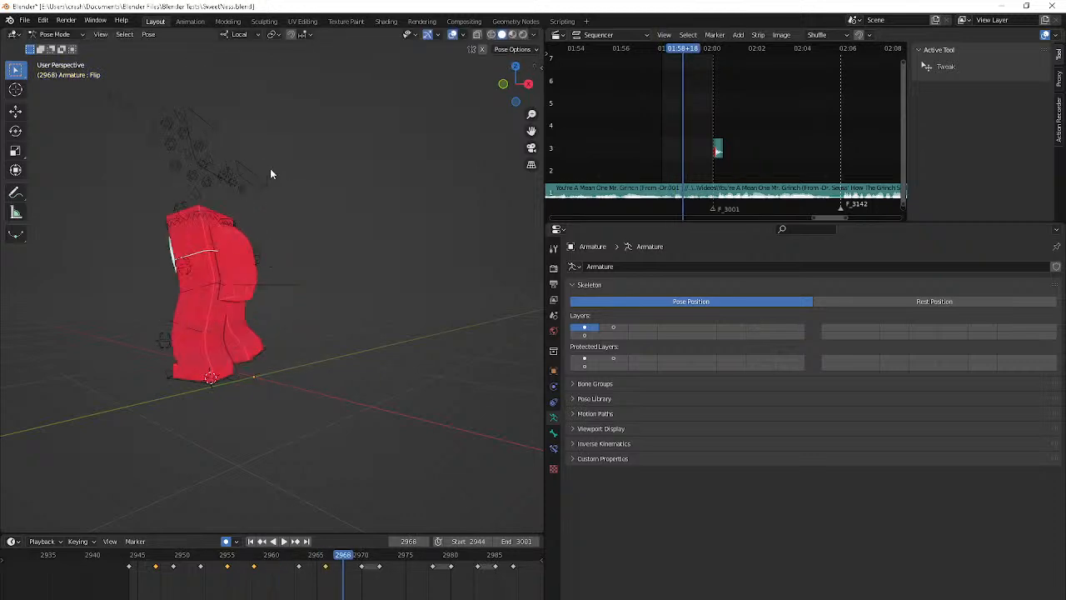
key("Right")
key("g")
left_click(264, 190)
key("Right")
key("Right")
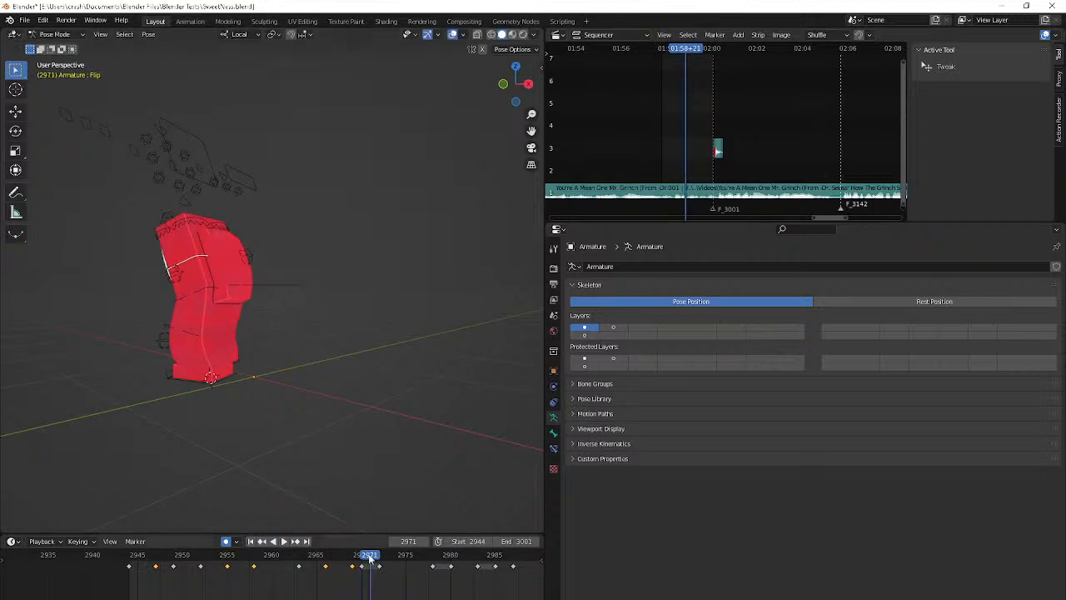
key("Right")
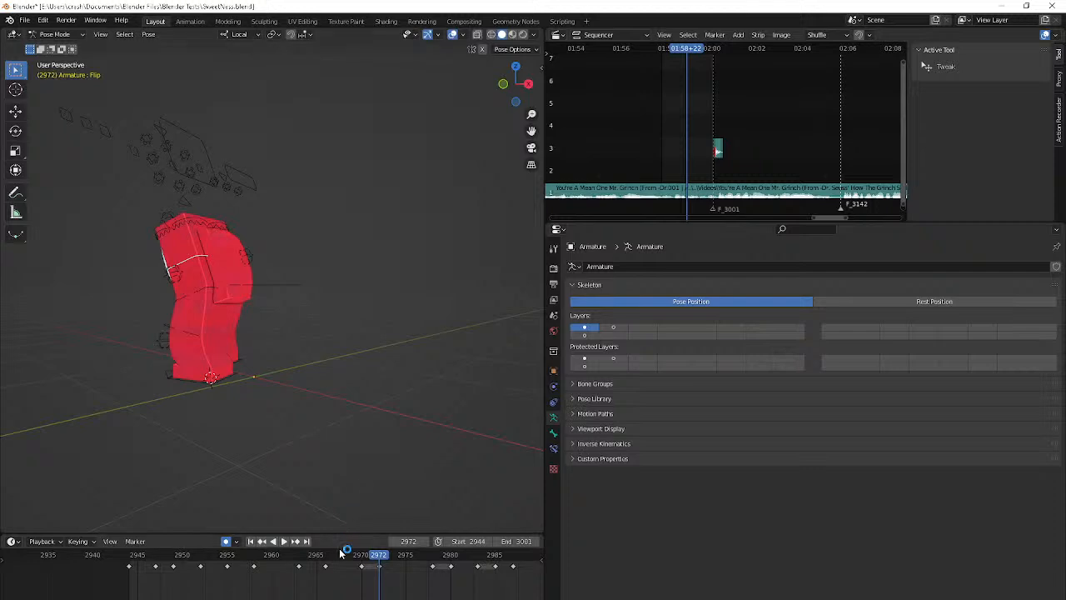
Reposition the Flip bone at frames 2968 and 2970
left_click(342, 554)
key("g")
left_click(296, 392)
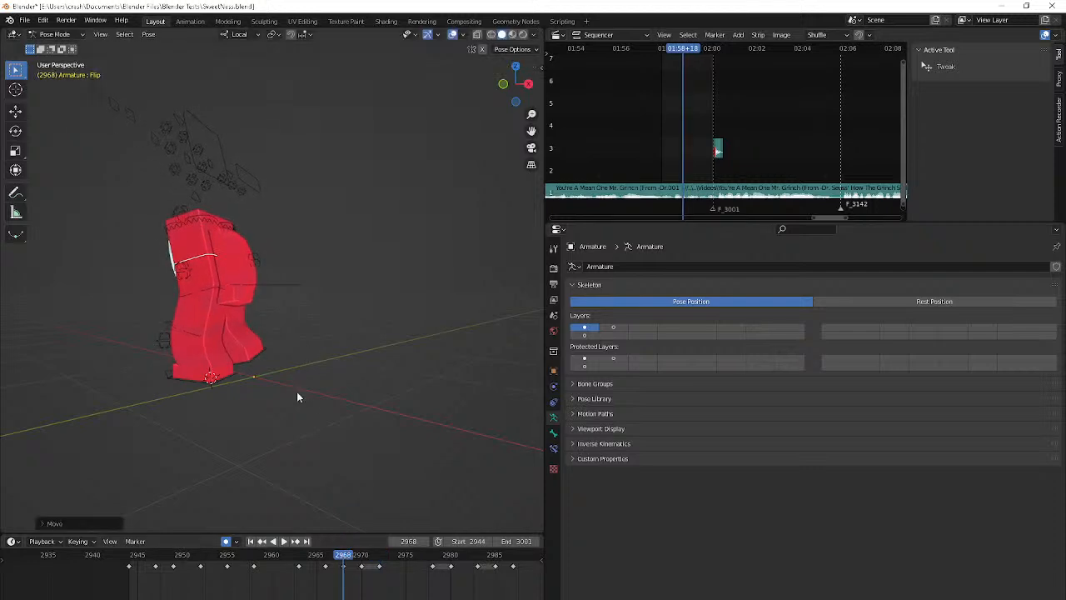
key("Up")
key("g")
left_click(295, 376)
key("g")
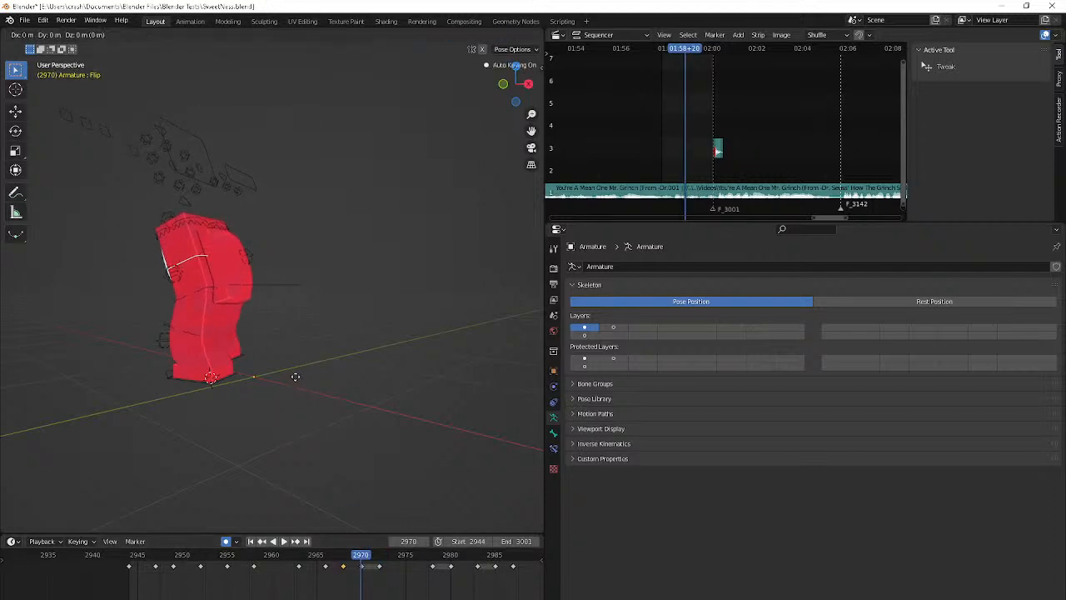
left_click(294, 342)
Move the Flip bone at frame 2972 and briefly play back the motion
middle_click_drag(294, 337, 333, 324)
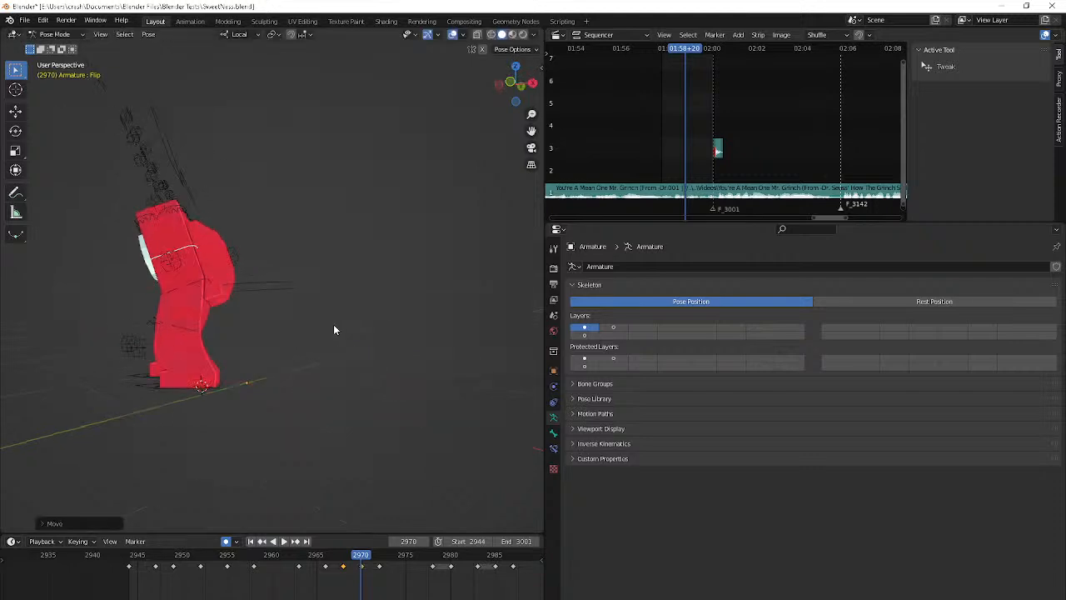
key("Up")
key("g")
left_click(301, 326)
key("space")
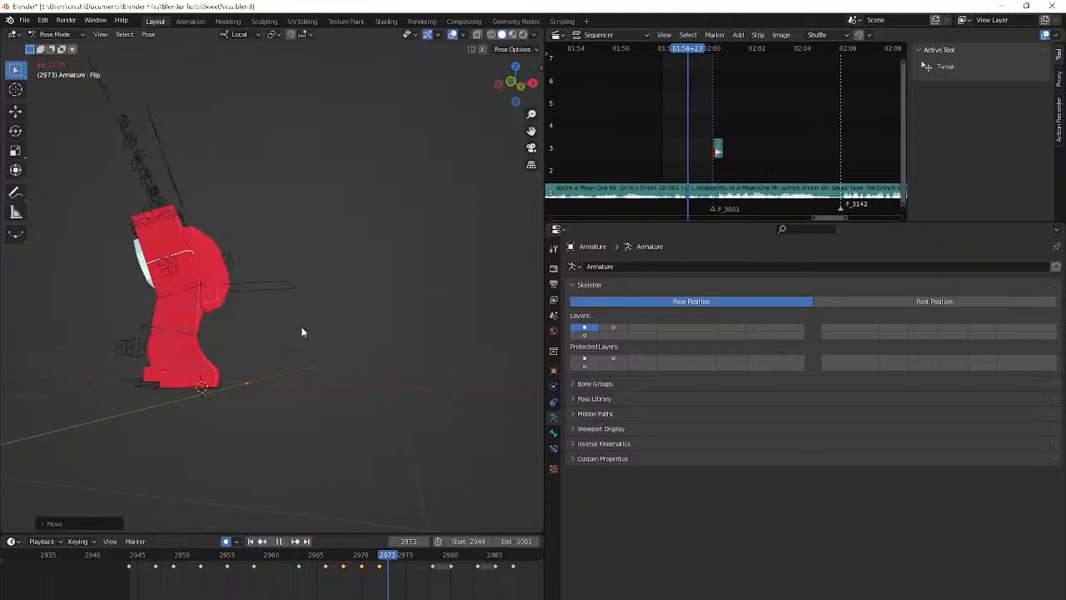
key("space")
Copy the Flip bone's keyframe at frame 2978 and paste it at frame 2980
middle_click_drag(302, 330, 24, 323)
key("Down")
key("Down")
key("Down")
key("Down")
key("Up")
key("Up")
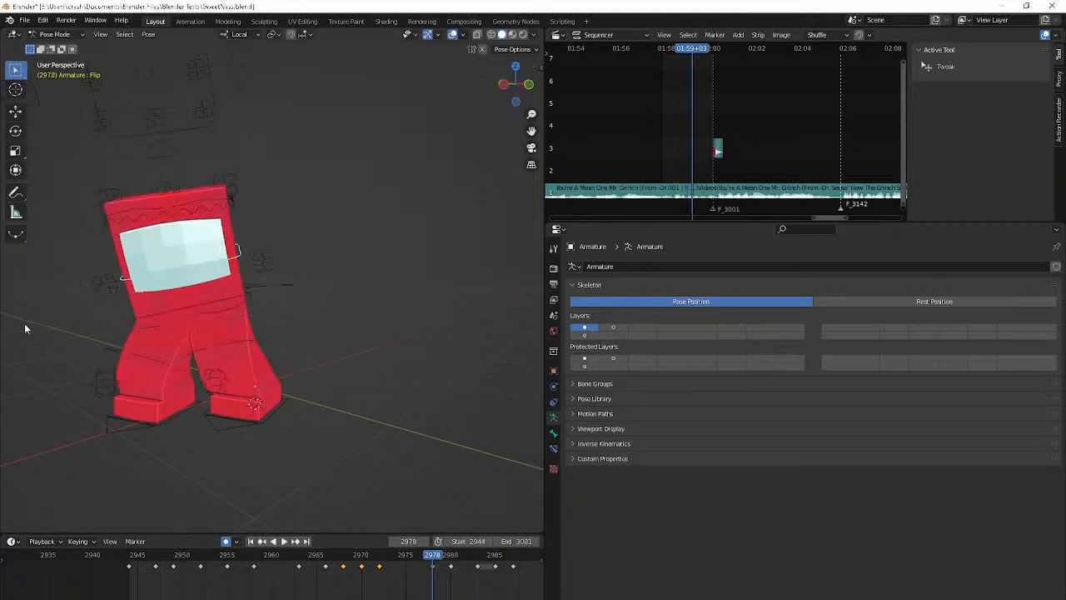
left_click(433, 566)
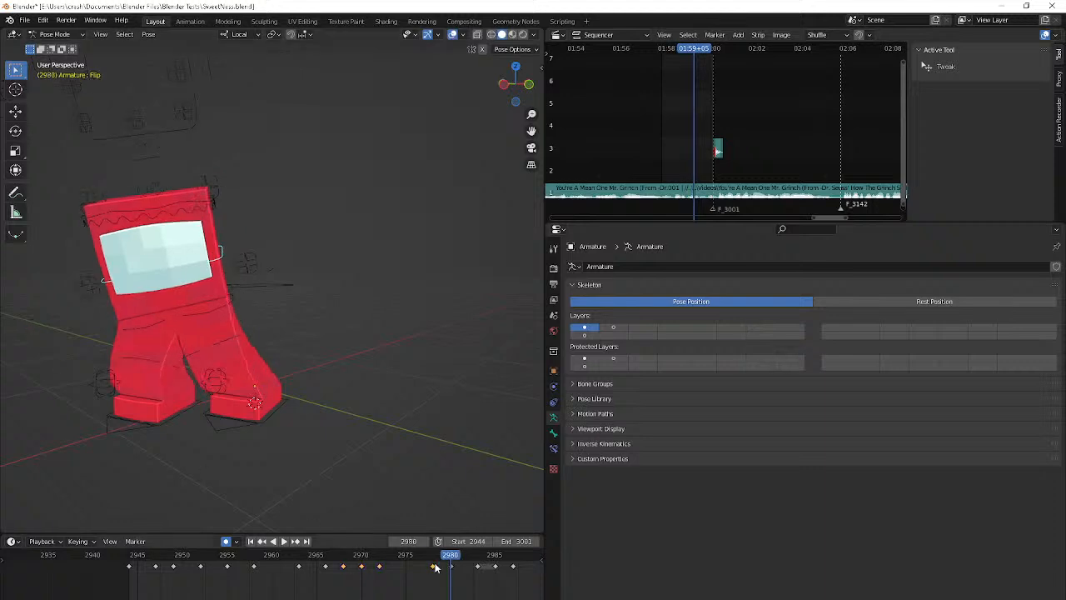
key("ctrl+c")
key("ctrl+v")
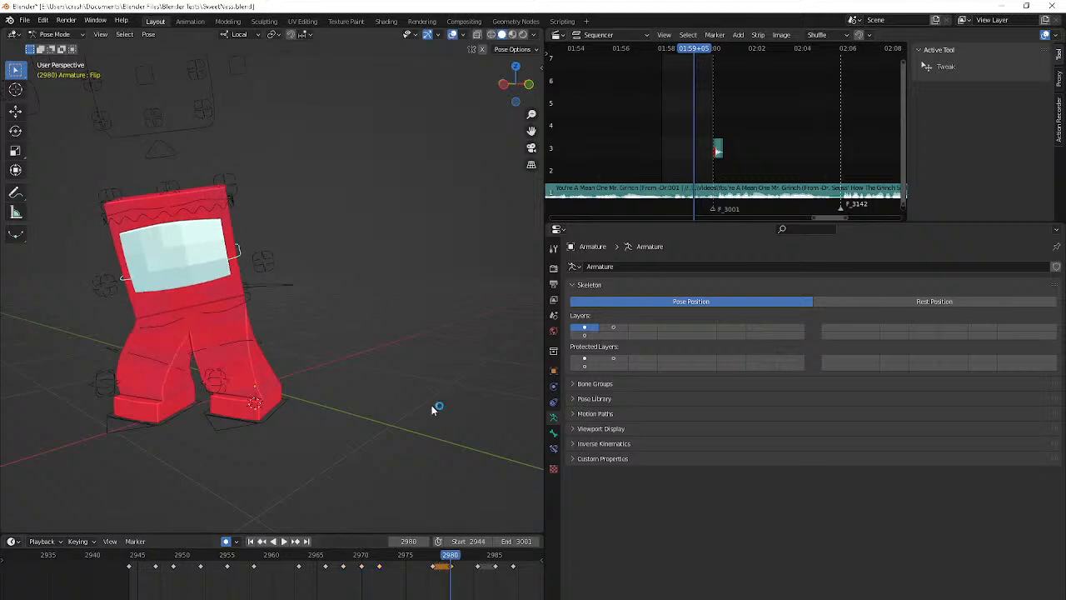
Rotate the Flip bone freely and reposition it at frame 2983
key("Right")
key("Right")
key("Right")
key("r")
key("r")
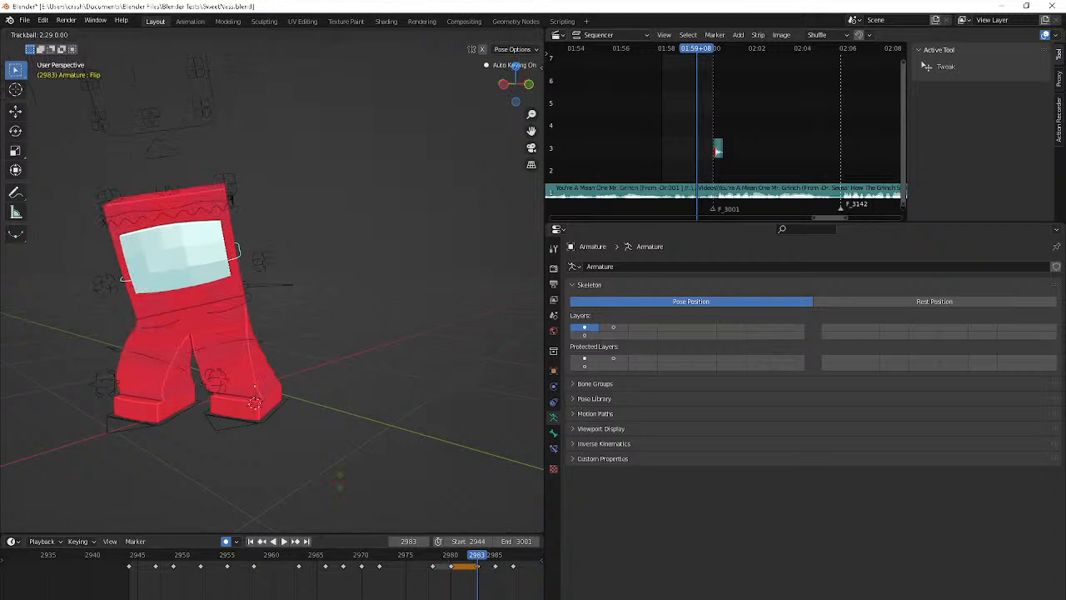
left_click(334, 484)
key("g")
left_click(308, 490)
Paste the Flip bone's frame 2983 keyframe at frame 2985 to hold the pose
middle_click_drag(308, 489, 263, 498)
key("Right")
key("Right")
key("ctrl+v")
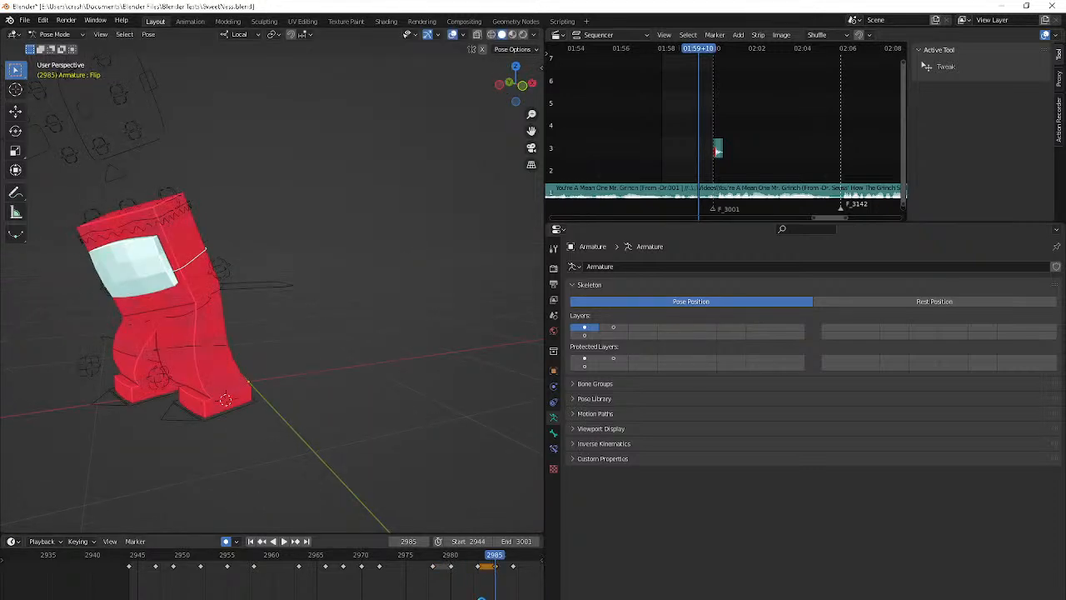
Play back the walk from frame 2944 to 3001 and examine the torso motion from several angles
middle_click_drag(313, 451, 415, 429)
key("Right")
key("Right")
key("Right")
key("Right")
key("Right")
key("Right")
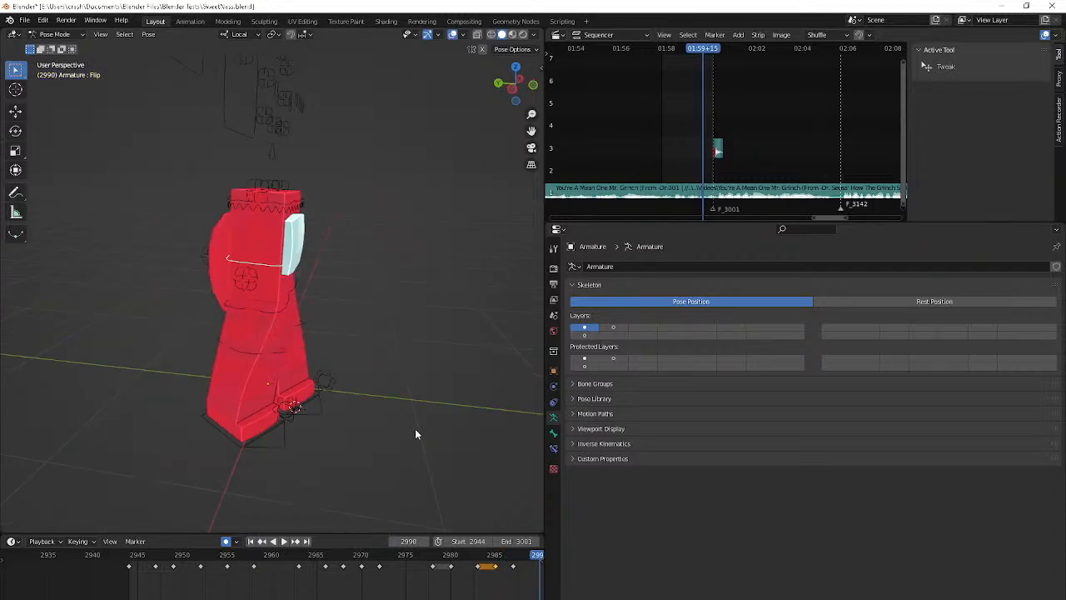
key("shift+Left")
key("space")
key("space")
key("space")
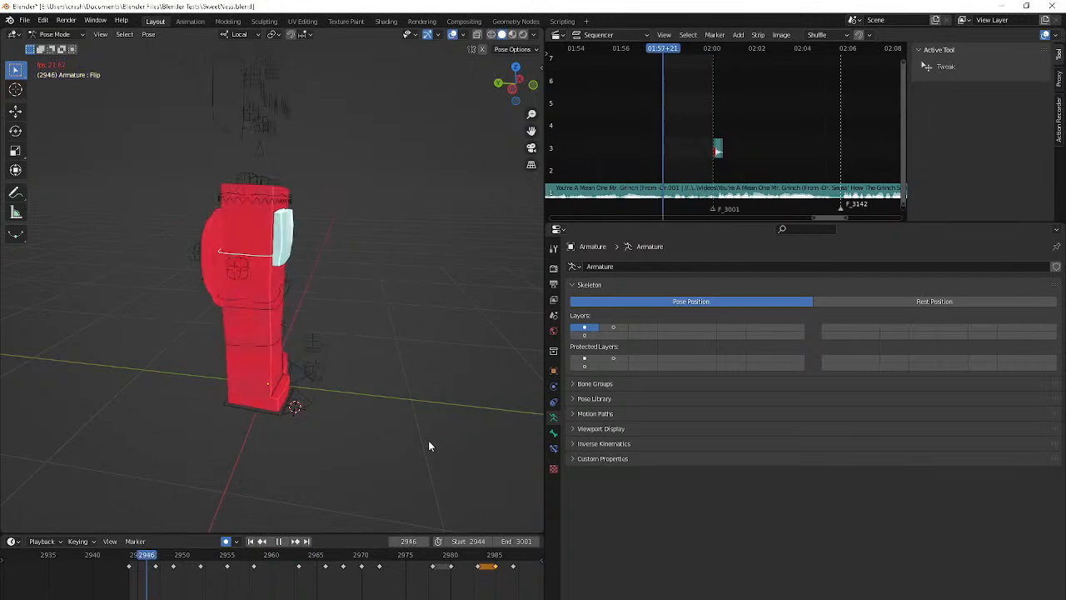
middle_click_drag(428, 446, 297, 426)
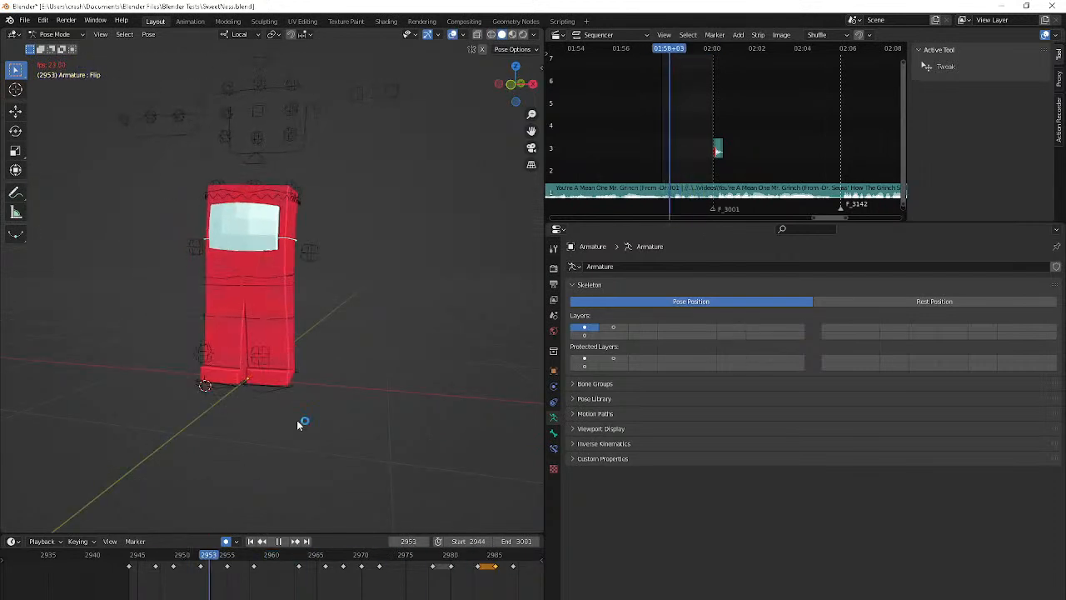
key("space")
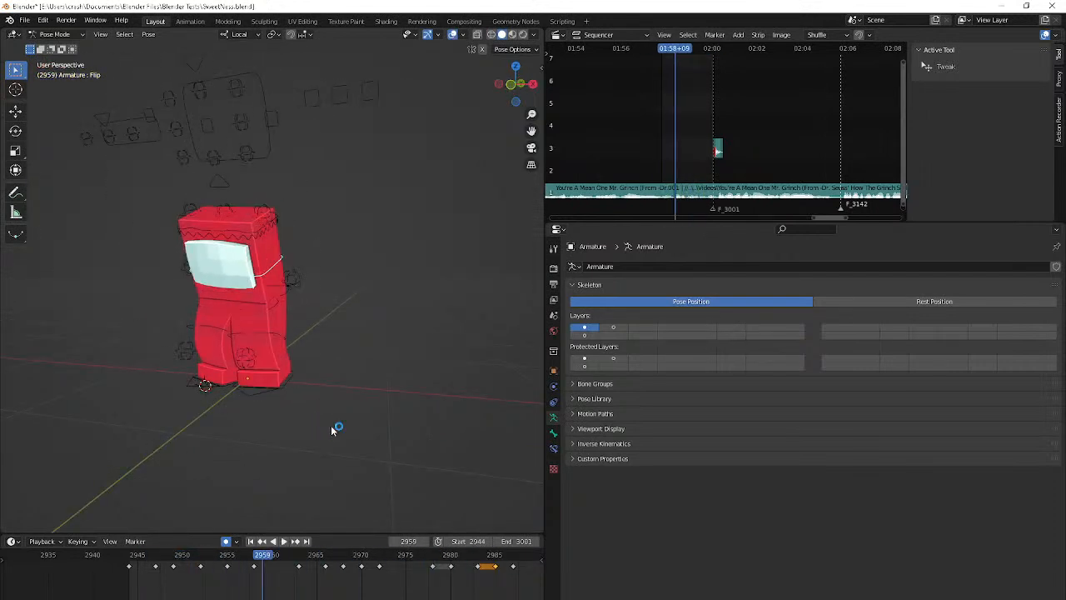
key("space")
middle_click_drag(331, 428, 272, 434)
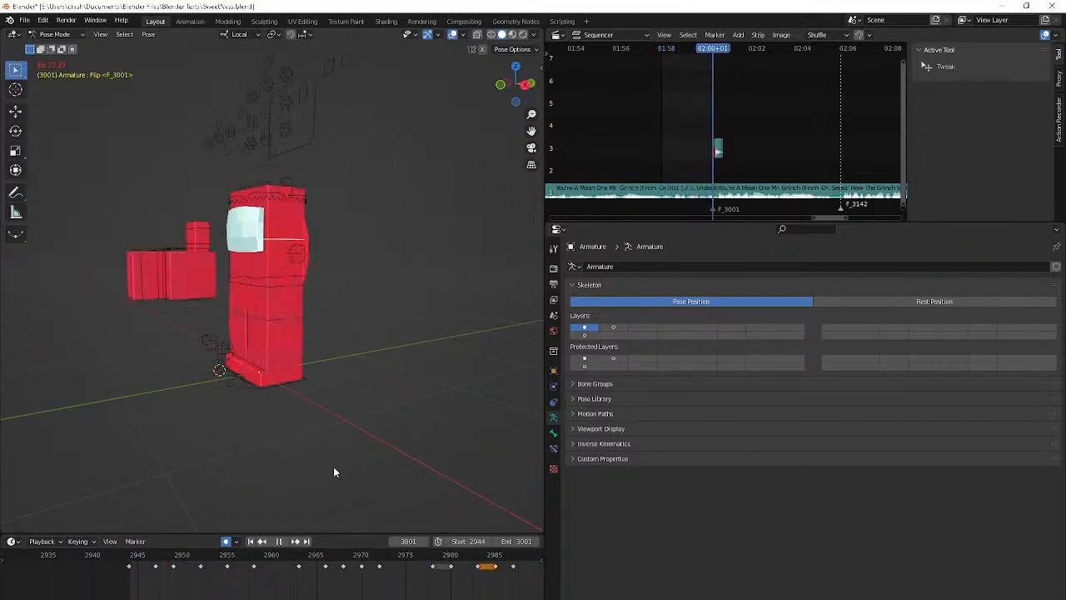
key("space")
key("space")
key("space")
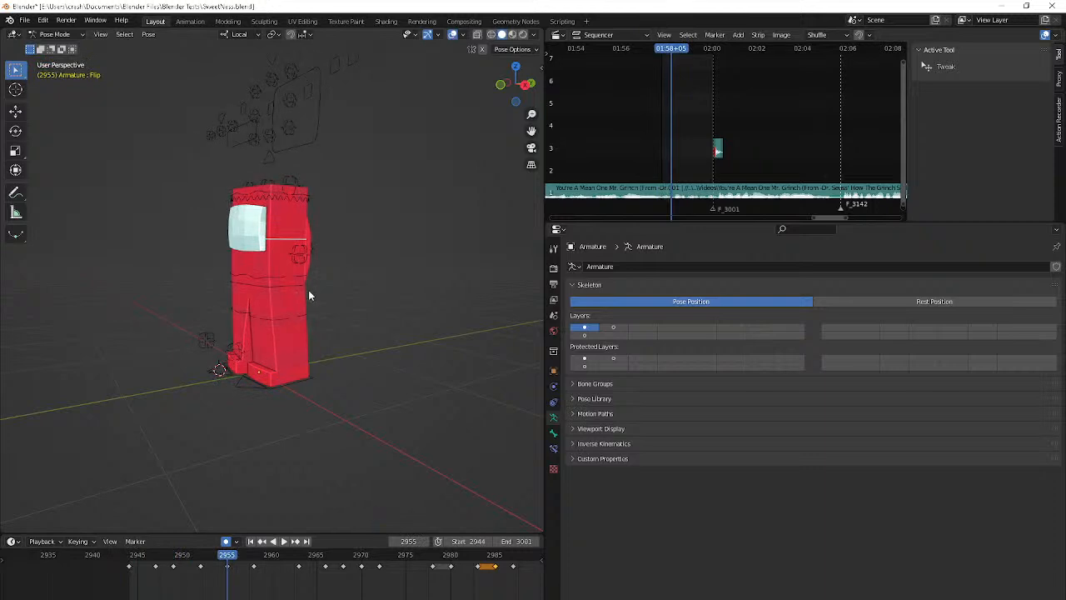
Go to frame 3001 and select both arm control bones, Bone.042 and Bone.043
middle_click_drag(308, 289, 394, 321)
left_click(325, 565)
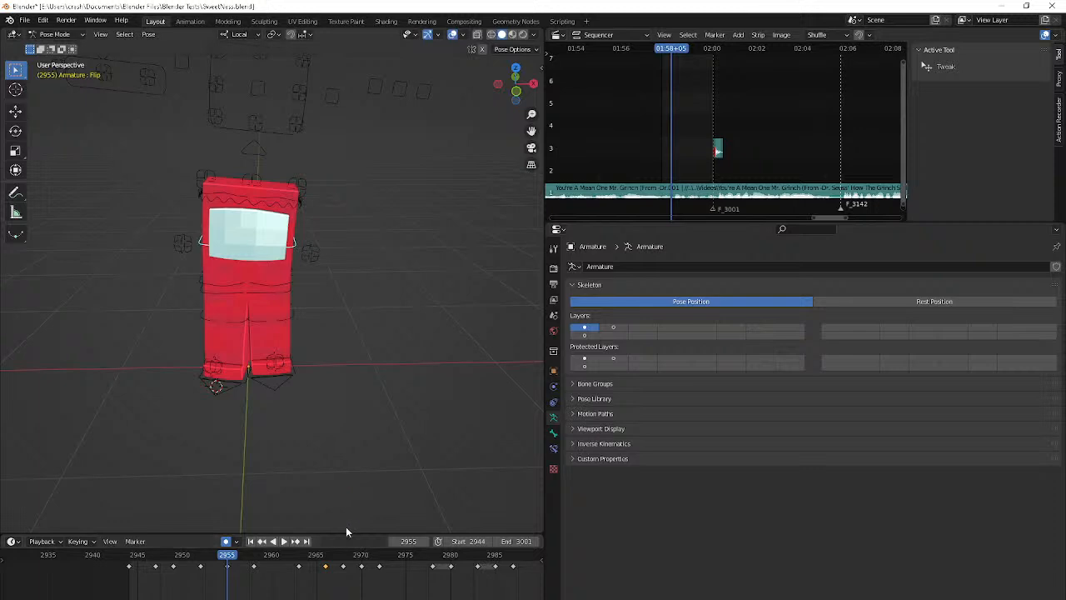
scroll(364, 573, "down", 2)
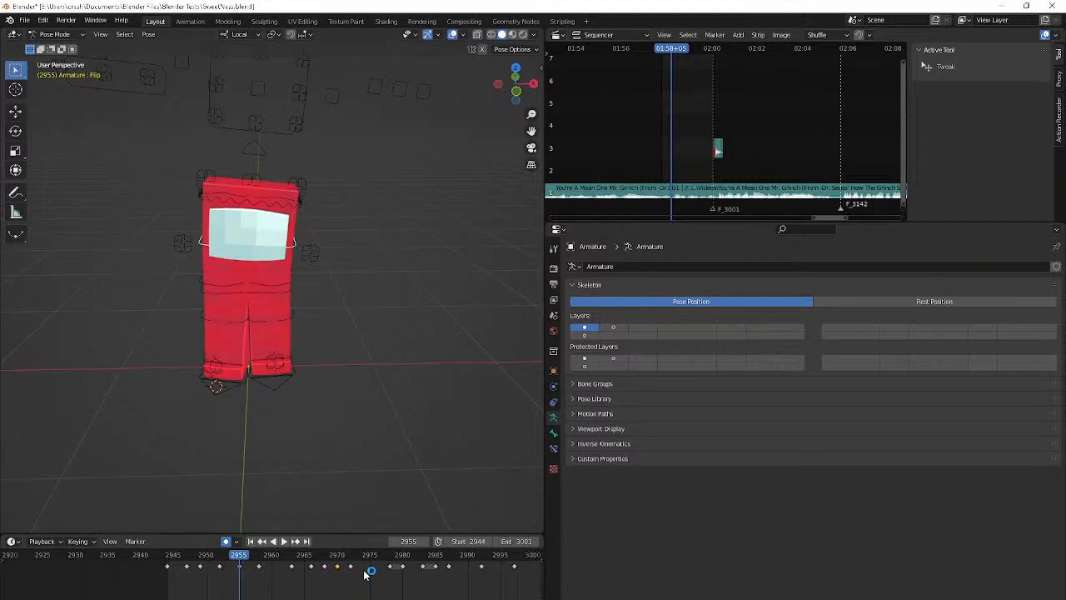
key("shift+Right")
scroll(364, 571, "down", 4)
middle_click_drag(300, 348, 317, 345)
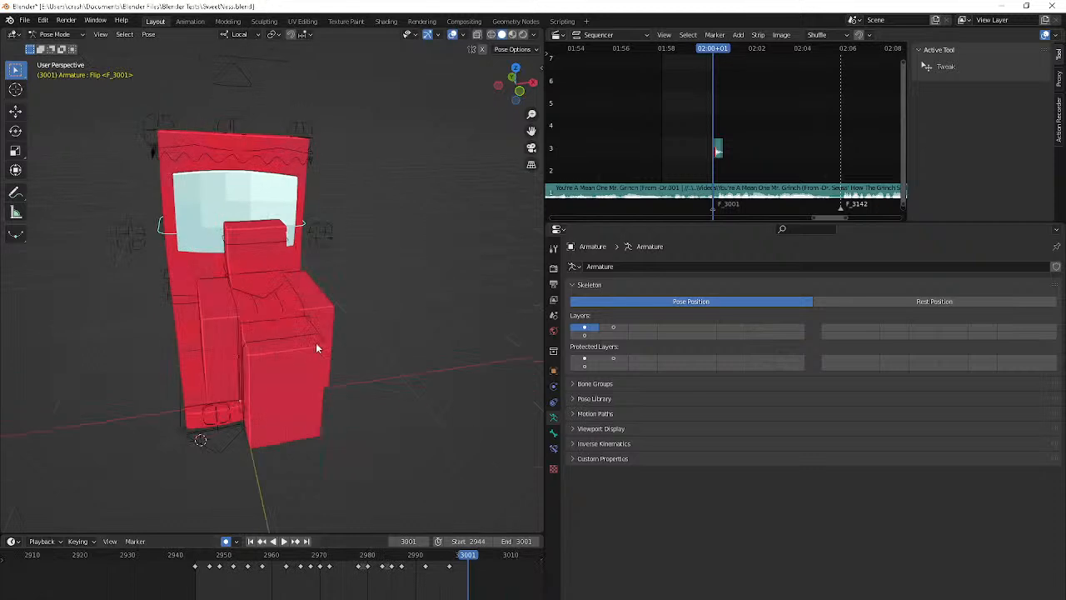
left_click(252, 309)
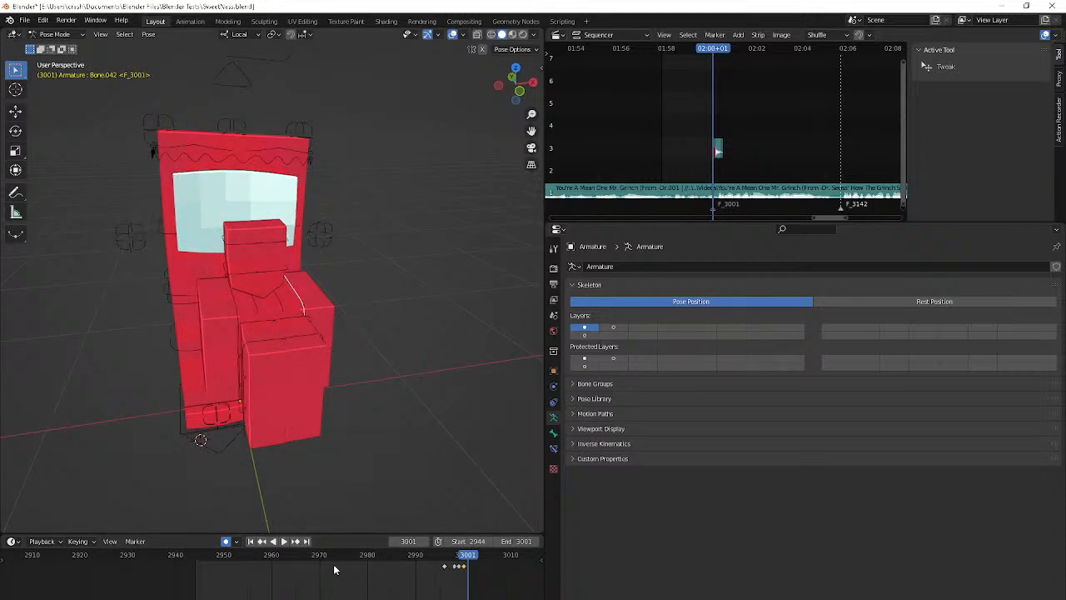
Key the arm bones at frame 2955 with the same pose as their frame 2996 keyframe
left_click(281, 558)
key("space")
key("space")
key("Left")
key("Left")
key("Left")
key("Left")
key("Left")
key("Left")
key("Left")
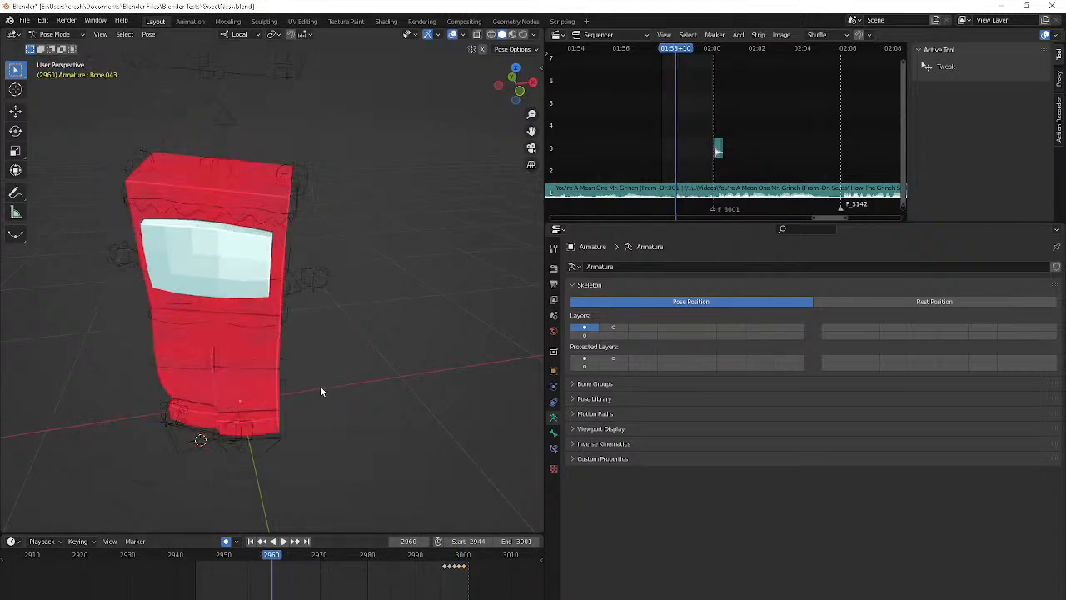
key("Right")
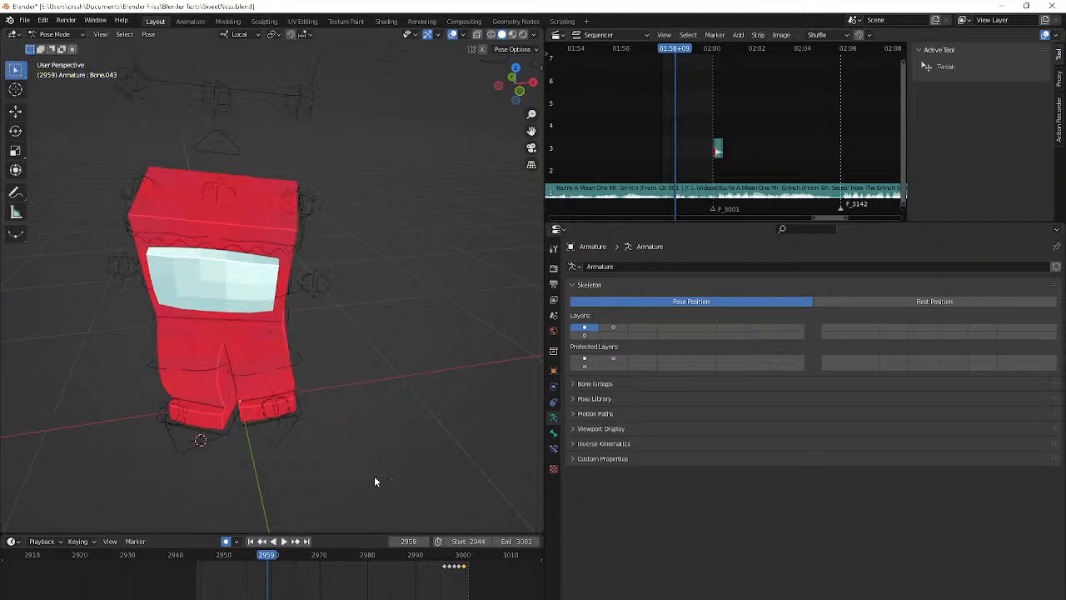
key("Left")
key("Left")
key("Left")
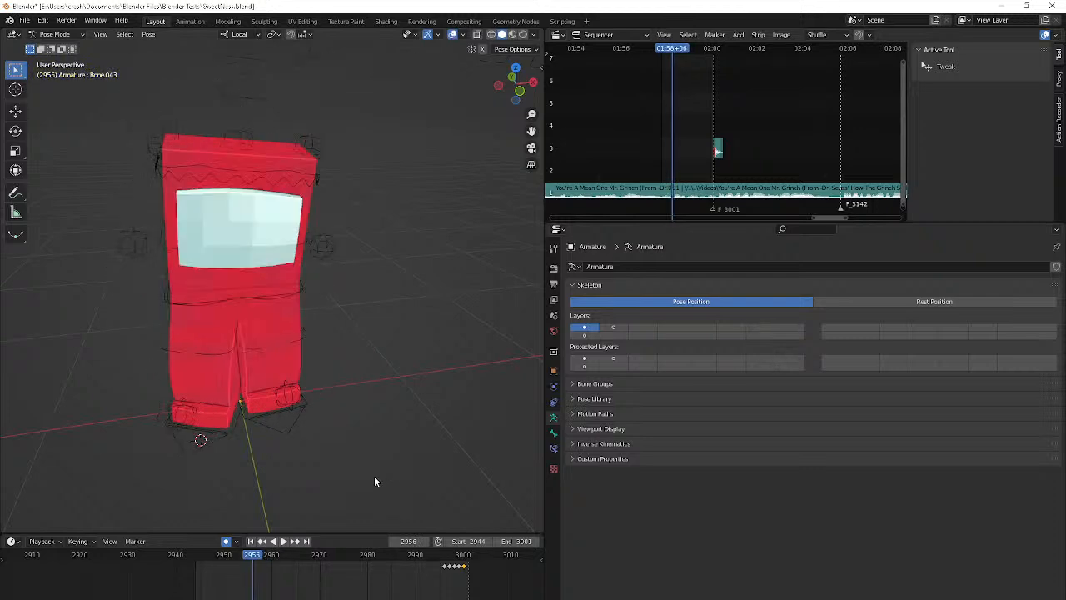
key("Right")
key("Right")
key("i")
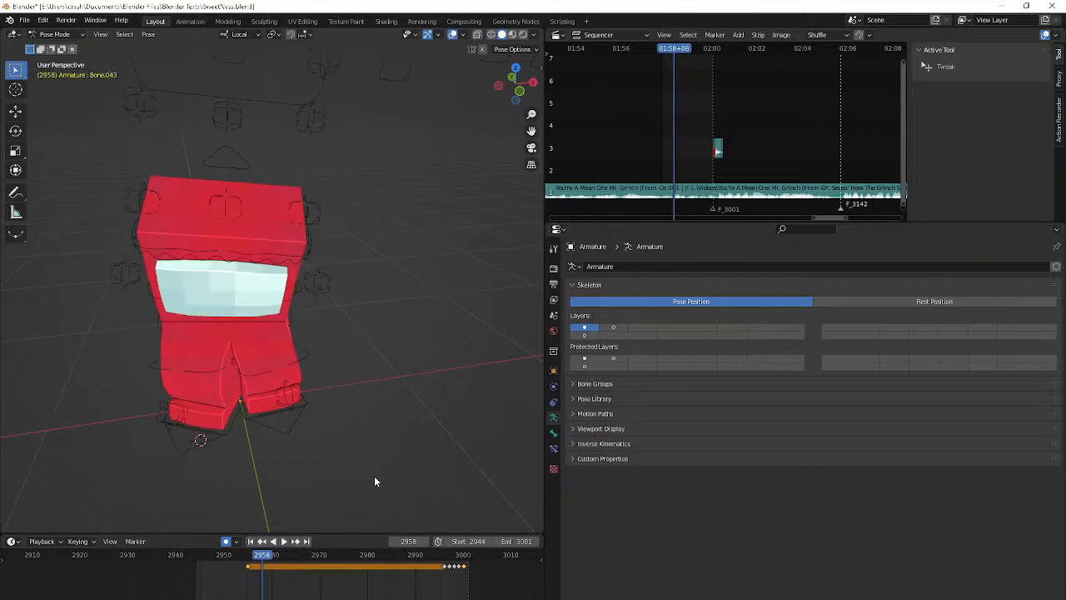
Bring both arms out beside the torso at frame 2964 and key the pose
key("Right")
key("Right")
key("Right")
key("Right")
key("Right")
key("Right")
scroll(375, 482, "down", 3)
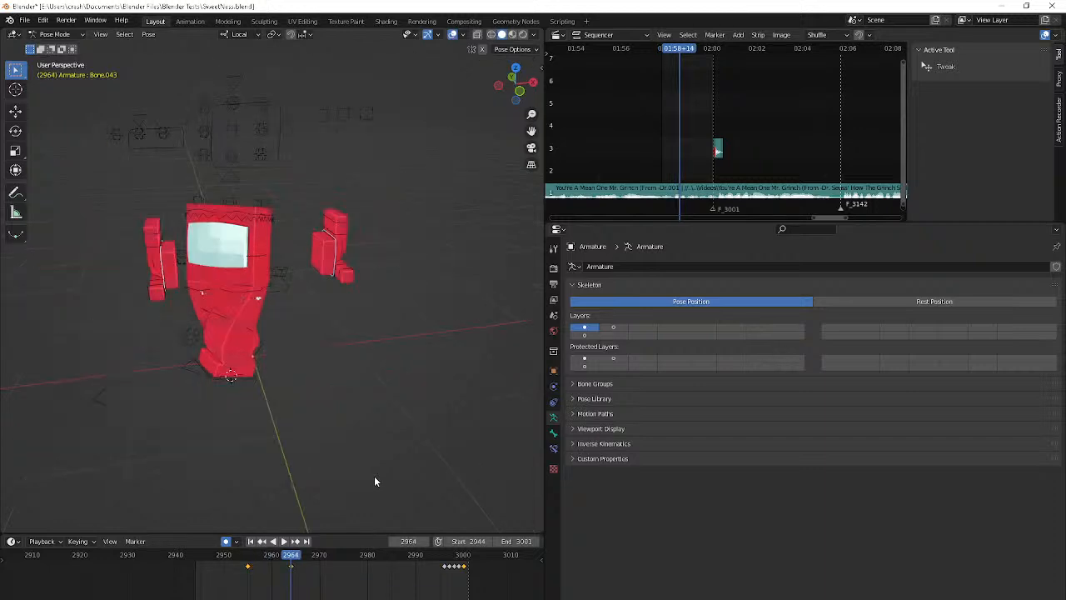
key("i")
Repeat the arm bones' frame 2964 keyframe at frame 2969 to hold the pose
key("Right")
key("Right")
key("Right")
key("Right")
key("Right")
key("Right")
key("Right")
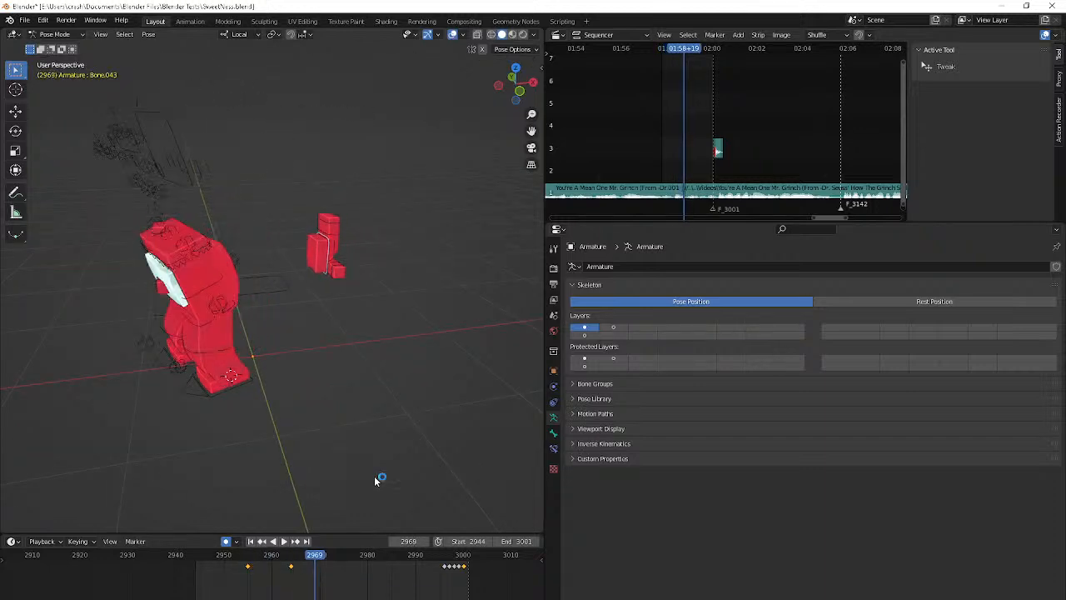
key("Left")
key("Left")
key("i")
Hold the arm pose at frame 2974 and copy the arm bones' frame 2996 keyframe to frame 2975
key("Right")
key("Right")
key("Right")
key("Right")
key("Right")
key("Right")
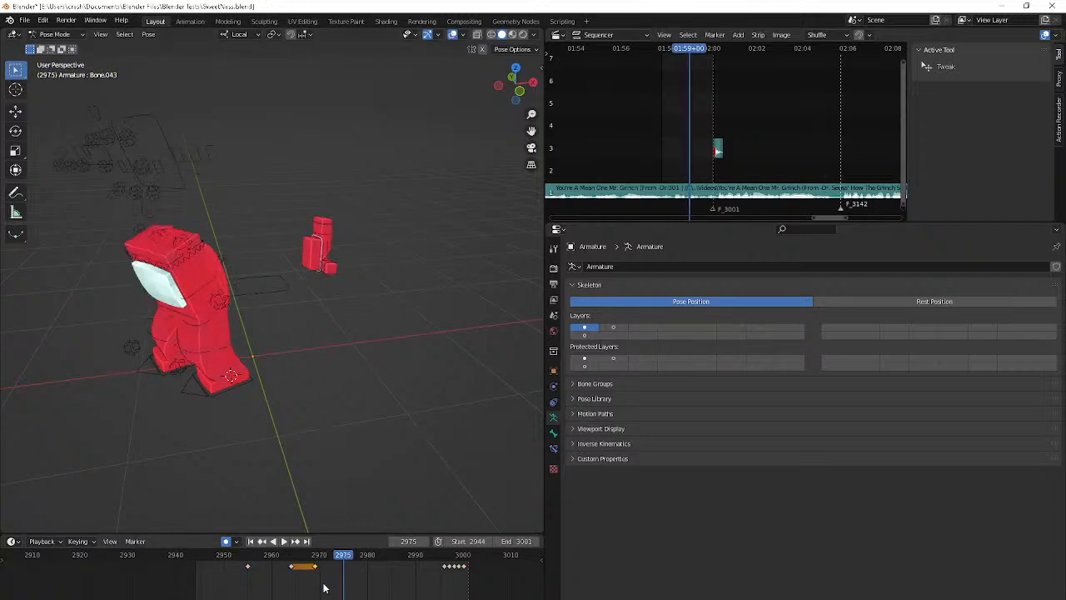
key("Left")
key("i")
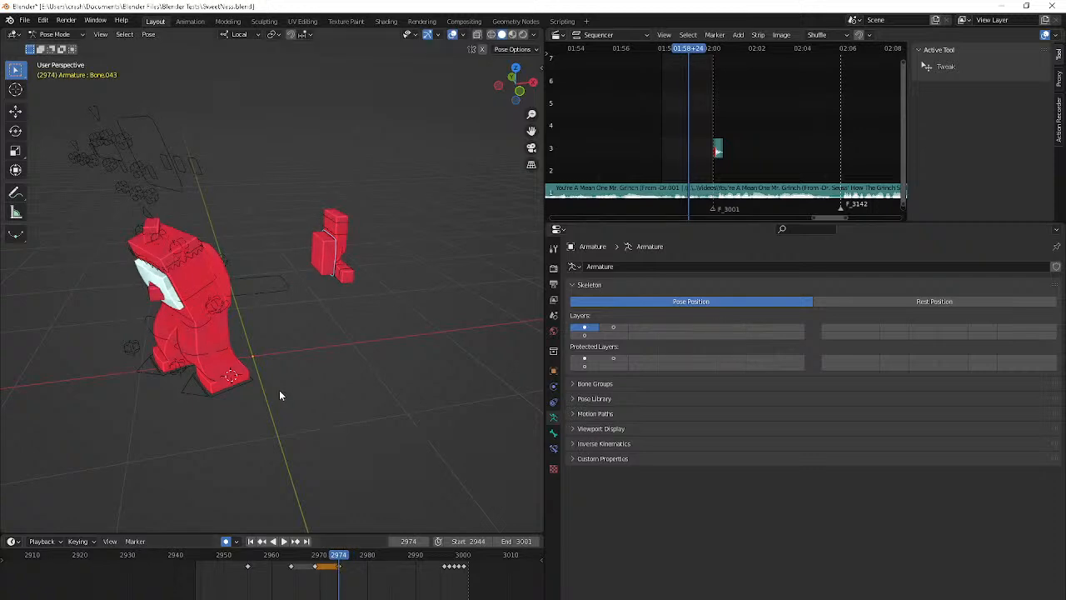
middle_click_drag(279, 389, 359, 388)
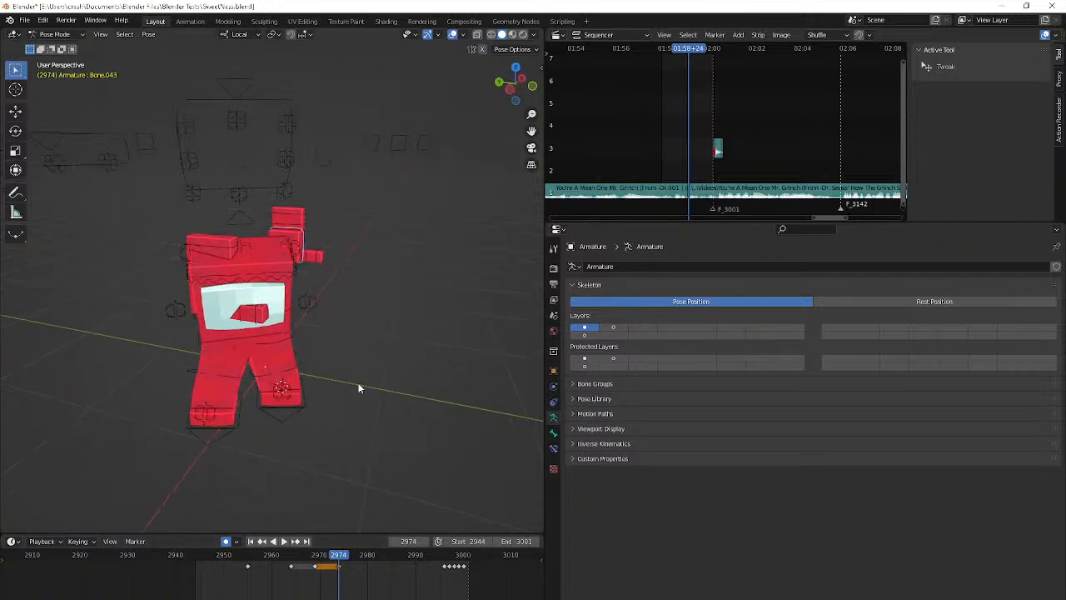
left_click(444, 569)
Play back the arm motion and examine it through the camera and from an angled view
key("space")
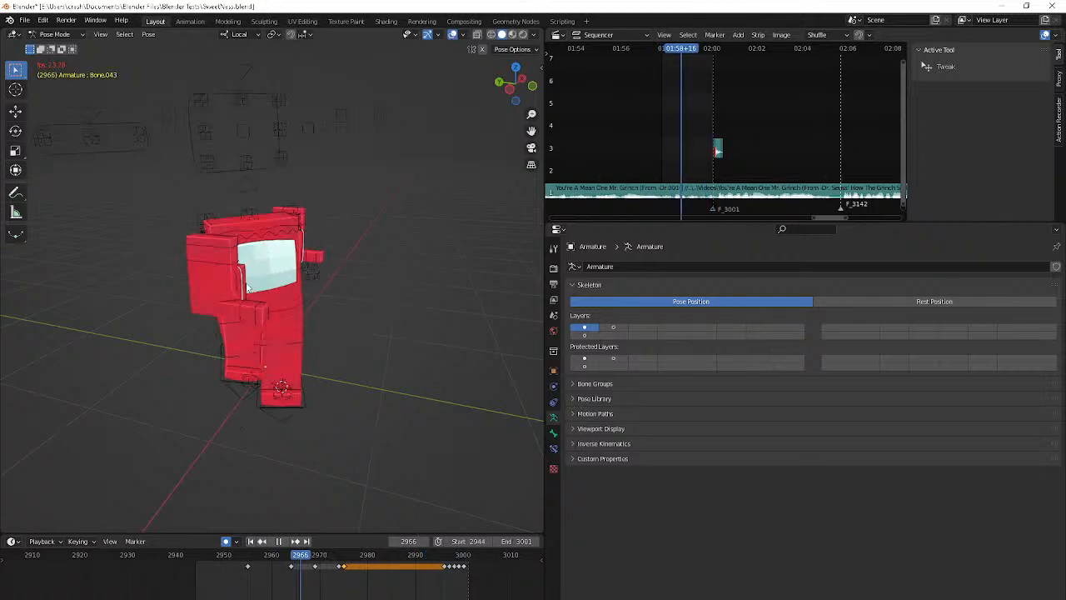
key("KP_0")
scroll(290, 348, "up", 4)
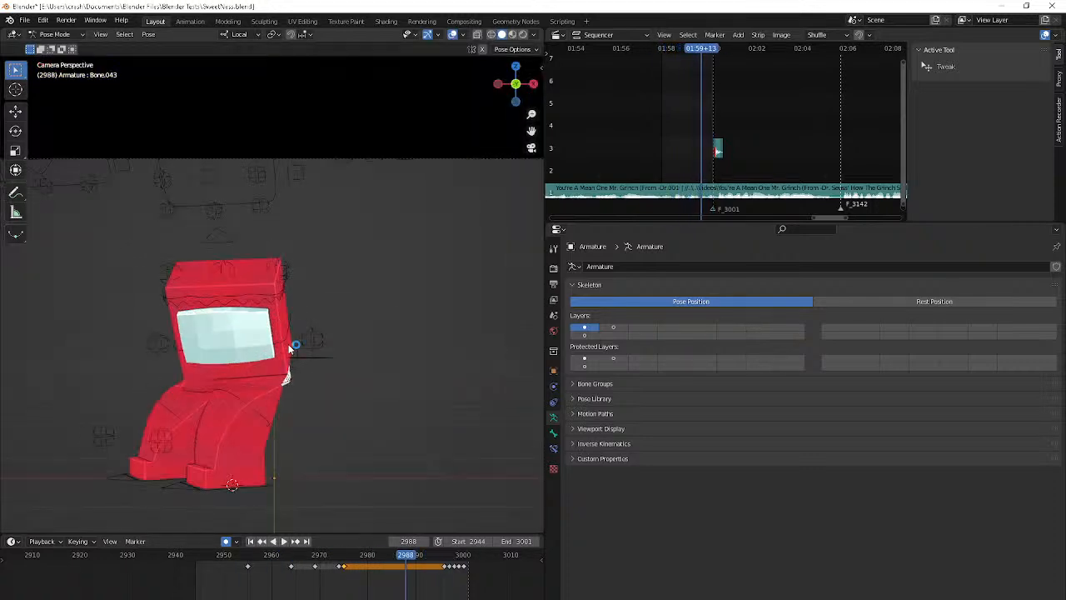
middle_click_drag(290, 348, 331, 350)
scroll(330, 350, "up", 4)
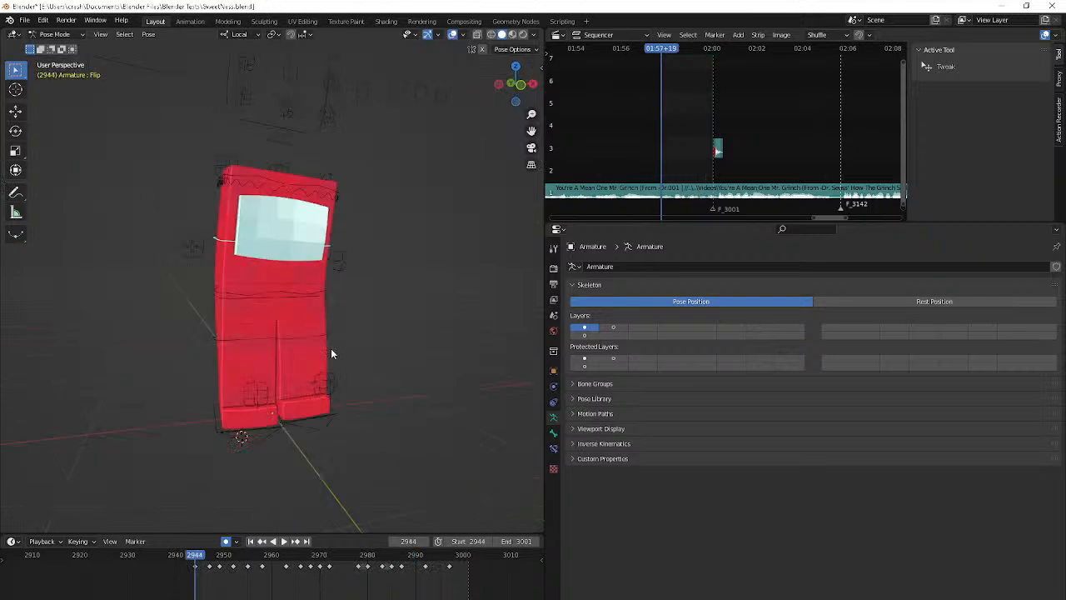
Rotate and slightly reposition the Flip bone at frame 2966
scroll(331, 348, "down", 4)
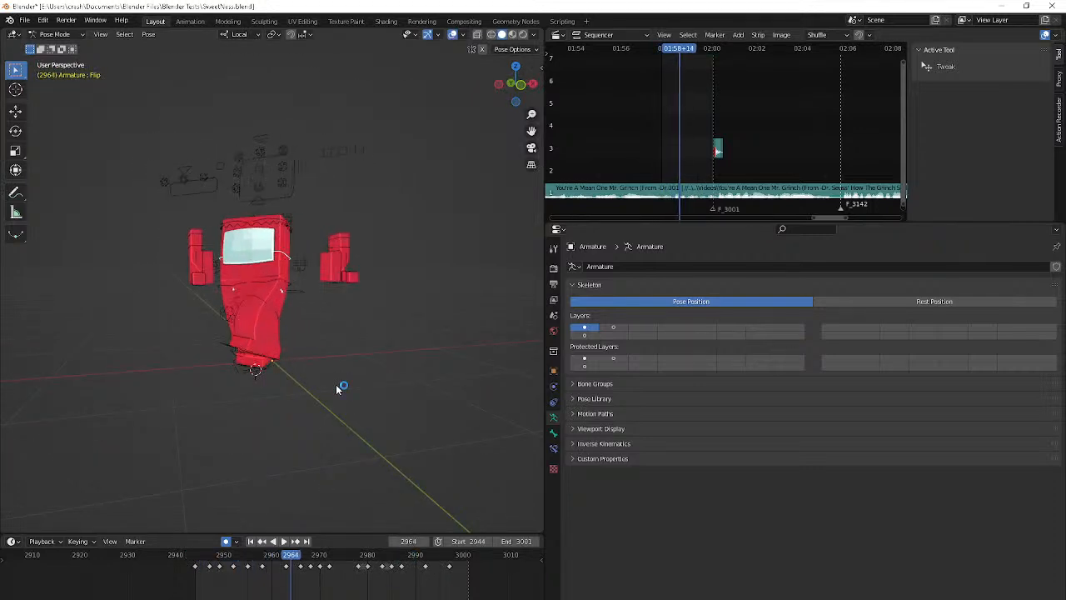
left_click(263, 264)
left_click(264, 259)
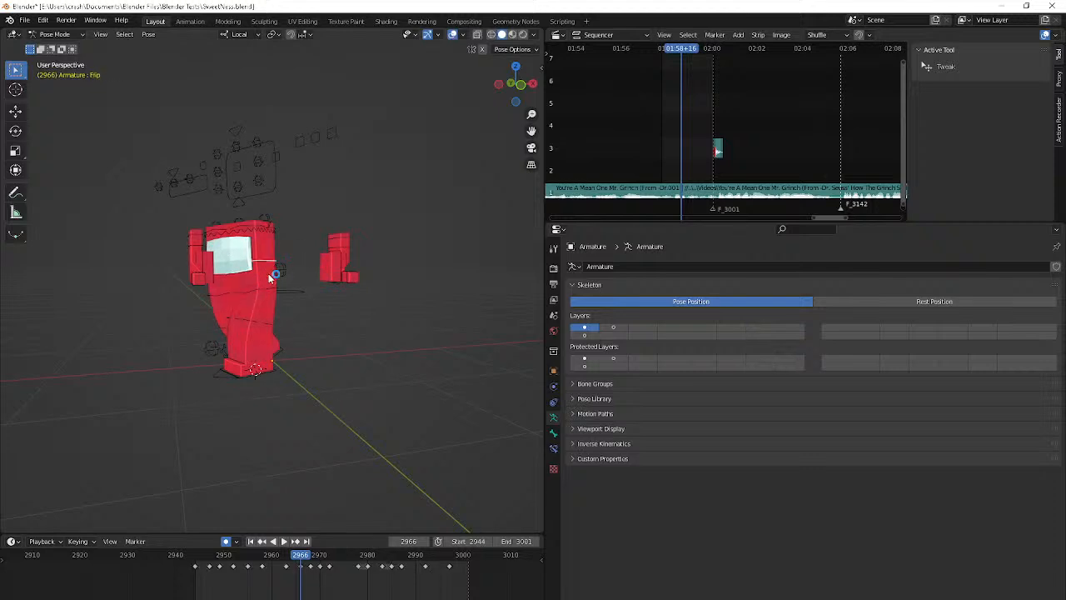
key("Down")
key("Down")
key("Up")
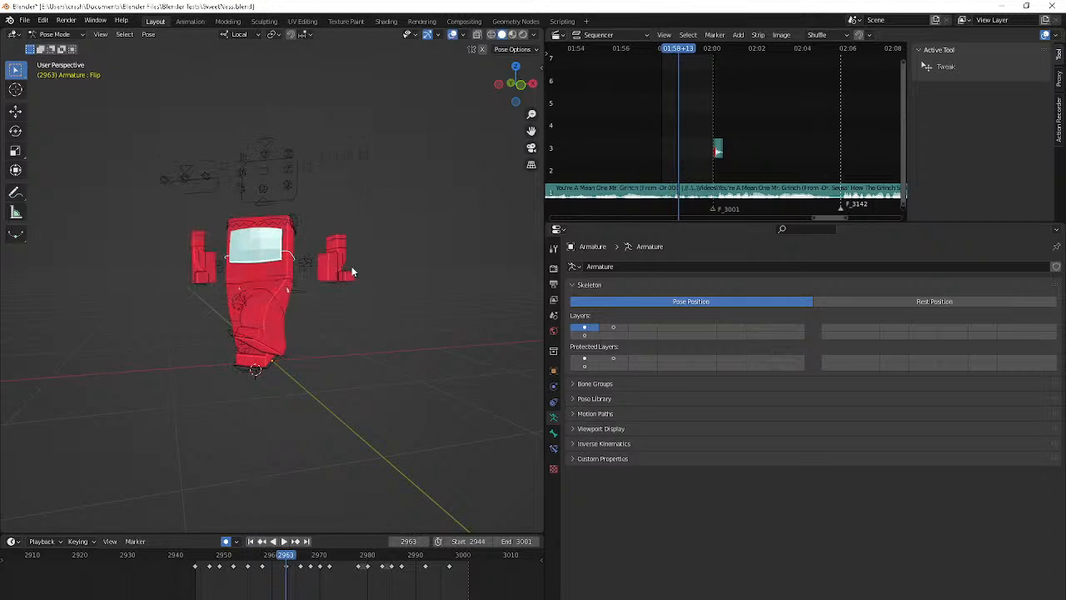
middle_click_drag(344, 332, 324, 339)
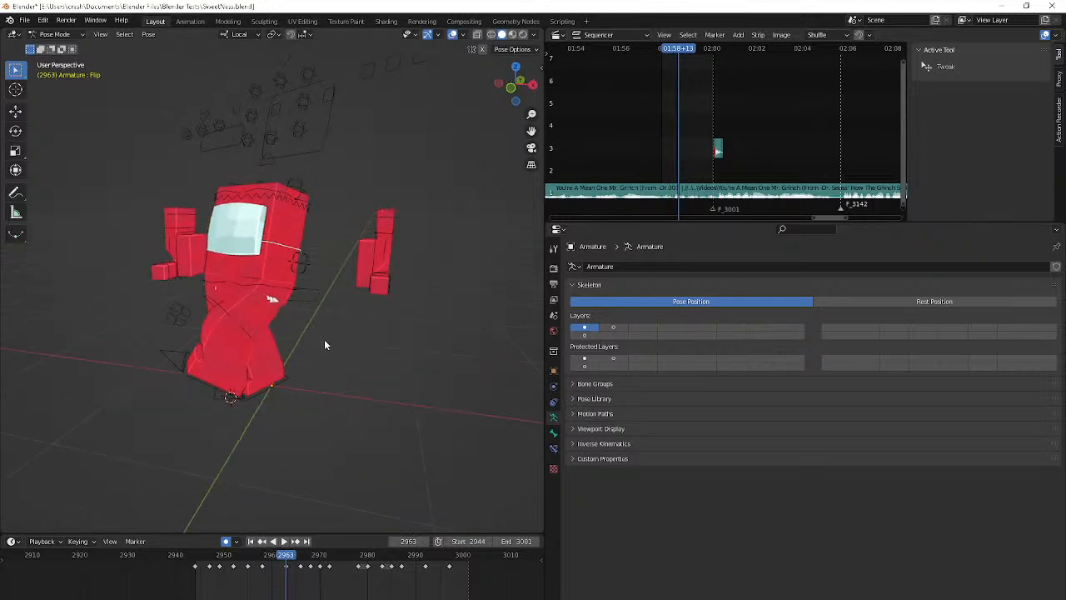
key("Up")
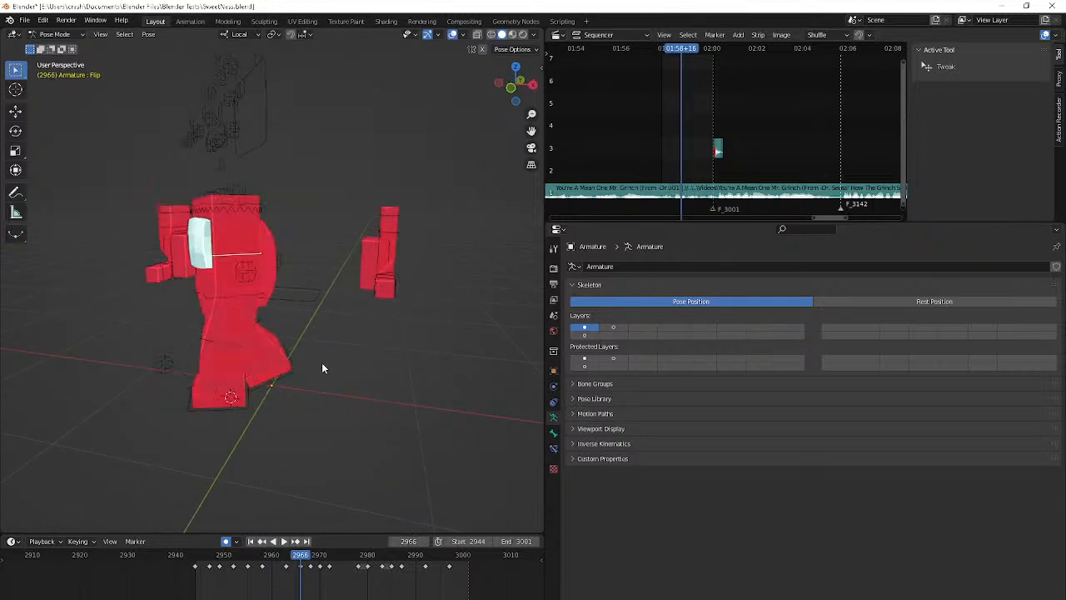
key("r")
left_click(302, 366)
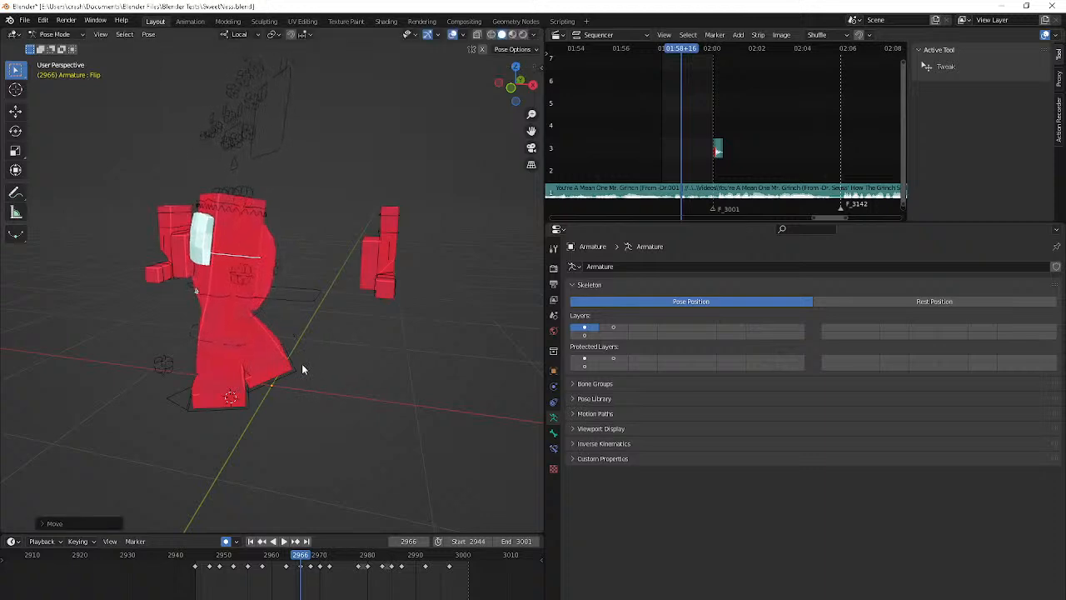
Try shifting the Flip bone's frame 2972 keyframe one frame earlier, to frame 2971
key("Up")
key("Right")
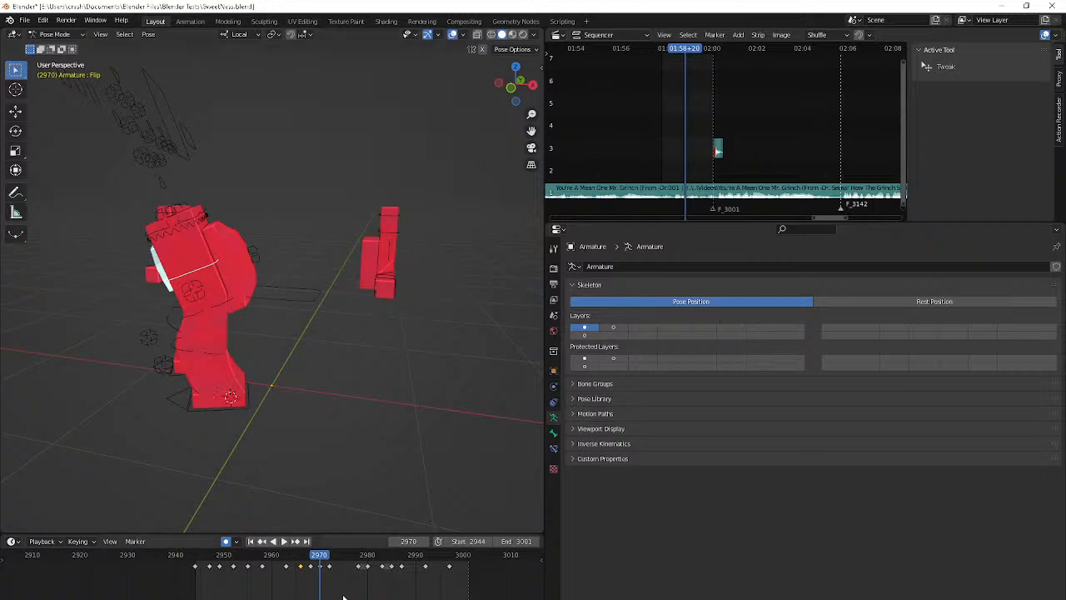
scroll(341, 596, "up", 3)
middle_click_drag(309, 525, 374, 513)
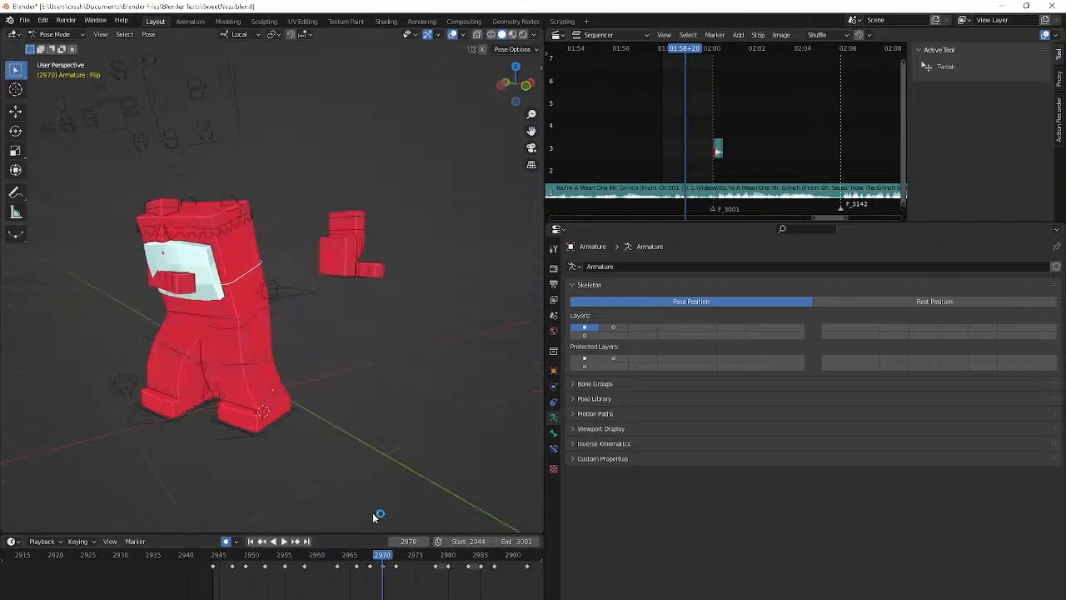
left_click_drag(396, 572, 391, 575)
key("Right")
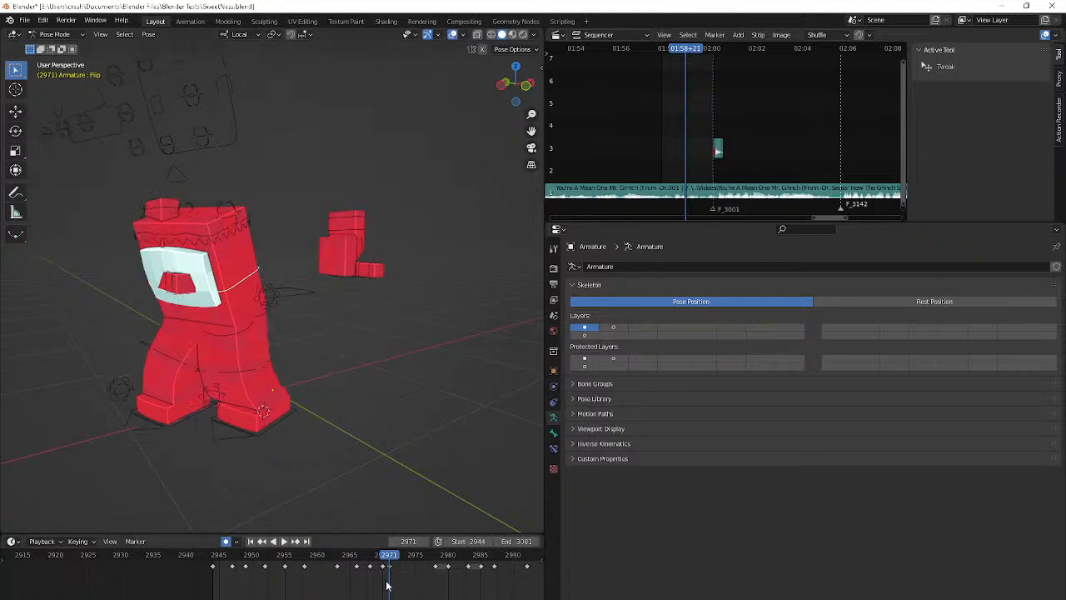
key("Left")
key("ctrl+z")
Adjust the Flip bone's pose slightly at its frame 2972 keyframe
key("Right")
key("Right")
key("Right")
key("Right")
key("Right")
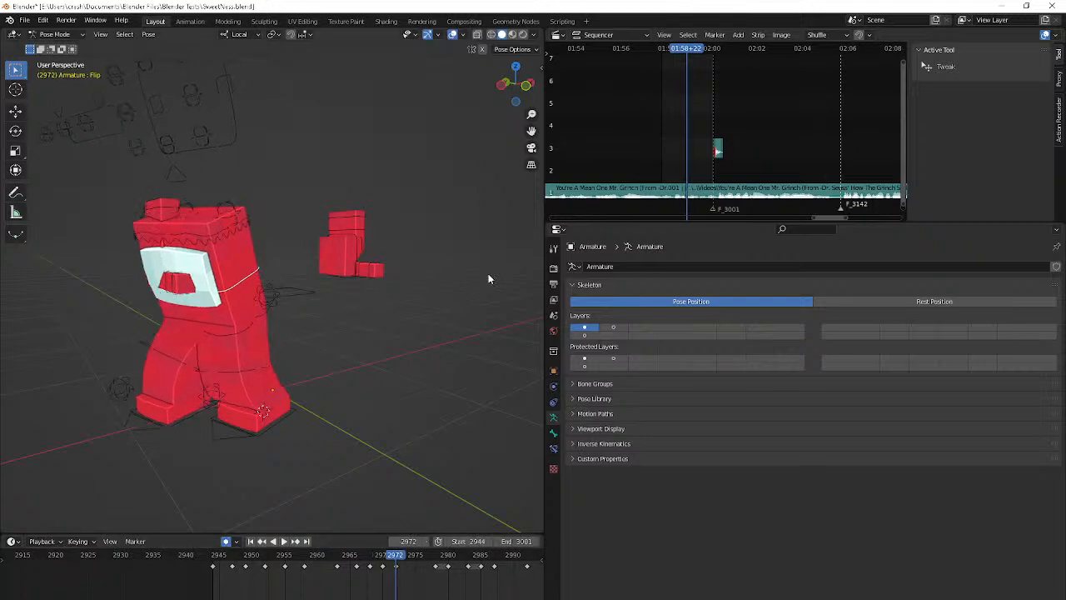
key("Left")
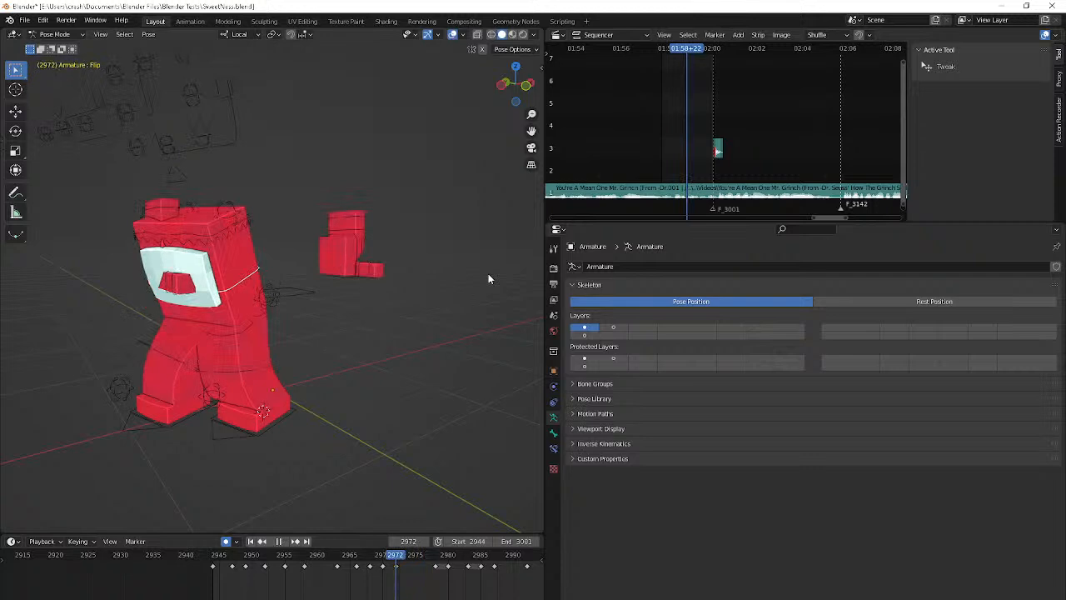
key("Right")
key("Right")
key("Right")
key("Right")
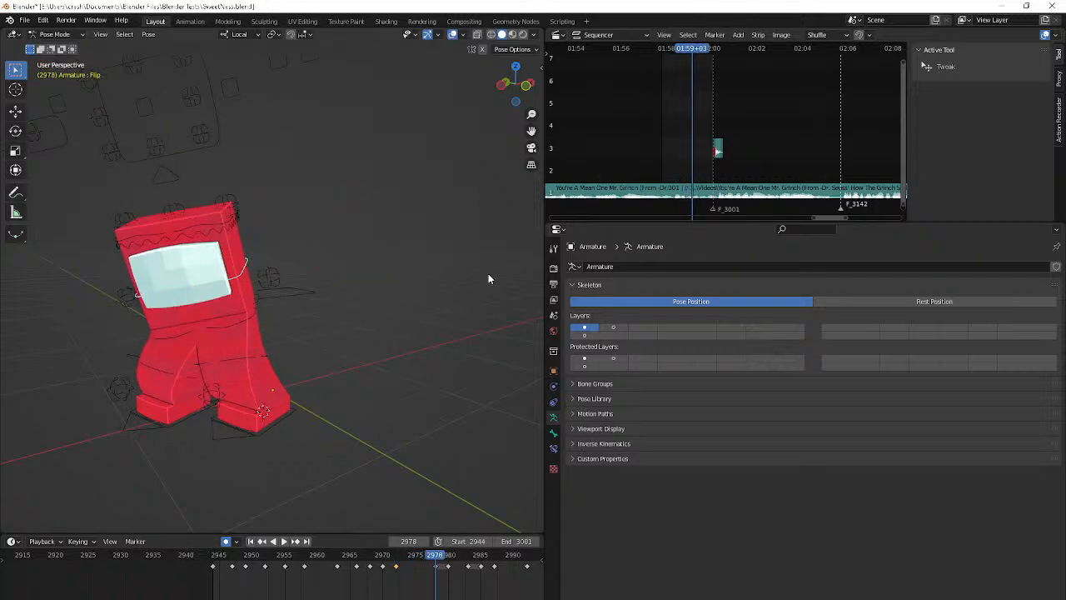
Adjust the Flip bone's held poses slightly at frames 2980 and 2985 to add drift to the holds
key("Right")
key("Right")
key("Right")
key("Right")
key("Right")
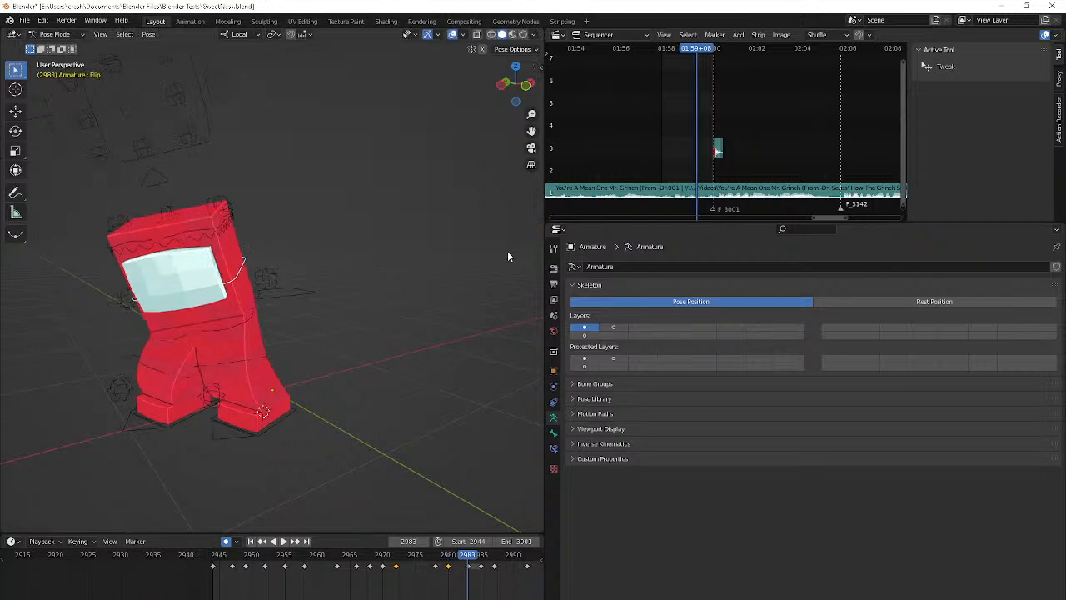
key("Right")
key("Right")
key("Right")
key("Right")
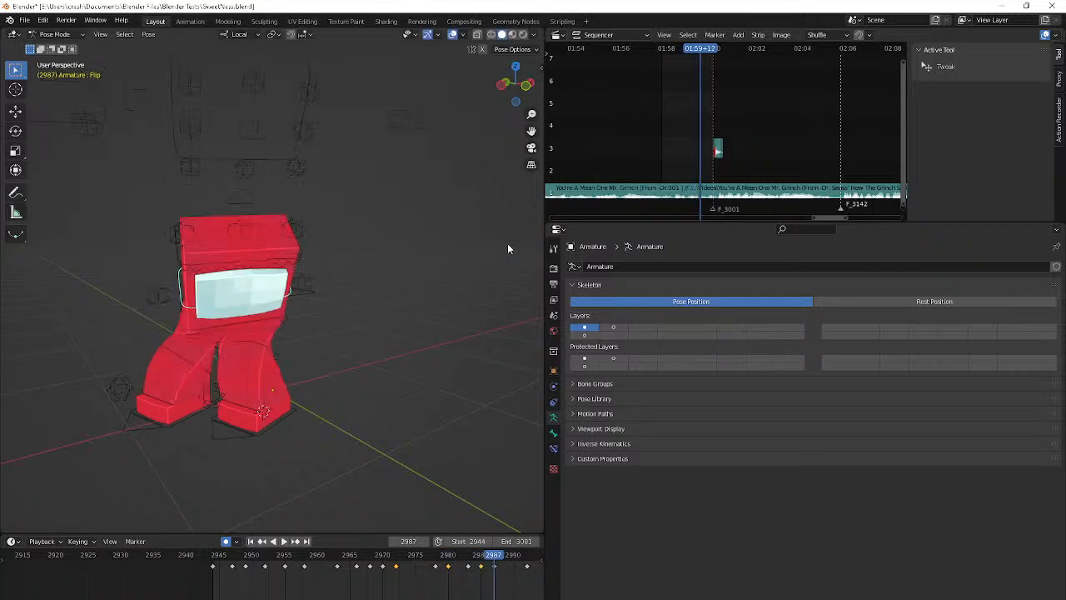
key("Right")
key("Right")
key("Right")
key("Right")
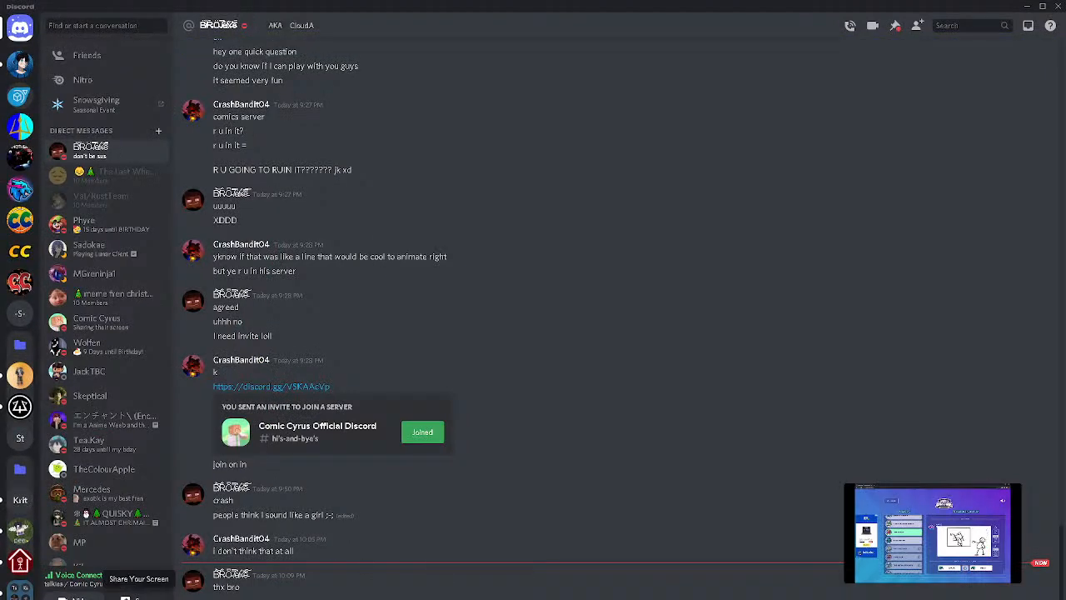
left_click(127, 593)
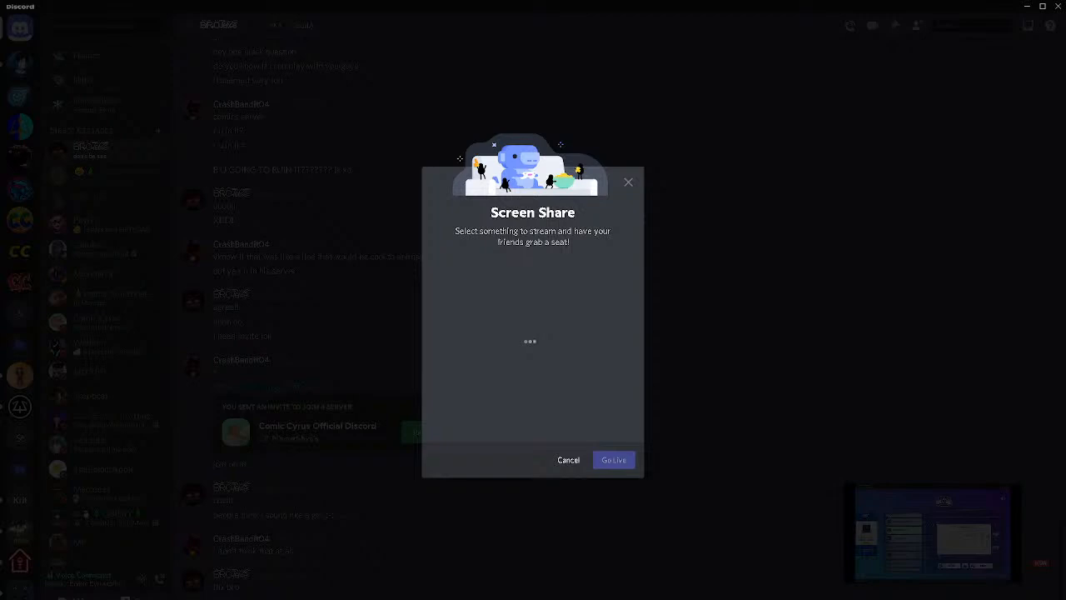
left_click(432, 598)
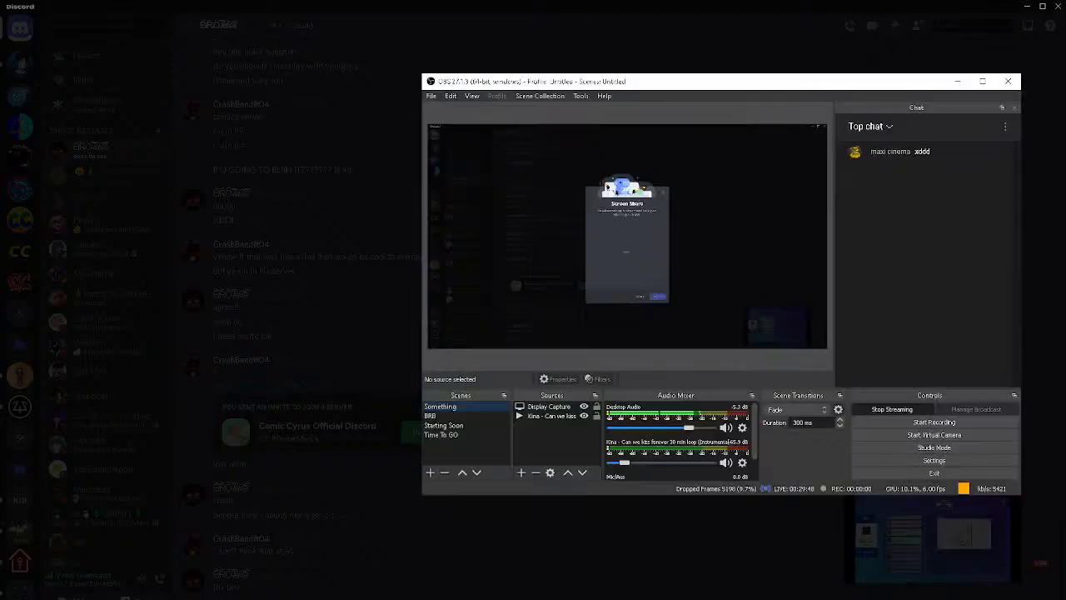
left_click(432, 598)
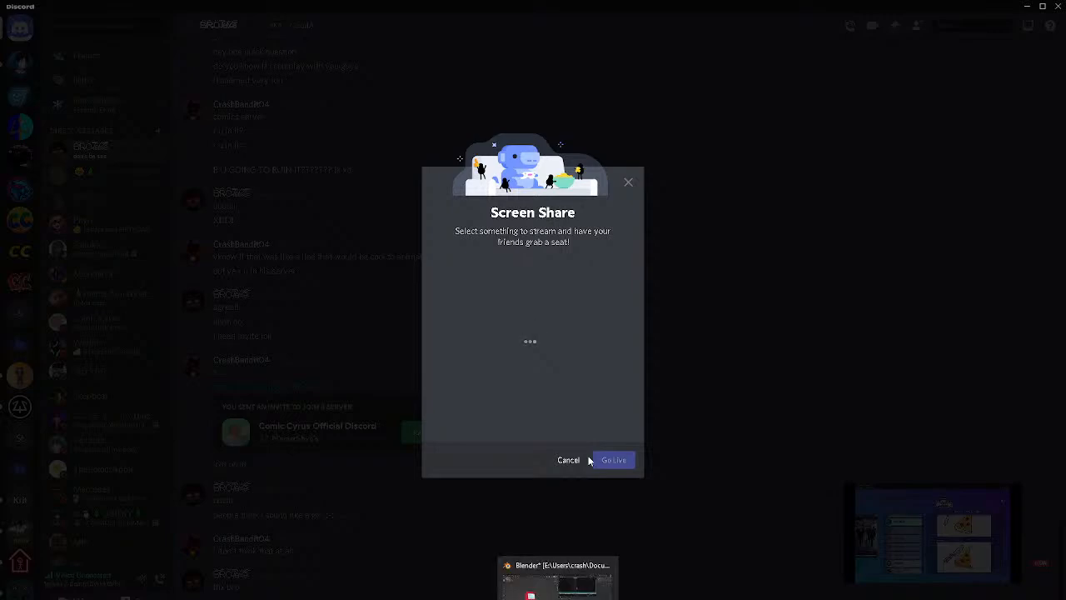
left_click(570, 460)
Switch back to Blender and play the character animation to review the adjusted poses
key("space")
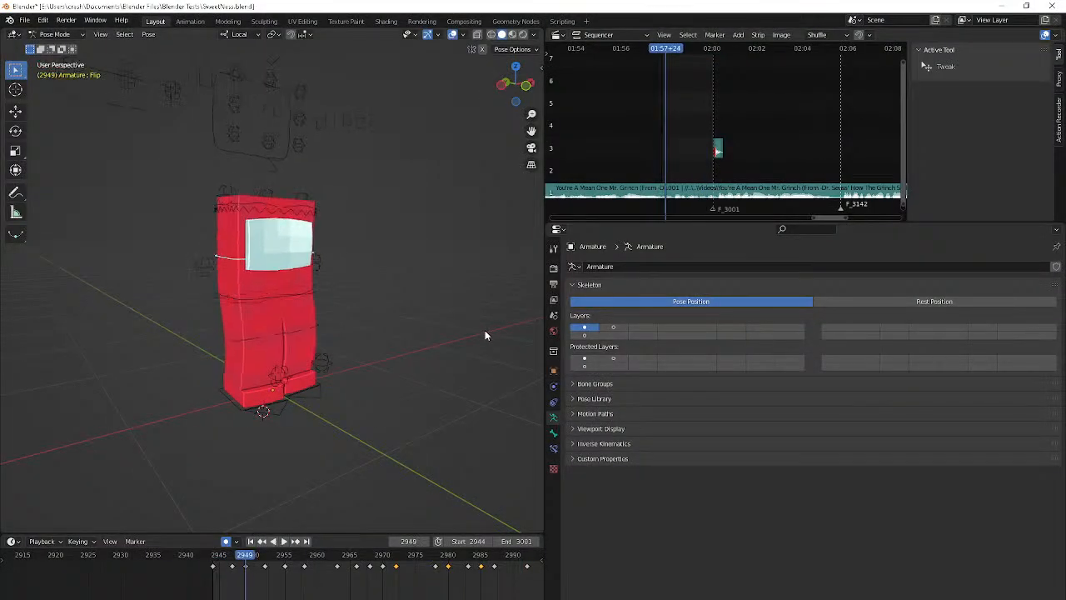
Replay the character animation and stop around frame 2957 to check the foot motion
key("space")
key("space")
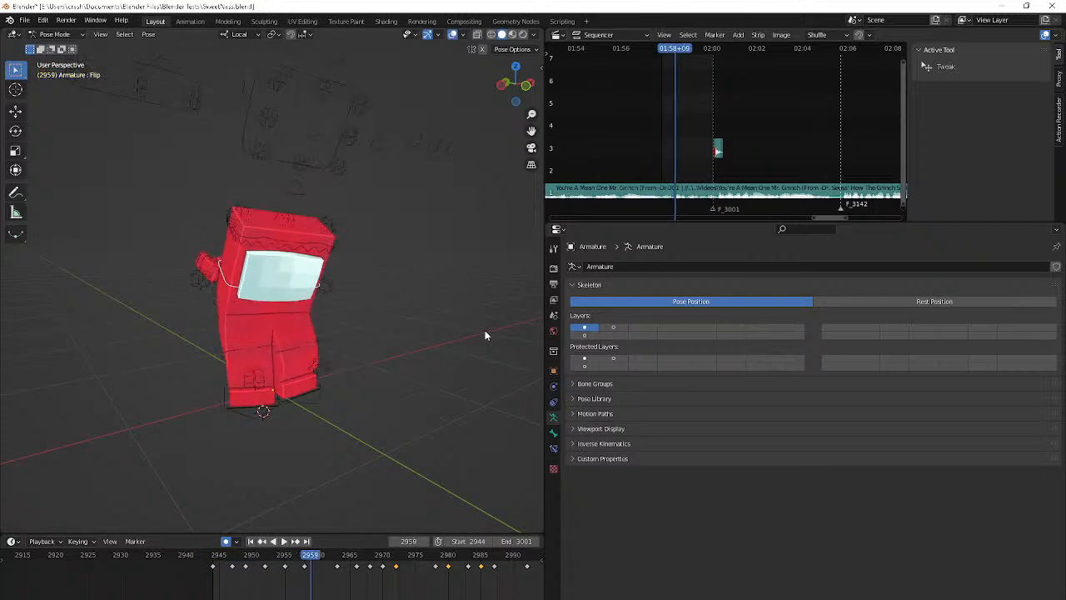
key("Escape")
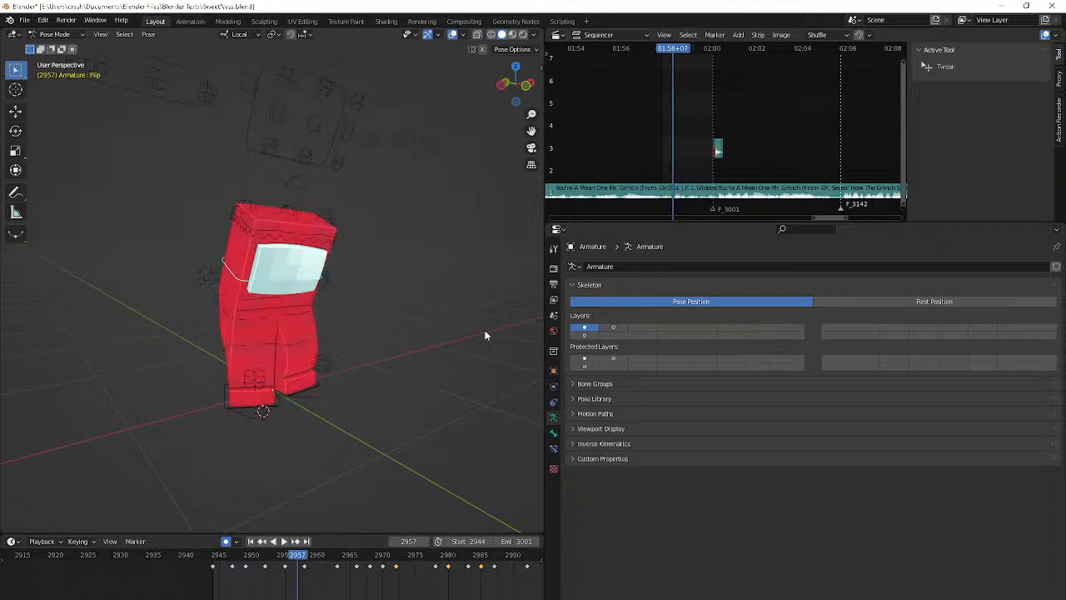
Key the L IK/Foot bone at frame 2958 and adjust its pose at its frame 2962 keyframe
left_click(220, 398)
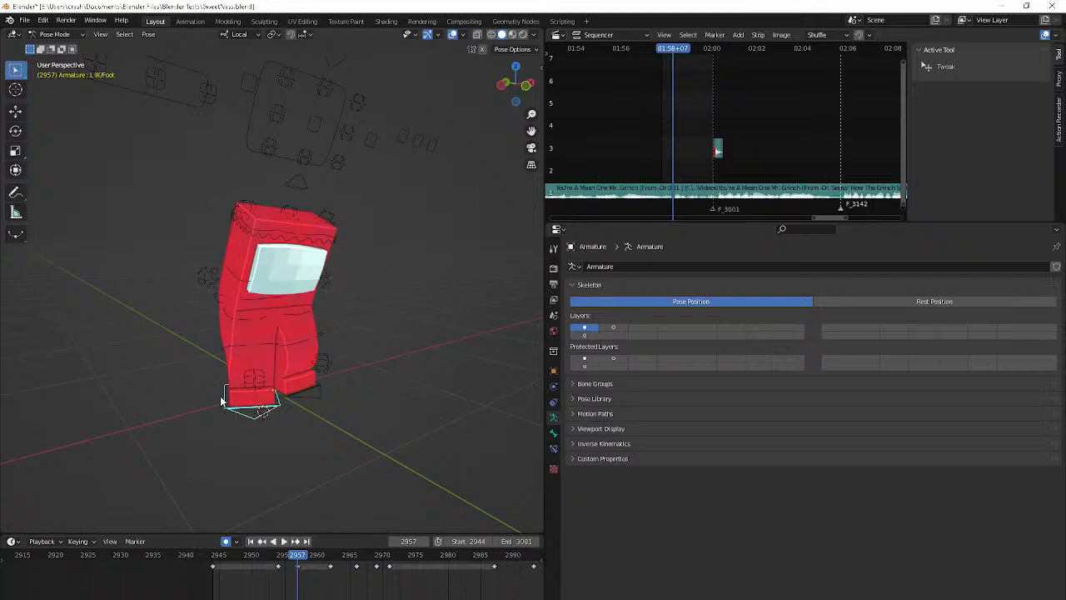
key("Down")
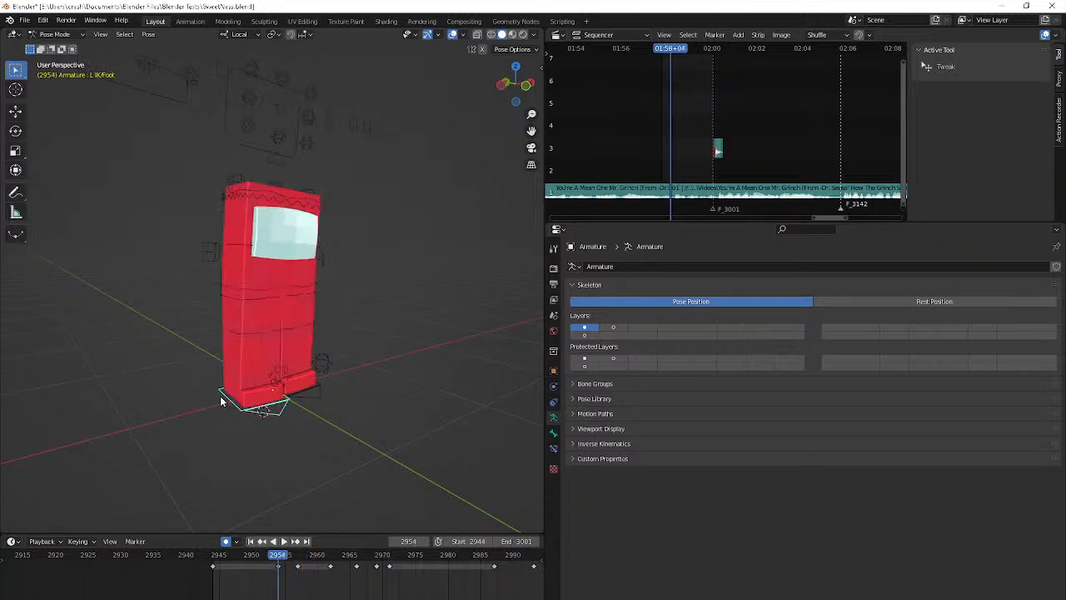
key("Up")
key("Up")
key("Left")
key("Left")
key("Left")
key("Left")
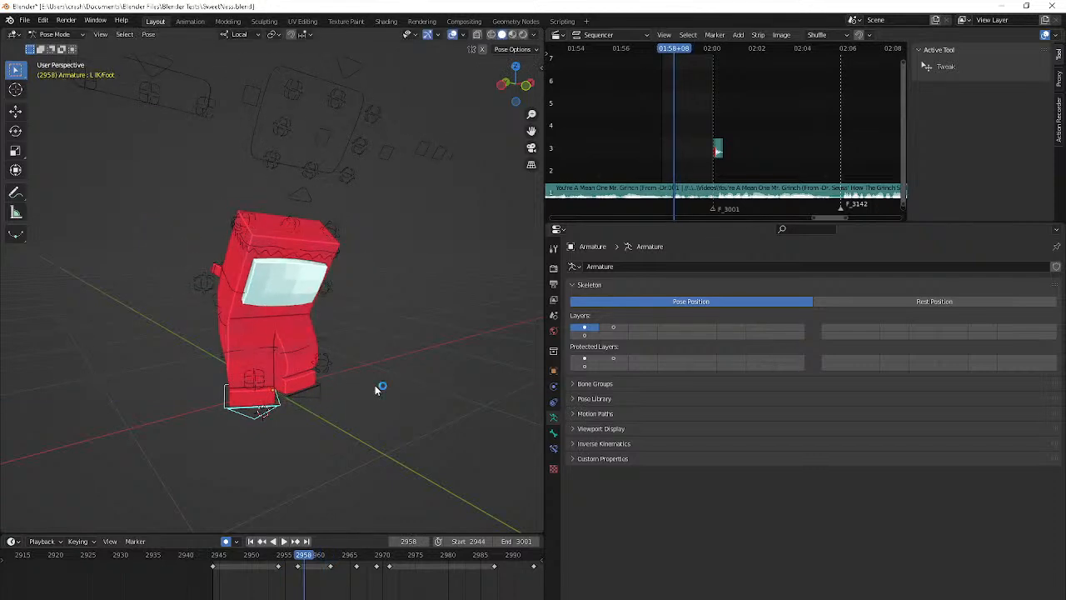
key("Up")
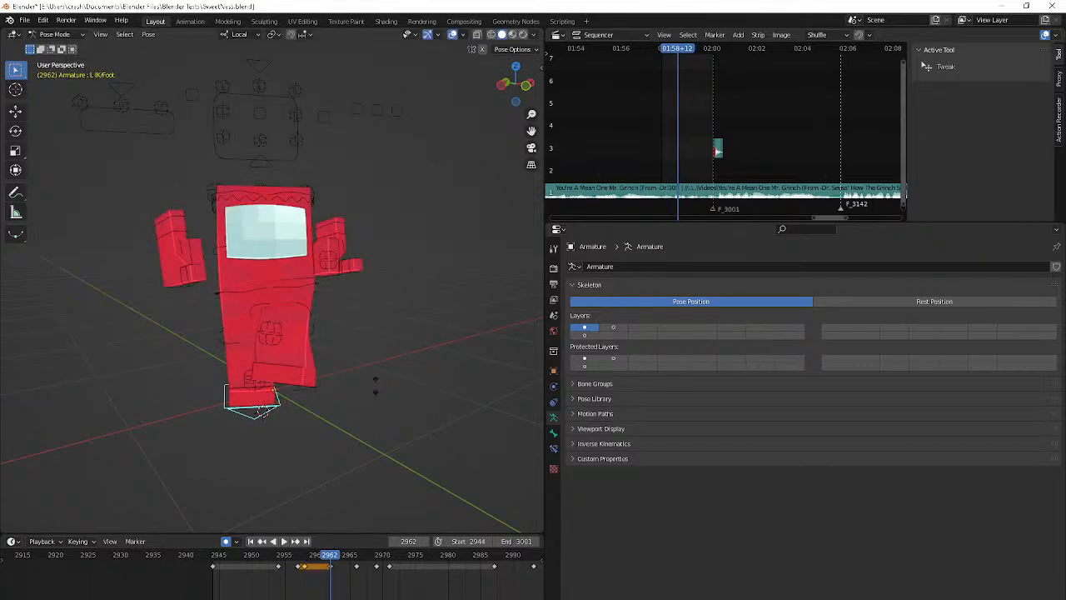
left_click(369, 398)
Examine the left foot's motion between frames 2962 and 2966 from the side and the front
key("Right")
key("Right")
key("Right")
middle_click_drag(368, 398, 282, 361)
key("Right")
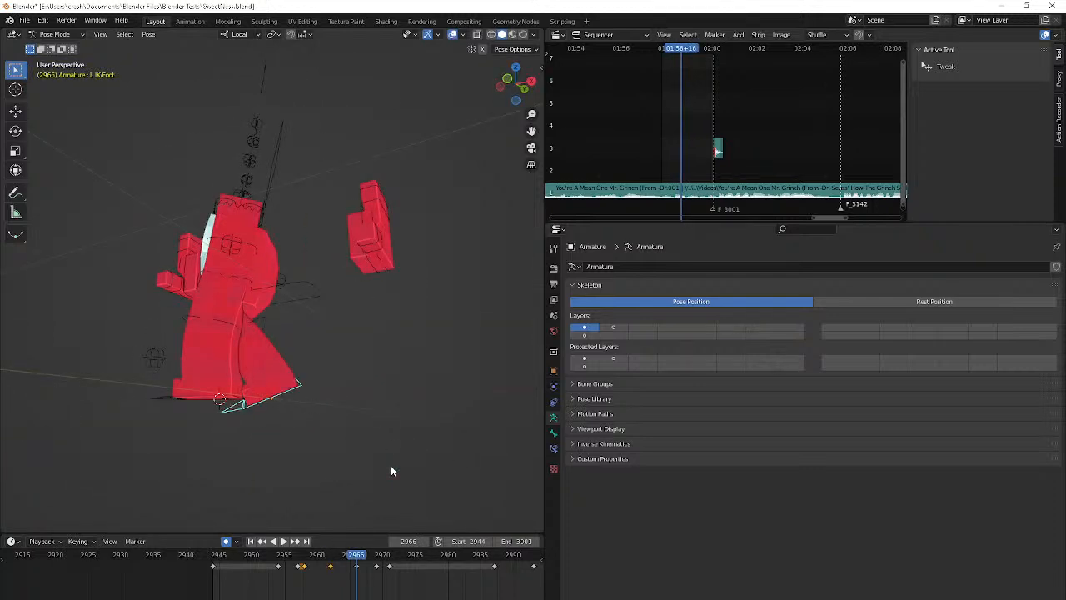
key("KP_3")
scroll(392, 467, "up", 2)
key("KP_2")
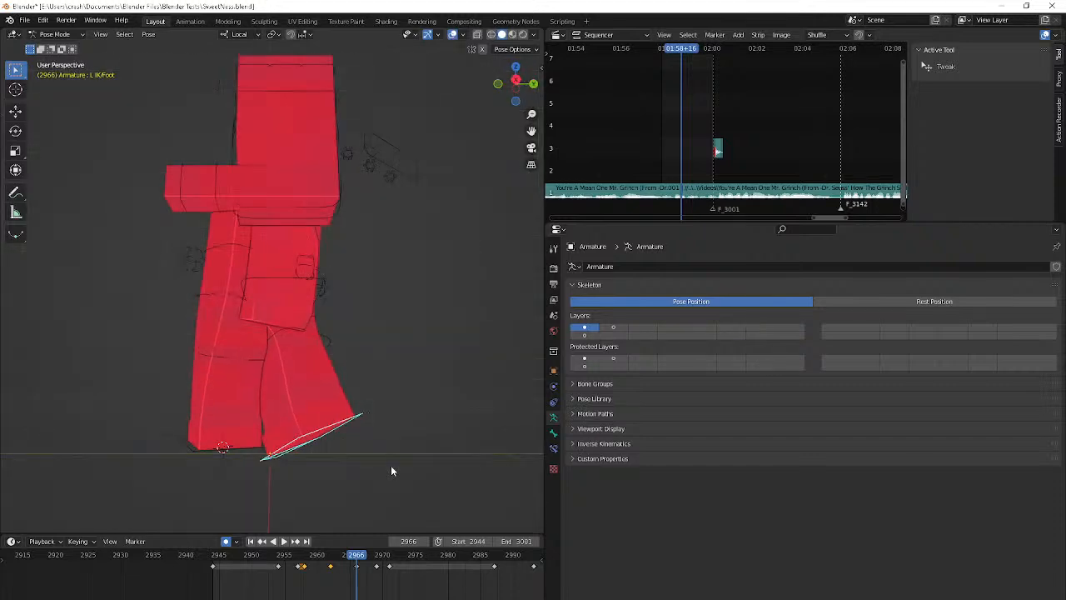
key("KP_3")
key("KP_1")
key("Down")
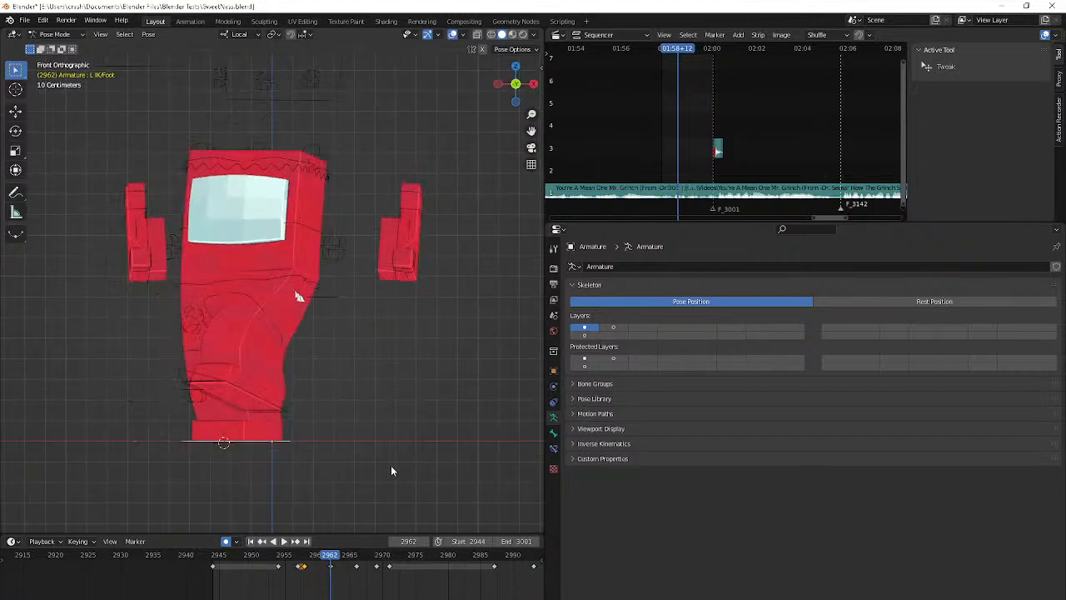
key("Up")
Rotate and reposition the L IK/Foot bone at its frame 2966 keyframe so the heel lifts more steeply behind the toe
key("g")
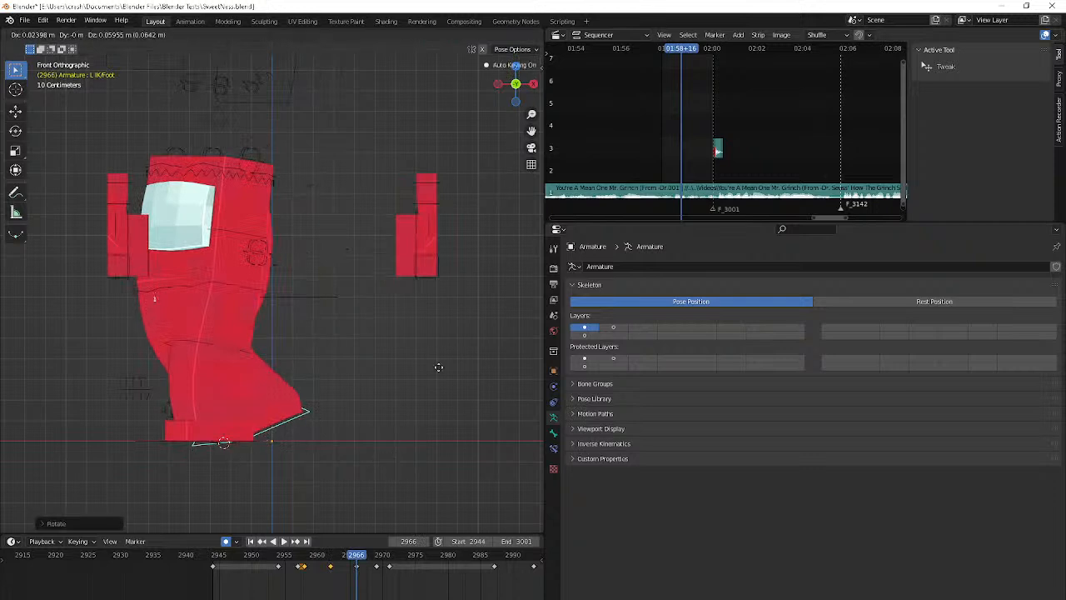
left_click(439, 367)
key("r")
left_click(405, 333)
key("g")
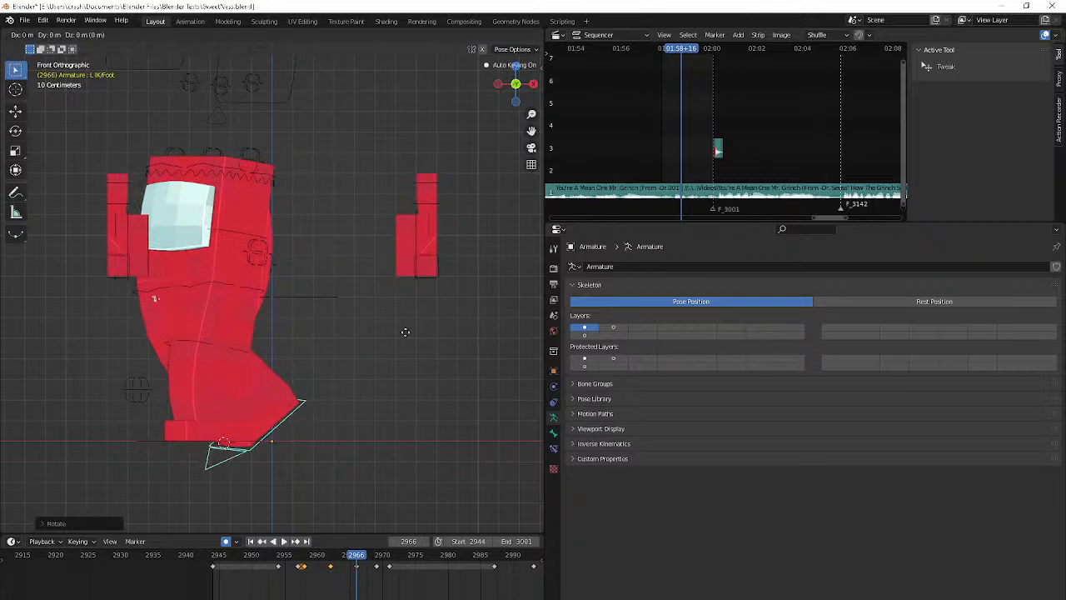
left_click(387, 257)
key("Down")
key("Up")
key("Down")
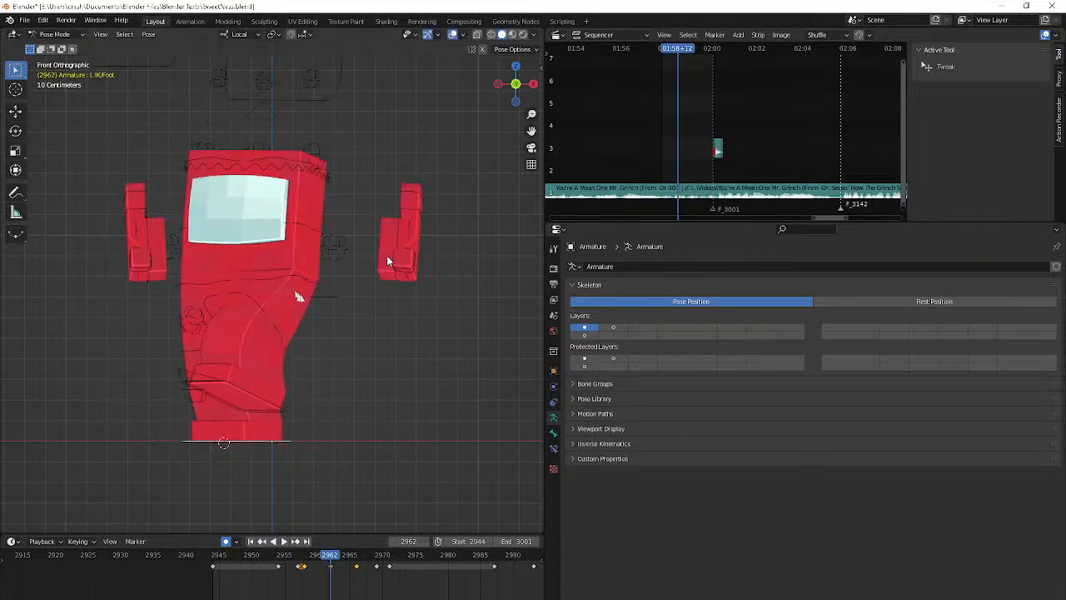
key("Right")
key("Right")
key("Right")
key("Right")
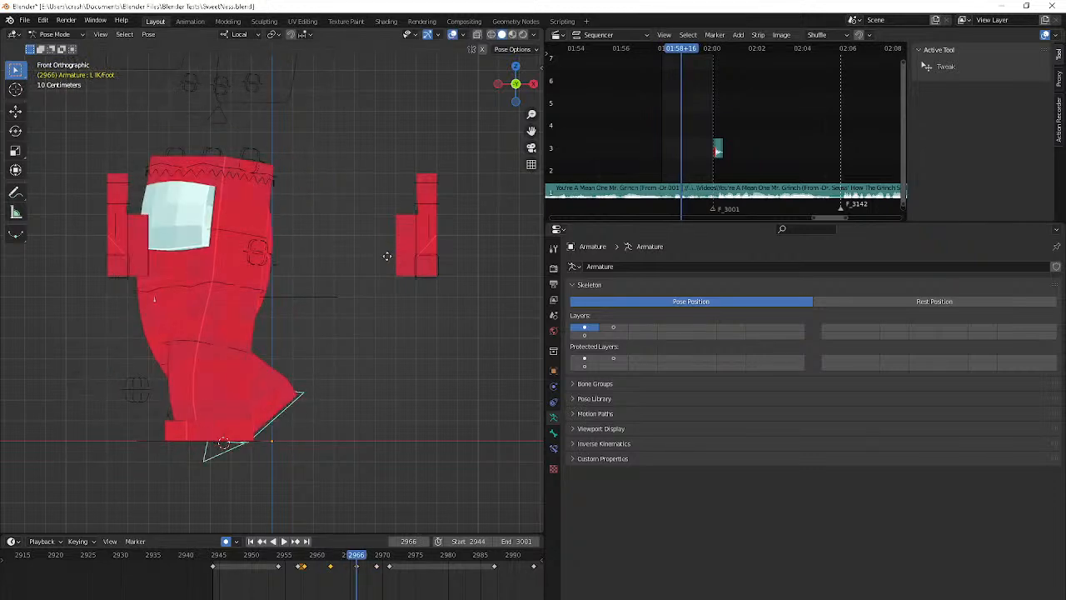
Rotate and raise the L IK/Foot bone at its frame 2969 keyframe, and play the animation to check the step
key("Right")
key("Right")
key("Right")
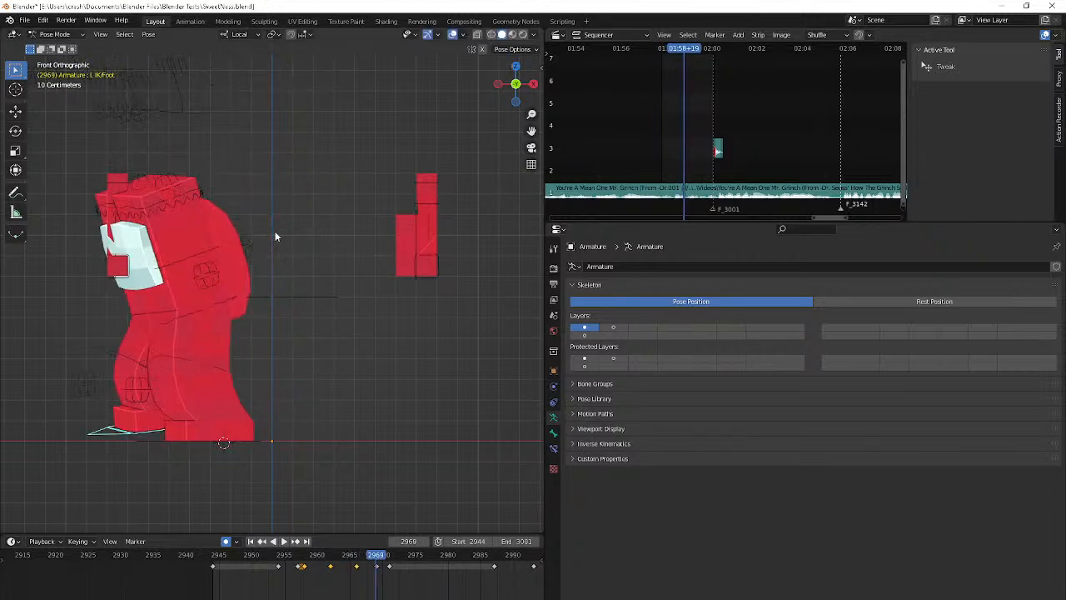
key("Up")
key("Down")
key("r")
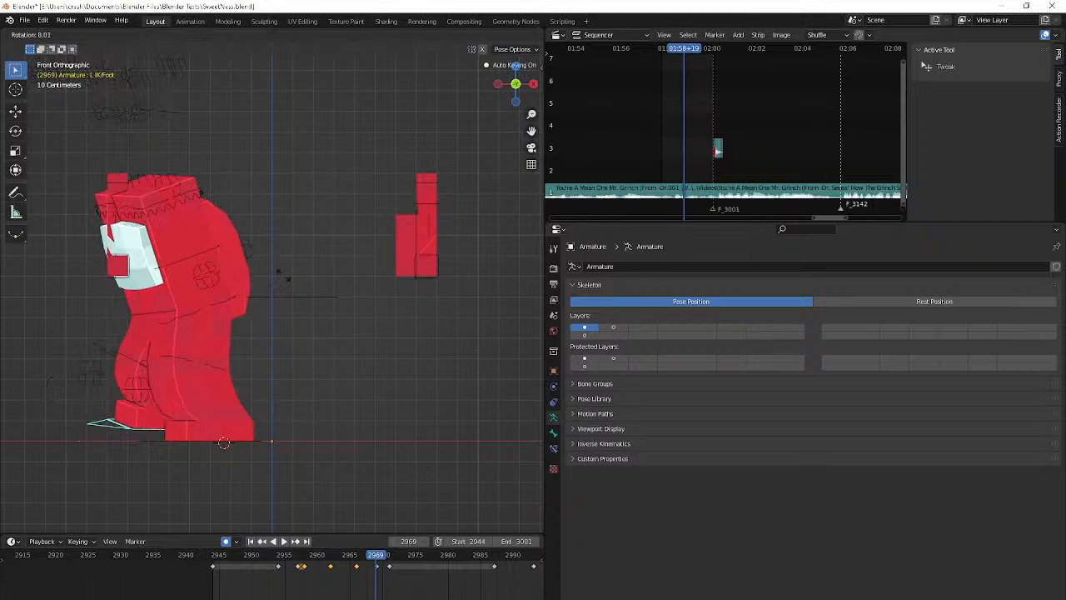
left_click(280, 279)
key("g")
left_click(265, 270)
key("Right")
key("Right")
key("Right")
key("Right")
key("Right")
key("Right")
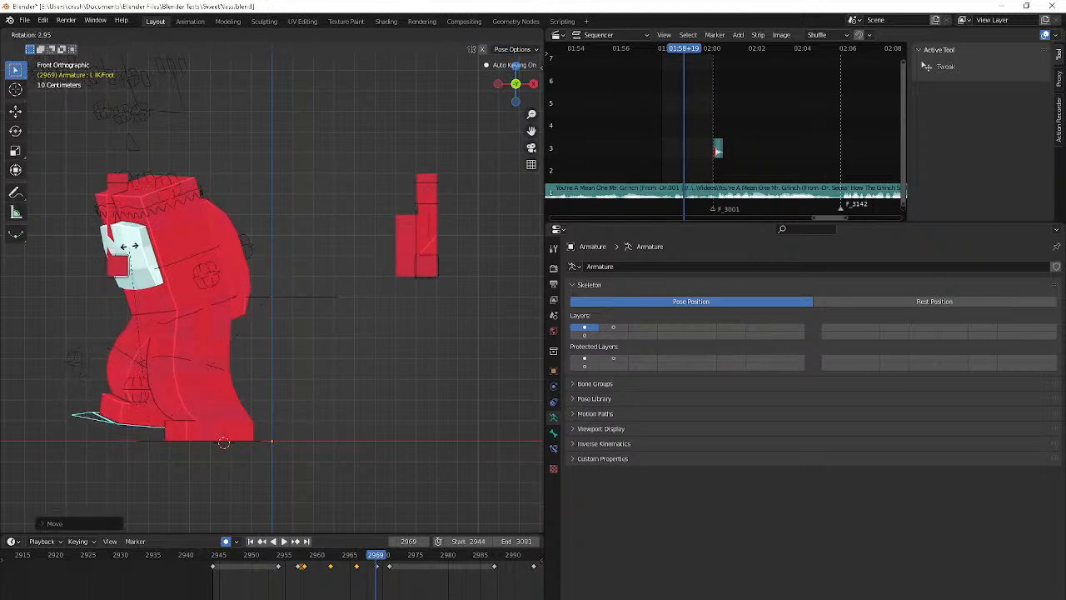
key("space")
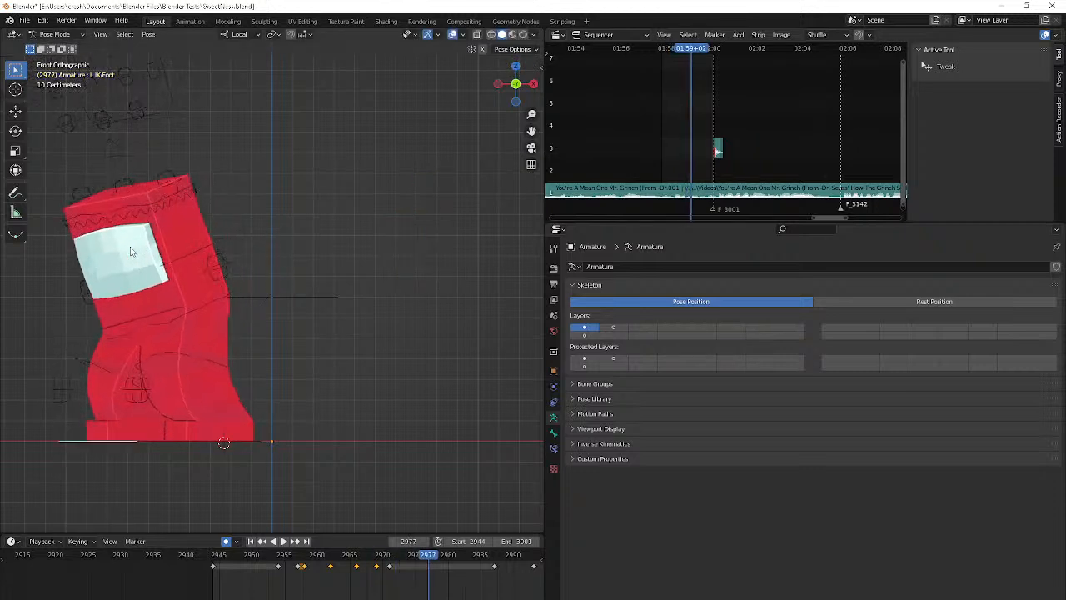
key("space")
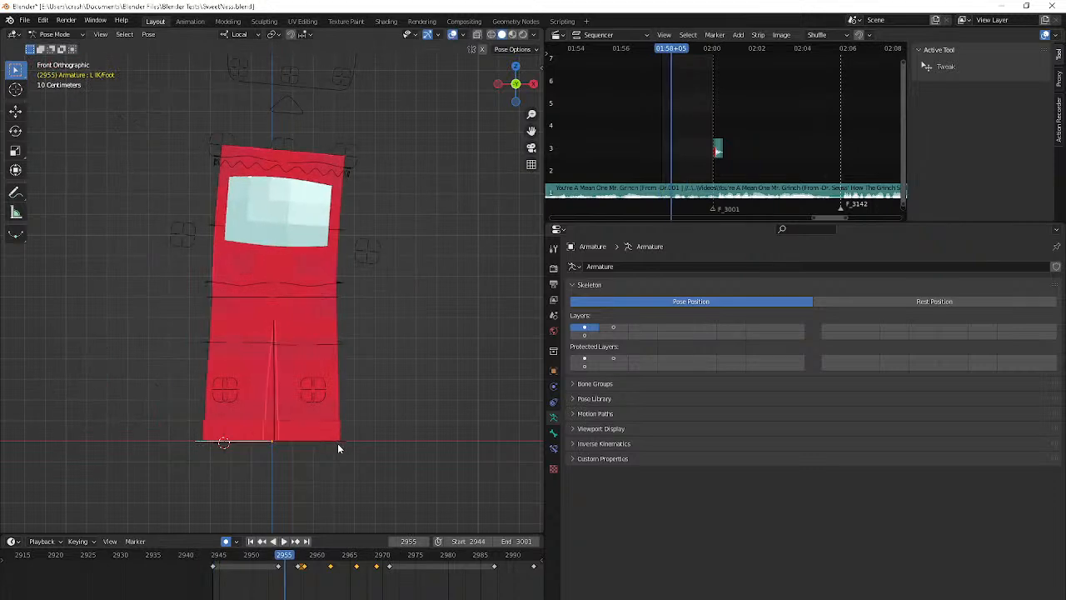
Rotate the R IK/Foot bone slightly at its frame 2960 keyframe so the foot starts peeling off the floor
left_click(337, 445)
key("Right")
key("Right")
key("Right")
key("Right")
key("Right")
key("Right")
key("Right")
key("Right")
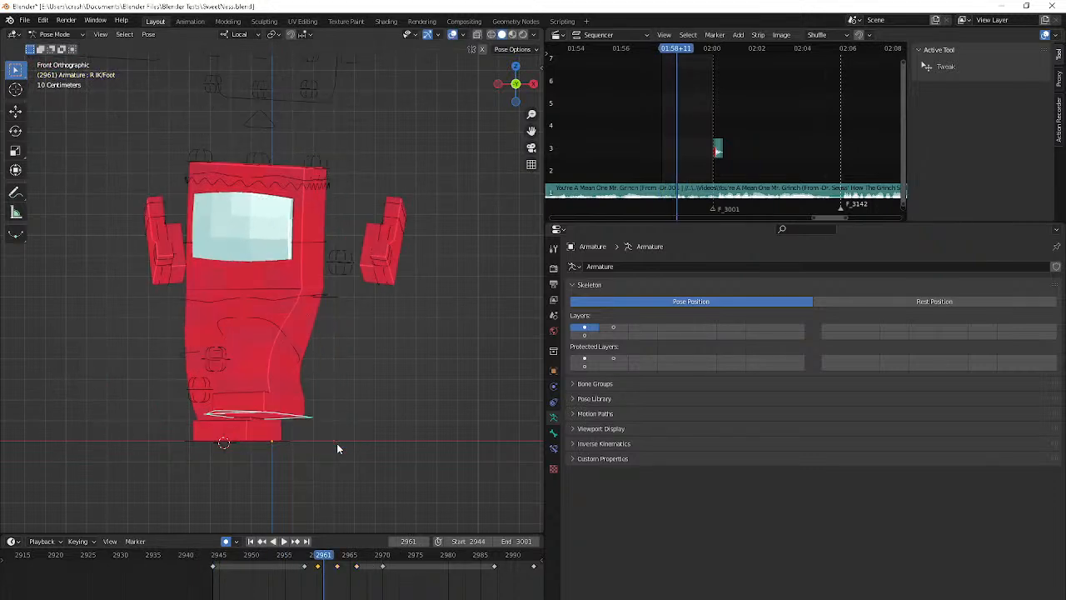
key("ctrl+z")
key("r")
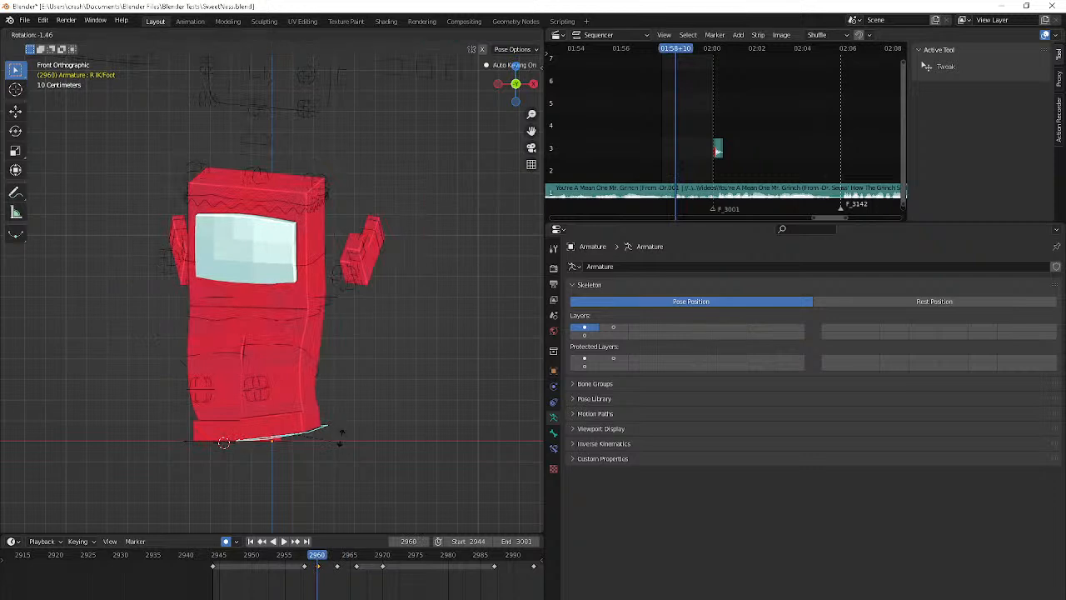
left_click(340, 435)
middle_click_drag(340, 435, 305, 445)
Rotate and move the R IK/Foot bone at its frame 2963 keyframe
key("Right")
key("Right")
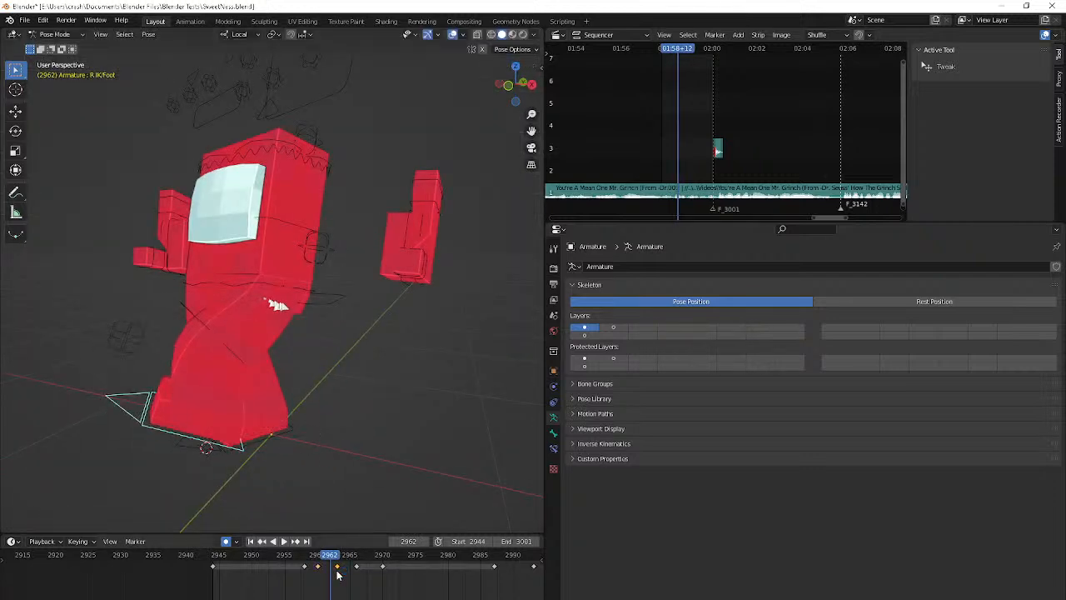
key("Right")
key("r")
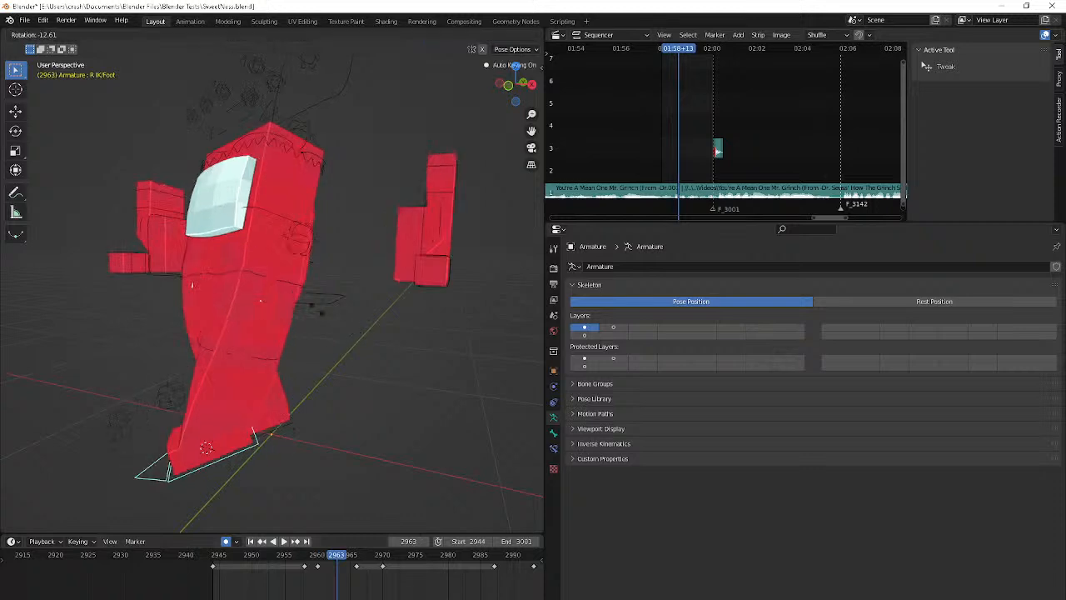
left_click(316, 312)
middle_click_drag(317, 311, 411, 208, "shift")
key("g")
left_click(323, 223)
Tilt the R IK/Foot bone about its local Z axis at frame 2963 so the toe points down
key("r")
key("r")
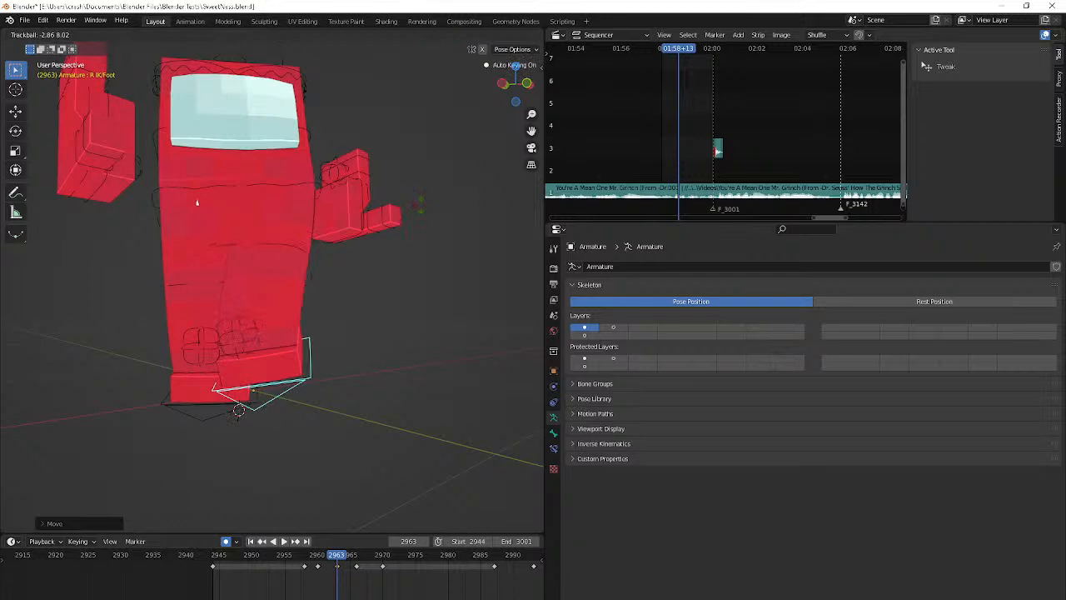
key("Escape")
middle_click_drag(177, 140, 267, 139)
key("r")
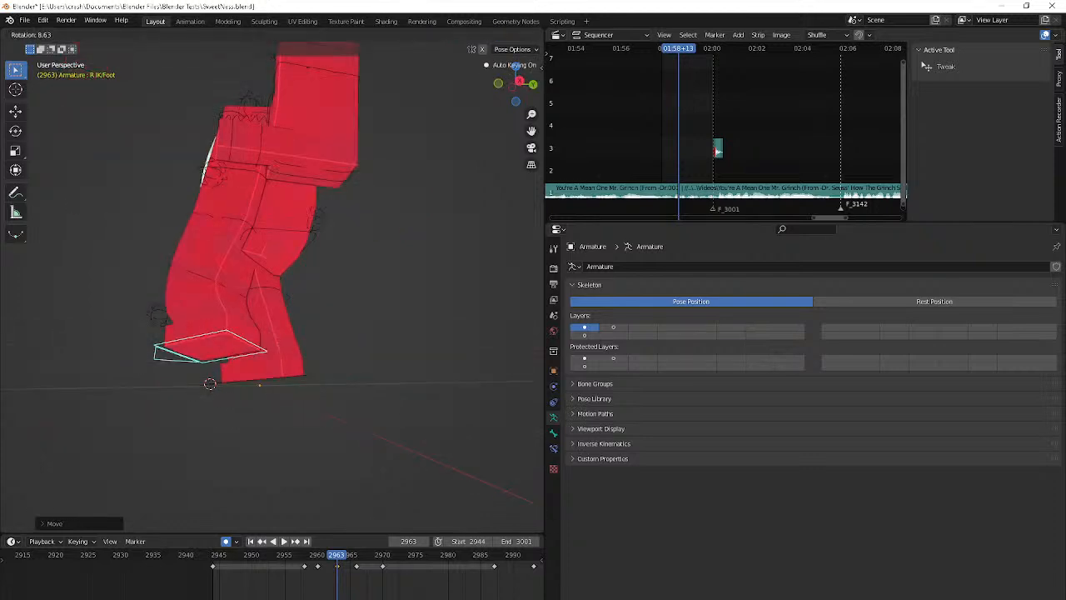
key("x")
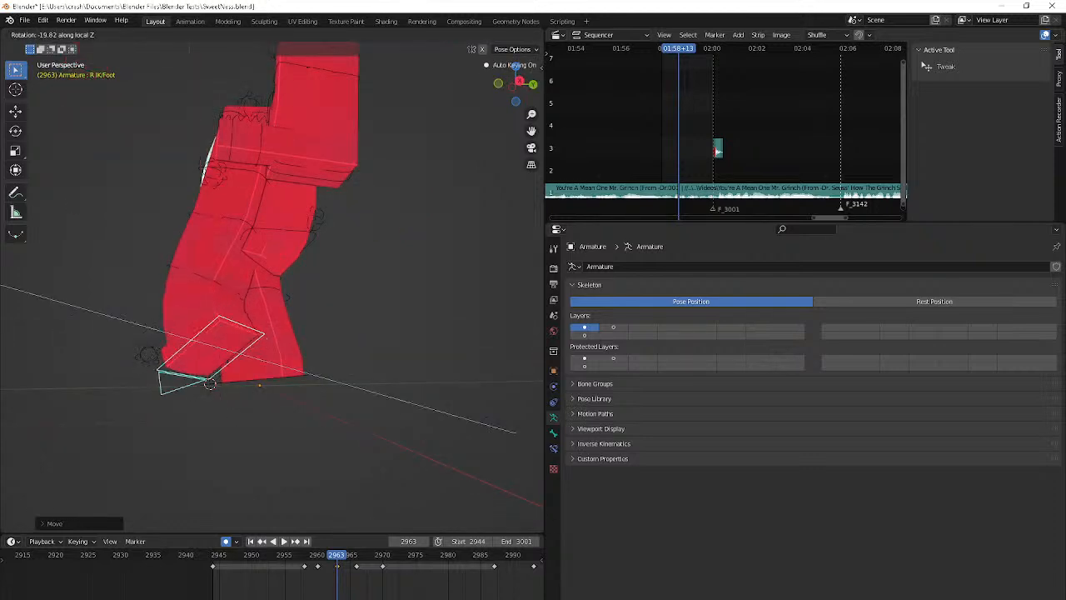
left_click(364, 282)
Check both feet through frames 2963 to 2966, and shift the L IK/Foot bone's frame 2962 keyframe to frame 2964
middle_click_drag(364, 282, 416, 297)
key("Right")
key("Right")
key("Right")
key("Right")
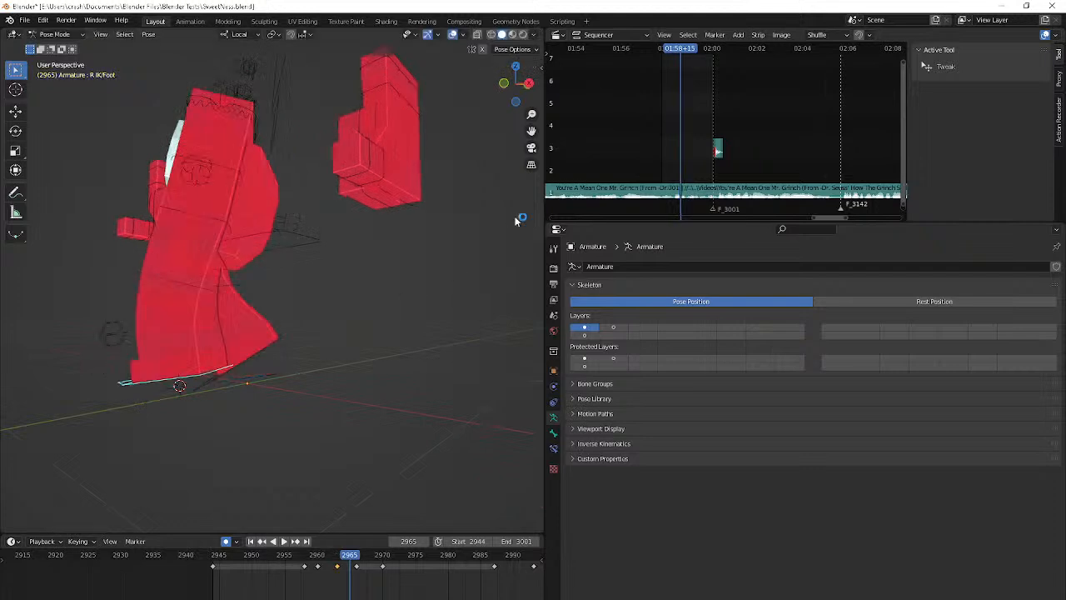
key("Left")
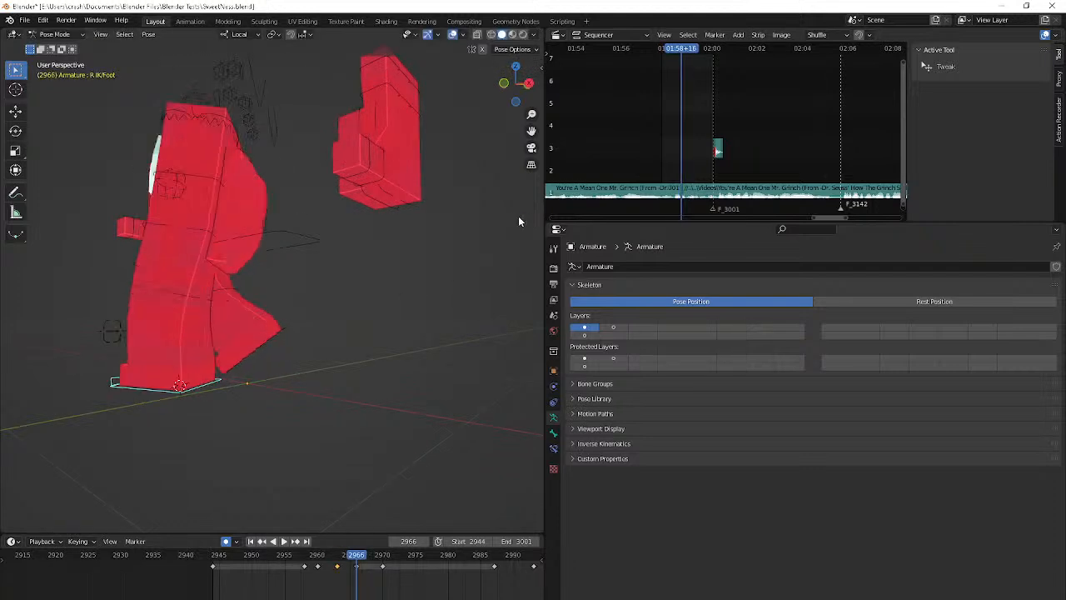
key("Left")
key("Left")
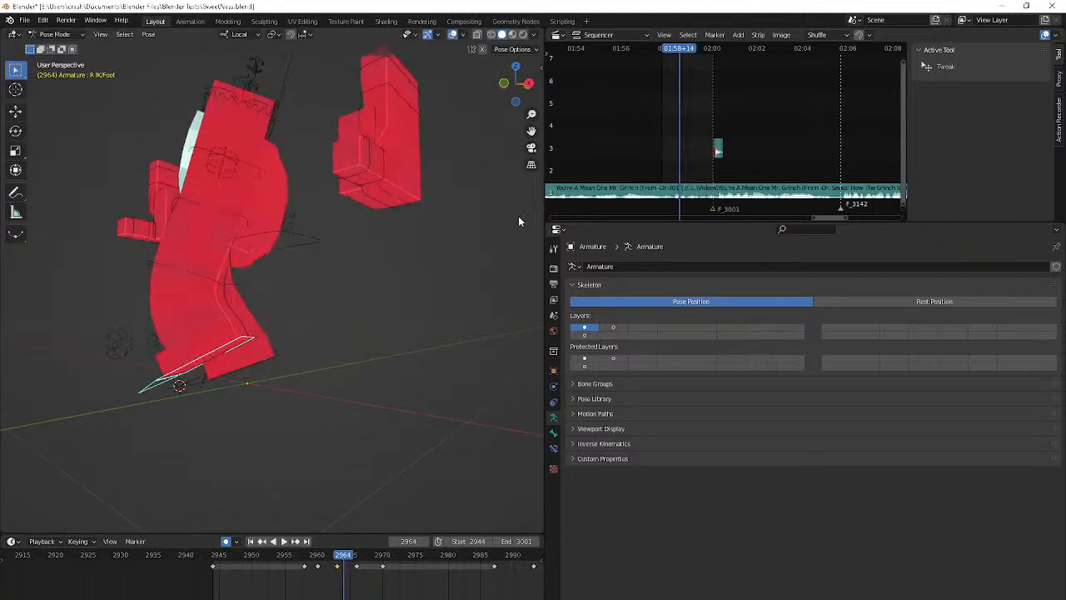
left_click(272, 356)
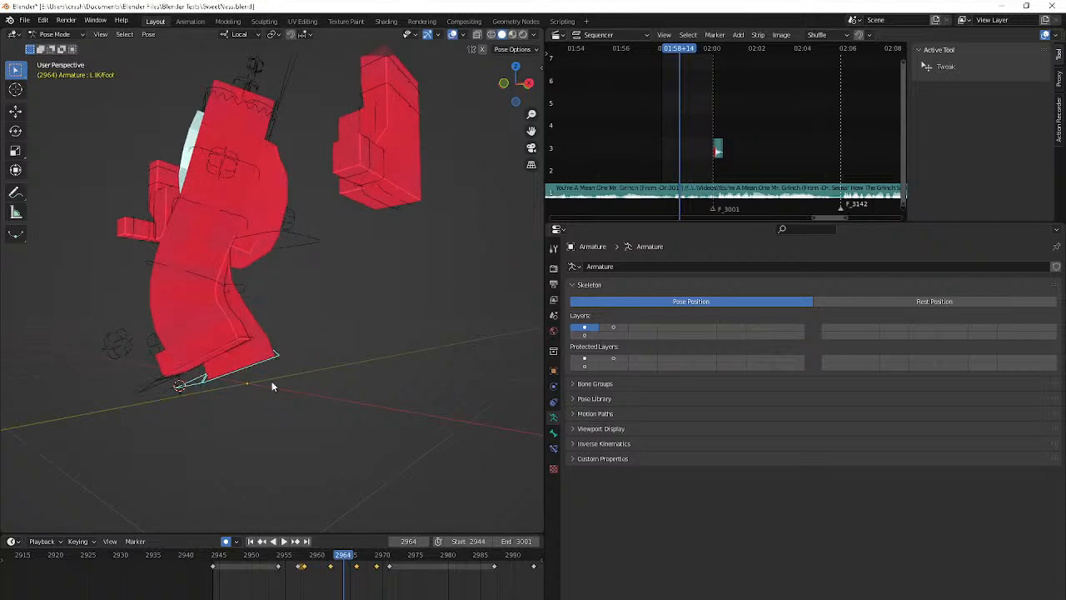
left_click_drag(332, 571, 345, 578)
Step forward to frame 2971 and play the animation to review the left foot's new timing
key("Right")
key("Right")
key("Right")
key("Right")
key("Right")
key("Right")
key("Right")
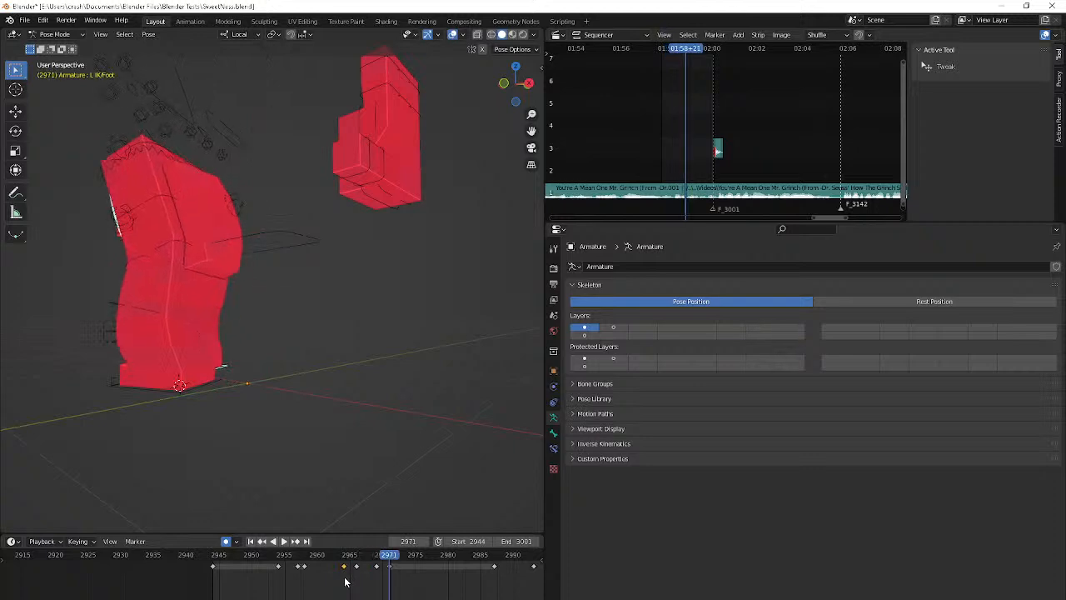
key("space")
left_click(304, 564)
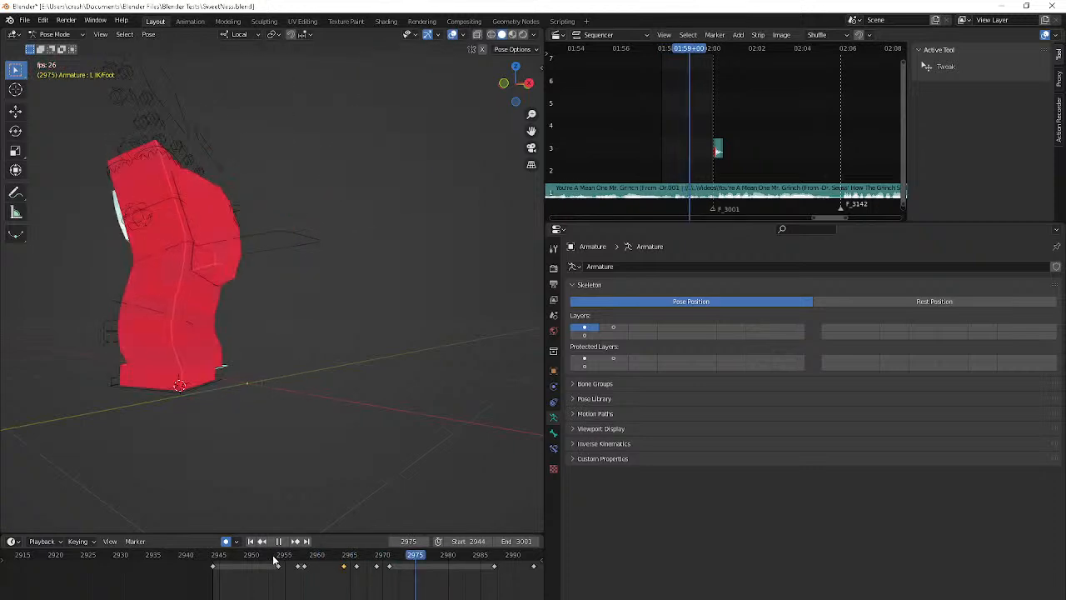
key("space")
Compare the R IK/Foot bone's neighbouring keyframes and reposition the bone at frame 2963
left_click(211, 348)
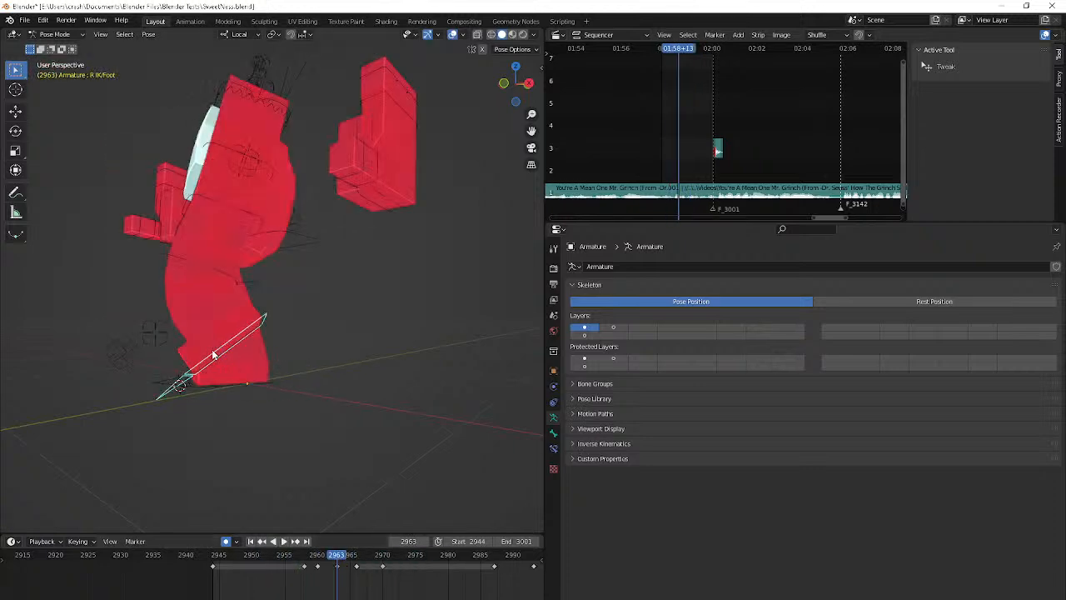
key("Up")
key("Down")
key("Down")
key("Up")
key("g")
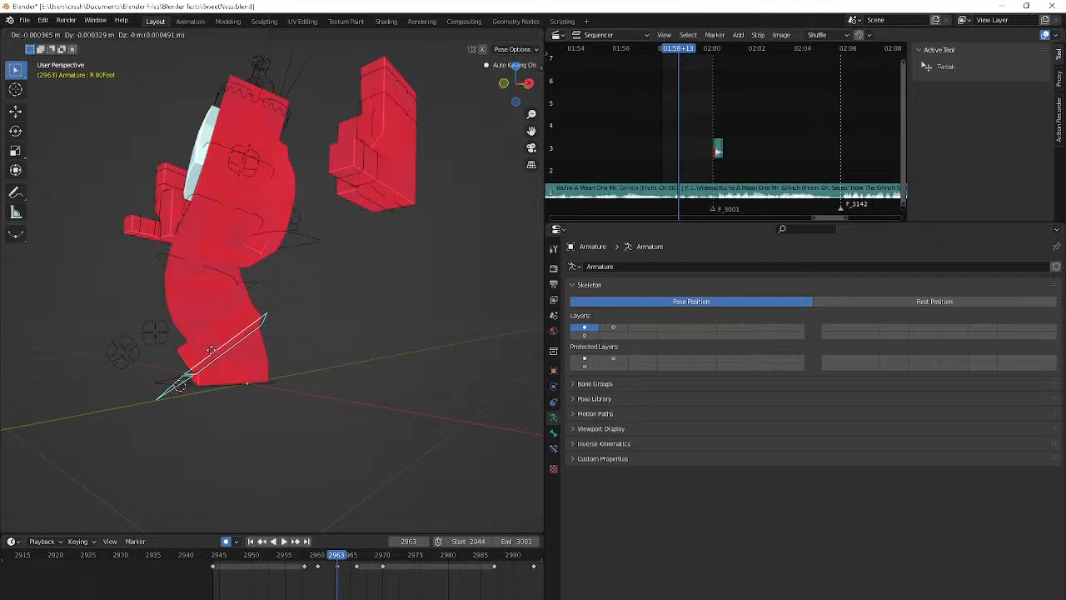
left_click(522, 278)
Adjust the R IK/Foot bone's position and its rotation about local Z at frame 2965, and play the animation
key("Right")
key("Right")
key("g")
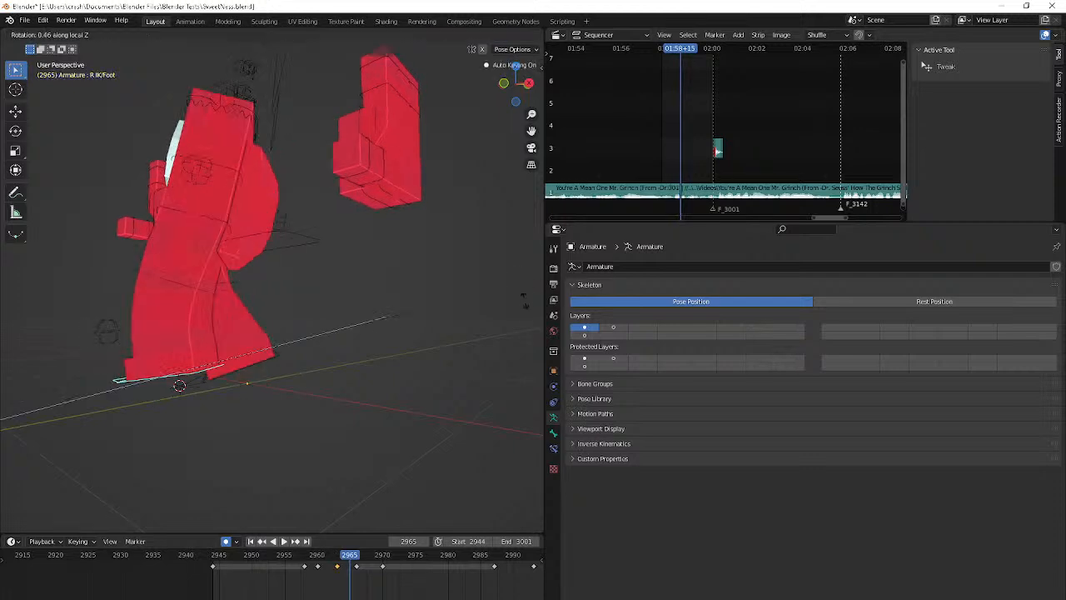
left_click(377, 339)
key("space")
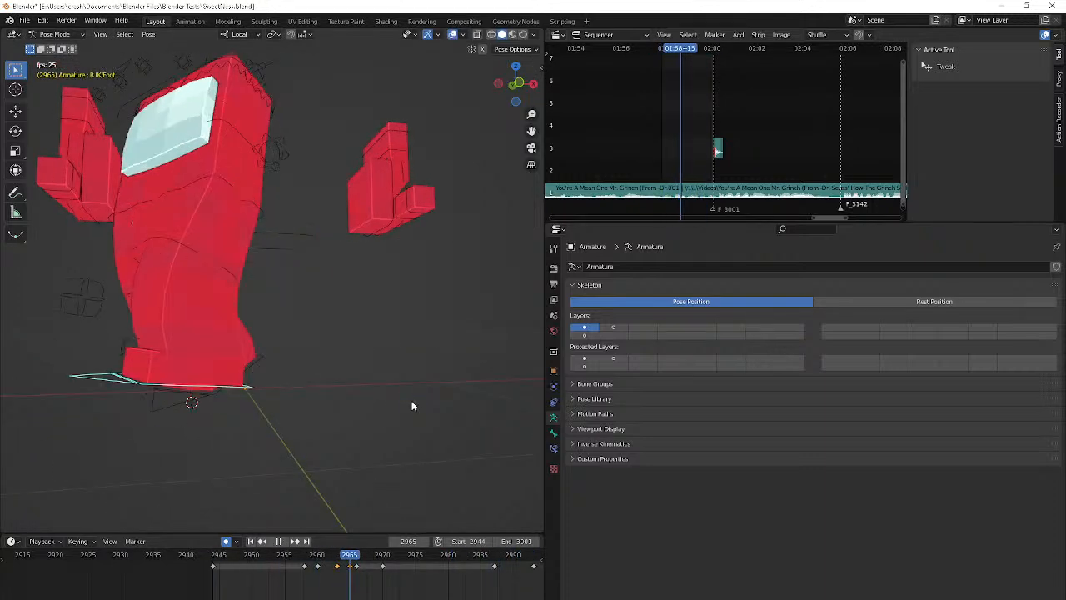
Key the R IK/Foot bone at frame 2983 and shift its frame 2987 keyframe to frame 2985
left_click(494, 556)
key("Right")
key("Right")
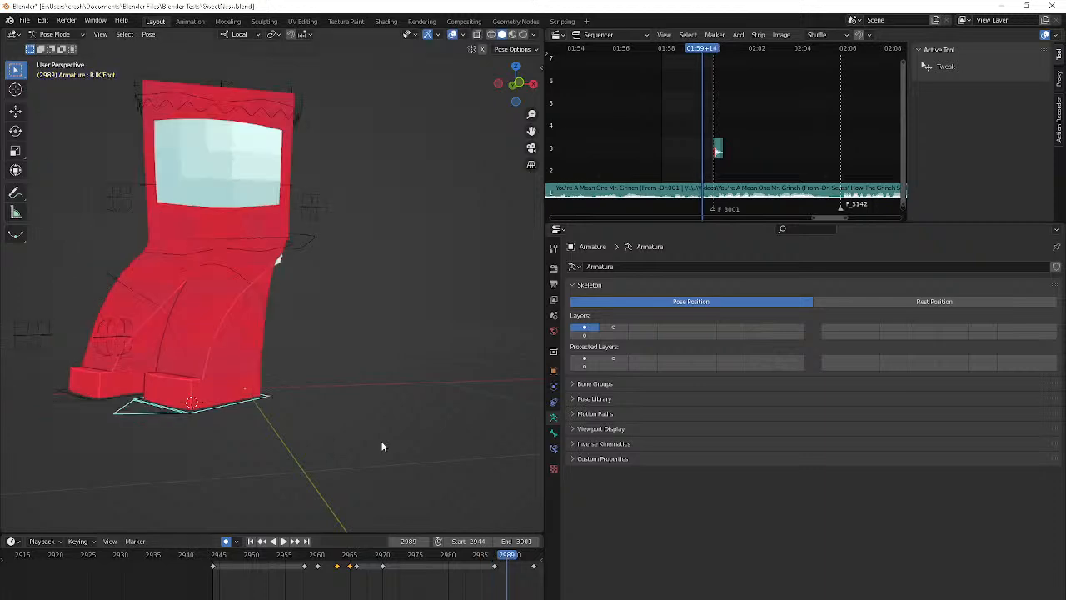
key("Left")
key("Left")
key("Left")
key("Left")
key("Left")
key("Left")
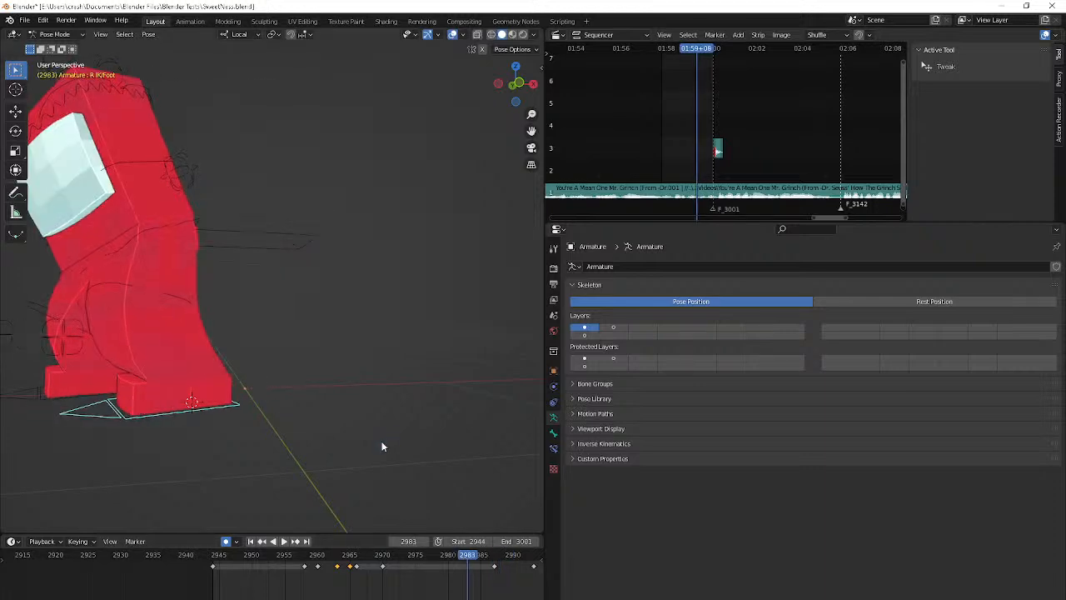
key("Right")
key("Right")
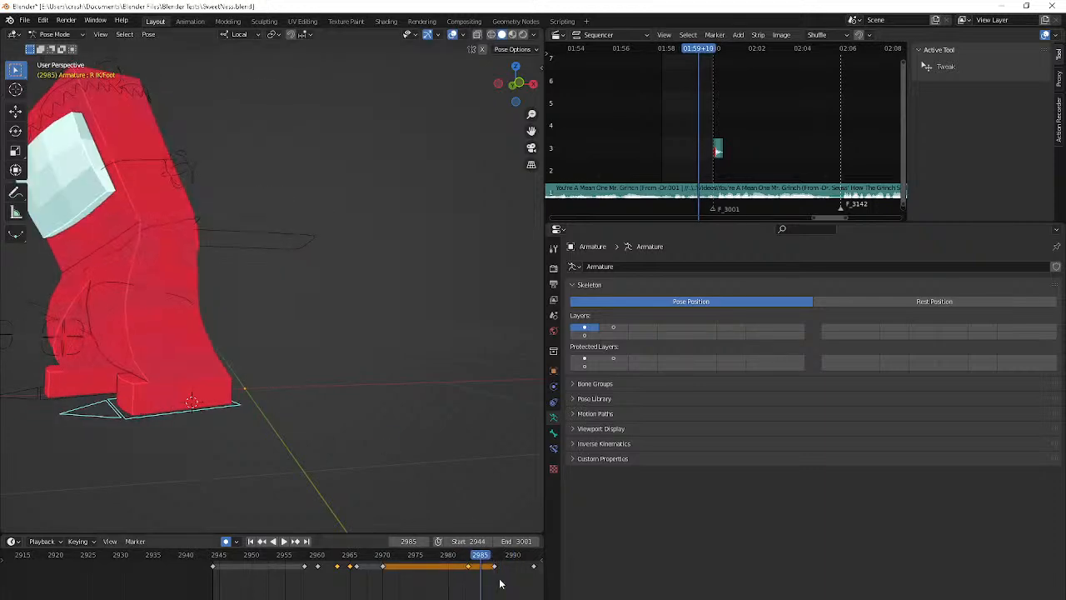
Rotate and reposition the R IK/Foot bone at frame 2985 so the foot tilts close to the ground beneath the body
key("r")
key("r")
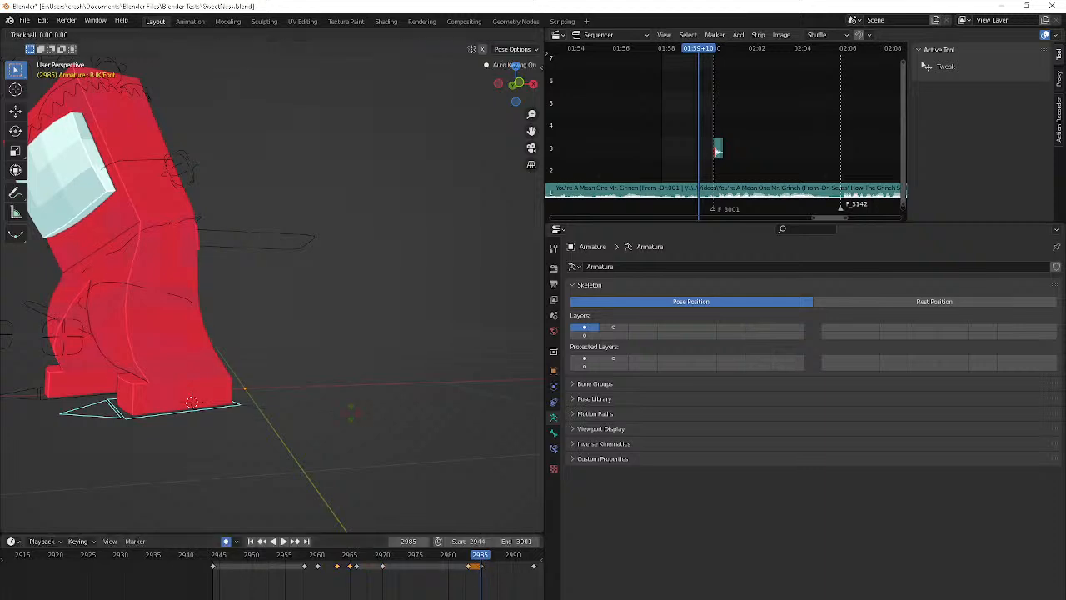
left_click(390, 429)
key("g")
left_click(476, 372)
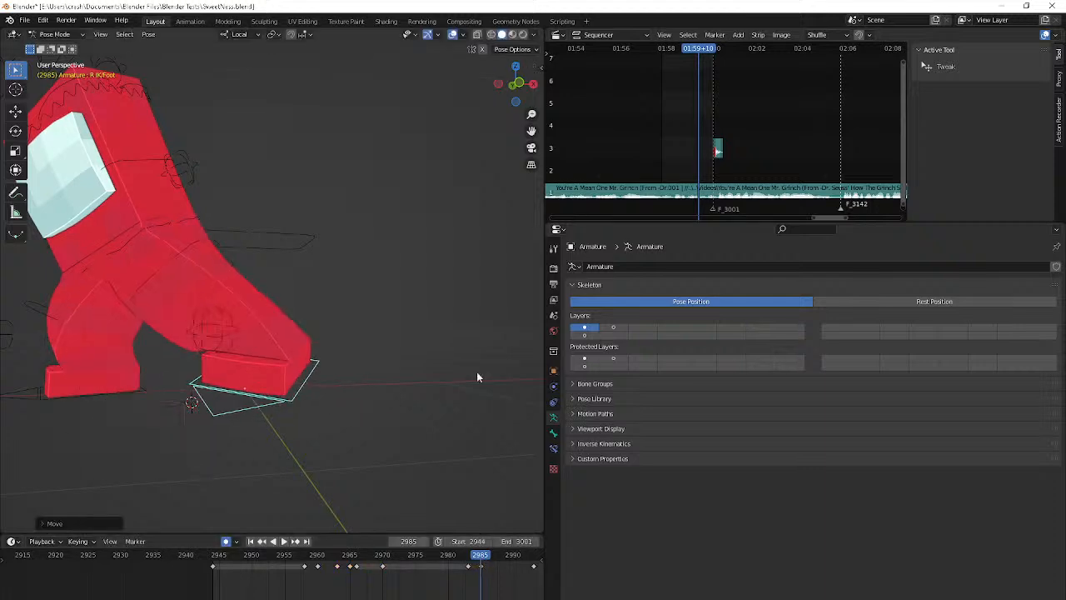
key("r")
left_click(118, 505)
key("g")
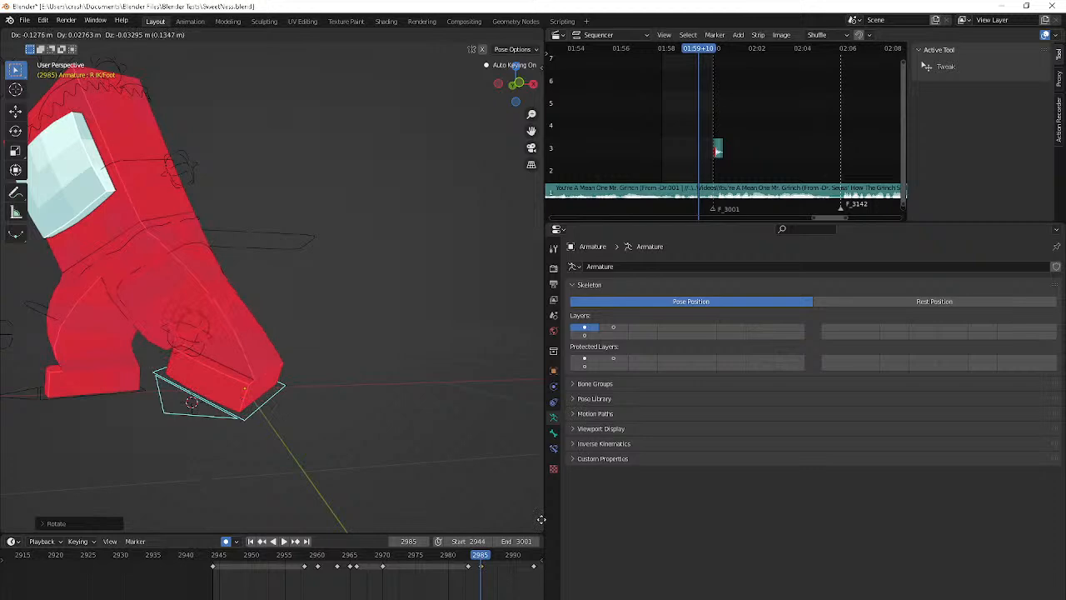
left_click(531, 524)
key("r")
key("r")
left_click(354, 74)
key("r")
left_click(284, 515)
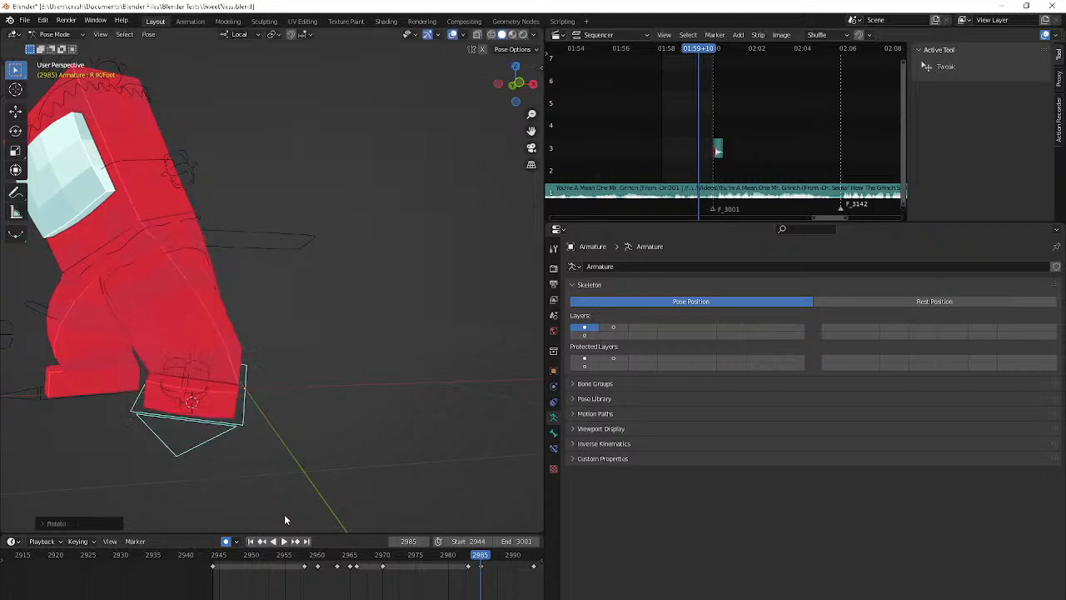
Compare the right foot at frame 2987 and fine-tune the R IK/Foot bone's position at frame 2985
key("Right")
key("Right")
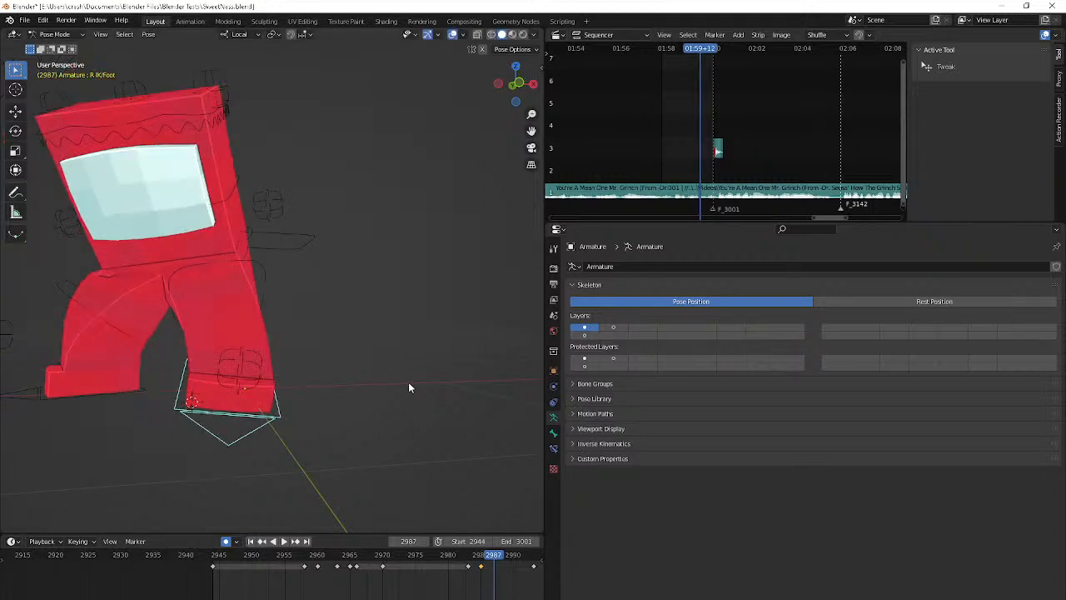
key("r")
left_click(552, 508)
key("Left")
key("Left")
key("g")
left_click(74, 362)
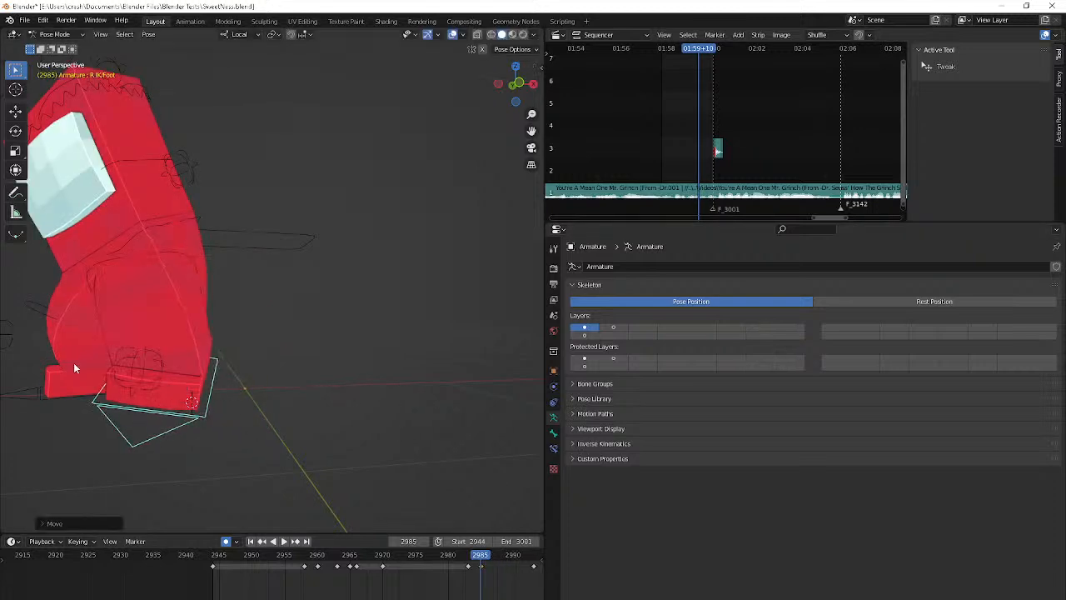
Freely rotate the R IK/Foot bone at frame 2989 to turn the stepping foot outward
key("Right")
key("Right")
key("Right")
key("Right")
key("Right")
key("Left")
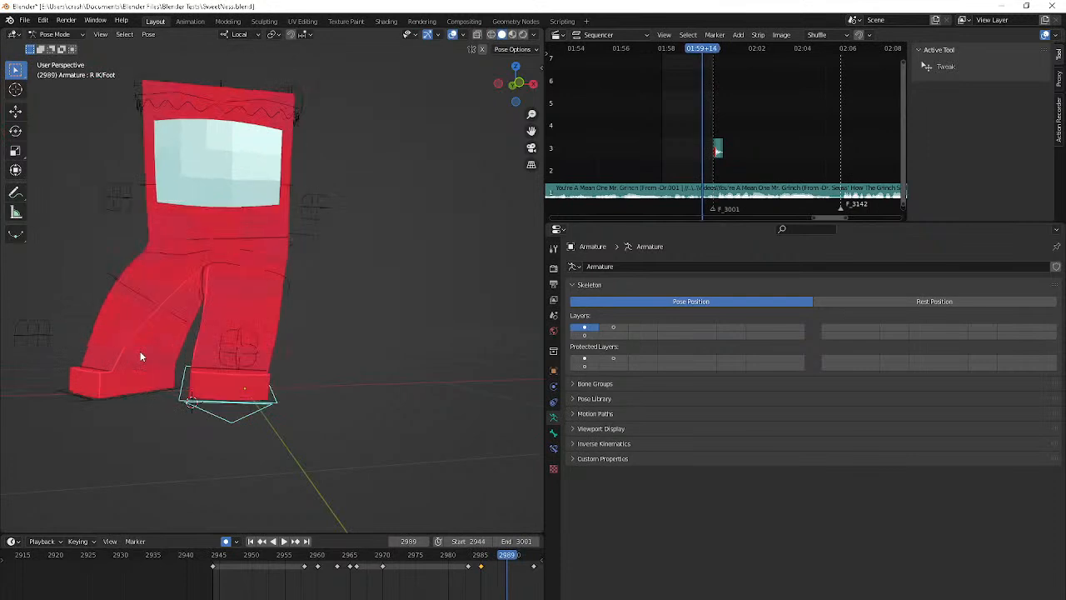
key("r")
key("r")
left_click(429, 353)
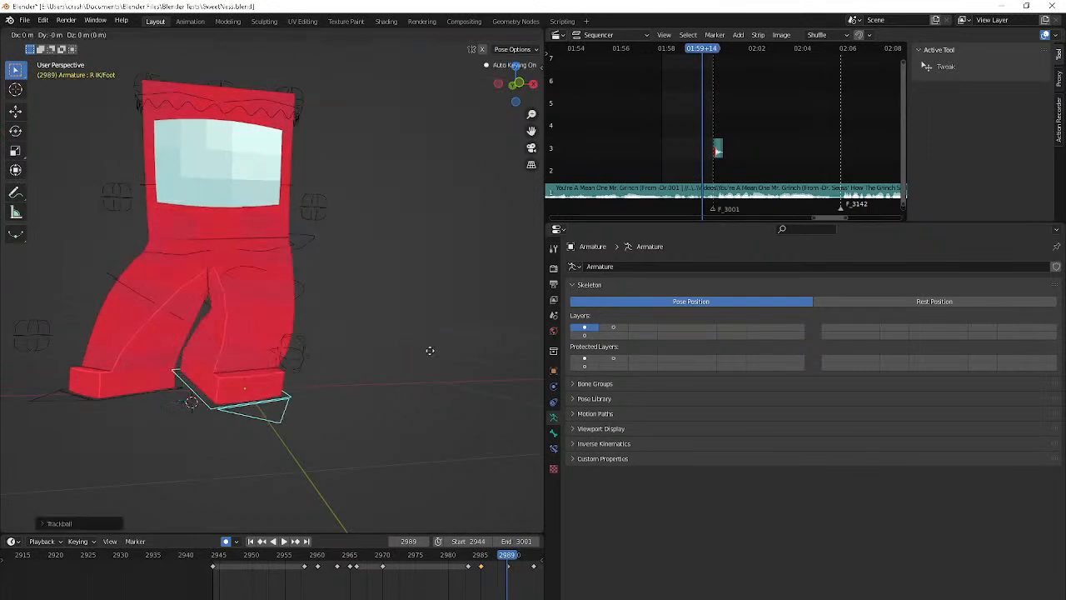
Lift the R IK/Foot bone off the ground at frame 2993 and play the animation
key("Up")
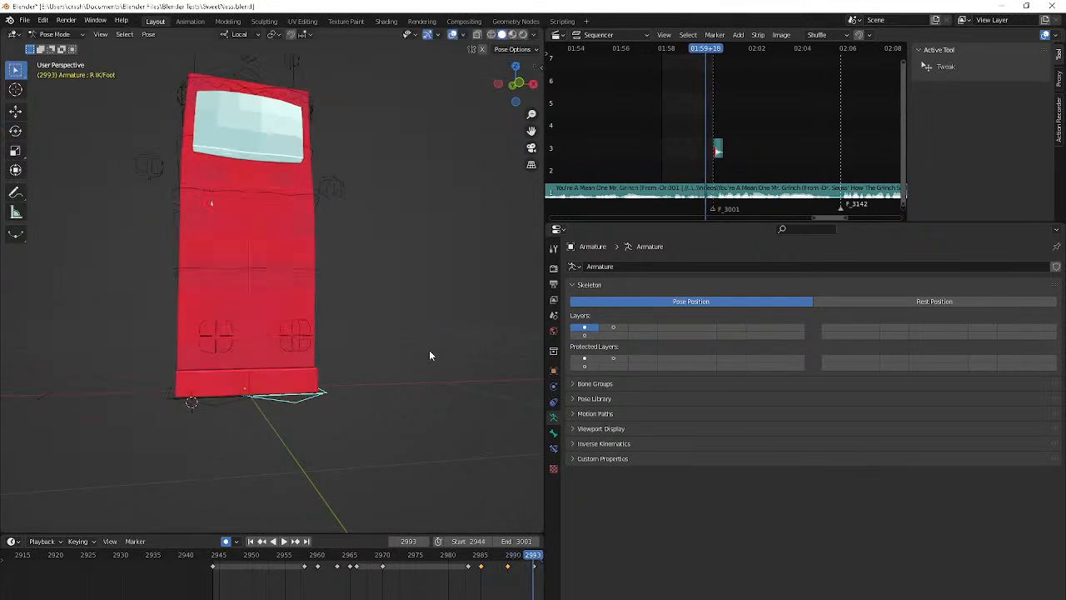
key("g")
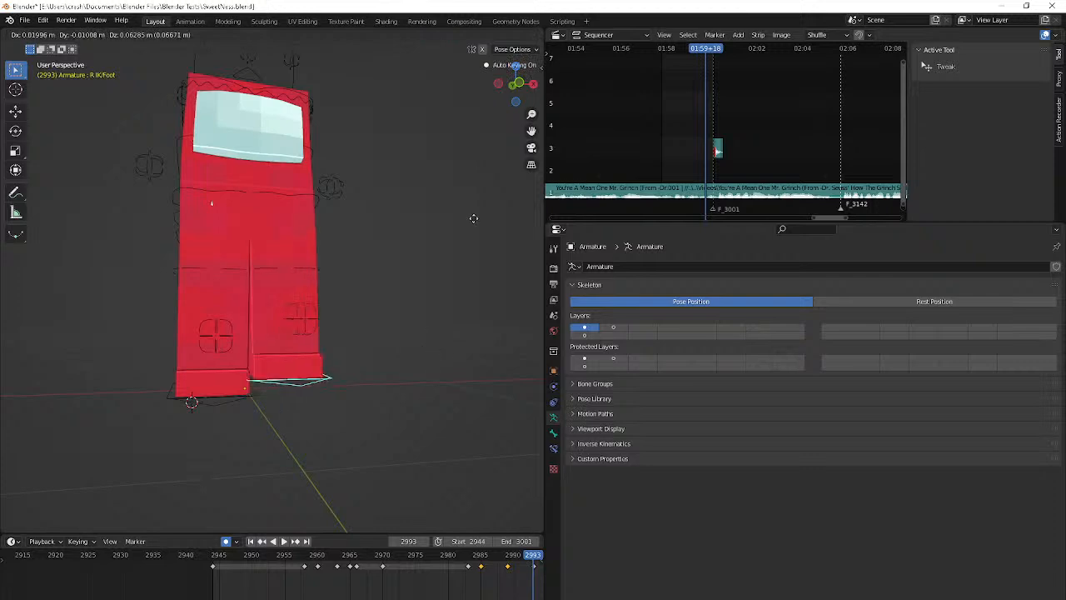
left_click(488, 178)
key("Right")
key("Right")
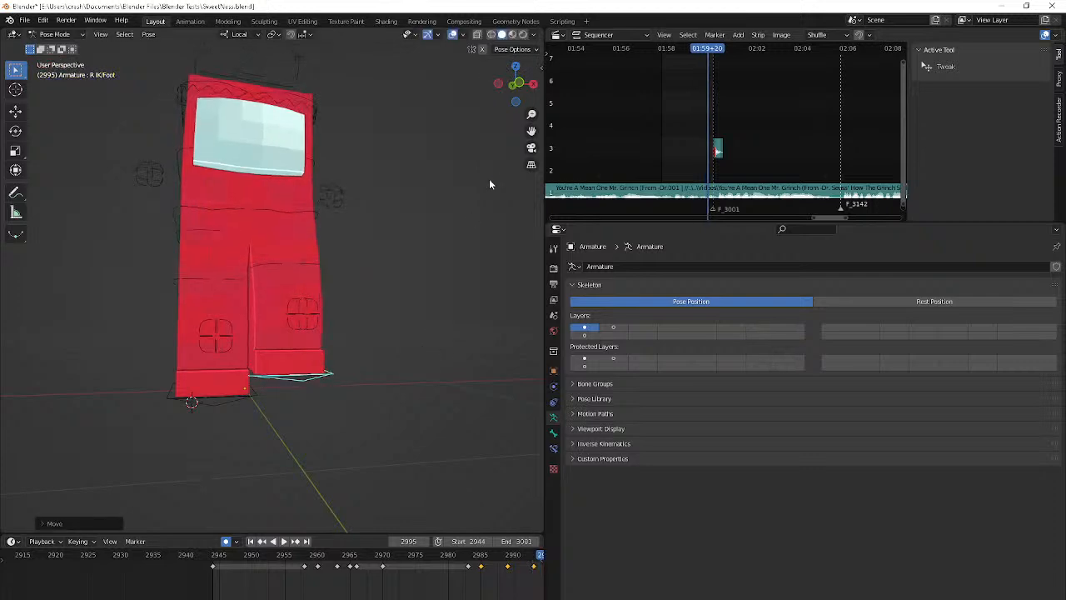
key("space")
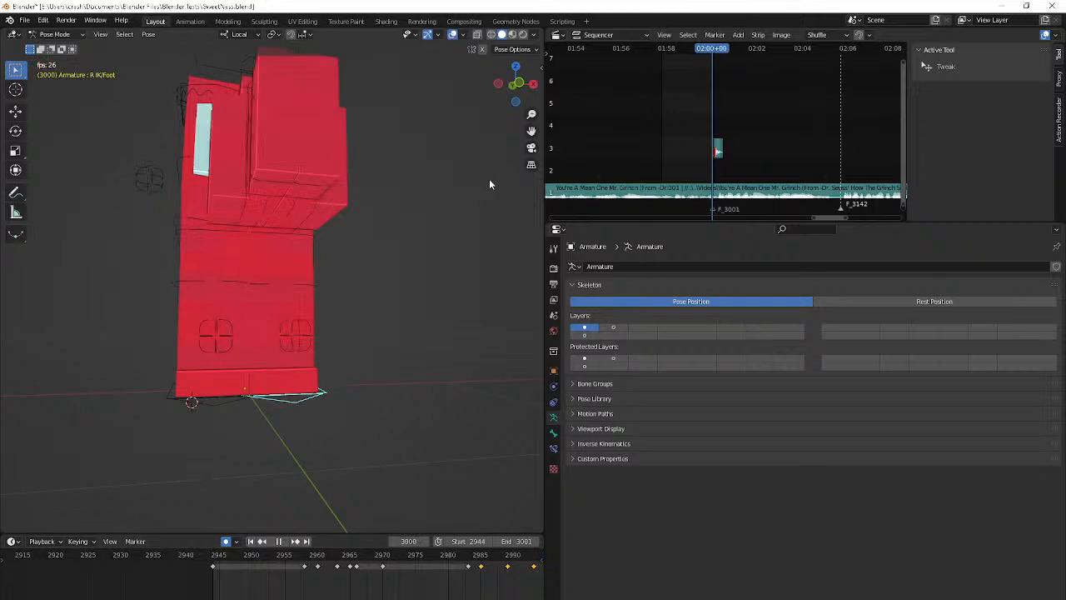
key("space")
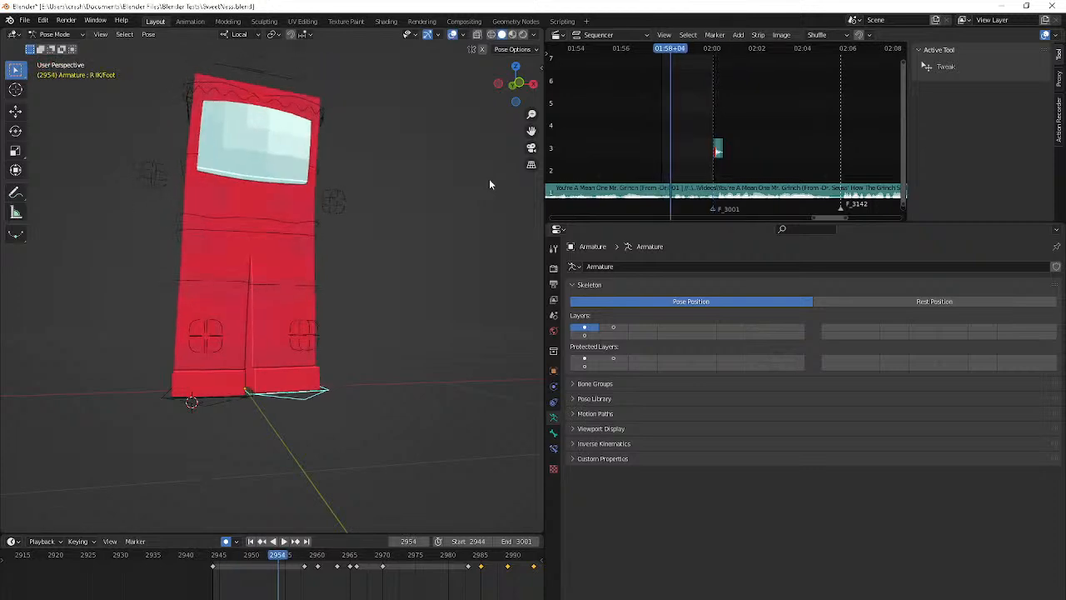
Rotate the R IK/Foot bone about Z at frame 2996, move it slightly outward, and play the animation
key("shift+Right")
key("shift+Left")
key("shift+Right")
key("Down")
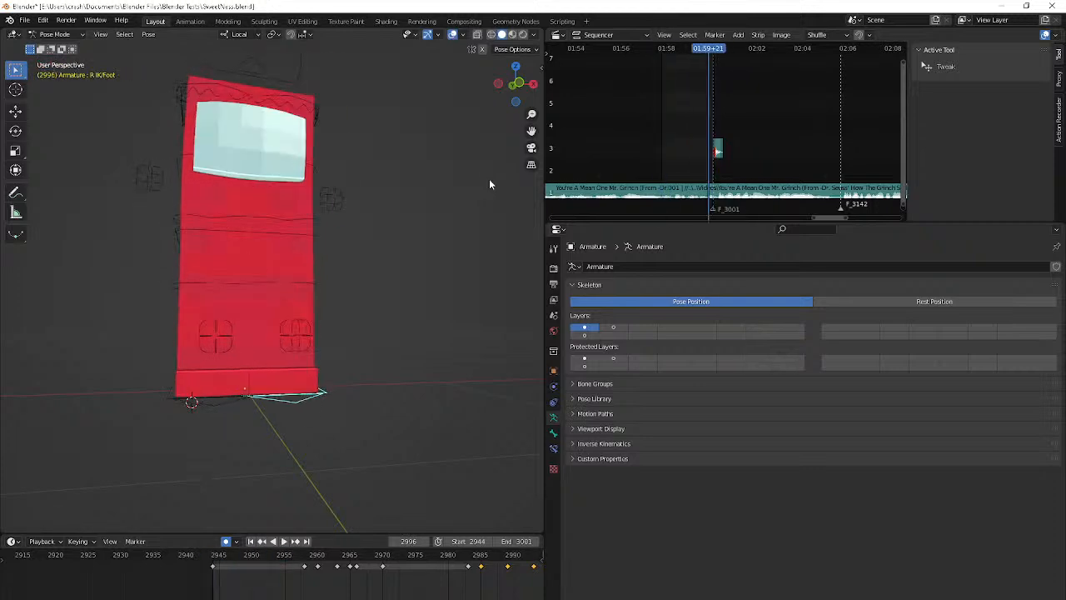
key("r")
key("z")
left_click(454, 156)
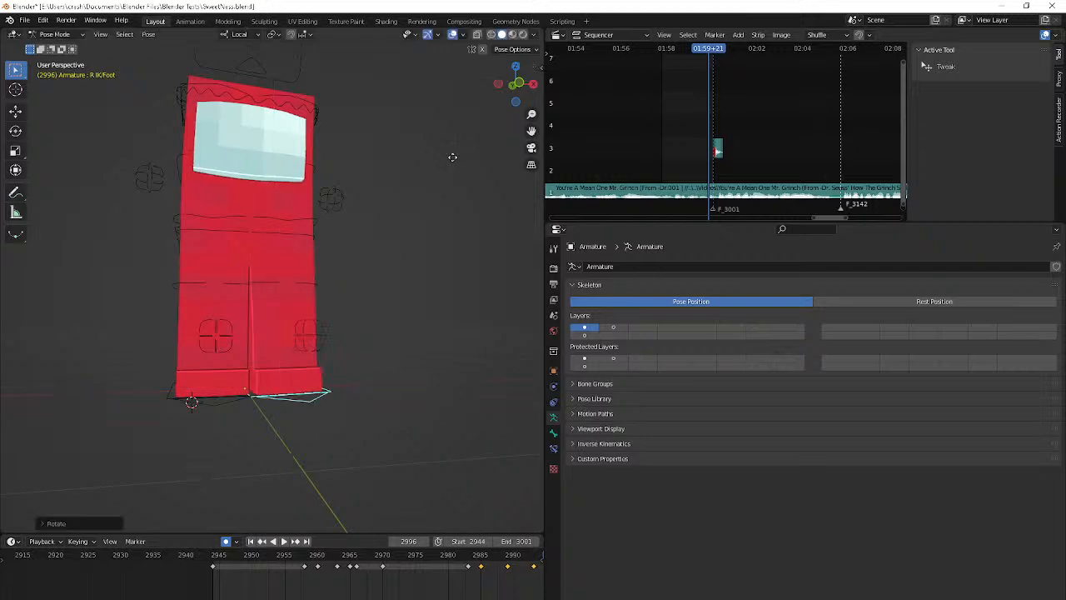
key("g")
key("z")
key("x")
left_click(509, 159)
key("space")
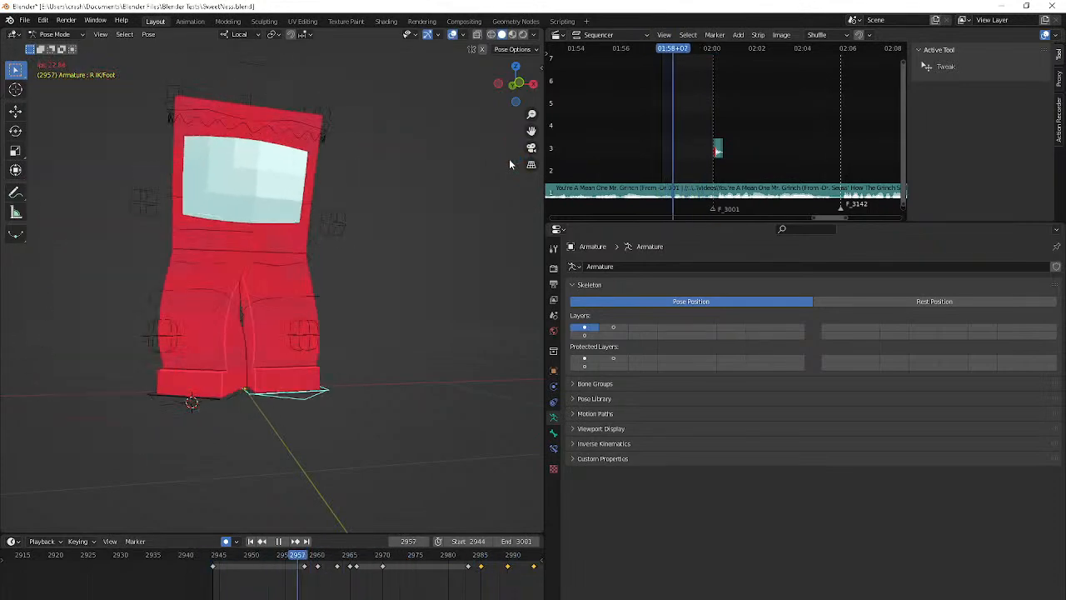
key("space")
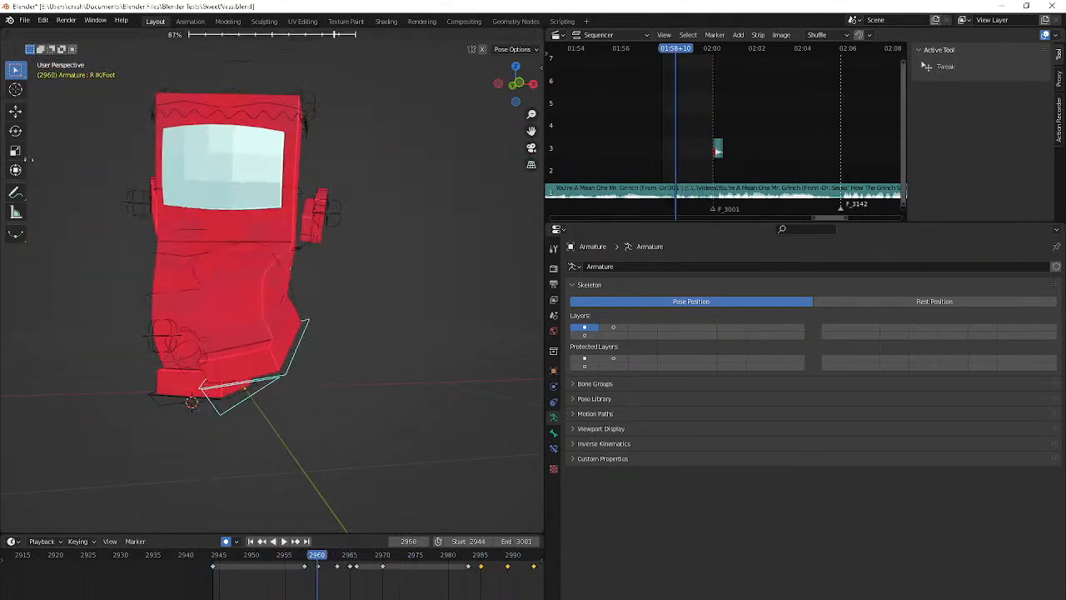
Blend the R IK/Foot bone's frame 2960 pose toward its neighbouring keyframe and briefly play the animation
key("Escape")
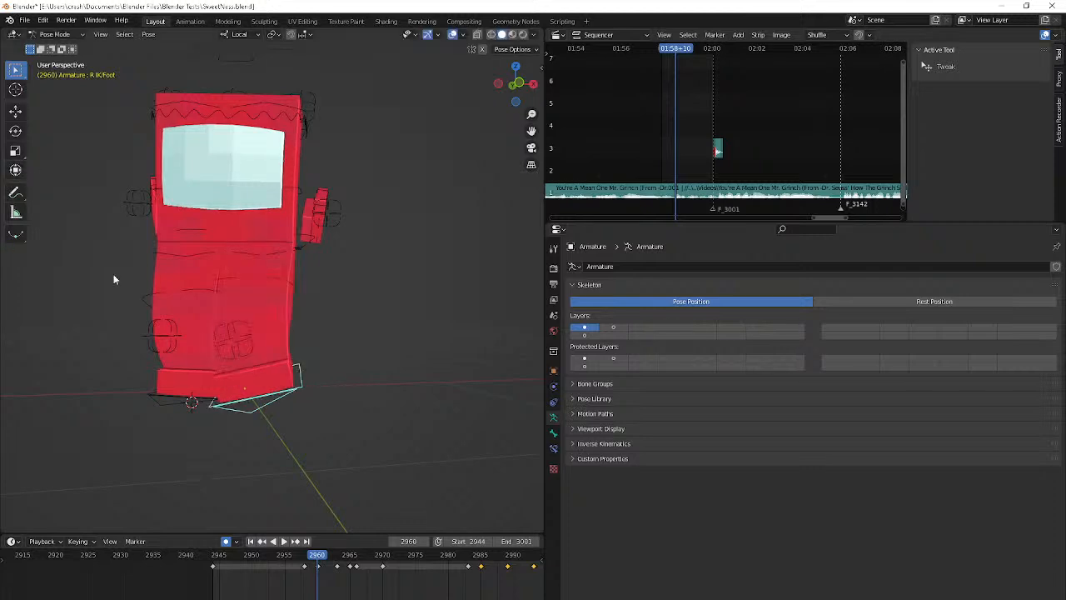
key("alt+shift+e")
left_click(190, 289)
key("space")
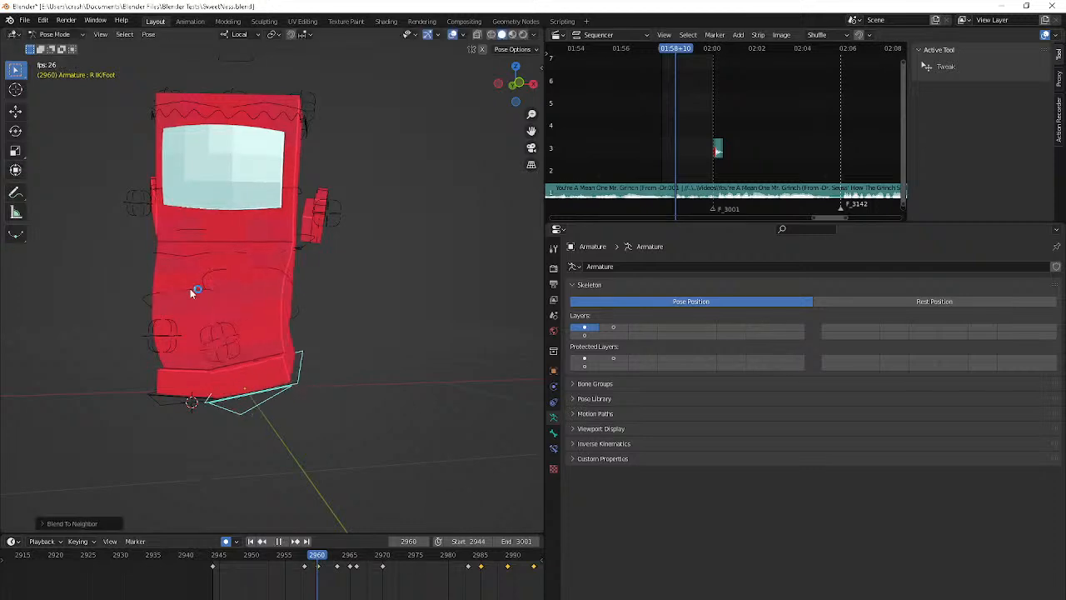
key("space")
Examine the right foot at frame 2963 from another angle and review the walk in playback
key("Down")
key("Down")
key("Down")
middle_click_drag(190, 289, 142, 292)
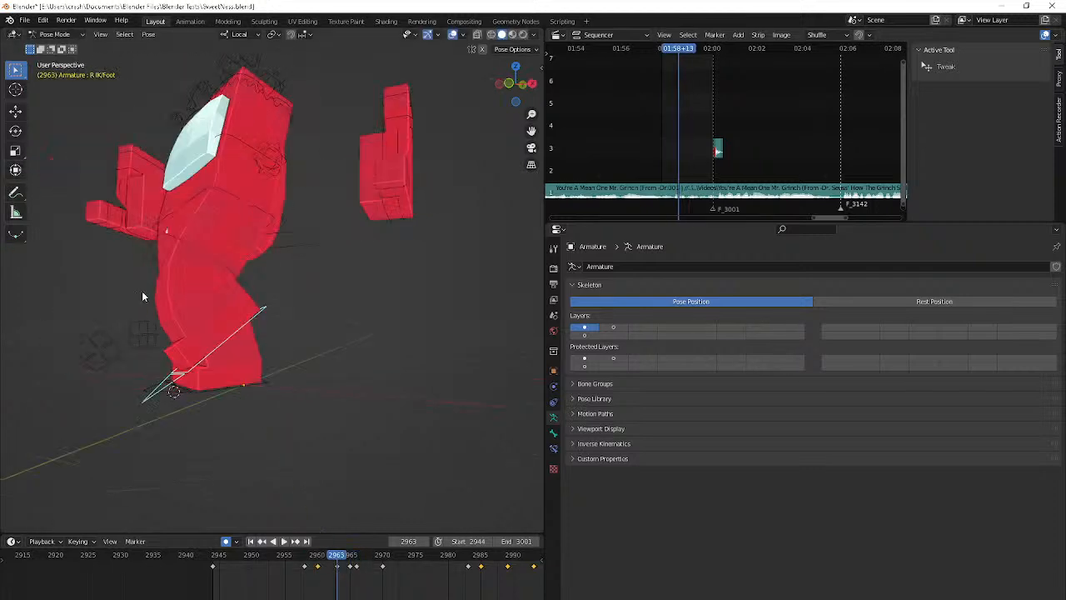
key("space")
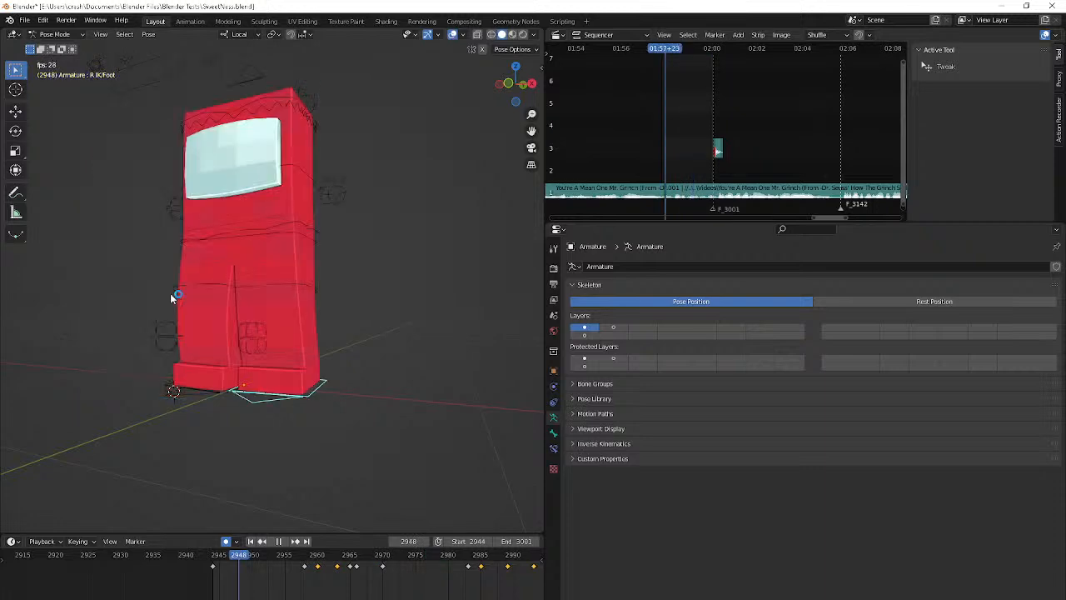
middle_click_drag(170, 294, 231, 305)
scroll(231, 304, "down", 3)
key("space")
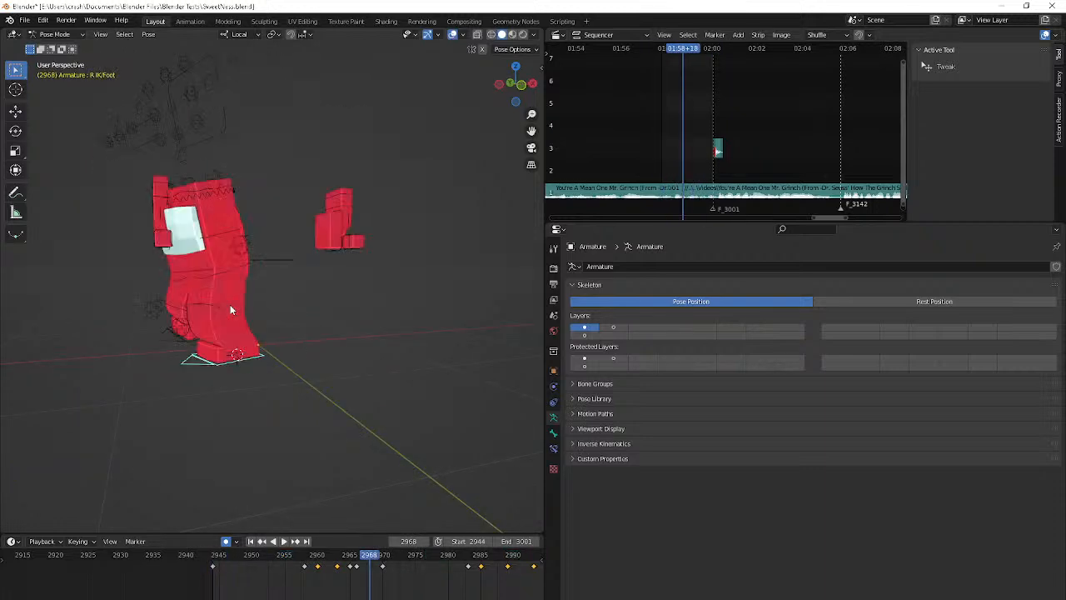
Step through the R IK/Foot bone's keyframes and shift its frame 2966 keyframe to frame 2967
key("Right")
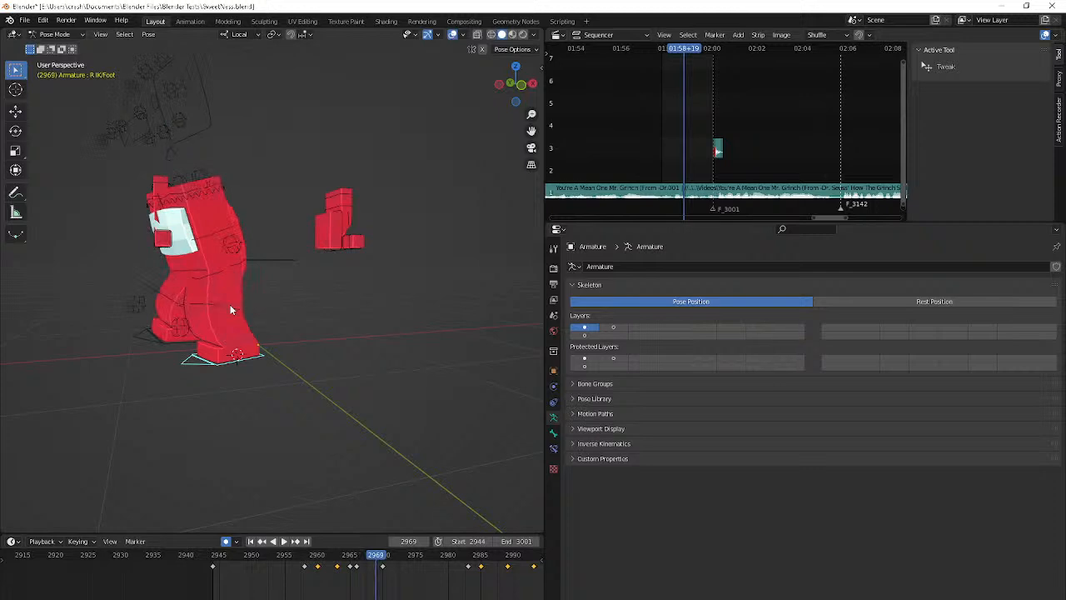
key("Up")
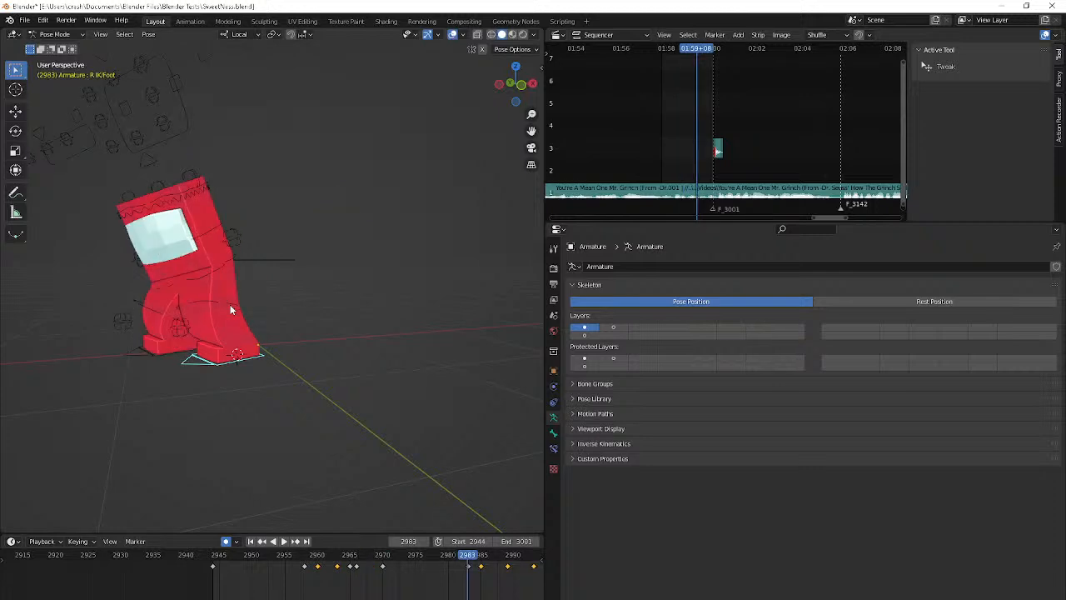
key("Down")
key("Down")
key("Down")
key("Up")
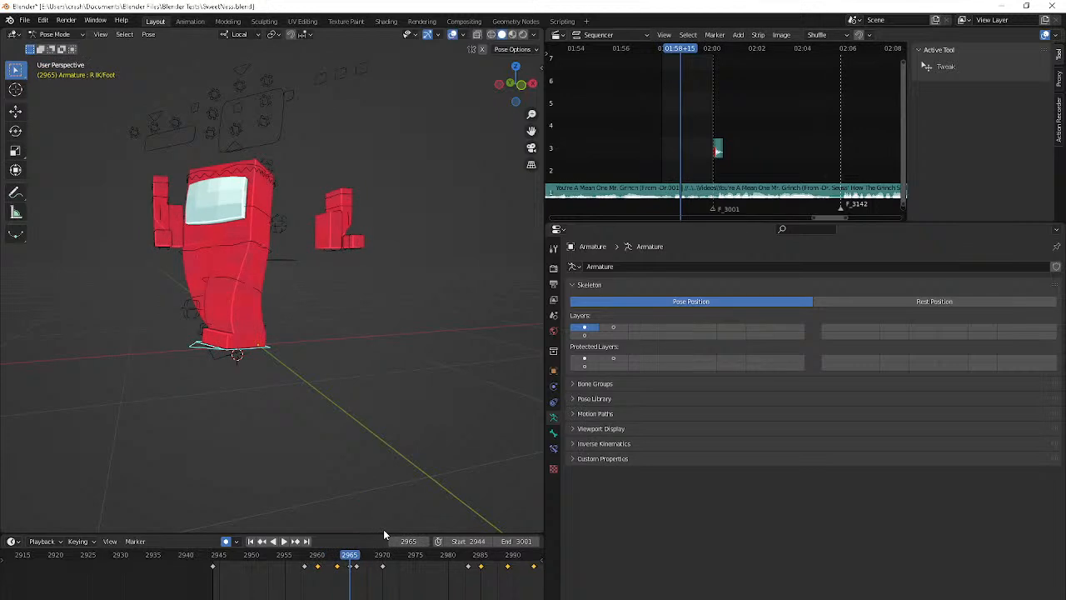
left_click_drag(357, 567, 364, 575)
key("Right")
key("Right")
key("Right")
key("Right")
key("Right")
key("Right")
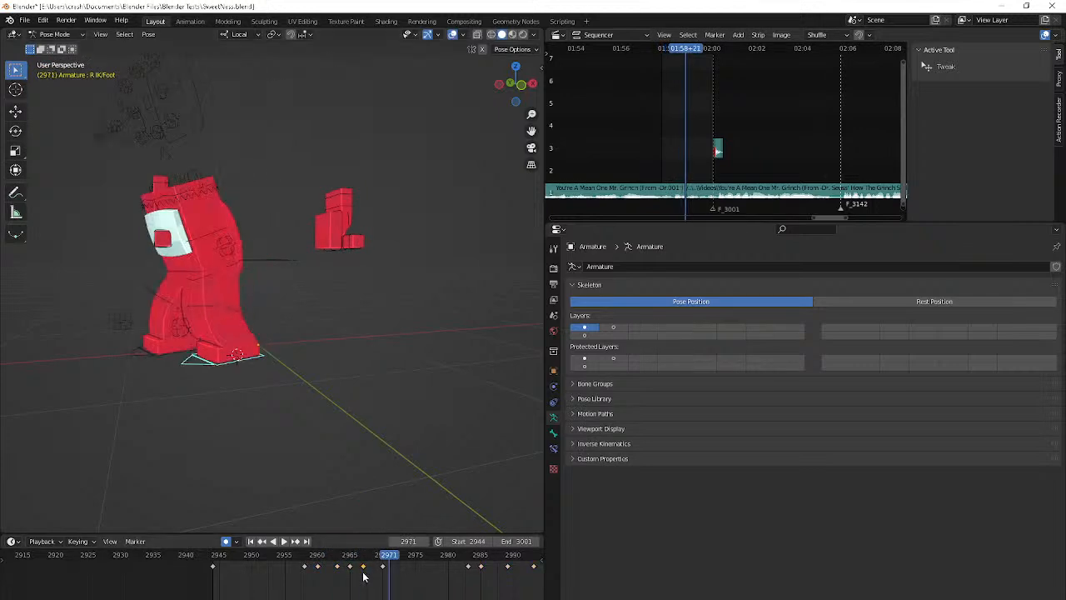
Play the animation from around frame 2958 and review the foot steps through the camera
left_click(296, 557)
key("space")
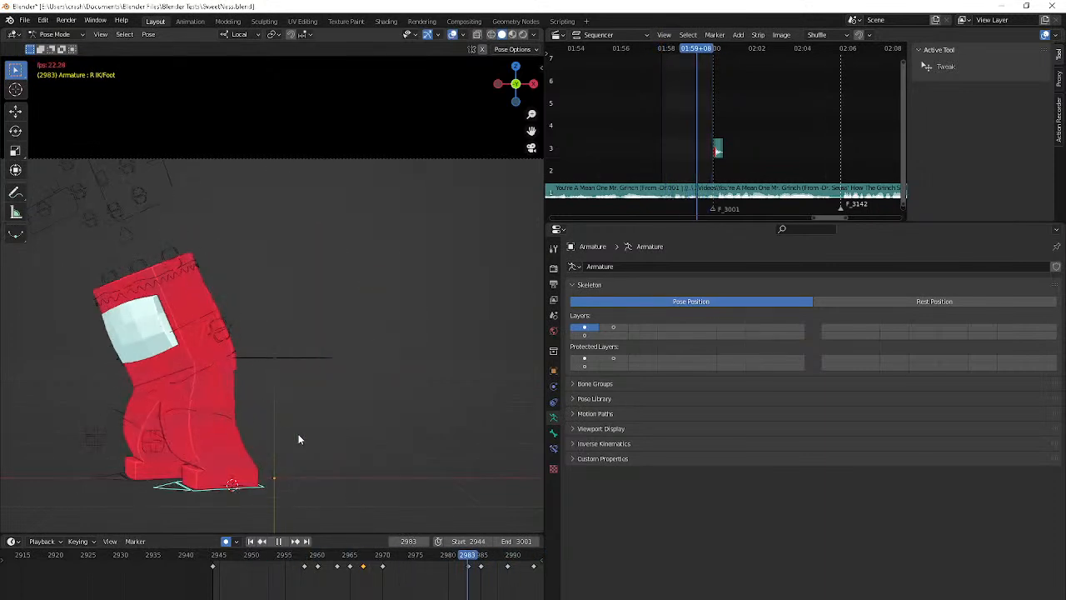
key("space")
Select the Flip bone, blend its frame 2989 pose toward the neighbouring keyframe, and play the animation
left_click(204, 347)
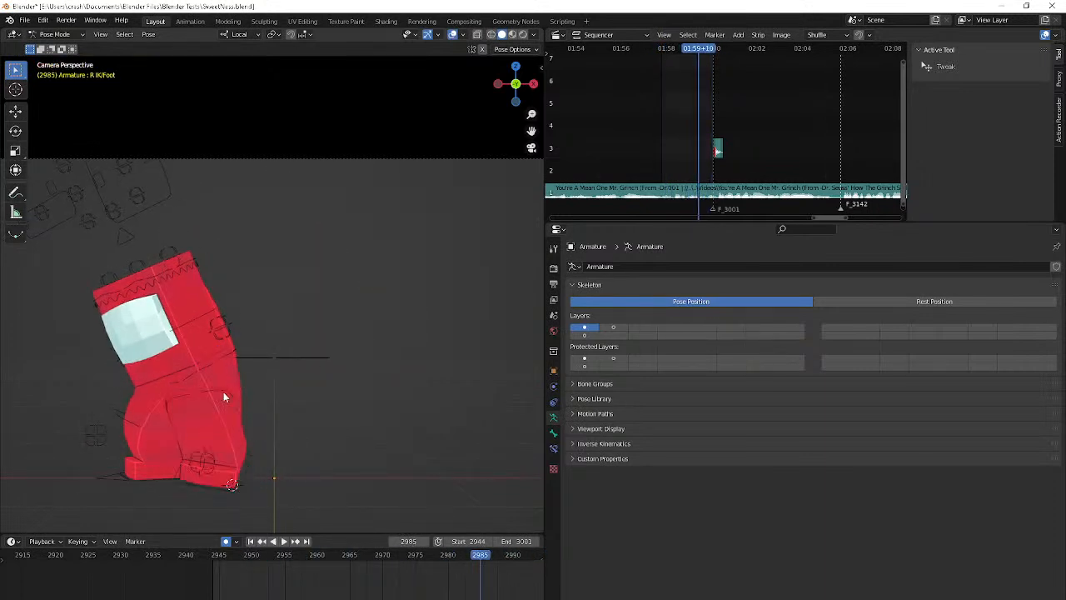
left_click(200, 367)
left_click(192, 323)
left_click(189, 316)
scroll(264, 581, "down", 3, "ctrl")
key("Right")
key("Right")
key("Left")
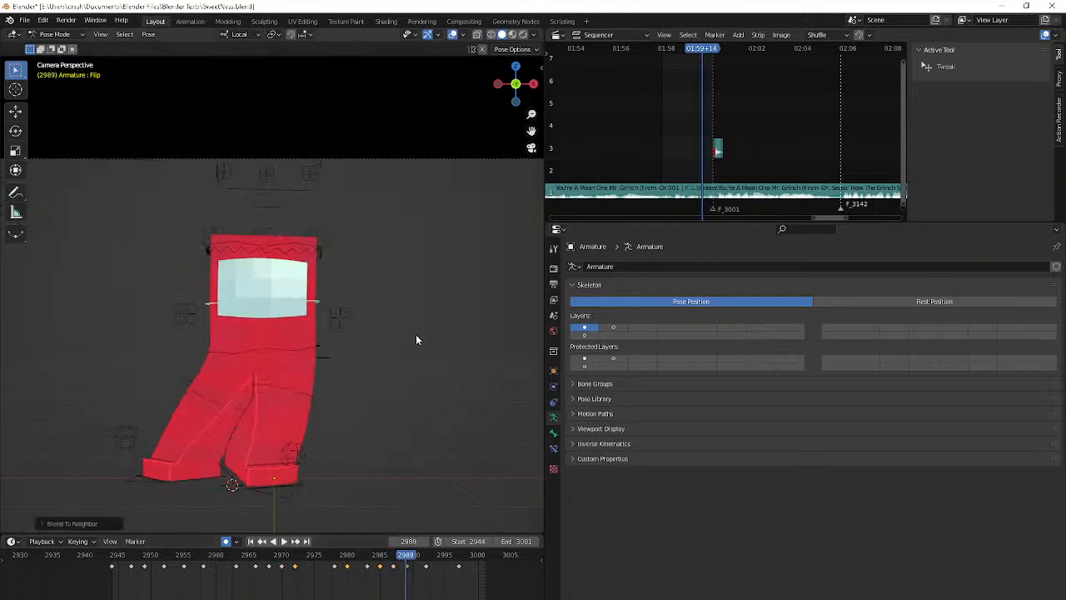
key("space")
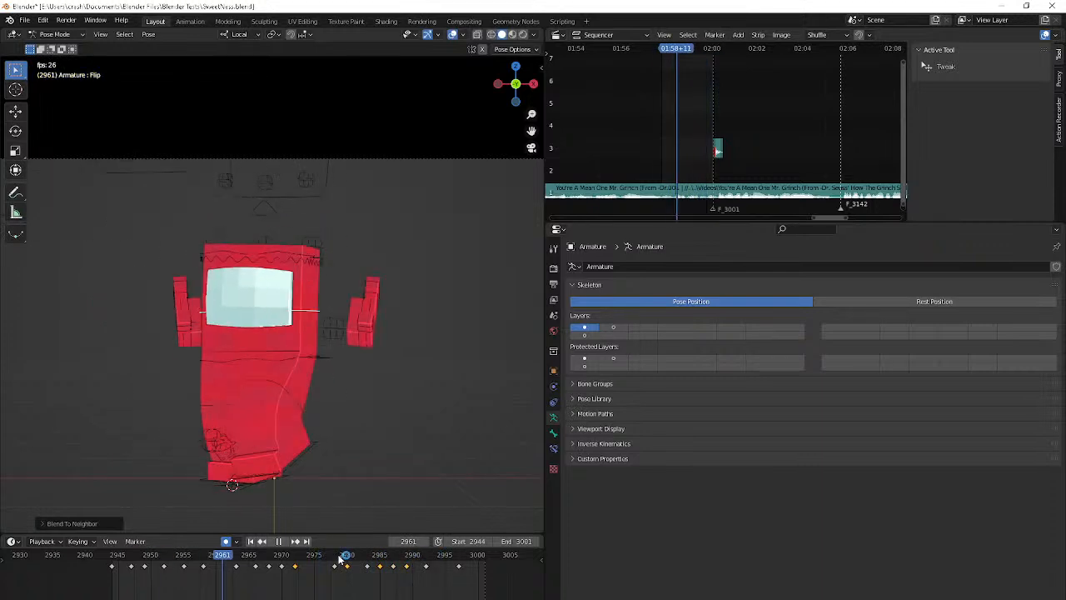
key("space")
Rotate the Flip bone by about 4.4 degrees at frame 2987 and about 4.3 degrees at frame 2989
key("r")
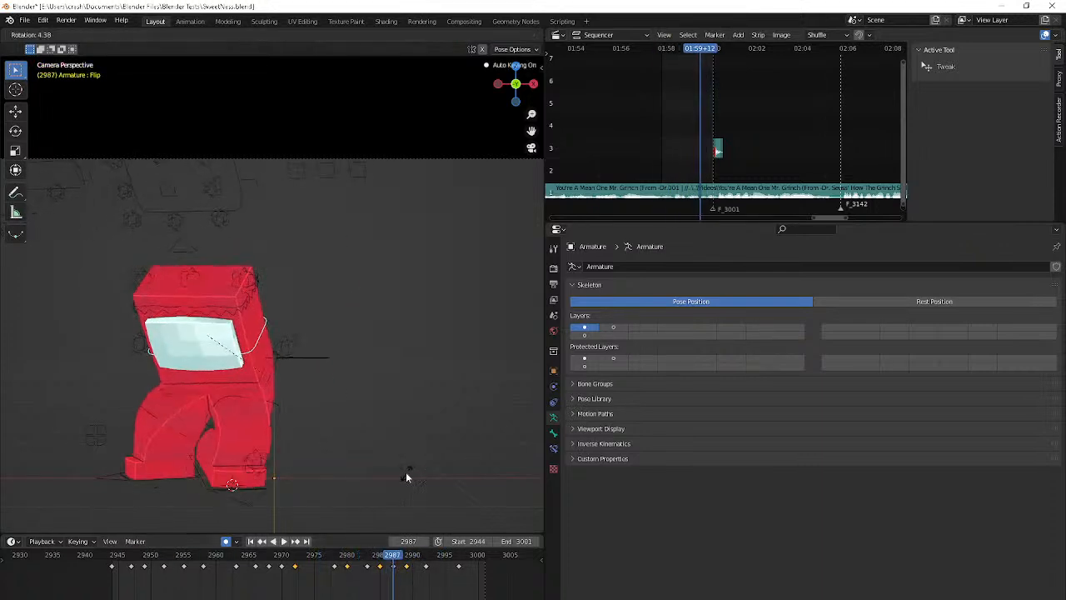
left_click(407, 477)
key("Up")
key("r")
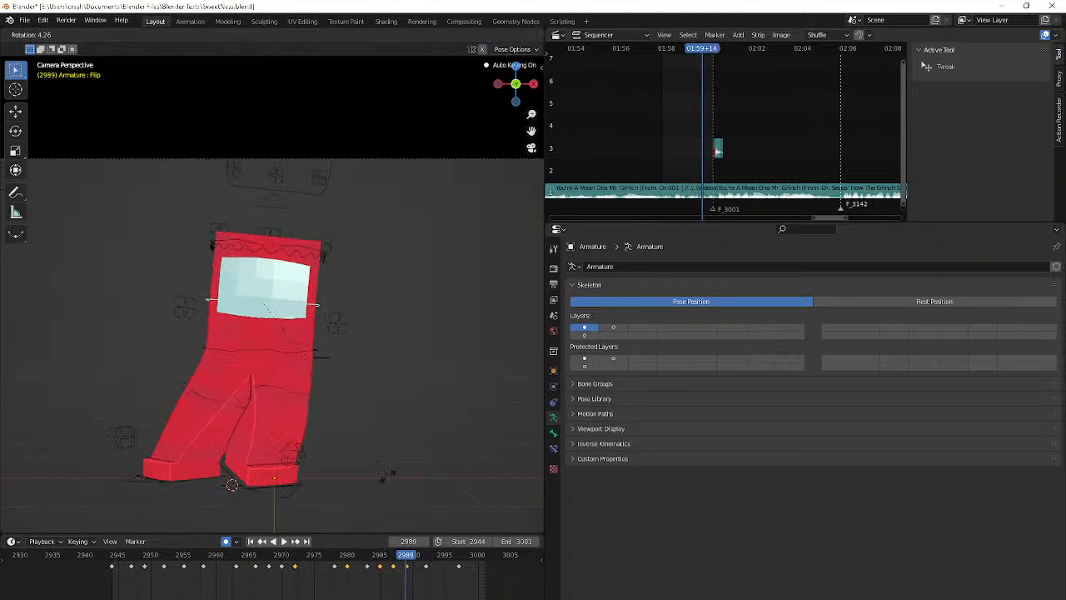
left_click(388, 475)
key("s")
left_click(387, 480)
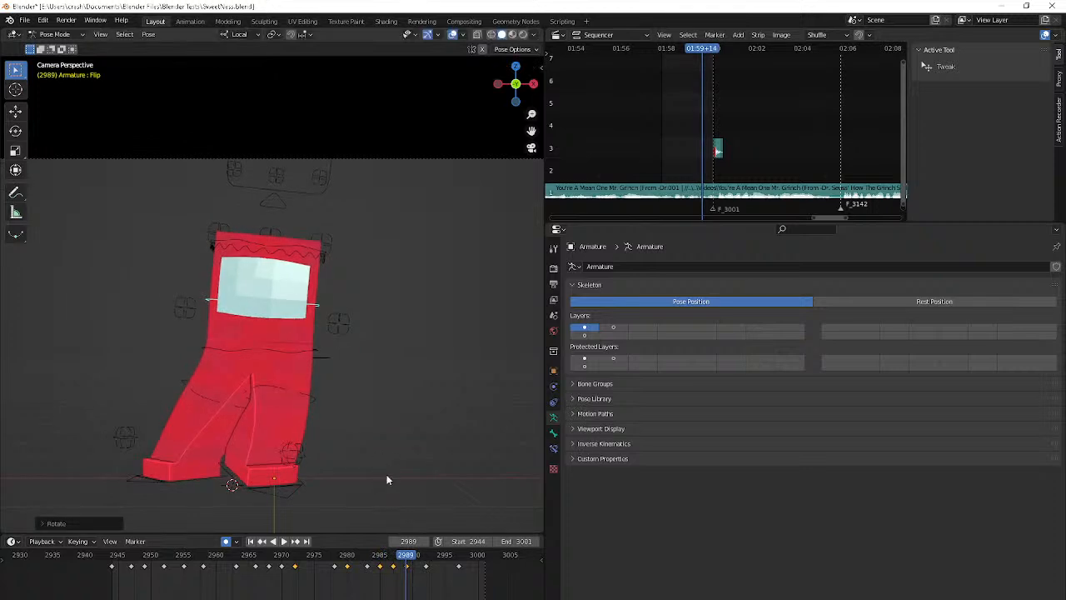
Scale the Flip bone along its local Y axis at frame 2992 to stretch the body, and play the animation
key("Right")
key("Right")
key("Right")
key("Right")
key("Left")
key("s")
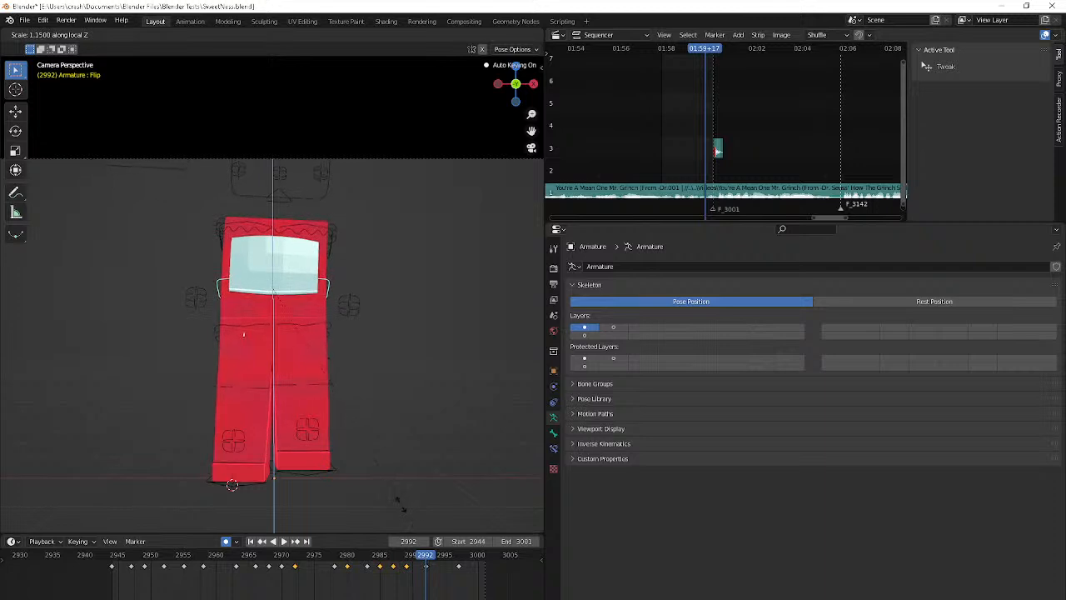
key("y")
left_click(383, 494)
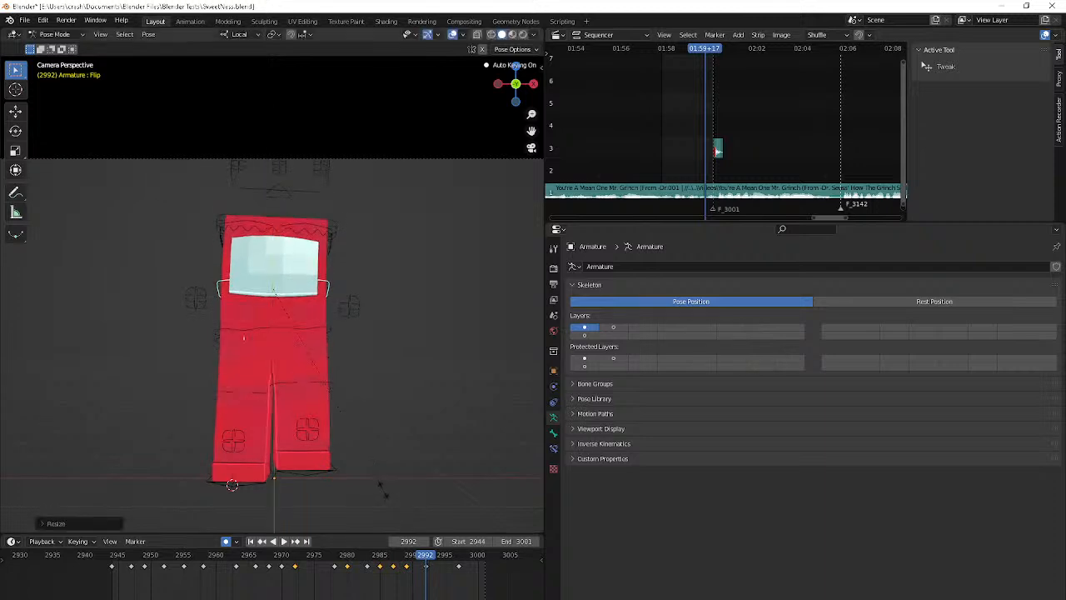
key("Right")
key("Right")
key("Right")
key("Right")
key("Right")
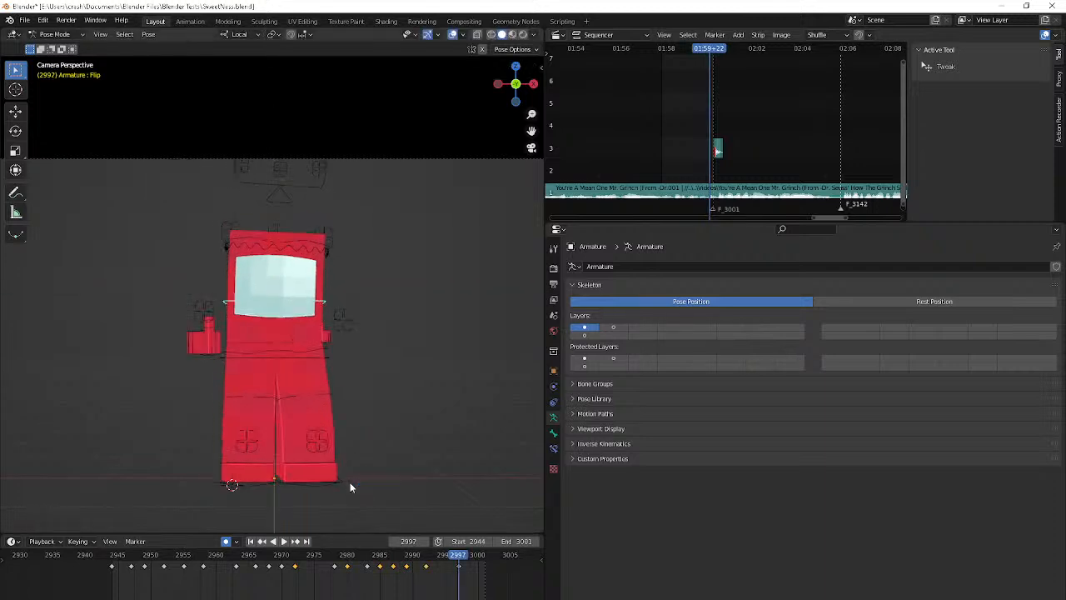
key("space")
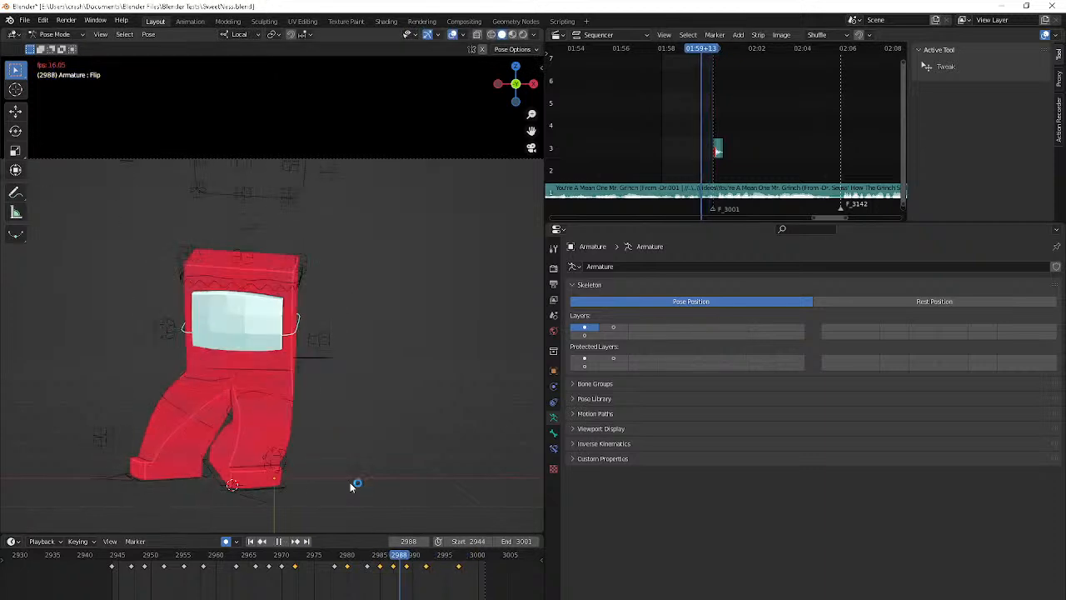
key("space")
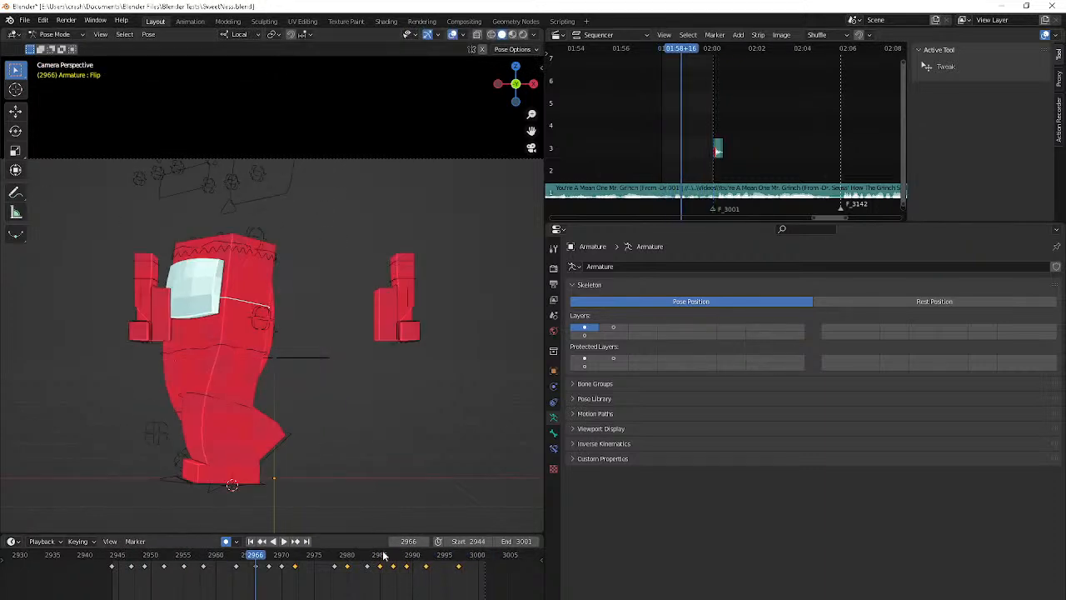
At frame 2987, narrow the Flip bone along its local X axis and squash it to about 0.85 along local Y
left_click_drag(383, 555, 391, 553)
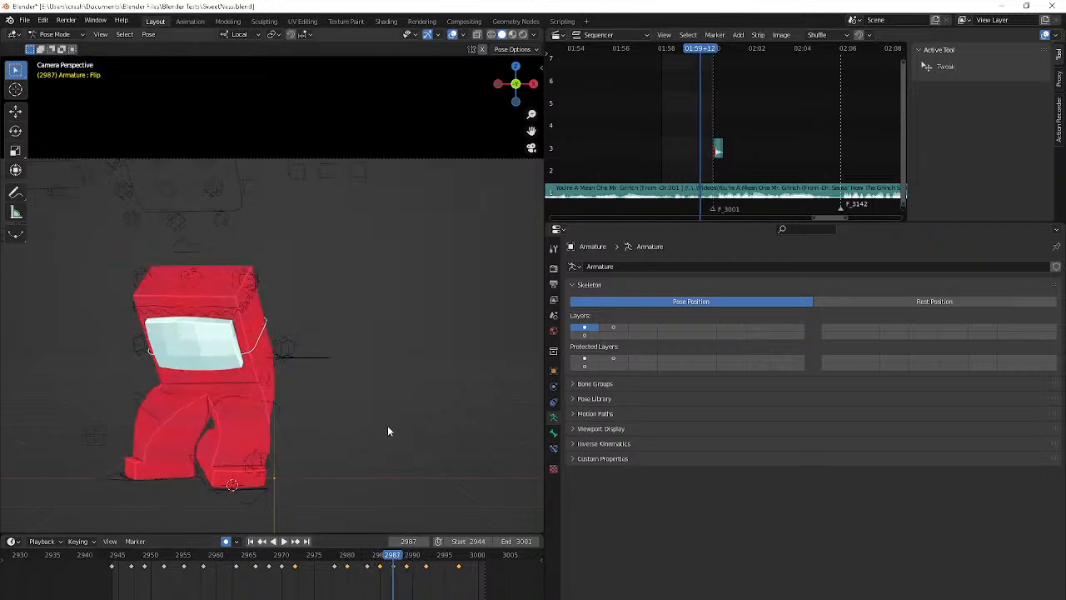
key("s")
key("x")
left_click(381, 409)
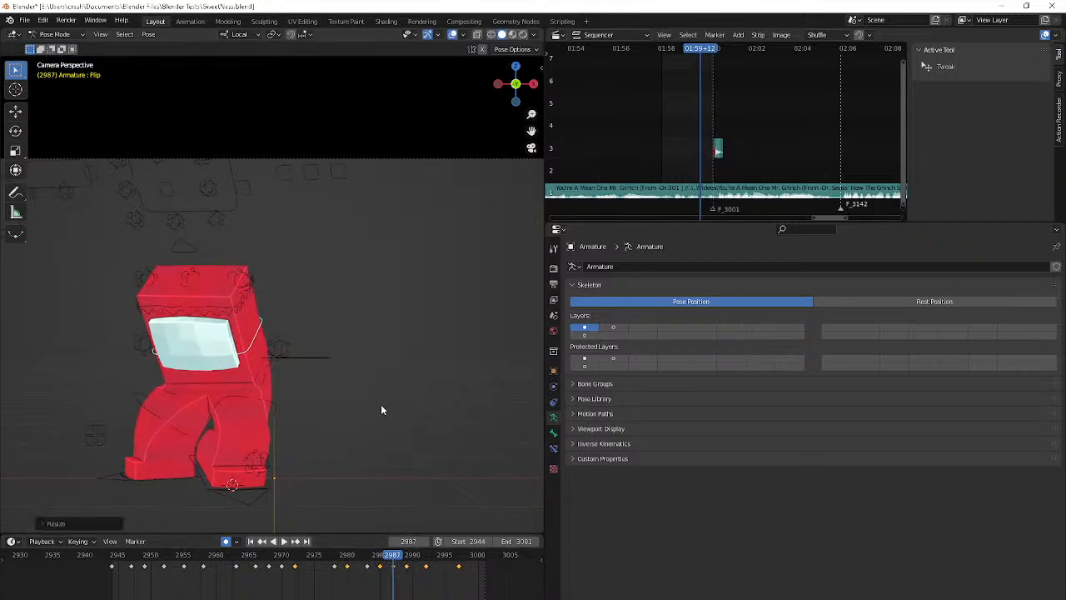
key("s")
key("z")
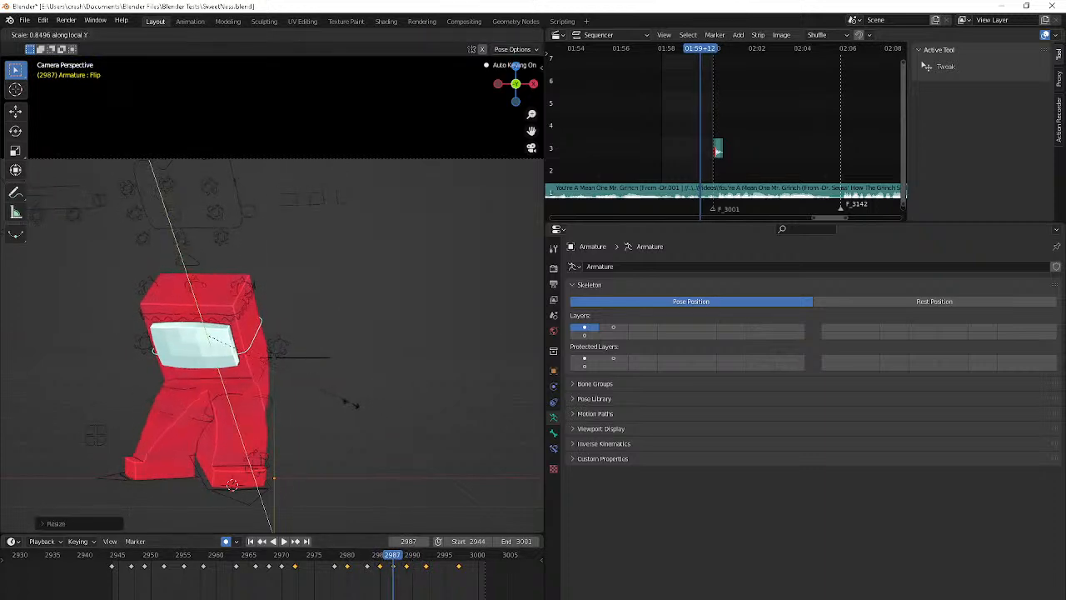
left_click(351, 407)
Narrow the Flip bone along its local X axis at frame 2992 and review the animation in playback from another angle
key("Right")
key("Right")
key("Right")
key("Right")
key("Right")
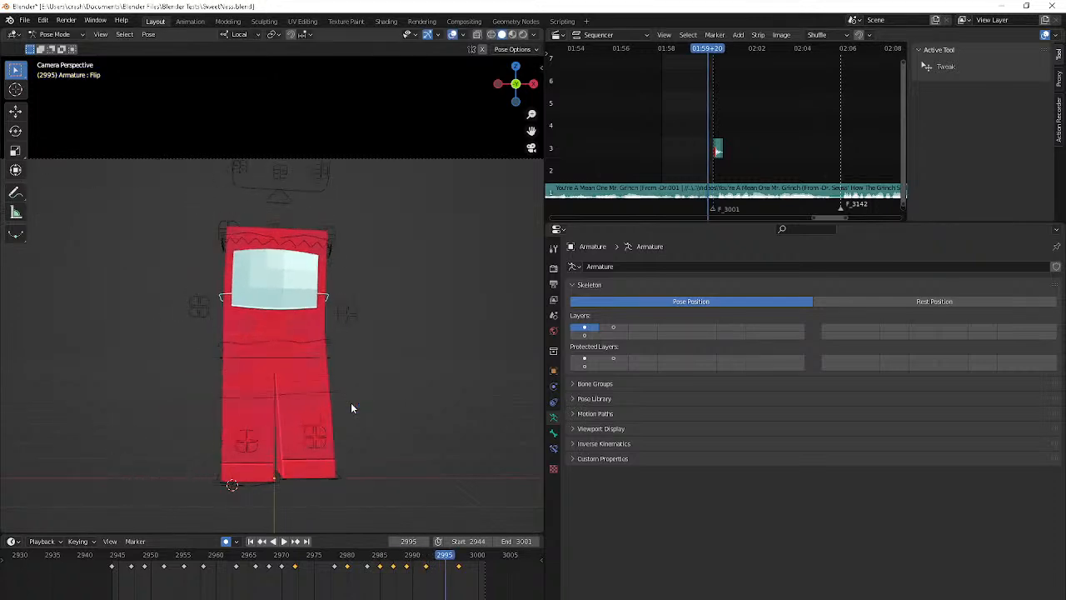
key("s")
key("x")
left_click(366, 405)
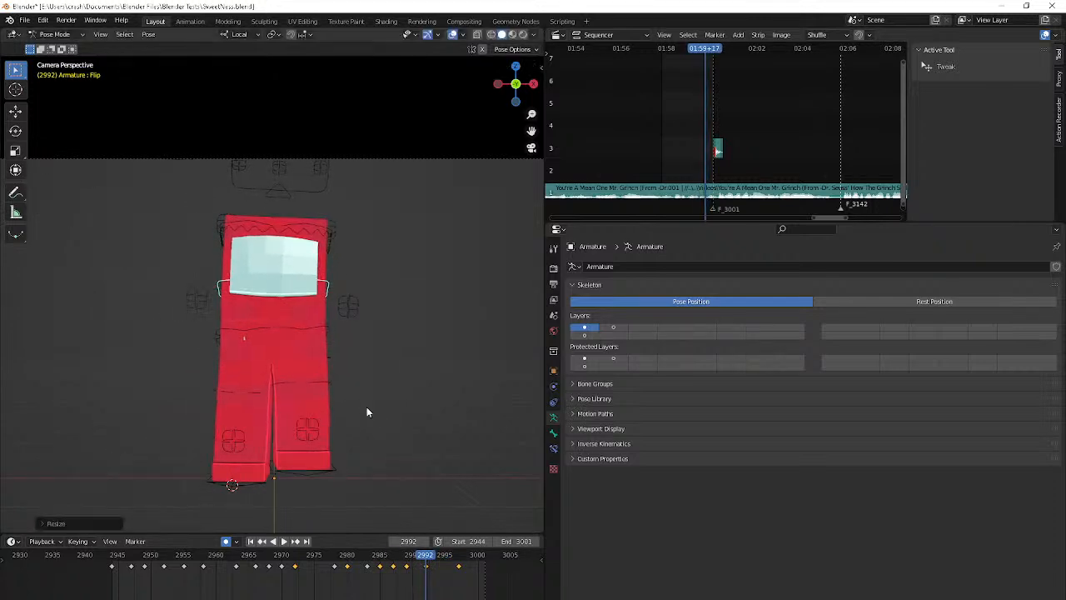
key("space")
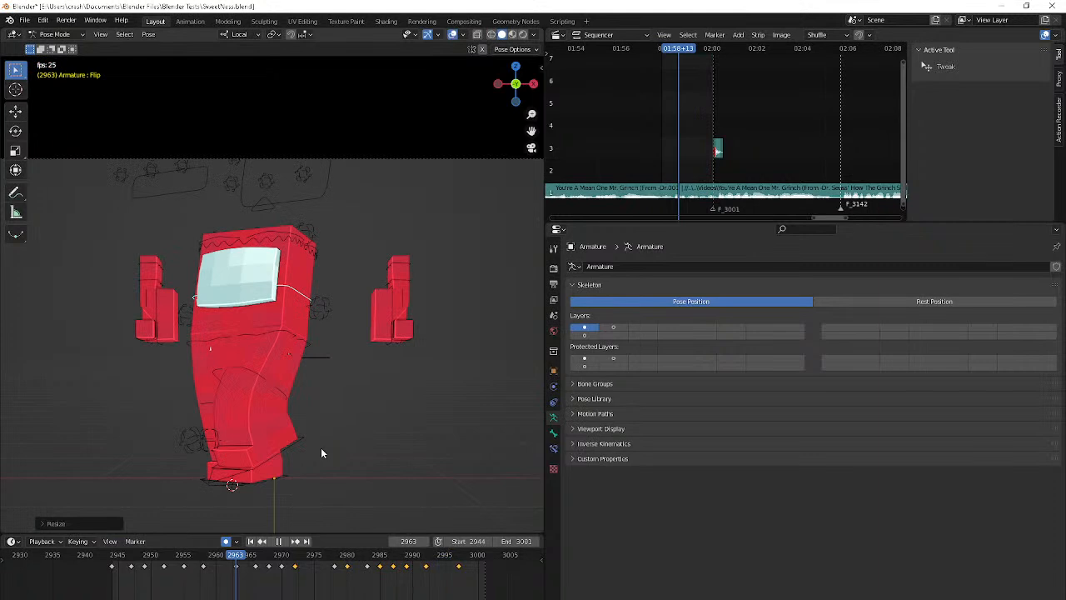
left_click(394, 455)
middle_click_drag(394, 456, 483, 465)
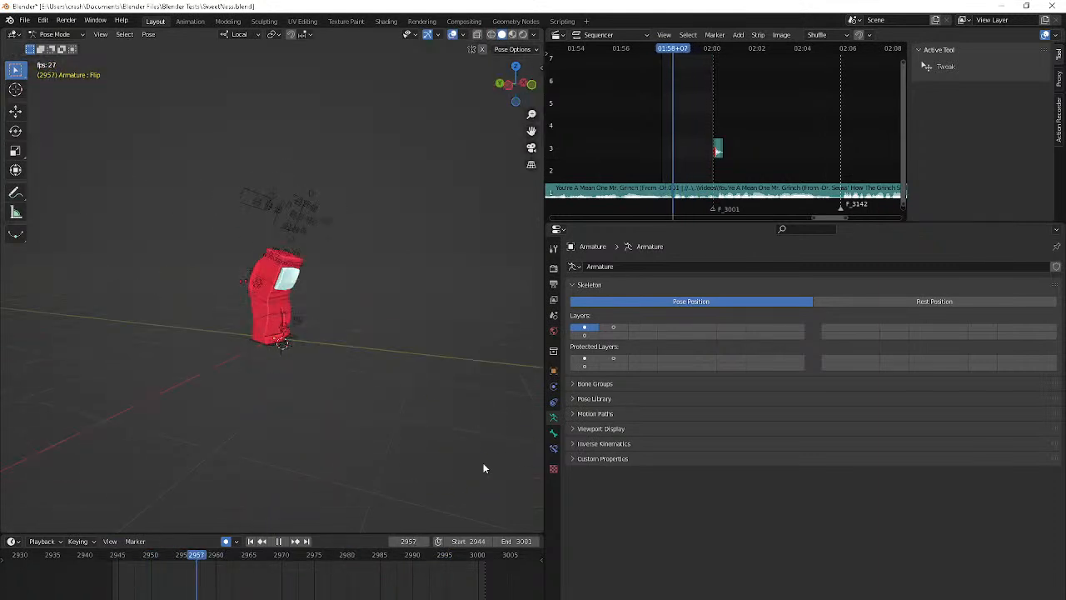
key("Escape")
Examine the body's lean up close from the front while stepping through the frames around 2956 to 2958
key("Right")
key("Right")
key("Right")
middle_click_drag(483, 468, 400, 457)
scroll(400, 458, "up", 6)
left_click(334, 233)
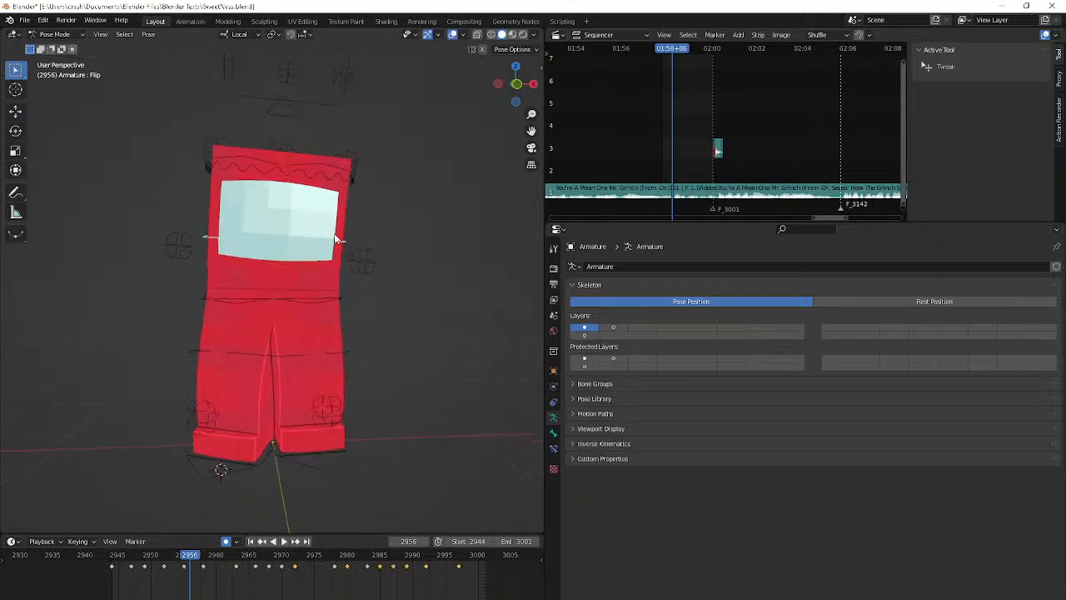
key("Right")
At frame 2958, move the Flip bone sideways by about 0.018 m and rotate it slightly to tilt the body
key("Right")
key("Left")
key("Left")
key("Left")
key("Left")
key("Left")
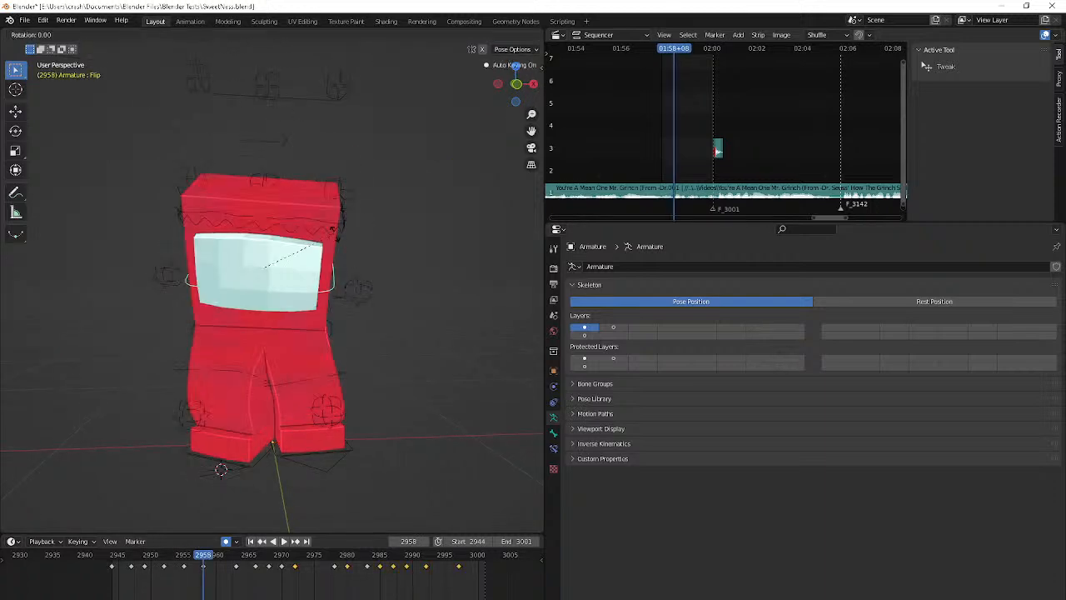
key("Right")
key("Right")
key("Right")
key("Right")
key("Right")
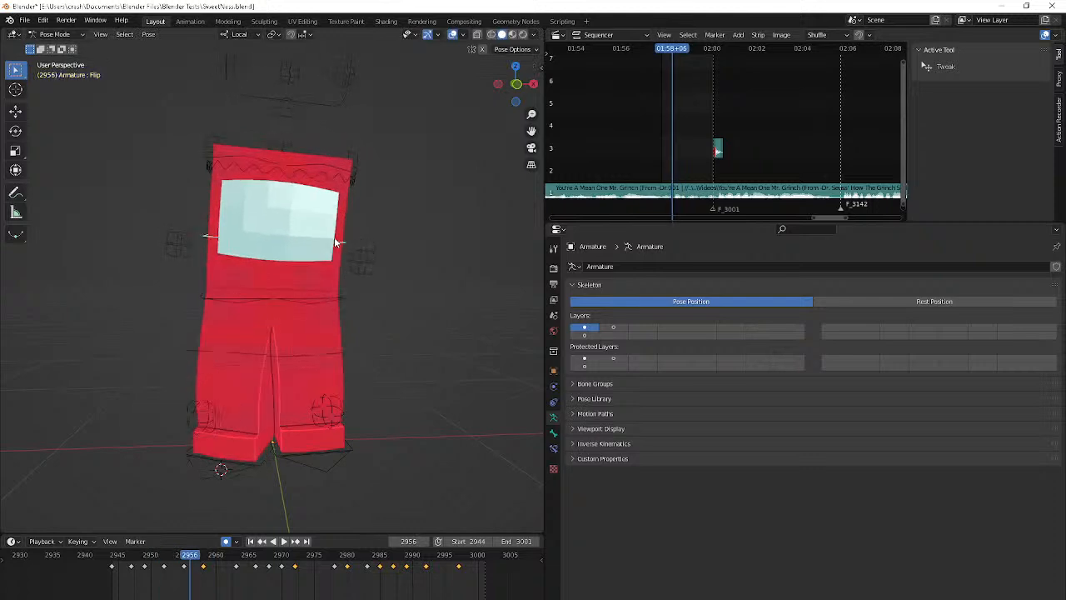
key("g")
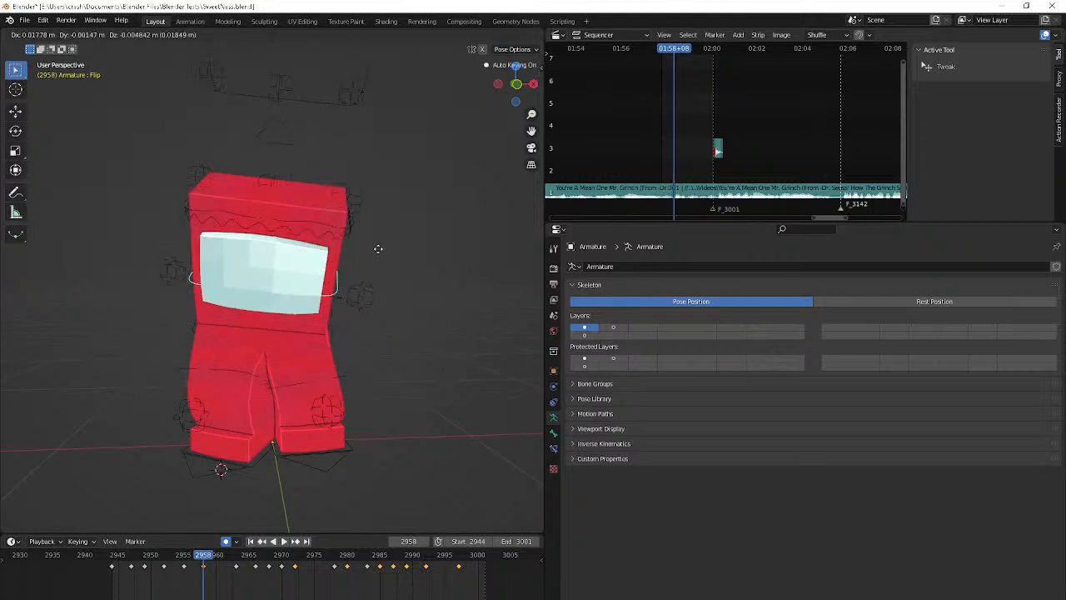
left_click(379, 248)
key("r")
left_click(394, 253)
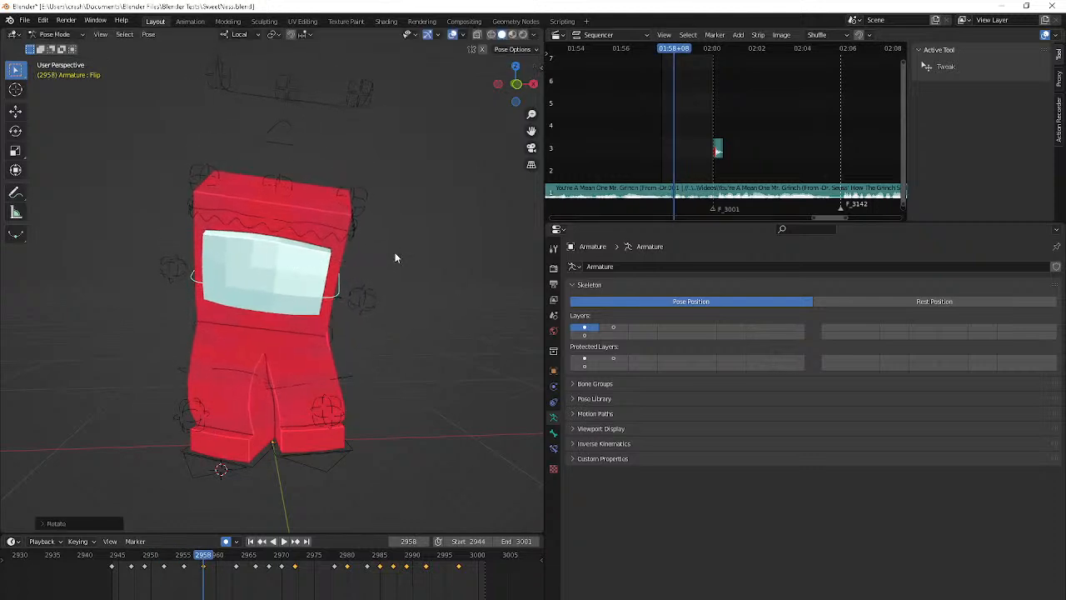
Step through the body's motion from frame 2958 to the poses around frames 2977 to 2983
key("Right")
key("Right")
key("Right")
key("Right")
key("Right")
key("Right")
key("Right")
key("Right")
key("Right")
key("Right")
key("Right")
key("Right")
key("Right")
key("Right")
key("Right")
key("Right")
key("Right")
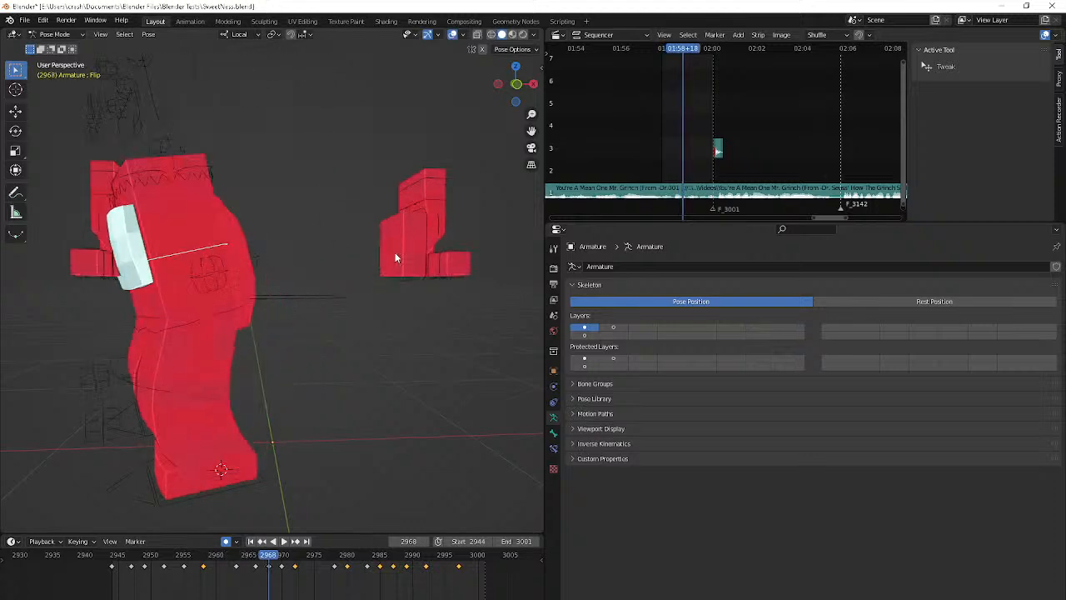
key("Right")
key("Right")
key("Right")
key("Right")
key("Right")
key("Right")
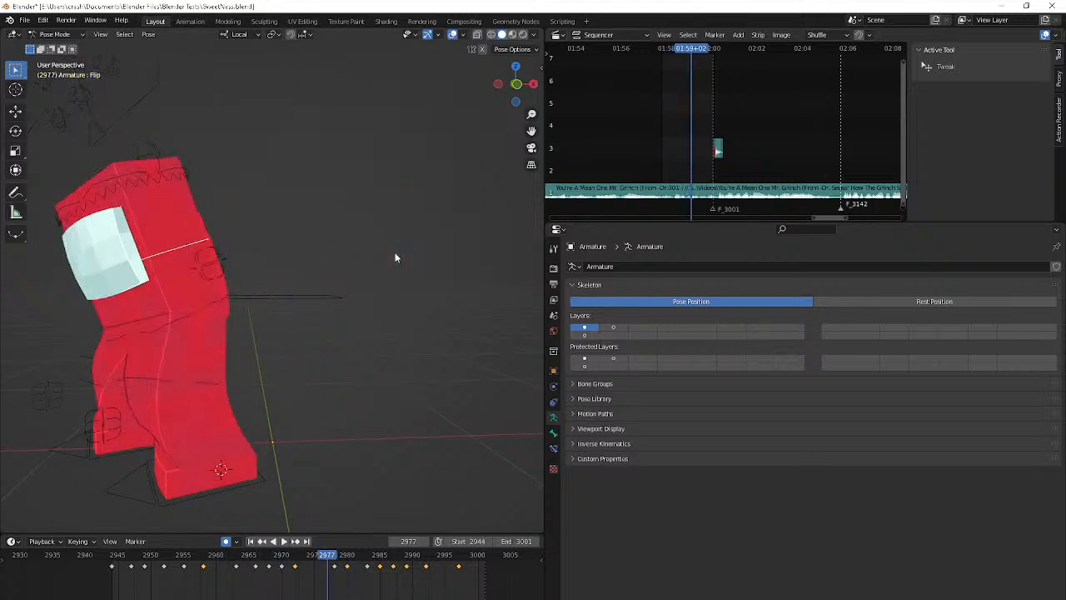
key("Right")
key("Right")
key("Right")
key("Left")
key("Left")
key("Left")
key("Left")
key("Left")
key("Left")
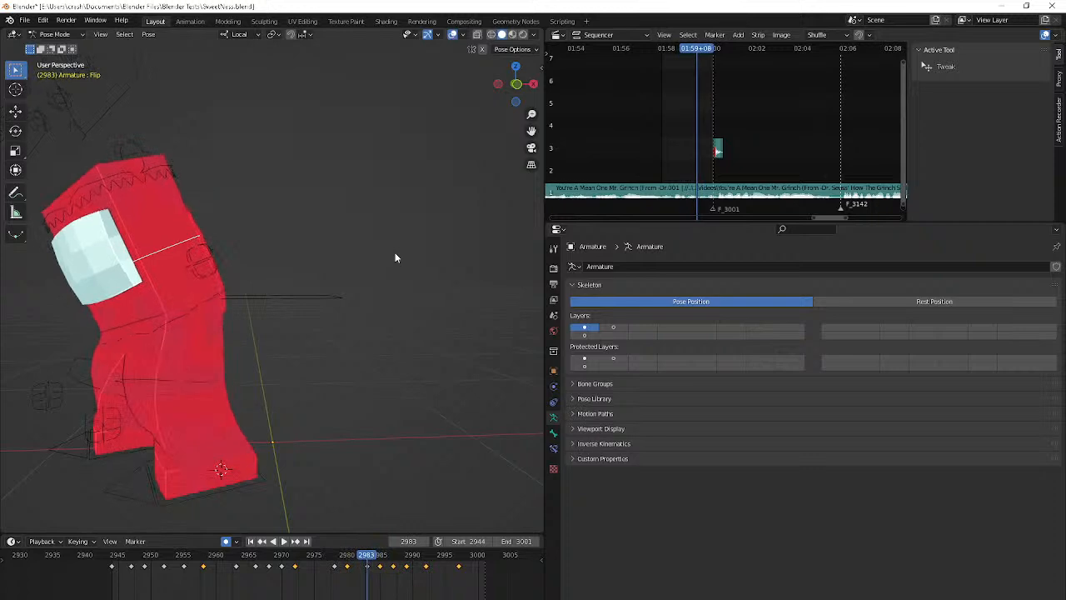
key("Right")
key("Right")
key("r")
key("r")
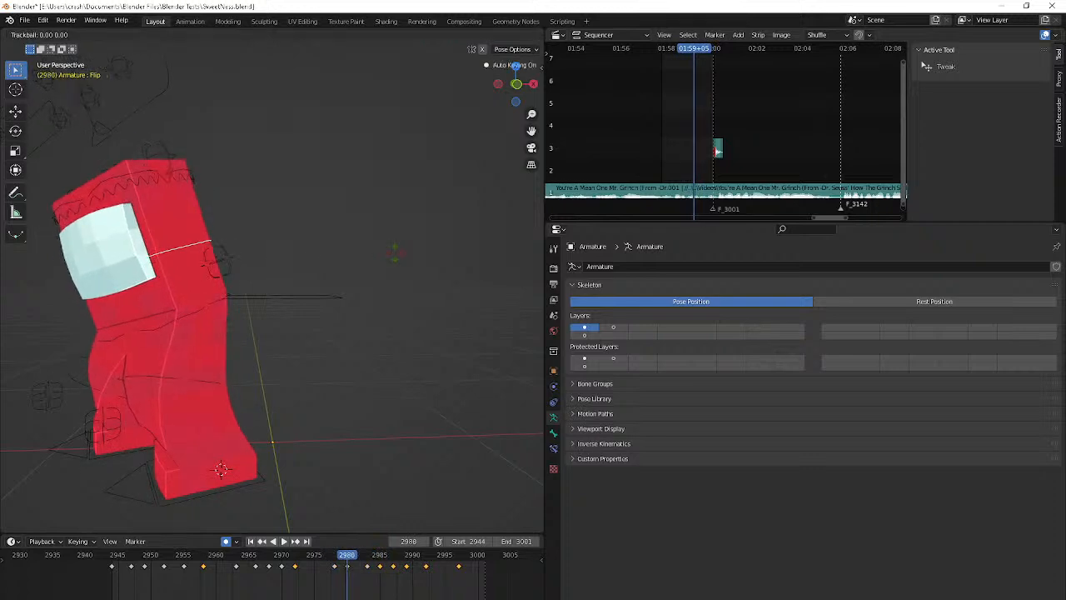
left_click(396, 252)
key("Right")
key("Right")
key("Right")
key("r")
key("r")
right_click(397, 253)
key("Left")
key("Left")
key("Left")
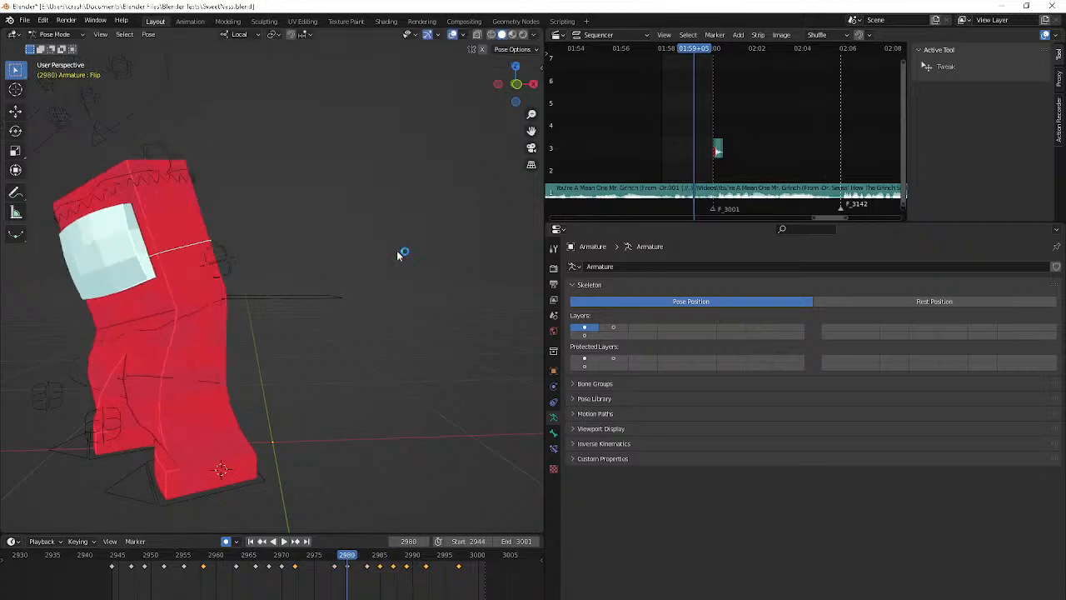
Trackball-rotate the Flip bone at frame 2982 to key an in-between body pose
key("Right")
key("Right")
key("r")
key("r")
left_click(425, 155)
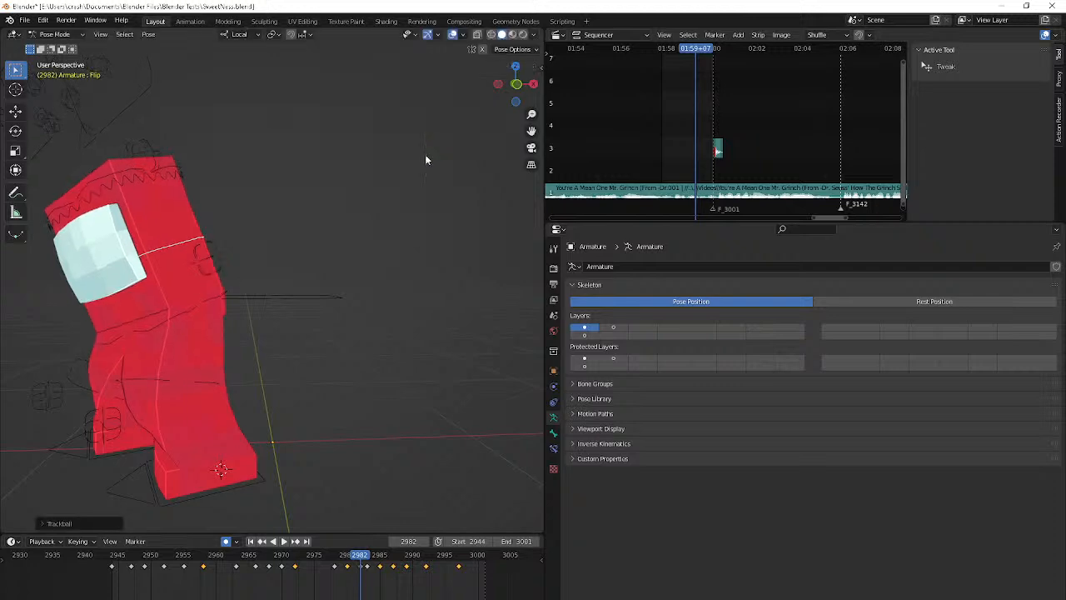
Compare the neighbouring poses and rotate the Flip bone at frame 2985 to refine the body's turn
key("Right")
key("Right")
key("Right")
key("Right")
key("Right")
key("Left")
key("Left")
key("Left")
key("Left")
key("Right")
key("Right")
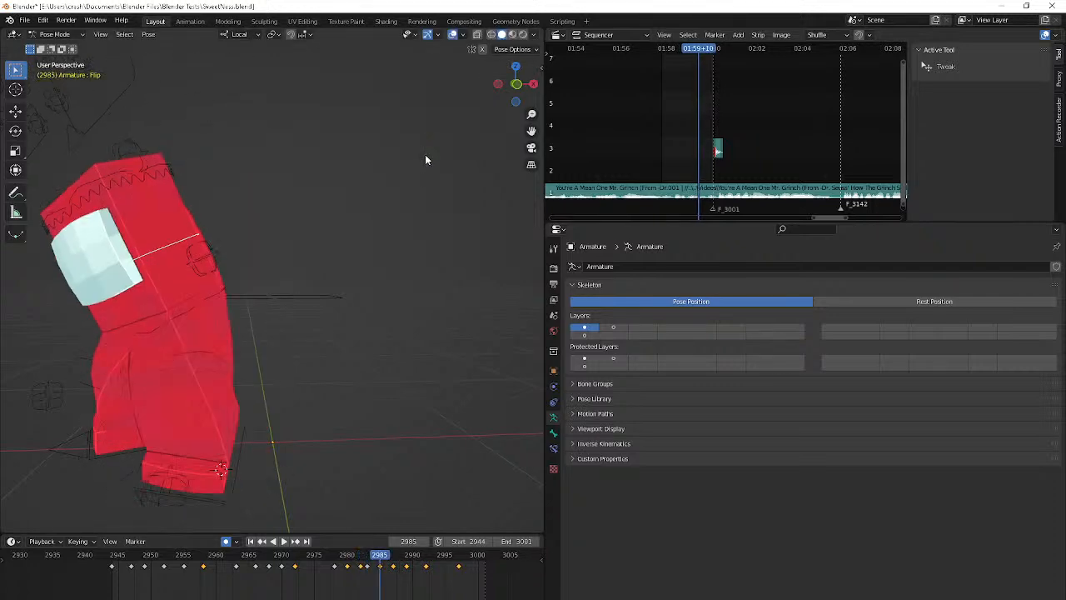
key("r")
key("r")
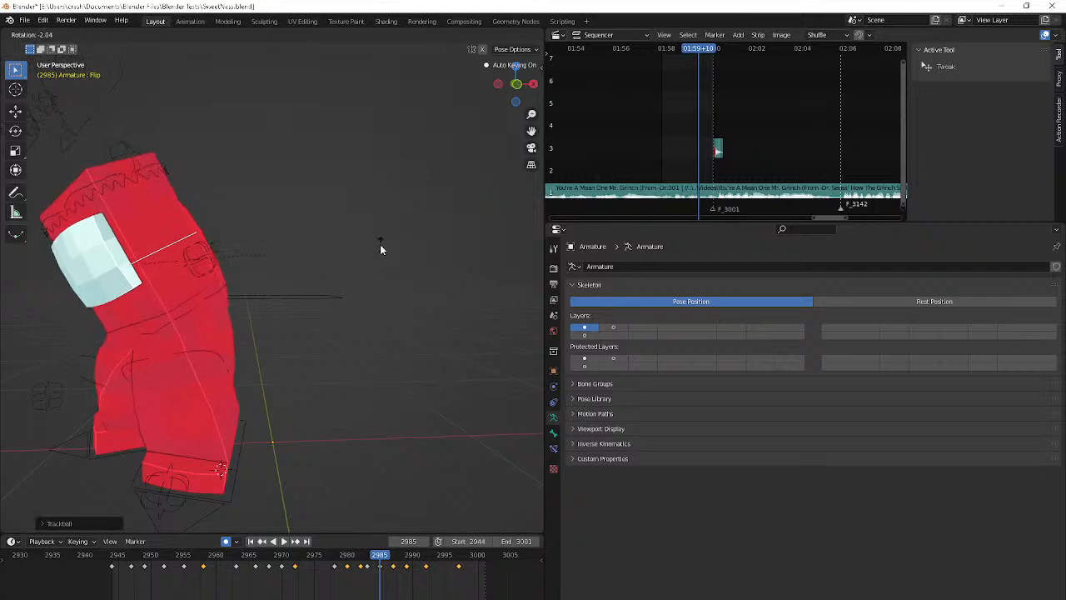
left_click(323, 289)
Step forward through the following poses and review the animation in playback from a wider view
key("Right")
key("Right")
key("Right")
key("space")
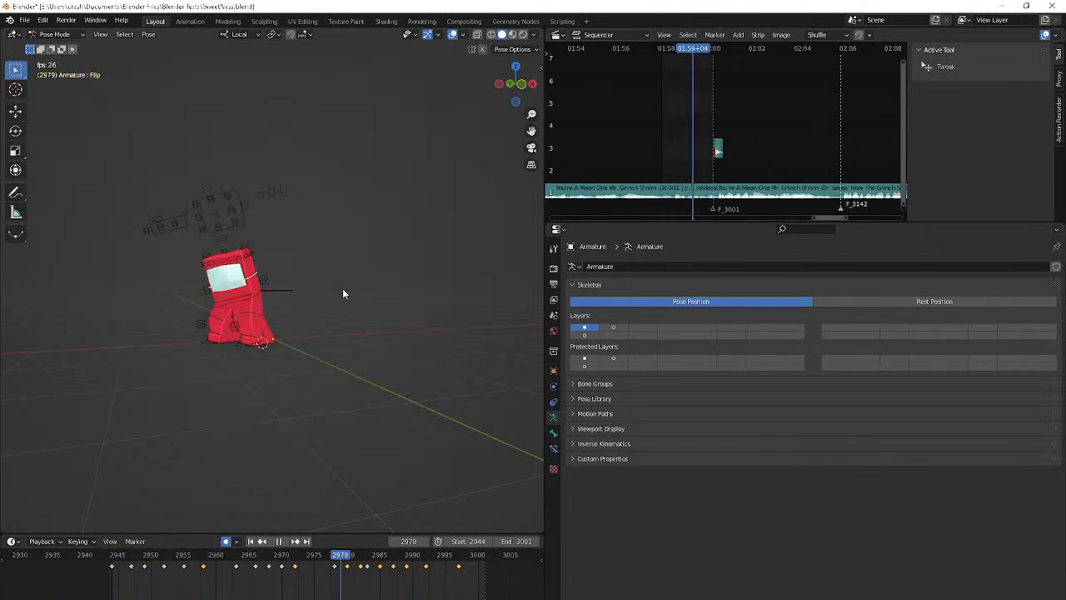
key("space")
Select the L IK/Foot bone and rotate it about its Y axis at frame 2958
left_click(268, 340)
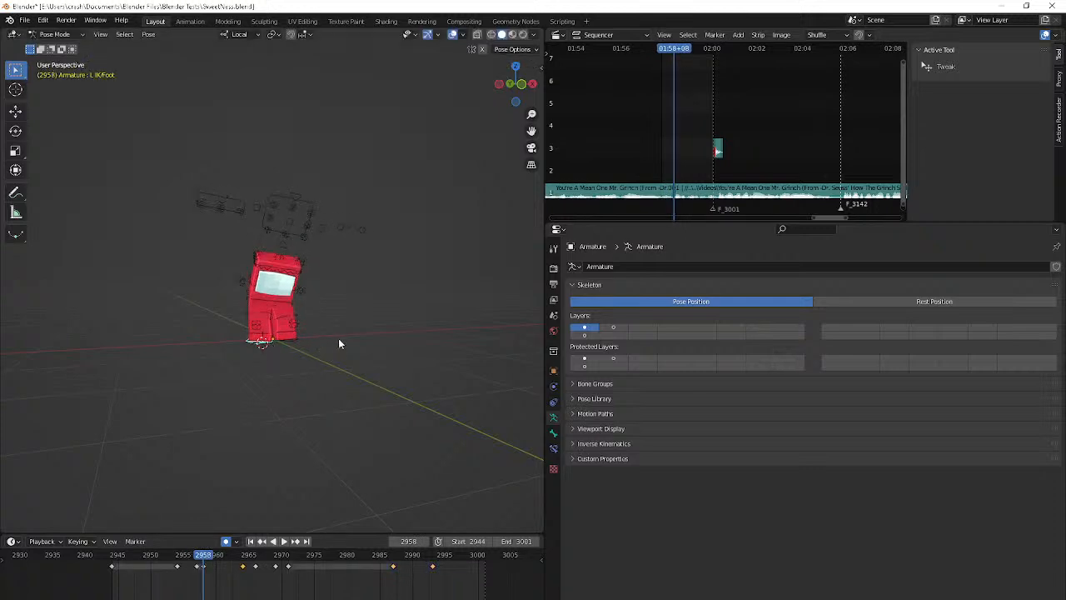
key("r")
key("z")
key("y")
left_click(275, 396)
Step through the L IK/Foot bone's motion from frame 2959 to 2974 from the side and review it in playback
key("Right")
key("Right")
key("Right")
key("Right")
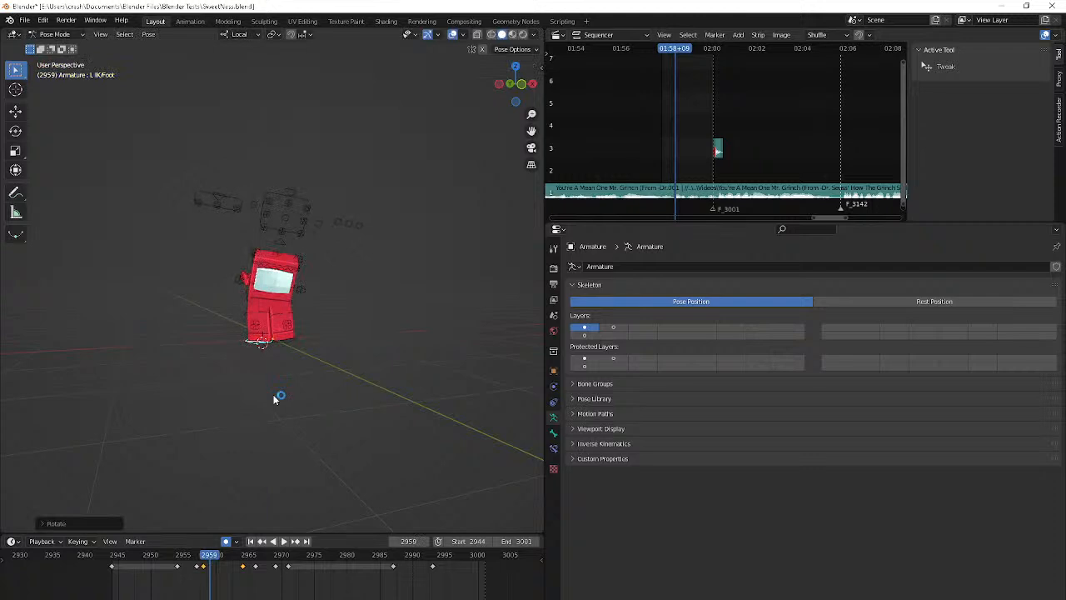
key("Right")
key("Right")
middle_click_drag(244, 400, 395, 381)
key("Right")
key("Right")
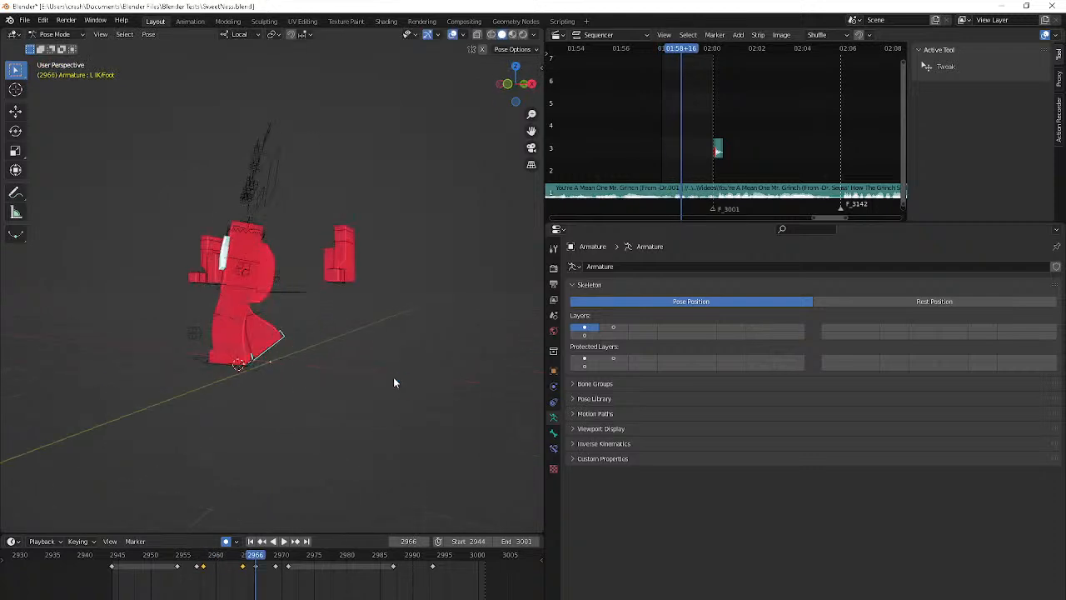
key("Right")
key("Right")
key("Right")
key("Right")
key("Right")
key("Right")
key("Right")
key("Right")
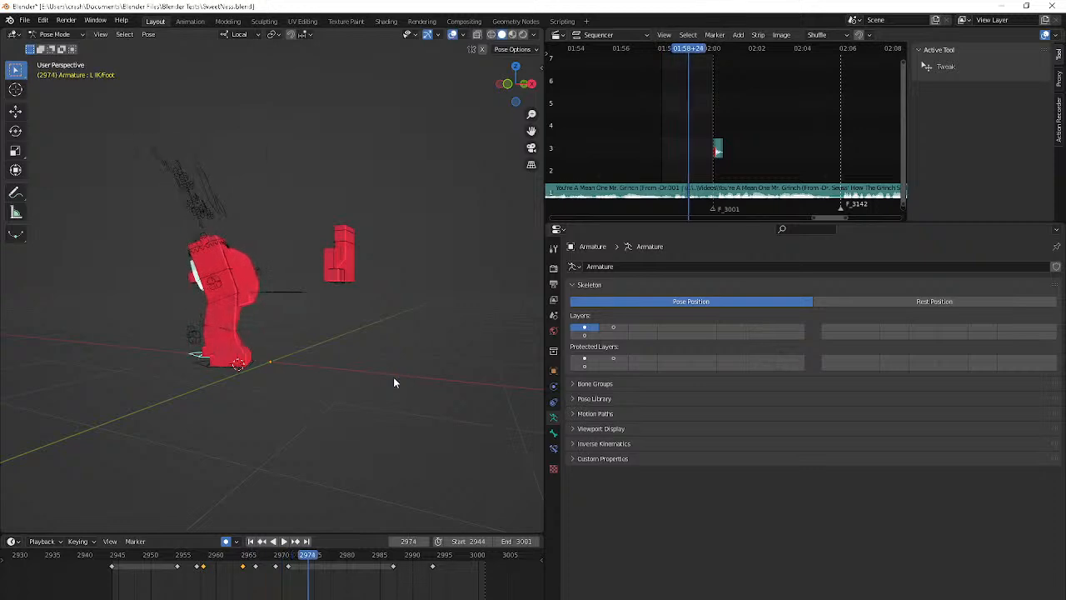
key("space")
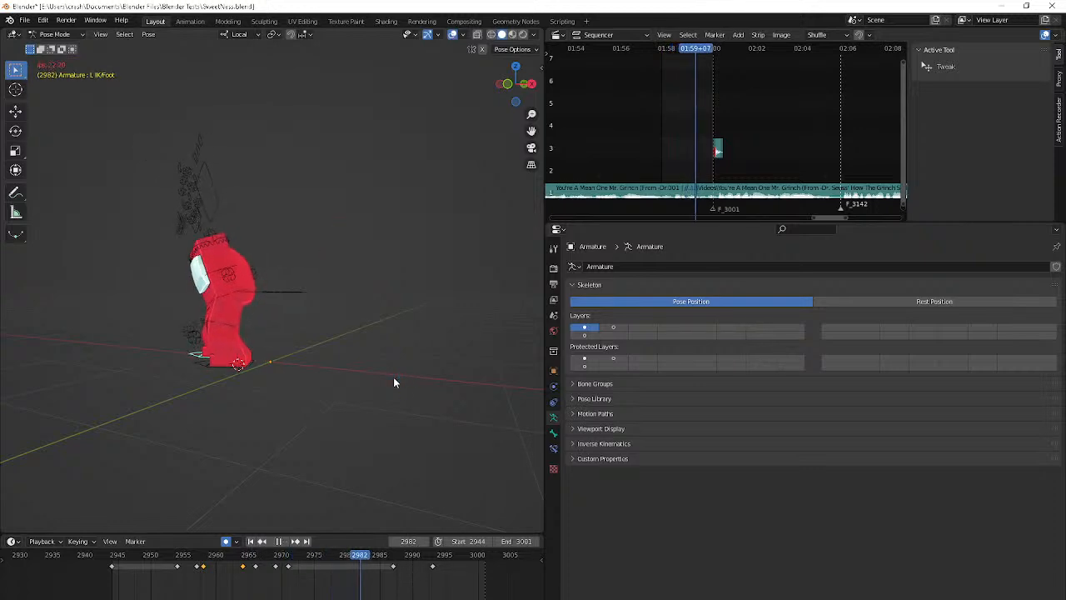
middle_click_drag(327, 397, 400, 395)
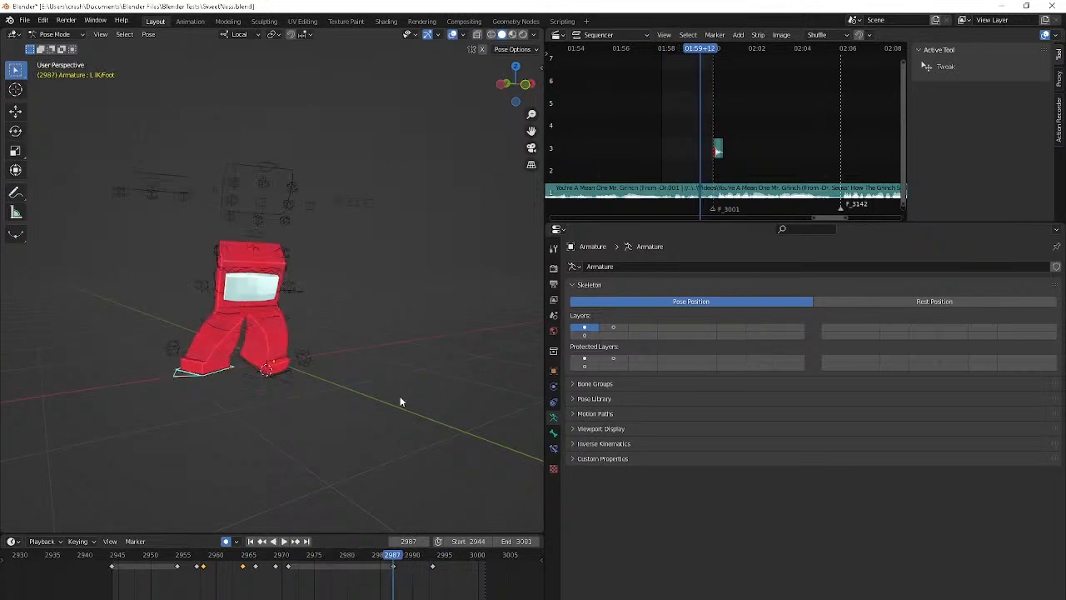
Rotate and reposition the L IK/Foot bone at frame 2989 to tilt the stepping foot, finishing from the front view
key("r")
key("r")
left_click(416, 404)
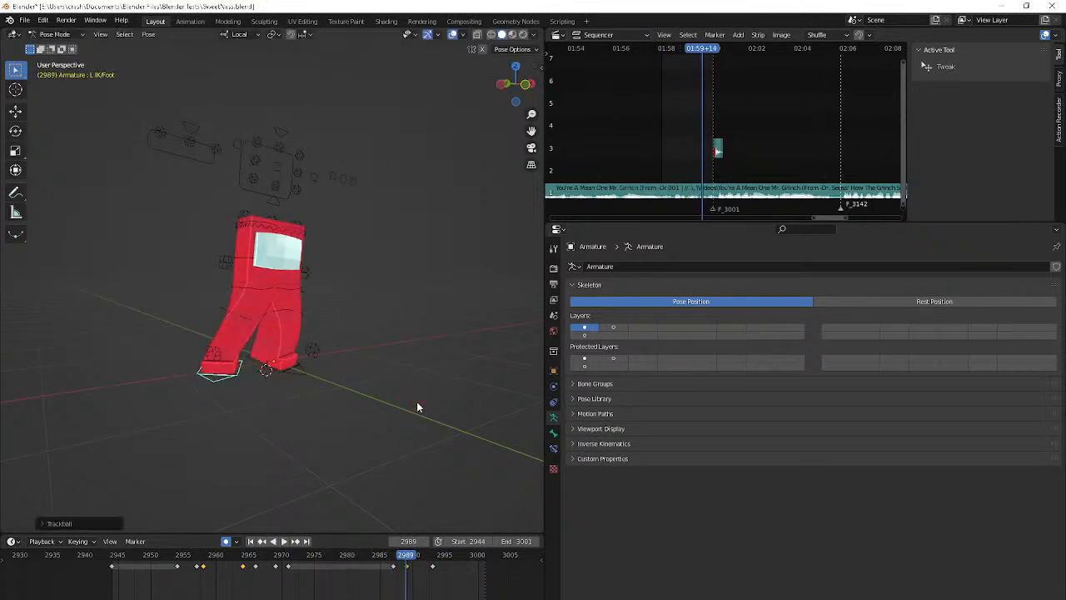
key("g")
left_click(306, 422)
middle_click_drag(306, 422, 275, 405)
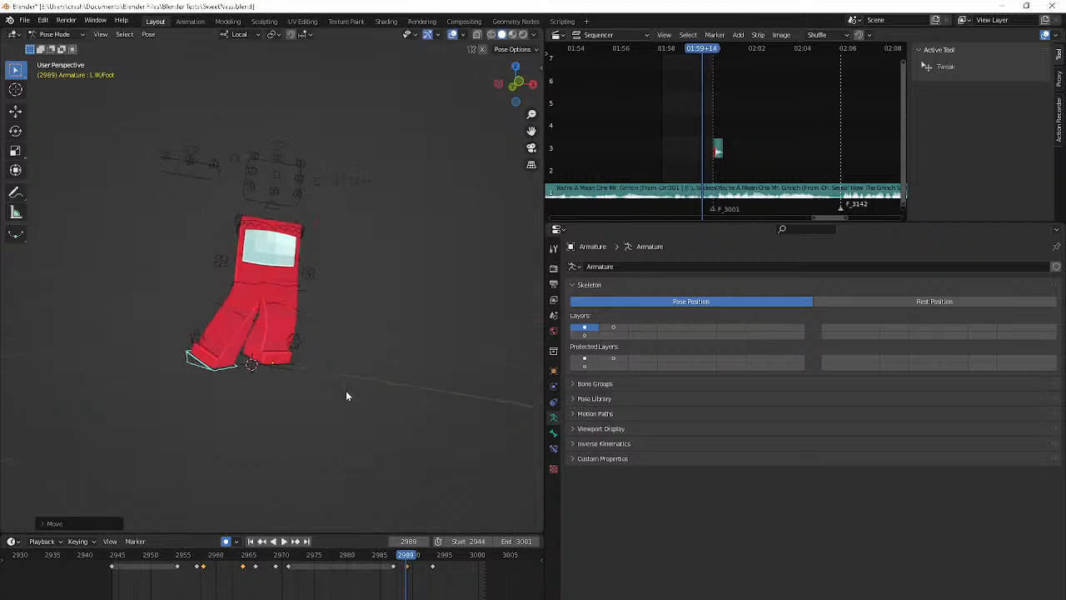
key("r")
left_click(329, 455)
key("KP_1")
key("g")
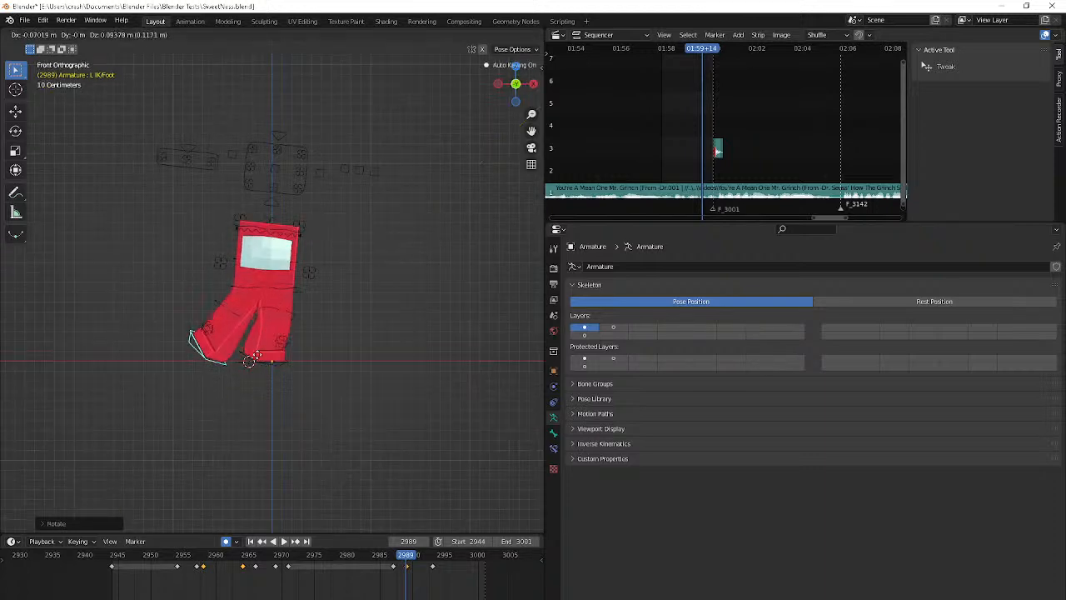
left_click(265, 365)
Move the L IK/Foot bone at frame 2991 and rotate it to reduce the foot's tilt
key("Right")
key("Right")
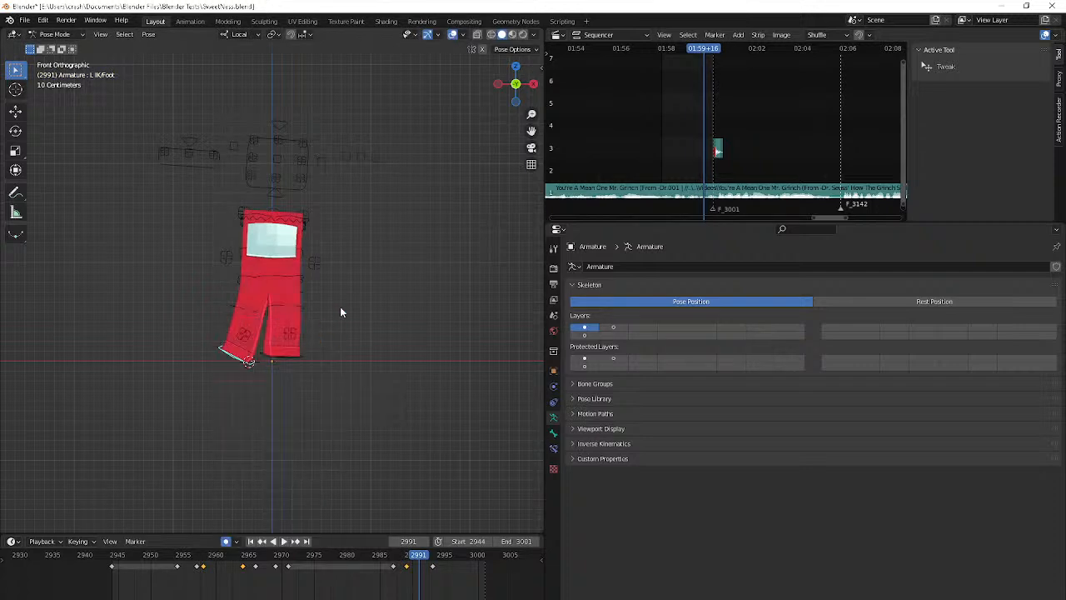
key("g")
left_click(379, 297)
key("r")
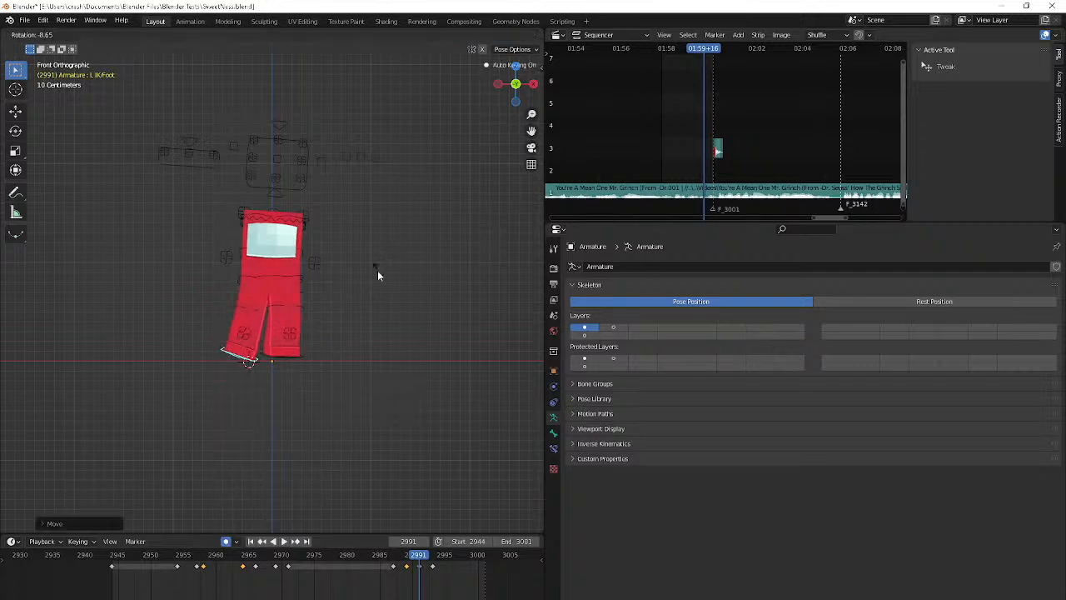
left_click(385, 267)
Adjust the position of the L IK/Foot bone at frame 2993
key("Right")
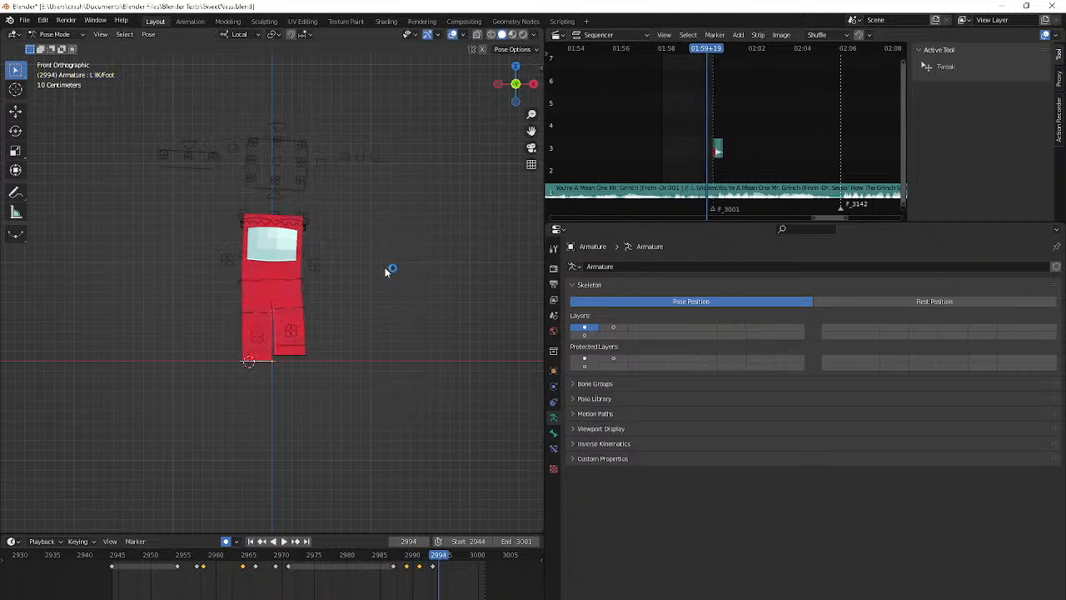
key("Right")
key("g")
left_click(378, 253)
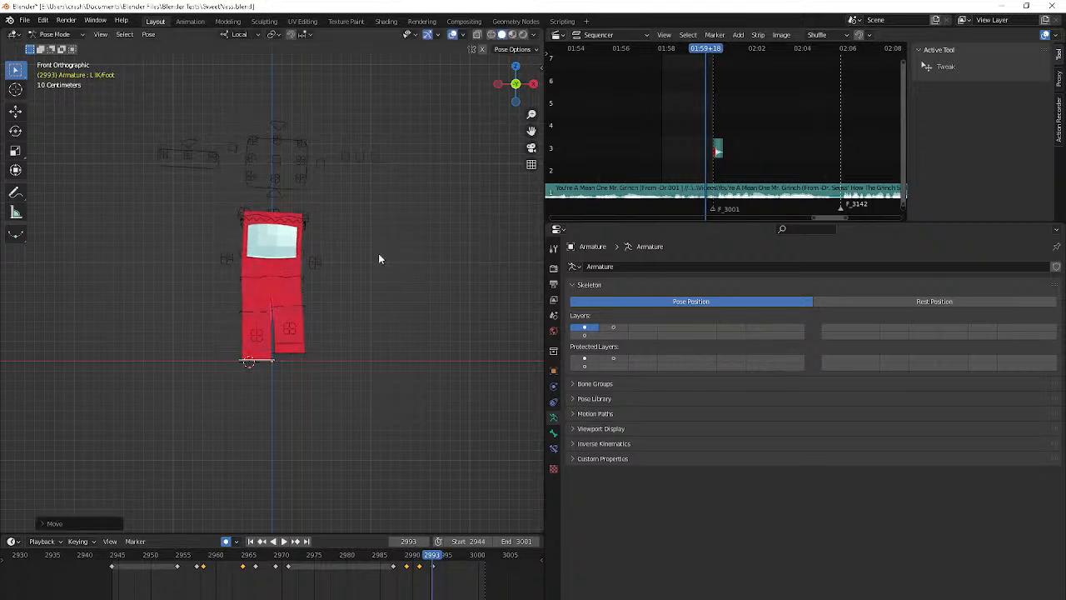
Rotate the L IK/Foot bone about the global Z axis at frame 2995
key("Right")
key("Right")
key("Right")
key("Left")
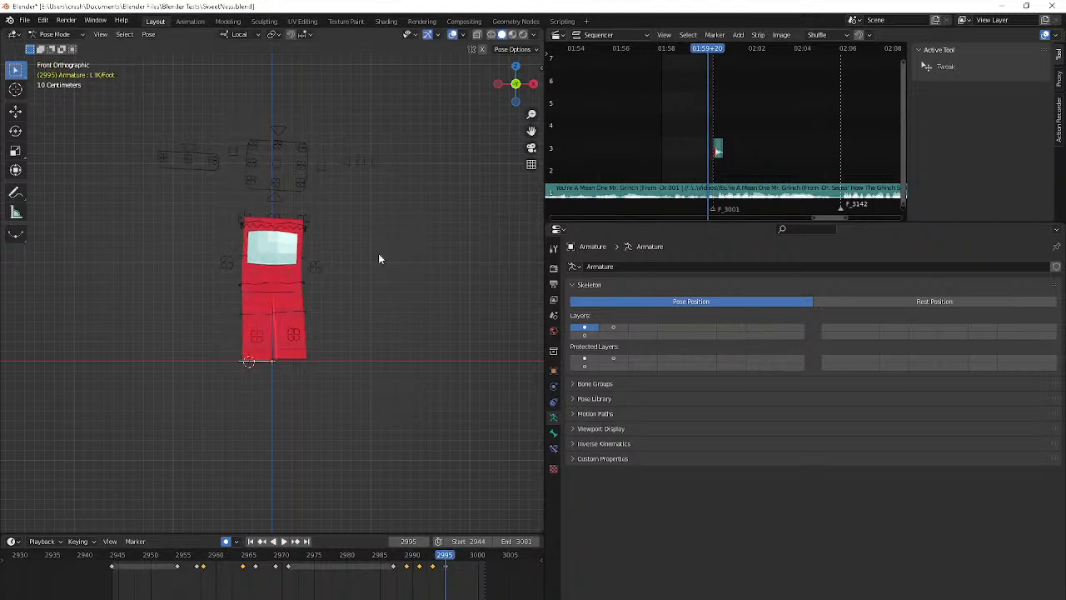
key("r")
key("z")
key("z")
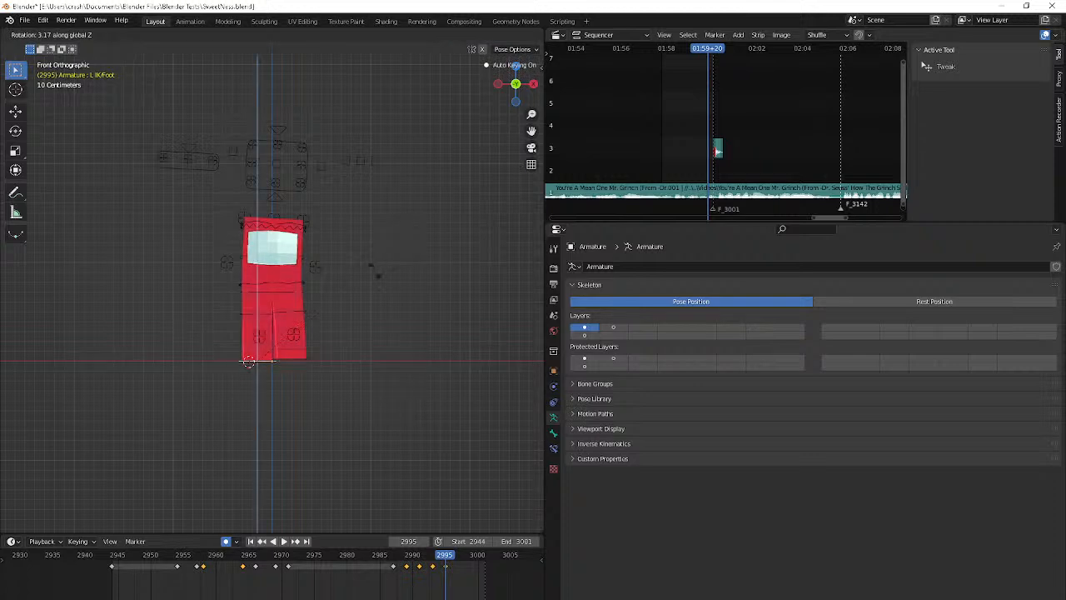
left_click(363, 239)
Review the step through the camera and lift the L IK/Foot bone off the ground at frame 2993
key("space")
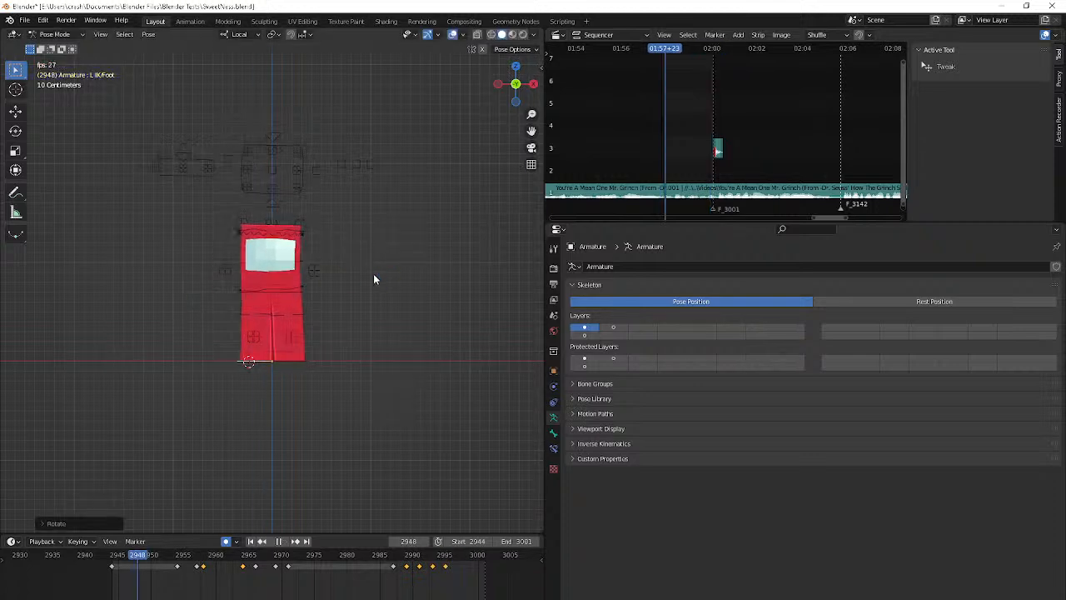
key("KP_0")
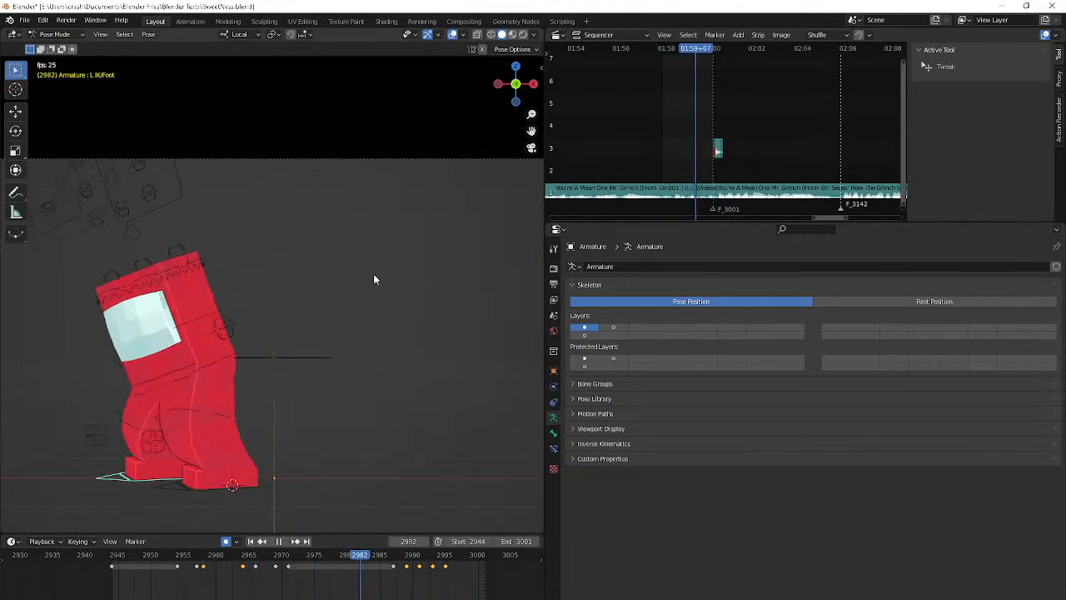
key("space")
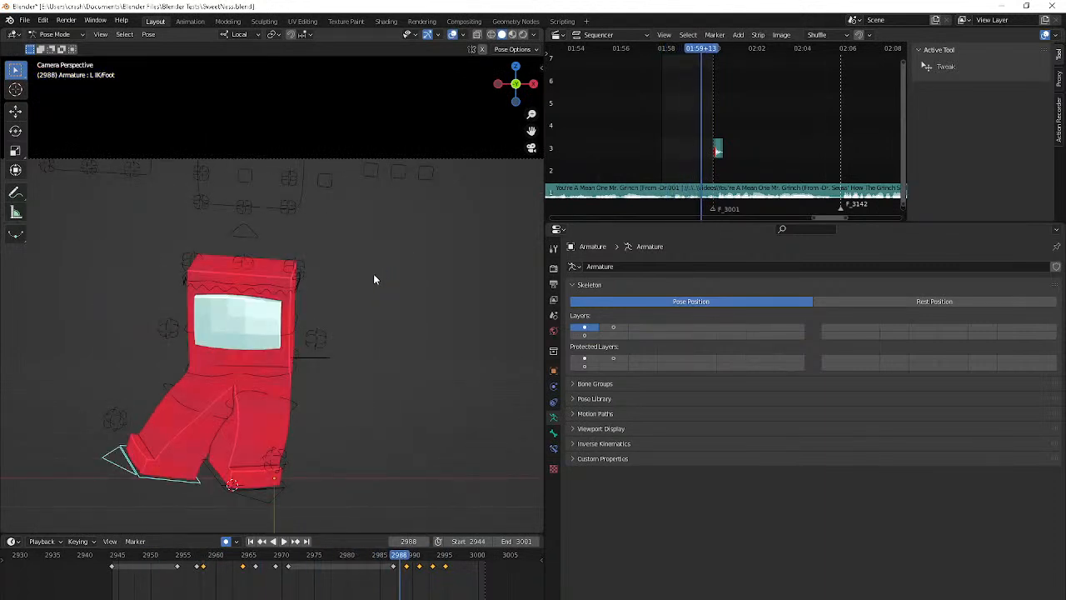
key("Right")
key("Right")
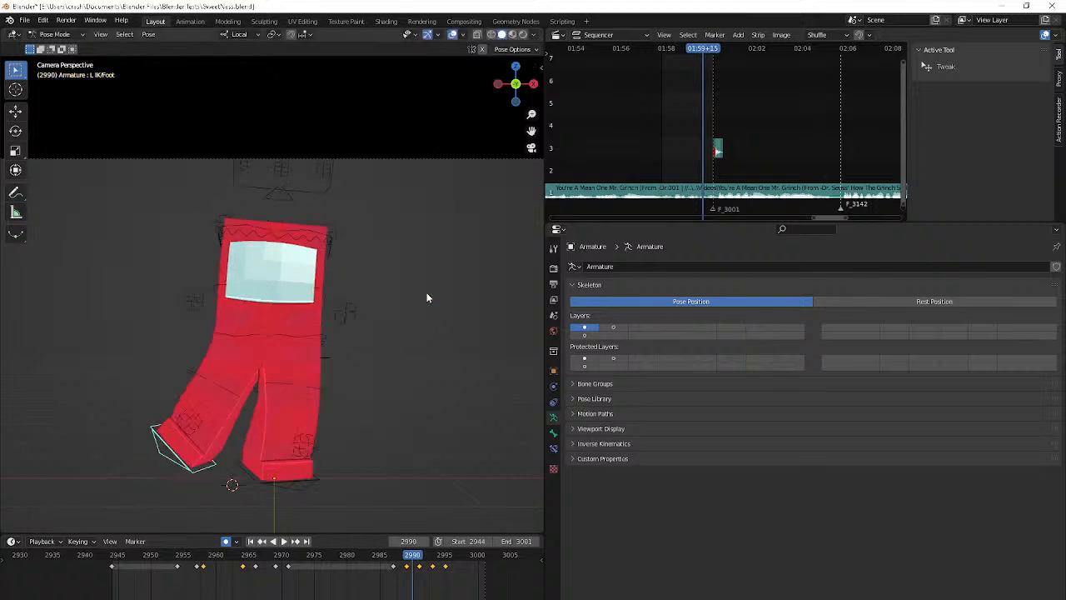
key("Right")
key("Right")
key("Right")
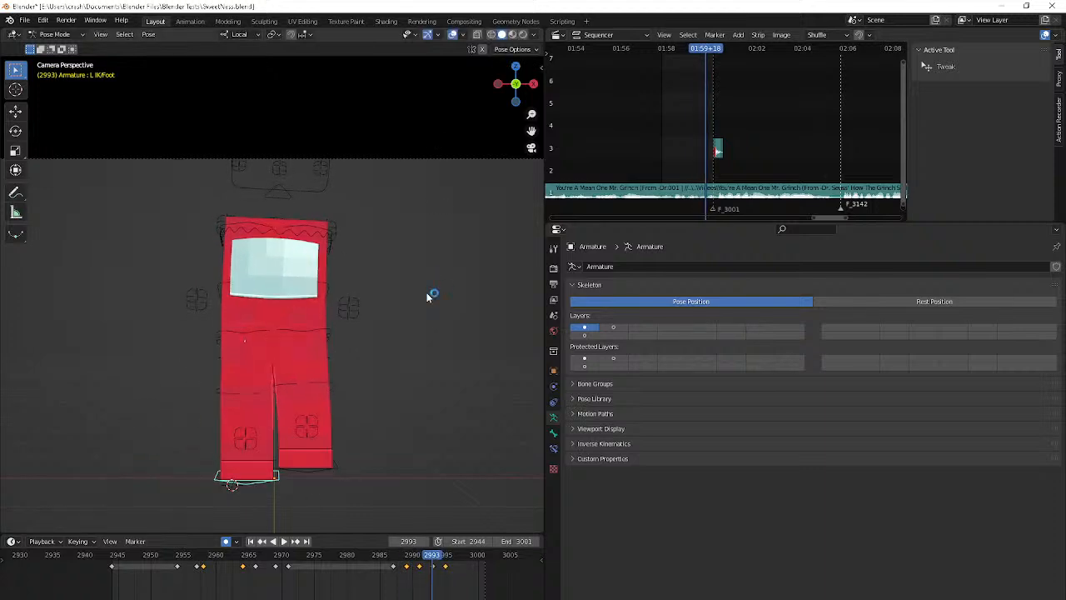
key("g")
left_click(308, 66)
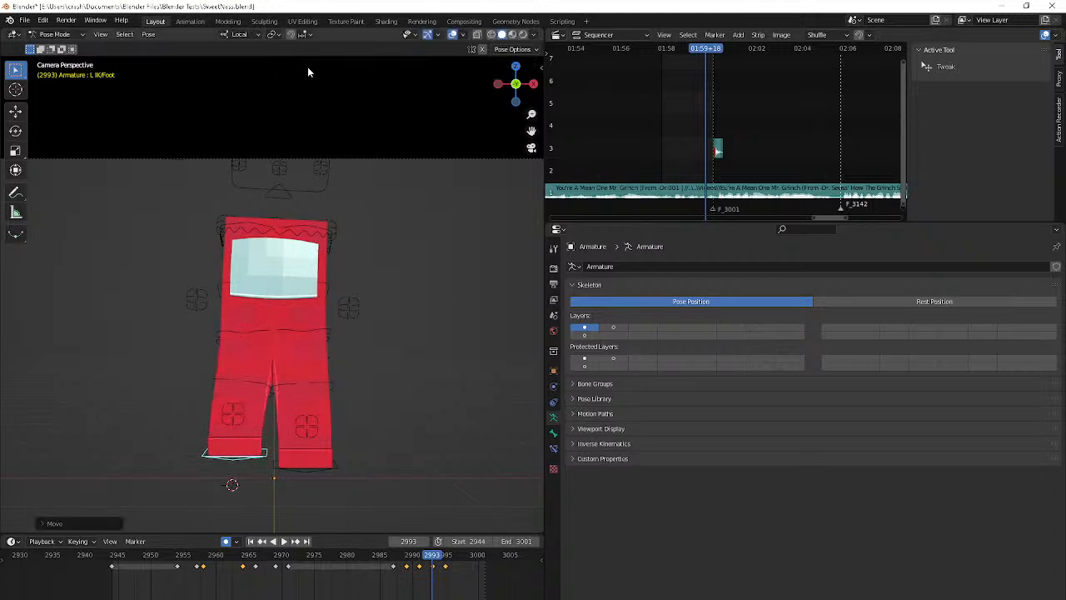
Shift the L IK/Foot keyframe from 2995 to 2996, reposition the foot at frame 2995 and play the result
key("shift+Left")
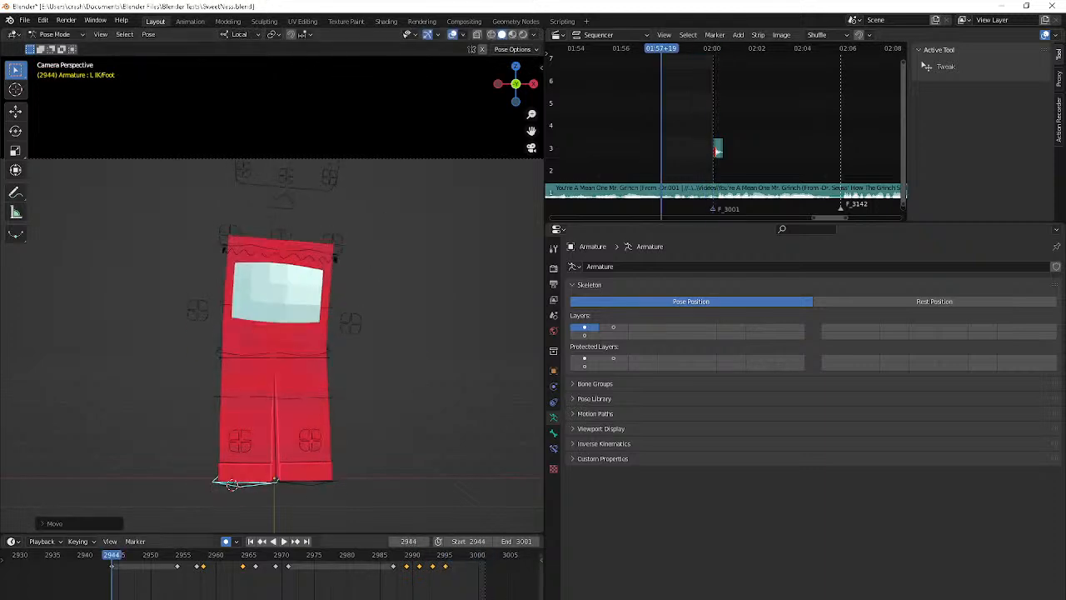
left_click(448, 560)
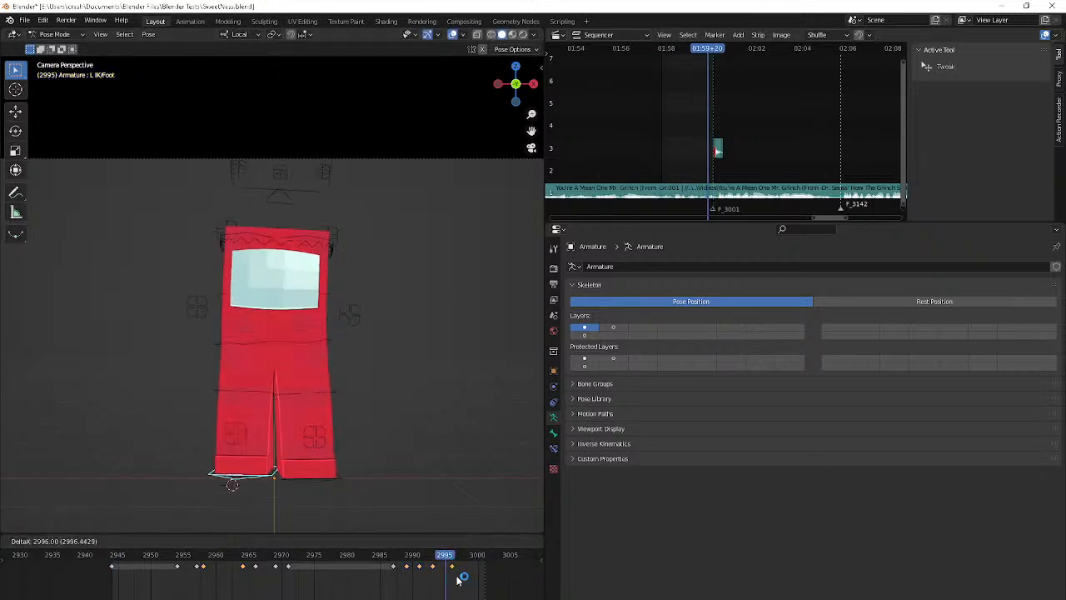
key("g")
left_click(362, 401)
key("space")
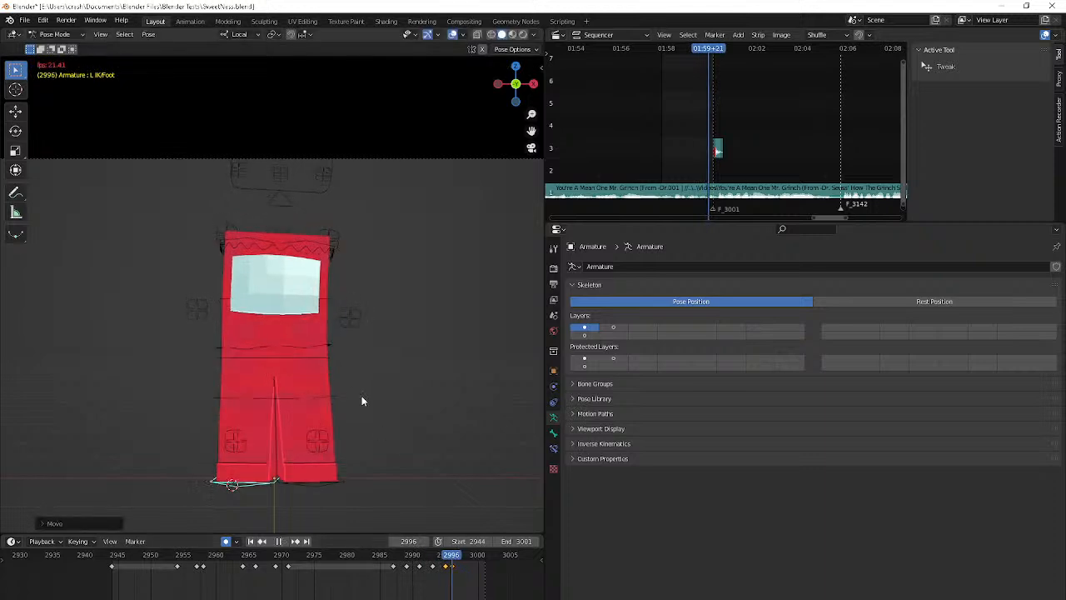
Reposition the L IK/Foot bone at frame 2991 and check its motion into frame 2993
left_click(394, 567, "shift")
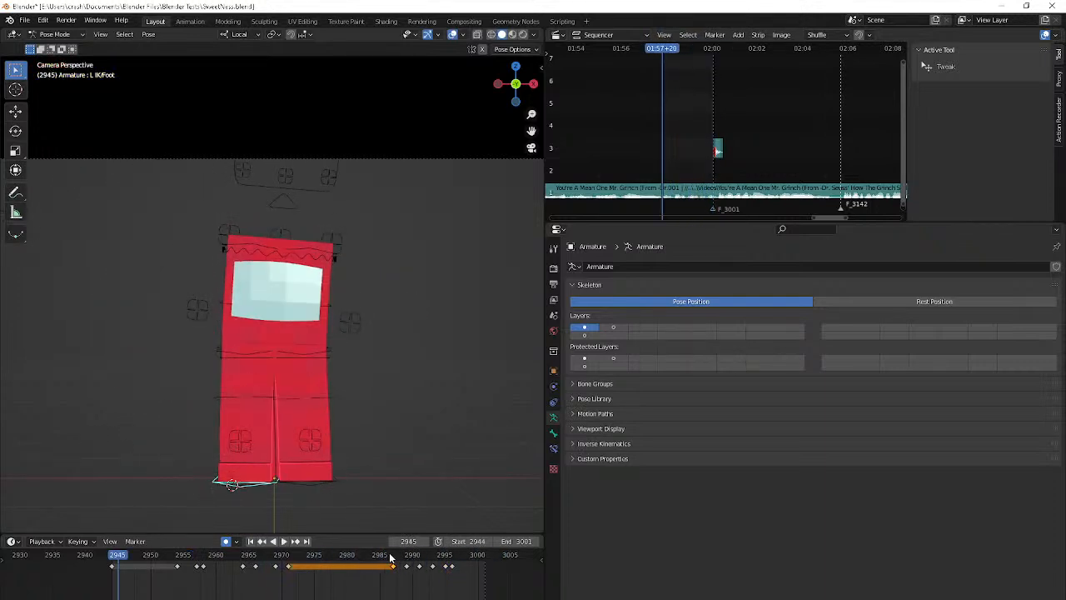
key("Escape")
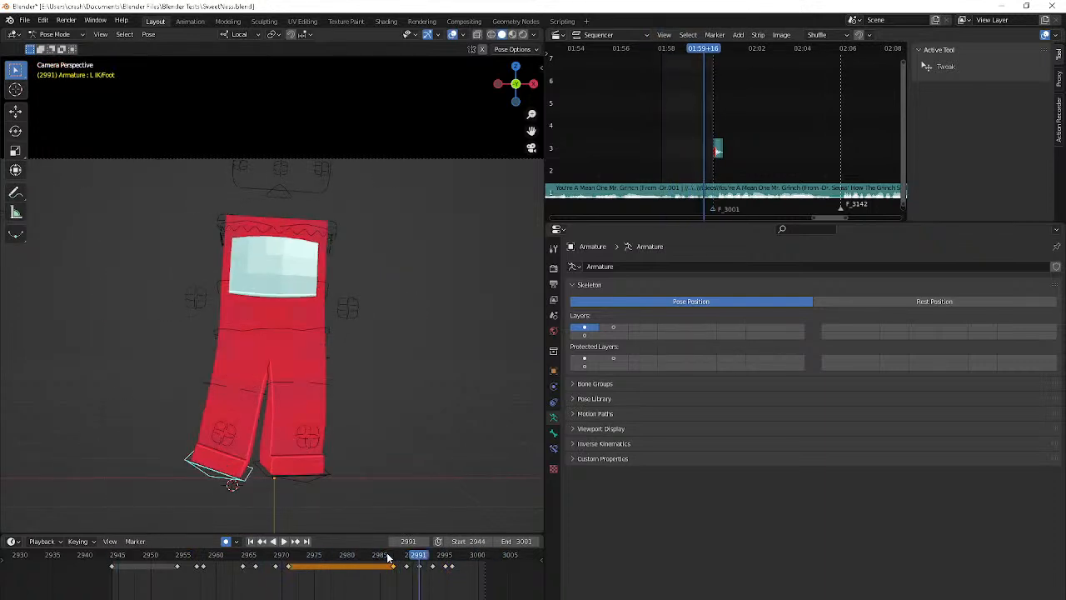
key("g")
left_click(337, 376)
key("Right")
key("Right")
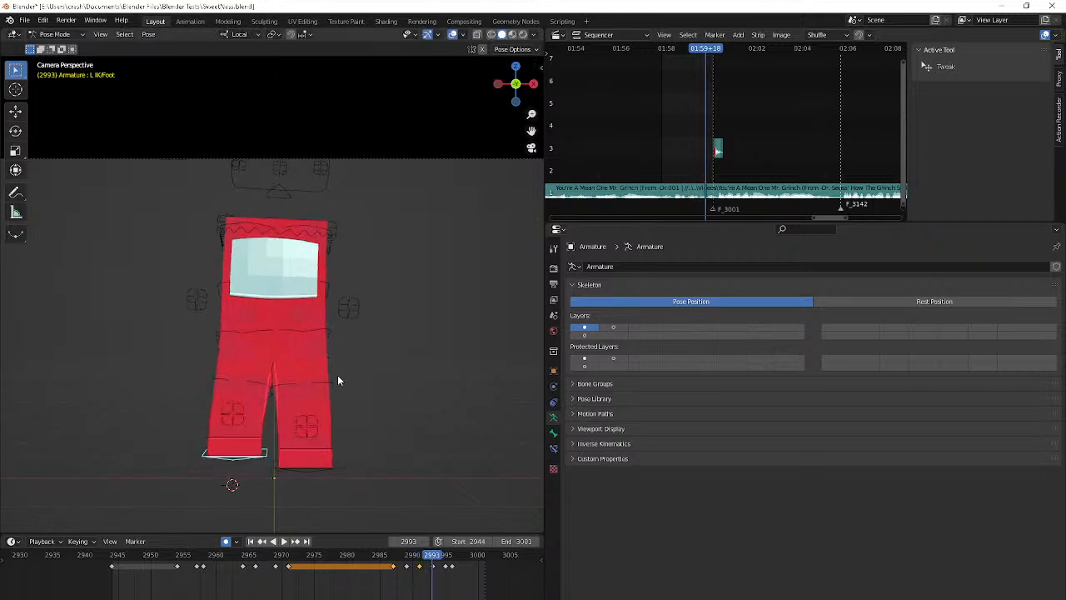
key("space")
key("Escape")
Select the R IK/Foot bone and raise it slightly at frame 2995
key("Right")
key("Right")
key("Right")
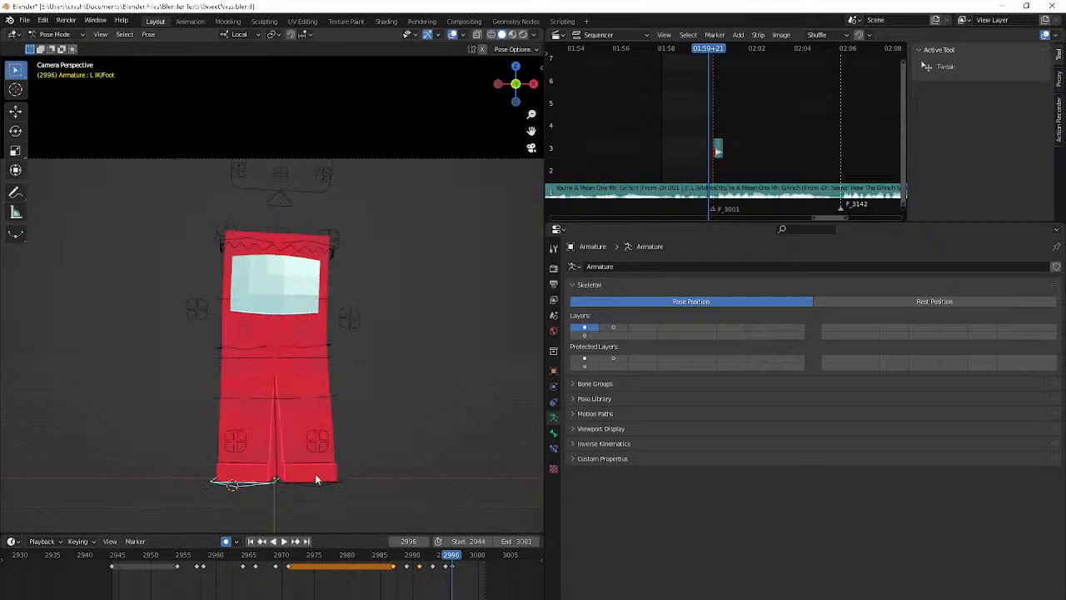
key("Left")
left_click(308, 481)
key("g")
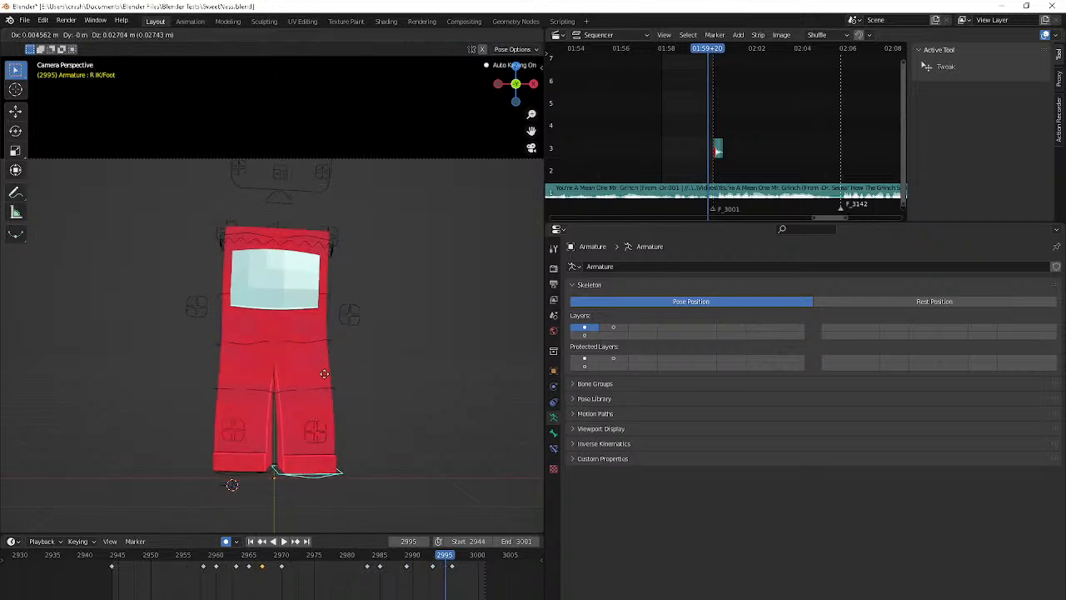
left_click(325, 304)
Shift the R IK/Foot keyframe from 2996 to 2997 and check the landing in playback
key("space")
key("space")
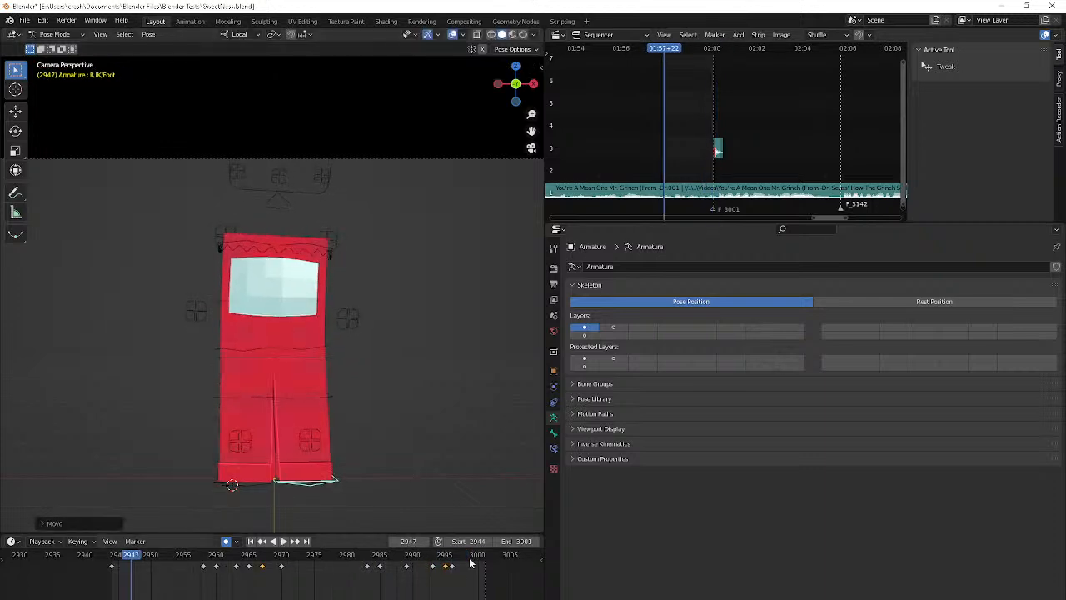
key("space")
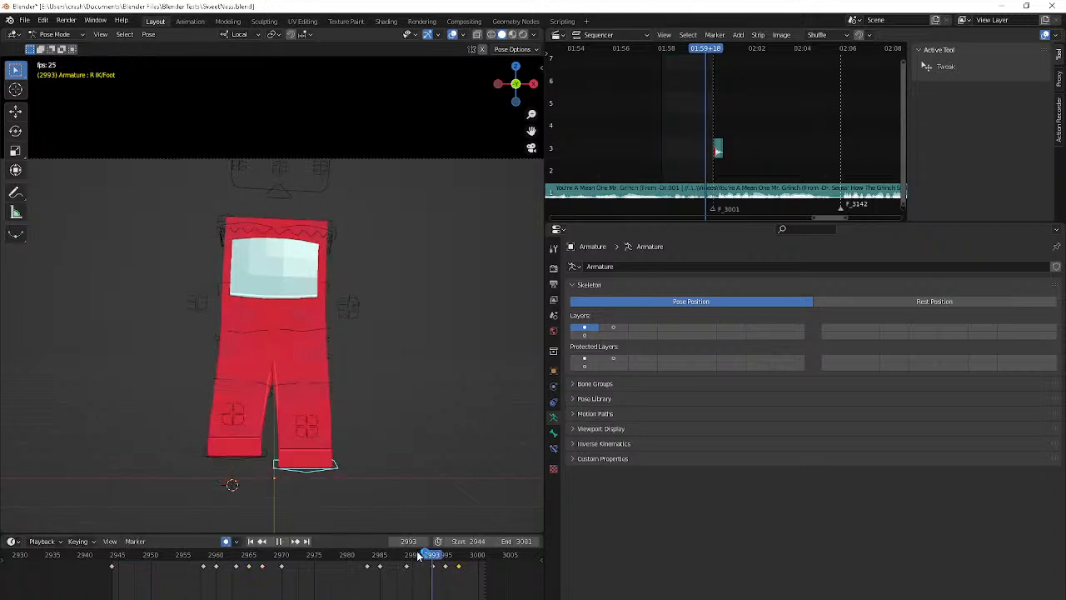
key("space")
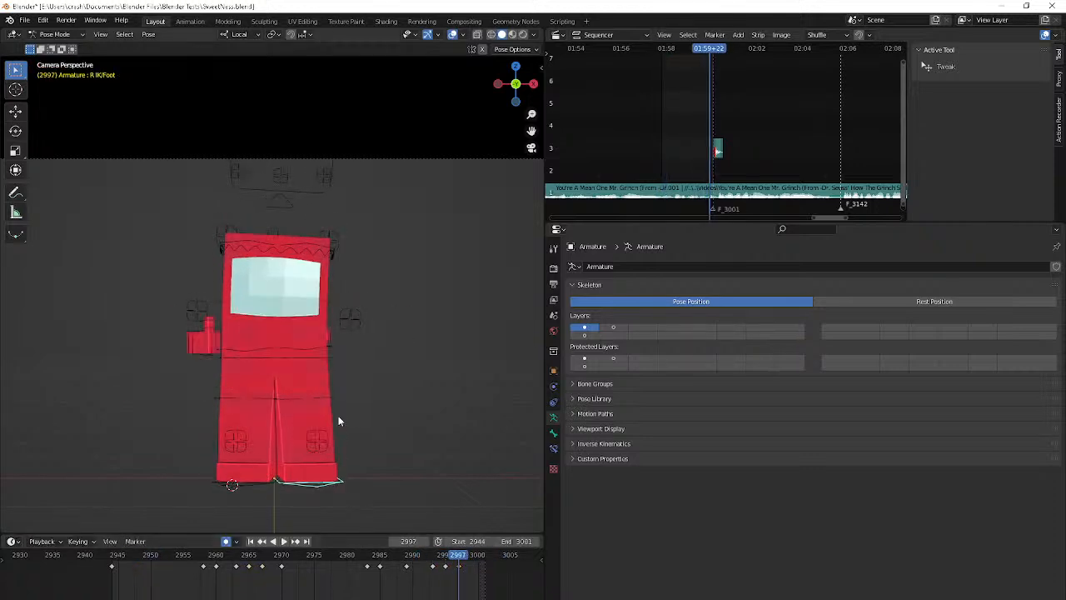
Select the Flip bone and rotate it slightly at frame 2997, adjusting the lean from the right side view
left_click(325, 301)
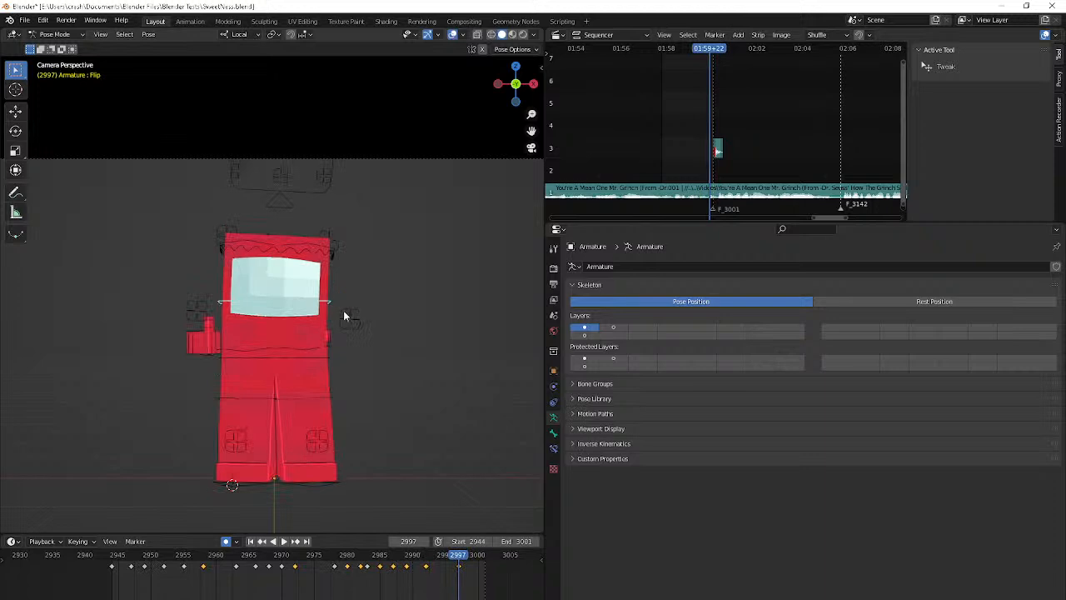
key("r")
left_click(368, 332)
key("KP_3")
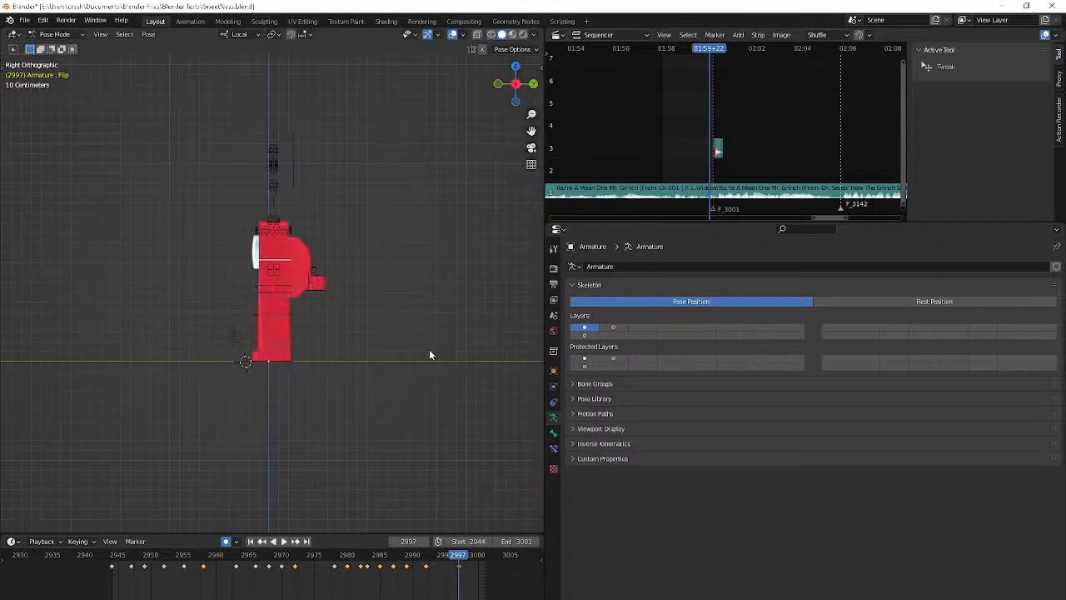
key("r")
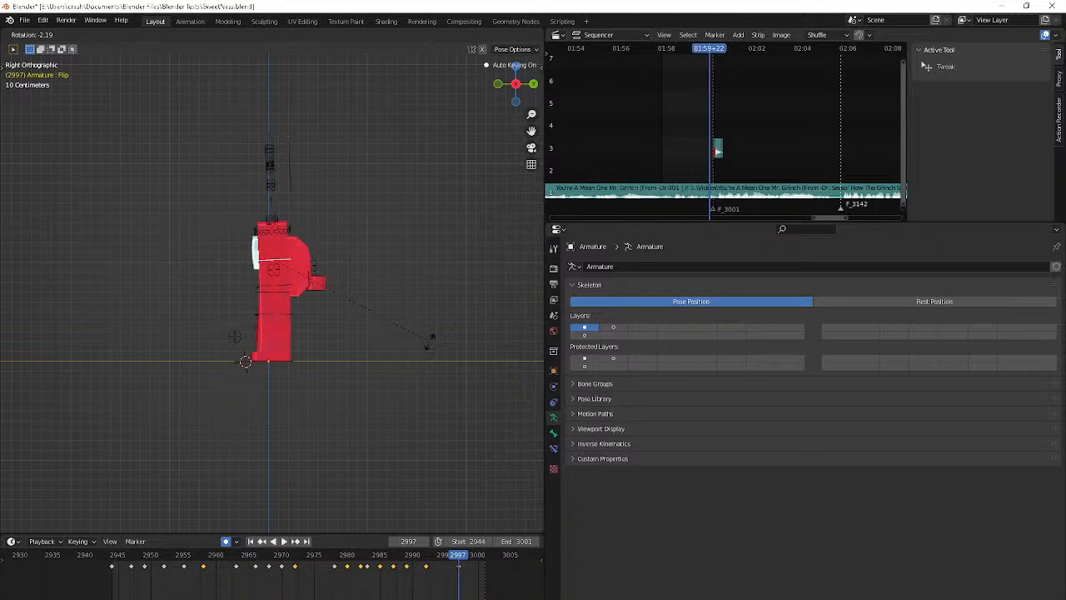
left_click(412, 355)
Compare the closing poses up to frame 3001 and key the Flip bone's position and rotation at frame 2999
key("Right")
key("Right")
key("Right")
key("Right")
key("Left")
key("Left")
key("Left")
key("Left")
key("Right")
key("Right")
key("Right")
key("Right")
key("g")
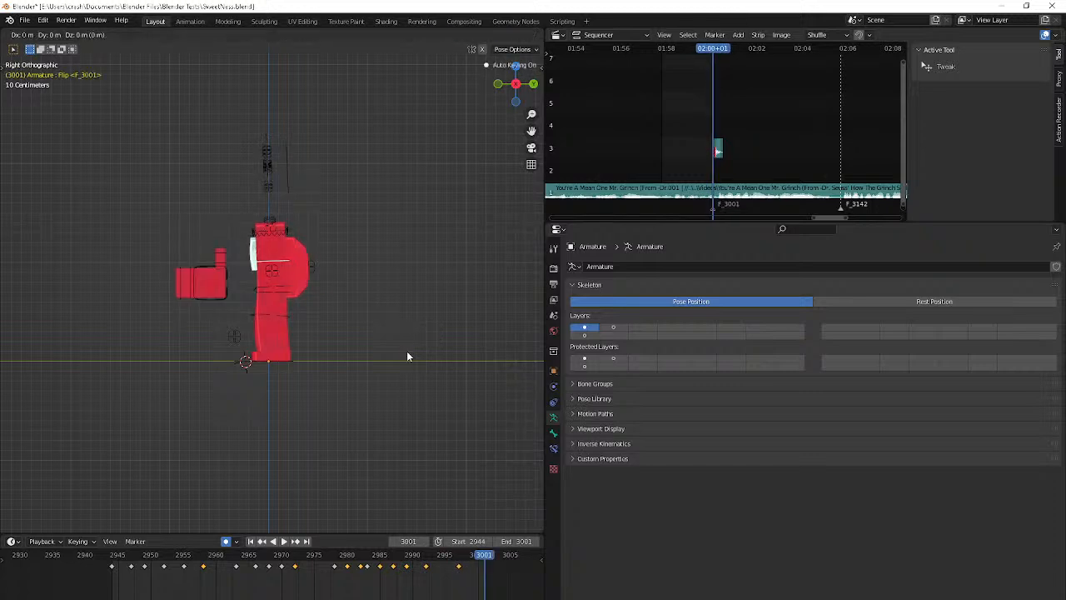
key("Left")
key("Left")
left_click(400, 360)
key("r")
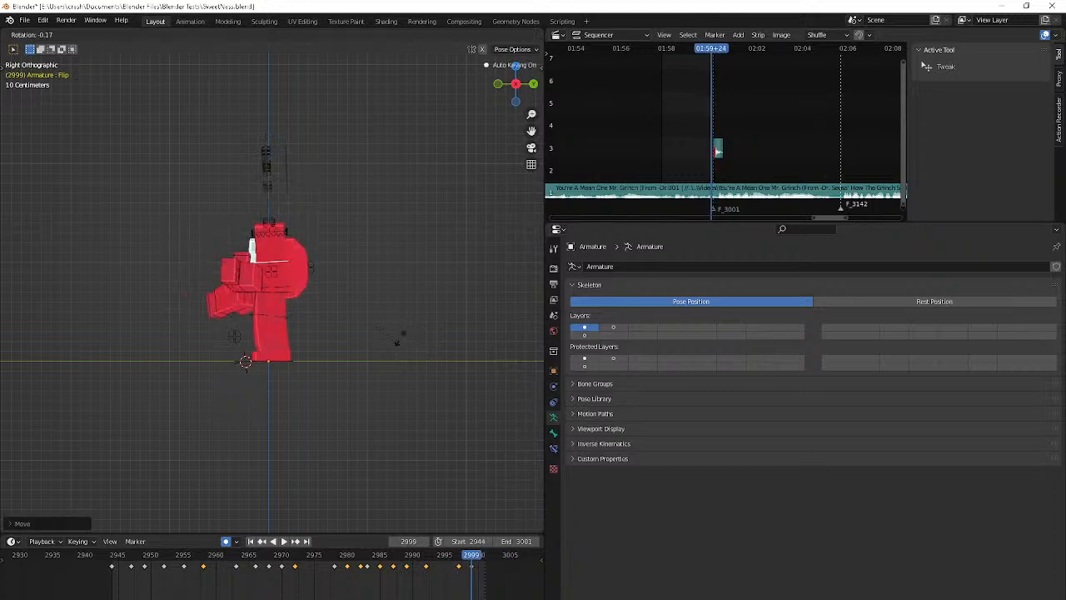
left_click(400, 335)
Review the whole animation in playback from the perspective and camera views
key("space")
middle_click_drag(400, 339, 443, 362)
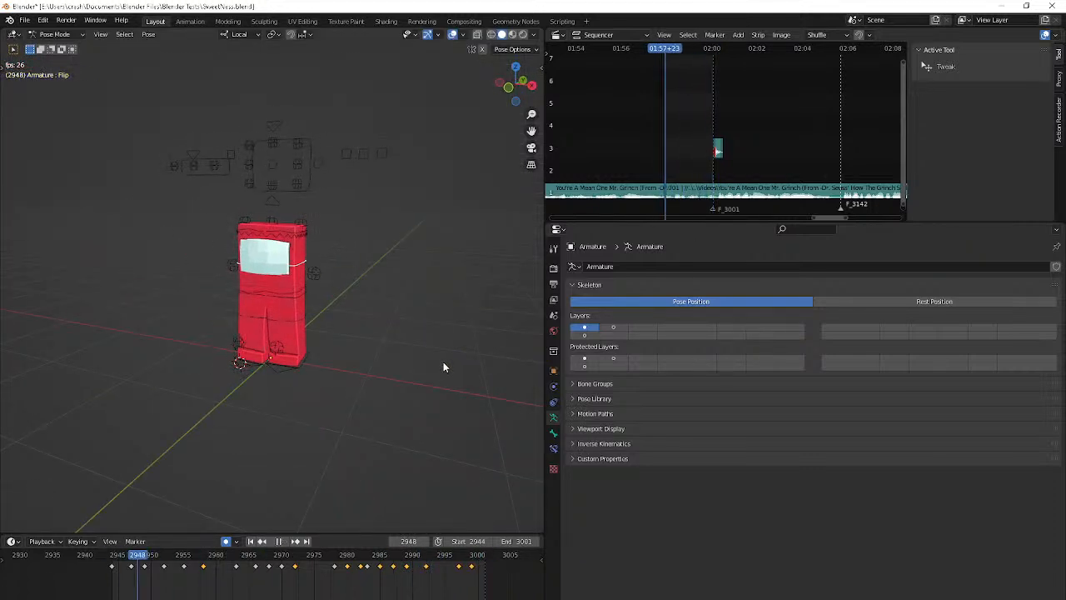
key("KP_1")
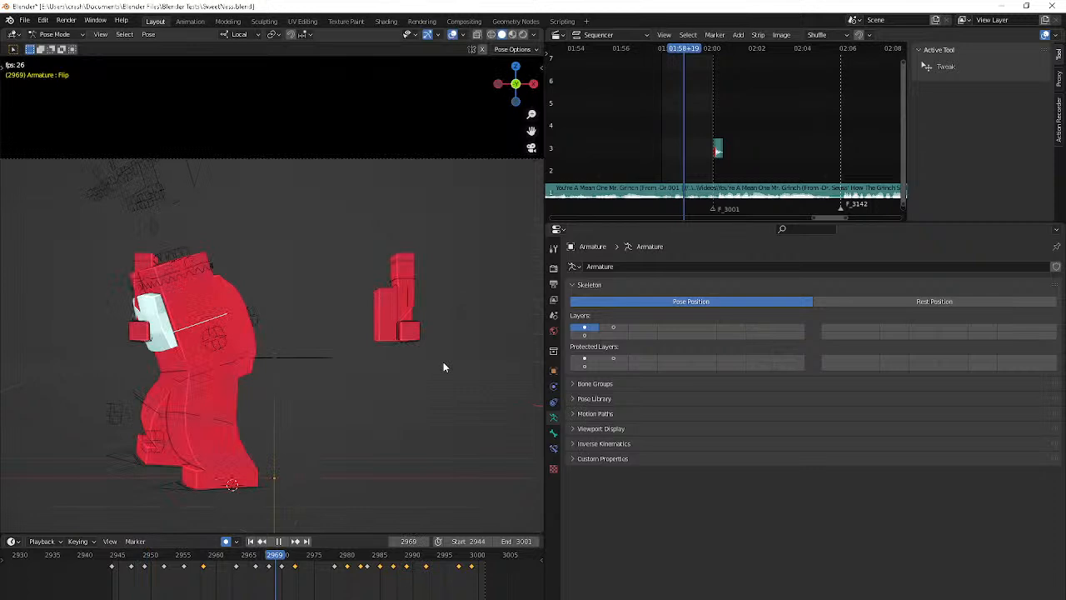
middle_click_drag(443, 362, 351, 353)
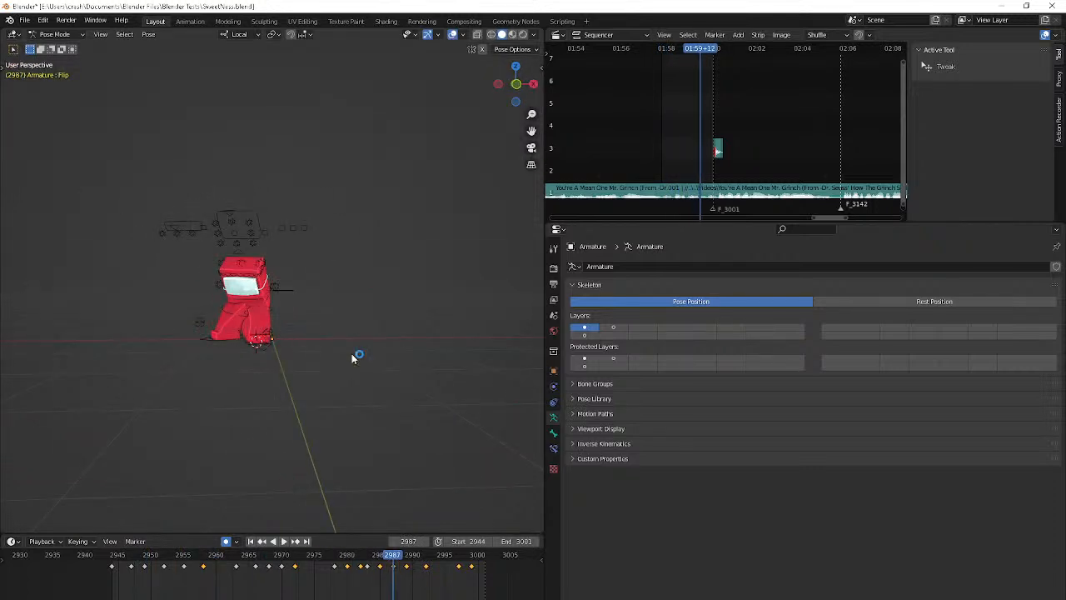
Adjust the Flip bone's position at frame 2987 and at its following keyframe
key("Up")
key("g")
left_click(352, 353)
key("Down")
key("g")
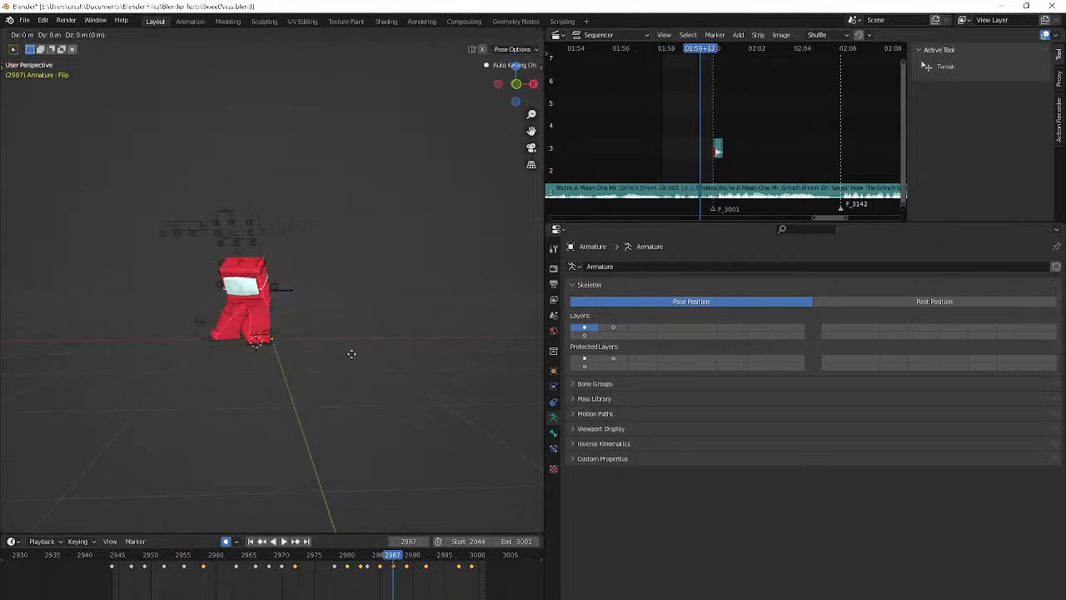
left_click(287, 437)
Rotate the Flip bone at frame 2989 to refine the body's lean
middle_click_drag(286, 438, 331, 482)
key("Up")
key("r")
left_click(302, 492)
key("g")
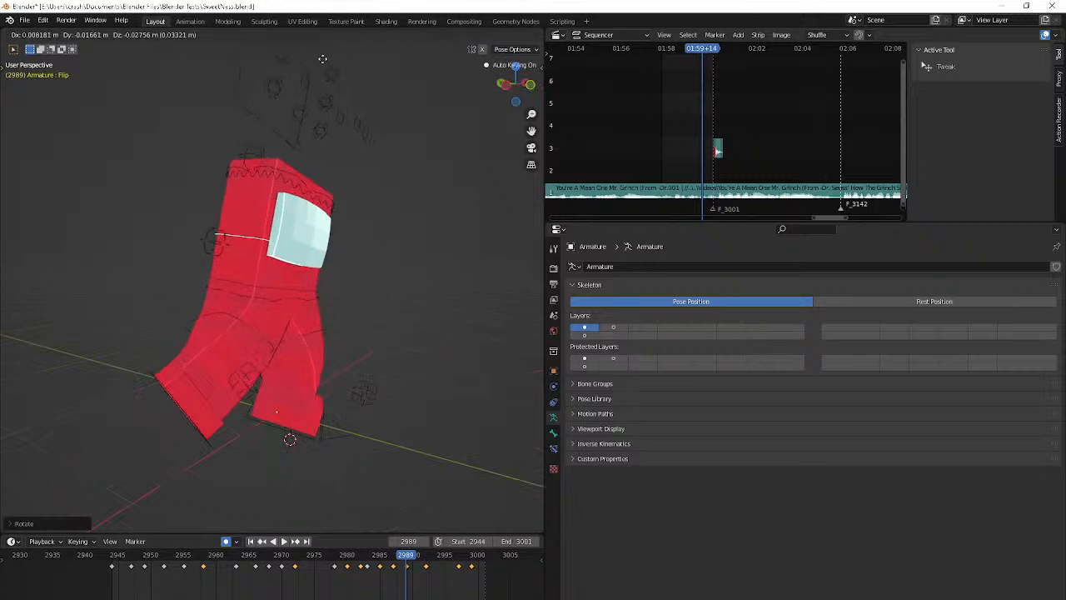
key("Escape")
Reposition the Flip bone at frame 2992
key("Up")
key("g")
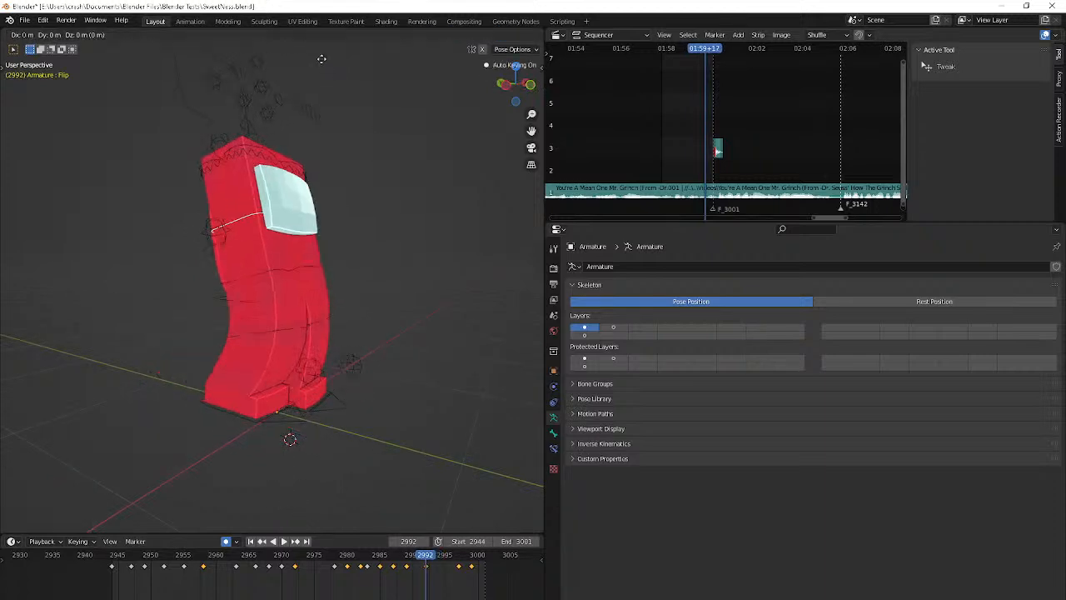
left_click(335, 425)
middle_click_drag(335, 424, 306, 422)
Examine the body motion following frame 2992 frame by frame and in playback
key("Right")
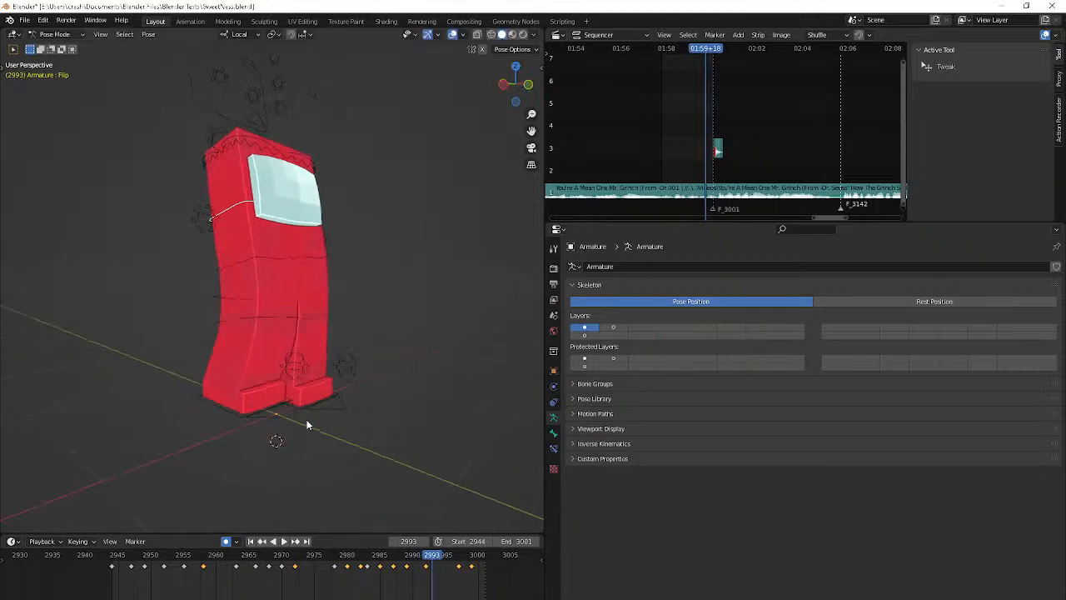
key("Right")
key("Right")
key("space")
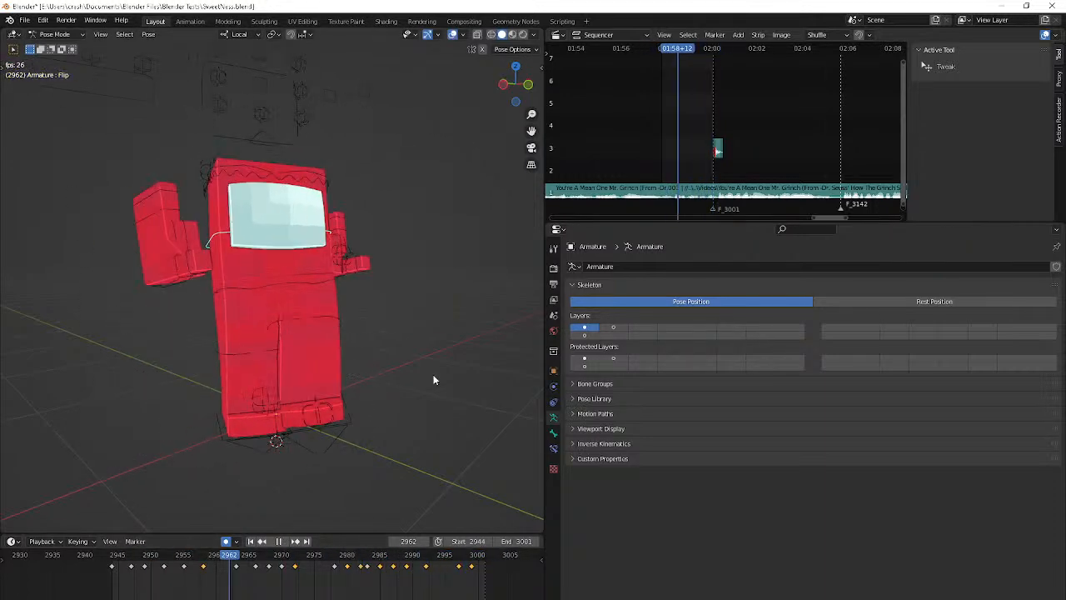
scroll(433, 376, "down", 6)
key("space")
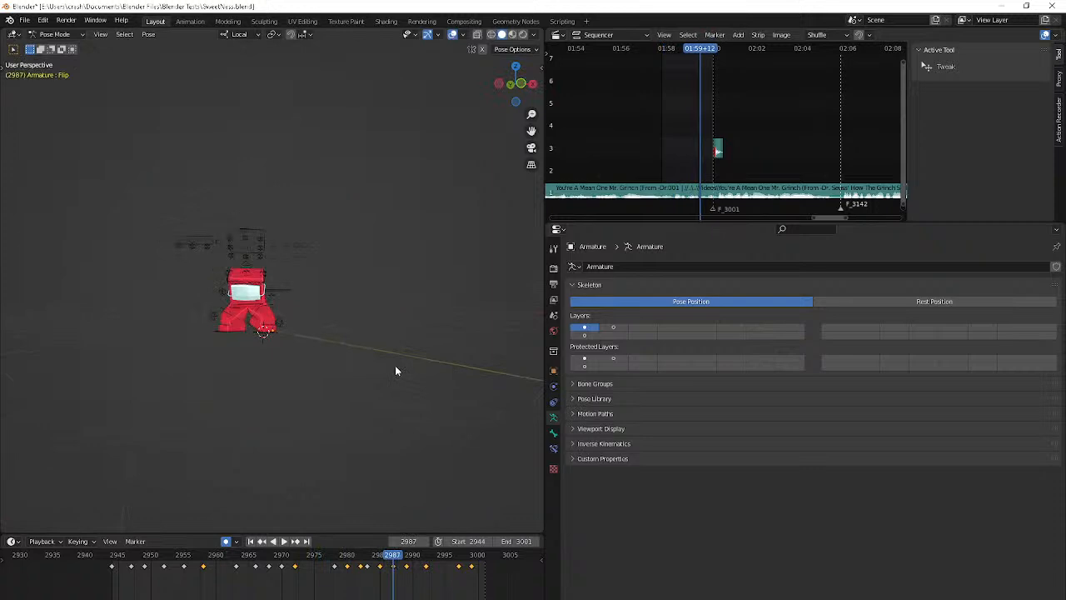
Trackball-rotate the Flip bone at frame 2987 and adjust its position
key("Left")
key("Left")
left_click(165, 433)
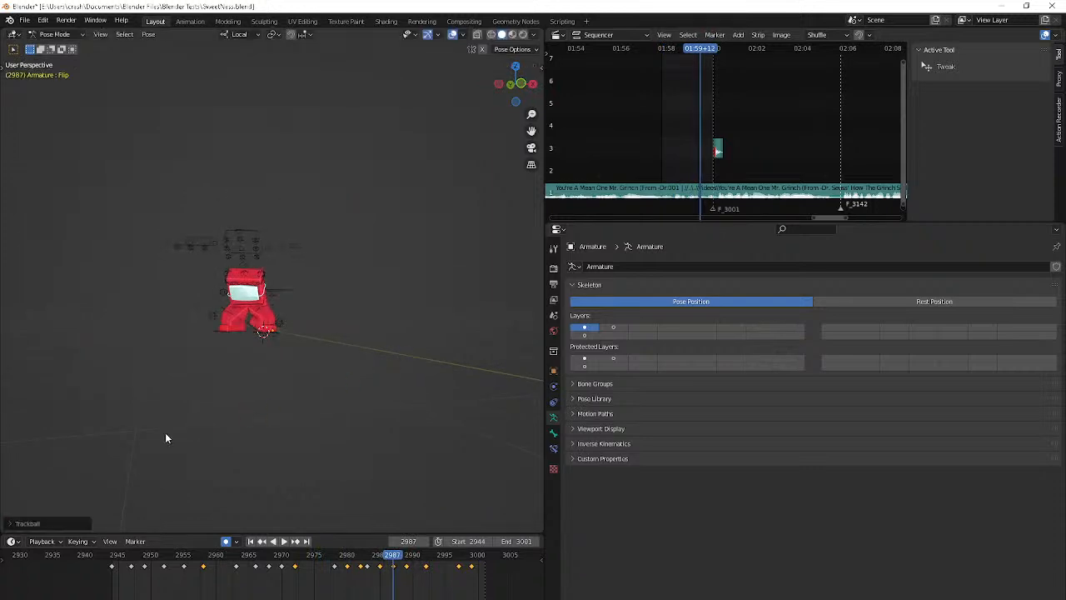
key("g")
left_click(131, 450)
Shift the Flip keyframe from 2992 to 2991 and check the timing in playback
scroll(130, 452, "up", 3)
key("Up")
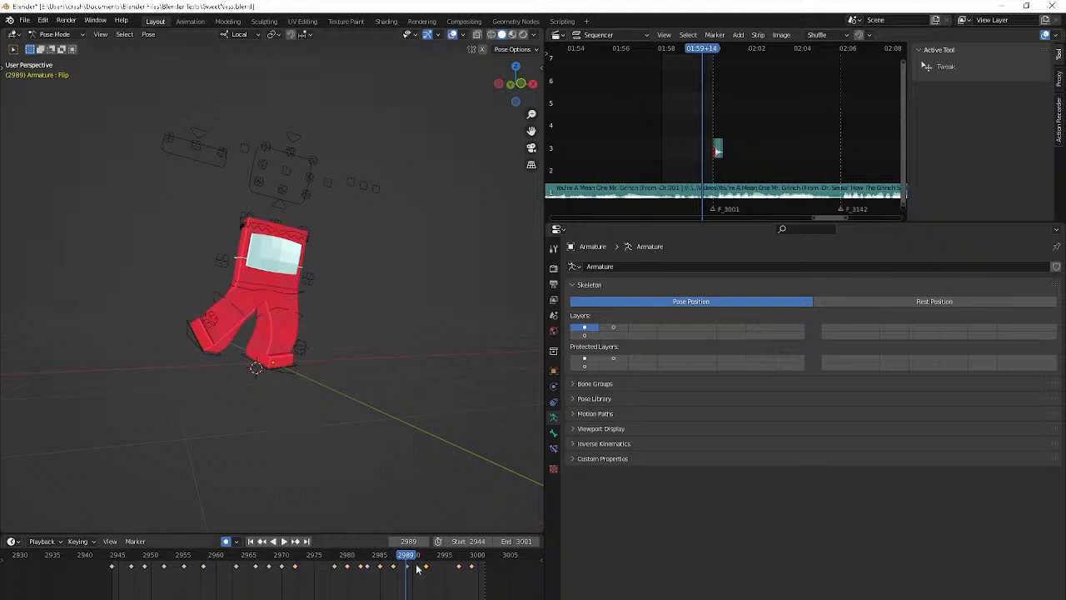
left_click_drag(426, 569, 414, 573)
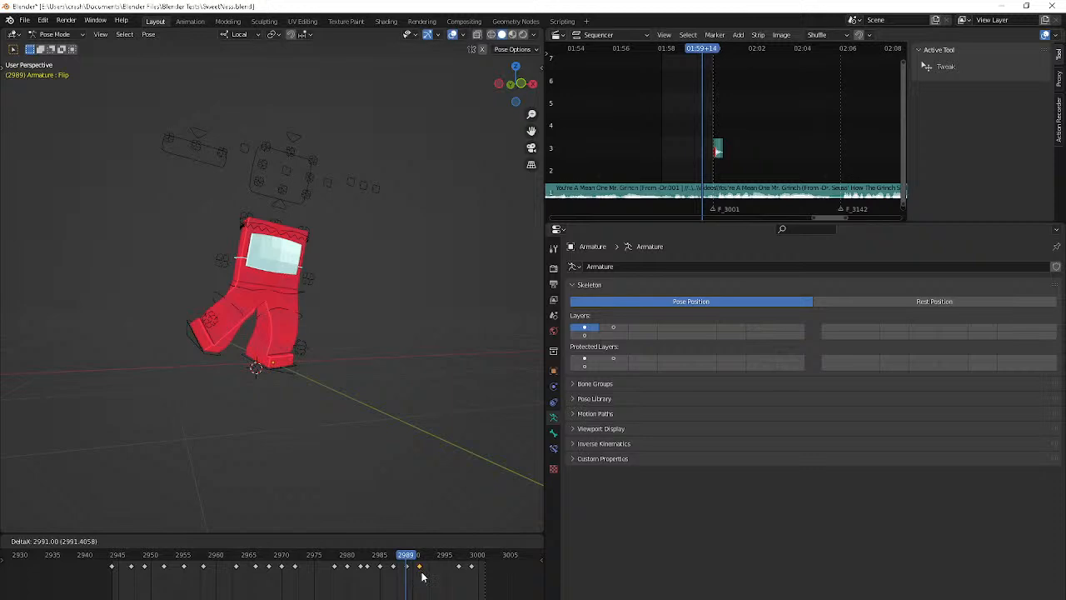
left_click(421, 576)
key("space")
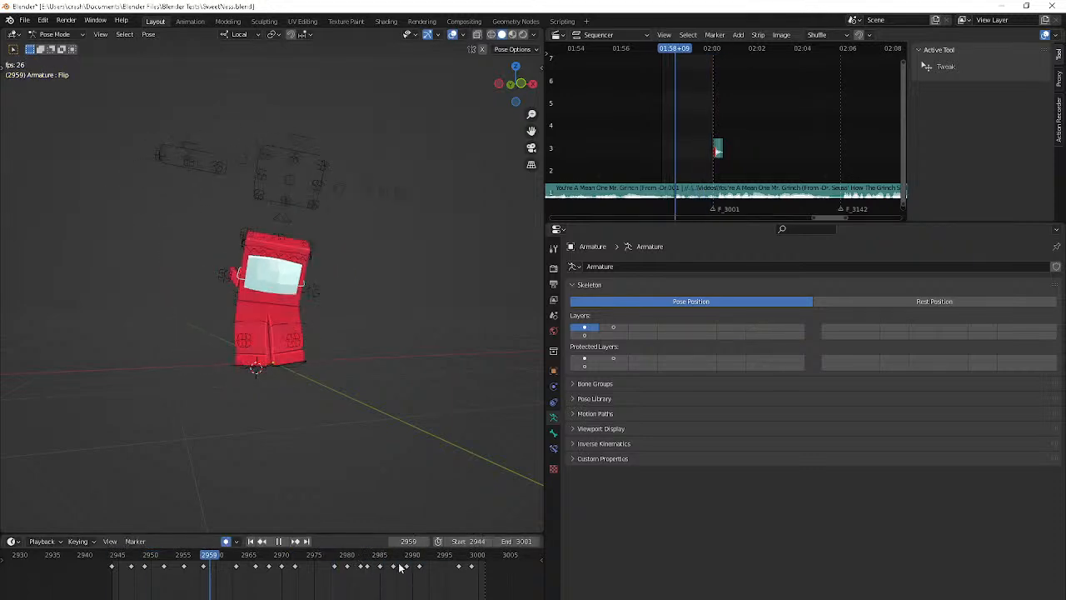
key("space")
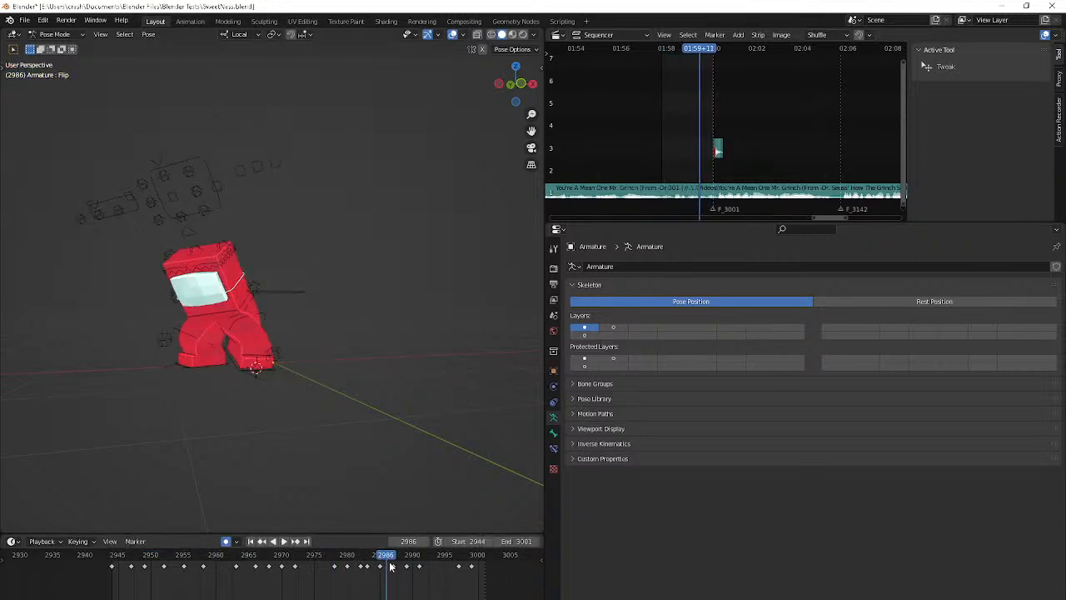
Shift the Flip keyframe from 2987 to 2988 and scale the Flip bone on the X and Z axes at frame 2989
key("space")
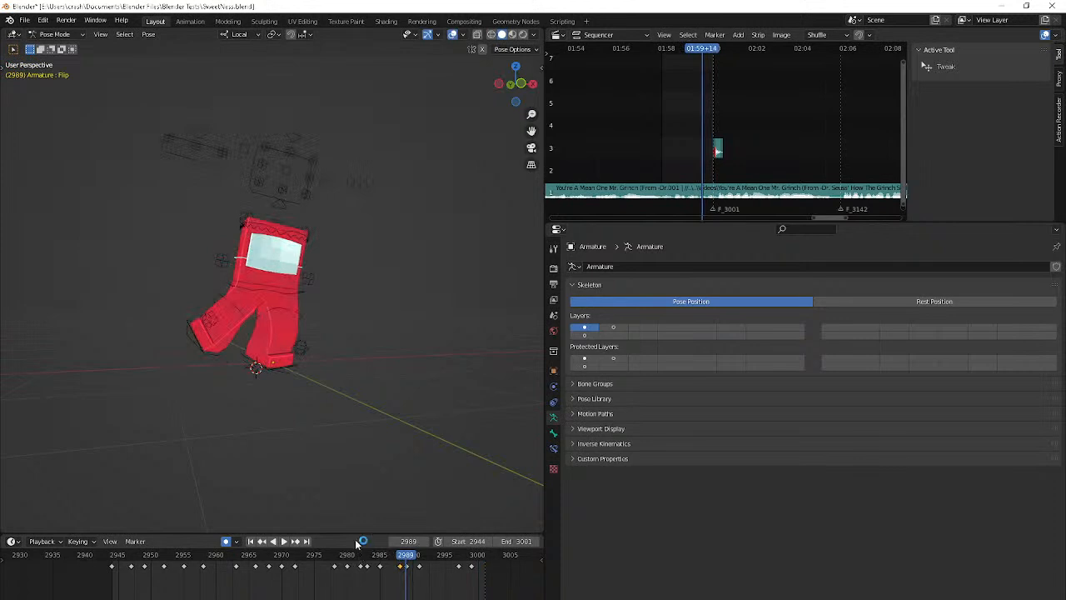
key("s")
key("x")
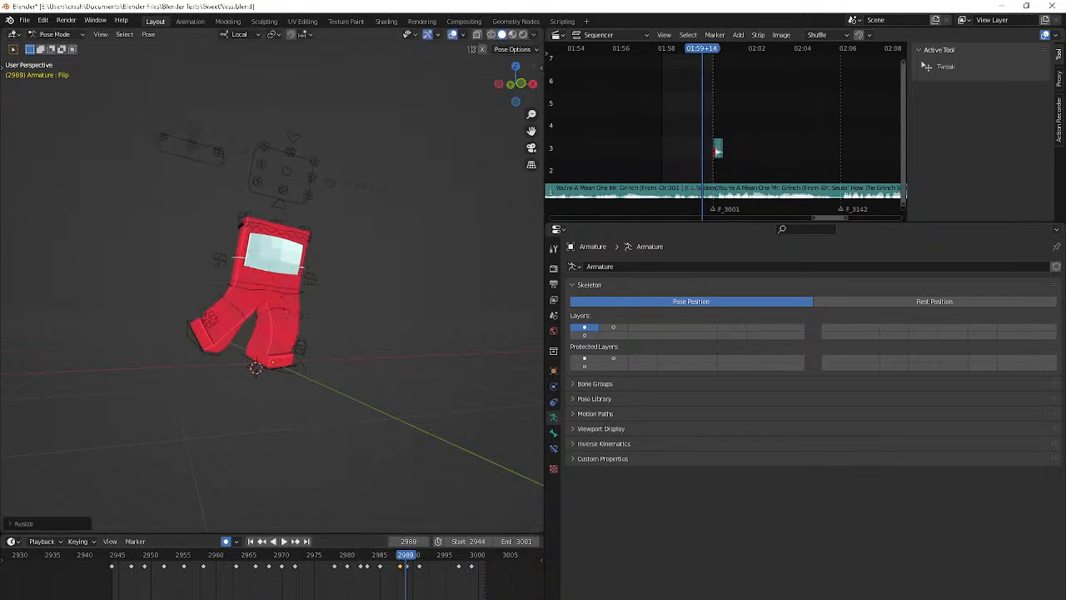
key("z")
left_click(392, 498)
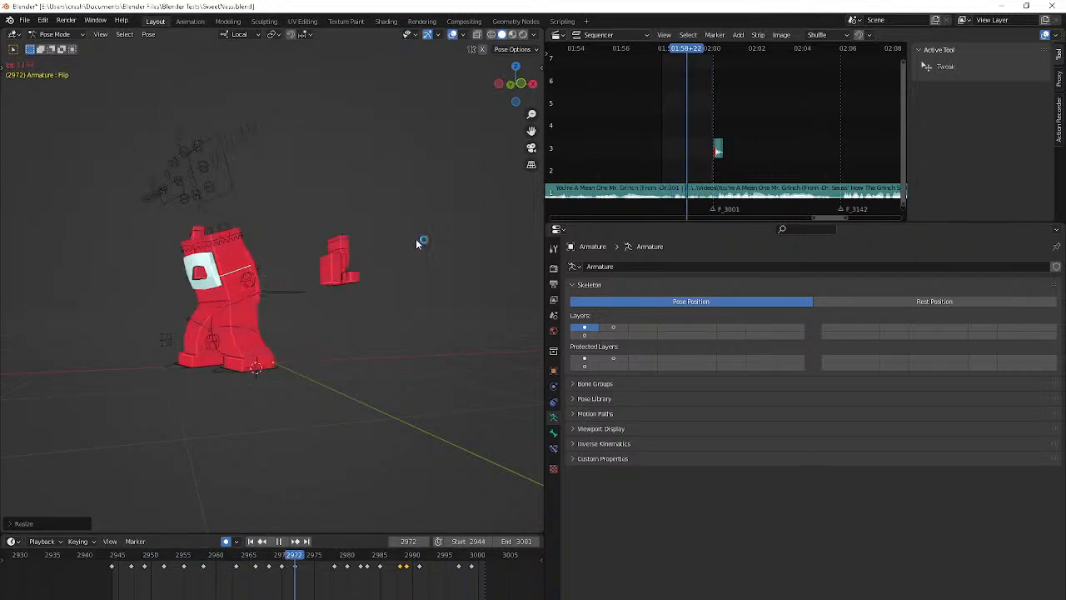
key("space")
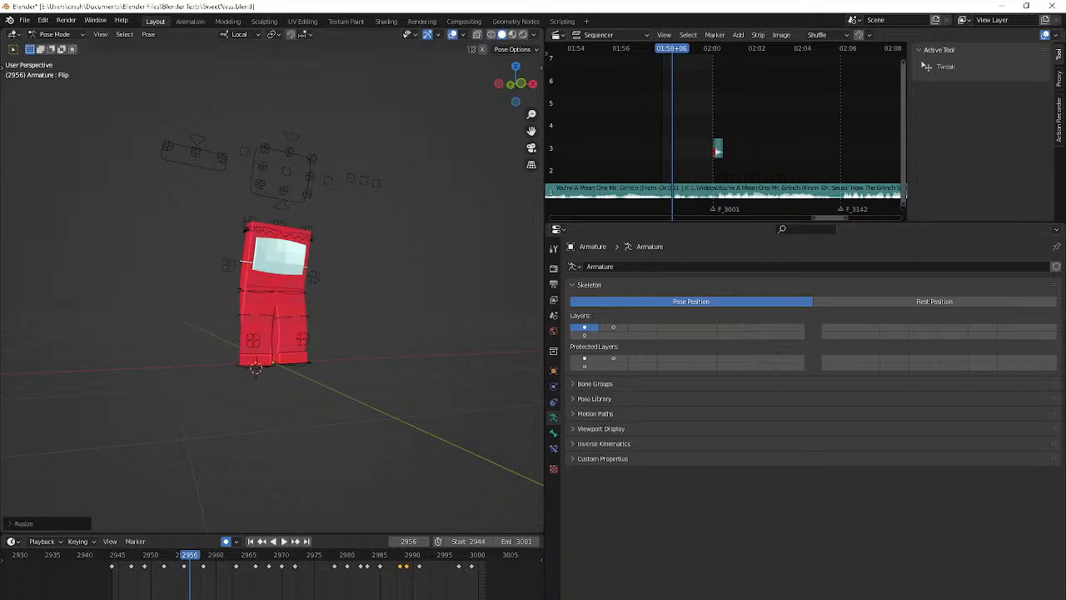
key("alt+Tab")
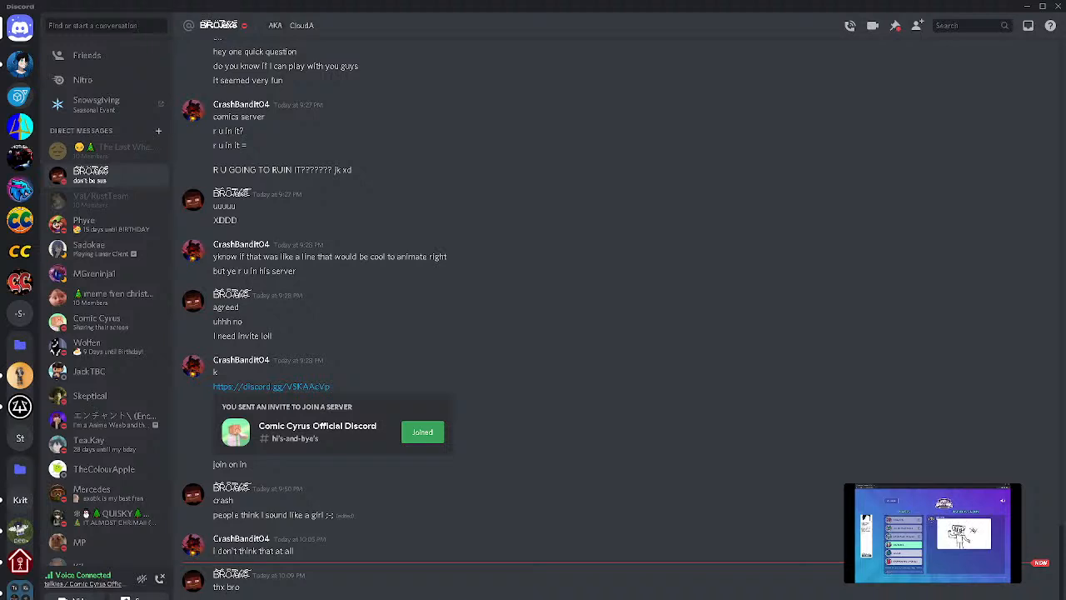
left_click(84, 583)
mouse_move(531, 599)
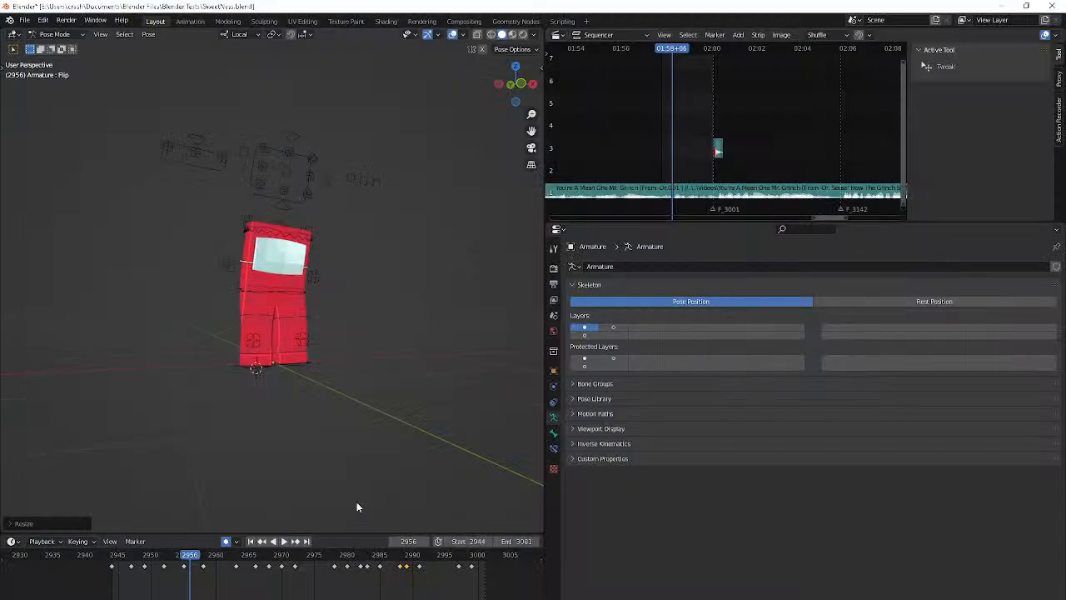
Review the retimed and rescaled body motion in playback
key("space")
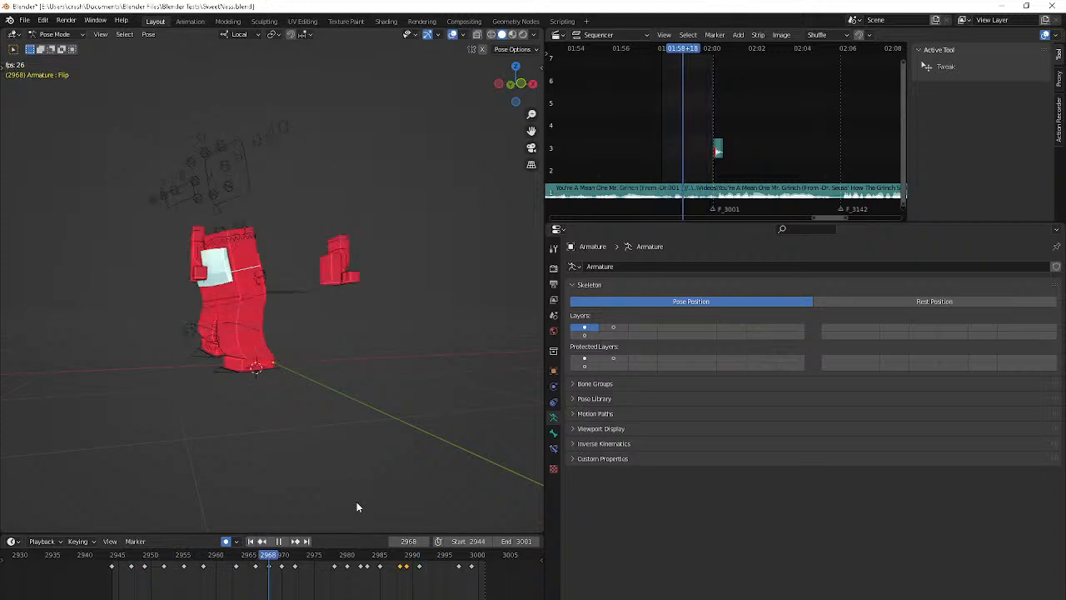
right_click(357, 501)
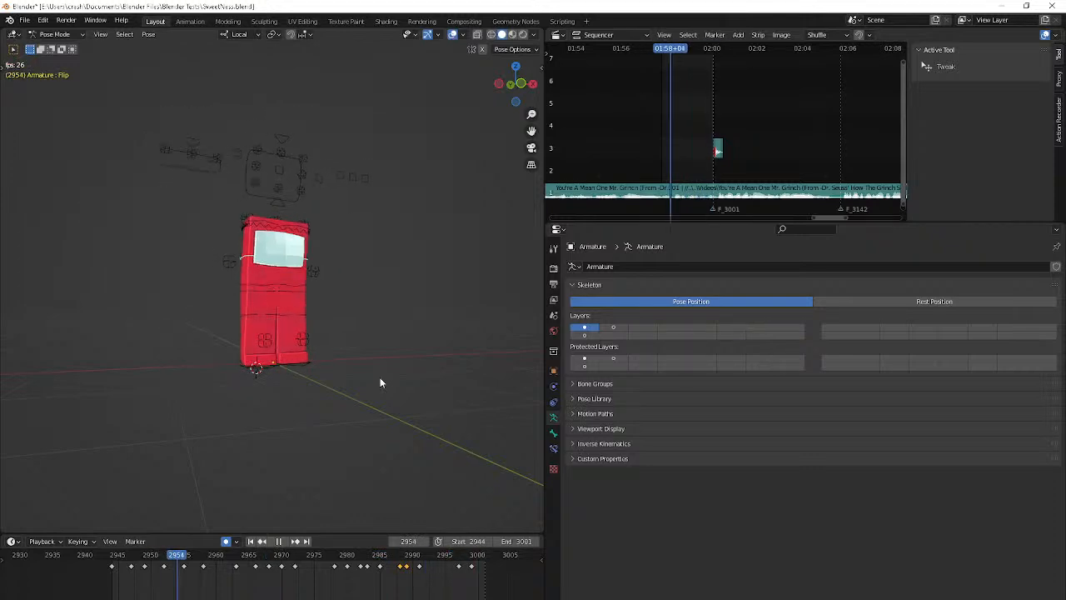
key("space")
scroll(380, 377, "up", 4)
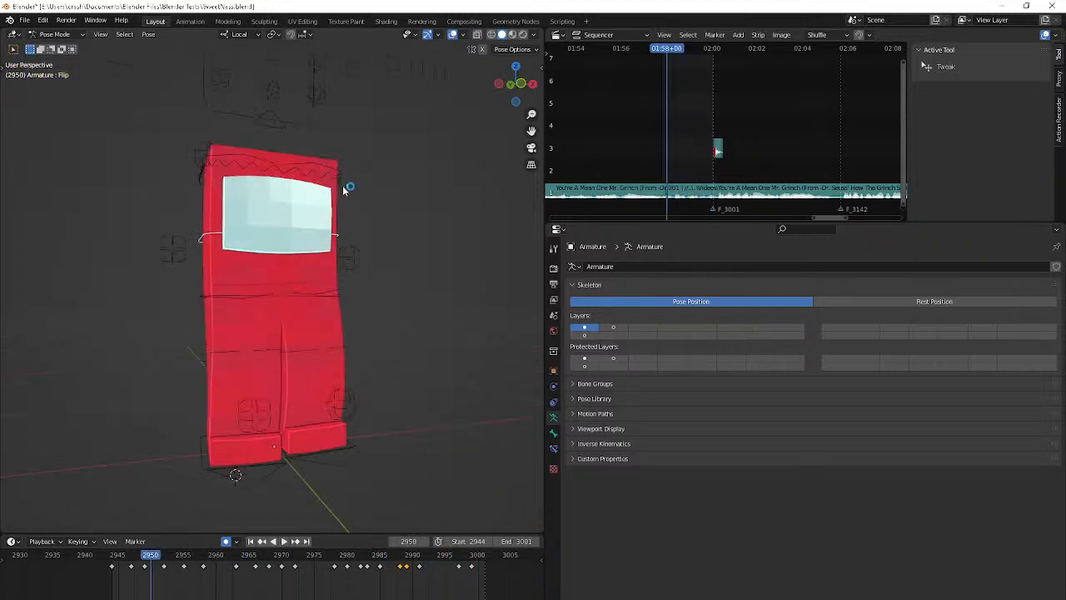
left_click(337, 181)
key("r")
right_click(365, 195)
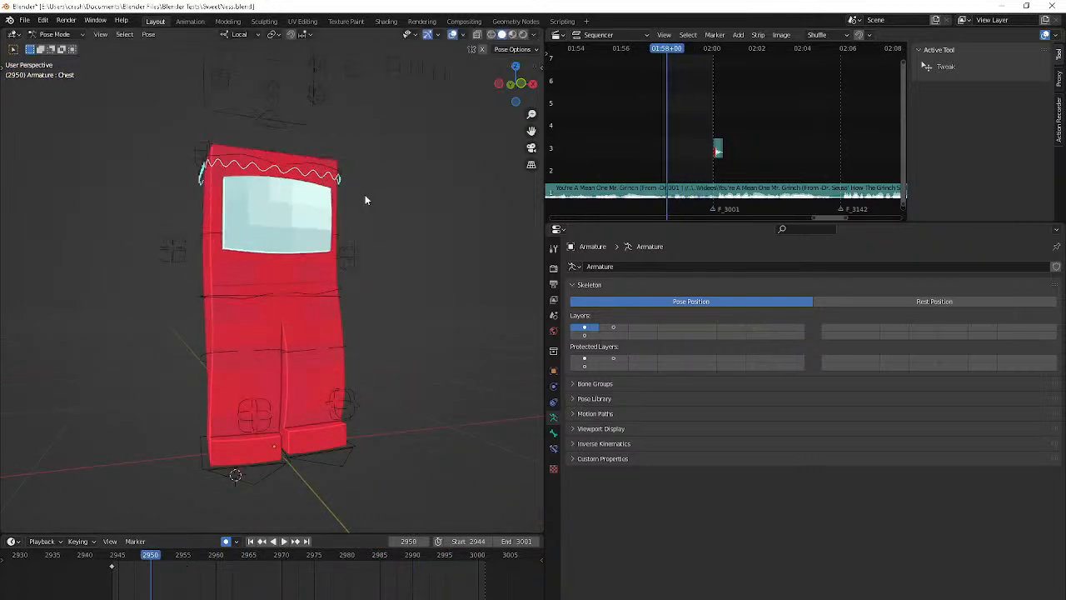
key("Down")
Select the R IK/Foot bone and rotate it at frame 2985
key("space")
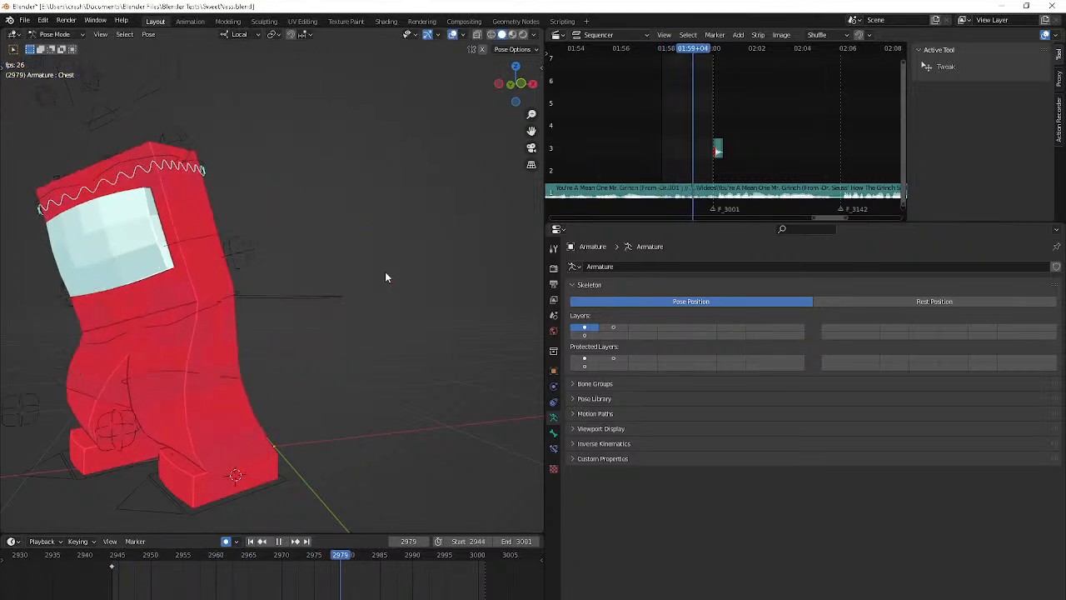
key("space")
key("space")
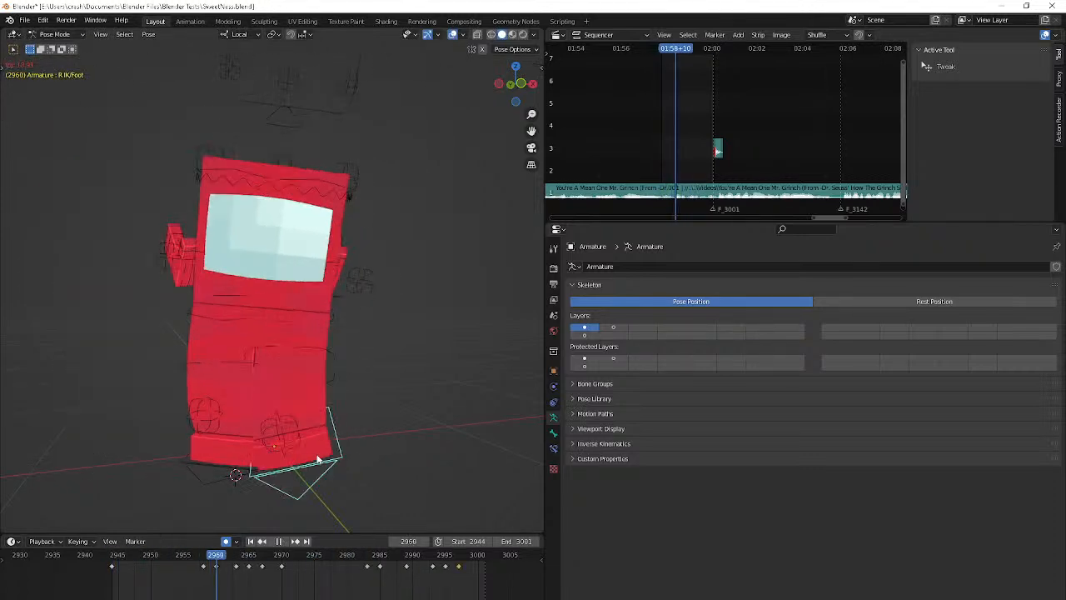
key("space")
key("Left")
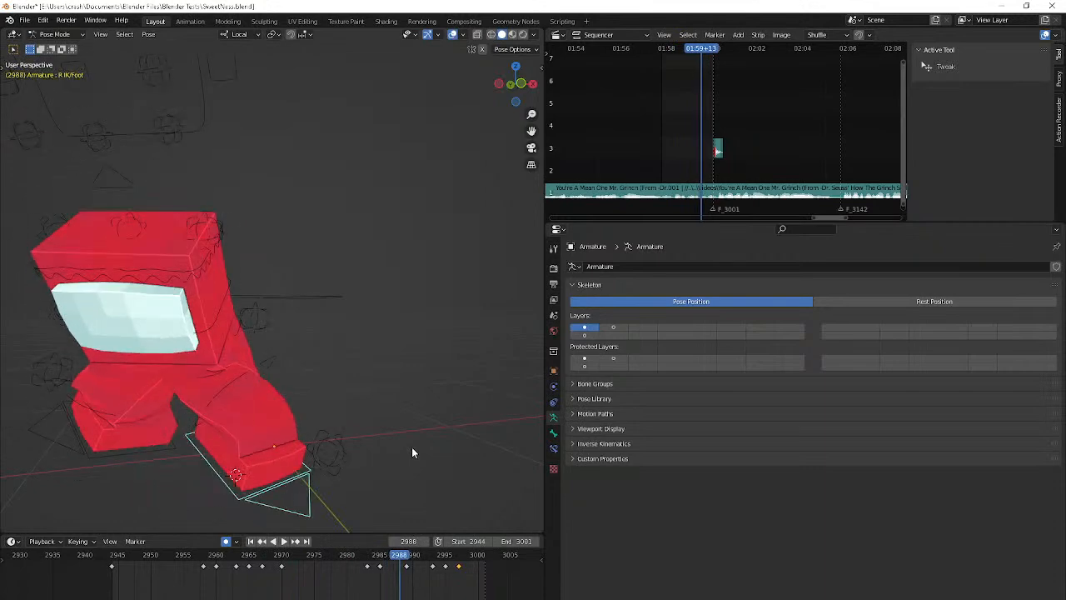
key("r")
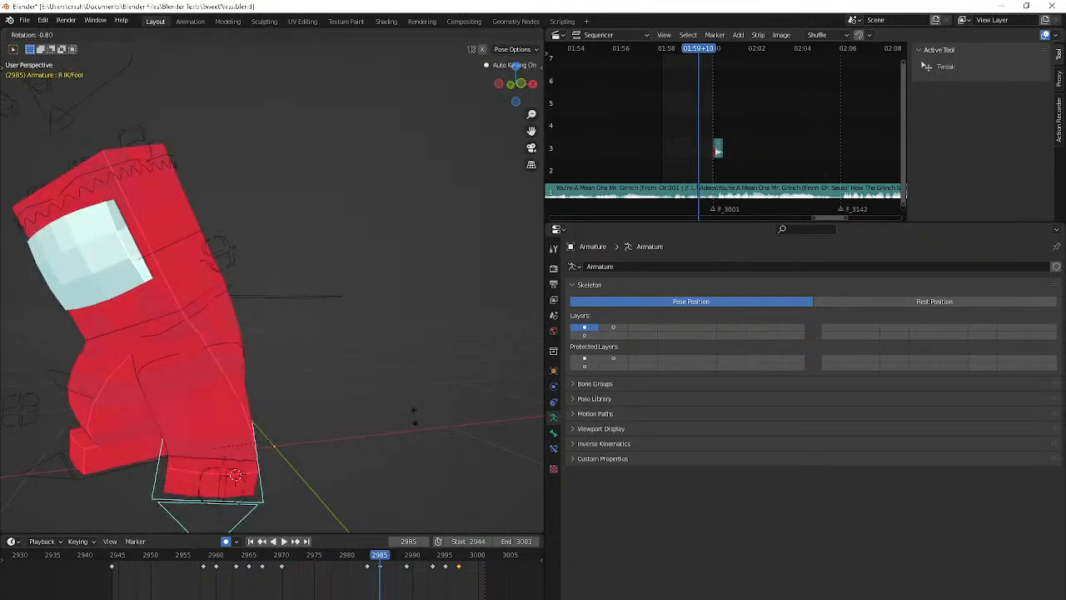
left_click(413, 416)
Reposition the R IK/Foot bone at frame 2989
key("Right")
key("Right")
key("Right")
key("Right")
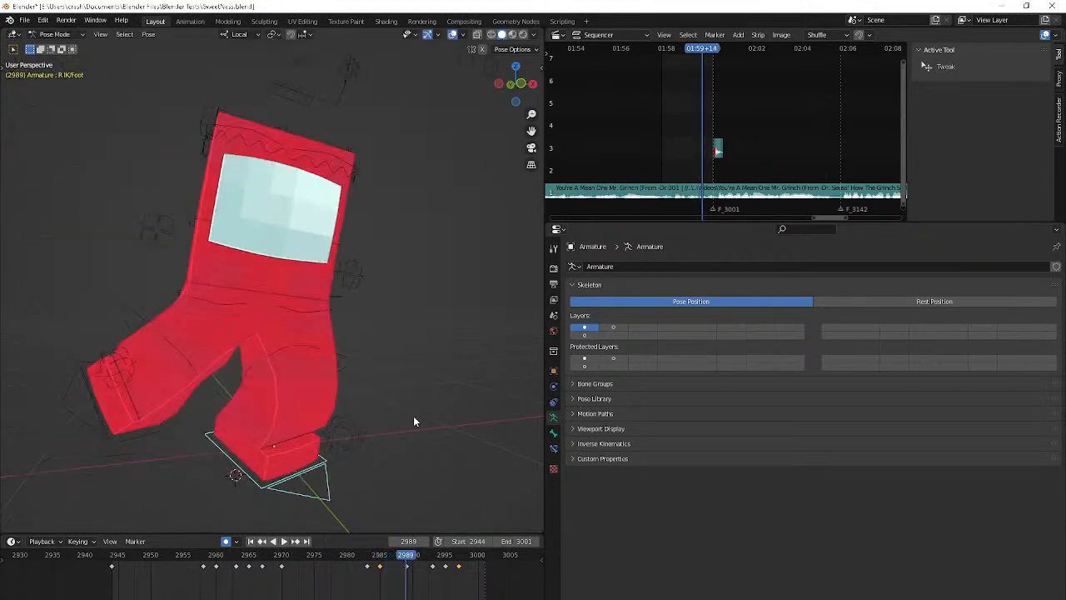
key("g")
left_click(440, 400)
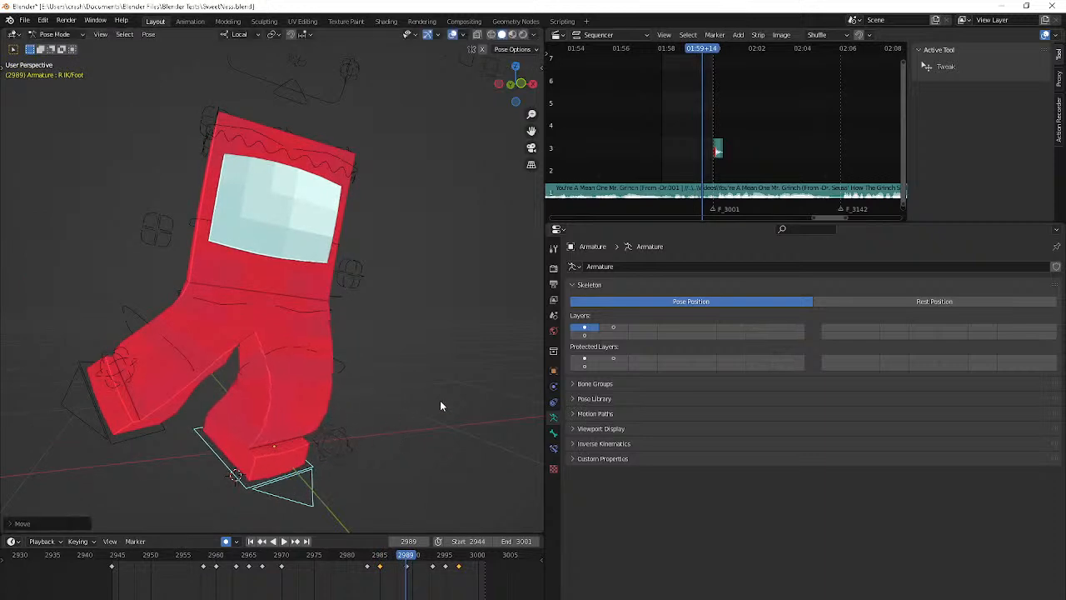
Rotate and move the R IK/Foot bone at frame 2991
key("Right")
key("Right")
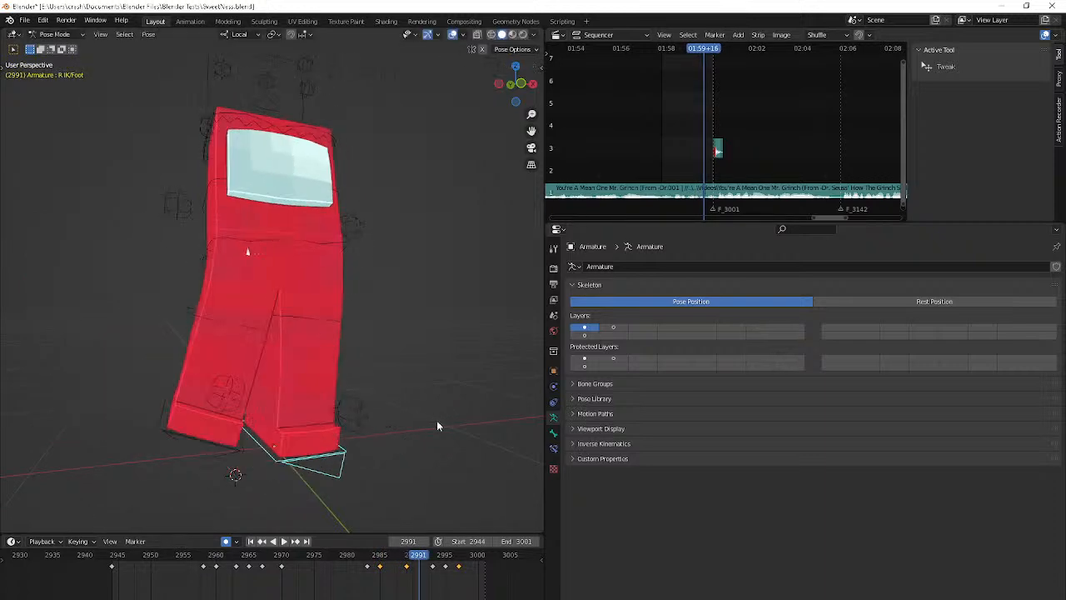
middle_click_drag(437, 422, 406, 398)
key("r")
left_click(409, 409)
key("g")
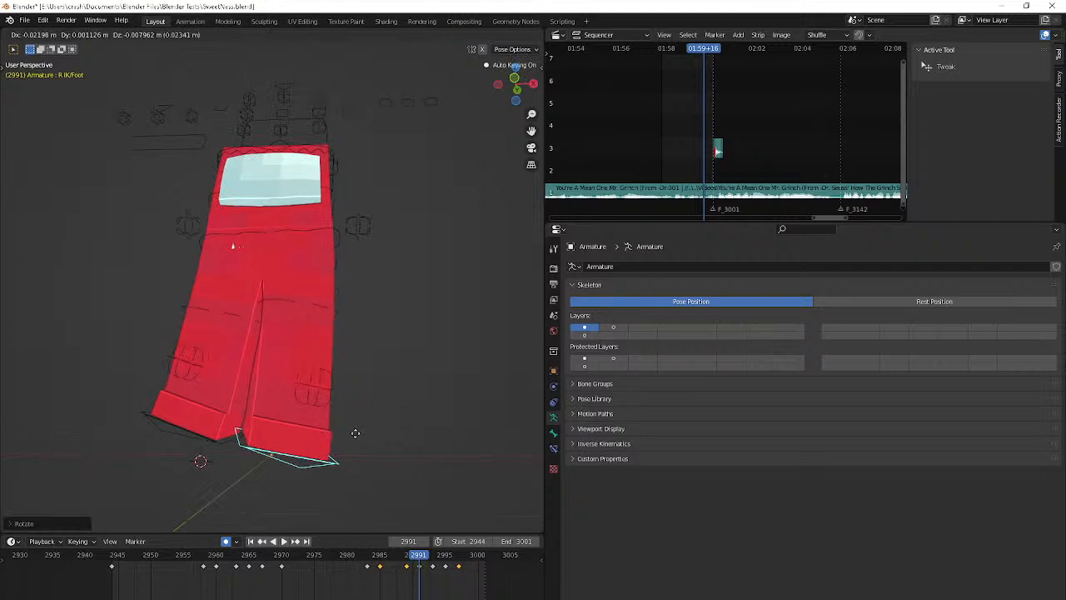
left_click(355, 432)
Examine the right foot's landing frame by frame from 2991 to 3000
key("Right")
key("Right")
key("Right")
key("Right")
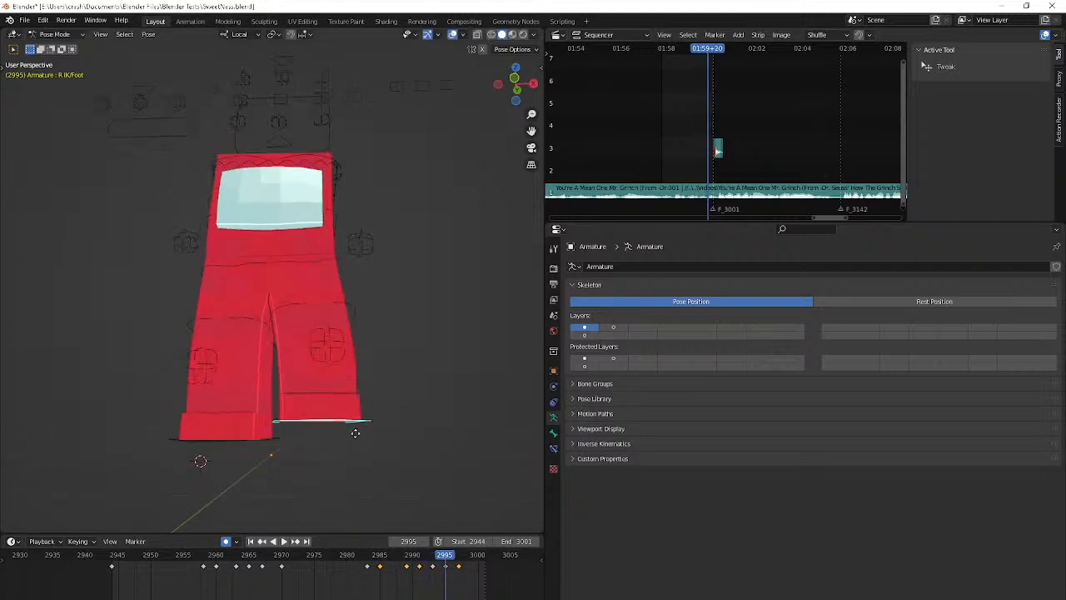
key("Right")
key("Right")
key("Right")
key("Right")
key("Right")
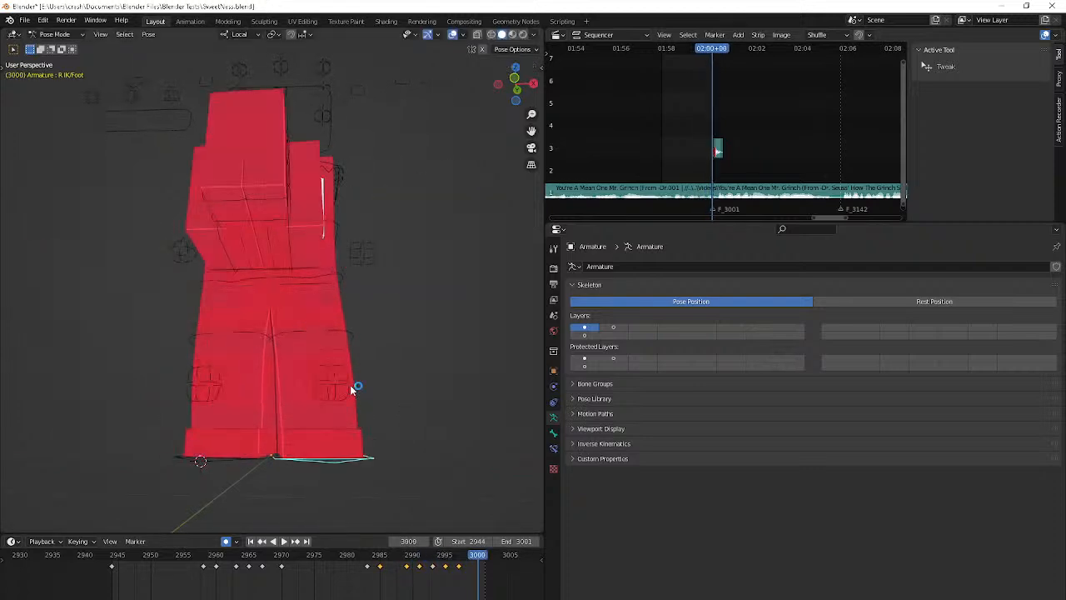
Select the Flip bone and compare the settling poses around frames 2997 to 2999 from the side
middle_click_drag(355, 385, 302, 285)
left_click(306, 233)
key("Left")
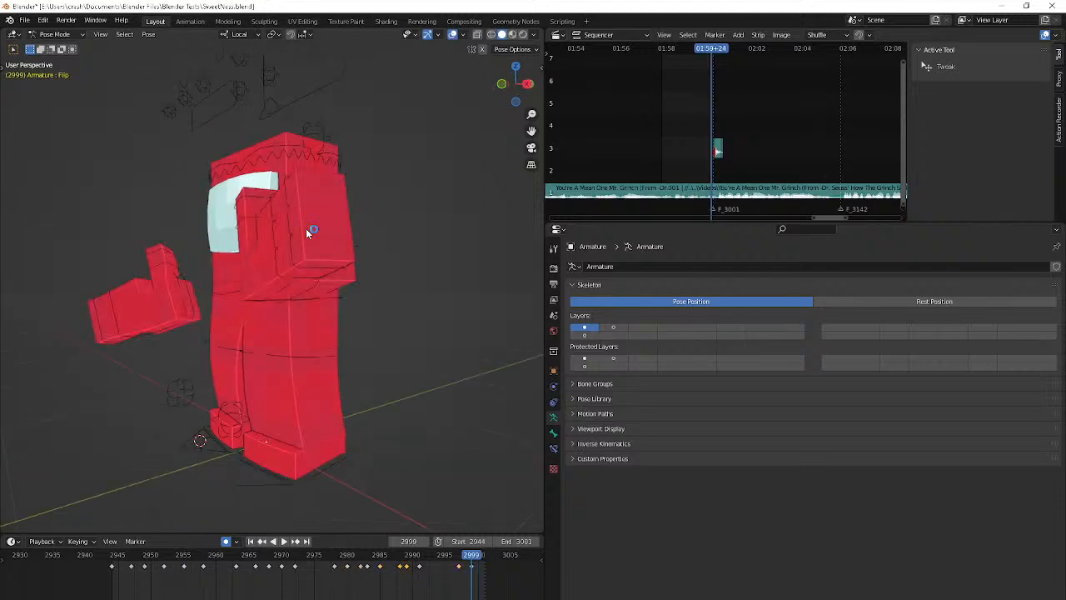
key("Left")
key("Left")
key("Right")
key("Right")
key("Right")
key("Left")
key("Left")
key("Left")
key("Left")
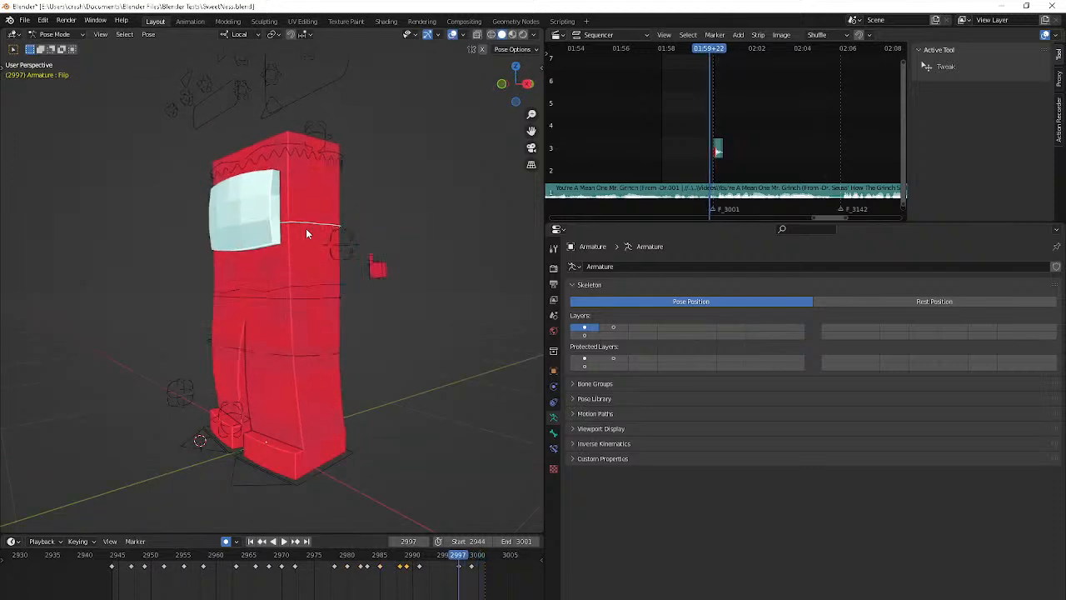
key("Right")
key("Left")
Reposition the Flip bone at frame 2997 and check the settle in playback
key("Right")
key("g")
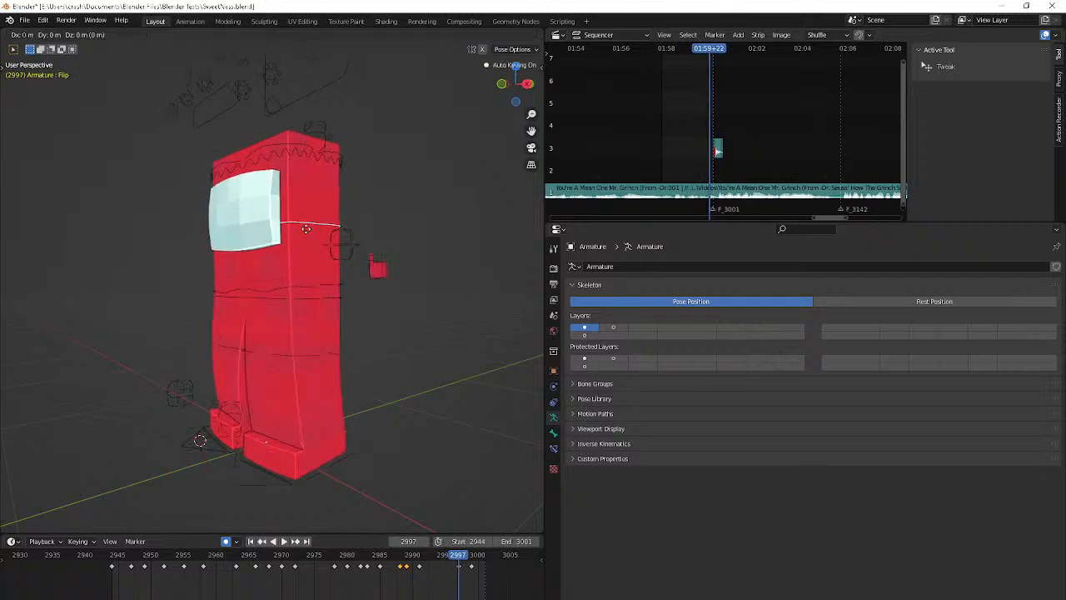
left_click(306, 262)
key("Right")
key("Right")
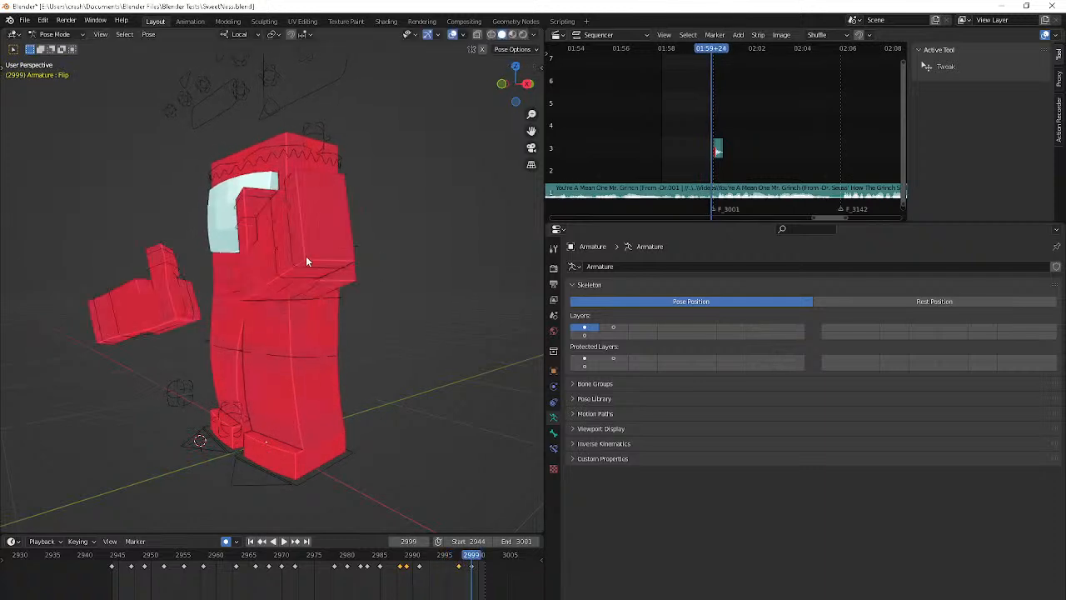
key("space")
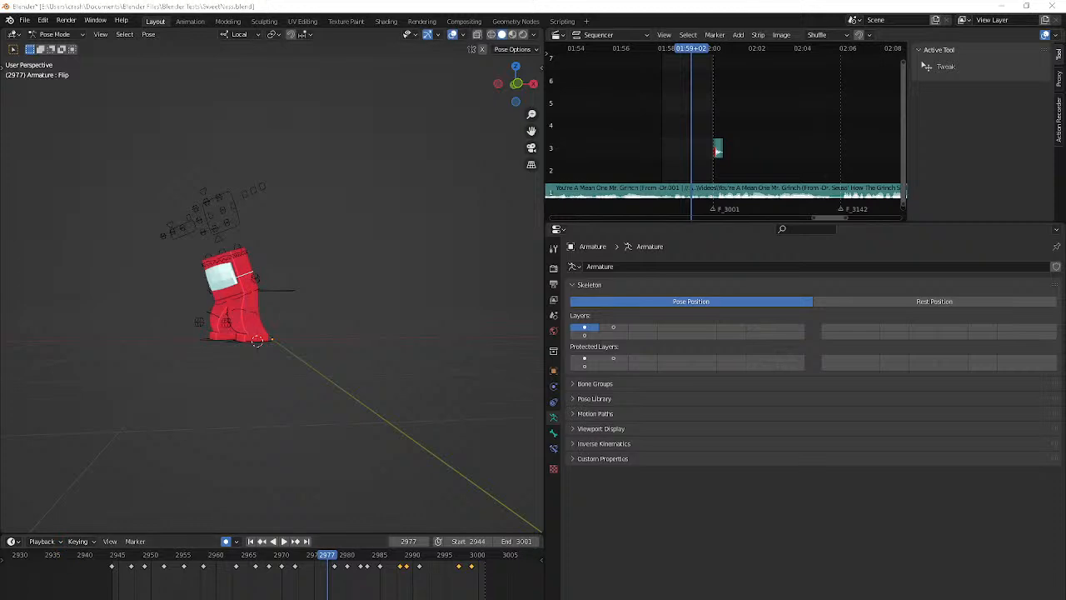
Switch to OBS and select the BRB scene
key("alt+Tab")
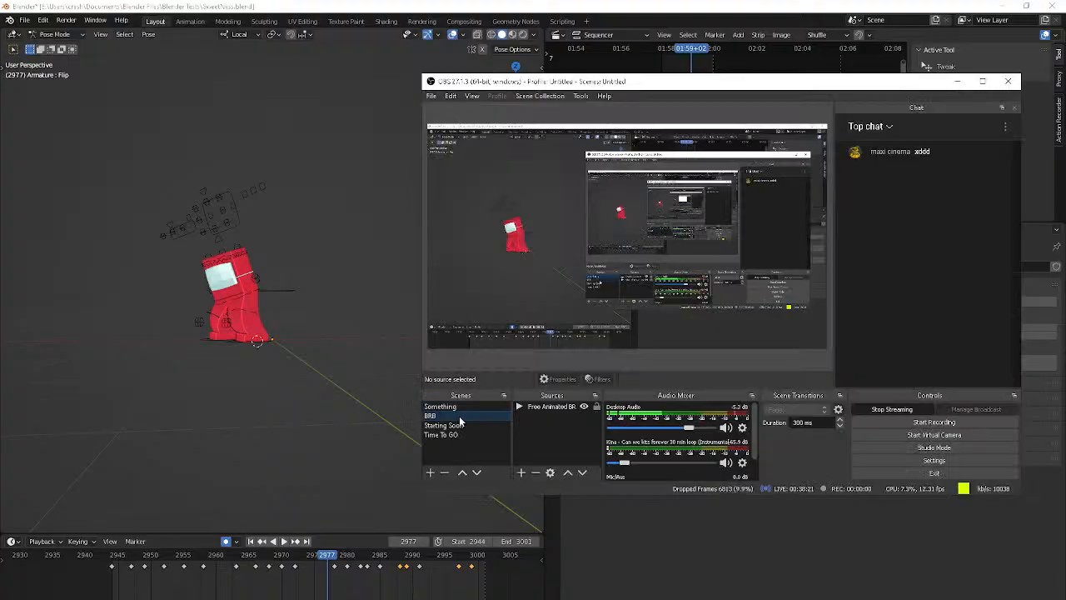
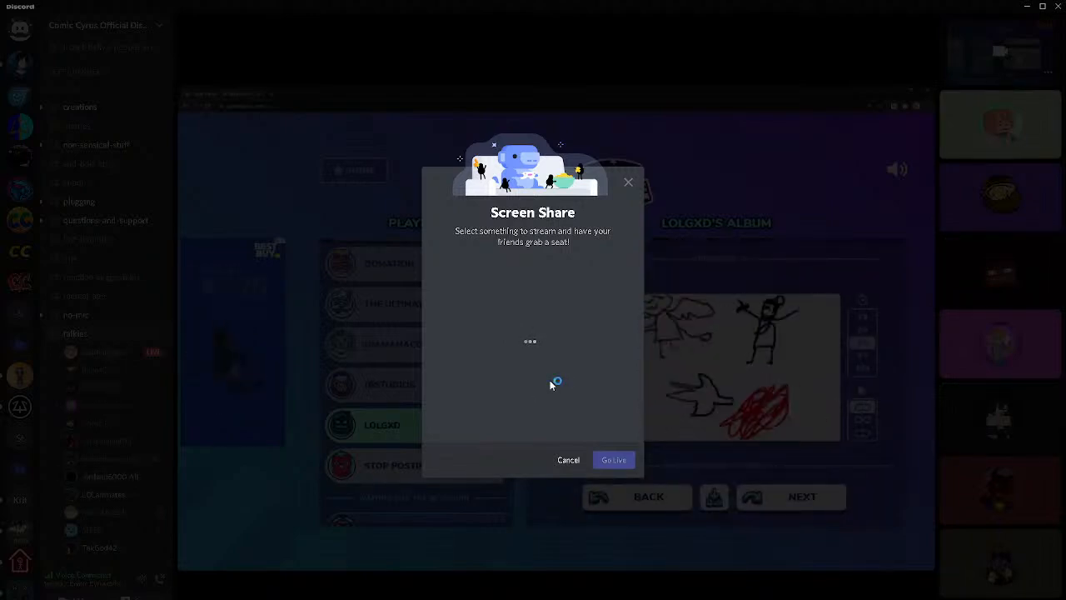
left_click(354, 580)
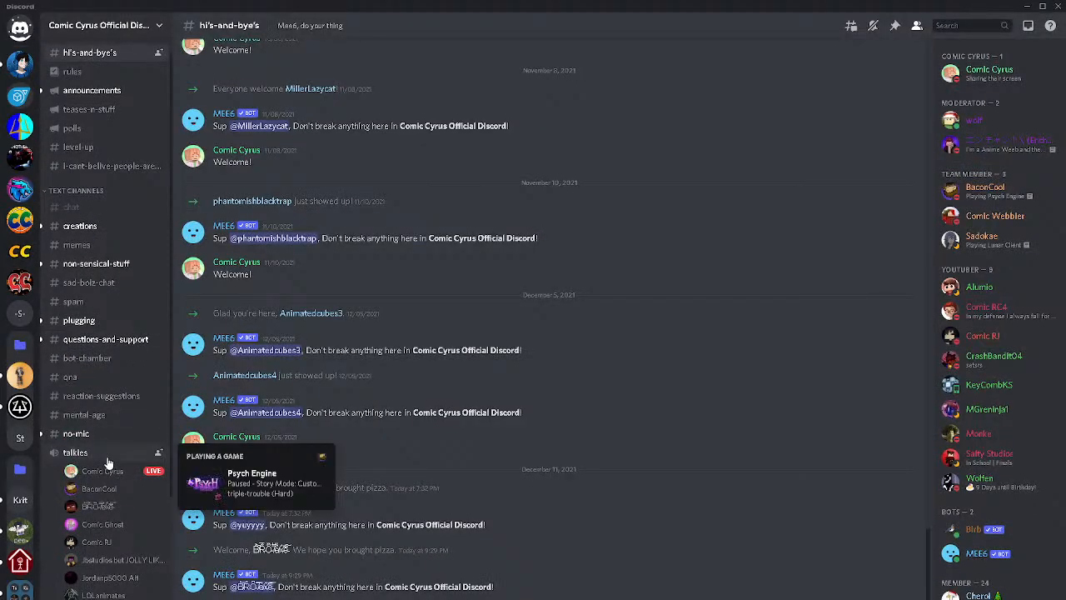
left_click(107, 459)
left_click(140, 595)
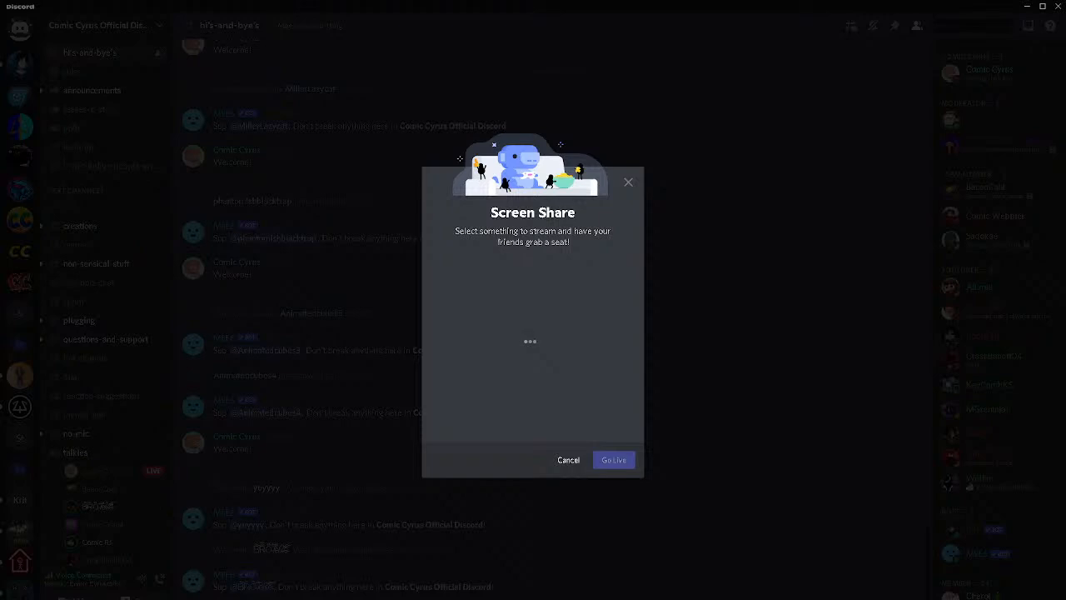
Copy the livestream's share link from YouTube Studio and post it in Discord's no-mic channel with the text "this is sus"
left_click(531, 599)
left_click(471, 590)
left_click(531, 598)
left_click(592, 590)
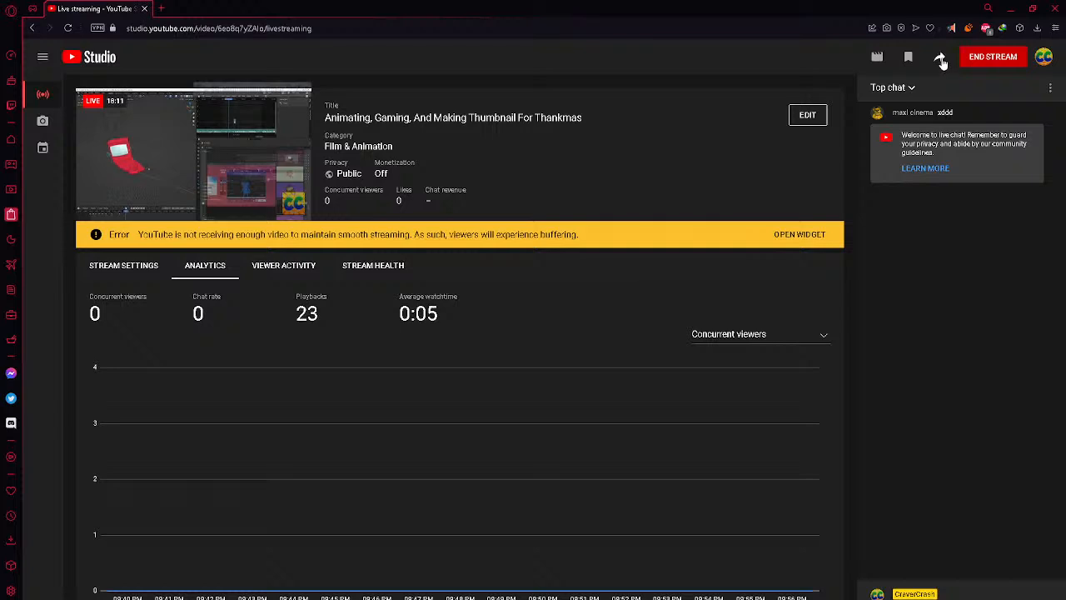
left_click(940, 58)
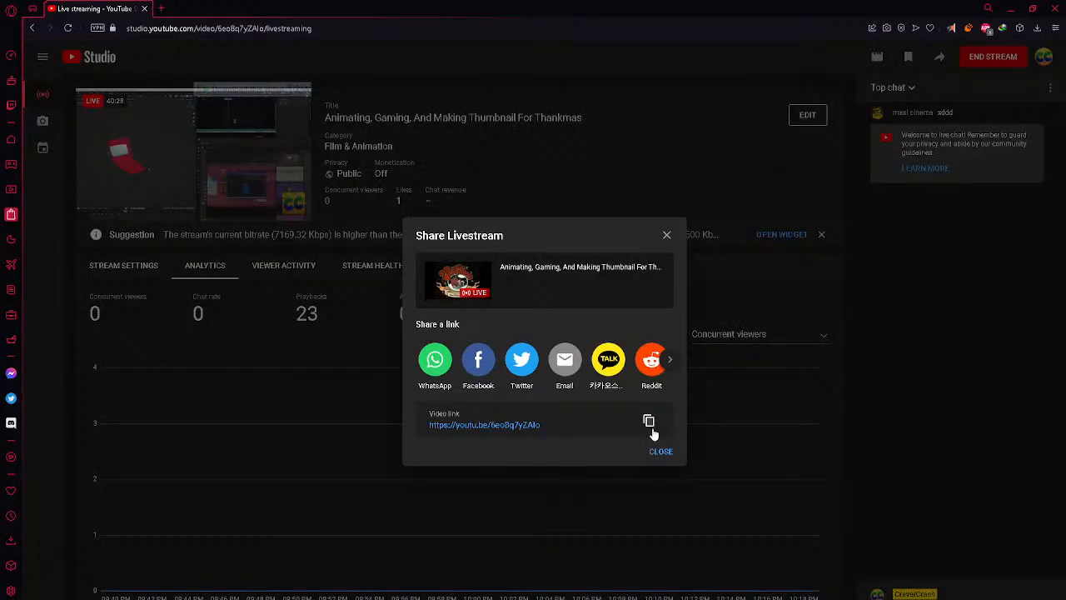
left_click(653, 430)
left_click(1010, 8)
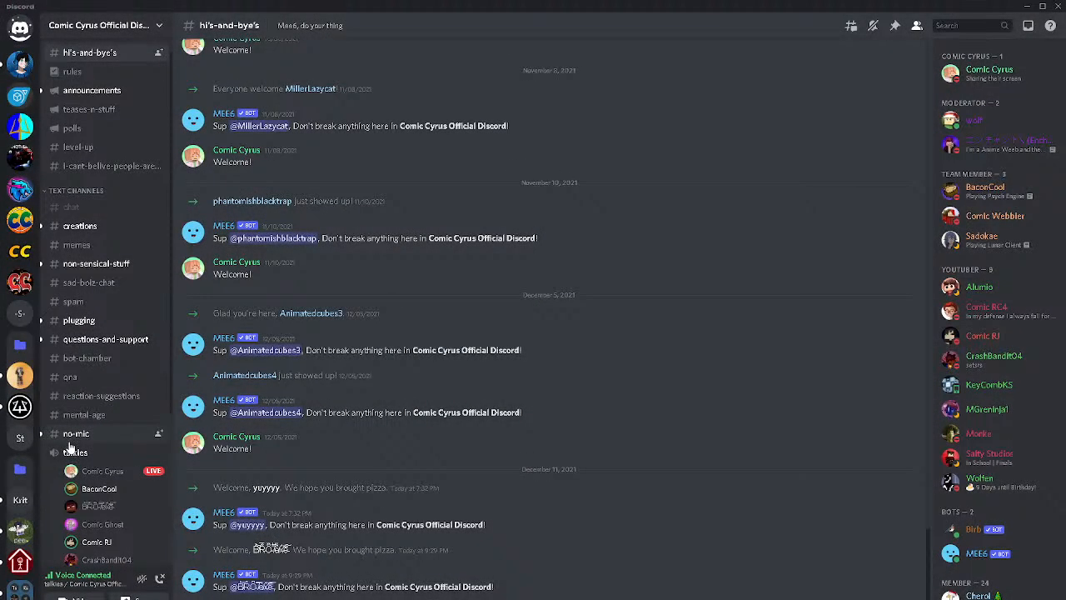
left_click(75, 434)
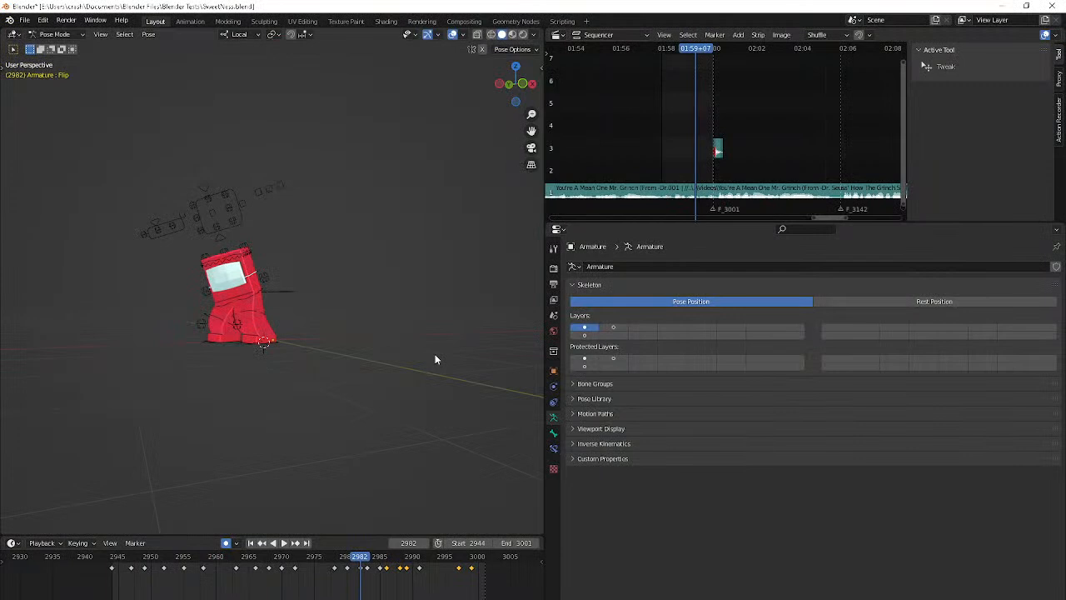
Return to Blender, check the animation in playback and reposition the Flip bone at frame 2958
key("space")
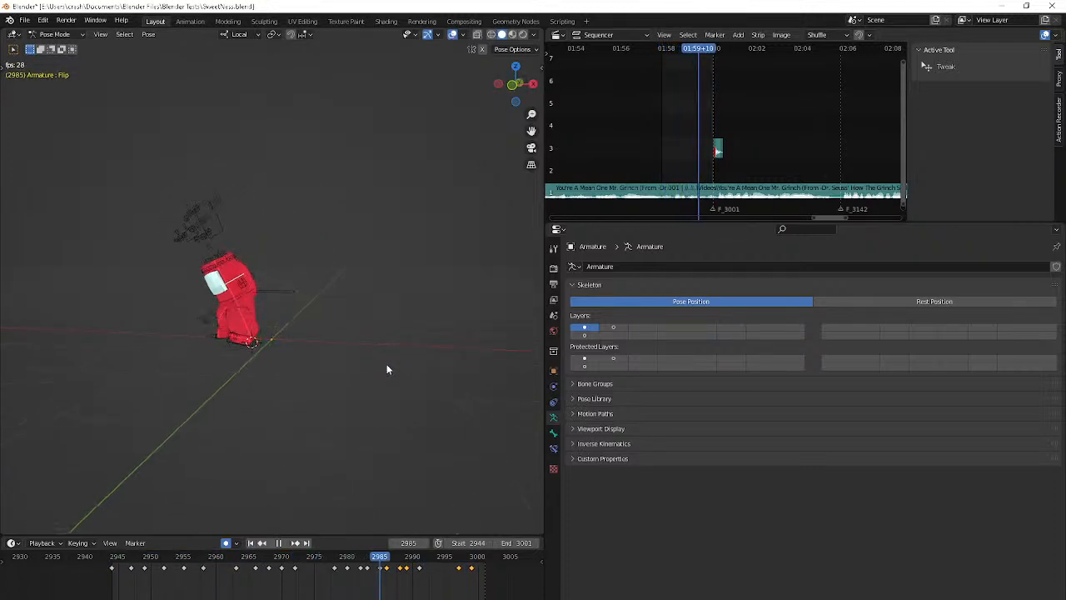
key("space")
key("Up")
key("Down")
key("Up")
key("g")
left_click(397, 359)
key("Right")
key("Right")
key("r")
right_click(372, 369)
Rotate and reposition the Flip bone at frame 2963, checking the pose from a second angle
key("Up")
key("r")
left_click(372, 378)
middle_click_drag(374, 379, 426, 383)
key("r")
left_click(425, 382)
key("g")
left_click(479, 383)
key("r")
left_click(468, 389)
key("space")
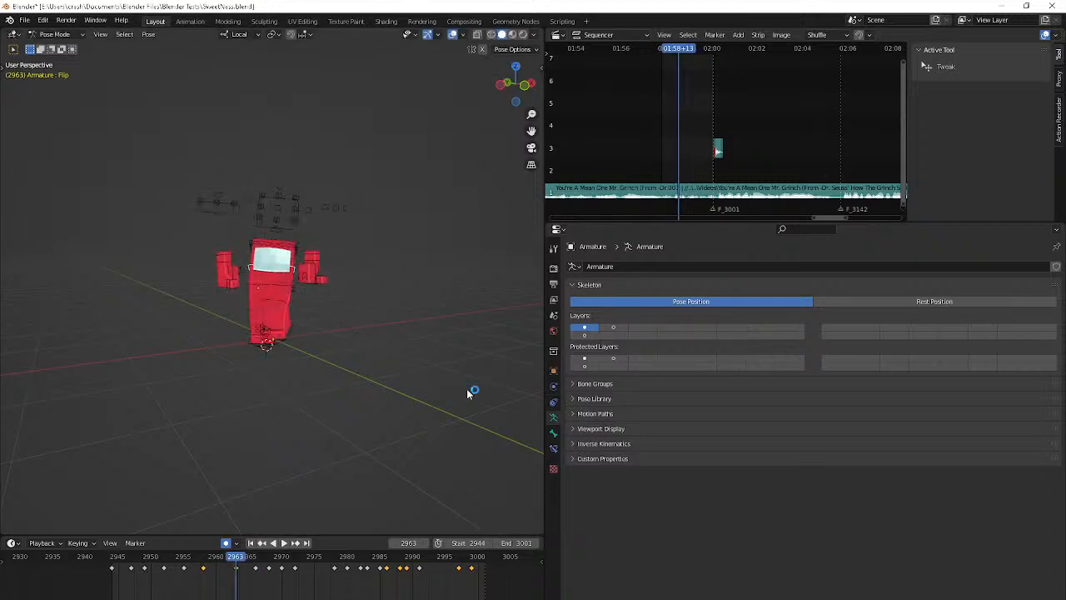
Adjust the Flip bone's position and rotation at frame 2966 to soften the body's turn
key("space")
key("g")
left_click(494, 393)
key("r")
left_click(519, 397)
middle_click_drag(520, 397, 489, 410)
key("r")
left_click(4, 411)
key("r")
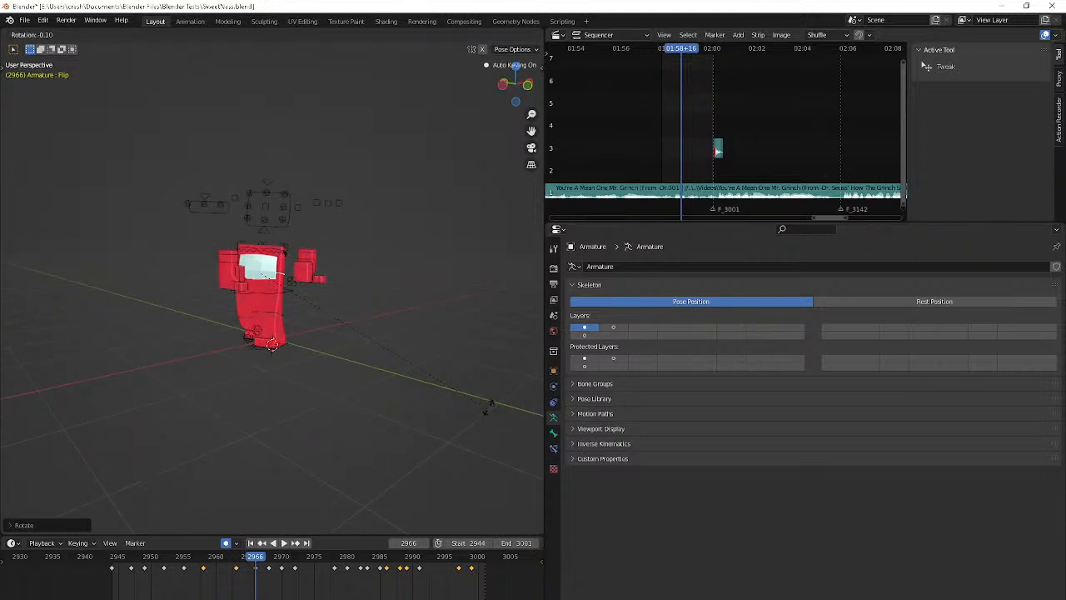
left_click(490, 403)
Rotate the Flip bone shortly after frame 2968 and check the turn in playback
key("space")
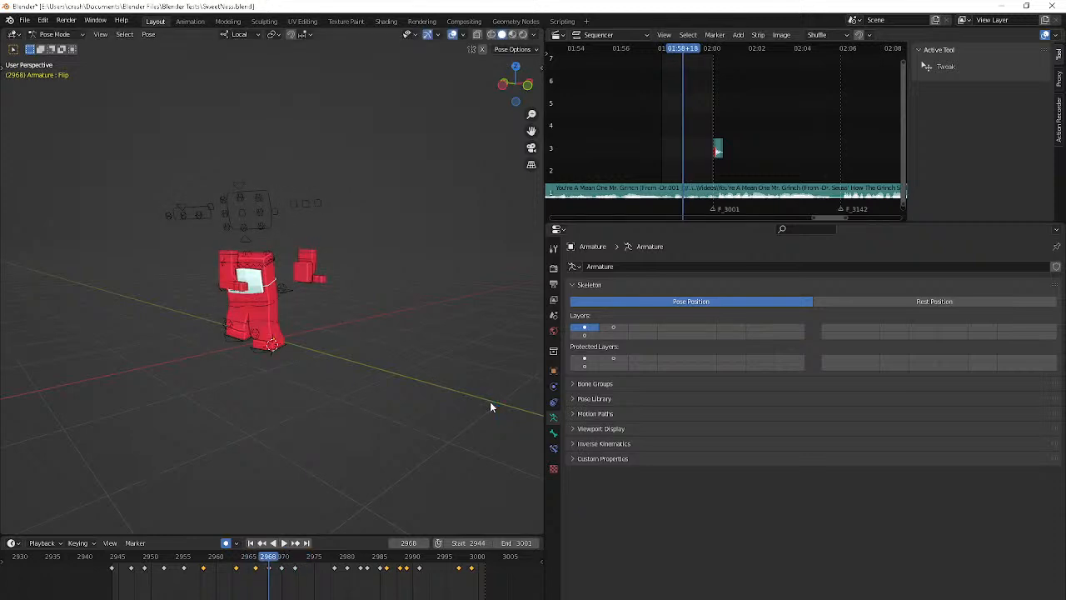
key("r")
left_click(521, 372)
key("space")
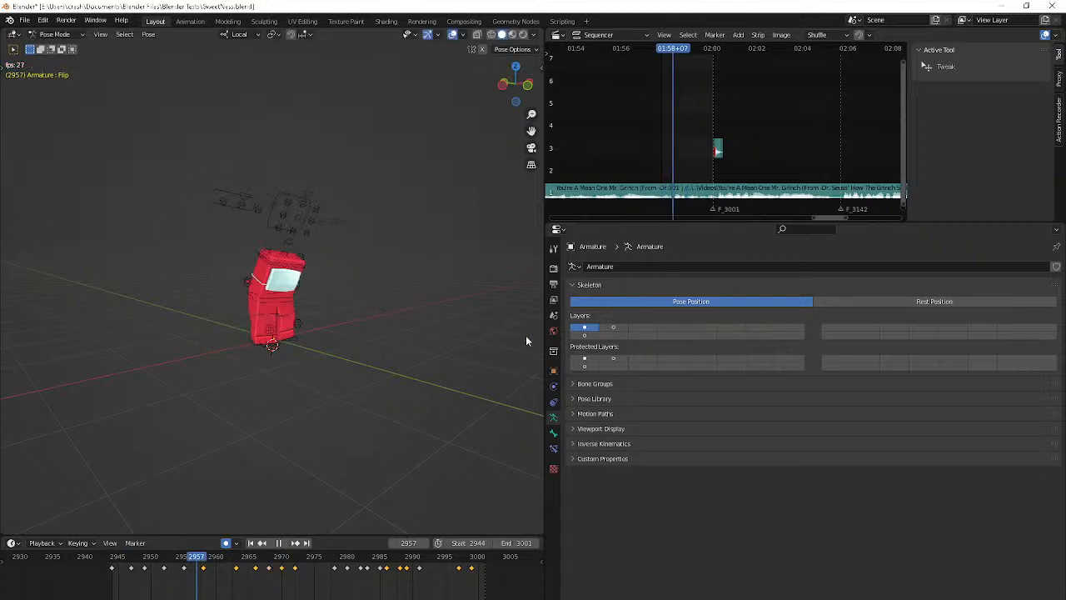
key("space")
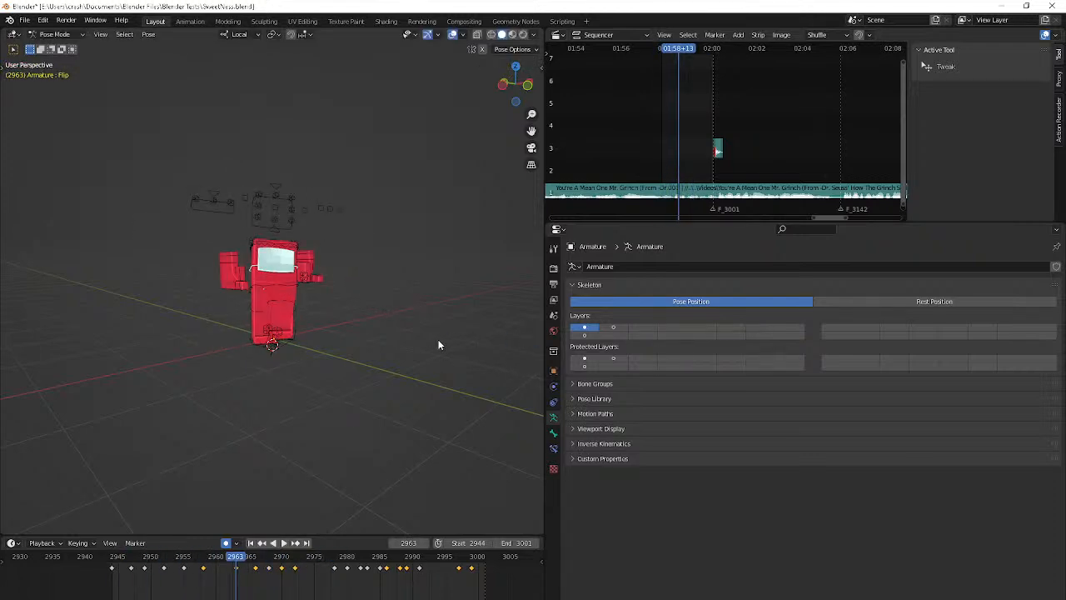
Reposition the Flip bone at frame 2963, rotate it at the adjacent keyframe and play the result
middle_click_drag(438, 343, 360, 342)
key("g")
left_click(350, 342)
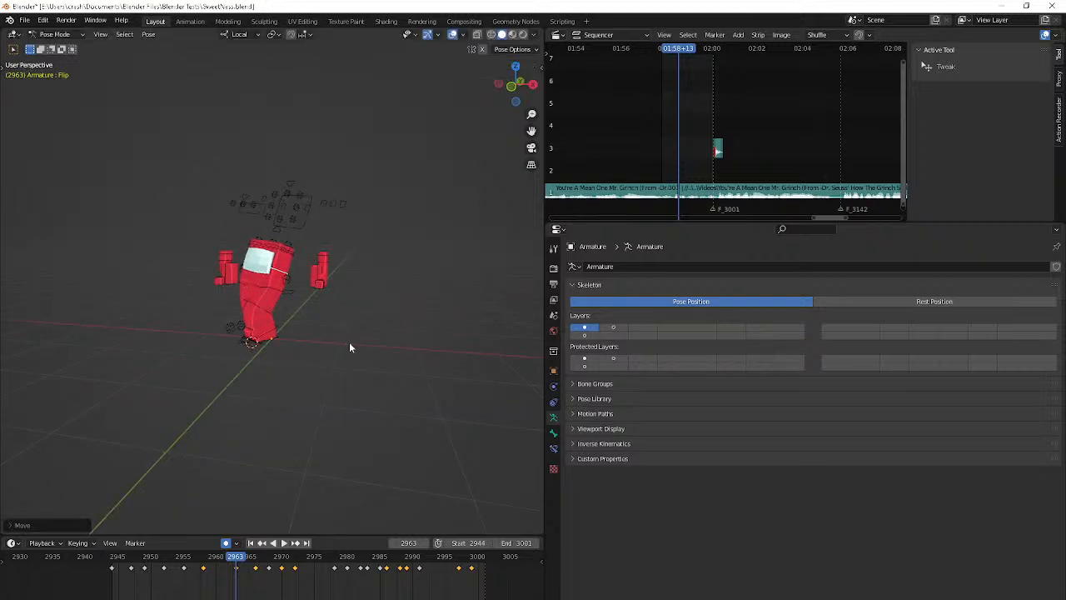
key("Up")
key("r")
left_click(342, 354)
key("space")
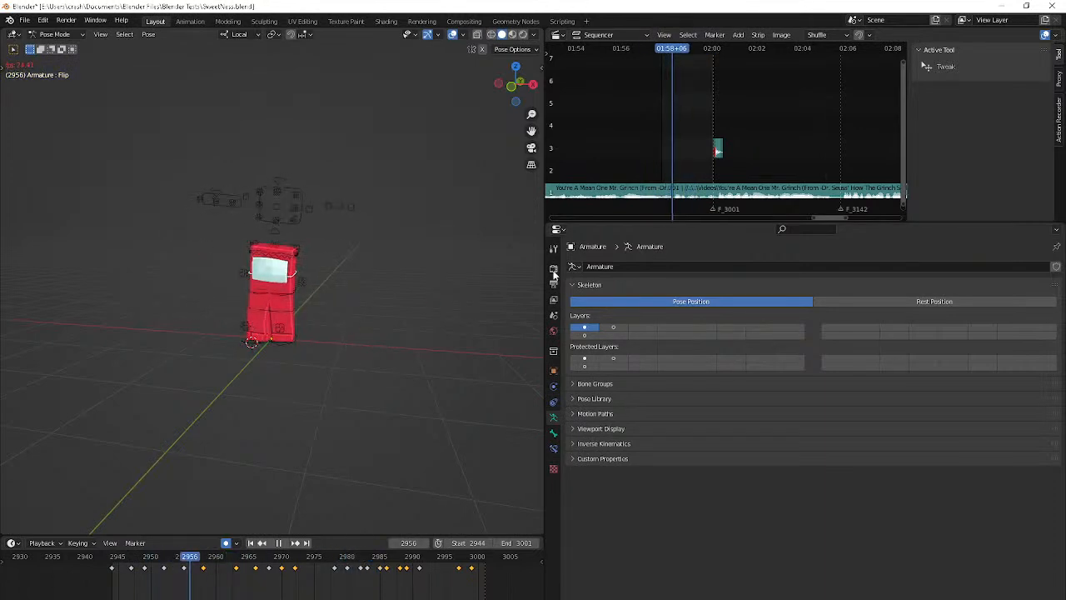
Stop playback and turn the Properties editor into a Graph Editor
key("Escape")
left_click(558, 230)
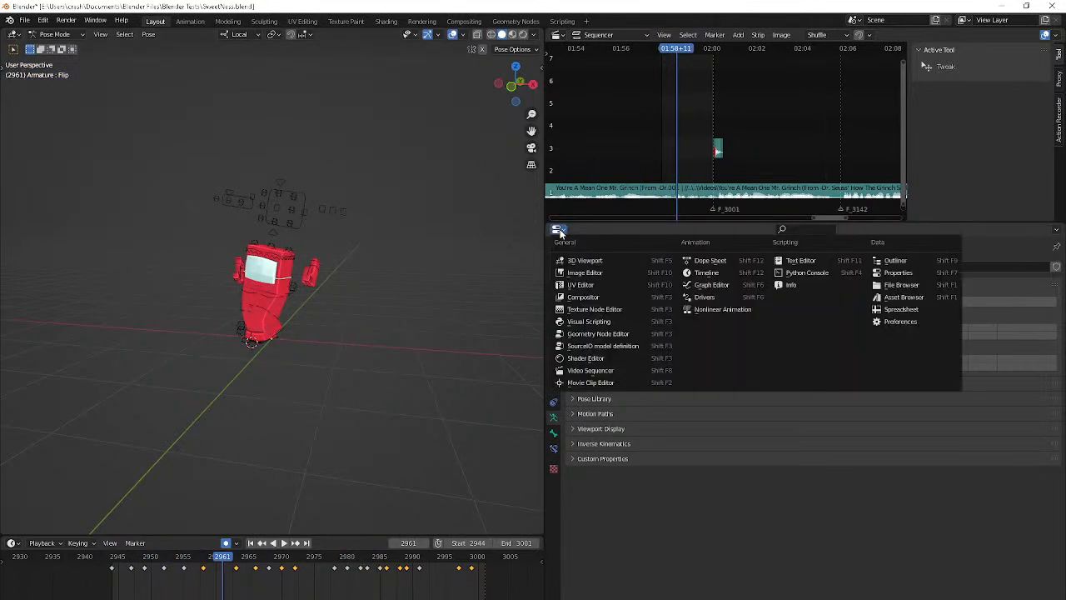
left_click(710, 285)
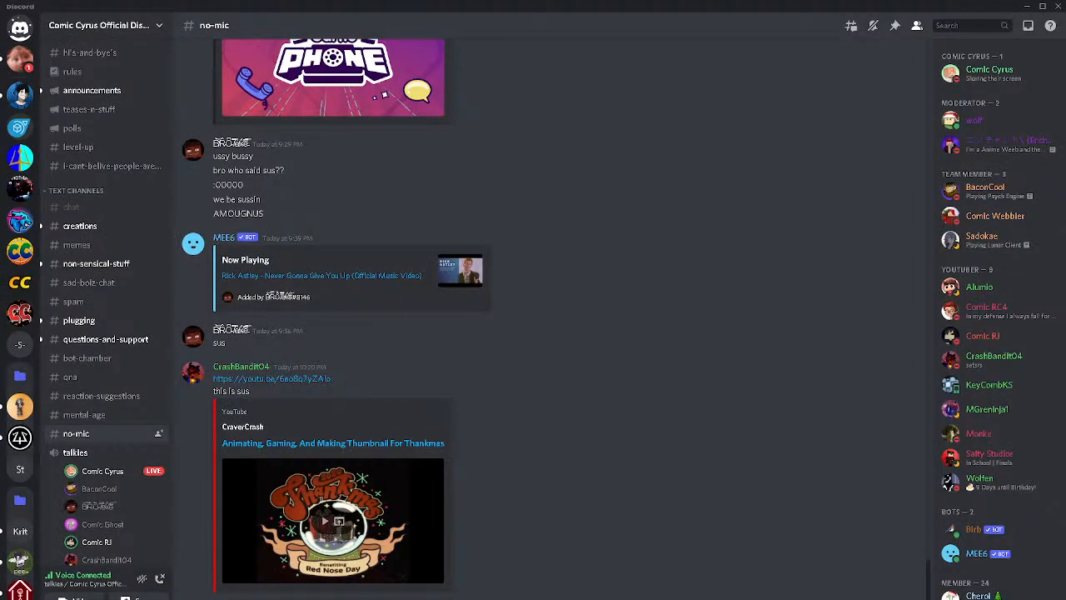
Check the embedded livestream preview in Discord's no-mic channel, pause it and return to Blender
left_click(389, 521)
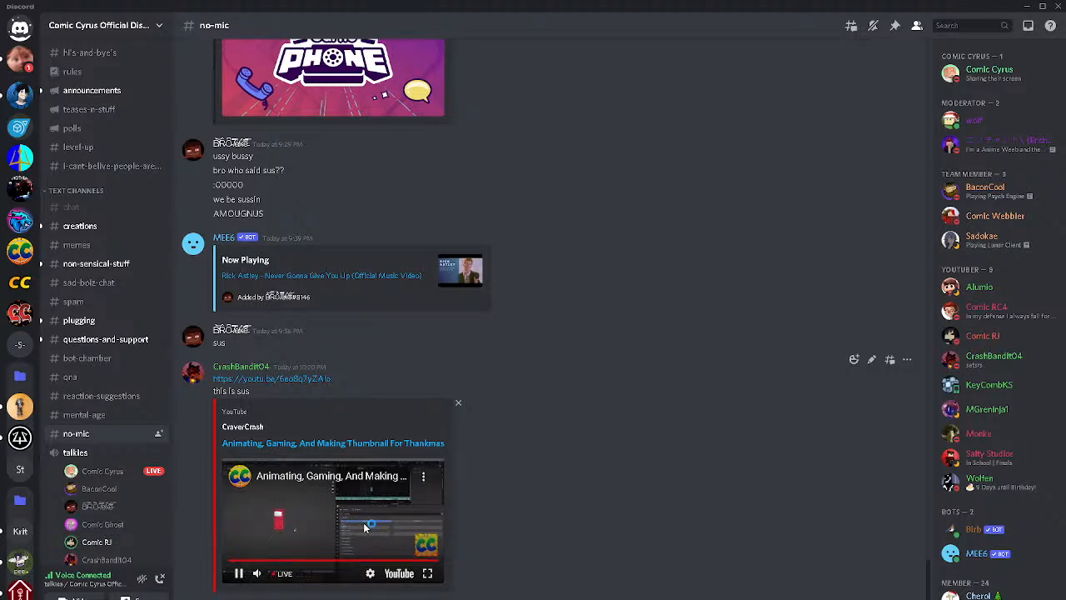
left_click(335, 538)
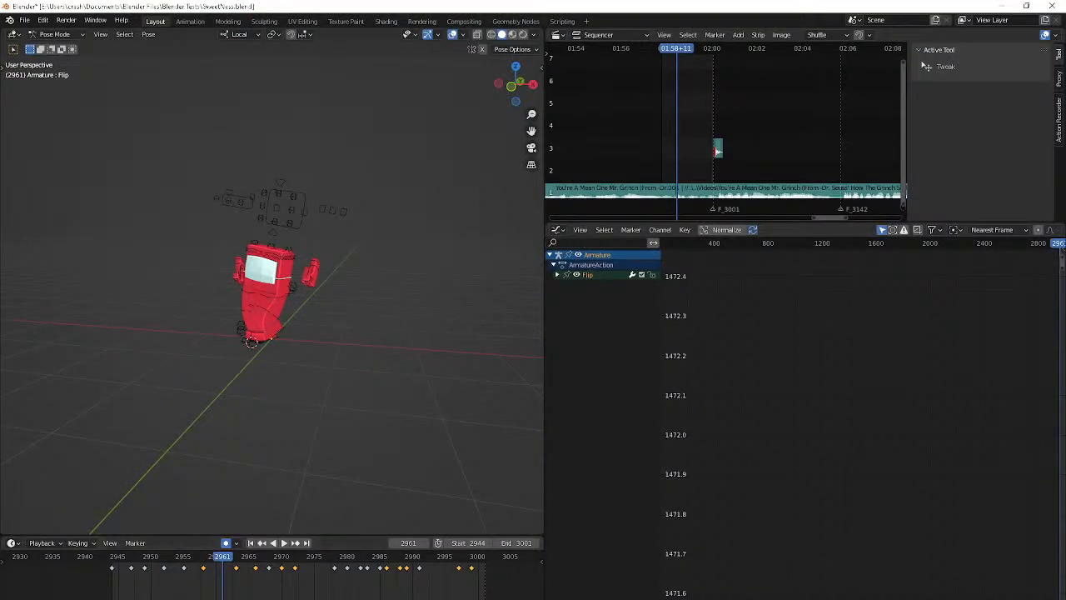
key("alt+Tab")
key("alt+Tab")
Show only the Flip bone's X, Y and Z Quaternion Rotation curves and fit them in the graph
left_click(557, 275)
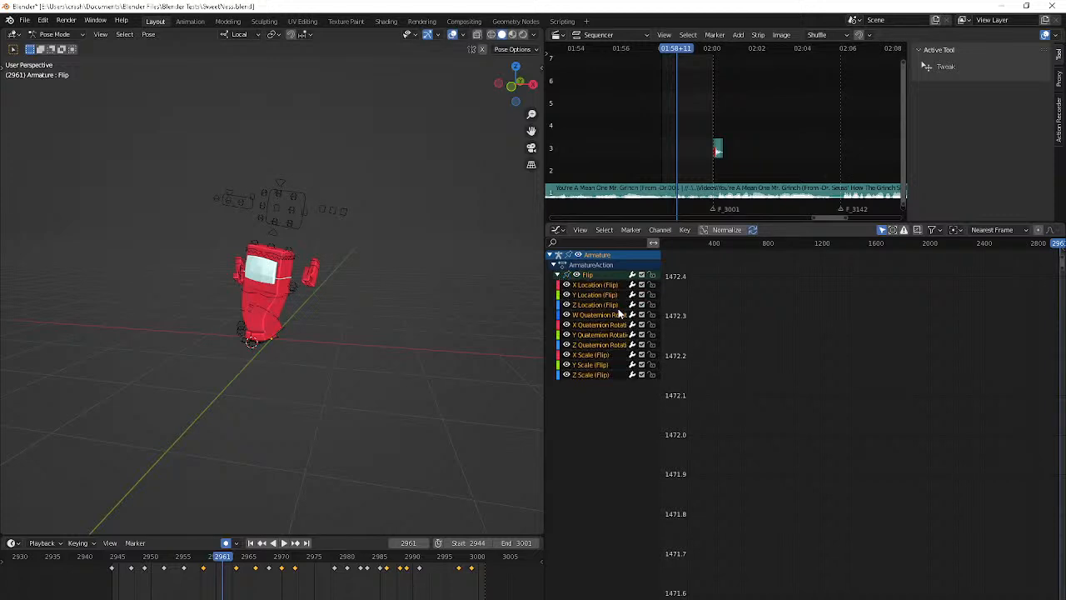
scroll(361, 328, "up", 2)
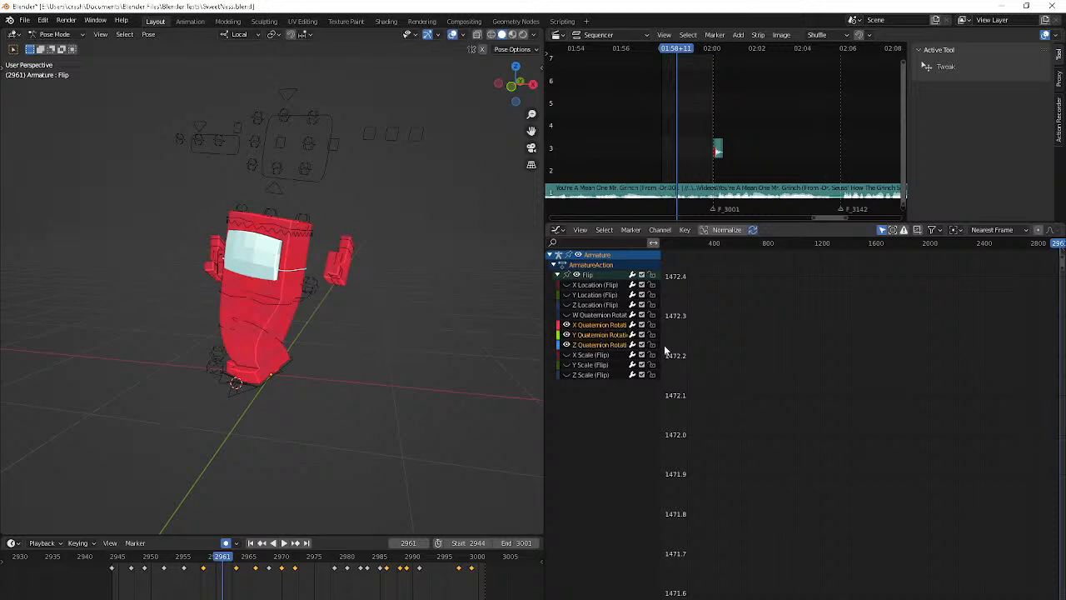
key("Home")
left_click(828, 409)
Play the shot from its start and go to the Flip keyframe at frame 2949
key("shift+Left")
key("space")
key("space")
key("shift+Left")
key("Up")
key("Up")
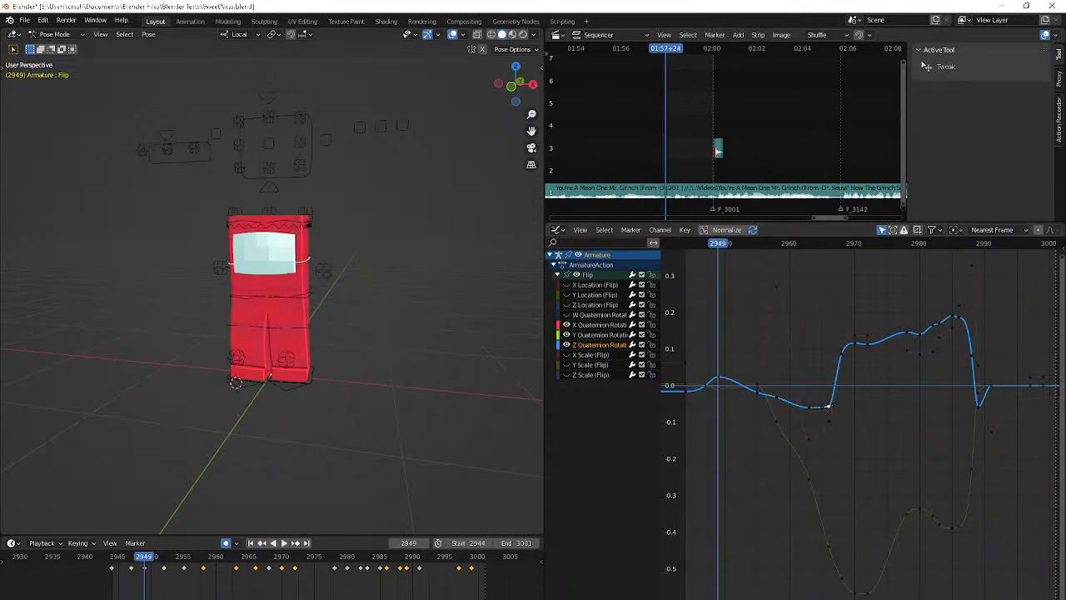
Switch to Discord, move to the animating voice channel and try to start a screen share
key("alt+Tab")
scroll(133, 500, "down", 3)
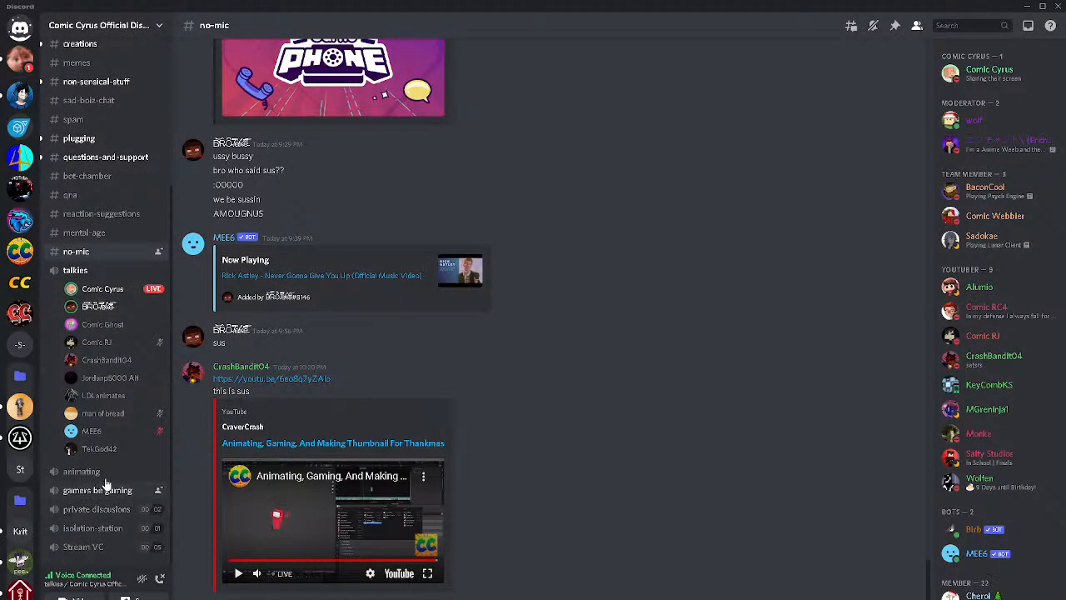
left_click(100, 472)
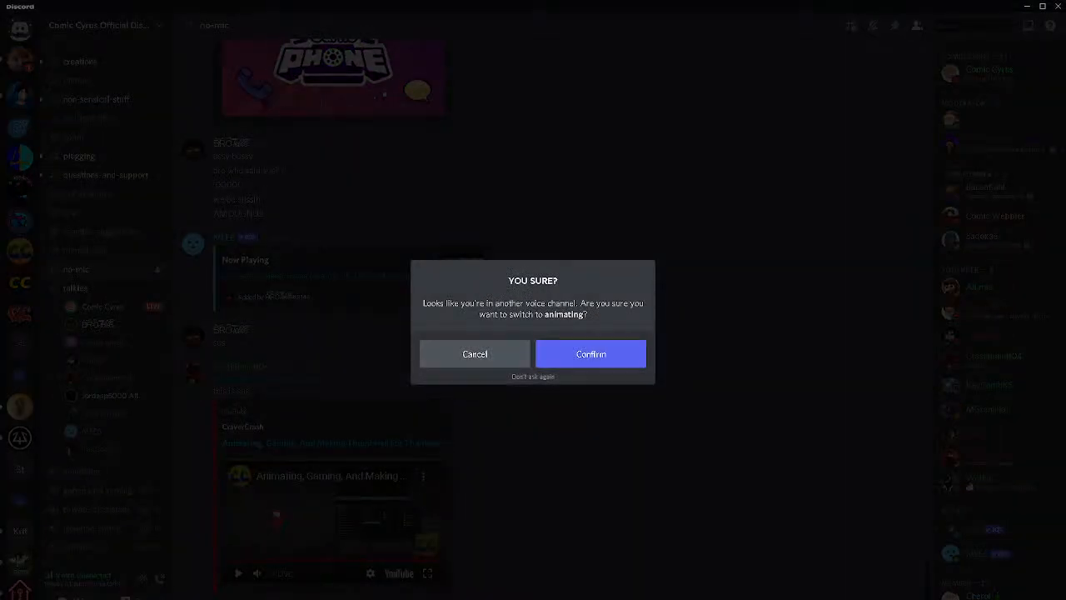
left_click(569, 353)
left_click(125, 578)
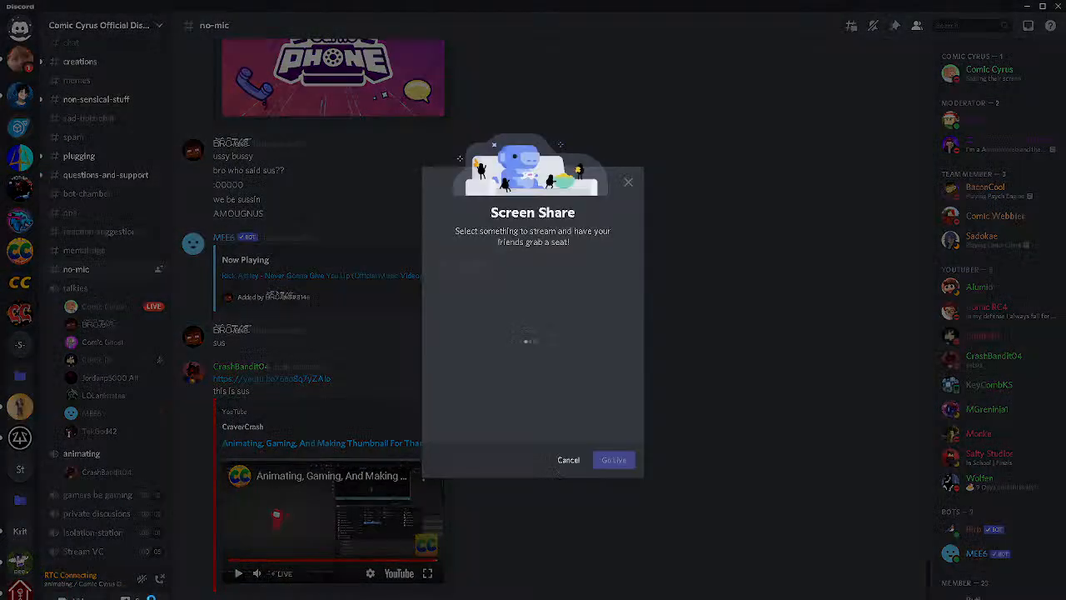
left_click(248, 551)
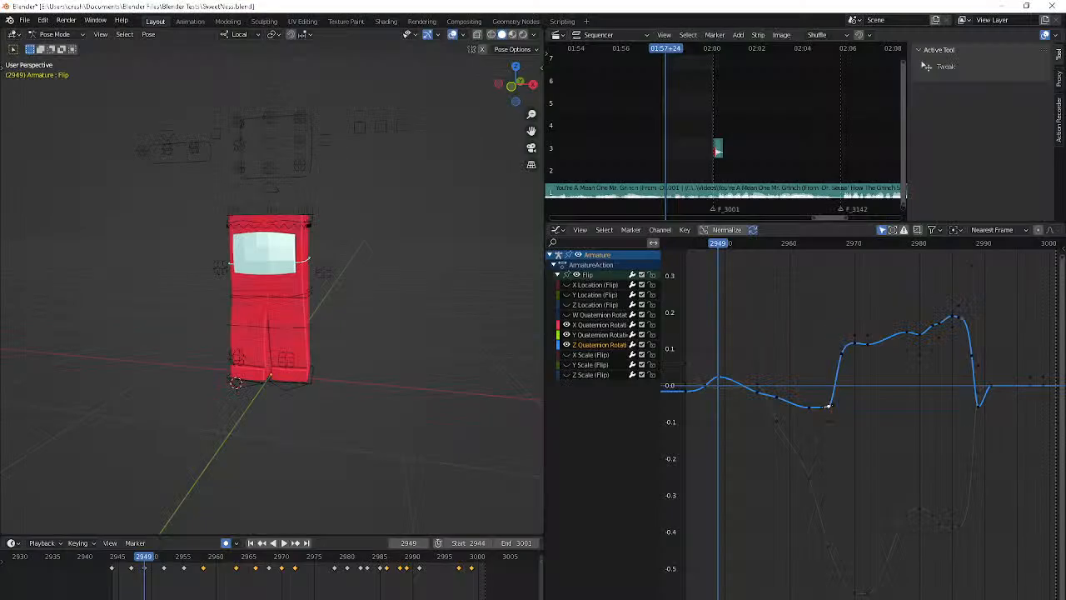
Isolate the Flip bone's X Quaternion Rotation curve in Blender and try raising its keyframe at frame 2947
key("Down")
left_click(589, 325)
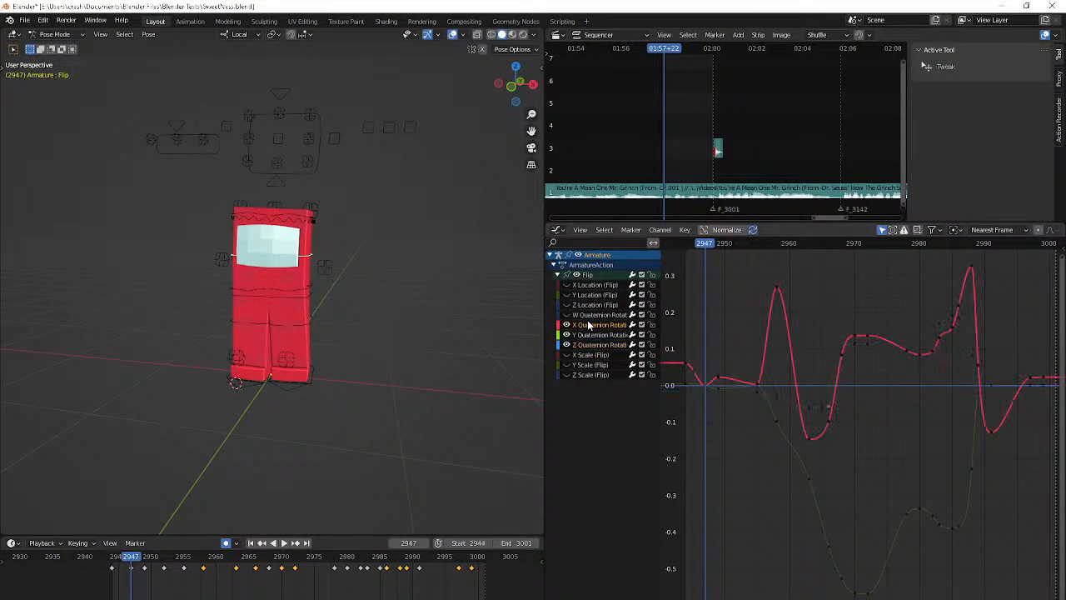
key("Down")
key("Up")
left_click_drag(701, 384, 704, 356)
scroll(752, 474, "up", 6)
middle_click_drag(752, 474, 1025, 562)
left_click(885, 447)
key("g")
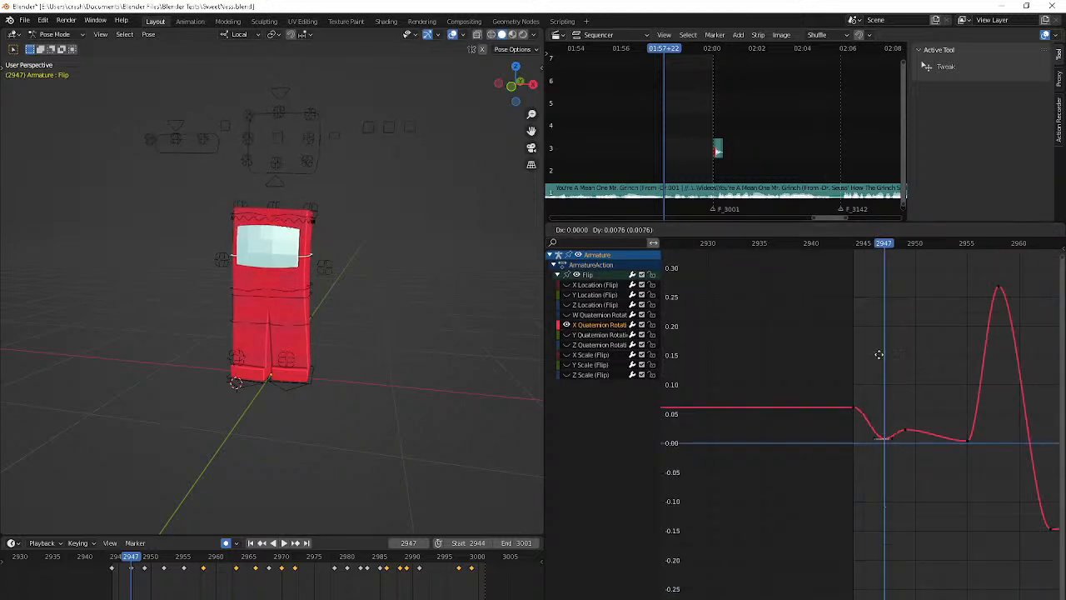
right_click(879, 350)
View the character from the side and raise the X rotation keyframe at frame 2947 to about 0.015
middle_click_drag(512, 359, 409, 364)
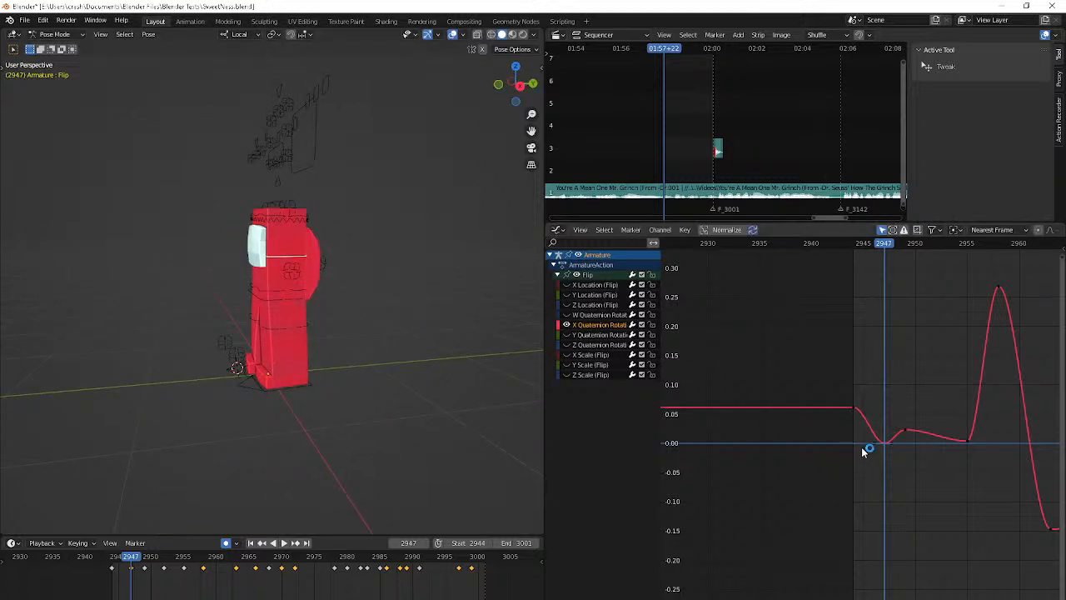
middle_click_drag(918, 428, 901, 490)
left_click_drag(900, 485, 901, 452)
left_click_drag(896, 508, 894, 483)
left_click(941, 476)
Insert a keyframe at frame 2951 on the Flip bone's X Quaternion Rotation curve
key("Right")
key("Right")
key("Right")
middle_click_drag(1013, 451, 941, 450)
key("Left")
key("i")
left_click(926, 461)
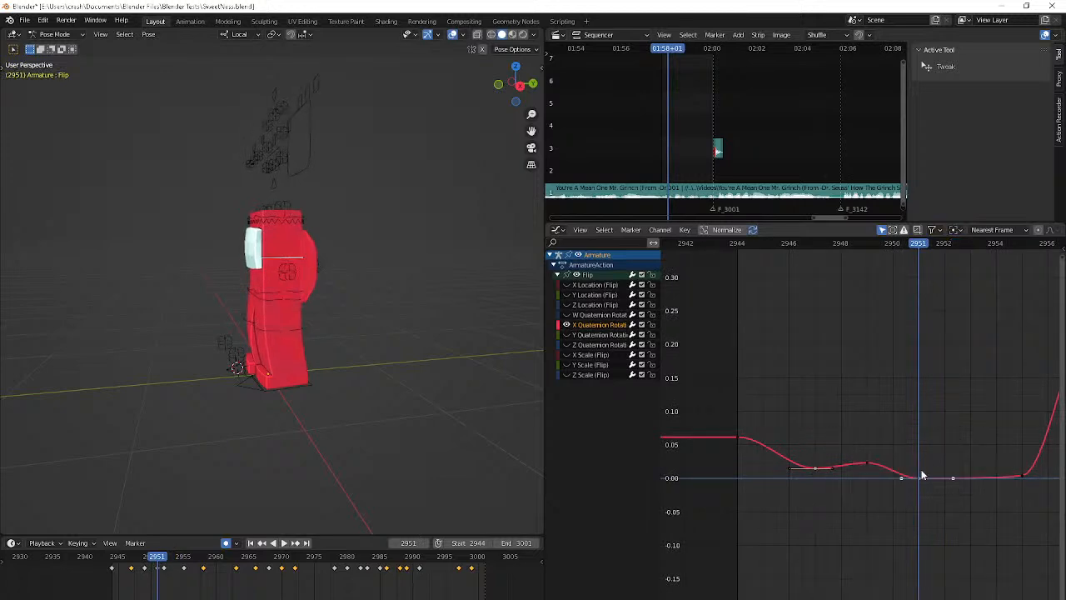
Raise the X rotation keyframe at frame 2951 to about 0.035 and check the sway in playback
left_click_drag(917, 476, 916, 447)
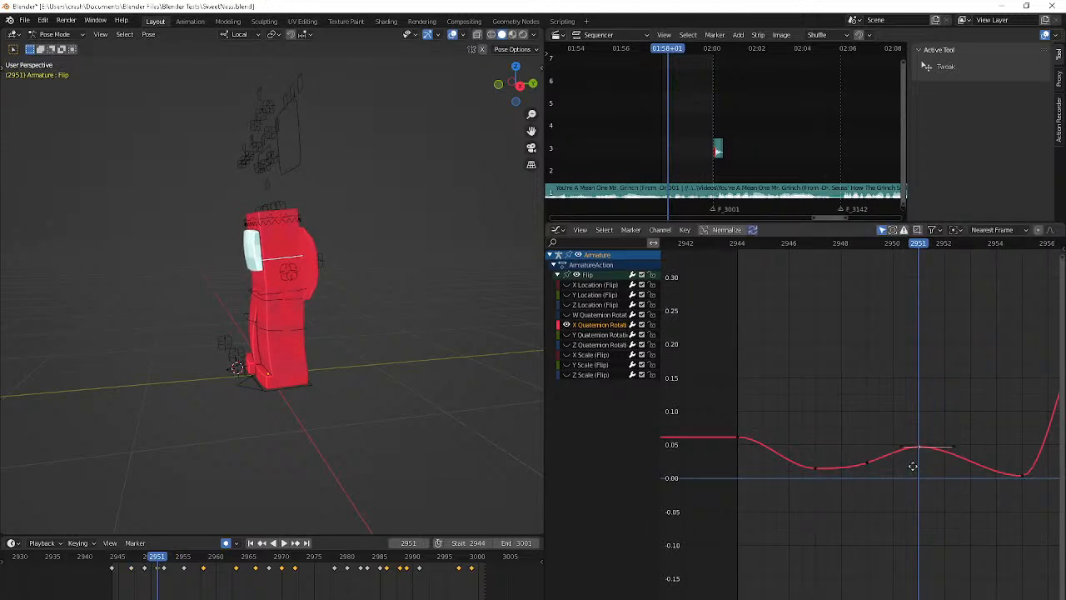
key("g")
left_click(900, 557, "shift")
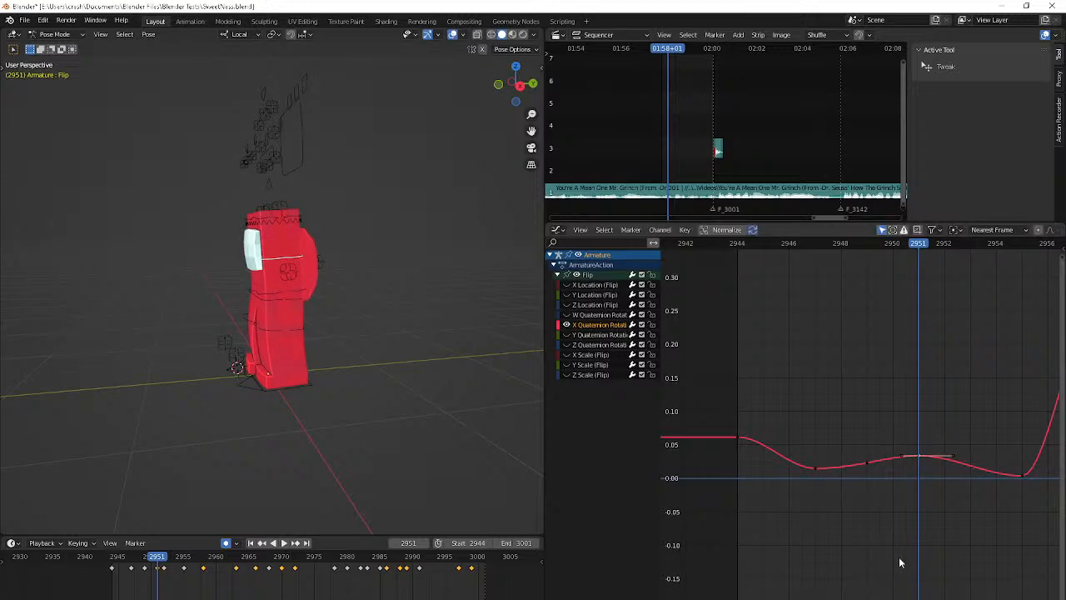
left_click(866, 462)
key("space")
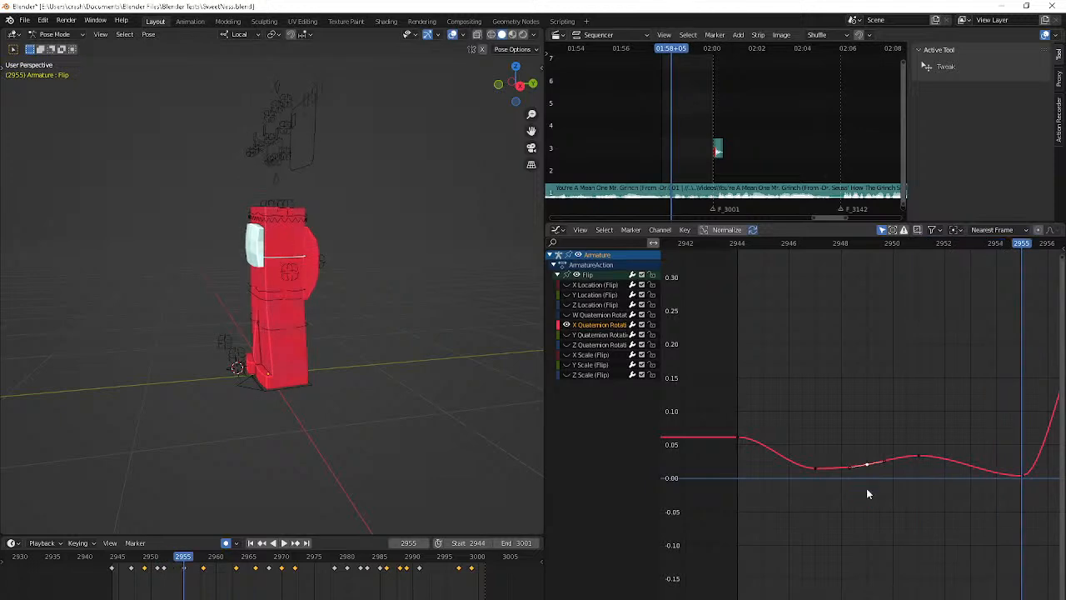
Insert a keyframe at frame 2956 on the Flip bone's X Quaternion Rotation curve and raise it to about 0.155
middle_click_drag(967, 463, 863, 452)
left_click(918, 466)
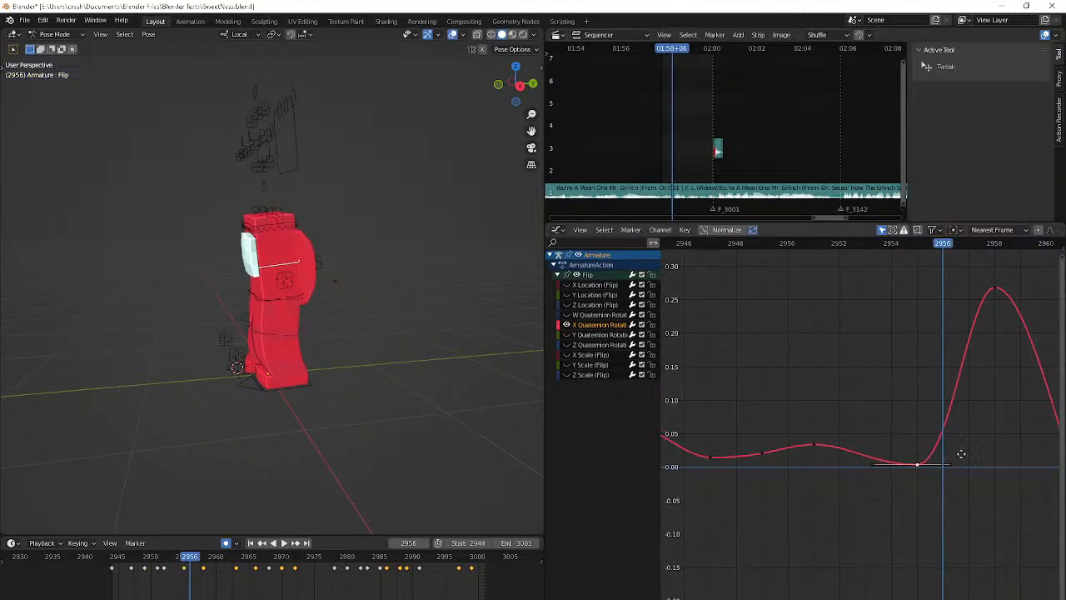
middle_click_drag(967, 456, 917, 451)
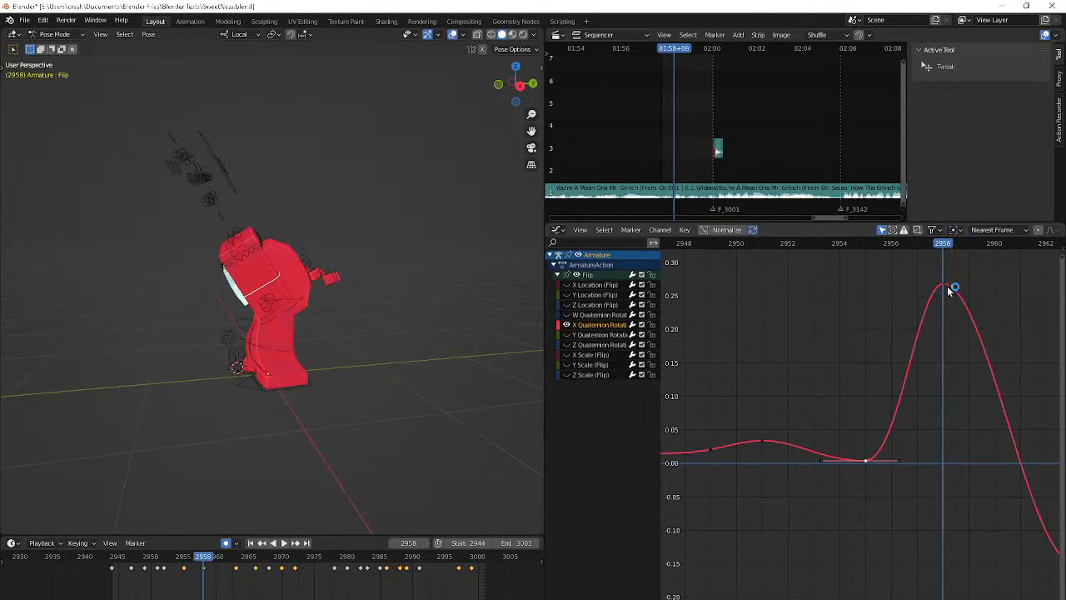
key("Left")
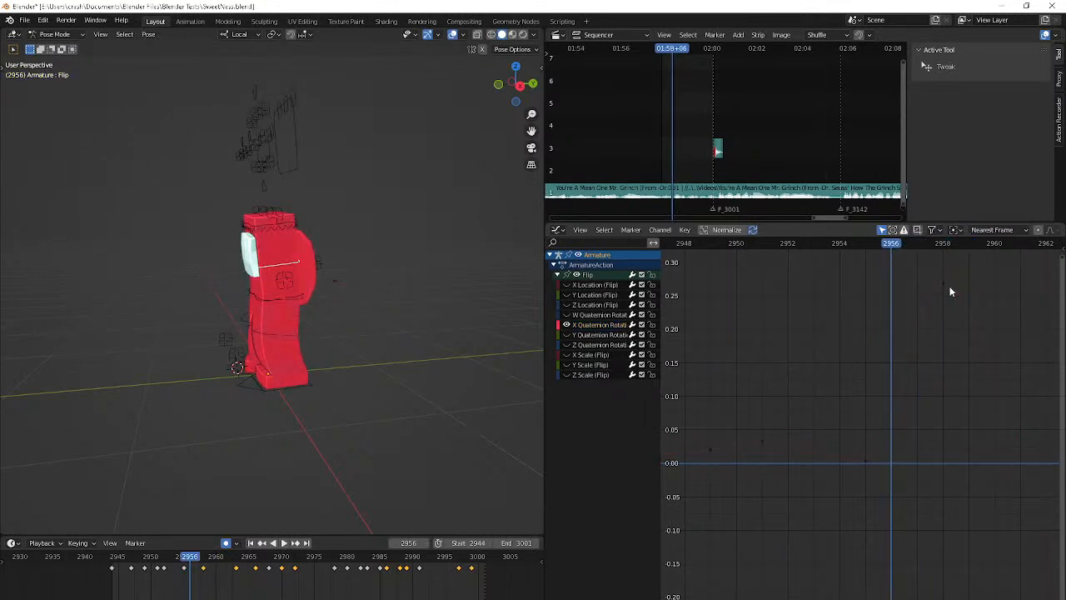
left_click(949, 285)
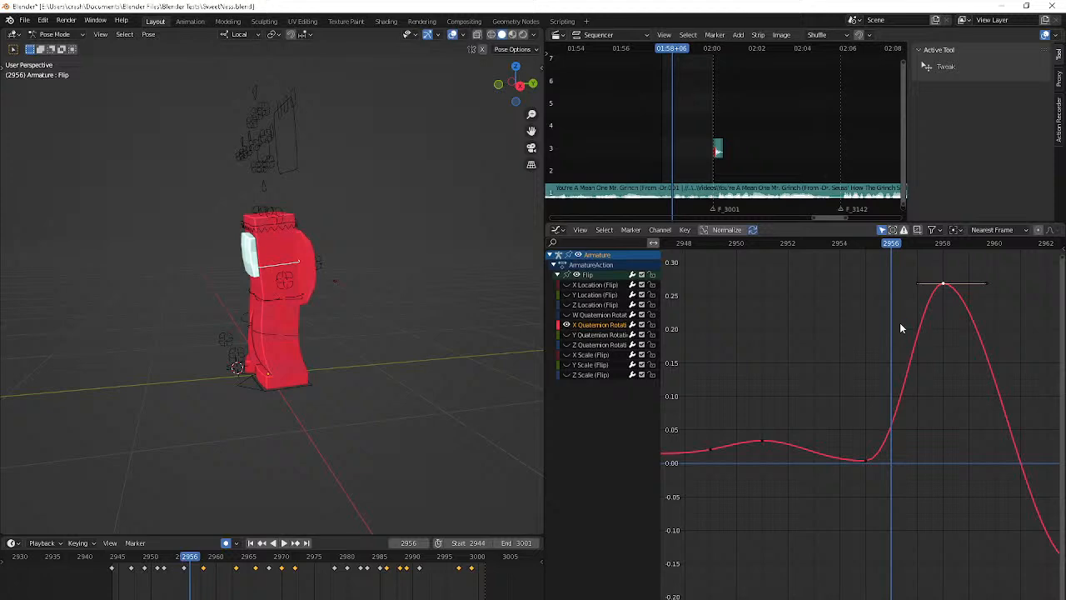
key("i")
left_click(866, 315)
left_click_drag(897, 431, 900, 362)
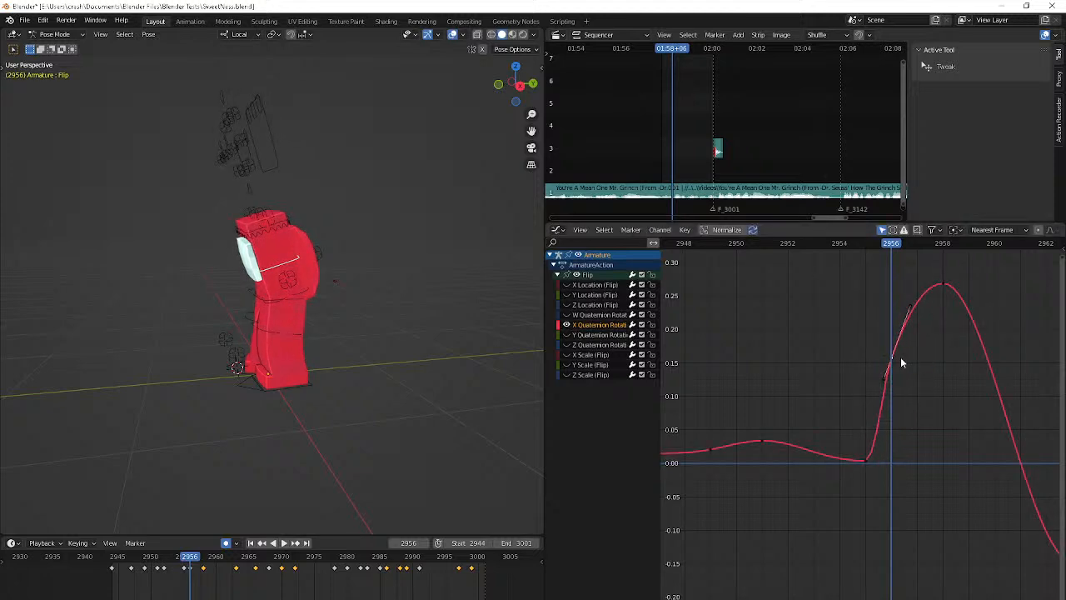
key("space")
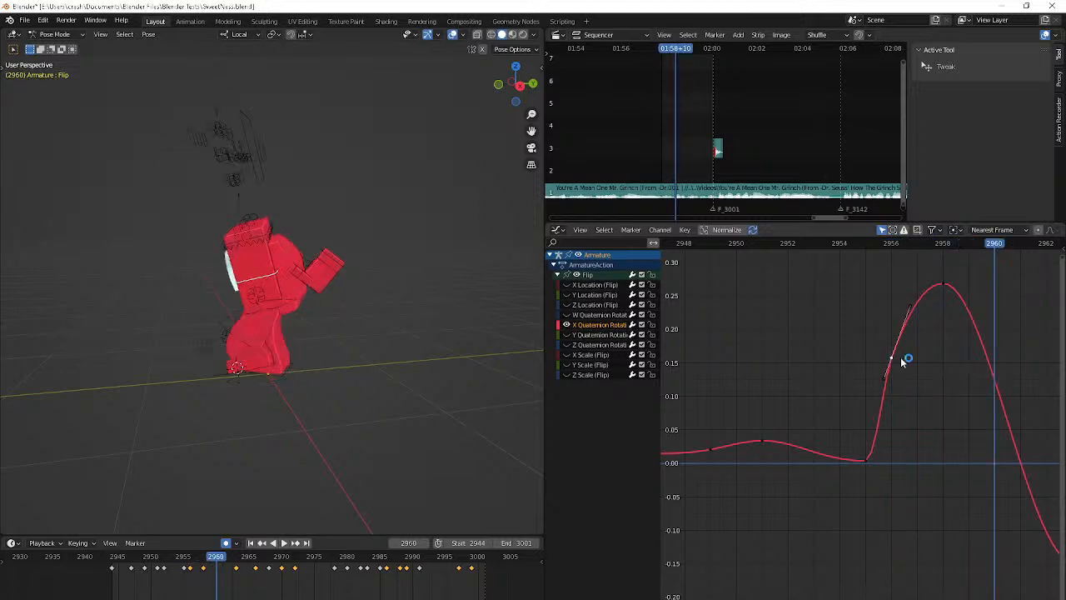
Reposition and rotate the Flip bone at frame 2960, and check the motion in playback from the side and front
key("Down")
key("Up")
key("g")
left_click(344, 421)
key("Right")
key("Right")
key("r")
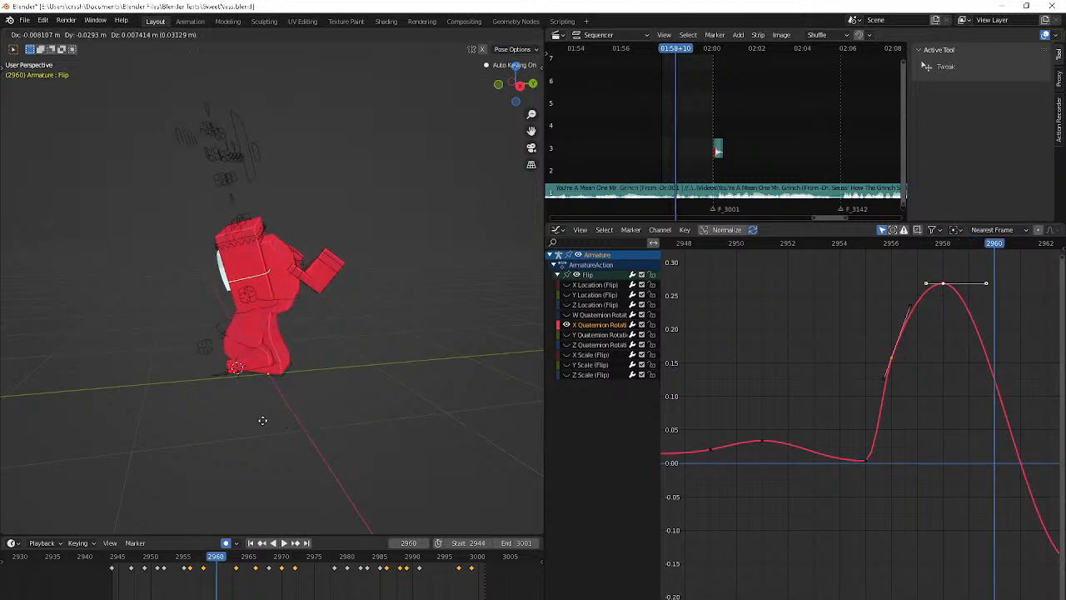
left_click(318, 368)
key("space")
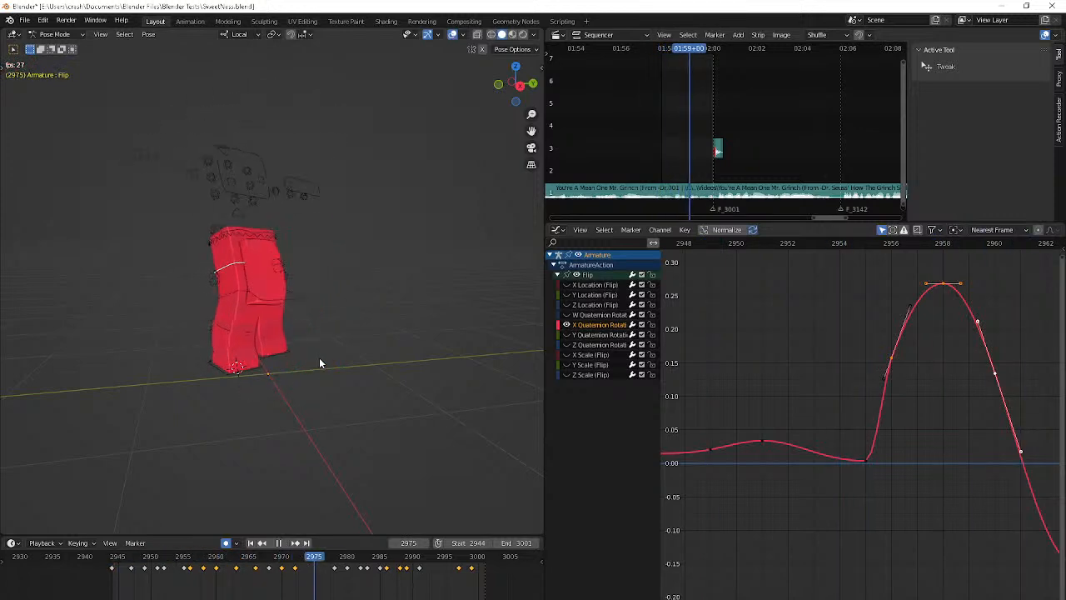
middle_click_drag(319, 357, 421, 350)
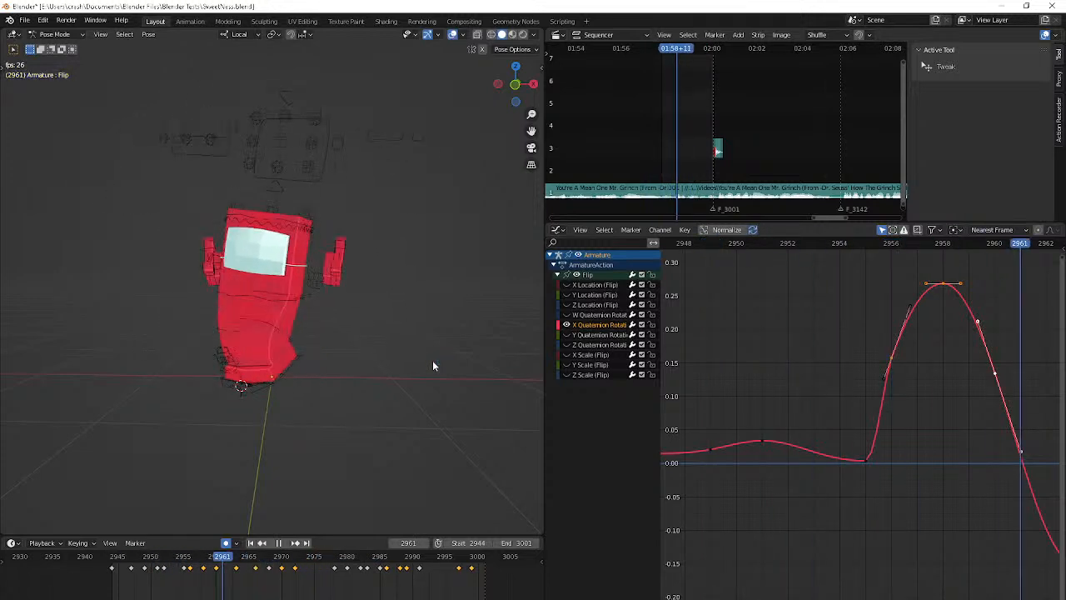
key("space")
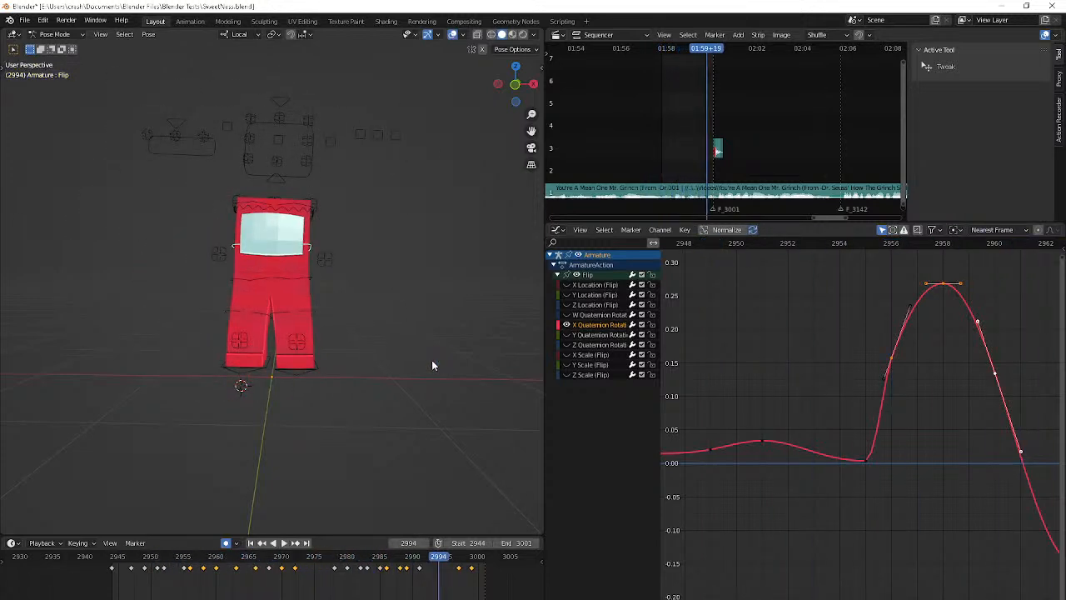
Tilt the handles of the X rotation keyframe at frame 2963 for a rounder dip and check it in playback
middle_click_drag(951, 432, 1026, 418)
scroll(1026, 418, "down", 5)
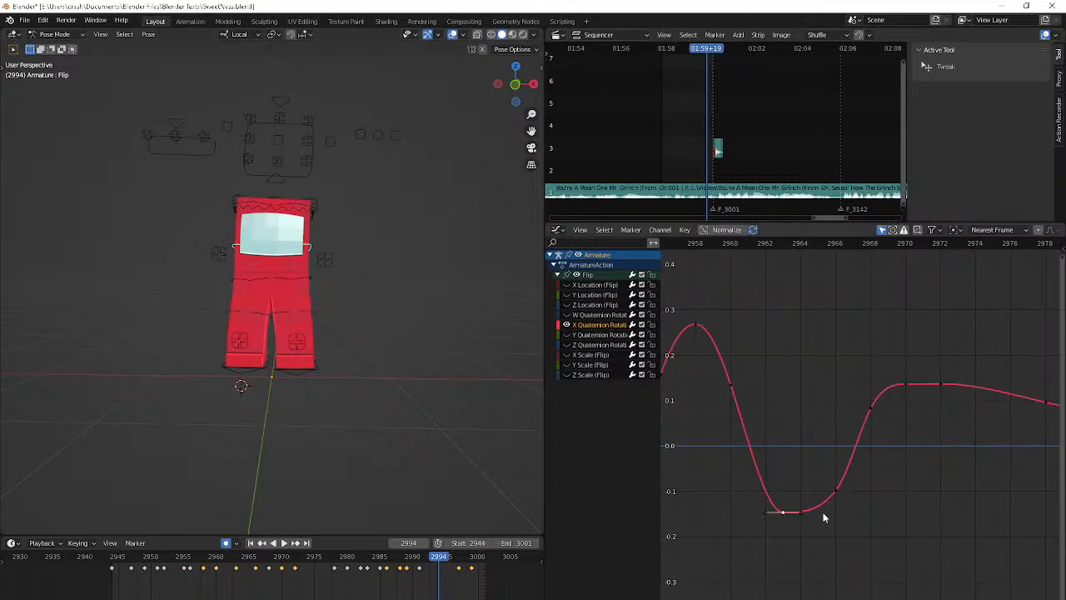
left_click_drag(767, 512, 758, 505)
key("space")
key("space")
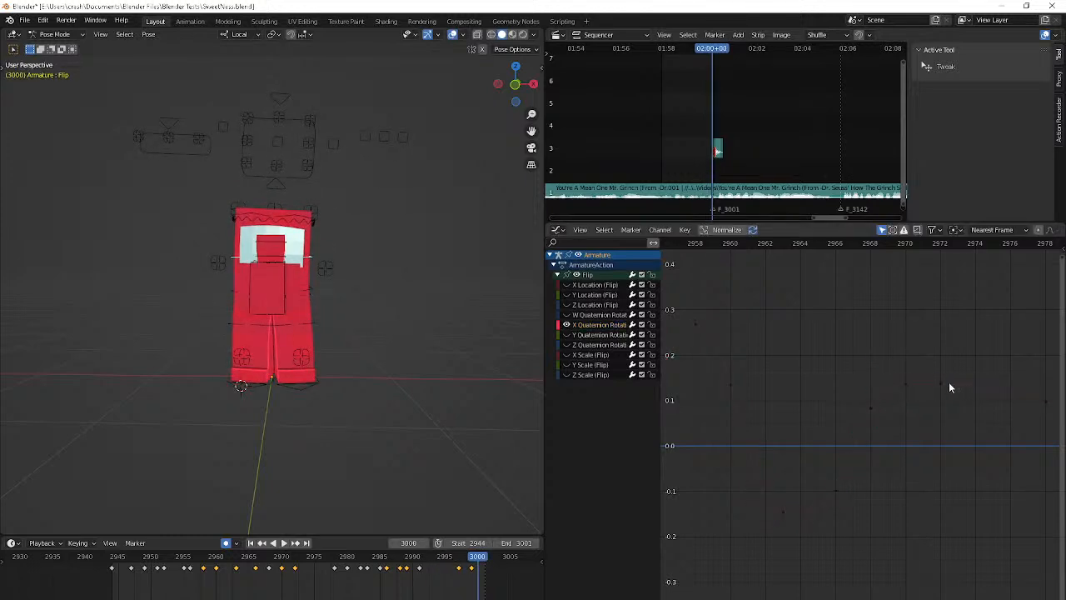
Raise the X rotation keyframe at frame 2970 to about 0.145 and check the motion in playback
left_click_drag(907, 384, 911, 345, "shift")
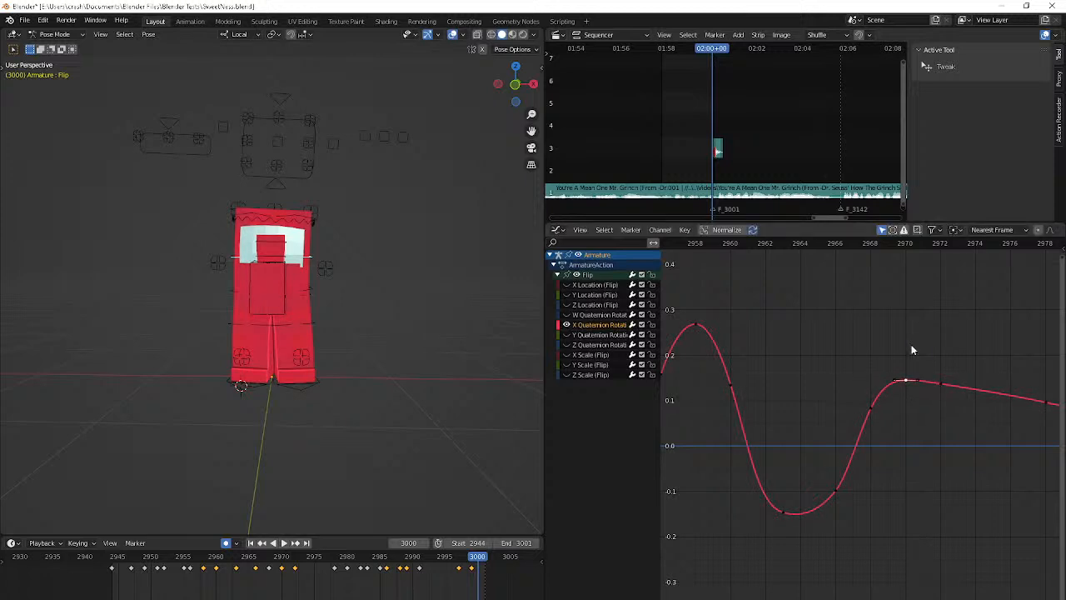
left_click(797, 249)
key("space")
key("Escape")
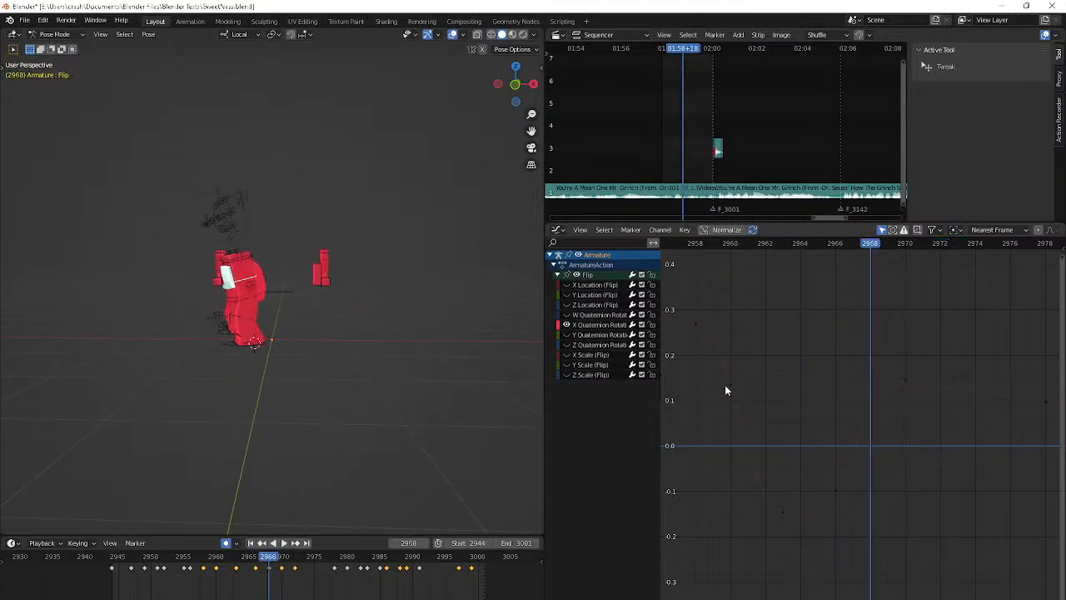
Nudge the X rotation keyframe at frame 2972 to about 0.14 so the curve descends gently, and replay the motion
key("Right")
key("Right")
key("Right")
key("Right")
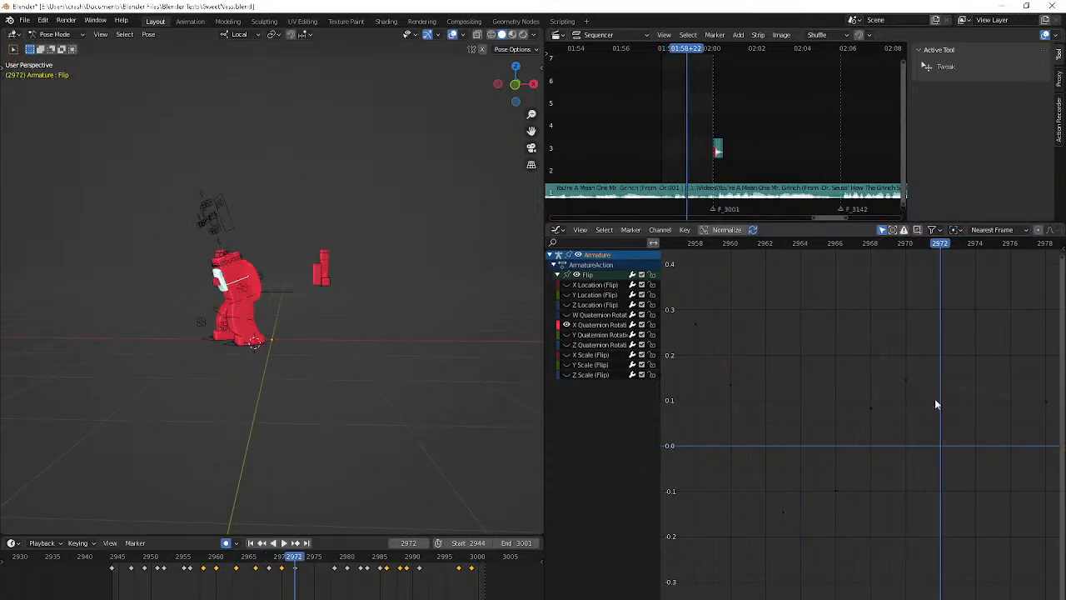
left_click(943, 383)
key("g")
left_click(956, 378)
middle_click_drag(956, 377, 767, 364)
key("space")
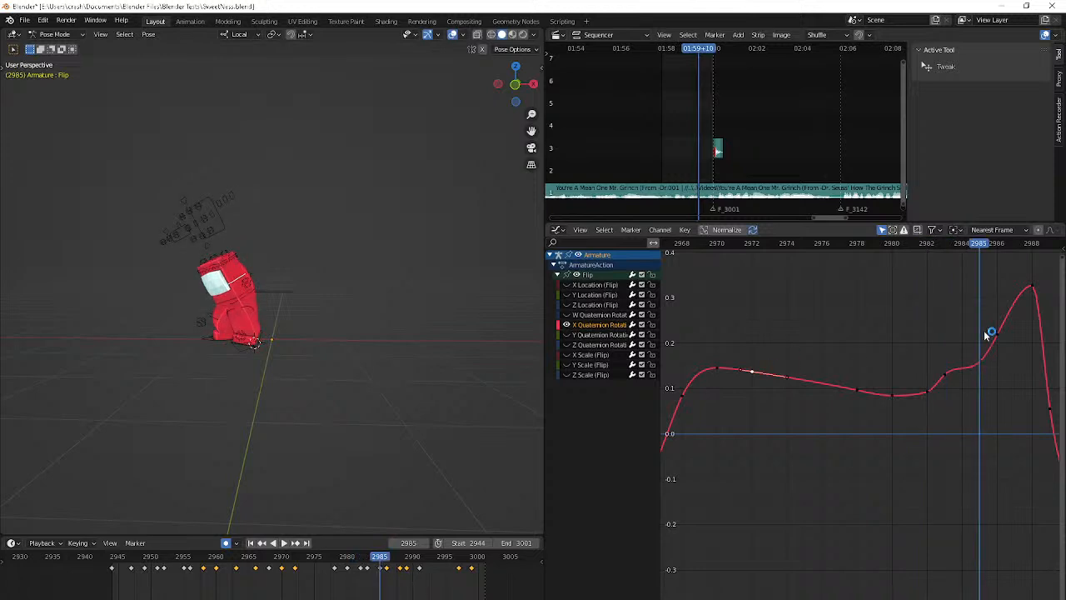
Raise the X rotation keyframe at frame 2989 to about 0.2
middle_click_drag(984, 330, 872, 333)
key("Right")
left_click(940, 413)
key("g")
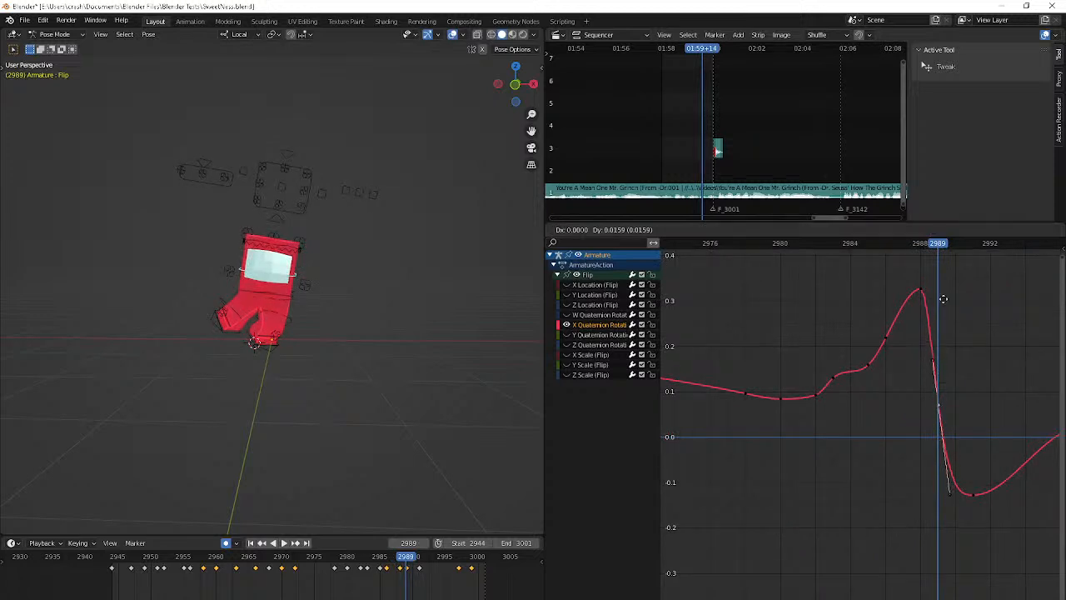
left_click(938, 534)
Move the X rotation keyframe at frame 2991 to frame 2993 at about -0.12 and step through the frames
left_click_drag(975, 495, 1008, 494)
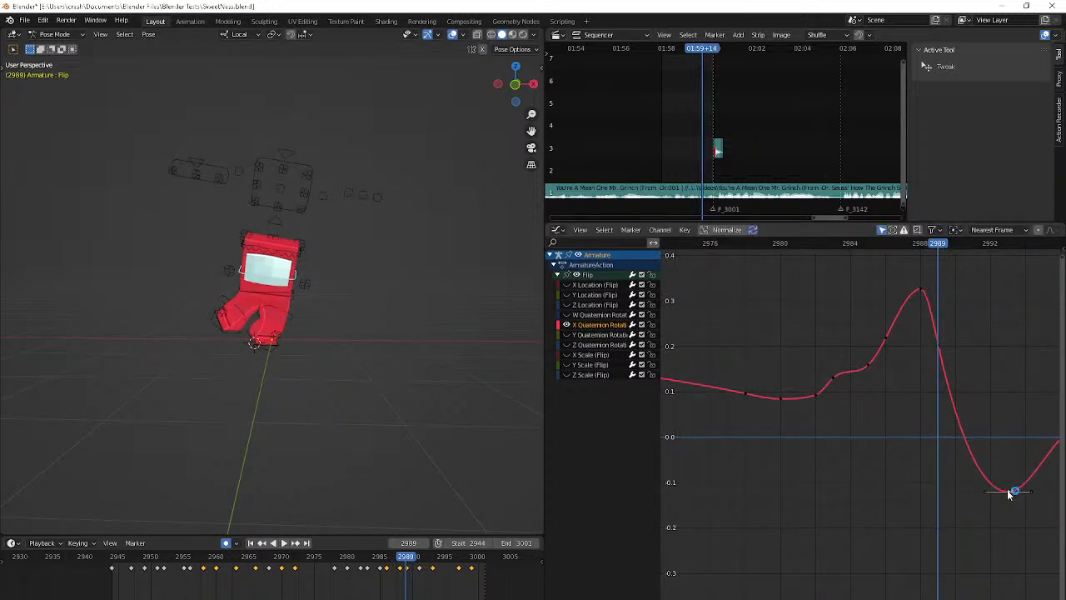
middle_click_drag(1008, 494, 861, 476)
key("Right")
key("Right")
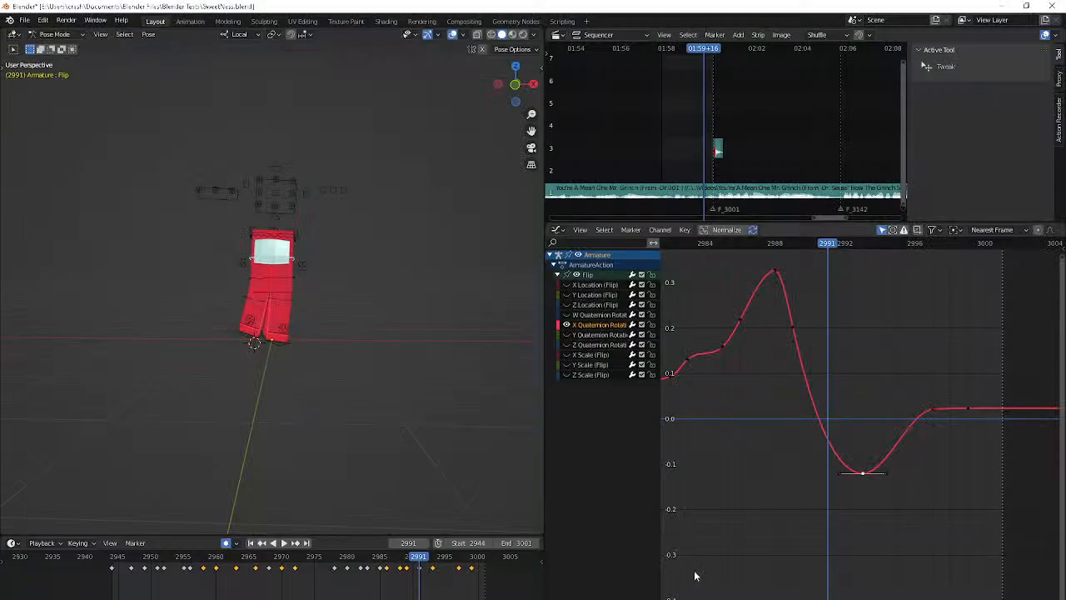
key("Right")
key("Right")
key("Right")
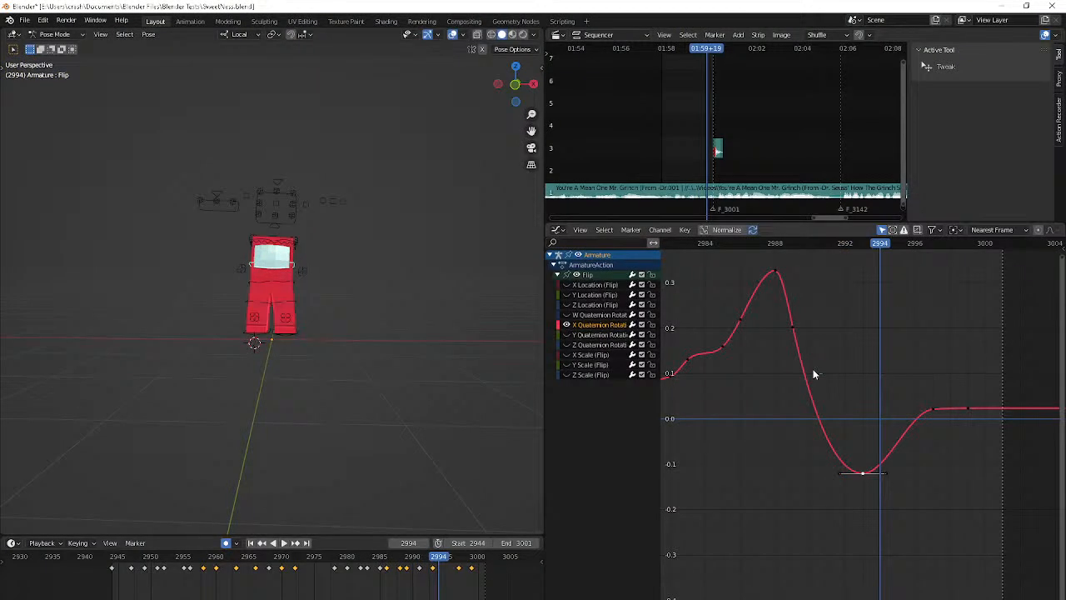
View the character from the side, lower the X rotation keyframe at frame 2993 to about -0.145, and step through the following frames
key("Left")
middle_click_drag(460, 418, 382, 408)
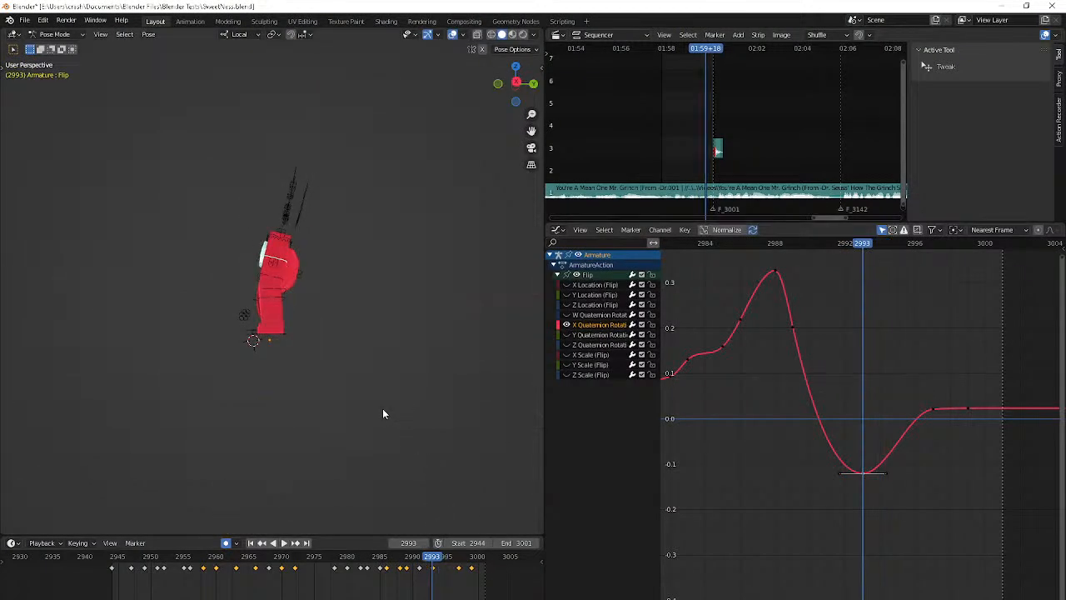
key("g")
left_click(885, 531)
key("Right")
key("Right")
key("Right")
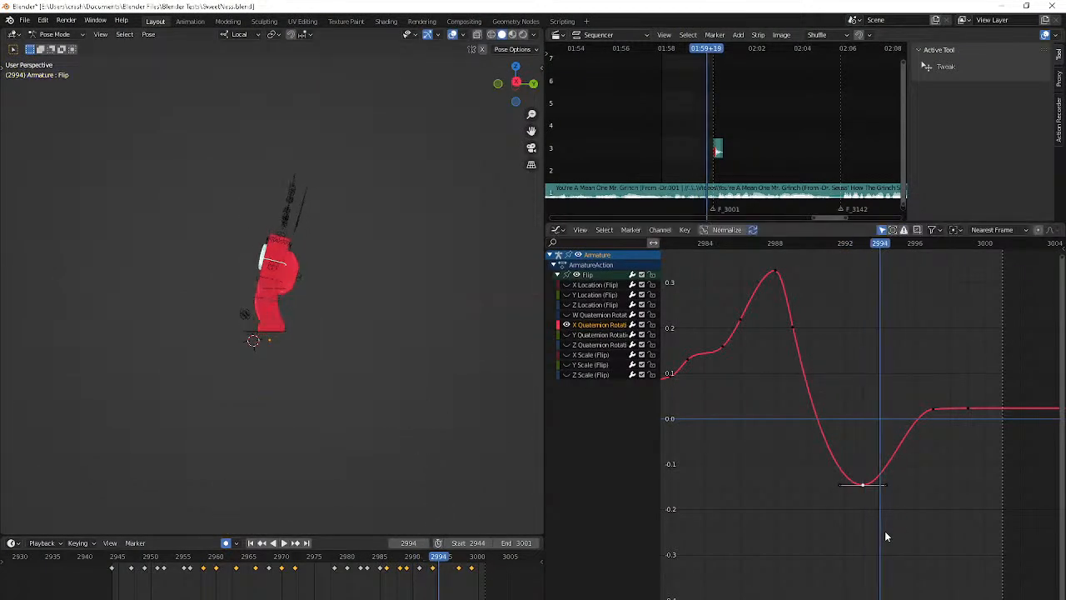
key("Right")
key("Right")
key("Right")
key("Left")
key("Left")
Raise the X rotation keyframe at frame 2997 to about 0.035 and check the whole motion in playback
left_click(928, 405)
key("g")
left_click(936, 341)
key("Right")
key("Right")
key("Right")
key("Right")
key("Right")
key("Left")
key("Left")
key("Left")
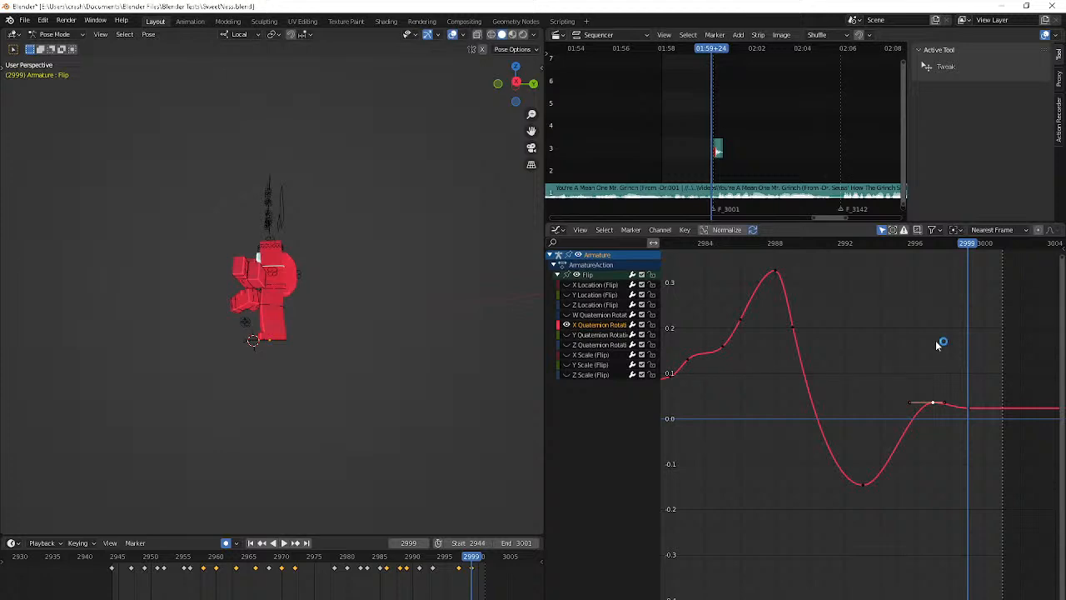
key("space")
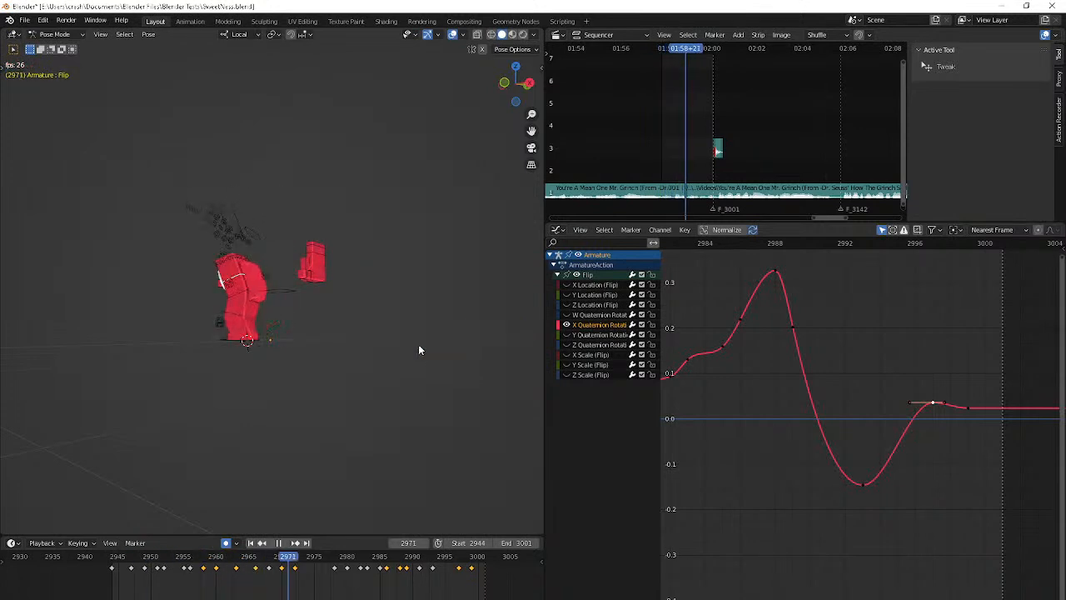
key("space")
View the character from the front, isolate the Flip bone's X Location curve, and fit it in the graph
middle_click_drag(418, 344, 490, 374)
left_click(605, 283)
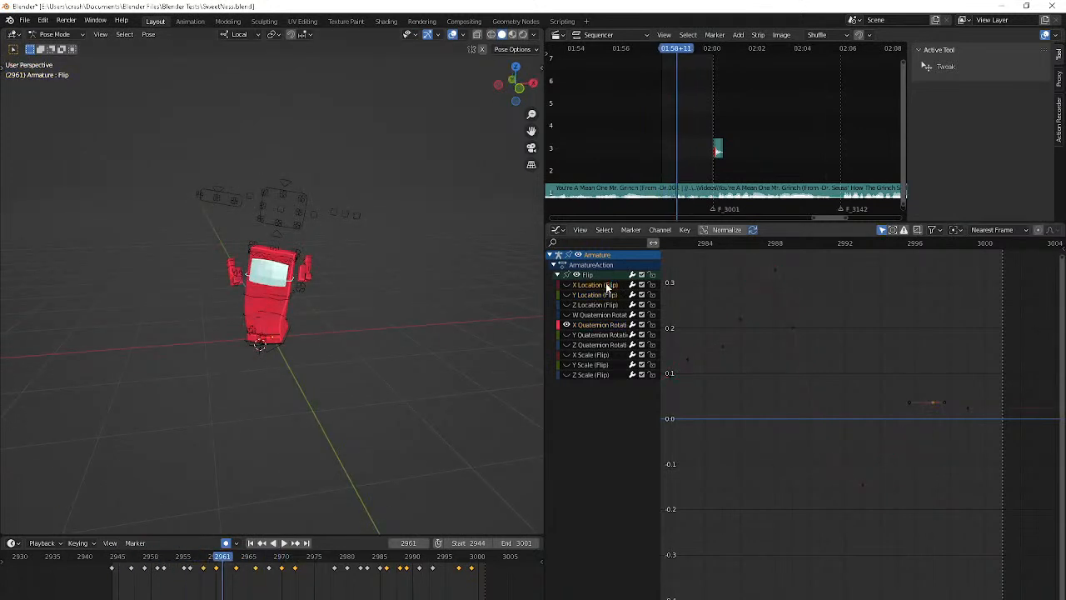
middle_click_drag(712, 325, 940, 386)
key("Home")
left_click(731, 304)
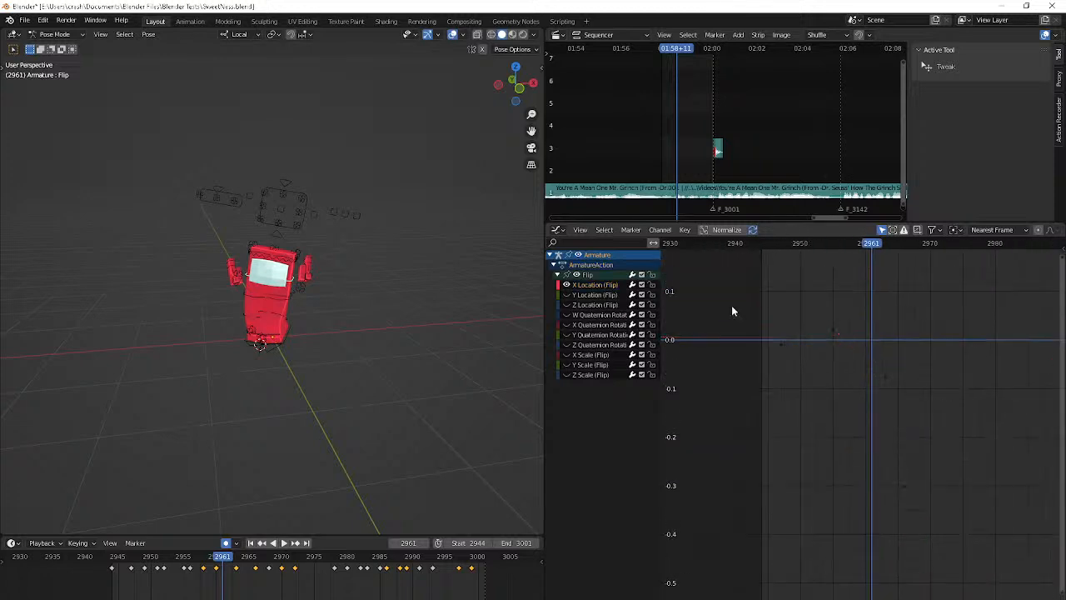
Step through the frames from 2944 to examine the Flip bone's sideways movement
left_click(761, 244)
scroll(791, 334, "up", 4)
key("Right")
key("Right")
key("Right")
key("Right")
key("Right")
key("Right")
Delete the keyframe at frame 2947 from the Flip bone's X Location curve
key("Right")
key("Right")
key("Right")
key("Right")
key("Right")
key("Right")
middle_click_drag(791, 339, 859, 430)
key("shift+Left")
scroll(859, 425, "up", 3)
key("Right")
key("Right")
key("Right")
left_click(785, 380)
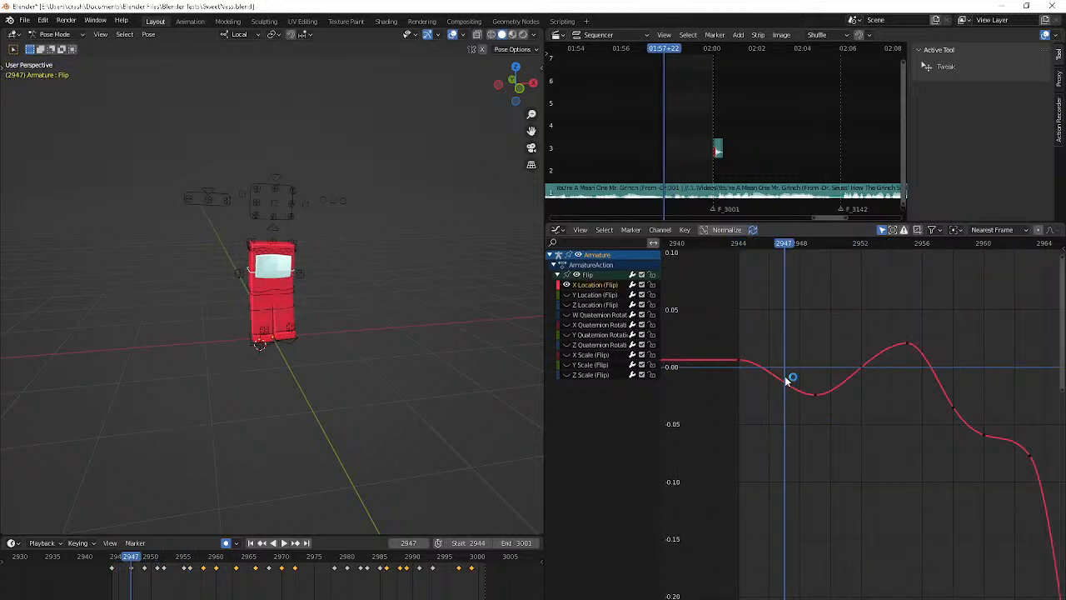
Delete the keyframe at frame 2958 from the Flip bone's X Location curve and return to frame 2944
key("Right")
key("Right")
key("Right")
key("Right")
key("Right")
key("Right")
key("Right")
key("Right")
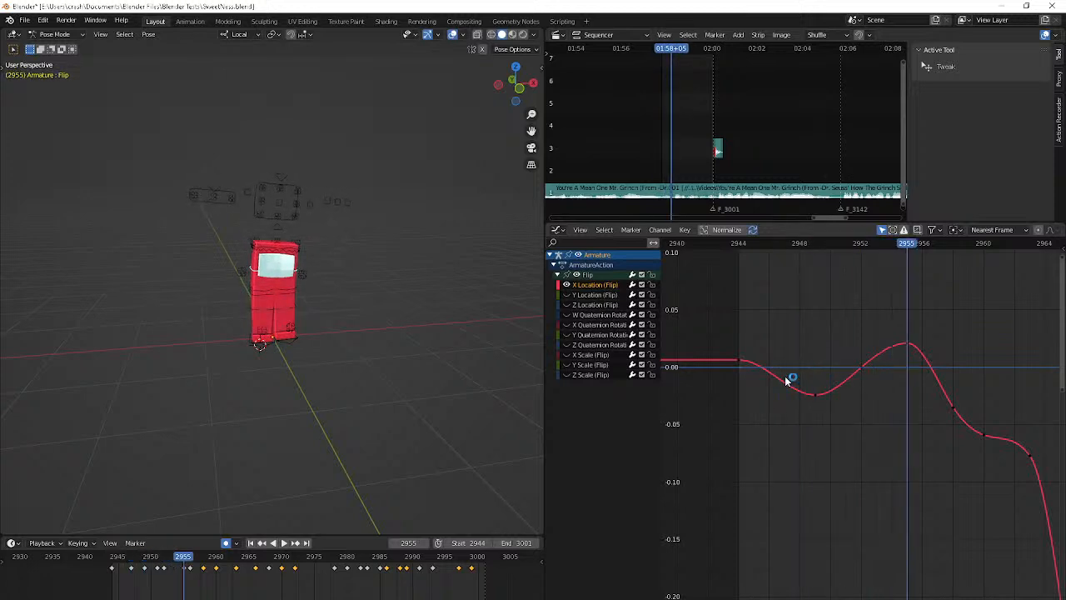
key("Right")
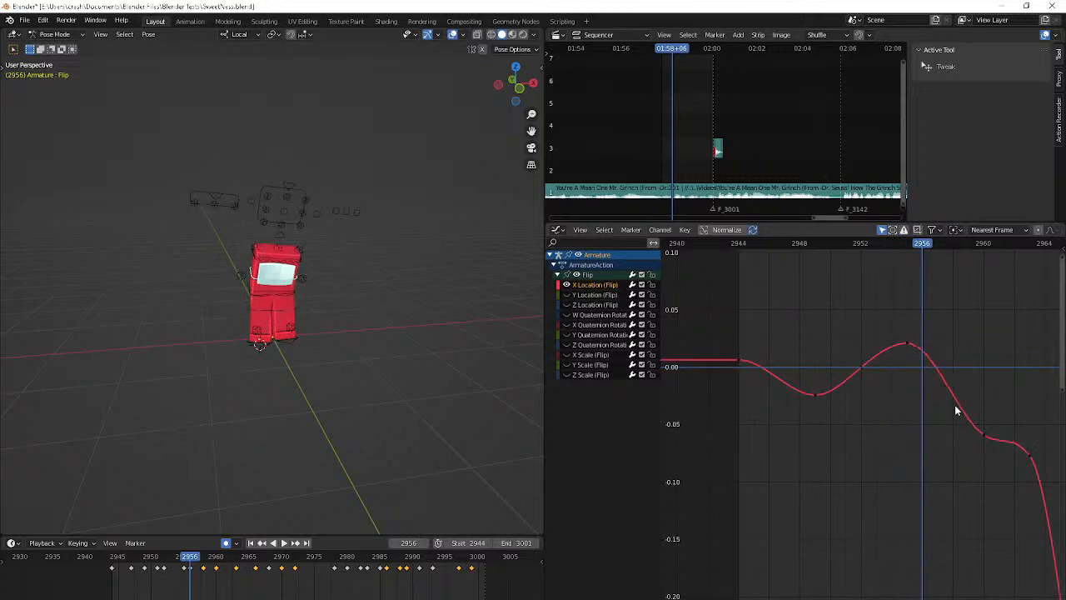
key("shift+Left")
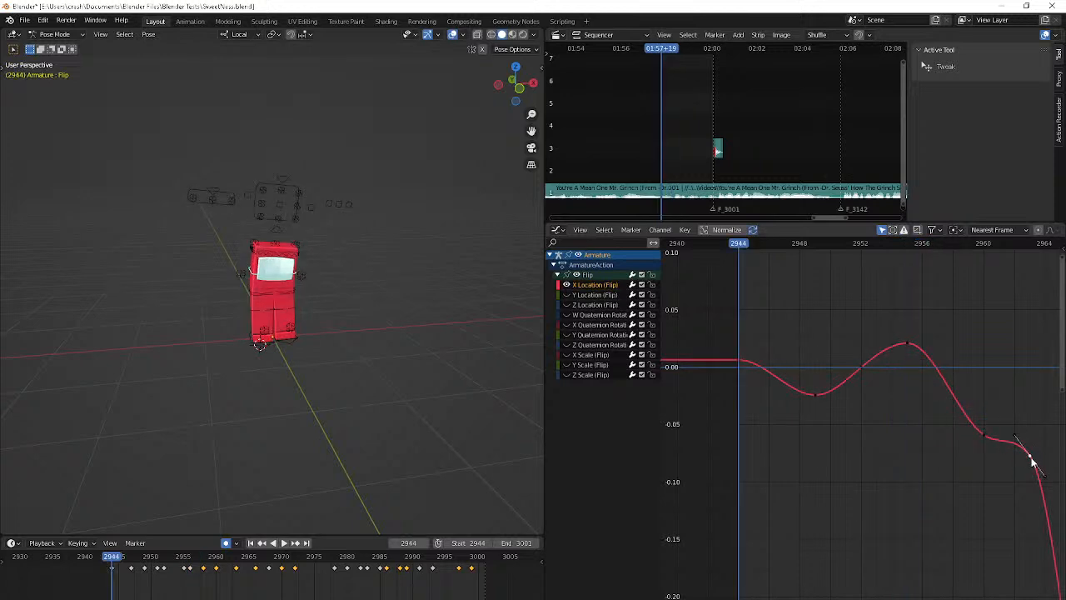
Undo and restore the last curve edit for comparison, and play the animation from frame 2944 to check the sideways motion
key("Right")
key("Right")
key("Right")
key("Right")
key("ctrl+z")
key("ctrl+shift+z")
key("shift+Left")
key("space")
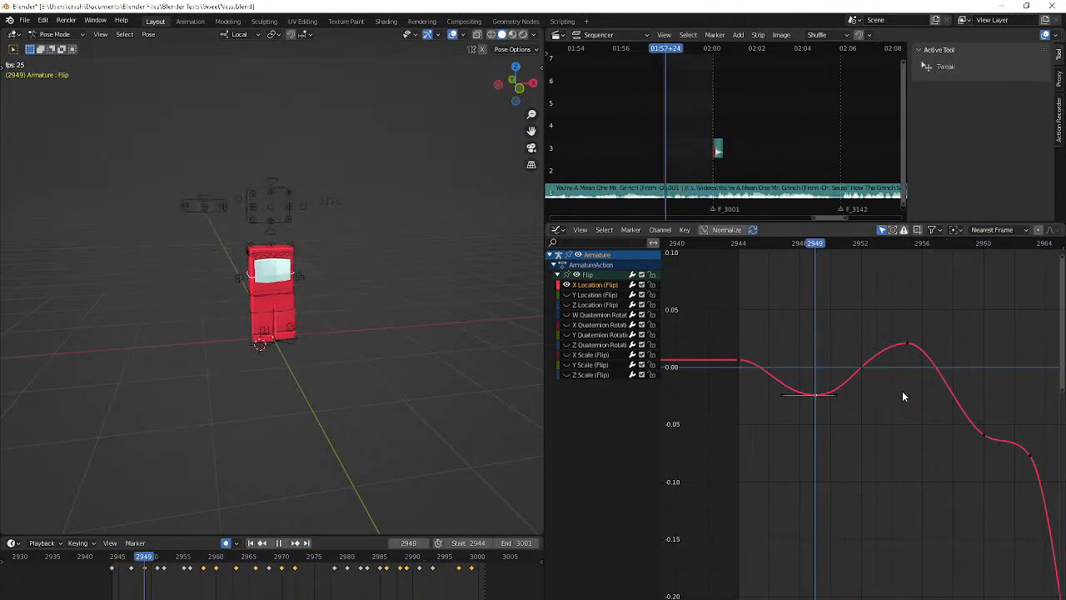
scroll(902, 390, "down", 2)
left_click(895, 372)
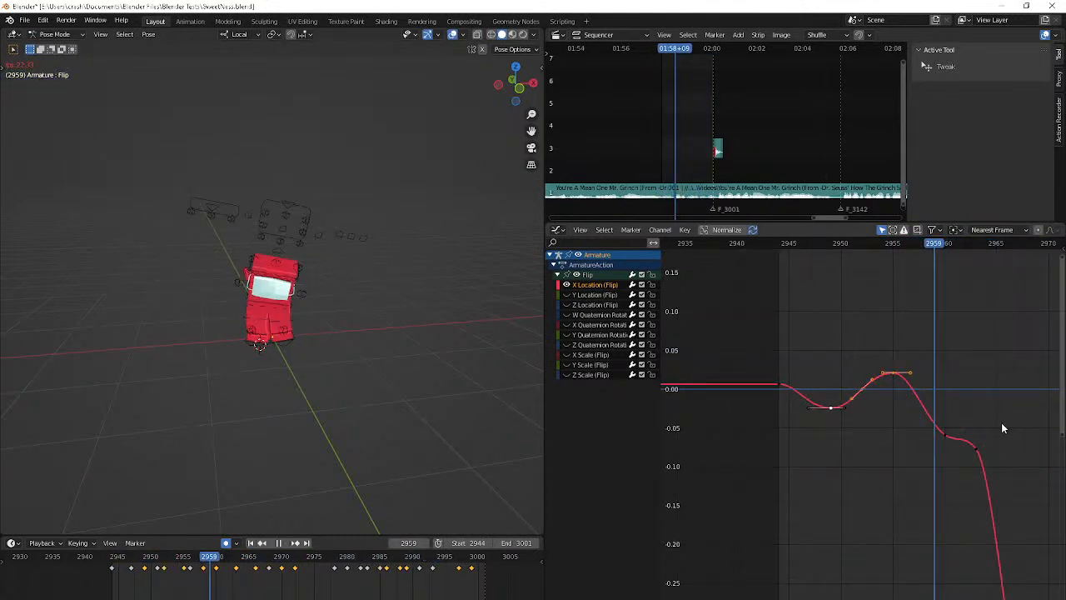
key("space")
left_click(945, 438)
key("h")
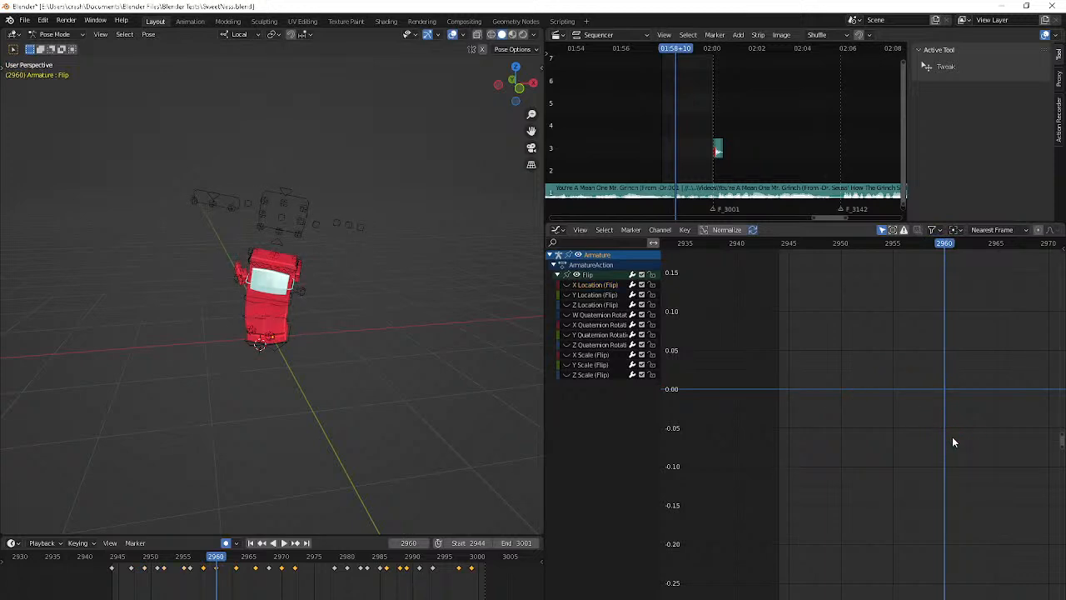
key("alt+h")
Bring the Flip bone's X Location curve into view and play ahead to frame 2963
left_click(973, 440)
scroll(973, 440, "down", 2)
middle_click_drag(973, 439, 883, 478, "ctrl")
scroll(882, 478, "up", 3)
key("space")
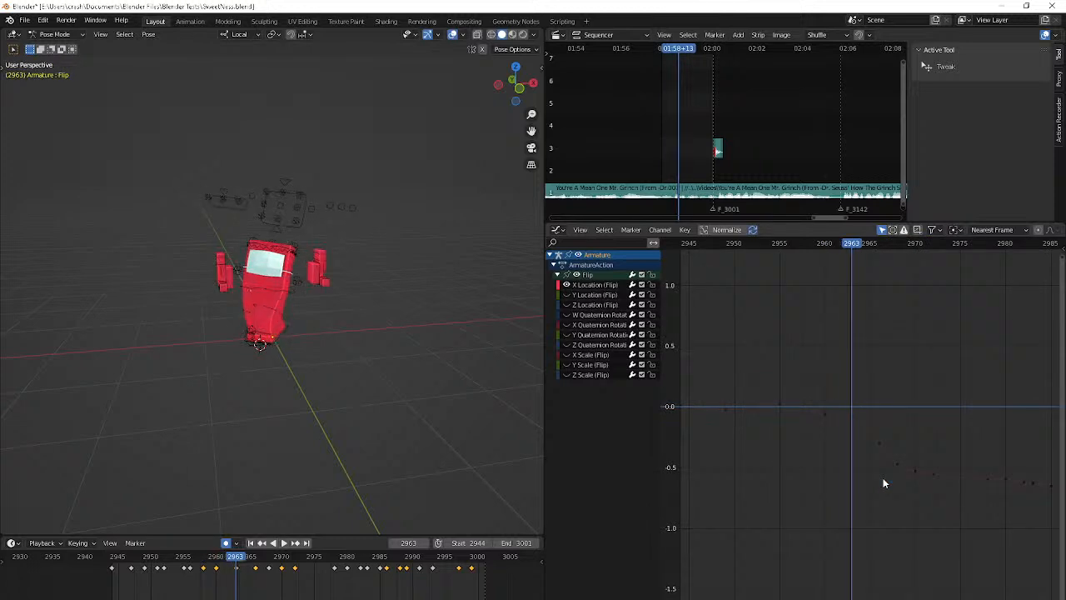
Shift the X Location keyframes at frames 2963 and 2966 one frame earlier, to 2962 and 2965
key("Right")
key("Right")
key("Right")
key("Right")
key("Left")
key("Left")
key("Left")
key("Left")
left_click(852, 416)
key("g")
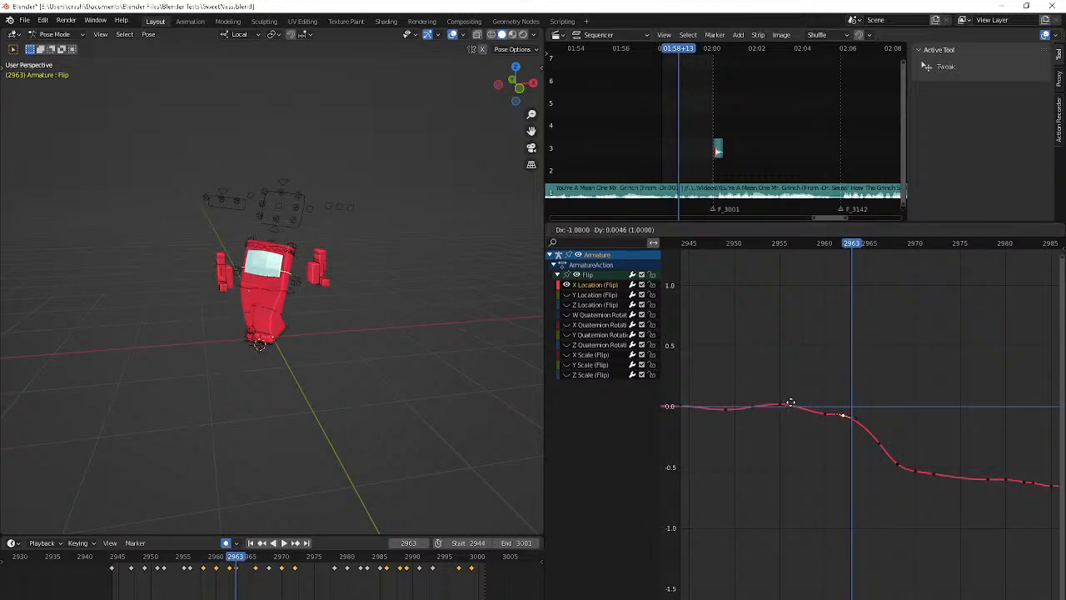
left_click(818, 416)
key("g")
left_click(854, 440)
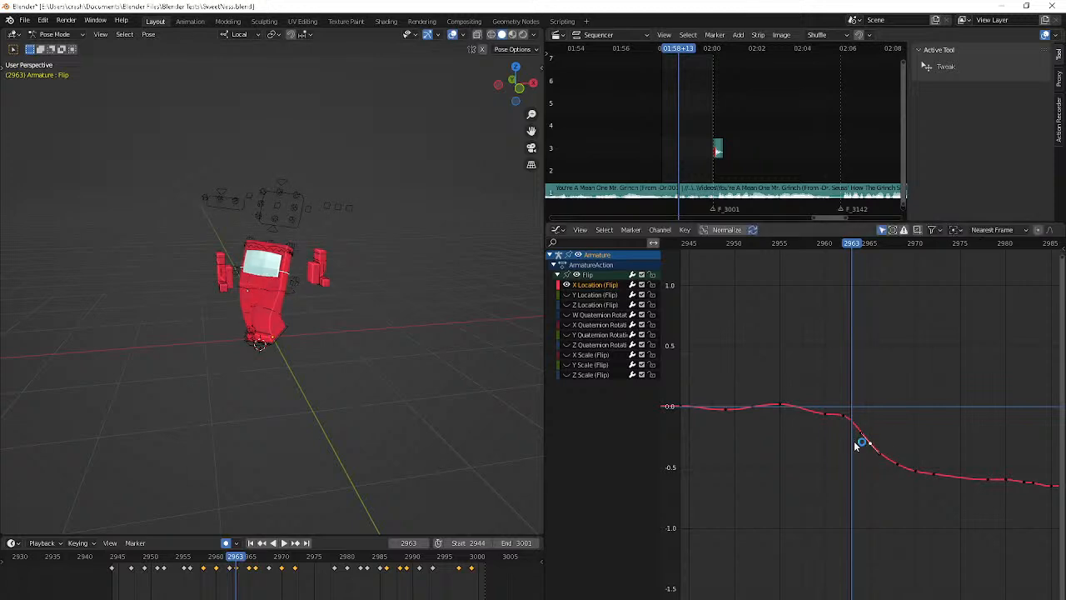
Advance to frame 2972 and delete the keyframe there from the X Location curve
key("space")
key("space")
key("Right")
key("Right")
key("Right")
key("Right")
key("Right")
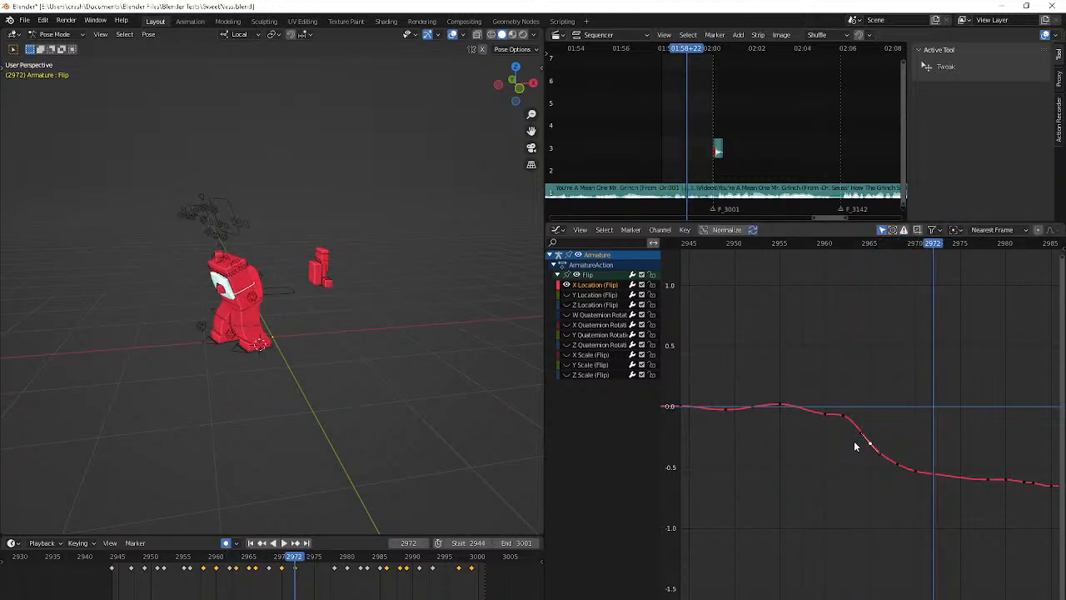
key("Delete")
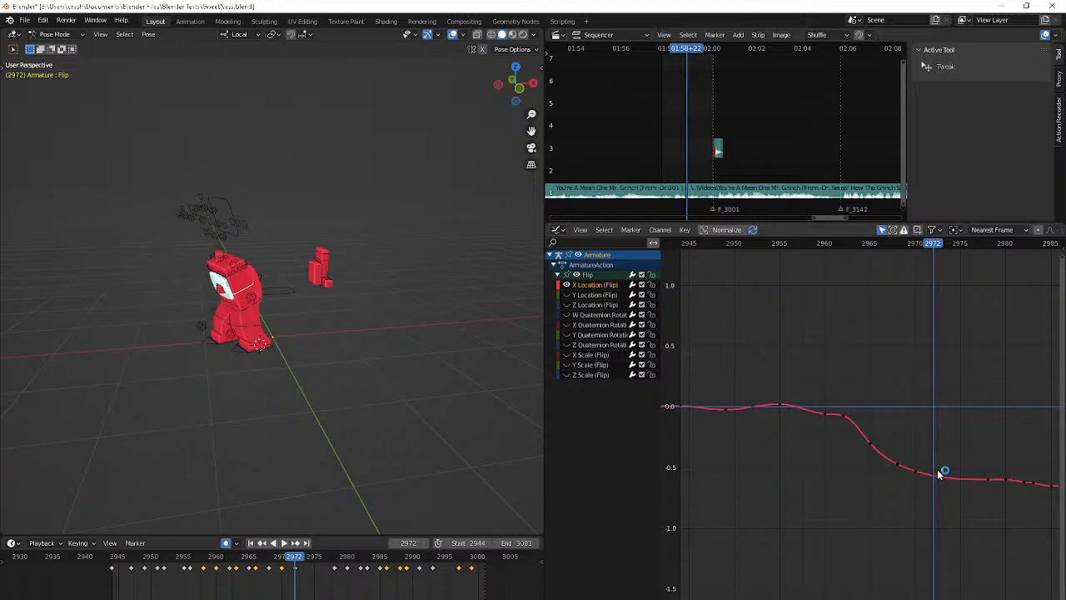
Step back and forth through the frames around 2982 to examine the sideways motion in the flat part of the X Location curve
middle_click_drag(938, 475, 816, 465)
key("Up")
key("Up")
scroll(814, 451, "up", 2)
scroll(740, 417, "up", 3)
key("Right")
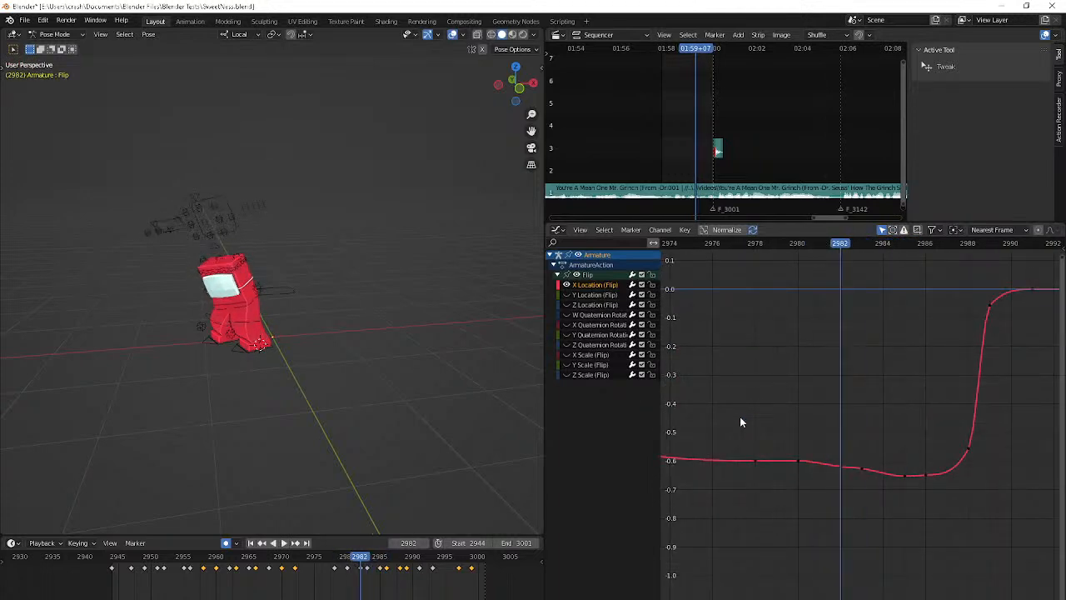
key("Left")
key("Left")
key("Right")
key("Right")
Lower the X Location keyframe at frame 2983 to about -0.64
key("Right")
key("Right")
key("Right")
key("Right")
key("Left")
key("Left")
key("Left")
key("Left")
key("Right")
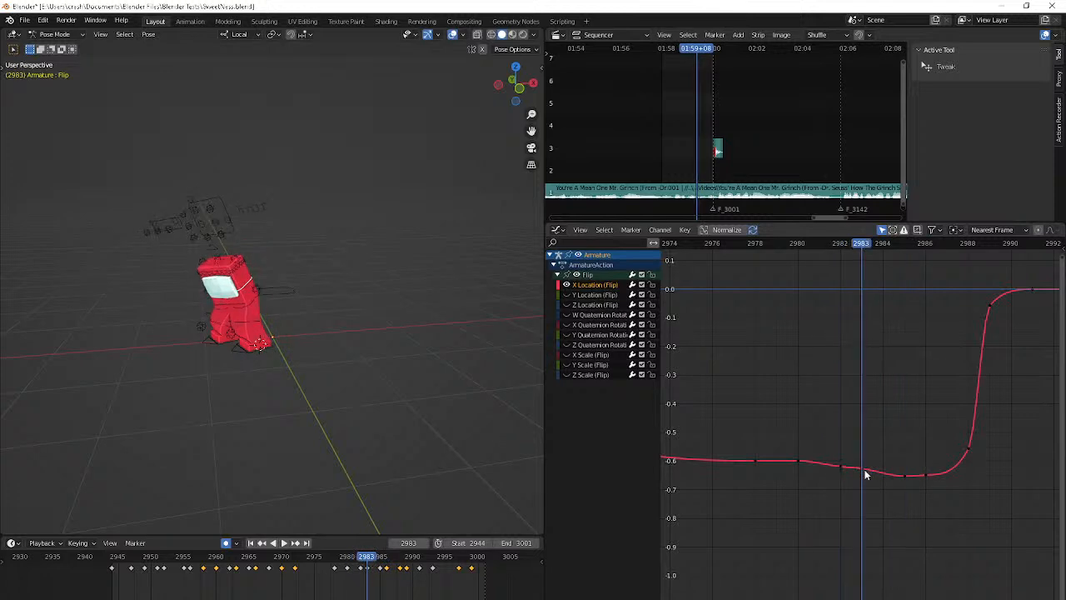
key("g")
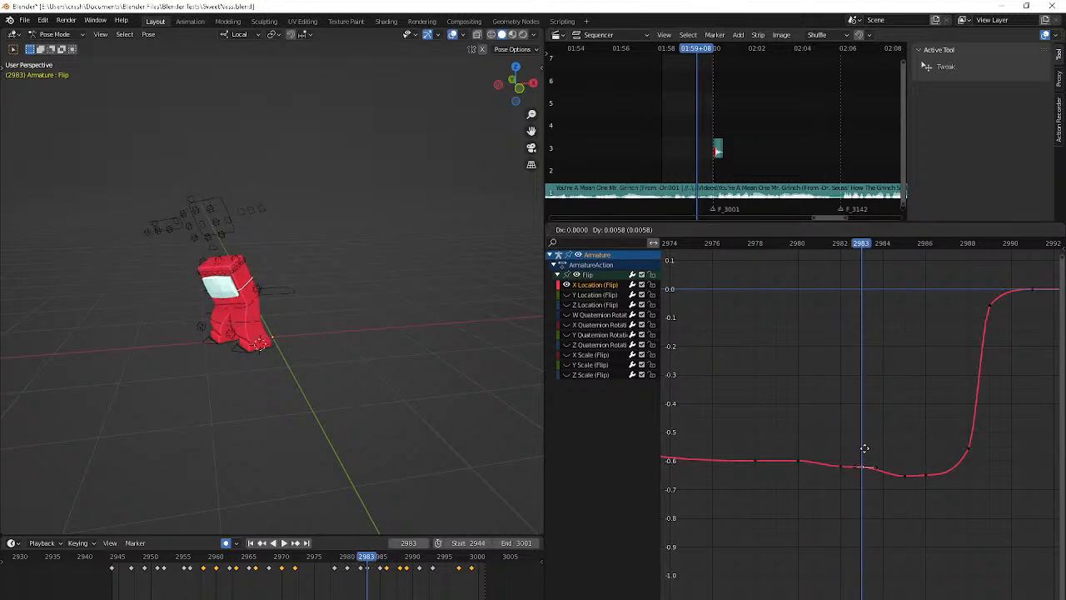
left_click(864, 515)
Delete the keyframe at frame 2986 from the X Location curve and play the animation to check the motion
key("Right")
key("Right")
key("Right")
key("Right")
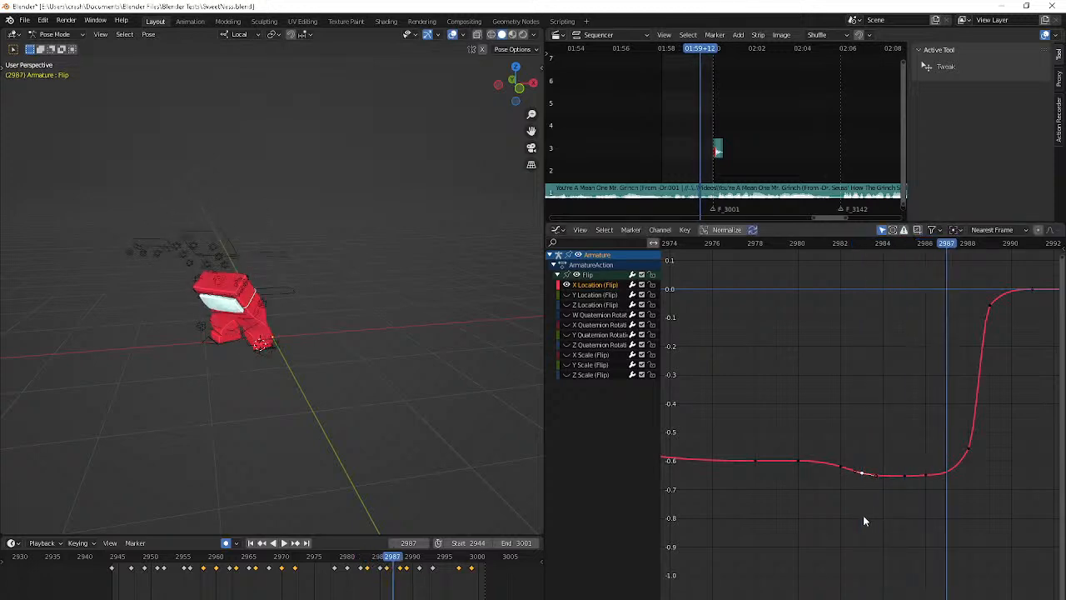
key("Left")
key("Left")
left_click(908, 480)
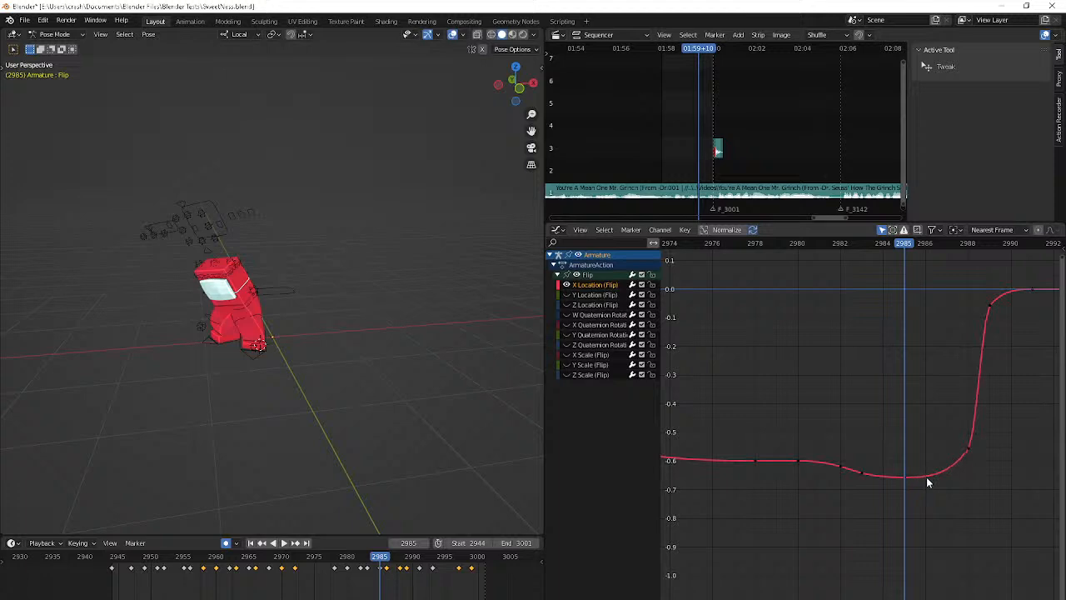
key("space")
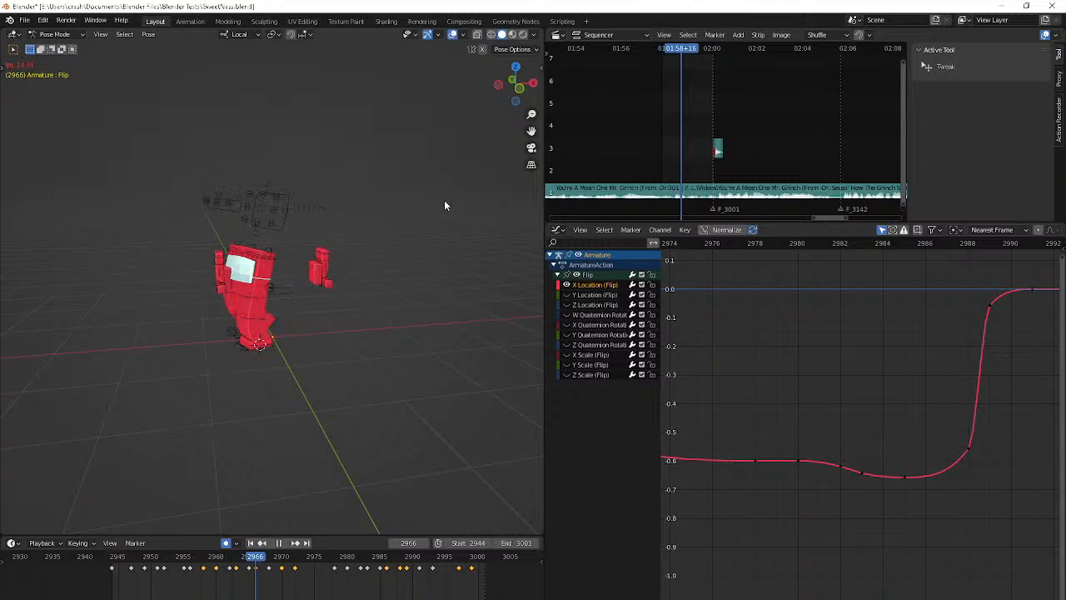
key("space")
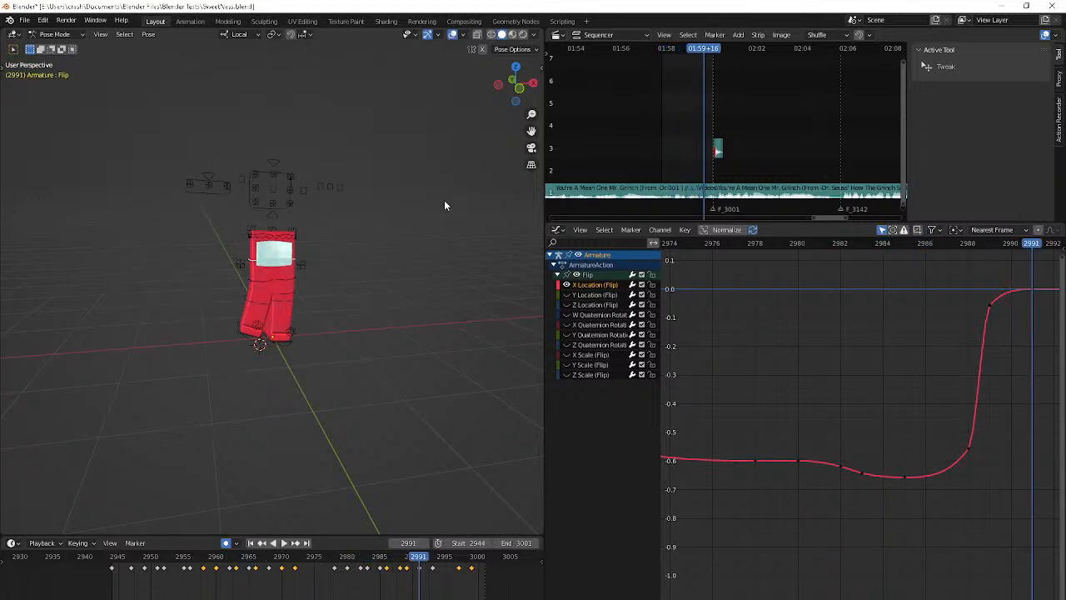
Lower the X Location keyframe at frame 2989 to about -0.08, undoing a first larger adjustment
middle_click_drag(887, 341, 725, 376)
left_click(833, 339)
left_click(833, 368)
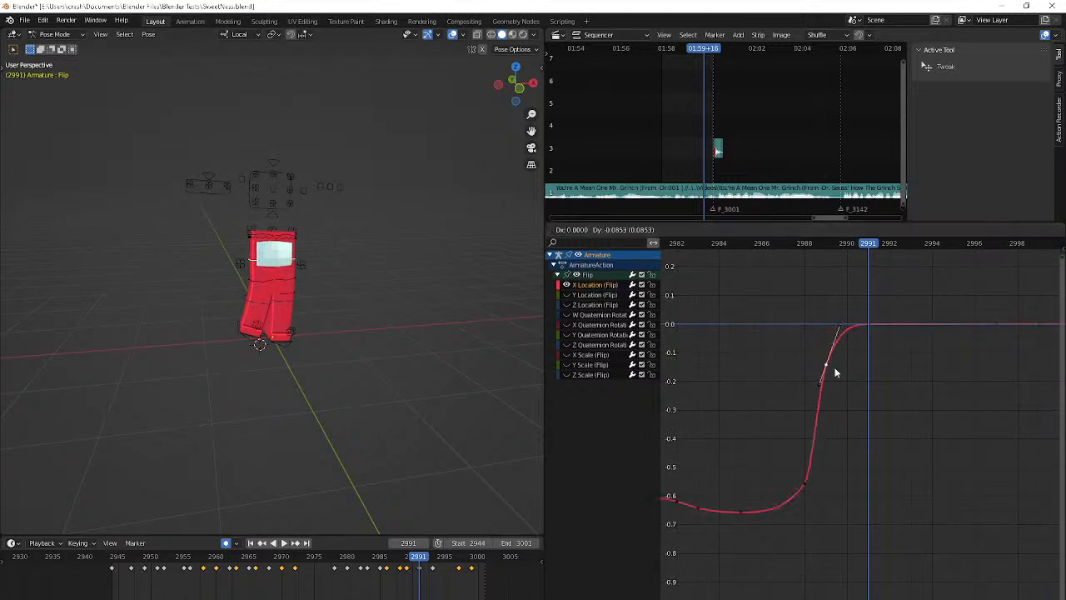
key("ctrl+z")
key("g")
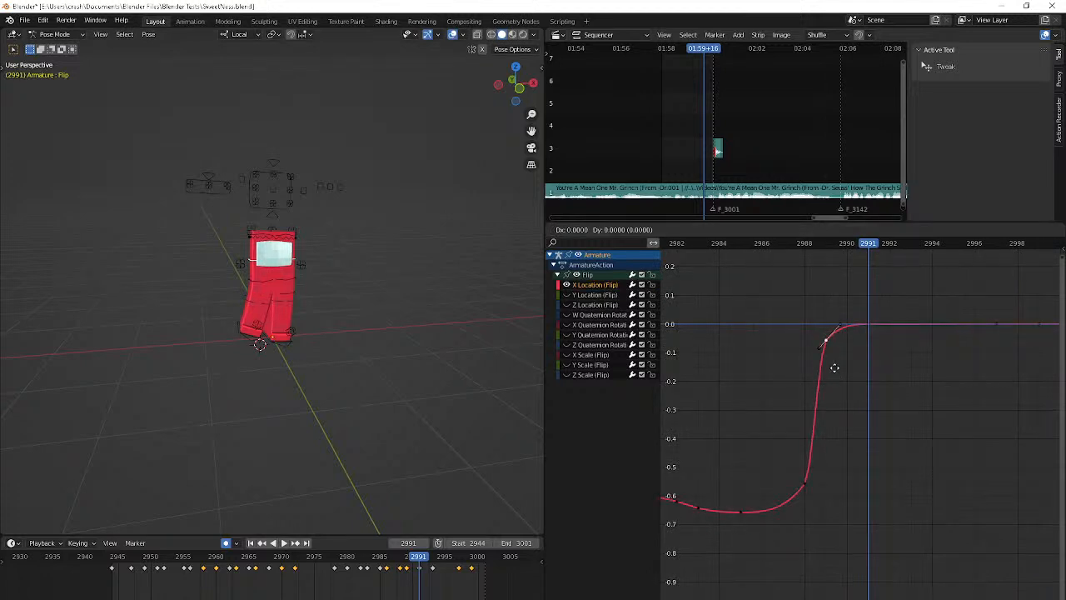
left_click(835, 431, "shift")
Step through the frames after the X Location curve's steep rise and stop at frame 2993
middle_click_drag(943, 384, 877, 392)
key("Right")
key("Right")
key("Right")
key("Right")
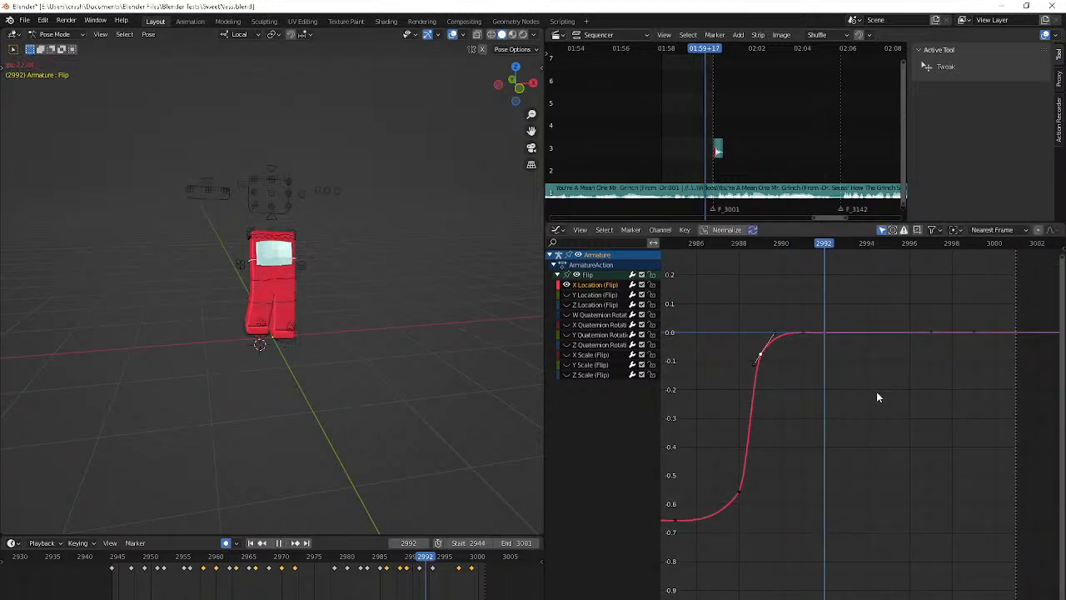
key("Left")
key("Left")
left_click(844, 325)
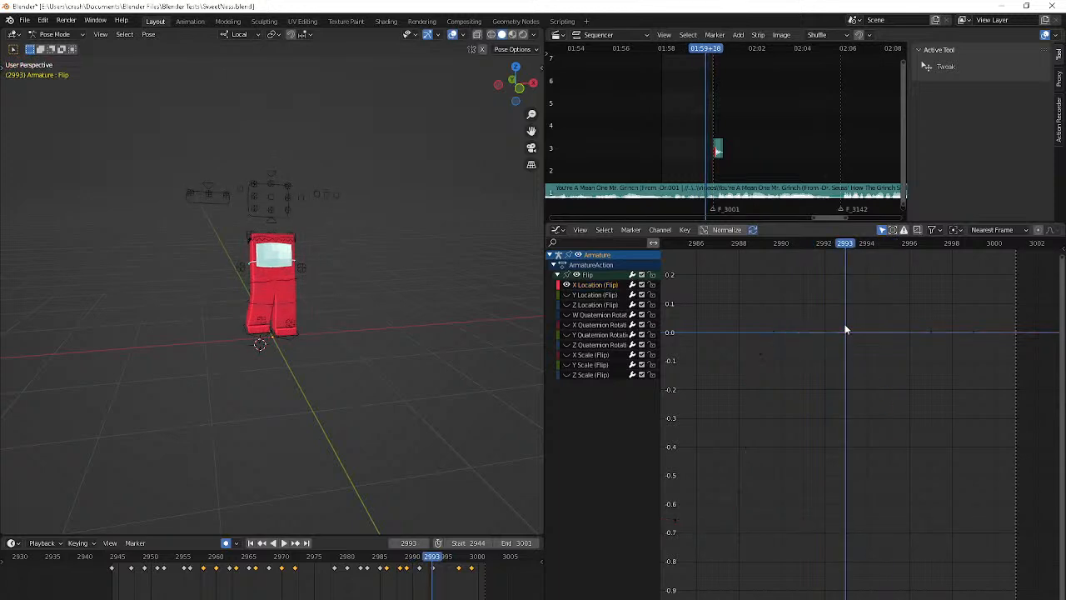
left_click(817, 335)
key("g")
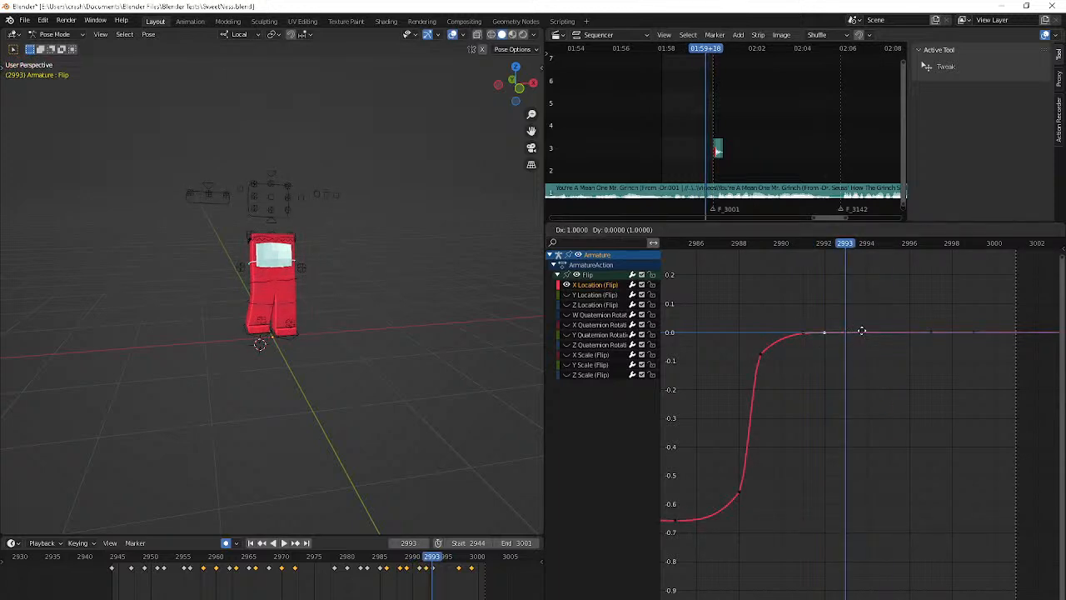
key("Escape")
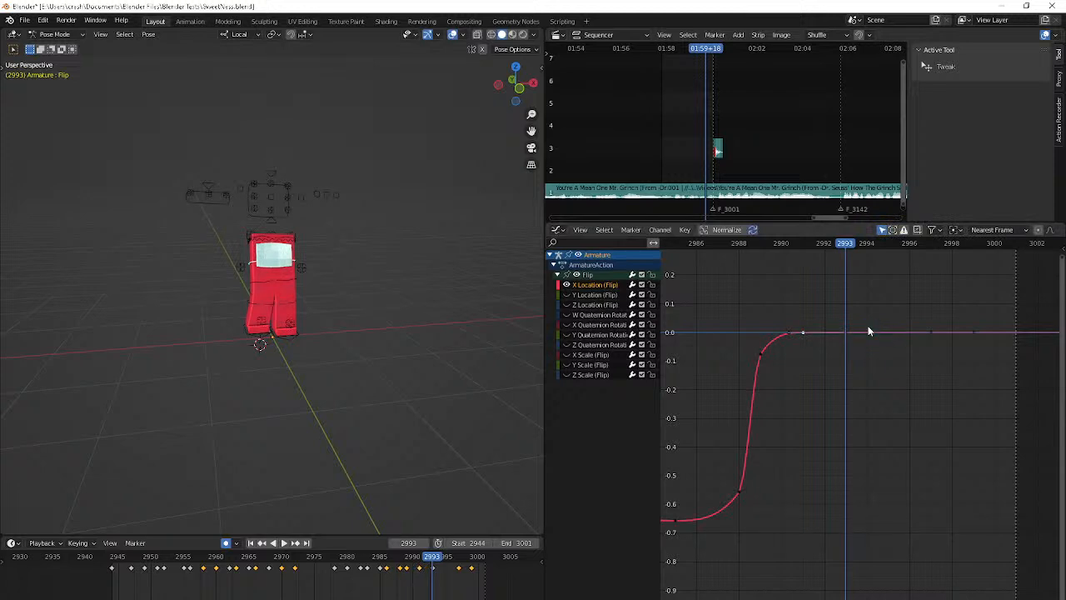
Insert an X Location keyframe at frame 2993, raise it to about 0.01, and adjust the 2991 keyframe to follow the slope
key("i")
left_click(869, 329)
key("g")
left_click(847, 301)
left_click(796, 337)
left_click(795, 335)
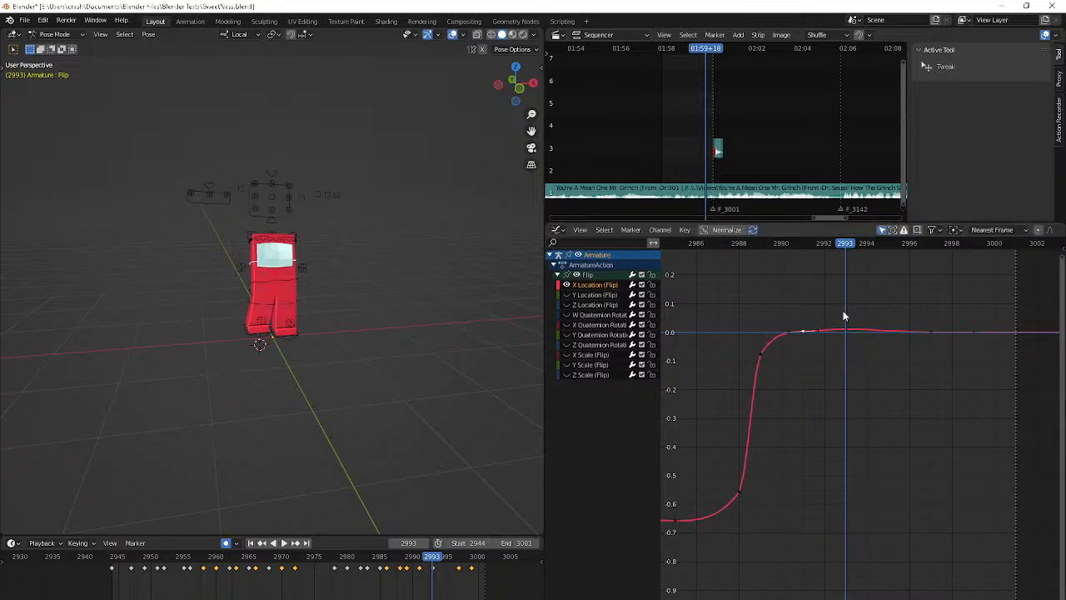
key("space")
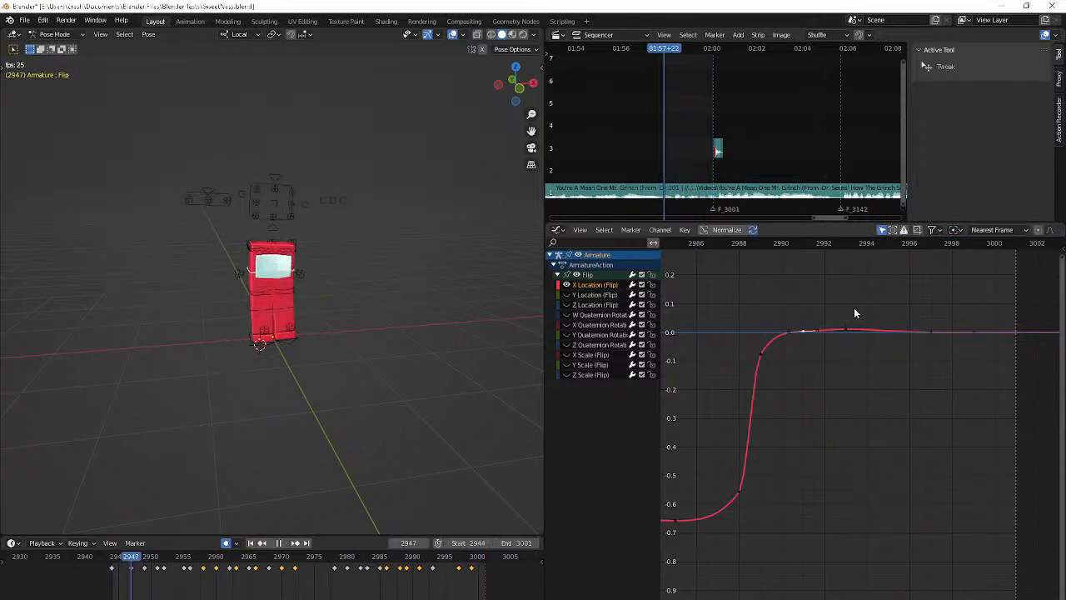
key("space")
Insert a keyframe on the X Location curve at frame 2975
middle_click_drag(728, 461, 966, 402)
key("Right")
key("Right")
key("Left")
key("Left")
key("Left")
key("i")
left_click(791, 446)
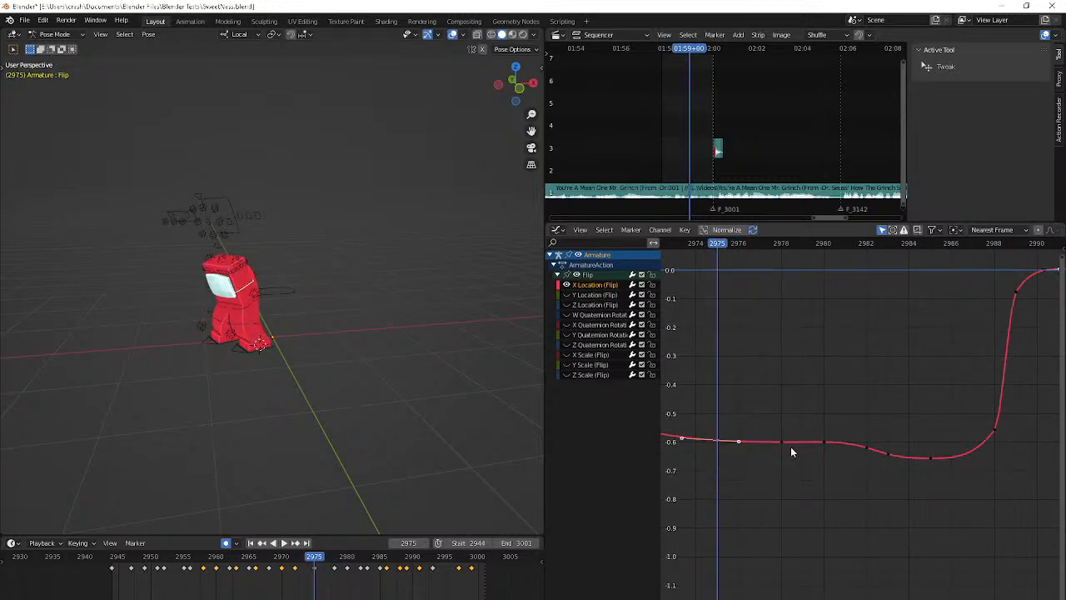
Raise the X Location keyframe at frame 2978 by about 0.02
key("Right")
key("Right")
key("Right")
key("Right")
key("Right")
key("Left")
key("Left")
key("g")
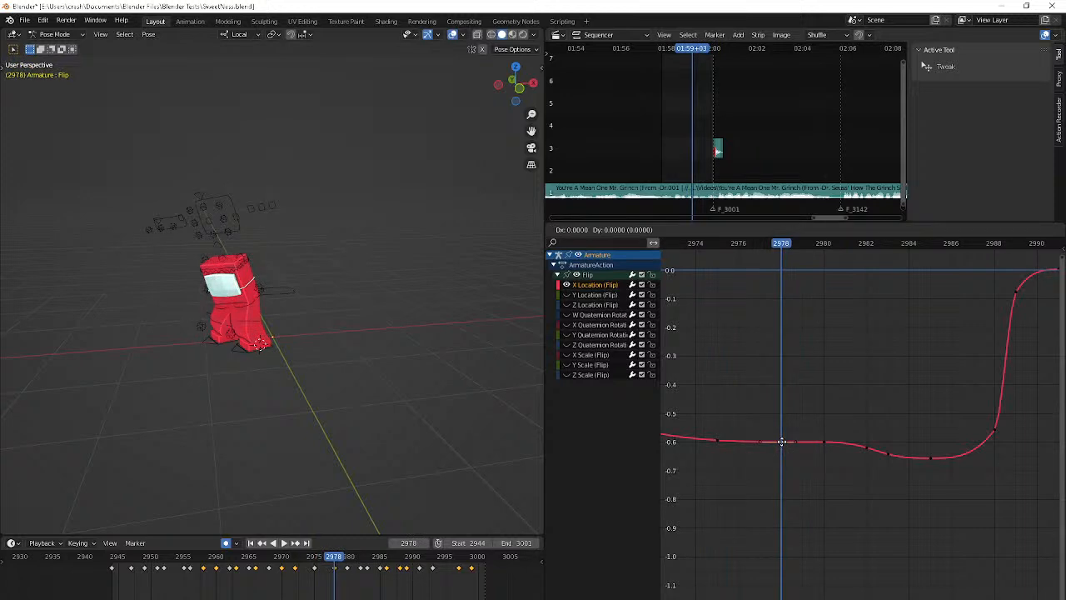
left_click(790, 390)
Delete the X Location keyframe at frame 2980 and play the animation to review the sideways motion
left_click(820, 448)
left_click(825, 446)
key("Delete")
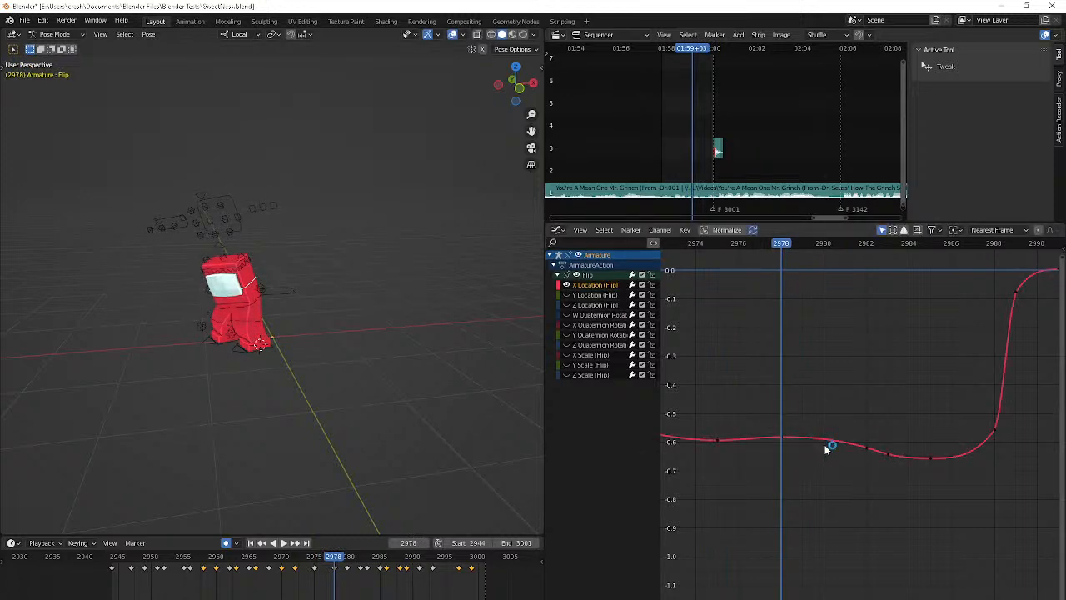
key("space")
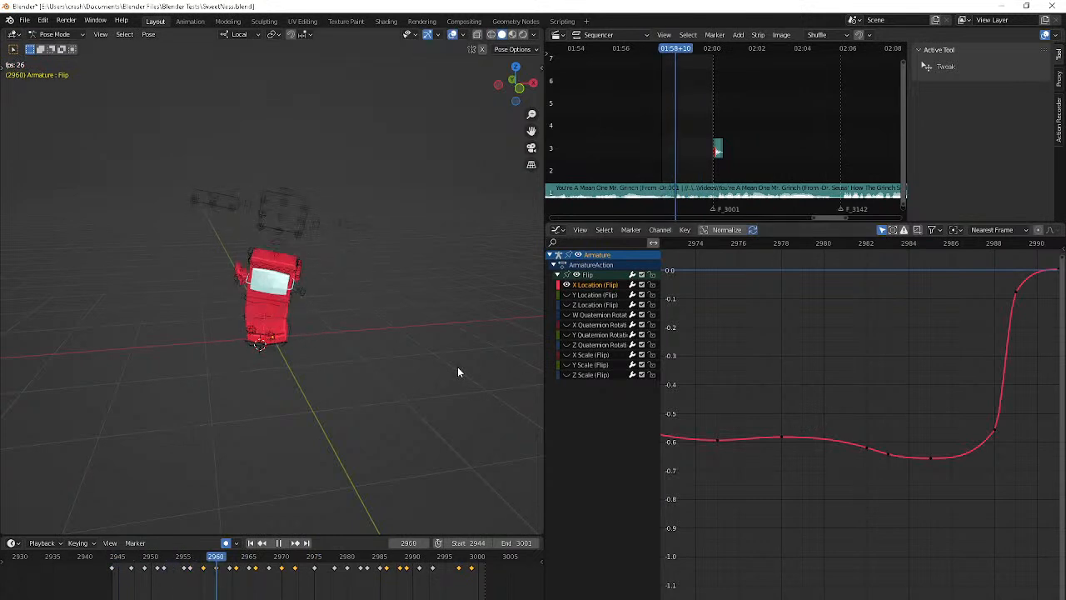
key("space")
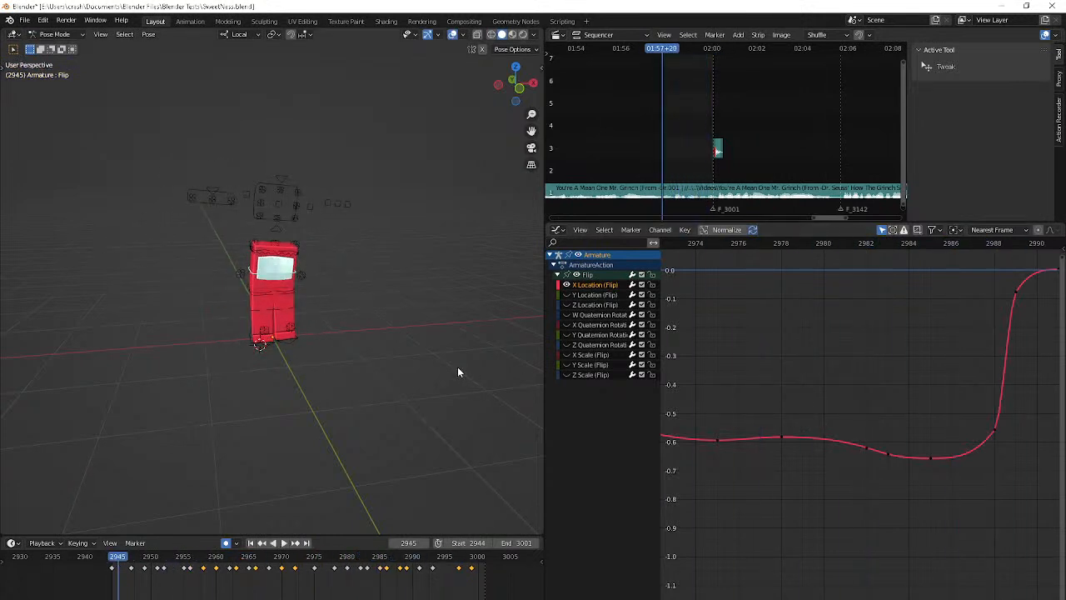
Return to frame 2944, look over the Flip bone's Y Location curve, and switch to its Z Location curve for playback
scroll(874, 442, "down", 4)
key("Left")
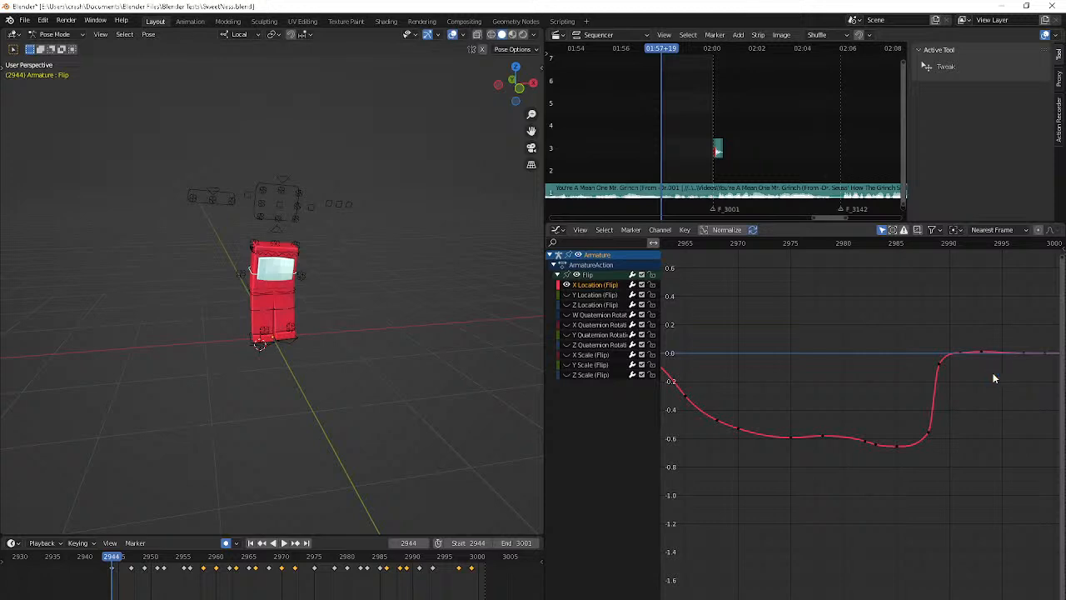
left_click(597, 294)
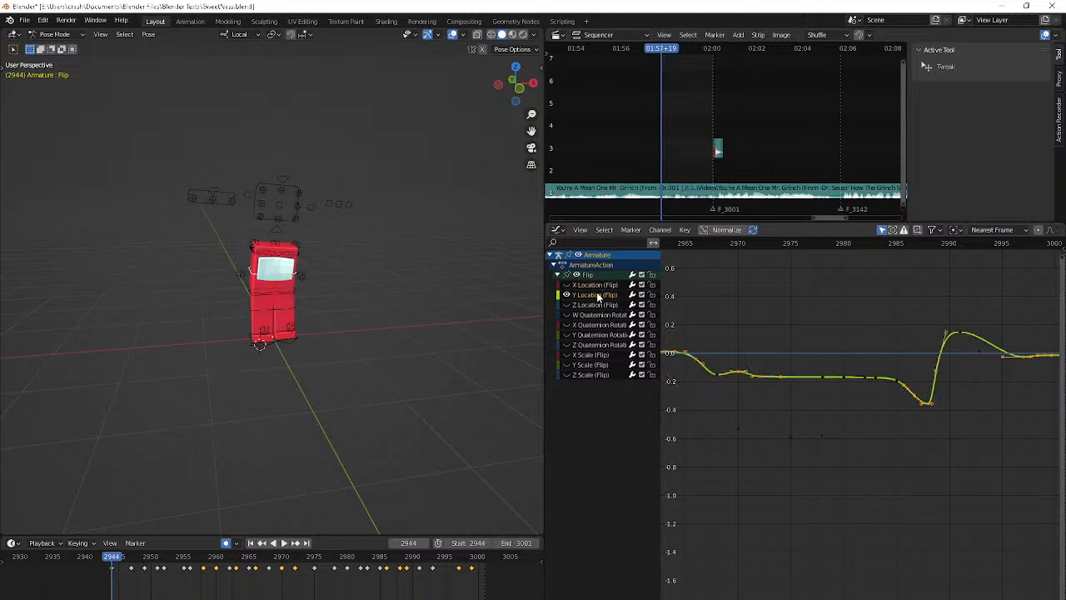
middle_click_drag(831, 383, 917, 416)
middle_click_drag(872, 460, 995, 506)
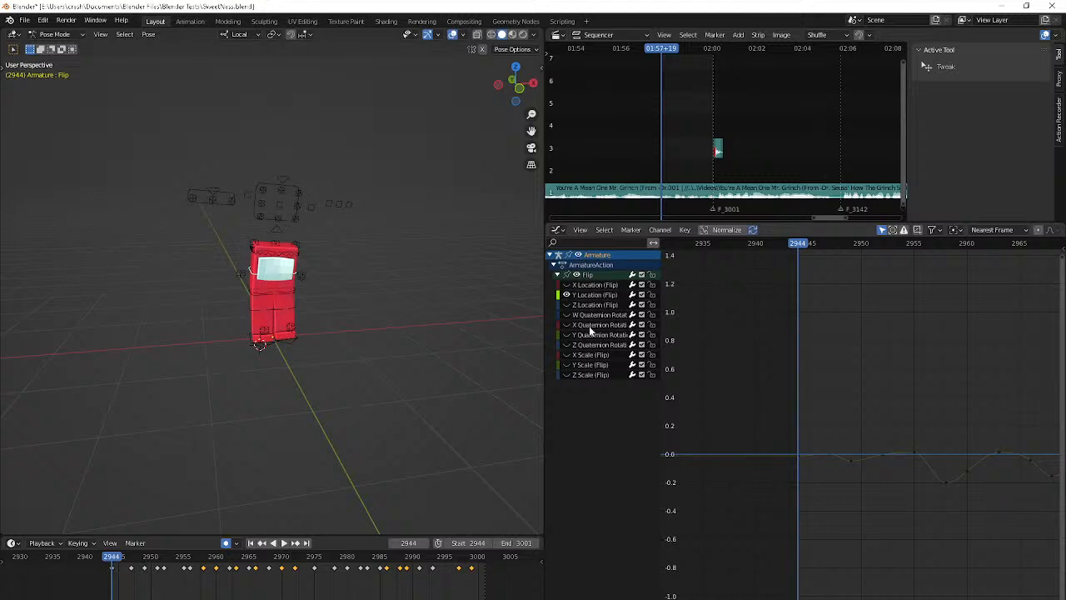
left_click(609, 305)
key("space")
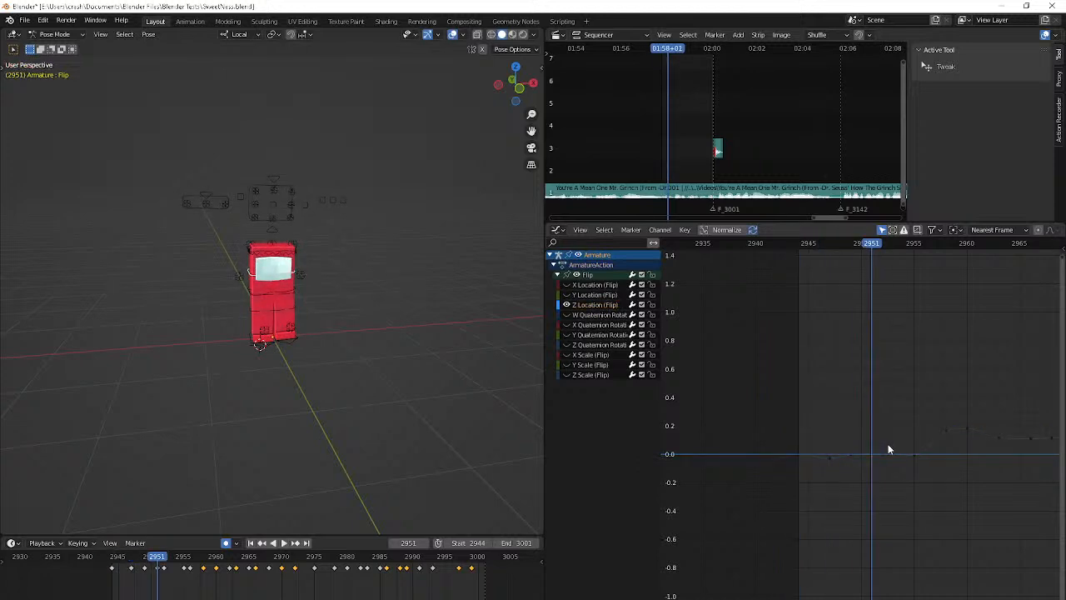
Scale the Flip bone along its local Y axis at frame 2958
key("Right")
key("Right")
key("Left")
key("Left")
key("Left")
key("Left")
key("Left")
key("Left")
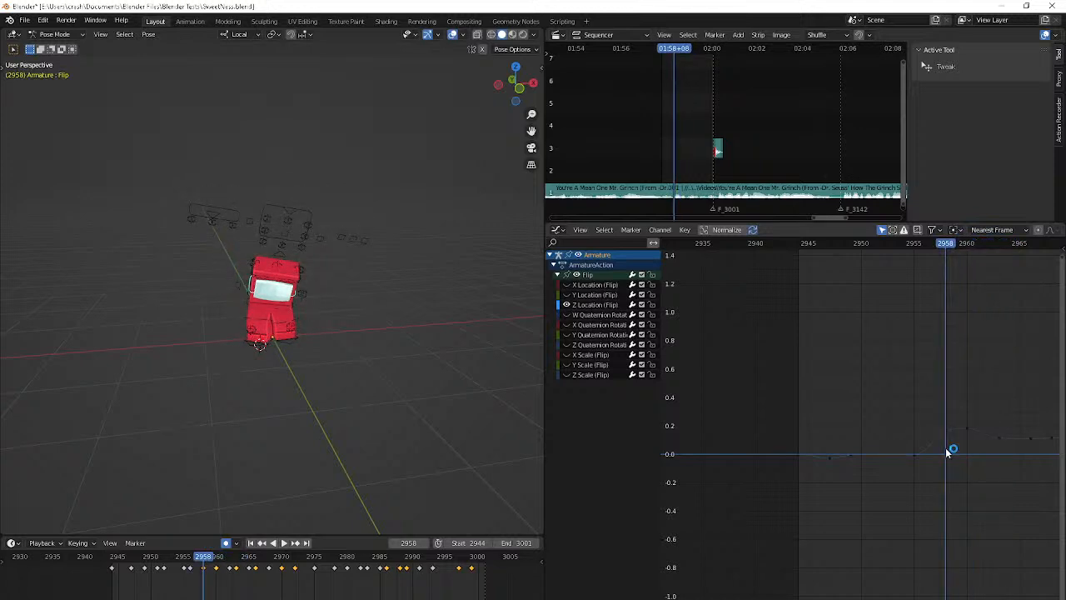
key("s")
key("z")
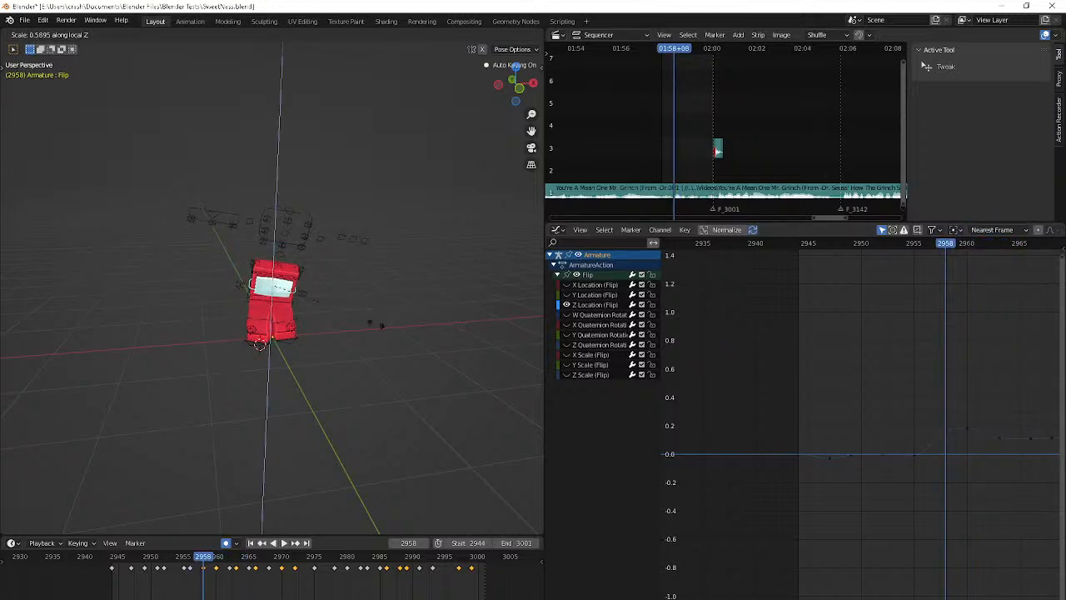
key("y")
left_click(407, 324)
Move the Flip bone slightly downward at frame 2958, judging it from the side and the front
middle_click_drag(406, 324, 294, 291)
key("g")
left_click(300, 328)
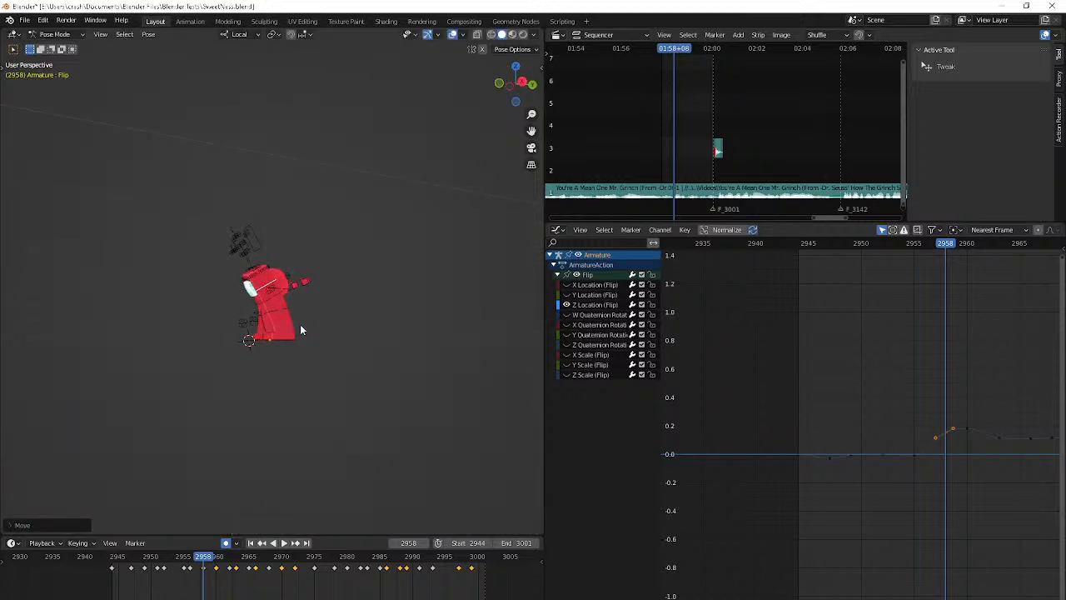
middle_click_drag(303, 334, 402, 326)
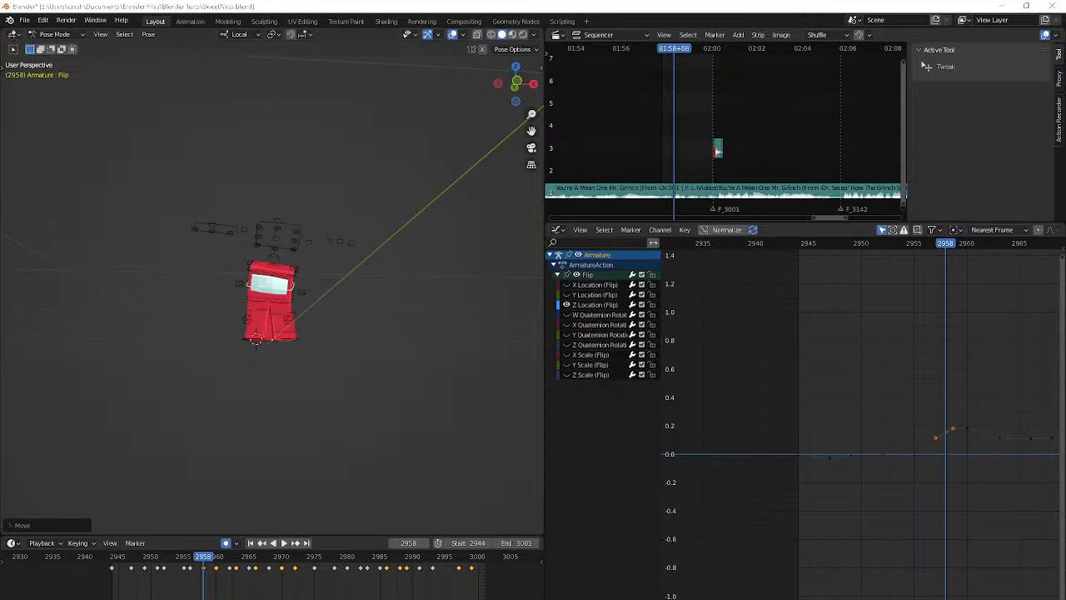
key("alt+Tab")
left_click(155, 597)
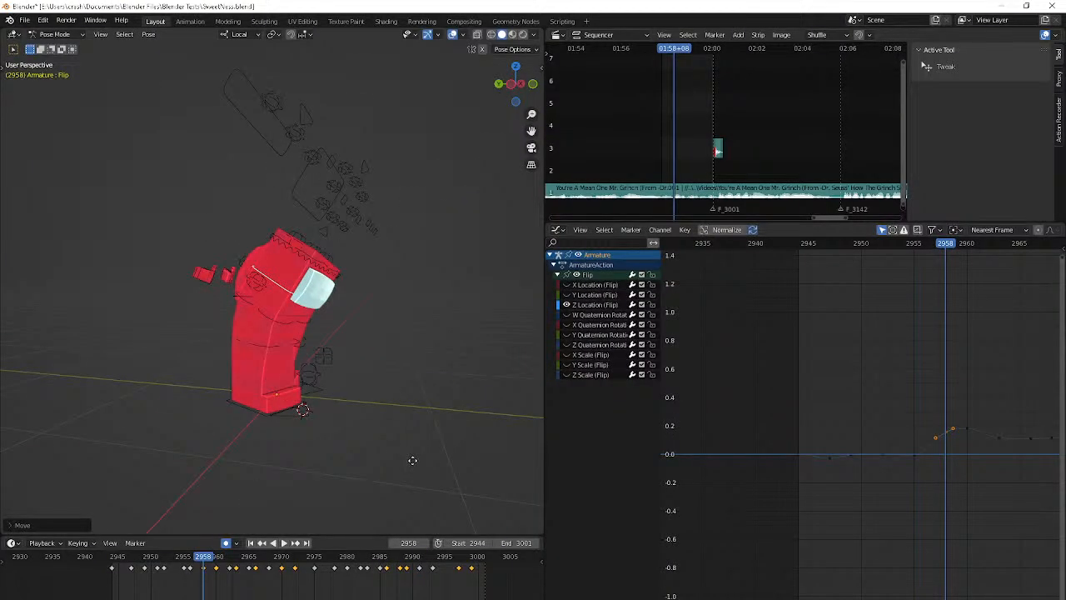
Try to move the Flip bone further down at frame 2958 and play back the motion
key("g")
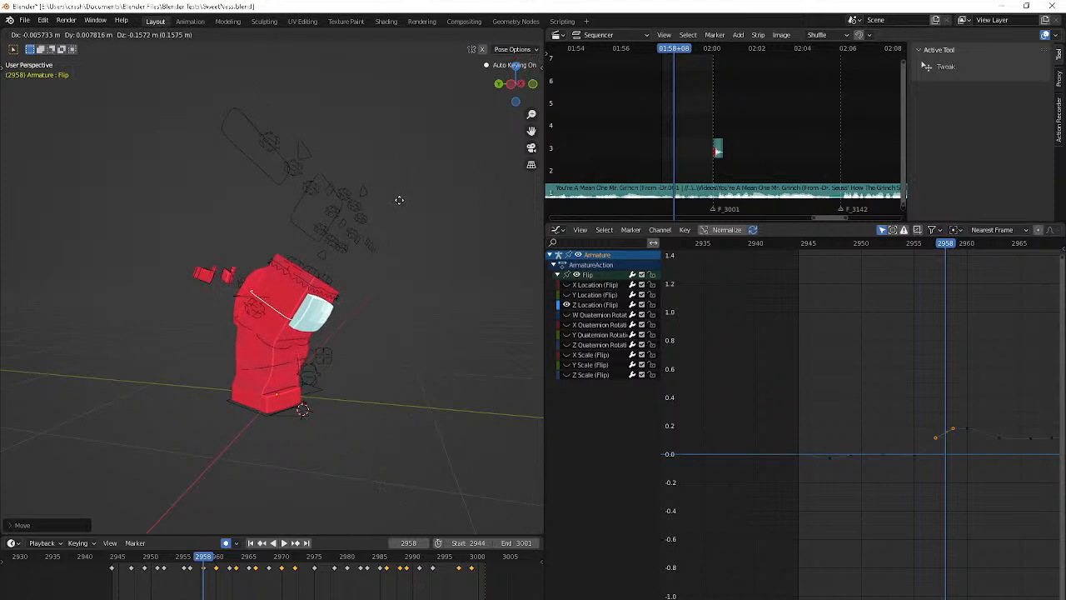
left_click(399, 200)
key("space")
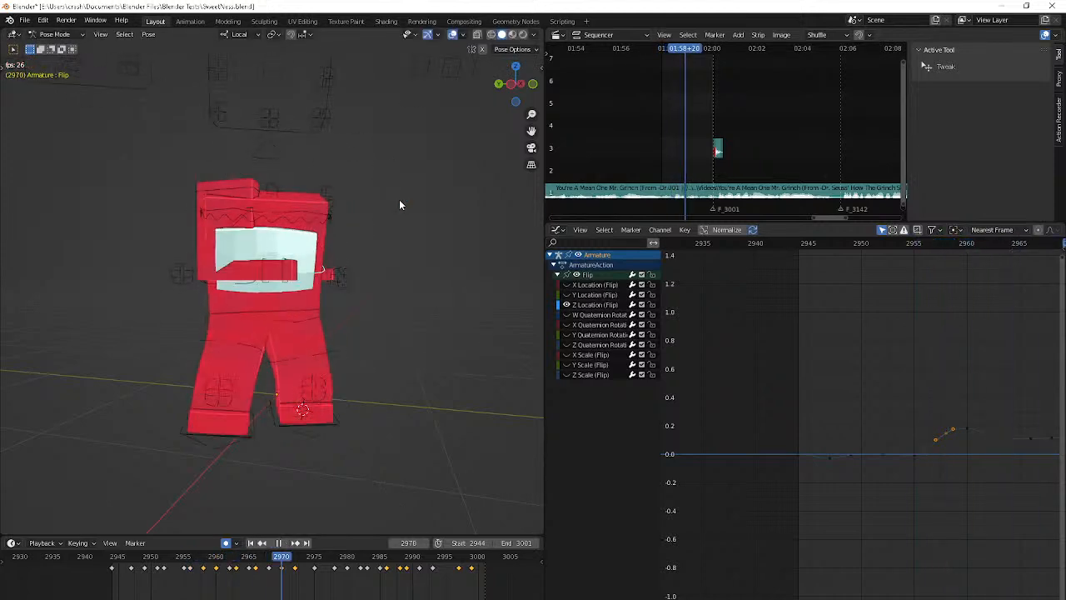
key("space")
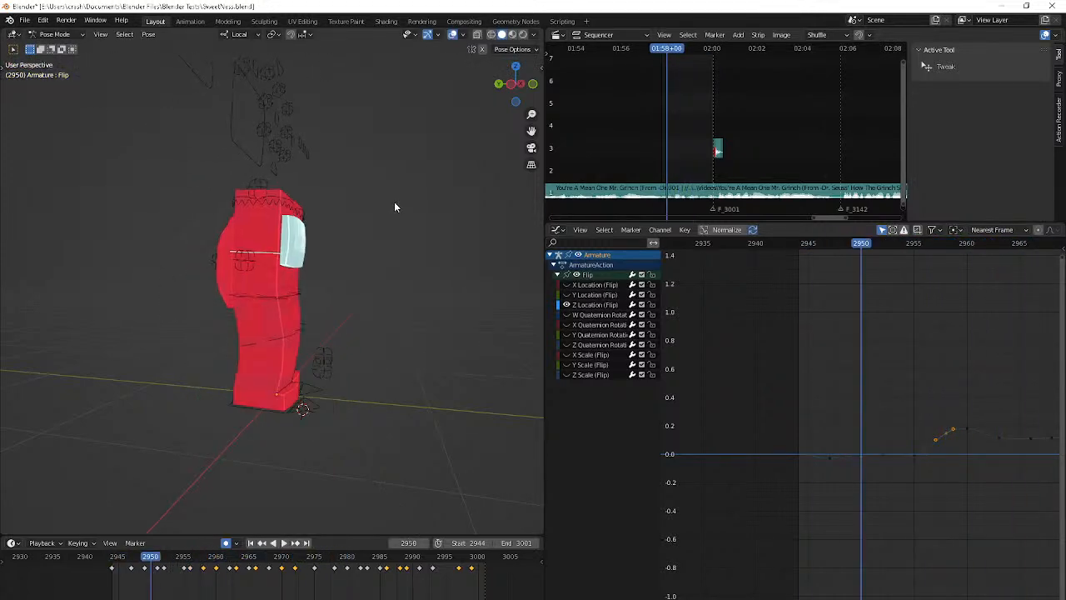
Undo the recent pose changes to the Flip bone at frame 2958 and replay the animation
key("ctrl+z")
key("ctrl+z")
key("ctrl+z")
key("ctrl+z")
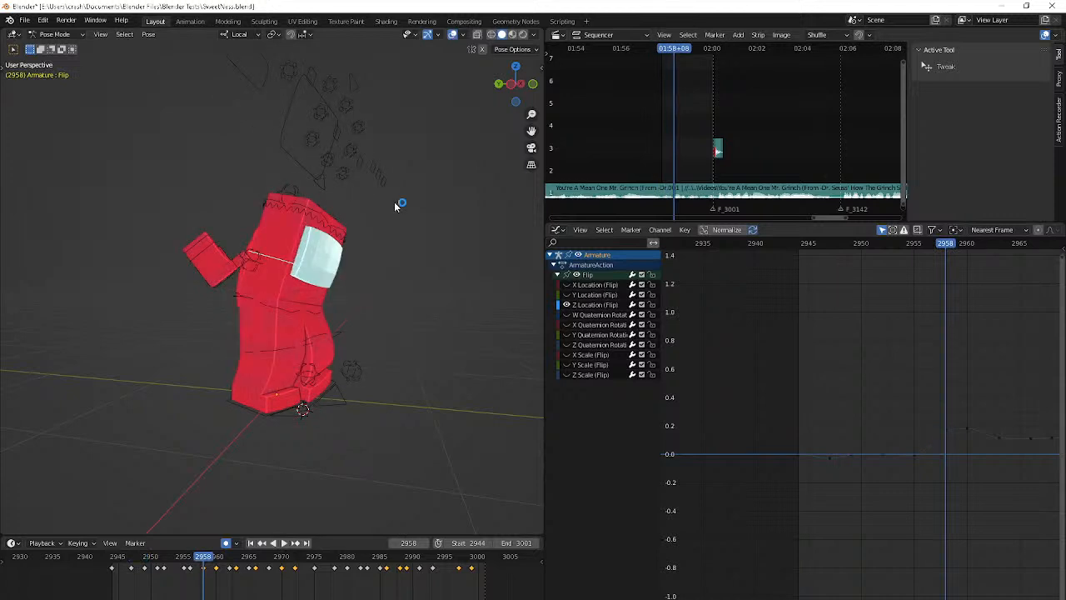
key("space")
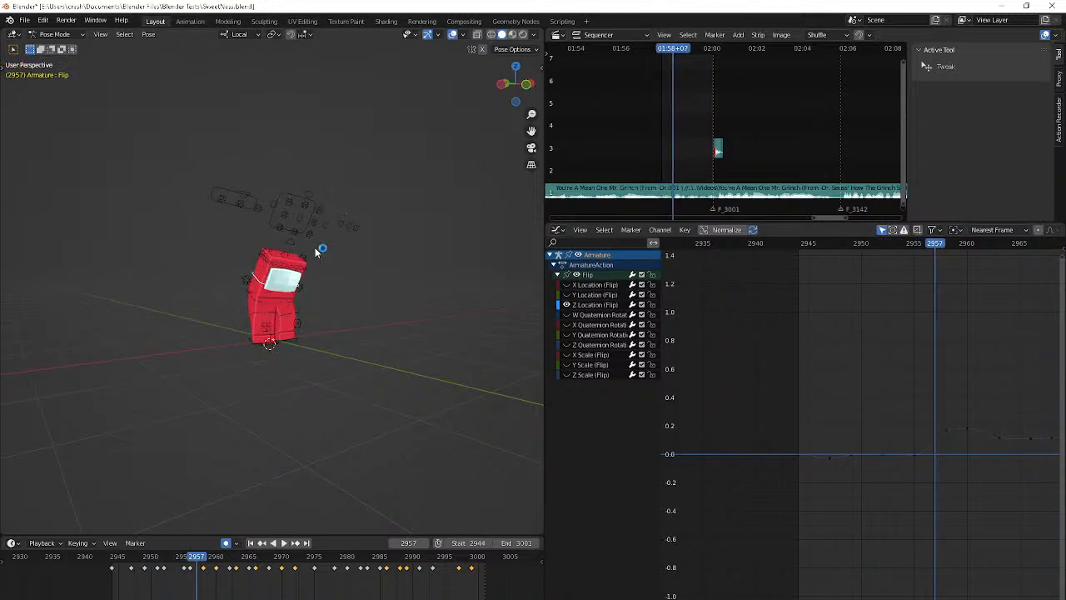
Reposition the Flip bone's keyframe just before frame 2960 to frame 2957
left_click(216, 568)
left_click_drag(216, 567, 202, 571)
Try to move the Flip bone slightly at frame 2959 and play back the motion
key("Right")
key("Right")
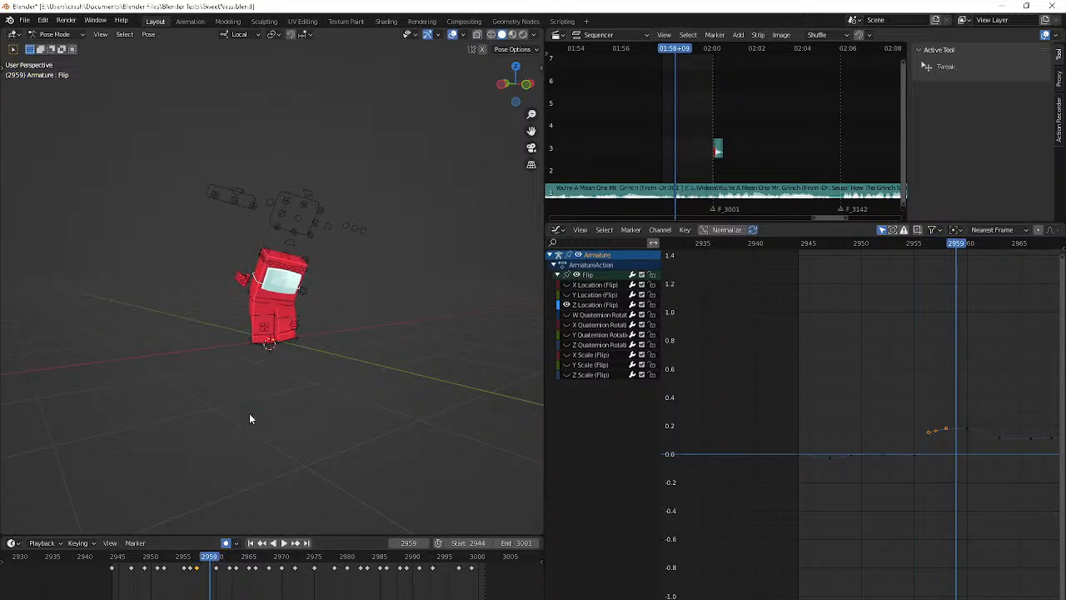
key("g")
left_click(257, 471)
key("space")
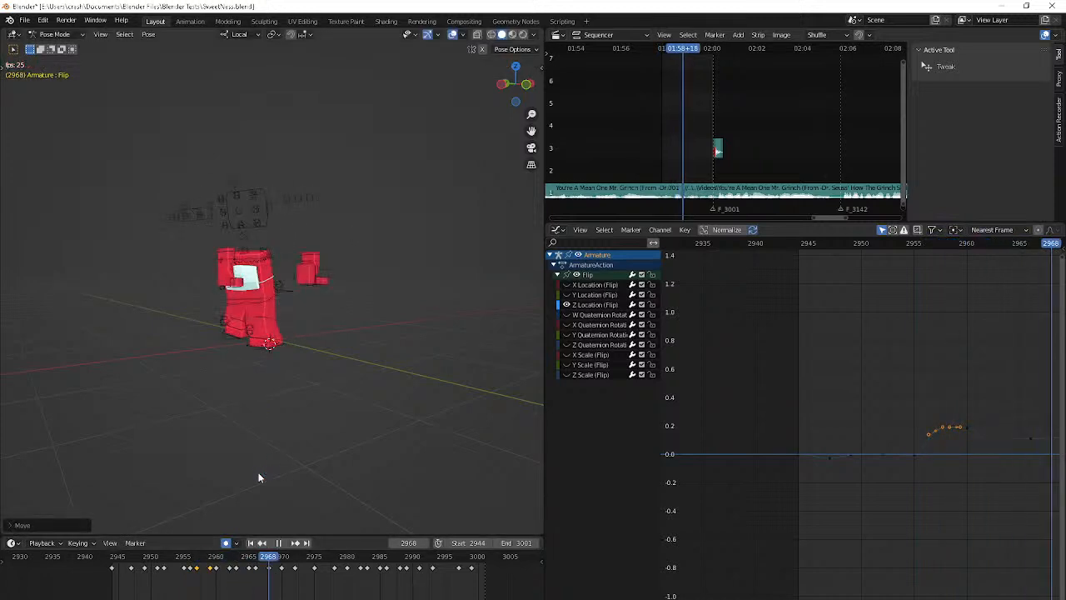
key("space")
Shift the Flip bone's keyframe from frame 2957 to frame 2958
left_click(211, 557)
left_click(198, 569)
key("g")
left_click(202, 572)
Replay the animation repeatedly from frame 2944 to examine the character's lean around frames 2955 to 2960 and the following steps
key("shift+Left")
key("space")
key("space")
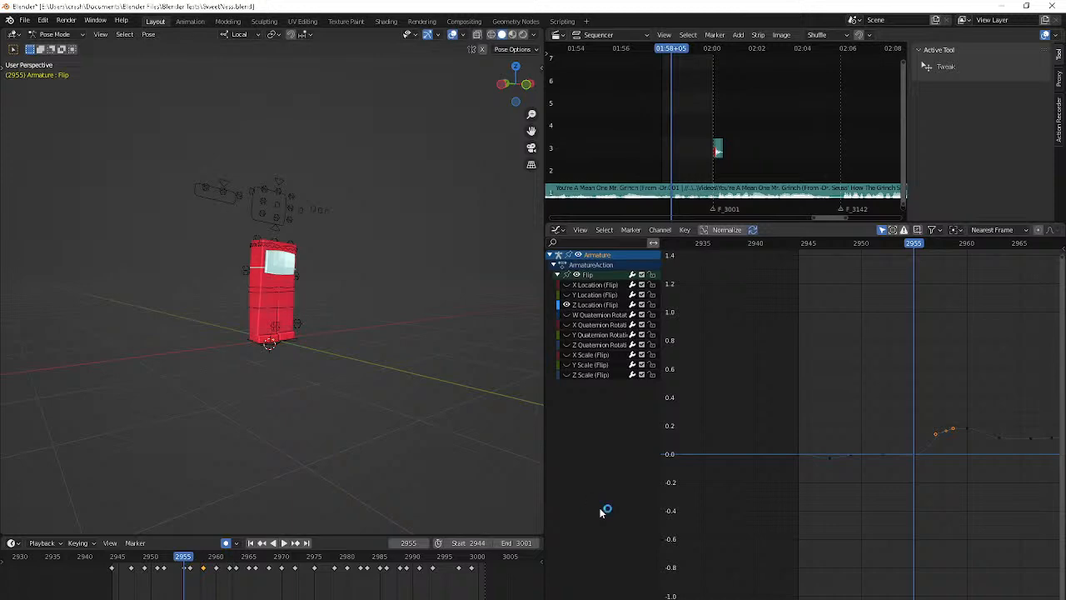
key("shift+Left")
key("space")
key("space")
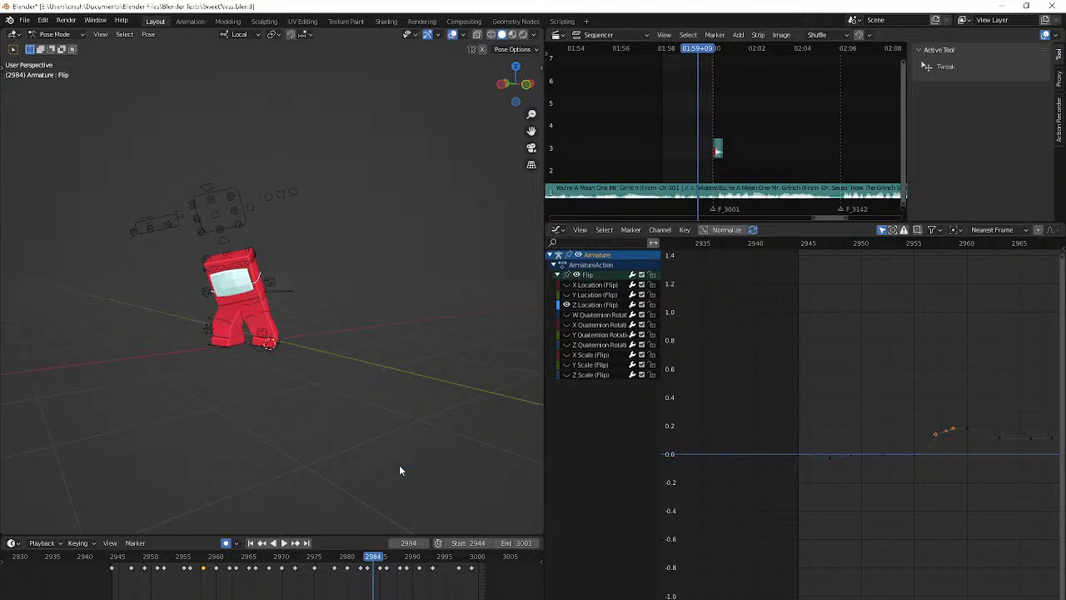
key("space")
key("space")
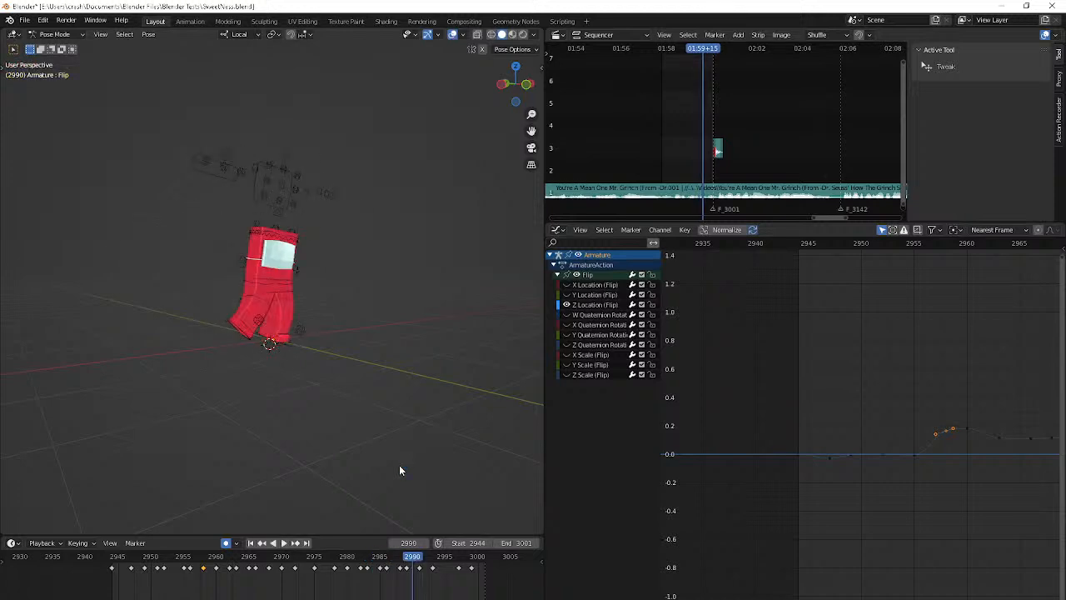
key("shift+Left")
key("space")
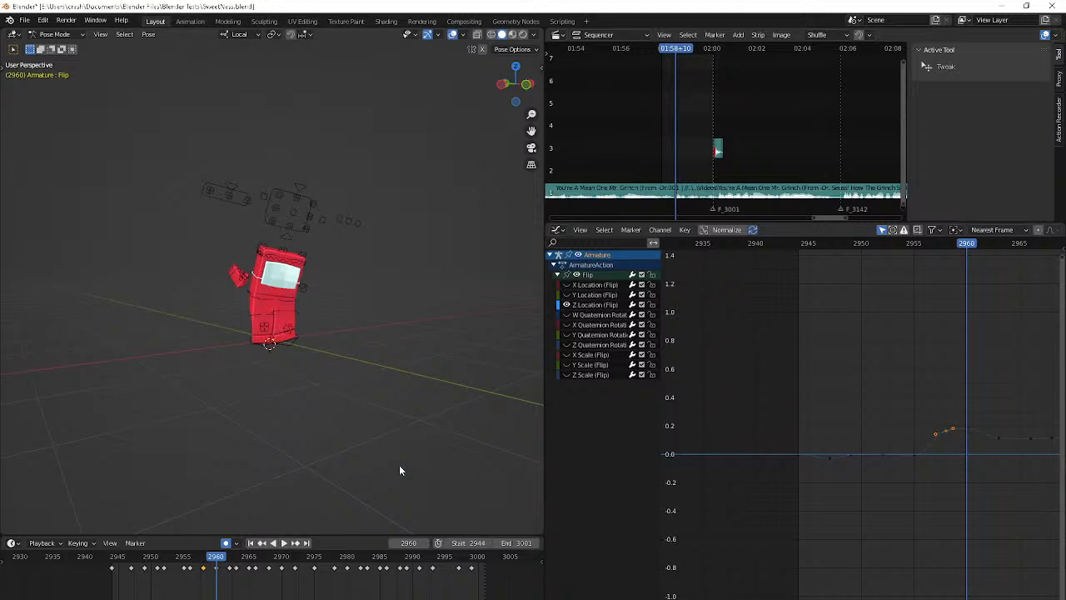
key("shift+Left")
key("space")
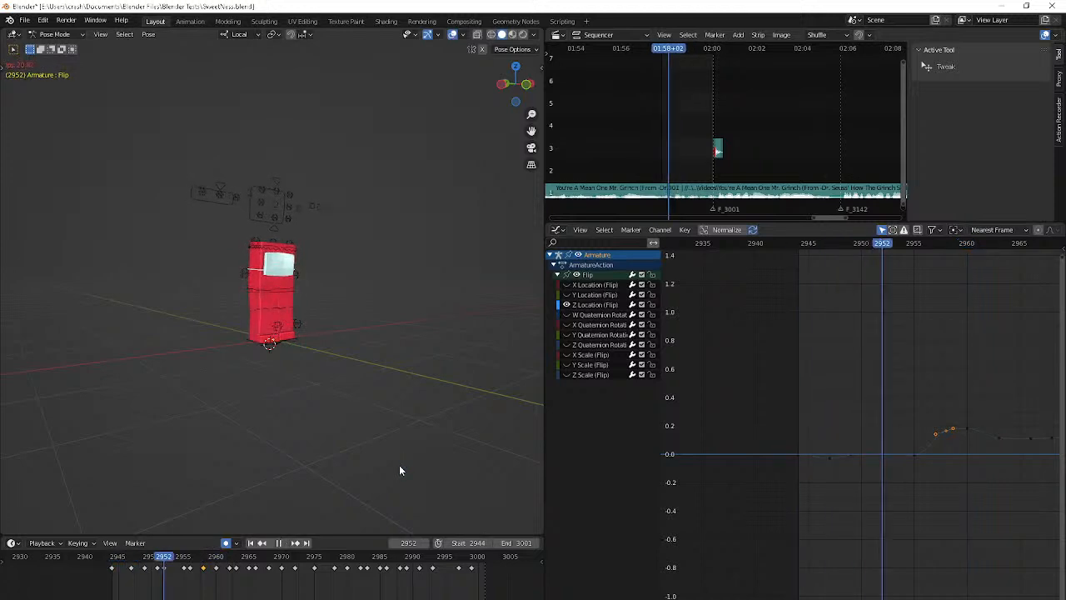
key("space")
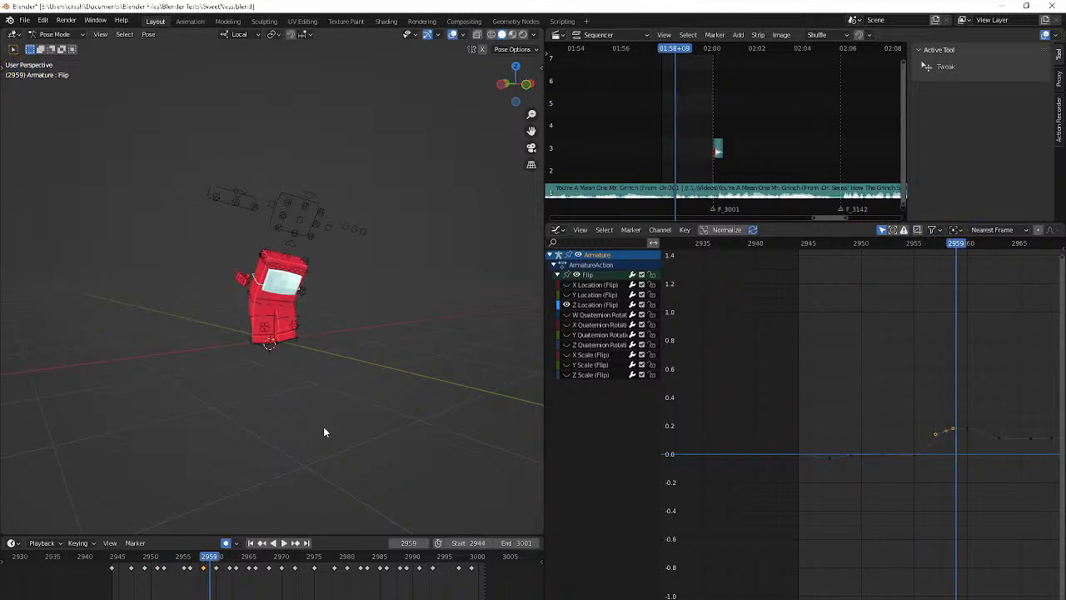
Select the Leg R Pole bone and go back to frame 2956 for a closer look at the legs
left_click(274, 328)
scroll(273, 328, "up", 2)
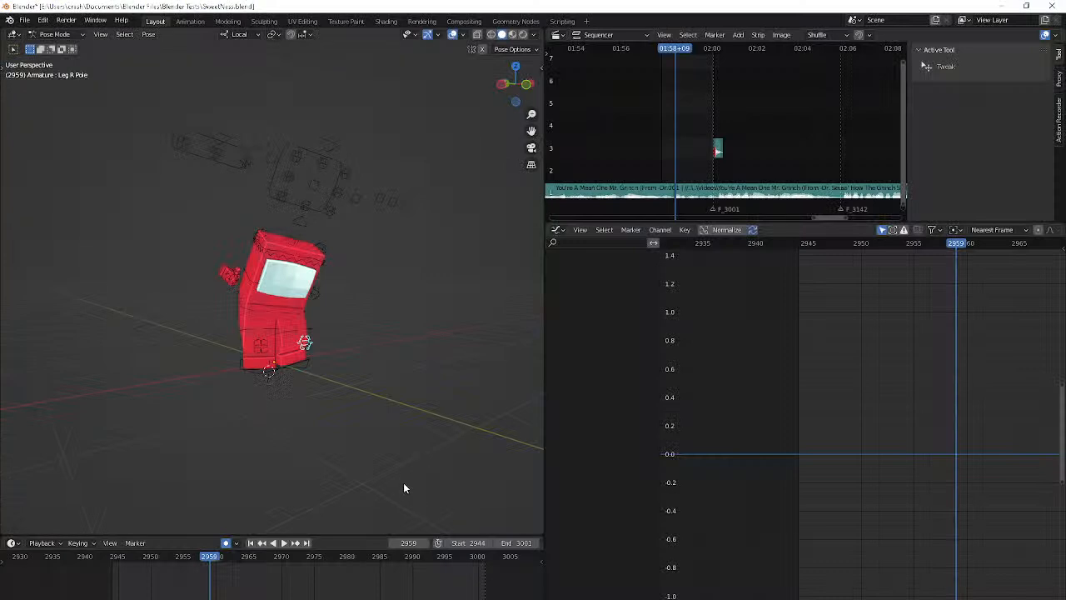
key("Left")
key("Left")
key("Left")
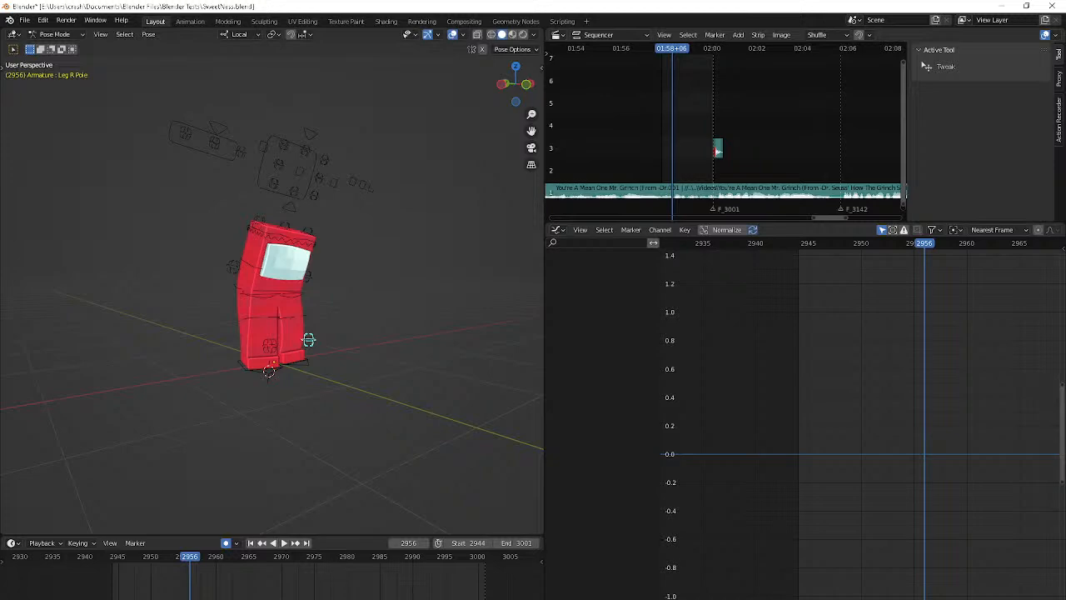
Switch to OBS and activate the BRB scene for the stream
key("alt+Tab")
left_click(472, 416)
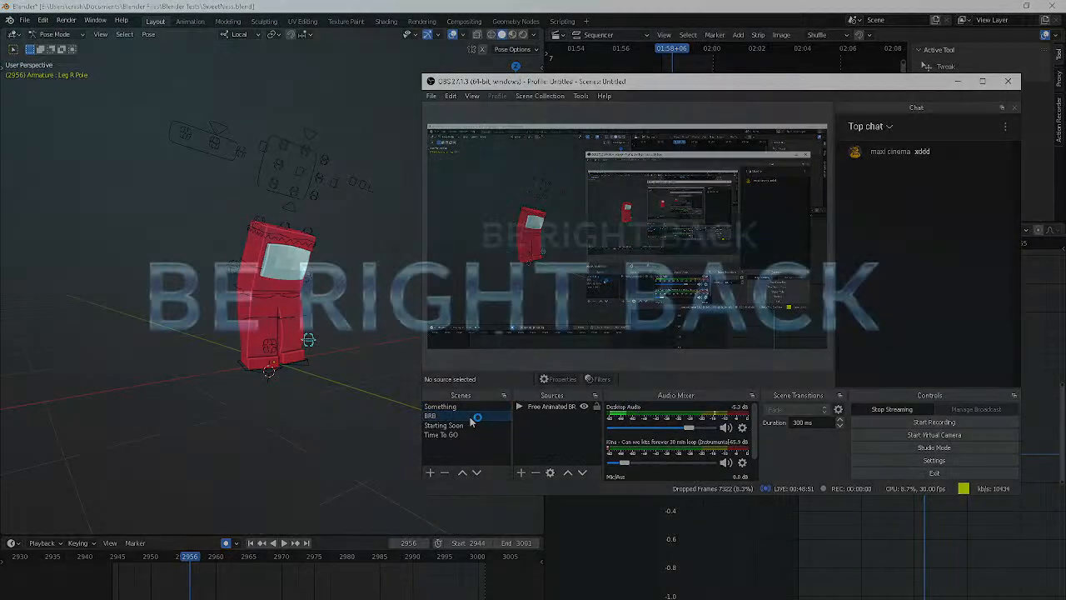
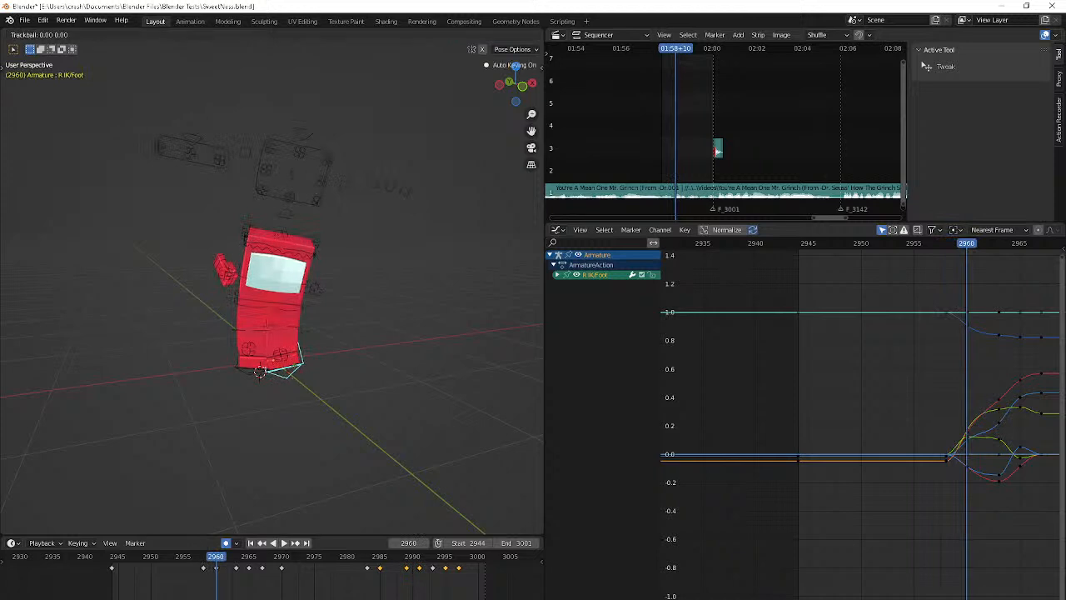
Rotate the R IK/Foot bone at frame 2960 using a trackball rotation and a follow-up rotation
right_click(339, 368)
key("r")
left_click(333, 381)
key("r")
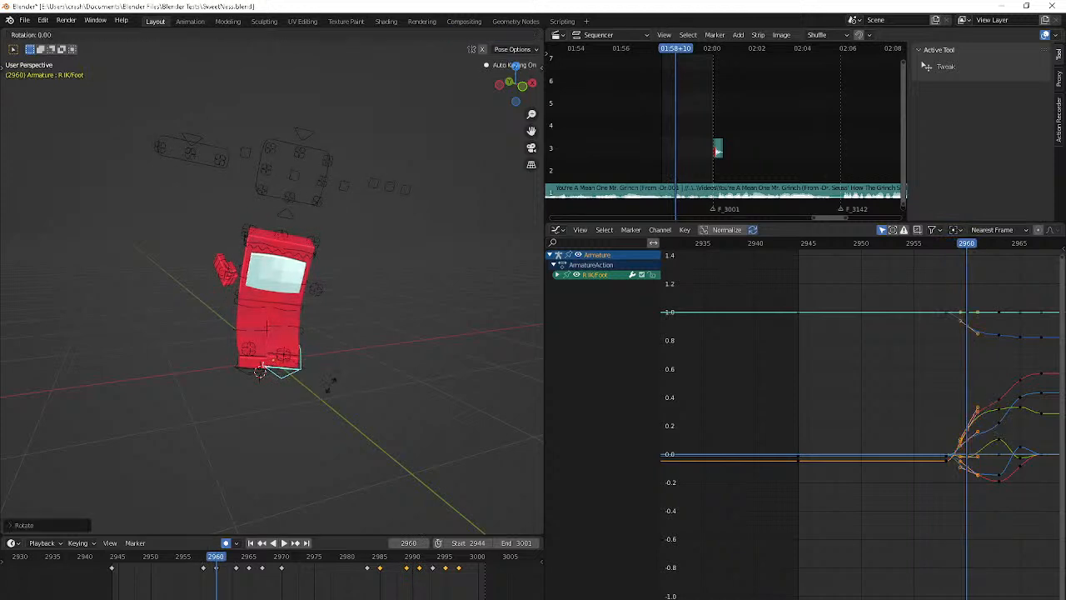
key("r")
left_click(443, 415)
Move the Leg R Pole bone outward from the body at frame 2961
left_click(296, 352)
key("Right")
key("Right")
key("Right")
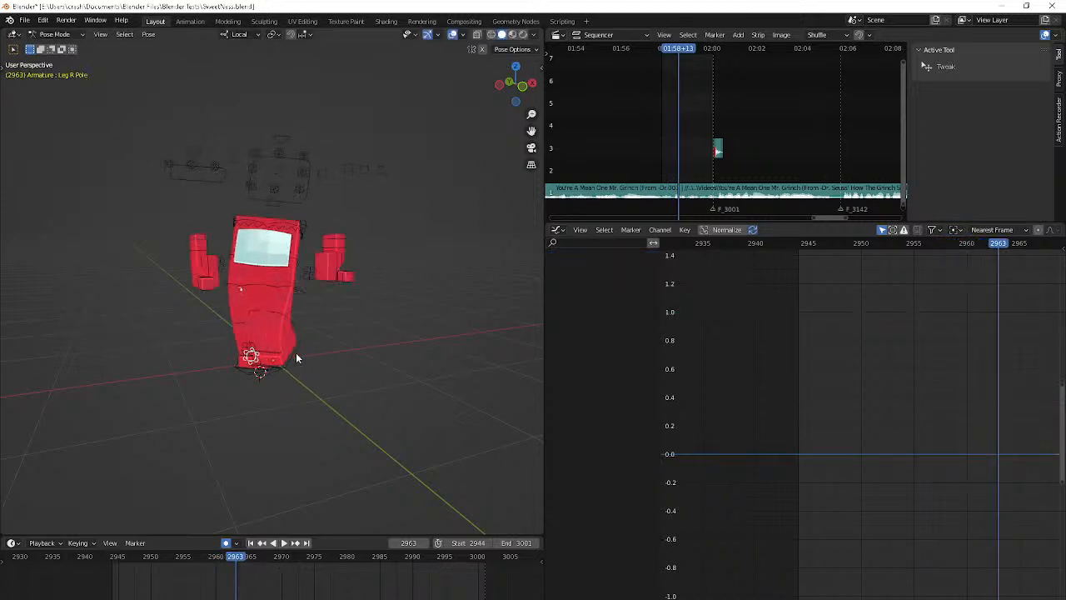
key("Left")
key("Left")
key("Left")
key("Left")
key("Left")
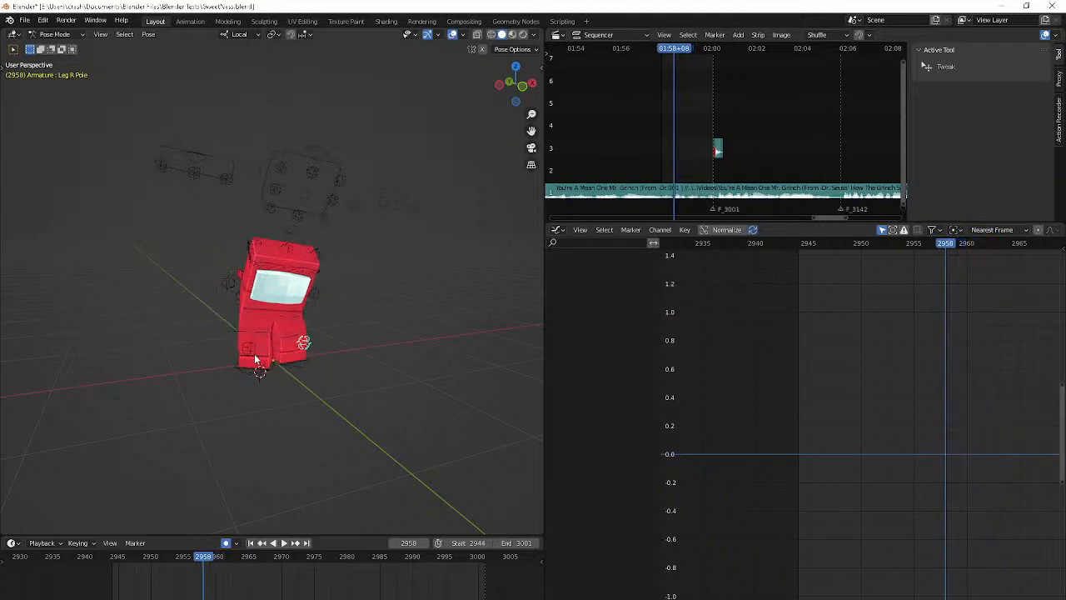
key("Right")
key("Right")
key("Right")
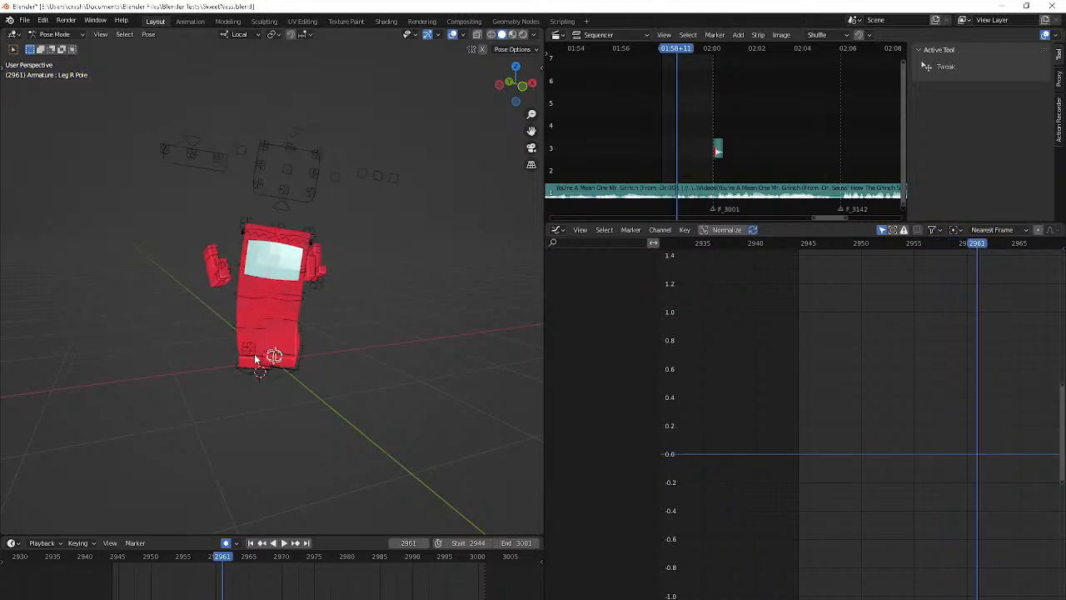
key("g")
left_click(426, 338)
Reposition the Leg R Pole bone at frame 2966 and check the frames that follow
key("Right")
key("Right")
key("Right")
key("Right")
key("Right")
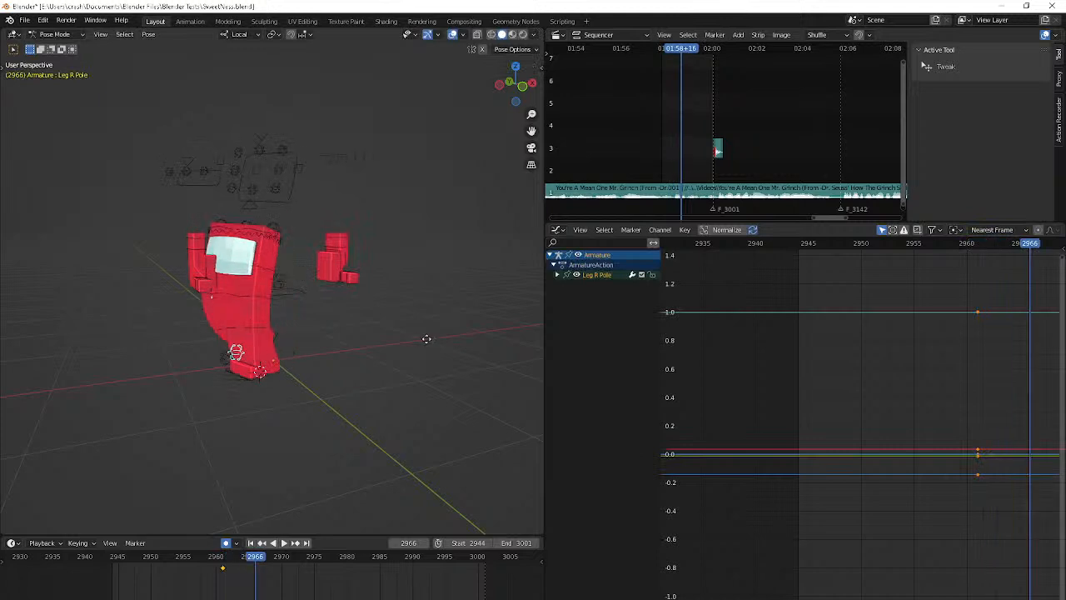
key("g")
left_click(347, 330)
key("Right")
key("Right")
key("Right")
key("Right")
key("Right")
key("Right")
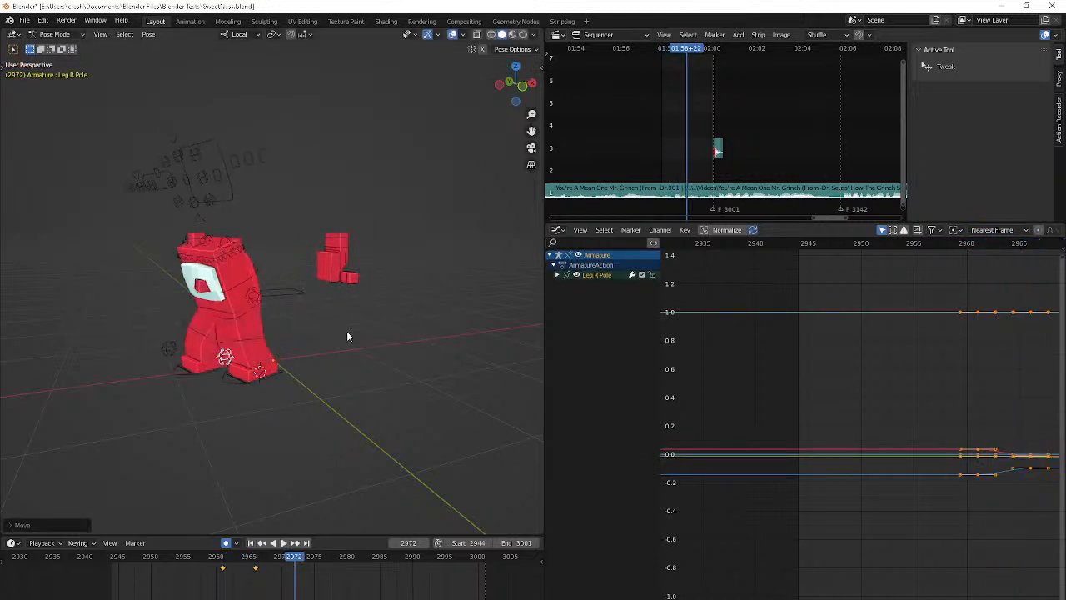
Key the Leg R Pole bone in its current pose at frame 2956
key("Left")
key("Left")
key("Left")
key("Left")
key("Left")
key("Left")
key("Left")
key("Left")
key("Left")
key("Left")
key("Left")
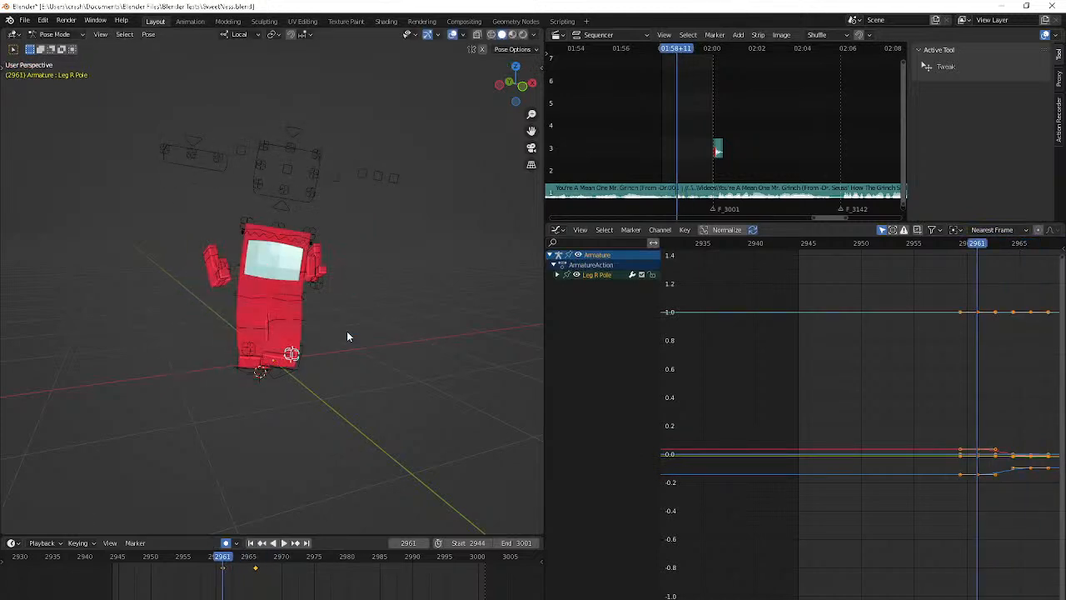
key("Left")
key("Left")
key("Left")
key("Left")
key("Left")
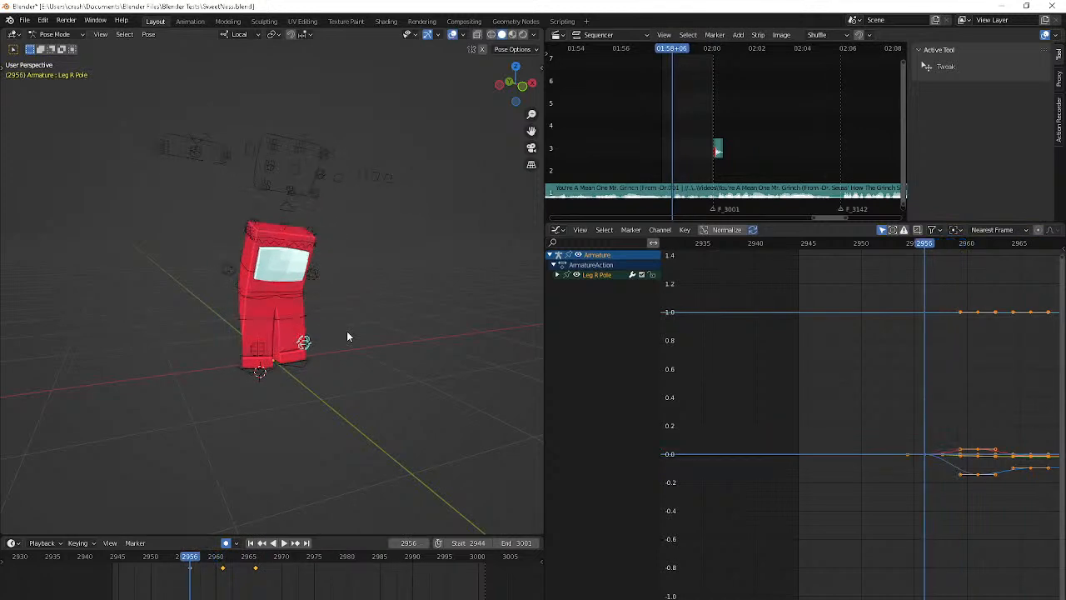
Add a key for the Leg R Pole bone at frame 2959
key("Right")
key("Right")
key("Right")
key("Right")
key("Right")
key("Right")
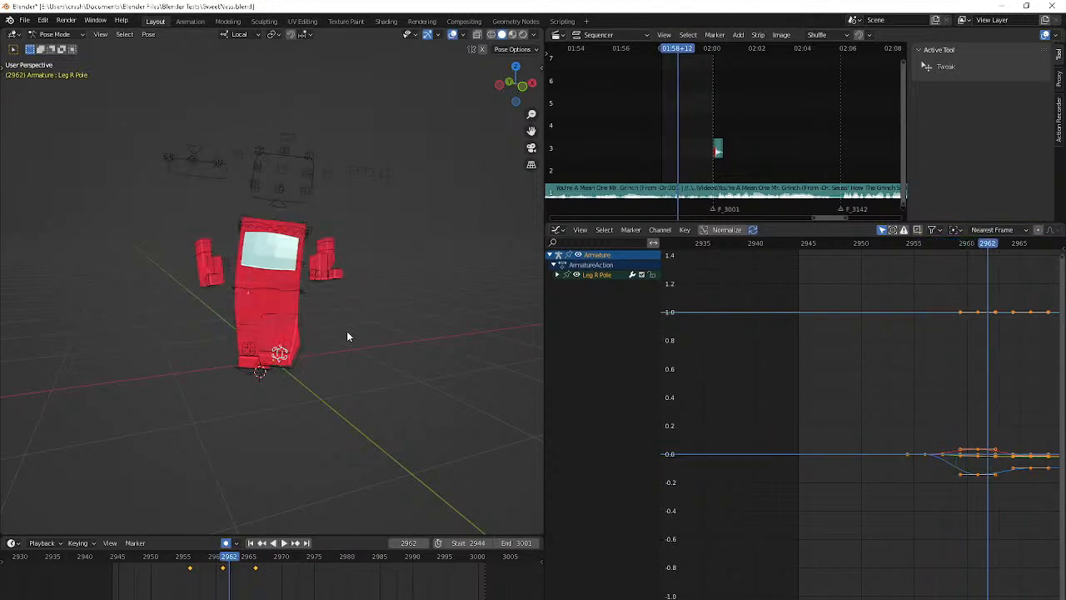
key("Left")
key("Left")
key("Left")
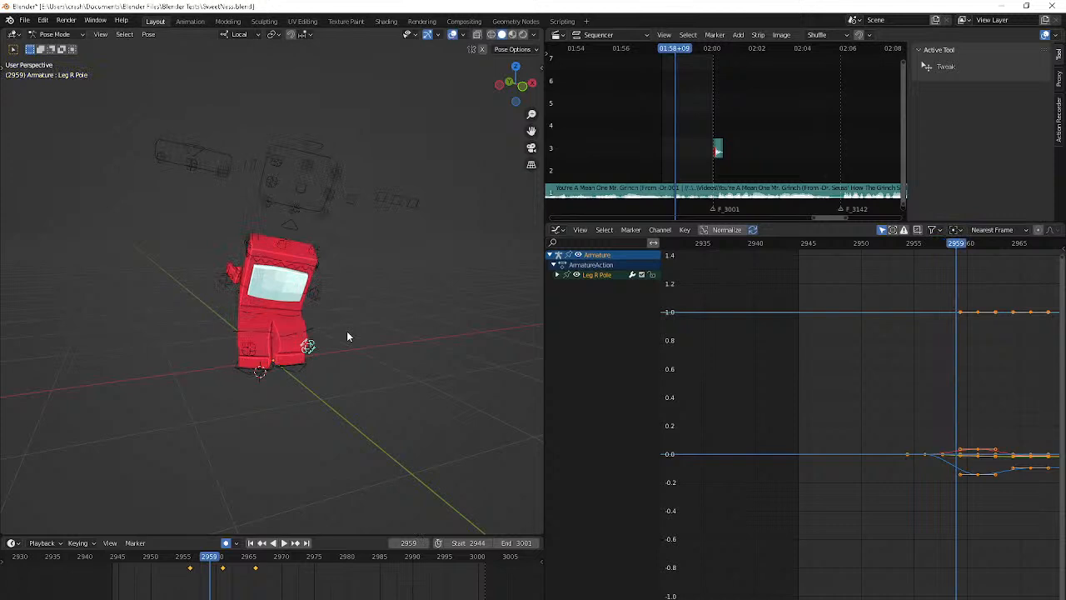
key("Right")
key("Right")
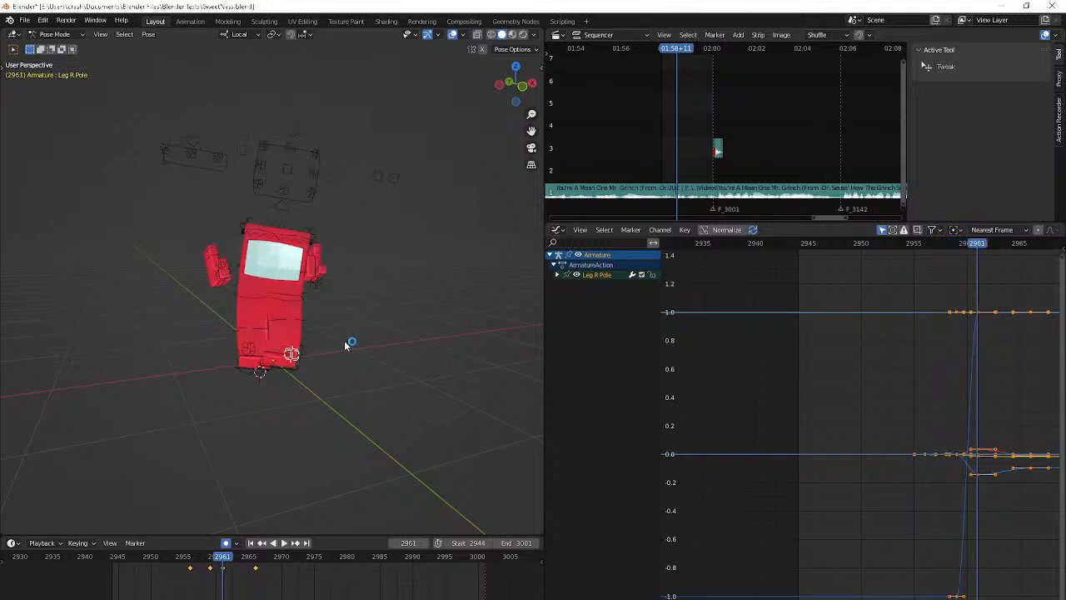
Reset the Leg R Pole bone to its original position at frame 2961
key("Right")
key("Right")
key("Right")
key("ctrl+z")
key("ctrl+z")
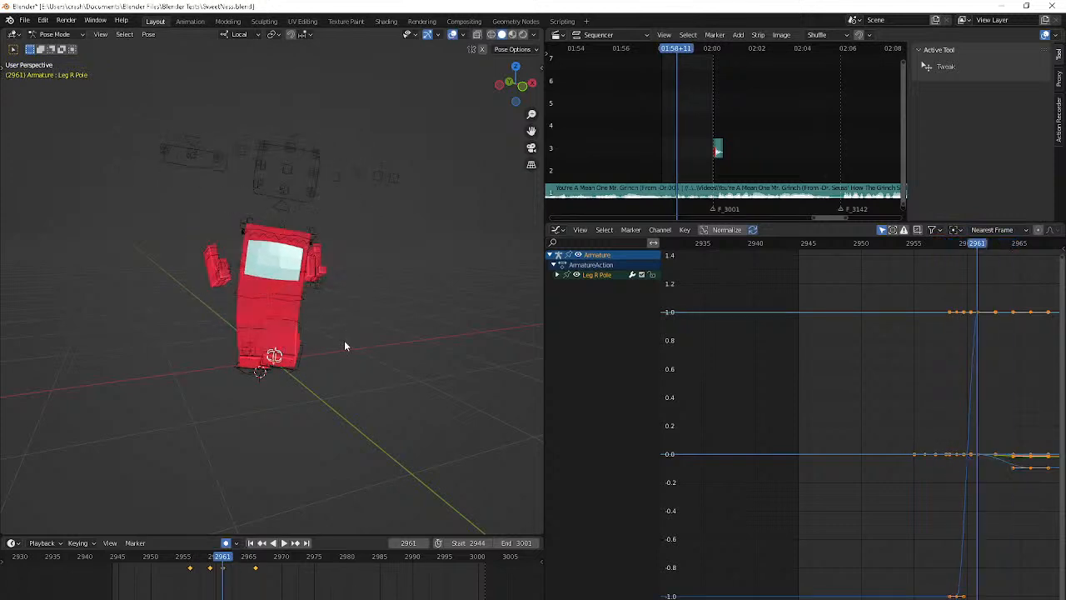
Move the Leg R Pole bone at frame 2964 and play back the animation
key("Right")
key("Right")
key("Right")
key("g")
left_click(389, 347)
key("space")
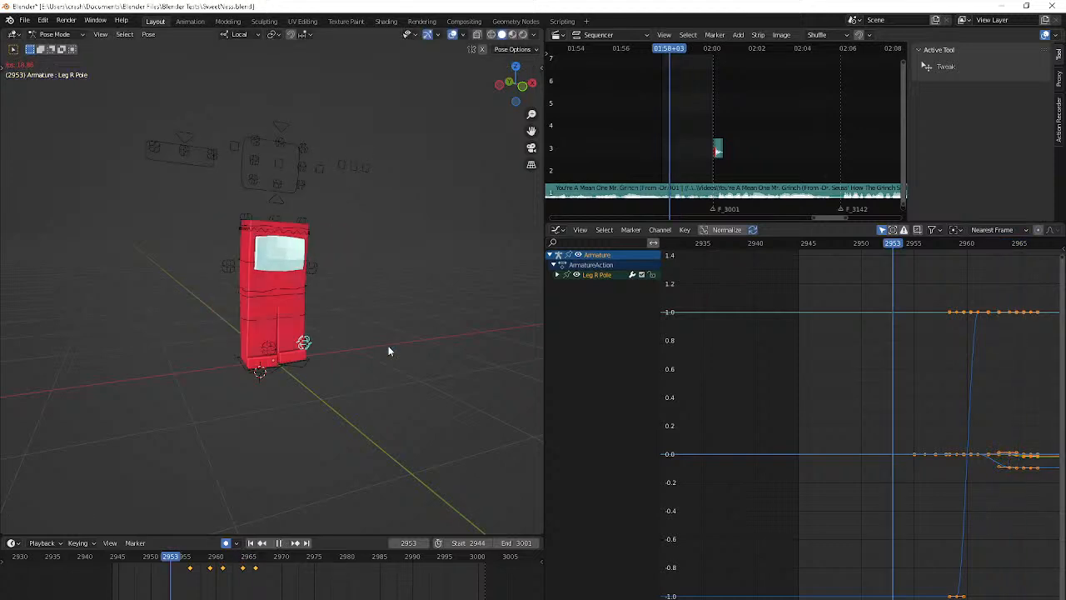
key("space")
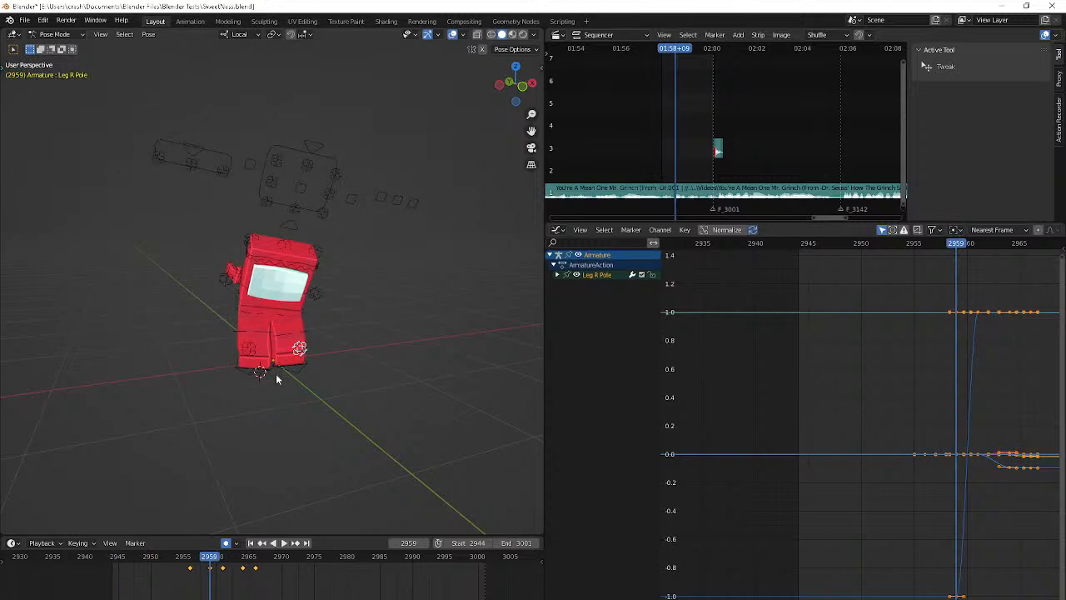
Select the Top Bend bone and review the body's motion from start frame 2944
scroll(267, 273, "up", 2)
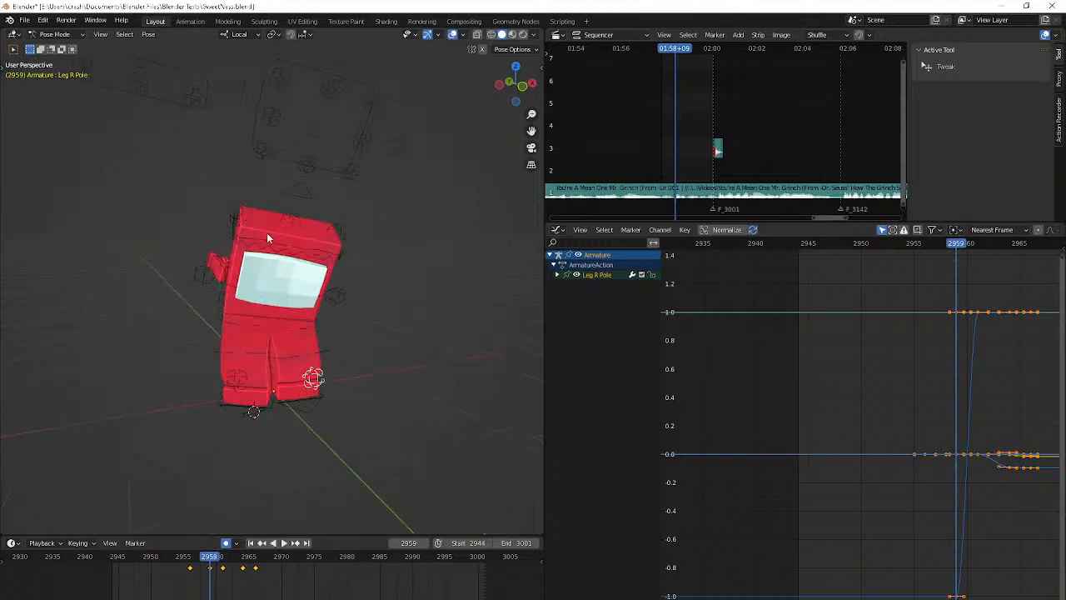
left_click(266, 233)
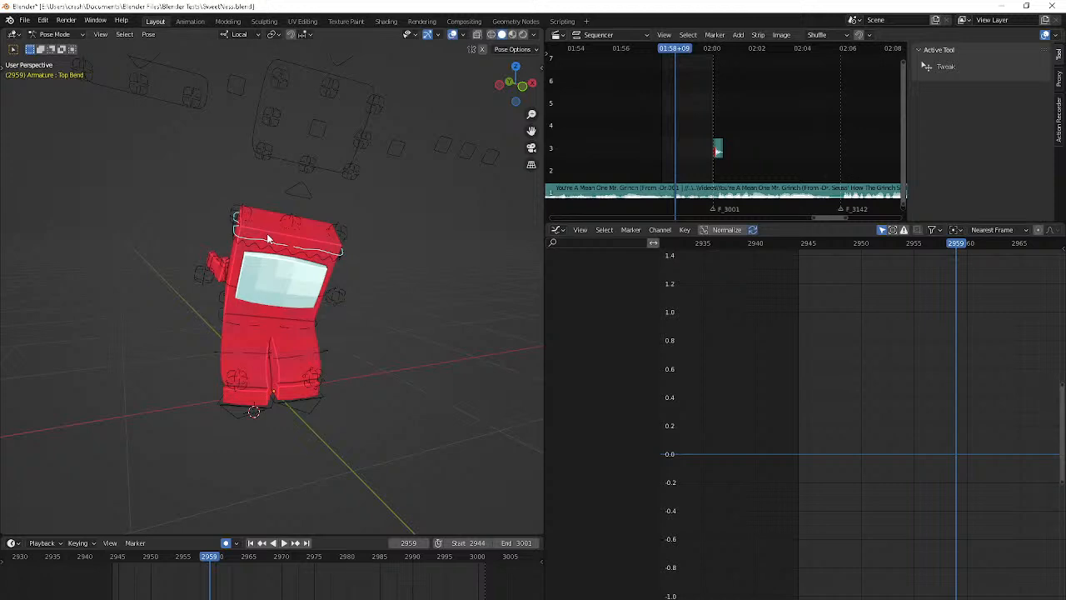
key("shift+Left")
key("space")
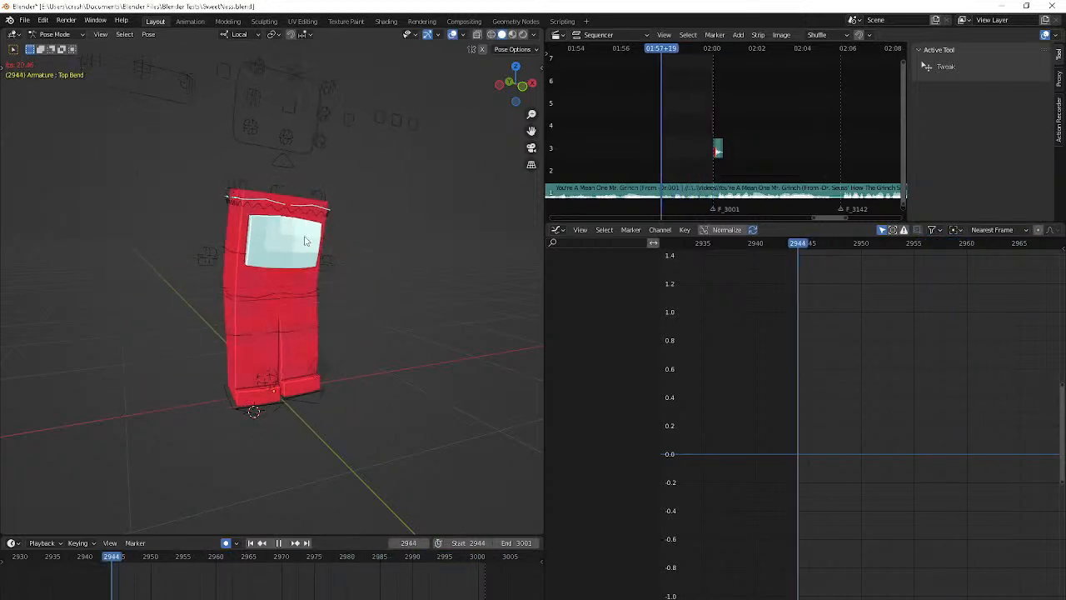
key("space")
key("Left")
key("Left")
key("Left")
key("Left")
key("Left")
key("Left")
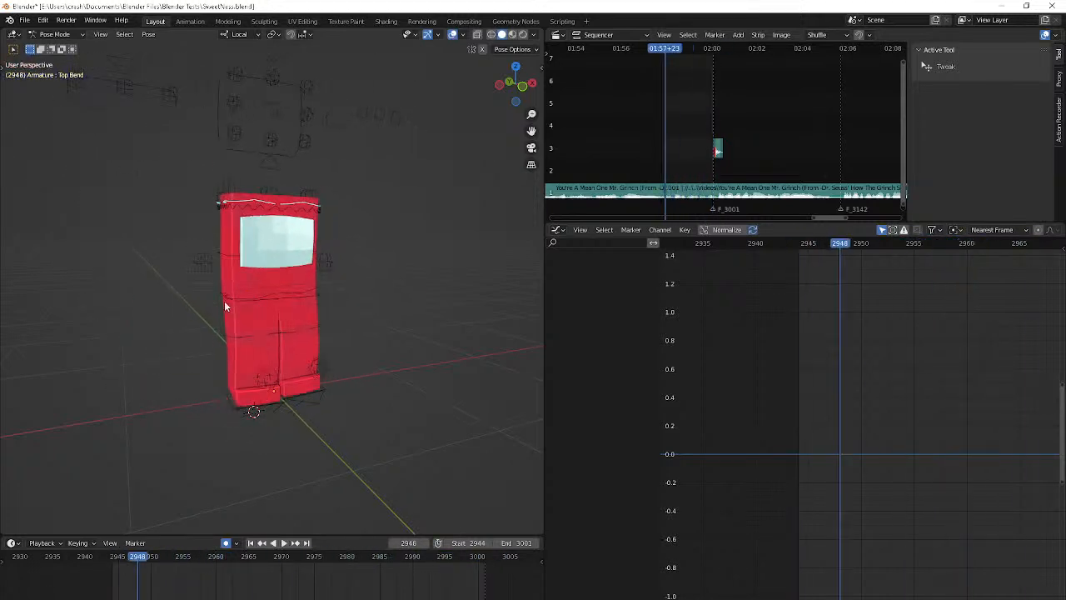
key("shift+Left")
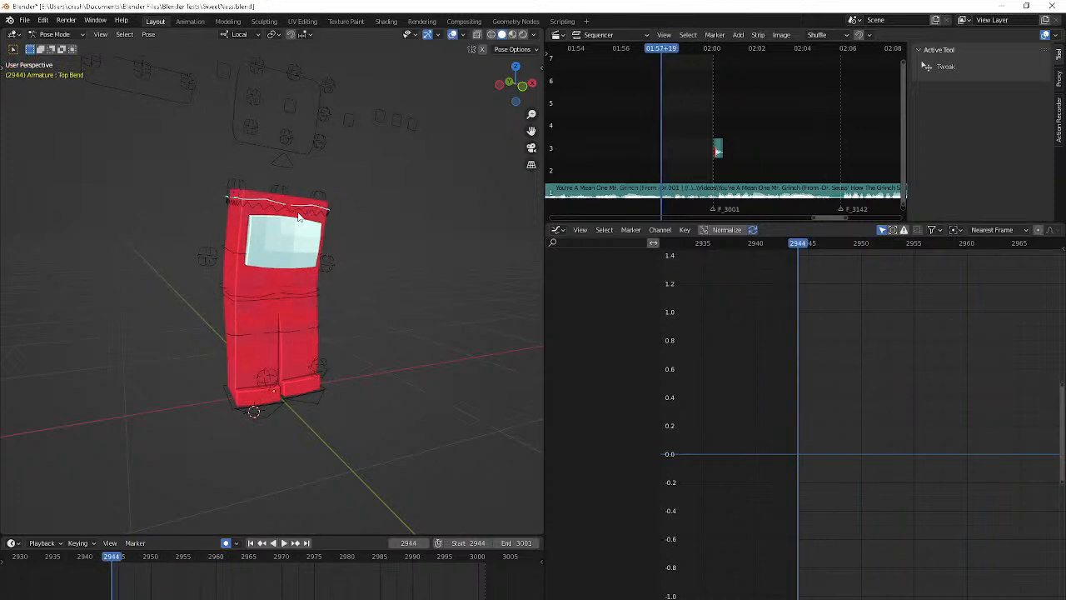
Key the Top Bend bone at frame 2944 and rotate it to tilt the top of the body
key("i")
key("Right")
key("Right")
key("Right")
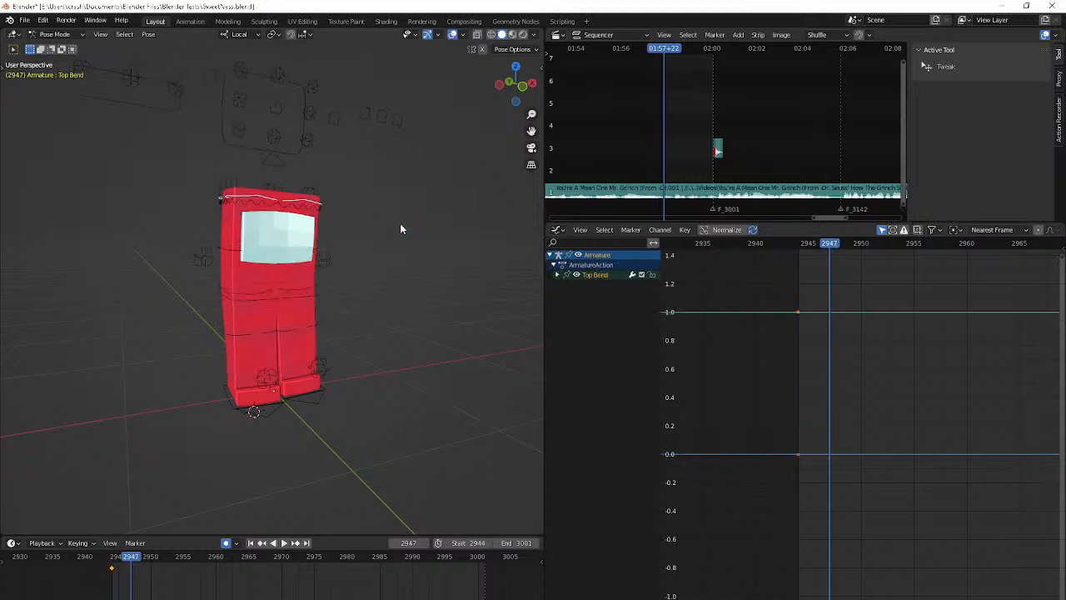
key("shift+Left")
key("r")
left_click(414, 256)
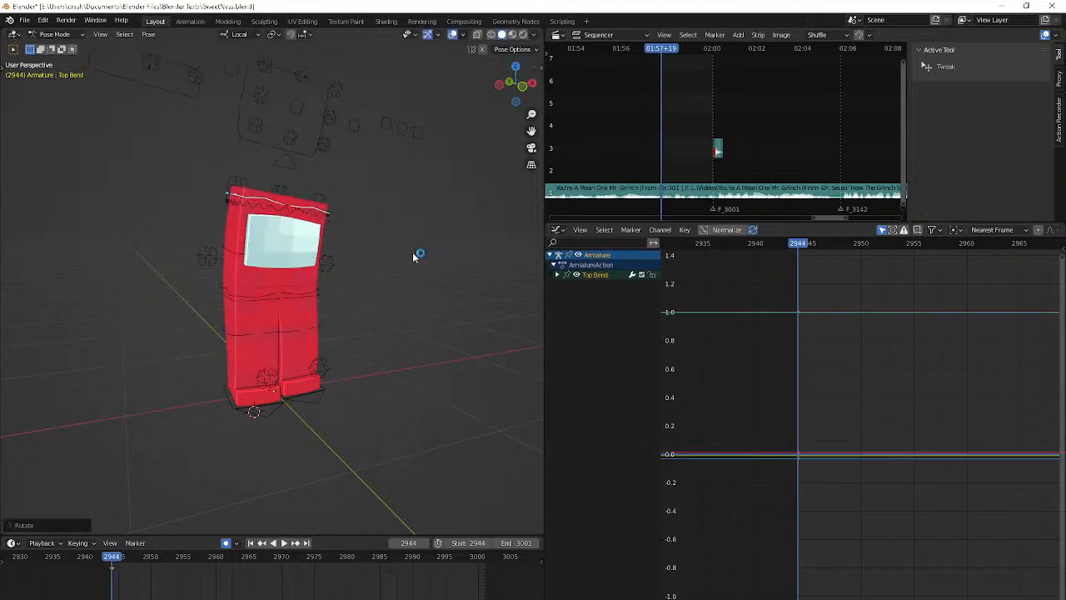
Rotate the Top Bend bone the opposite way at frame 2951
key("Right")
key("Right")
key("Right")
key("Right")
key("Right")
key("Right")
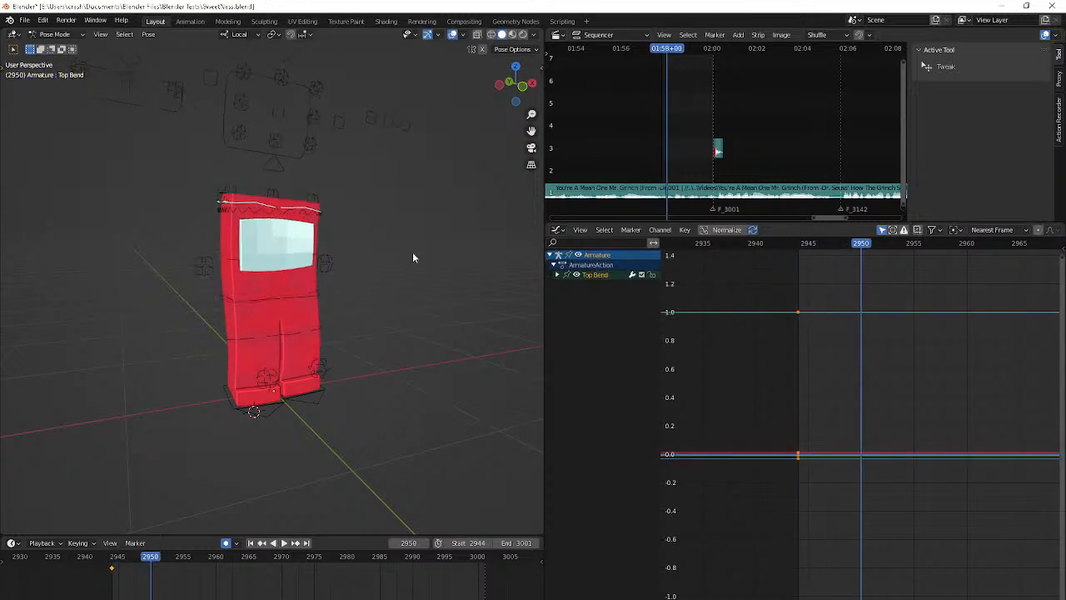
key("Right")
key("r")
left_click(420, 243)
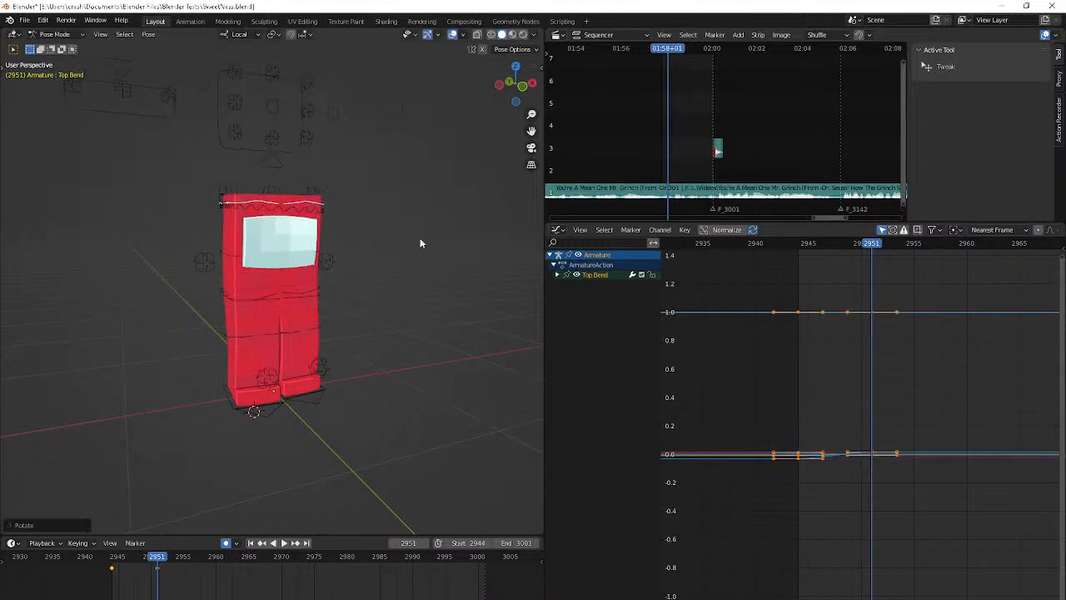
Adjust the Top Bend bone at frame 2951 with a small move and a trackball rotation
middle_click_drag(421, 243, 393, 237)
key("g")
left_click(388, 237)
key("r")
key("r")
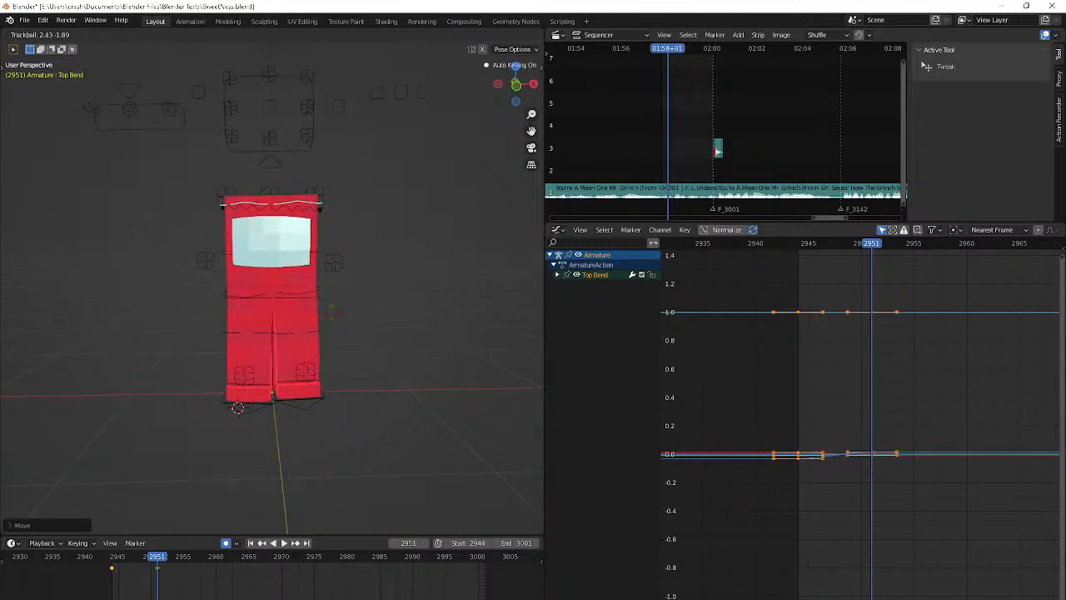
left_click(351, 302)
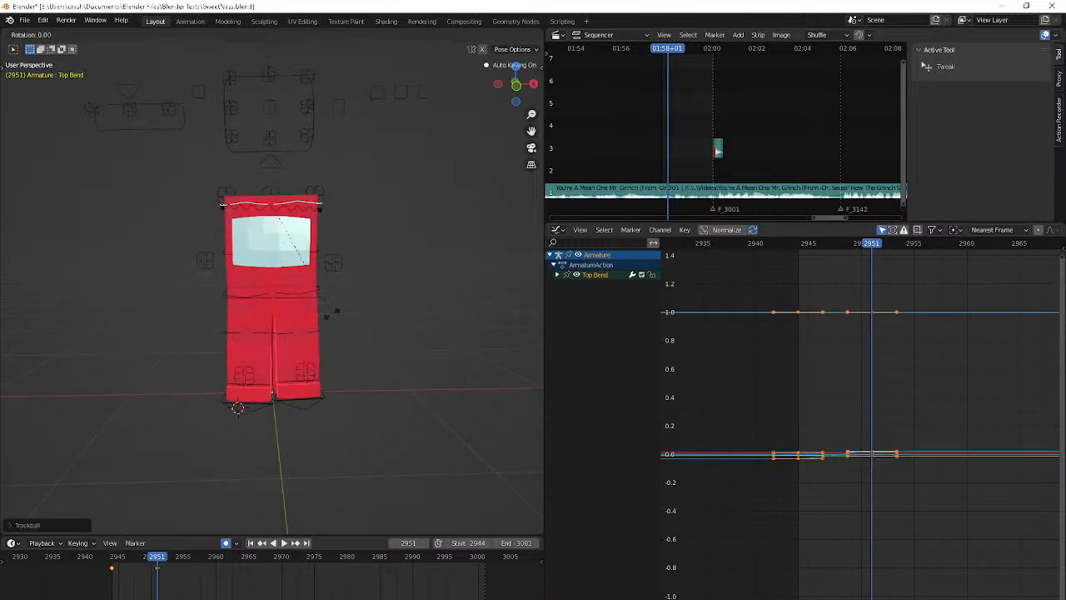
left_click(322, 207)
key("r")
right_click(365, 243)
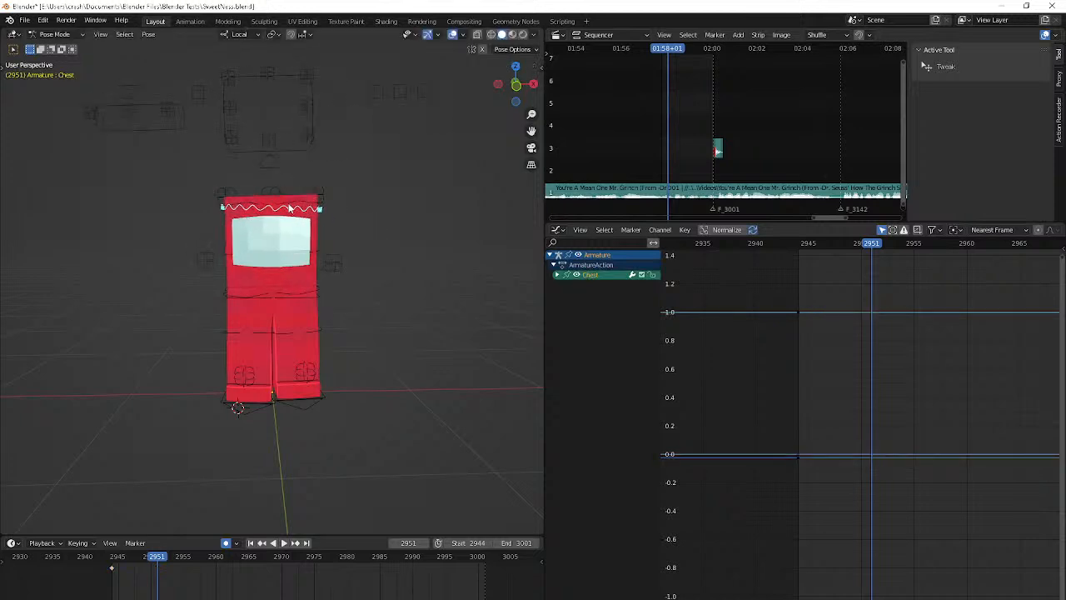
key("ctrl+z")
Return to frame 2944 and undo the Top Bend bone's keyed rotations
key("Down")
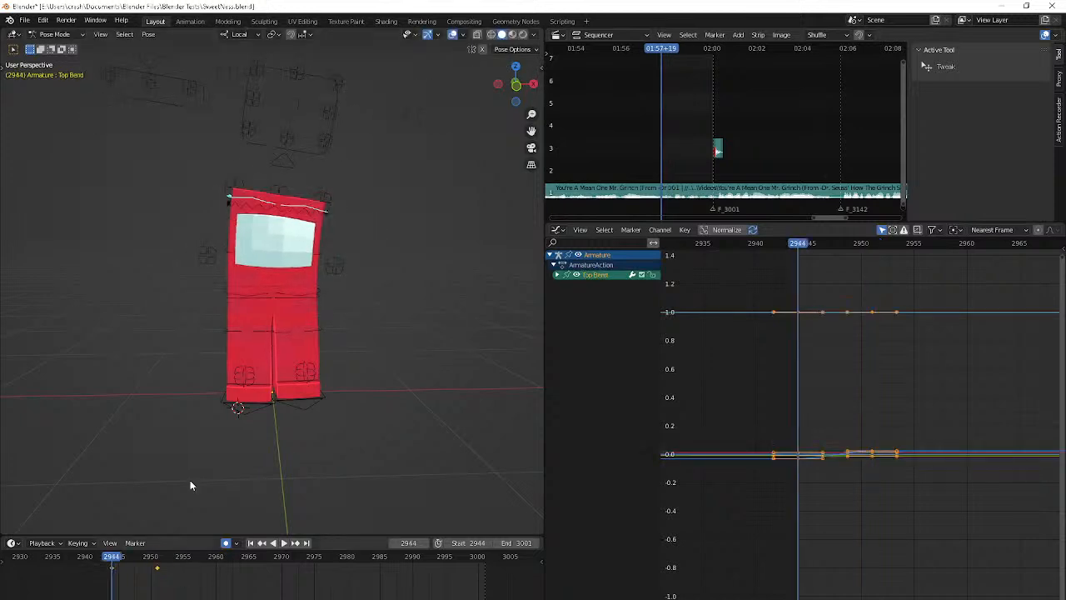
key("ctrl+z")
key("ctrl+z")
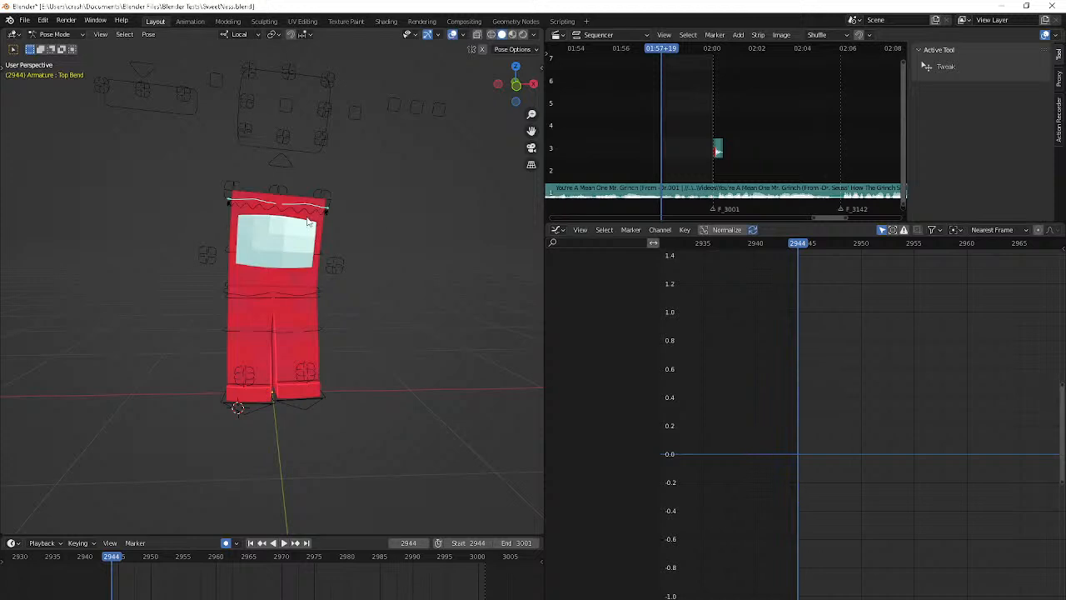
Rotate the Chest bone slightly at frame 2944
key("ctrl+z")
key("r")
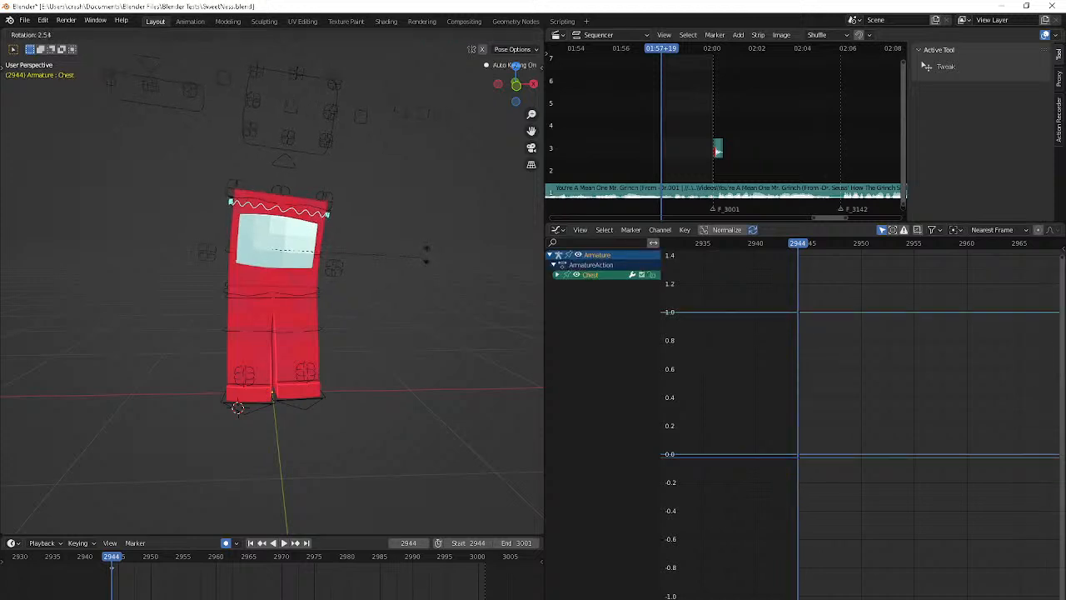
left_click(427, 258)
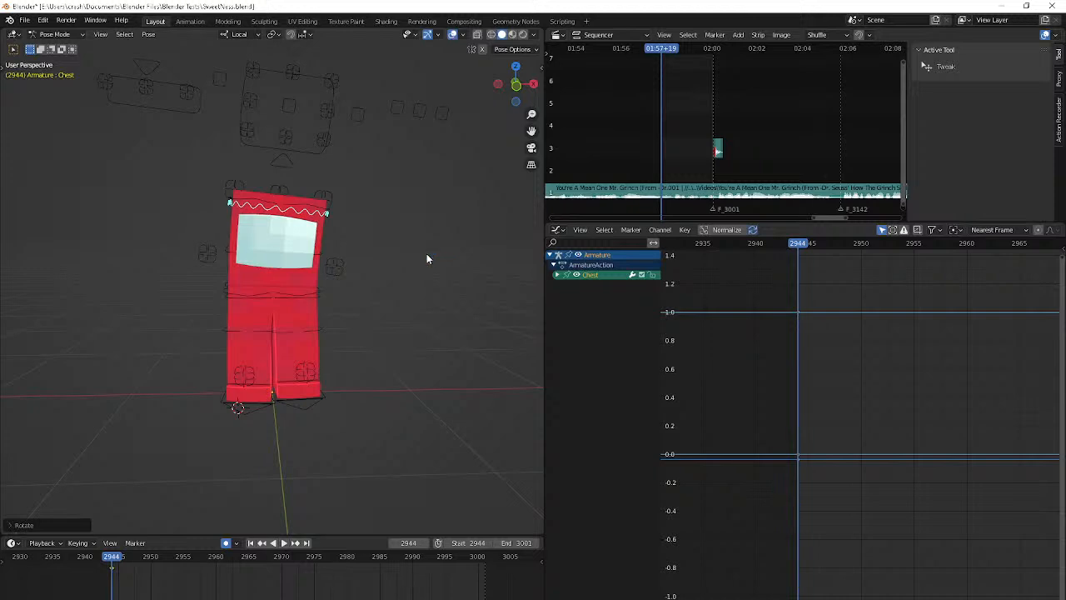
Extend the playback range to end frame 3118 and play the animation
left_click_drag(527, 543, 574, 543)
key("space")
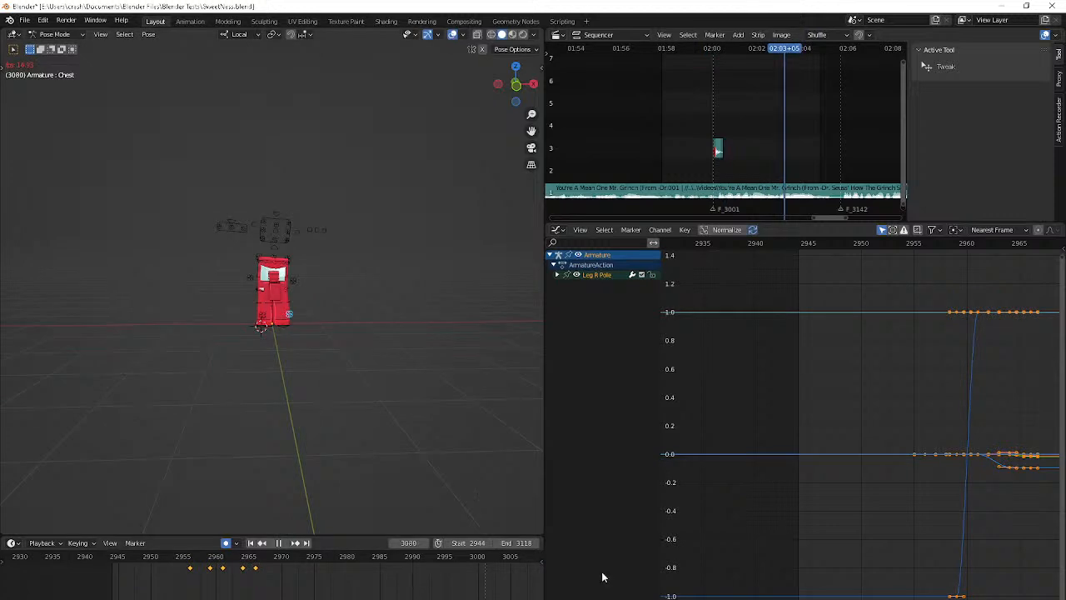
key("space")
Set the playback range's end frame to 3001 and return to start frame 2944
left_click(509, 542)
type("20")
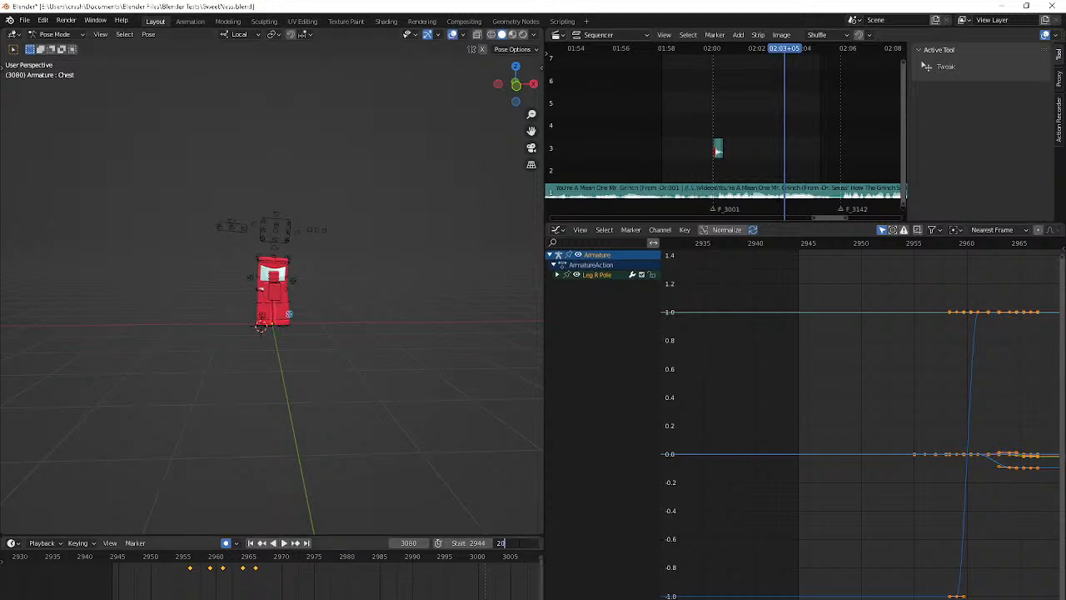
type("01")
key("Return")
key("shift+Left")
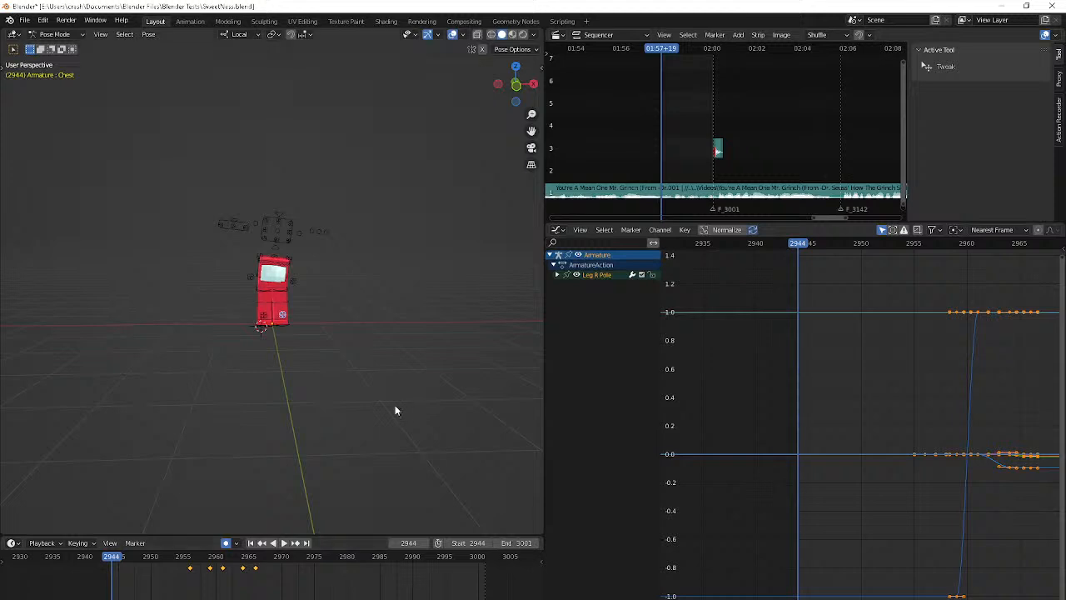
middle_click_drag(394, 410, 447, 252)
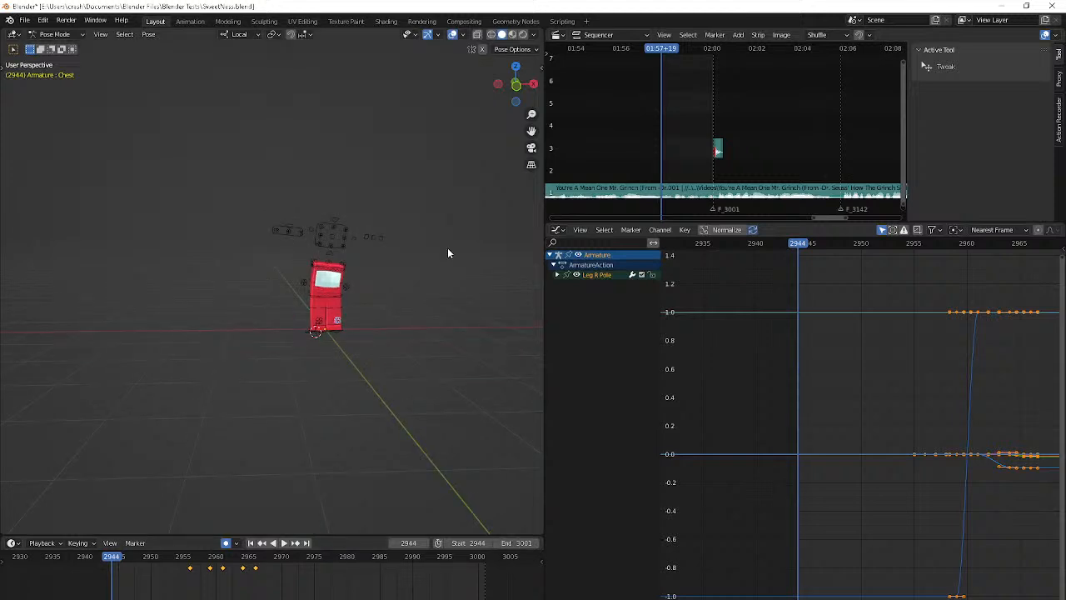
scroll(398, 280, "up", 6)
middle_click_drag(398, 280, 320, 282)
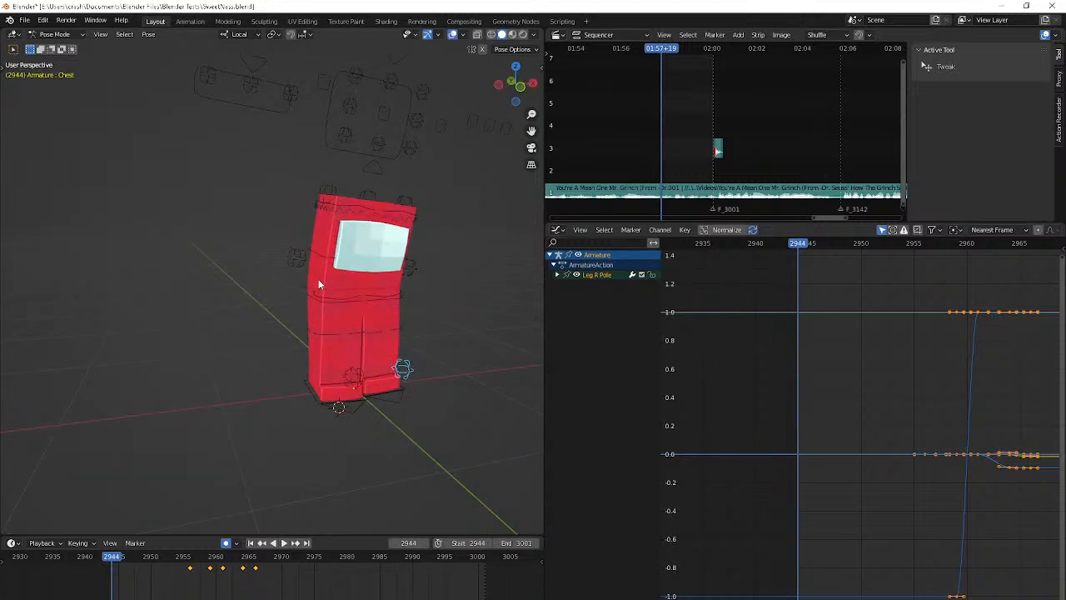
left_click(355, 215)
key("r")
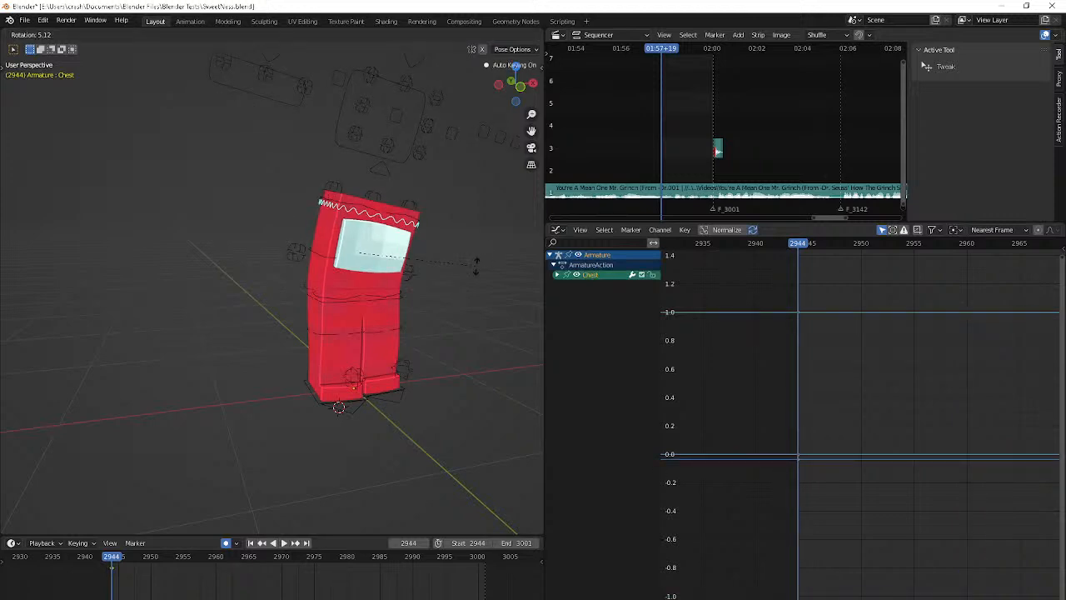
key("Escape")
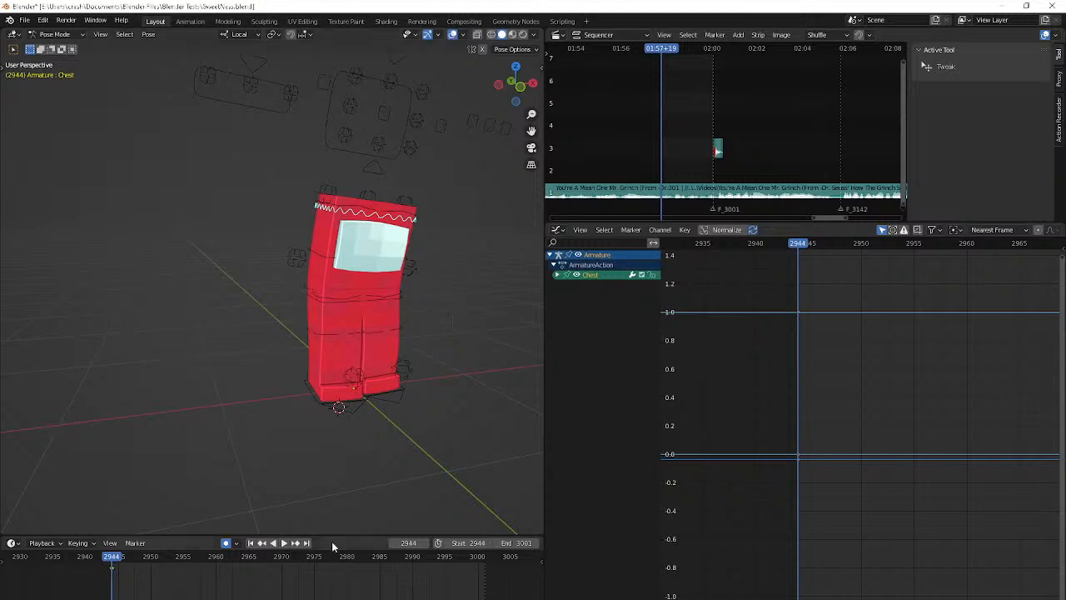
Rotate the Chest bone freely with trackball rotation at frame 2944
key("r")
key("r")
left_click(401, 487)
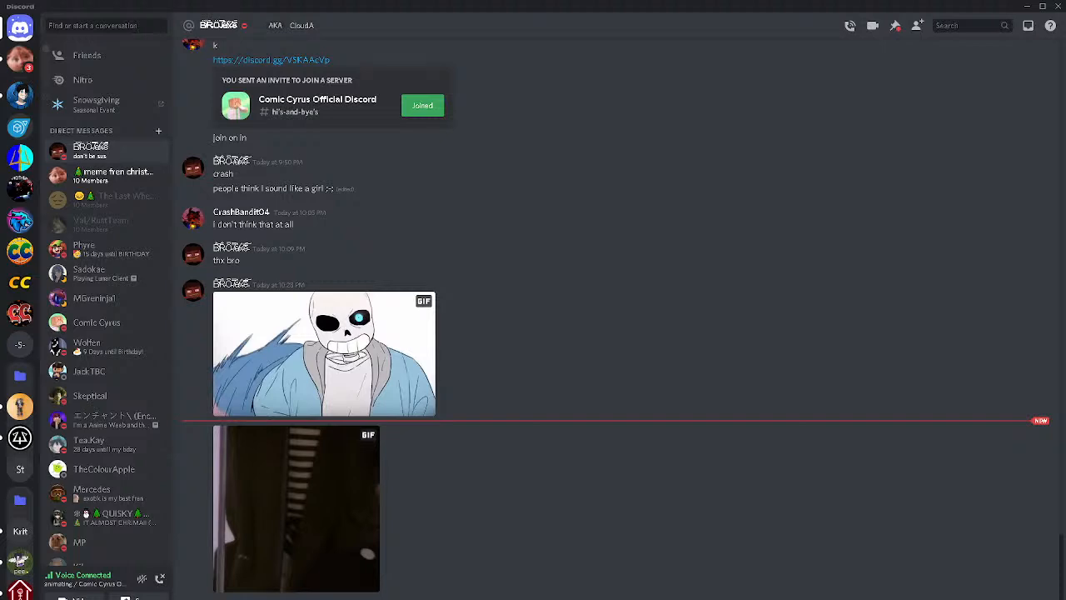
Quit the background image and GIF capture utility running in the system tray and dismiss the remaining tray menu
key("XF86AudioMute")
right_click(877, 598)
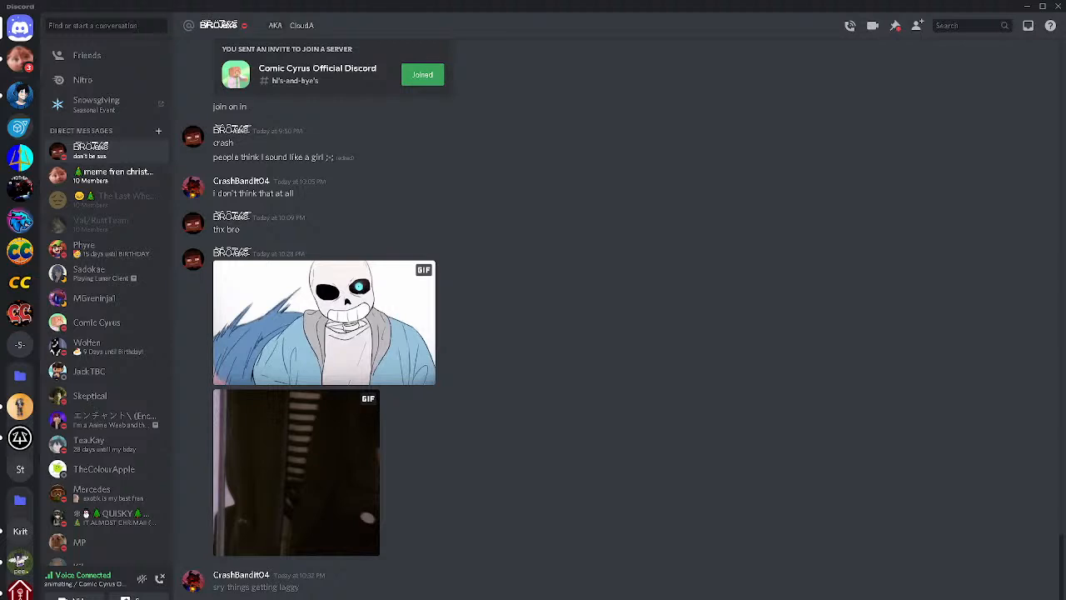
left_click(886, 599)
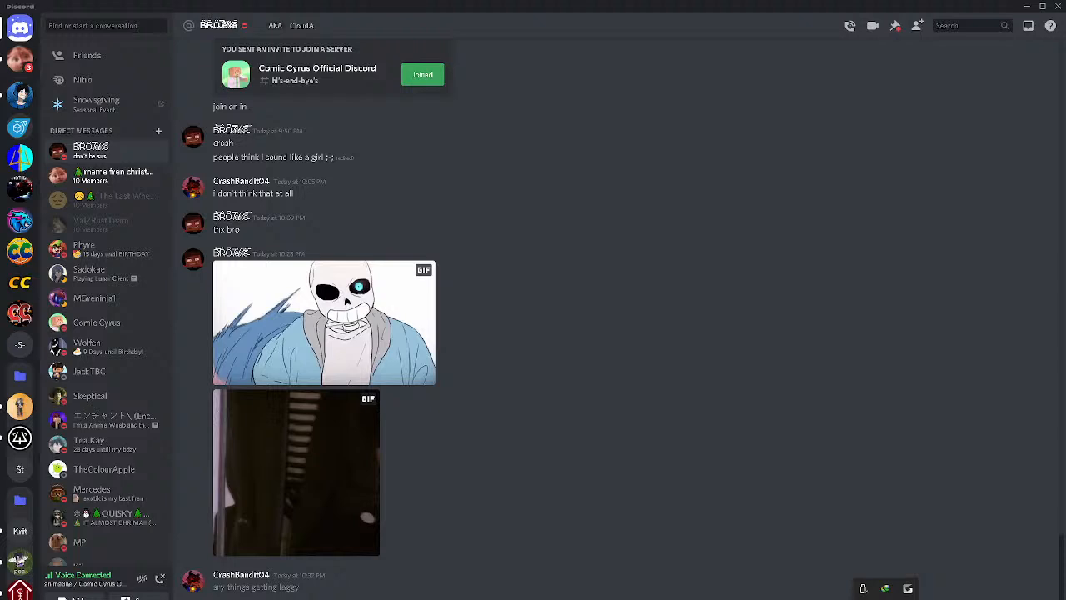
right_click(865, 599)
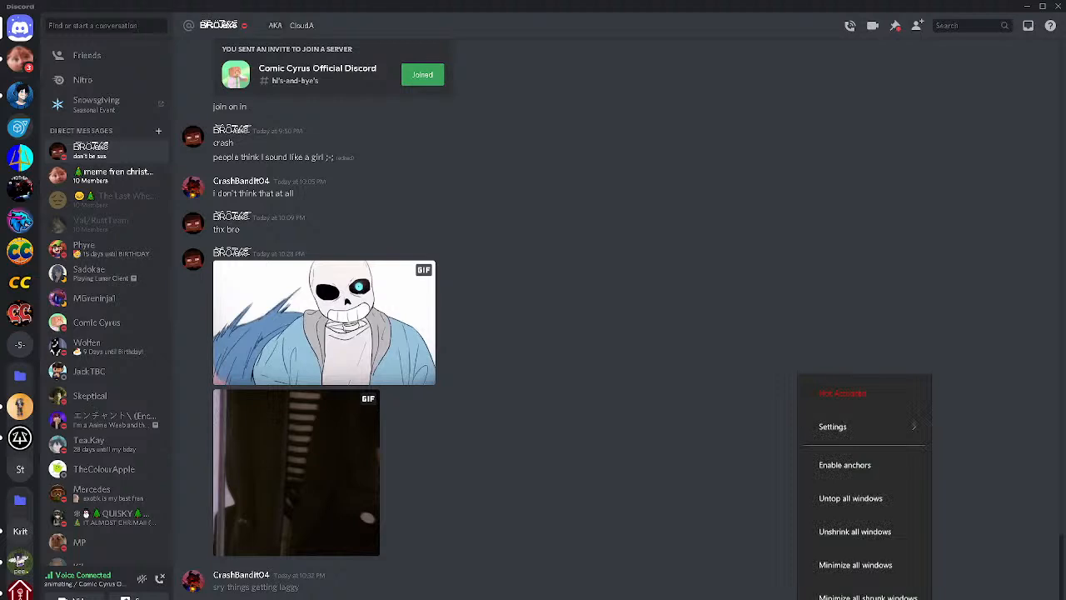
left_click(903, 599)
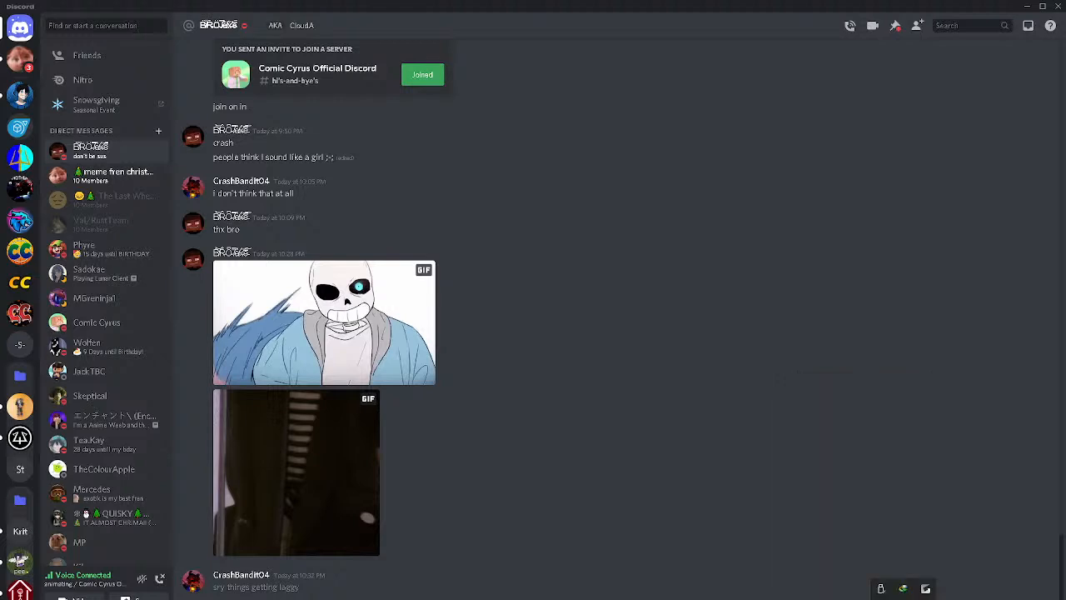
right_click(880, 588)
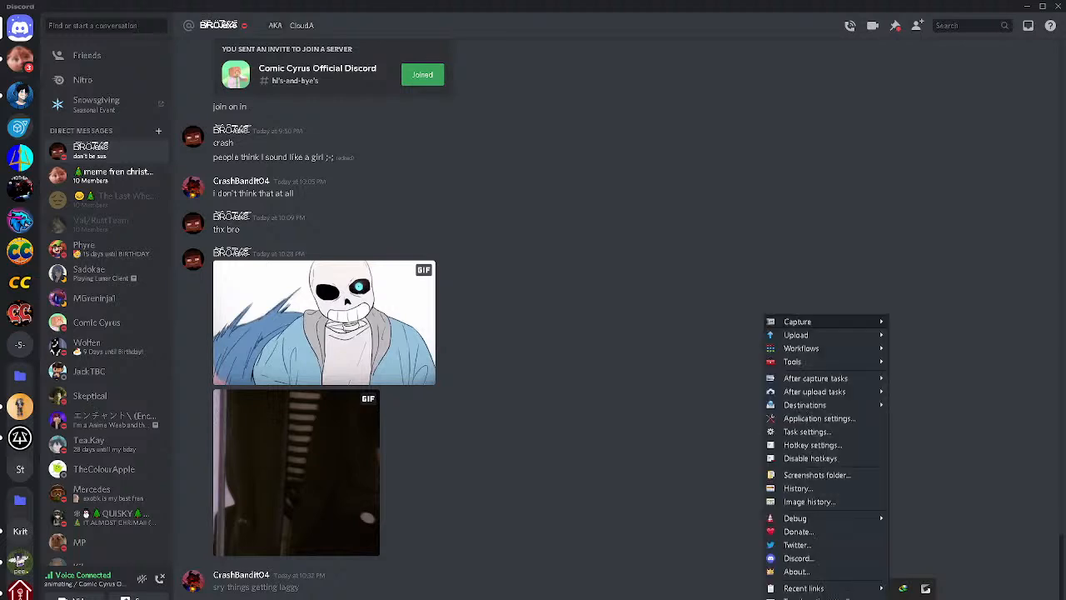
right_click(925, 589)
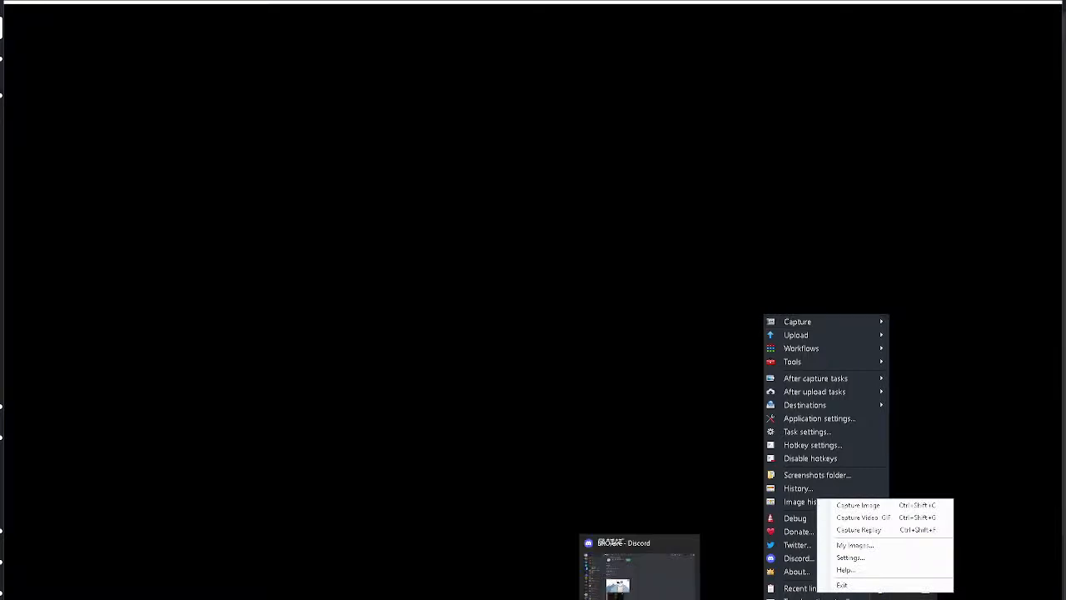
left_click(841, 586)
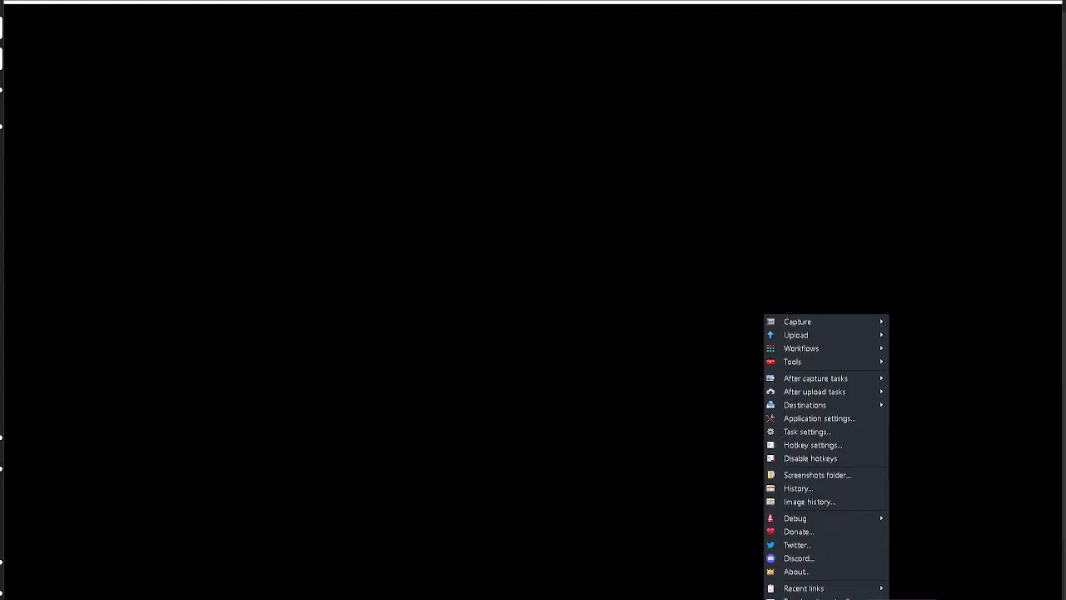
key("Escape")
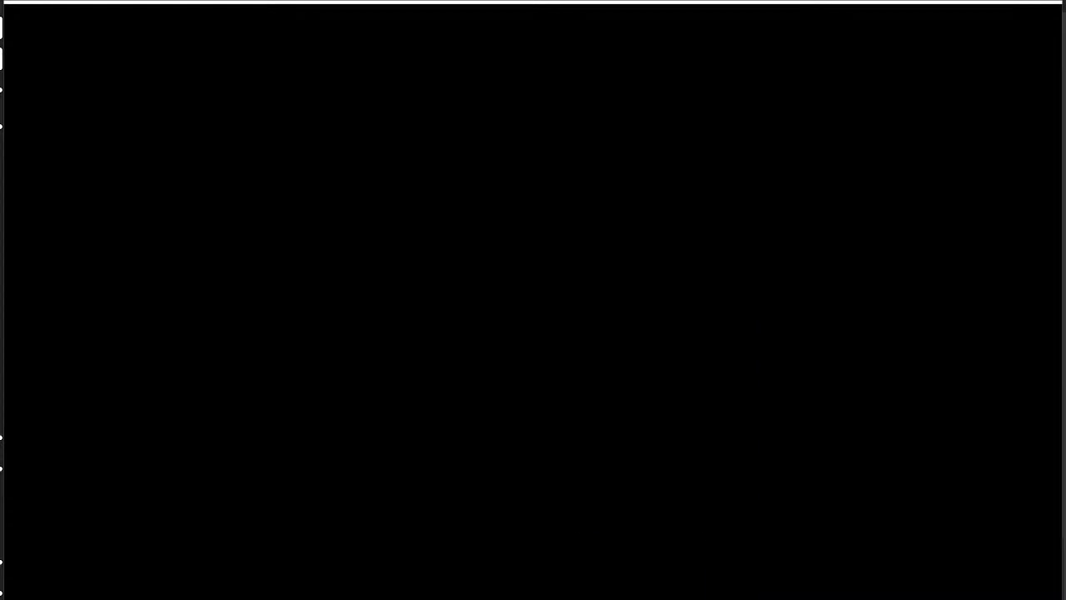
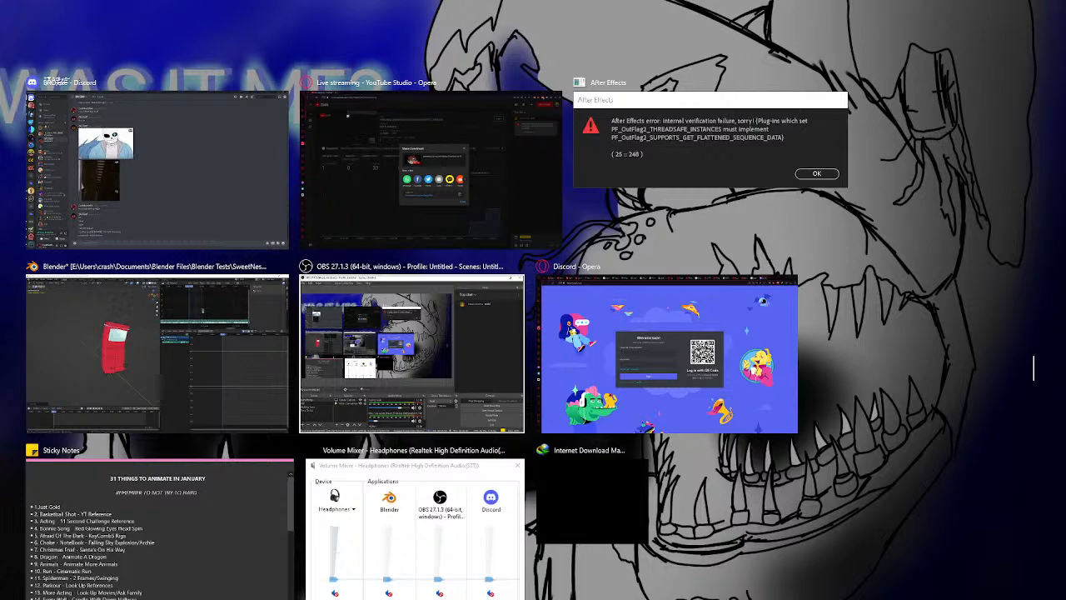
Switch to the Discord direct-message chat and raise the system volume
key("super+Tab")
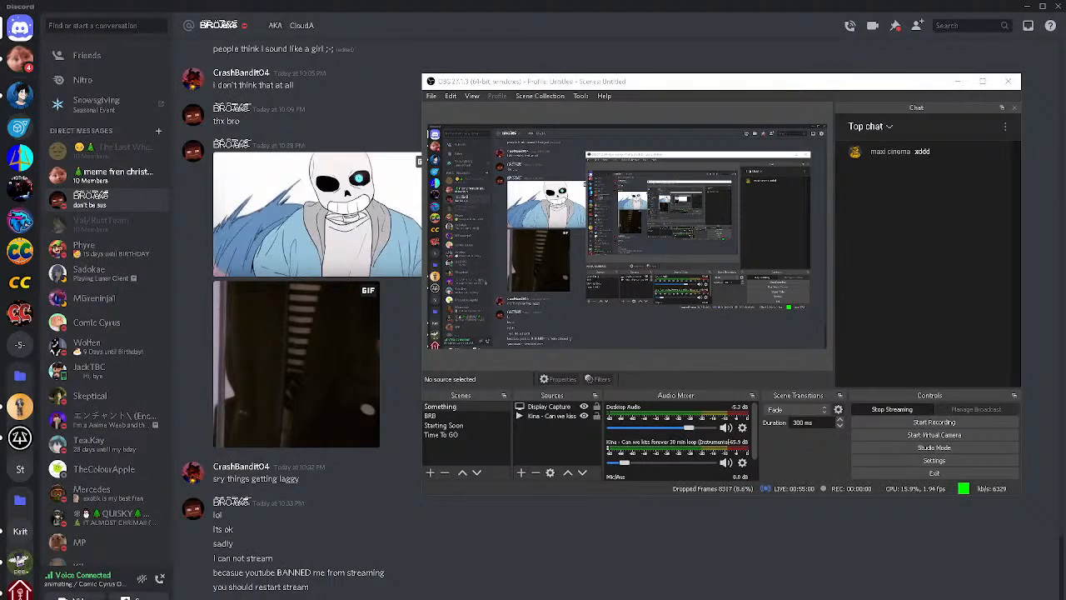
key("alt+Tab")
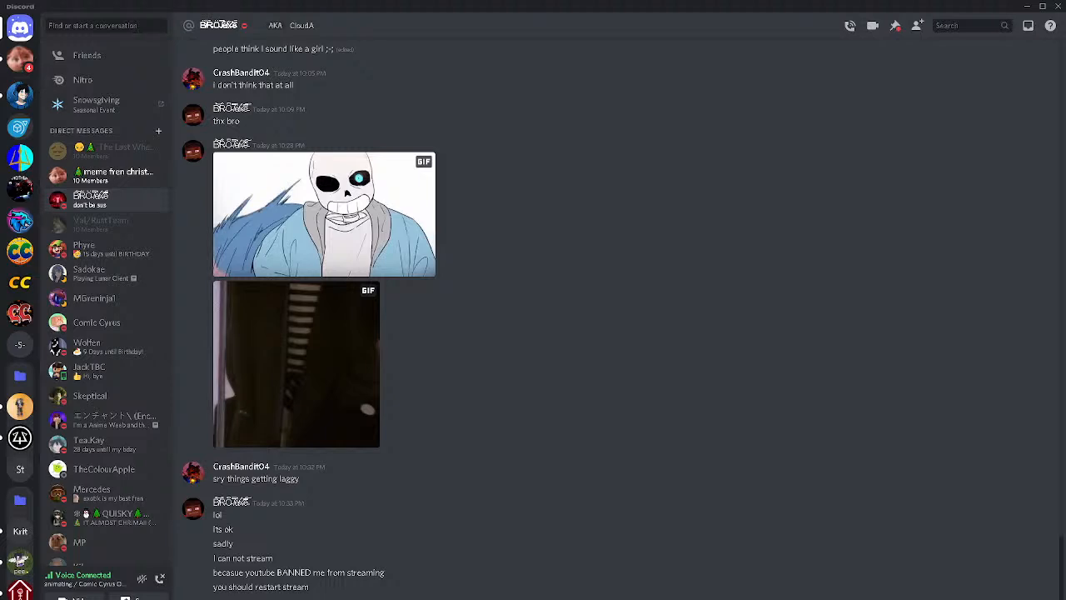
key("XF86AudioLowerVolume")
key("XF86AudioRaiseVolume")
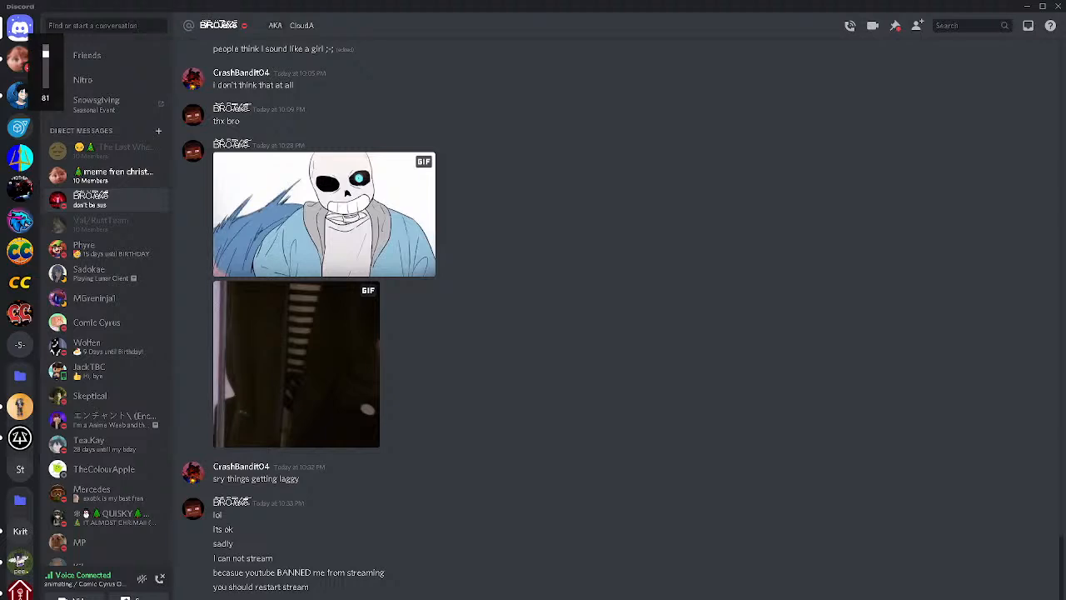
key("XF86AudioRaiseVolume")
key("XF86AudioRaiseVolume")
key("XF86AudioRaiseVolume")
key("XF86AudioRaiseVolume")
key("XF86AudioRaiseVolume")
key("XF86AudioRaiseVolume")
key("XF86AudioRaiseVolume")
key("XF86AudioRaiseVolume")
key("XF86AudioRaiseVolume")
key("XF86AudioRaiseVolume")
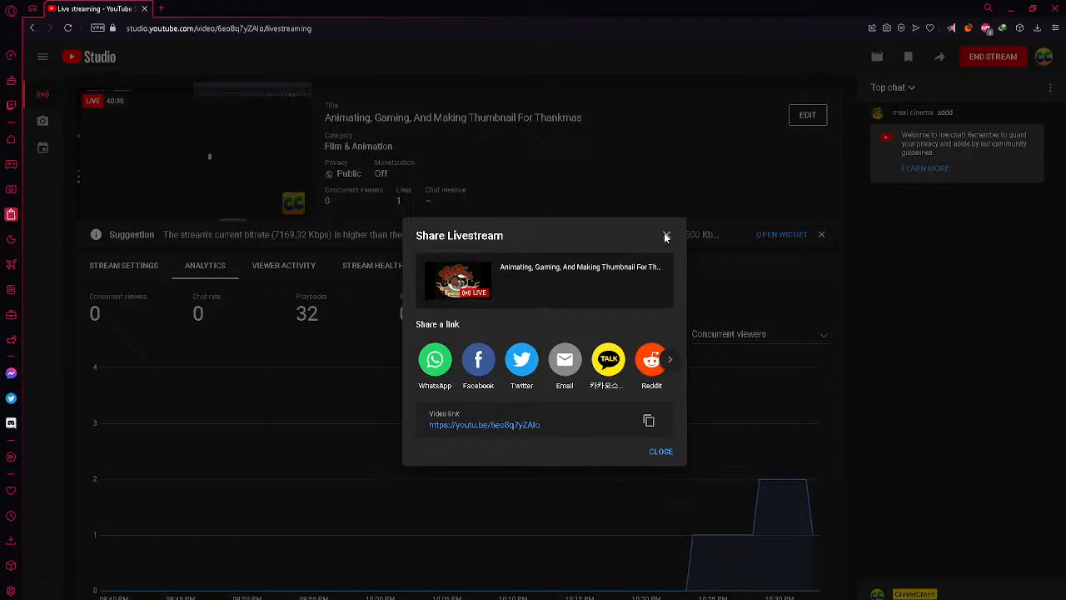
Minimize the YouTube Studio livestream window to get back to the Blender scene
key("alt+Tab")
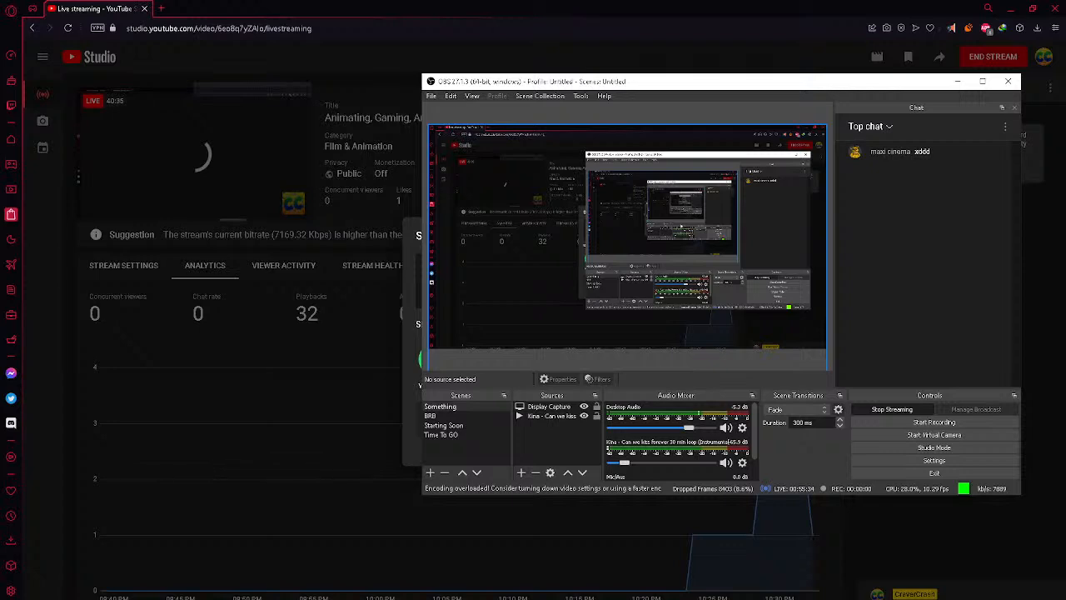
left_click(530, 598)
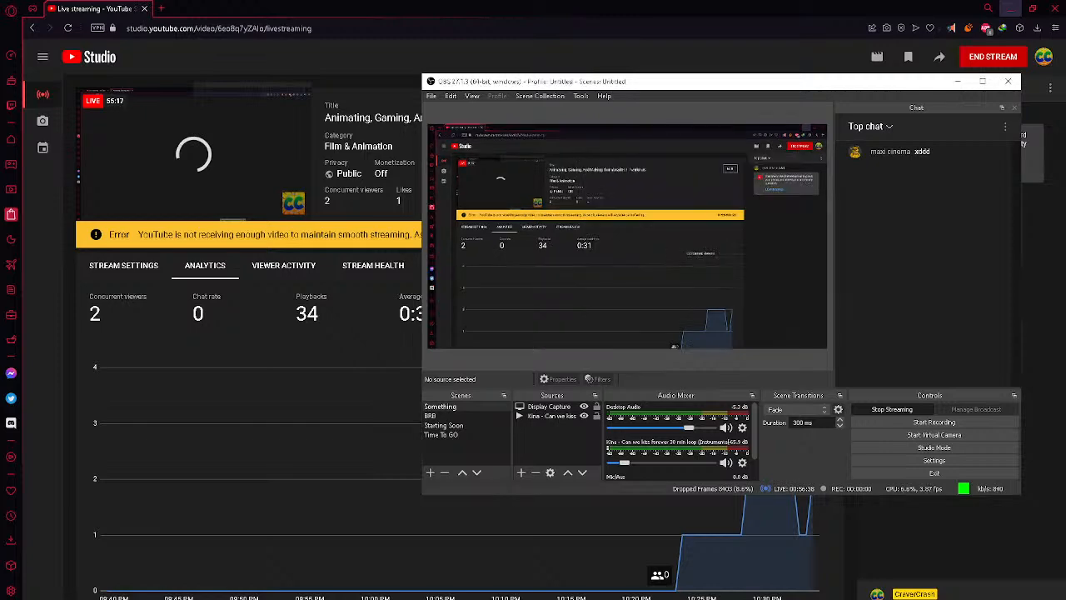
left_click(1010, 8)
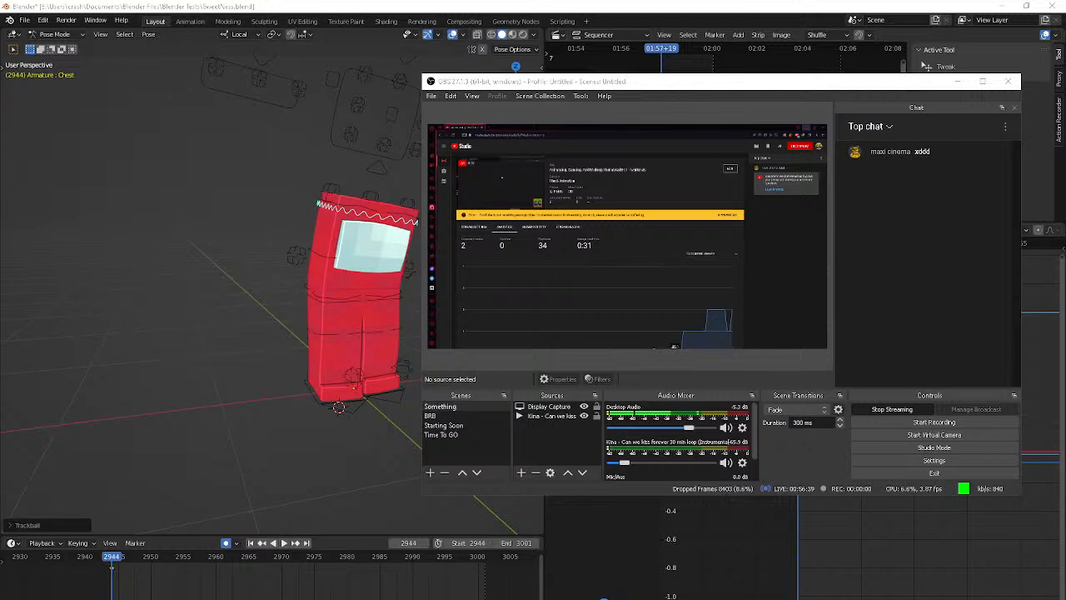
Try to close the Opera browser window, confirm closing its tabs, and decline ending the unresponsive process
mouse_move(533, 599)
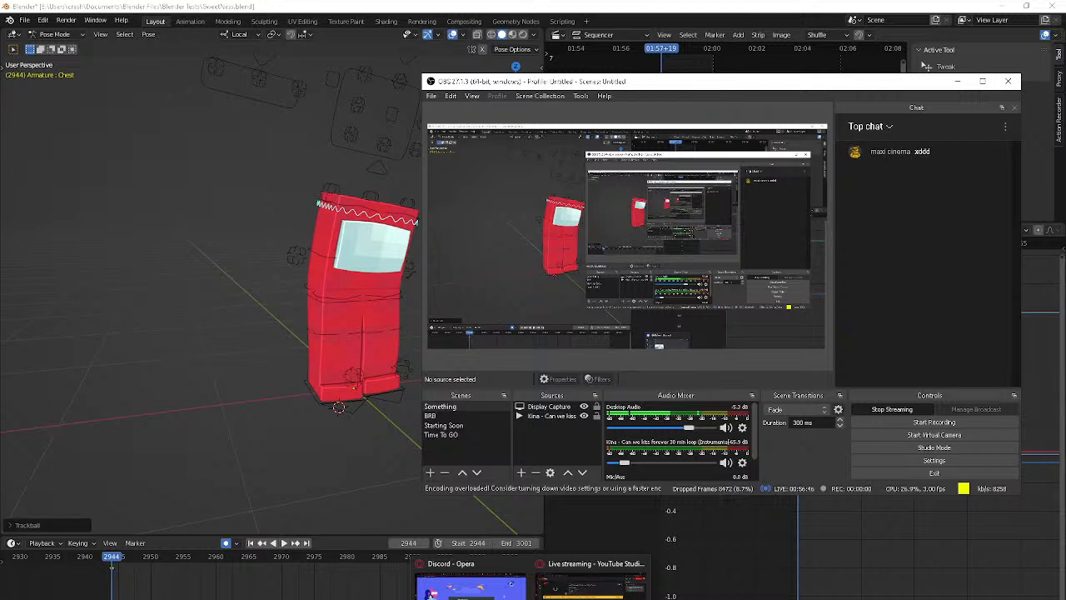
left_click(429, 593)
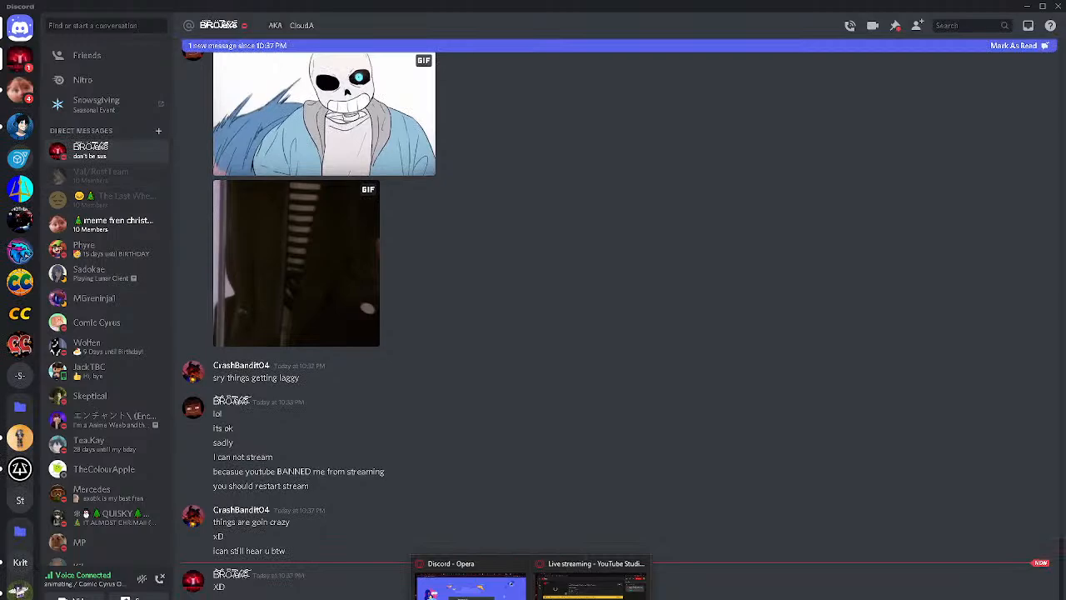
left_click(522, 566)
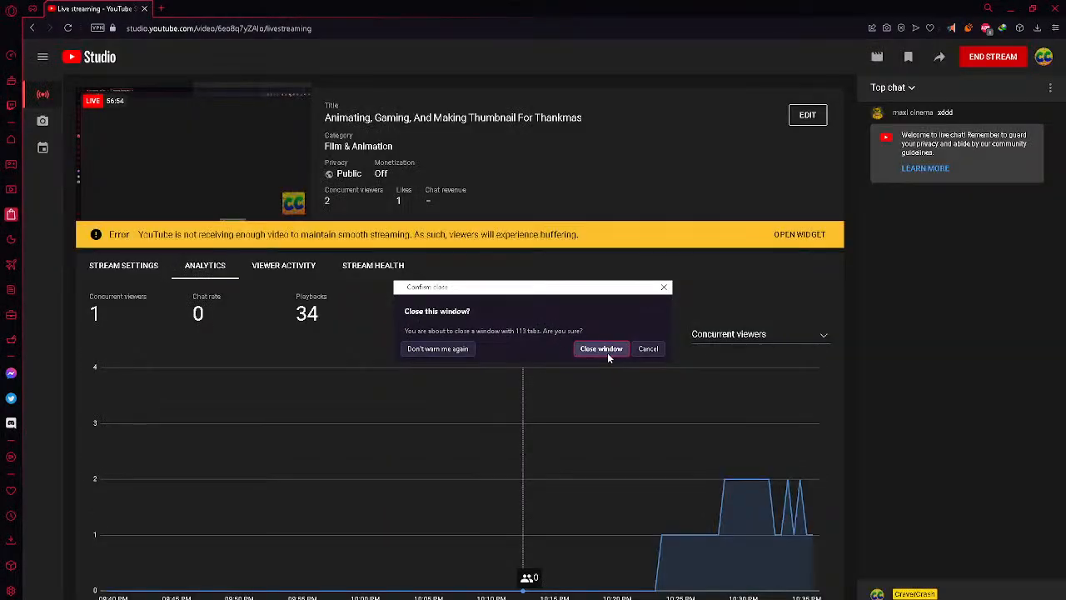
left_click(607, 350)
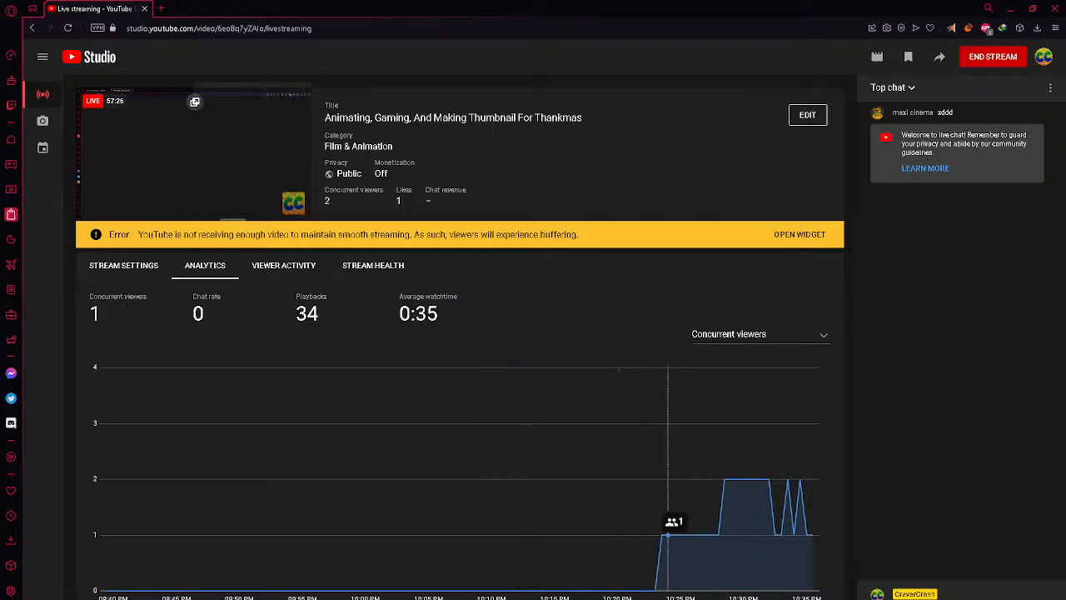
mouse_move(530, 599)
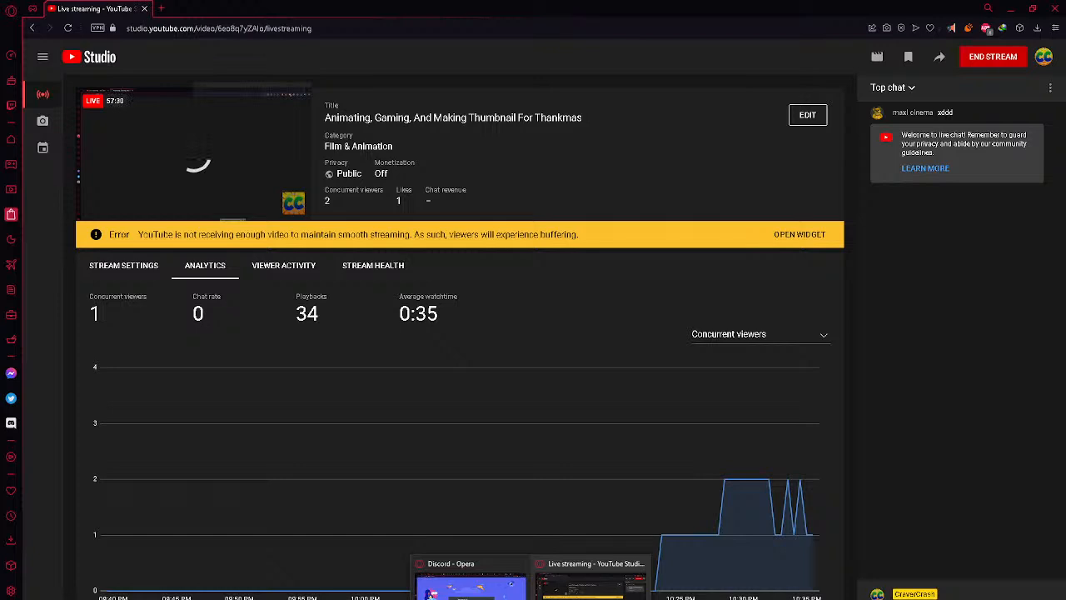
left_click(557, 599)
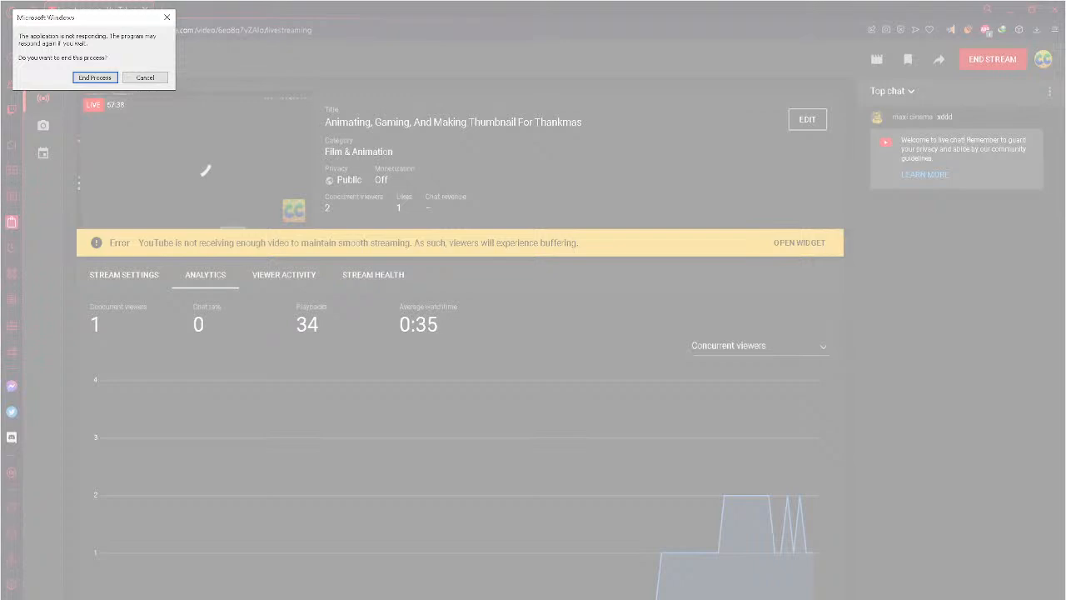
left_click(142, 79)
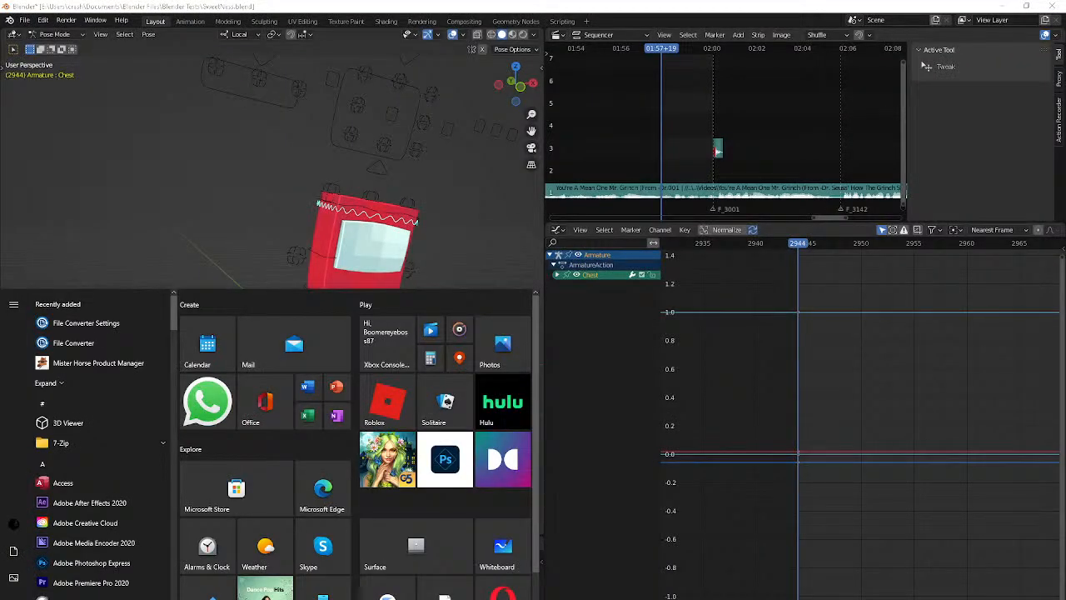
Return to Discord and turn the system volume up further
key("alt+Tab")
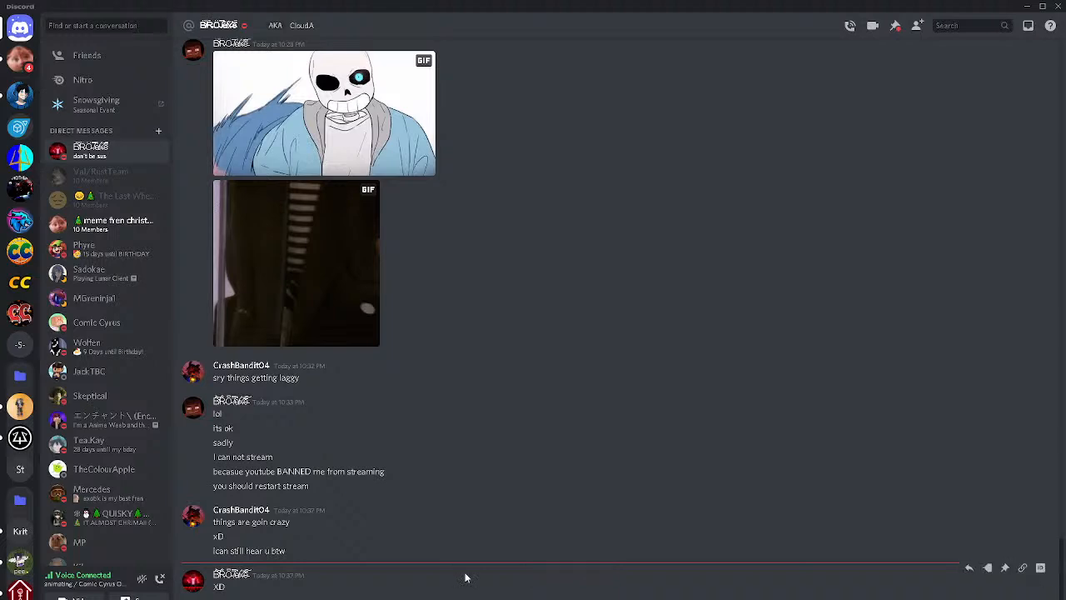
key("XF86AudioRaiseVolume")
key("XF86AudioRaiseVolume")
key("XF86AudioRaiseVolume")
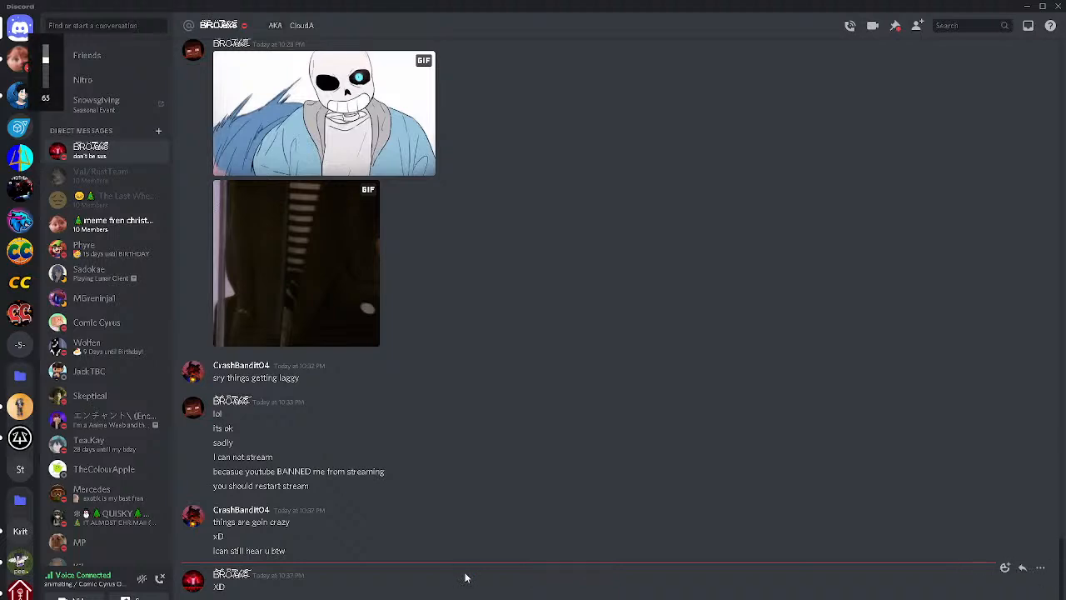
key("XF86AudioRaiseVolume")
key("XF86AudioRaiseVolume")
key("XF86AudioRaiseVolume")
key("XF86AudioRaiseVolume")
key("XF86AudioRaiseVolume")
key("shift")
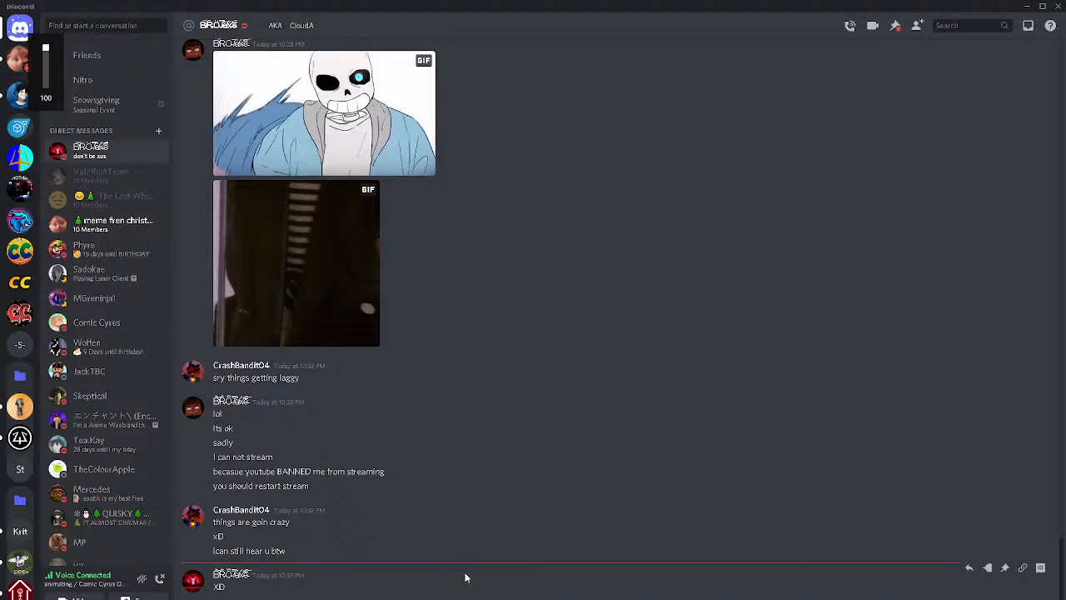
View the connected "animating" voice channel in Discord and switch back to Blender
left_click(90, 587)
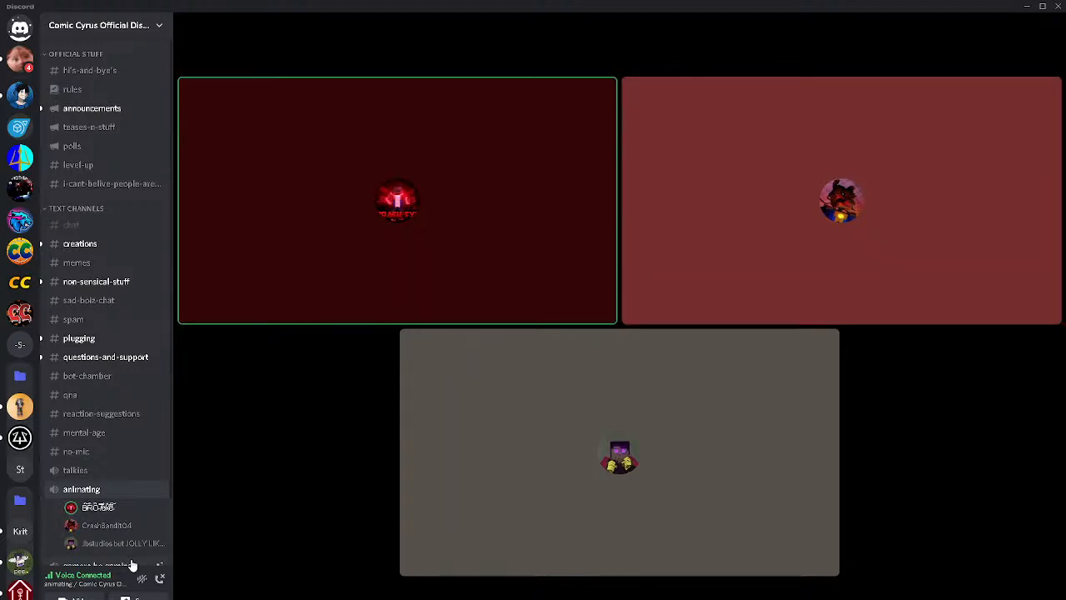
left_click(133, 598)
left_click(558, 593)
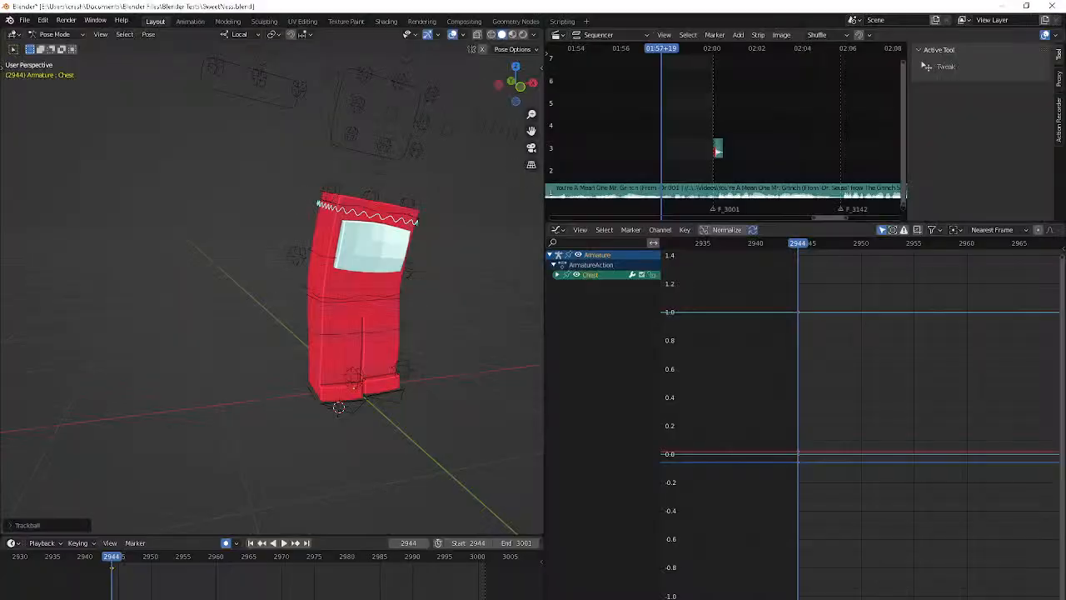
Play the animation from start frame 2944 and stop at frame 2950
key("space")
key("space")
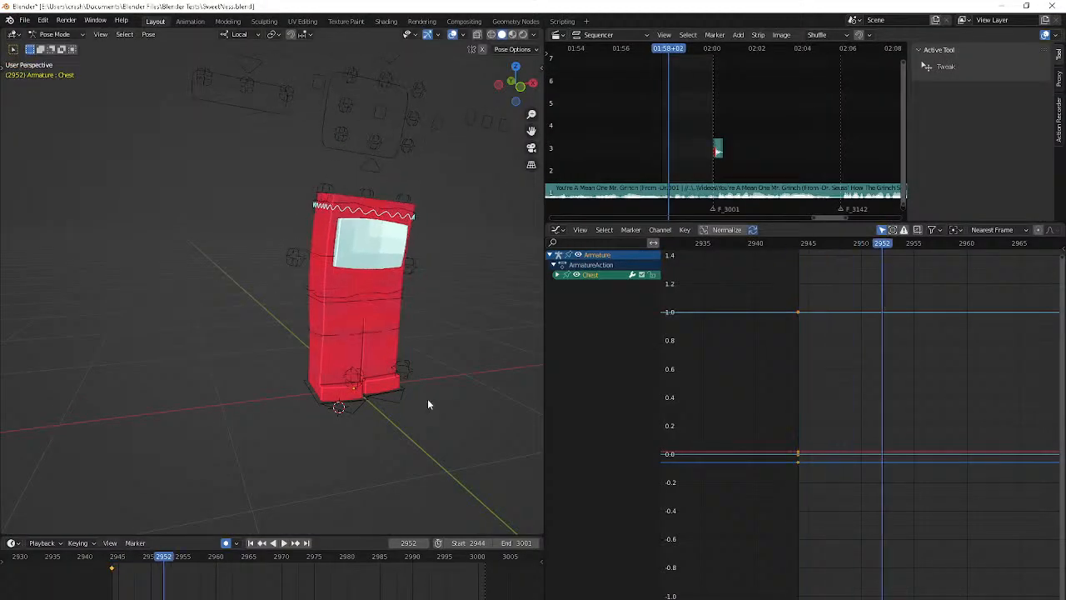
key("shift+Left")
key("space")
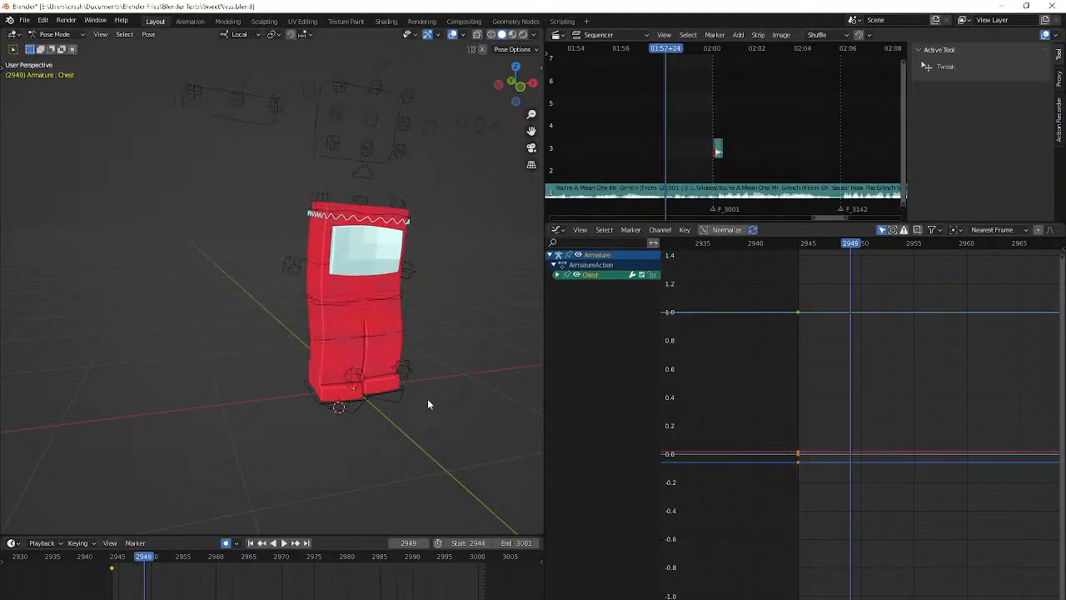
key("Left")
Pose the Chest bone at frame 2950 with its rotation cleared first and several small plain and trackball rotations
key("r")
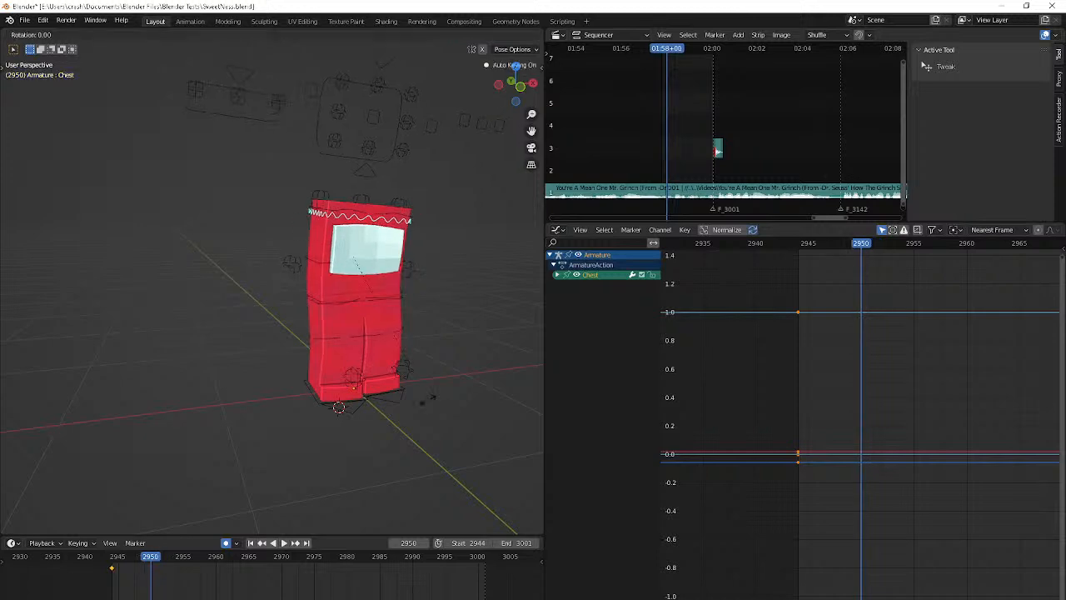
left_click(432, 393)
middle_click_drag(433, 395, 375, 364)
key("r")
key("r")
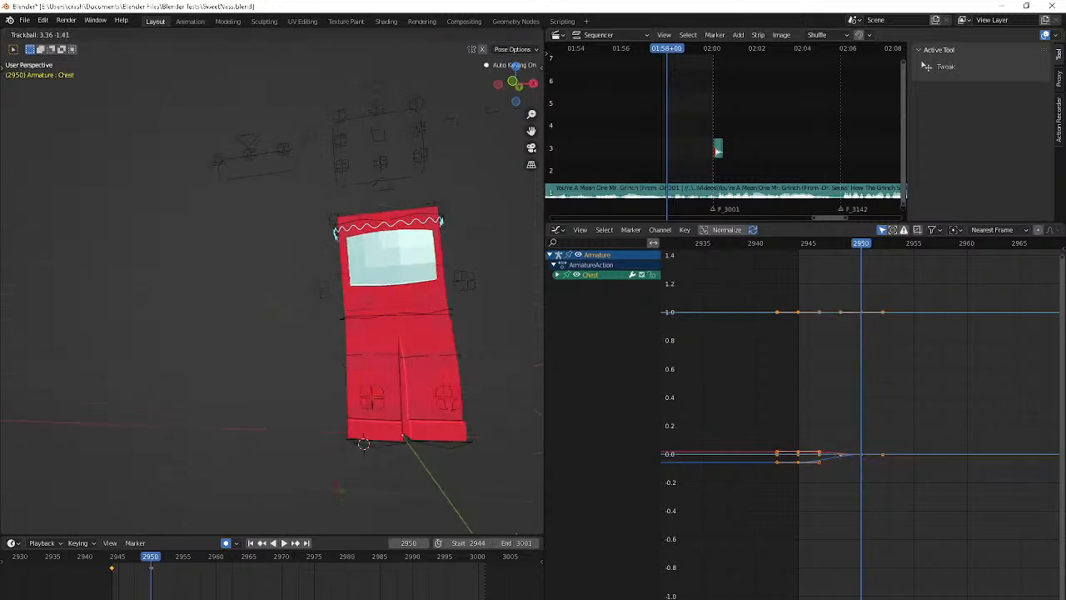
left_click(337, 504)
key("r")
left_click(364, 497)
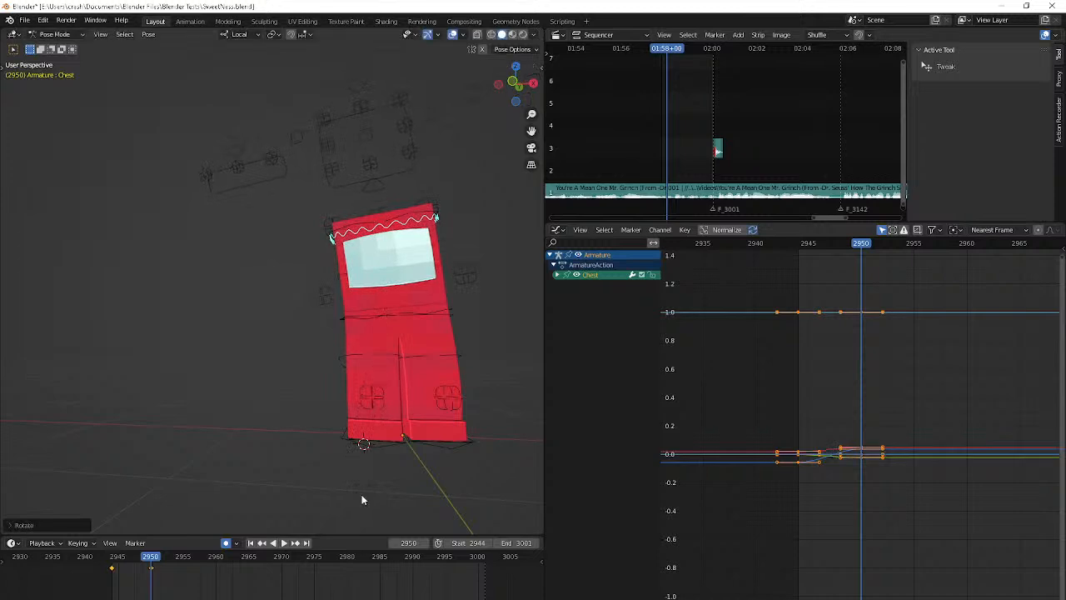
mouse_move(364, 497)
middle_mouse_down()
mouse_move(329, 497)
mouse_move(374, 442)
mouse_move(357, 505)
middle_mouse_up()
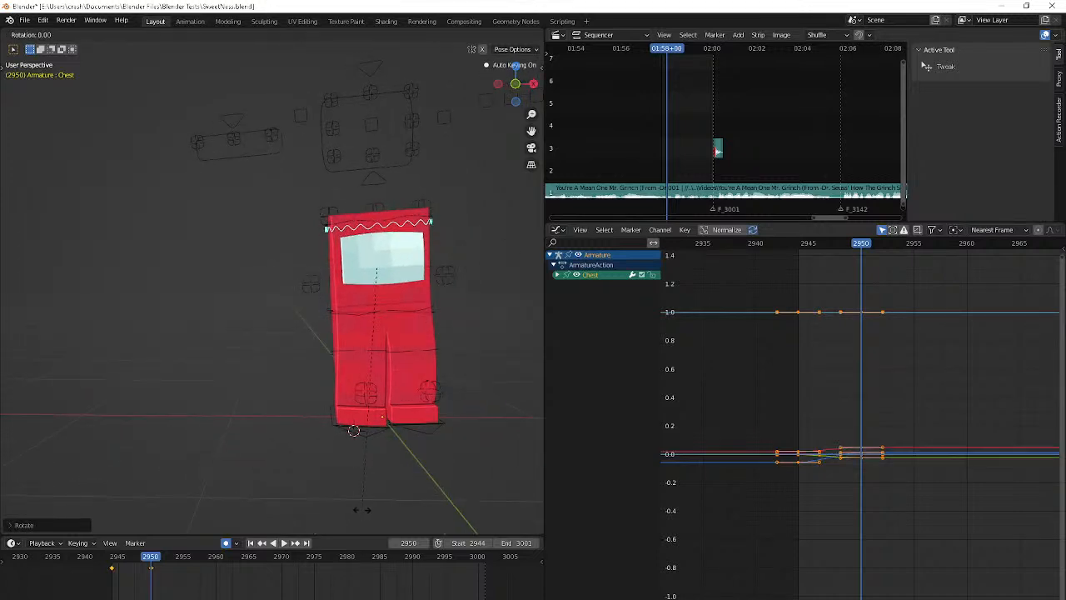
key("r")
key("r")
left_click(432, 63)
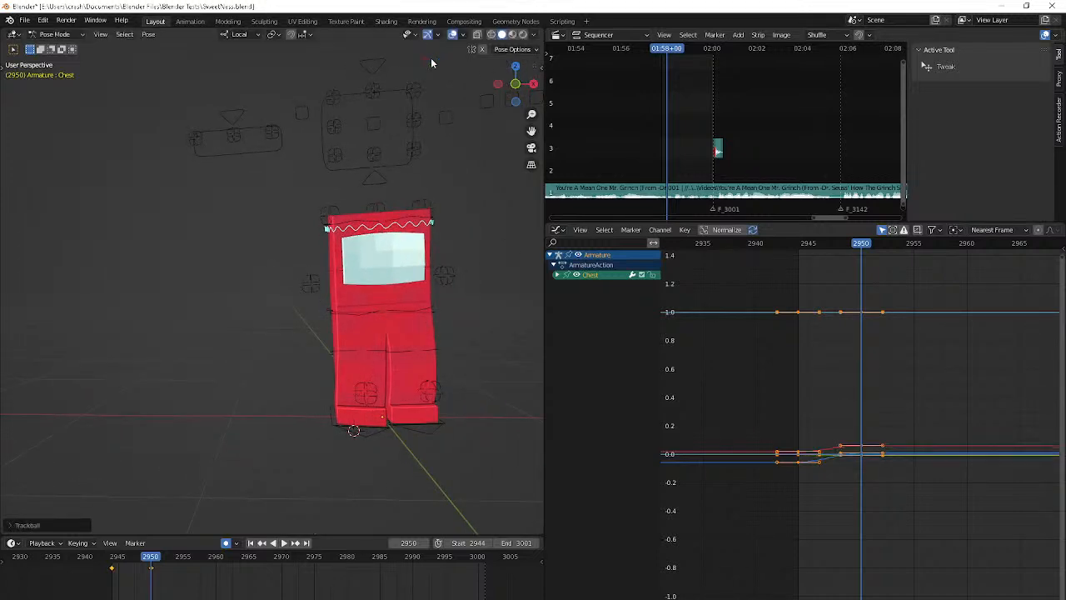
Key the Chest bone with cleared rotation at frame 2954 and advance the timeline toward frame 2958
key("Right")
key("Right")
key("Right")
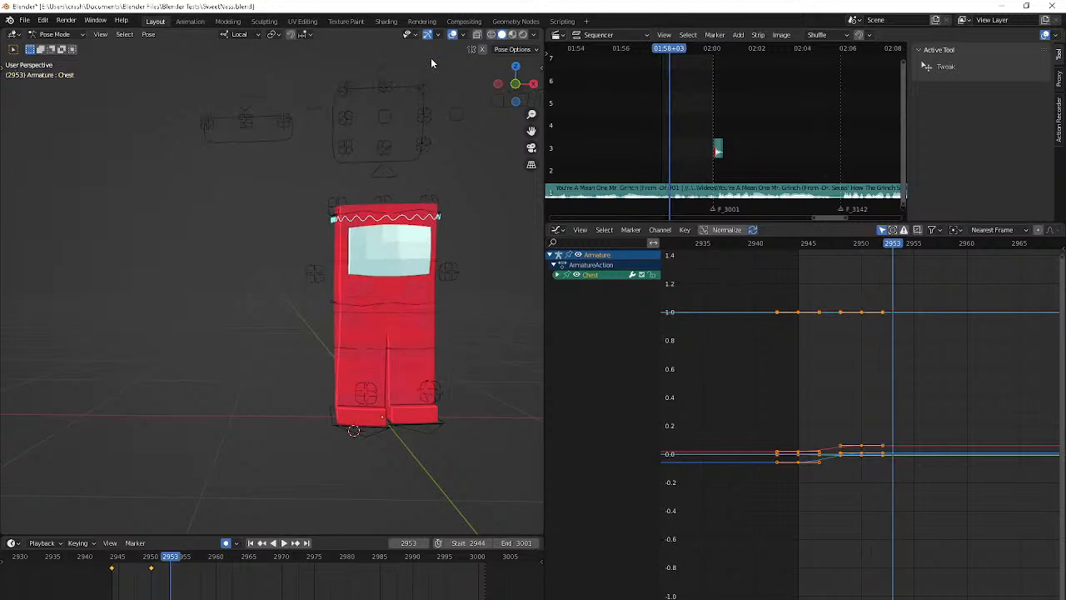
key("Right")
key("Right")
key("Right")
key("Right")
key("Right")
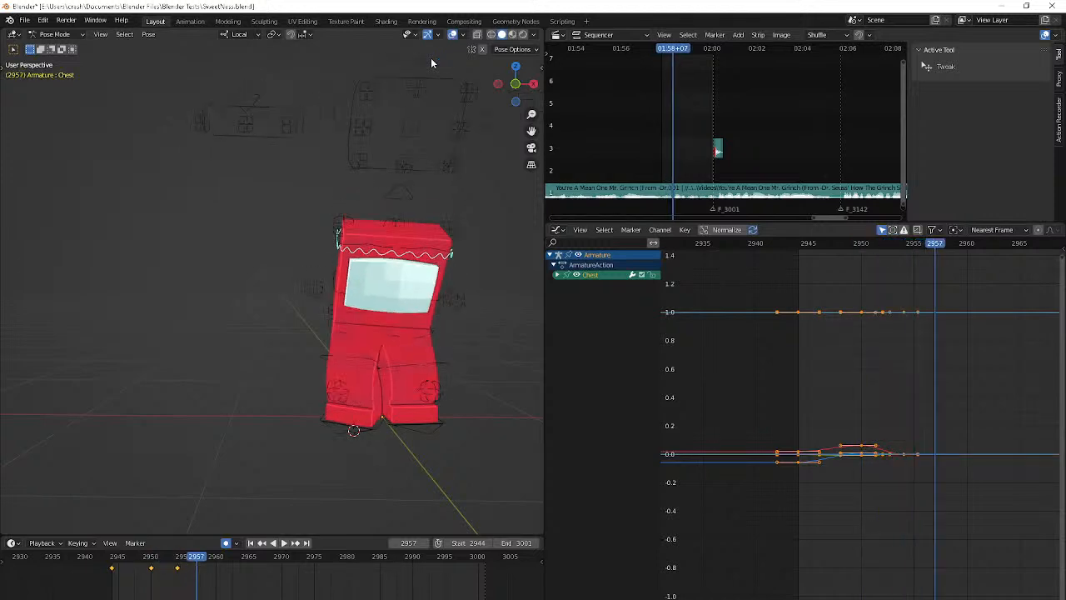
Tilt the Chest bone forward at frame 2958 with alternating plain and trackball rotations
key("r")
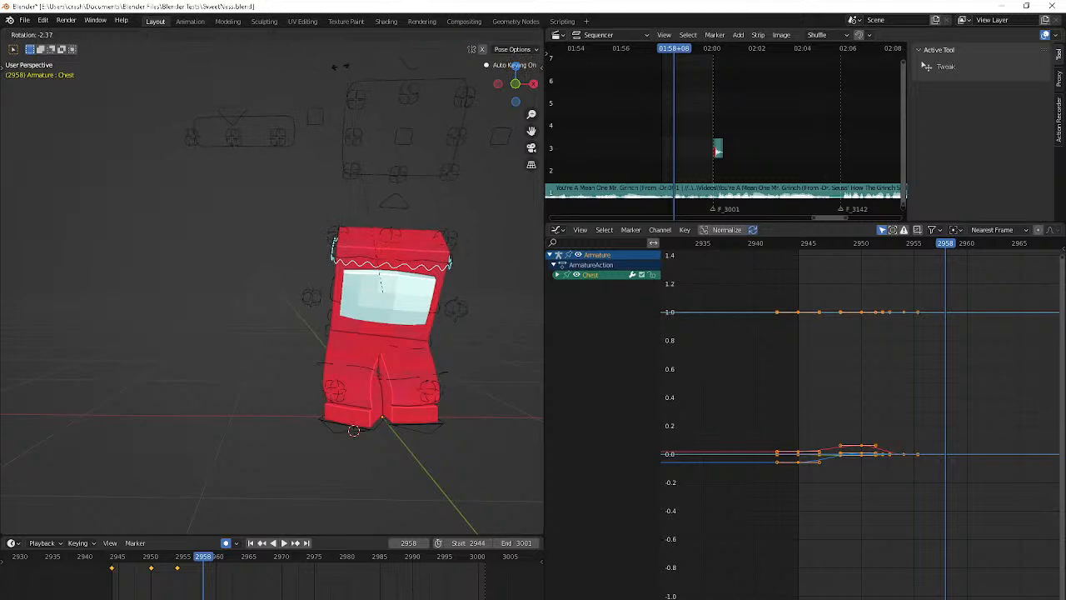
left_click(403, 95)
middle_click_drag(404, 95, 377, 96)
key("r")
key("r")
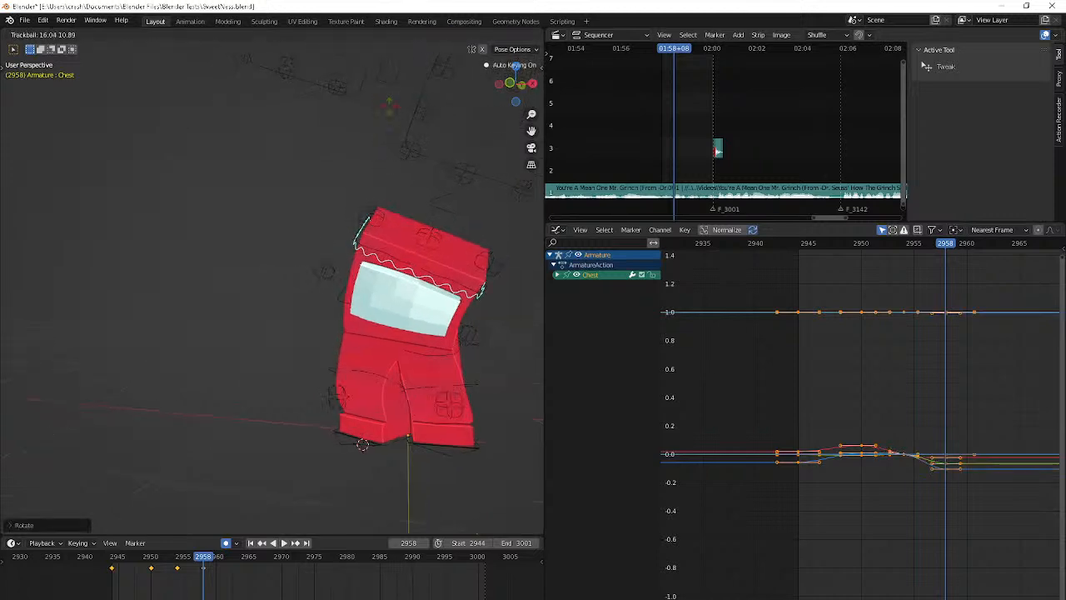
left_click(385, 105)
key("r")
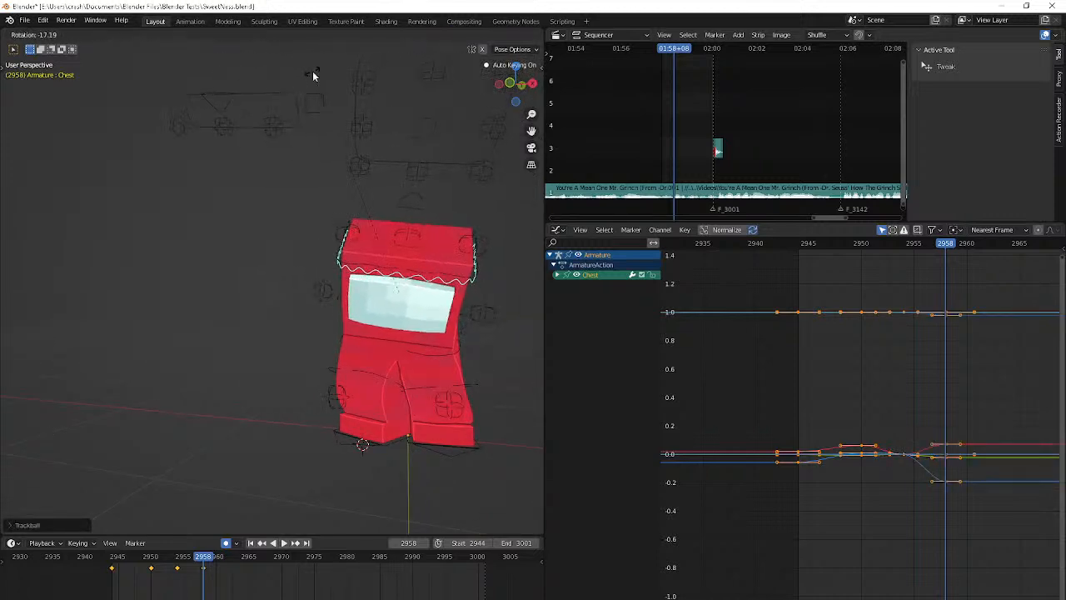
left_click(312, 71)
key("r")
key("r")
left_click(100, 85)
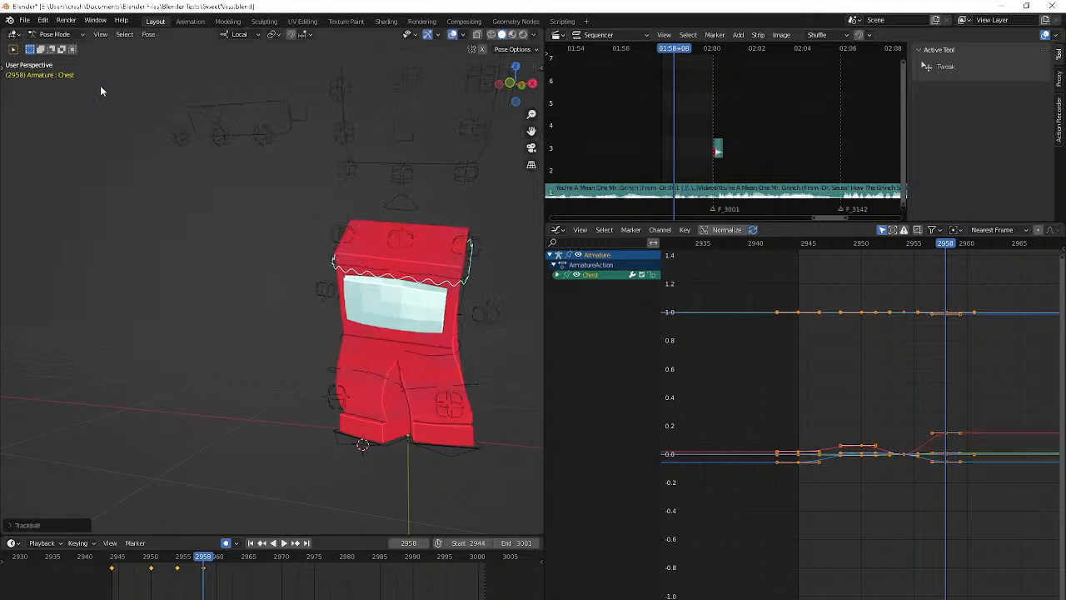
Bend the Chest bone further forward at frame 2958, refining the rotation from both sides and the front
middle_click_drag(100, 85, 38, 87)
key("r")
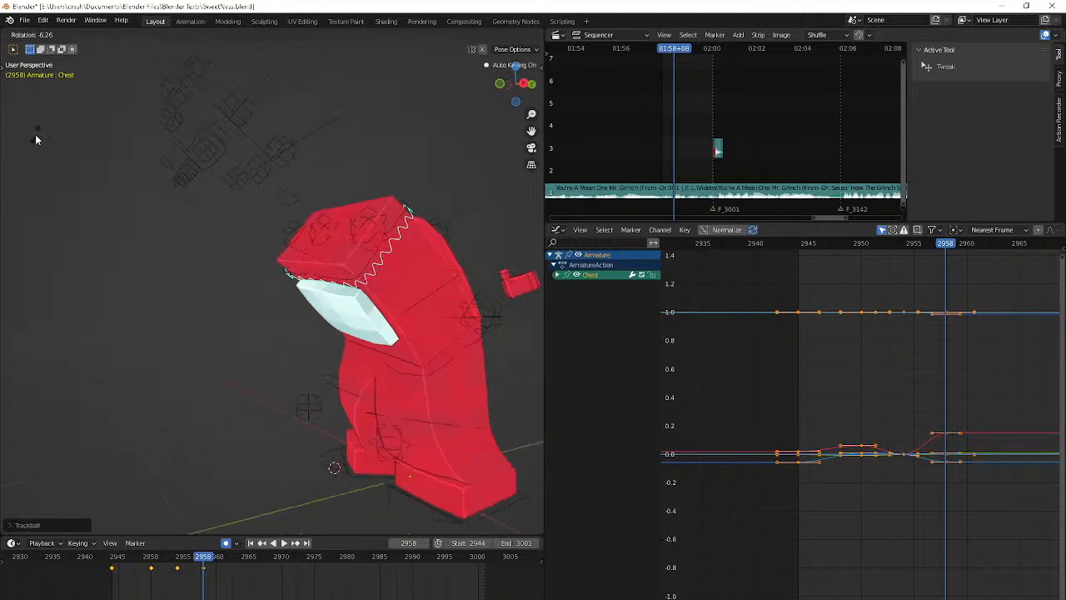
left_click(35, 134)
middle_click_drag(35, 134, 95, 131)
key("r")
key("r")
left_click(73, 521)
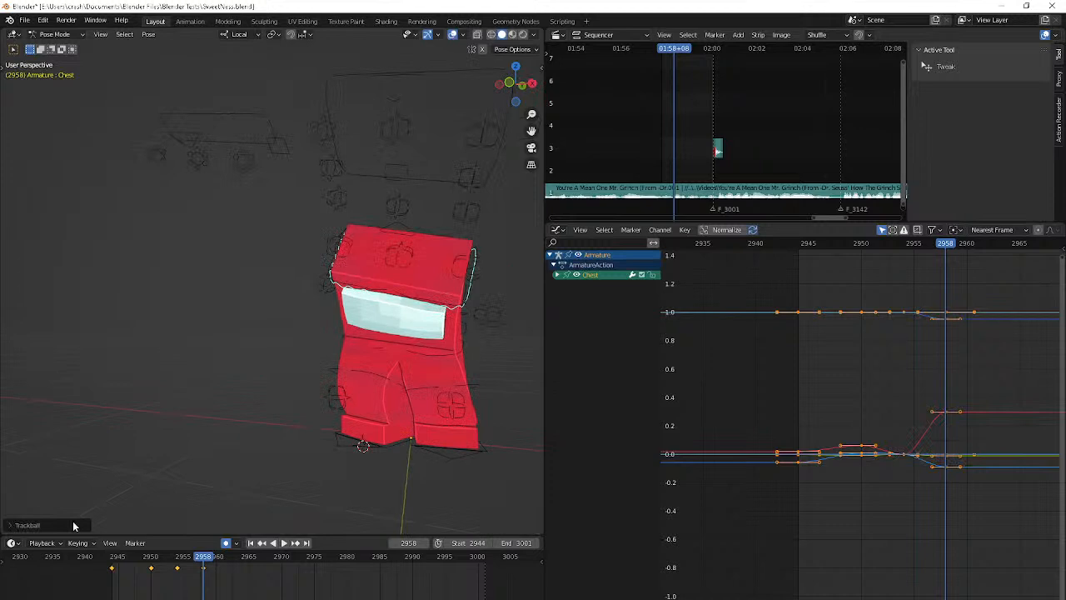
middle_click_drag(166, 507, 244, 495)
key("r")
left_click(223, 490)
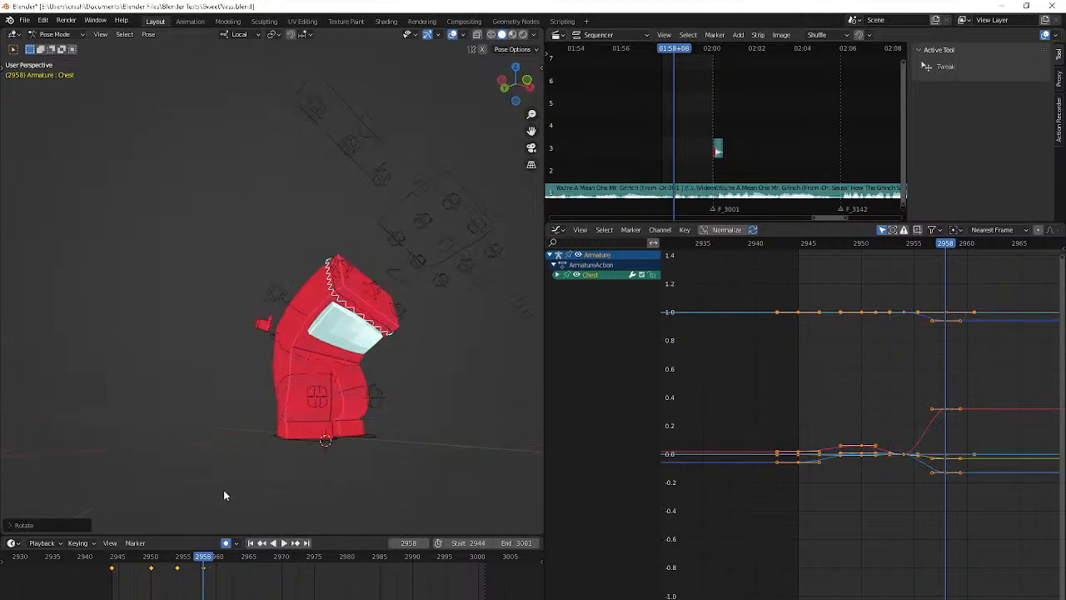
key("Right")
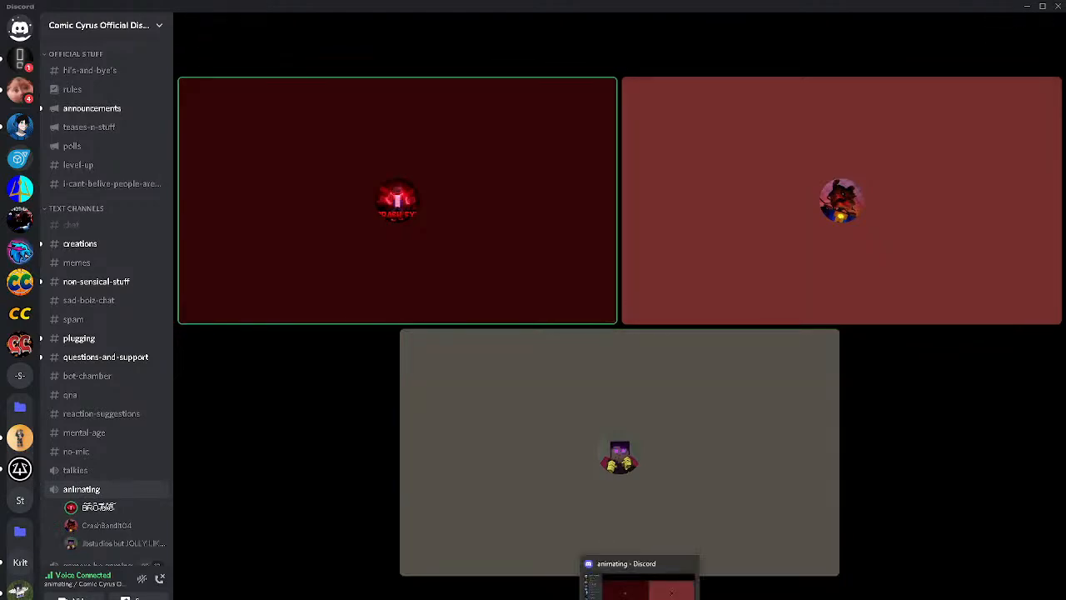
left_click(640, 599)
key("Left")
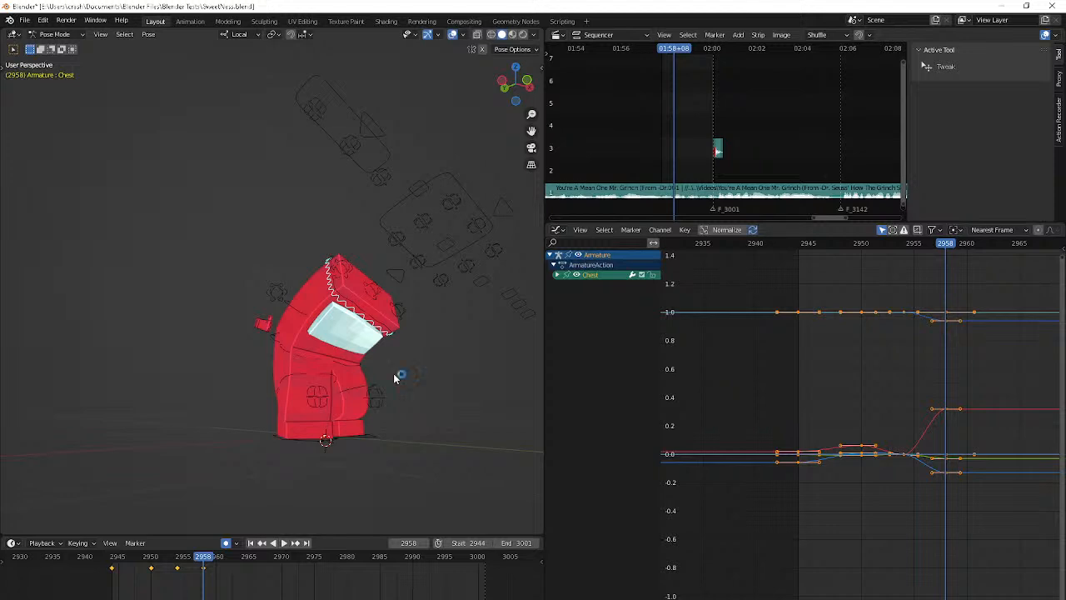
Bend the Chest bone further forward around X at frame 2958 and shift its position slightly from a side view
key("r")
key("x")
left_click(396, 404)
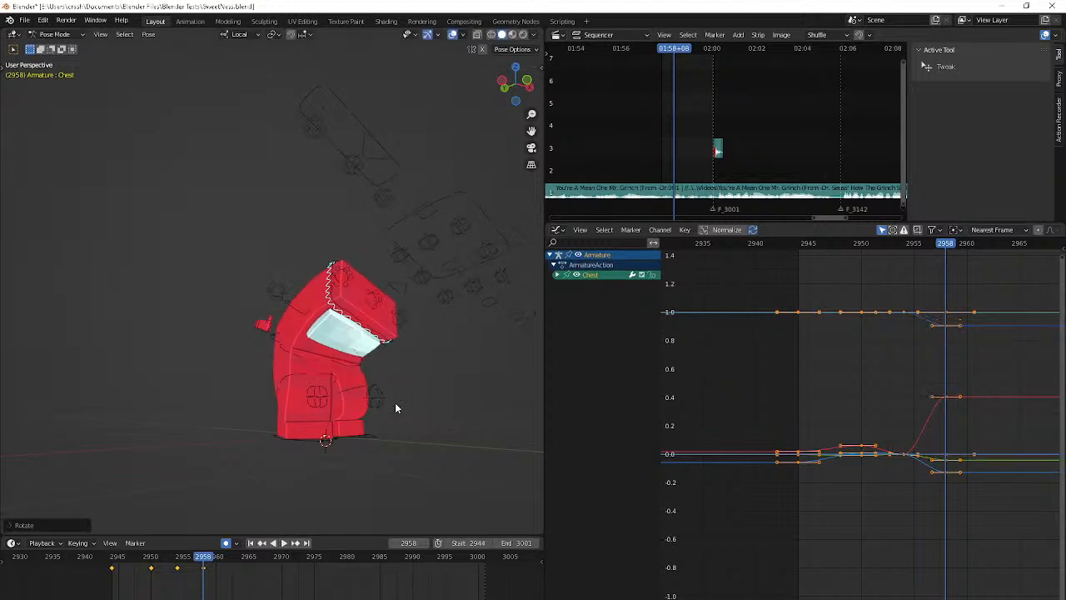
middle_click_drag(397, 406, 447, 429)
key("g")
left_click(413, 374)
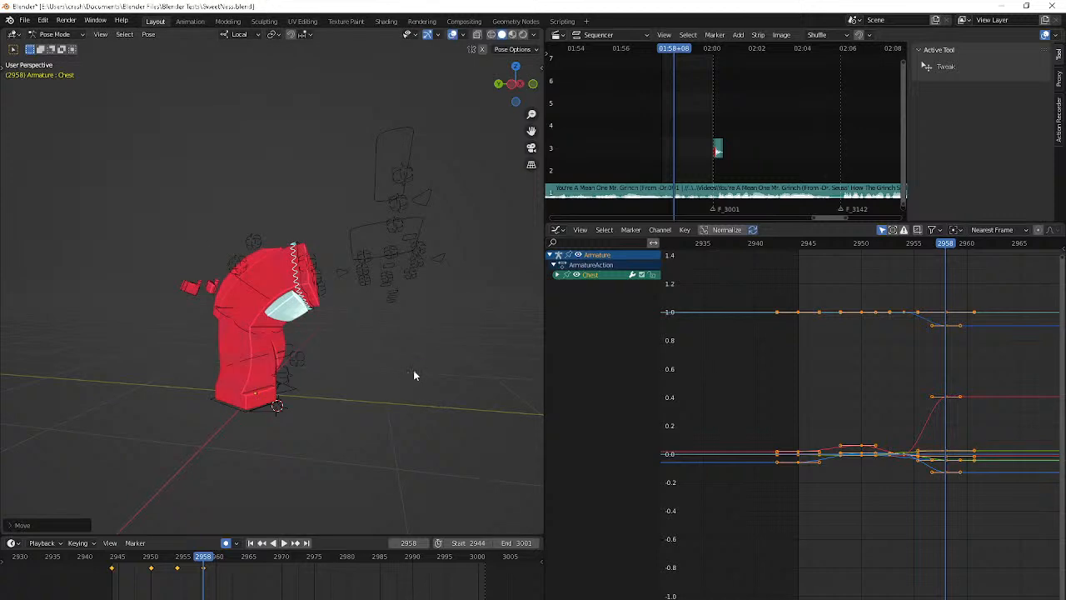
At frame 2964, clear the Chest bone's rotation and lean it backward with several small rotations
key("Right")
key("Right")
key("Right")
key("Right")
key("Right")
key("Right")
key("alt+r")
middle_click_drag(414, 370, 164, 322)
key("r")
left_click(306, 366)
key("r")
left_click(192, 323)
key("r")
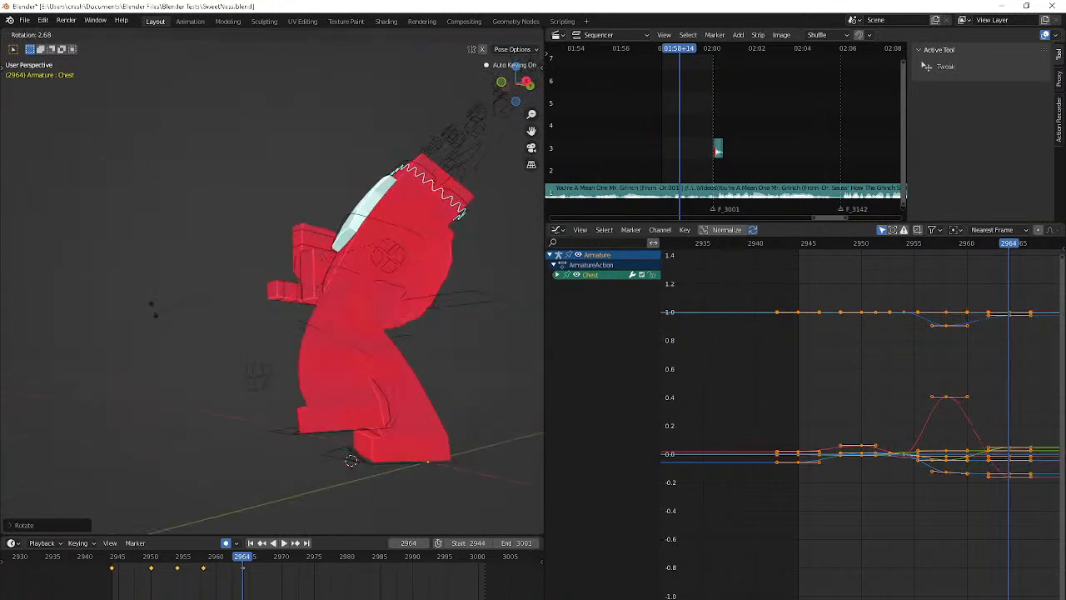
left_click(154, 308)
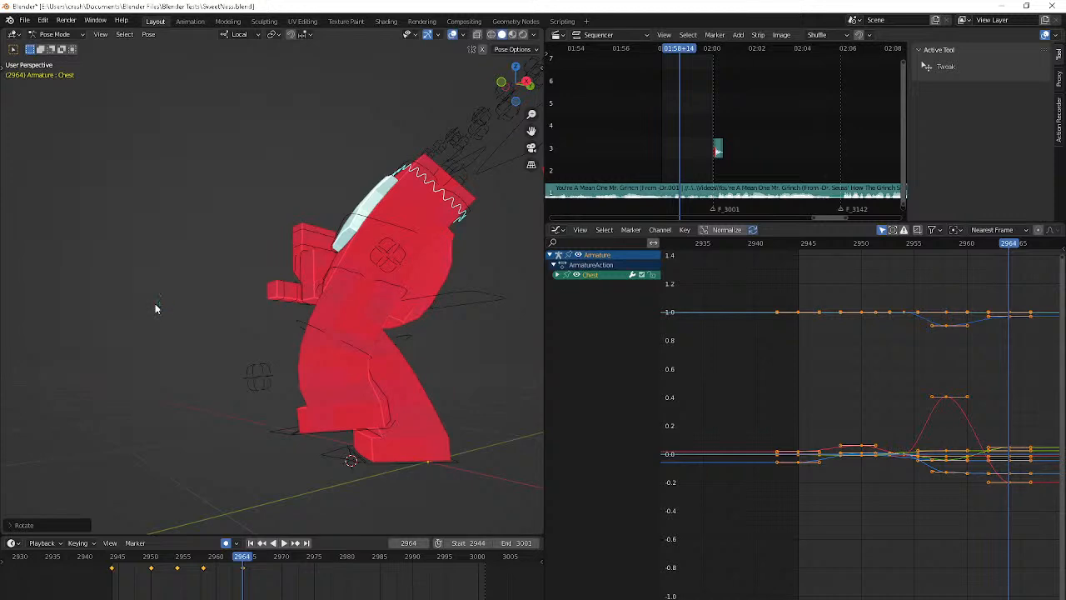
key("r")
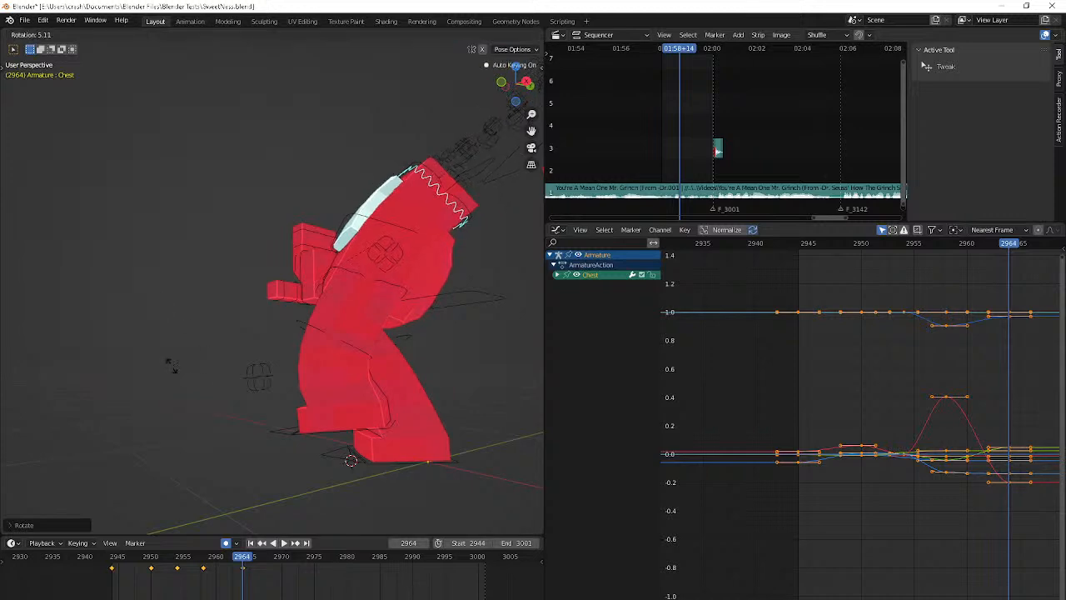
left_click(172, 370)
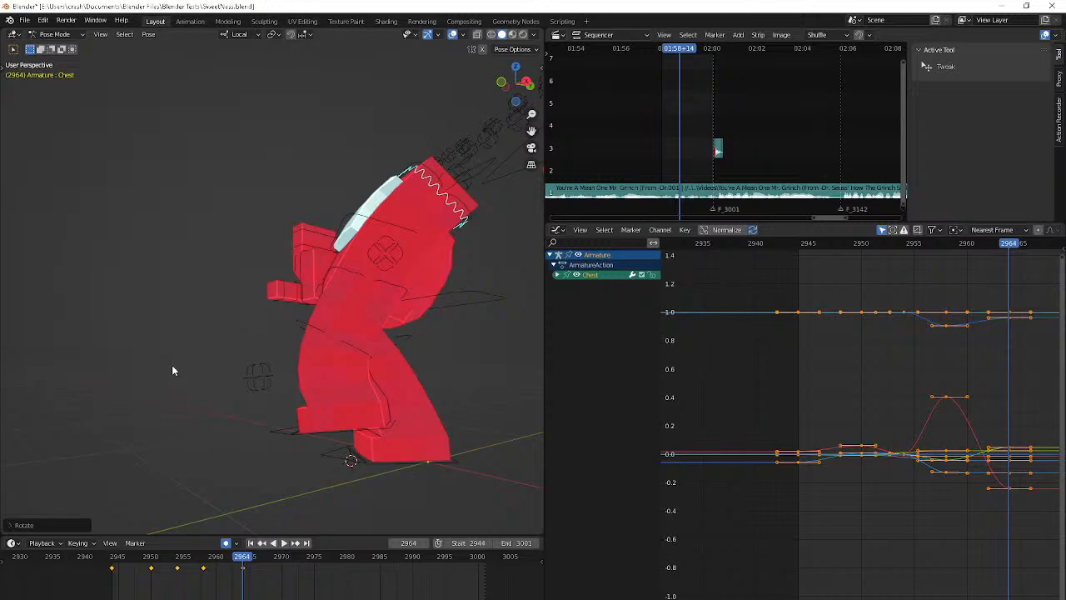
At frame 2971, clear the Chest bone's rotation and key a first new rotation
key("Right")
key("Right")
key("Right")
key("Right")
key("Right")
key("Right")
key("Down")
key("Right")
key("Right")
key("Right")
key("Right")
key("Right")
key("Right")
key("Right")
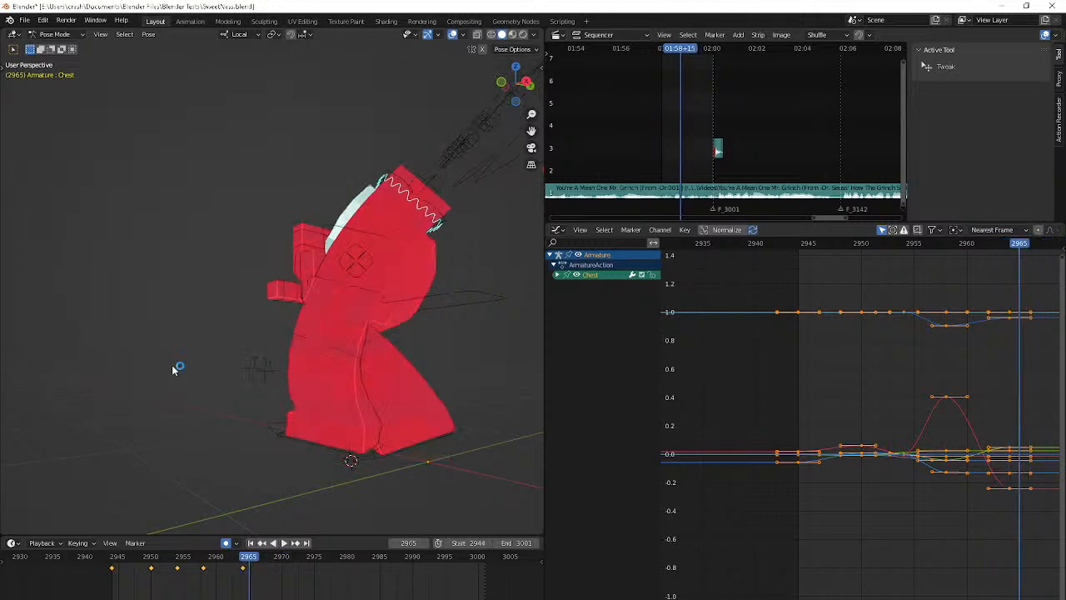
key("alt+r")
middle_click_drag(173, 371, 242, 427)
key("r")
left_click(312, 427)
Refine the Chest bone's forward lean at frame 2971 with trackball and plain rotations from different views
middle_click_drag(311, 427, 383, 454)
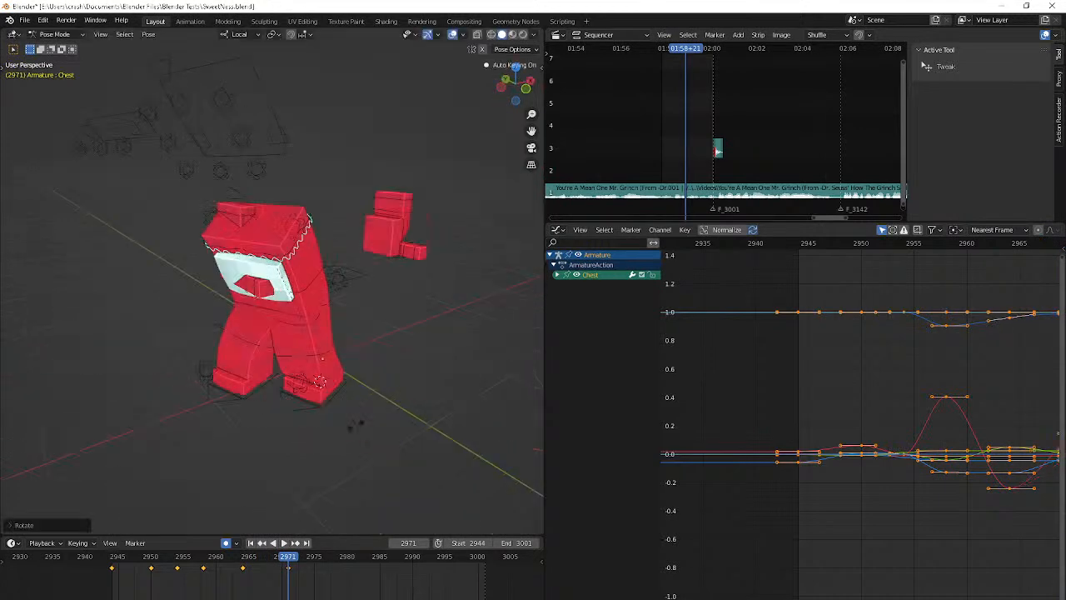
key("r")
key("r")
left_click(274, 451)
middle_click_drag(274, 450, 314, 417)
key("r")
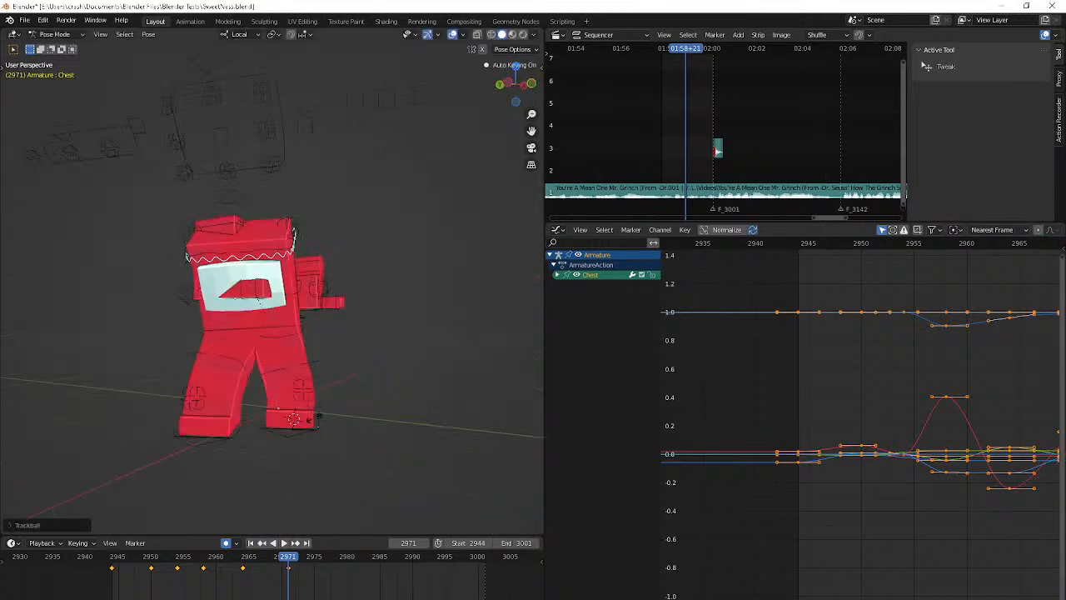
left_click(321, 417)
Play back the chest animation from frame 2944 and check the motion from the front
key("space")
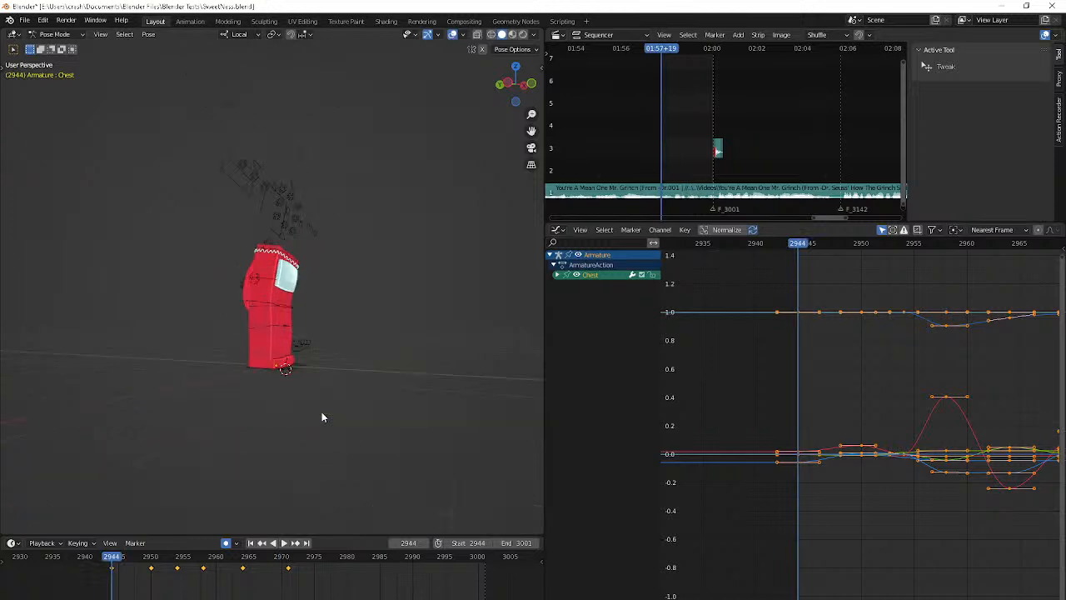
middle_click_drag(321, 412, 250, 409)
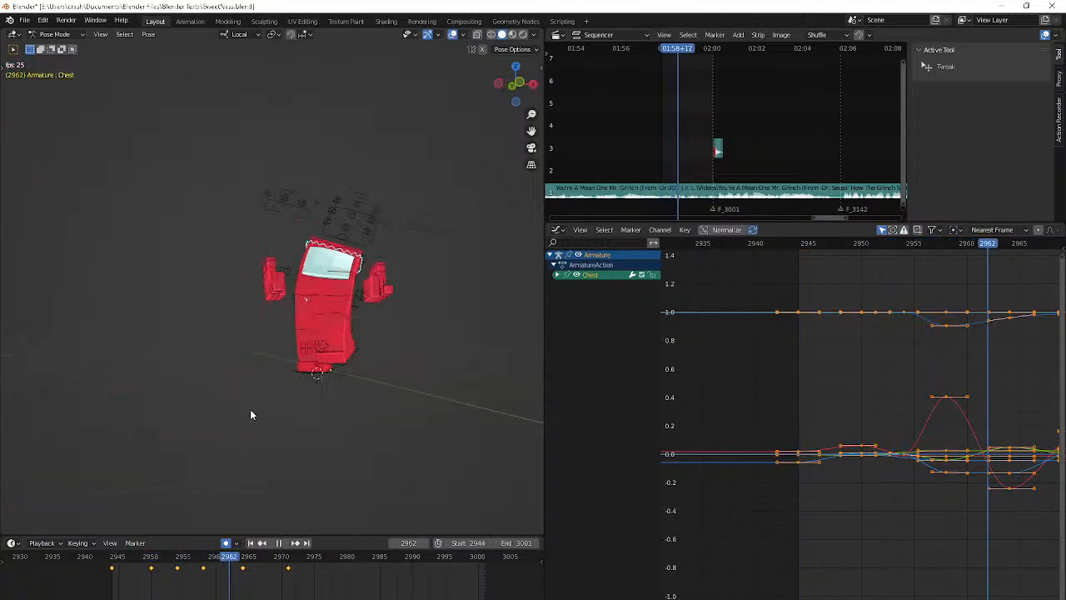
key("space")
key("space")
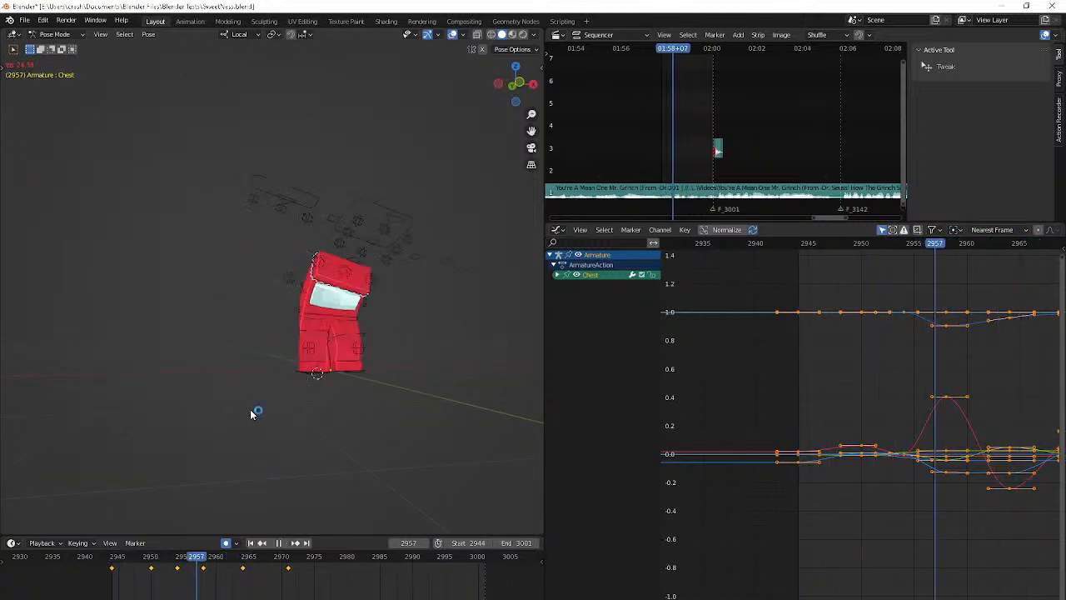
Key an in-between Chest pose at frame 2961 with plain, local X and trackball rotations
key("r")
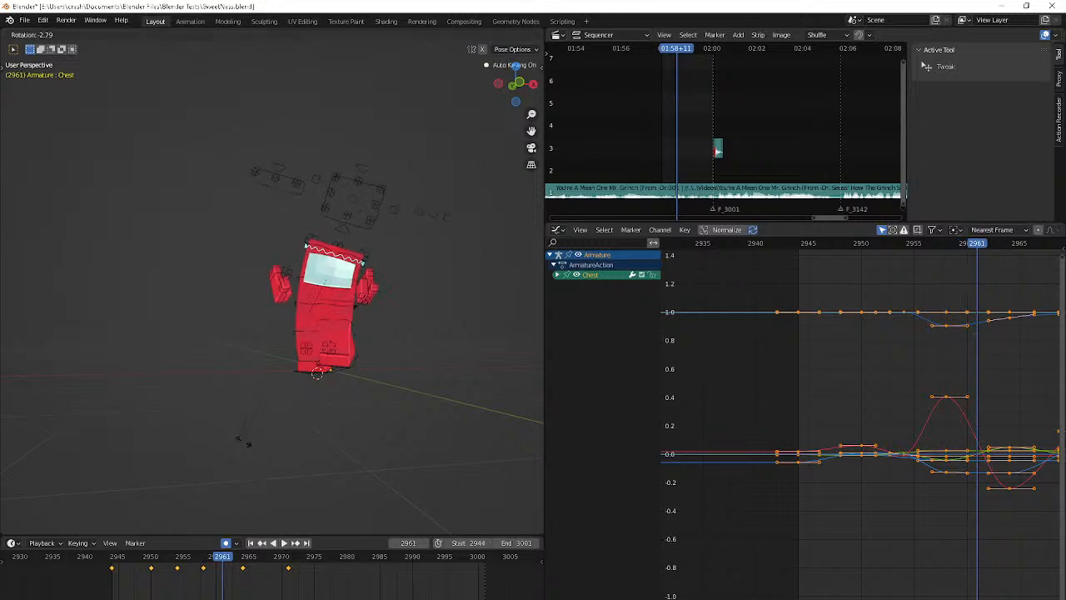
left_click(239, 442)
middle_click_drag(208, 454, 142, 455)
key("r")
key("x")
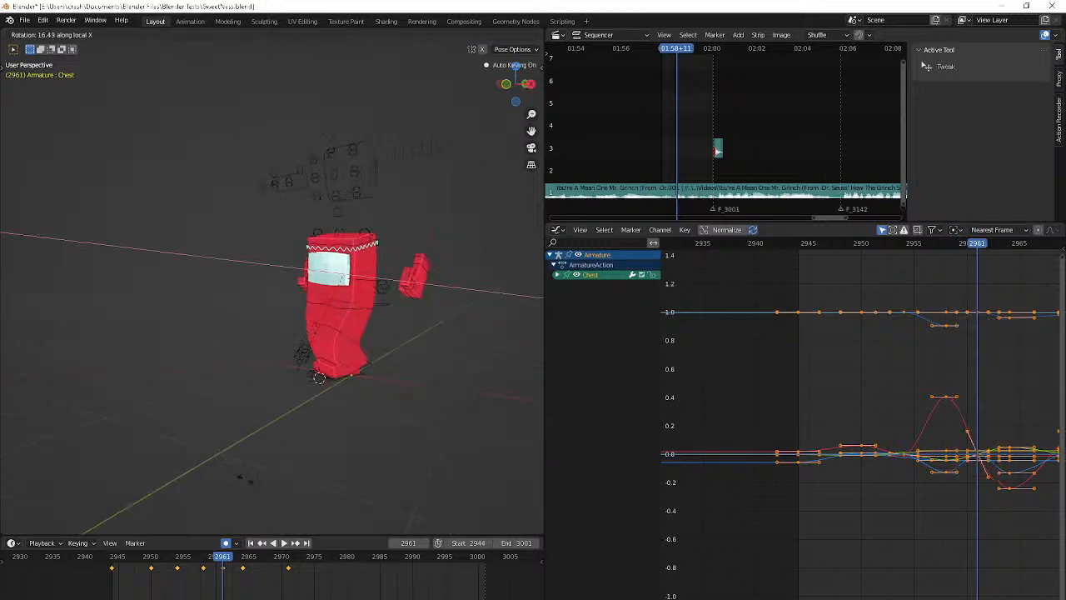
left_click(177, 452)
key("r")
key("r")
left_click(321, 92)
Play back and step through the frames between 2958 and 2974 to review the chest motion
key("space")
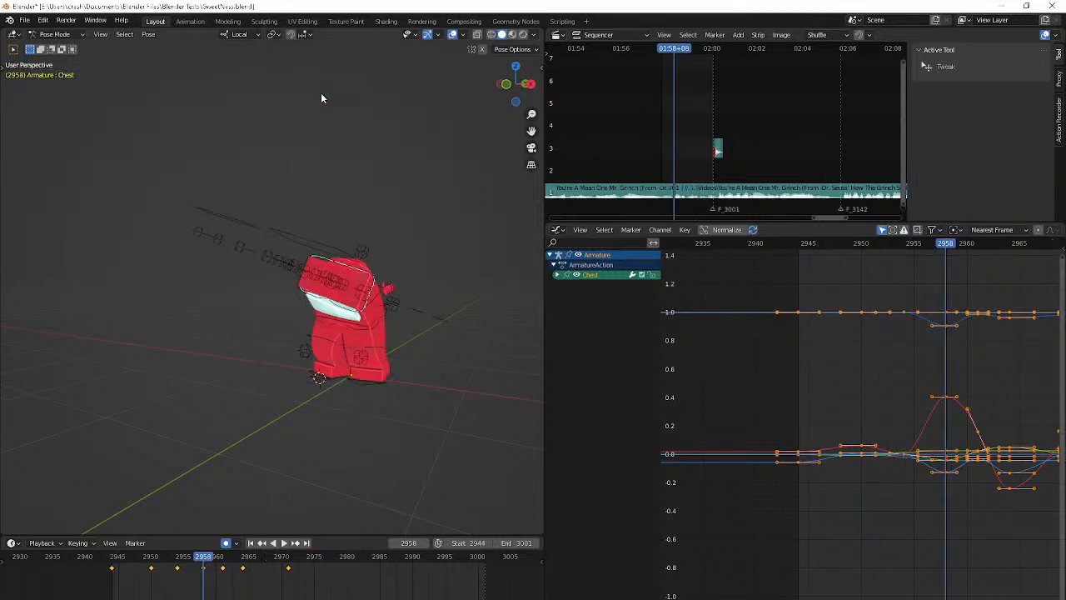
key("space")
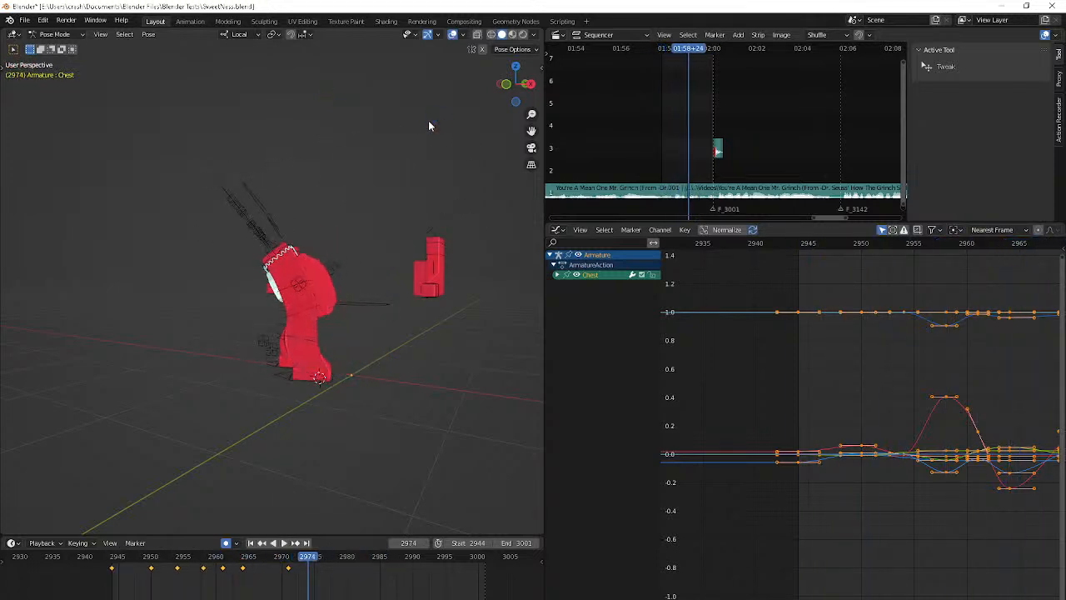
key("Left")
key("Left")
key("Left")
key("Left")
key("Left")
key("Left")
key("Left")
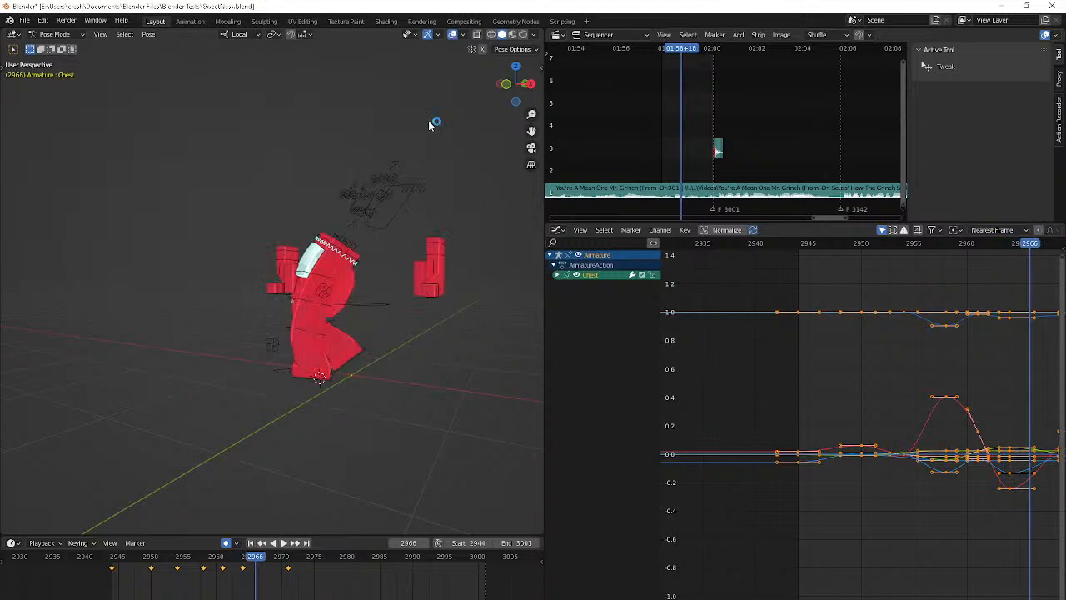
key("space")
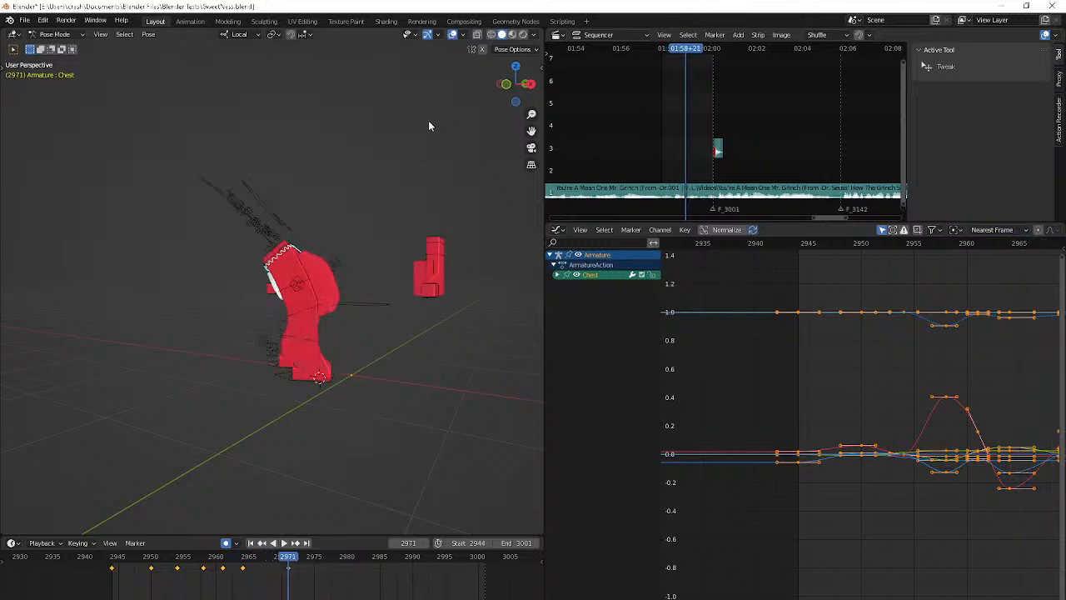
key("Escape")
key("i")
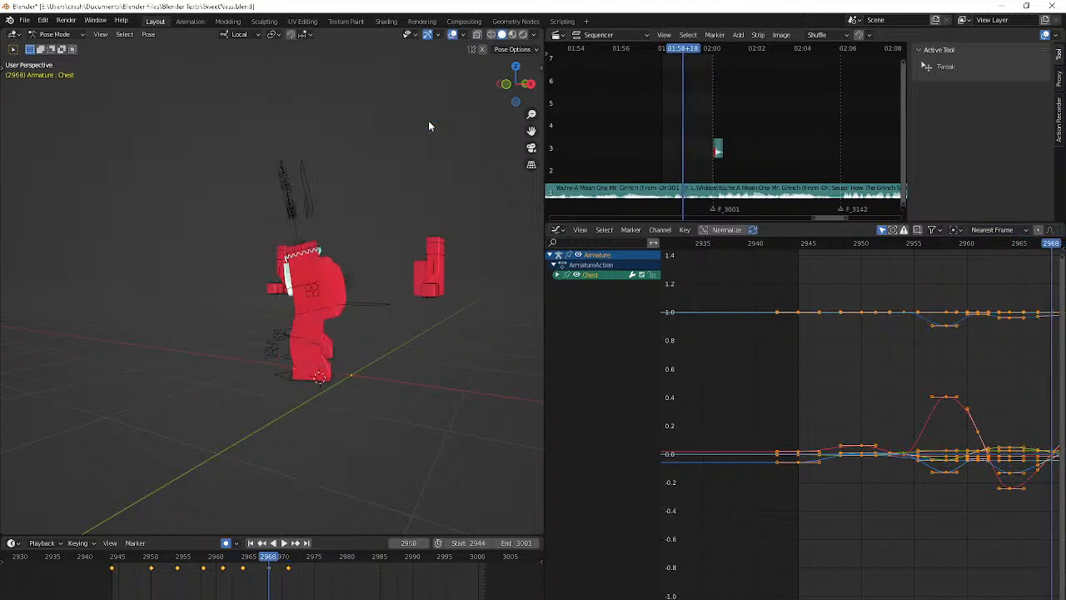
left_click(268, 577)
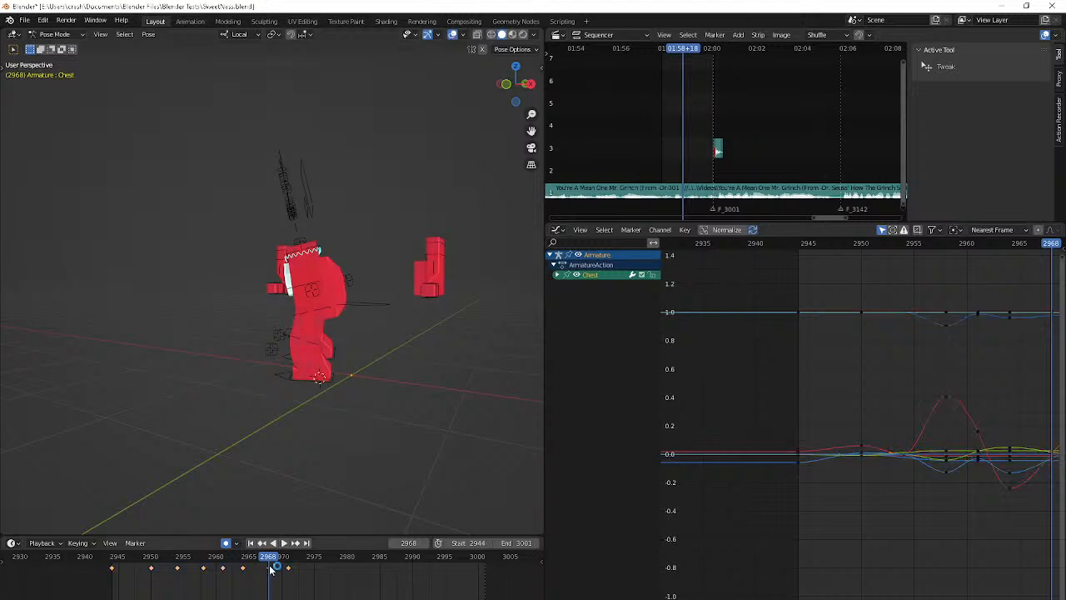
left_click(270, 569)
key("Delete")
Key the Chest bone at frame 2969 with a small rotation of about 2.3° around the global X axis
key("Right")
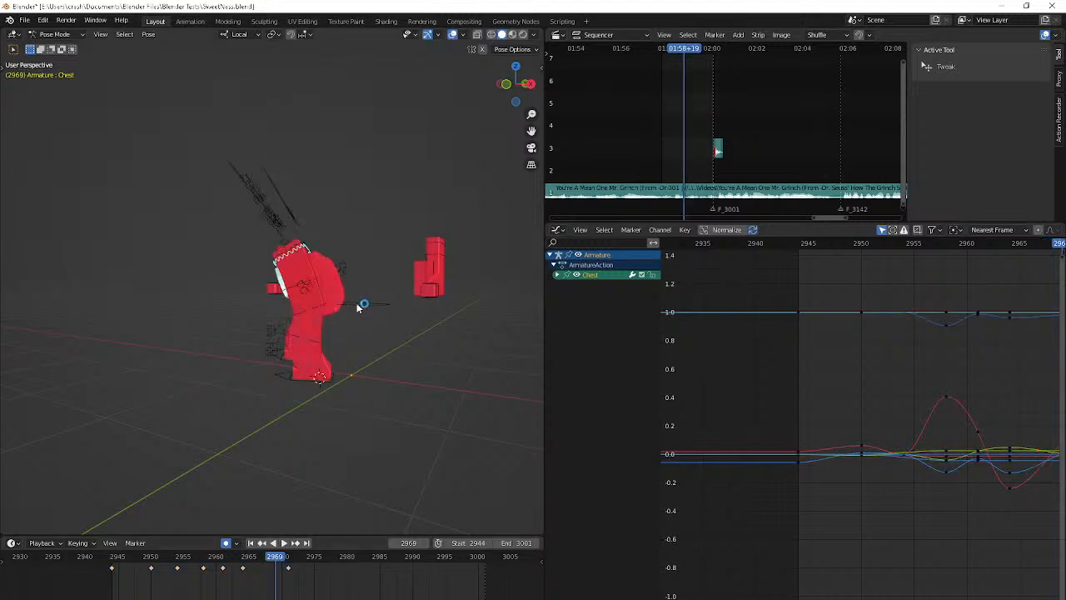
key("r")
key("x")
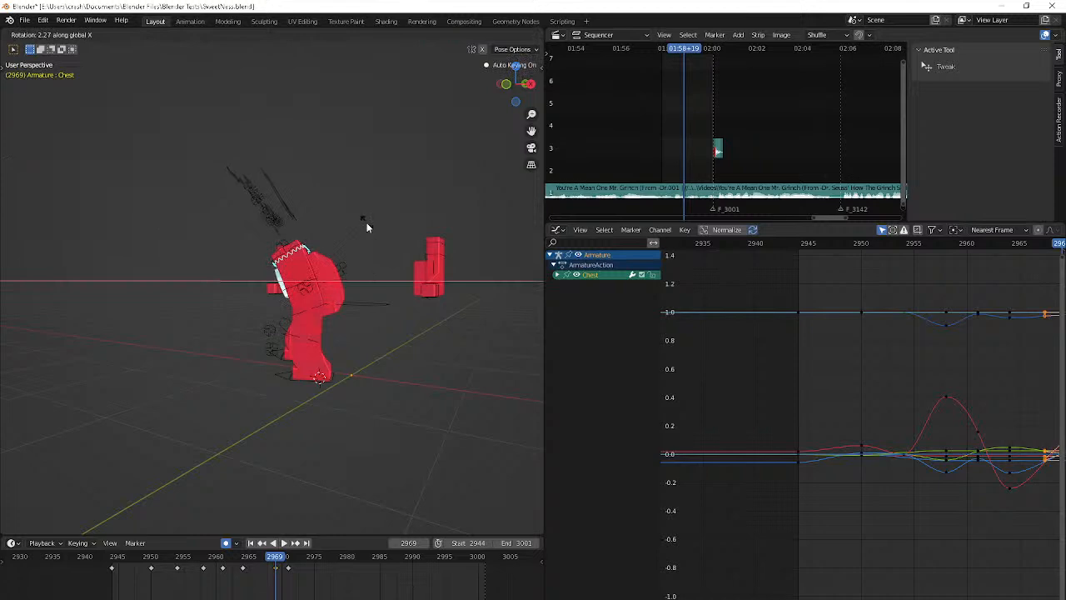
left_click(367, 223)
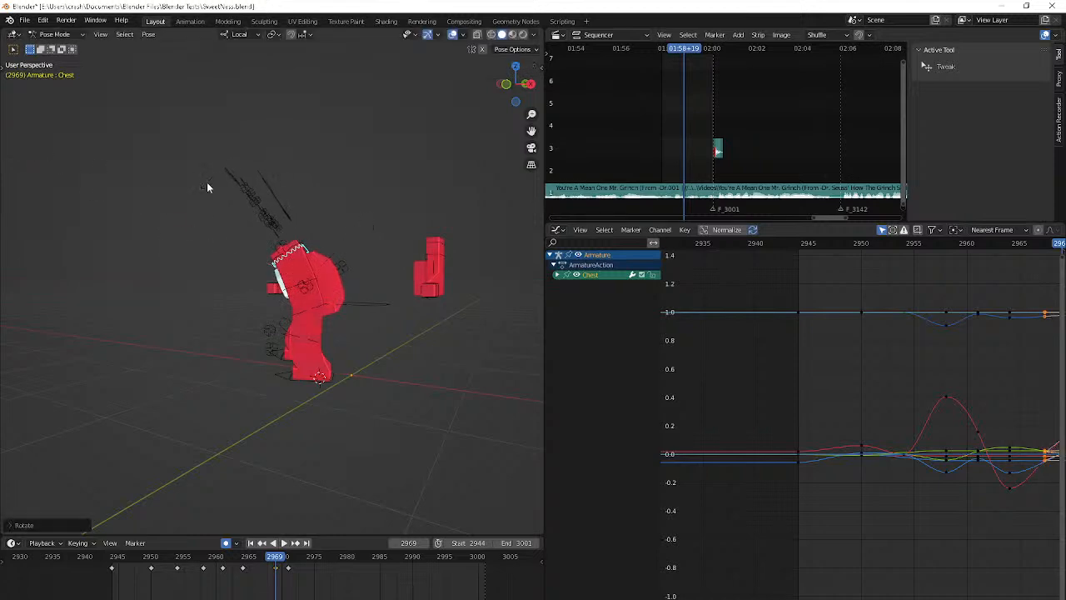
Rotate the Chest bone about -5.7° around its local X axis at frame 2971
key("Right")
key("Right")
key("r")
key("x")
key("x")
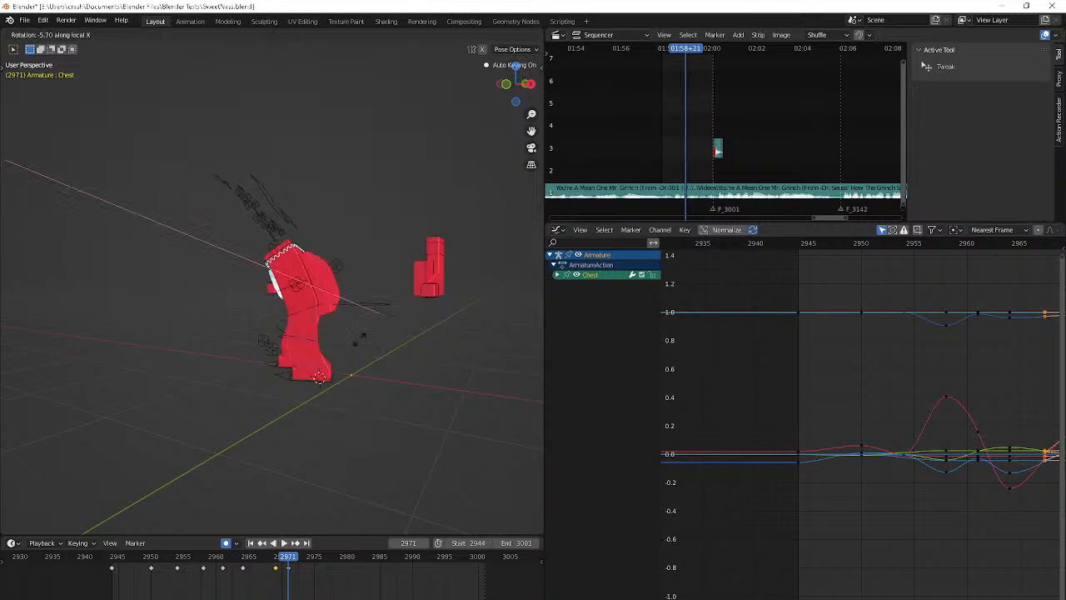
key("Return")
Switch to Discord and open the direct message conversation of the third member in the animating voice channel
key("alt+Tab")
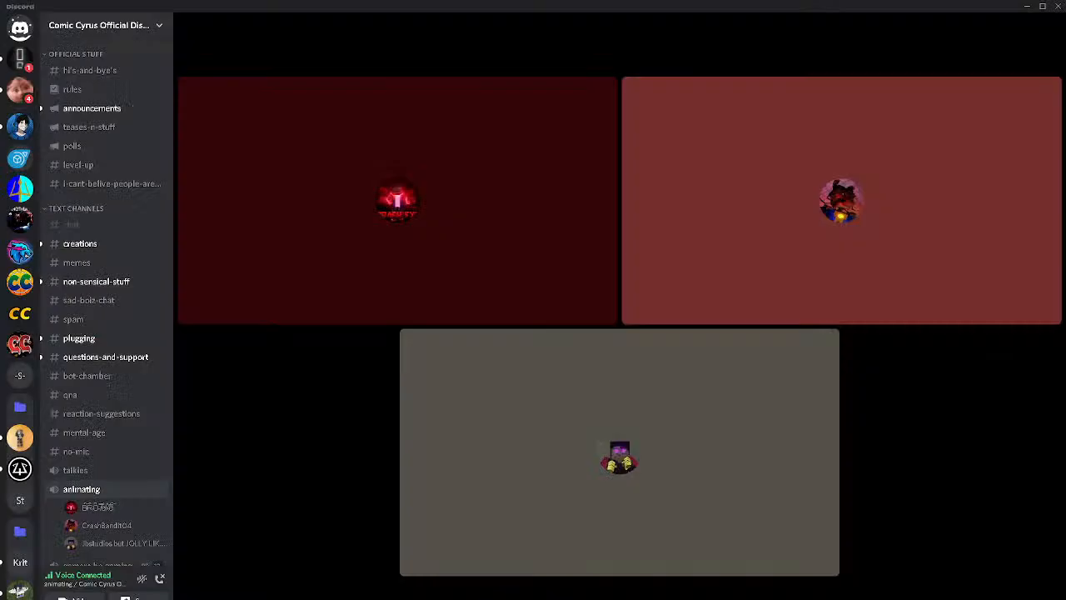
right_click(143, 545)
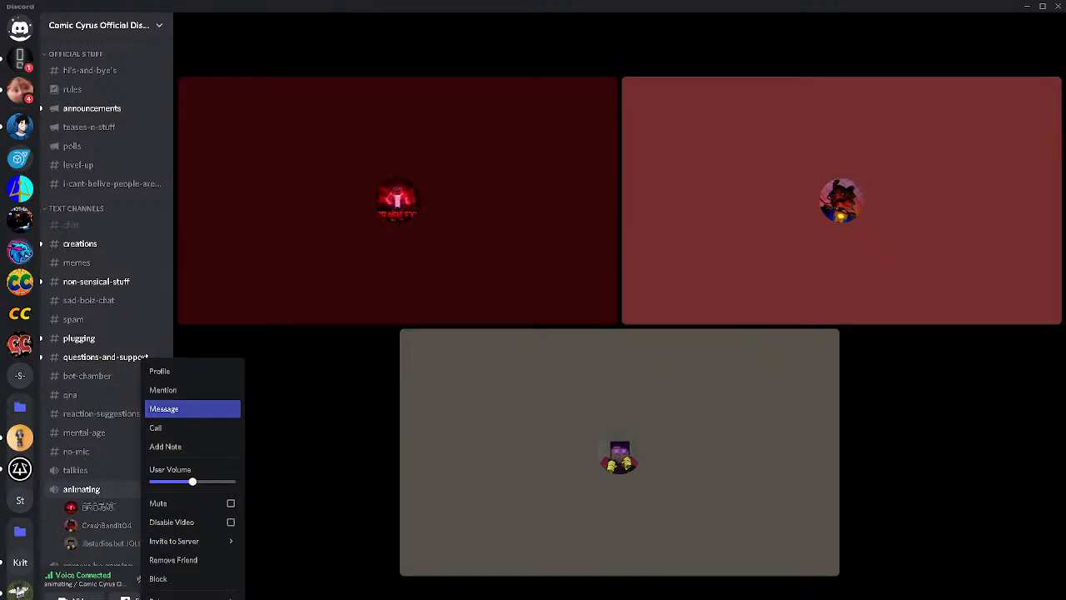
left_click(167, 408)
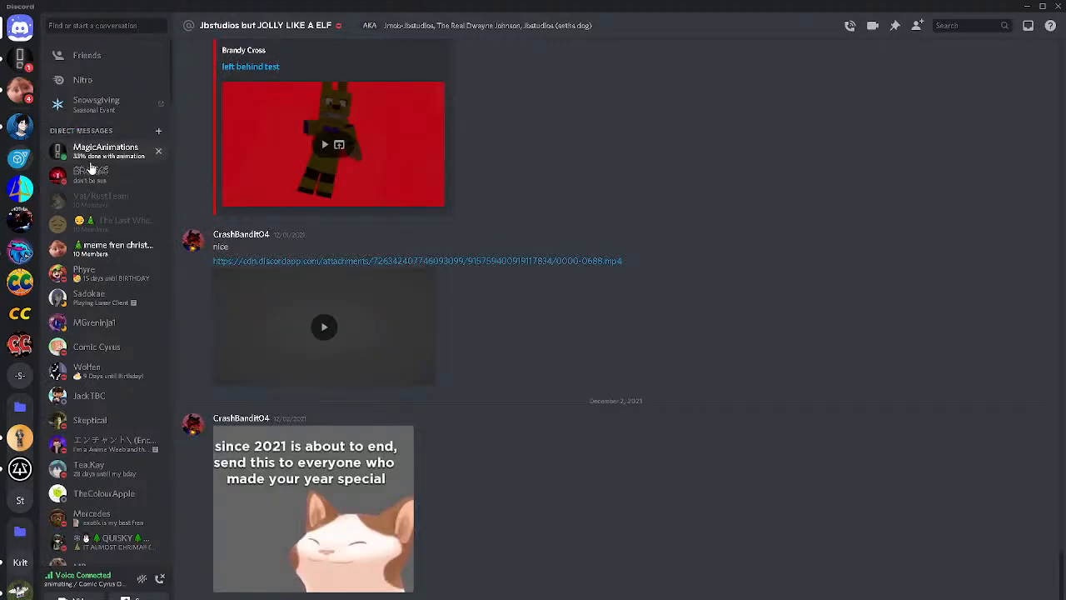
Open the direct conversation containing the Streamable video, choose an option for its link, and reply "hey"
left_click(92, 154)
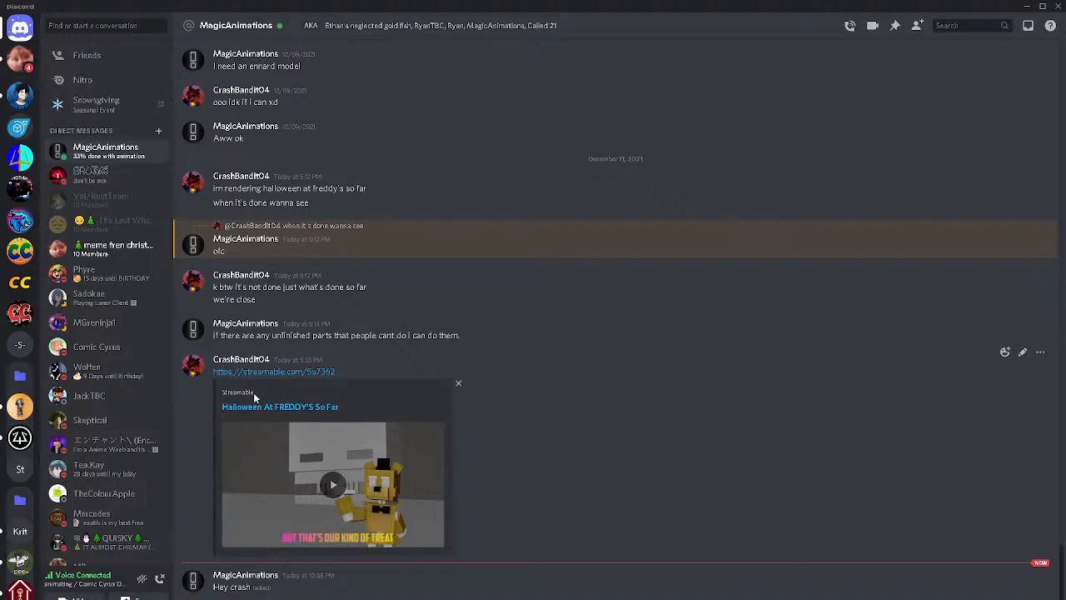
right_click(285, 371)
left_click(331, 565)
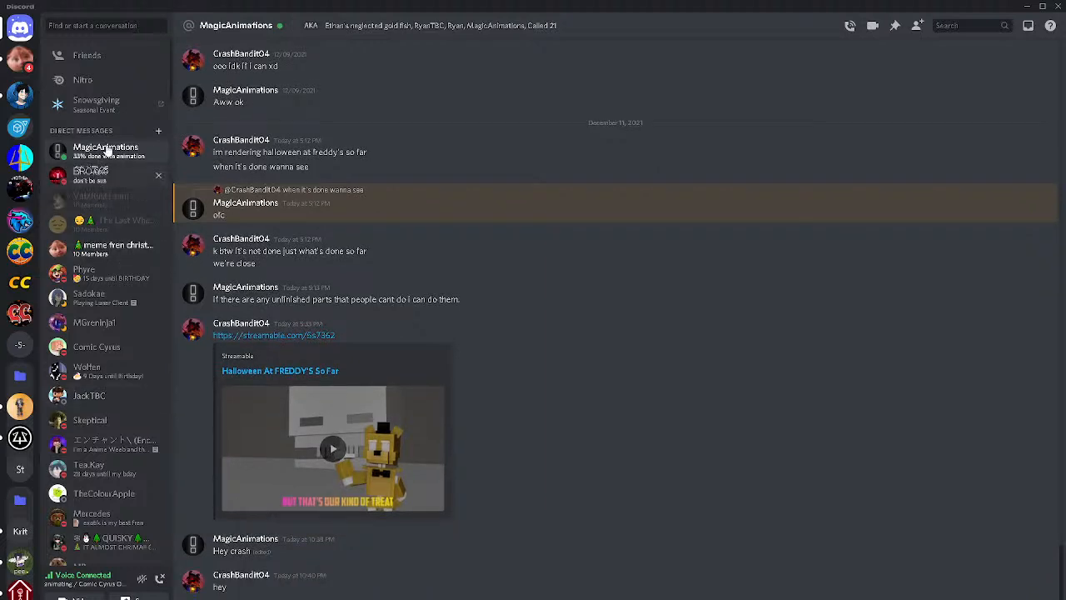
Search the conversations for the voice-channel member and reopen that direct message thread
left_click(132, 29)
type("jb")
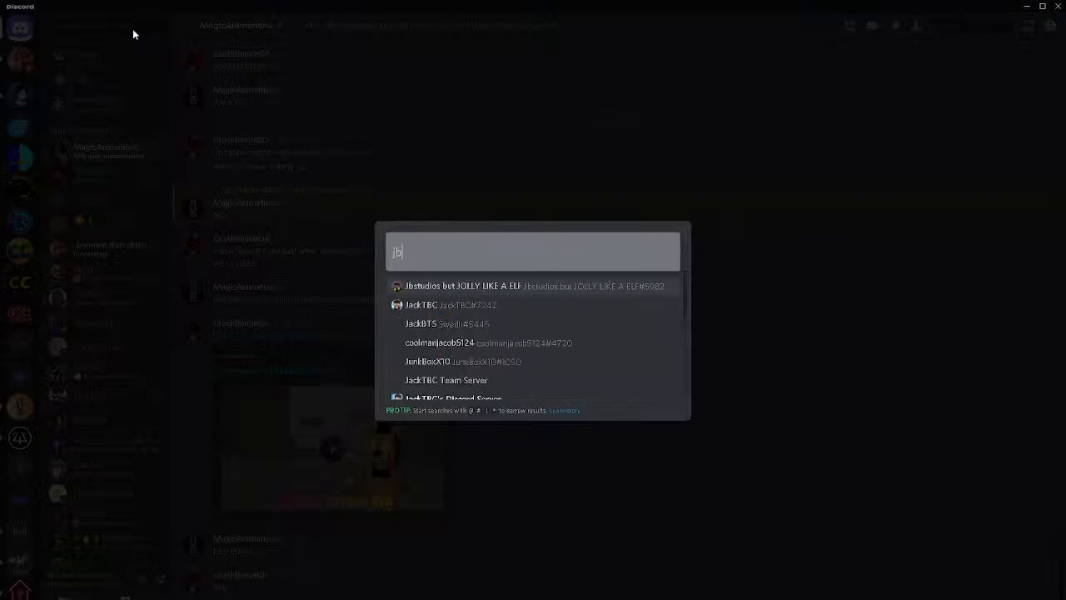
key("Return")
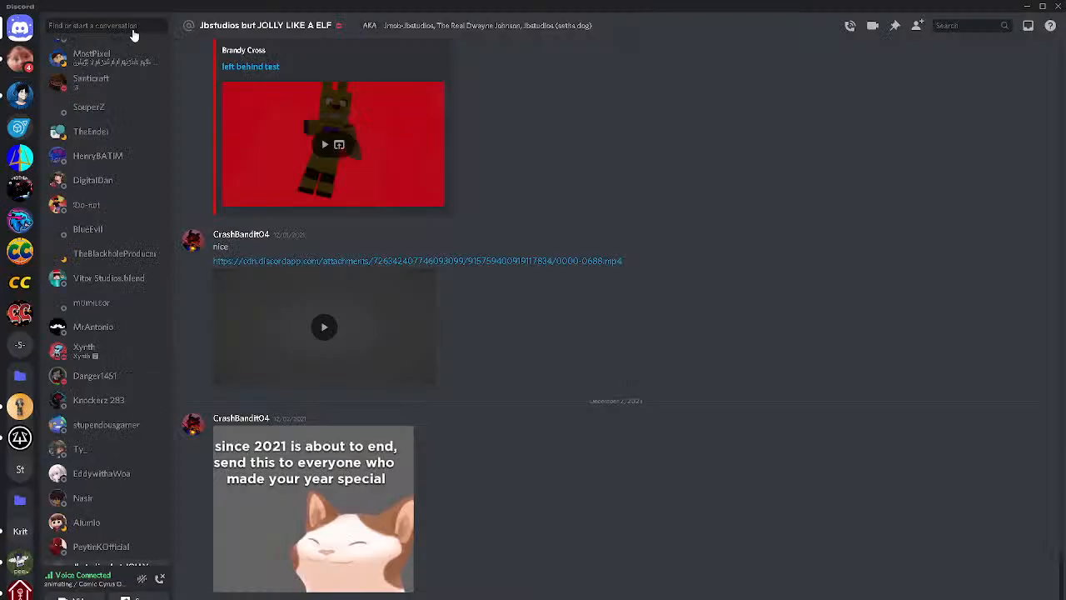
scroll(523, 496, "down", 3)
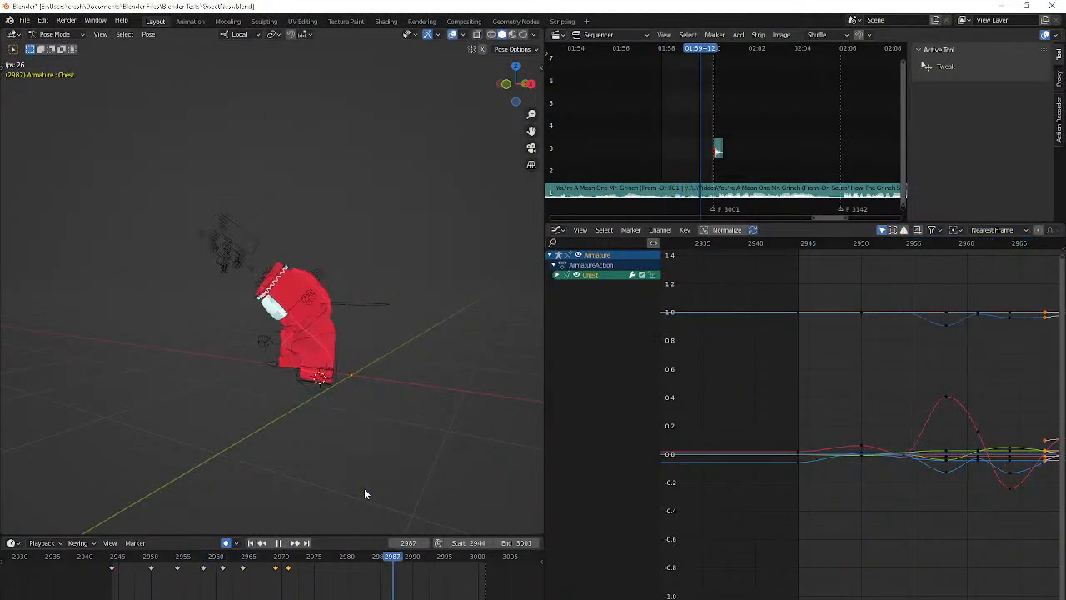
Stop playback and step through frames 2971 to 2975 to check the chest pose
middle_click_drag(385, 483, 468, 516)
key("space")
key("Right")
key("Right")
key("Right")
key("Right")
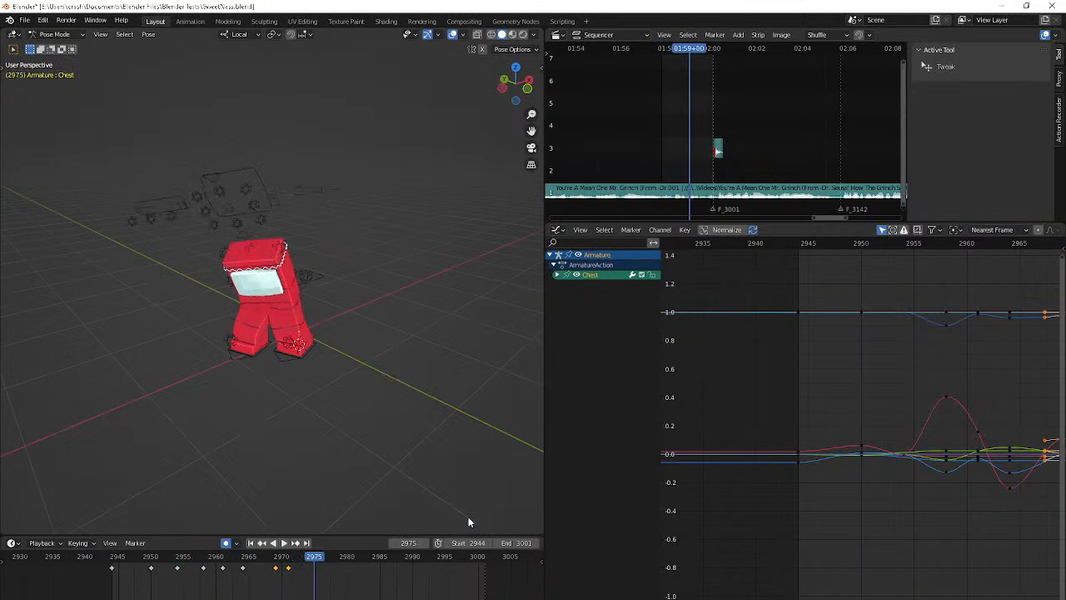
key("Left")
key("Left")
key("Left")
key("Left")
key("Left")
key("Left")
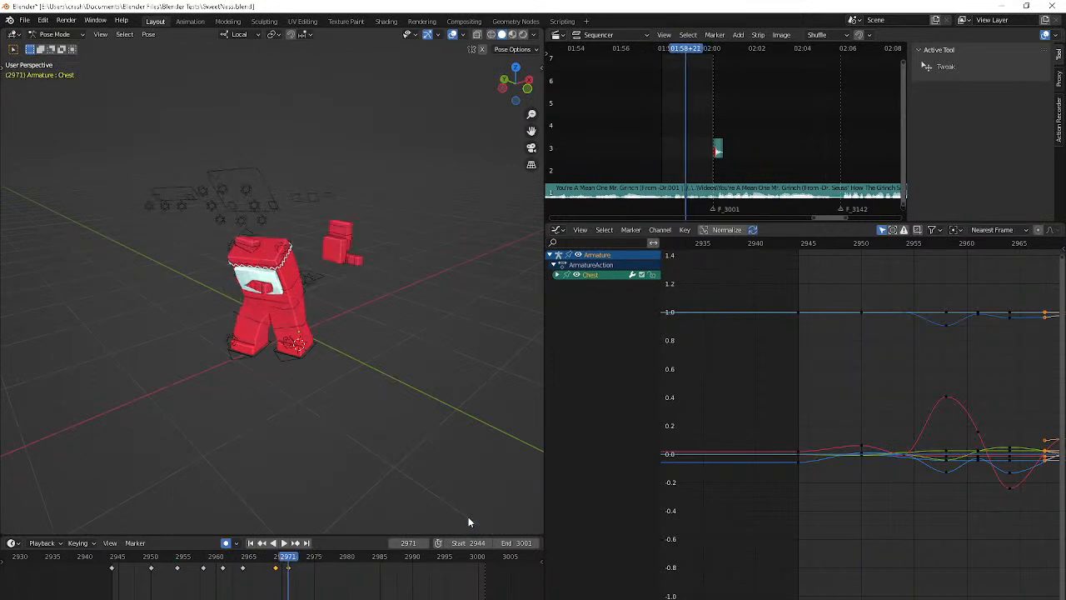
Trackball-rotate the Chest bone at frame 2974
key("Right")
key("Right")
key("Right")
key("r")
key("r")
left_click(340, 72)
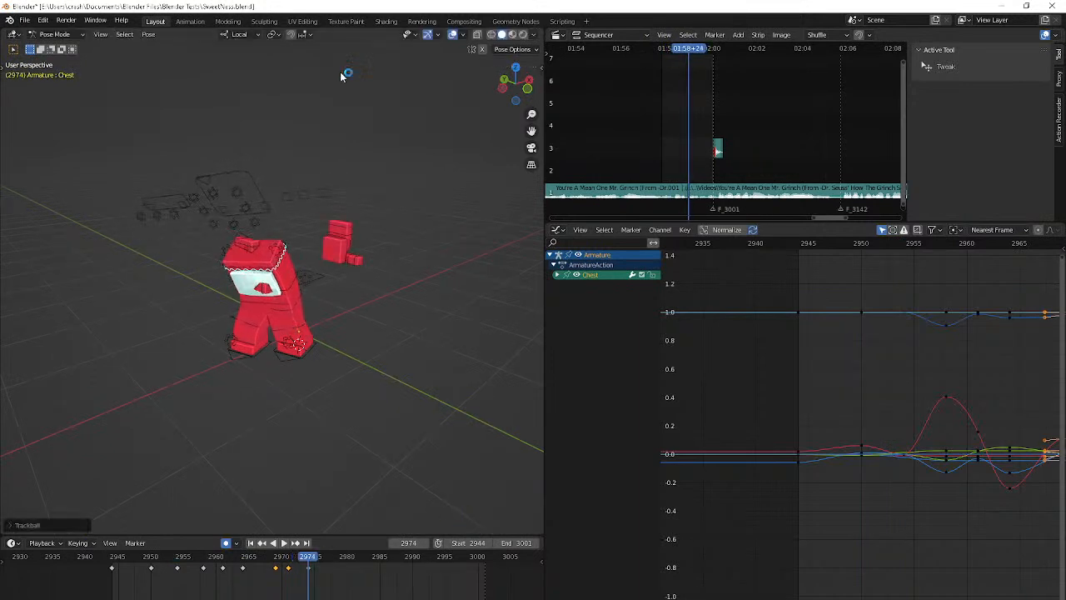
Trackball-rotate the Chest bone at frame 2979, then refine its lean with a second trackball rotation
key("Right")
key("Right")
key("Right")
key("Right")
key("Right")
key("r")
key("r")
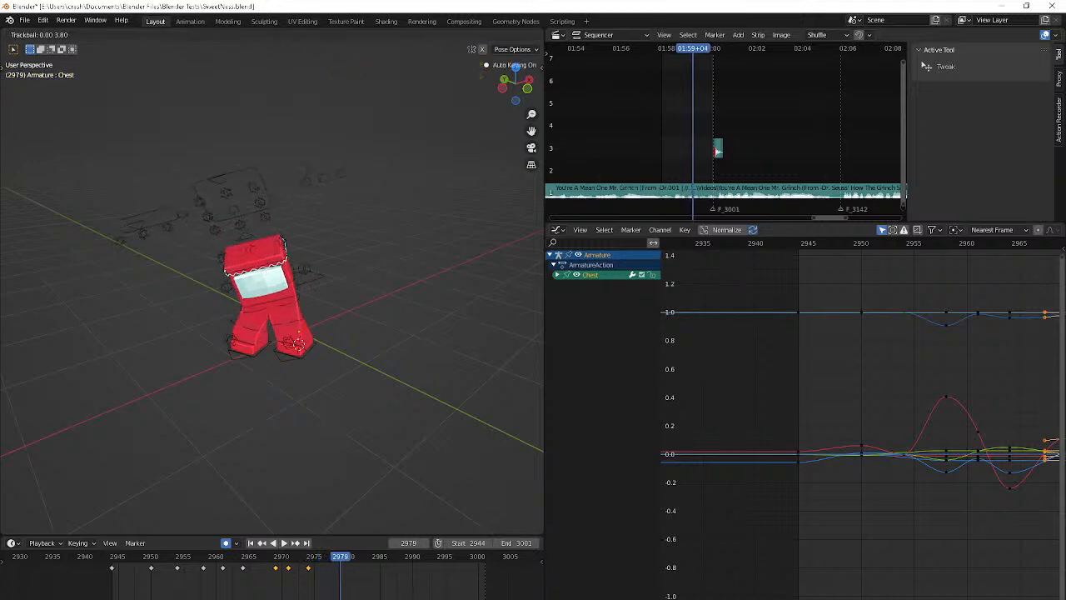
left_click(347, 184)
middle_click_drag(348, 184, 370, 133)
key("r")
key("r")
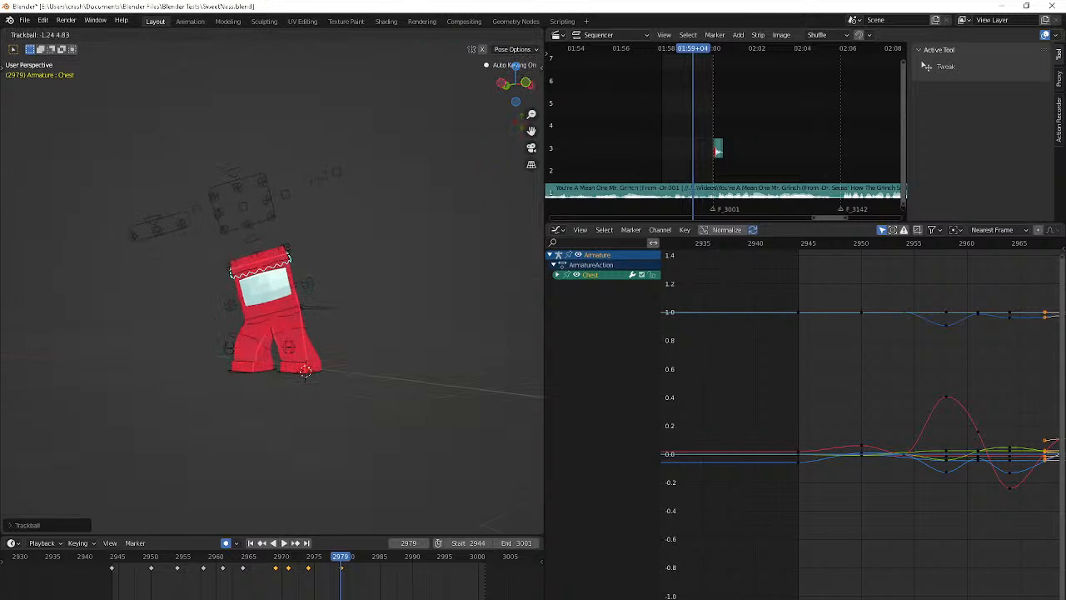
left_click(525, 123)
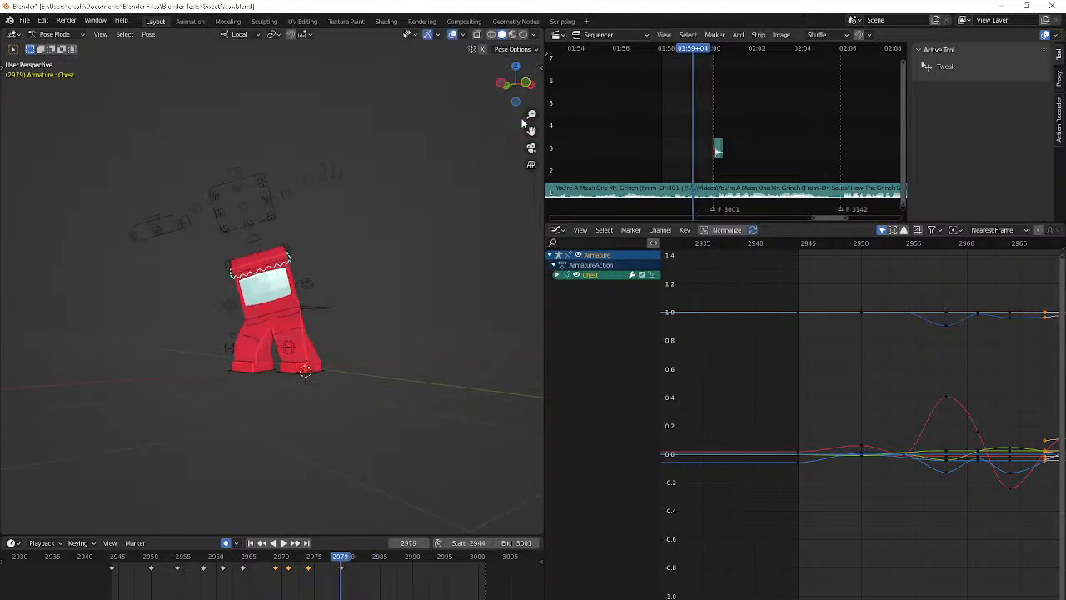
Rotate the Chest bone slightly in the view plane at frame 2981
key("Right")
key("Right")
key("r")
left_click(473, 175)
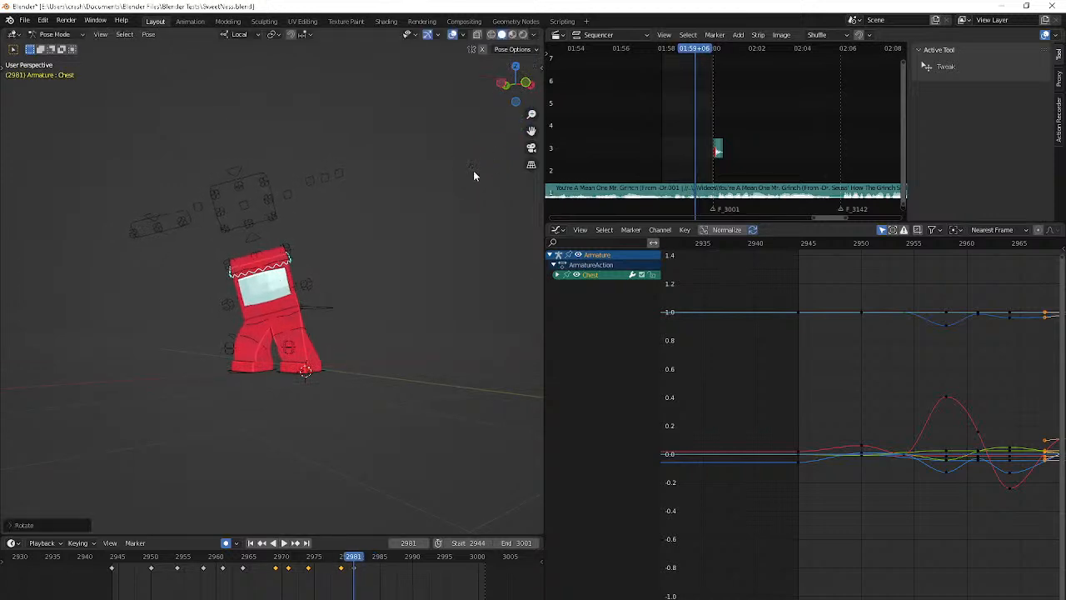
Rotate the Chest bone about -8.8° in the view plane at frame 2985
key("Right")
key("Right")
key("Right")
key("Right")
key("r")
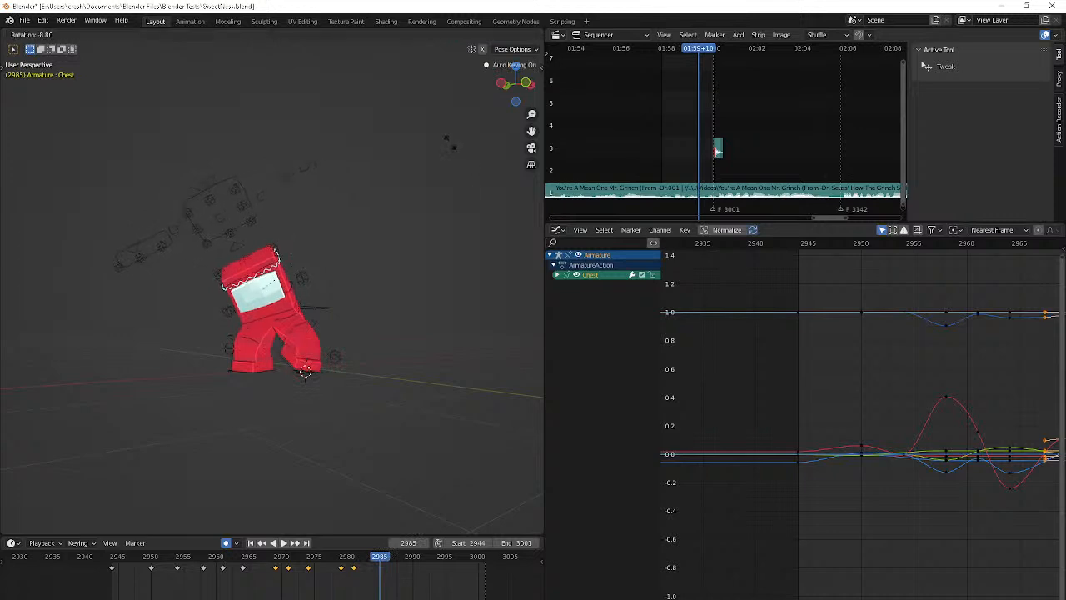
left_click(449, 145)
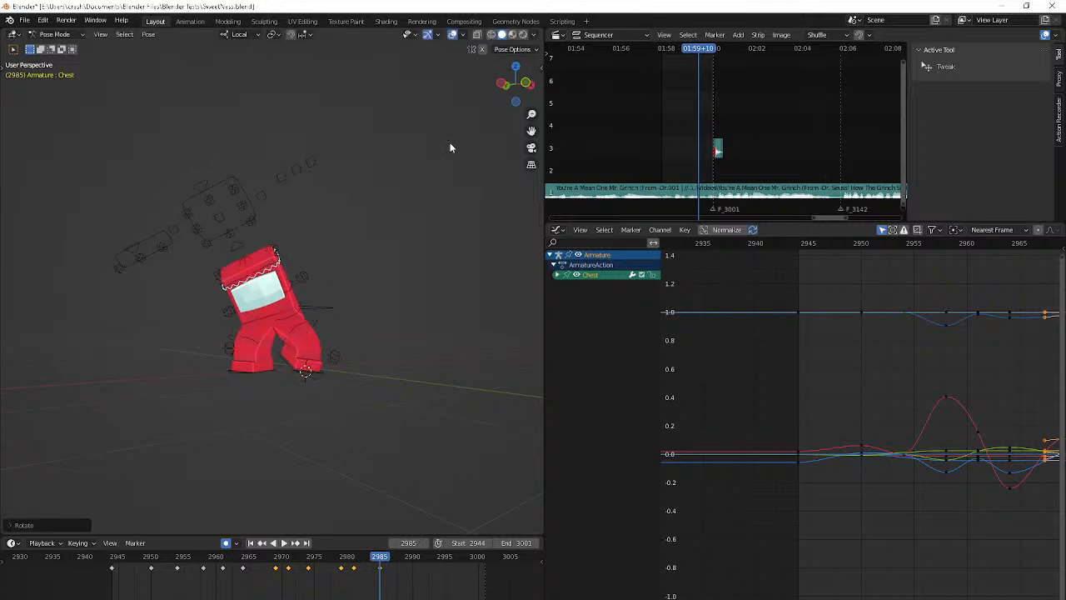
Pose the Chest bone at frame 2987 with trackball and view-plane rotations
key("r")
key("r")
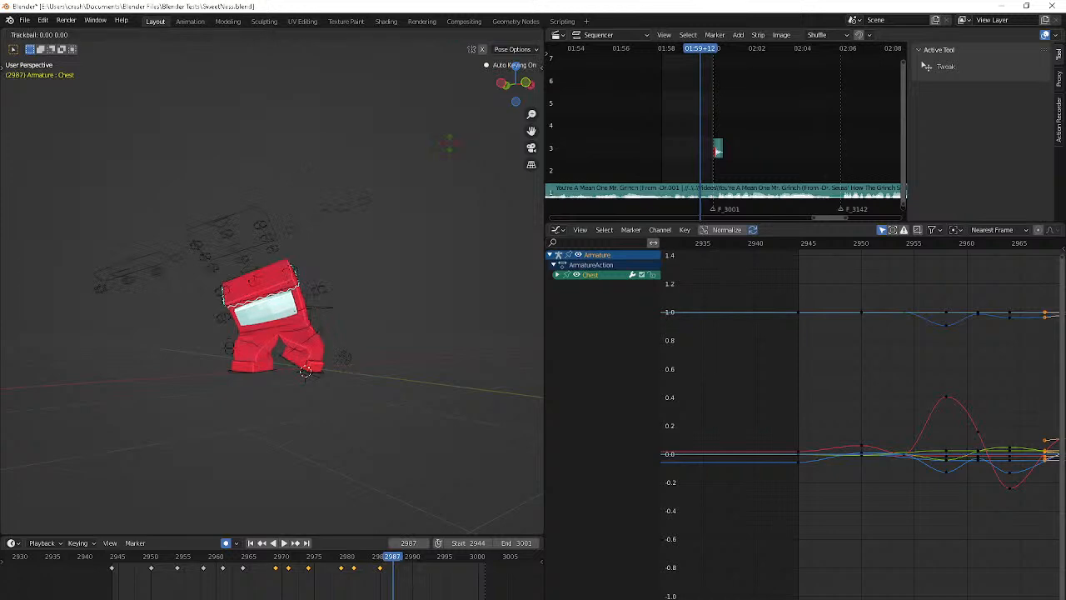
left_click(425, 427)
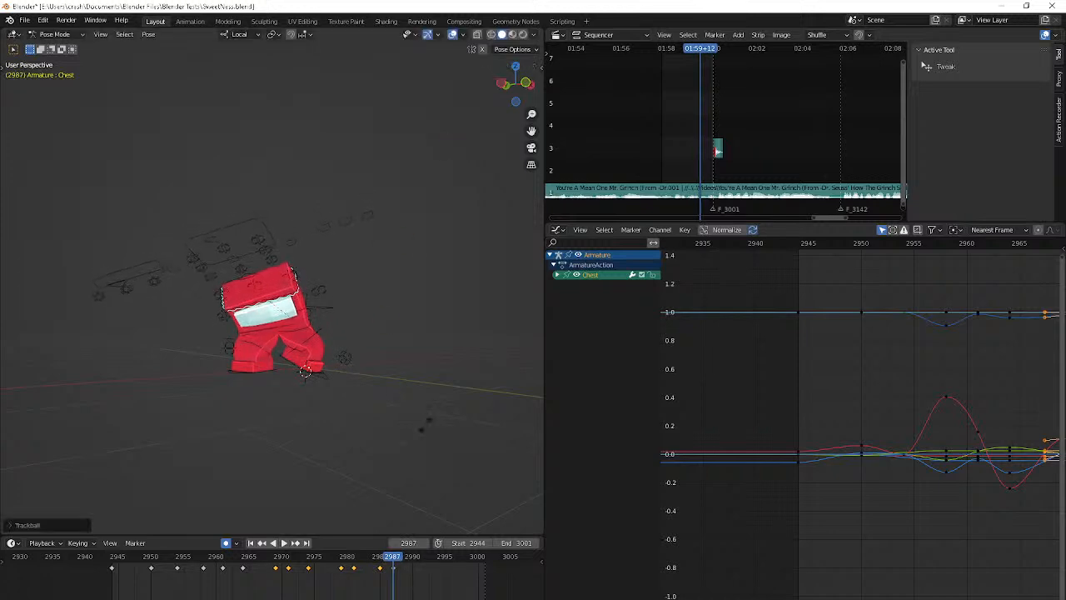
key("r")
left_click(440, 409)
key("r")
key("r")
left_click(439, 410)
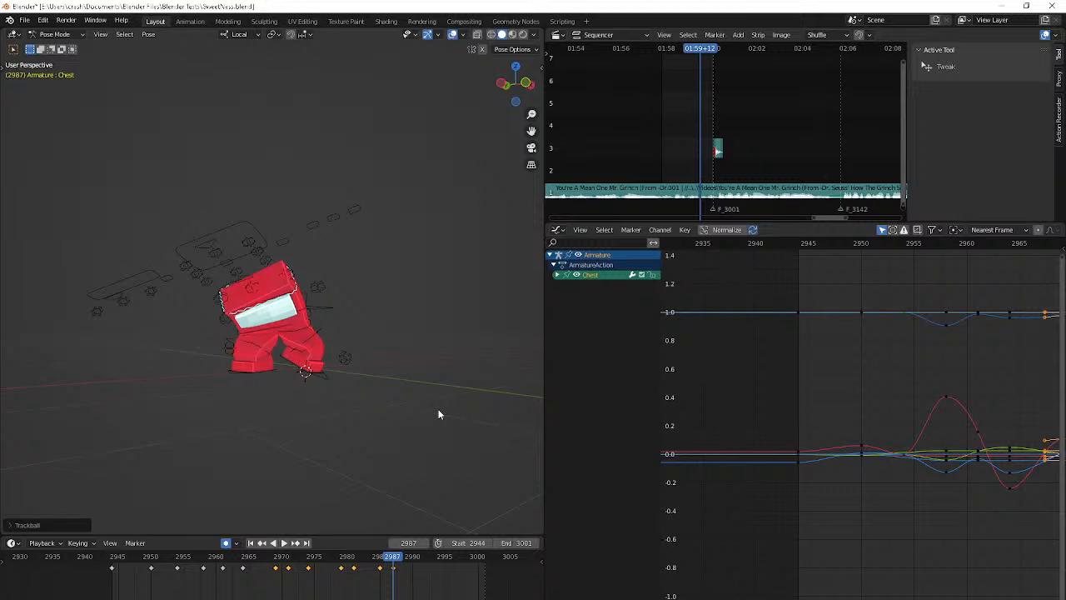
Compare the poses between frames 2987 and 2990, and rotate the Chest bone around its local X axis at frame 2990
key("Right")
key("Right")
key("Right")
key("Left")
key("Left")
key("Left")
key("Right")
key("Right")
key("Right")
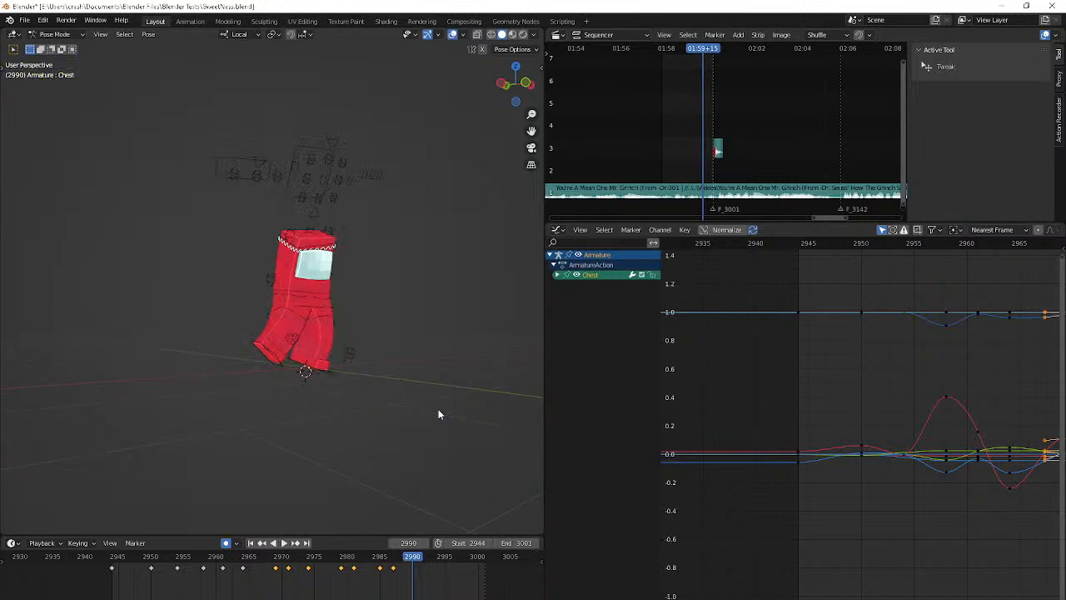
key("r")
key("x")
key("x")
left_click(348, 453)
Refine the Chest bone's pose at frame 2990 with a trackball rotation and a view-plane rotation
key("r")
key("r")
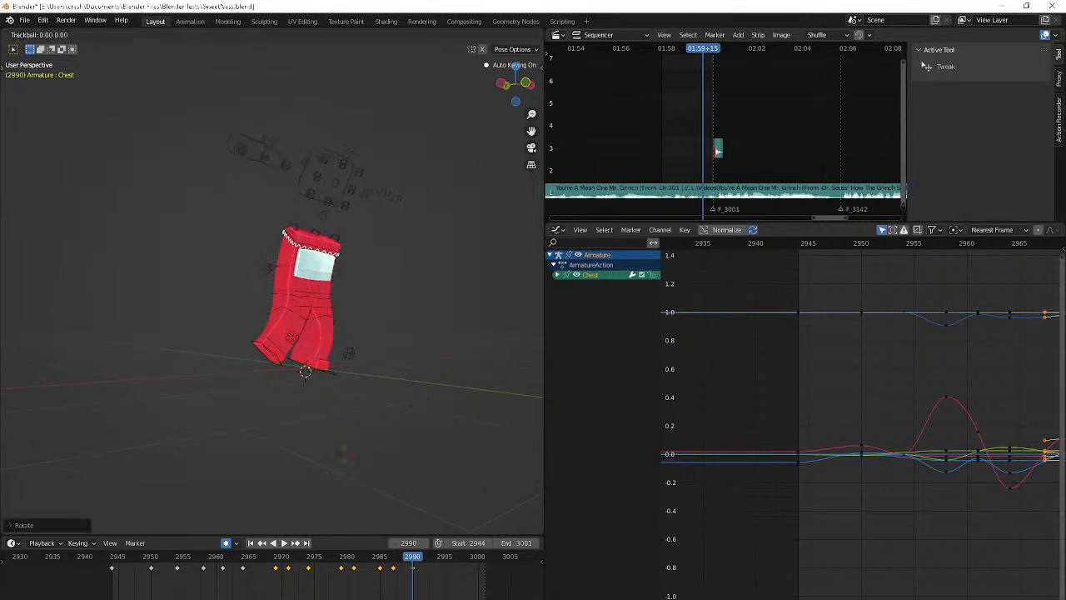
left_click(233, 197)
key("r")
left_click(218, 233)
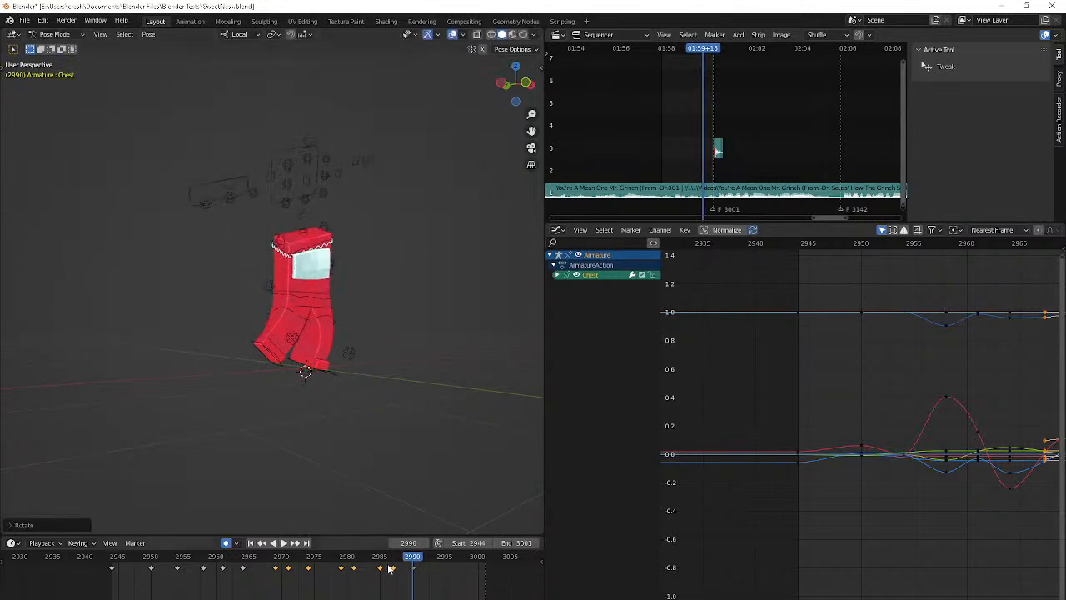
Retime the chest keyframe from frame 2990 to 2989, rotate the Chest bone there and key it
left_click(395, 556)
key("Right")
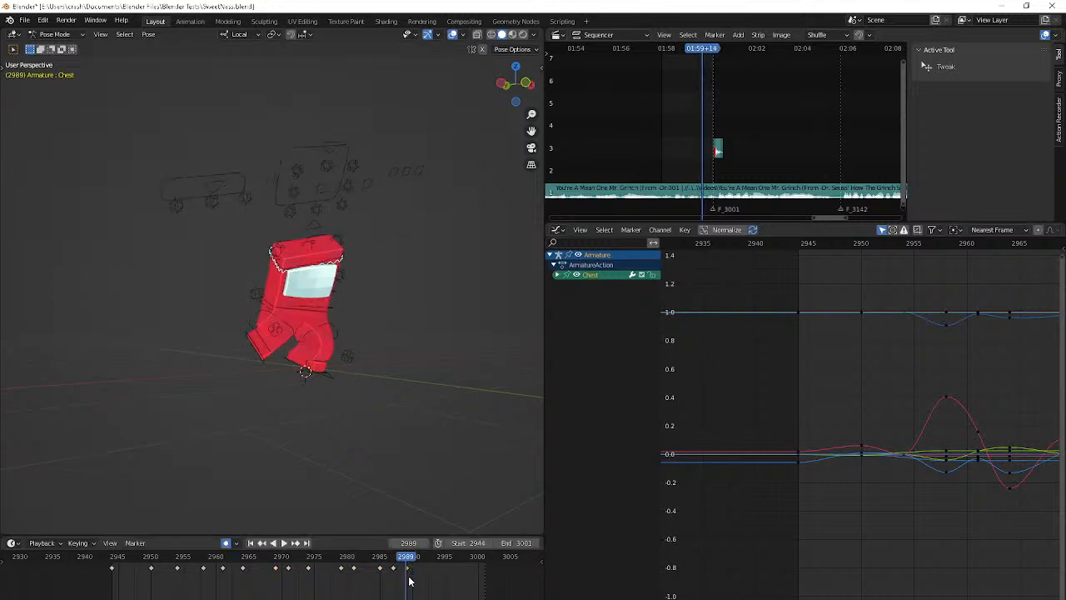
middle_click_drag(321, 462, 397, 458)
key("r")
left_click(378, 467)
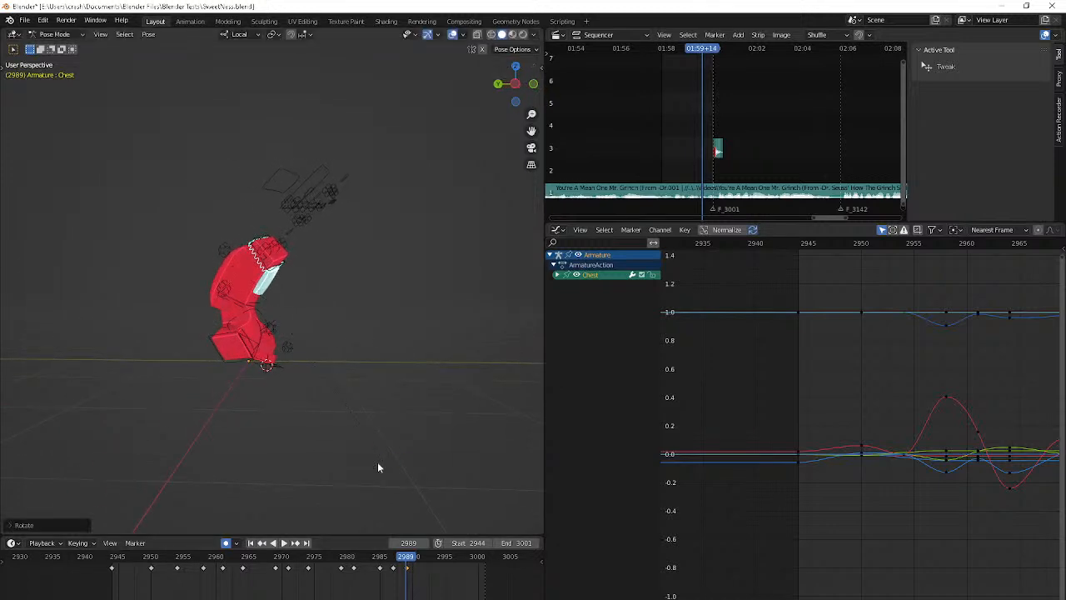
key("i")
Rotate the Chest bone at frame 2992 and insert a keyframe
key("Right")
key("Right")
key("Right")
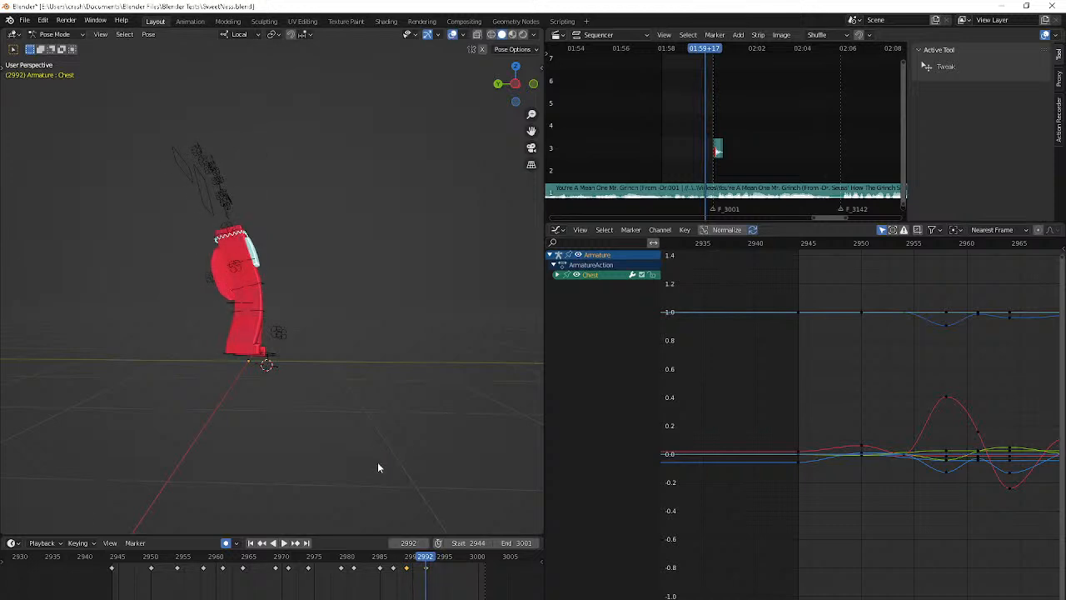
key("r")
left_click(405, 448)
key("i")
Rotate the Chest bone about -3.2° around its local X axis at frame 2995 and insert a keyframe
key("Right")
key("Right")
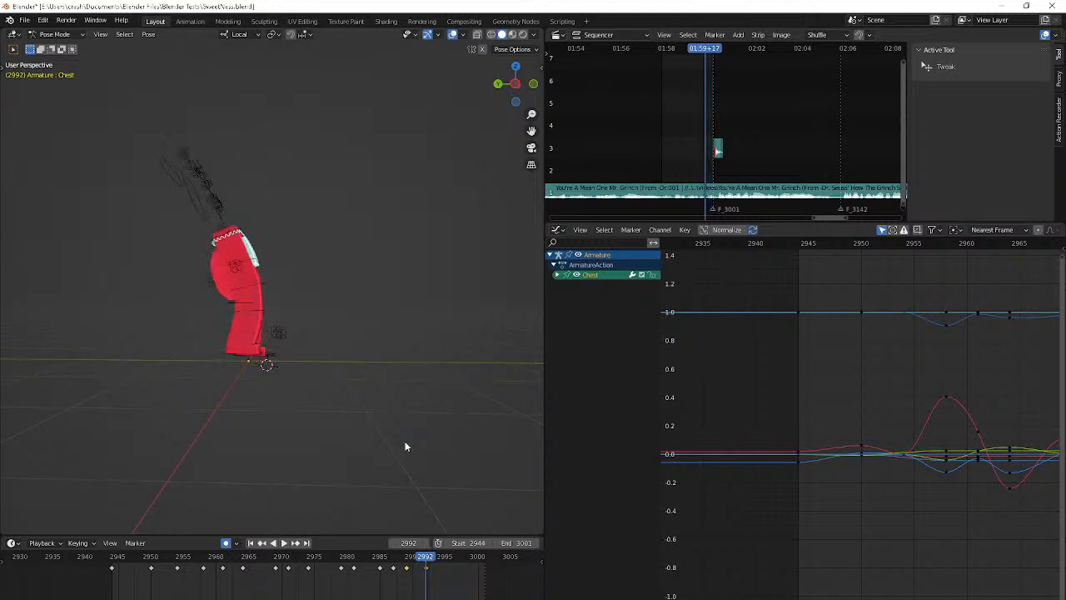
key("g")
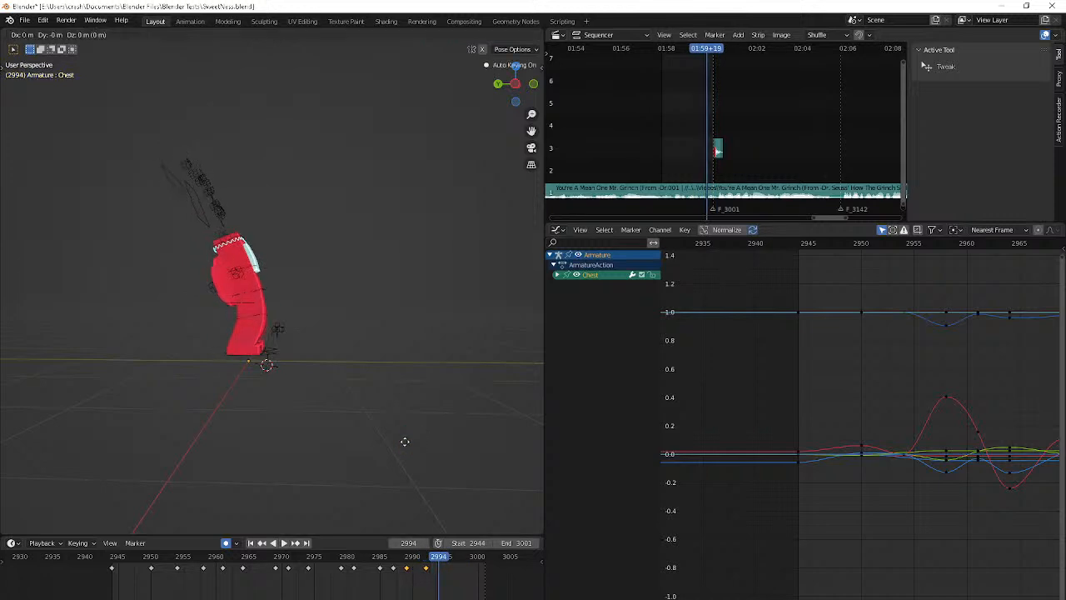
right_click(404, 441)
key("Right")
key("r")
key("x")
key("x")
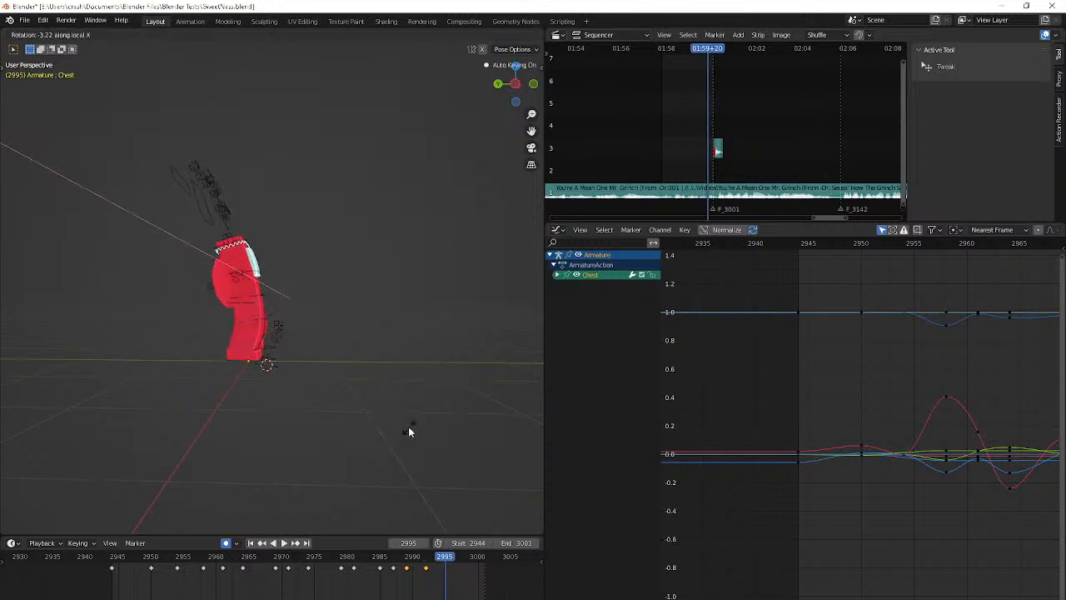
left_click(408, 431)
key("i")
Rotate the Chest bone around its local X axis at frame 2999
key("Right")
key("Right")
key("Right")
key("Right")
key("r")
key("x")
key("x")
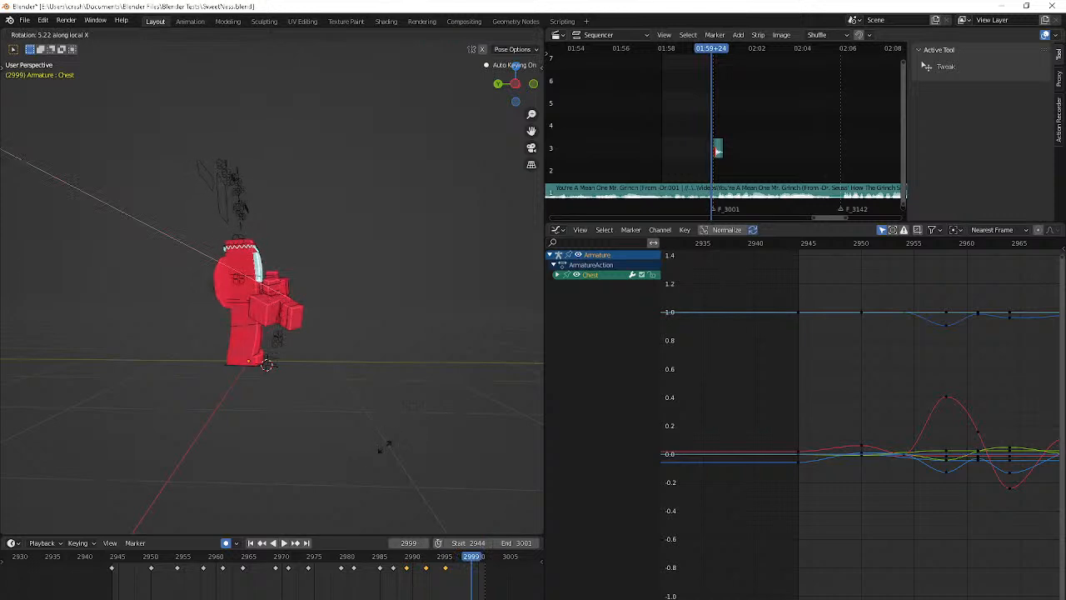
left_click(353, 468)
Switch to OBS and change the streamed scene to BRB
mouse_move(68, 599)
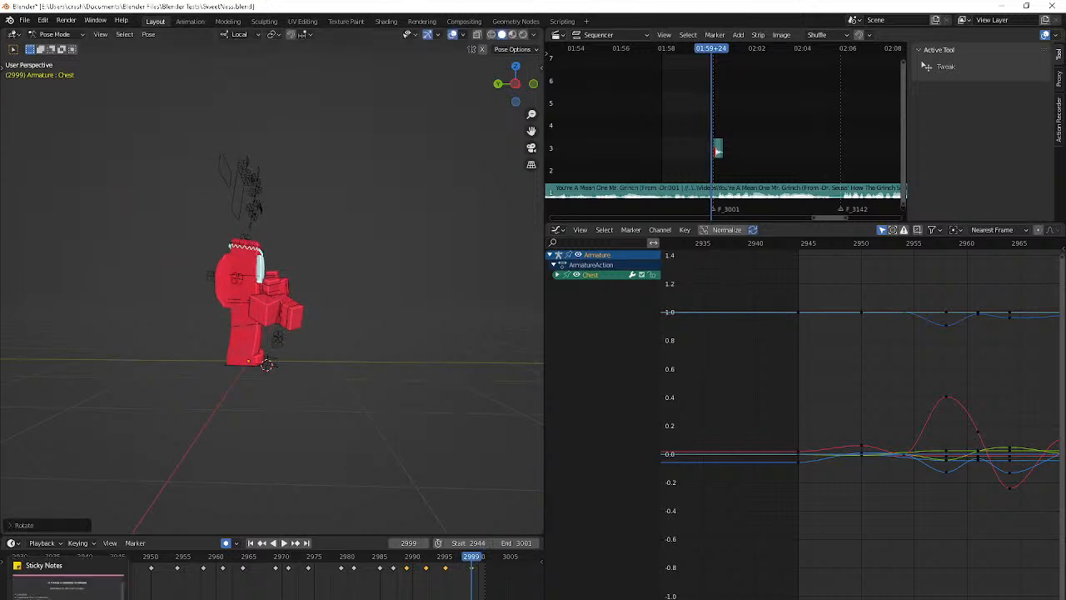
left_click(286, 583)
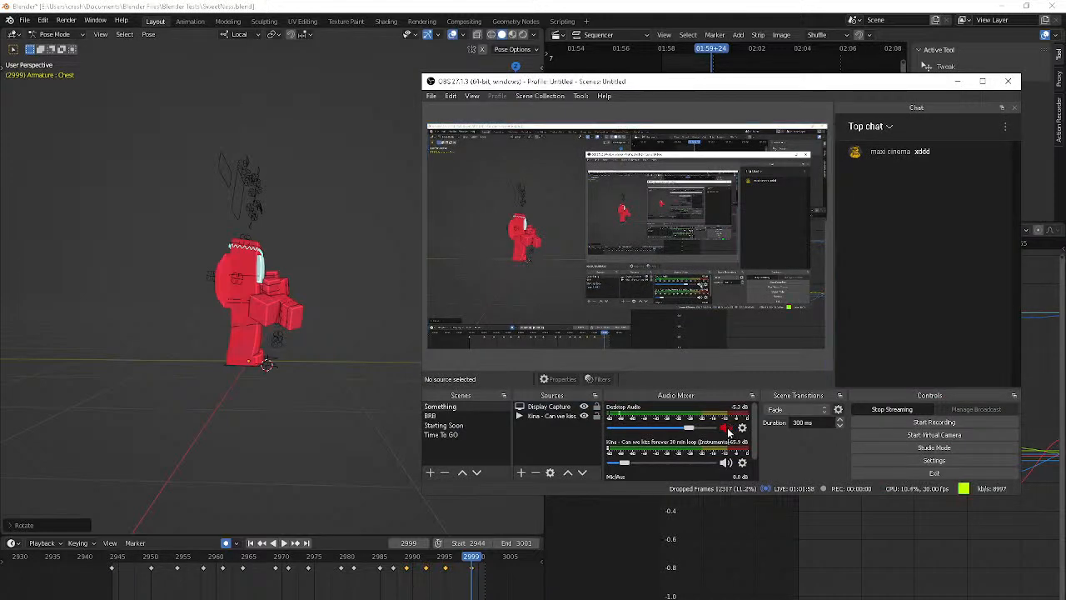
left_click(432, 415)
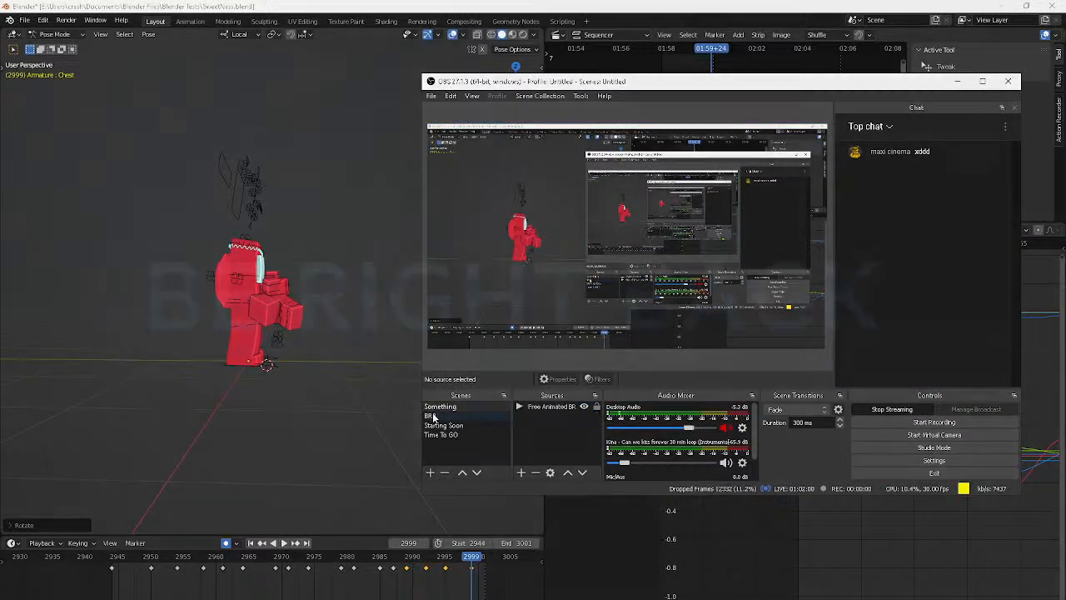
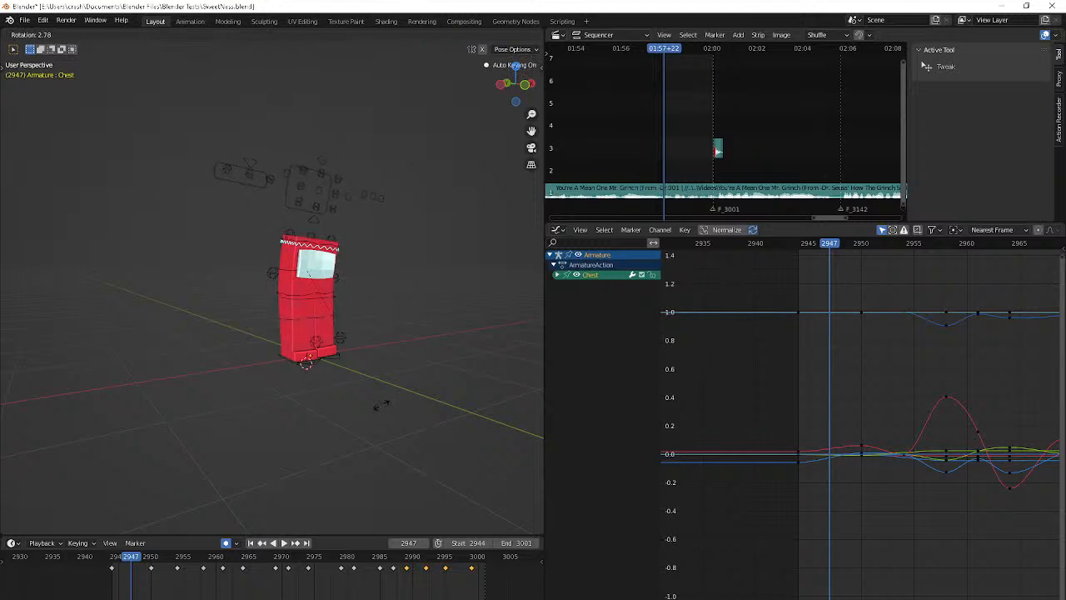
Rotate the Chest bone about 3.3° at frame 2946
right_click(382, 405)
key("Left")
key("r")
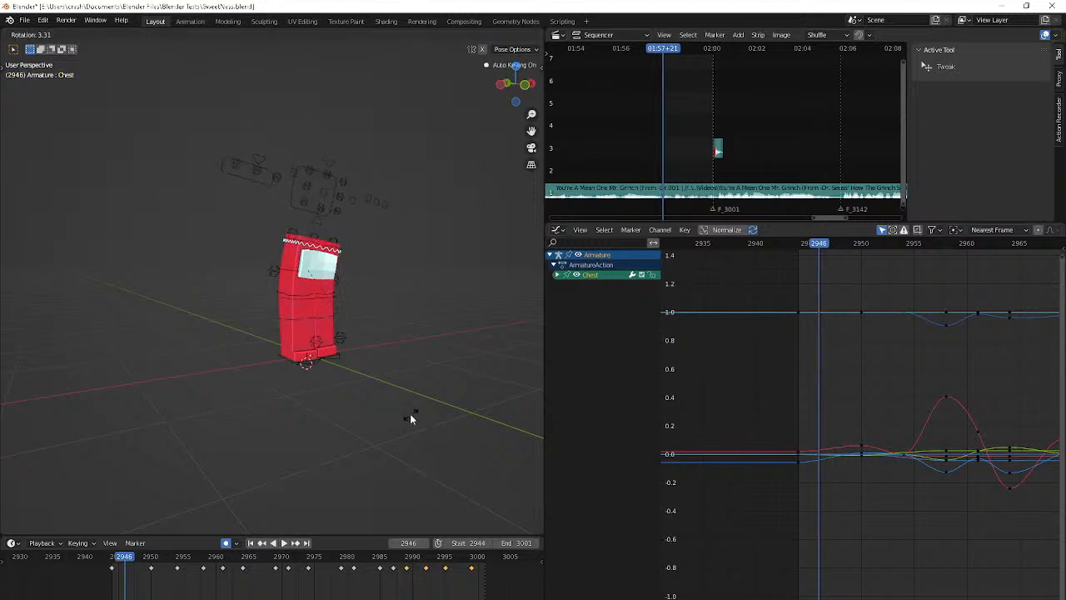
left_click(410, 413)
Trackball-rotate the Chest bone freely at frame 2952
key("Right")
key("Right")
key("Right")
key("Right")
key("Right")
key("Right")
key("r")
key("r")
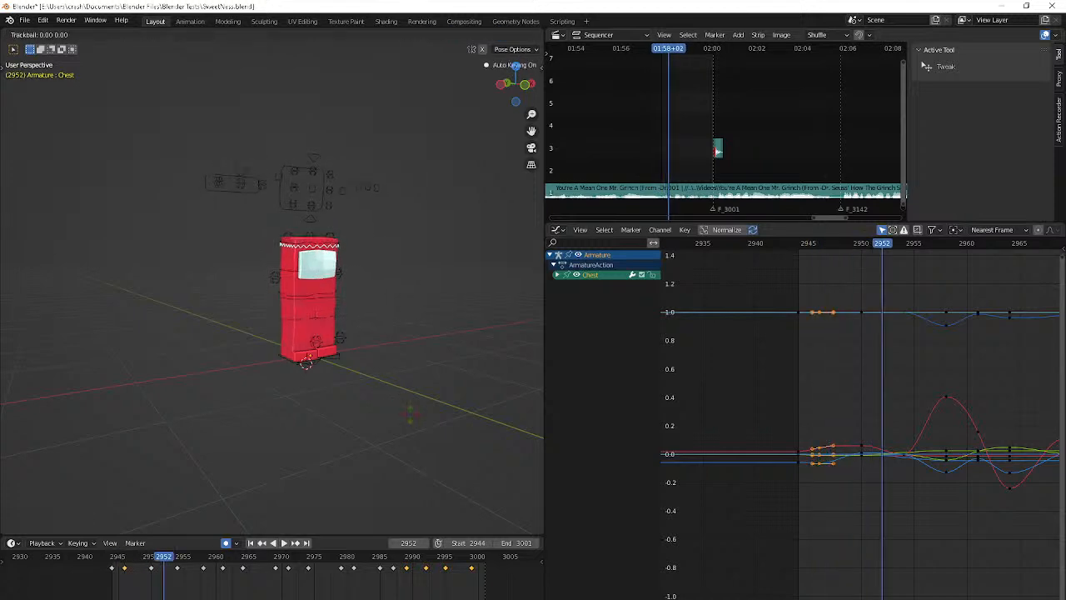
left_click(408, 468)
Trackball-rotate the Chest bone at frame 2958 in two passes, adjusting the bend from a second viewing angle
key("Right")
key("Right")
key("Right")
key("Right")
key("Right")
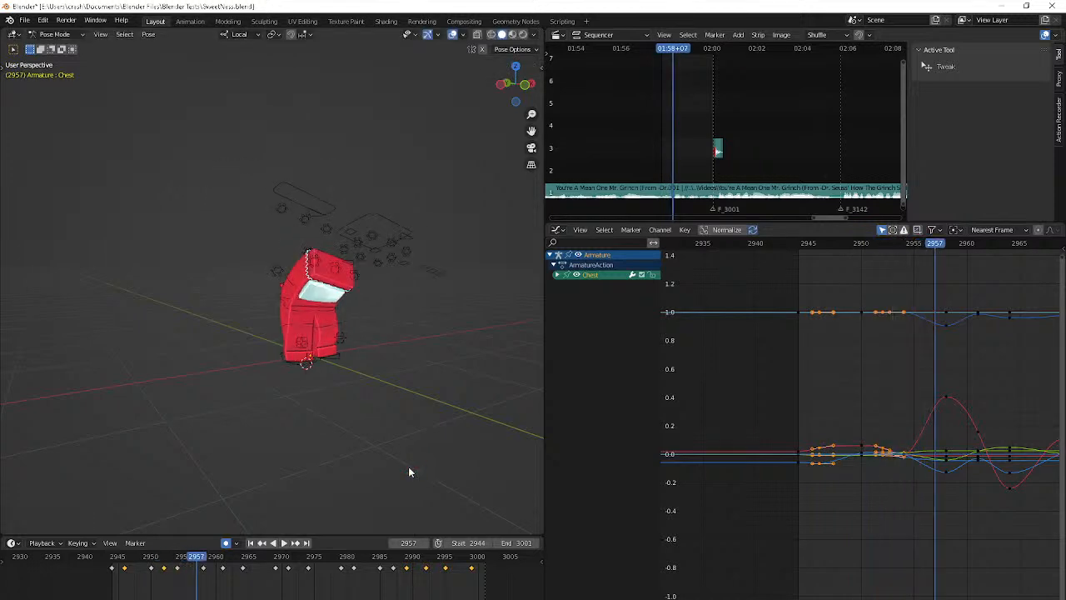
key("Right")
key("r")
key("r")
left_click(440, 469)
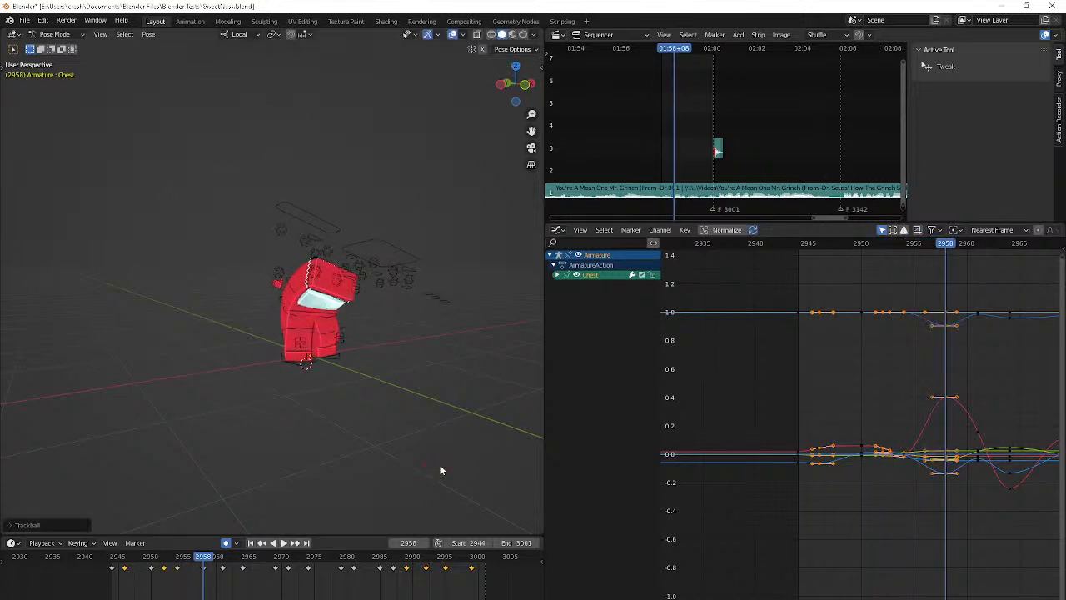
middle_click_drag(441, 469, 393, 411)
key("r")
key("r")
left_click(444, 414)
Step through the animation from frame 2958 to frame 3003 to examine the chest motion, using an orthographic view
key("Right")
key("Right")
key("Right")
key("Right")
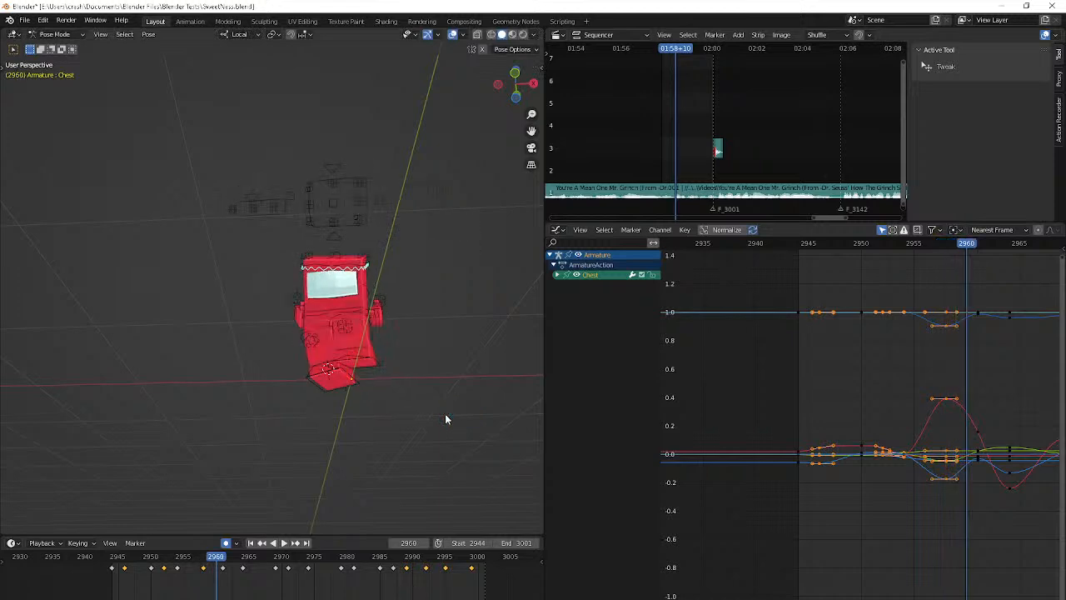
key("Right")
key("Right")
key("Right")
key("Right")
key("Right")
key("Left")
key("Left")
key("Left")
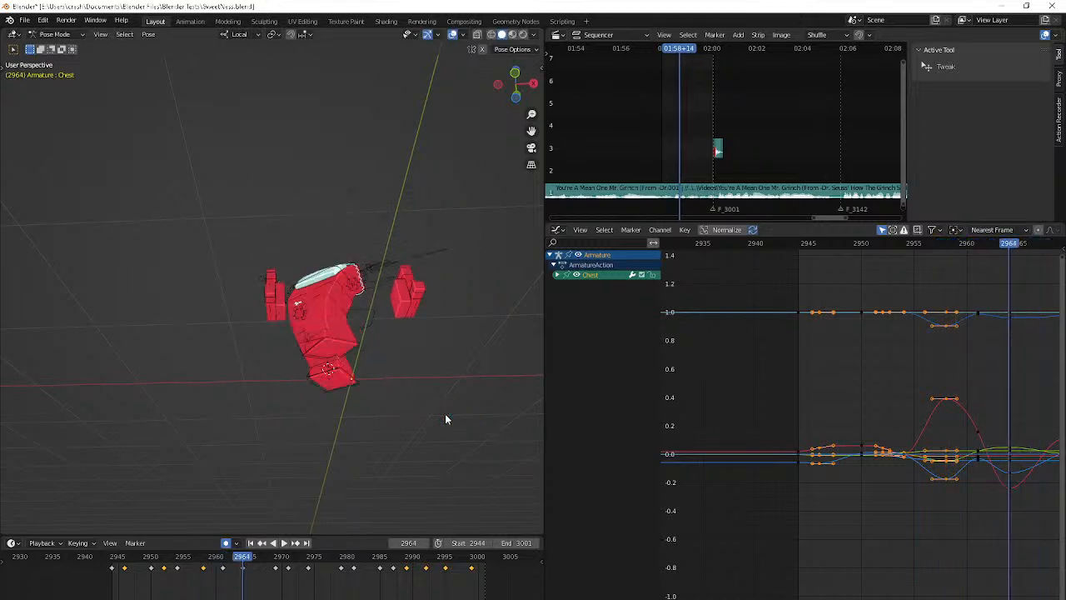
middle_click_drag(445, 414, 491, 477)
key("Right")
key("Right")
key("Right")
key("KP_5")
key("Right")
key("Right")
key("Right")
key("Right")
key("Right")
key("Right")
key("Right")
key("Right")
key("Right")
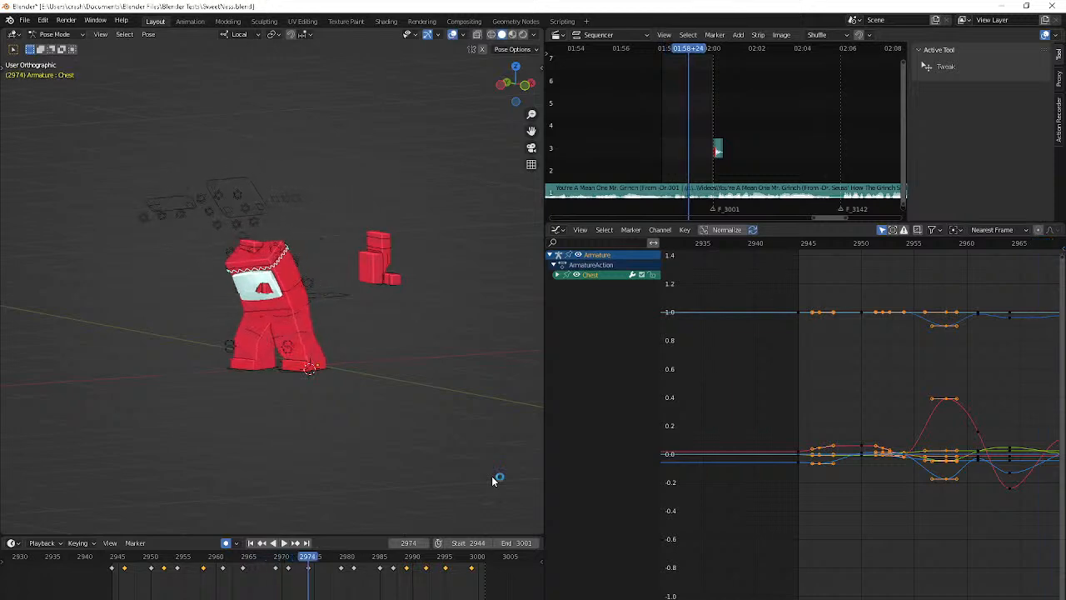
key("Right")
key("Right")
key("Right")
key("Right")
key("Right")
key("Right")
key("Right")
key("Right")
key("Right")
key("Right")
key("Right")
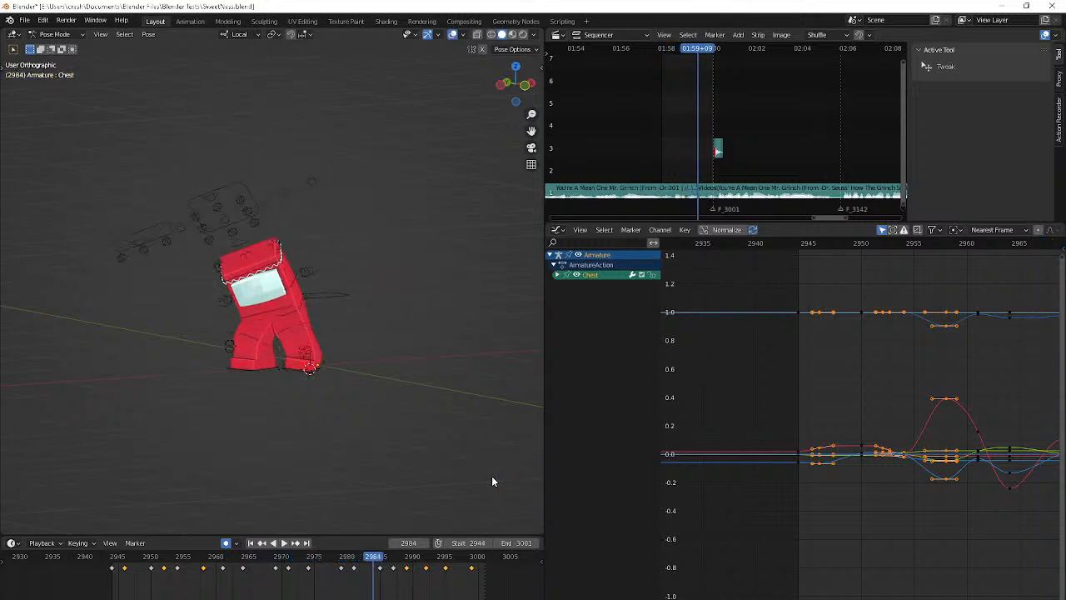
key("Right")
key("Right")
key("Right")
key("Right")
key("Right")
key("Right")
key("Right")
key("Right")
key("Right")
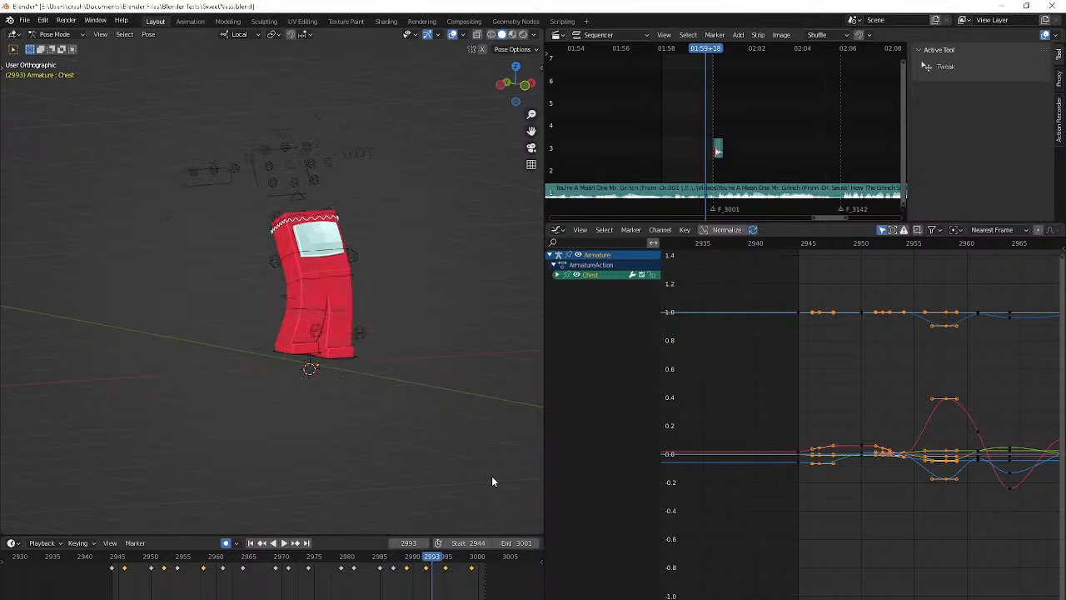
key("Right")
key("Right")
key("Right")
key("Right")
key("Right")
key("Right")
key("Right")
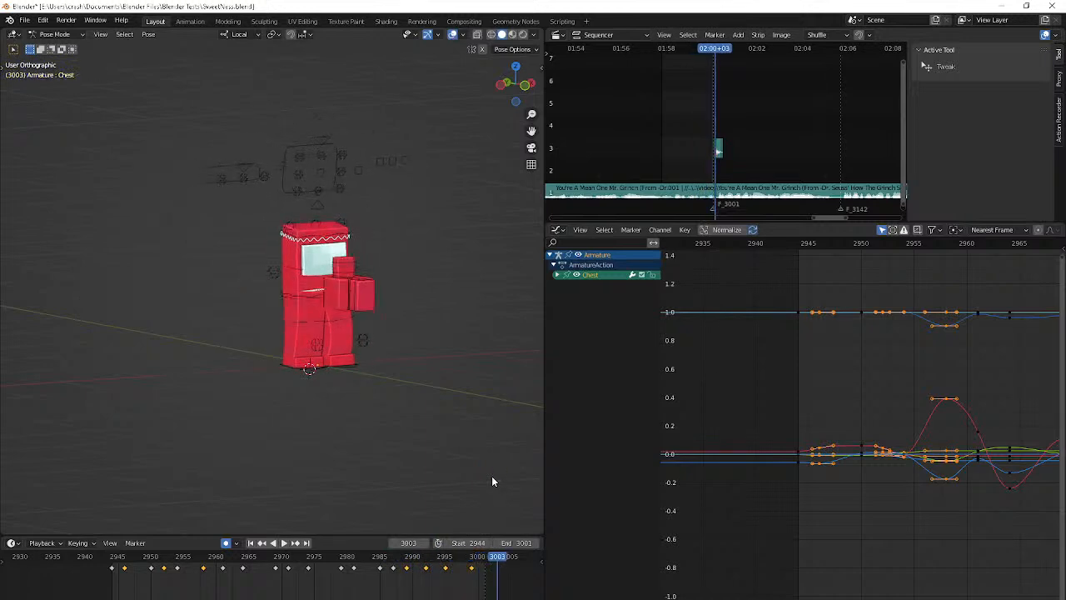
Return to frame 2944, select the Hip bone and trackball-rotate it slightly
key("shift+Left")
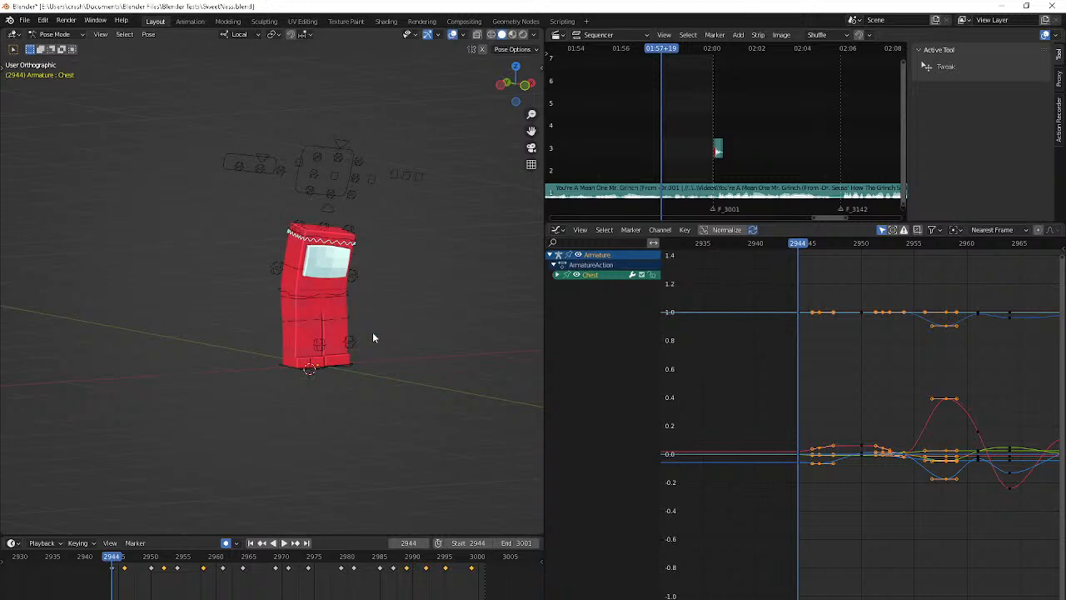
scroll(372, 331, "up", 4)
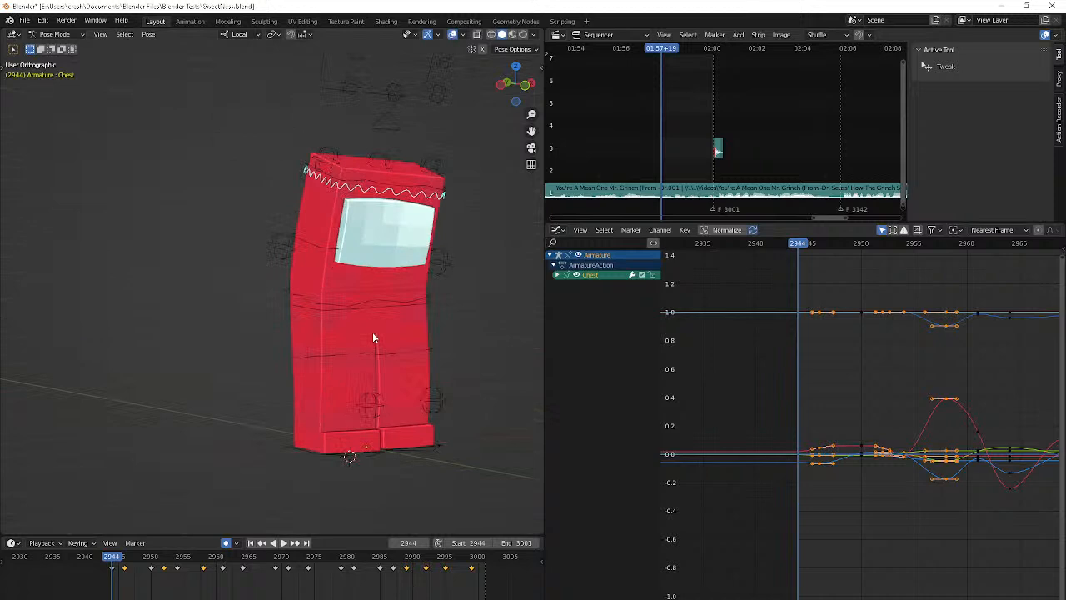
left_click(331, 310)
left_click(320, 311)
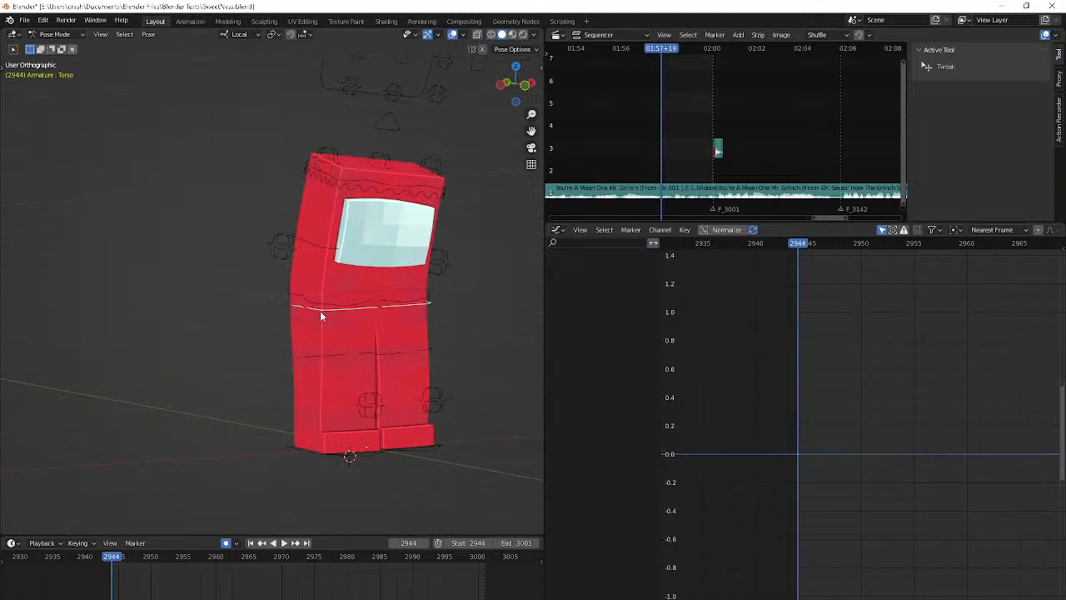
left_click(339, 308)
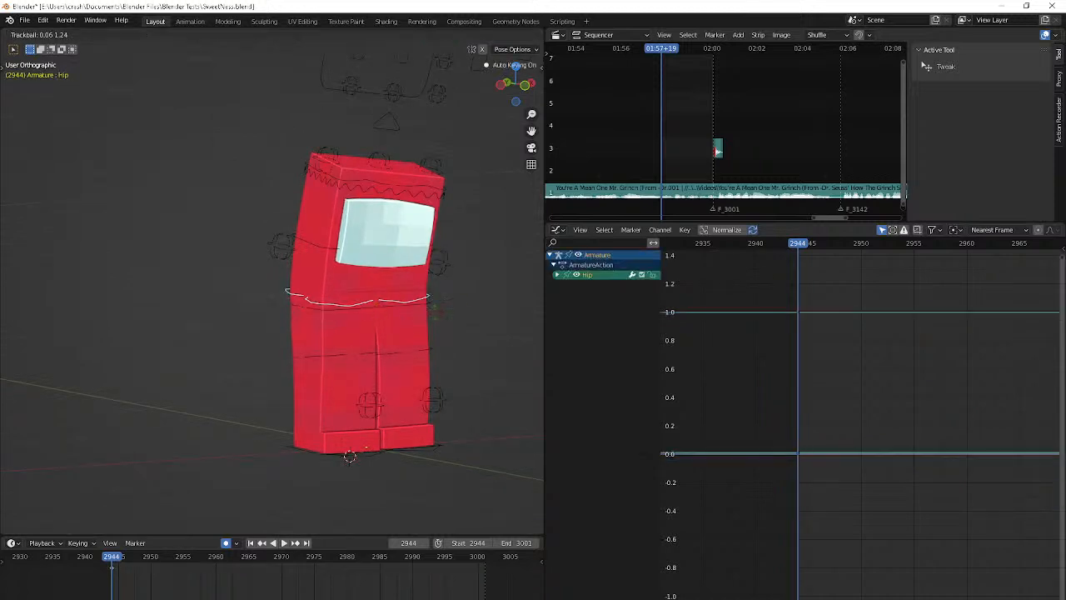
middle_click_drag(508, 348, 465, 342)
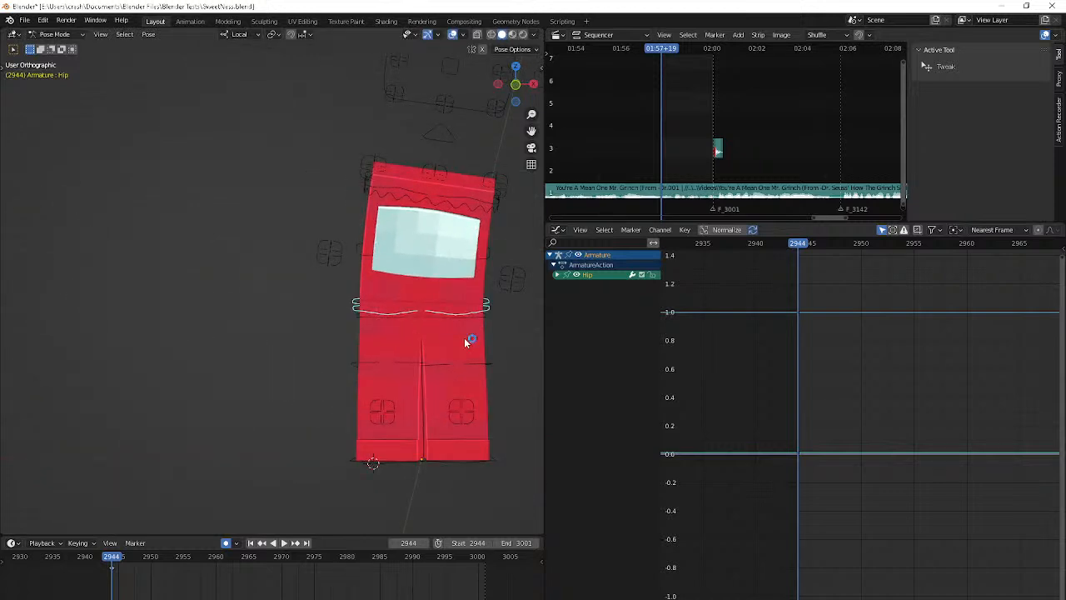
Trackball-rotate the Hip bone at frame 2950
key("space")
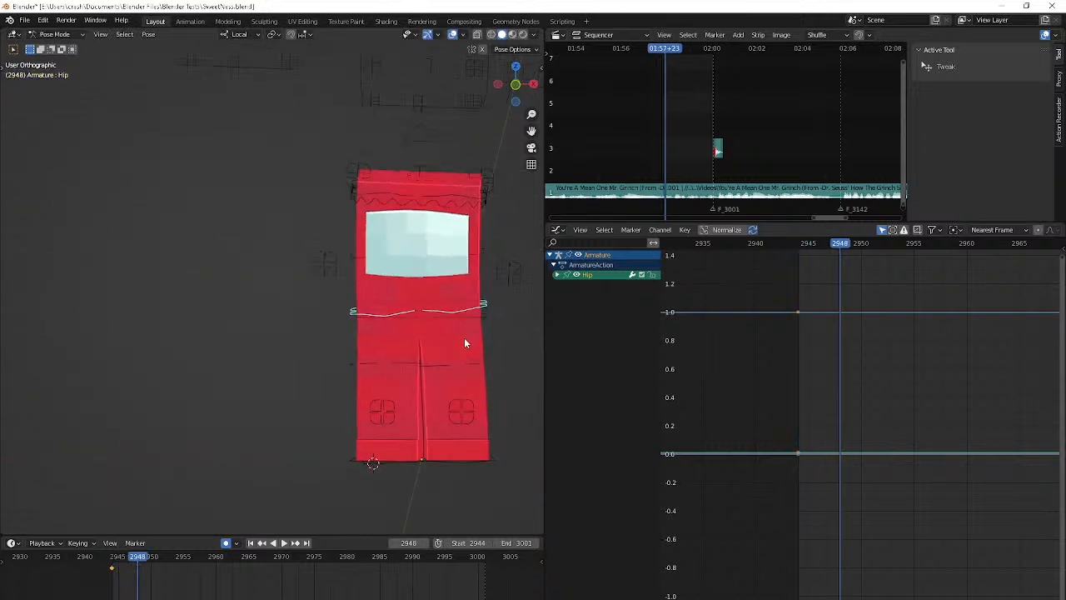
key("r")
key("r")
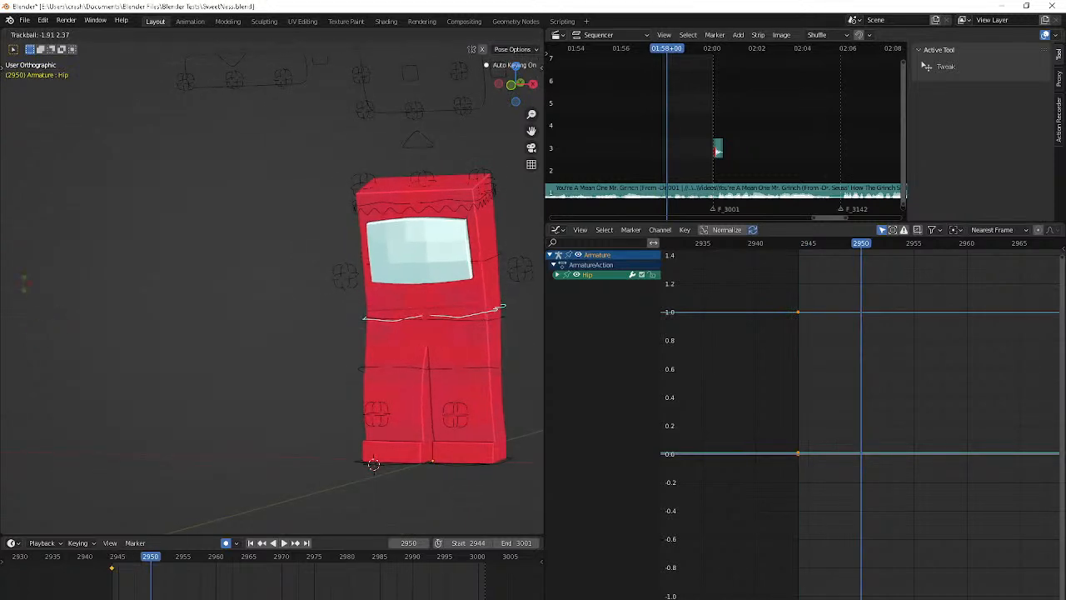
left_click(25, 283)
key("r")
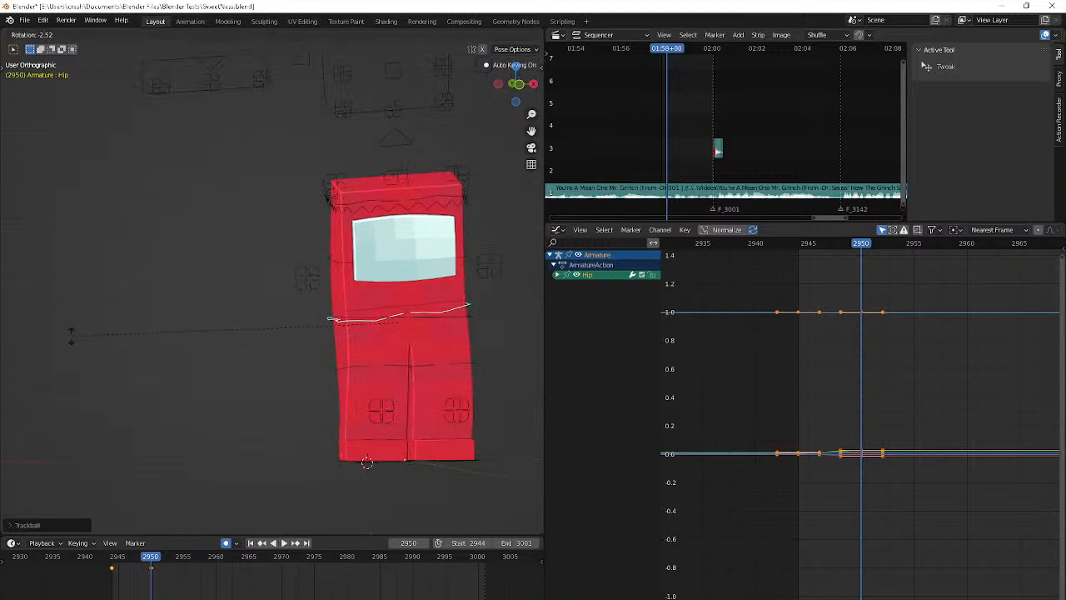
key("Escape")
Trackball-rotate the Hip bone at frame 2956
key("space")
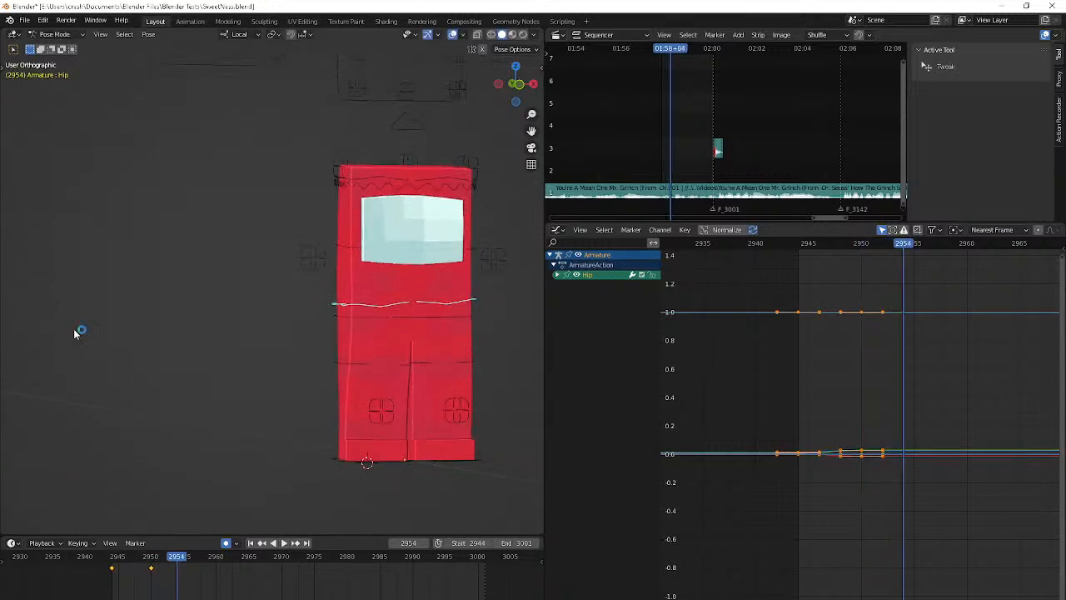
key("r")
key("r")
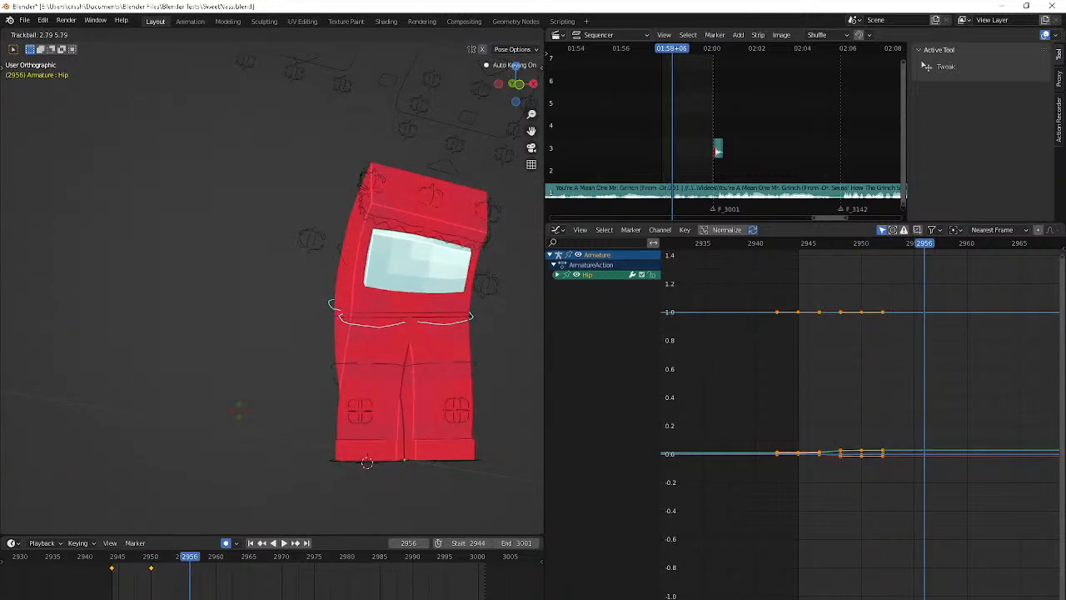
left_click(208, 440)
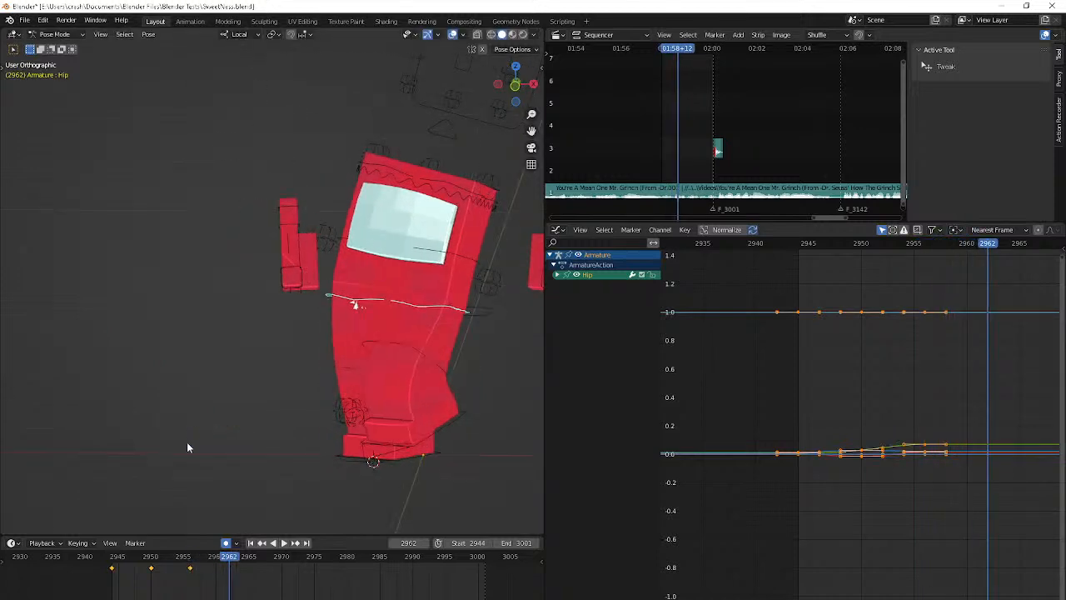
Trackball-rotate the Hip bone at frame 2962 and fine-tune its tilt with a small additional rotation
key("r")
key("r")
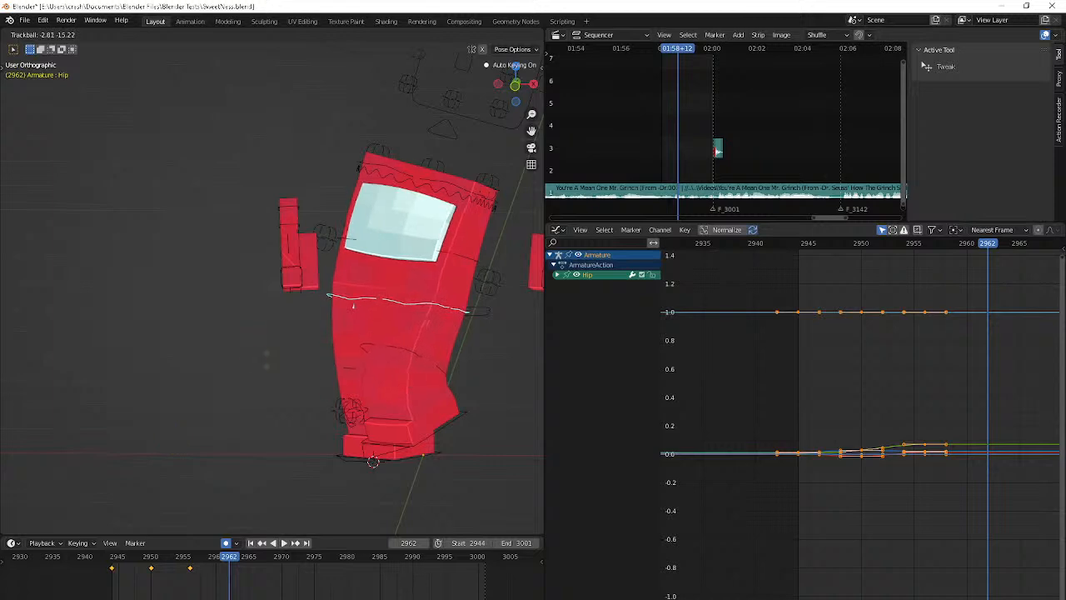
left_click(250, 358)
key("g")
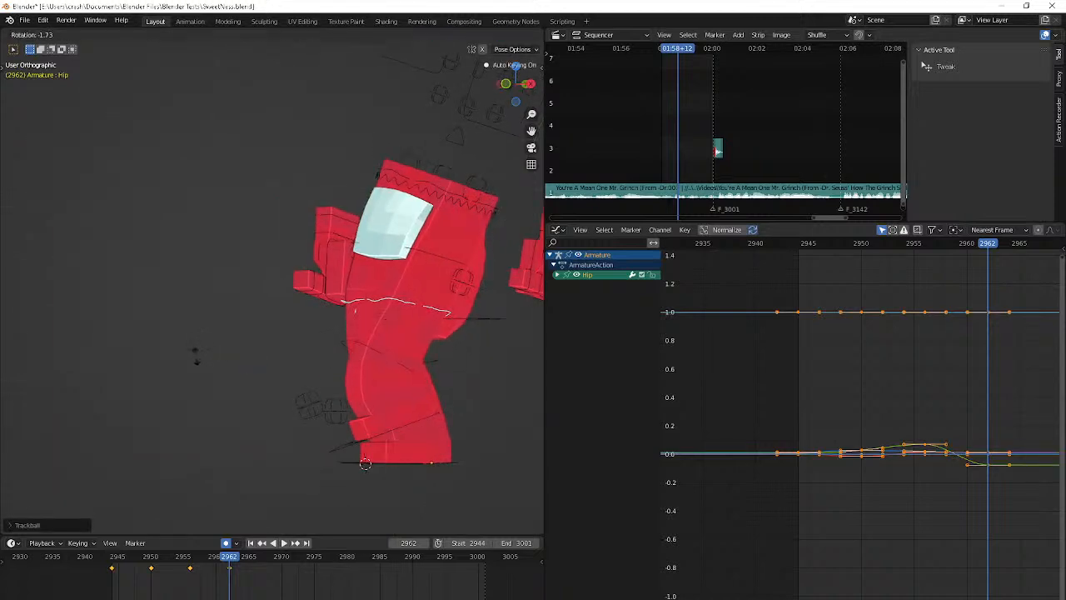
left_click(172, 336)
Trackball-rotate the Hip bone at frame 2970 in several passes, refining it from the front and side in perspective view
key("space")
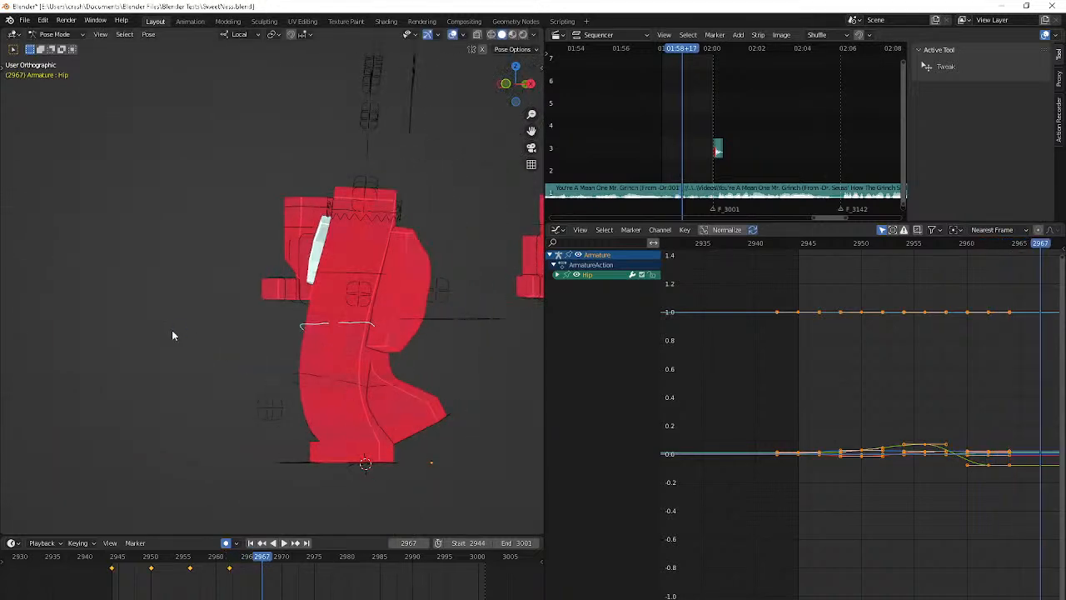
key("r")
key("r")
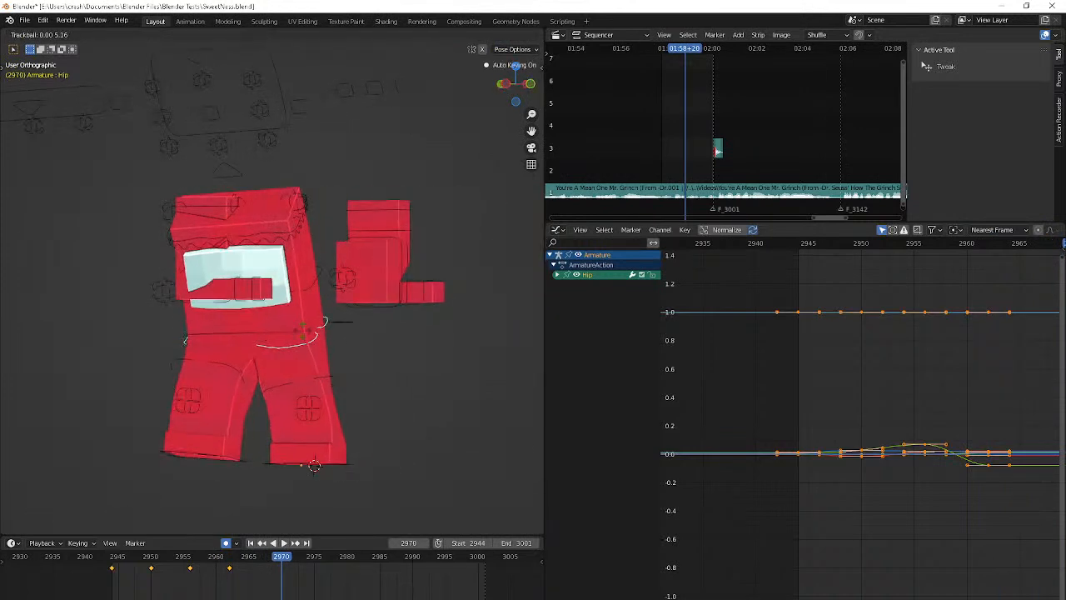
left_click(315, 333)
middle_click_drag(314, 333, 386, 326)
key("KP_5")
key("r")
key("r")
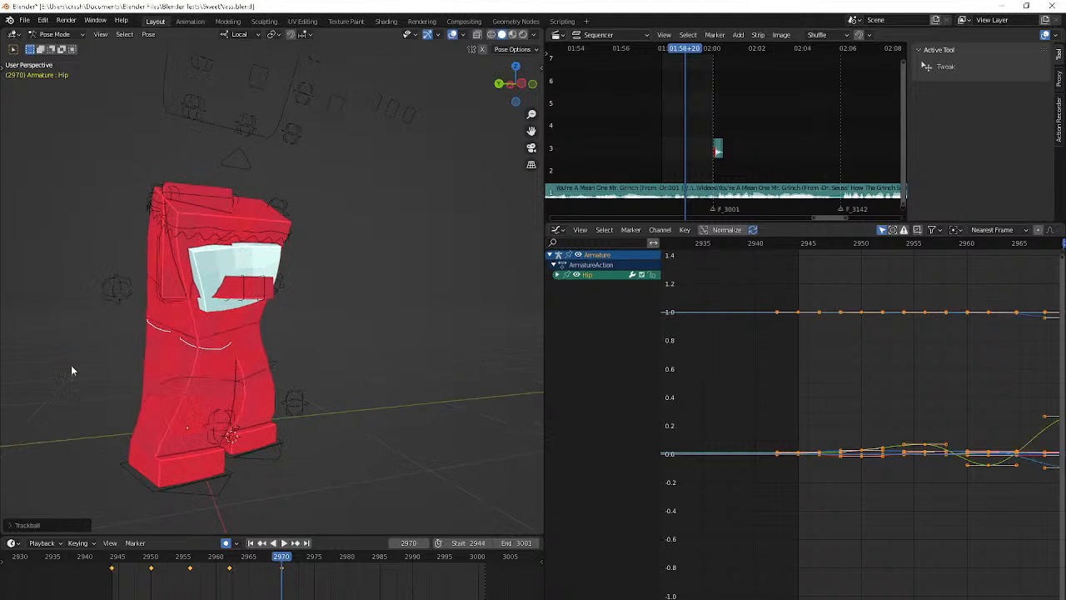
left_click(46, 360)
middle_click_drag(46, 359, 113, 362)
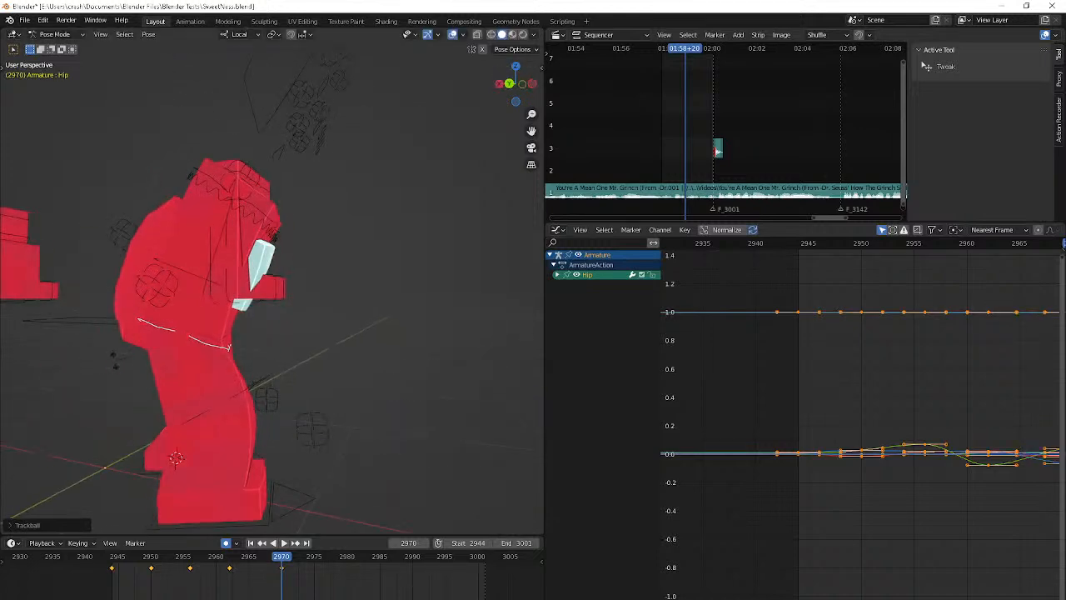
key("r")
key("r")
left_click(296, 429)
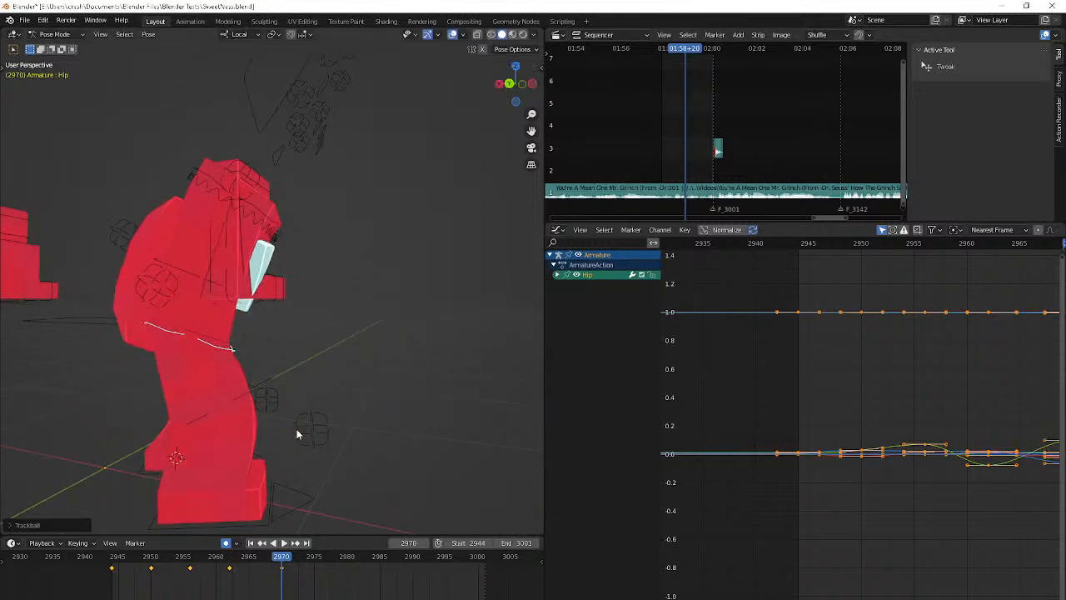
Trackball-rotate the Hip bone at frame 2978
middle_click_drag(296, 429, 438, 422)
key("Right")
key("Right")
key("Right")
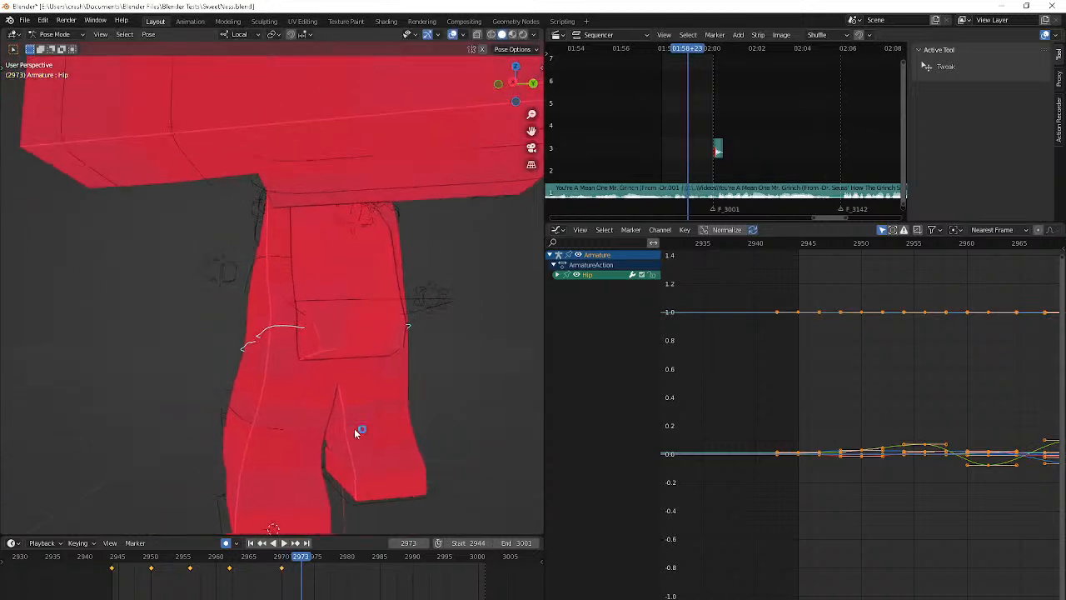
middle_click_drag(355, 429, 419, 433)
scroll(419, 432, "down", 3)
key("Right")
key("Right")
key("Right")
key("Right")
key("Right")
key("r")
key("r")
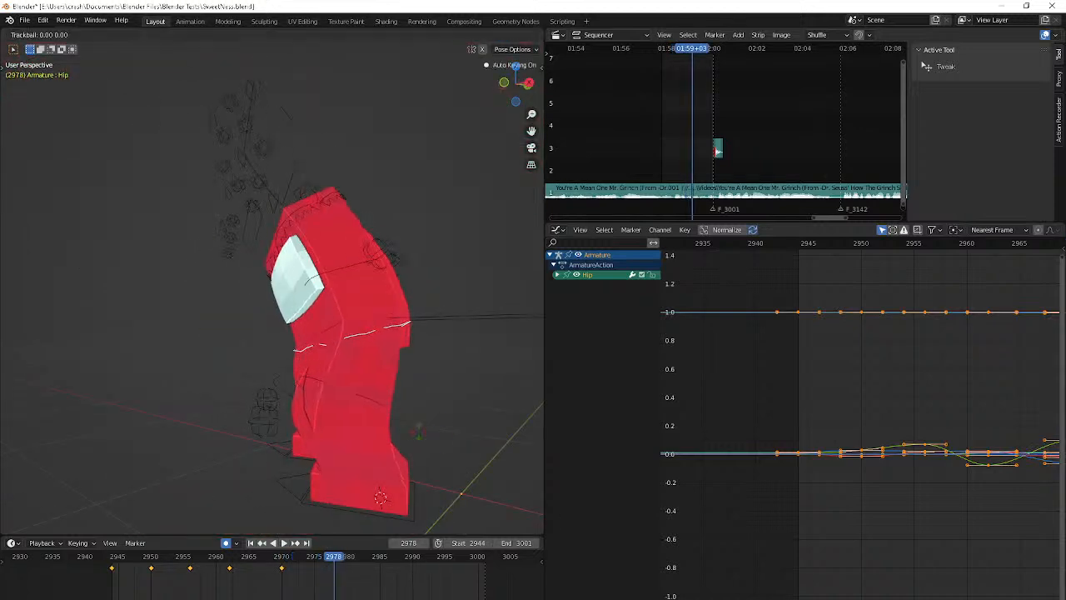
left_click(186, 476)
Rotate the Hip bone about -3.2° at frame 2981
middle_click_drag(186, 475, 290, 473)
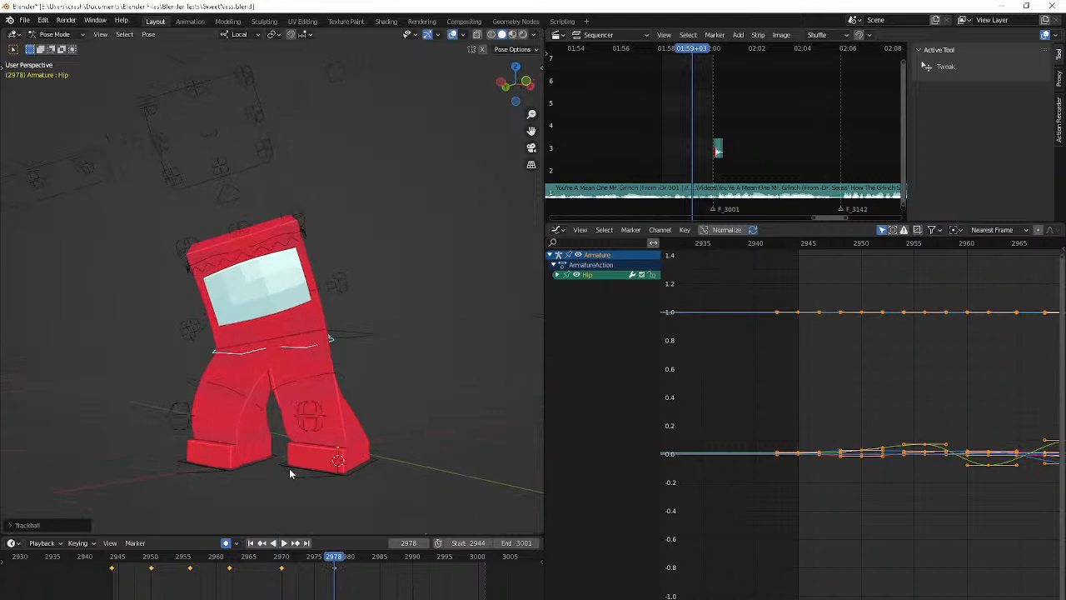
left_click(290, 473)
key("Right")
key("Right")
key("Right")
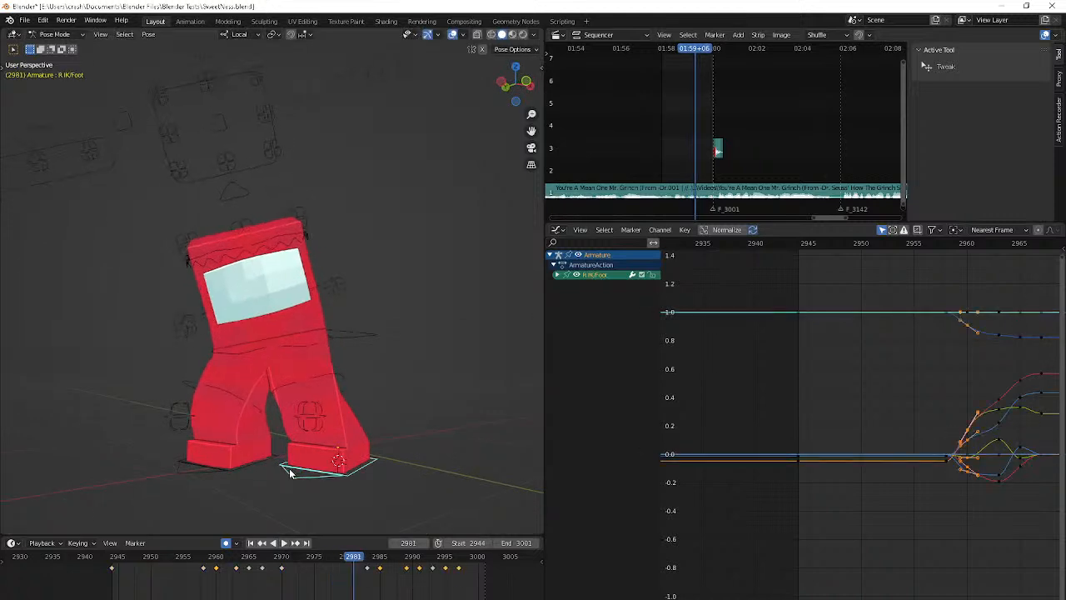
left_click(319, 333)
key("r")
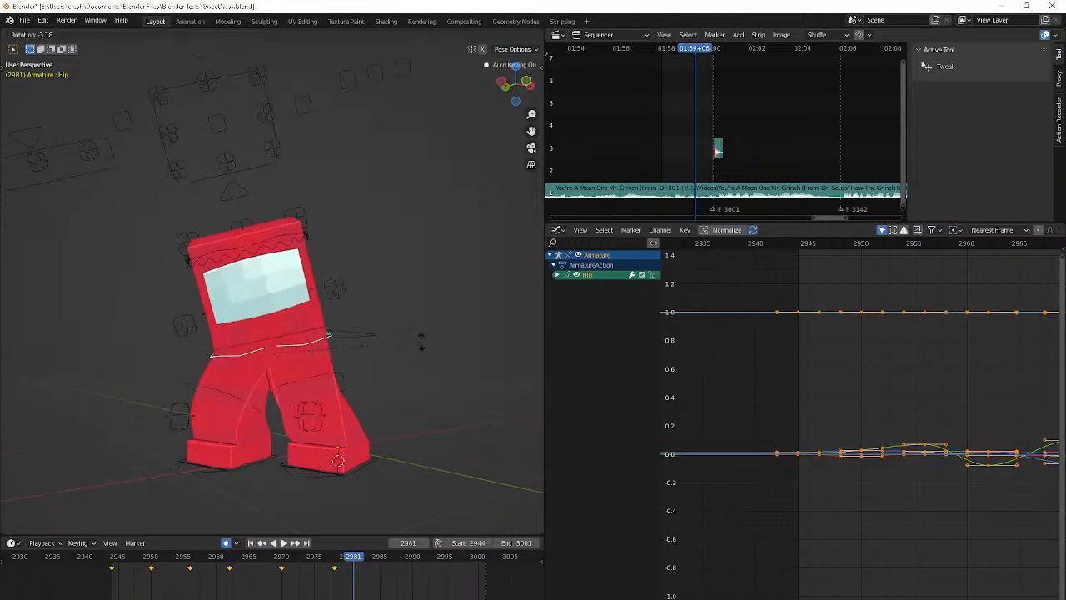
left_click(422, 340)
Move the Hip bone slightly at frame 2985
key("Right")
key("Right")
key("Right")
key("Right")
key("r")
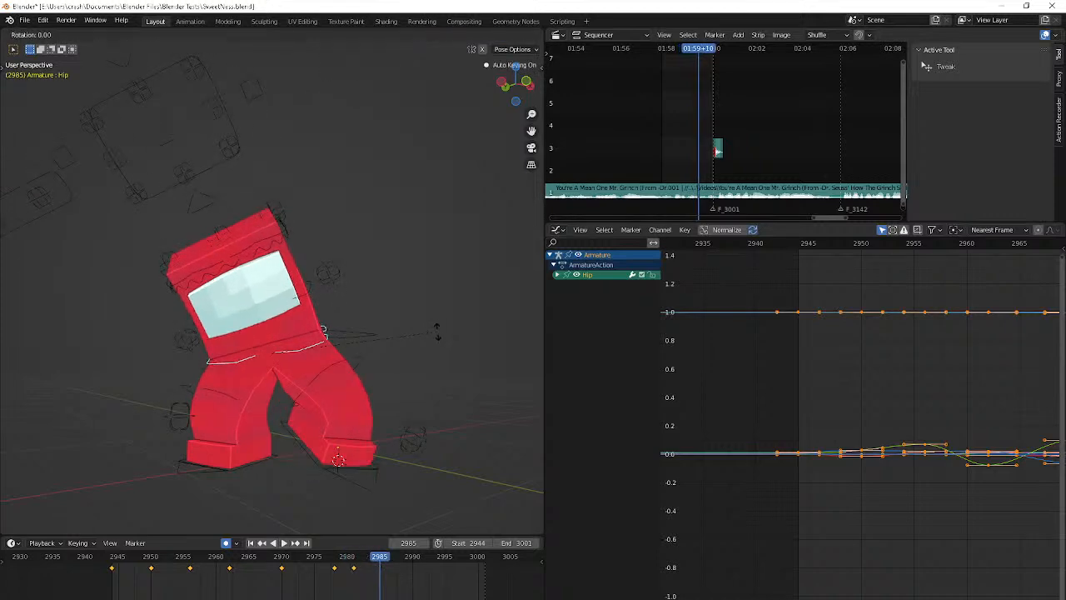
key("g")
left_click(437, 340)
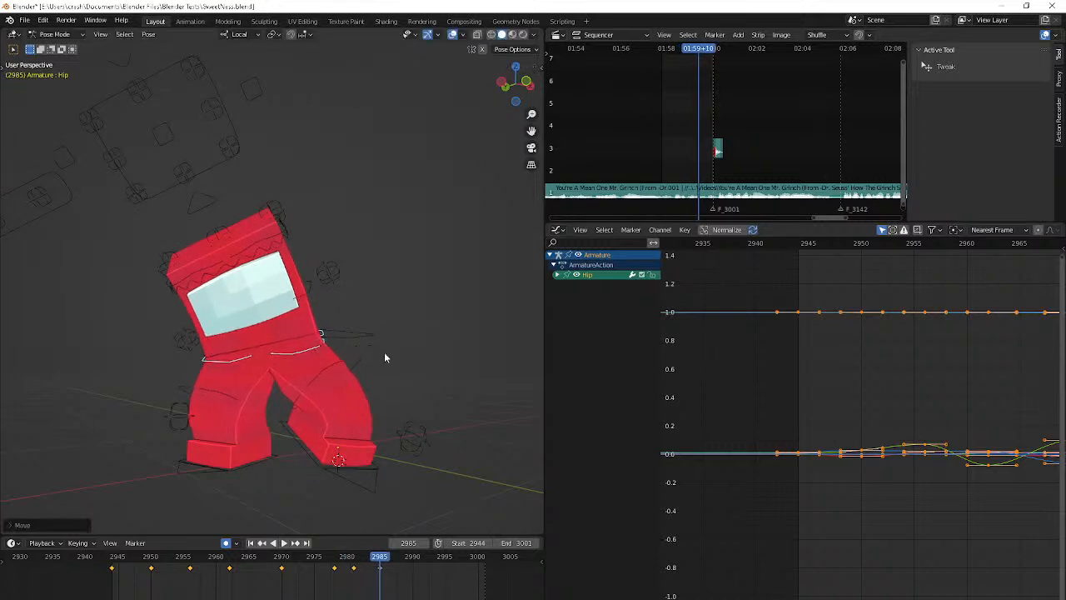
Trackball-rotate the Hip bone at frame 2989
key("Right")
key("Right")
key("Right")
key("Right")
key("r")
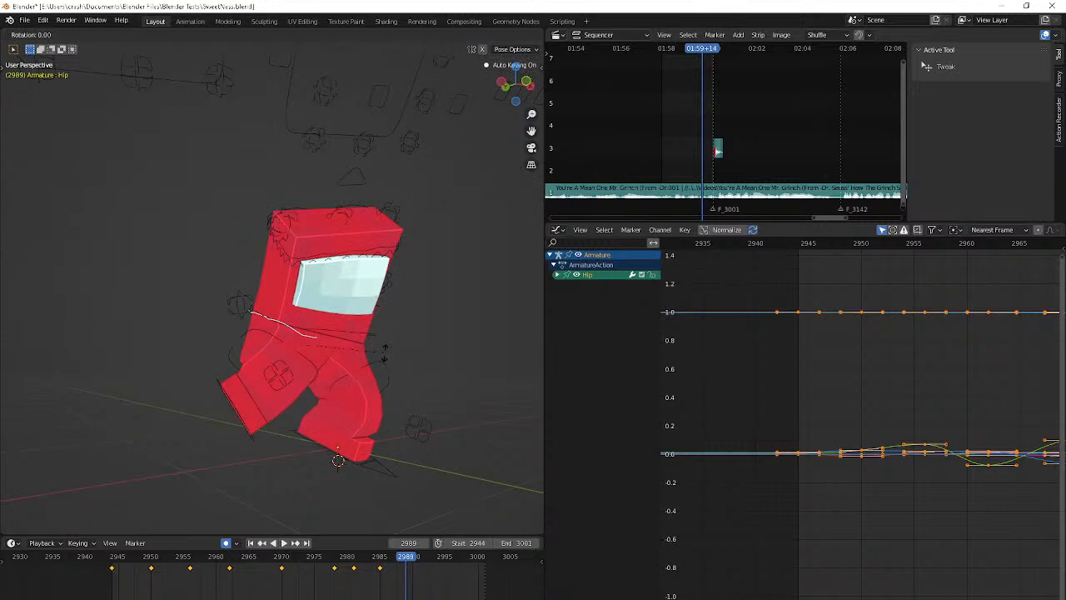
left_click(471, 438)
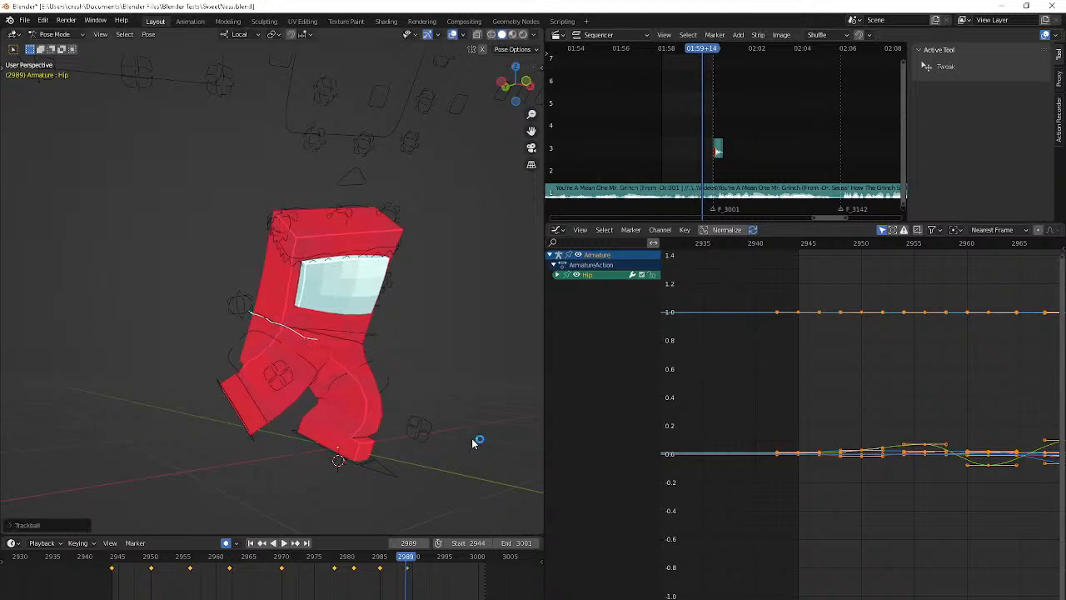
Trackball-rotate the Hip bone at frame 2992, then move it slightly
middle_click_drag(475, 440, 493, 437)
key("Right")
key("Right")
key("Right")
key("r")
key("r")
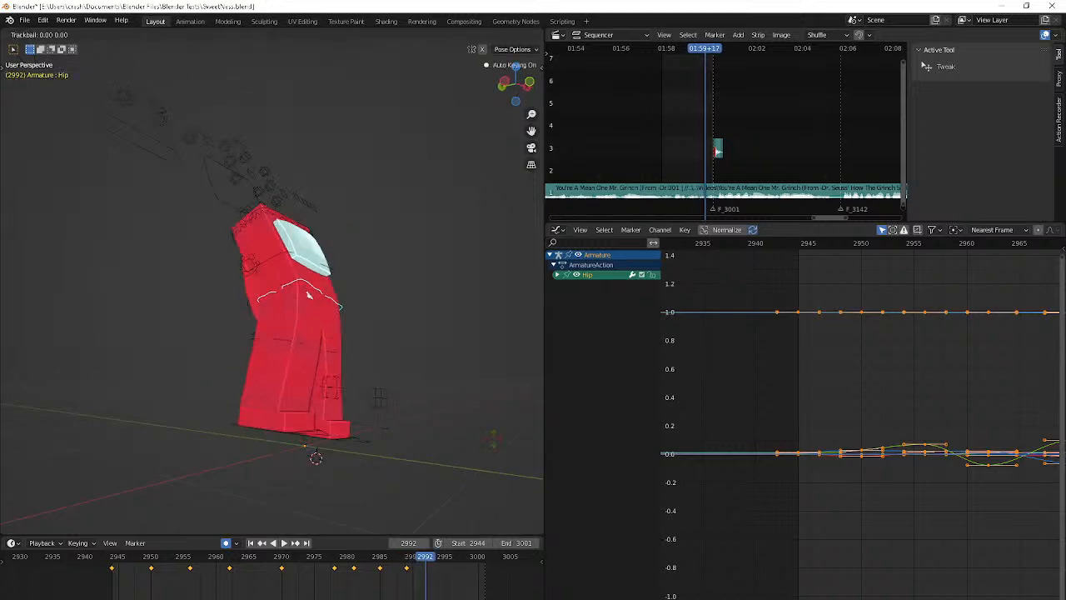
left_click(434, 363)
middle_click_drag(434, 363, 376, 386)
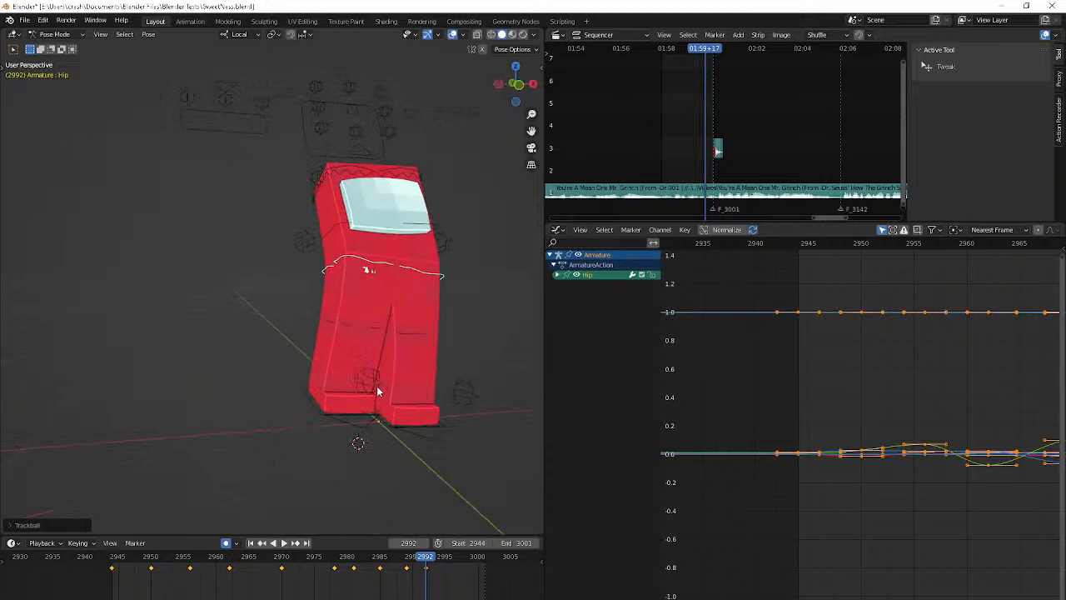
key("g")
left_click(393, 373)
Play back the hip animation and examine the pose around frame 2974
key("Right")
key("Right")
key("Right")
key("Right")
key("Right")
key("Right")
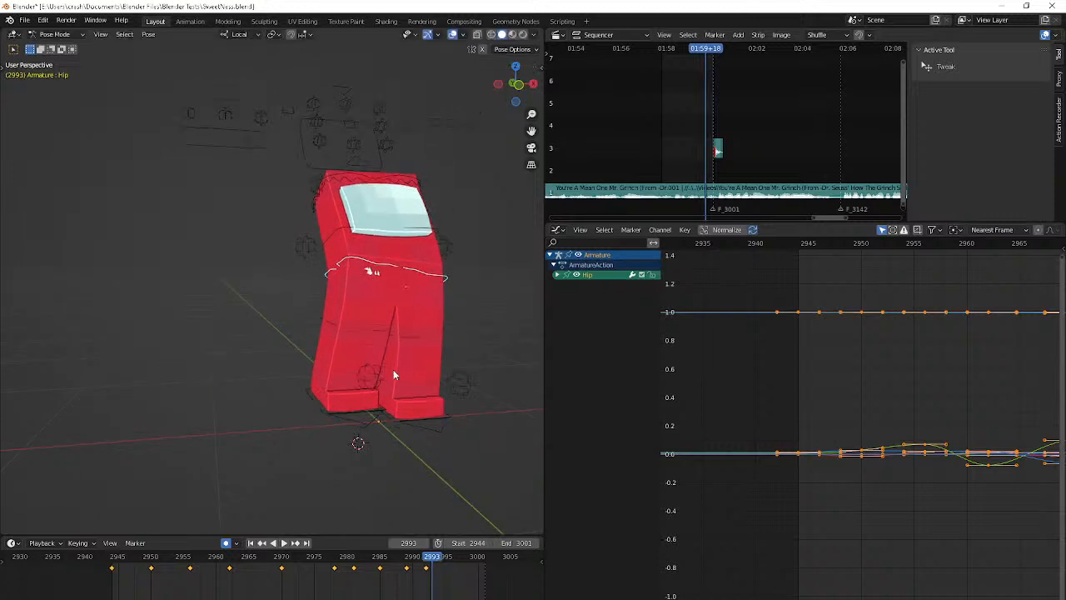
key("space")
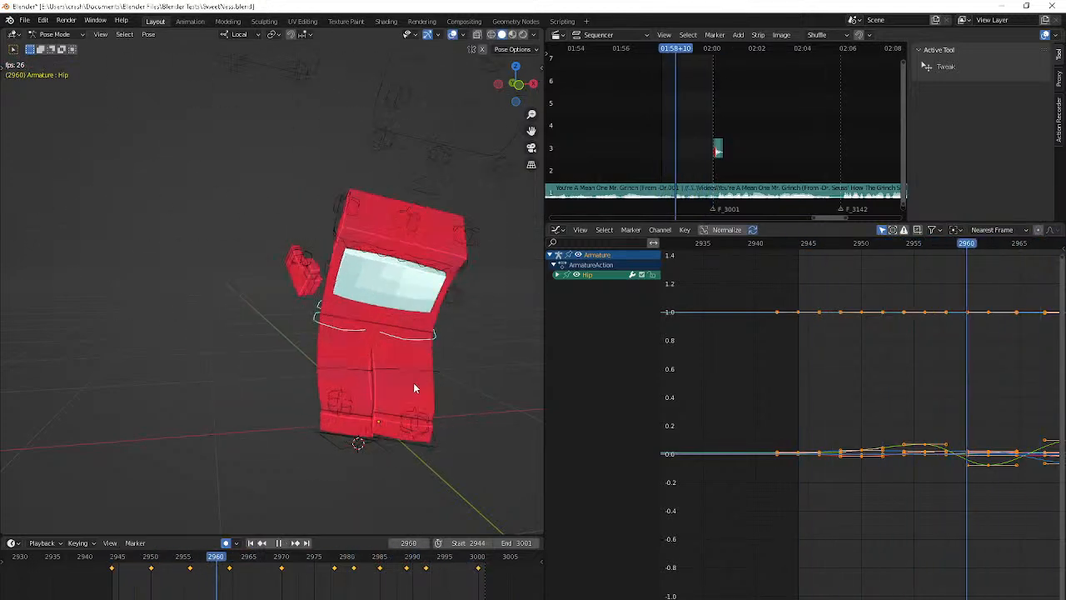
key("space")
key("Left")
key("Left")
key("Left")
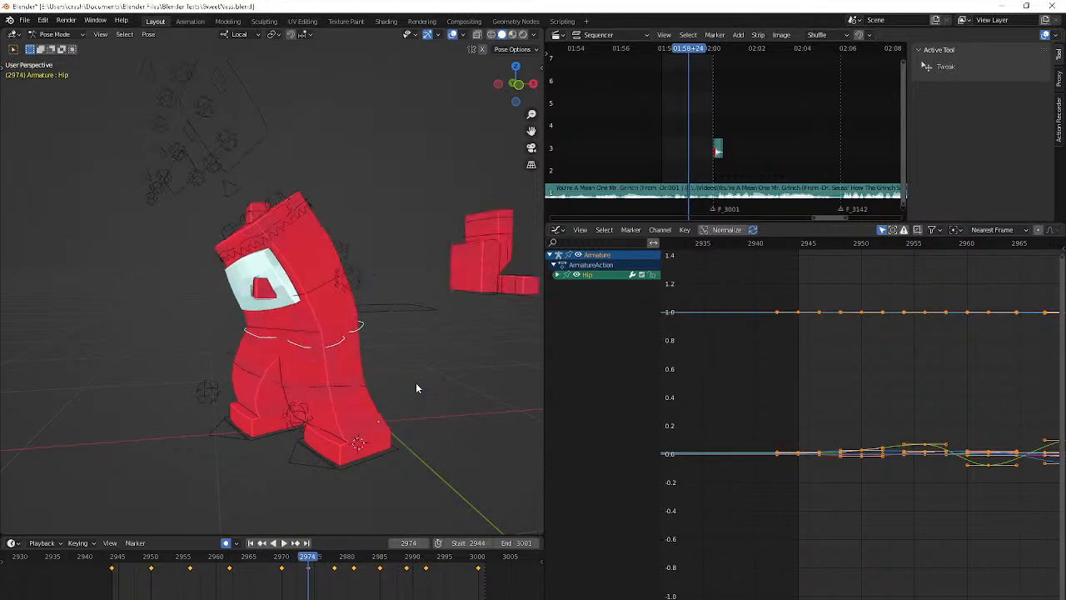
key("Right")
key("Left")
Move the Hip bone slightly at frame 2978 and rotate it about -1.4°
key("Right")
key("Right")
key("Right")
key("Right")
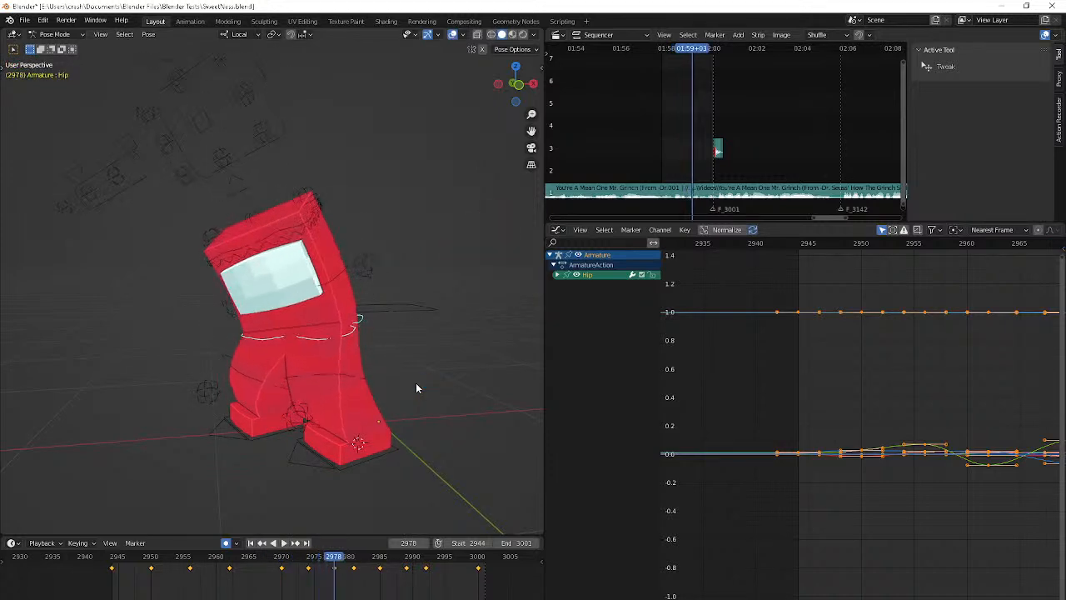
middle_click_drag(416, 388, 439, 381)
key("g")
left_click(472, 350)
key("r")
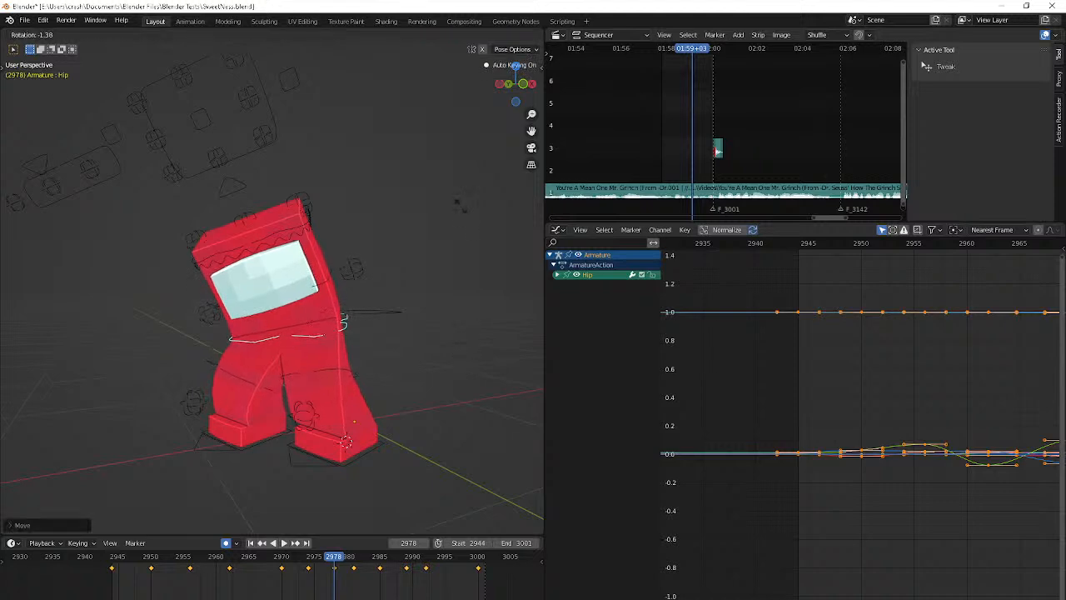
left_click(460, 206)
Rotate the Hip bone at frame 2983 and move it slightly
key("Right")
key("Right")
key("Right")
key("Right")
key("Right")
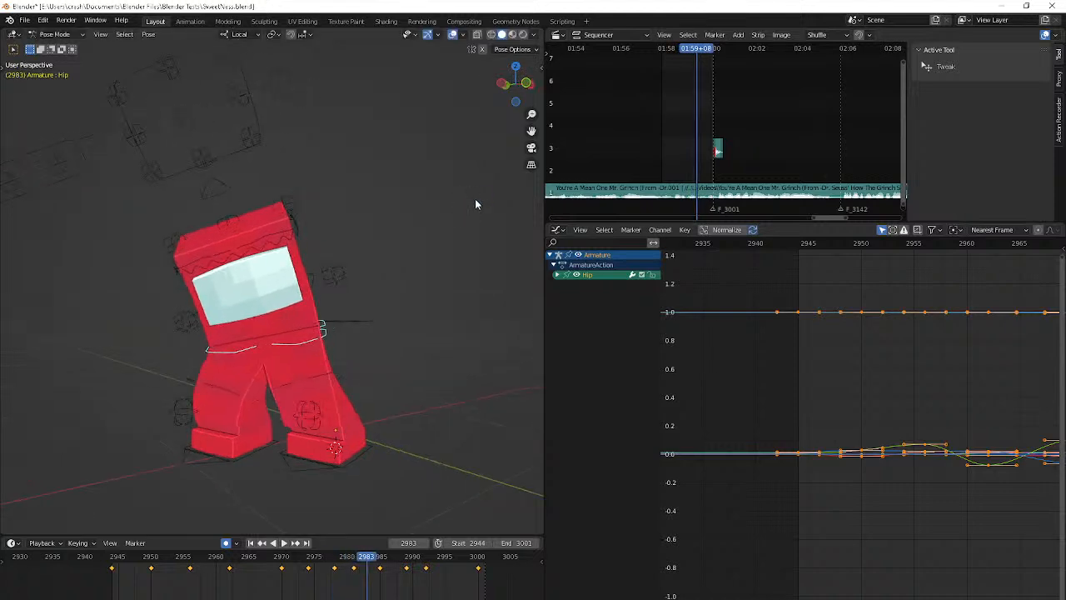
key("r")
left_click(447, 214)
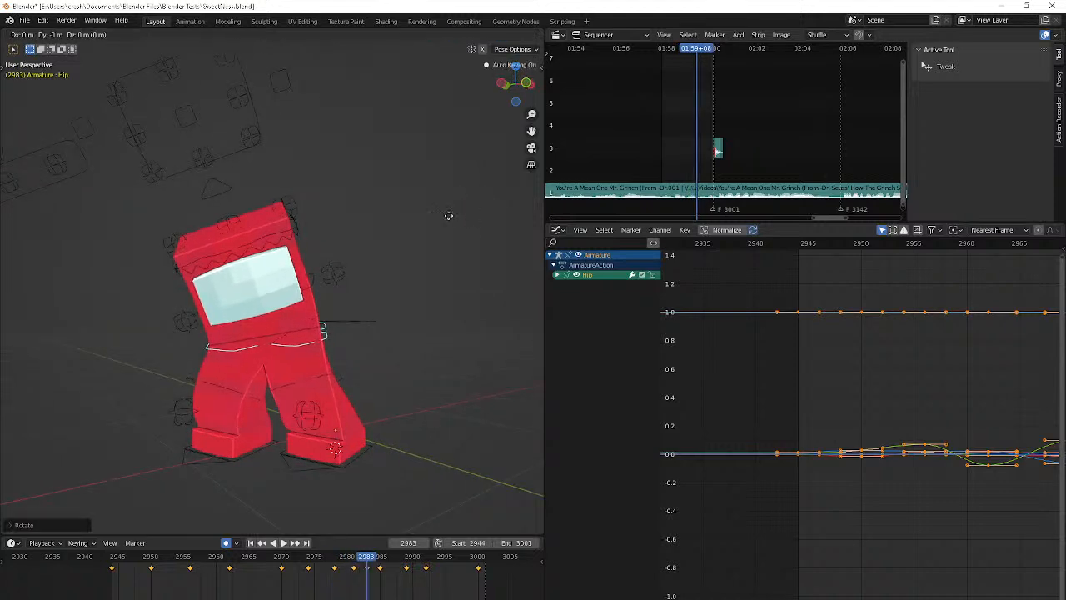
key("g")
left_click(410, 208)
Play back the animation from its start frame and check the hip movement up to about frame 2979
key("Right")
key("Right")
key("Right")
key("Right")
key("Right")
key("Right")
key("Right")
key("Right")
key("Right")
key("Right")
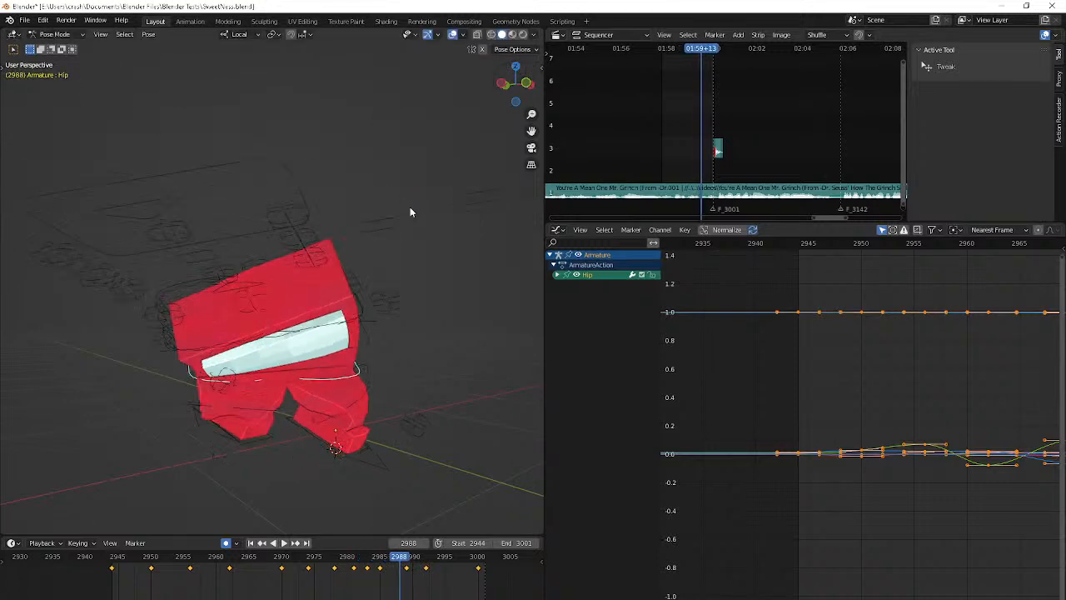
key("shift+Left")
key("space")
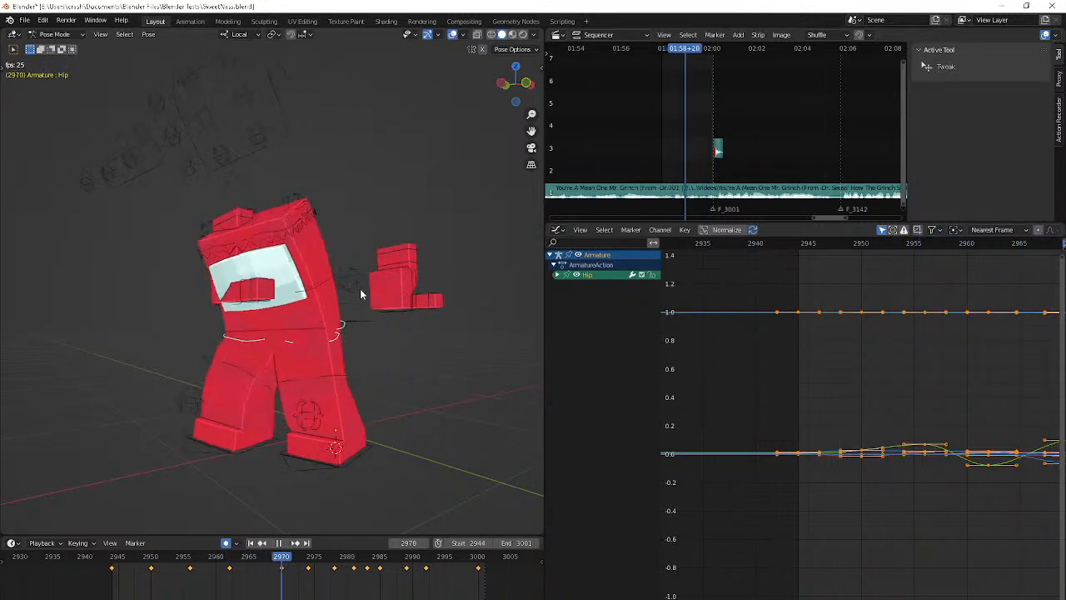
key("space")
key("Right")
key("Right")
key("Right")
Select the Flip bone and show only its X Location curve over frames 2960 to 2997
left_click(330, 306)
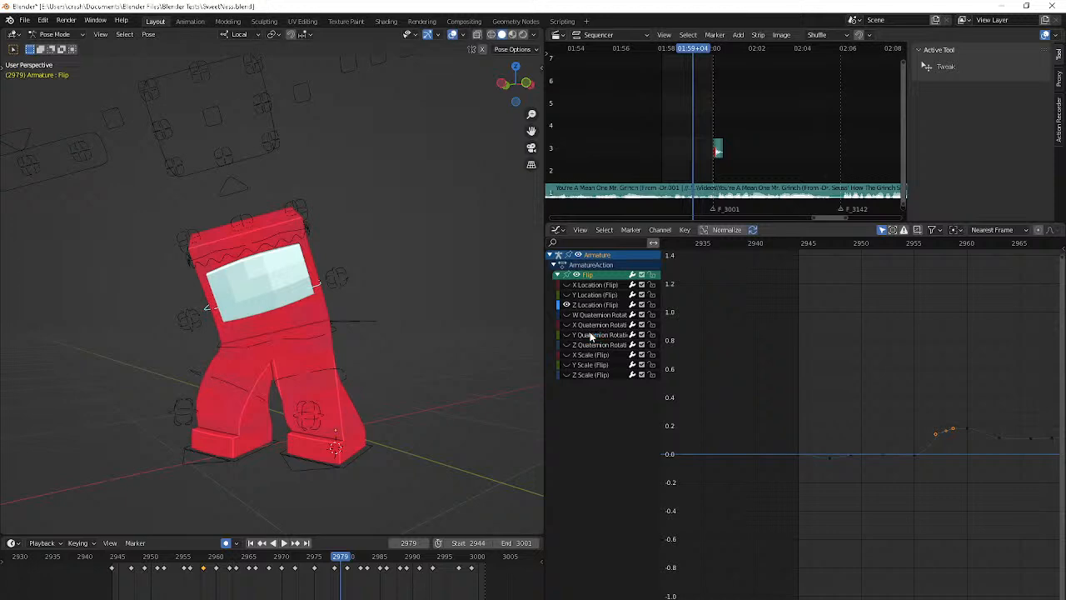
left_click(590, 287)
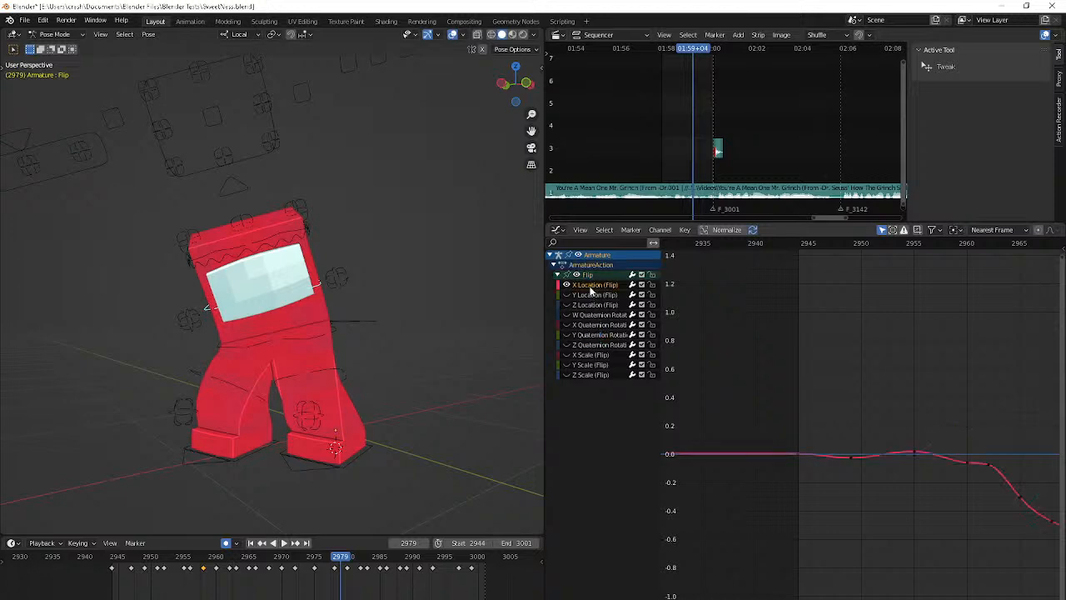
left_click_drag(800, 234, 998, 243)
middle_click_drag(956, 457, 661, 282)
Play back the animation in short passes and examine the Flip bone's sideways motion around frame 2981
key("space")
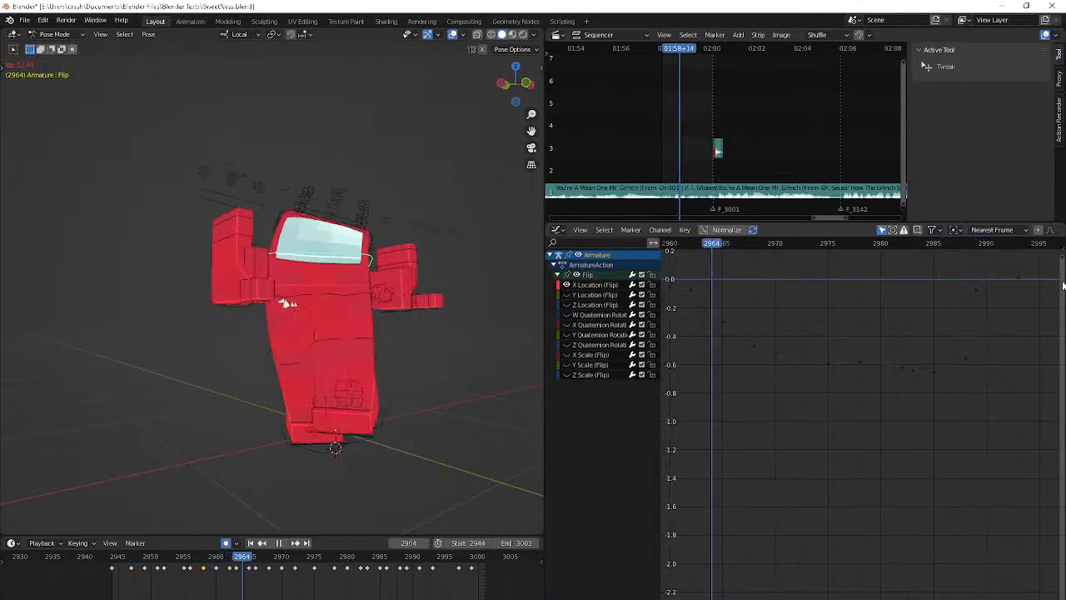
key("space")
key("Left")
key("Left")
key("space")
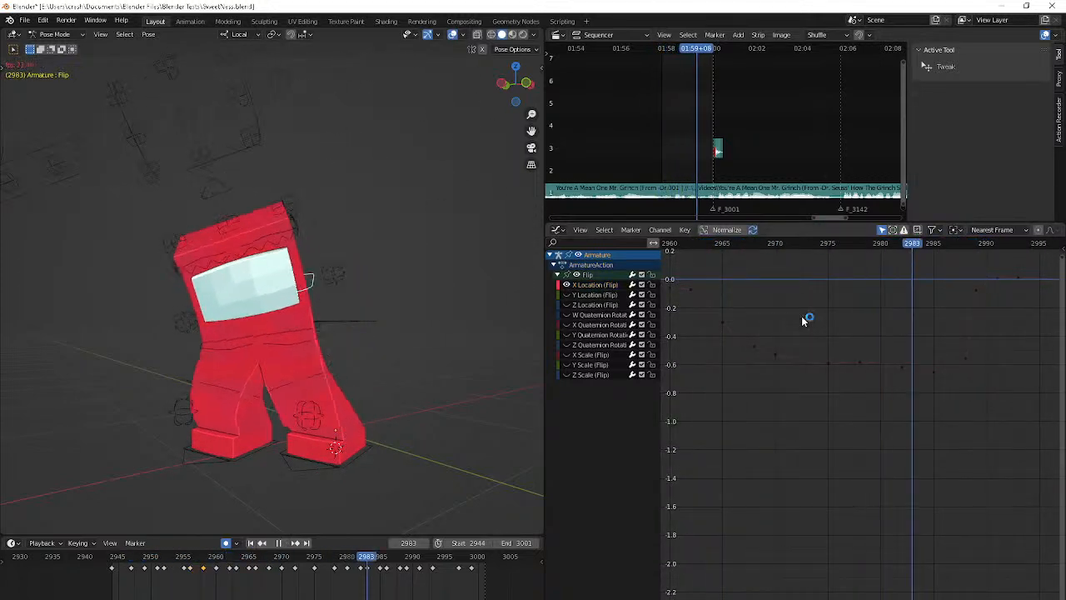
key("space")
key("Left")
key("Left")
key("Left")
key("Right")
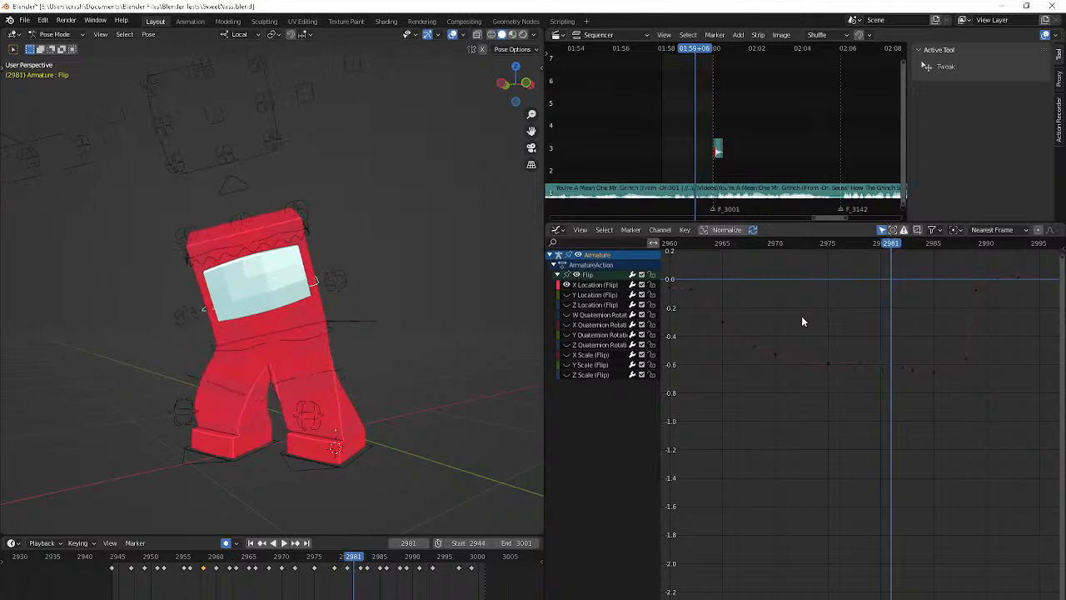
Move the Flip bone's X Location keyframe at frame 2982 one frame earlier, raising its value by about 0.008
key("i")
left_click(804, 315)
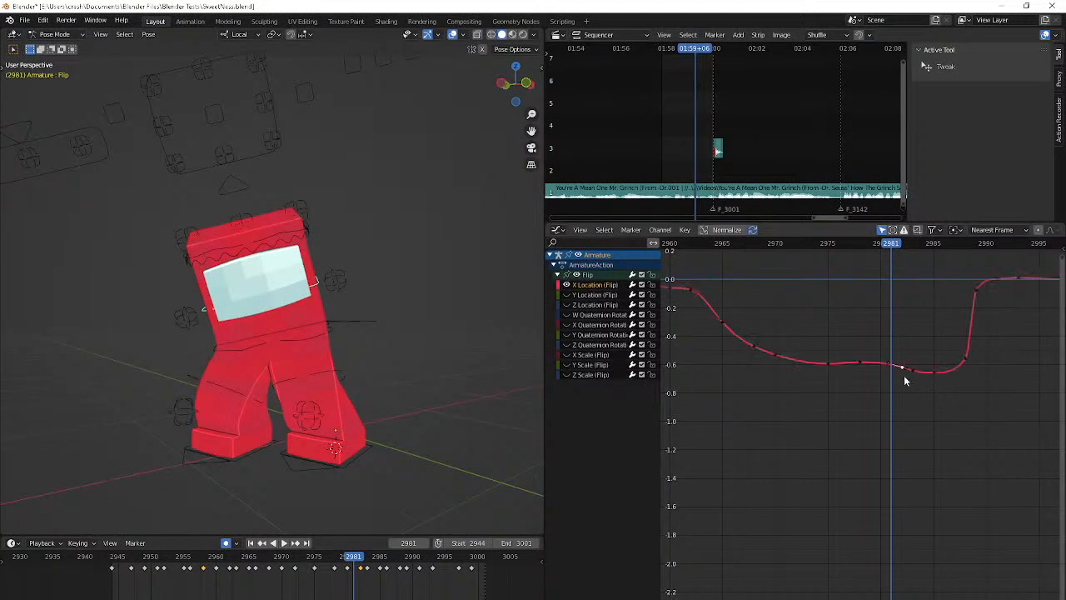
key("g")
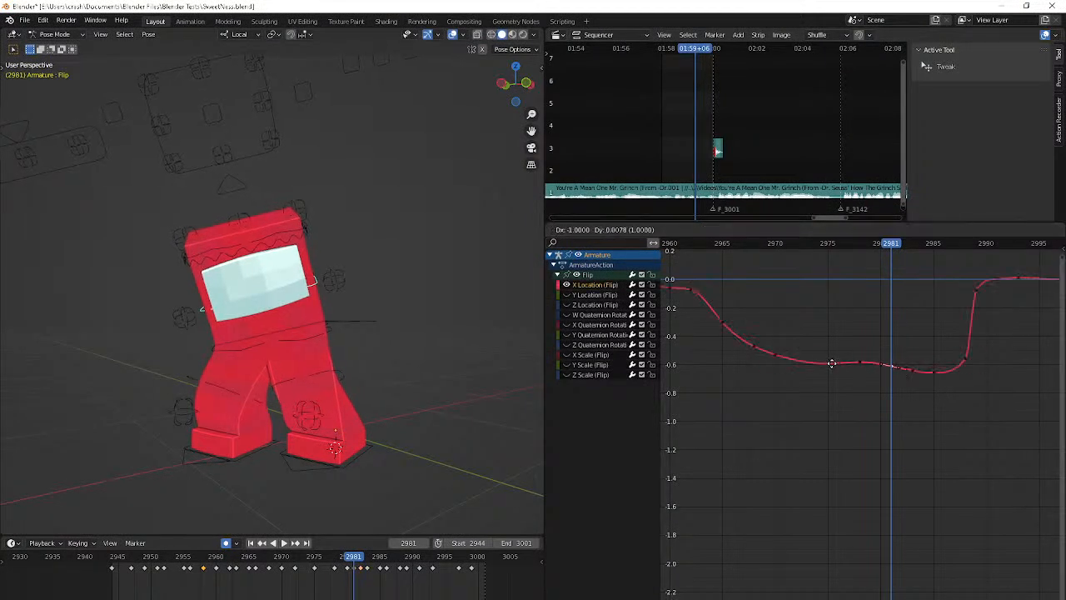
left_click(822, 355)
Lower the Flip bone's X Location keyframes at frames 2983 and 2985 to about -0.7
key("Right")
key("Right")
key("Right")
key("Right")
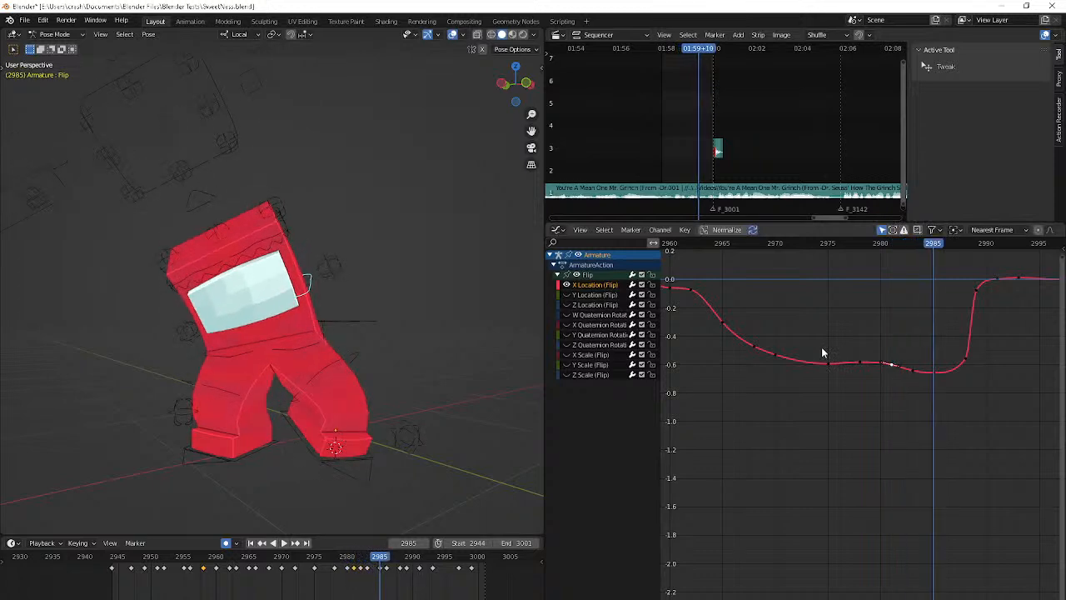
key("Left")
key("Left")
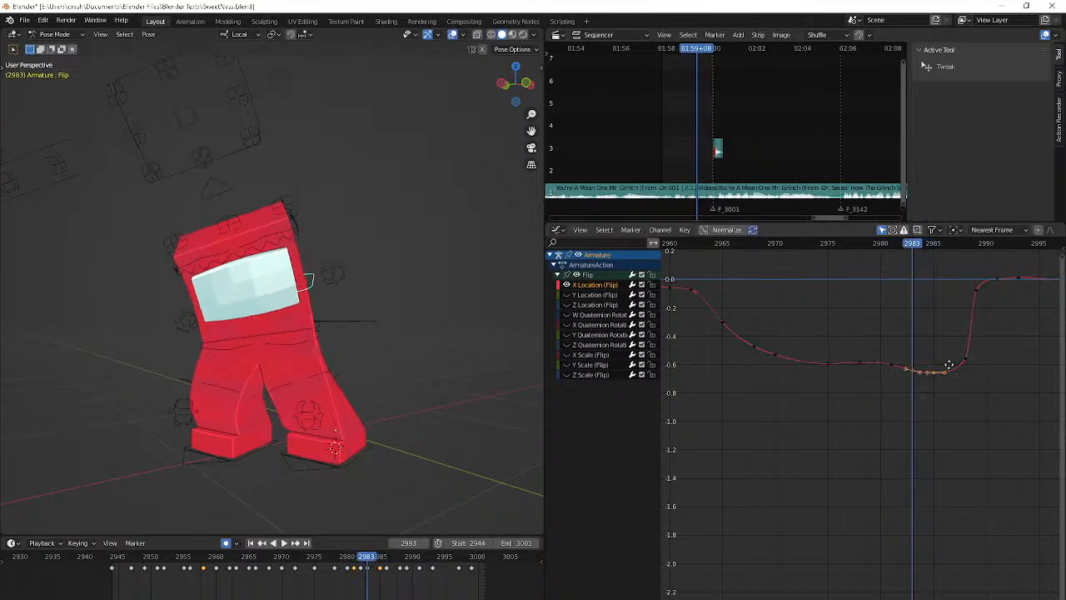
key("g")
left_click(953, 440)
Play back the animation to check the adjusted Flip bone curve
key("Left")
key("Left")
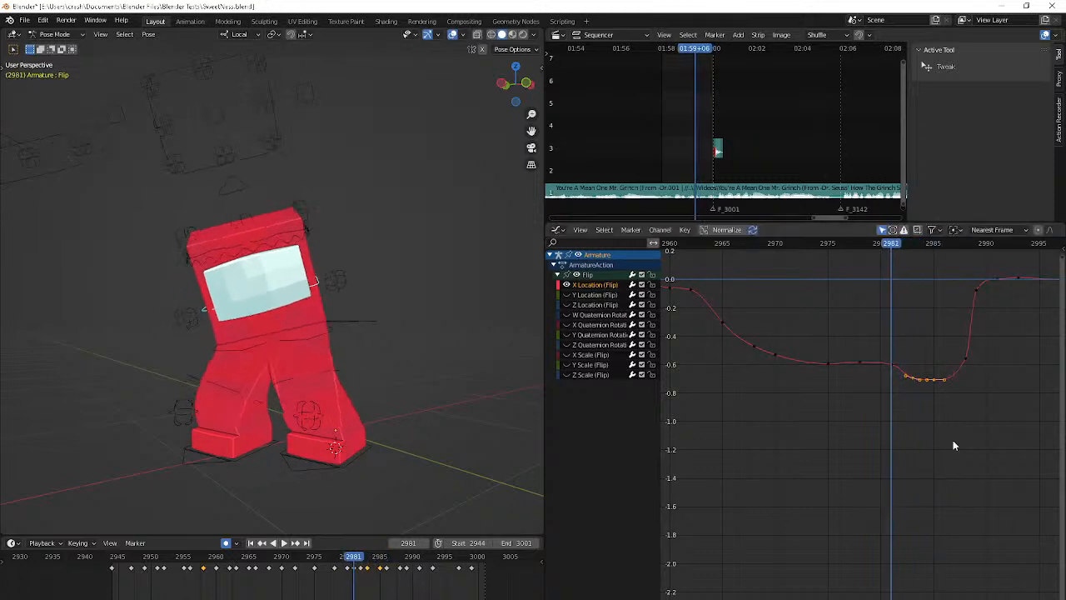
key("space")
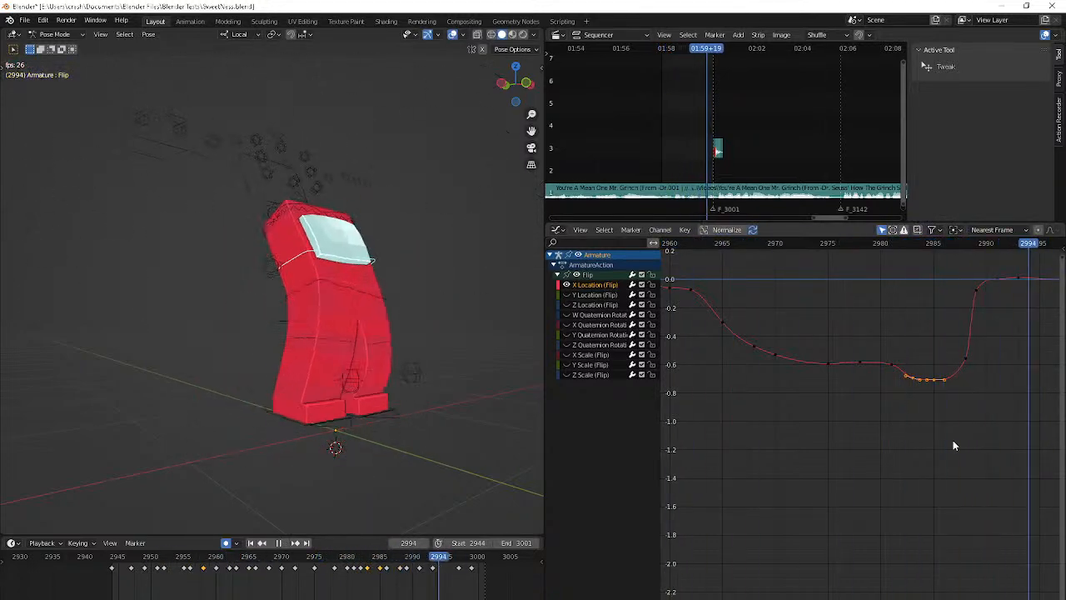
key("space")
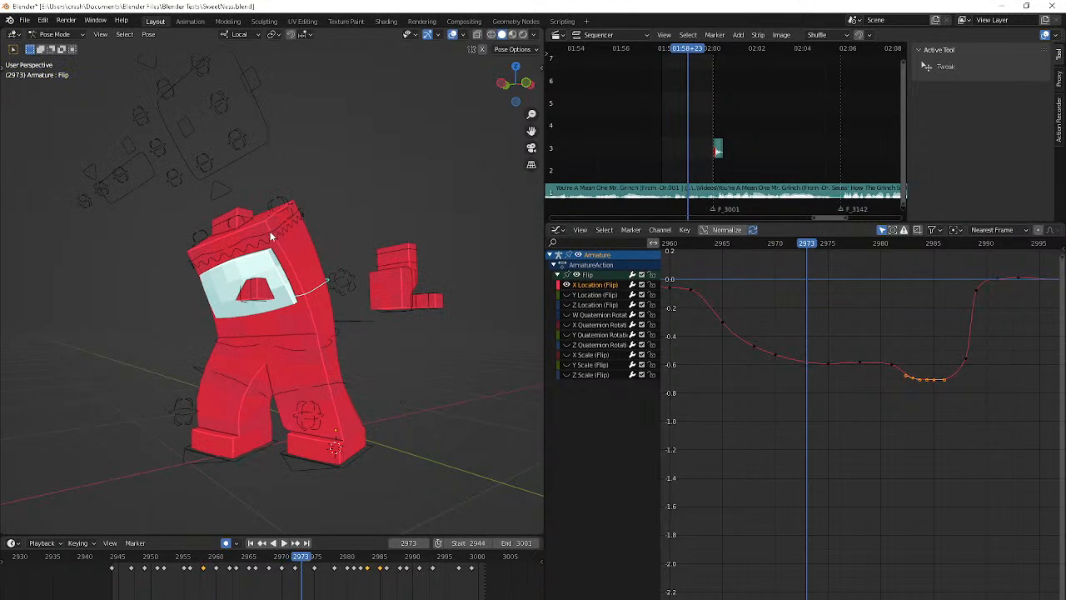
left_click(269, 233)
key("Right")
key("Right")
key("Right")
key("Right")
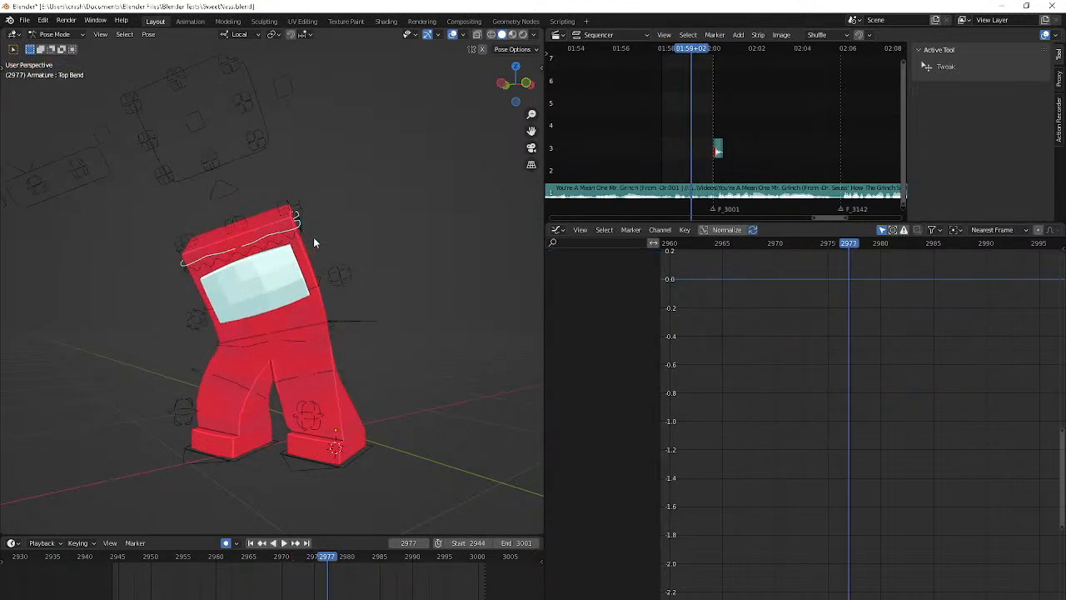
key("Left")
key("Left")
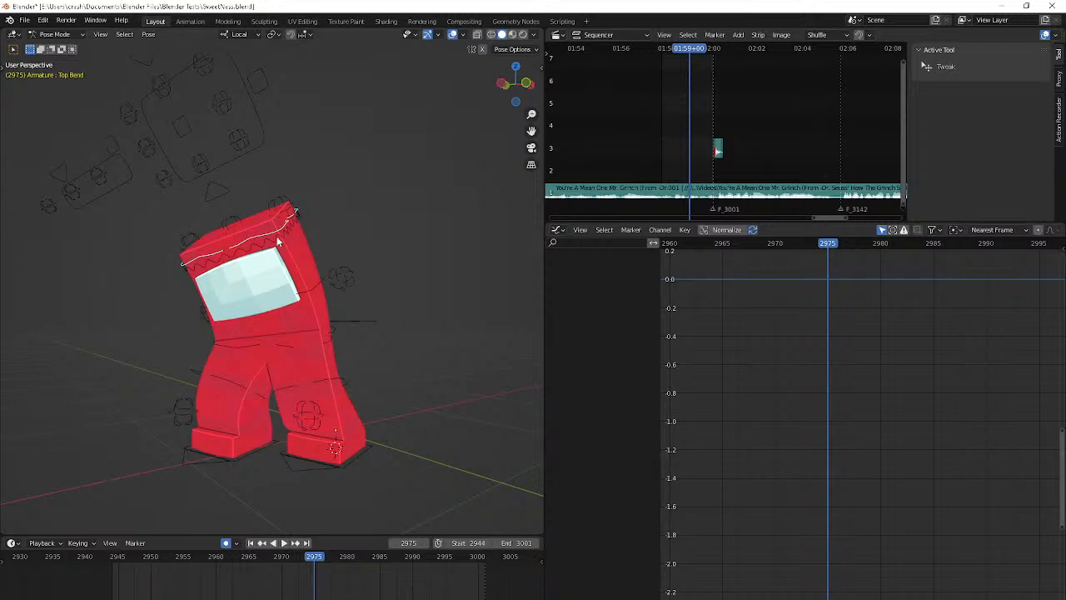
Select the Chest bone and add a keyframe for it at frame 2983
left_click(278, 237)
key("Right")
key("Right")
key("Right")
key("Right")
key("Right")
key("Right")
key("Right")
key("Right")
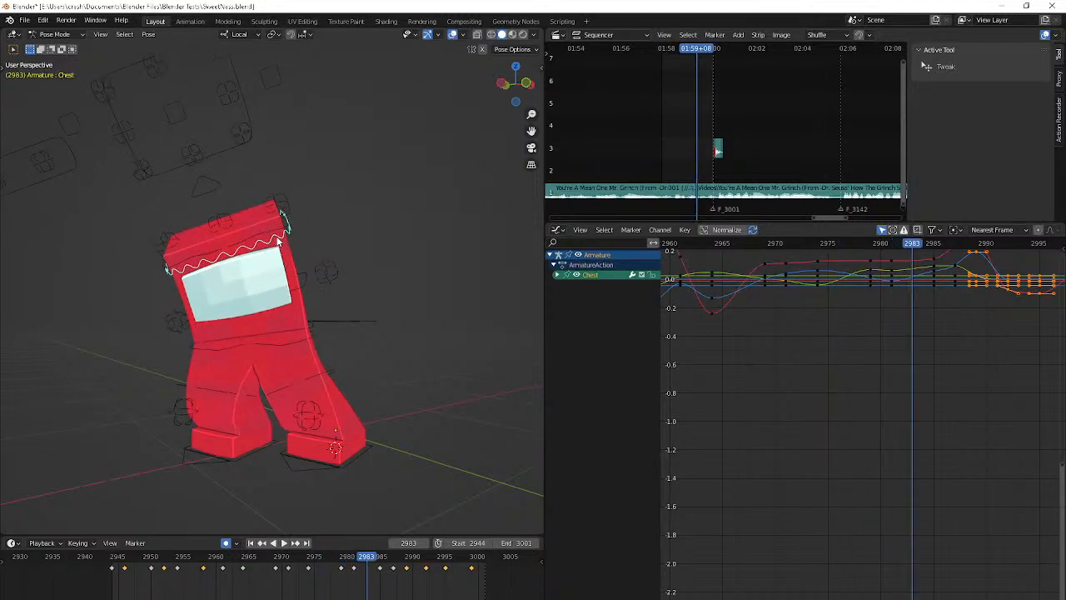
key("Right")
key("Right")
key("Left")
key("Left")
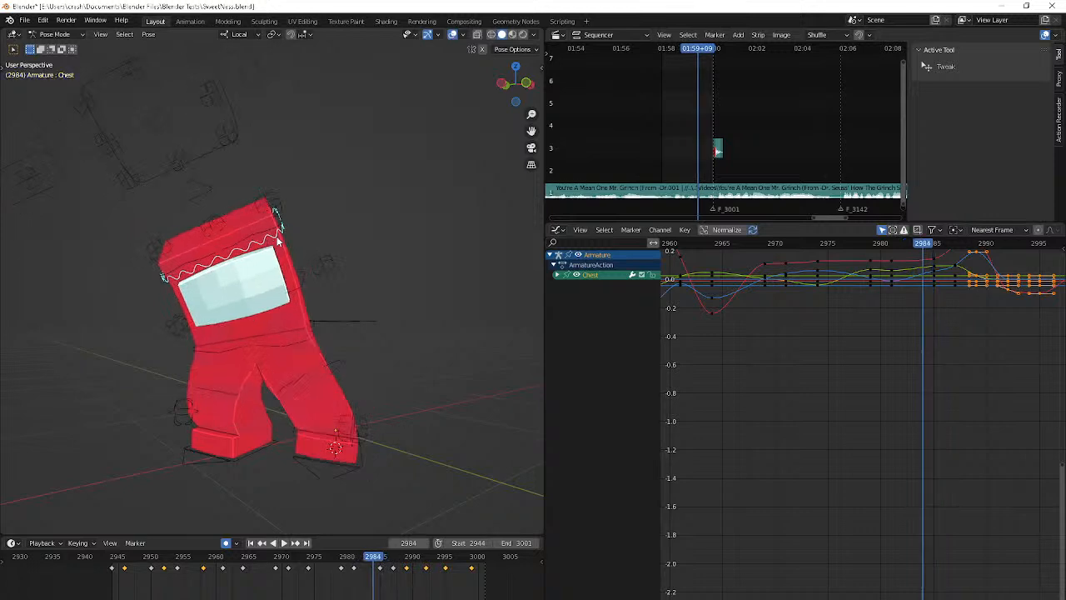
Rotate the Chest bone about -2.25° at frame 2985, move it slightly and rotate it again
key("Right")
key("Right")
key("r")
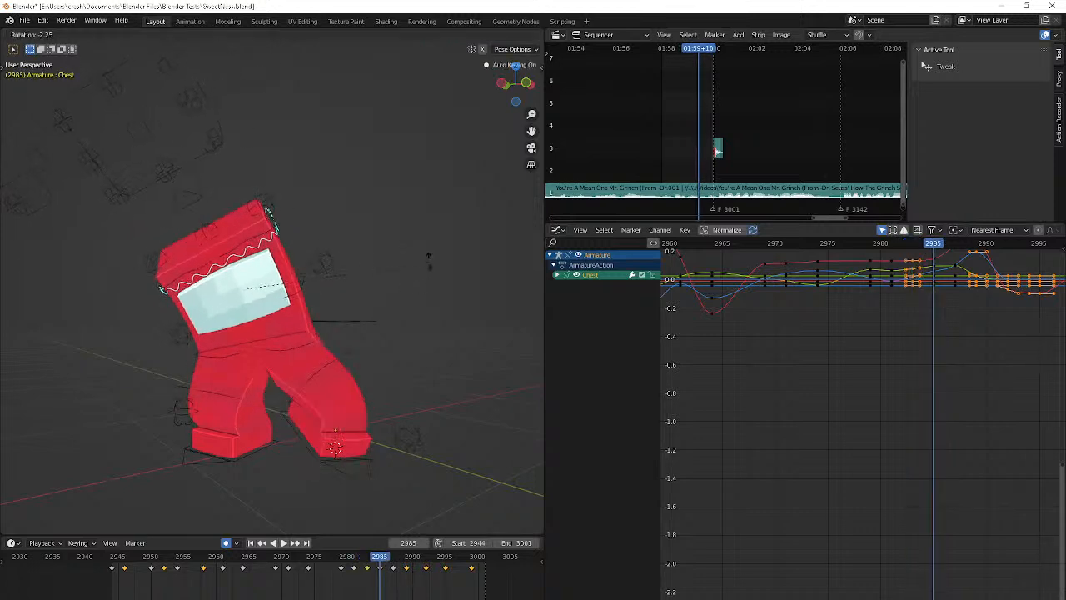
left_click(428, 253)
key("g")
left_click(408, 209)
key("r")
left_click(323, 186)
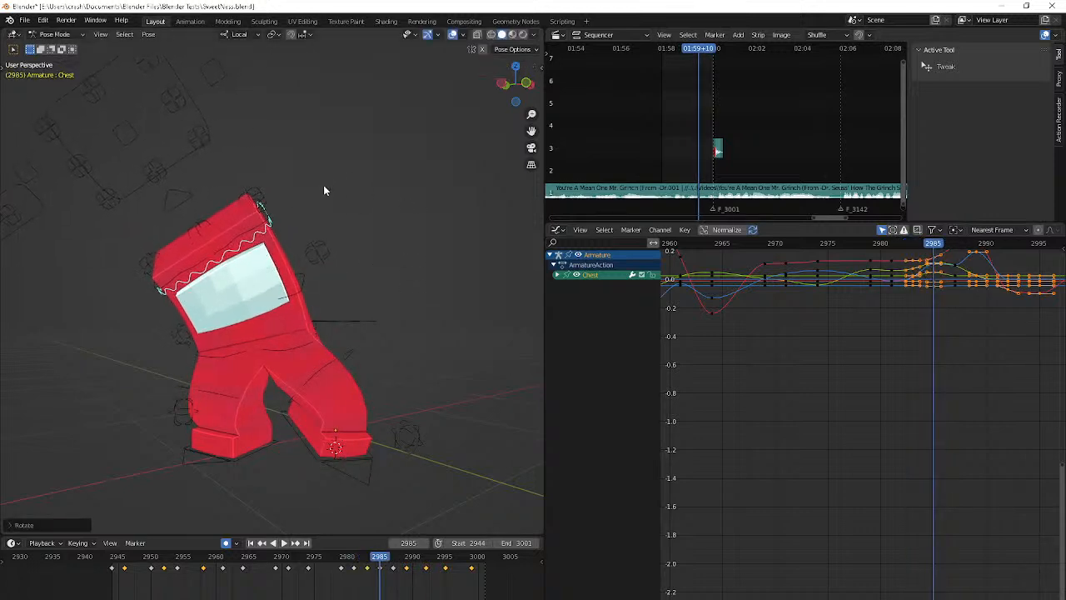
Play back the animation and examine the whole body's movement from a distance and from the front
key("Right")
key("Right")
key("Right")
key("space")
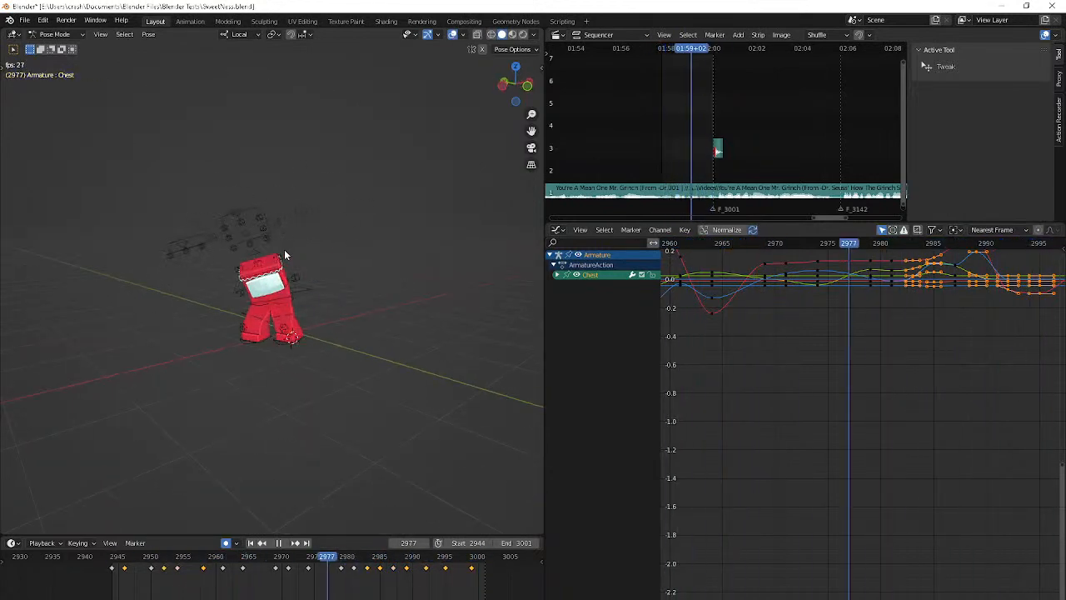
scroll(285, 251, "up", 4)
middle_click_drag(285, 251, 258, 250)
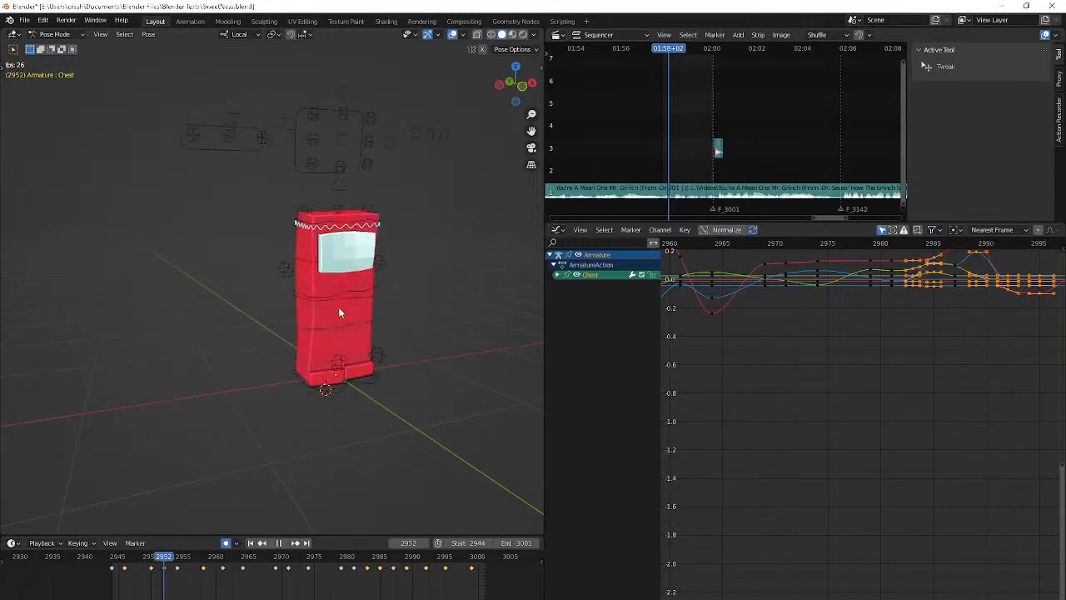
key("space")
Rotate the Chest bone about -9.1° around its local X axis at frame 2958
key("Left")
key("Left")
key("Left")
key("Left")
key("Left")
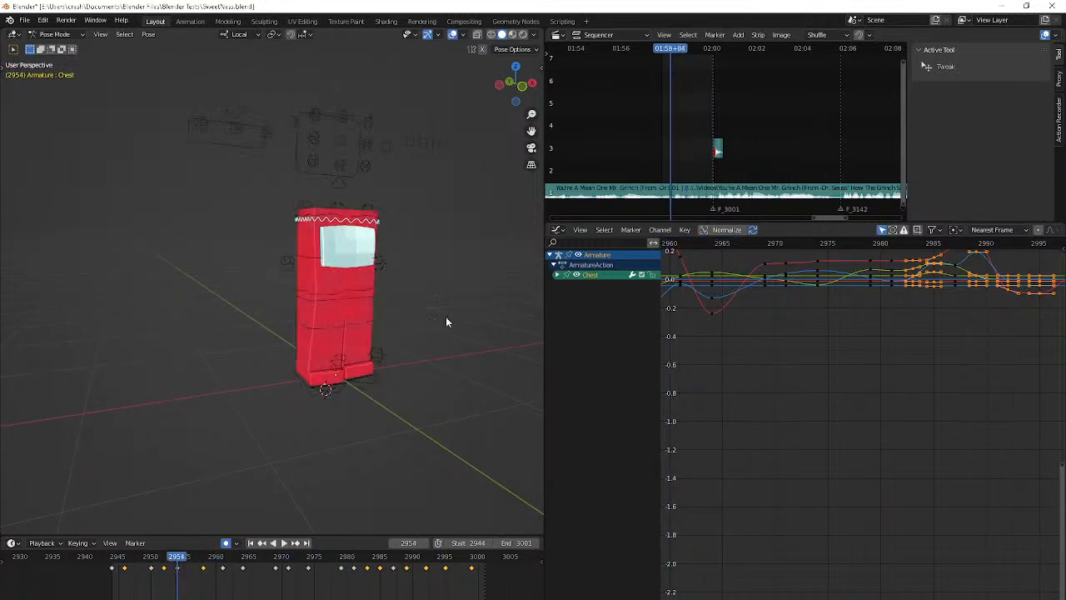
key("Right")
key("Right")
key("Right")
key("Right")
key("Left")
key("Left")
key("Left")
key("Left")
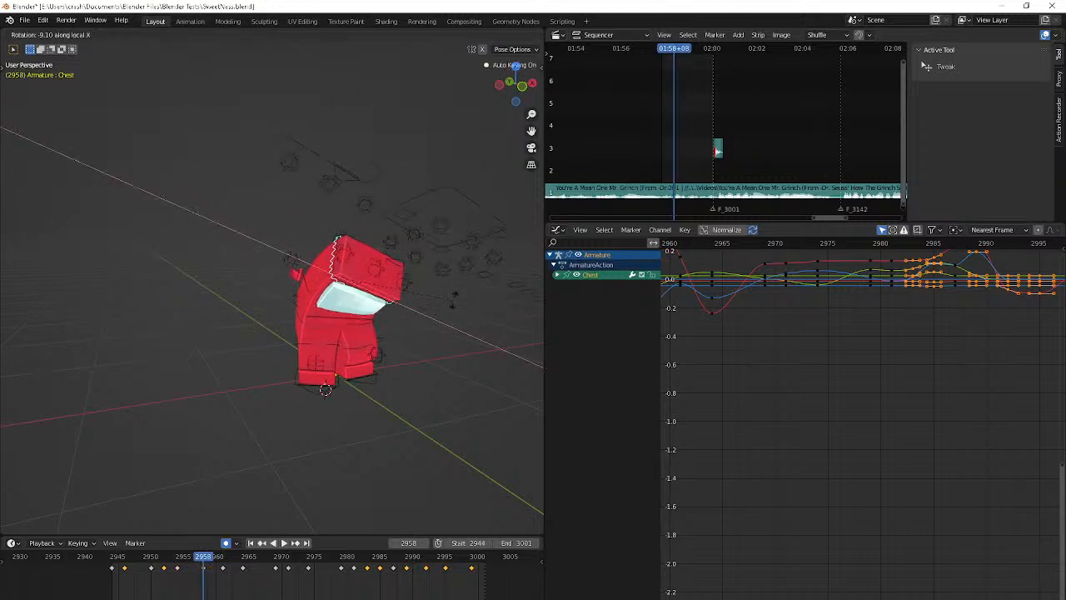
key("Right")
key("Right")
key("Right")
key("Right")
key("Right")
key("Right")
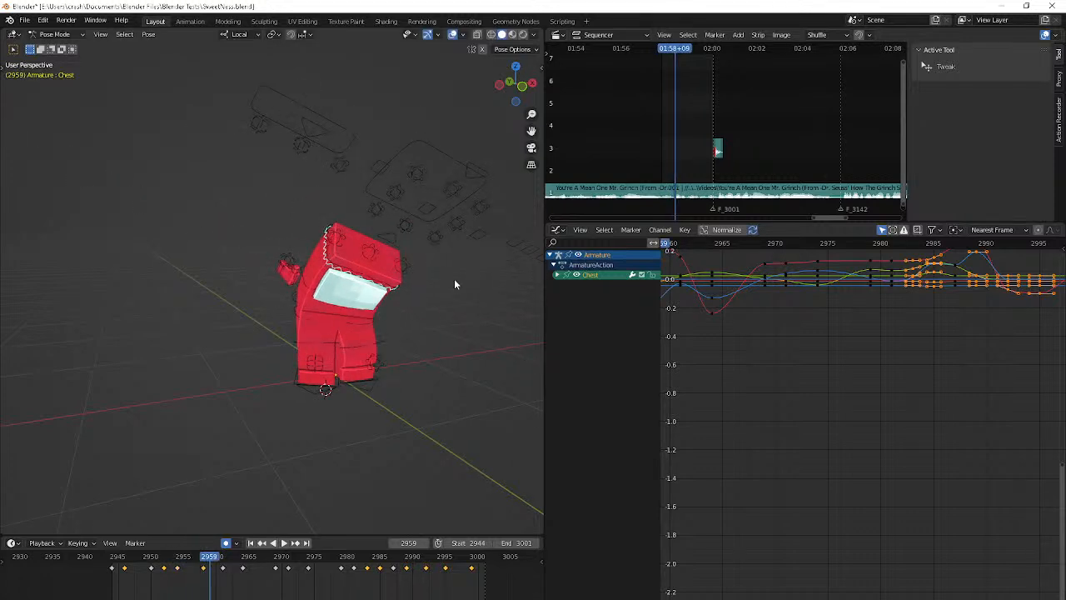
key("r")
key("x")
key("x")
right_click(448, 269)
Rotate the Chest bone around its local X axis at frame 2961
key("Right")
key("r")
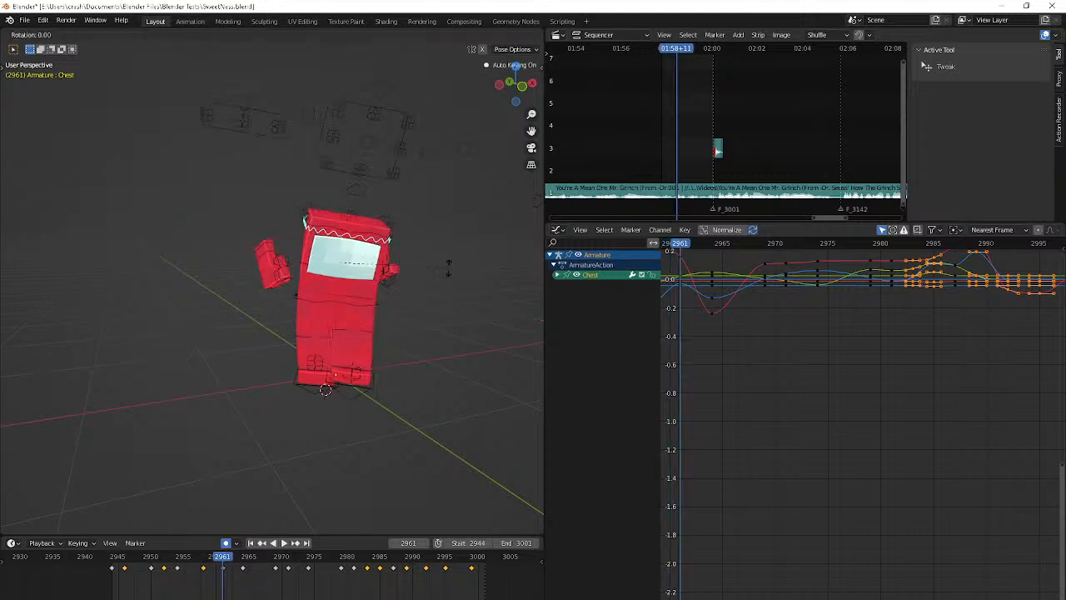
key("x")
key("x")
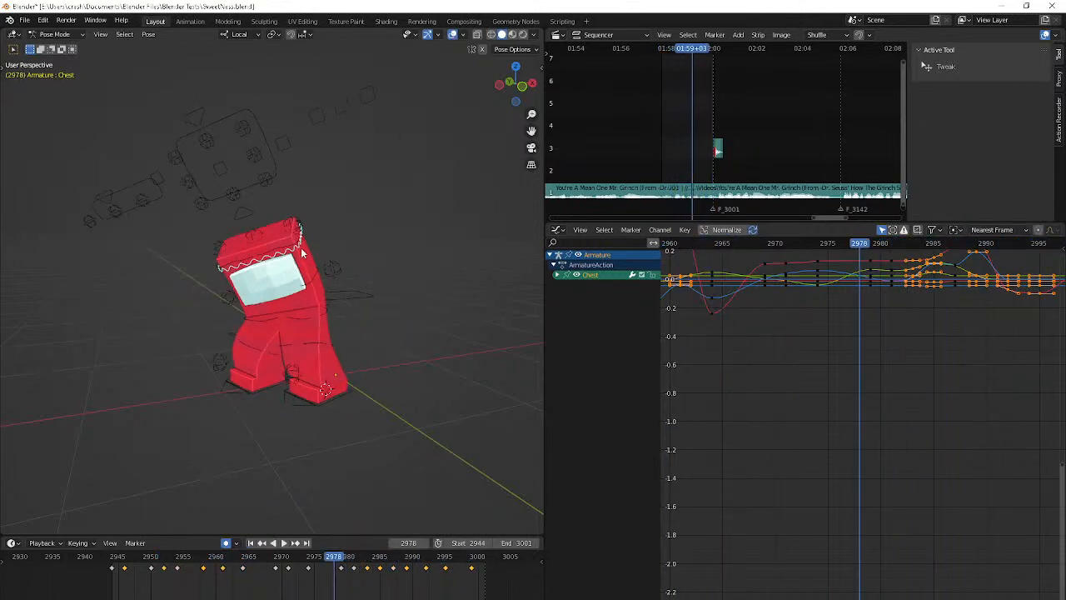
Select the Top Bend bone and key its first pose at frame 2944 by rotating and moving it slightly
left_click(222, 269)
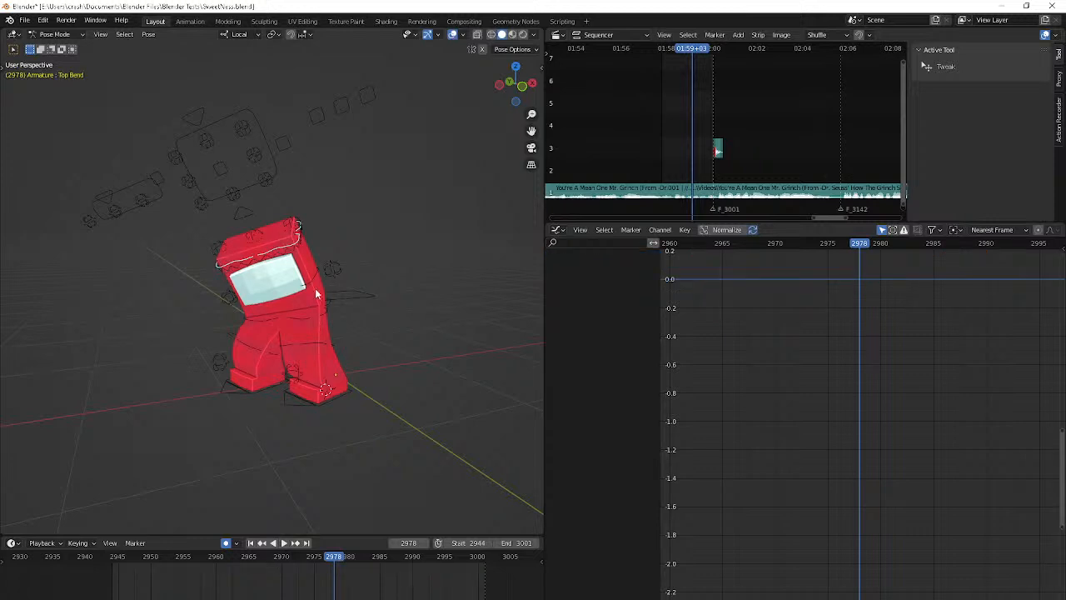
key("shift+Left")
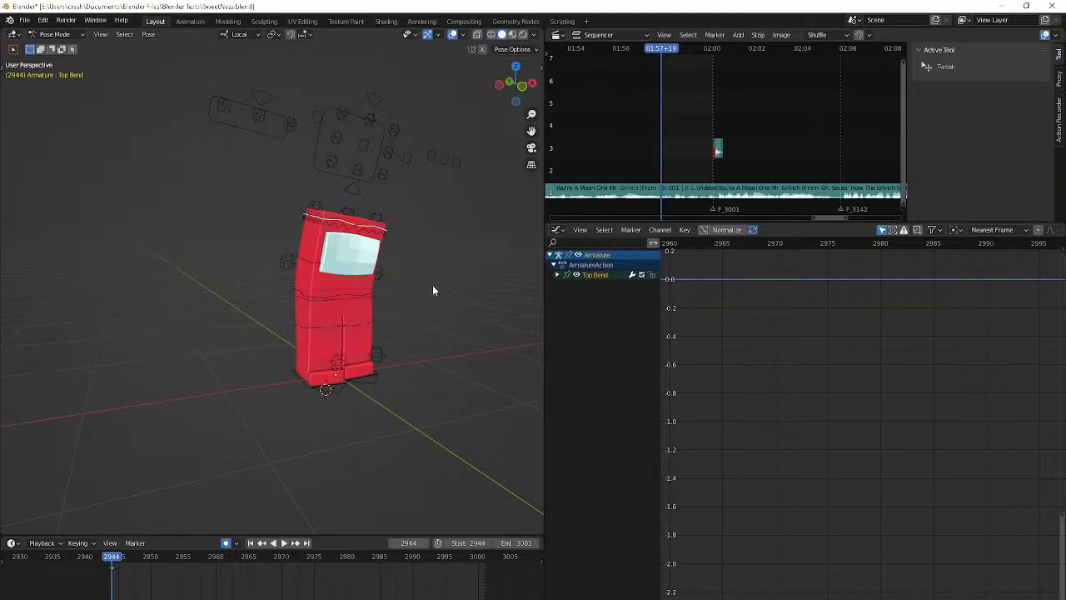
left_click_drag(433, 285, 372, 261, "shift")
middle_click_drag(359, 255, 346, 253)
key("r")
left_click(379, 267)
key("g")
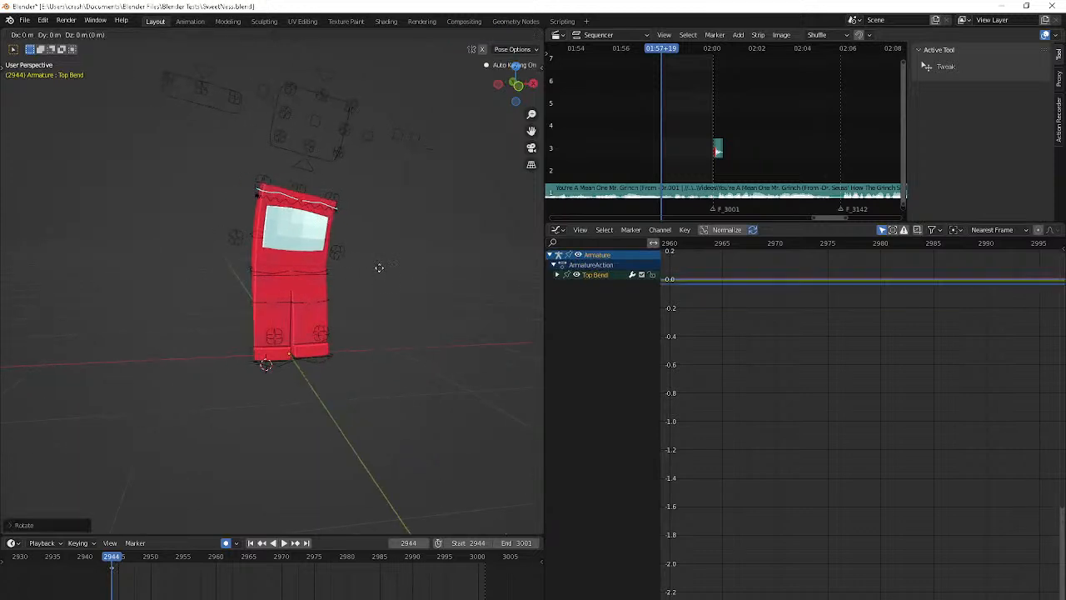
left_click(384, 270)
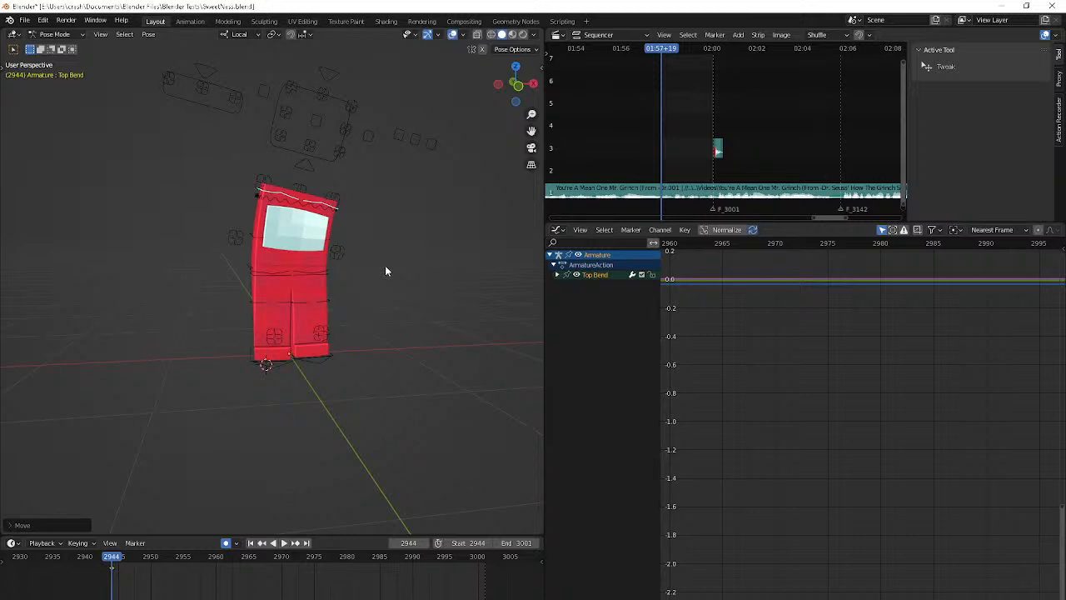
Pose the Top Bend bone at frame 2951 with a small rotation, a free trackball rotation and a correction from the side
key("space")
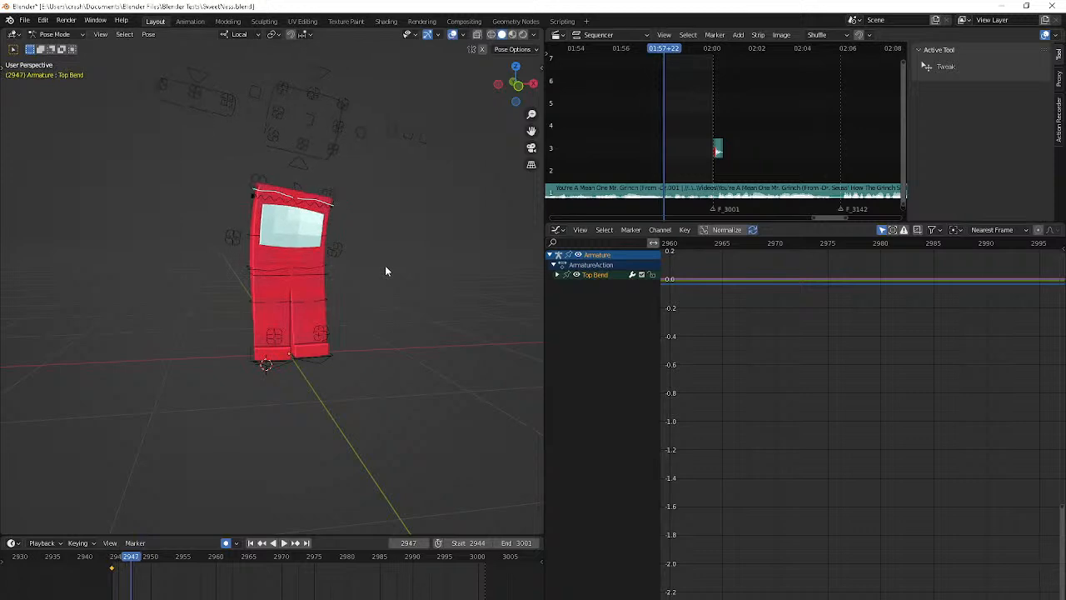
key("r")
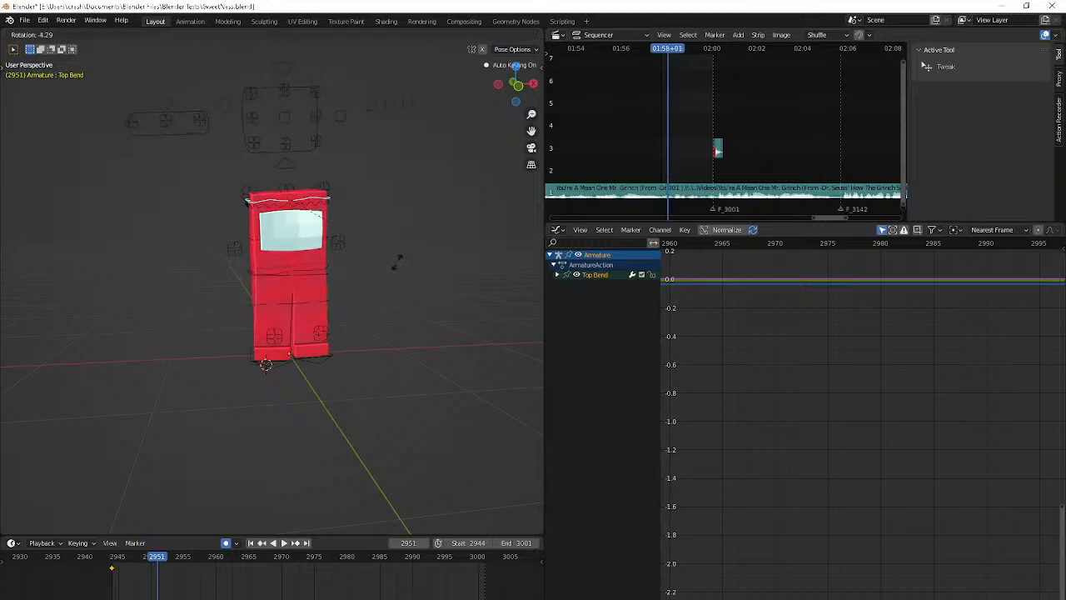
left_click(393, 268)
middle_click_drag(393, 268, 429, 267)
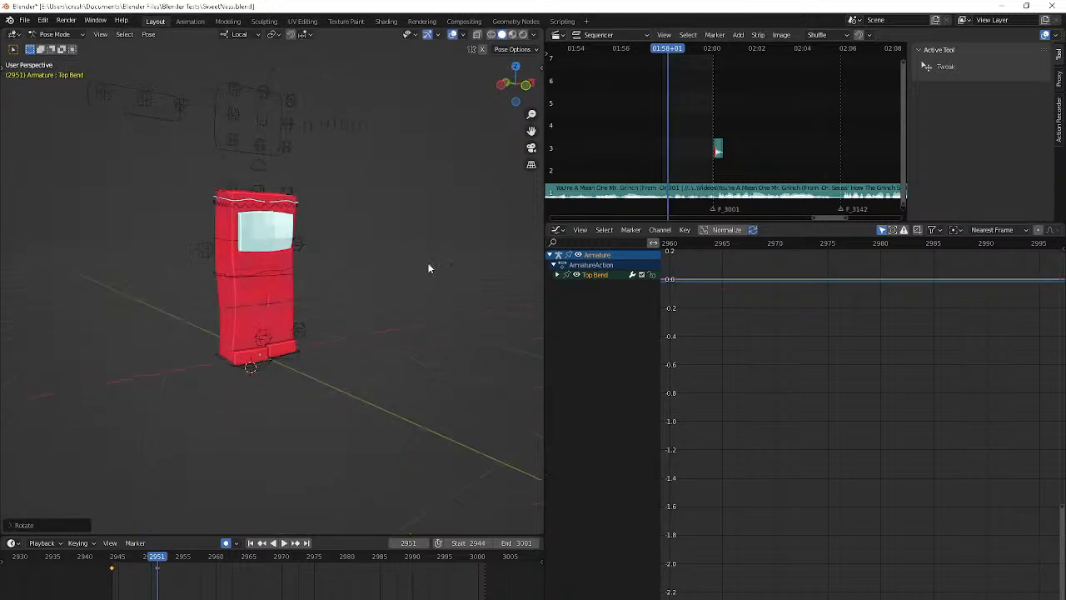
key("r")
key("r")
left_click(445, 454)
middle_click_drag(445, 454, 4, 424)
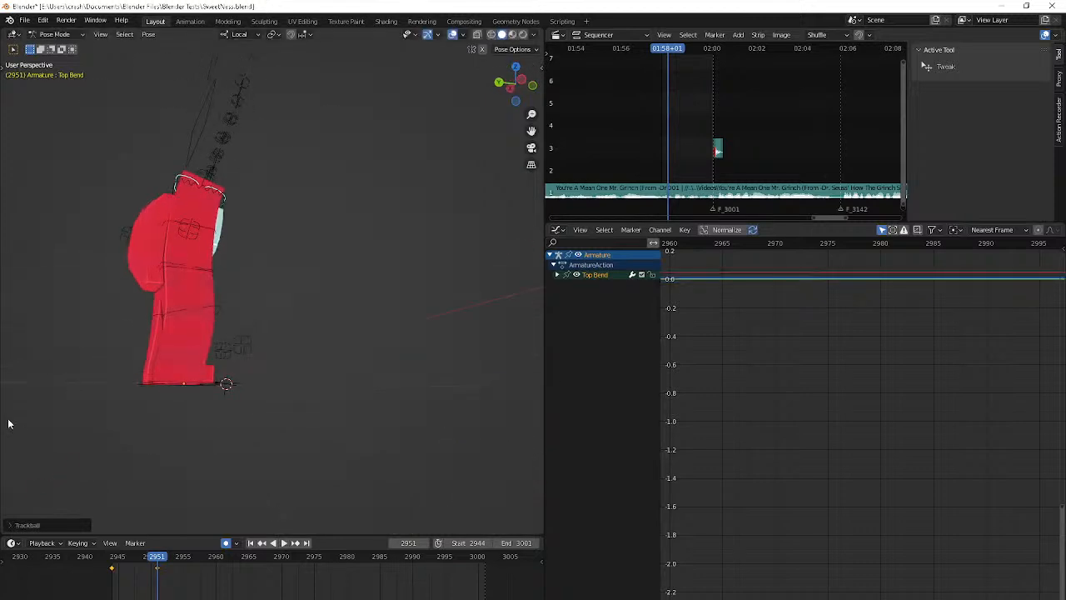
key("r")
left_click(511, 346)
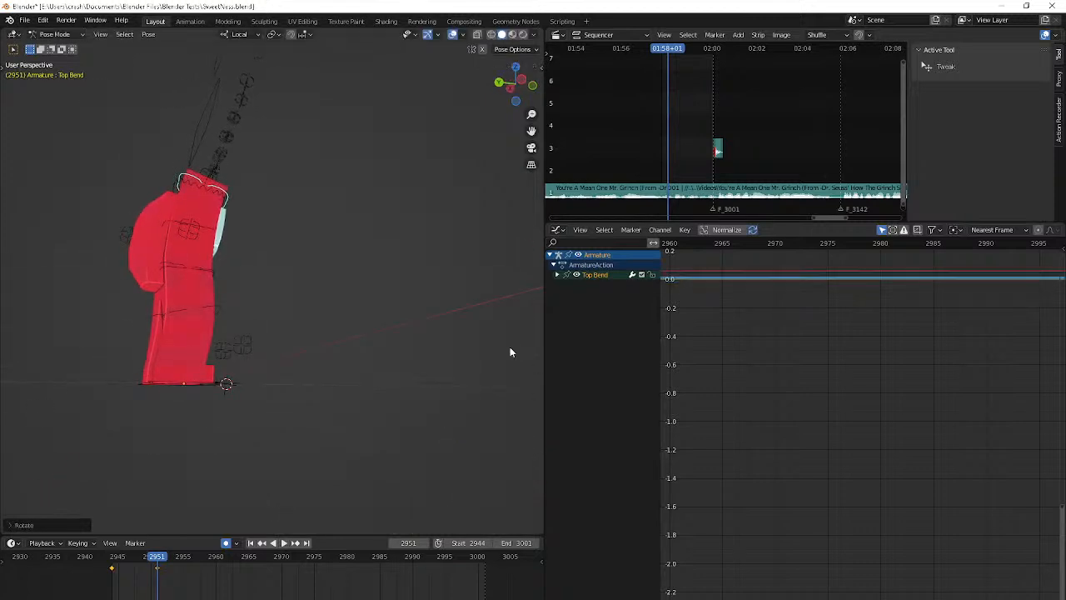
Rotate and slightly move the Top Bend bone at frame 2956 and keyframe its pose
middle_click_drag(510, 347, 352, 361)
key("Right")
key("Right")
key("Right")
key("Right")
key("Right")
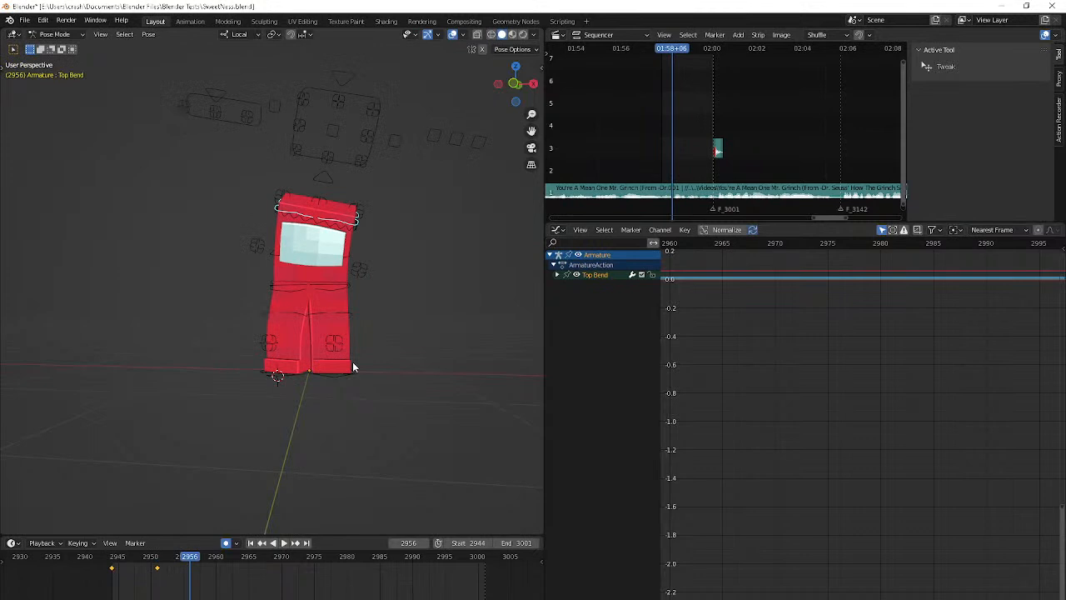
key("r")
left_click(356, 374)
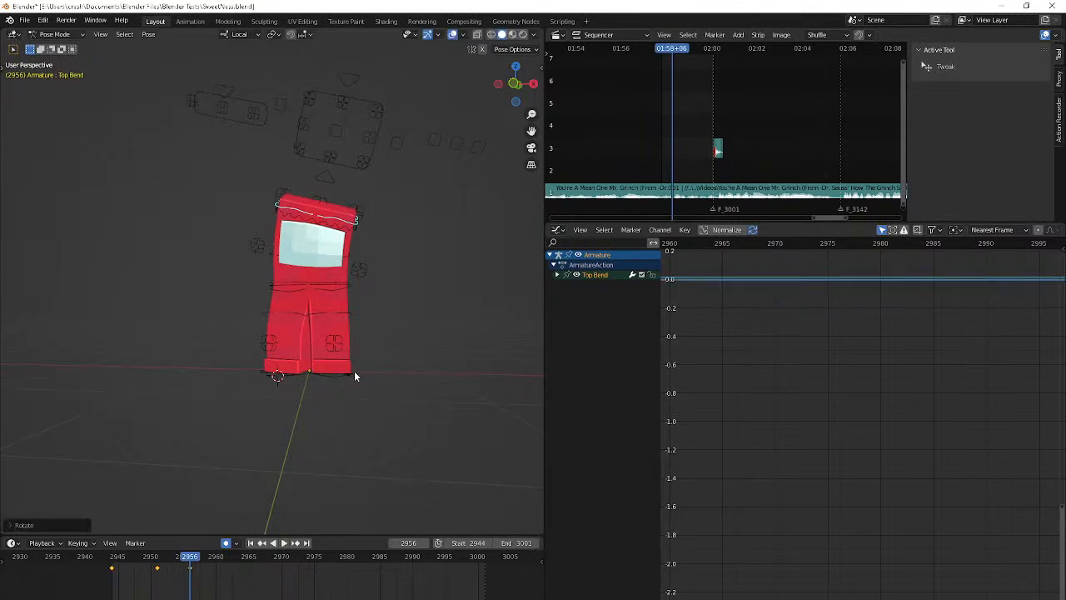
key("g")
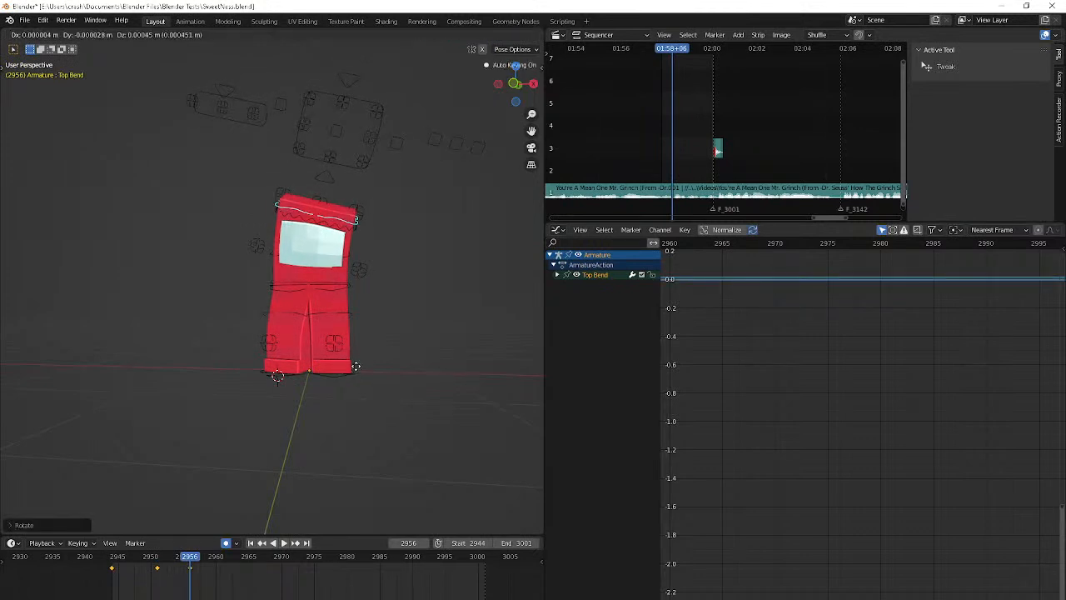
left_click(400, 354)
key("i")
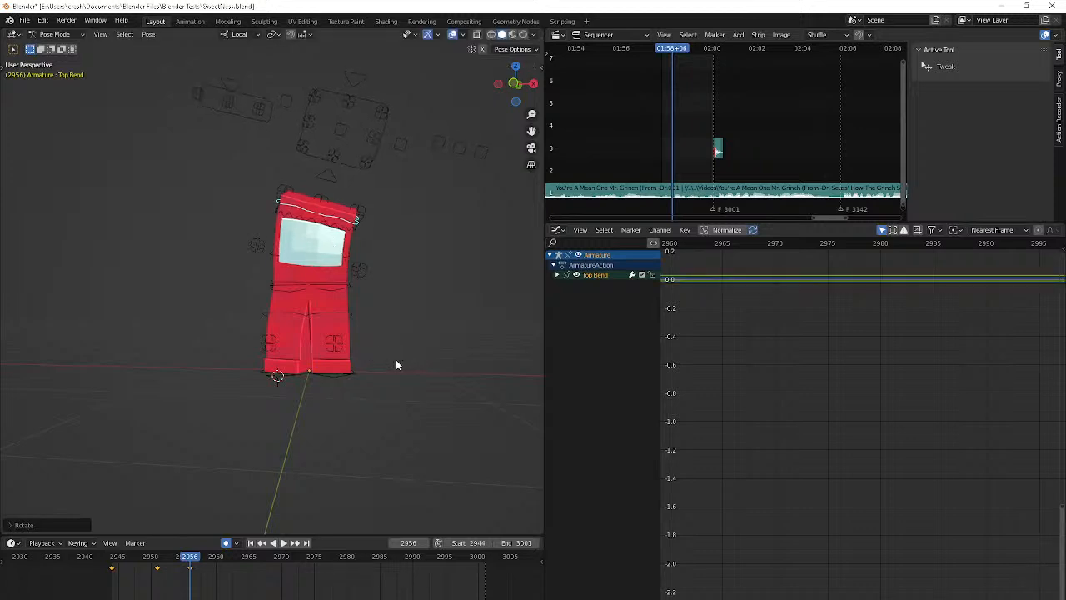
Bend the Top Bend bone at frame 2960 with a trackball and a plain rotation, and keyframe it
key("Right")
key("Right")
key("Right")
key("Right")
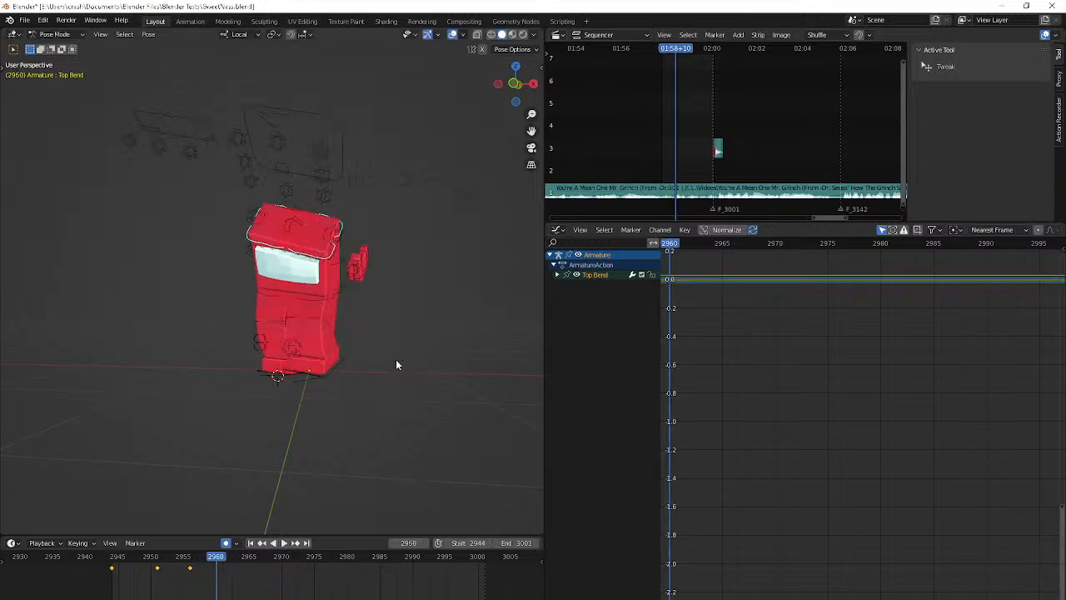
middle_click_drag(397, 360, 535, 373)
key("r")
key("r")
left_click(478, 375)
key("r")
left_click(521, 388)
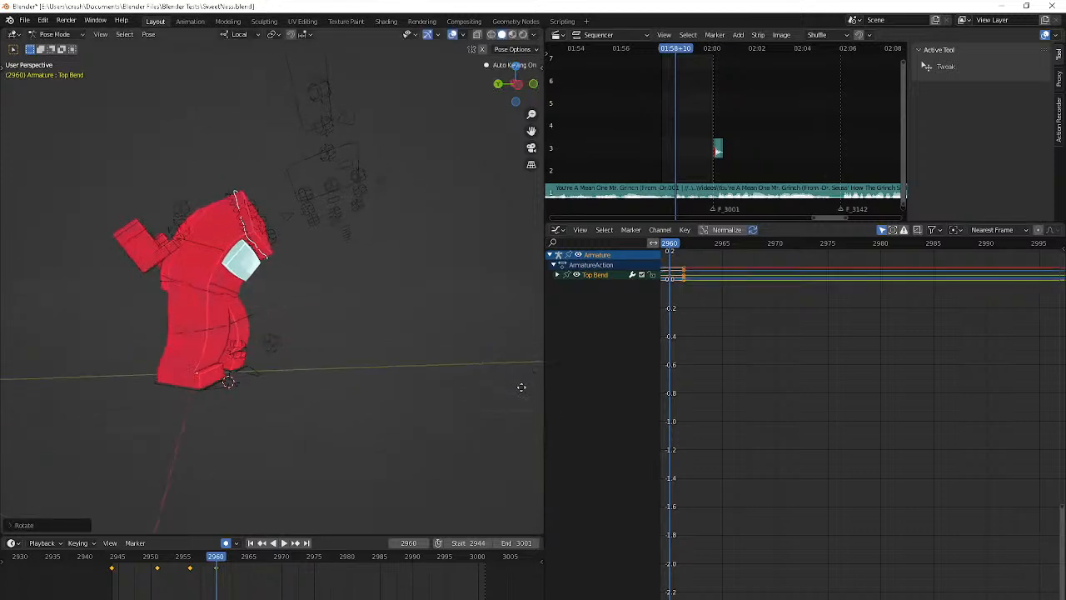
key("i")
Rotate the Top Bend bone at frame 2966 and move it about 0.019 m
key("Right")
key("Right")
key("Right")
key("Right")
key("Right")
key("Right")
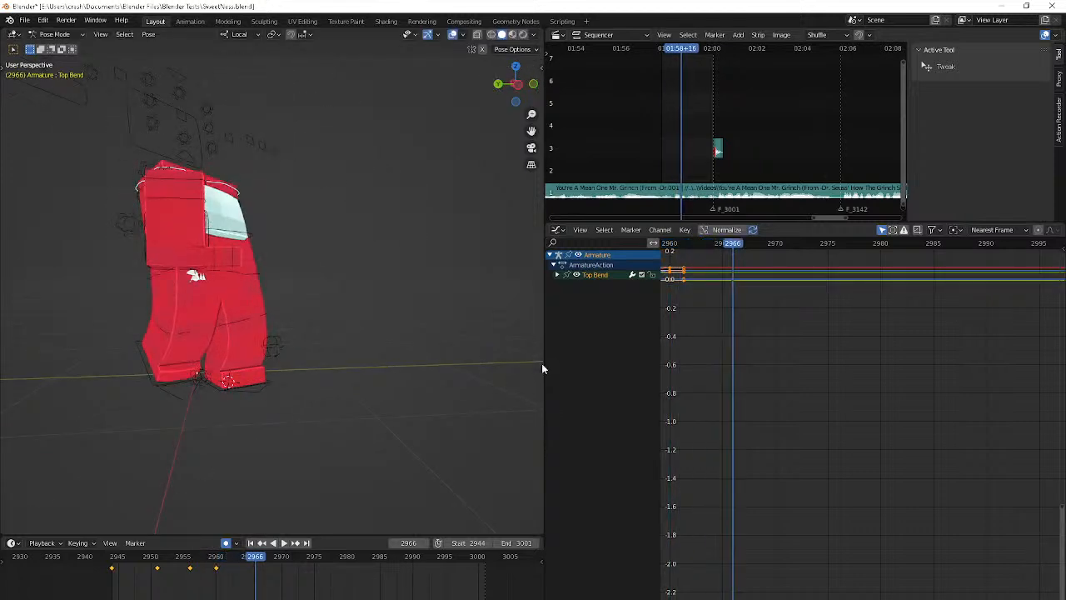
middle_click_drag(541, 368, 374, 381)
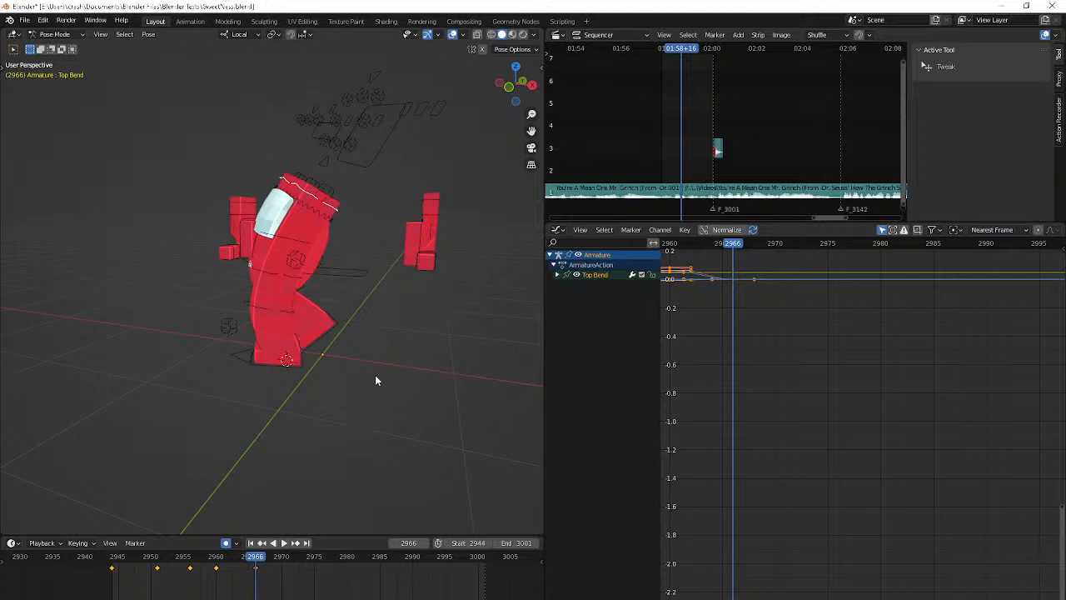
key("r")
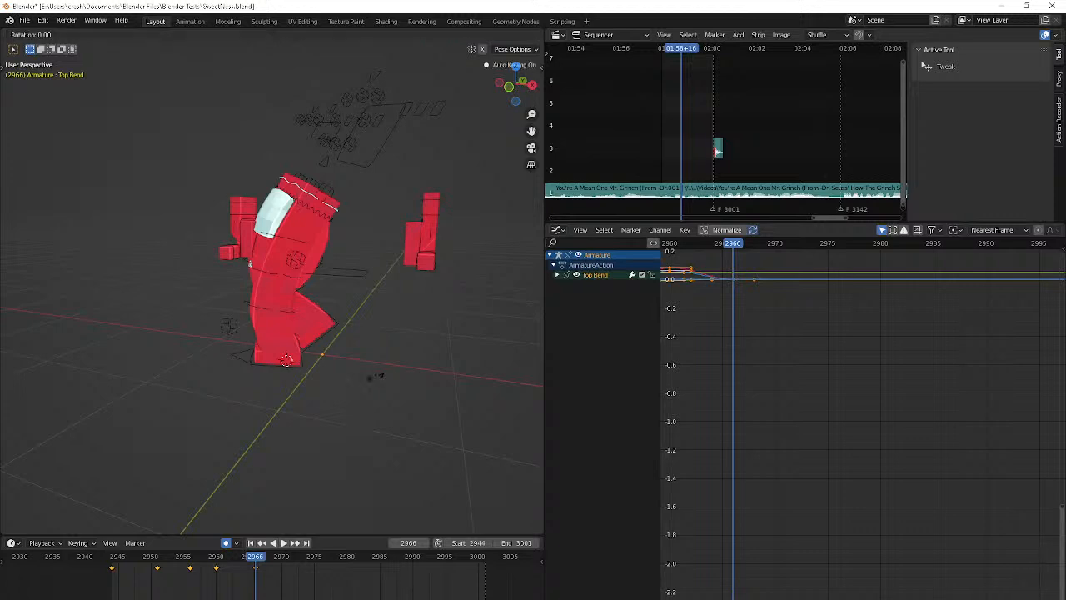
left_click(352, 383)
key("g")
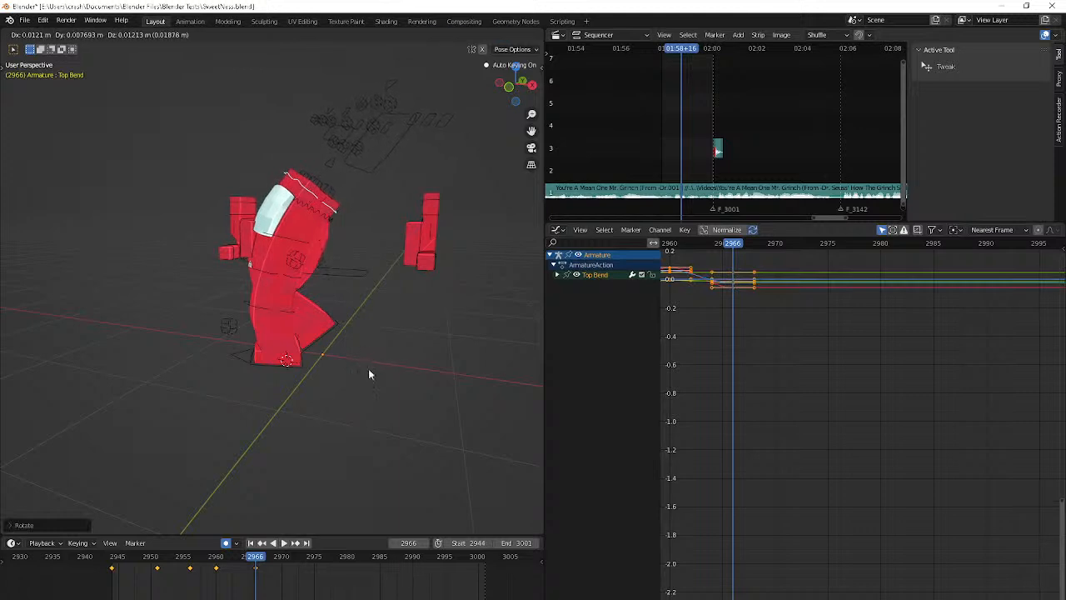
left_click(368, 368)
Rotate the Top Bend bone slightly and move it a little at frame 2971
key("space")
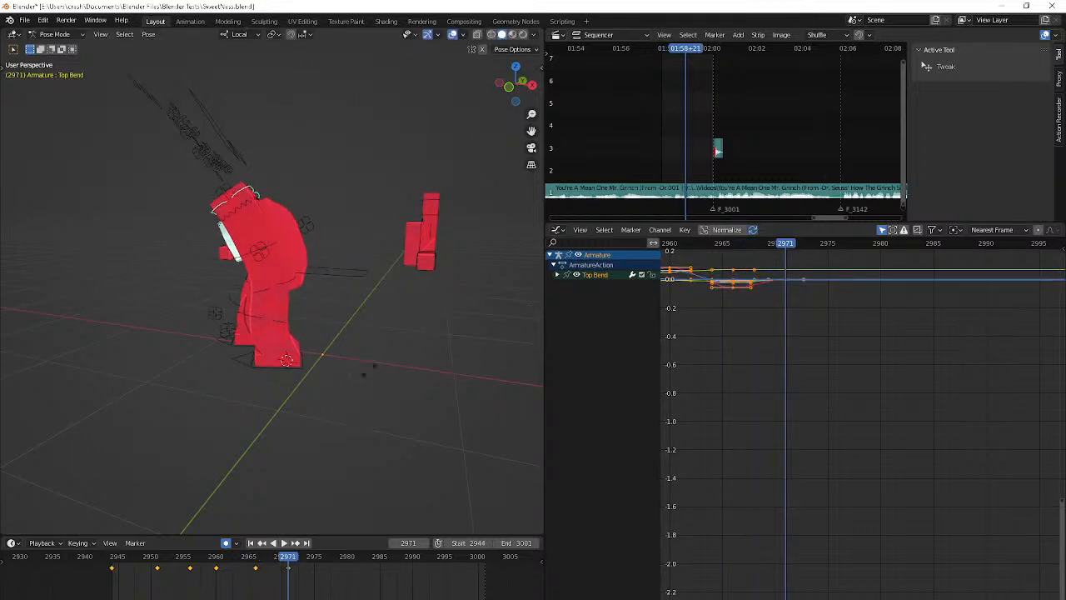
key("r")
left_click(367, 371)
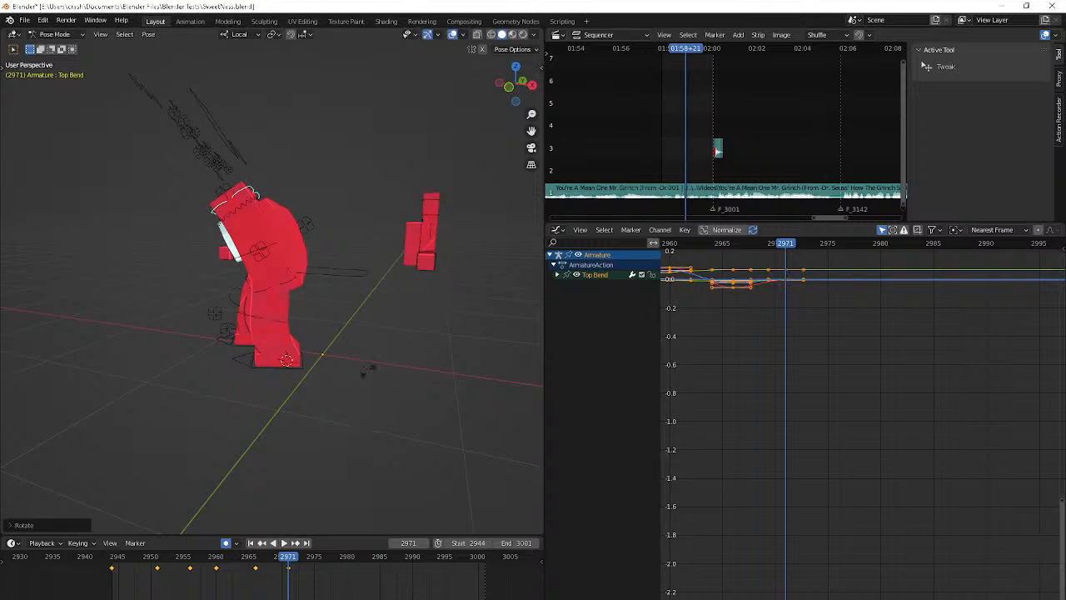
key("g")
left_click(369, 368)
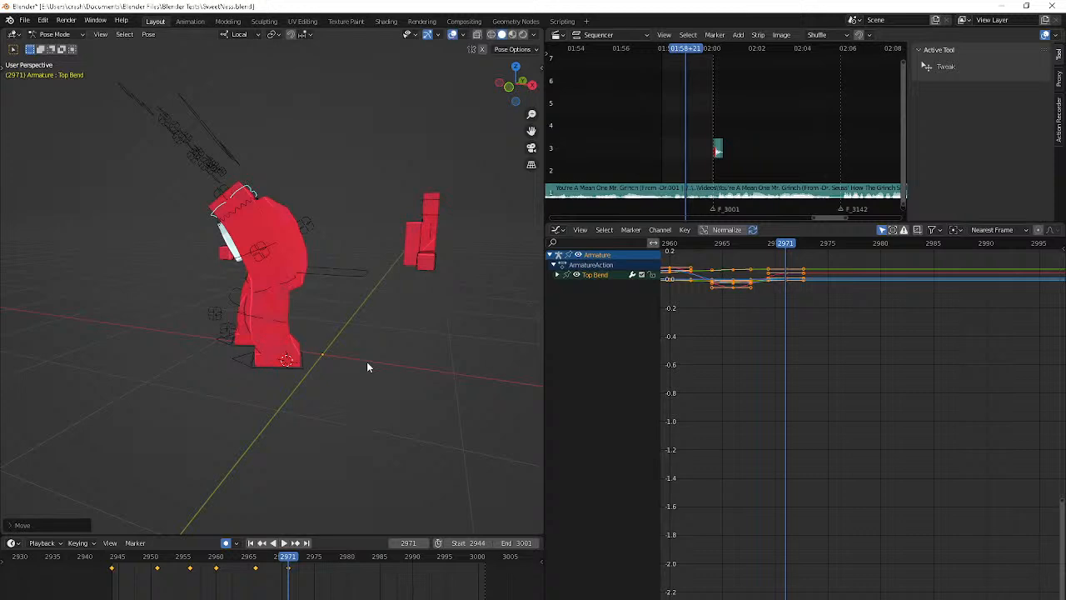
Switch to YouTube Studio, unmute the livestream preview, check it at the live point and pause it
key("alt+Tab")
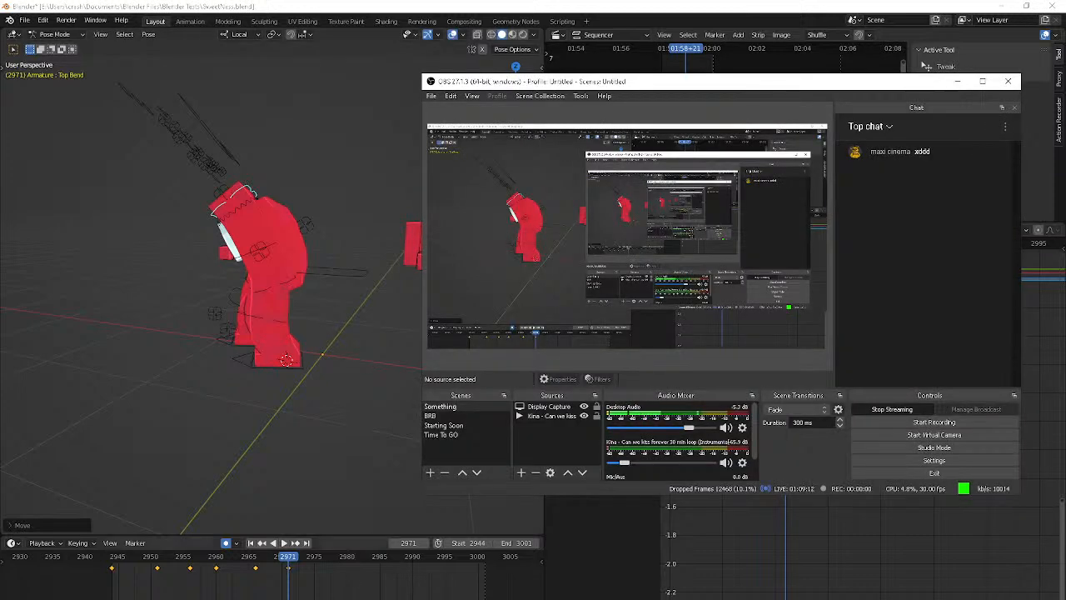
left_click(389, 596)
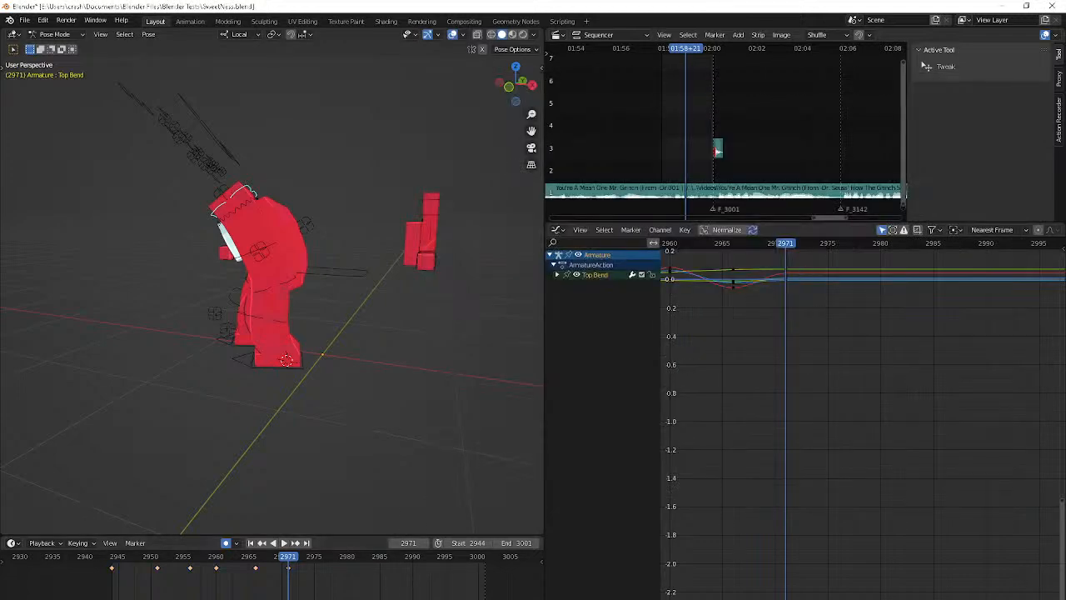
key("alt+Tab")
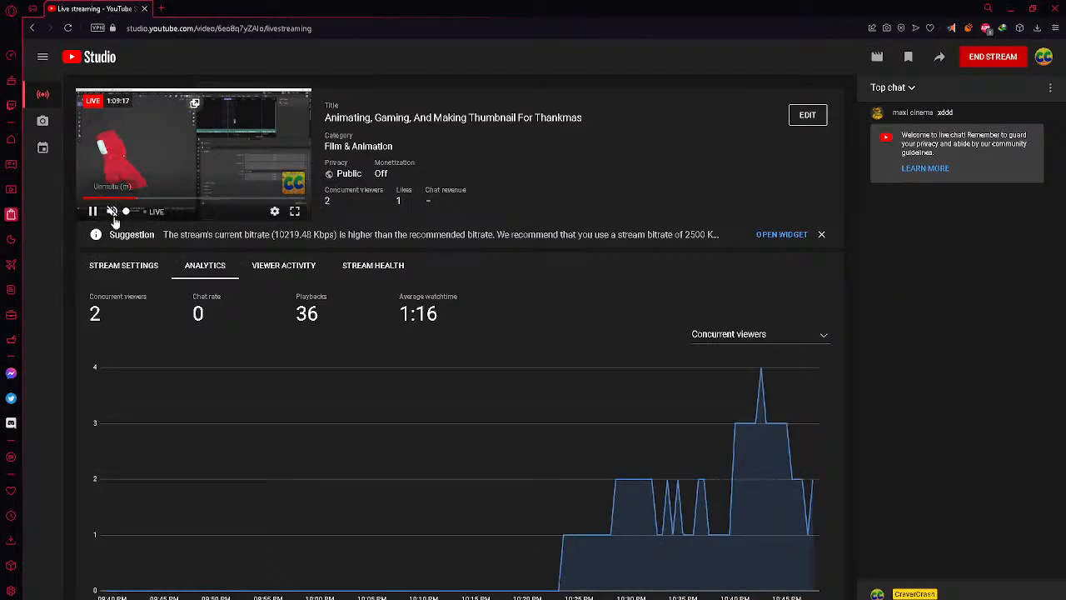
left_click(171, 214)
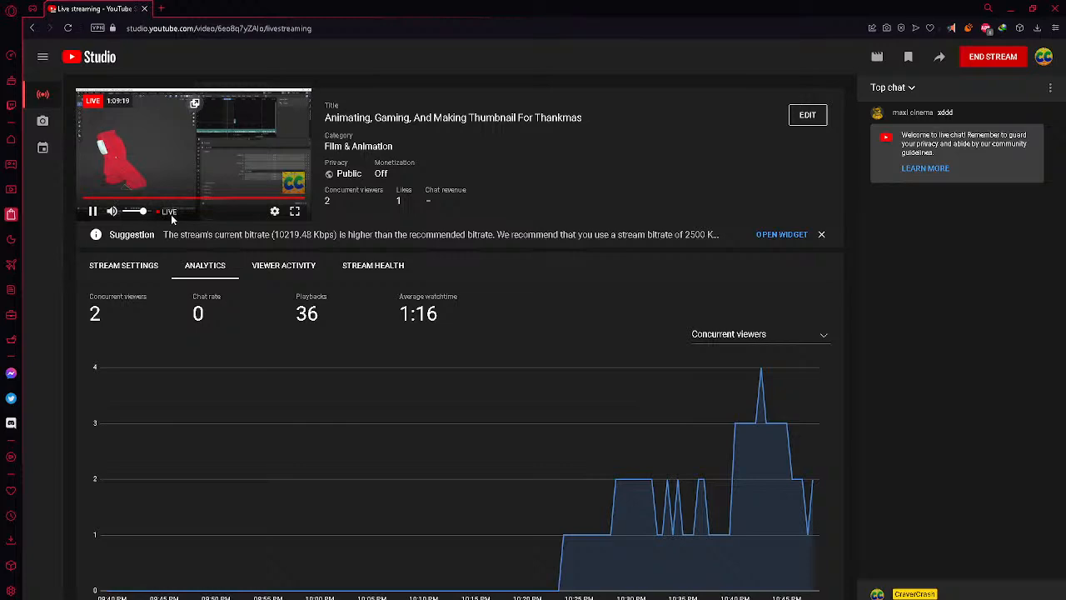
left_click(238, 212)
left_click(253, 217)
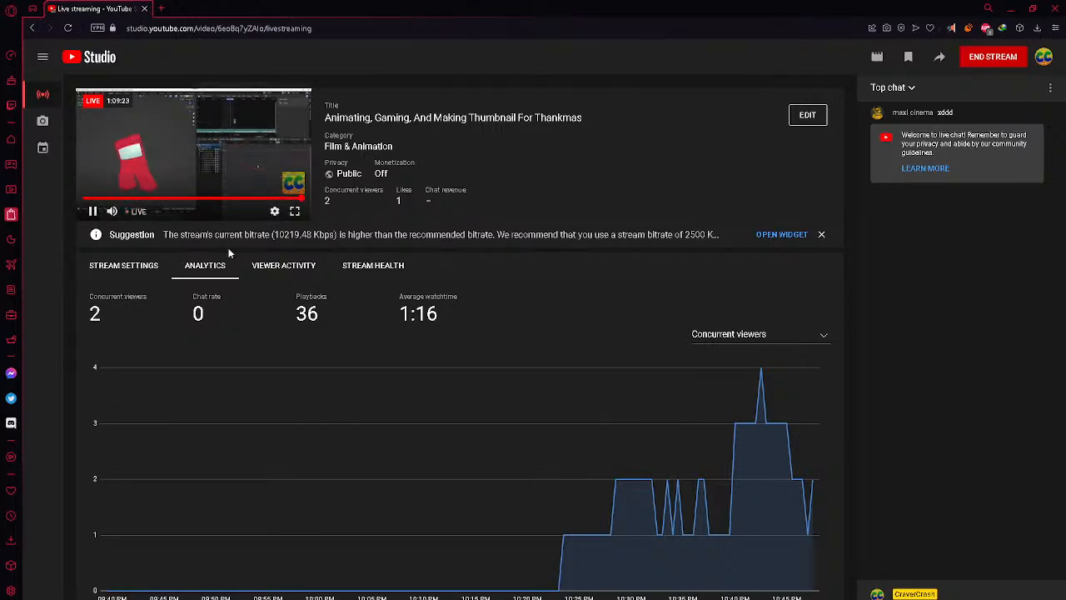
key("Right")
key("Right")
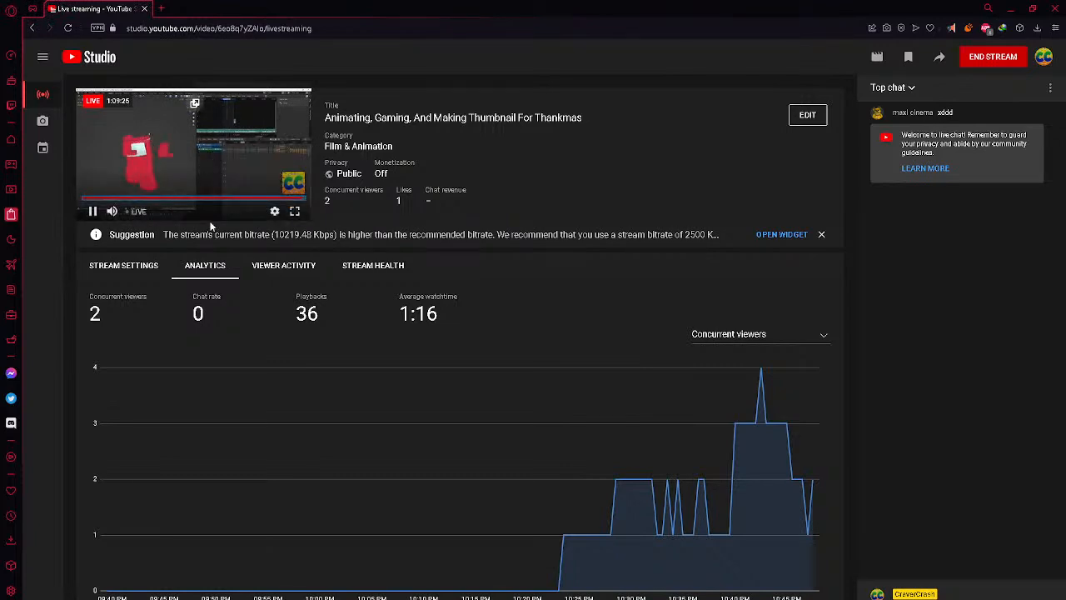
key("space")
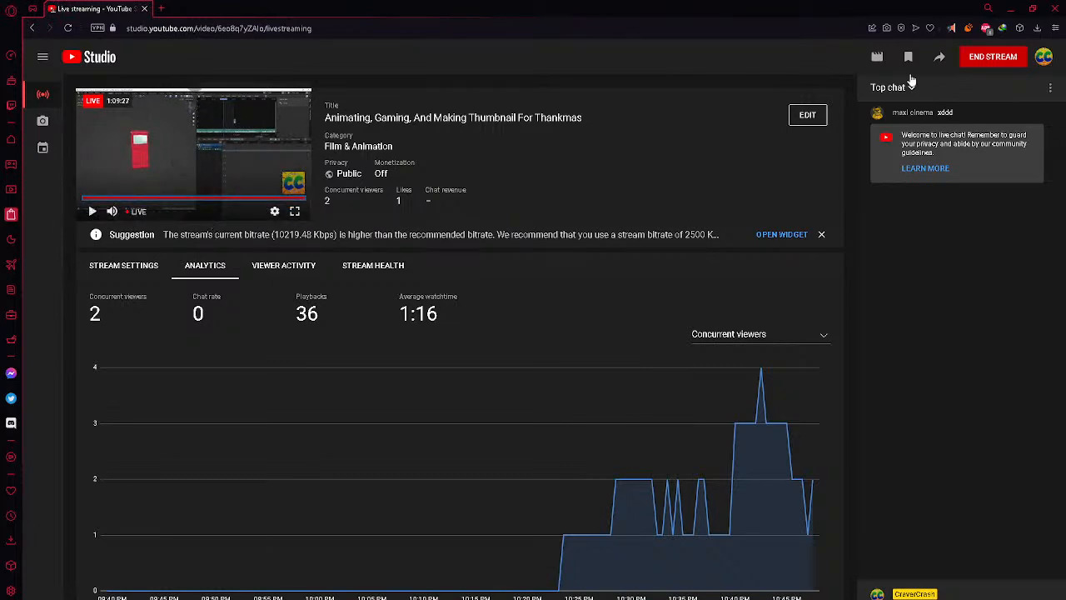
Open the livestream's share options and copy its video link
left_click(939, 56)
left_click(648, 428)
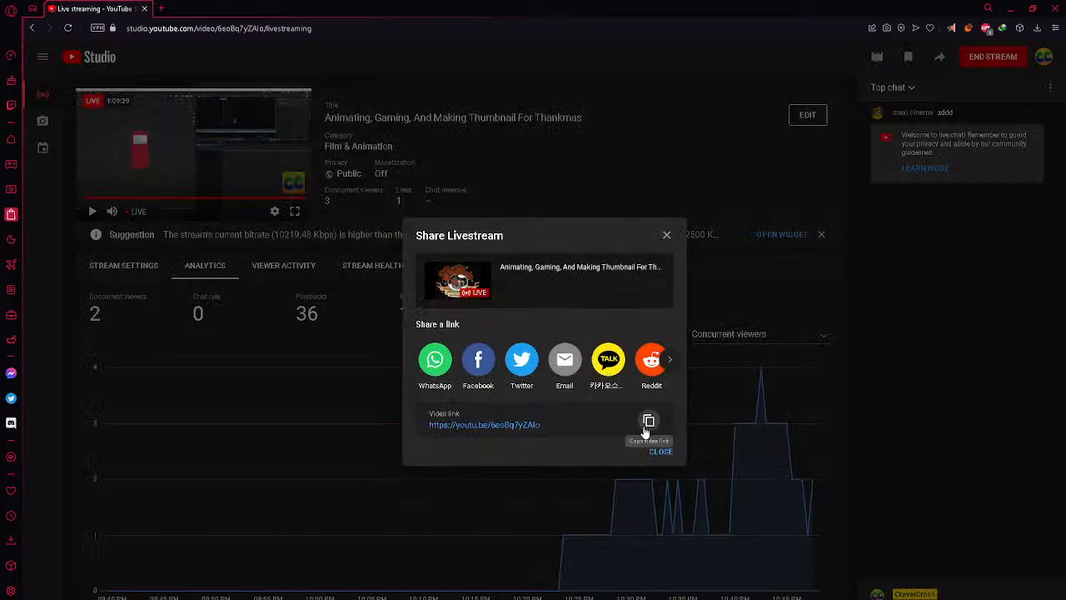
Switch to Discord, send the livestream link in a direct message, check another conversation, and return to Blender
key("alt+Tab")
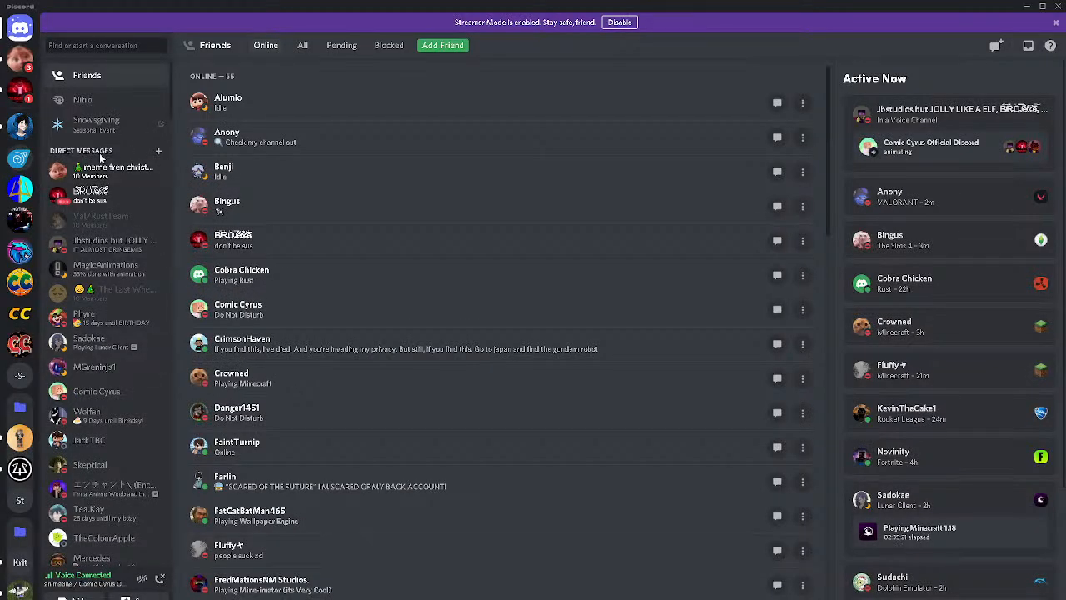
left_click(87, 197)
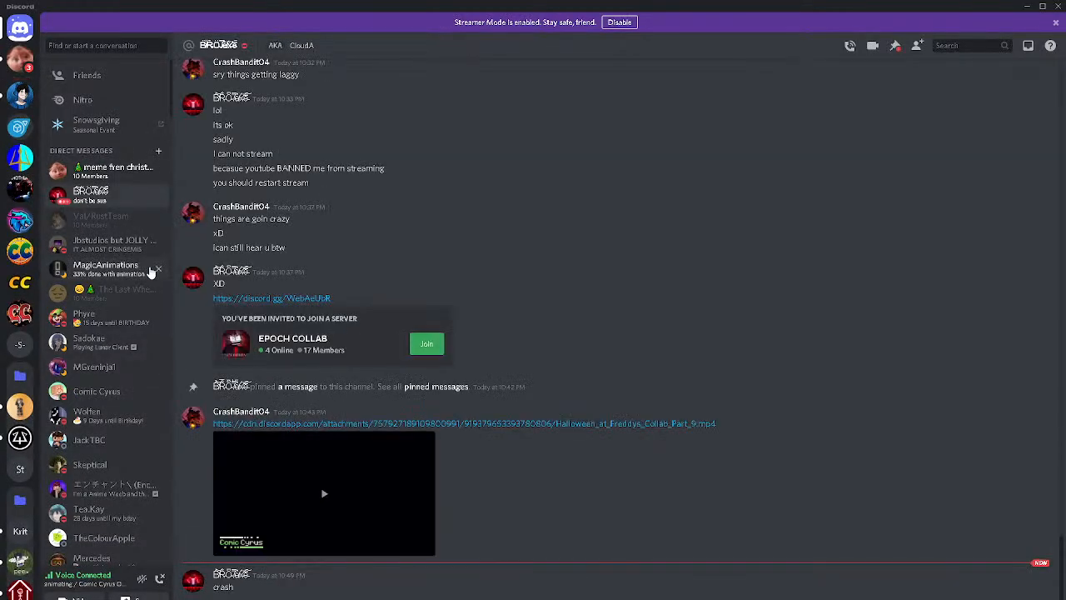
left_click(98, 244)
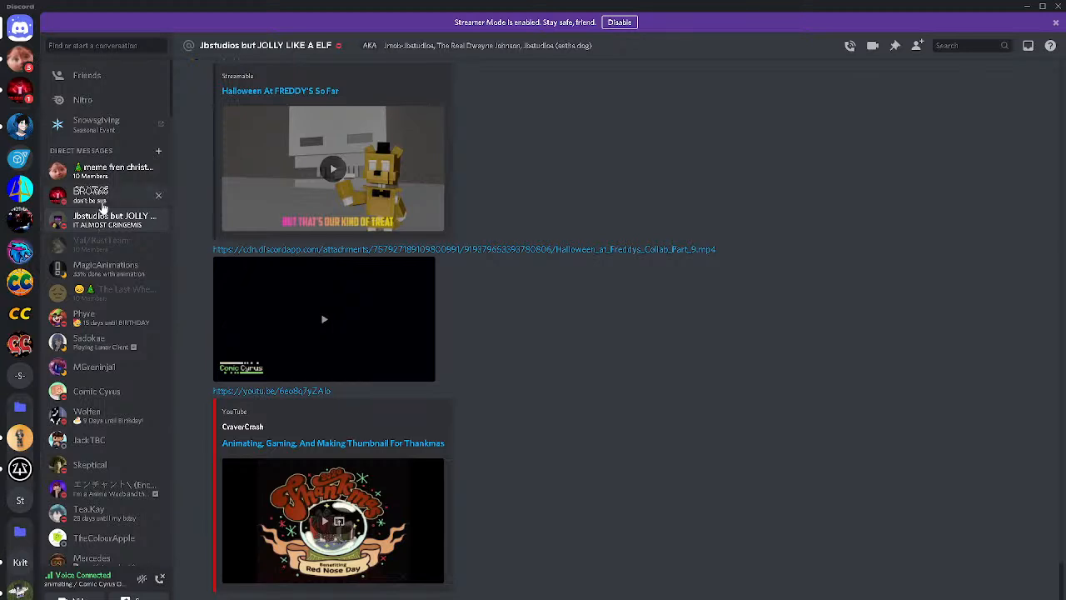
left_click(101, 203)
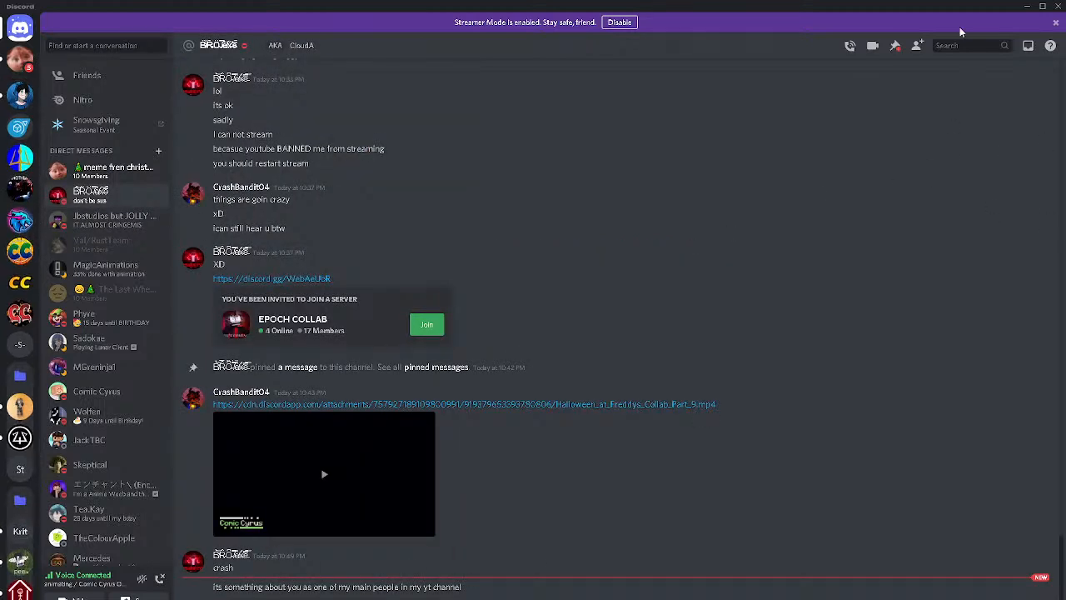
left_click(1027, 7)
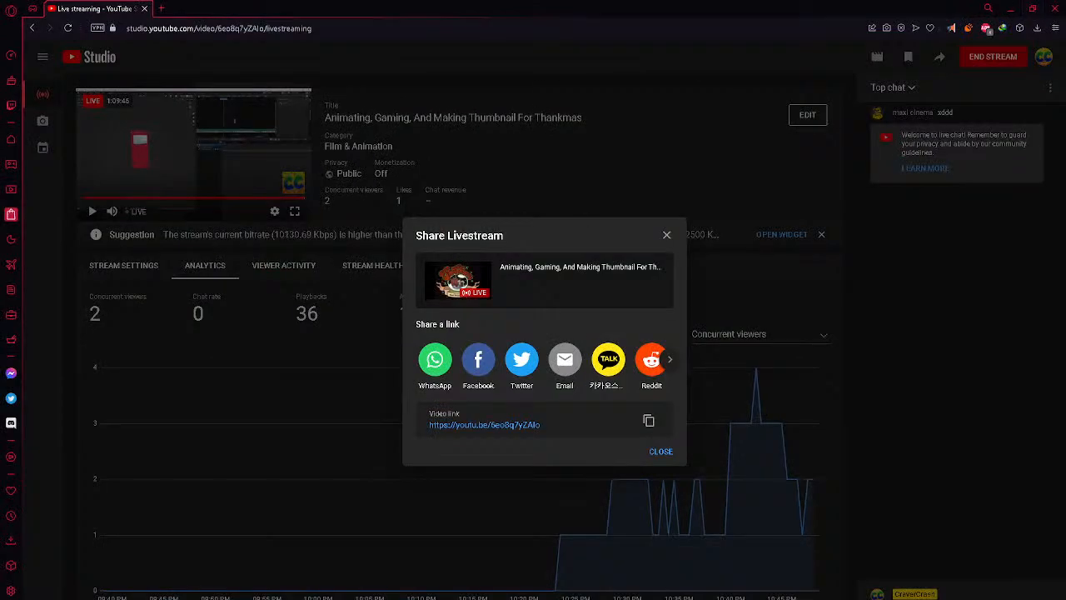
left_click(1011, 8)
Play the animation from frame 2944 and compare the Top Bend poses at frames 2966 and 2971
key("shift+Left")
key("space")
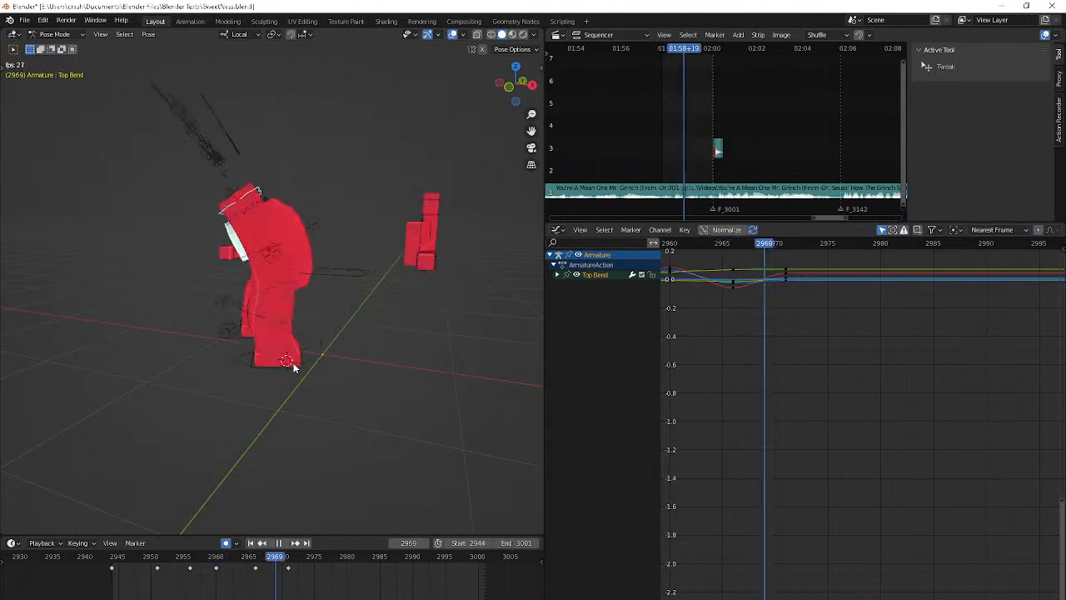
key("space")
key("Down")
key("Down")
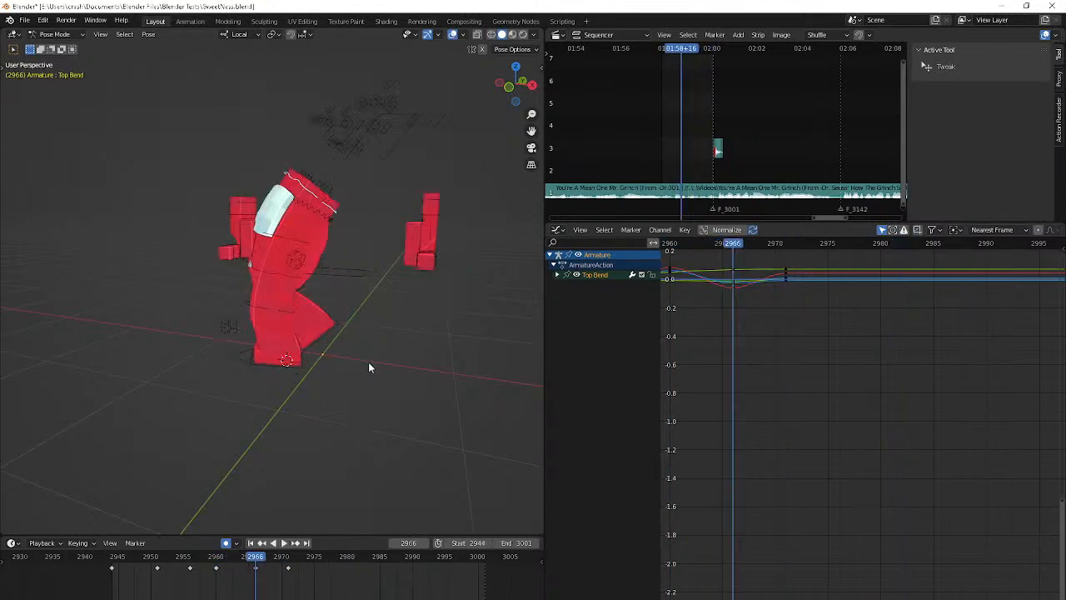
key("Right")
key("Right")
key("Right")
key("Right")
key("Right")
key("Right")
key("Right")
key("Right")
key("Down")
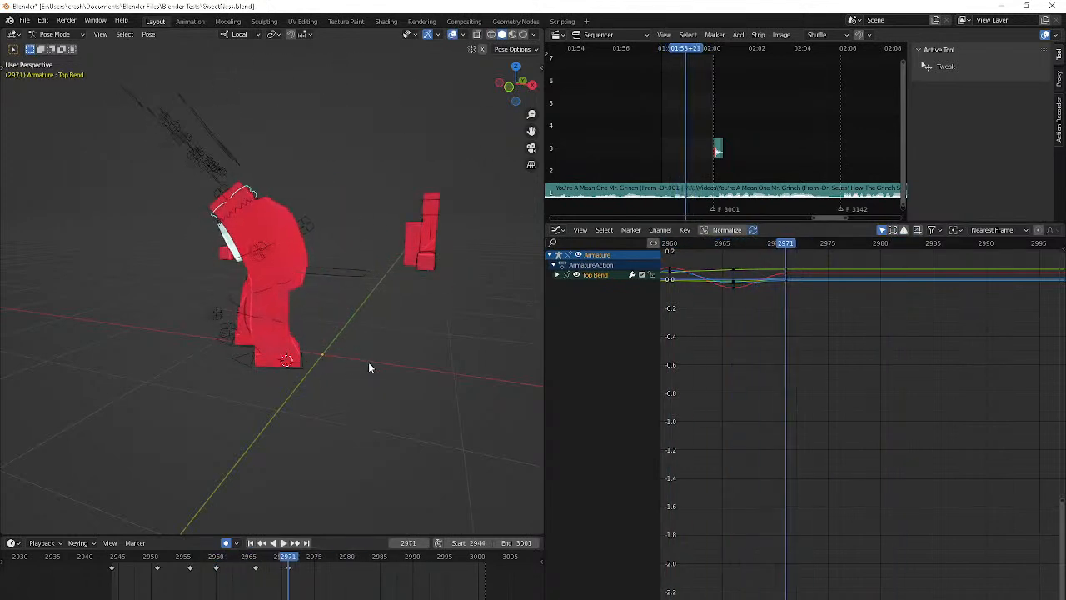
Add an in-between Top Bend pose key at frame 2969
key("Down")
key("Right")
key("Right")
key("Right")
key("Right")
key("Right")
key("Left")
key("Left")
Rotate the Top Bend bone slightly about its local X axis at frame 2971 and move it a little
key("Up")
key("r")
key("x")
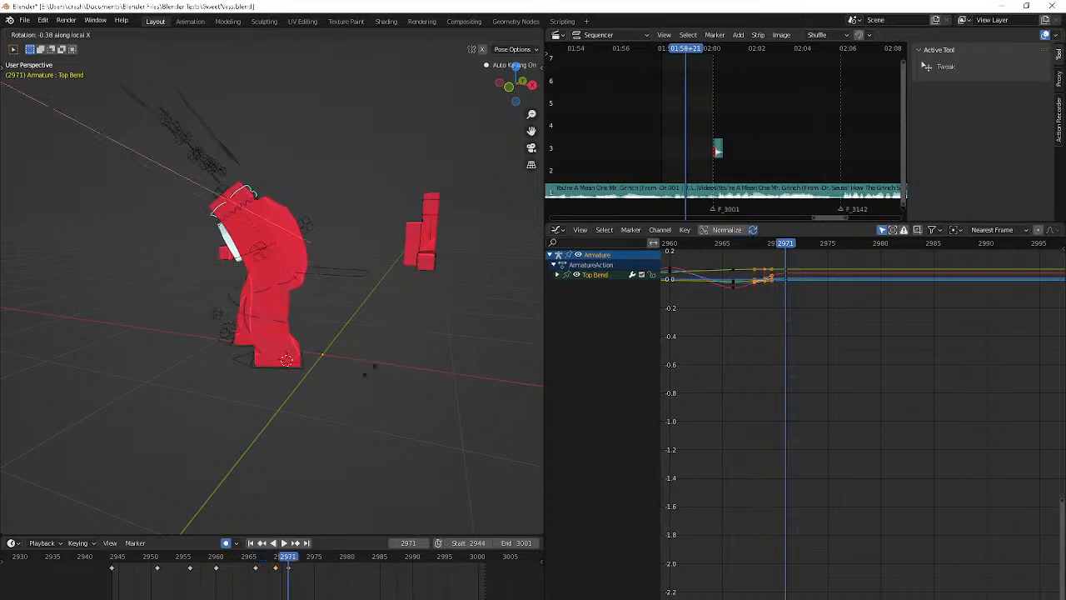
left_click(366, 381)
key("g")
left_click(371, 367)
Rotate the Top Bend bone at frame 2975 and keep it selected
key("Right")
key("Right")
key("Right")
key("Right")
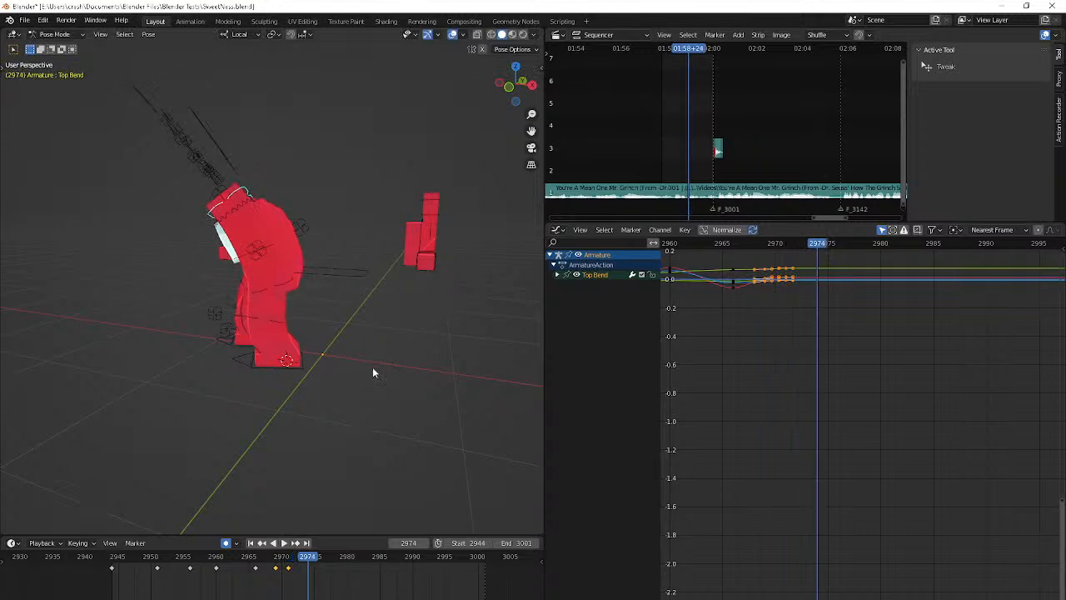
middle_click_drag(372, 367, 405, 366)
key("r")
left_click(414, 352)
left_click(398, 359)
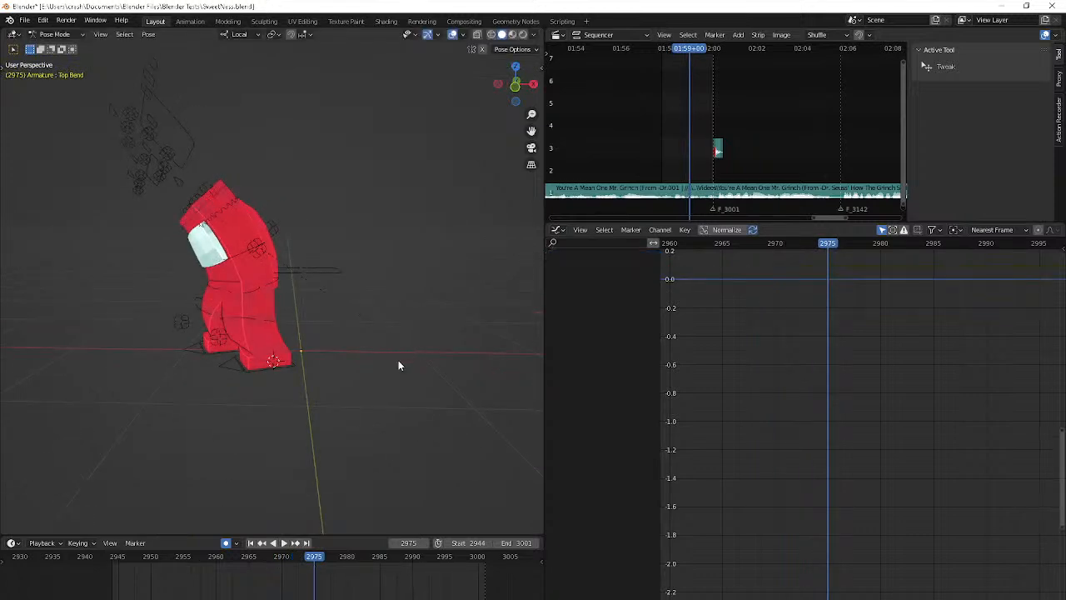
key("ctrl+z")
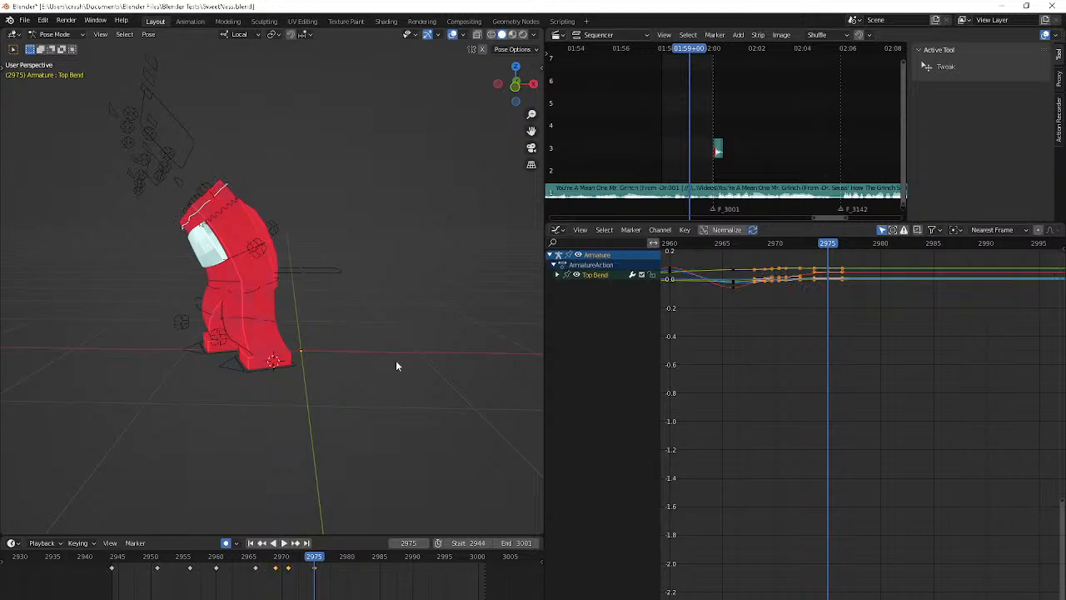
Rotate the Top Bend bone freely with trackball rotation at frame 2980
middle_click_drag(378, 358, 408, 364)
key("Right")
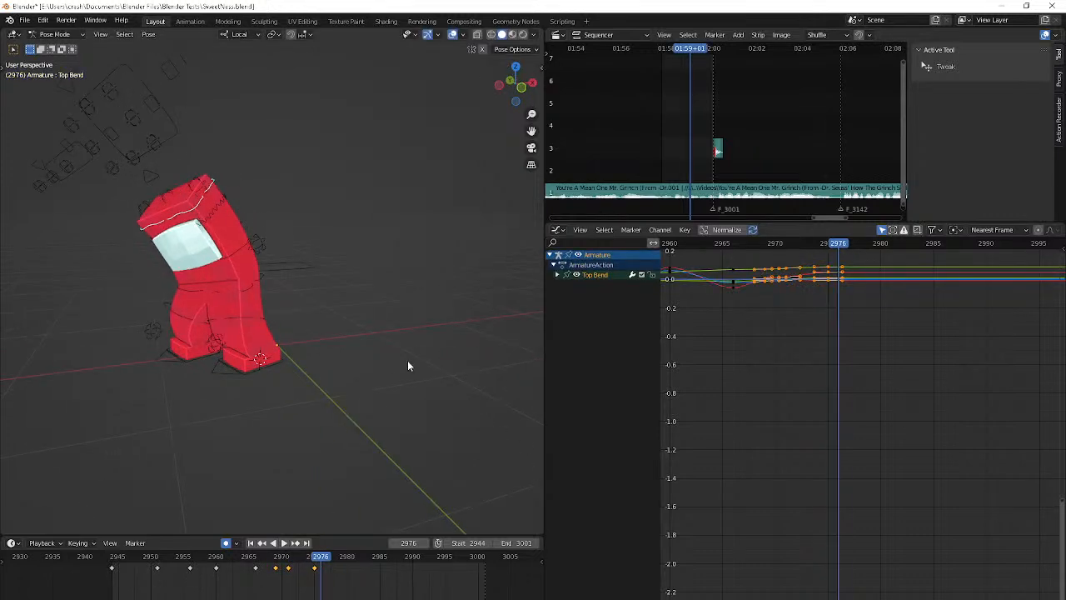
key("Right")
key("Right")
key("Right")
key("Right")
key("r")
key("r")
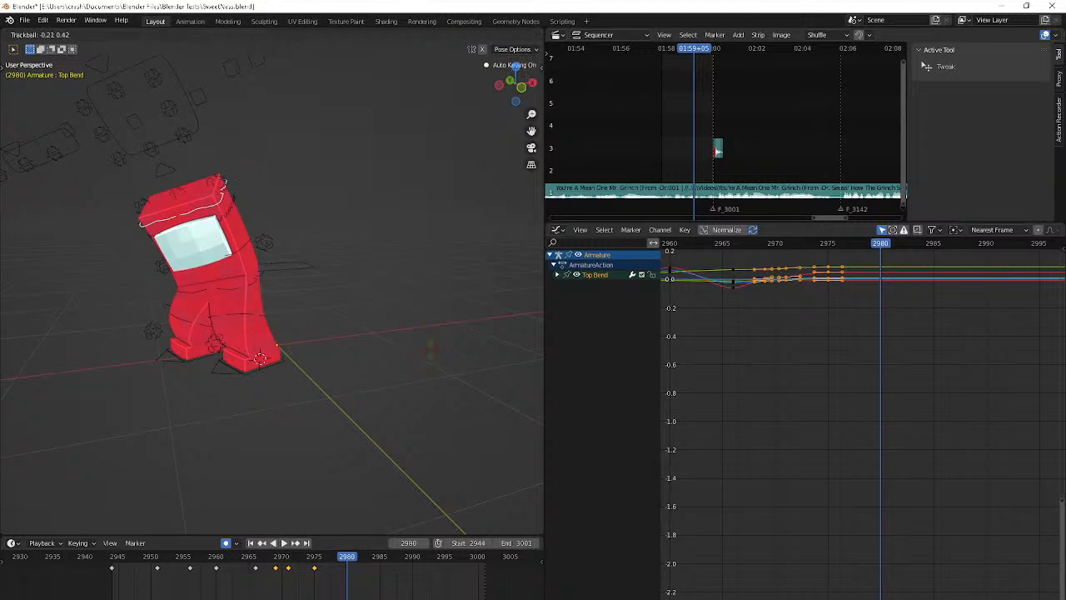
key("Return")
Tilt the Top Bend bone with trackball rotation at frame 2986
key("Right")
key("Right")
key("Right")
key("Right")
key("Right")
key("Right")
key("r")
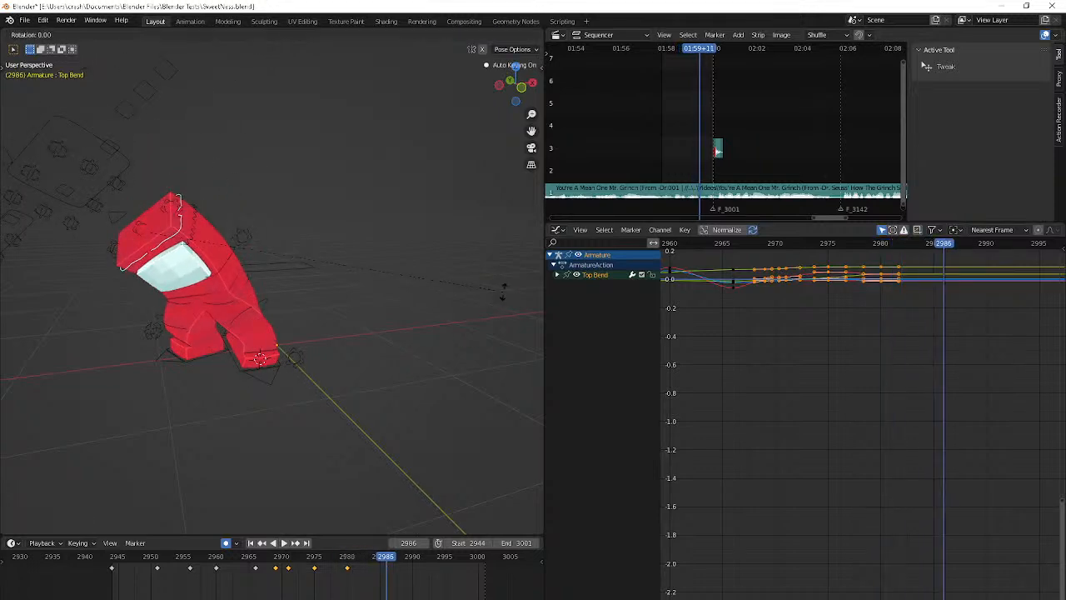
key("Return")
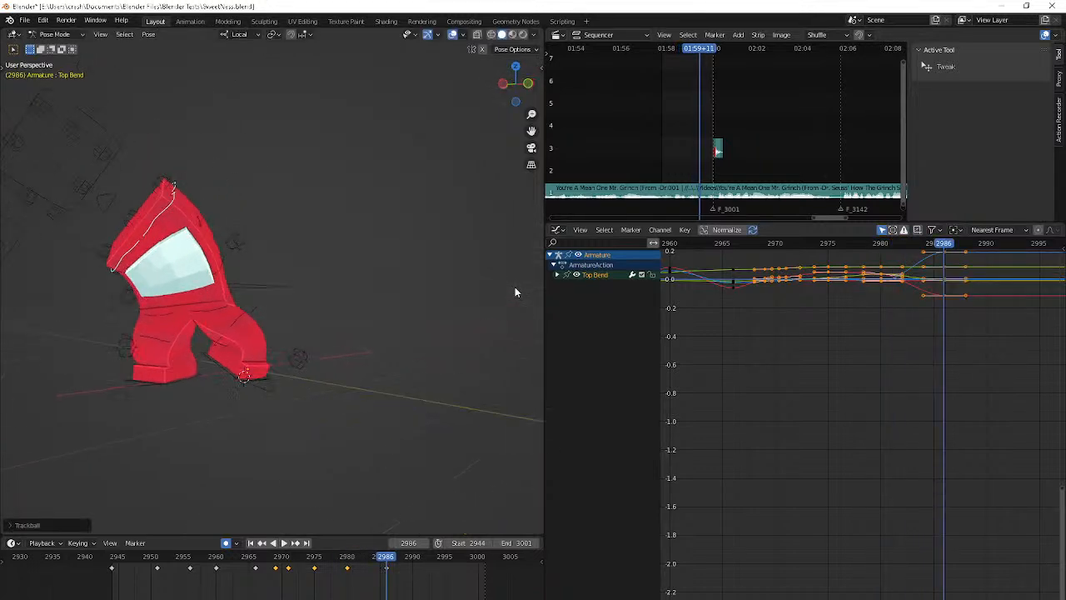
Insert a breakdown pose for the Top Bend bone at frame 2983
key("Down")
key("Right")
key("Right")
key("Right")
key("Right")
key("Right")
key("Right")
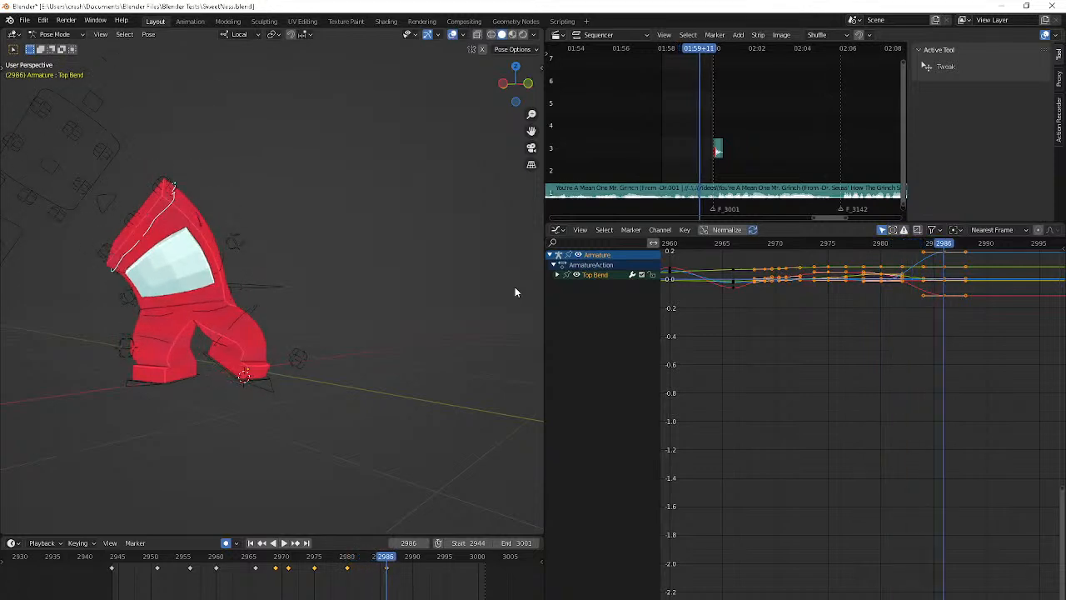
key("Left")
key("Left")
key("Left")
key("shift+e")
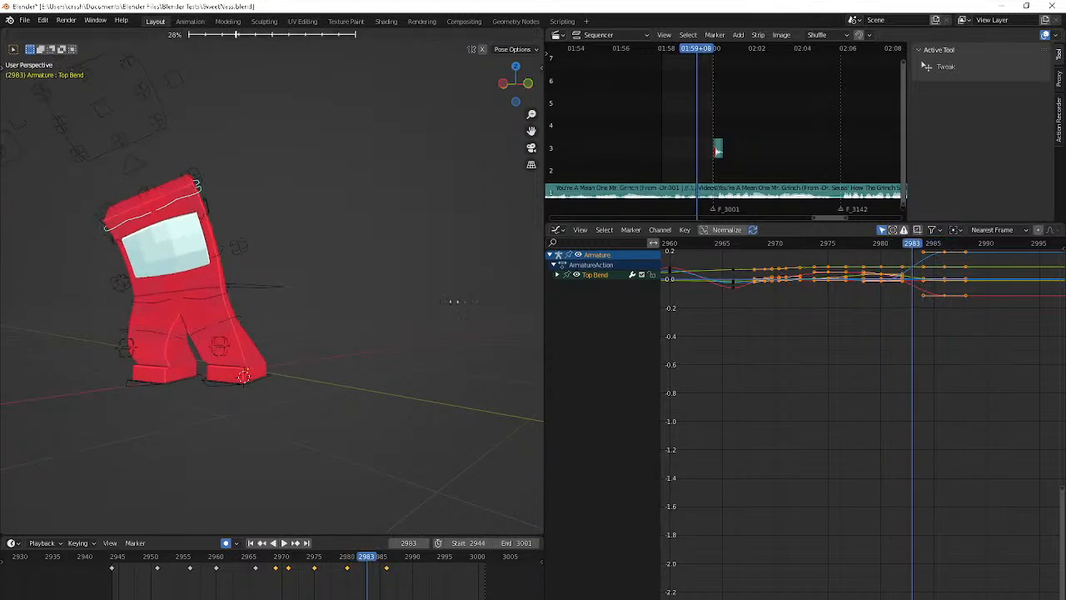
key("Escape")
Move the Top Bend bone at frame 2986 and rotate it further into the character's lean
key("Right")
key("Right")
key("Right")
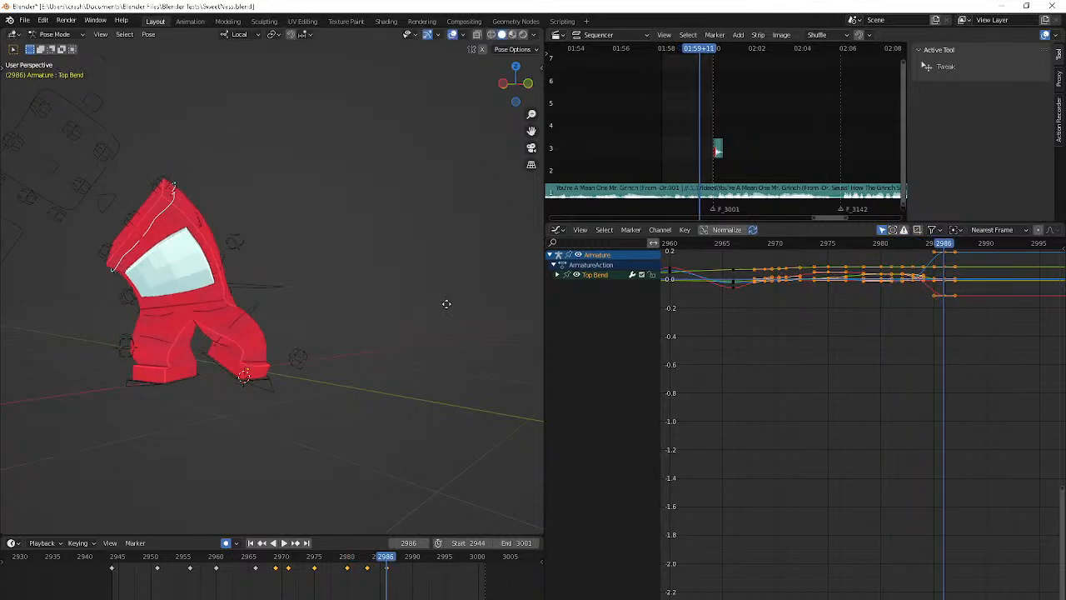
key("g")
left_click(402, 317)
key("r")
left_click(354, 502)
Clear the Top Bend bone's rotation and location at frame 2989, and give it a new rotation
key("Right")
key("Right")
key("Right")
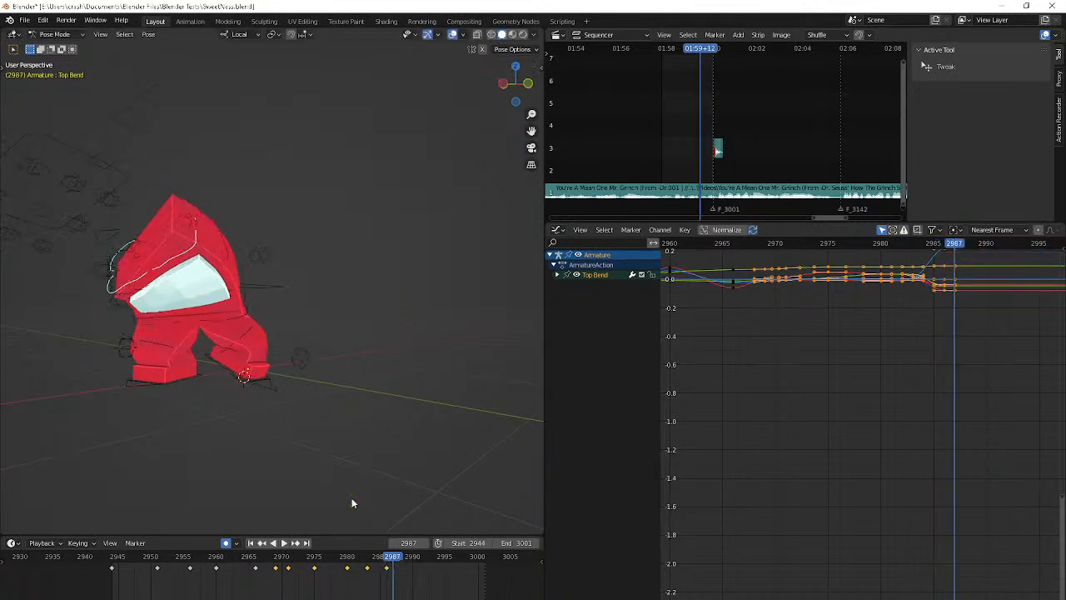
key("alt+r")
key("Left")
key("Left")
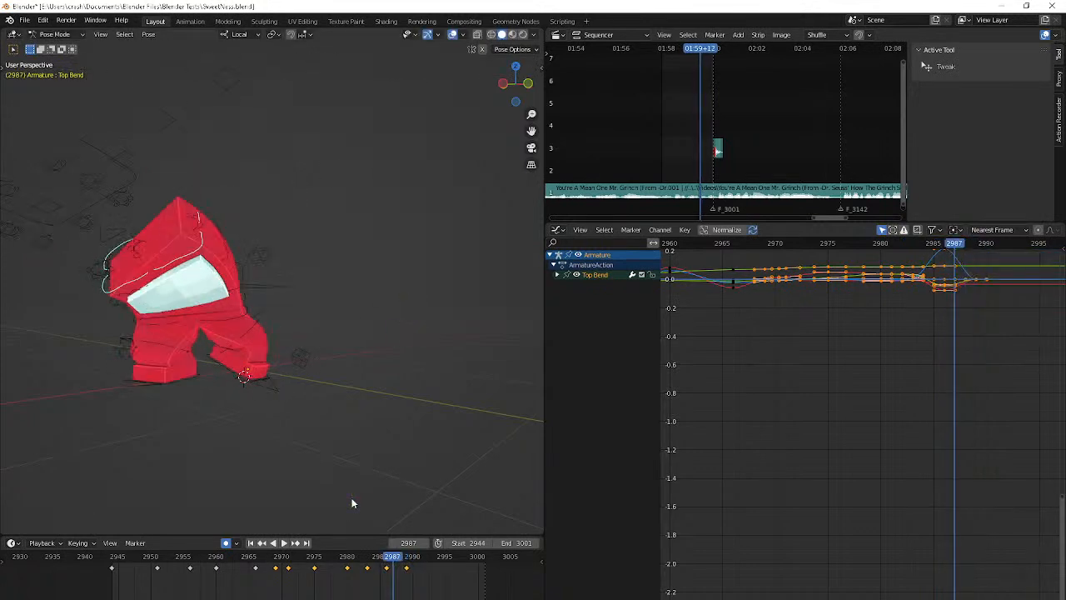
key("Right")
key("Right")
key("alt+g")
key("r")
left_click(306, 504)
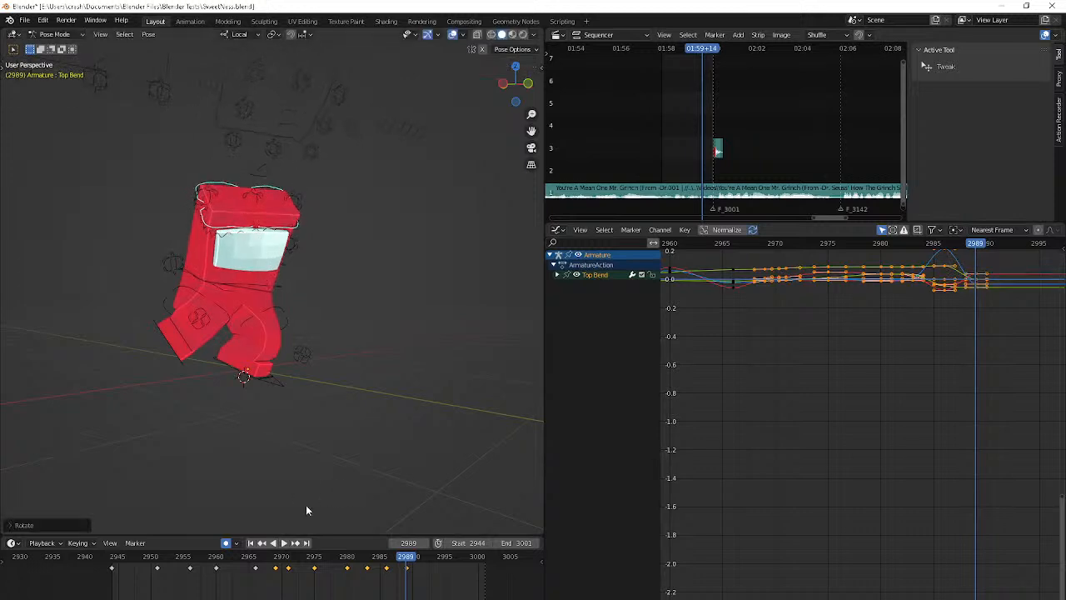
Adjust the Top Bend bone's position and rotation at frame 2989 from a side view
key("g")
left_click(385, 111)
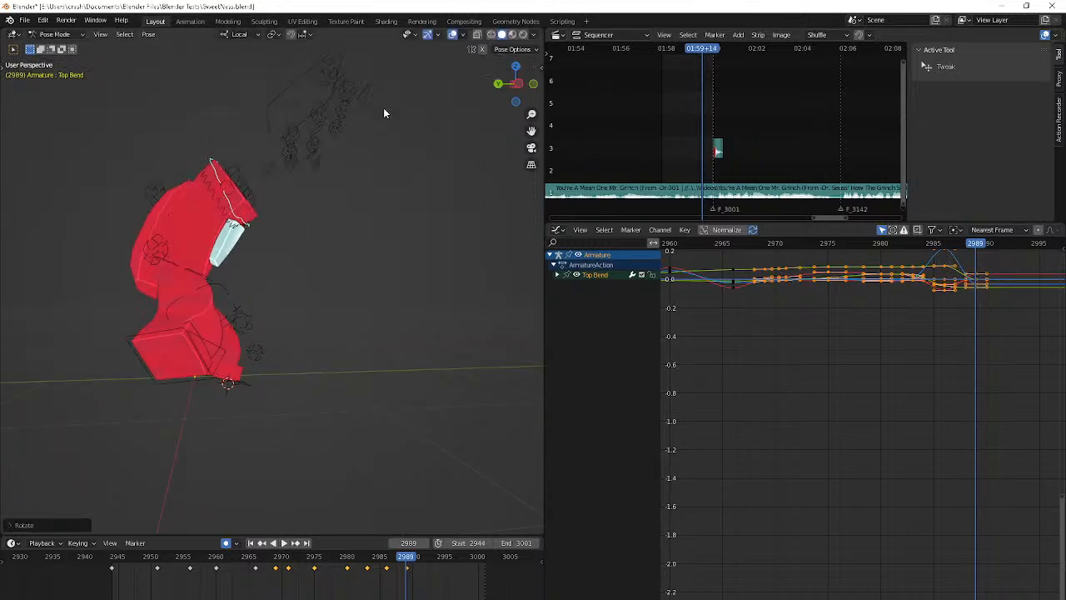
key("g")
left_click(405, 125)
key("r")
left_click(401, 139)
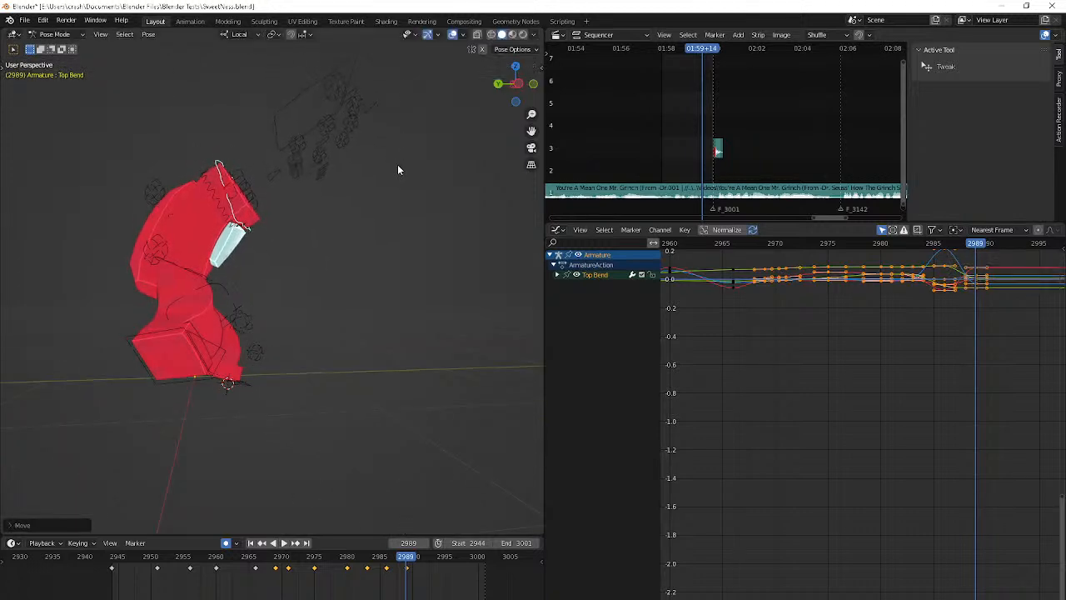
Rotate the Top Bend bone at frame 2994 and move it slightly
key("Left")
key("Left")
key("Left")
key("Right")
key("Right")
key("Right")
key("Right")
key("Right")
key("Right")
key("Right")
key("Right")
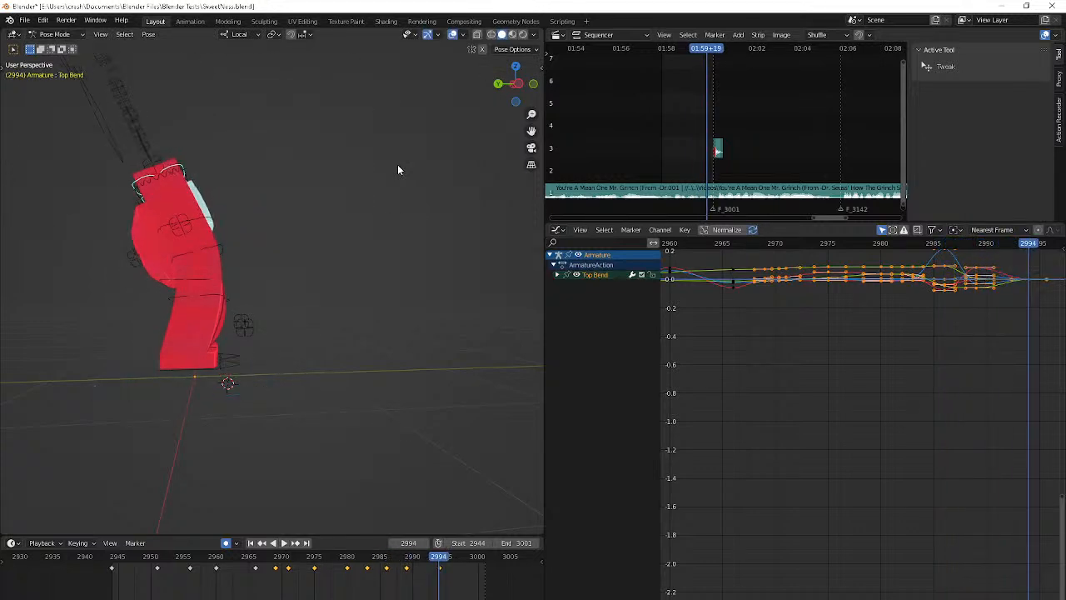
key("r")
left_click(394, 147)
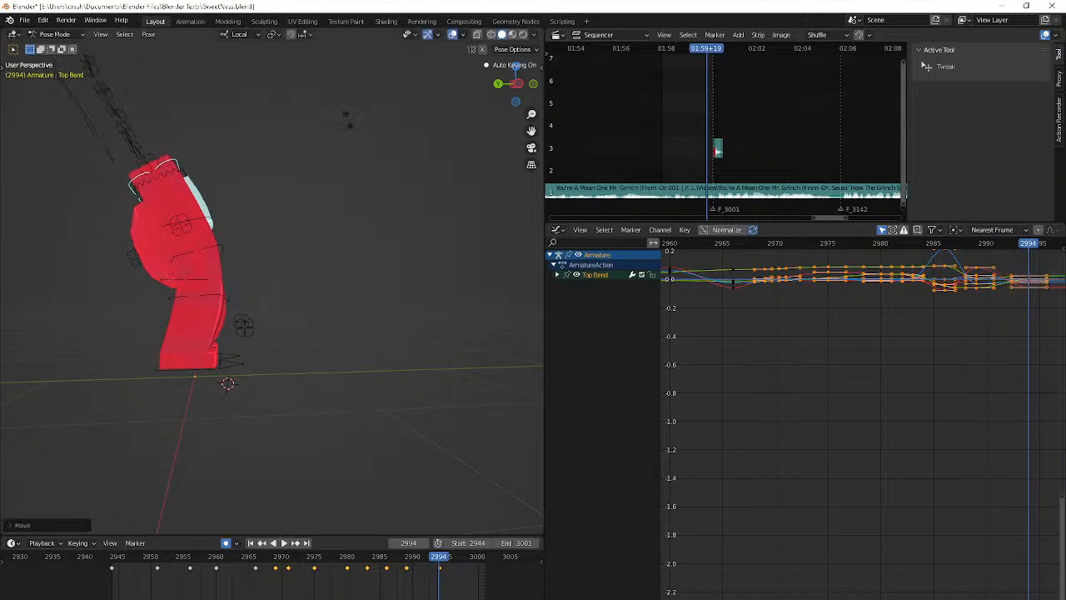
middle_click_drag(345, 87, 270, 104)
Clear the Top Bend bone's rotation at frame 2999 and rotate it slightly
key("Right")
key("Right")
key("Right")
key("Right")
key("Right")
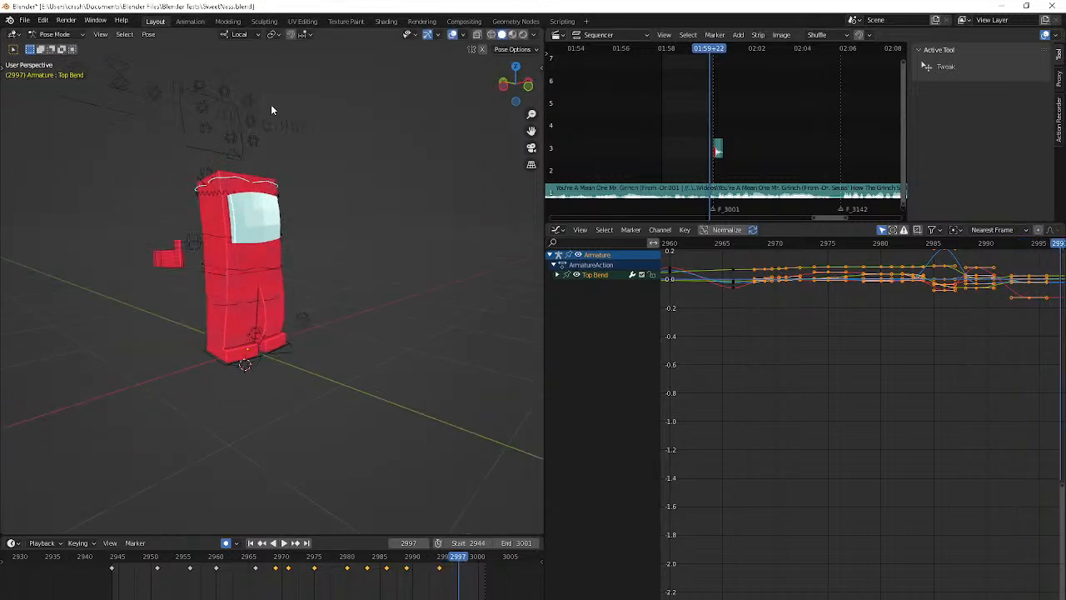
key("alt+r")
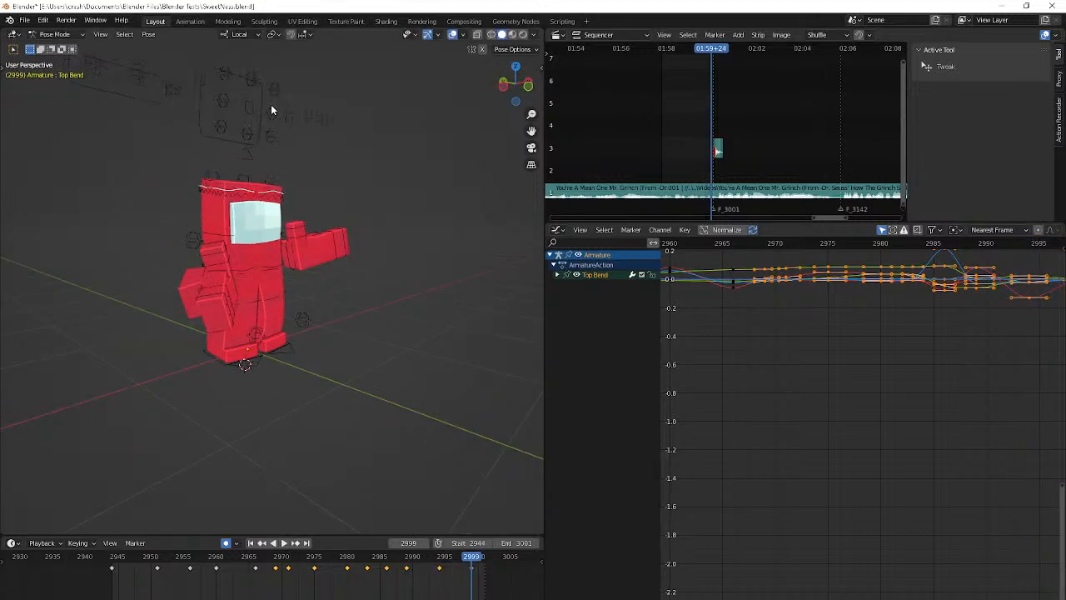
key("r")
left_click(271, 105)
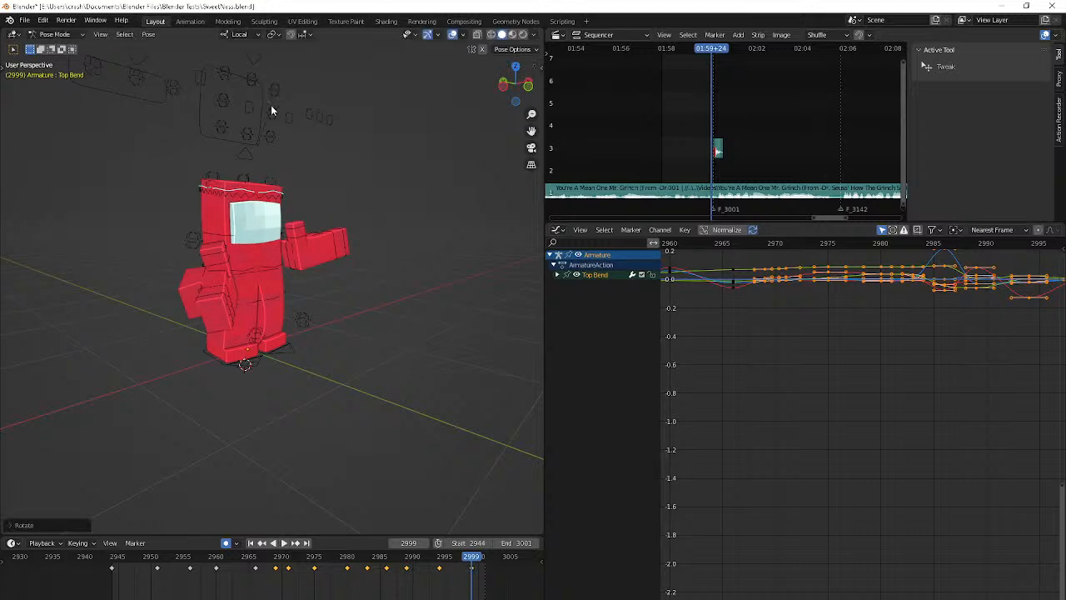
Move the Top Bend bone about 0.012 m at frame 2996
key("Left")
key("Left")
key("Left")
key("g")
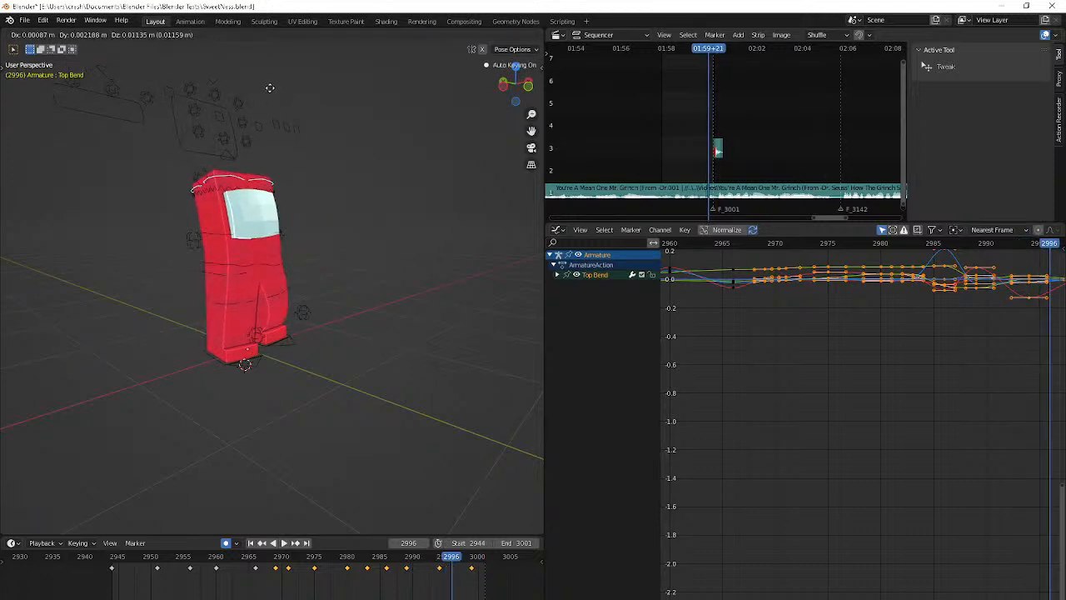
left_click(269, 87)
Play back the Top Bend animation and return to frame 2944
key("space")
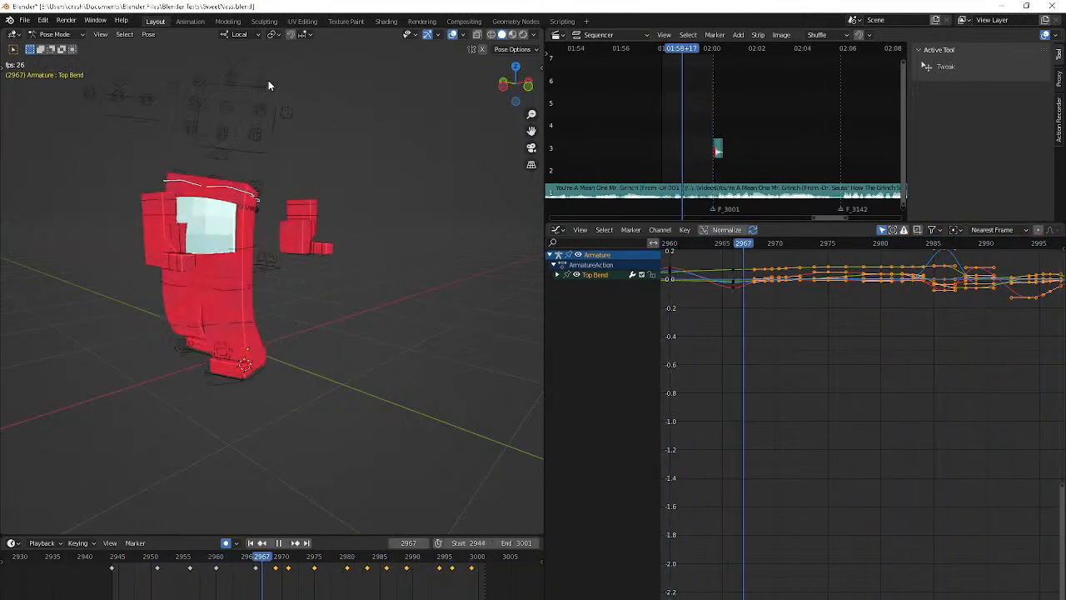
key("space")
key("shift+Left")
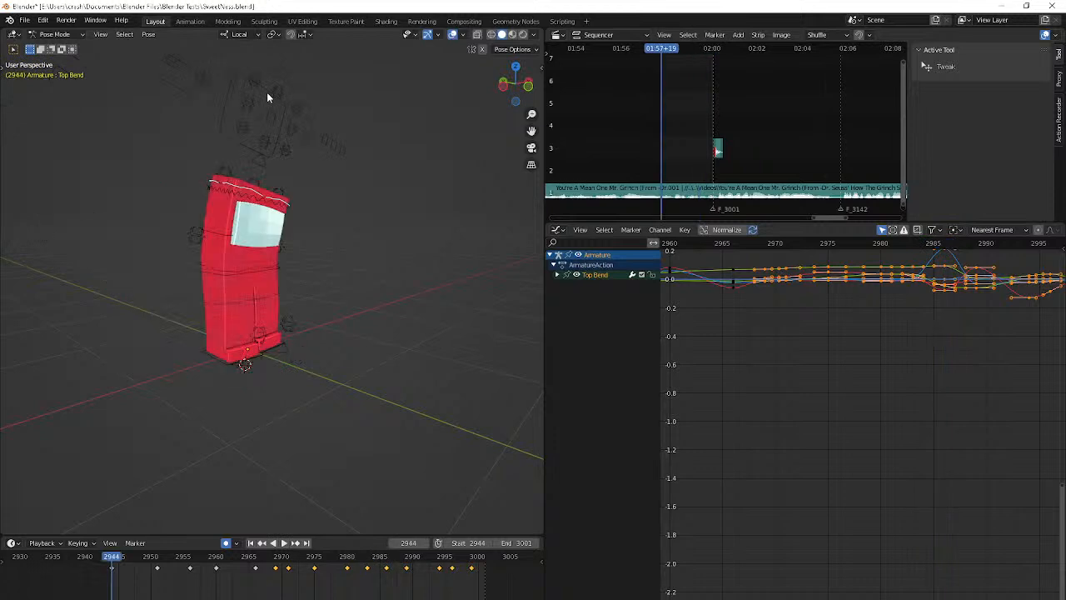
Turn on X-ray display and select the Hip bone at the character's waist
key("alt+z")
scroll(250, 307, "up", 3)
left_click(195, 267)
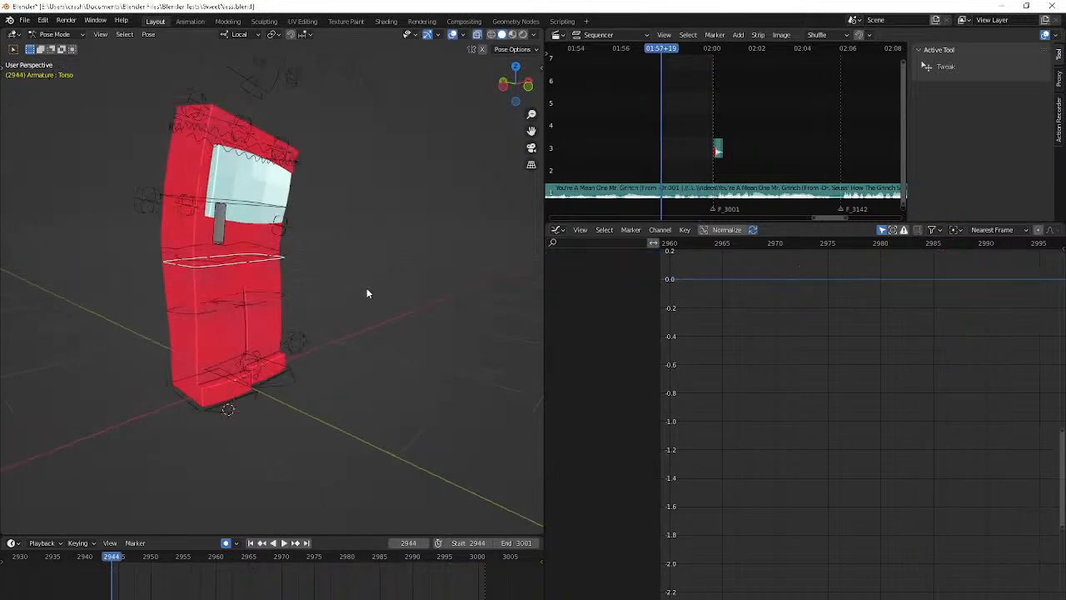
key("space")
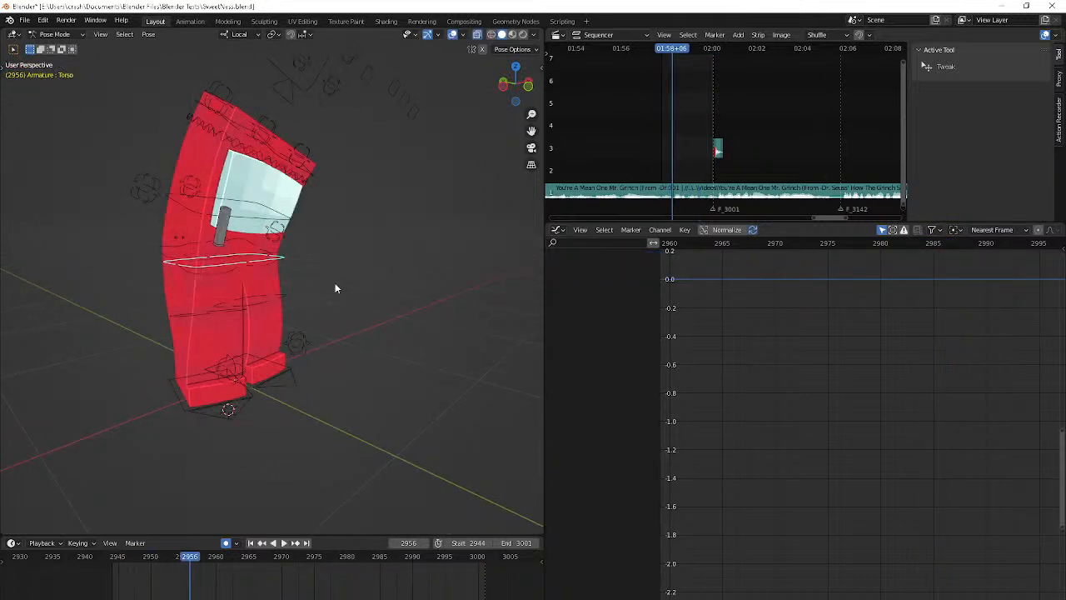
left_click(254, 264)
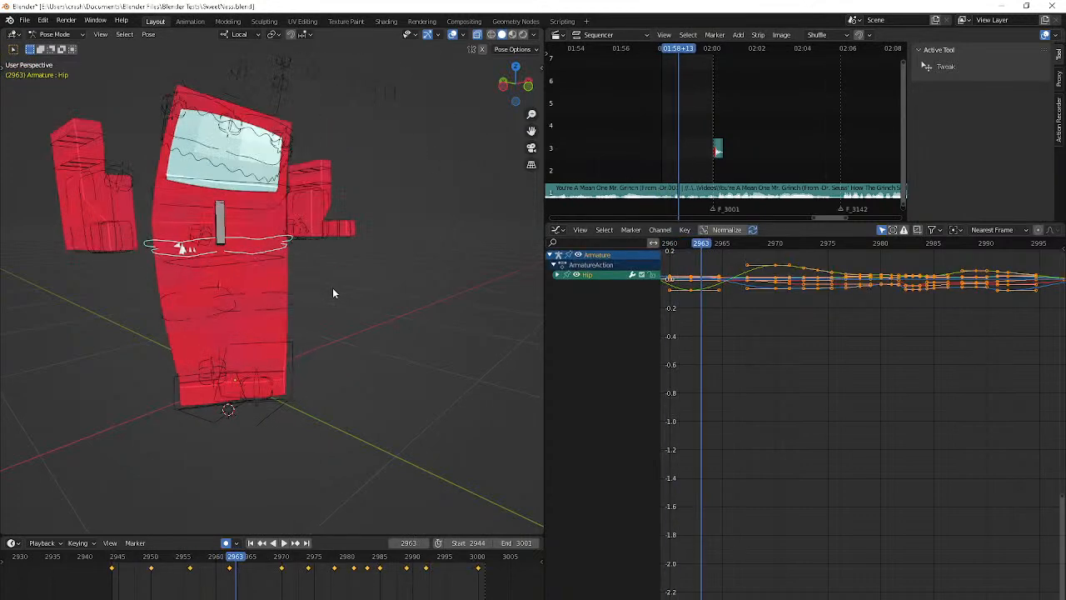
Reposition the Hip bone and trackball-rotate it to adjust the pose at frame 2978
middle_click_drag(332, 293, 271, 293)
key("g")
left_click(298, 281)
key("r")
key("r")
left_click(110, 255)
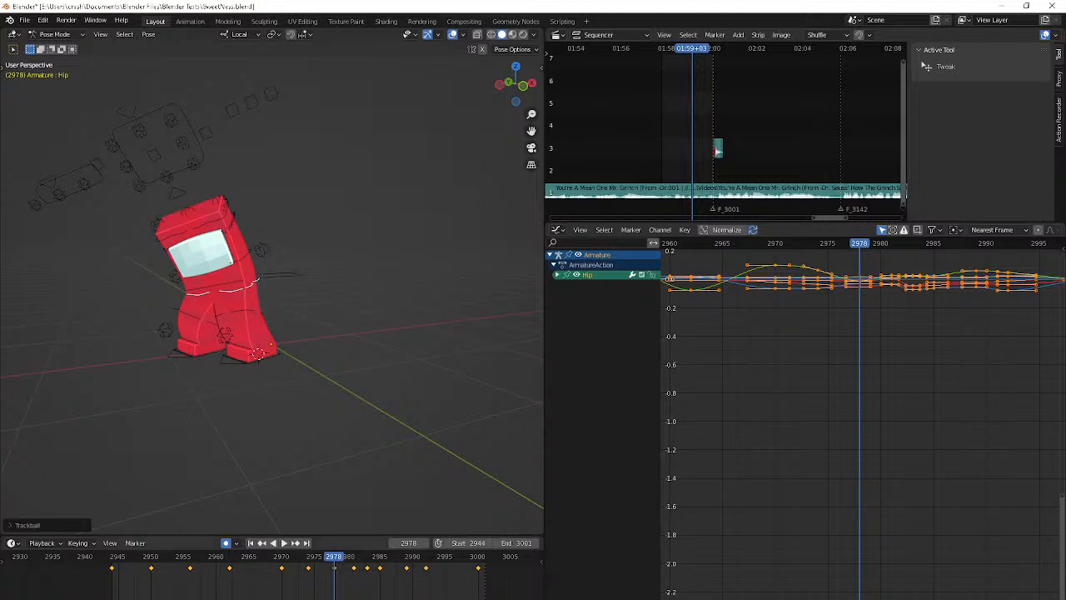
key("alt+Tab")
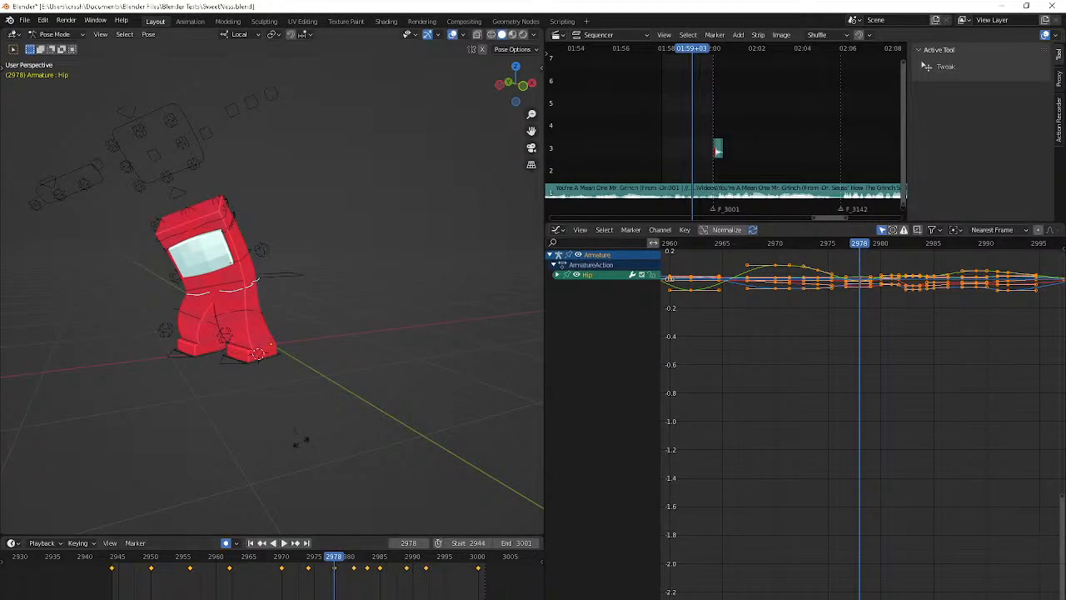
key("r")
key("r")
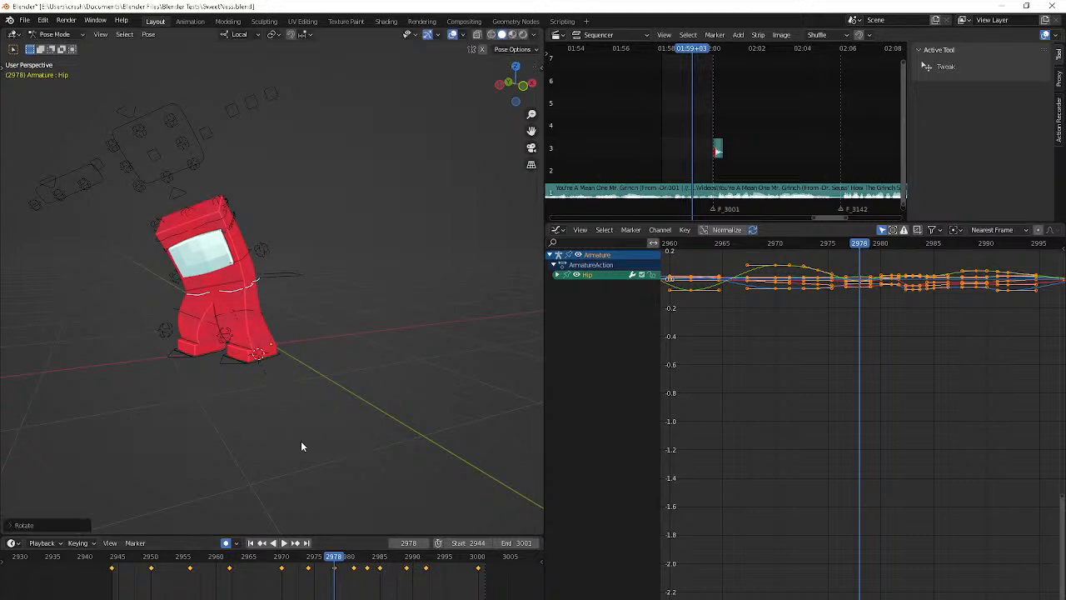
left_click(35, 383)
middle_click_drag(35, 383, 4, 392)
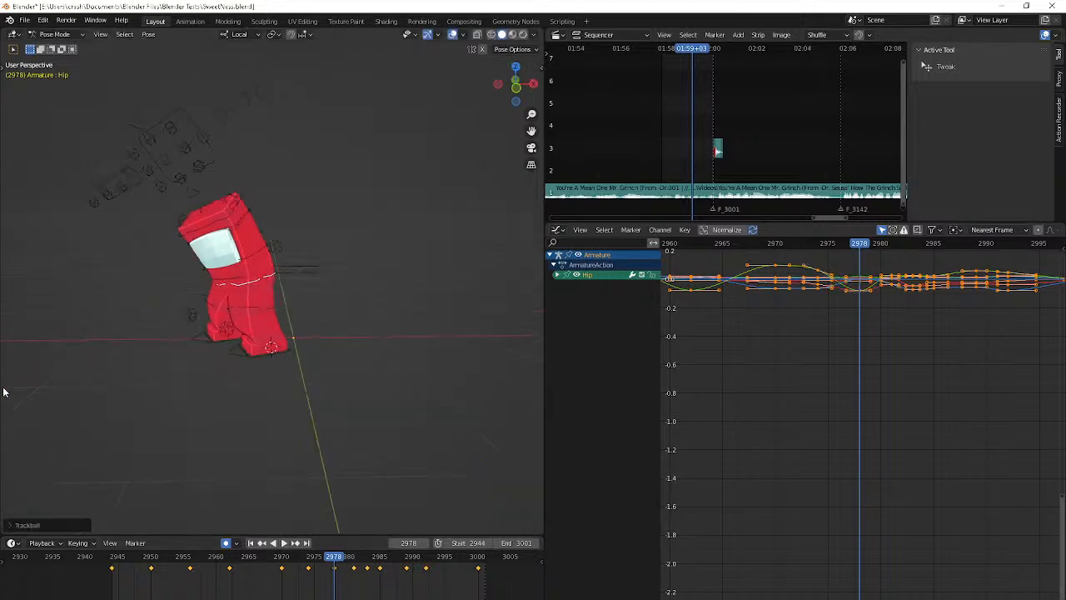
Copy the Hip bone's keyframe from frame 2978 to frame 2981 and trackball-rotate the bone there
key("Up")
key("Right")
key("Right")
key("Down")
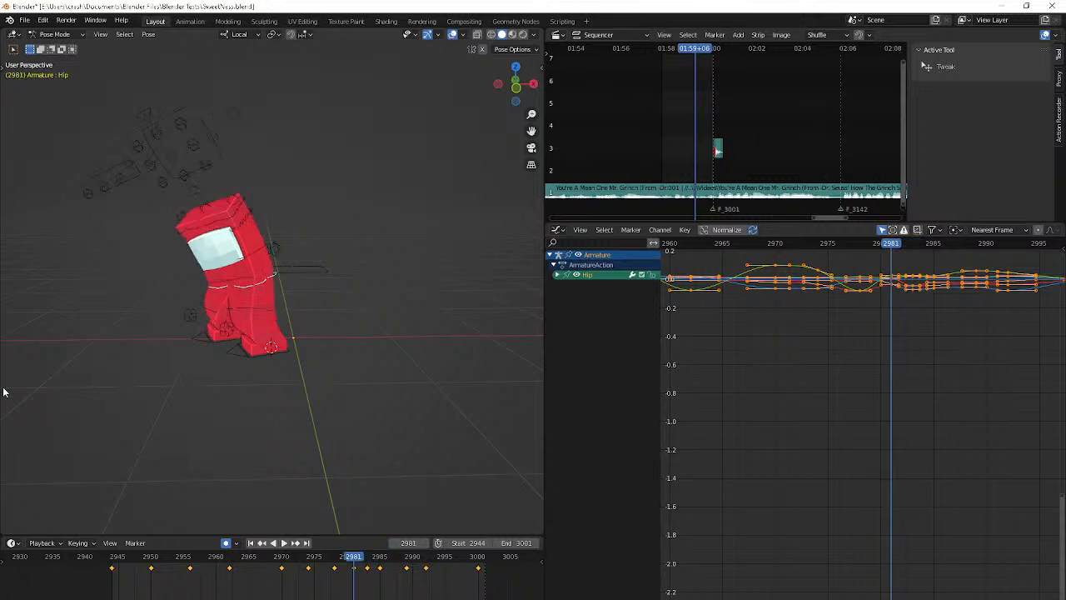
key("Up")
key("Down")
key("Down")
key("Up")
left_click(336, 568)
key("ctrl+c")
key("ctrl+v")
key("r")
key("r")
left_click(252, 417)
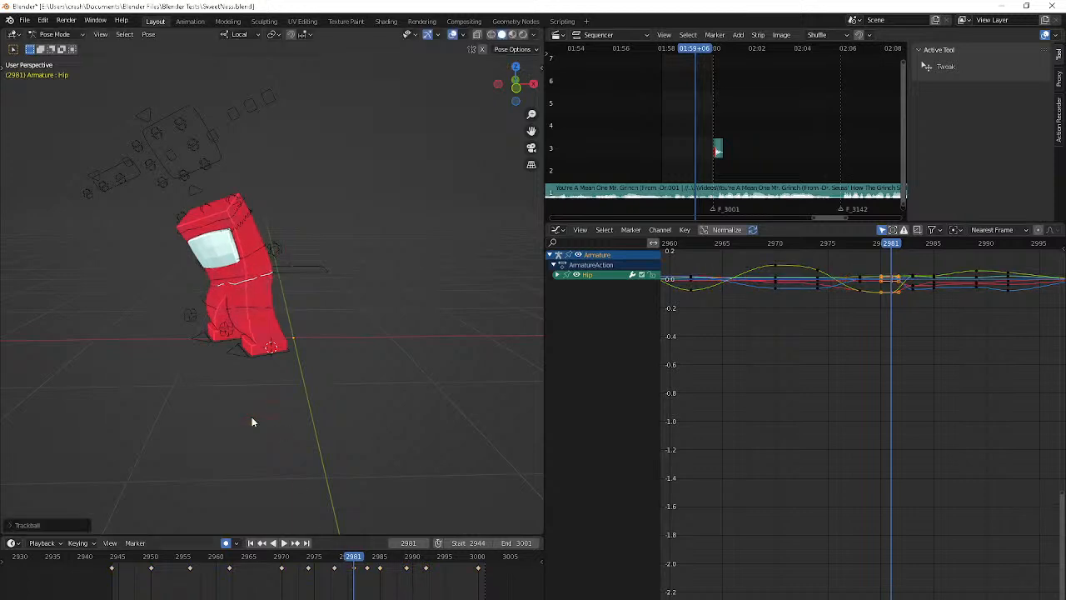
Compare the neighbouring poses and move the Hip bone in two directions at frame 2983
middle_click_drag(251, 421, 344, 388)
key("Up")
key("Down")
key("Down")
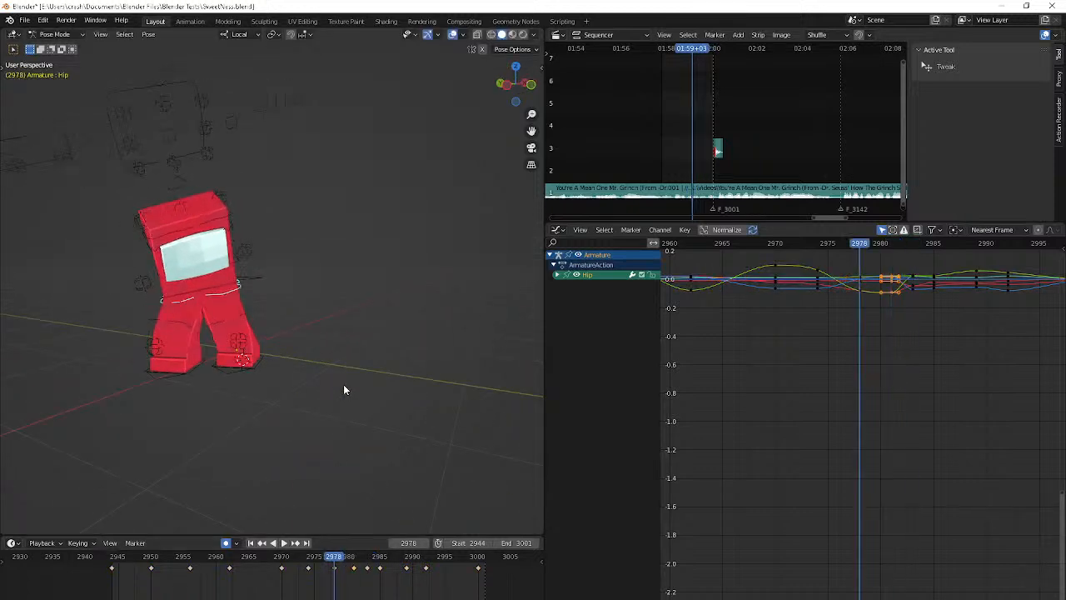
key("Up")
key("Up")
key("g")
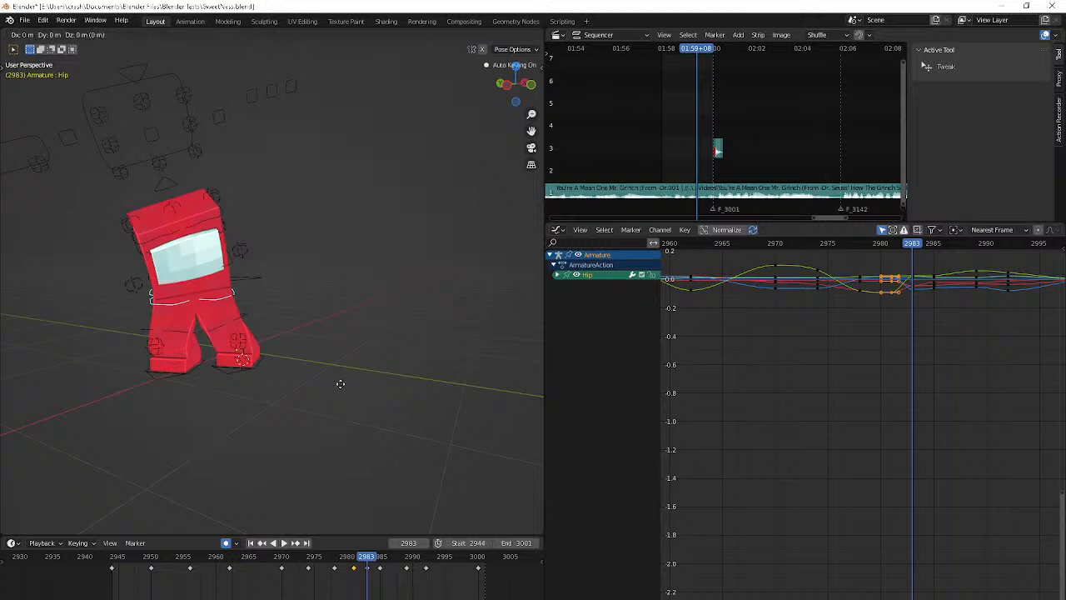
left_click(328, 379)
middle_click_drag(328, 379, 276, 367)
key("g")
left_click(201, 373)
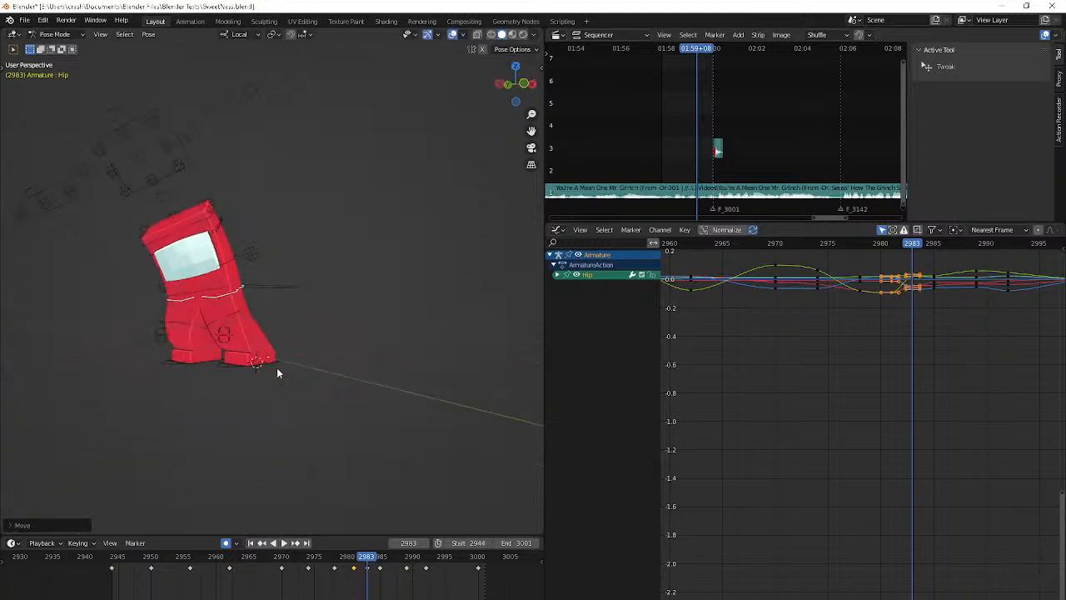
Move the Hip bone slightly to adjust the character's pose at frame 2985
key("Up")
key("g")
left_click(270, 360)
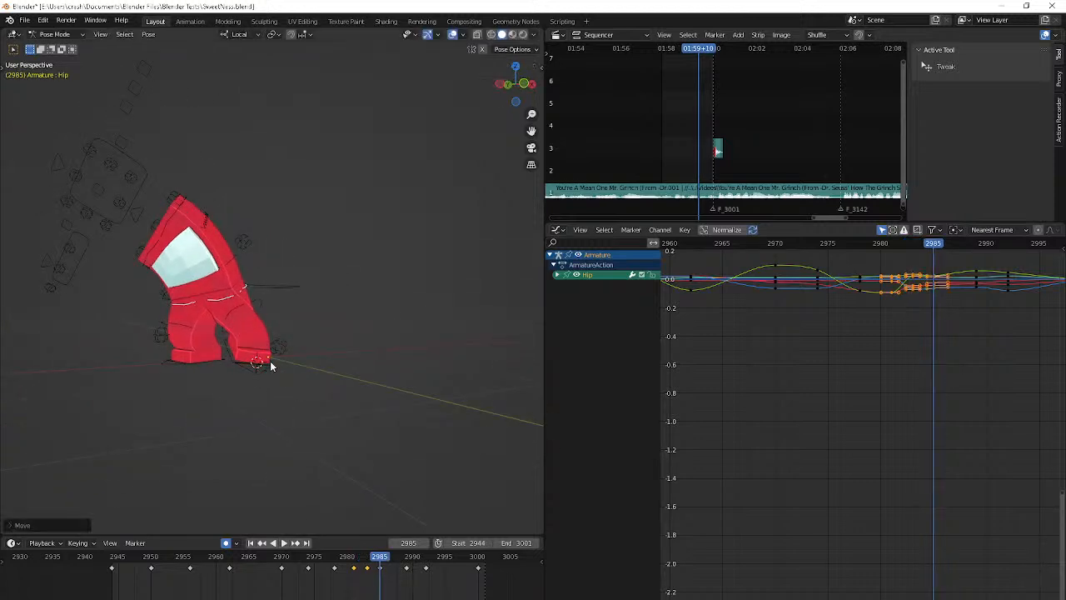
middle_click_drag(270, 361, 303, 363)
Step past frame 2985, play back the rest of the hip animation and return to frame 2944
key("Right")
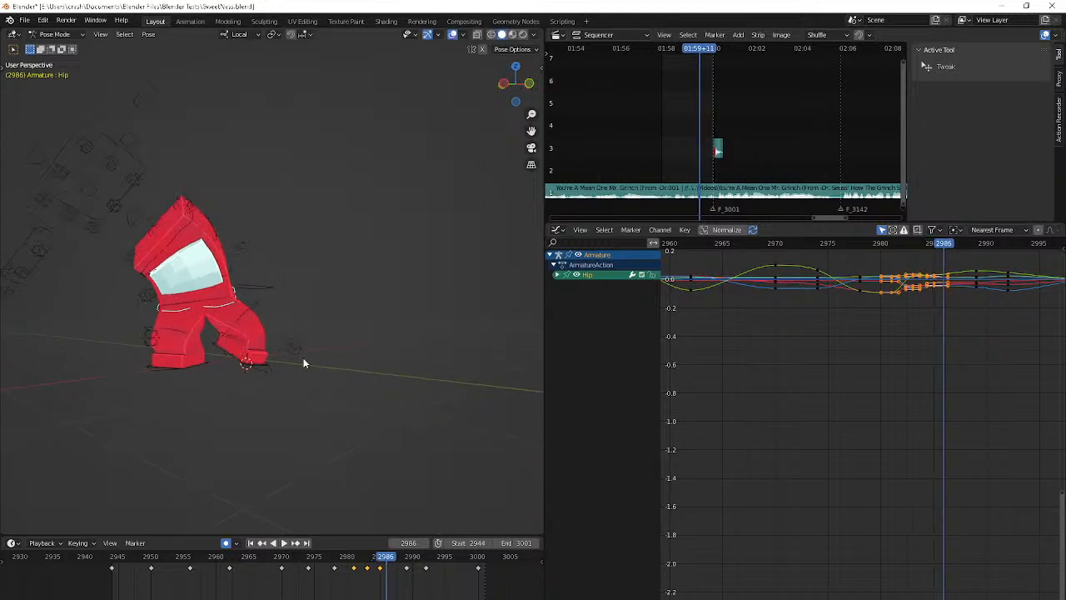
key("Right")
key("Right")
key("Right")
key("Right")
key("space")
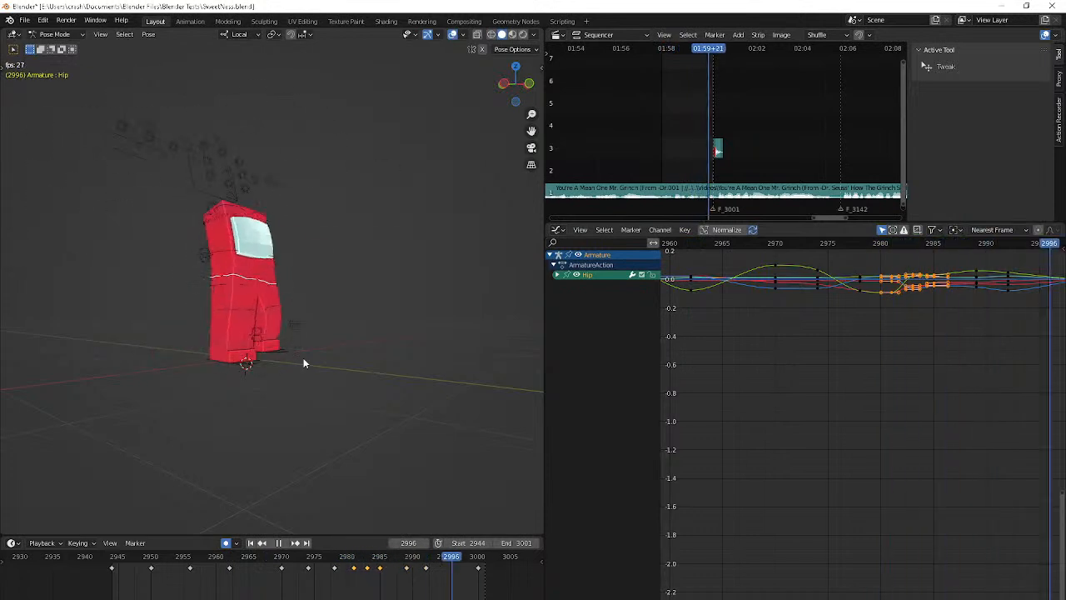
key("space")
key("shift+Left")
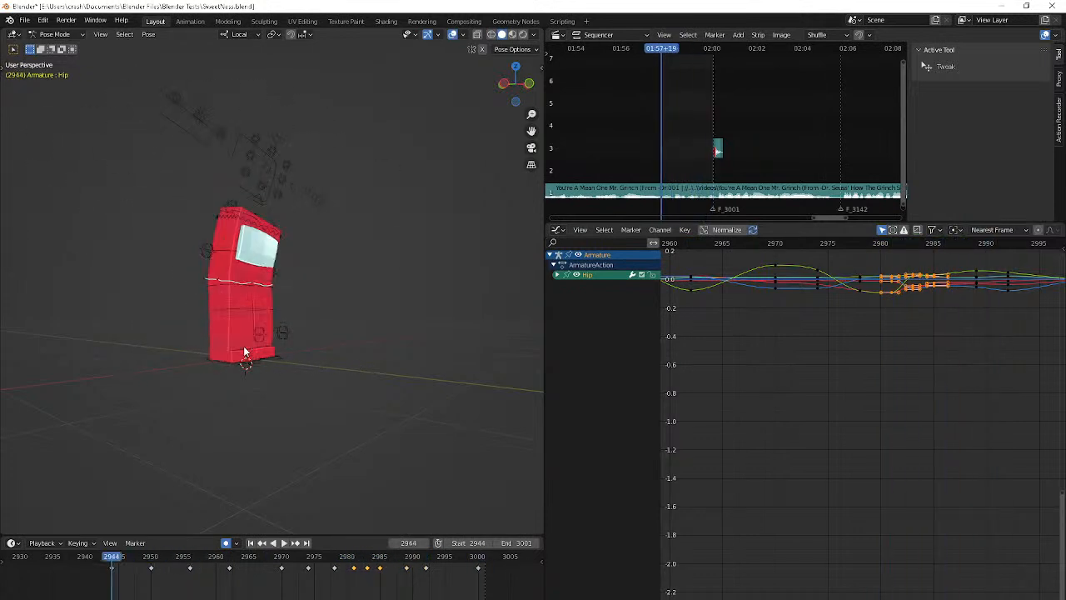
Replay and step through the opening frames around 2944 to 2955 to examine the hip motion, and return to frame 2944
key("space")
key("shift+Left")
key("space")
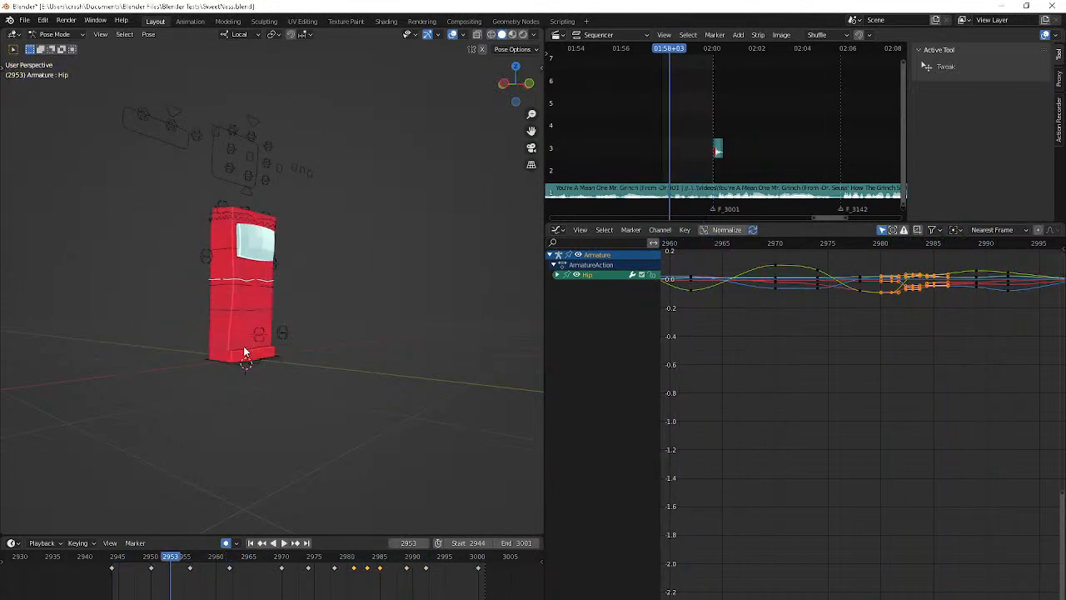
key("Left")
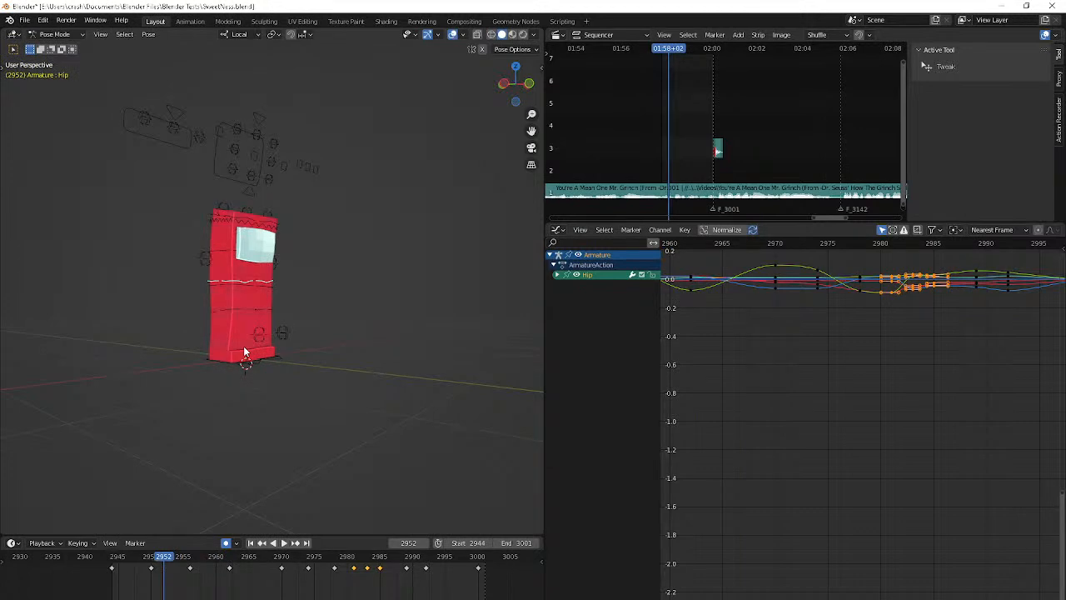
key("Left")
key("Left")
key("Left")
key("Left")
key("Left")
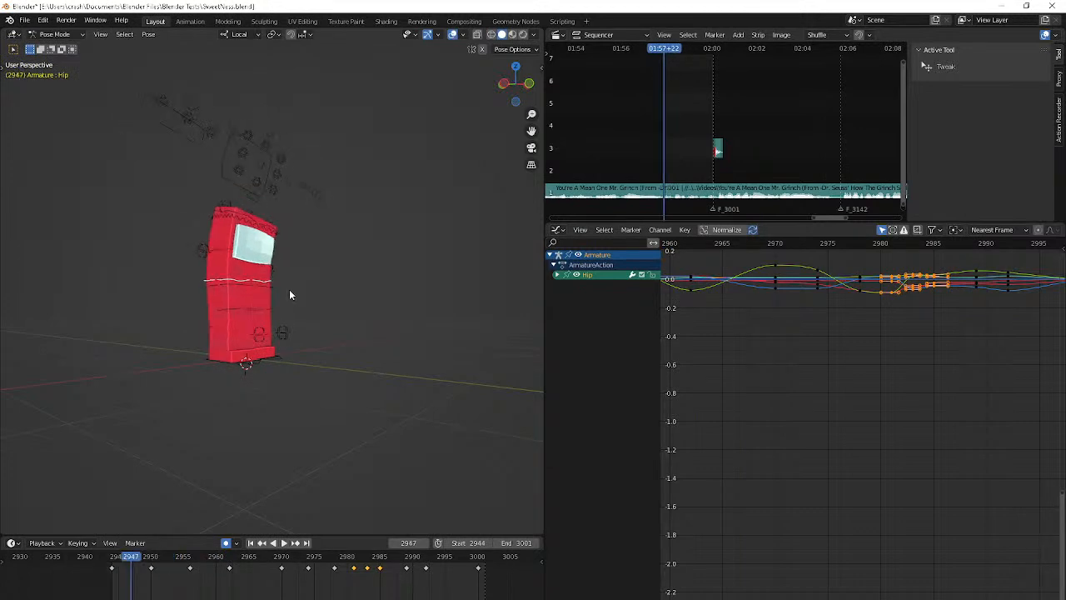
key("space")
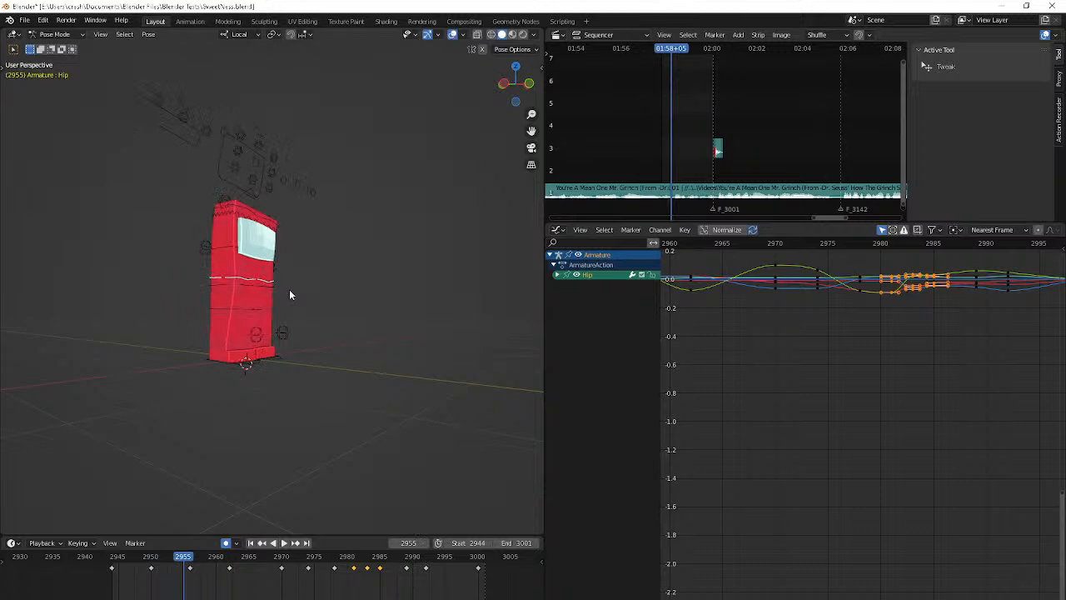
scroll(288, 293, "up", 2)
key("shift+Left")
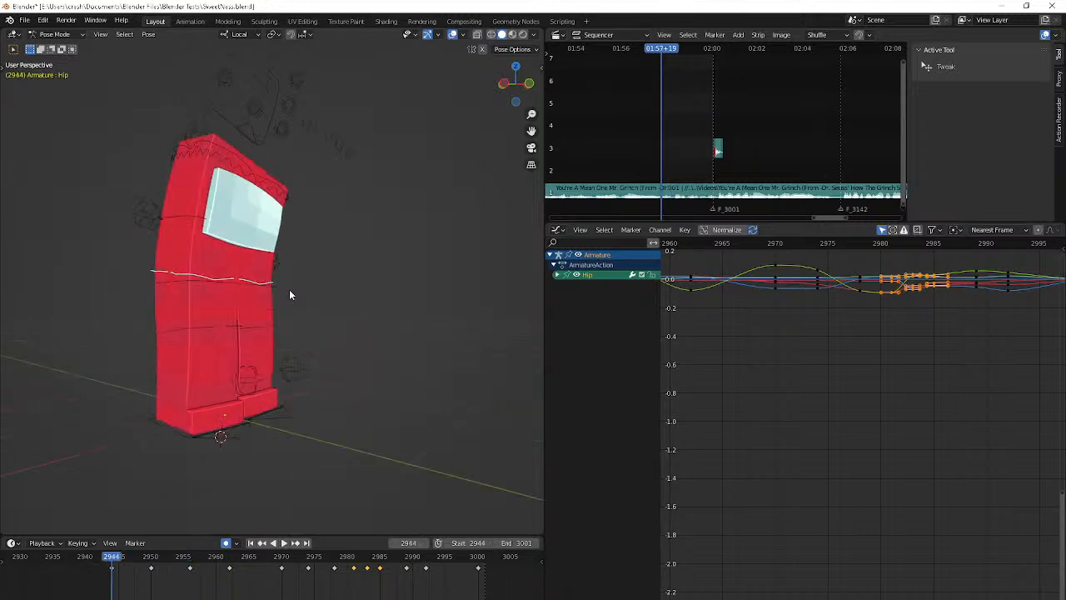
Isolate the Hip bone's X, Y and Z Quaternion Rotation curves in the Graph Editor and normalize their display
left_click(557, 275)
left_click(598, 356)
left_click(598, 336)
left_click(598, 352)
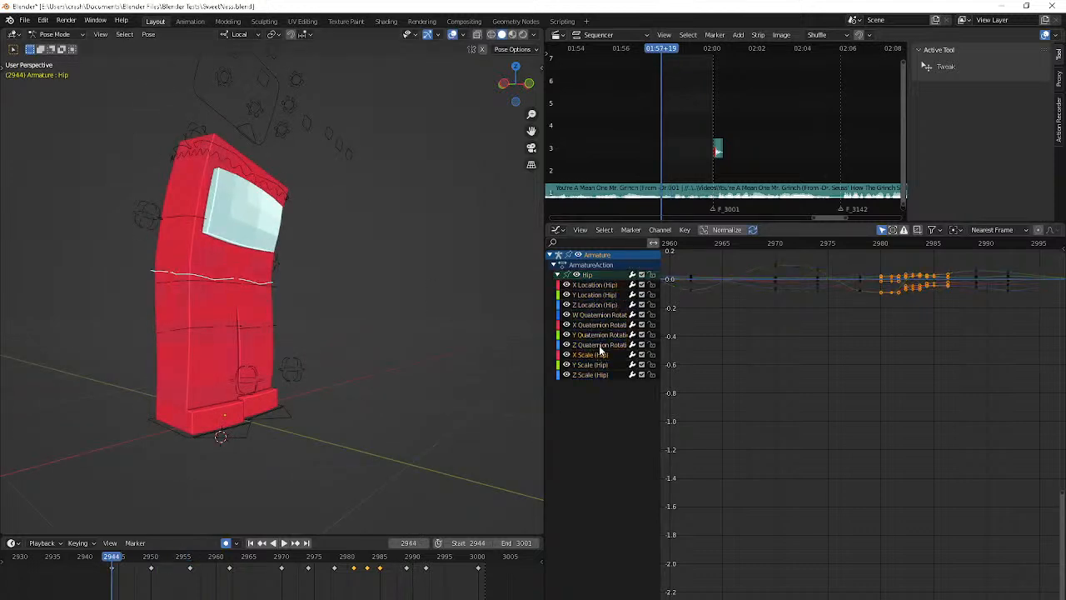
left_click(595, 344)
left_click(592, 338)
left_click(585, 324, "ctrl")
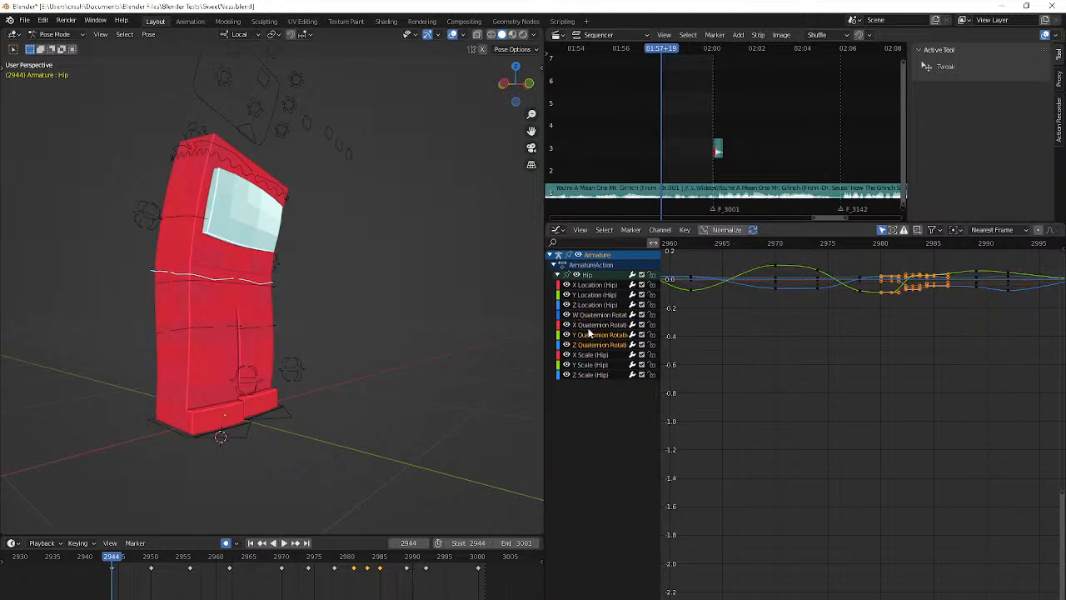
key("shift+h")
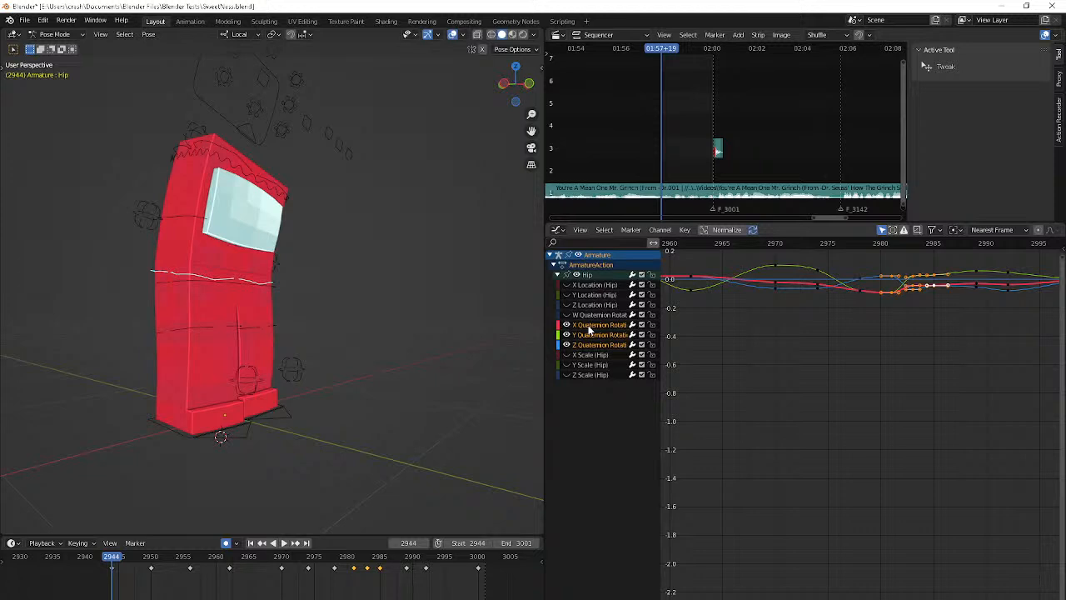
left_click(727, 231)
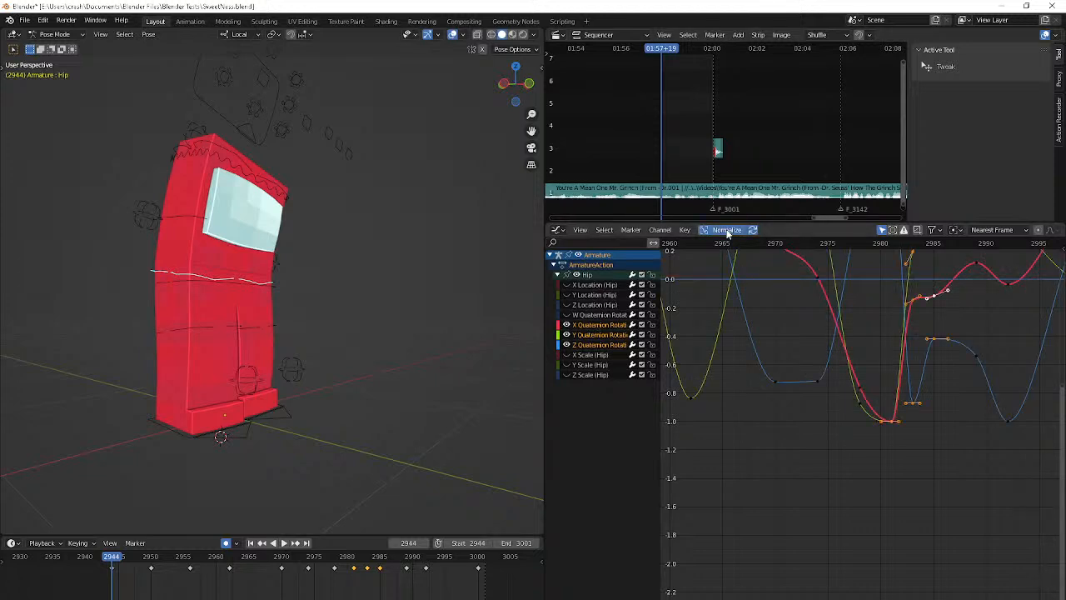
middle_click_drag(732, 332, 833, 459)
scroll(796, 433, "down", 7)
left_click(770, 381)
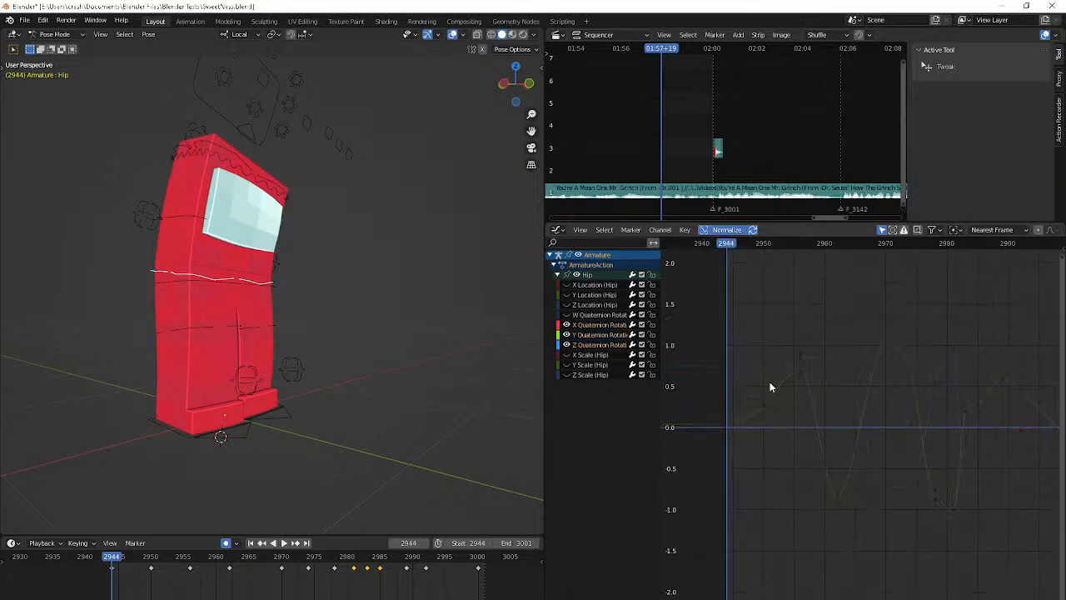
Move the Hip's Z Quaternion Rotation key at frame 2950 to frame 2951 and raise it by about 0.61 on the normalized curve
left_click(767, 343)
key("Right")
key("Right")
key("Right")
key("Right")
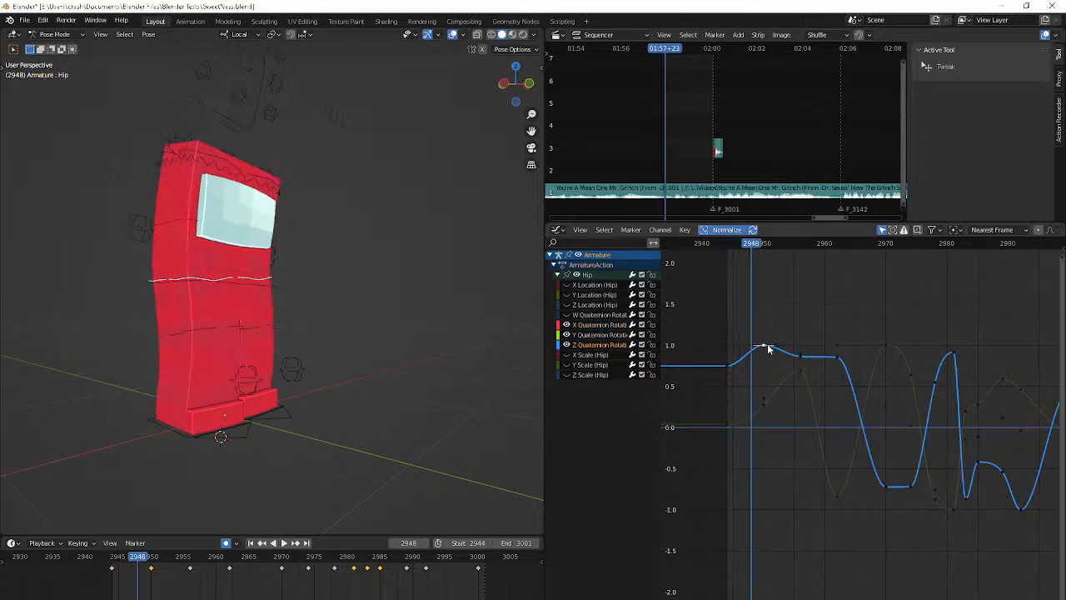
key("Right")
key("Right")
key("g")
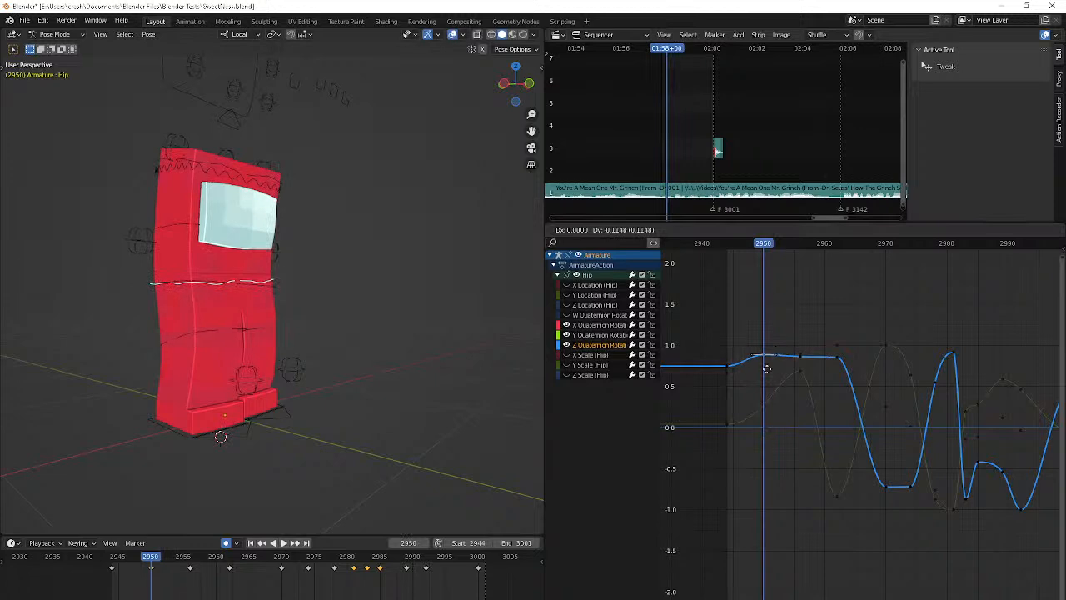
right_click(769, 357)
middle_click_drag(825, 364, 792, 383)
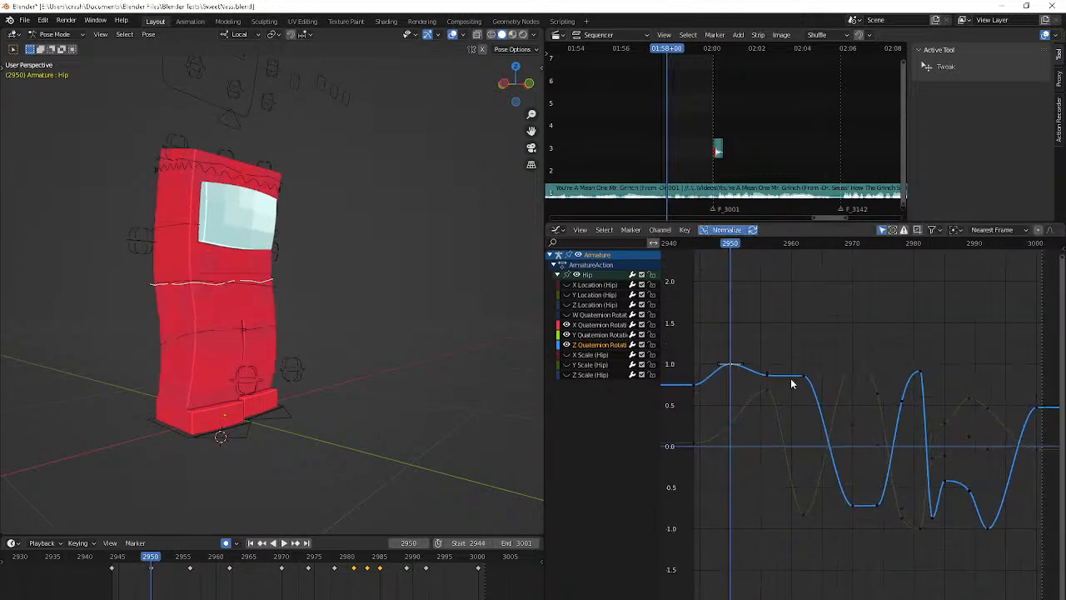
middle_click_drag(405, 407, 527, 421)
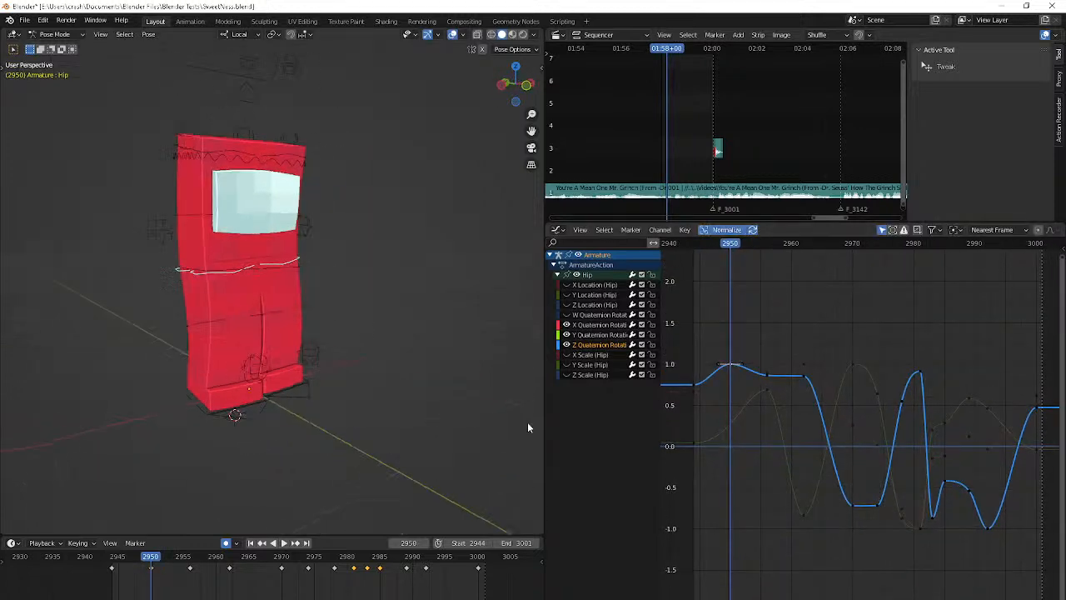
key("Down")
key("Right")
key("Right")
key("Right")
key("Right")
key("Right")
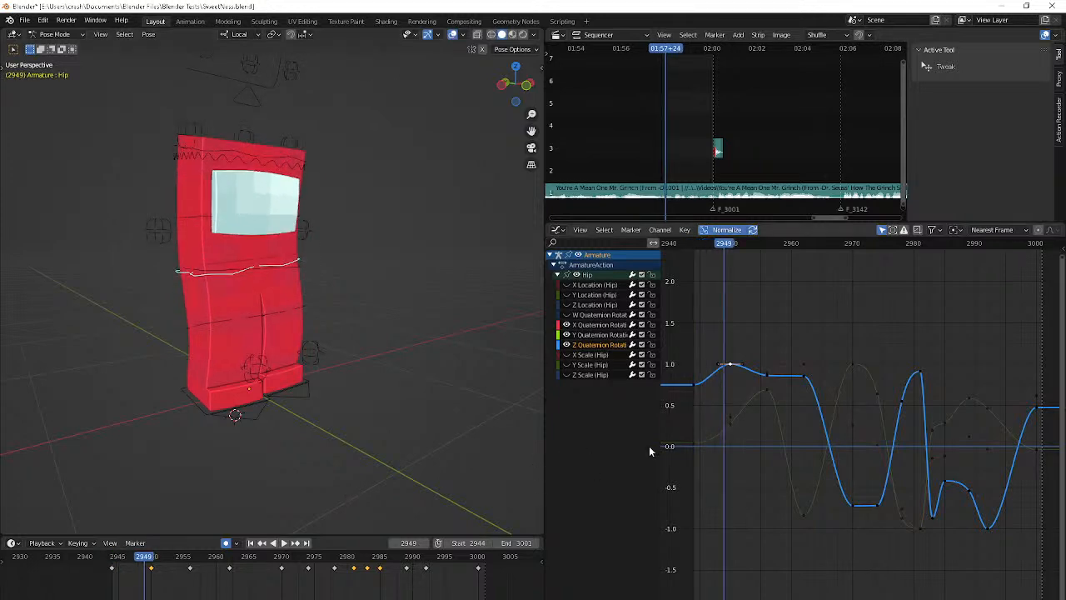
key("g")
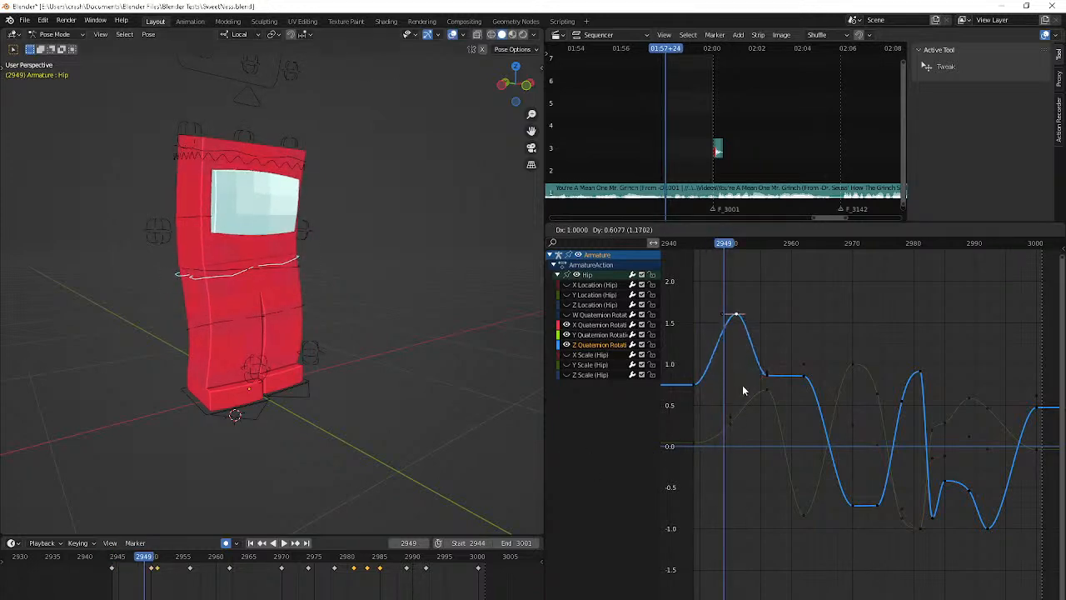
left_click(744, 389)
Check the pose around frame 2950, and move the Z Quaternion Rotation key at frame 2962 to frame 2960, slightly lower
middle_click_drag(384, 403, 340, 395)
key("Right")
key("Right")
key("Right")
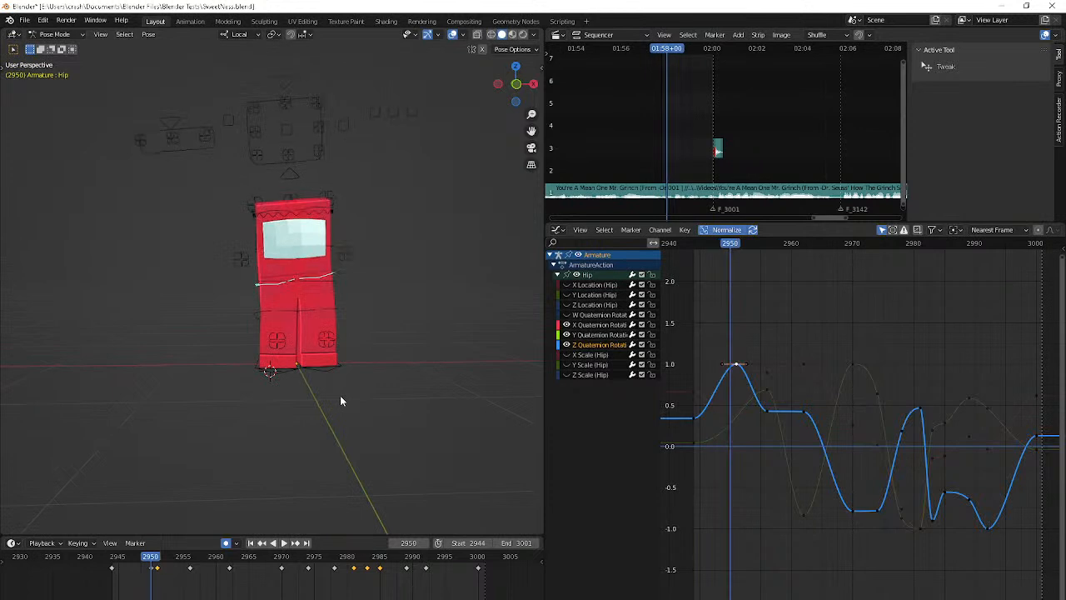
key("Left")
left_click_drag(749, 364, 791, 403)
key("Up")
key("space")
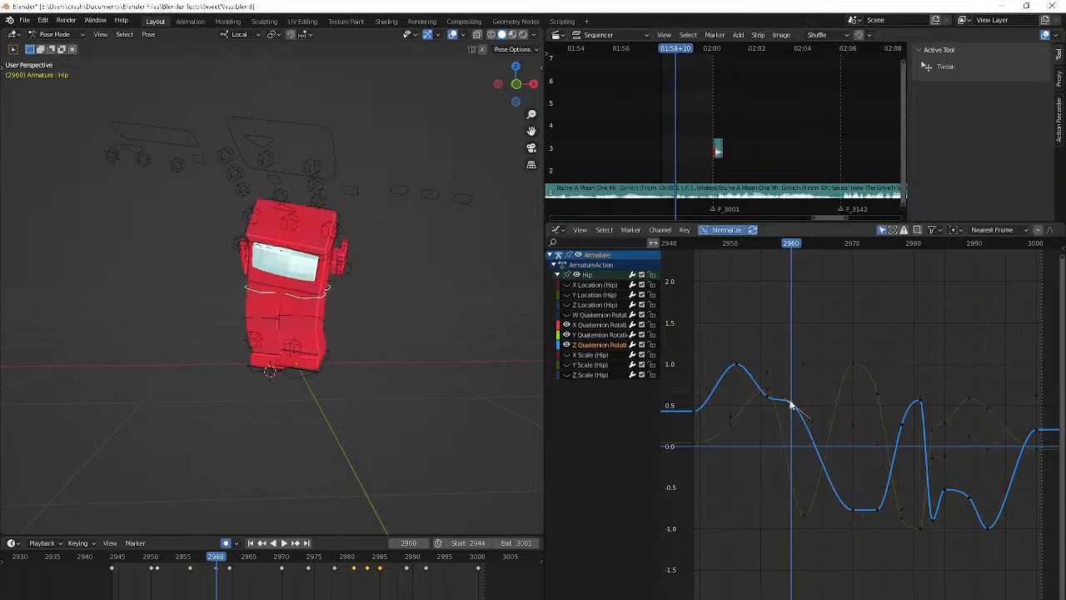
Move the Z Quaternion Rotation key at frame 2970 to frame 2965 and raise it to about 0 on the normalized curve
middle_click_drag(505, 380, 433, 370)
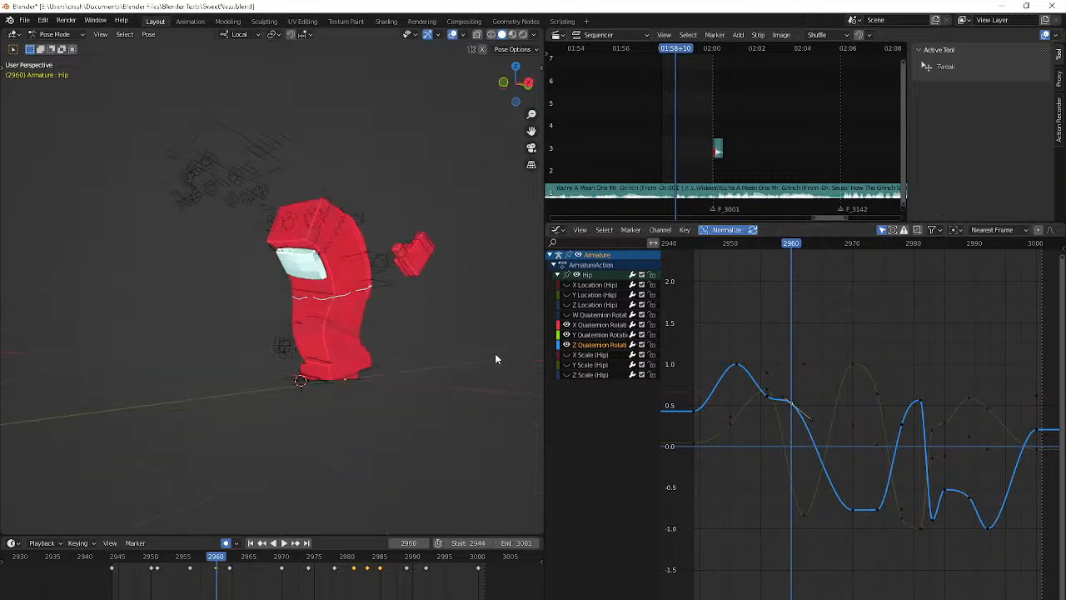
left_click_drag(855, 510, 827, 469)
mouse_move(537, 437)
middle_mouse_down()
mouse_move(501, 426)
mouse_move(534, 447)
middle_mouse_up()
key("g")
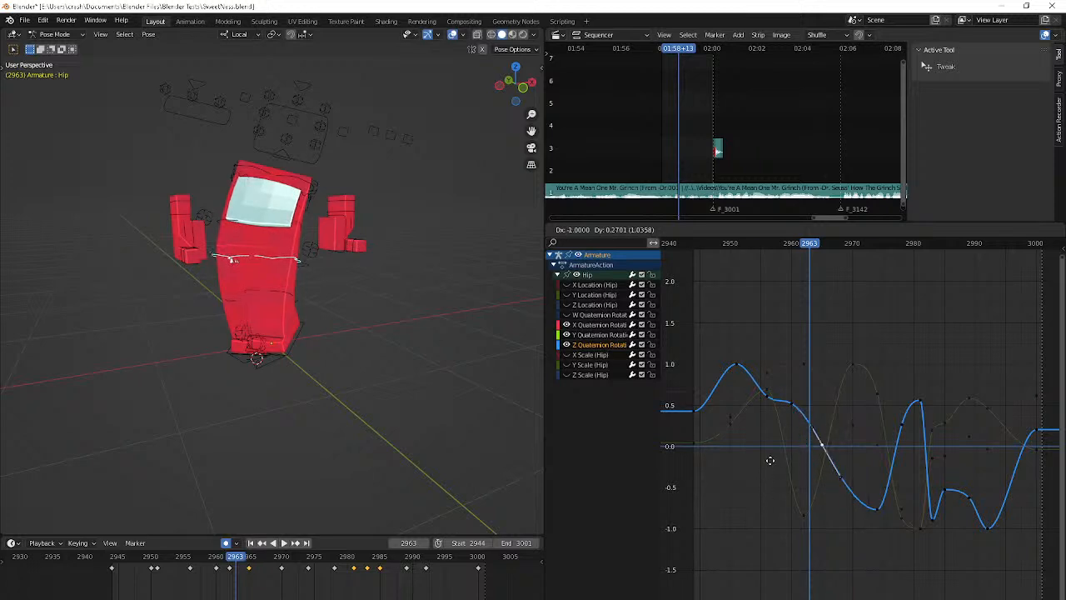
left_click(766, 463)
Reshape the incoming handle of the Z Quaternion Rotation key at frame 2974 by pulling it downward, and switch to OBS
left_click(881, 506)
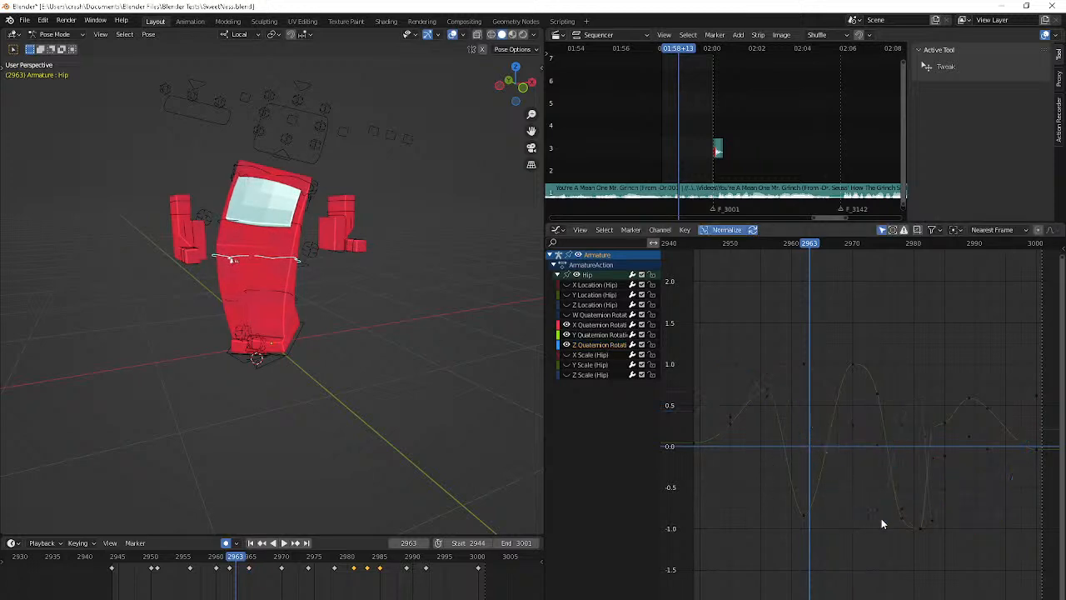
left_click(878, 512)
left_click(858, 511)
mouse_move(857, 511)
left_mouse_down()
mouse_move(845, 516)
mouse_move(859, 524)
left_mouse_up()
key("alt+Tab")
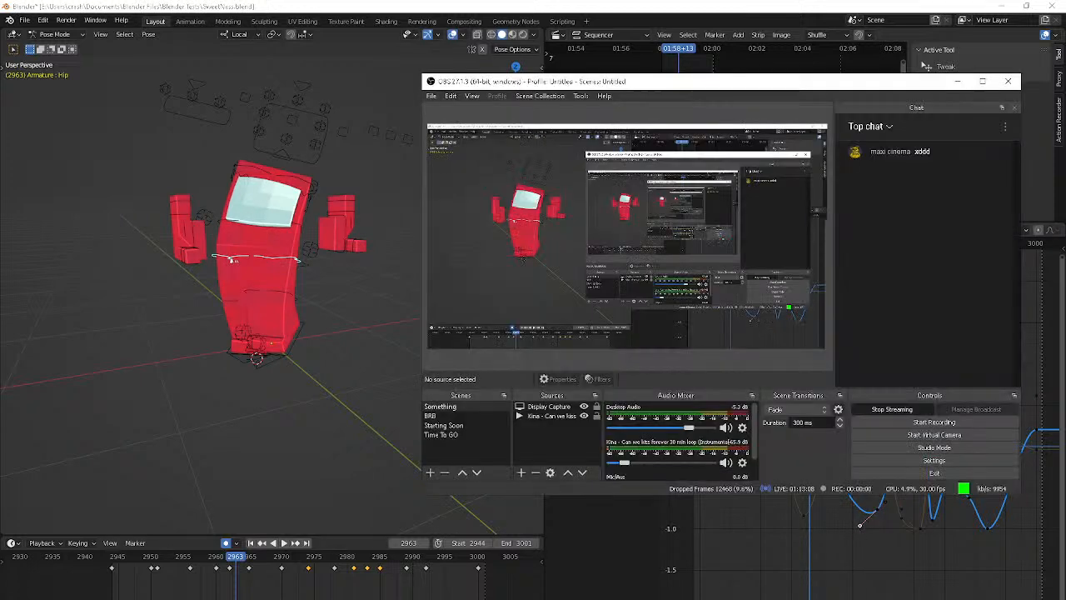
Move the Z Quaternion Rotation key at frame 2983 to frame 2984 at about -0.3, and lower the frame 2989 key to about -1.0
key("alt+Tab")
key("Right")
key("space")
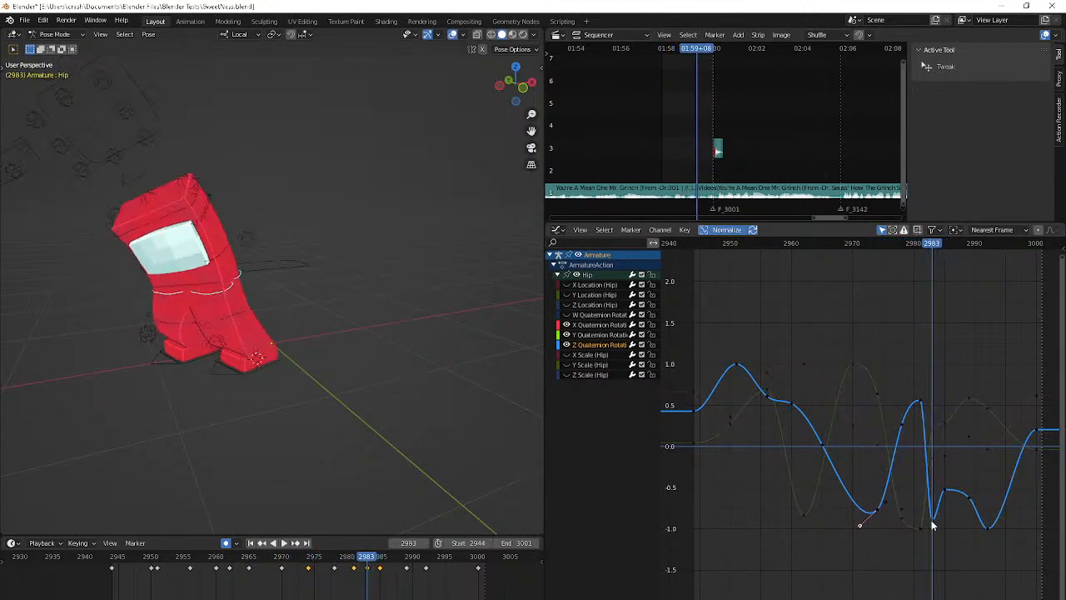
left_click_drag(931, 520, 936, 468)
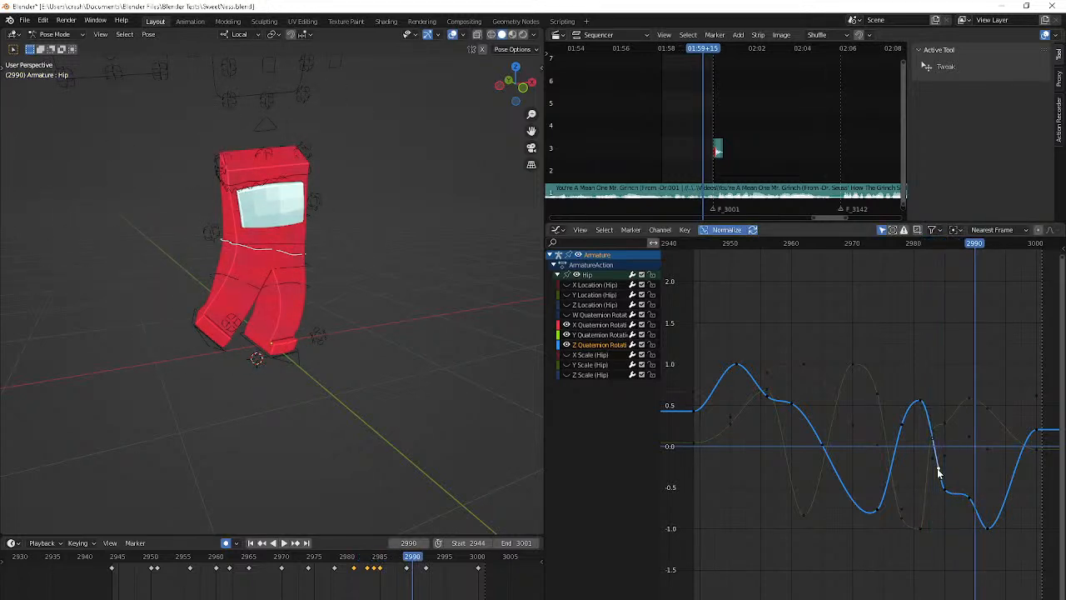
left_click_drag(965, 500, 970, 528)
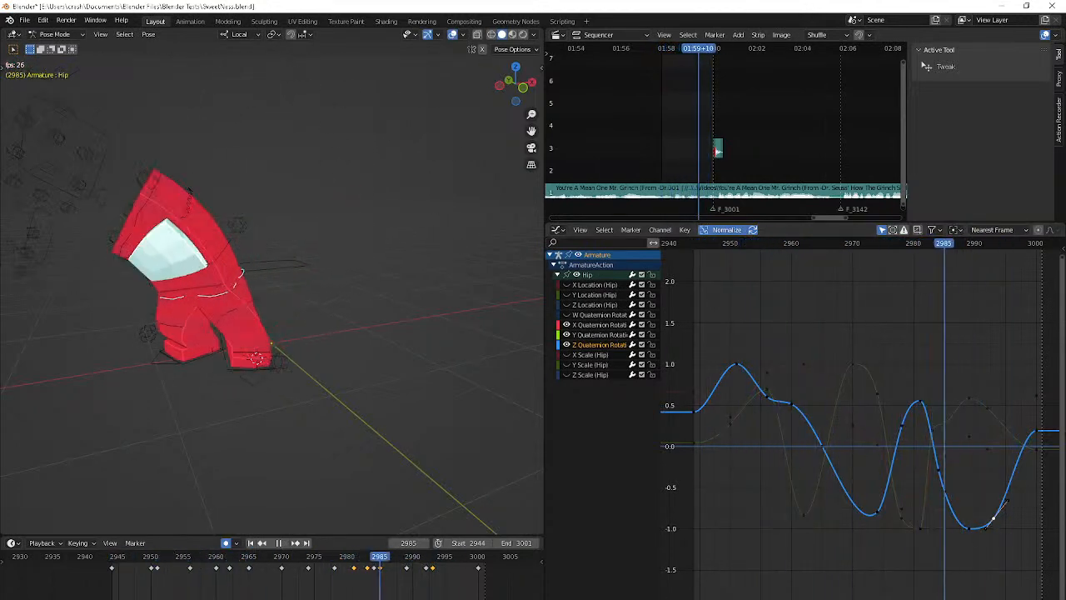
key("space")
Set the end frame to 3142 and play the animation beyond frame 3001
scroll(487, 594, "down", 10)
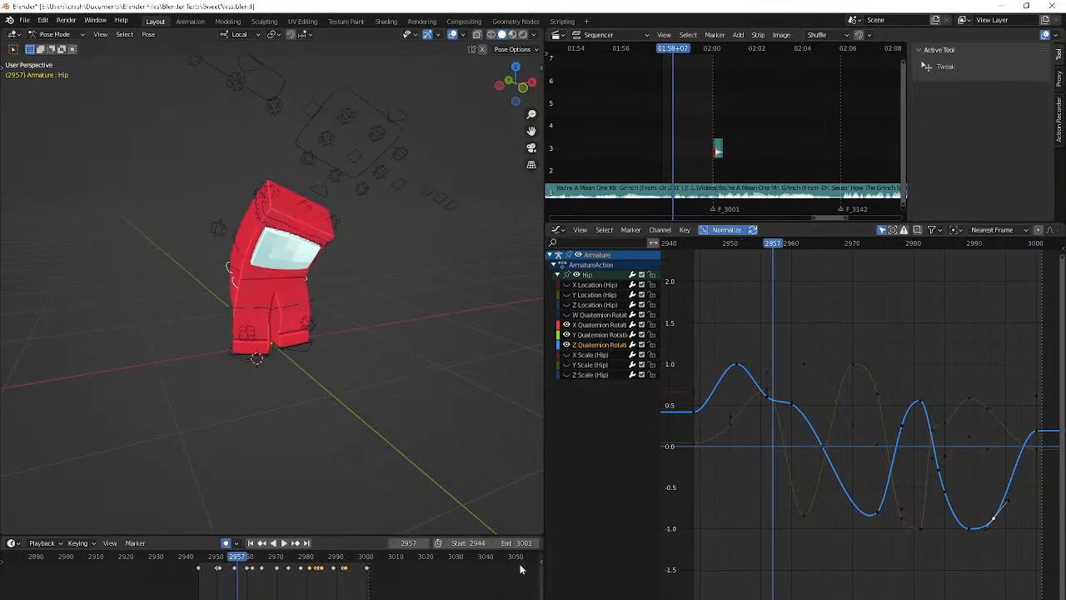
left_click(517, 543)
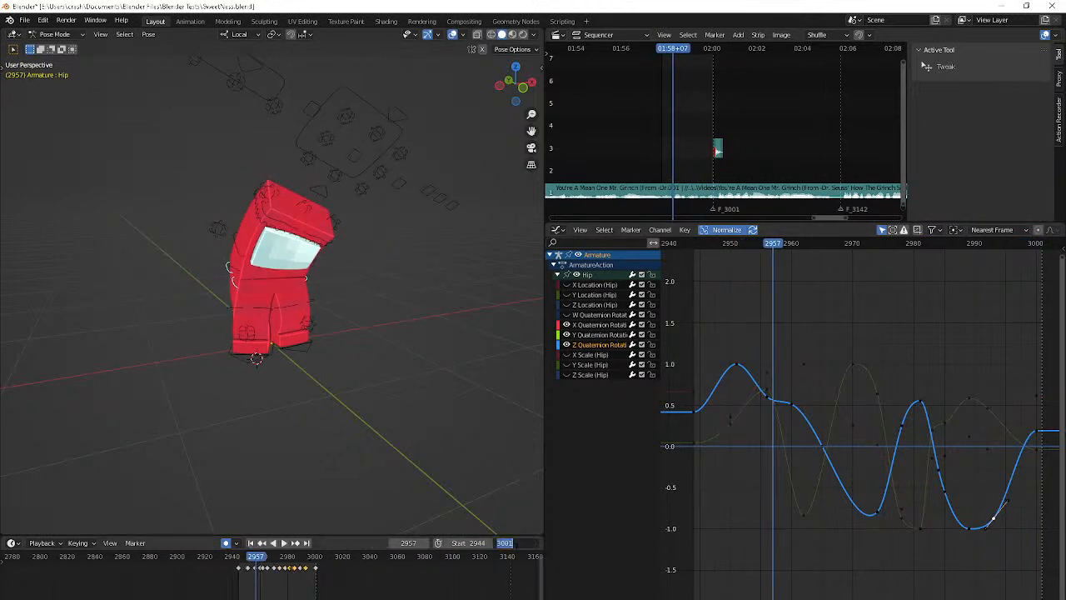
type("2142")
key("Return")
key("space")
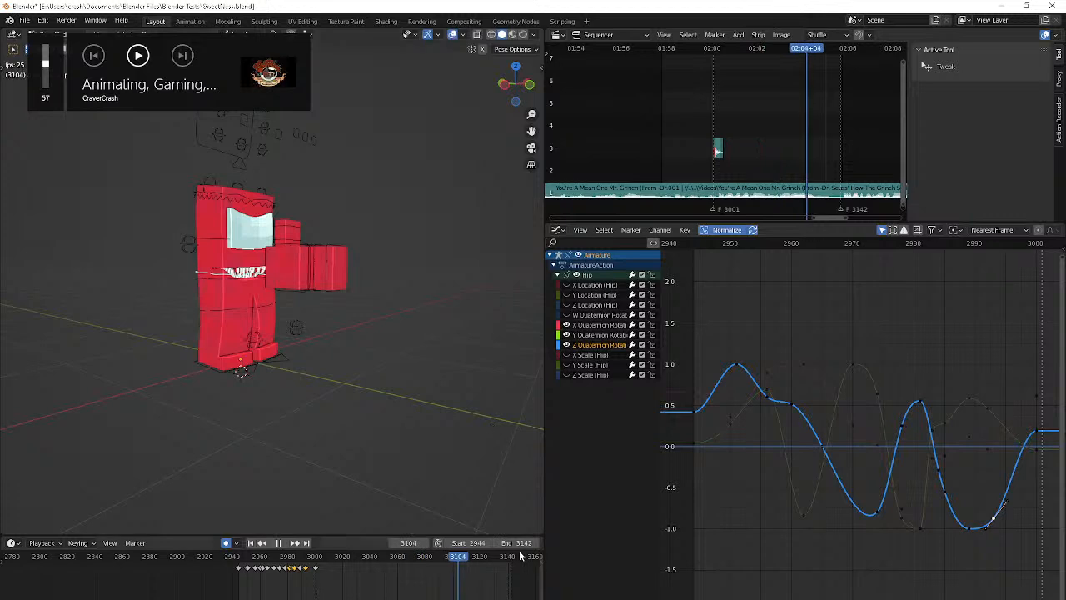
key("space")
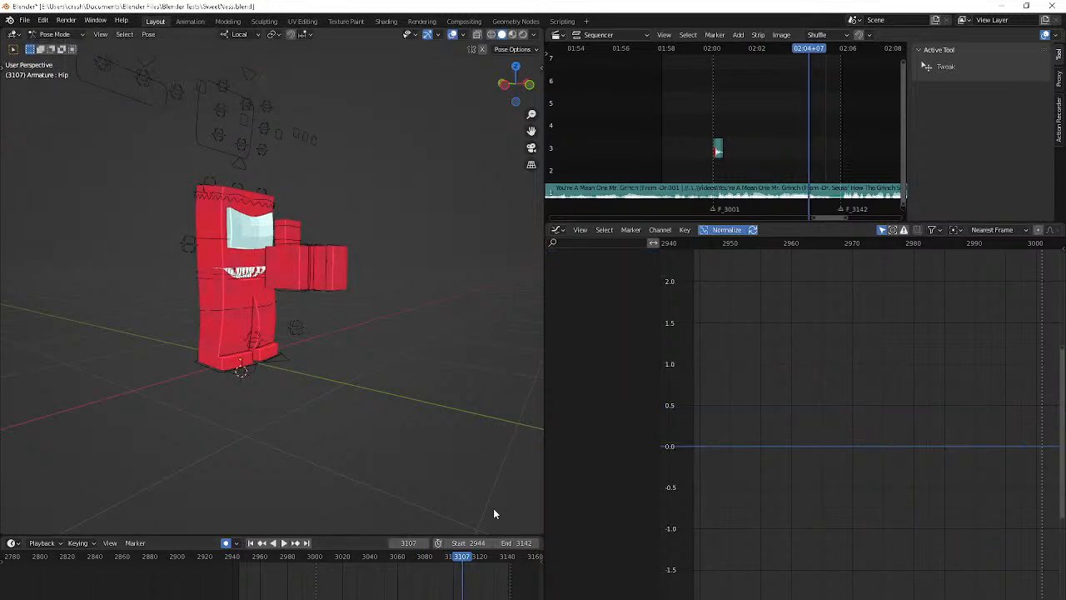
Set the end frame to 3001 and play the range from its first frame
left_click(521, 546)
type("3001")
key("Return")
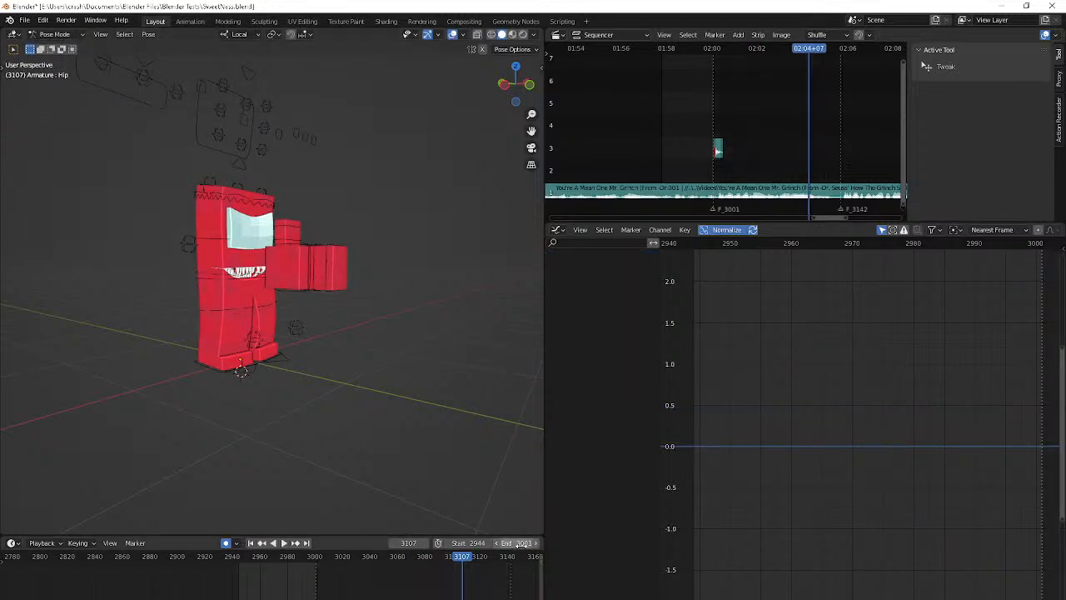
key("shift+Left")
key("space")
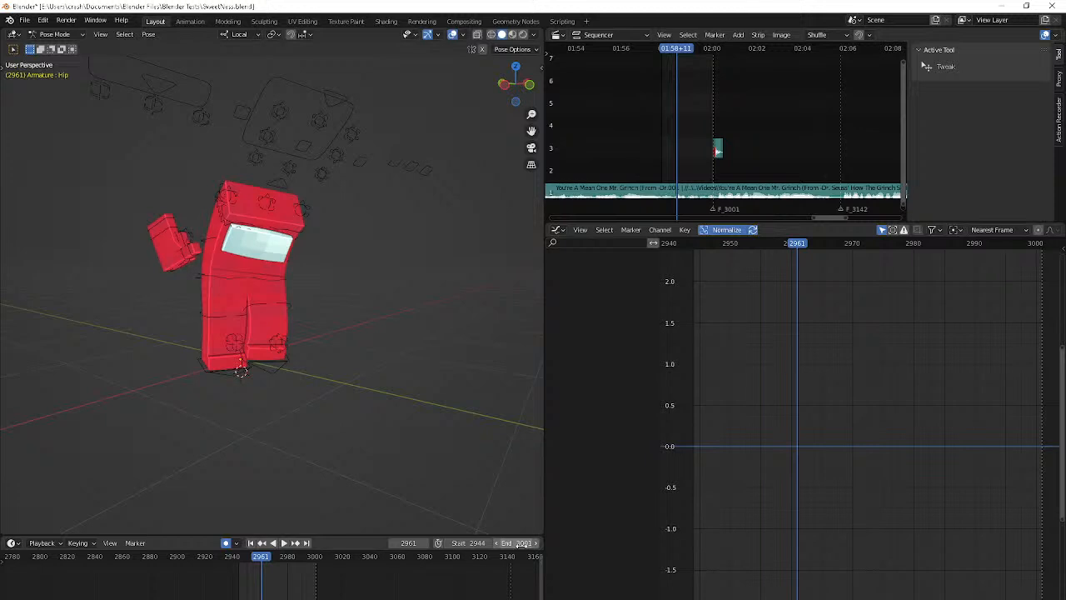
key("space")
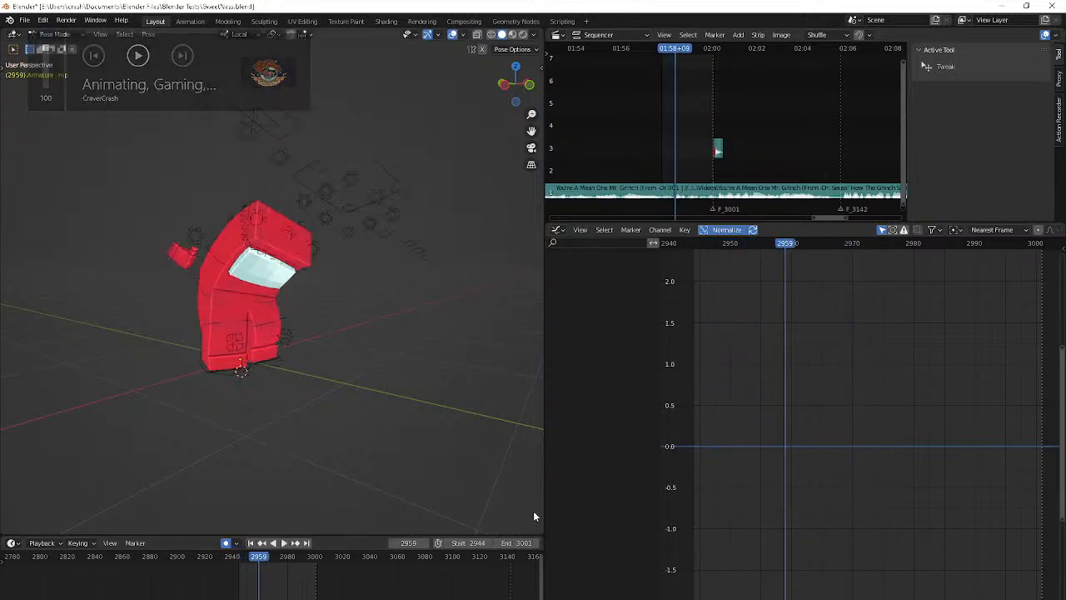
key("space")
Examine the Top Bend bone's motion from the front, frame by frame and in playback, between frames 2944 and 2975
key("Left")
key("Left")
key("Left")
key("Left")
key("Left")
middle_click_drag(534, 516, 455, 506)
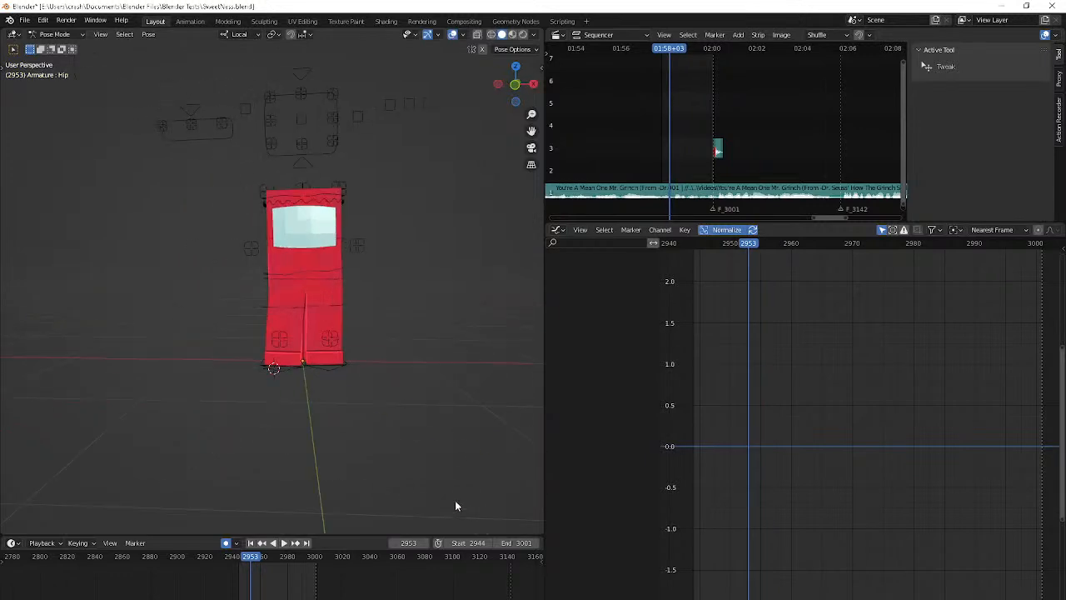
left_click(302, 197)
key("Left")
key("Left")
key("Left")
key("Left")
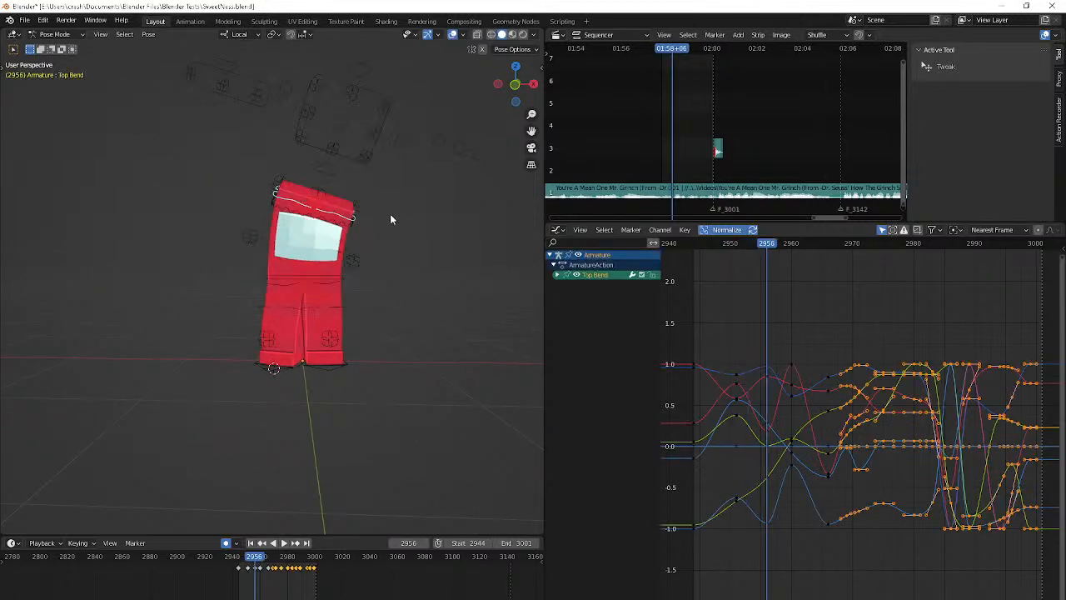
key("Right")
key("Right")
key("Right")
key("Right")
key("Right")
key("Right")
key("Right")
key("Right")
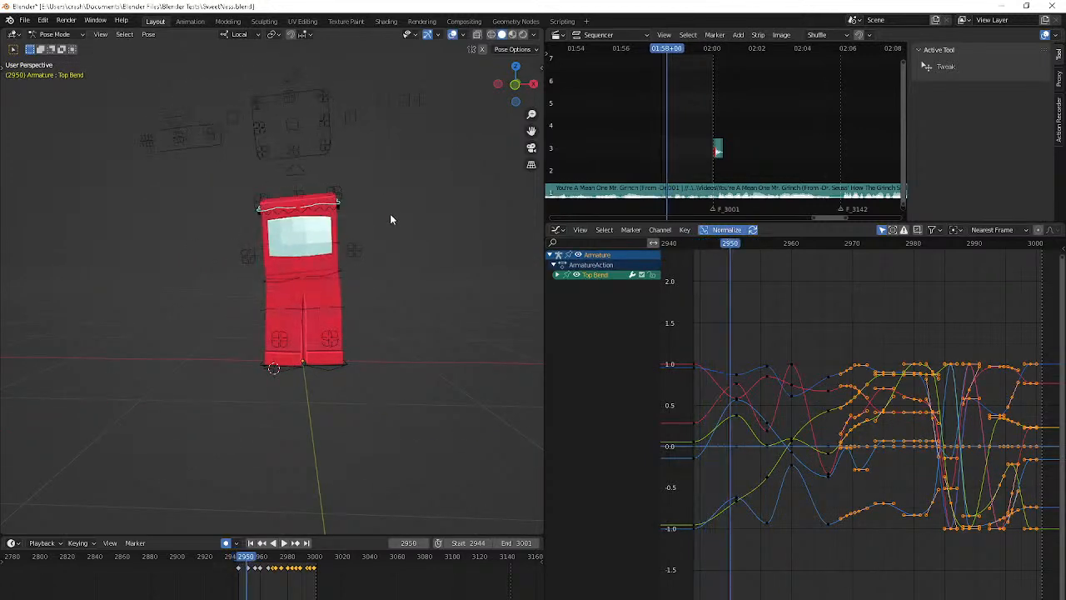
key("shift+Left")
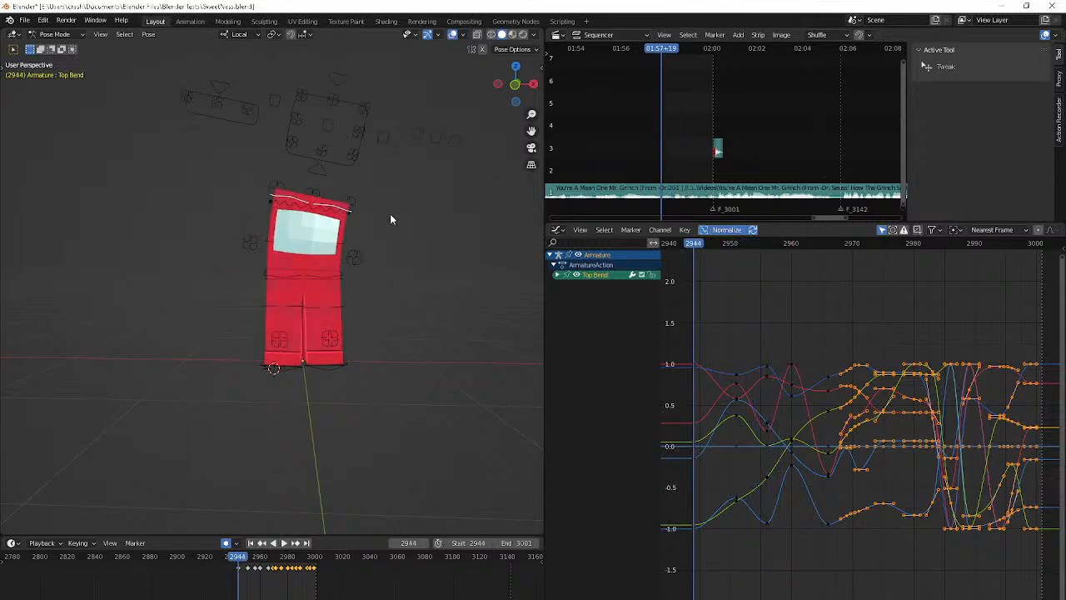
key("space")
key("space")
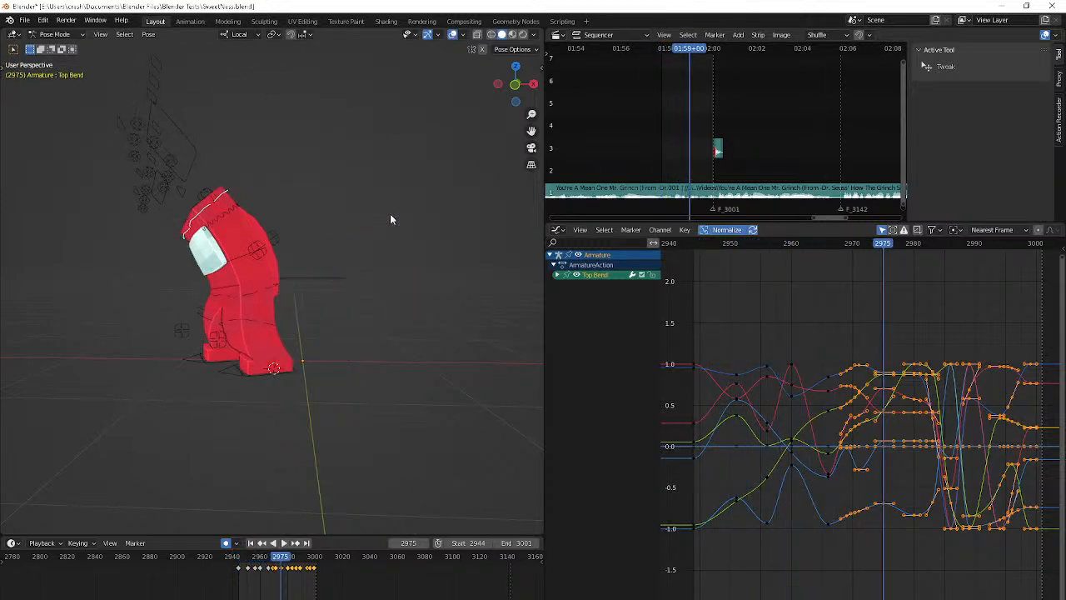
Select the Hip bone and check the livestream page in YouTube Studio
left_click(235, 293)
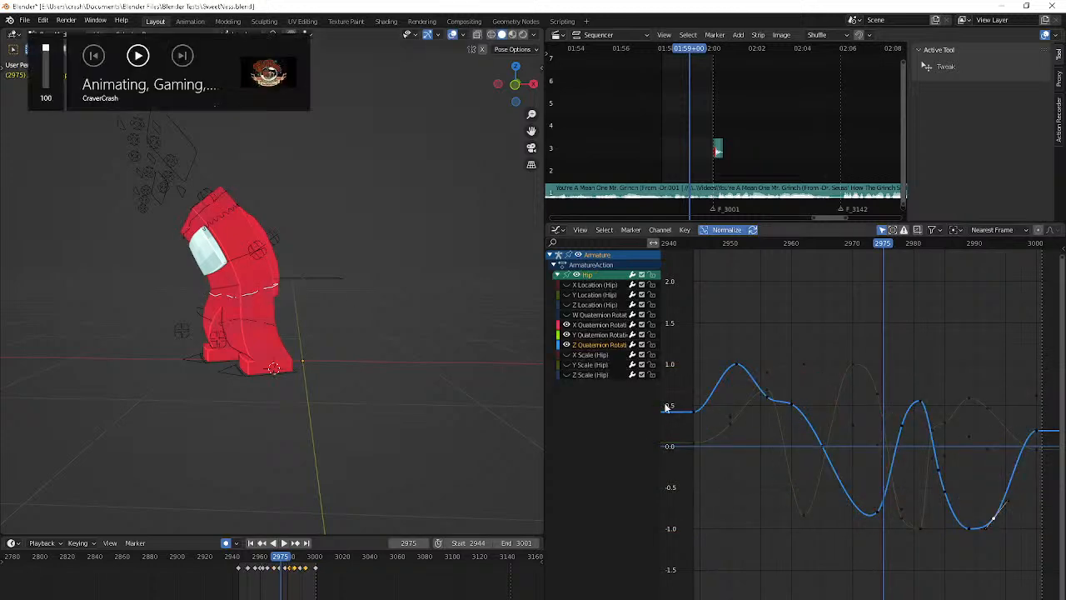
key("alt+Tab")
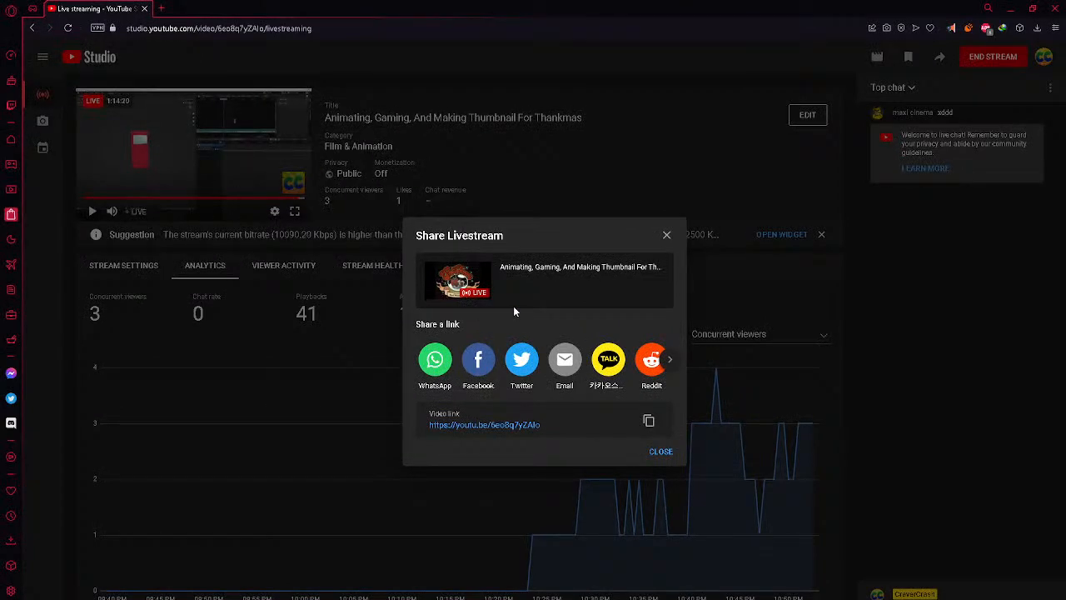
left_click(1010, 8)
Adjust the handle length of the Hip's Y Quaternion Rotation key at frame 2956
left_click(607, 334)
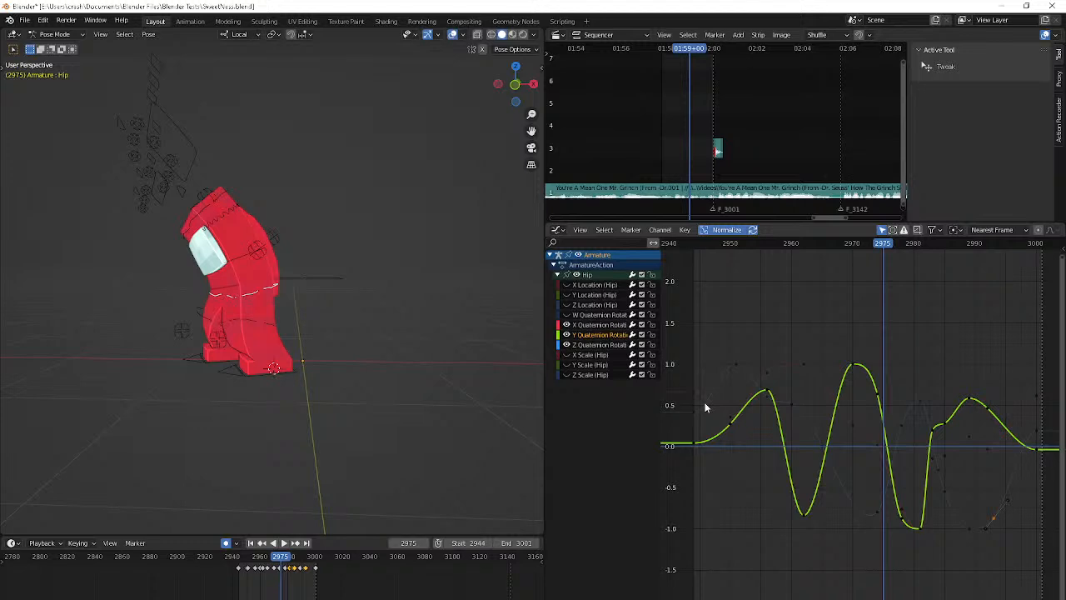
left_click(728, 424)
left_click(766, 396)
key("s")
left_click(840, 396)
Examine the character's pose frame by frame from frame 2944 to frame 2958
key("shift+Left")
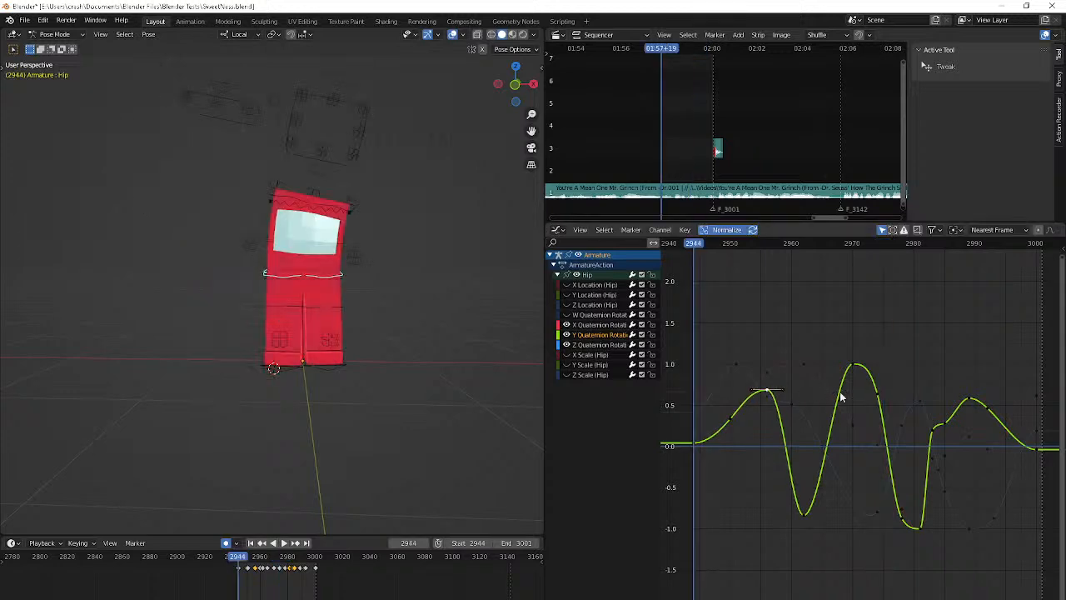
key("Right")
key("Right")
key("Right")
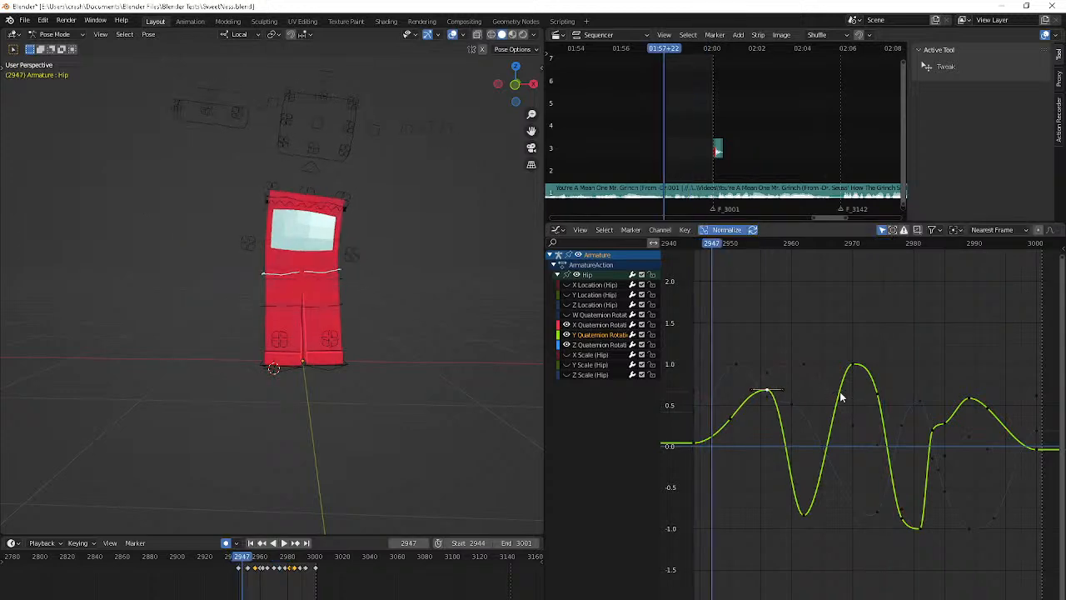
key("Right")
key("Right")
key("Right")
key("Right")
key("Right")
key("Right")
key("Right")
key("Right")
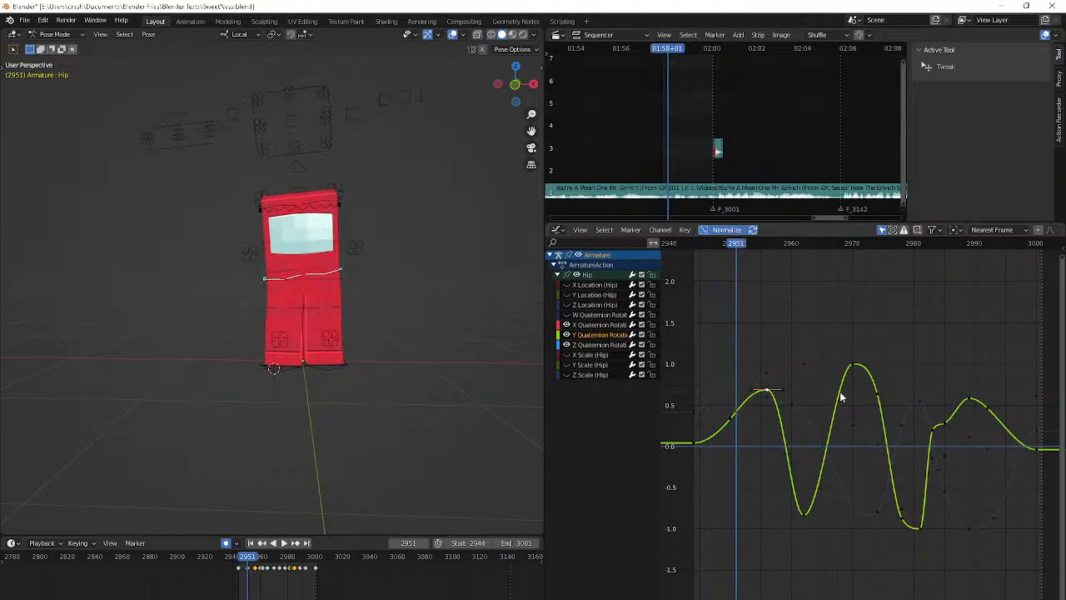
key("Right")
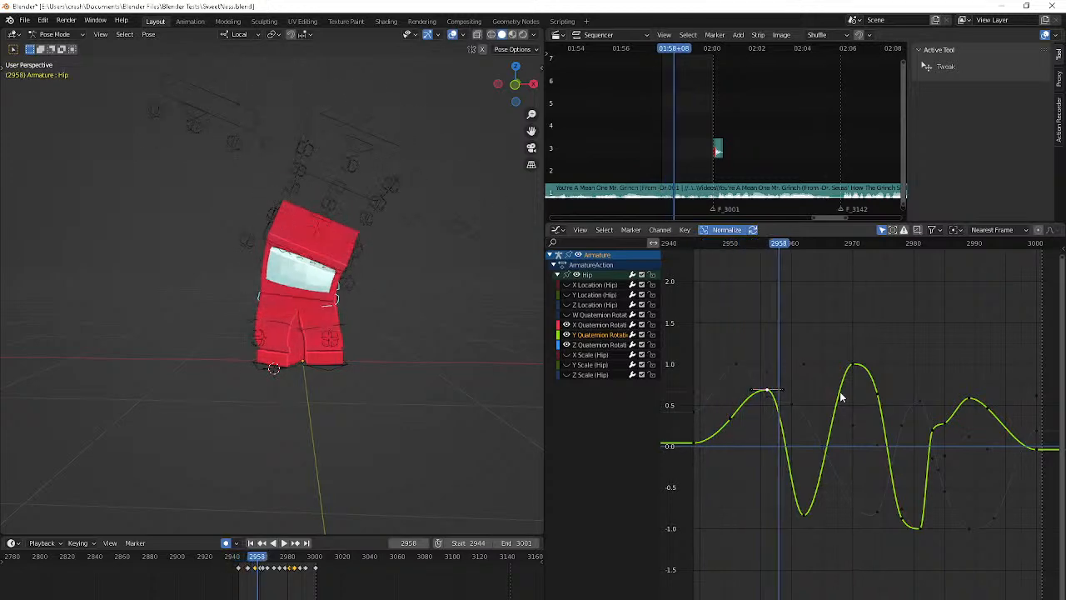
key("Left")
key("Left")
key("s")
right_click(817, 399)
key("g")
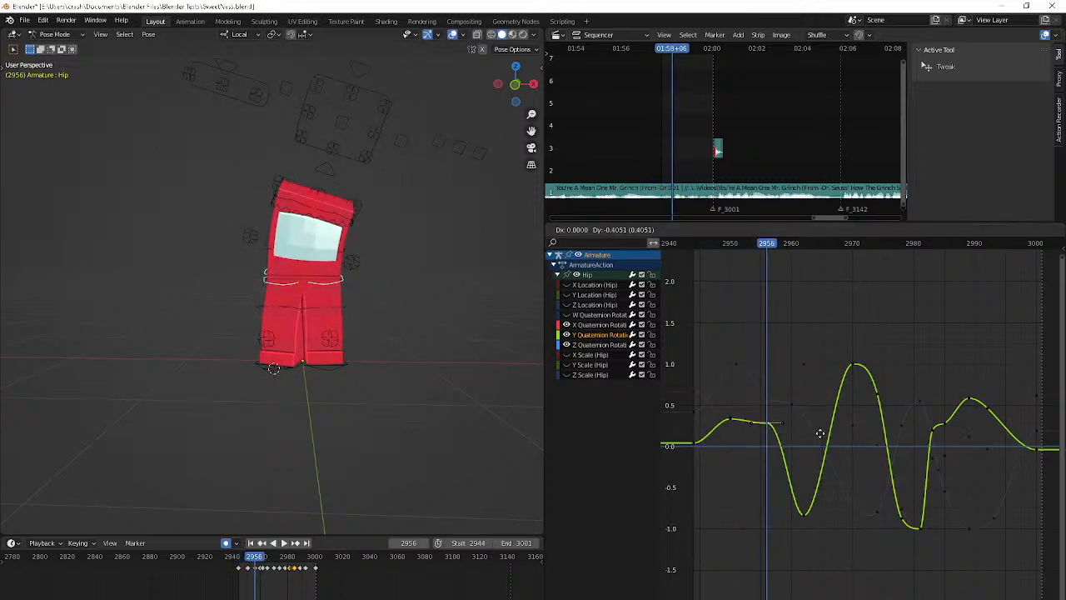
right_click(822, 405)
Move the Y Quaternion Rotation key at frame 2956 to frame 2955 at about 0.7, and check the pose up to frame 2959
middle_click_drag(456, 385, 499, 391)
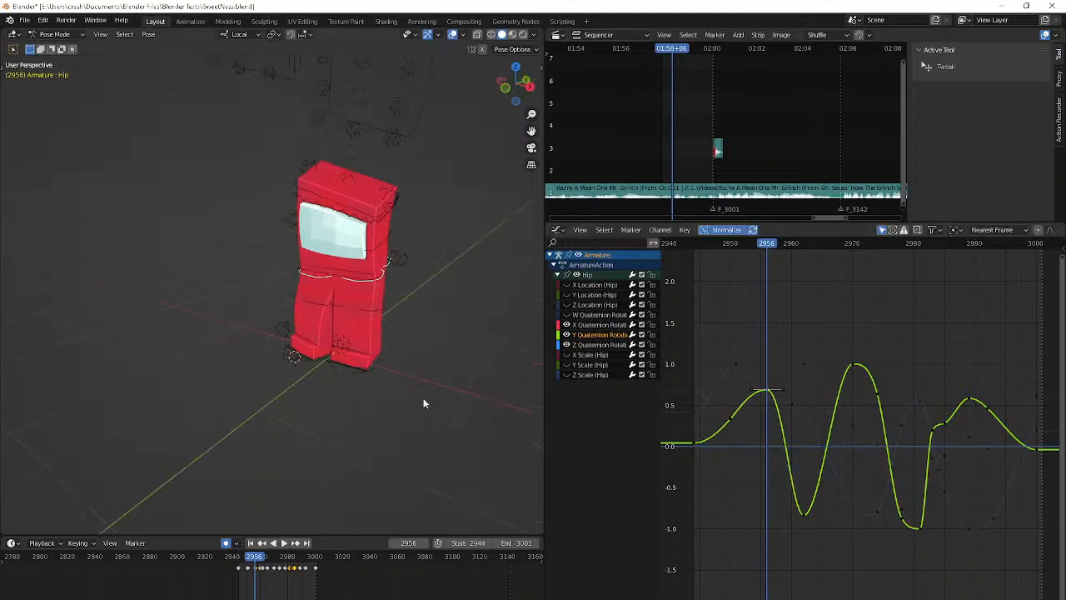
key("g")
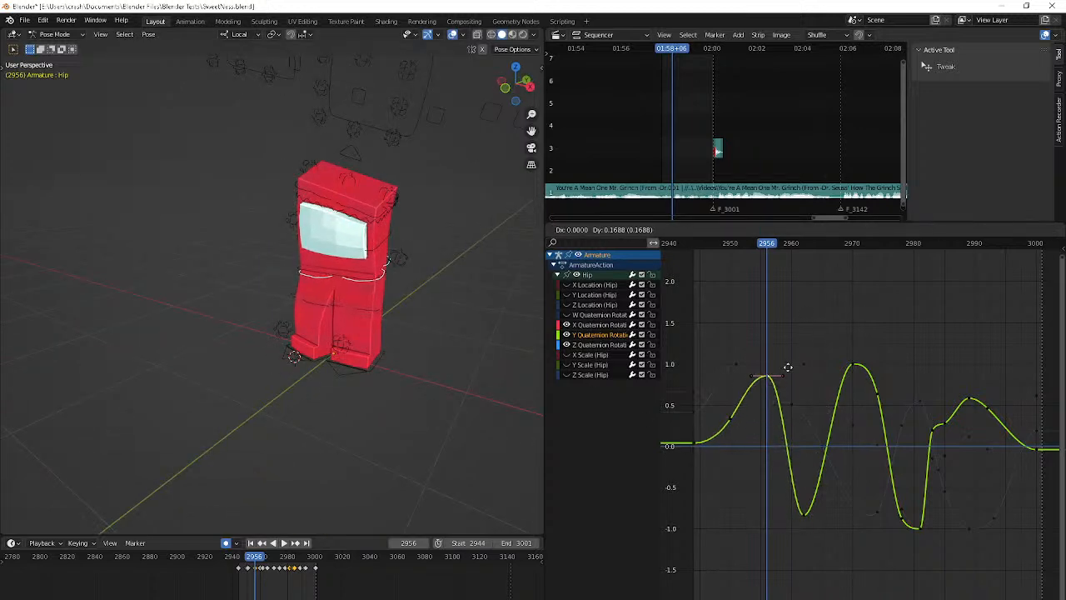
left_click(770, 442)
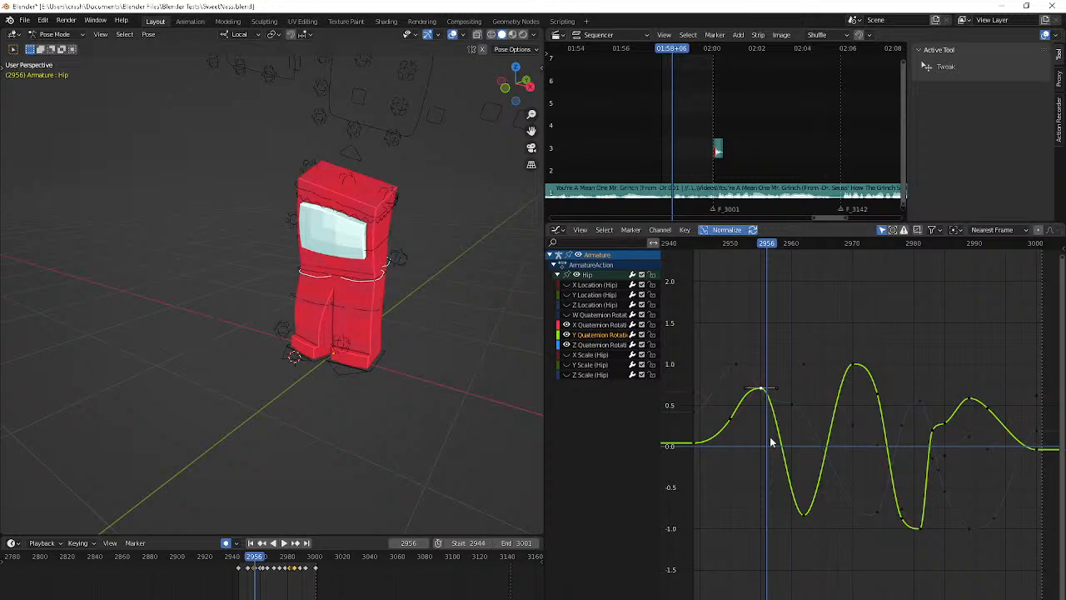
key("Right")
key("Right")
key("Right")
key("Right")
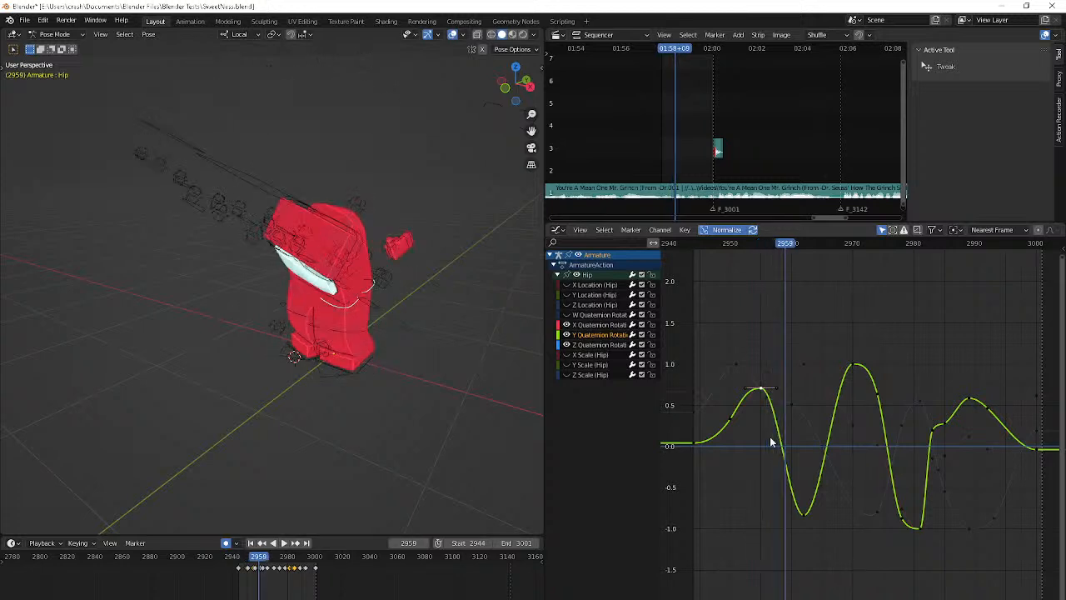
Lengthen the handles of the Y Quaternion Rotation key at frame 2962 and check the pose at that frame
left_click(806, 516)
key("s")
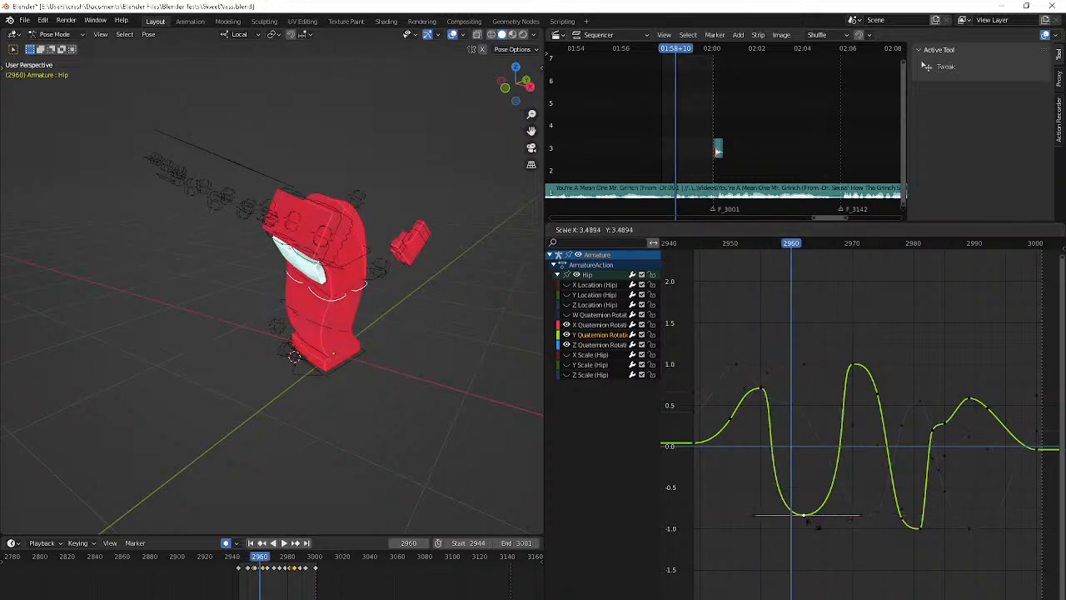
left_click(808, 518)
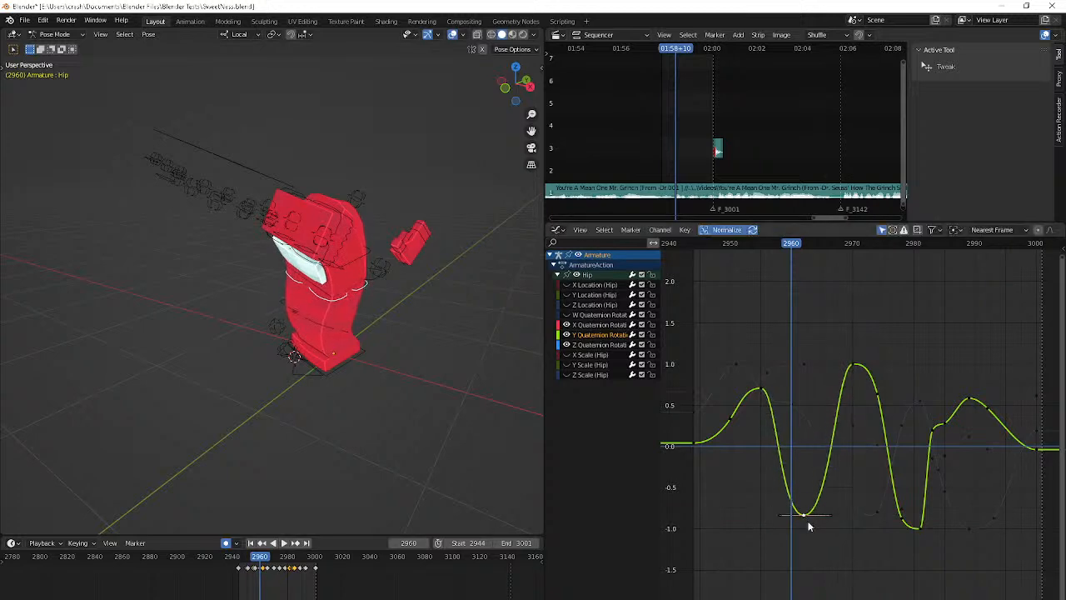
key("Right")
key("Right")
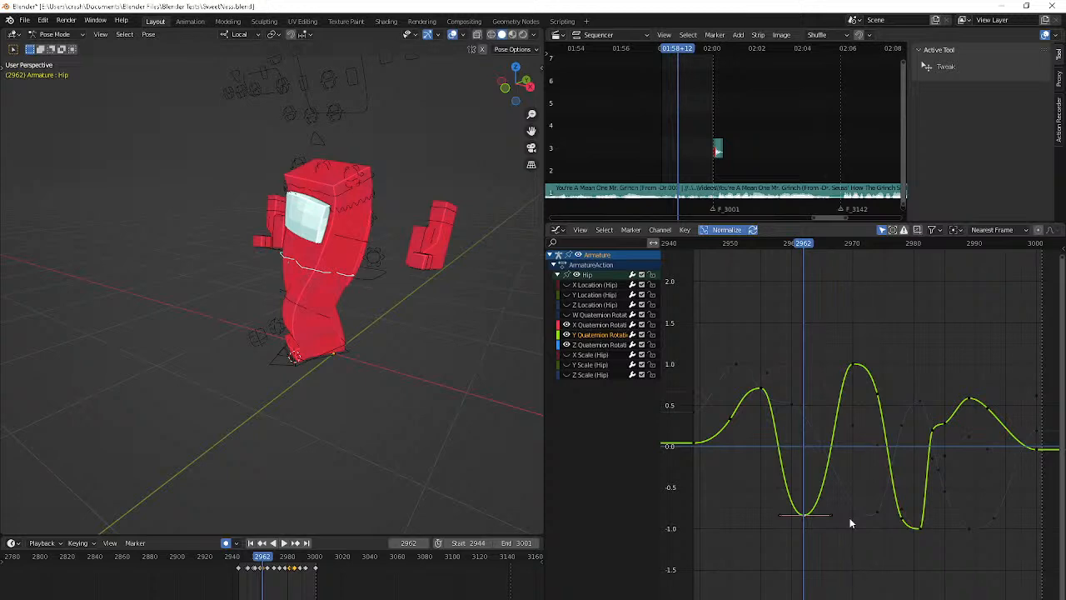
Try deleting the Y Quaternion Rotation key at frame 2978
left_click(909, 524)
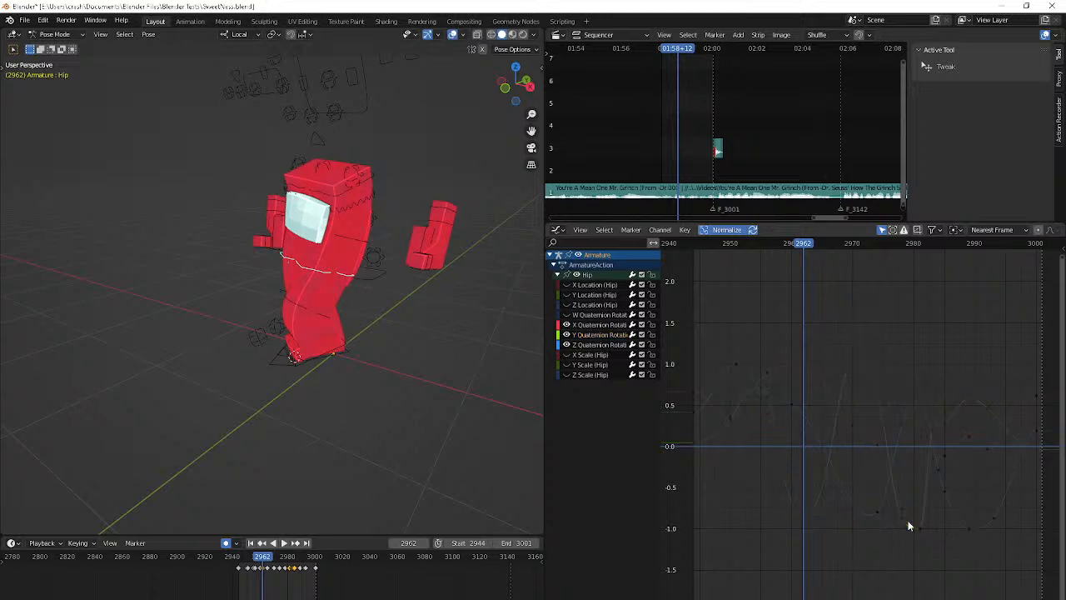
left_click(900, 518)
key("Delete")
key("Right")
key("Right")
key("Left")
key("Left")
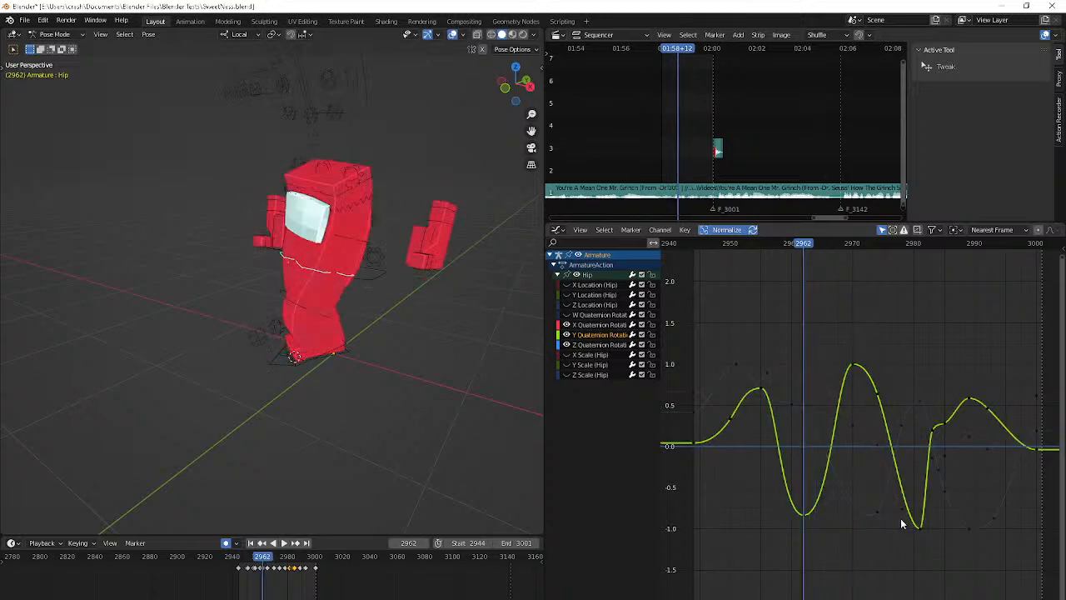
Undo deleting the Y Quaternion Rotation key at frame 2978 and select that key
left_click(919, 530)
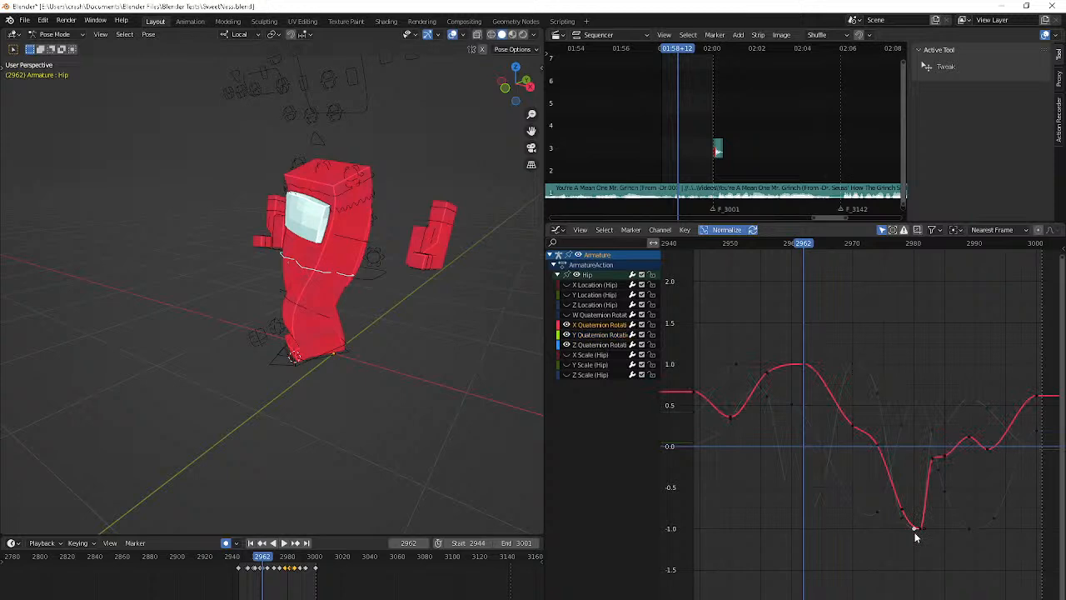
left_click(901, 525)
left_click(899, 518)
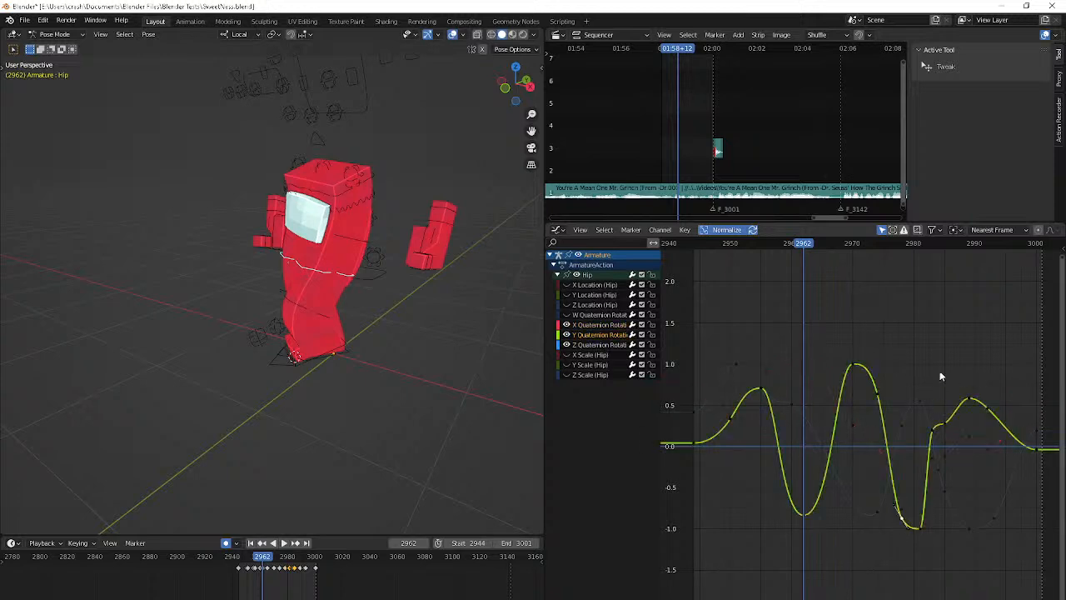
left_click(904, 230)
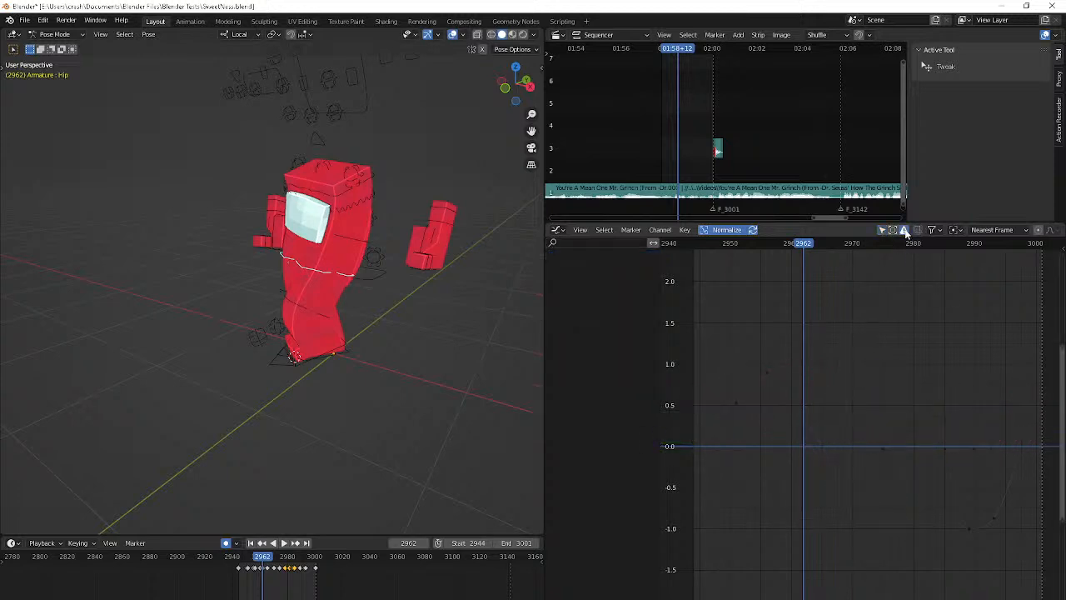
left_click(904, 230)
left_click(882, 229)
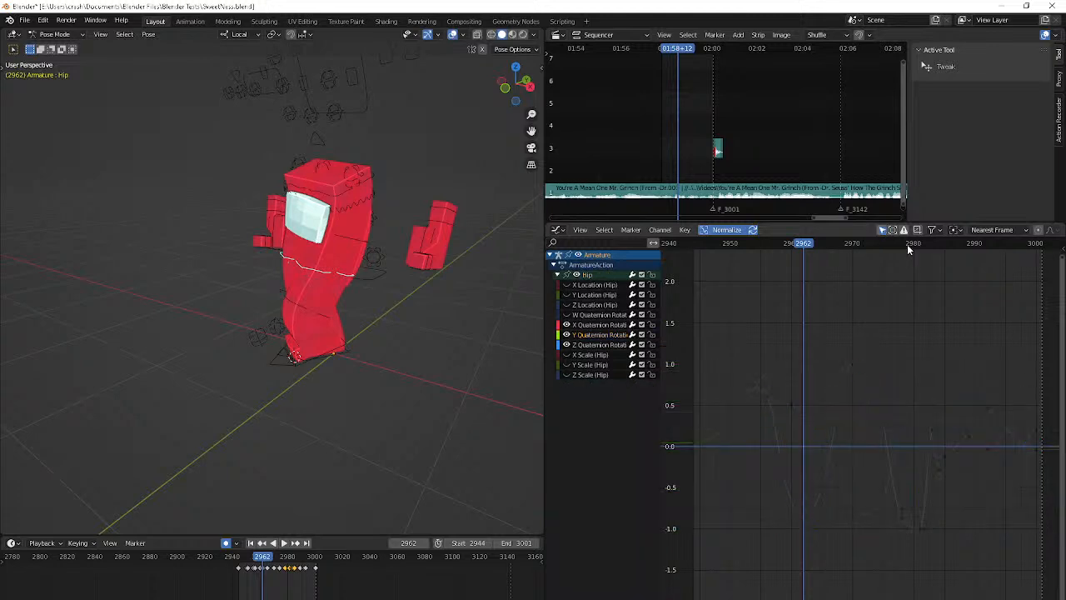
Raise the Y Quaternion Rotation key at frame 2985 to about 0.75
key("space")
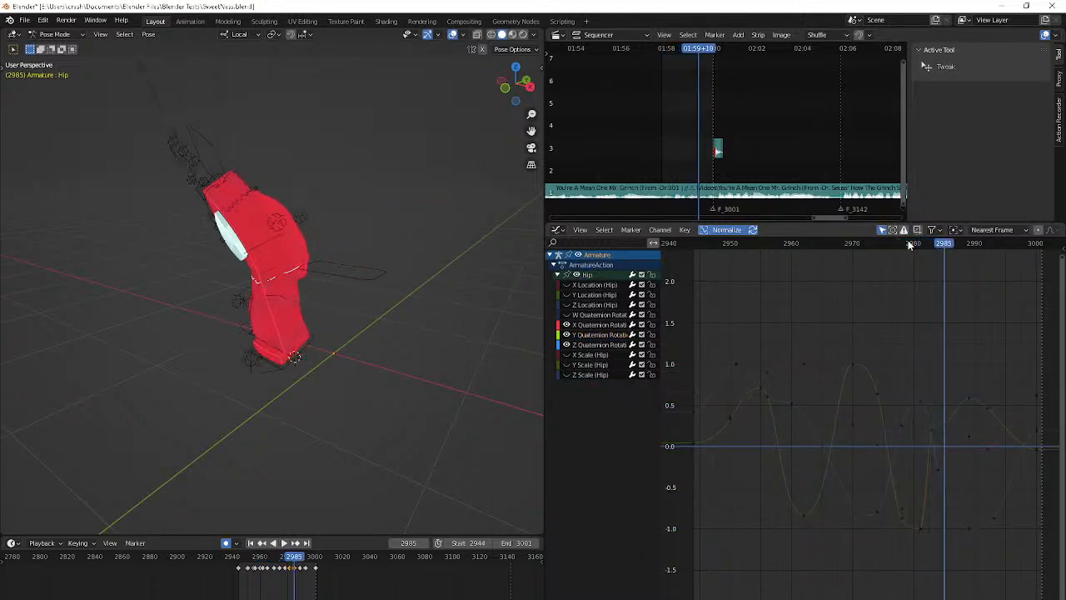
left_click(944, 421)
key("g")
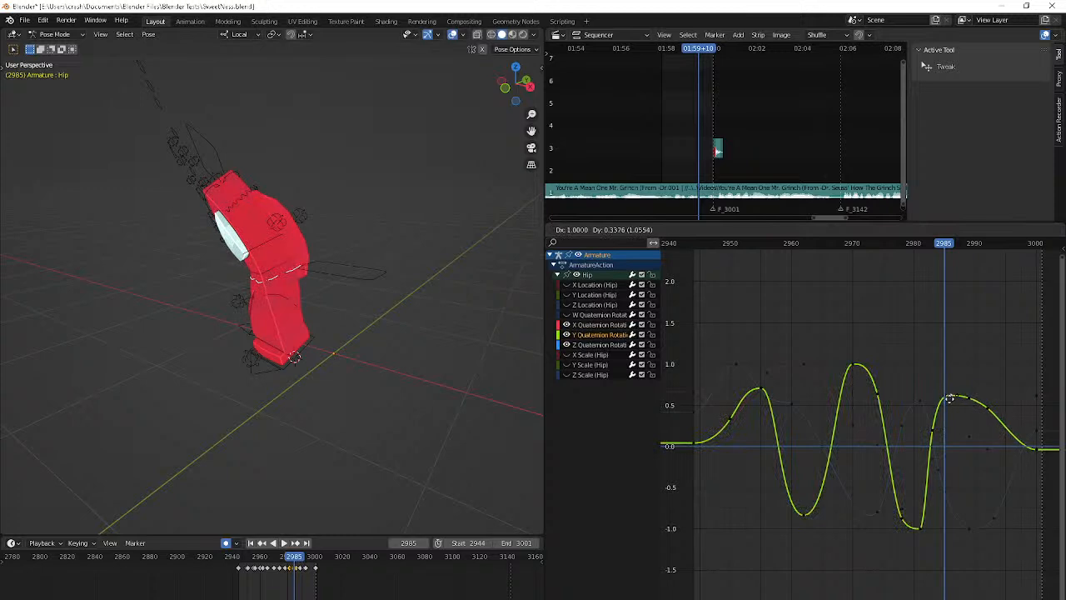
left_click(949, 387)
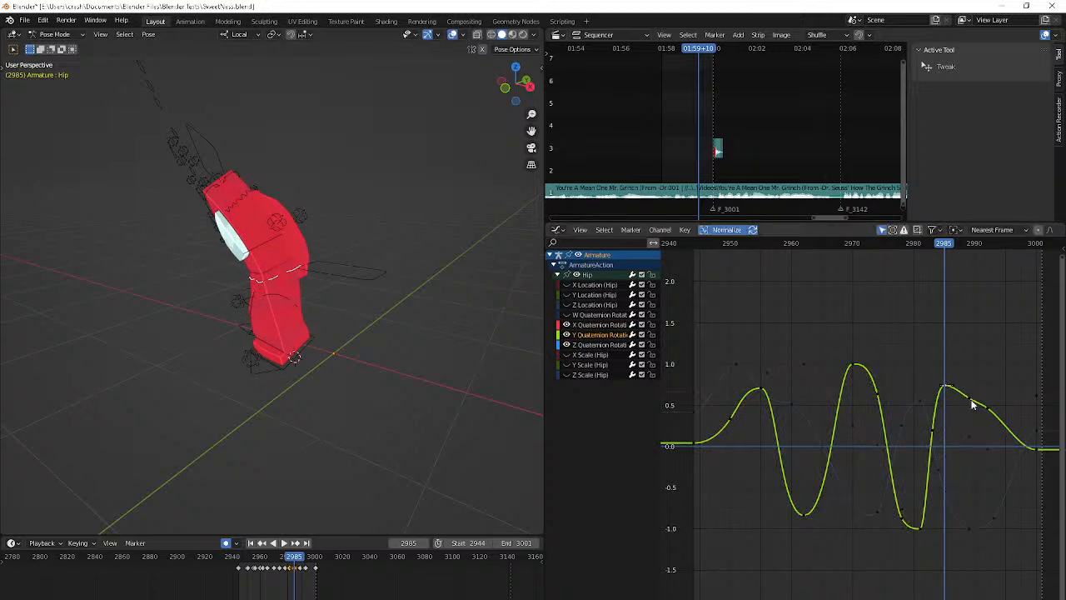
Raise the Y Quaternion Rotation key at frame 2989 to about 0.65 and check the pose up to frame 2993
key("g")
left_click(974, 337)
key("Right")
key("Right")
key("Right")
key("Right")
key("Right")
key("Right")
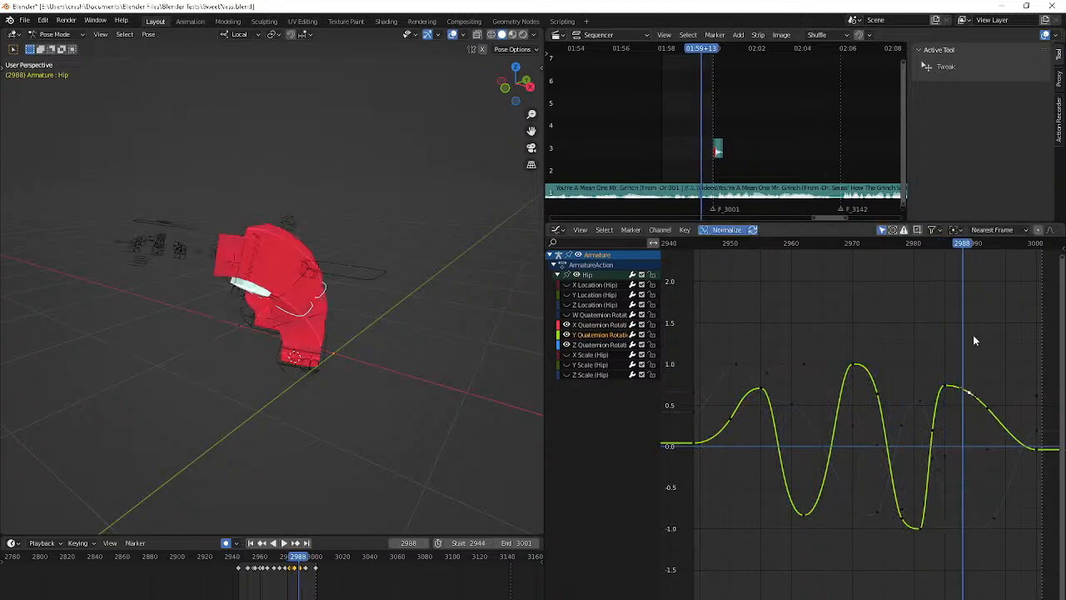
key("Right")
key("Right")
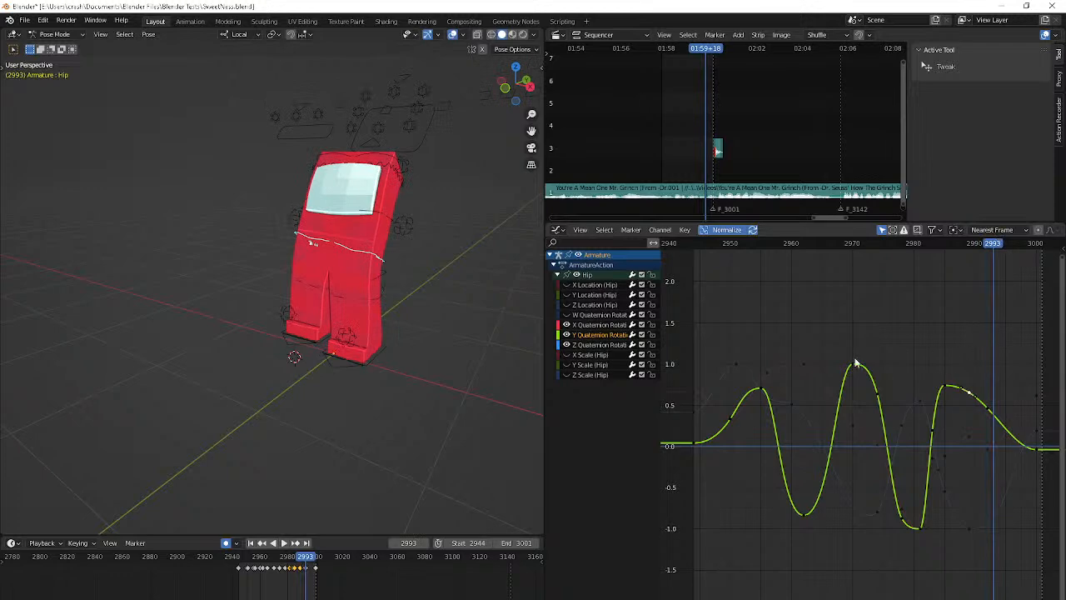
Play back the animation and examine the hip movement from several angles, stopping at frame 2953
middle_click_drag(403, 333, 423, 331)
key("space")
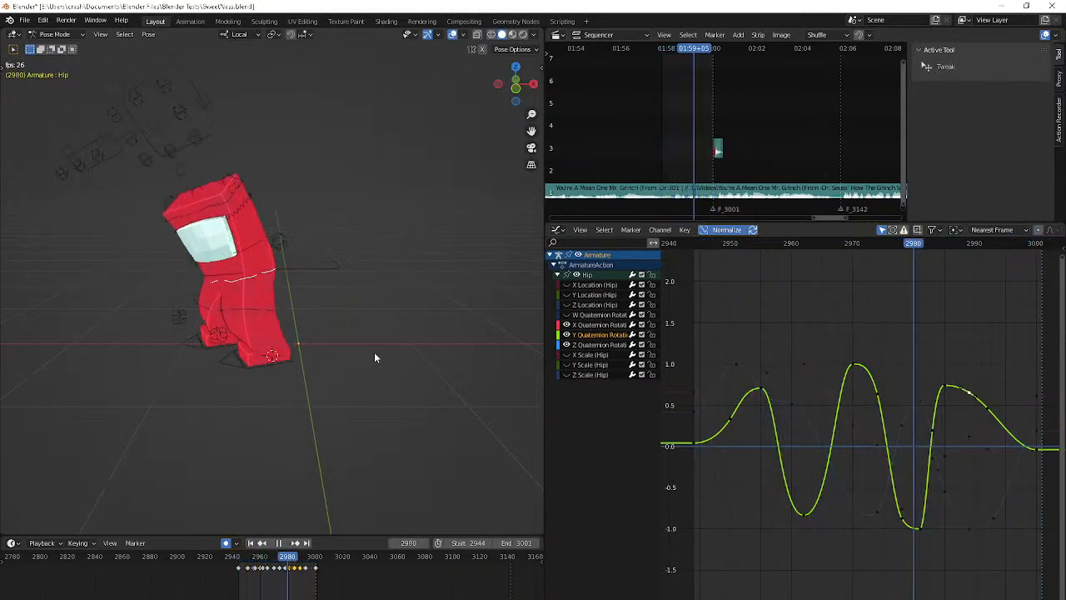
middle_click_drag(375, 354, 438, 349)
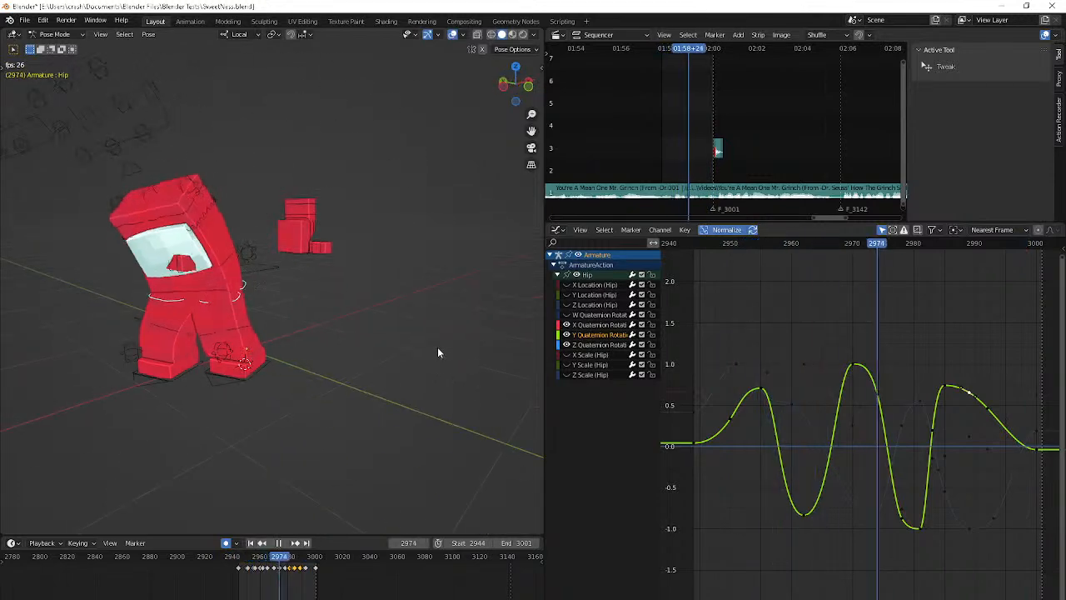
key("space")
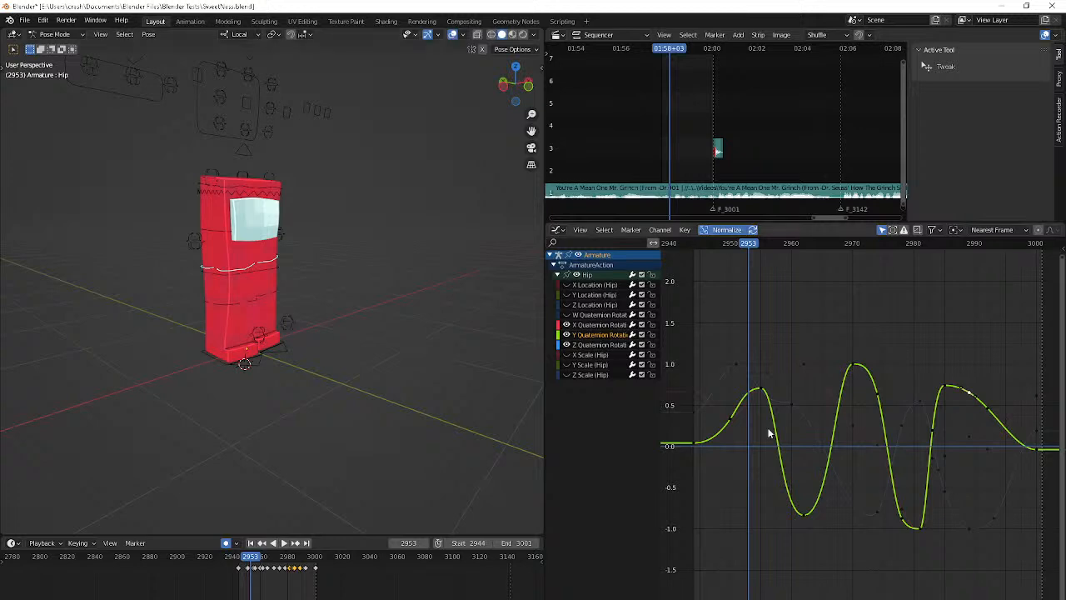
Play on to frame 2970 and raise the X Quaternion Rotation key there to about 0.7
left_click(728, 412)
left_click(731, 416)
key("space")
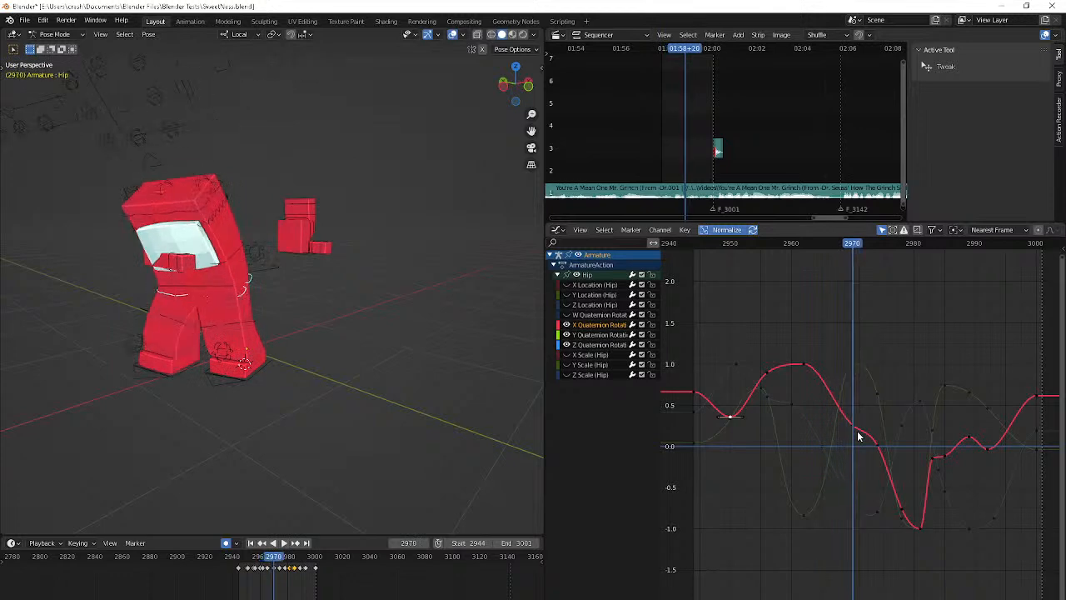
left_click_drag(857, 431, 854, 391)
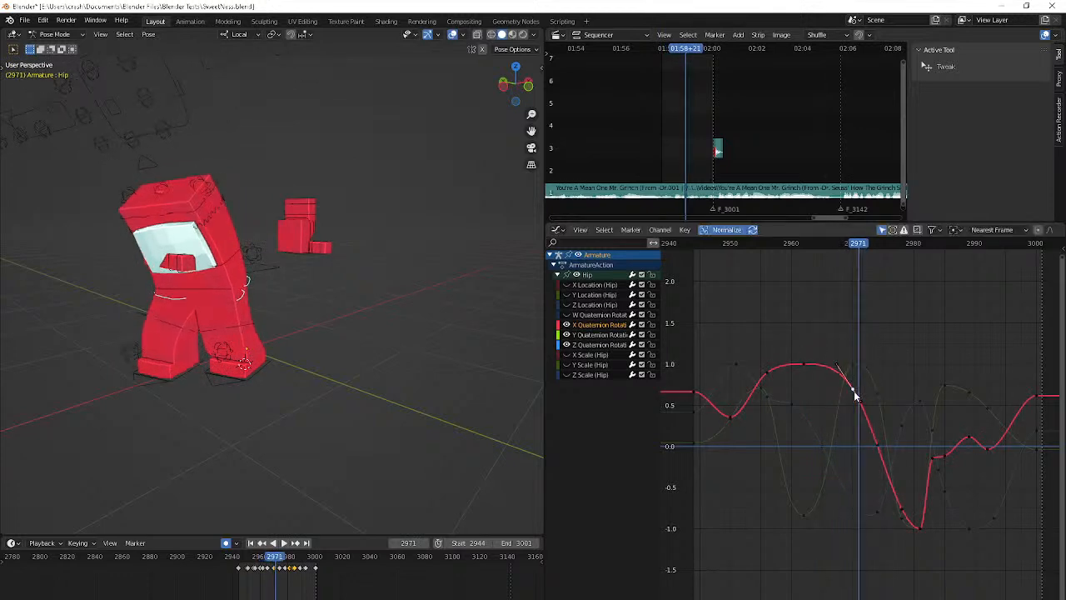
Lower the X Quaternion Rotation key at frame 2978 to about -1.0, raise the one at 2981 to about -0.9, and check the pose
left_click(906, 512)
left_click_drag(903, 511, 923, 524)
key("Right")
key("Right")
key("Right")
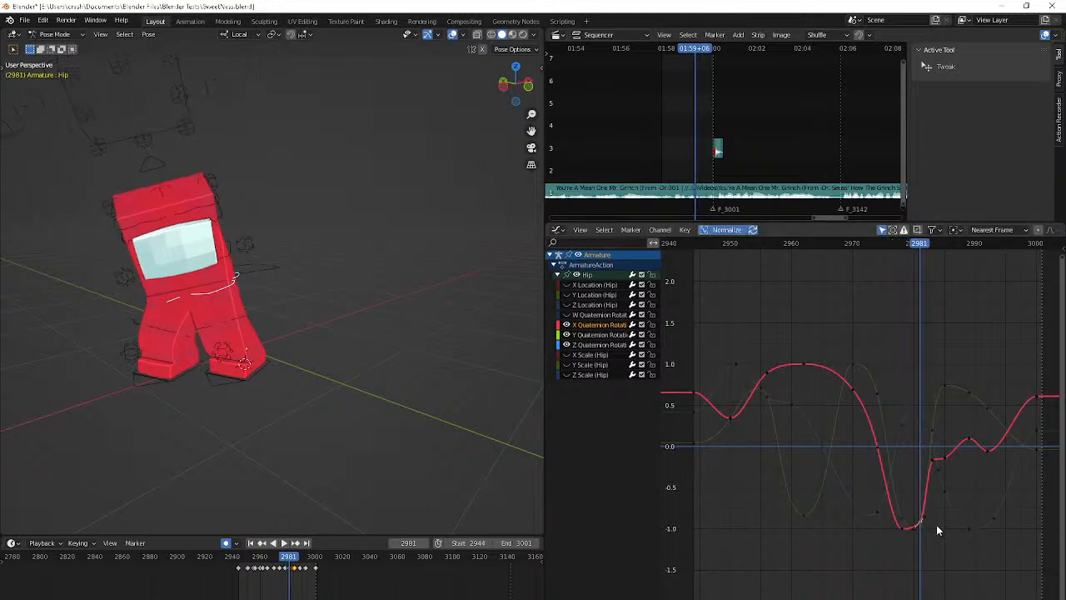
Check the pose up to frame 2985 and slightly adjust the X Quaternion Rotation key at that frame
key("Right")
key("Right")
key("Right")
key("Right")
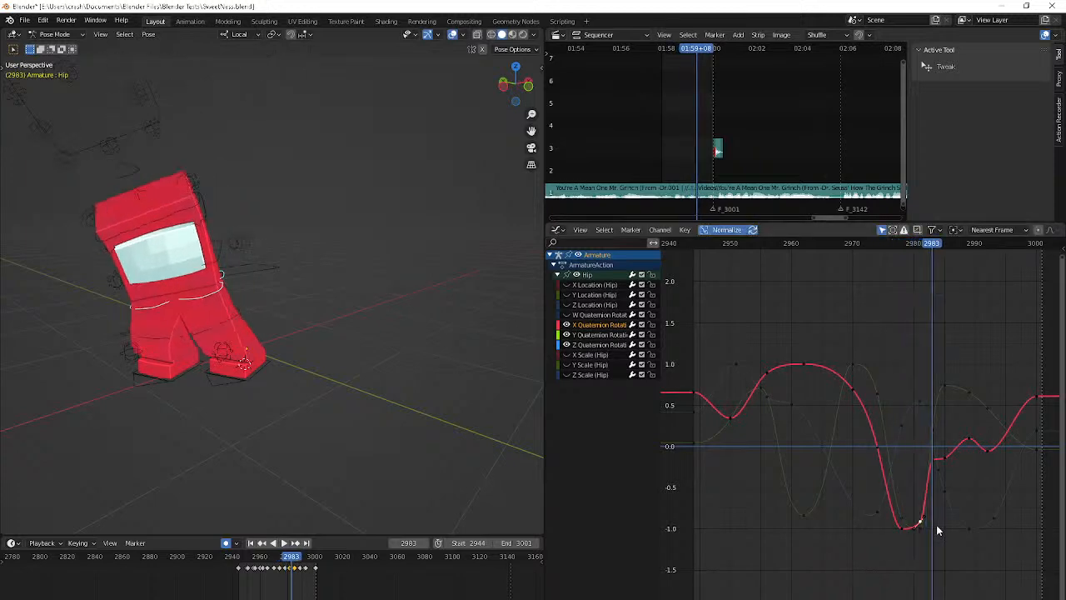
mouse_move(947, 457)
left_mouse_down()
mouse_move(941, 556)
mouse_move(942, 379)
mouse_move(947, 453)
left_mouse_up()
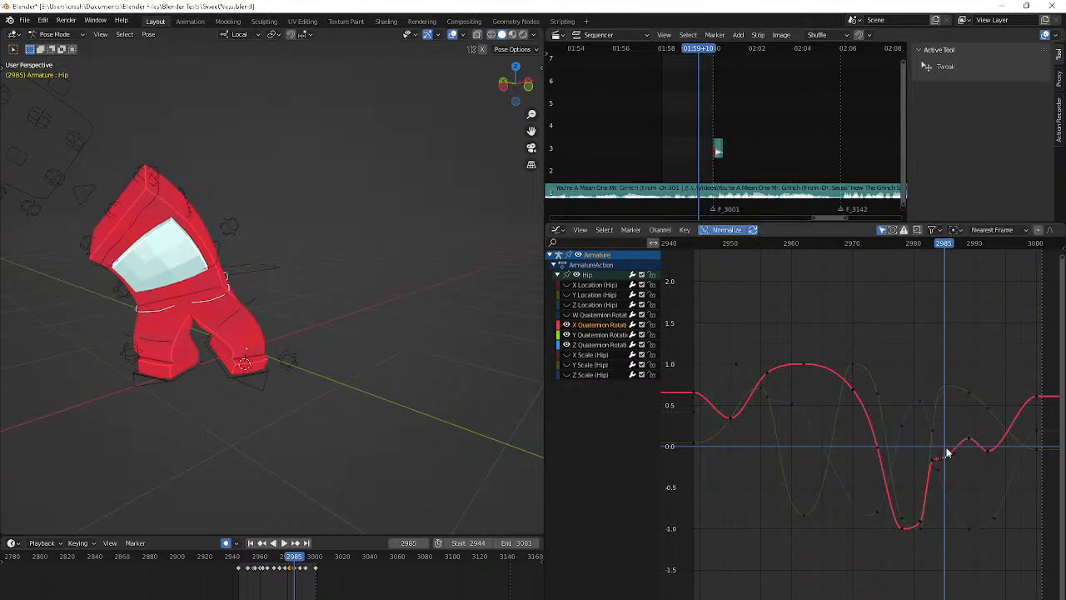
Pause the background media playback and lower the system volume to 71
key("XF86AudioPlay")
key("XF86AudioLowerVolume")
key("XF86AudioLowerVolume")
key("XF86AudioLowerVolume")
key("XF86AudioLowerVolume")
key("XF86AudioLowerVolume")
key("XF86AudioLowerVolume")
key("XF86AudioLowerVolume")
key("XF86AudioLowerVolume")
key("XF86AudioLowerVolume")
key("XF86AudioLowerVolume")
key("XF86AudioLowerVolume")
key("XF86AudioLowerVolume")
key("XF86AudioLowerVolume")
key("XF86AudioLowerVolume")
key("XF86AudioLowerVolume")
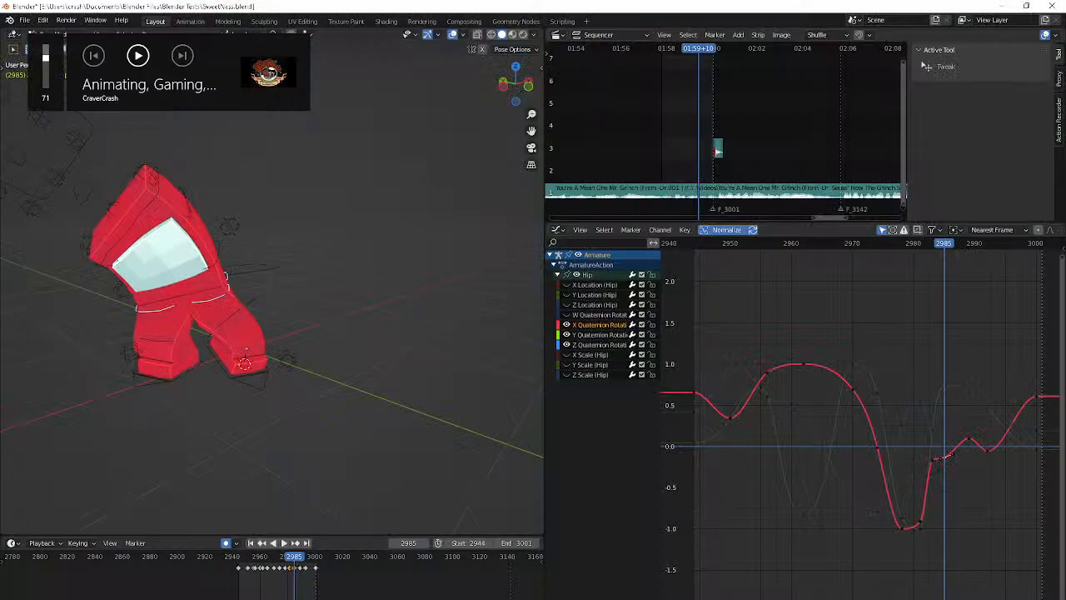
Move the X Quaternion Rotation key at frame 2992 to frame 2991 at about 0.1
left_click(964, 444)
left_click(990, 446)
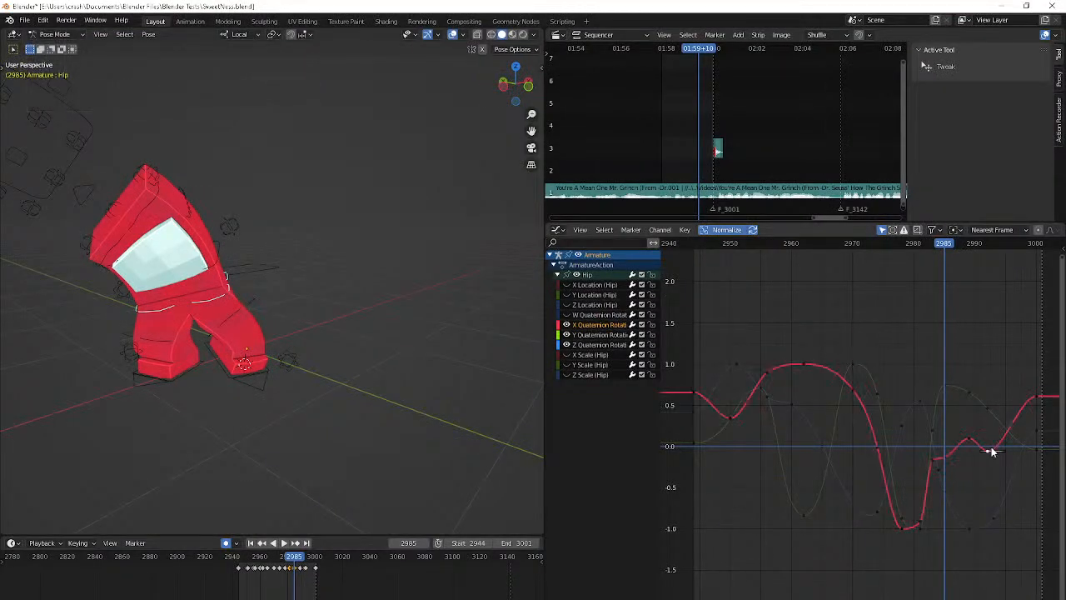
key("Right")
key("Right")
key("Right")
key("Right")
key("Right")
key("Right")
key("g")
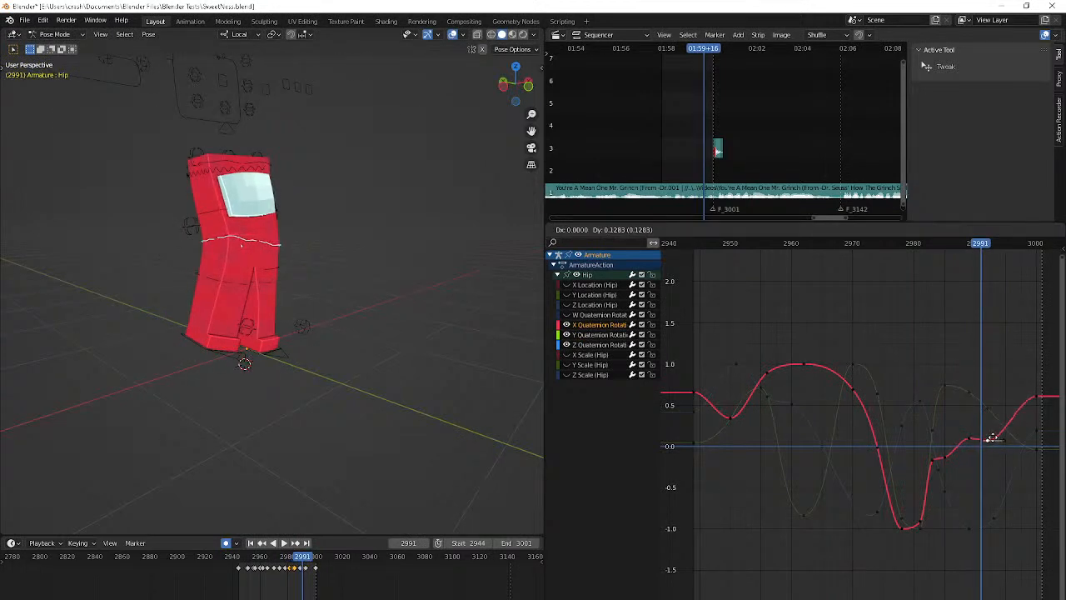
left_click(989, 436)
Insert a key on the X Quaternion Rotation curve at frame 2995 and lower it to about 0.1
key("Right")
key("Right")
key("Right")
key("Right")
key("Right")
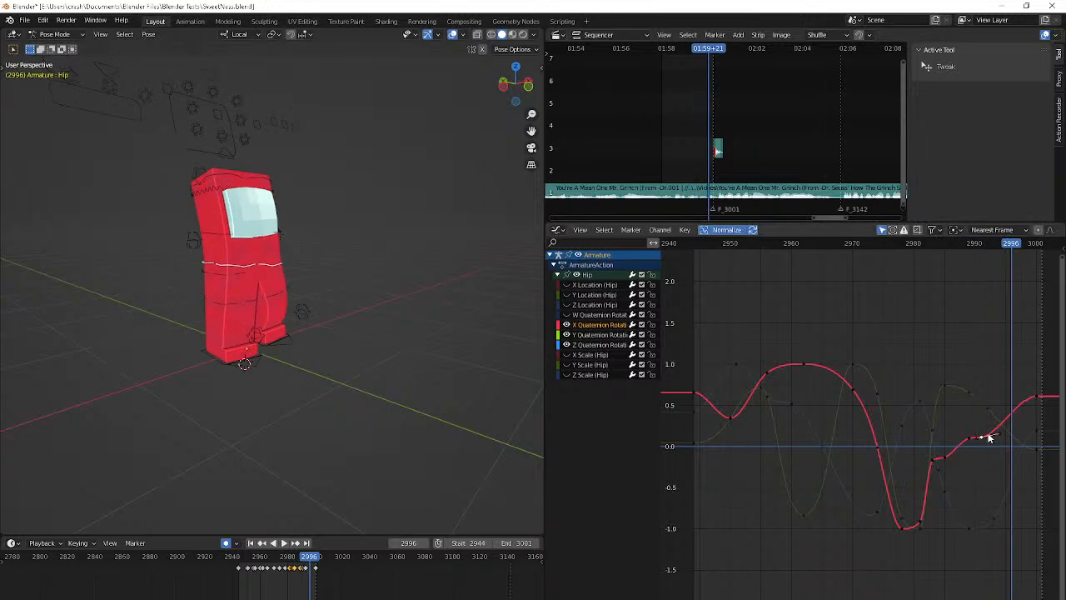
key("Left")
key("i")
left_click(988, 436)
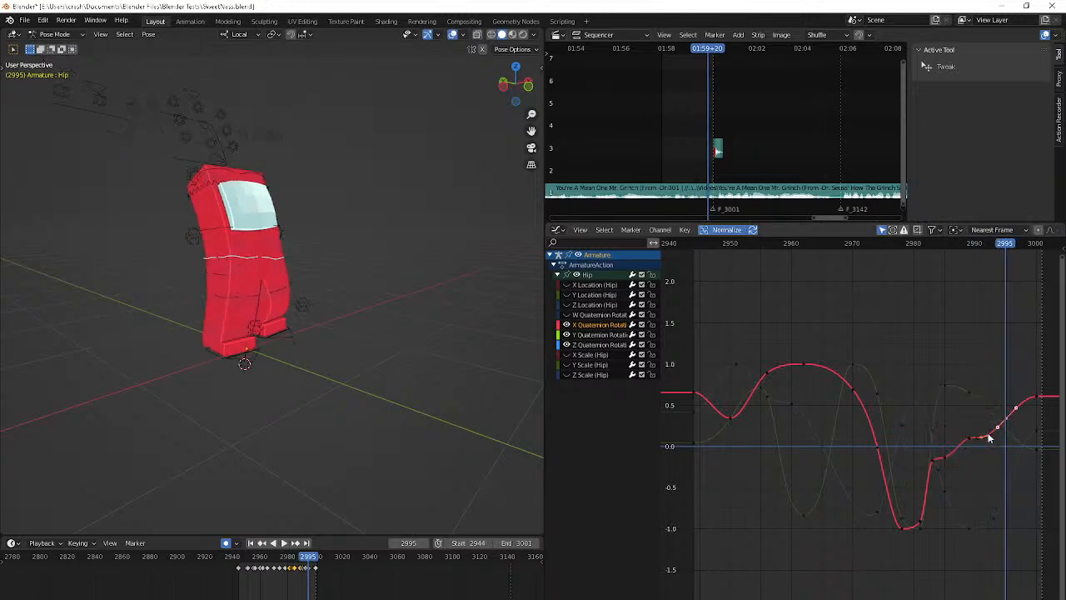
key("g")
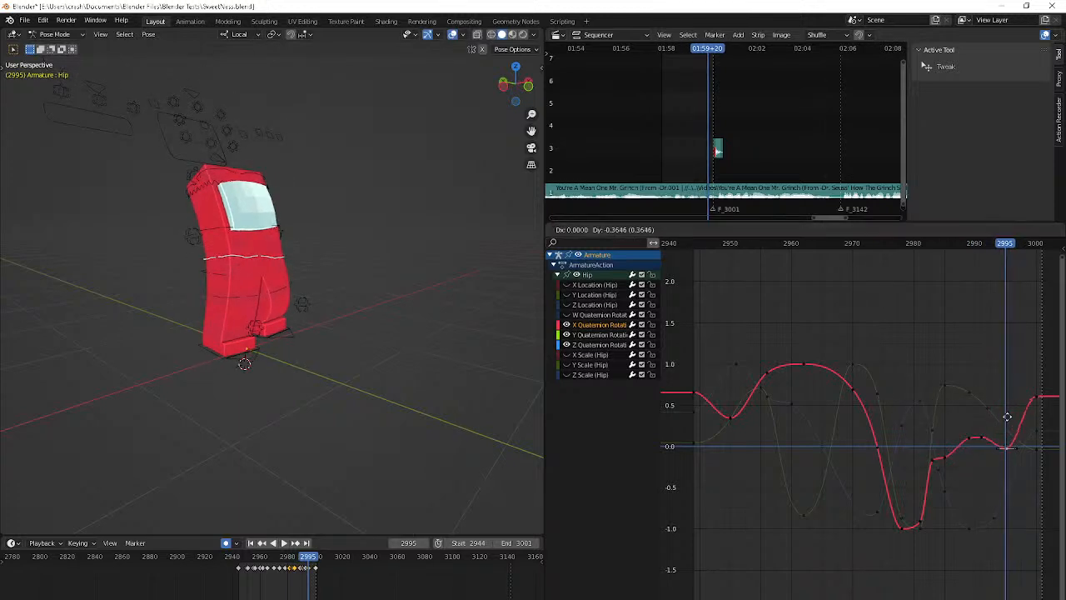
left_click(1006, 438)
Play back the animation to review the revised hip rotation, stopping at frame 3000
key("space")
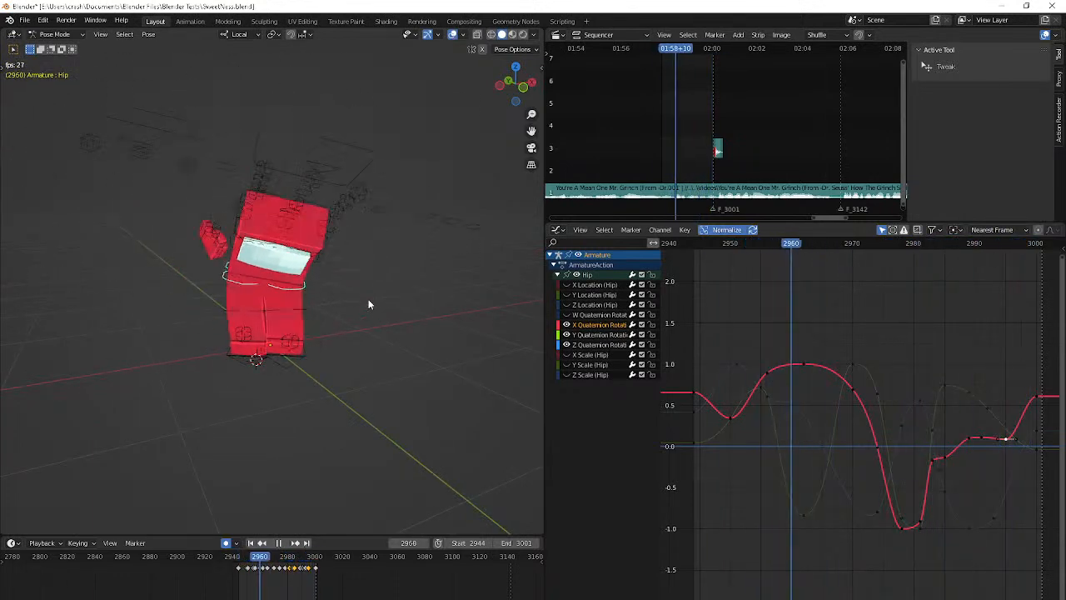
key("space")
key("space")
key("space")
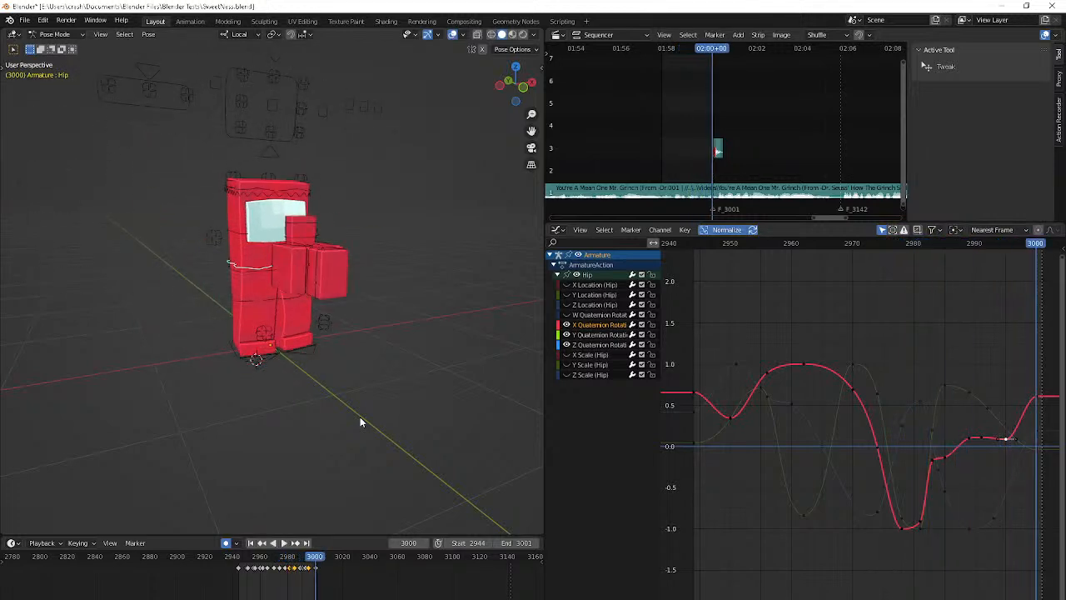
Try scaling the Eye Main control along its local Y axis at frame 3000
left_click(273, 106)
key("s")
key("y")
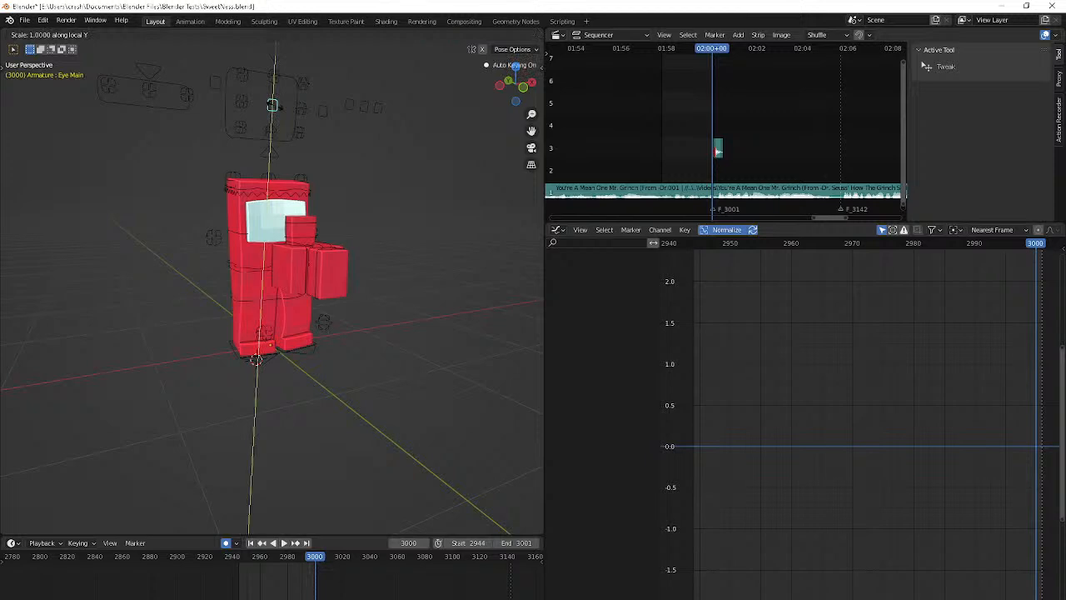
right_click(335, 160)
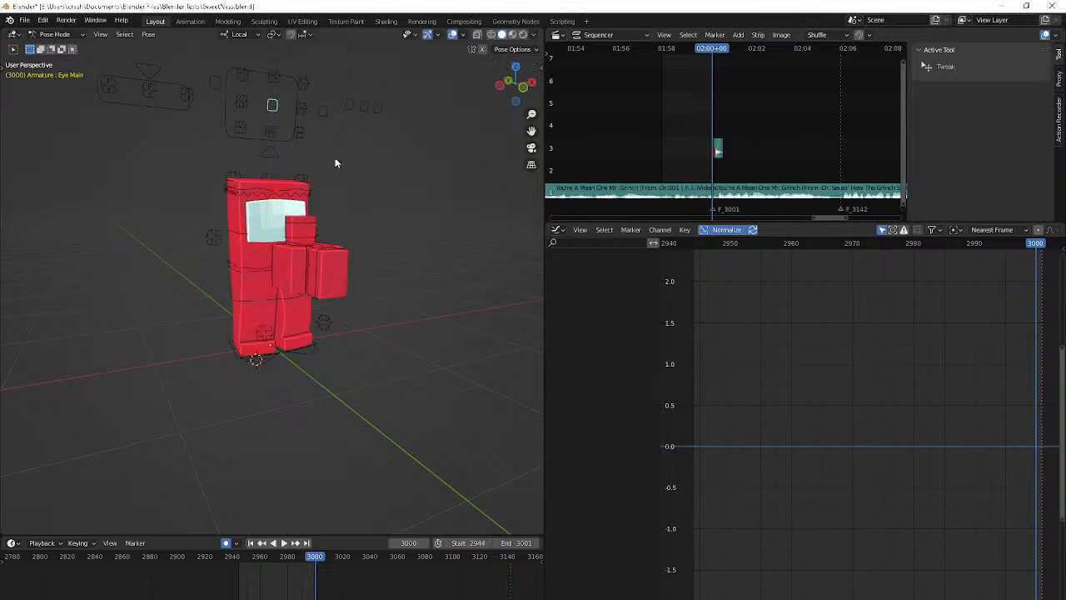
Examine the transform settings of the Brow Mid.002 and Eye Main controls, and try scaling Eye Main along local Y again
left_click(126, 106)
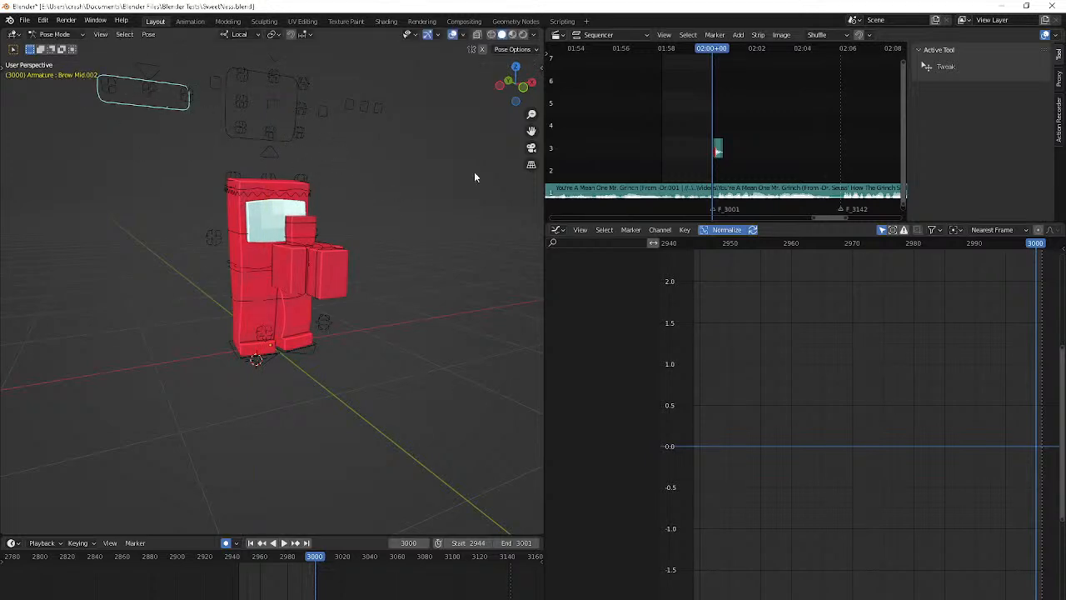
key("n")
left_click(537, 69)
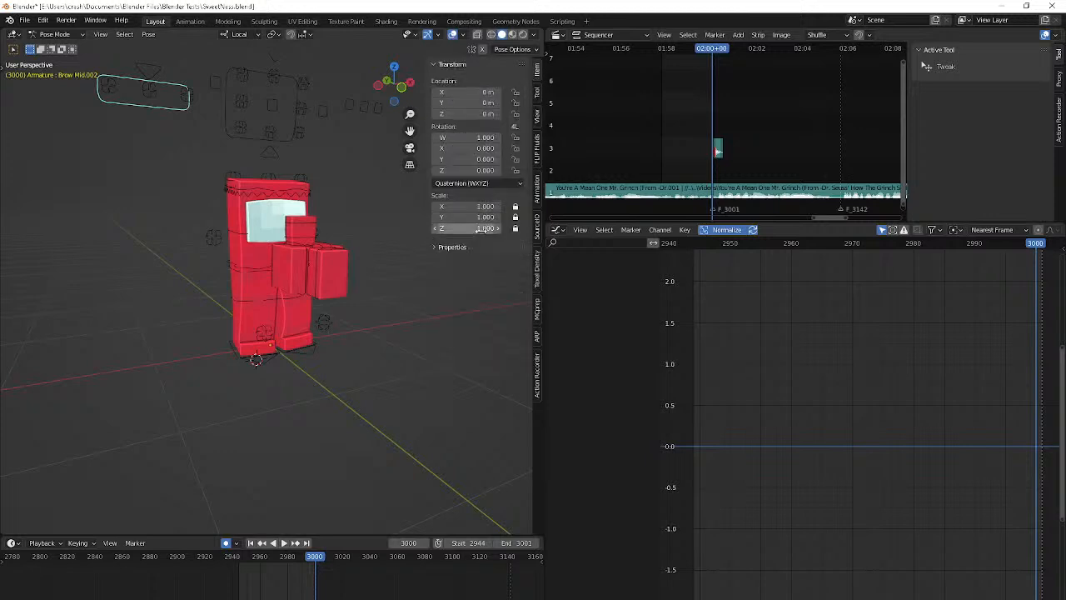
left_click(274, 106)
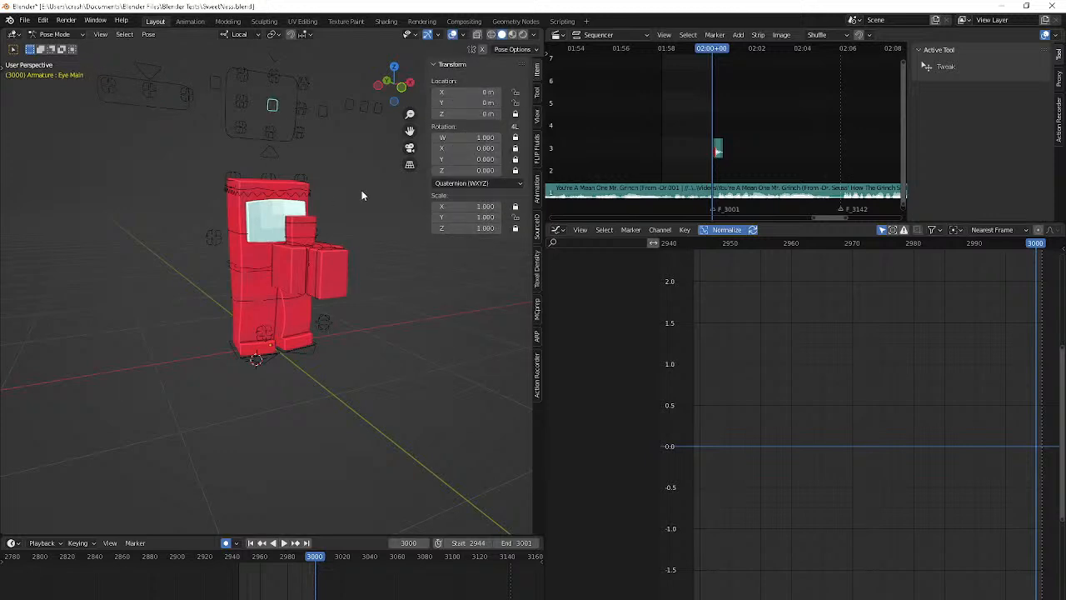
key("s")
key("y")
key("Escape")
key("ctrl+z")
Try moving the Eye MB control at frame 3000, then cancel the move and hide the transform settings
key("g")
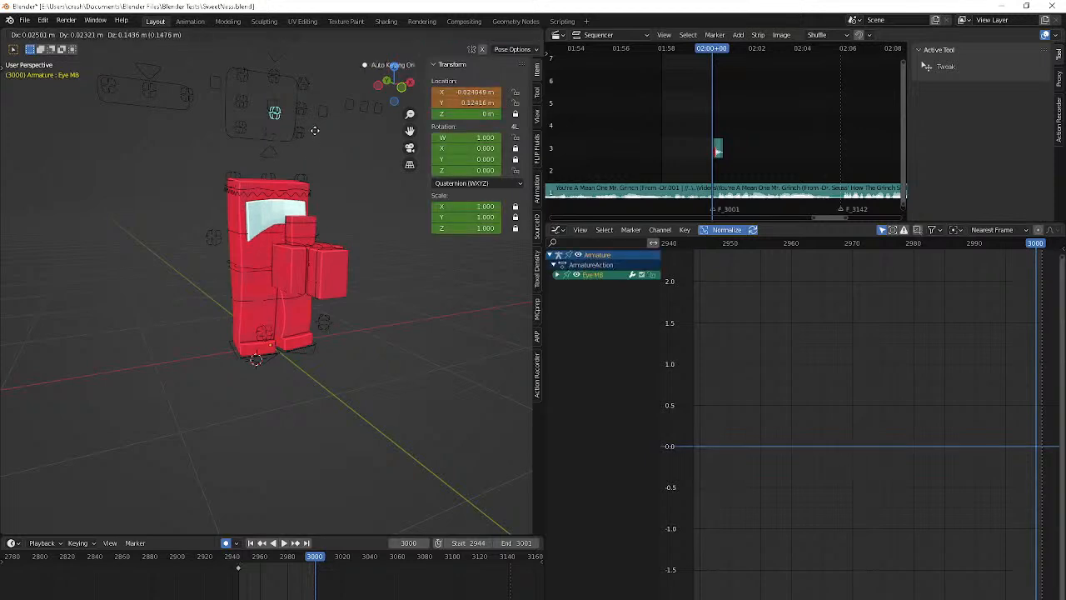
right_click(313, 139)
key("n")
Play back the animation, stop at frame 2962, and check the Discord messages before returning to Blender
key("space")
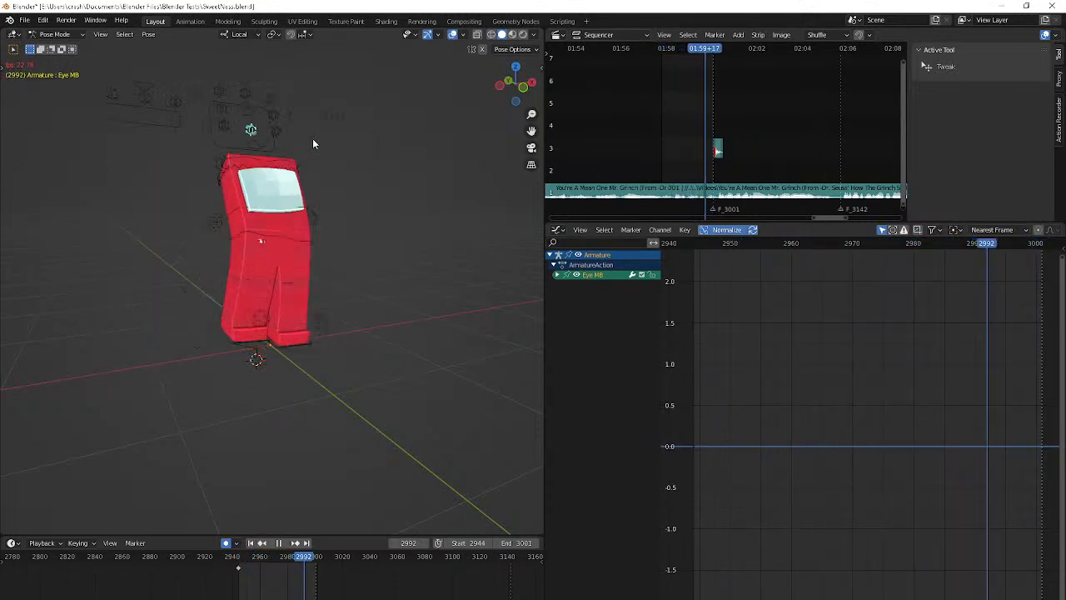
key("space")
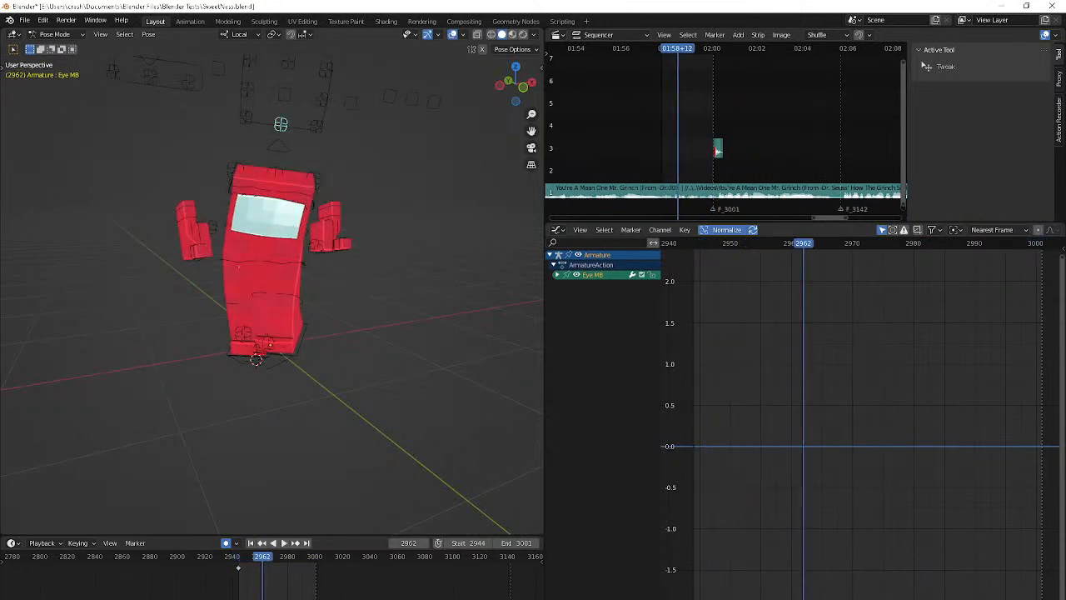
key("alt+Tab")
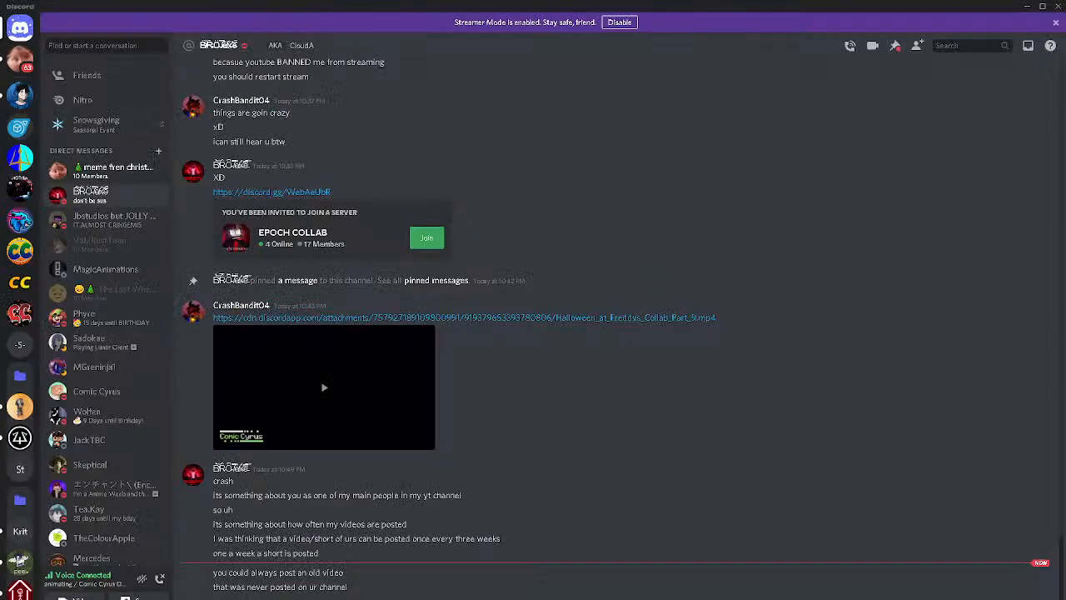
key("alt+Tab")
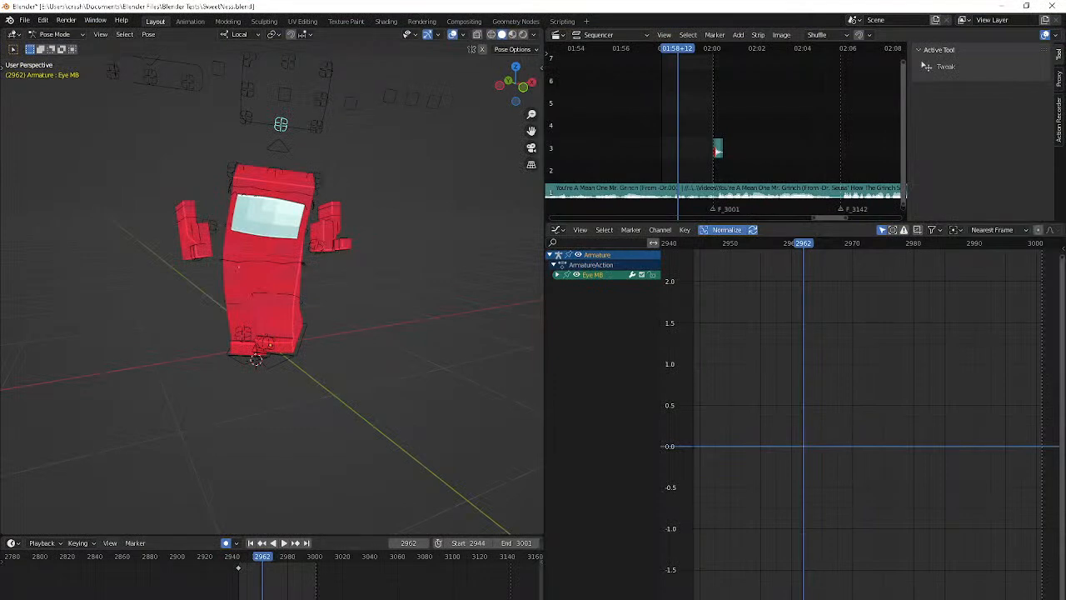
Return to start frame 2944, check the animating voice channel in Discord, and switch back to Blender
key("alt+Tab")
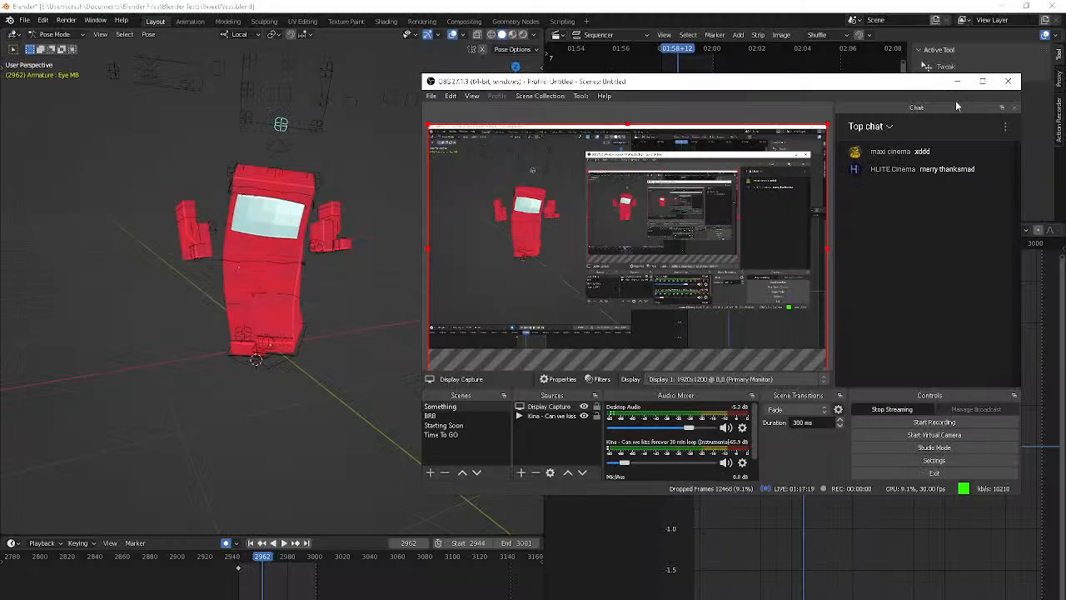
left_click(955, 100)
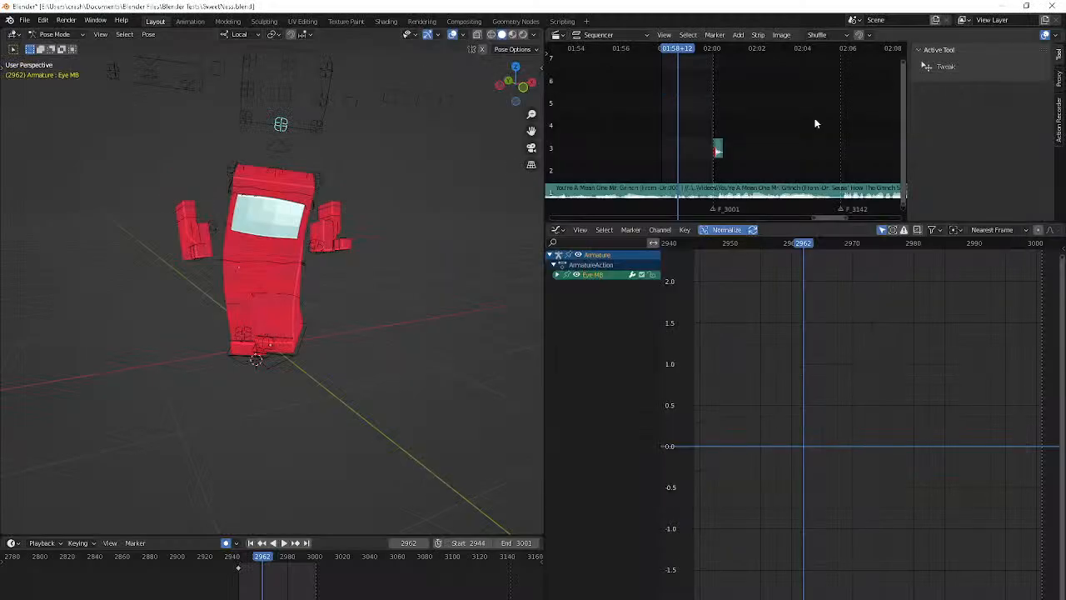
key("shift+Left")
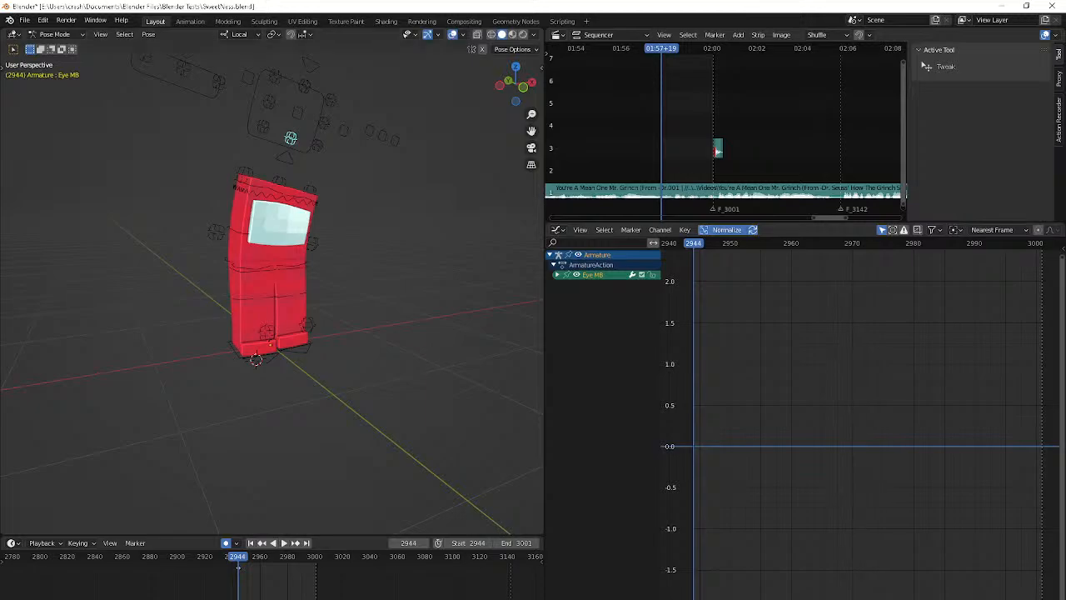
left_click(500, 599)
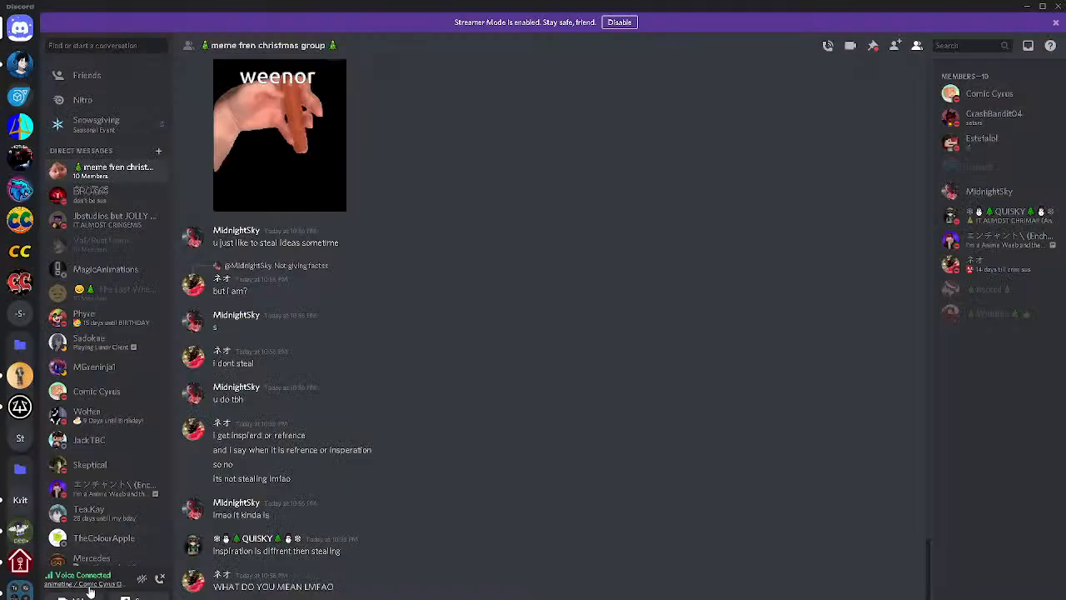
left_click(94, 586)
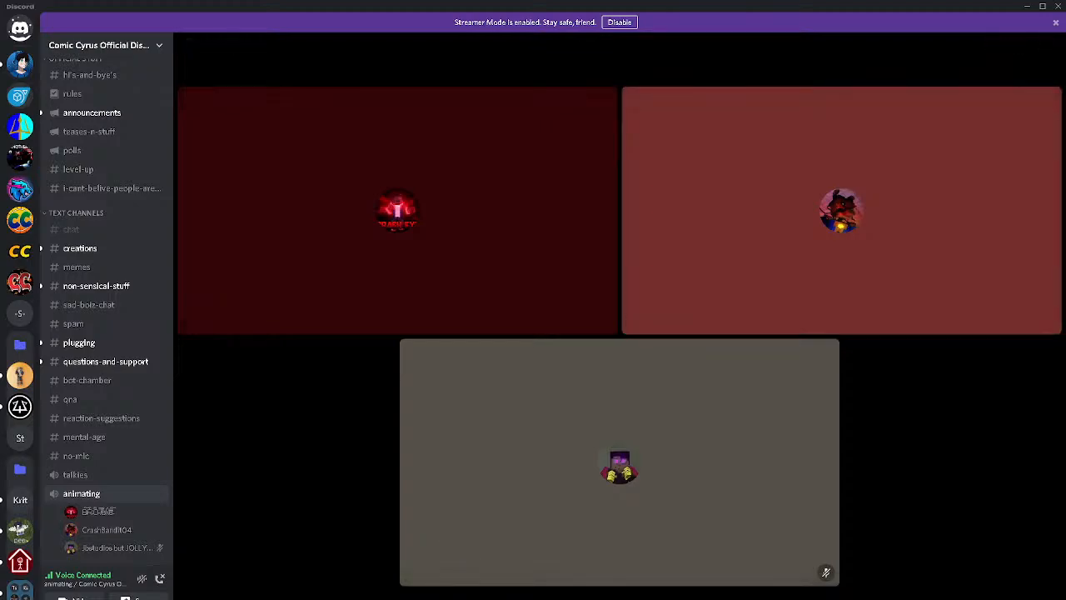
key("alt+Tab")
Select the Chest control at frame 2944 and expand its animation channels
middle_click_drag(408, 500, 323, 177)
left_click(305, 196)
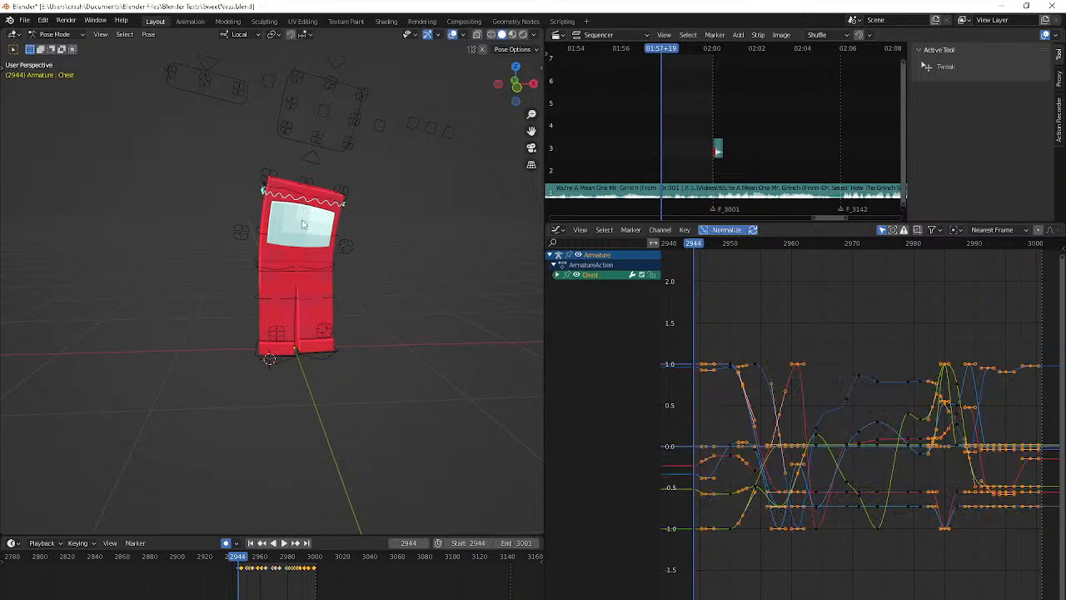
scroll(269, 310, "up", 2)
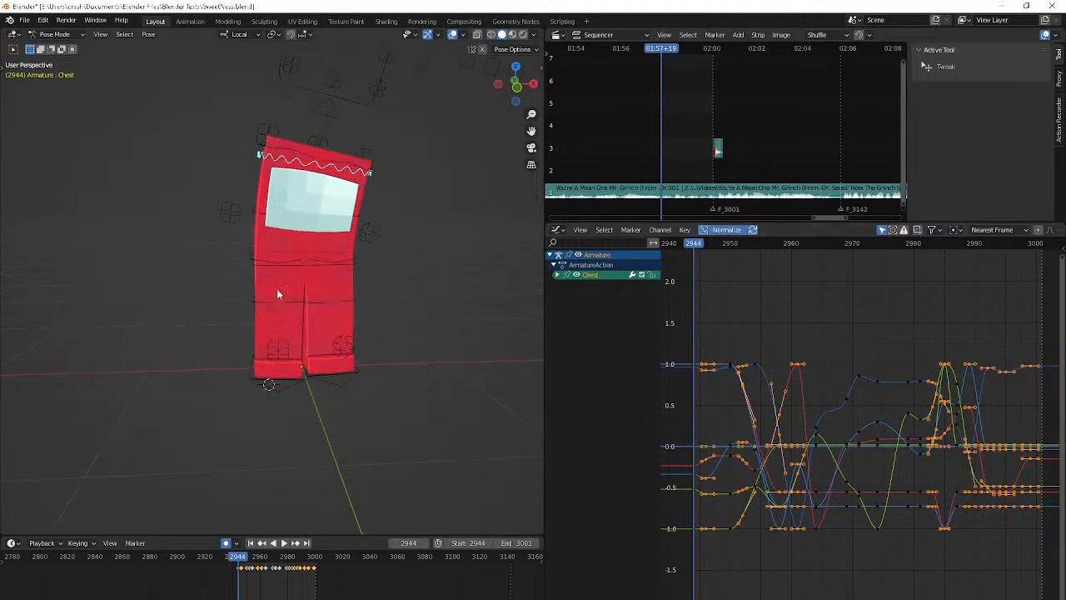
left_click(556, 274)
Show only the Chest's X, Y and Z Quaternion Rotation curves, fit them in view, and deselect all keys
left_click(603, 325)
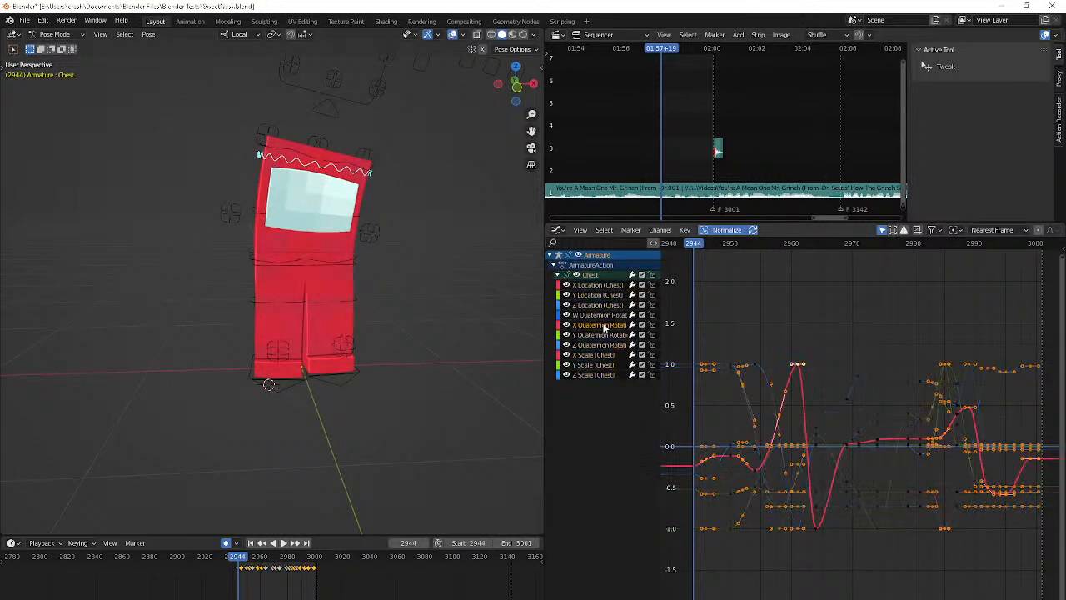
left_click(587, 334, "shift")
left_click(569, 346)
left_click(569, 347)
left_click(619, 336, "shift")
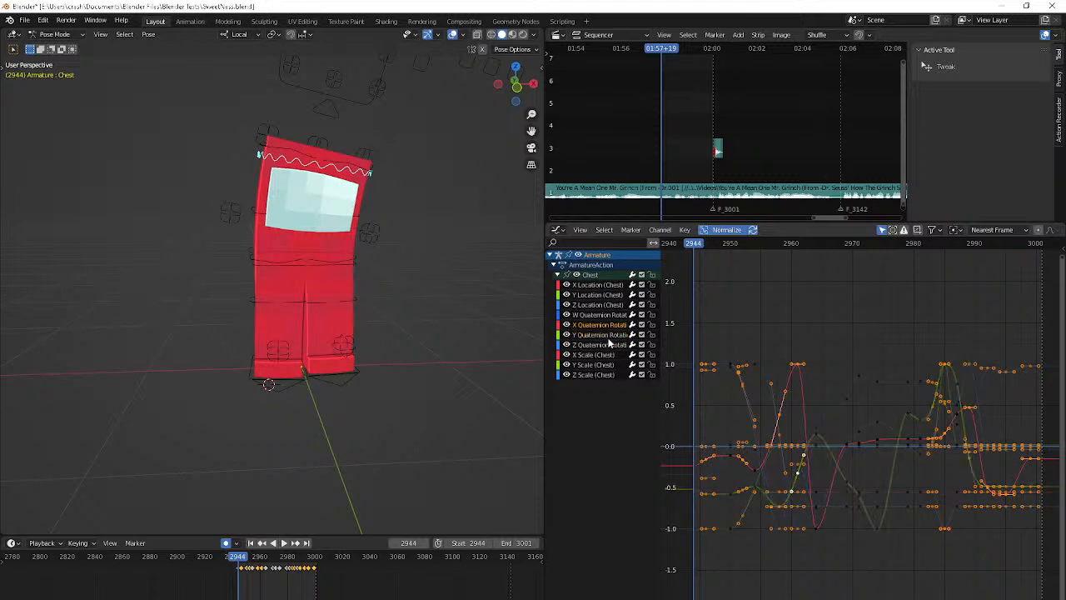
left_click(608, 338, "shift")
left_click(601, 343, "shift")
key("shift+h")
key("Home")
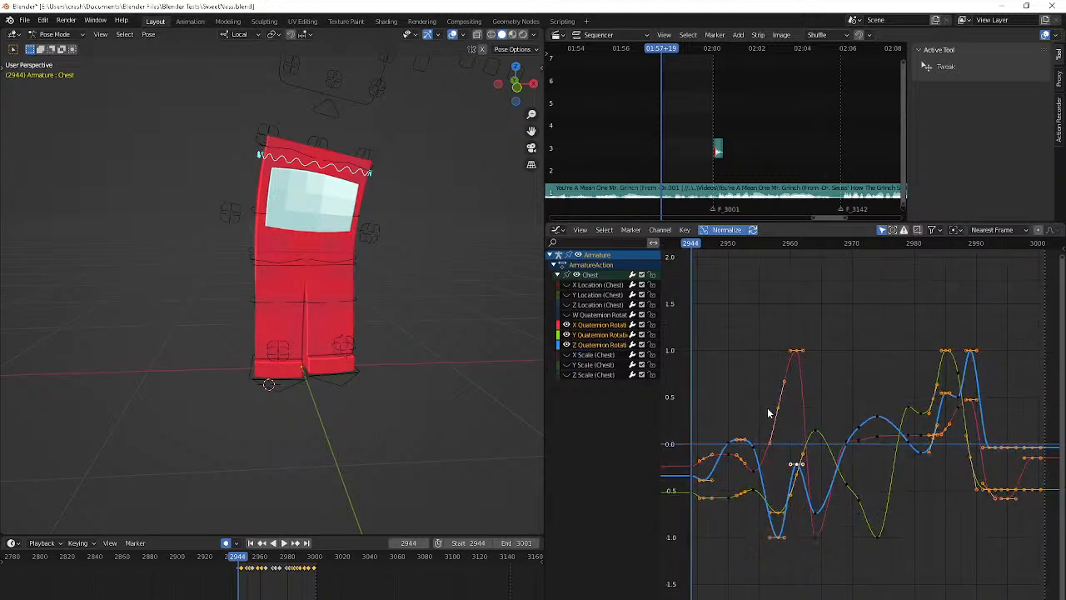
key("alt+a")
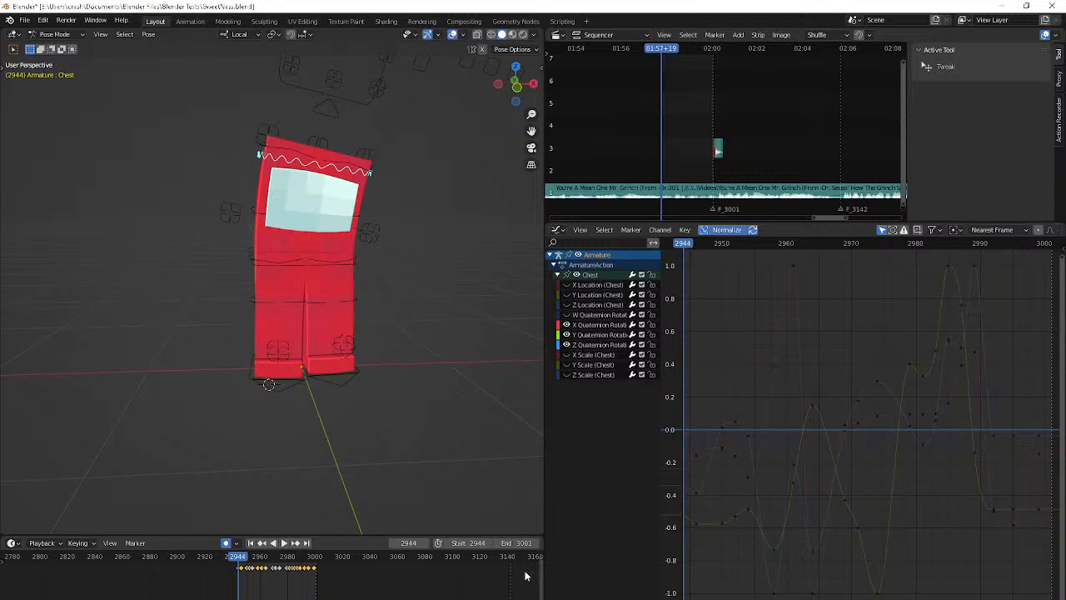
Lower the Chest's Z Quaternion Rotation key at frame 2946 to about -0.43
left_click(695, 493)
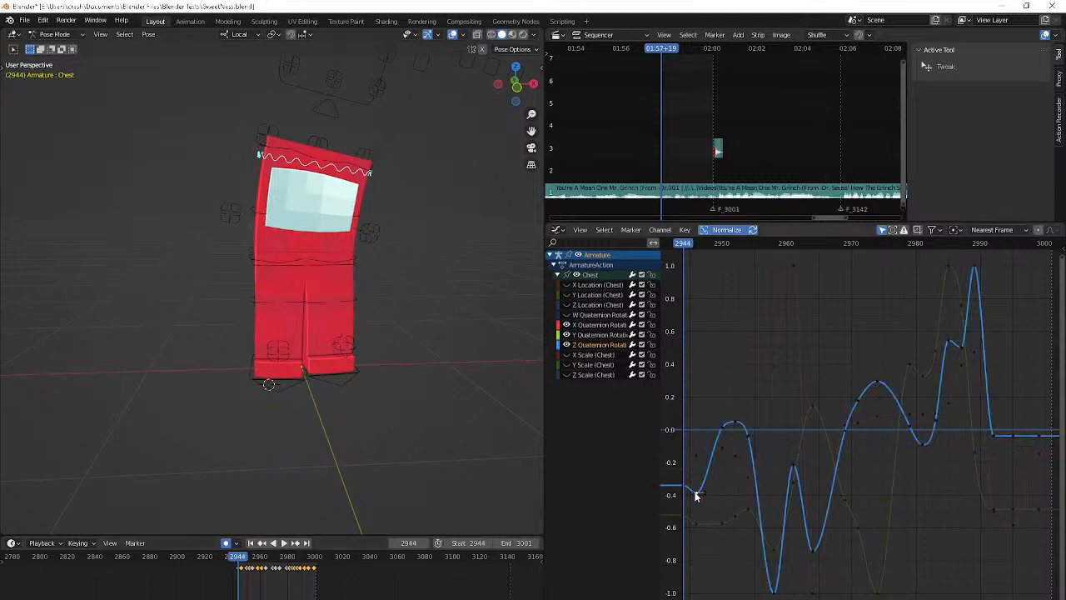
key("Right")
key("Right")
key("g")
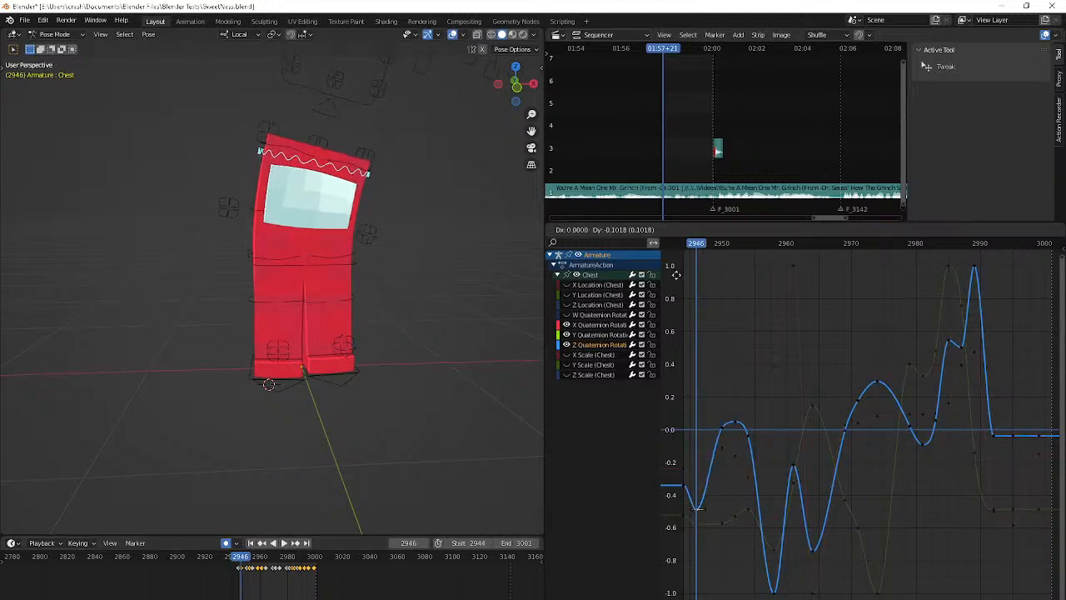
left_click(693, 583)
Step to frame 2952 and raise the Chest's Z Quaternion Rotation key there slightly, to about 0.06
key("Right")
key("Right")
key("Right")
key("Right")
key("Right")
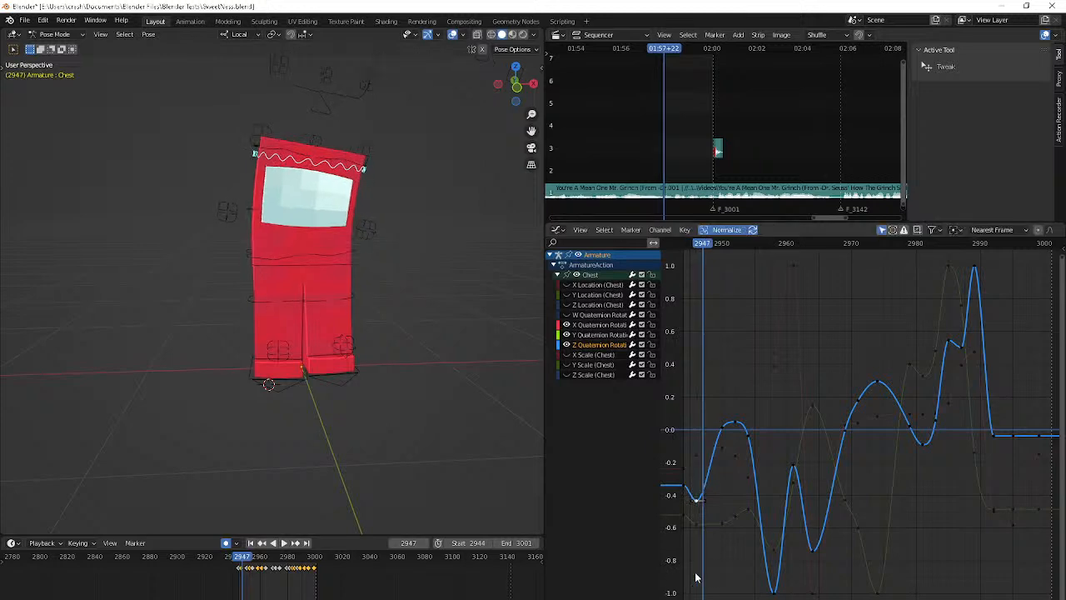
key("Right")
key("Left")
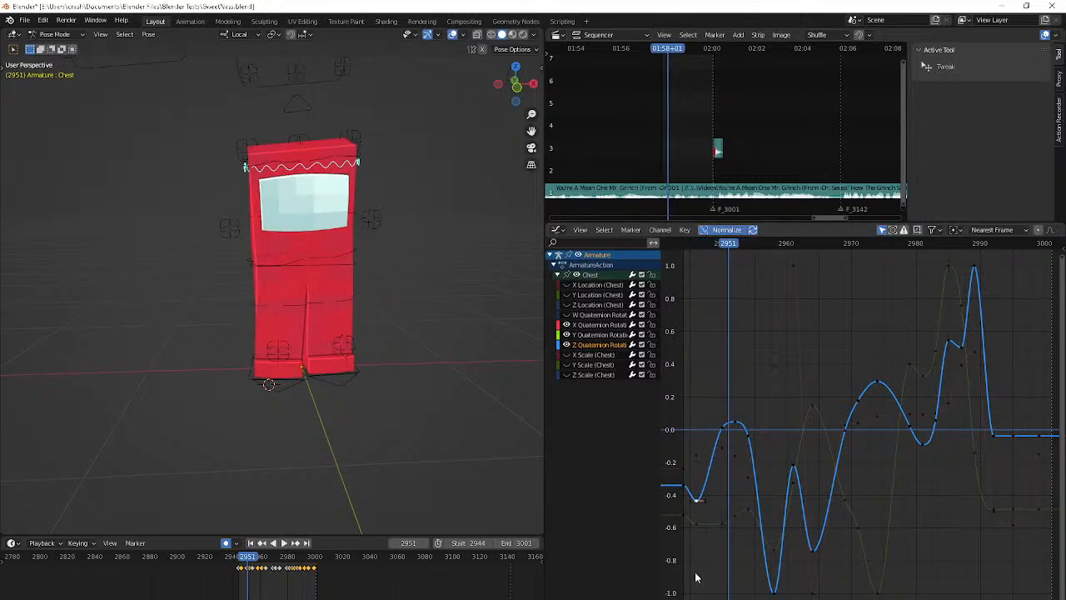
key("Right")
left_click(734, 423)
left_click_drag(737, 398, 737, 396)
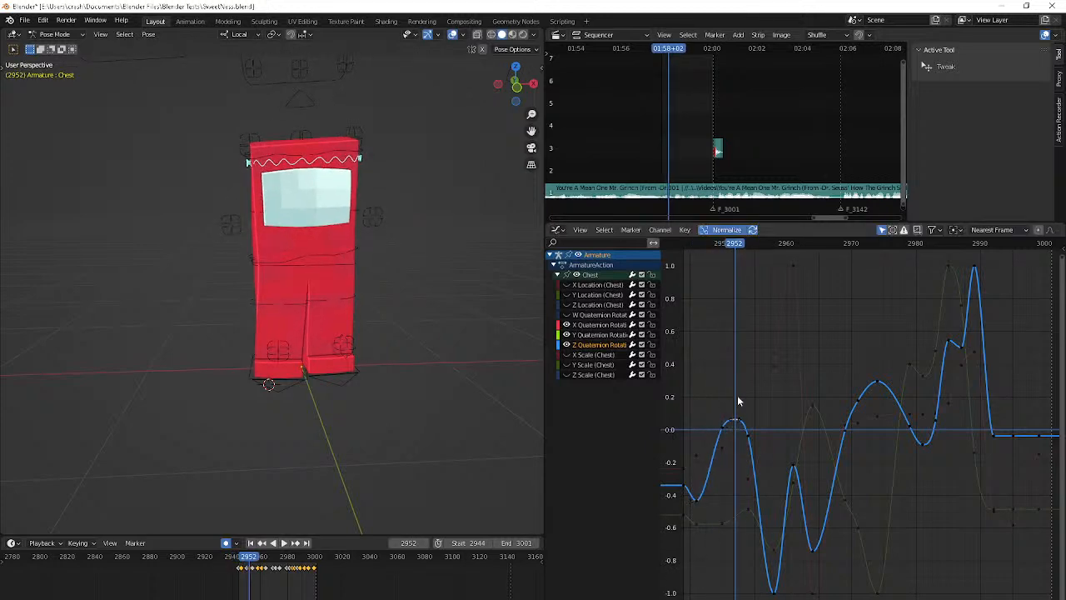
Play the animation up to frame 2958, then check the YouTube Studio livestream page and return to Blender
key("space")
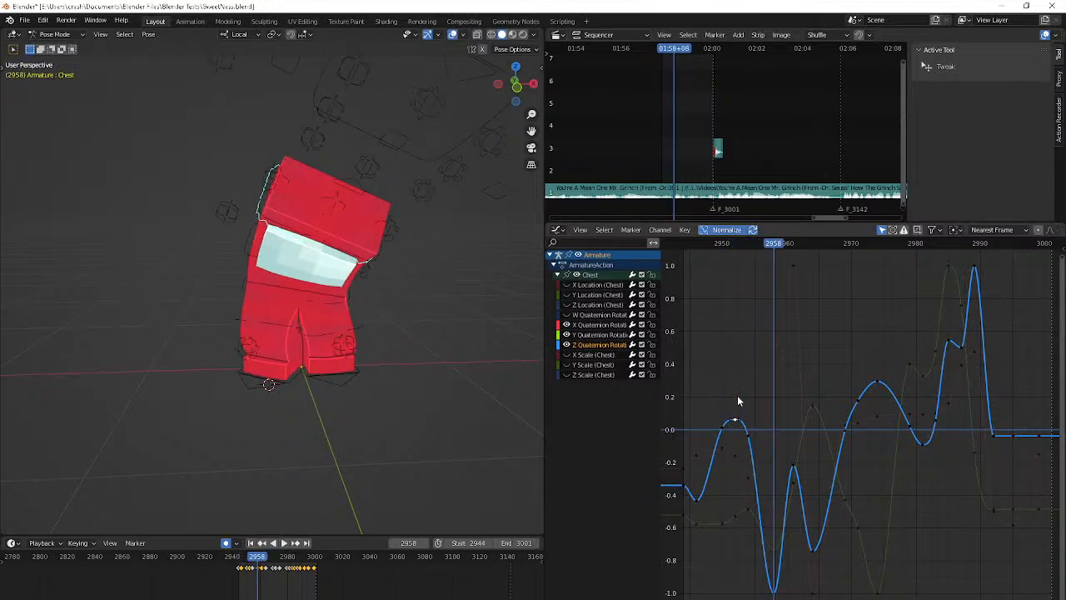
key("XF86AudioPlay")
key("alt+Tab")
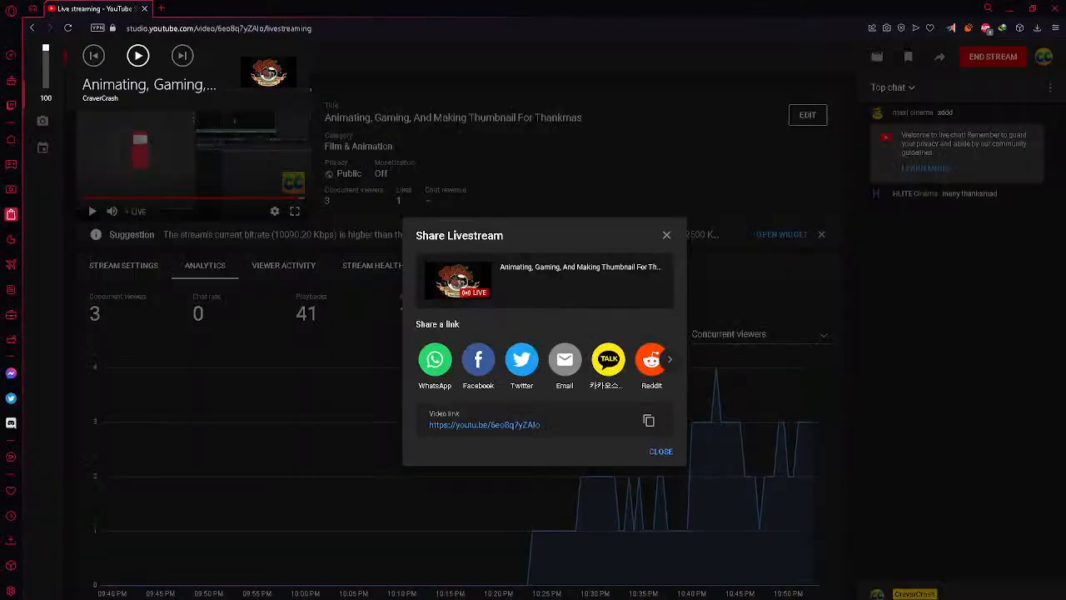
key("alt+Tab")
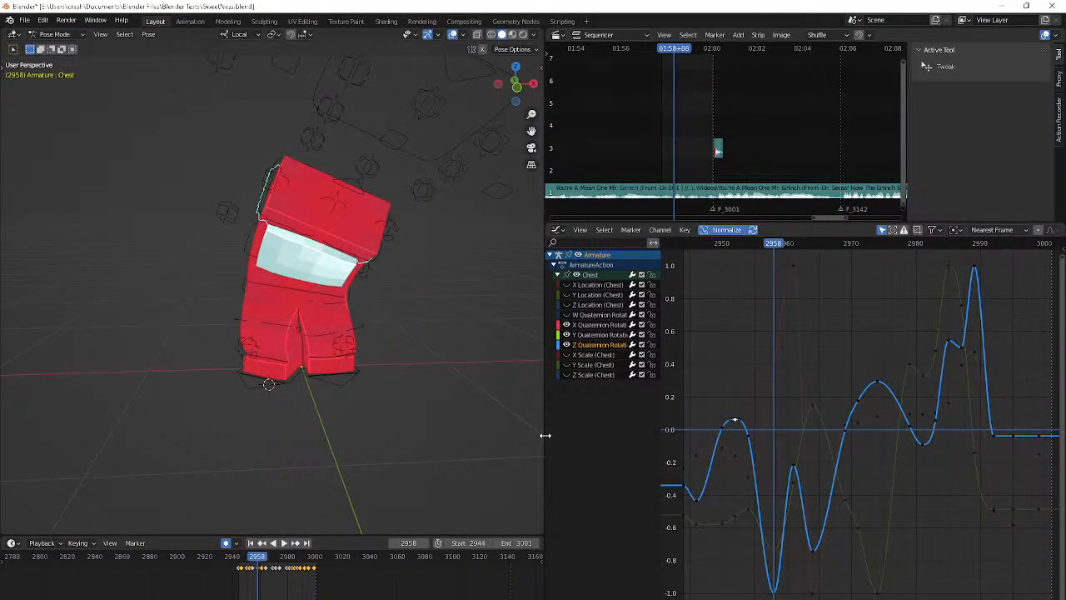
Go to frame 2961 and lower the Chest's Z Quaternion Rotation key there to about -0.4
left_click(794, 469)
key("g")
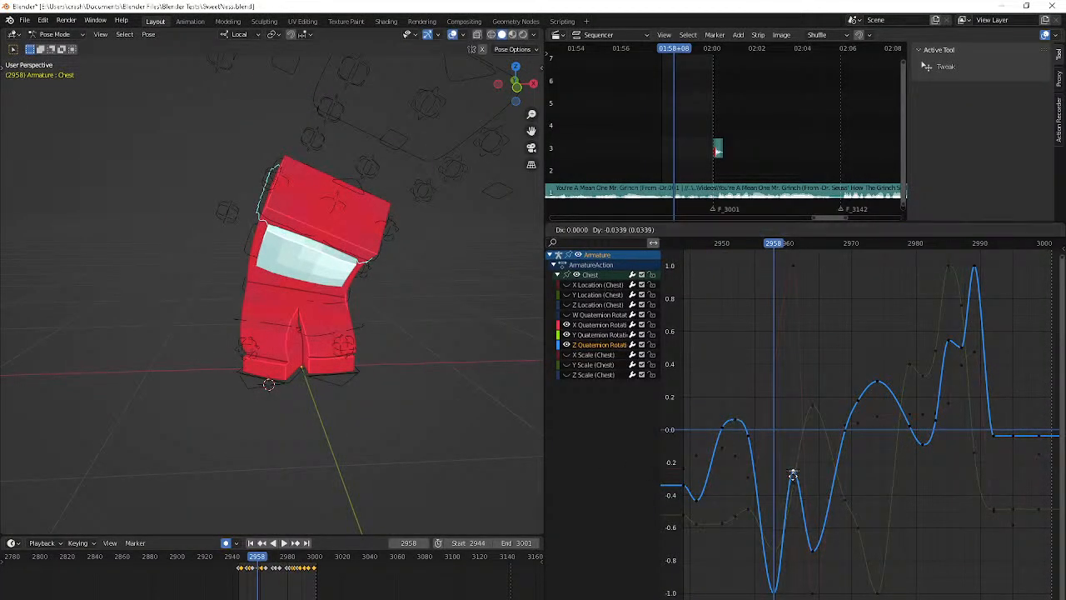
right_click(792, 484)
key("Right")
key("Right")
key("Right")
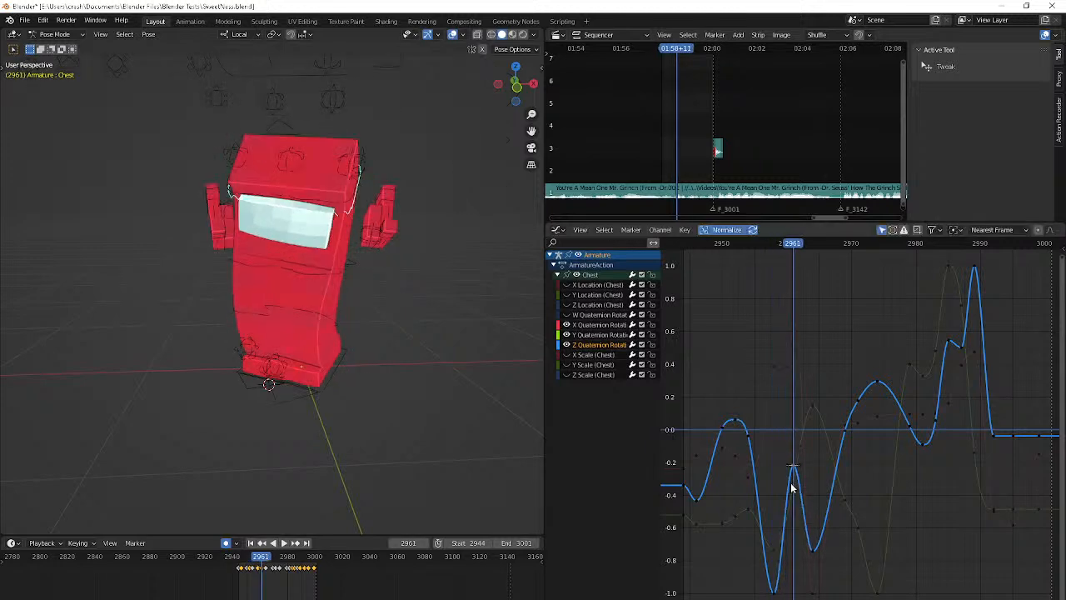
key("g")
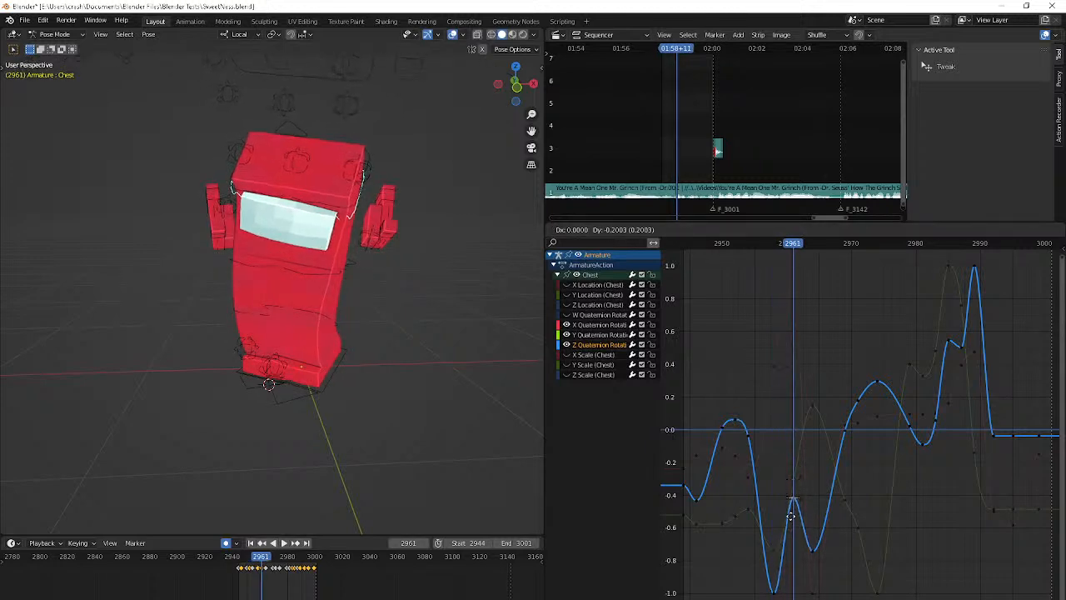
left_click(792, 502)
Step to frame 2965 and adjust the nearby low Z Quaternion Rotation key to about -0.75
key("Right")
key("Right")
key("Right")
key("Right")
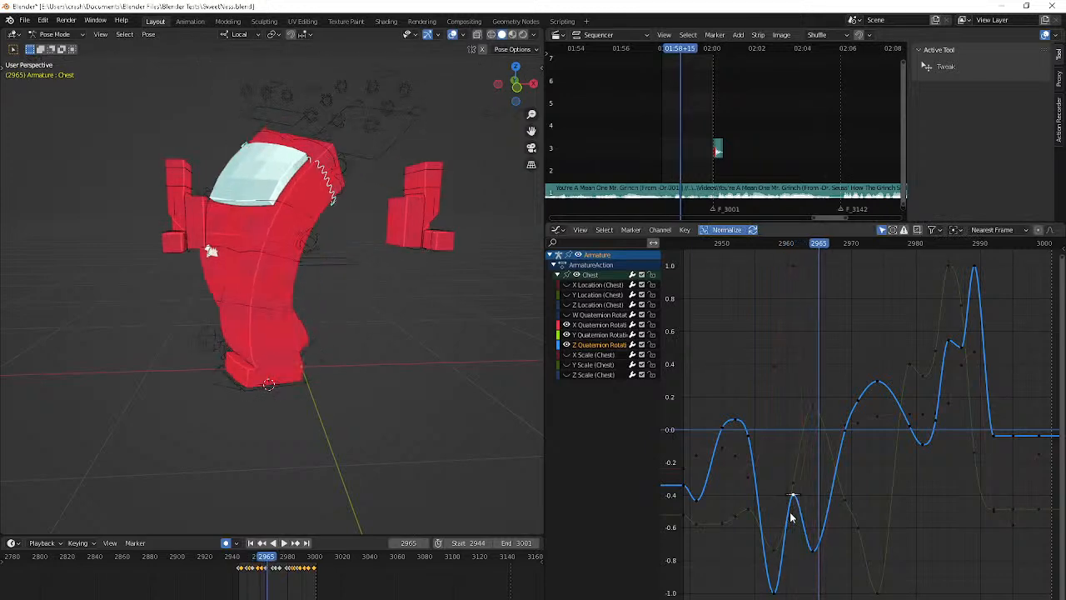
left_click(813, 550)
key("g")
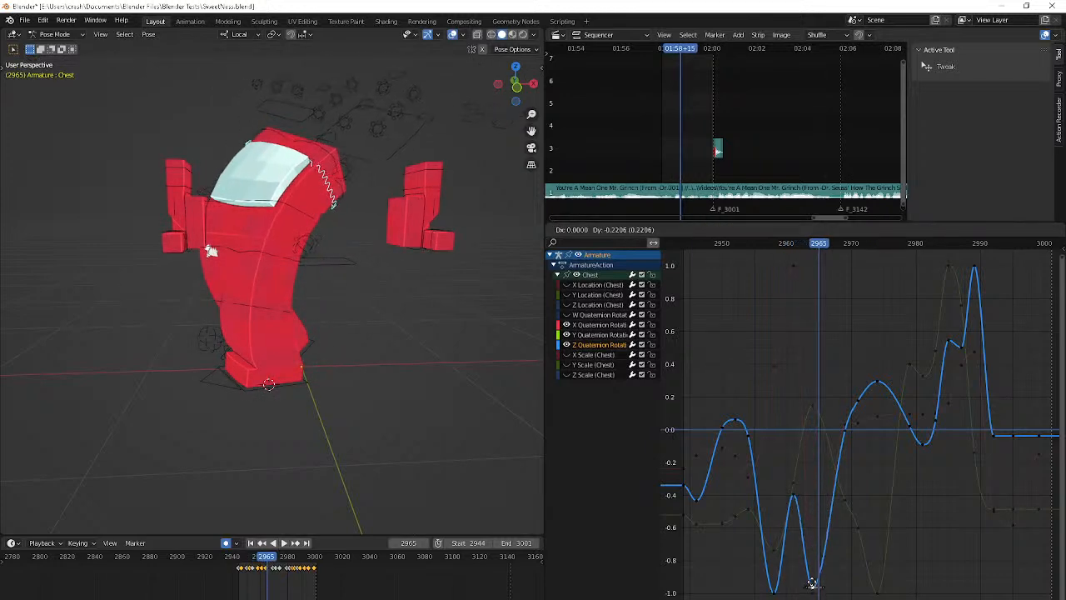
left_click(809, 552)
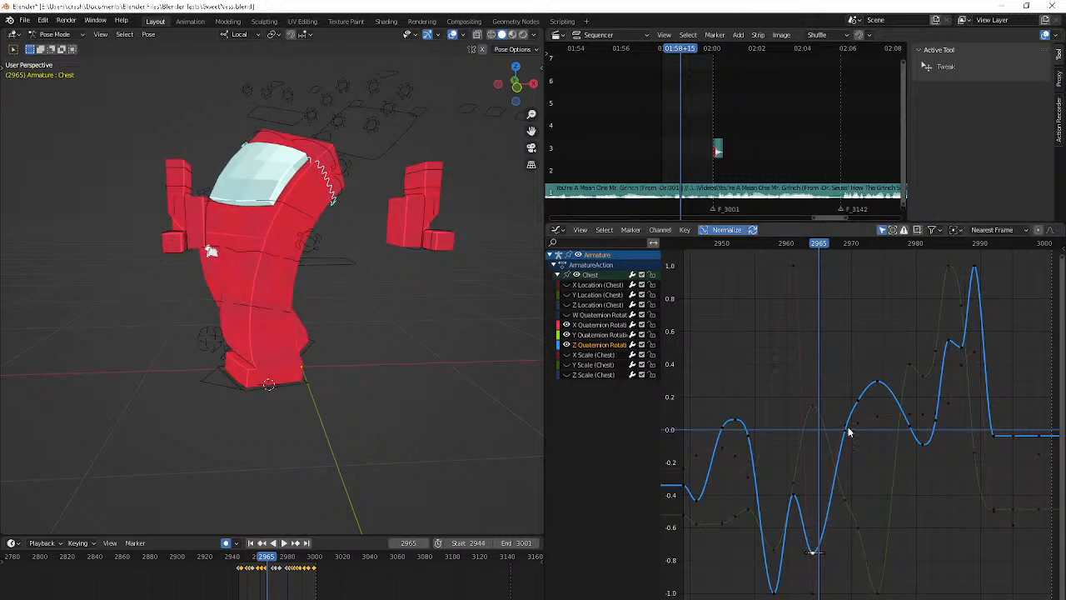
Delete the Chest's Z Quaternion Rotation key near frame 2971 and step through the surrounding frames to check the motion
key("space")
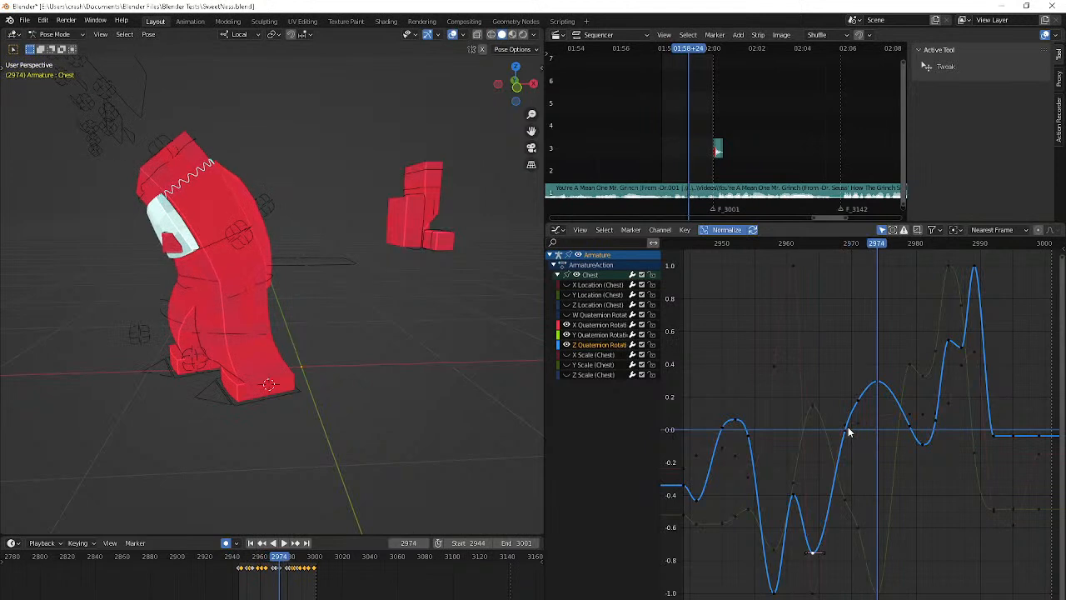
left_click(858, 398)
key("Left")
key("Left")
key("Left")
key("Left")
key("Left")
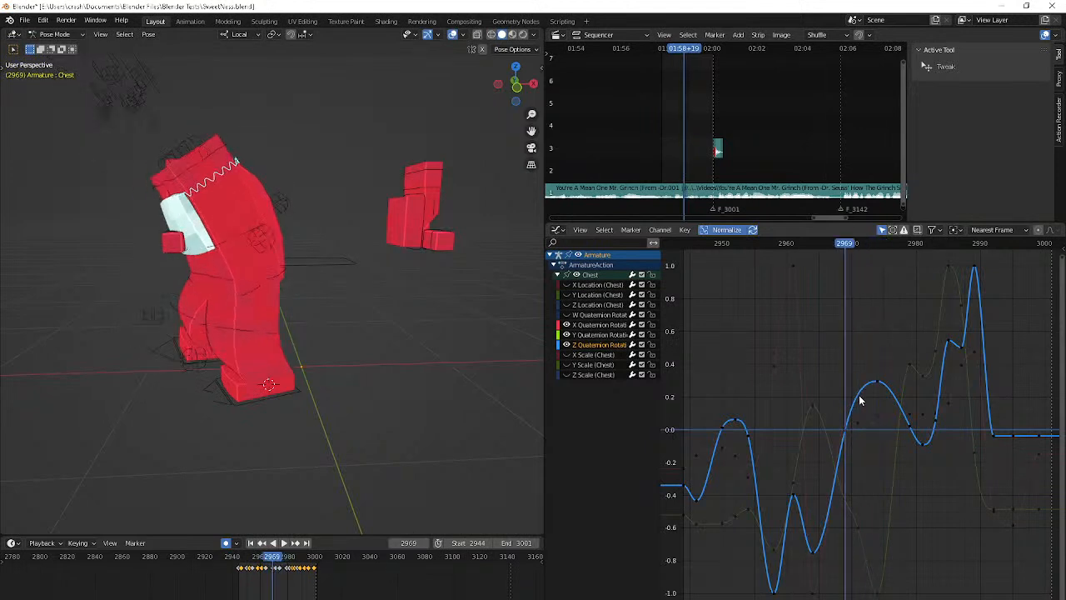
key("Right")
key("Right")
key("Right")
key("Right")
key("Right")
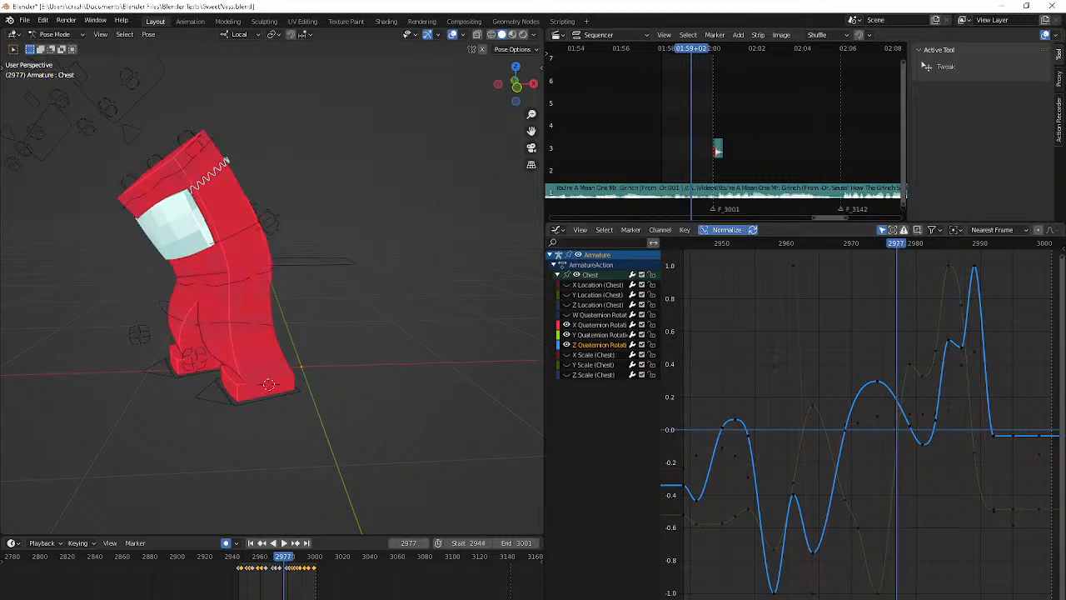
Check the Discord voice call, return to Blender, and examine the body pose between frames 2976 and 2983 from another angle
key("alt+Tab")
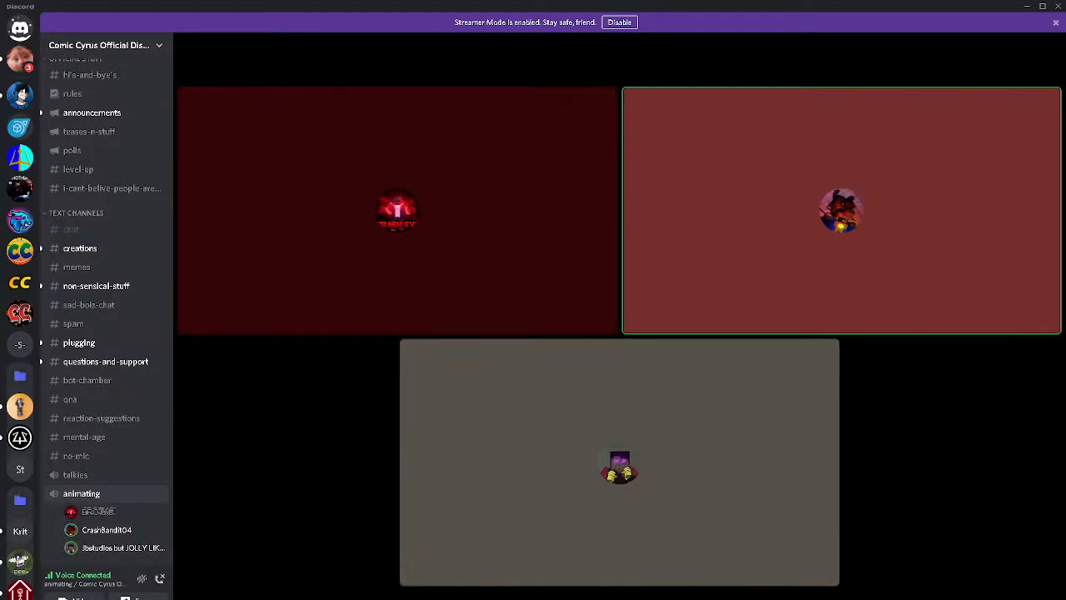
key("alt+Tab")
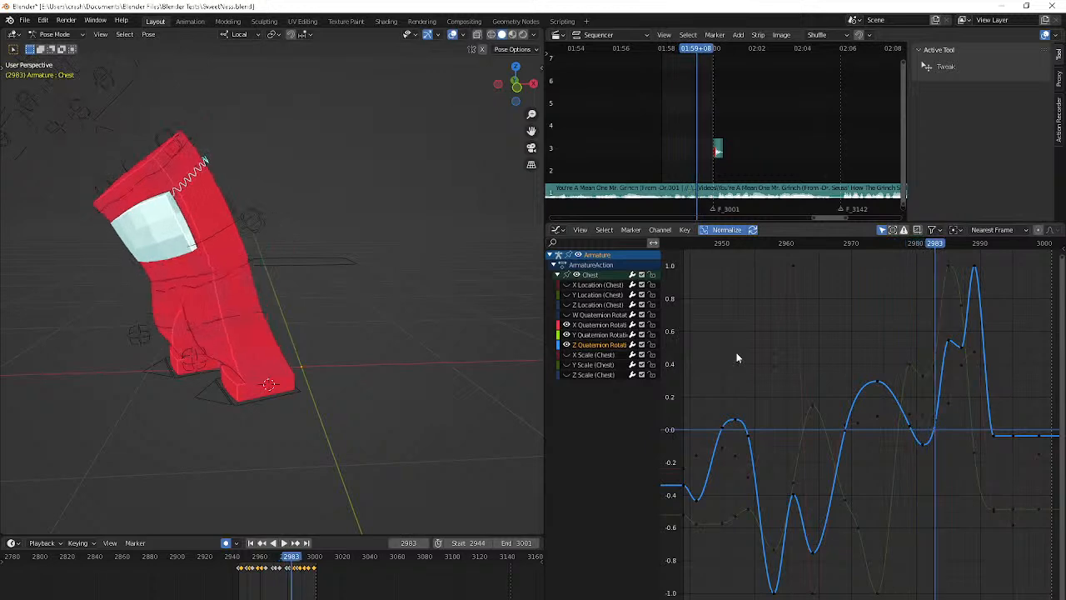
middle_click_drag(814, 375, 873, 376)
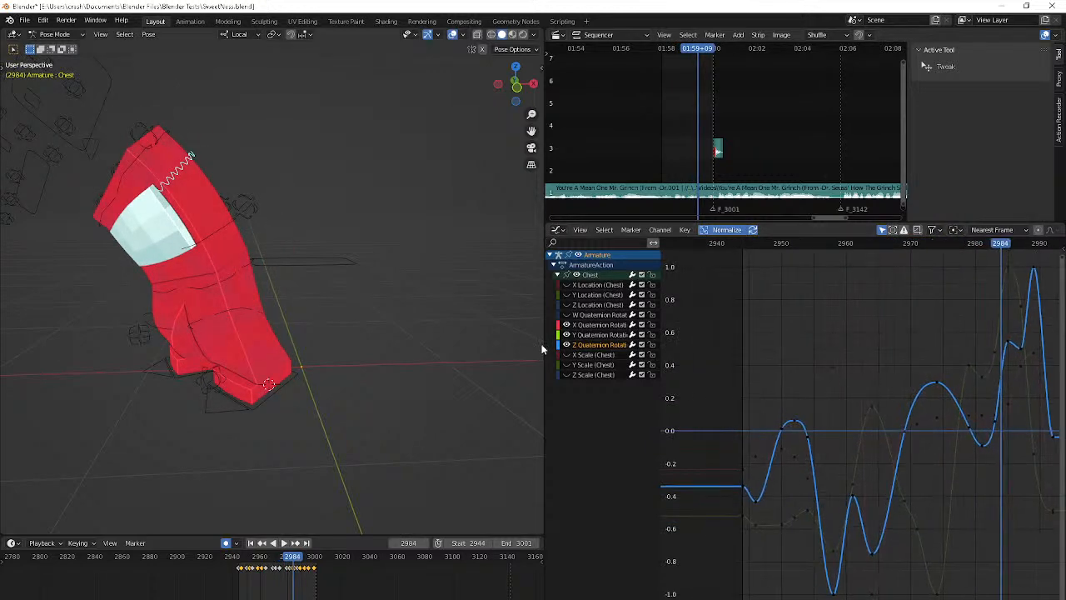
middle_click_drag(540, 346, 59, 335)
key("Left")
key("Left")
key("Left")
key("Left")
key("Left")
key("Left")
key("Left")
key("Left")
key("Left")
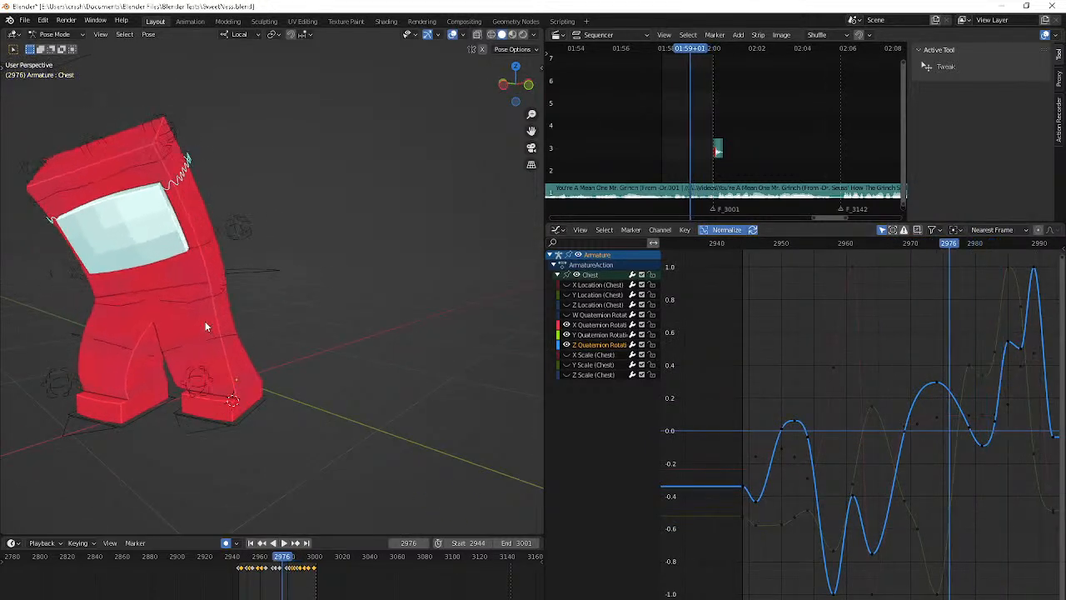
key("Right")
key("Right")
key("Right")
key("Right")
key("Right")
key("Right")
key("Right")
key("Right")
key("Right")
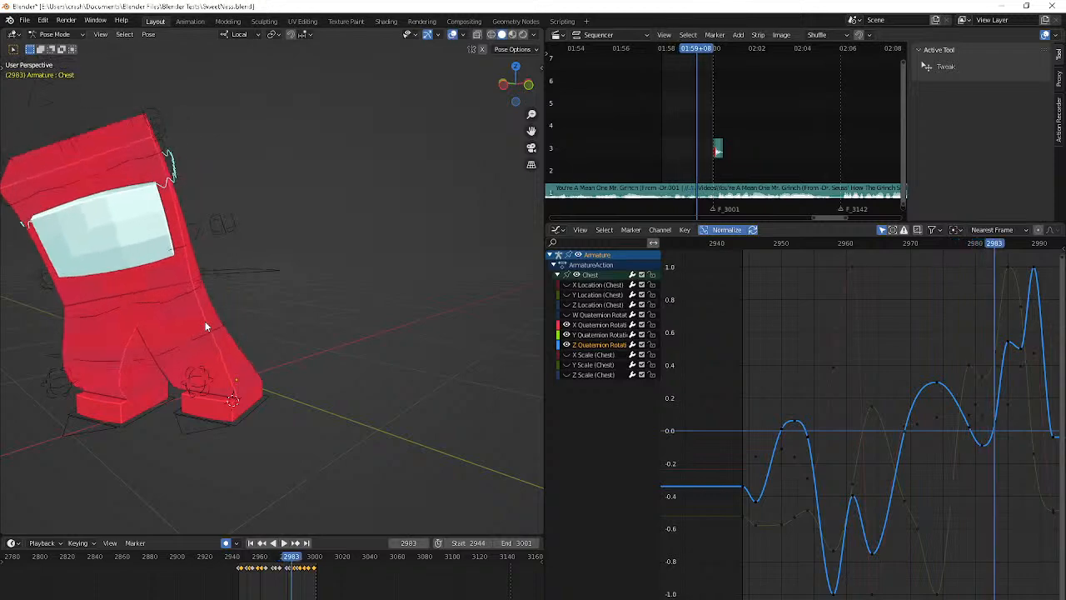
Play back the animation to review the chest motion and stop at frame 2964
key("space")
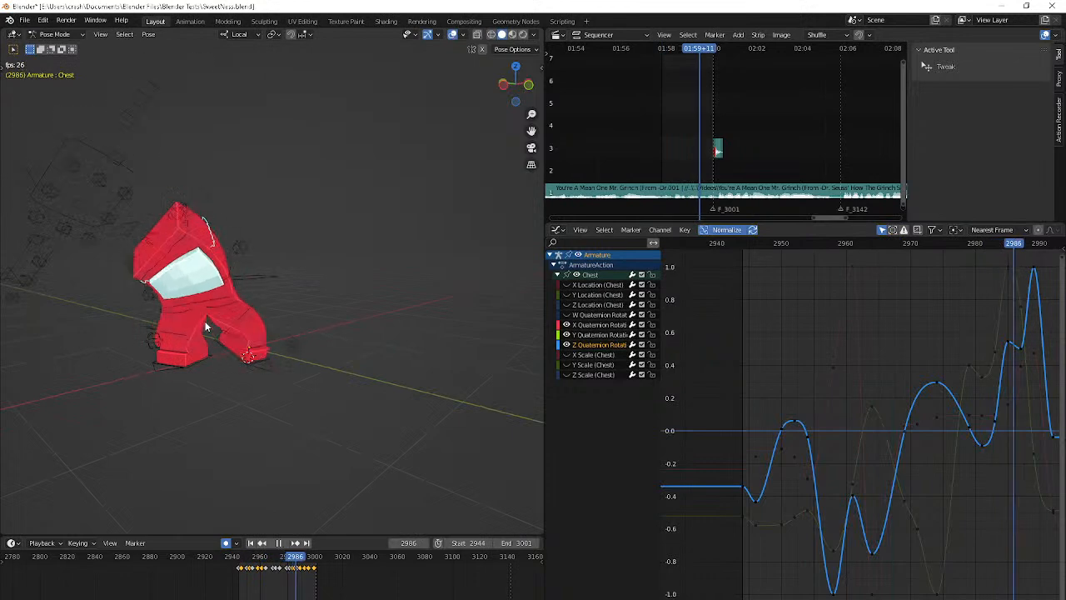
key("shift+space")
key("space")
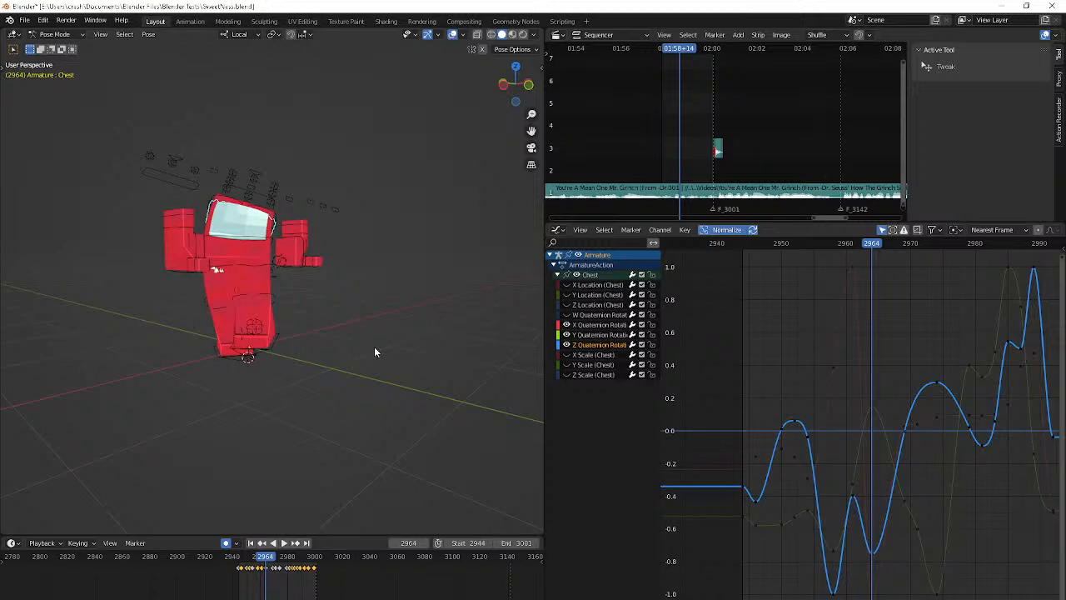
Switch to OBS to check the livestream chat, and return to the Chest's rotation curves in Blender
key("alt+Tab")
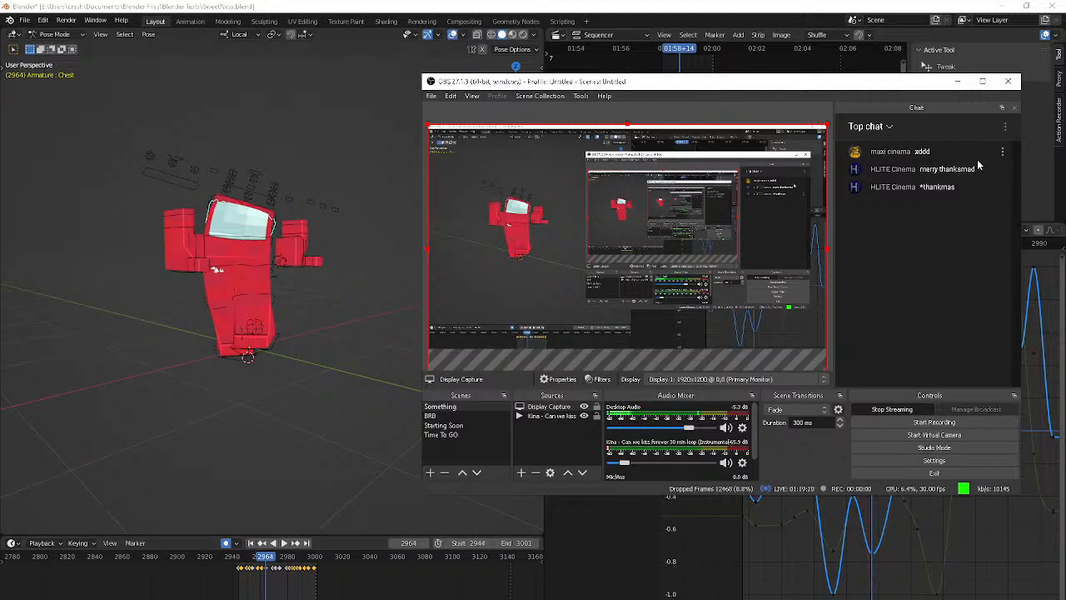
left_click(784, 4)
middle_click_drag(987, 384, 918, 401)
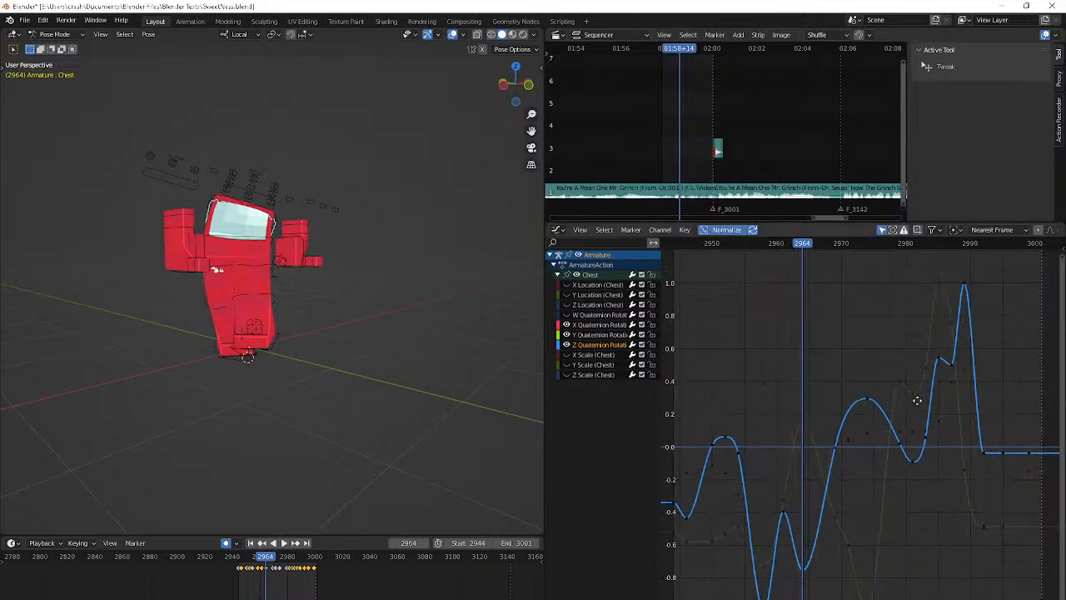
left_click(936, 252)
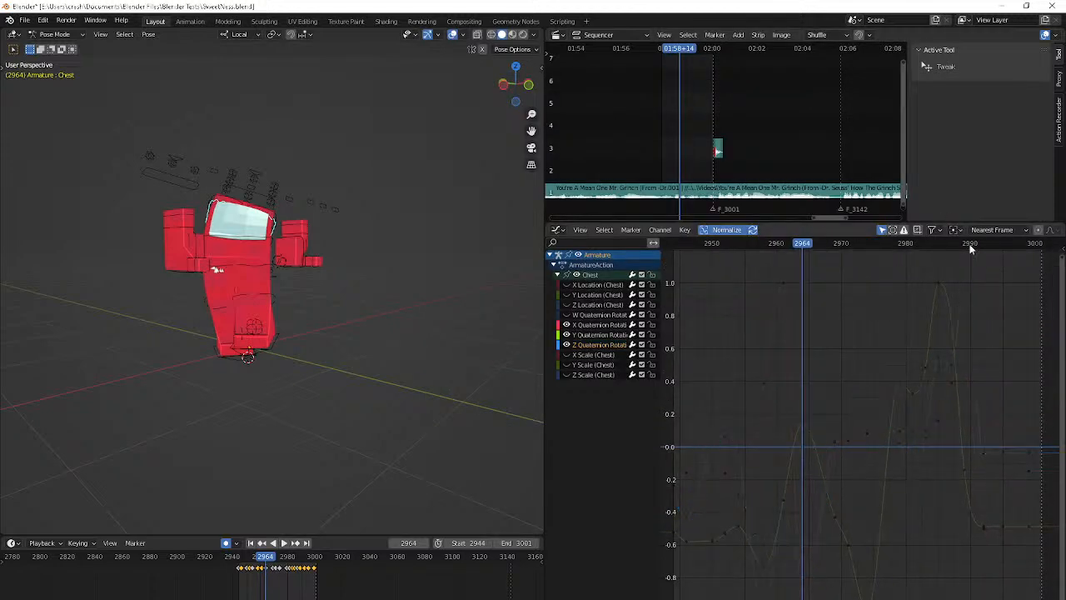
left_click_drag(971, 245, 1002, 446)
left_click(1002, 453)
key("g")
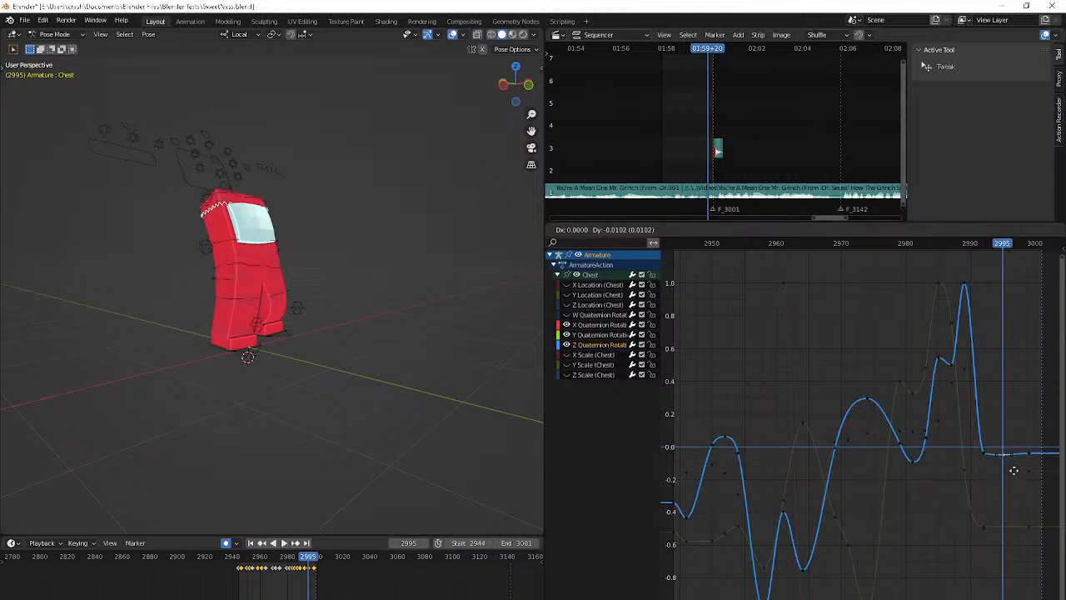
right_click(1015, 476)
Raise the Chest's Z Quaternion Rotation key near frame 2992 to about 0.1 and step through to frame 2998 to check the pose
middle_click_drag(360, 313, 326, 337)
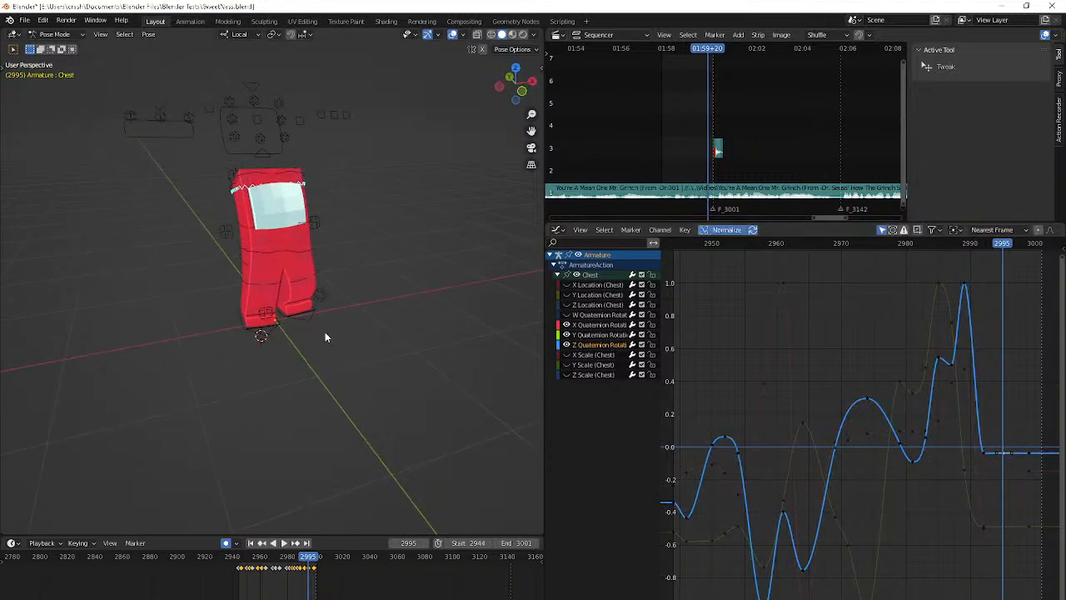
key("Right")
key("Right")
key("Down")
key("Down")
key("Down")
key("Right")
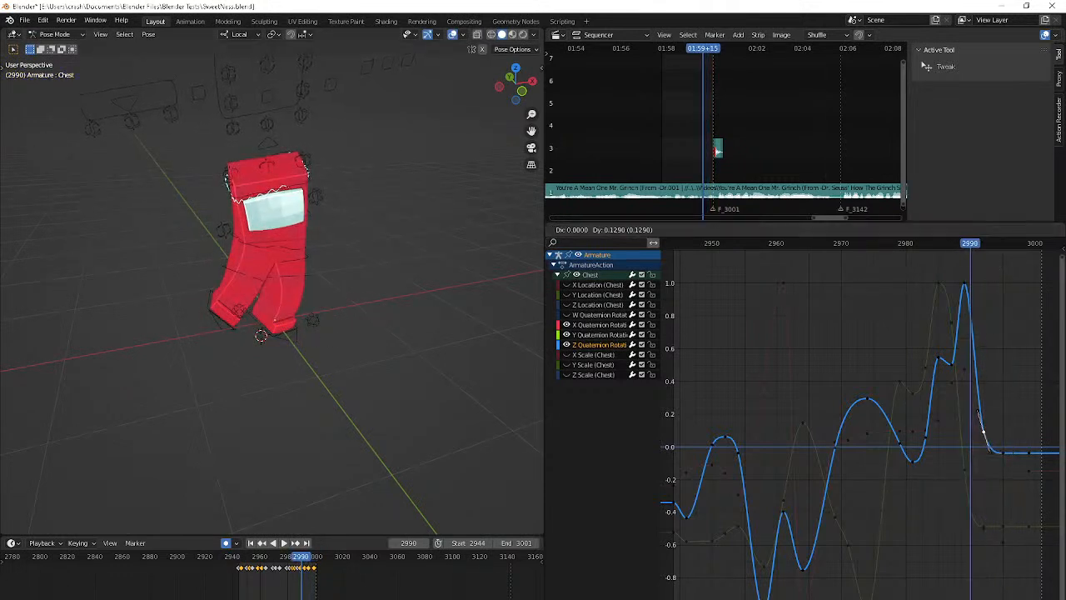
key("Right")
key("Right")
key("Right")
key("Right")
key("Right")
key("Right")
key("Right")
key("Right")
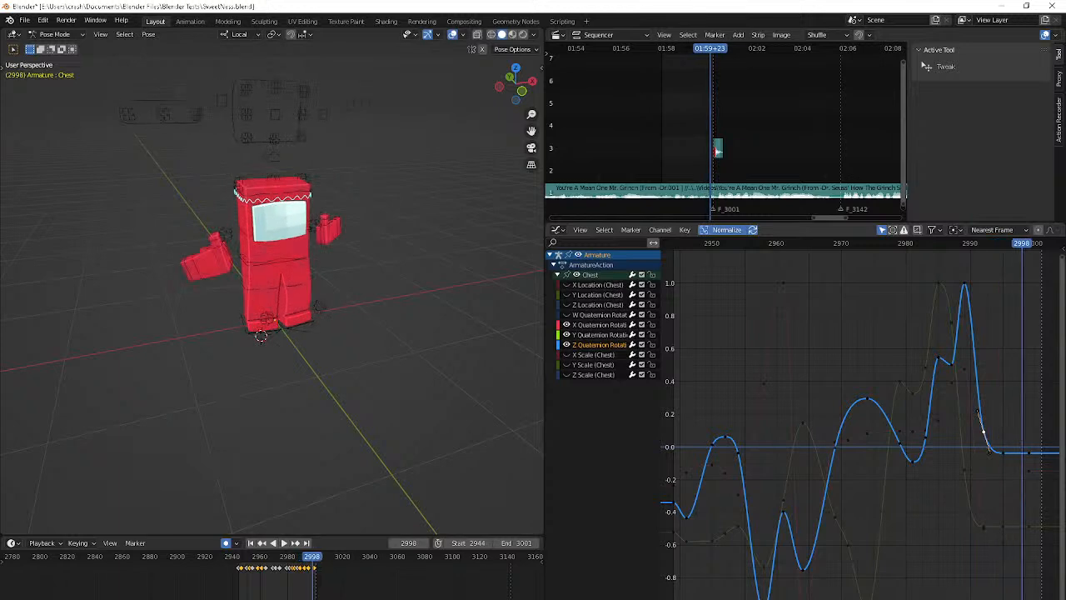
Lower the Z Quaternion Rotation key near frame 2999 to about -0.07 and rotate the handles of the key at frame 2995 to slope downward
key("g")
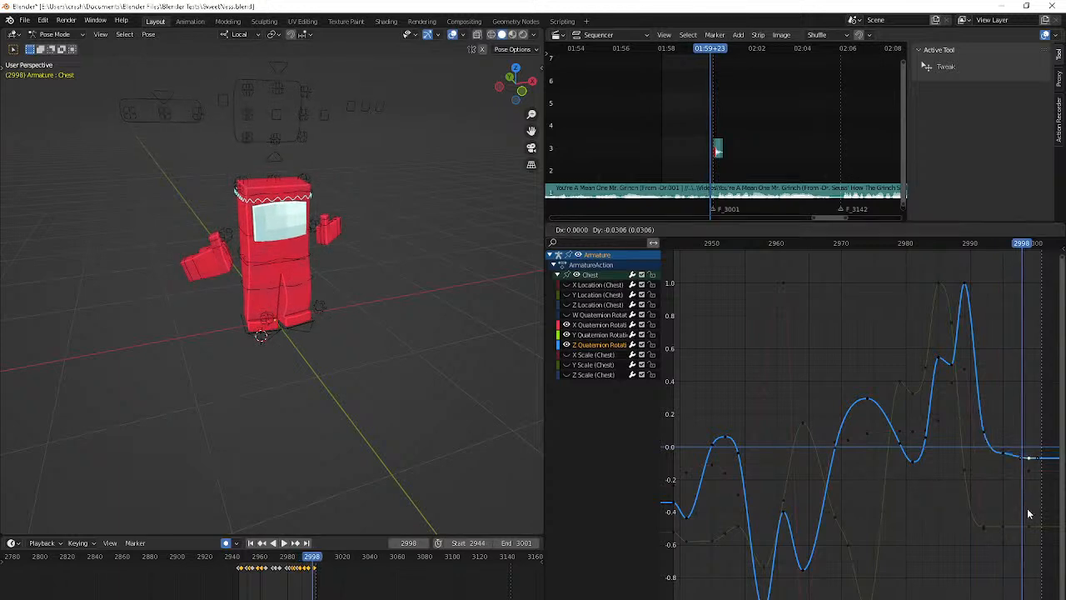
left_click(1028, 513)
left_click(1005, 458)
key("r")
left_click(1037, 473)
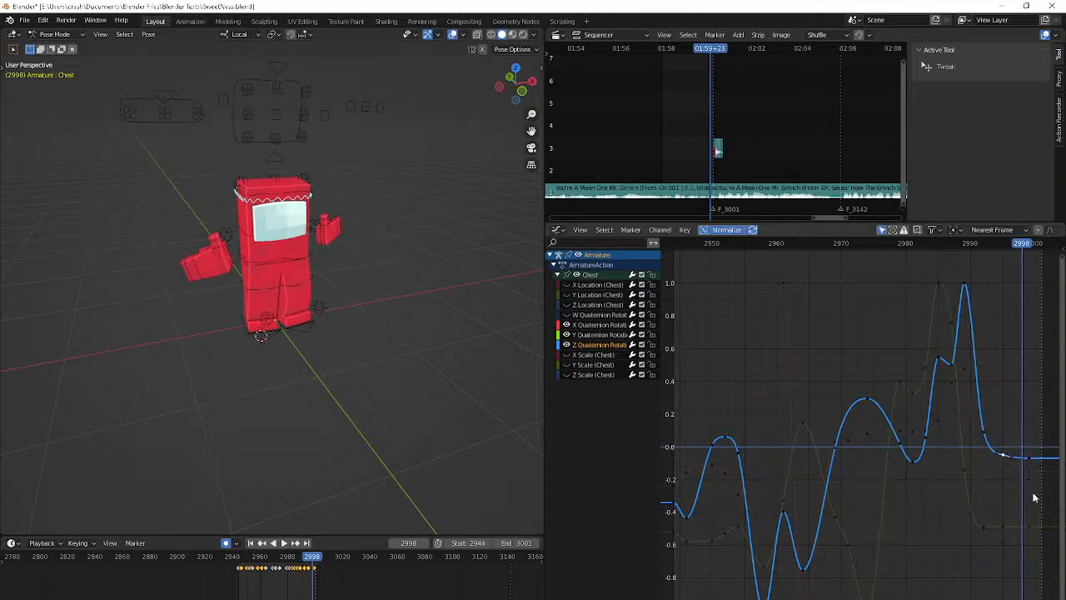
Play back the animation to review the chest motion and return to the start frame 2944
key("space")
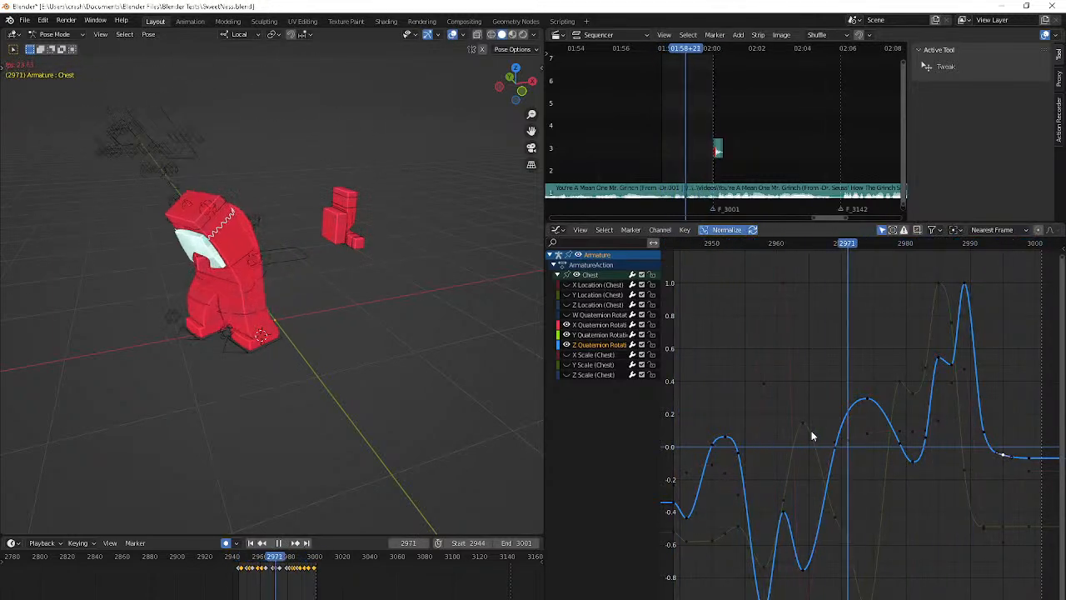
key("space")
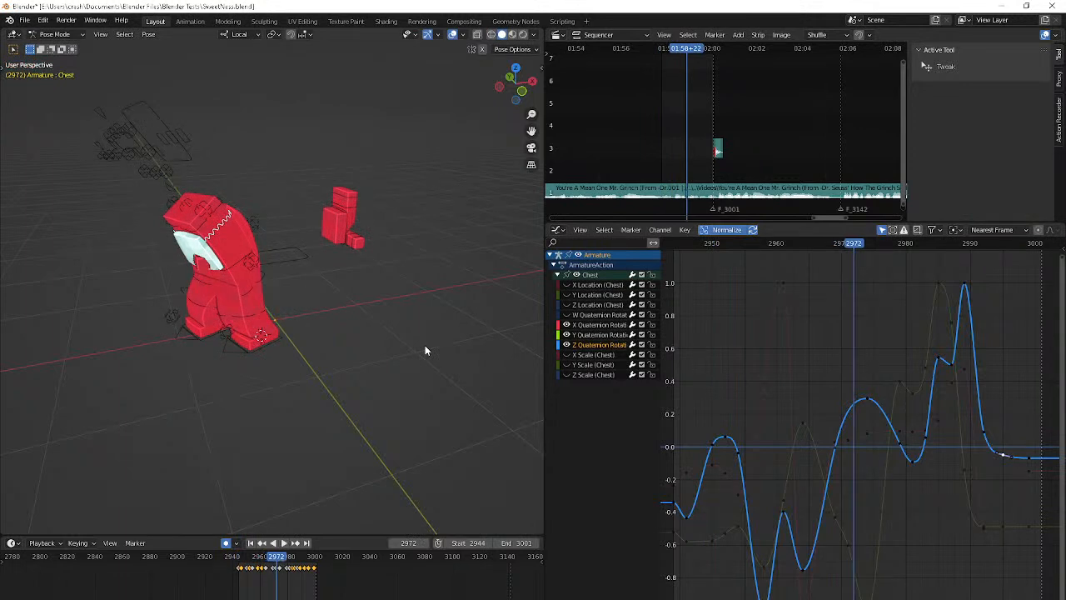
key("shift+Left")
key("space")
key("space")
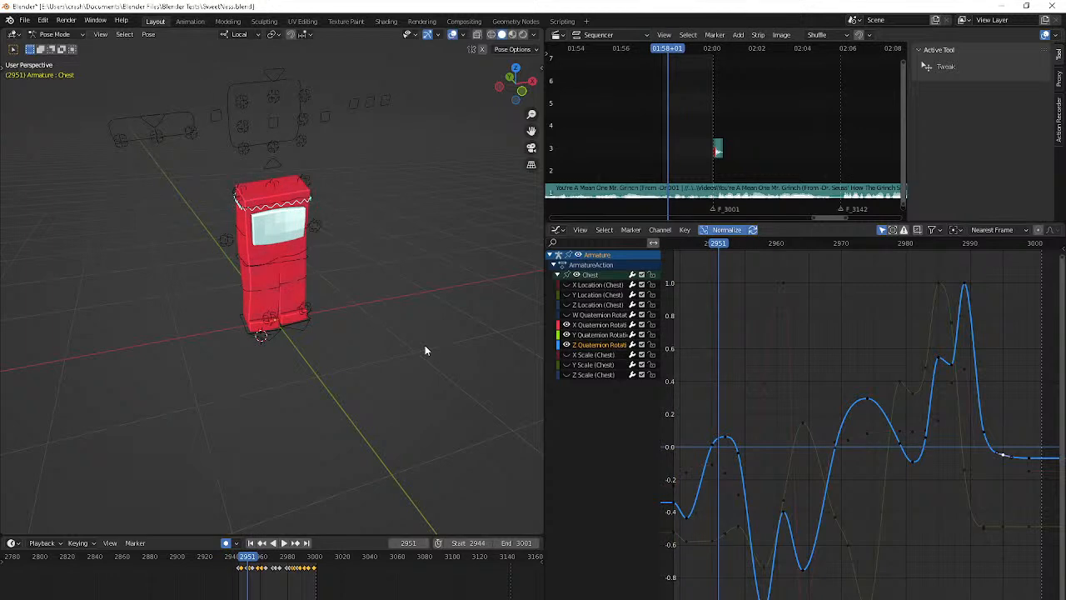
key("shift+Left")
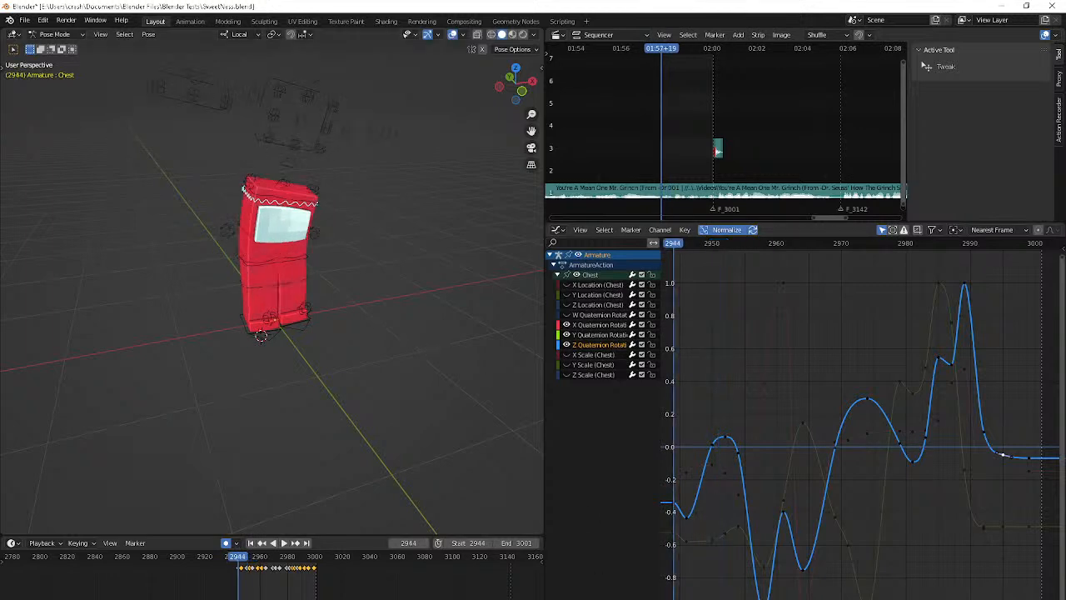
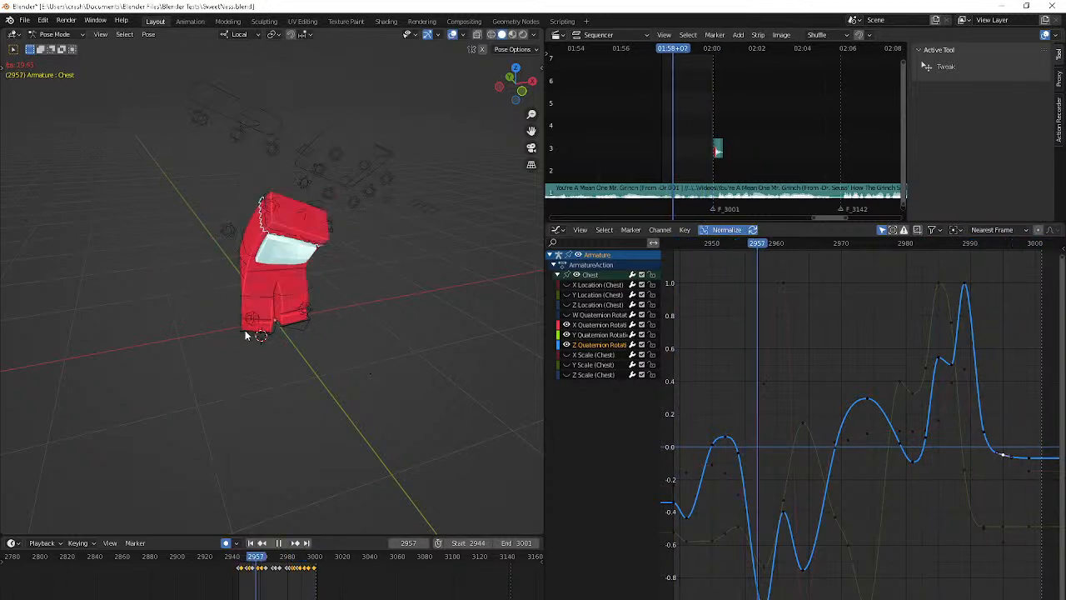
Stop the playback, step back to frame 2981 and select the Hip bone
key("space")
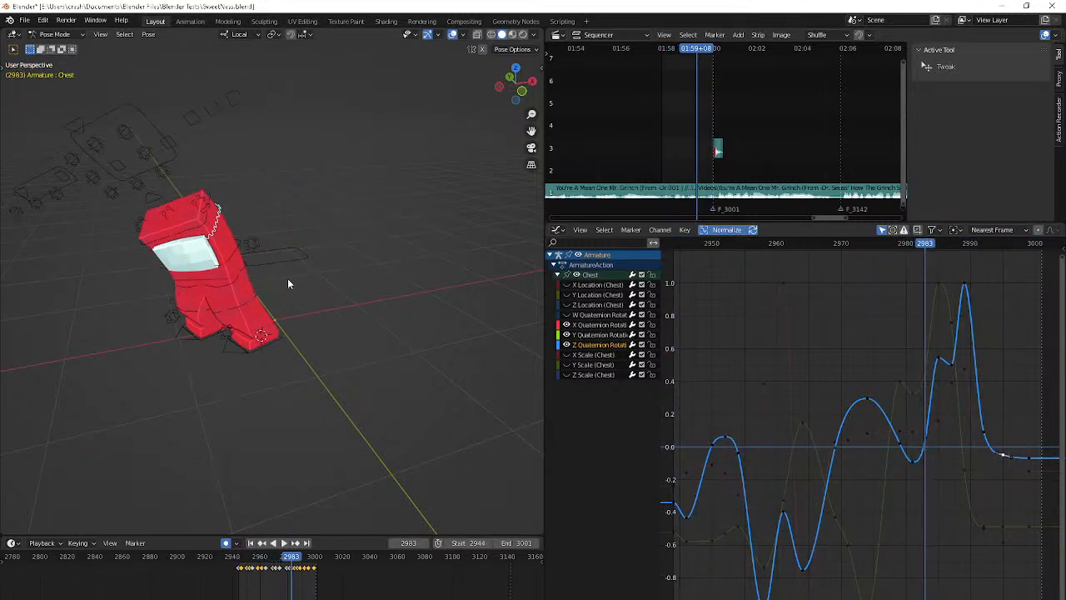
key("Left")
key("Left")
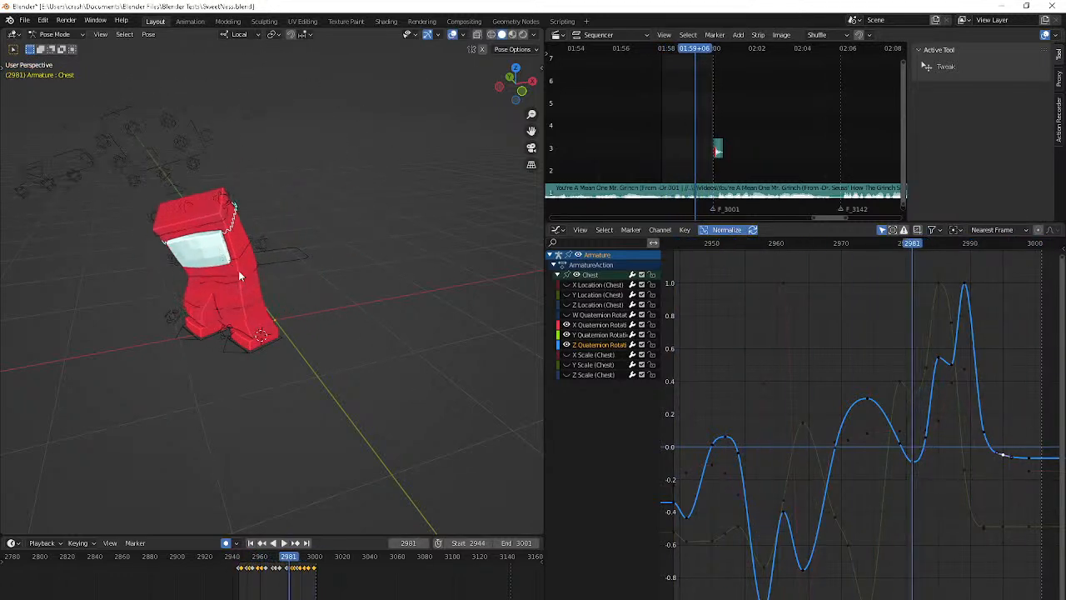
left_click(241, 290)
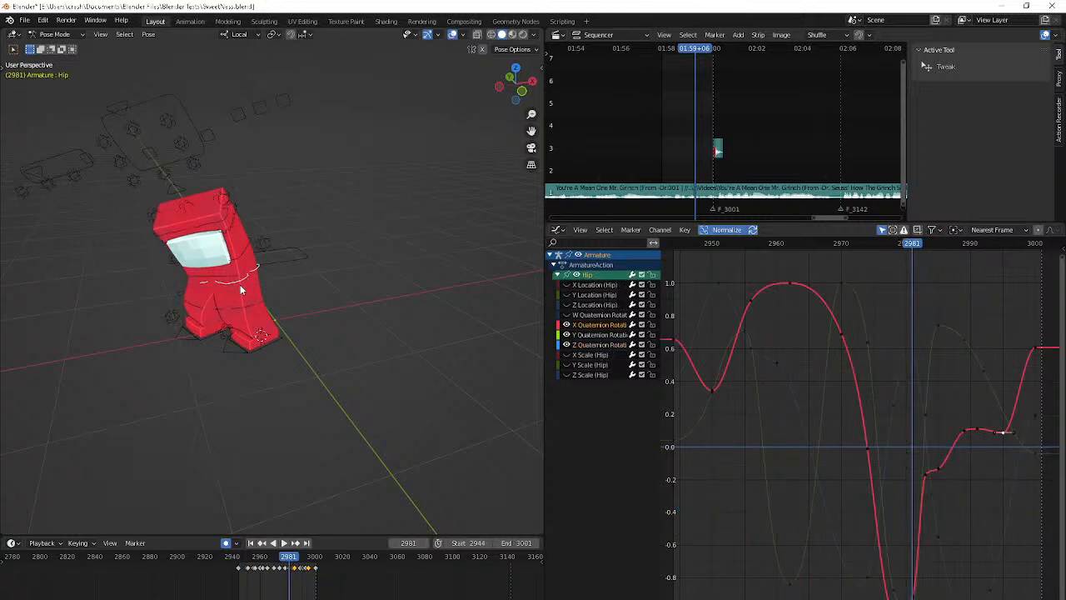
key("g")
key("x")
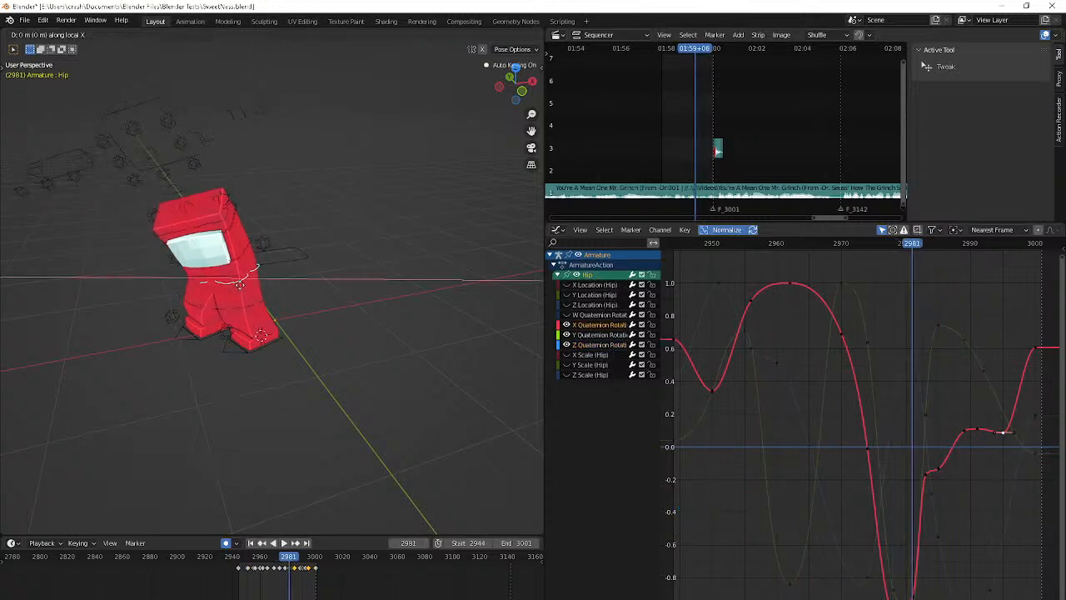
right_click(240, 285)
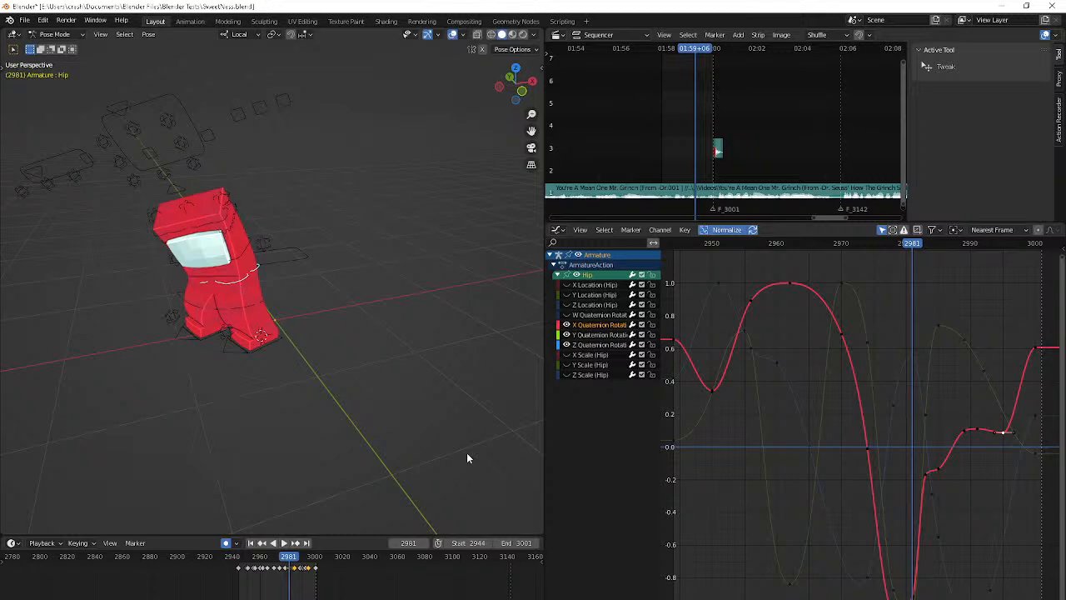
middle_click_drag(467, 453, 507, 419)
key("Left")
key("Left")
key("Left")
key("Right")
key("Right")
key("Right")
key("g")
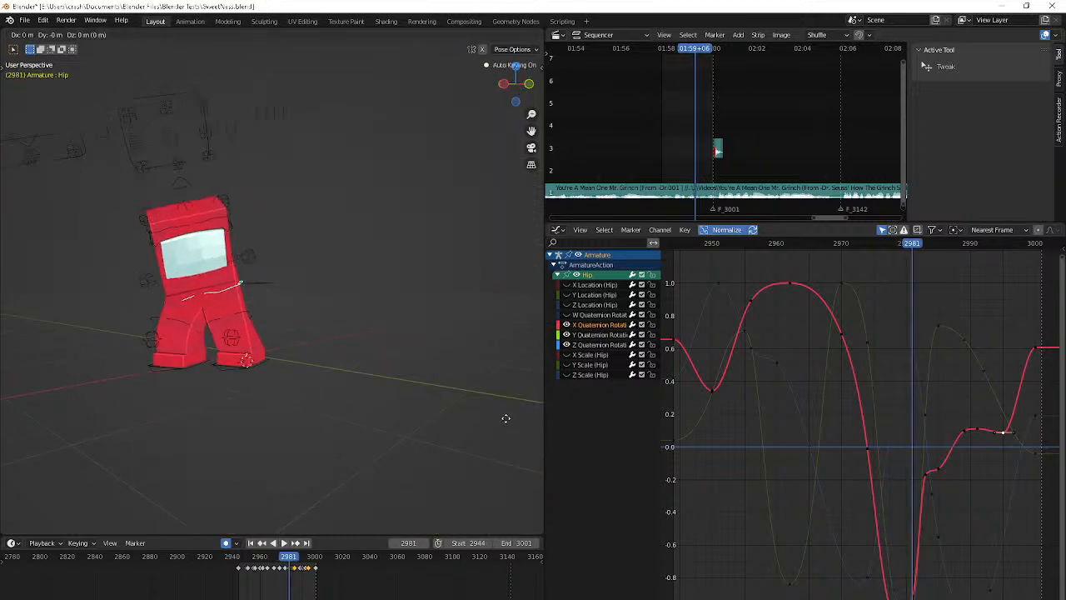
left_click(506, 418)
Shift the Hip slightly at frame 2983, check the following frames in playback and return to start frame 2944
key("Up")
key("g")
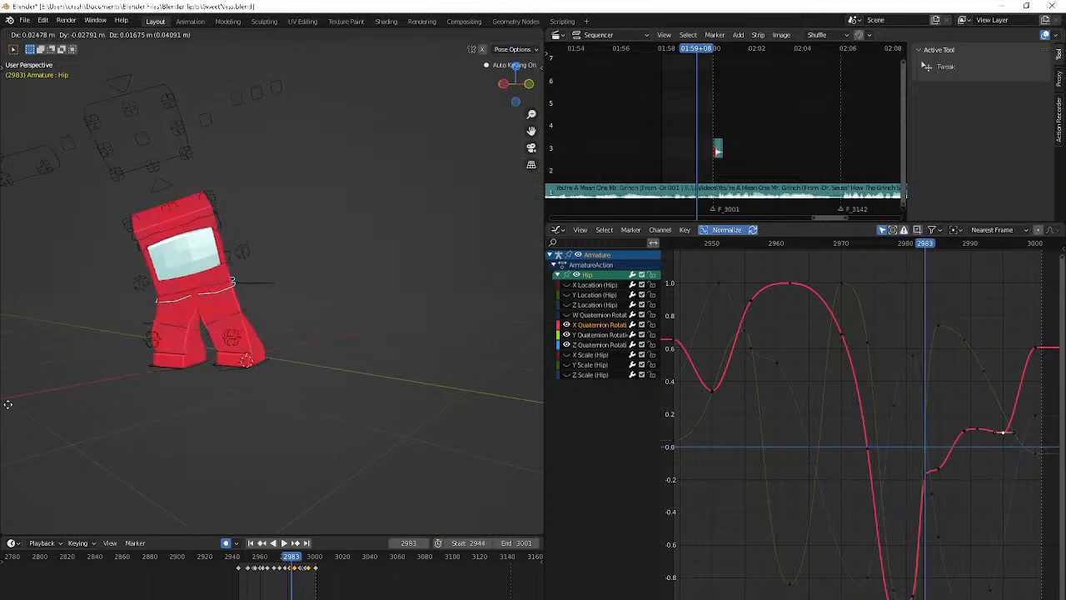
left_click(31, 401)
key("Down")
key("Right")
key("Right")
key("Right")
key("Right")
key("Right")
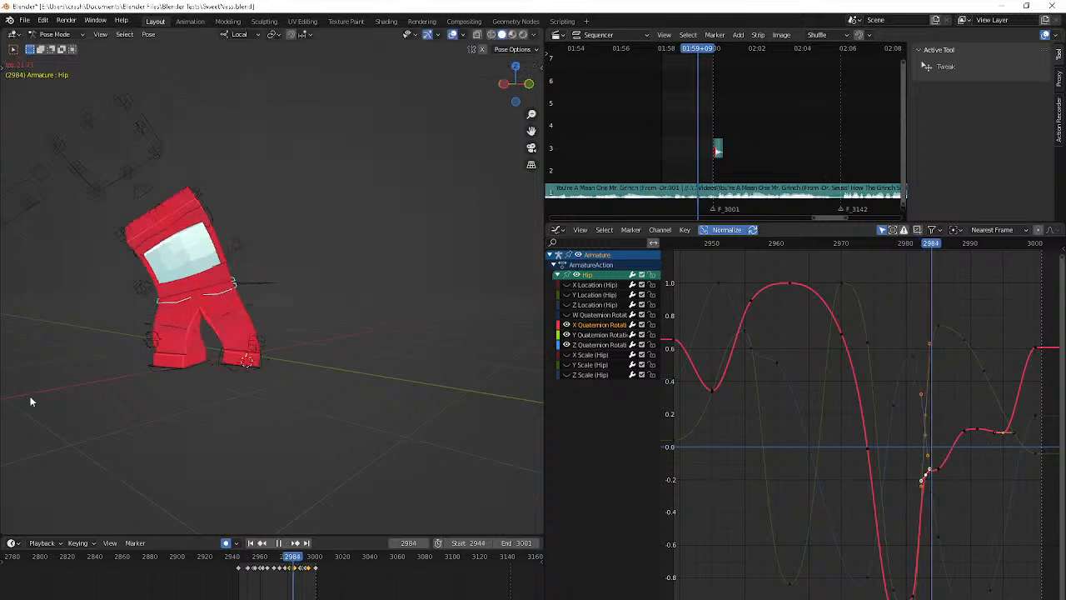
key("shift+Left")
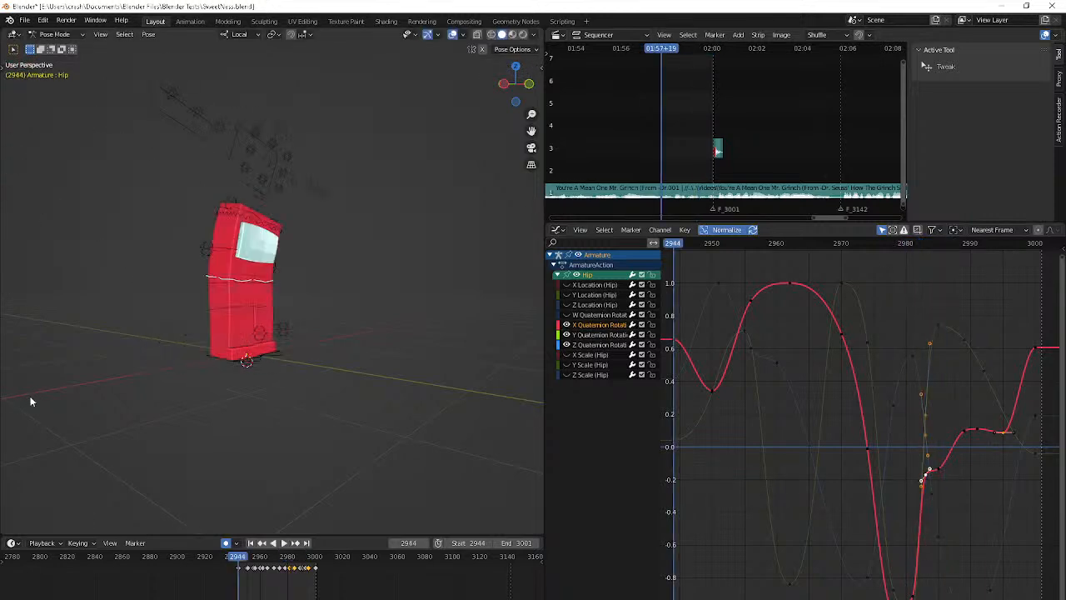
Select the Chest and move its Y Quaternion Rotation key at frame 2950 to about frame 2949, checking the pose up to frame 2950
left_click(255, 215)
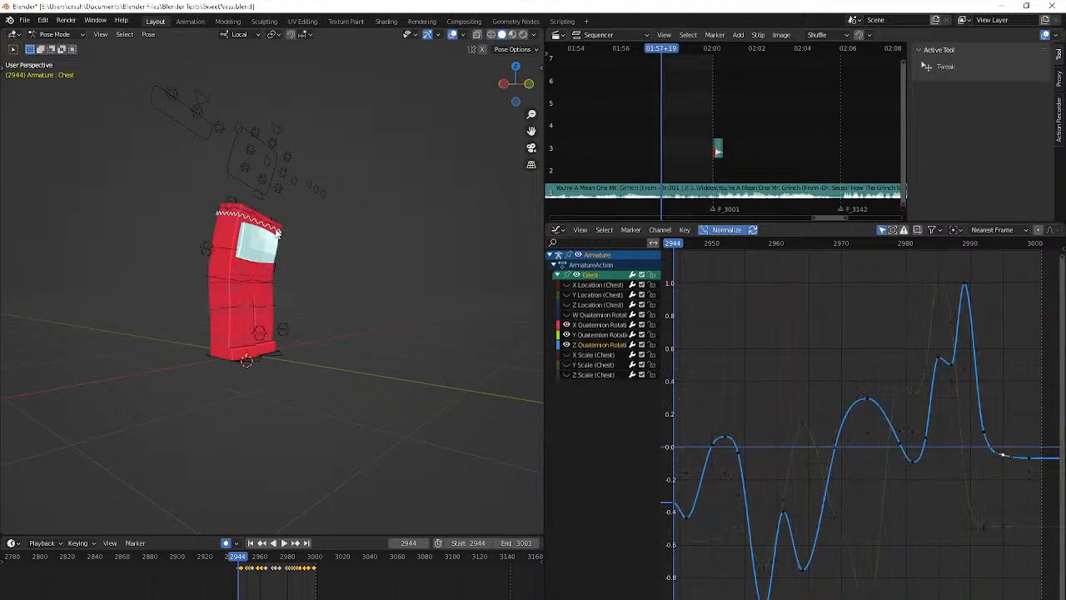
middle_click_drag(866, 483, 864, 470)
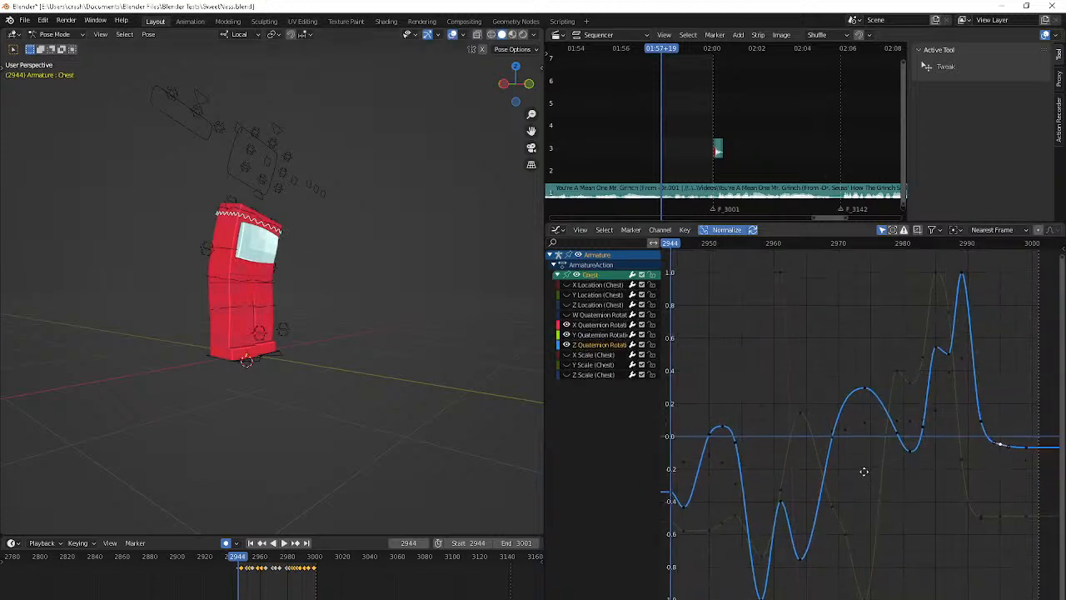
left_click(676, 528)
left_click(688, 533)
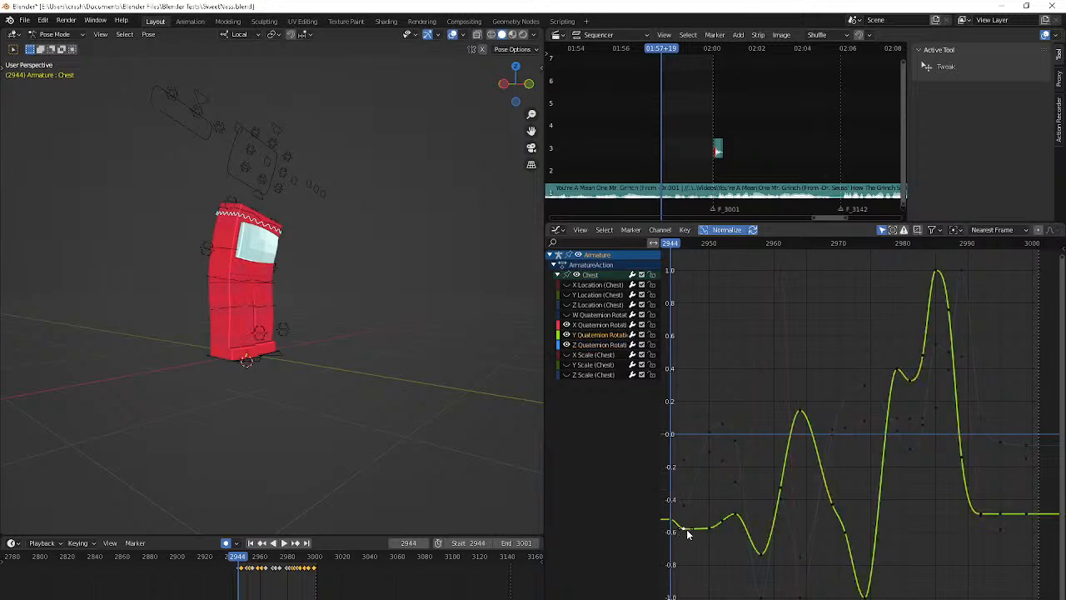
key("Right")
key("Right")
key("Right")
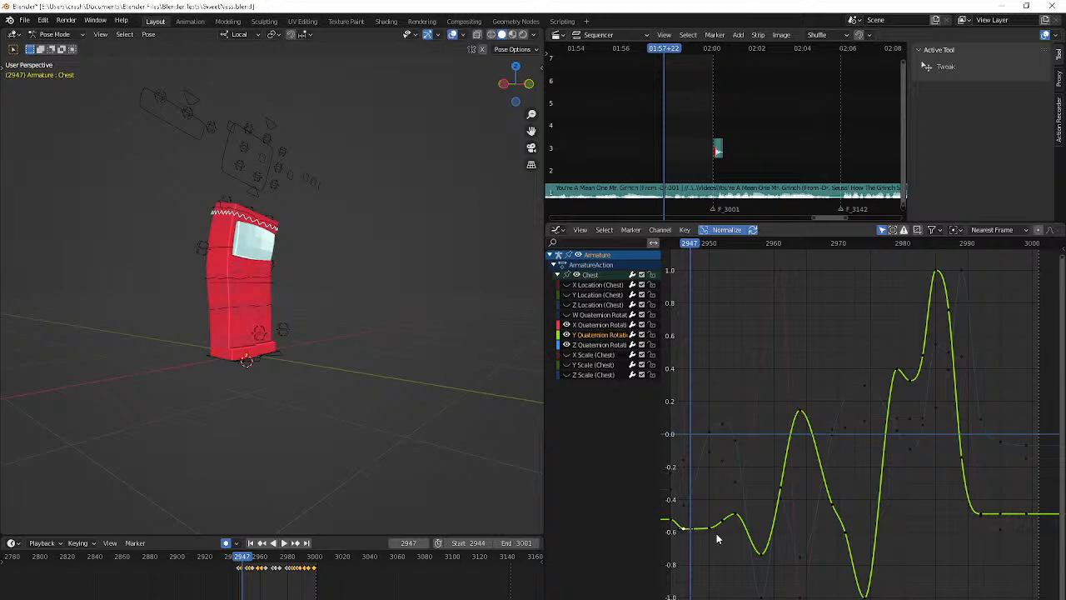
left_click_drag(710, 528, 678, 555)
key("Right")
key("Right")
key("Right")
key("Right")
key("Right")
key("Right")
key("Right")
key("Right")
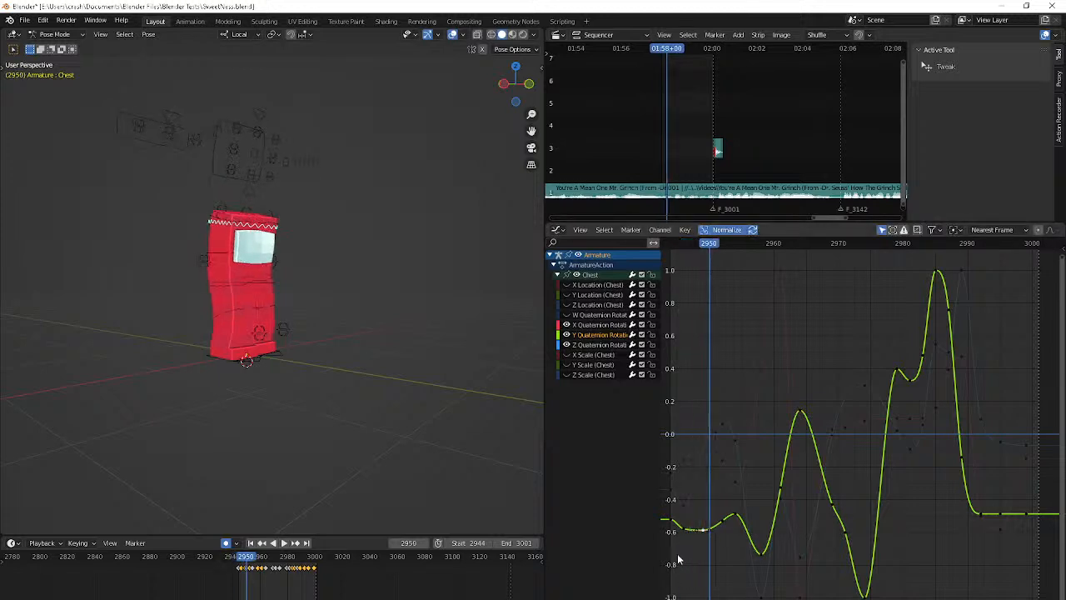
Lower the Chest's Y Quaternion Rotation key at frame 2958 to about -0.75
key("Right")
key("Right")
key("Right")
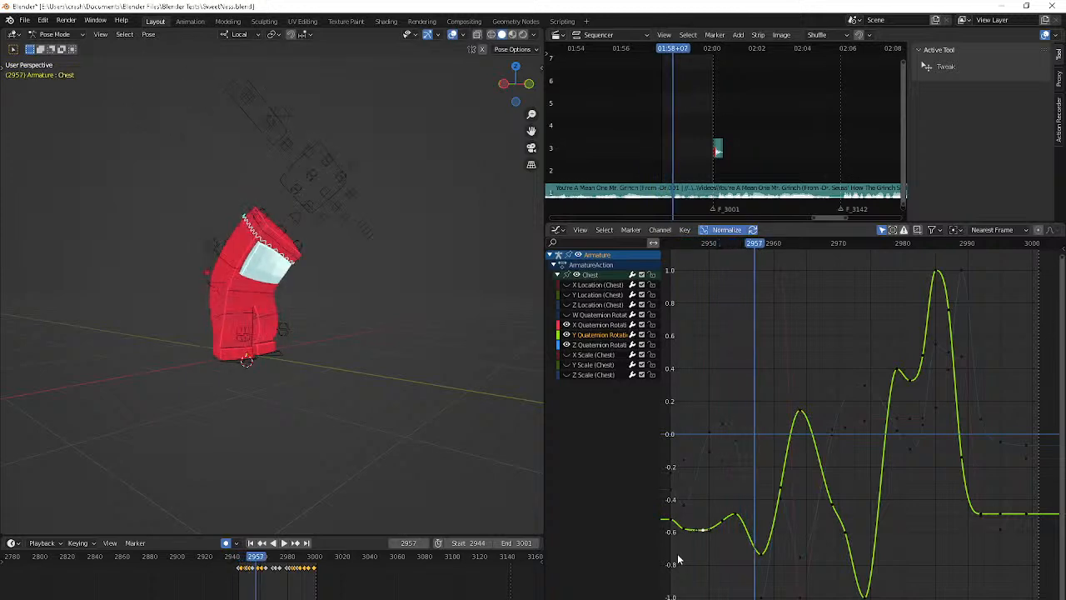
left_click(761, 554)
key("g")
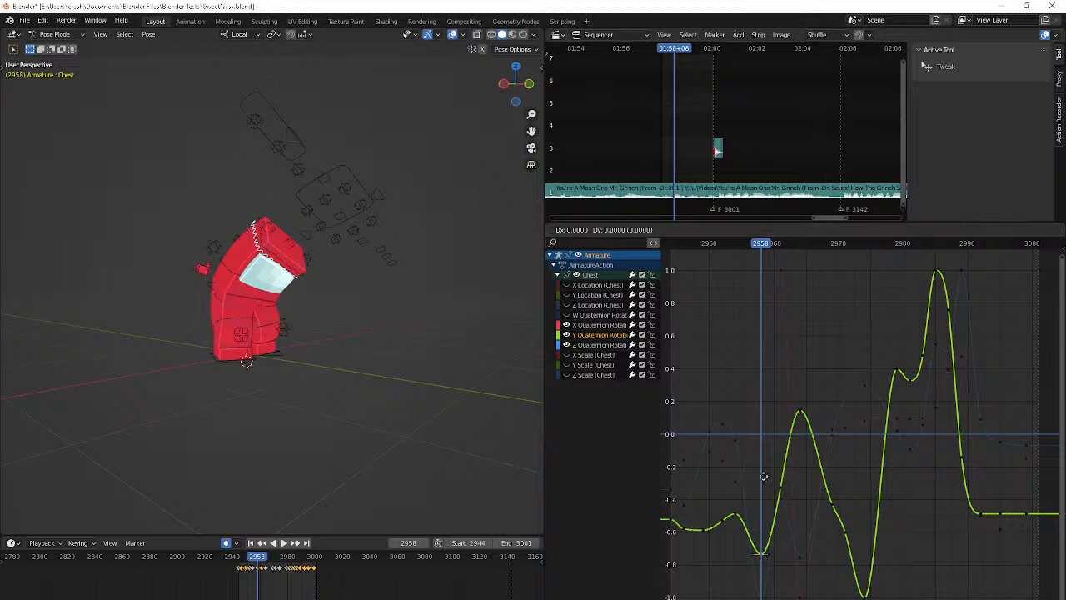
left_click(750, 589)
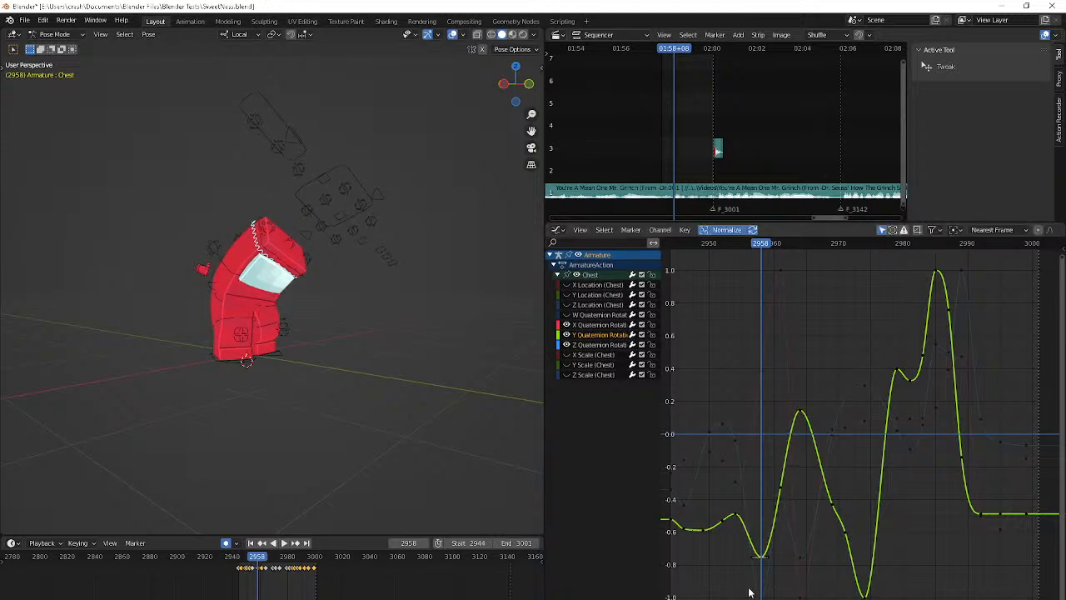
Raise the Chest's Y Quaternion Rotation key at frame 2969 to about -0.24 to smooth the descent
key("Right")
key("Right")
key("Right")
key("Right")
key("Right")
key("Right")
key("Right")
key("Right")
key("Right")
key("Right")
key("Right")
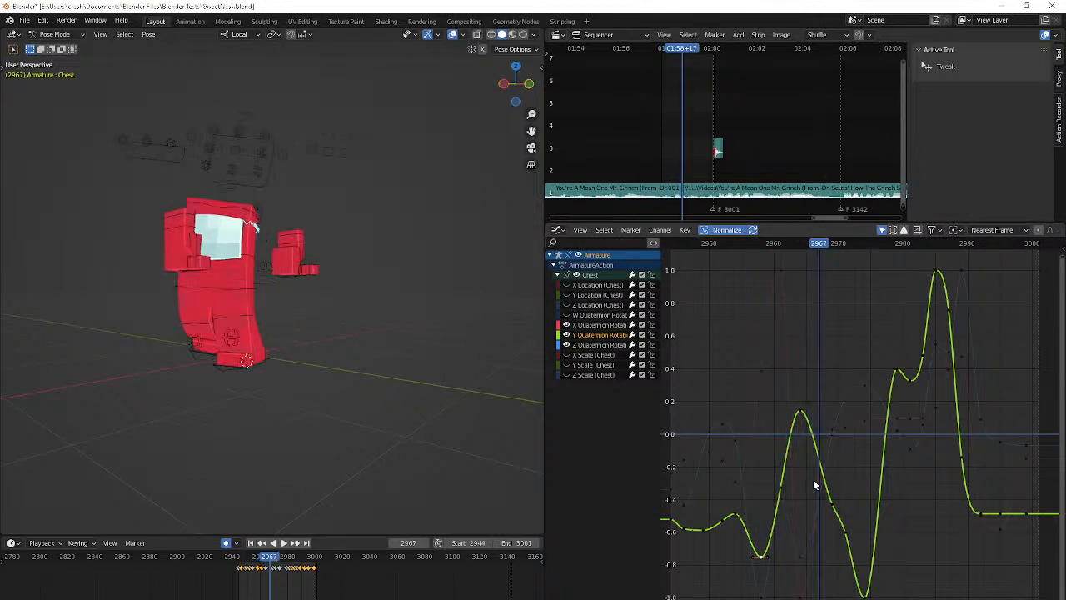
left_click(834, 506)
key("g")
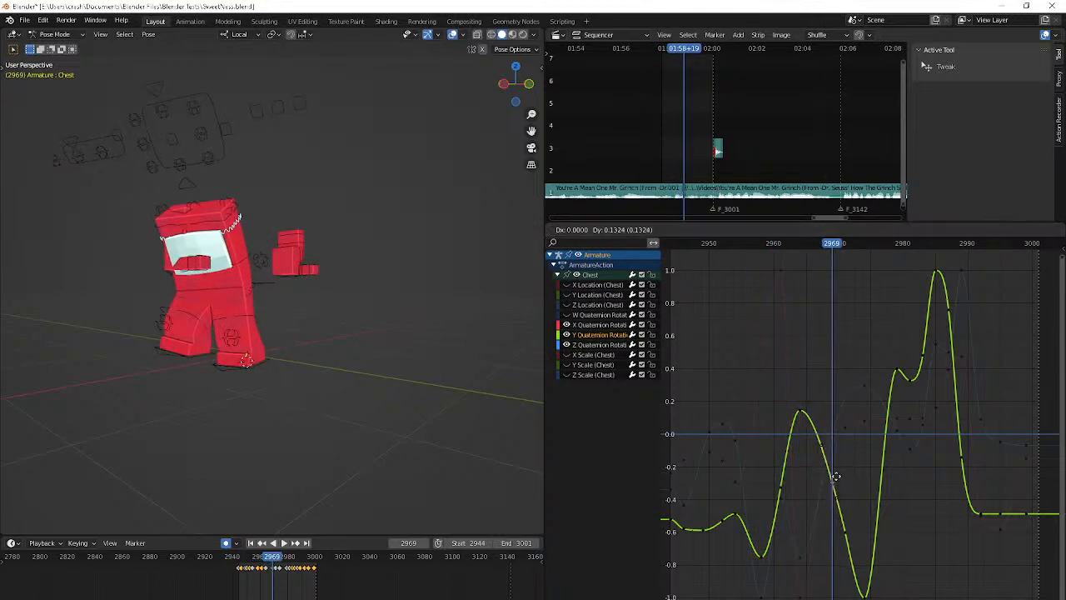
left_click(836, 473)
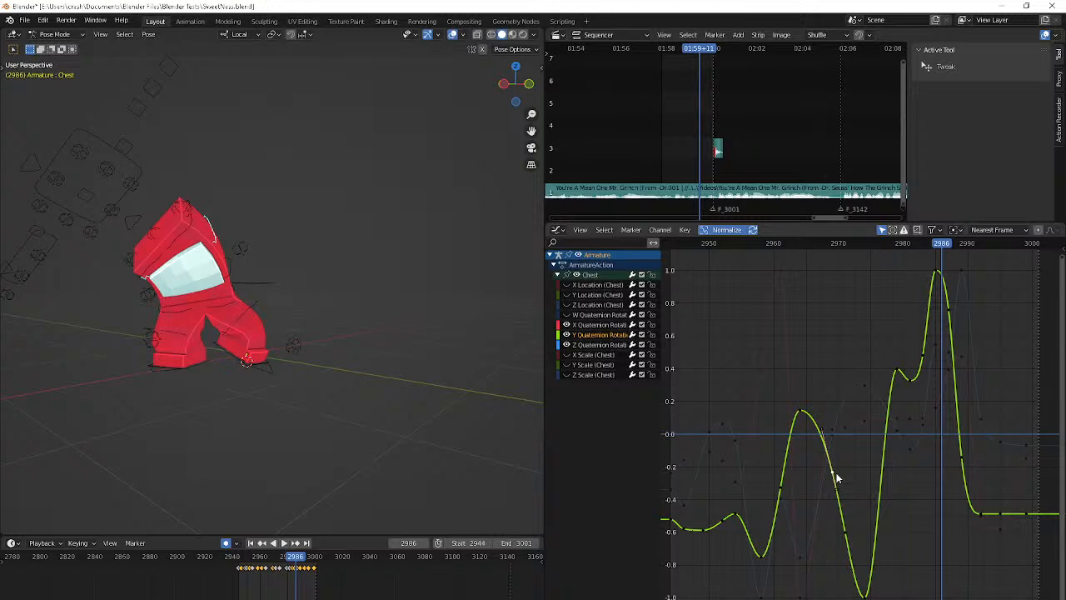
Lower the Chest's peak Y Quaternion Rotation key near frame 2985 by about 0.07
left_click(940, 275)
key("g")
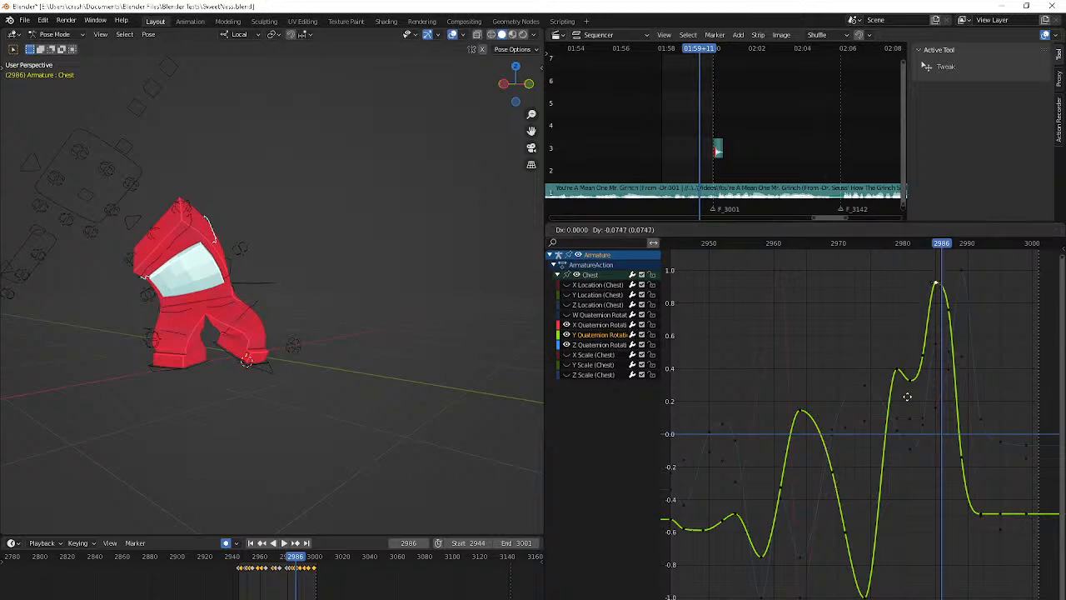
key("Escape")
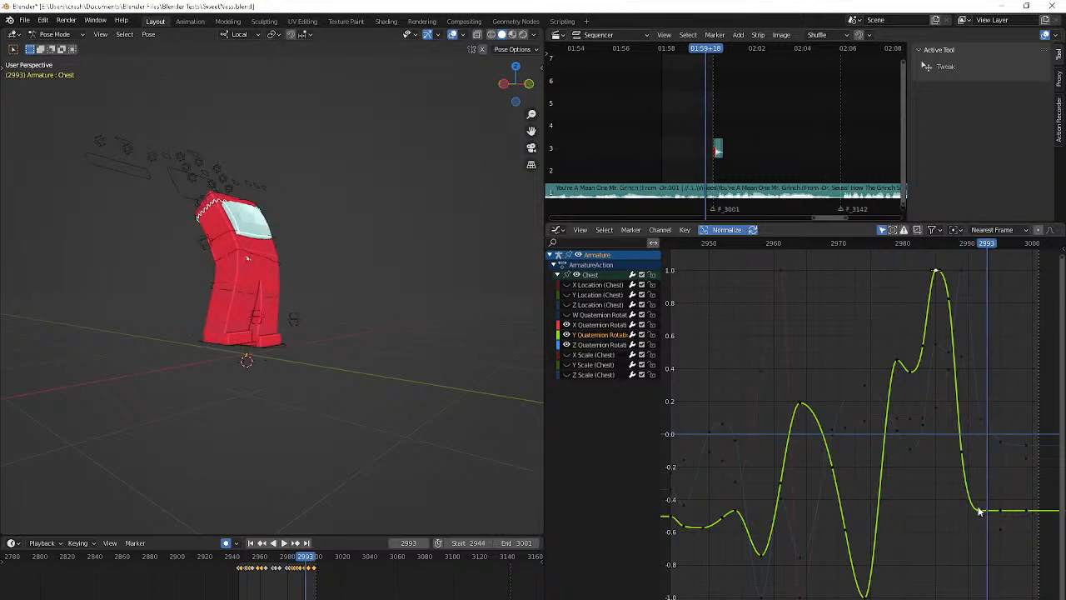
Lower the Chest's Y Quaternion Rotation key near frame 2995 to about -0.5 and rotate the handles of the key near frame 2992
left_click(1004, 394)
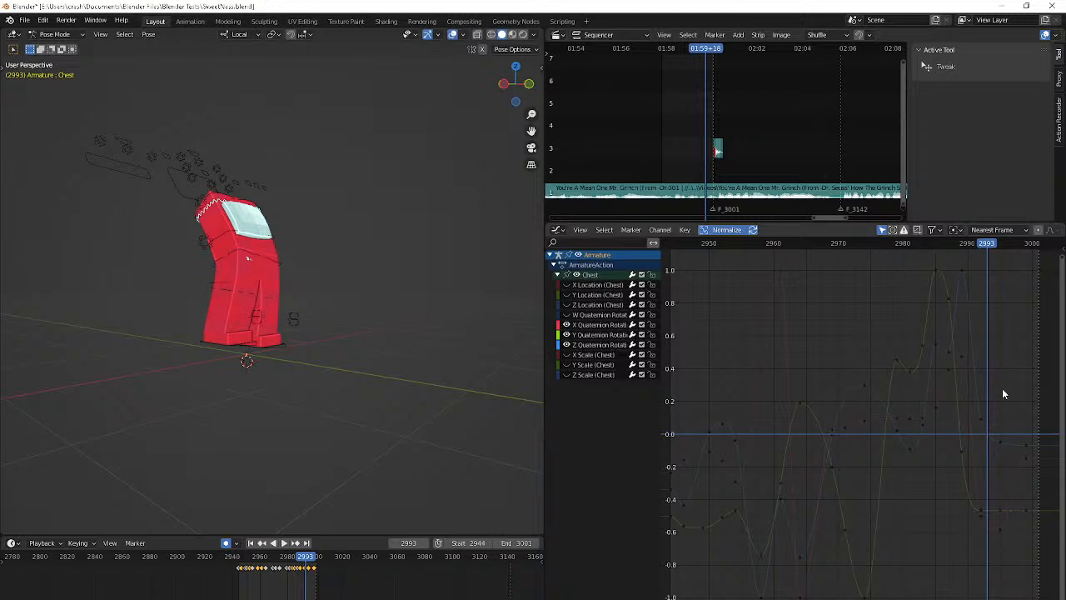
left_click(996, 509)
key("g")
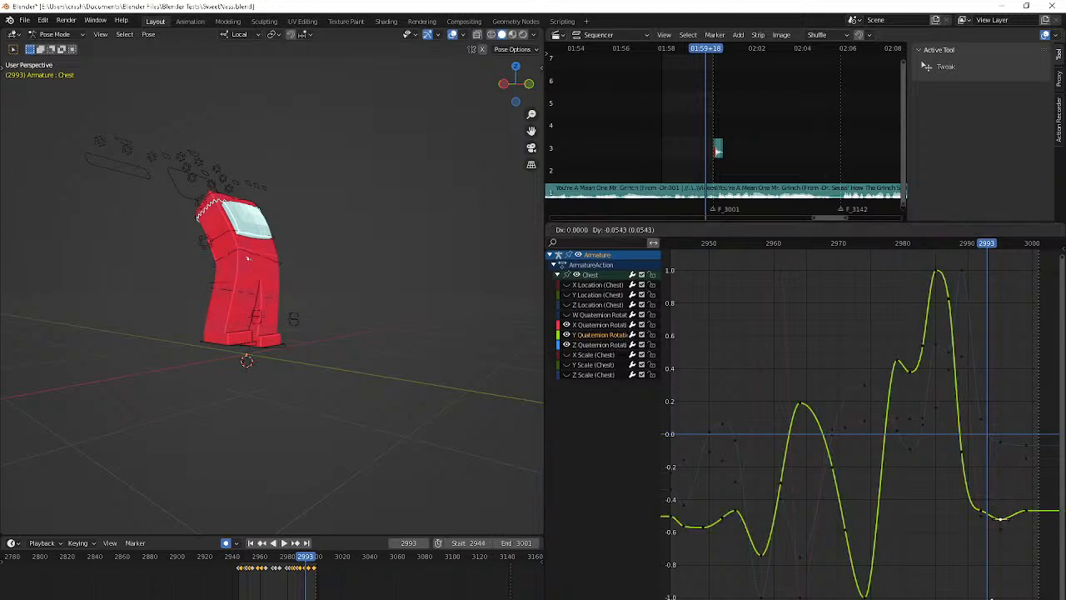
left_click(992, 580)
key("r")
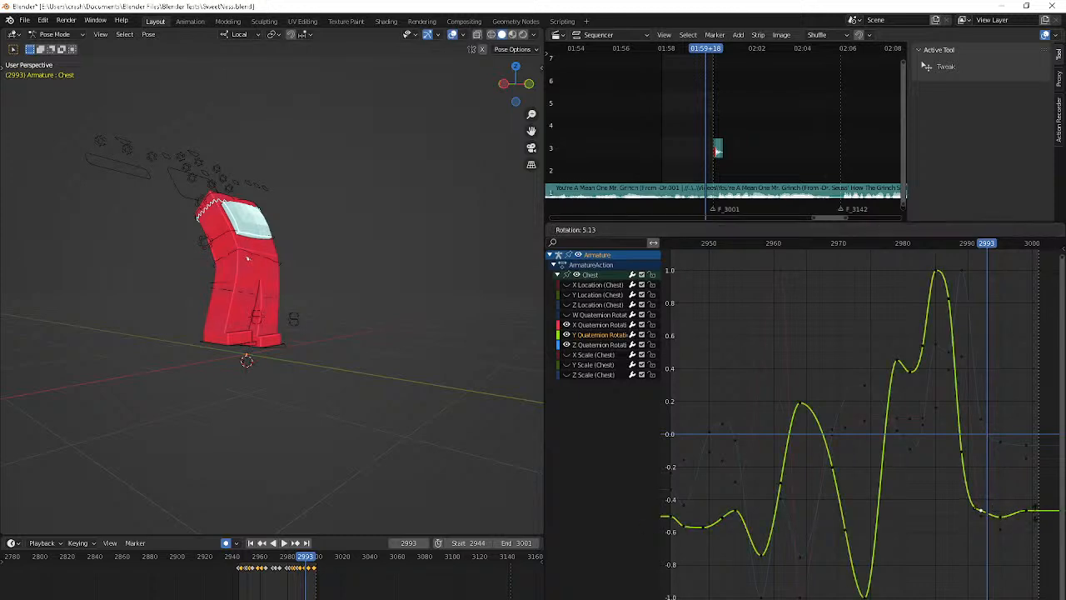
left_click(1033, 518)
key("Right")
key("Right")
key("Right")
key("Right")
key("Right")
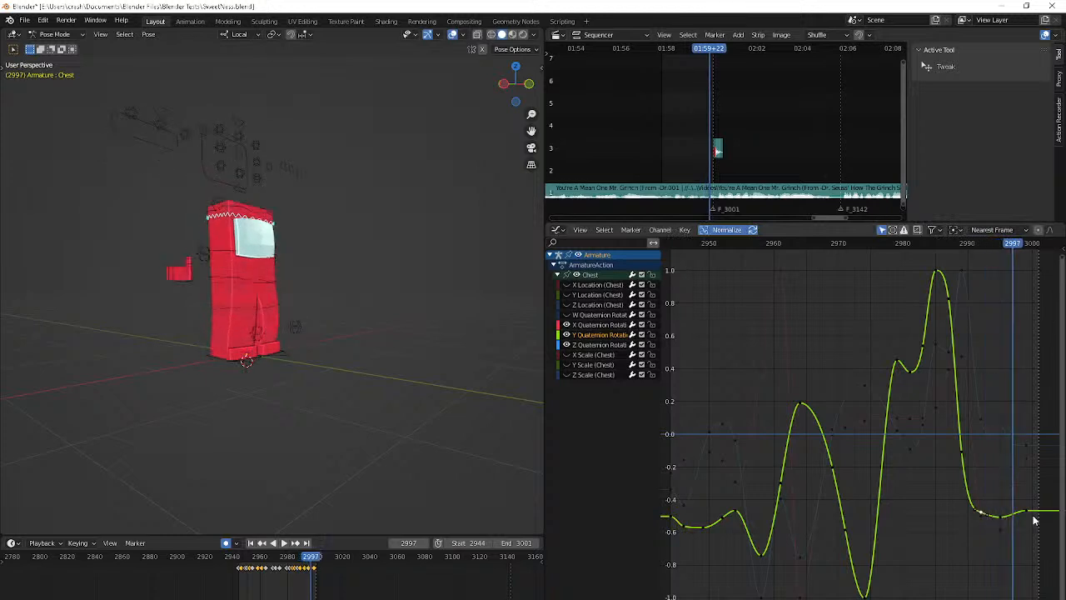
Play back the animation from the start frame to review the Chest motion, stopping near frame 2983
key("shift+Left")
key("space")
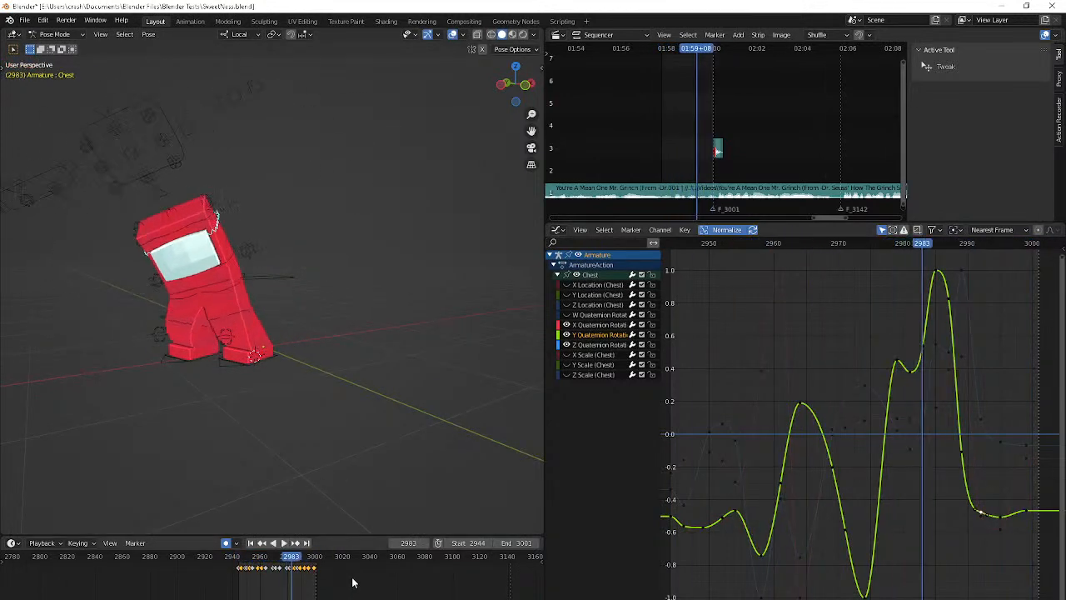
key("space")
Select the Hip and try to move and rotate it at frame 2984, stepping through the neighbouring frames
left_click(227, 279)
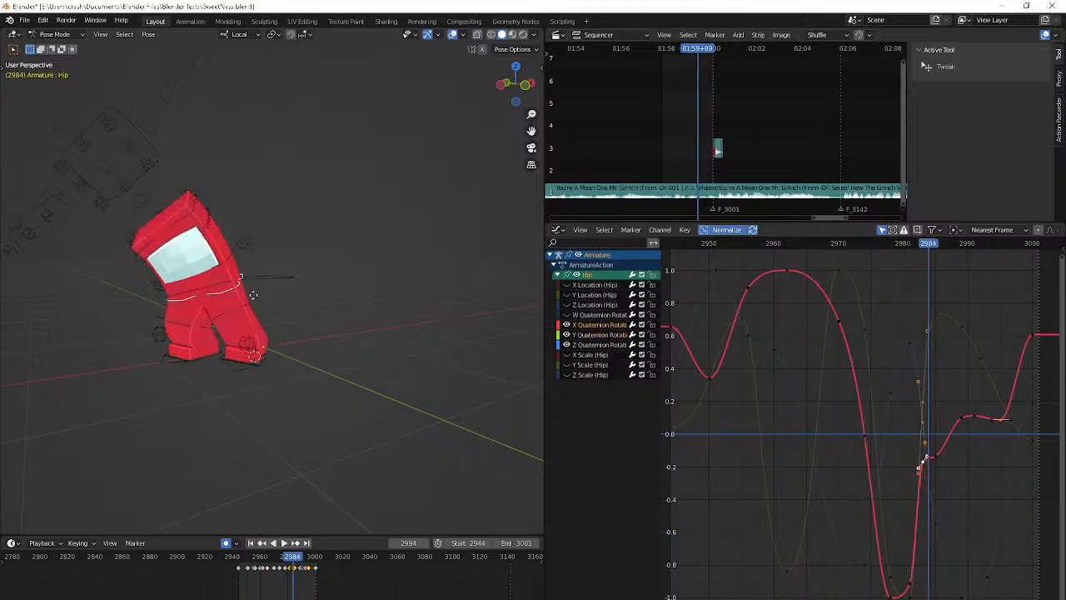
key("g")
left_click(295, 273)
key("r")
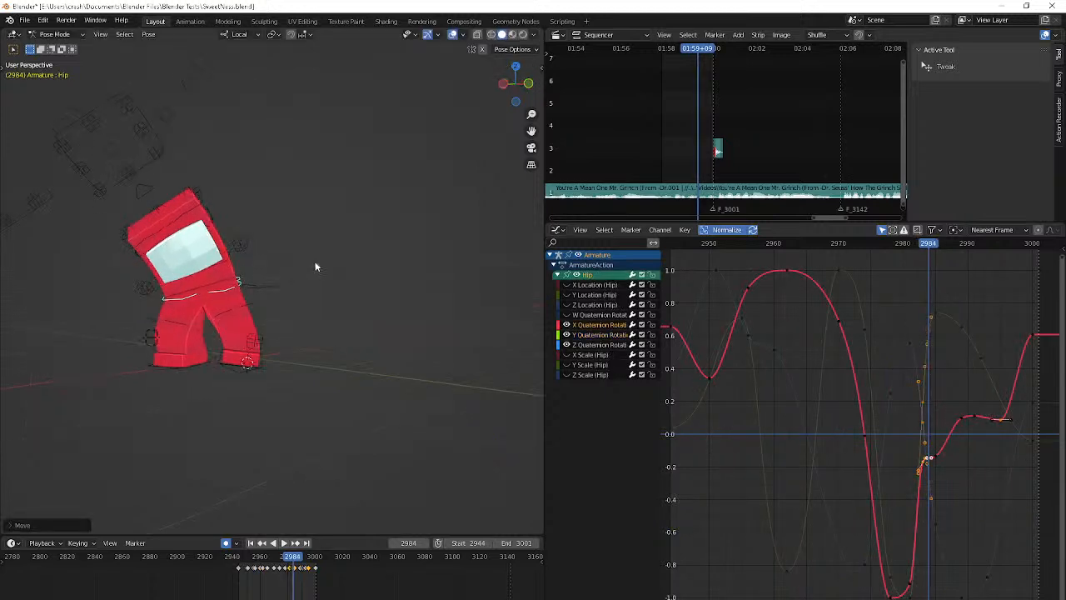
left_click(338, 236)
key("Right")
key("Right")
key("Right")
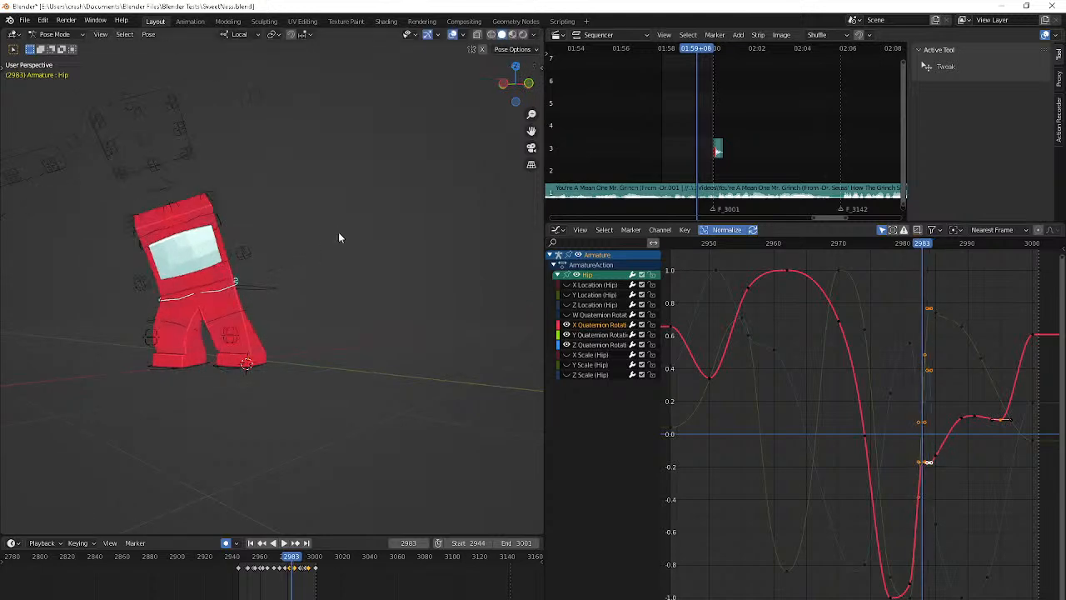
Play back the changed Hip motion and undo the Hip adjustments around frame 2984
key("space")
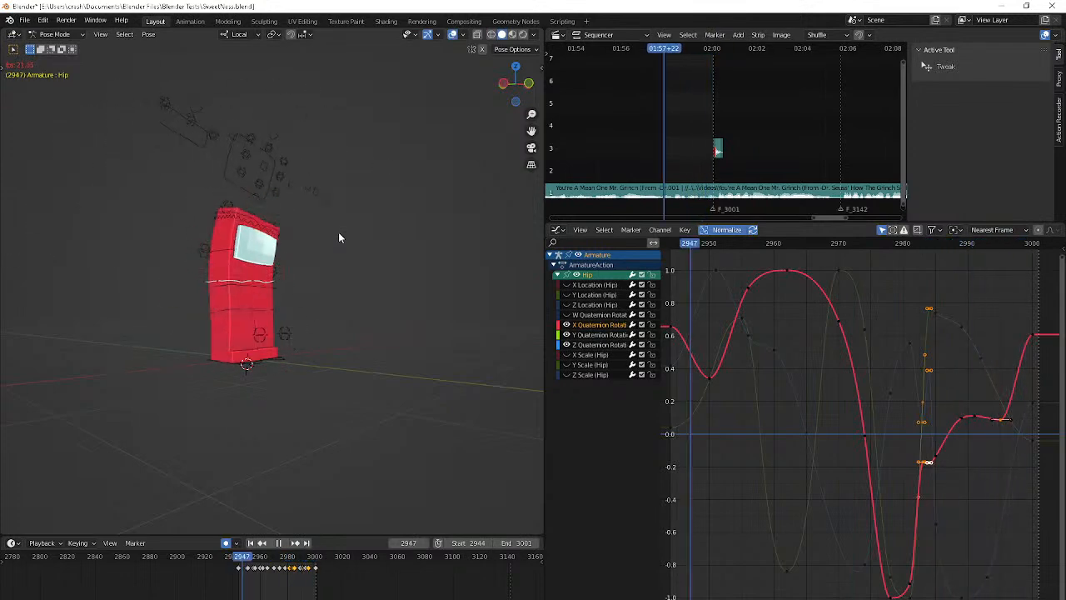
key("Escape")
key("ctrl+z")
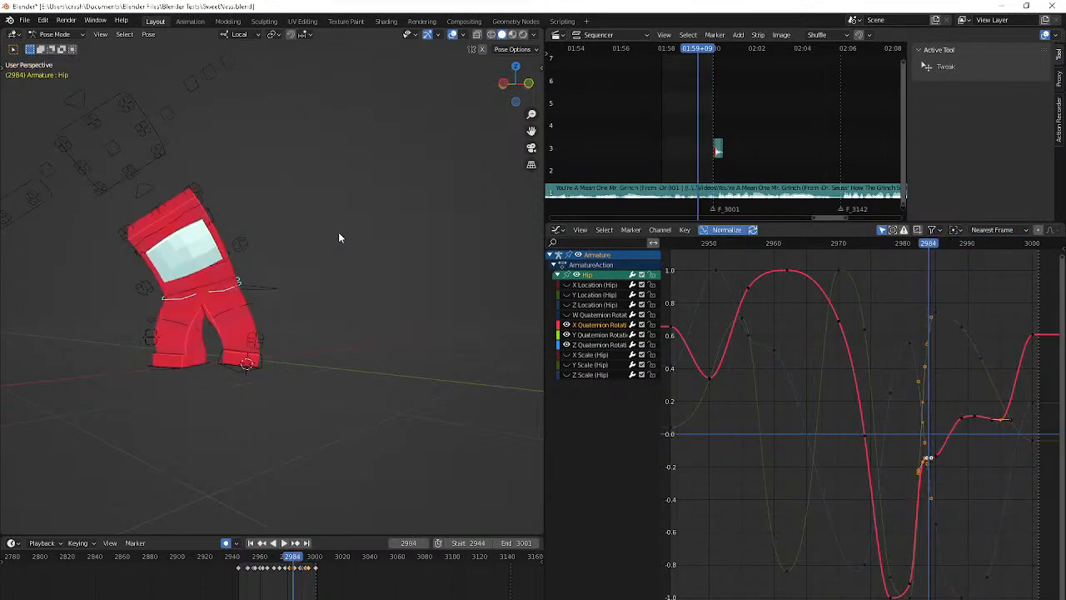
Hide the viewport overlays during playback to review the character's motion, and stop at frame 2981
key("space")
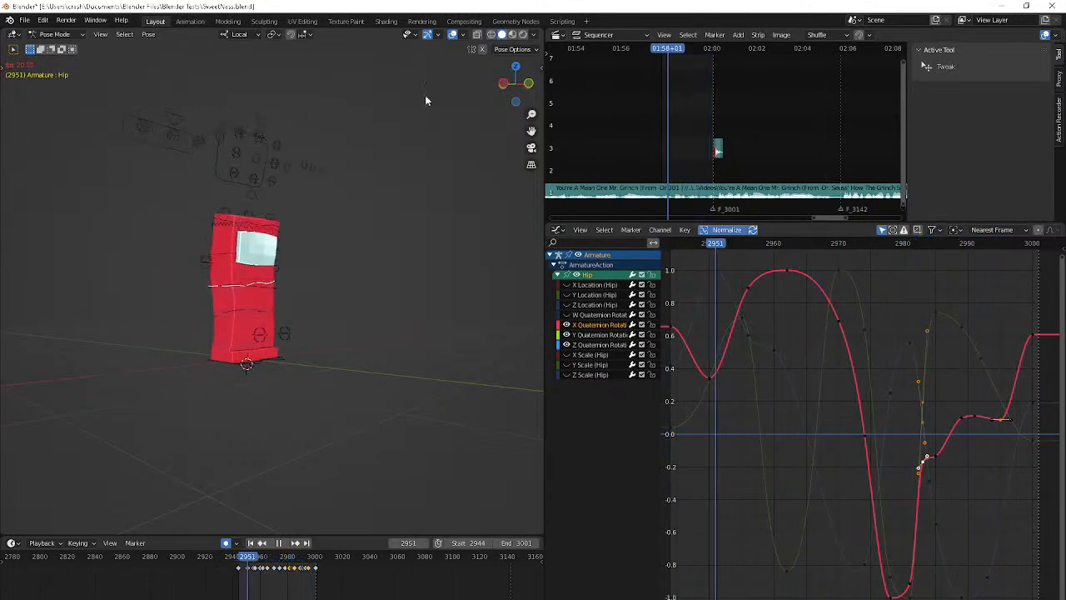
left_click(452, 35)
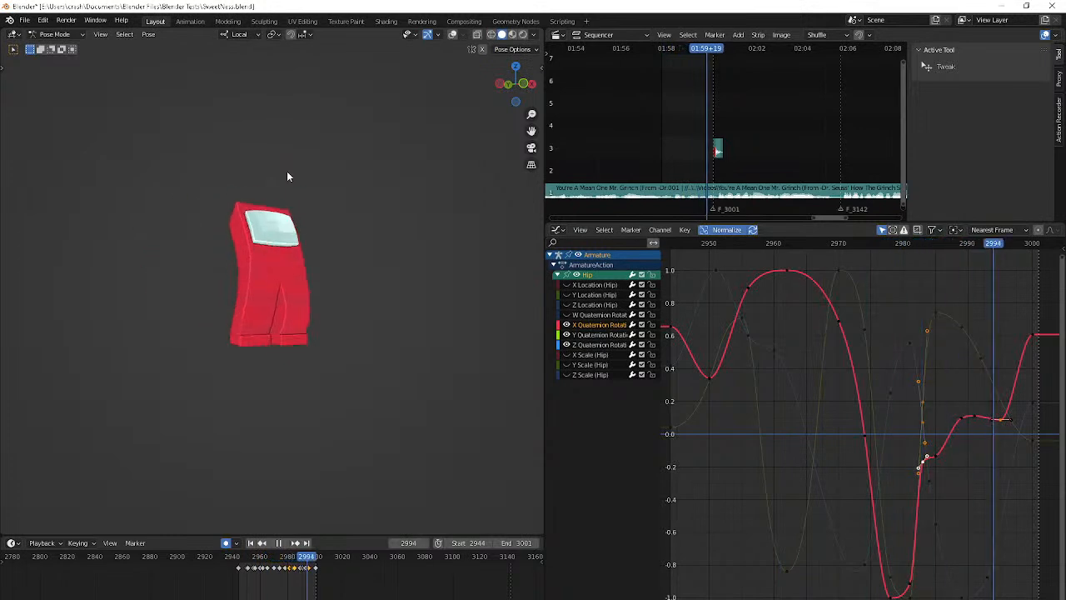
key("space")
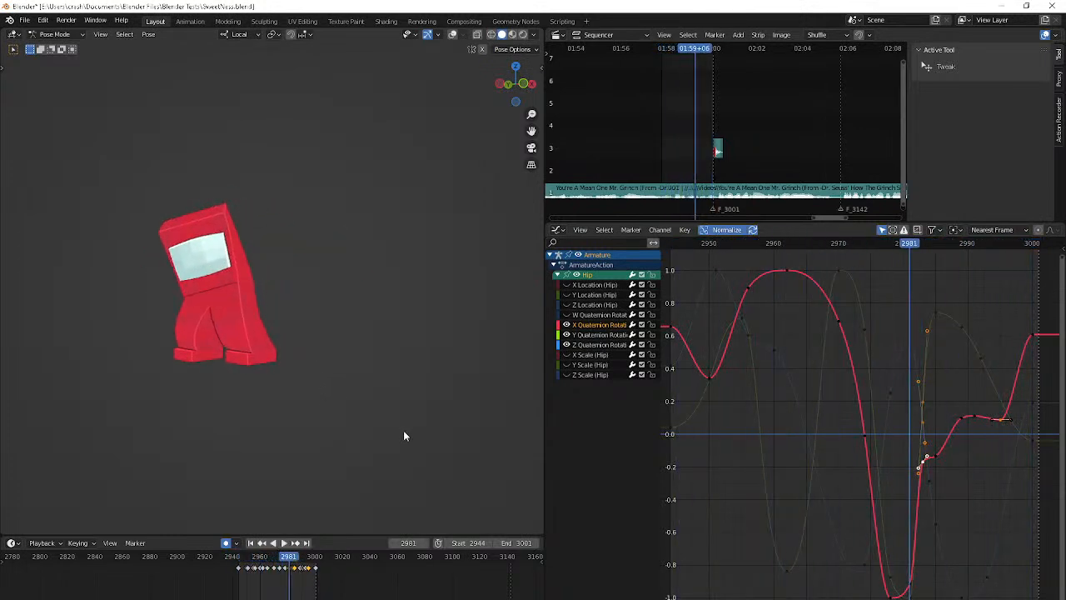
Try rotating the Hip about its local Z axis at frame 2983, and undo the rotation
key("Up")
key("Down")
key("Up")
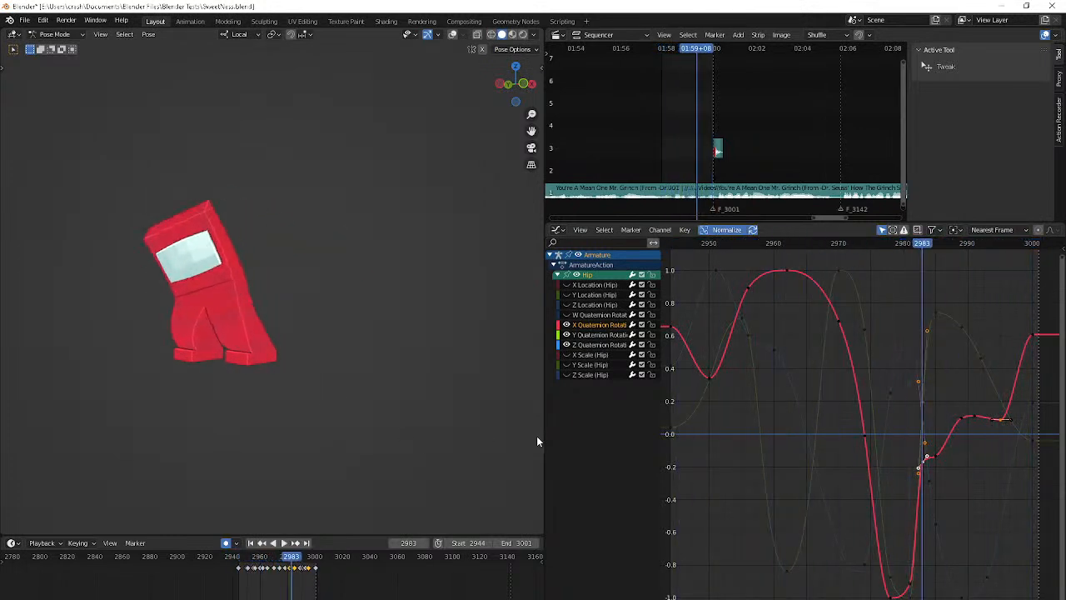
key("r")
key("z")
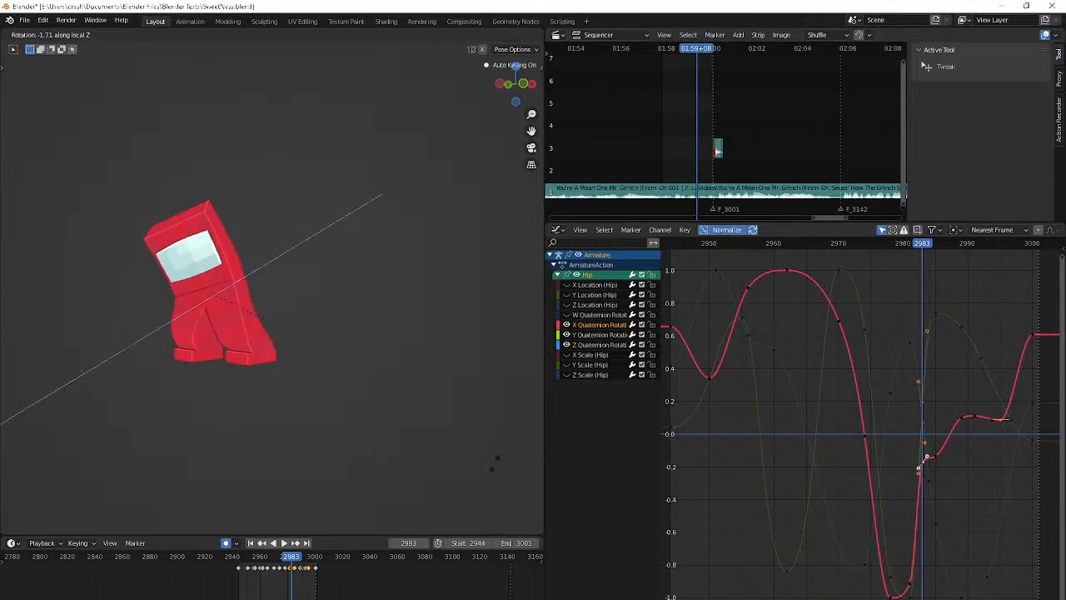
left_click(485, 481)
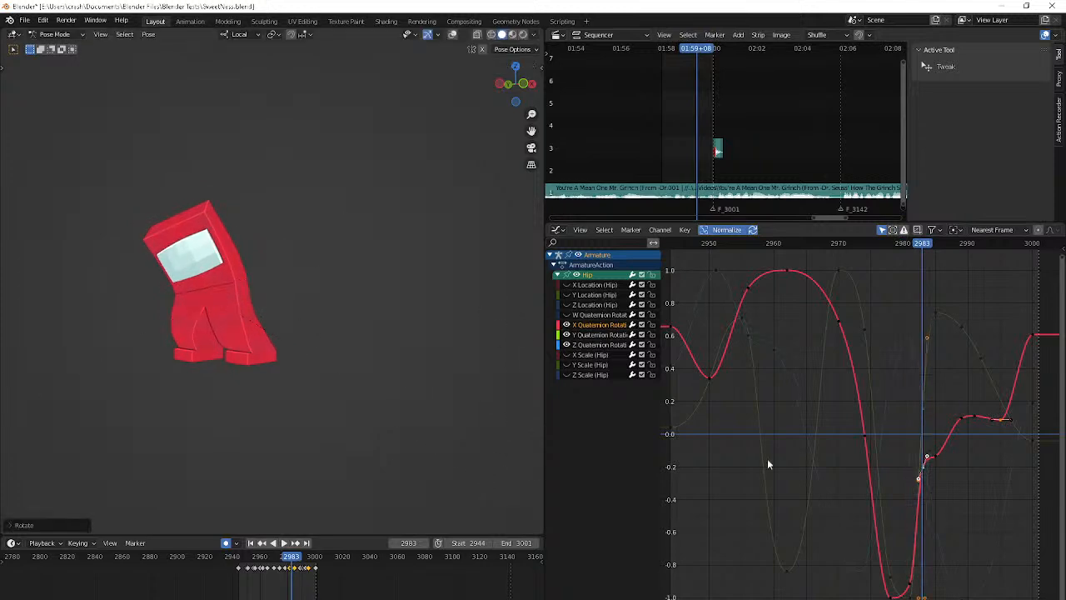
key("ctrl+z")
Move the Hip's Z Quaternion Rotation keyframe at frame 2983 down to smooth the falling part of the curve
left_click(931, 419)
left_click(922, 429)
key("g")
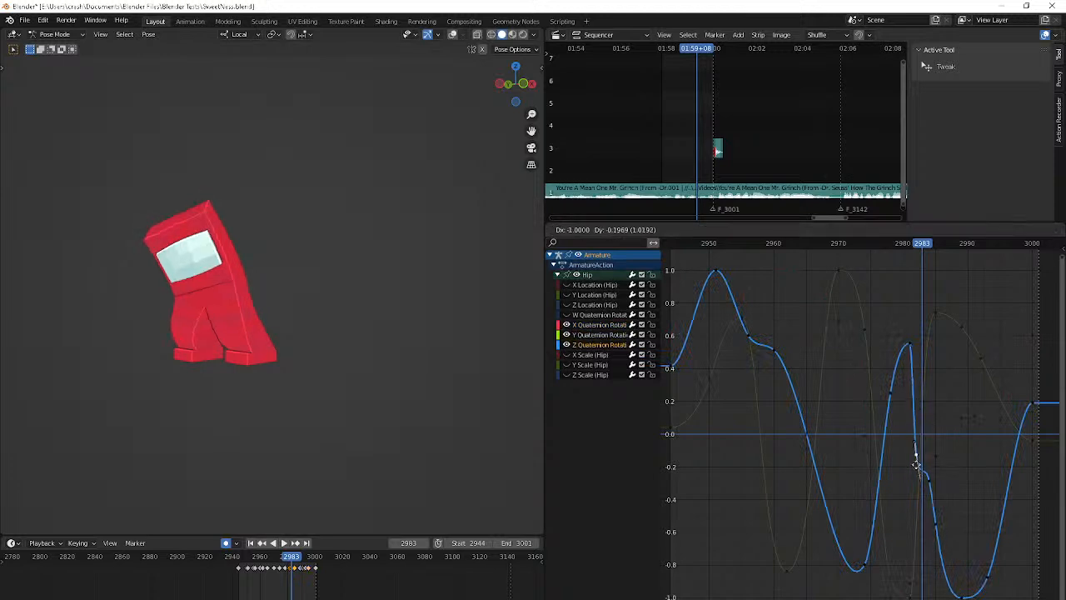
left_click(918, 455)
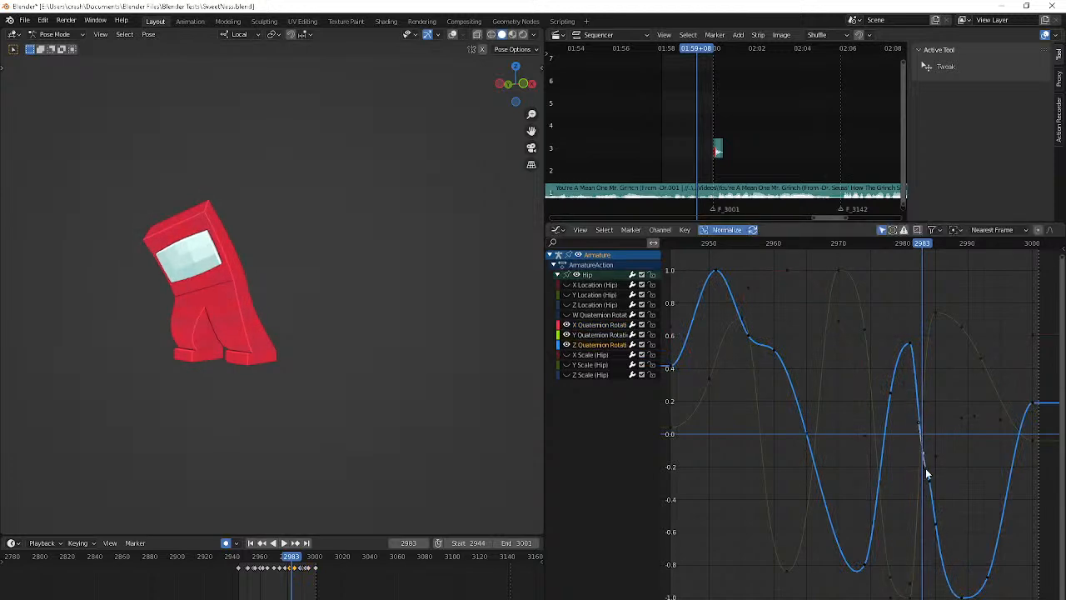
Lower the Hip's Z Quaternion Rotation keyframes around frames 2983 and 2985 so the curve falls evenly into its valley
left_click(934, 519)
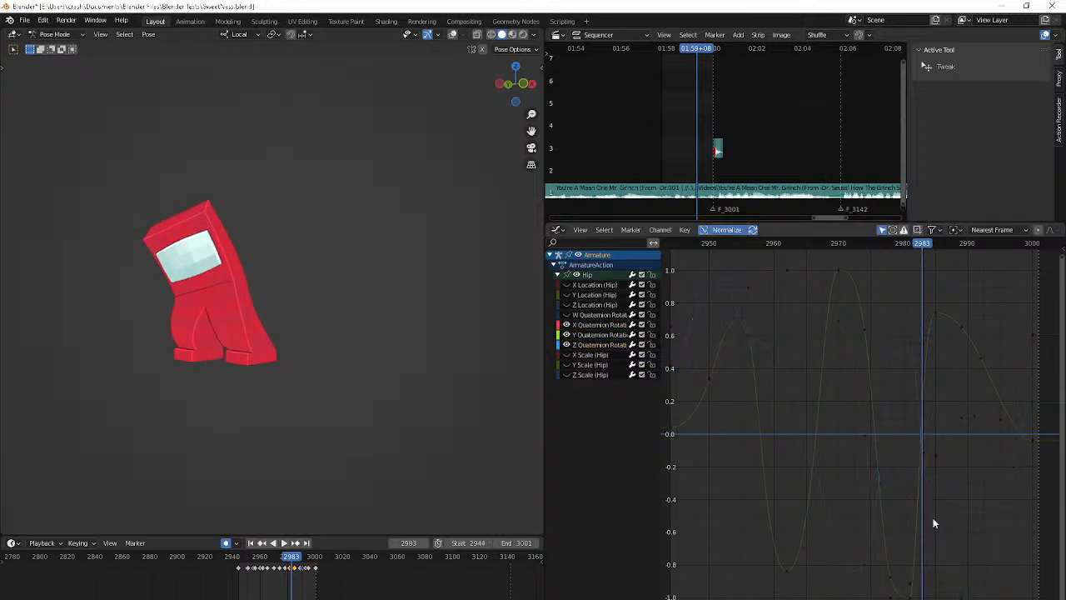
left_click(933, 523)
key("g")
left_click(933, 559)
left_click(922, 460)
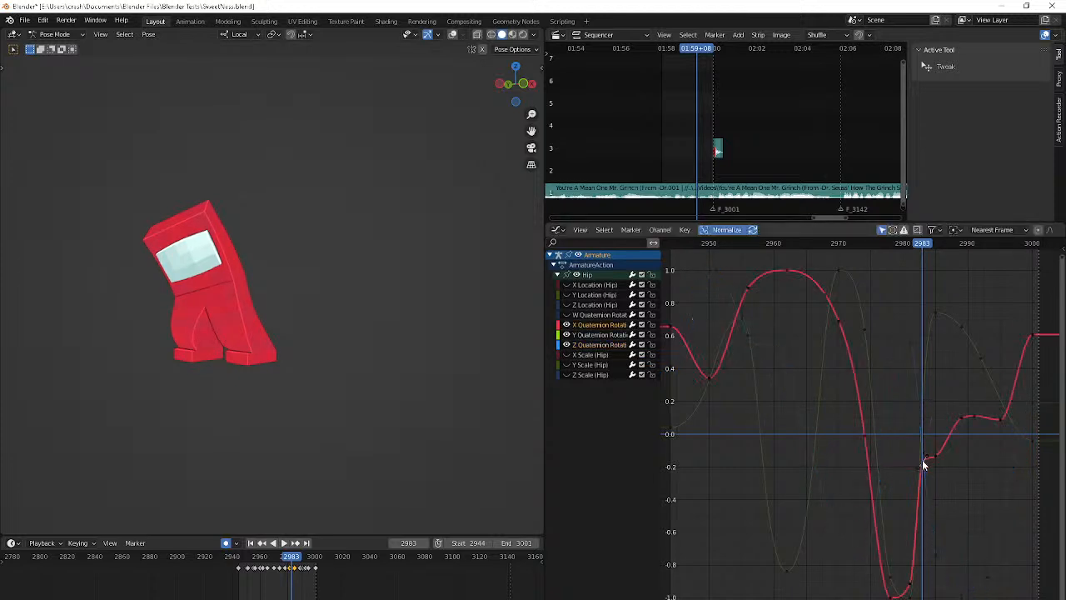
left_click(922, 450)
key("g")
left_click(923, 484)
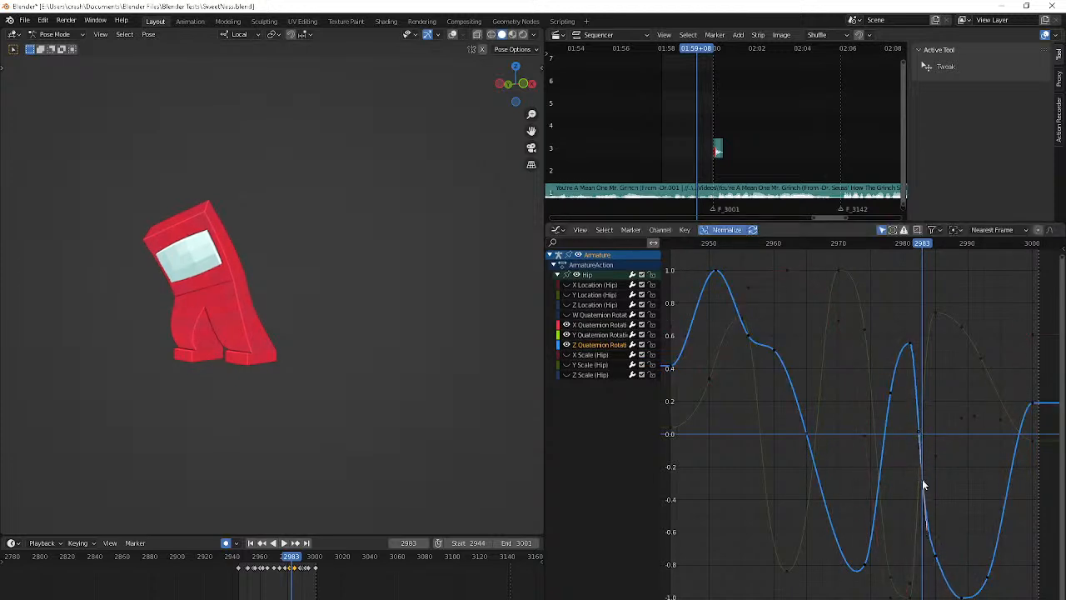
Play back the smoothed Hip motion with the overlays hidden, stopping to step through individual frames
left_click(881, 257)
key("space")
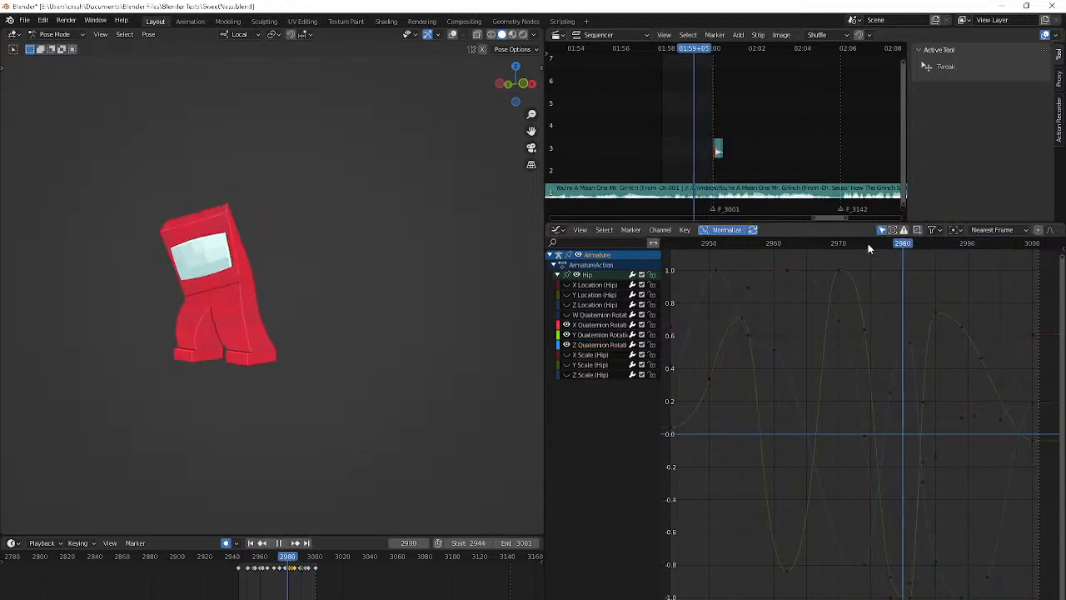
left_click(802, 247)
key("space")
key("Right")
key("Right")
key("Right")
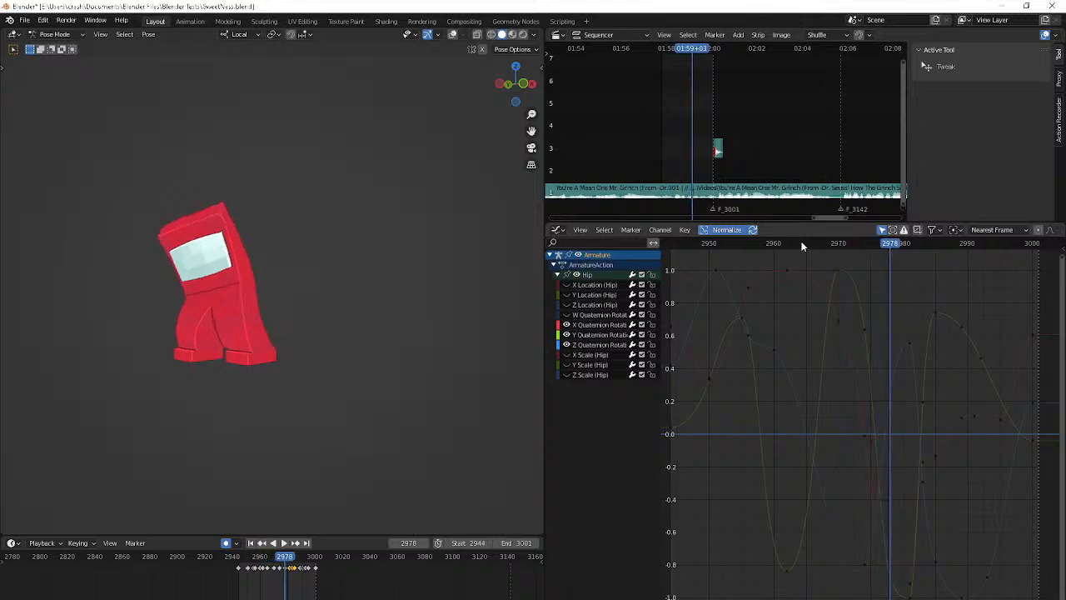
key("space")
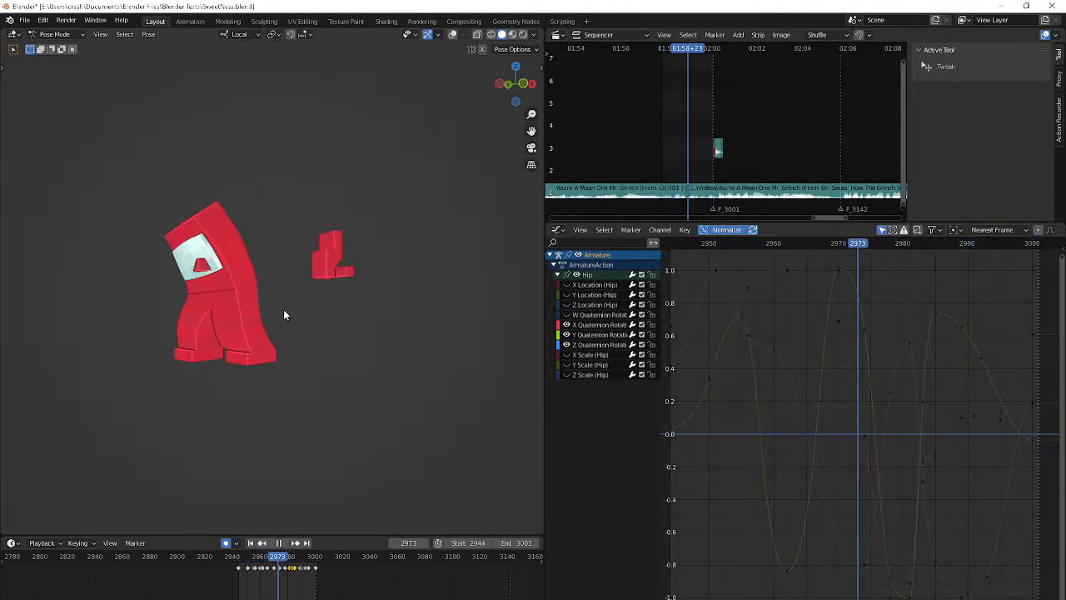
key("Escape")
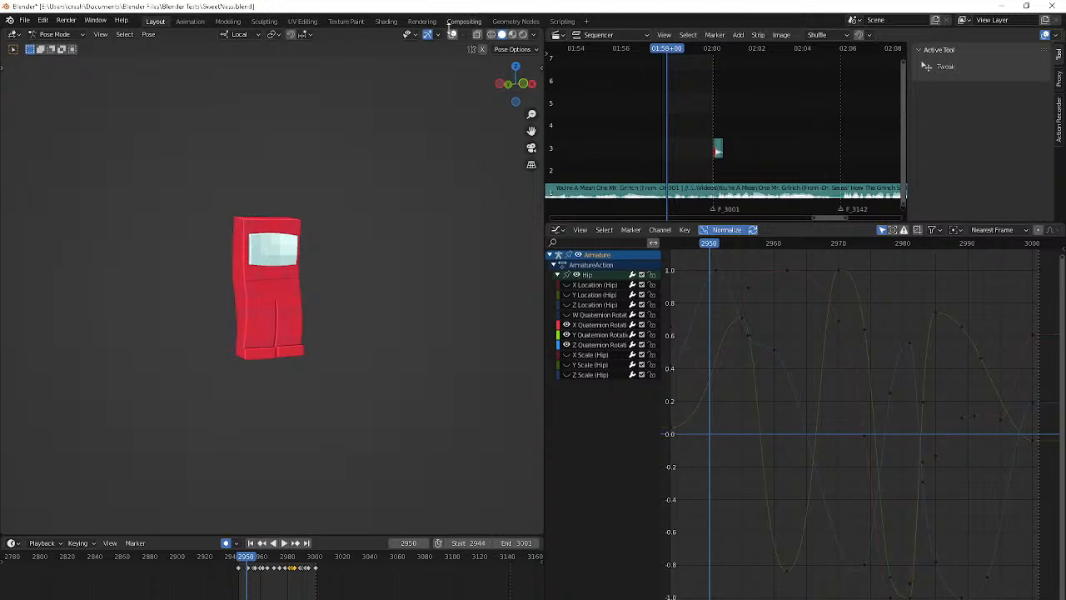
Show the viewport overlays, select the R IK/Foot control and adjust its pose with a trackball rotation at frame 2963
left_click(453, 34)
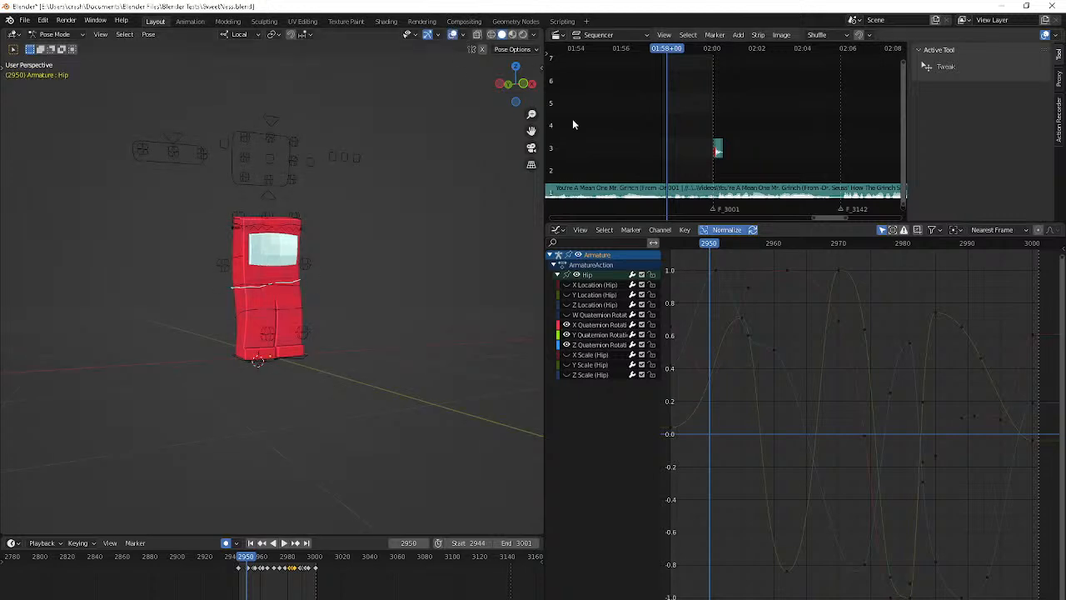
left_click(302, 359)
key("space")
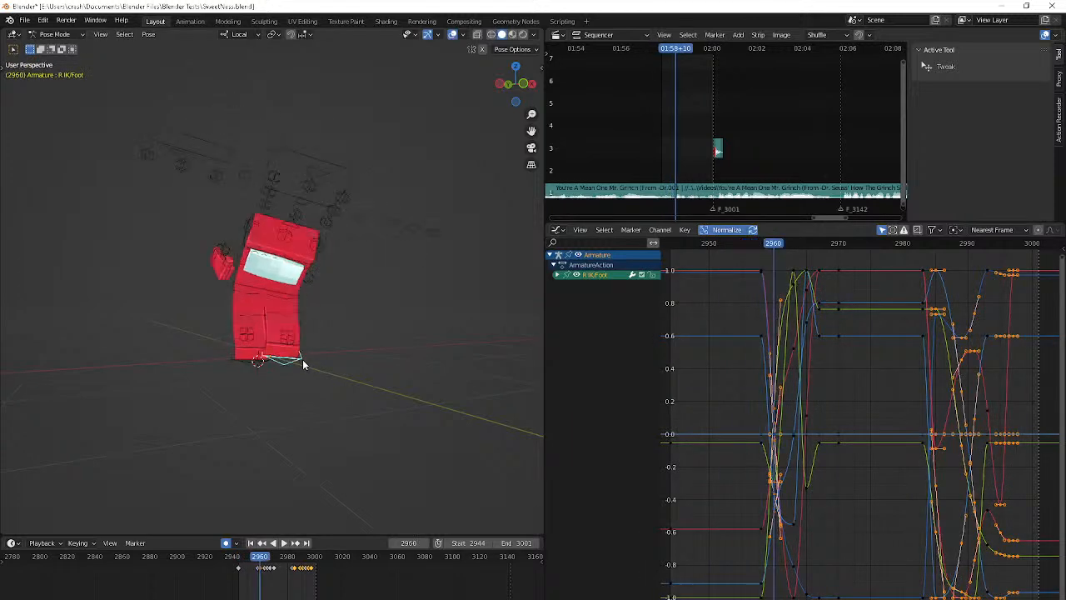
key("r")
key("r")
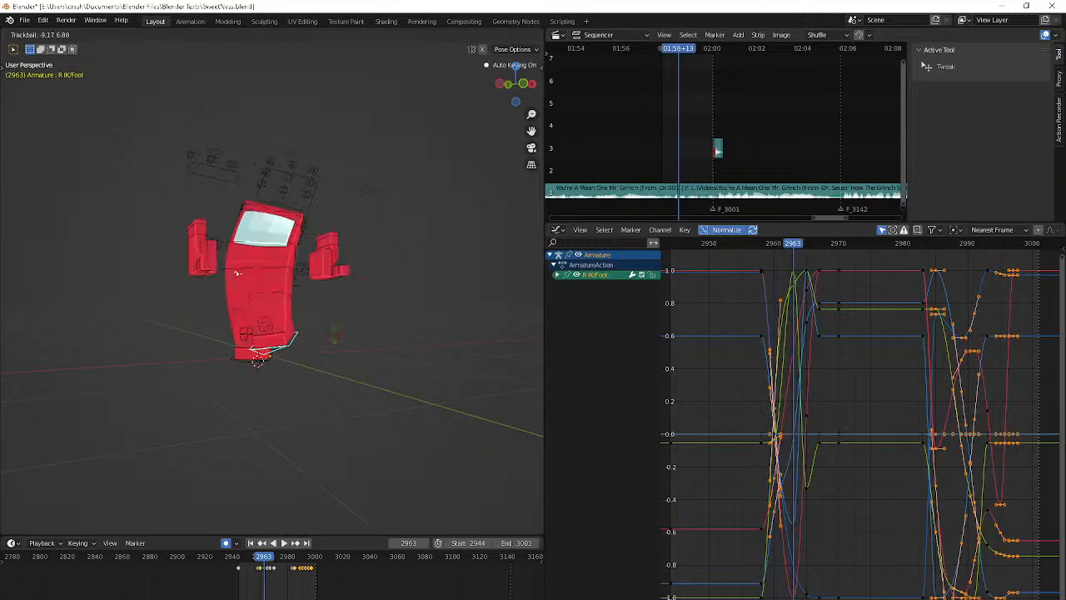
left_click(337, 329)
Rotate the R IK/Foot control from a side view at frame 2963 and move it about 0.25 m, extending the raised leg
middle_click_drag(351, 307, 459, 281)
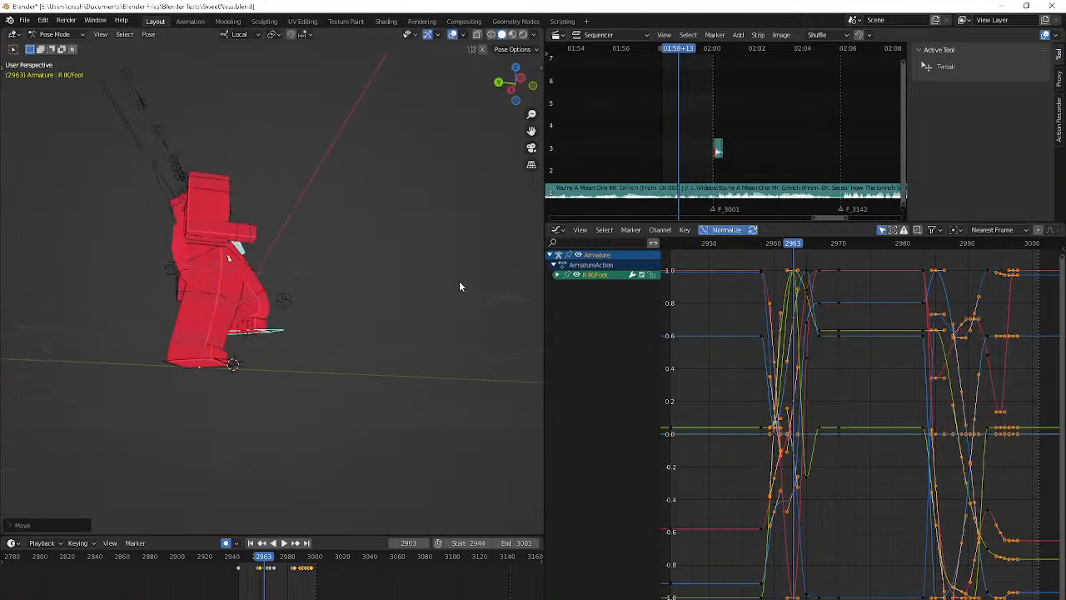
key("g")
right_click(392, 373)
key("r")
left_click(396, 367)
key("g")
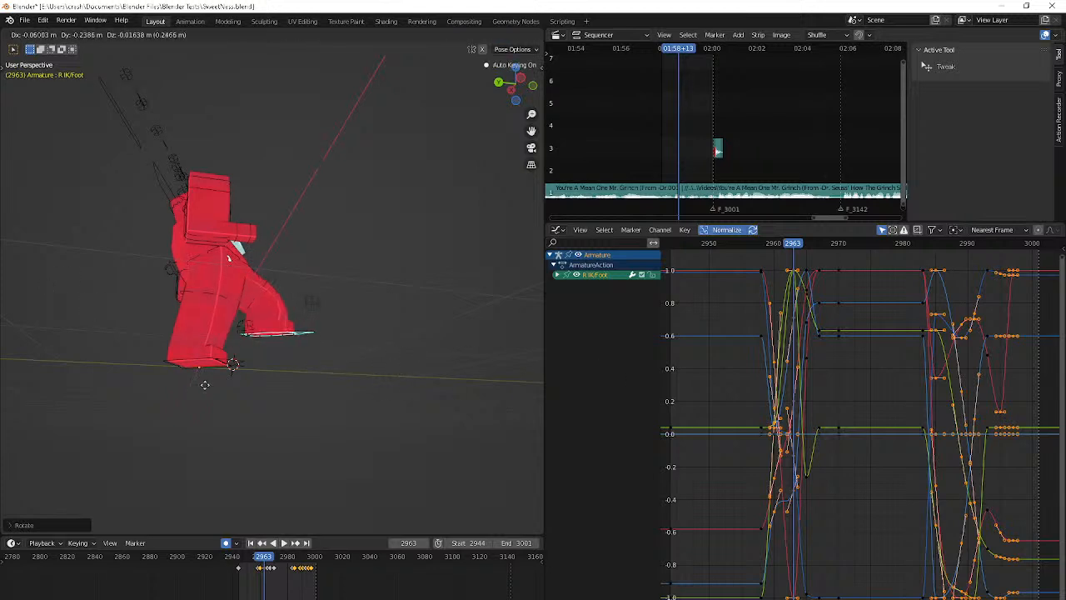
left_click(204, 381)
Trackball-rotate the raised R IK/Foot control from a front view at frame 2963
middle_click_drag(205, 383, 242, 377)
key("r")
key("r")
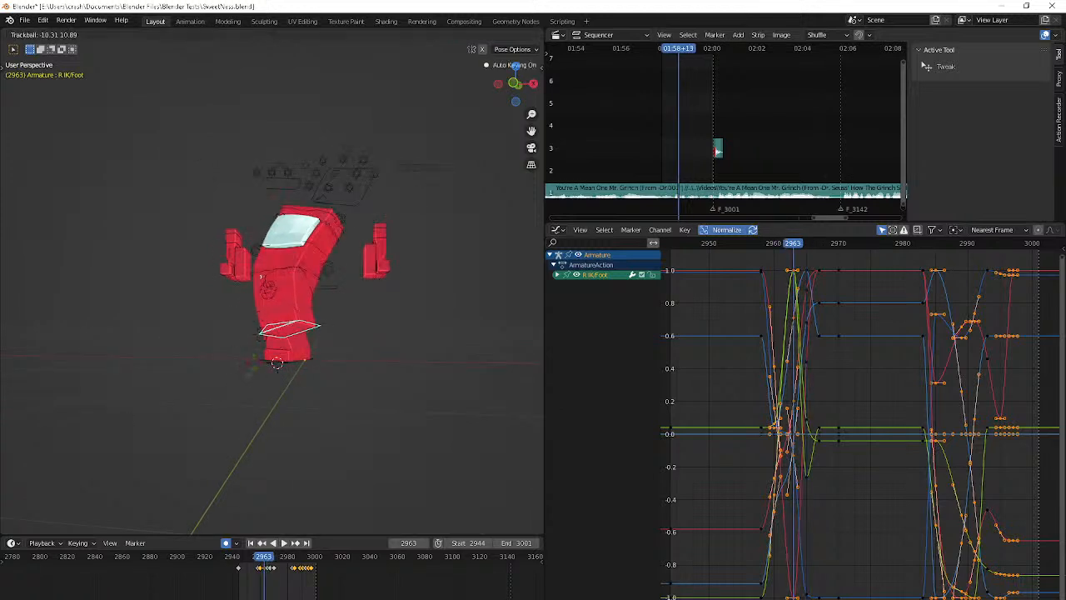
left_click(259, 358)
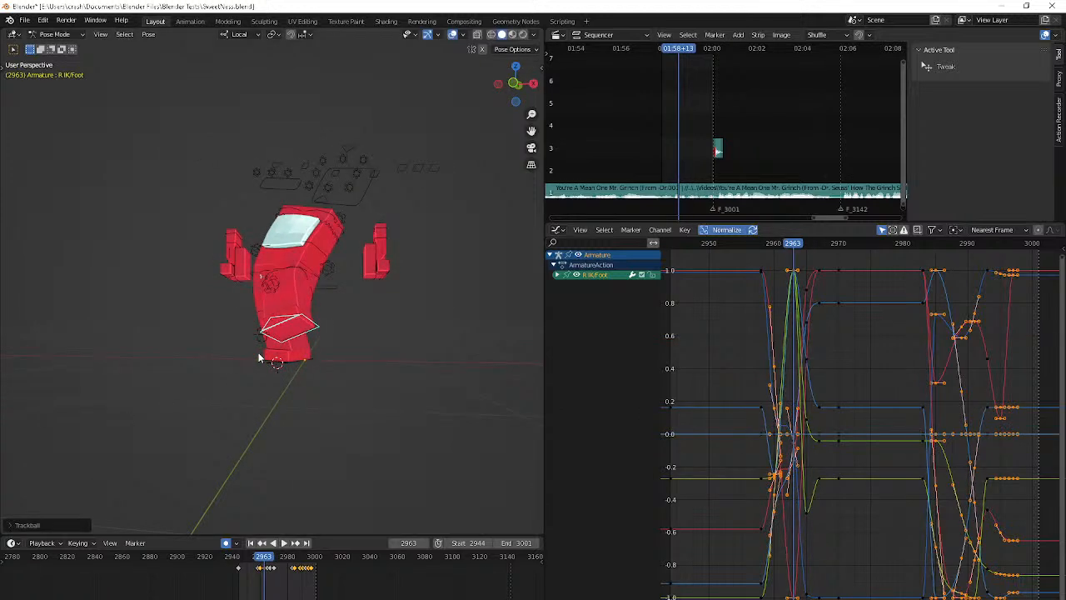
Step and play through the neighbouring frames to review the right foot's motion, returning to frame 2963
key("Right")
key("Right")
key("Right")
key("Right")
key("Right")
key("Left")
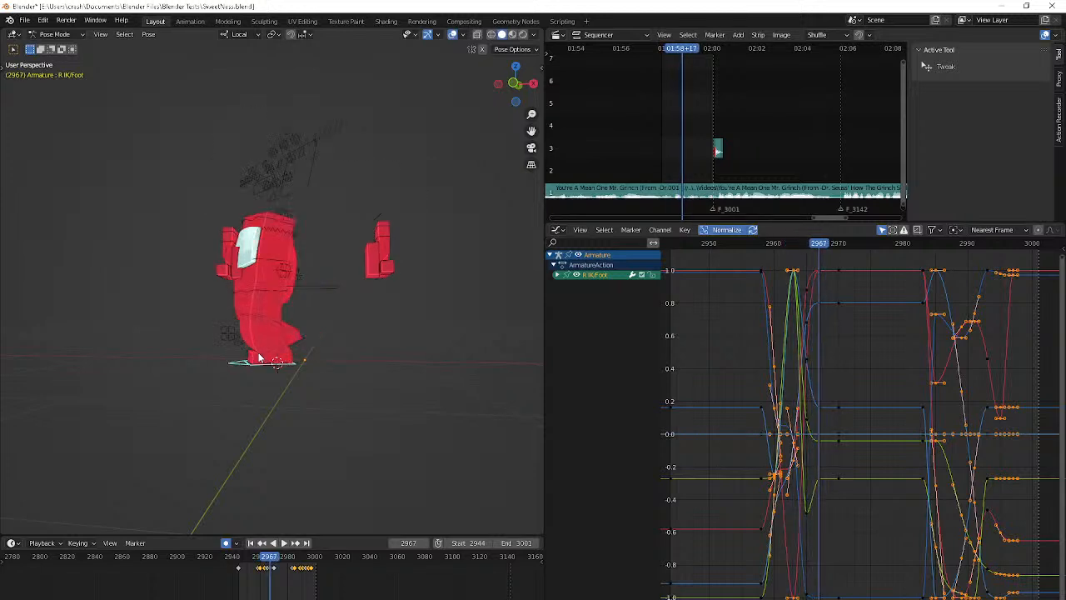
key("space")
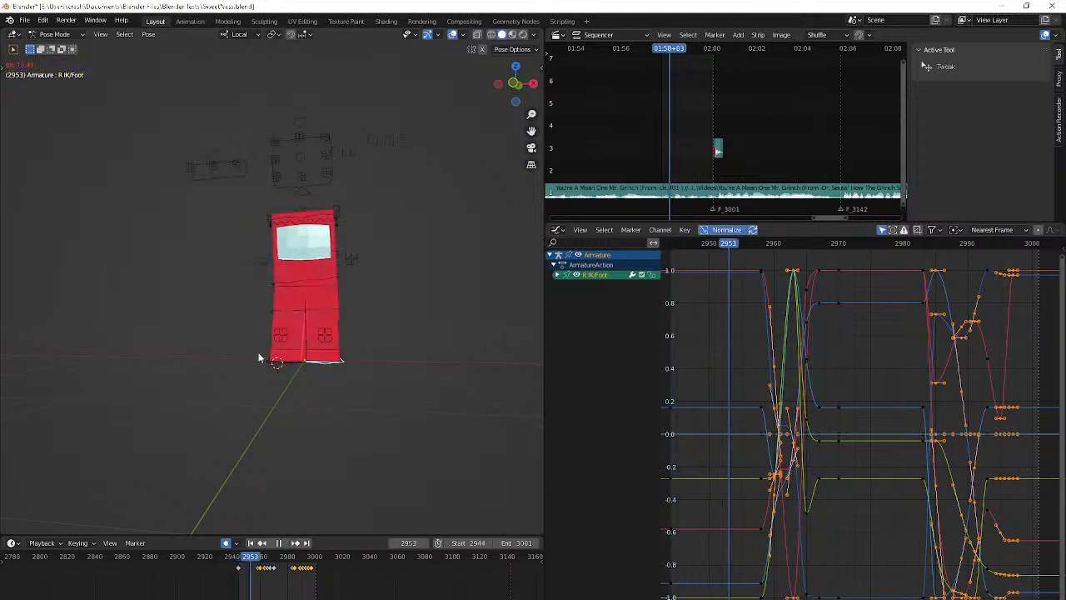
key("space")
key("Down")
key("Down")
key("Down")
key("Down")
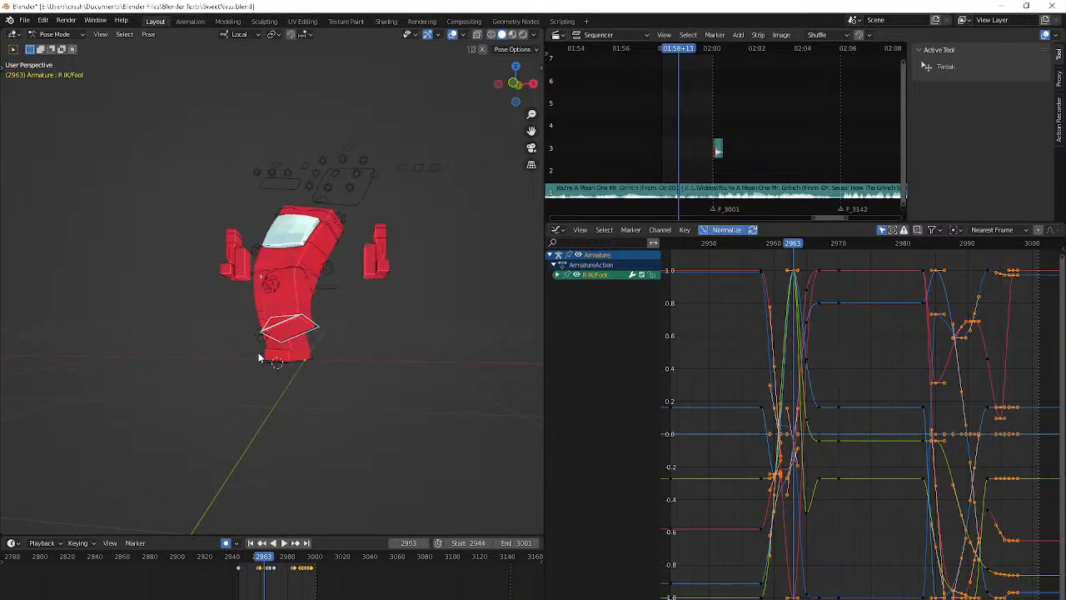
Refine the R IK/Foot angle at frame 2963 with a trackball rotation and a rotation of about 5° from an angled view
middle_click_drag(259, 358, 287, 235)
key("r")
key("r")
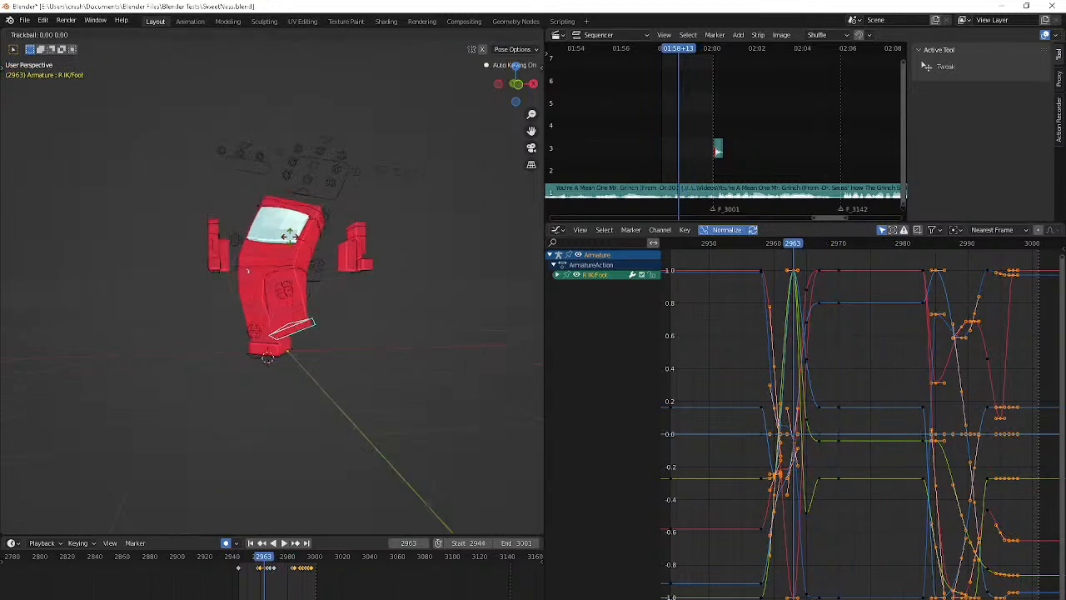
left_click(441, 238)
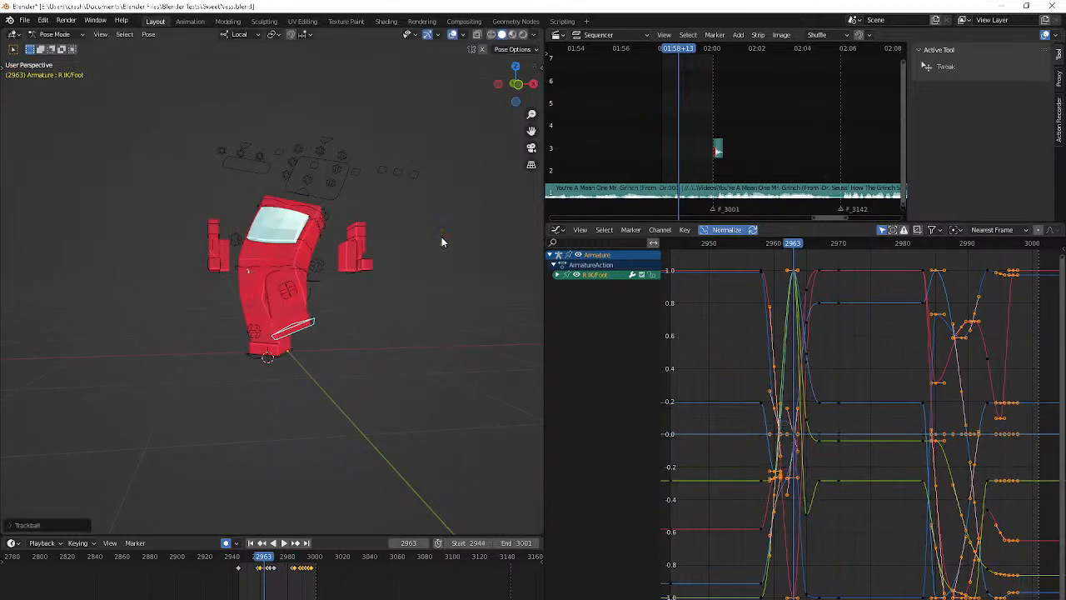
middle_click_drag(441, 238, 483, 261)
key("r")
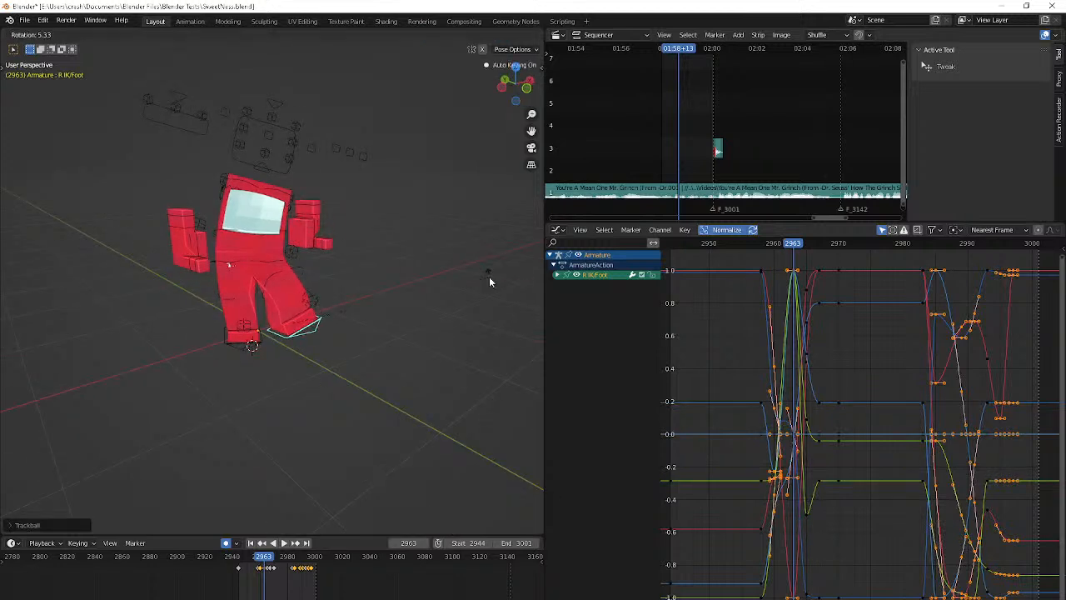
left_click(490, 281)
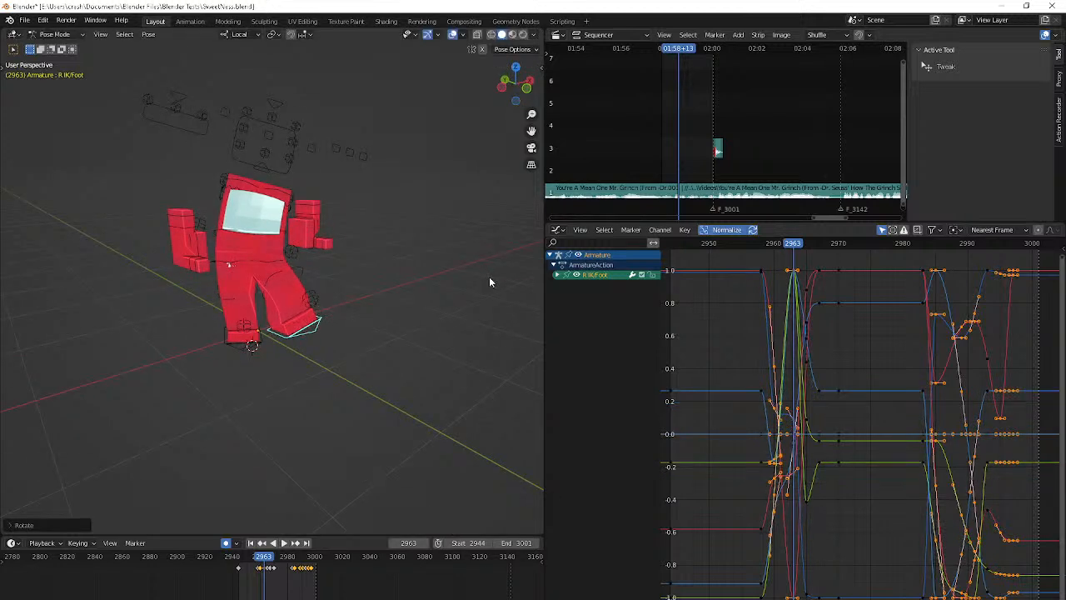
Move the R IK/Foot control along its local Z axis at frame 2967 to adjust where the foot lands
key("Right")
key("Right")
key("Right")
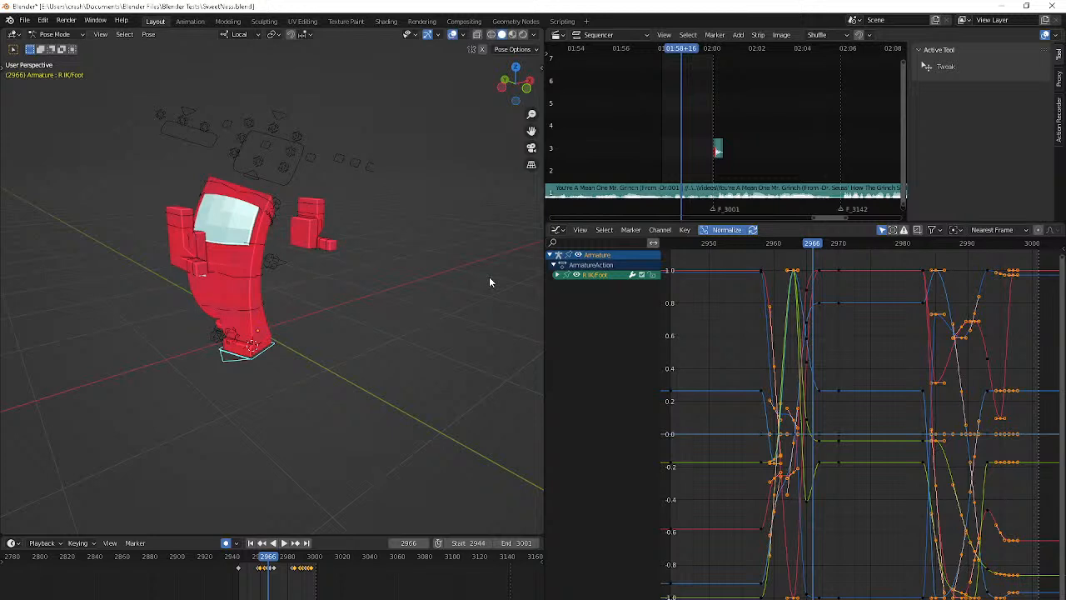
key("Right")
key("g")
key("z")
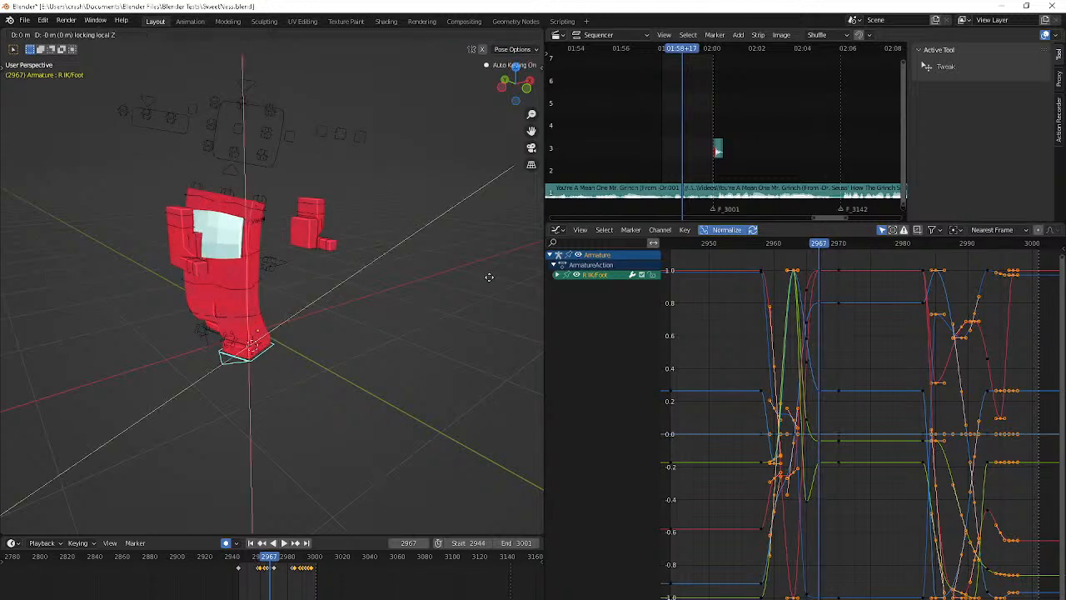
left_click(422, 321)
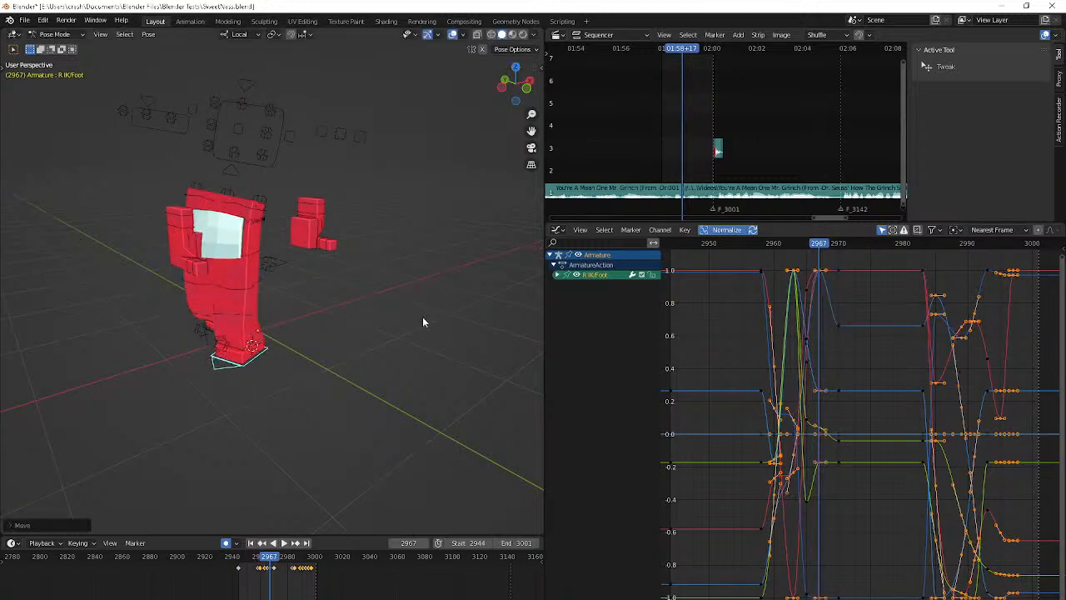
Copy the R IK/Foot keyframe at frame 2967 and paste it at frames 2970 and 2983
key("Right")
key("Right")
key("Right")
scroll(265, 594, "up", 8)
left_click(268, 571)
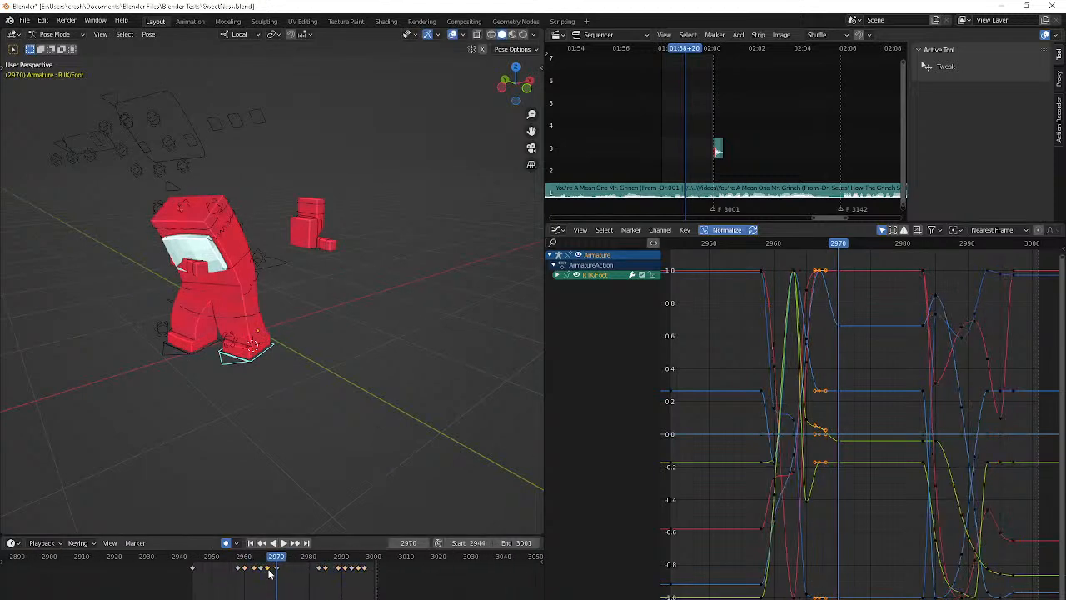
key("ctrl+c")
key("ctrl+v")
key("Up")
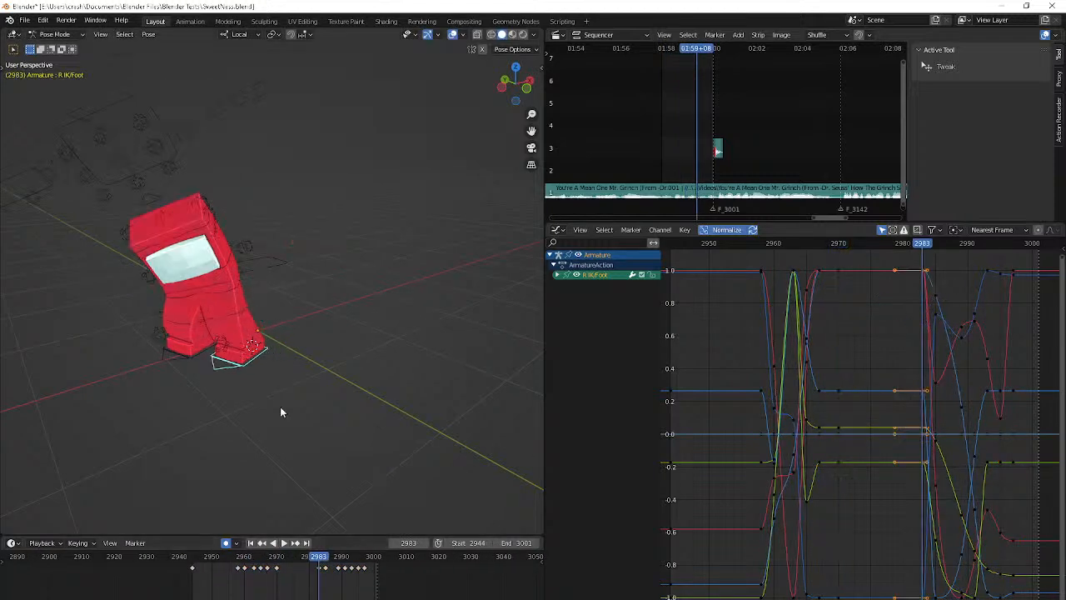
Play back the right foot's motion and return to frame 2963
key("space")
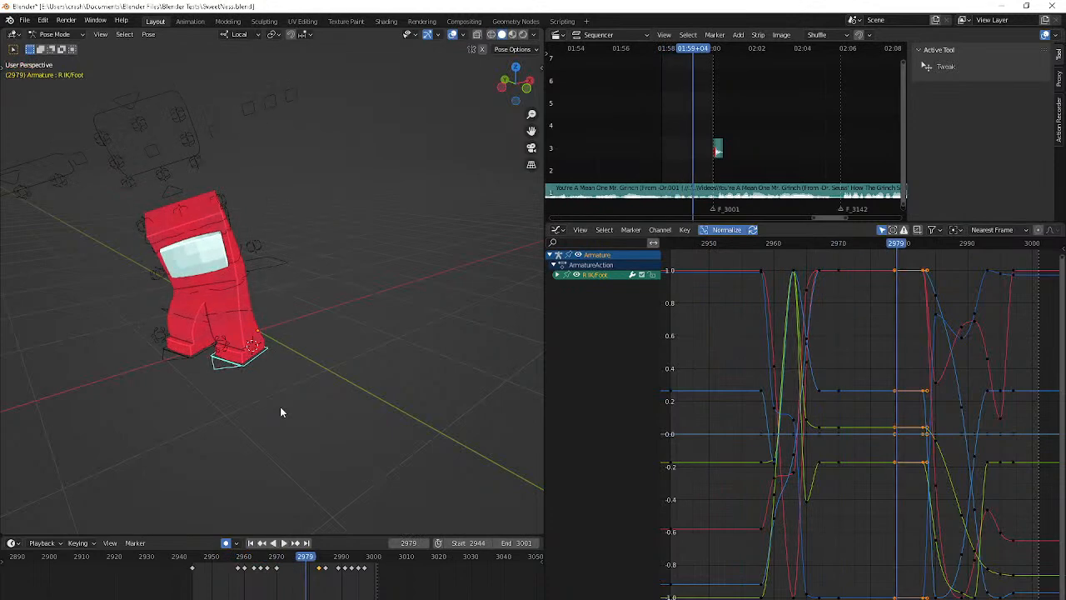
key("space")
key("Up")
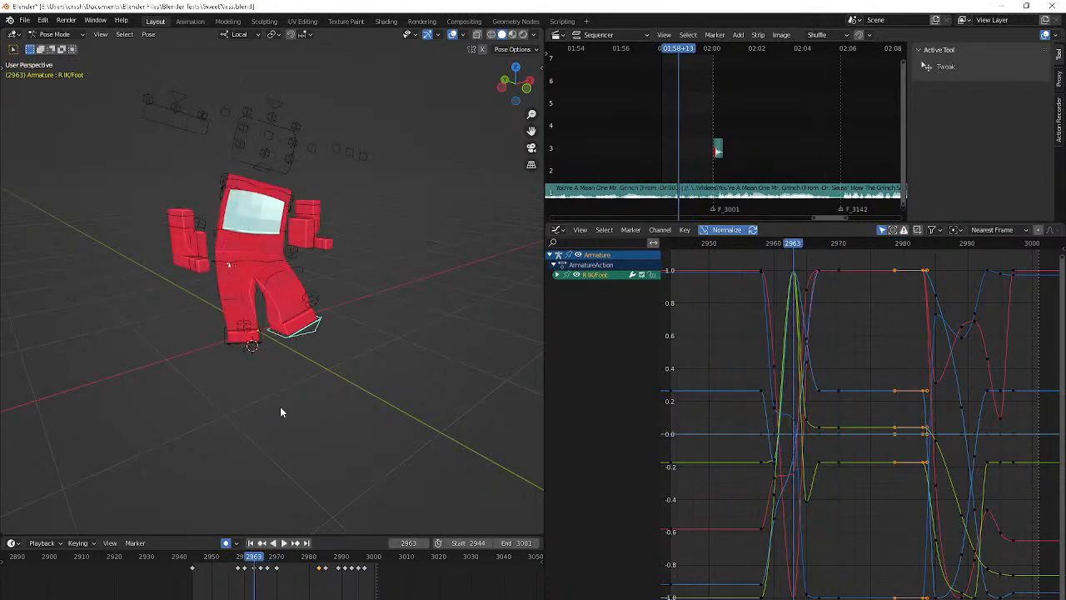
Try moving the R IK/Foot control at frame 2963 and removing its keyframe at frame 2965, and play back the step
key("Down")
middle_click_drag(294, 391, 317, 383)
key("Up")
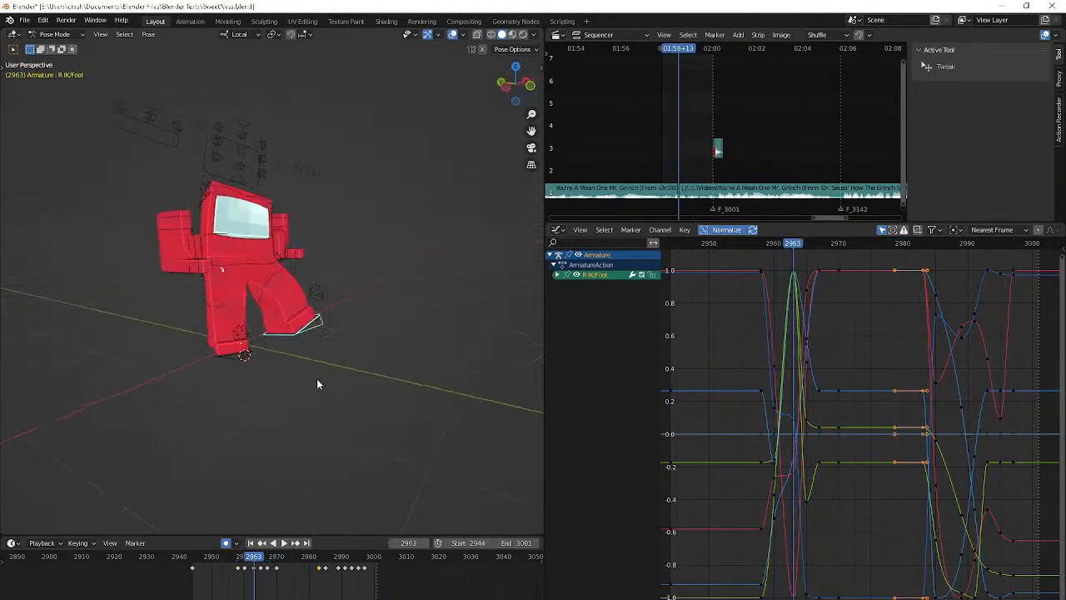
key("r")
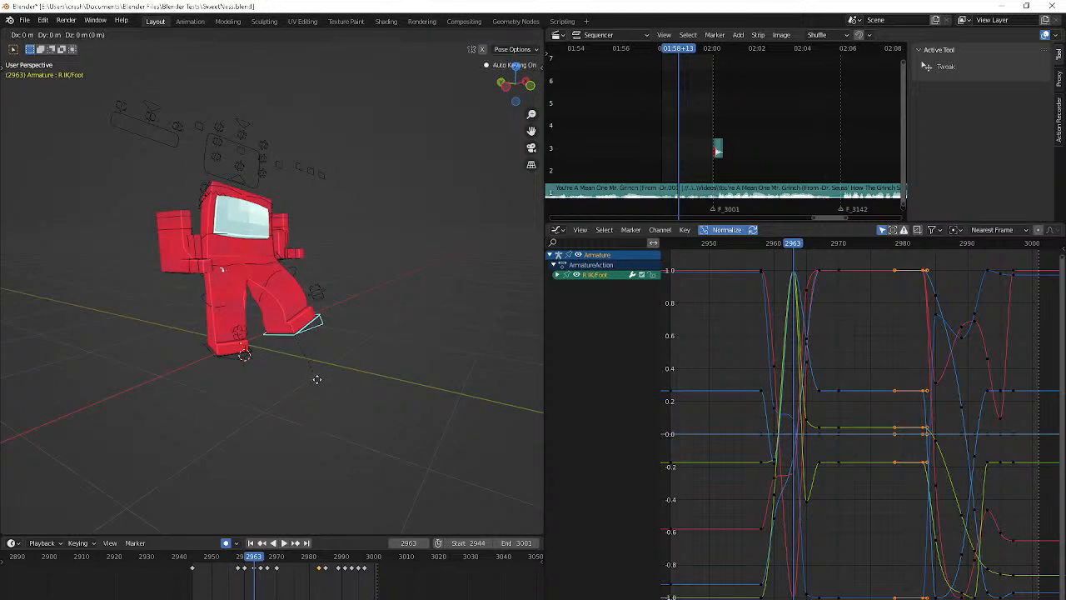
left_click(295, 379)
key("Up")
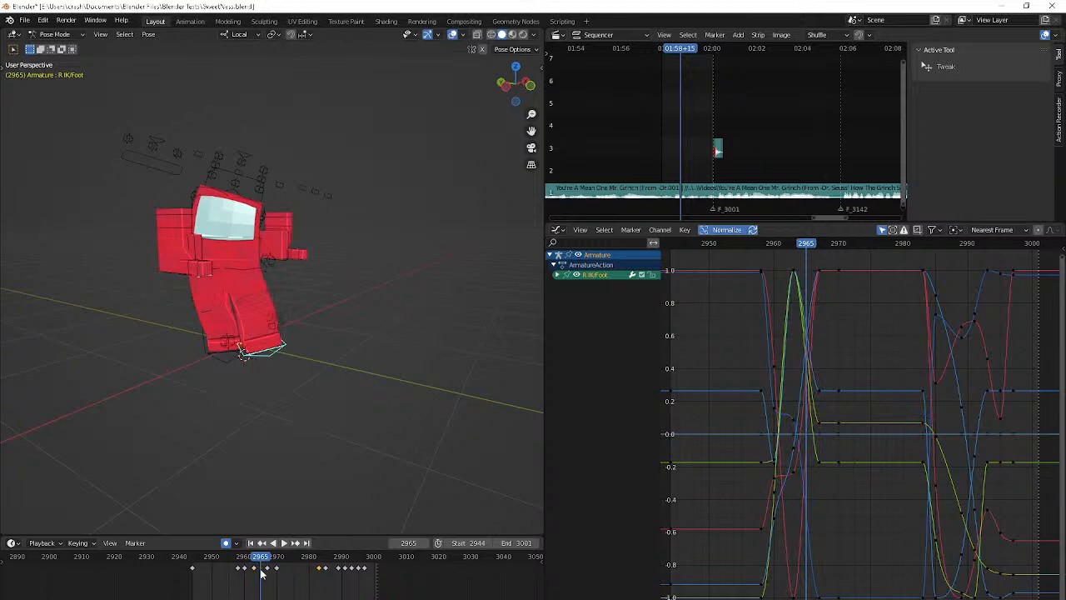
key("Down")
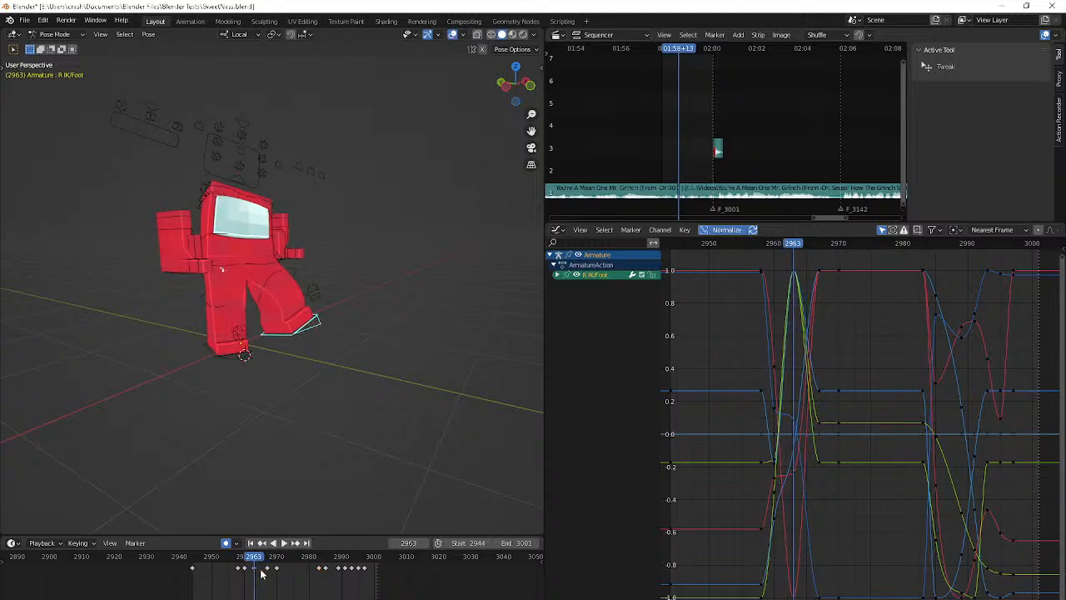
key("space")
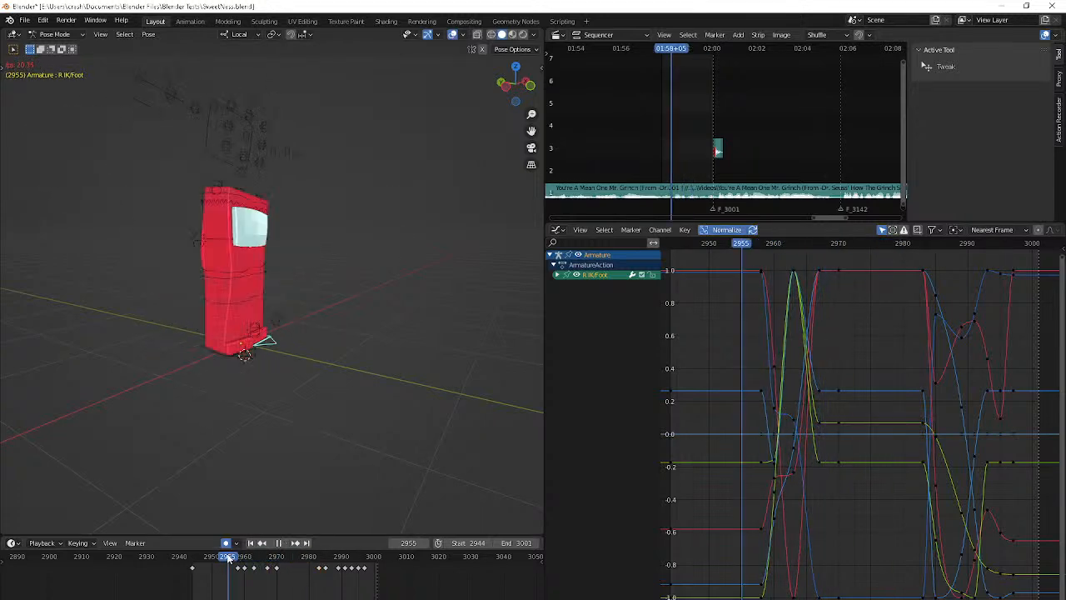
key("space")
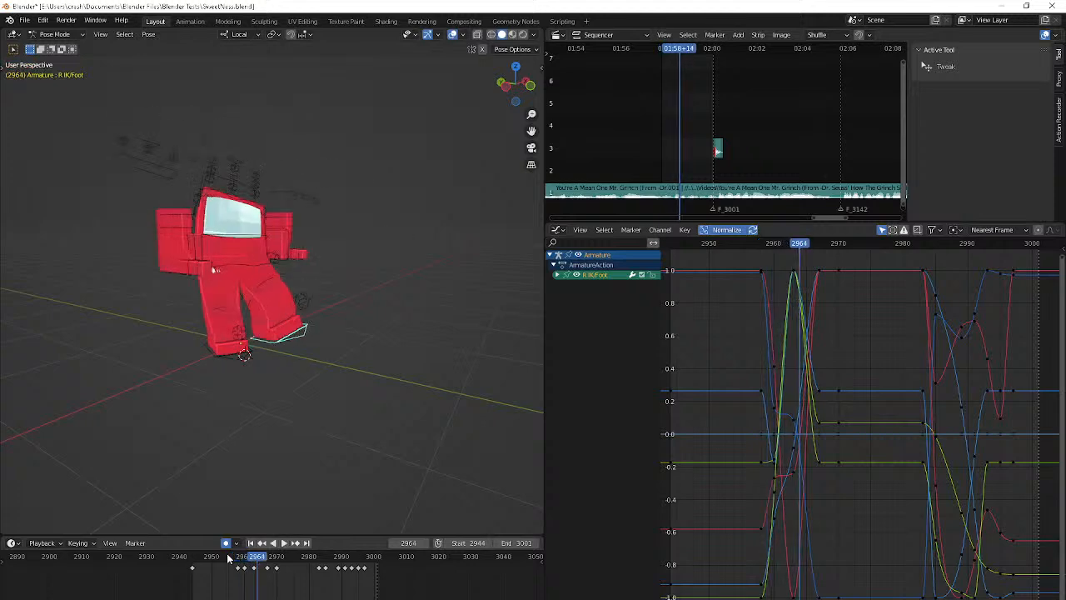
Try repositioning the R IK/Foot control at frame 2963 with moves and a trackball rotation, working from behind and from the side
key("Right")
middle_click_drag(315, 376, 22, 370)
key("Left")
key("Left")
key("r")
key("r")
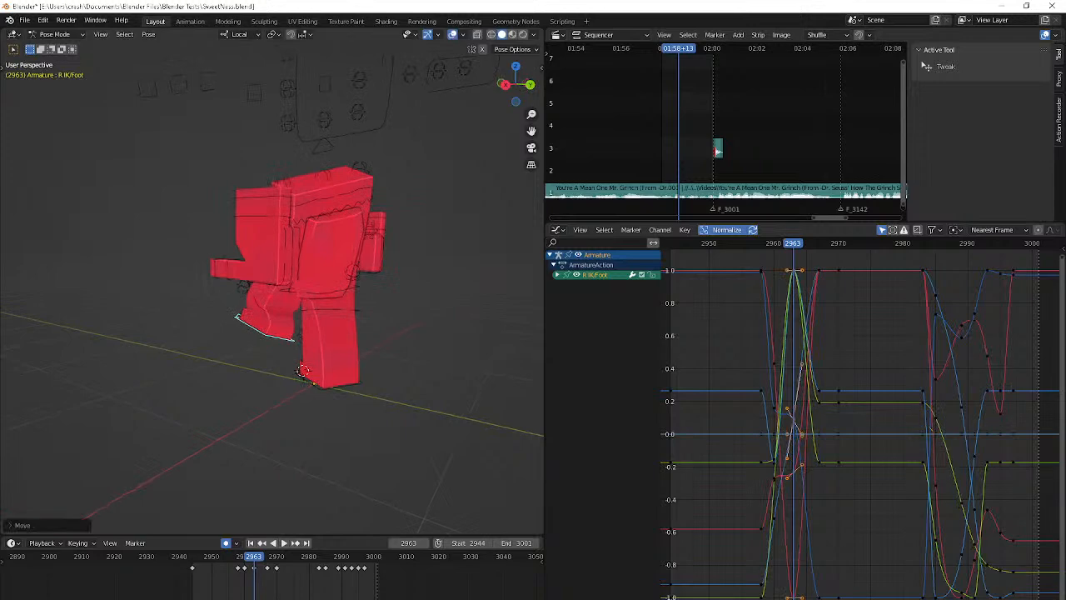
left_click(94, 368)
middle_click_drag(94, 368, 208, 369)
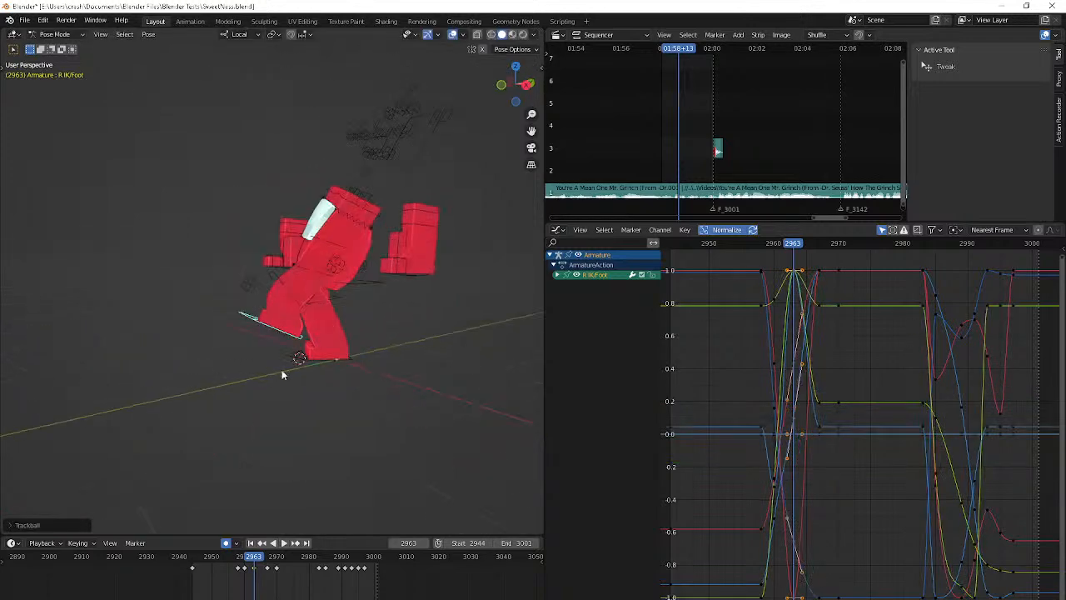
key("g")
left_click(235, 361)
Play back the foot motion and try rotating the R IK/Foot control at frame 2960
key("Left")
key("Left")
key("Left")
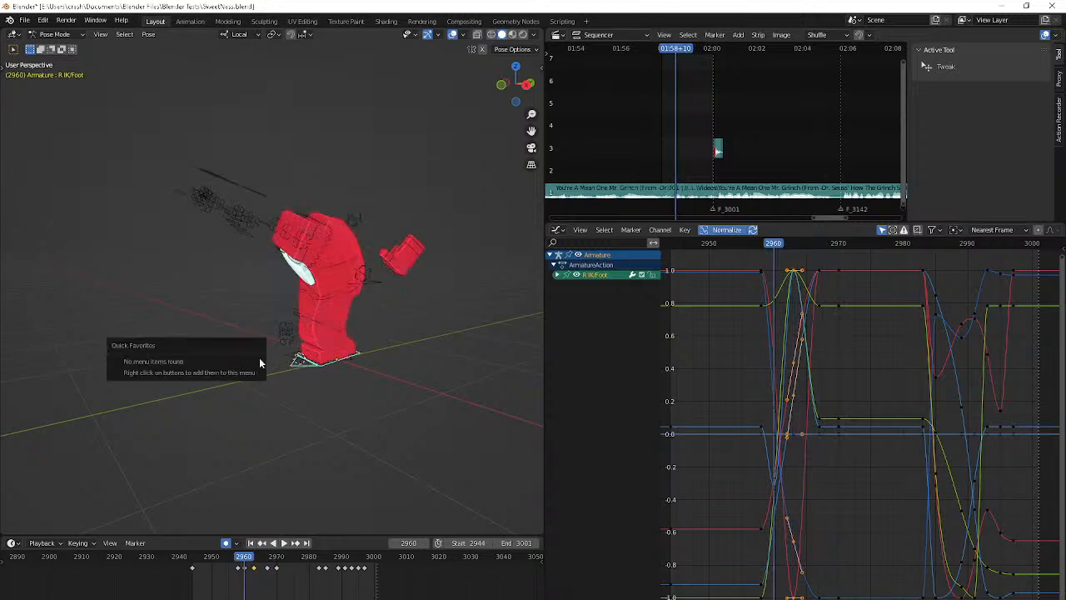
key("Left")
key("space")
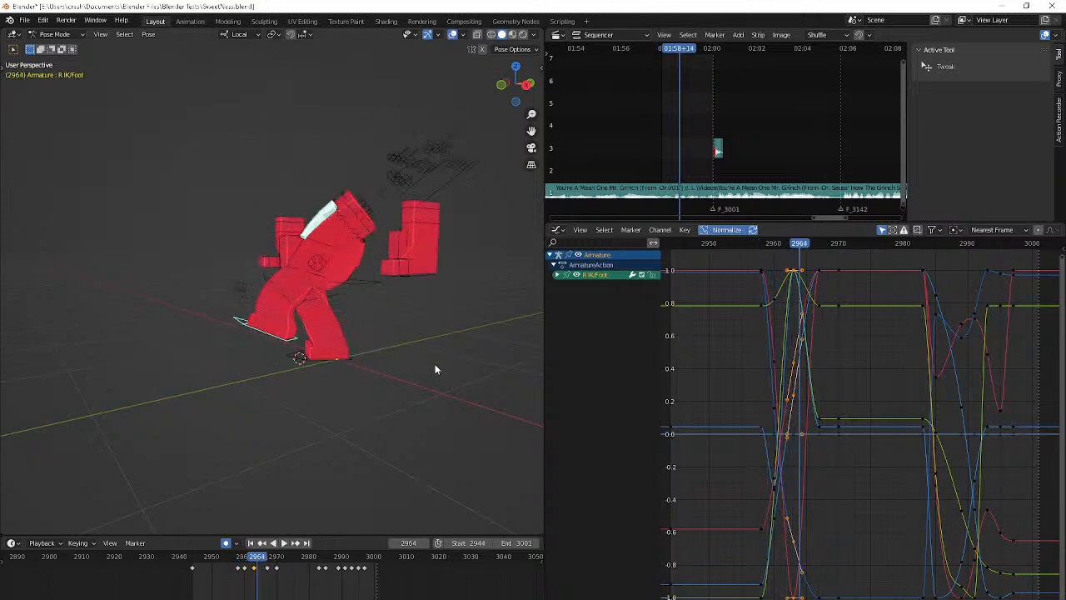
key("r")
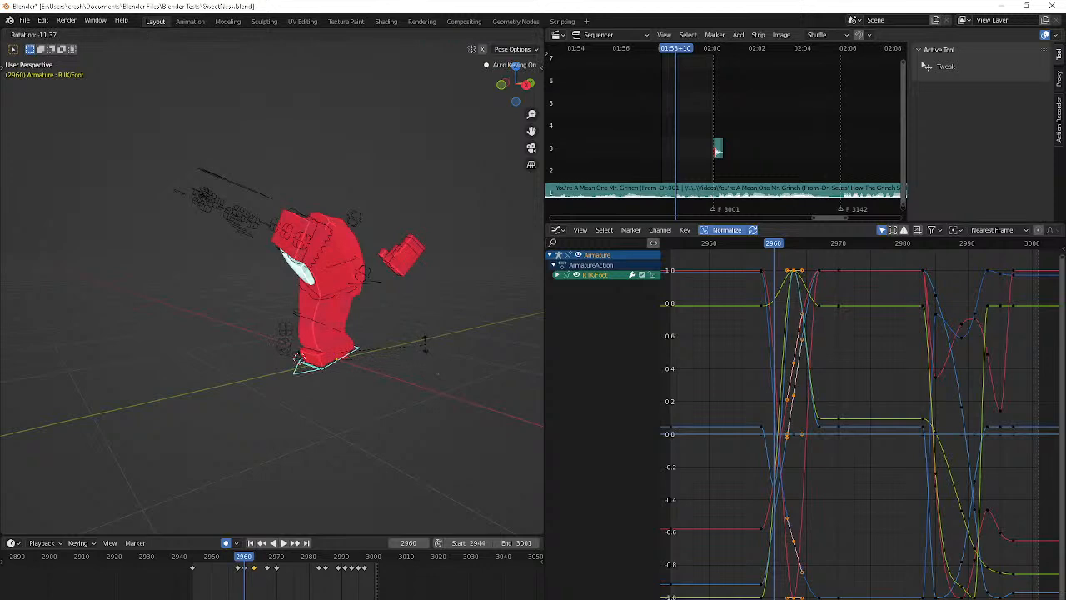
left_click(423, 343)
Try moving the R IK/Foot control at frame 2965 to create an in-between pose, and play back the motion
key("Right")
key("Right")
key("Right")
key("Right")
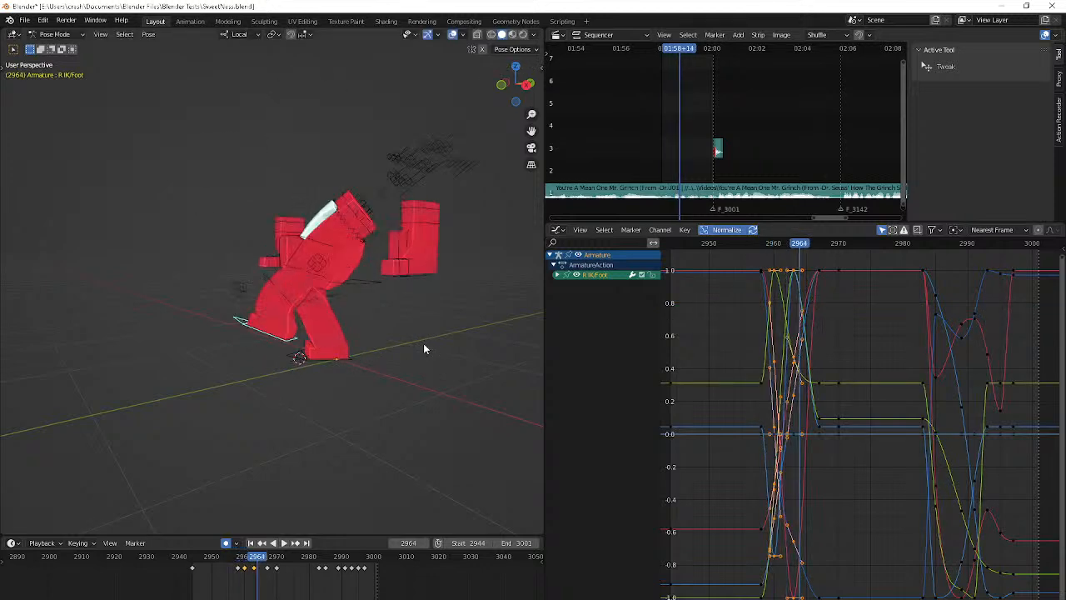
key("Right")
key("g")
left_click(356, 314)
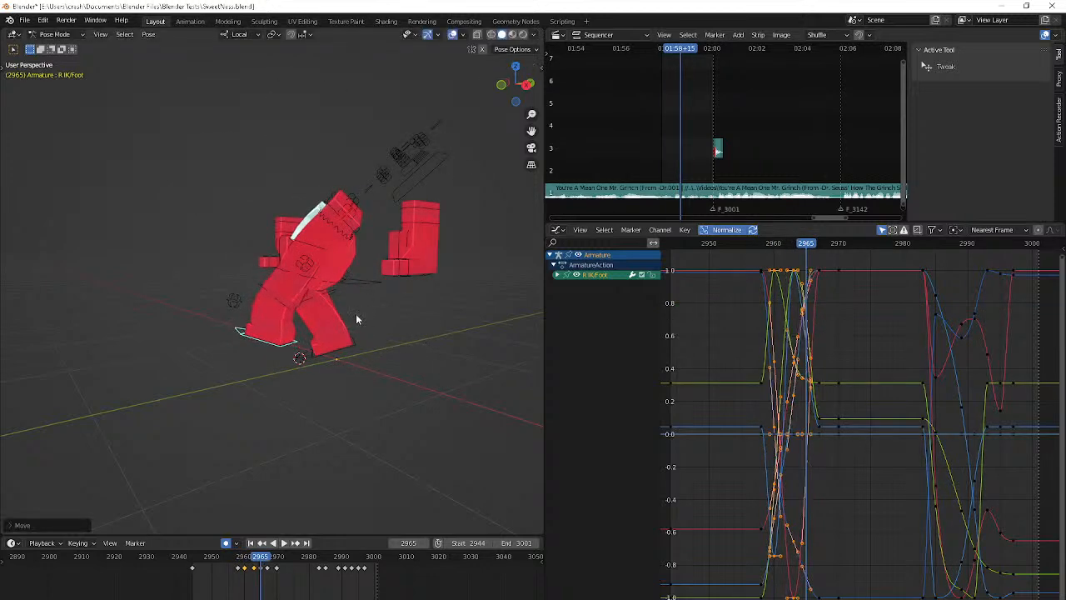
key("Right")
key("Right")
key("Right")
key("Right")
key("space")
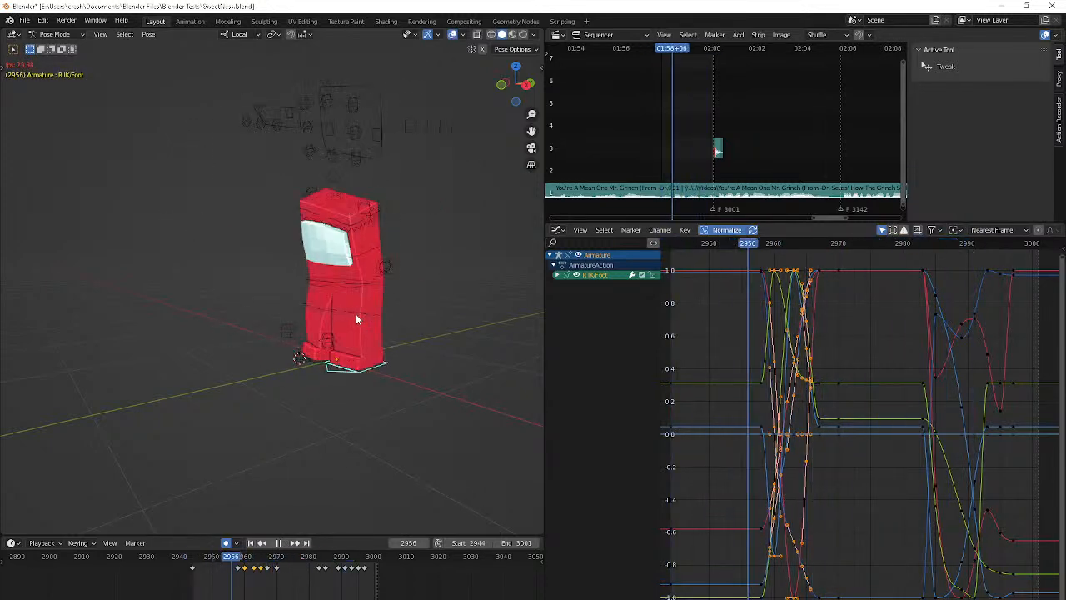
key("space")
Undo the recent series of R IK/Foot pose edits, stepping back through the history to an earlier version at frame 2960
middle_click_drag(356, 315, 474, 331)
key("Right")
key("Right")
key("Right")
key("Right")
key("Right")
key("Right")
key("ctrl+z")
key("ctrl+z")
key("ctrl+shift+z")
key("ctrl+shift+z")
key("ctrl+shift+z")
key("ctrl+shift+z")
key("ctrl+shift+z")
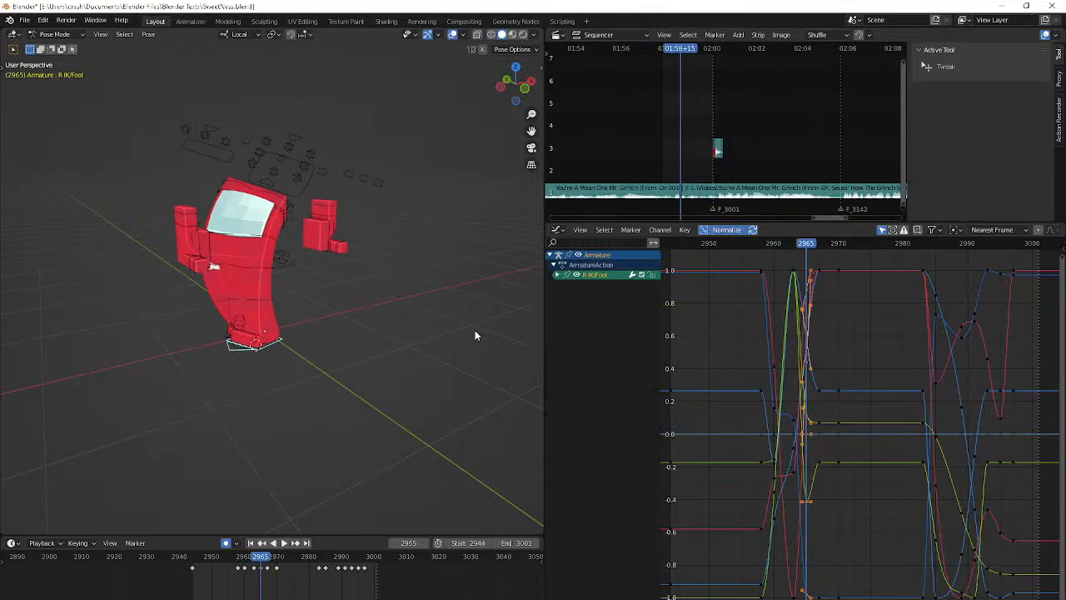
key("ctrl+z")
key("ctrl+z")
key("ctrl+z")
key("ctrl+z")
key("ctrl+z")
key("ctrl+z")
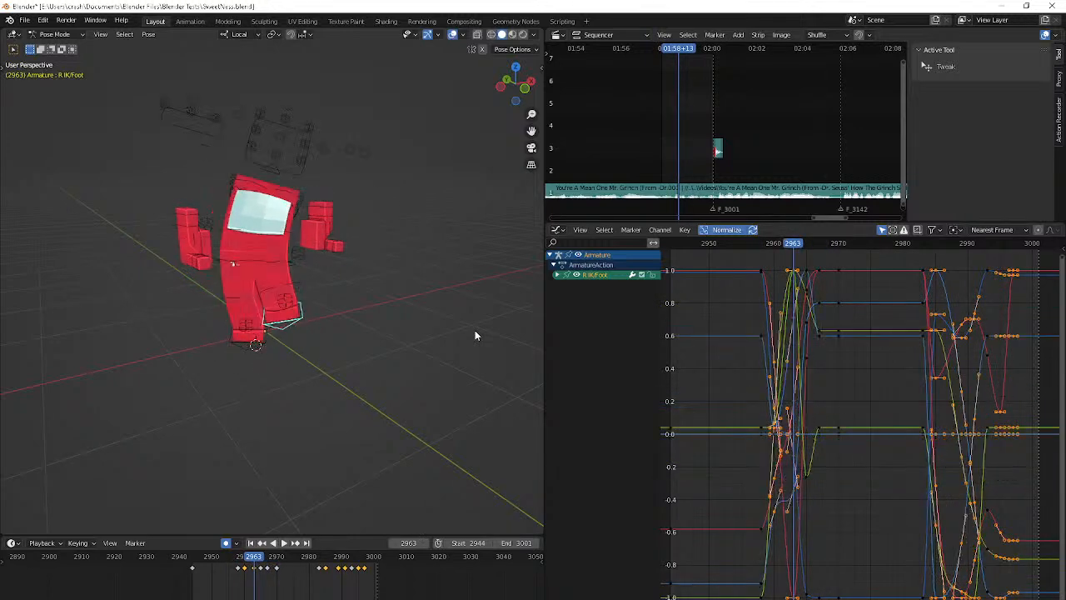
key("ctrl+z")
key("ctrl+z")
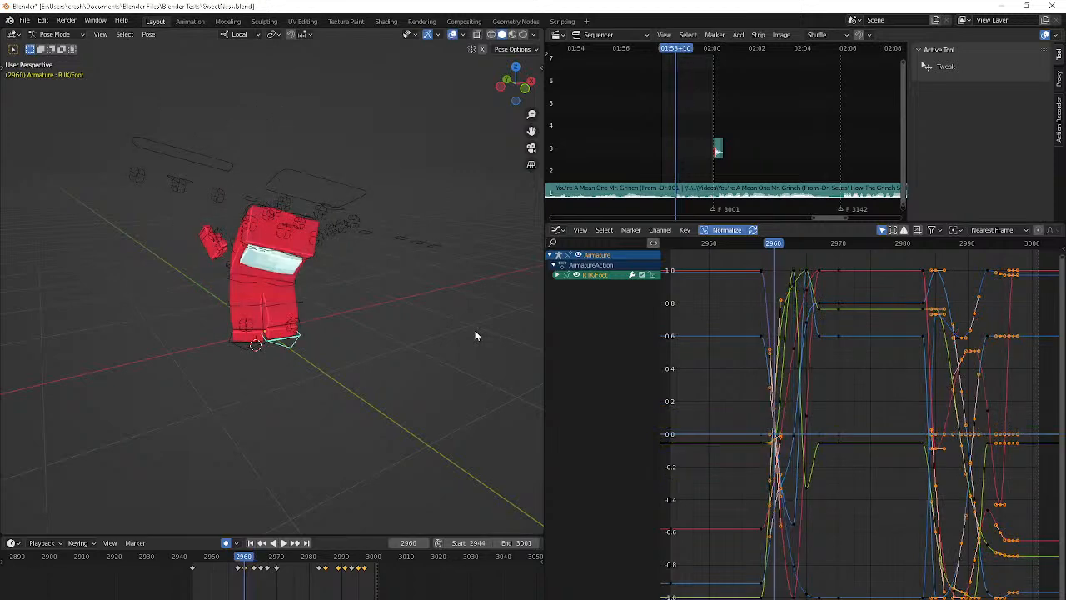
Play back the restored foot motion and compare the right foot's poses between frames 2956 and 2966
key("space")
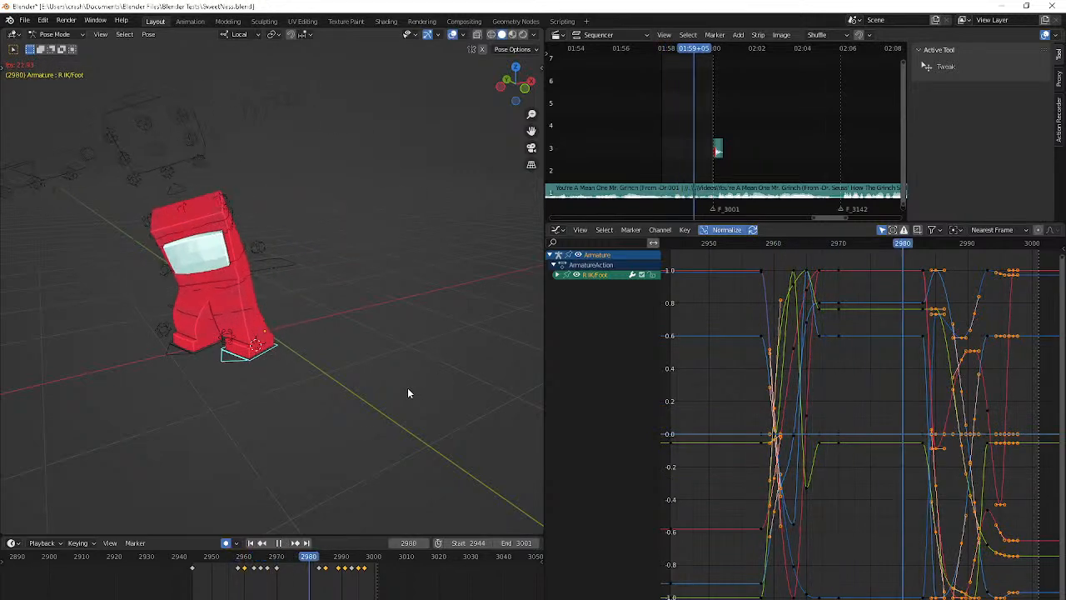
left_click(233, 556)
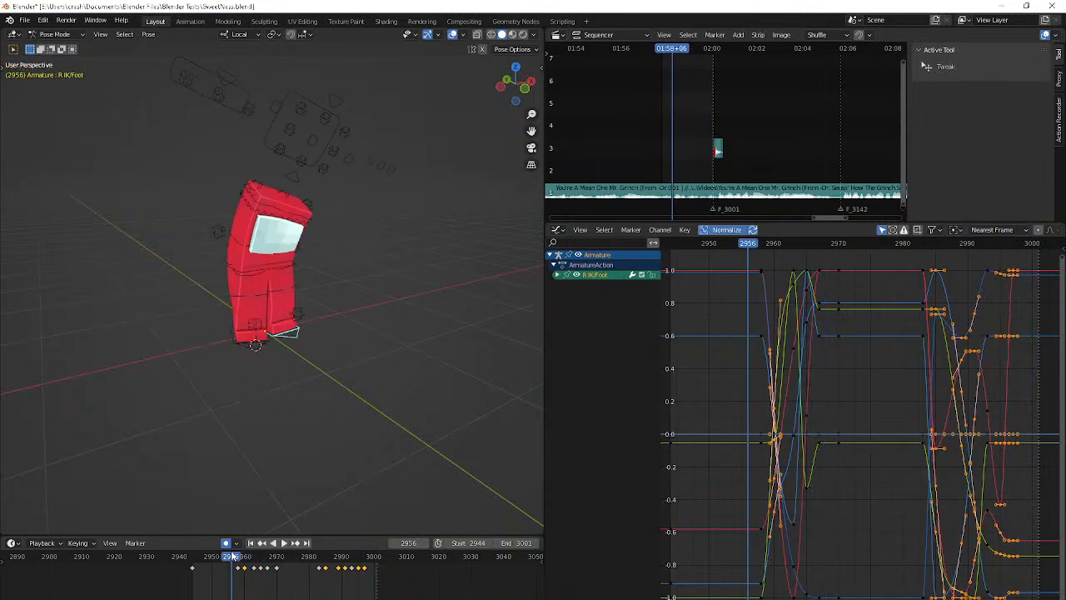
key("Right")
key("Right")
key("Right")
key("Right")
key("Right")
key("Right")
key("Right")
key("Right")
key("Right")
key("Right")
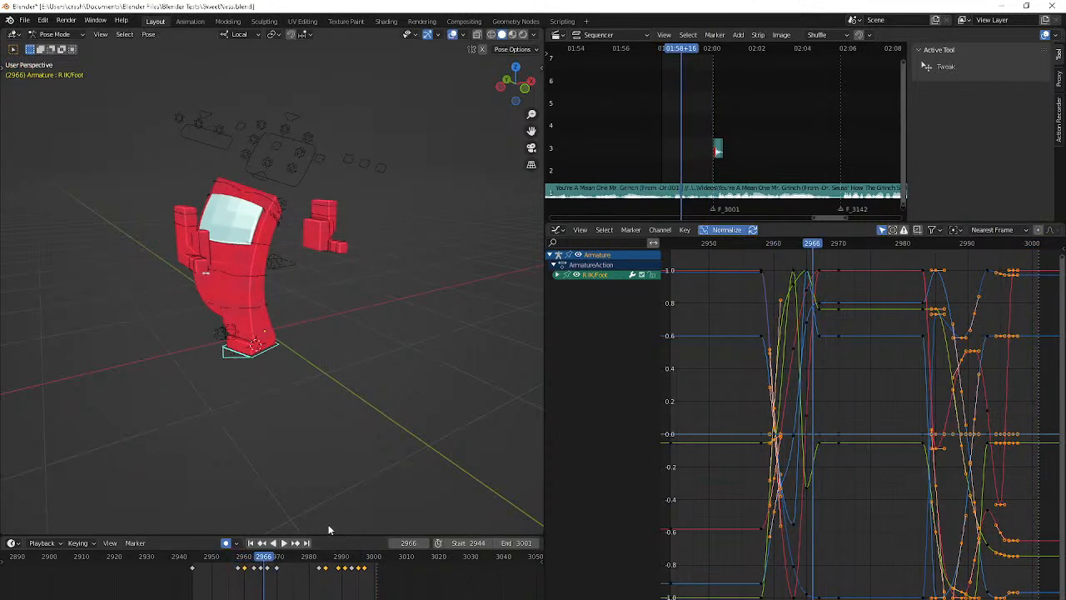
key("Down")
middle_click_drag(405, 332, 345, 317)
key("Down")
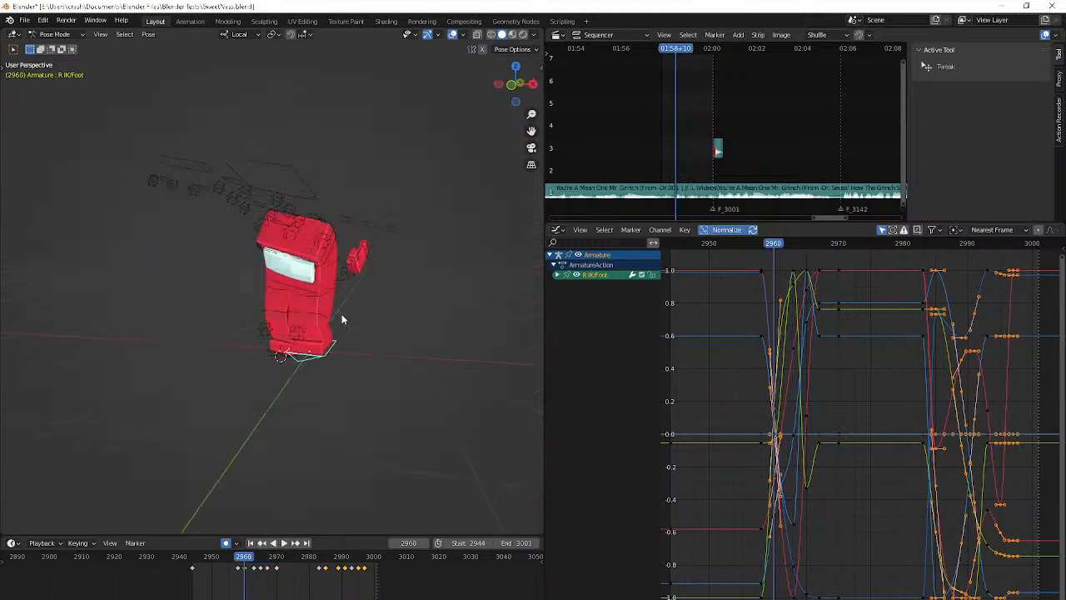
key("Up")
key("Up")
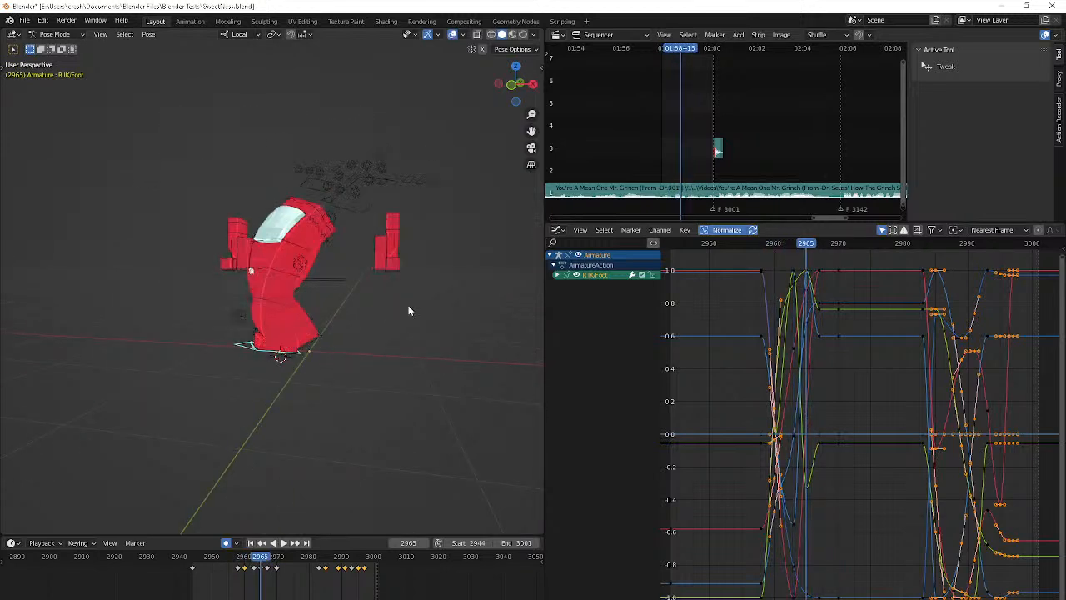
Try moving the R IK/Foot control about 0.23 m at frame 2965
key("g")
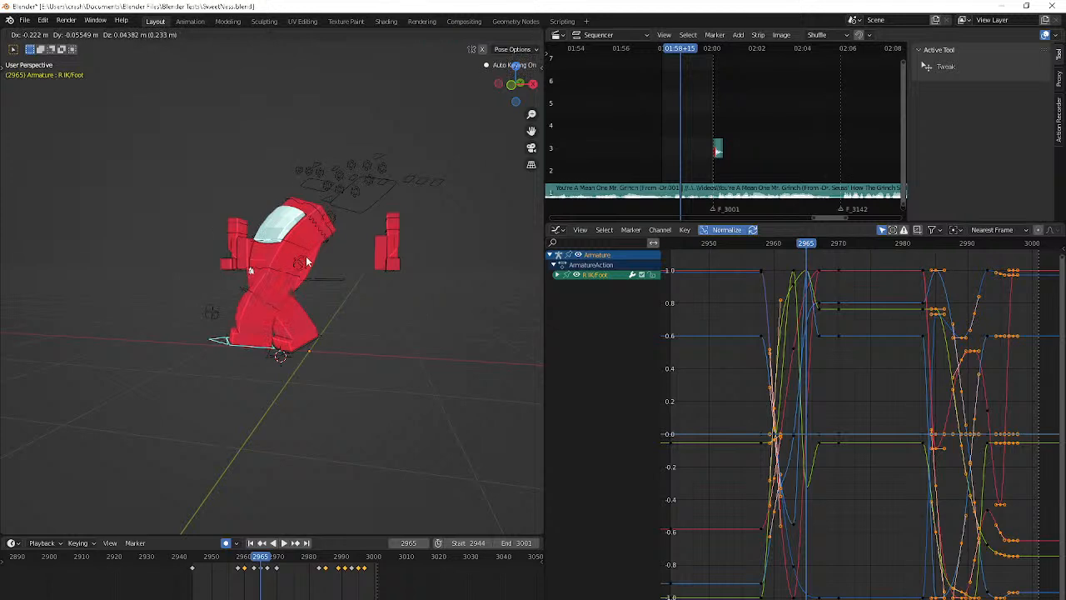
left_click(341, 255)
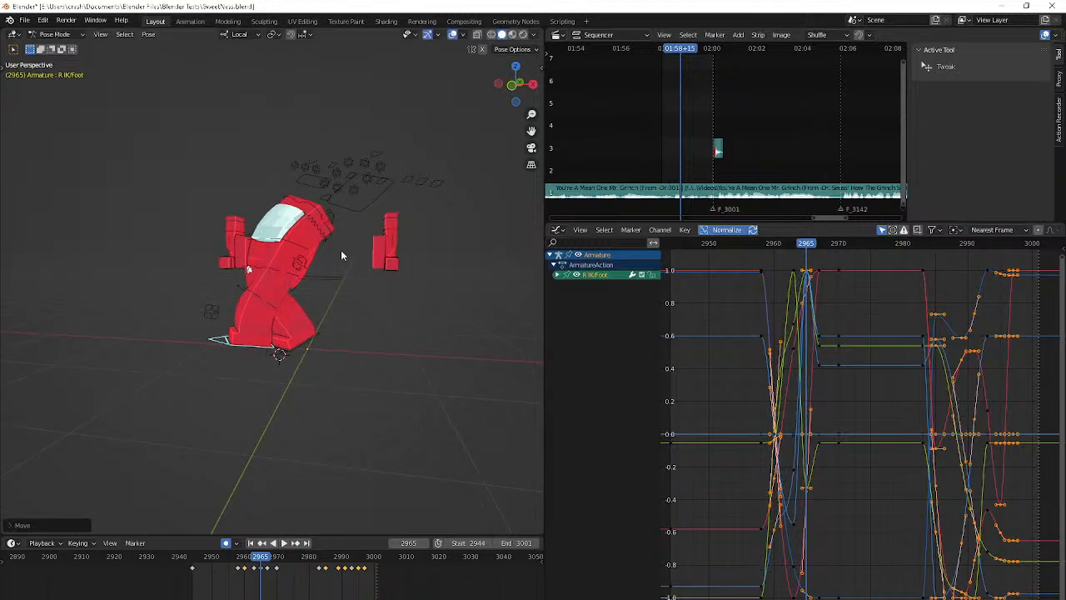
key("Right")
middle_click_drag(341, 250, 319, 312)
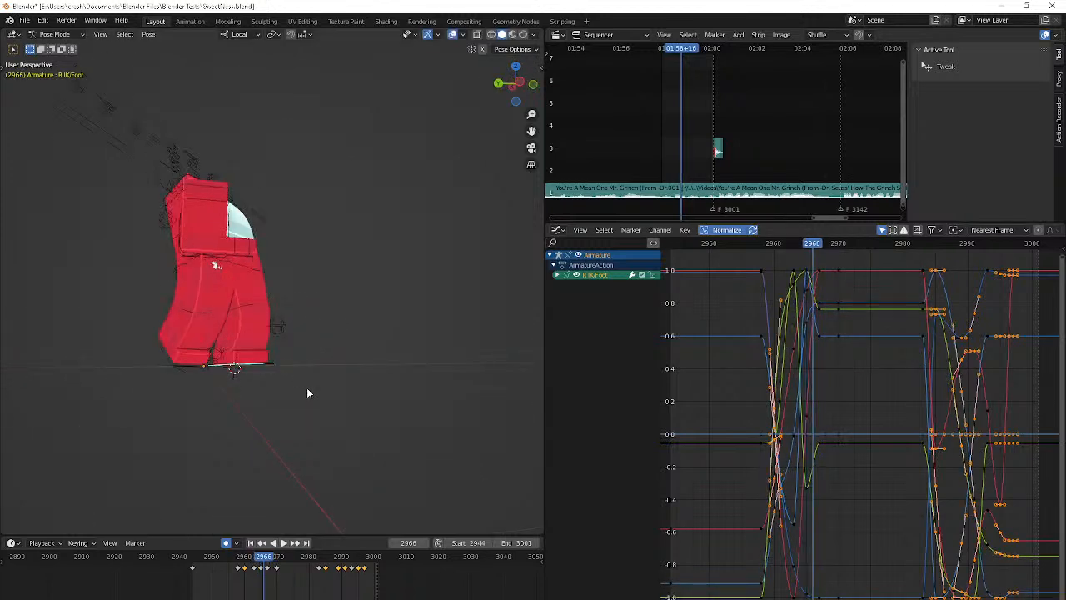
Delete the R IK/Foot keyframe at frame 2963 so the foot travels directly between frames 2960 and 2965
key("Left")
key("Left")
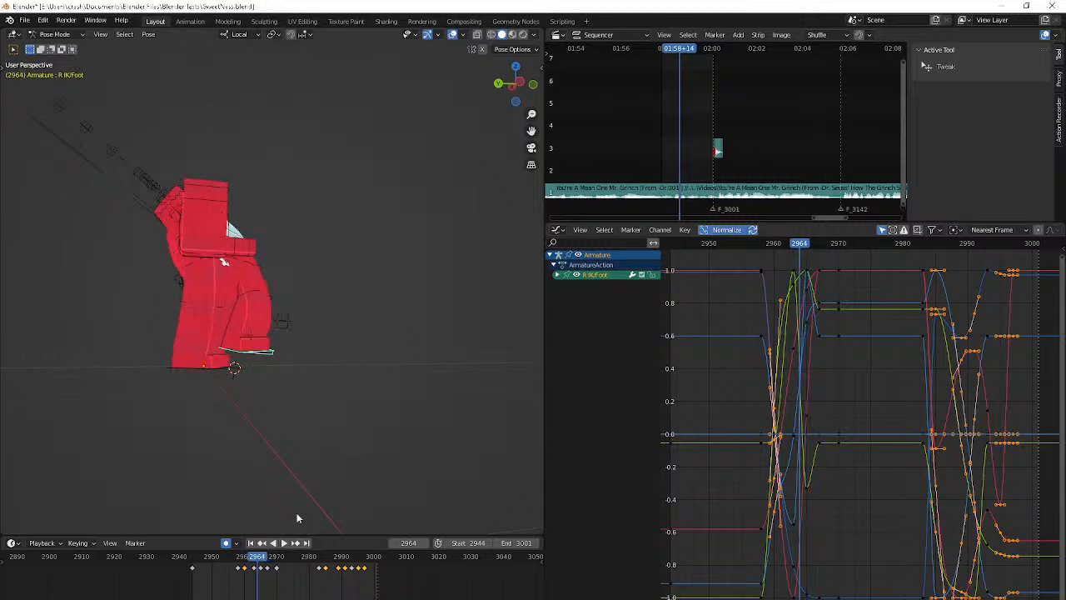
left_click(256, 571)
key("Delete")
key("Down")
key("Down")
Move and rotate the R IK/Foot control at frame 2965 to lift and angle the foot in mid-step
key("Right")
key("Right")
key("Right")
key("Right")
key("Right")
key("Right")
key("Right")
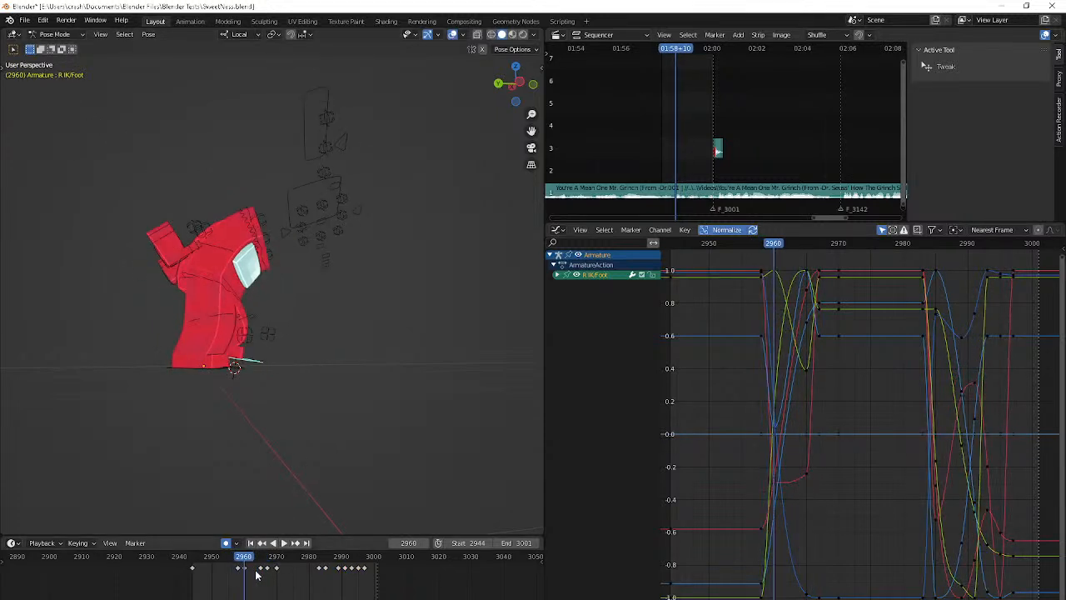
middle_click_drag(250, 510, 305, 476)
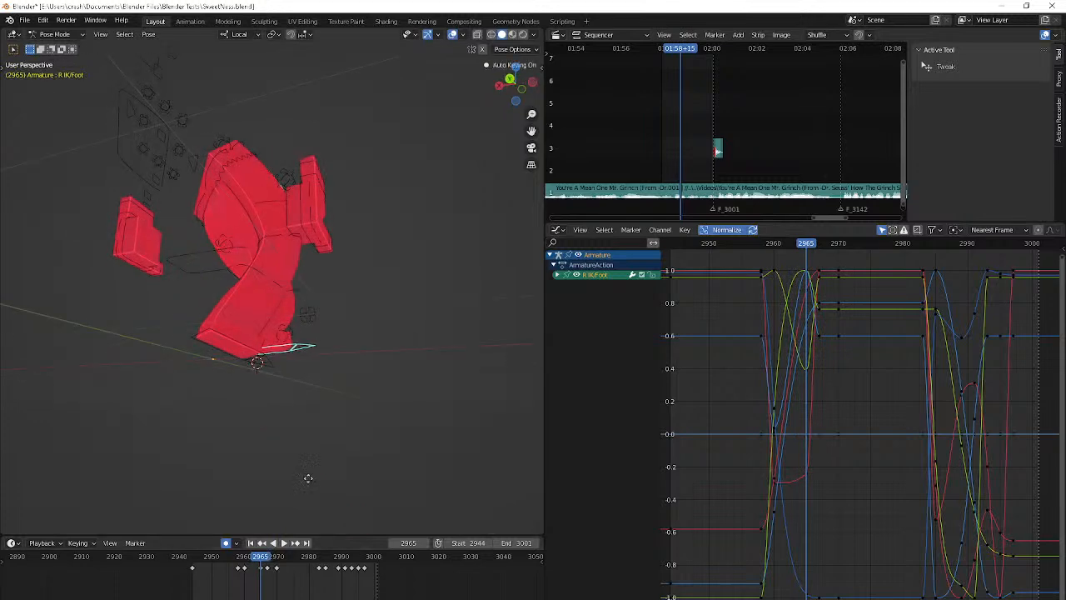
key("g")
left_click(511, 314)
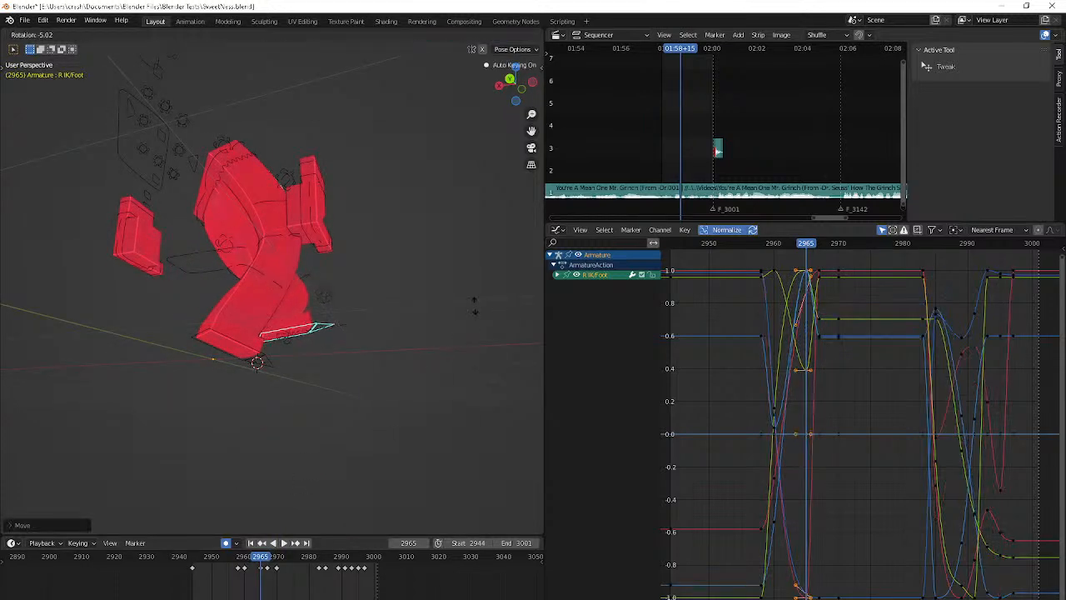
Move the R IK/Foot control at frame 2967 to shift where the foot lands
key("Right")
key("Right")
middle_click_drag(34, 317, 308, 390)
key("g")
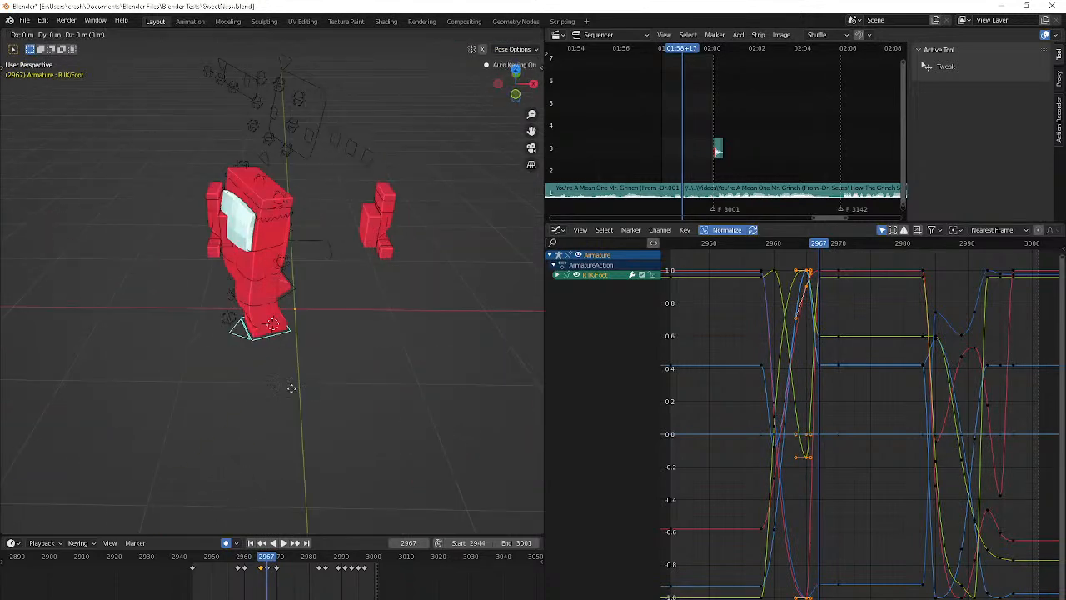
left_click(167, 375)
Copy the R IK/Foot keyframe at frame 2967 and paste it at frames 2970 and 2983 to hold the landing pose
middle_click_drag(167, 375, 200, 373)
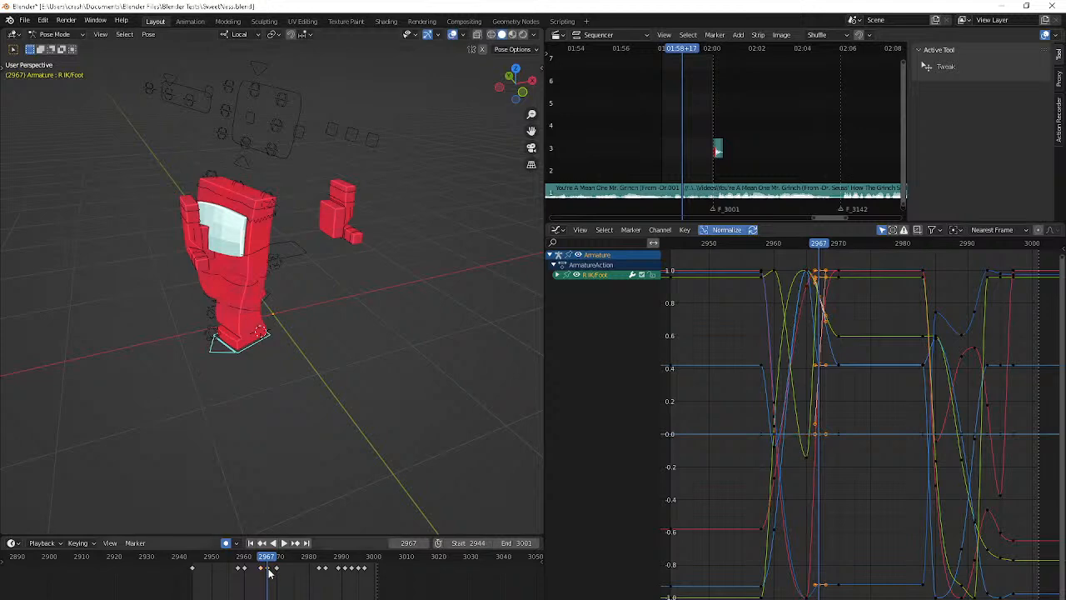
key("Up")
key("ctrl+v")
middle_click_drag(286, 394, 349, 375)
key("Up")
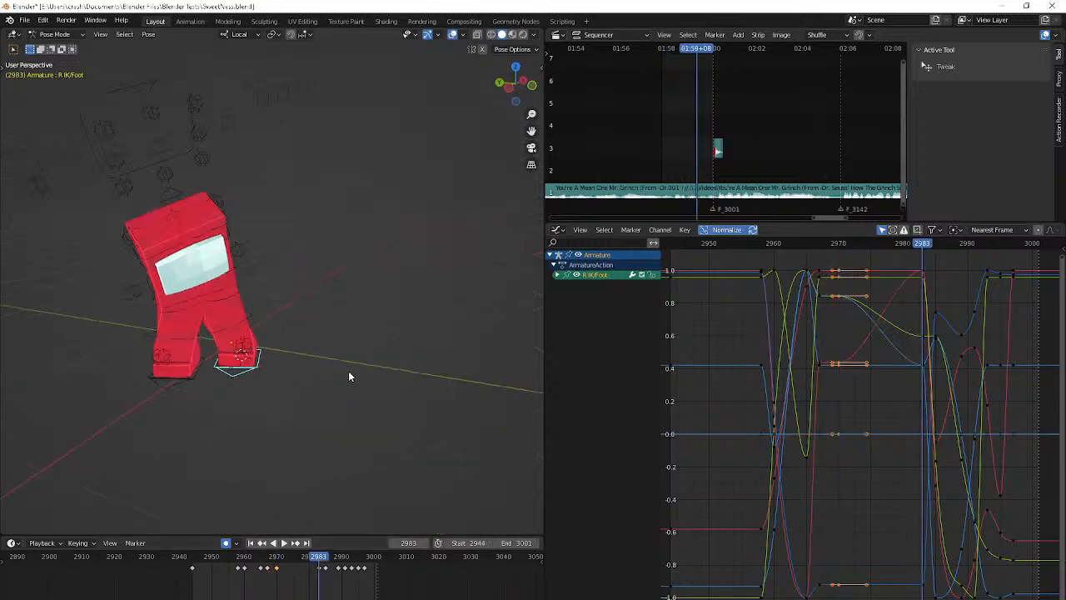
key("ctrl+v")
key("ctrl+z")
key("ctrl+v")
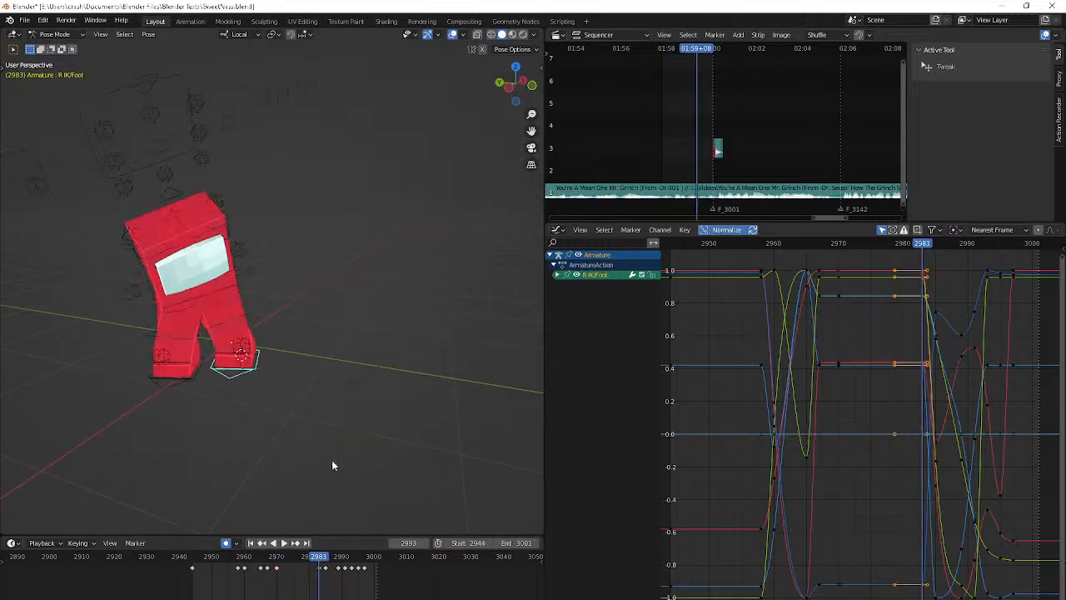
Shift the R IK/Foot control slightly at frame 2965 and rotate it to tilt the raised foot more steeply
key("space")
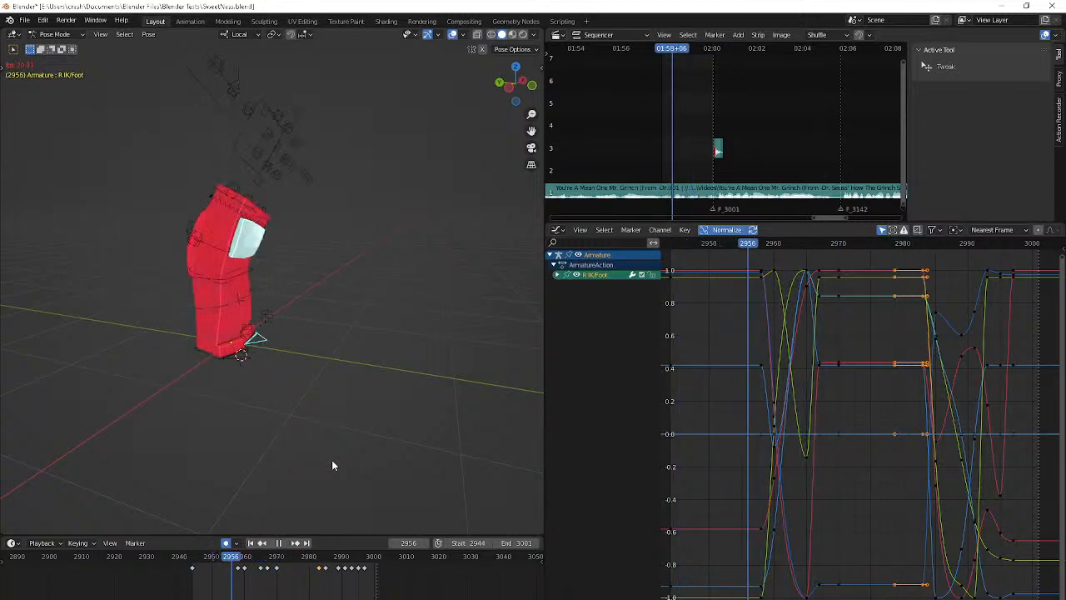
key("space")
key("Right")
key("Right")
middle_click_drag(332, 459, 416, 464)
key("Right")
key("Right")
key("g")
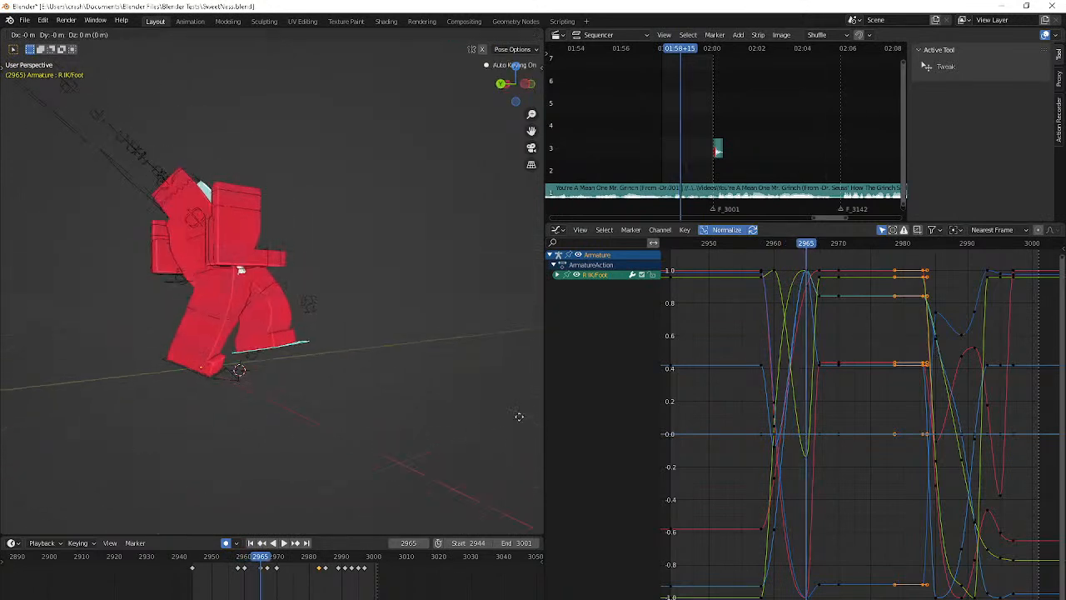
left_click(463, 461)
left_click(476, 439)
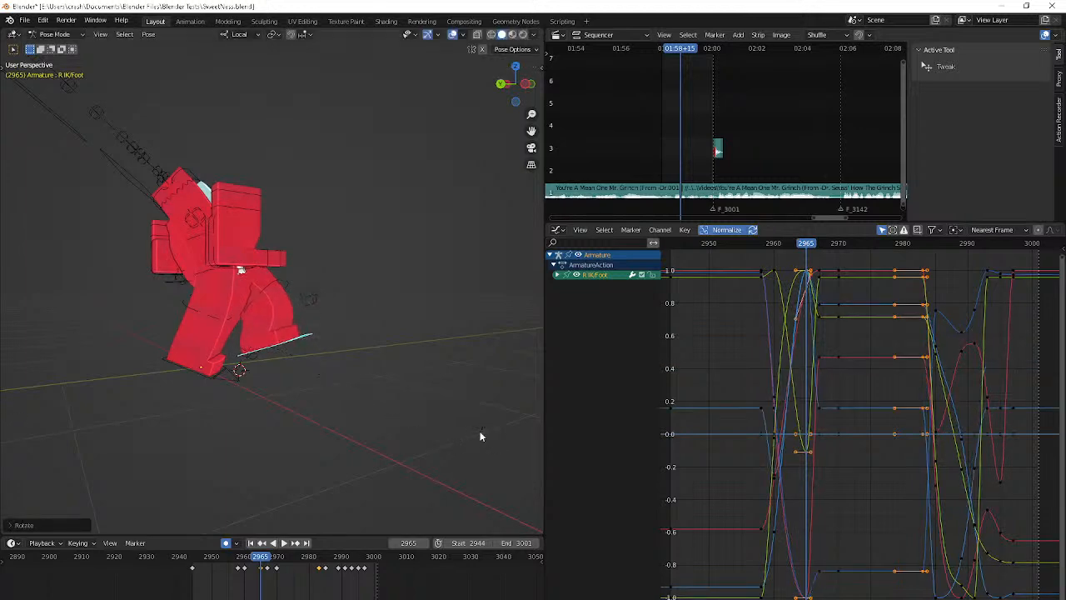
Trackball-rotate the R IK/Foot control at frame 2965 and reposition it to refine the foot's sideways angle
middle_click_drag(479, 436, 364, 427)
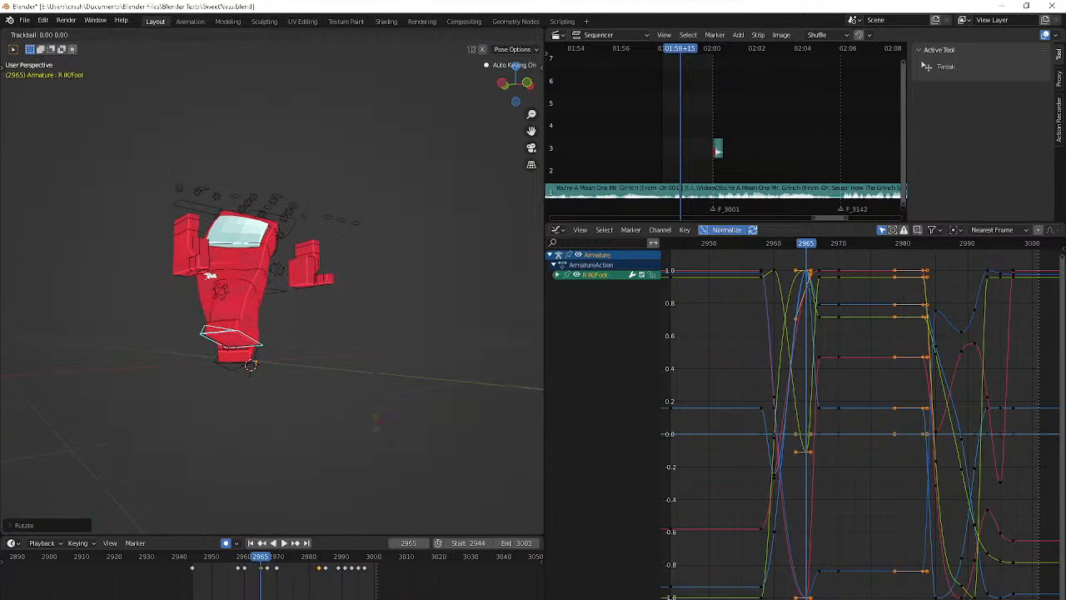
left_click(386, 431)
key("g")
left_click(507, 316)
middle_click_drag(506, 316, 374, 314)
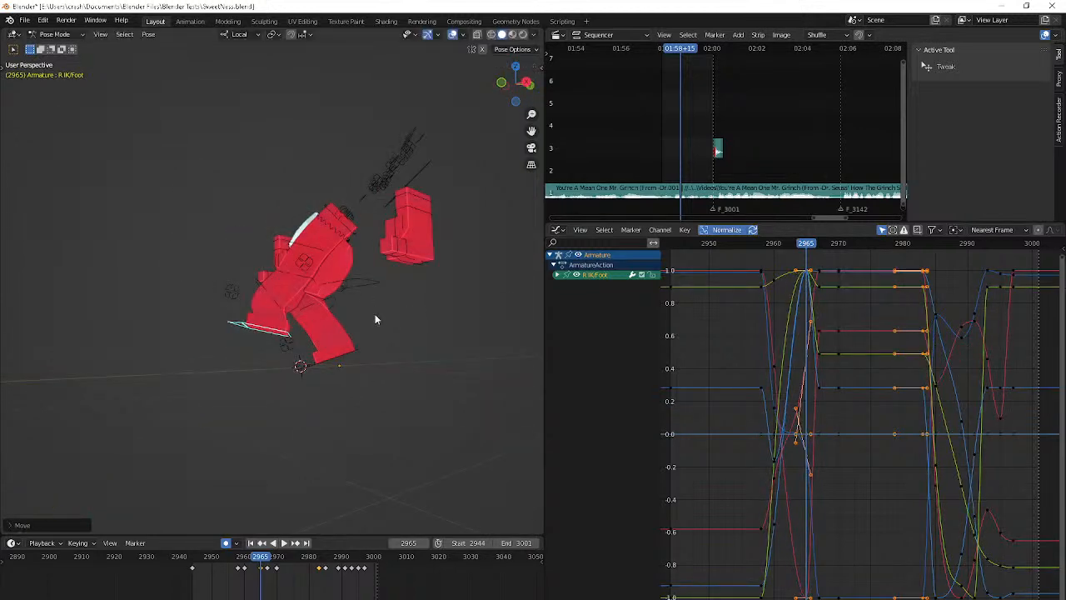
key("Right")
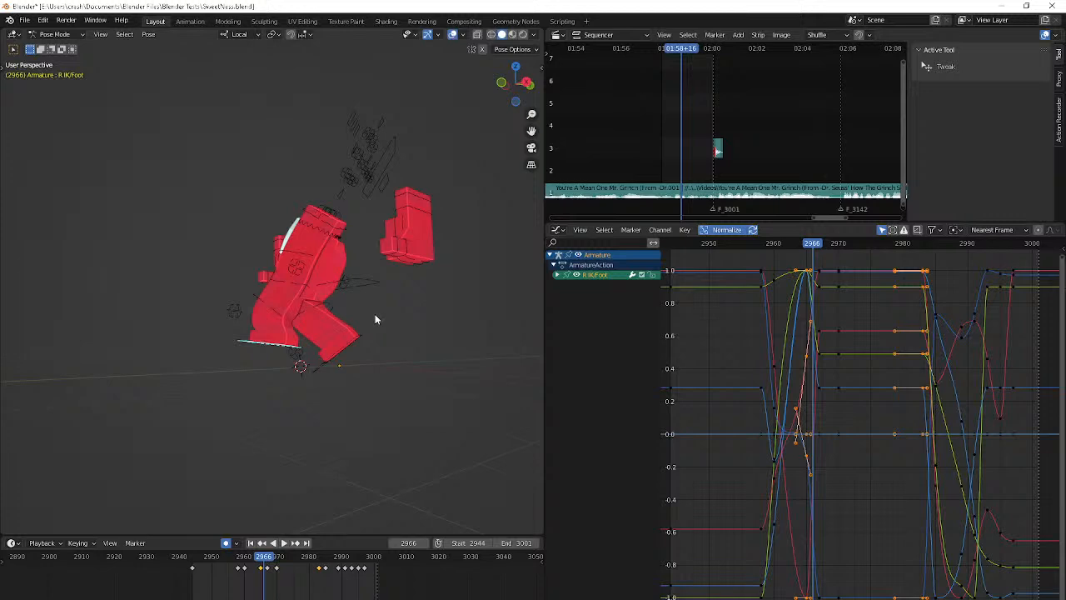
middle_click_drag(375, 314, 397, 317)
key("Right")
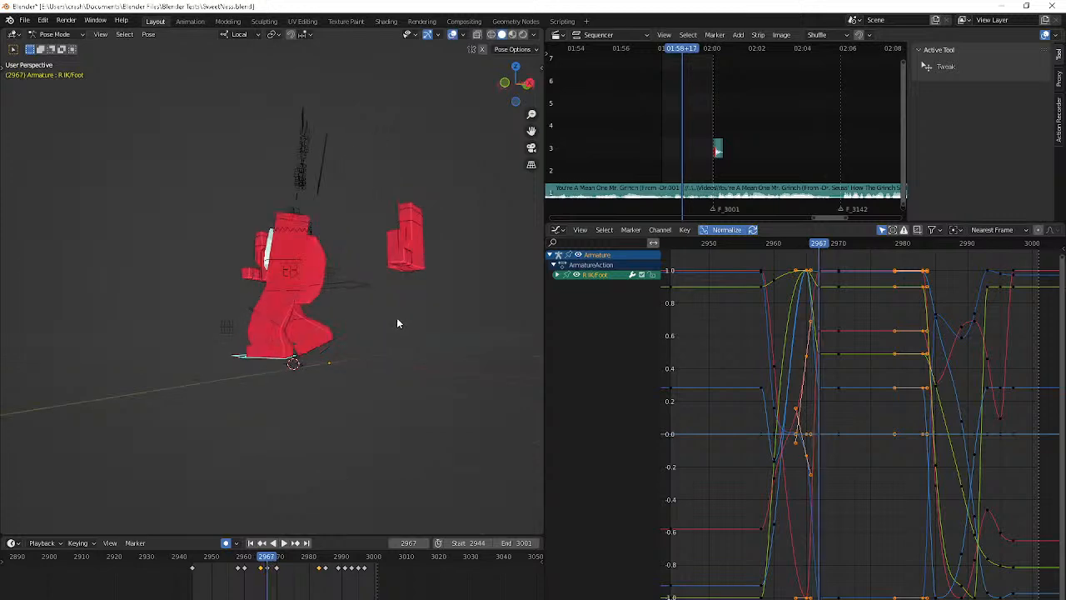
Key an extra foot pose at frame 2962 by trackball-rotating and moving the R IK/Foot control between the poses at 2960 and 2965
key("space")
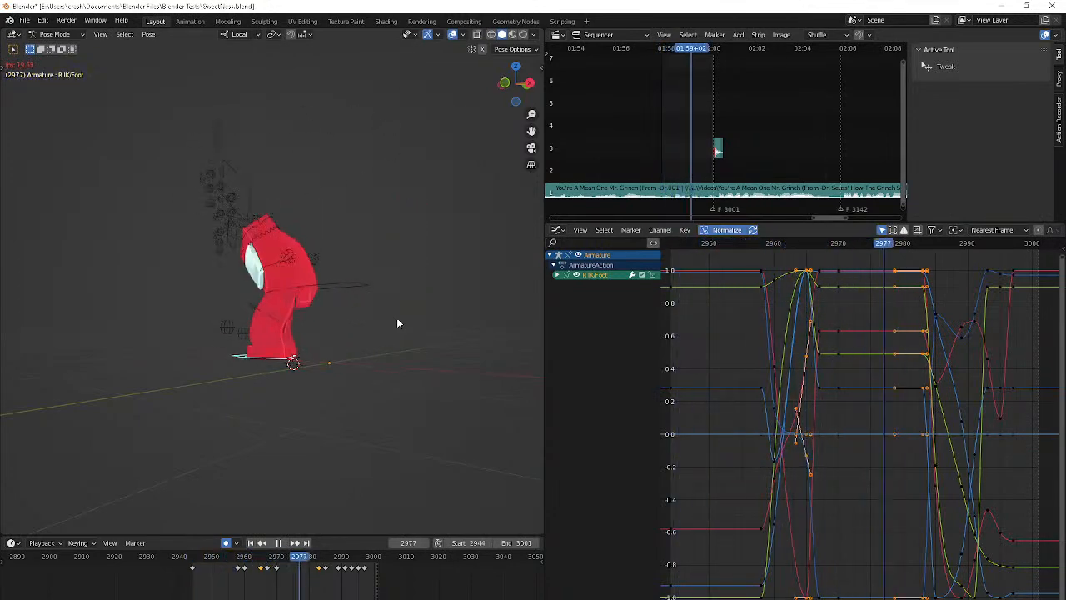
middle_click_drag(397, 323, 467, 332)
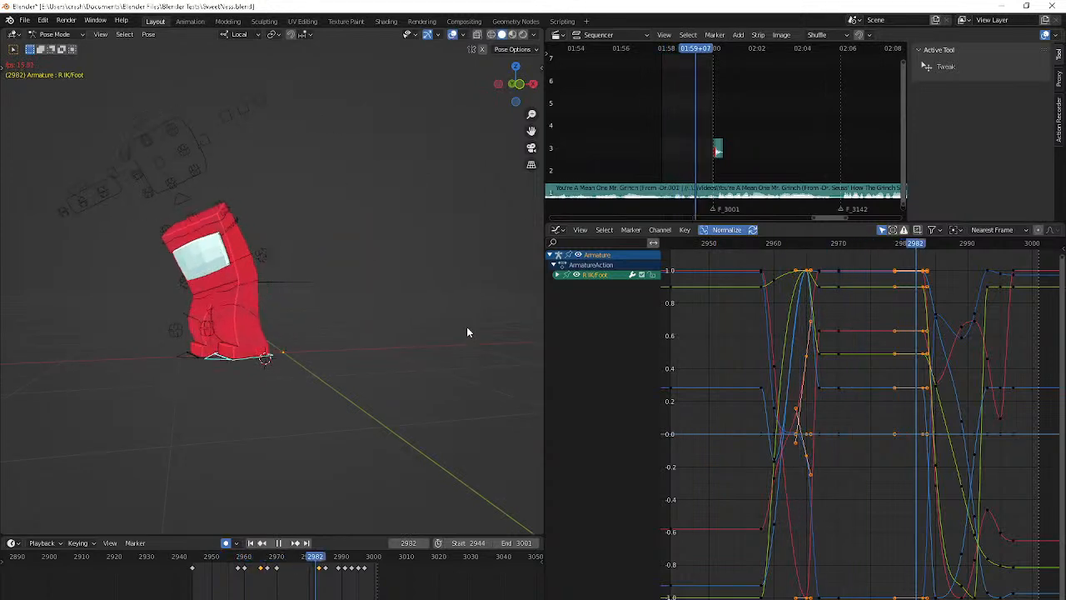
key("space")
key("Right")
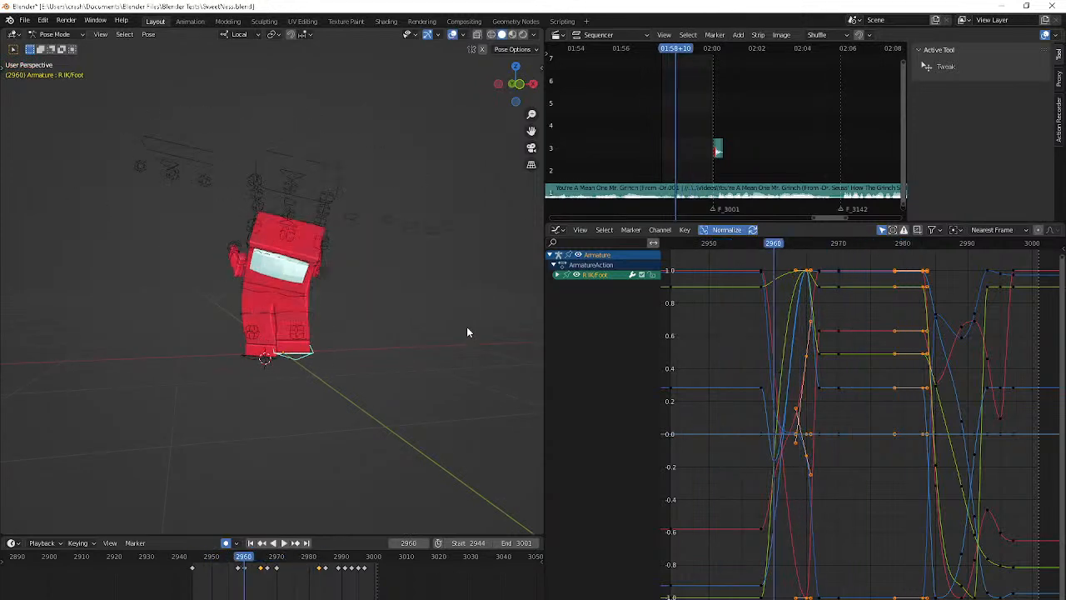
middle_click_drag(468, 332, 545, 321)
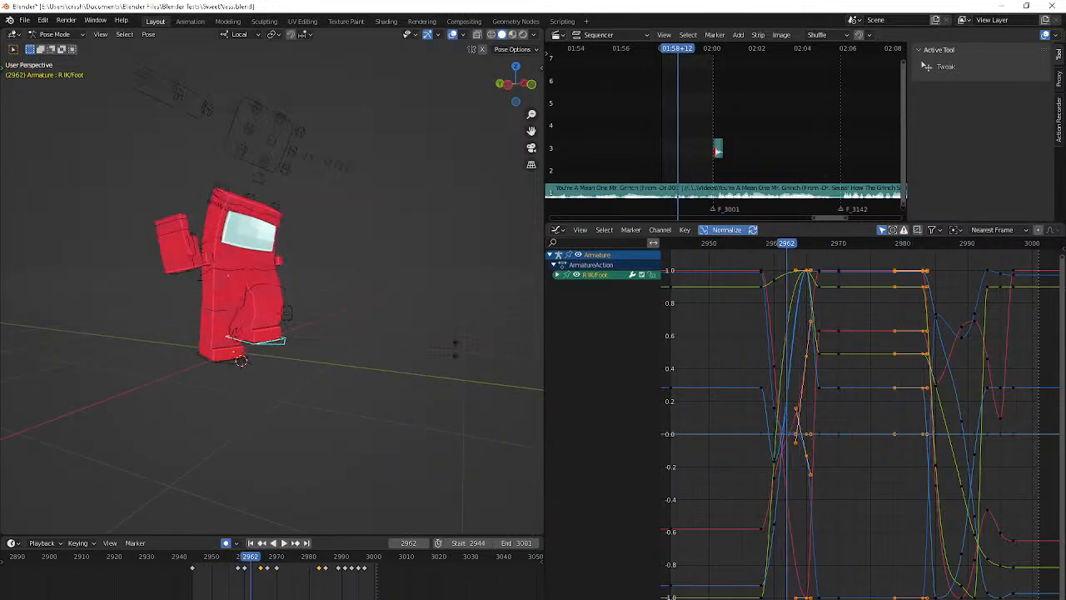
left_click(448, 367)
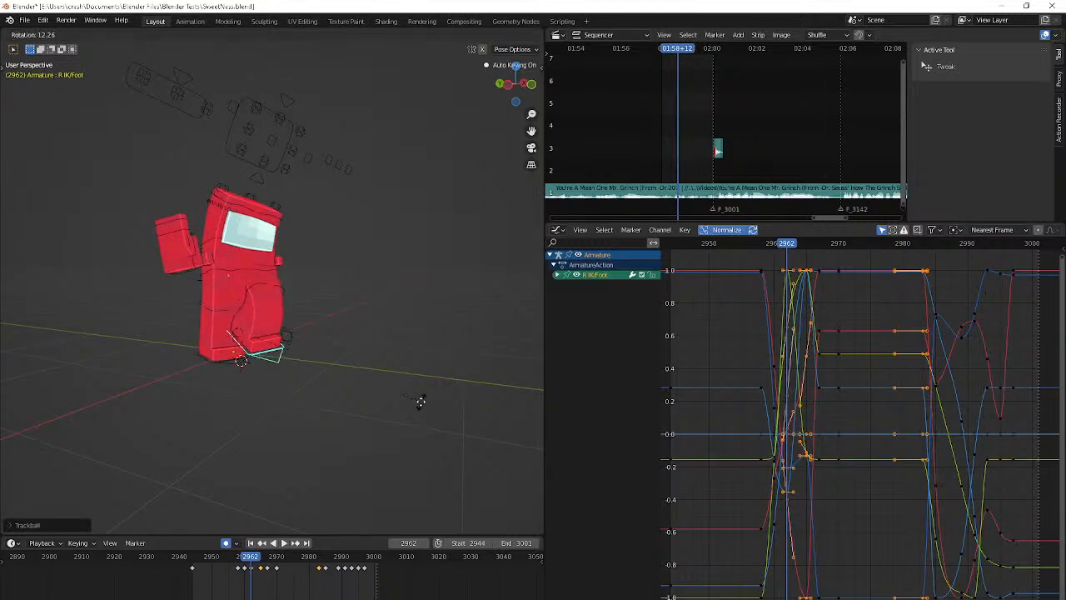
left_click(425, 401)
key("g")
left_click(531, 394)
Play back the animation and examine the foot's path through the step around frames 2960 to 2966
key("Right")
key("Right")
key("Right")
key("Right")
key("Right")
key("Right")
key("Right")
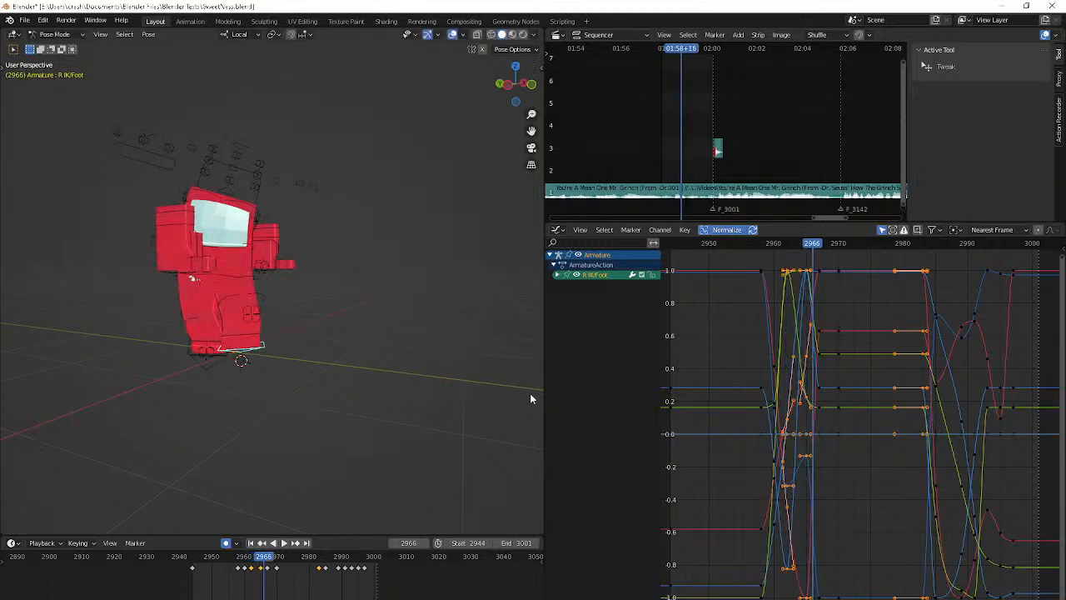
key("shift+Left")
key("space")
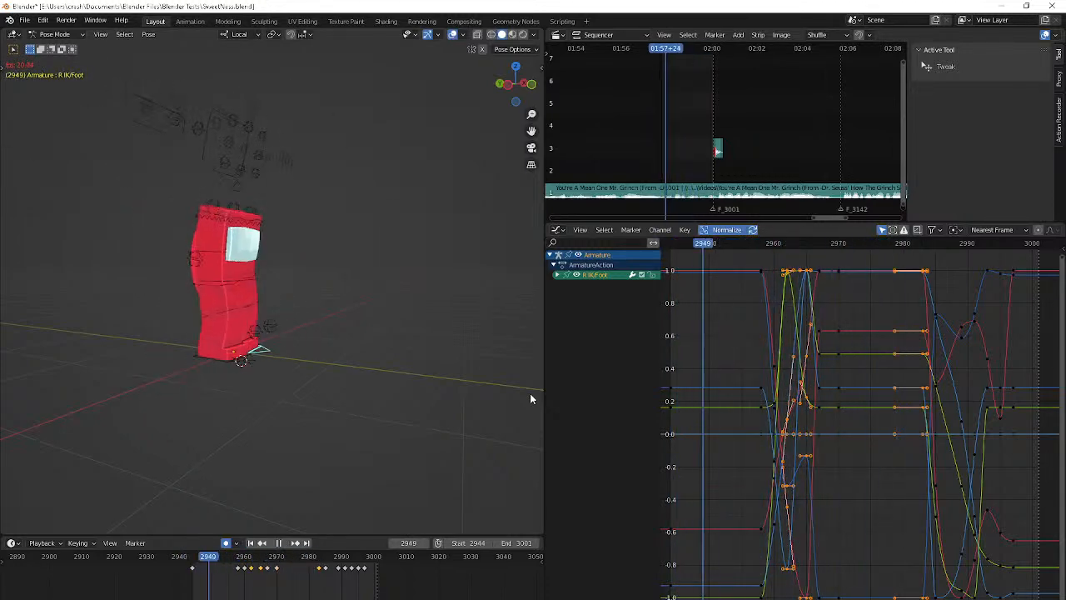
key("space")
key("space")
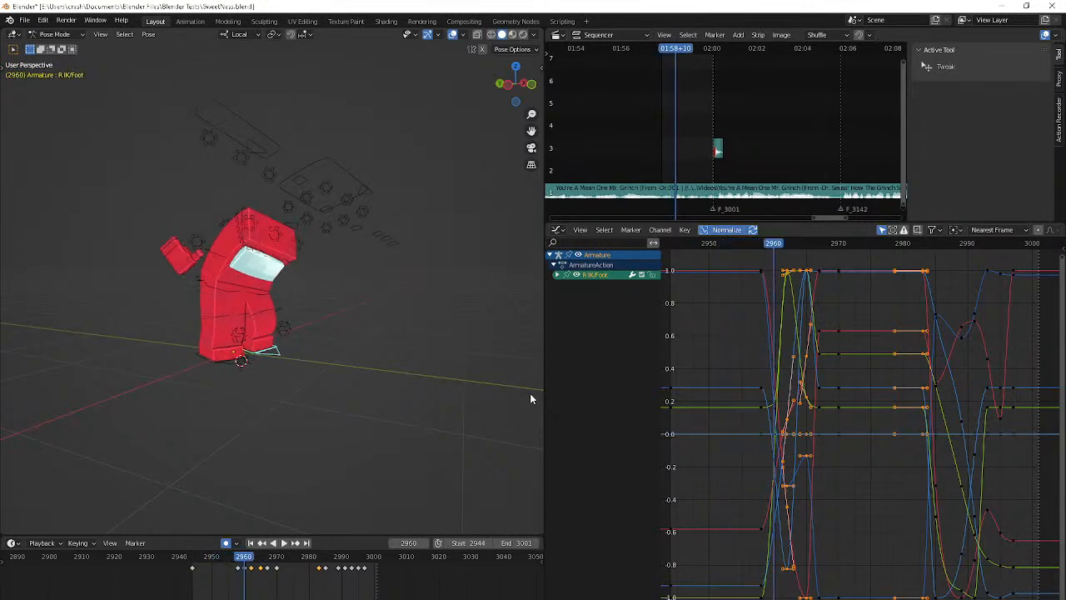
key("space")
key("z")
key("Escape")
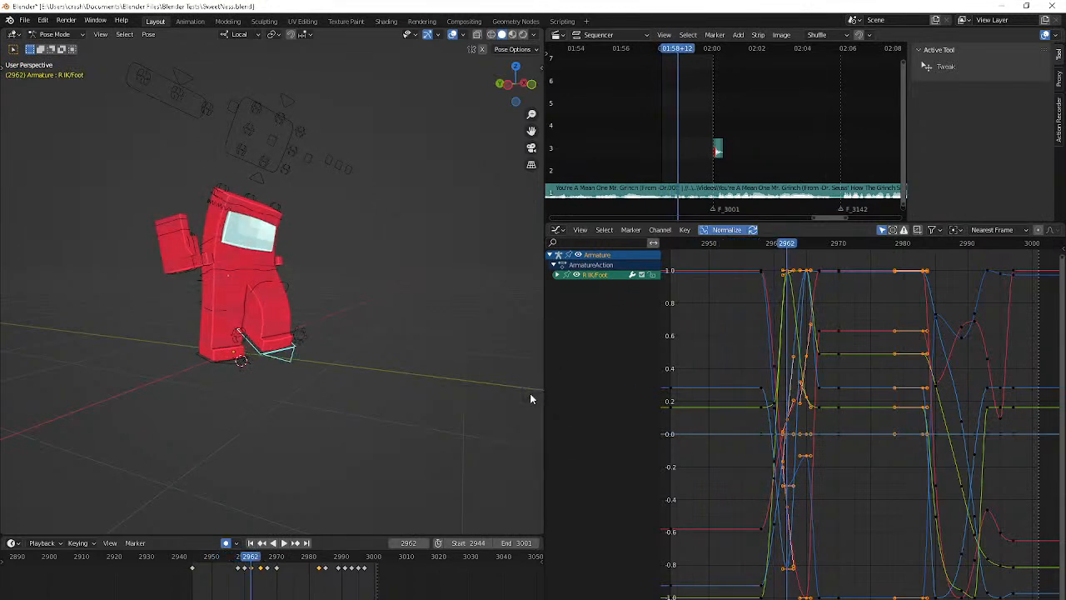
Scale the R IK/Foot control along its local X axis at frame 2962, and adjust its rotation and position
key("s")
key("z")
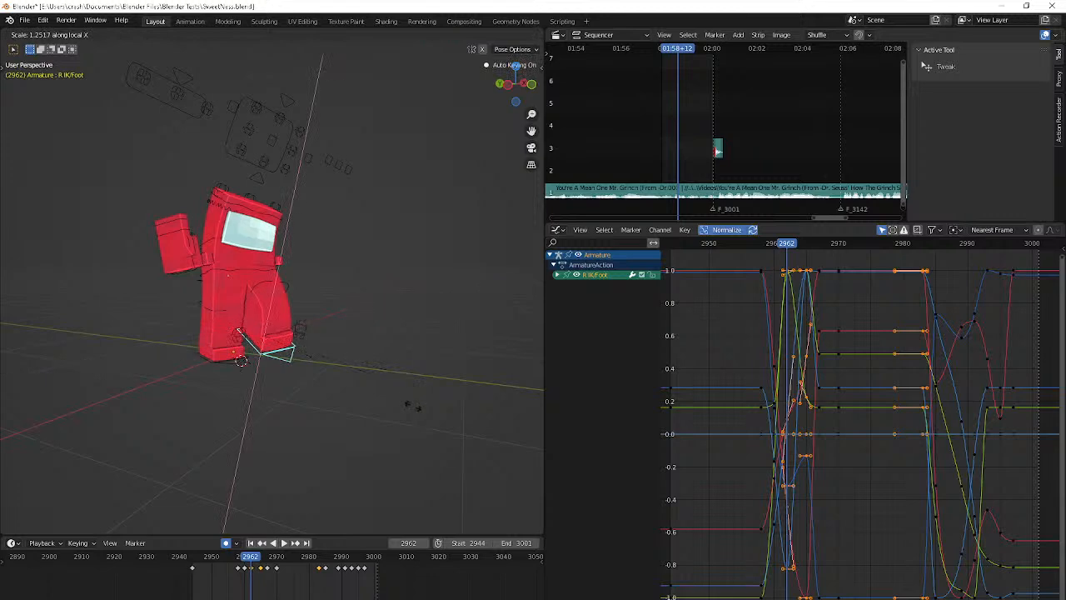
left_click(454, 419)
middle_click_drag(466, 417, 451, 432)
key("r")
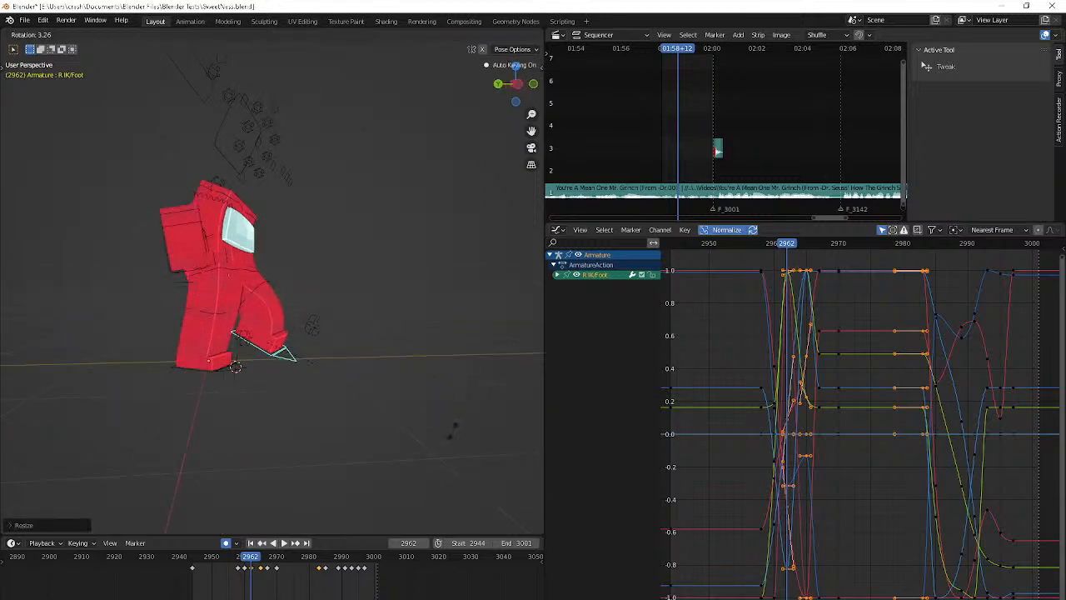
left_click(451, 431)
key("g")
left_click(450, 431)
Lower the R IK/Foot control at frame 2965 to adjust the height of the raised foot
key("Right")
key("Right")
key("Right")
key("Right")
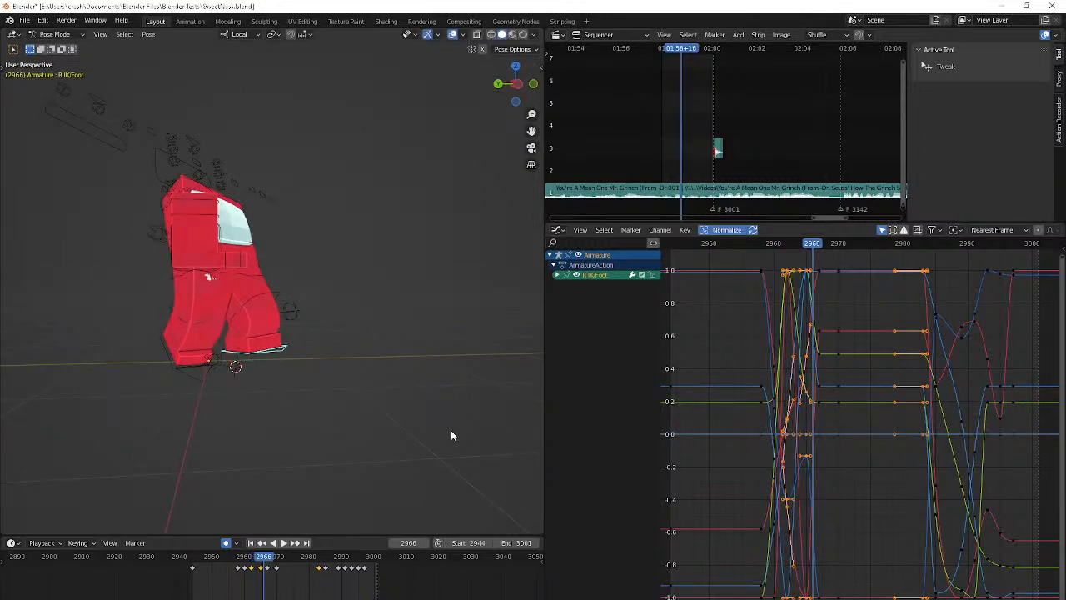
key("Left")
middle_click_drag(452, 436, 500, 435)
key("g")
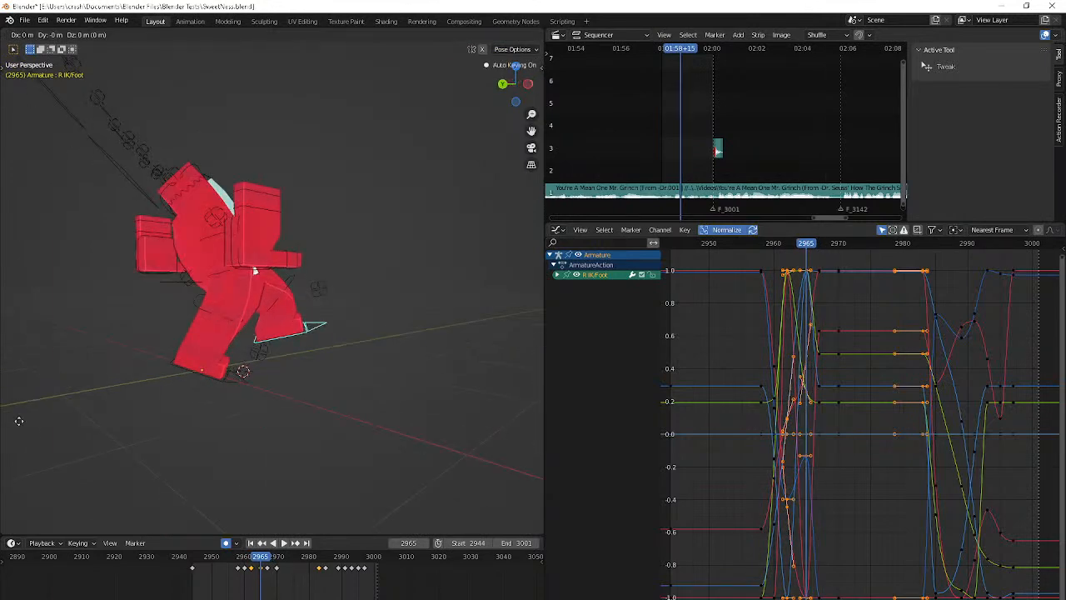
left_click(27, 455)
key("Left")
key("Left")
key("Left")
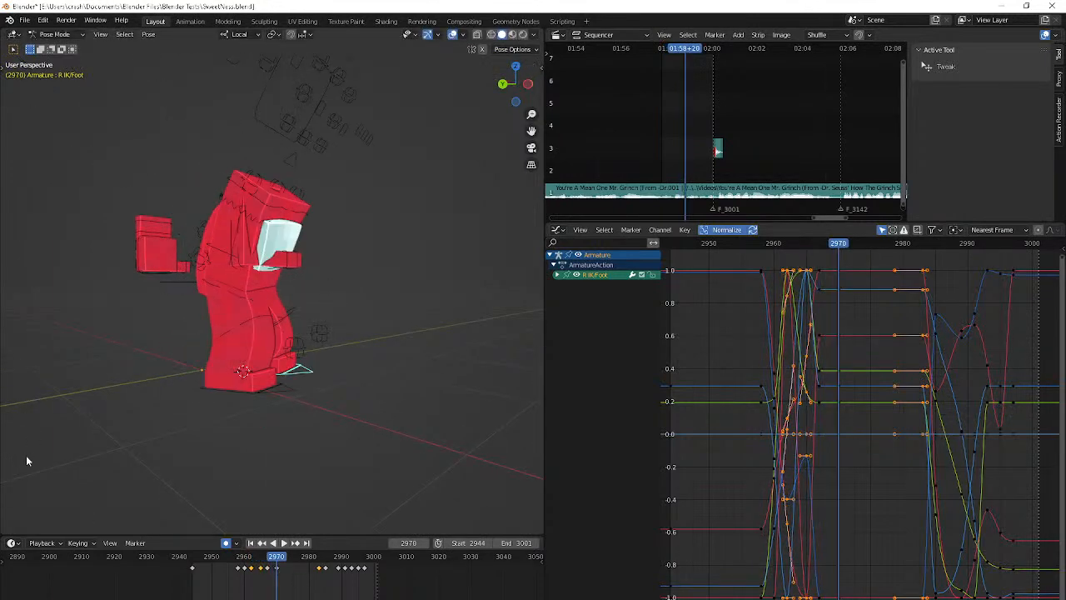
key("Up")
key("Up")
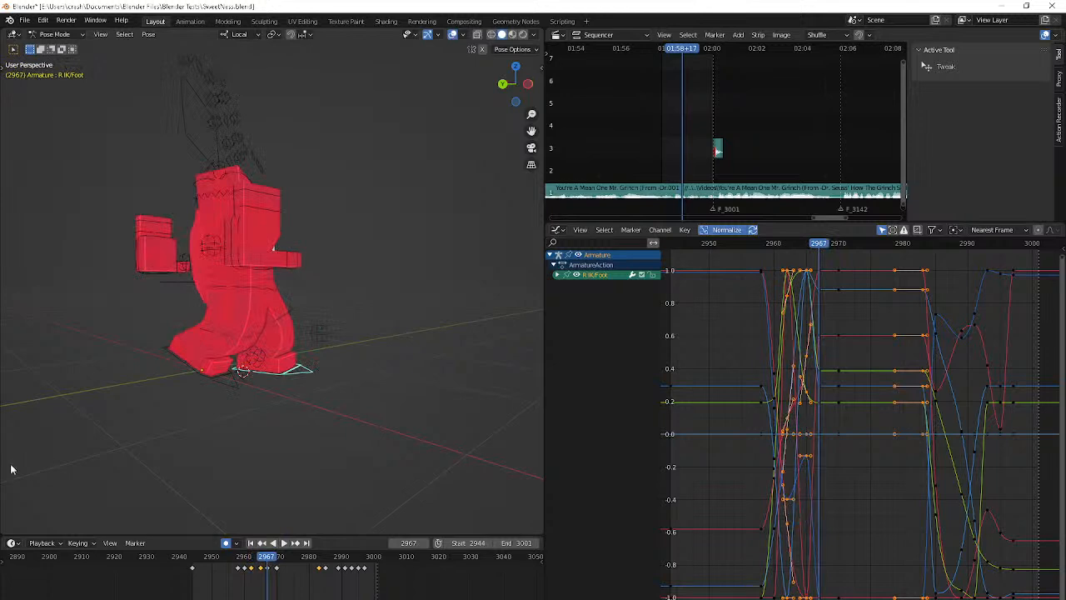
middle_click_drag(11, 464, 492, 485)
key("g")
key("z")
key("y")
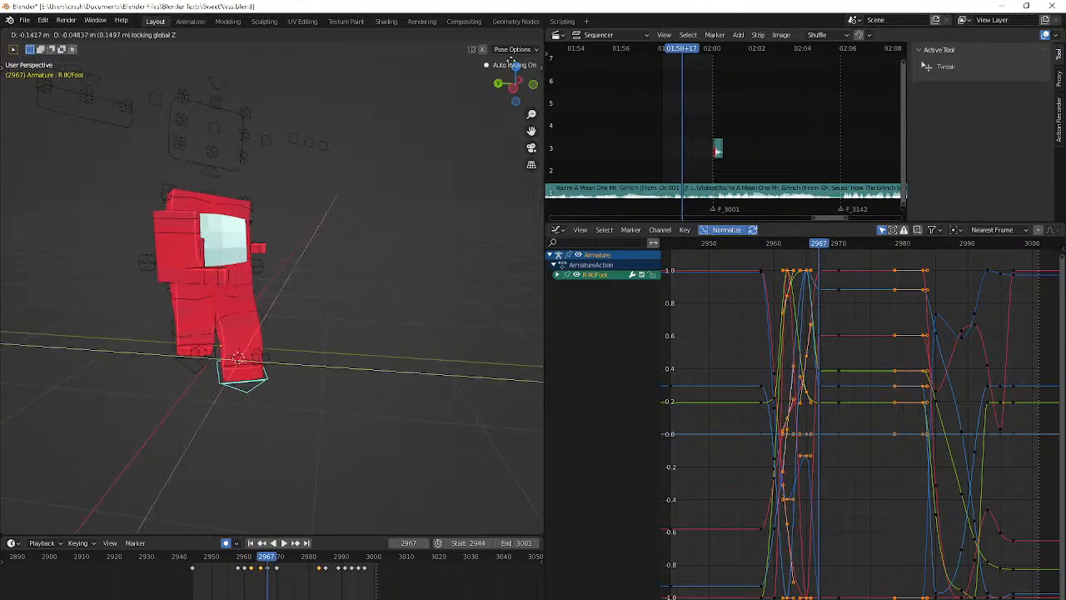
right_click(511, 66)
Rotate the R IK/Foot control slightly about the global Z axis at frame 2970 and select its keyframe
key("Up")
middle_click_drag(513, 65, 434, 69)
key("Down")
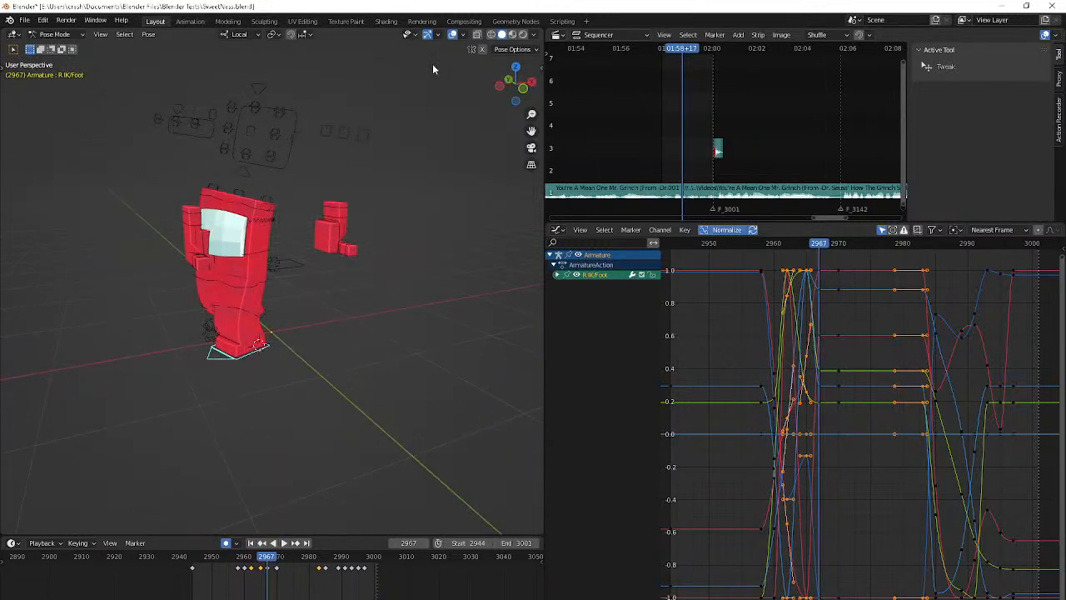
key("Up")
key("Down")
key("Down")
key("Right")
key("Right")
key("Right")
key("Right")
key("Right")
key("r")
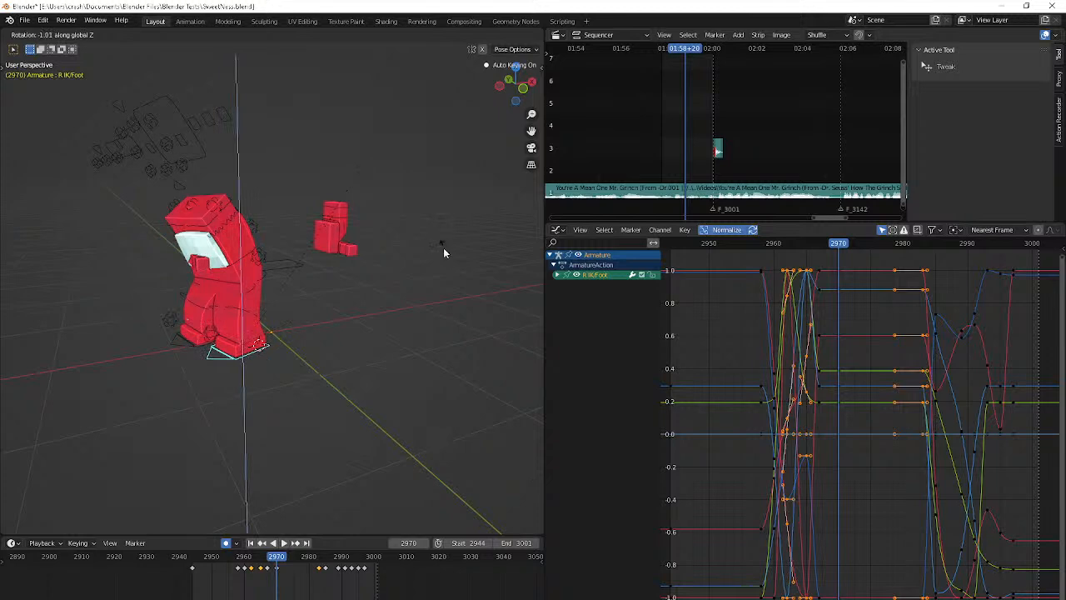
left_click(444, 252)
left_click(276, 570)
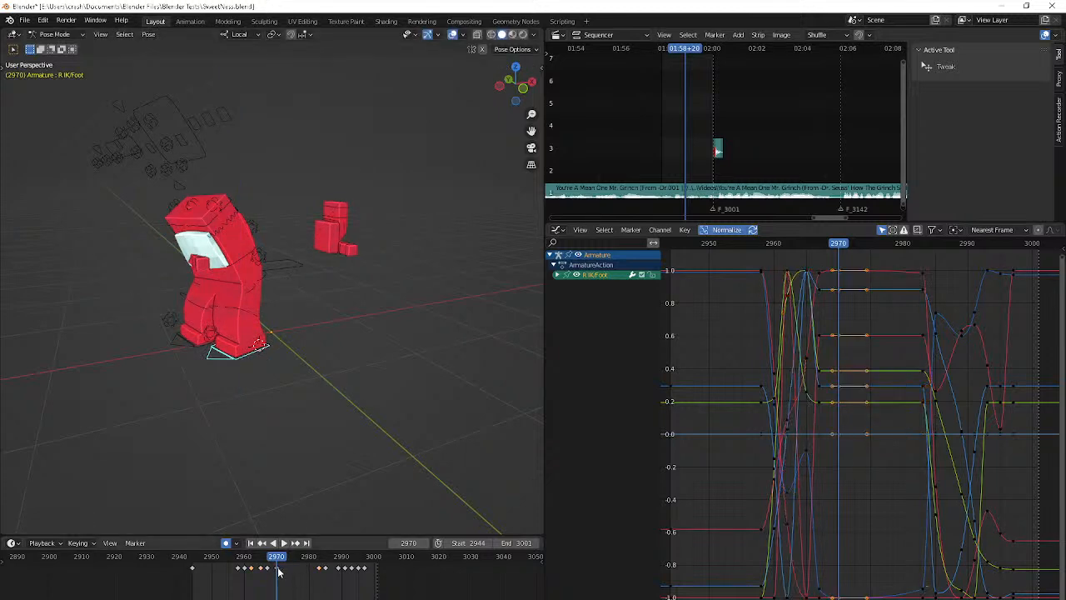
Review the animation in playback with the viewport overlays hidden, and restore the overlays
key("space")
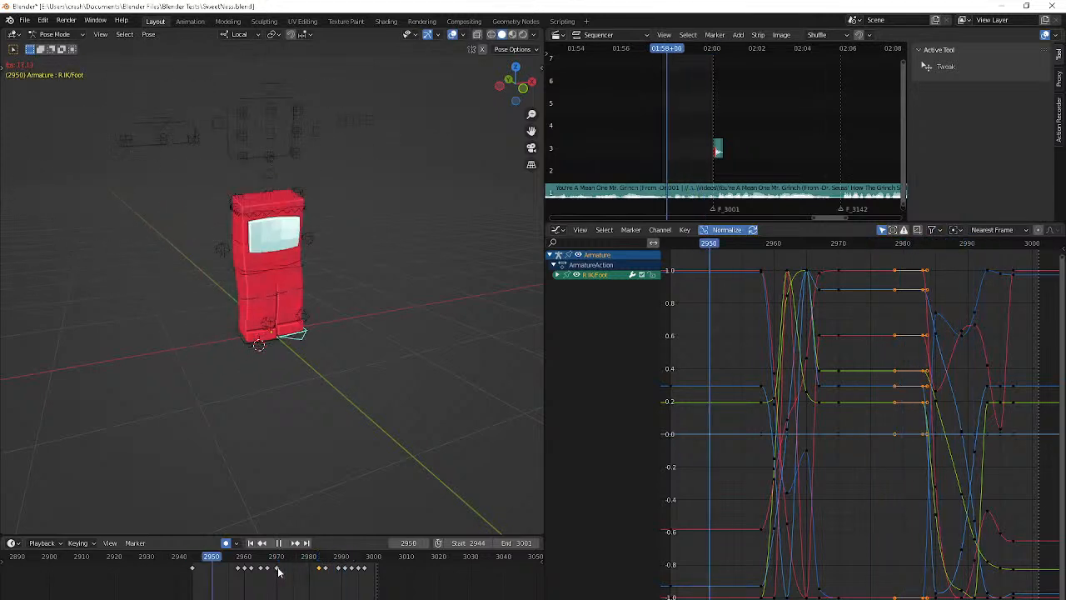
left_click(453, 34)
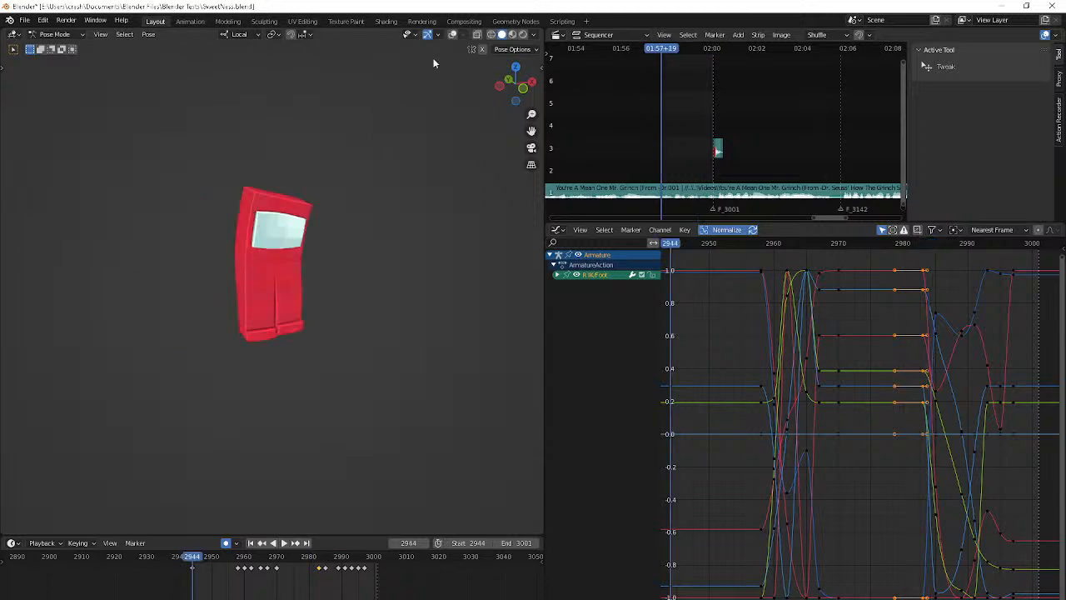
left_click(452, 34)
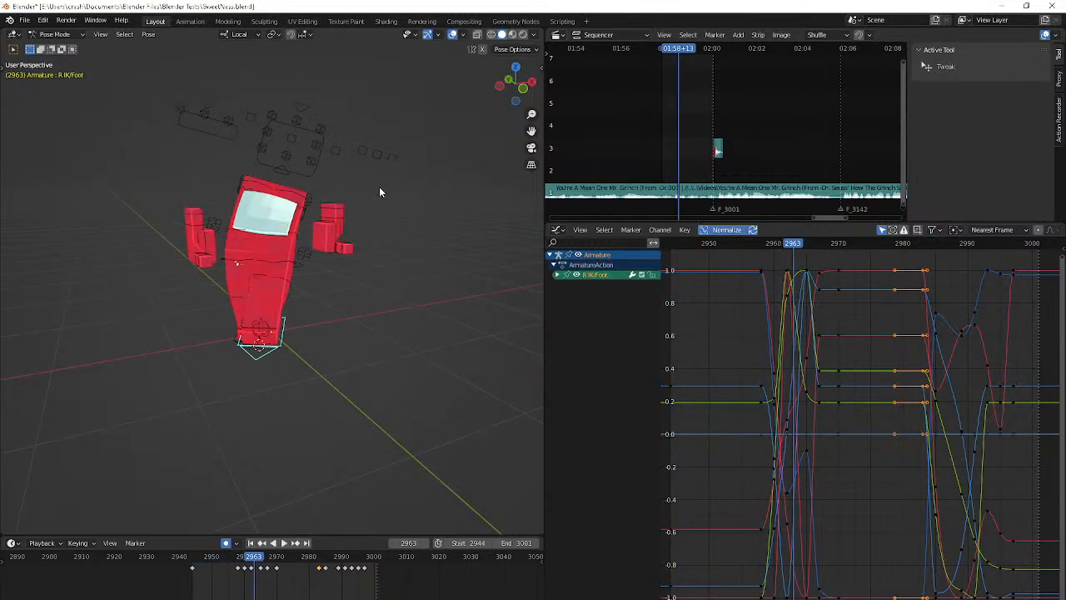
Examine the character's pose frame by frame around frames 2959 to 2963, inspecting the Chest control's rotation curves
key("Left")
key("Left")
key("Left")
key("Left")
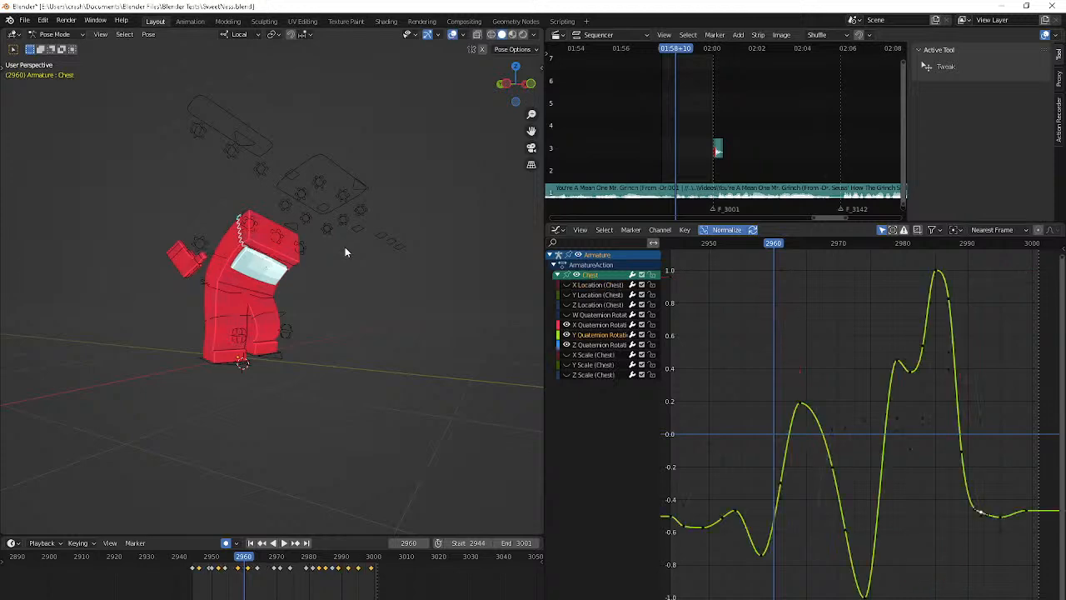
key("Down")
key("Down")
key("Up")
key("Right")
key("Right")
key("Right")
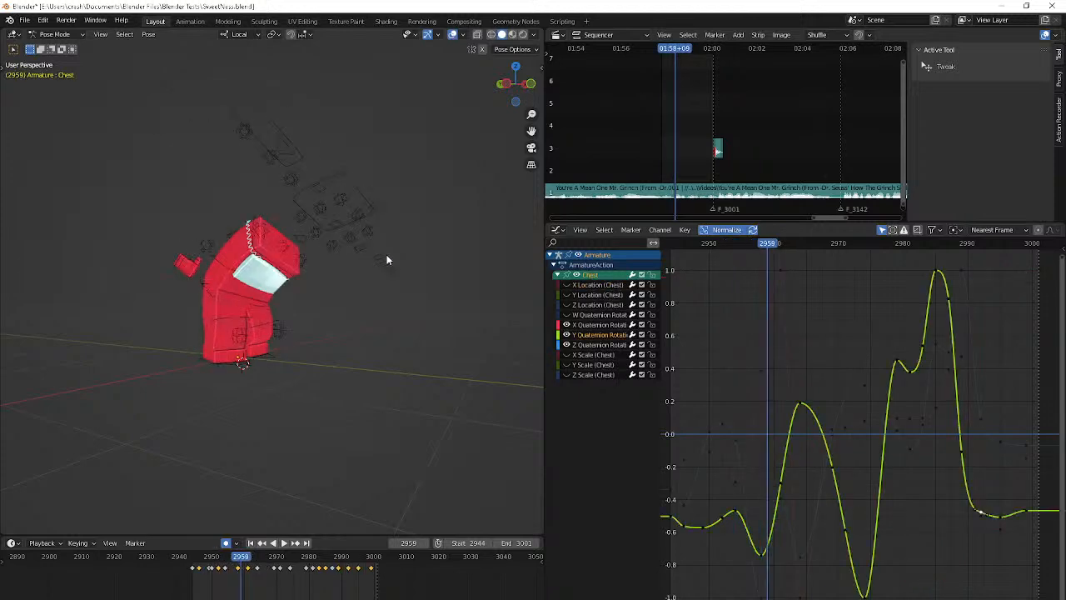
middle_click_drag(333, 321, 363, 307)
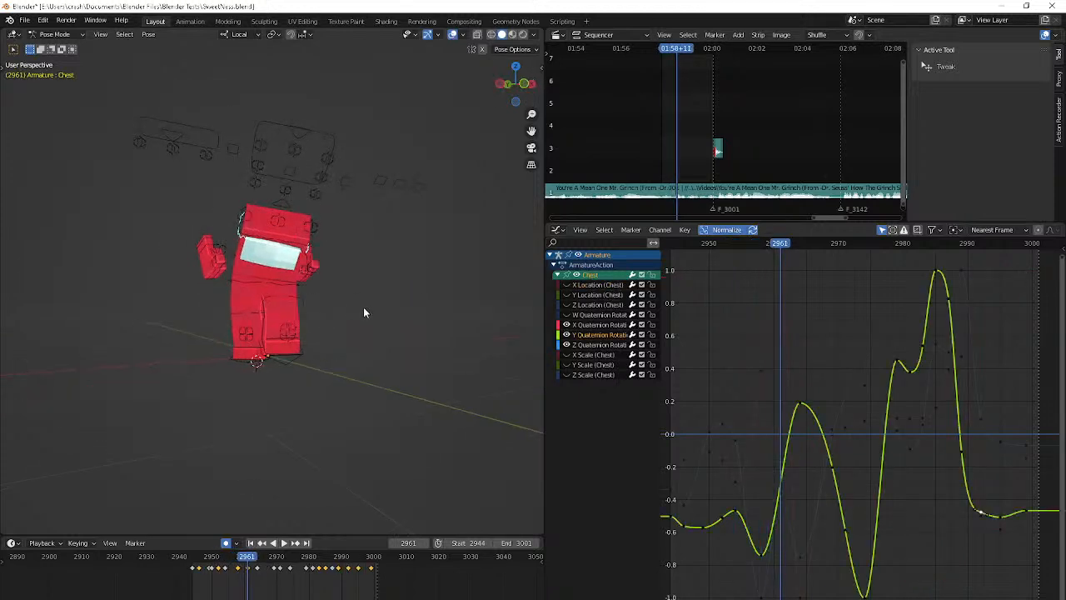
key("r")
right_click(355, 328)
Rotate the Top Bend control at frame 2960 to tilt the top of the body further sideways, and check it through frame 2963
left_click(310, 248)
key("Down")
key("Down")
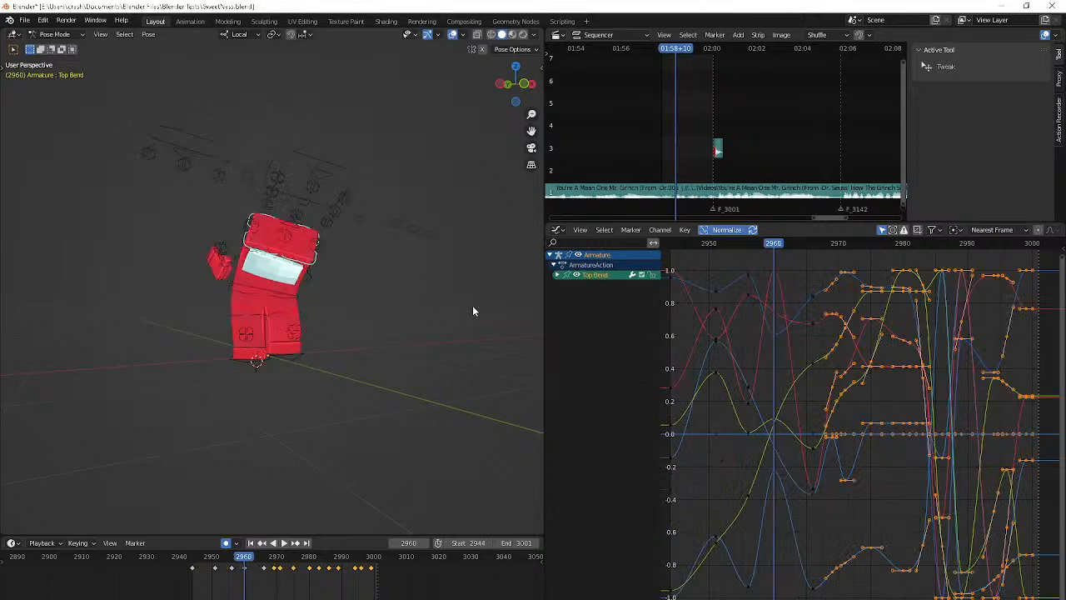
key("Up")
key("r")
left_click(471, 345)
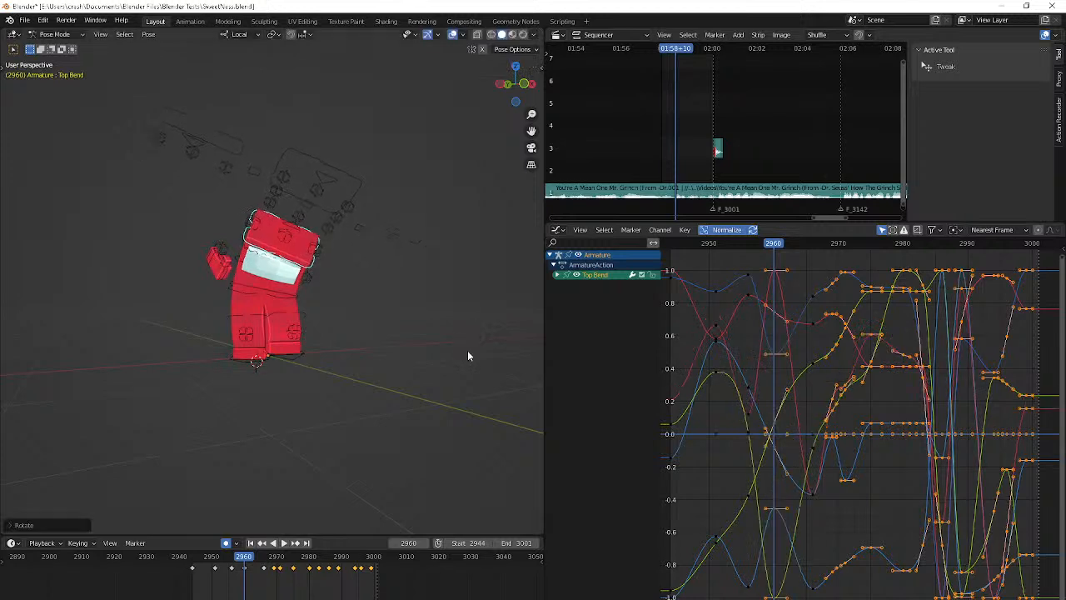
middle_click_drag(468, 350, 503, 375)
key("Right")
key("Right")
key("Right")
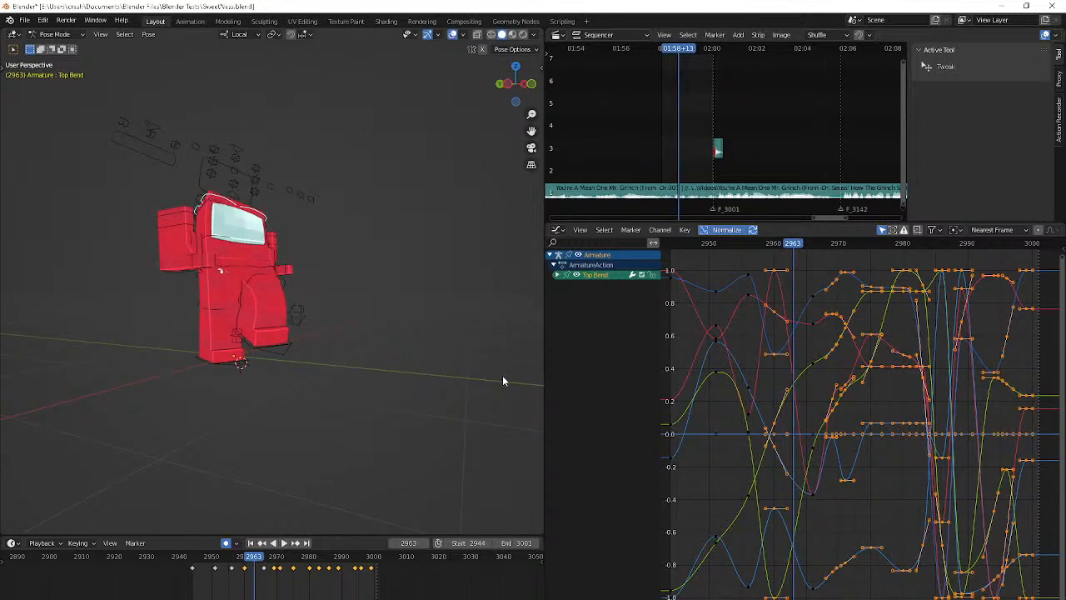
Play the animation from frame 2944 and step through frames 2960 to 2966 to examine the Top Bend control's motion
key("space")
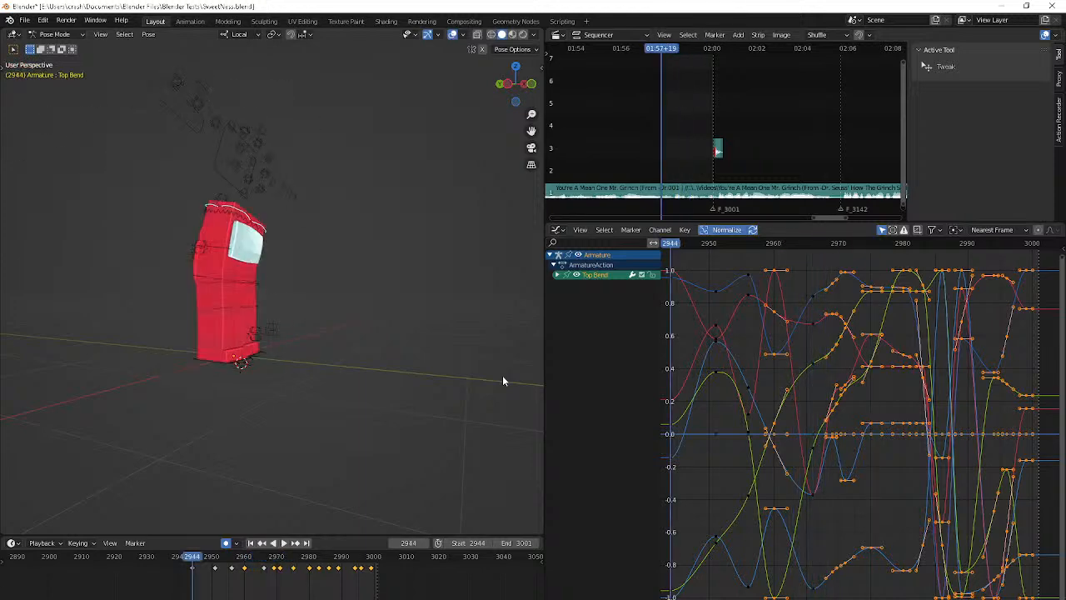
key("space")
key("Right")
key("Right")
key("Right")
key("Right")
key("Right")
key("Right")
key("Right")
key("Right")
key("Right")
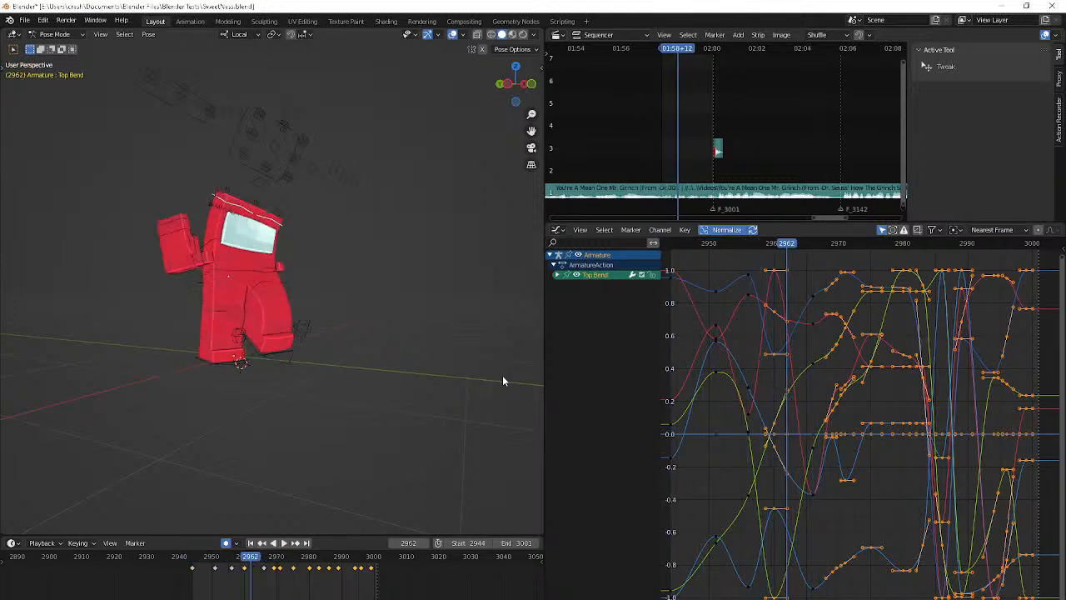
key("Left")
key("Left")
key("Left")
key("Left")
key("Left")
key("Left")
key("Left")
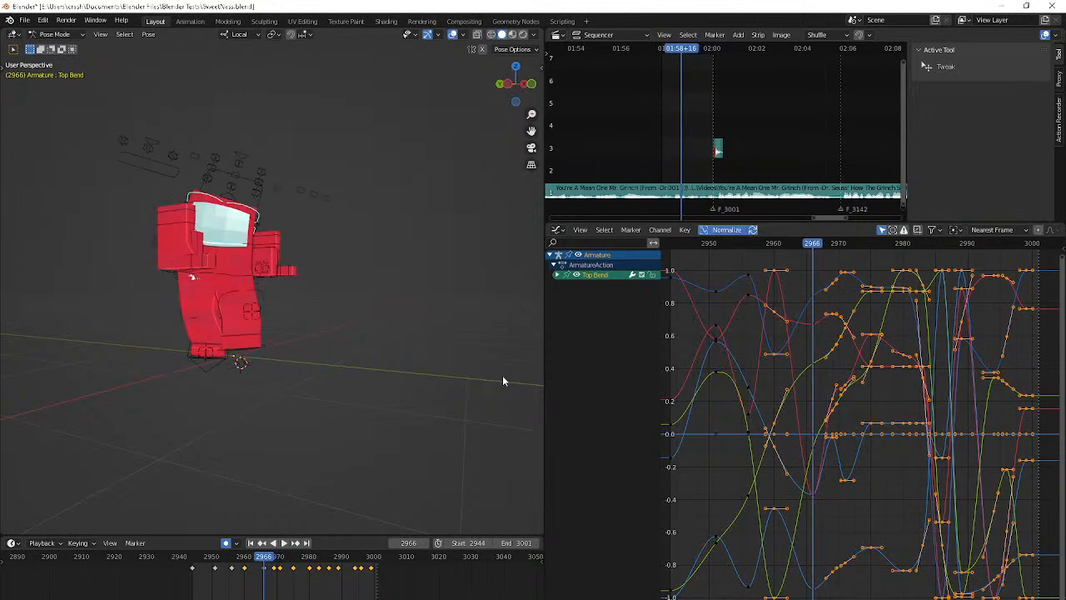
Rotate the R IK/Foot control freely at frame 2965 to adjust the raised foot, and compare it with the neighbouring frames
key("alt+a")
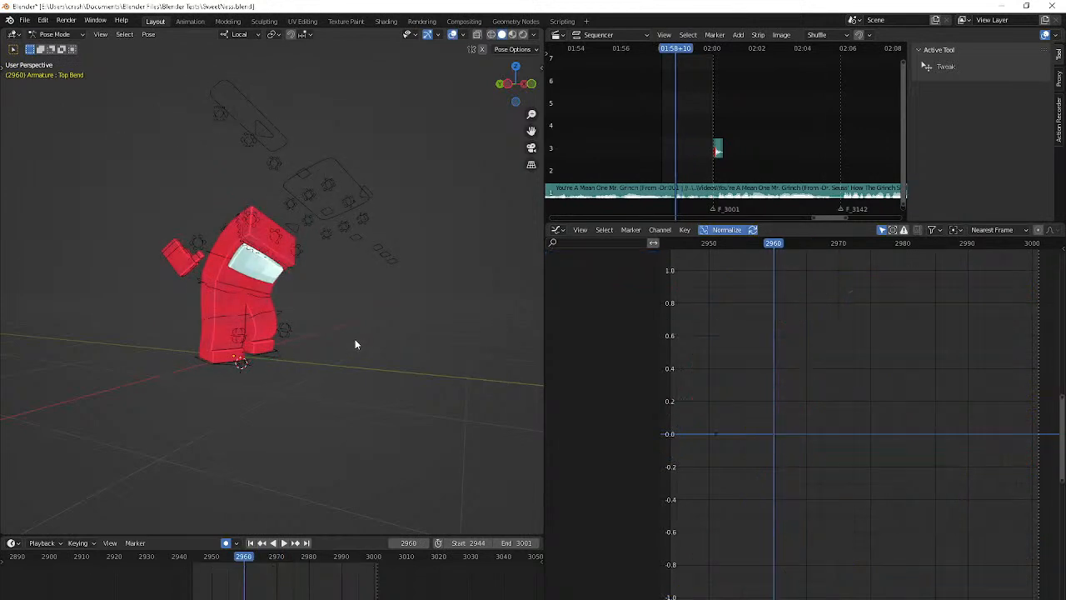
left_click(262, 358)
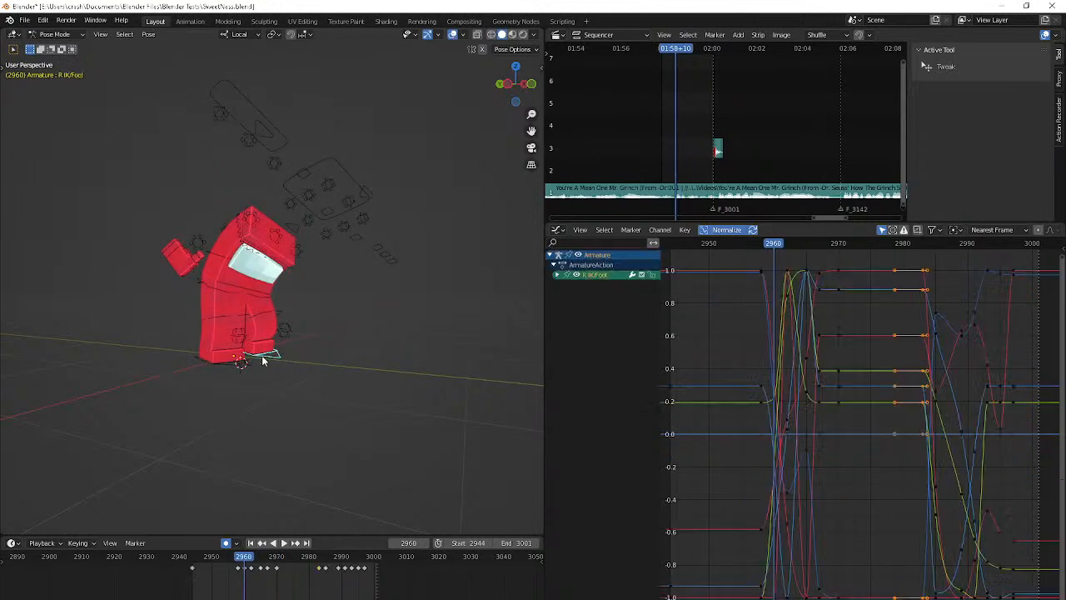
key("Right")
key("Right")
key("Right")
key("Right")
key("Right")
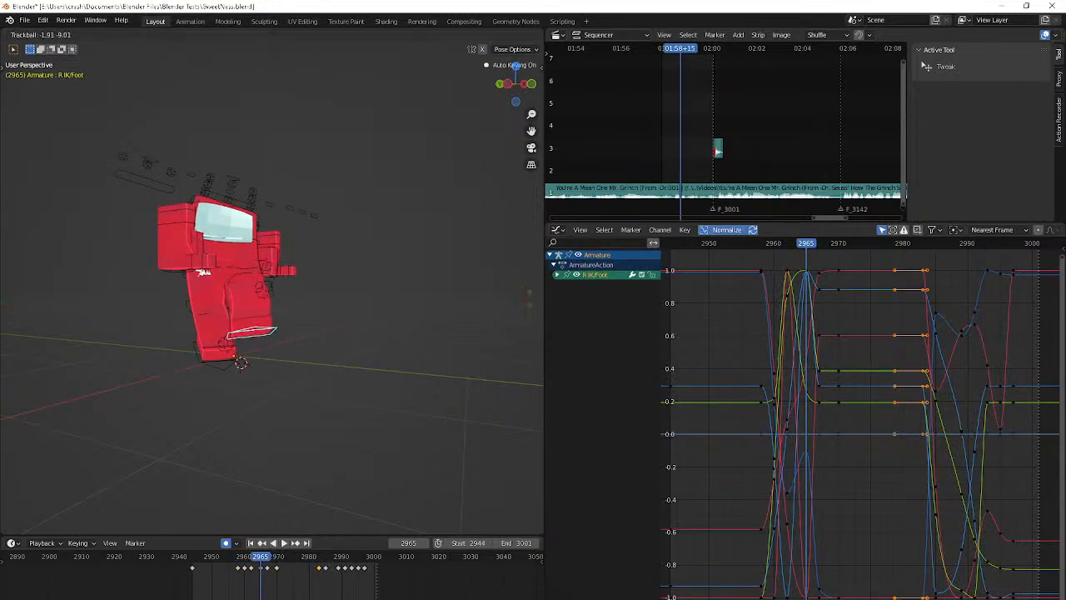
left_click(391, 283)
key("Left")
key("Left")
key("Left")
key("Right")
key("Right")
key("Right")
key("Right")
key("Right")
key("Right")
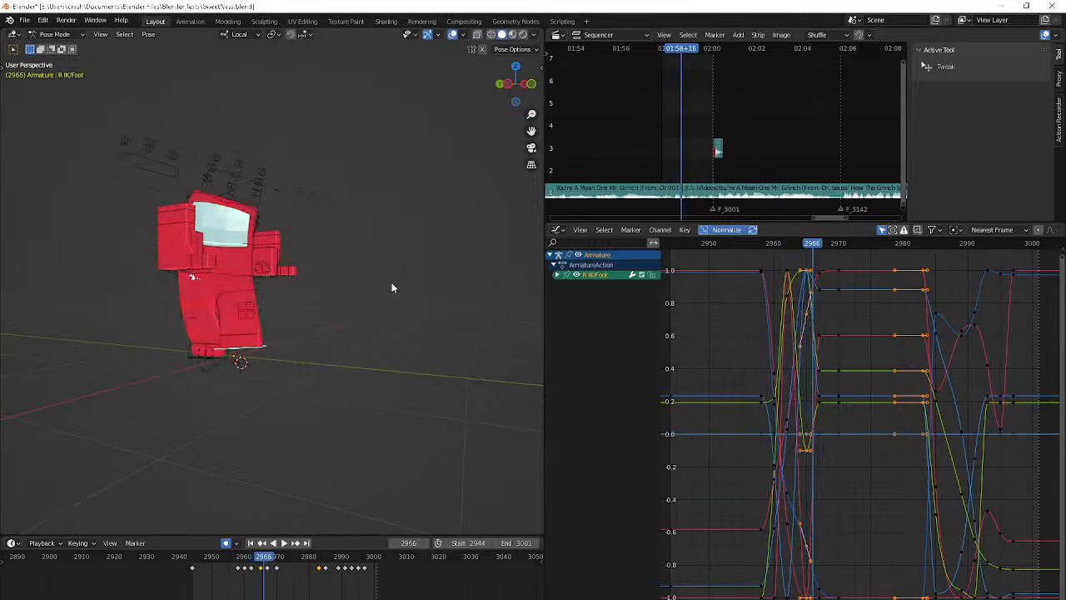
Play back the animation and step back and forth between frames 2970 and 2989 to examine the foot and body poses
key("Right")
key("Right")
key("space")
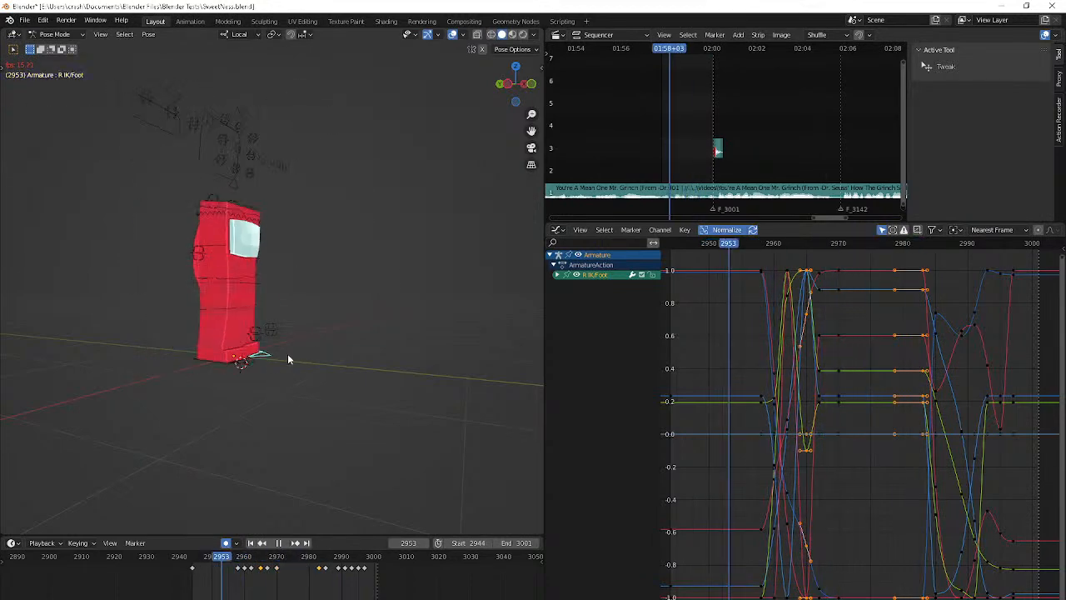
key("space")
key("Right")
key("Right")
key("Right")
key("Right")
key("Right")
key("Right")
key("Right")
key("Right")
key("Right")
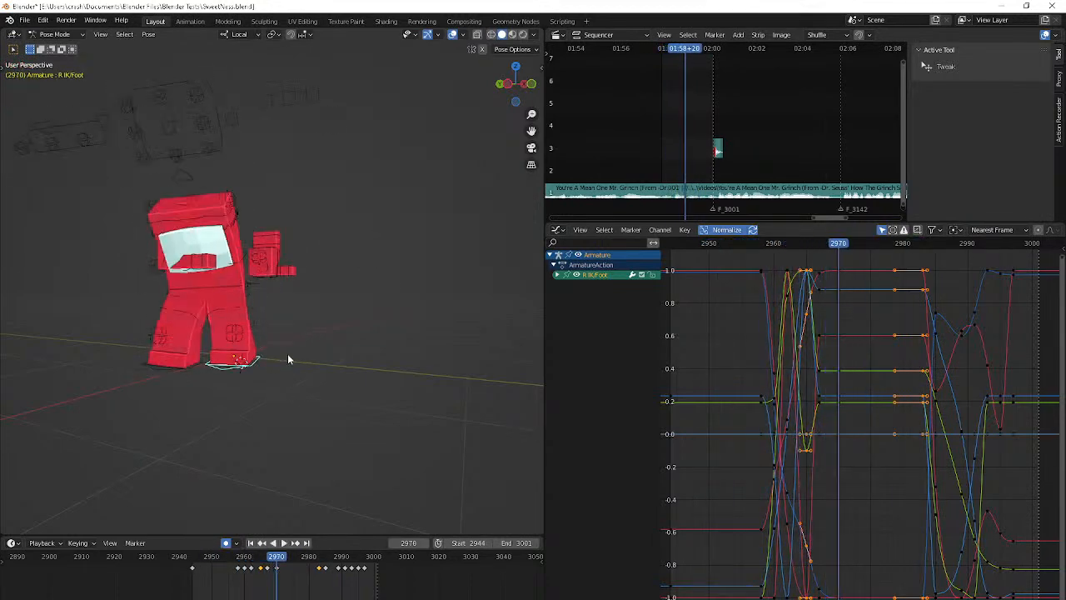
key("Right")
key("Right")
key("Right")
key("Right")
key("Right")
key("Right")
key("Right")
key("Right")
key("Right")
key("Right")
key("Right")
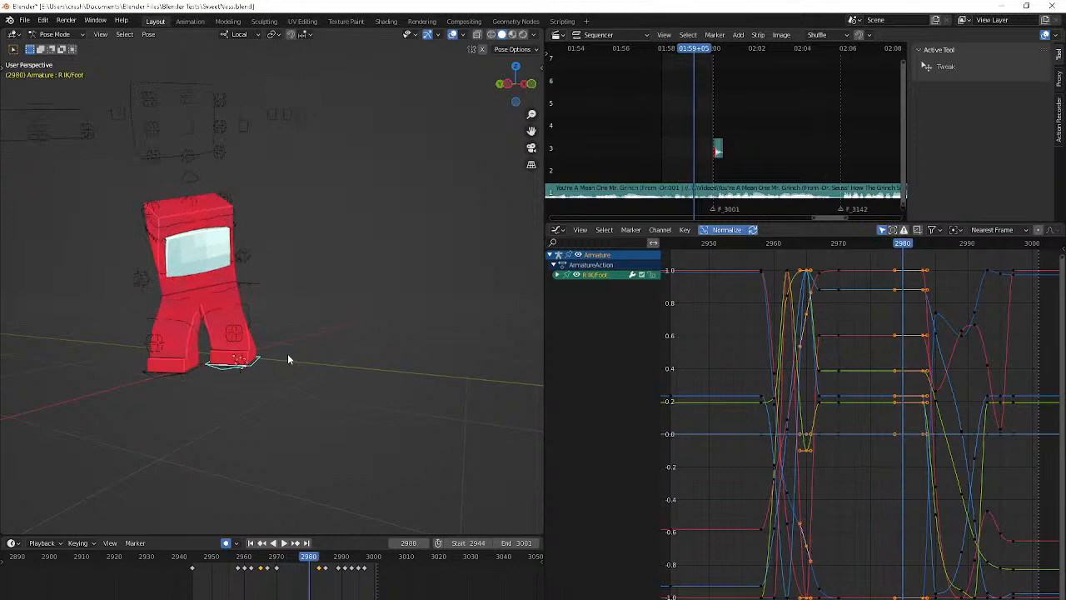
key("Left")
key("Left")
key("Left")
key("Left")
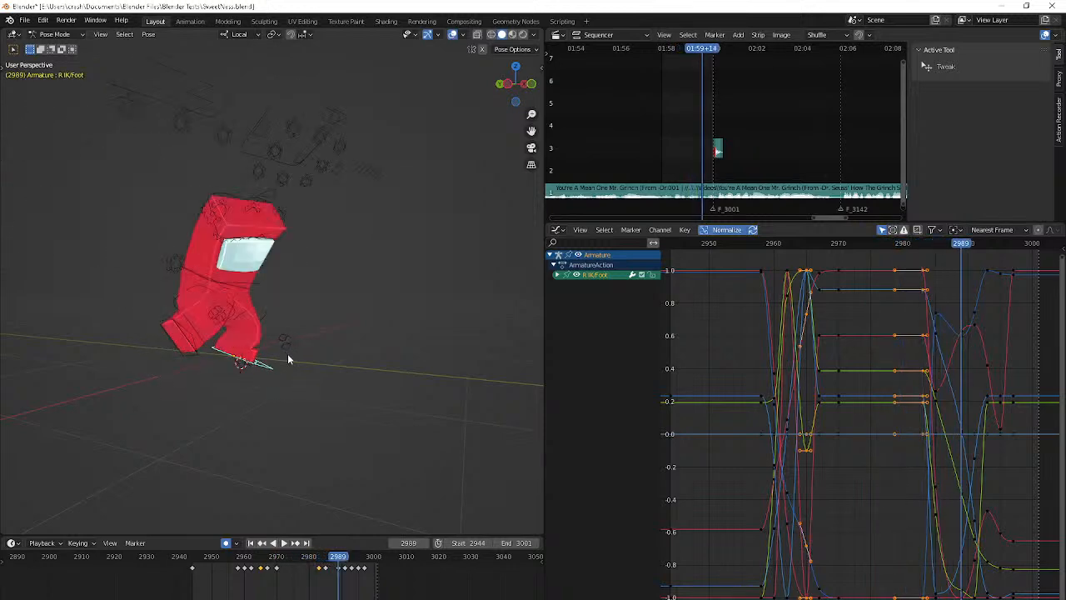
key("Right")
key("Right")
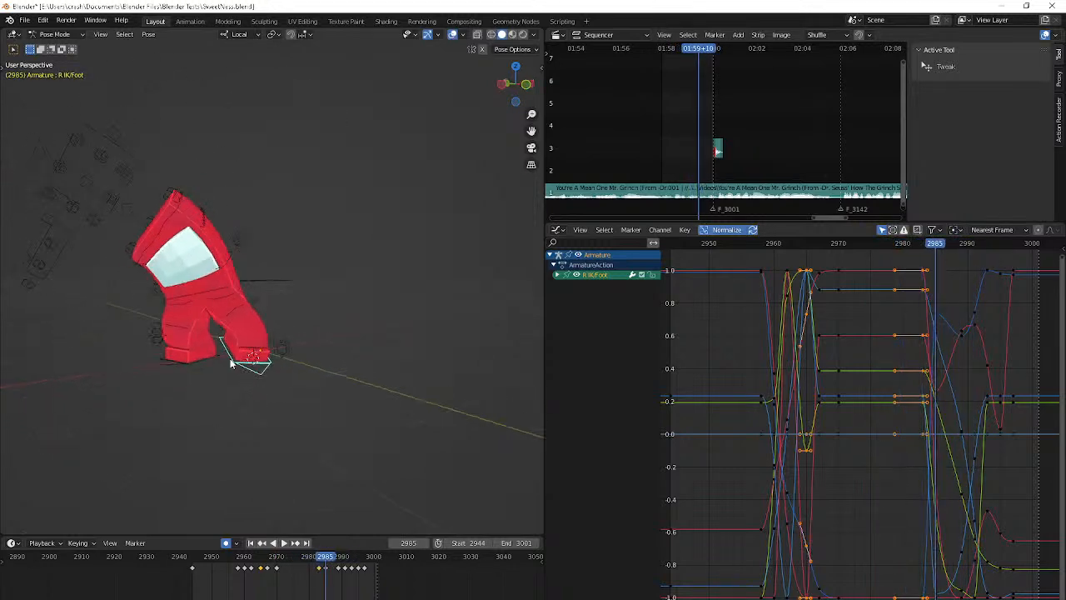
Examine the character's motion from the front view from frame 2985 to the final pose at frame 3001
key("KP_1")
key("Right")
key("Right")
key("Right")
key("Right")
key("Right")
key("Right")
key("Right")
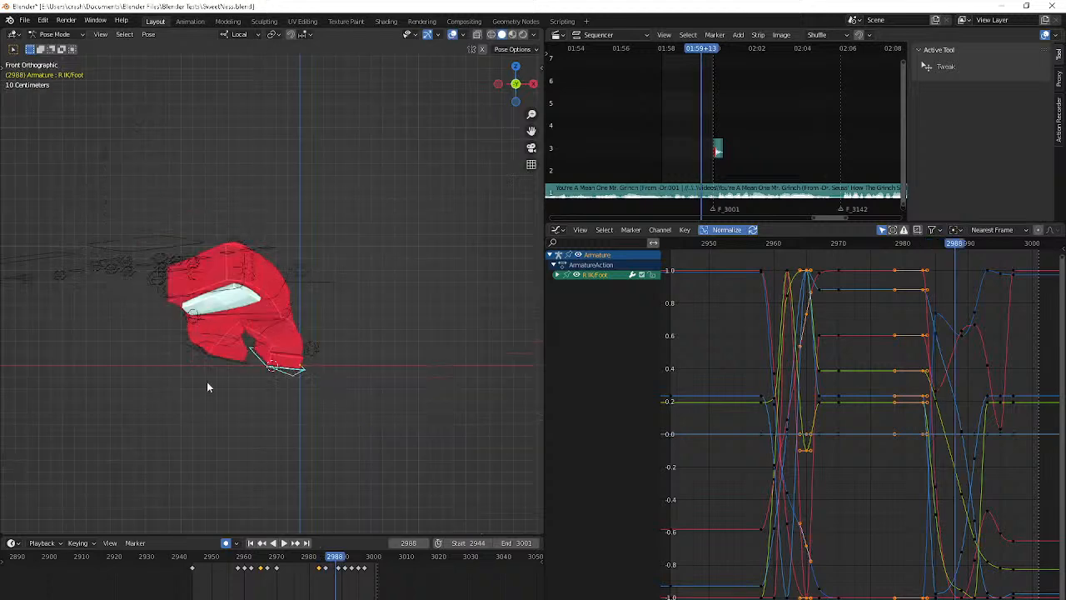
key("space")
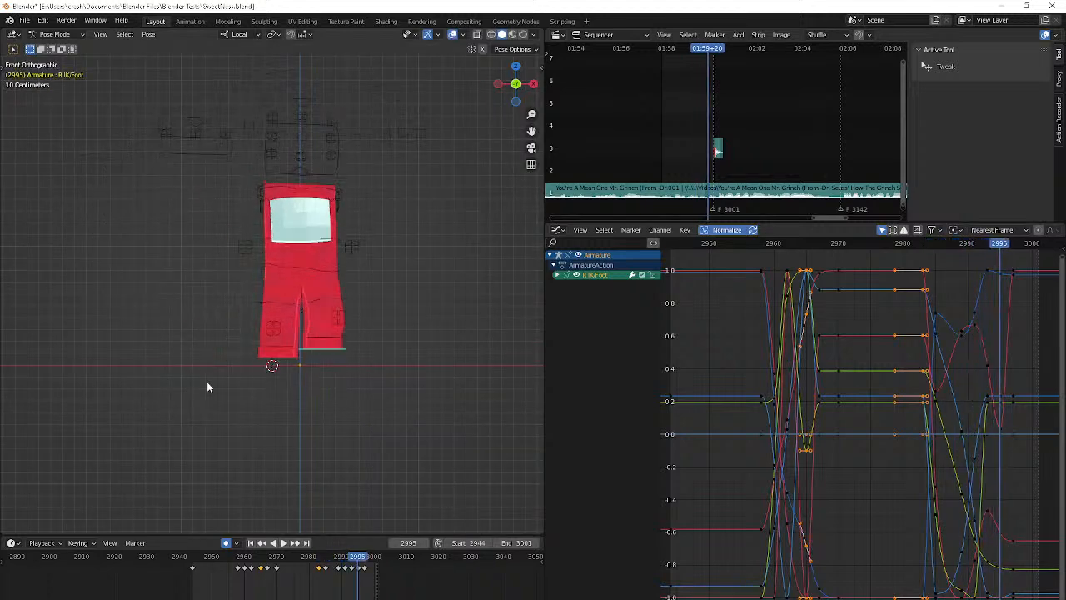
scroll(294, 272, "up", 4)
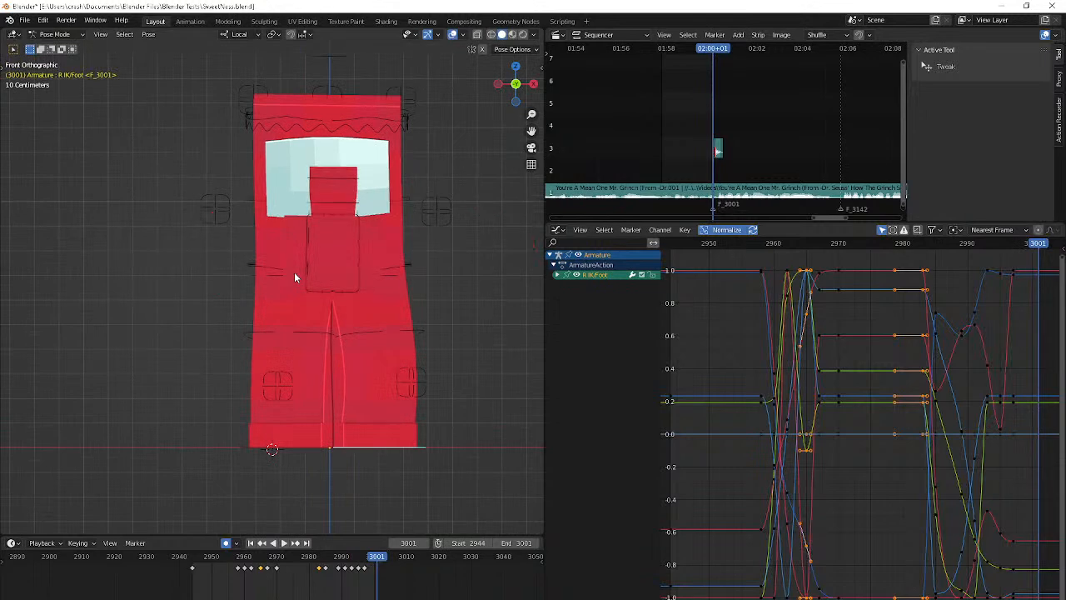
key("space")
middle_click_drag(294, 272, 402, 255)
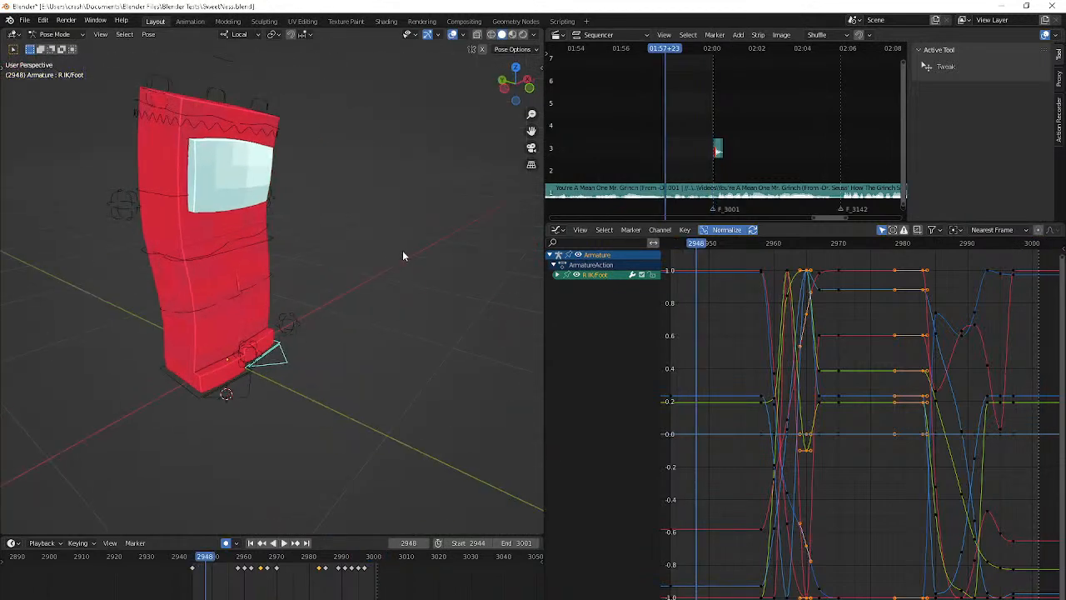
left_click(118, 212)
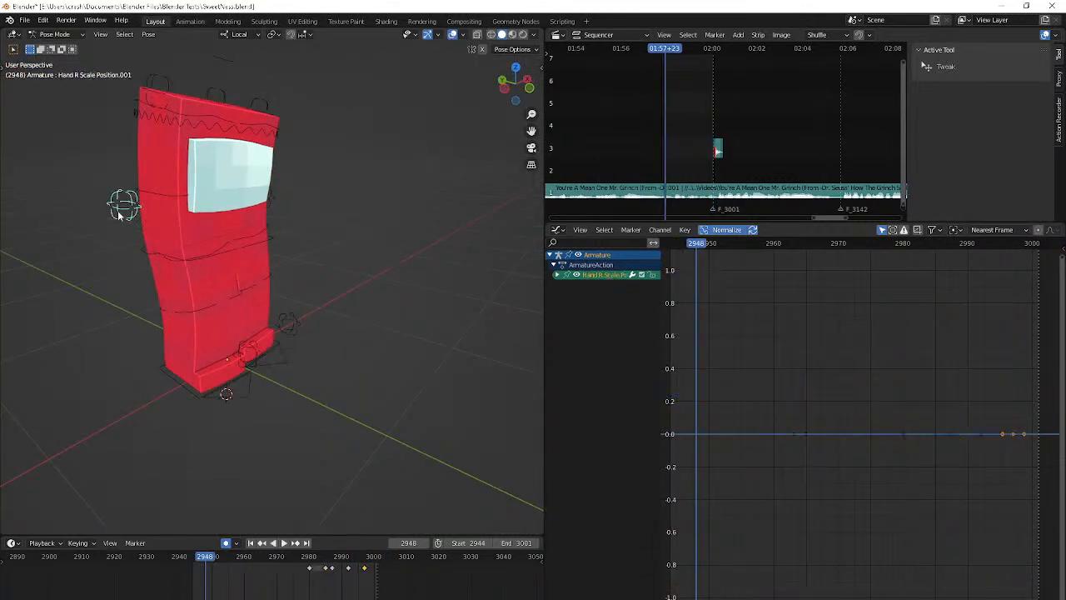
middle_click_drag(118, 212, 328, 84)
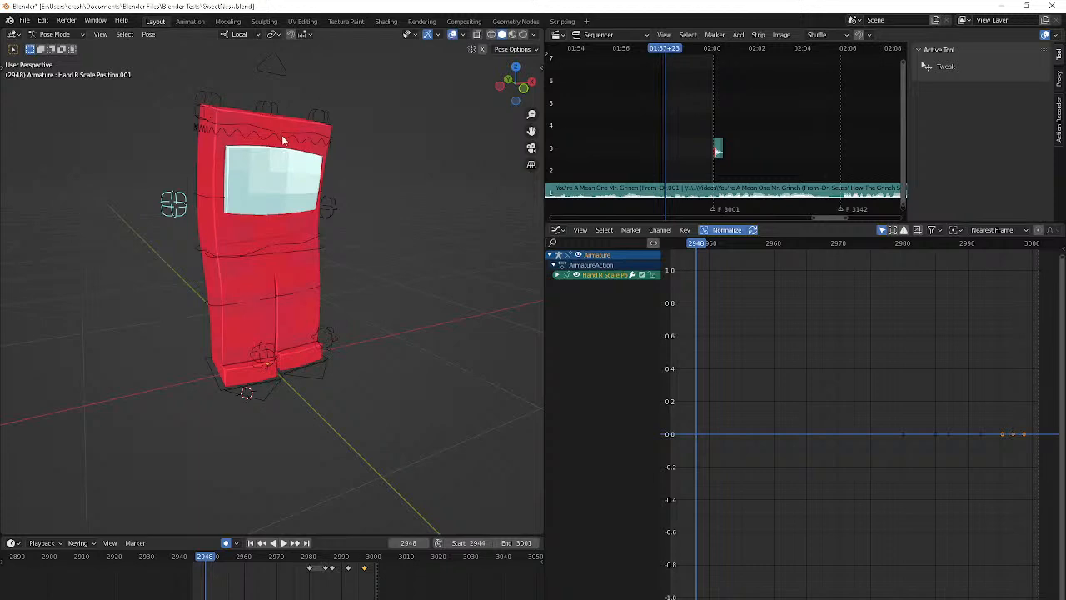
key("Up")
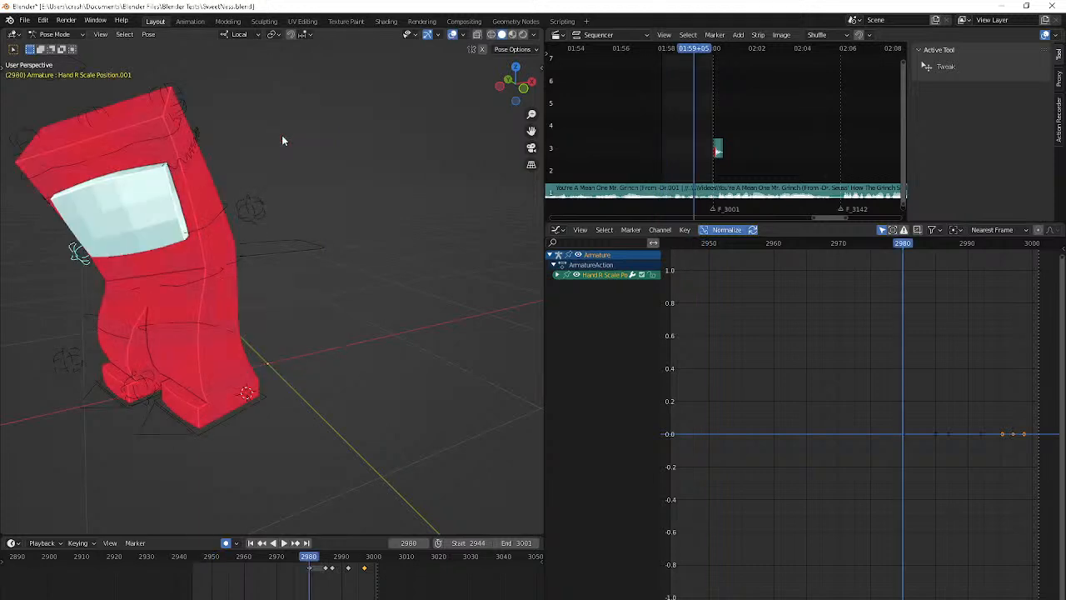
left_click(111, 120)
key("shift+Left")
key("g")
left_click(206, 509)
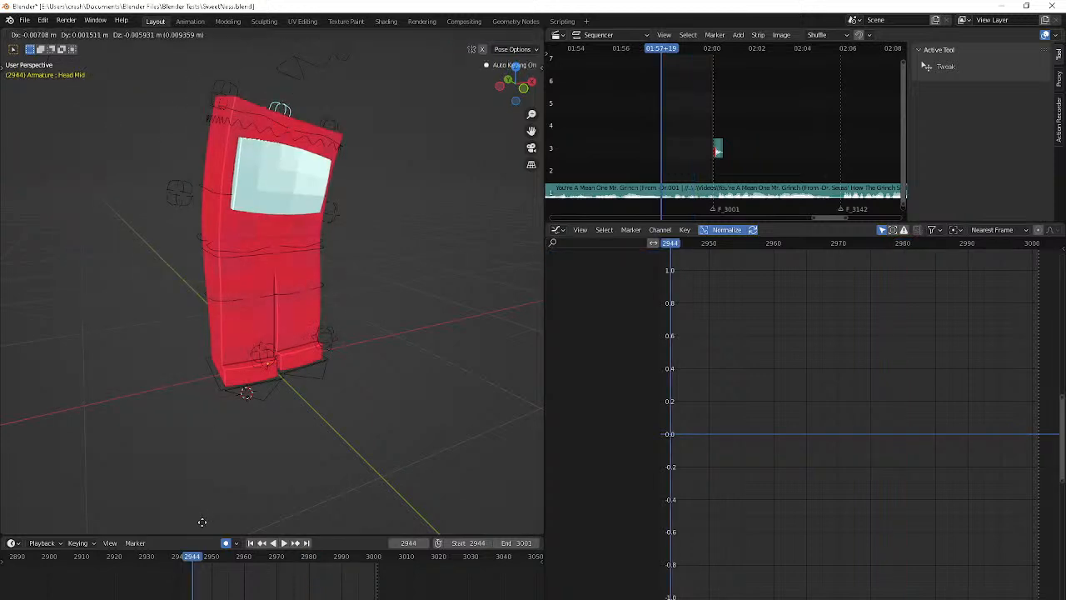
middle_click_drag(411, 397, 424, 404)
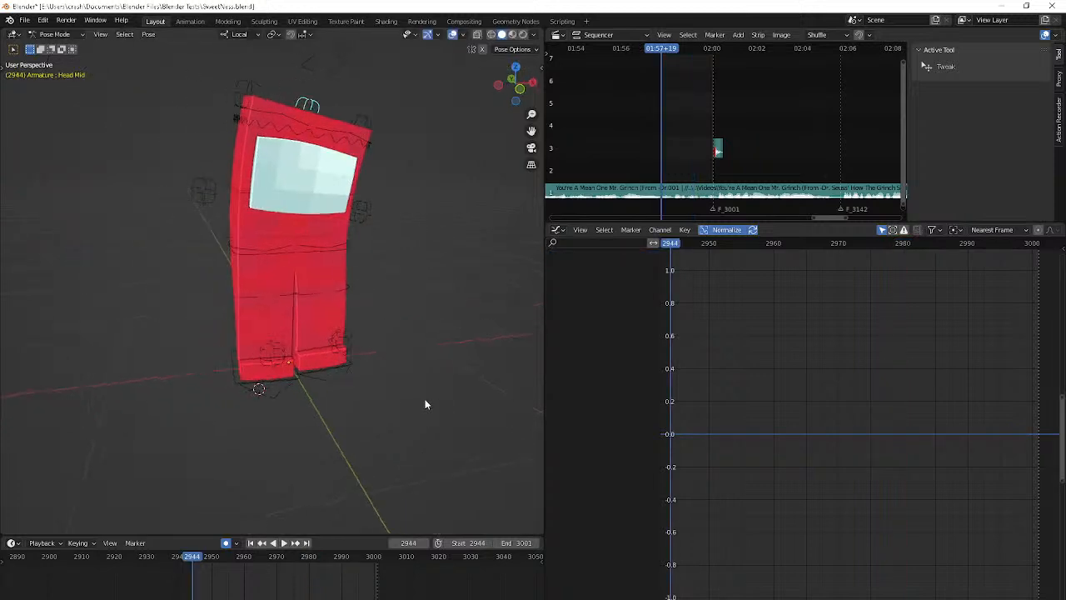
Review the start of the animation from the front, stepping frame by frame to the sideways bend at frame 2959
key("KP_1")
key("space")
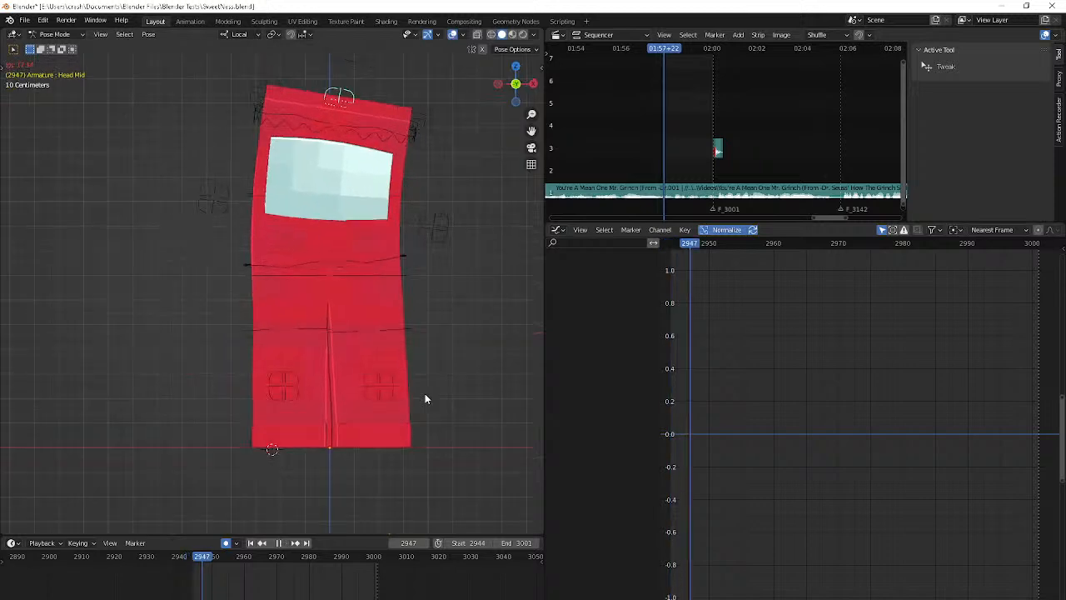
key("Escape")
key("Right")
key("Right")
key("Right")
key("Right")
key("Right")
key("Right")
key("Right")
key("Right")
key("Right")
key("Right")
key("Right")
key("Right")
key("Right")
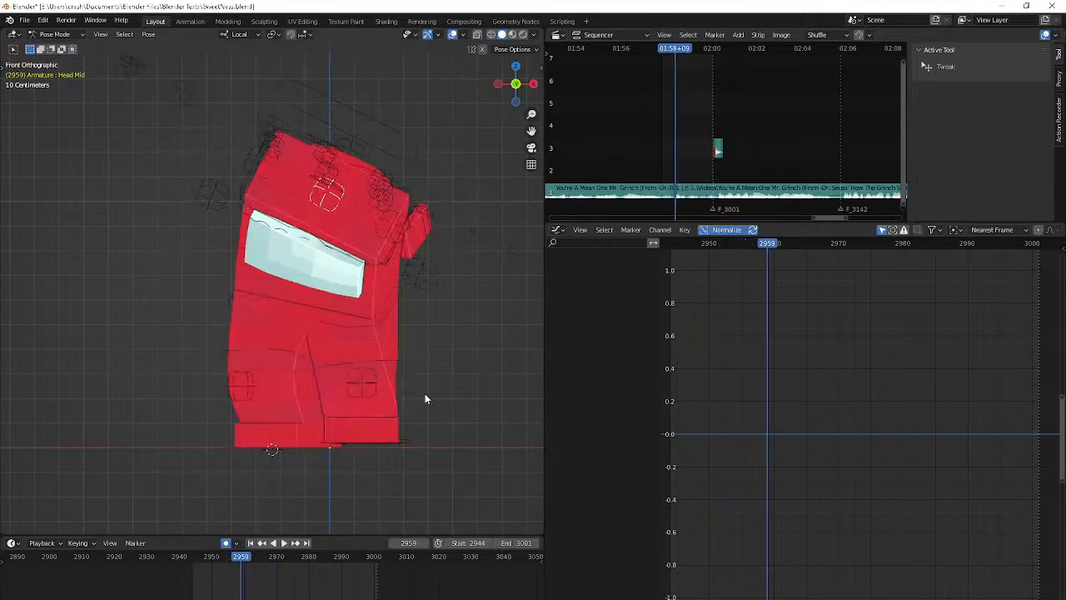
Select the detached hand's Bone.042 control and move it closer to the torso at frame 2964
middle_click_drag(425, 393, 432, 252)
left_click(433, 254)
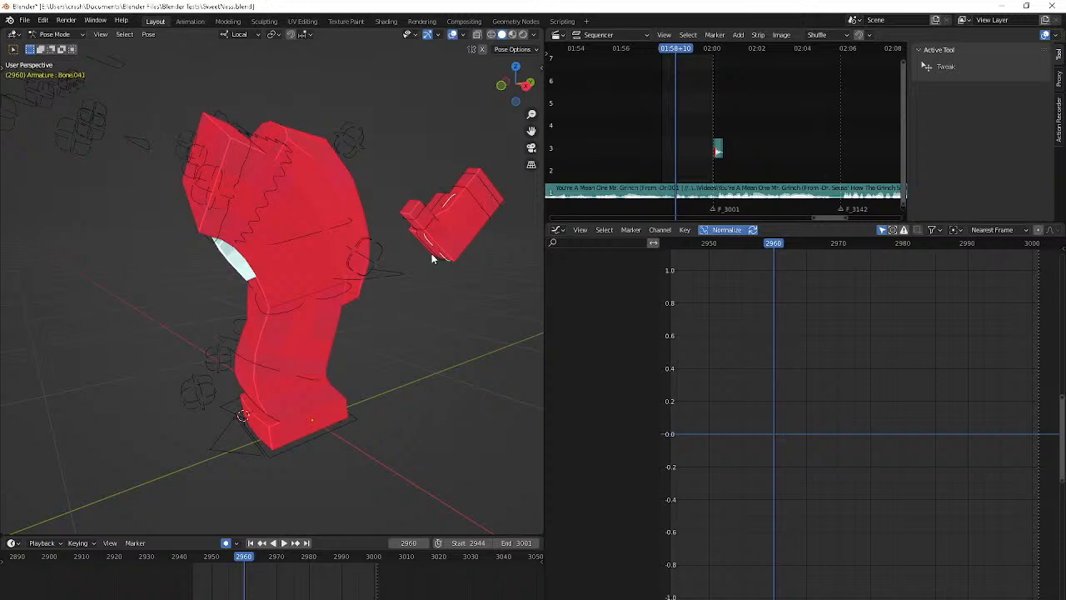
left_click(432, 254)
key("Up")
middle_click_drag(397, 312, 483, 337)
key("g")
left_click(492, 404)
middle_click_drag(491, 405, 425, 416)
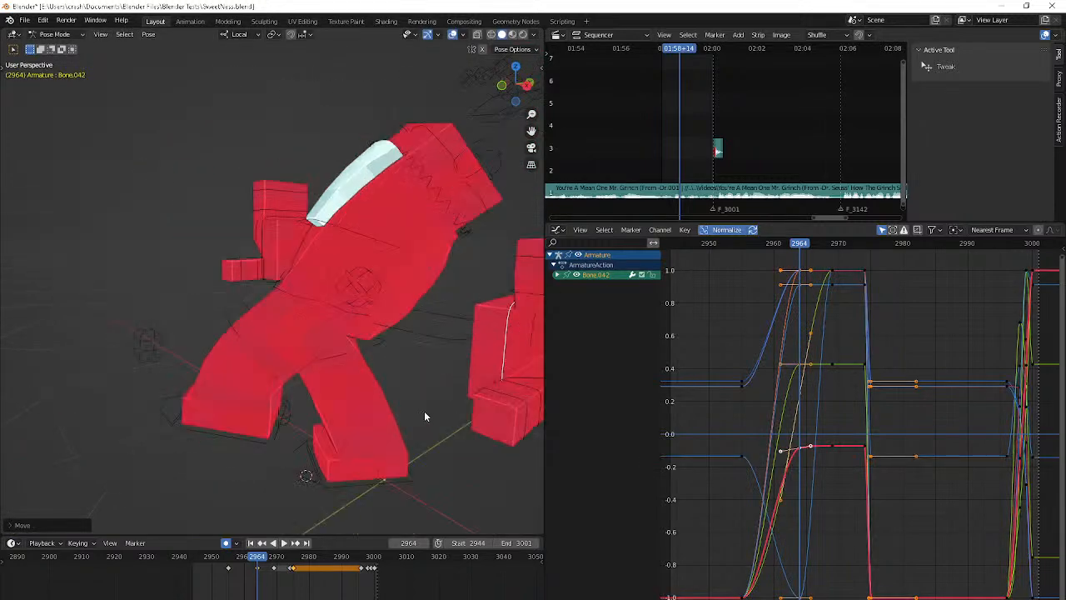
Rotate the Bone.042 hand control at frame 2964 so the hand tilts along the leaning body, and check it through the camera
scroll(424, 416, "down", 5)
key("r")
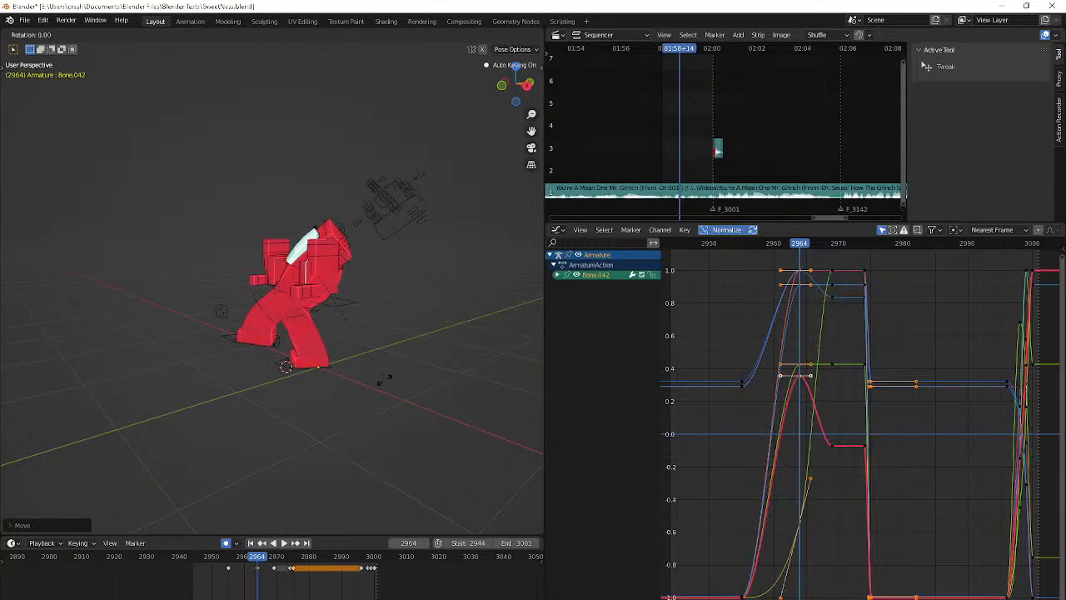
key("r")
left_click(337, 366)
key("r")
left_click(388, 428)
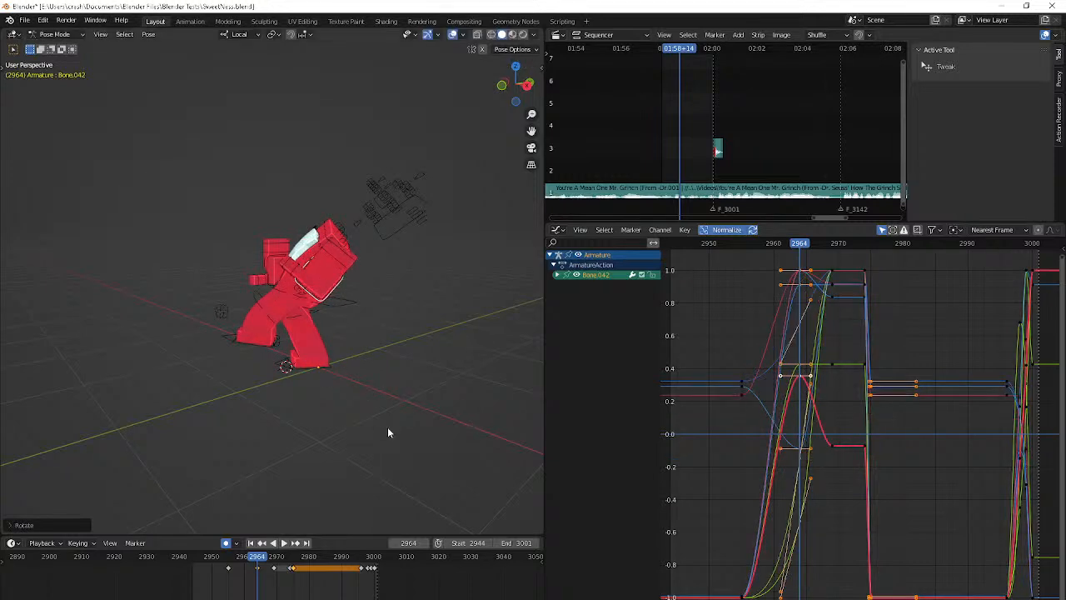
key("KP_0")
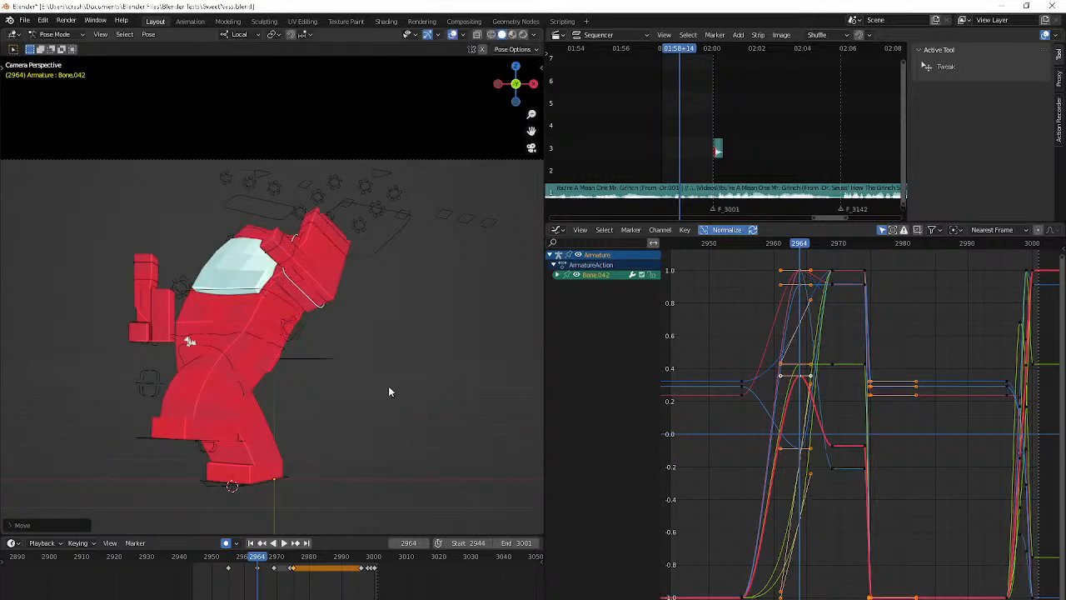
Replay the animation from frame 2944 in camera view and step through it to judge the hand's motion
key("shift+Left")
key("space")
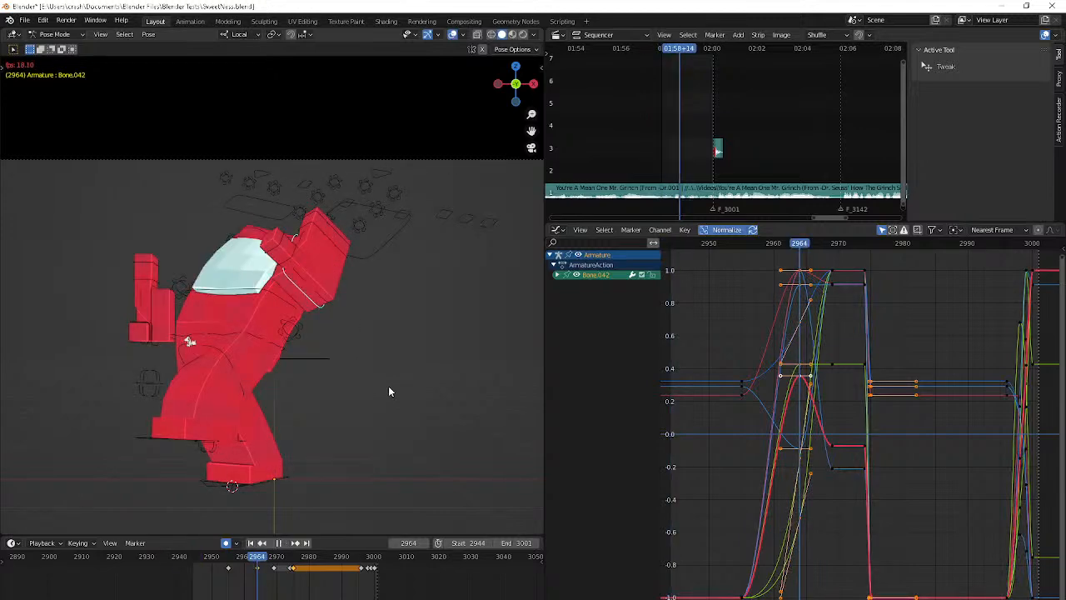
key("shift+Left")
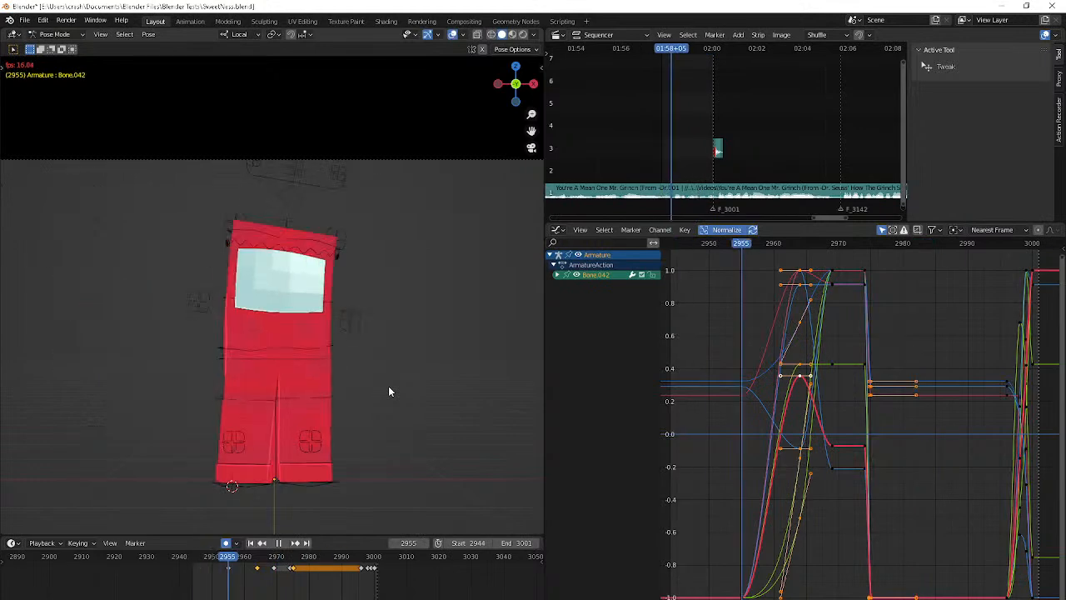
key("space")
key("Right")
key("Right")
key("Right")
key("Right")
key("Right")
key("space")
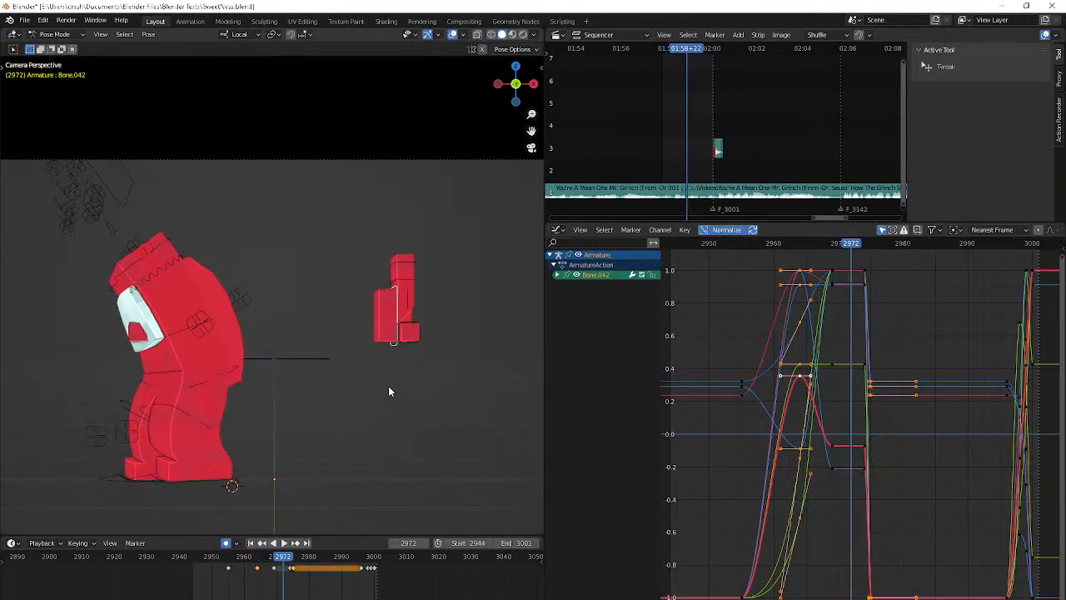
key("shift+Left")
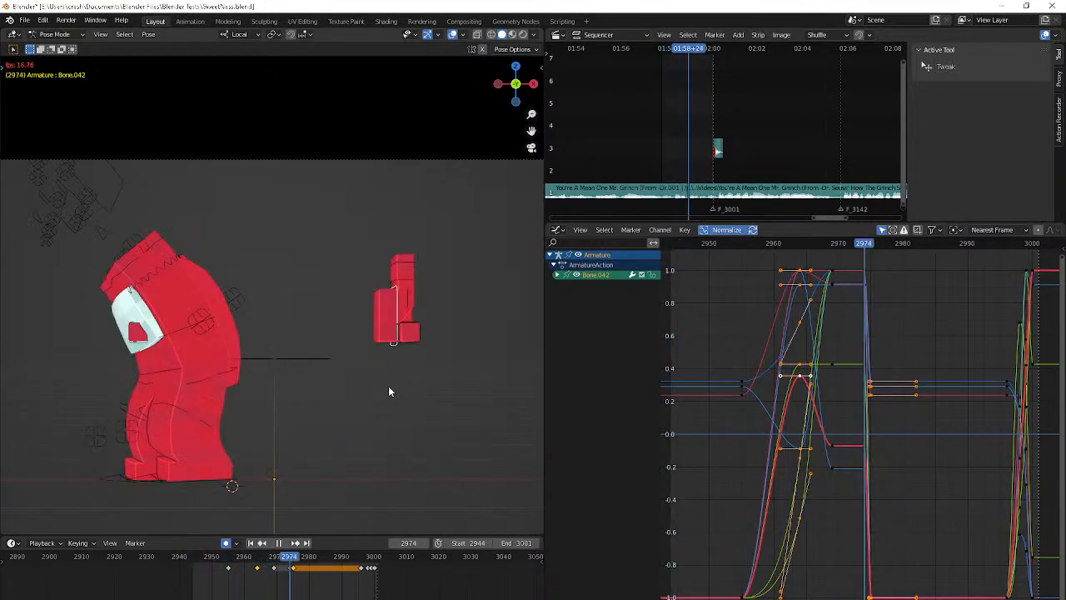
key("space")
key("shift+Left")
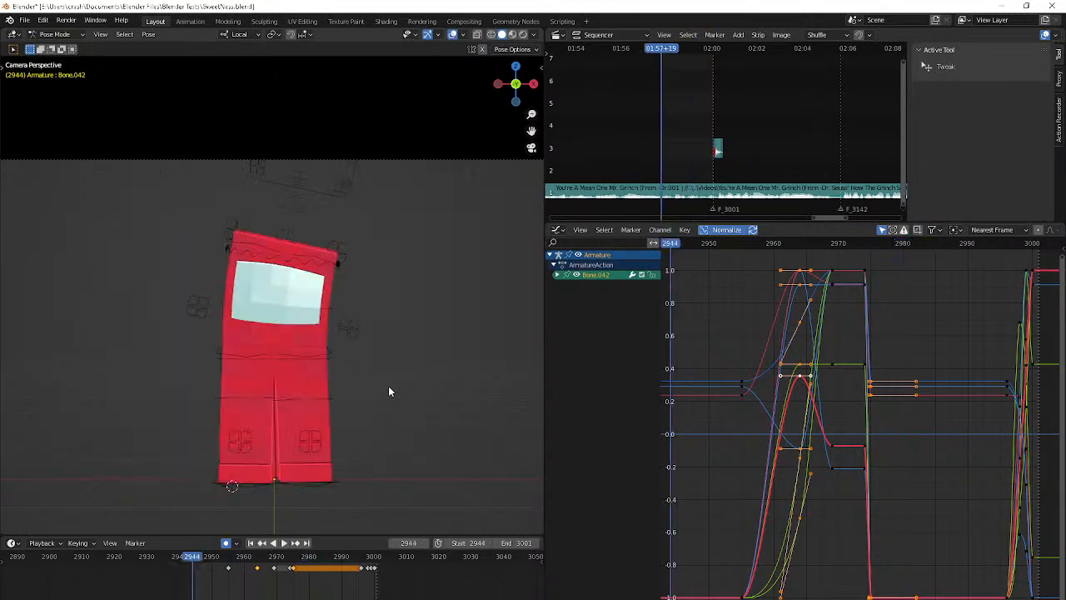
Delete the Bone.042 keyframe at frame 2964 and play back the animation to check the hand's motion
left_click(257, 571)
key("Delete")
key("space")
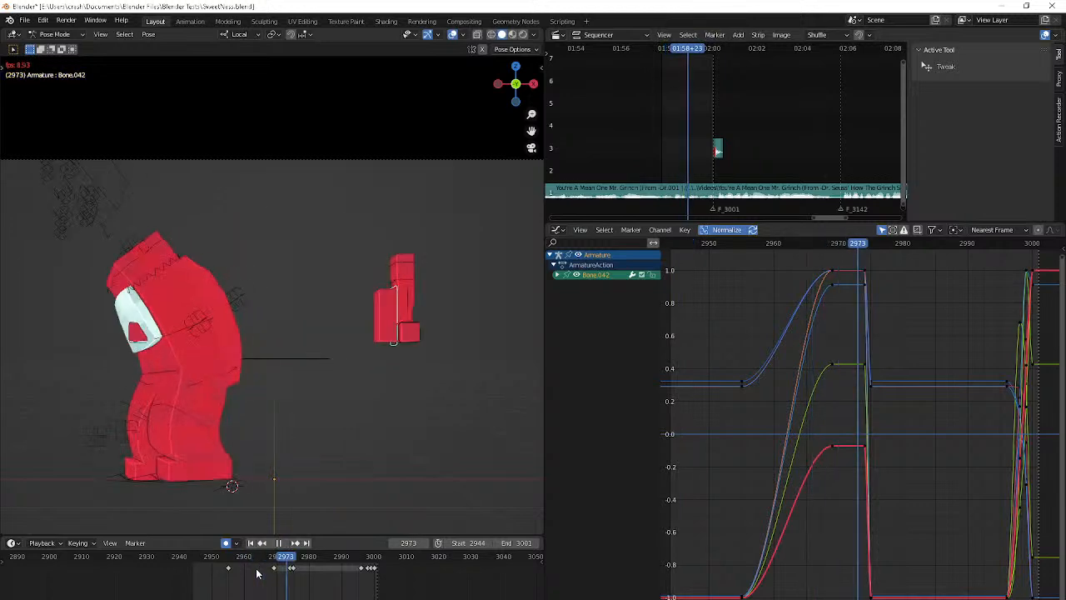
left_click(278, 542)
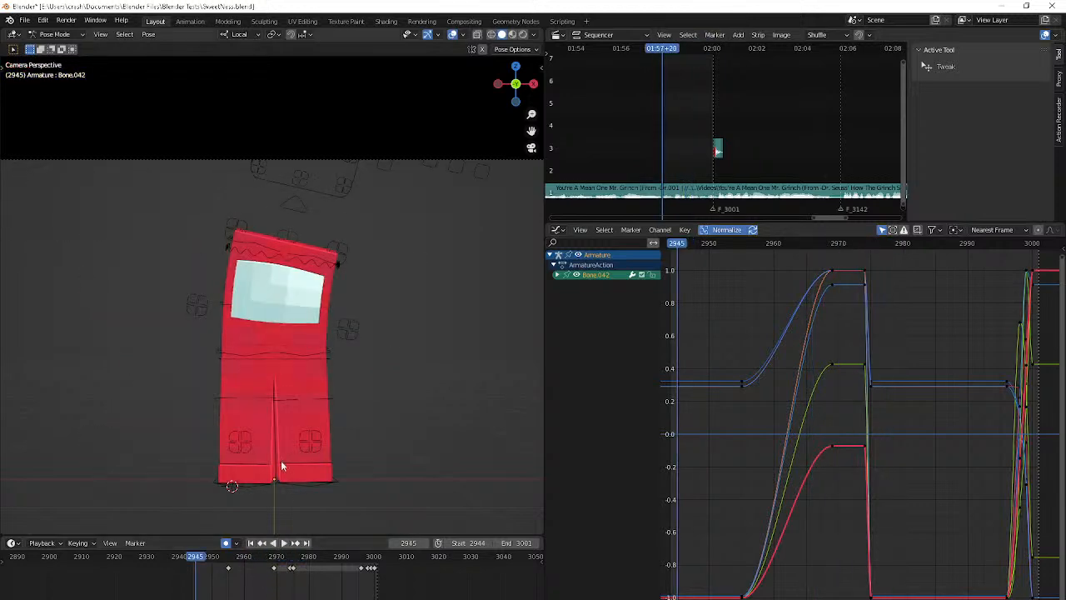
Replay the animation, return to frame 2944 and undo the deletion of Bone.042's keyframe at frame 2964
key("space")
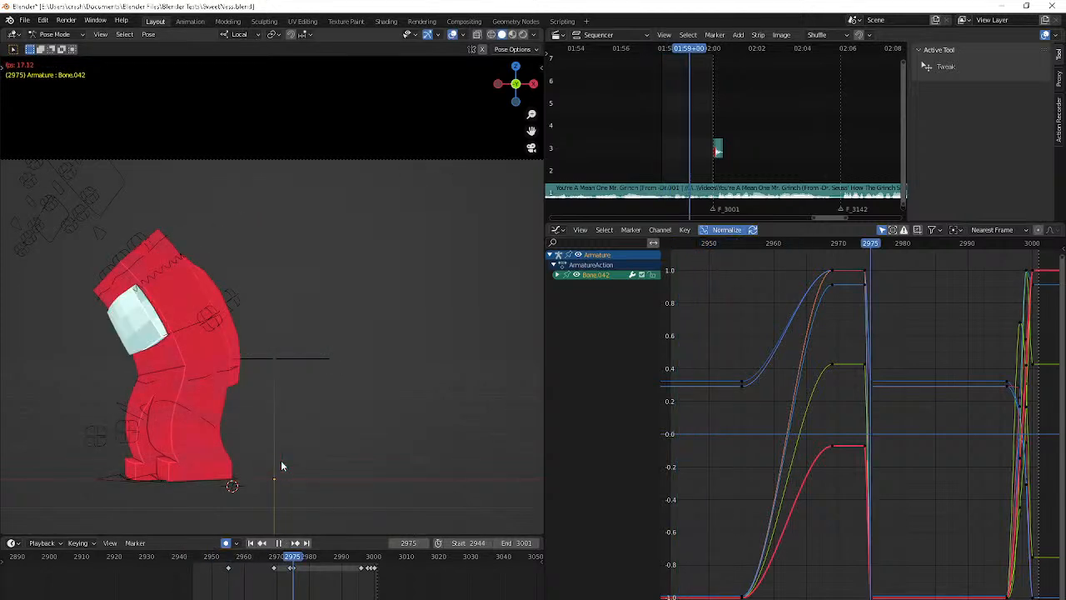
key("shift+space")
middle_click_drag(292, 287, 299, 311)
key("space")
key("shift+Left")
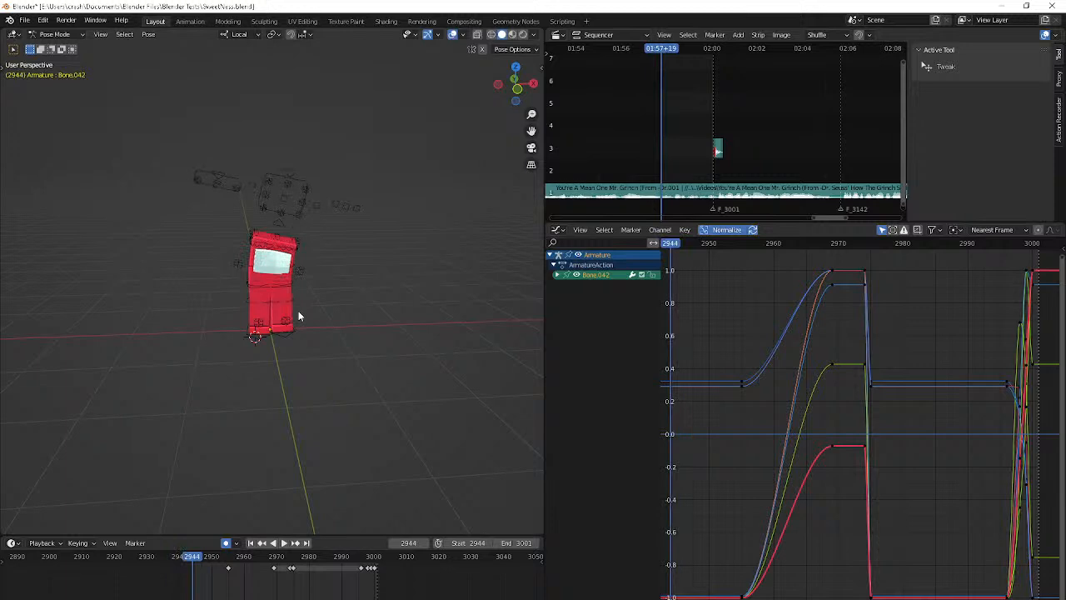
key("ctrl+z")
key("ctrl+z")
key("ctrl+z")
Step back and forth between frames 2956 and 2966 from an angled view to examine the detached hand's path
key("Right")
key("Right")
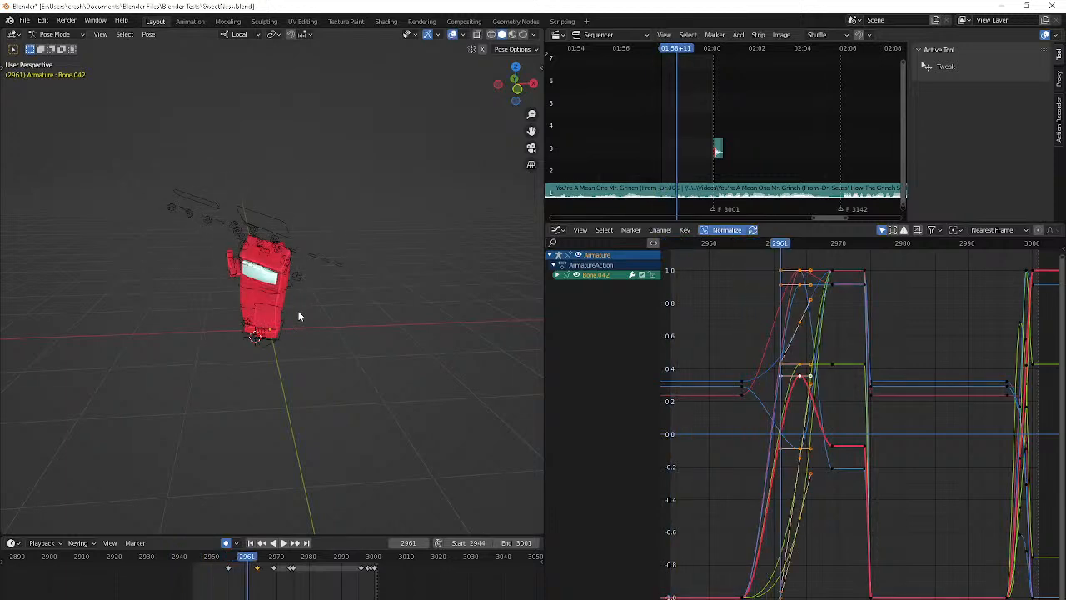
key("Left")
key("Left")
middle_click_drag(298, 314, 338, 314)
key("Left")
key("Left")
key("Left")
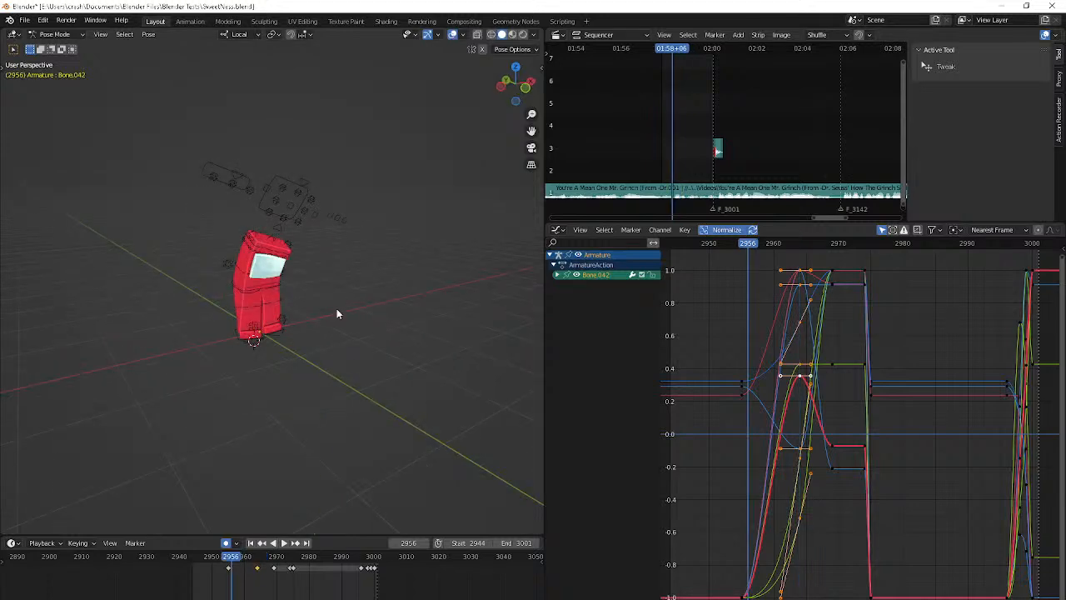
key("Right")
key("Right")
key("Right")
key("Right")
key("Right")
key("Right")
key("Right")
key("Right")
key("Right")
key("Right")
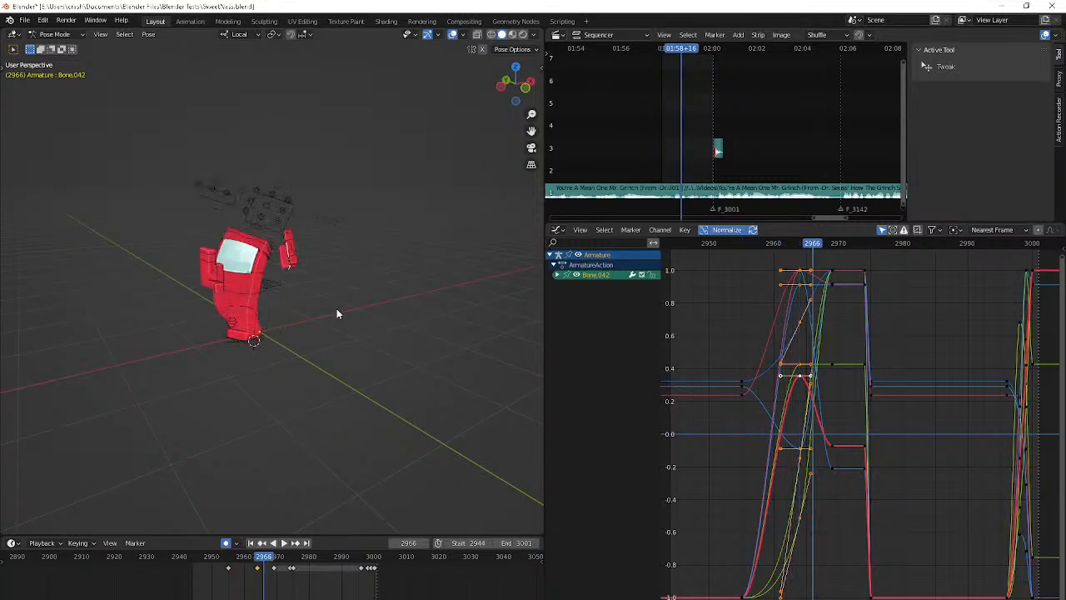
At frame 2969, rotate the Bone.042 hand control downward and move it down beside the torso
key("Up")
key("r")
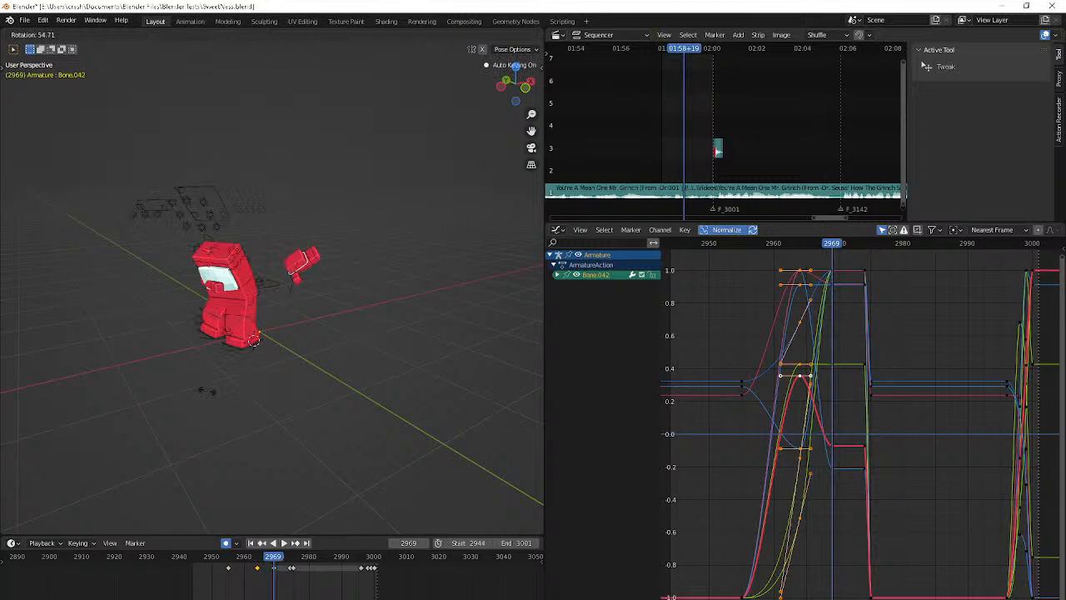
left_click(66, 265)
key("g")
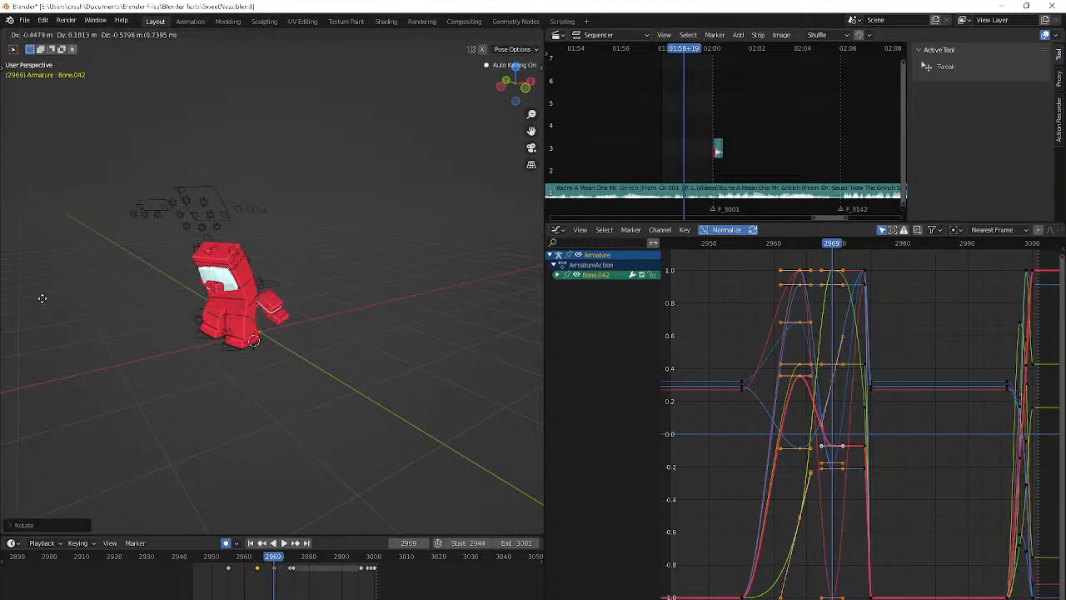
left_click(42, 297)
Reposition the Bone.042 hand against the body's side at frame 2969, checking its placement from several angles
middle_click_drag(42, 298, 0, 321)
key("g")
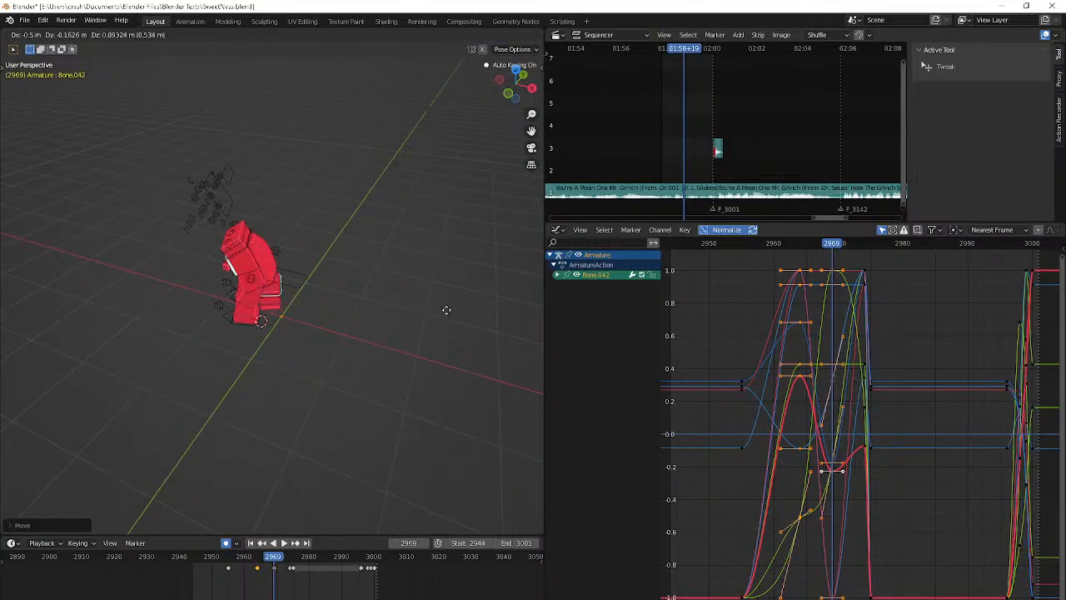
left_click(445, 309)
middle_click_drag(445, 309, 341, 285)
key("g")
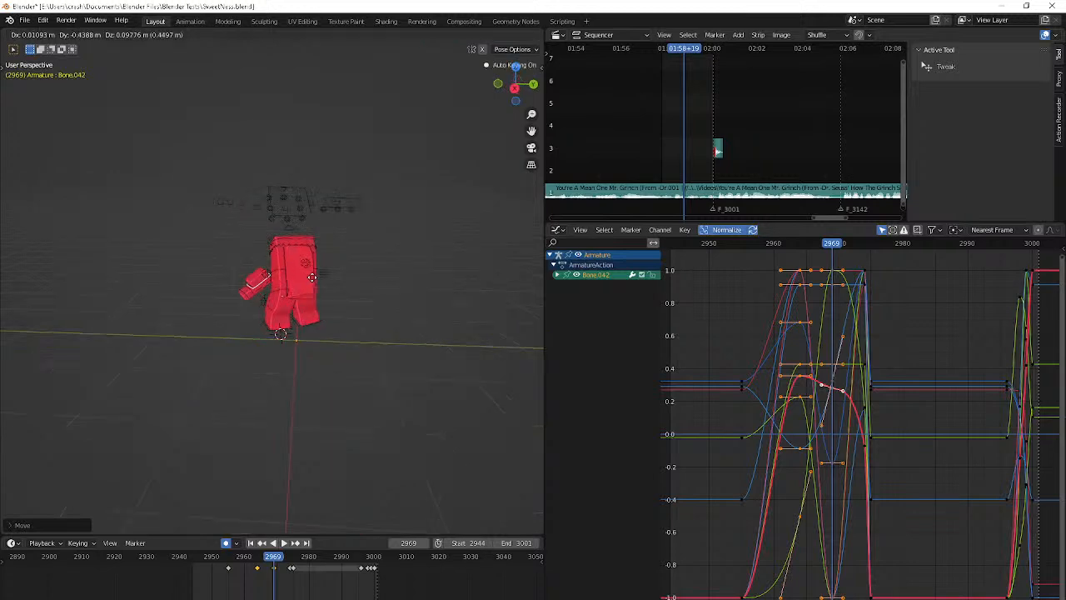
left_click(312, 277)
Rotate the Bone.042 hand freely at frame 2969 to align it with the bent torso
key("r")
left_click(307, 232)
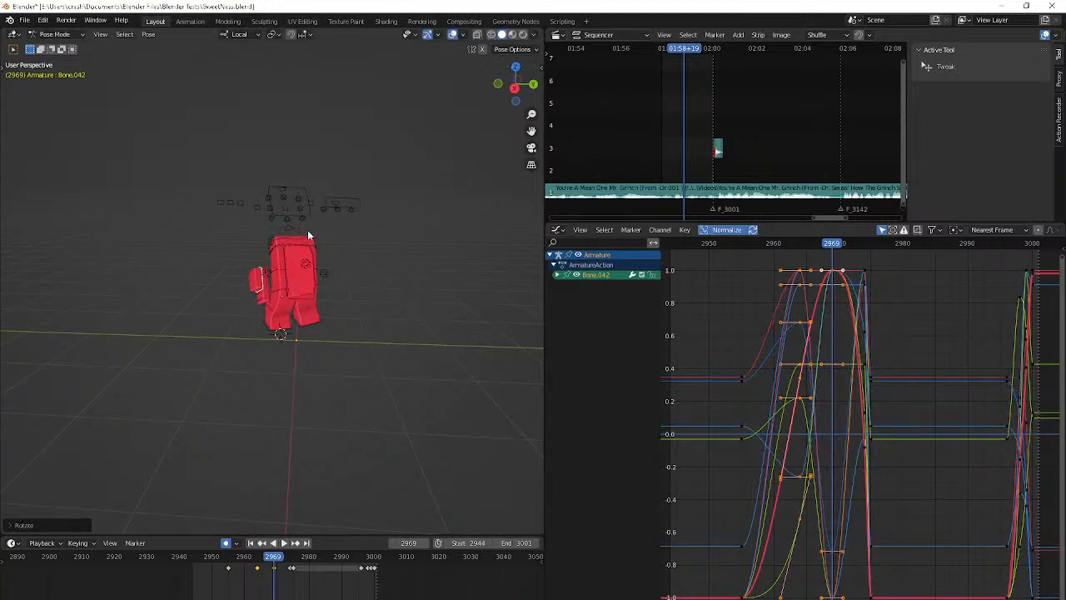
middle_click_drag(307, 229, 381, 217)
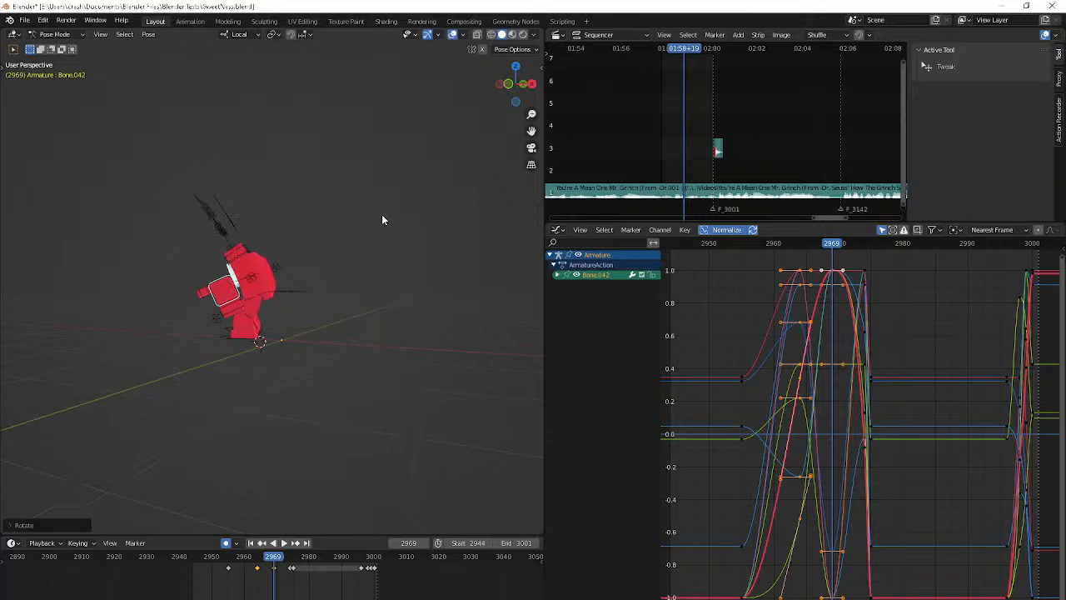
key("r")
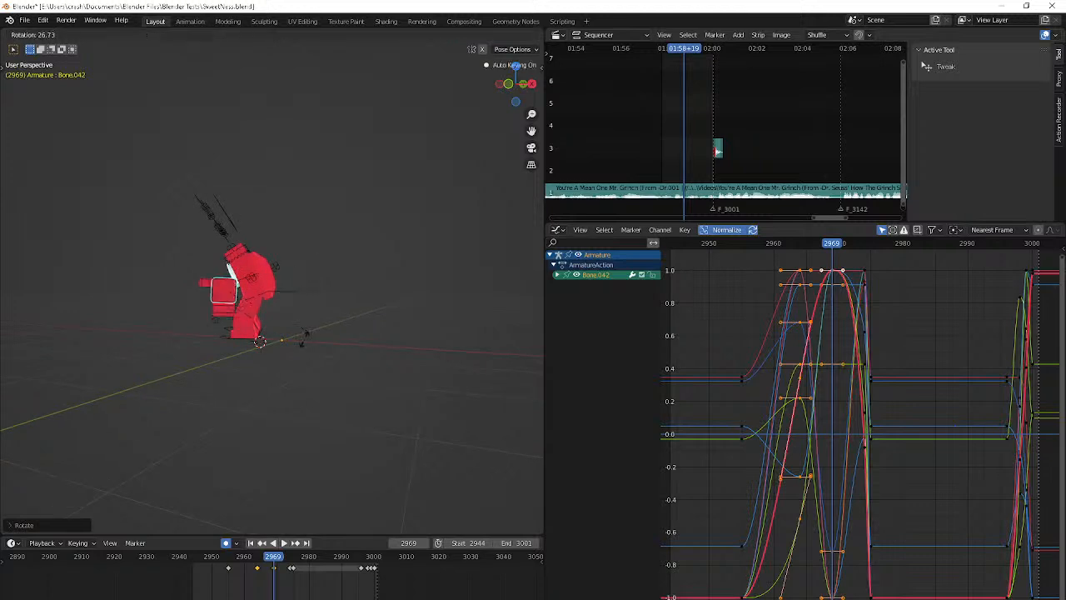
left_click(300, 343)
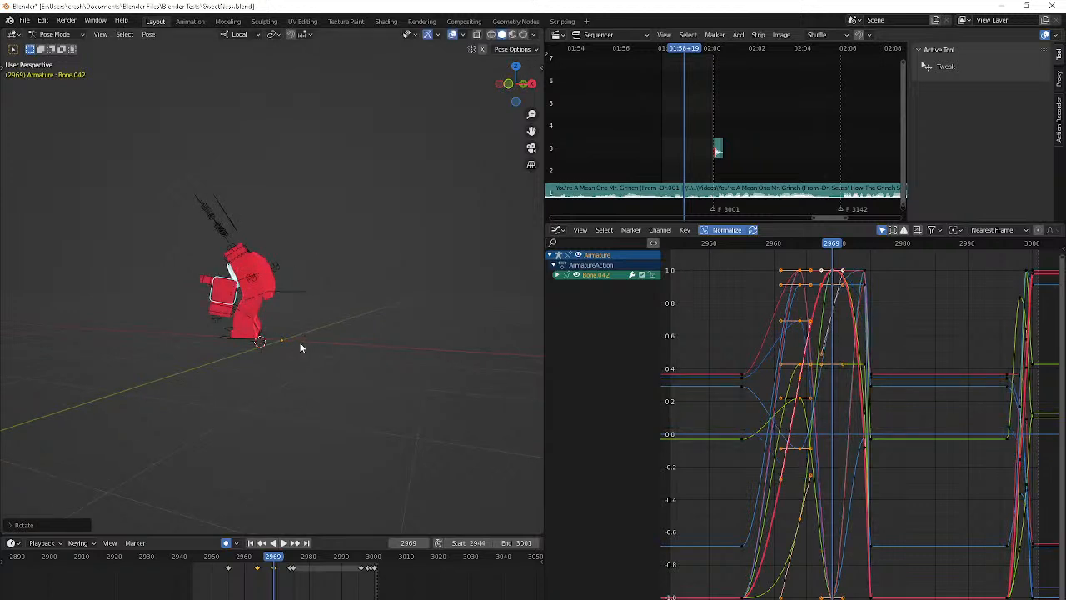
middle_click_drag(299, 342, 392, 342)
key("r")
key("r")
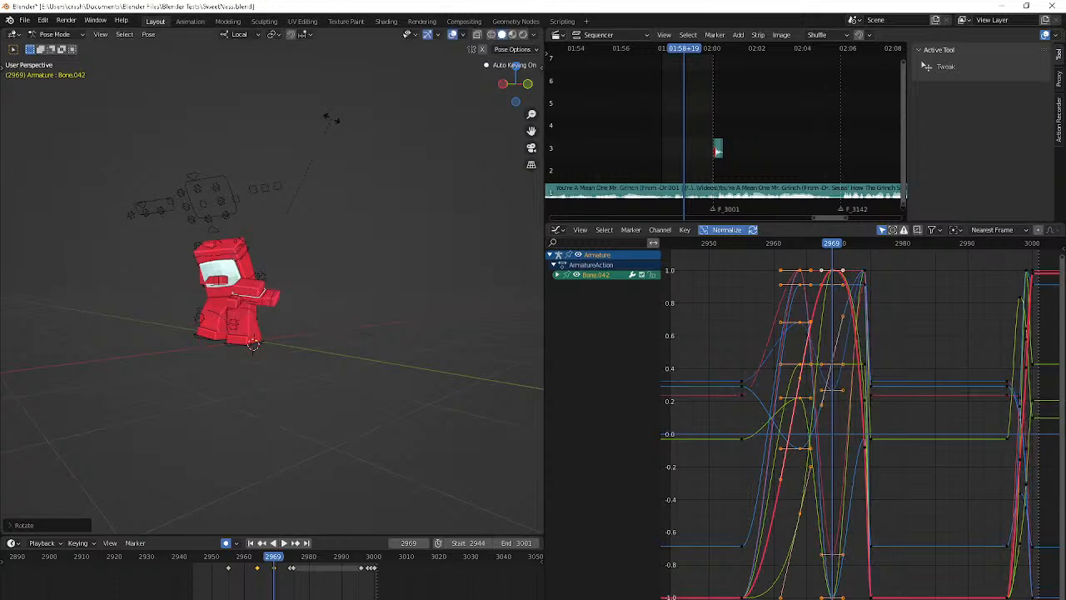
left_click(327, 116)
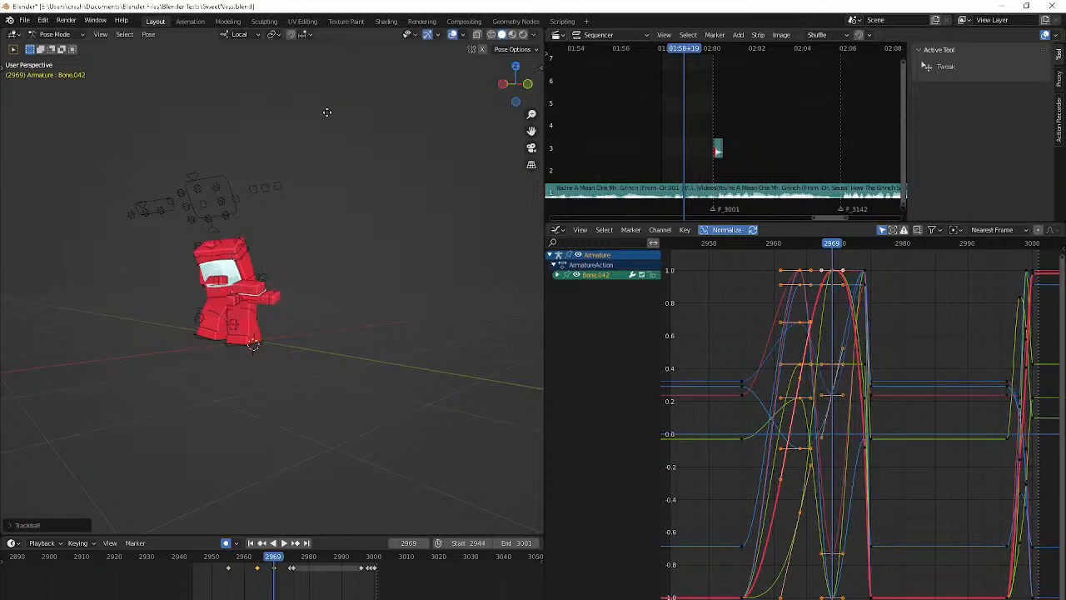
Refine the Bone.042 hand's position and rotation at frame 2969 so the arm slopes down behind the body
key("g")
left_click(336, 112)
scroll(336, 112, "up", 5)
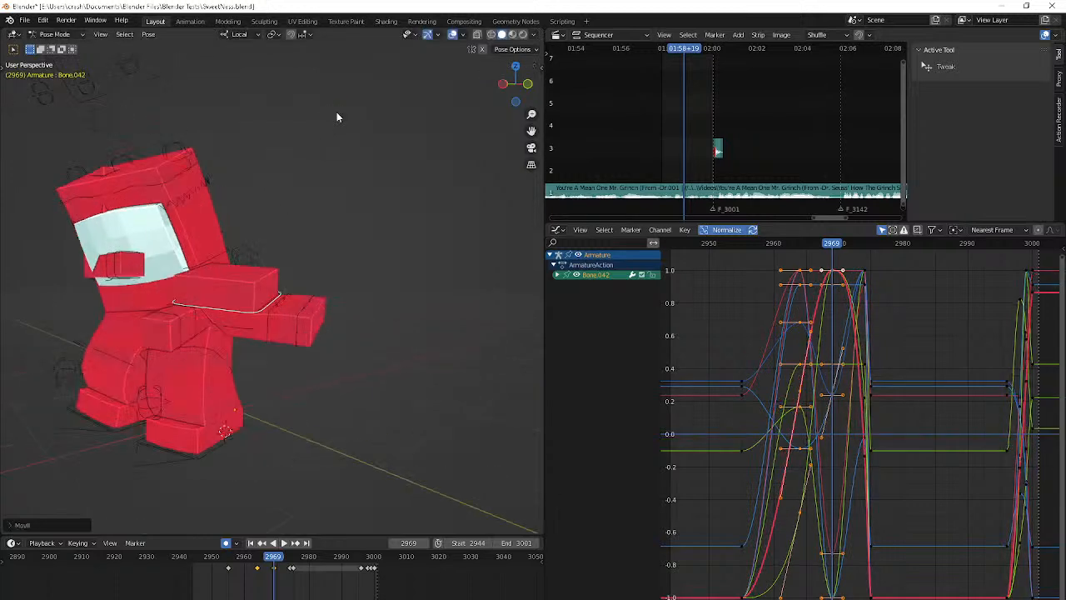
key("r")
left_click(371, 193)
middle_click_drag(337, 113, 479, 226)
key("g")
left_click(398, 234)
key("r")
left_click(491, 302)
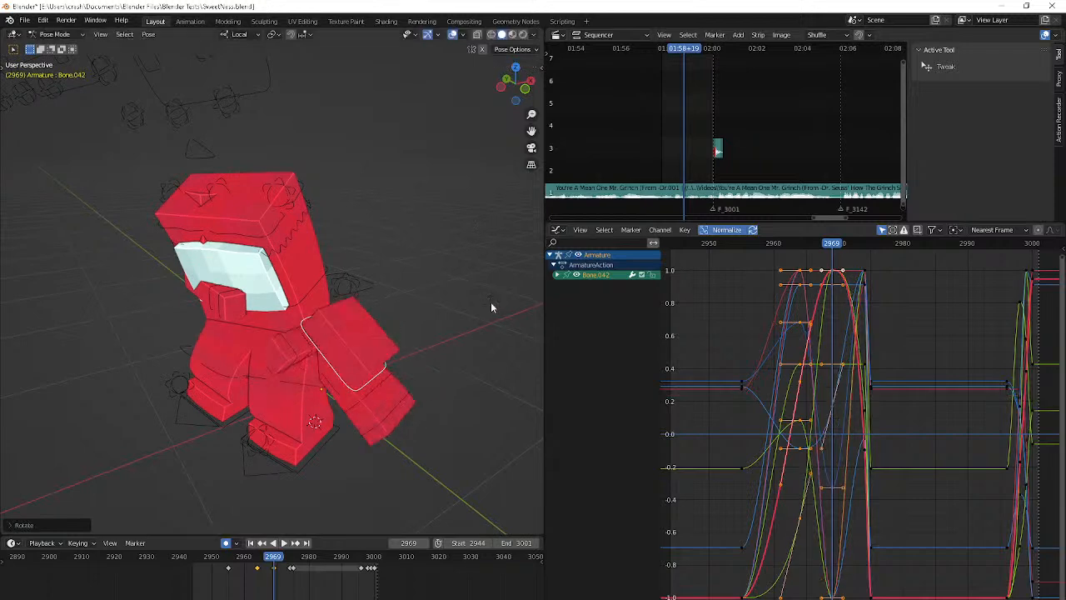
Jump back to the keyframe at frame 2955 and play the animation to check the revised hand motion
key("KP_0")
middle_click_drag(491, 302, 8, 314)
scroll(45, 311, "up", 1)
key("Down")
key("Down")
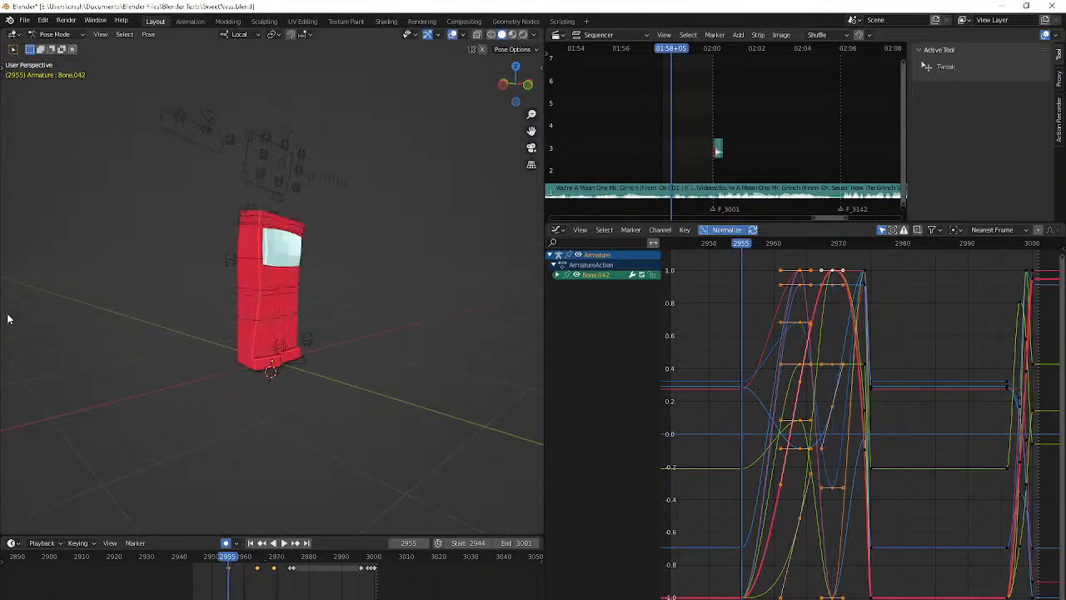
key("space")
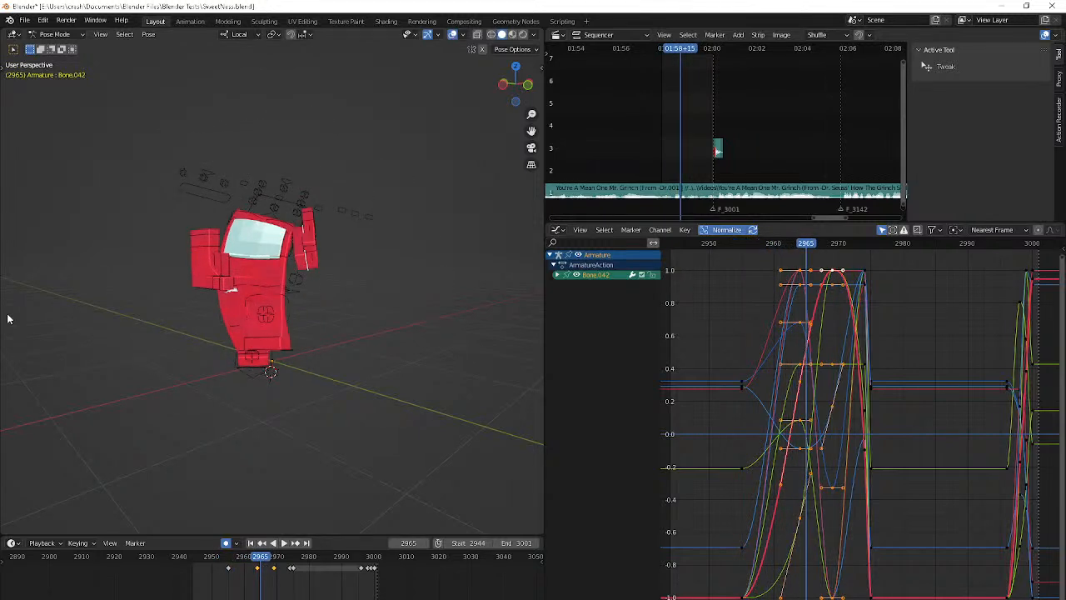
At frame 2964, rotate the Bone.042 hand with trackball rotation and move it up beside the shoulder
middle_click_drag(8, 319, 487, 326)
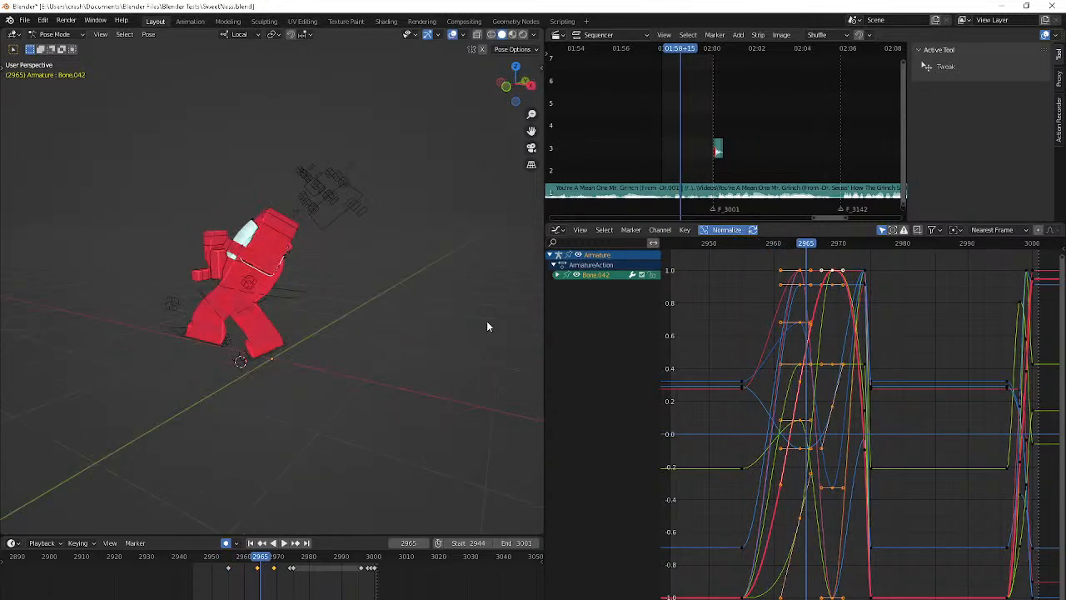
middle_click_drag(443, 352, 483, 354)
key("Left")
key("r")
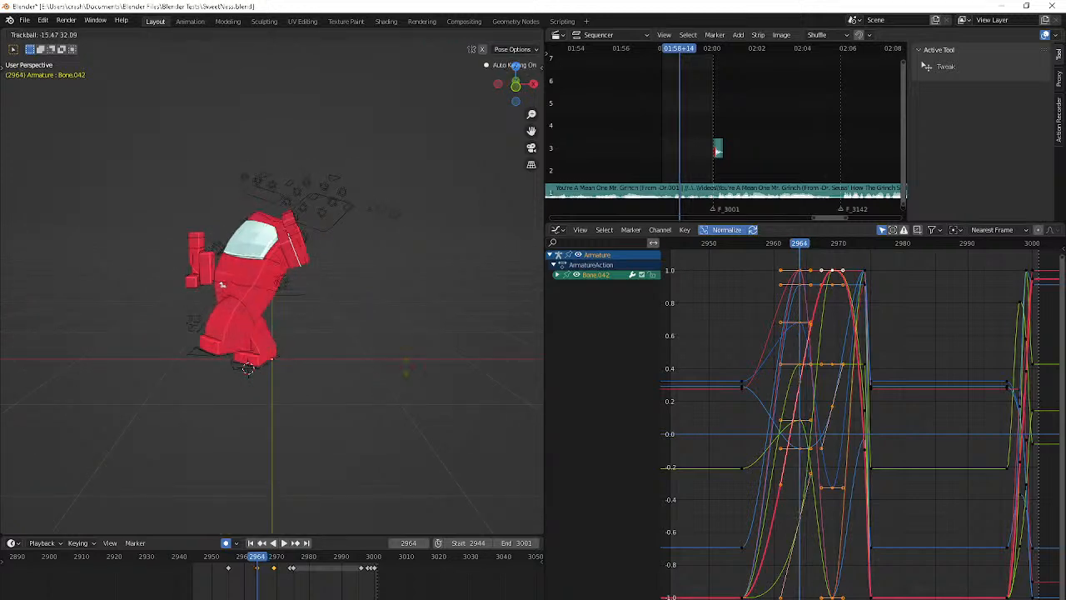
left_click(406, 359)
middle_click_drag(406, 359, 462, 357)
key("g")
left_click(96, 306)
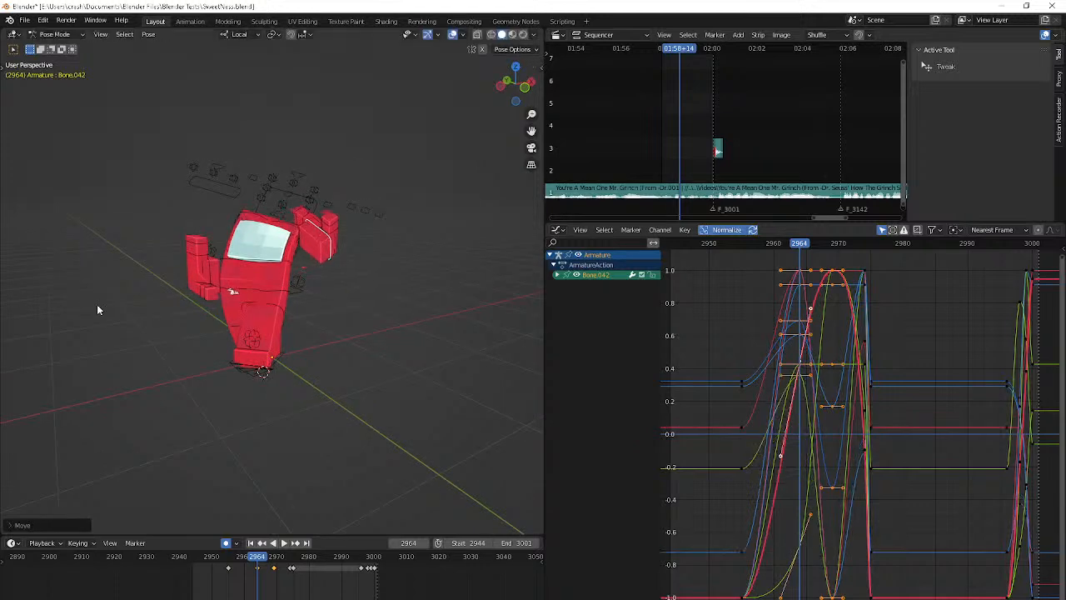
Select the Bone.042 keyframe at frame 2969, play past it and return to that frame to review the motion
key("Right")
key("Right")
key("Right")
key("Right")
key("Right")
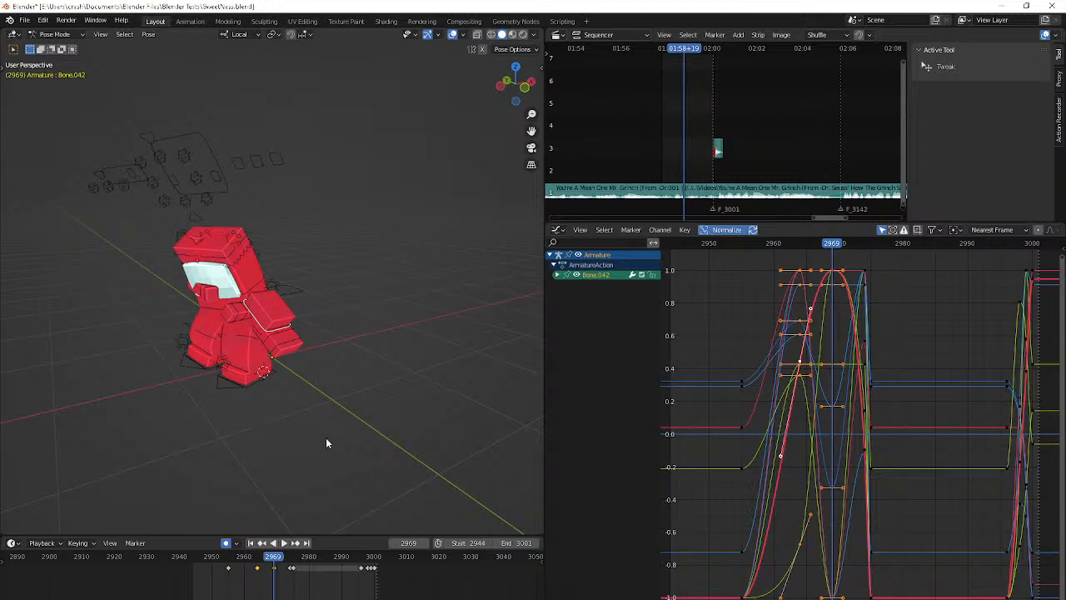
left_click(273, 567)
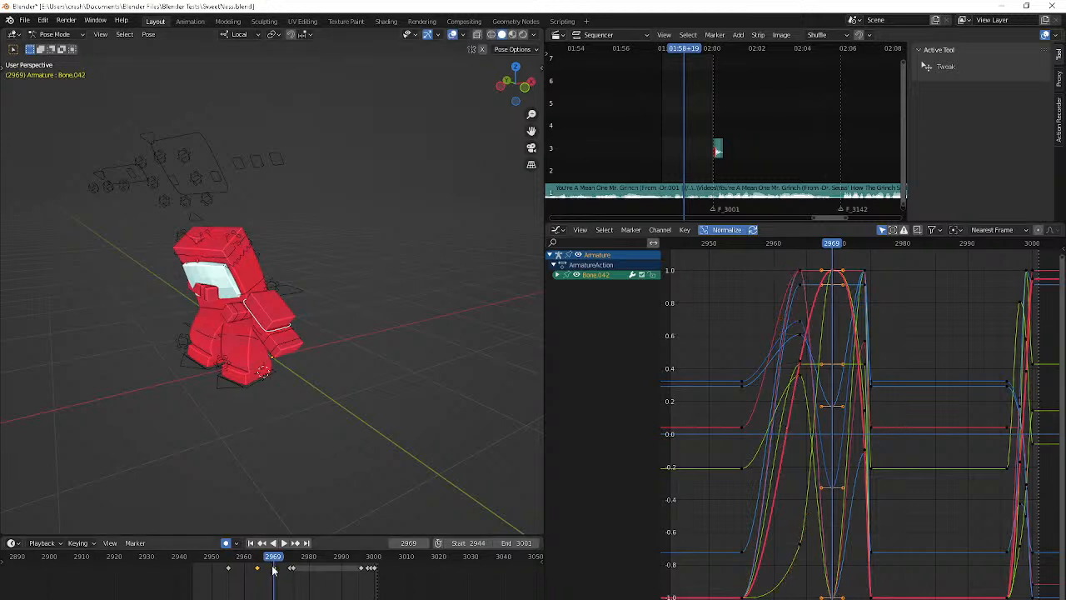
key("space")
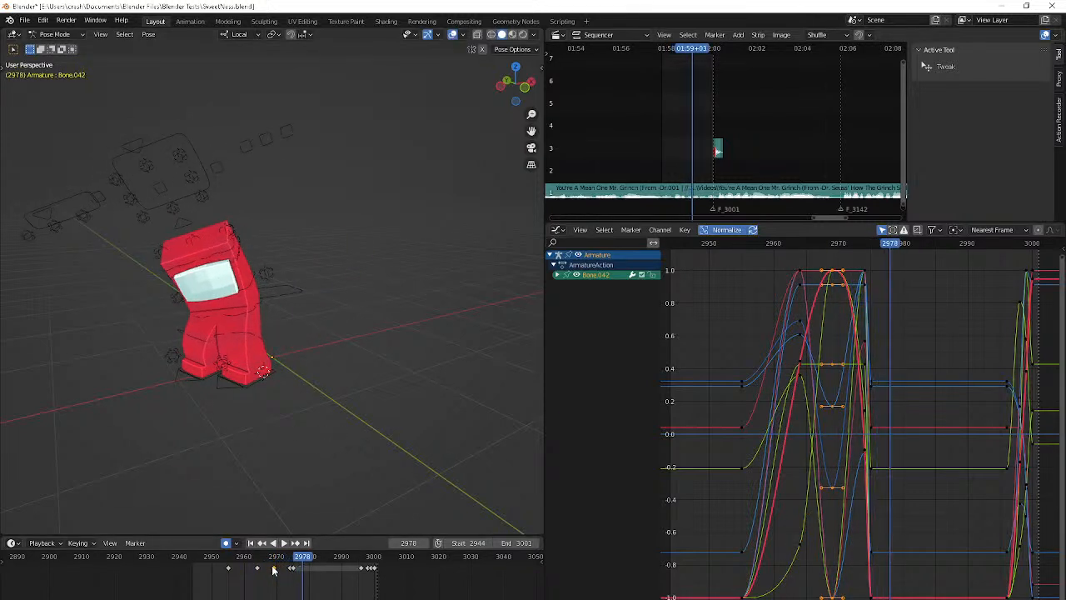
key("space")
key("Down")
key("Down")
key("Down")
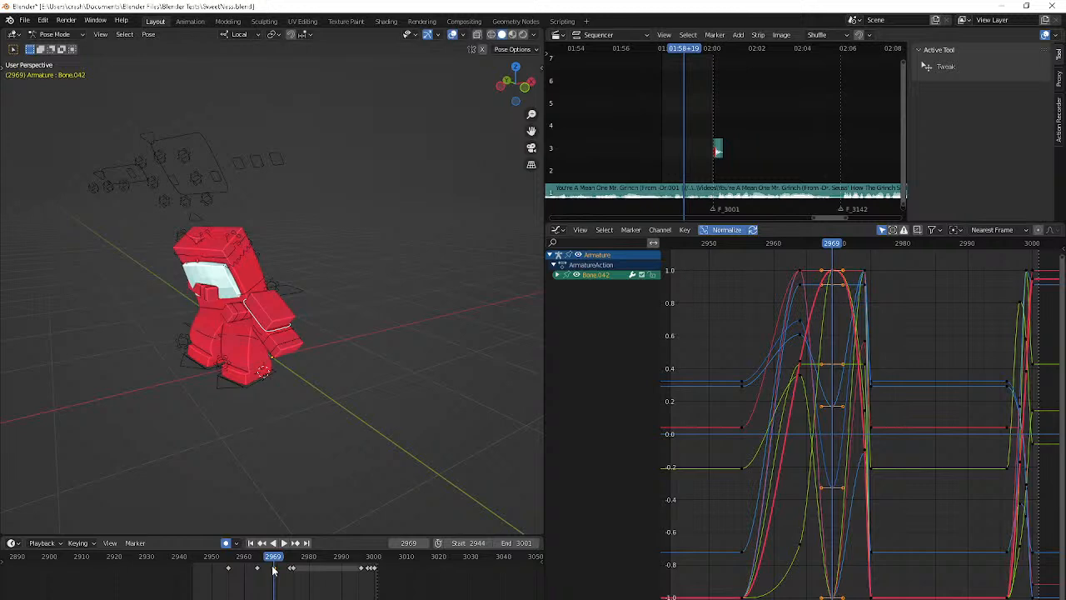
left_click(256, 159)
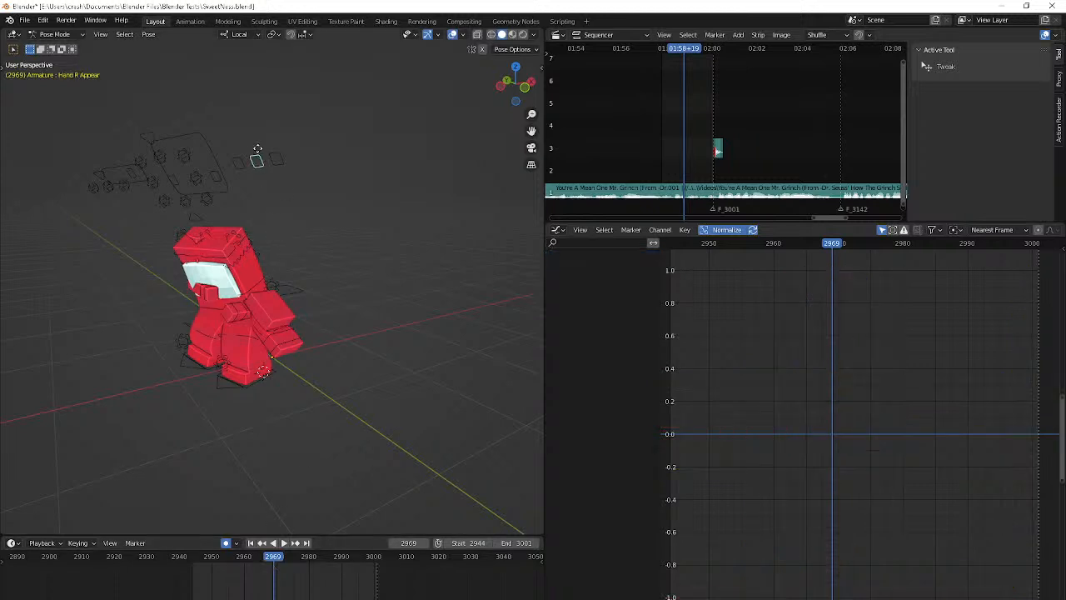
key("g")
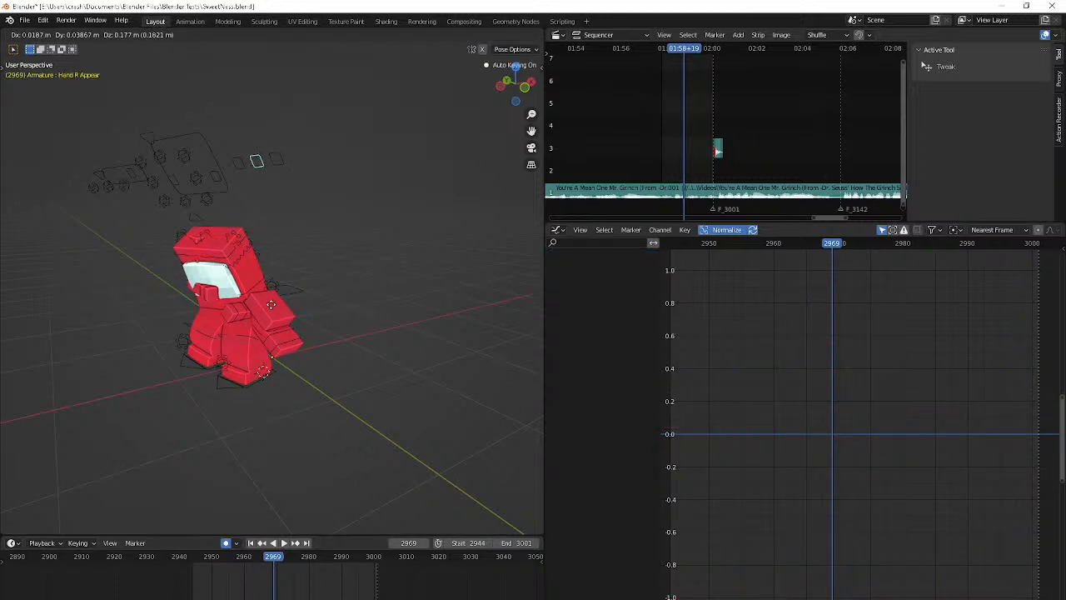
left_click(295, 269)
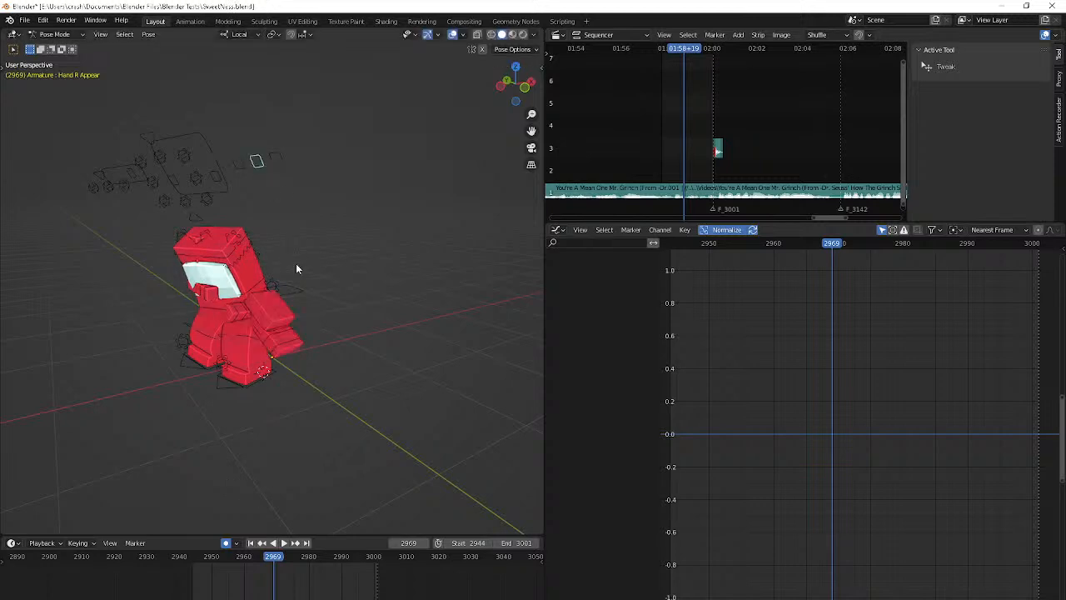
key("shift+Left")
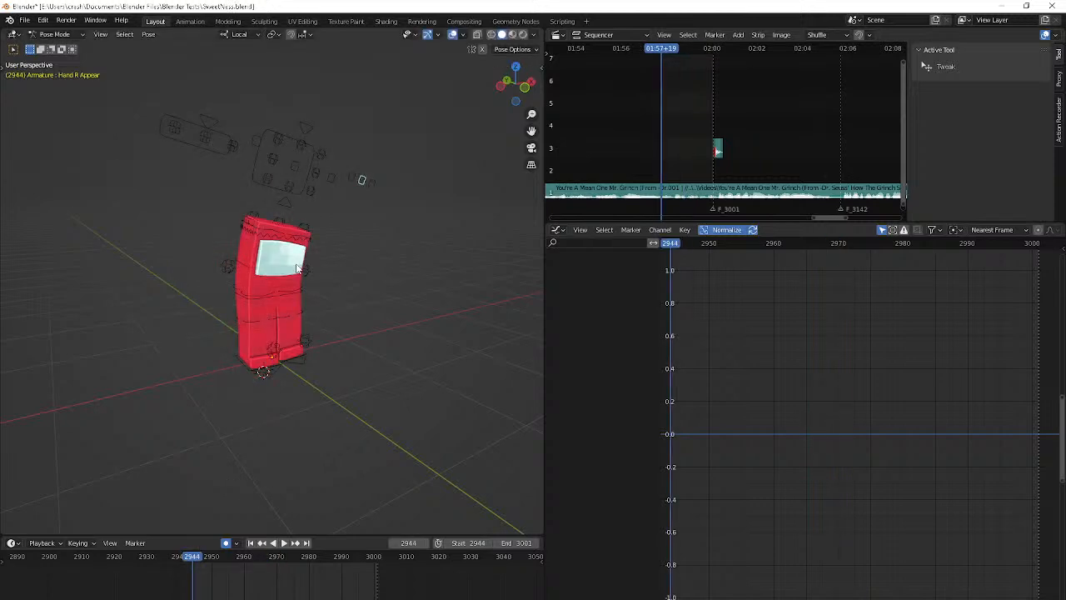
key("Right")
key("Right")
key("Right")
key("Right")
left_click(370, 171)
key("g")
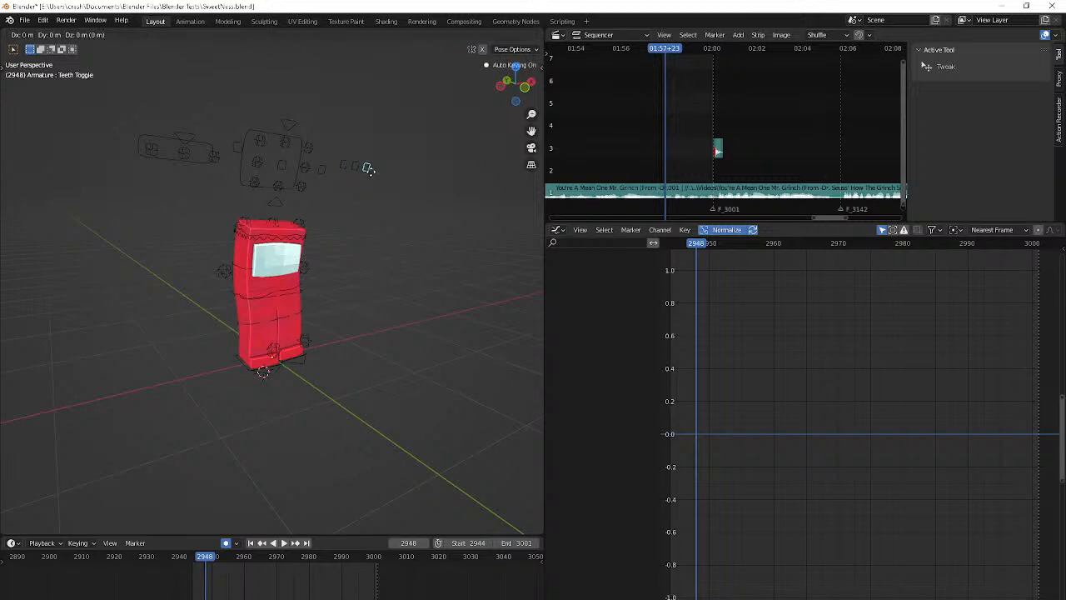
key("Escape")
Play the animation, select the Bone.042 hand control and step from frame 2967 to 2977 to examine its motion
key("space")
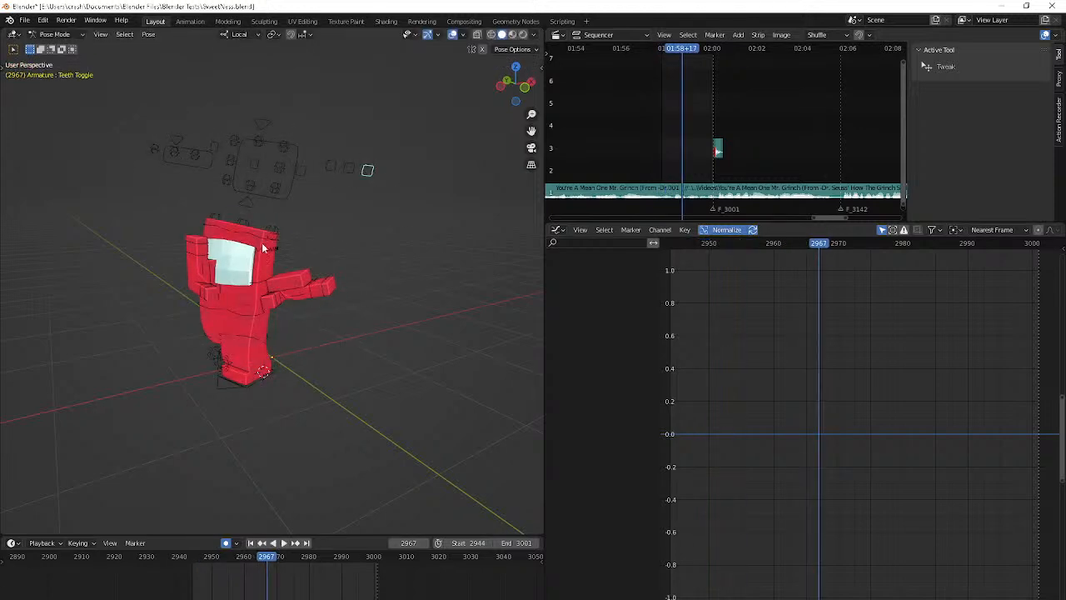
left_click(293, 285)
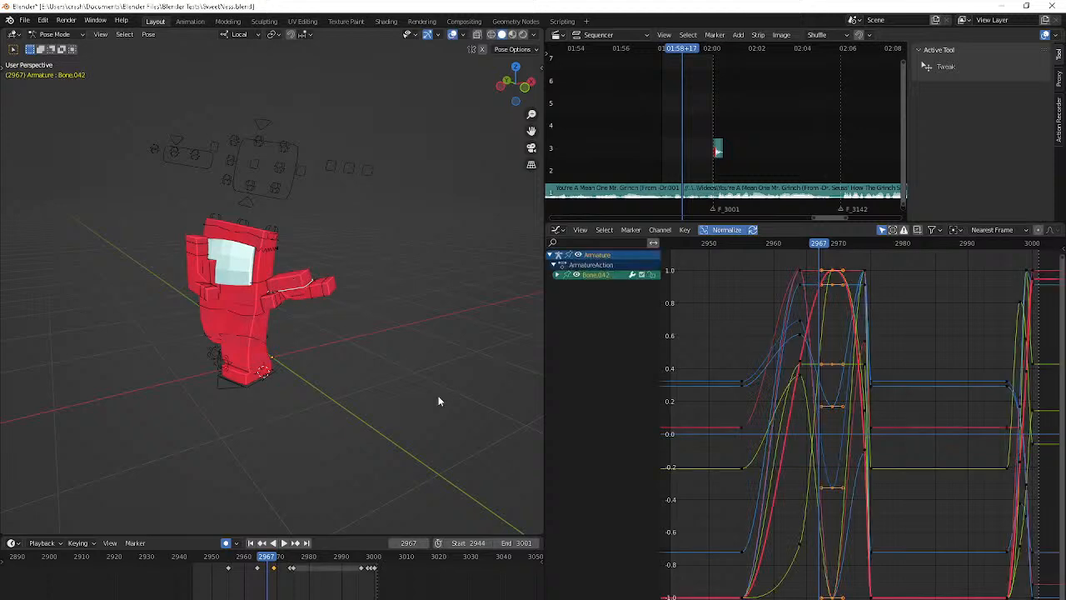
key("Right")
key("Right")
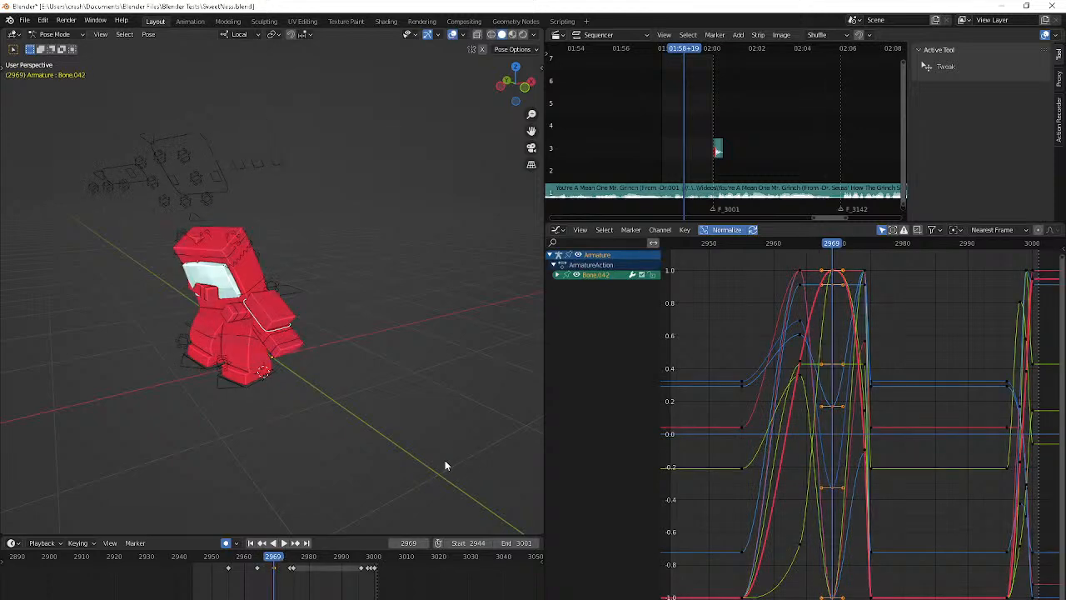
key("Up")
key("Down")
key("Right")
key("Right")
key("Right")
key("Right")
key("Right")
key("Right")
key("Right")
key("Right")
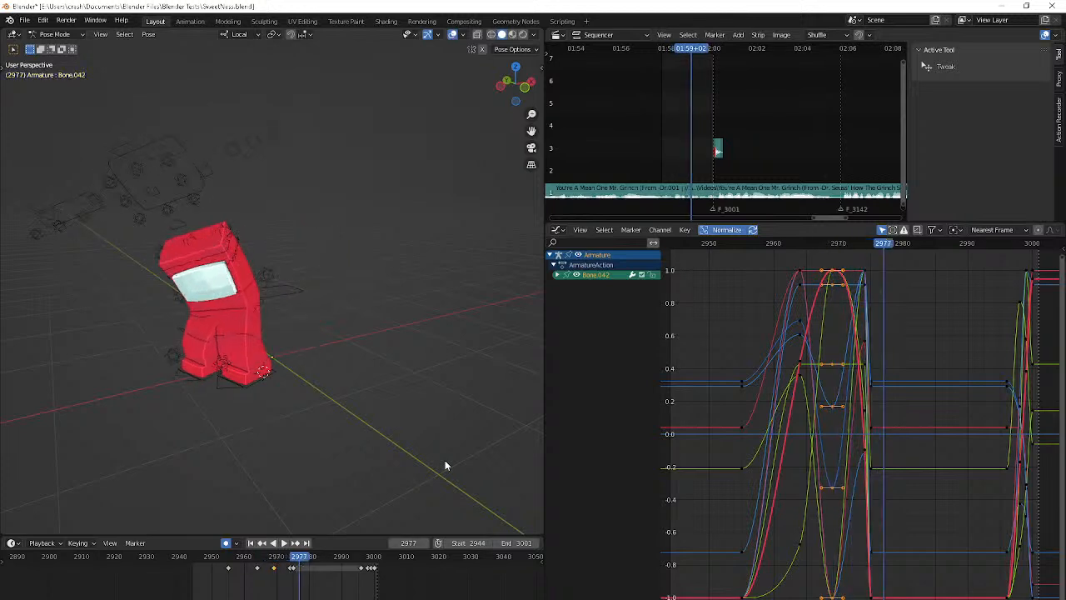
Copy the Bone.042 hand keyframe from frame 2964 to frame 2955
key("space")
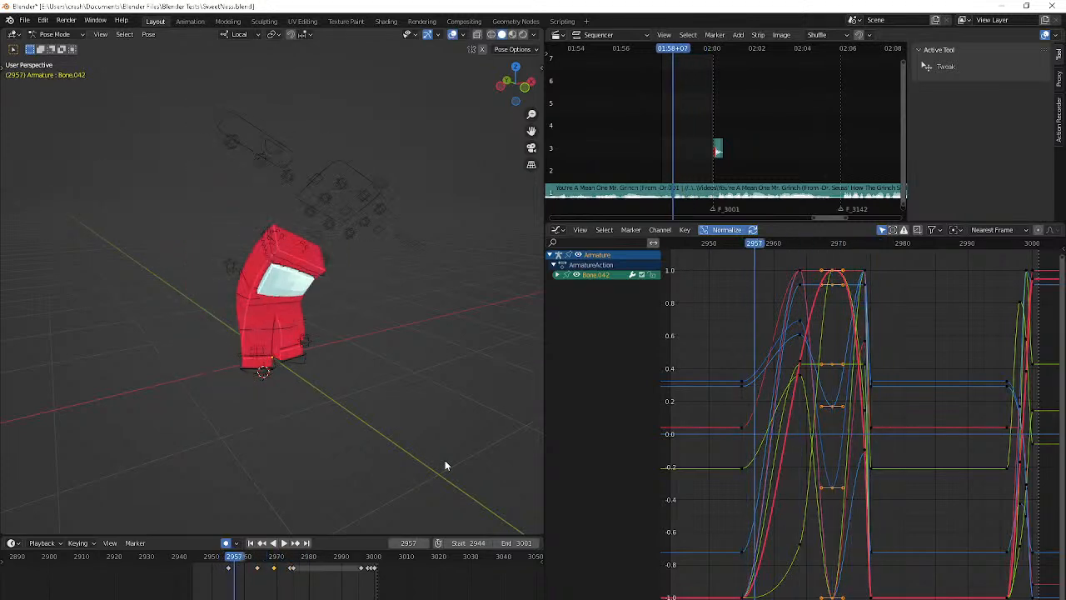
key("space")
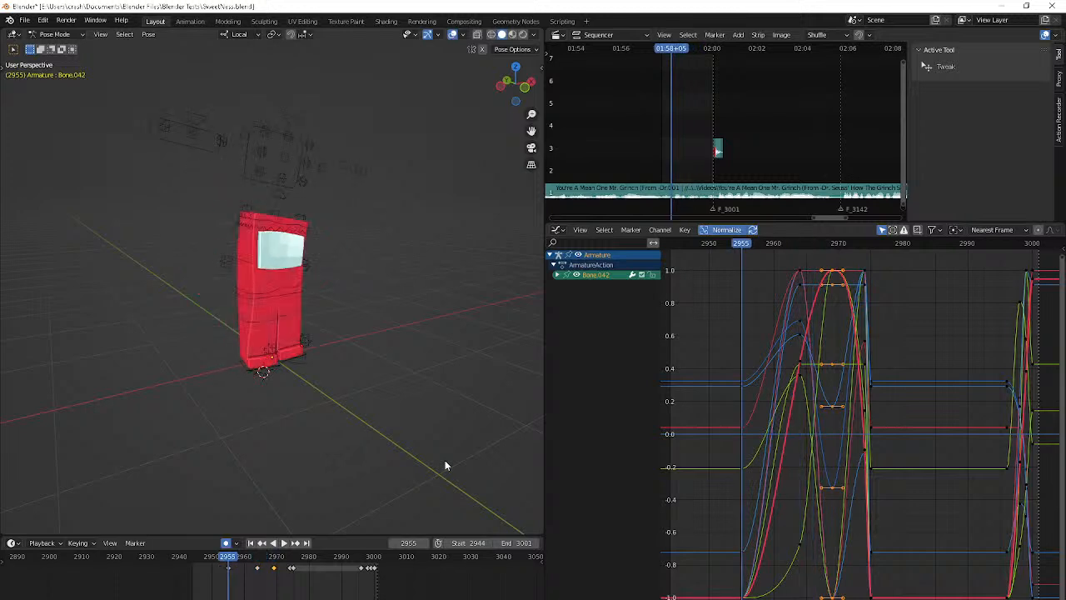
middle_click_drag(445, 460, 276, 445)
key("Right")
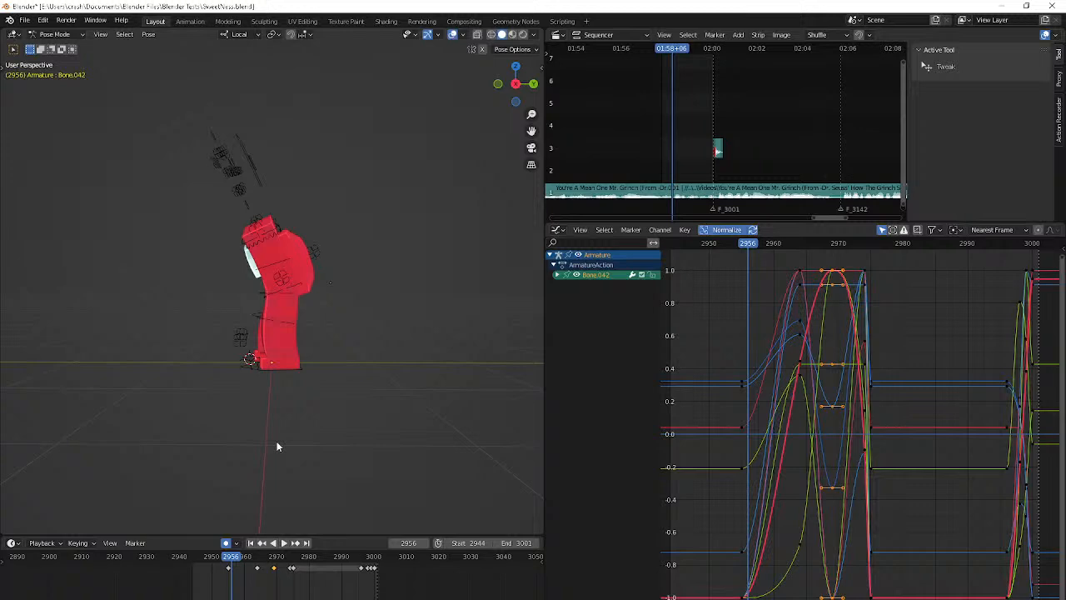
middle_click_drag(278, 447, 254, 559)
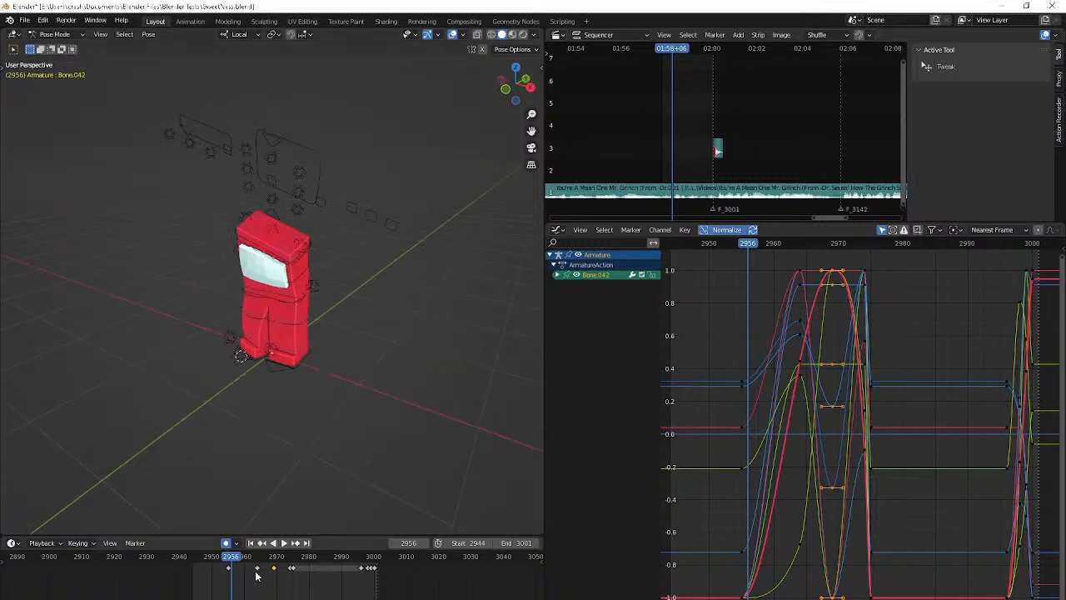
left_click(256, 570)
key("Left")
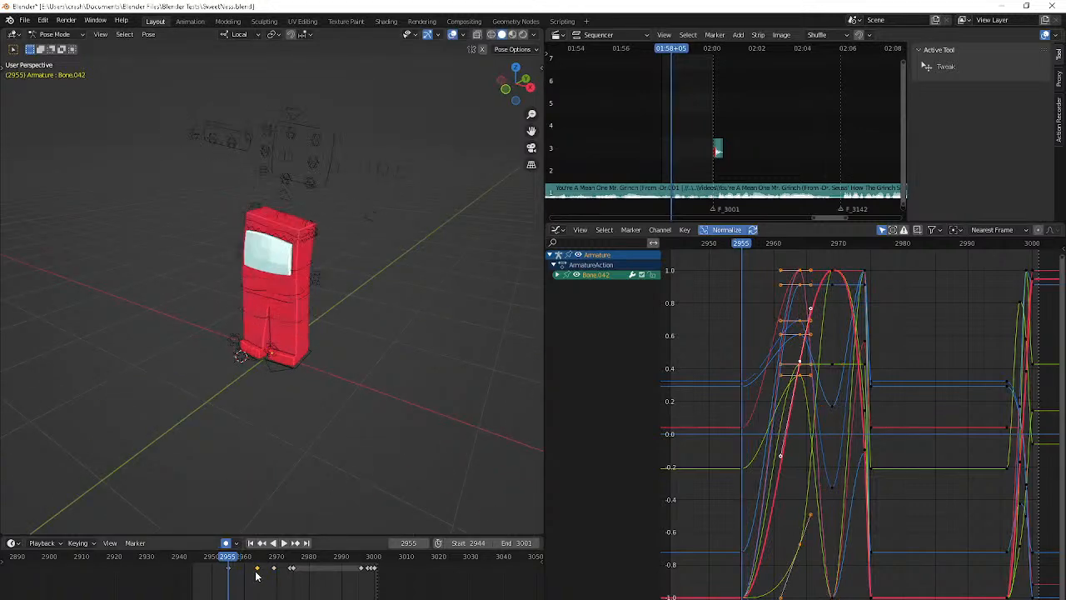
key("ctrl+v")
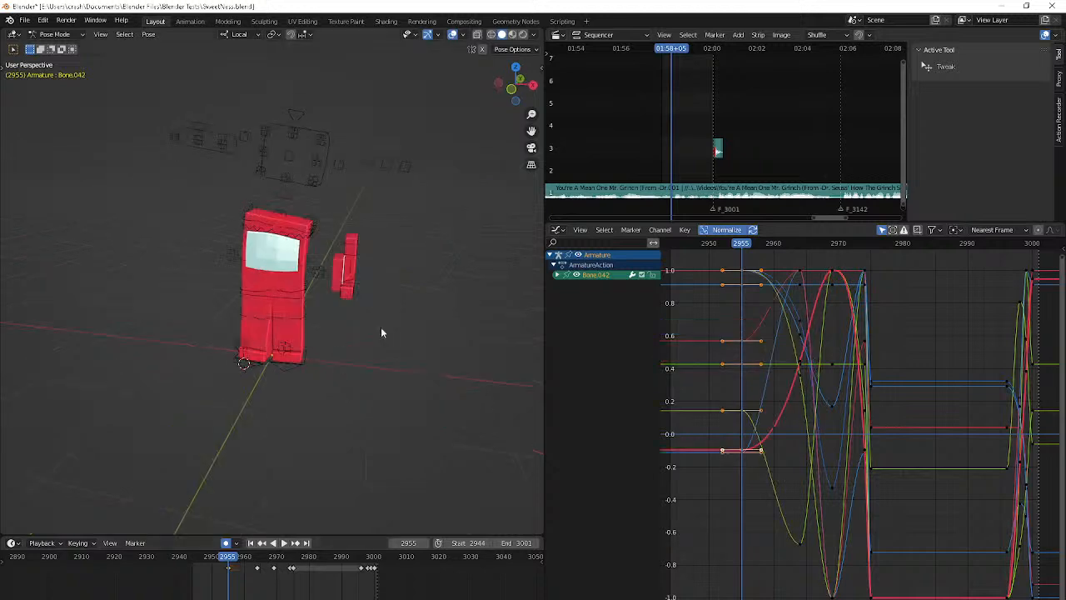
At frame 2955, rotate the Bone.042 hand about its local Z and X axes and move it closer to the body's side
key("r")
key("z")
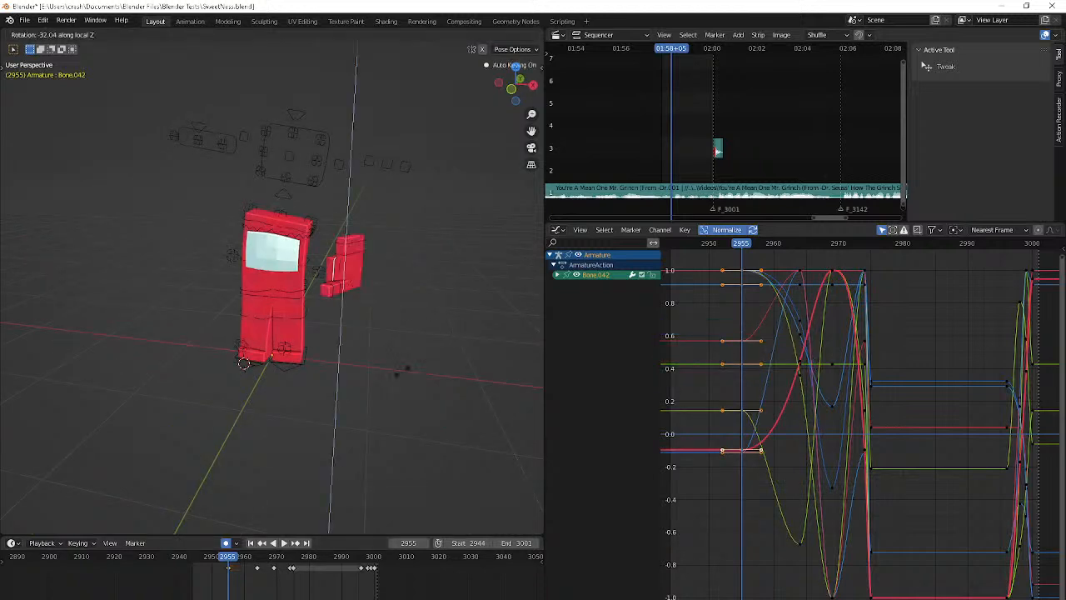
left_click(407, 369)
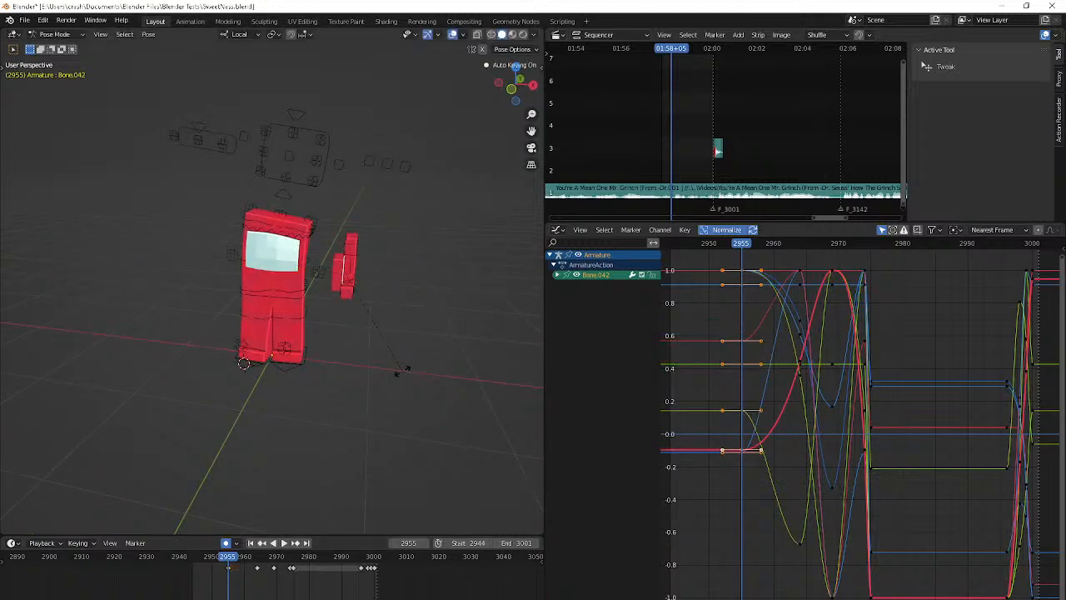
key("r")
key("x")
left_click(402, 370)
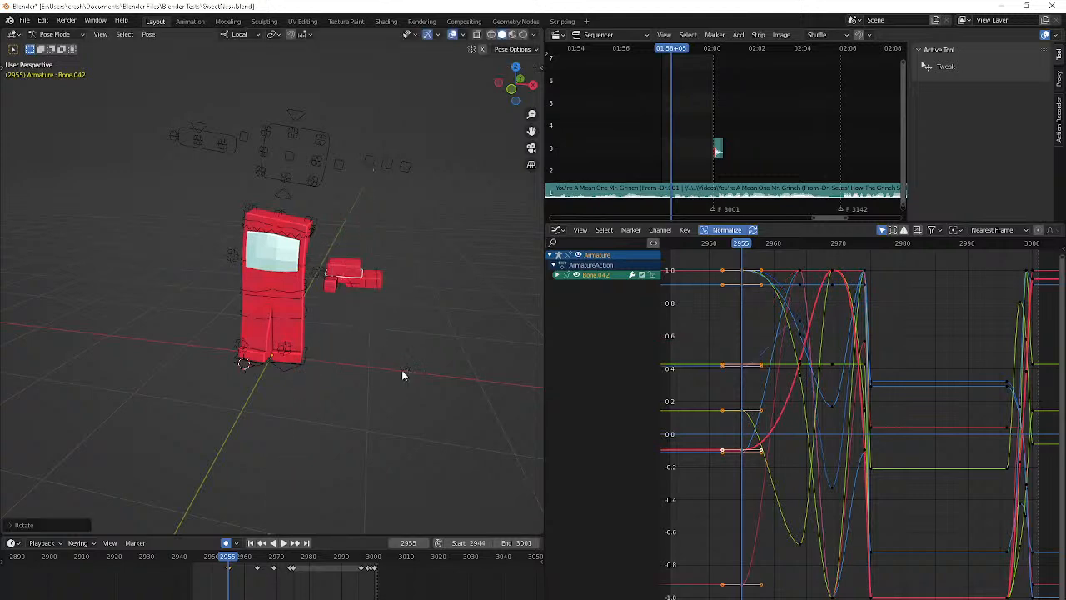
key("g")
left_click(279, 430)
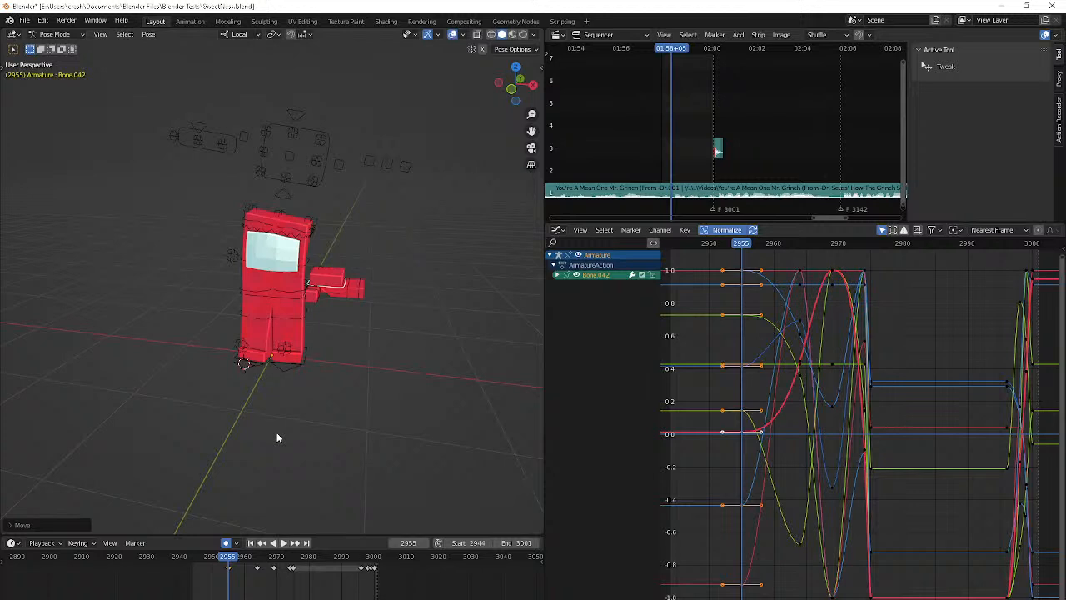
Refine the Bone.042 hand at frame 2955 with trackball rotation and a small move against the body, checking it in playback
key("r")
key("r")
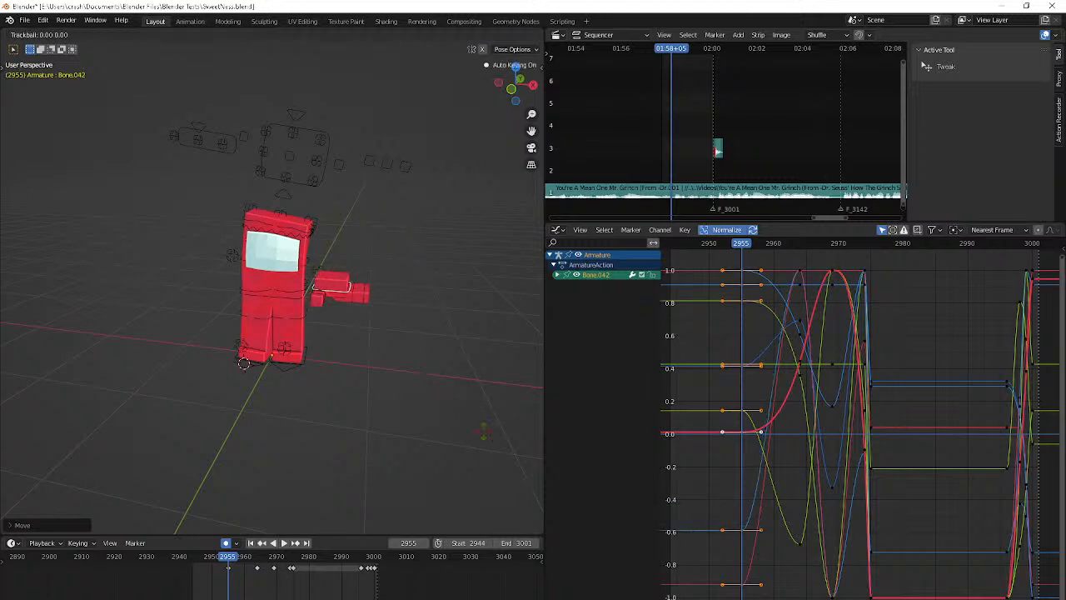
left_click(464, 433)
key("g")
left_click(426, 448)
key("ctrl+z")
key("ctrl+z")
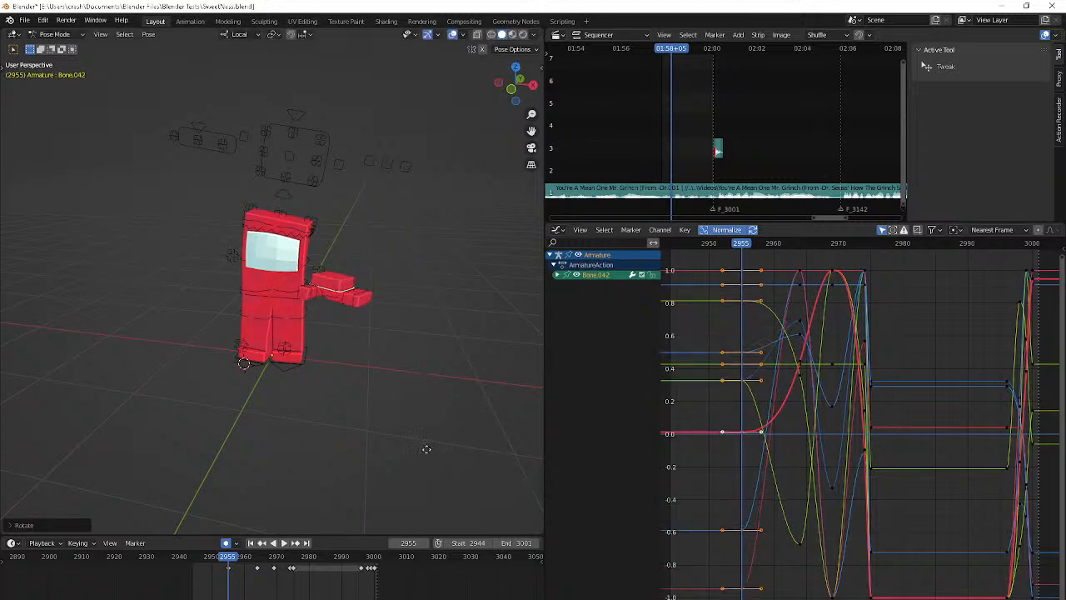
key("space")
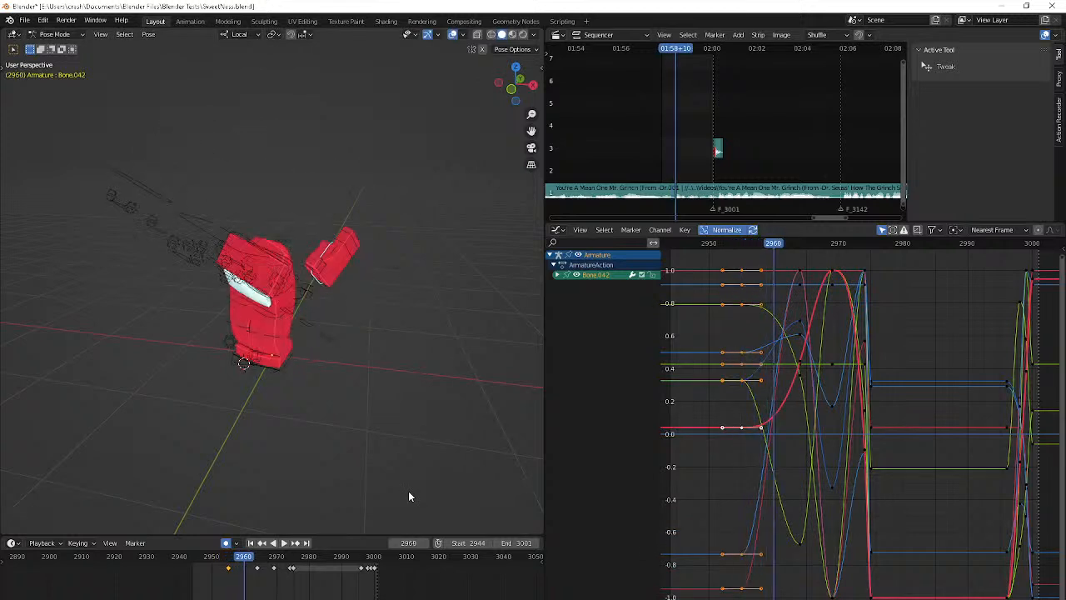
key("Escape")
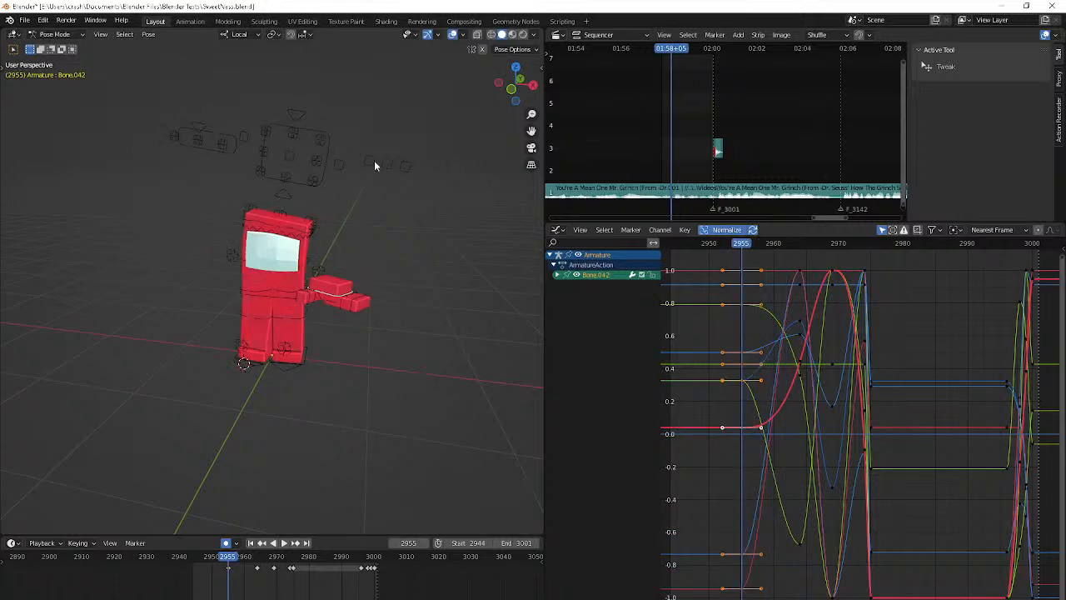
Key the Hand L Appear and Hand R Appear controls to show both hands at frame 2962 and hide them at frame 2955
left_click(374, 160)
left_click(374, 160, "shift")
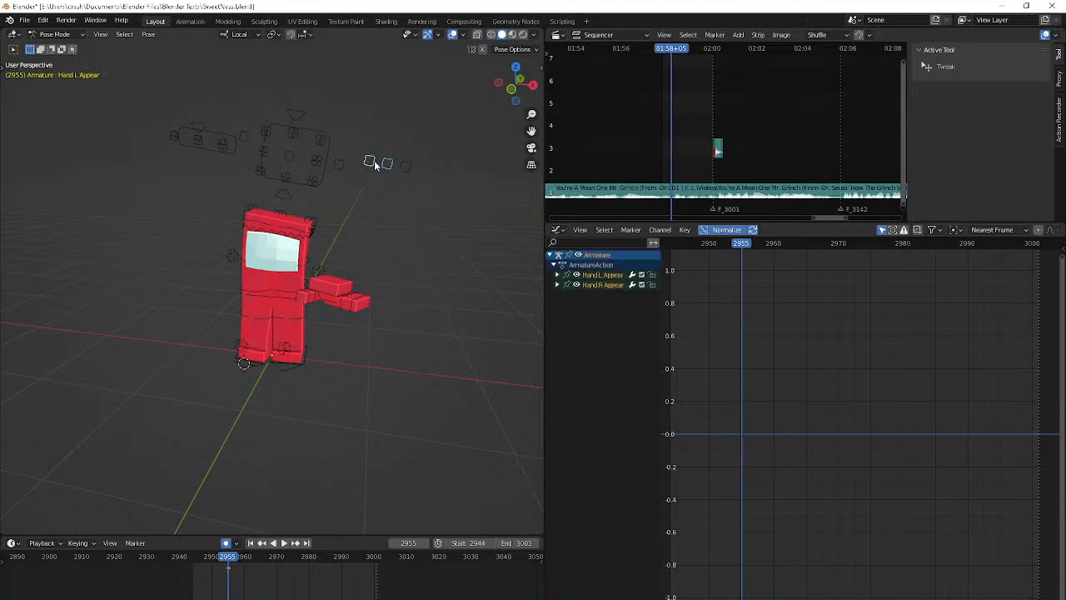
key("space")
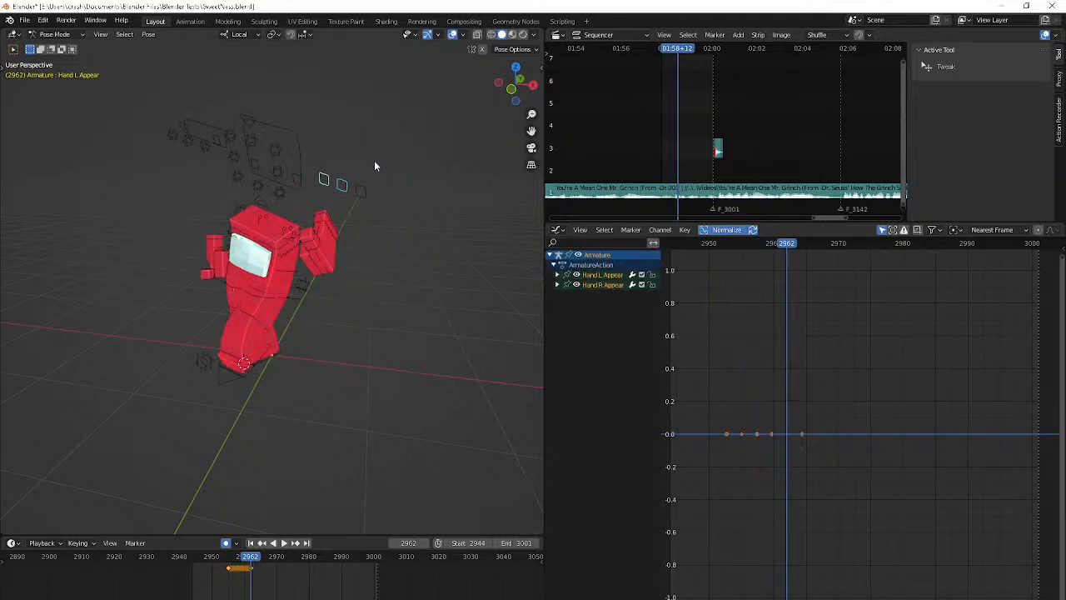
key("Escape")
key("g")
left_click(360, 307)
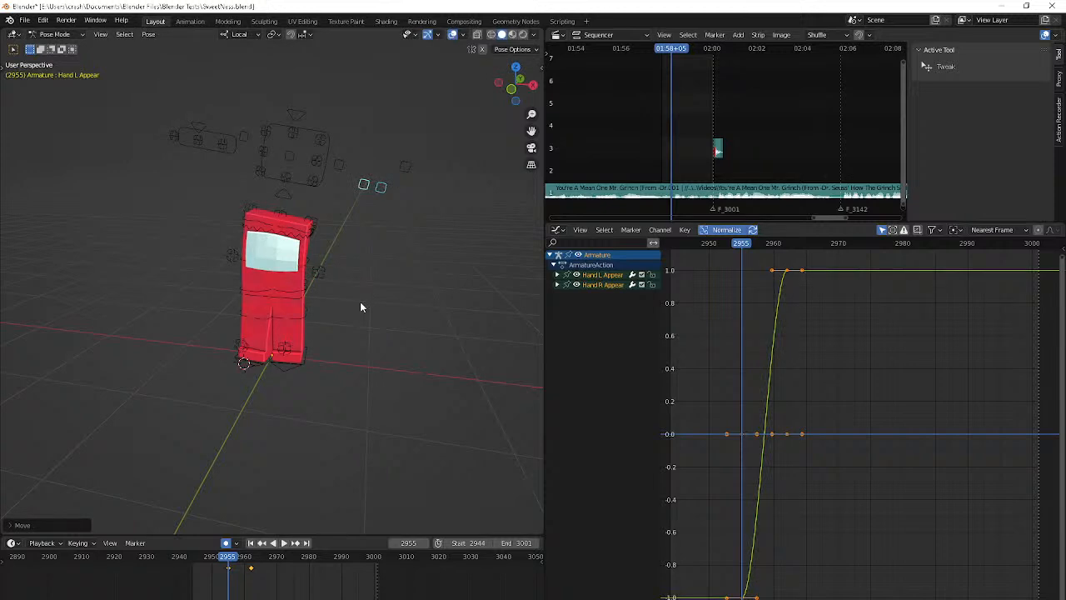
key("space")
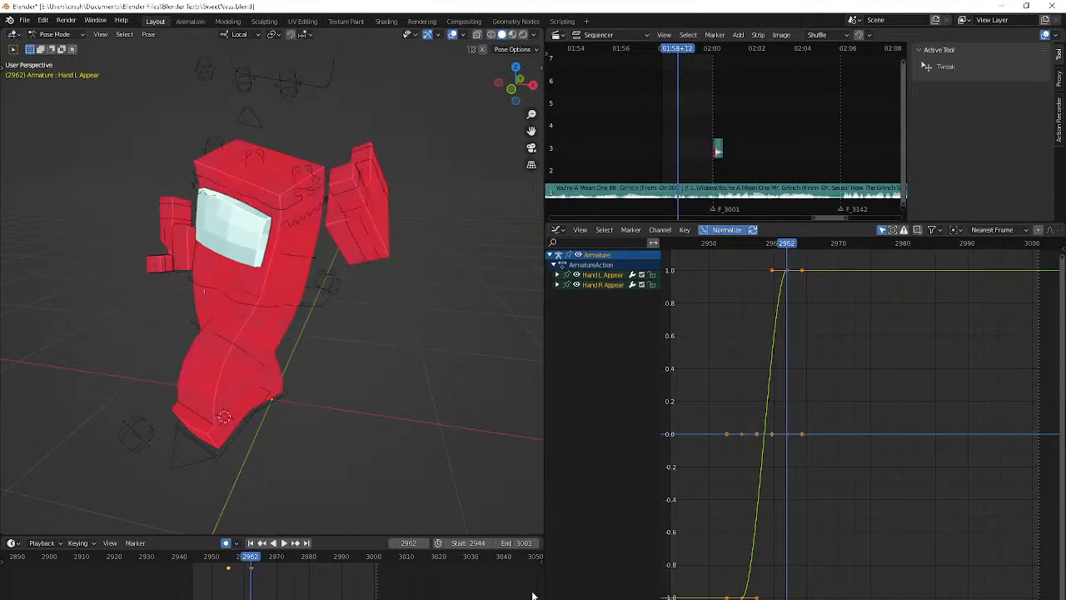
Select the Bone.042 hand at frame 2959 and rotate it with trackball and view rotation
left_click(359, 252)
key("alt+Tab")
key("alt+Tab")
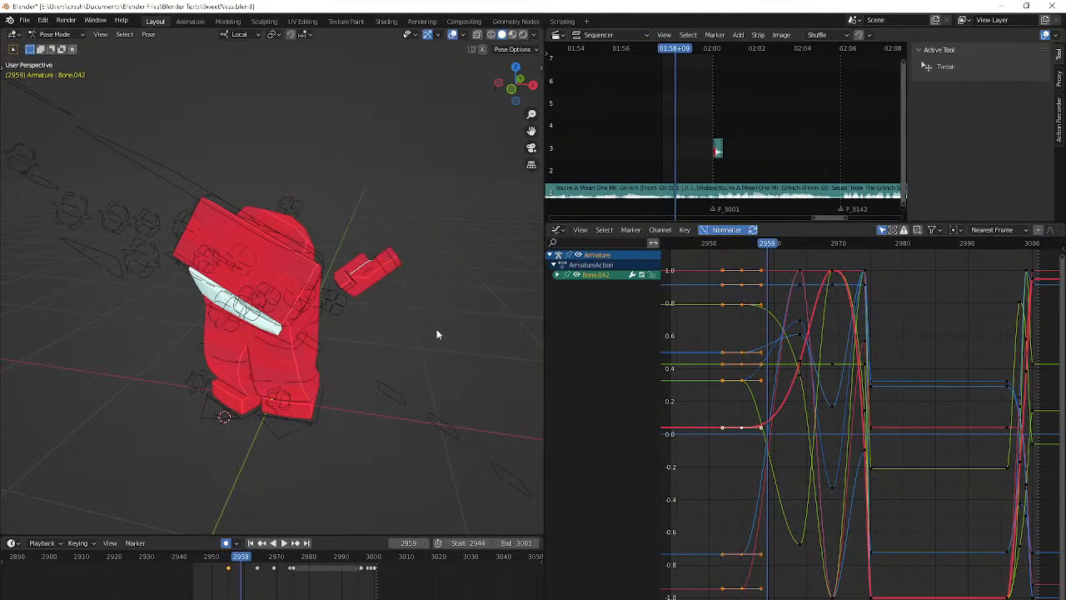
key("r")
key("r")
left_click(419, 363)
Trackball-rotate the hand further at frame 2959, move it lower beside the body and play the result
key("r")
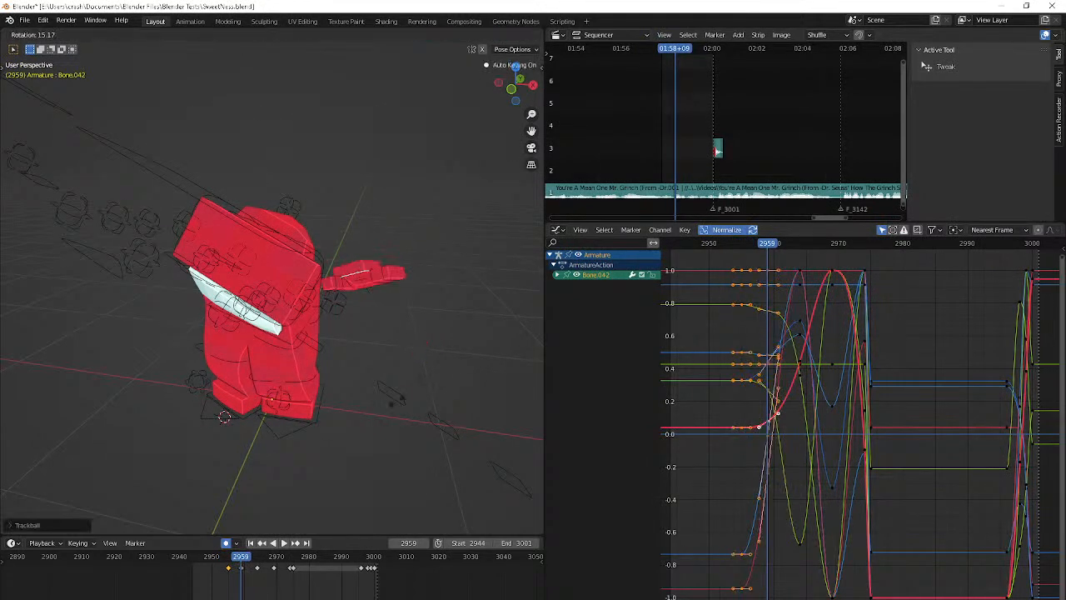
left_click(350, 412)
middle_click_drag(351, 412, 312, 394)
key("r")
key("r")
left_click(306, 432)
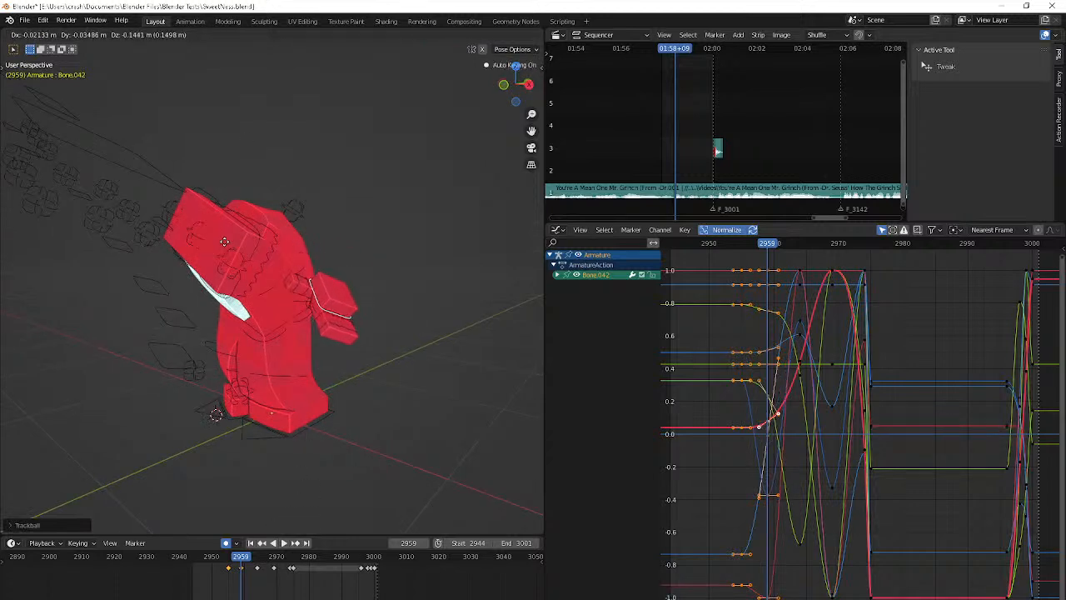
left_click(159, 85)
key("space")
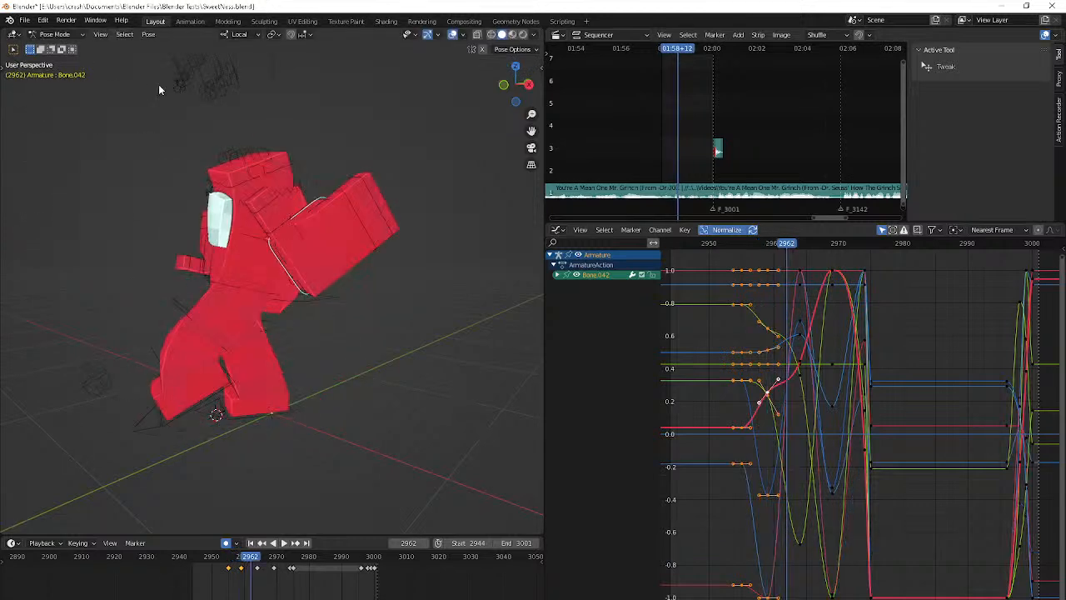
key("Escape")
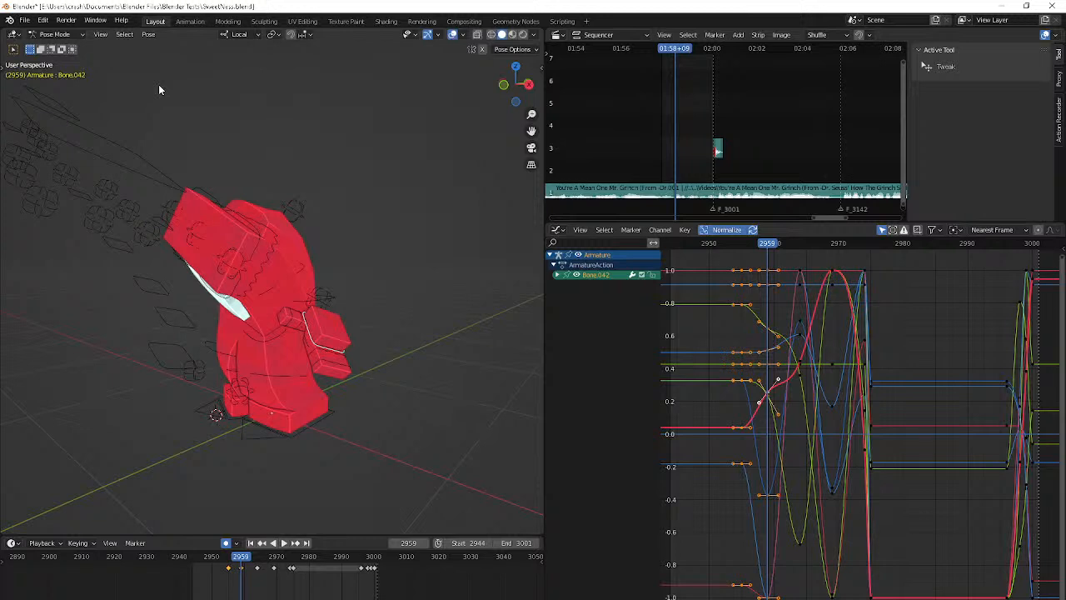
At frame 2962, move the Bone.042 hand slightly upward behind the shoulder
key("Right")
key("Right")
key("Right")
key("g")
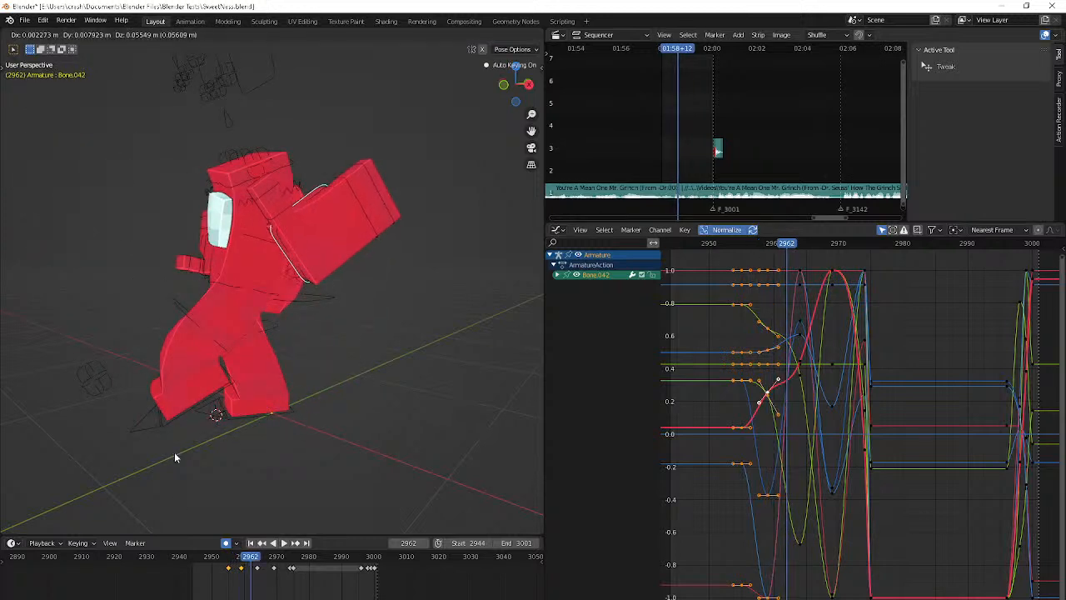
left_click(174, 451)
middle_click_drag(174, 451, 234, 457)
At frame 2967, tilt the Bone.042 hand in front of the body with trackball rotation
key("Right")
key("Right")
key("Right")
key("Right")
key("Right")
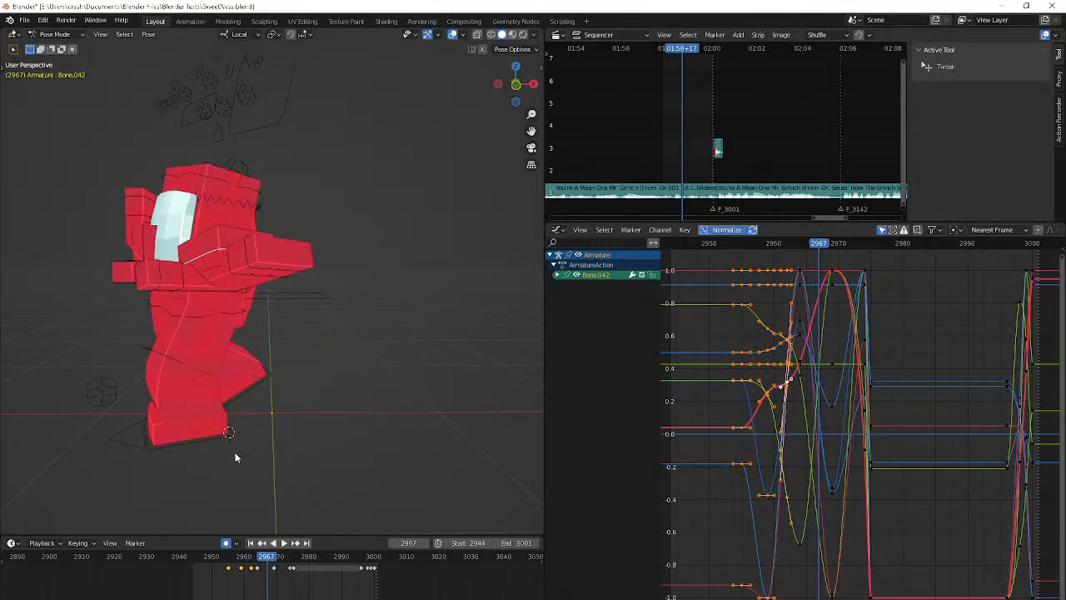
key("r")
key("r")
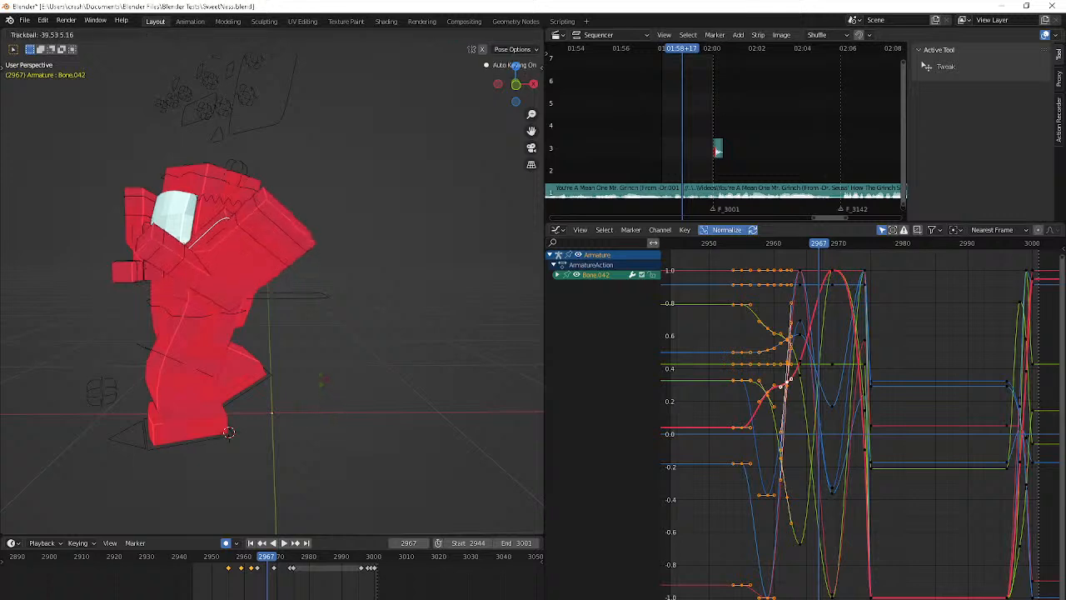
left_click(321, 382)
Copy the Bone.042 keyframe from frame 2969 to frame 2974
key("Right")
key("Right")
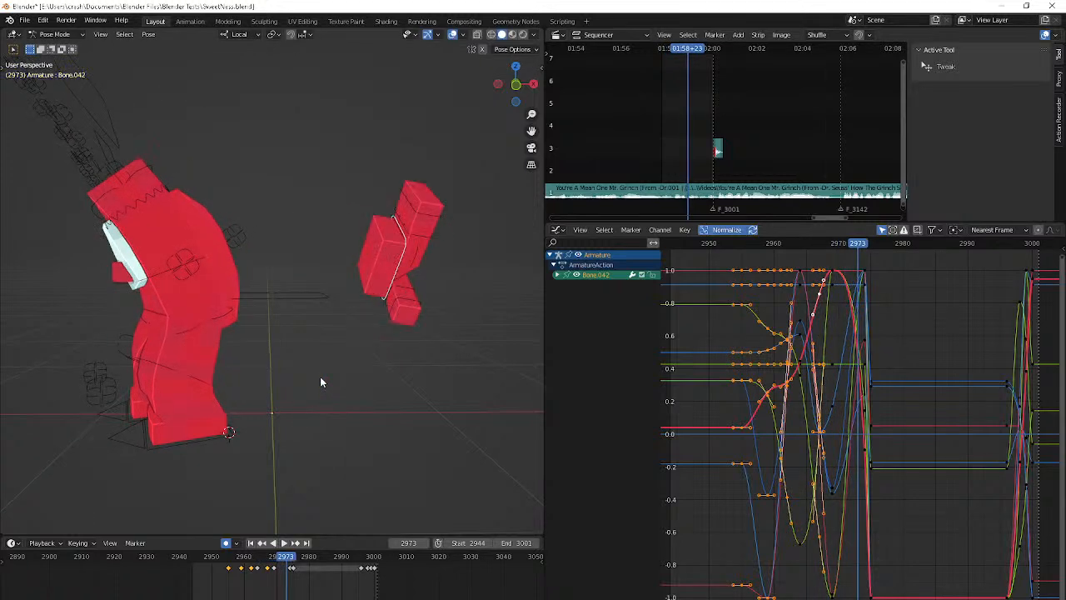
key("Right")
key("Right")
key("Right")
key("Right")
key("Right")
left_click(275, 572)
key("ctrl+c")
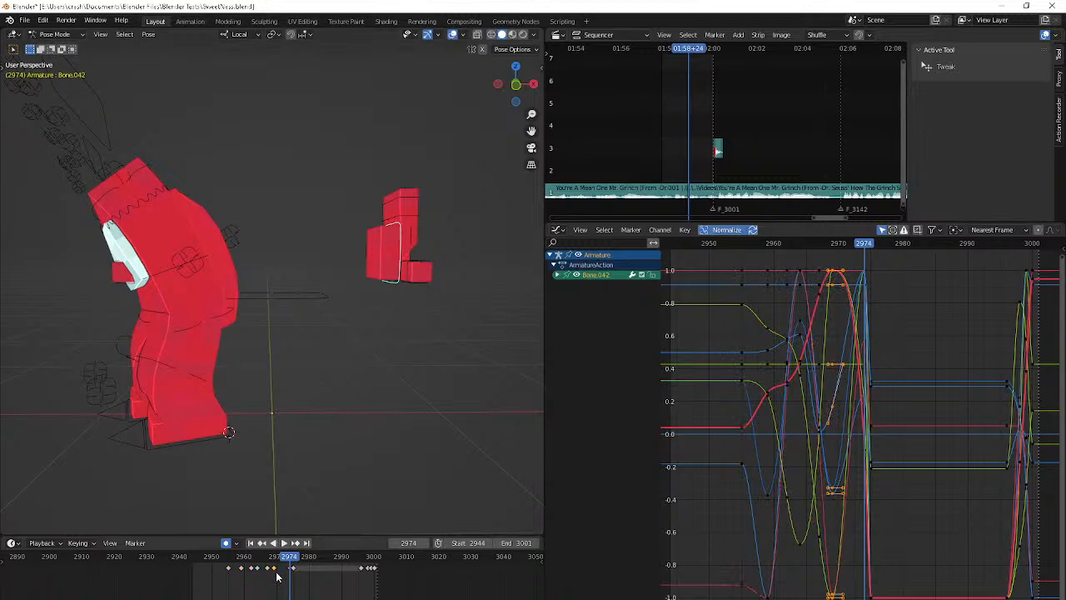
key("ctrl+v")
key("Down")
key("Right")
key("Right")
key("Right")
key("Right")
key("Right")
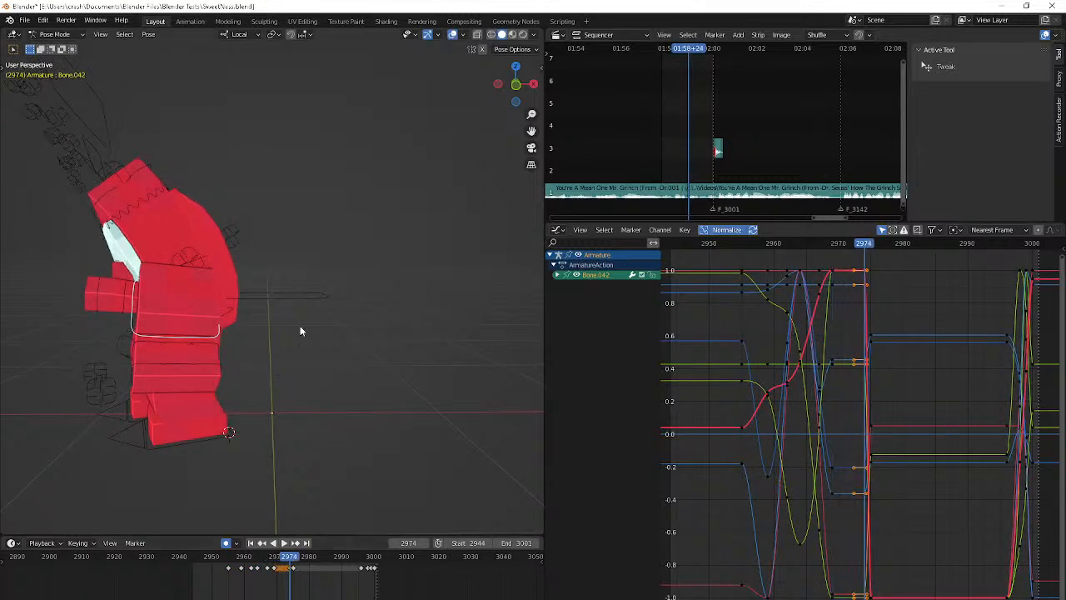
Adjust the Bone.042 hand at frame 2974 with a slight trackball rotation and a small move
key("r")
key("r")
left_click(298, 334)
key("g")
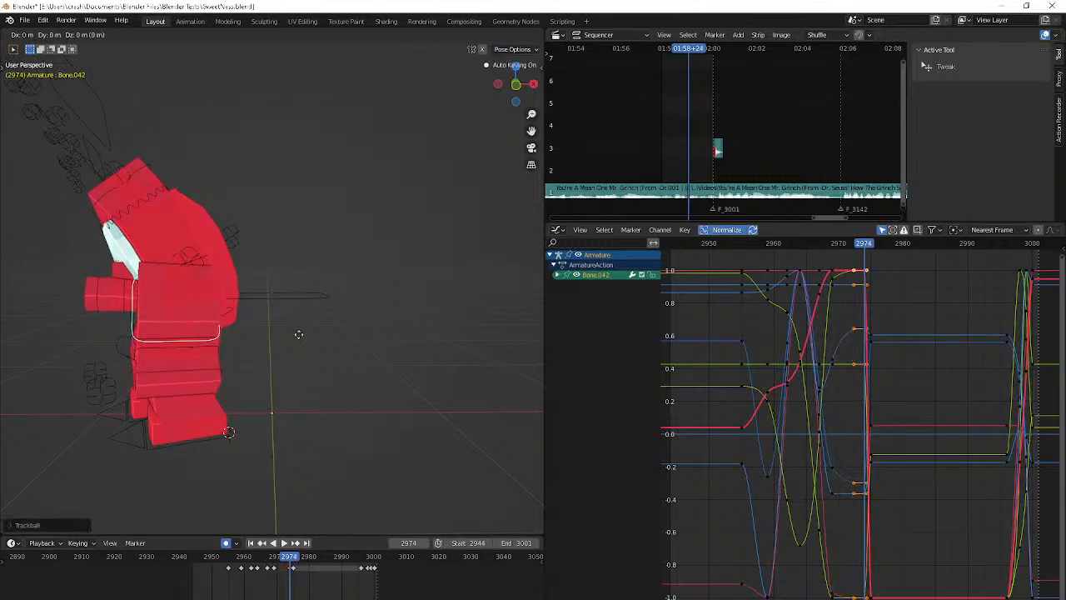
left_click(281, 369)
middle_click_drag(280, 369, 246, 353)
Play the animation from the start of the range to review the revised hand motion
key("Left")
scroll(361, 349, "down", 4)
key("shift+Left")
key("space")
key("space")
key("space")
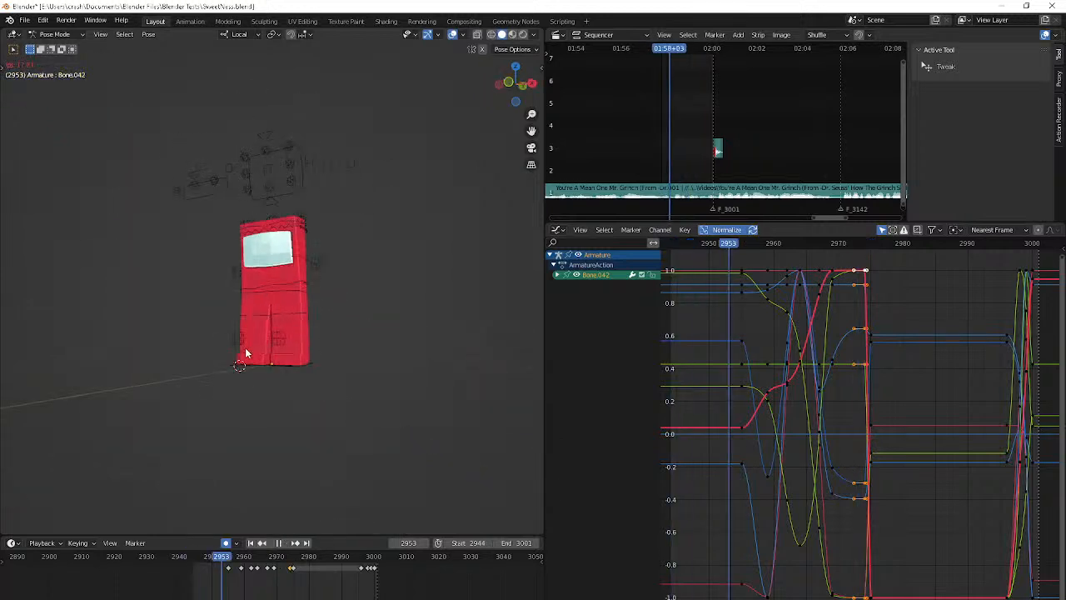
key("shift+Left")
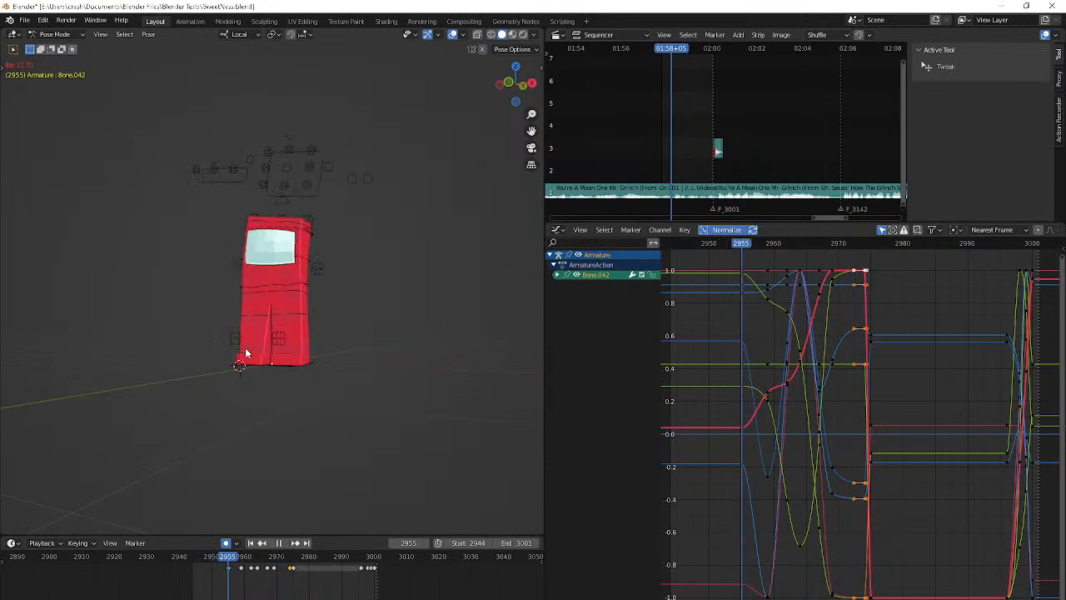
key("space")
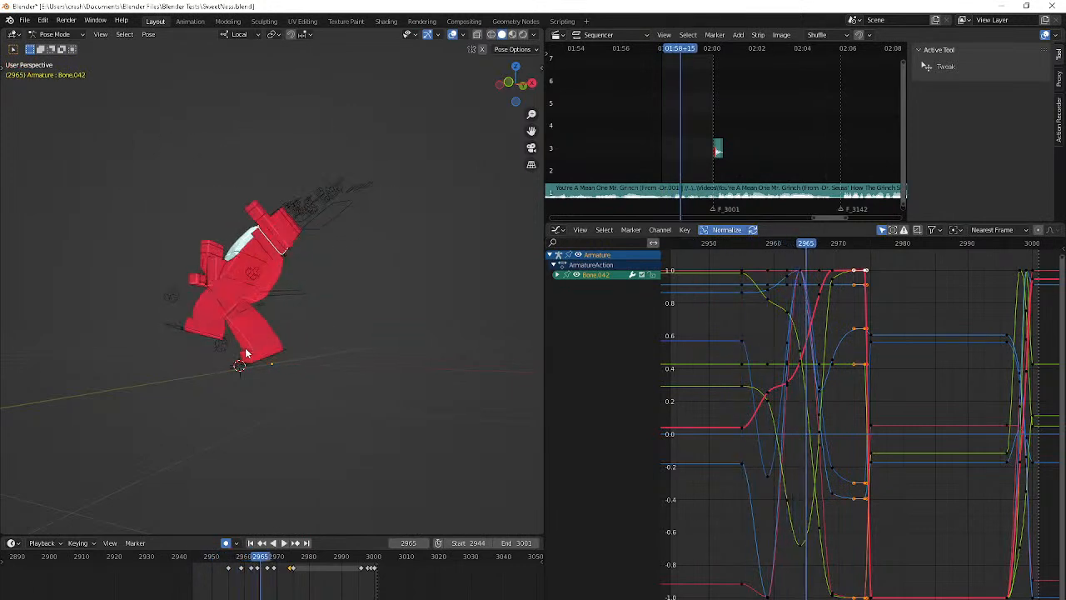
At the frame 2964 keyframe, rotate the Bone.042 hand and refine its angle beside the head with trackball rotation
key("Up")
key("Down")
key("Down")
key("Up")
key("r")
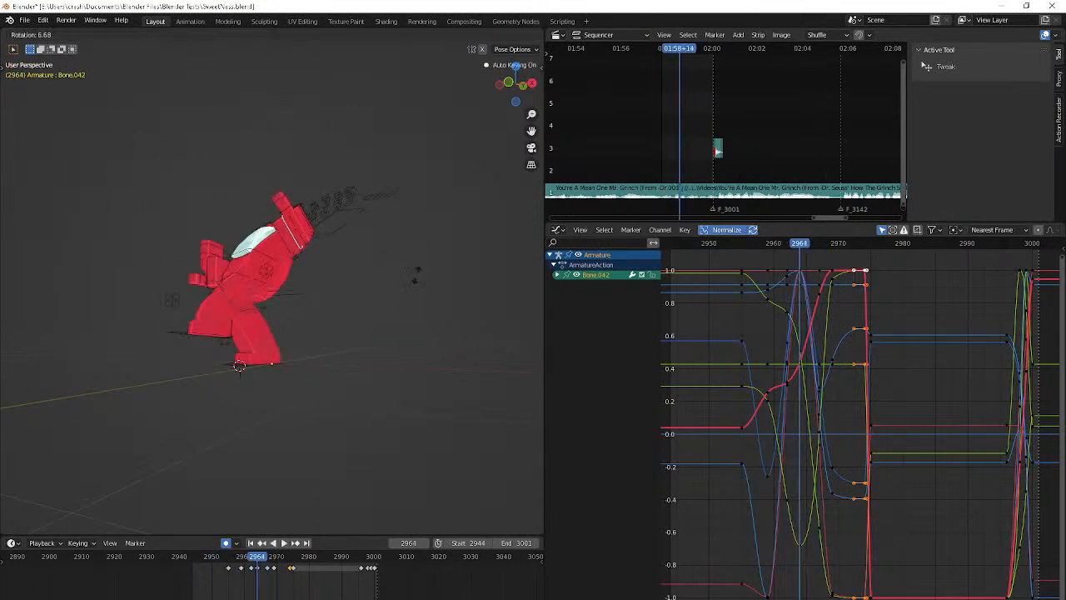
left_click(400, 296)
middle_click_drag(398, 299, 394, 390)
key("r")
key("r")
left_click(328, 325)
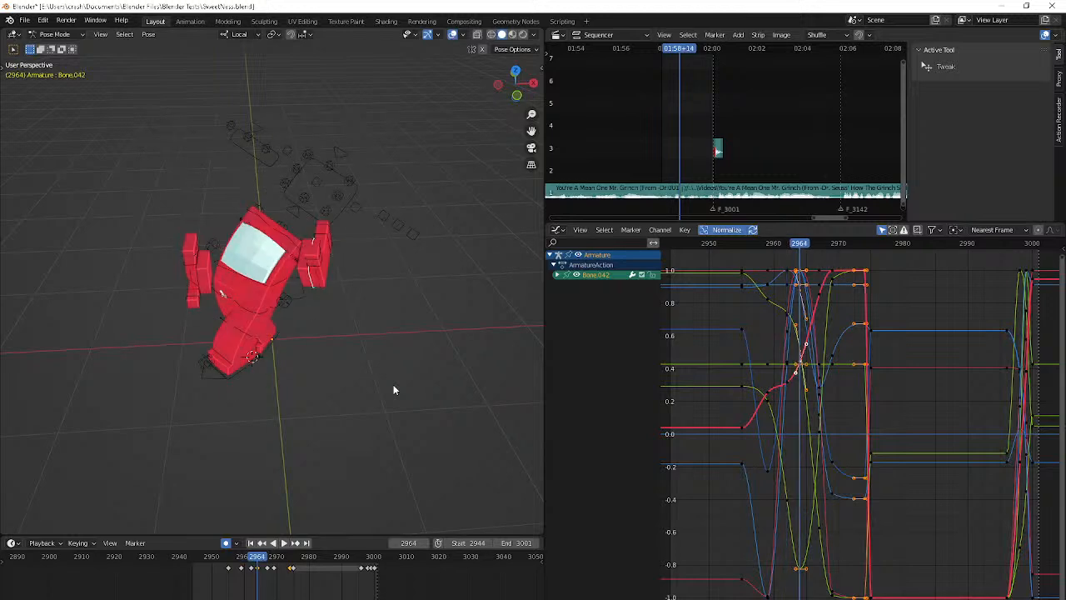
At frame 2964, rotate the Bone.042 hand and move it about 0.05 m beside the head
key("Down")
key("Up")
middle_click_drag(394, 390, 340, 362)
key("r")
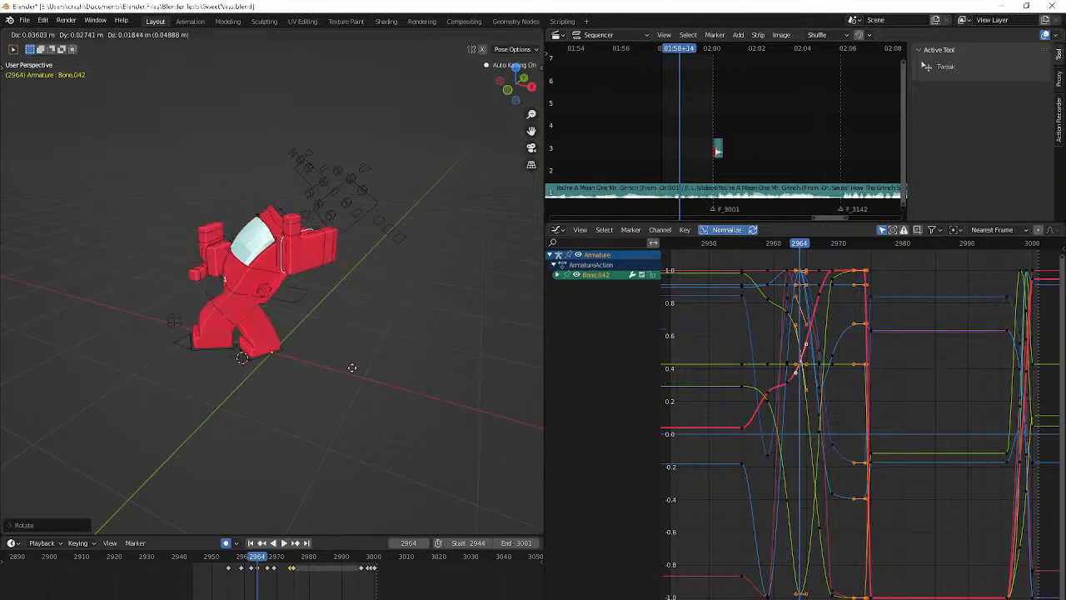
left_click(354, 369)
At frame 2971, adjust the Bone.042 hand's angle with a slight trackball rotation
key("Right")
key("Right")
key("Right")
key("Right")
key("Right")
key("Right")
key("Right")
key("Right")
key("Right")
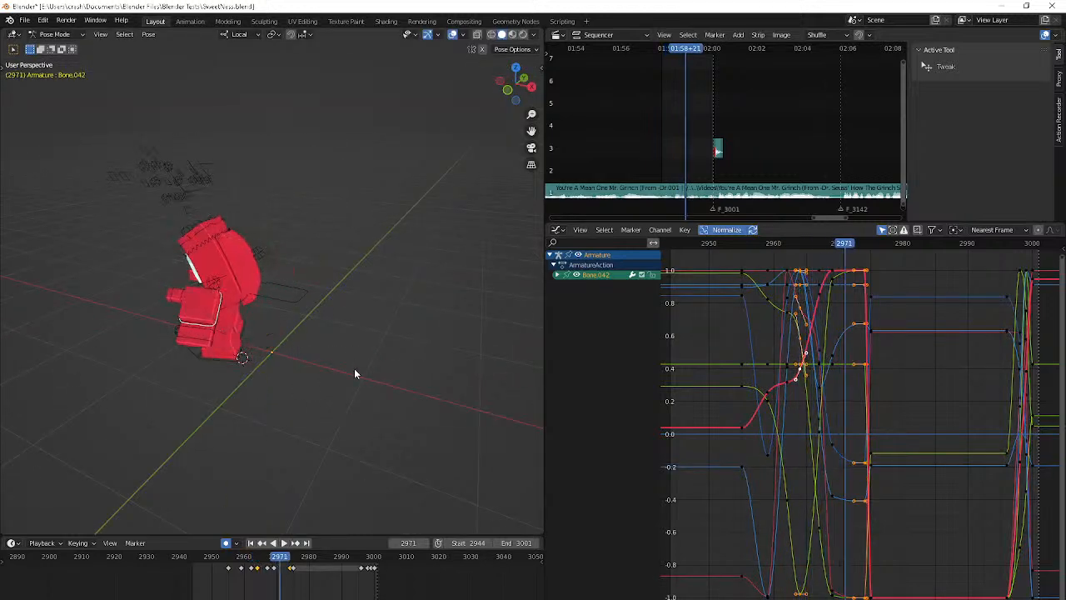
key("Down")
key("Right")
key("Right")
key("r")
key("r")
left_click(239, 414)
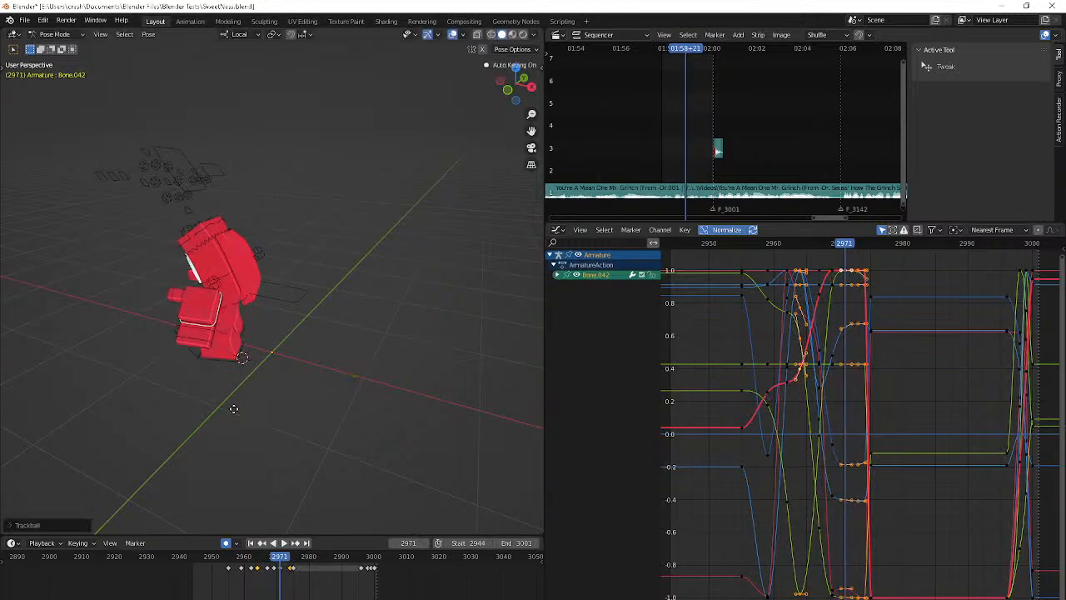
Refine the Bone.042 hand's angle at frame 2974 with a slight trackball rotation
key("Right")
key("Right")
key("Right")
key("r")
left_click(170, 435)
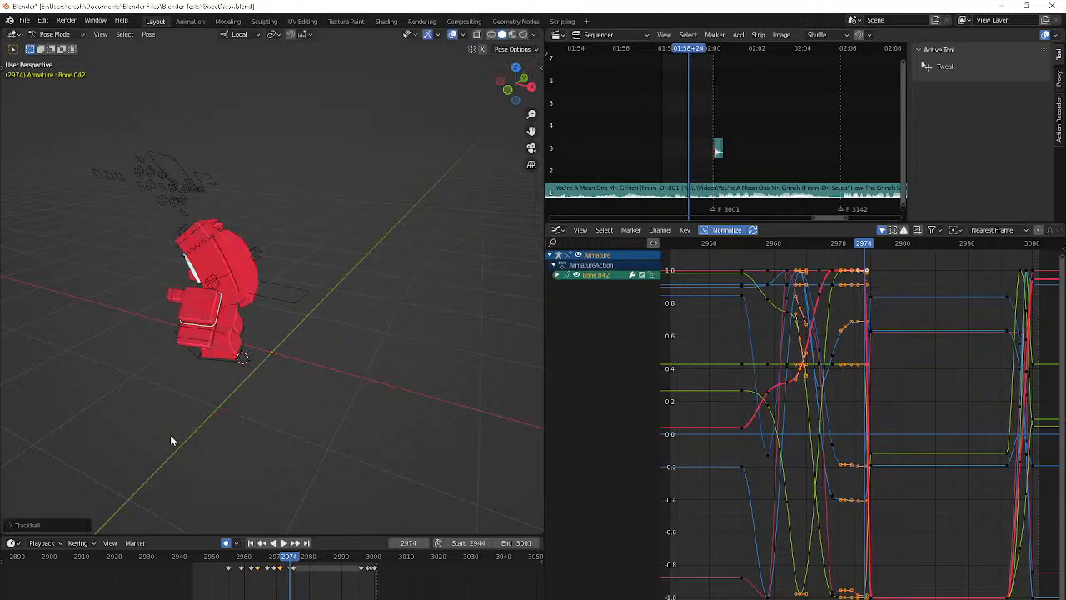
Shift the Bone.042 keyframes at frames 2974 and 2975 to 2980 and 2981, and play back the result
key("Right")
key("Right")
key("Right")
key("Right")
key("Right")
key("Right")
key("Right")
key("Left")
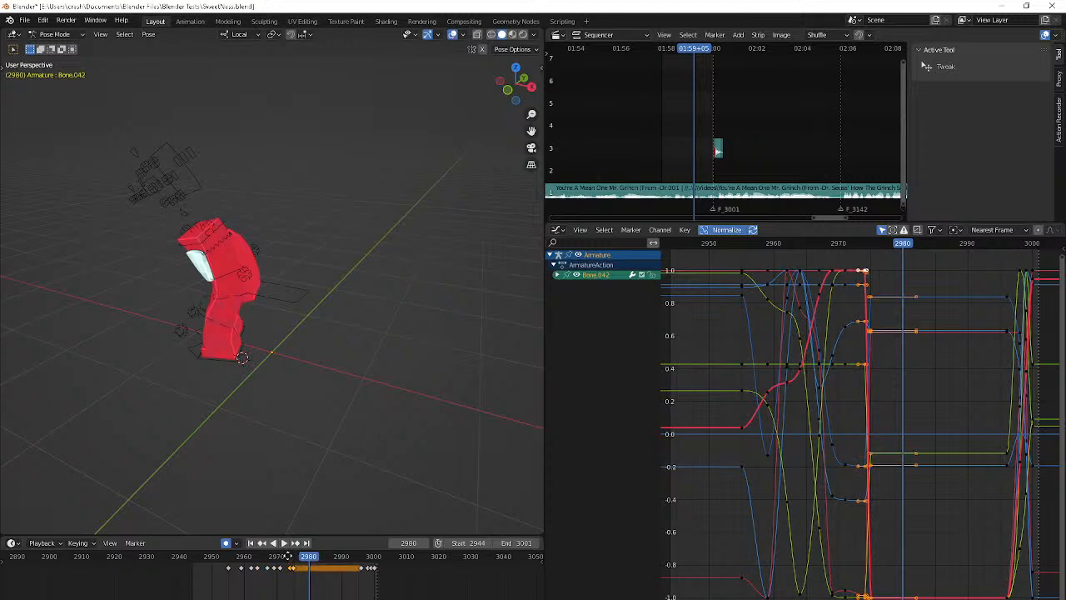
key("space")
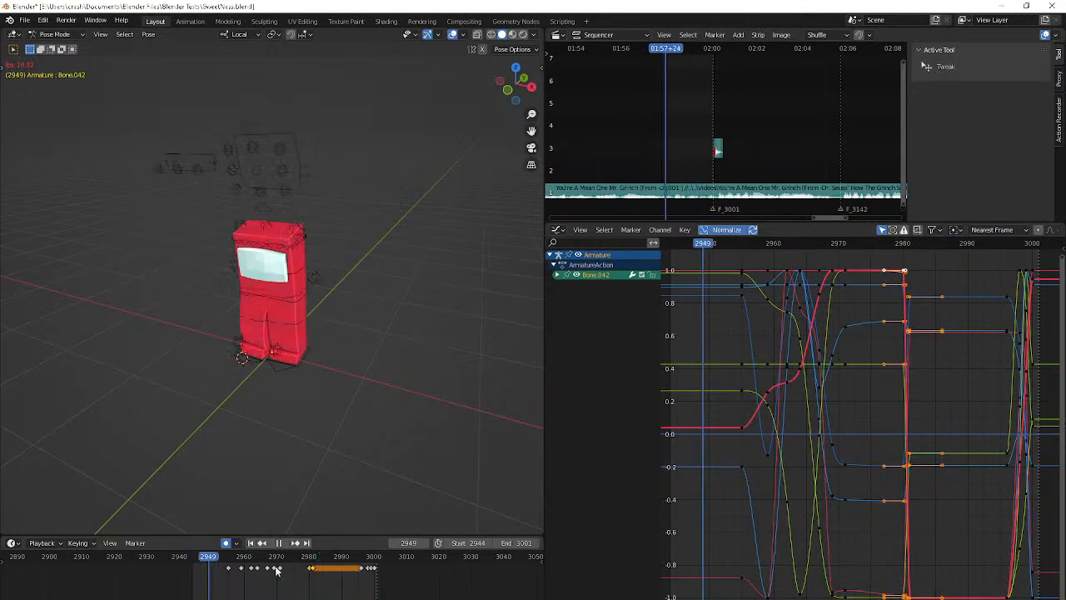
key("space")
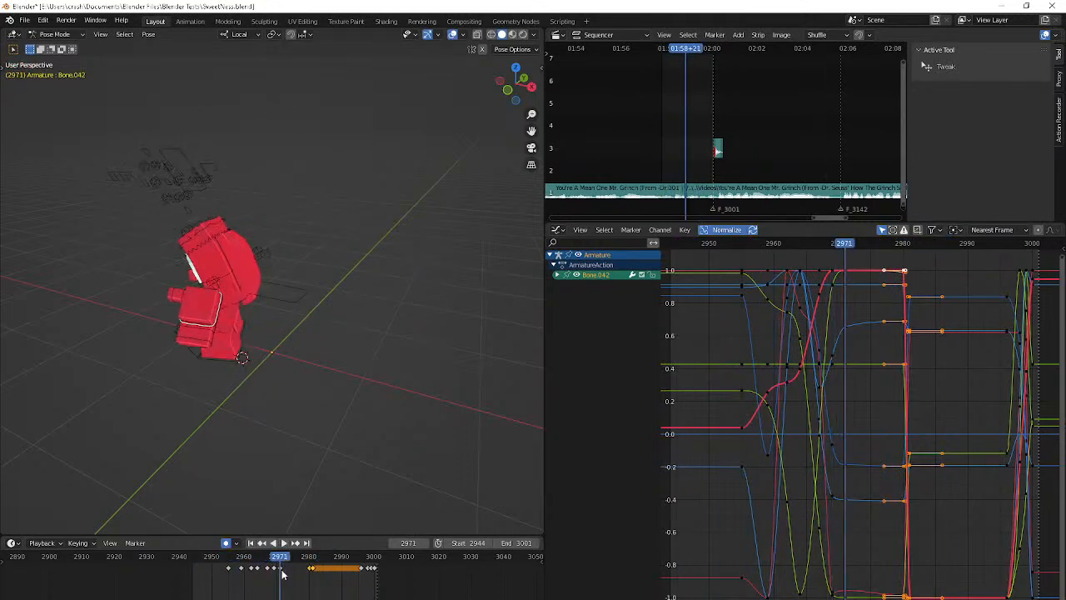
Move the Bone.042 keyframe from frame 2971 to 2974 and delete the keyframe at frame 2969
left_click_drag(282, 571, 291, 574)
key("Right")
key("Right")
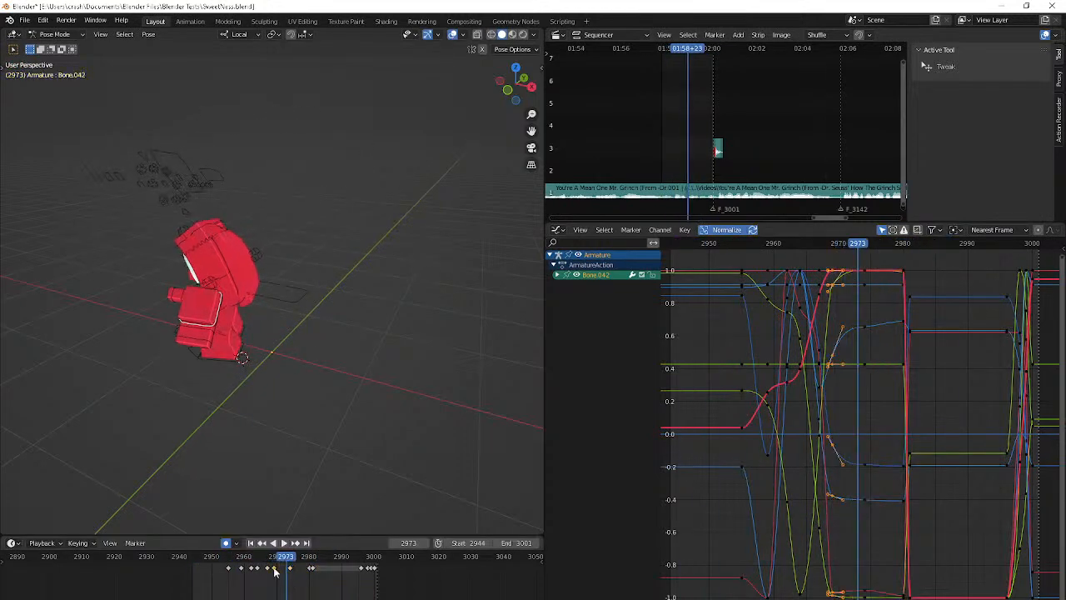
key("Delete")
Play the animation from frame 2962 to review the retimed hand motion
left_click(250, 563)
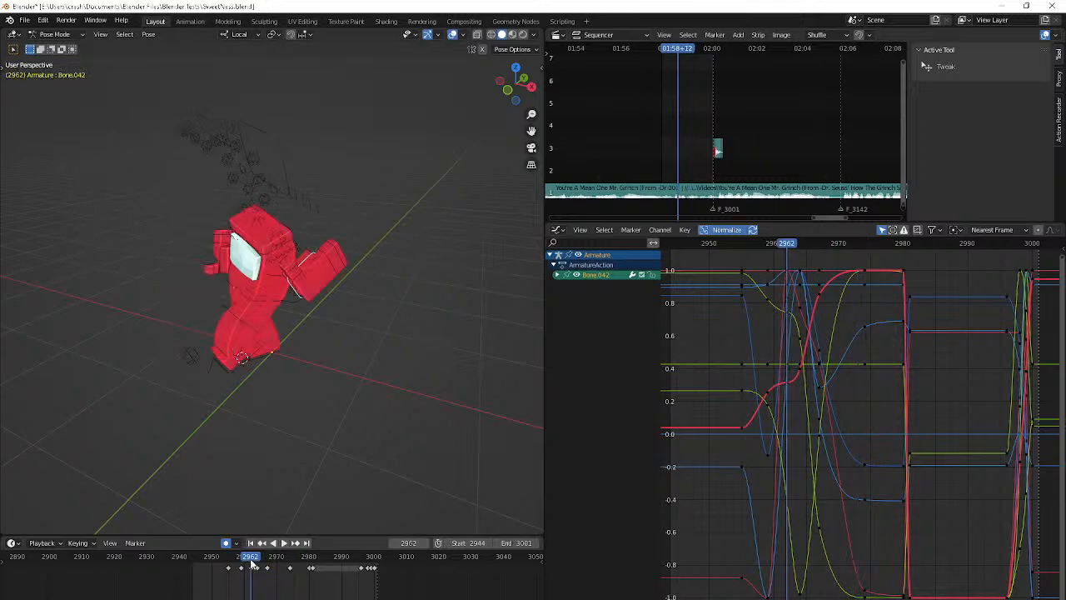
key("space")
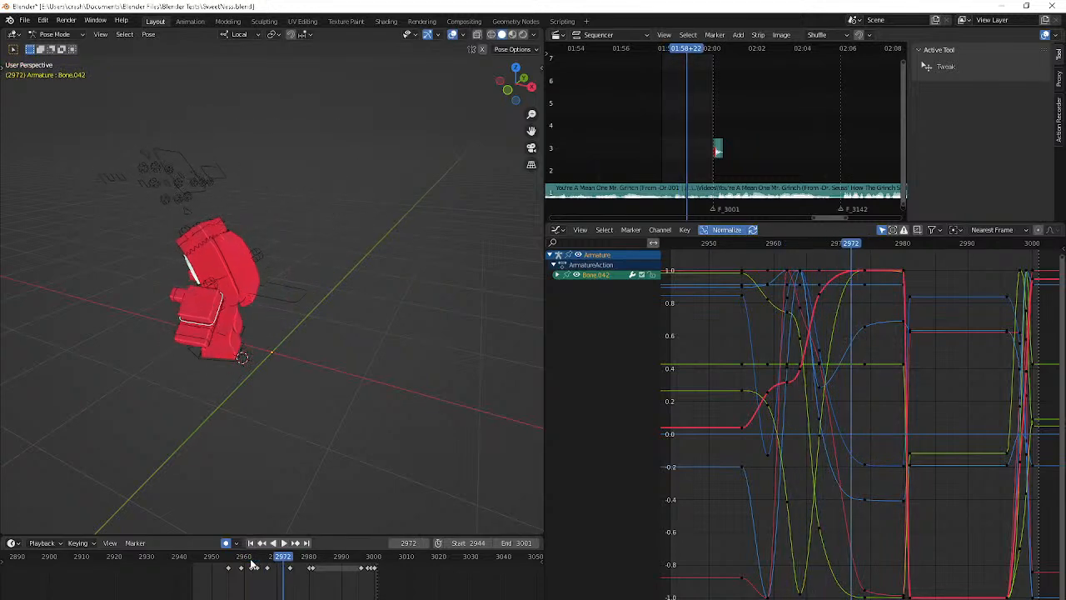
key("space")
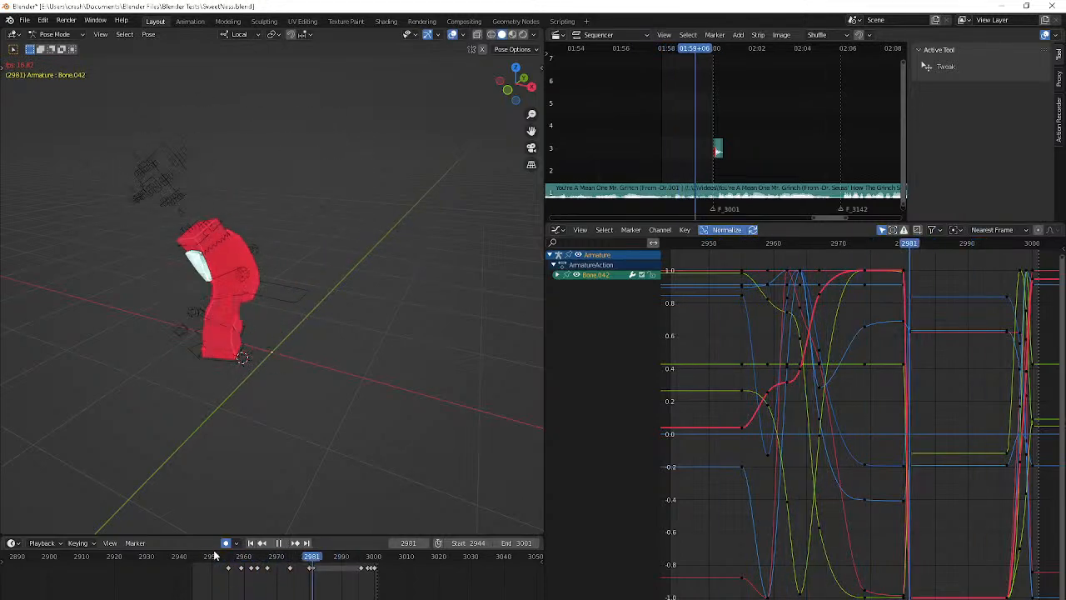
key("space")
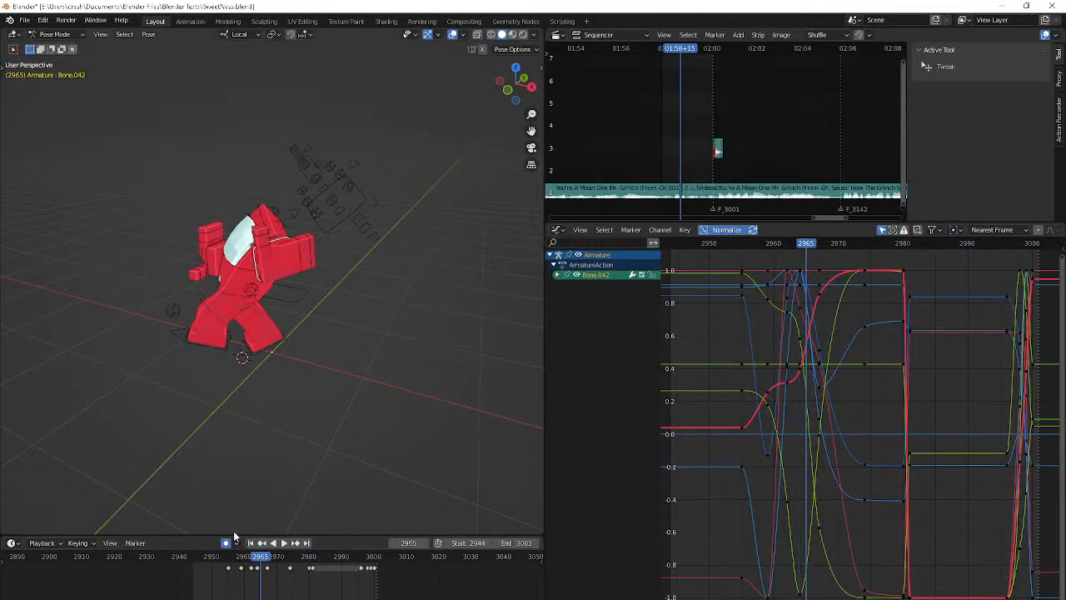
At the frame 2967 keyframe, rotate the Bone.042 hand and move it slightly
key("r")
left_click(305, 458)
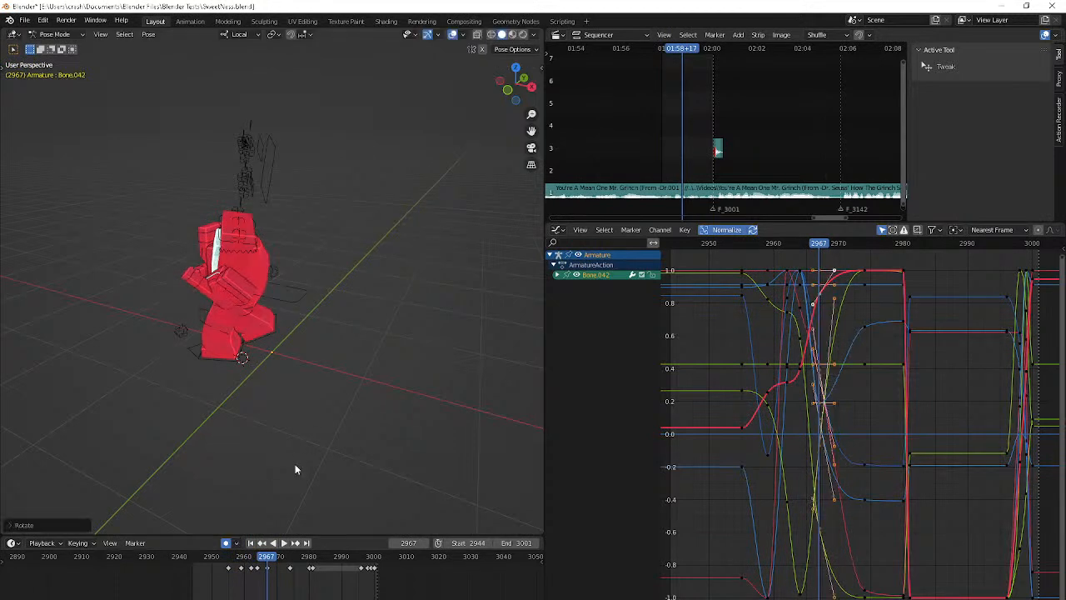
key("g")
left_click(331, 446)
Step through frames 2967 to 2978 from the character's front and replay the animation to check the hand motion
middle_click_drag(331, 446, 409, 372)
key("Right")
key("Right")
key("Right")
key("Right")
key("Right")
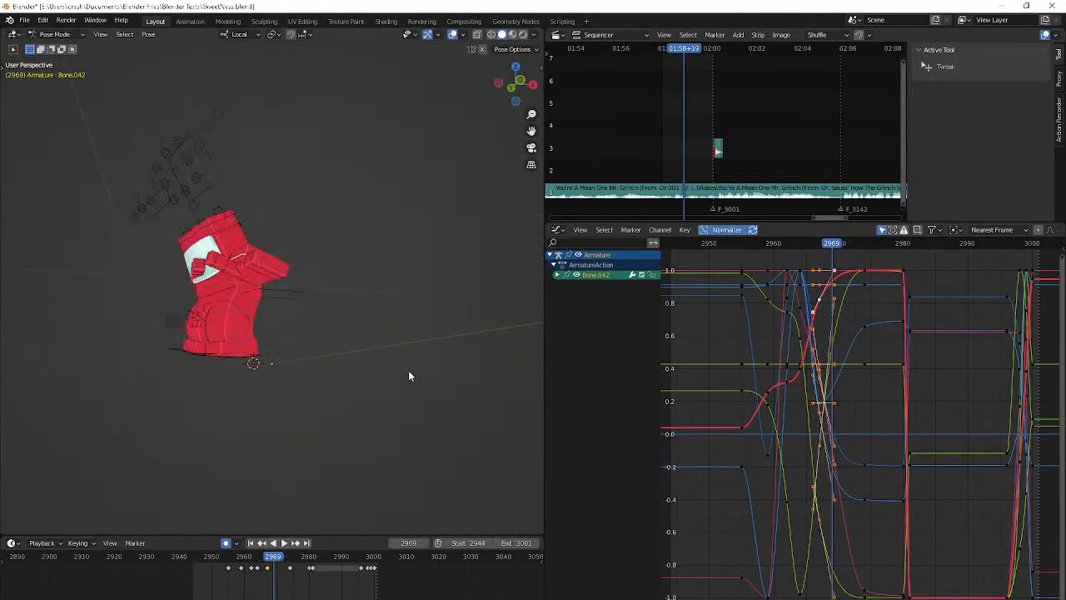
key("Right")
key("Right")
key("Right")
key("Right")
key("Right")
key("Right")
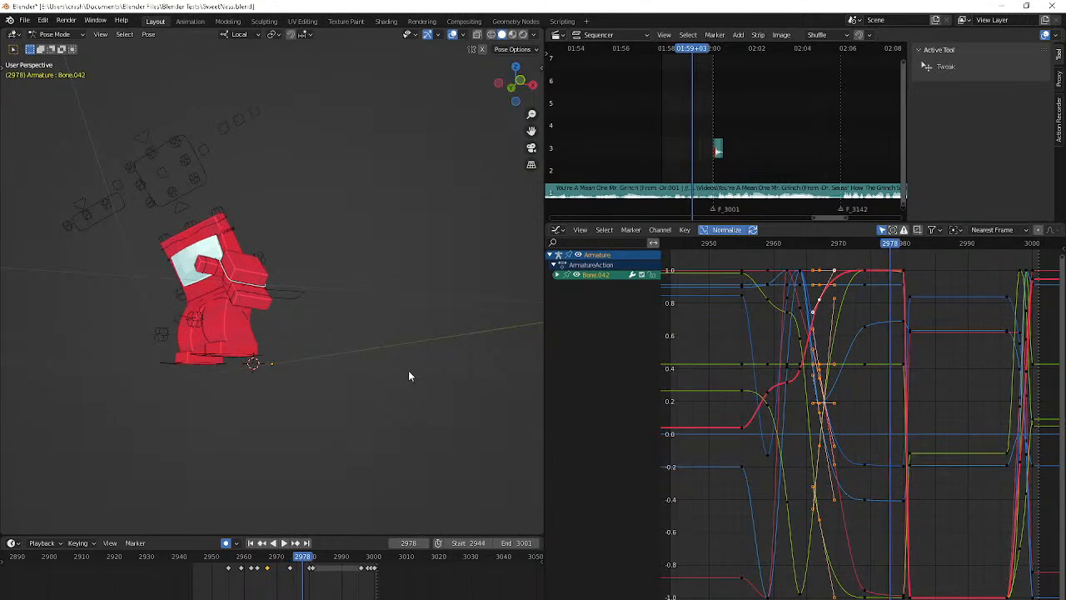
key("space")
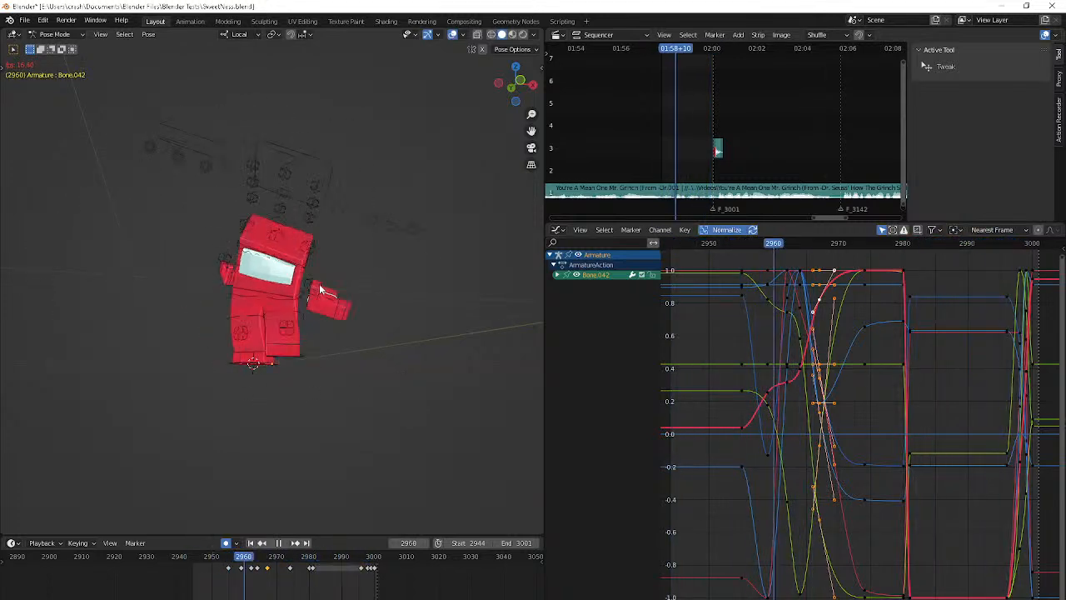
key("space")
Key the Hand L Appear and Hand R Appear controls to hold through frame 2972, hide the hands from 2979 to 2986, and show them at 2987
left_click_drag(311, 150, 311, 151)
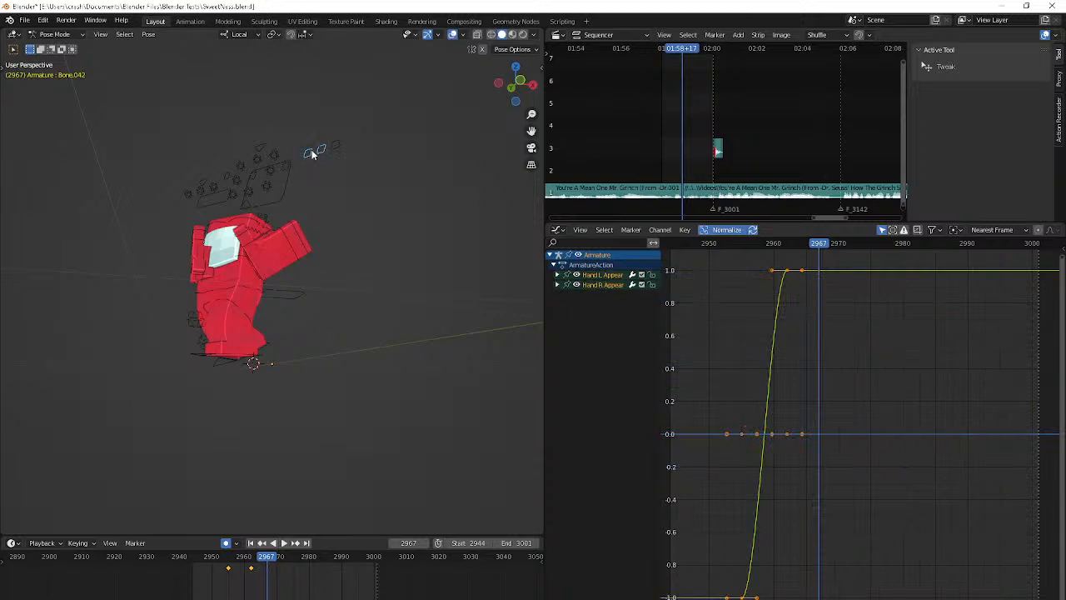
scroll(312, 151, "down", 5, "alt")
scroll(311, 155, "down", 7, "alt")
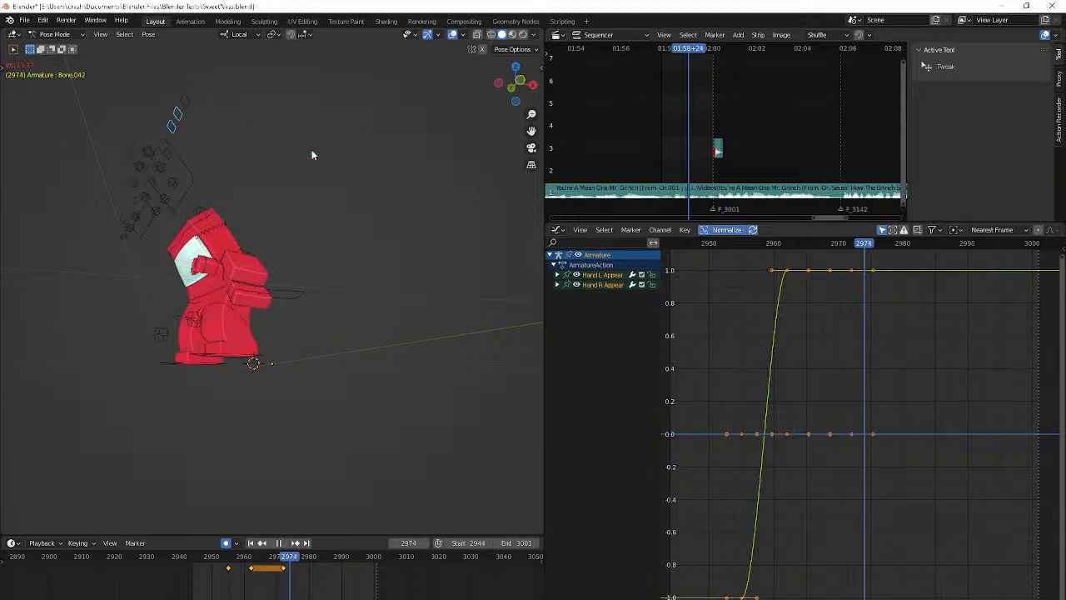
key("g")
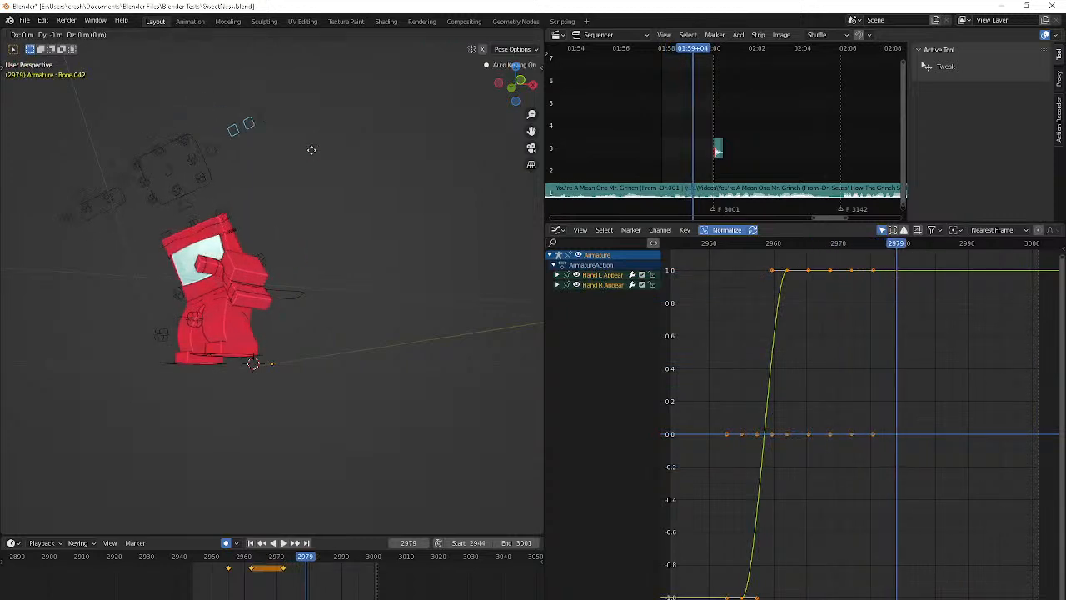
left_click(340, 214)
scroll(340, 214, "down", 8, "alt")
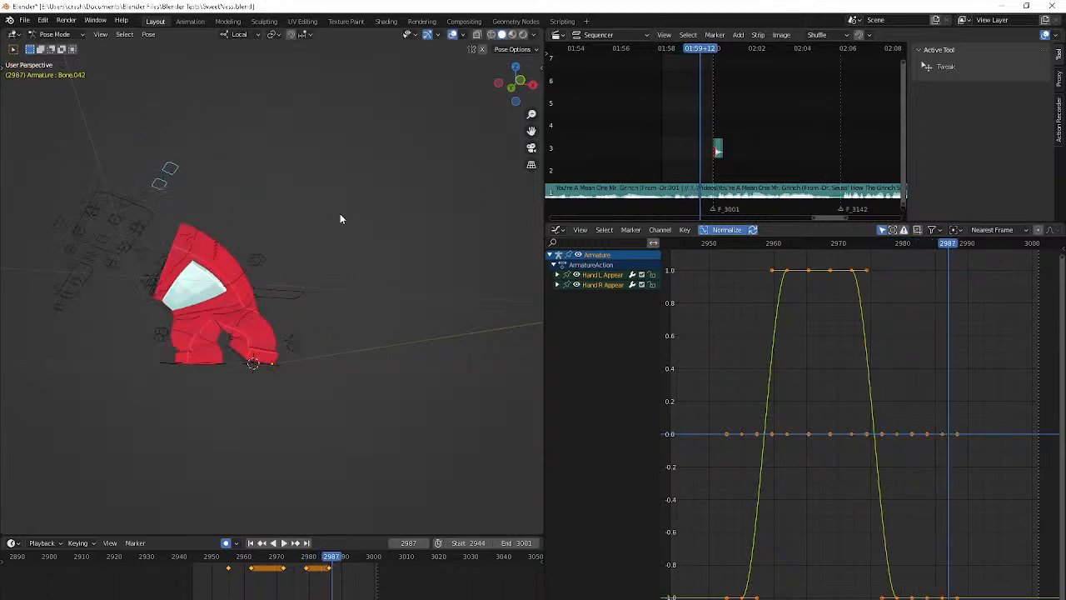
Review the hands' disappearance in playback and move the Appear controls' hold keyframe from frame 2972 to 2975
key("space")
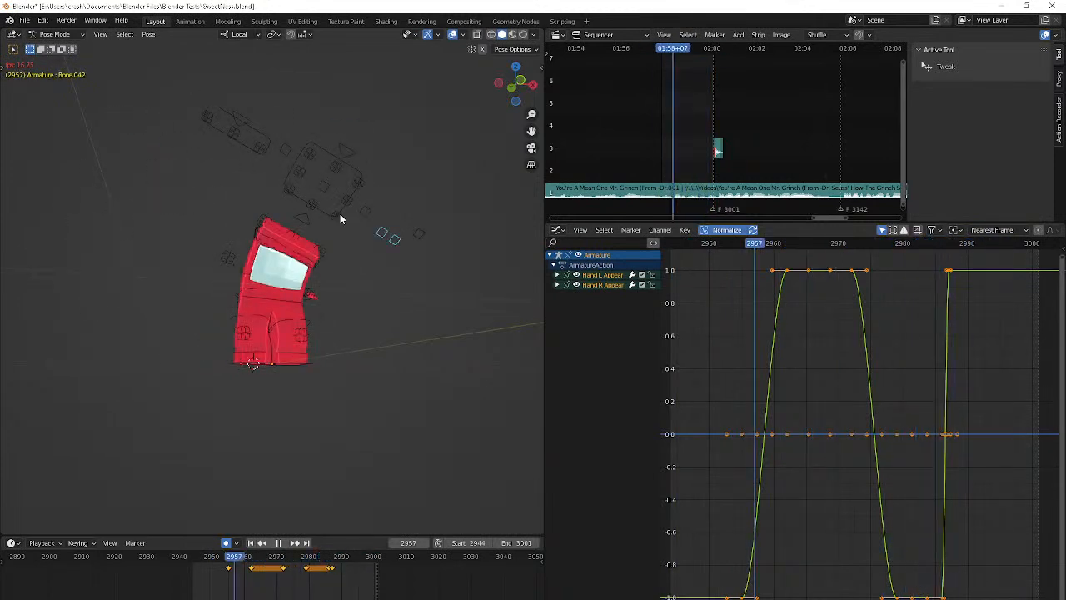
key("space")
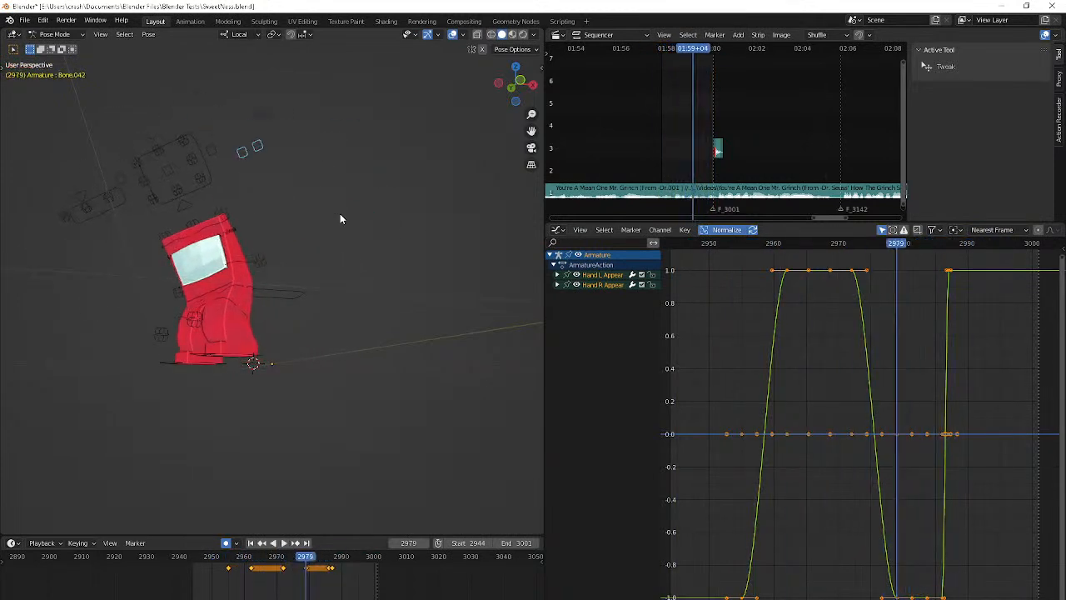
key("Down")
left_click_drag(284, 570, 291, 579)
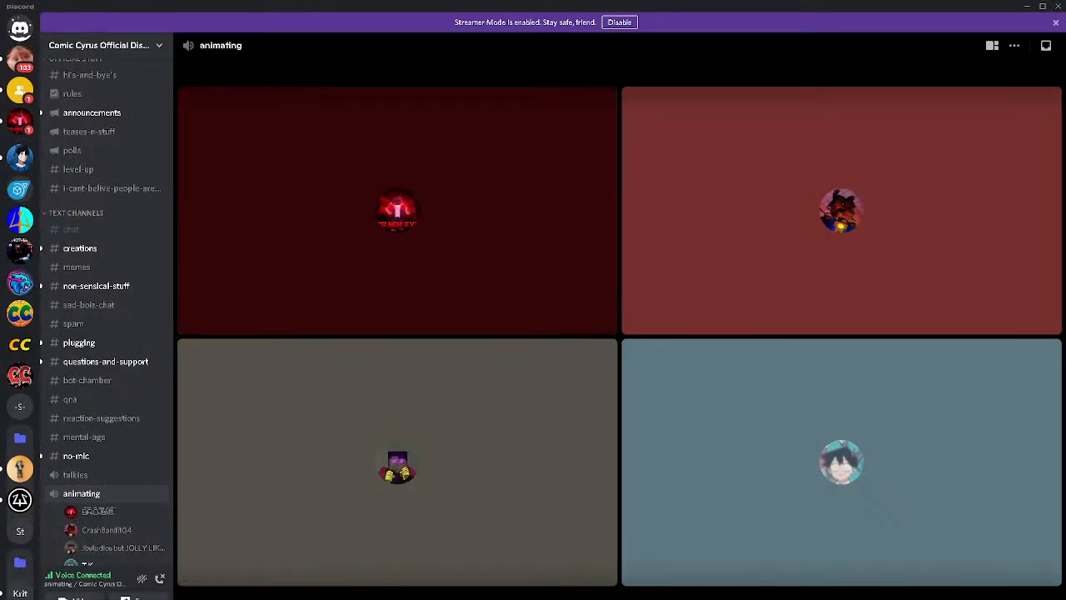
Check the stream chat in OBS, switch back to Blender, and replay the animation
key("alt+Tab")
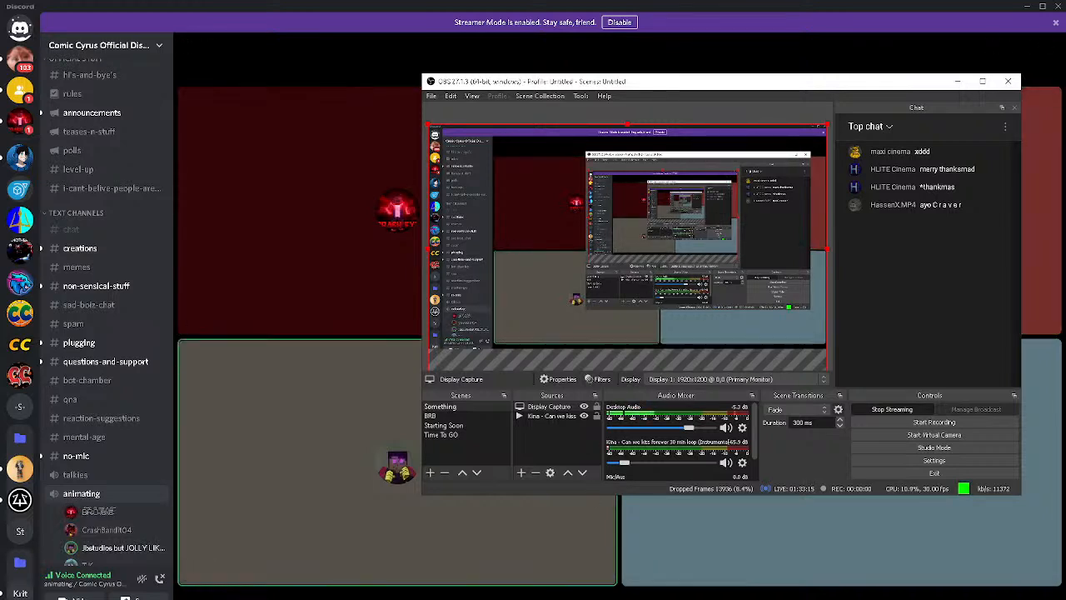
mouse_move(556, 594)
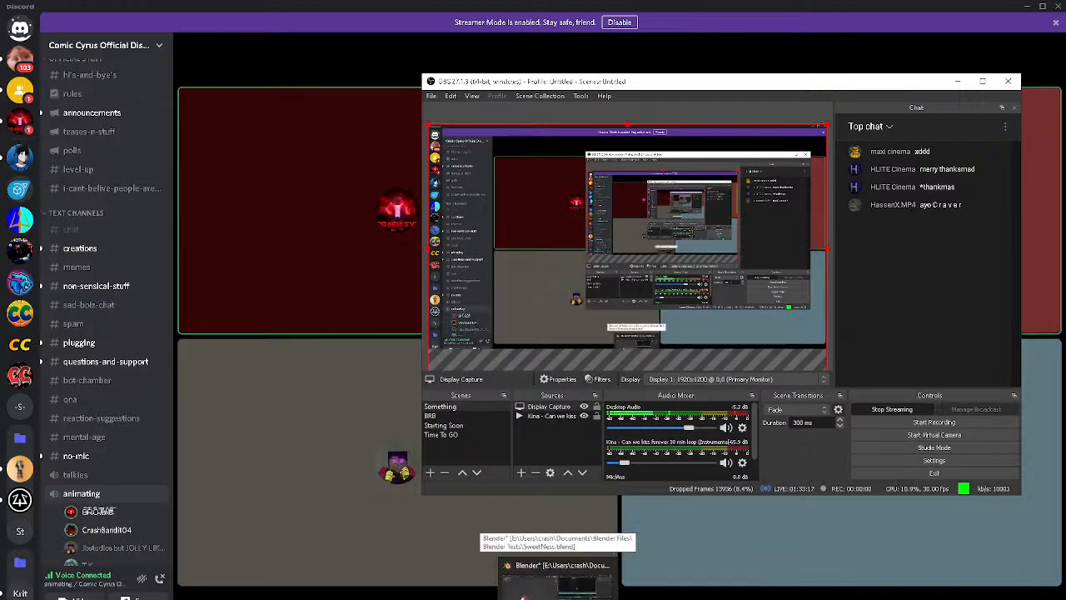
left_click(556, 583)
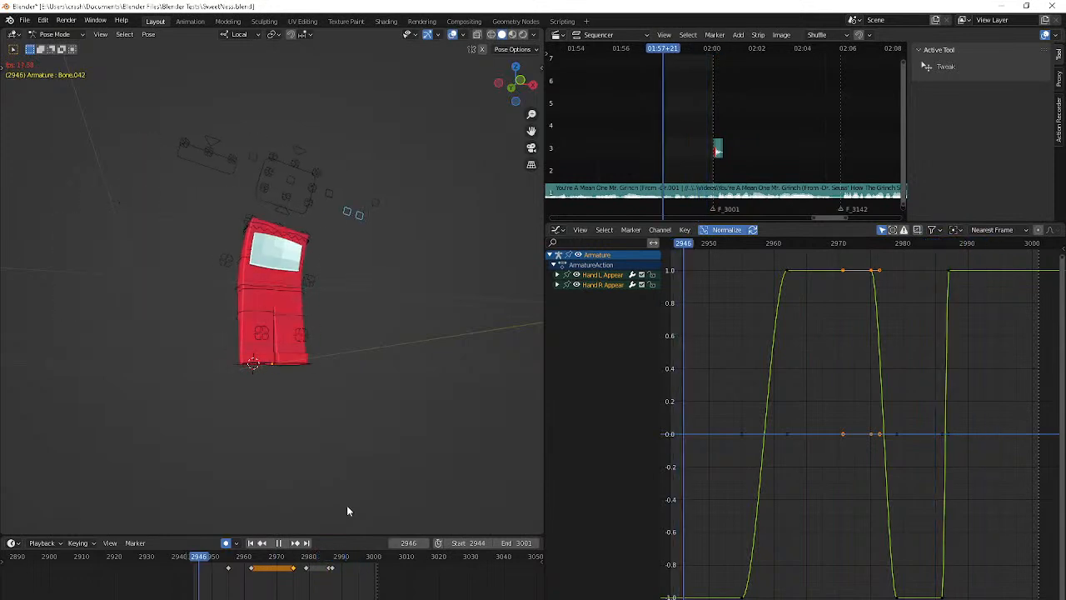
key("space")
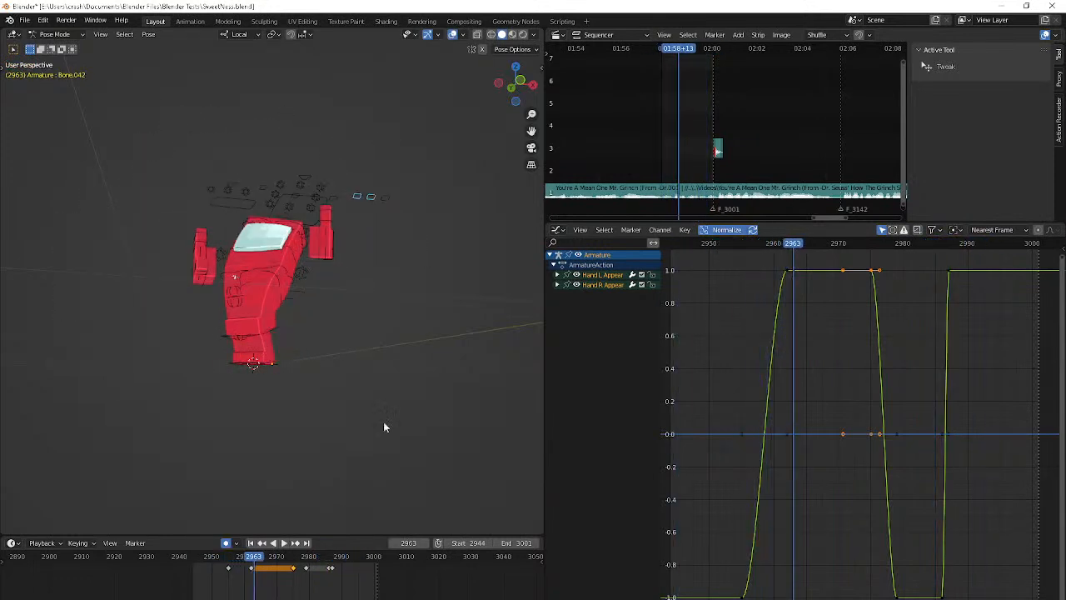
Select the Hand L Appear control and disable its animation channel in the Graph Editor
middle_click_drag(408, 369, 402, 398)
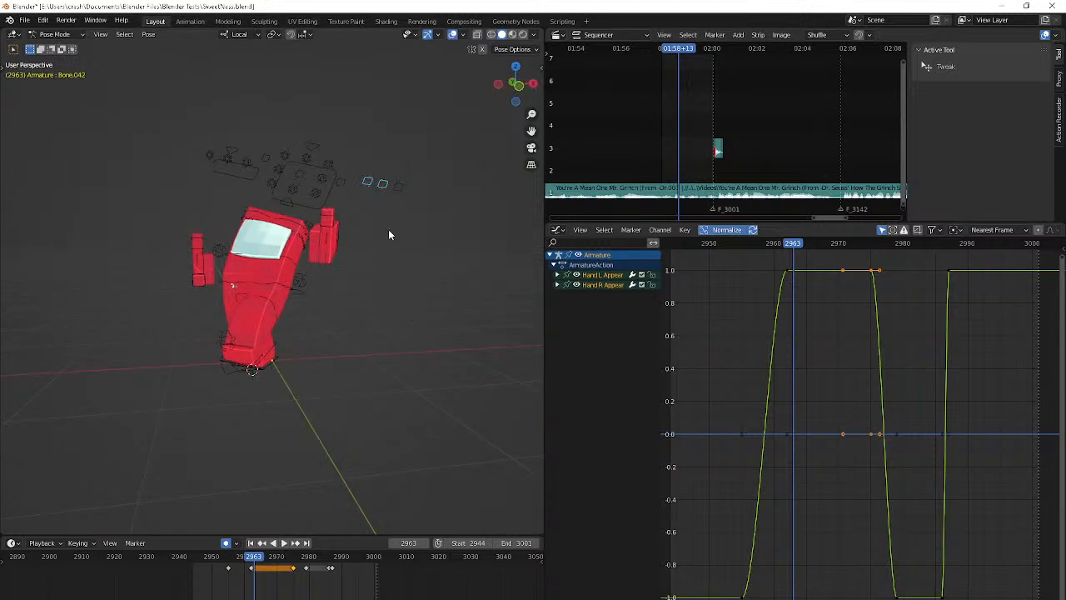
left_click(368, 183)
key("Right")
key("Right")
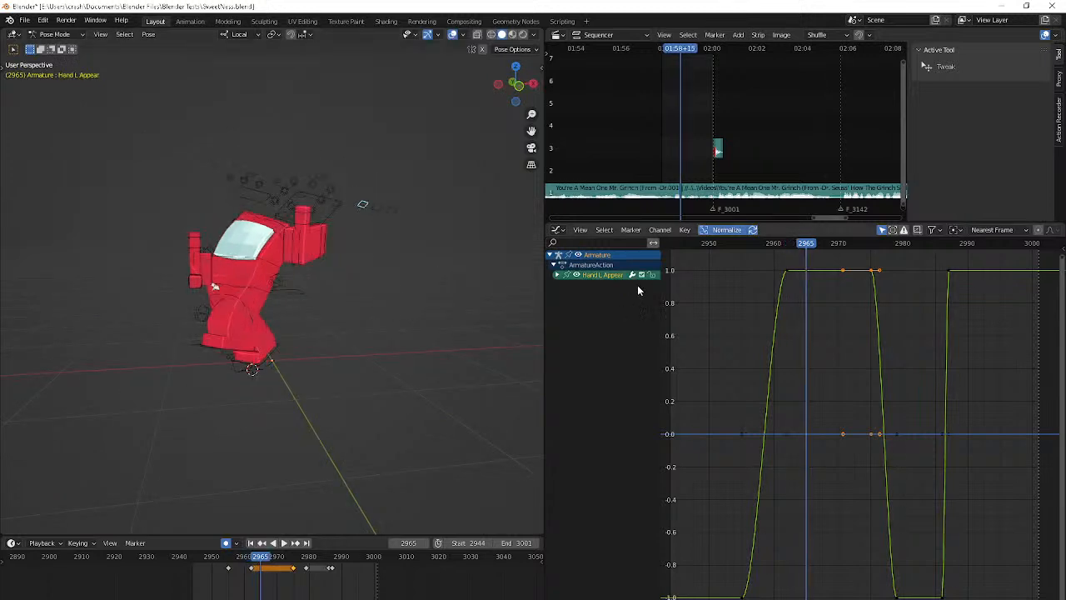
key("Left")
key("Left")
key("Left")
key("Left")
key("Left")
key("Left")
key("Left")
key("Left")
key("Left")
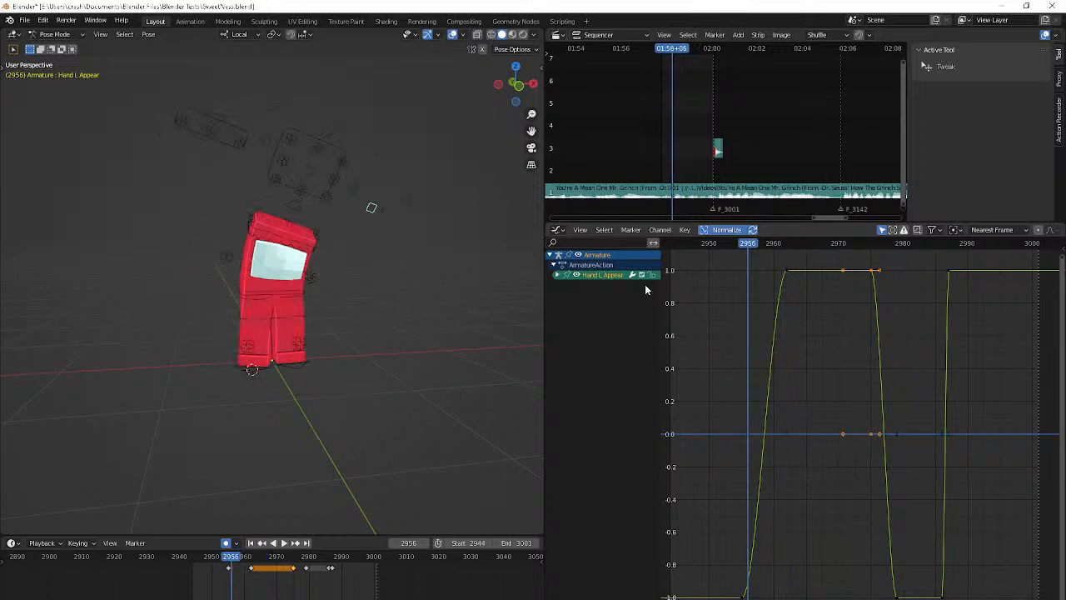
key("Left")
key("Left")
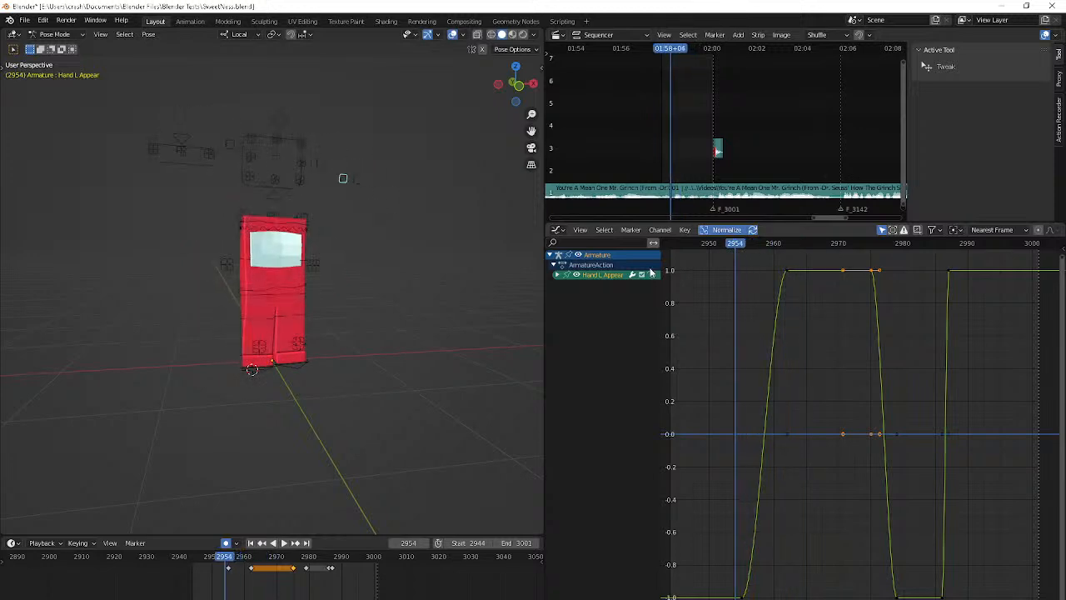
left_click(642, 274)
key("Right")
key("Right")
key("Right")
key("Right")
key("Right")
key("Right")
key("Right")
key("Right")
key("Right")
key("Right")
key("Right")
key("Right")
key("Right")
key("Right")
key("Right")
key("Right")
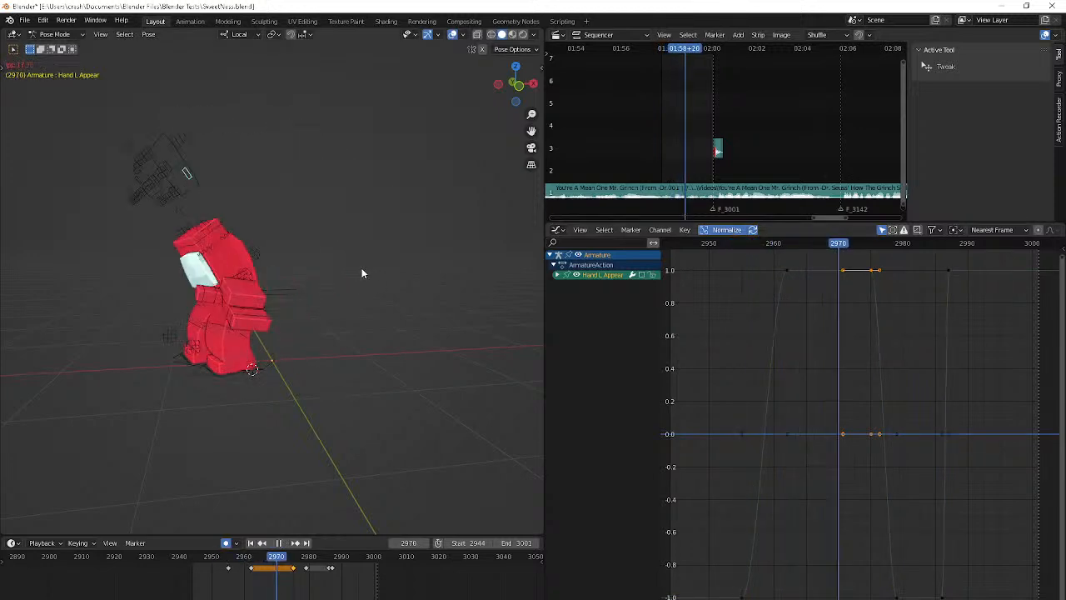
Play the animation from another angle to review it with the Hand L Appear channel disabled
middle_click_drag(361, 274, 344, 293)
key("space")
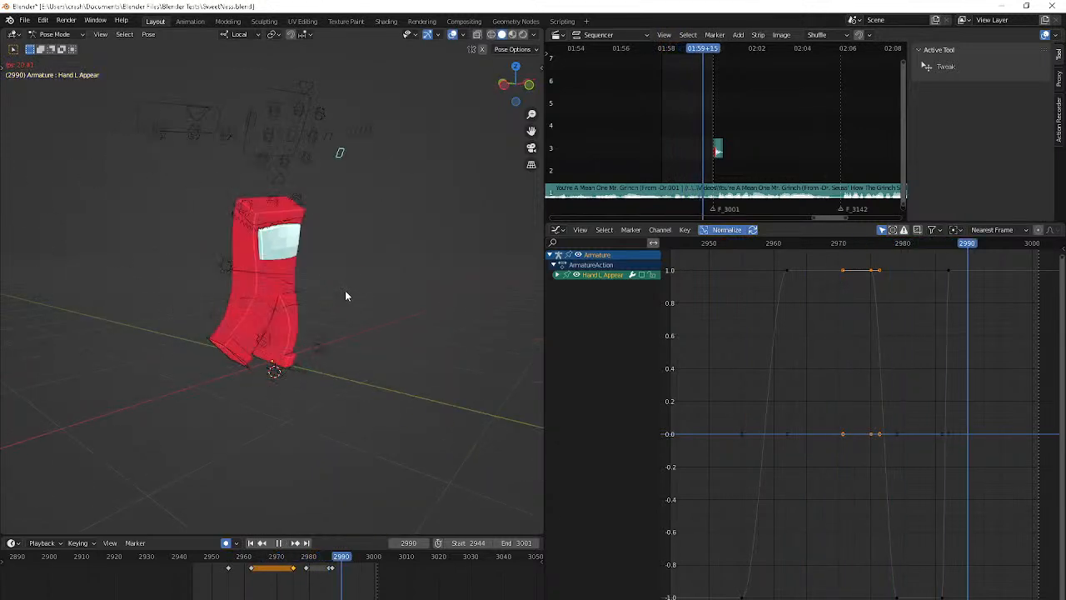
key("space")
key("Right")
key("Right")
key("Right")
key("Right")
key("Right")
key("Right")
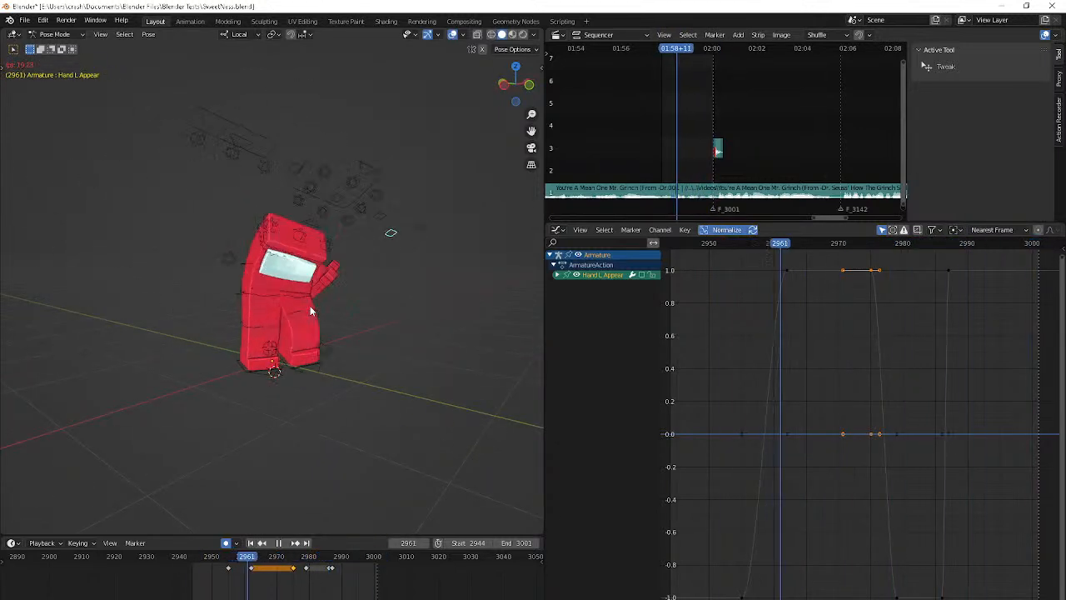
Stop playback, select the hand's Bone.042 and adjust its rotation at frame 2964
left_click(320, 254)
middle_click_drag(305, 265, 177, 279)
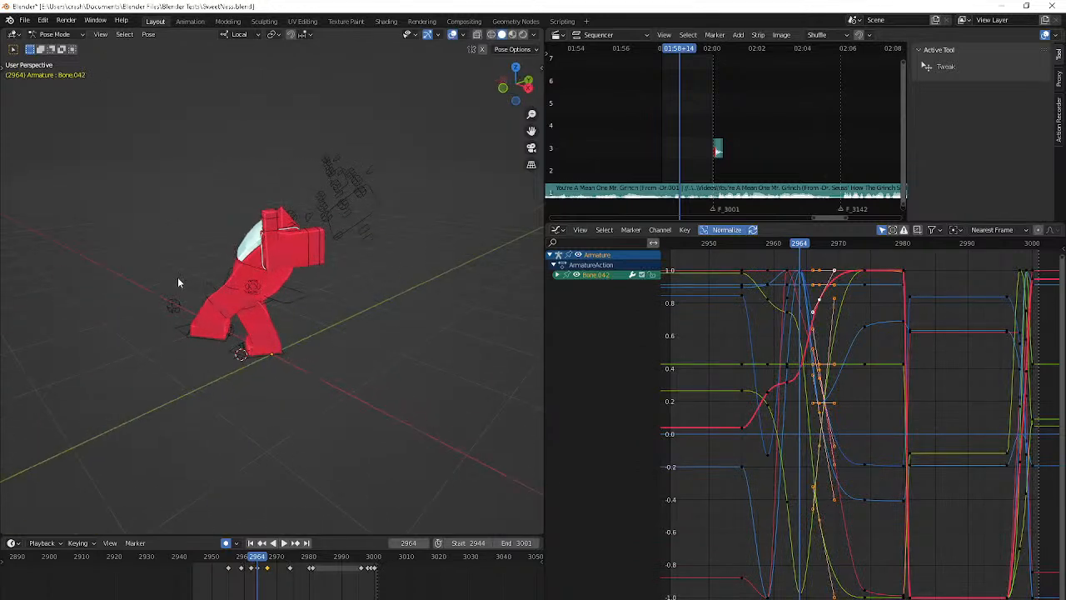
key("Left")
key("Left")
key("Left")
key("Left")
key("Left")
key("Right")
key("Right")
key("Right")
key("Right")
key("Right")
key("r")
left_click(224, 320)
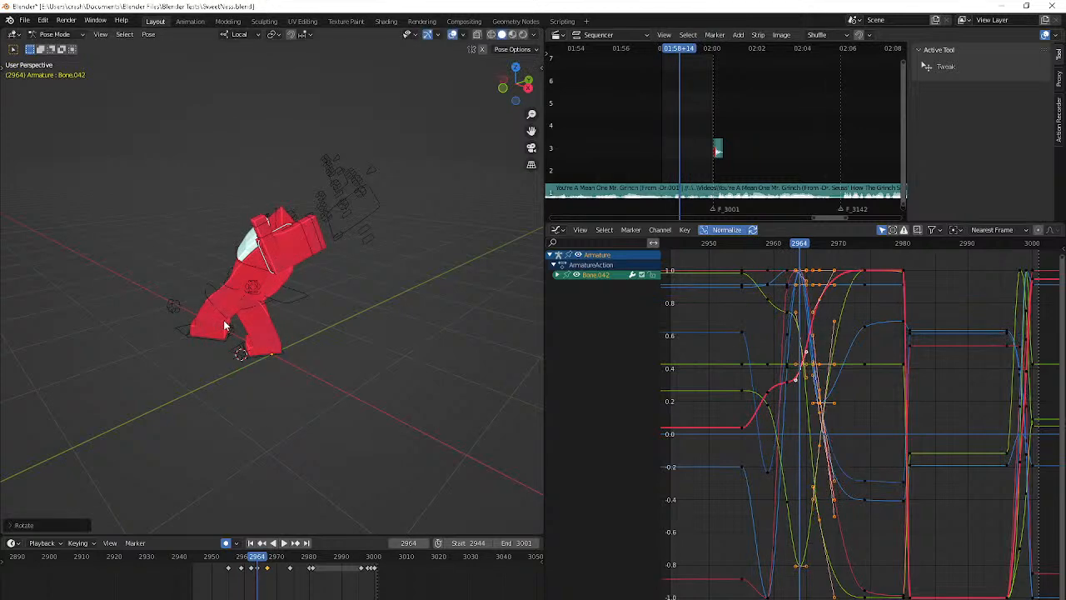
Check the hand's movement up to frame 2972 and rotate Bone.042 slightly at frame 2971
key("Right")
key("Right")
key("Right")
key("Right")
key("Right")
key("Right")
key("Right")
key("Right")
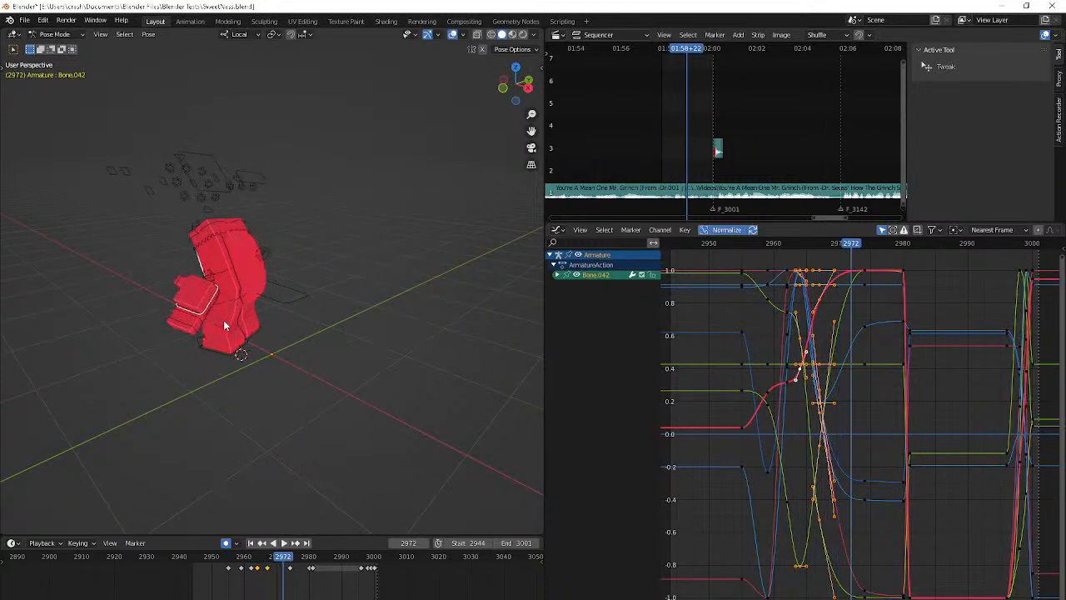
key("Left")
key("Left")
key("Left")
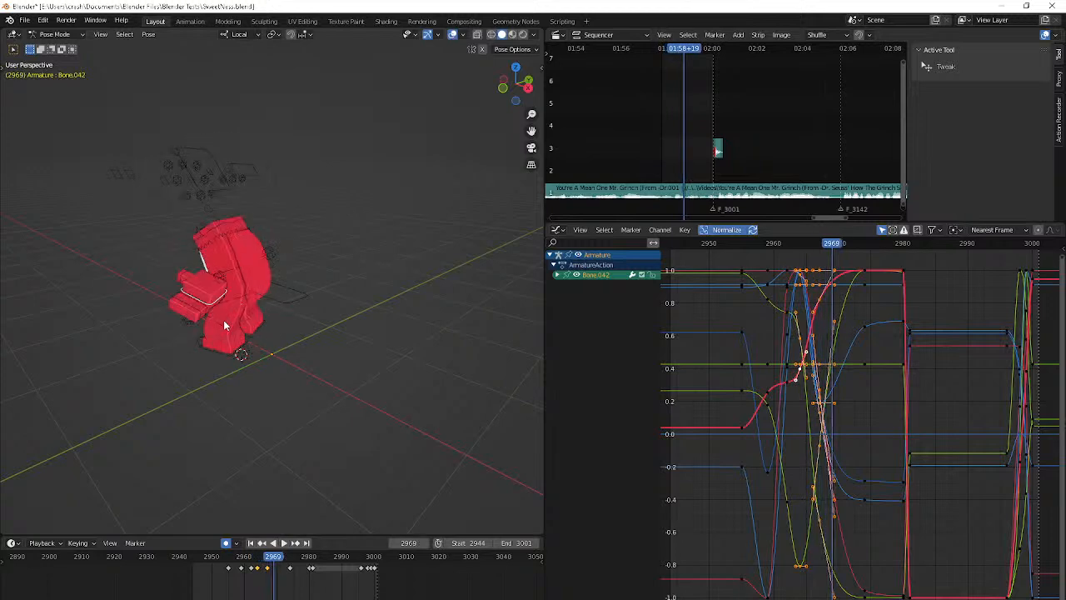
key("Right")
key("Right")
key("r")
left_click(306, 320)
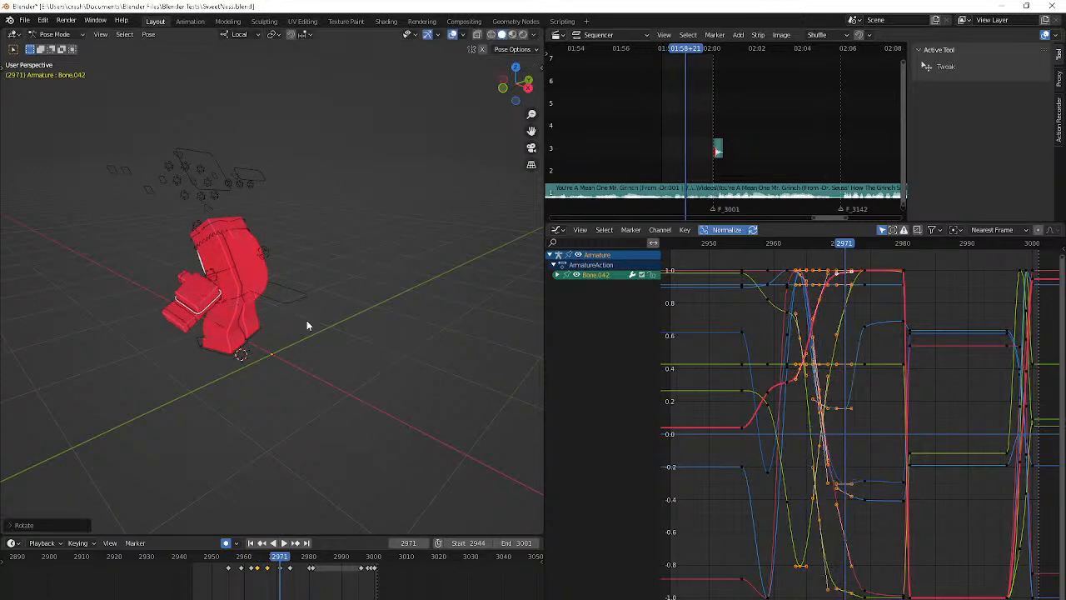
Try a new rotation for Bone.042 on its keyframe at frame 2980
key("Right")
key("Right")
key("Right")
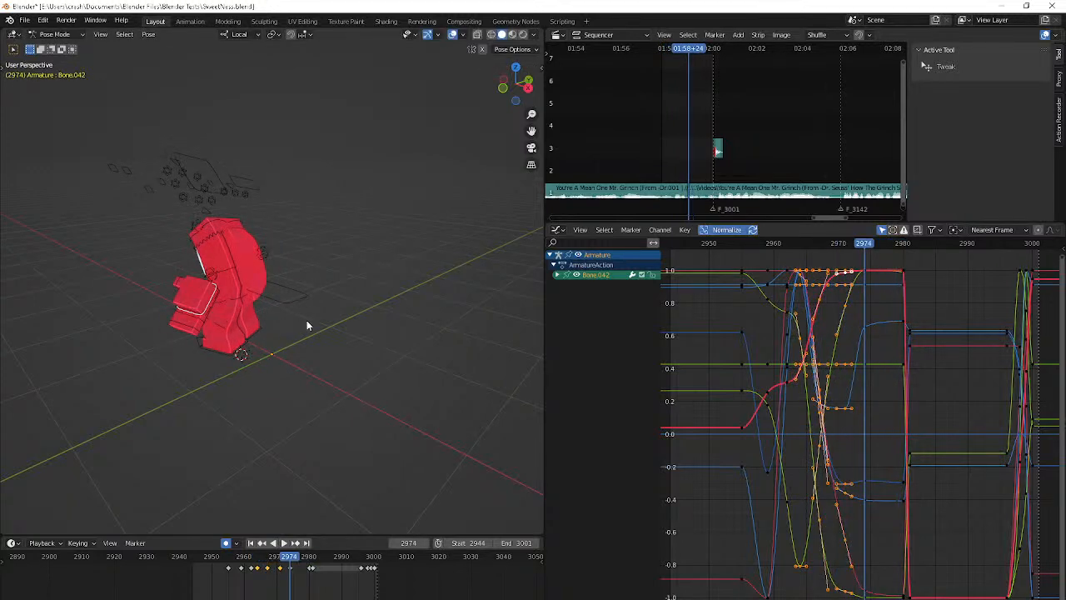
key("Up")
key("r")
left_click(350, 292)
Check the hand's swing frame by frame from frame 2974 and retry the rotation at the frame 2980 keyframe
key("Down")
key("Right")
key("Right")
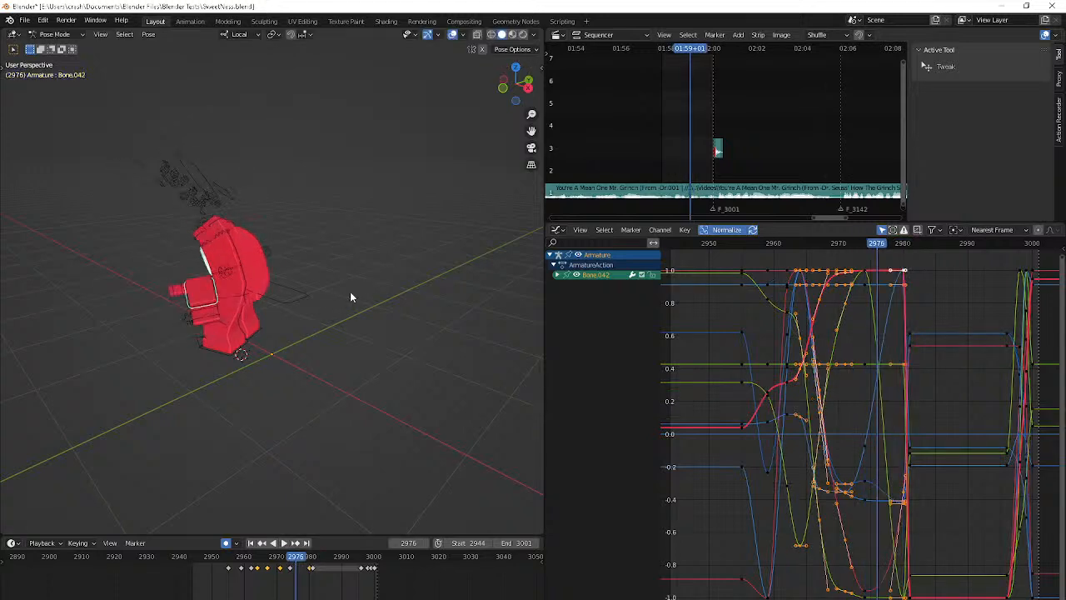
key("Right")
key("Right")
key("Right")
key("Down")
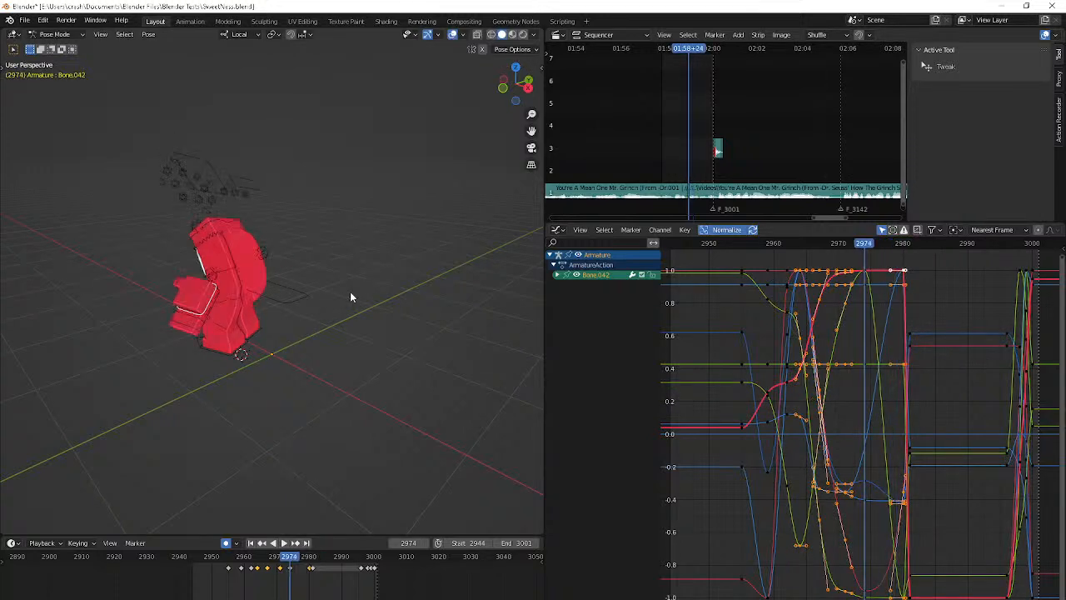
key("Up")
key("r")
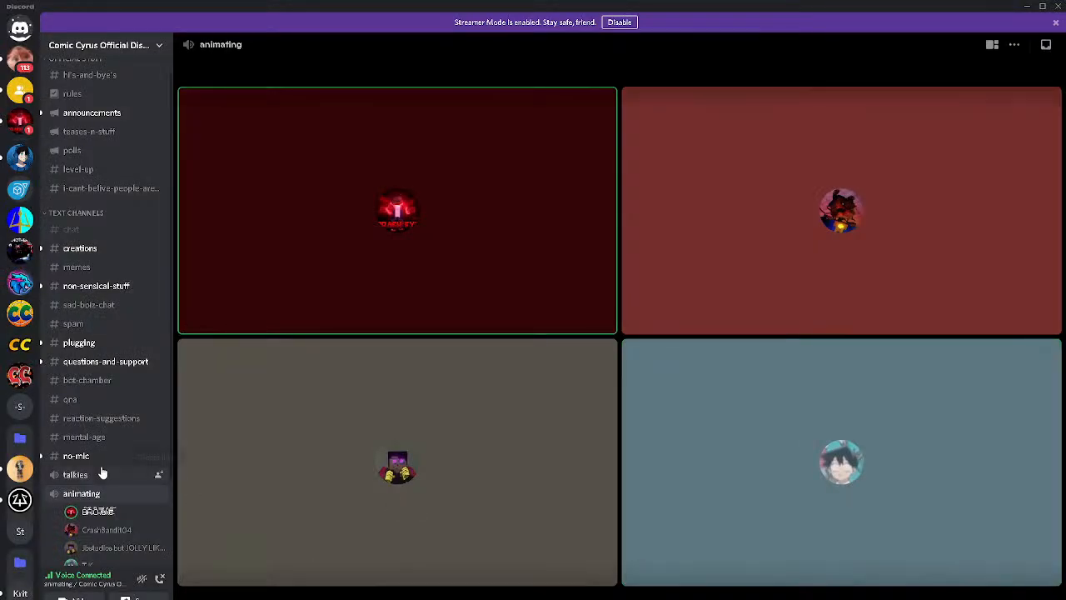
Switch to Discord and check the participants in the animating voice channel
scroll(100, 472, "down", 3)
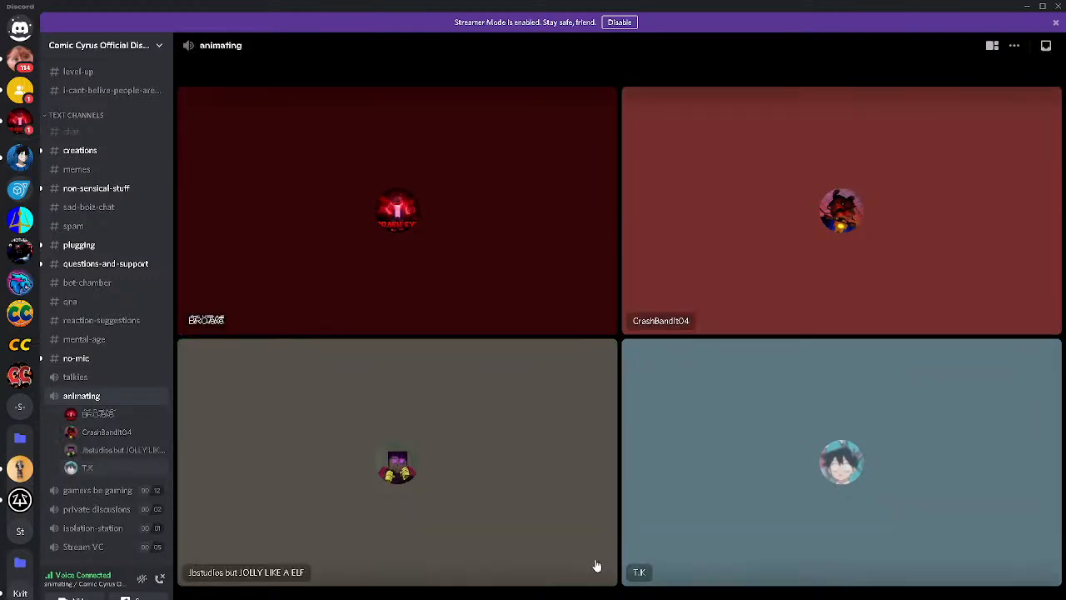
left_click(606, 583)
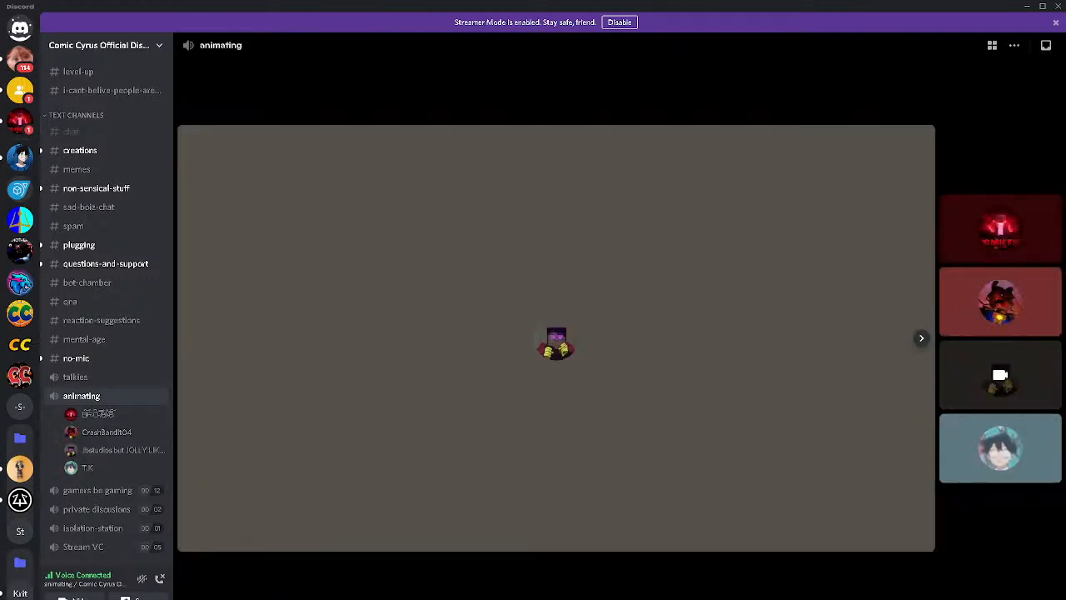
left_click(613, 483)
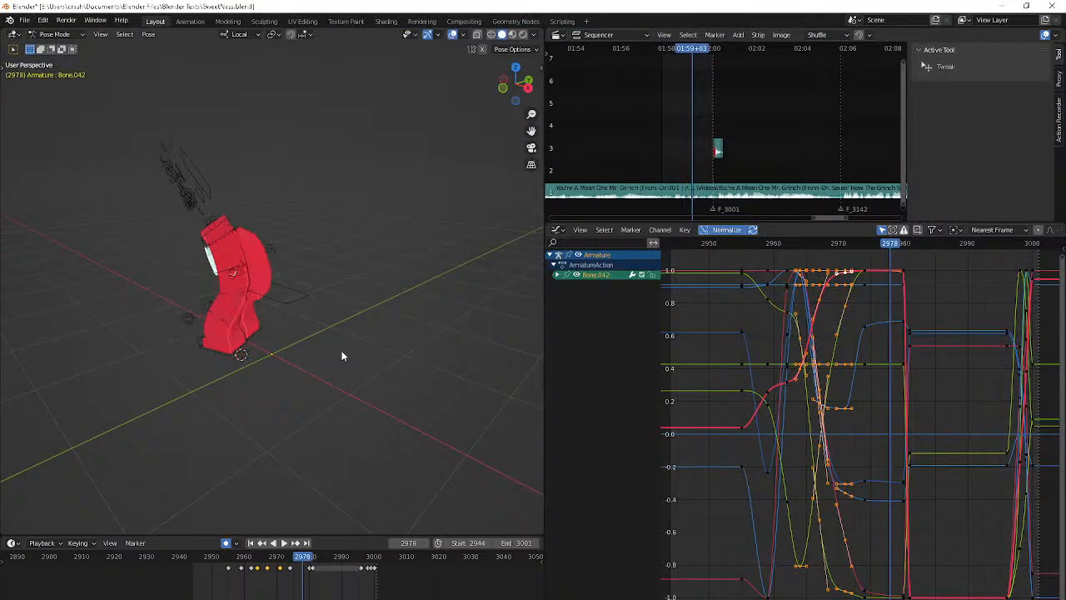
Return to Blender and rotate Bone.042 at frame 2978
key("r")
left_click(349, 341)
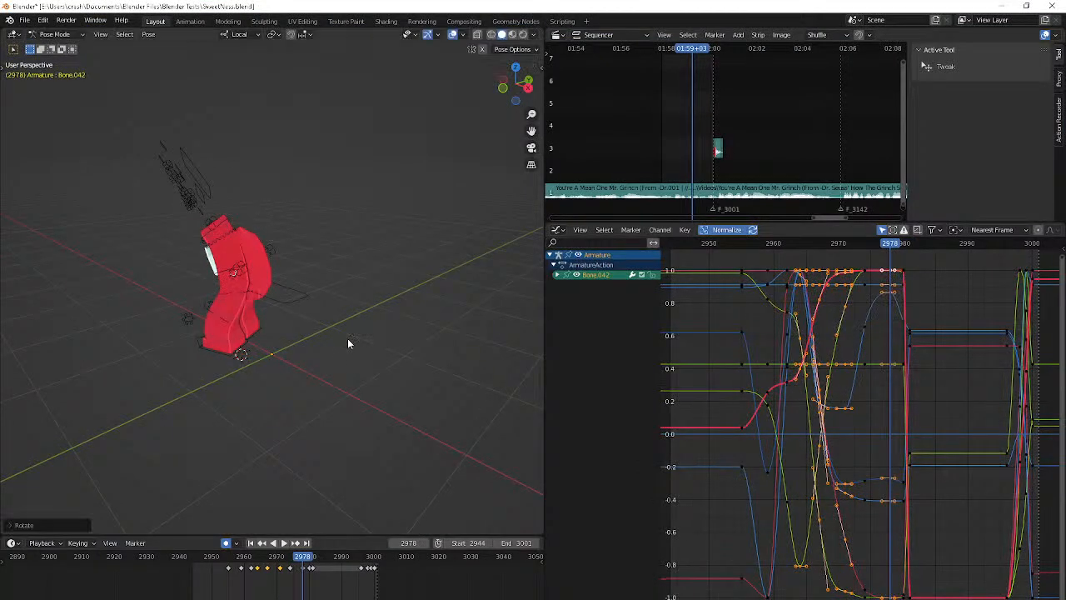
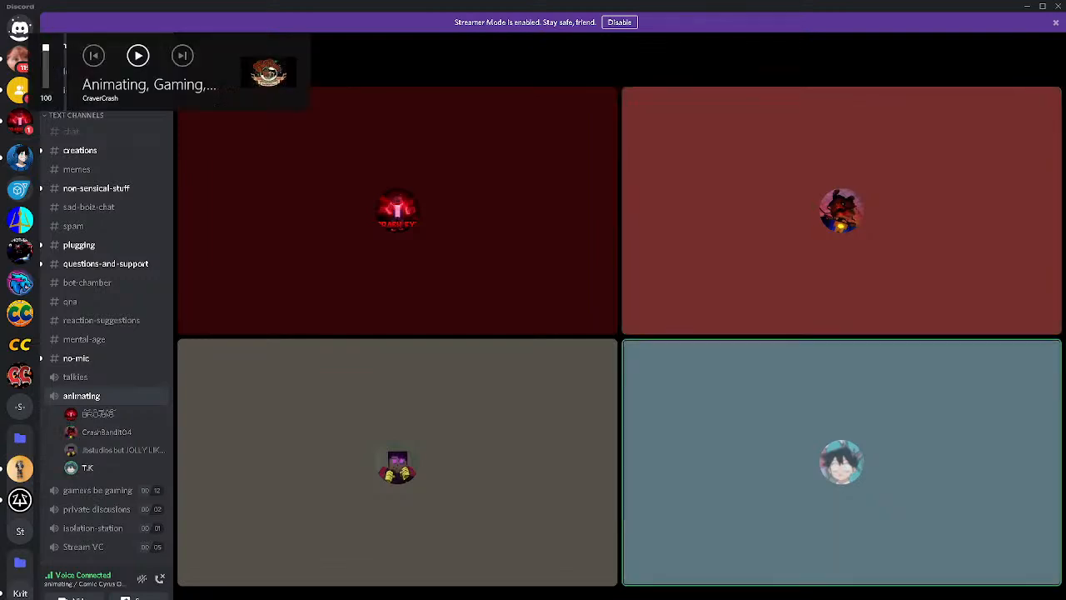
Switch to Blender and delete Bone.042's keyframe at frame 2978
key("alt+Tab")
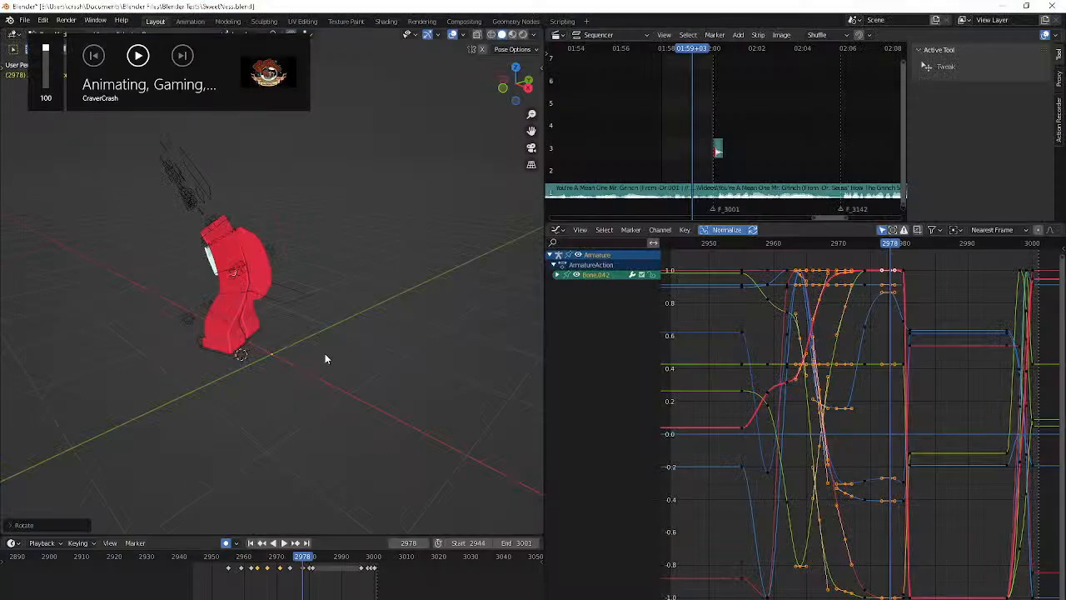
key("Right")
key("Right")
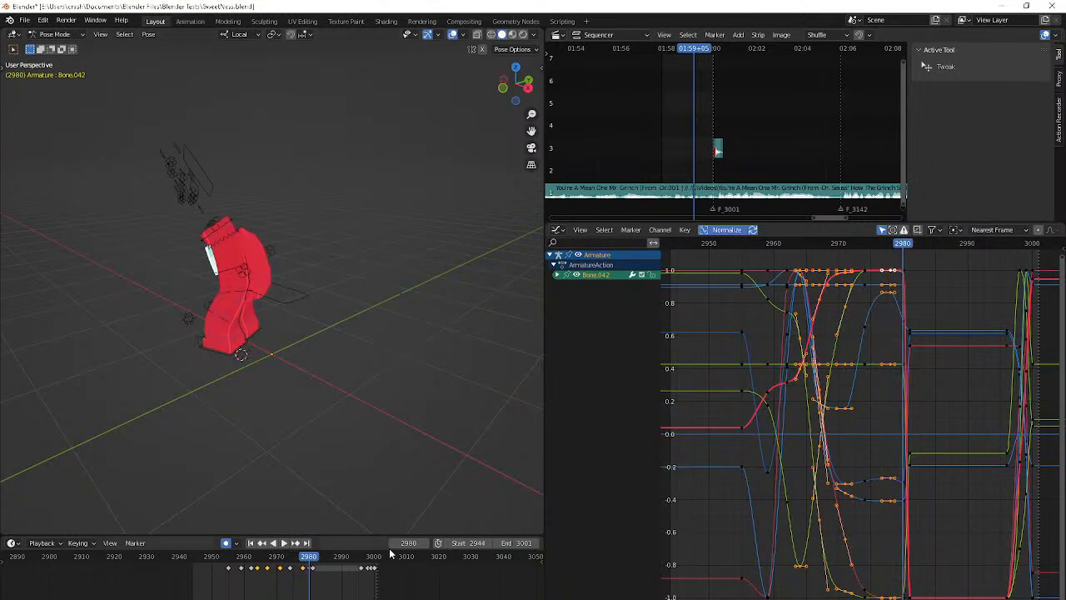
left_click(297, 572)
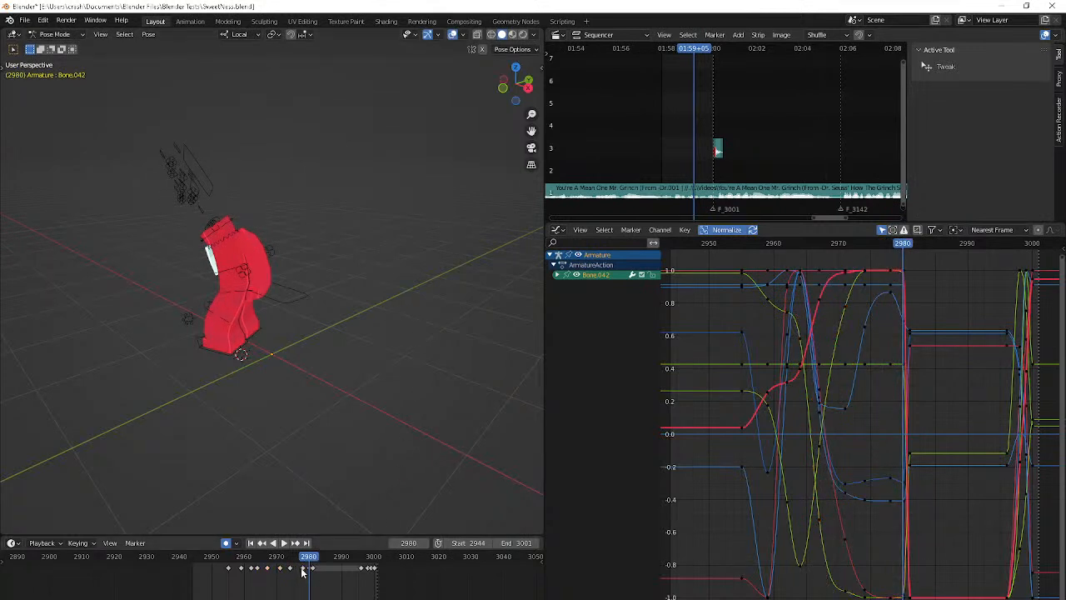
left_click(308, 571)
left_click(303, 572)
key("Delete")
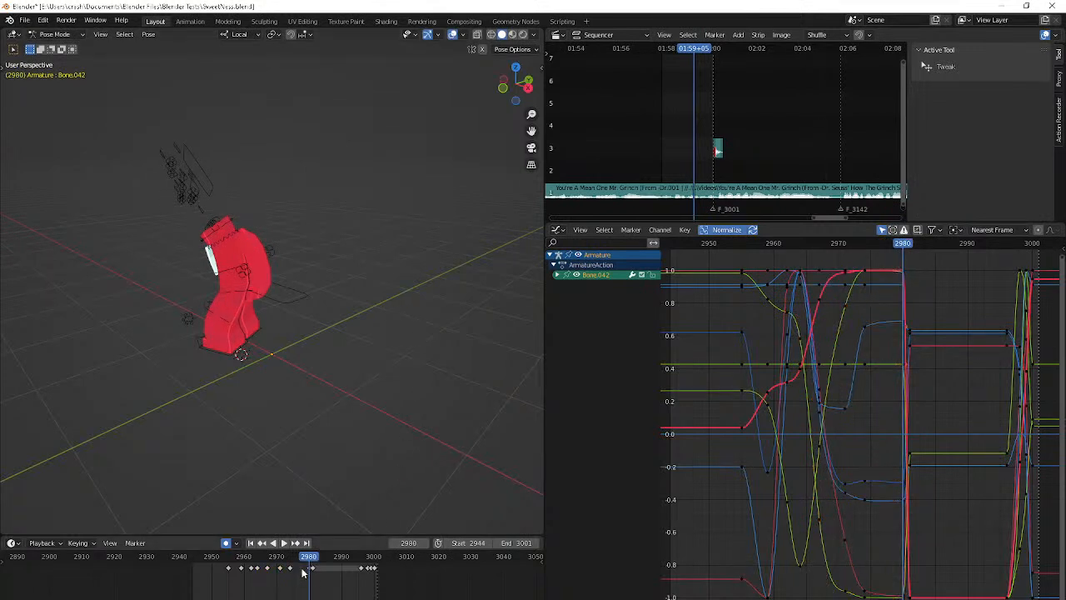
Rotate Bone.042 at frame 2980 and step through the preceding frames to check the hand's swing
key("r")
left_click(364, 446)
key("Down")
key("Right")
key("Right")
key("Right")
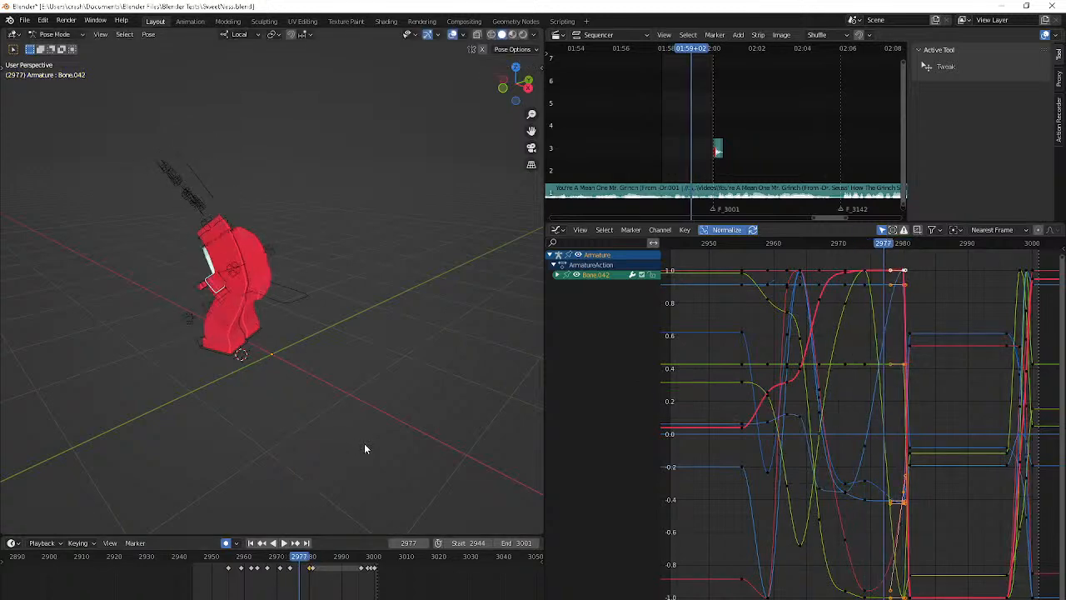
key("Right")
key("Right")
key("Right")
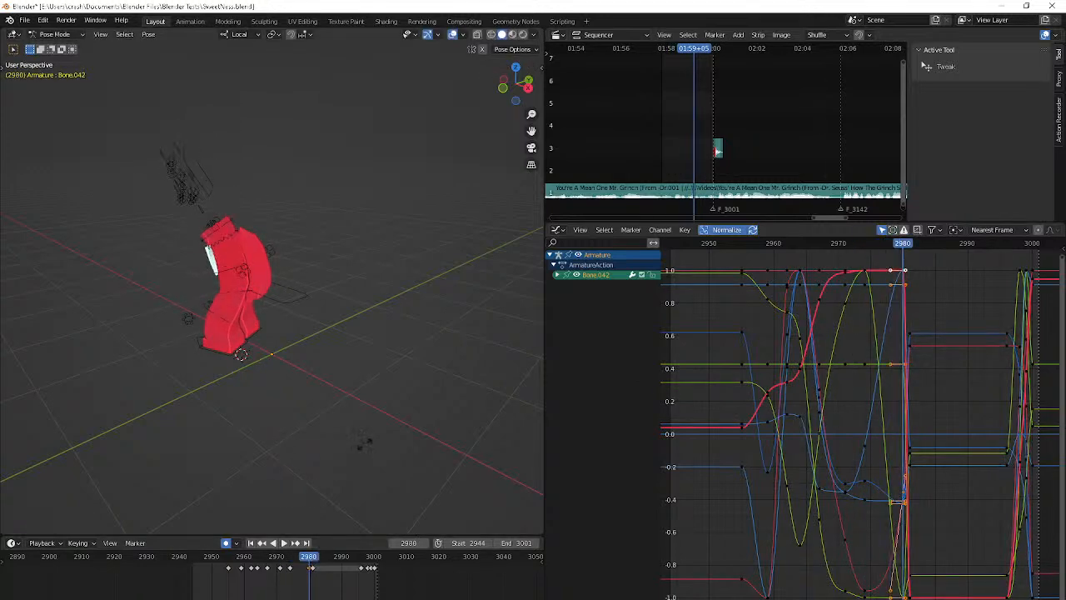
Try another rotation for Bone.042 at frame 2980 and play the animation from the camera view
key("r")
left_click(365, 440)
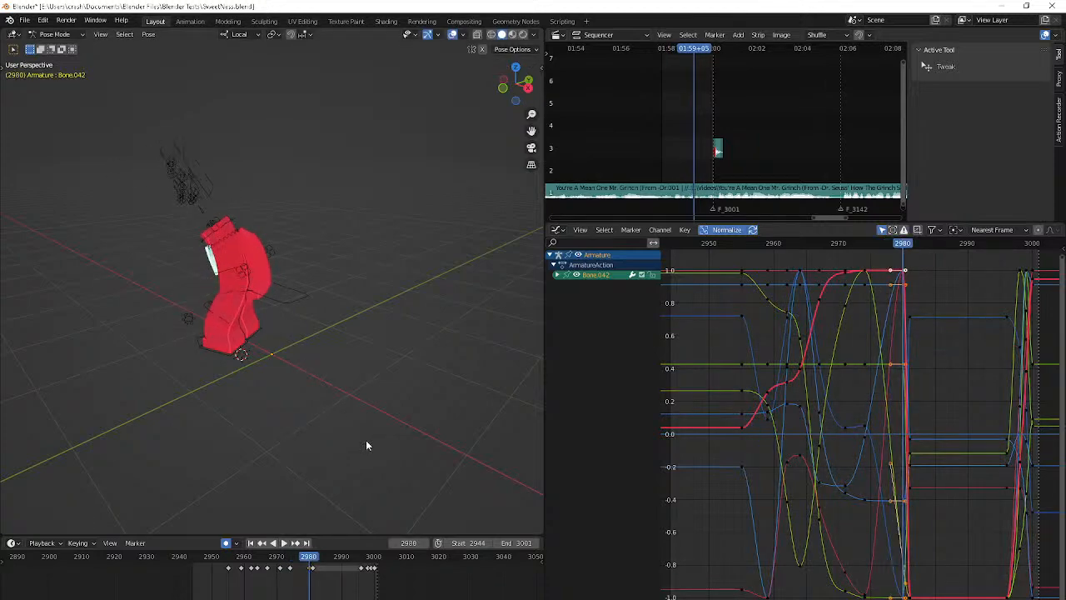
key("shift+Left")
key("space")
key("KP_0")
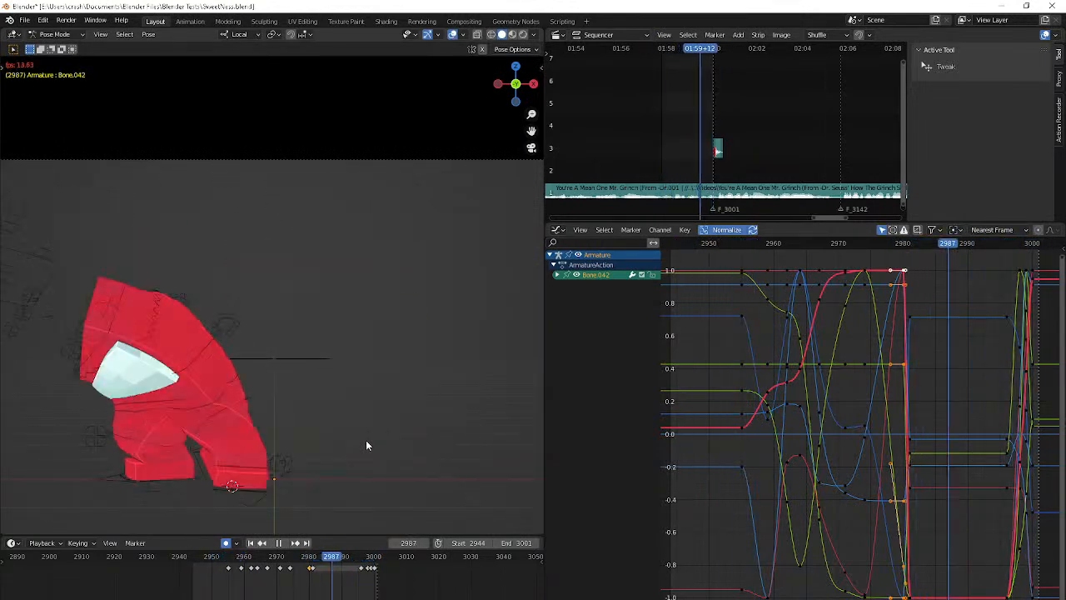
key("space")
Step through the frames leading up to 2980 and inspect the hand's swing from the camera and from above
key("Down")
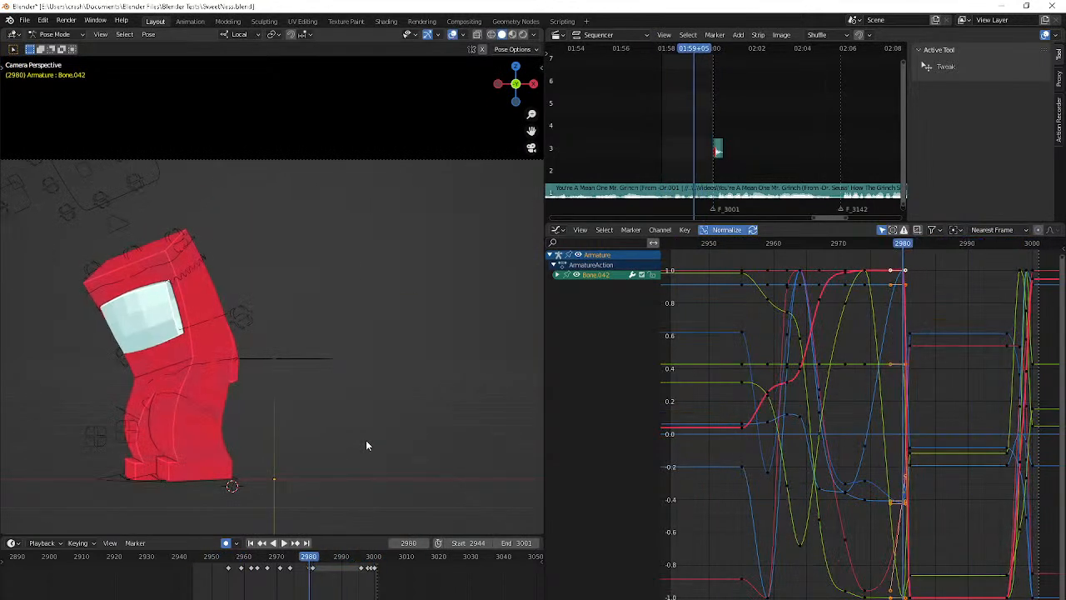
key("Down")
key("Down")
key("Right")
key("Right")
key("Right")
key("Right")
key("Right")
key("Right")
key("Right")
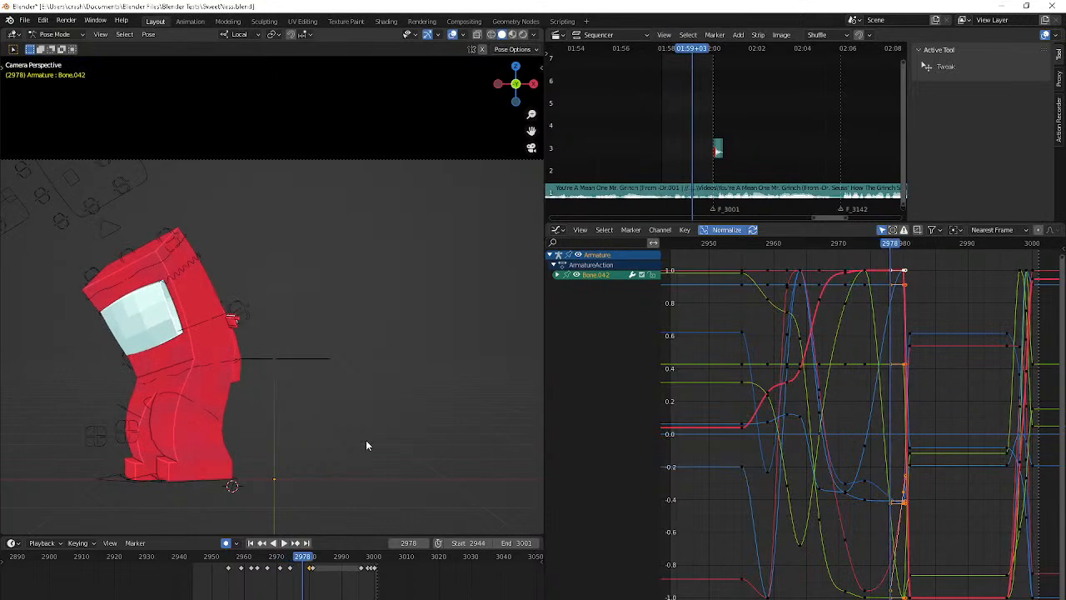
key("Up")
middle_click_drag(369, 442, 353, 467)
scroll(411, 119, "up", 7)
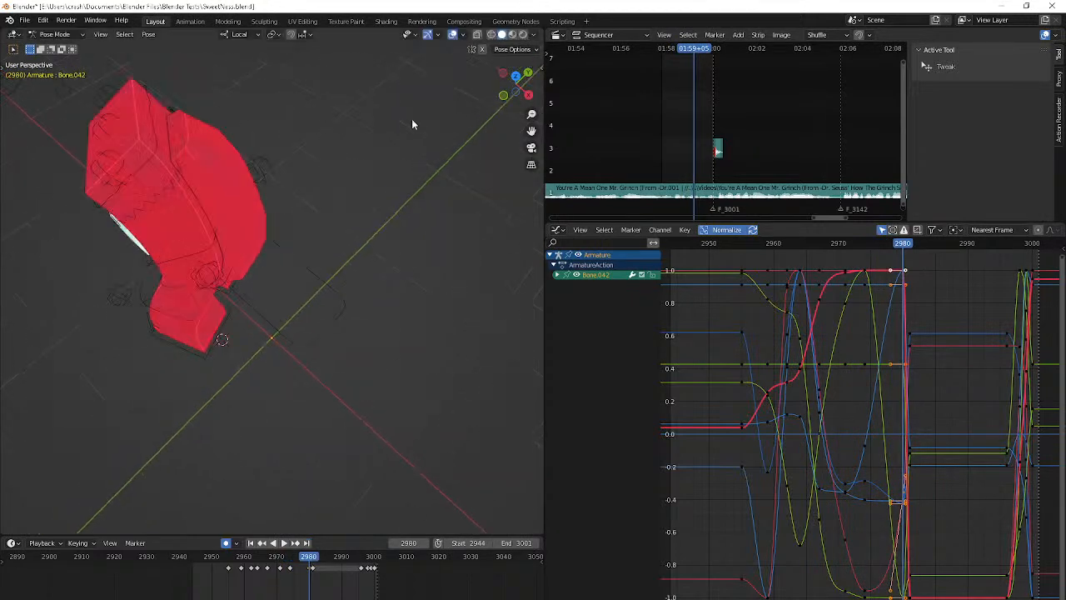
scroll(376, 164, "down", 4)
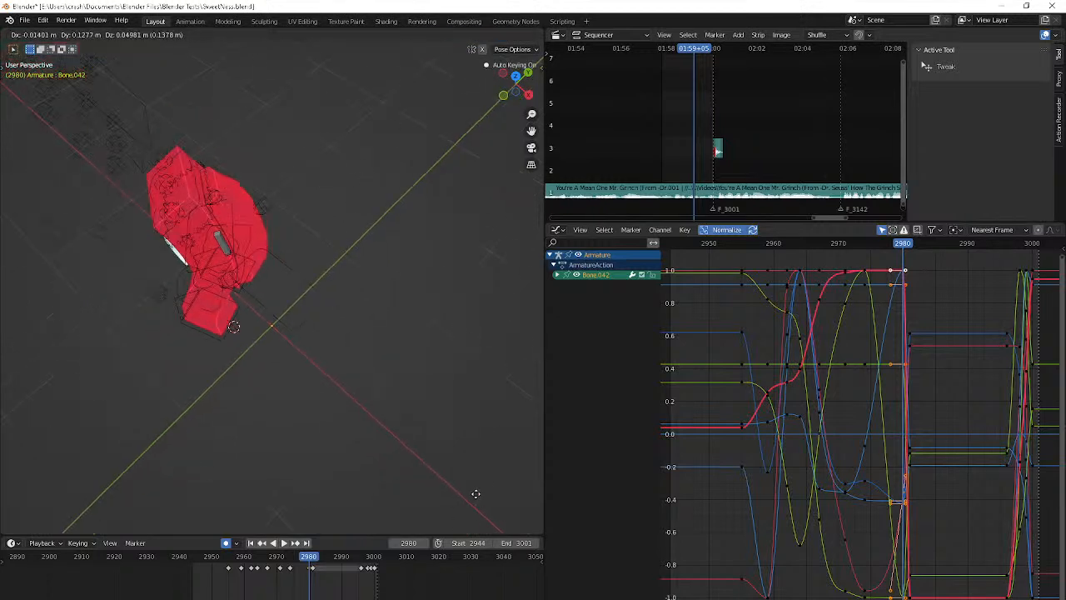
Try scaling Bone.042 at frame 2980, check its transform values, and undo the change
key("s")
left_click(119, 110)
key("ctrl+z")
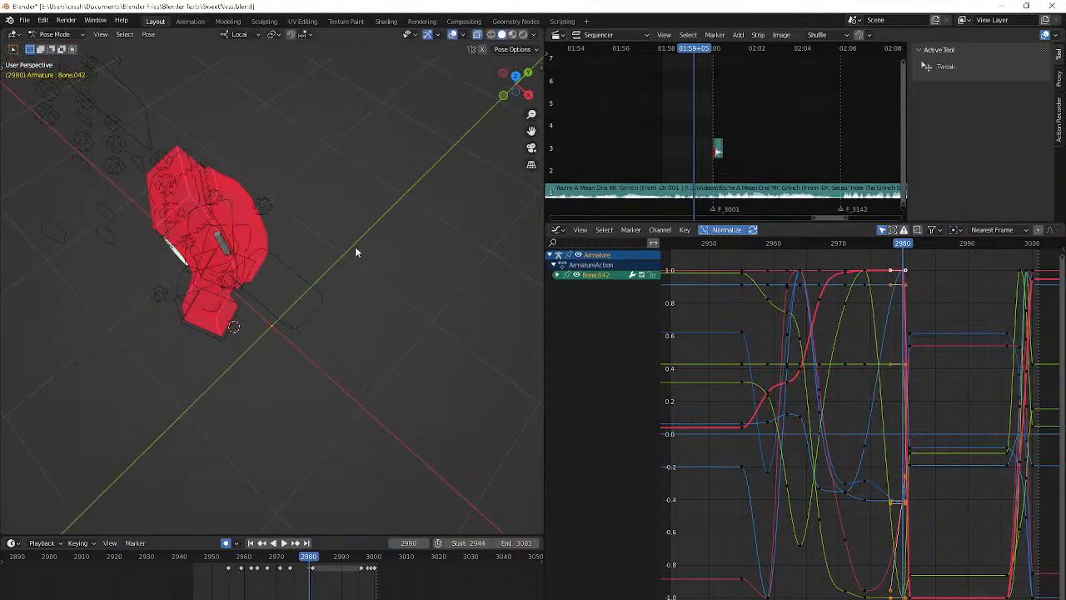
scroll(448, 371, "down", 6)
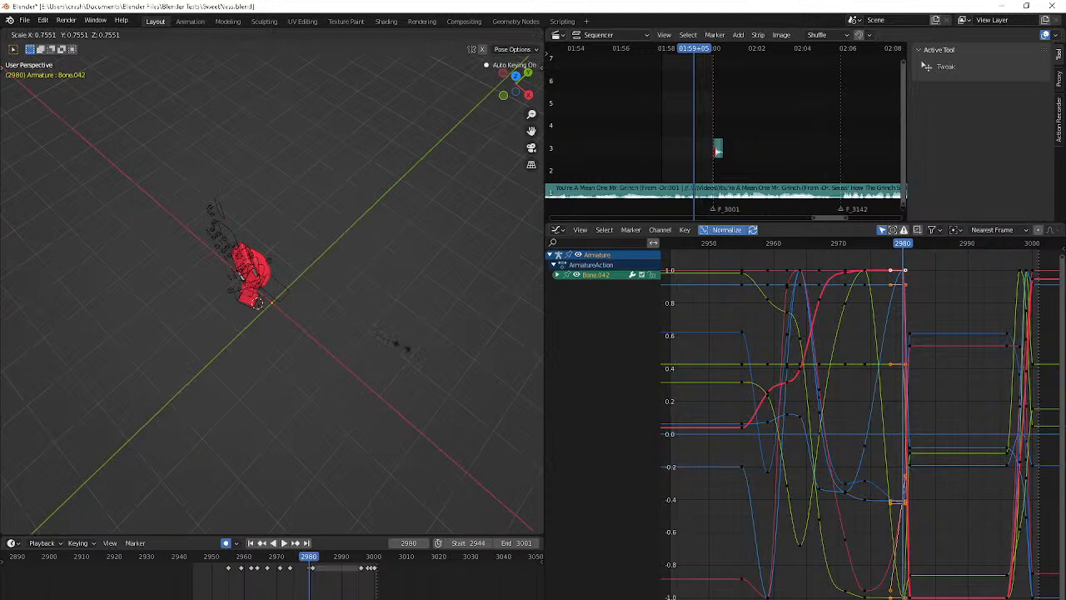
scroll(401, 350, "up", 3)
key("n")
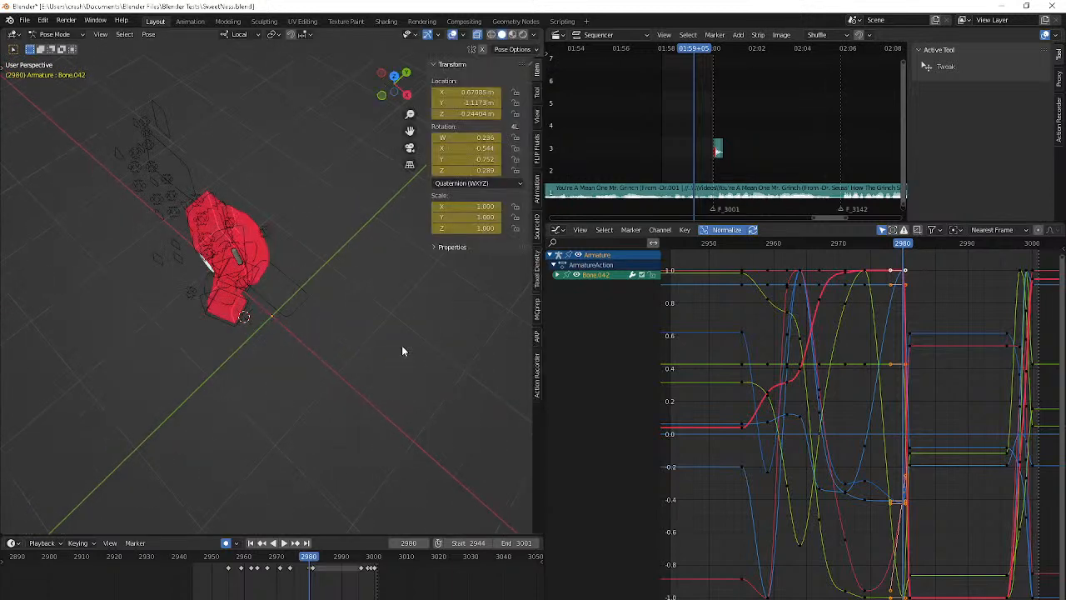
key("ctrl+z")
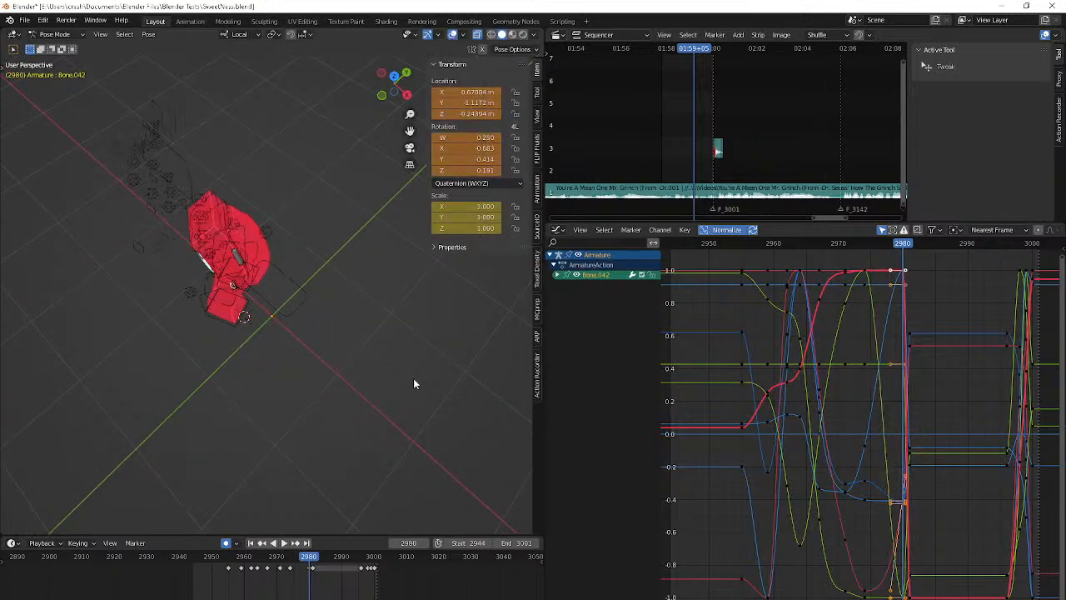
key("Left")
key("Right")
scroll(414, 379, "up", 4)
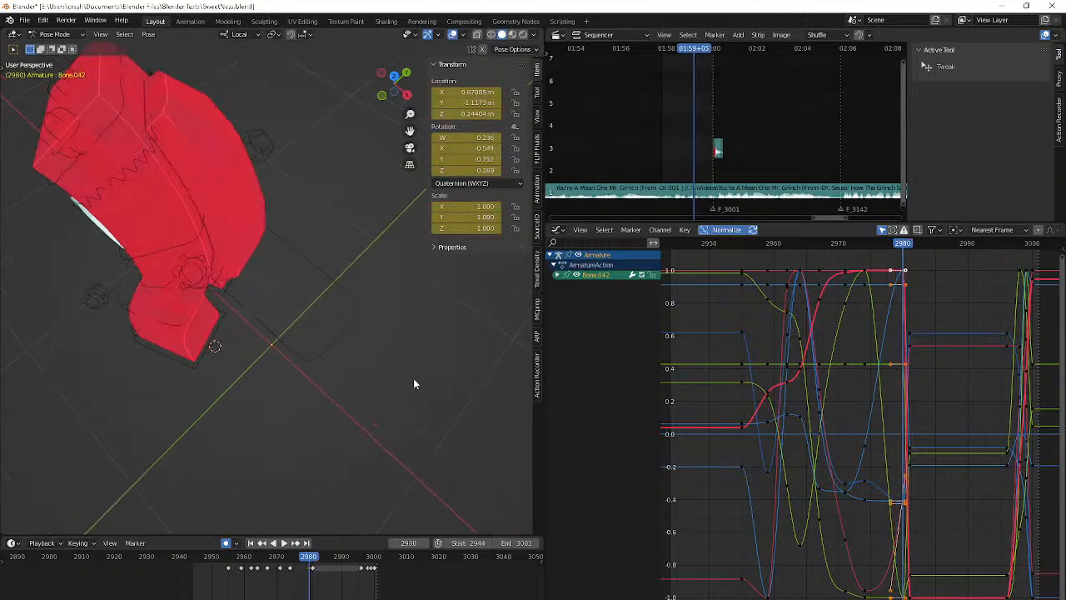
Try moving Bone.042 at frame 2978 horizontally across the body with the global Z axis locked
key("Left")
key("Left")
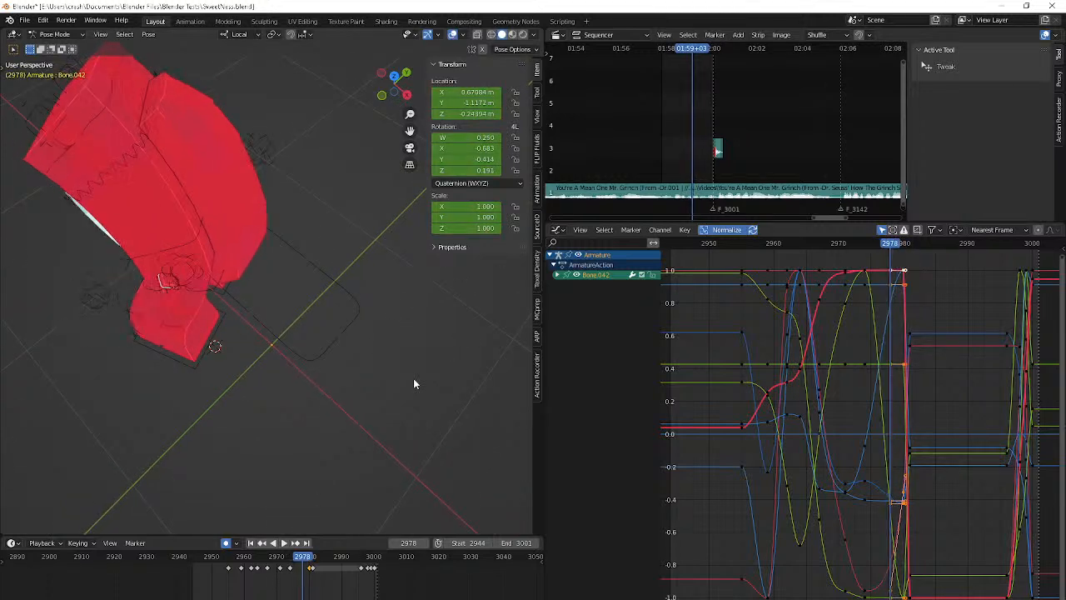
key("g")
key("shift+z")
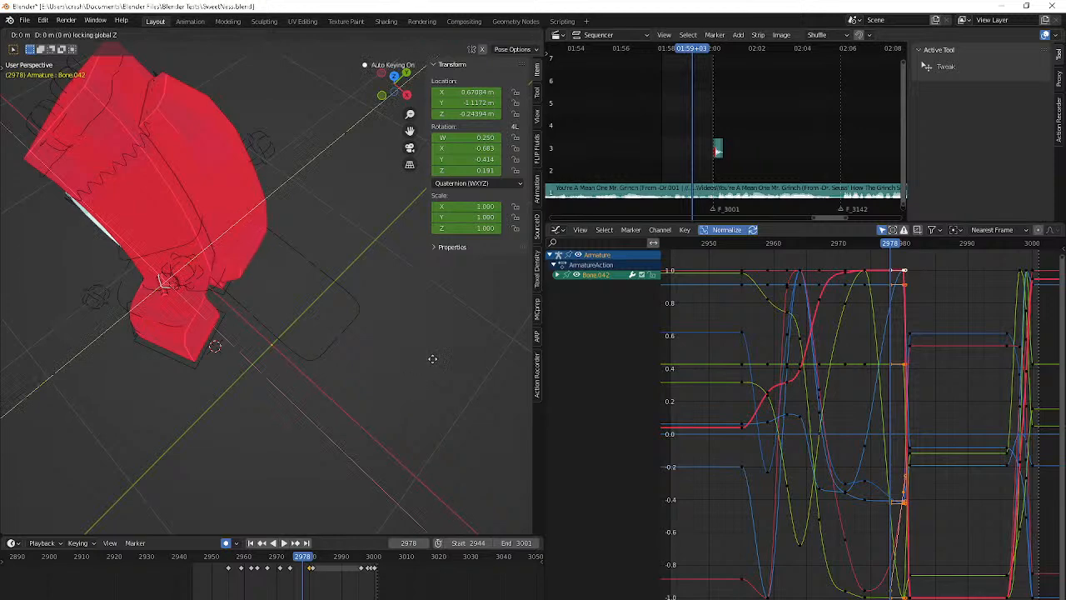
left_click(511, 274)
middle_click_drag(354, 327, 220, 303)
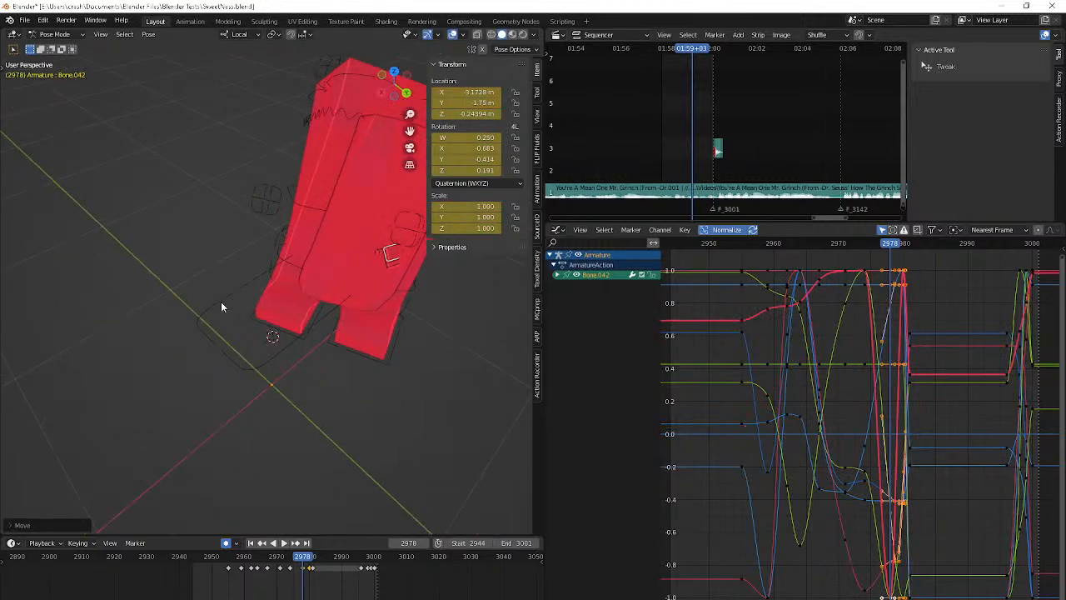
Step through frames 2974 to 2980 to examine the hand's path after the frame 2978 move
key("Left")
key("Left")
key("Left")
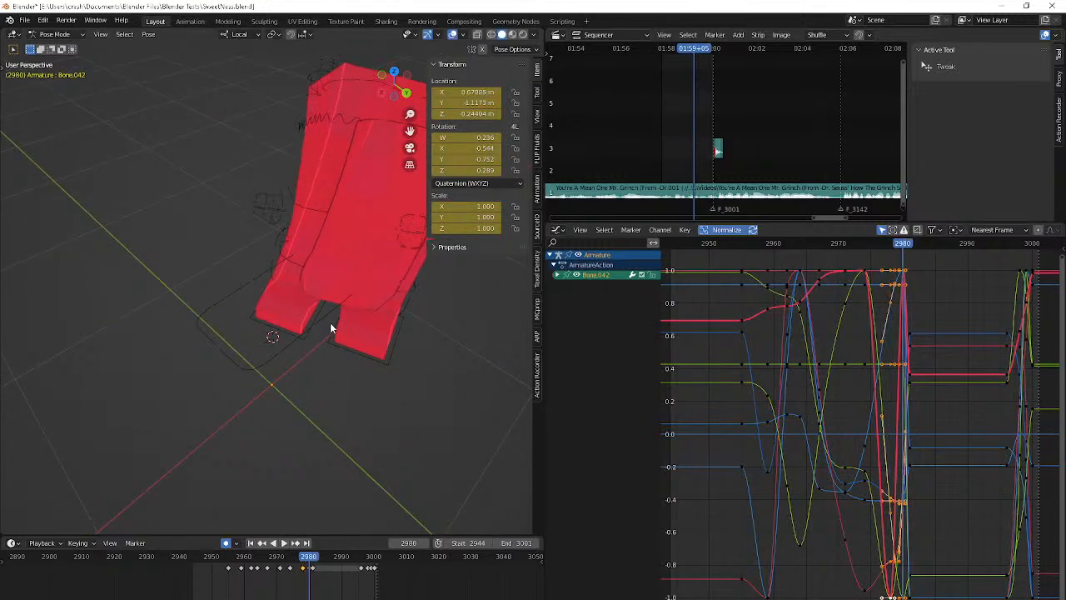
key("Right")
key("Right")
key("Down")
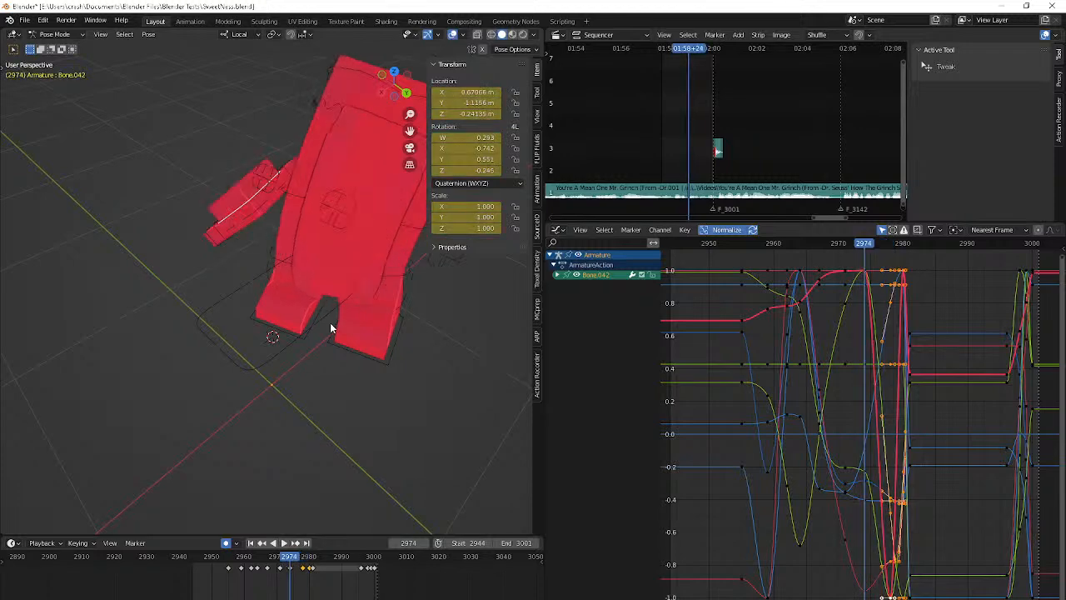
scroll(331, 323, "down", 4)
key("Down")
middle_click_drag(331, 323, 387, 295)
key("Right")
key("Right")
key("Right")
key("Right")
key("Right")
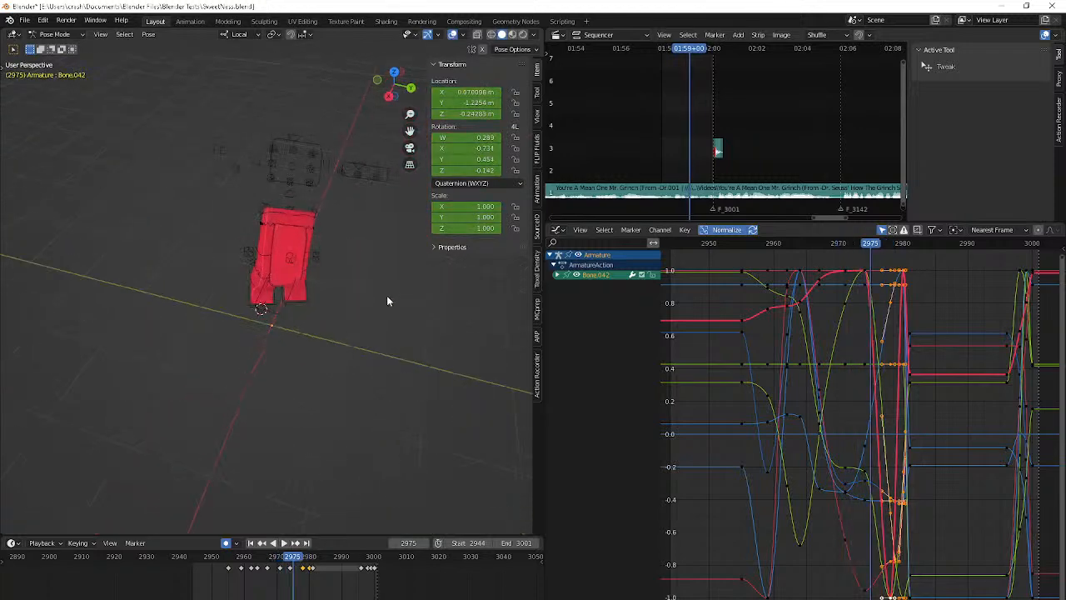
key("Right")
key("Right")
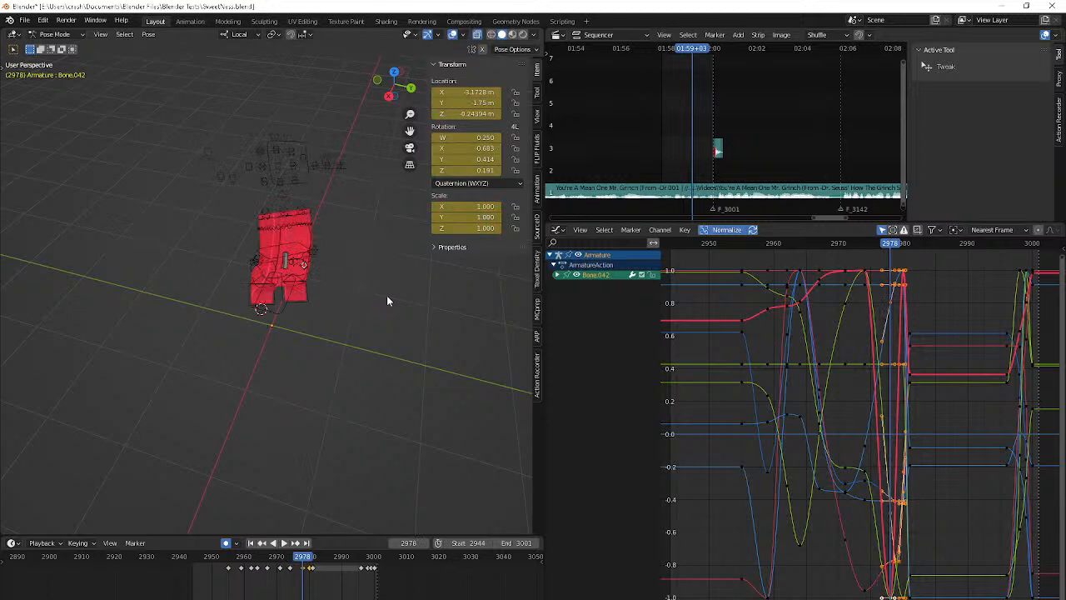
Remove Bone.042's new keyframe at frame 2978 and recheck the frames from 2974 onward
key("alt+i")
key("Down")
key("Right")
key("Right")
key("Right")
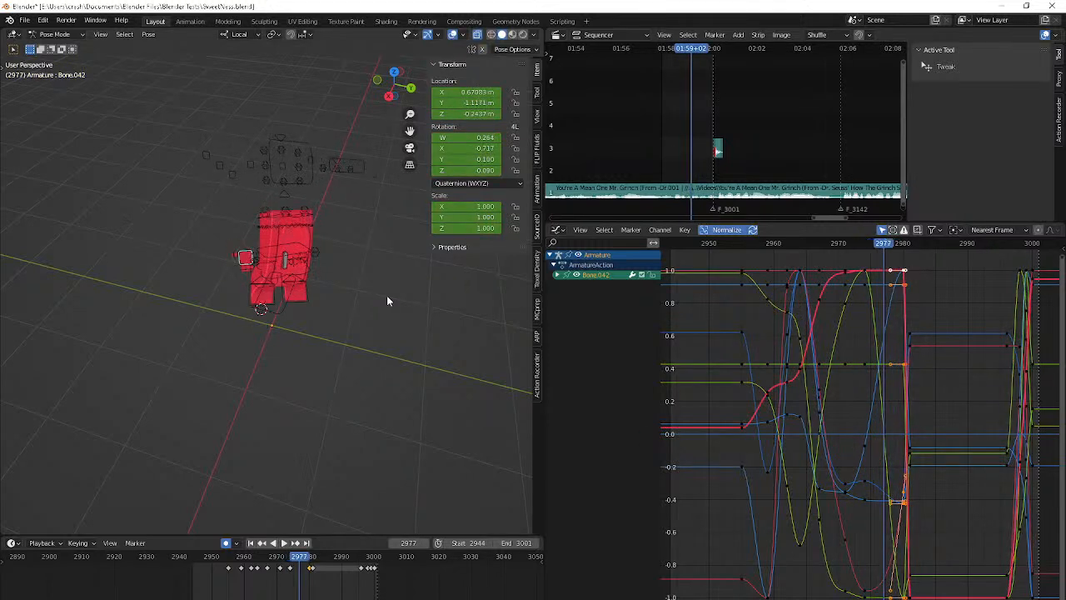
key("Right")
key("Left")
Move Bone.042 at frame 2977 behind the body's lower back, refining its position with the global Z axis locked
key("g")
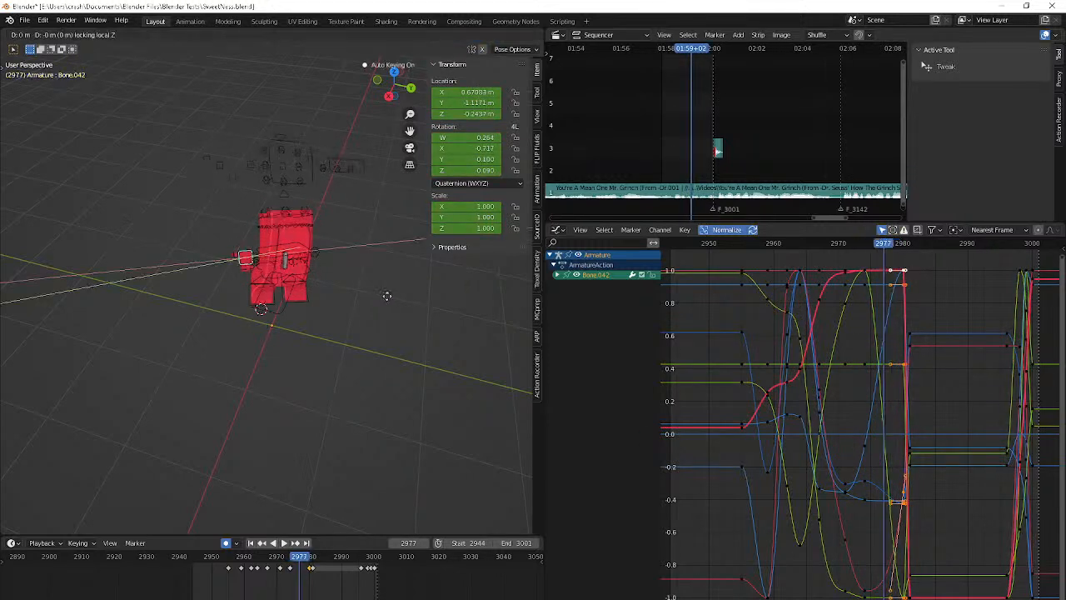
left_click(441, 307)
scroll(441, 307, "up", 4)
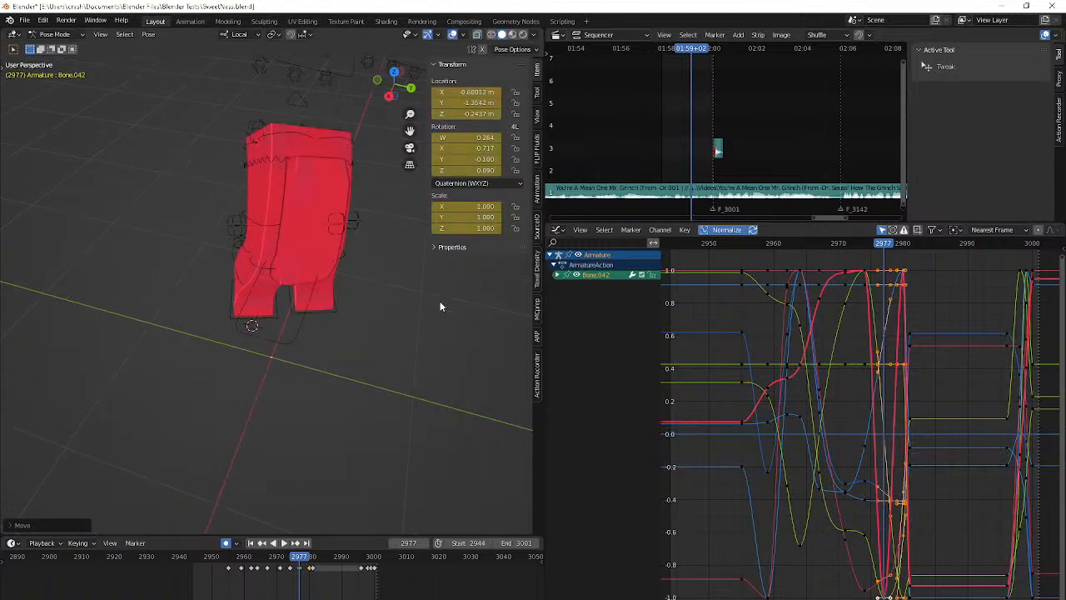
middle_click_drag(441, 306, 387, 298)
key("g")
key("shift+z")
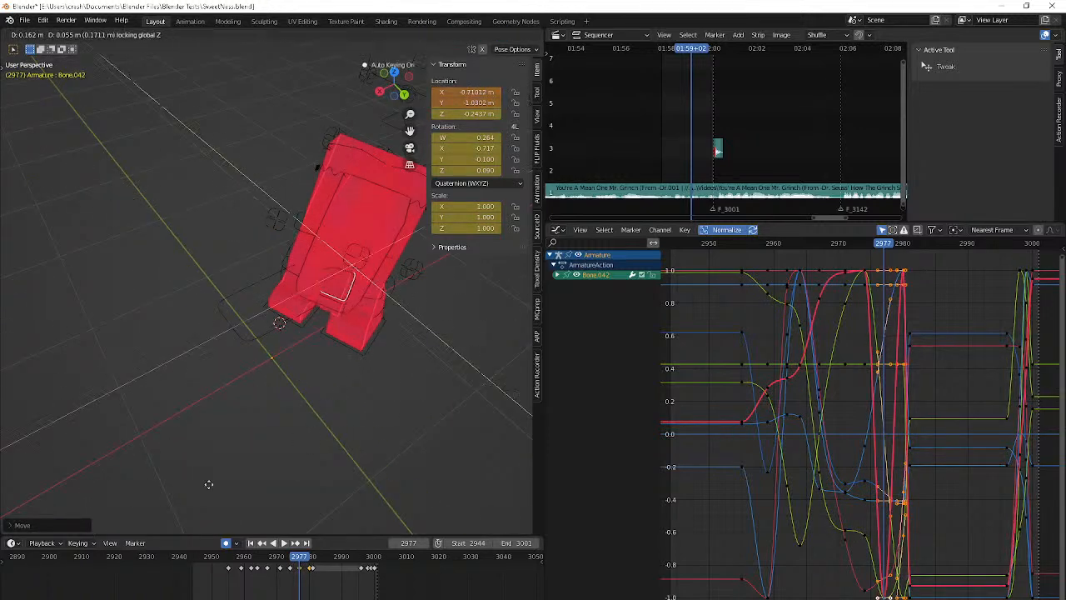
left_click(160, 508)
middle_click_drag(160, 507, 198, 488)
key("Right")
key("Left")
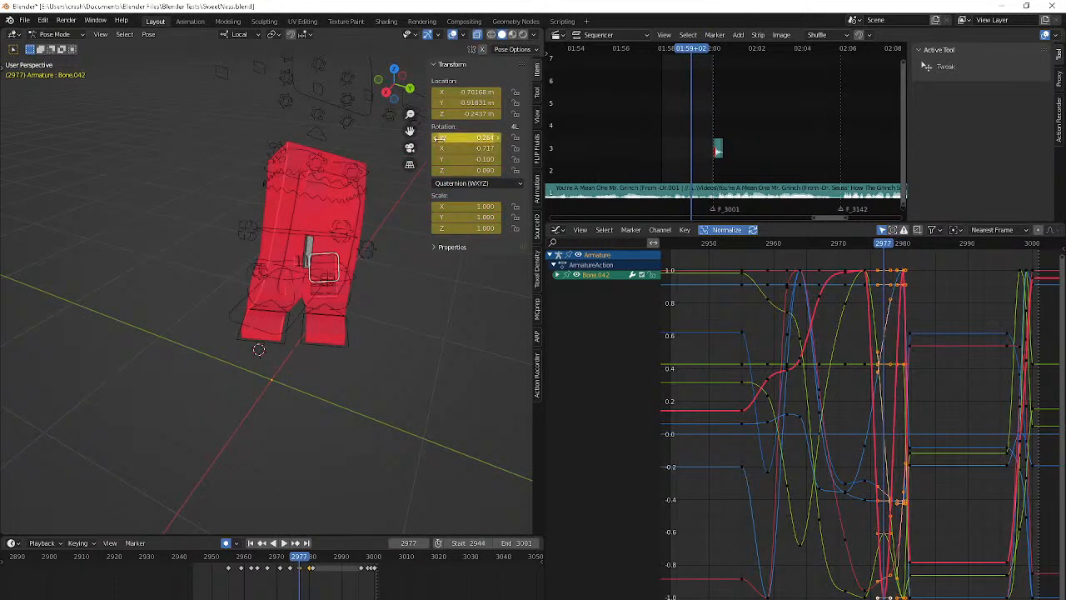
right_click(446, 92)
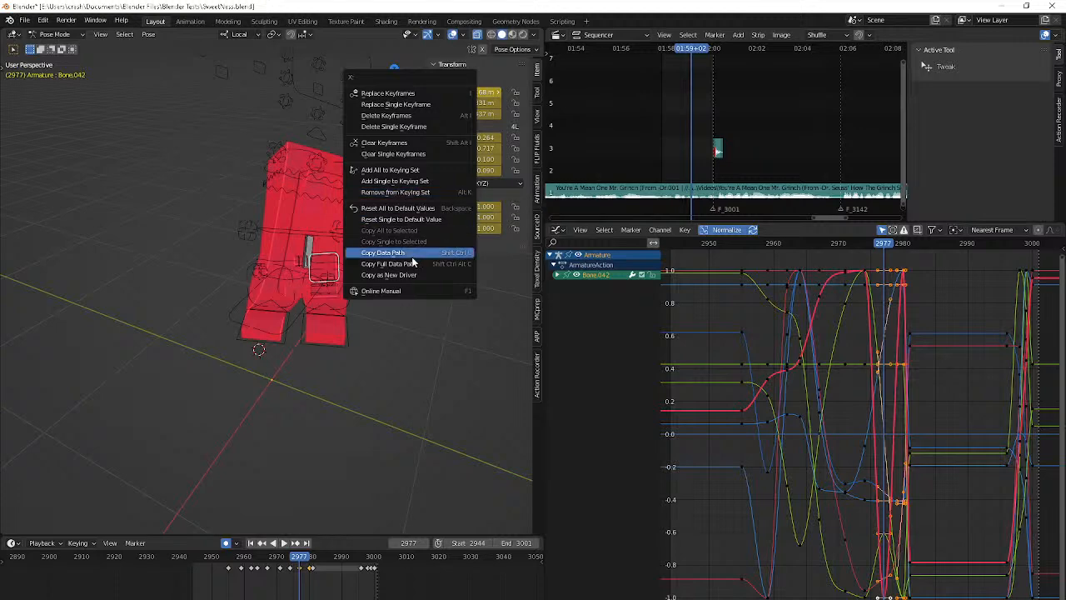
key("Left")
key("Left")
key("Left")
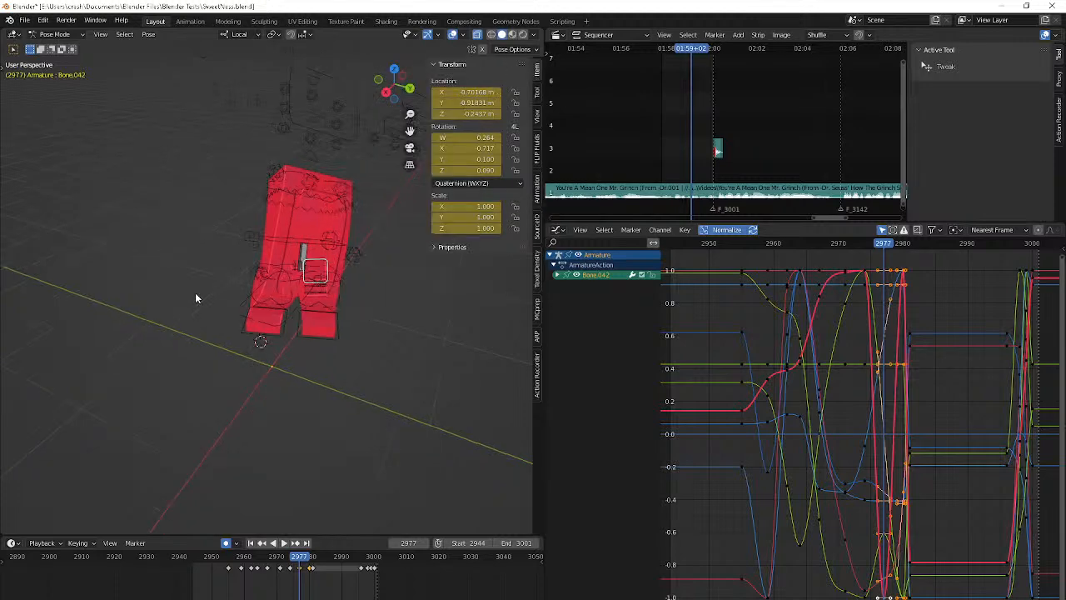
key("grave")
key("Escape")
Snap the 3D cursor to Bone.042's position at frame 2977
key("Right")
key("Right")
key("Right")
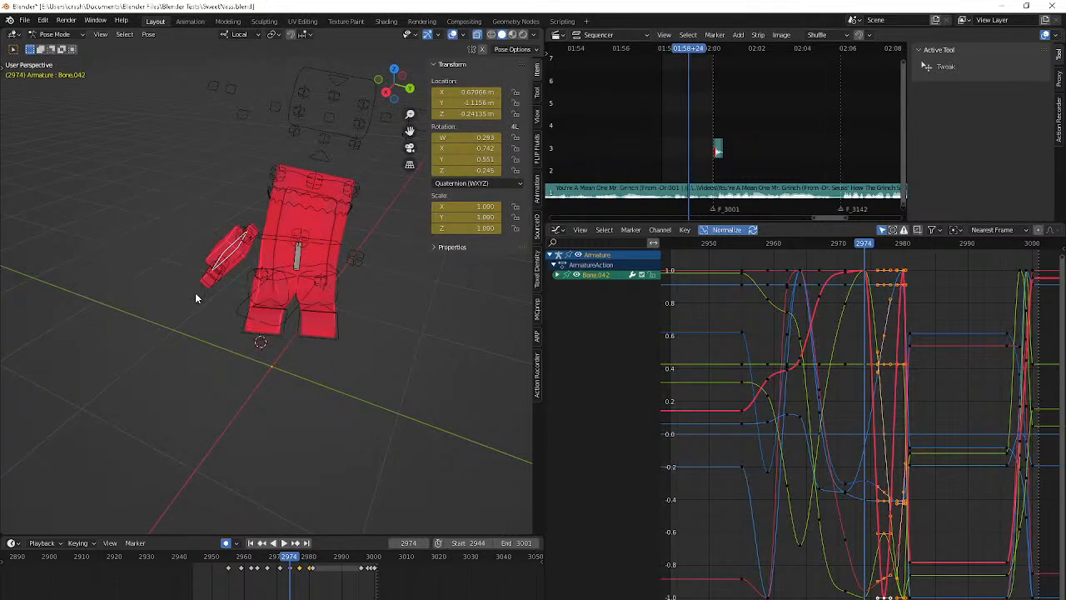
key("shift+s")
left_click(197, 395)
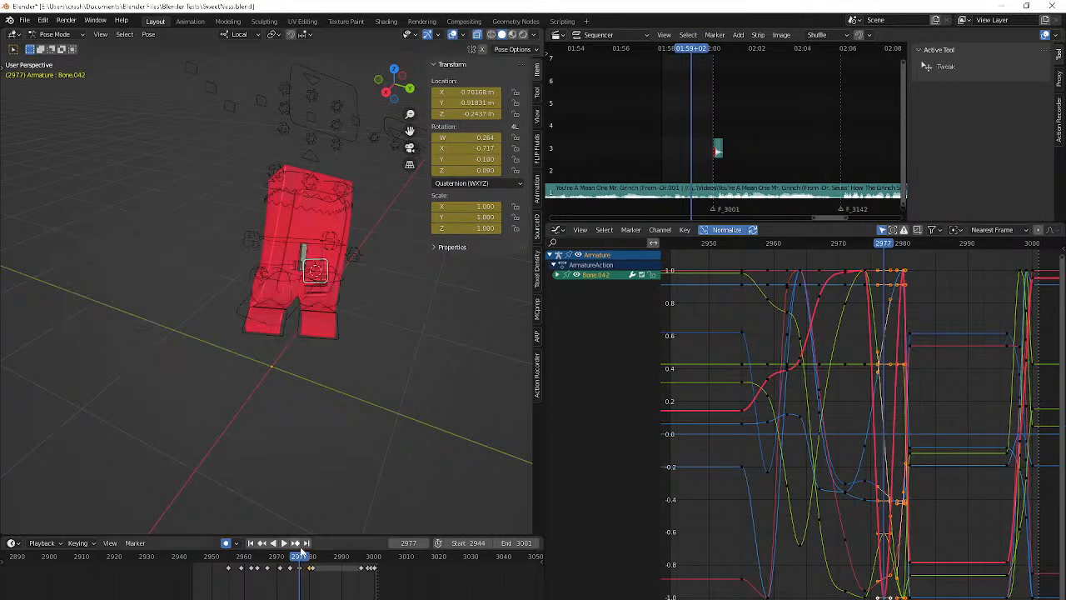
Delete Bone.042's keyframe at frame 2977 and snap the bone to the 3D cursor at frame 2980
left_click(301, 568)
key("Delete")
key("Up")
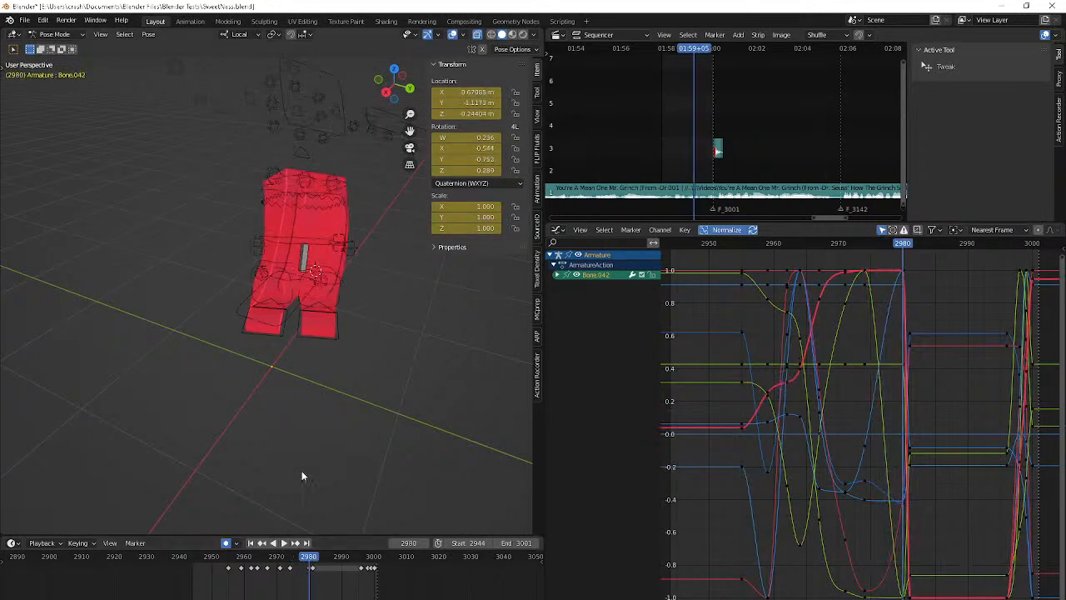
key("shift+s")
left_click(317, 414)
Move Bone.042 at frame 2978 out behind the body's lower back with the global Z axis locked
middle_click_drag(327, 419, 412, 430)
key("Down")
key("Right")
key("Right")
key("Right")
key("Right")
key("g")
key("z")
key("z")
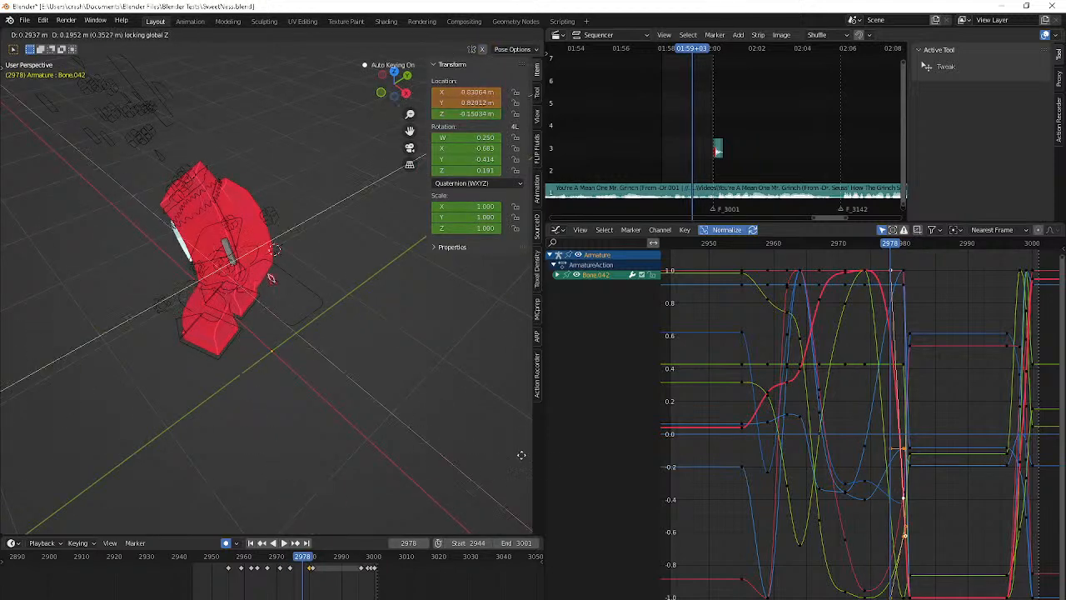
left_click(314, 291)
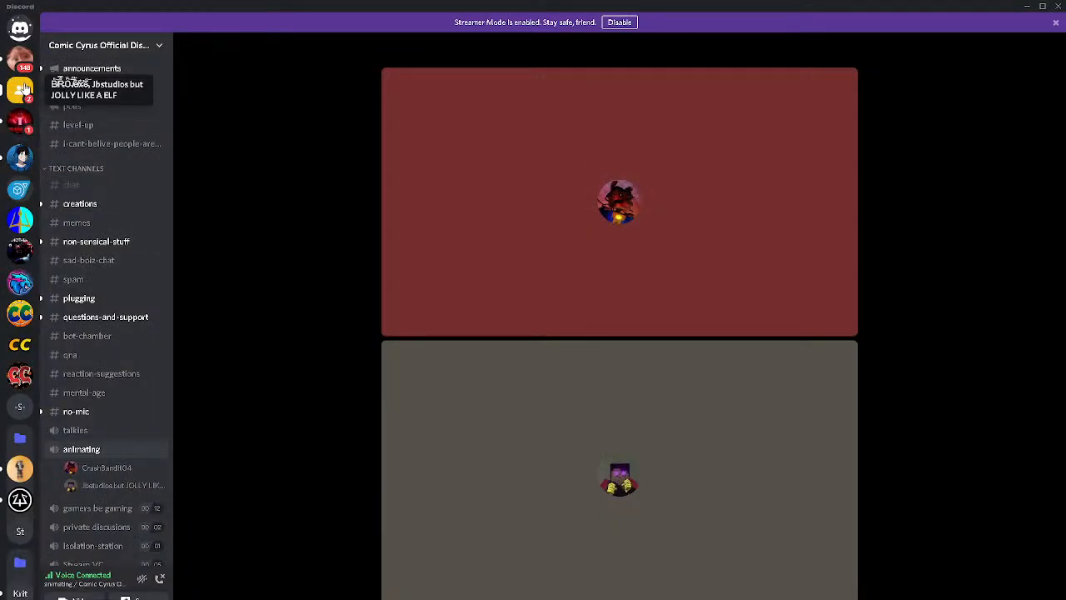
Join the group chat's voice call in Discord and switch the microphone mute on and off again
left_click(22, 89)
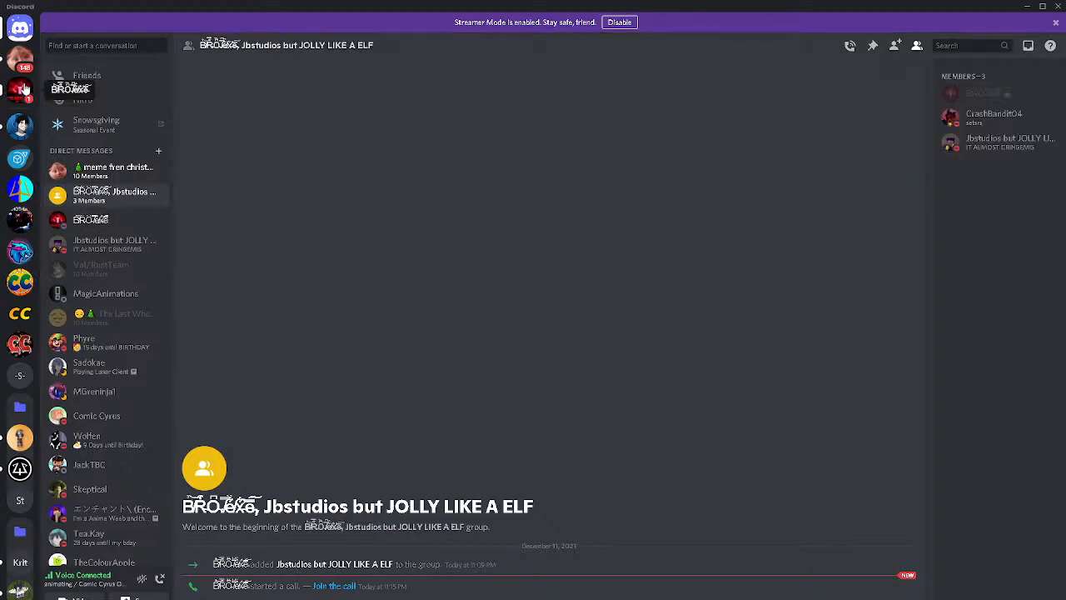
left_click(851, 48)
left_click(638, 140)
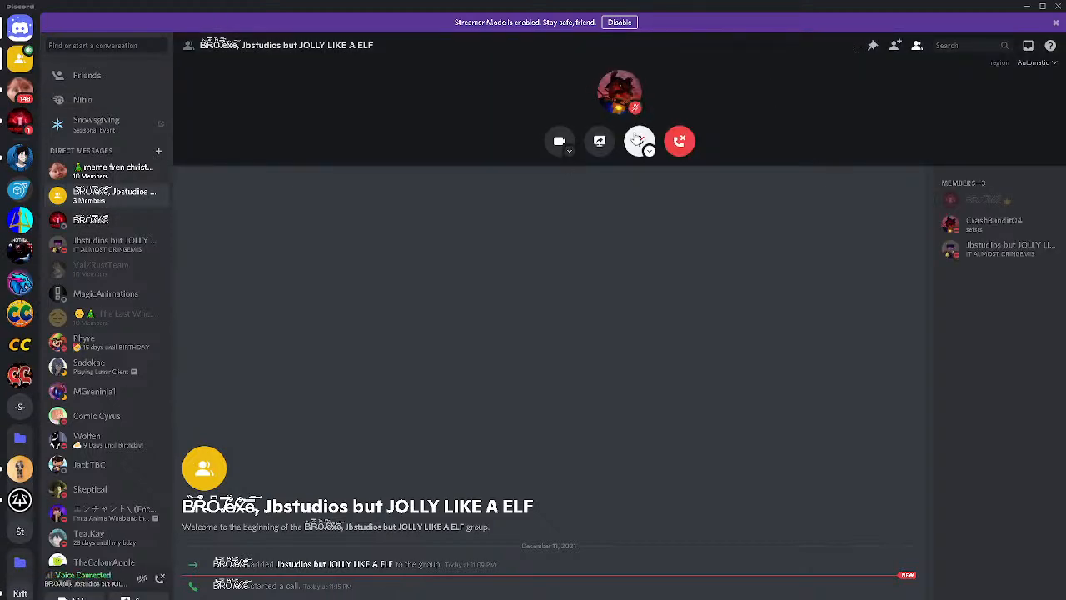
left_click(639, 140)
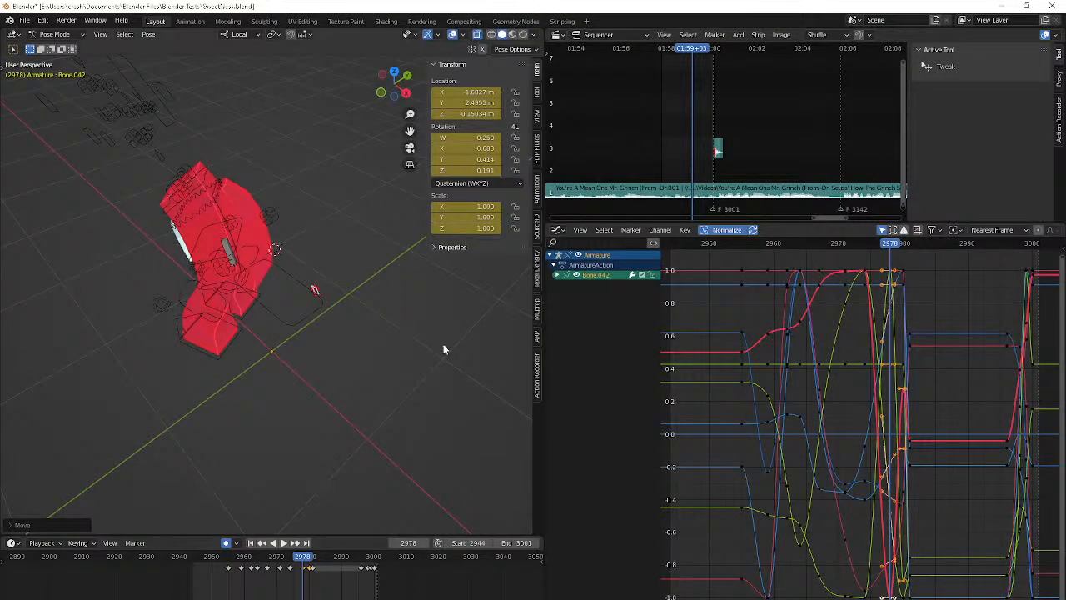
Return to Blender, play the animation from frame 2944, and examine Bone.042's motion around frames 2974 to 2980
key("shift+Left")
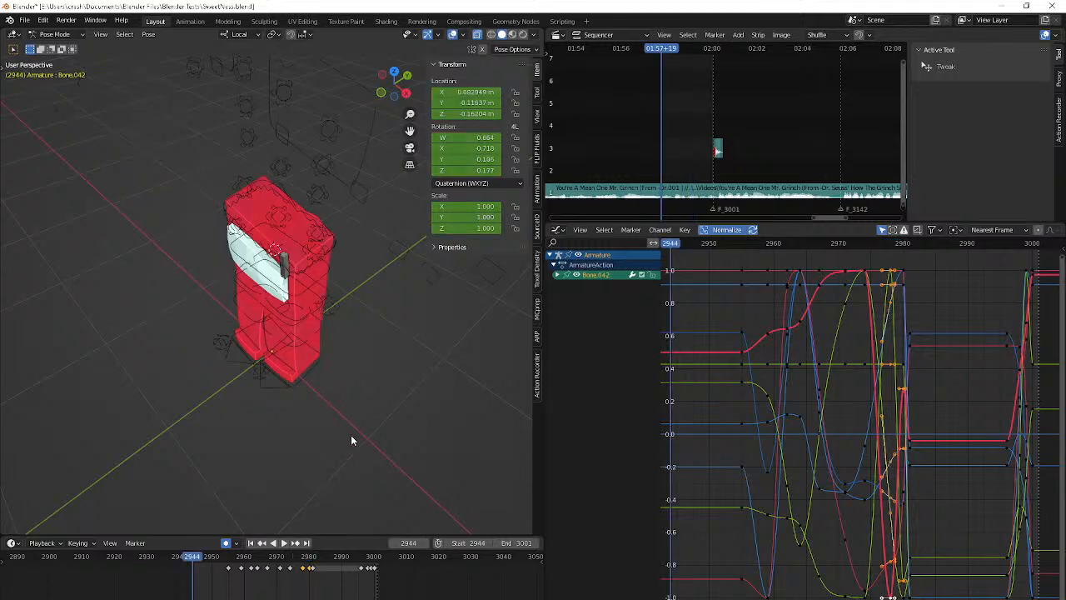
key("space")
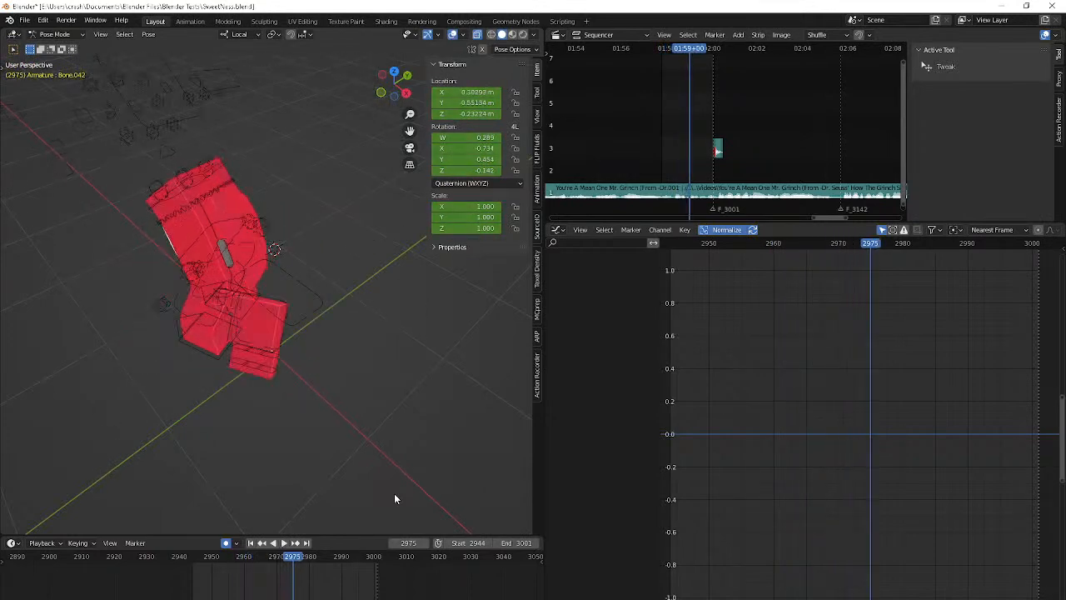
middle_click_drag(283, 340, 186, 297)
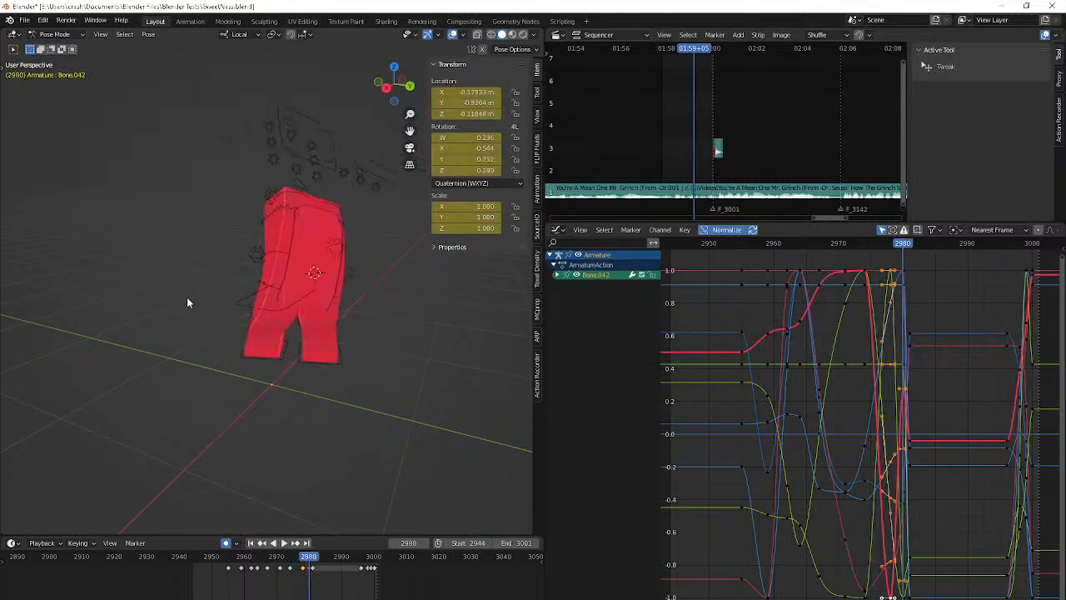
middle_click_drag(186, 297, 261, 325)
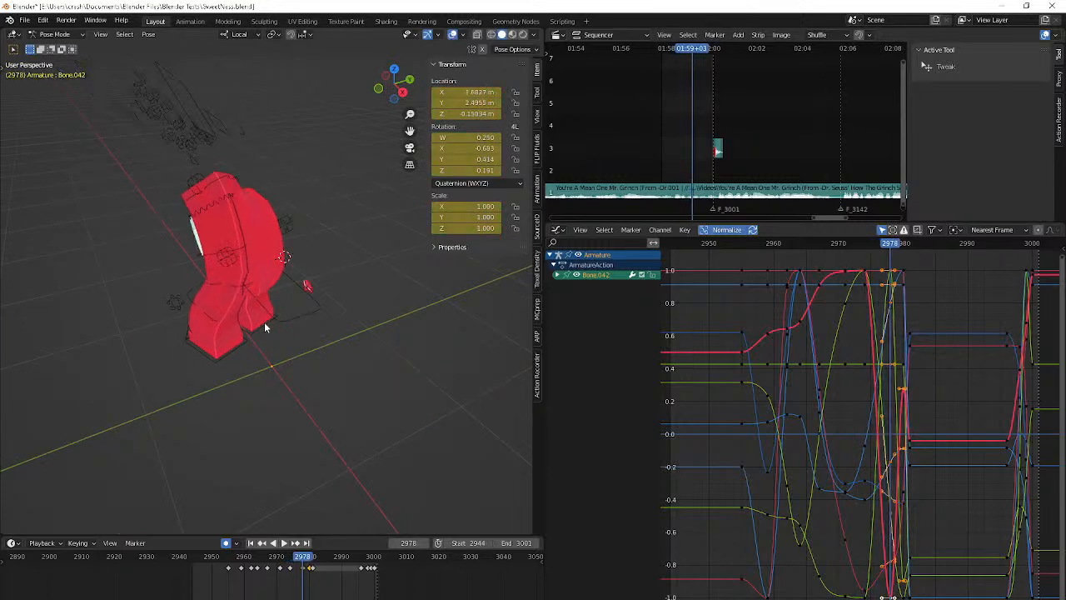
key("Down")
key("Right")
key("Right")
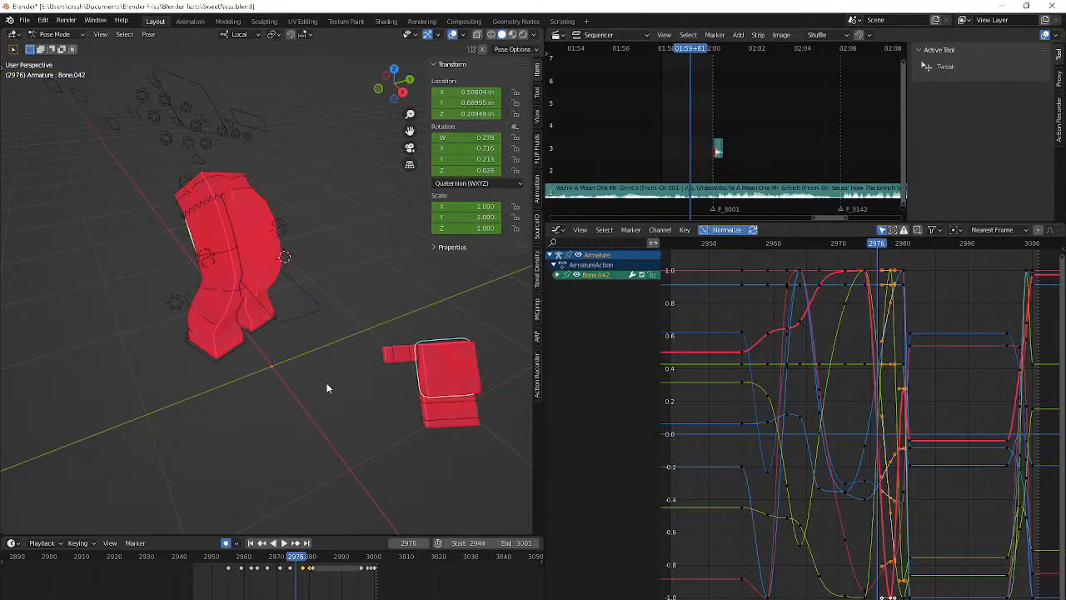
Delete Bone.042's keyframe at frame 2978 and step through the frames up to 2979
key("Delete")
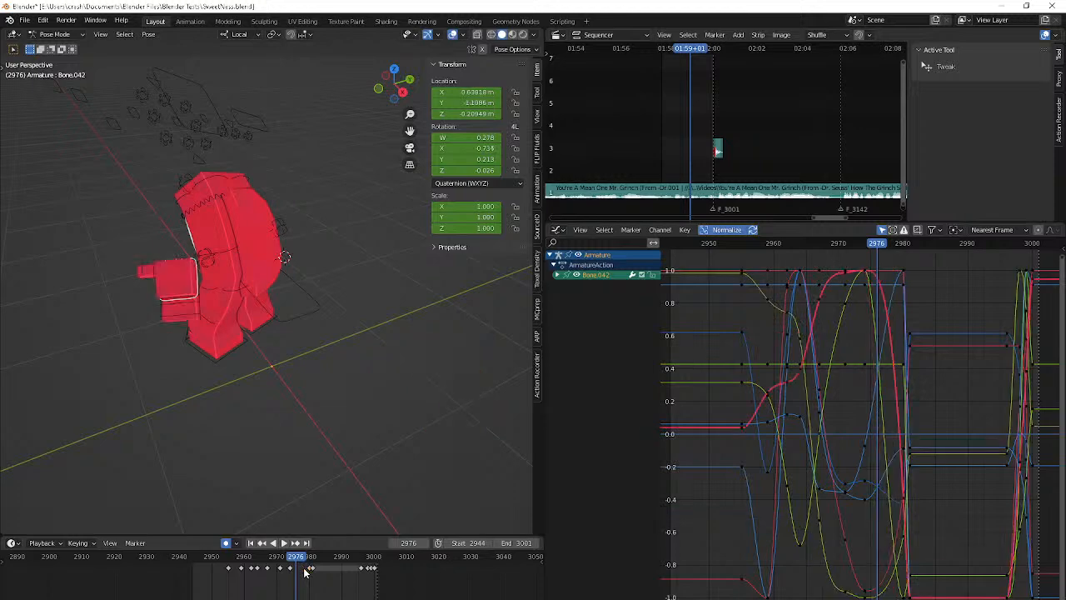
key("Right")
key("Right")
key("Right")
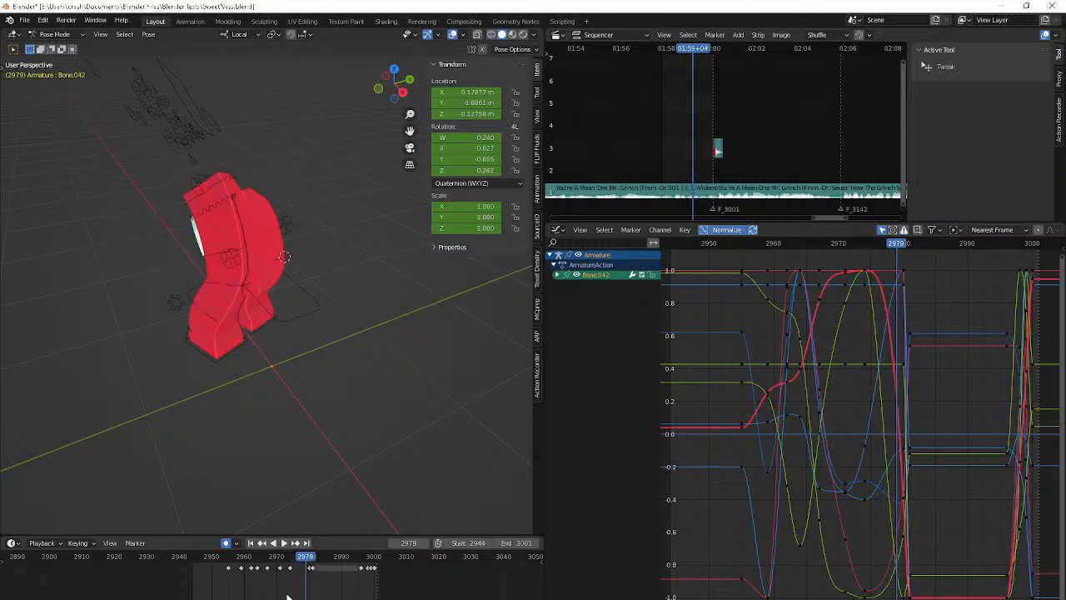
Move Bone.042 at frame 2978 closer behind the hips with global Z locked, checking the motion from frame 2974
key("Left")
key("super")
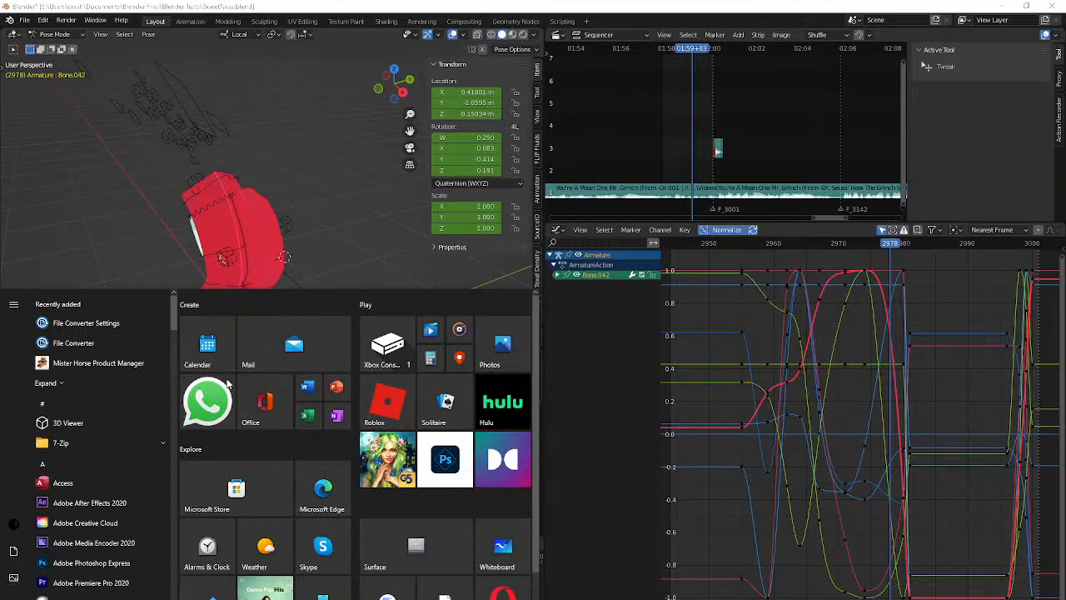
key("super")
key("g")
key("z")
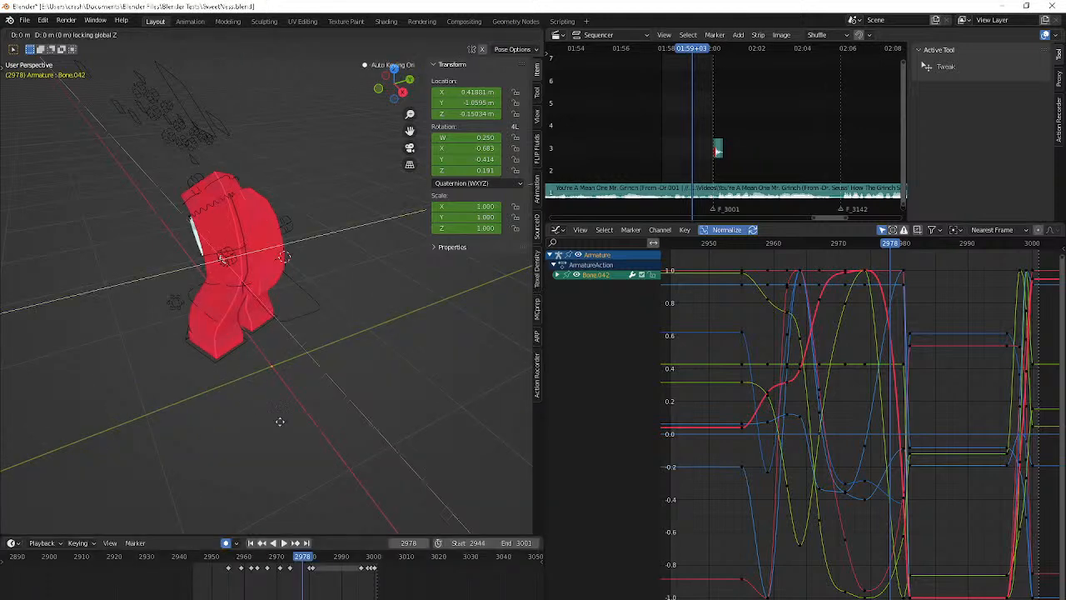
left_click(12, 65)
key("Down")
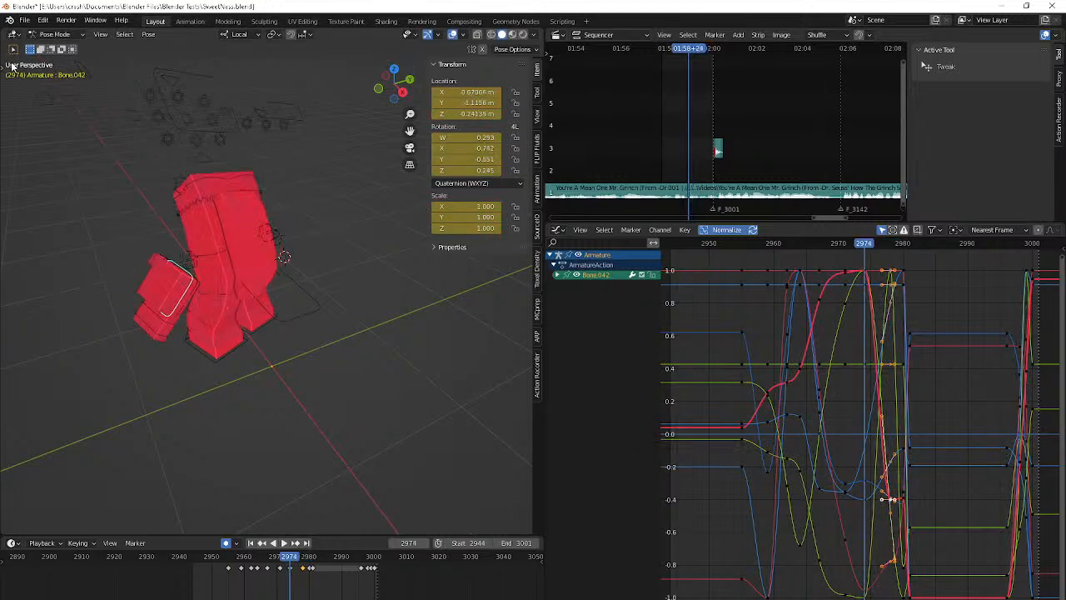
key("Right")
key("Right")
key("Right")
key("Right")
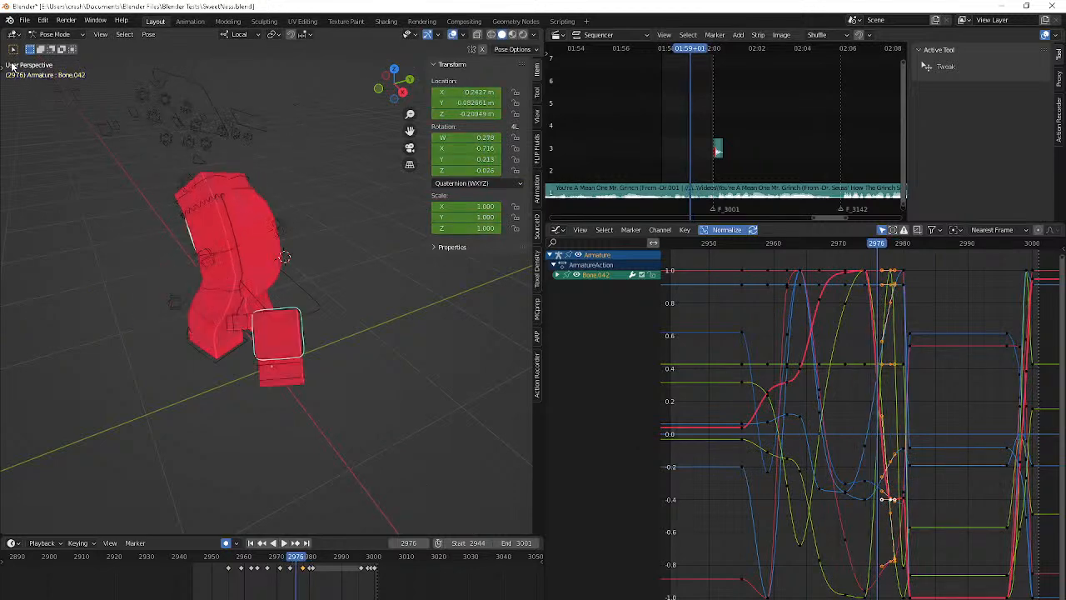
key("Down")
key("Up")
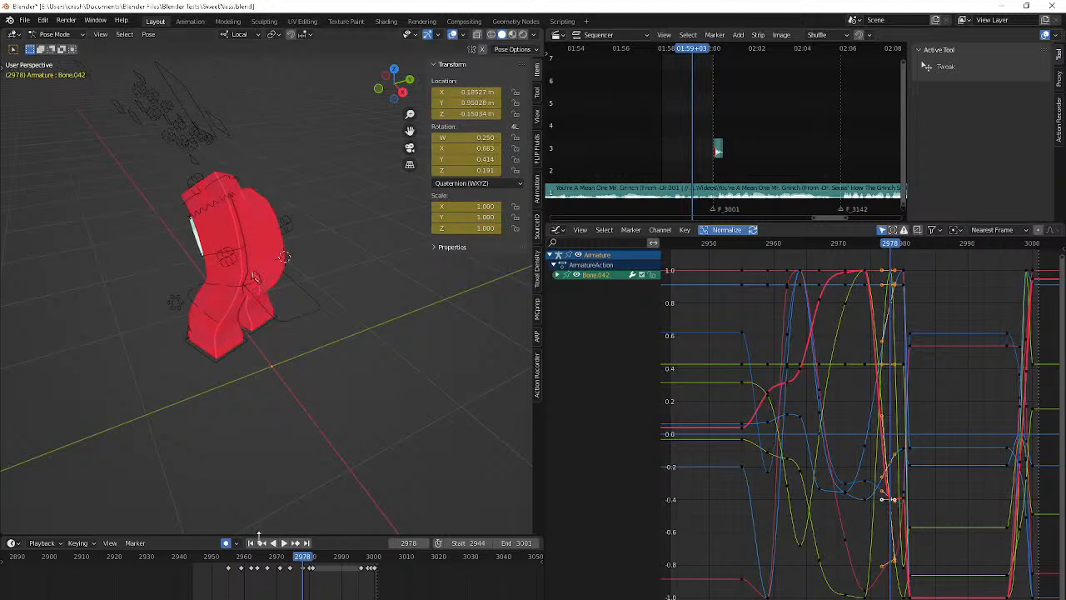
Remove Bone.042's keyframe at frame 2978 again and recheck frames 2974 to 2977
key("Delete")
key("Down")
key("Right")
key("Right")
key("Right")
key("Right")
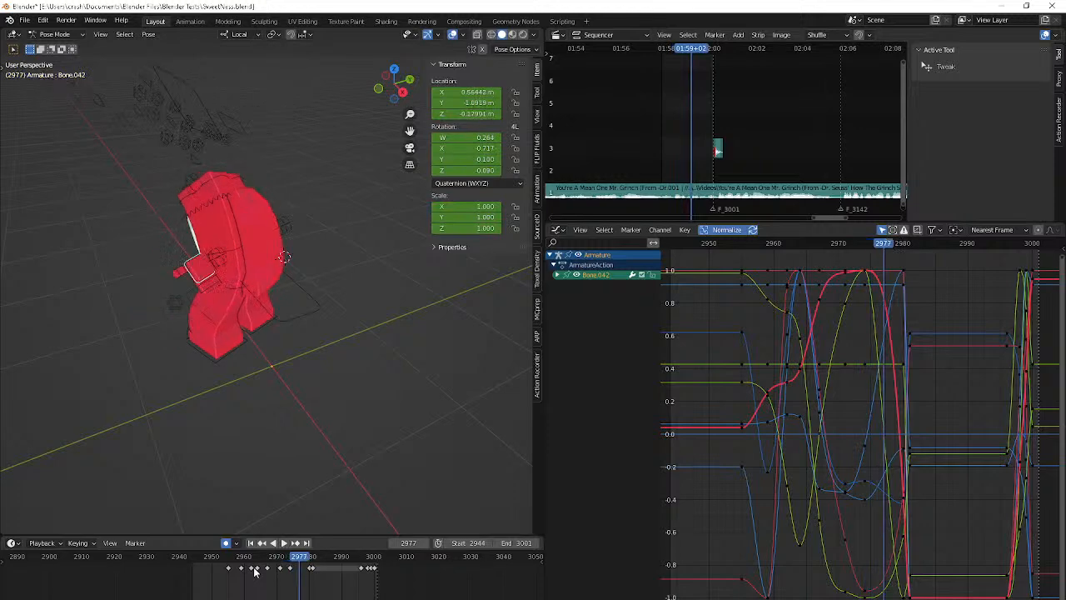
Move Bone.042 freely at frame 2978 to the body's hips and review the frames from 2974 onward
key("g")
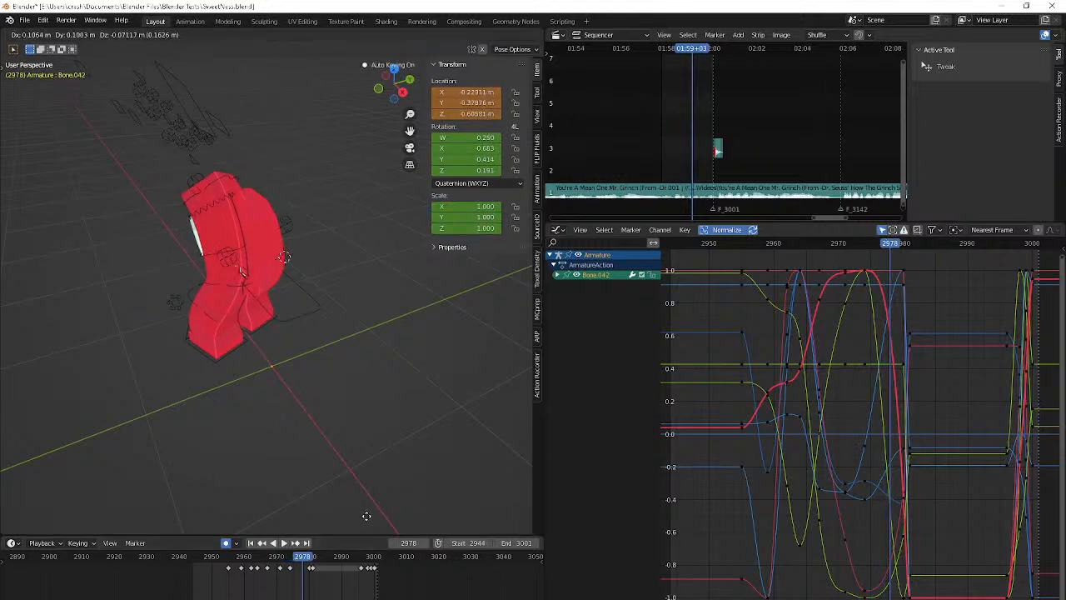
left_click(367, 516)
middle_click_drag(367, 516, 396, 45)
key("Down")
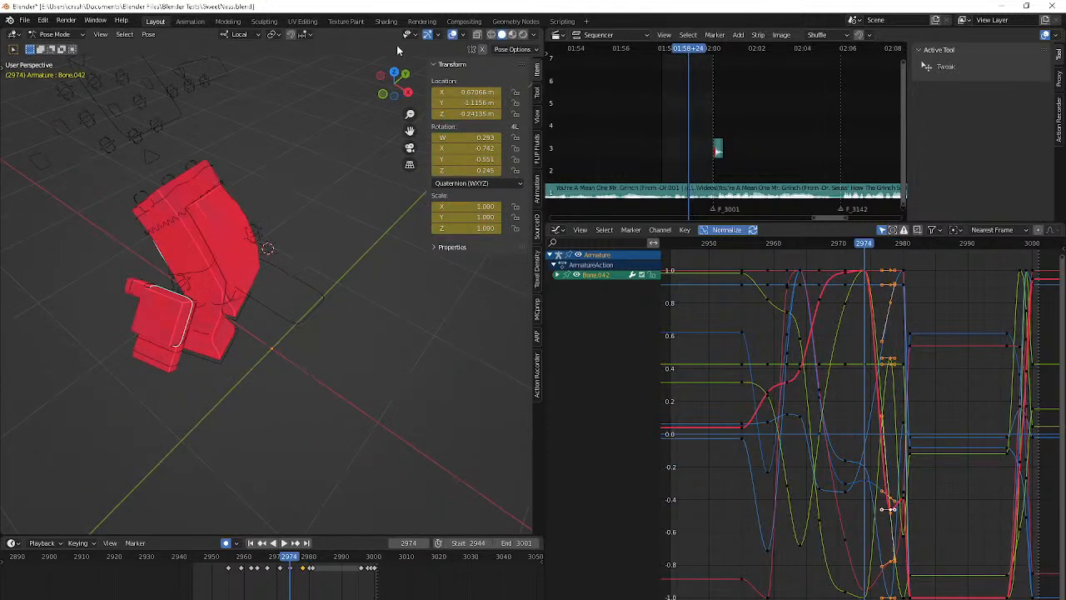
key("Right")
key("Right")
key("Right")
key("Right")
key("Right")
key("Right")
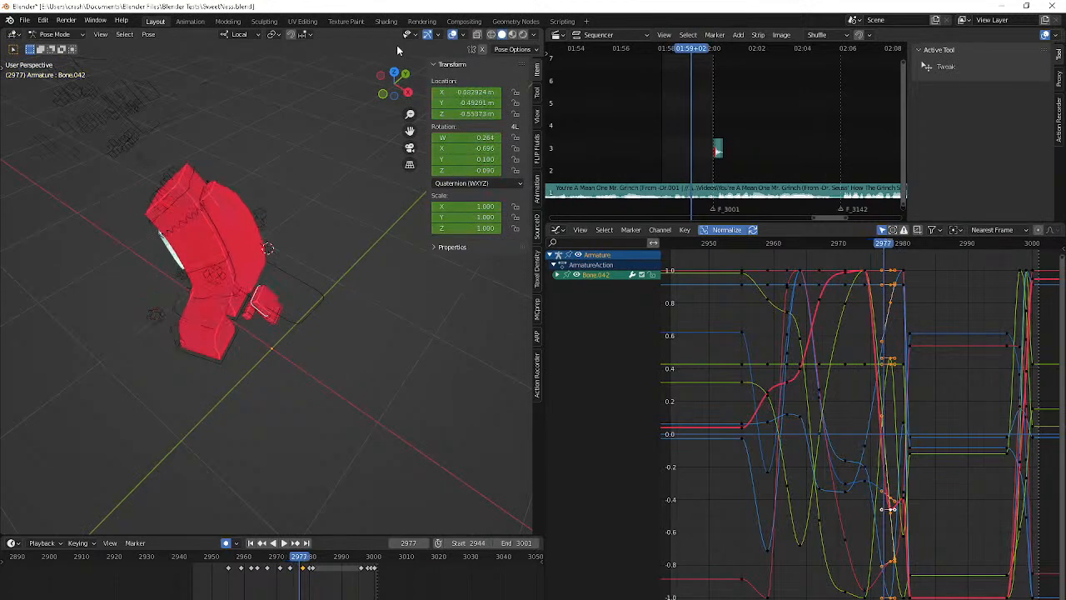
key("Left")
key("Left")
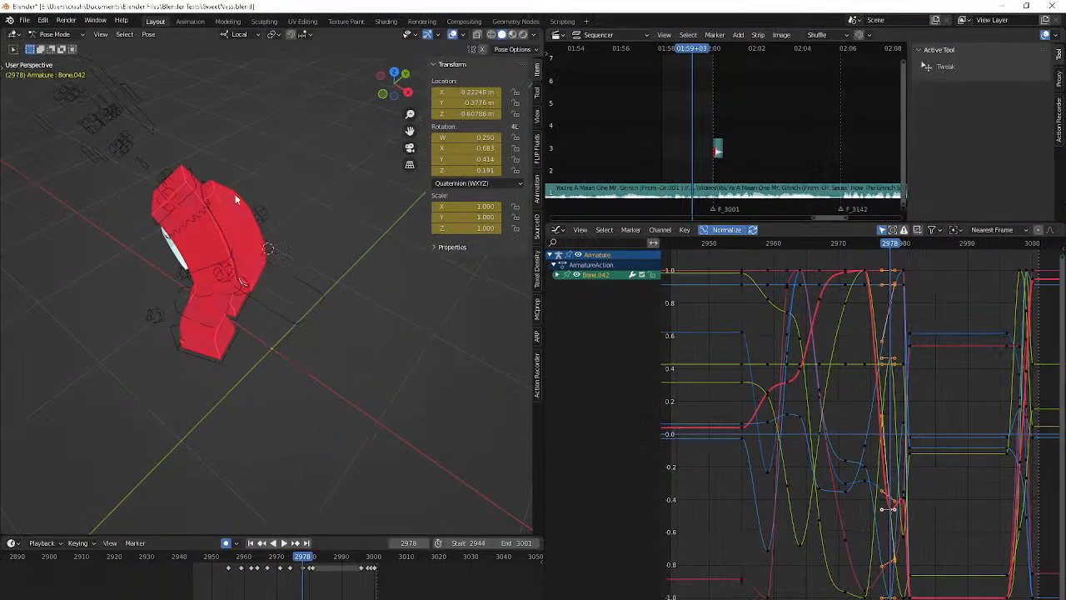
Try to shift Bone.042 at frame 2978 toward the middle of the hips, comparing it with the neighbouring frames
middle_click_drag(236, 198, 137, 207)
key("g")
left_click(371, 332)
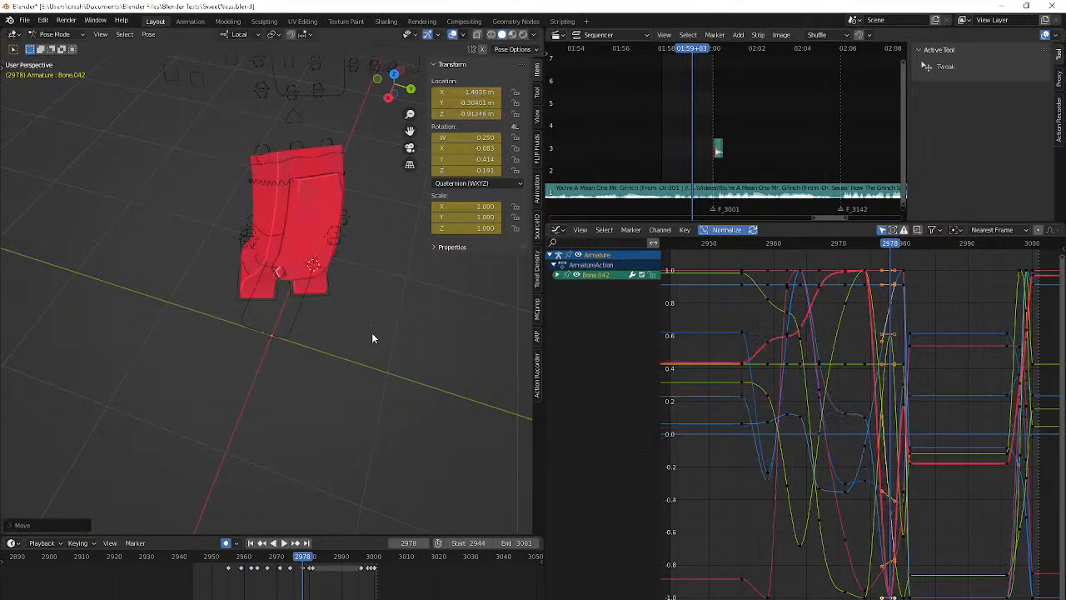
key("Right")
key("Right")
key("Right")
key("Left")
key("Left")
key("Left")
key("Left")
key("Left")
key("Left")
key("Left")
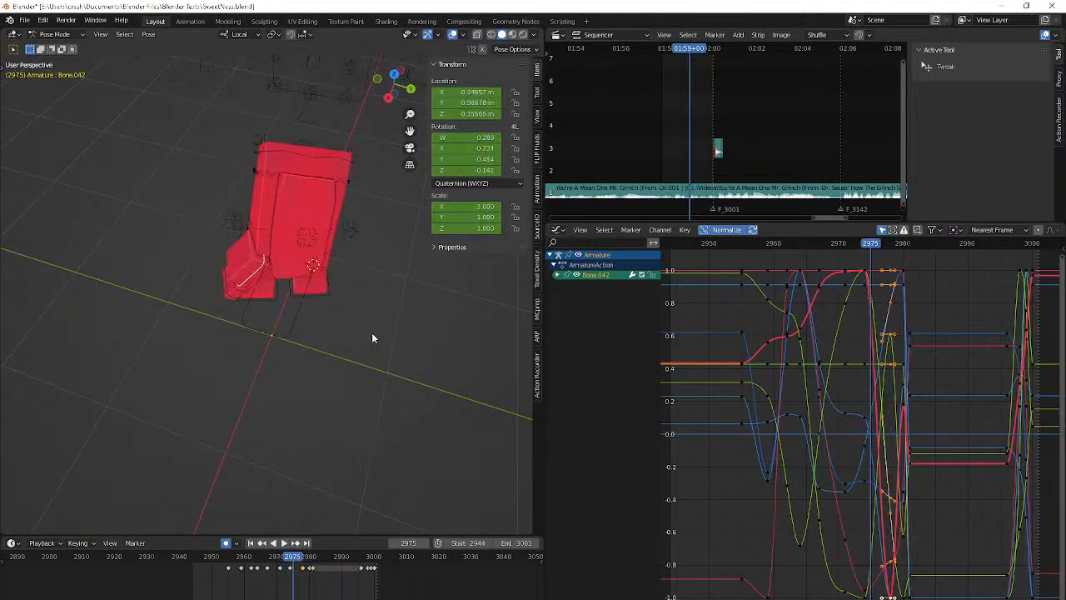
key("Right")
key("Right")
key("Right")
key("Right")
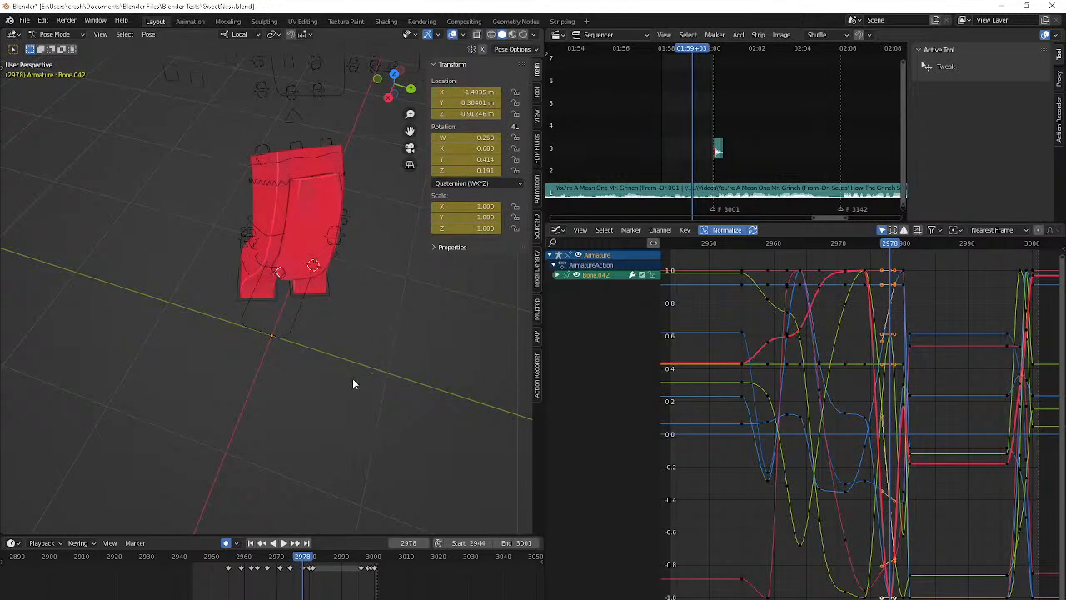
Undo the recent moves of Bone.042 at frame 2978
key("ctrl+z")
key("ctrl+z")
key("alt+Tab")
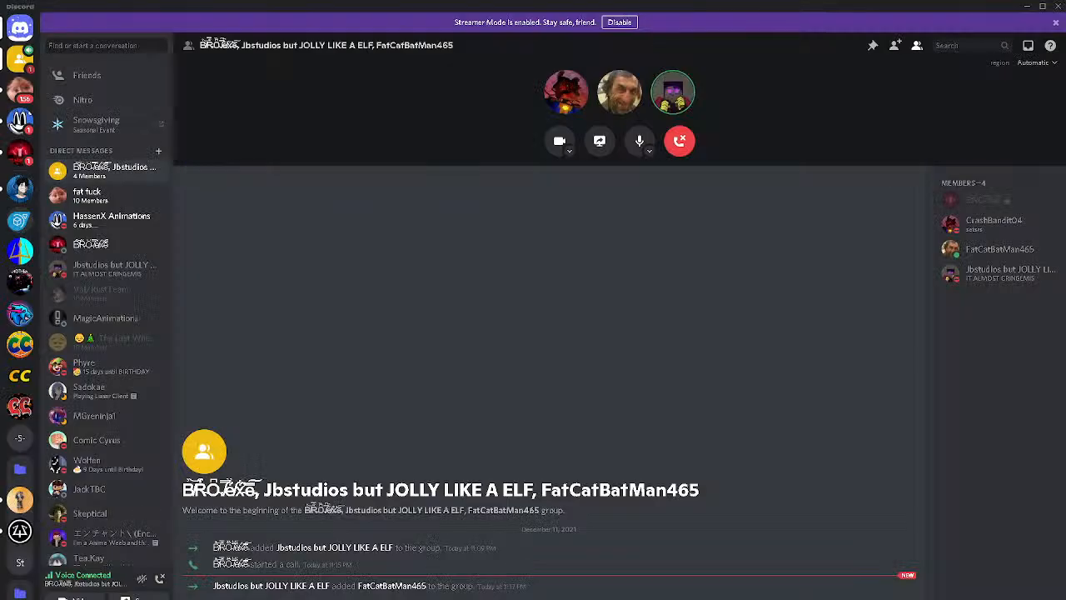
key("alt+Tab")
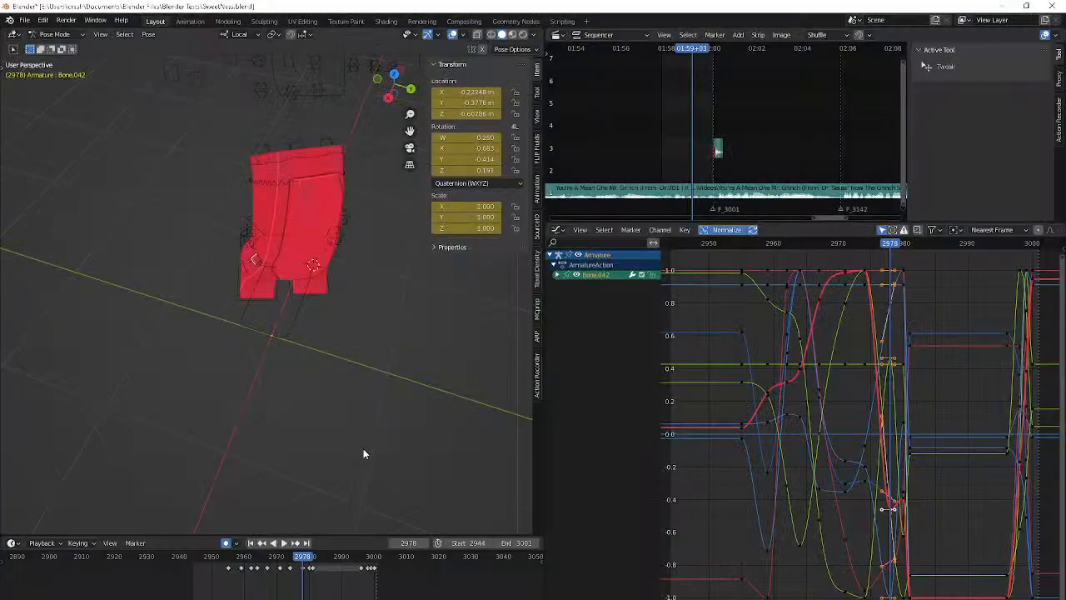
key("ctrl+z")
key("ctrl+z")
Clear the location of the Hand R Appear bone at frame 2979 with auto keying on
middle_click_drag(371, 447, 317, 242)
key("n")
left_click(275, 207)
key("Left")
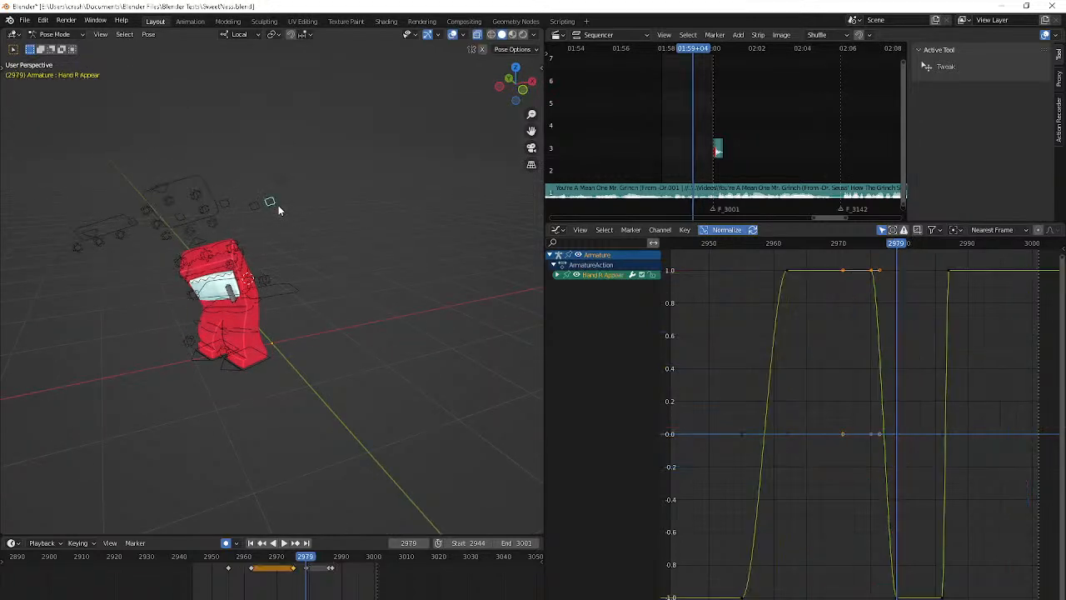
key("alt+g")
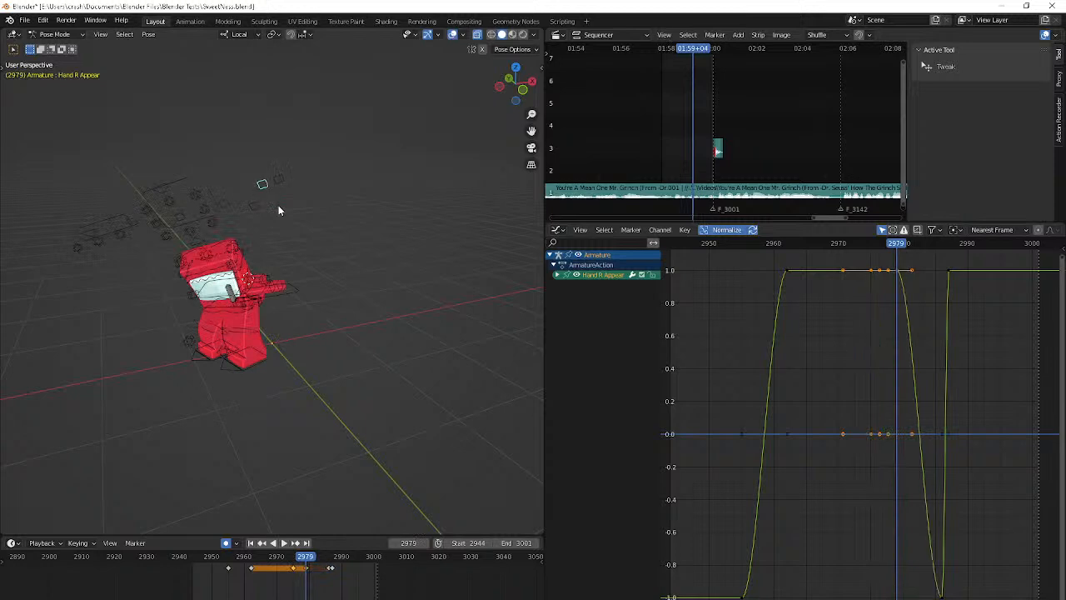
Examine the right hand's visibility and path between frames 2975 and 2979
middle_click_drag(278, 205, 223, 231)
key("Left")
key("Left")
key("Left")
key("Left")
scroll(223, 231, "up", 2)
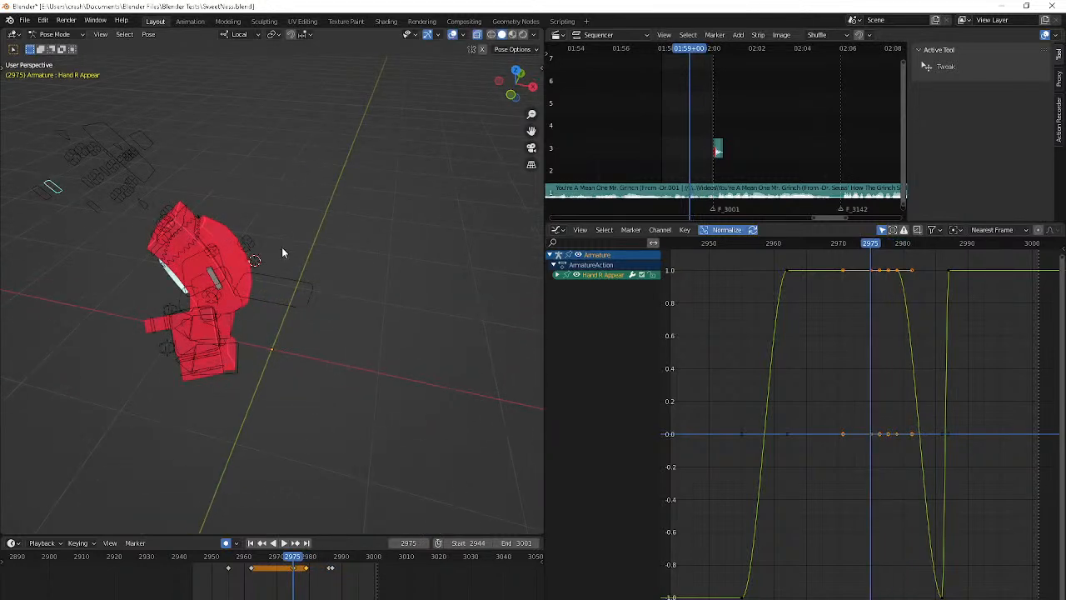
key("Up")
key("Up")
key("Down")
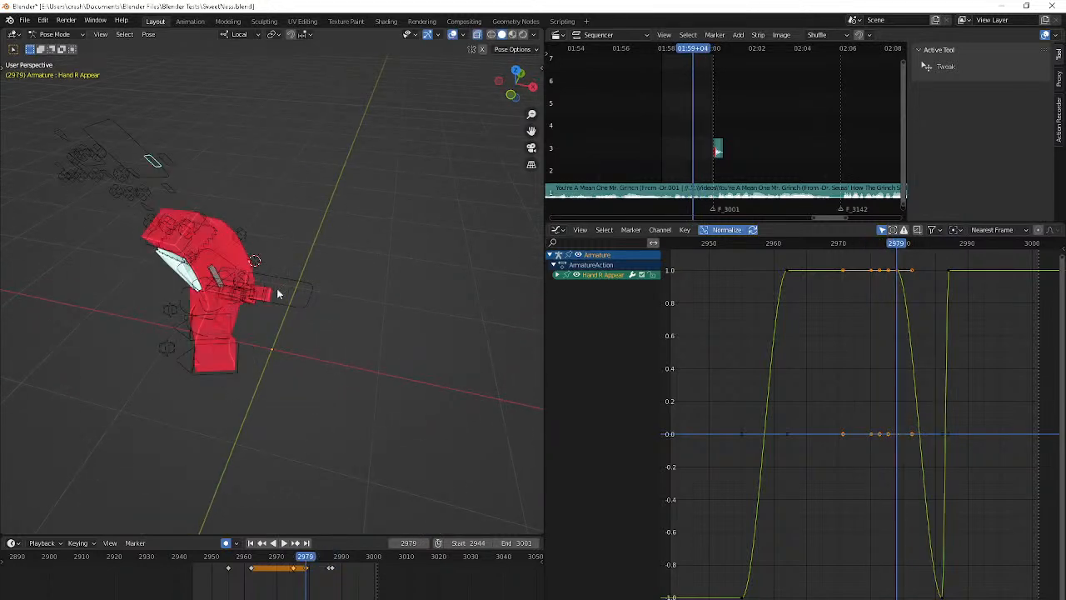
Move Bone.042 at frame 2980 behind the body's back and check the motion from frame 2974 to 2982
left_click(224, 284)
middle_click_drag(359, 278, 290, 293)
key("Right")
key("g")
left_click(300, 287)
key("Down")
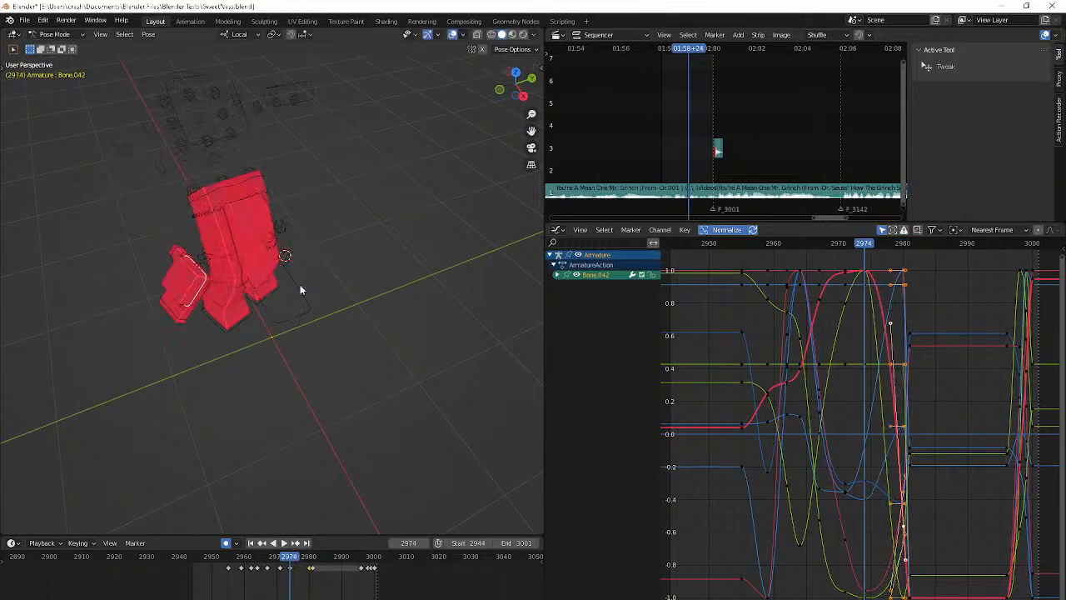
key("Right")
key("Right")
key("Right")
key("Right")
key("Right")
key("Right")
key("Right")
key("Right")
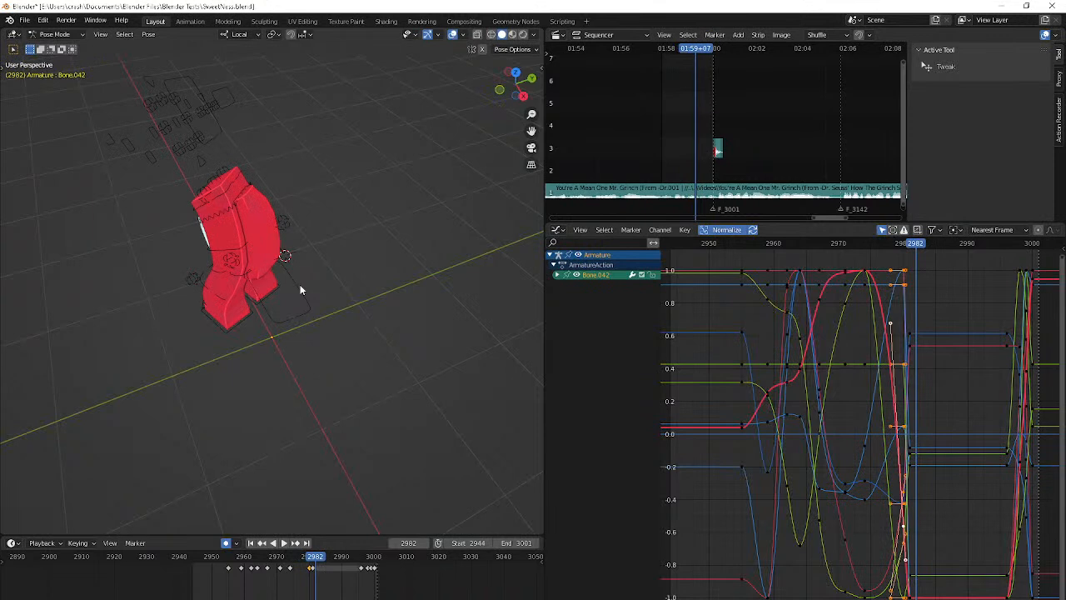
Copy Bone.042's keyframe from frame 2974 to frame 2980, replacing the existing key
key("Left")
key("Left")
left_click(291, 569)
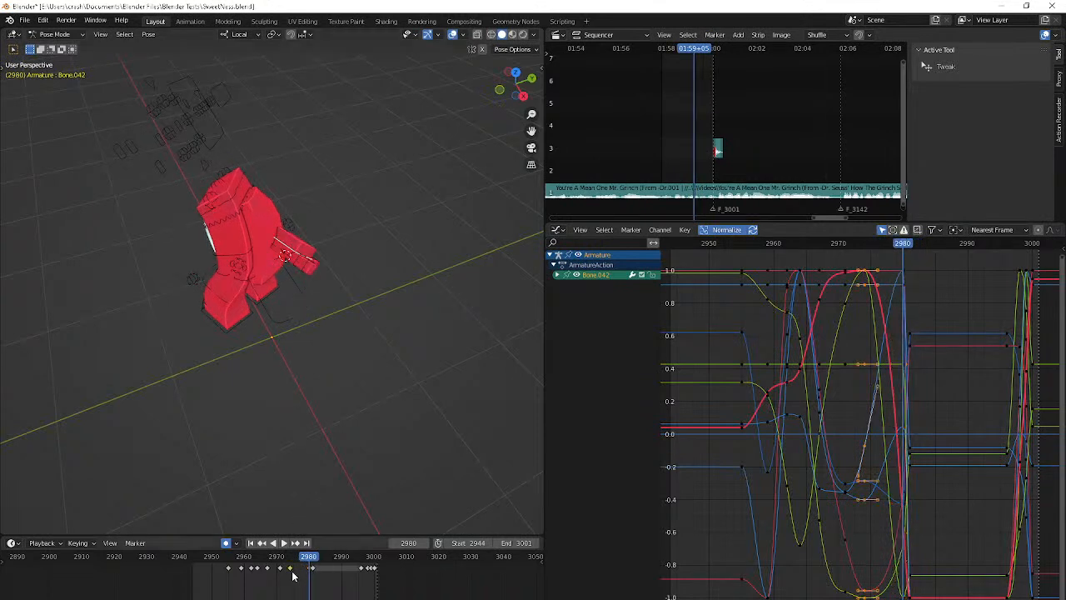
key("ctrl+v")
key("Right")
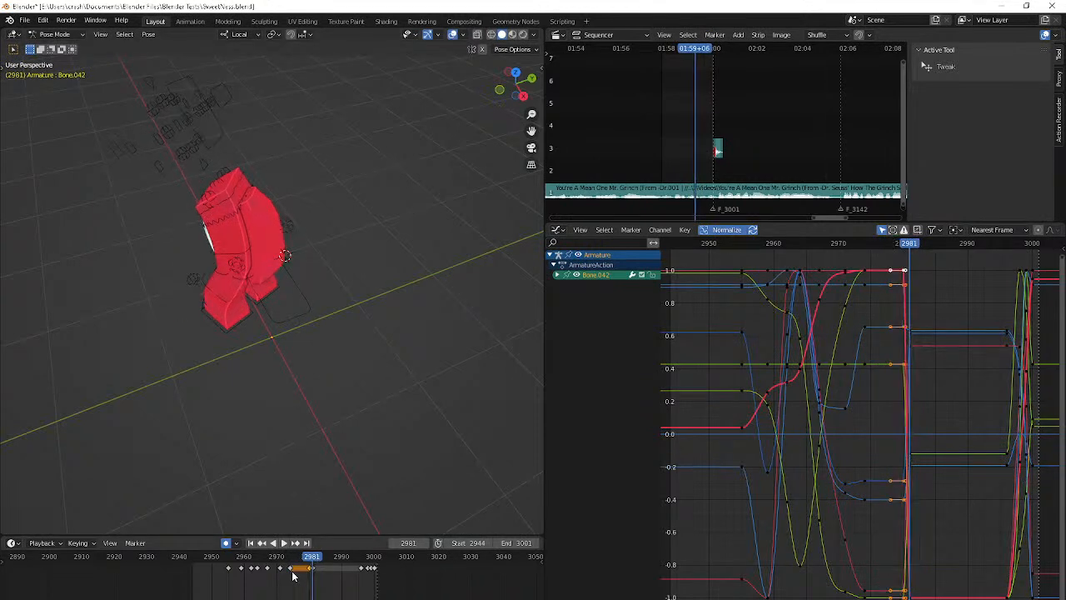
Switch to Discord, share the Blender window in the group call at 720 resolution and 30 fps, and return to Blender
key("alt+Tab")
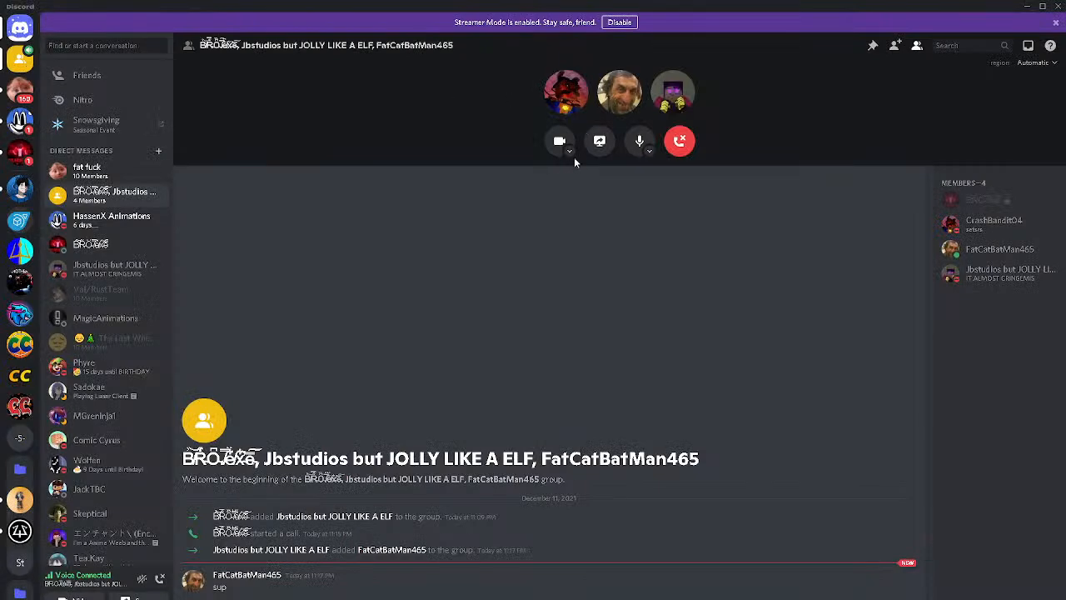
left_click(600, 141)
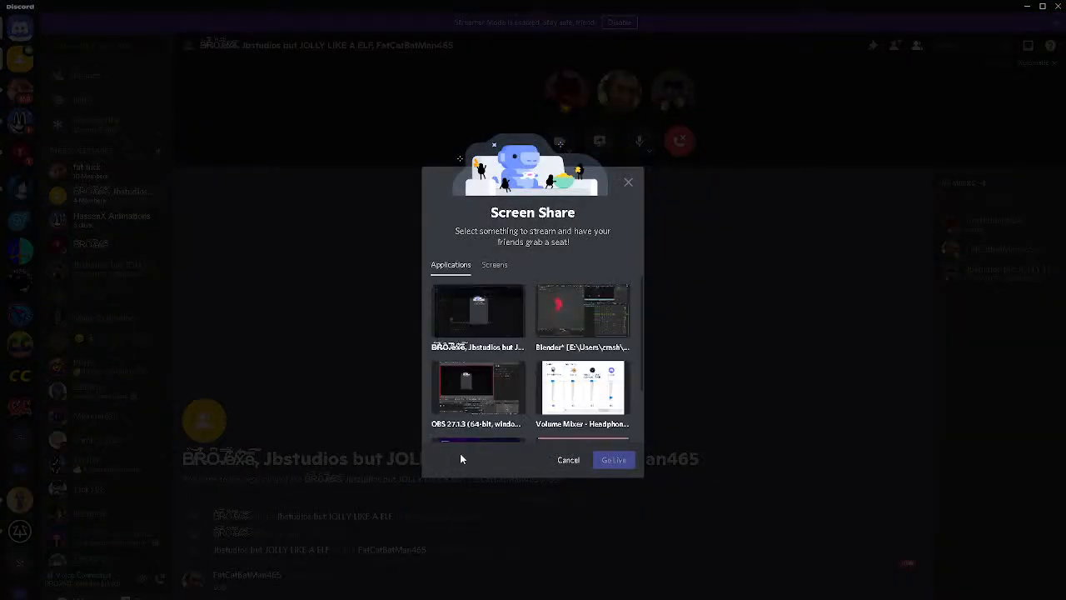
left_click(582, 310)
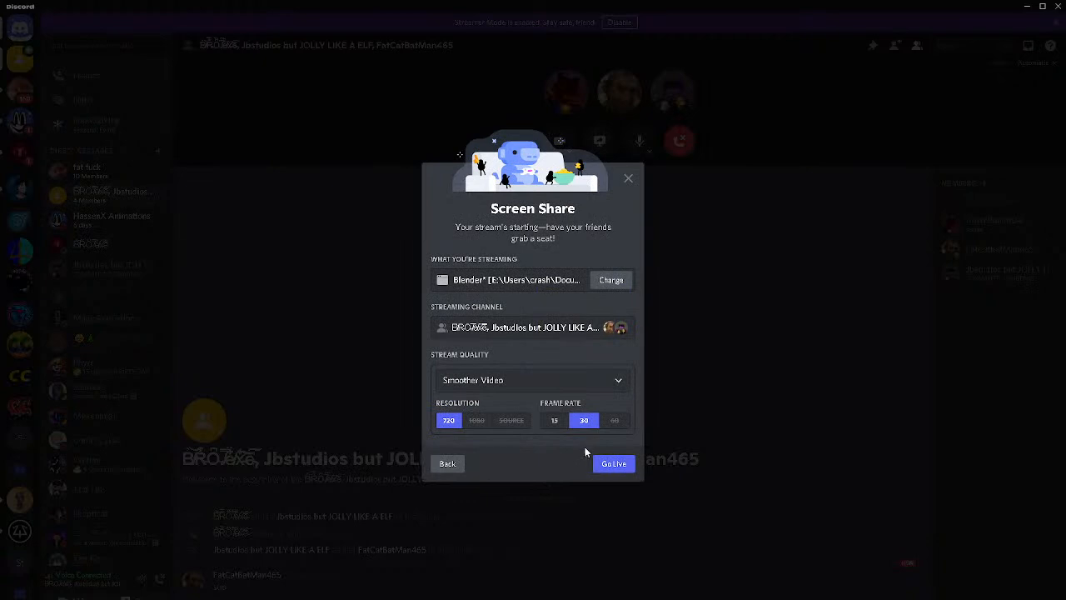
left_click(583, 419)
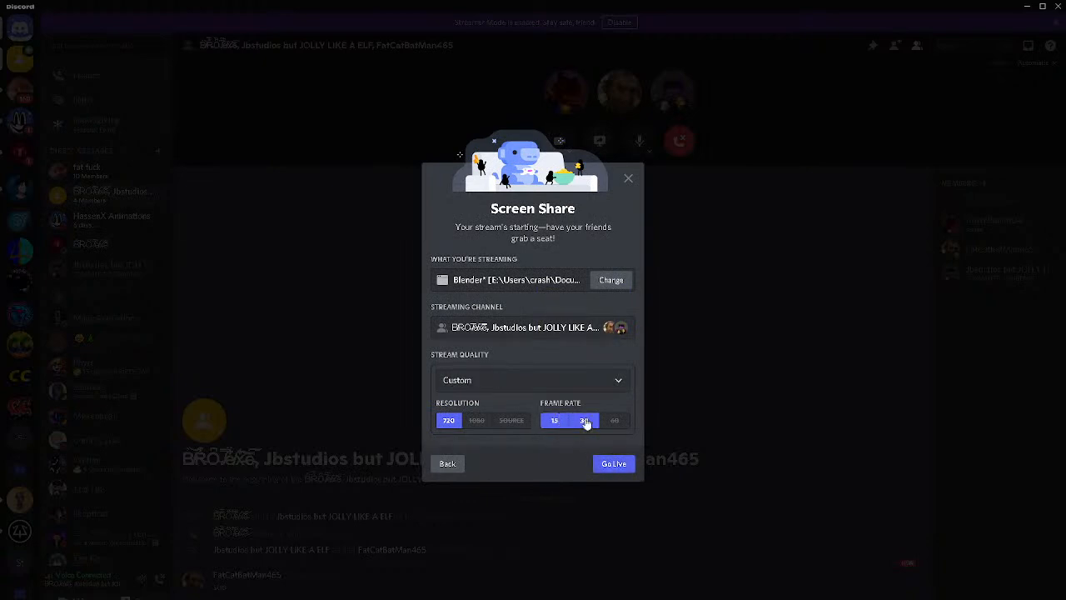
left_click(611, 463)
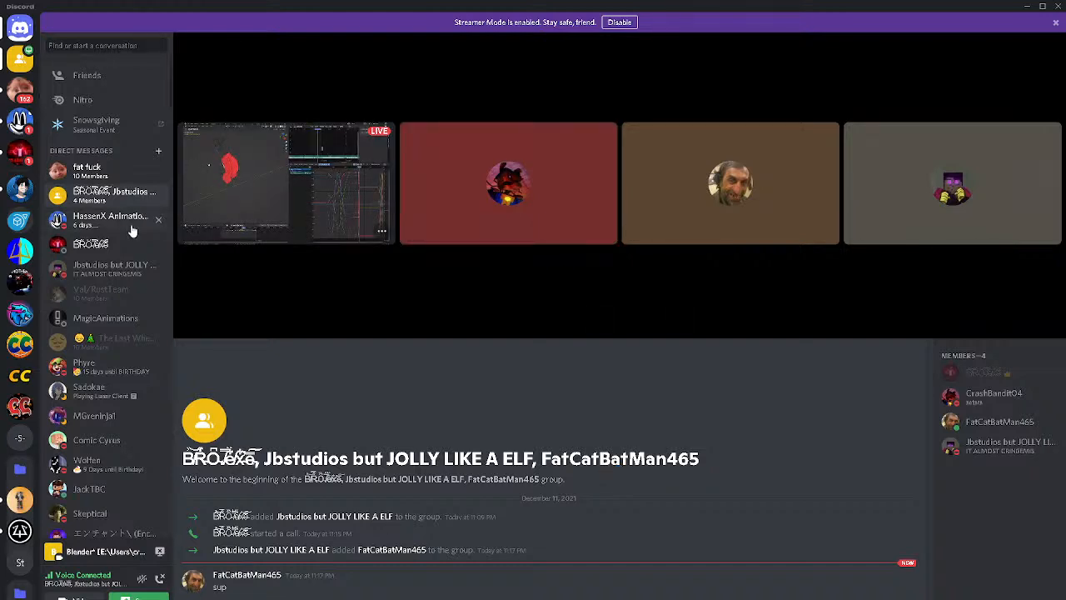
left_click(194, 225)
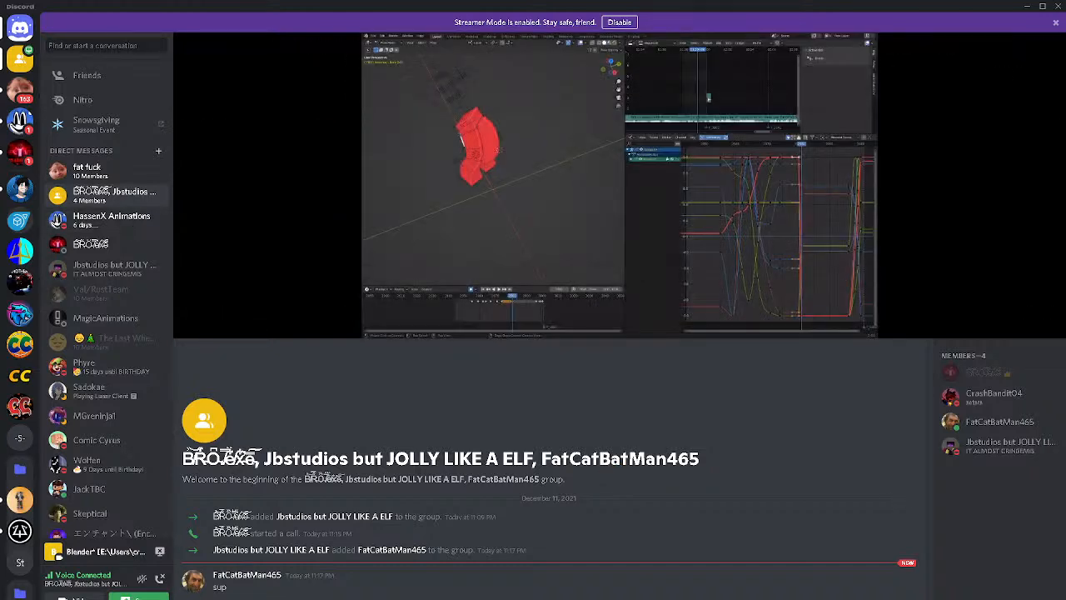
left_click(550, 599)
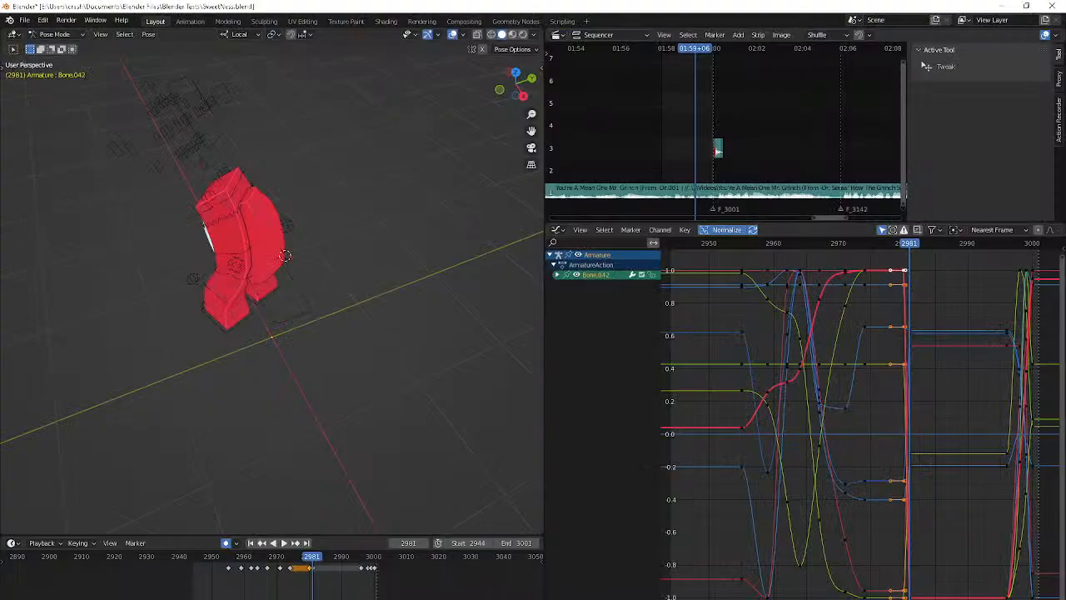
left_click(393, 599)
Examine the detached hand's visibility and position frame by frame between frames 2978 and 2981
left_click(351, 478)
key("Down")
key("Down")
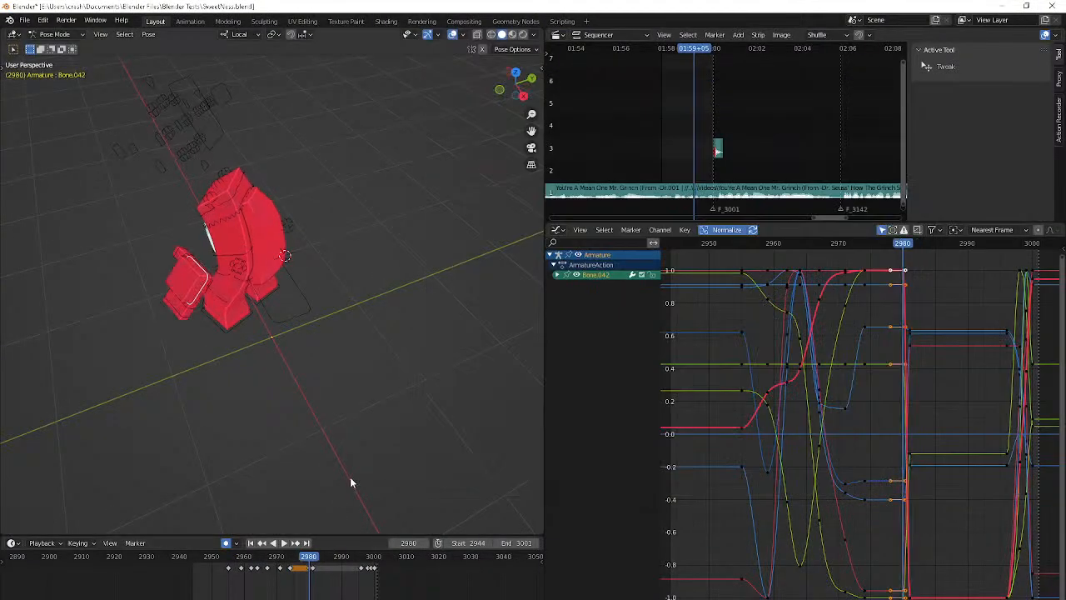
key("Right")
key("Right")
key("Right")
key("Right")
key("Right")
key("Right")
key("Right")
key("Left")
key("Right")
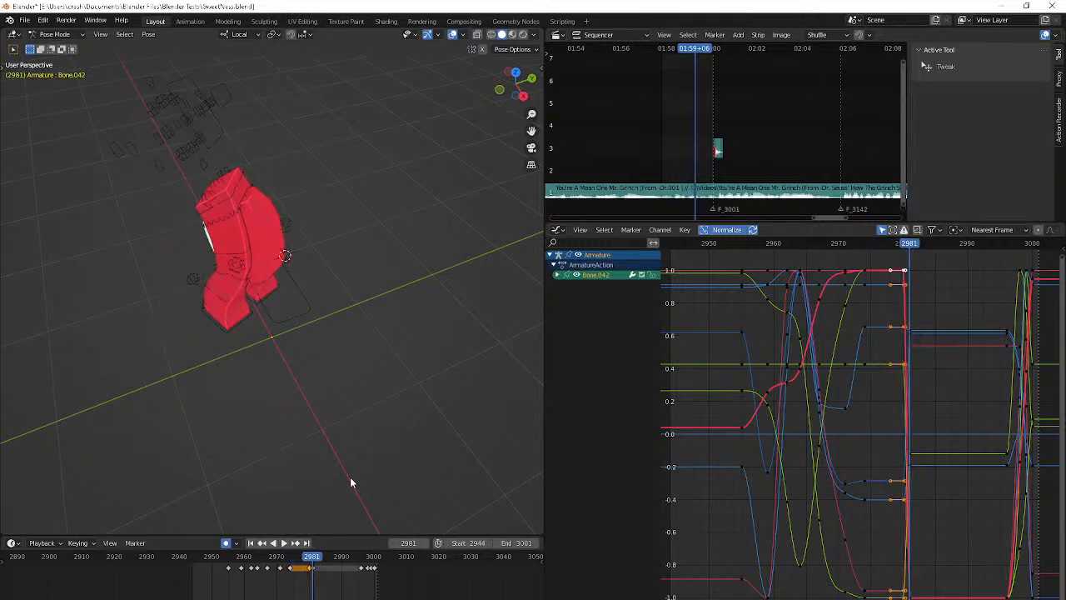
key("Left")
key("Left")
key("Left")
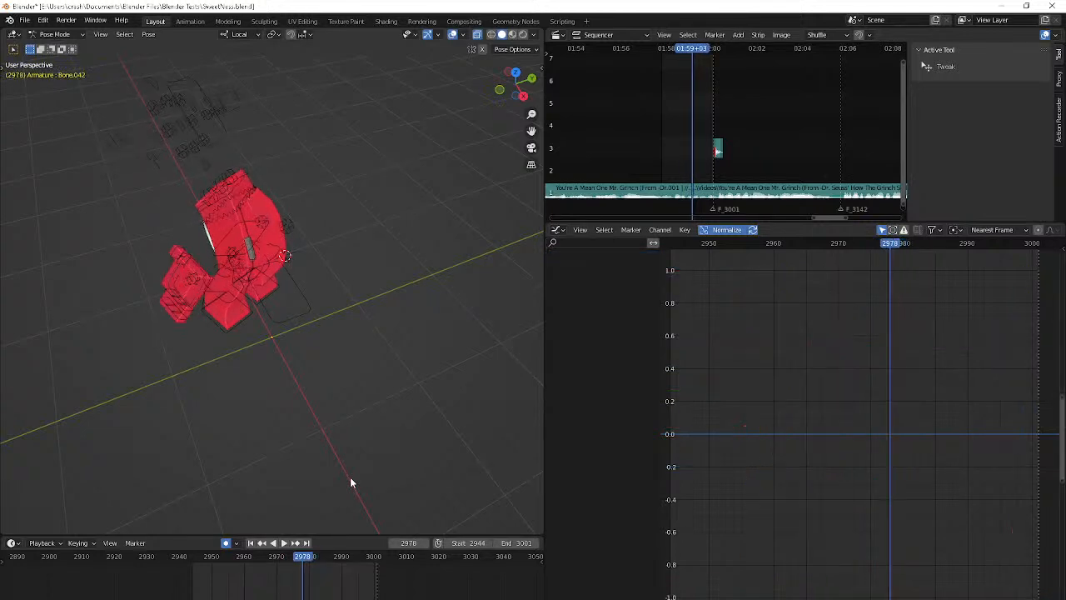
key("Right")
key("Right")
Try to move Bone.042 toward the body at frame 2980 by snapping it to the 3D cursor
left_click(178, 273)
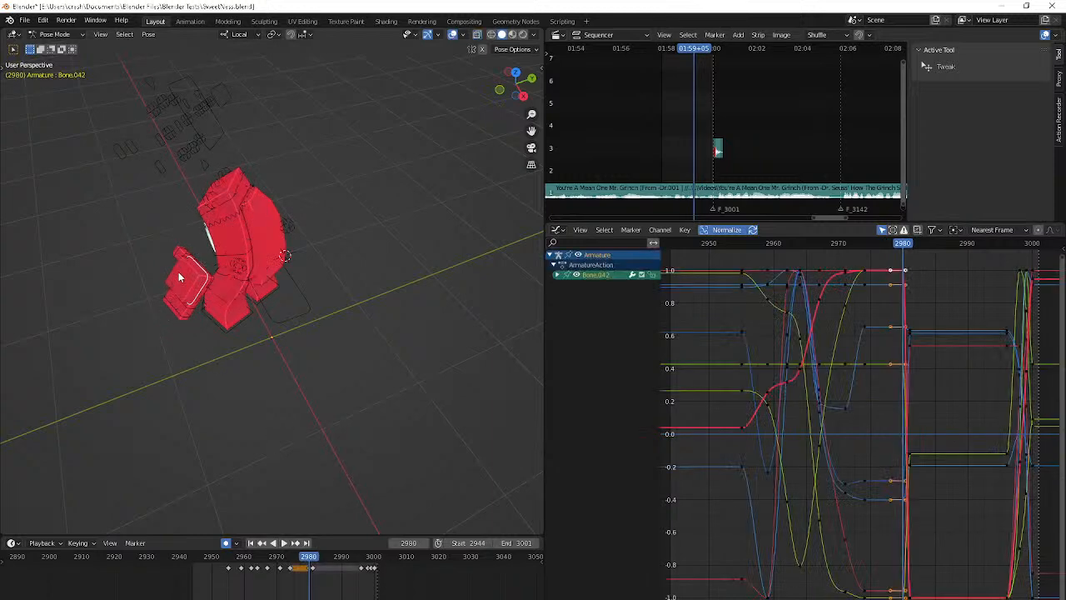
key("g")
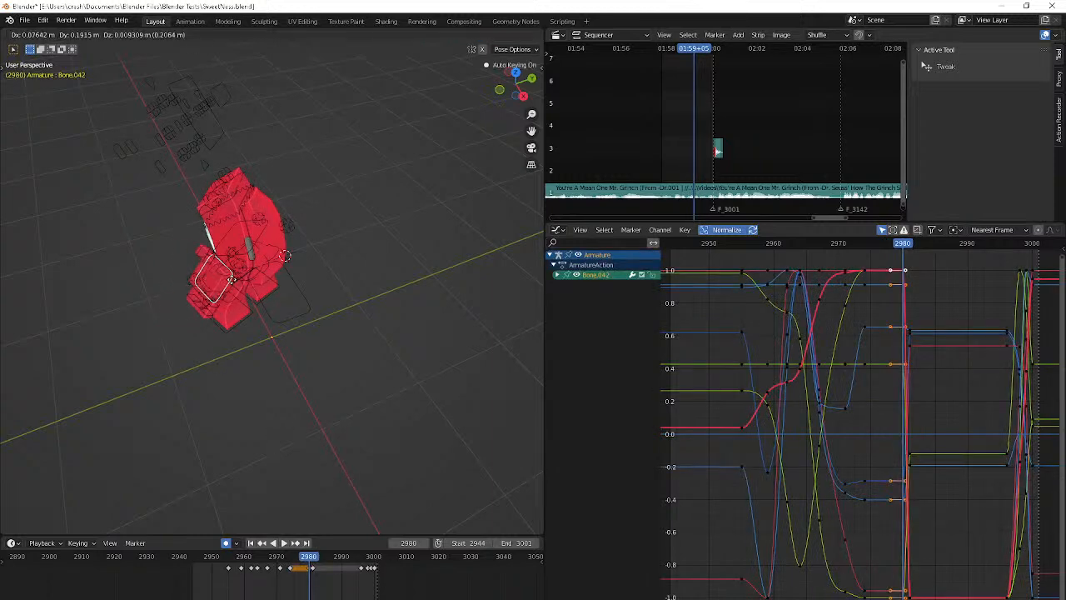
left_click(298, 263)
key("shift+s")
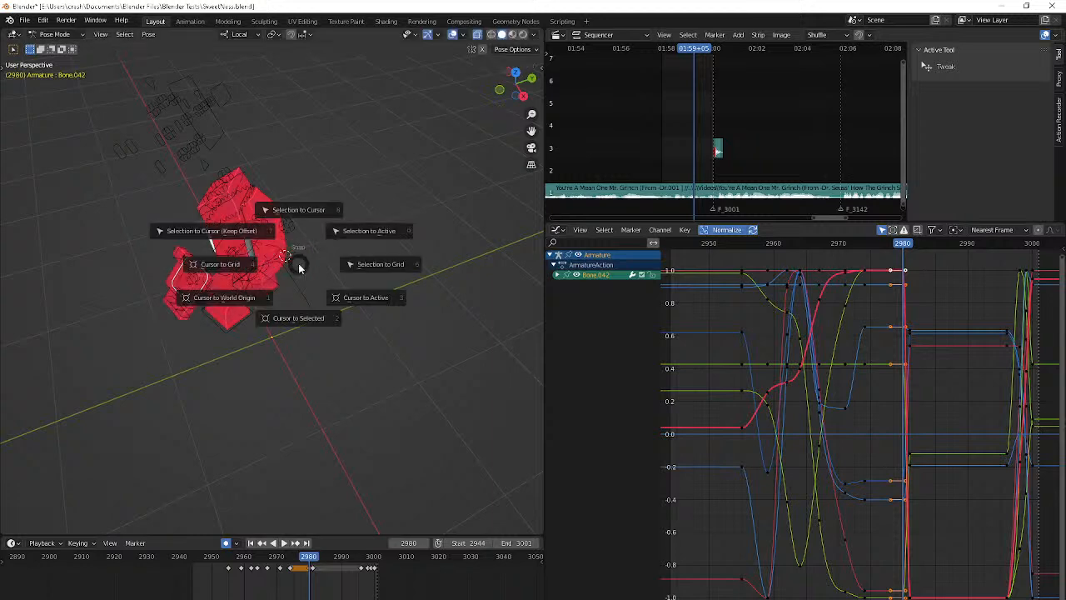
left_click(302, 225)
middle_click_drag(305, 236, 263, 209)
middle_click_drag(426, 224, 353, 199)
Scale Bone.042 to 0 at frame 2980 with auto keying on
key("Left")
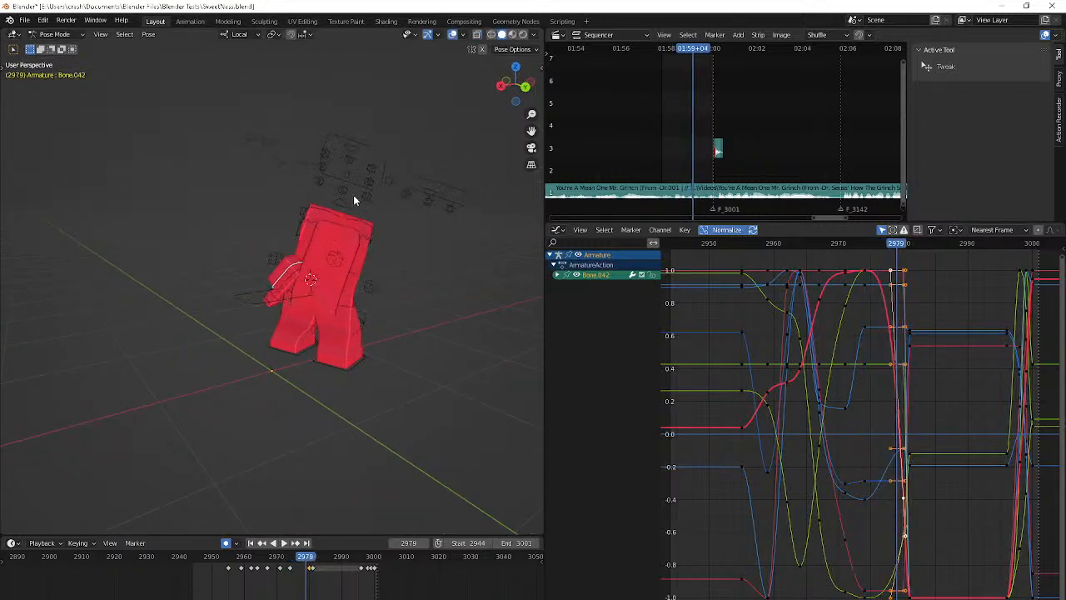
key("Right")
type("s")
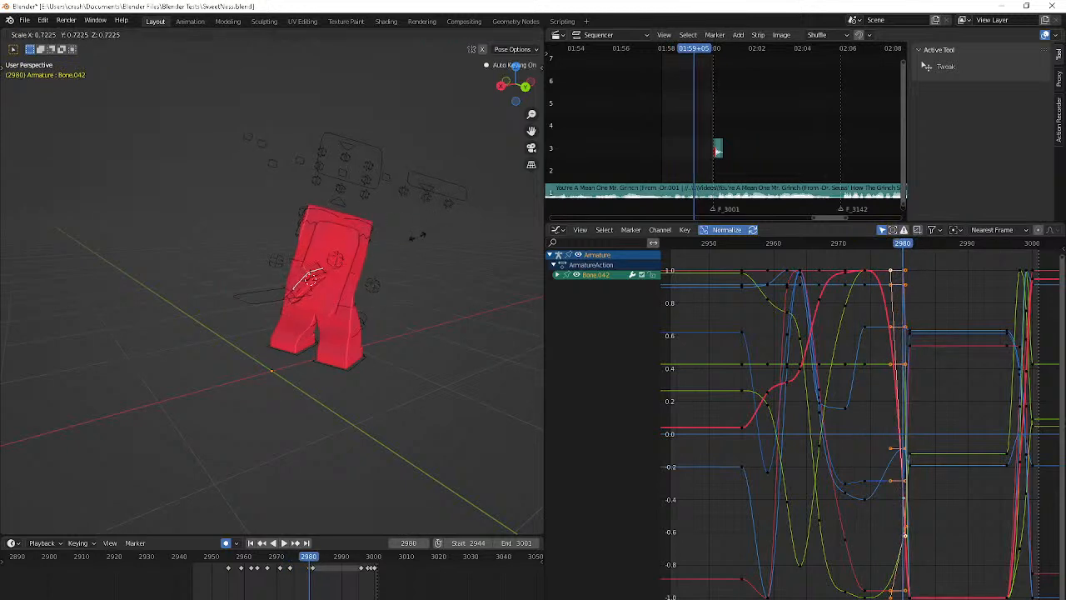
type("0")
key("Return")
Check the shrinking hand's motion between frames 2974 and 2980 from several angles
key("Down")
middle_click_drag(418, 240, 514, 222)
key("Right")
key("Right")
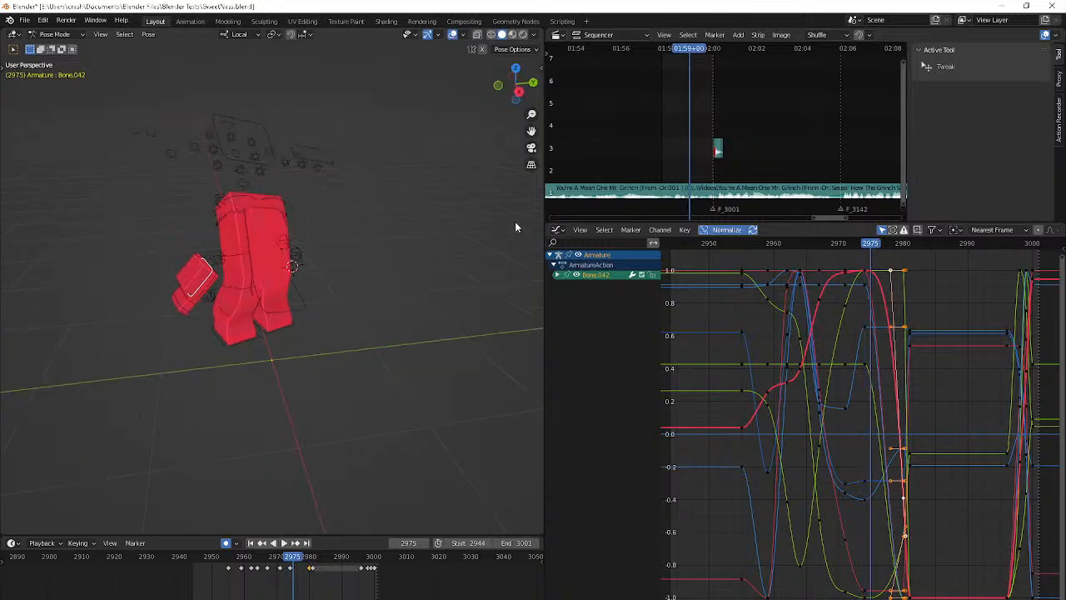
middle_click_drag(325, 294, 372, 300)
key("Up")
key("alt+z")
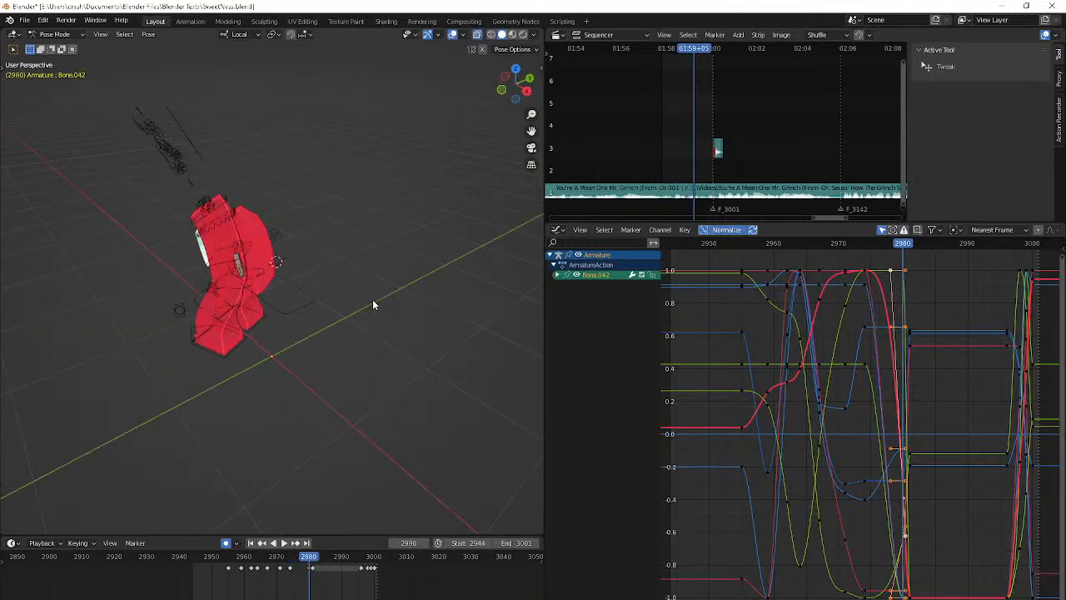
key("Left")
key("Left")
key("Left")
key("Left")
key("Left")
key("Left")
key("Left")
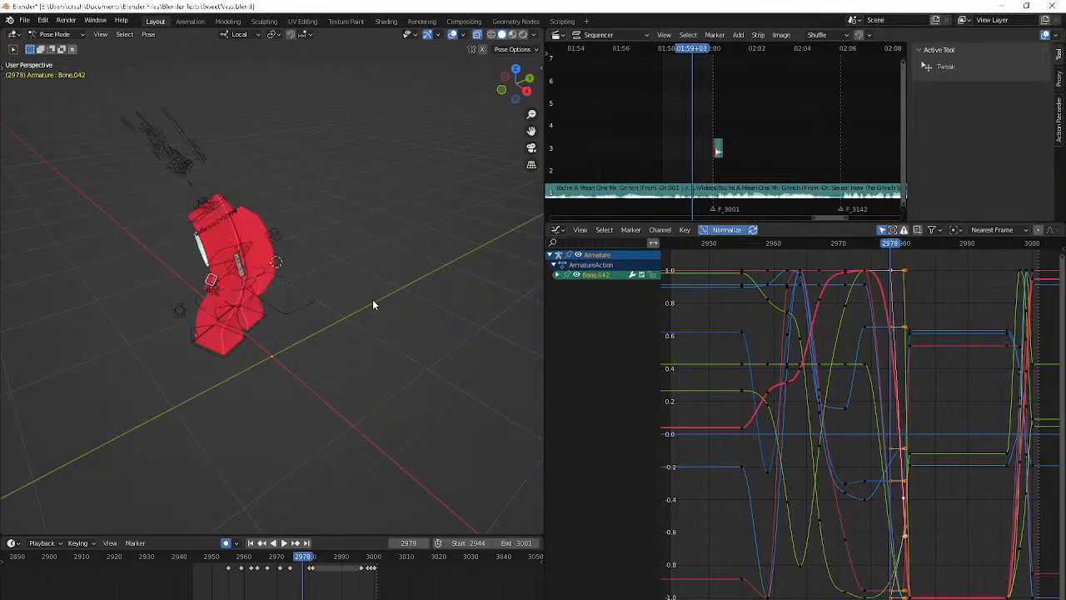
key("space")
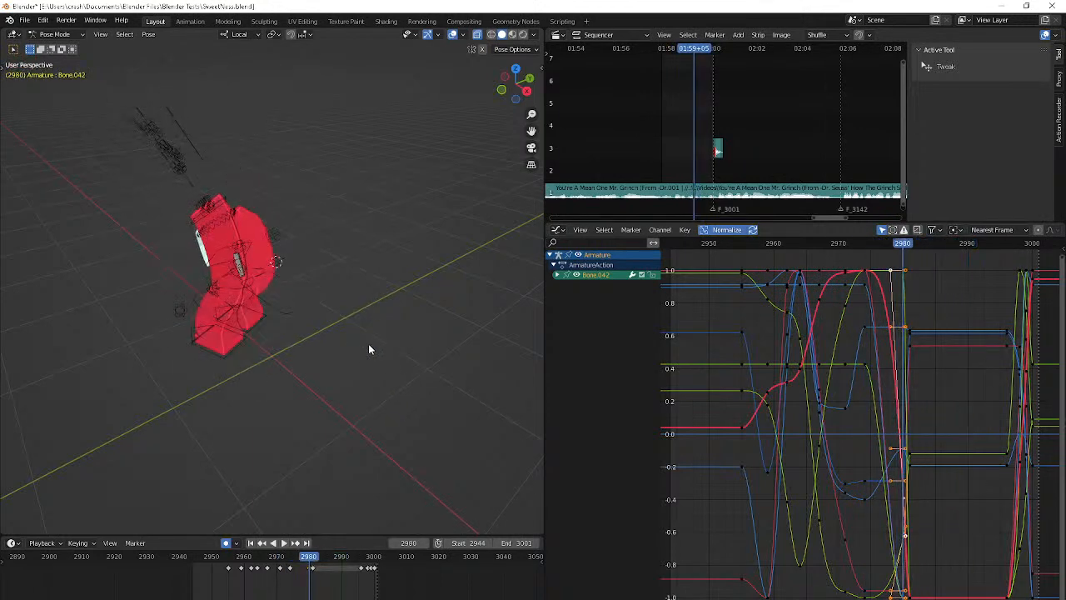
key("space")
Reposition Bone.042 beside the hip at frame 2974, rotate it to tilt the hand, and check the motion up to frame 2980
middle_click_drag(249, 336, 291, 335)
key("g")
left_click(356, 332)
key("r")
key("r")
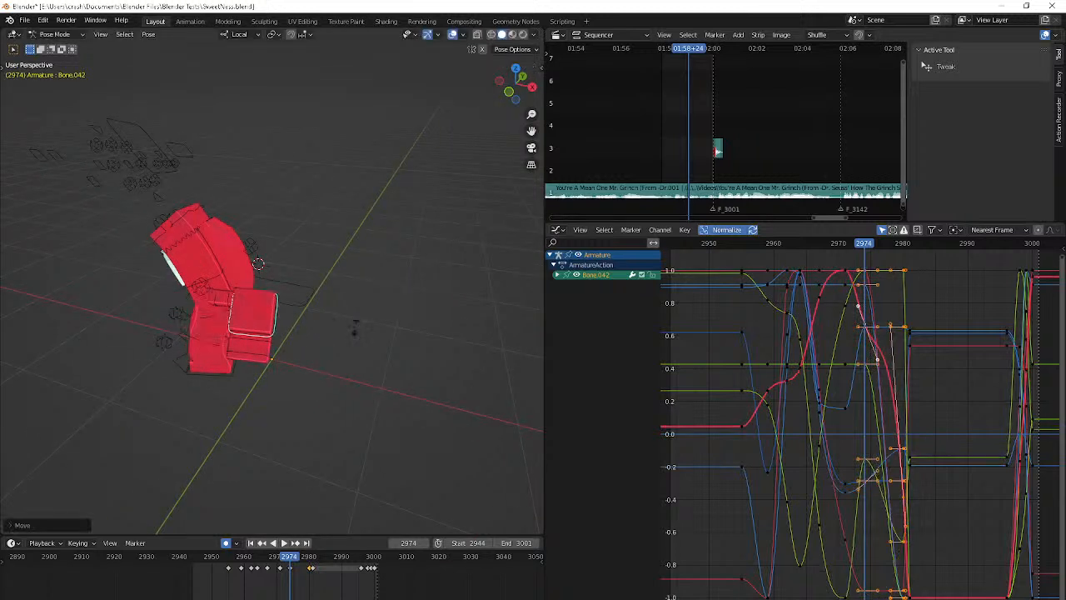
left_click(351, 372)
key("r")
left_click(366, 310)
key("r")
key("r")
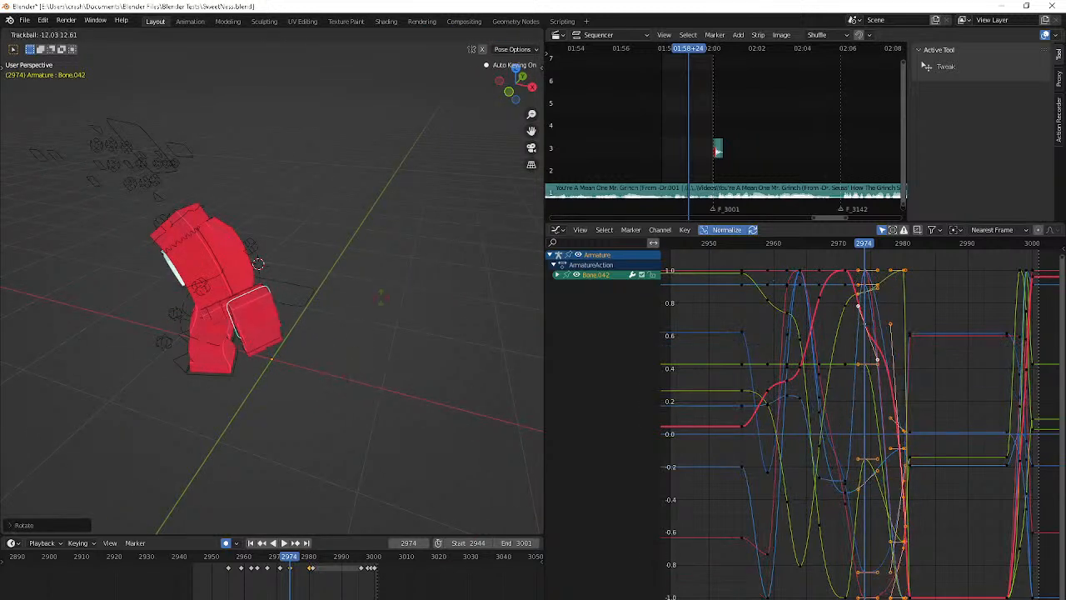
left_click(387, 293)
key("space")
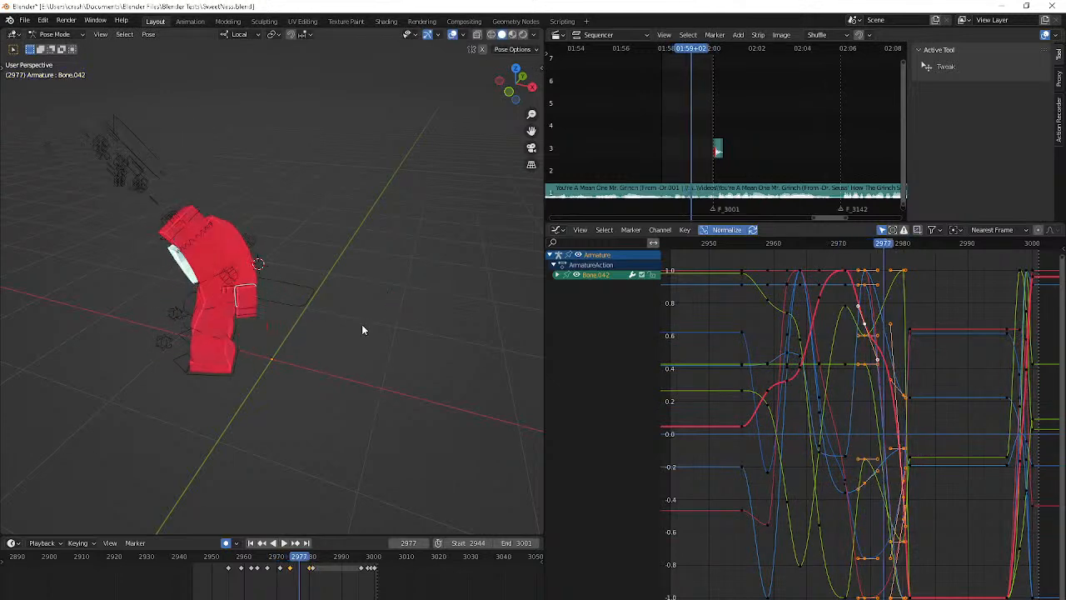
middle_click_drag(362, 324, 283, 351)
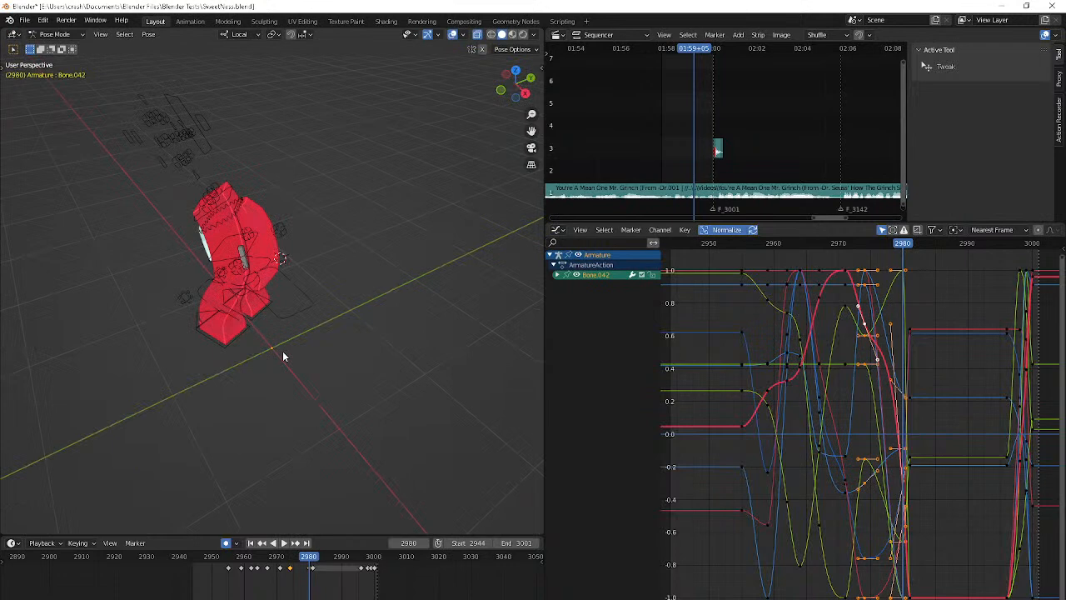
Undo the recent Bone.042 edits, inspect the hand at frame 2980, and redo the last undone change
key("ctrl+z")
key("ctrl+z")
key("ctrl+z")
key("ctrl+z")
key("ctrl+z")
key("ctrl+z")
key("ctrl+z")
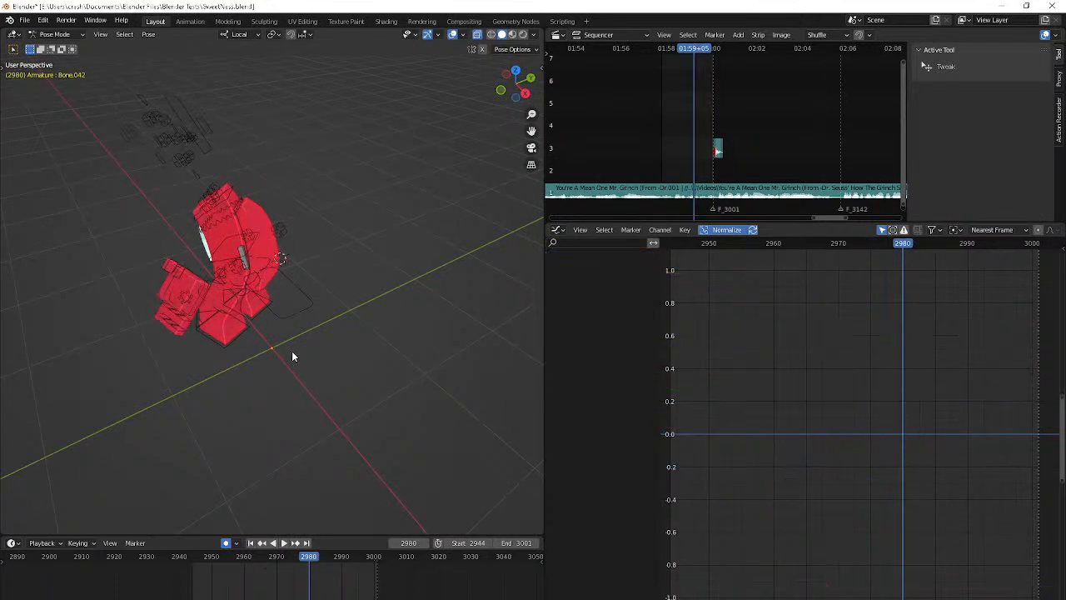
scroll(218, 340, "up", 2)
scroll(187, 333, "down", 1)
scroll(155, 308, "up", 2)
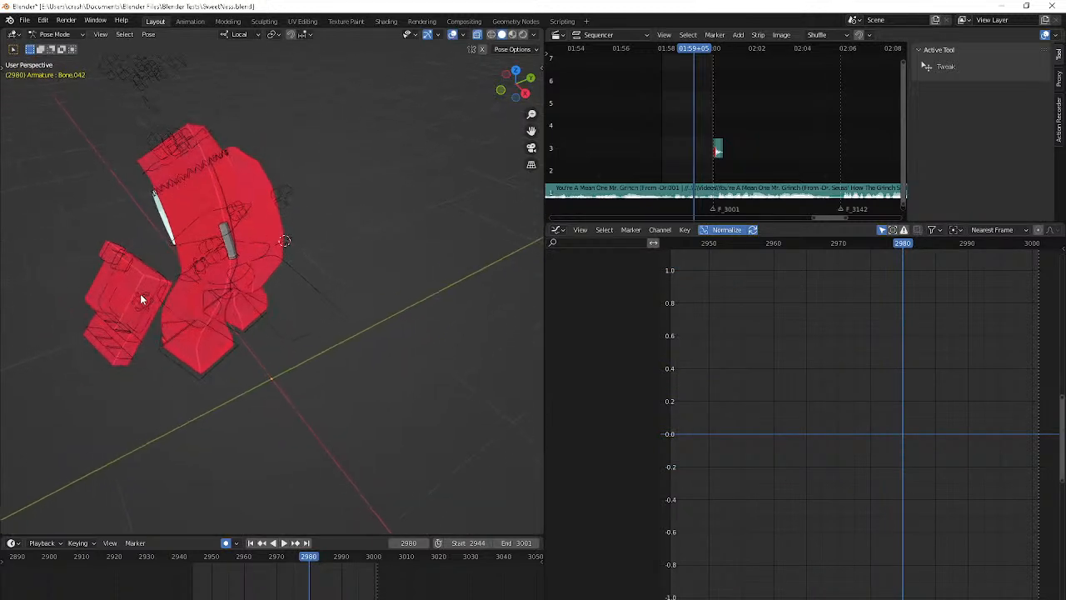
scroll(142, 299, "down", 1)
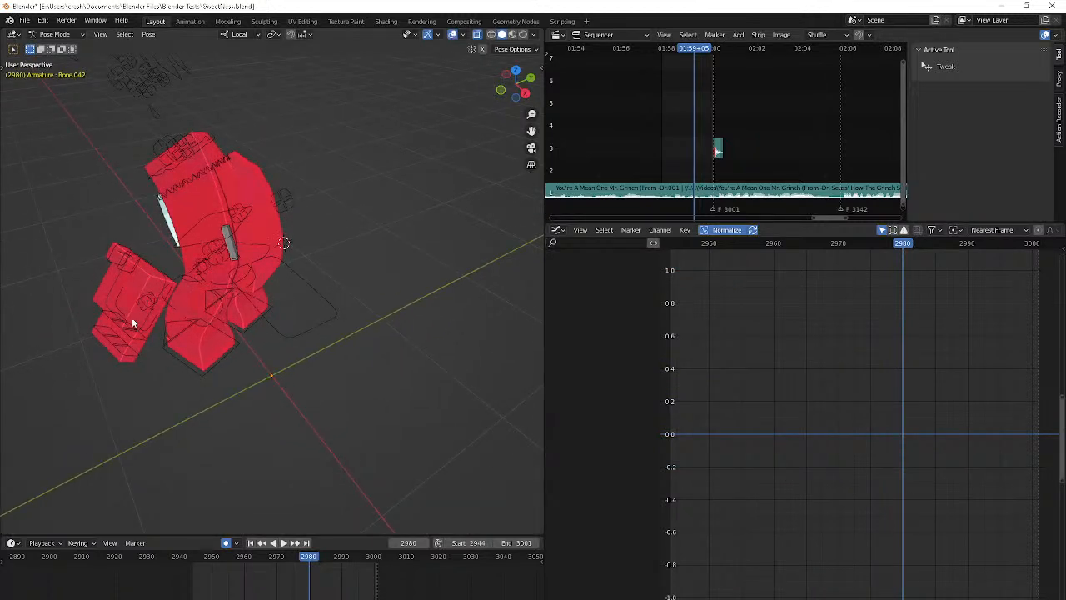
key("ctrl+shift+z")
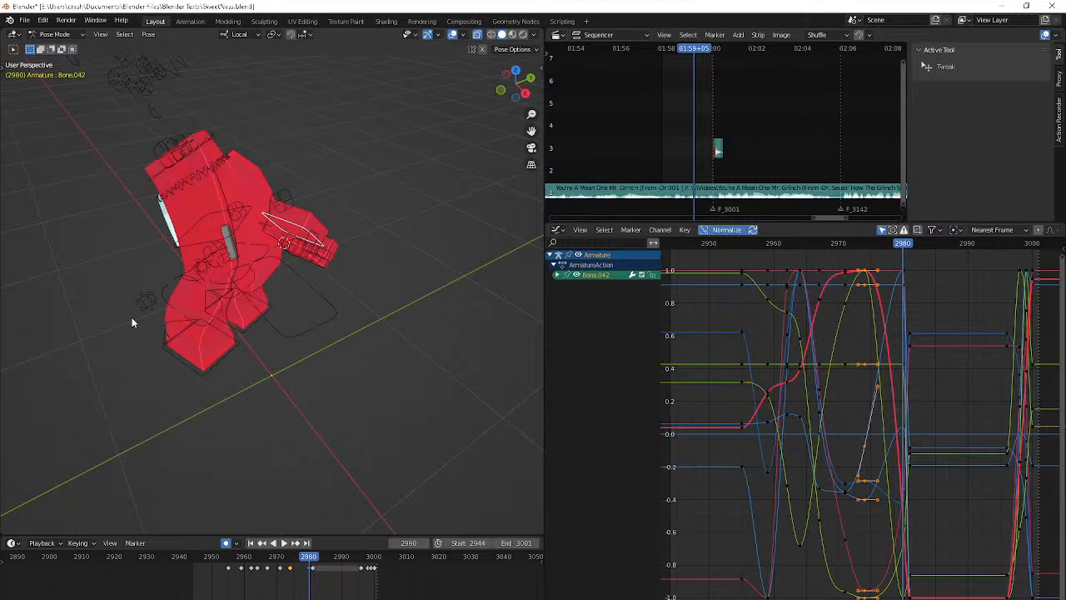
Replace Bone.042's keyframe at frame 2980 with a copy of its keyframe from frame 2974
key("Left")
key("Left")
key("Left")
key("Left")
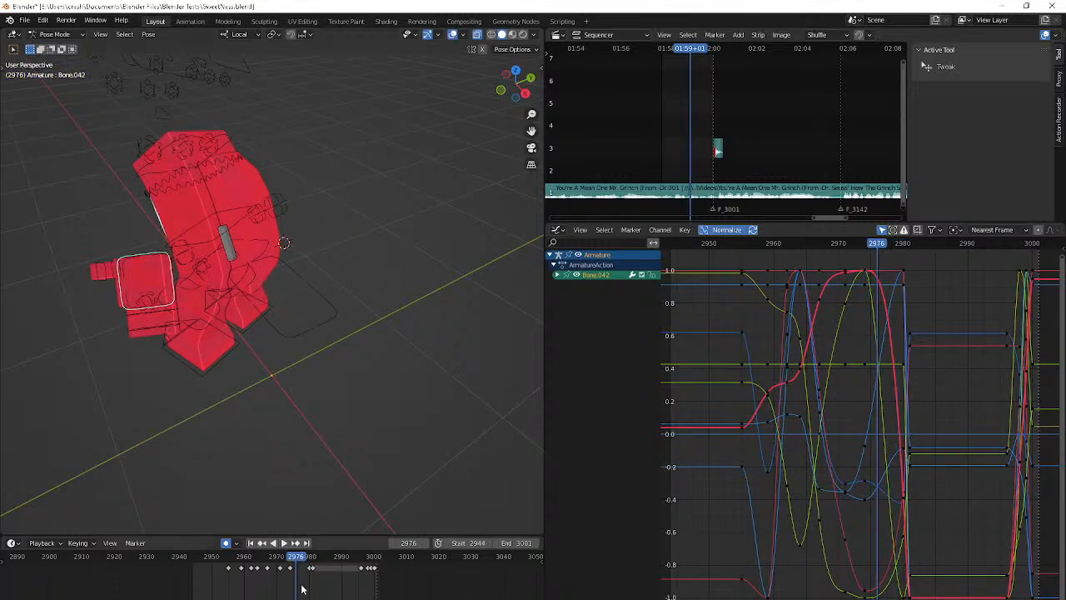
left_click(280, 557)
key("Up")
key("Up")
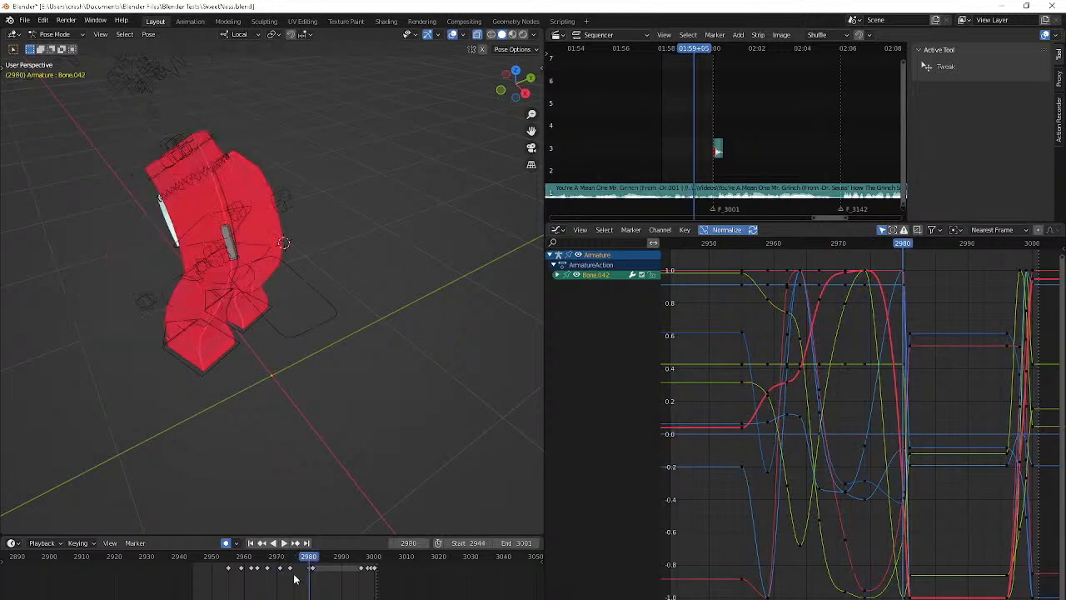
left_click(289, 568)
key("ctrl+v")
Play the animation through the scene camera and stop at frame 2977
left_click(241, 557)
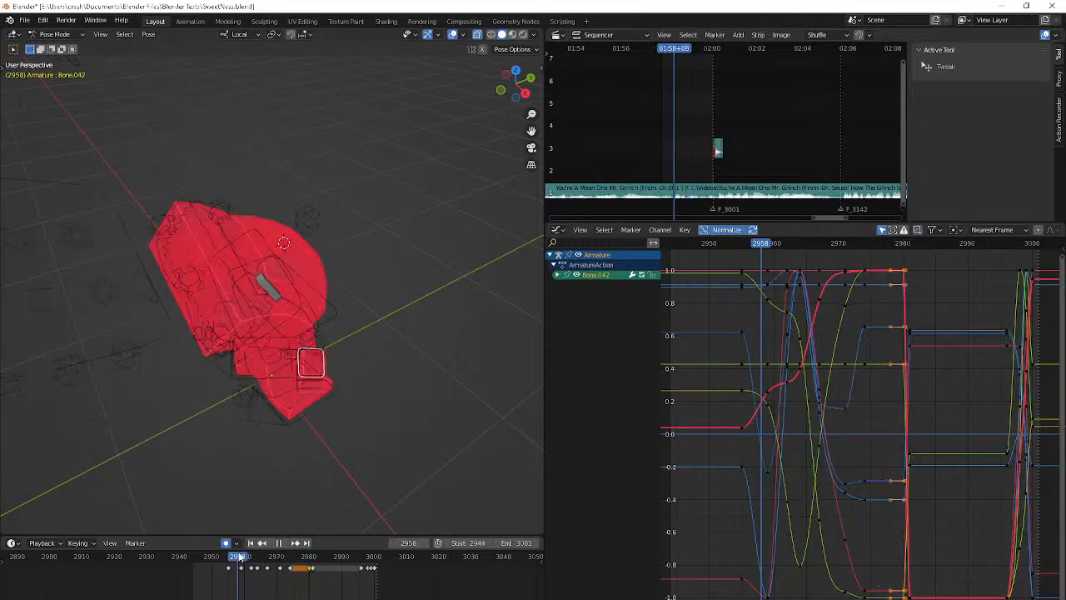
key("space")
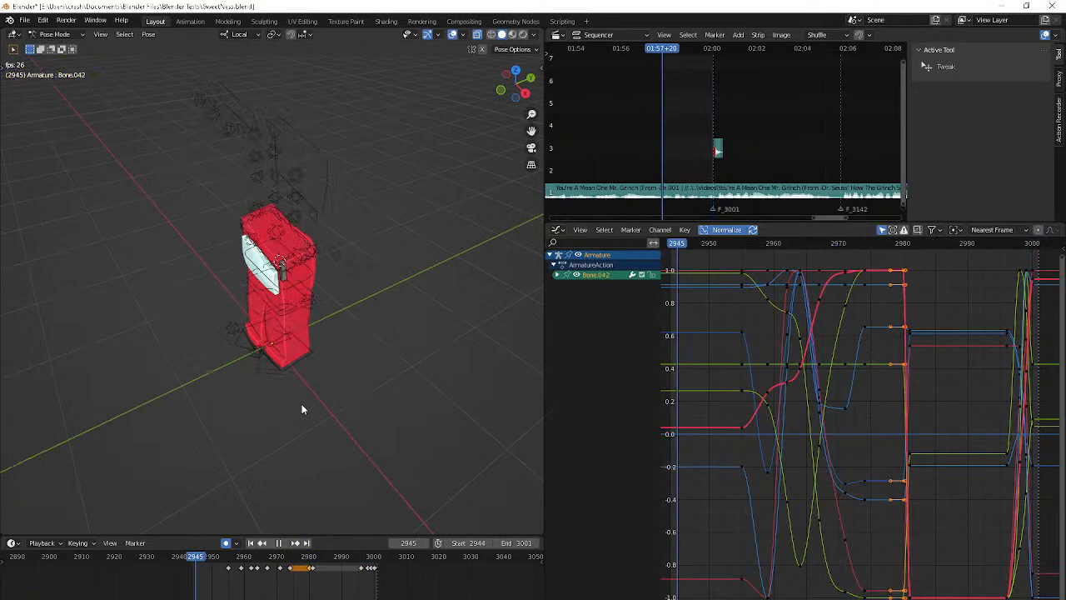
key("KP_0")
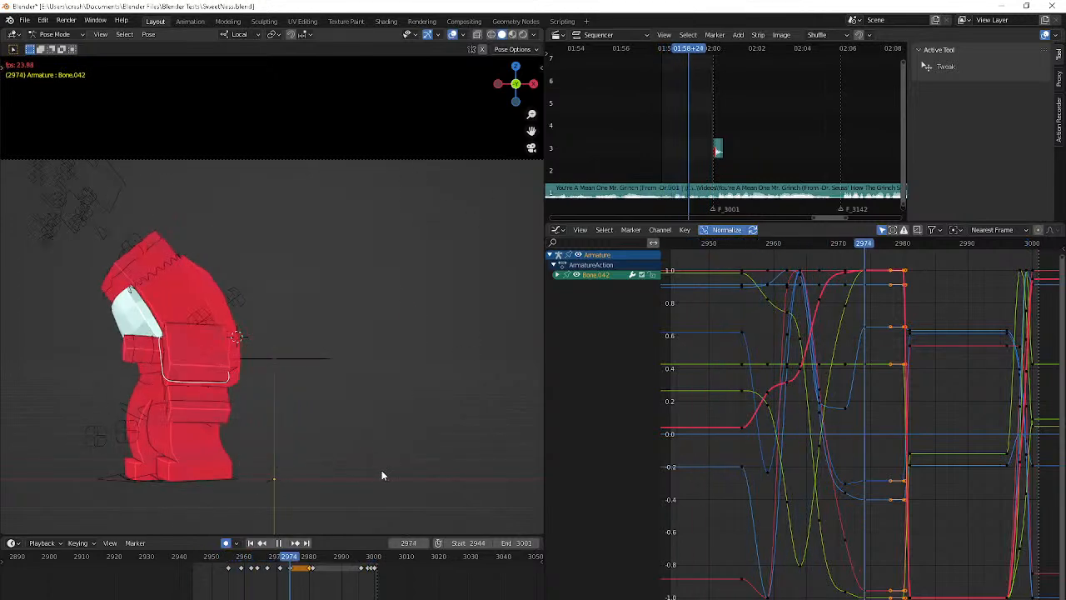
key("space")
Rotate Bone.042 and move it against the body's back at frame 2977 with auto keying on
key("r")
key("r")
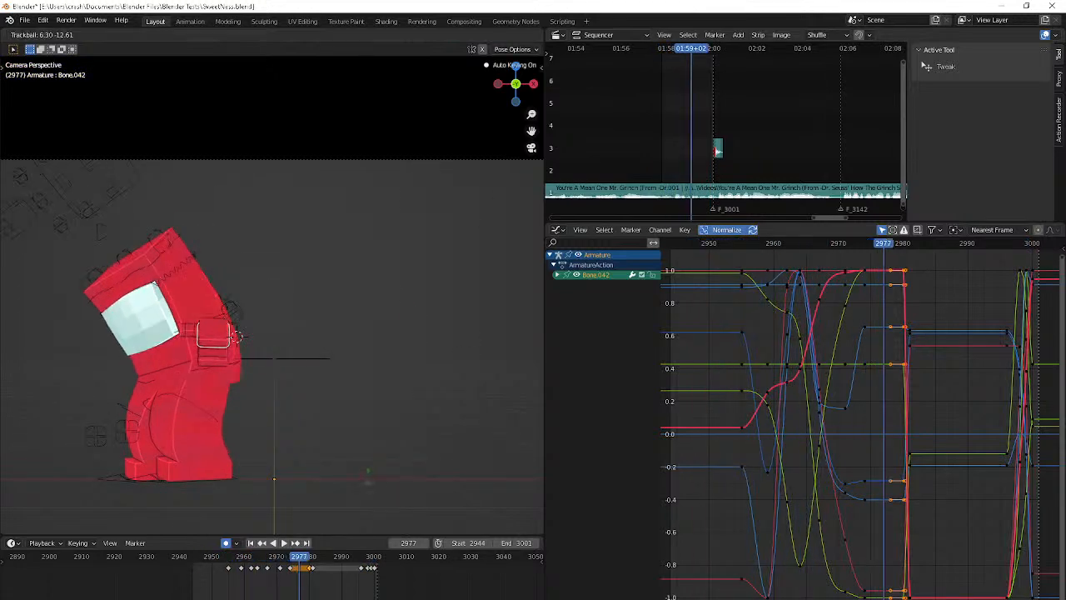
left_click(366, 481)
key("r")
left_click(300, 514)
key("g")
left_click(381, 422)
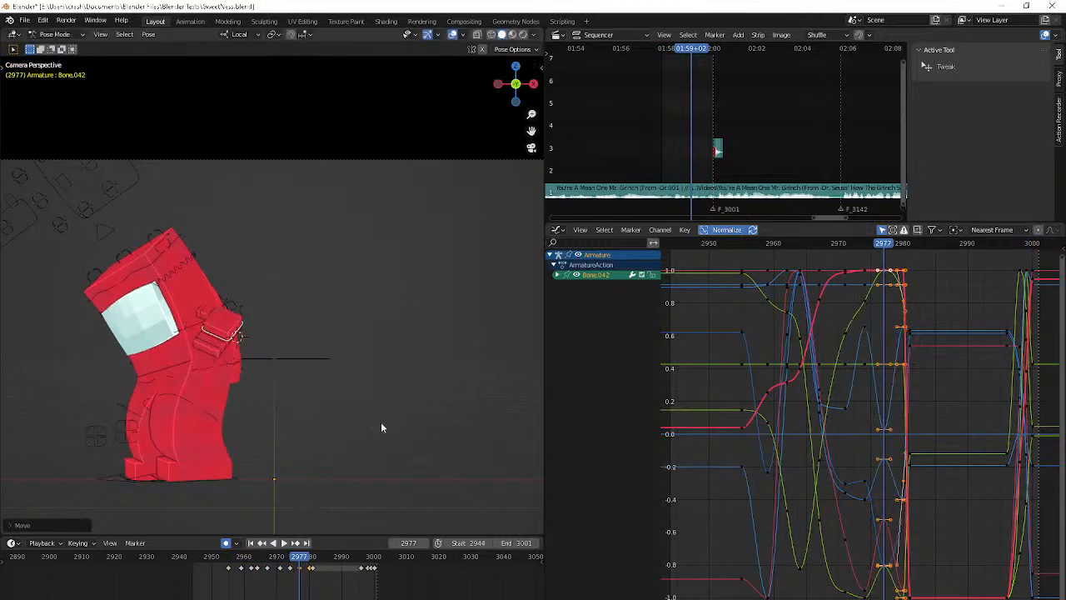
Review the hand's new motion frame by frame and play the animation from frame 2944 in camera view
key("Right")
key("Right")
key("Right")
key("Right")
key("Right")
key("shift+Left")
key("space")
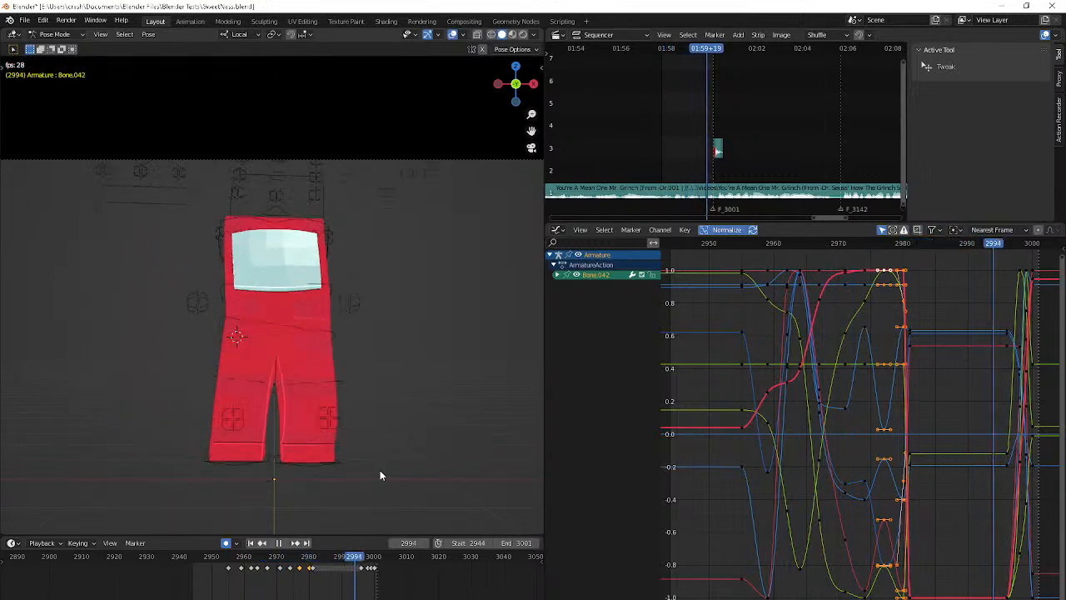
key("space")
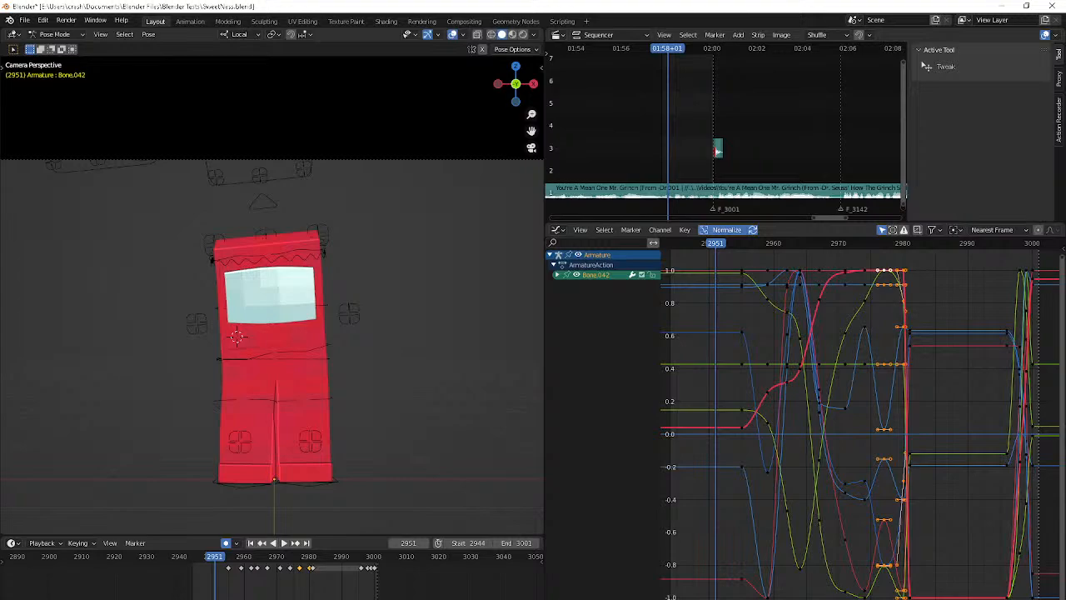
Play the animation from frame 2944 and step through it to frame 2966, checking the body bend and detached hand
key("alt+Tab")
key("shift+Left")
key("space")
key("space")
key("Right")
key("Right")
key("Right")
key("space")
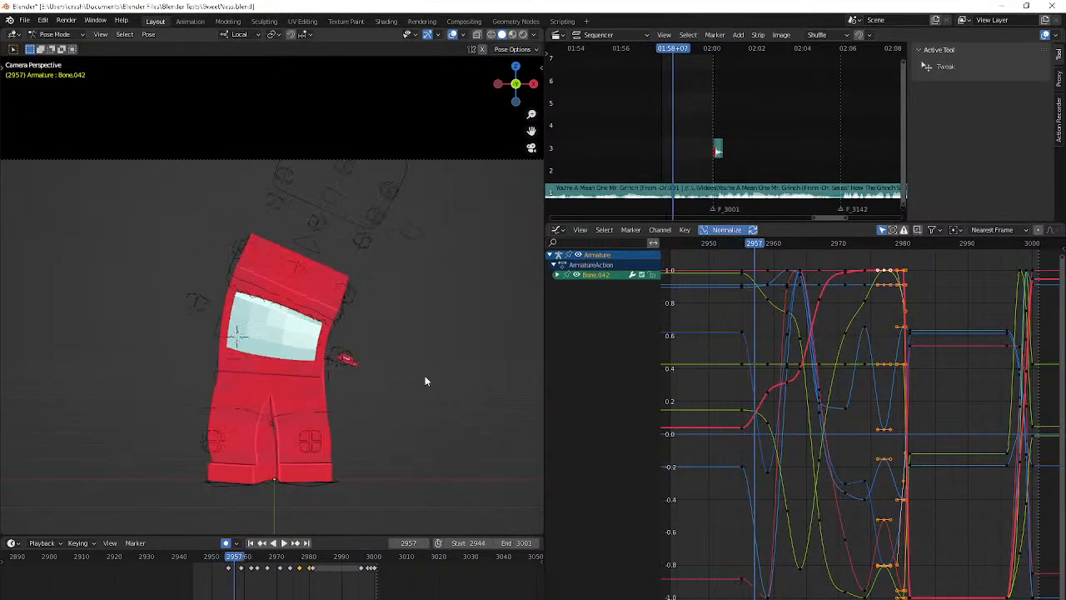
key("Right")
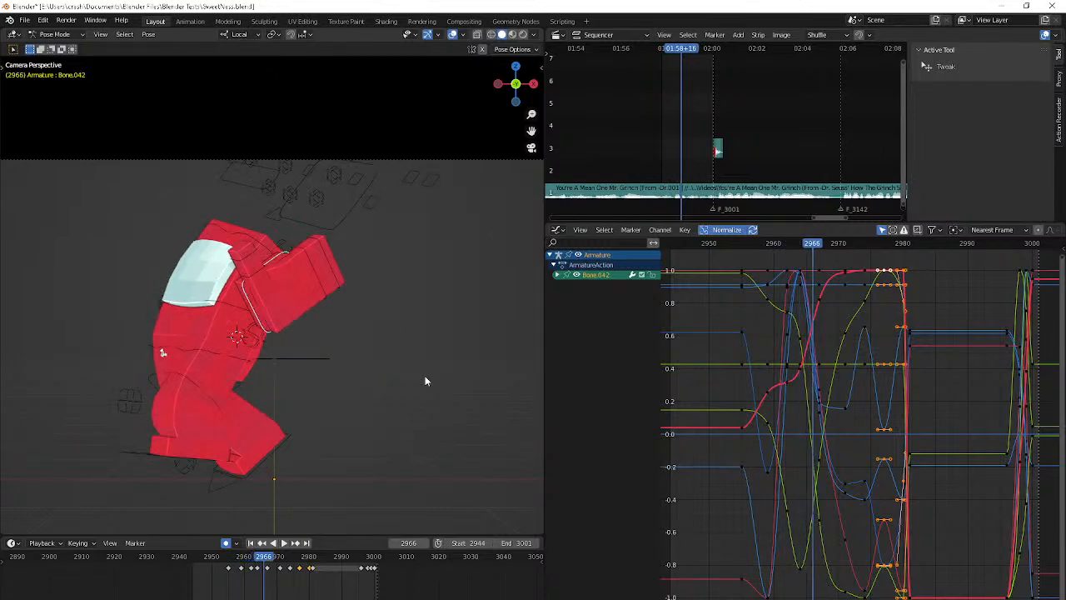
Rotate the hand's Bone.042 with a free trackball rotation at frame 2964, angling the hand beside the body
key("Left")
key("Left")
key("Right")
key("Left")
key("Left")
key("Left")
key("Right")
key("Right")
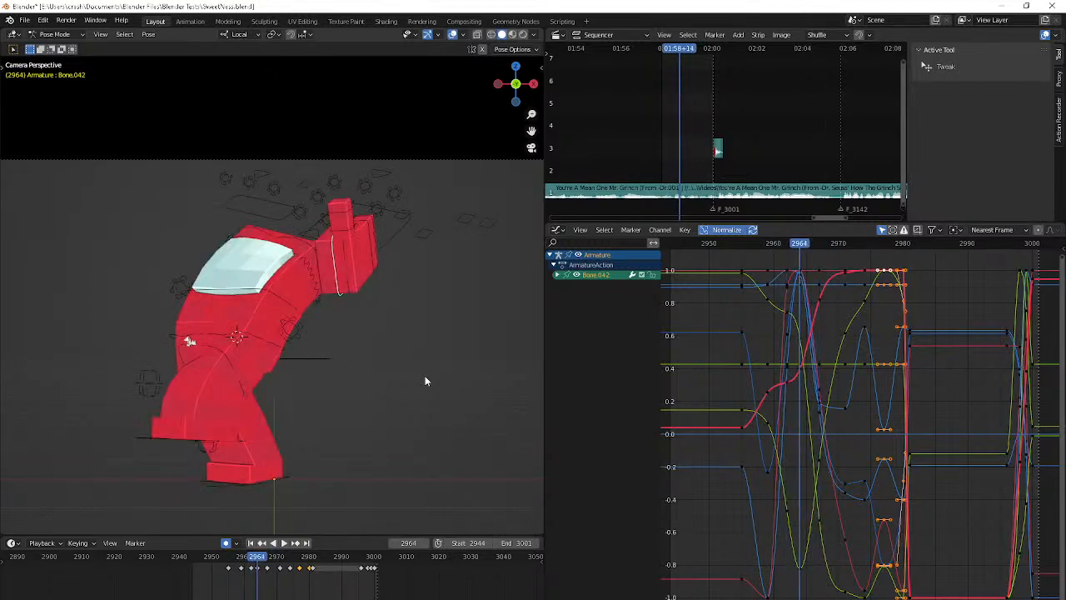
key("r")
left_click(190, 341)
key("r")
key("r")
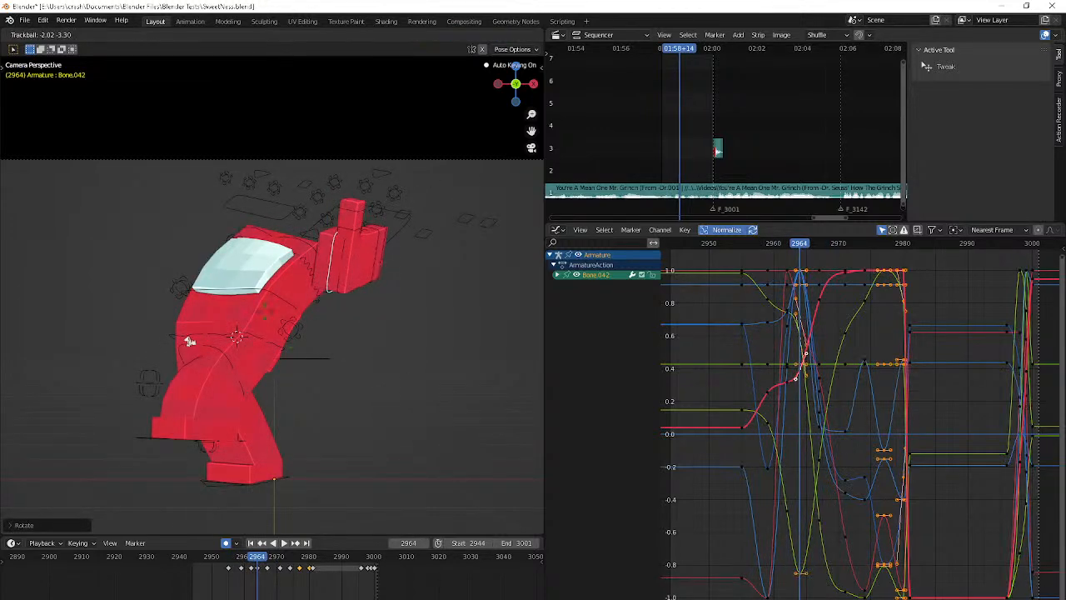
left_click(258, 305)
Compare the hand with the preceding frames, and slightly reposition Bone.042 at frame 2964
key("Left")
key("Left")
key("Right")
key("Right")
key("g")
left_click(270, 302)
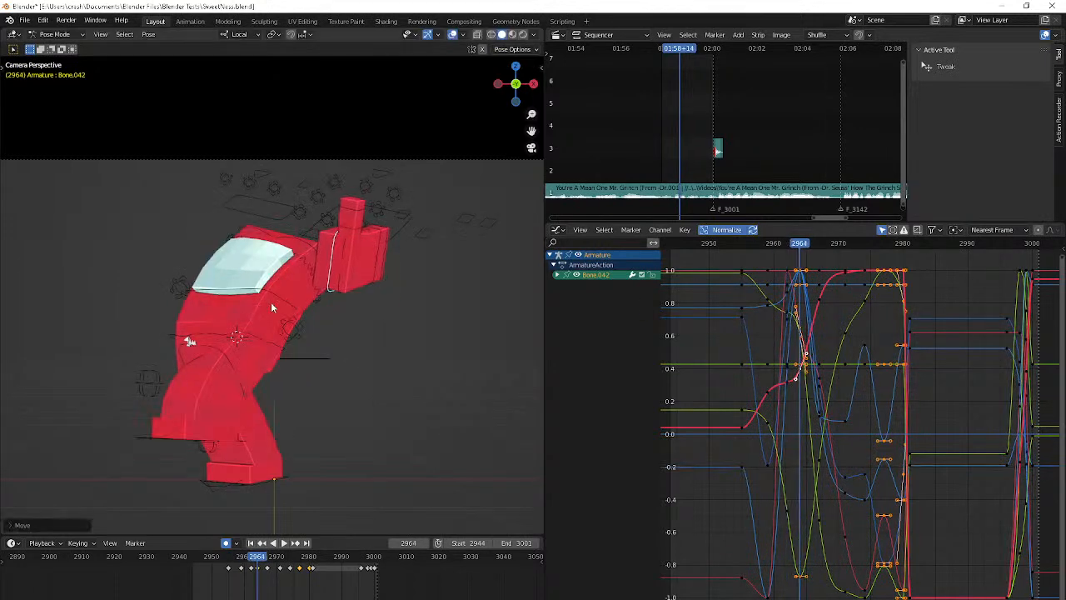
At frame 2967, rotate Bone.042 and move it up against the body, finishing with a free trackball rotation
key("Right")
key("Right")
key("Right")
key("r")
left_click(273, 309)
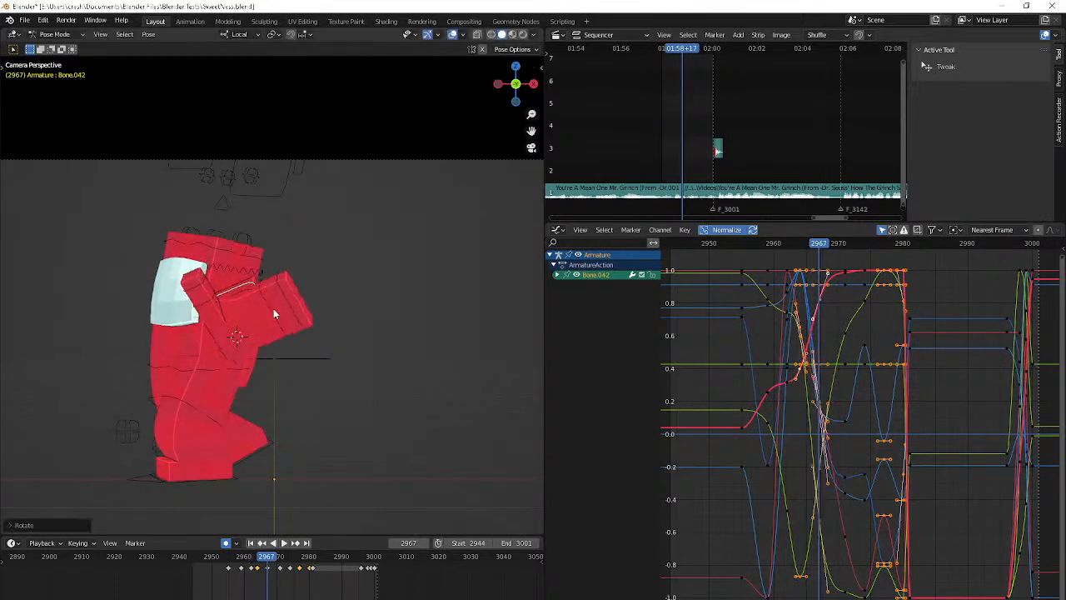
key("g")
left_click(414, 132)
key("r")
key("r")
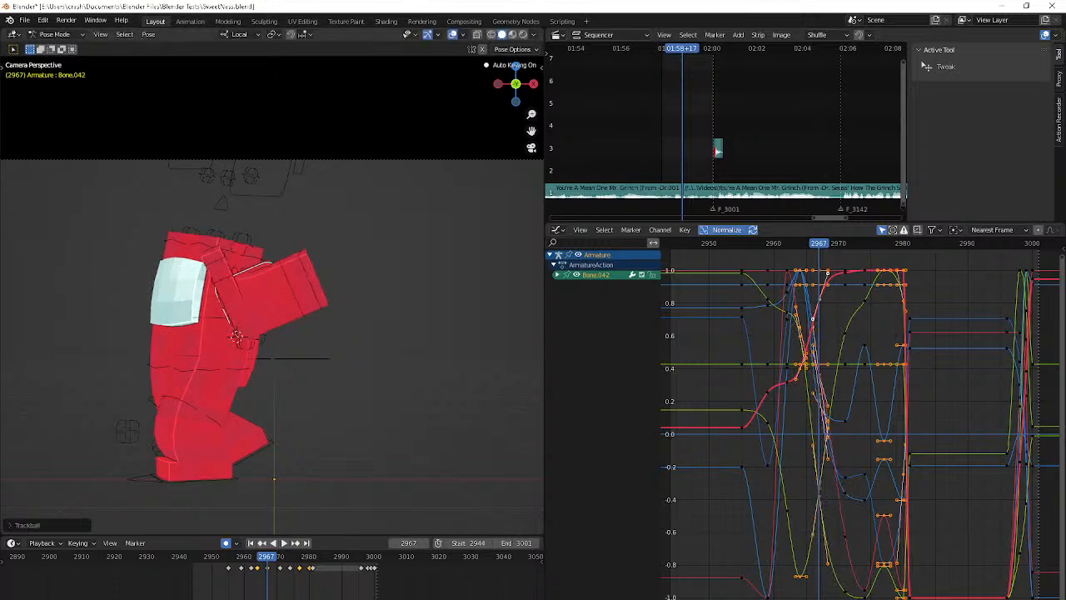
left_click(393, 103)
Step back and forth through frames 2964 to 2979 to examine how the hand swings around the body
key("Left")
key("Left")
key("Left")
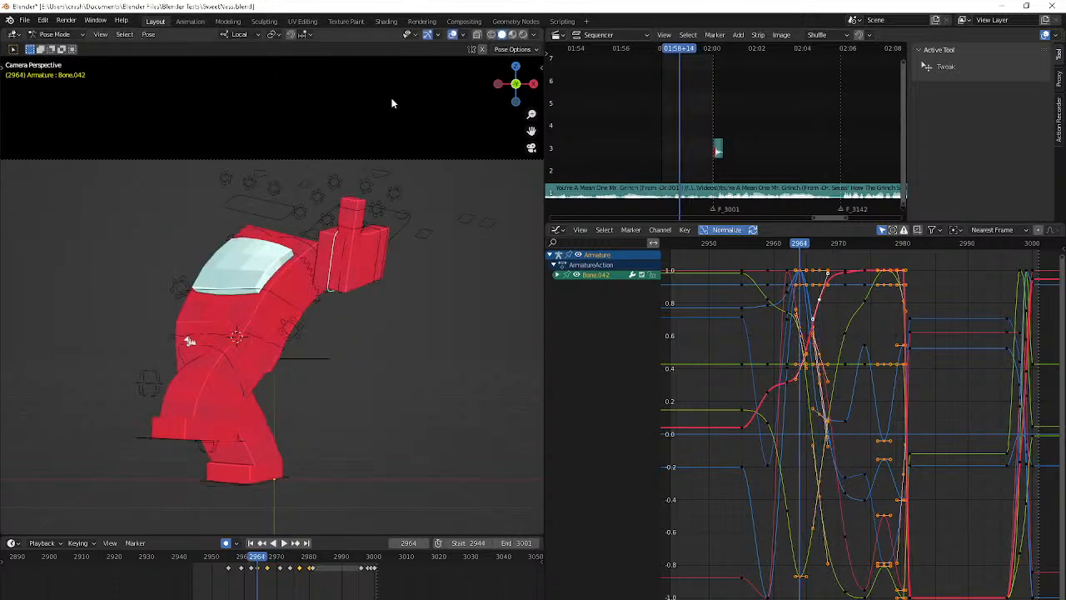
key("Right")
key("Right")
key("Right")
key("Right")
key("Right")
key("Right")
key("Right")
key("Right")
key("Right")
key("Right")
key("Right")
key("Right")
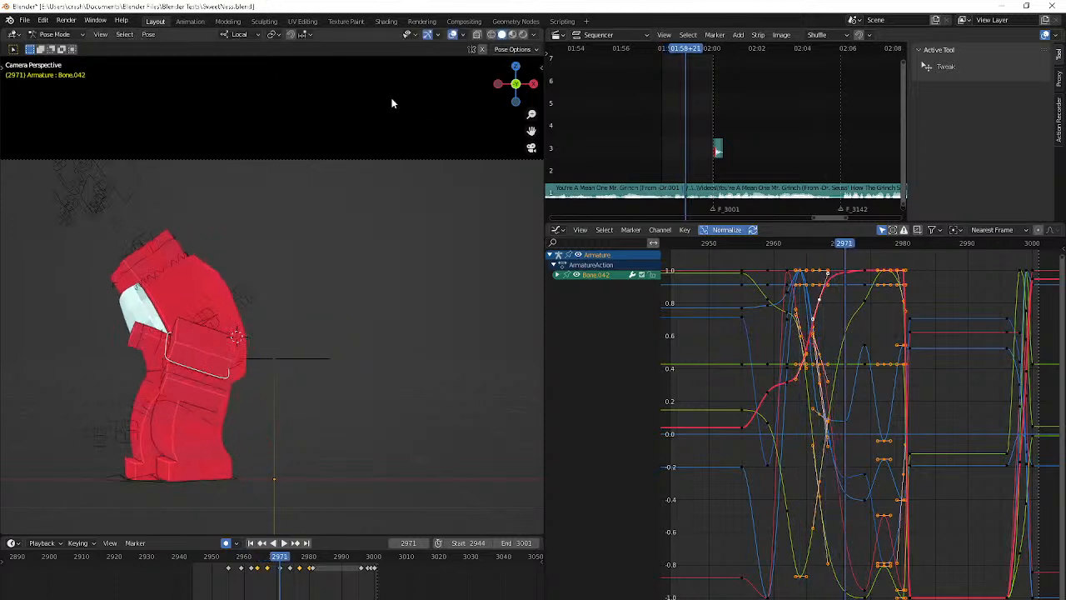
key("Right")
key("Right")
key("Right")
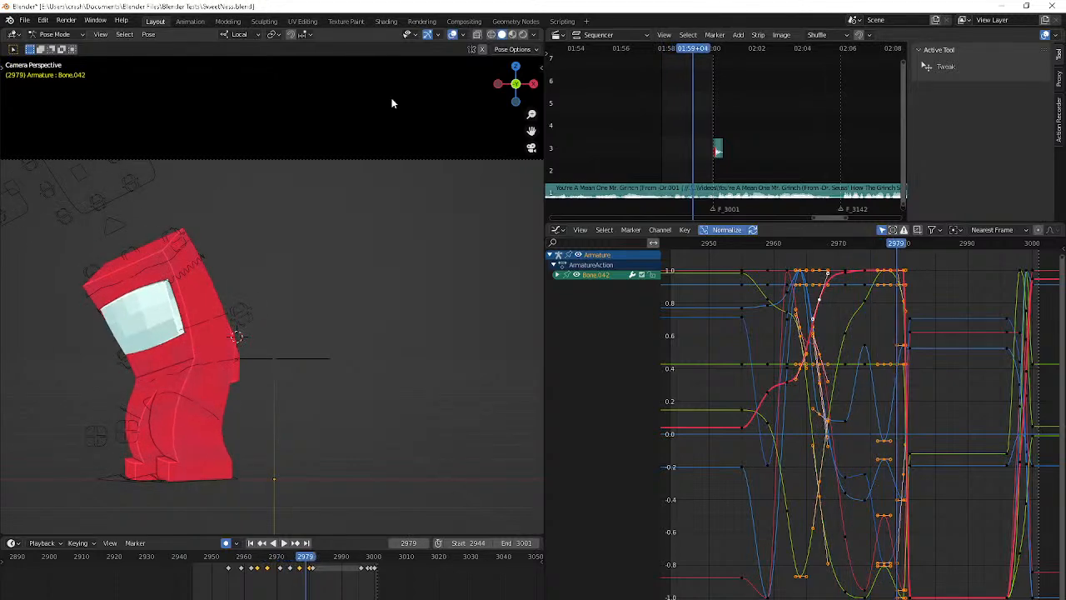
key("Left")
key("Left")
key("Right")
key("Right")
key("Right")
key("Right")
key("Right")
key("Right")
key("Right")
key("Right")
Play the animation from frame 2944 in camera view to check the revised hand motion
key("space")
key("space")
key("shift+Left")
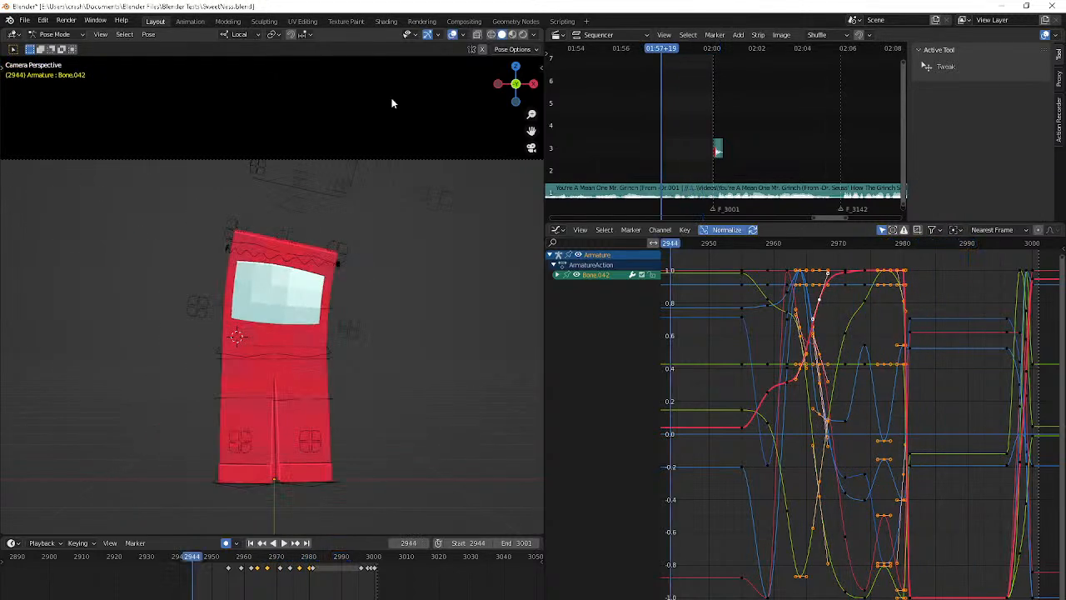
key("Right")
key("Right")
key("Right")
key("Right")
key("Right")
key("Right")
key("Right")
key("Right")
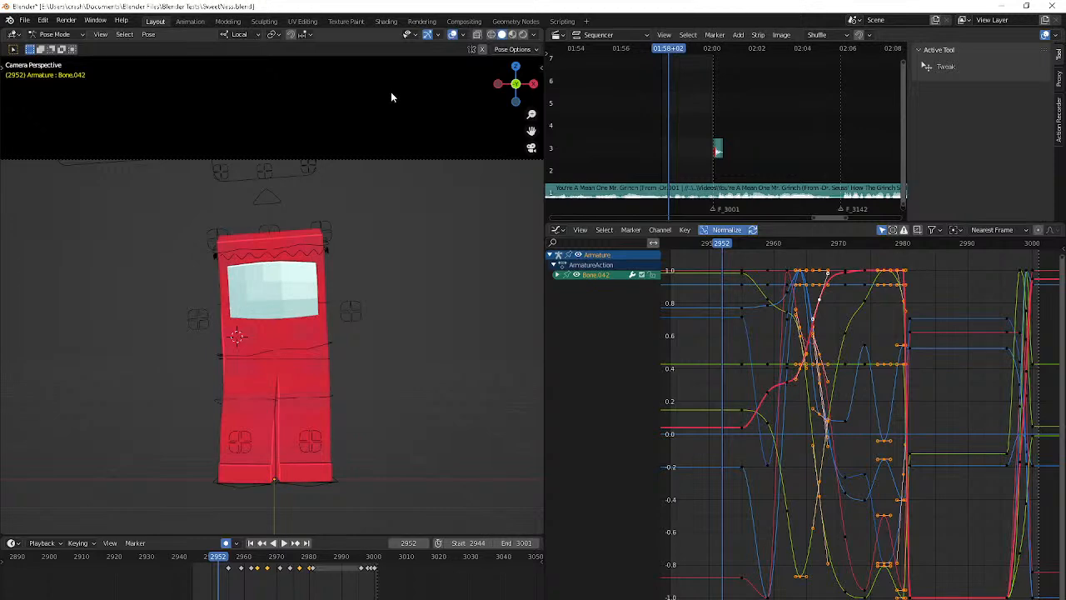
key("space")
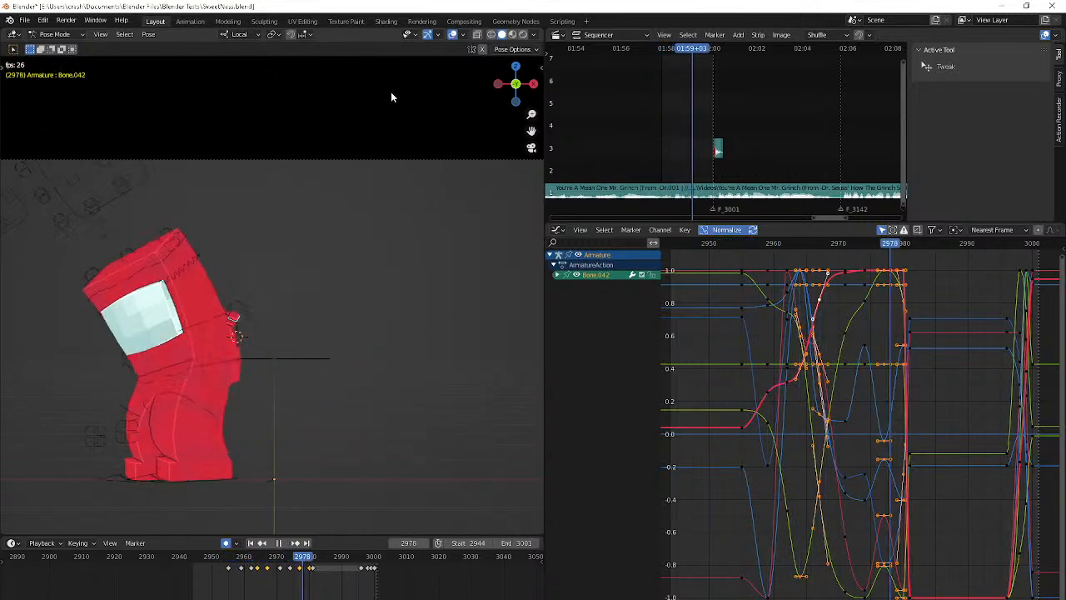
left_click(232, 562)
key("space")
Select the hand's finger bones Bone.021 and Bone.025 and insert a keyframe for them at frame 2955
middle_click_drag(224, 443, 266, 442)
scroll(266, 442, "up", 4)
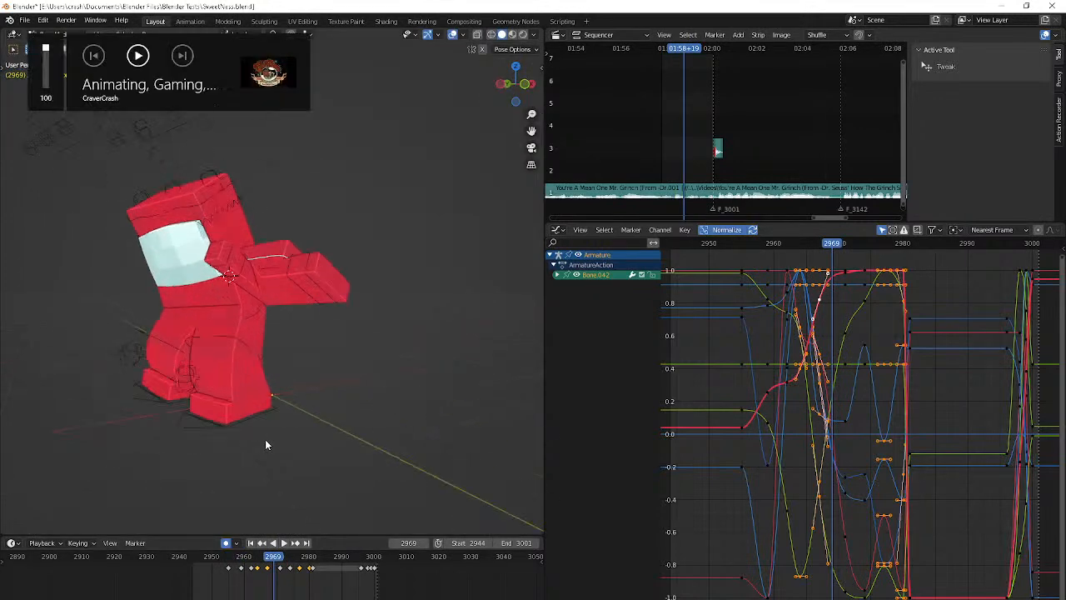
scroll(291, 287, "up", 5)
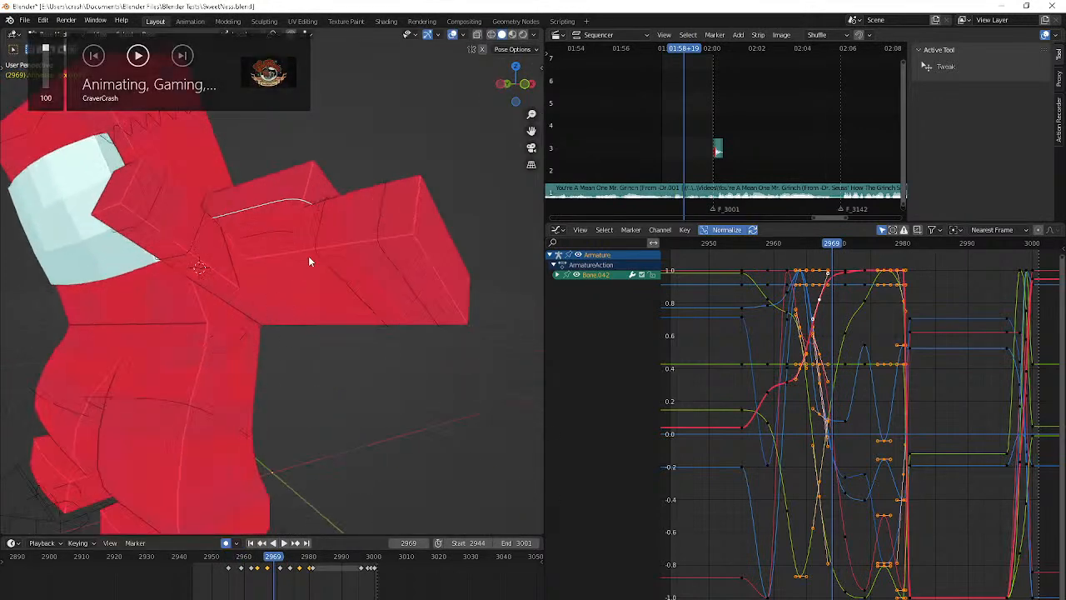
left_click(347, 249)
key("Left")
key("Left")
key("Left")
key("Left")
key("Left")
key("Left")
key("Left")
key("Left")
key("Left")
key("Left")
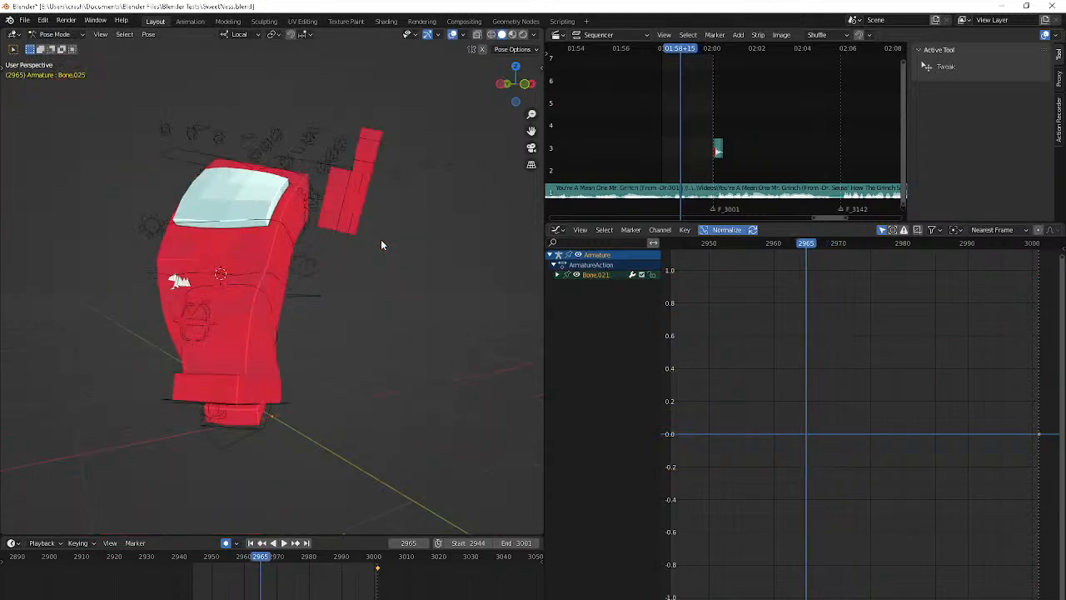
middle_click_drag(381, 240, 309, 209)
key("Left")
key("Left")
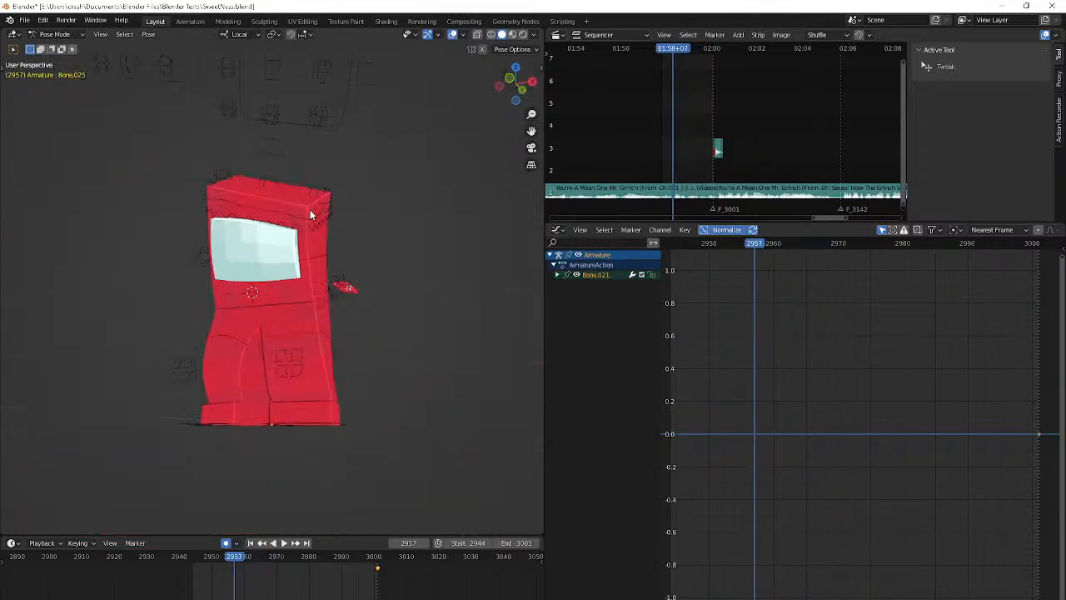
key("i")
key("Right")
key("Right")
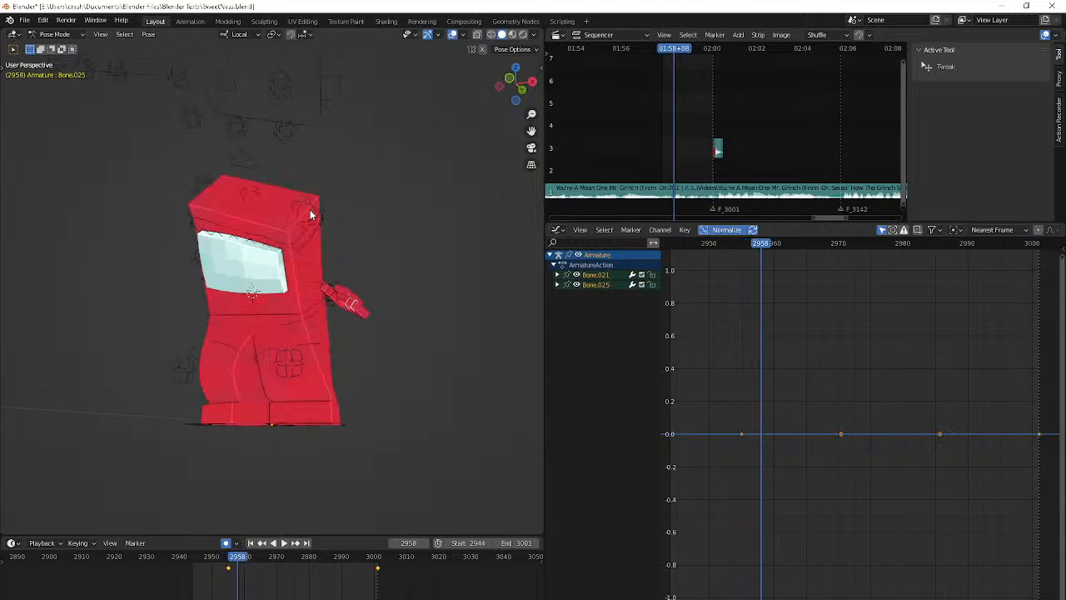
middle_click_drag(351, 357, 331, 326)
scroll(393, 348, "up", 3)
scroll(330, 325, "up", 2)
key("ctrl+z")
key("ctrl+z")
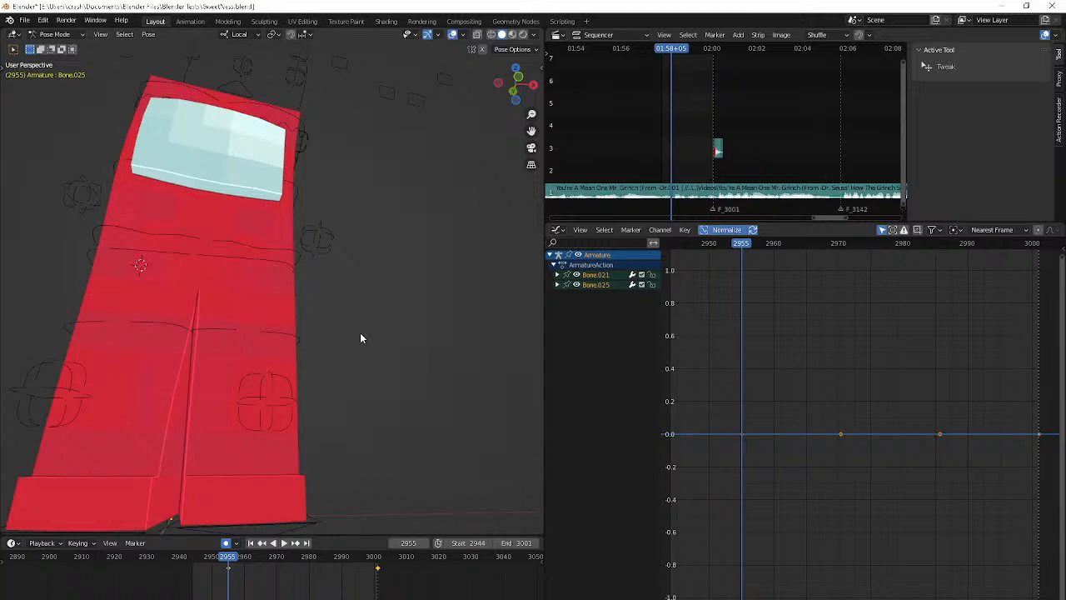
scroll(360, 334, "down", 5)
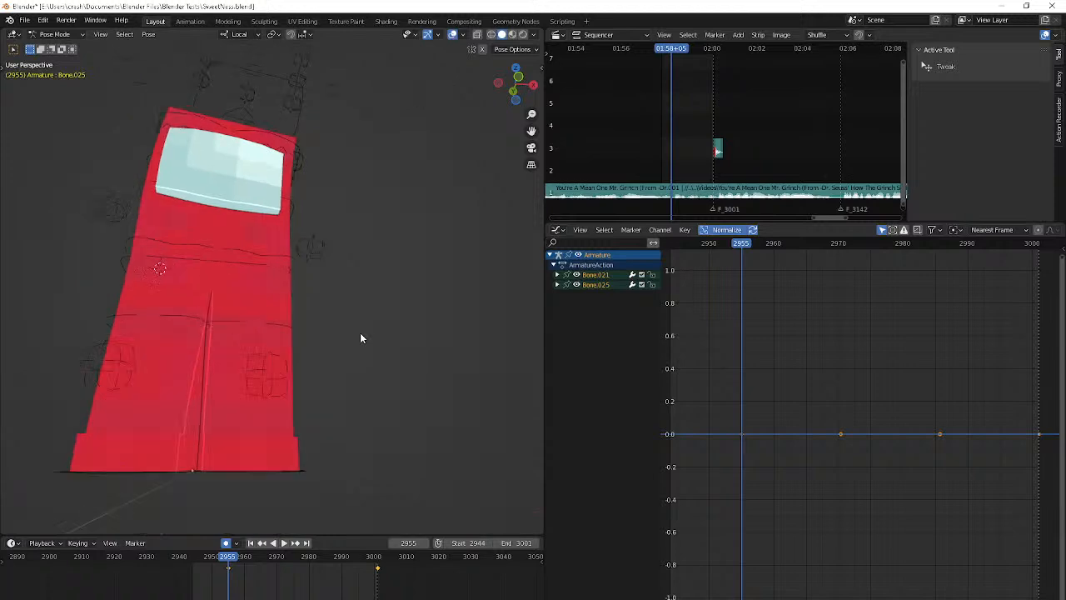
At frame 2963, select all the finger bones of the detached hand, using X-ray to reach the hidden ones
key("Right")
key("Right")
key("Right")
key("Right")
key("Right")
key("Right")
key("Right")
key("Right")
middle_click_drag(340, 403, 334, 376)
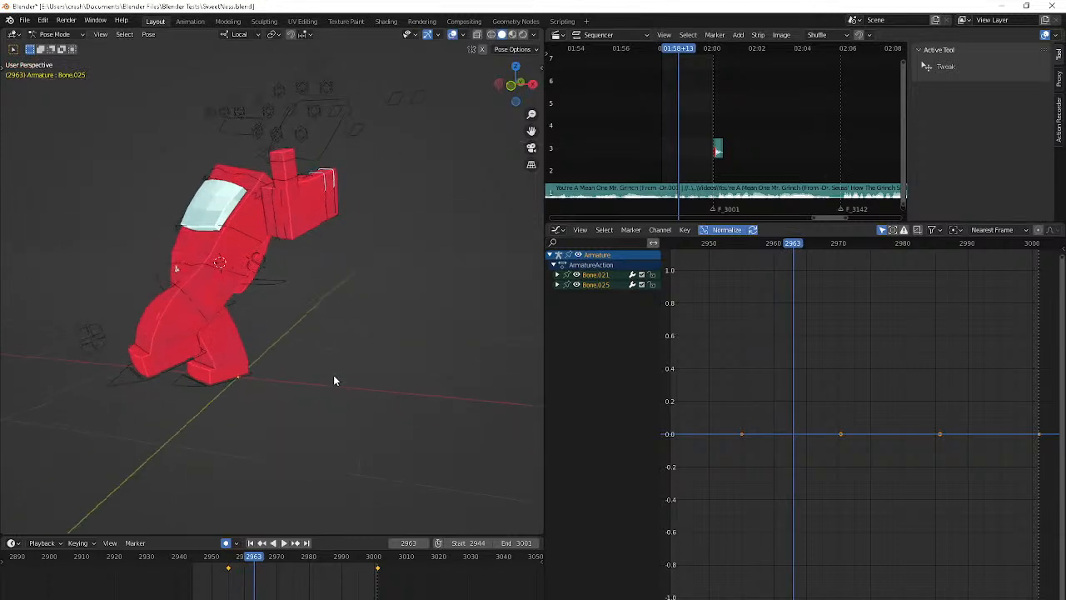
key("alt+z")
left_click_drag(316, 215, 354, 197)
middle_click_drag(355, 198, 401, 204)
key("alt+z")
left_click(323, 173, "shift")
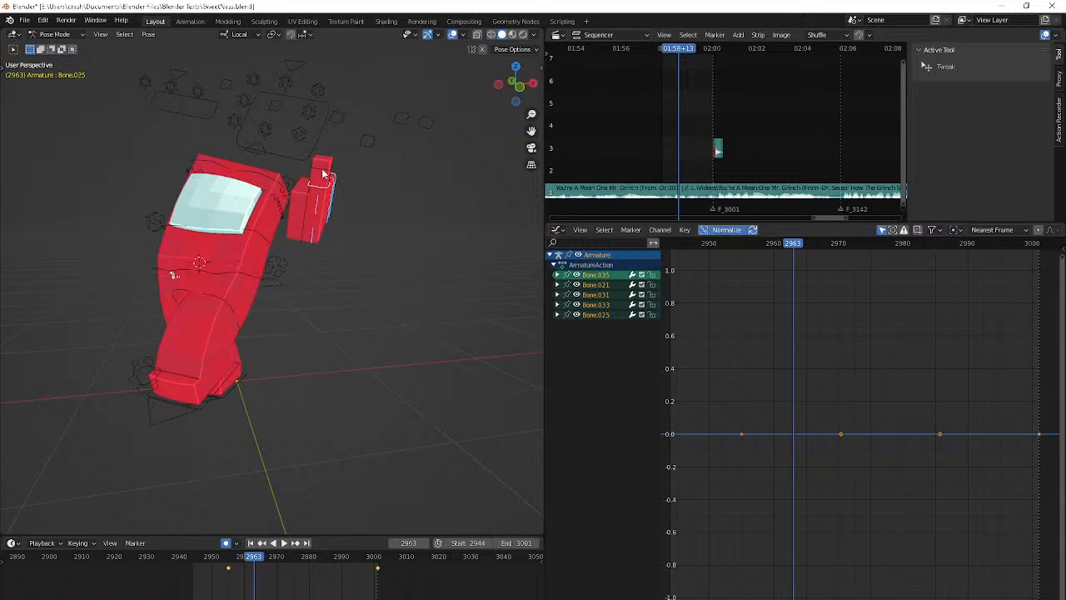
left_click(330, 188, "shift")
Copy the selected finger bones' keyframe from frame 3001 to frame 2993
left_click(354, 556)
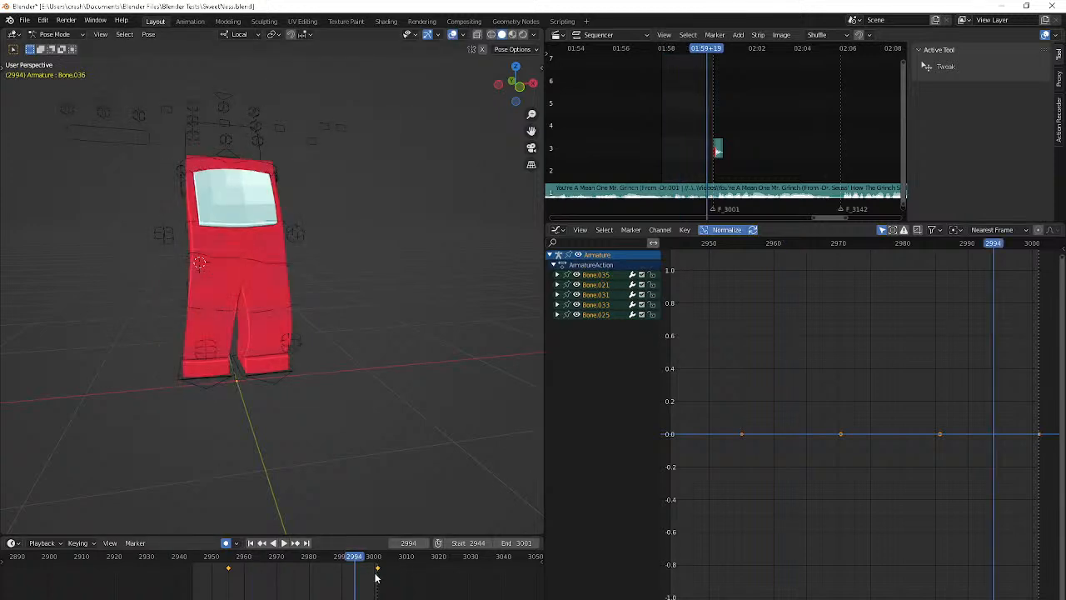
key("Left")
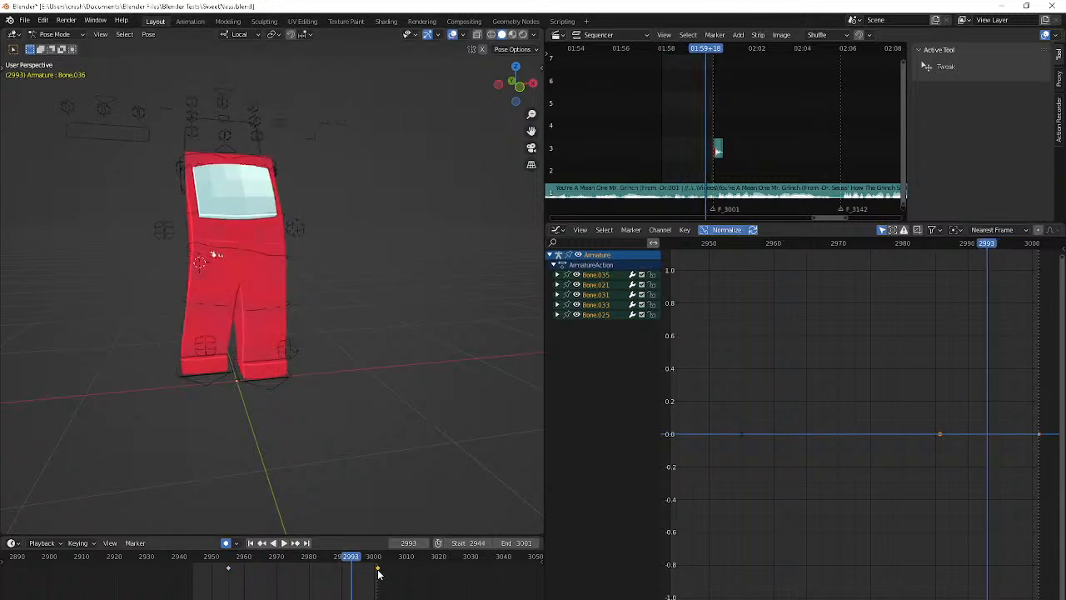
key("ctrl+v")
Keyframe all the selected finger bones at frame 2955 and briefly play the motion from there
left_click(227, 560)
key("space")
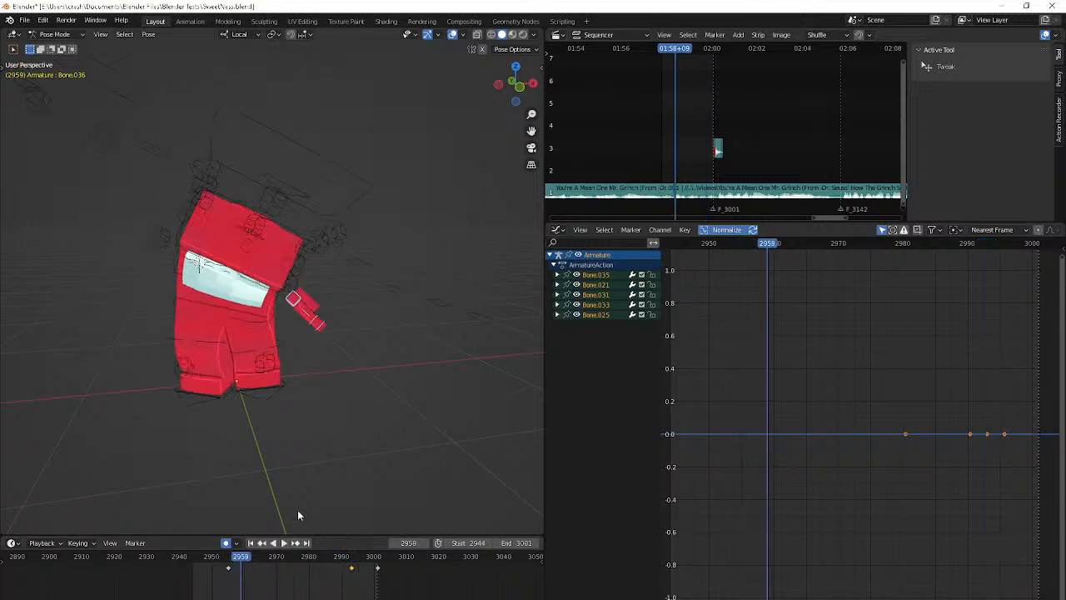
key("Escape")
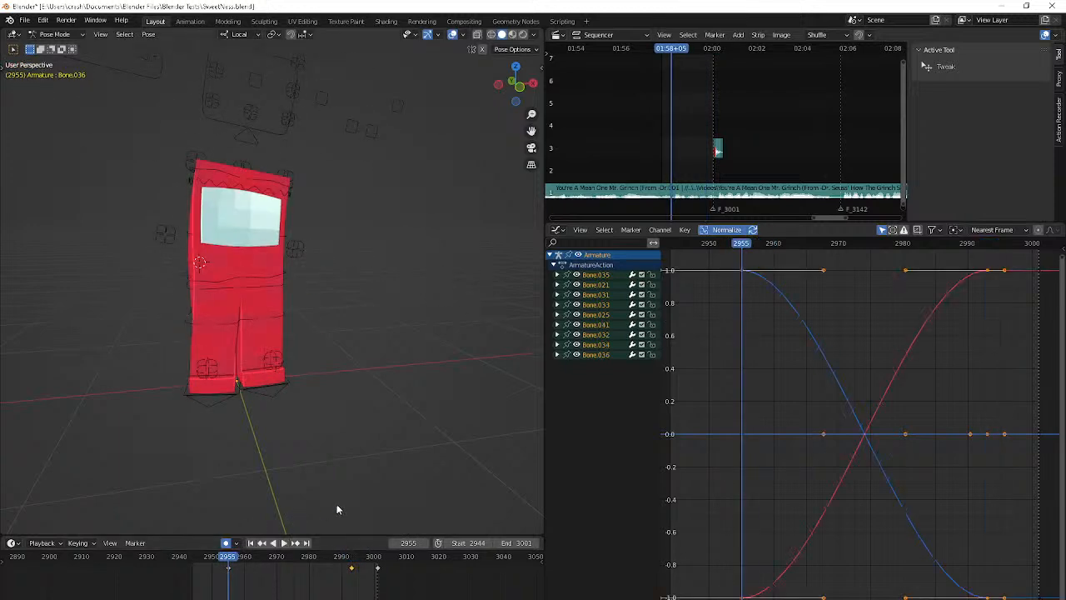
key("space")
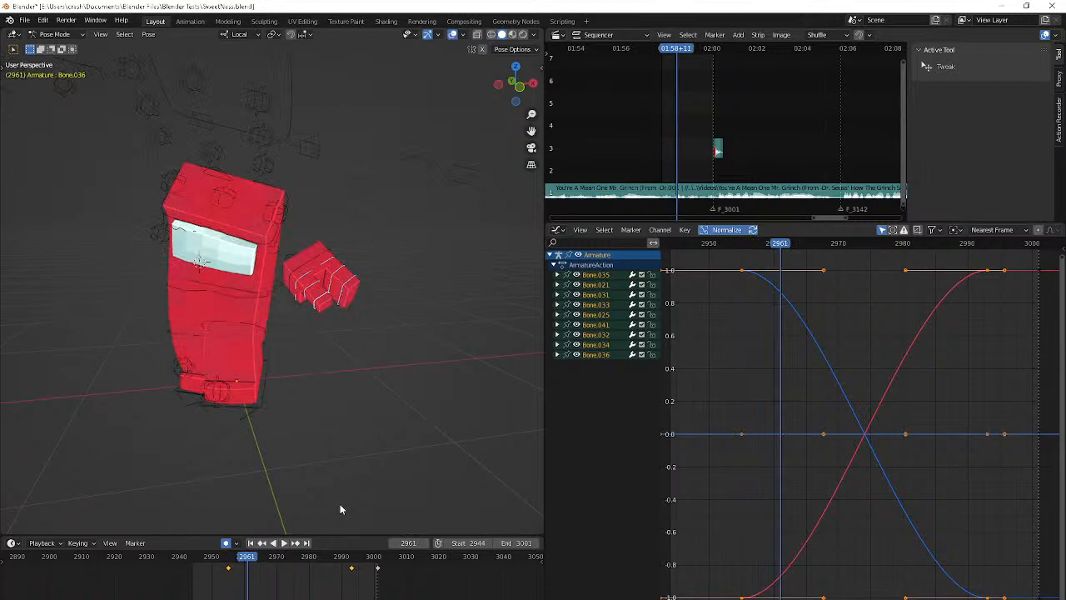
scroll(366, 380, "up", 5)
key("Escape")
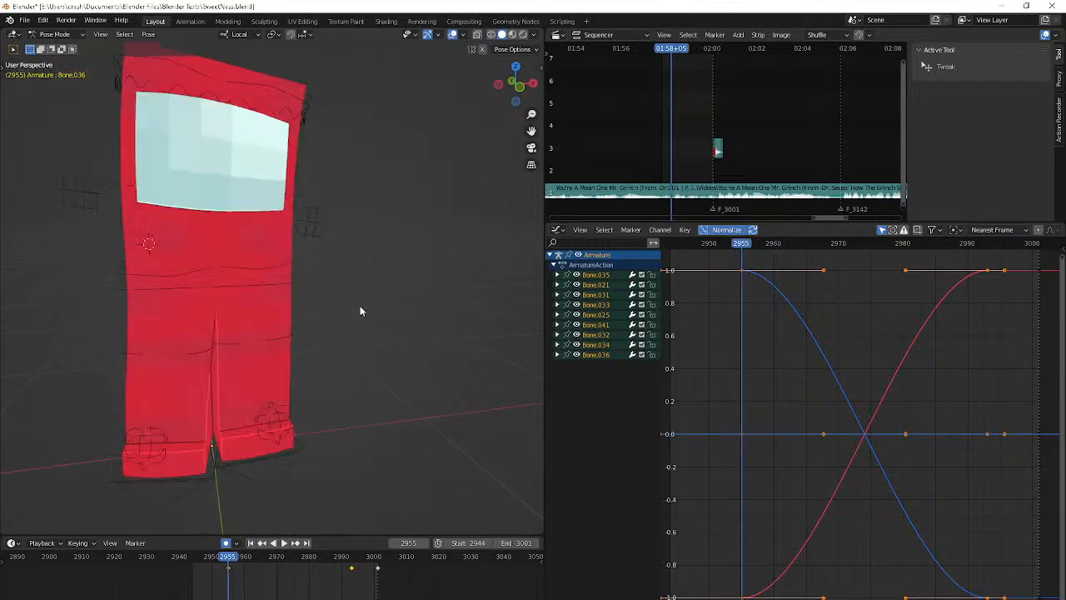
Select finger bone Bone.021 at frame 2958 and rotate it slightly with auto keying on
key("Right")
key("Right")
key("Right")
left_click(332, 353)
middle_click_drag(333, 353, 331, 328)
scroll(268, 323, "up", 5)
left_click(346, 323)
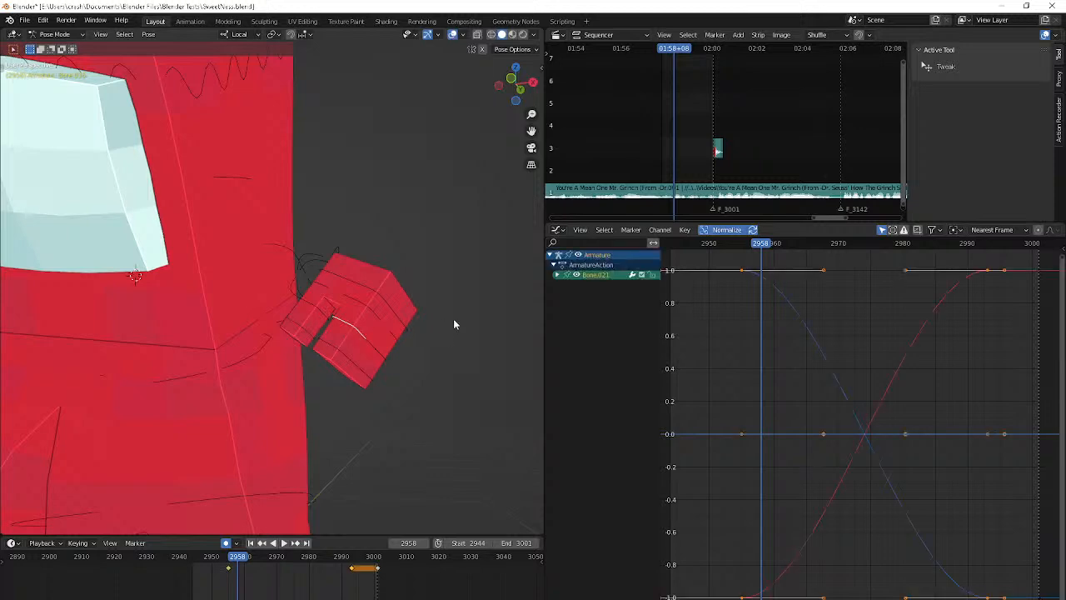
left_click(454, 324)
key("ctrl+z")
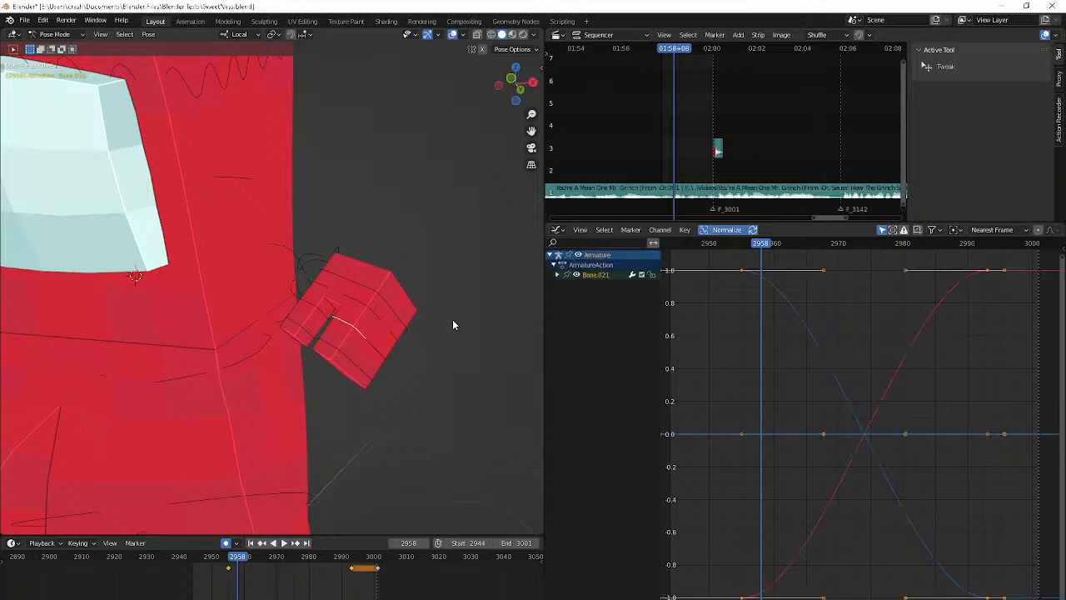
key("r")
left_click(454, 321)
key("r")
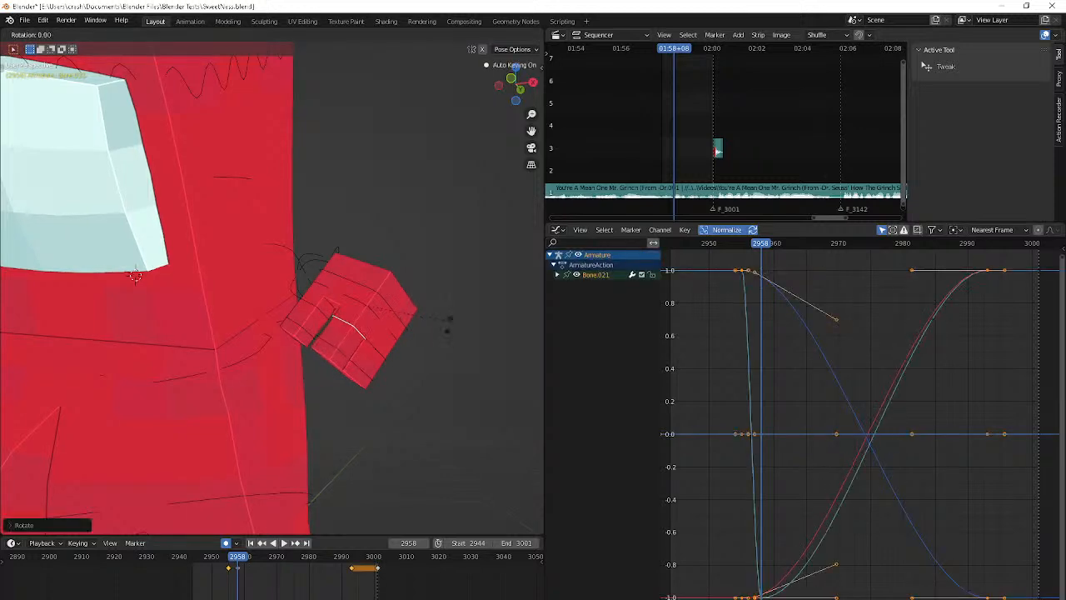
left_click(448, 323)
Rotate finger bone Bone.025 at frame 2958 to curl that finger segment
left_click(336, 357)
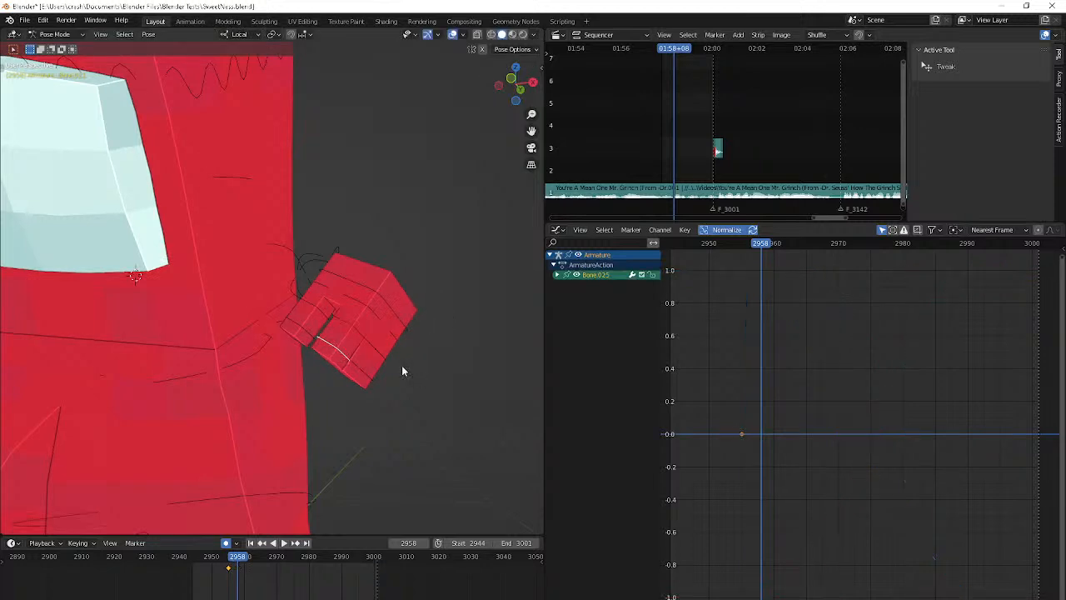
key("r")
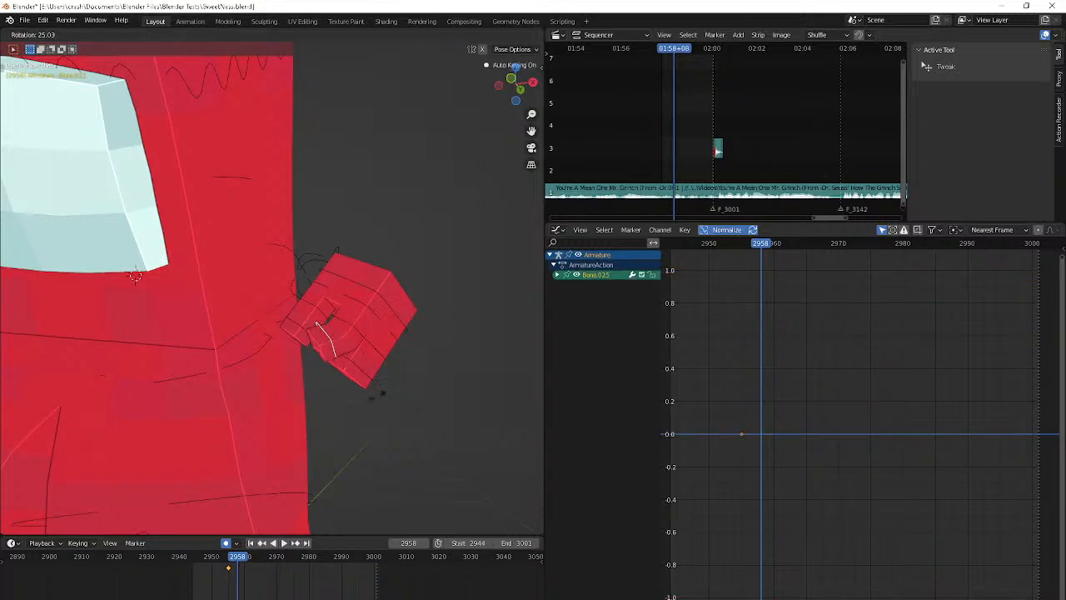
key("z")
left_click(374, 364)
Rotate finger bone Bone.032 about its local X axis at frame 2958, and select the neighbouring finger bone
left_click(353, 365)
key("r")
key("z")
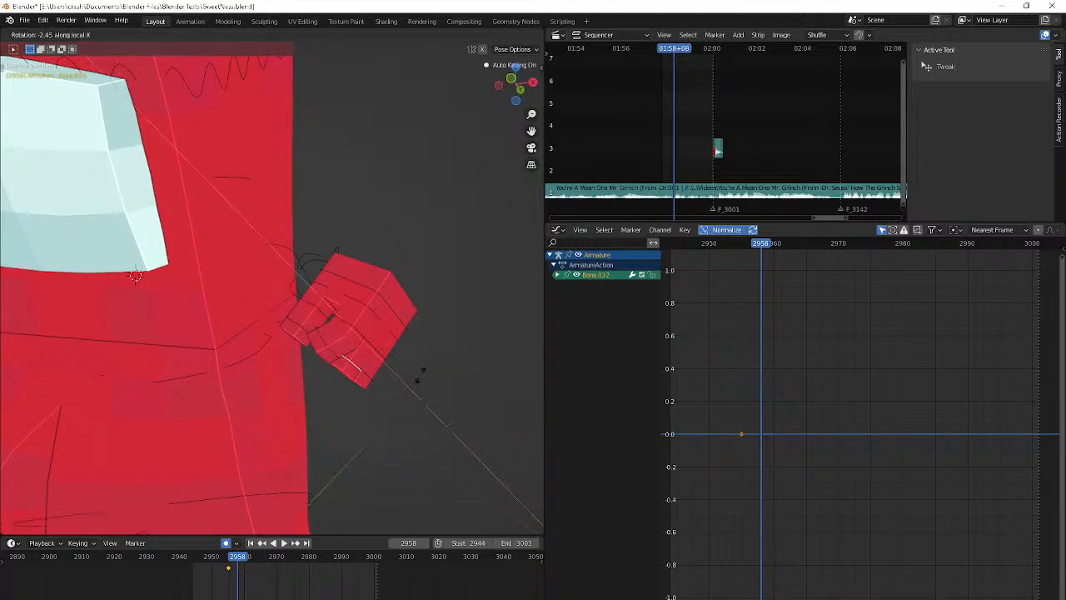
left_click(418, 376)
left_click(379, 359)
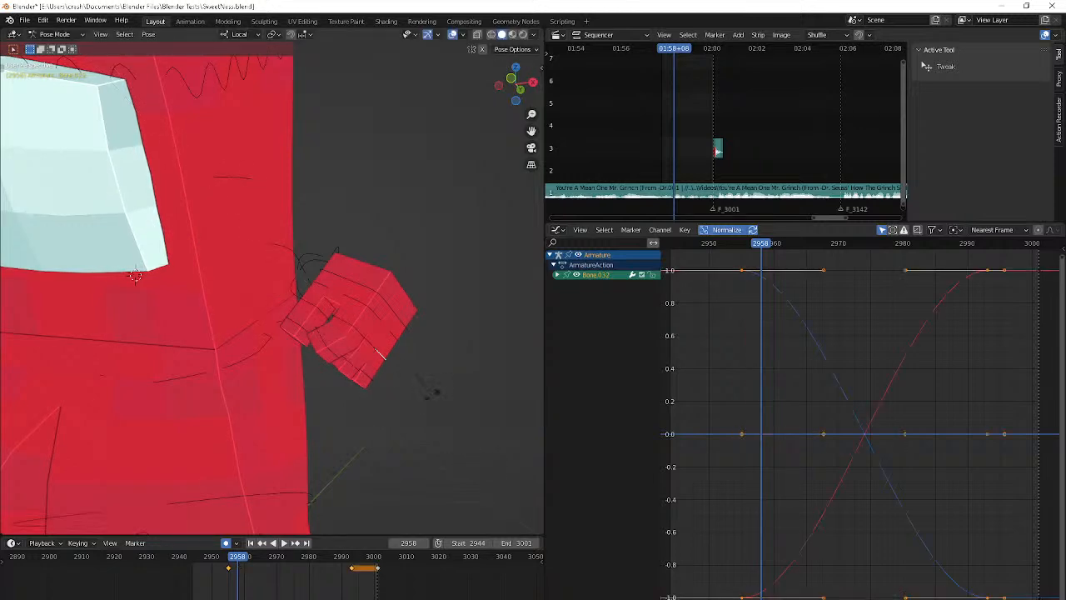
Curl the selected finger bone and the fingertip bone Bone.034 by rotating them at frame 2958
key("r")
left_click(451, 333)
left_click(387, 385)
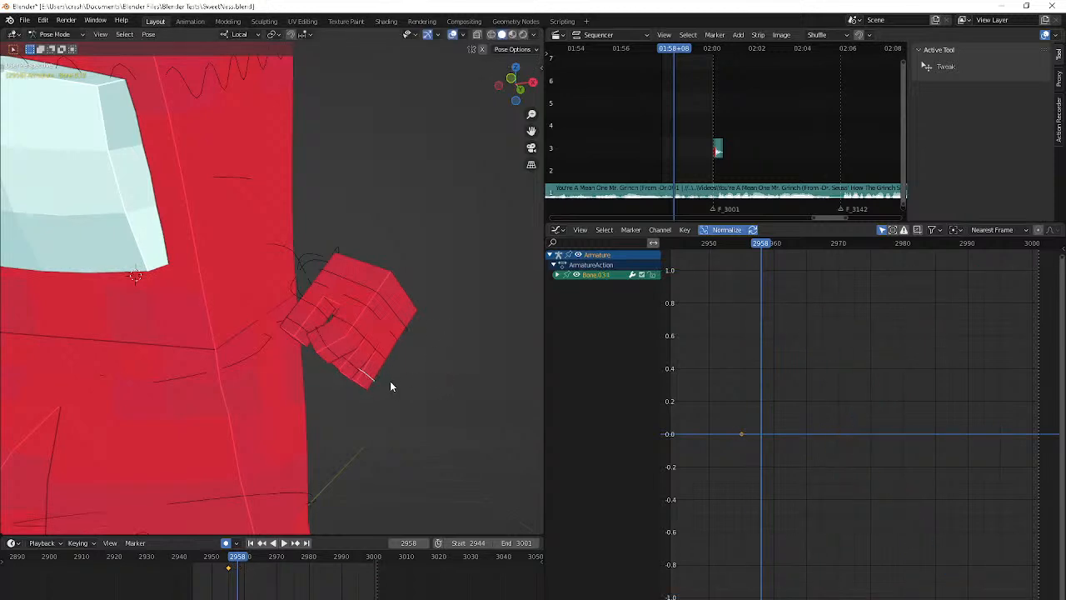
key("r")
left_click(392, 379)
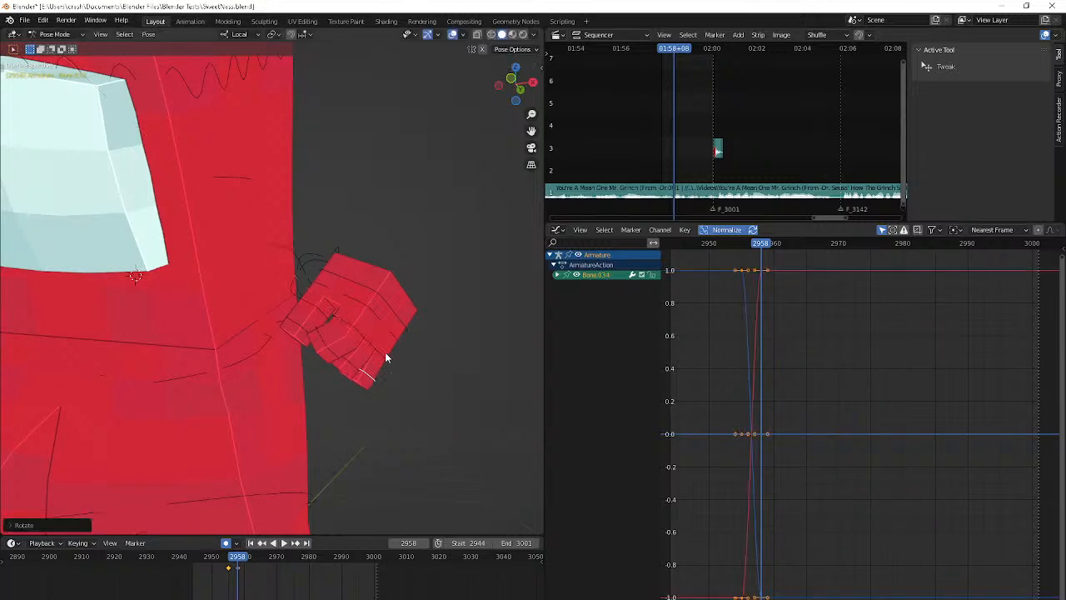
Refine the same finger's curl at frame 2958 by rotating Bone.033 and then Bone.034 again
left_click(385, 357)
key("r")
left_click(428, 364)
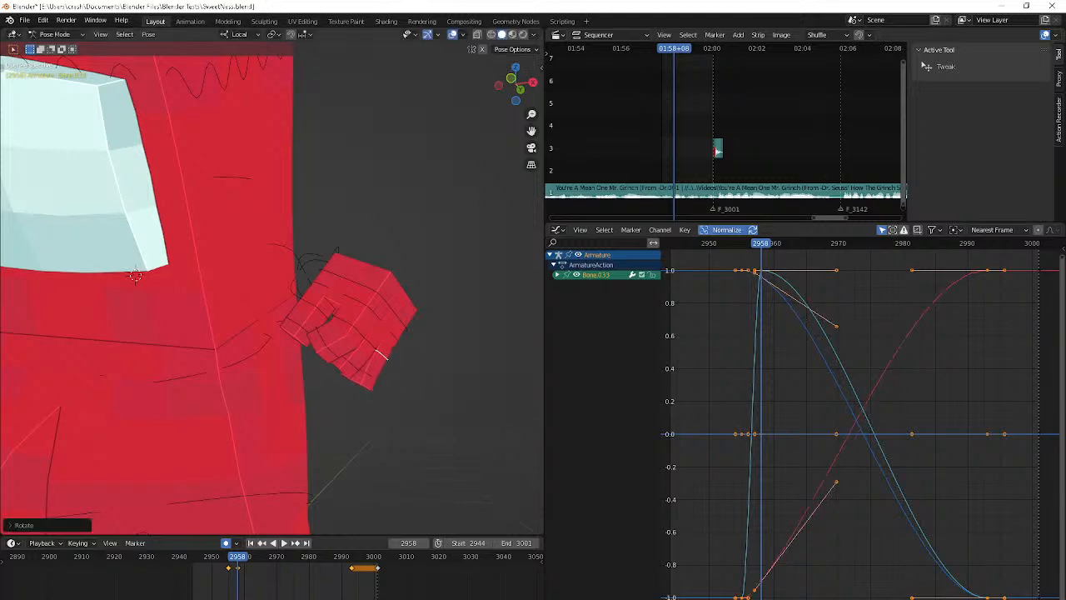
left_click(371, 380)
key("r")
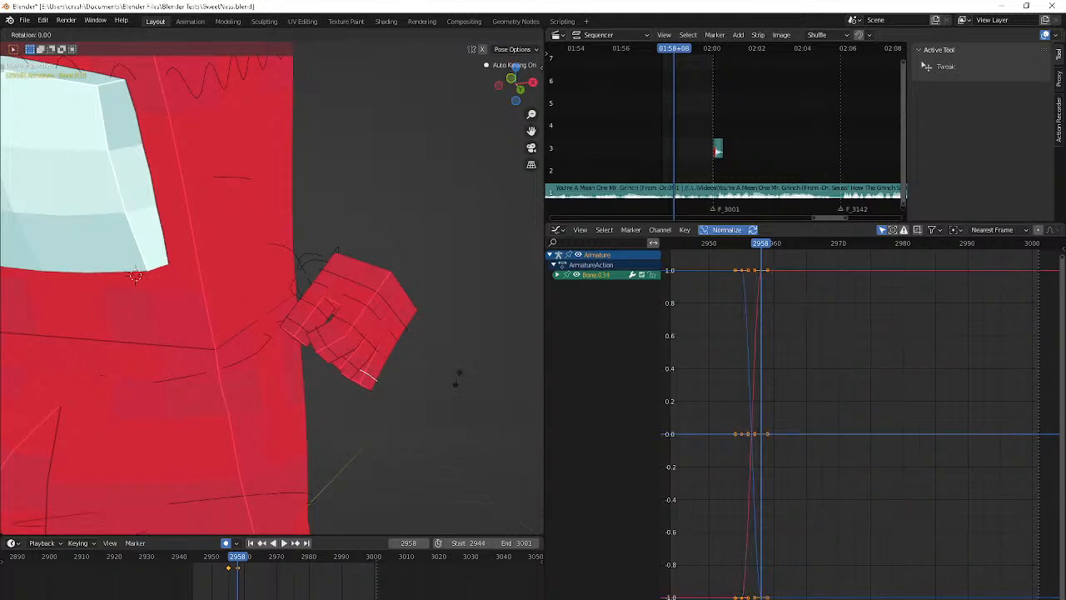
left_click(349, 444)
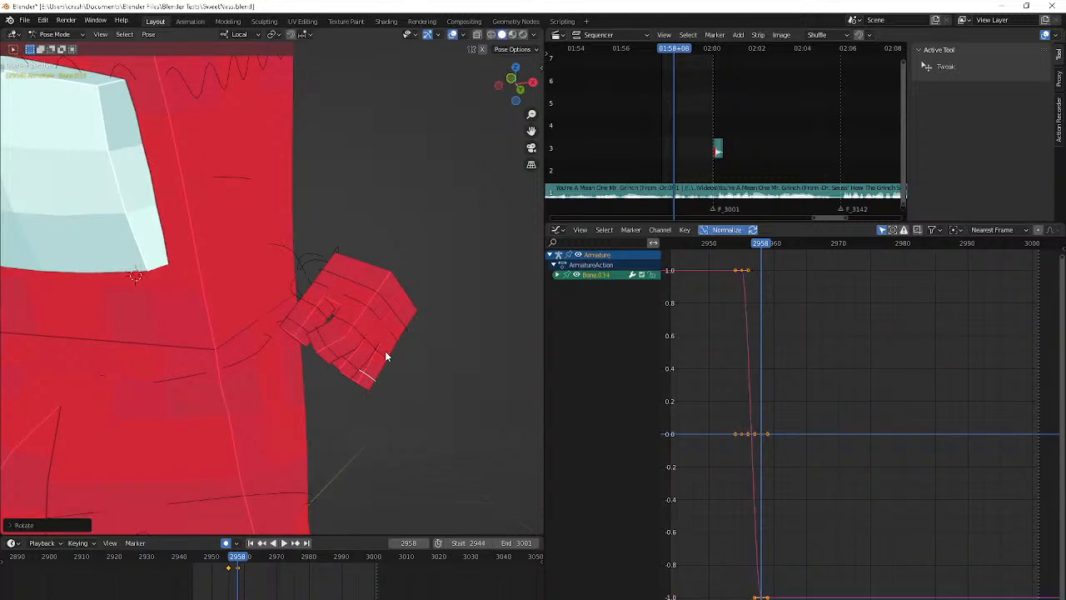
Rotate Bone.036 and Bone.035 at frame 2958 to curl the finger nearest the body
left_click(298, 327)
key("r")
left_click(321, 311)
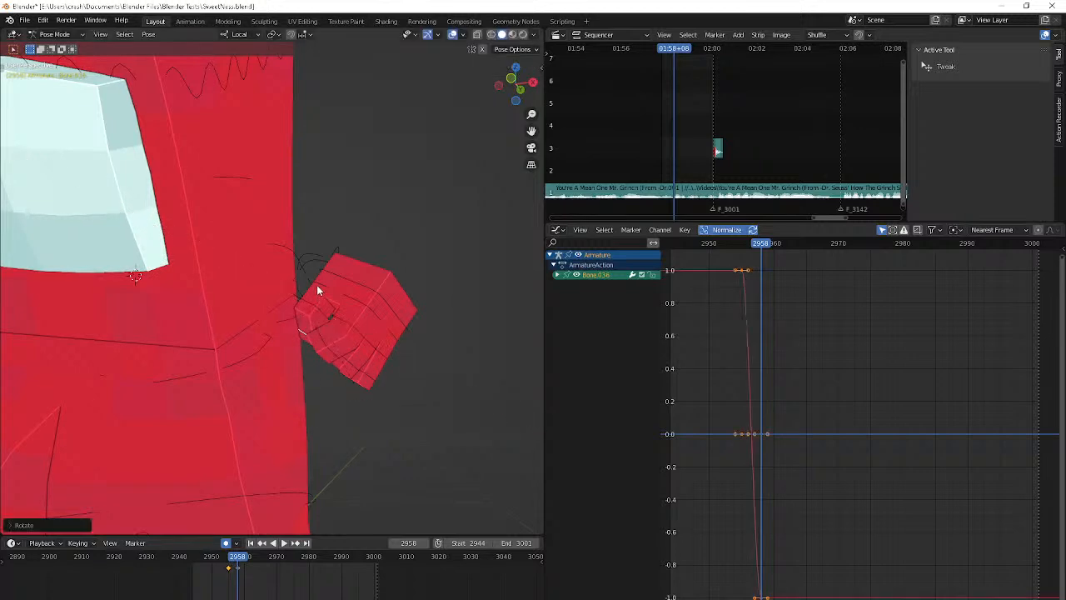
left_click(333, 314)
left_click(331, 316)
key("r")
left_click(421, 341)
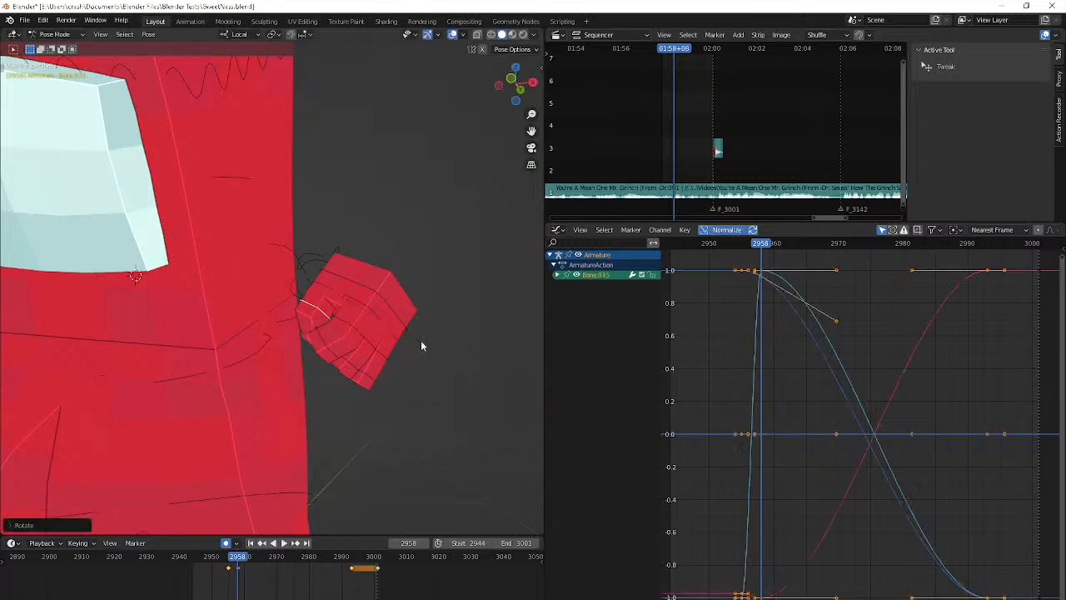
Select hand bone Bone.041, preview the motion briefly, and rotate the bone slightly in trackball mode at frame 2958
left_click(384, 324)
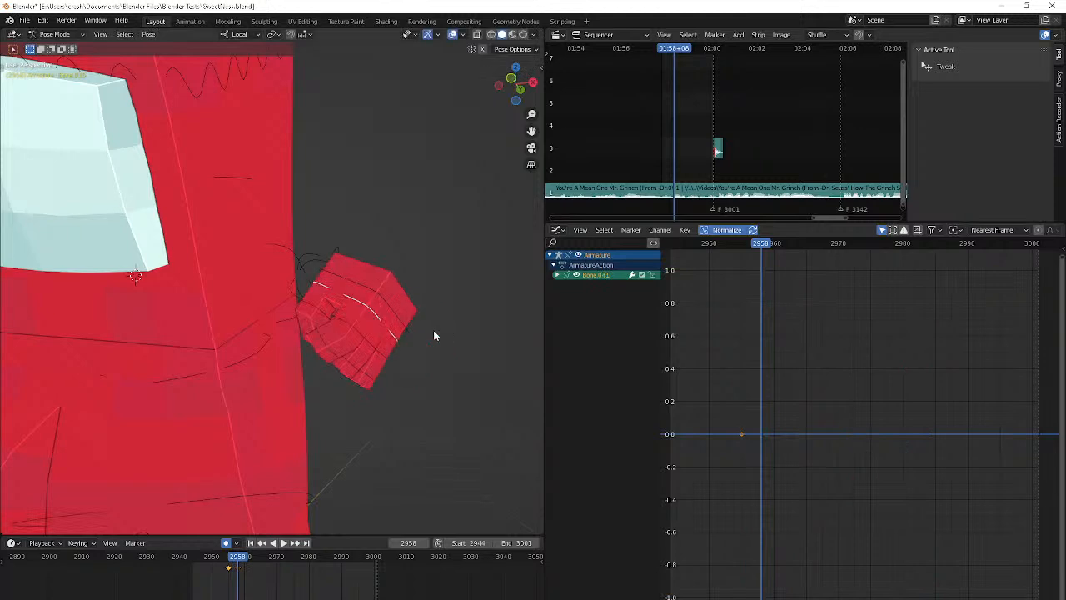
key("r")
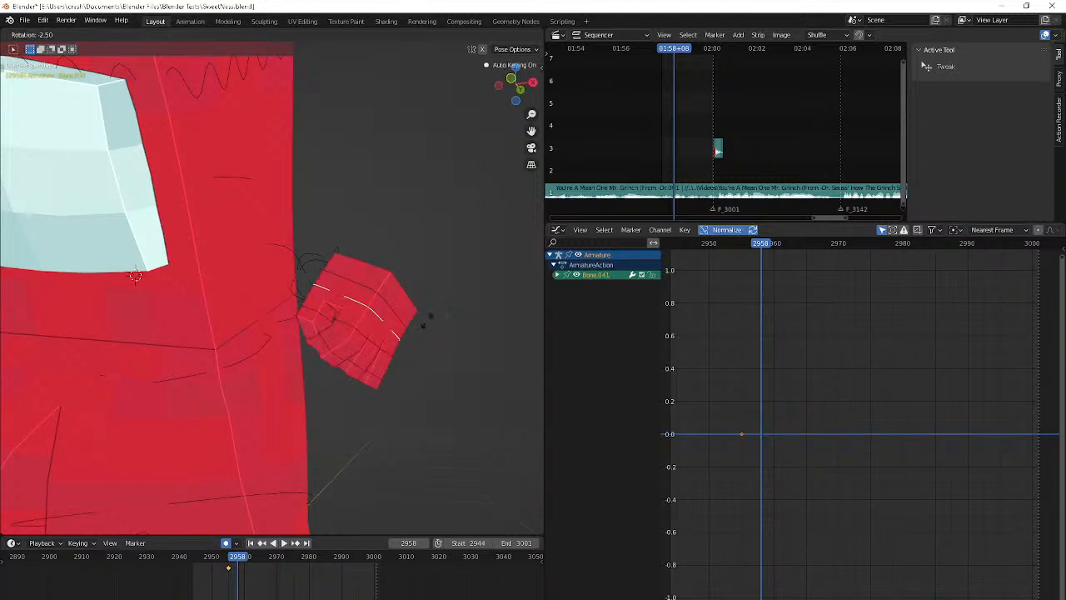
right_click(427, 321)
key("space")
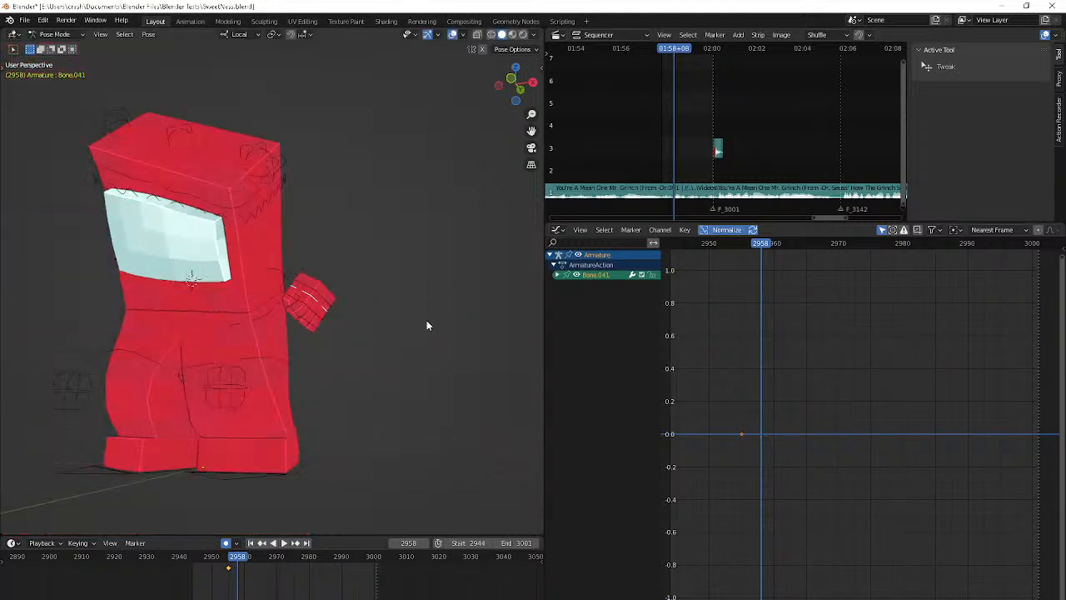
key("space")
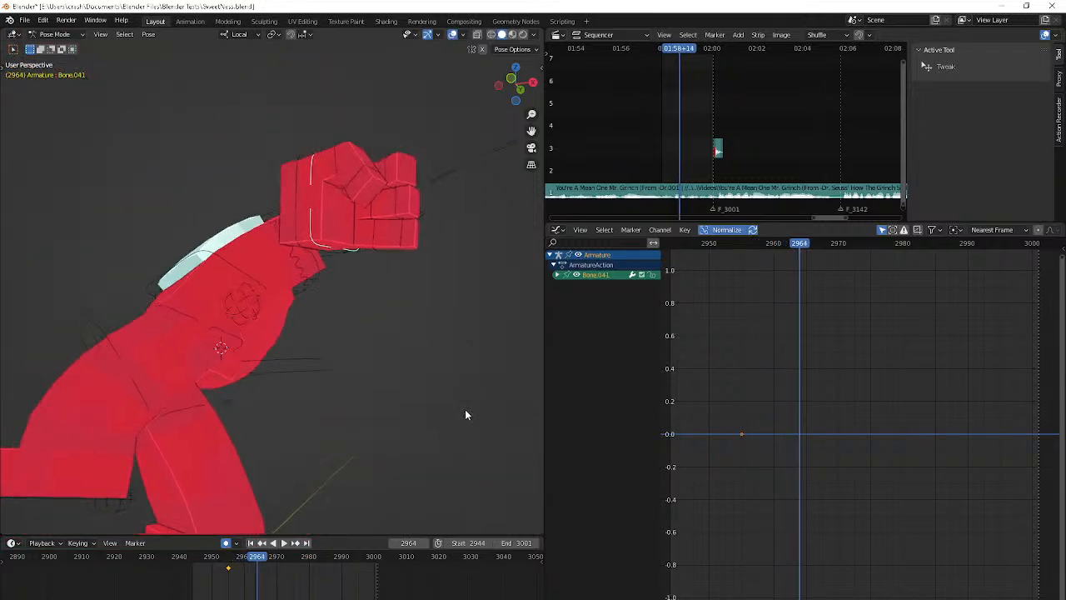
key("Escape")
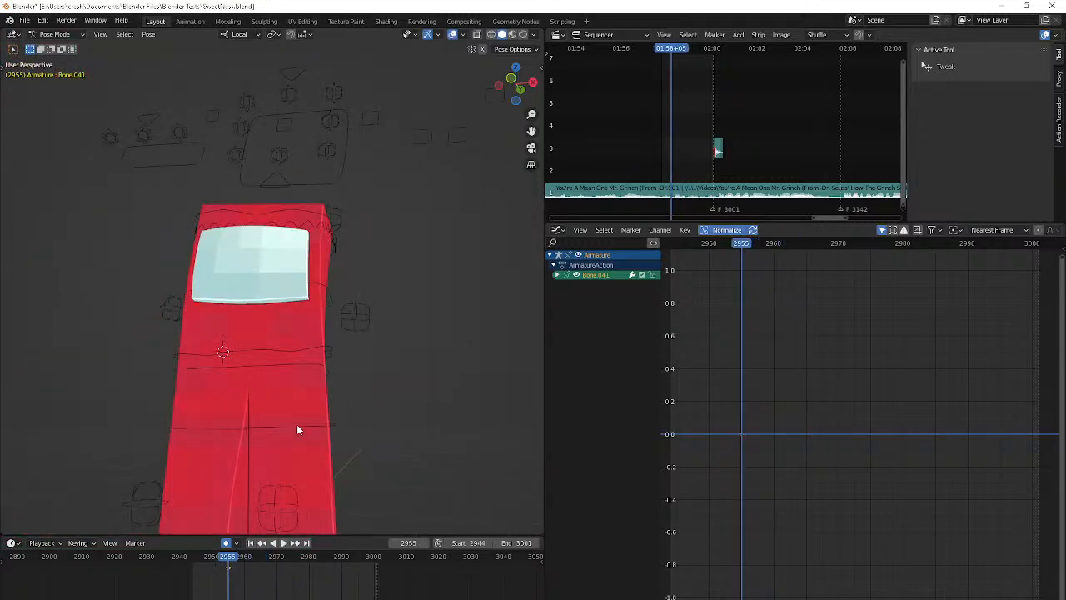
key("r")
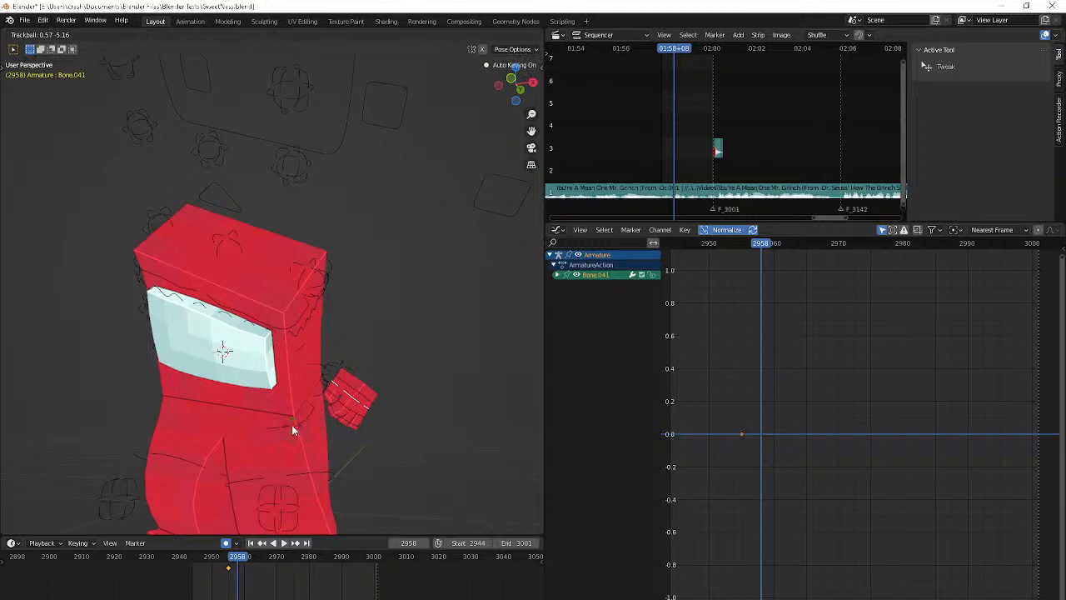
left_click(291, 425)
Advance to frame 2961 and rotate Bone.041 in trackball mode with auto keying on
key("Right")
key("Right")
key("Right")
key("r")
key("r")
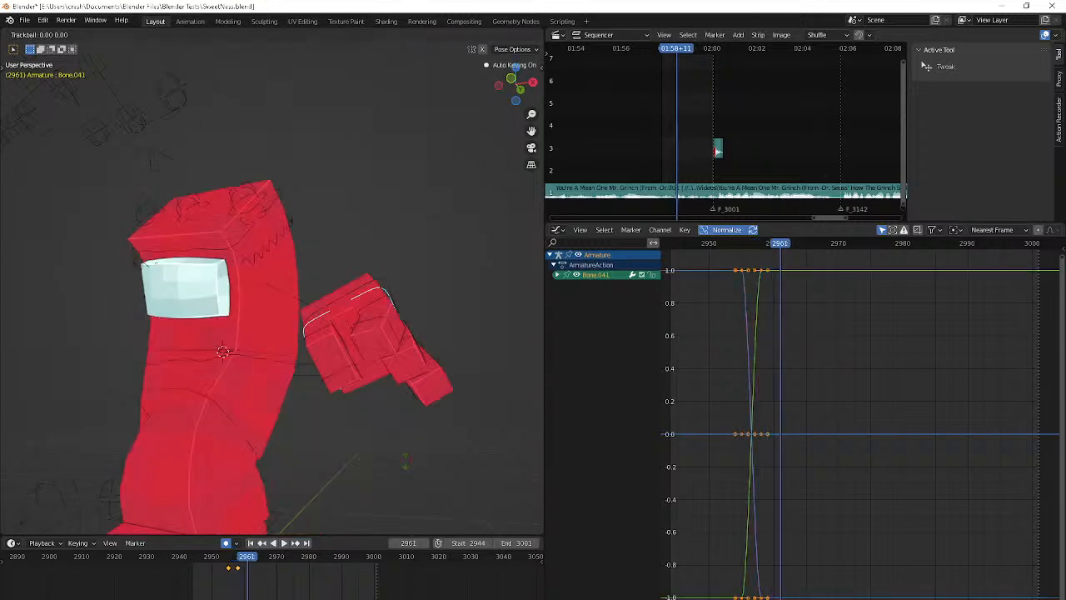
left_click(398, 469)
Advance to frame 2964 and rotate Bone.041 in trackball mode to key the hand's bend
scroll(398, 470, "down", 3)
key("Right")
key("Right")
key("Right")
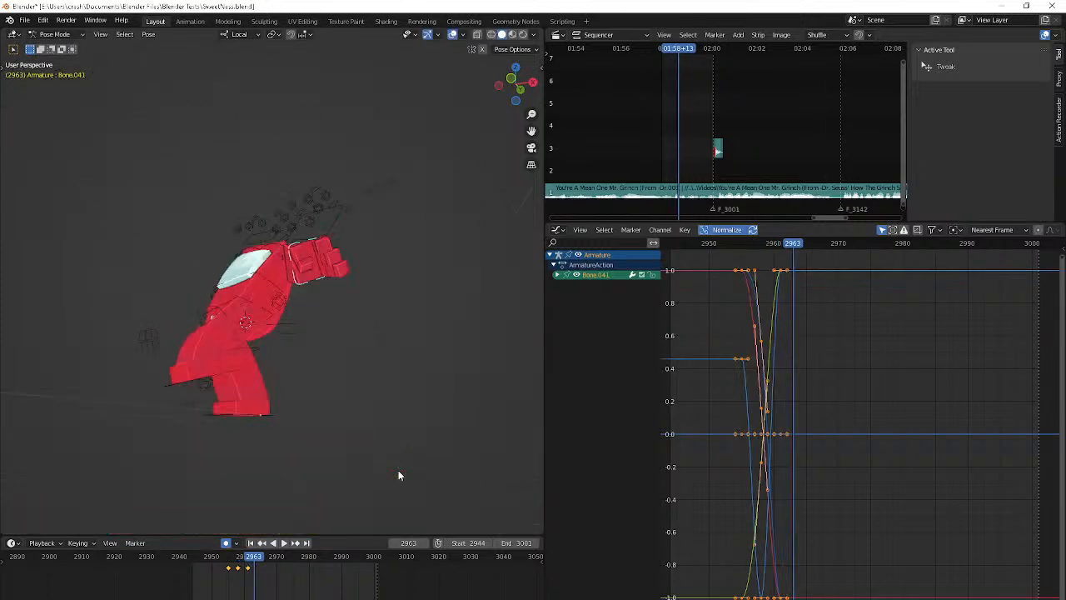
key("r")
key("r")
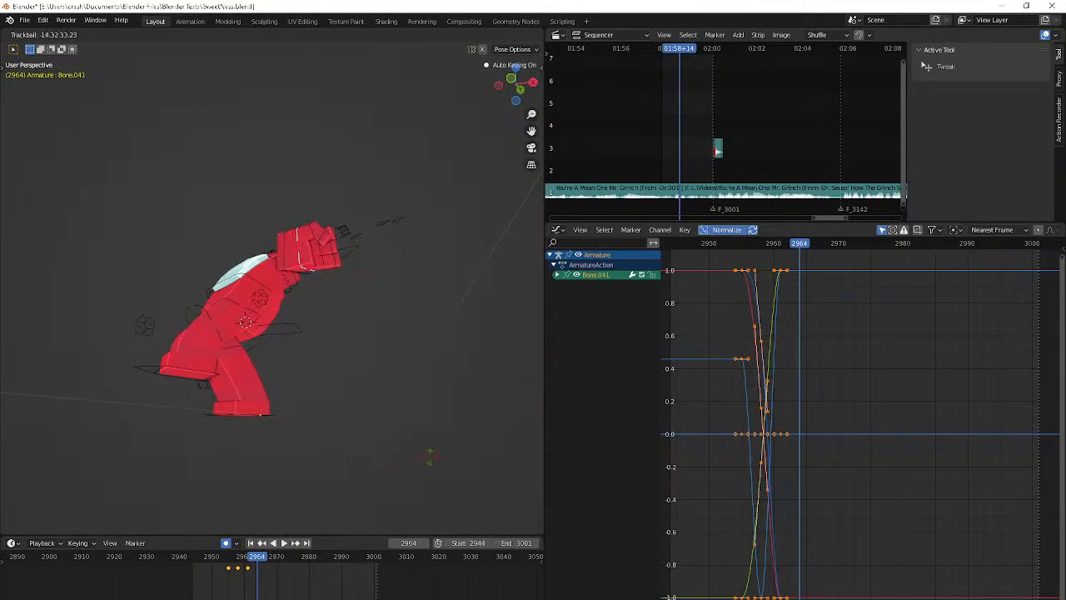
left_click(291, 355)
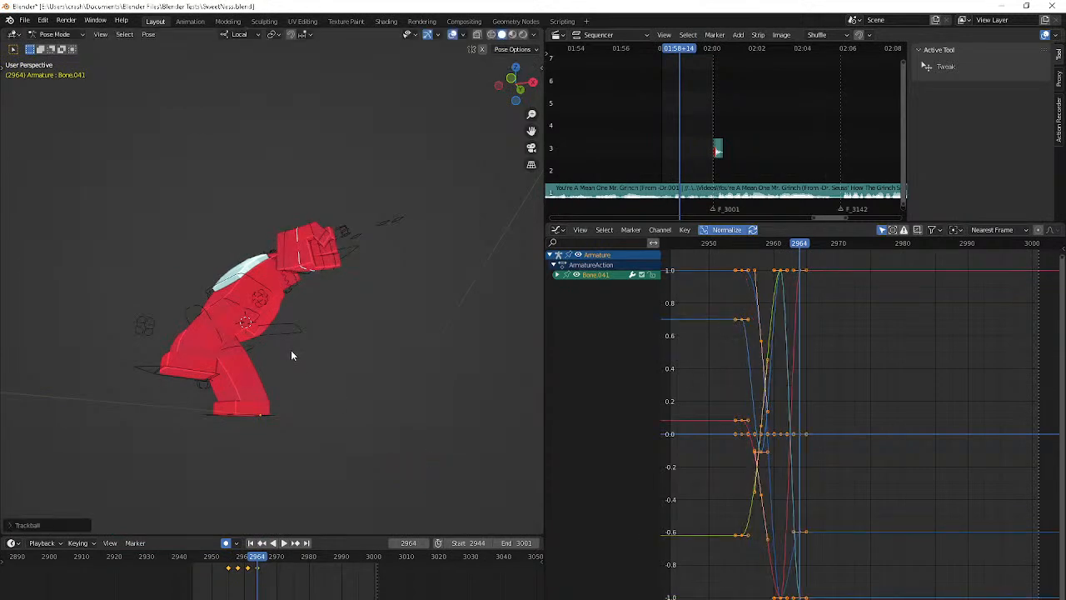
Select hand bone Bone.042 and rotate it at its frame 2962 keyframe, finishing with a free trackball adjustment
left_click(315, 274)
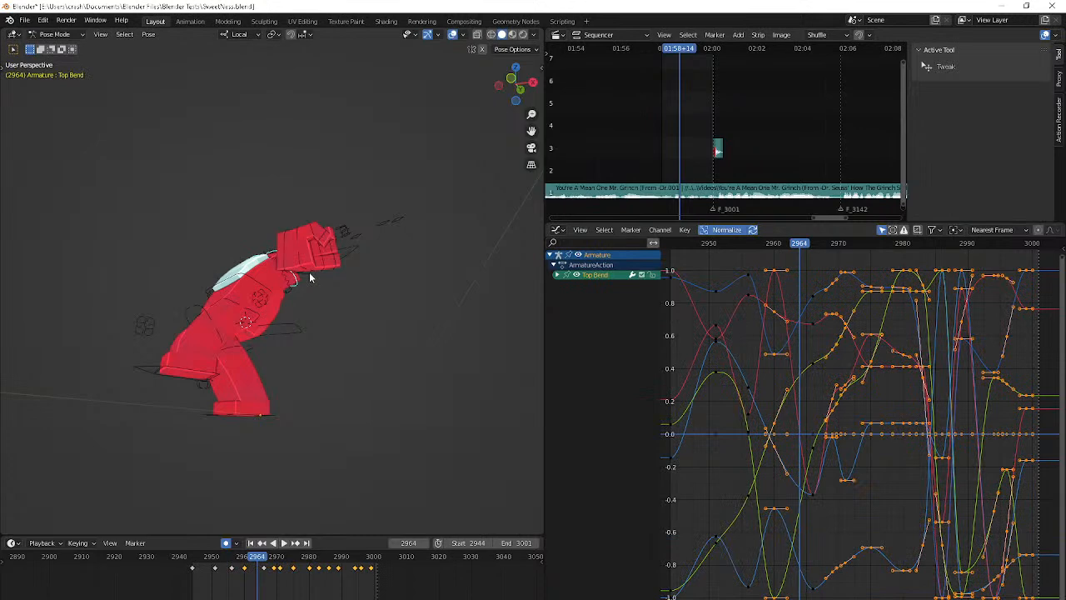
left_click(309, 273)
key("Left")
key("Left")
key("Left")
key("Left")
key("Left")
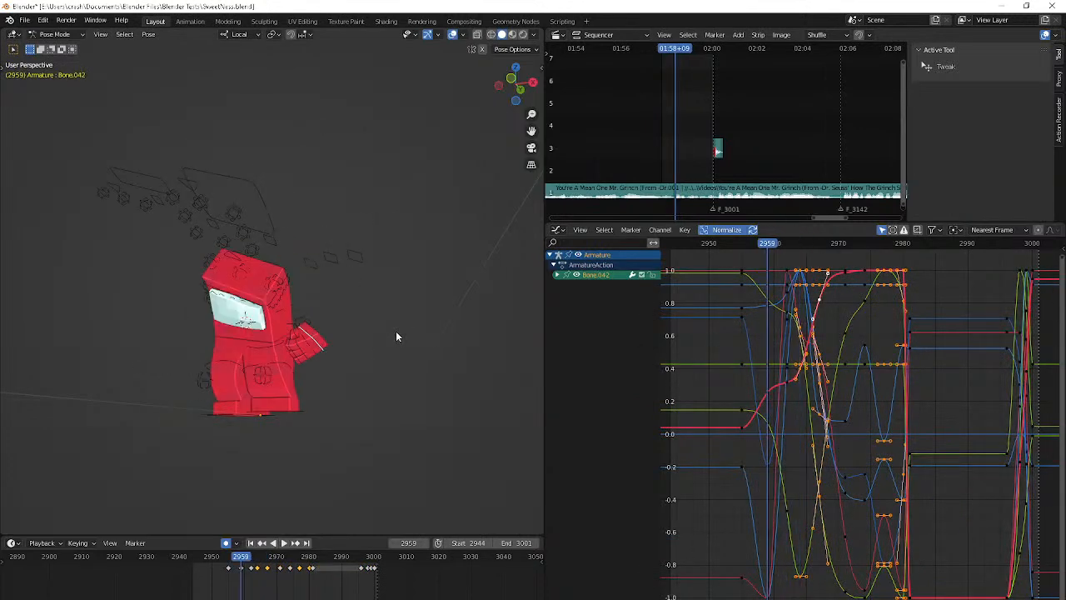
key("Up")
key("r")
left_click(410, 300)
key("r")
Adjust the rotation of Bone.042 at its frame 2964 keyframe using plain and trackball rotation
key("r")
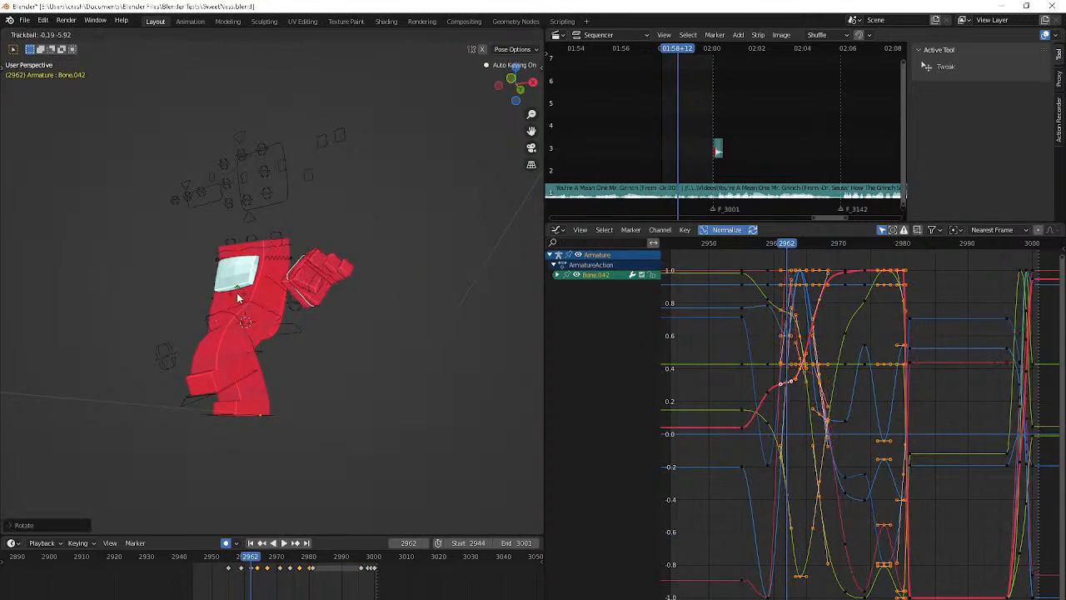
left_click(237, 292)
key("Up")
key("r")
key("r")
left_click(252, 297)
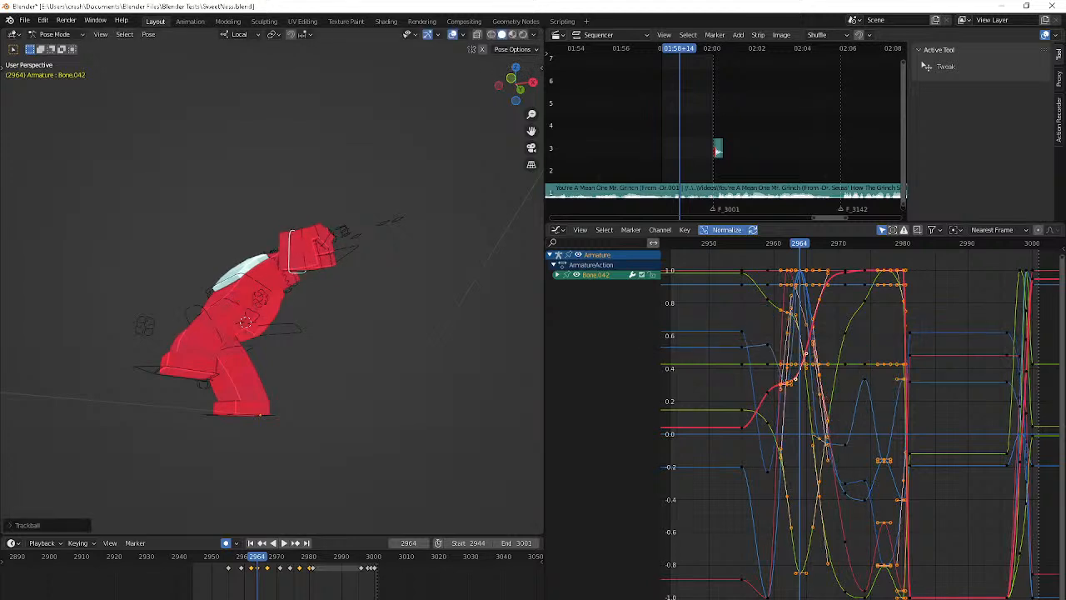
key("r")
left_click(335, 300)
key("r")
key("r")
left_click(321, 292)
Rotate Bone.042 at its frame 2967 keyframe and check the frames that follow
key("Up")
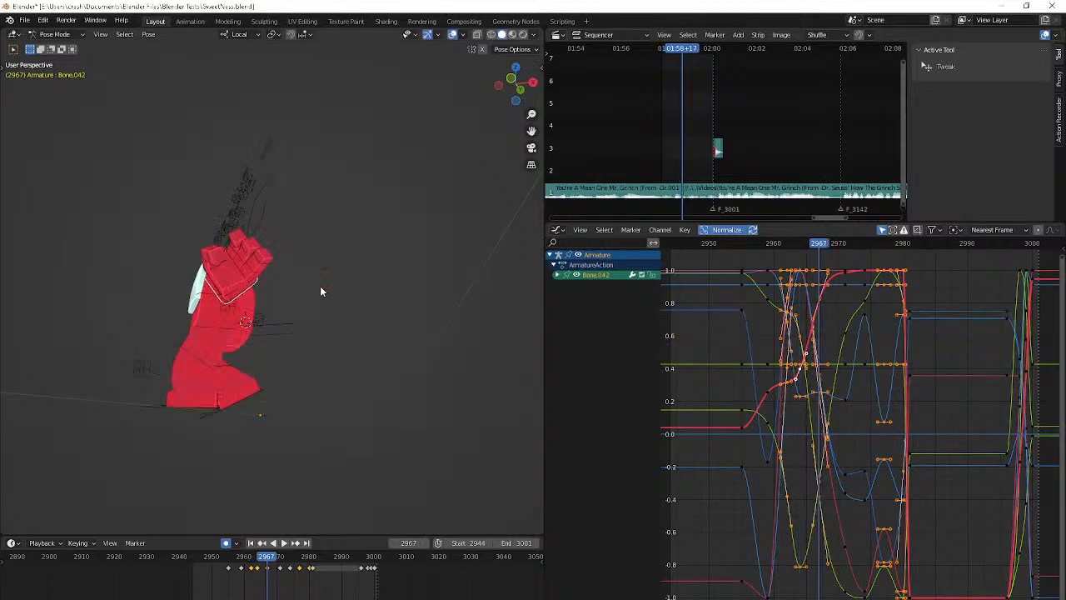
key("r")
left_click(338, 284)
key("Right")
key("Right")
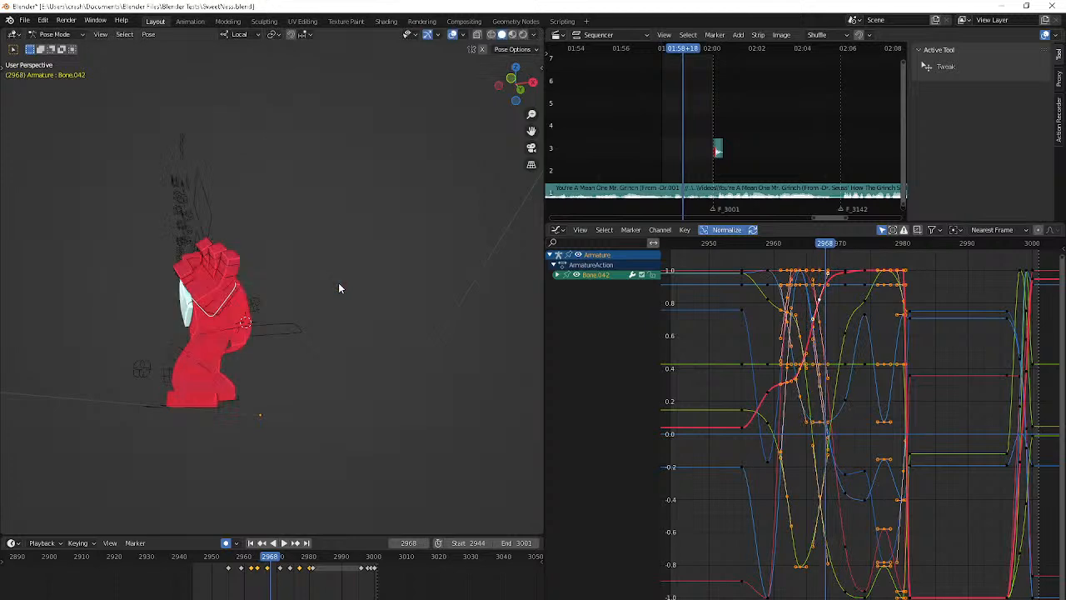
Return to frame 2967 and move Bone.042 slightly to reposition the hand
key("Down")
key("Down")
key("Up")
key("g")
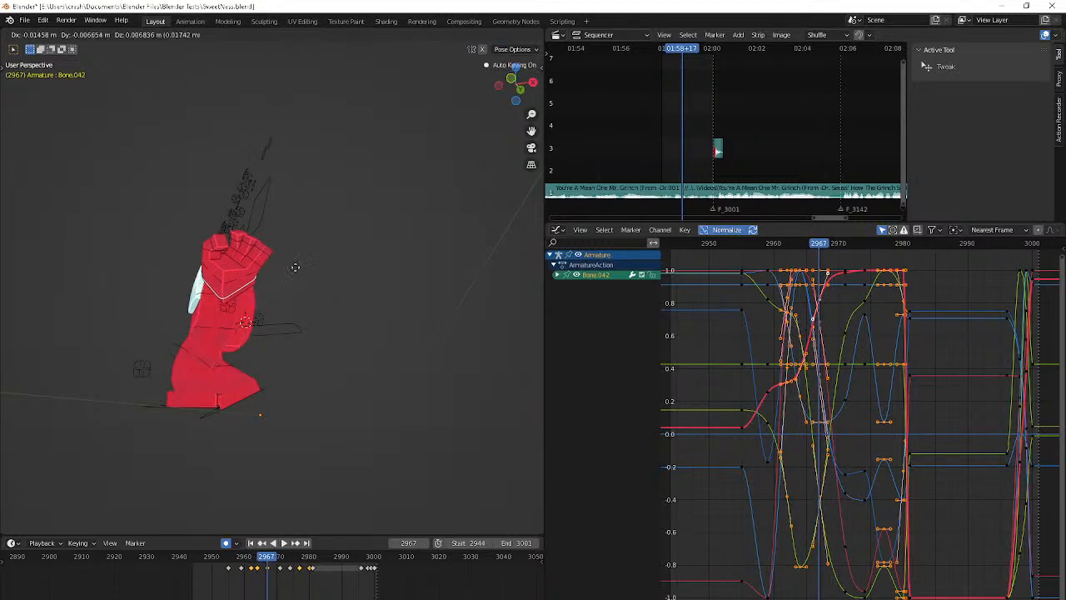
left_click(282, 267)
Review the hand's motion past frame 2967, play back the animation, and jump between its keyframes
key("Right")
key("Right")
key("Right")
key("Right")
key("Right")
key("Right")
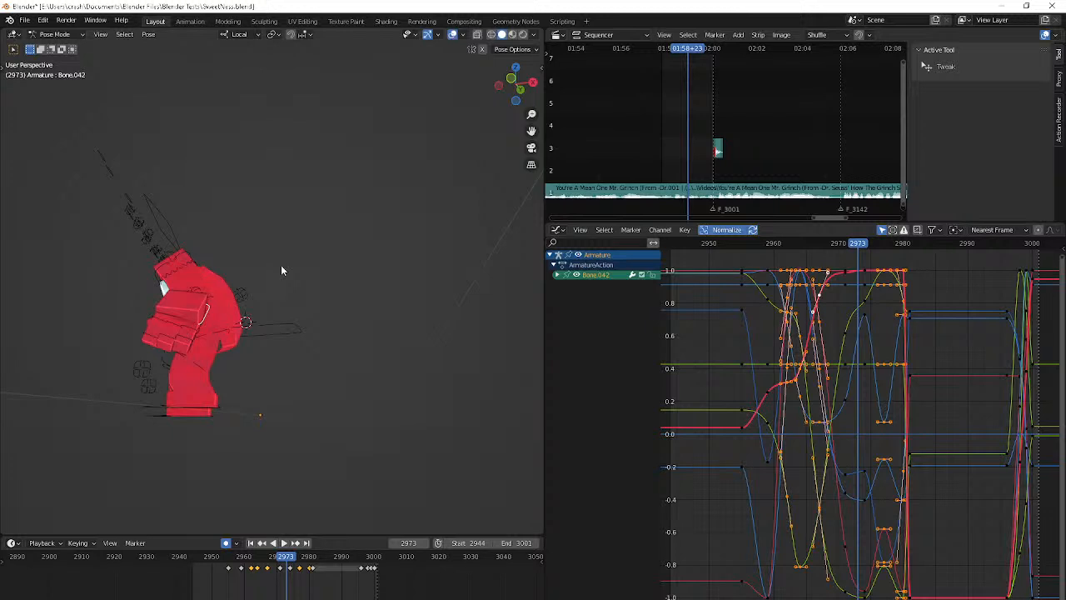
key("space")
key("space")
key("Up")
key("Up")
key("Up")
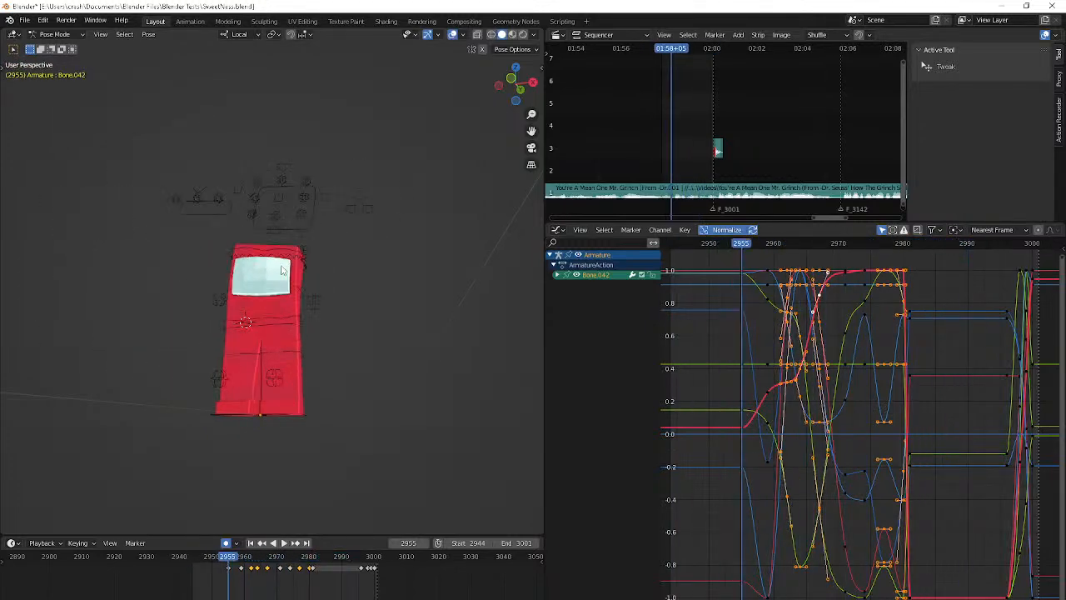
Reselect Bone.041, compare the hand's poses from frame 2961 onward, and rotate the bone at frame 2964
scroll(299, 333, "up", 2)
middle_click_drag(298, 337, 336, 317)
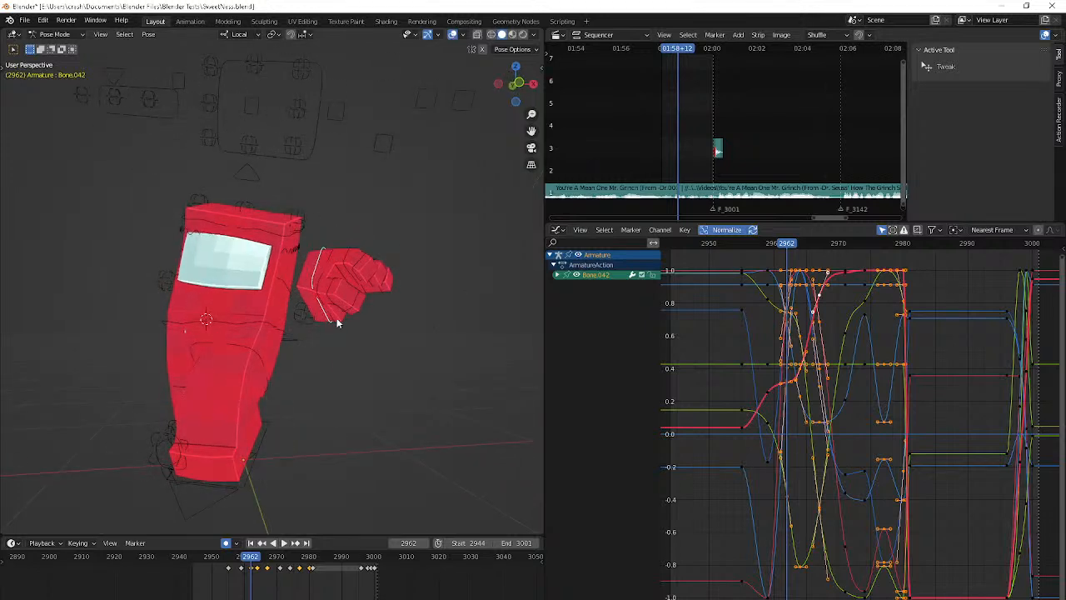
left_click(337, 321)
key("Right")
key("Right")
key("Right")
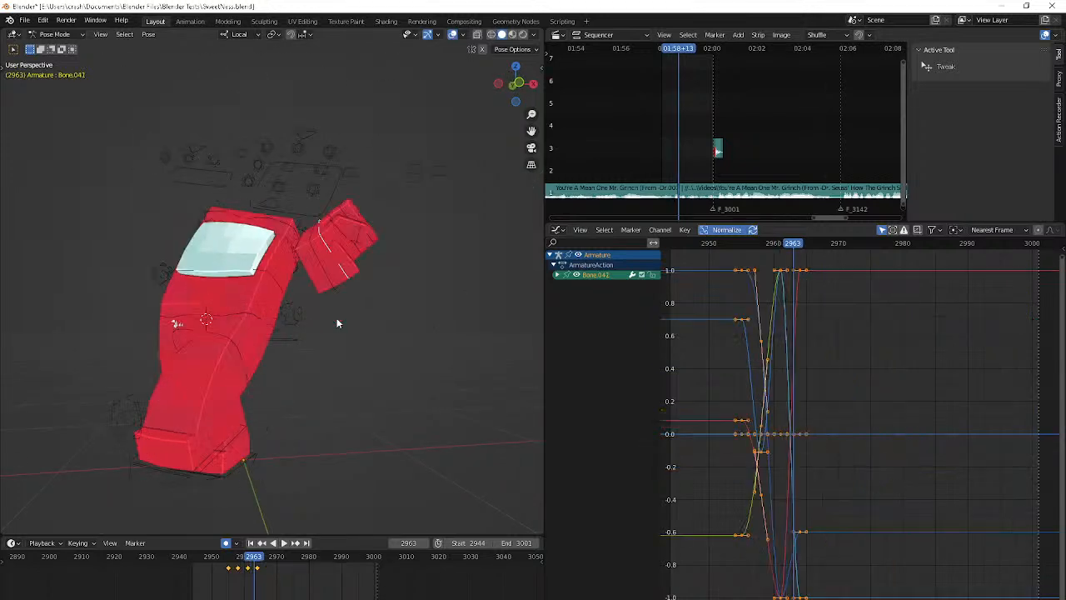
key("Down")
key("Down")
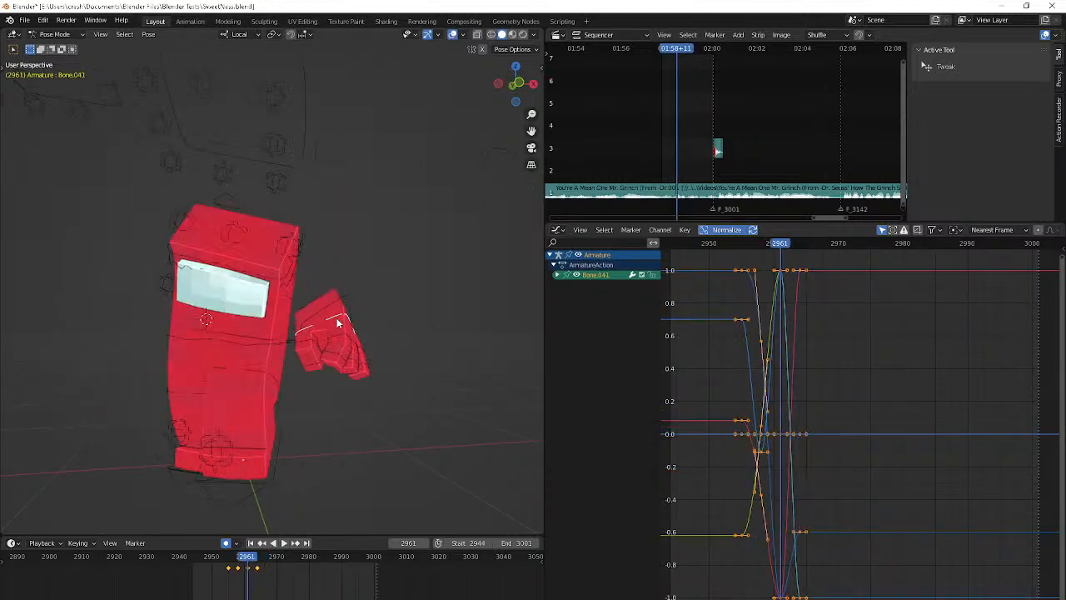
key("Right")
key("Right")
key("Right")
key("r")
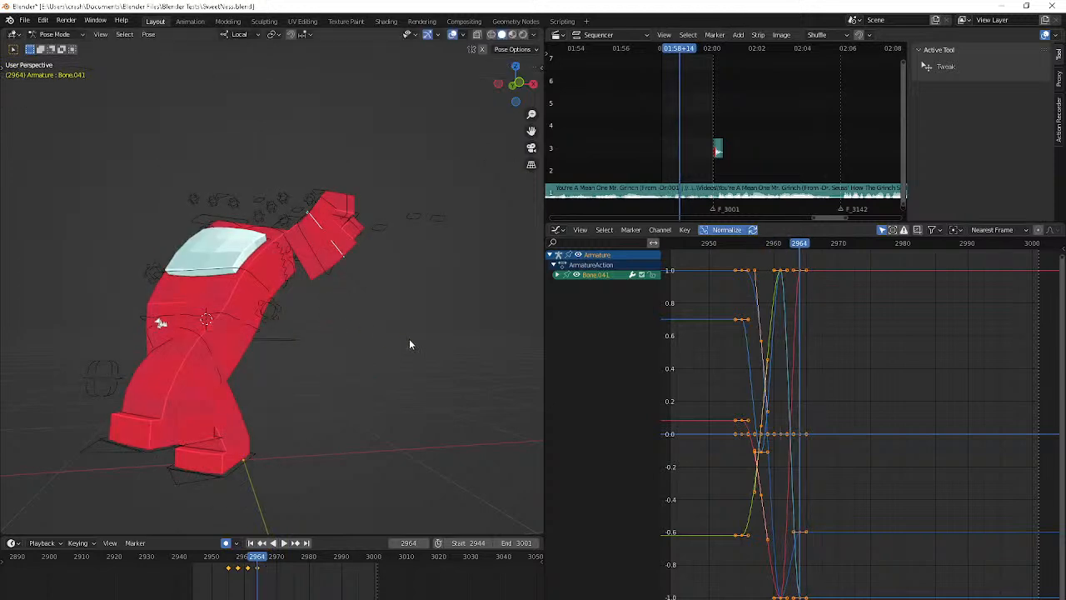
key("r")
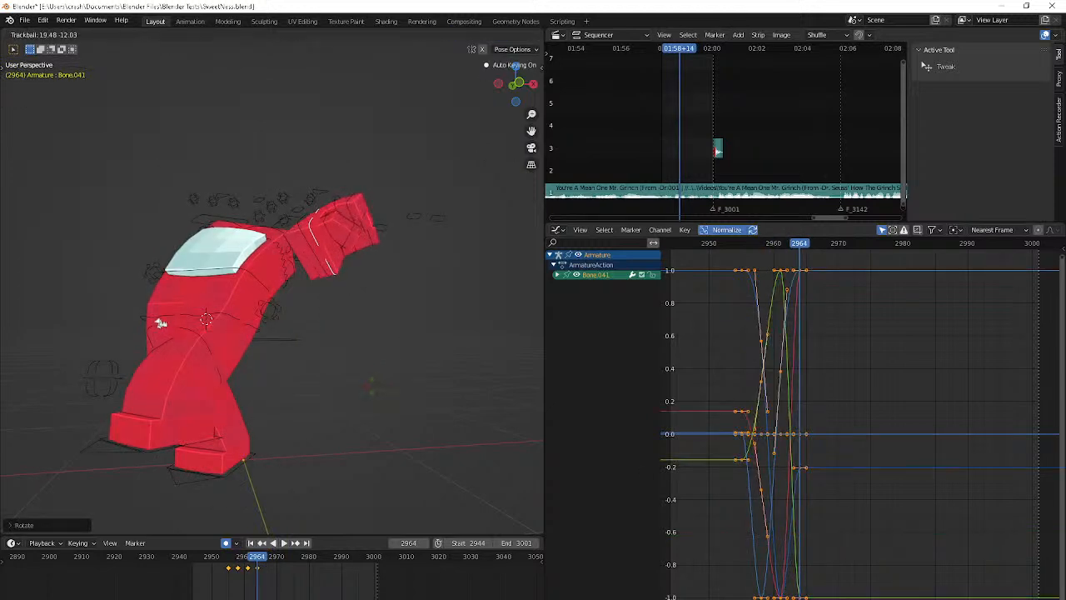
left_click(369, 393)
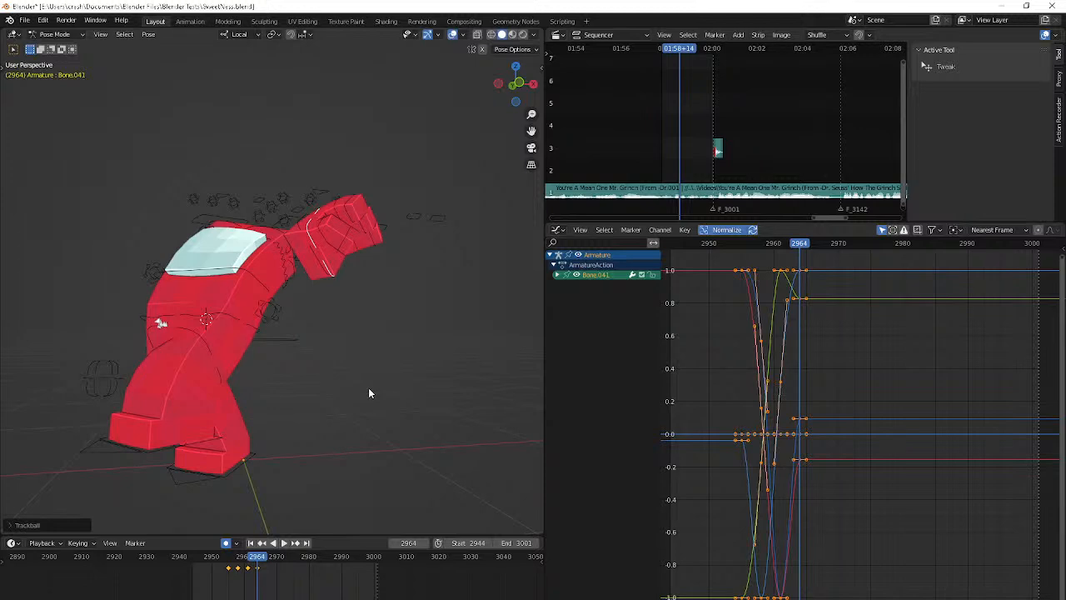
Switch to OBS to read the stream chat, and return to Blender
key("alt+Tab")
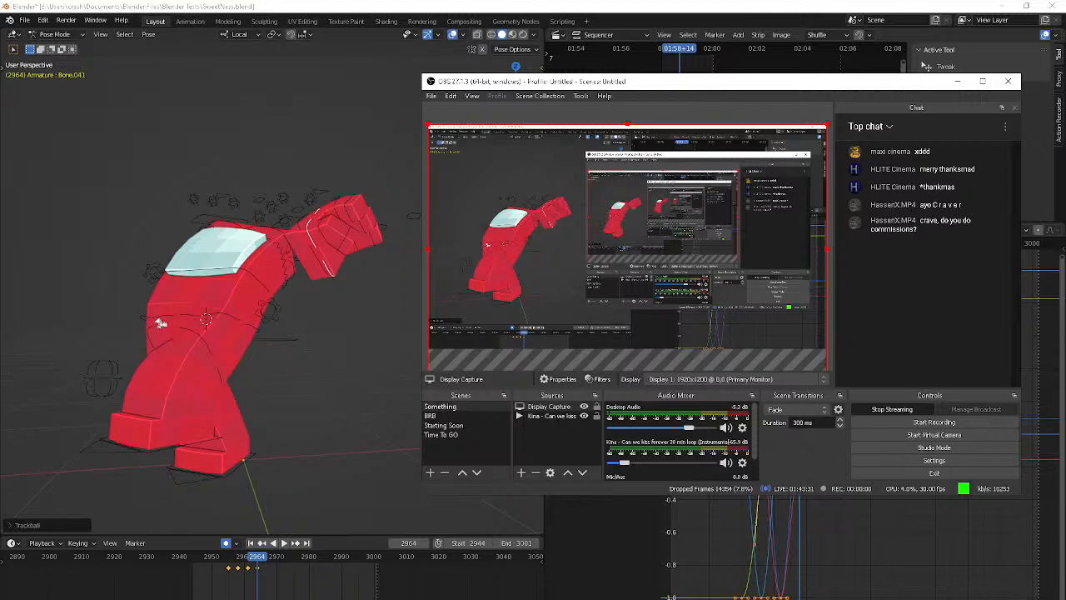
left_click(339, 546)
Rotate Bone.041 once more at frame 2964, switching between trackball and plain rotation
key("r")
key("r")
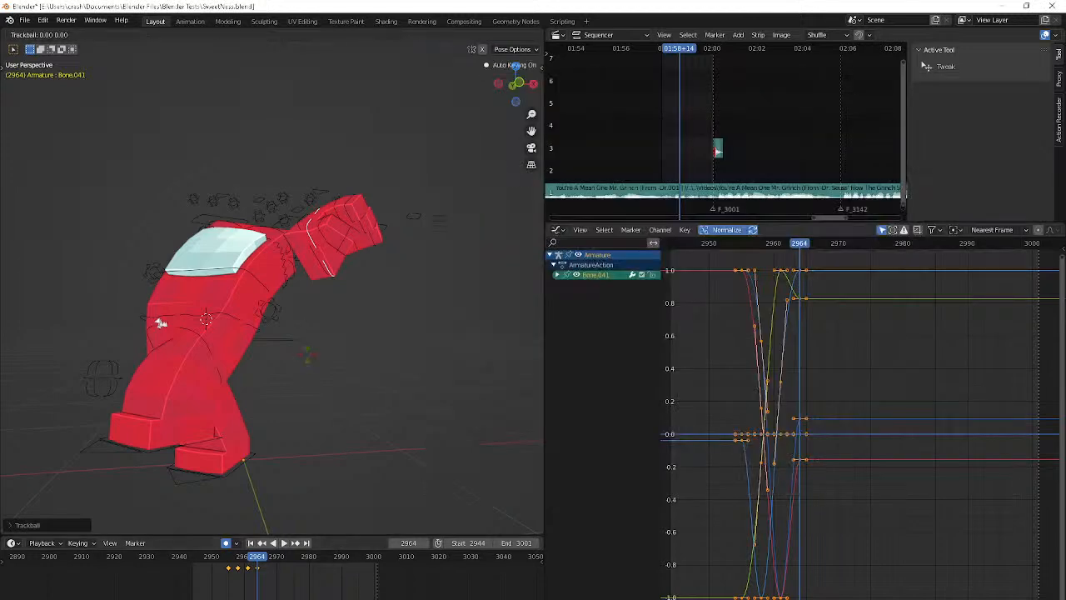
key("r")
left_click(122, 386)
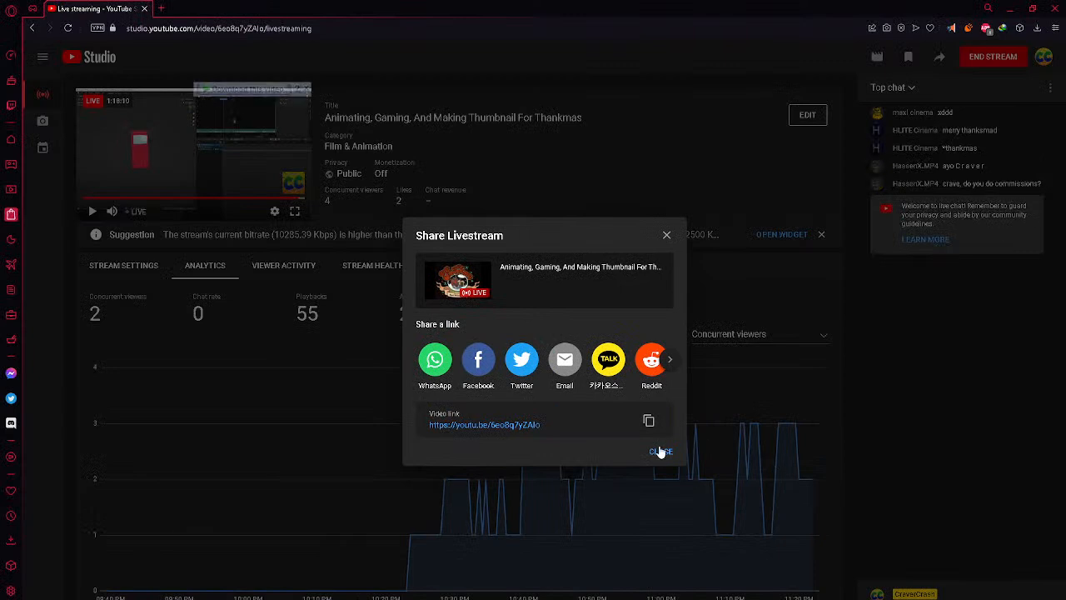
Close the livestream sharing dialog, return to Blender, and shift Bone.041's frame 2964 keyframe to 2965 with a fresh rotation
left_click(661, 451)
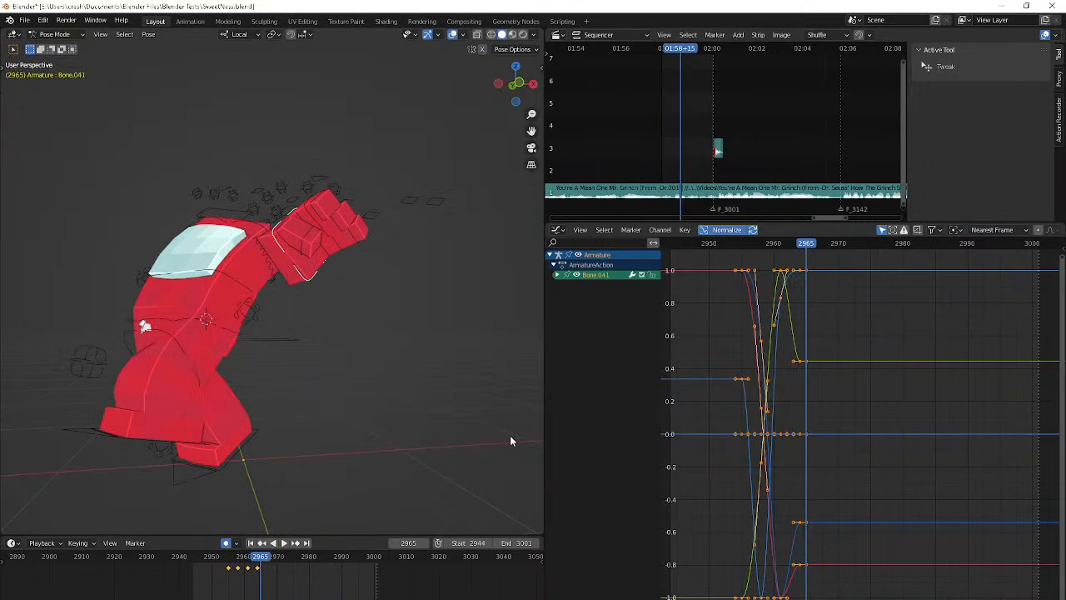
left_click(261, 570)
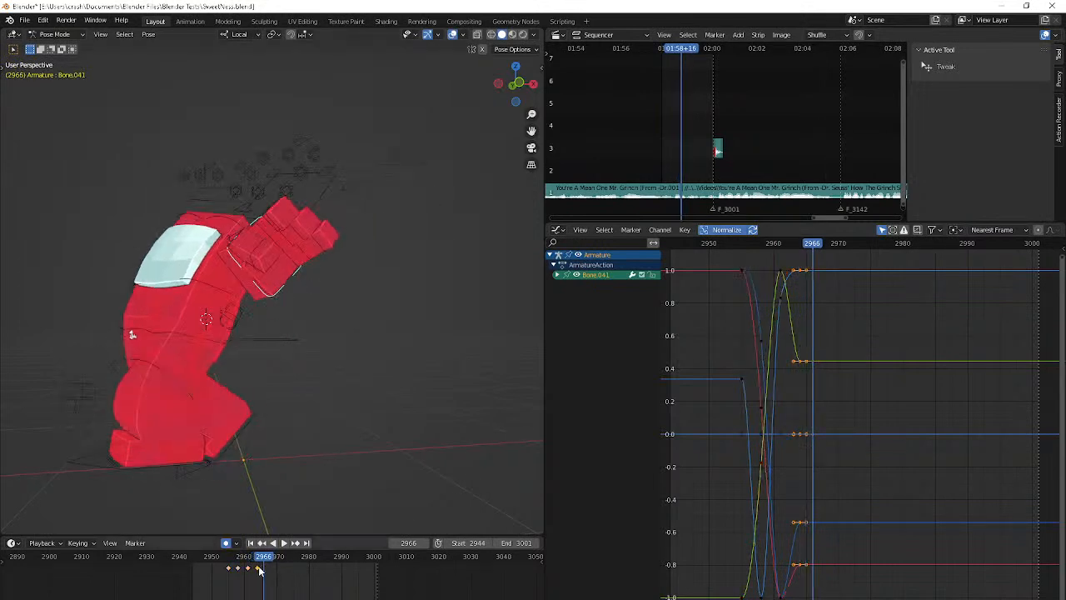
key("alt+r")
key("r")
key("r")
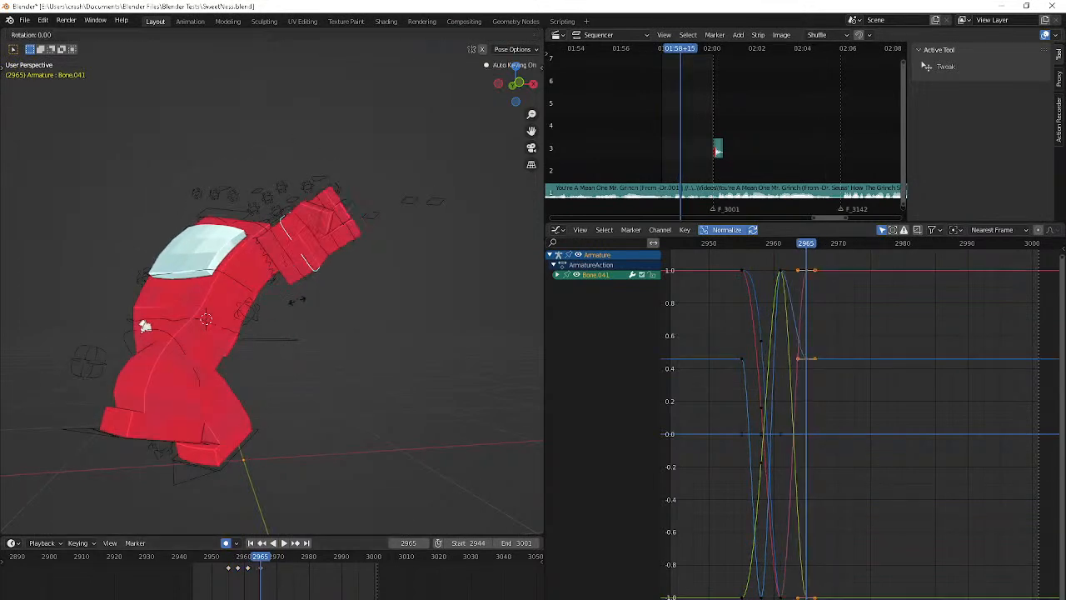
left_click(399, 426)
Pose Bone.041 at frame 2972 with a trackball rotation, clear that rotation, and rotate the bone again from a turned view
key("Right")
key("Right")
key("Right")
key("Right")
key("Right")
key("Right")
key("Right")
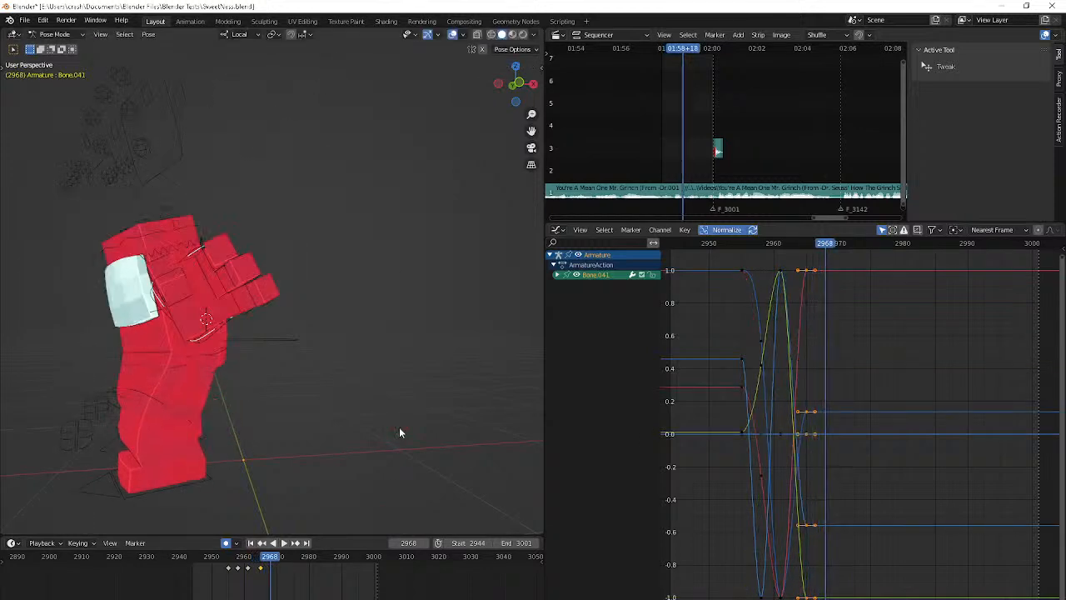
key("r")
key("r")
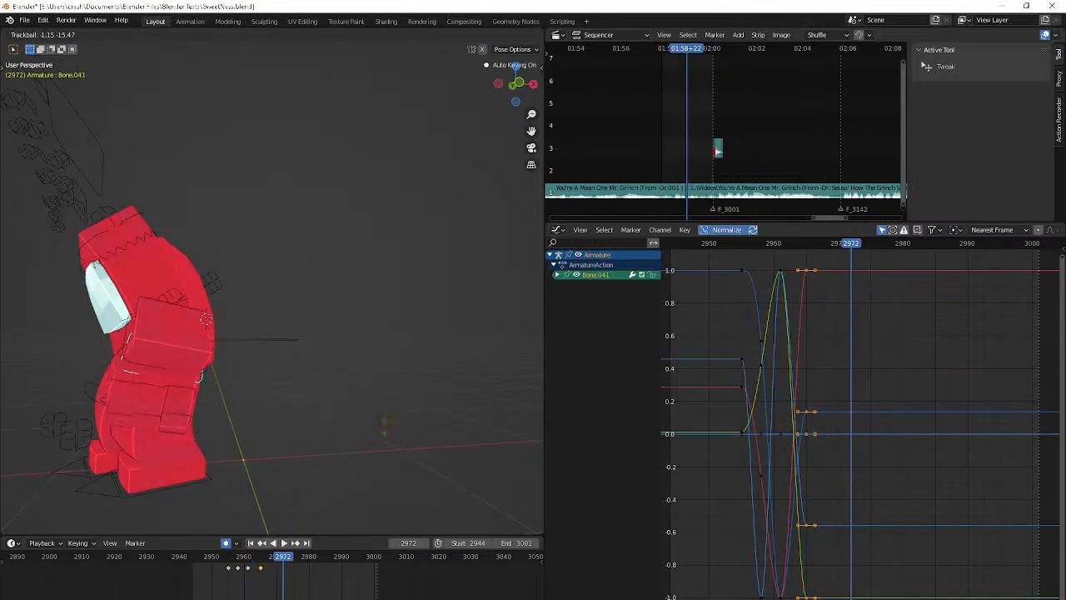
left_click(385, 430)
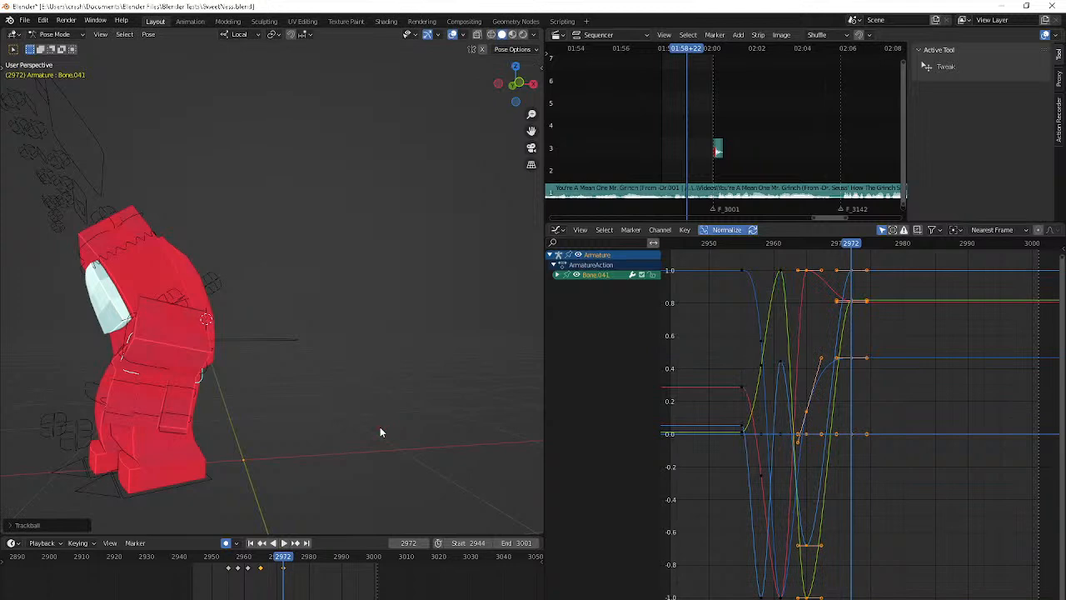
middle_click_drag(381, 428, 288, 420)
key("alt+r")
key("r")
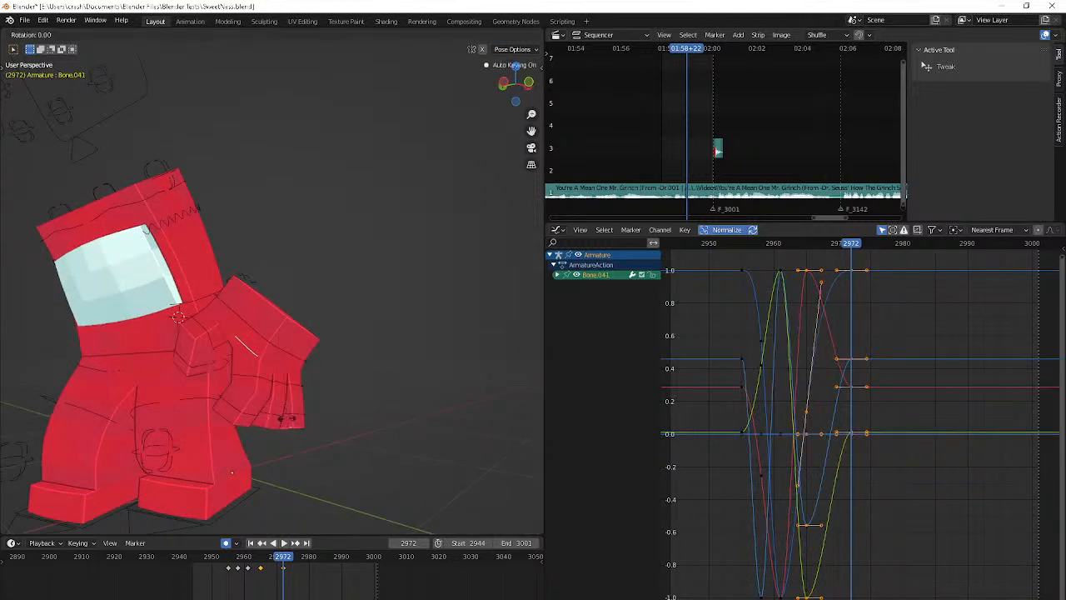
left_click(267, 421)
Select Bone.042 in the camera view, and rotate and reposition the hand at frame 2971
key("KP_0")
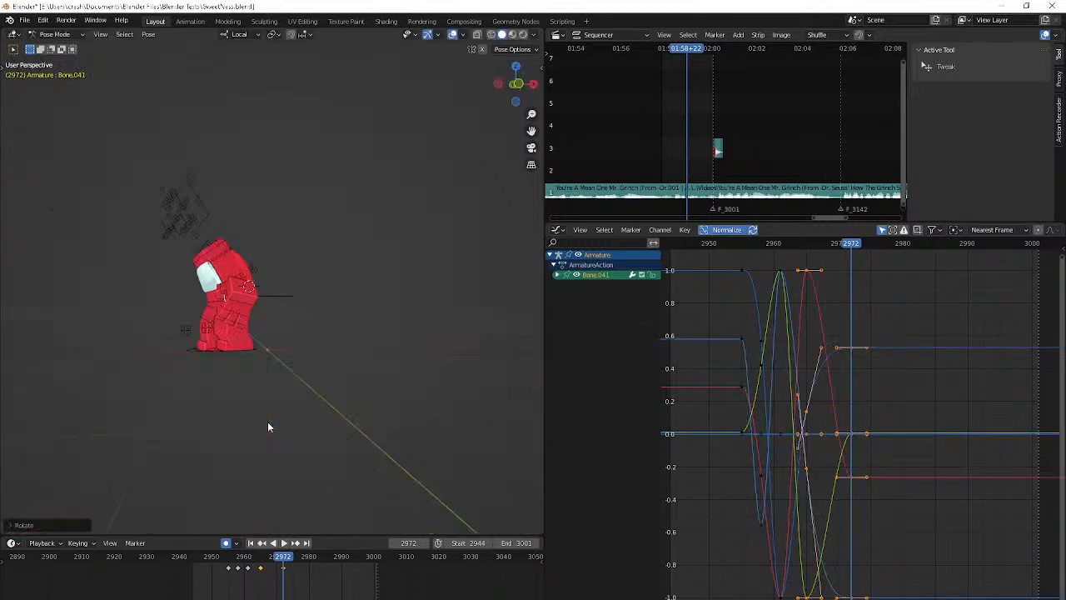
left_click(212, 384)
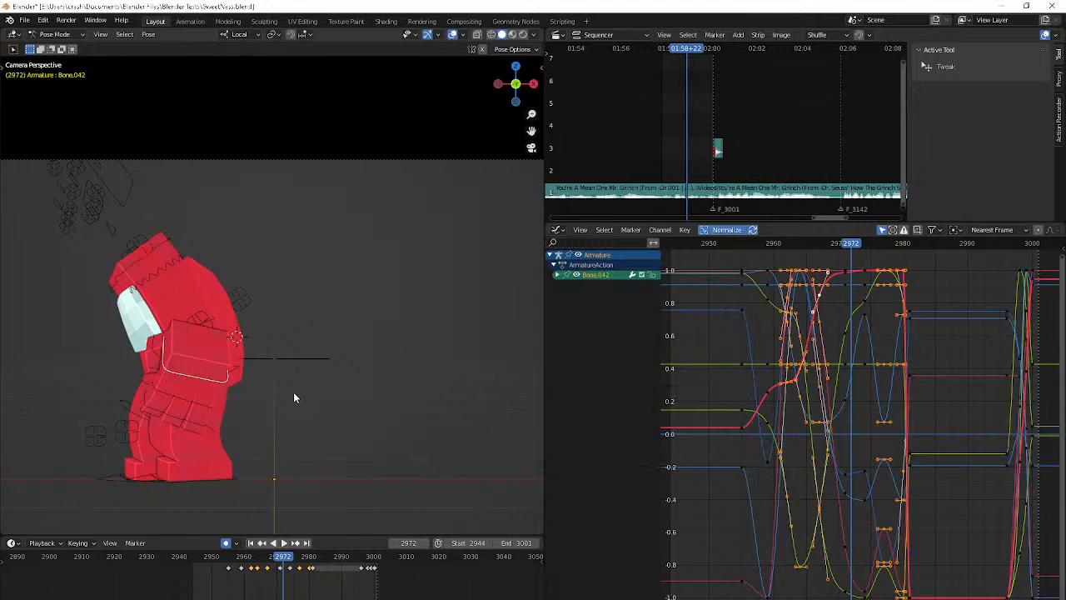
key("Left")
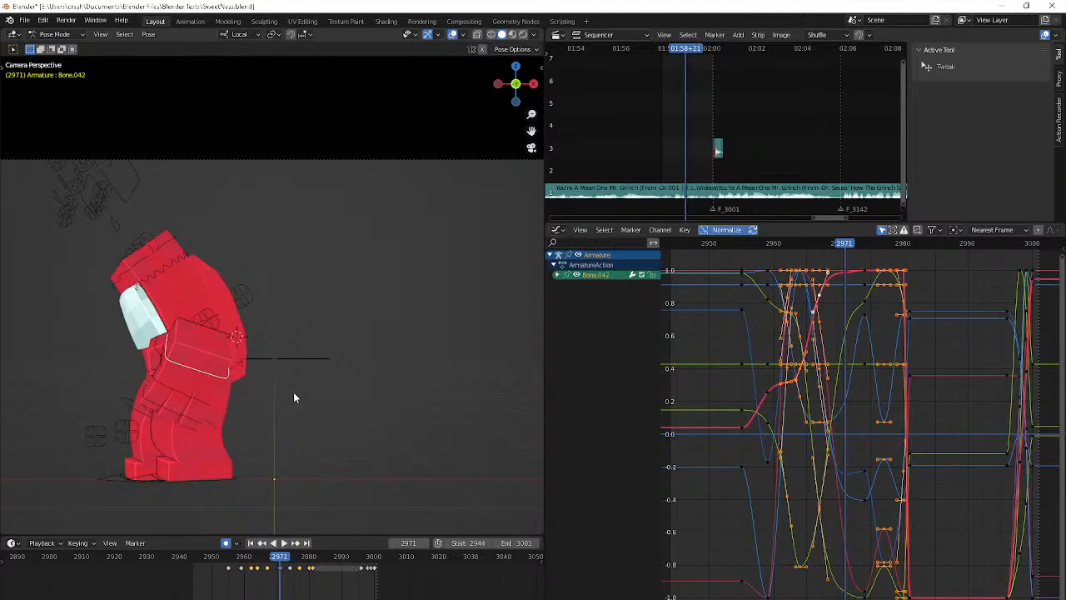
key("r")
left_click(312, 364)
key("r")
key("r")
left_click(311, 343)
key("g")
left_click(319, 457)
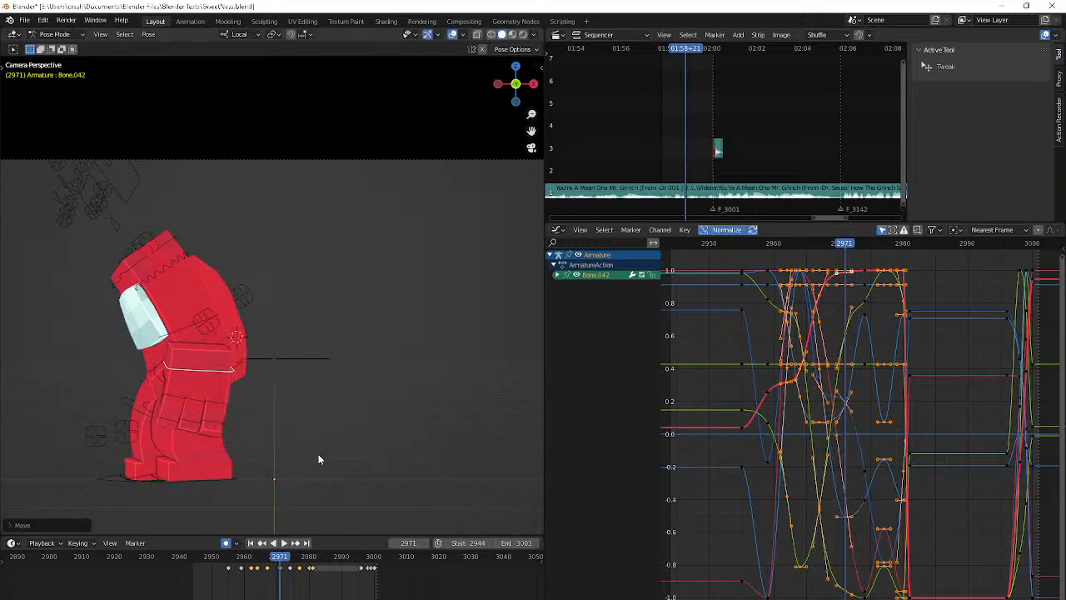
Copy Bone.042's frame 2971 keyframe to frame 2974 and adjust its pose there with a trackball rotation
left_click(281, 570)
key("Up")
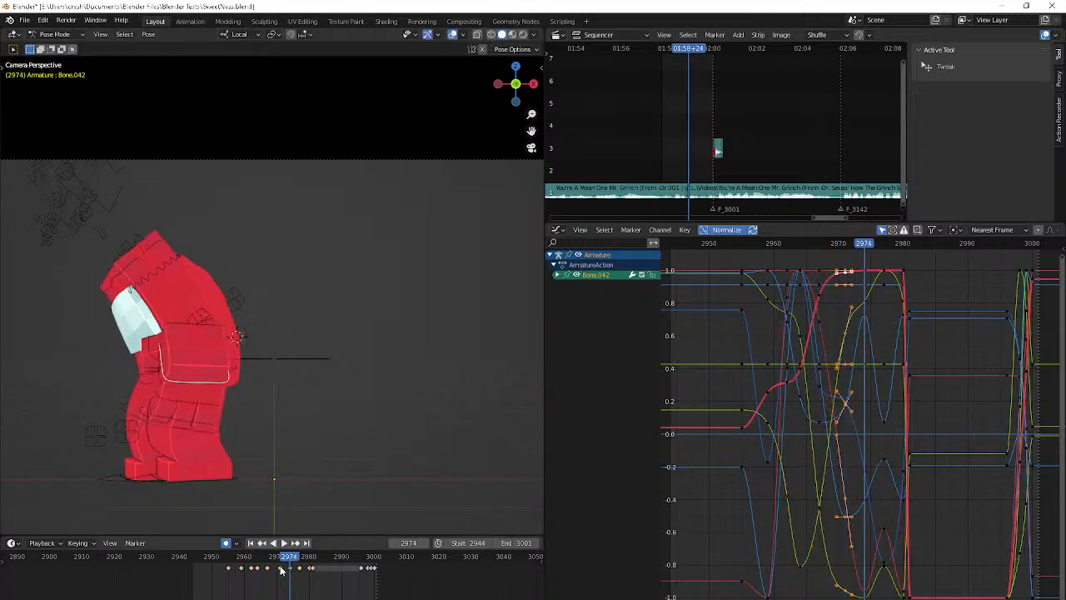
key("ctrl+v")
key("r")
key("r")
left_click(265, 437)
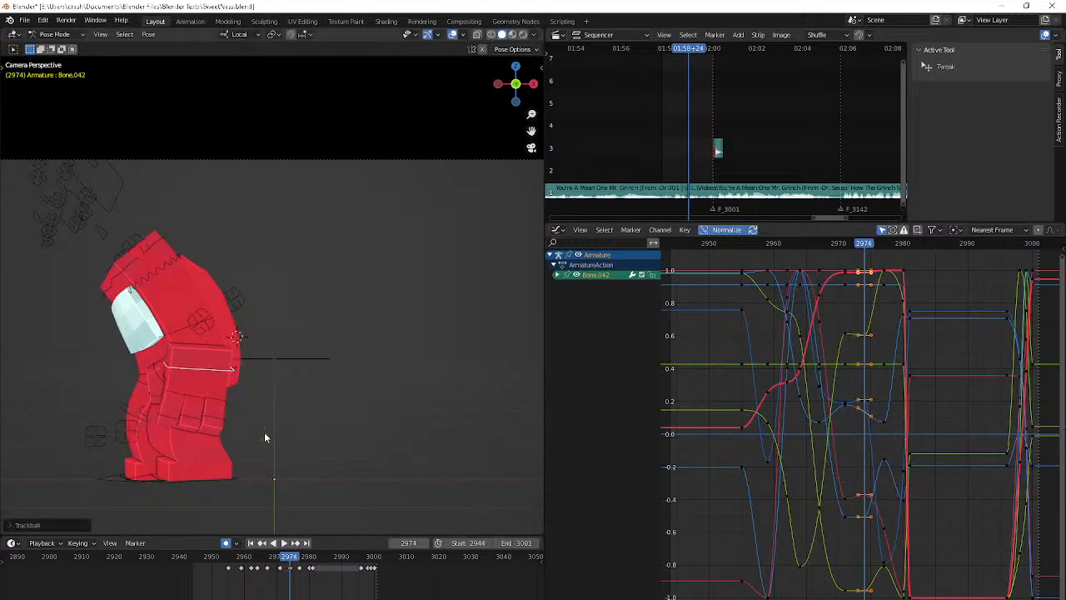
Rotate Bone.042 at frame 2977 with two trackball rotations
key("Up")
key("r")
key("r")
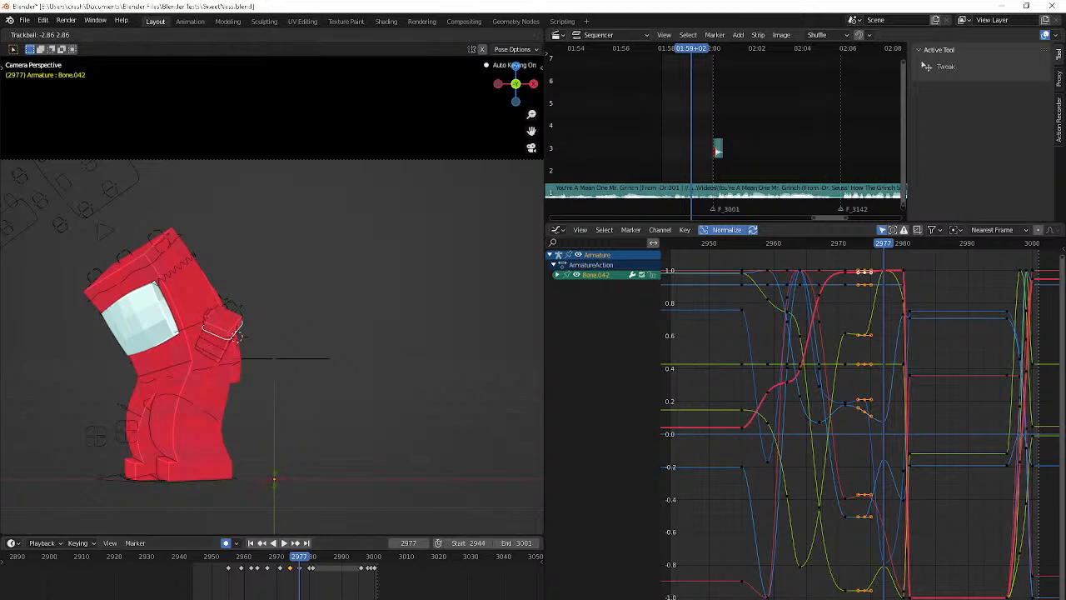
left_click(334, 418)
key("r")
key("r")
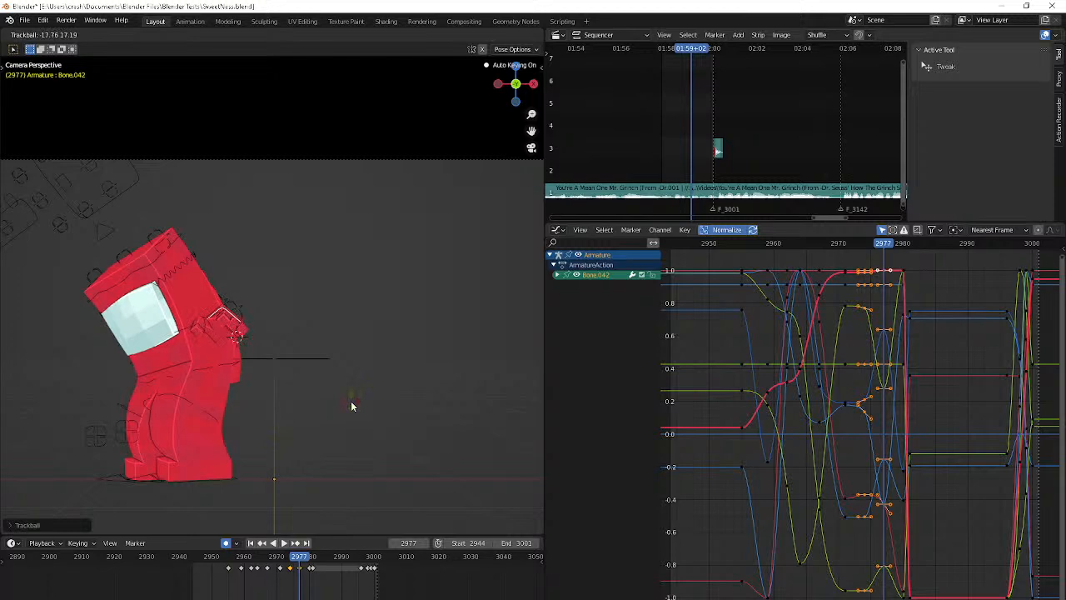
left_click(351, 403)
Play back the animation and step back and forth through the hand's motion between frames 2965 and 2974
key("shift+Left")
key("space")
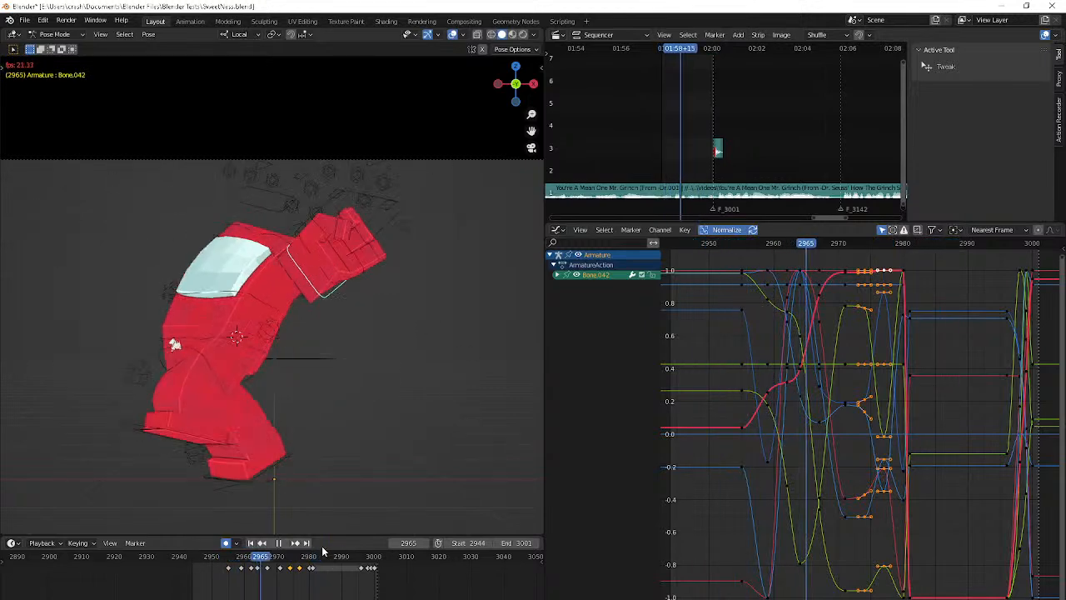
key("space")
key("Right")
key("Right")
key("Right")
key("Right")
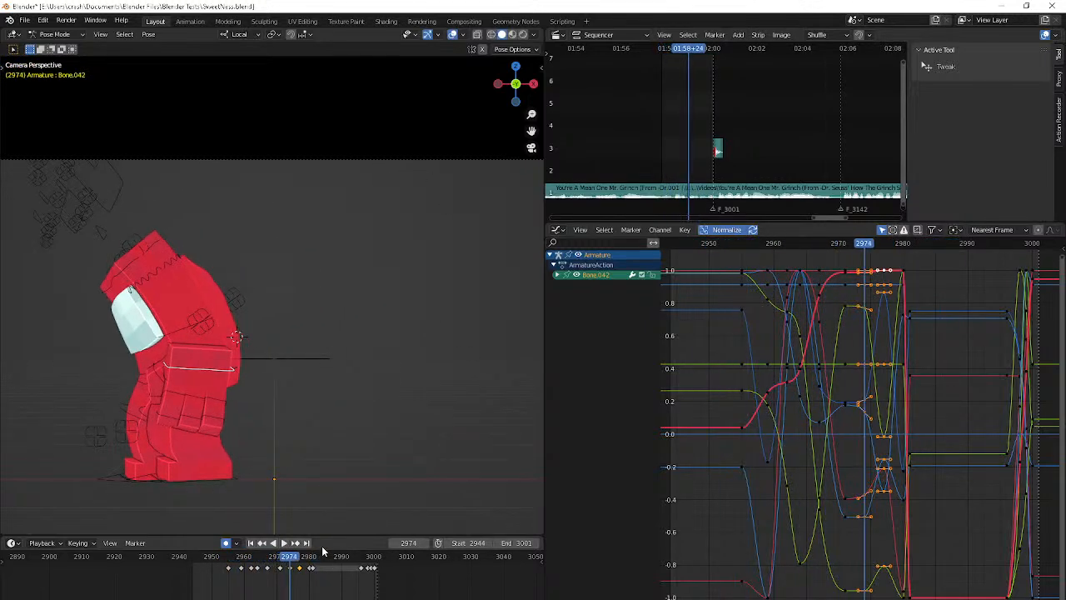
key("Left")
key("Left")
key("Left")
key("Left")
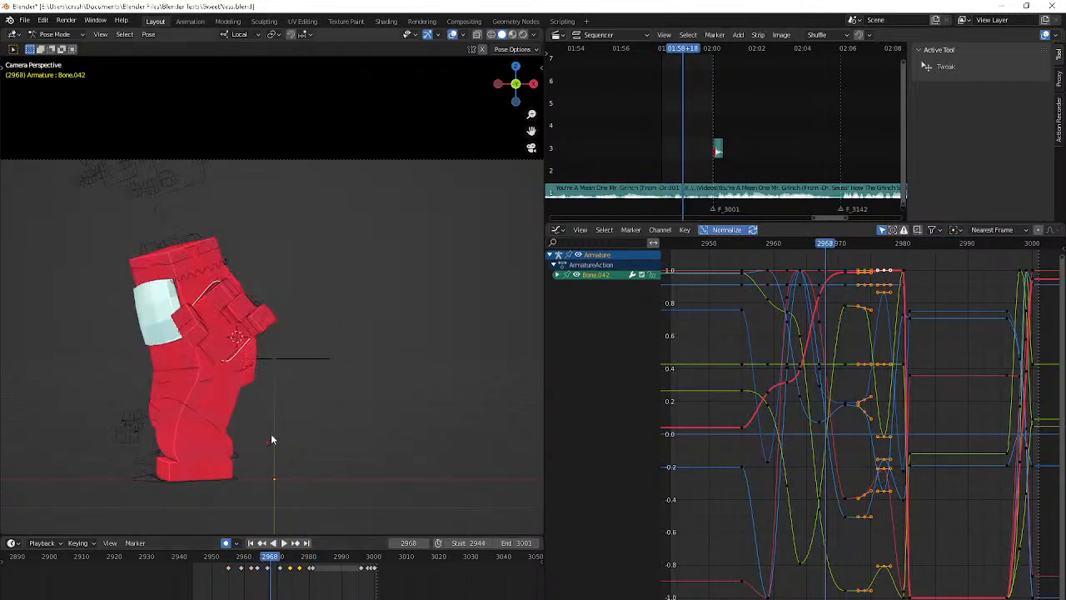
Move Bone.042's frame 2971 keyframe to frame 2970 and trackball-rotate the bone at frame 2972
left_click(276, 570)
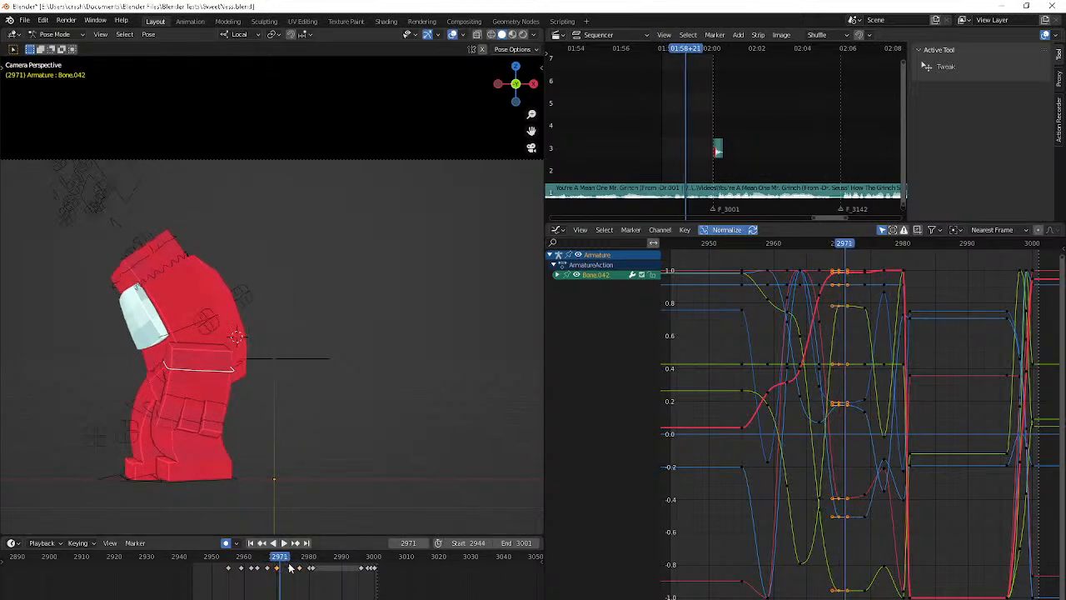
key("Right")
key("r")
key("r")
left_click(399, 78)
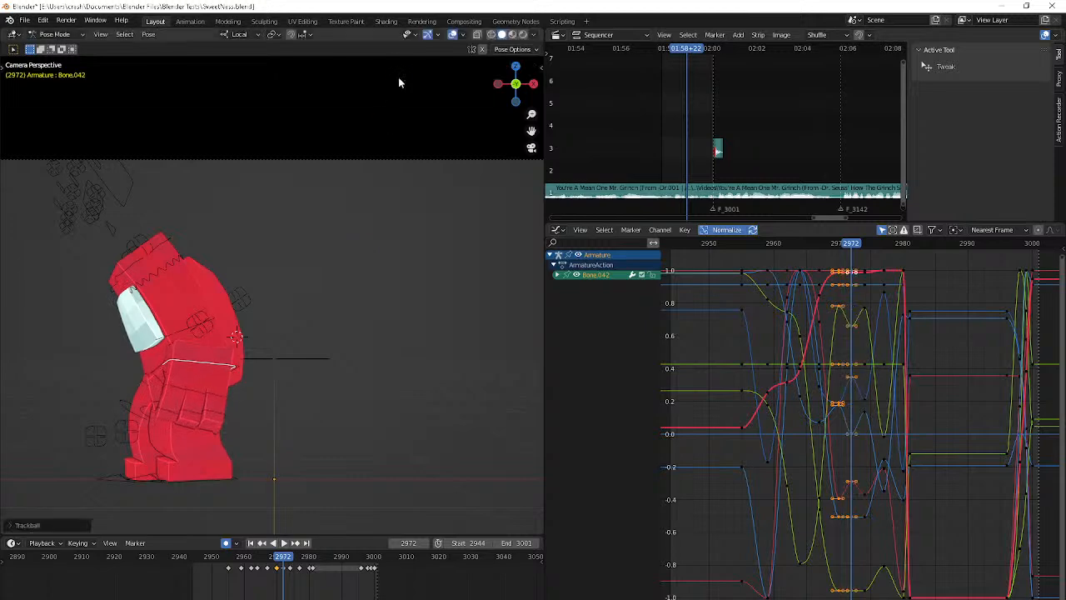
Play back the hand's motion and remove Bone.042's keyframe at frame 2974
key("space")
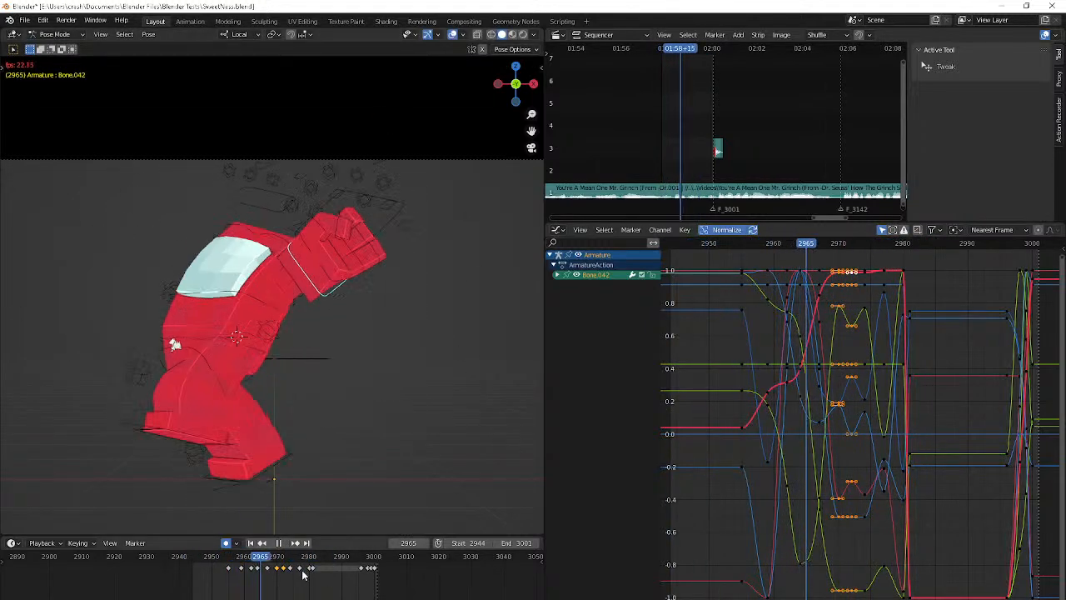
key("Escape")
key("Right")
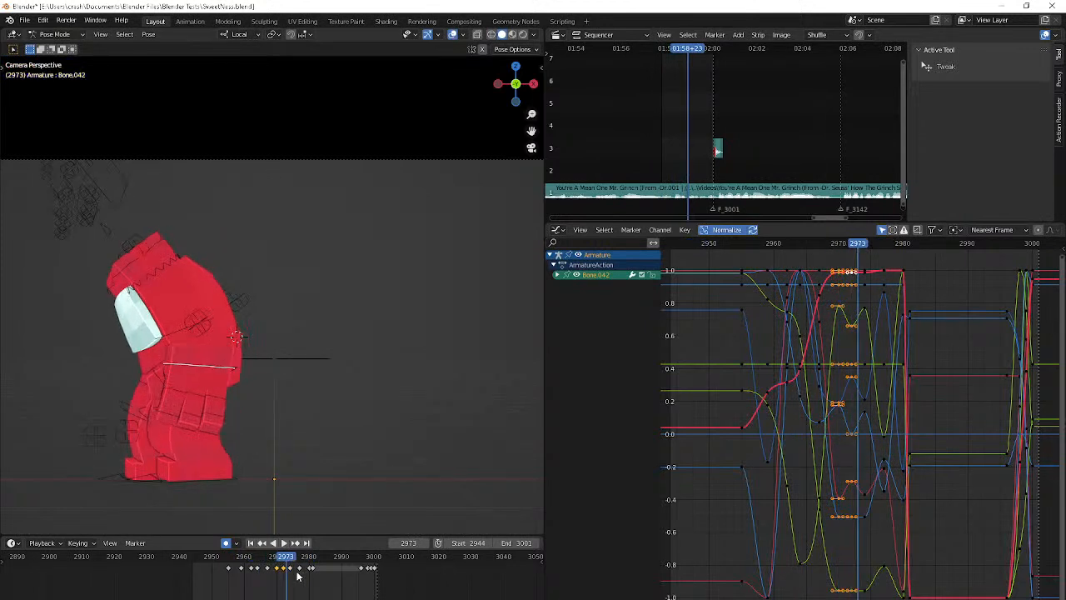
key("space")
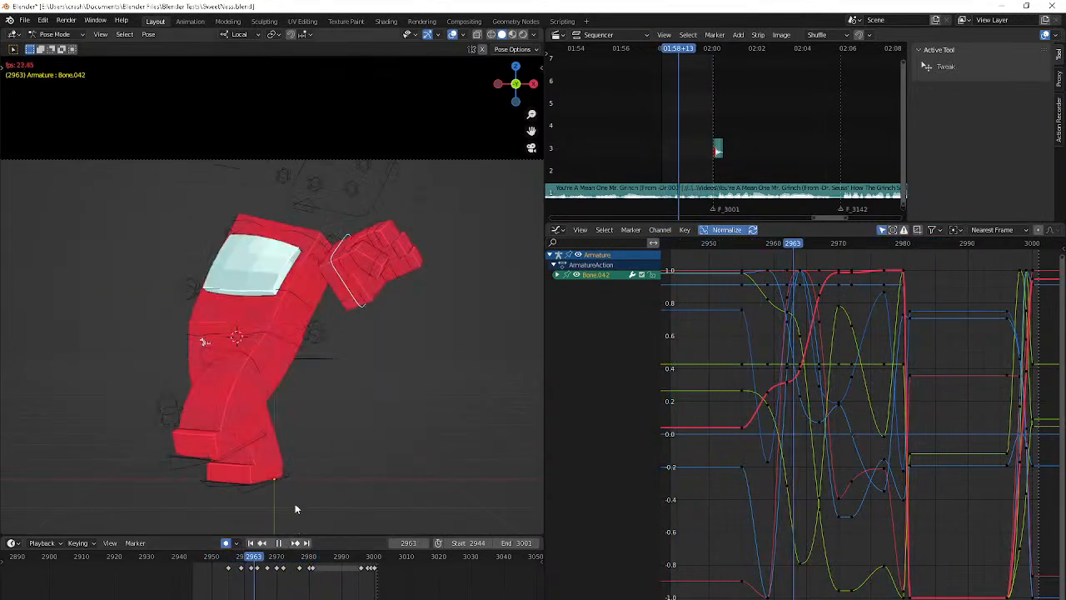
Reposition Bone.042 at frames 2972 and 2974, working from a front-side view of the character
middle_click_drag(213, 425, 272, 430)
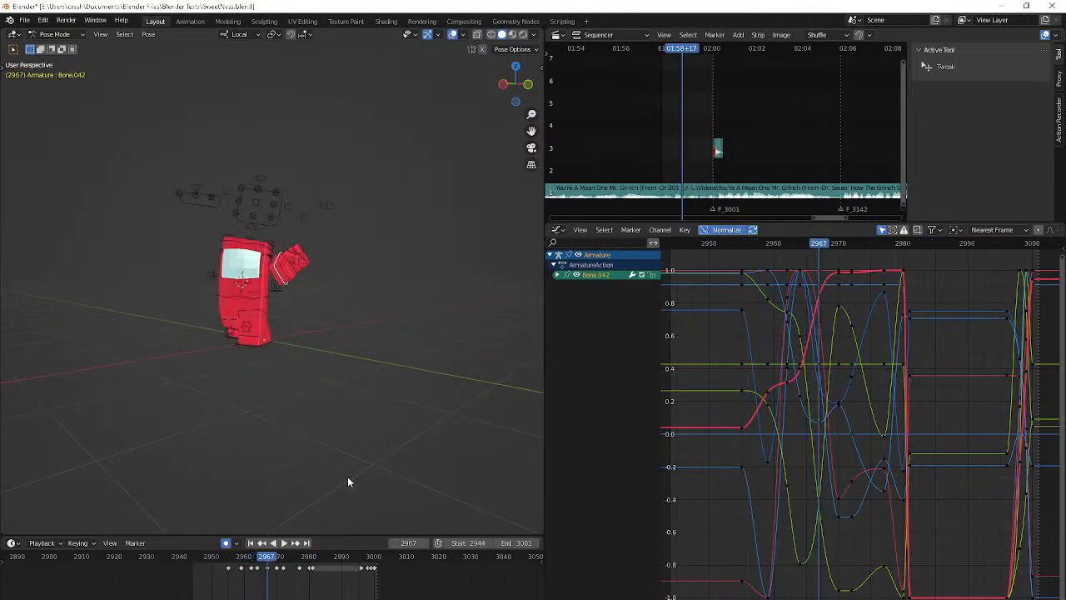
key("g")
left_click(369, 471)
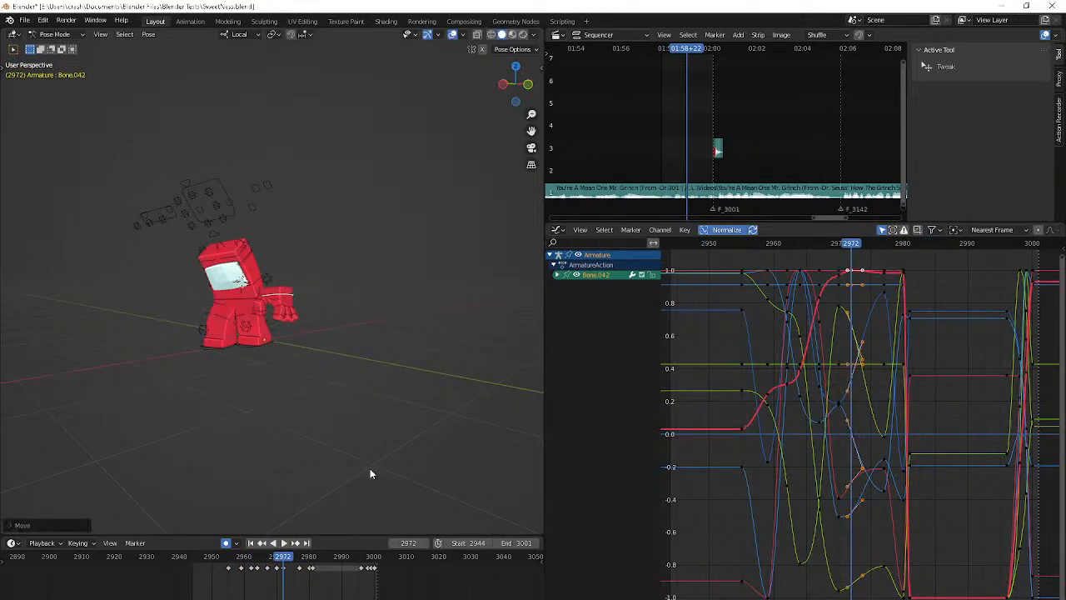
key("g")
left_click(388, 456)
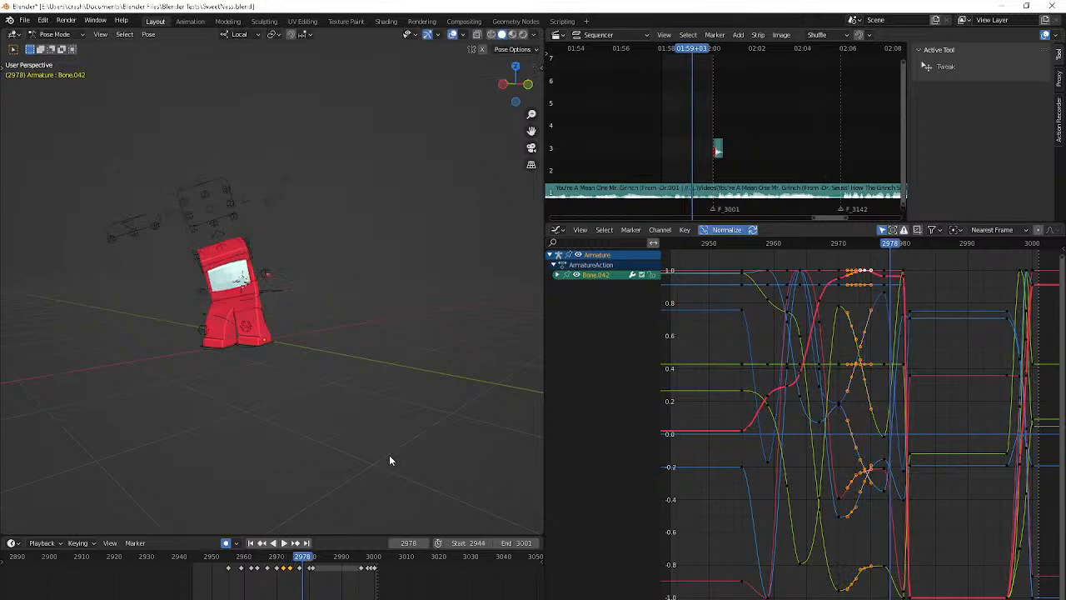
Replay the animation, select Bone.041, and step through the hand's poses from frame 2964 to 2972
key("space")
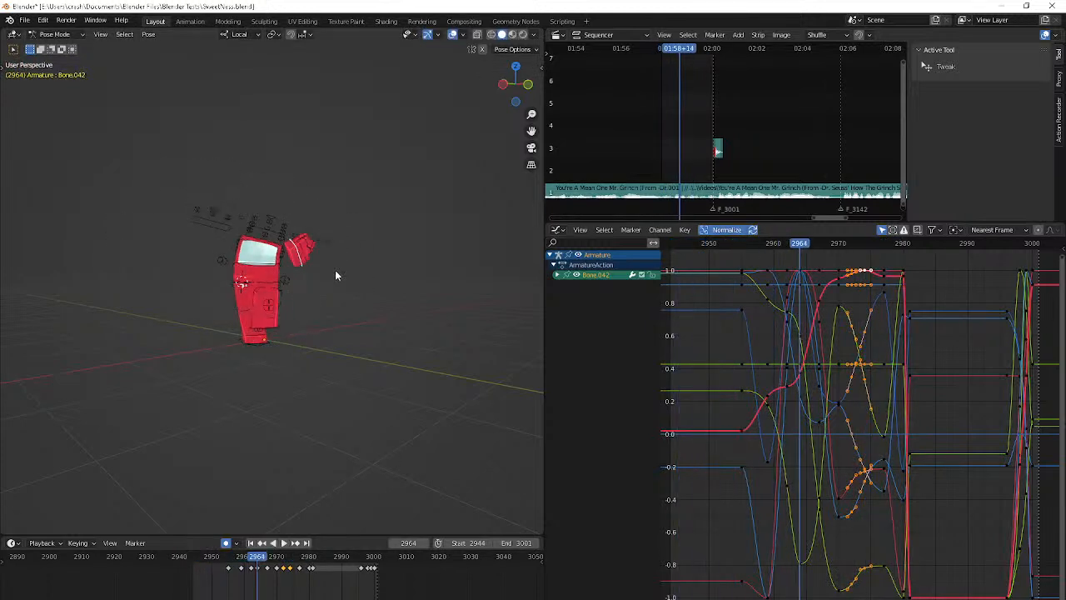
middle_click_drag(333, 345, 260, 371)
scroll(260, 375, "up", 3)
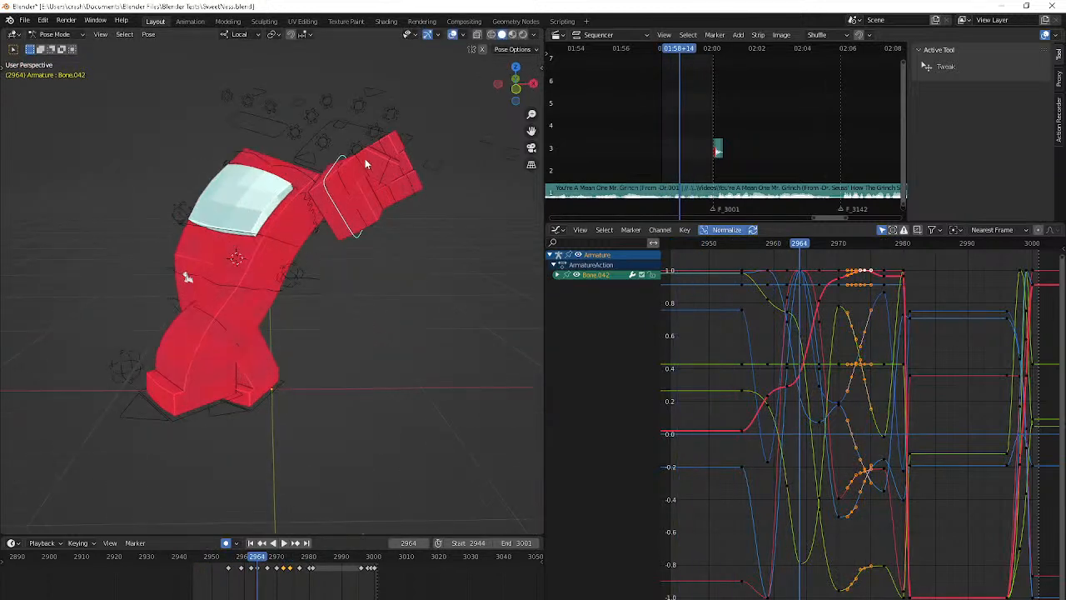
left_click(361, 214)
left_click(361, 214)
key("Right")
key("Right")
key("Right")
key("Right")
key("Right")
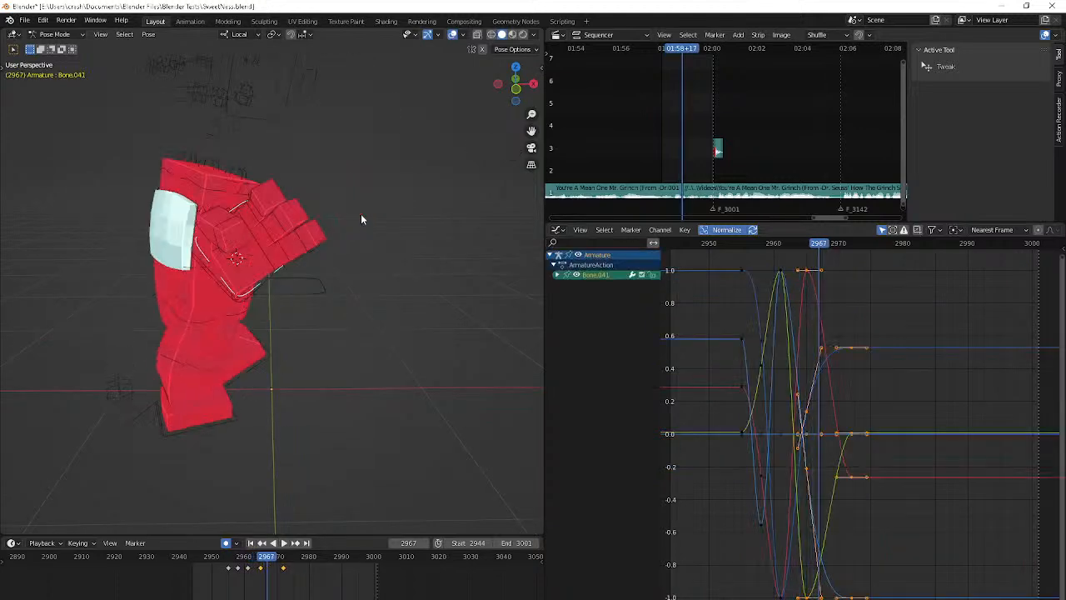
key("Right")
key("Right")
key("Right")
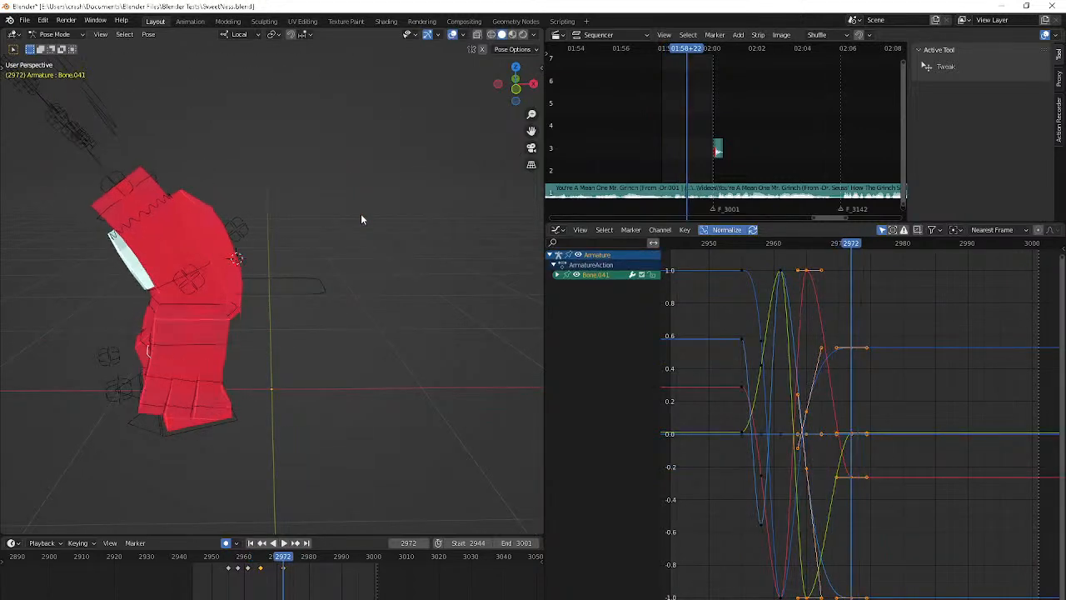
Rotate Bone.041 about -3.4 degrees around its local X axis at frame 2972
middle_click_drag(360, 273, 409, 288)
key("r")
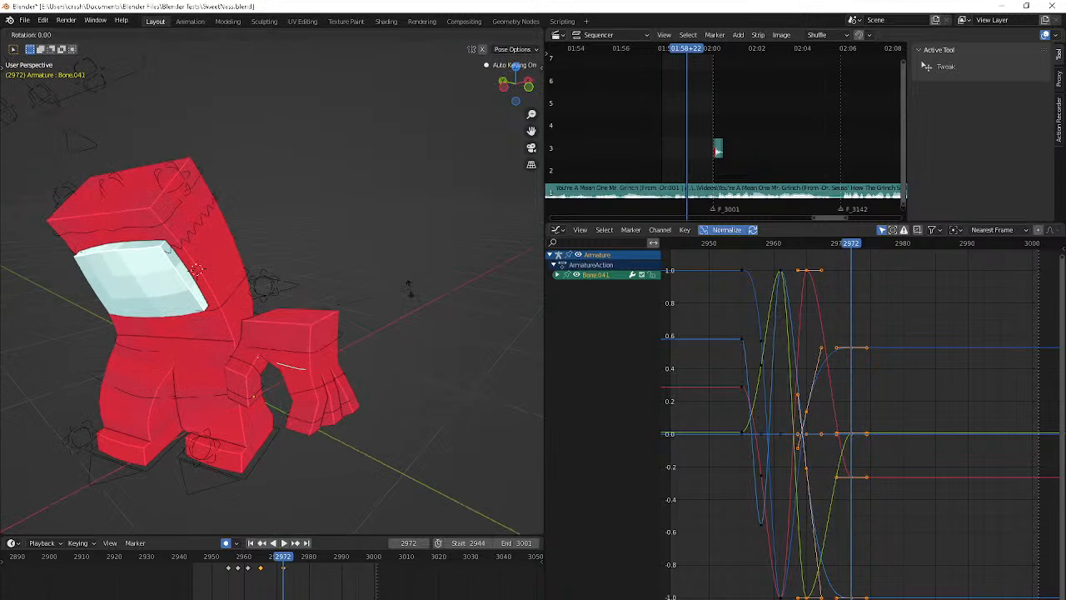
key("x")
key("x")
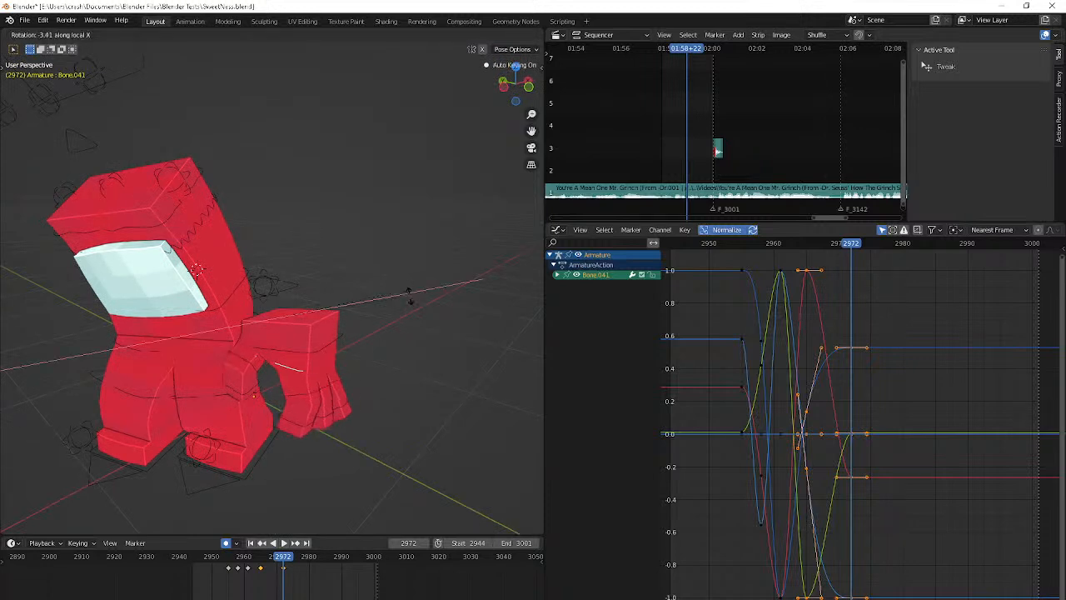
left_click(409, 296)
key("g")
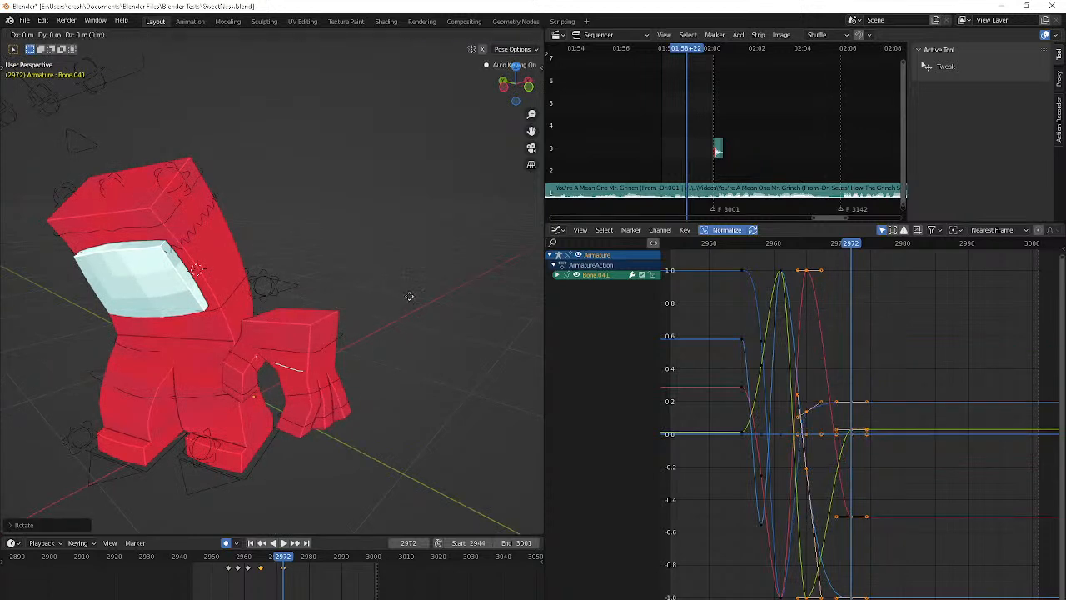
left_click(355, 293)
Rotate Bone.041 at frame 2968 so the detached hand tilts upward beside the body
scroll(354, 293, "down", 3)
scroll(354, 293, "down", 2, "alt")
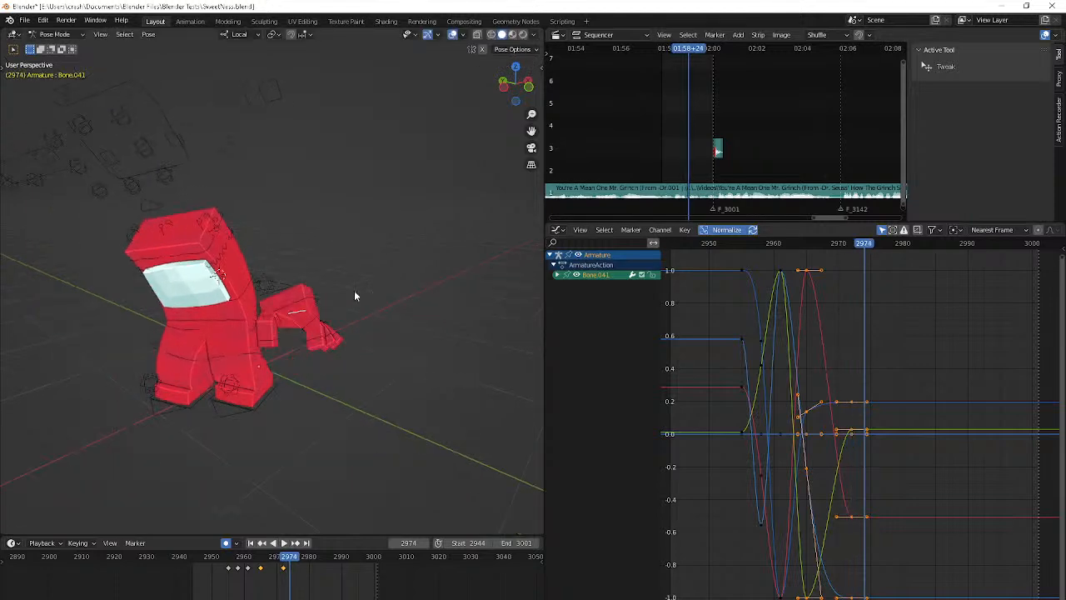
scroll(355, 293, "up", 9, "alt")
scroll(355, 294, "down", 3, "alt")
key("r")
key("r")
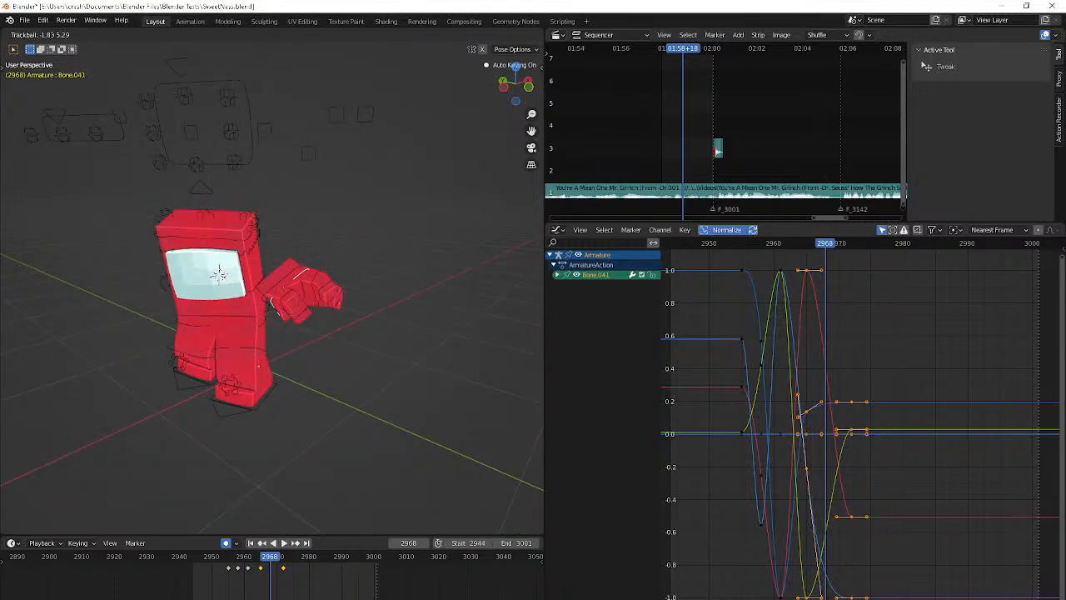
left_click(150, 180)
key("r")
left_click(135, 199)
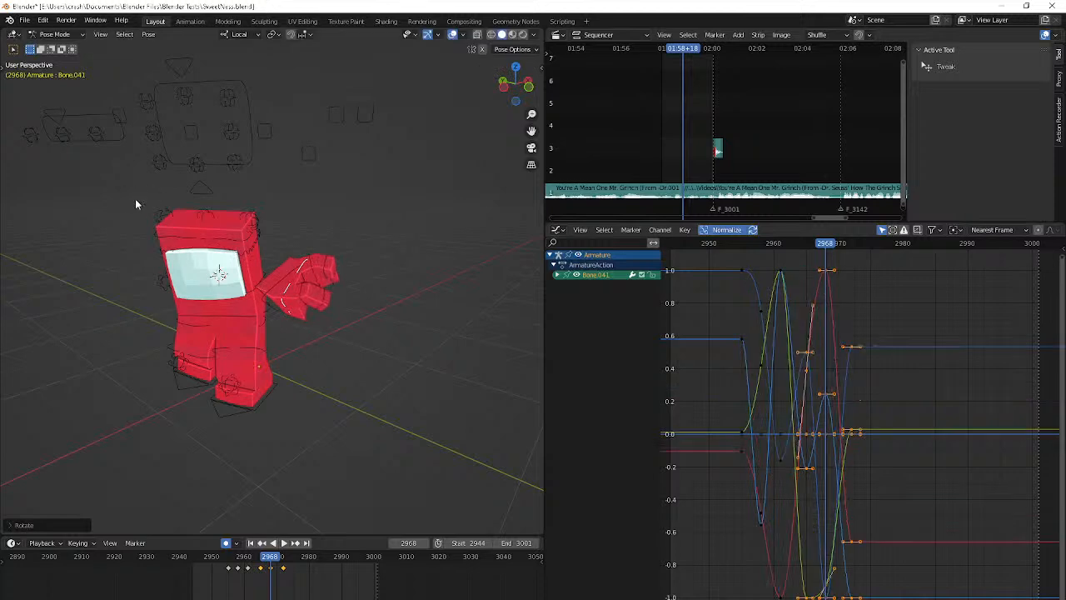
Rotate and reposition Bone.041 at frame 2977, and key it with the hand hidden inside the body at frame 2981
scroll(135, 198, "down", 5, "alt")
scroll(135, 198, "down", 4, "alt")
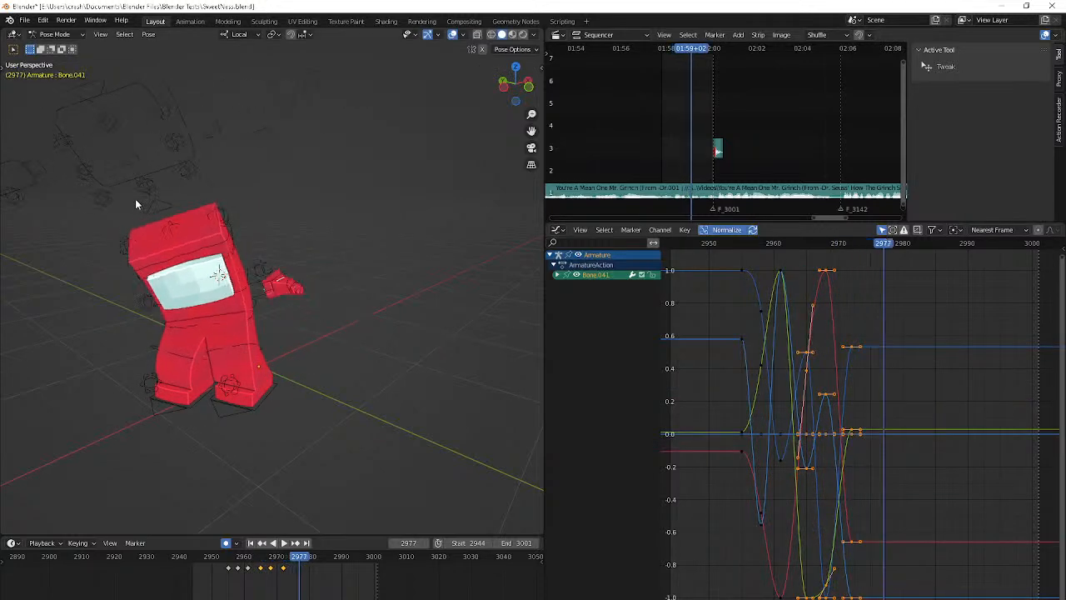
key("r")
key("r")
left_click(133, 219)
key("g")
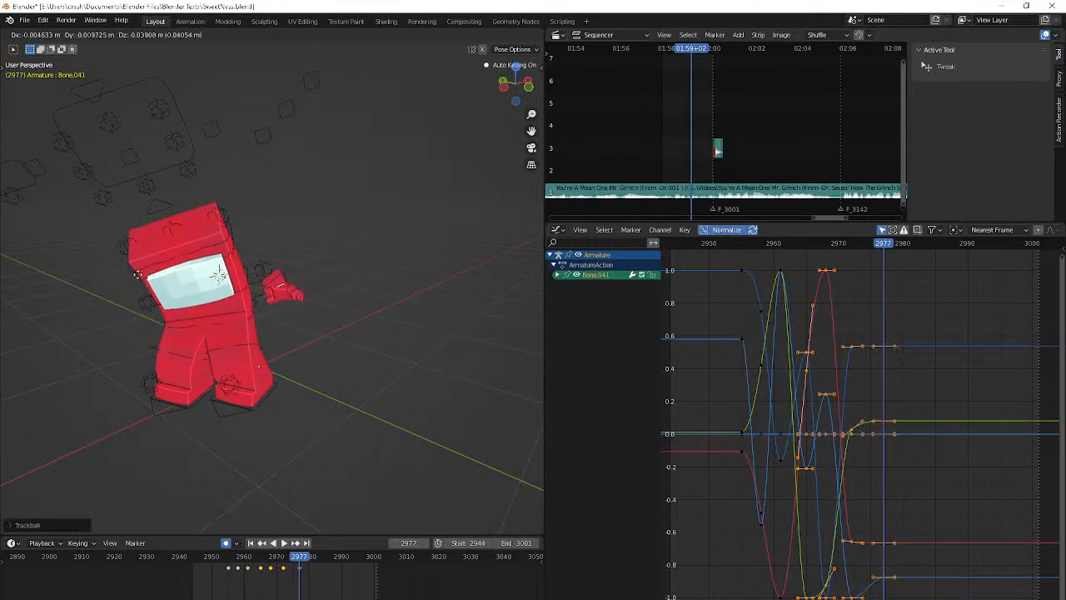
left_click(139, 278)
key("r")
left_click(130, 238)
scroll(130, 238, "down", 4, "alt")
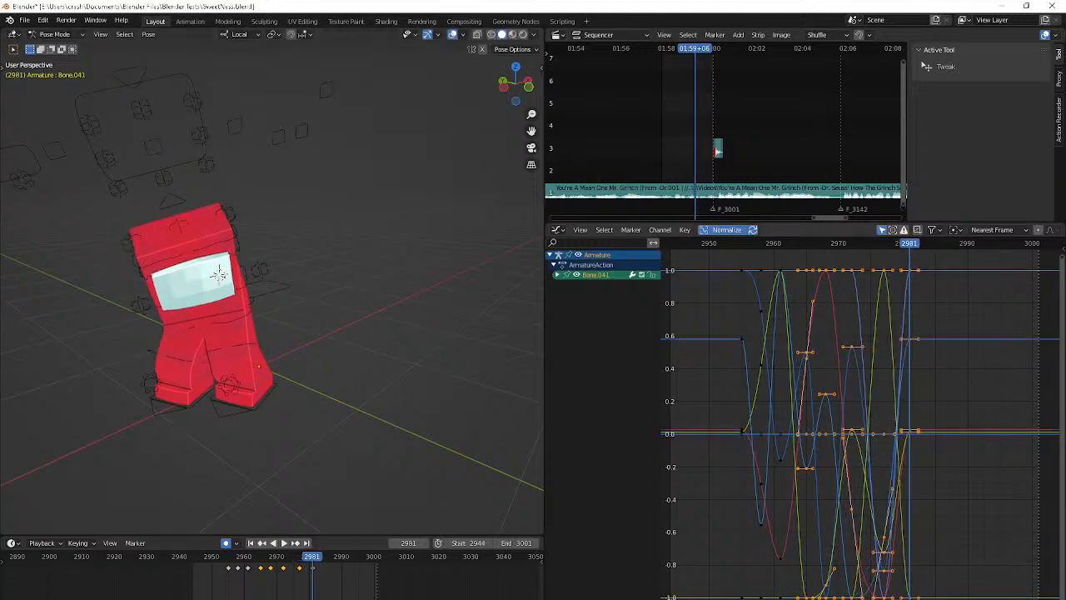
Check the livestream chat in OBS and YouTube Studio, and return to Blender
key("alt+Tab")
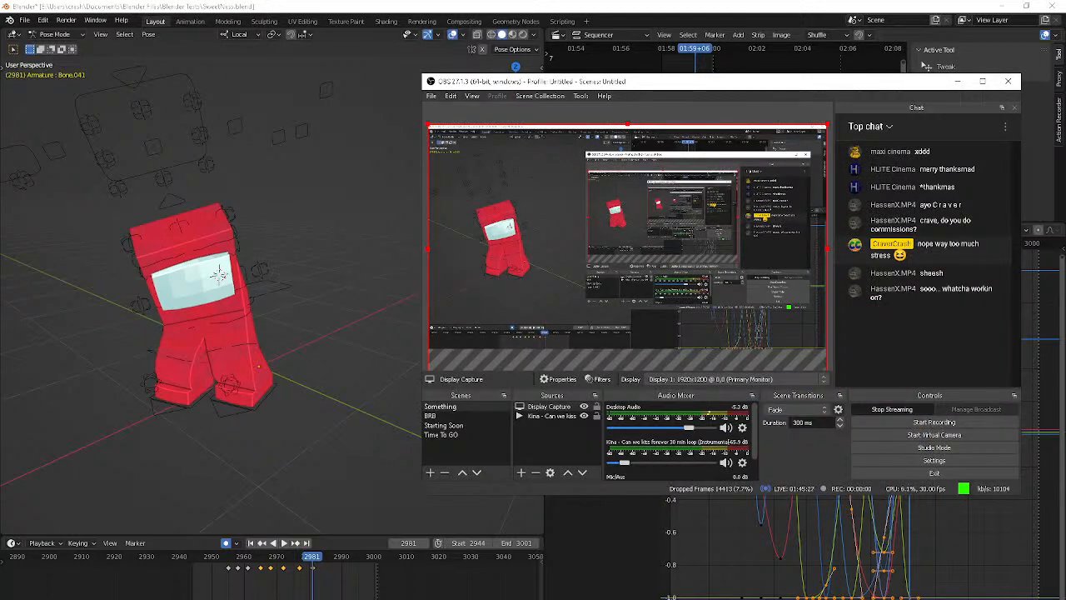
key("alt+Tab")
key("alt+Tab")
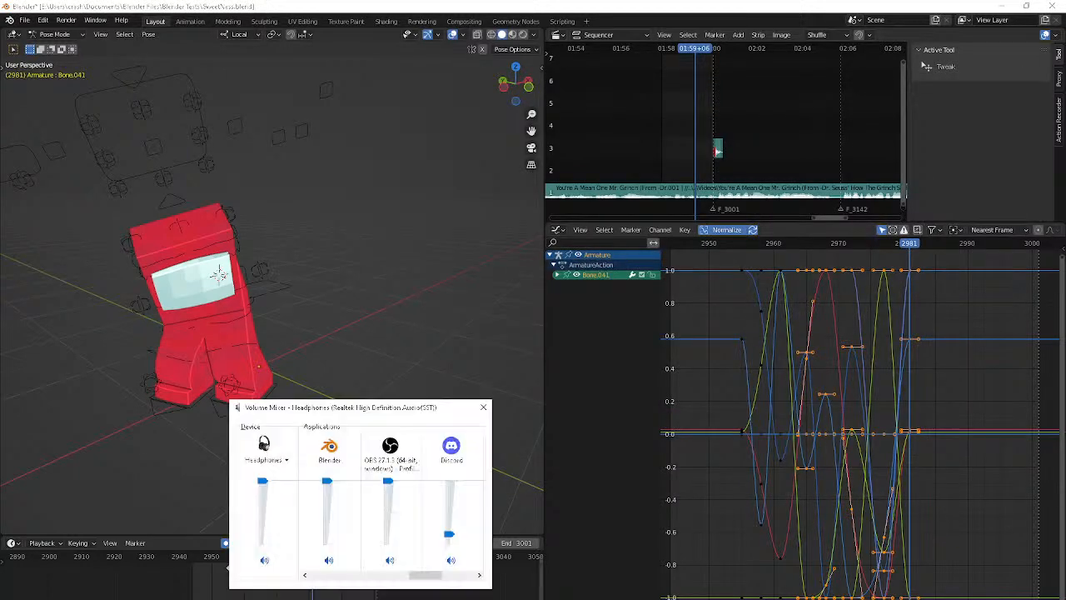
key("alt+Tab")
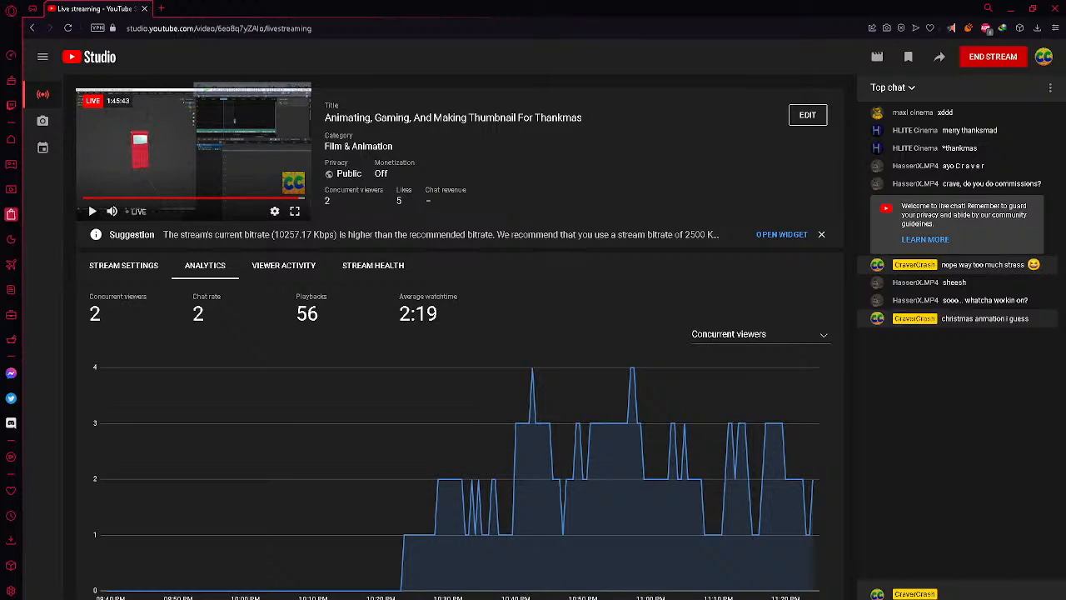
key("alt+Tab")
key("alt+Tab")
key("alt+Tab")
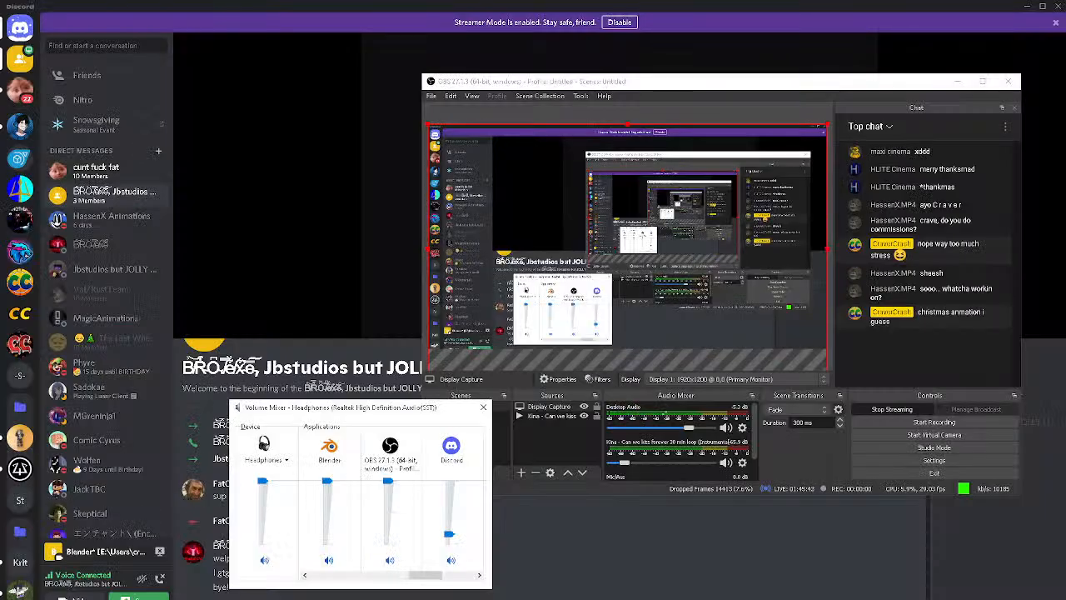
key("alt+Tab")
key("alt+Tab")
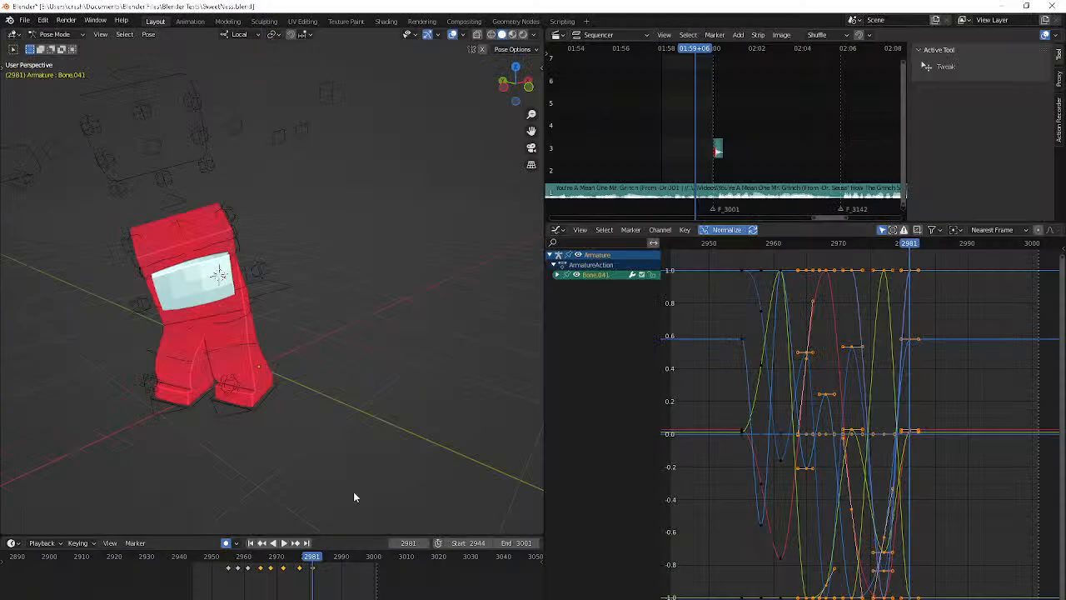
Replay the hand's motion and reposition Bone.041 at frame 2977
key("shift+Left")
key("space")
key("space")
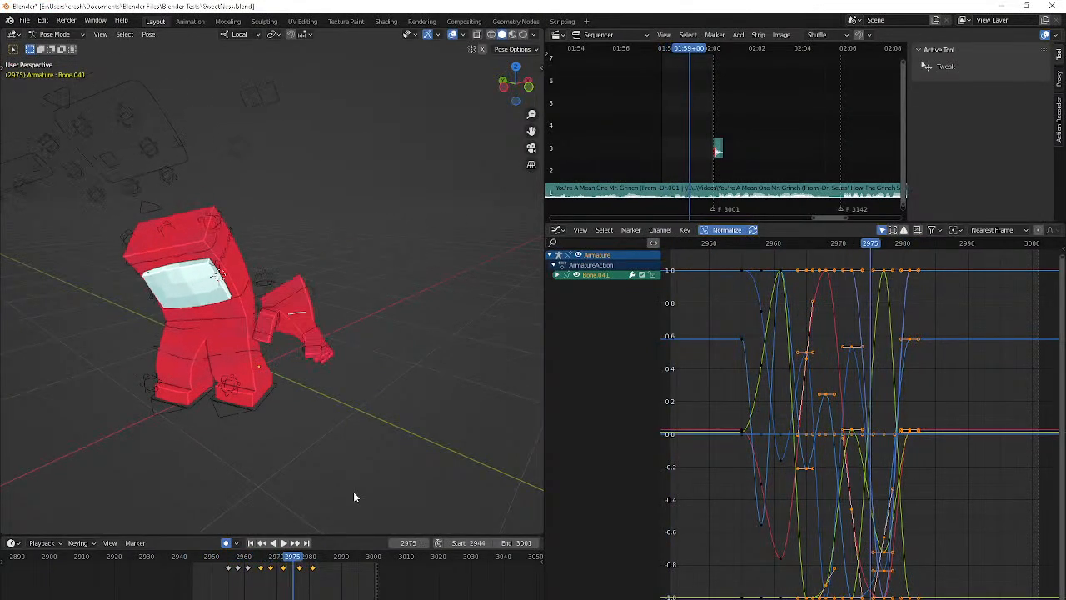
key("Escape")
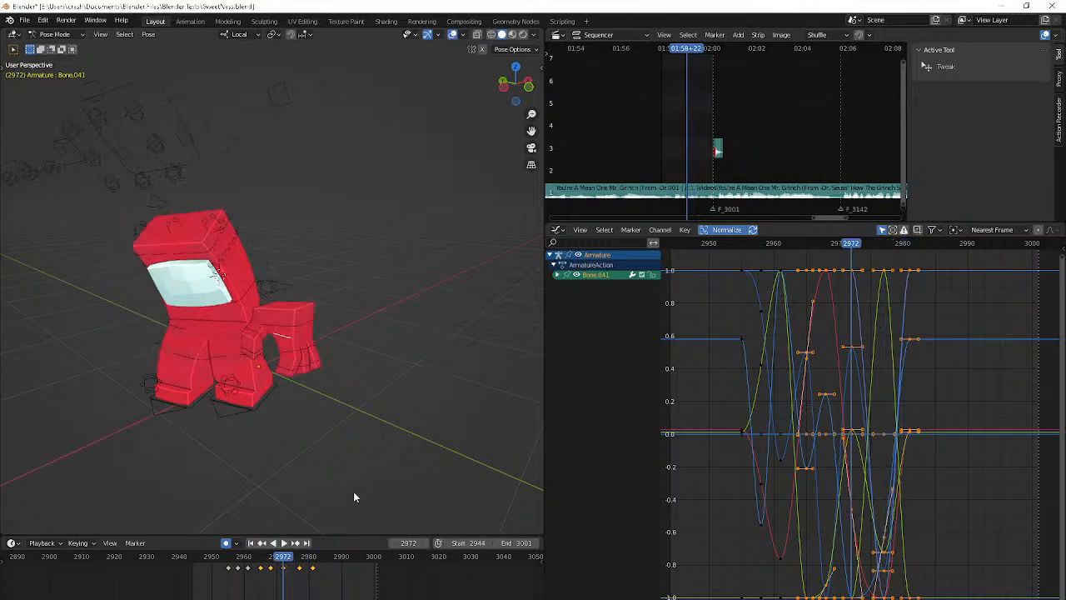
key("Up")
key("g")
left_click(426, 496)
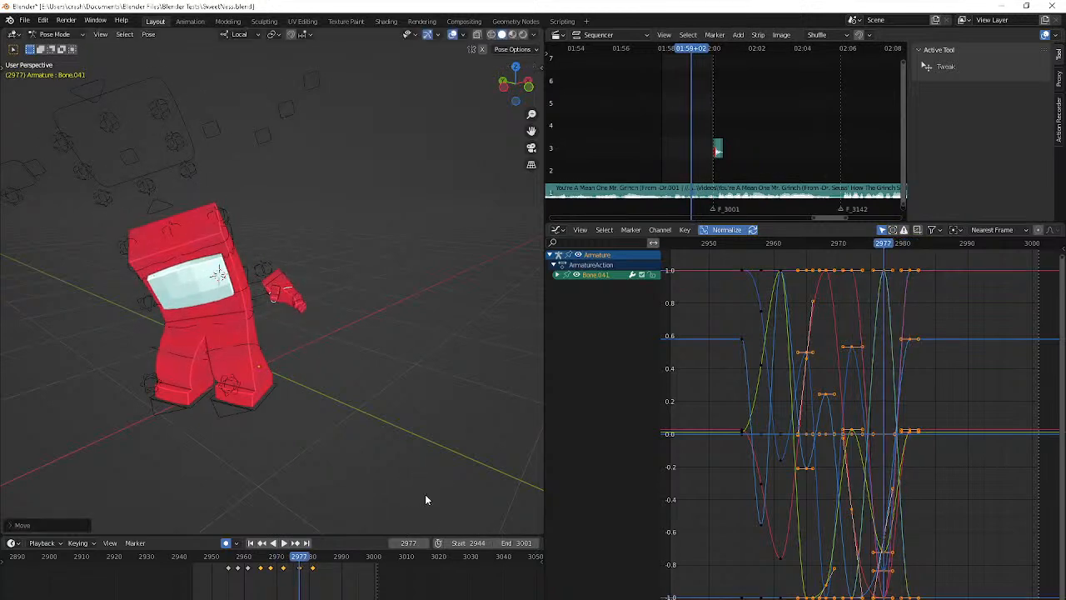
Try an extra in-between position for Bone.041 at frame 2978
key("Up")
key("Left")
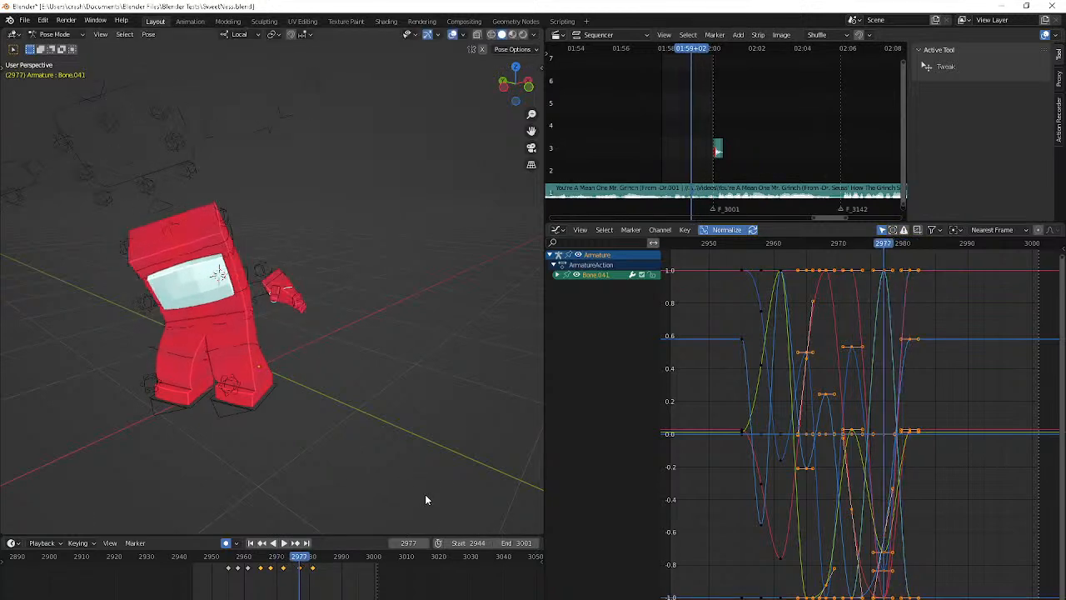
key("Left")
key("g")
left_click(472, 528)
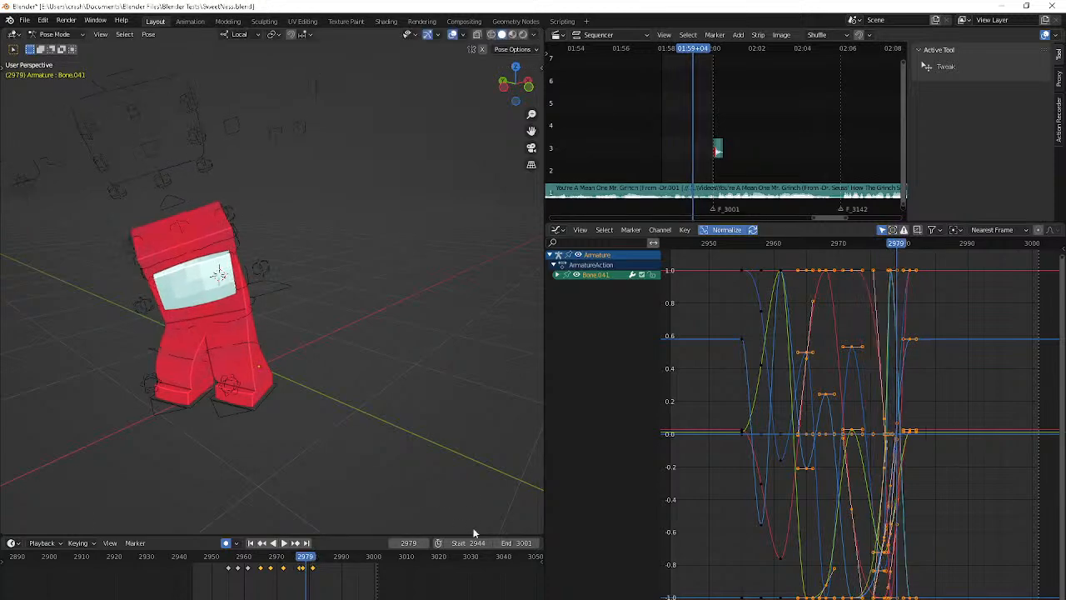
Play the animation through the camera and try shifting Bone.041 at frame 2977
key("shift+Left")
key("space")
key("KP_0")
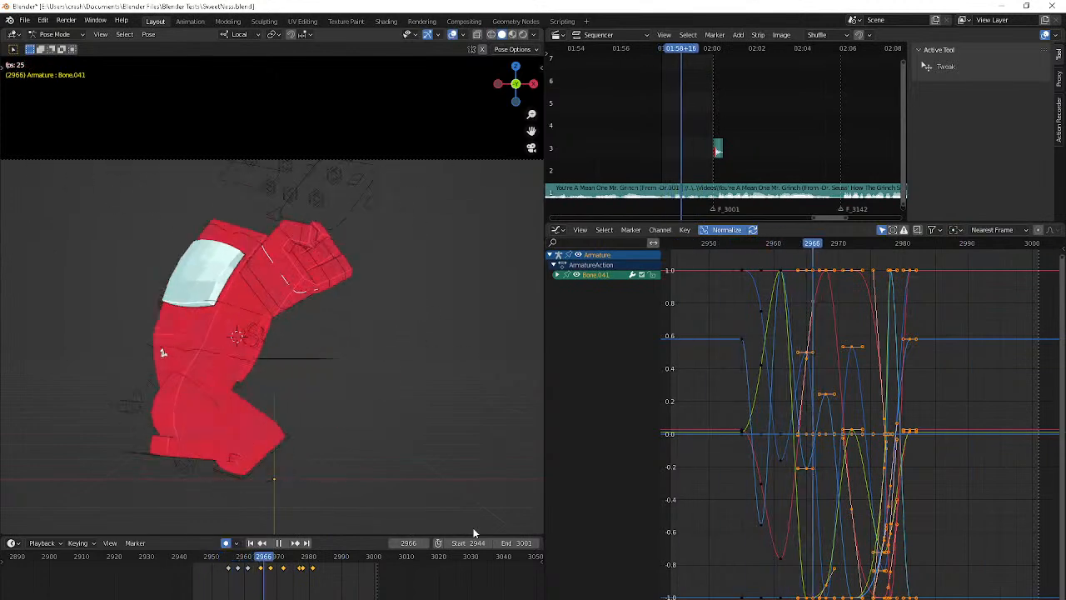
key("space")
key("Right")
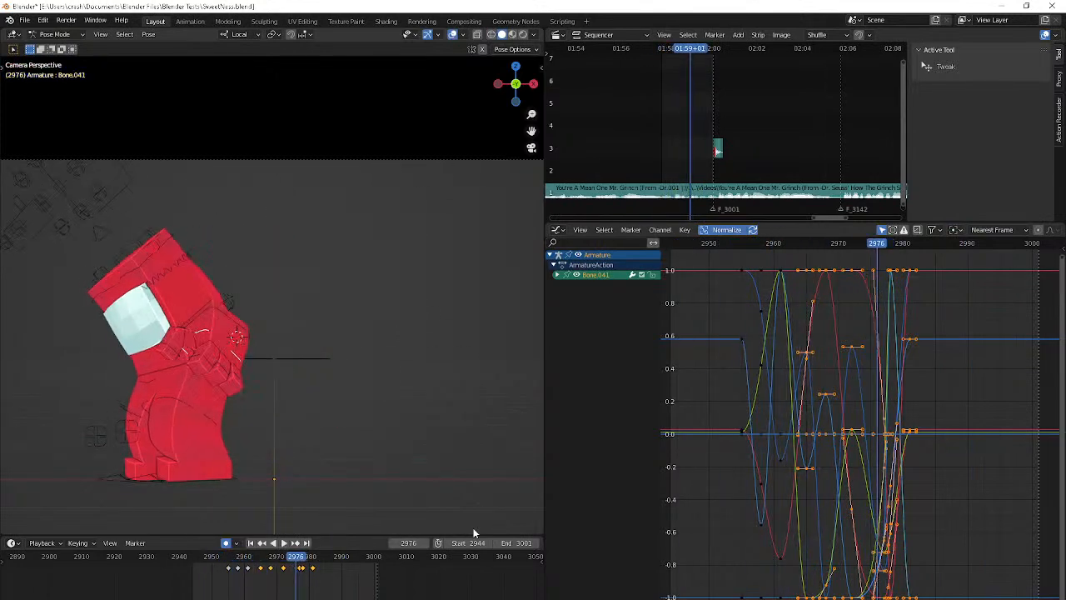
key("Right")
key("g")
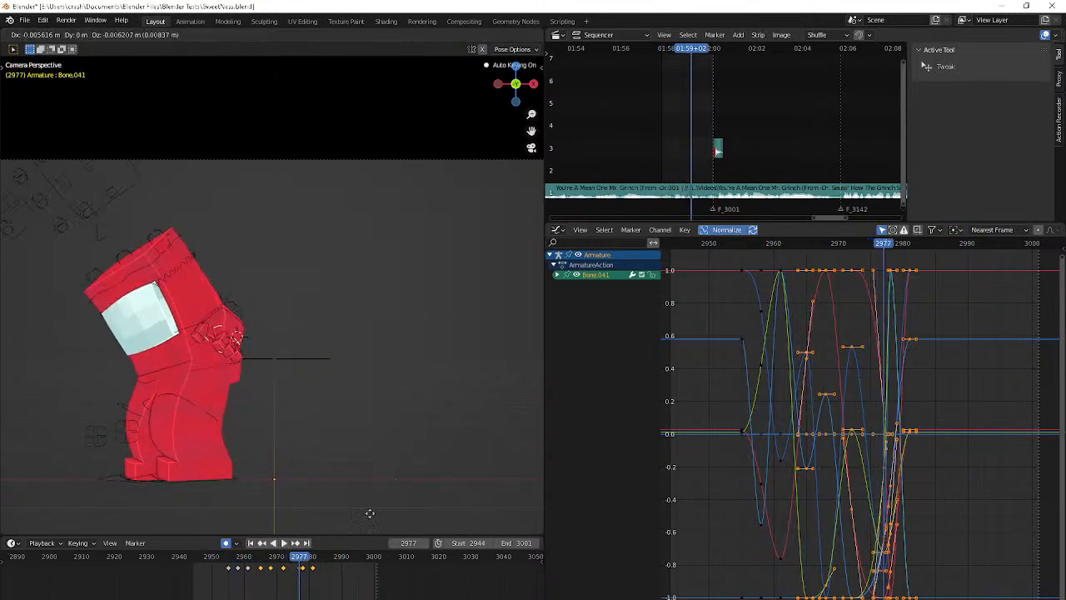
left_click(331, 54)
key("Right")
key("Right")
key("Right")
key("Right")
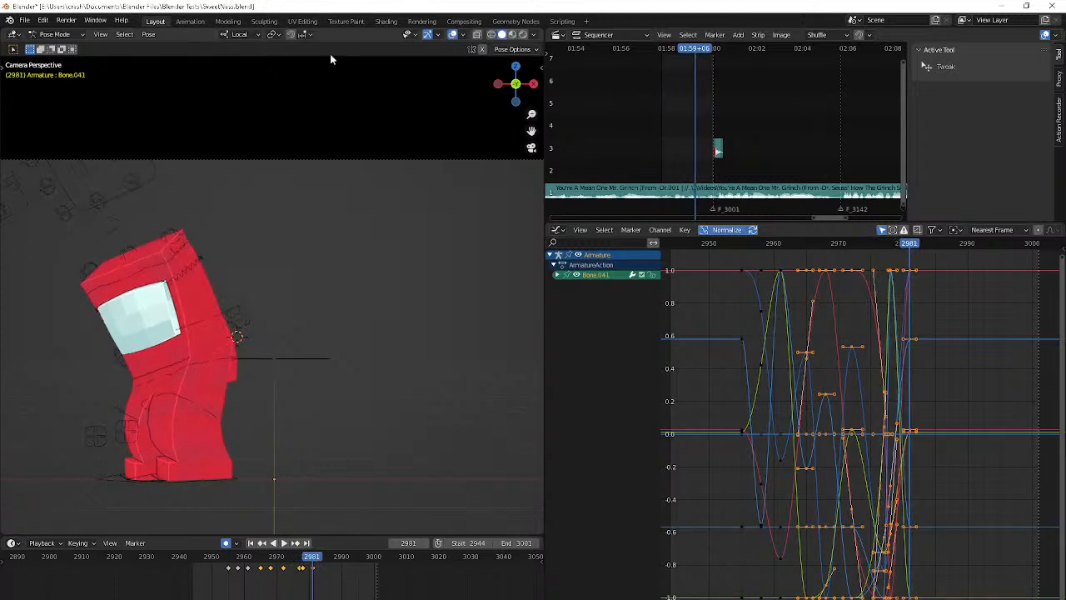
Replay the animation, undo the last hand move, and remove Bone.041's keyframe at frame 2978
key("shift+Left")
key("space")
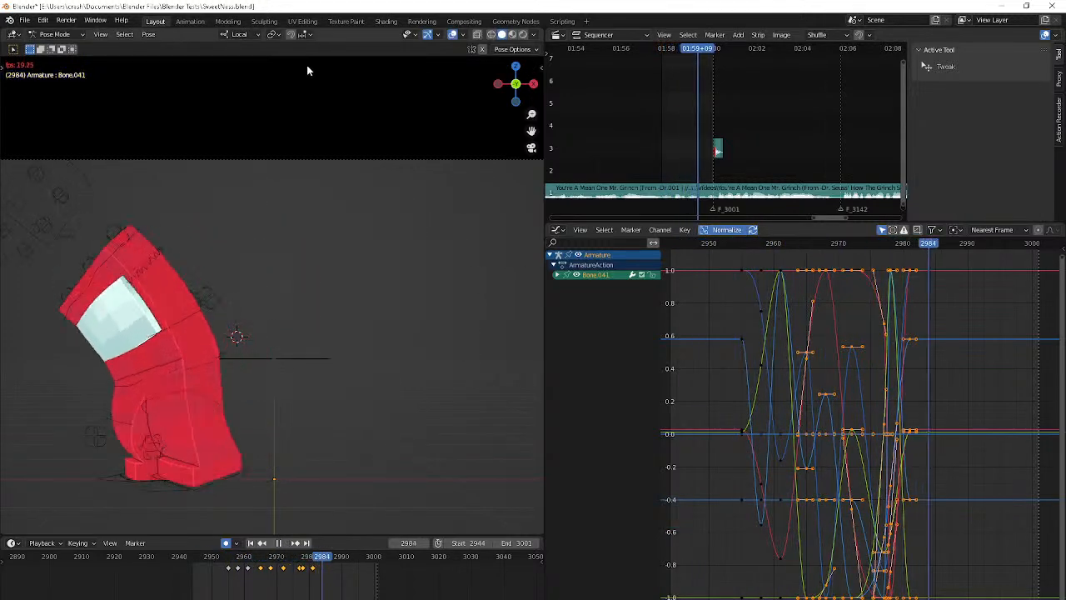
key("space")
key("Down")
key("Down")
key("Down")
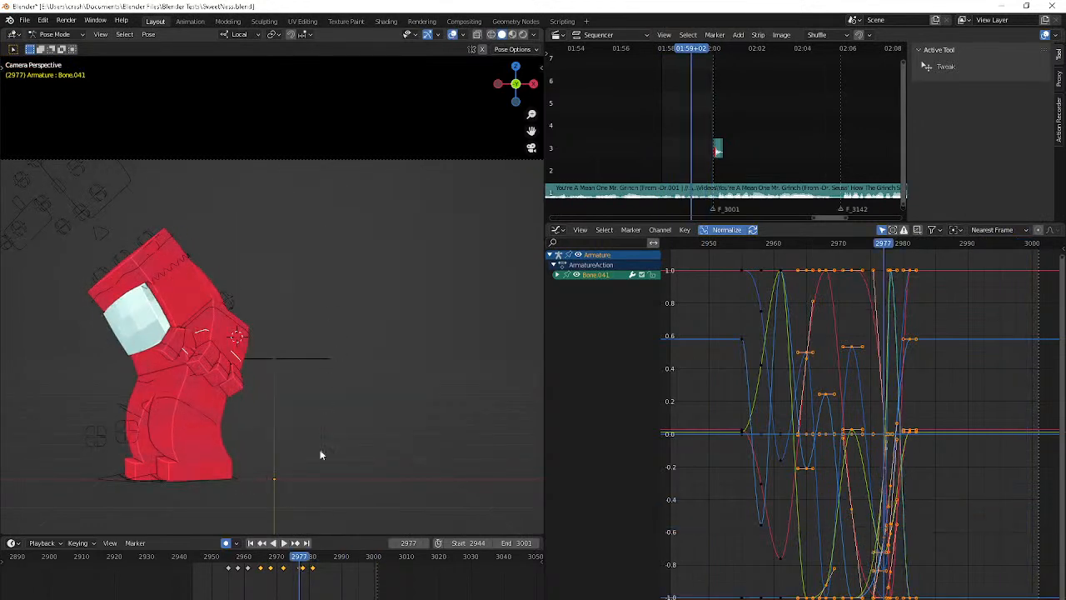
key("Up")
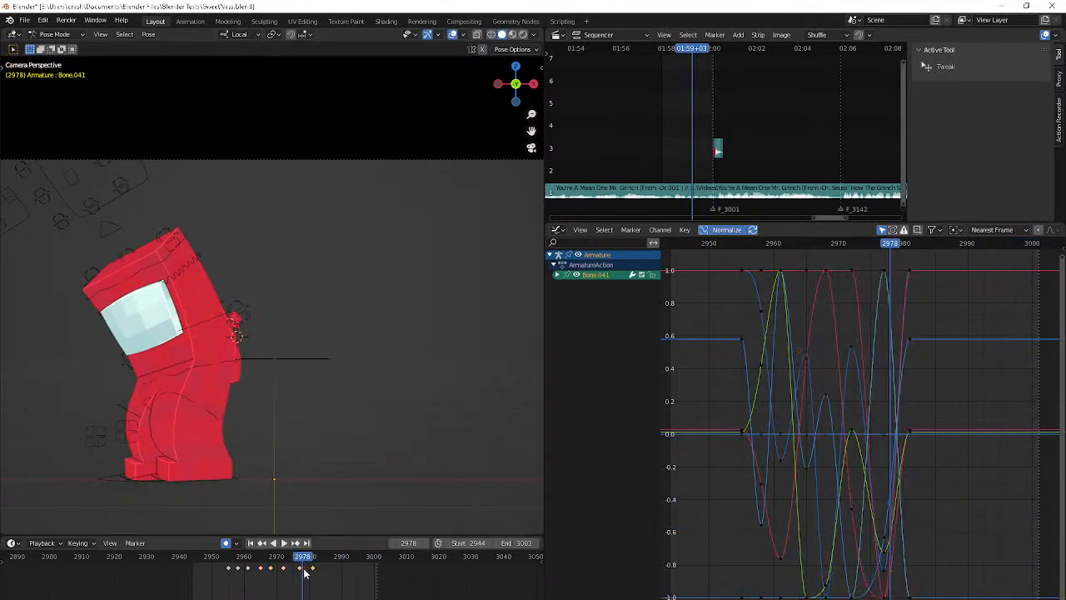
Play back the whole animation through the camera and from free angles to review the body and hand motion
key("space")
key("KP_0")
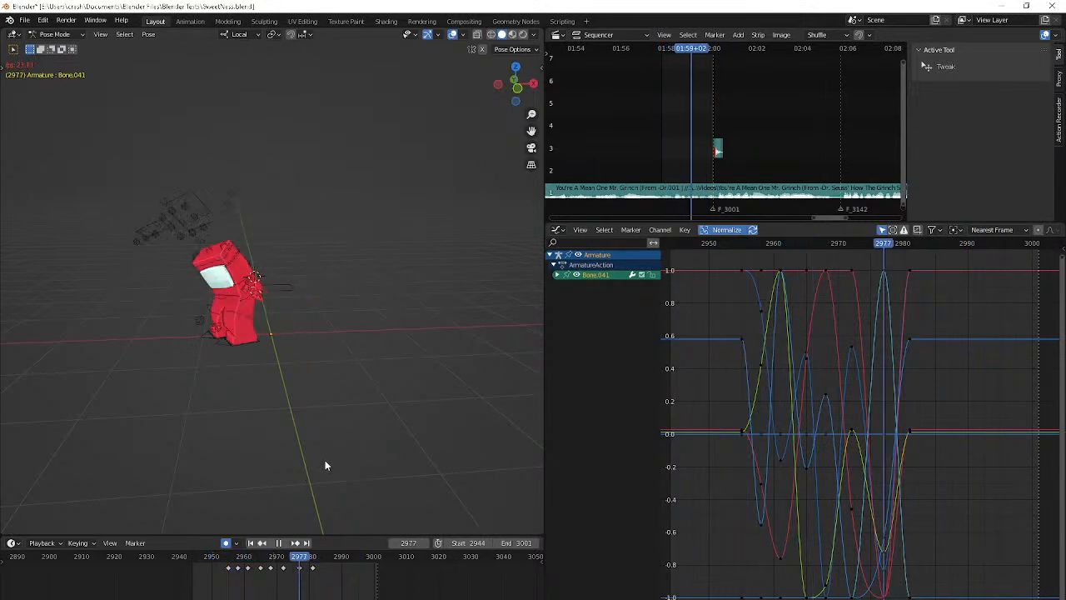
key("space")
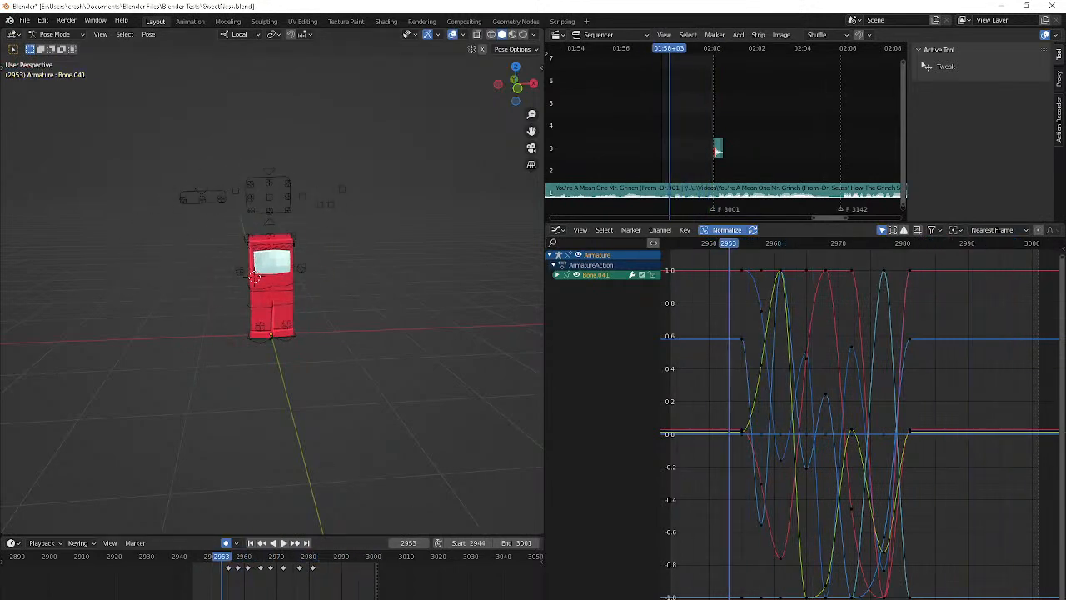
key("alt+Tab")
key("alt+Tab")
scroll(340, 227, "up", 3)
key("space")
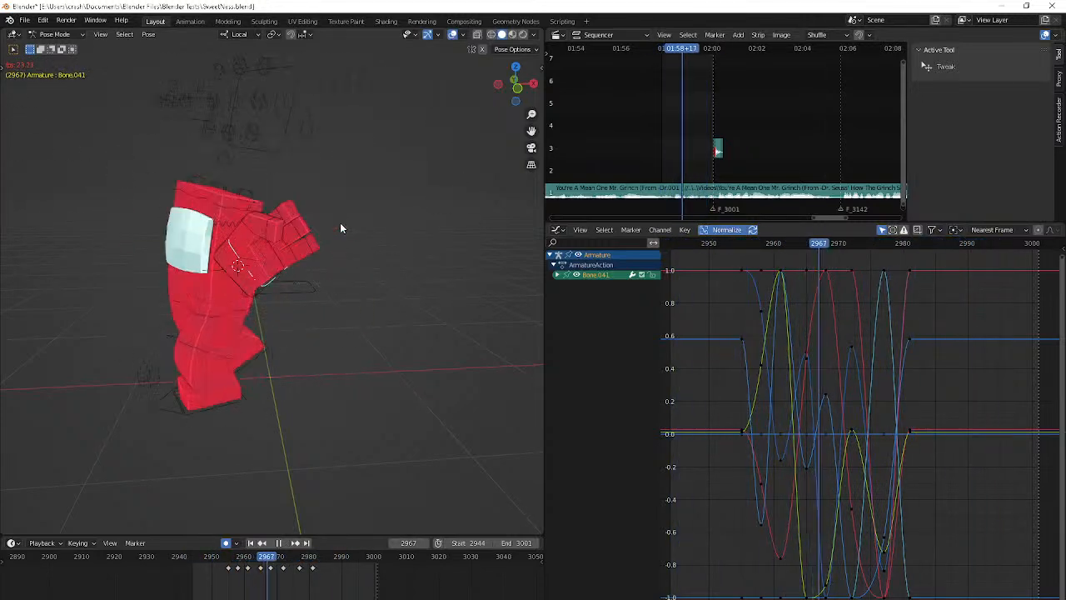
key("KP_0")
scroll(340, 228, "down", 2)
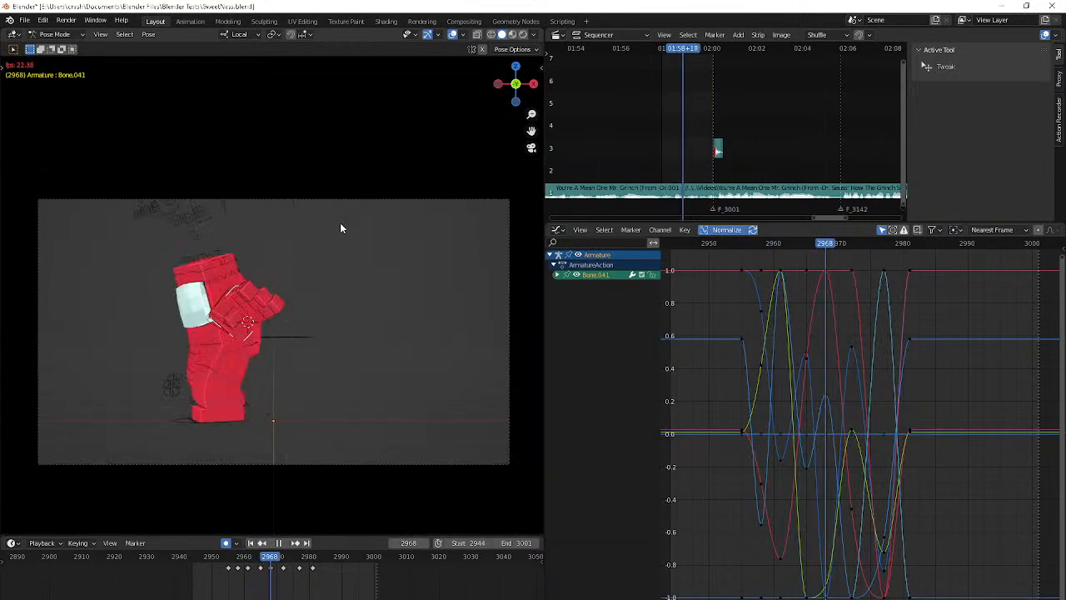
middle_click_drag(340, 228, 390, 221)
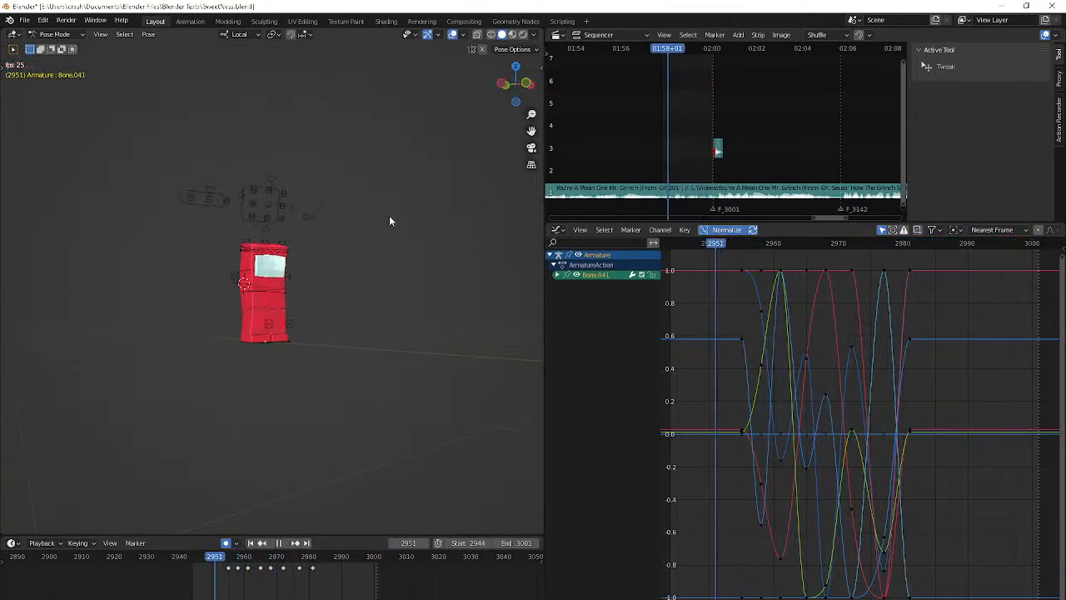
key("KP_0")
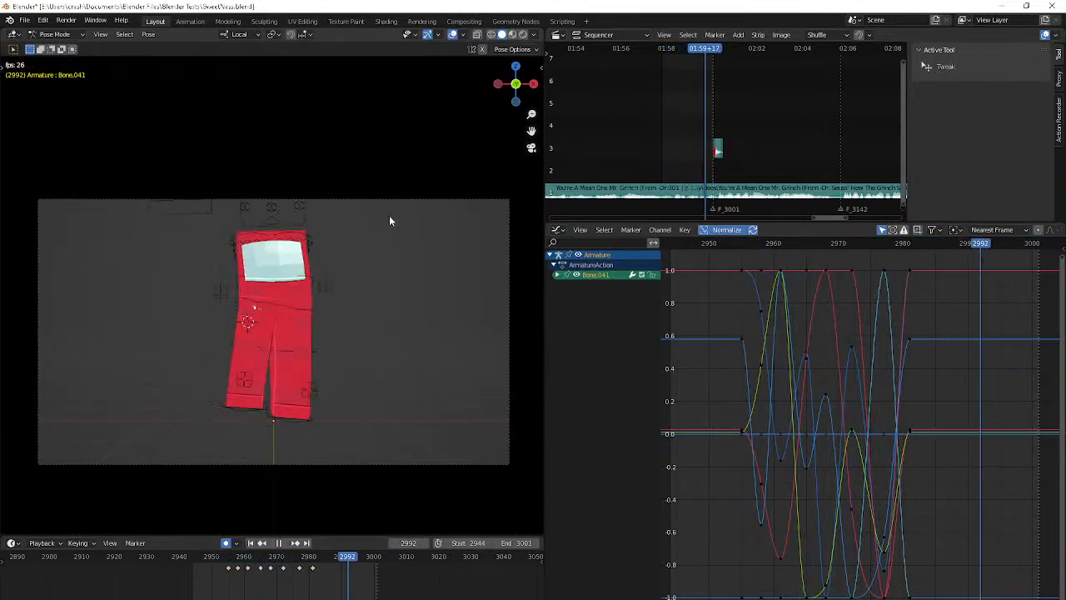
middle_click_drag(389, 215, 425, 227)
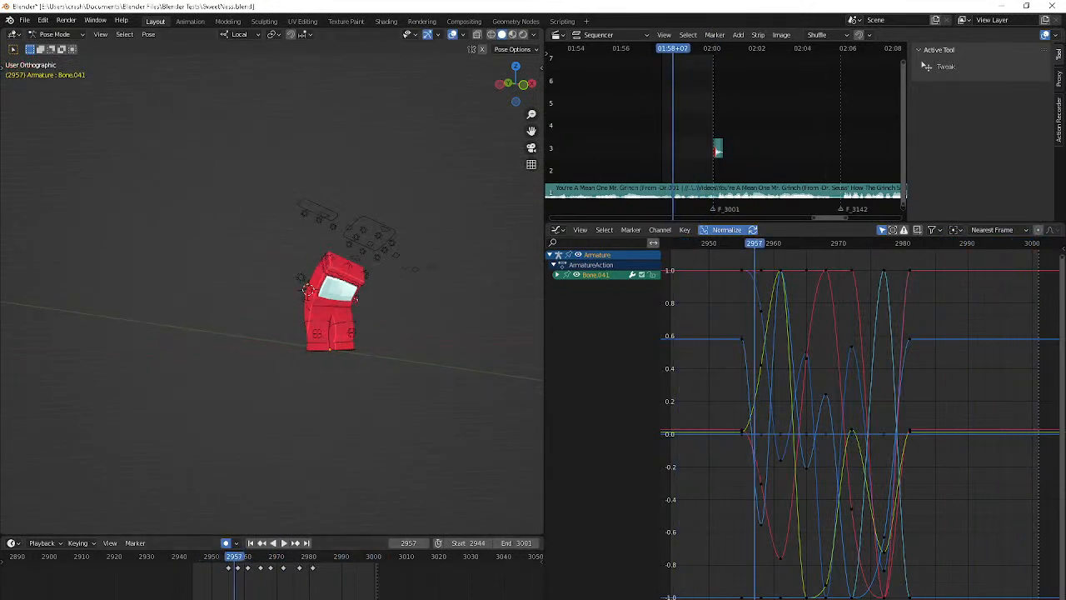
Check Discord and the YouTube Studio live chat, and return to Blender
key("alt+Tab")
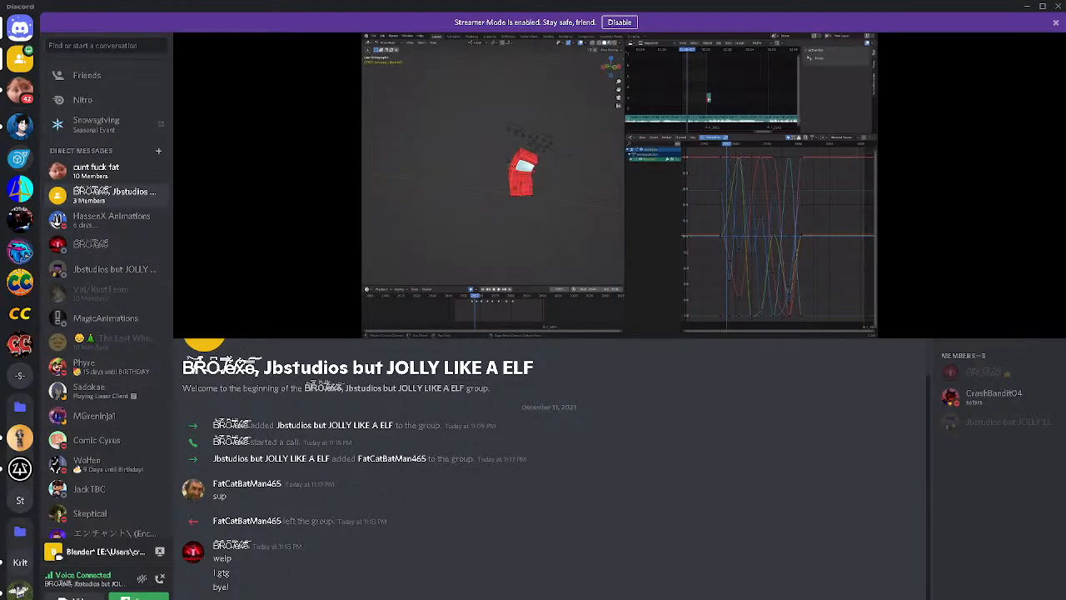
key("alt+Tab")
key("alt+Tab")
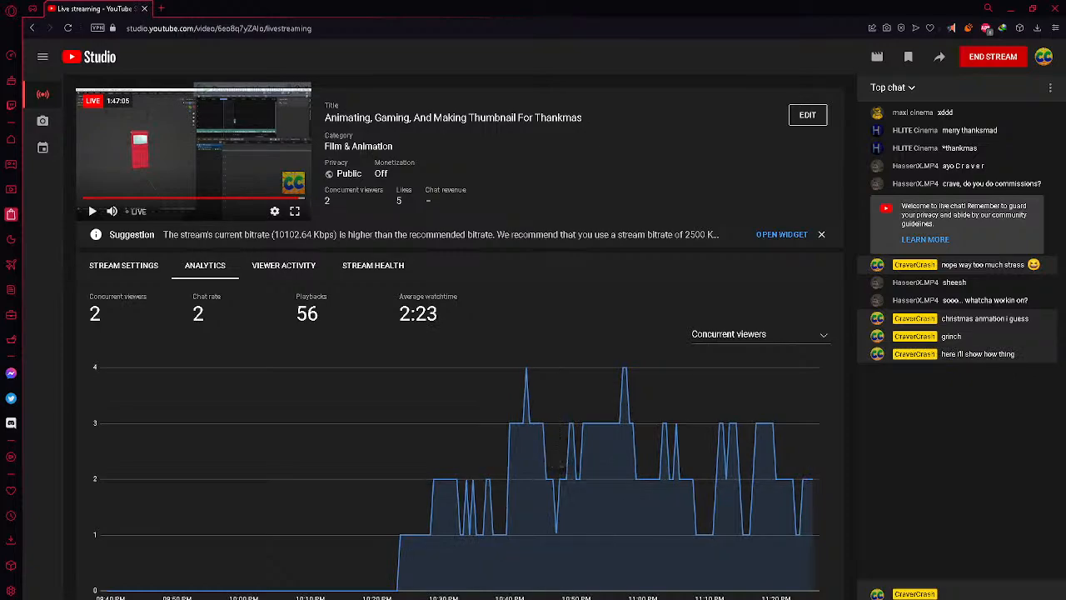
key("alt+Tab")
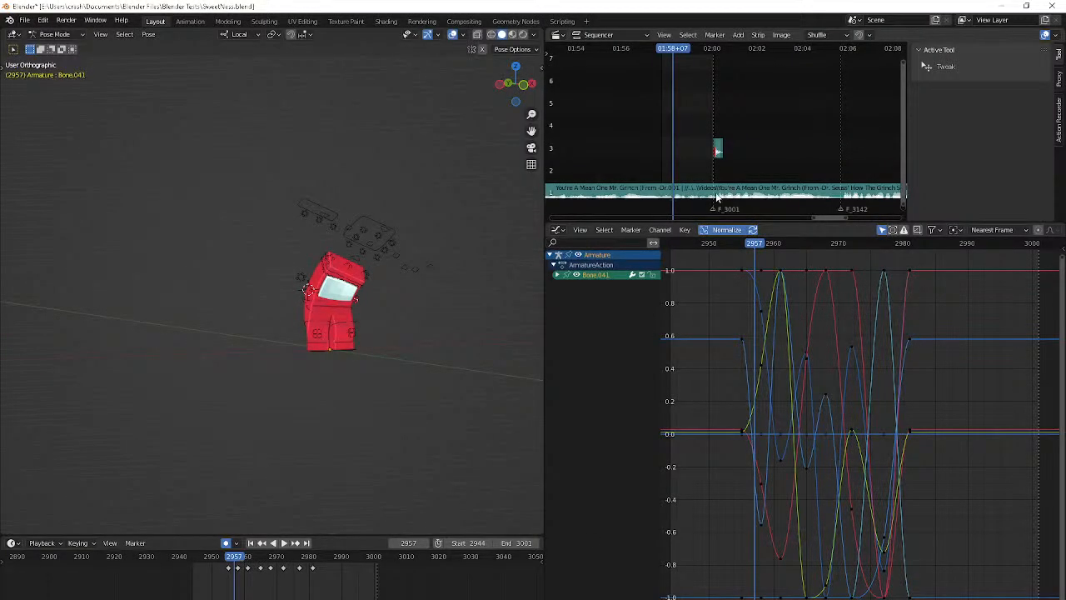
Set the volume of the Grinch song's sound strip to 0.5
left_click(716, 197)
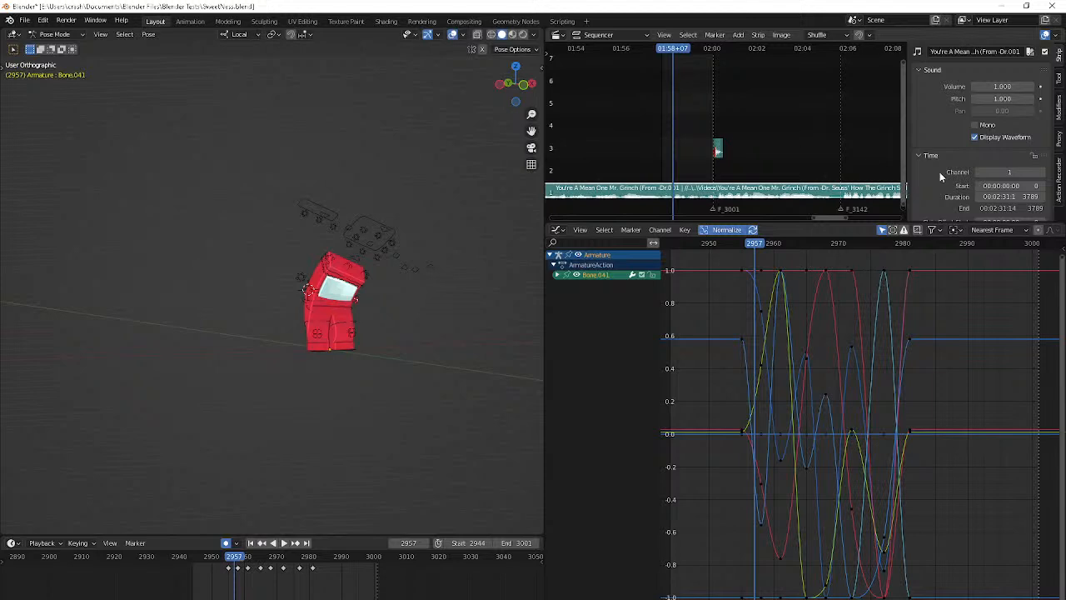
left_click(1006, 85)
type(".5")
key("Return")
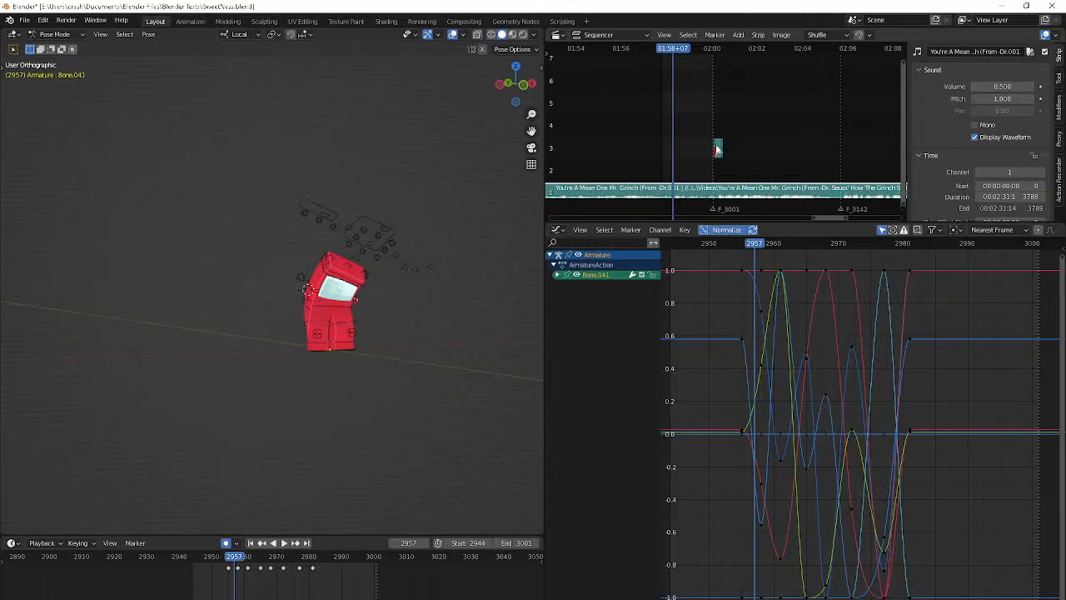
Select the clap and snare sound strip near frame 3001 and briefly play the animation, returning to frame 2944
left_click(717, 148)
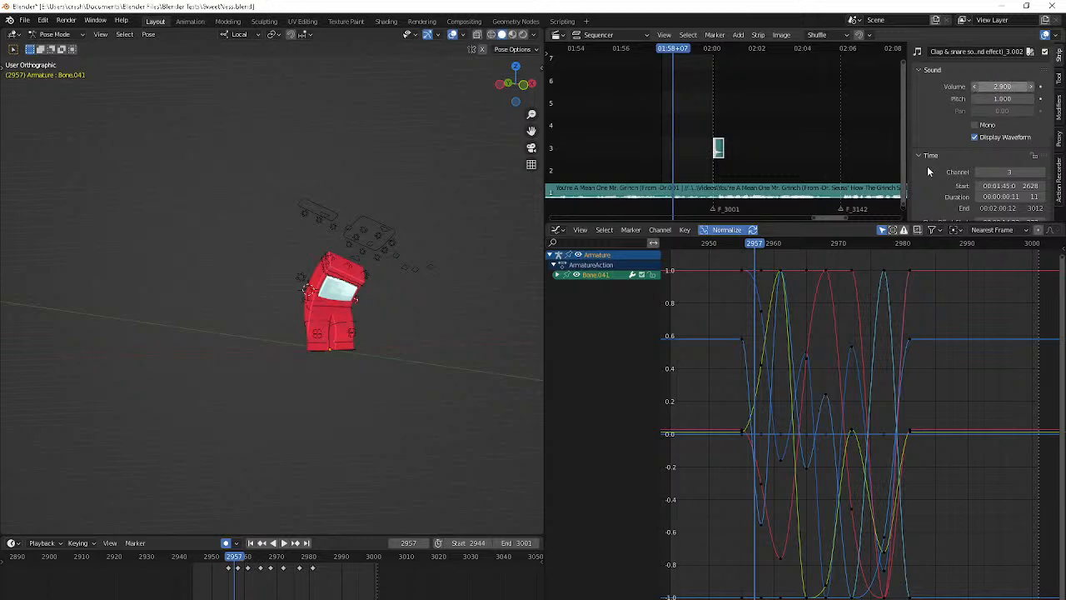
key("space")
key("space")
key("shift+Left")
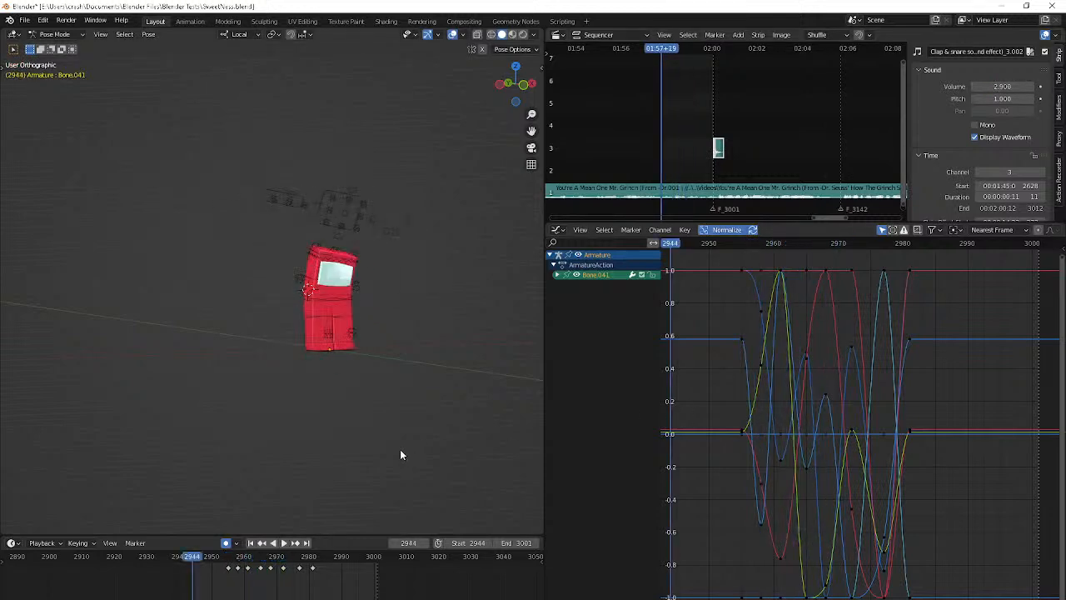
Clear the bone selection and set the scene's end frame to 3142
left_click(400, 451)
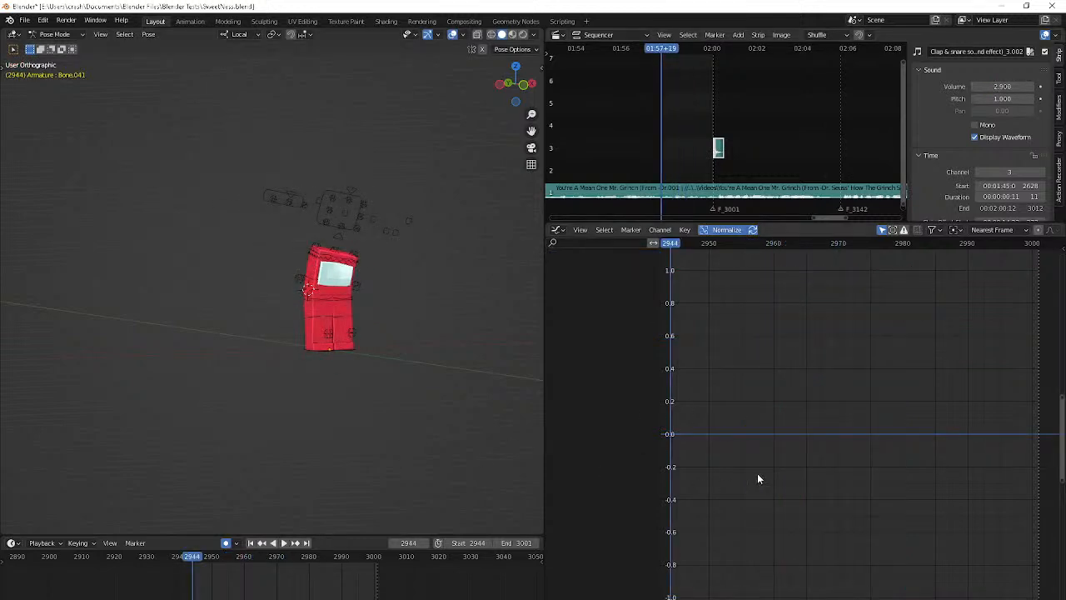
scroll(272, 571, "down", 5)
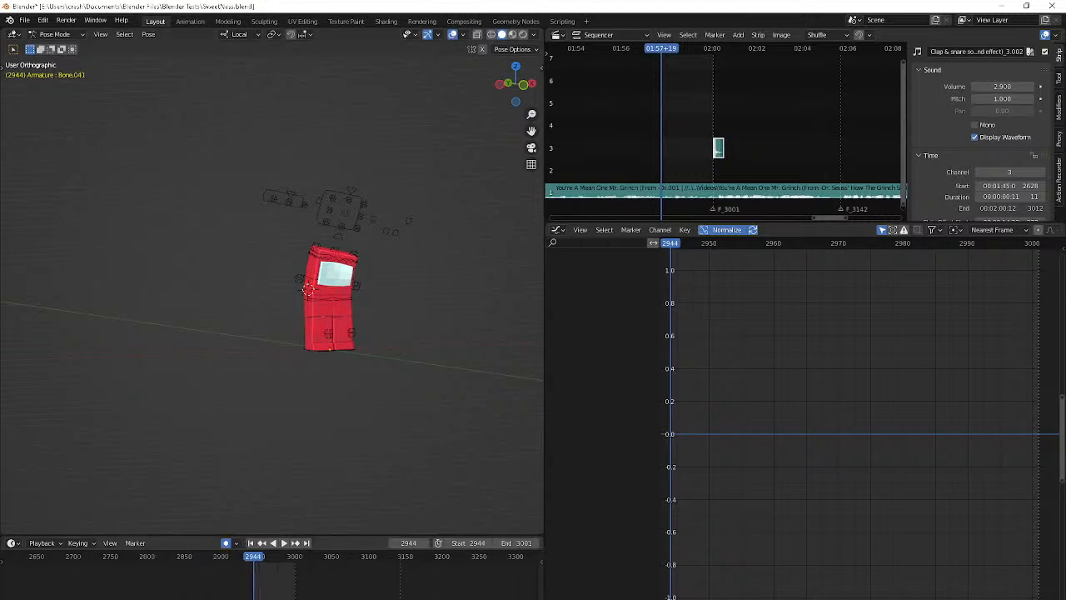
left_click(517, 542)
type("21")
key("Return")
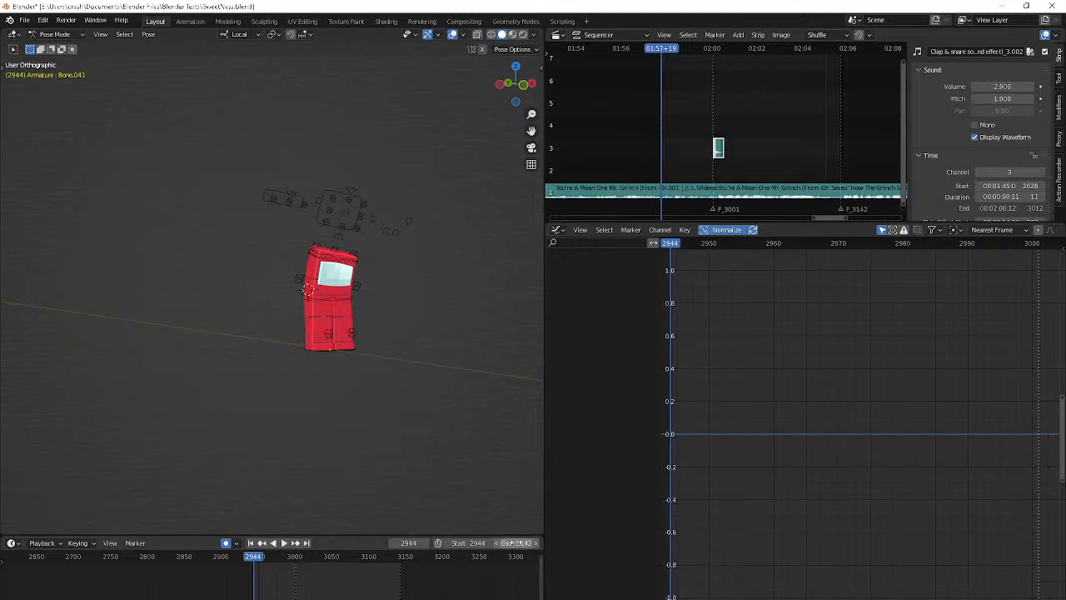
Play back the animation from frame 2944 with the song, checking the YouTube Studio live chat between playbacks
key("space")
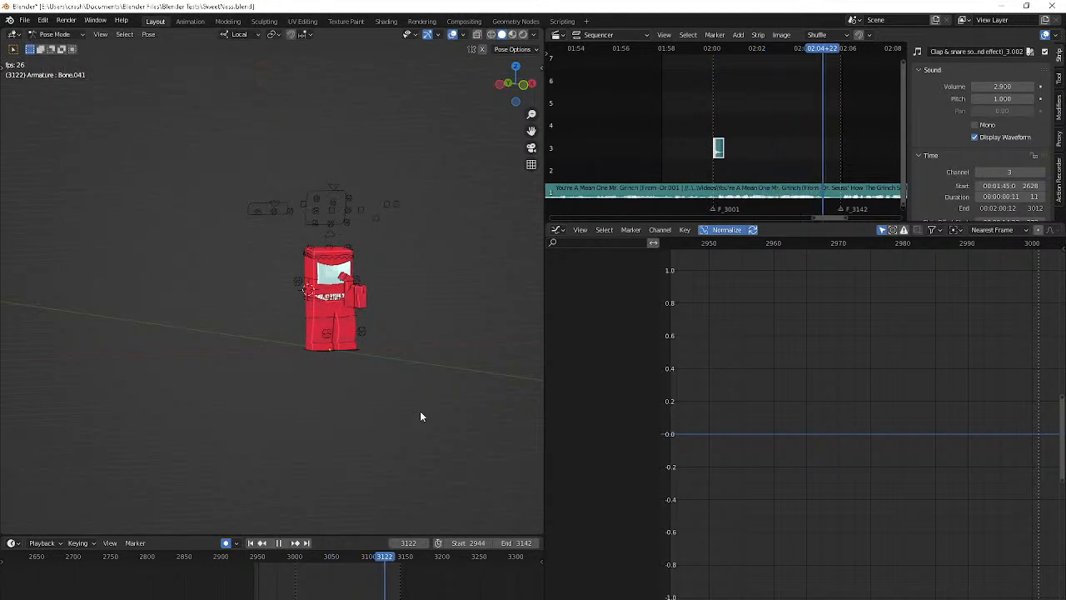
key("space")
key("alt+Tab")
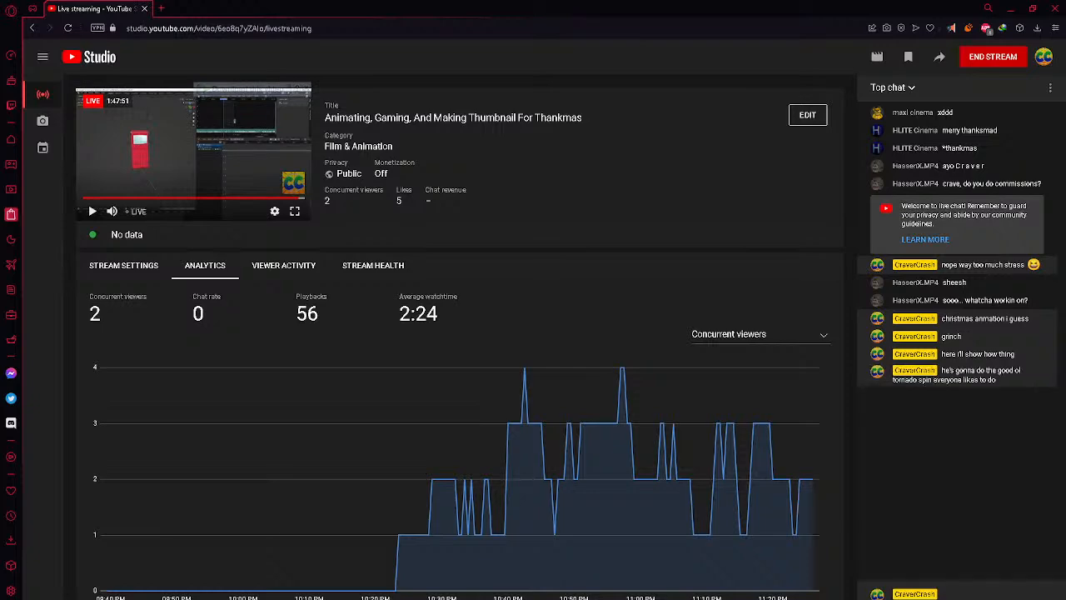
key("alt+Tab")
key("space")
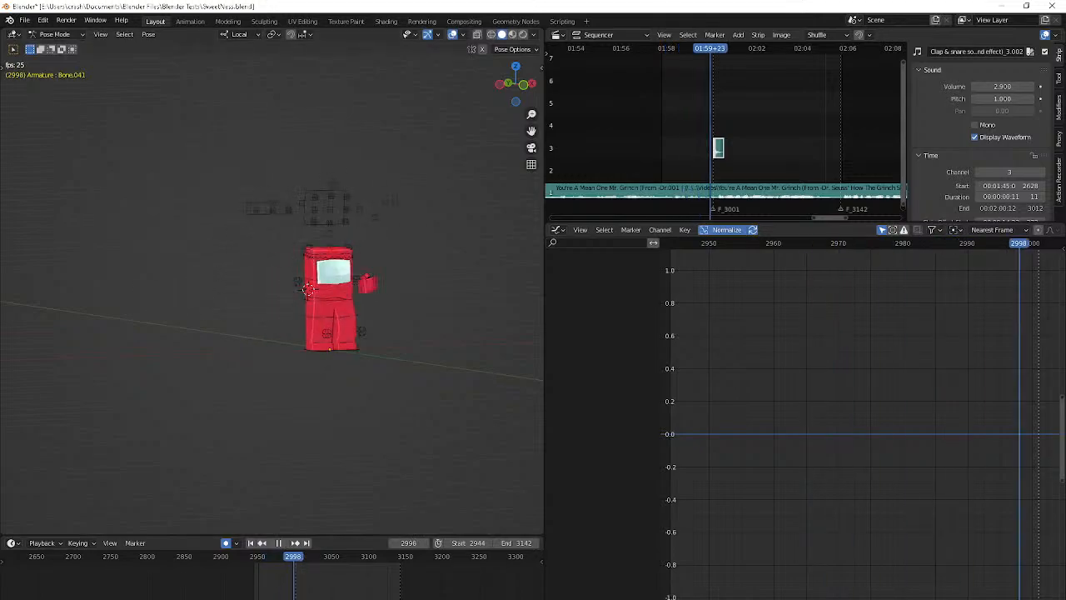
key("alt+Tab")
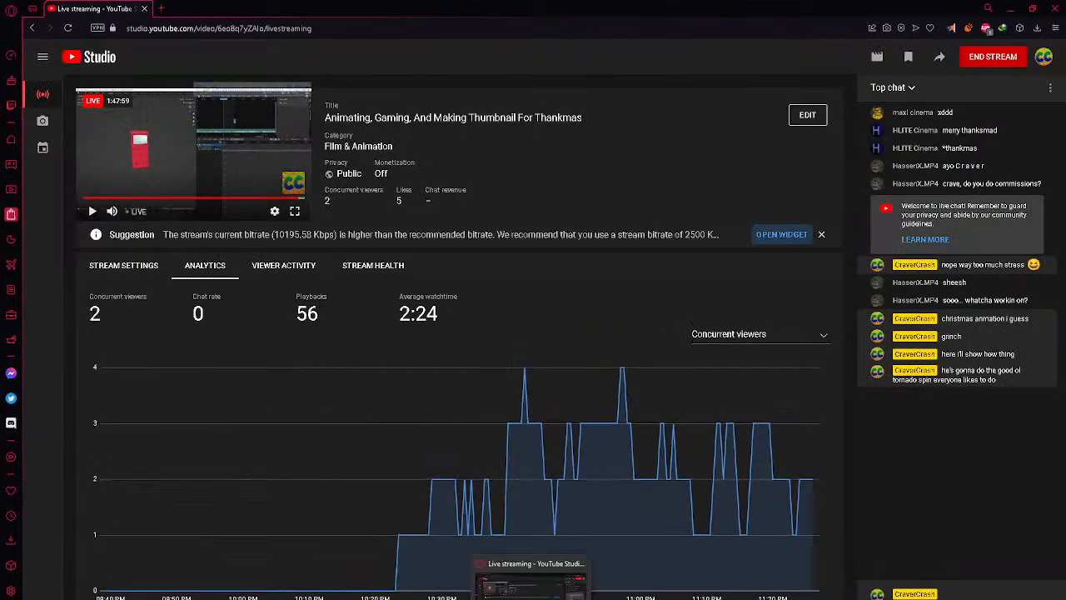
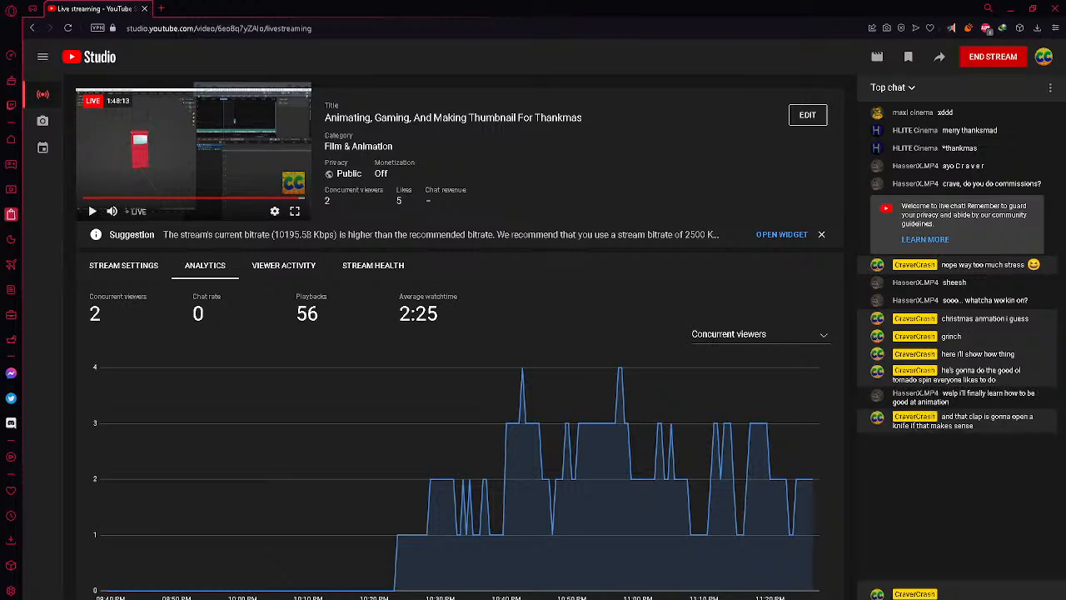
Switch to Blender, play back the armature's animation and step into the start of the arm swing
key("alt+Tab")
key("shift+Left")
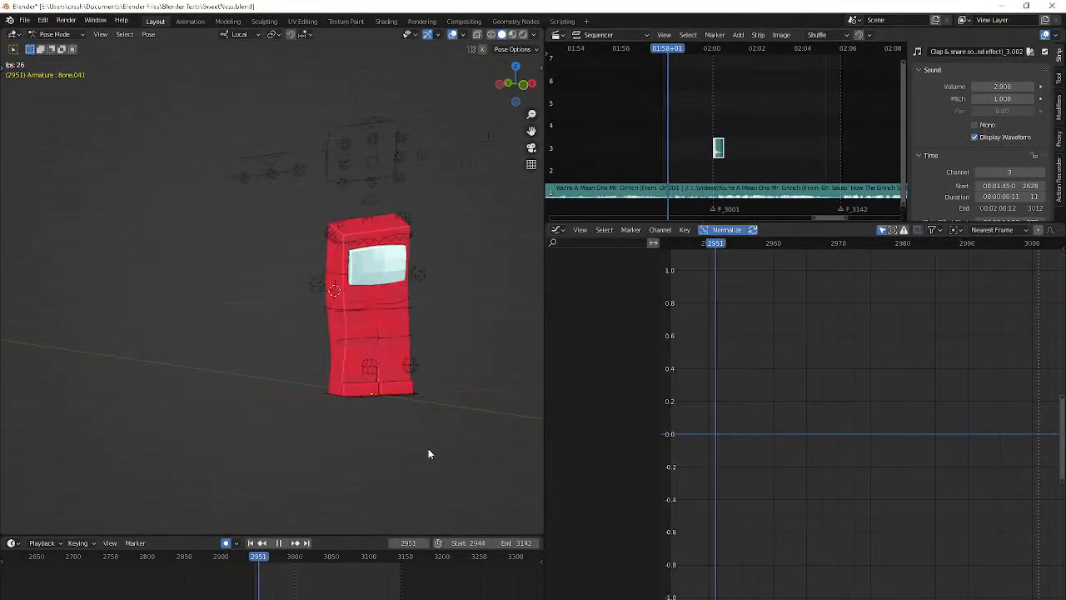
key("shift+Left")
key("shift+Left")
key("space")
middle_click_drag(429, 450, 399, 432)
left_click(400, 431)
key("ctrl+Tab")
scroll(399, 432, "down", 3, "alt")
scroll(400, 432, "down", 4, "alt")
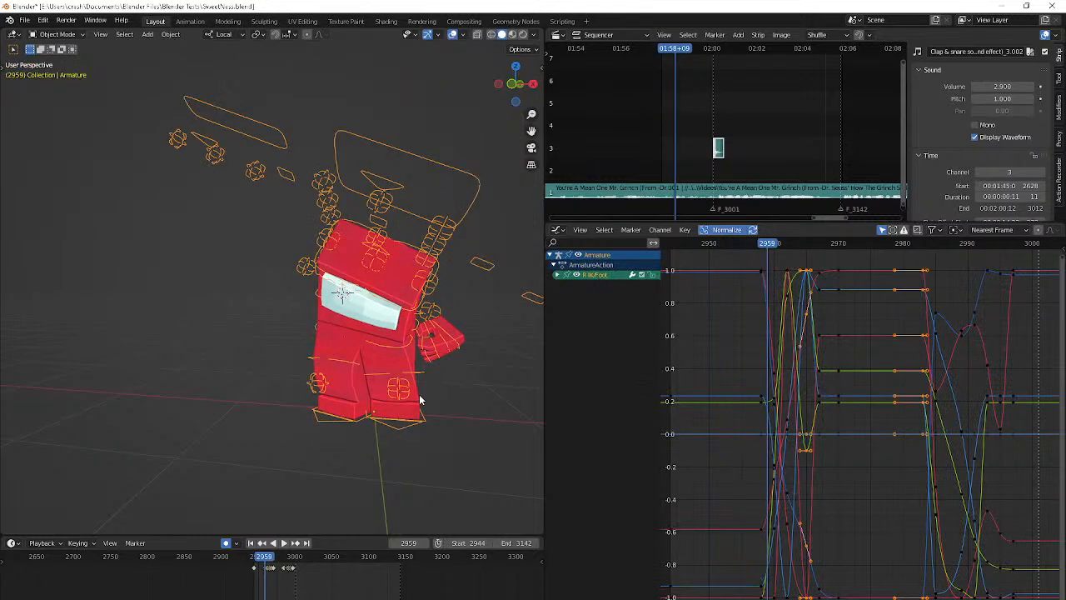
scroll(420, 399, "down", 3, "alt")
key("ctrl+Tab")
Select the arm's Bone.041 and rotate it freely at frame 2961
left_click(453, 241)
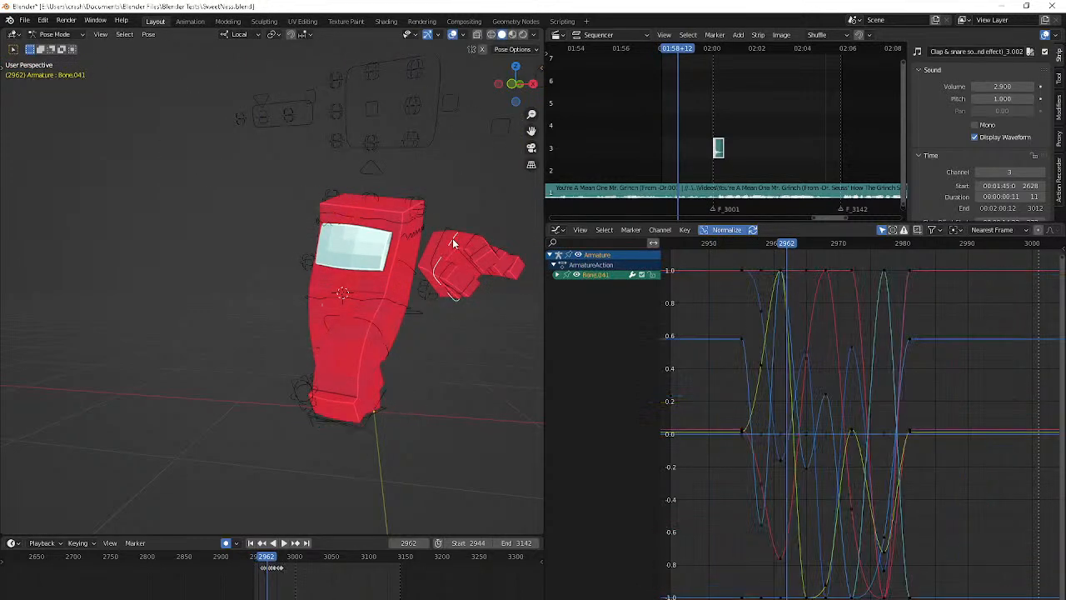
scroll(452, 242, "up", 2, "alt")
scroll(452, 242, "up", 2, "alt")
scroll(477, 325, "down", 3, "alt")
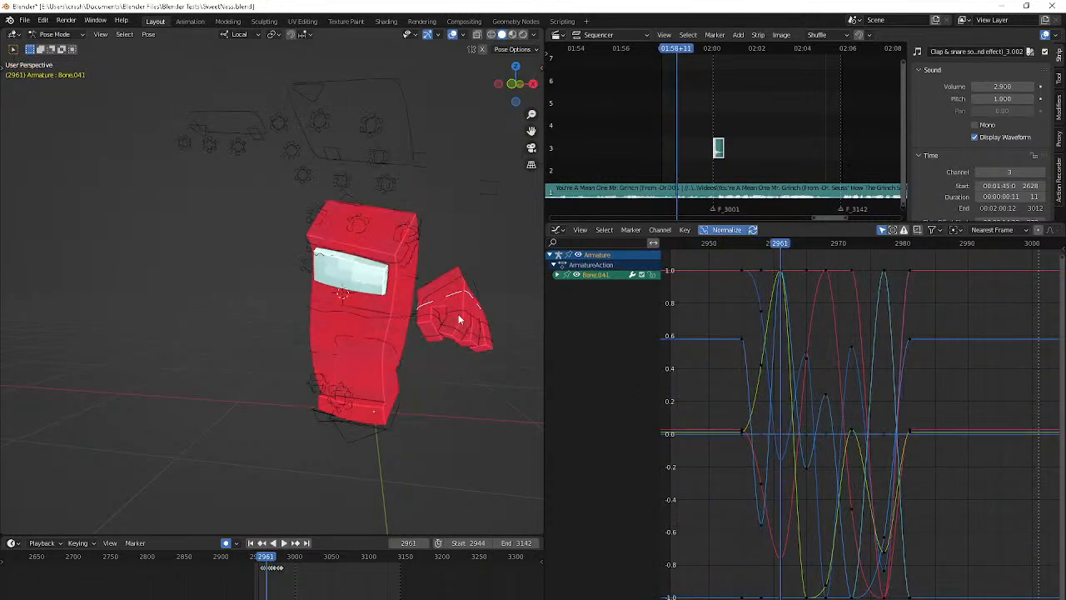
key("Up")
key("Down")
key("Down")
key("Up")
key("r")
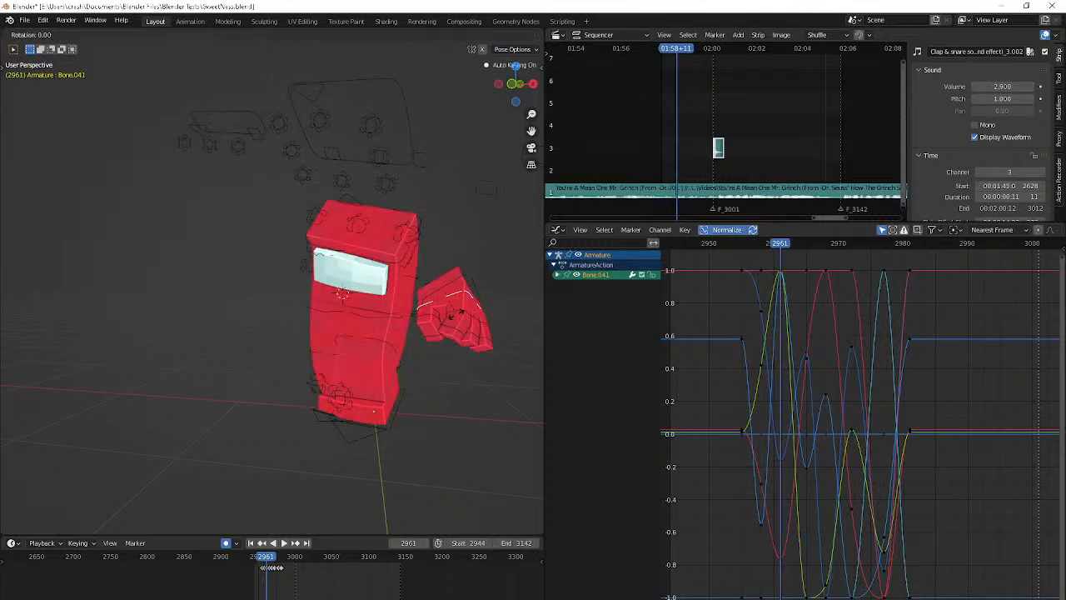
key("r")
left_click(278, 379)
Play back the arm swing from the start of the frame range to check its motion
scroll(278, 379, "down", 5, "alt")
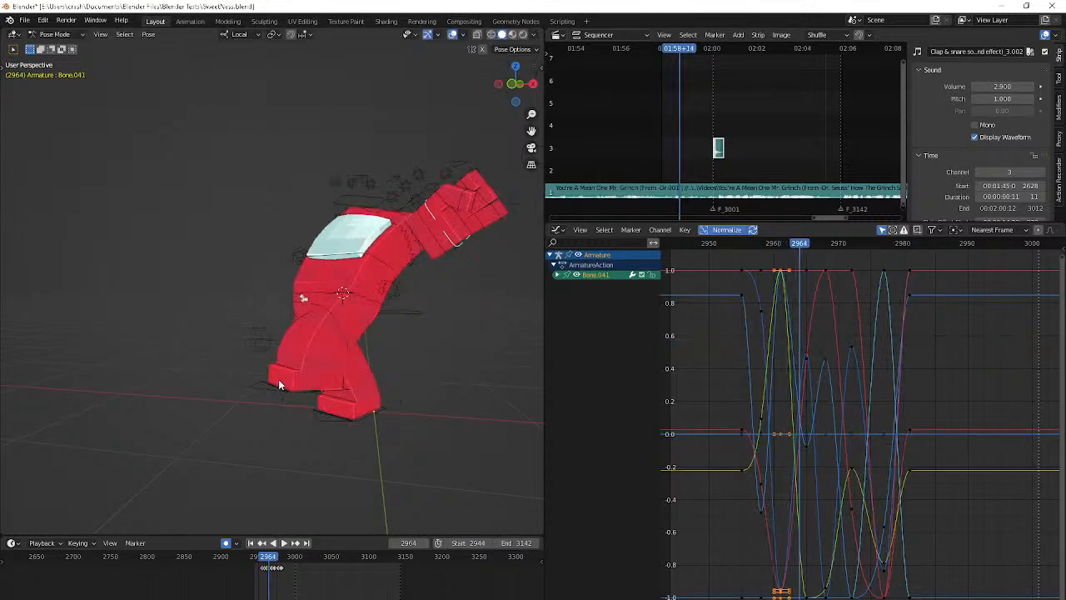
key("Down")
key("Down")
key("Down")
key("space")
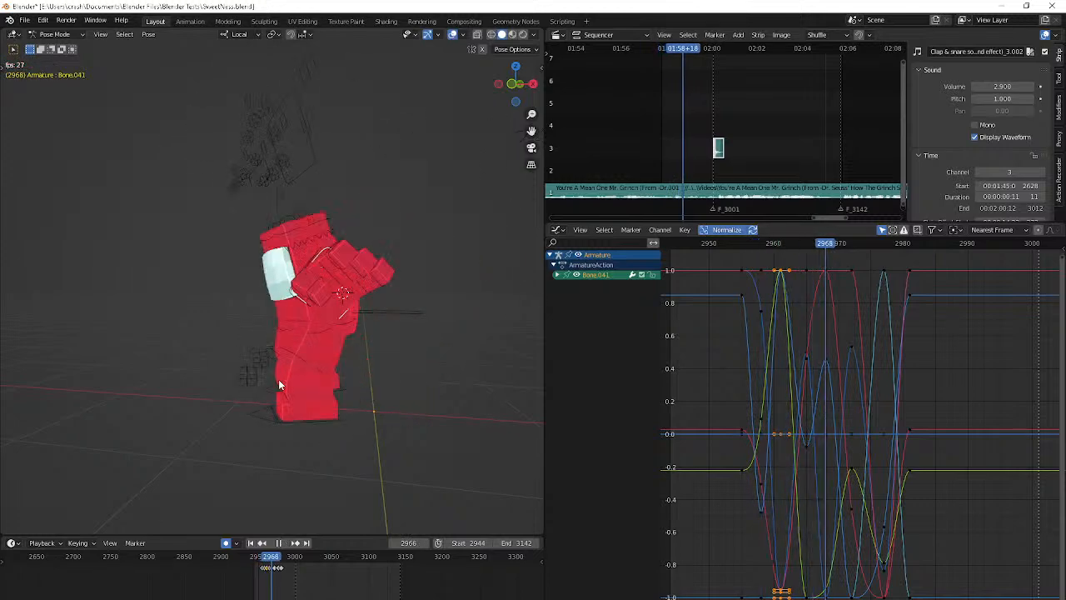
key("shift+Left")
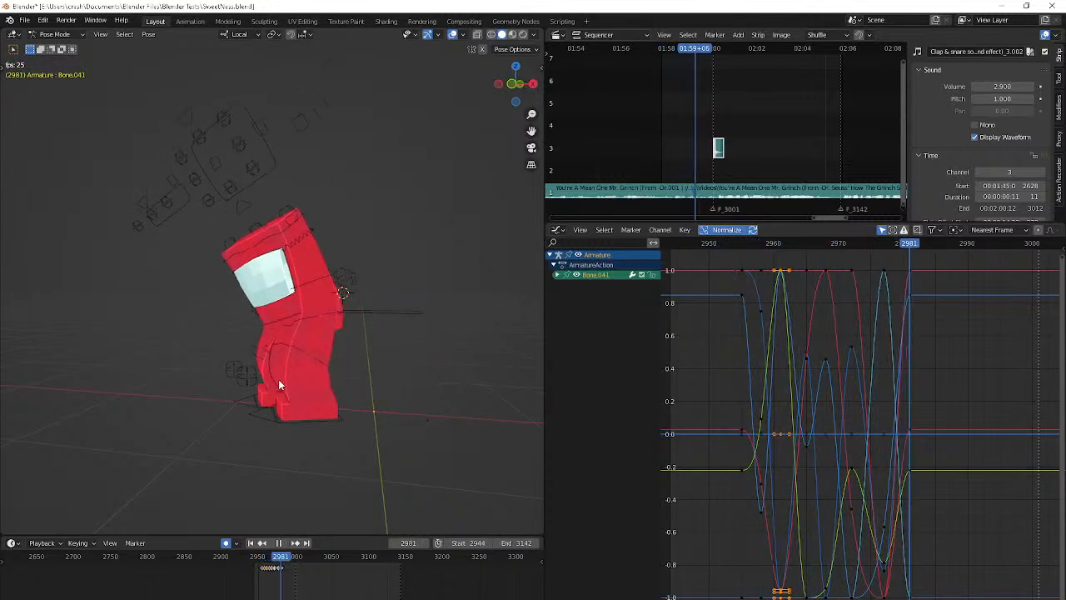
key("shift+Left")
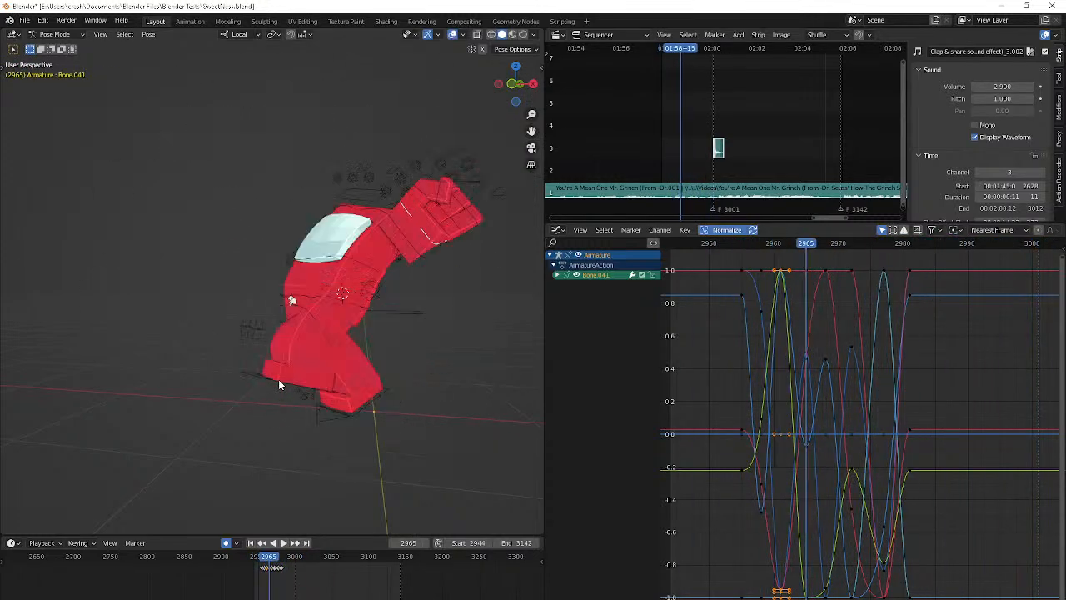
key("space")
Rotate and move Bone.041 at frame 2968, viewing the character from behind
key("Down")
key("Down")
middle_click_drag(263, 379, 195, 370)
key("Up")
key("r")
left_click(200, 336)
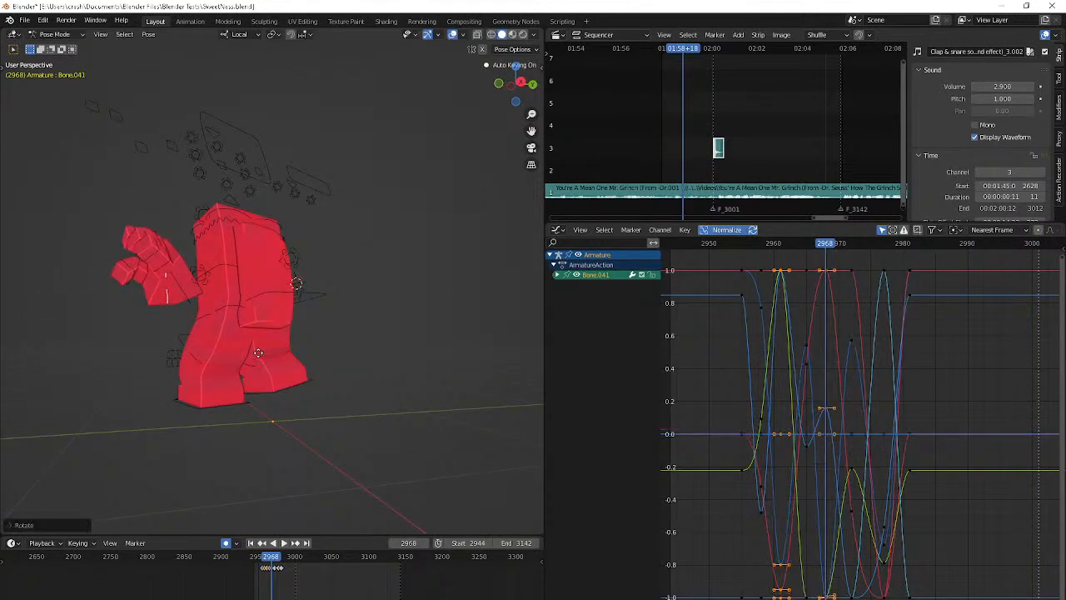
key("g")
left_click(196, 334)
Step through the arm swing up to frame 2976 and back to frame 2961, examining the arm's path
key("Down")
key("Right")
key("Right")
key("Right")
key("Right")
key("Right")
key("Right")
key("Right")
key("Right")
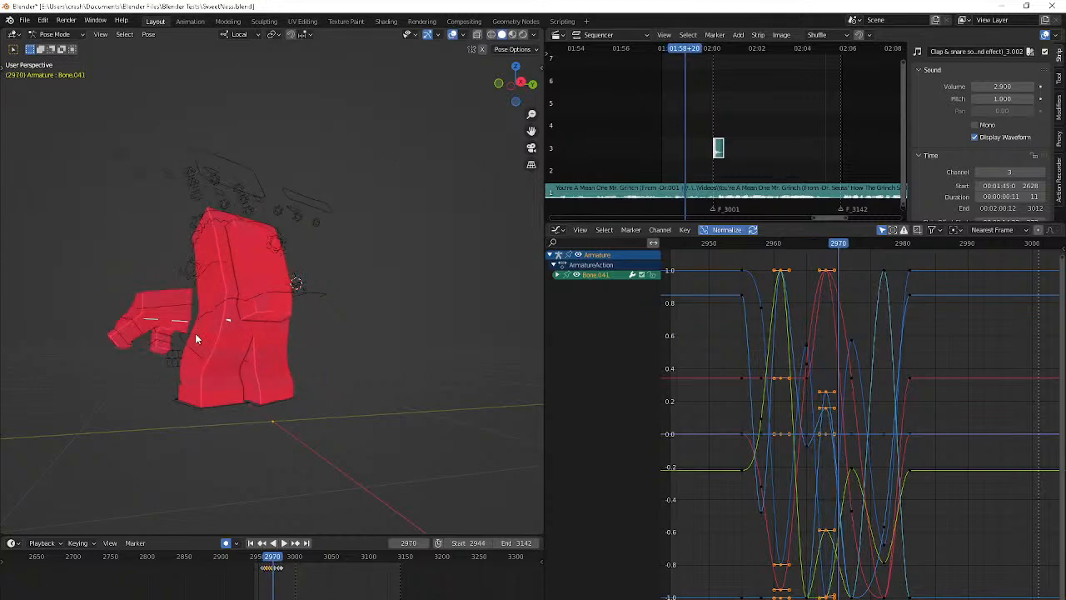
key("Right")
key("Right")
key("Right")
middle_click_drag(195, 334, 329, 324)
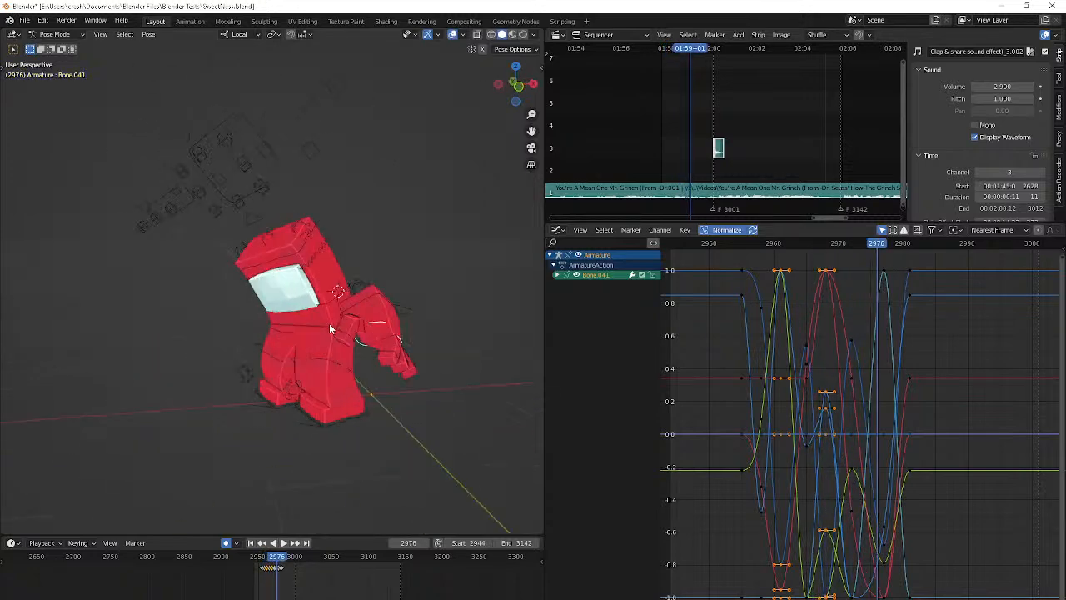
key("Down")
key("Down")
key("Down")
key("Left")
key("Left")
key("Left")
key("Left")
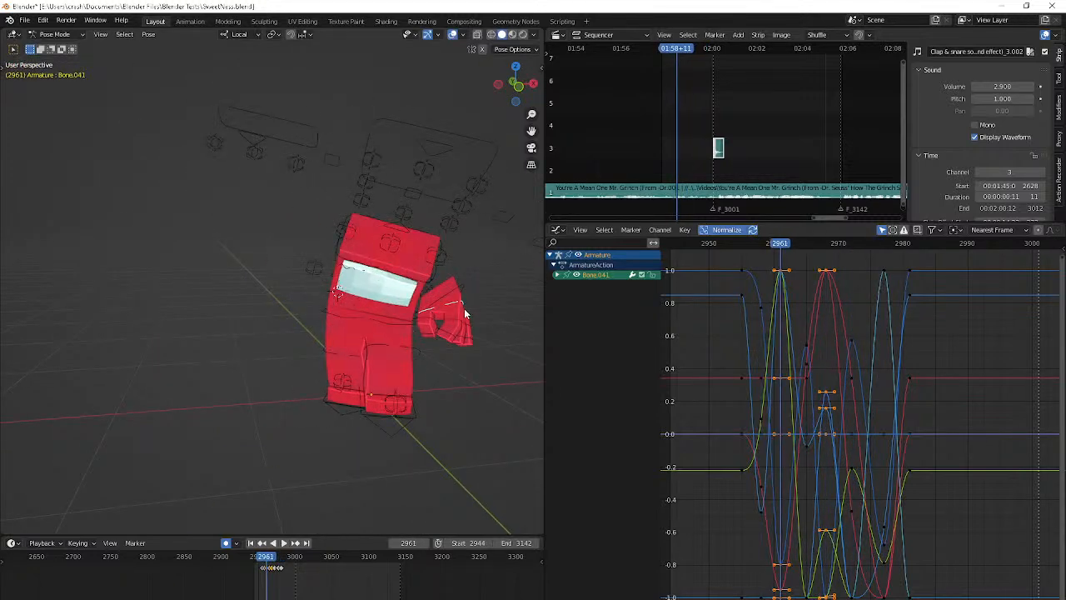
Select Bone.021 in the arm and apply a trackball rotation at frame 2962
left_click(454, 319)
key("Down")
key("Down")
key("Up")
key("Right")
key("Right")
key("Right")
key("Right")
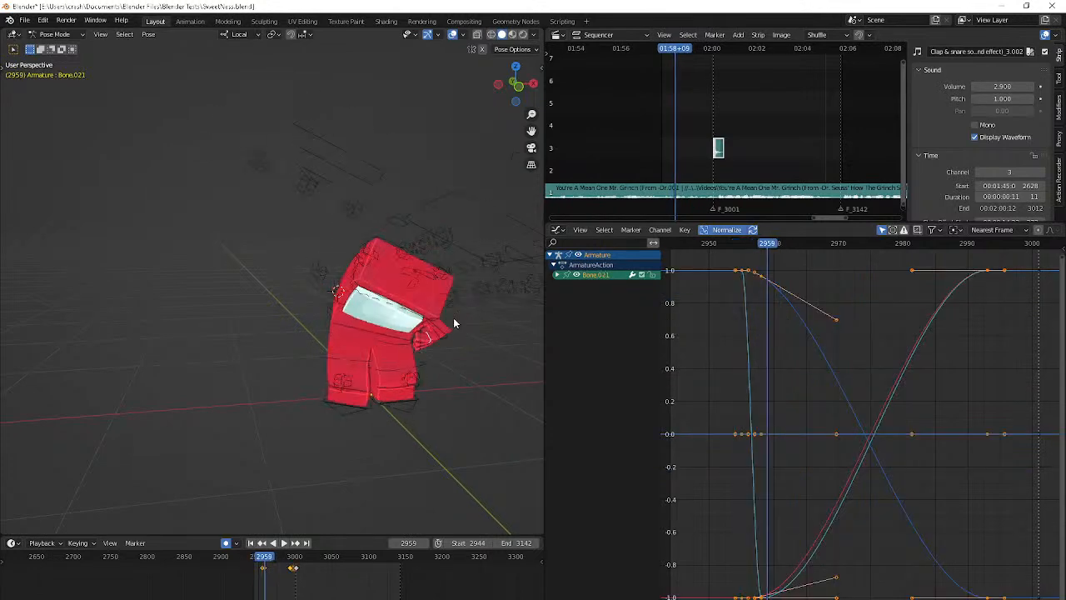
key("r")
key("r")
left_click(340, 416)
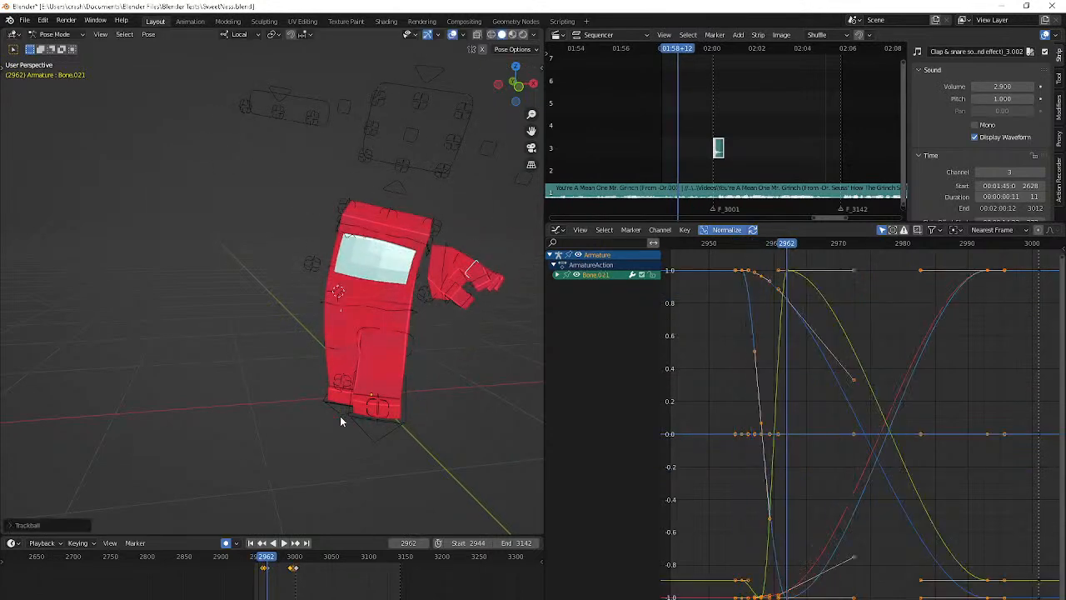
Paste the copied pose onto Bone.021 at frame 2966 and adjust its rotation
key("Right")
key("Right")
key("Right")
key("Right")
key("ctrl+v")
middle_click_drag(340, 416, 436, 434)
key("r")
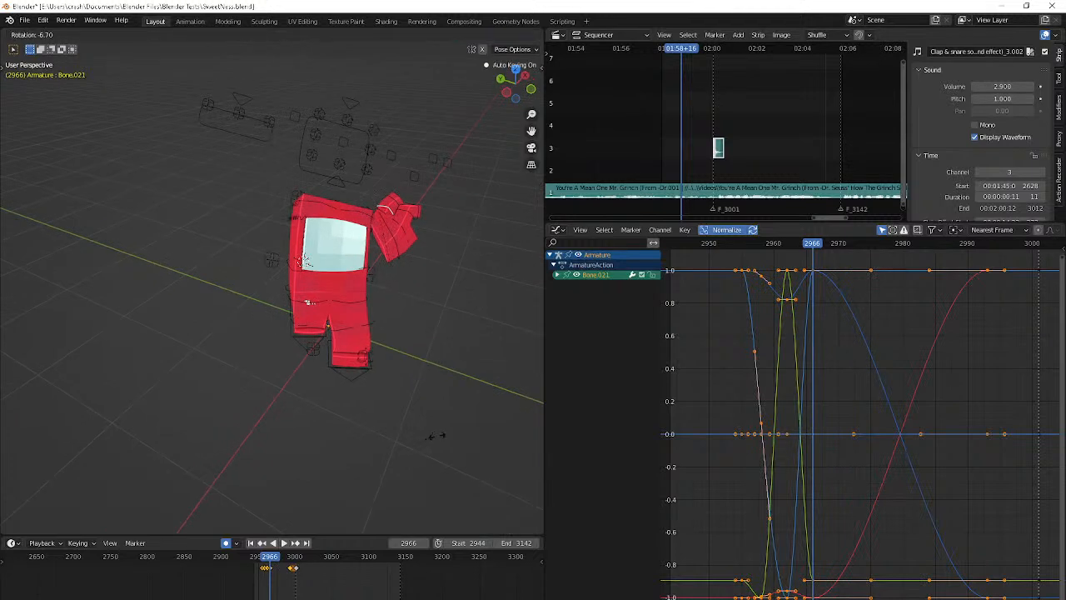
left_click(439, 432)
Rotate Bone.021 at frame 2973 to bend the lowered arm
key("Right")
key("Right")
key("Right")
key("Right")
key("Right")
key("Right")
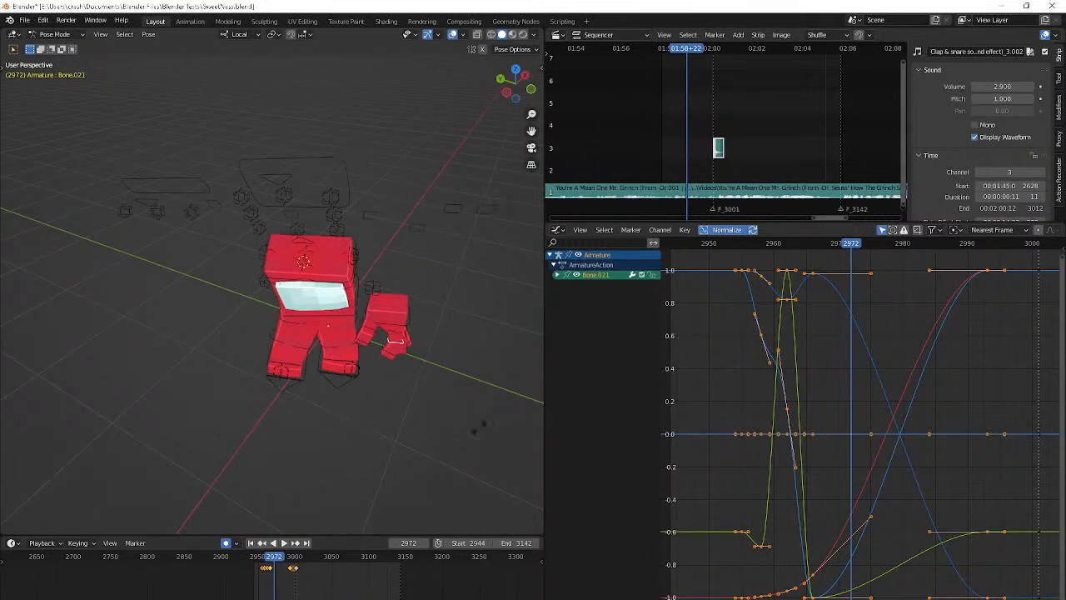
key("r")
left_click(460, 420)
key("Right")
key("r")
left_click(456, 447)
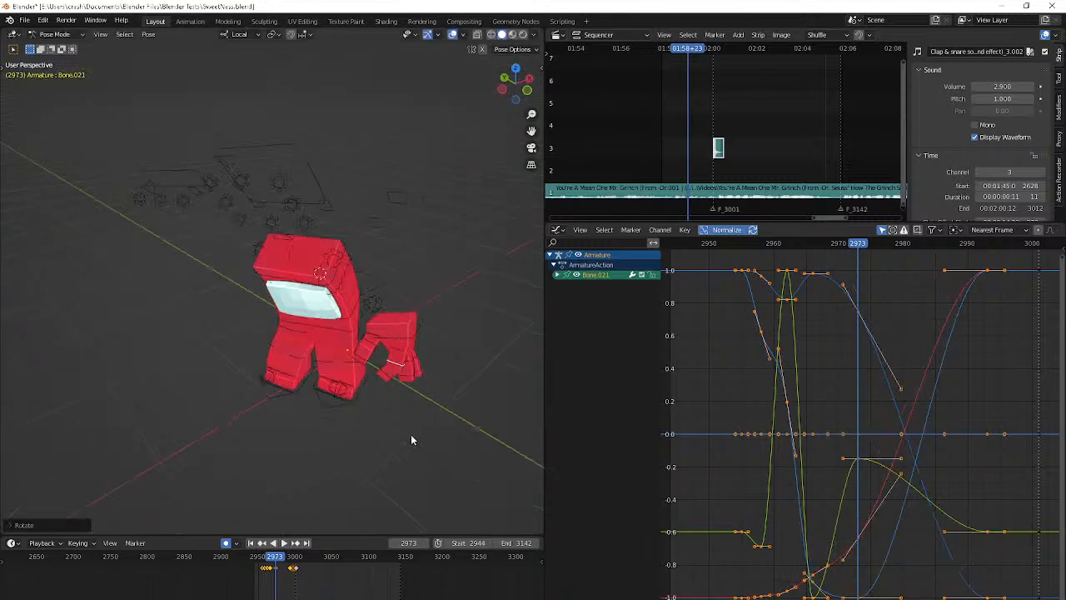
Refine Bone.021's pose at frame 2973 with a trackball rotation from the character's side
middle_click_drag(411, 434, 386, 393)
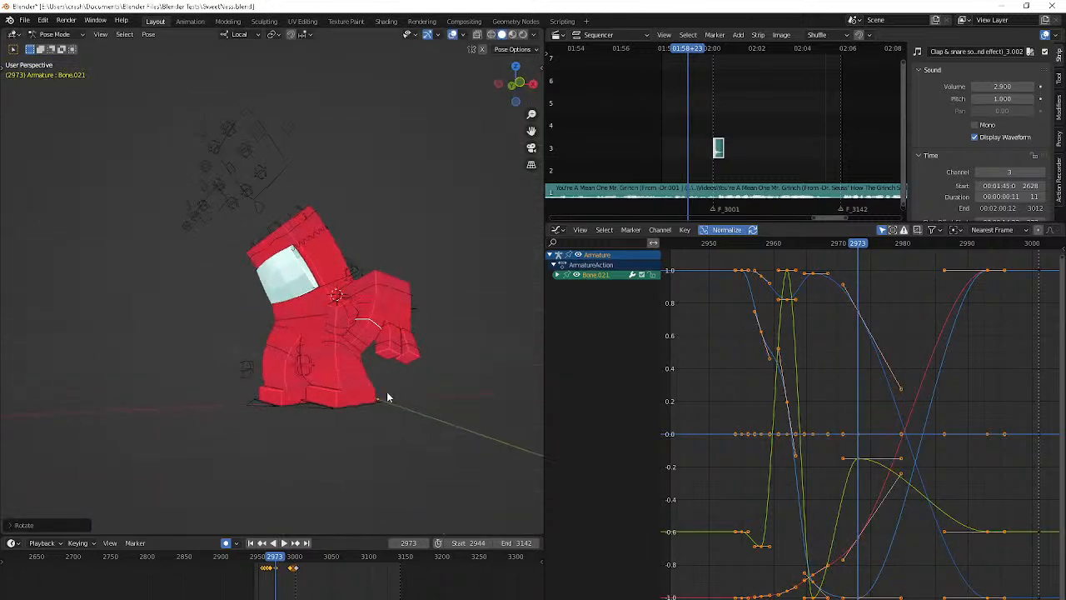
key("r")
left_click(339, 434)
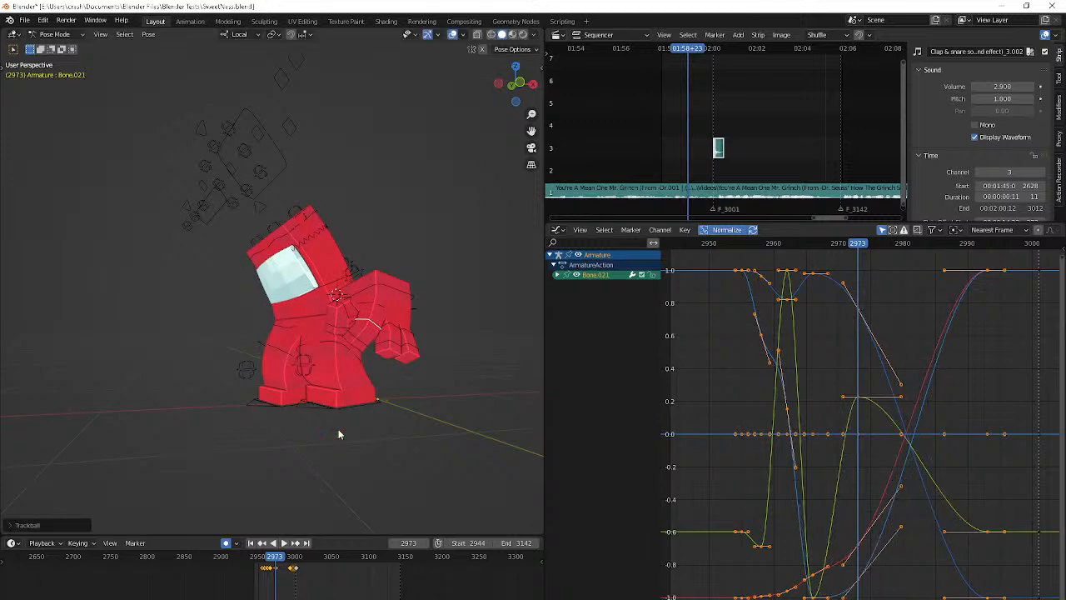
Keyframe Bone.021 with its starting rotation at frame 2977
key("Right")
key("Right")
key("Right")
key("Right")
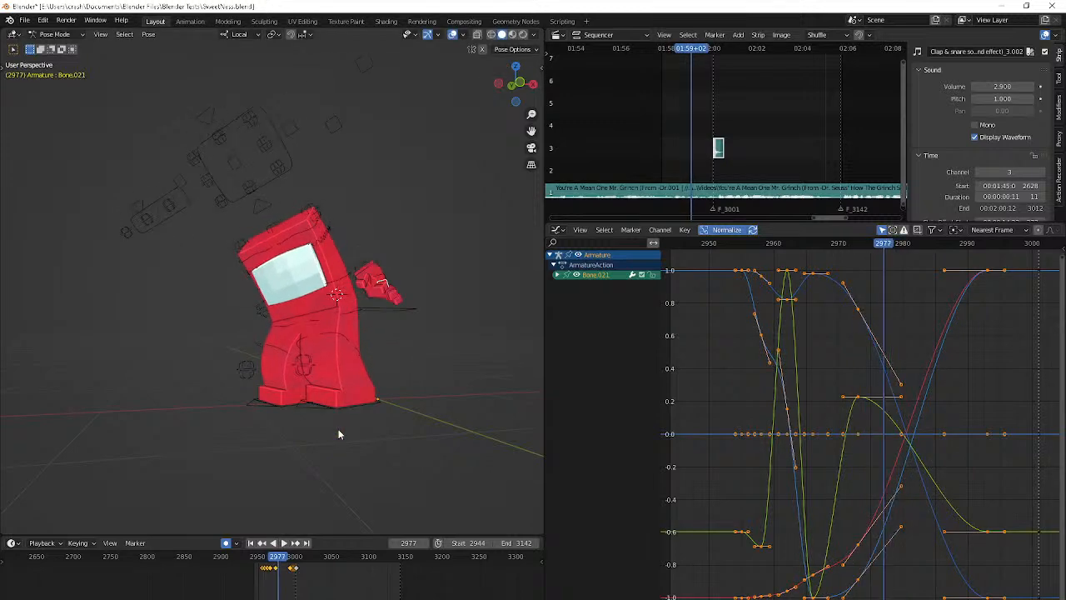
key("i")
middle_click_drag(361, 447, 359, 474)
Step back and forth between frames 2973 and 2980 to examine the end of the arm swing
key("Left")
key("Left")
key("Left")
key("Left")
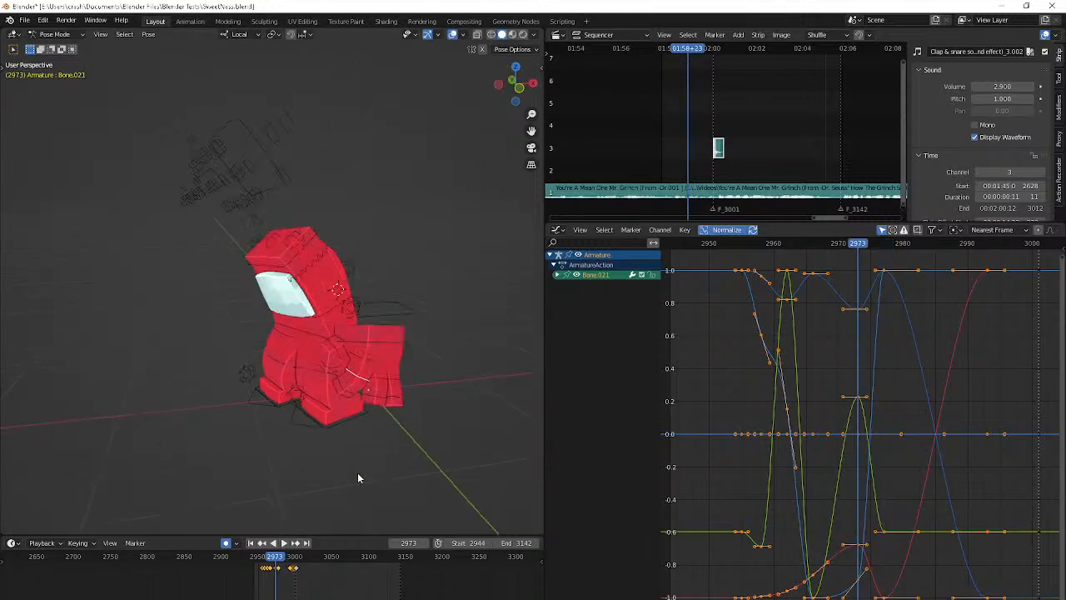
key("Right")
key("Right")
key("Right")
key("Right")
key("Right")
key("Right")
key("Right")
key("Right")
key("Left")
key("Left")
key("Left")
key("Left")
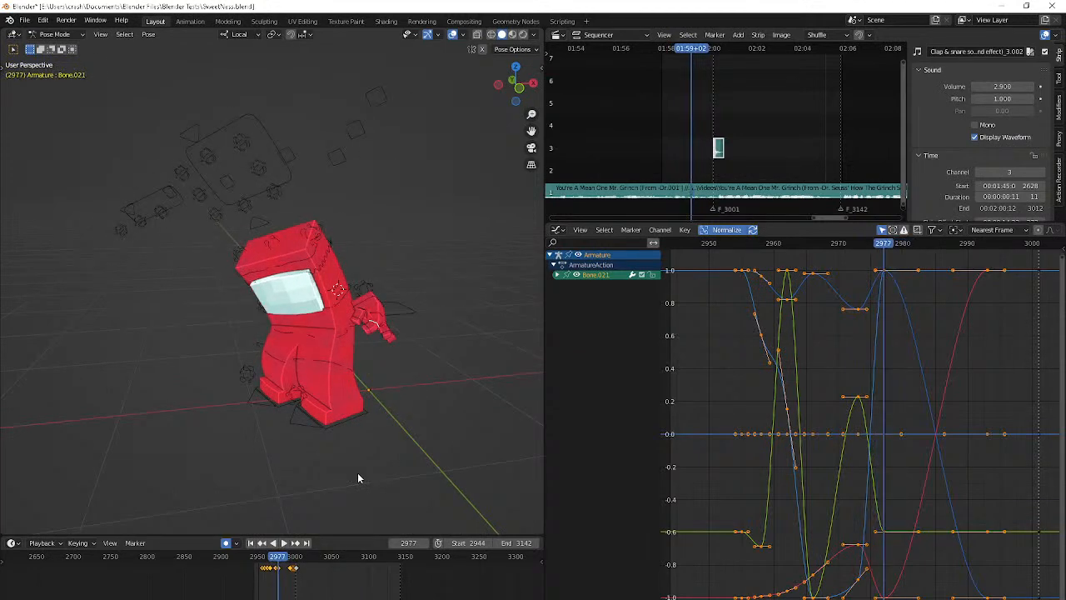
key("Right")
key("Right")
key("Right")
Check the Discord group chat and the YouTube Studio livestream chat, and return to Blender
key("alt+Tab")
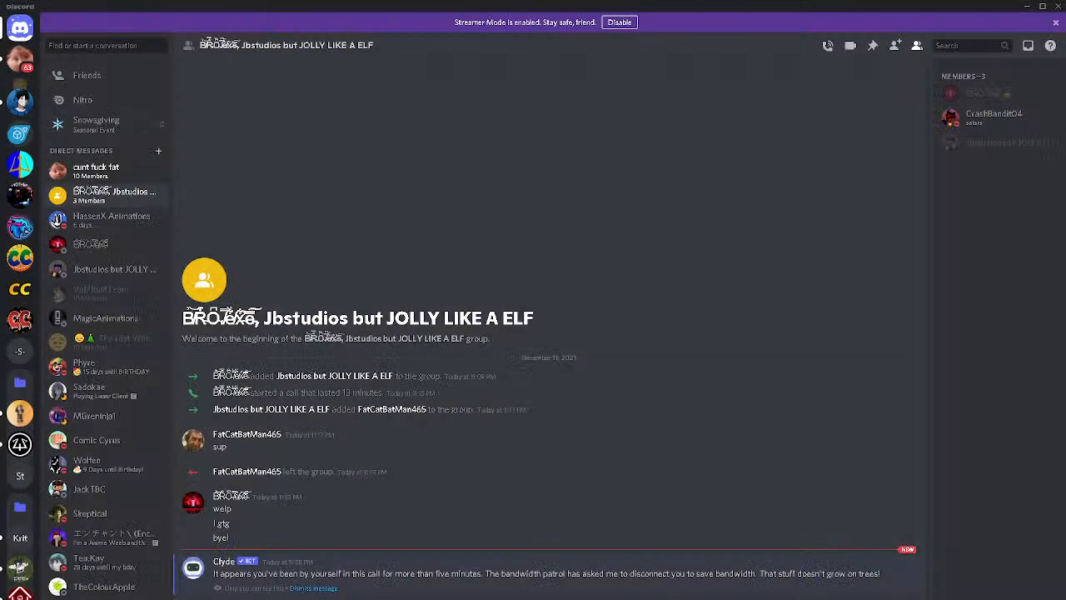
key("alt+Tab")
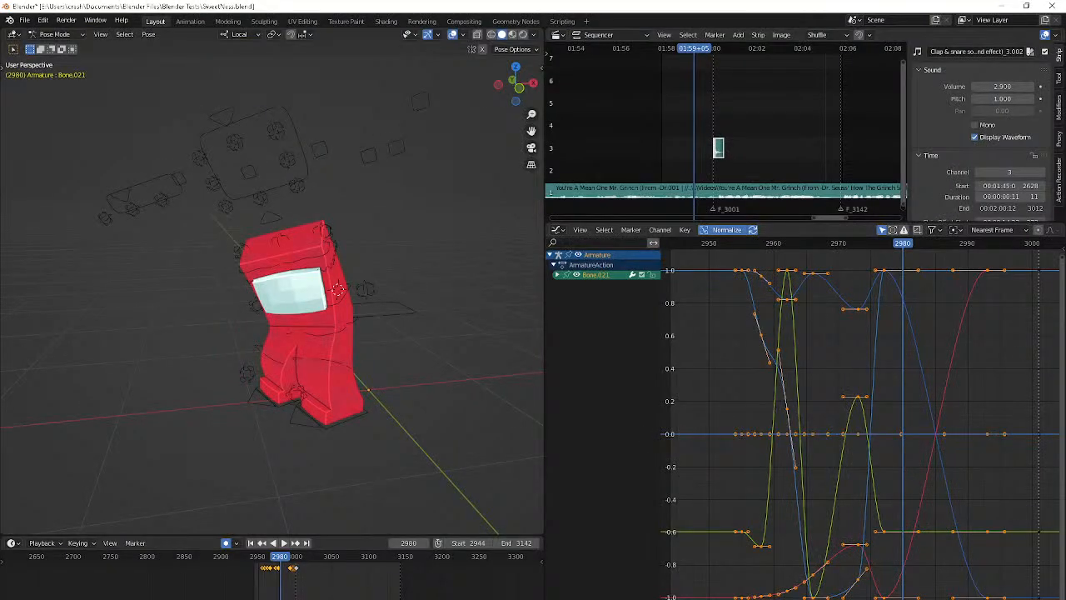
key("alt+Tab")
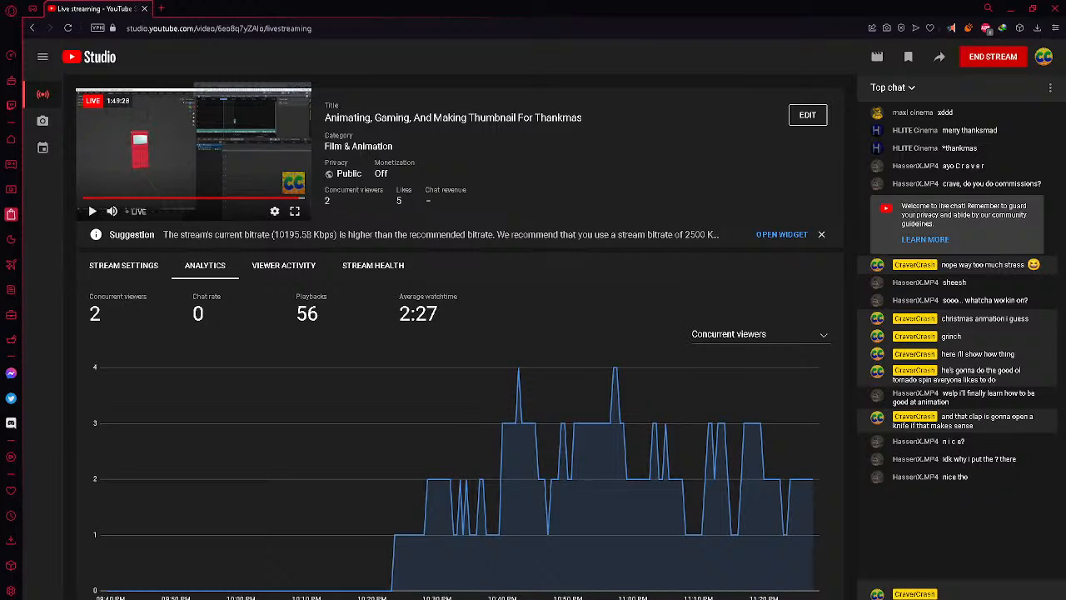
key("alt+Tab")
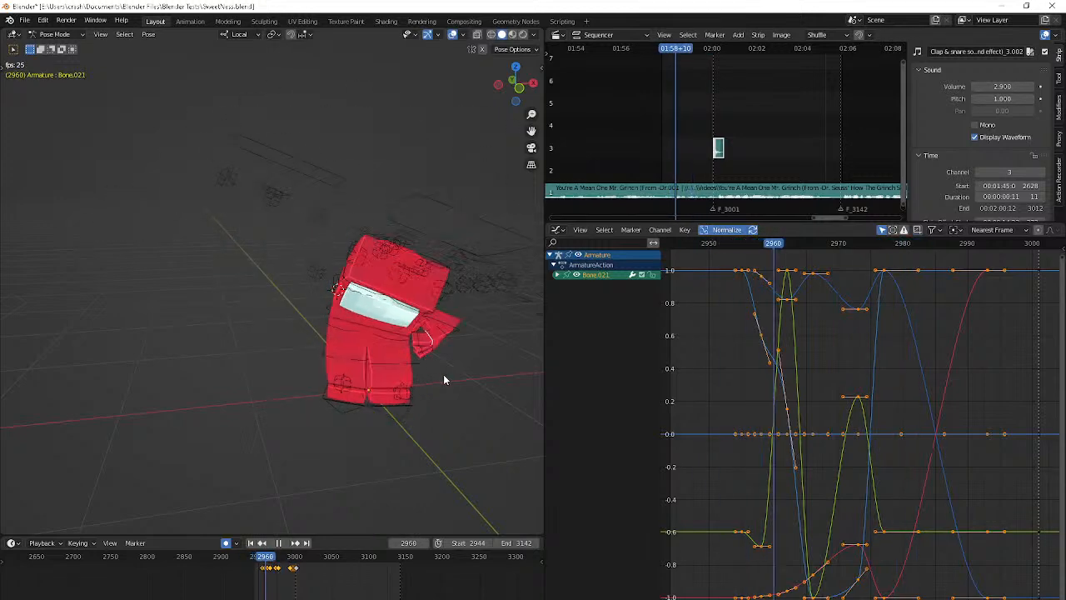
Select Bone.025 in the hand and rotate it about its local Z axis at frame 2964
key("space")
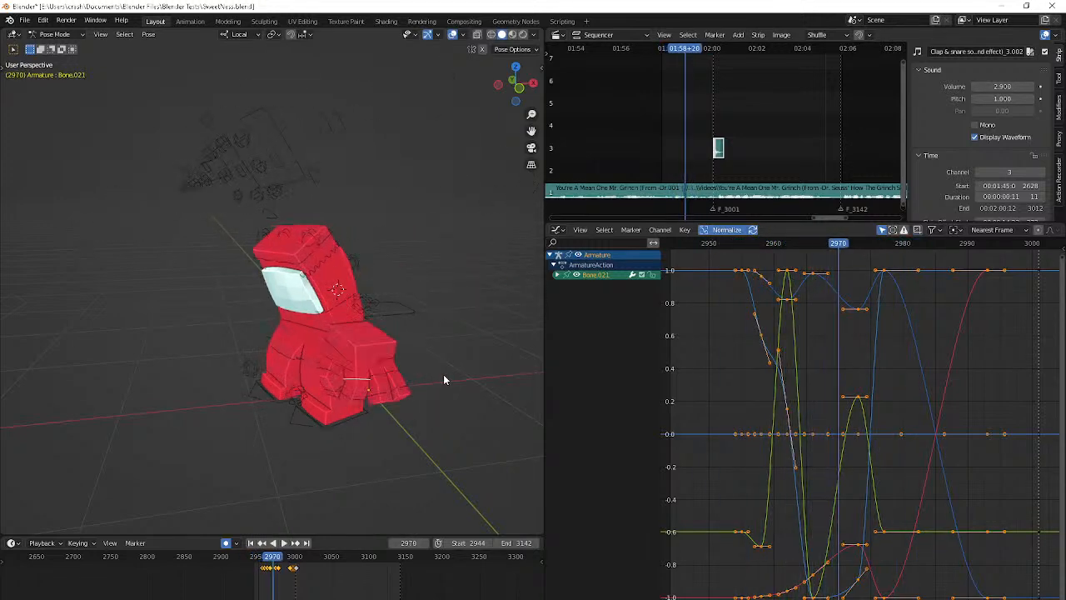
key("Right")
key("Right")
key("Right")
key("Right")
key("Right")
key("Right")
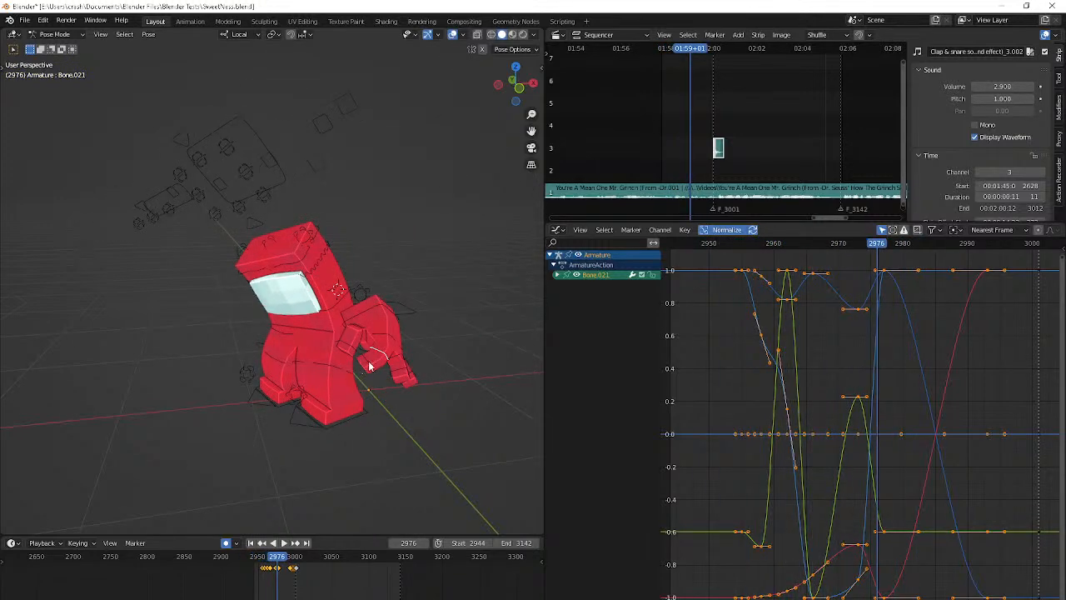
left_click(370, 366)
key("shift+Left")
key("space")
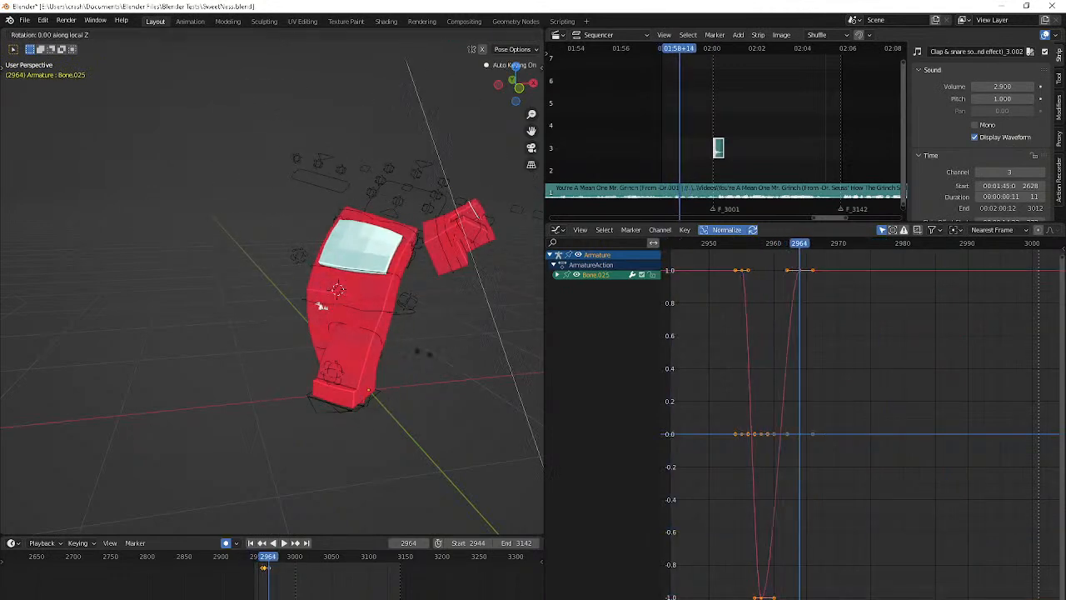
key("Right")
key("Right")
key("Right")
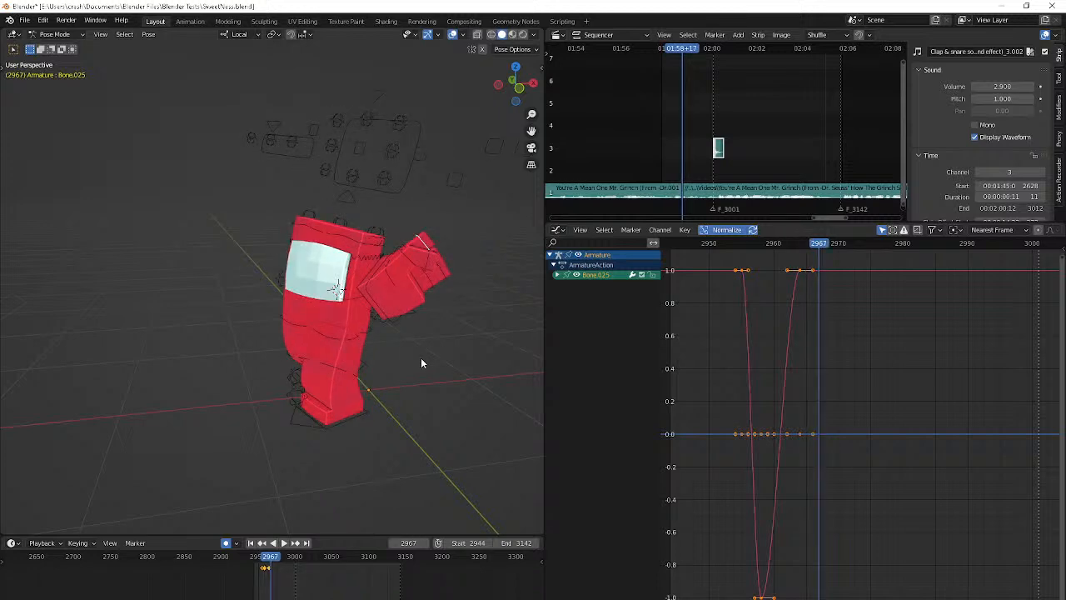
Keyframe Bone.025's current rotation at frame 2968 and check the hand around frame 2971
key("Right")
key("Right")
key("Right")
key("Right")
middle_click_drag(422, 363, 360, 370)
key("r")
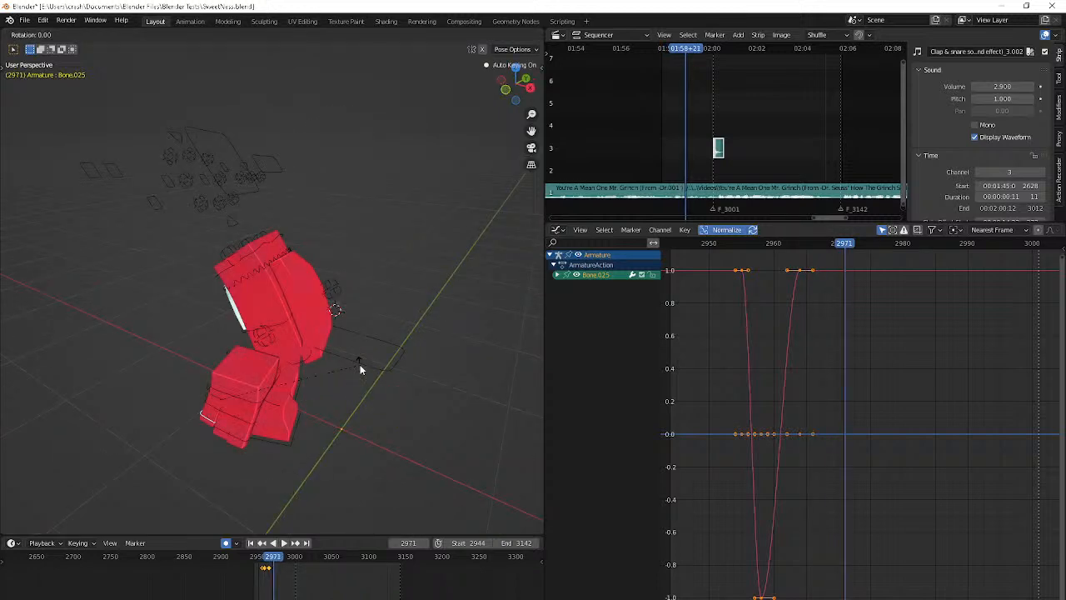
key("Left")
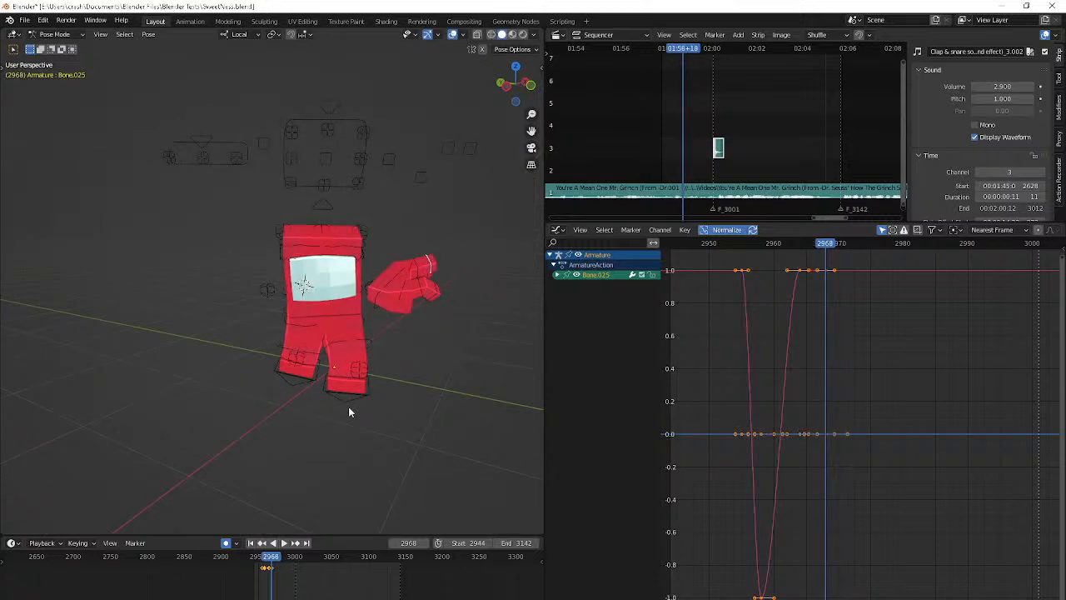
key("Right")
key("Right")
key("Right")
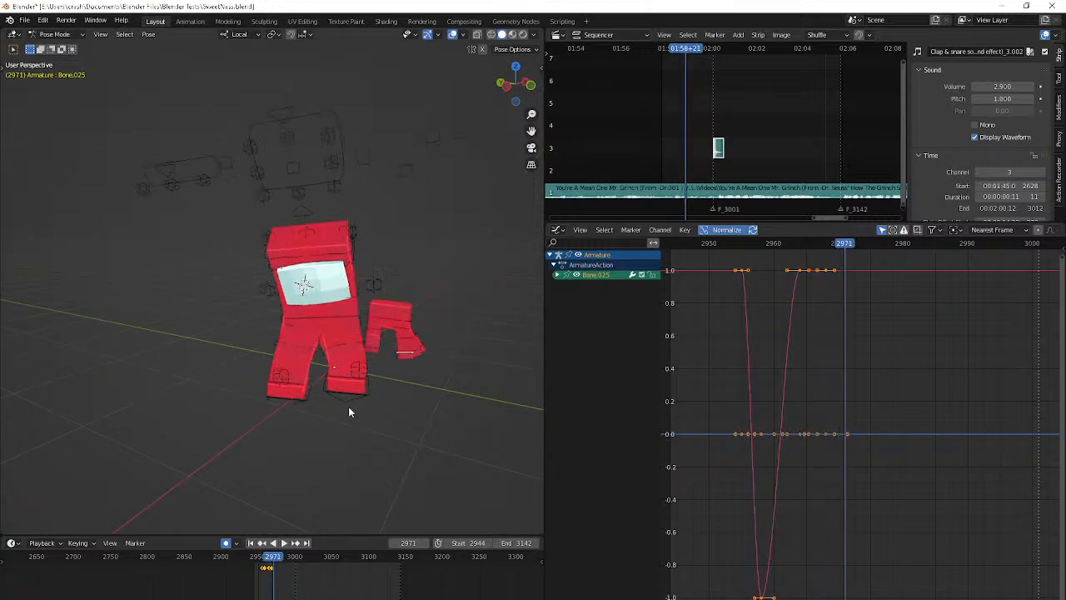
Rotate Bone.025 about its local X axis at frame 2972 and advance to frame 2975
key("Right")
key("r")
key("x")
key("x")
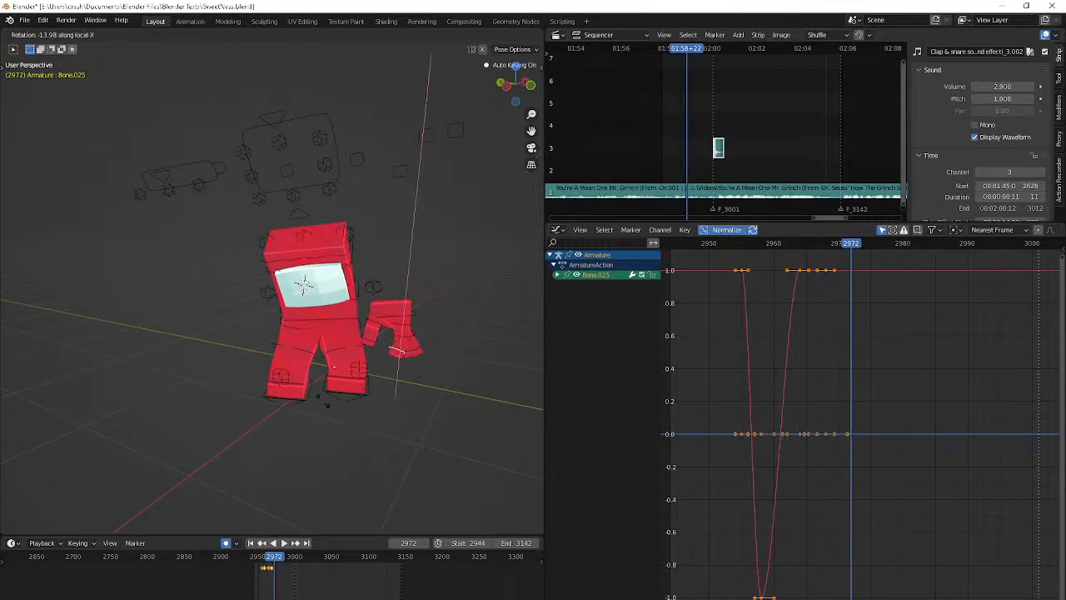
left_click(330, 402)
key("Right")
key("Right")
key("Right")
key("Right")
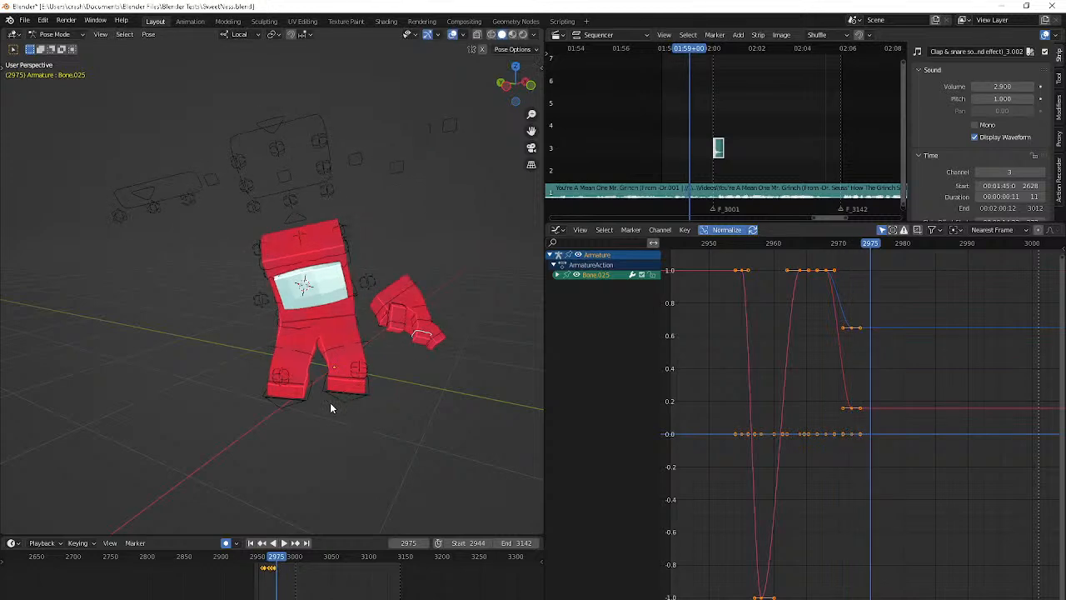
Rotate Bone.025 in the hand about its local X axis at frame 2976
key("r")
key("x")
key("x")
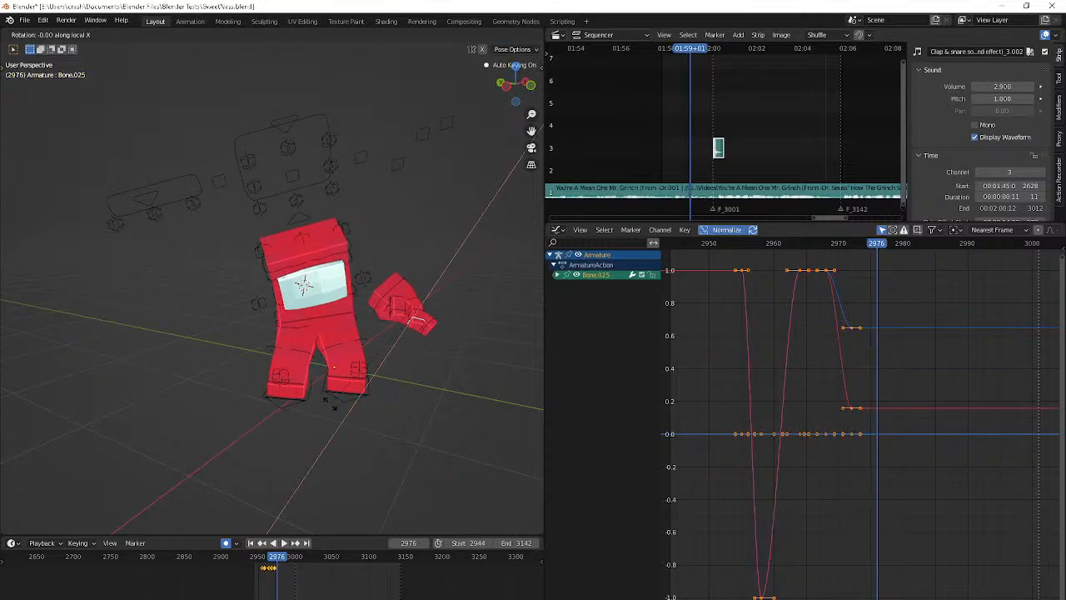
left_click(304, 379)
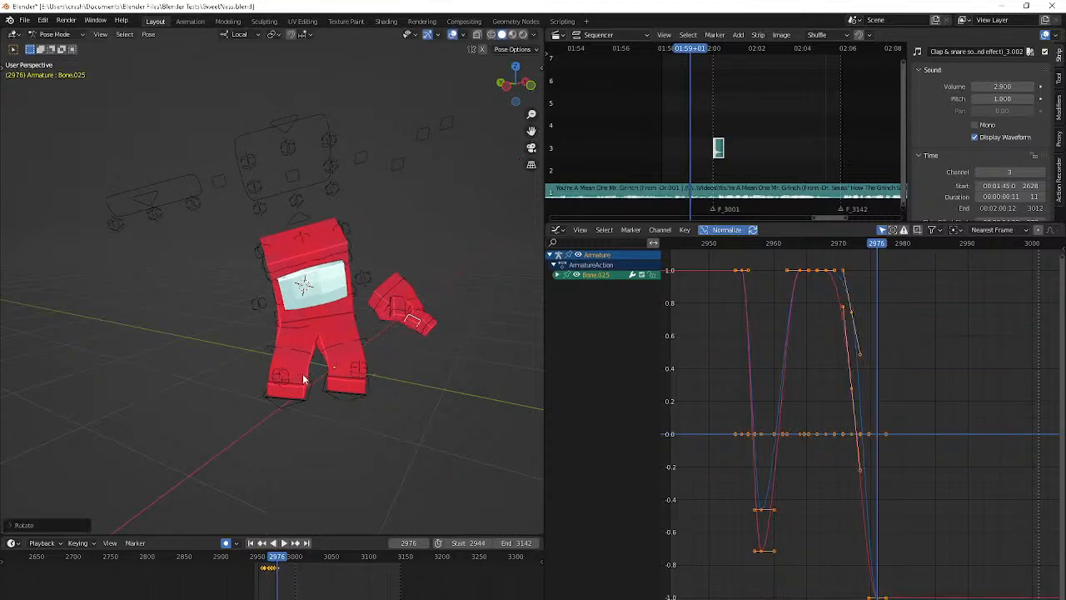
Step through the hand motion up to frame 2978 and clear Bone.025's rotation there
key("Right")
key("Right")
key("Right")
key("Left")
key("Left")
key("Left")
key("Left")
key("Left")
key("Left")
key("Left")
key("Left")
key("Left")
key("Left")
key("Left")
key("Right")
key("Right")
key("Right")
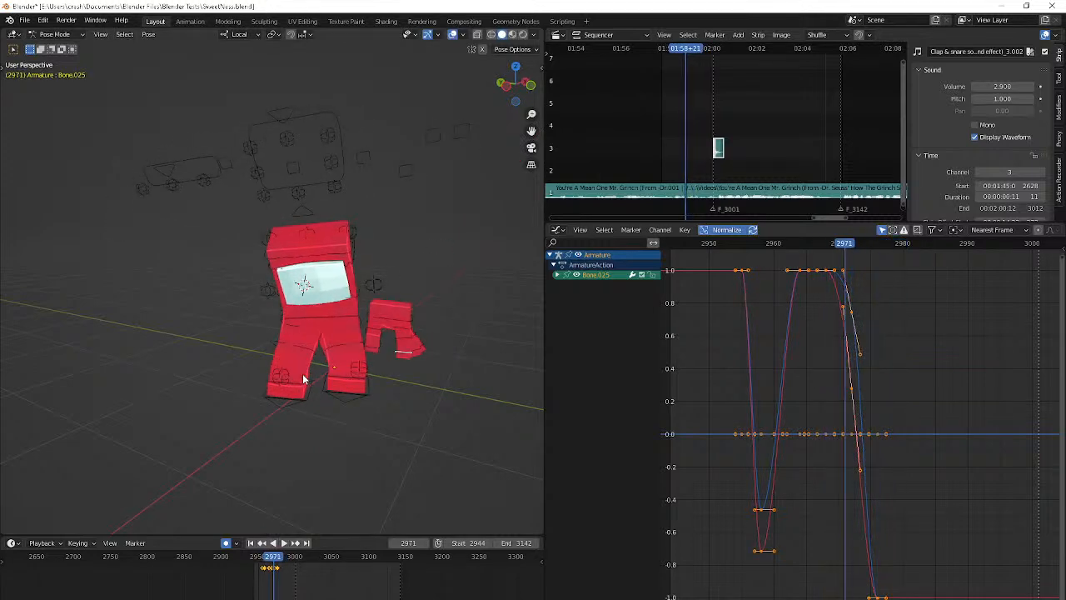
key("Right")
key("Right")
key("Right")
key("Right")
key("Right")
key("Right")
key("Right")
key("r")
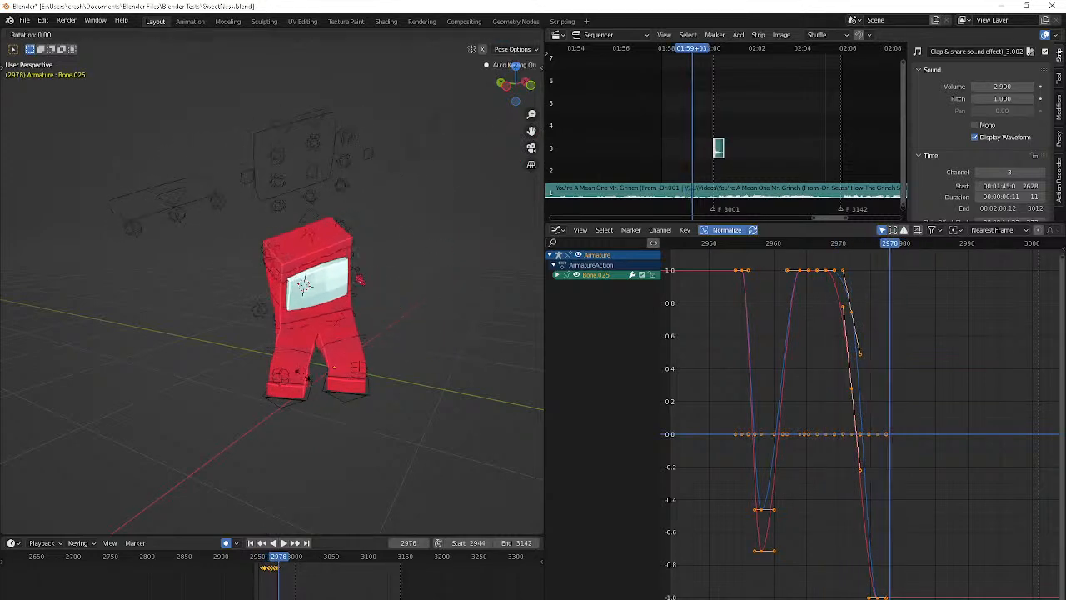
key("x")
right_click(304, 378)
key("alt+r")
Step through the frames from 2955 on and play the animation to check the hand motion from several angles
key("Left")
key("Left")
key("Left")
key("Left")
key("Left")
key("Left")
key("Left")
key("Left")
key("Left")
key("Left")
key("Left")
key("Left")
key("Left")
key("Left")
key("Left")
key("Left")
key("Left")
key("Left")
key("Left")
key("Left")
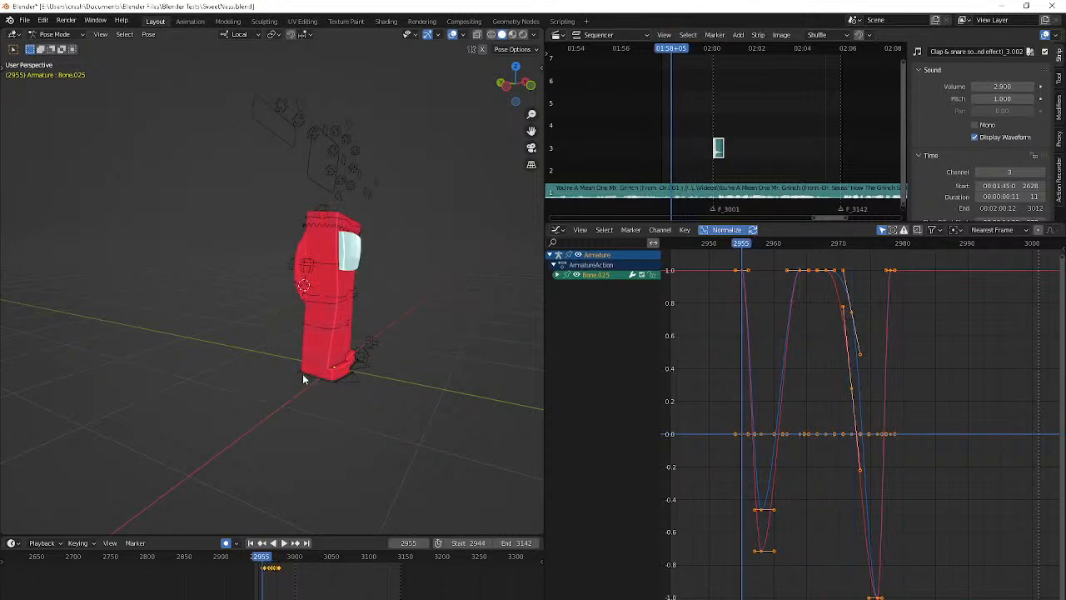
key("Right")
key("Right")
key("Right")
key("Right")
key("Right")
key("Right")
key("Right")
key("Right")
key("Right")
key("Right")
key("Right")
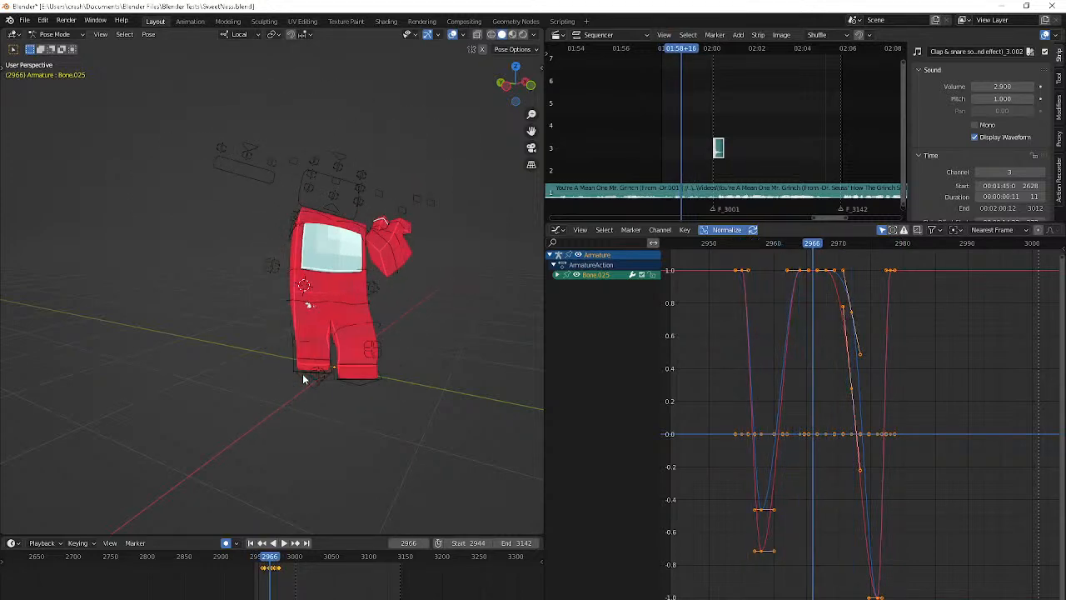
key("Right")
key("Right")
key("Right")
key("Right")
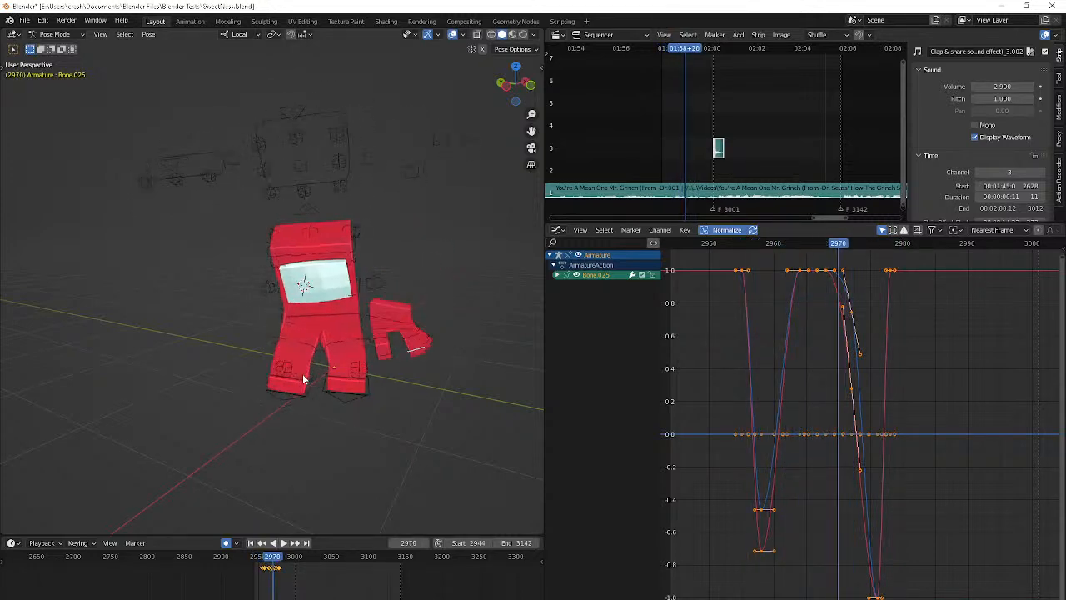
key("space")
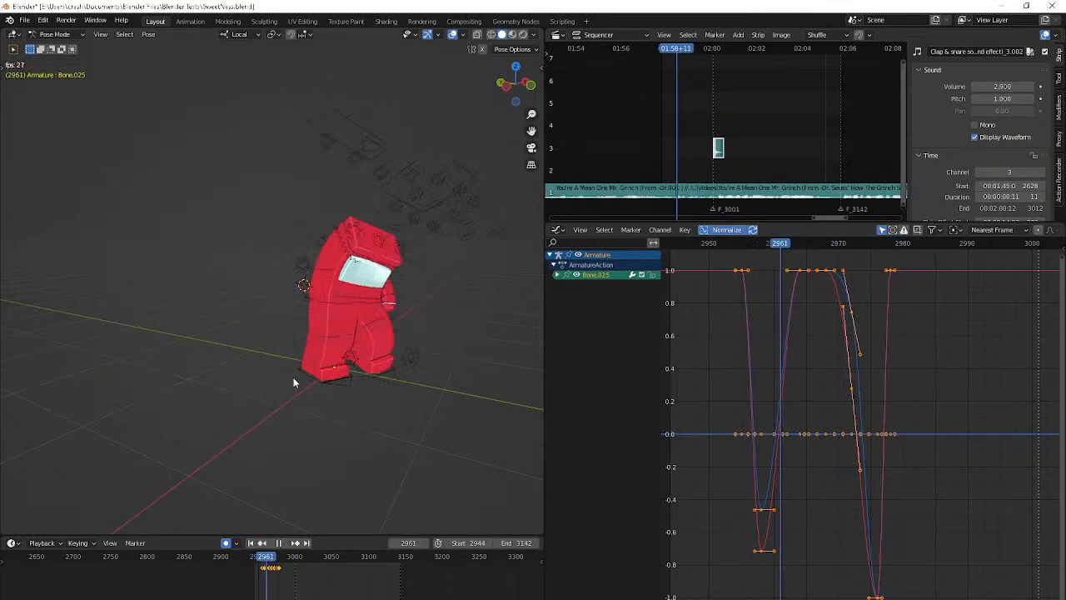
middle_click_drag(294, 378, 257, 381)
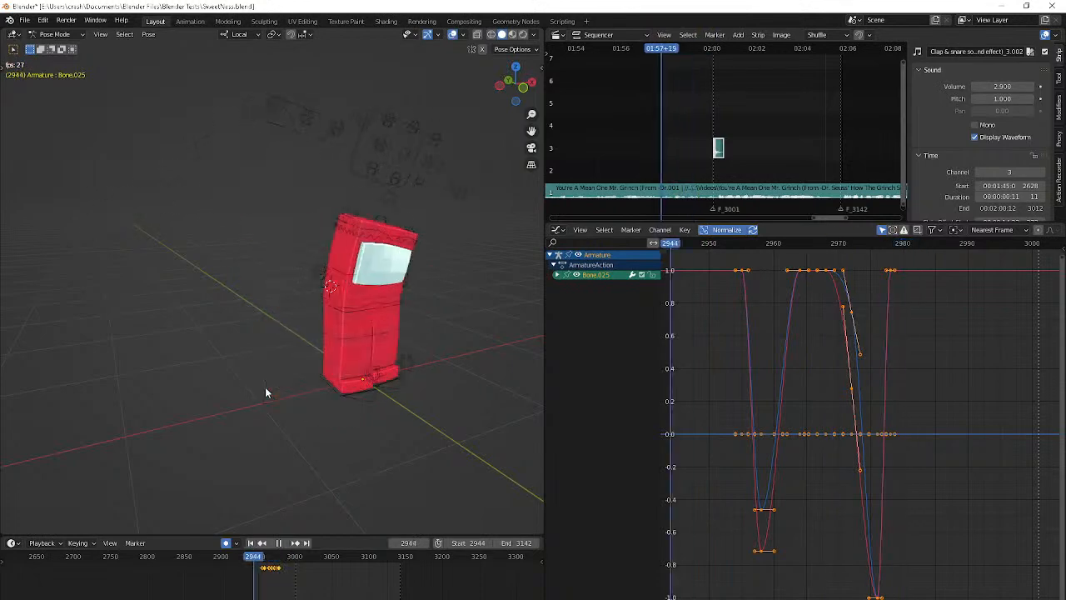
middle_click_drag(488, 344, 356, 348)
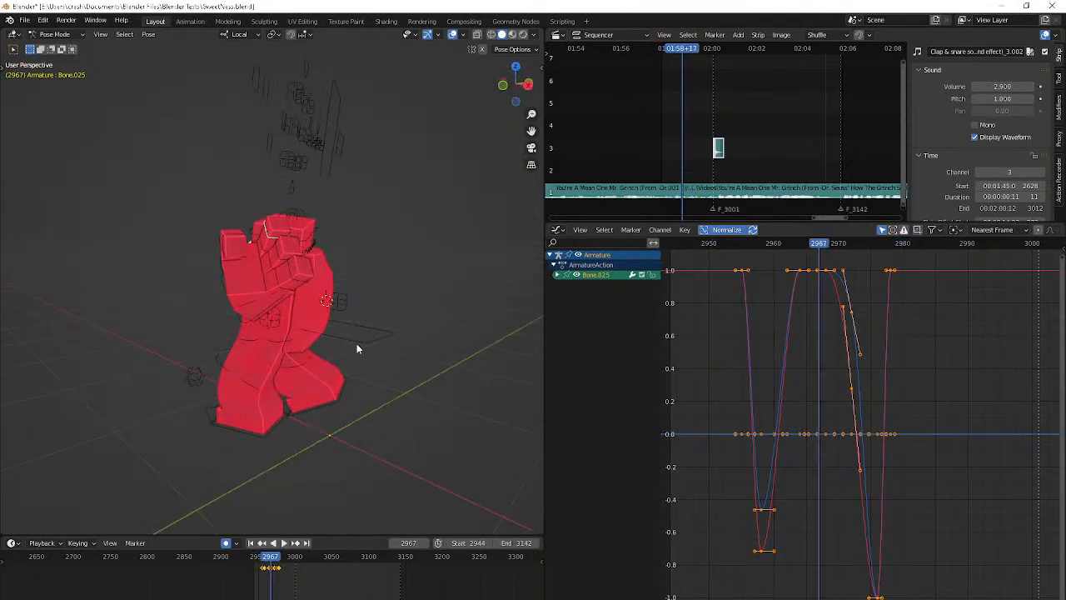
Select Bone.032 in the hand and rotate it about its local X axis at frame 2973
left_click(278, 251)
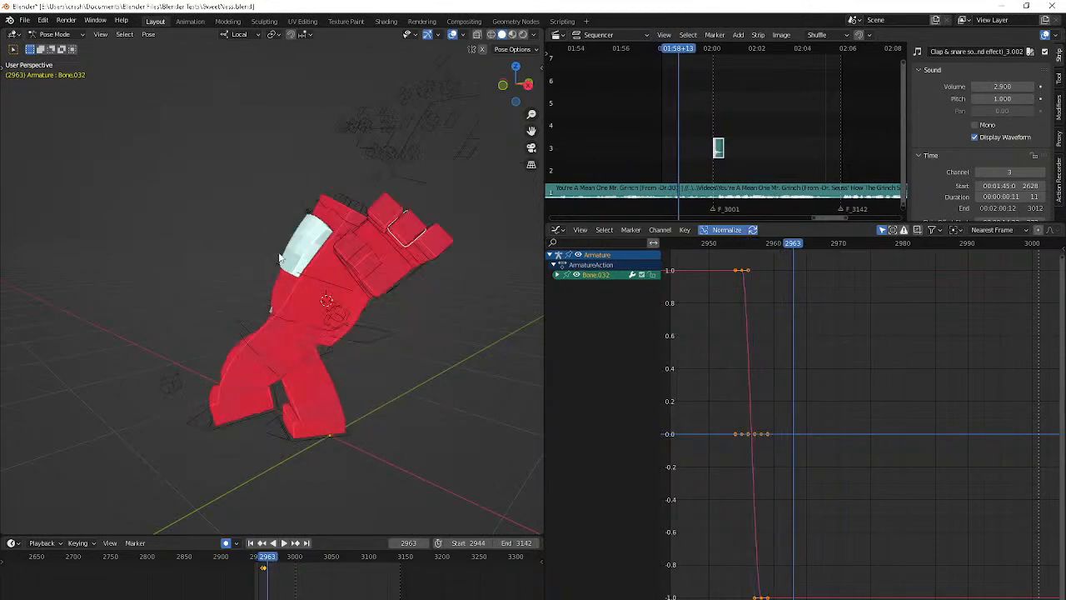
key("Right")
key("Right")
key("Right")
key("Right")
key("Right")
key("Right")
key("Right")
key("Right")
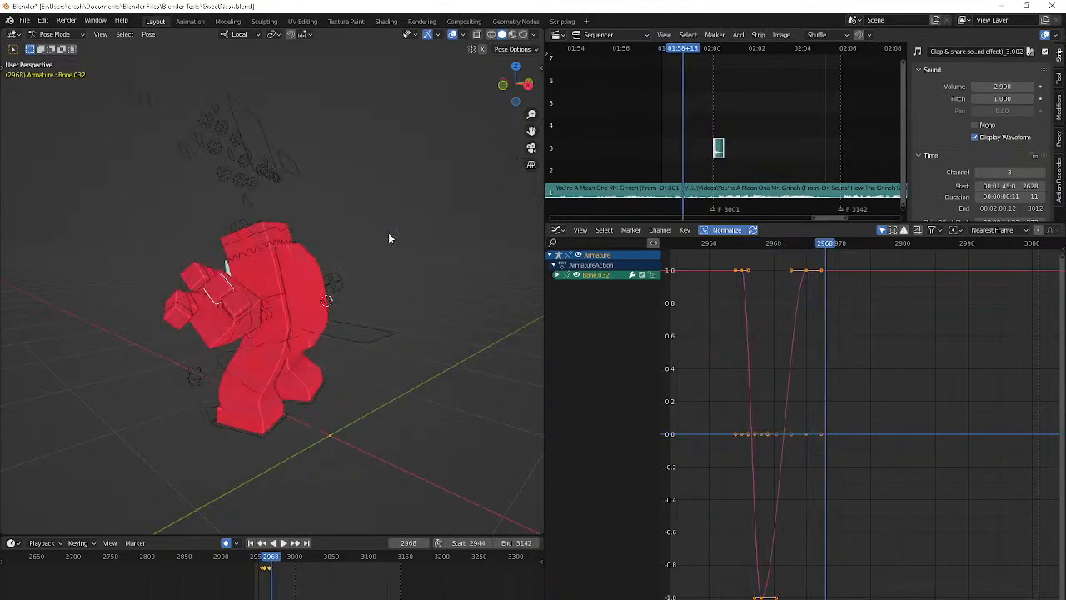
middle_click_drag(387, 247, 466, 250)
key("r")
key("x")
key("x")
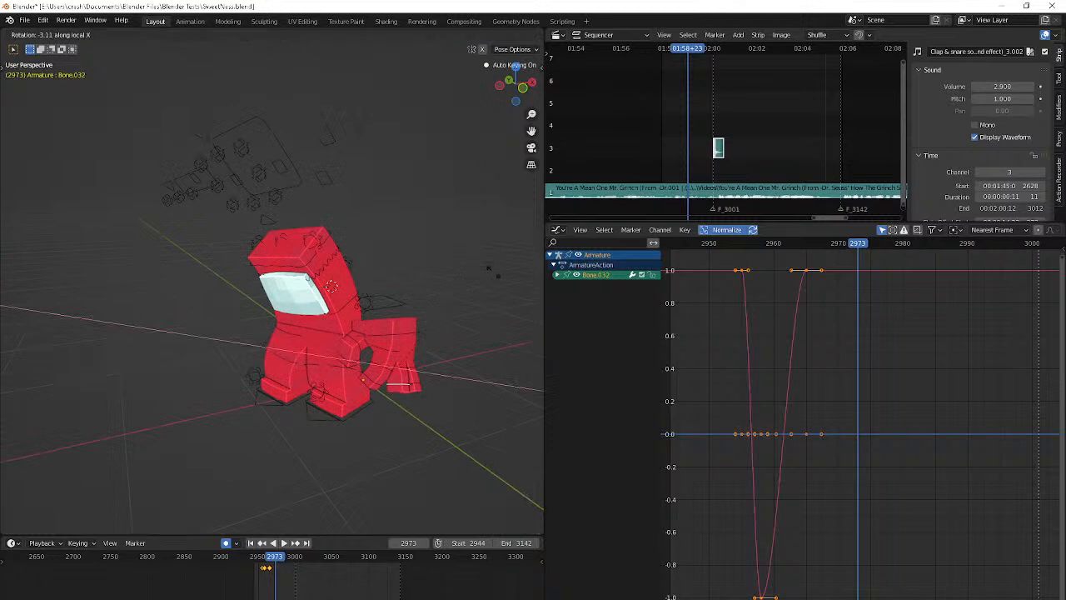
left_click(498, 292)
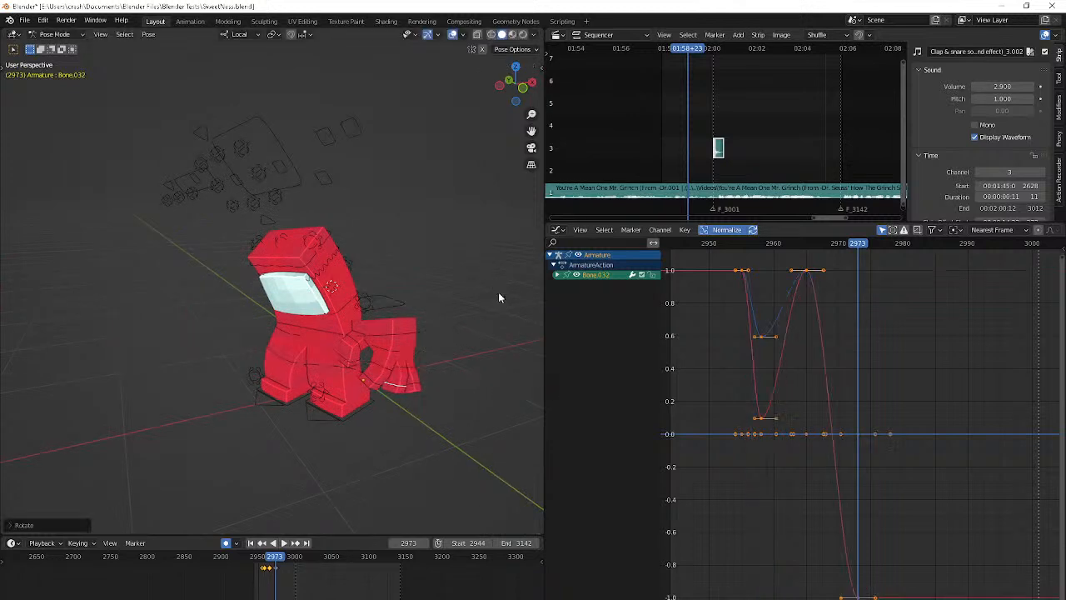
Rotate Bone.032 about its local X axis at frame 2976
key("Right")
key("Right")
key("Right")
key("r")
key("x")
key("x")
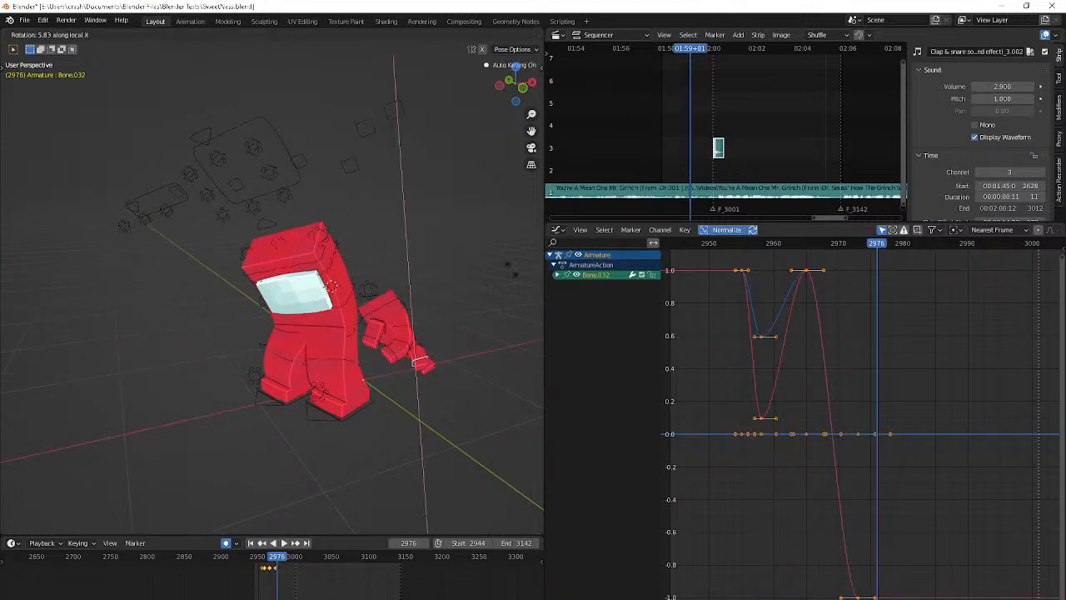
left_click(511, 268)
Examine Bone.032's motion frame by frame between frames 2959 and 2976
key("Right")
key("Right")
key("Right")
key("Right")
key("Down")
key("Down")
key("Down")
key("Down")
key("Down")
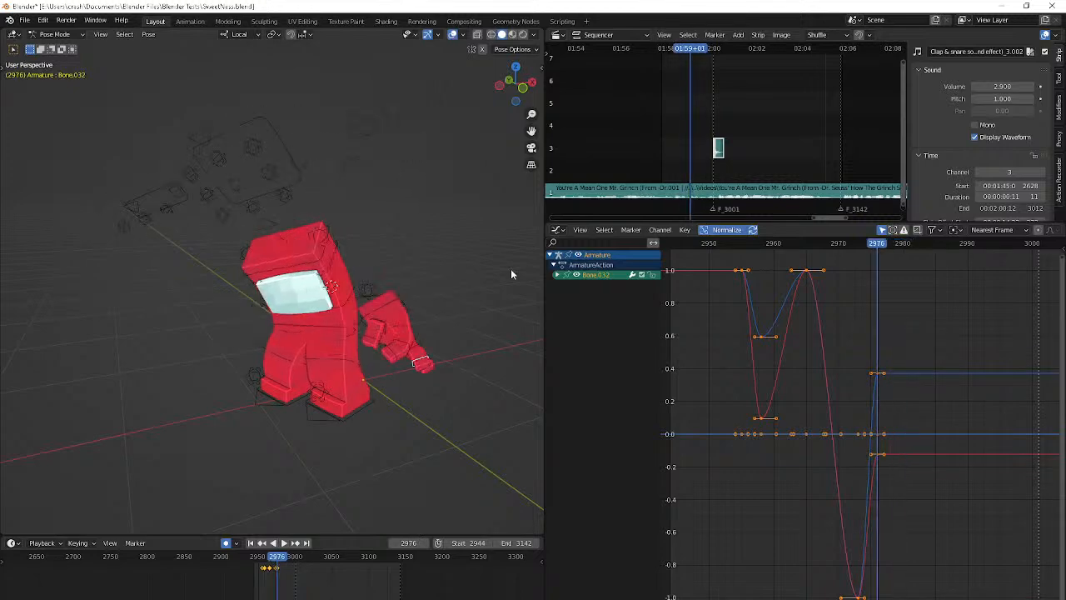
key("Up")
key("Right")
key("Right")
key("Right")
key("Right")
key("Right")
key("Right")
key("Right")
key("Right")
key("Right")
key("Right")
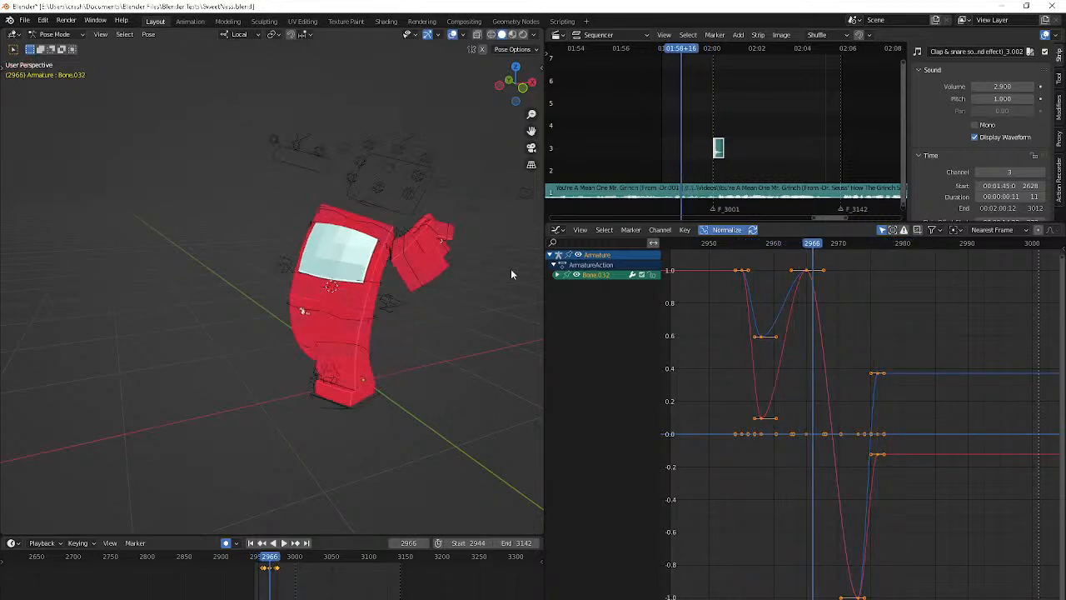
middle_click_drag(511, 268, 464, 254)
key("Right")
key("Right")
key("Right")
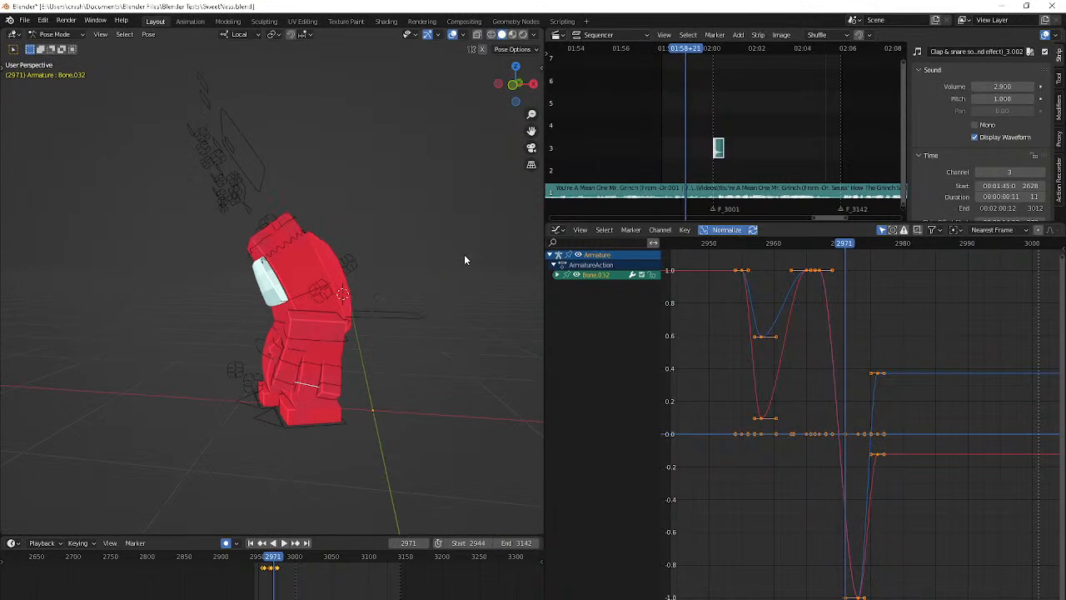
key("Down")
key("Down")
key("Down")
Rotate Bone.032 about its local X axis at frame 2962 and check the following frames
key("Right")
key("Right")
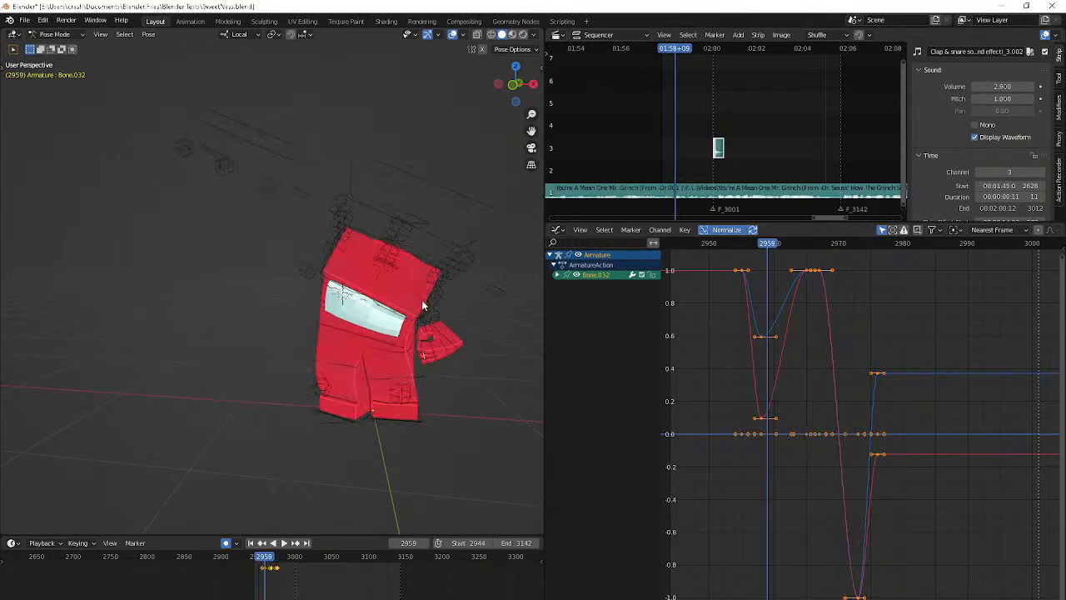
key("r")
right_click(423, 305)
key("Right")
key("Right")
key("r")
key("x")
key("x")
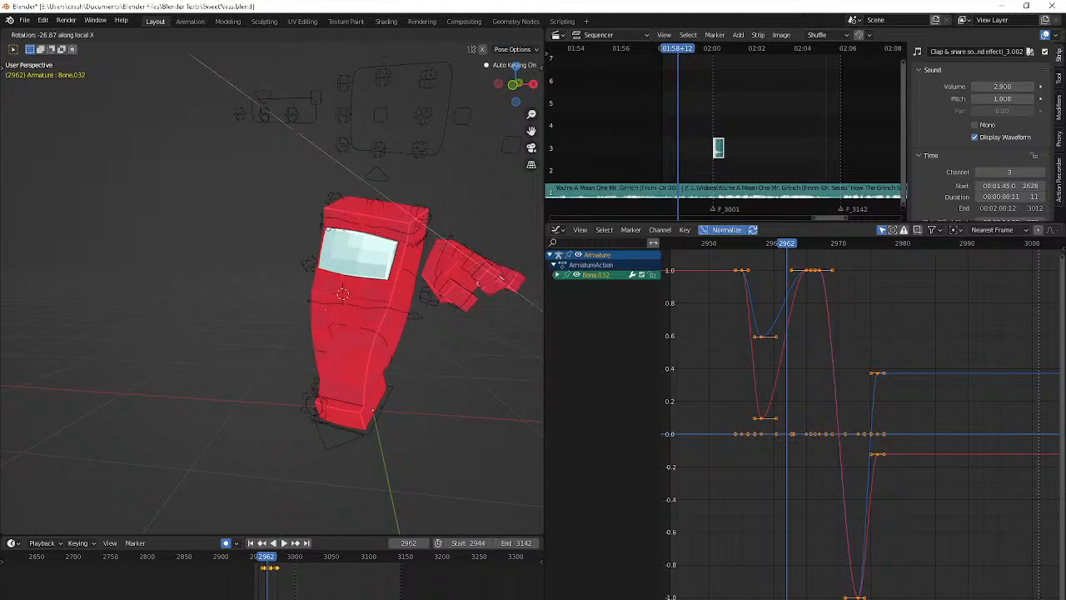
left_click(220, 88)
key("Right")
key("Right")
key("Right")
key("Right")
key("Right")
key("Right")
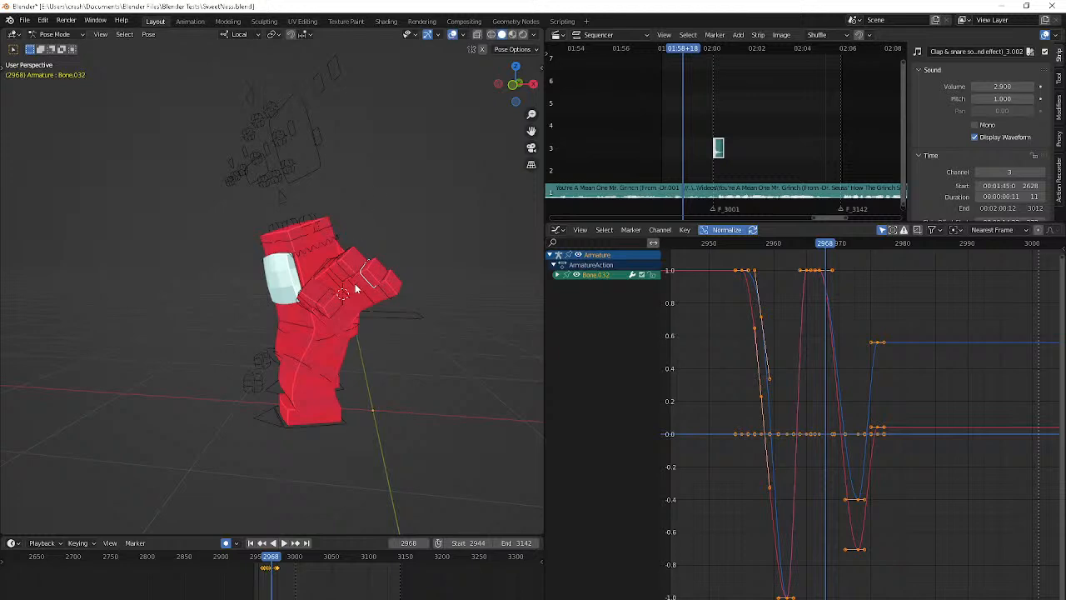
Select Bone.031 in the hand and rotate it about its local X axis at frame 2961
left_click(355, 290)
key("Down")
key("Right")
key("Right")
key("Right")
key("Right")
key("Right")
key("Right")
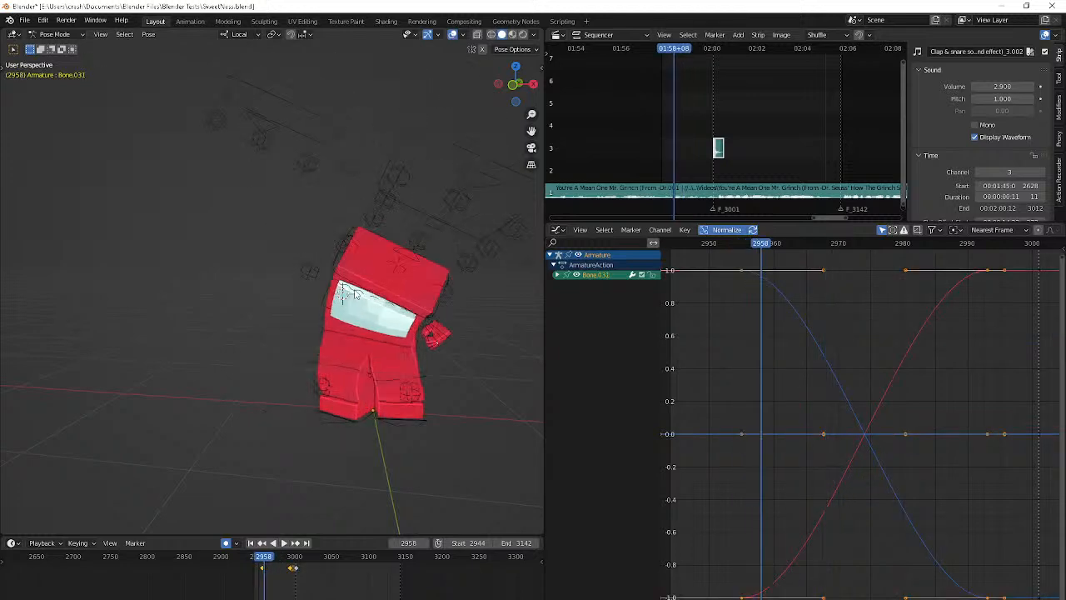
key("r")
key("x")
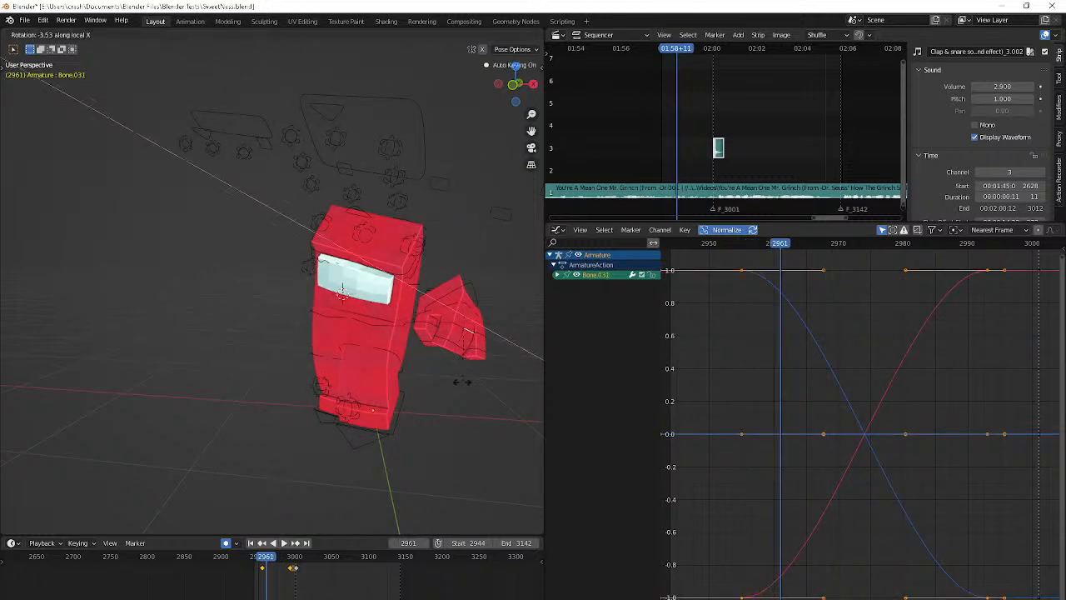
left_click(460, 380)
Refine Bone.031's orientation at frame 2961 with a free trackball rotation
middle_click_drag(454, 380, 421, 367)
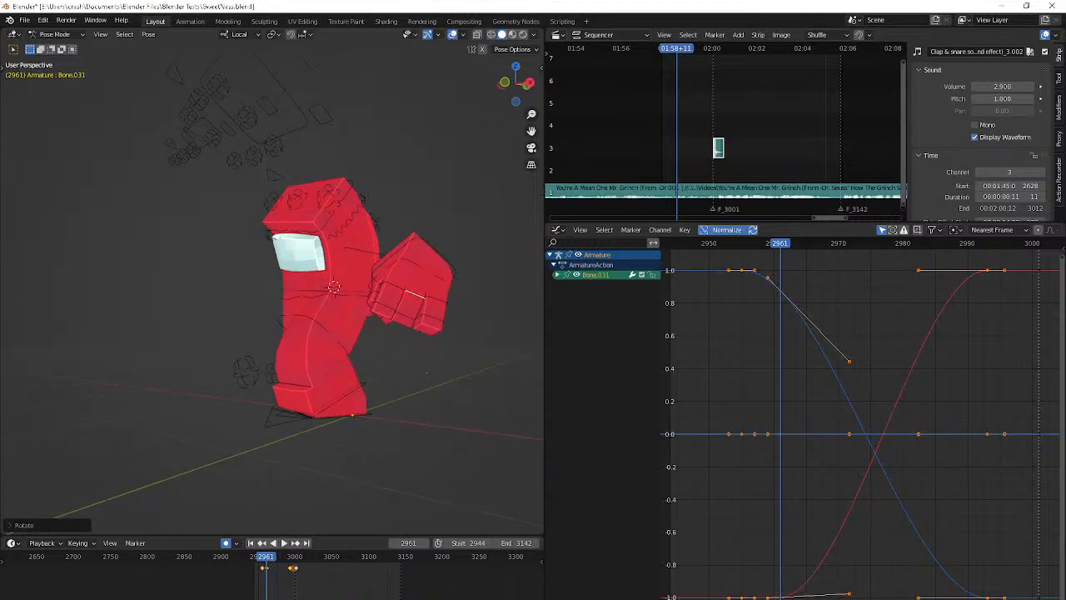
key("r")
key("r")
left_click(369, 389)
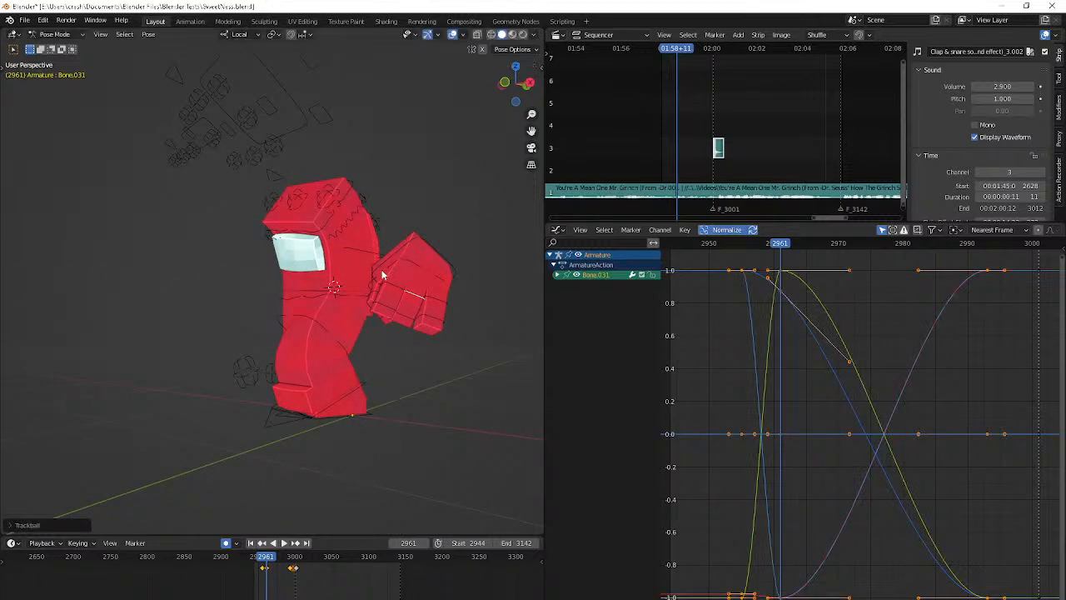
Clear Bone.031's rotation at frame 2966 and rotate it about its local X axis
key("Right")
key("Right")
key("Right")
key("Right")
key("Right")
middle_click_drag(437, 292, 457, 307)
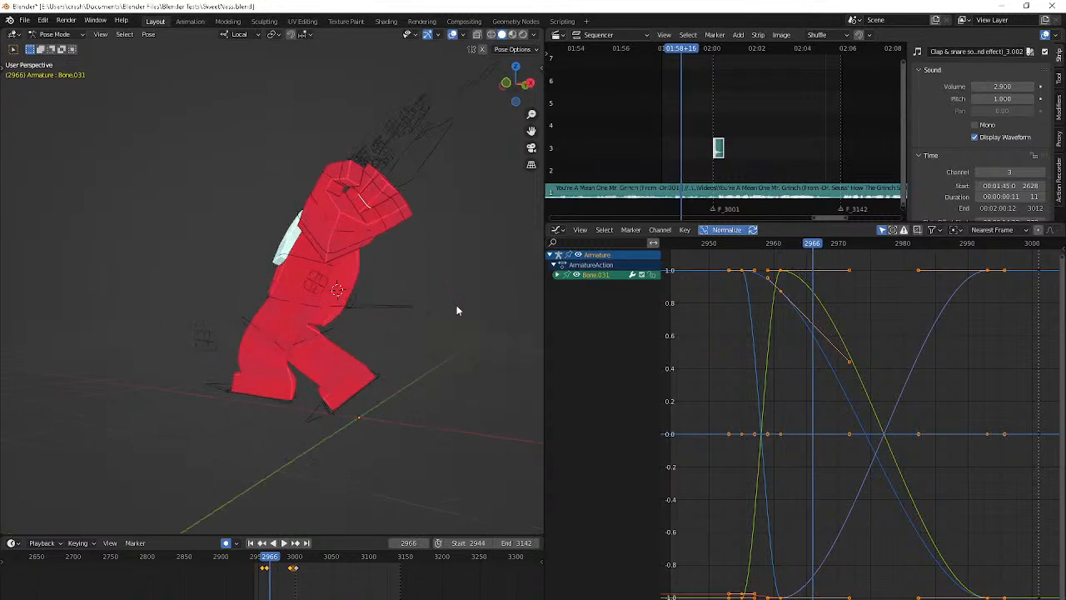
key("alt+r")
key("r")
key("x")
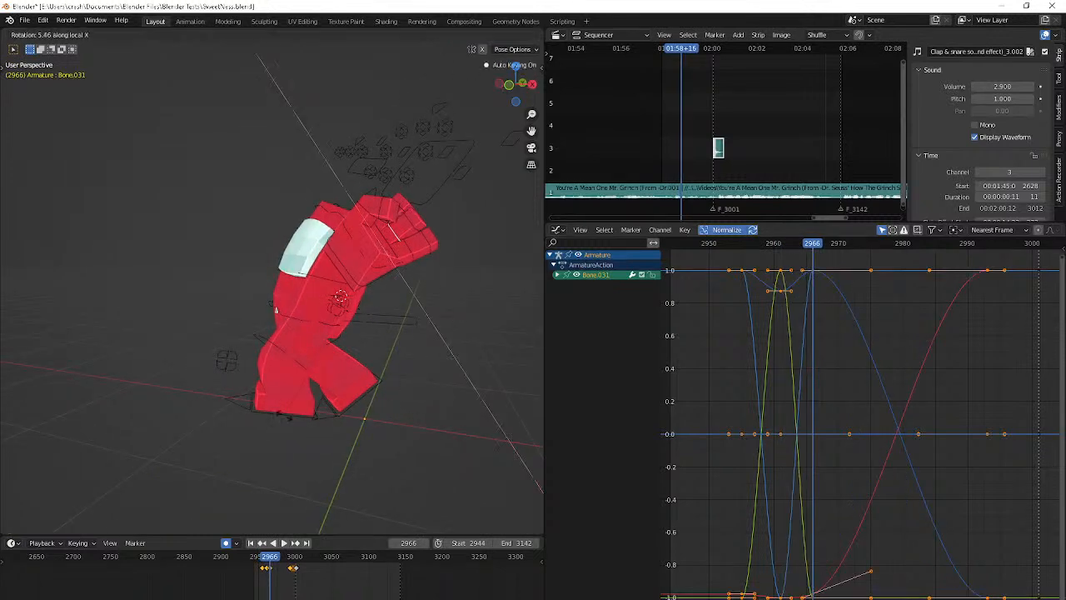
left_click(204, 393)
Pose Bone.031 with a free trackball rotation at frame 2968
key("Right")
key("Right")
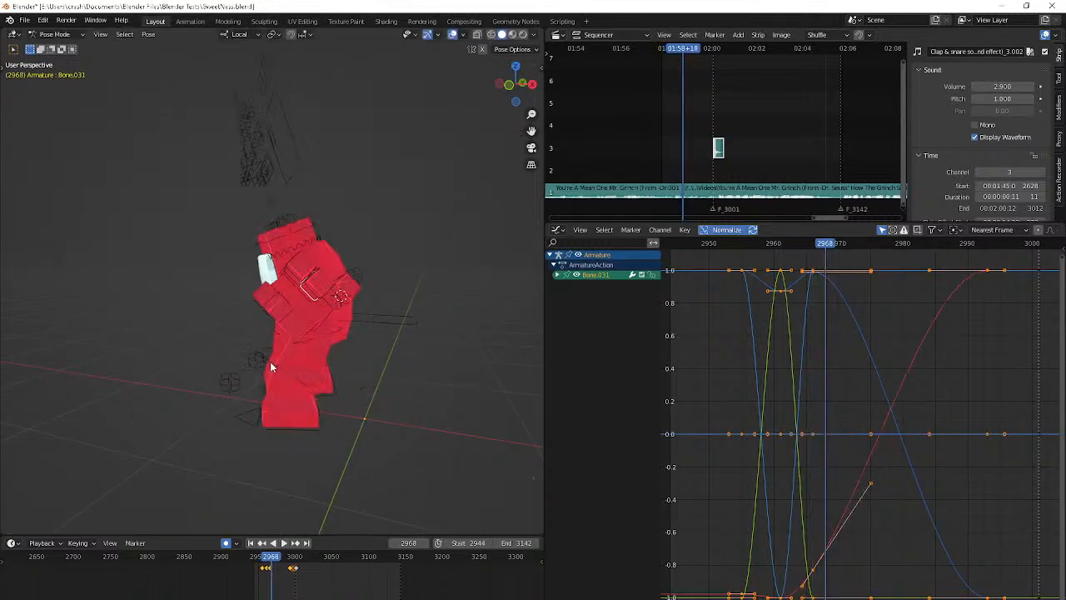
key("r")
key("r")
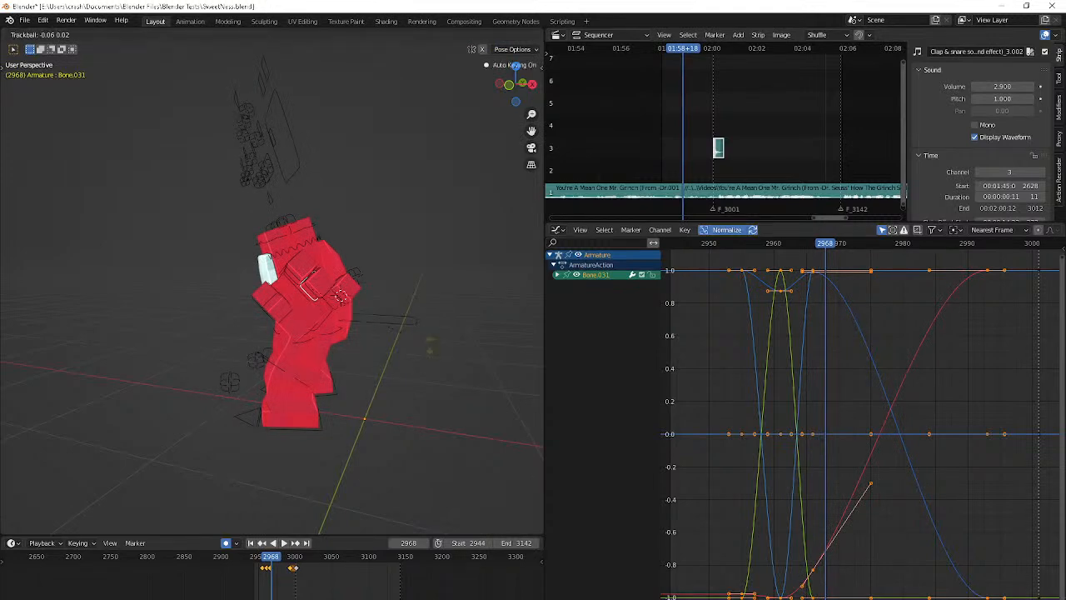
left_click(486, 214)
Advance to frame 2973 and pose Bone.031 there with a free trackball rotation
key("Right")
key("Right")
key("Right")
key("Right")
key("Right")
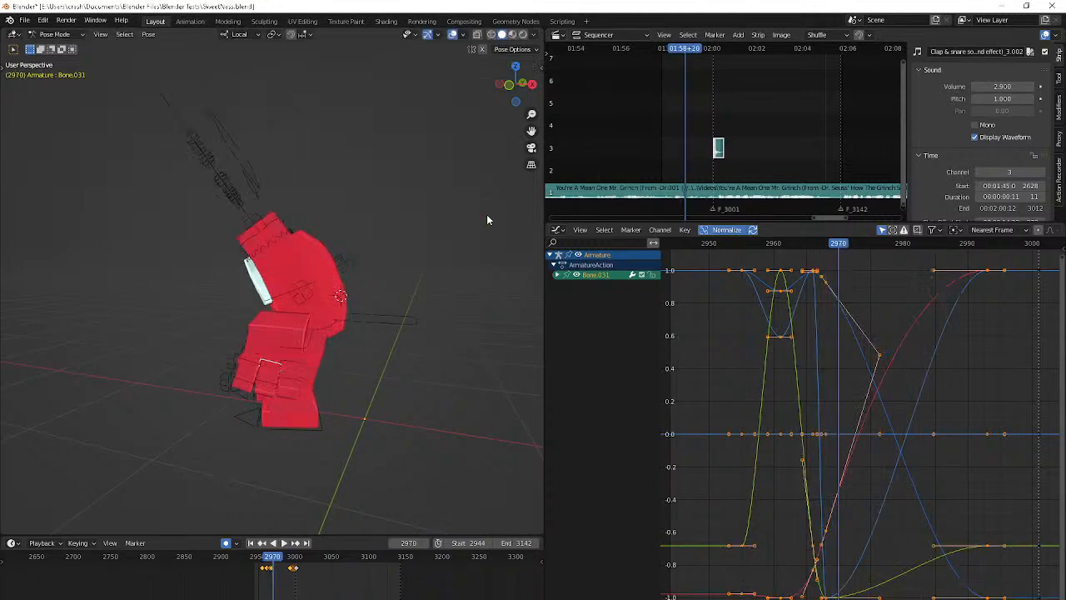
key("r")
key("r")
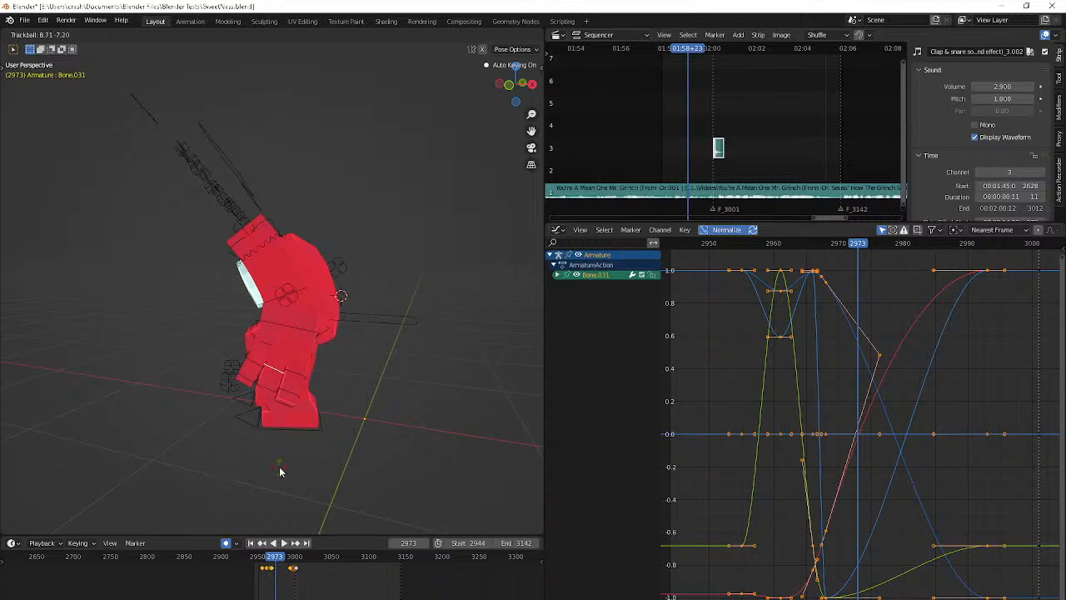
left_click(280, 468)
Check the hand up to frame 2977 and apply a free trackball rotation to Bone.031 at frame 2975
middle_click_drag(280, 468, 338, 421)
key("Right")
key("Right")
key("Right")
key("Right")
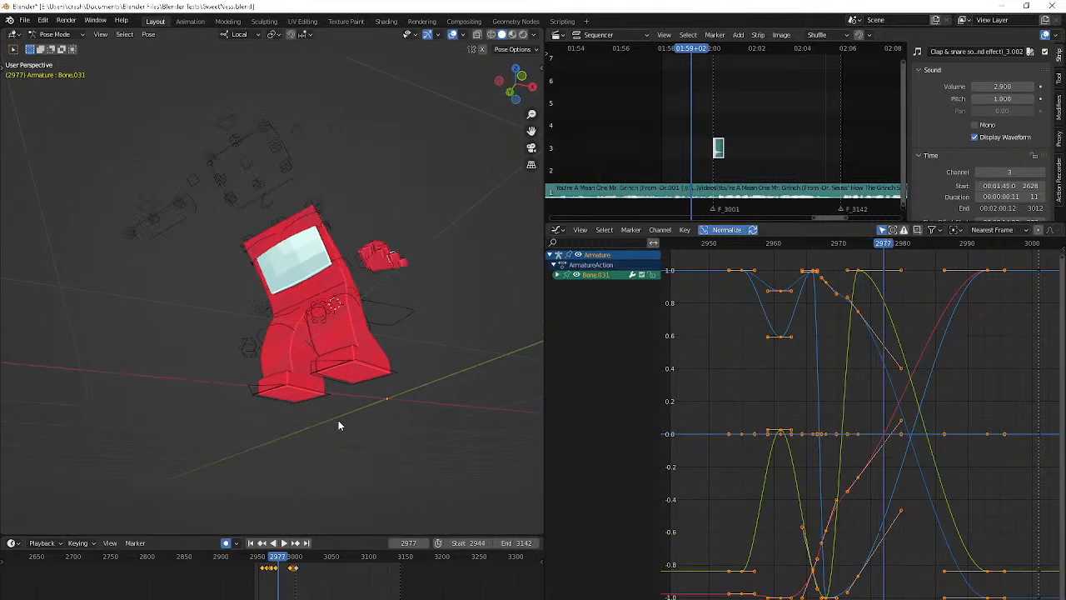
key("Left")
key("Left")
key("r")
key("r")
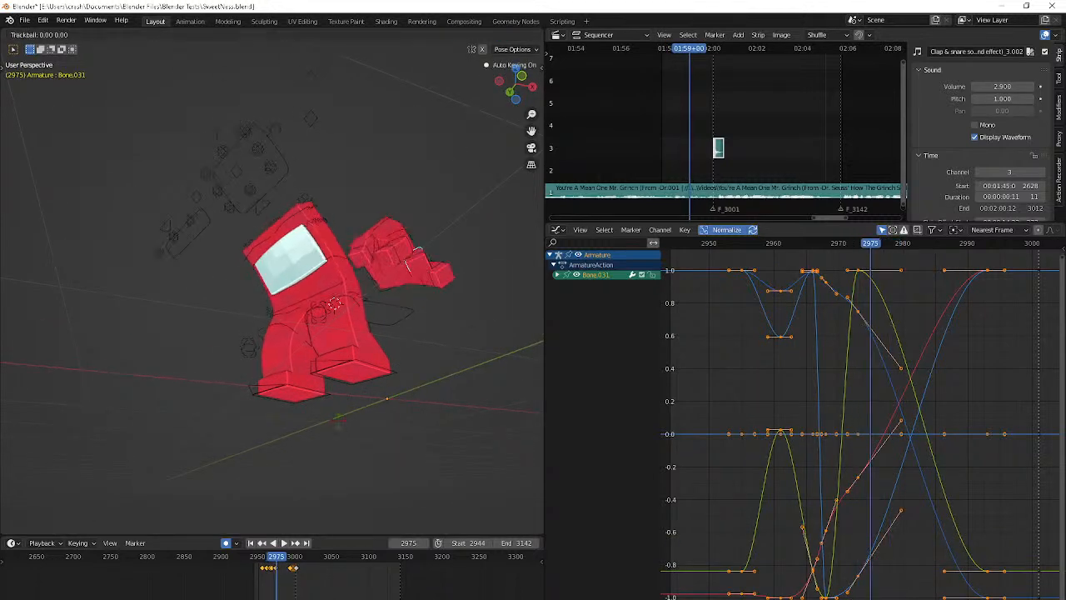
left_click(419, 330)
Check the frames after 2975 and play the animation from its start frame to review Bone.031's motion
key("Right")
key("Right")
key("Right")
key("Right")
key("Right")
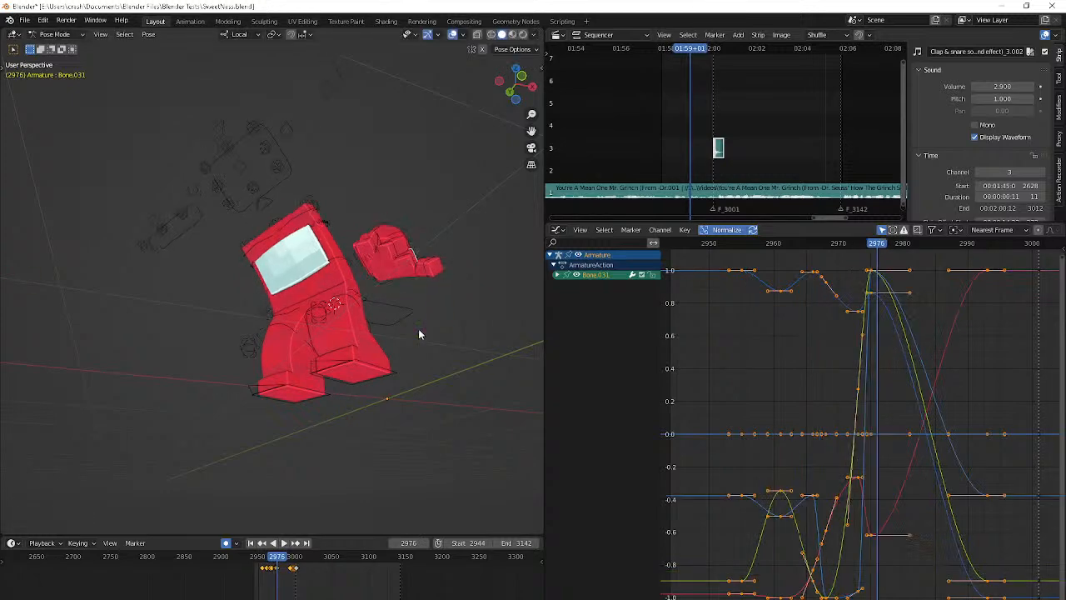
key("shift+Left")
key("space")
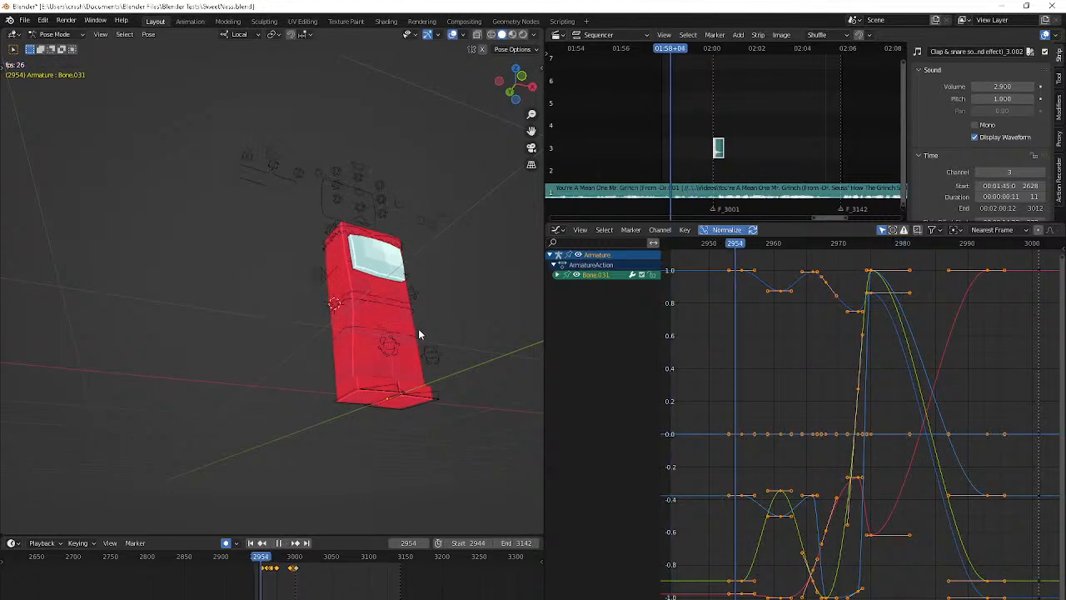
Refine Bone.031's pose with free trackball rotations around frame 2968 and check the motion up to frame 2973
middle_click_drag(361, 340, 387, 393)
key("shift+Left")
key("space")
key("Right")
key("Right")
key("Right")
key("Right")
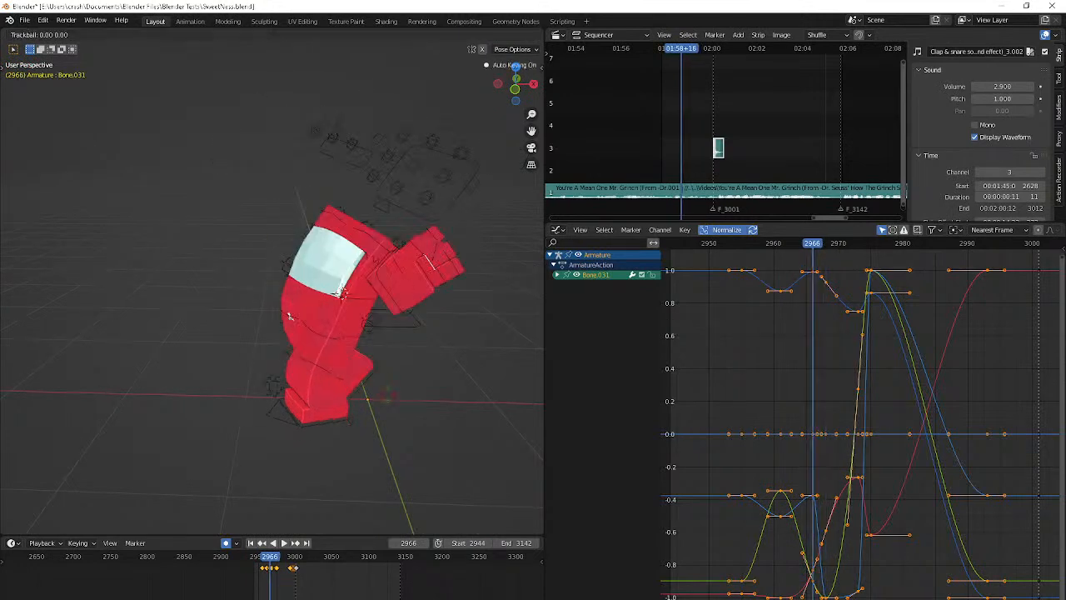
key("Right")
key("Right")
left_click(447, 292)
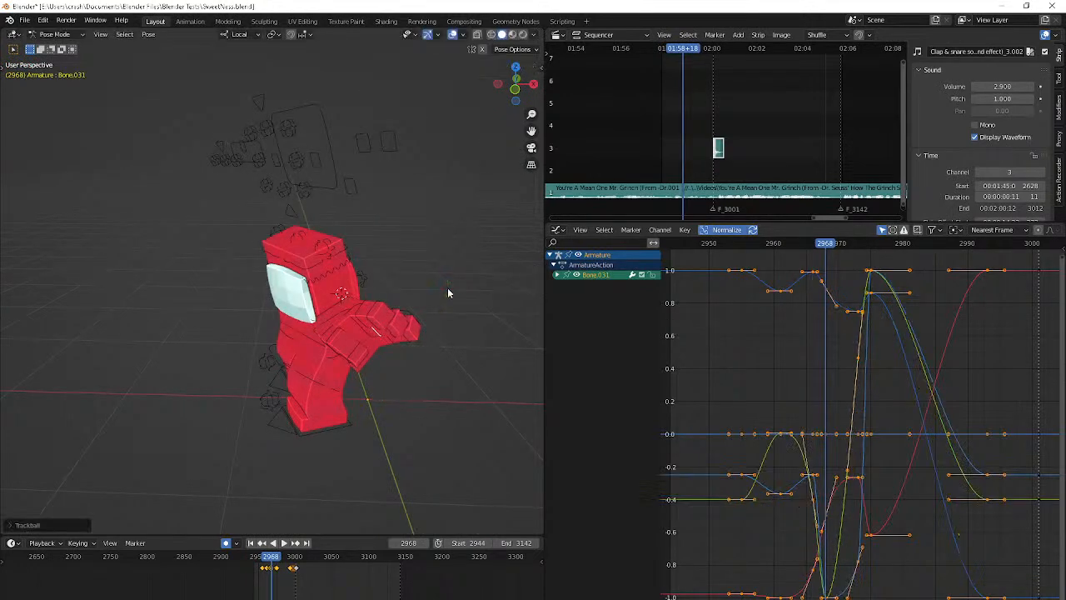
left_click(367, 195)
key("Right")
key("Right")
key("Right")
key("Right")
key("Right")
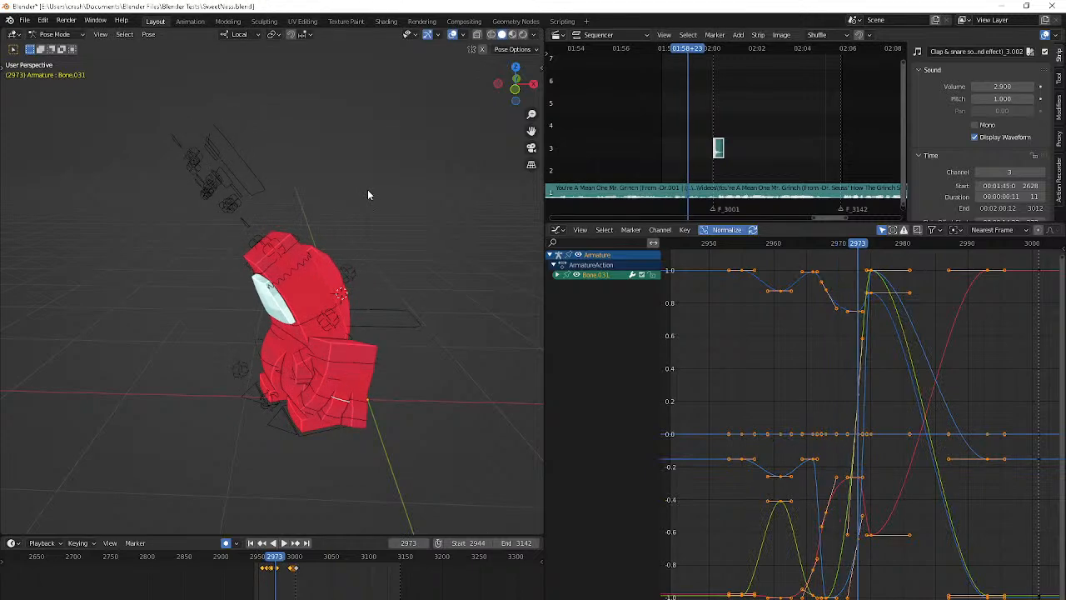
Select Bone.033 and pose it with a free trackball rotation at frame 2963
left_click(407, 386)
key("Left")
key("Left")
key("Left")
key("Left")
key("Left")
key("Left")
key("Left")
key("Left")
key("Left")
key("Left")
key("Left")
key("Left")
key("Left")
key("Left")
key("Left")
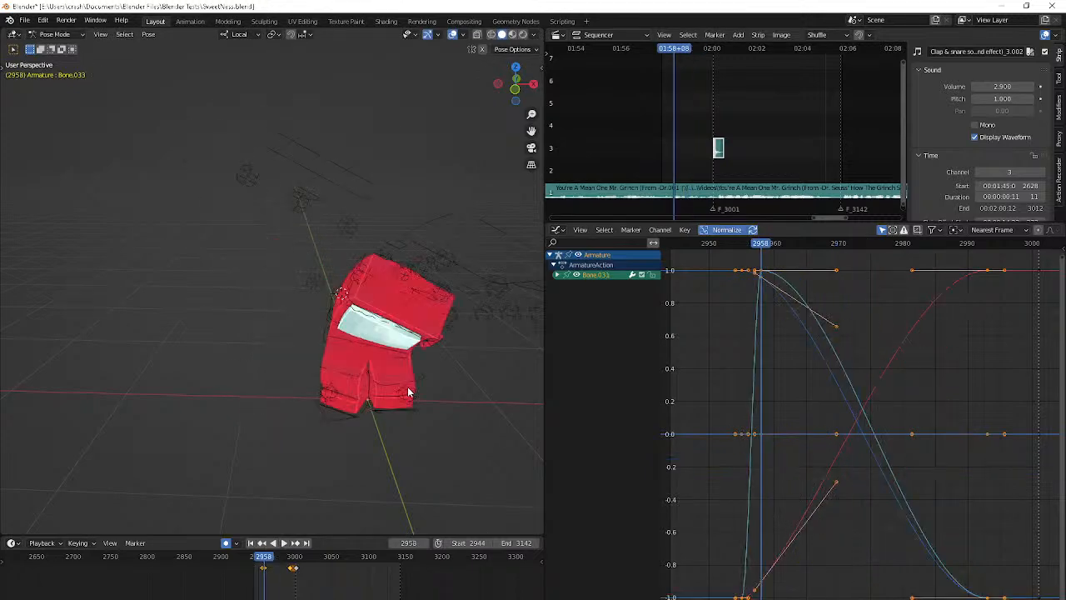
key("Right")
key("Right")
key("Right")
key("Right")
key("Right")
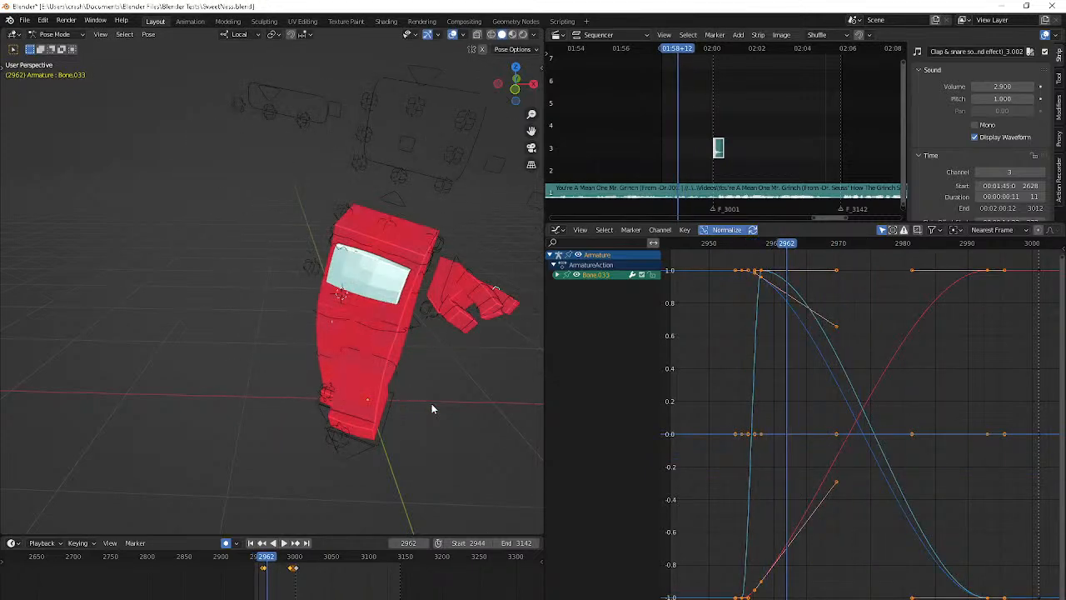
middle_click_drag(505, 417, 448, 410)
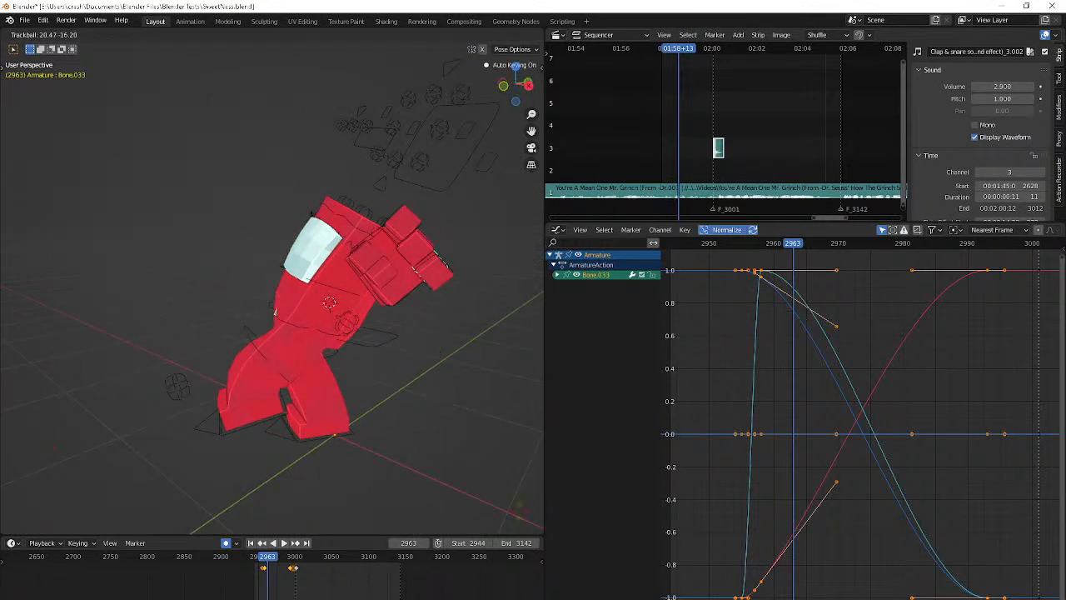
left_click(398, 110)
Advance to frame 2967 and pose Bone.033 there with a free trackball rotation
key("Right")
key("Right")
key("Right")
key("Right")
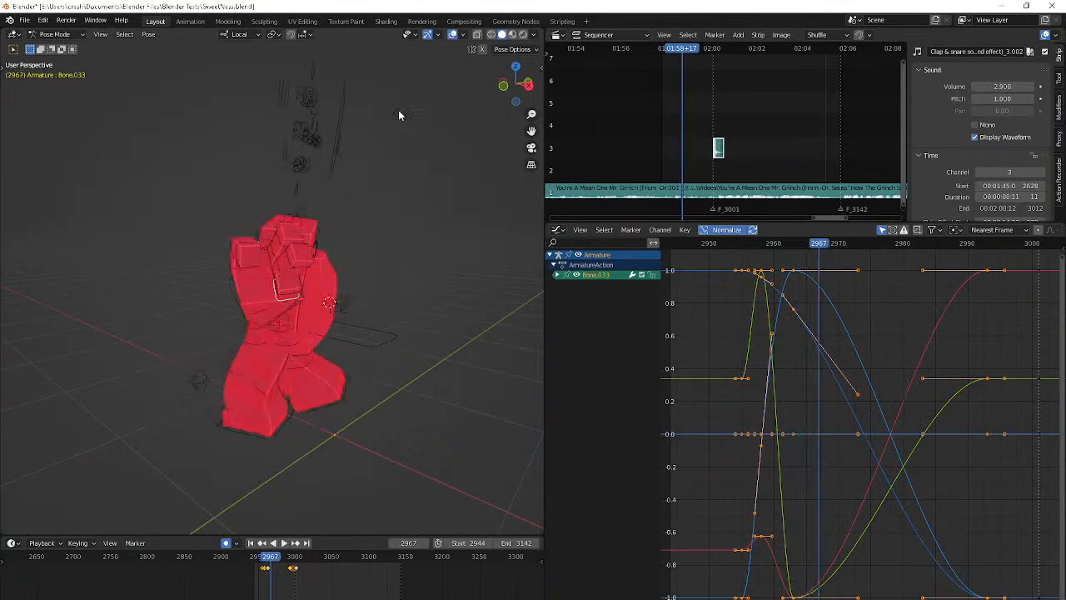
key("r")
key("r")
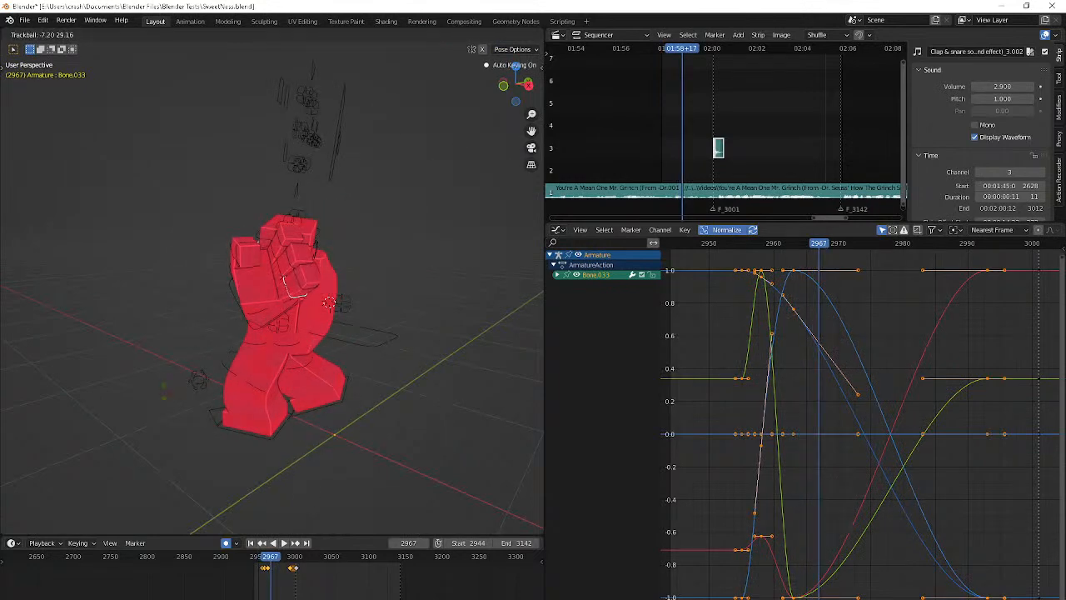
left_click(152, 480)
Advance to frame 2972 and pose Bone.033 there with a free trackball rotation
middle_click_drag(152, 481, 186, 486)
key("Right")
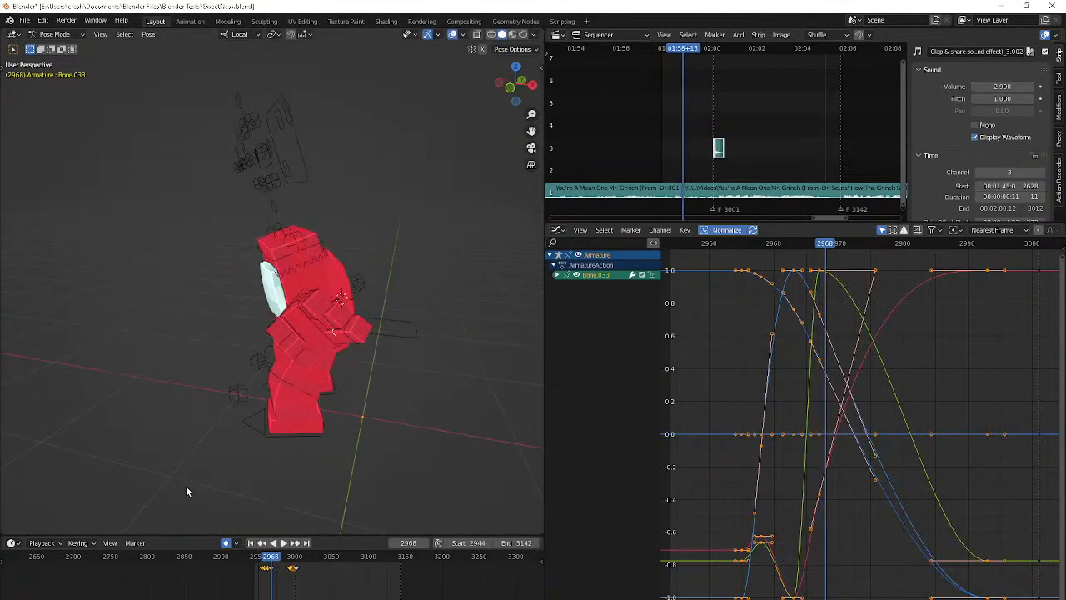
key("Right")
key("Right")
key("Right")
key("Right")
key("r")
key("r")
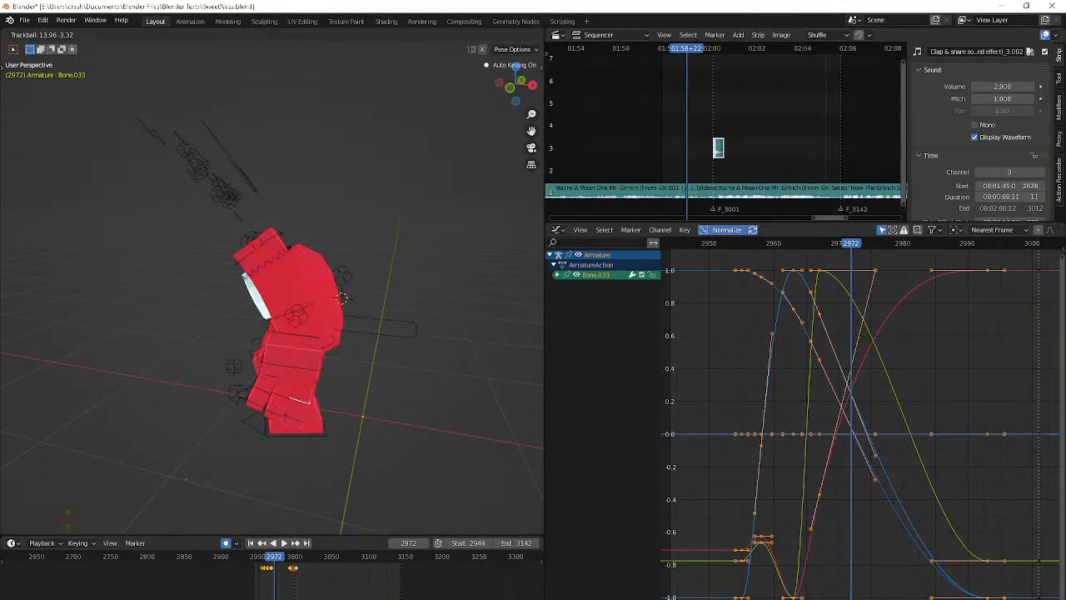
left_click(65, 87)
Advance to frame 2977 and pose Bone.033 there with a free trackball rotation
middle_click_drag(66, 86, 96, 515)
key("Right")
key("Right")
key("Right")
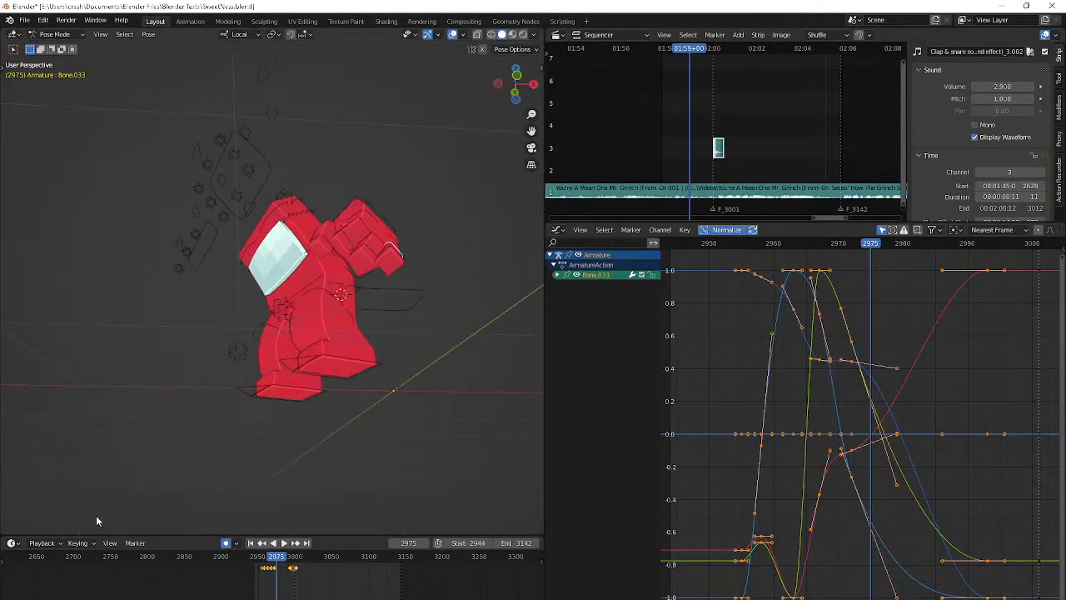
key("Right")
key("Right")
key("r")
key("r")
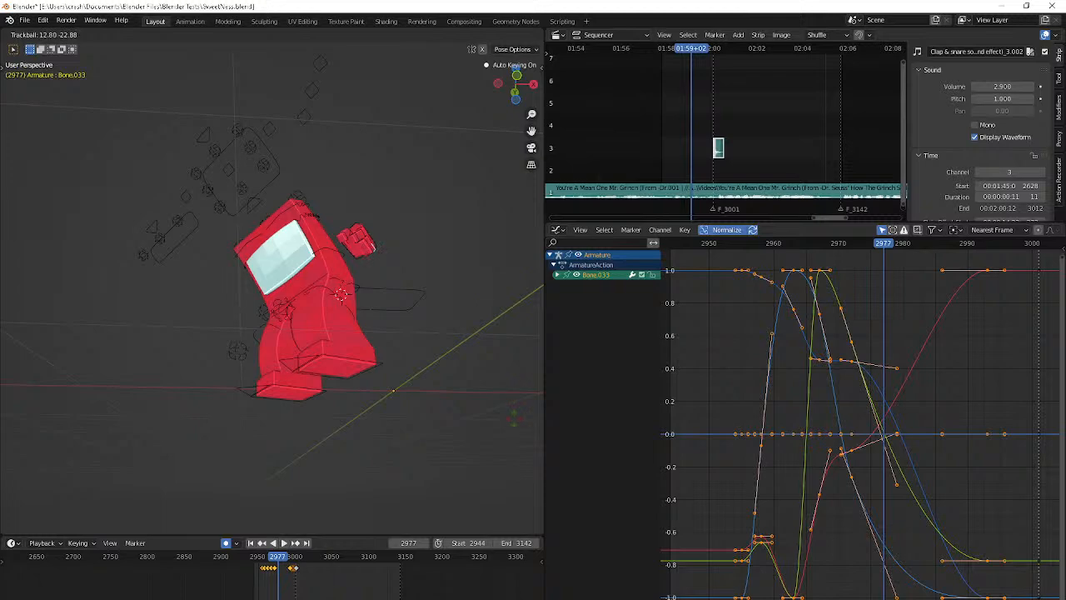
left_click(498, 198)
Review Bone.033's motion by playing from the start frame and set the playback range's end frame to 3001
key("Right")
key("Right")
key("Right")
key("Right")
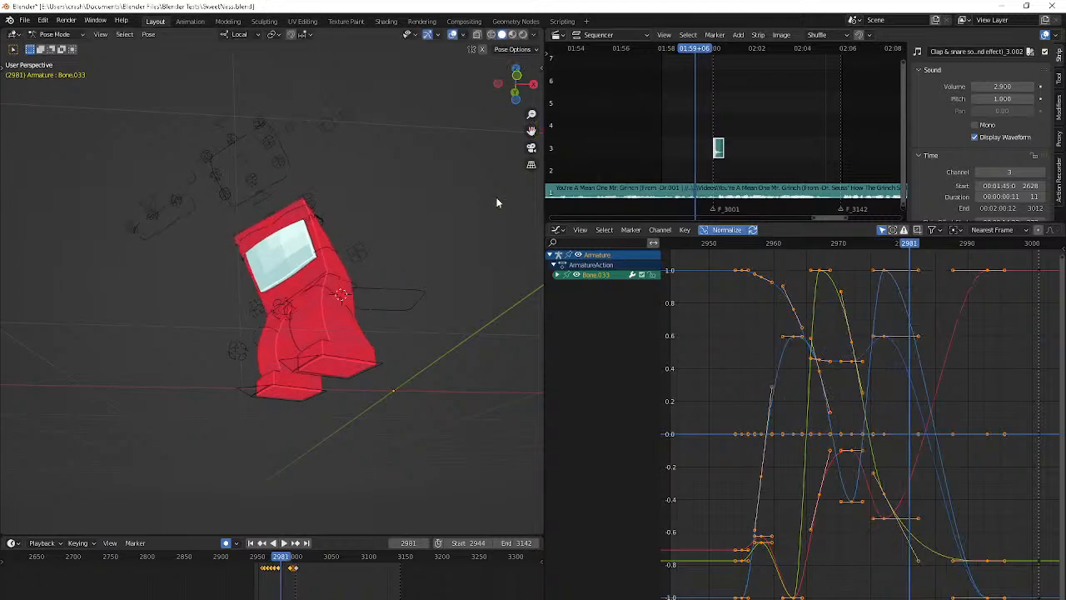
key("shift+Left")
key("space")
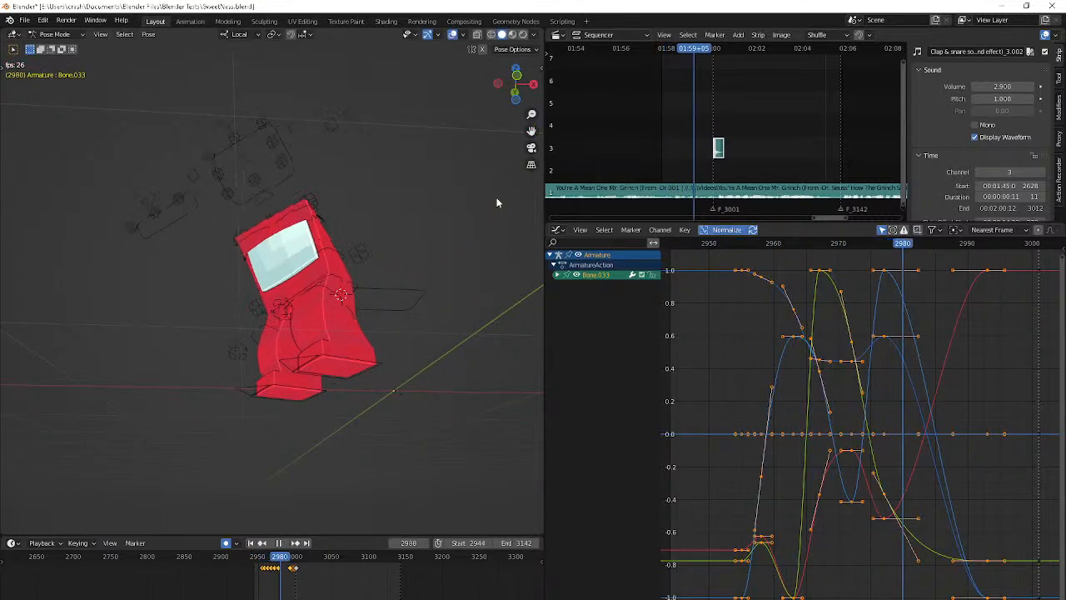
key("shift+Left")
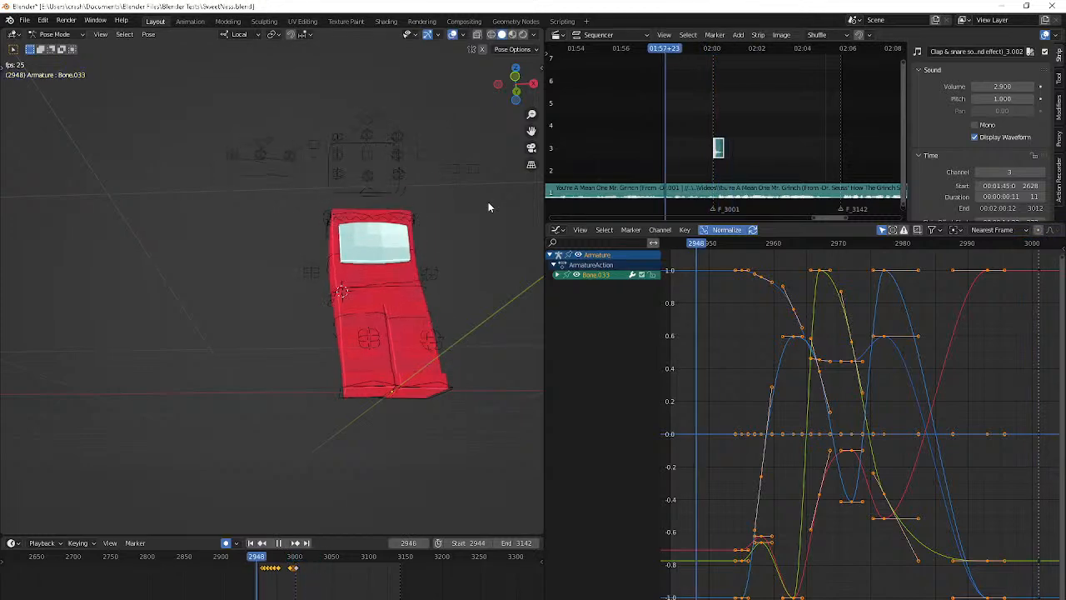
middle_click_drag(488, 202, 430, 249)
key("space")
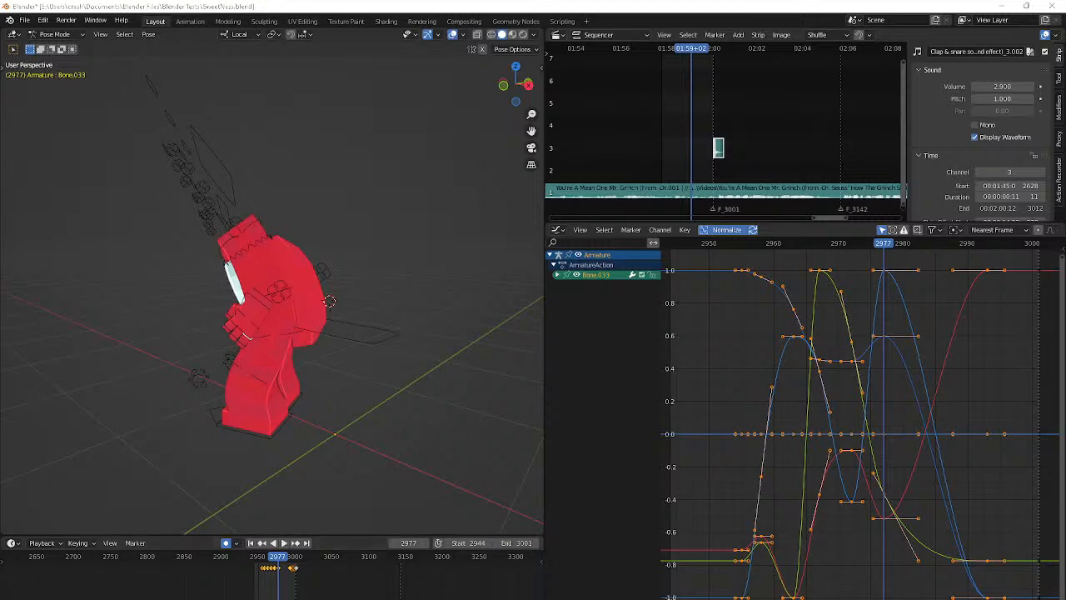
key("alt+Tab")
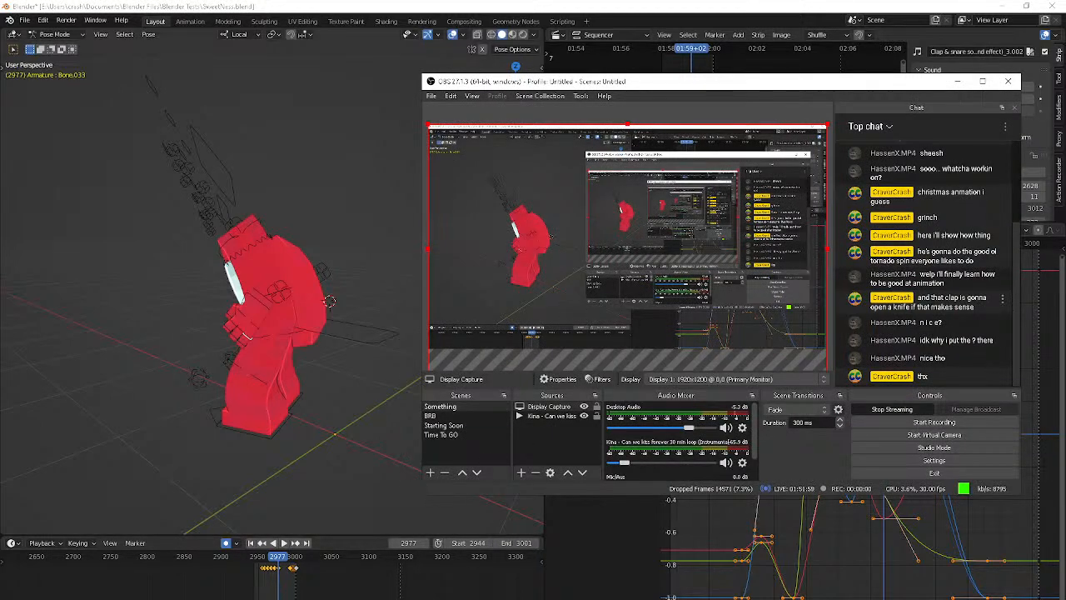
key("alt+Tab")
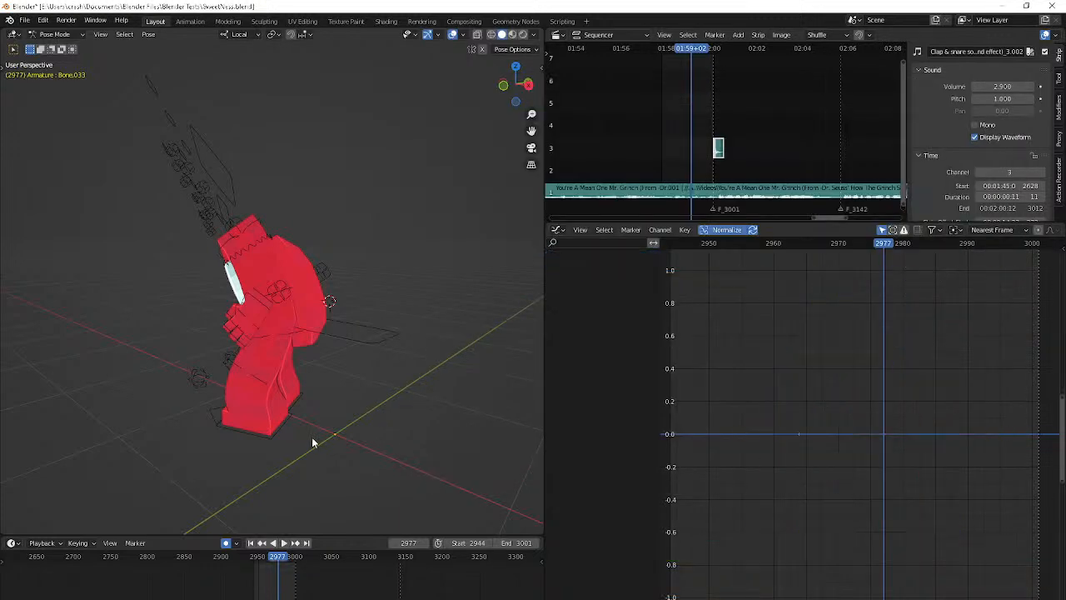
Select Bone.034 on the hand and rotate it around its local Z axis at frame 2961
middle_click_drag(311, 439, 371, 438)
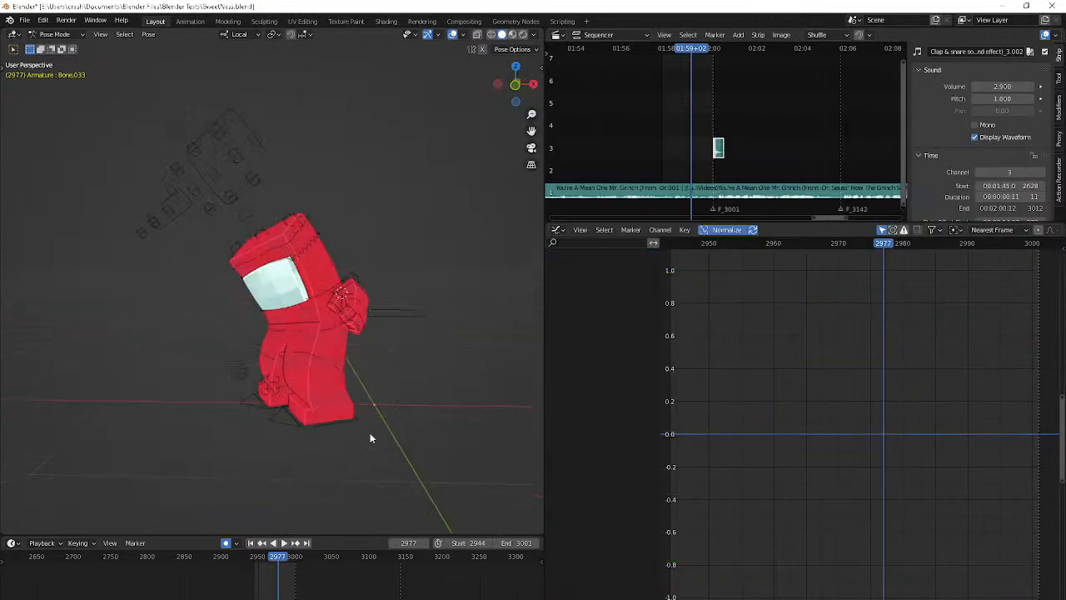
left_click(358, 335)
key("shift+Left")
key("space")
key("space")
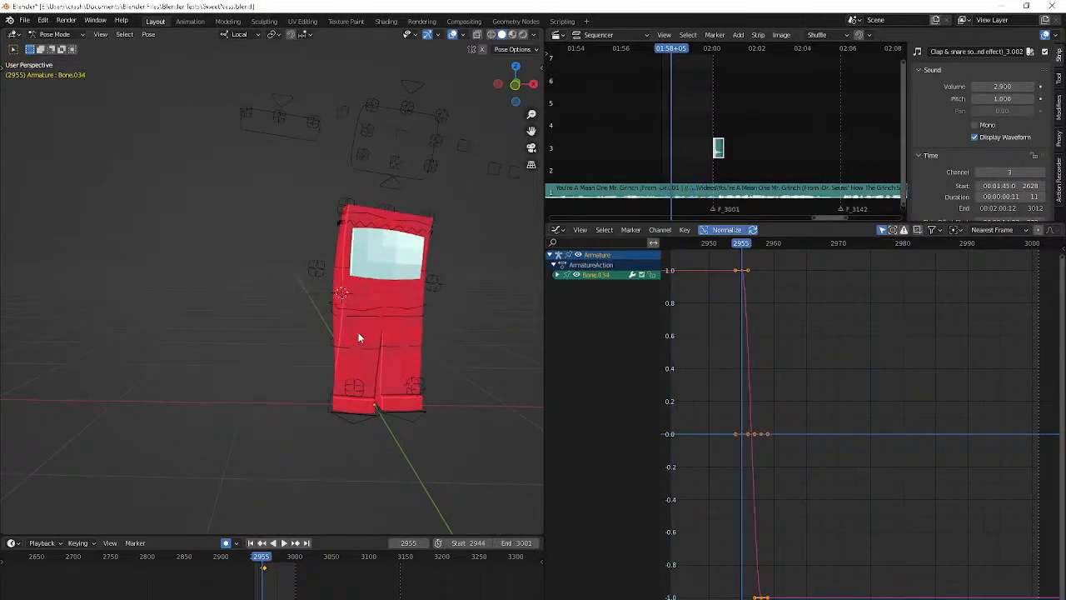
key("Right")
key("Right")
key("Right")
key("Right")
key("Right")
key("Right")
key("r")
key("z")
key("z")
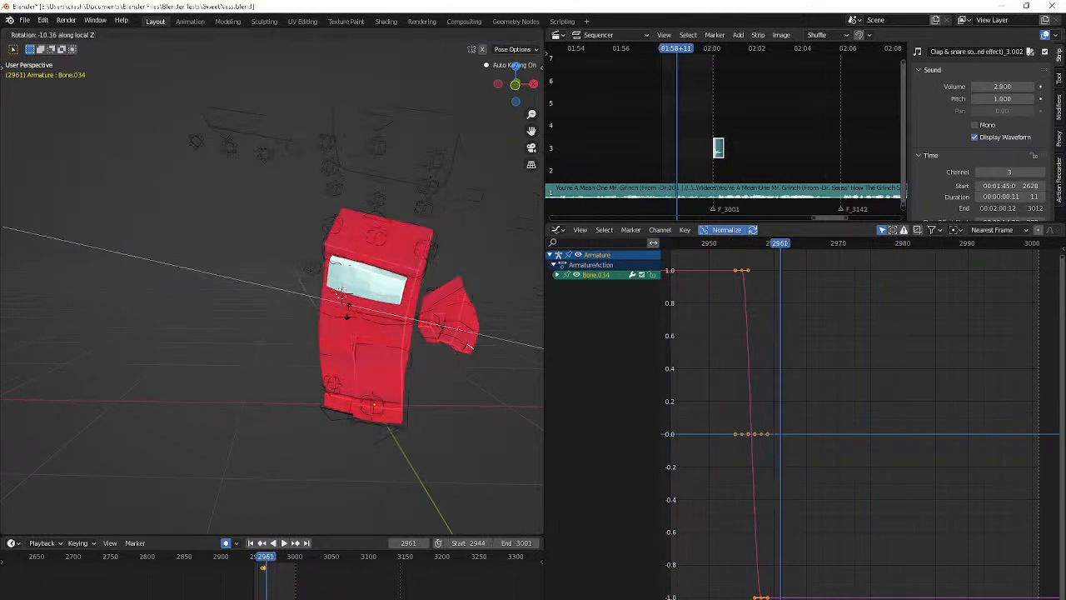
left_click(351, 280)
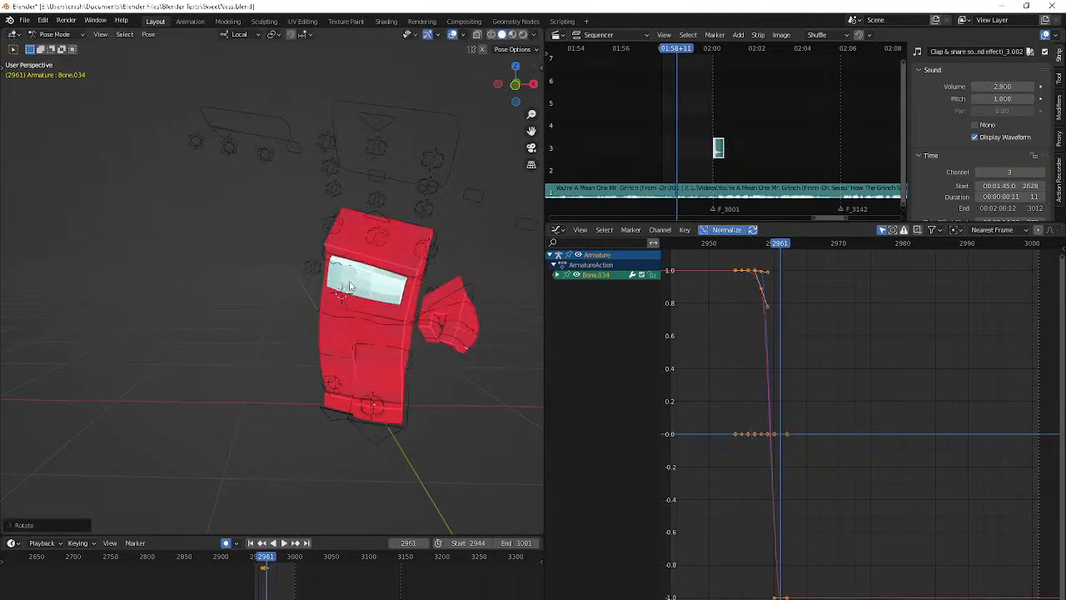
Advance to frame 2966 and clear Bone.034's rotation there
middle_click_drag(350, 282, 317, 266)
key("Right")
key("Right")
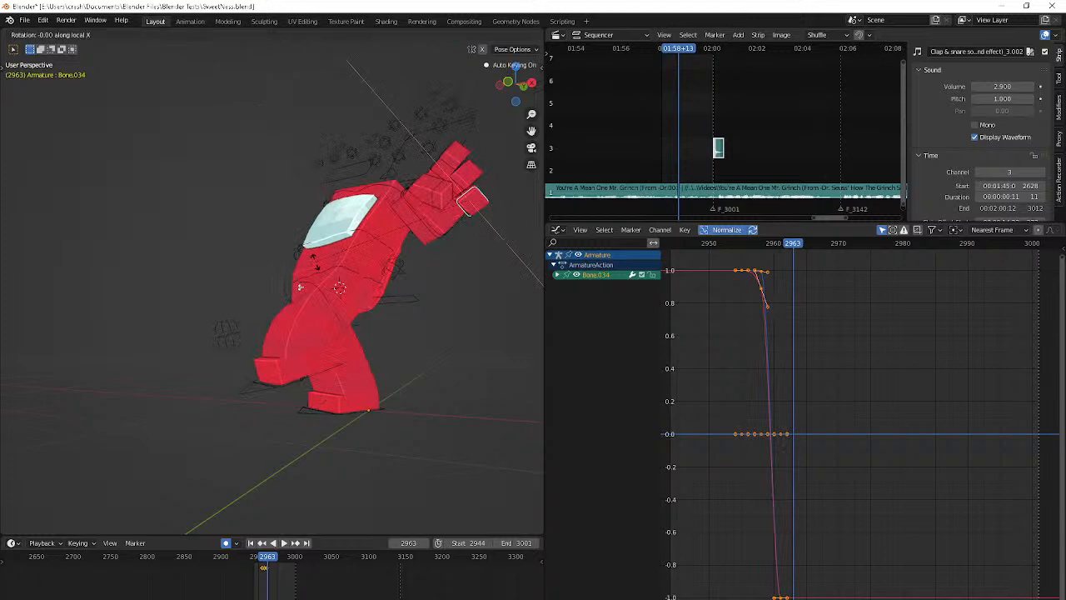
key("Right")
key("Right")
key("Right")
key("alt+r")
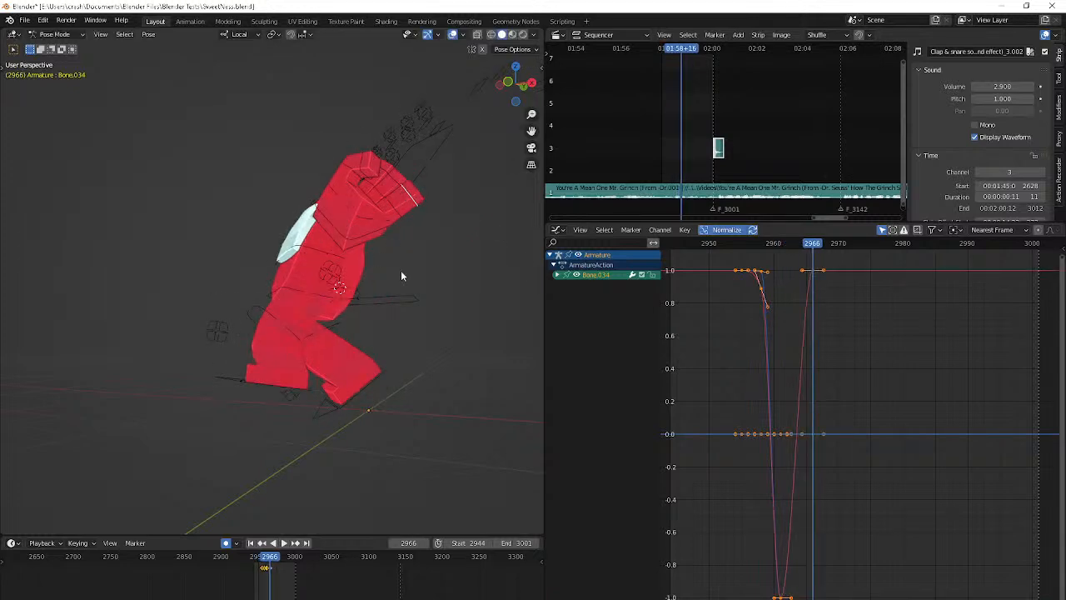
Advance to frame 2969 and rotate Bone.034 around its local X axis
key("Right")
key("Right")
key("Right")
key("r")
key("x")
key("x")
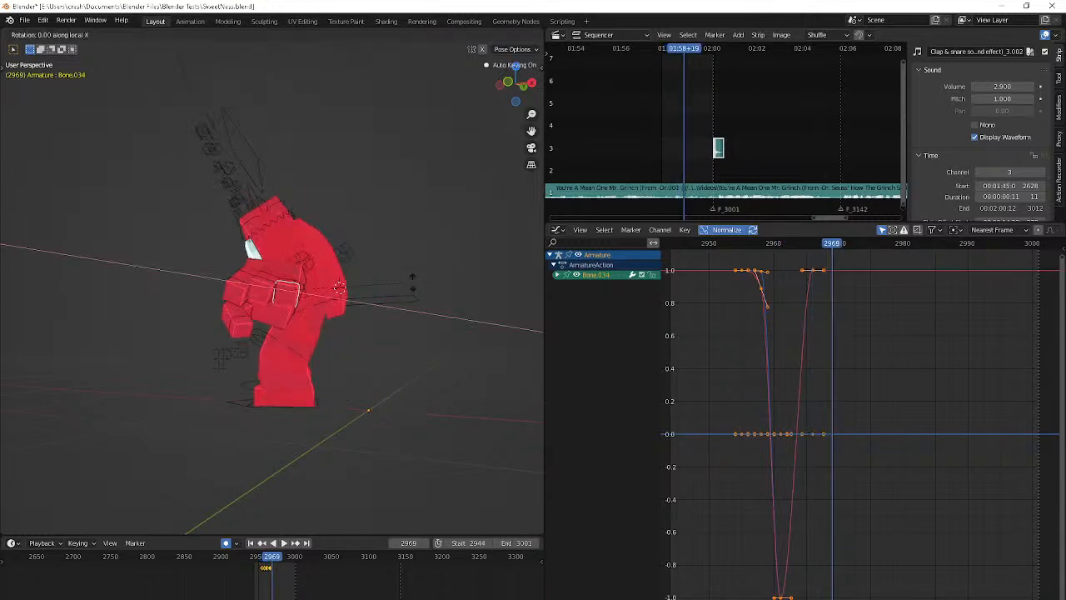
Advance to frame 2974 and rotate Bone.034 around its local X axis
key("Right")
key("Right")
key("Right")
key("Right")
key("Right")
key("r")
key("x")
key("x")
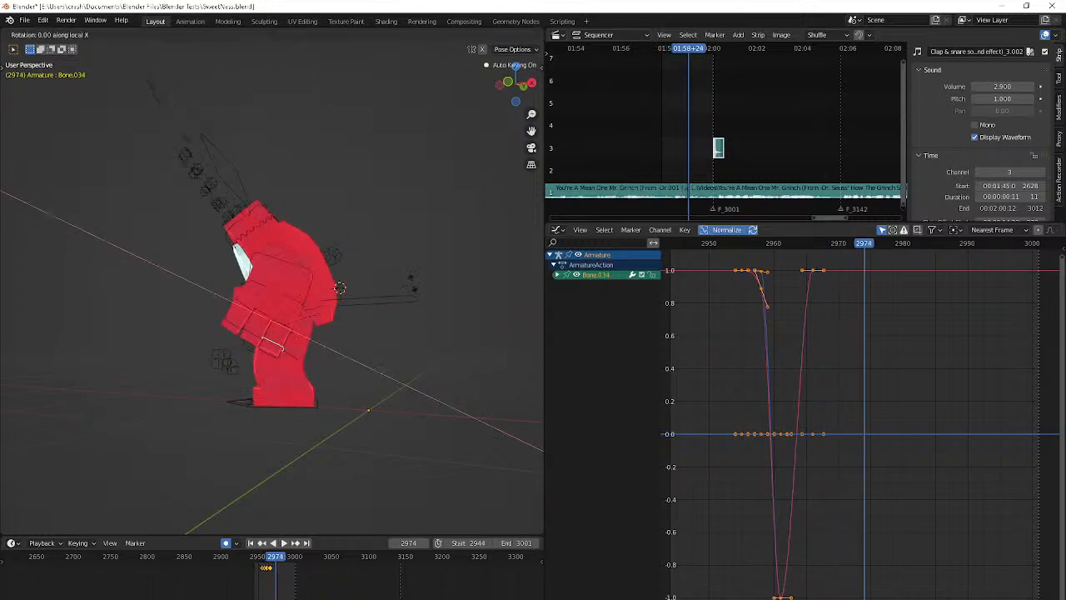
left_click(364, 247)
Recheck the hand from frame 2969 and rotate Bone.034 around its local X axis at frame 2978
key("Left")
key("Left")
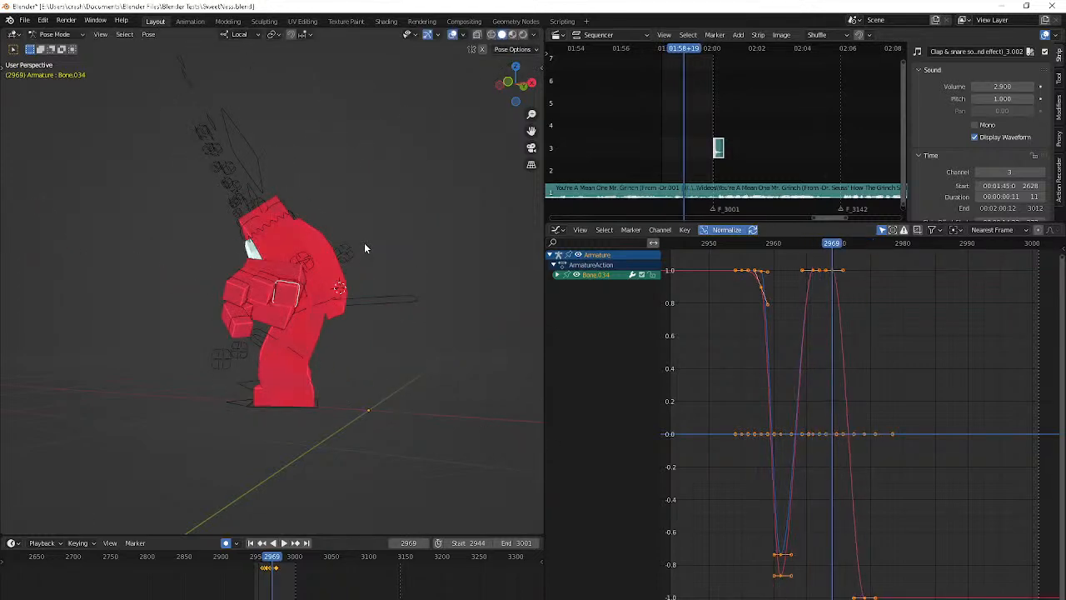
key("Right")
key("Right")
key("Right")
key("Right")
key("Right")
key("Right")
key("r")
key("x")
key("x")
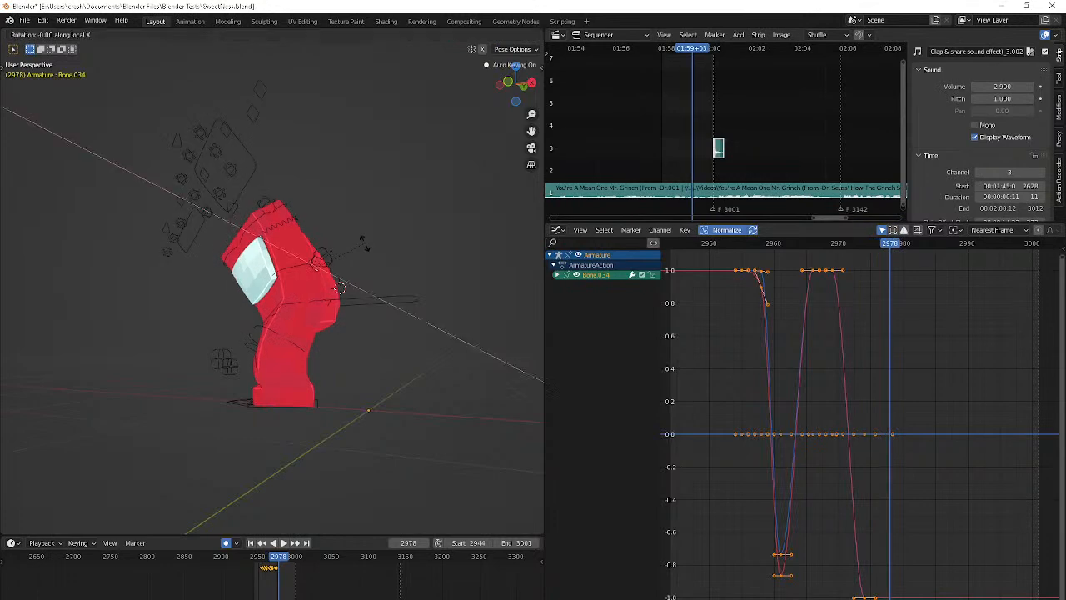
left_click(403, 240)
Play the animation from its start frame in perspective and camera views to review the arm and hand motion
key("shift+Left")
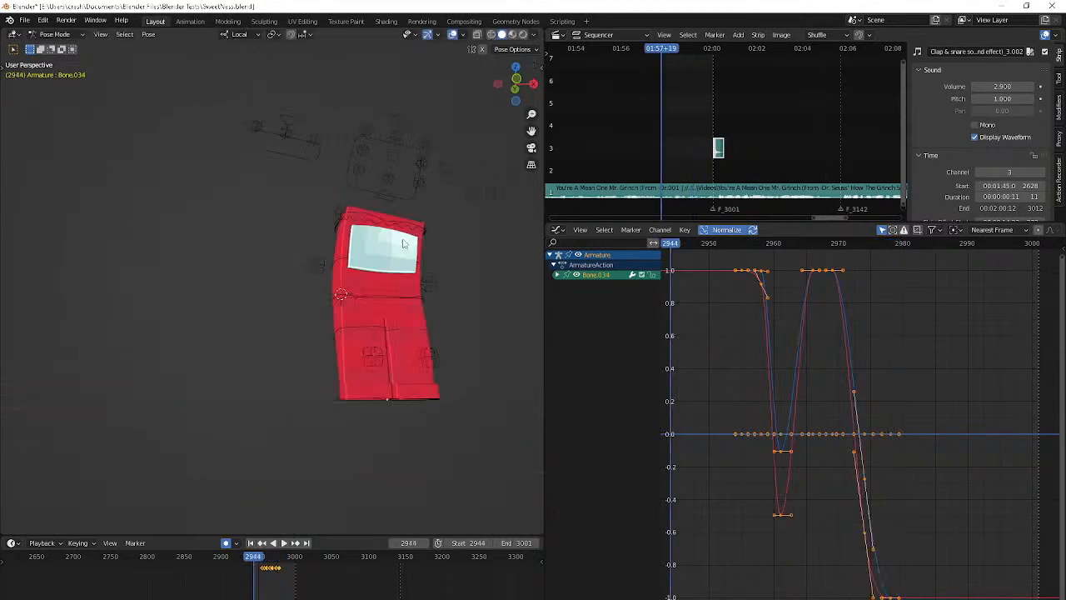
key("space")
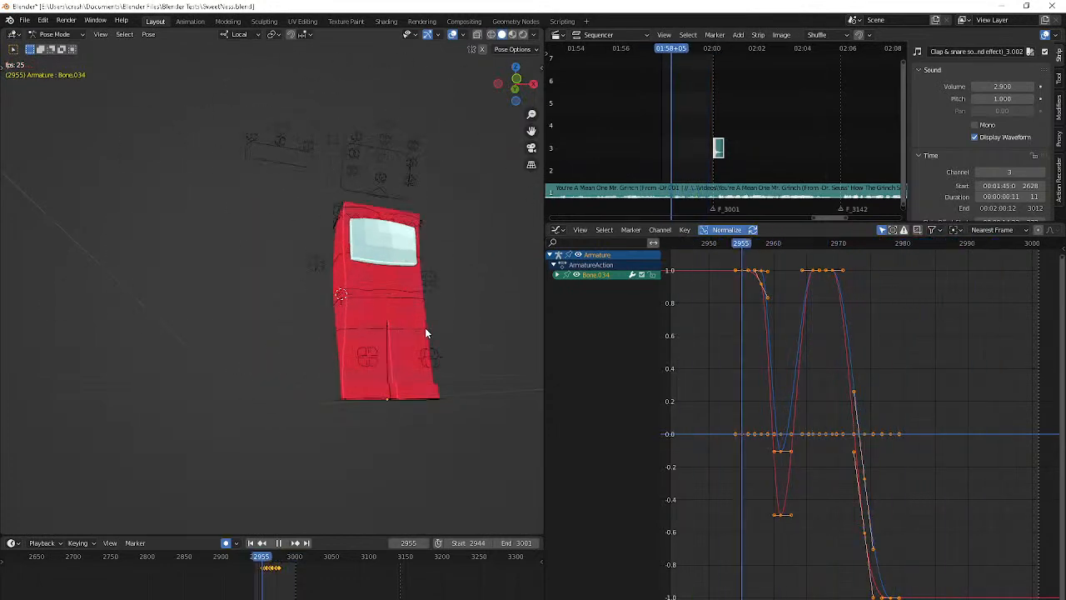
key("KP_0")
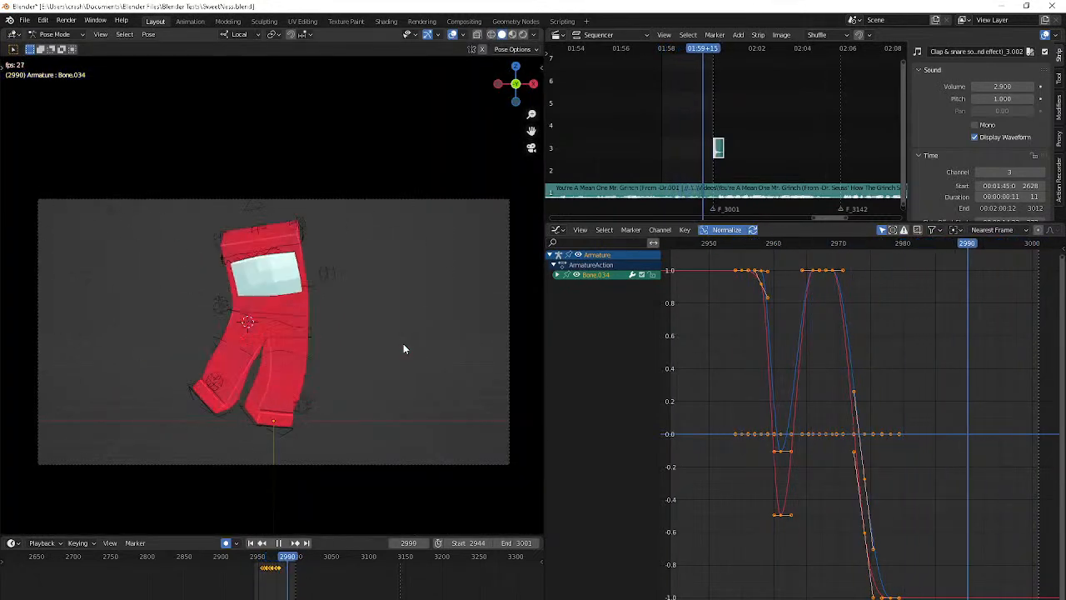
key("KP_0")
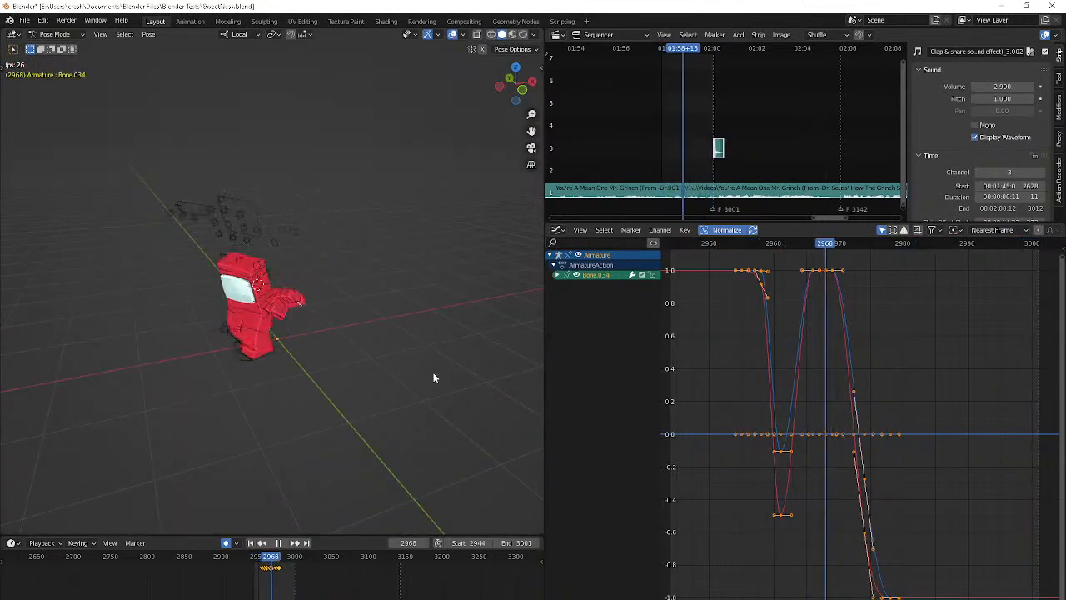
key("space")
scroll(433, 373, "up", 6)
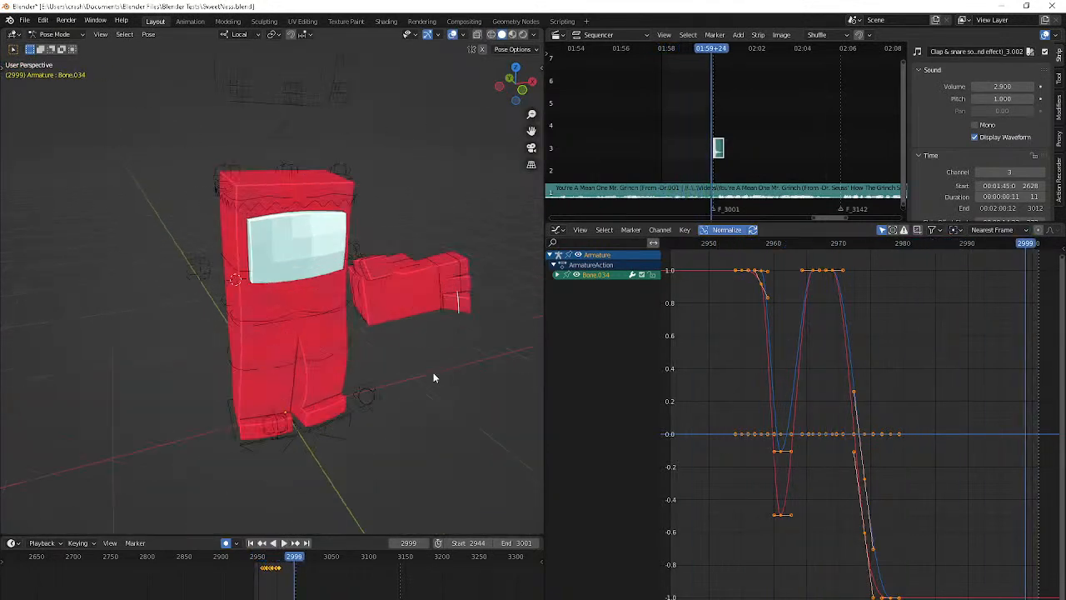
middle_click_drag(433, 374, 404, 381)
key("shift+Left")
key("space")
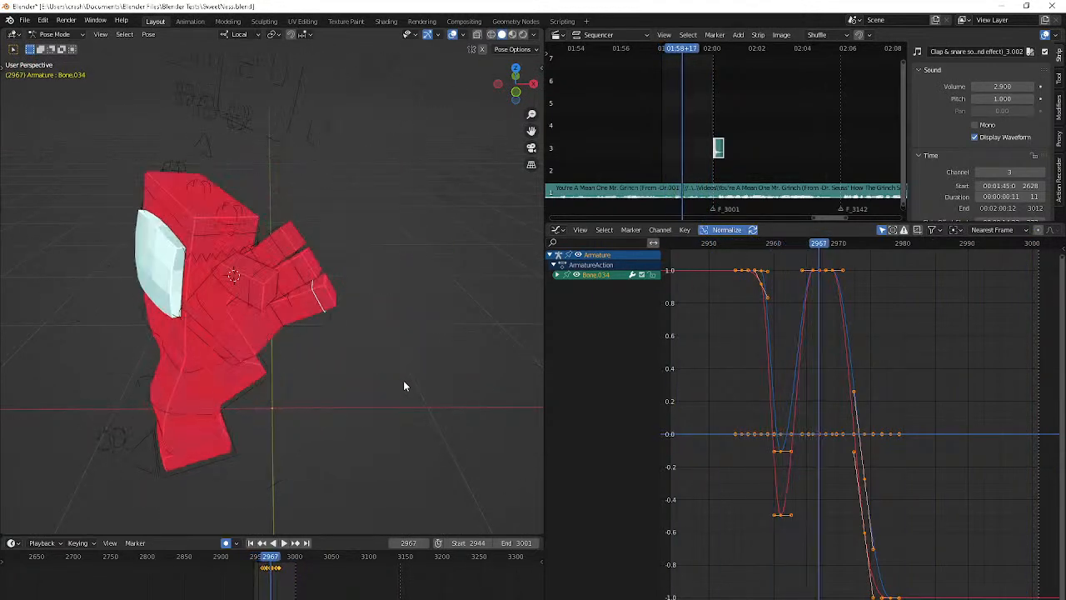
key("shift+Left")
key("space")
scroll(403, 386, "down", 6)
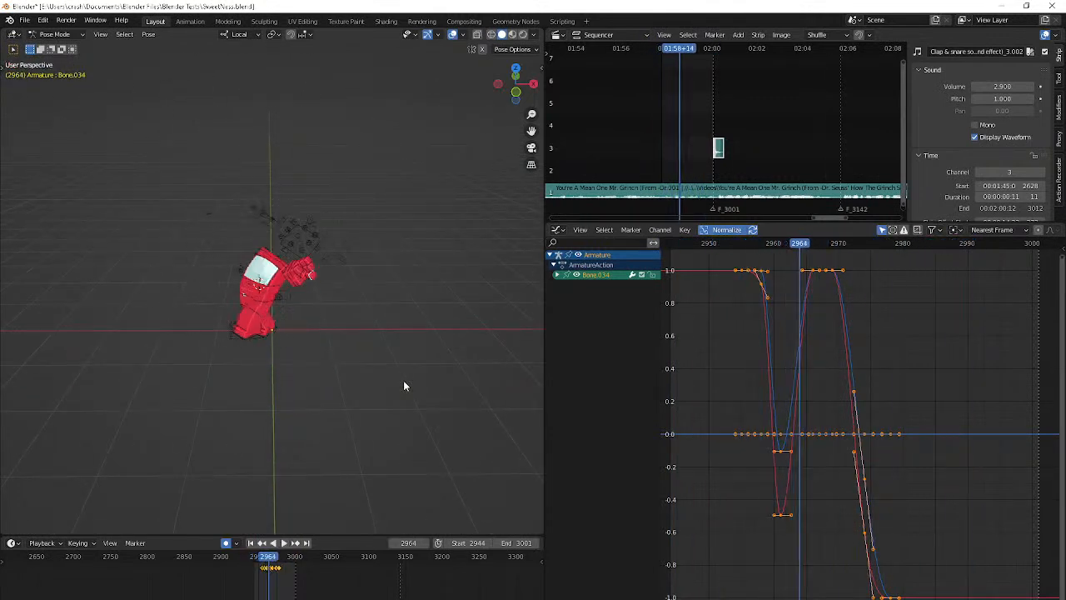
Select Bone.035 in the hand and rotate it freely with trackball rotation at frame 2963
key("space")
scroll(296, 285, "up", 8)
key("ctrl+z")
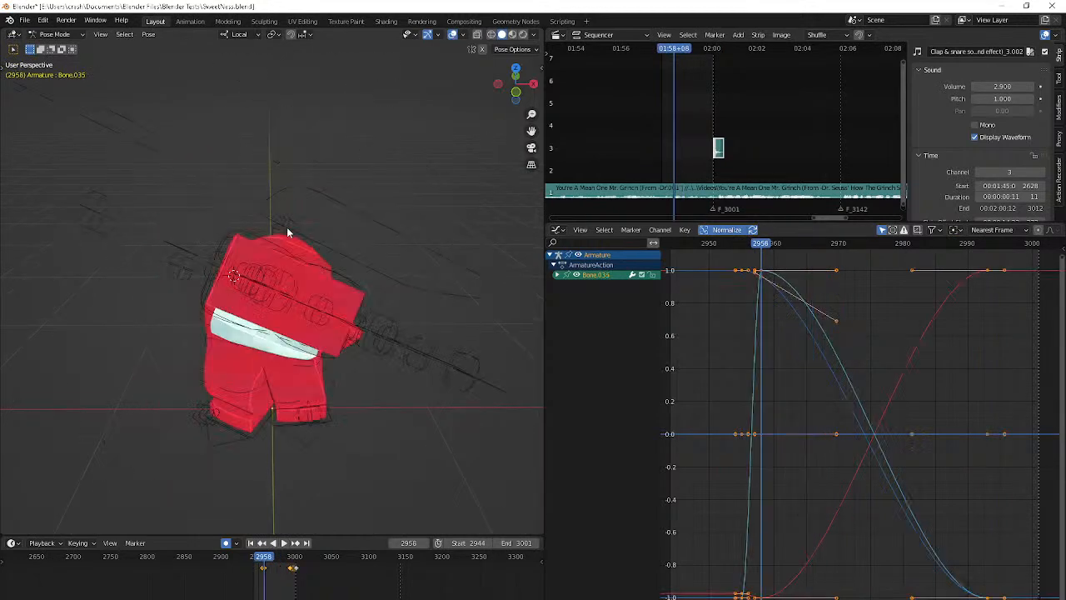
key("Right")
key("Right")
key("Right")
key("Right")
key("Right")
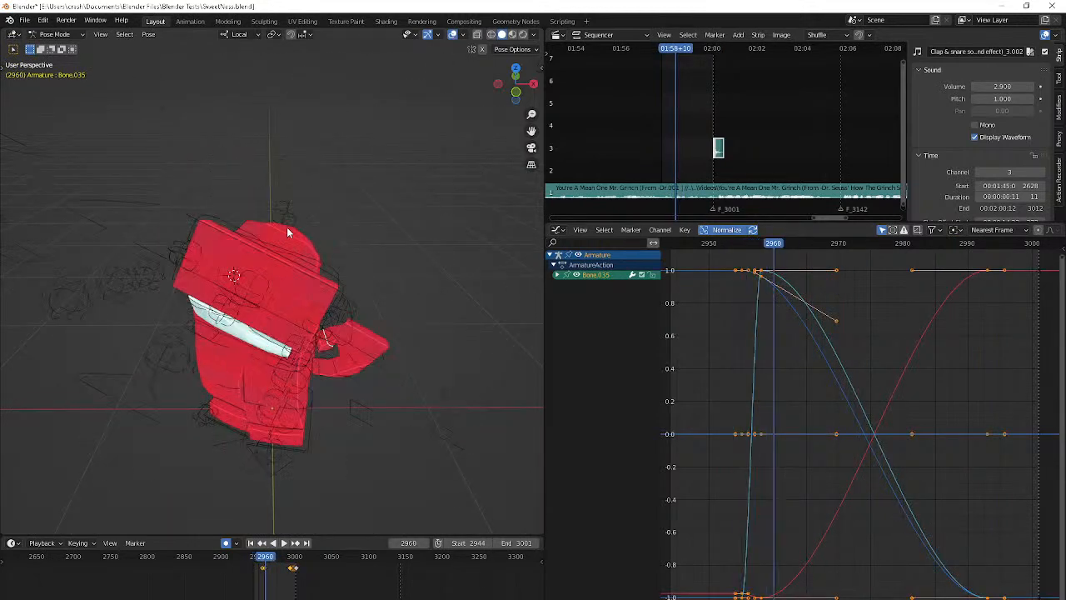
left_click(491, 291)
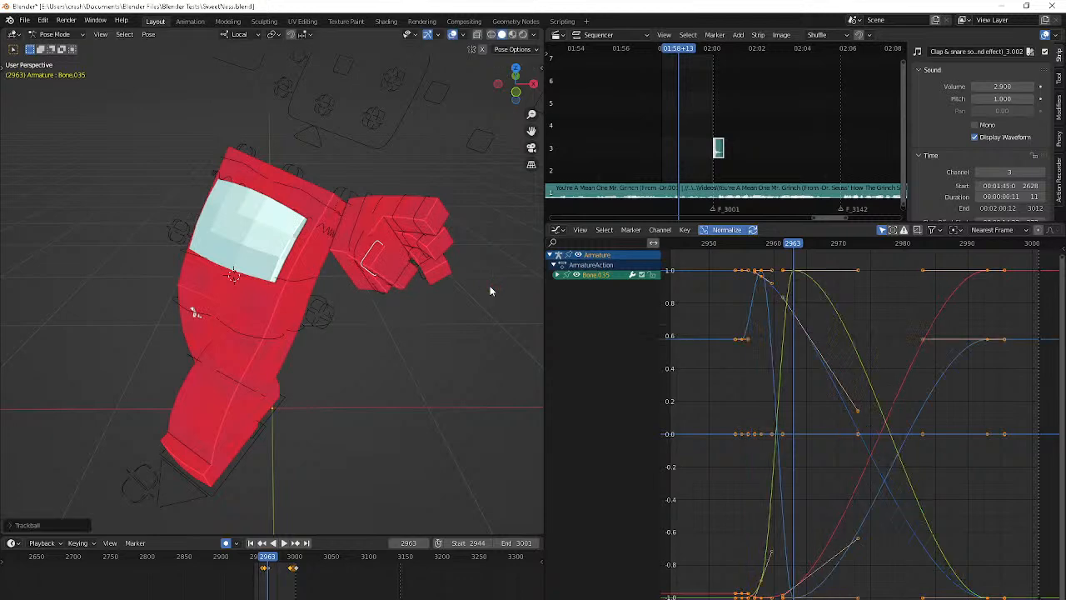
left_click(461, 267)
Advance to frame 2967 and adjust Bone.035 with a trackball rotation followed by a small plain rotation
key("Right")
key("Right")
key("Right")
key("Right")
key("r")
key("r")
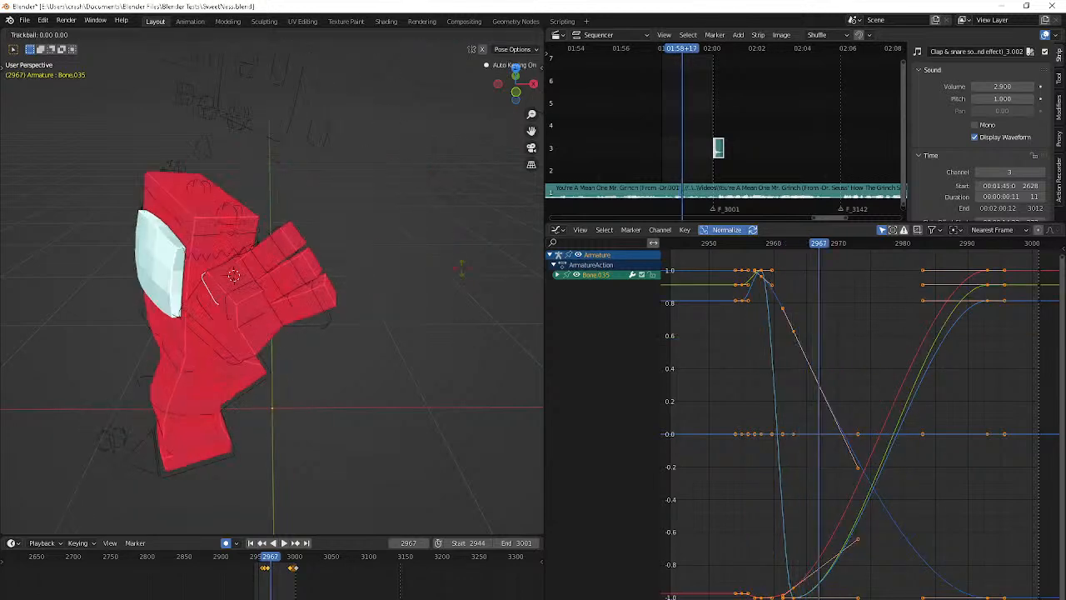
left_click(325, 306)
key("r")
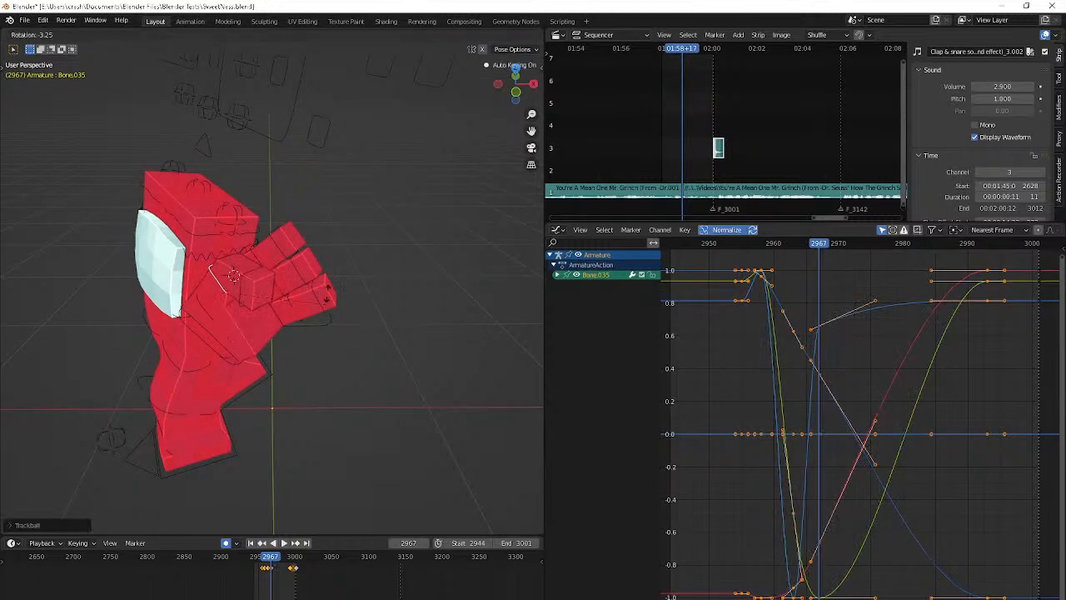
left_click(324, 287)
Advance to frame 2972 and rotate Bone.035 freely with trackball rotation, checking the hand from another angle
key("Right")
key("Right")
key("Right")
key("Right")
key("Right")
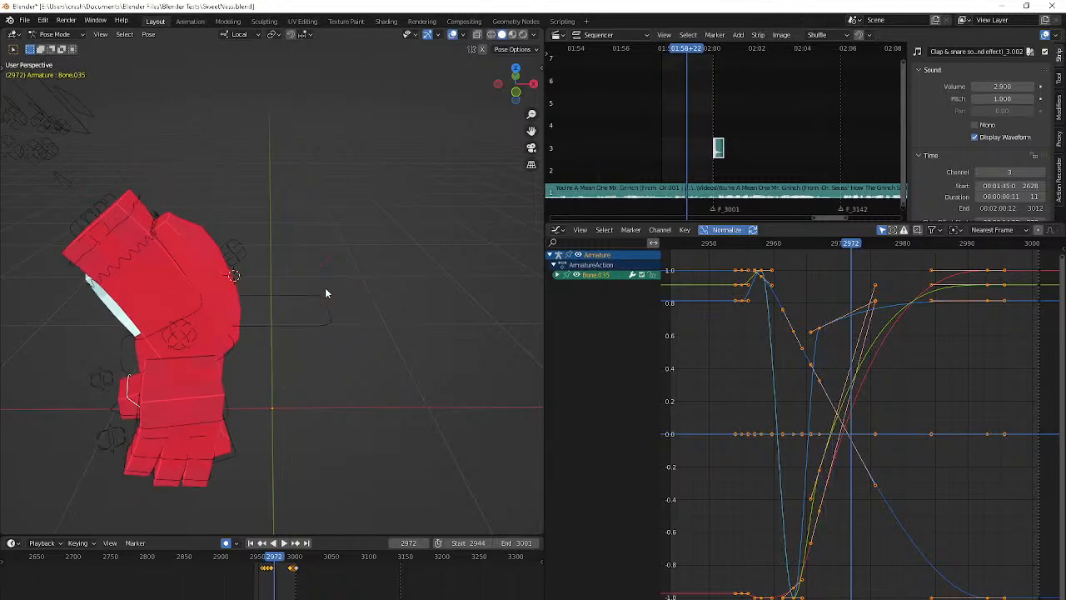
key("r")
key("r")
left_click(350, 251)
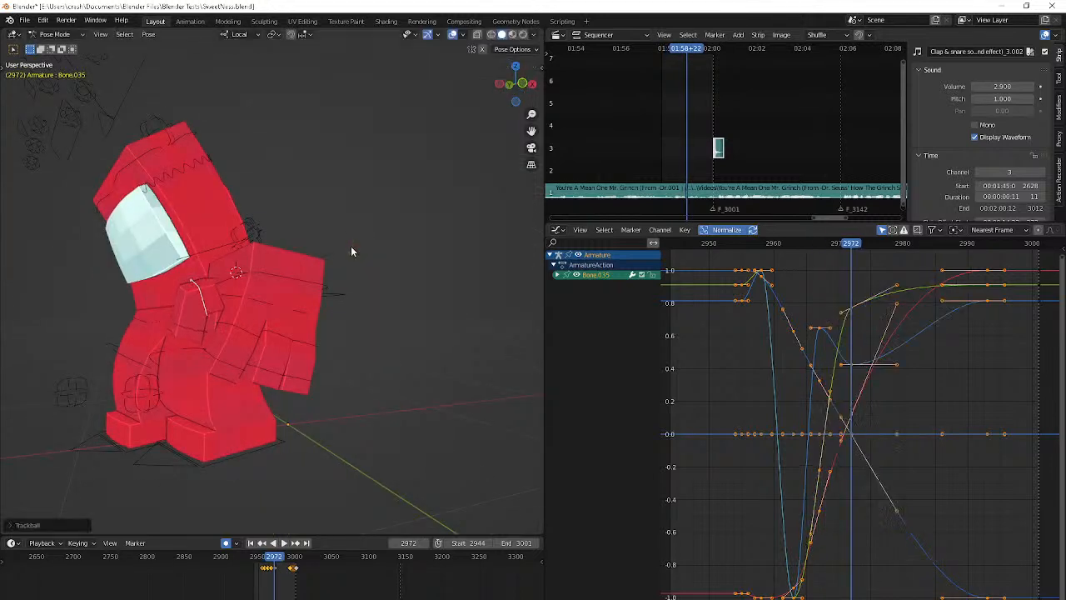
left_click(301, 153)
Rotate Bone.035 freely with trackball rotation at frame 2978 and step back through the frames to check it
key("Right")
key("Right")
key("Right")
key("Right")
key("Right")
key("Right")
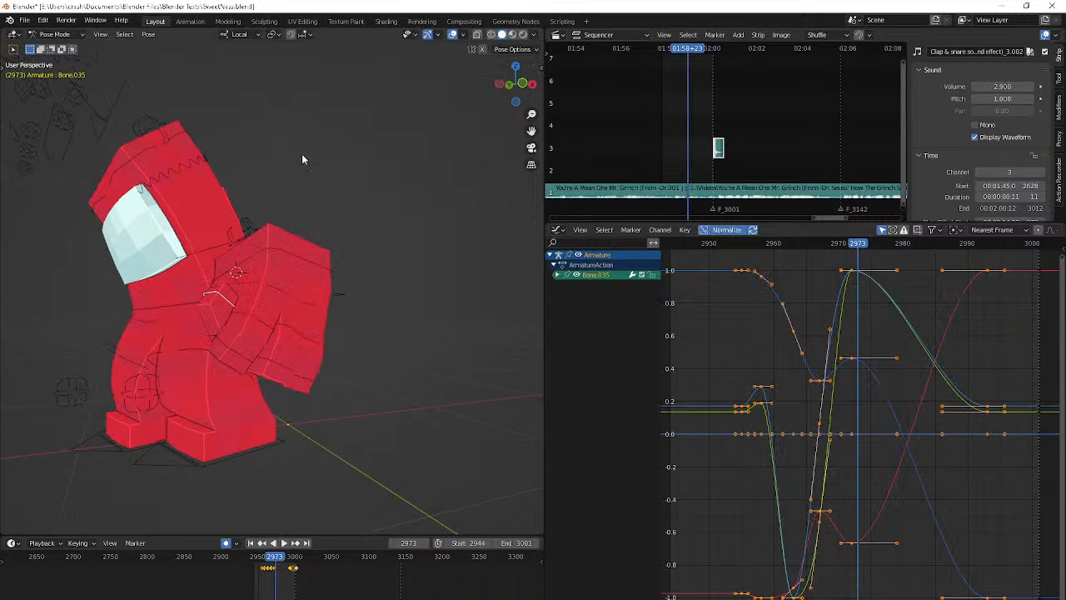
key("r")
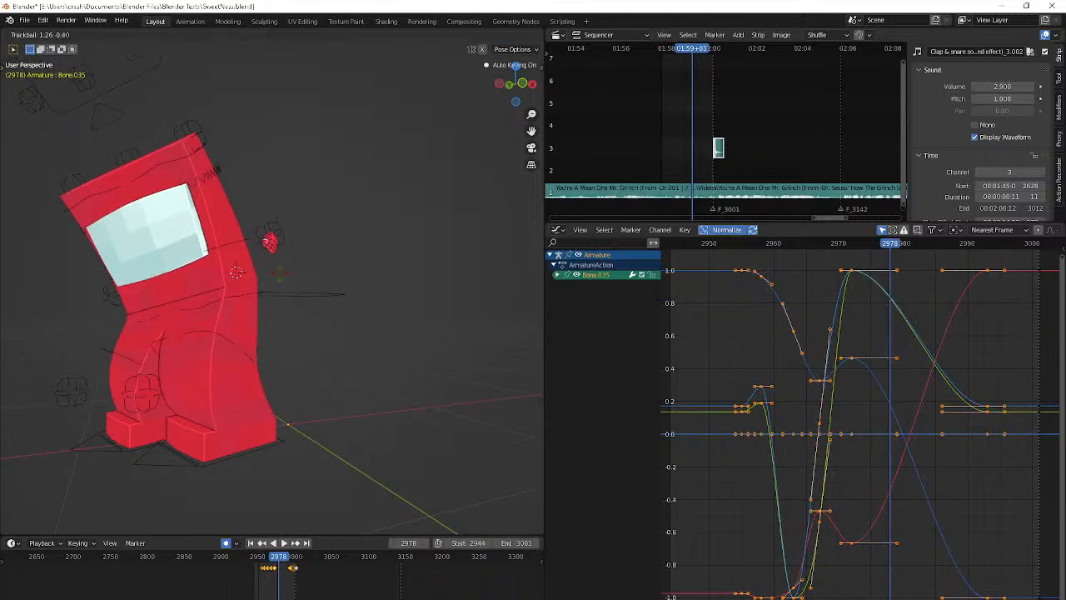
left_click(368, 338)
key("Left")
key("Left")
key("Left")
key("Left")
key("Left")
key("Left")
key("Left")
key("Left")
key("Left")
key("Left")
key("Left")
key("Left")
key("Left")
key("Left")
key("Left")
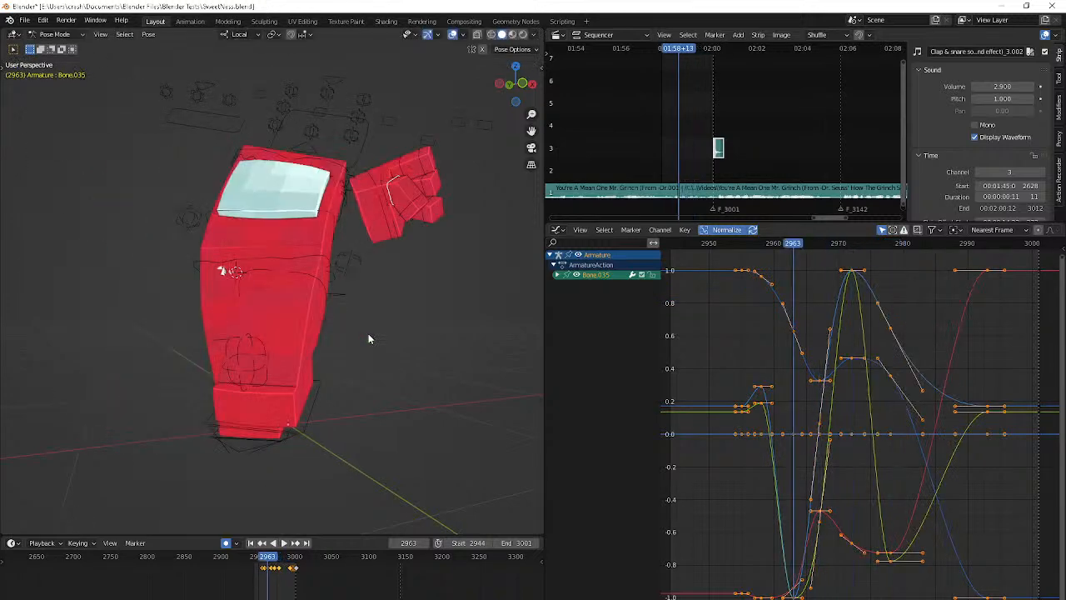
Play back the hand motion, select Bone.036 and rotate it at frame 2961
key("space")
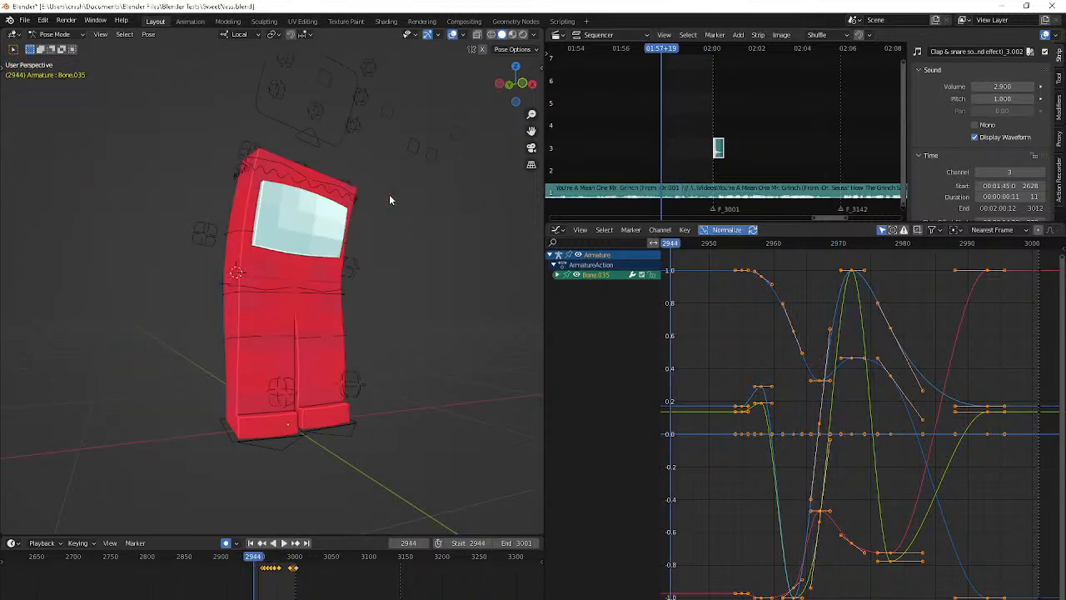
key("space")
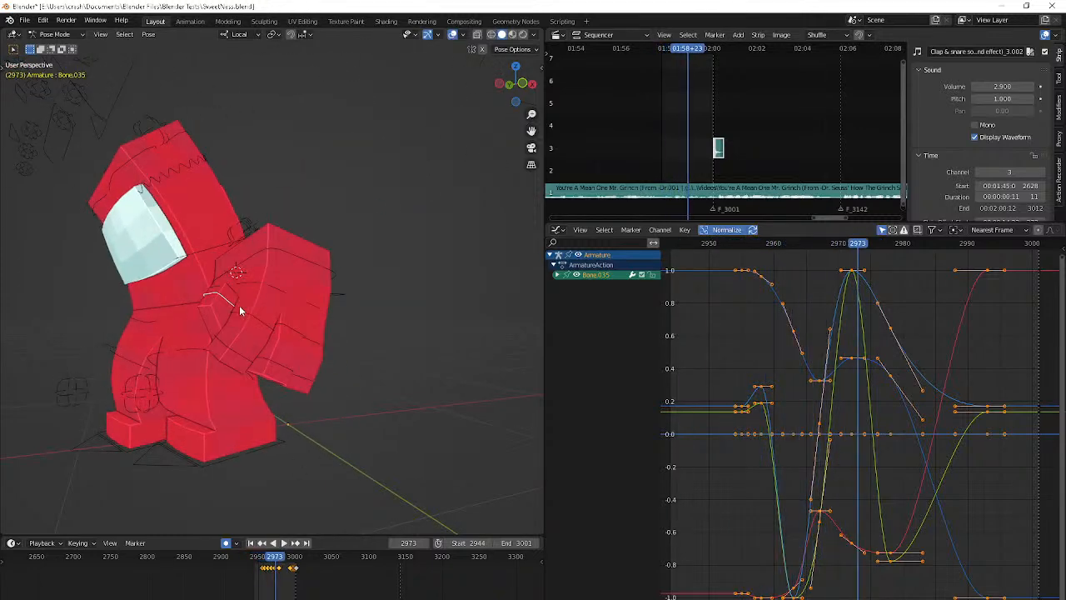
left_click(230, 338)
key("space")
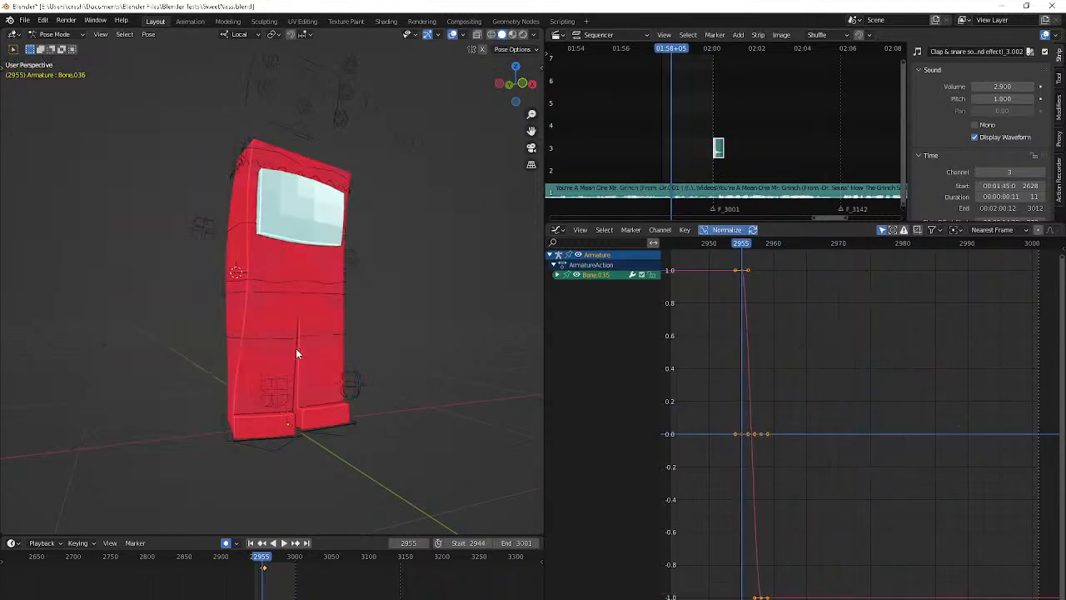
key("space")
key("r")
key("z")
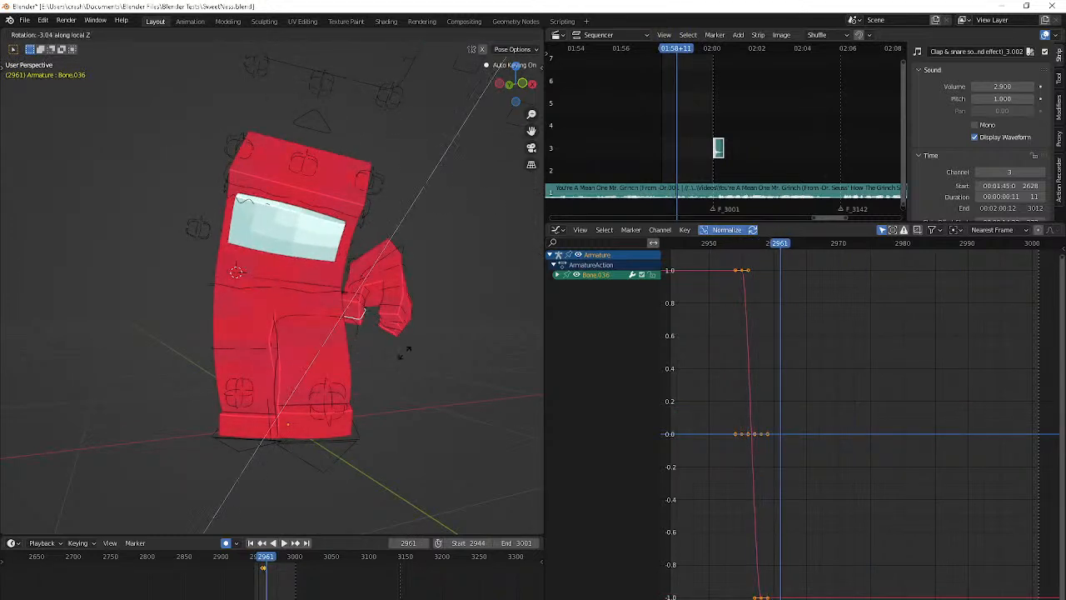
left_click(394, 372)
Advance to frame 2965 and rotate Bone.036 around its local X axis
key("Right")
key("Right")
key("Right")
key("Right")
key("r")
key("z")
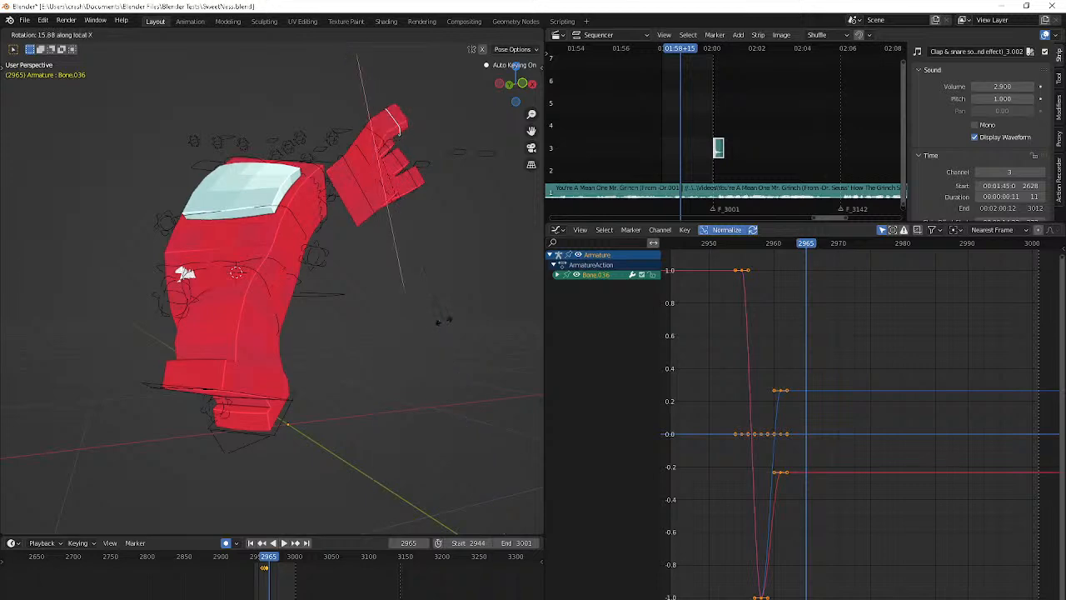
left_click(443, 323)
Advance to frame 2973 and rotate Bone.036 to pose the finger
key("Right")
key("Right")
key("Right")
key("Right")
key("Right")
key("Right")
key("Right")
key("Right")
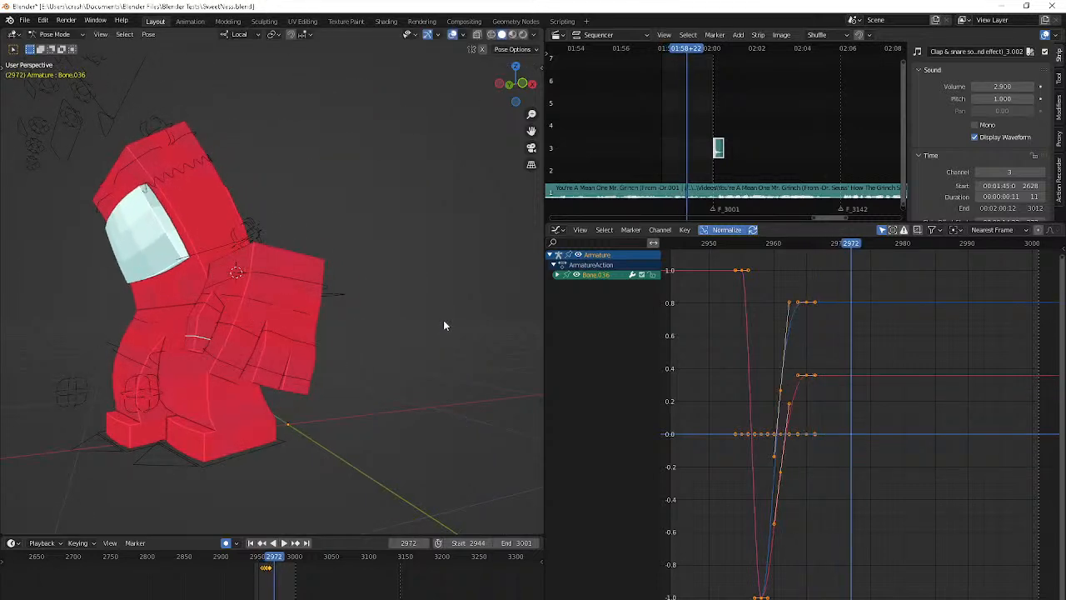
key("r")
left_click(435, 333)
Advance to frame 2977 and rotate Bone.036 around its local X axis
key("Right")
key("Right")
key("Right")
key("Right")
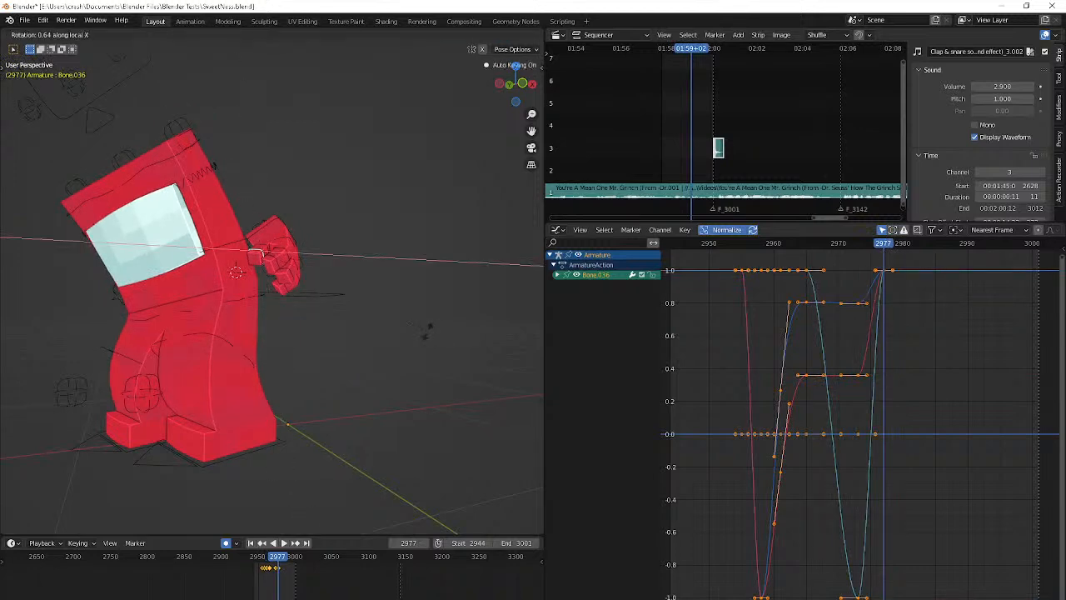
left_click(319, 199)
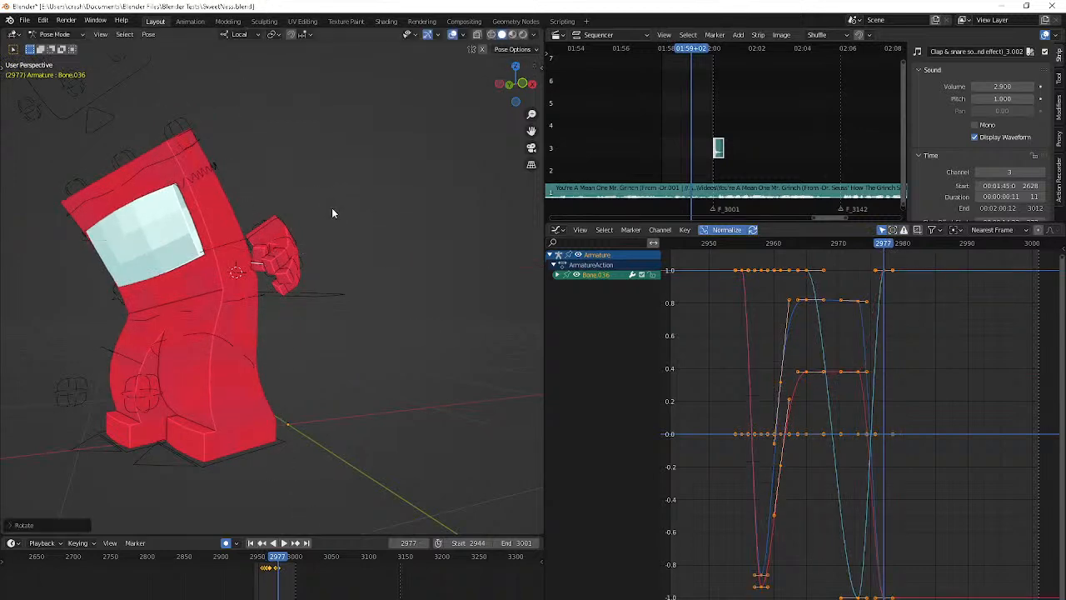
Play the animation to review the finished hand motion from a wider view and up close
key("Left")
key("Left")
key("space")
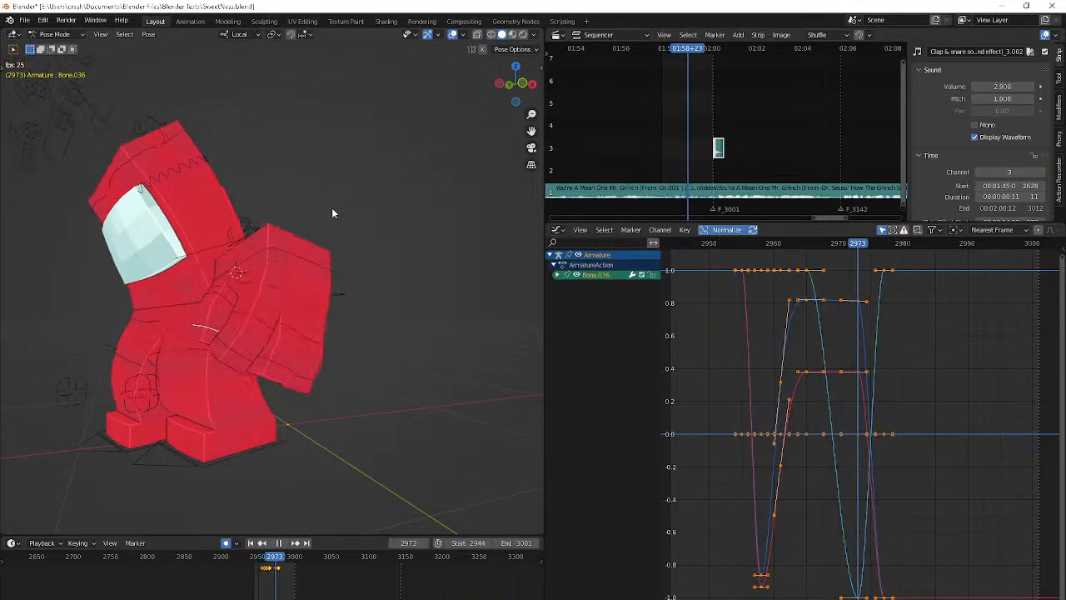
left_click(324, 202, "shift")
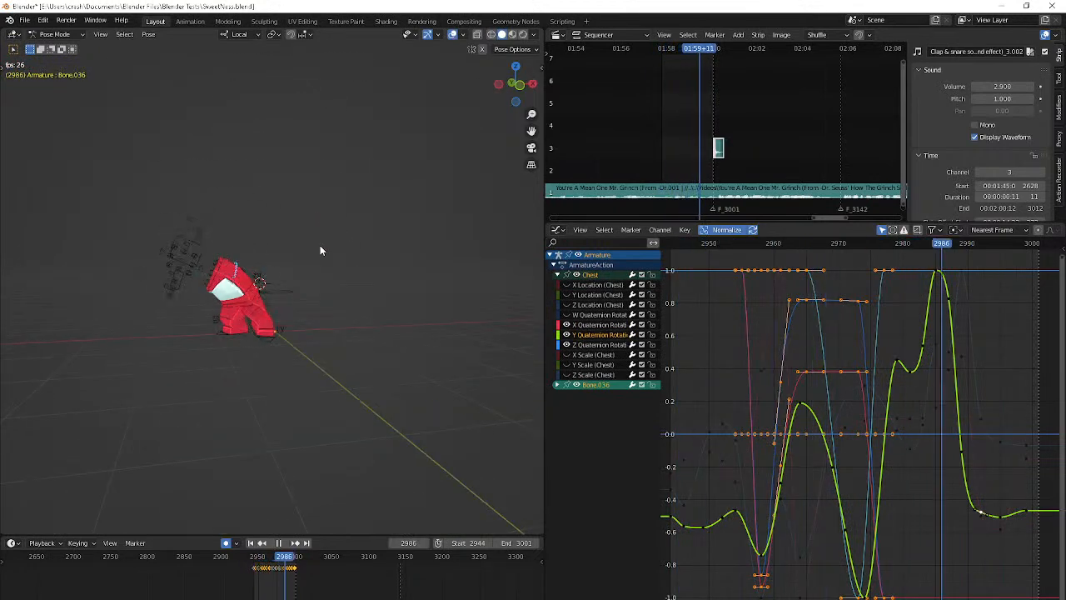
key("space")
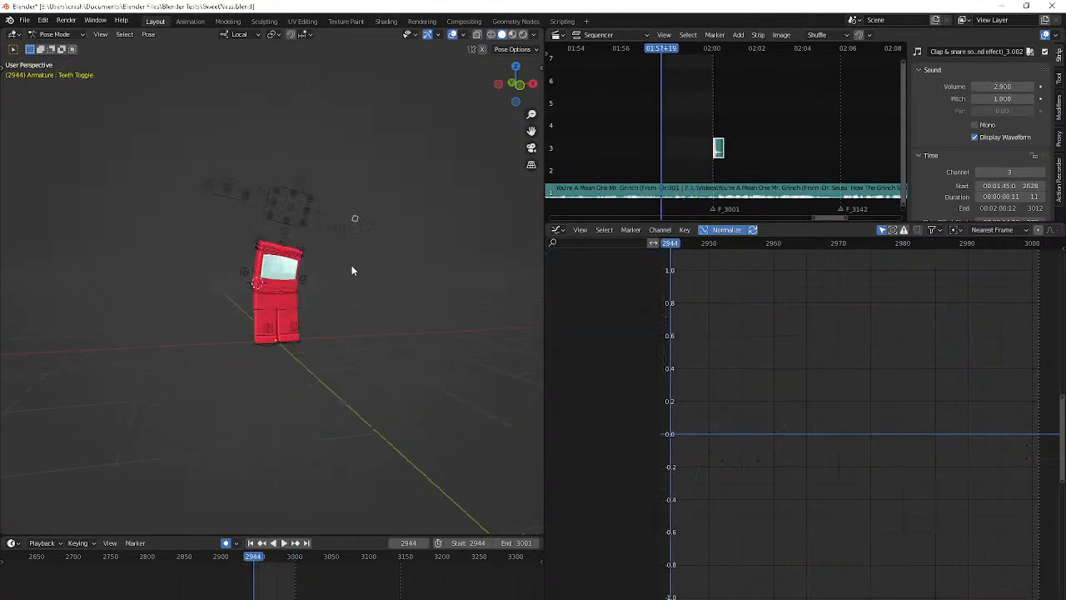
scroll(351, 266, "up", 2)
key("space")
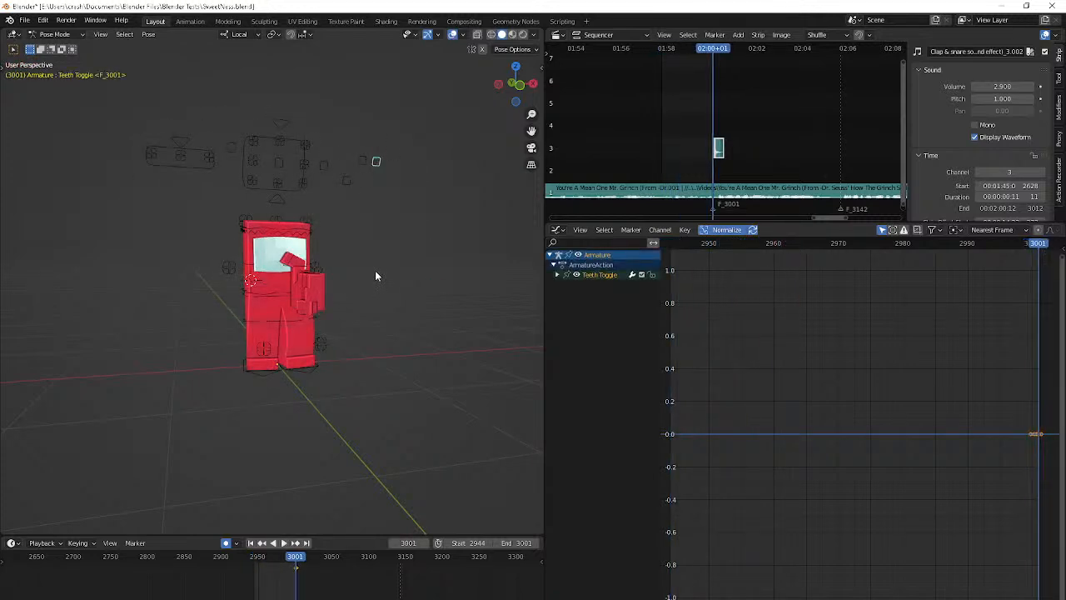
Move the Teeth Toggle control to a new position at frame 3000, checking it with playback
key("Left")
key("g")
left_click(377, 461)
key("space")
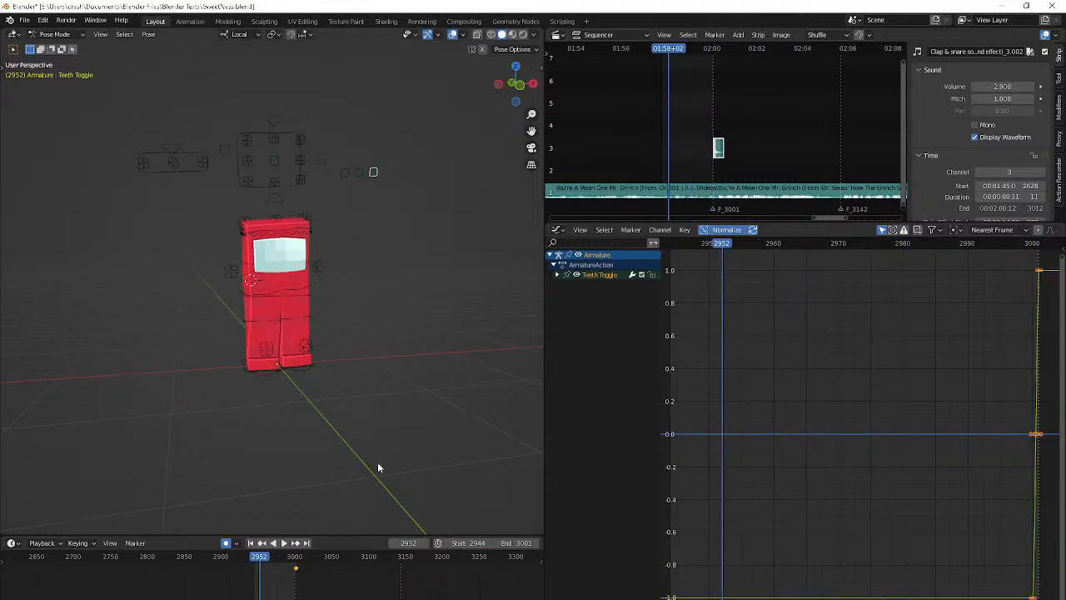
key("Escape")
scroll(333, 358, "up", 6)
scroll(334, 362, "up", 2)
key("g")
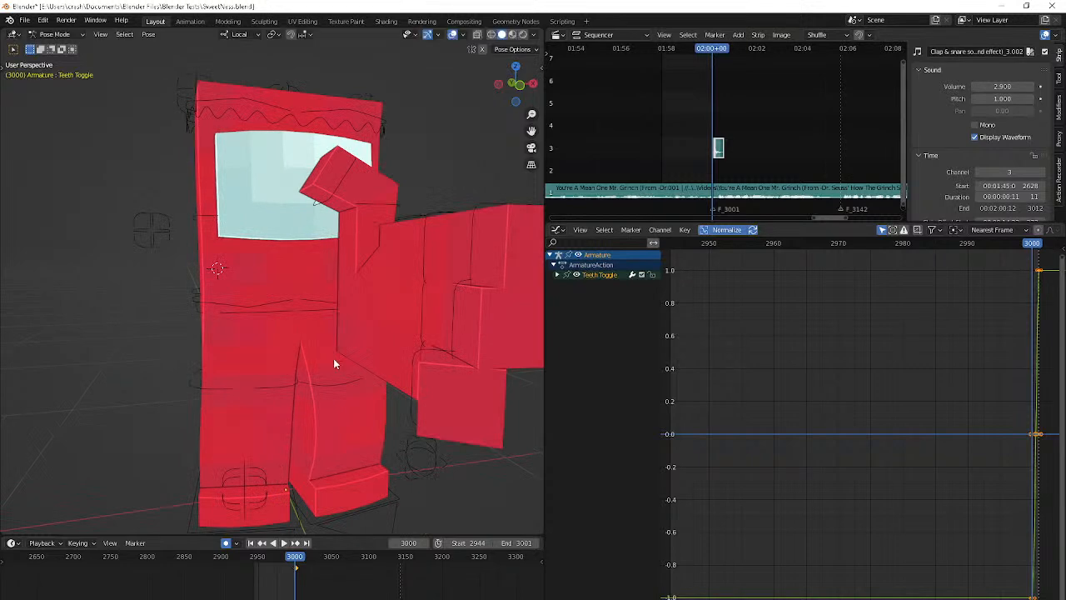
scroll(334, 364, "down", 8)
key("g")
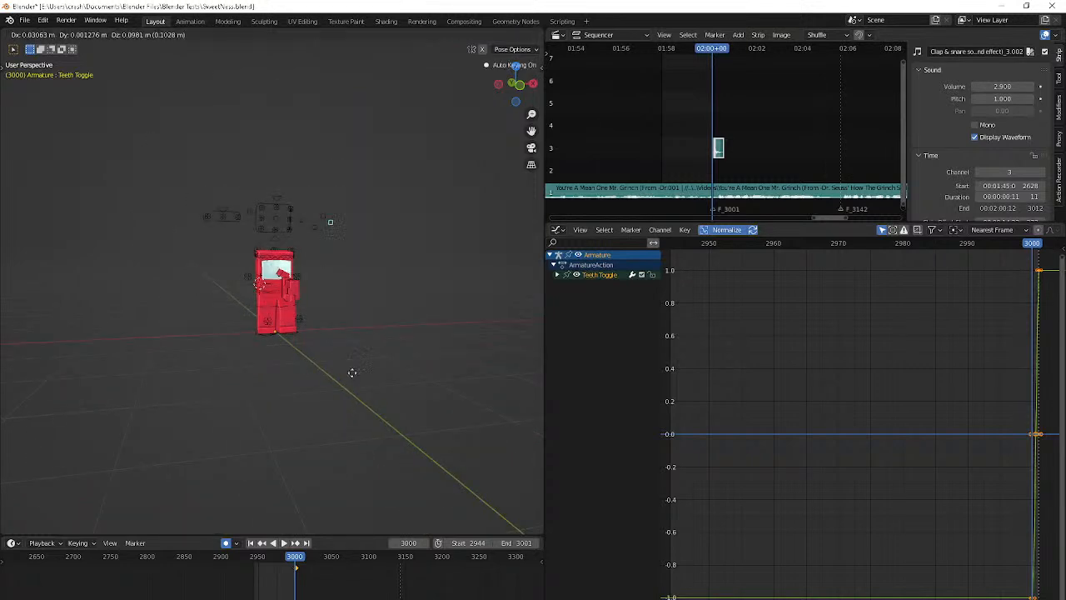
Play the animation again from its start to review the full body motion
key("space")
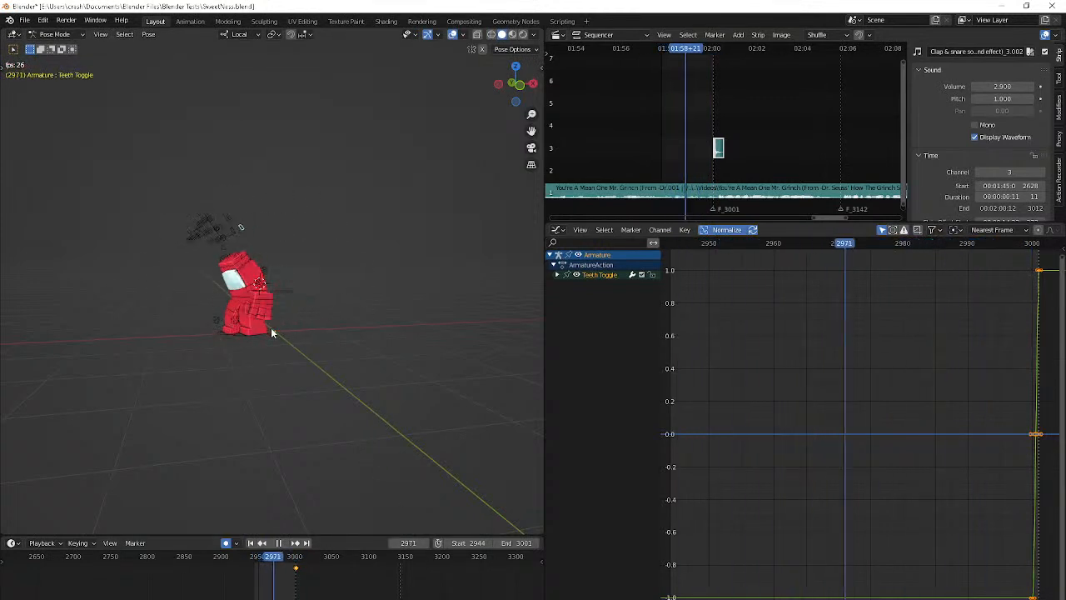
key("Escape")
key("space")
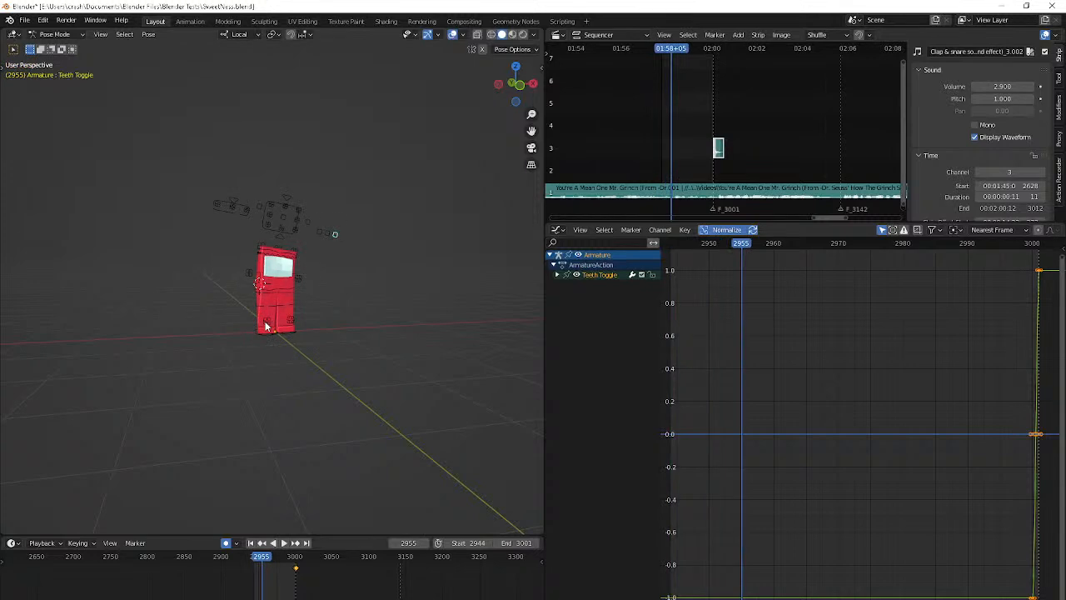
Select Bone.010 by the leg and move it to new keyed positions from frame 2960 through 2968
left_click(265, 323)
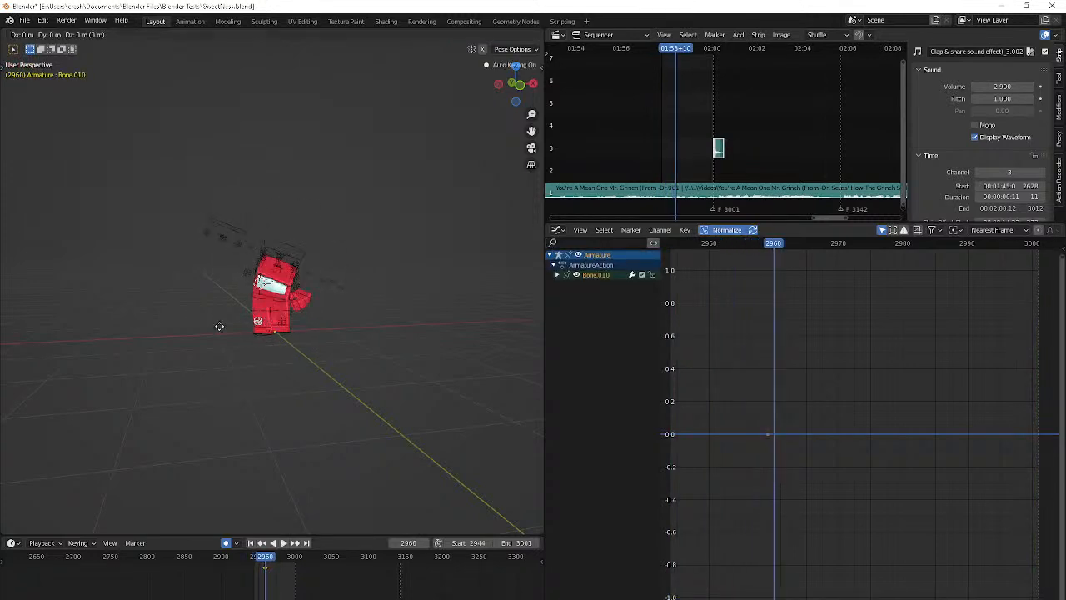
left_click(242, 326)
middle_click_drag(242, 324, 272, 328)
key("g")
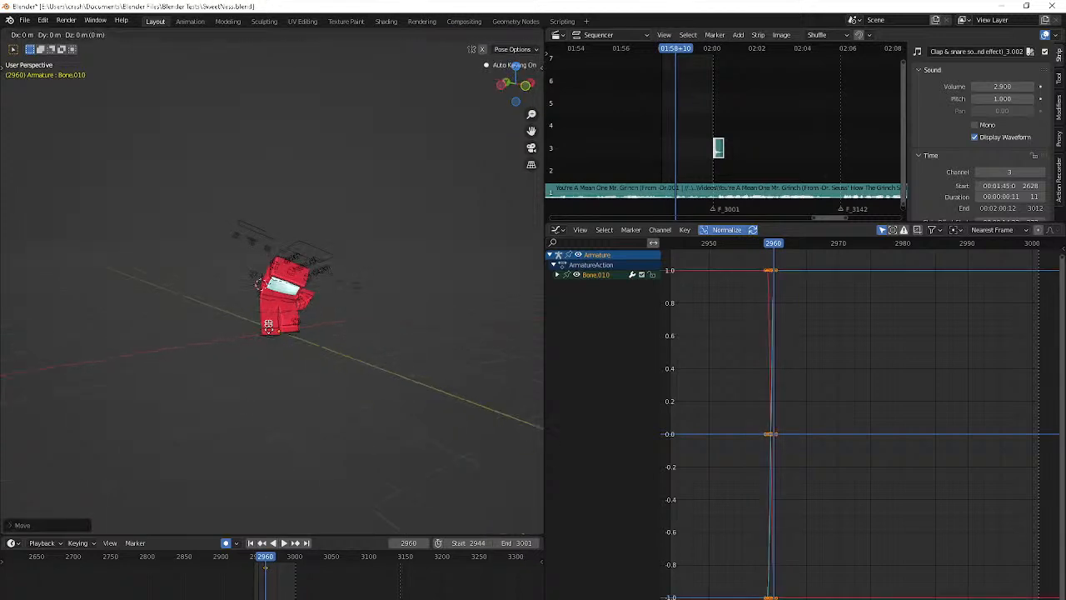
left_click(309, 357)
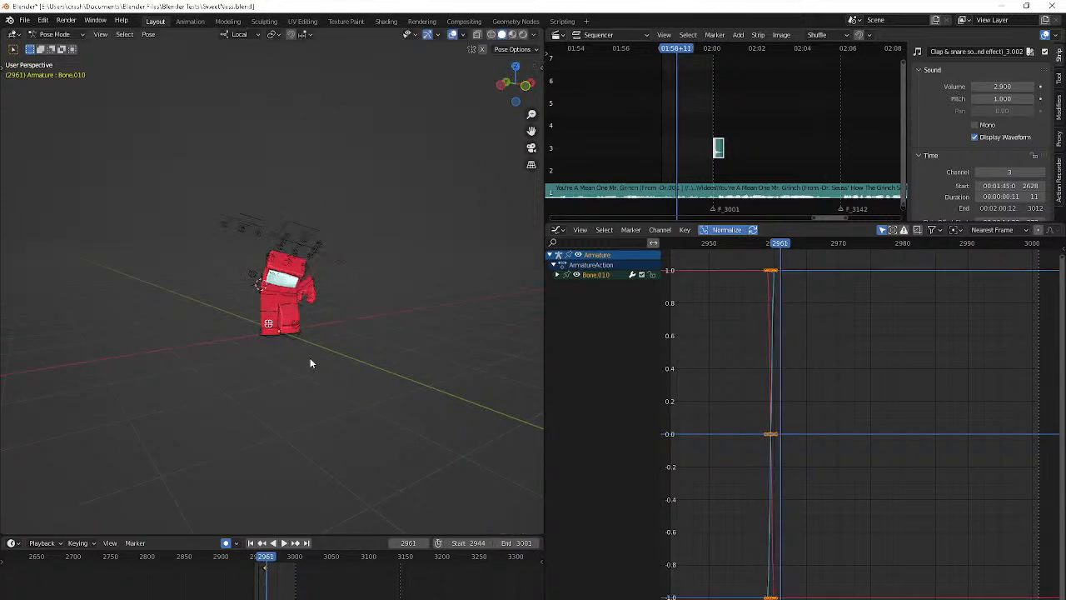
middle_click_drag(309, 357, 357, 358)
left_click(275, 388)
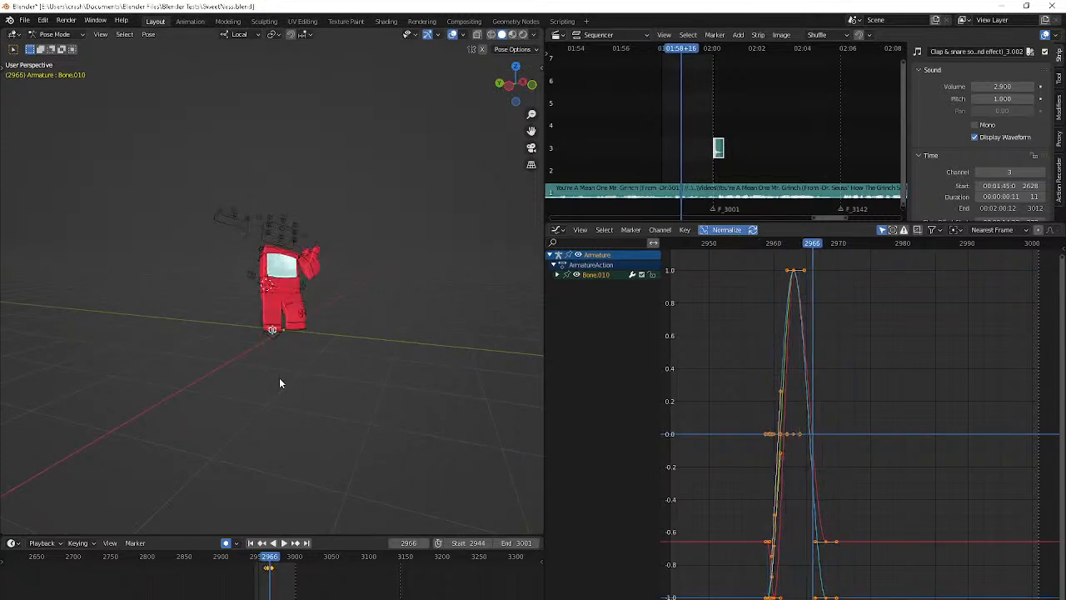
Select the L IK/Foot control and rotate it at frame 2966
left_click(256, 339)
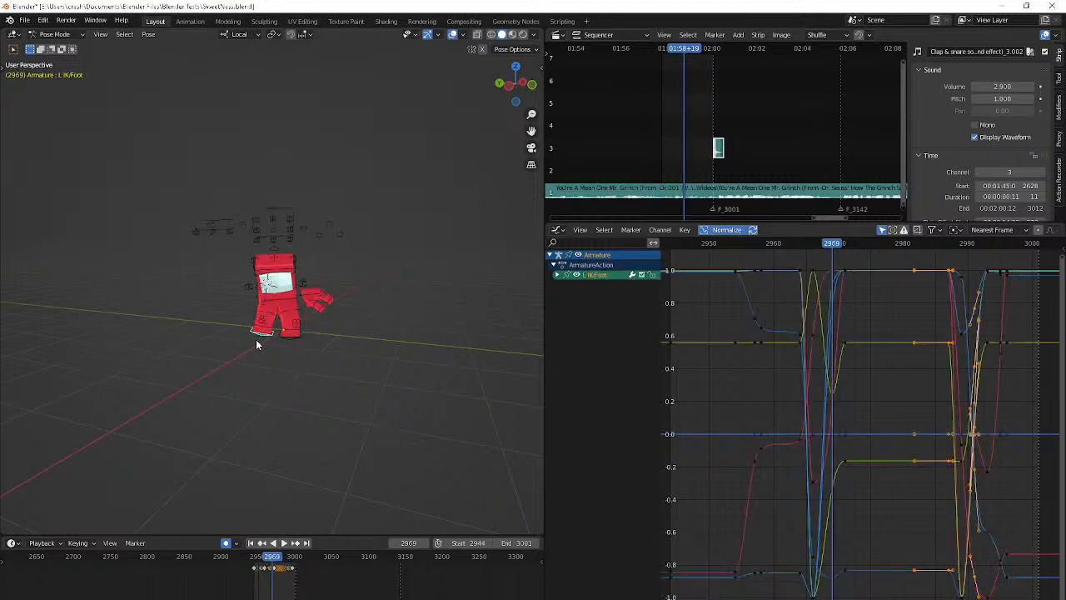
scroll(255, 339, "up", 5)
middle_click_drag(256, 339, 313, 330)
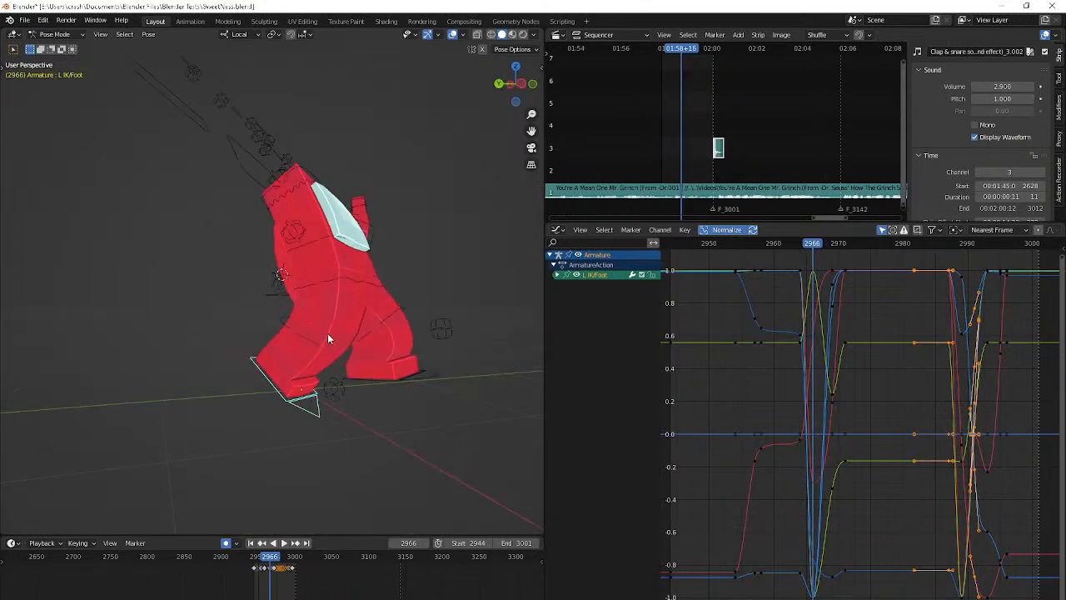
middle_click_drag(421, 343, 377, 353)
key("Up")
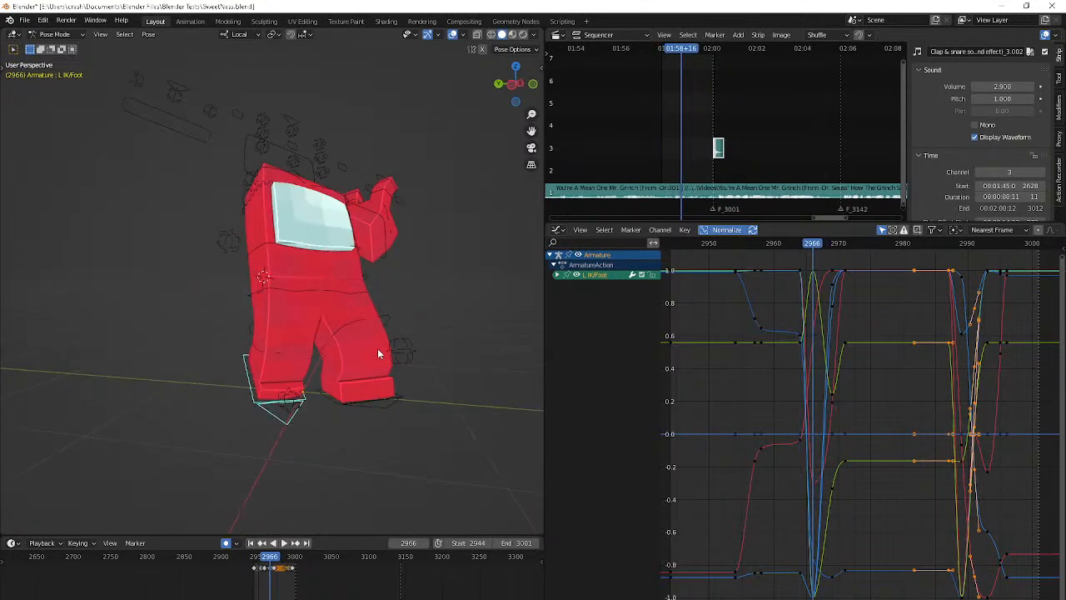
key("r")
left_click(385, 419)
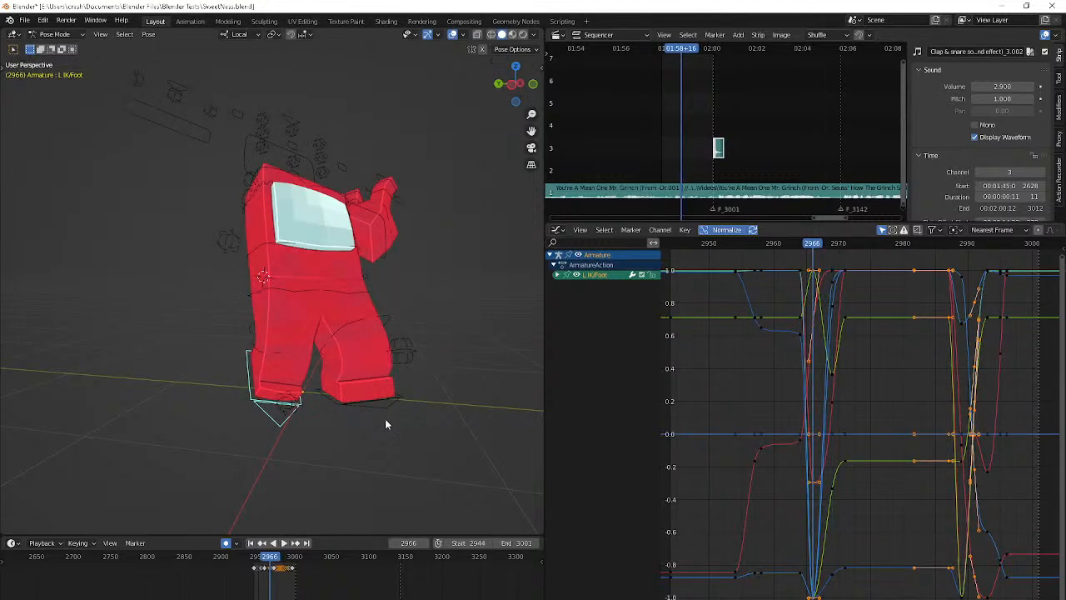
Move the L IK/Foot control to a new keyed position at frame 2968 and step through the following frames
middle_click_drag(385, 424, 508, 392)
key("g")
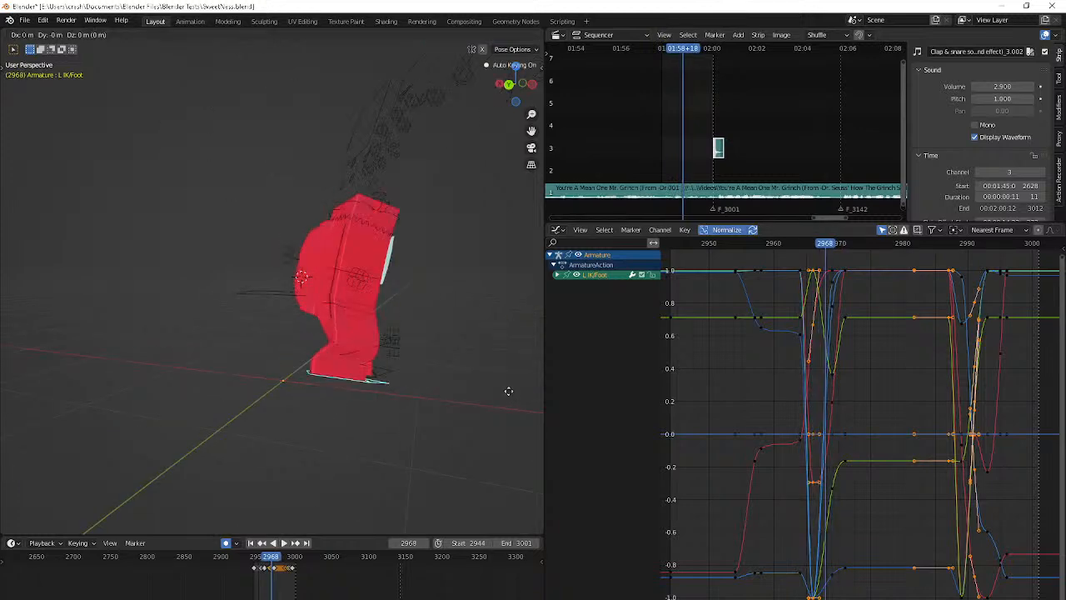
left_click(17, 424)
key("Right")
key("Right")
key("Right")
key("Right")
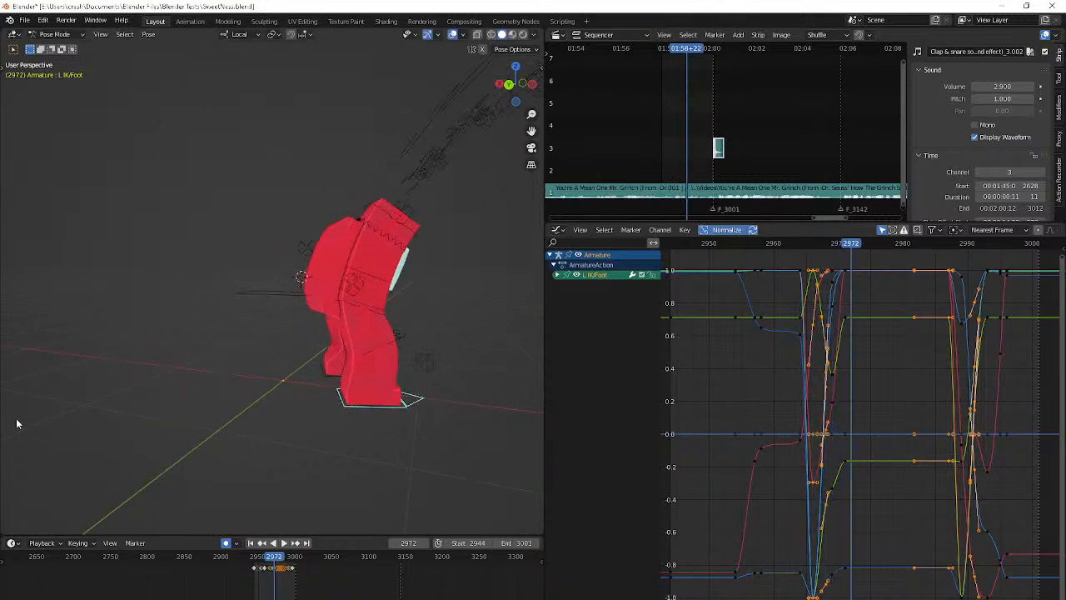
Play the animation from its start to review the foot and leg motion from another angle
key("shift+Left")
key("space")
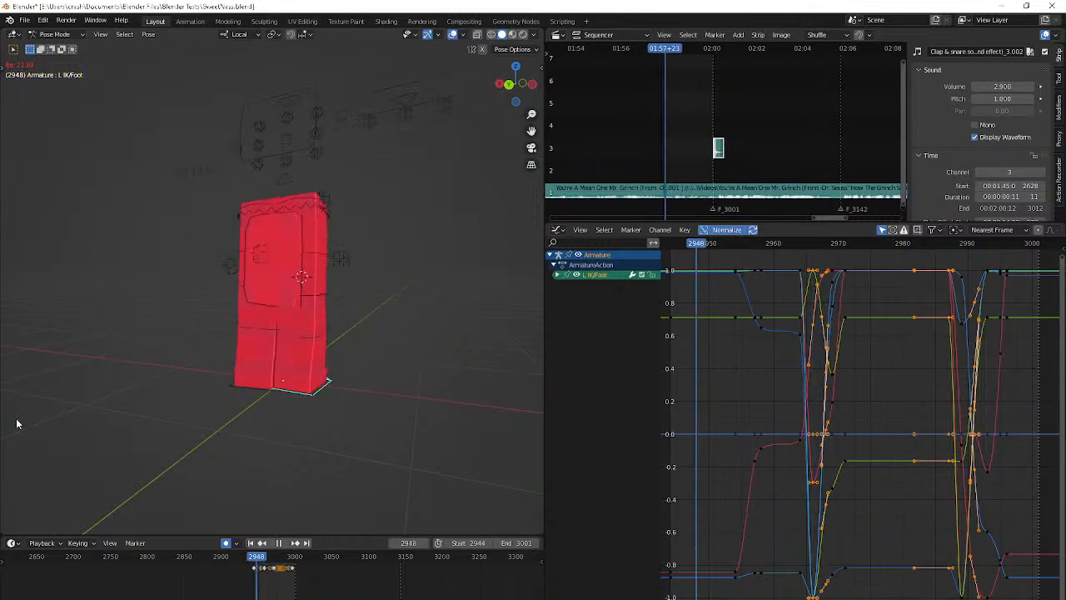
middle_click_drag(16, 419, 385, 428)
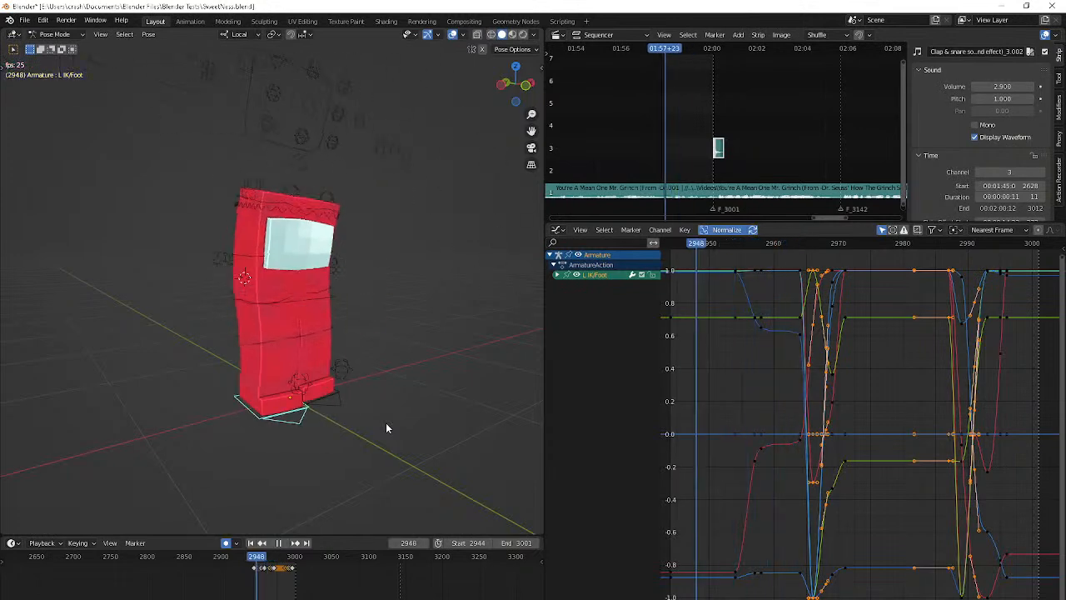
key("Escape")
key("space")
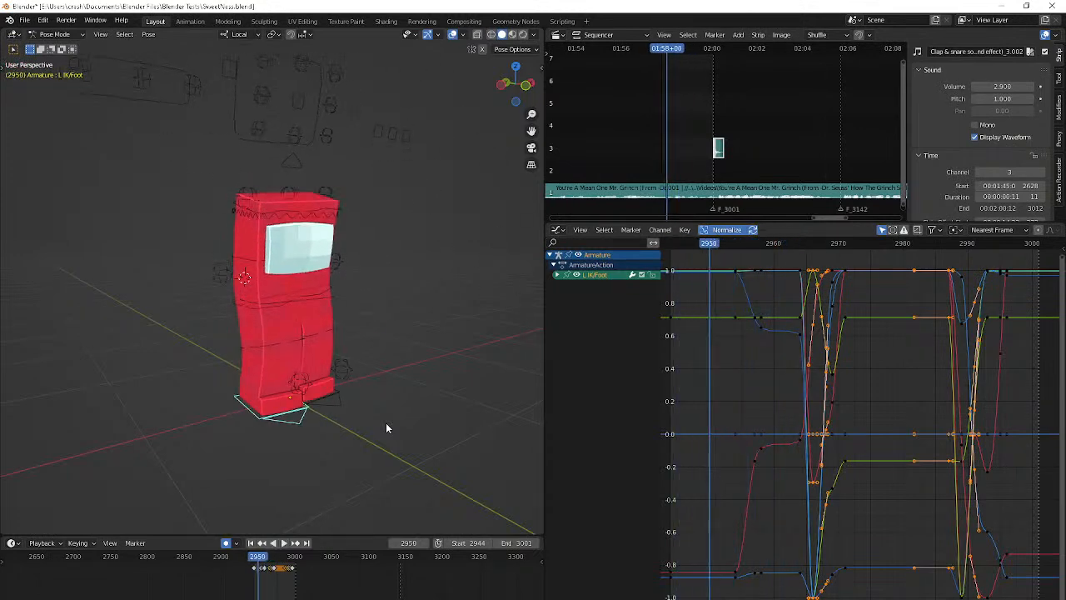
Isolate the Flip control's Z Location curve and rotate and scale the handles of its keyframe at frame 2947
left_click(275, 250)
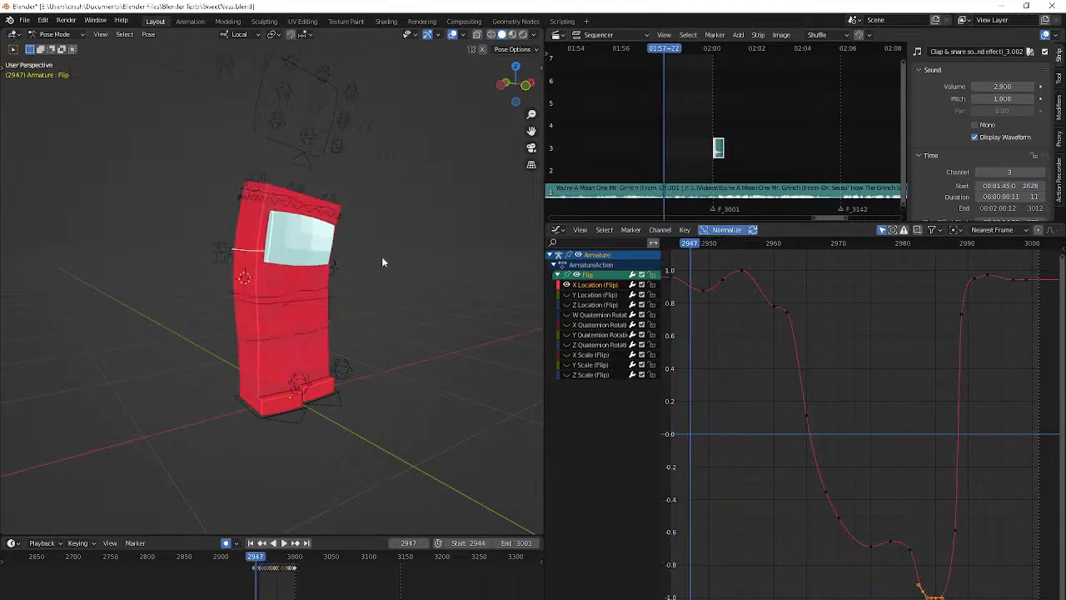
left_click(583, 305)
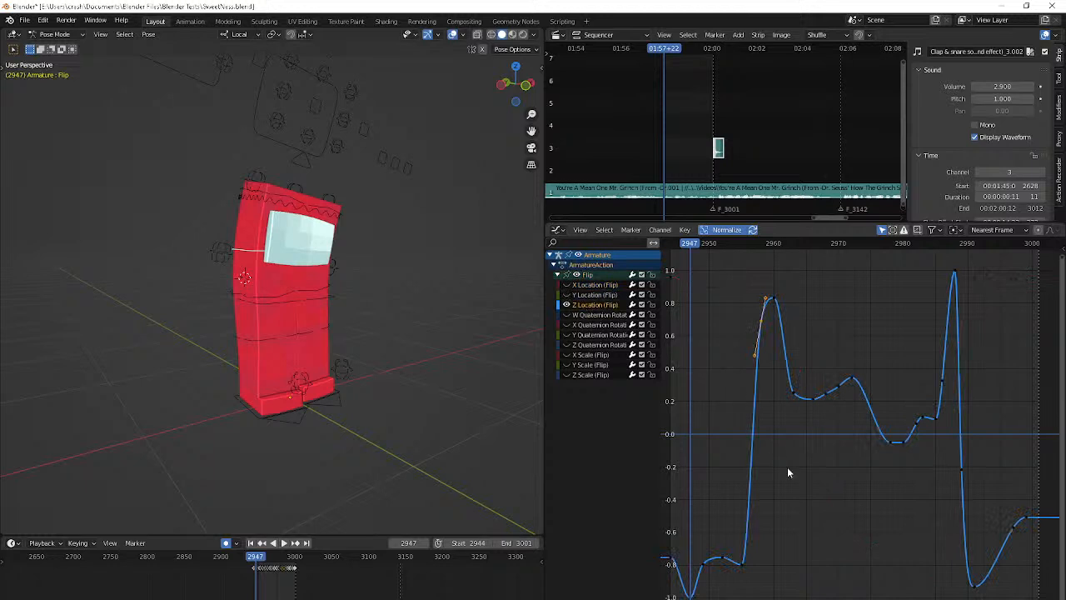
middle_click_drag(787, 466, 863, 441)
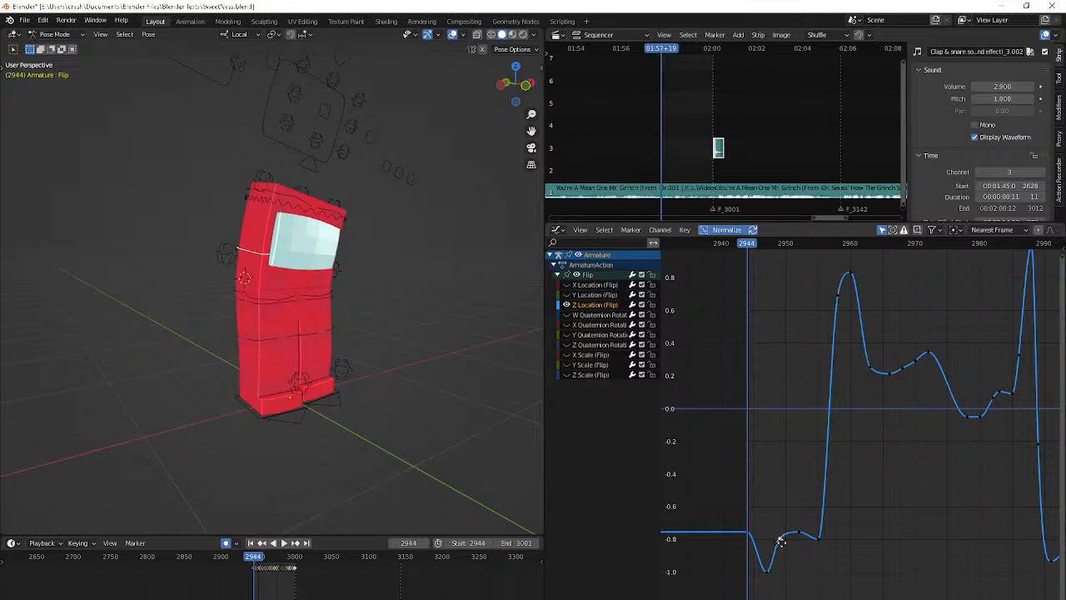
key("r")
left_click(770, 586)
key("s")
left_click(1057, 556)
Play back the opening frames to check the Flip motion, stopping at the keyframe on frame 2947
key("space")
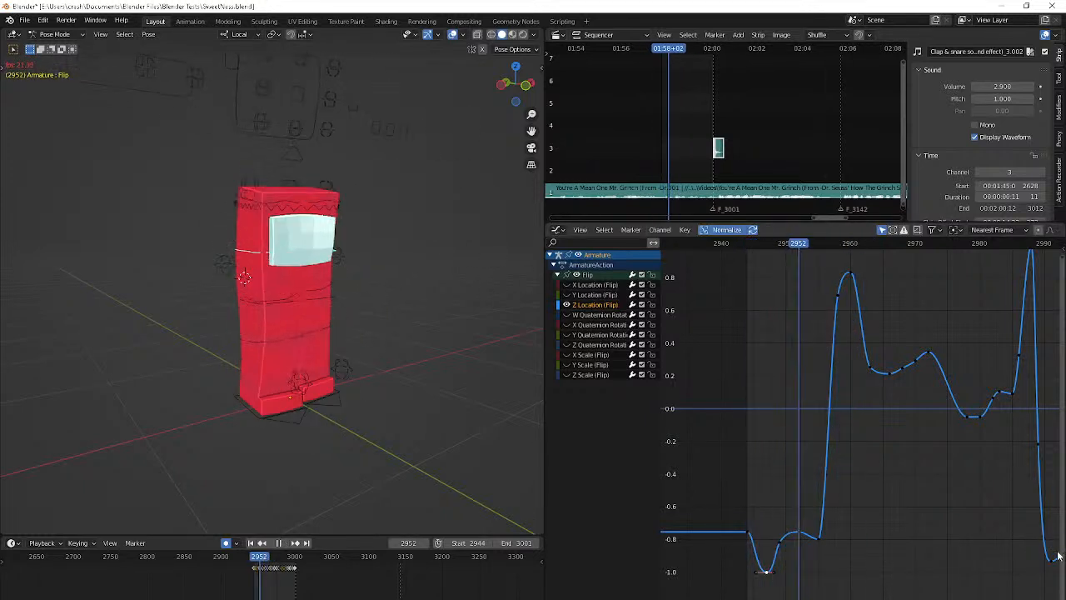
key("space")
key("space")
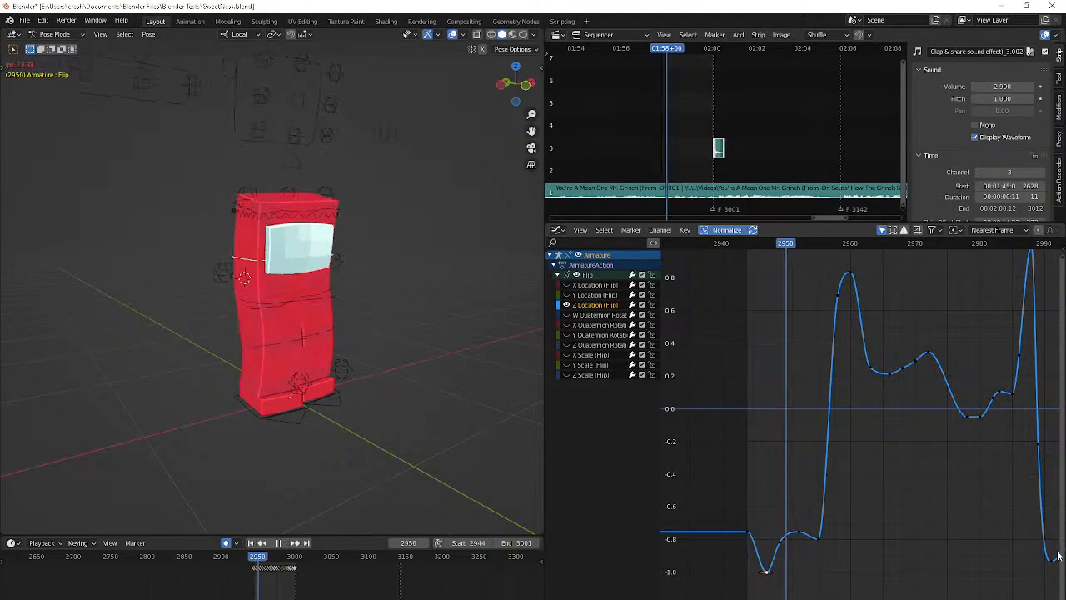
key("Down")
key("Down")
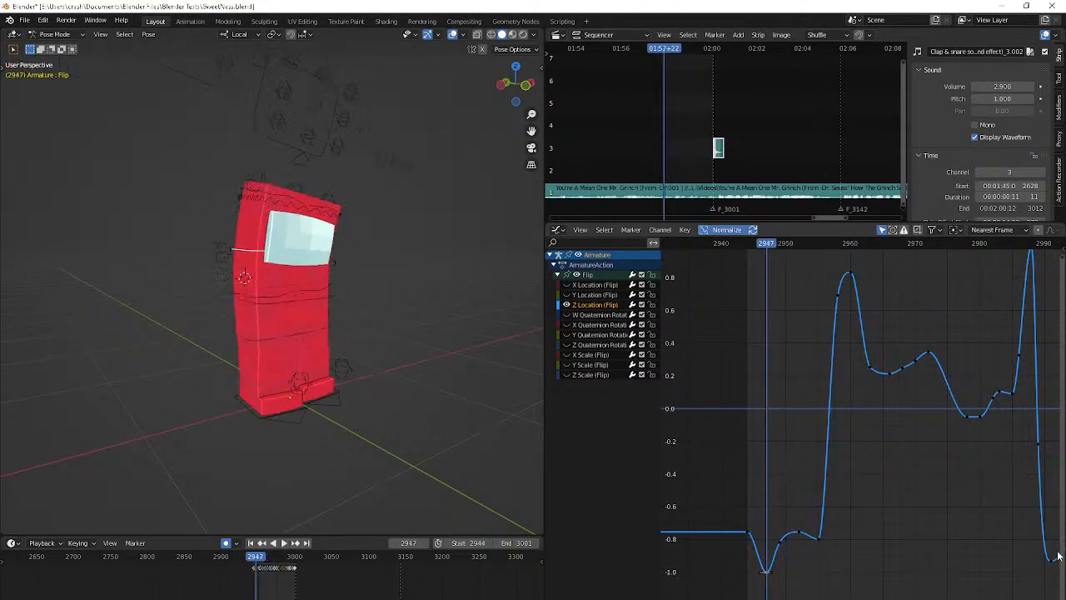
Try to move the Flip control's Z Location keyframe at frame 2947
key("g")
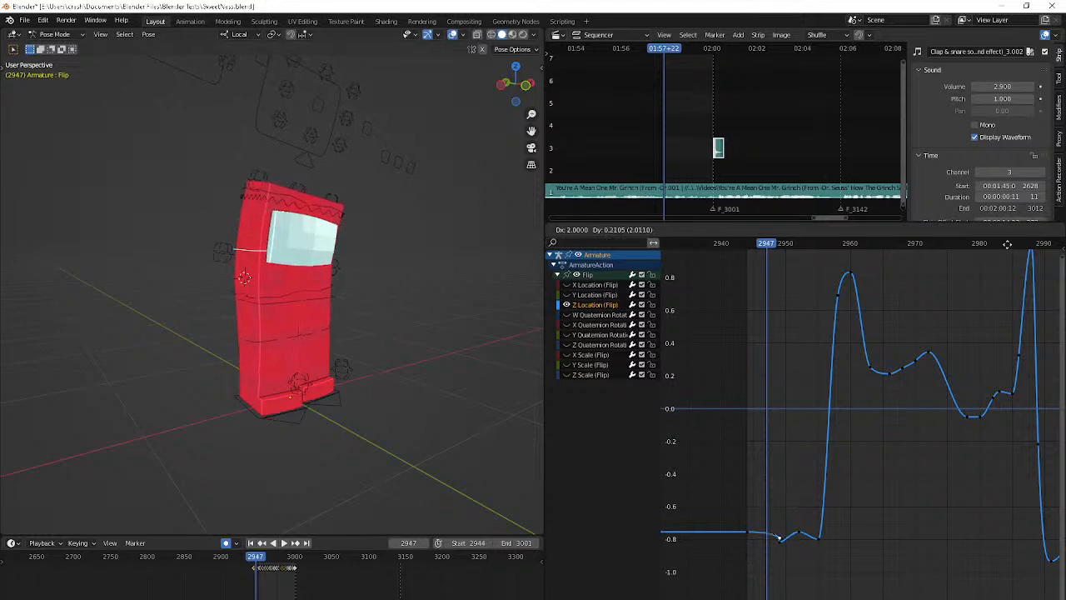
right_click(1007, 247)
key("shift+Left")
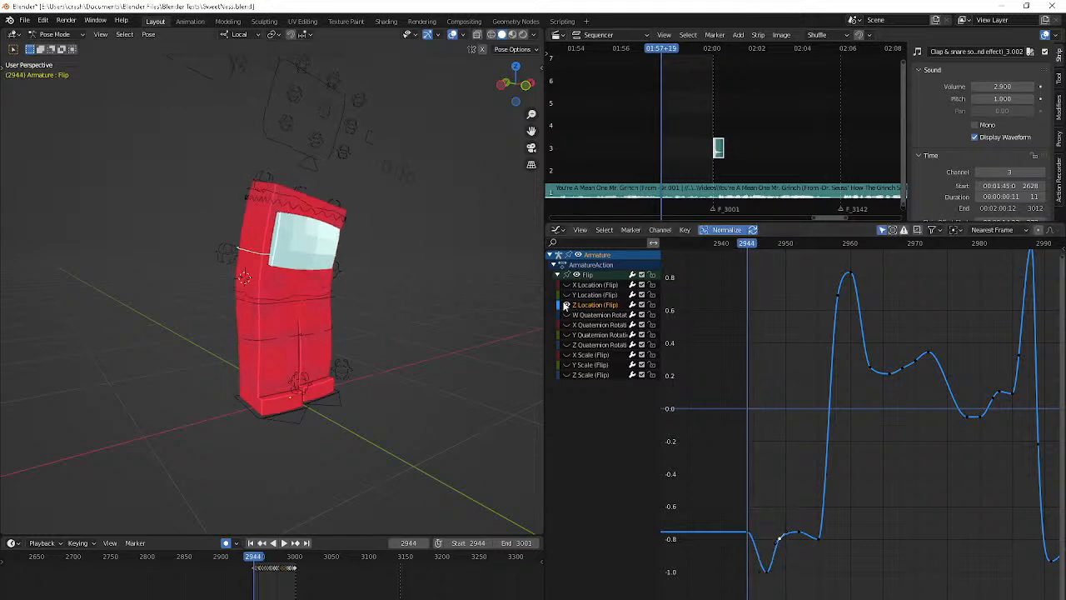
Isolate the Flip control's Y Location curve and adjust the keyframe handle at frame 2944, checking it with playback
left_click(588, 297)
scroll(809, 475, "up", 3)
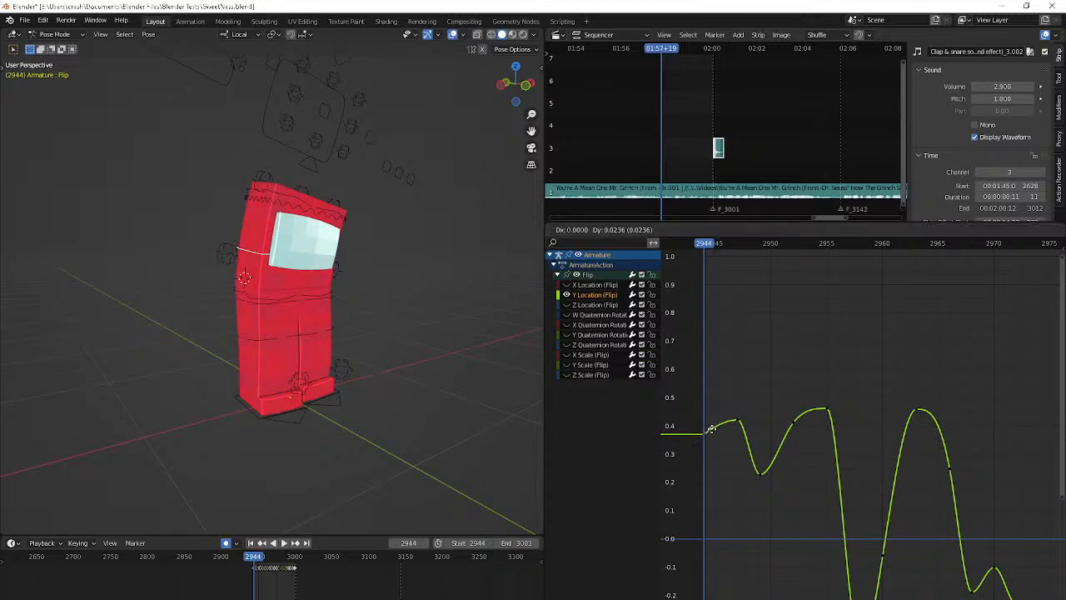
key("Right")
key("Right")
key("space")
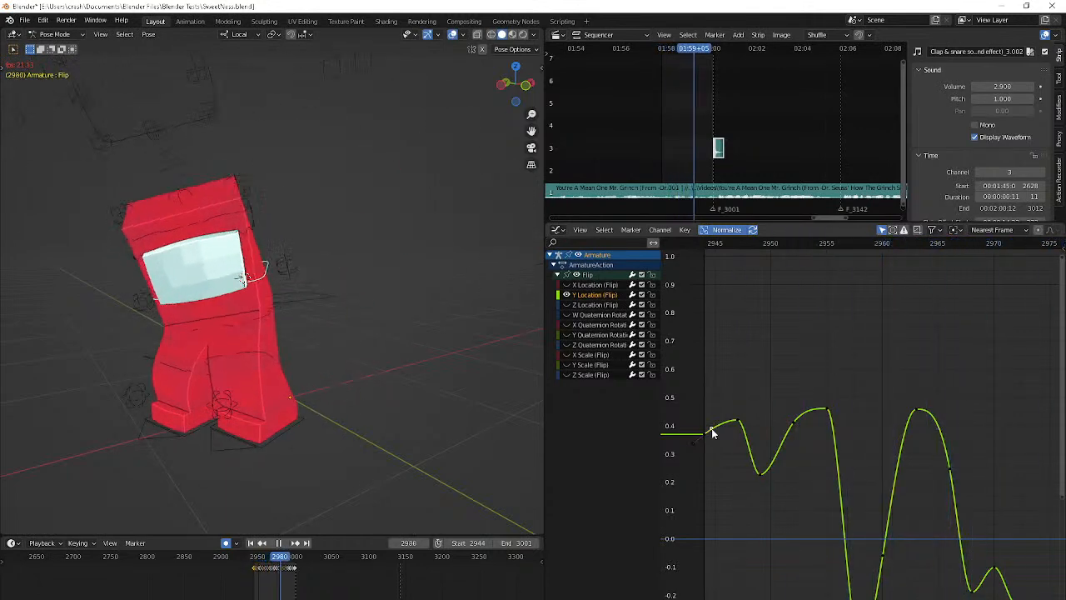
Scale the handles of the Flip control's Y Location keyframe at frame 2947 and replay from the start
key("space")
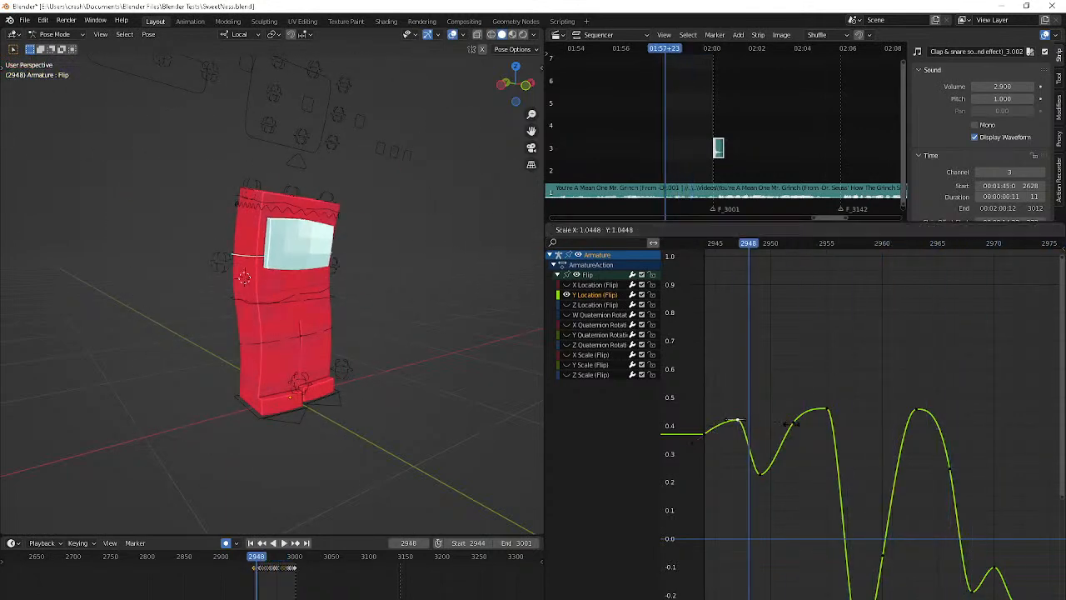
key("shift+Left")
key("space")
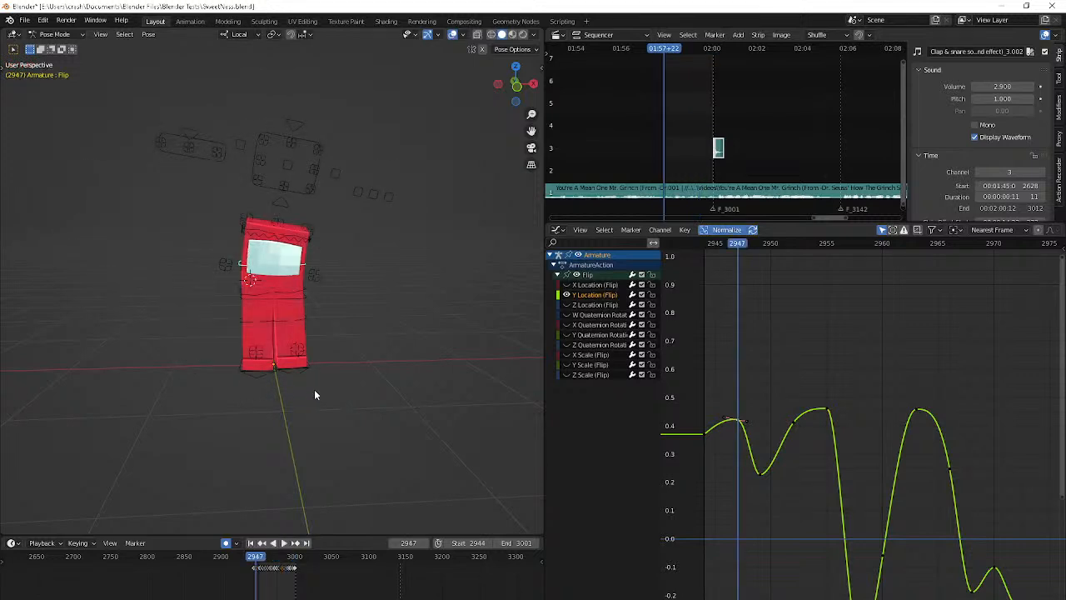
key("Escape")
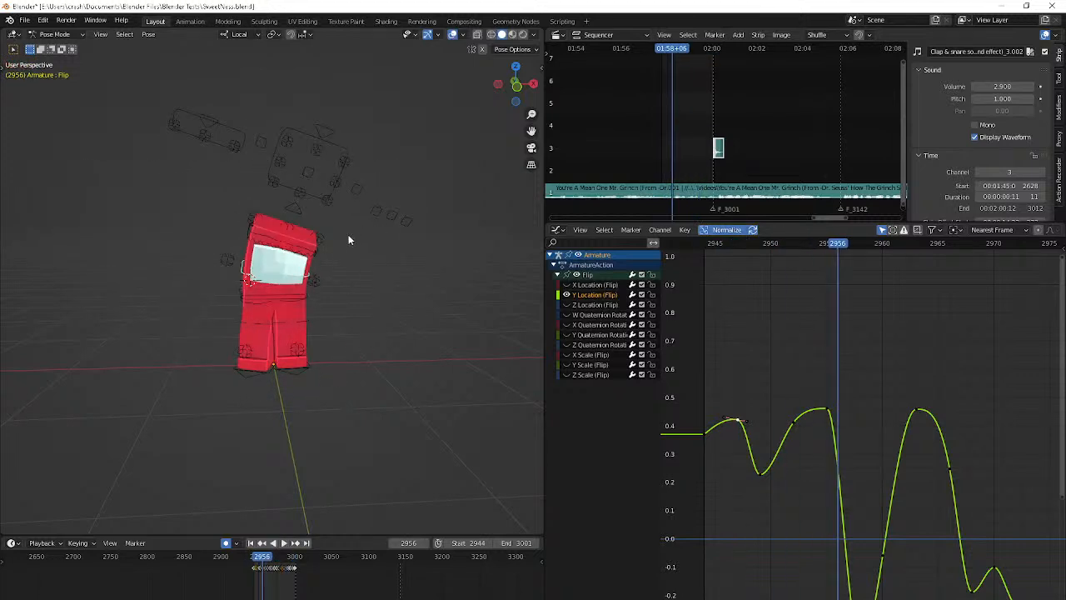
Select Bone.042 on the hand at frame 2962 and list the channels of all bones in collapsed form
key("Right")
key("Right")
key("Right")
key("Right")
key("Right")
key("Right")
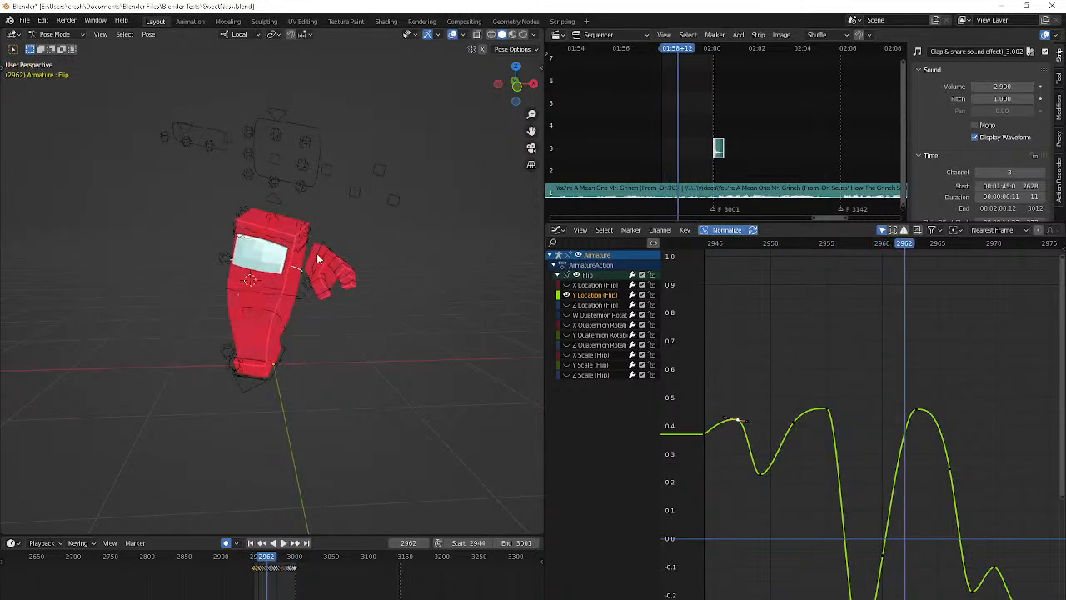
left_click(317, 259)
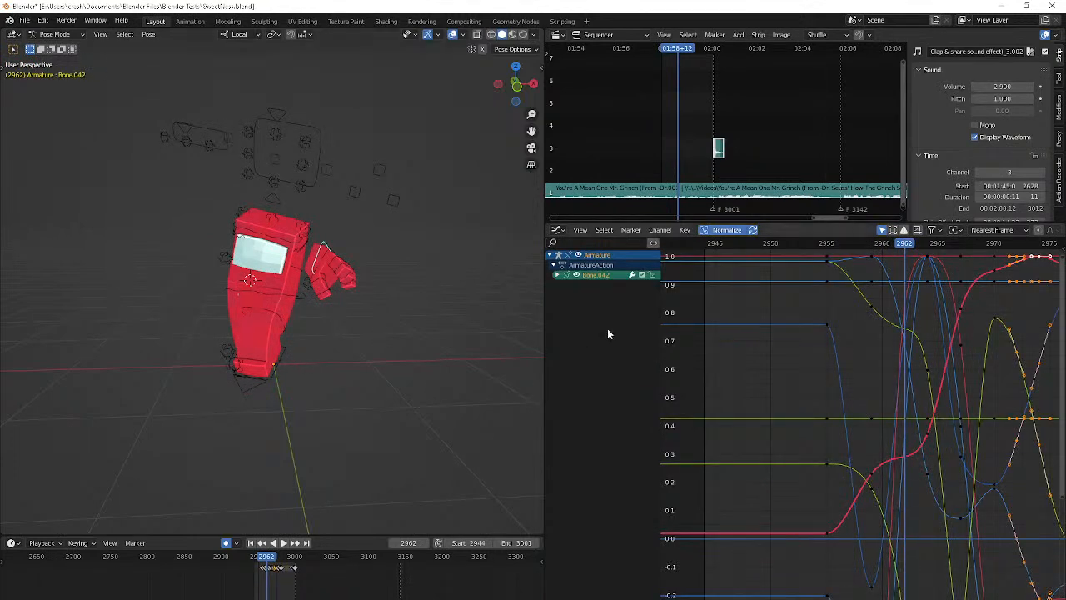
left_click(883, 230)
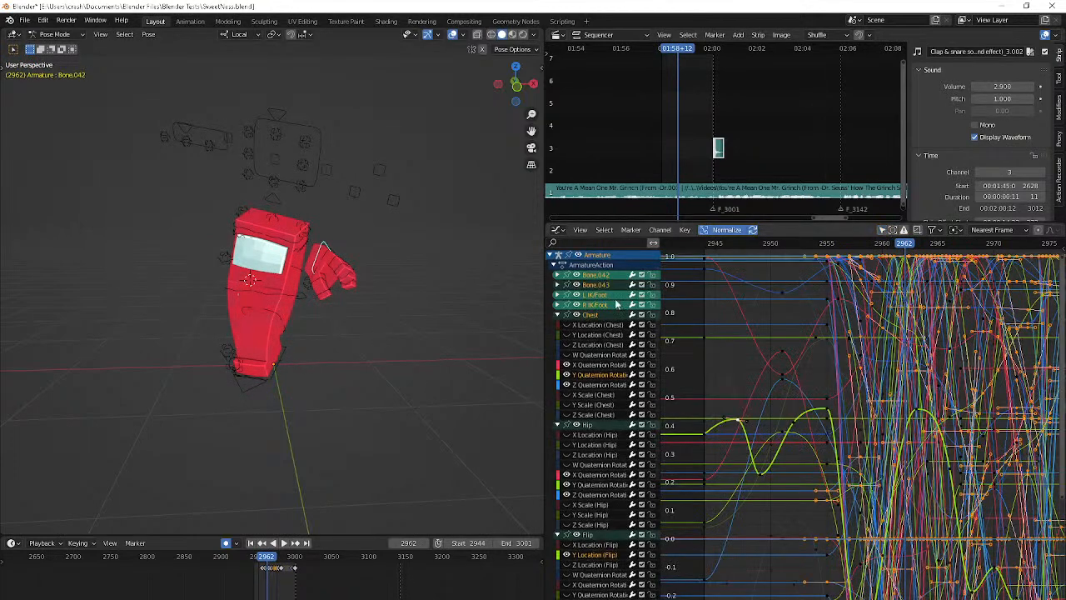
left_click(556, 313, "ctrl")
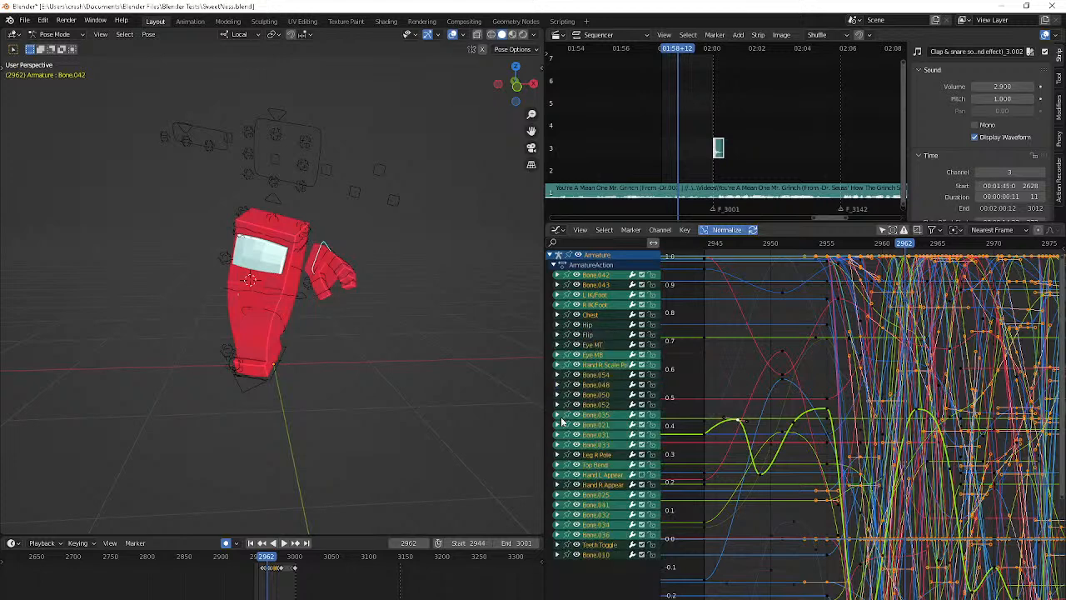
Play the animation and step back through the frames around 2956 where the hand appears
key("space")
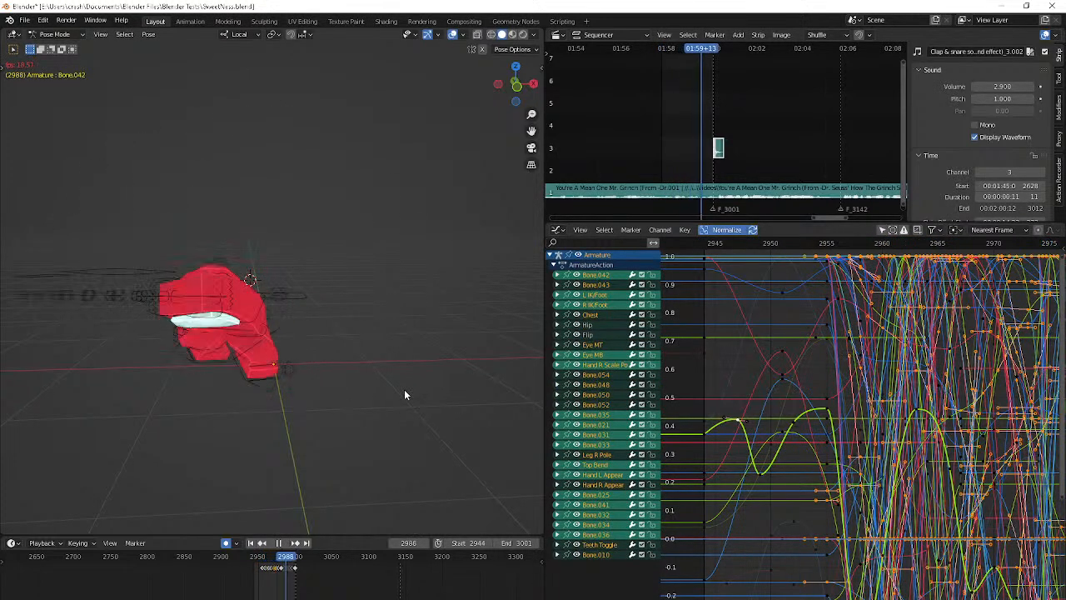
key("space")
key("Left")
key("Left")
key("Left")
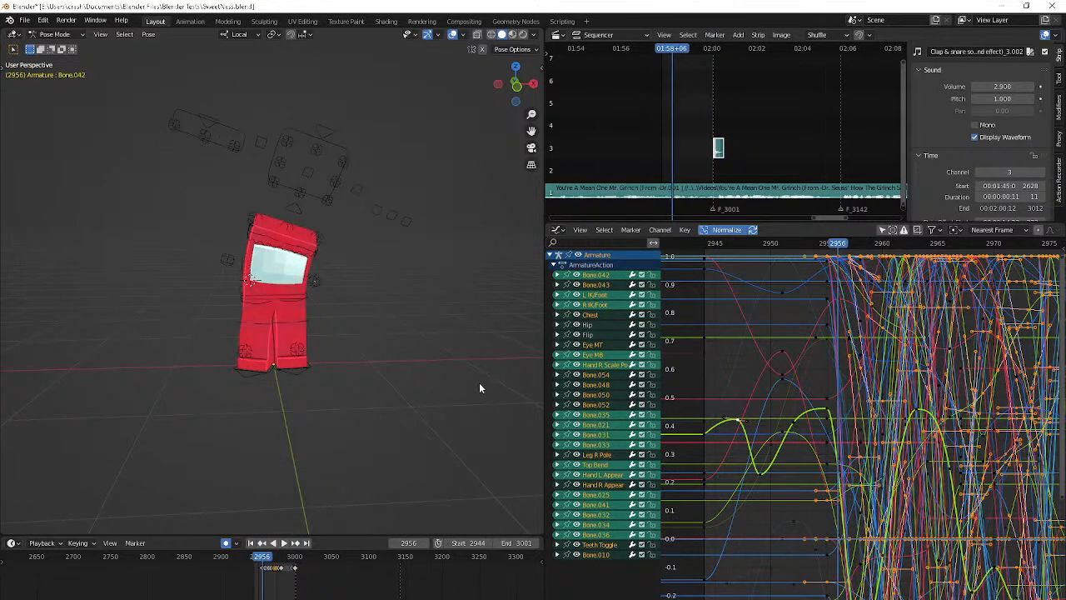
Restrict the curves to Bone.042 and mute its channels for a playback test, re-enabling them at the end
left_click(880, 231)
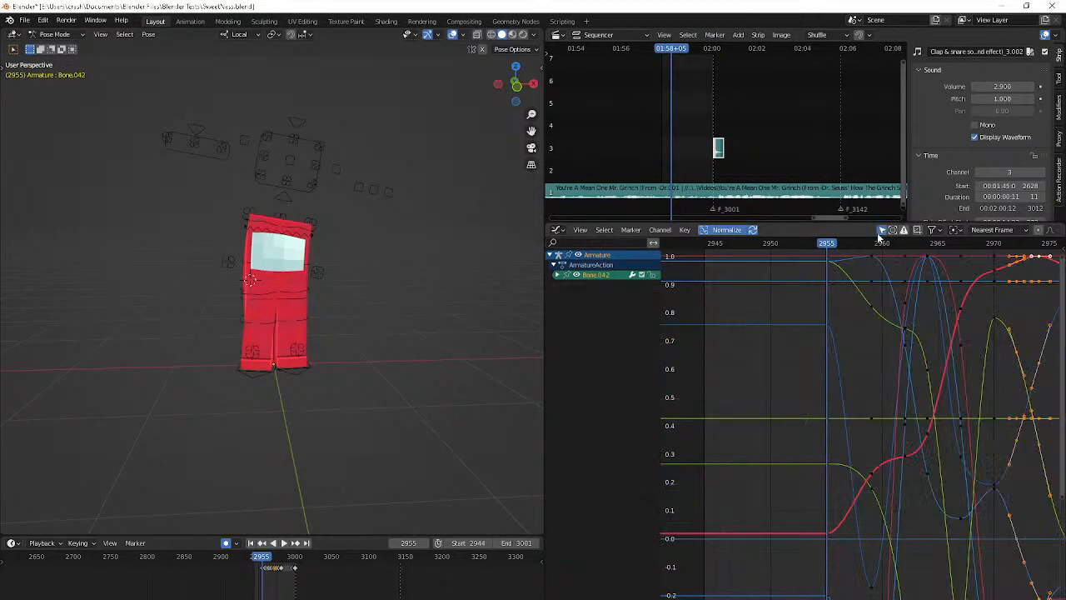
left_click(638, 274)
key("space")
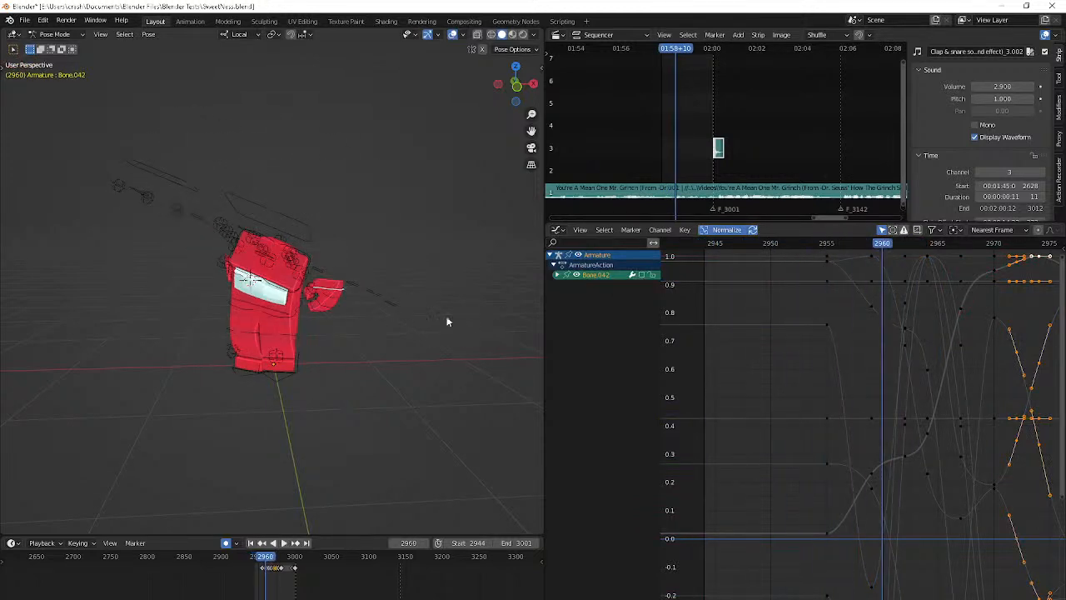
left_click(641, 275)
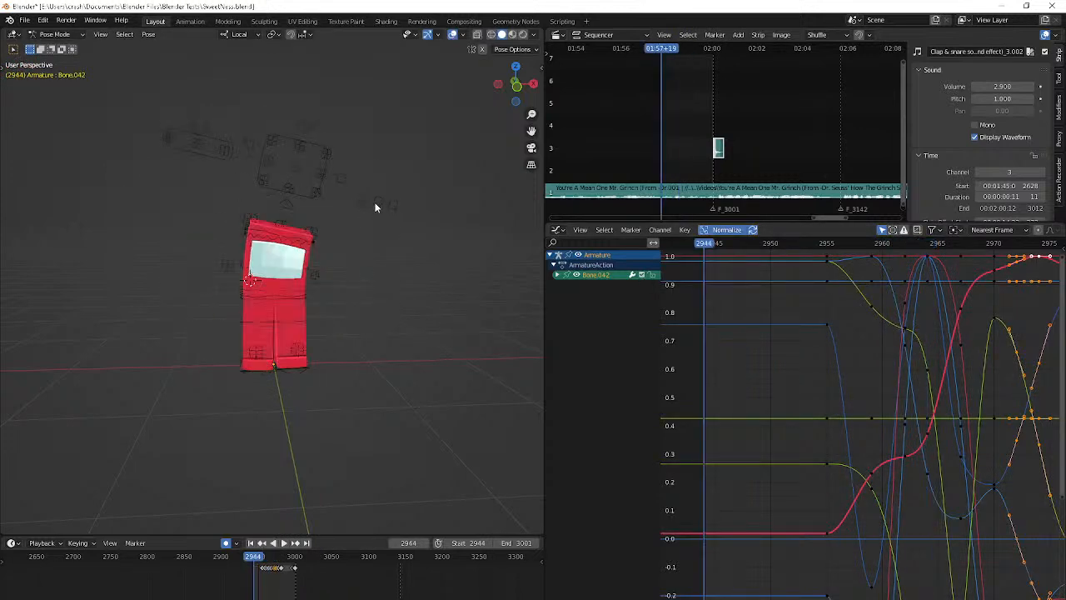
Select the Hand L Appear control and play the animation to check when the left hand shows
left_click(364, 200)
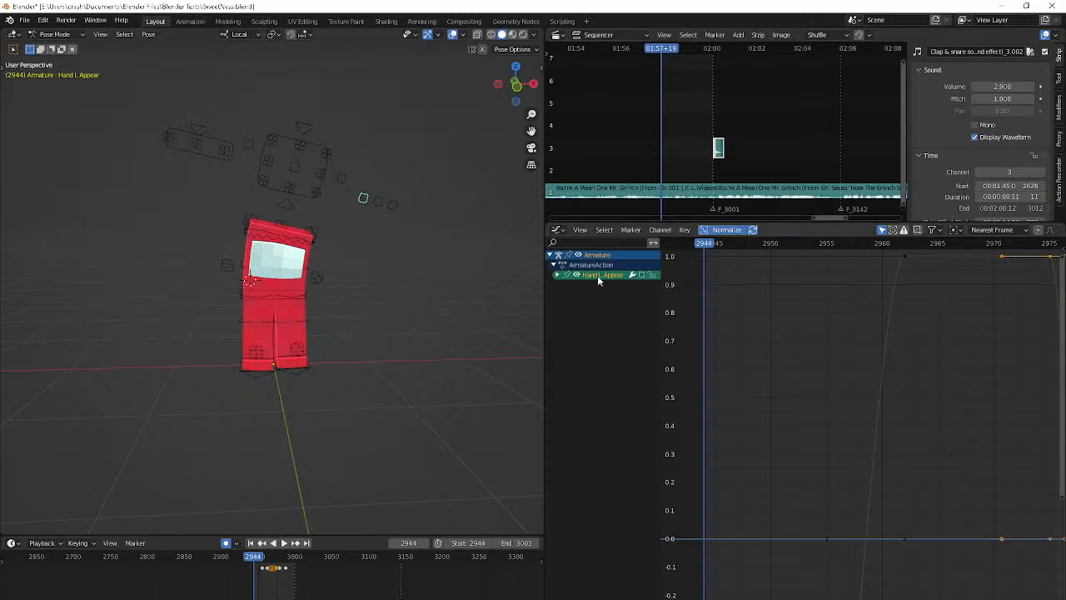
key("space")
key("space")
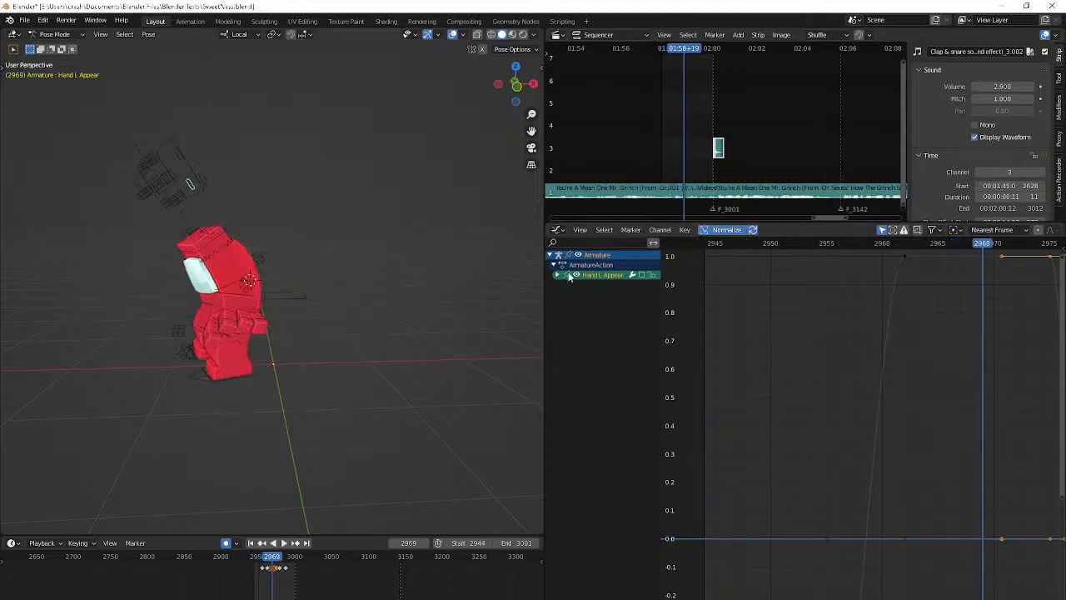
key("shift+Left")
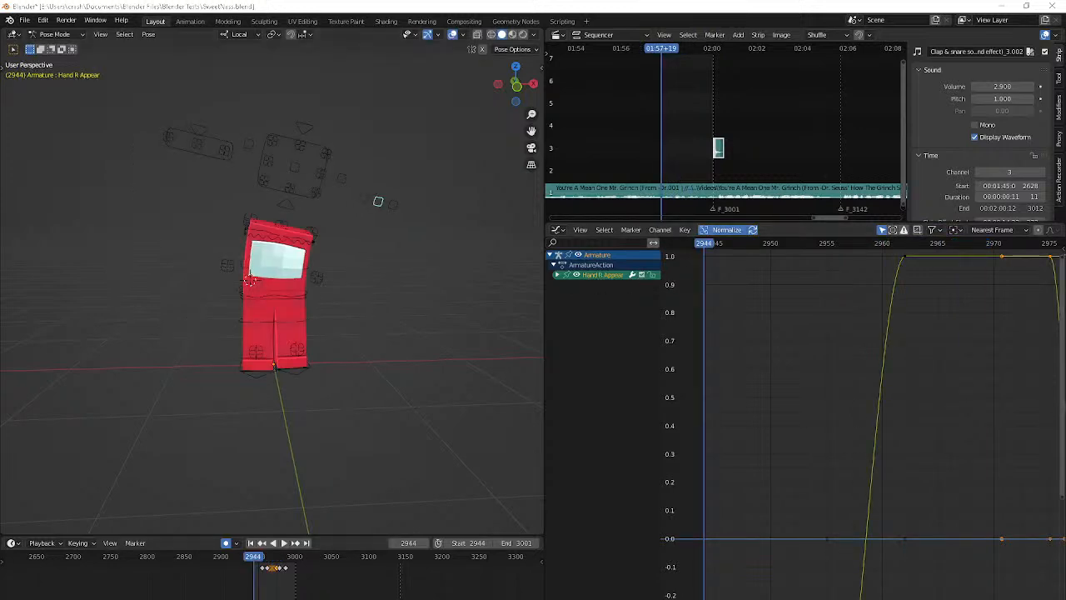
Switch to OBS and the YouTube Studio live stream page to check the chat, and return to Blender
key("alt+Tab")
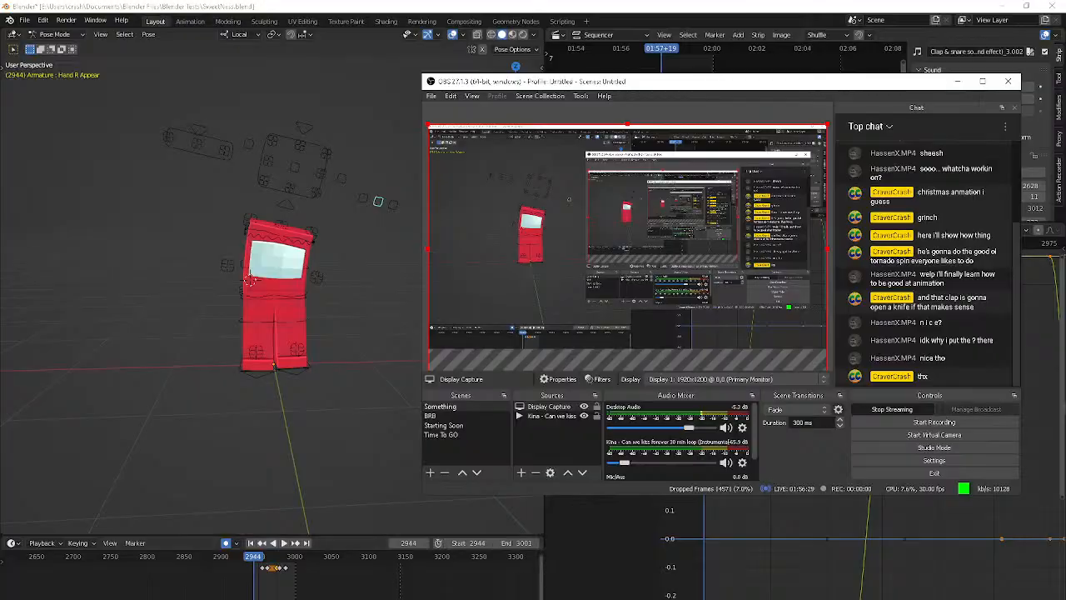
key("alt+Tab")
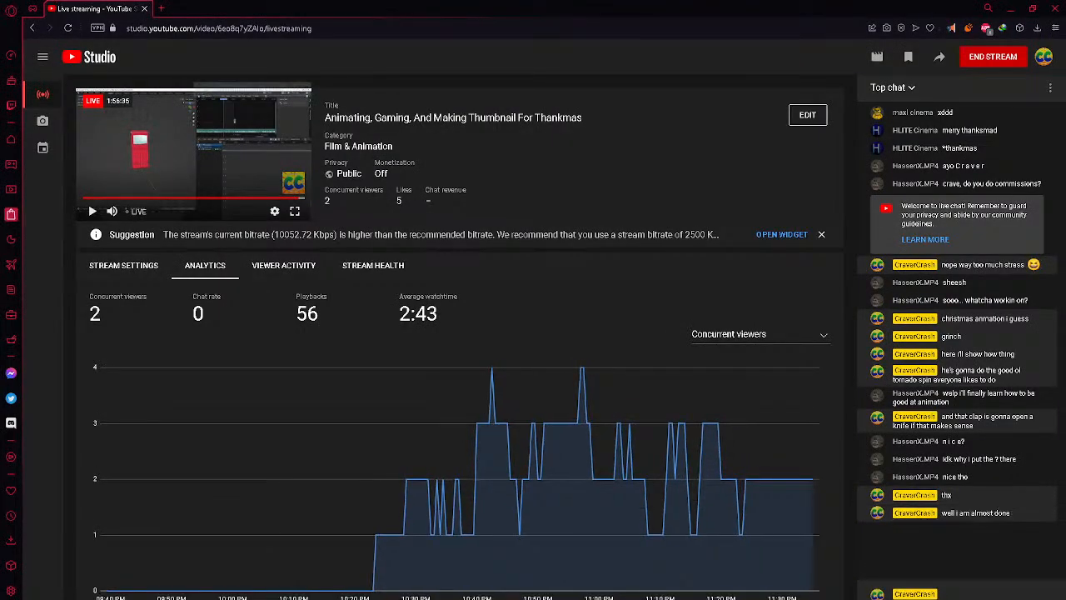
key("alt+Tab")
left_click(292, 521)
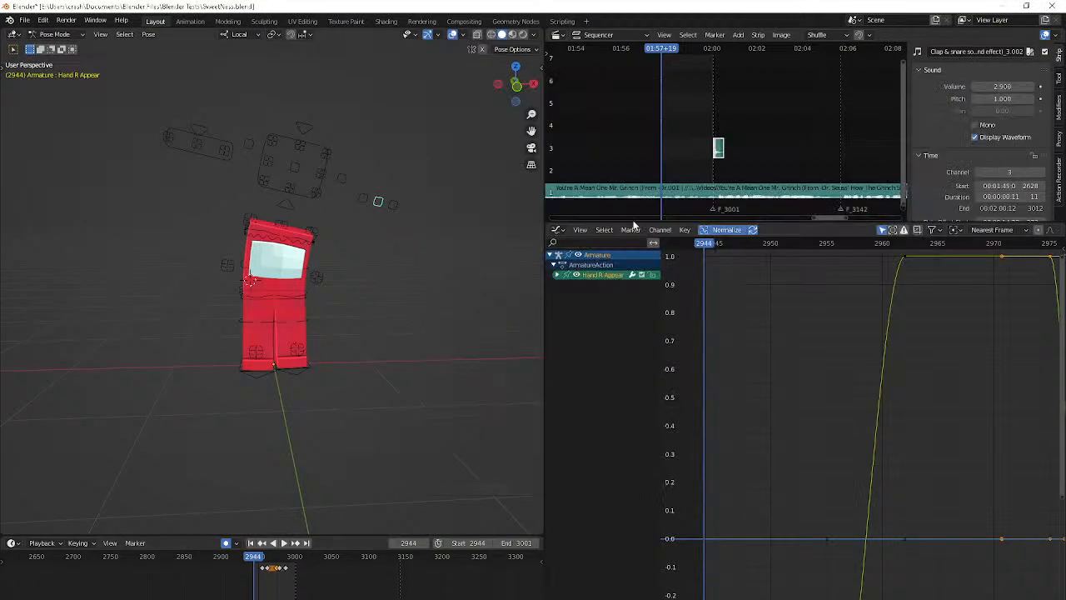
Mute the Hand R Appear control's animation channels and play the animation to check the right hand
left_click(378, 203)
key("space")
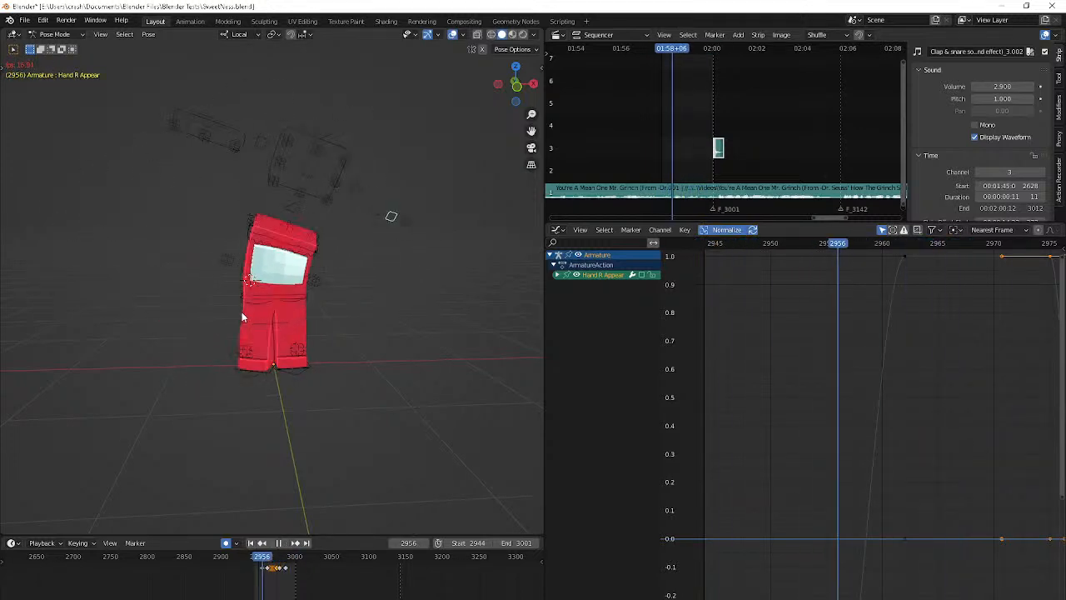
key("space")
Turn on X-ray display for a close view of the small hand beside the body at frame 2959
middle_click_drag(250, 309, 372, 314)
scroll(328, 306, "up", 6)
key("alt+z")
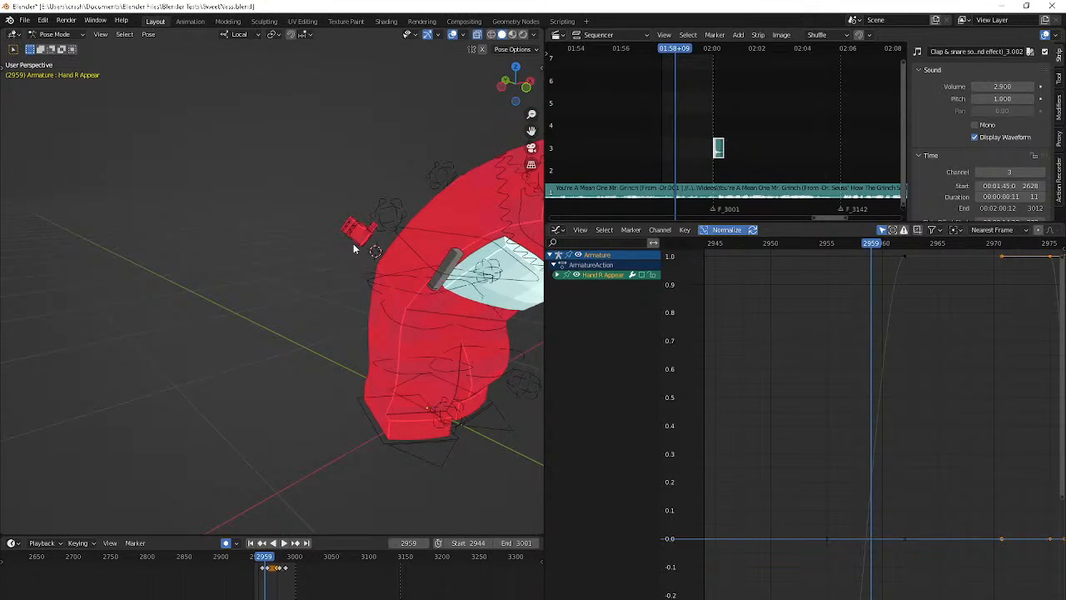
left_click(353, 243)
middle_click_drag(353, 243, 409, 295)
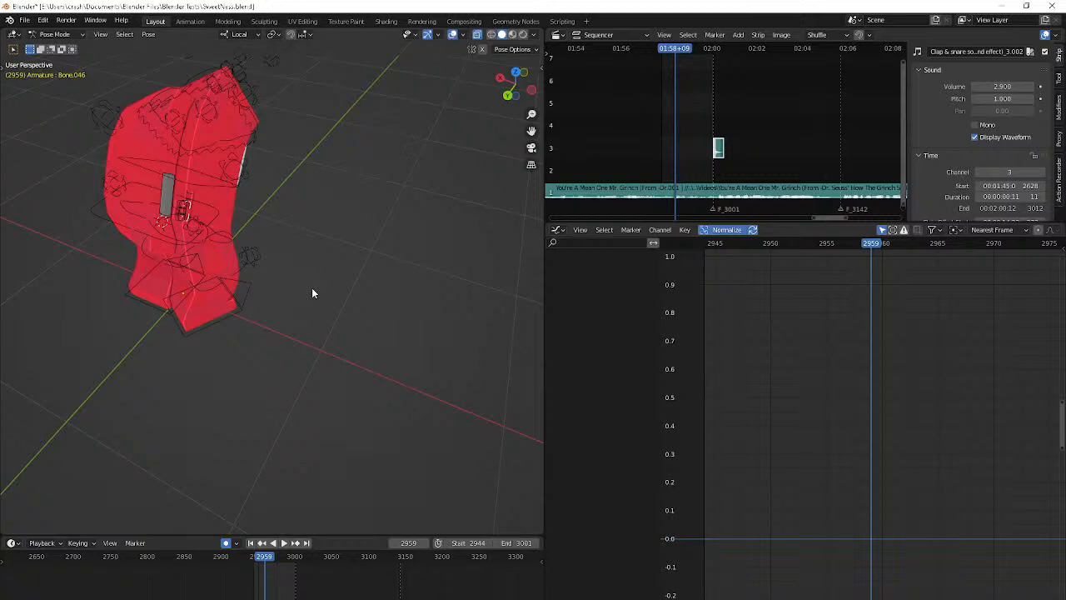
key("g")
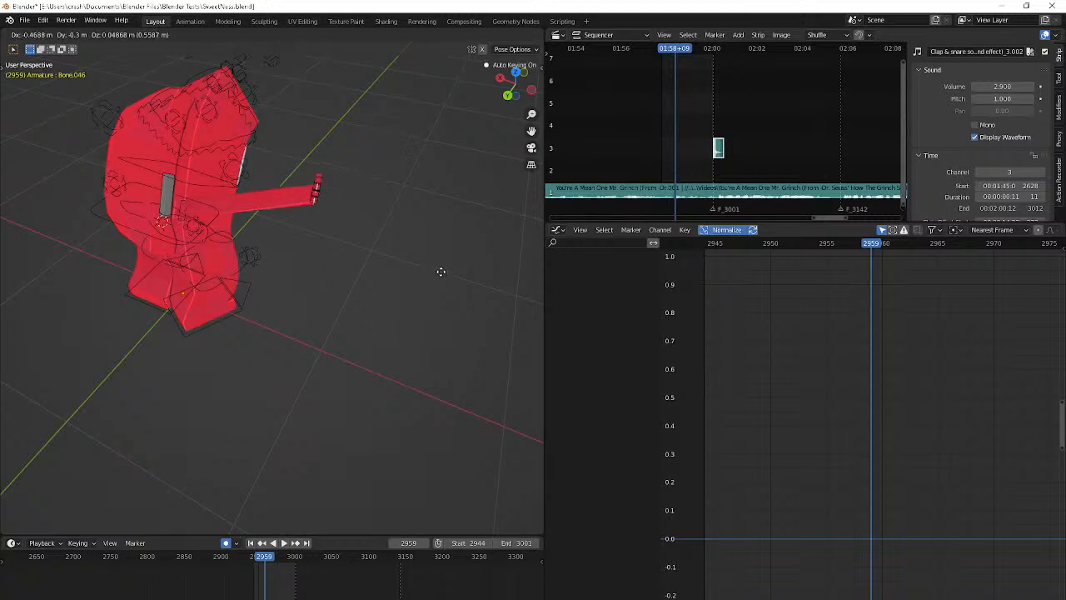
right_click(441, 271)
middle_click_drag(214, 271, 301, 266)
scroll(301, 265, "up", 2)
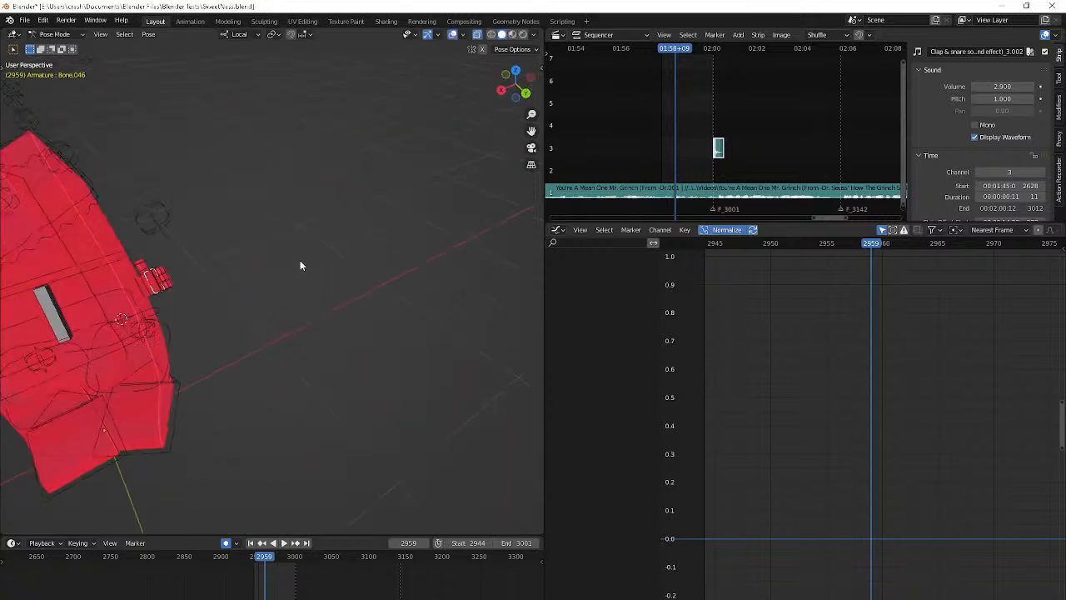
Select the character's right hand bone and rotate it at frame 2960
left_click(151, 292)
middle_click_drag(151, 292, 68, 283)
key("Down")
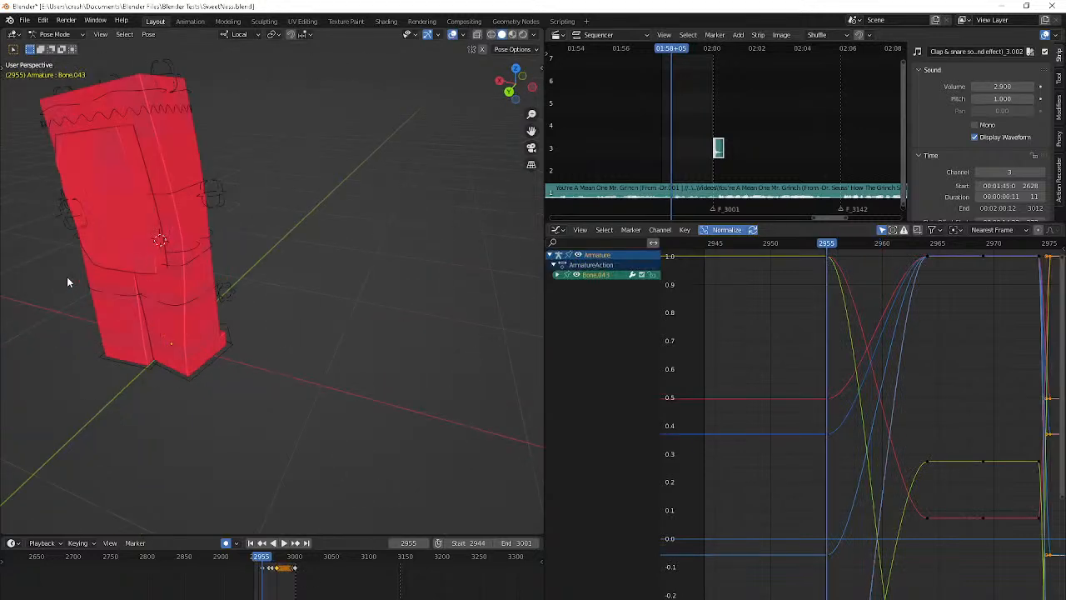
key("Right")
key("Right")
key("Right")
key("Right")
key("Right")
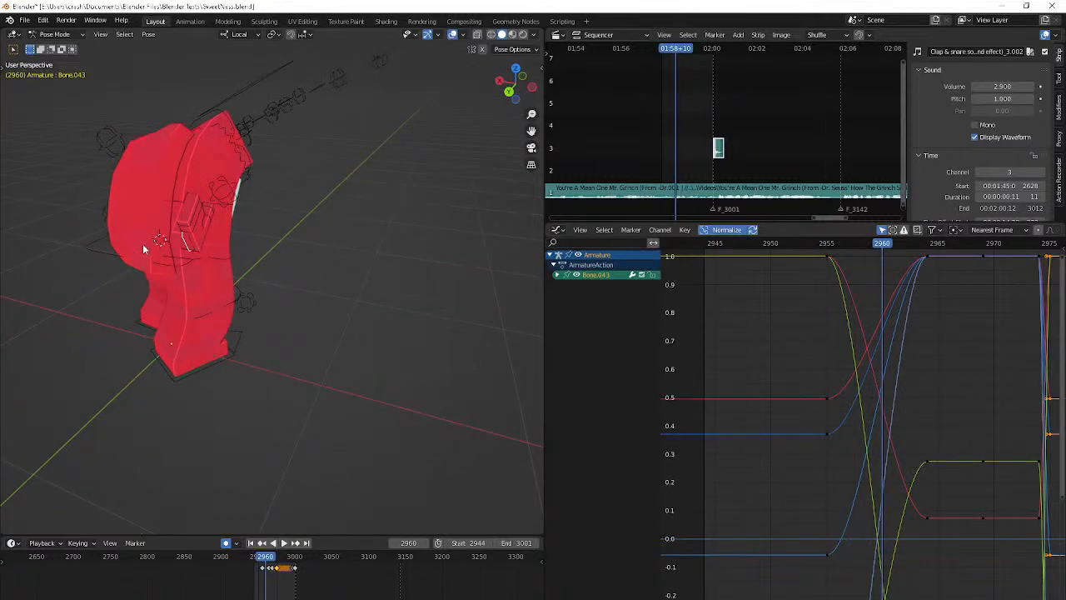
key("r")
left_click(280, 271)
Rotate the right hand further at frame 2960 and move it forward so it sits below the visor
middle_click_drag(277, 269, 221, 226)
key("r")
key("r")
left_click(212, 274)
key("r")
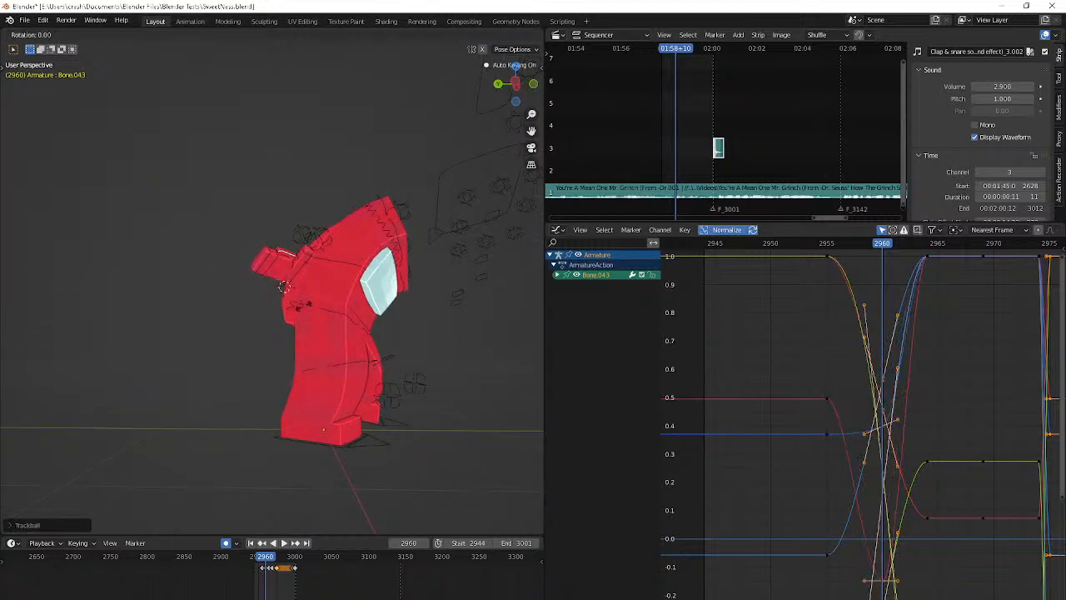
left_click(303, 305)
middle_click_drag(304, 305, 356, 328)
key("g")
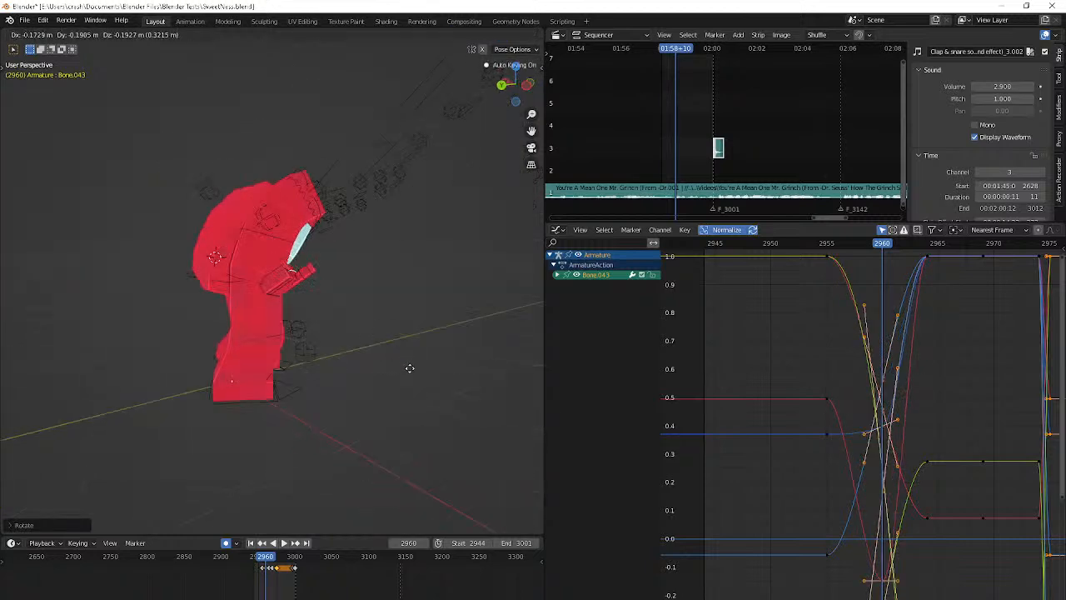
left_click(411, 369)
key("r")
key("r")
left_click(450, 390)
At frame 2964, rotate the right hand upright and raise it beside the head
key("Right")
key("Right")
key("Right")
key("Right")
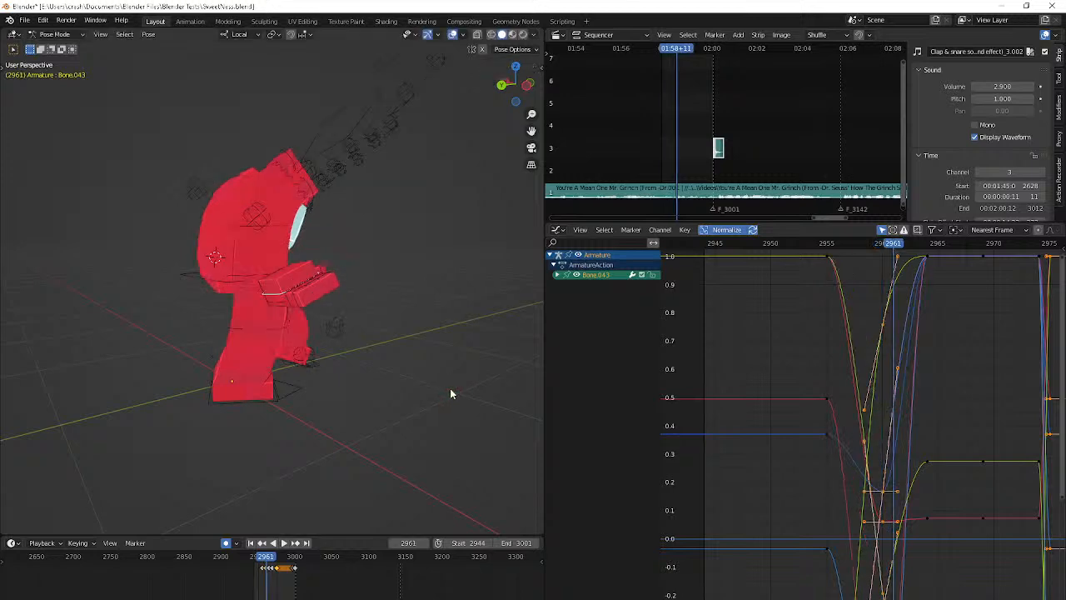
middle_click_drag(378, 398, 222, 398)
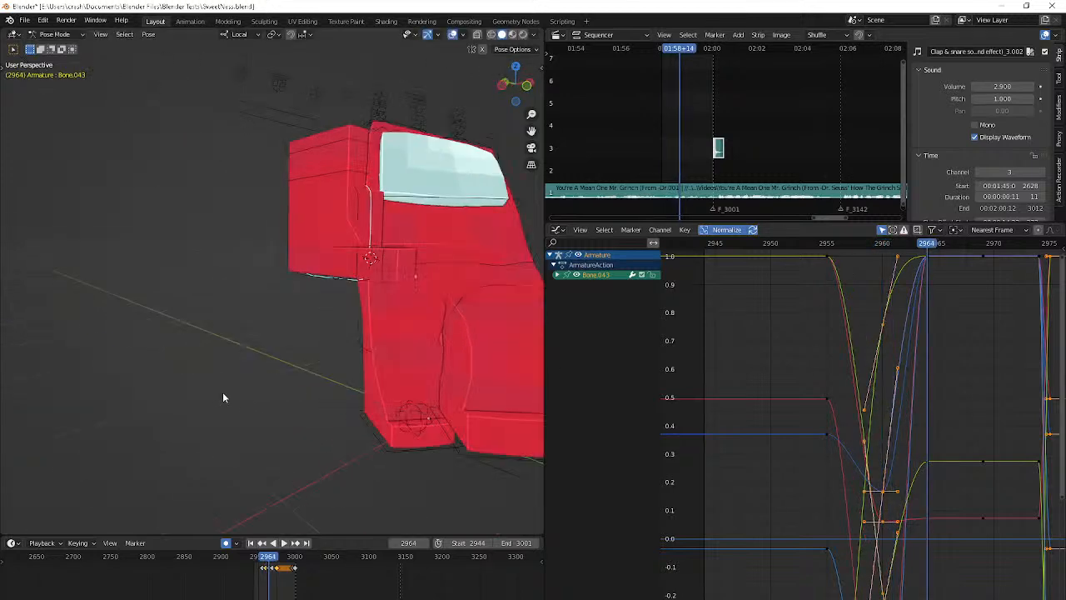
key("r")
key("r")
left_click(185, 387)
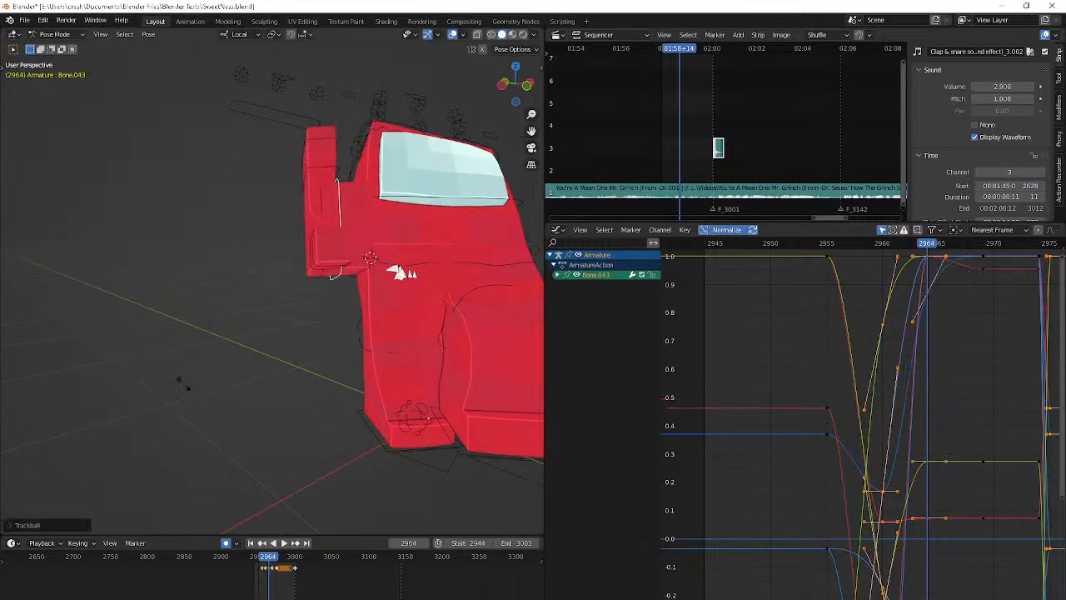
key("r")
left_click(101, 359)
key("g")
left_click(105, 283)
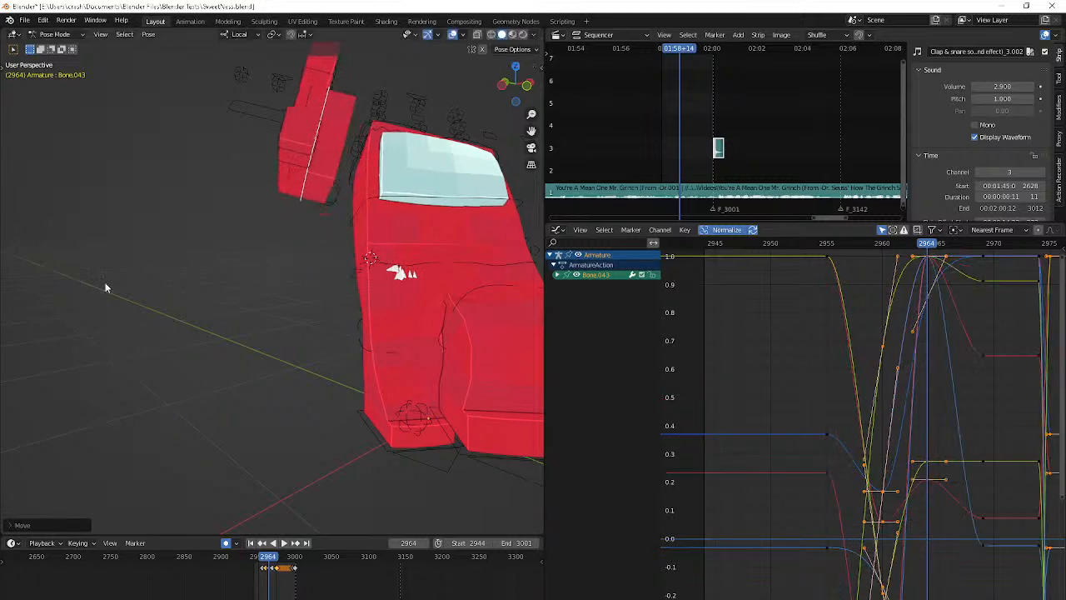
Shift the raised right hand back beside the head at frame 2964 and rotate it to lie nearly level
middle_click_drag(105, 288, 268, 356)
middle_click_drag(199, 322, 152, 270)
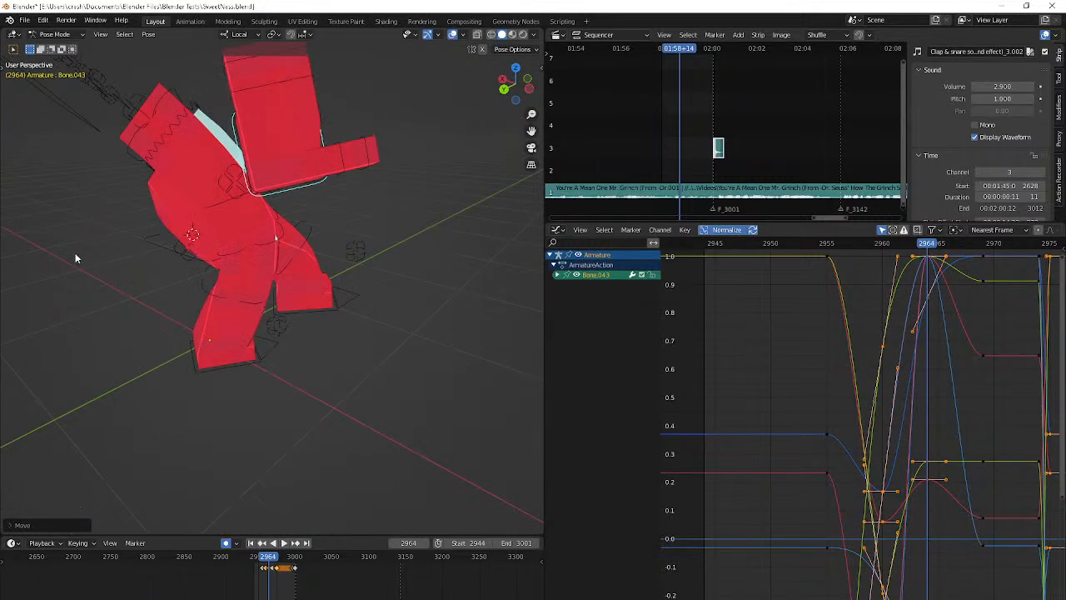
key("h")
key("ctrl+z")
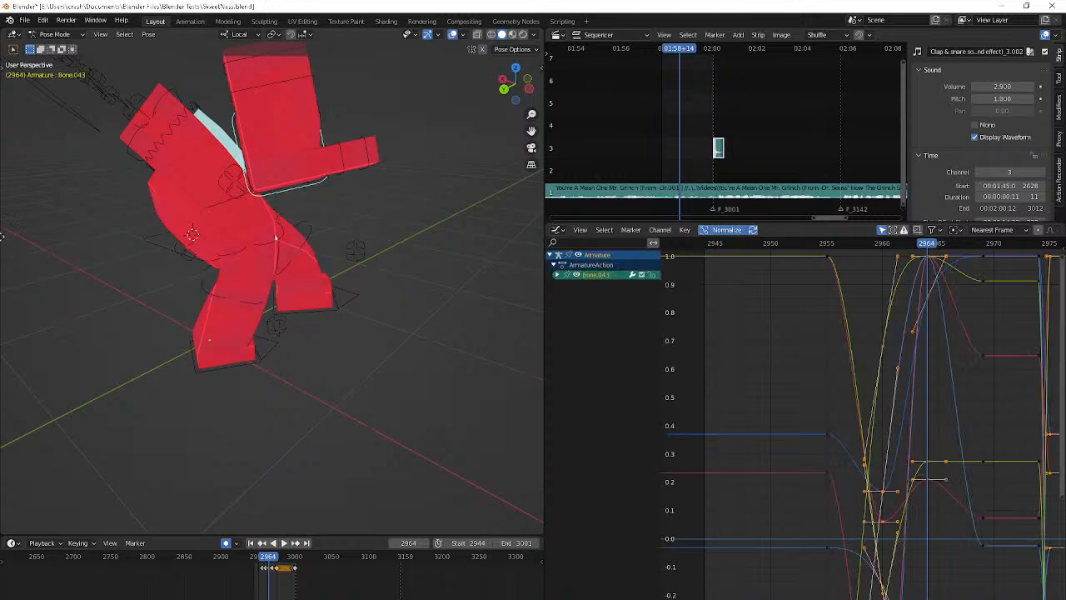
key("g")
left_click(493, 244)
key("r")
key("r")
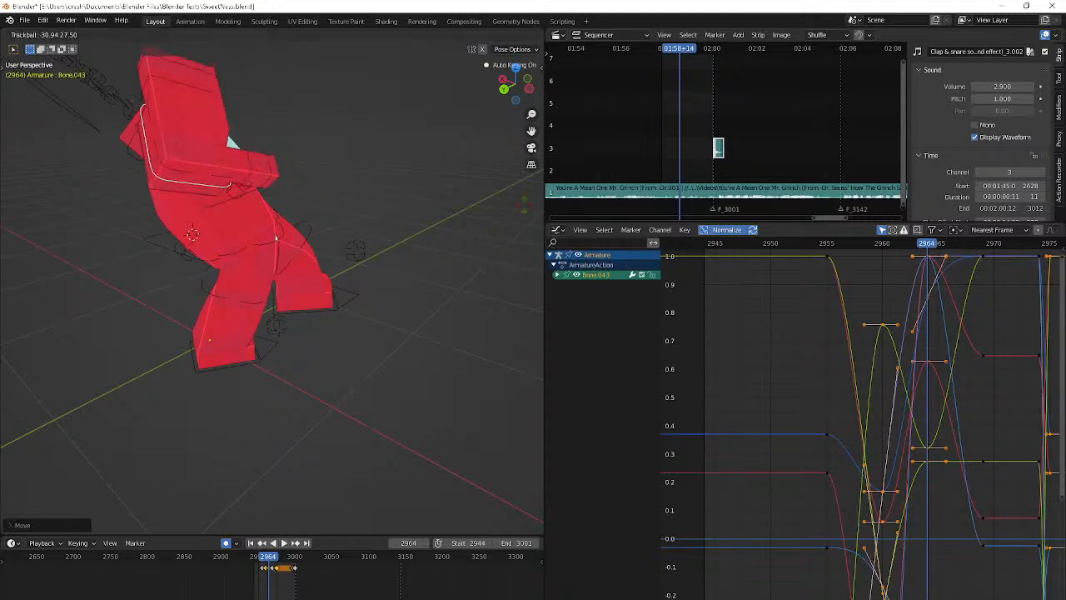
left_click(532, 203)
key("r")
left_click(299, 493)
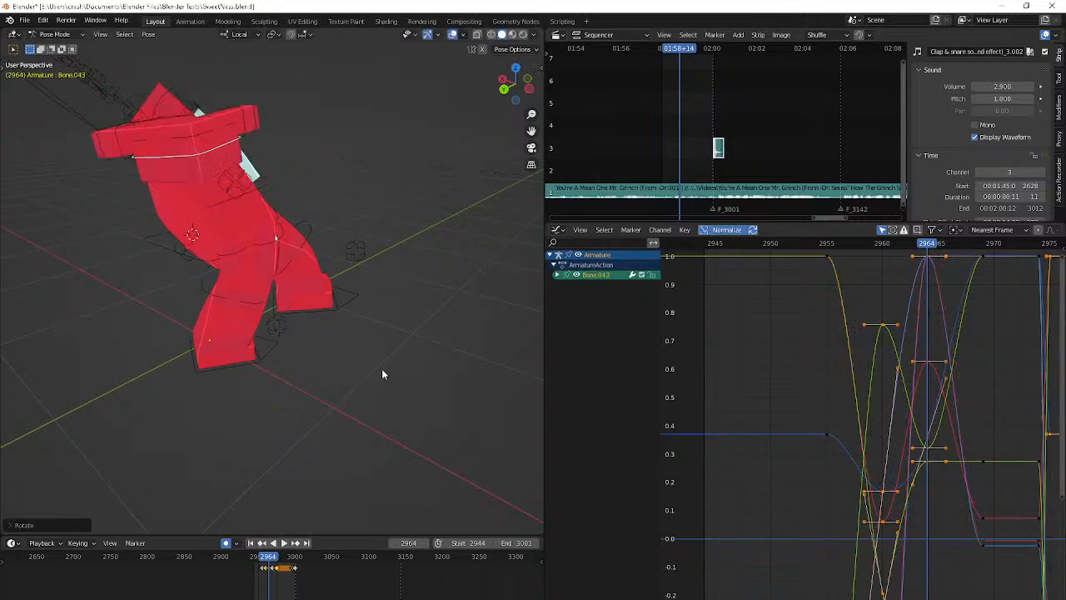
At frame 2969, rotate the right hand to point forward and lower it below the visor
key("Right")
key("Right")
key("Right")
key("Right")
key("Right")
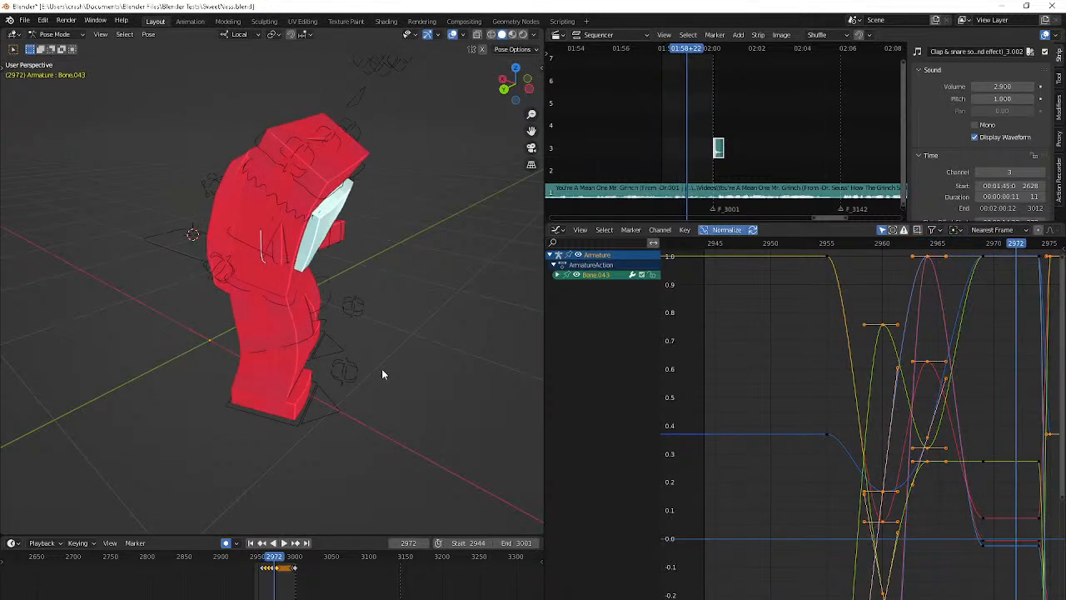
key("r")
left_click(411, 361)
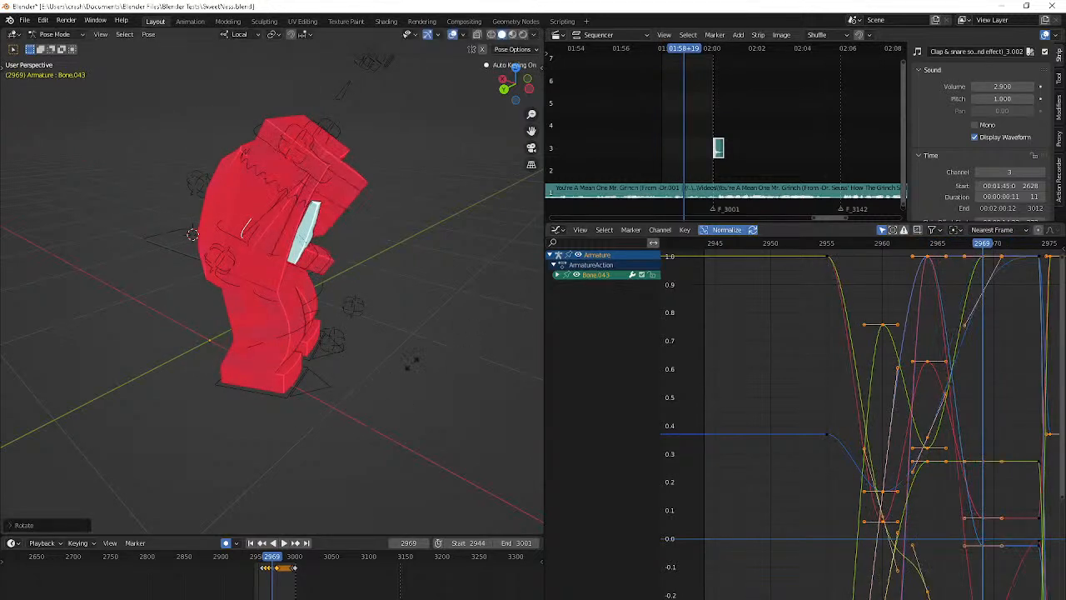
key("r")
key("r")
left_click(400, 418)
key("g")
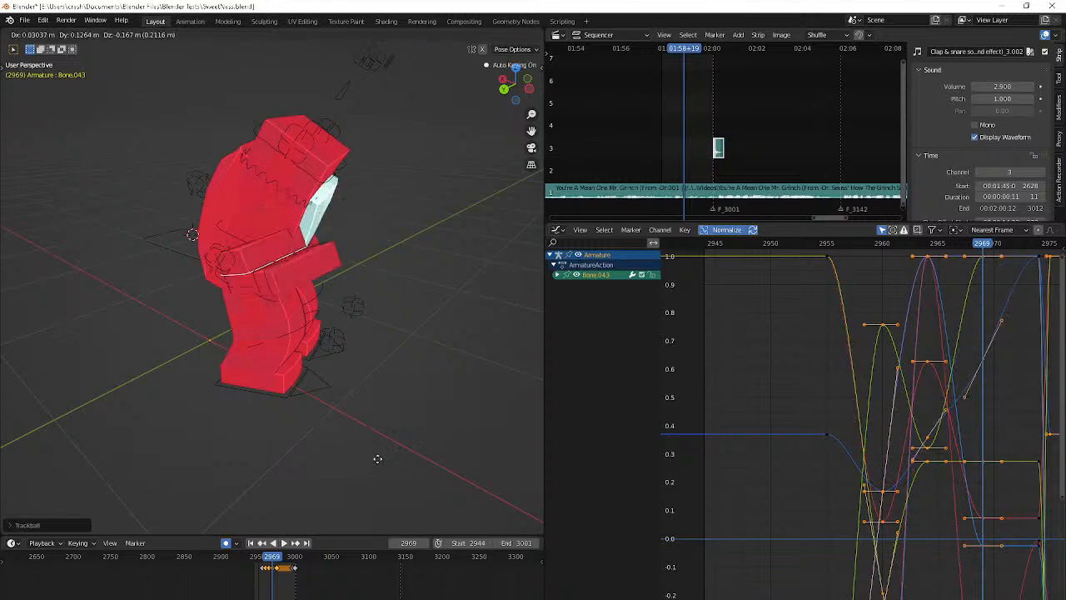
left_click(377, 458)
Move the right hand outward from the body at frame 2969 and rotate it level from the front view
middle_click_drag(378, 458, 260, 438)
key("g")
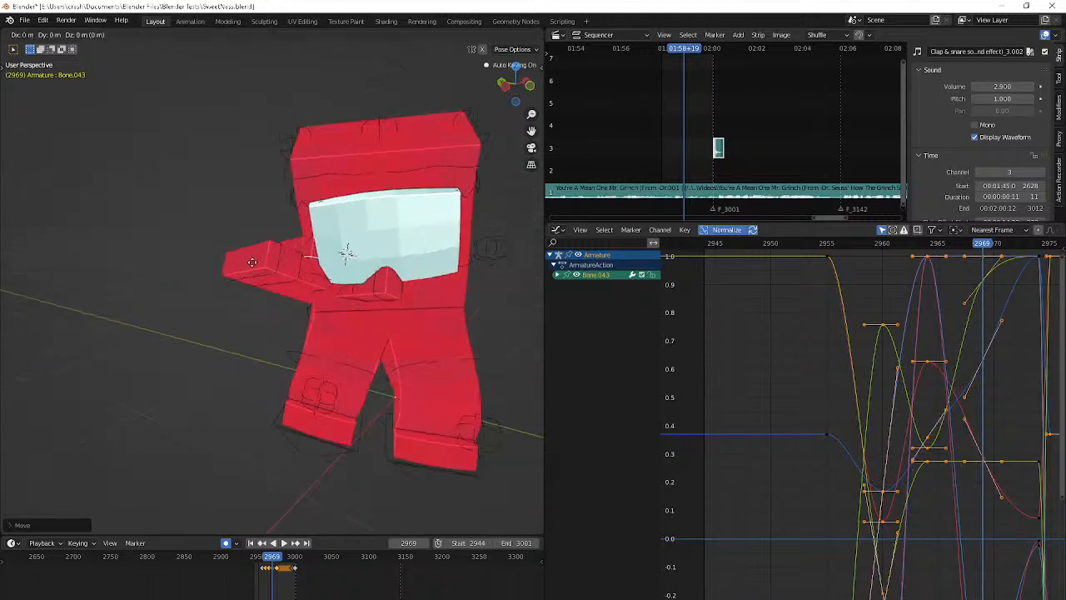
left_click(195, 260)
key("r")
key("r")
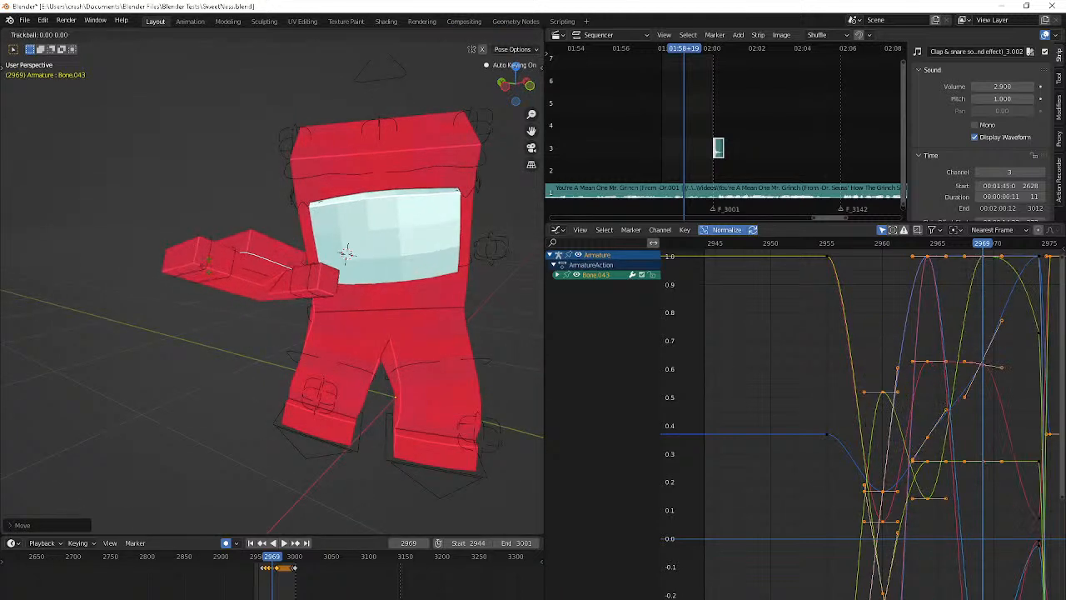
left_click(233, 284)
Compare the right hand's pose at frames 2969 and 2974, and step through the frames between them
key("Up")
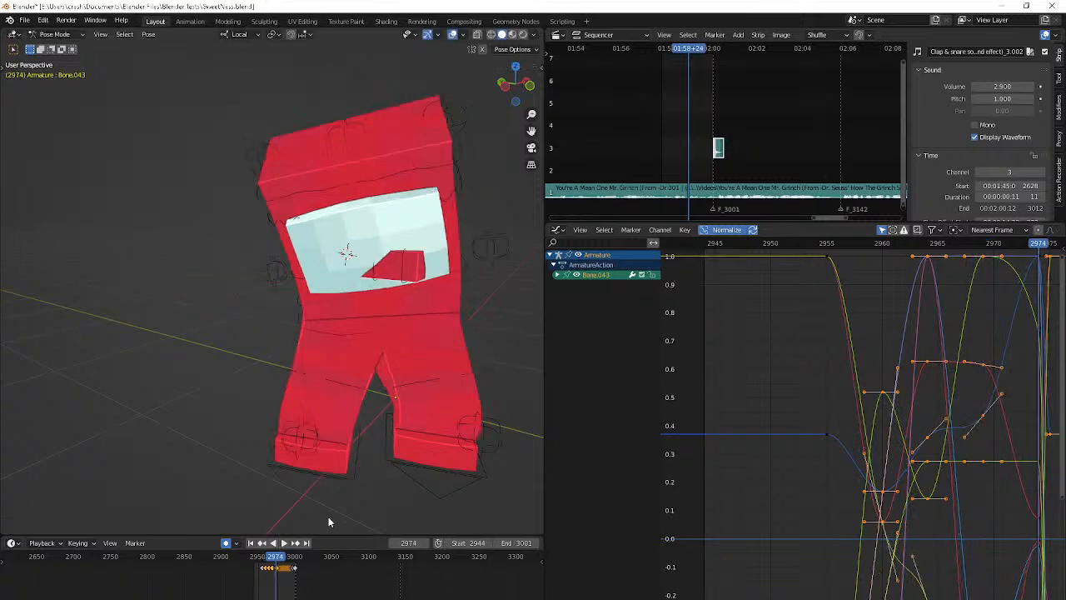
key("Down")
scroll(283, 569, "up", 5)
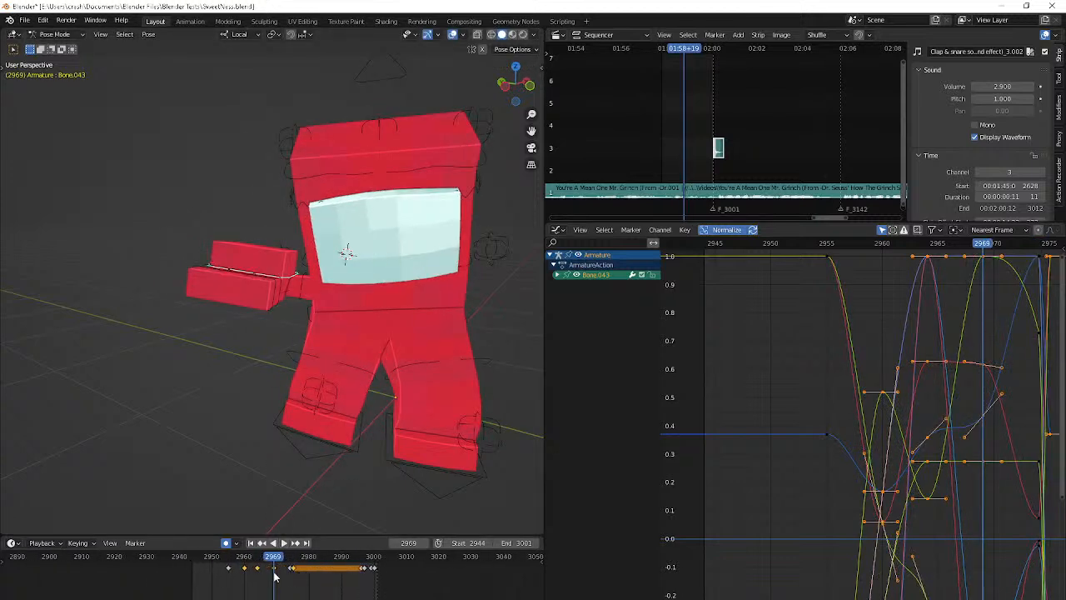
left_click(275, 569)
key("Right")
key("Right")
key("Right")
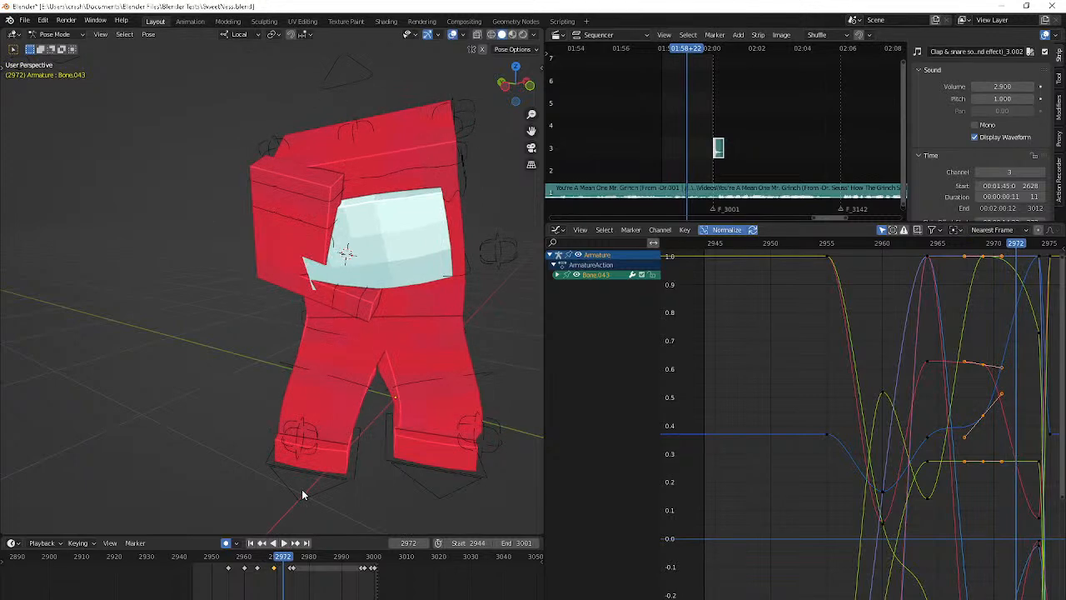
middle_click_drag(302, 489, 463, 531)
Try to reposition and rotate the right hand beside the torso at frame 2974
key("Up")
key("g")
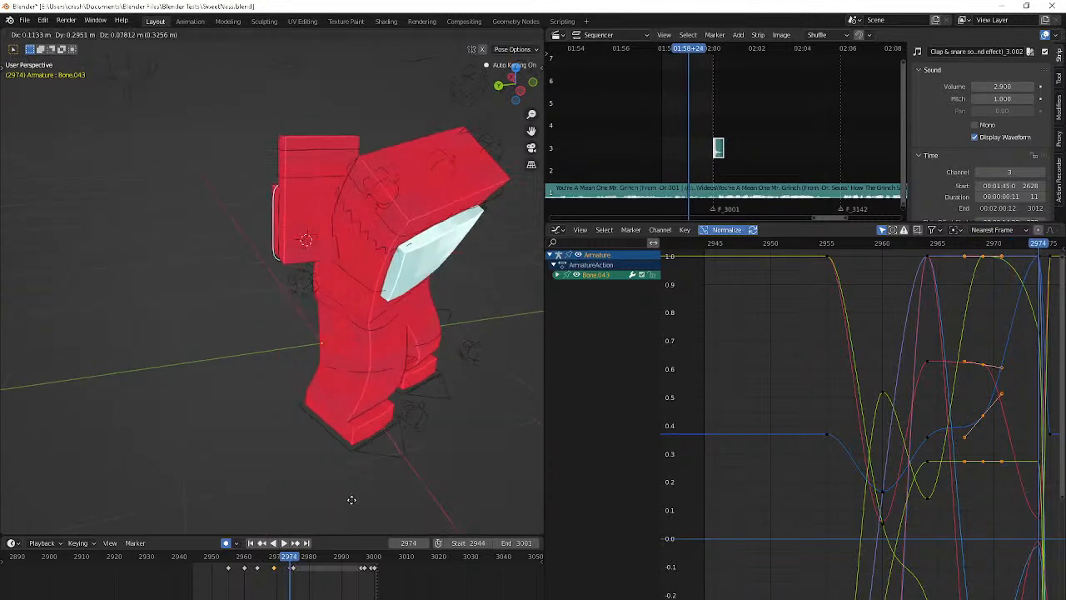
left_click(351, 508)
middle_click_drag(351, 510, 426, 516)
key("r")
key("r")
left_click(334, 510)
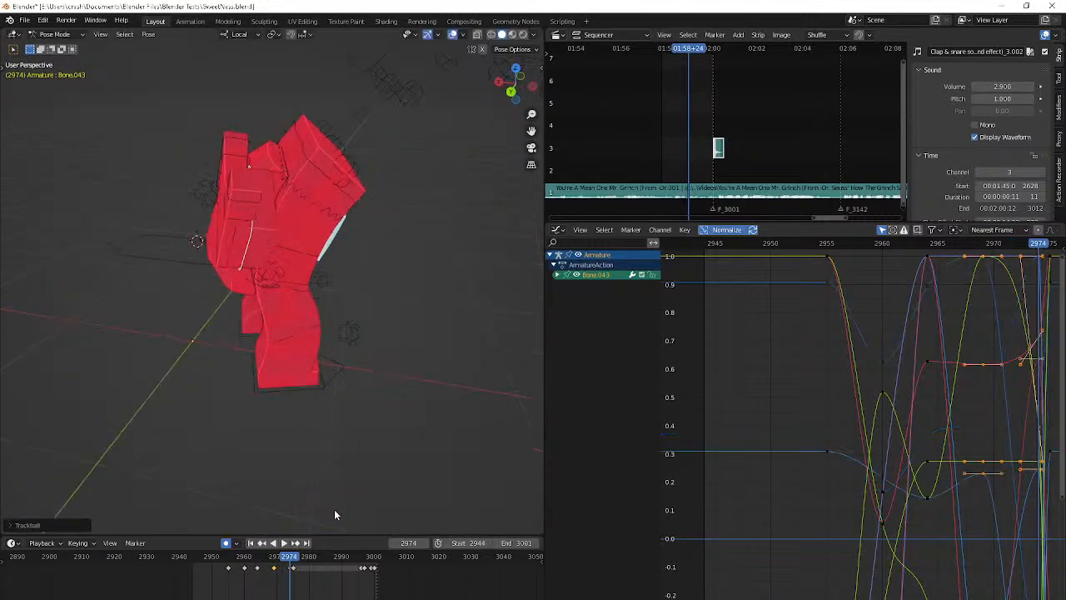
Try to move the right hand behind the body at frame 2974 and turn it with free rotations
key("g")
key("r")
key("r")
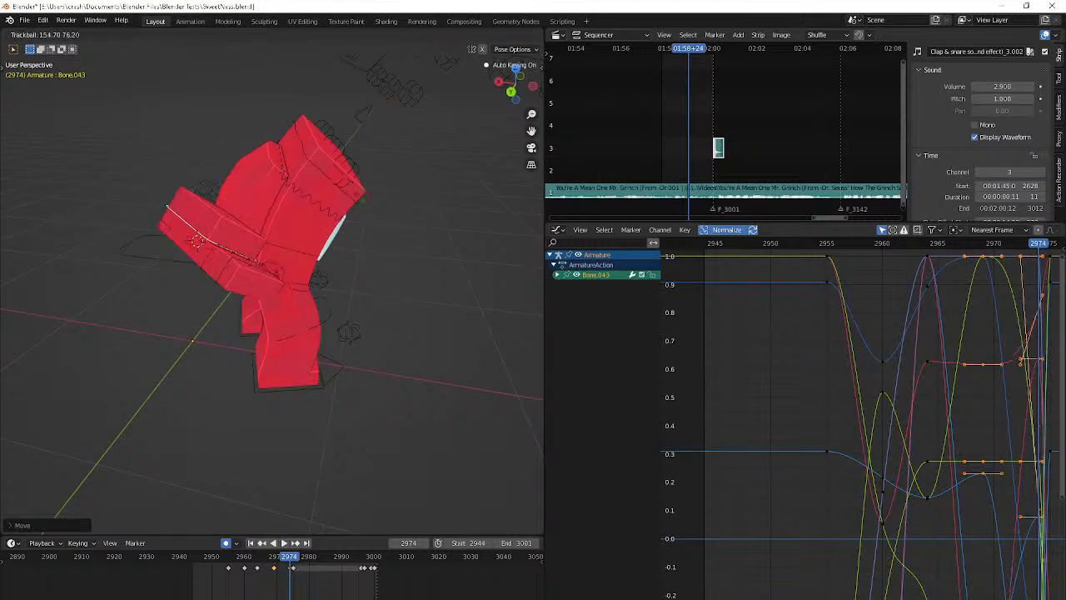
left_click(296, 198)
key("r")
key("r")
left_click(277, 154)
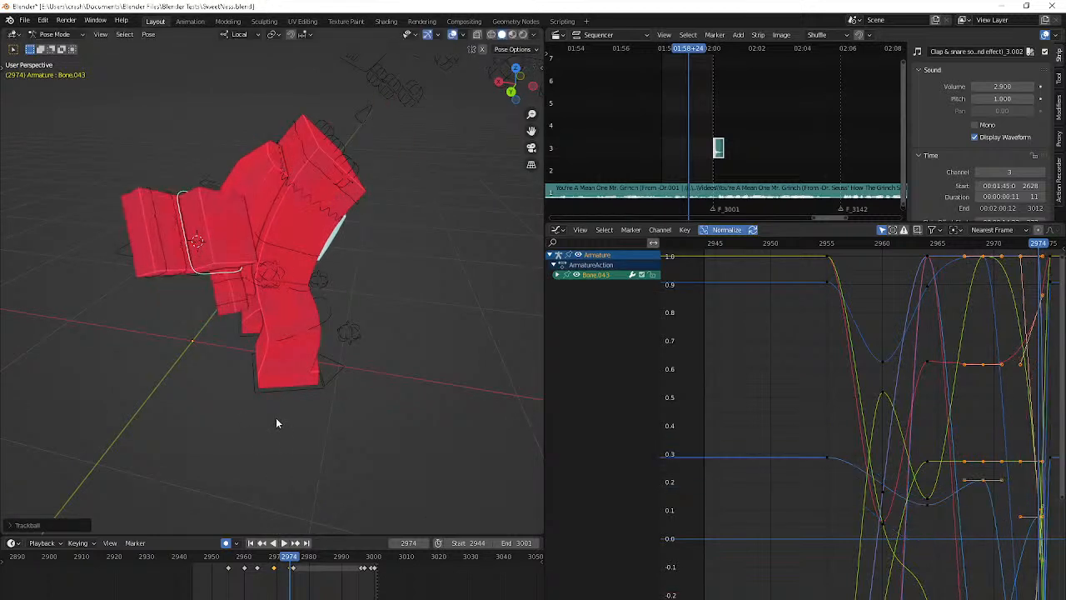
Paste the right hand's frame 2969 keyframe at frame 2974 and rotate the hand to point forward
key("ctrl+v")
key("ctrl+z")
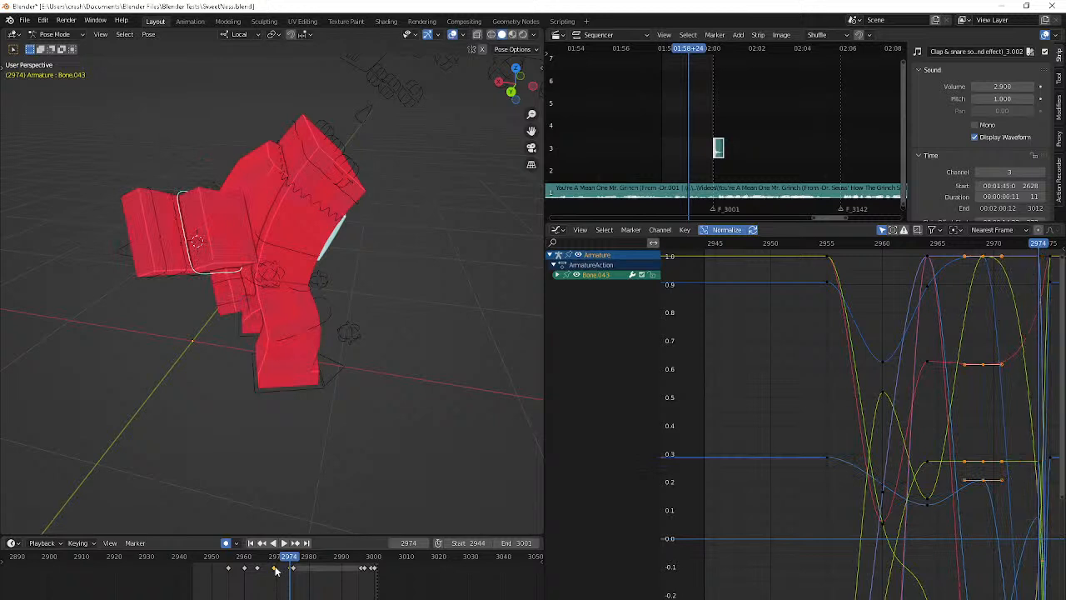
key("ctrl+v")
key("r")
key("r")
left_click(268, 463)
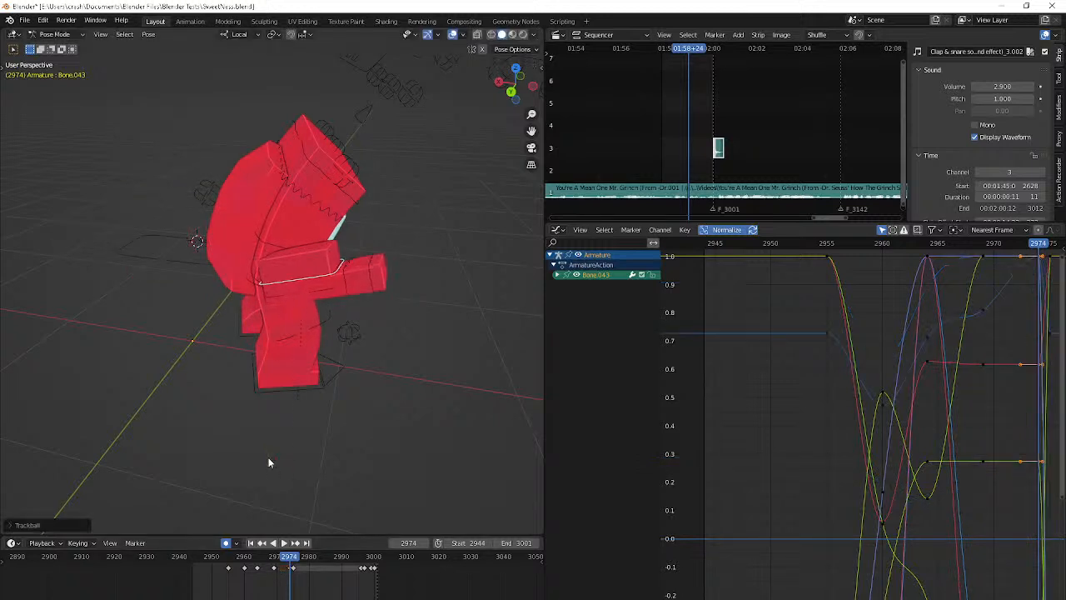
Move the right hand close against the side of the torso at frame 2974
key("g")
left_click(198, 140)
middle_click_drag(197, 140, 50, 96)
key("g")
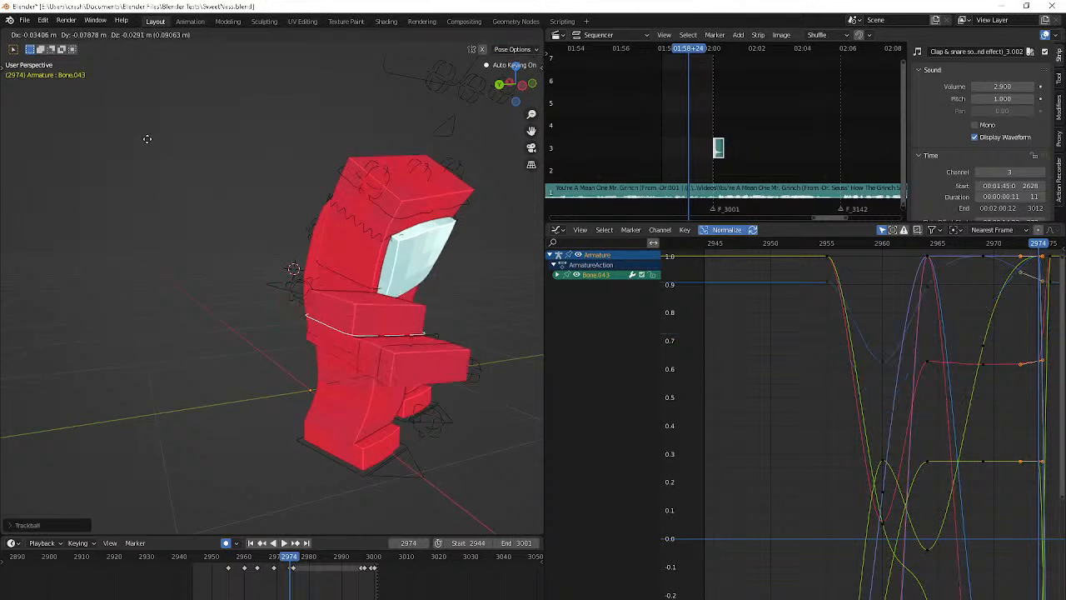
left_click(207, 376)
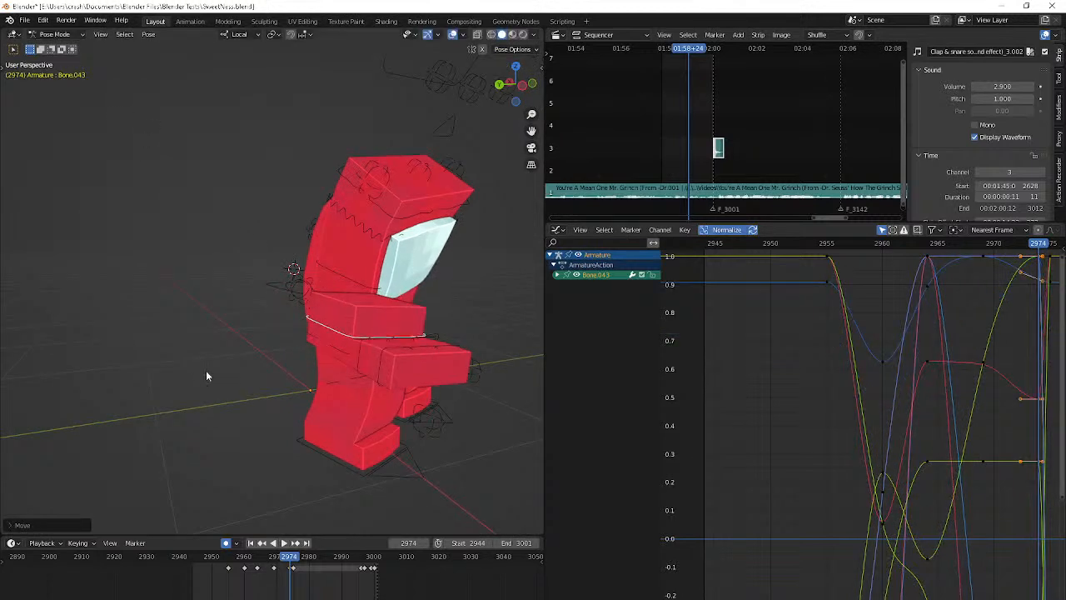
Paste the right hand's frame 2974 pose at frame 2969 and nudge the hand slightly upward
key("Down")
key("ctrl+v")
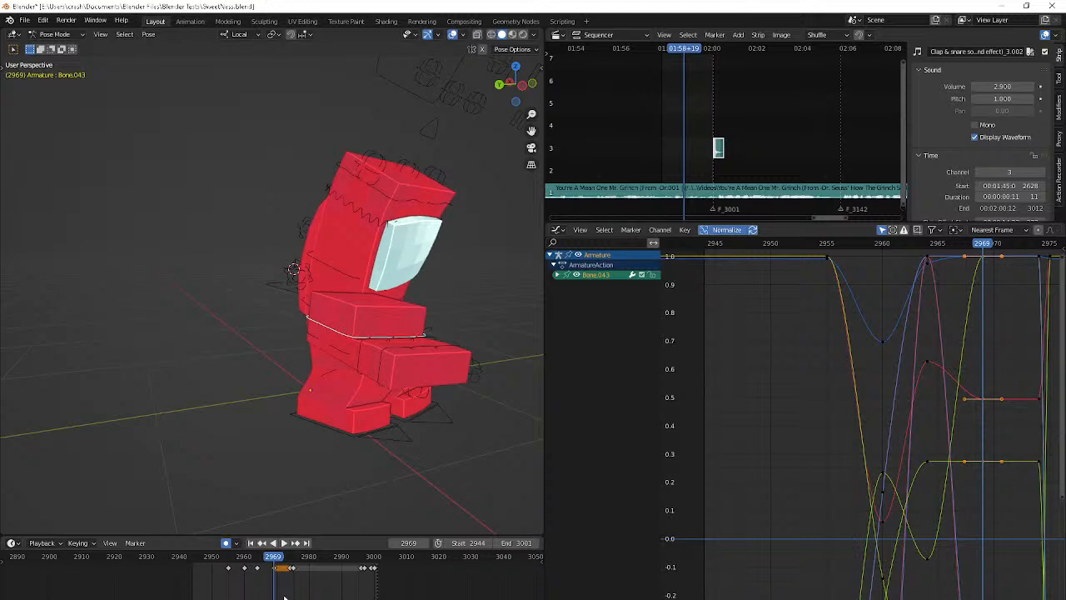
key("g")
left_click(200, 344)
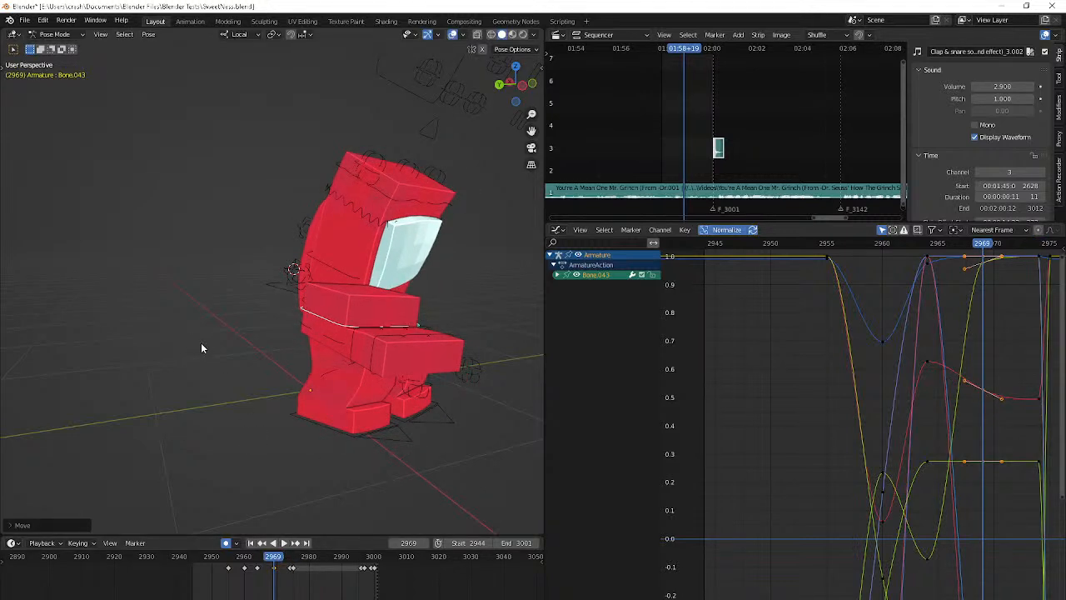
Play back the hand motion, adjust the right hand's rotation at frame 2960, and replay the animation
key("space")
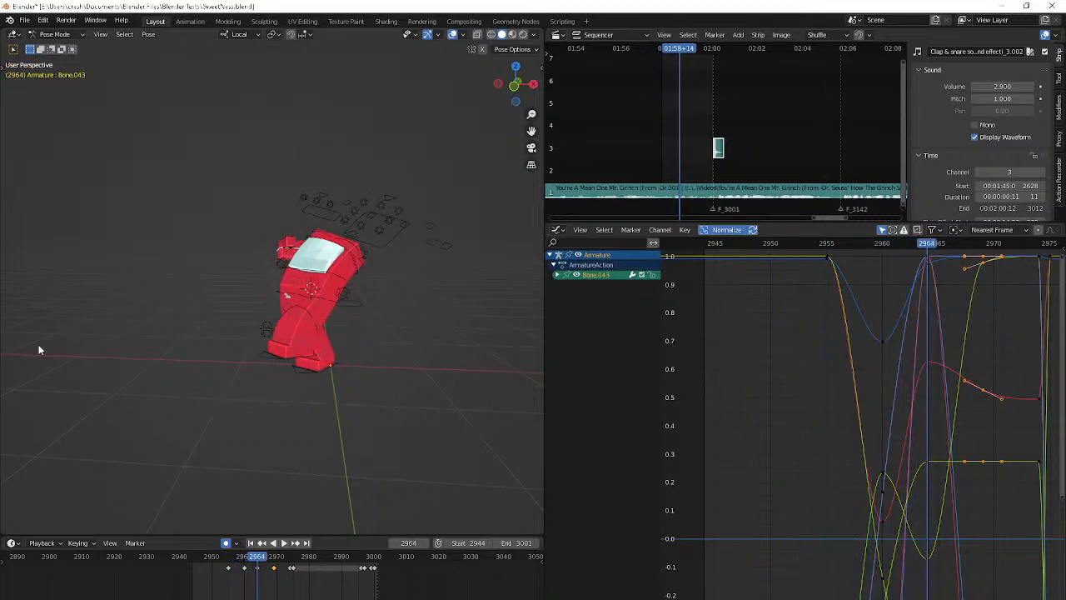
key("Escape")
key("r")
key("r")
left_click(279, 425)
key("space")
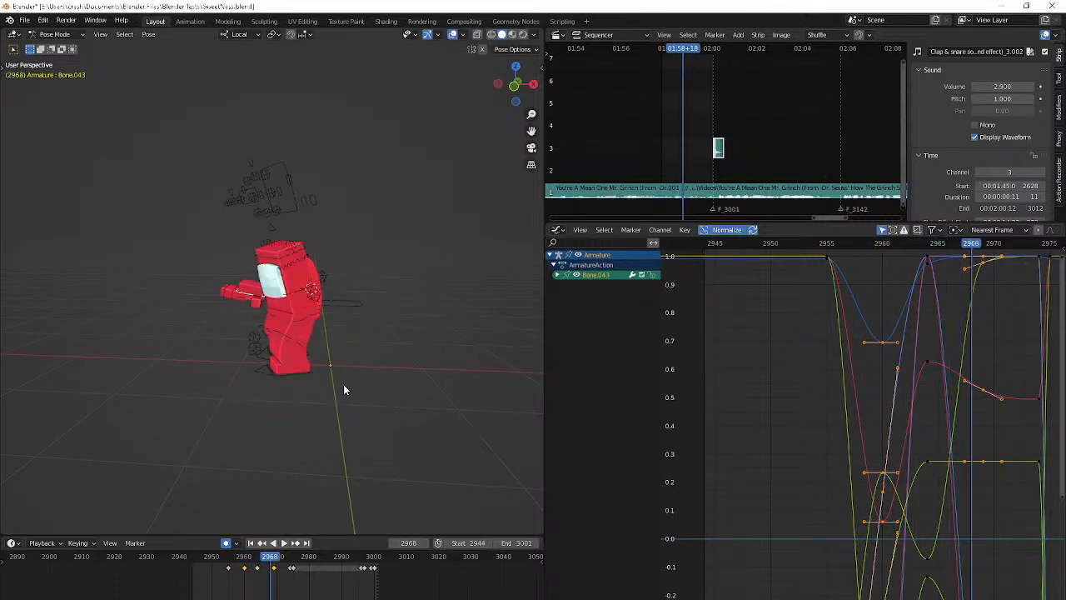
Check the Hand R Appear and Hand L Appear controls' keyframes in the camera view around frames 2962 to 2964
key("Escape")
key("KP_0")
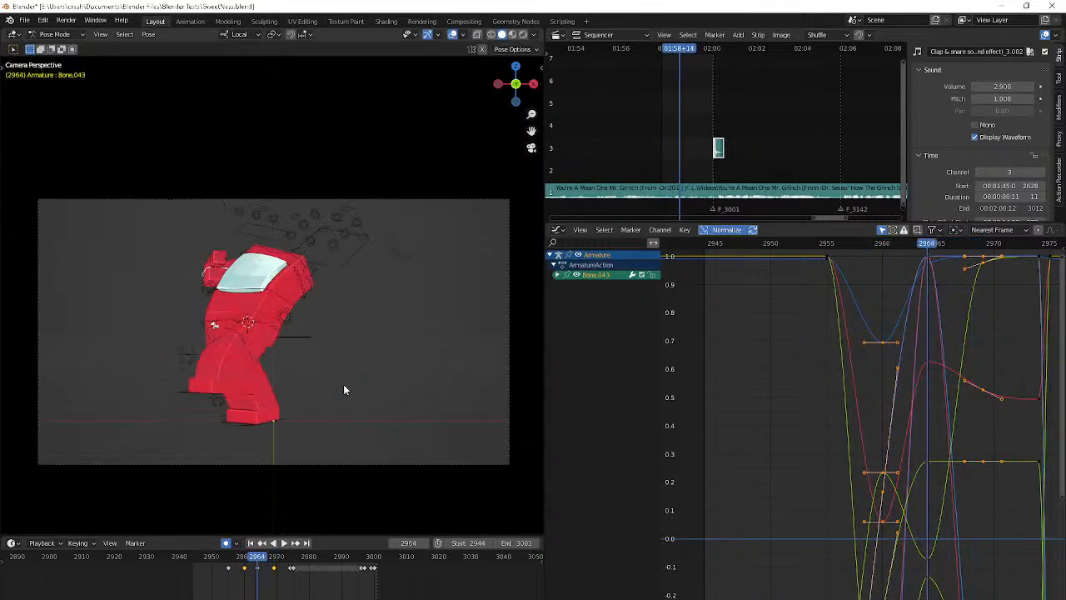
left_click(391, 255)
left_click(641, 276)
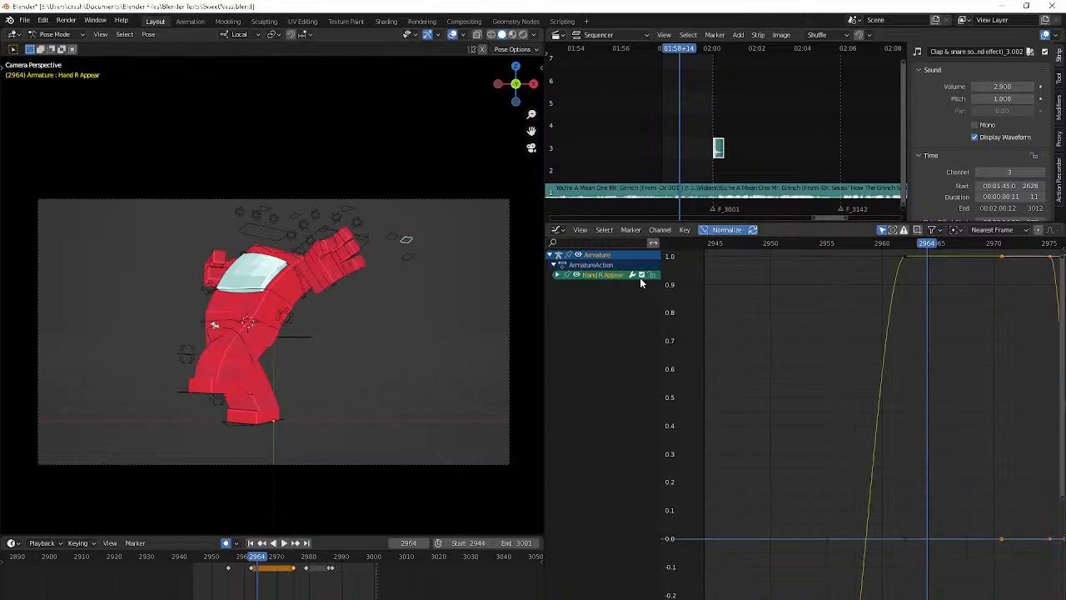
left_click(398, 240)
key("Left")
key("Left")
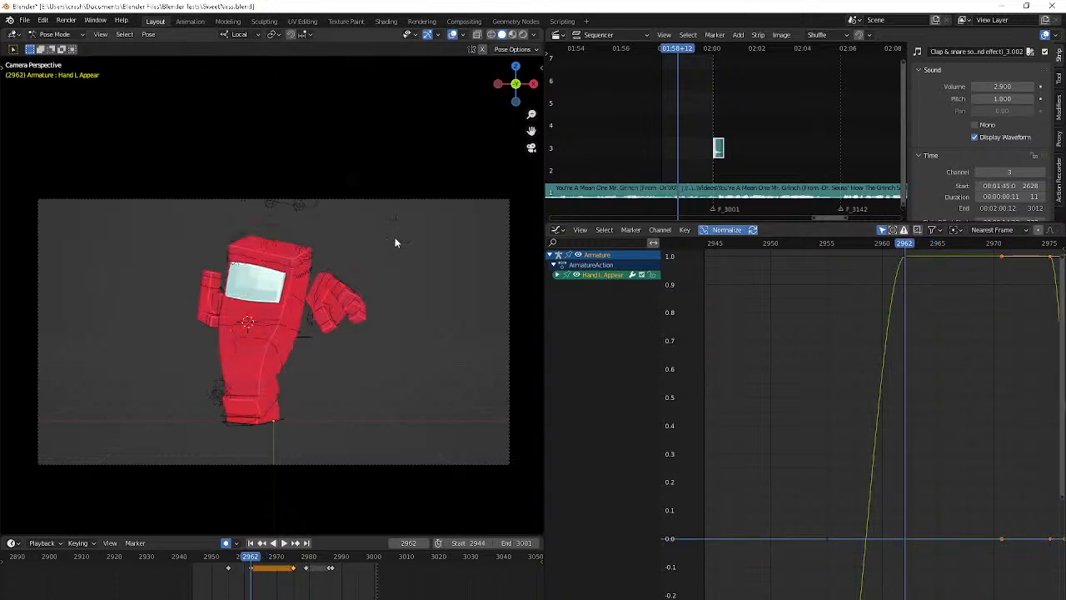
Select the right hand bone (Bone.043) and trackball-rotate it at frame 2960
left_click(220, 305)
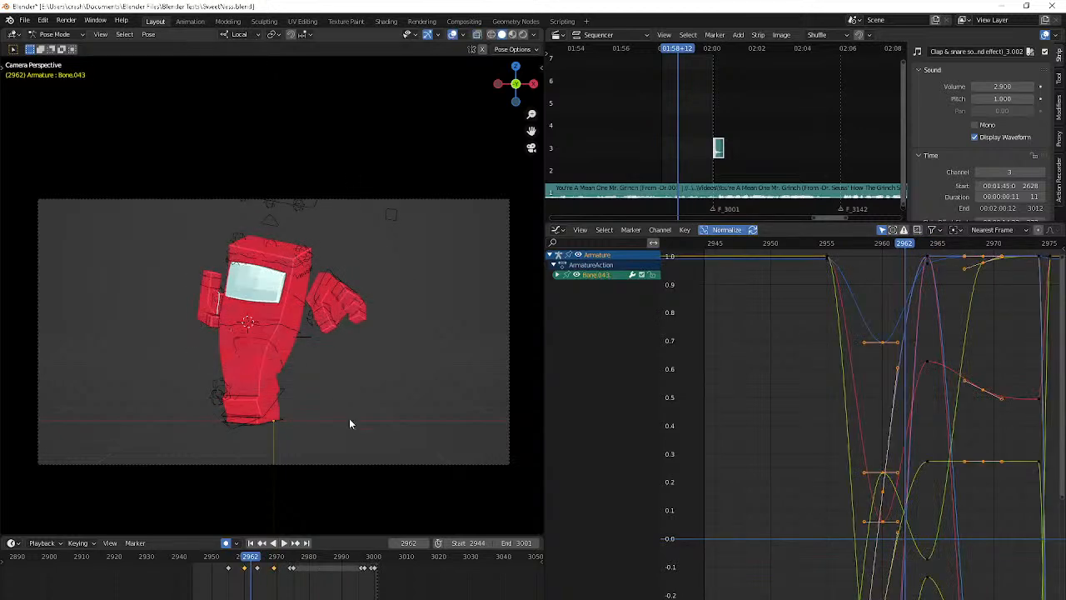
key("Left")
key("Left")
key("Left")
key("Left")
key("Left")
key("Left")
key("Left")
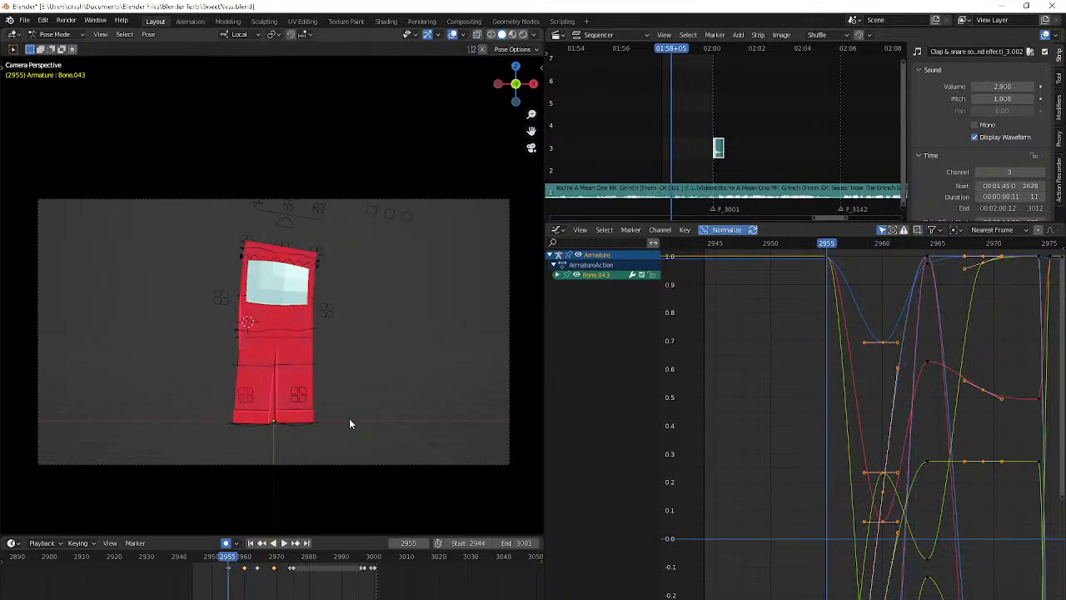
key("Up")
key("r")
key("r")
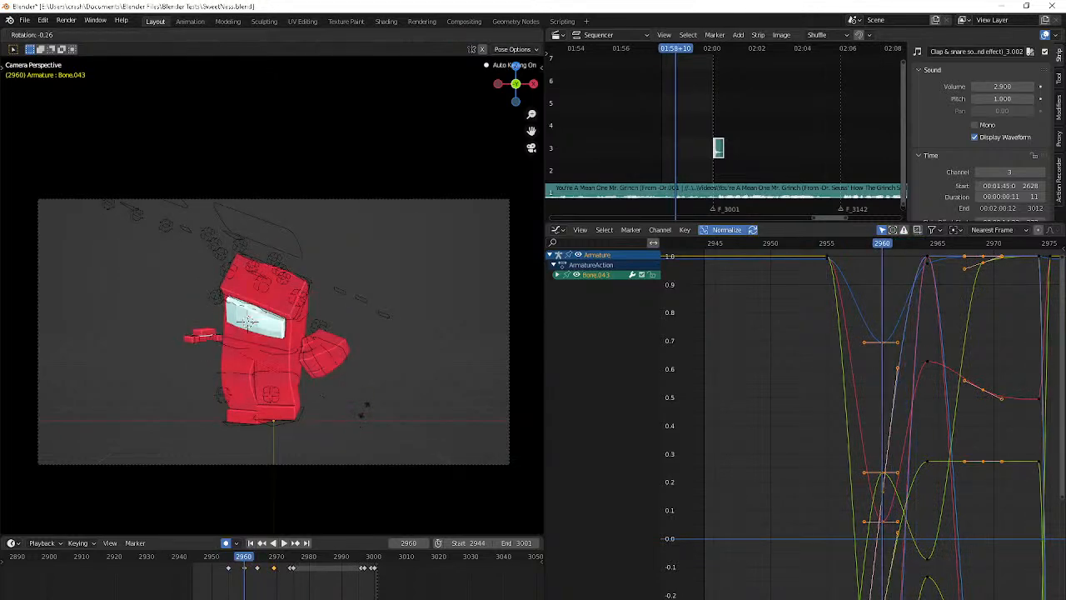
left_click(395, 380)
key("r")
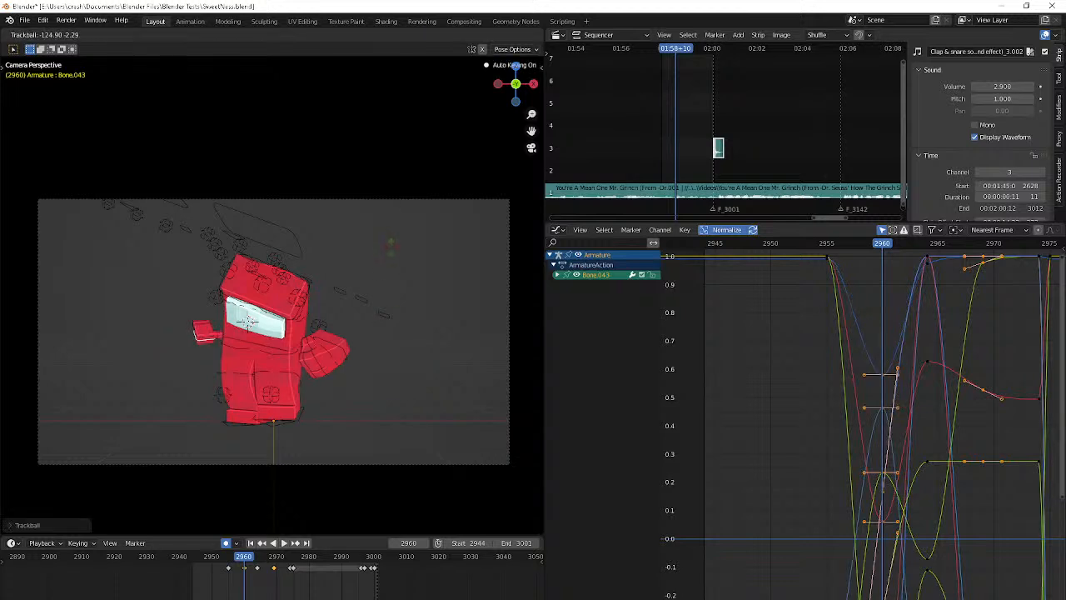
left_click(339, 332)
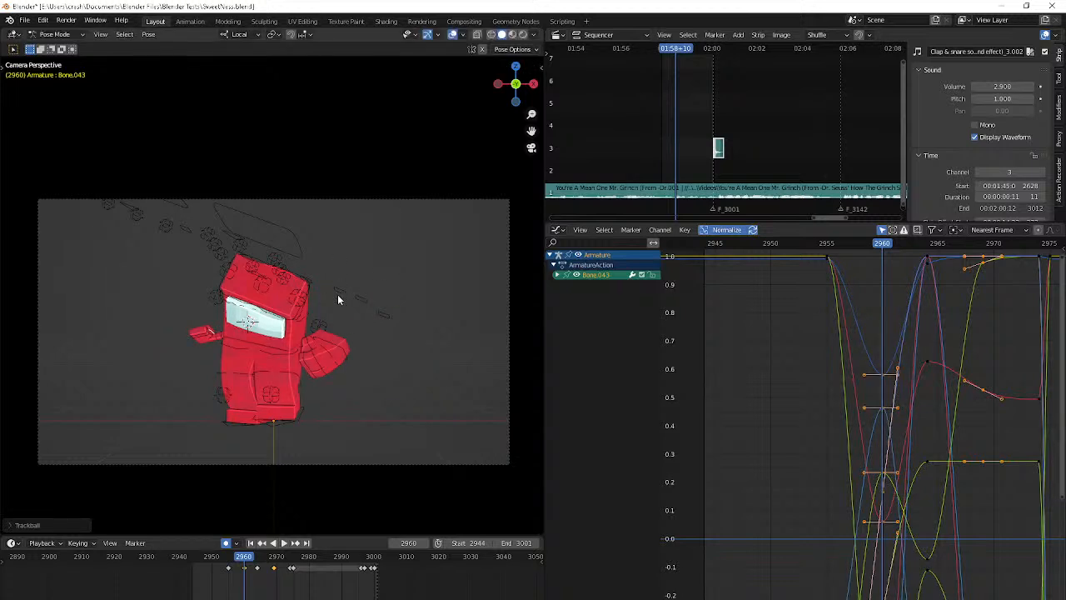
Move the Hand L Appear control's frame 2962 keyframe to frame 2960 and check the hand bone between frames 2960 and 2964
left_click(338, 295)
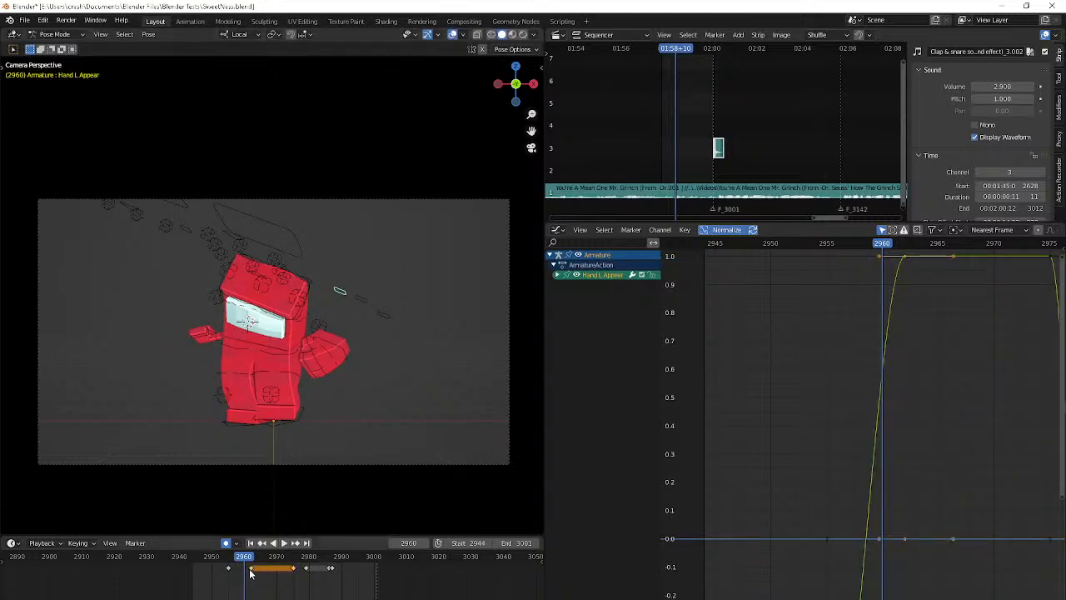
left_click_drag(250, 569, 245, 575)
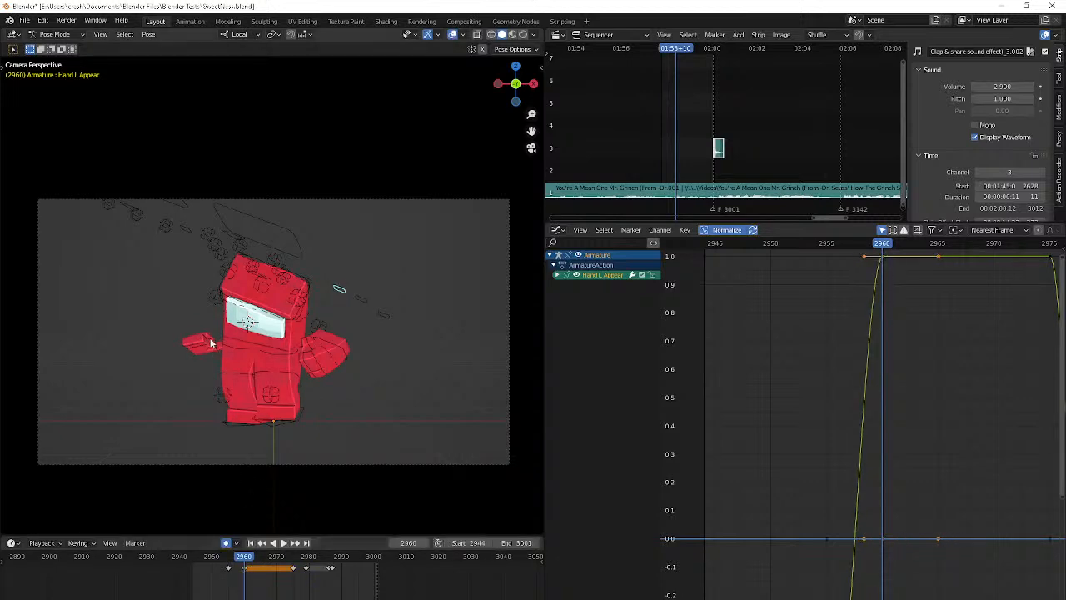
left_click(298, 366)
key("Right")
key("Right")
key("Right")
key("Right")
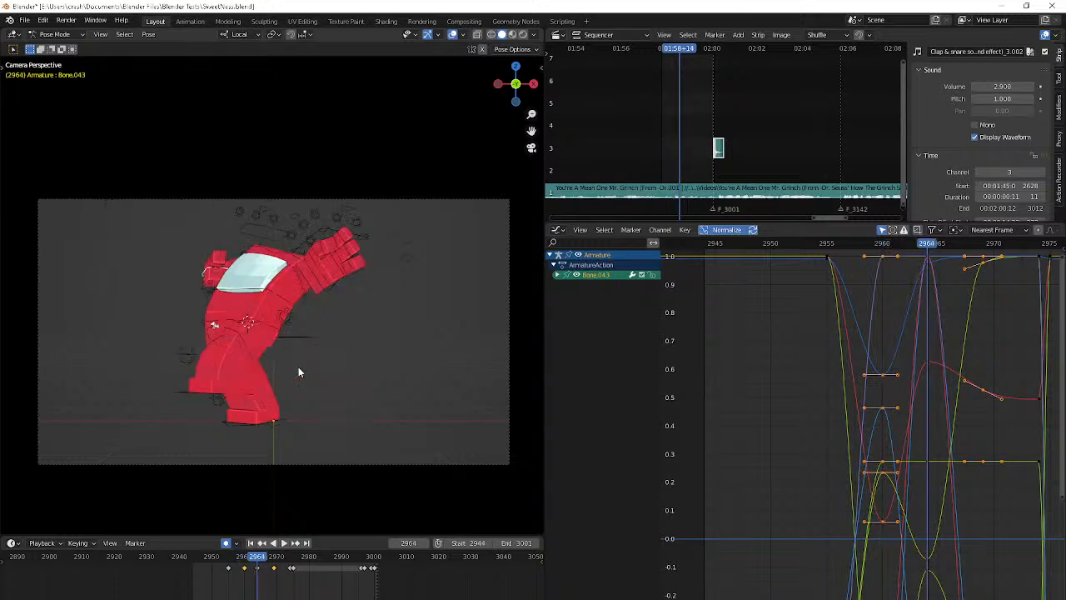
key("Left")
key("Left")
key("Left")
key("Left")
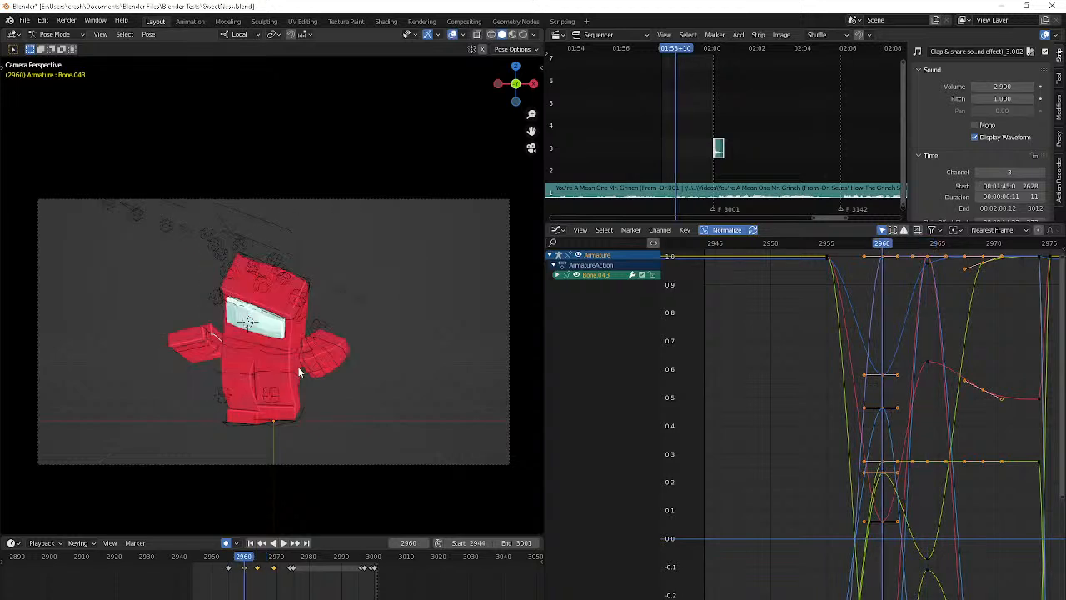
Rotate the right hand at frame 2960 until it lies nearly flat pointing outward, and shift it slightly away from the torso
key("r")
key("r")
left_click(313, 237)
key("r")
key("r")
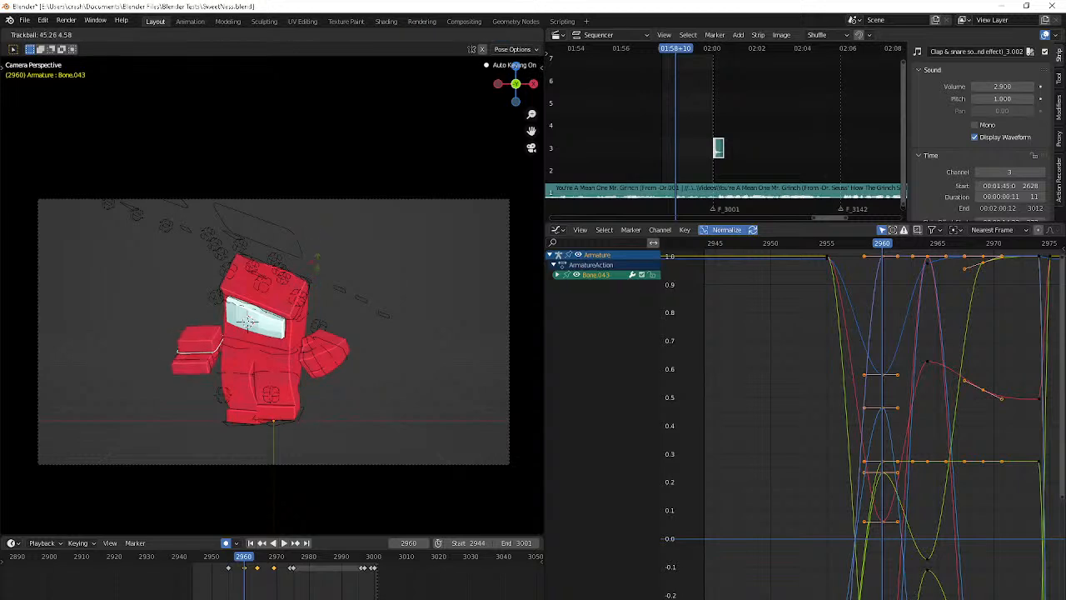
left_click(319, 251)
key("r")
left_click(319, 237)
key("r")
key("r")
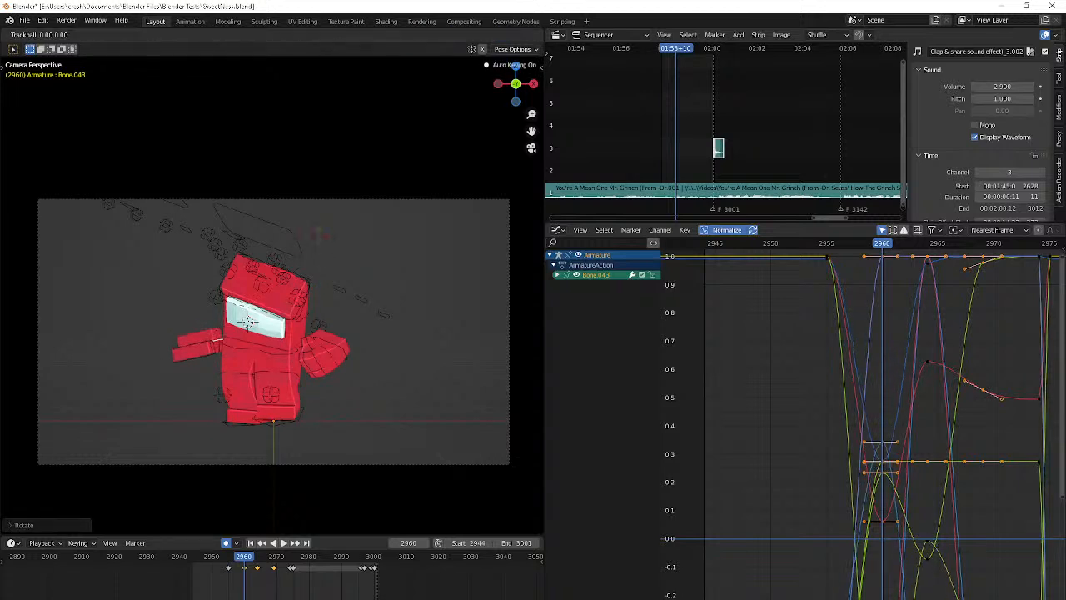
left_click(373, 252)
key("g")
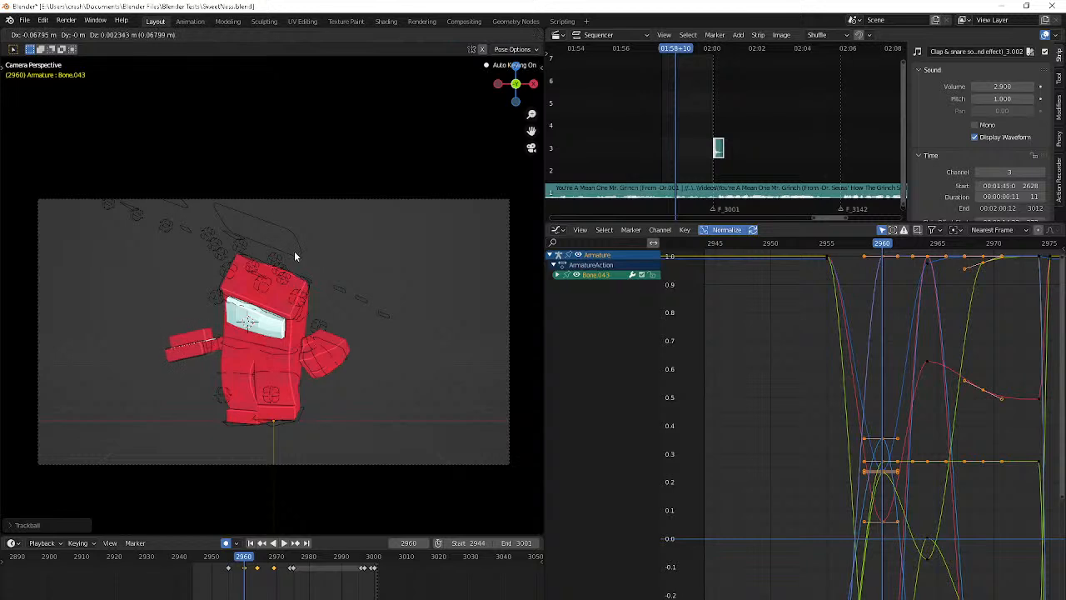
key("Escape")
Raise the right hand above the face at frame 2964, tilt it with trackball and plain rotations, and fine-tune its position
key("space")
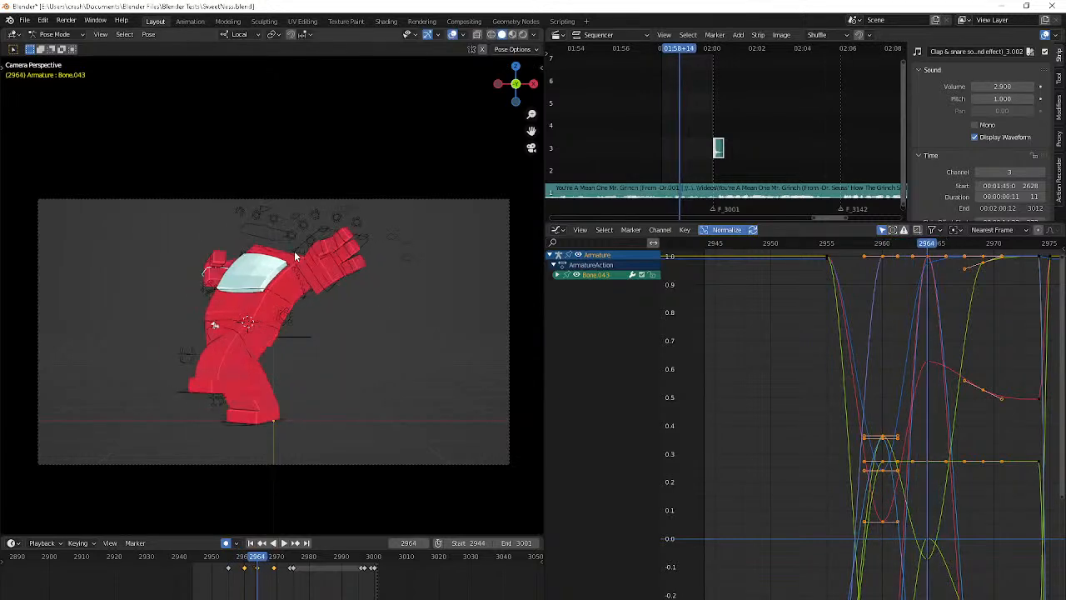
key("g")
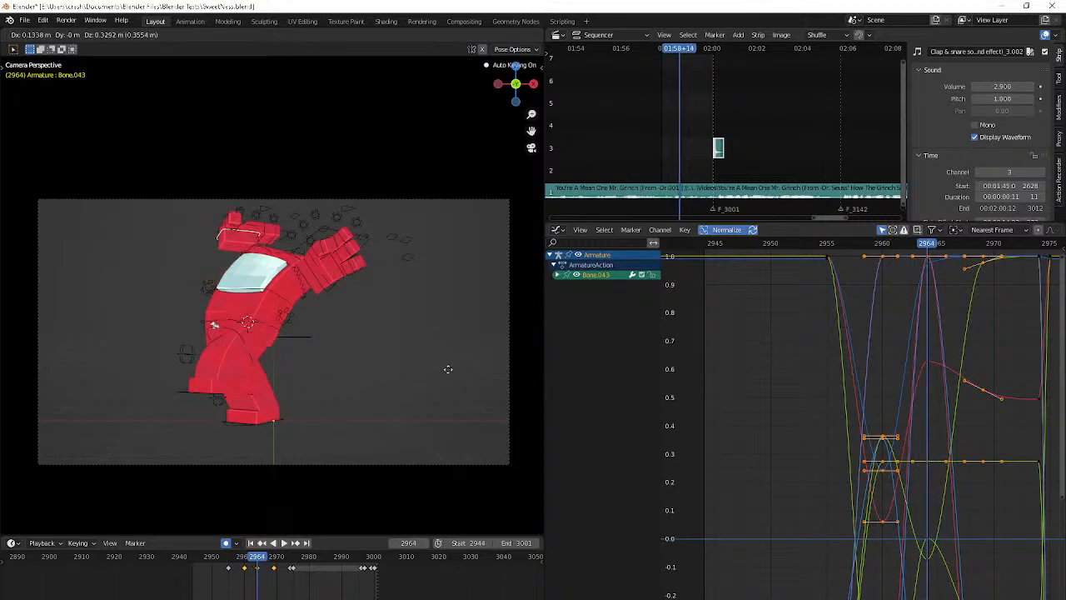
left_click(456, 367)
key("r")
key("r")
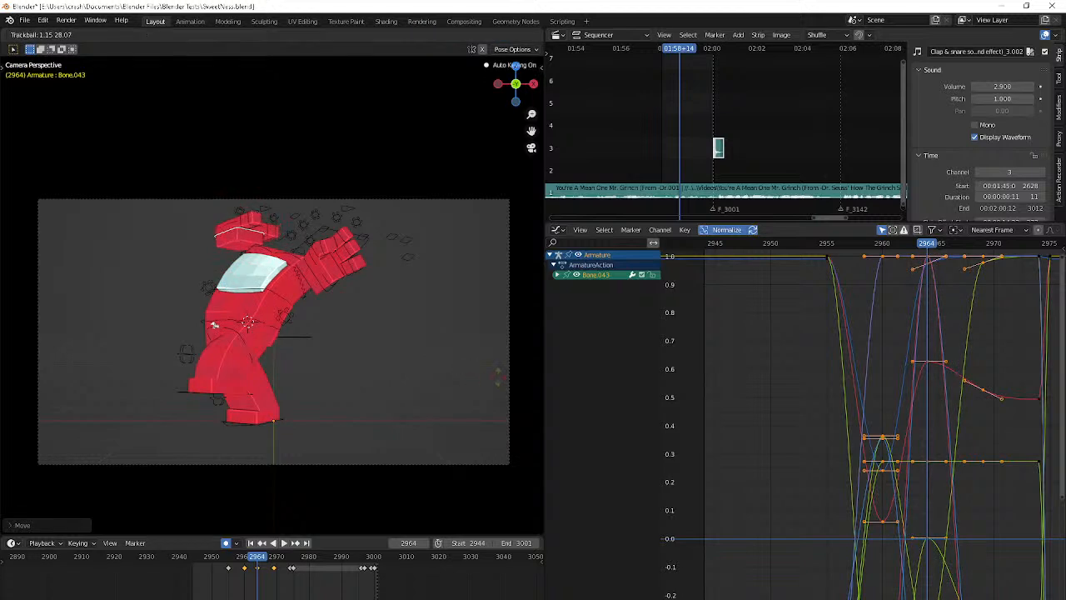
left_click(498, 373)
key("r")
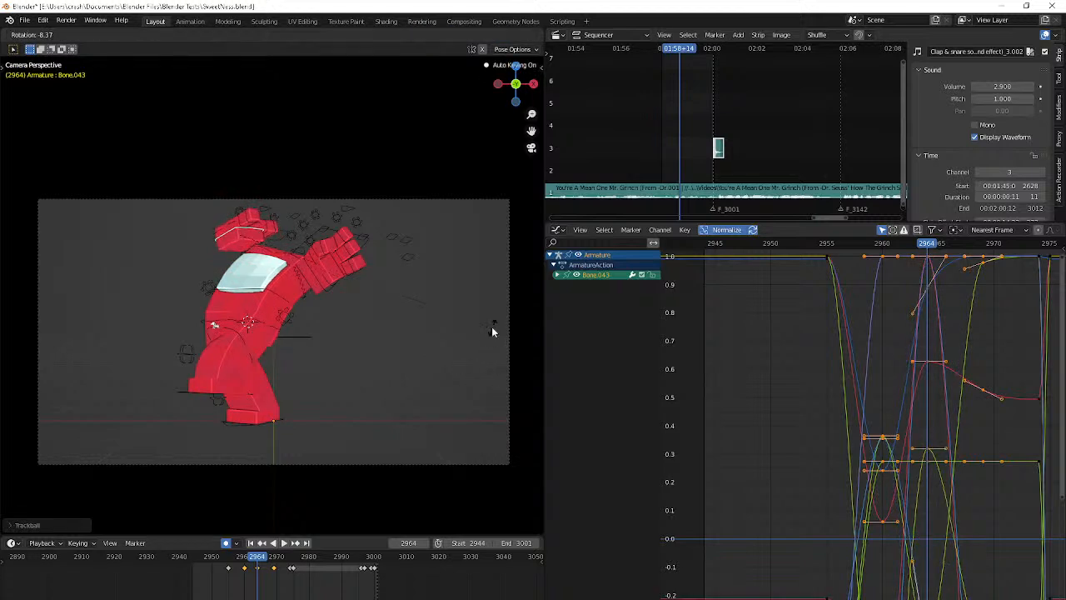
left_click(491, 327)
key("g")
left_click(409, 400)
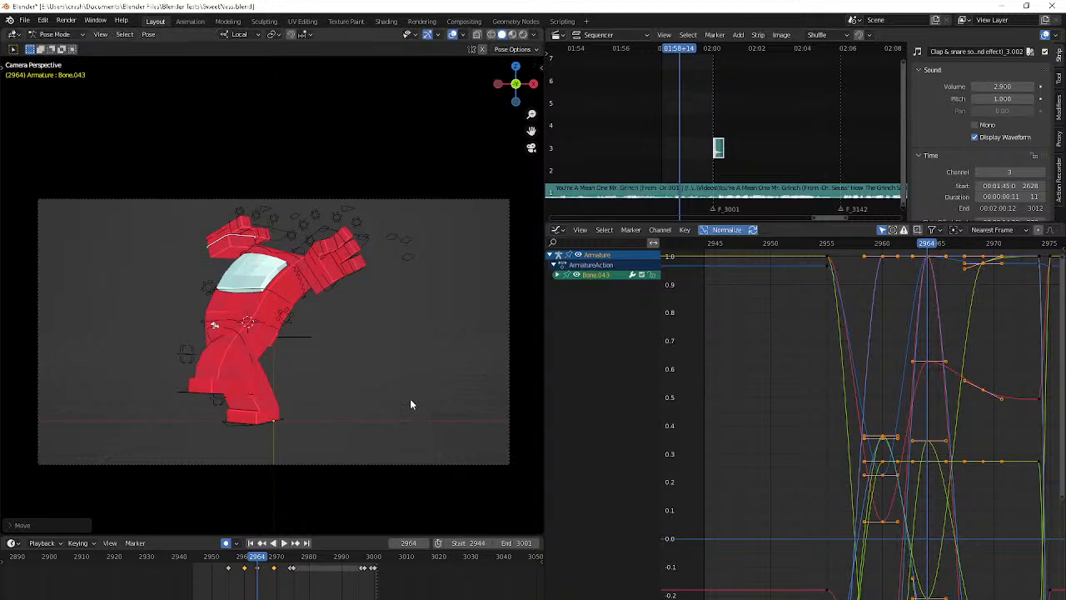
Rotate the right hand slightly at frame 2969 with a trackball rotation followed by a small plain rotation
key("space")
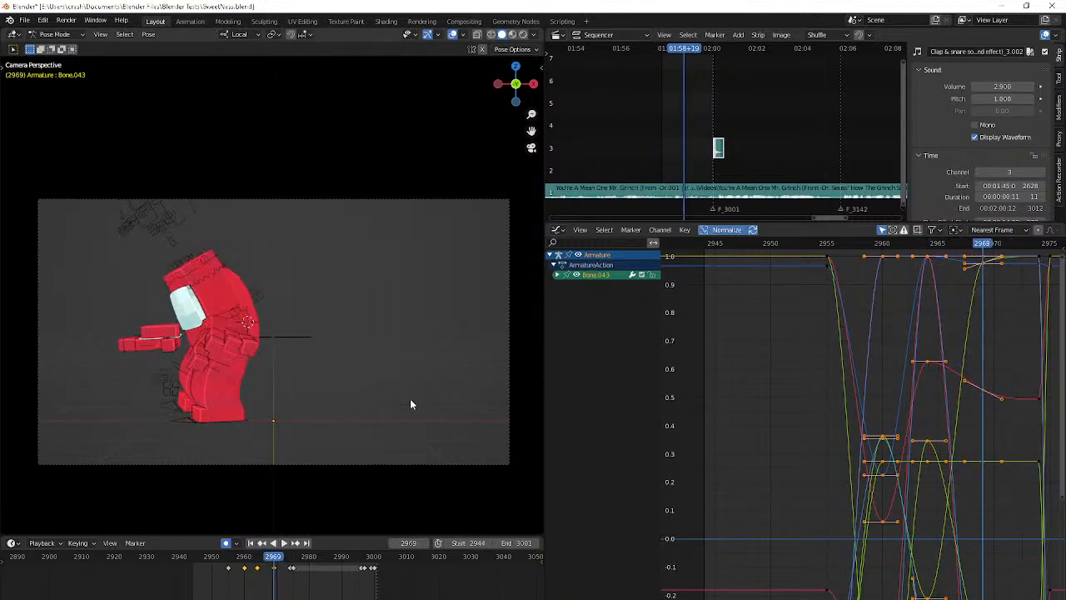
key("r")
key("r")
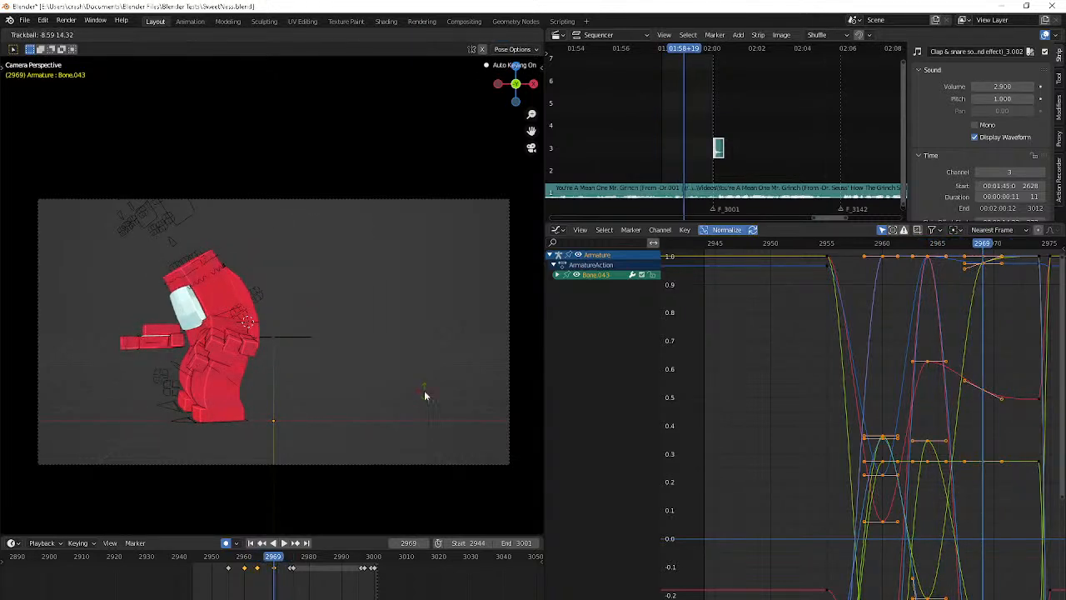
left_click(425, 396)
key("r")
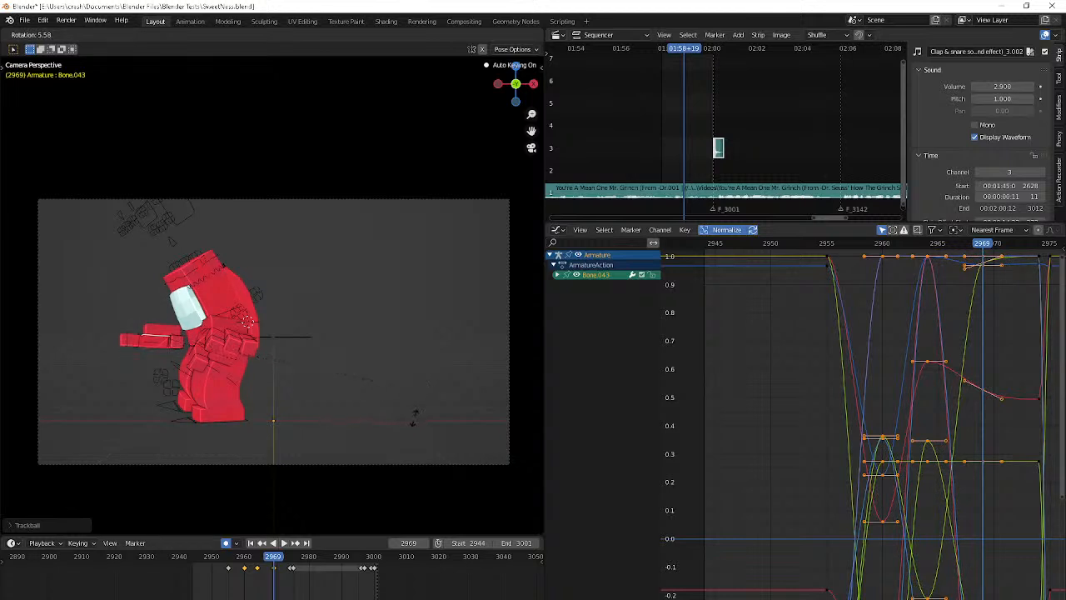
left_click(412, 420)
Play back the motion and key the right hand slightly higher with adjusted rotation at frame 2971
key("space")
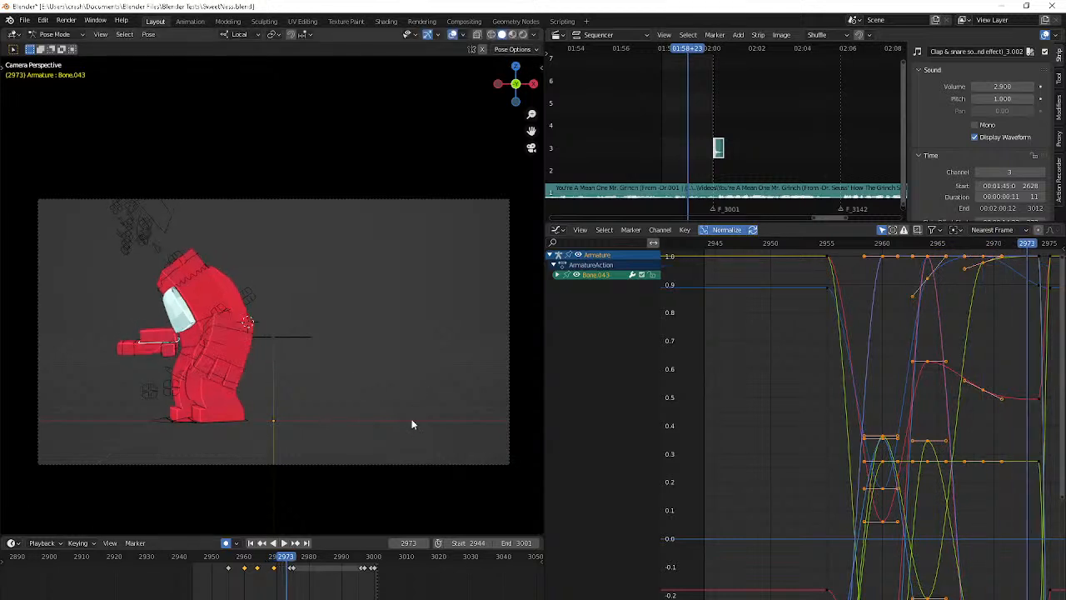
key("Escape")
key("Right")
key("Right")
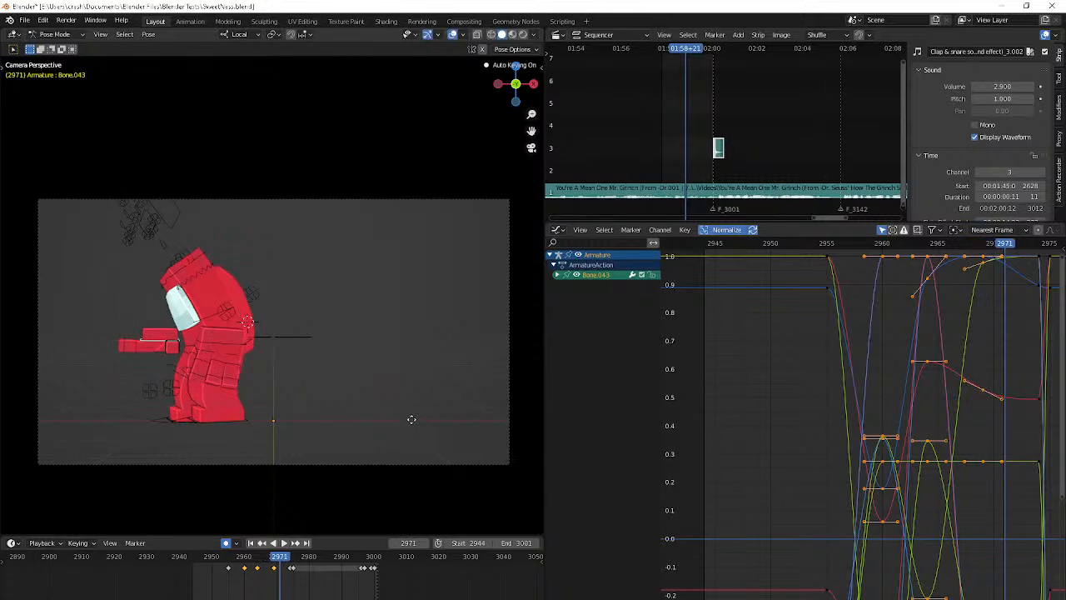
key("g")
left_click(417, 393)
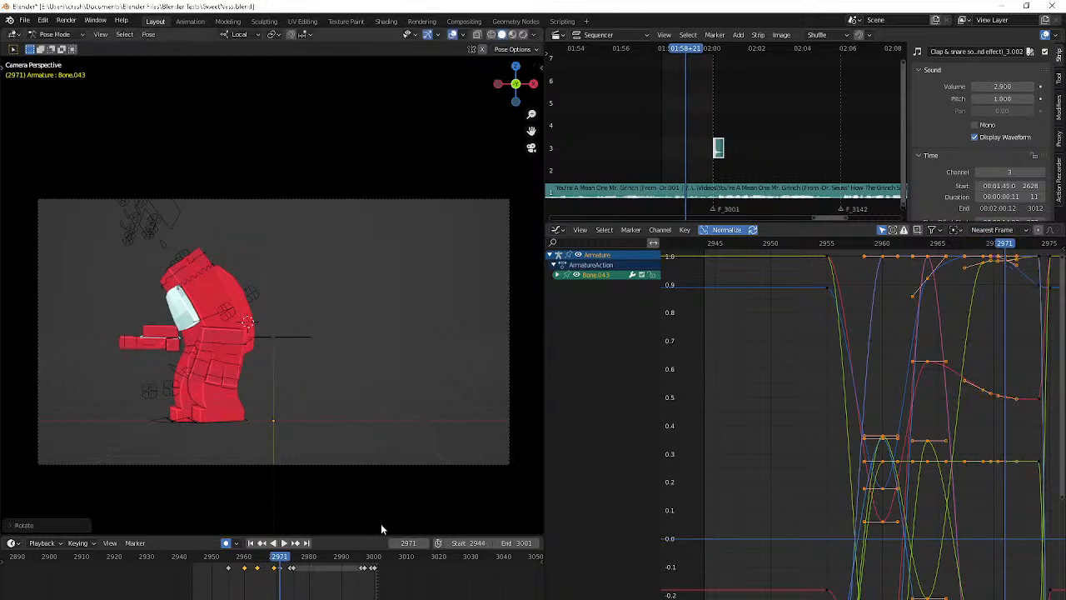
Compare the neighbouring hand keyframes and refine the right hand's trackball rotation at frame 2969
key("Down")
key("Down")
key("Up")
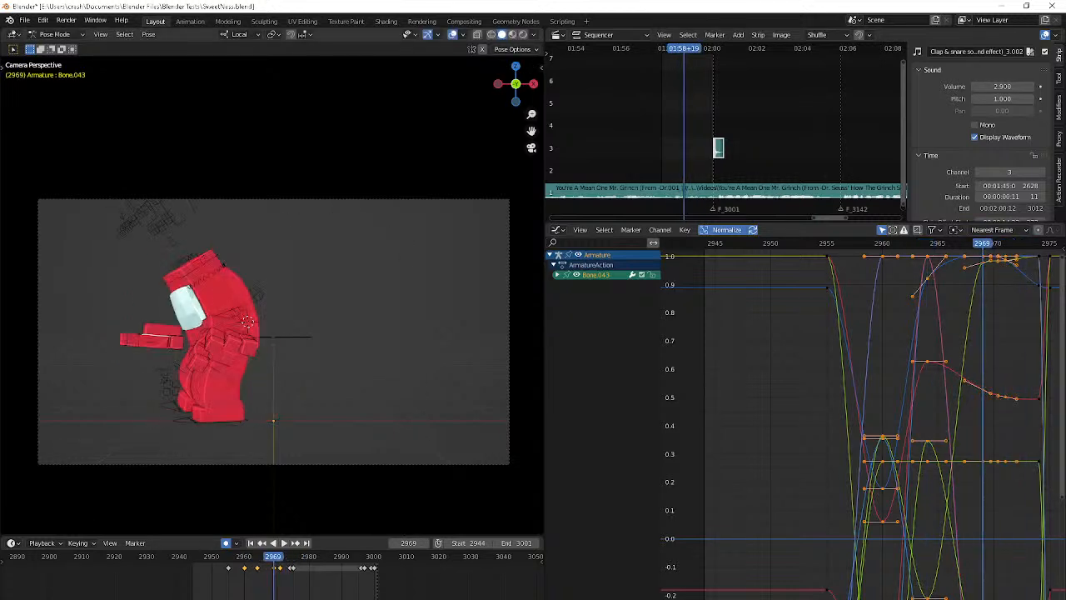
key("r")
key("r")
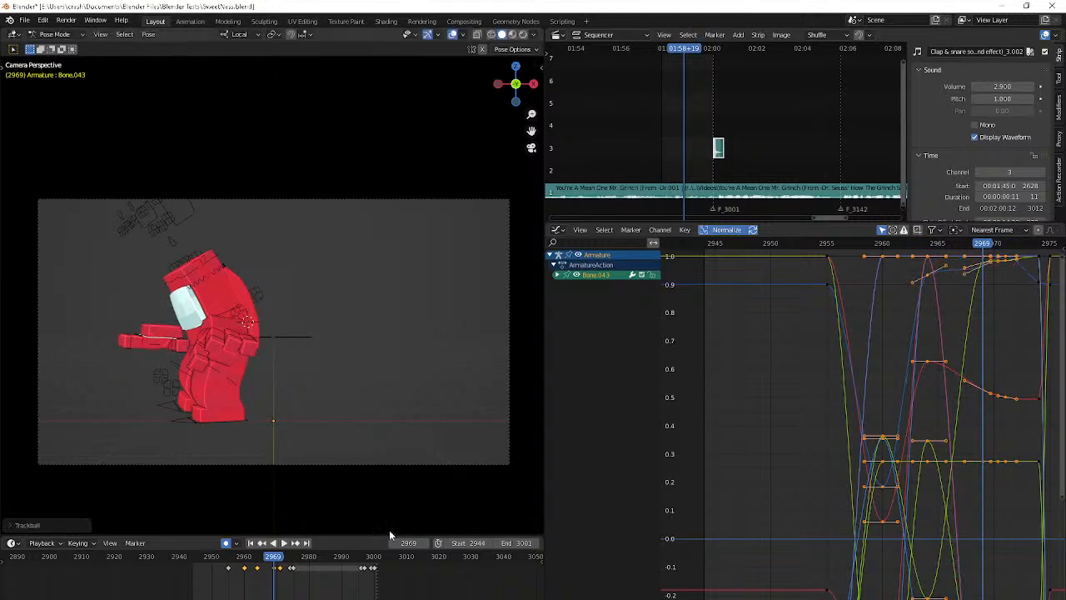
left_click(389, 530)
Adjust the right hand's rotation at frame 2971 and fine-tune its position from an angled perspective view
key("Up")
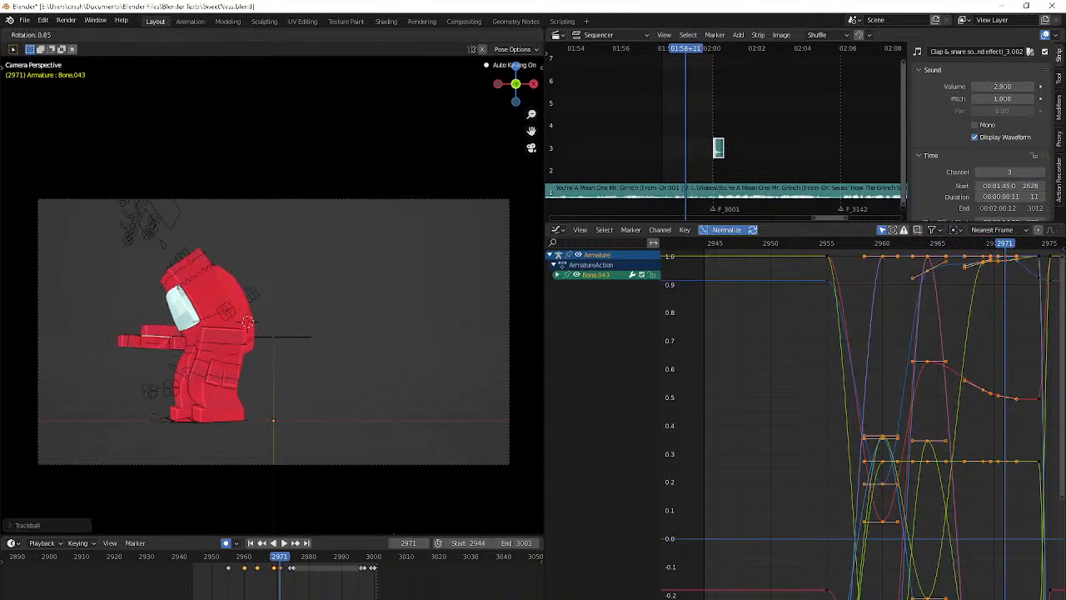
left_click(529, 436)
key("shift+g")
middle_click_drag(462, 351, 384, 362)
scroll(363, 355, "up", 4)
key("g")
left_click(387, 325)
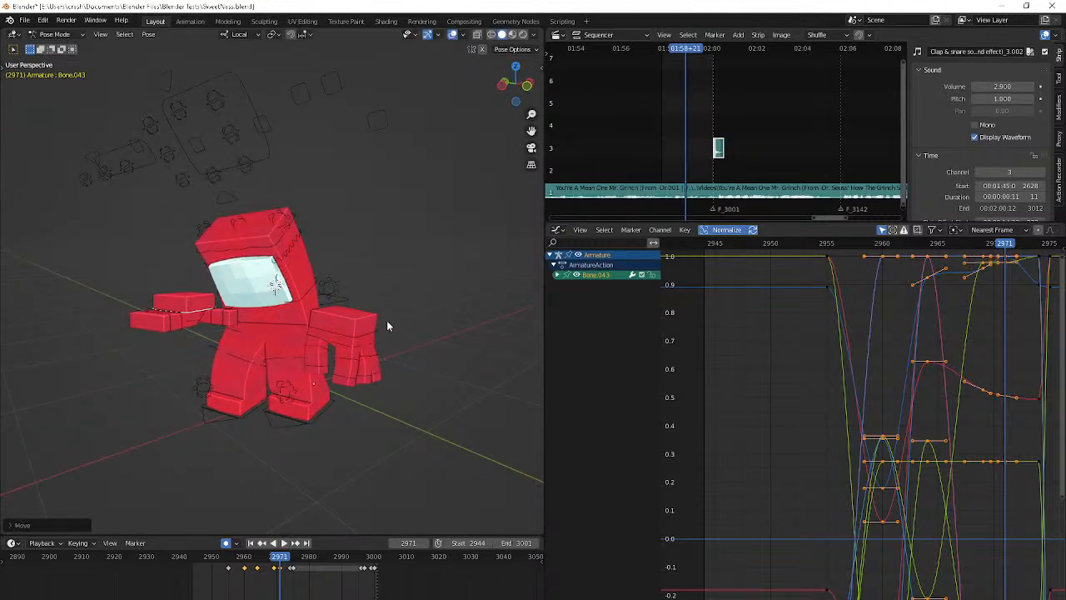
Rotate the right hand at frame 2974 in the camera view so it tilts slightly downward
key("KP_0")
key("Up")
key("r")
key("r")
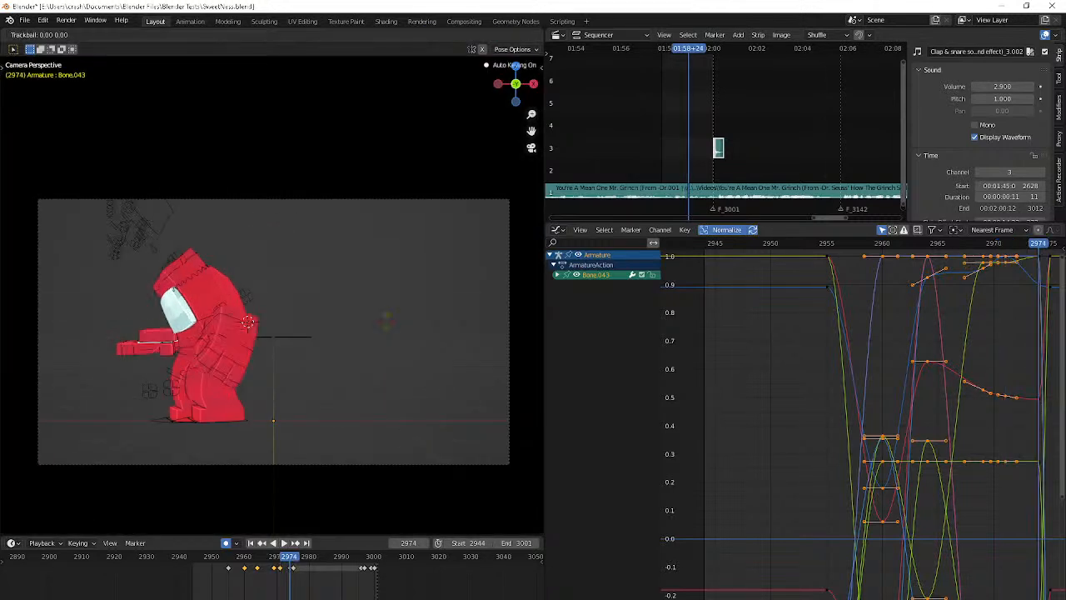
key("Return")
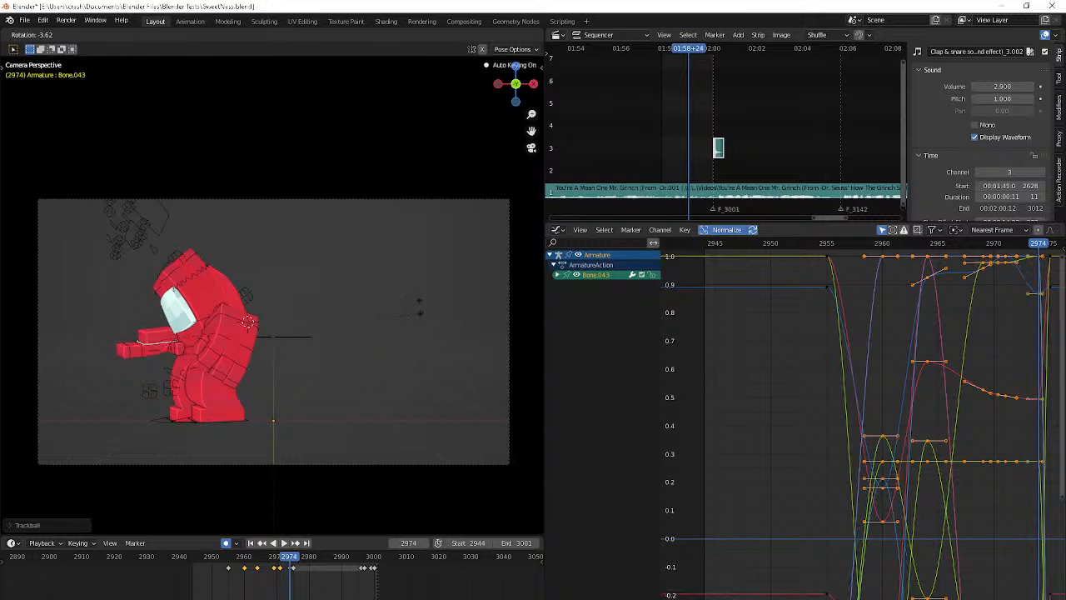
Play back the animation from the start and trackball-rotate the right hand further at frame 2960
key("shift+Left")
key("space")
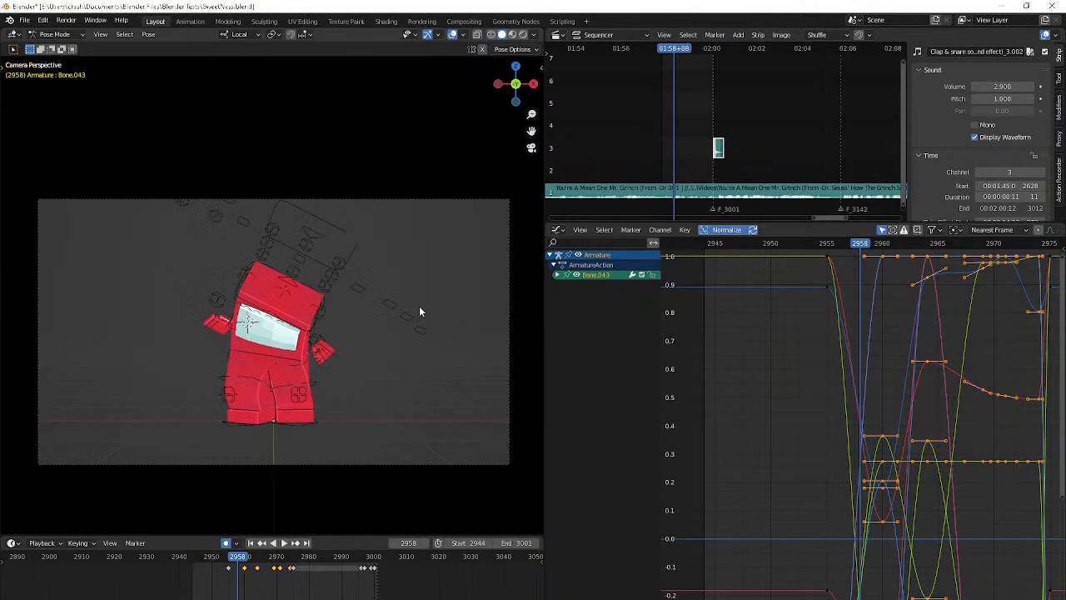
key("space")
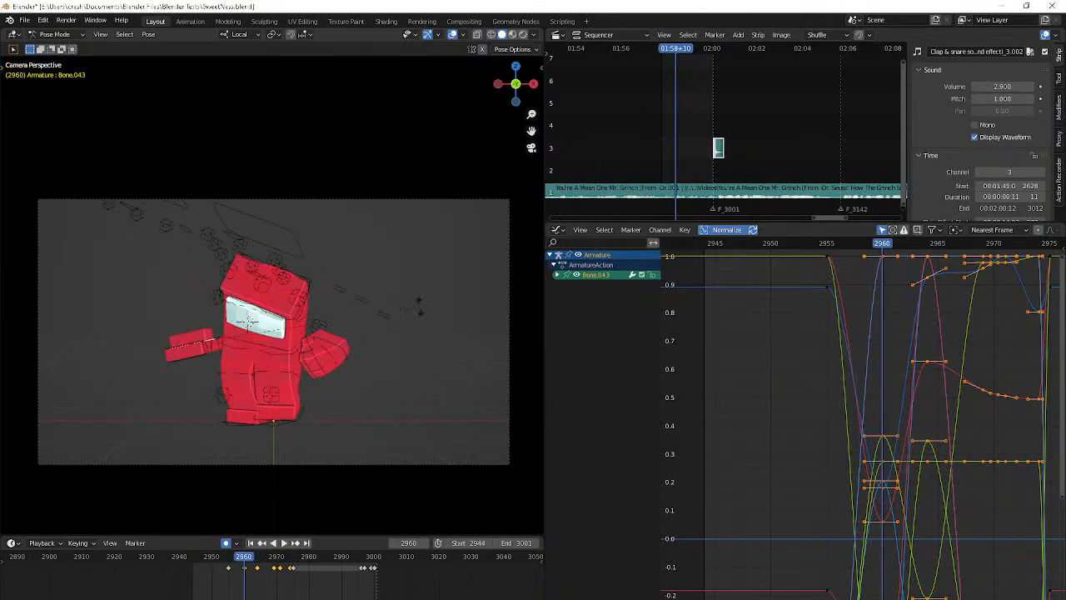
key("r")
key("r")
left_click(370, 327)
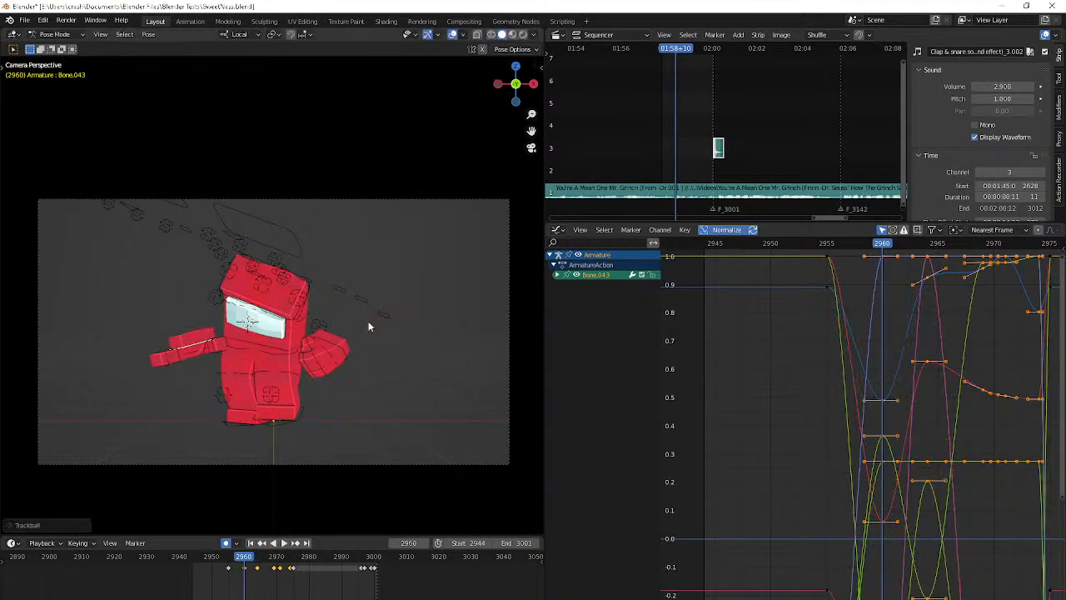
Trackball-rotate the right hand at frame 2960 and check how it moves toward frame 2964
key("r")
key("r")
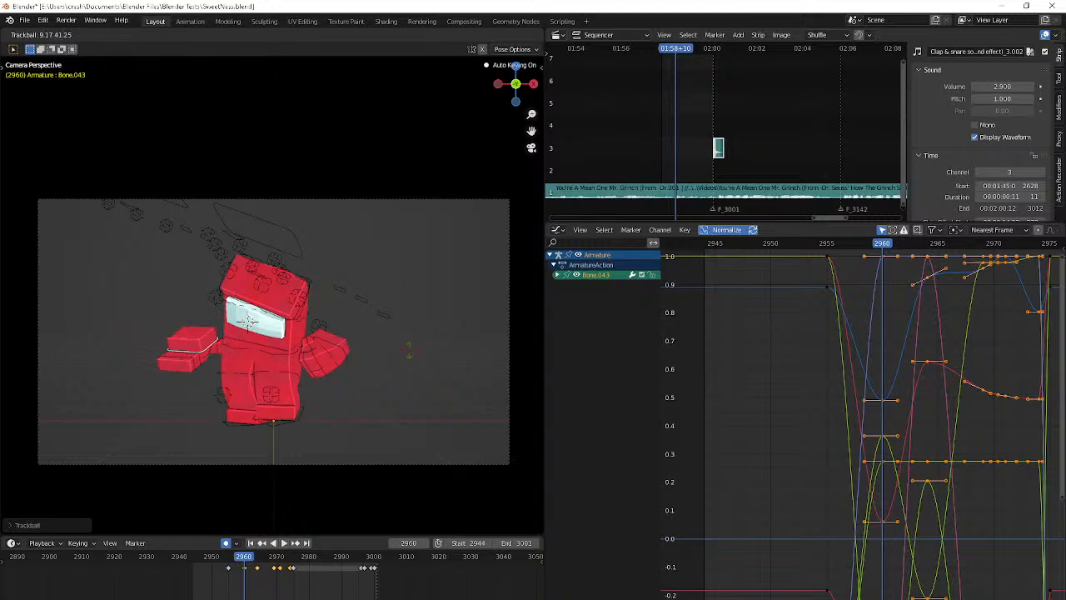
left_click(402, 349)
key("Right")
key("Right")
key("Right")
key("Right")
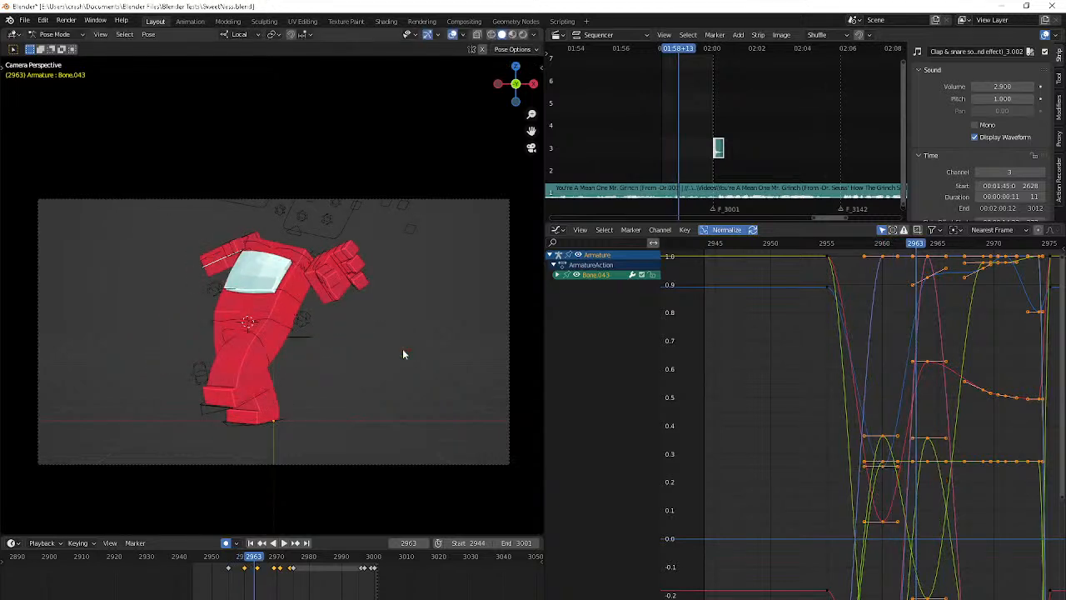
key("Down")
key("Up")
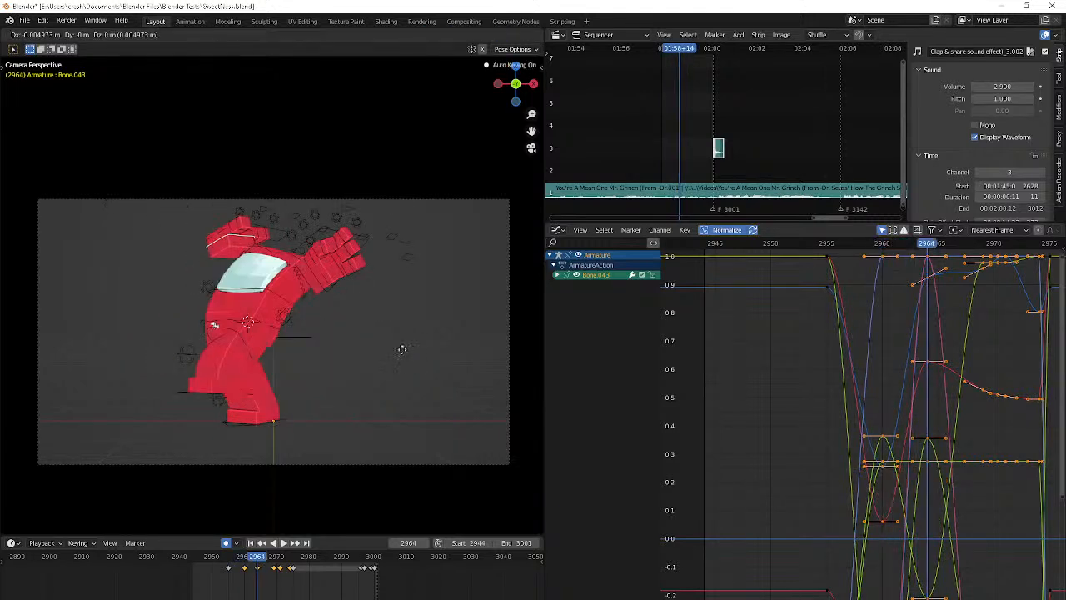
Compare the neighbouring hand poses, then trackball-rotate and reposition the right hand at frame 2966
key("Down")
key("Down")
key("space")
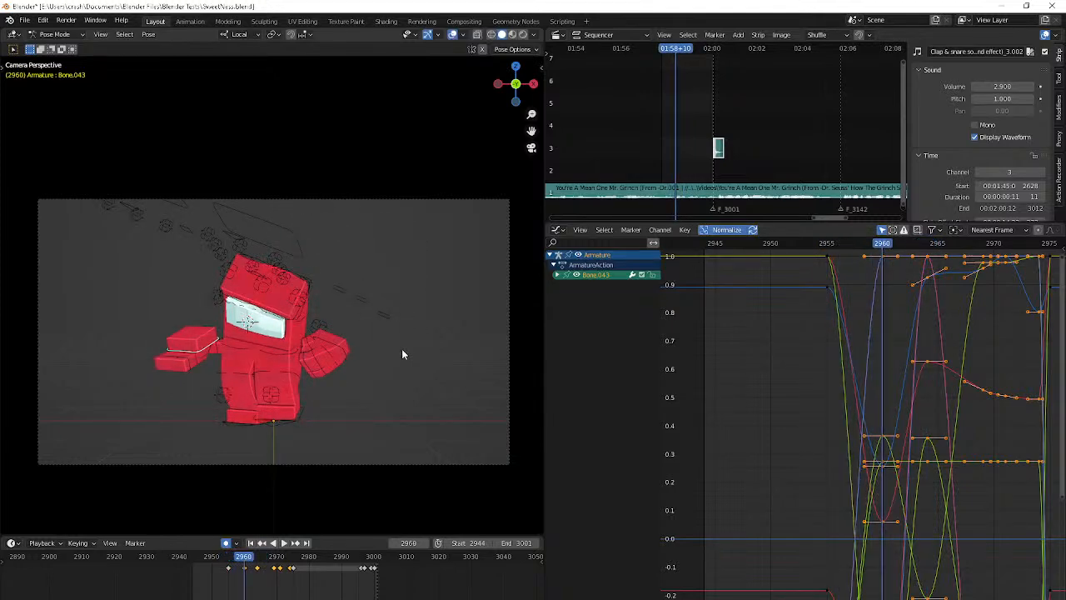
key("Right")
key("Up")
key("Down")
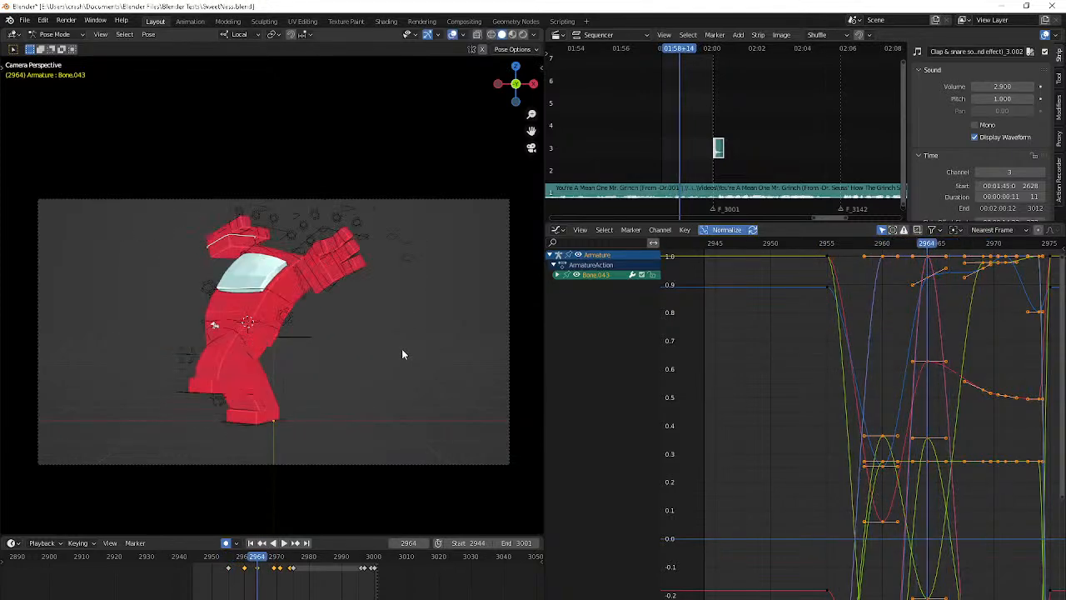
key("Right")
key("Right")
key("r")
key("r")
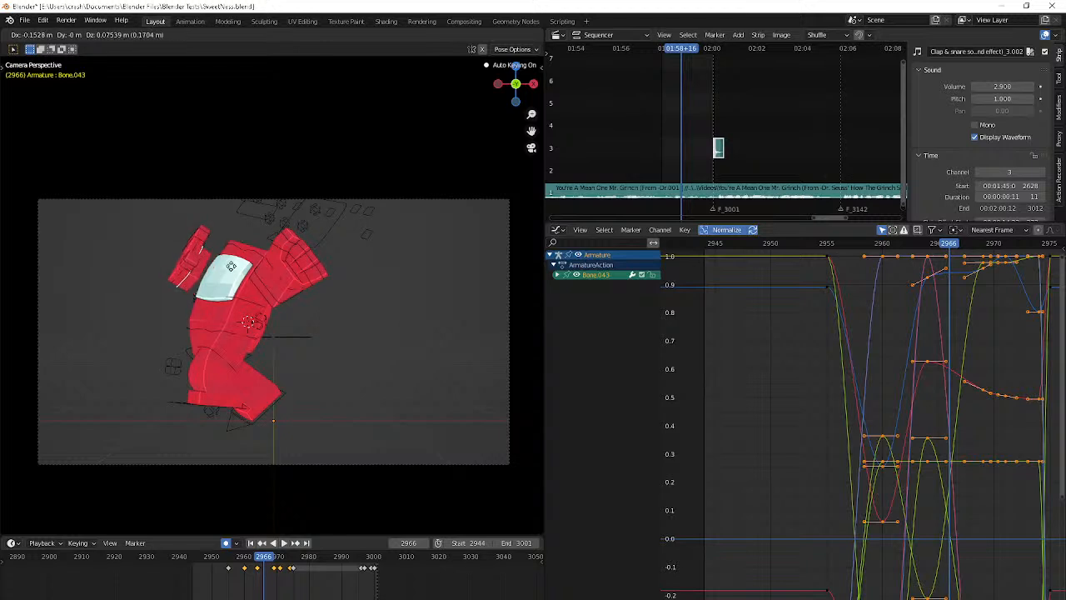
left_click(192, 245)
Play back the animation and examine the start of the right hand's motion between frames 2955 and 2960
key("space")
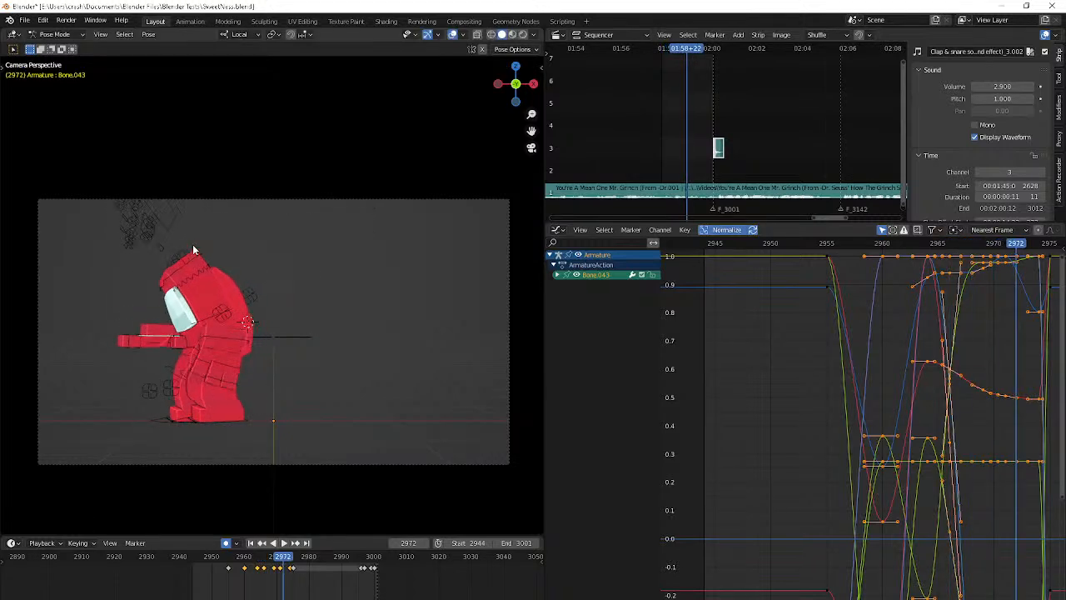
key("space")
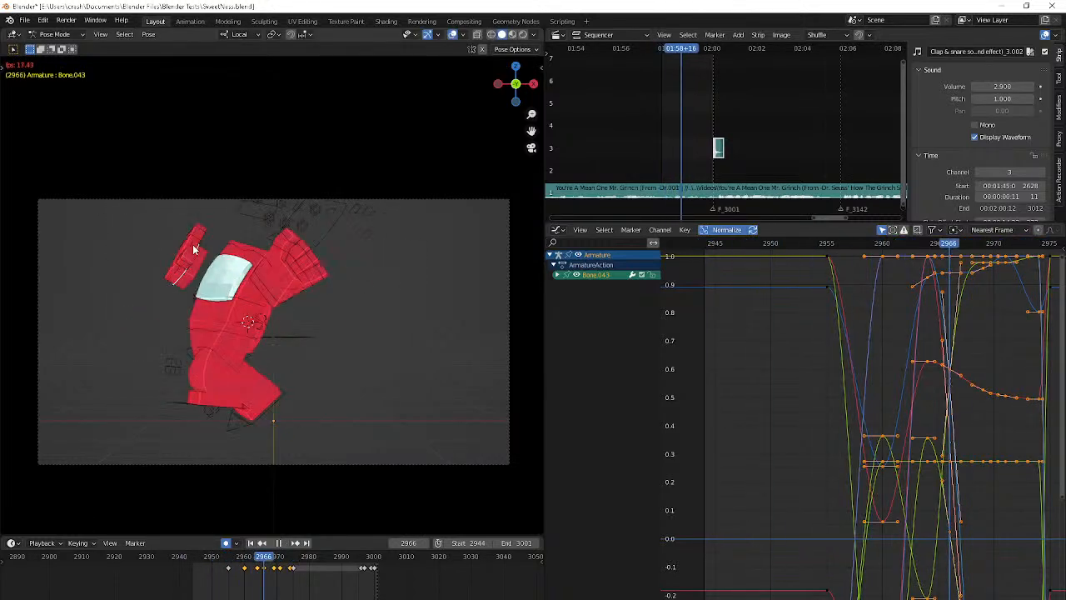
key("space")
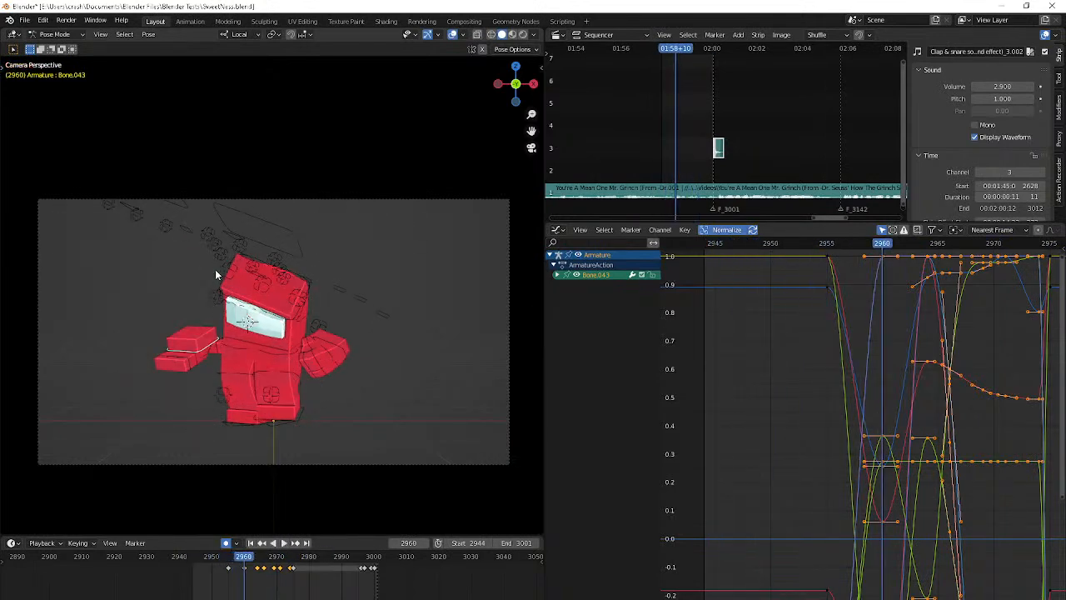
key("Down")
key("Right")
key("Right")
key("Right")
key("Right")
key("Right")
key("Right")
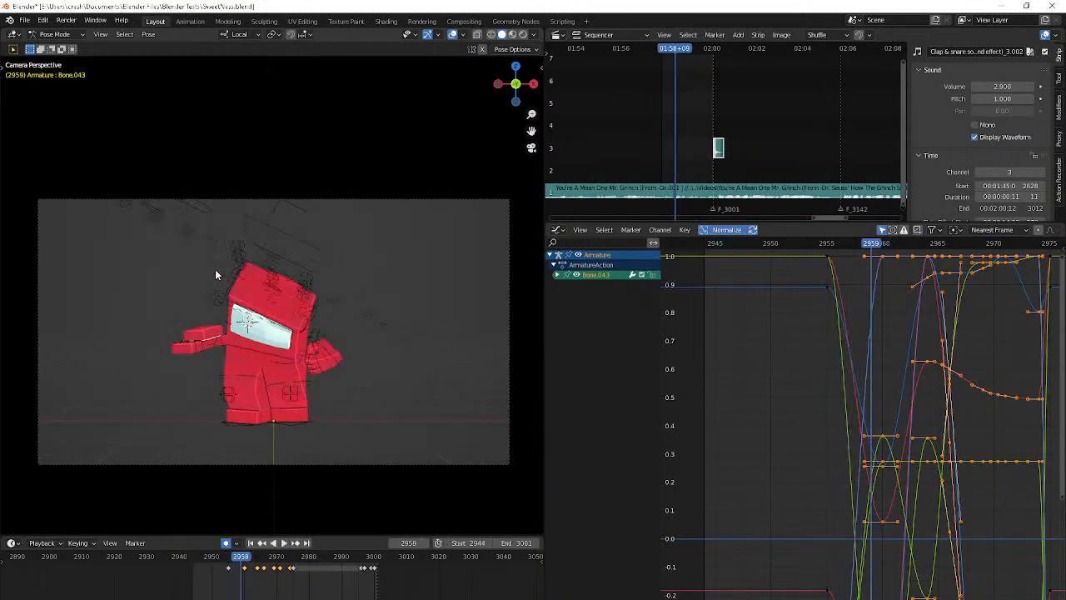
key("Right")
key("Right")
key("Down")
key("Down")
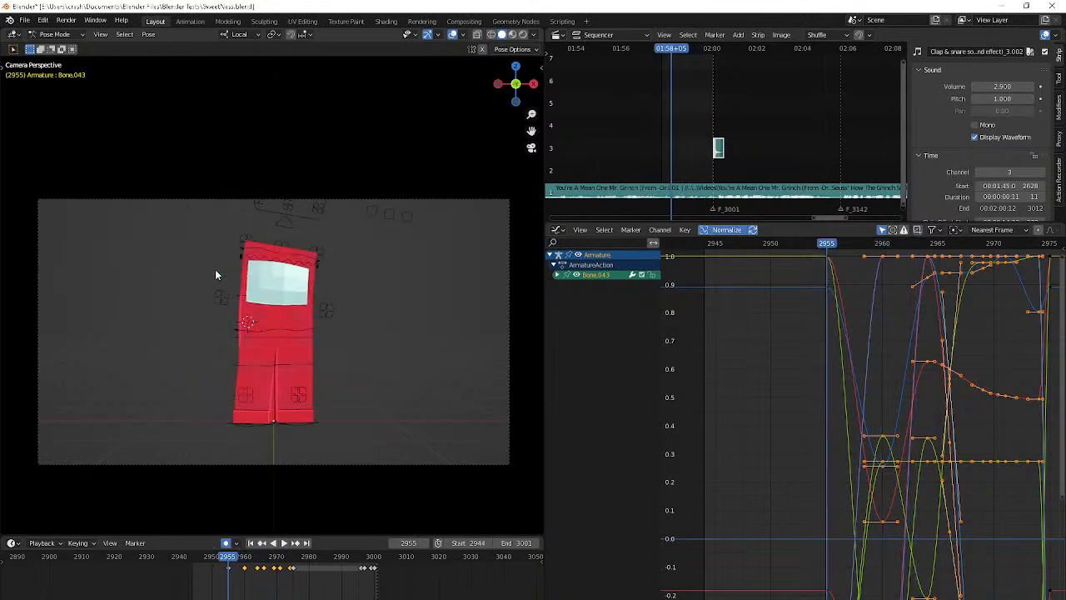
key("Up")
key("Down")
Step through frames 2960 to 2962 to examine the right hand's in-between poses
key("Right")
key("Right")
key("Right")
key("Right")
key("Right")
key("Right")
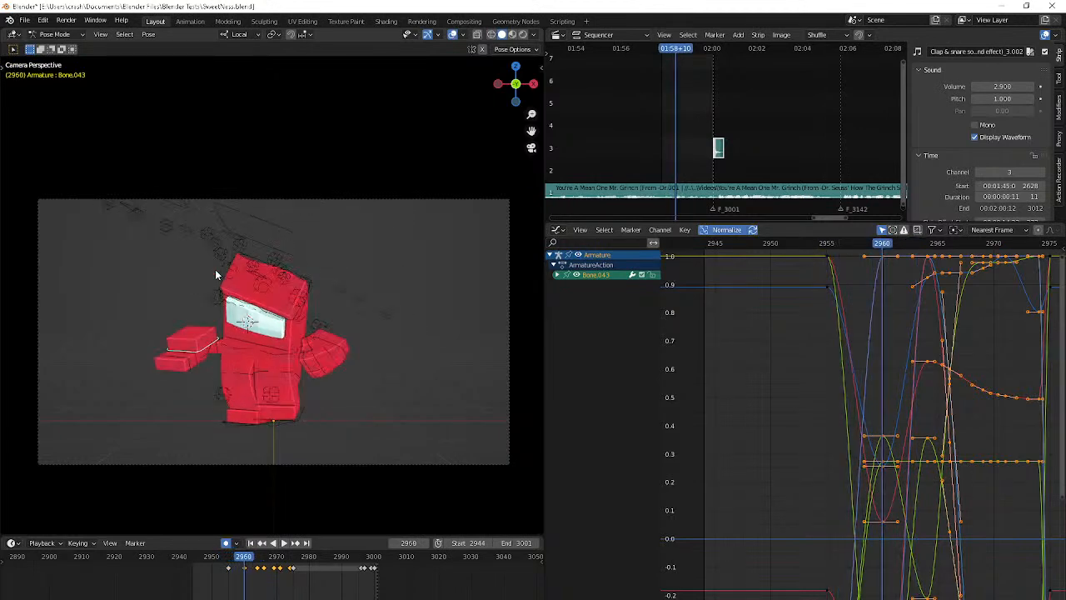
key("Left")
key("Right")
key("Left")
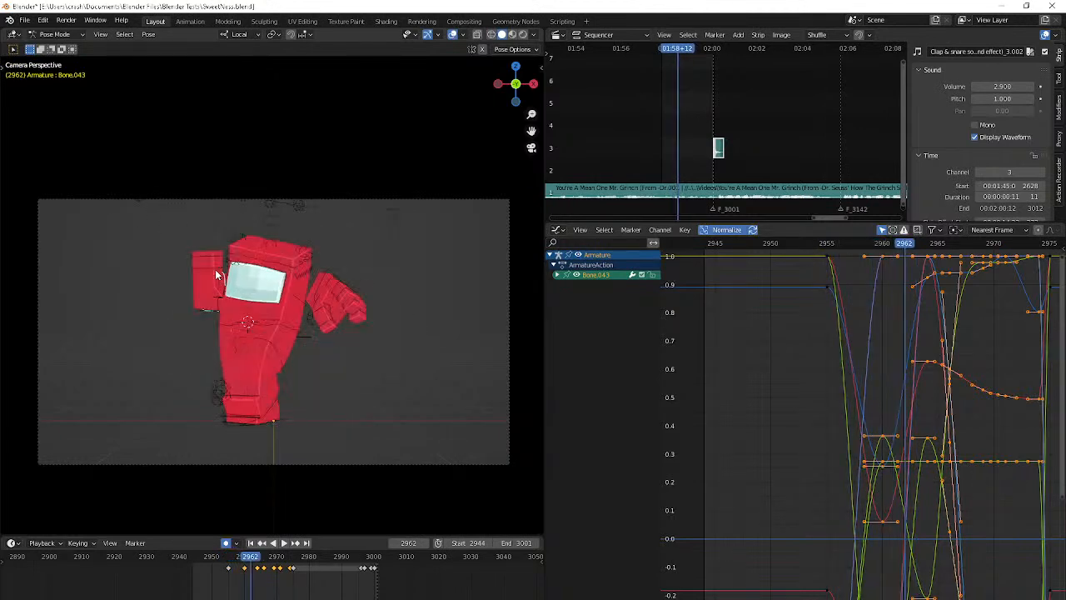
key("Down")
key("Right")
key("Right")
key("Right")
key("Right")
key("Right")
key("Right")
key("Right")
key("Right")
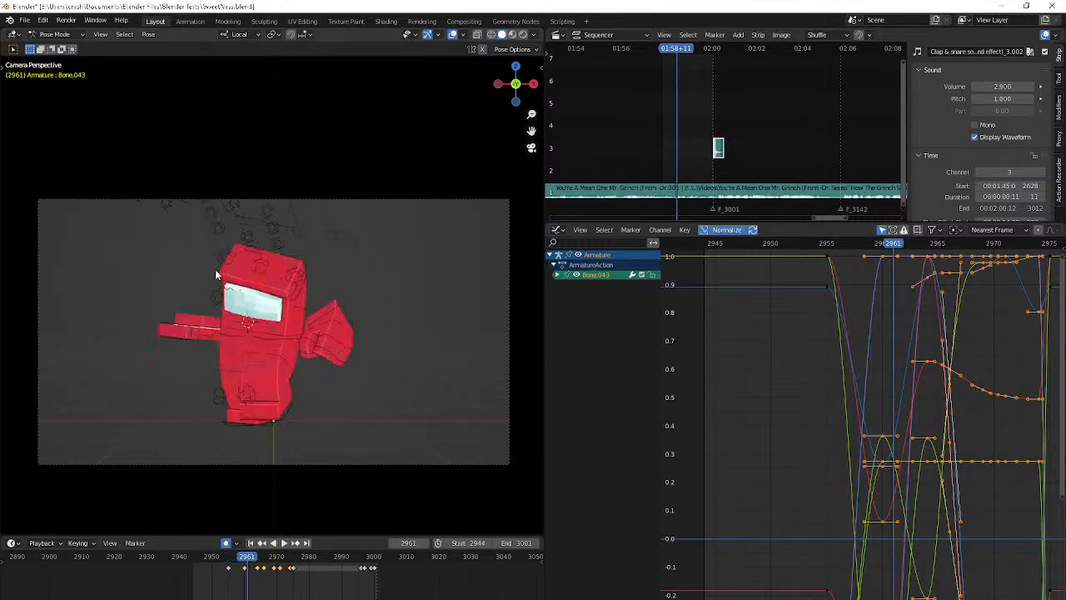
Replay the animation from the start and delete the right hand's keyframe at frame 2971
key("space")
key("shift+Left")
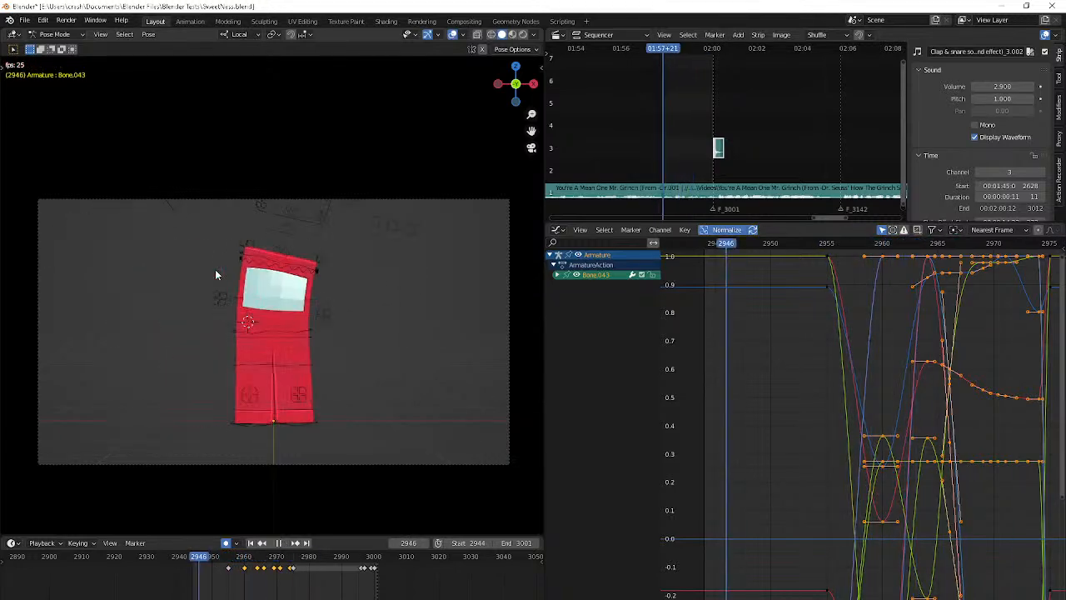
key("space")
key("space")
key("shift+Left")
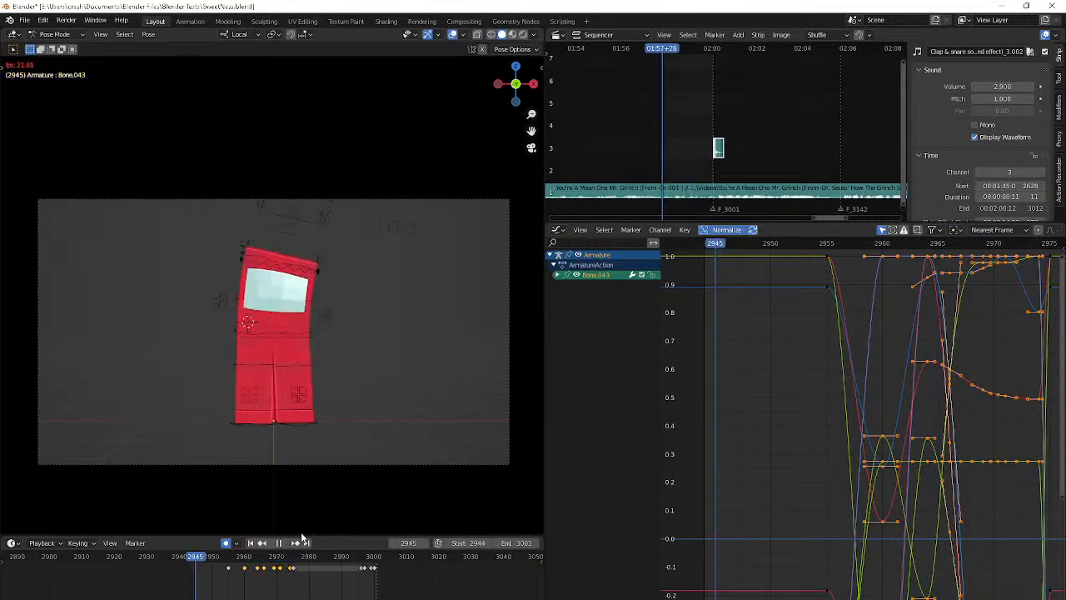
left_click(278, 570)
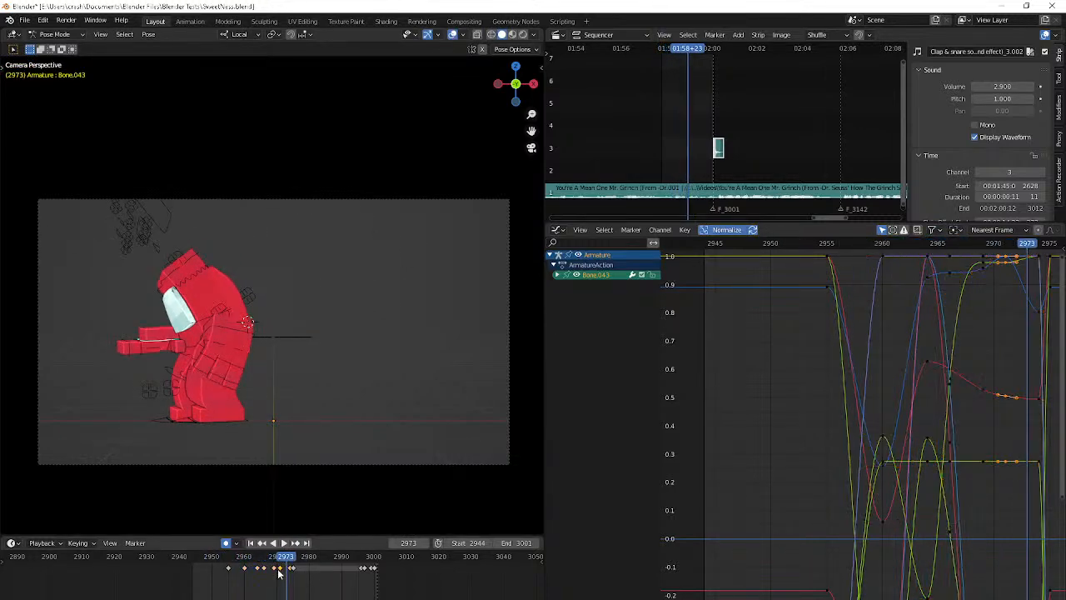
key("Delete")
Play back the animation to check the right hand's motion without the removed keyframe
key("Down")
key("Right")
key("Right")
key("Right")
key("space")
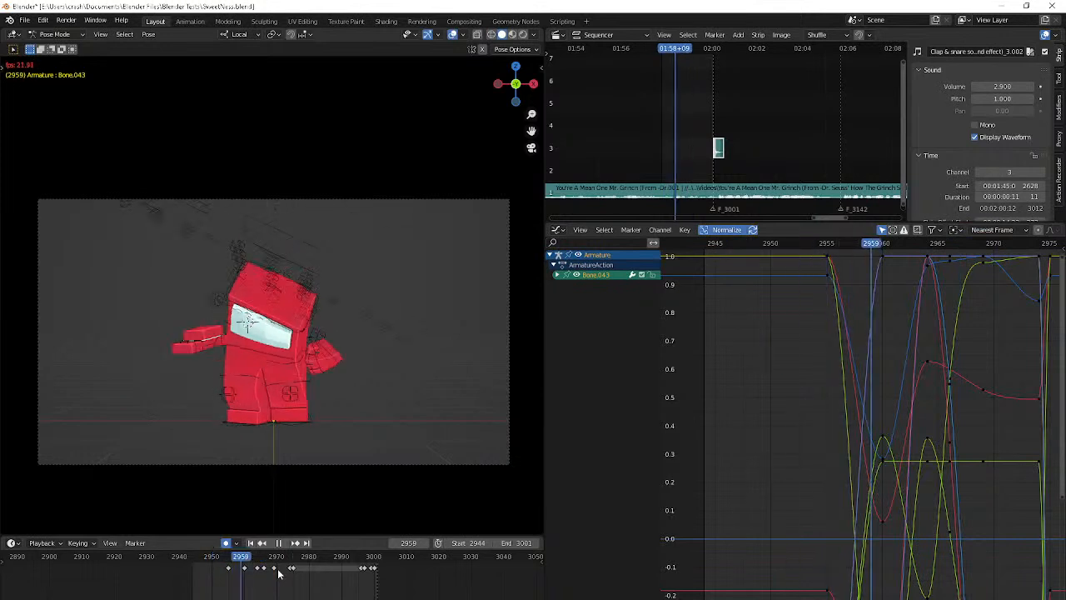
key("space")
Move the right hand slightly outward from the head at frame 2964
key("Right")
key("Right")
key("Right")
key("Right")
key("Right")
key("Down")
key("Right")
key("Right")
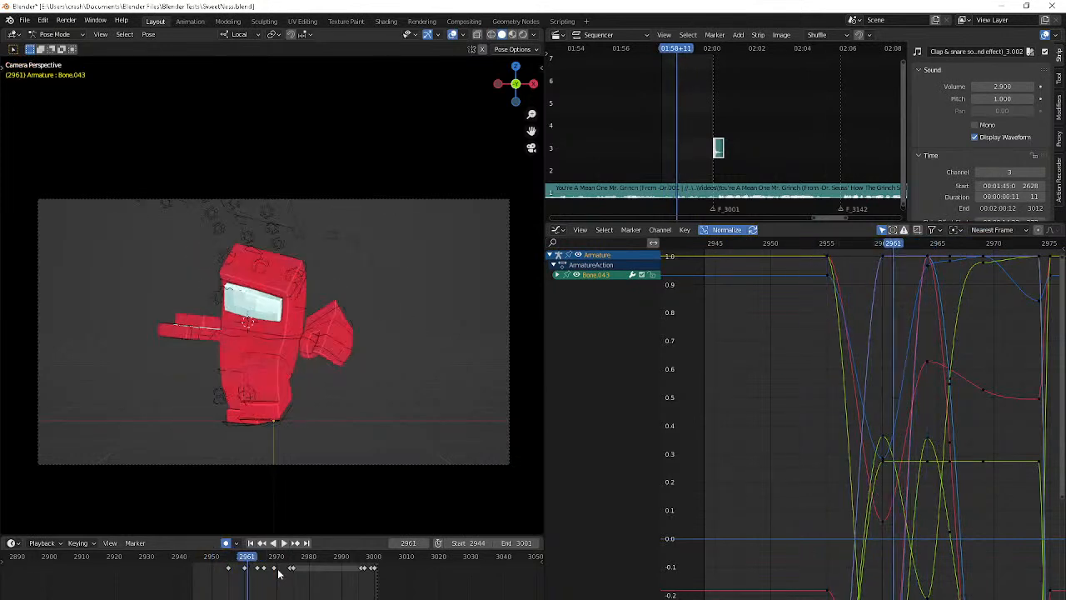
key("Right")
key("Right")
key("g")
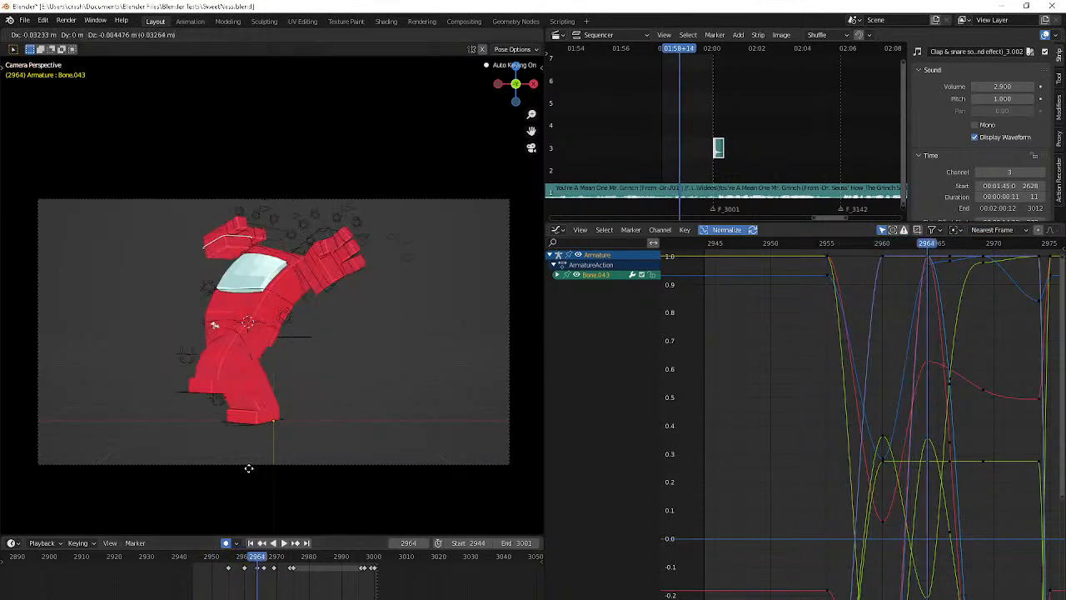
left_click(200, 468)
Move the right hand farther outward from the body at frame 2966
key("Right")
key("Right")
key("Right")
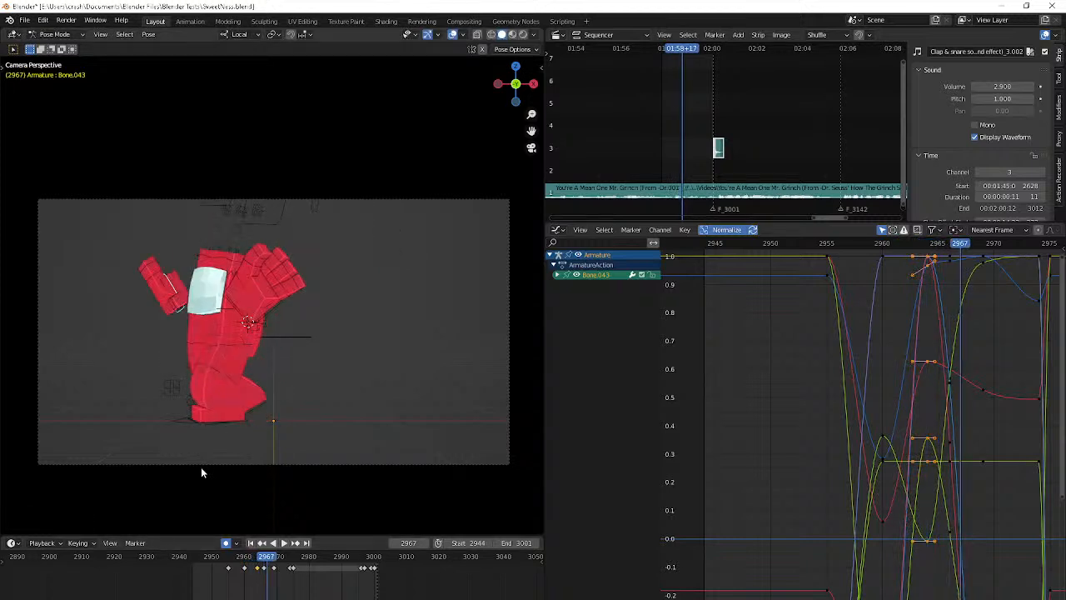
key("Left")
key("g")
left_click(142, 422)
Replay the animation from the start and step through frames 2960 to 2963 to examine the arm swing
key("Right")
key("Right")
key("Right")
key("Right")
key("Right")
key("Right")
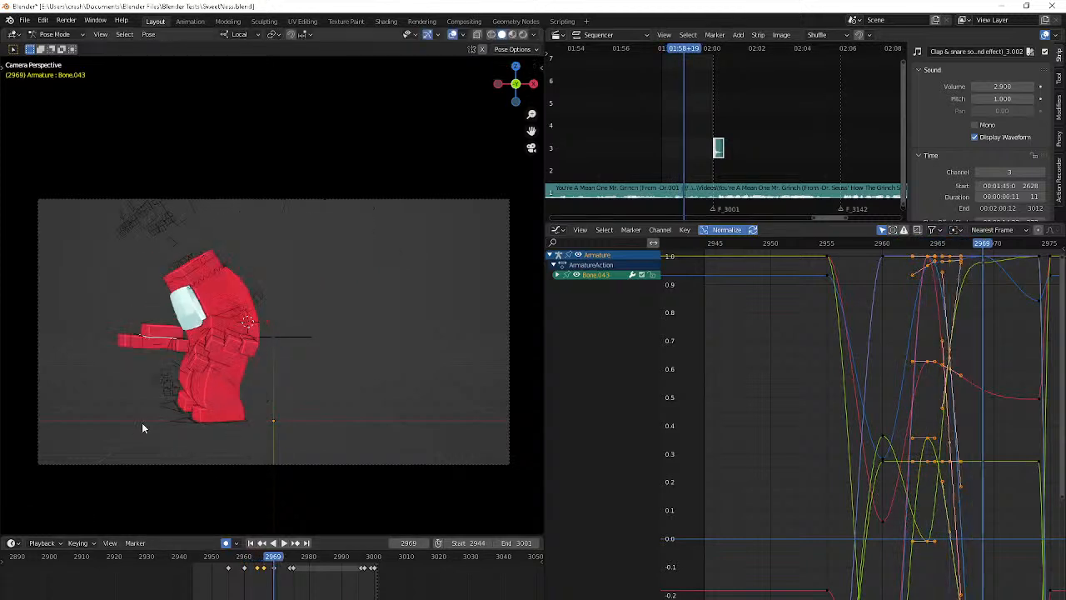
key("shift+Left")
key("space")
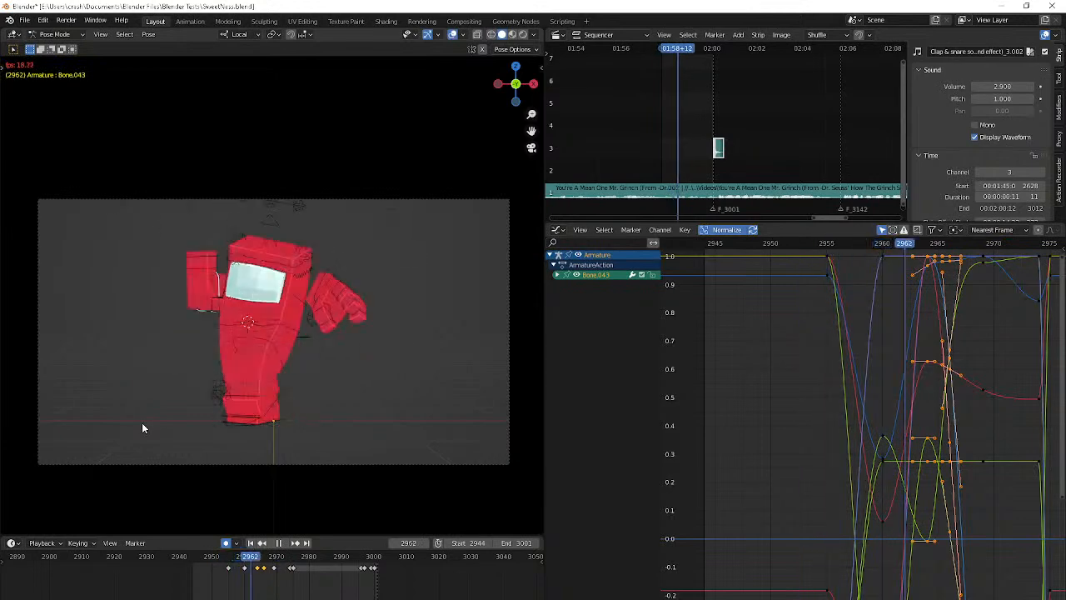
key("space")
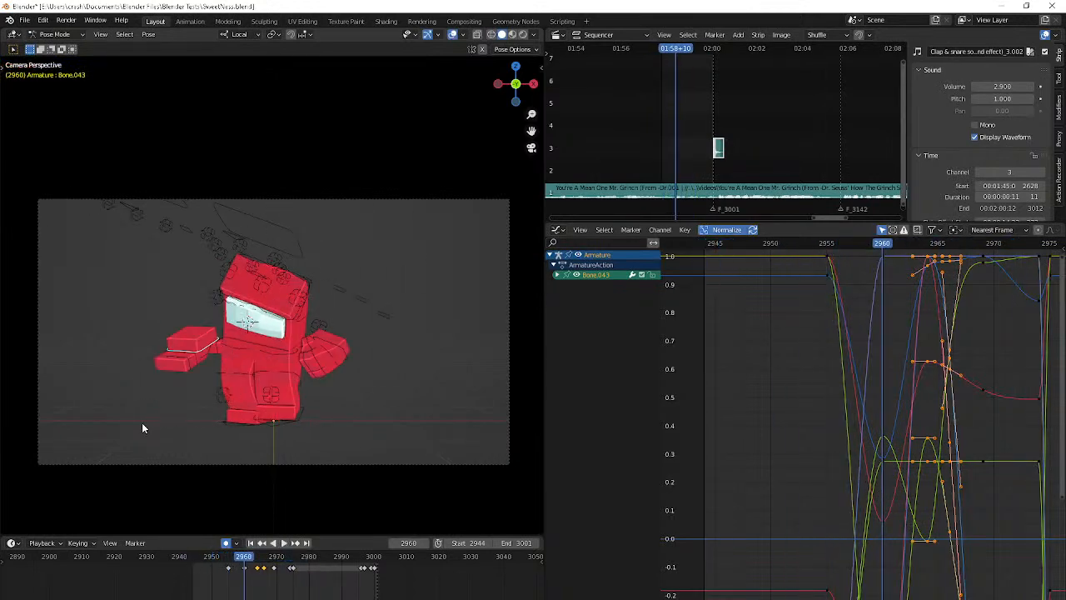
key("Down")
key("Right")
key("Right")
key("Right")
key("Right")
key("Right")
key("Right")
key("Right")
key("Right")
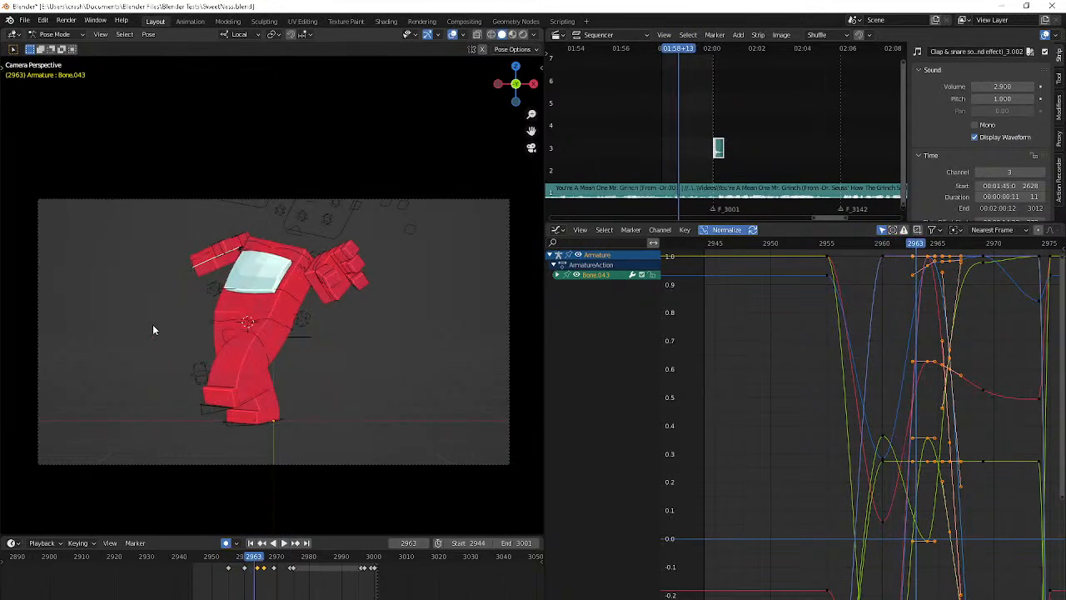
key("Right")
key("r")
right_click(153, 325)
Trackball-rotate the right hand at frame 2962 to add an in-between pose
key("Down")
key("Right")
key("Right")
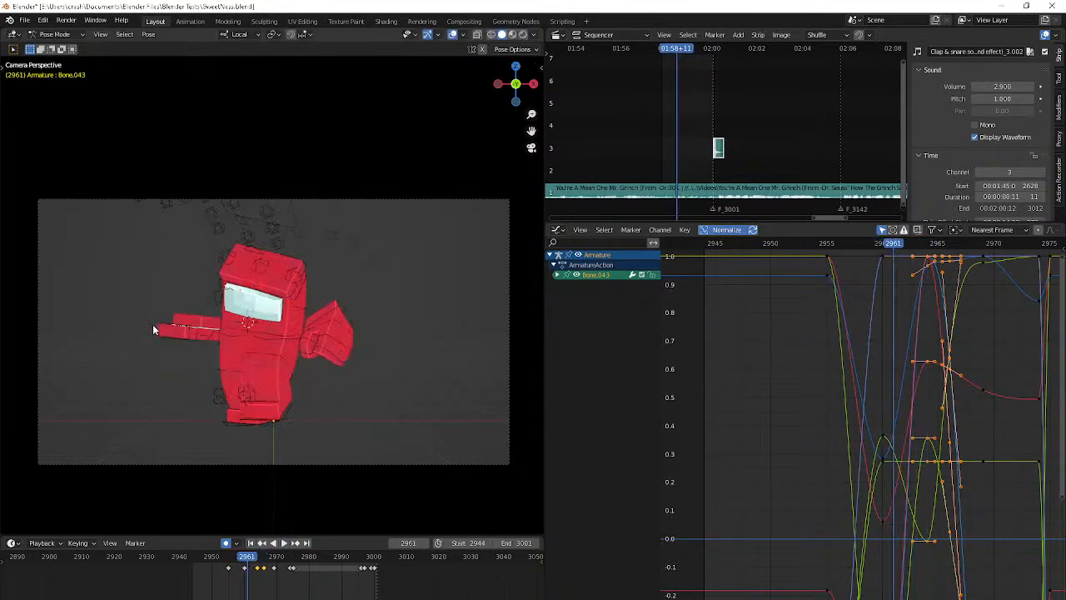
key("r")
key("r")
left_click(153, 340)
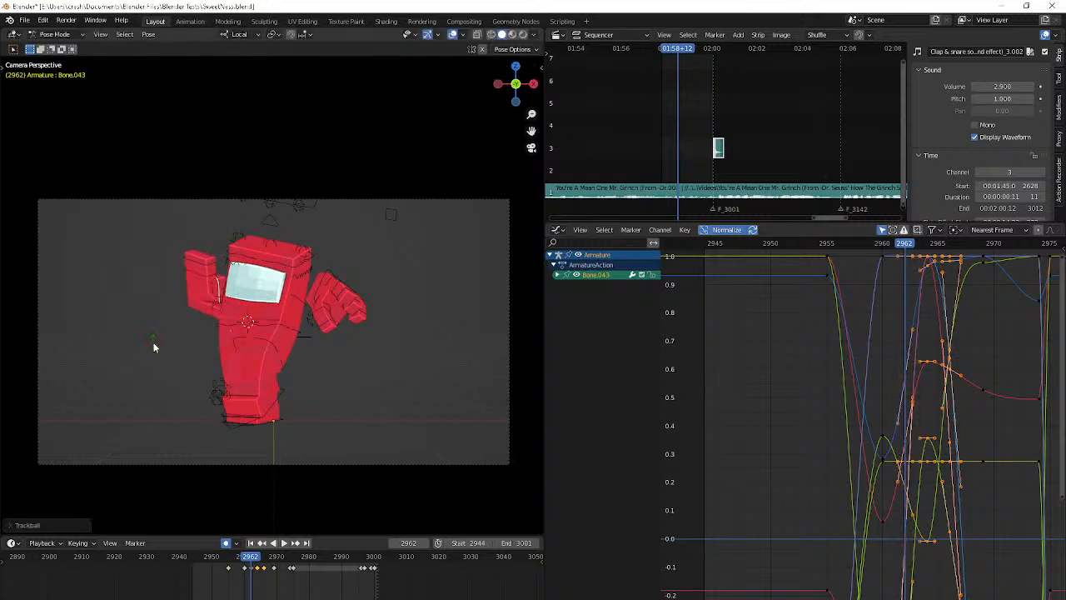
Play back the motion and trackball-rotate the right hand slightly at frame 2960
key("Right")
key("Right")
key("space")
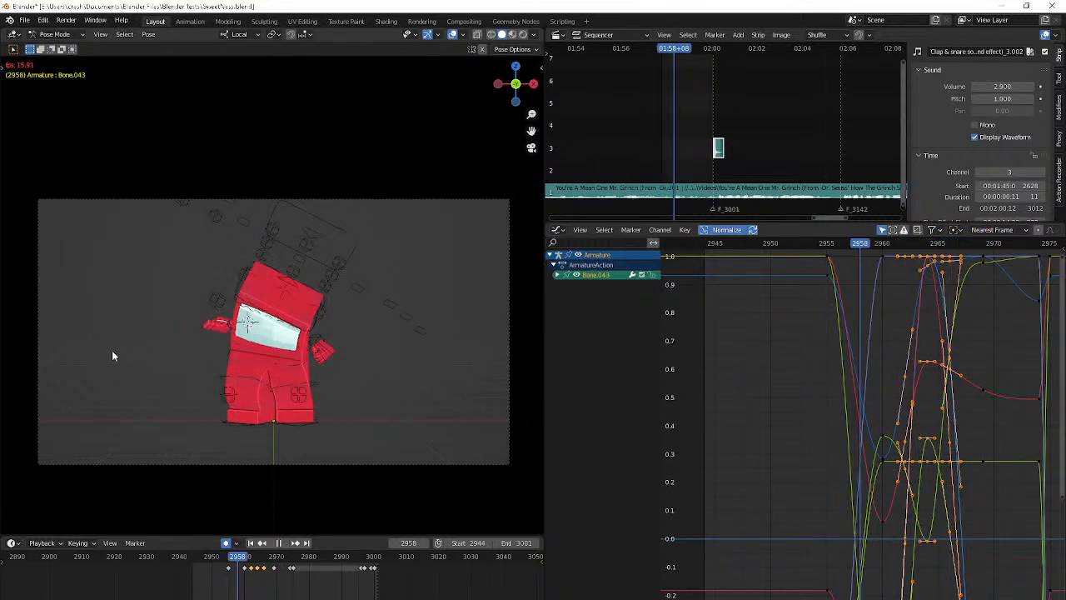
key("Up")
key("r")
key("r")
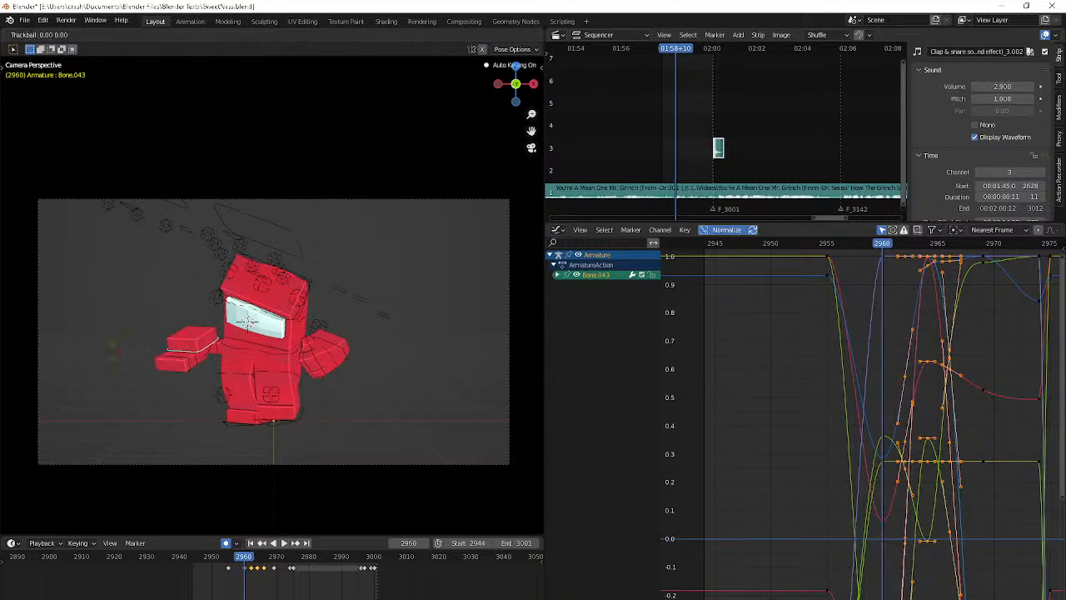
left_click(187, 405)
Replay the animation from the start to review the refined right hand swing
key("Up")
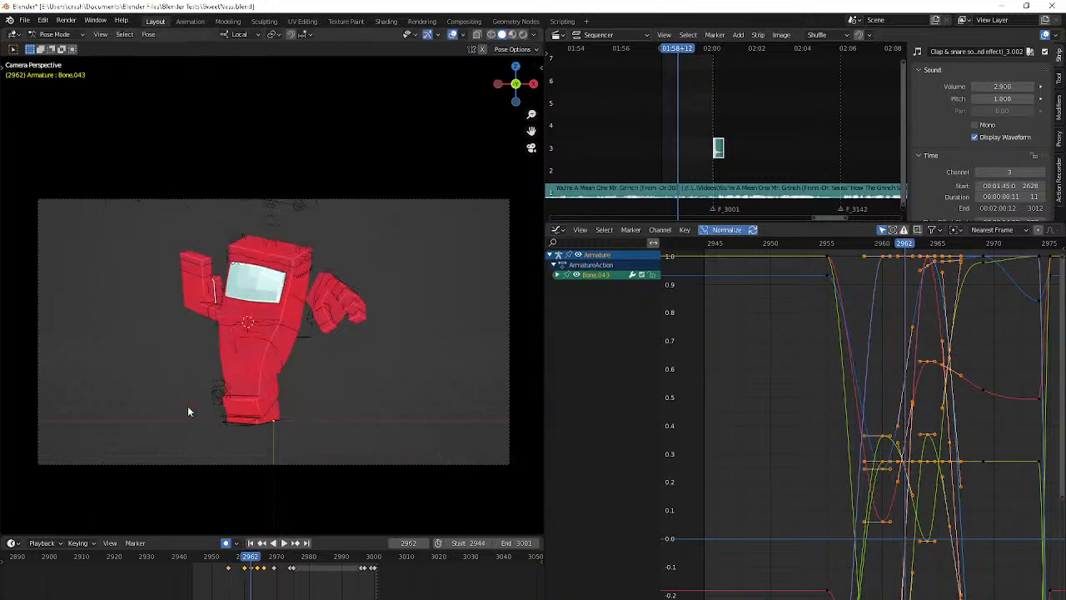
key("shift+Left")
key("space")
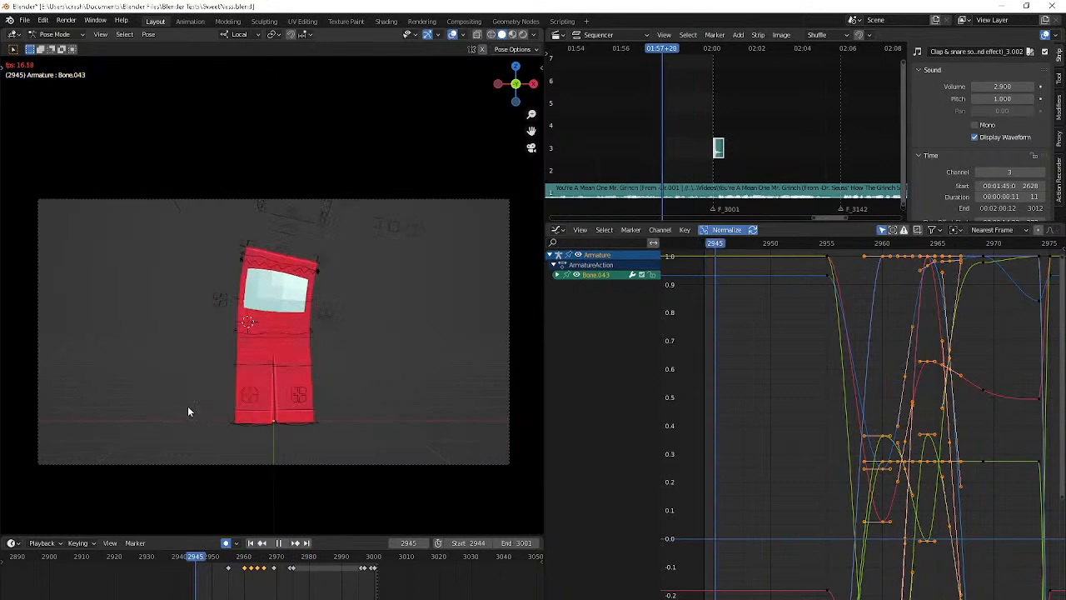
key("shift+Left")
key("space")
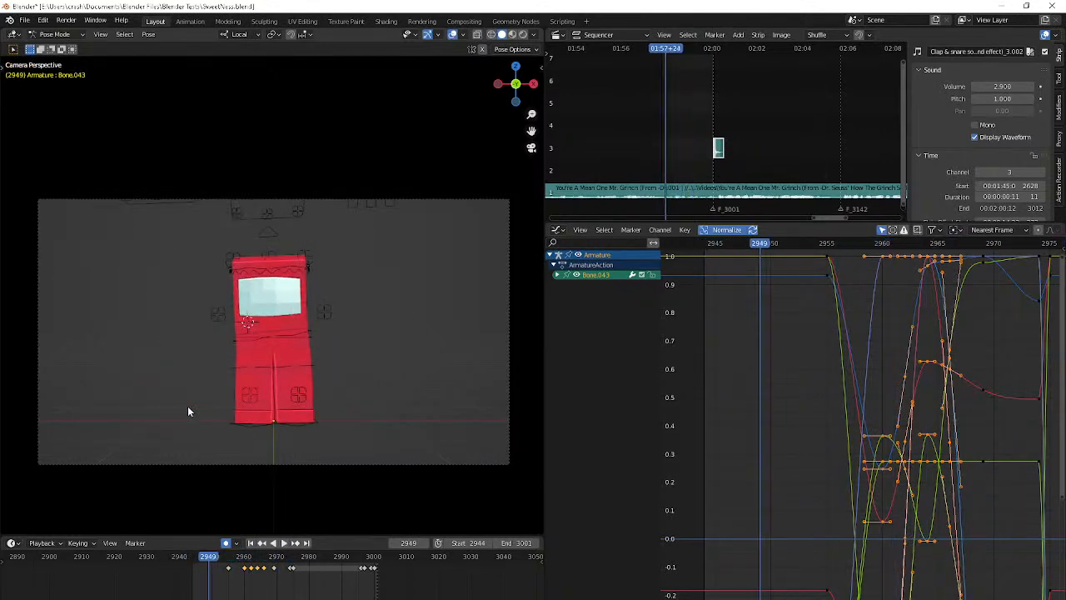
key("space")
key("space")
Compare the frames around 2962, readjust the right hand's rotation at frame 2962, and deselect all bones
key("Up")
key("Right")
key("Right")
key("Right")
key("Right")
key("Left")
key("Left")
key("Left")
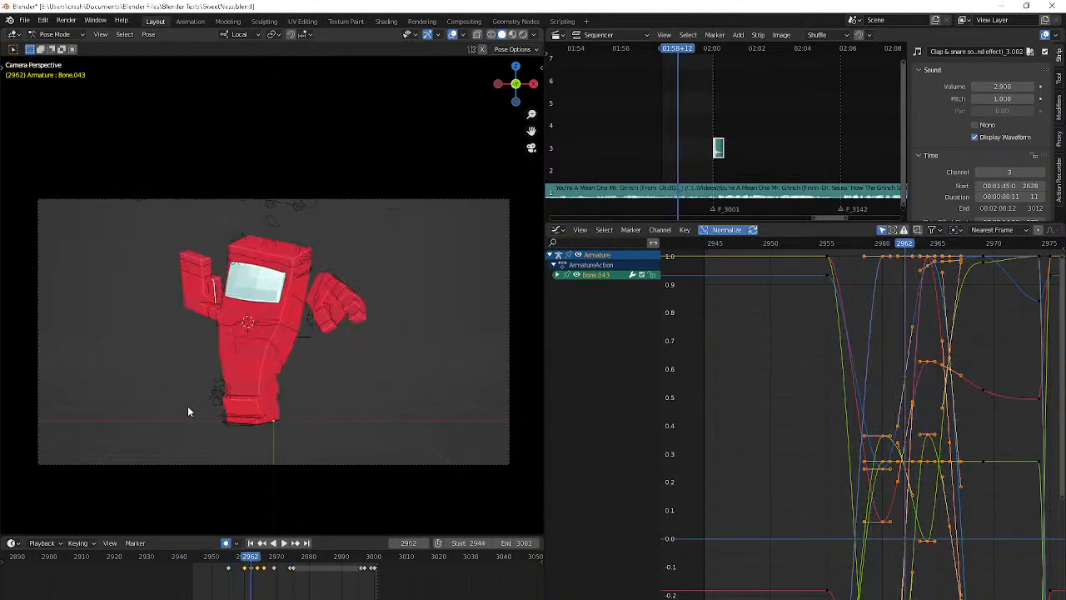
key("Right")
key("Right")
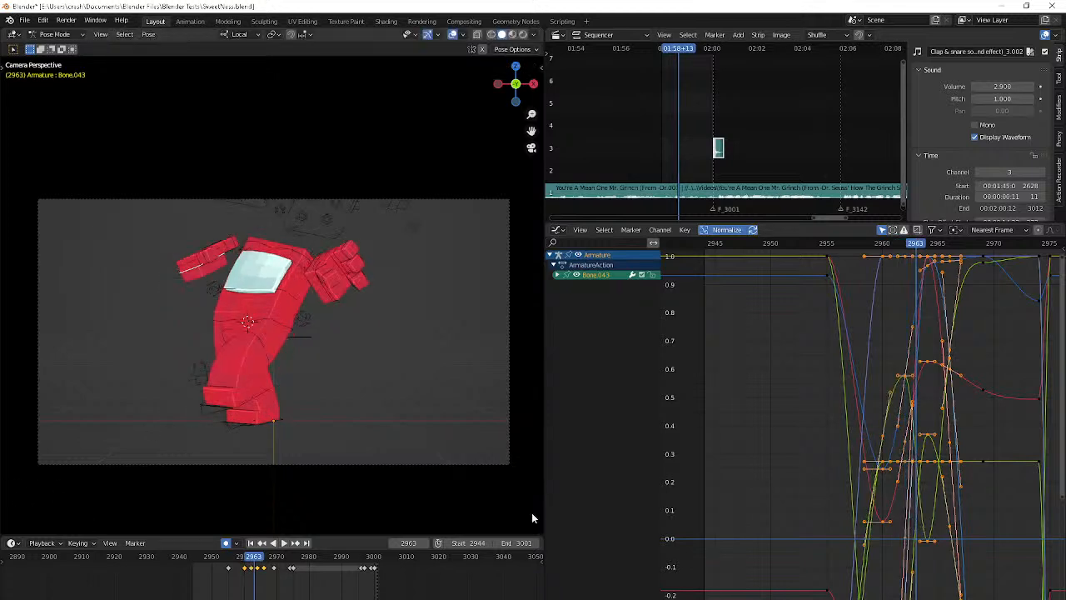
key("alt+a")
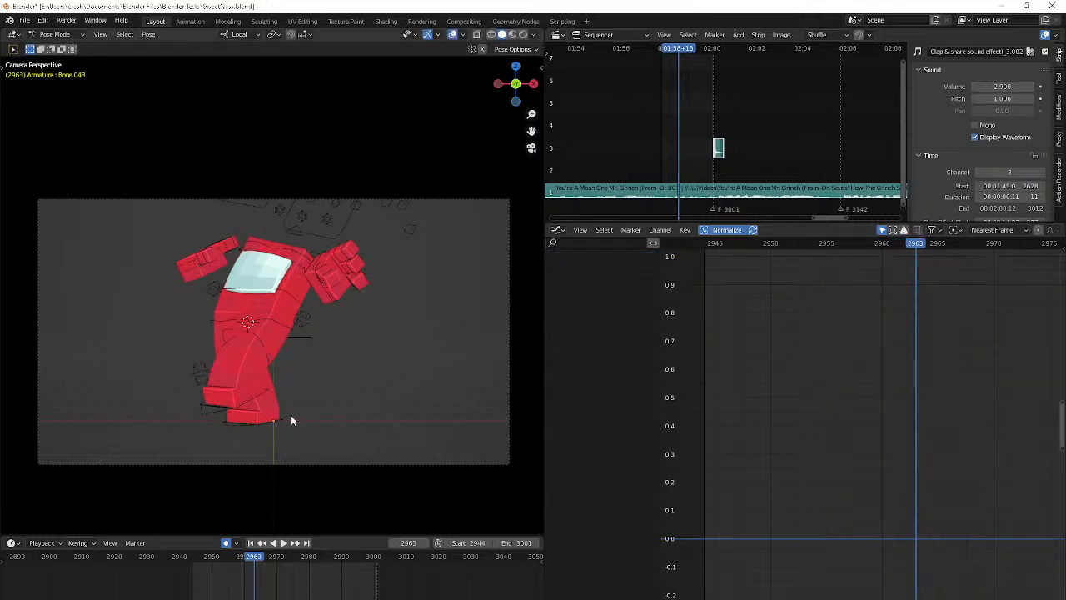
Undo the bone deselection, compare the neighbouring frames, and trackball-rotate the right hand at frame 2962
key("ctrl+z")
key("Left")
key("Left")
key("Left")
key("Right")
key("Right")
key("Right")
key("Right")
key("Right")
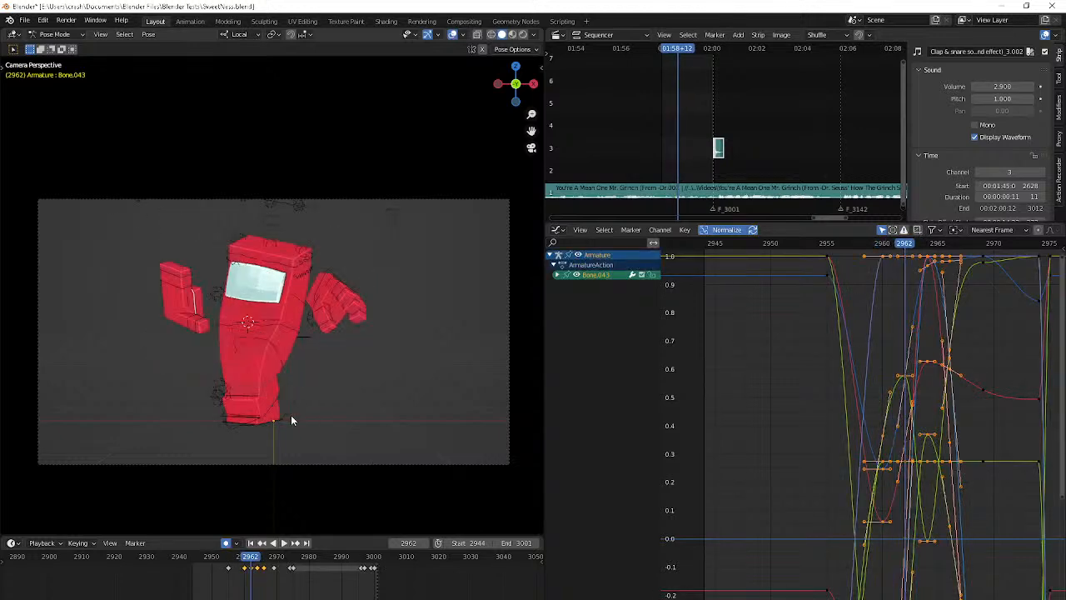
key("Left")
key("Left")
key("Left")
key("r")
key("r")
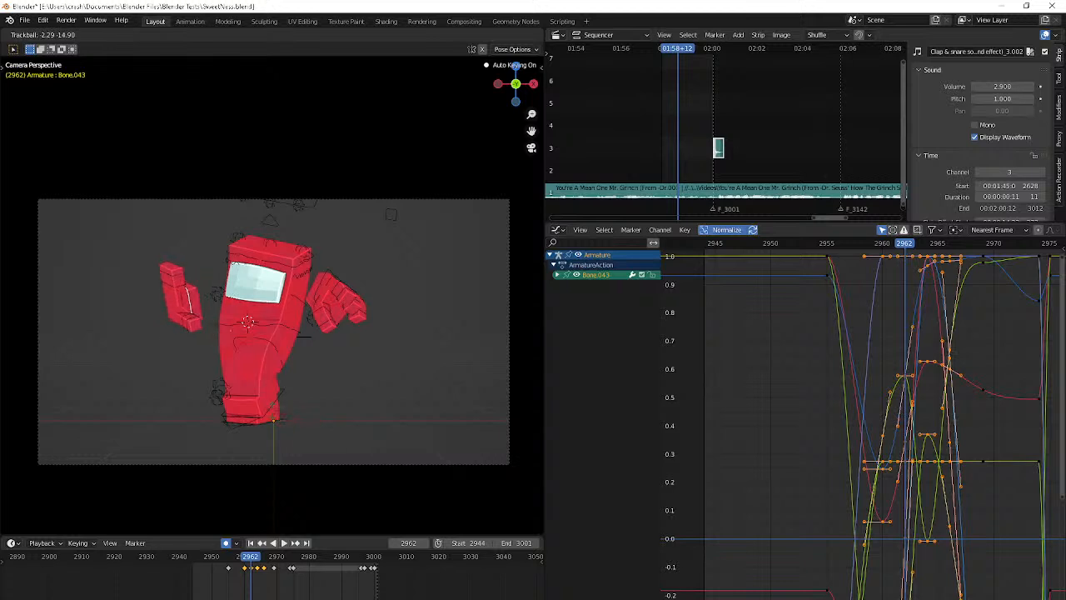
left_click(265, 411)
Move the right hand slightly inward toward the body at frame 2962 and rotate it to tilt outward
key("g")
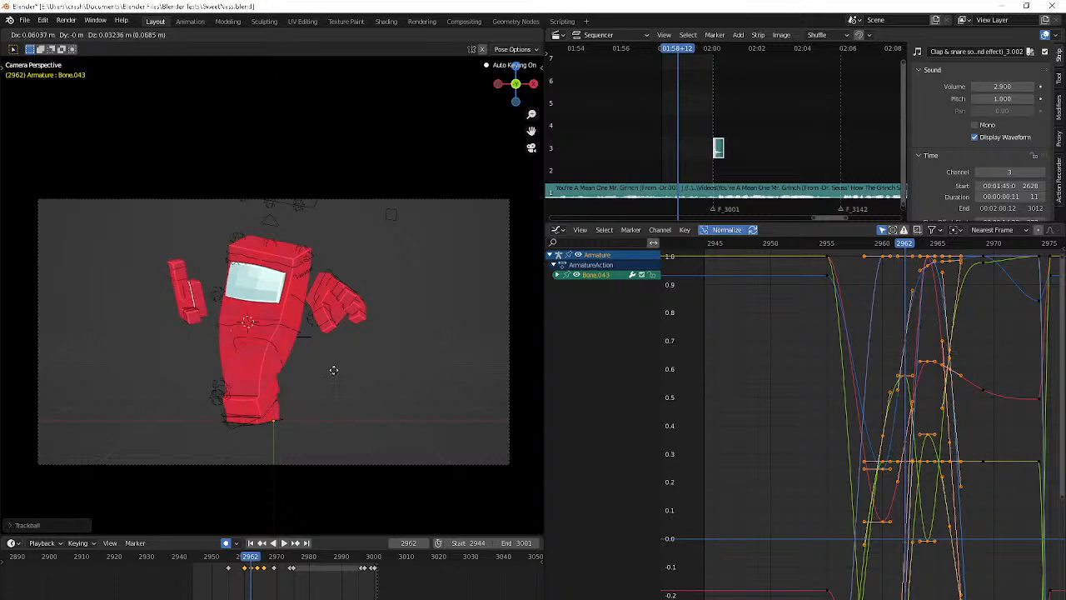
left_click(334, 375)
left_click(353, 343)
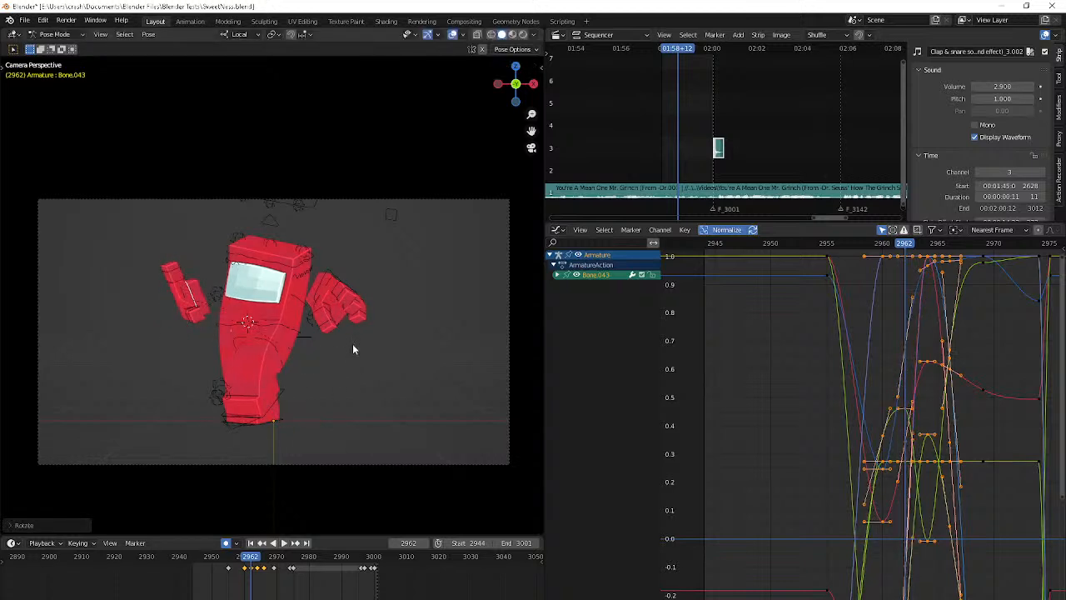
Step back and forth through the frames around 2962 to 2964 to examine the right hand's motion
key("Right")
key("Right")
key("Right")
key("Left")
key("Left")
key("Left")
key("Left")
key("Left")
key("Right")
key("Right")
key("Right")
key("Right")
key("Right")
key("Right")
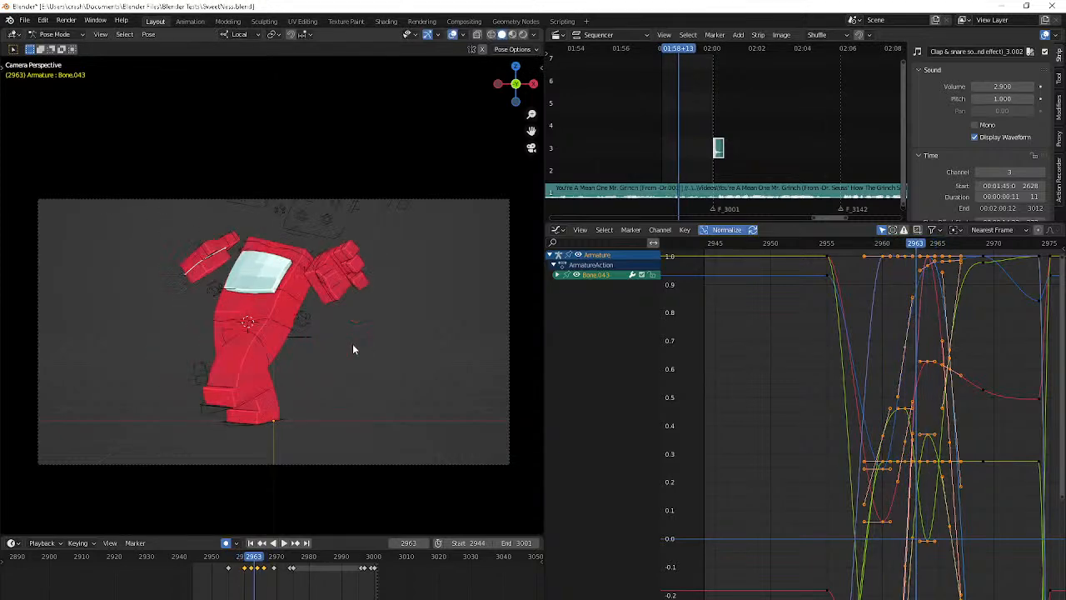
key("Right")
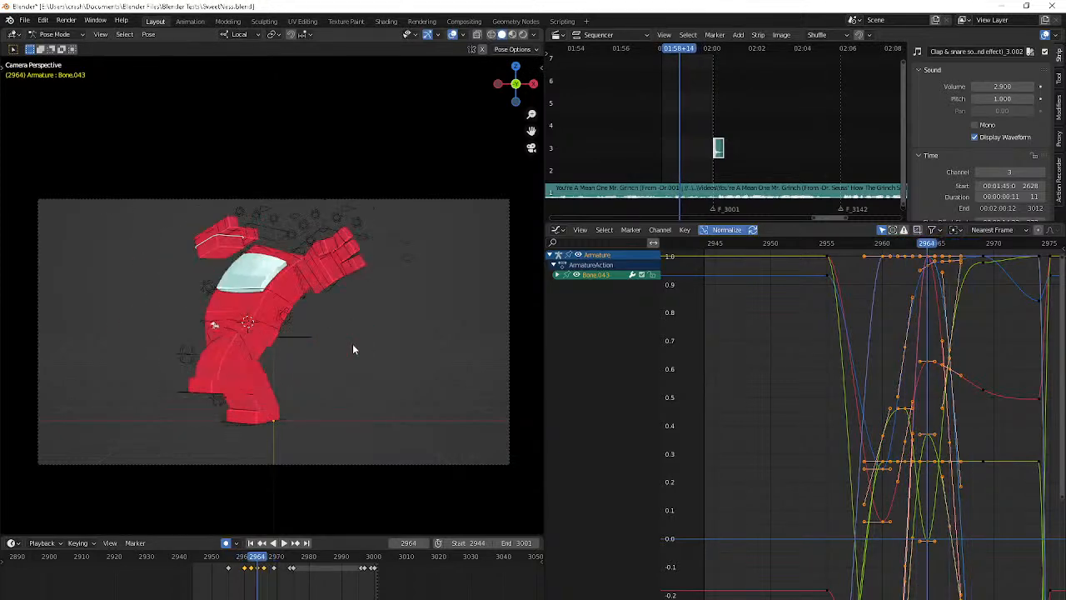
key("Left")
Play the animation from the start of the frame range to review the right hand's adjusted swing
key("g")
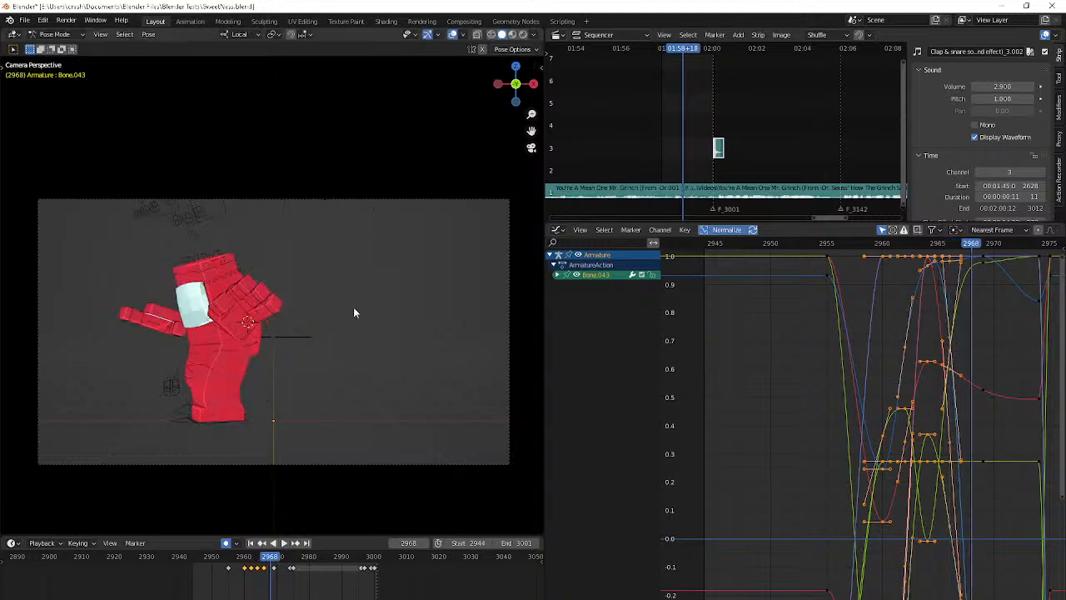
key("shift+Left")
key("space")
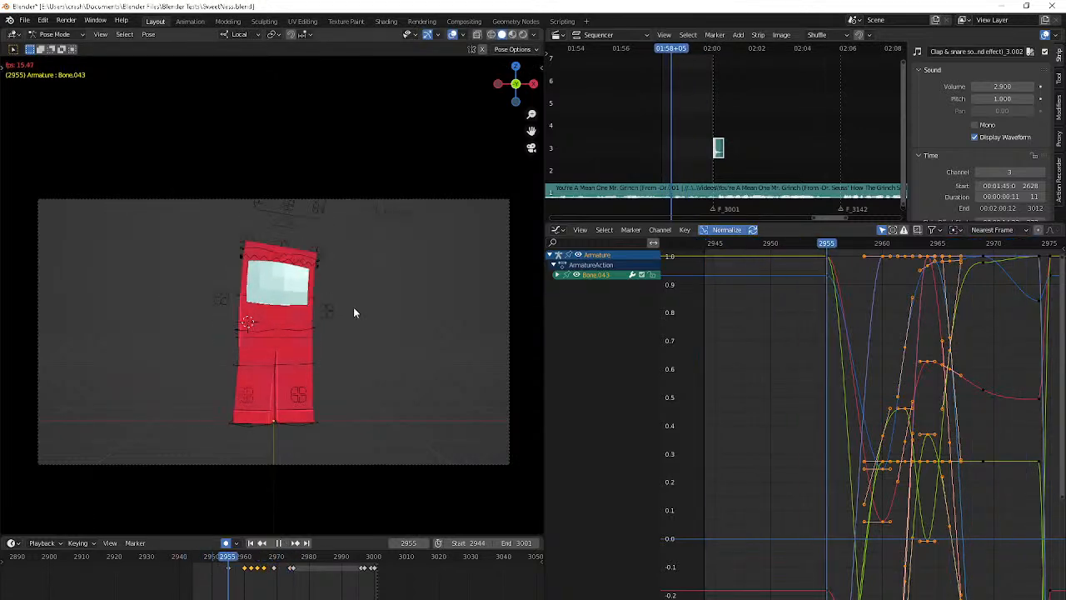
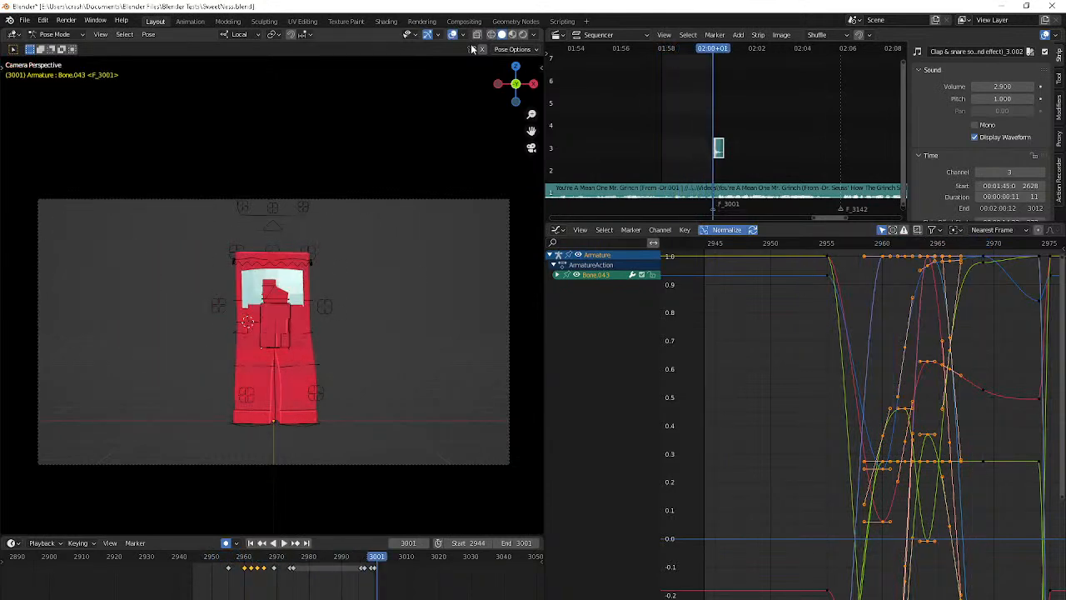
key("alt+Tab")
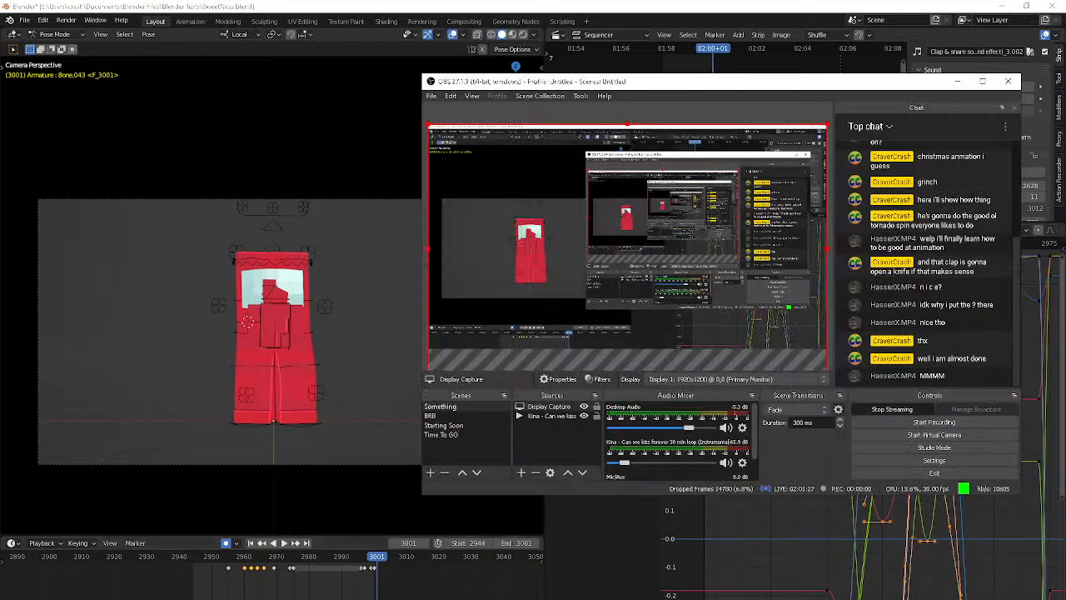
key("alt+Tab")
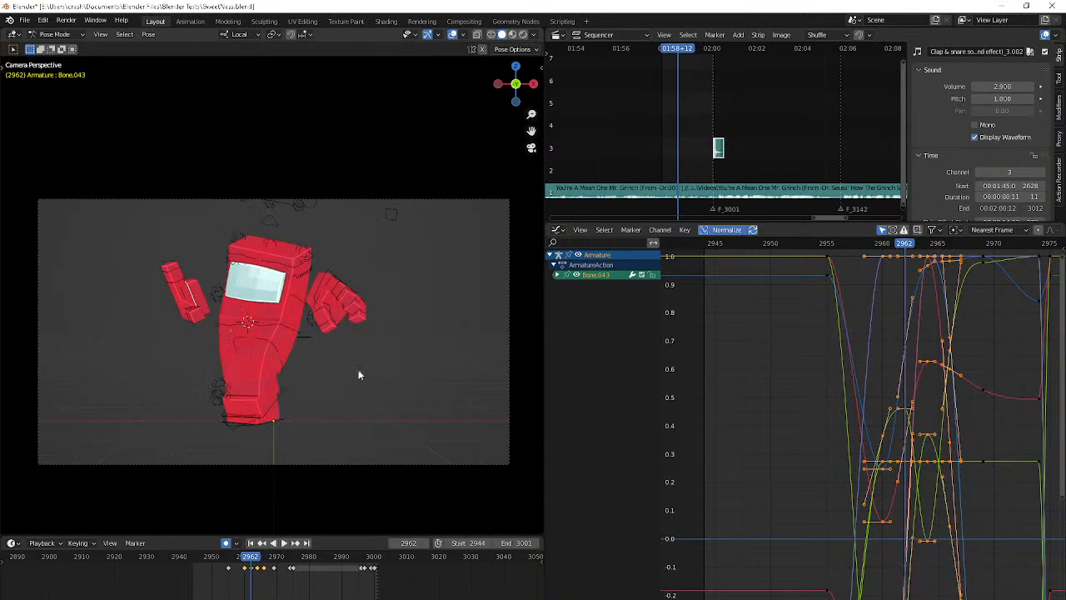
Rotate the right hand outward about its local X axis at frame 2962
key("Down")
key("Up")
key("r")
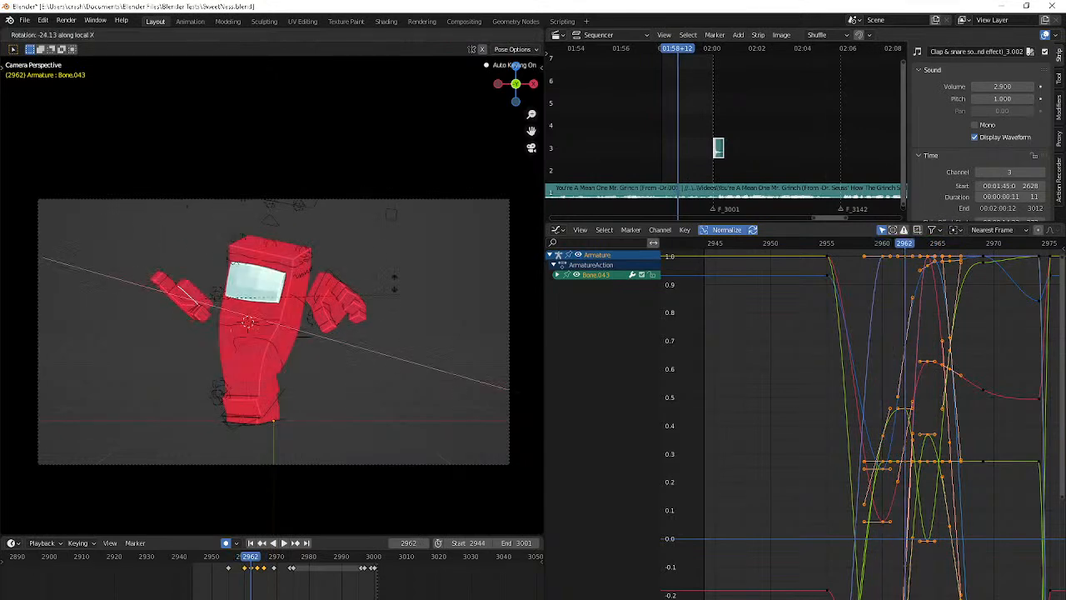
left_click(388, 259)
Step back and forth through the frames around 2960 to 2965 to examine the right hand's swing
key("Right")
key("Right")
key("Right")
key("Right")
key("Left")
key("Left")
key("Left")
key("Left")
key("Left")
key("Left")
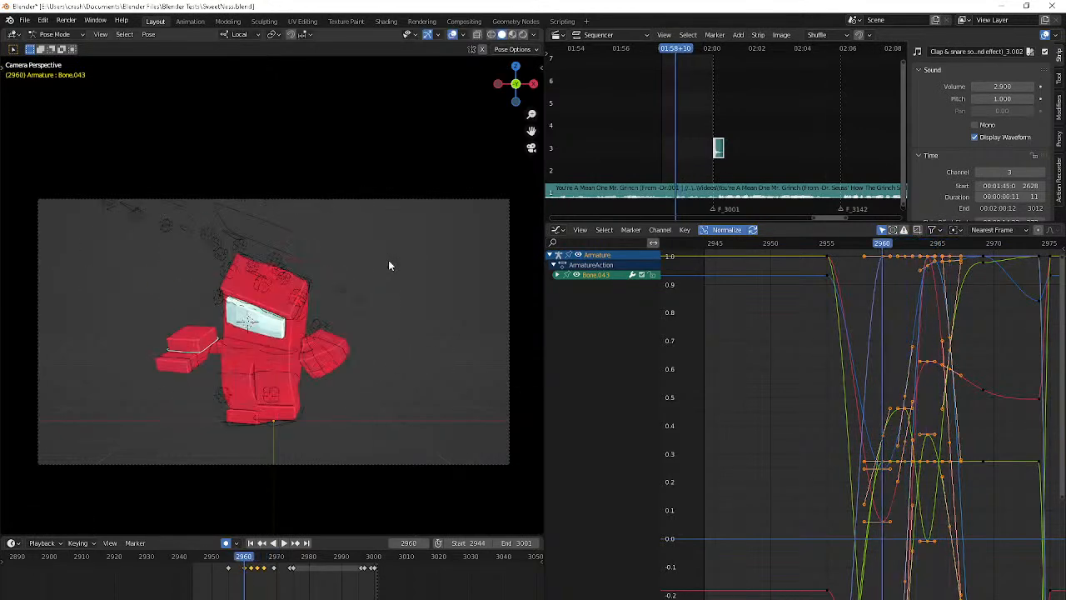
key("Right")
key("Right")
key("Right")
key("Right")
key("Right")
key("Right")
key("Left")
key("Left")
key("Left")
key("Left")
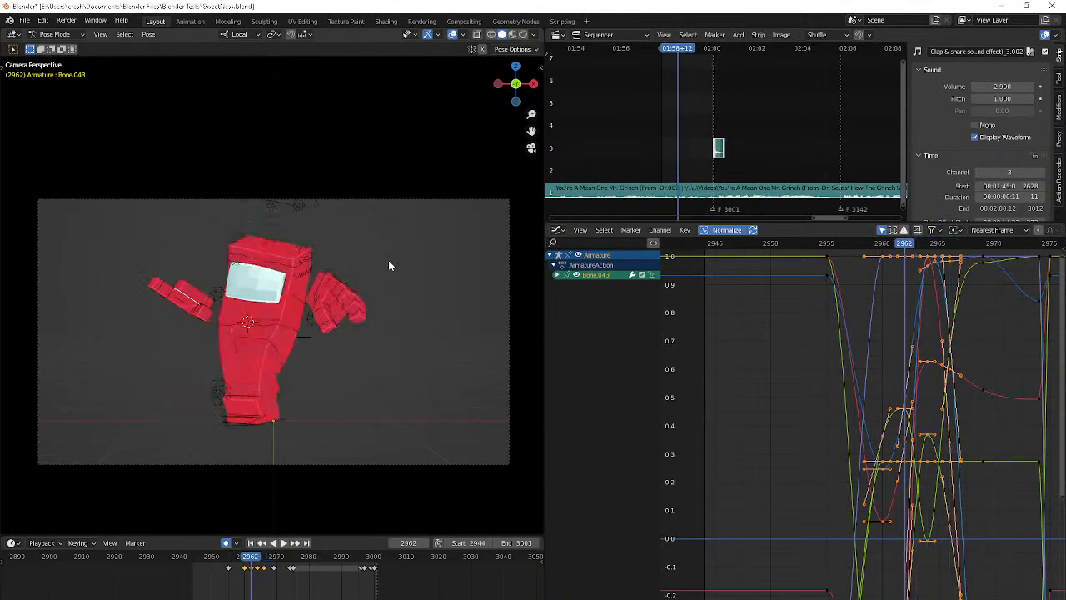
Rotate the right hand about its local Z axis at frame 2964 and refine its tilt with a trackball rotation
key("Right")
key("Right")
left_click(388, 259)
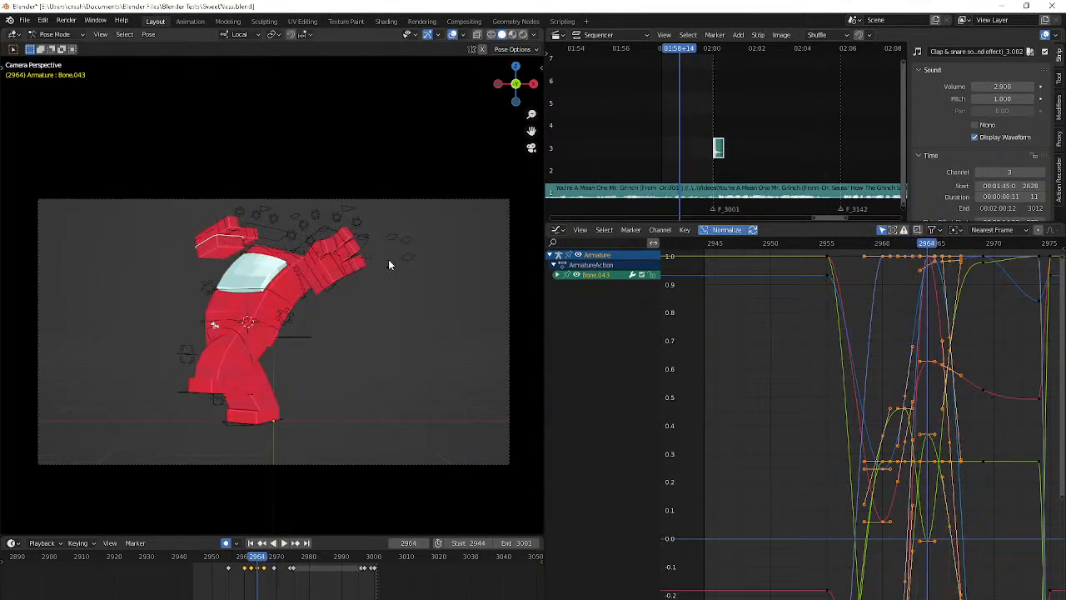
key("Right")
key("Right")
key("Left")
key("Left")
key("r")
key("z")
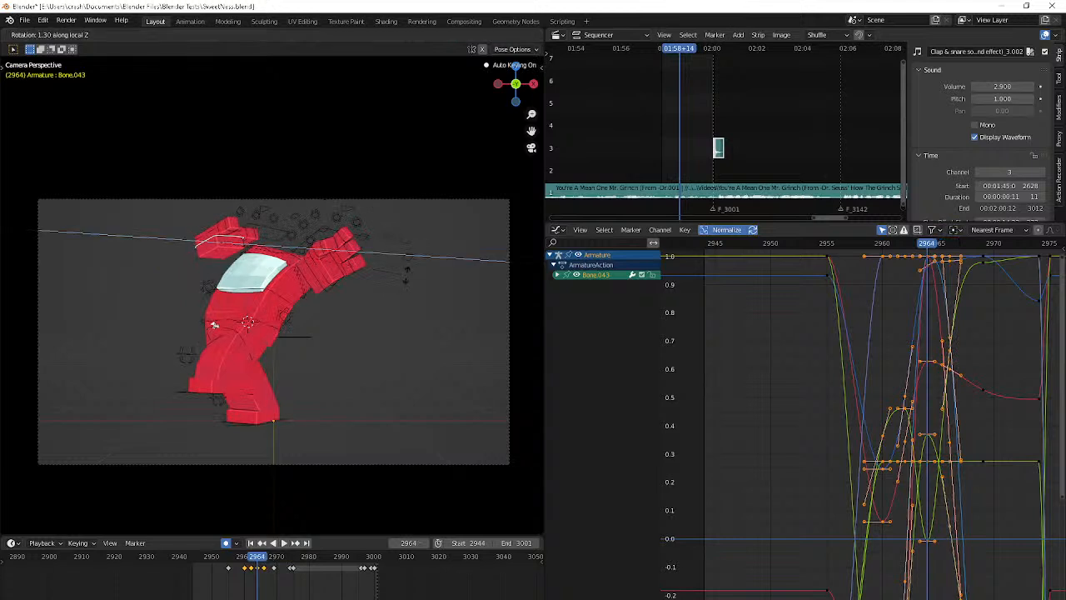
left_click(399, 212)
key("r")
key("r")
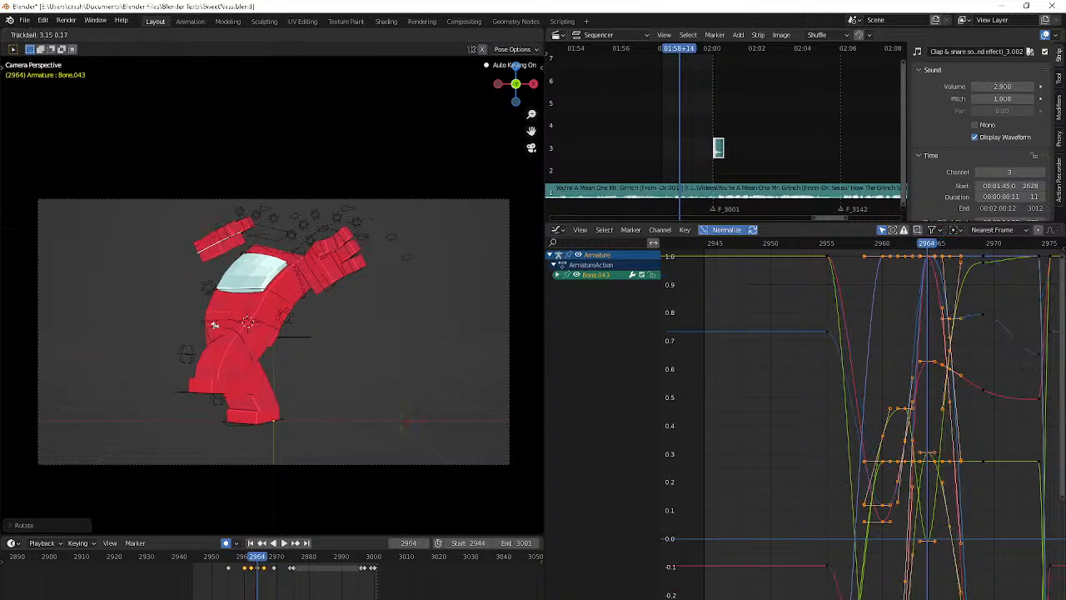
left_click(429, 527)
Compare the poses up to frame 2968, and rotate the right hand at frame 2966 with a trackball refinement
key("Right")
key("Right")
key("Right")
key("Right")
key("Right")
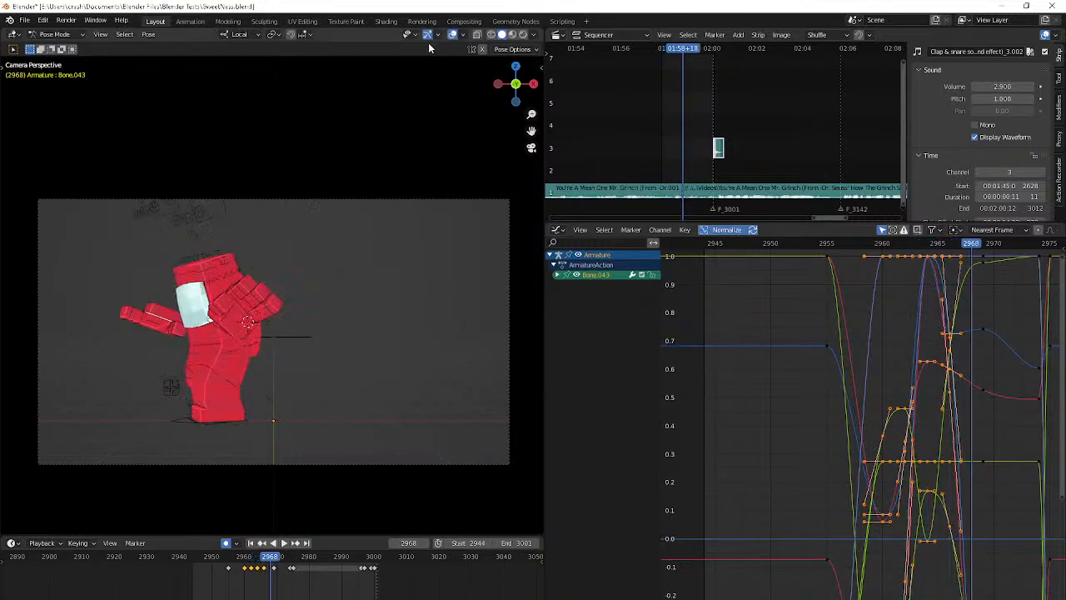
key("Left")
key("Left")
key("Left")
key("Down")
key("Up")
key("r")
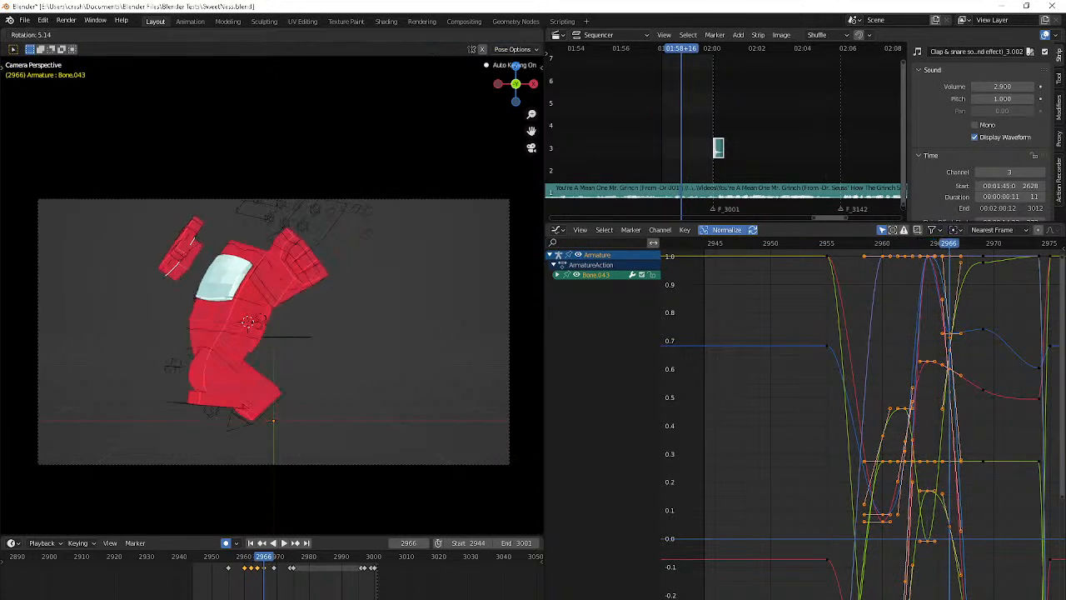
left_click(435, 65)
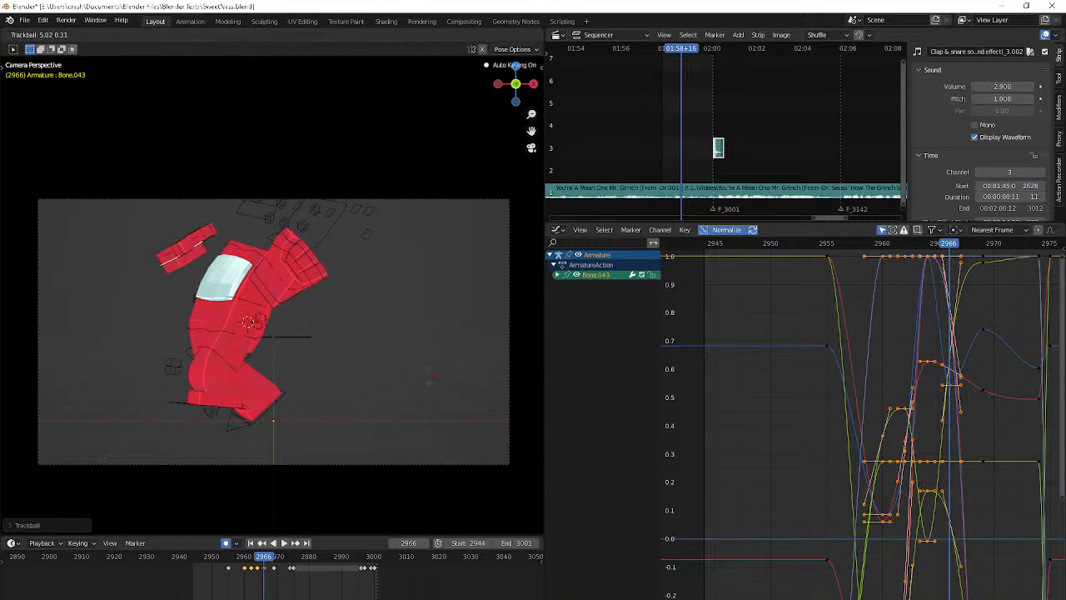
Return to frame 2964 and rotate the right hand slightly
key("Down")
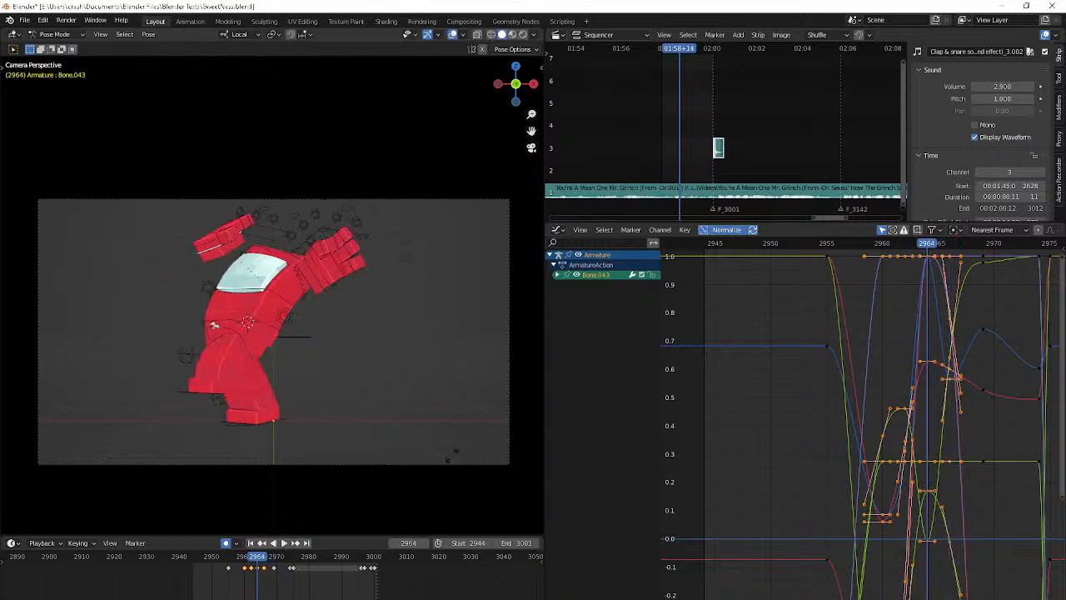
left_click(434, 103)
key("r")
left_click(430, 112)
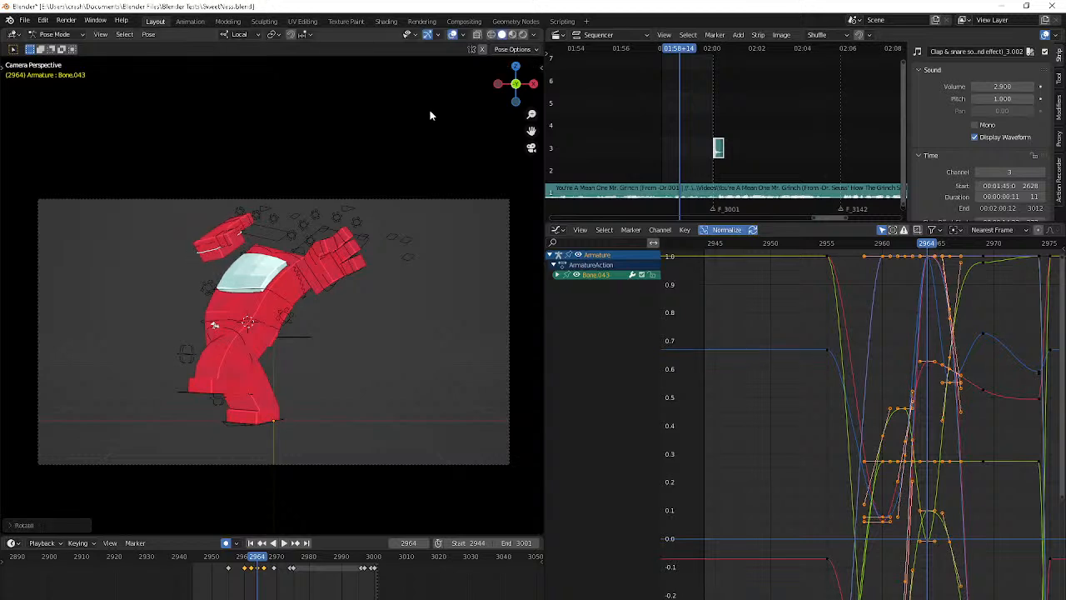
Step repeatedly through the frames between about 2962 and 2966 to compare the right hand's poses
key("Left")
key("Left")
key("Left")
key("Left")
key("Right")
key("Right")
key("Right")
key("Right")
Rotate the right hand slightly at frame 2966 and move it a little toward the body
key("Right")
key("Right")
key("Right")
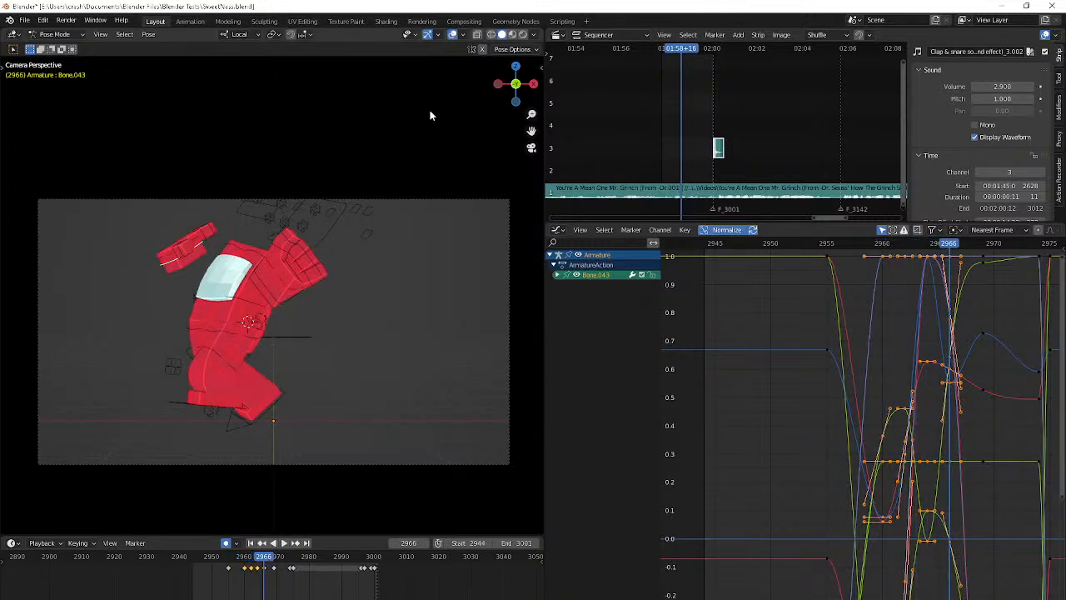
key("Left")
key("Left")
key("Left")
Step ahead to frame 2968 and play the animation to review the right hand's motion
key("Right")
key("Right")
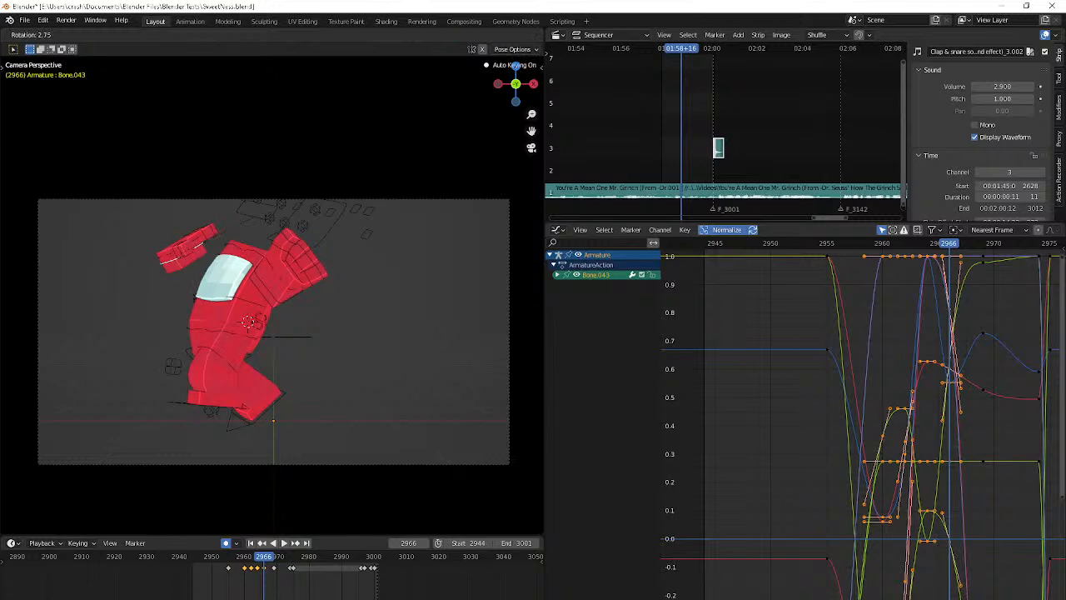
left_click(432, 128)
left_click(477, 500)
key("Right")
key("Right")
key("Right")
key("Right")
key("Right")
key("Right")
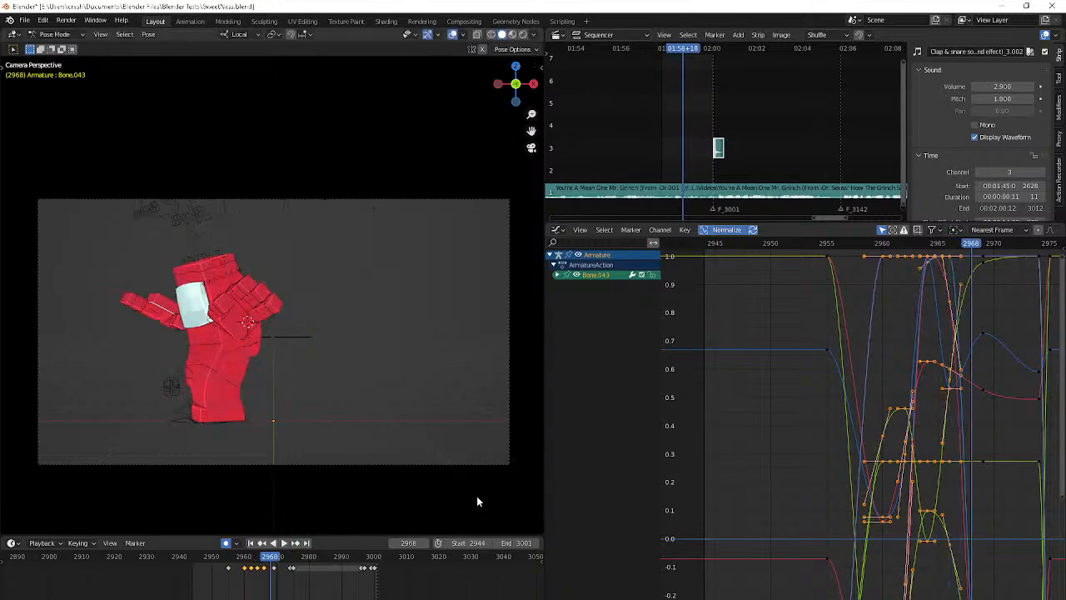
key("space")
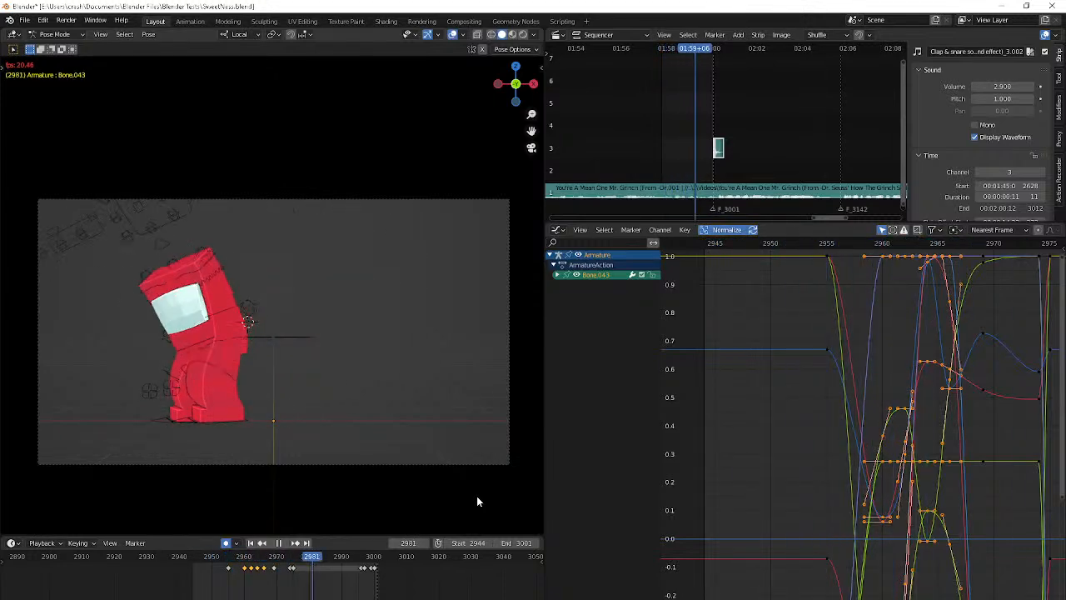
key("space")
Shift the right hand's keyframe at frame 2969 one frame later to frame 2970
key("Right")
key("Right")
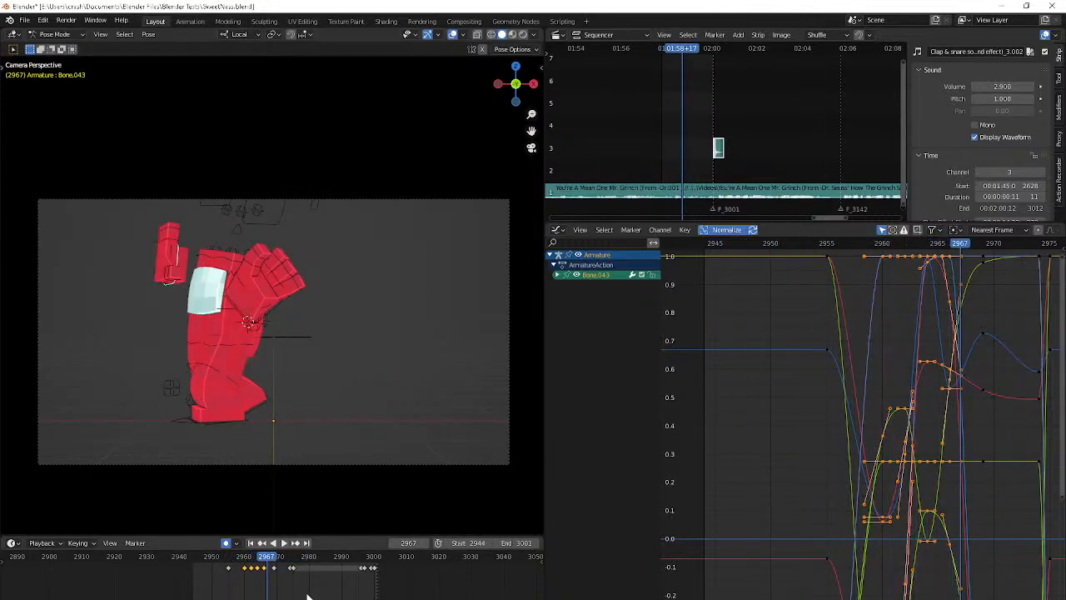
key("Right")
key("Right")
key("Right")
key("Right")
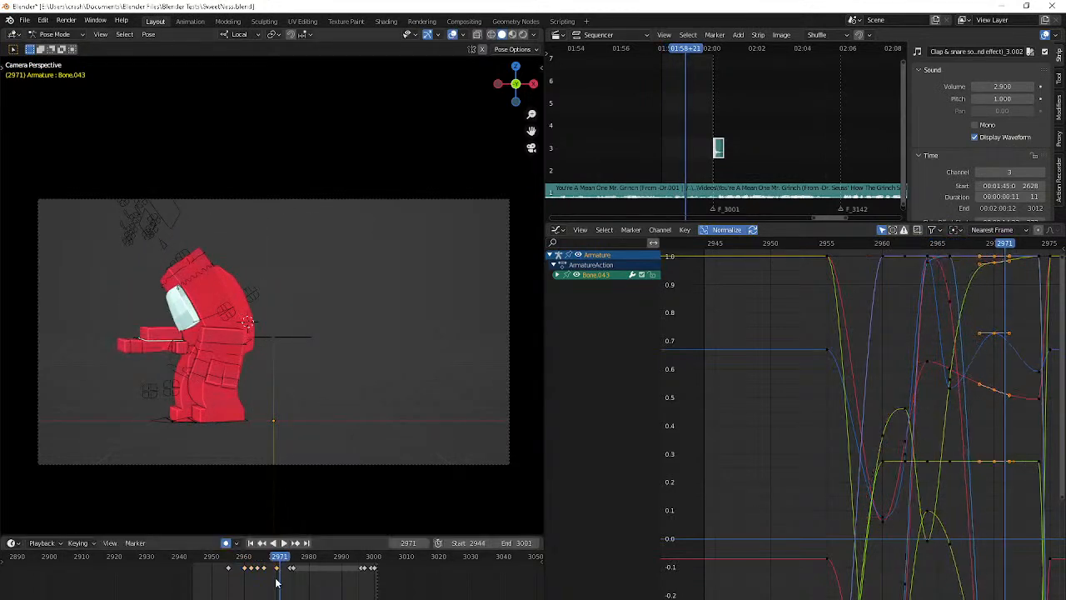
Compare frames 2964 and 2966, and make a small rotation and reposition of the right hand at frame 2966
left_click(240, 556)
key("Right")
key("Right")
key("Right")
key("Right")
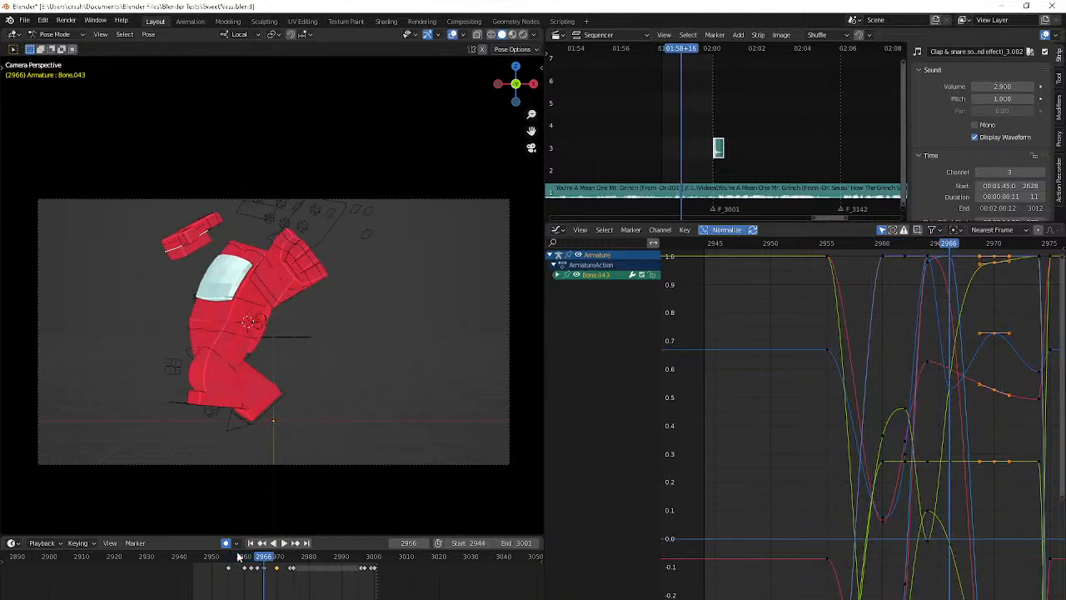
key("Right")
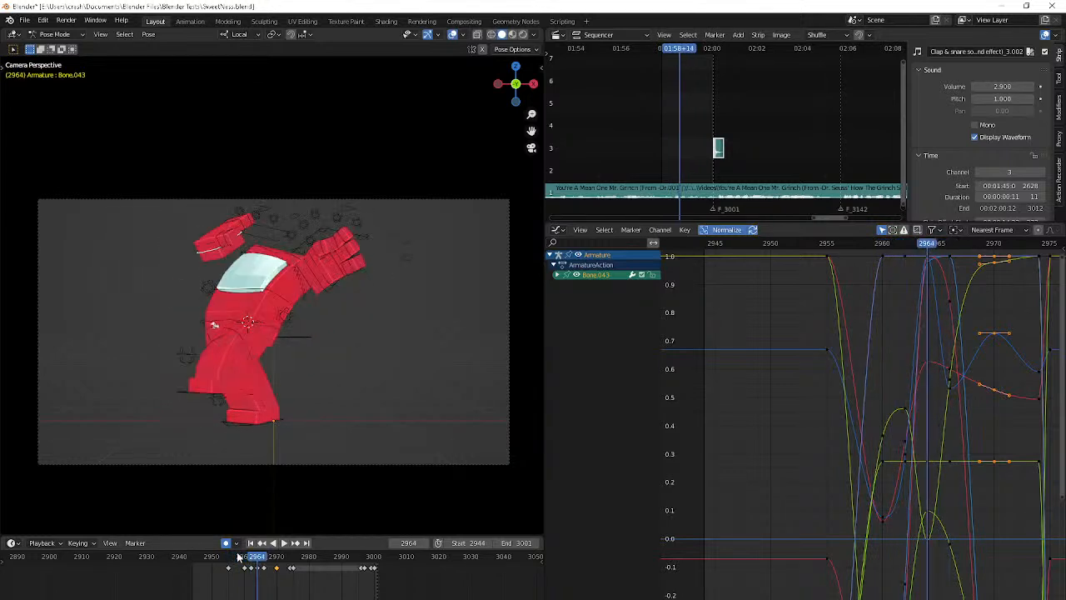
key("Right")
key("r")
left_click(324, 412)
key("g")
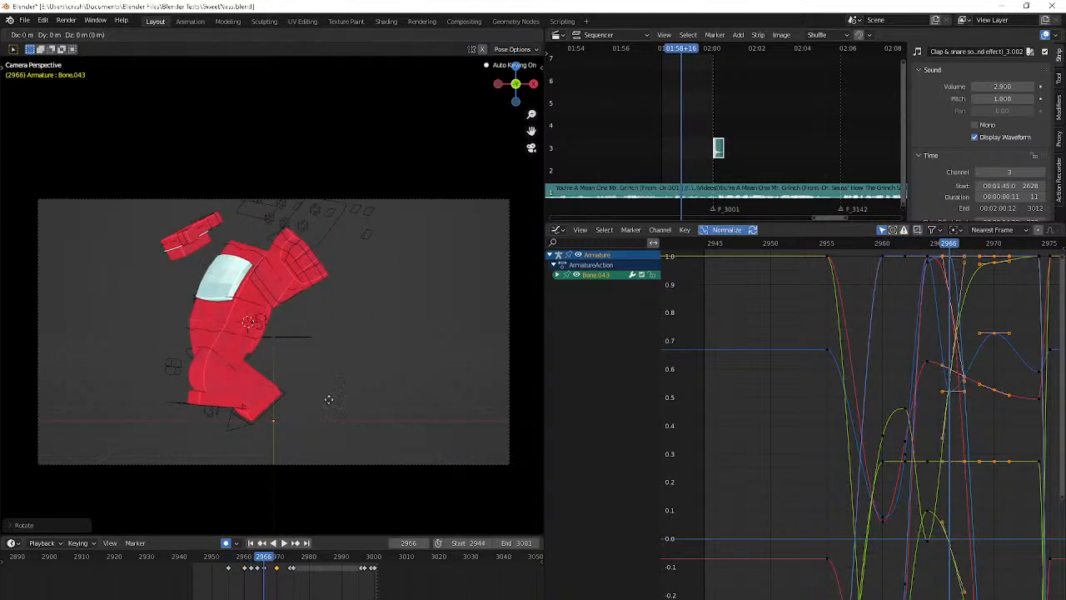
left_click(357, 359)
Move the right hand down and outward at frame 2968 to key an in-between pose
key("Right")
key("Right")
key("Right")
key("Right")
key("Right")
key("Right")
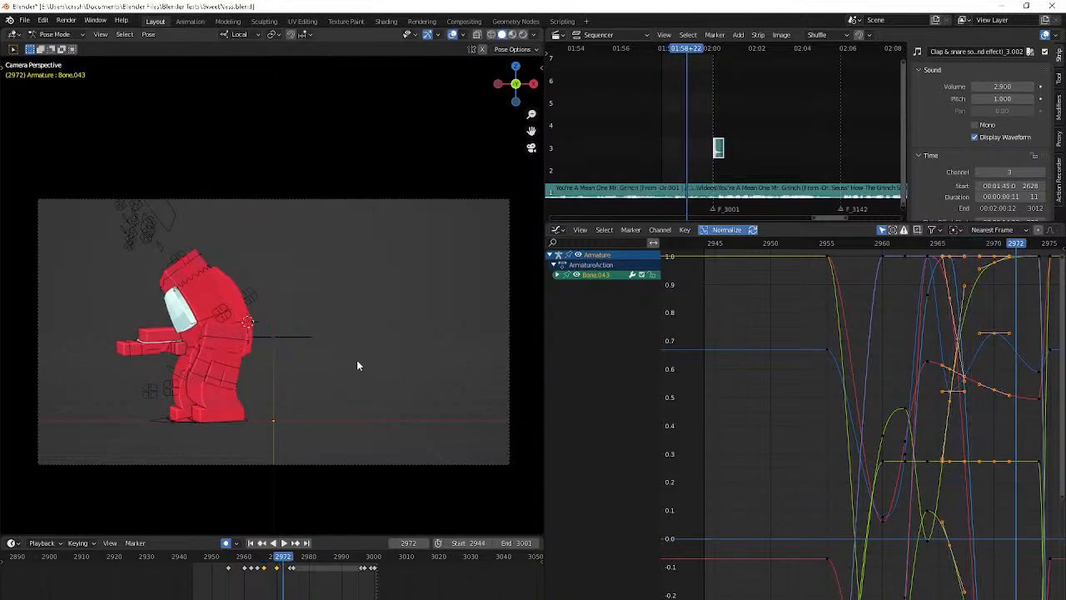
key("Down")
key("Down")
key("Right")
key("Right")
key("g")
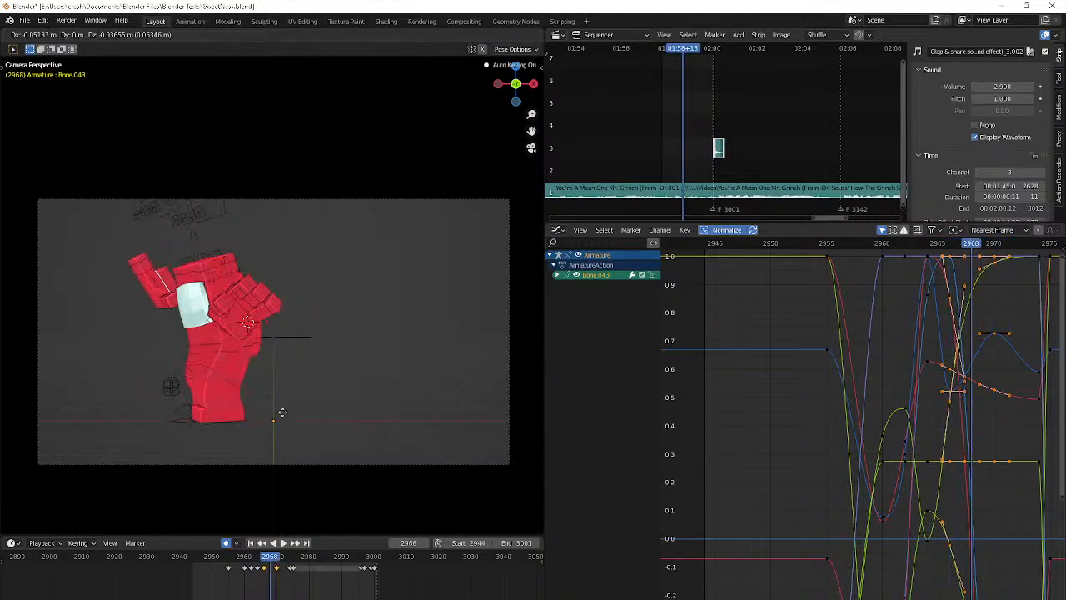
left_click(277, 421)
Play and step through the animation in the camera view and from several angles to examine the arm swing
key("space")
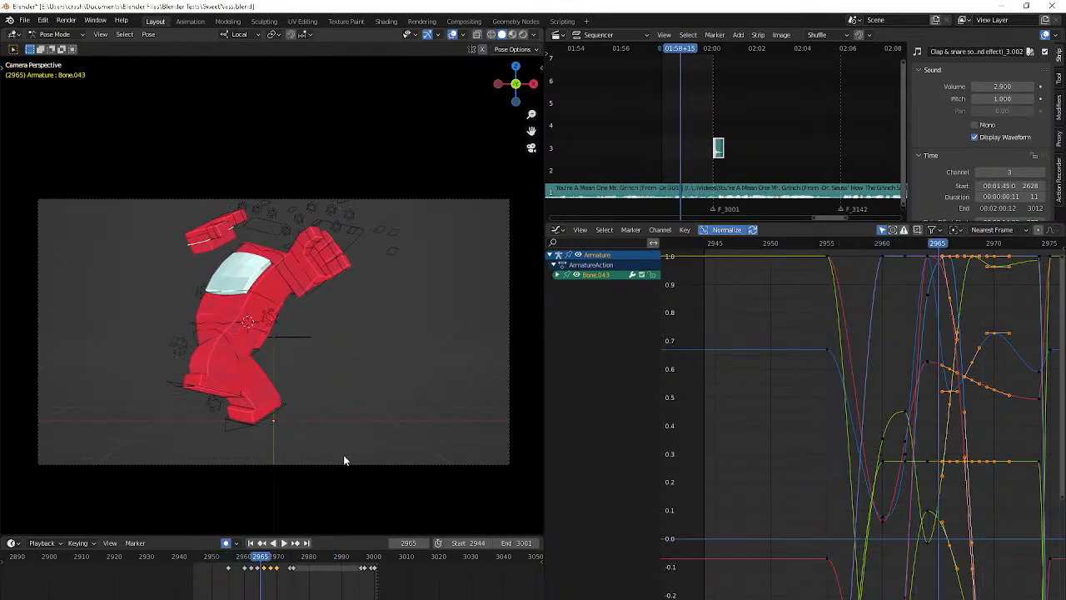
key("space")
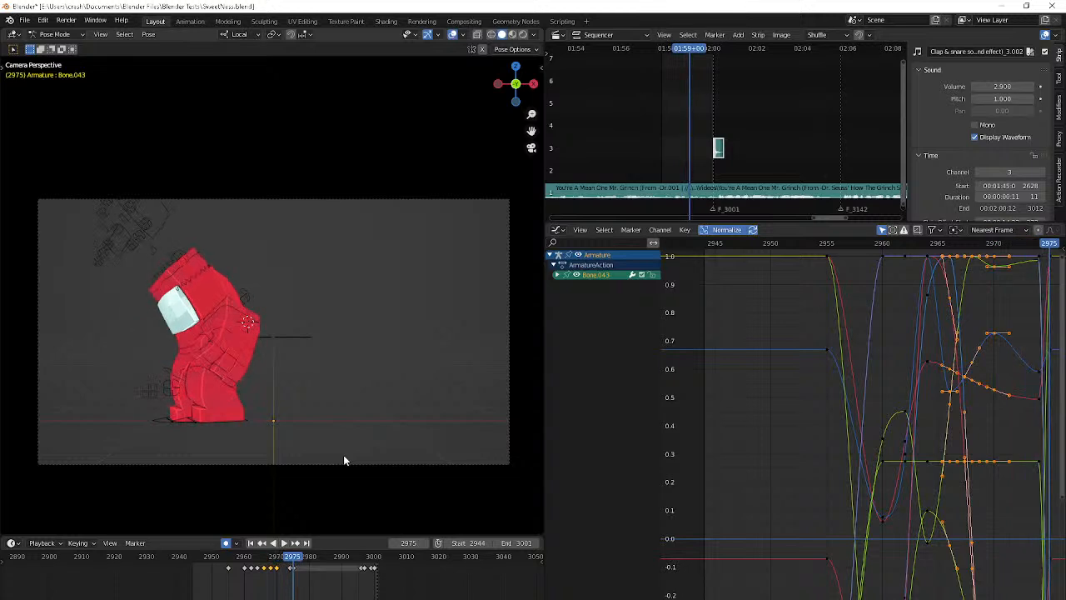
middle_click_drag(343, 455, 379, 471)
key("Down")
key("Down")
key("Down")
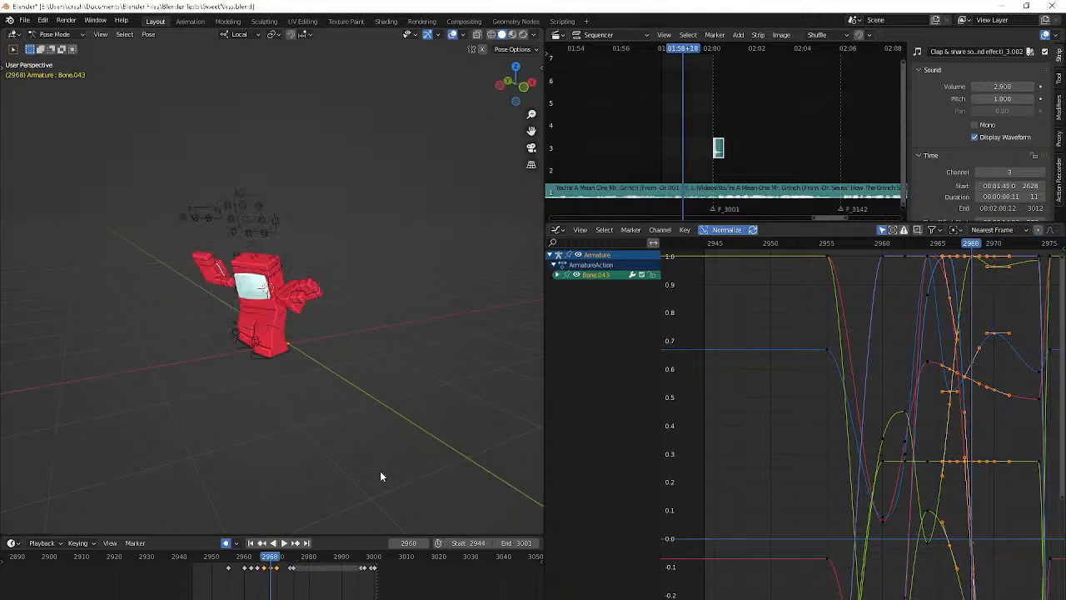
key("Up")
key("space")
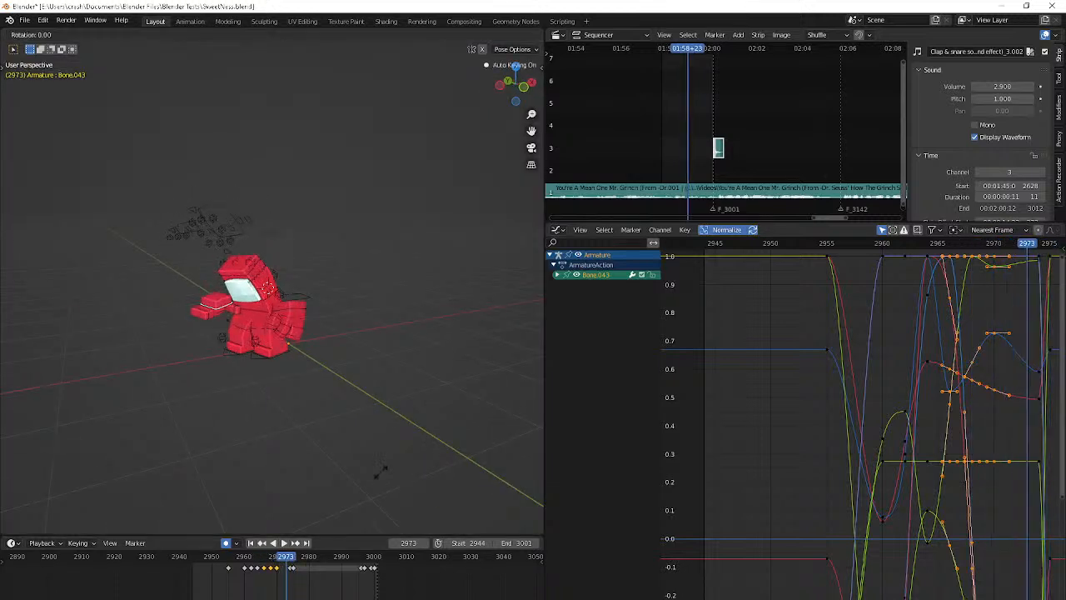
key("Escape")
middle_click_drag(380, 470, 443, 470)
scroll(443, 471, "up", 3)
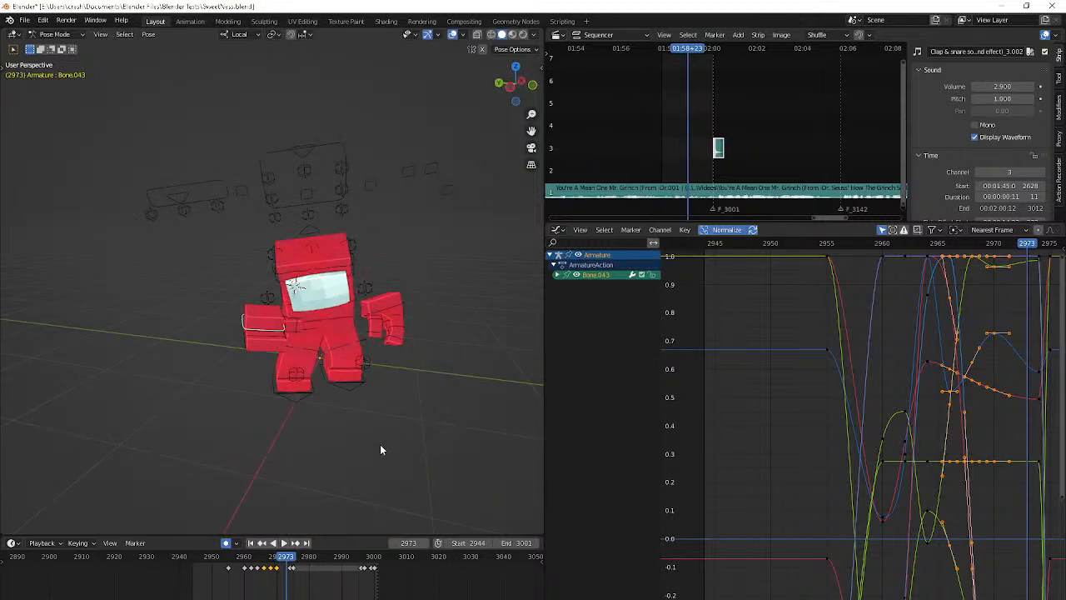
key("space")
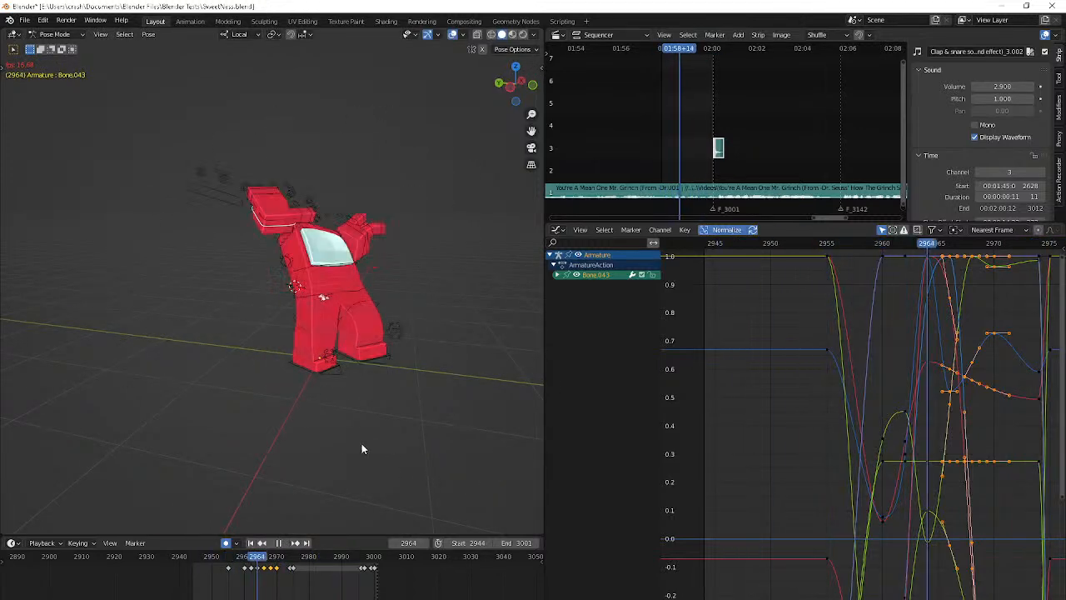
middle_click_drag(362, 449, 333, 445)
key("space")
Move the keyframes at frames 2974 and 2975 later so they start at frame 2979, and play the animation to check the timing
key("Down")
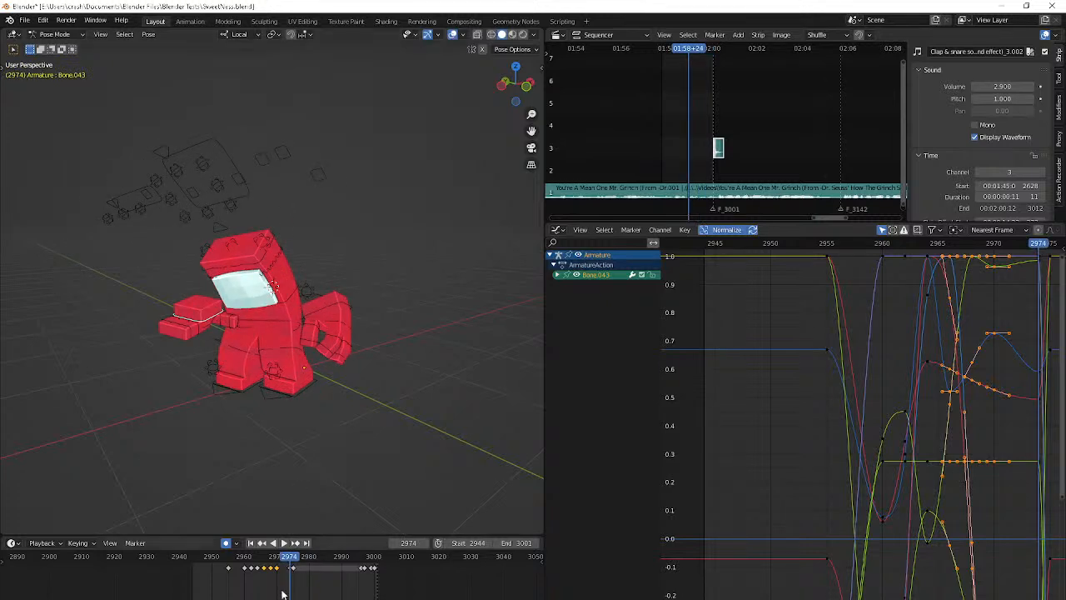
key("g")
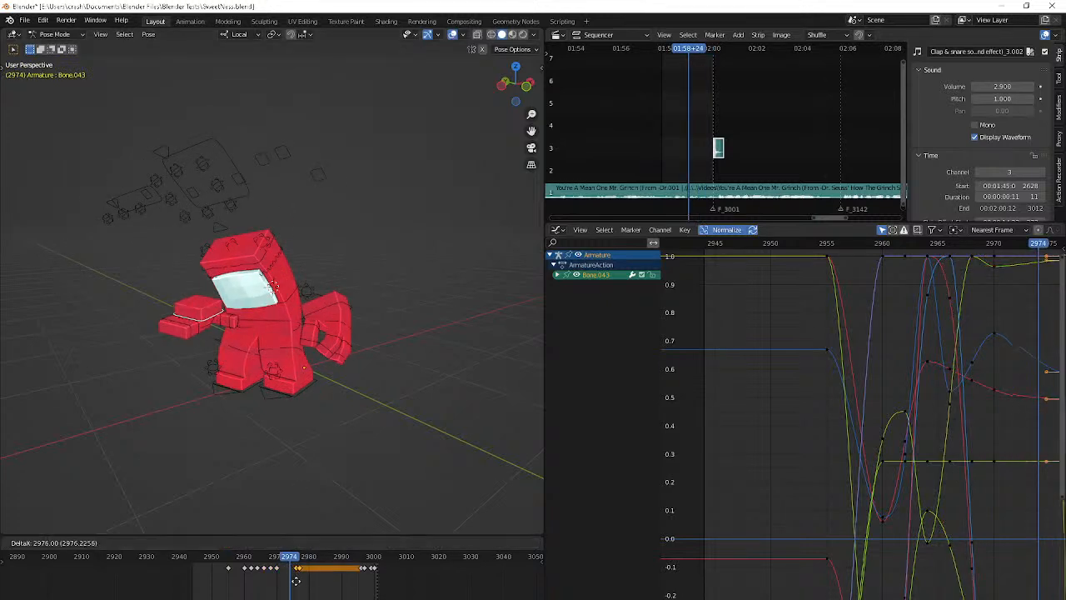
key("space")
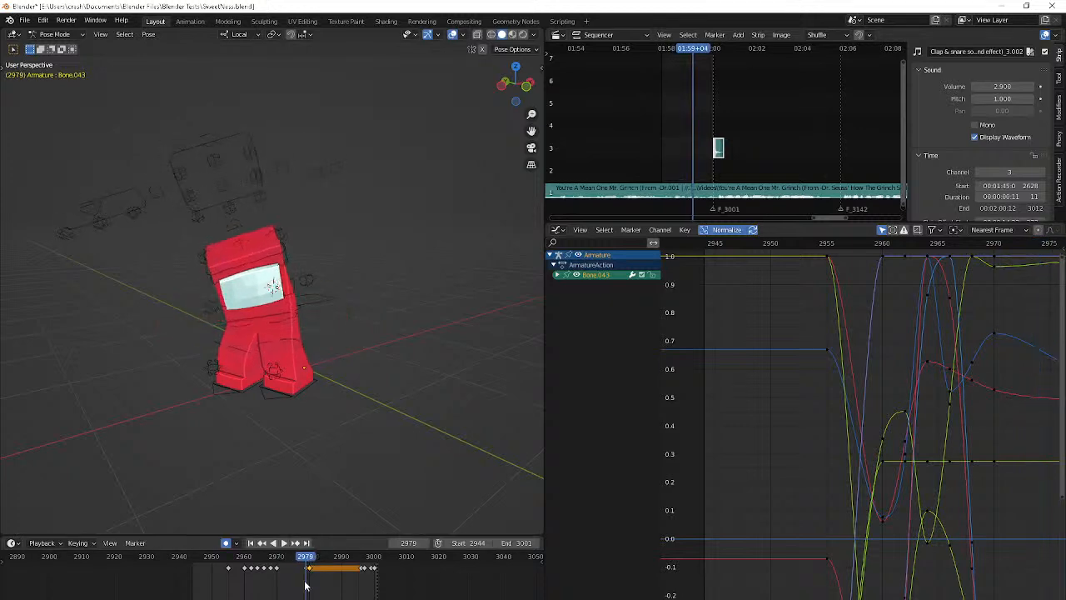
key("space")
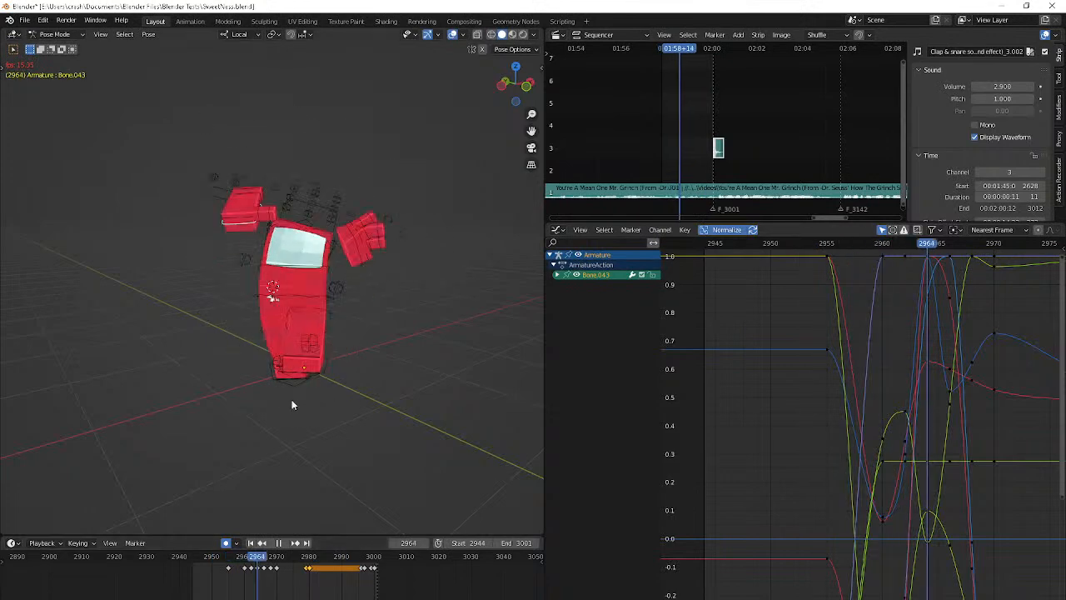
key("space")
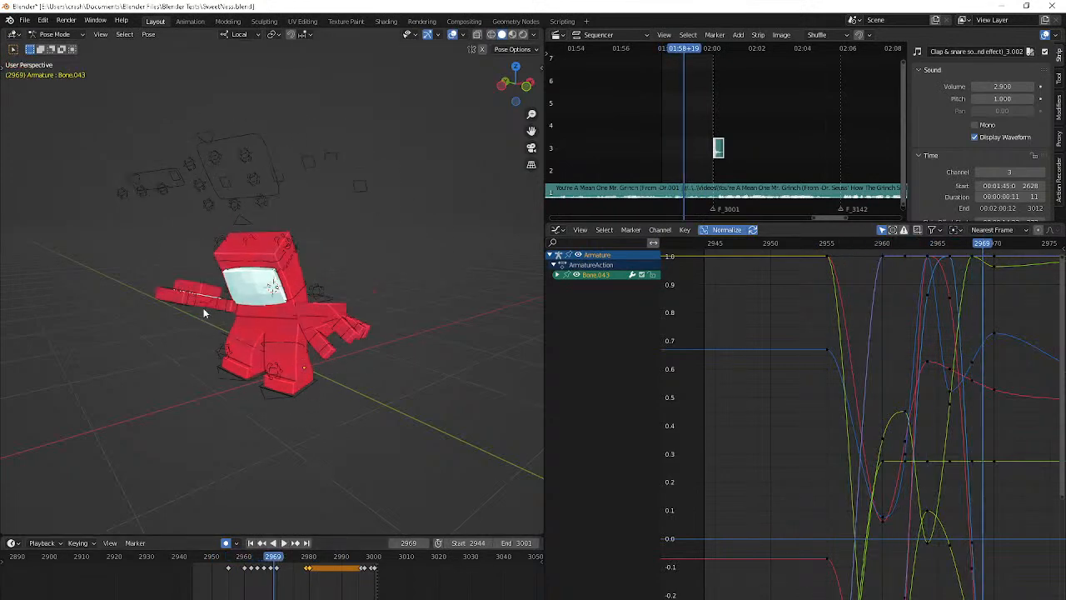
Select Bone.046 on the right hand and keyframe its pose at frame 2955
scroll(206, 306, "up", 4)
left_click(116, 319)
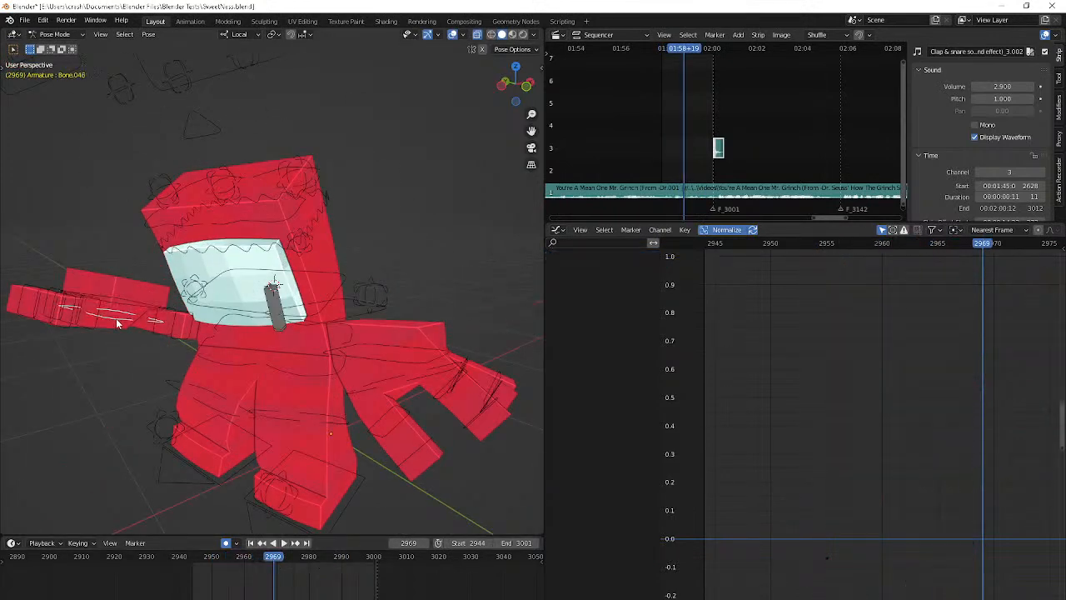
left_click(227, 562)
left_click(254, 258)
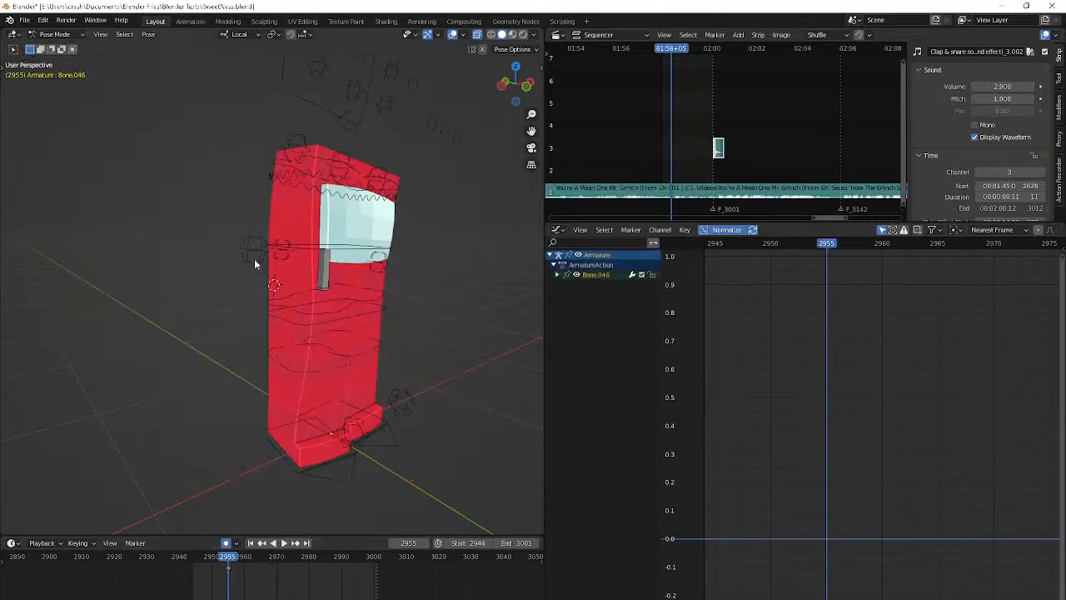
key("KP_0")
Rotate Bone.046 of the right hand at frame 2962 to key a bent pose
key("Right")
key("Right")
key("Right")
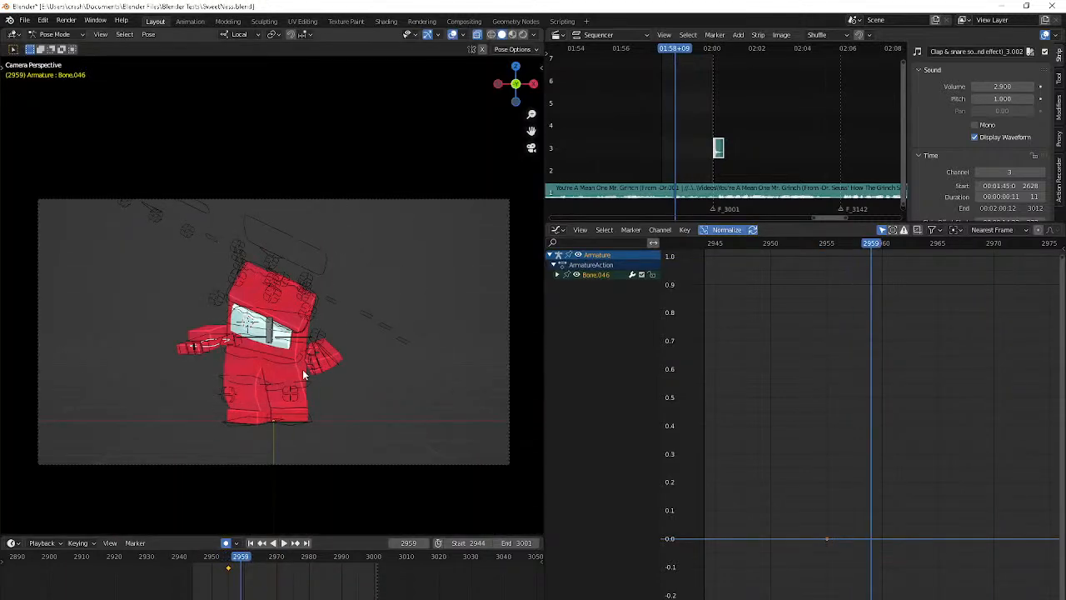
scroll(303, 383, "up", 4)
key("Right")
key("Right")
key("Right")
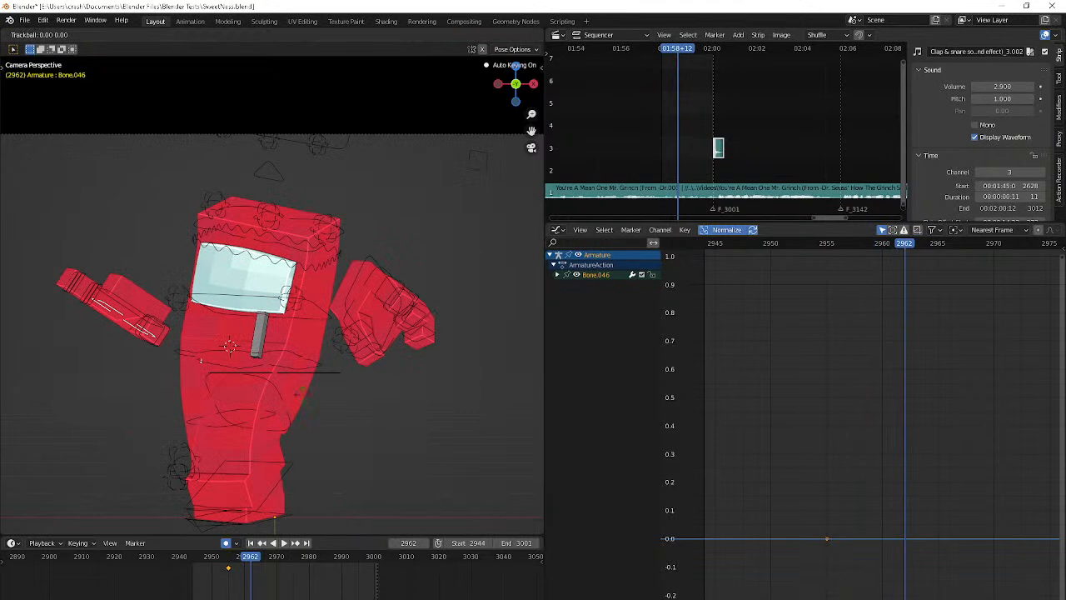
left_click(304, 408)
key("r")
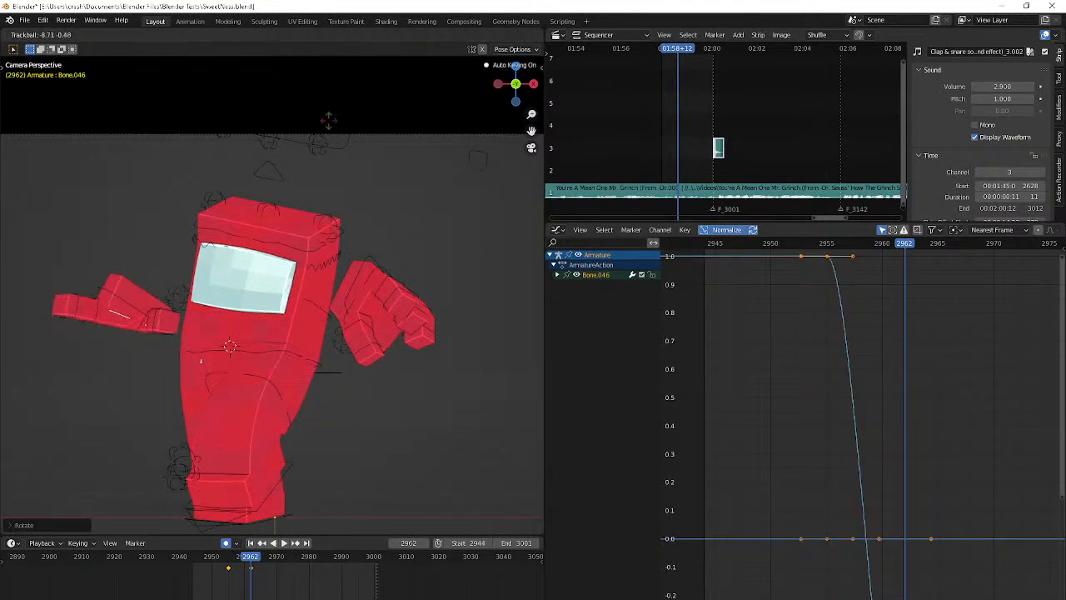
Rotate and slightly shift Bone.046 of the right hand at frame 2966
key("Right")
key("Right")
key("Right")
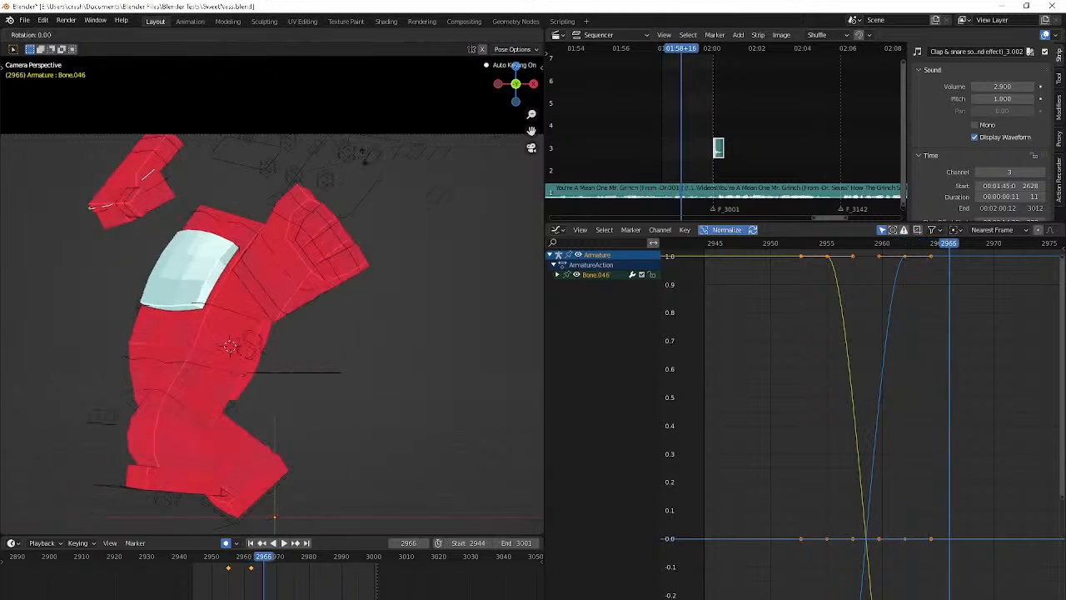
left_click(342, 209)
key("r")
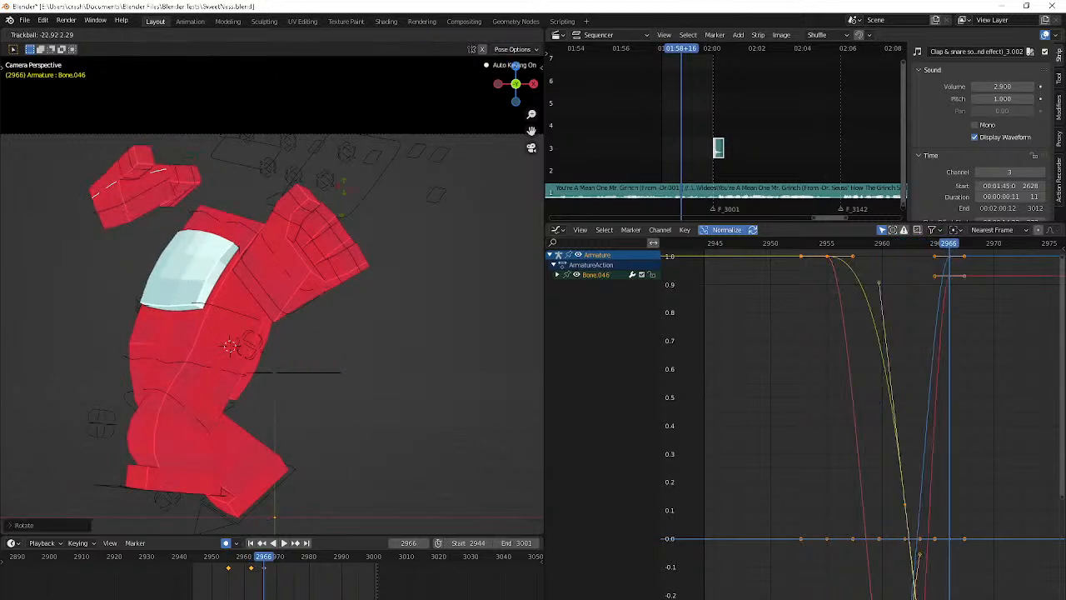
left_click(340, 194)
left_click(346, 211)
key("g")
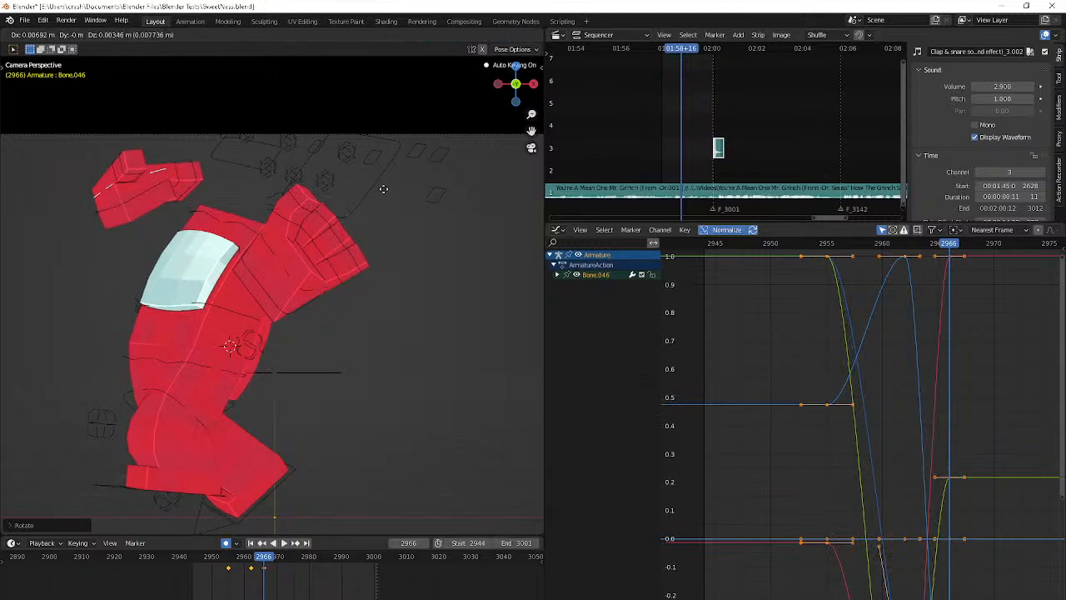
Rotate Bone.046 of the right hand at frame 2972 and play the animation to check the motion
key("space")
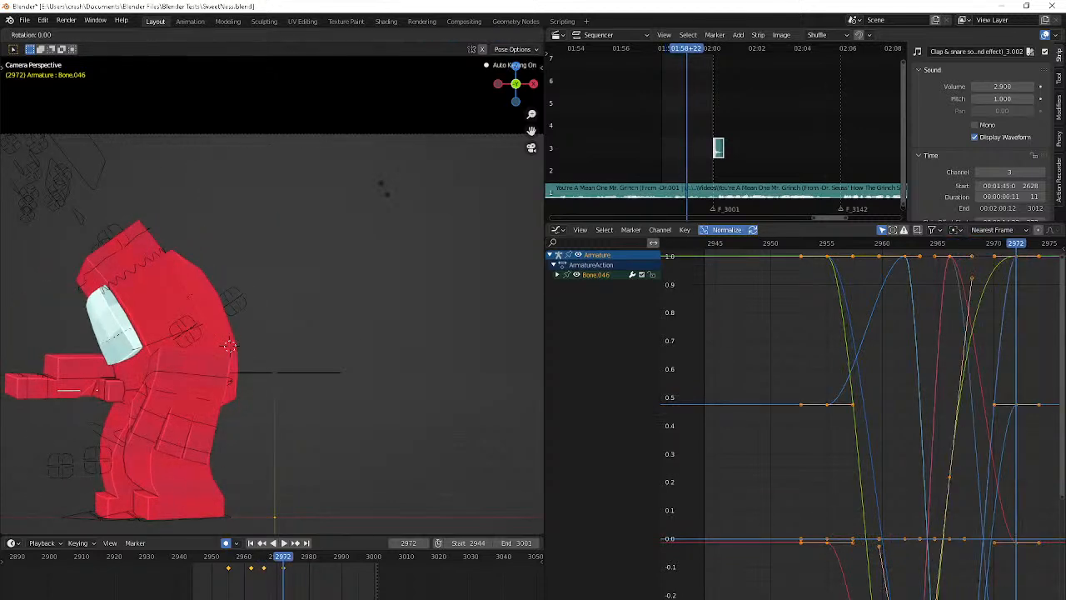
left_click(376, 182)
key("r")
key("r")
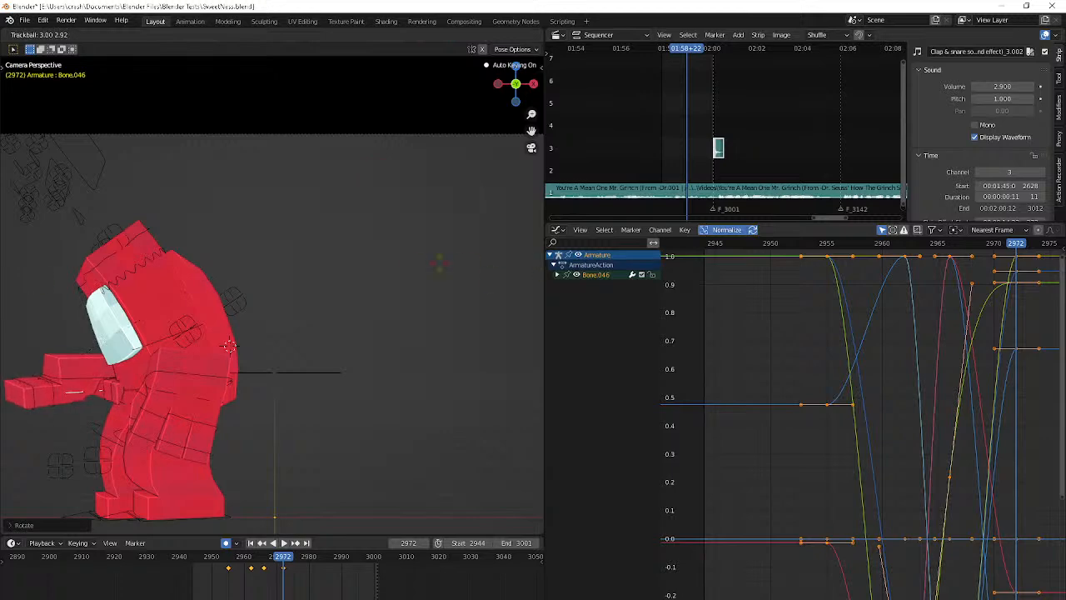
left_click(411, 259)
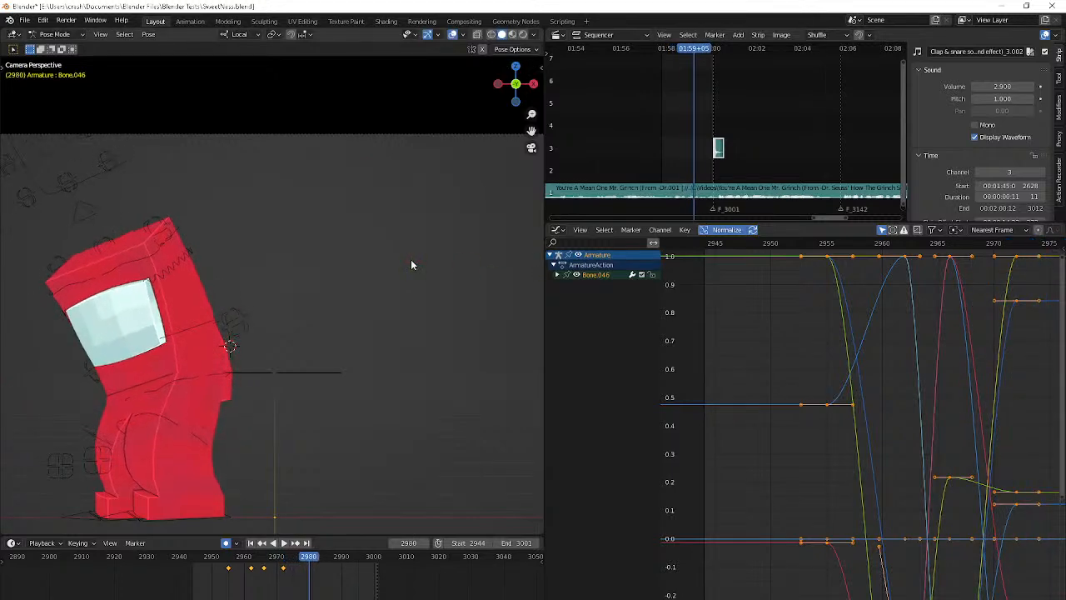
key("space")
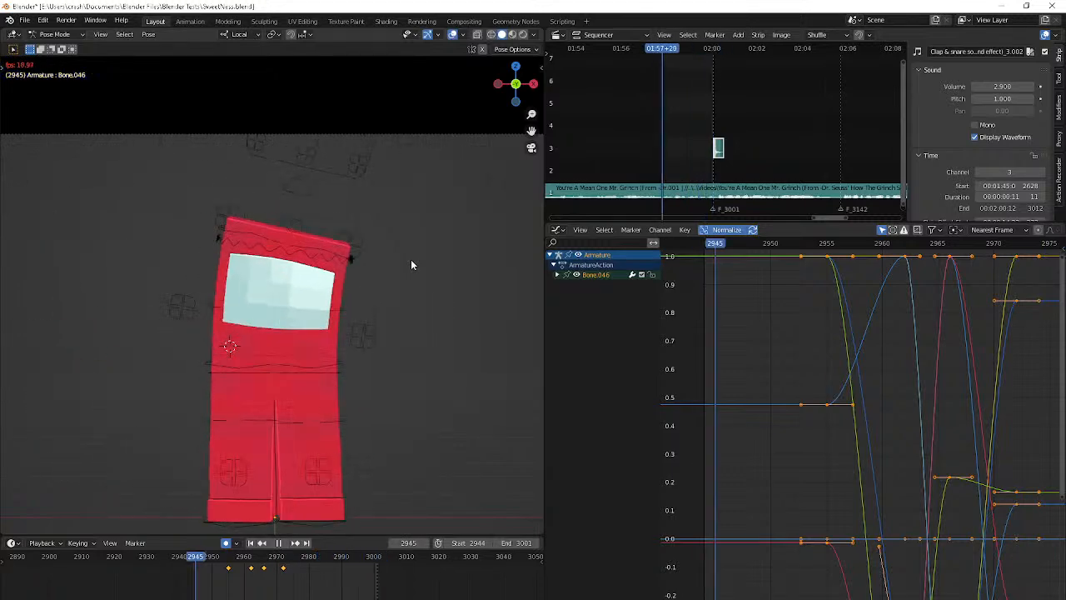
Set the end frame of the playback range to 2997 and play the shortened range
key("space")
left_click(497, 546)
key("Left")
key("Left")
key("Left")
key("Left")
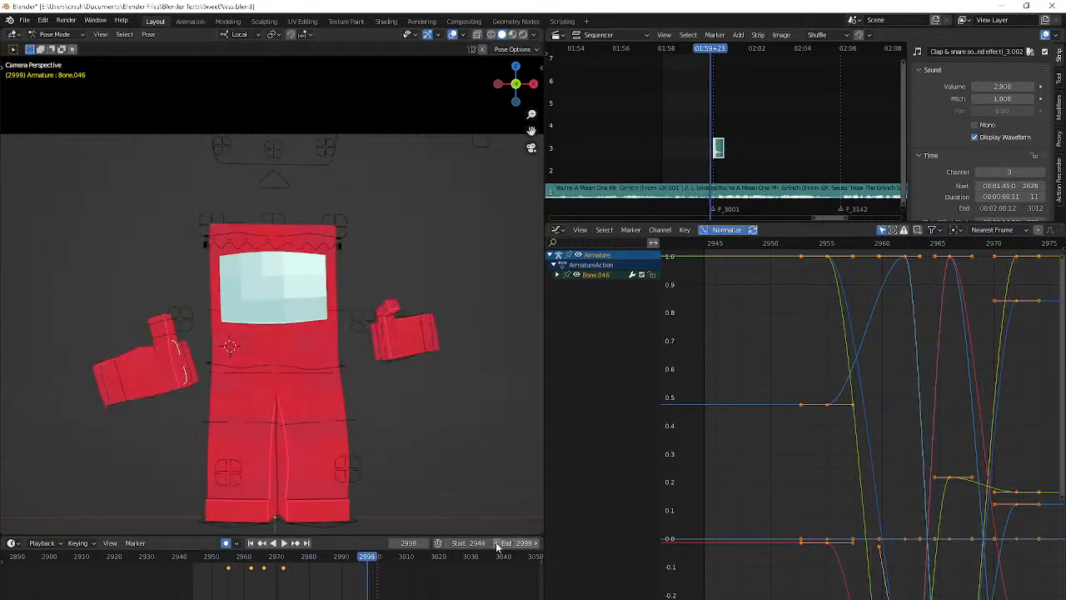
key("Right")
key("Right")
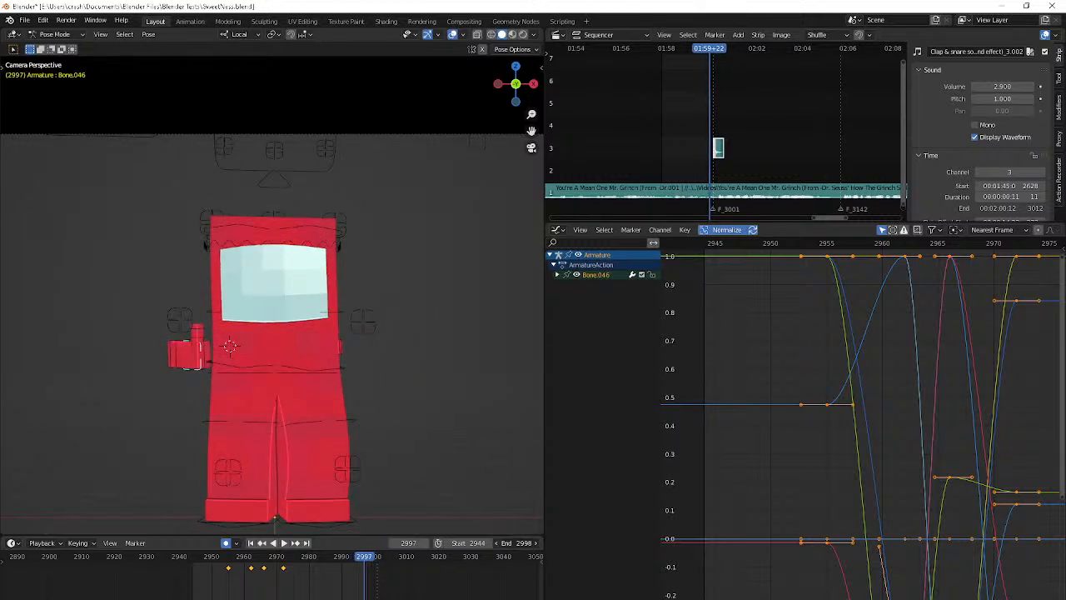
key("Right")
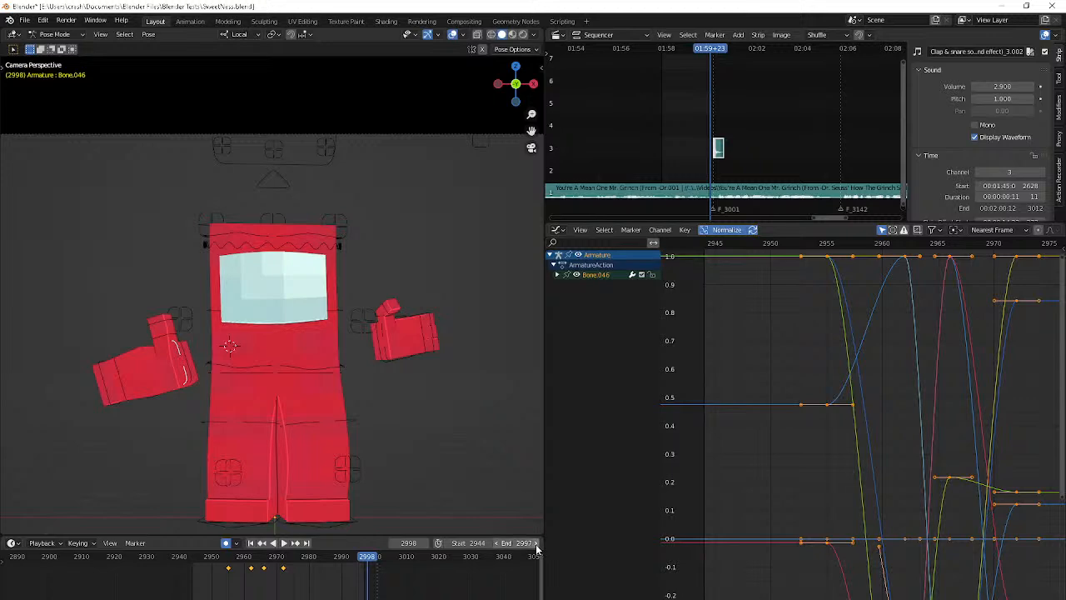
key("space")
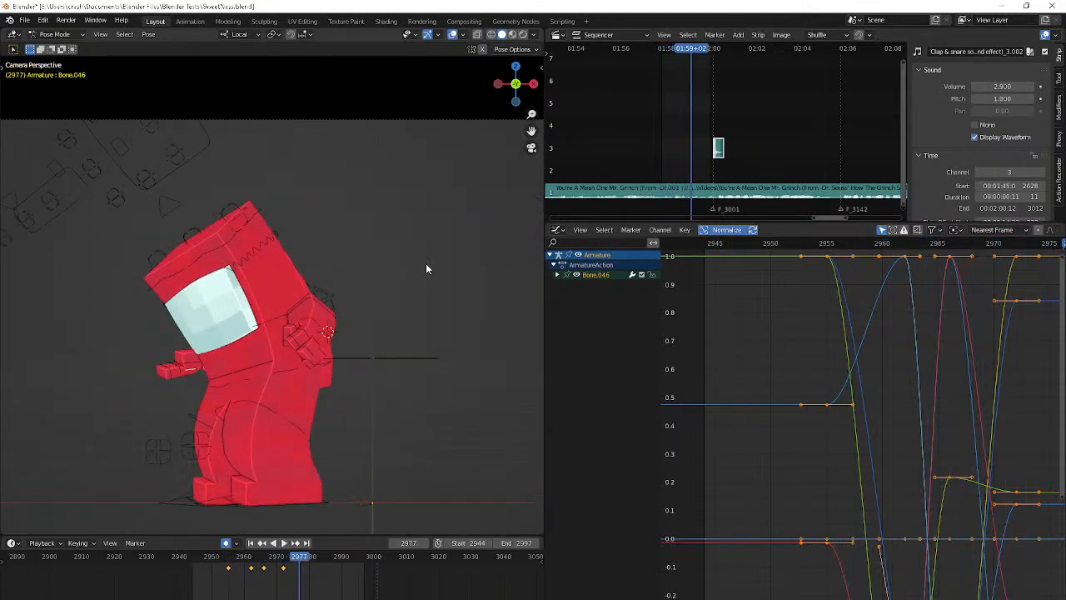
Replay the animation from frame 2944 in perspective, and delete Bone.046's keyframes at frames 2962, 2966 and 2972
key("shift+Left")
key("KP_0")
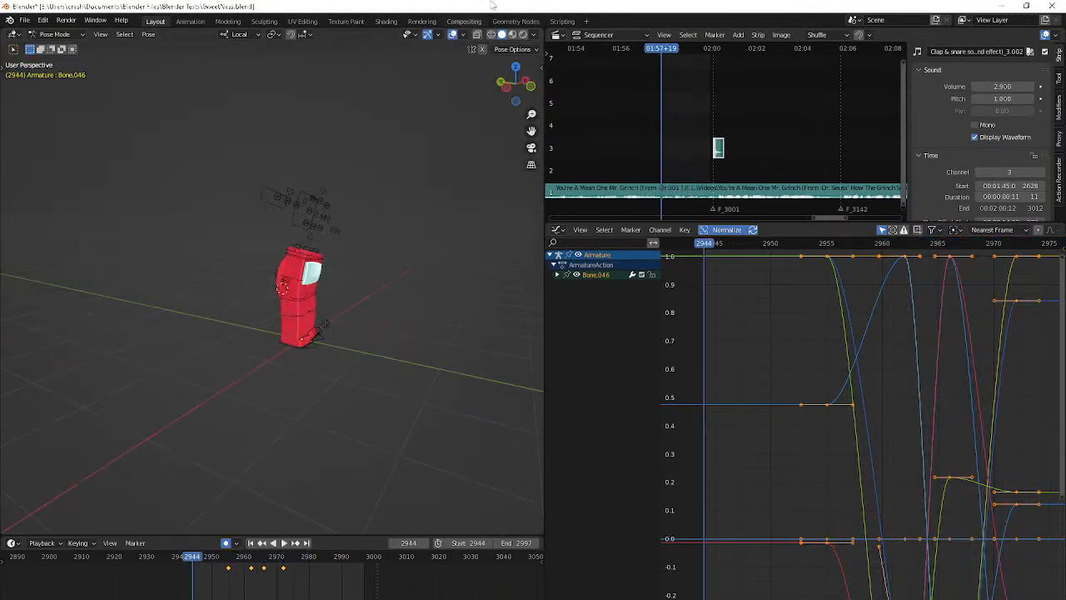
key("space")
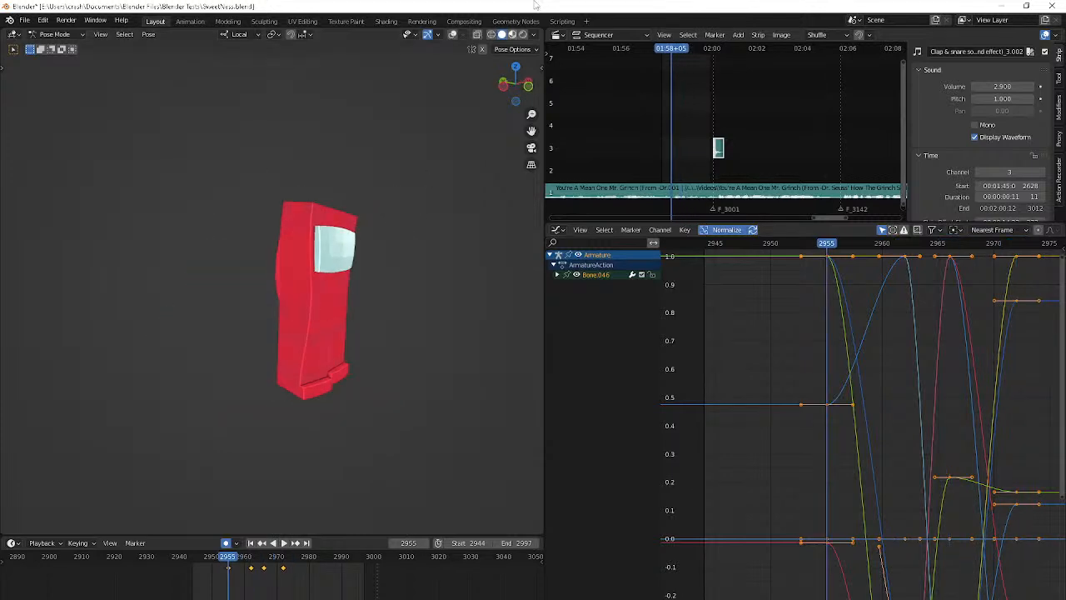
key("Up")
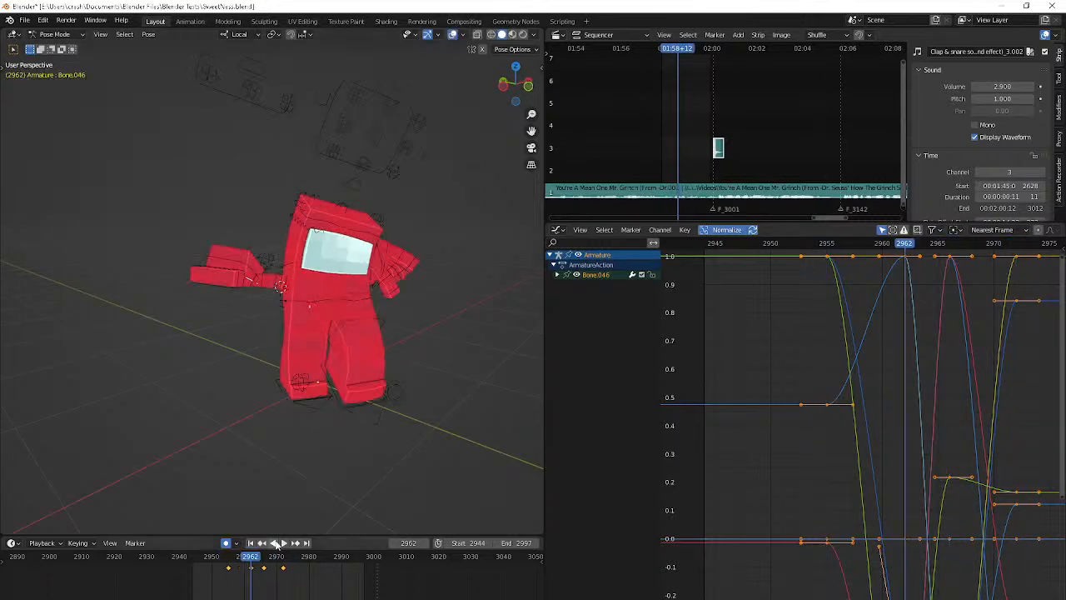
key("Delete")
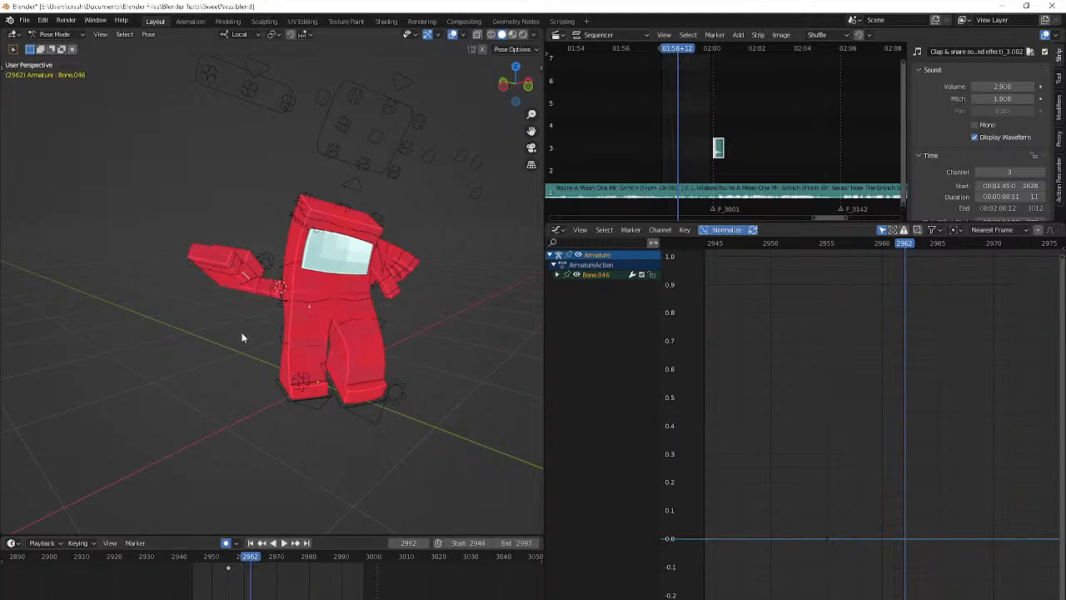
key("ctrl+z")
key("ctrl+z")
key("ctrl+z")
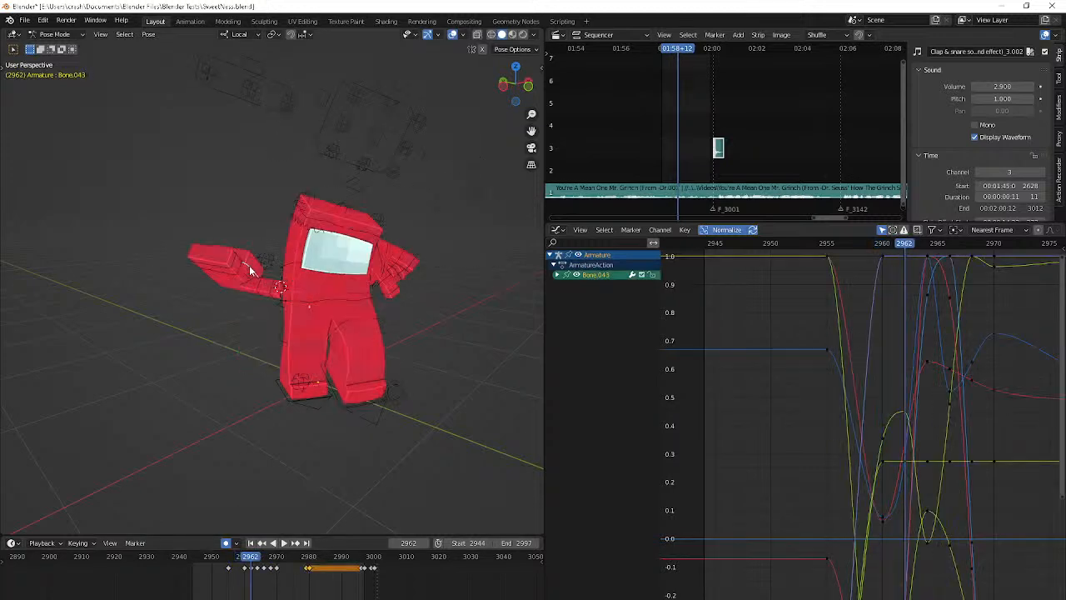
Rotate the right hand's Bone.043 at frame 2964 to adjust its raised pose
key("r")
key("Return")
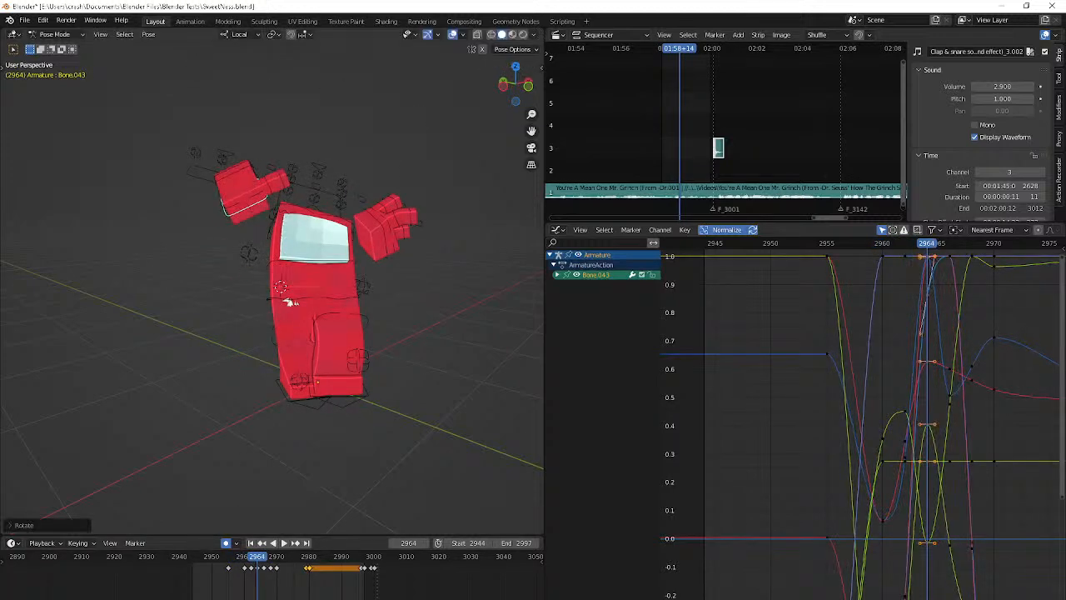
left_click(313, 297)
Step back and forth between frames 2956 and 2966 to examine the right hand's upward swing
key("Left")
key("Left")
key("Right")
key("Right")
key("Right")
key("Right")
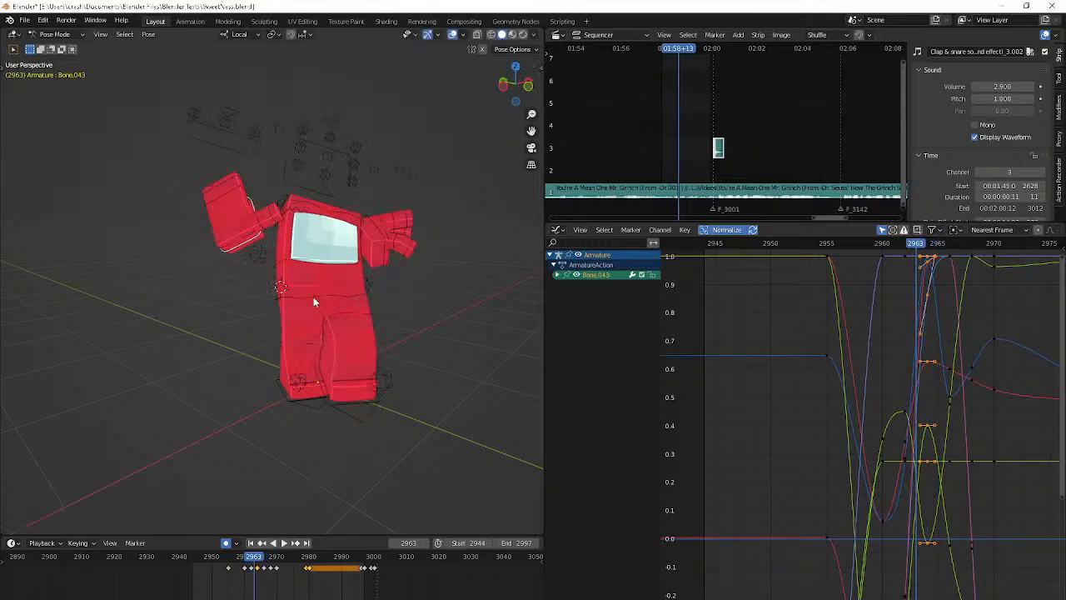
key("Left")
key("Left")
key("Left")
key("Left")
key("Left")
key("Left")
key("Left")
key("Left")
key("Left")
key("Left")
key("Left")
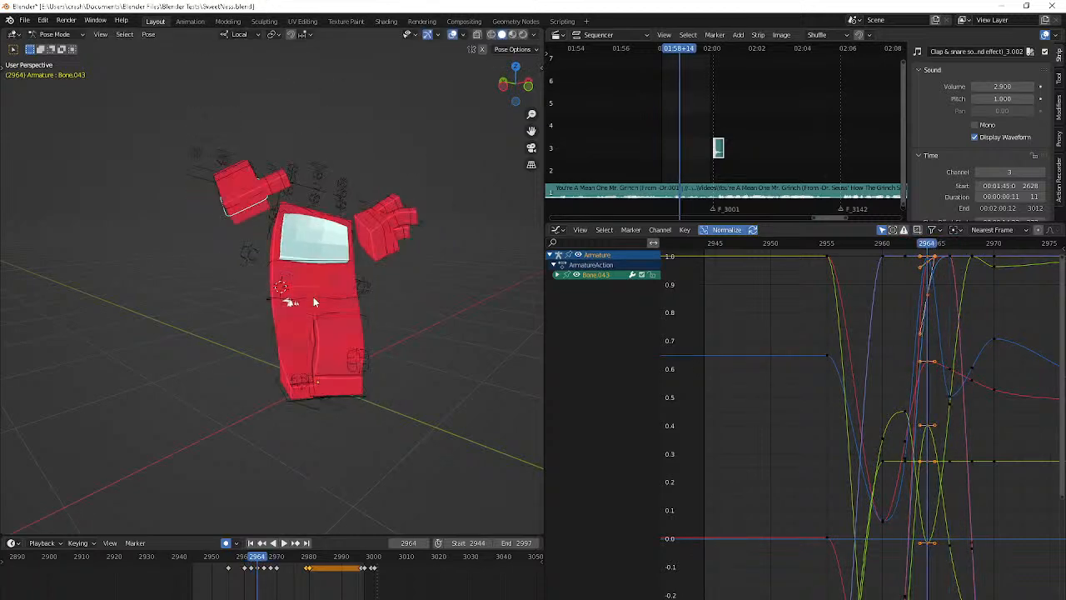
key("Right")
key("Right")
key("Right")
key("Right")
key("Right")
key("Right")
key("Right")
key("Right")
key("Right")
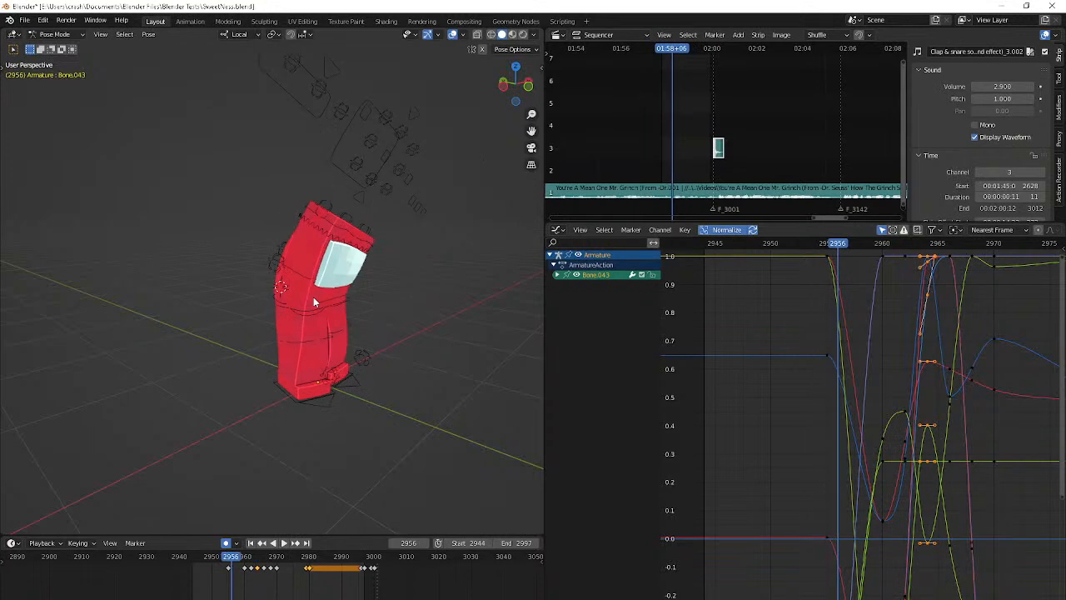
key("Right")
key("Right")
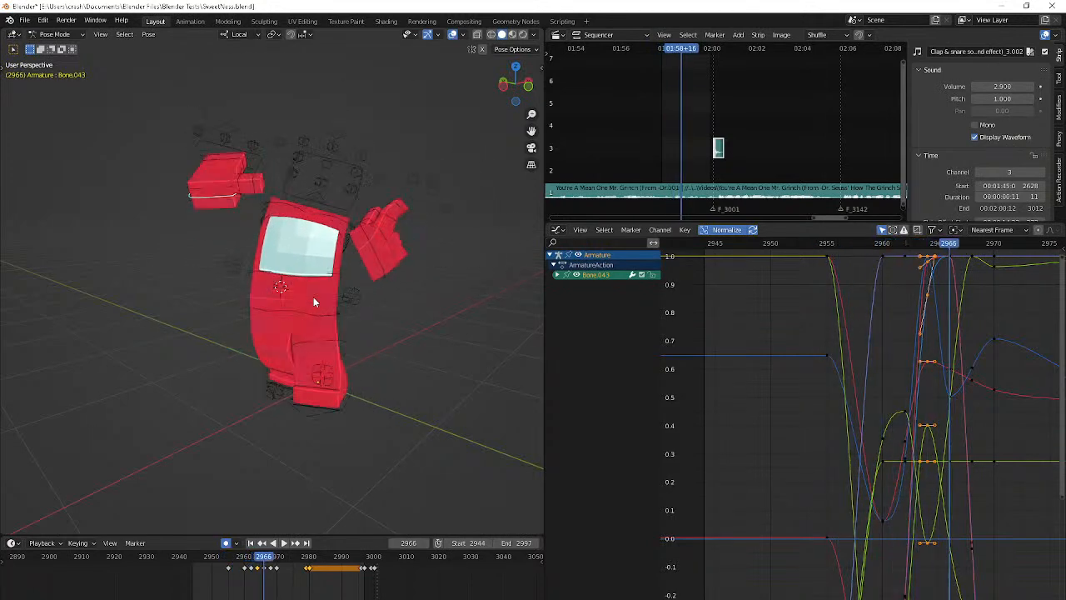
key("Left")
key("Left")
key("Left")
key("Left")
key("Right")
key("Right")
key("Left")
key("Left")
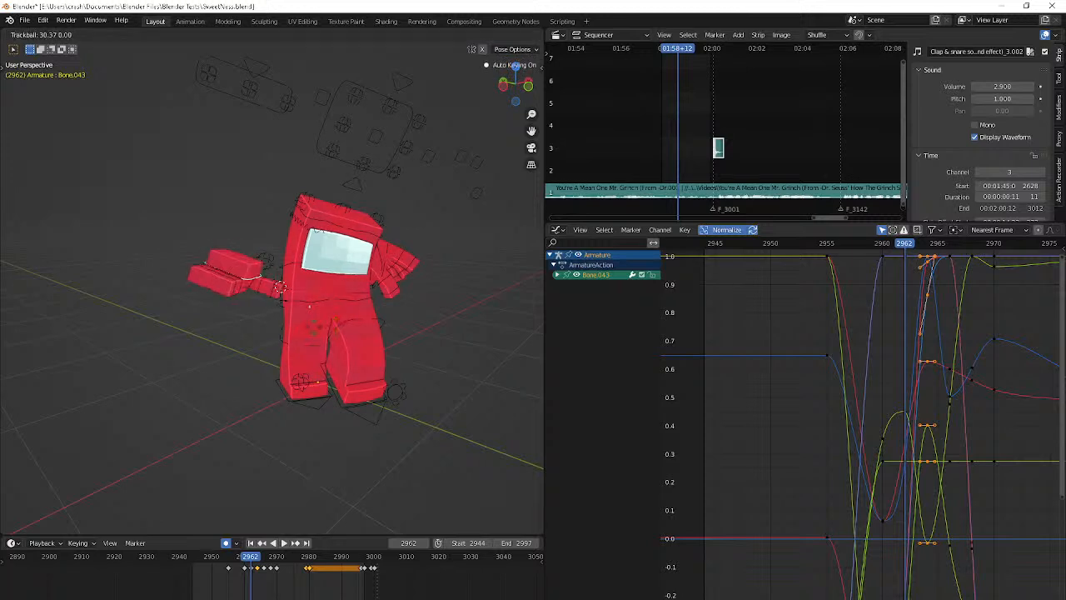
Rotate the right hand about 20 degrees at frame 2962 and play the swing
right_click(313, 326)
key("Left")
key("Left")
key("Right")
key("Right")
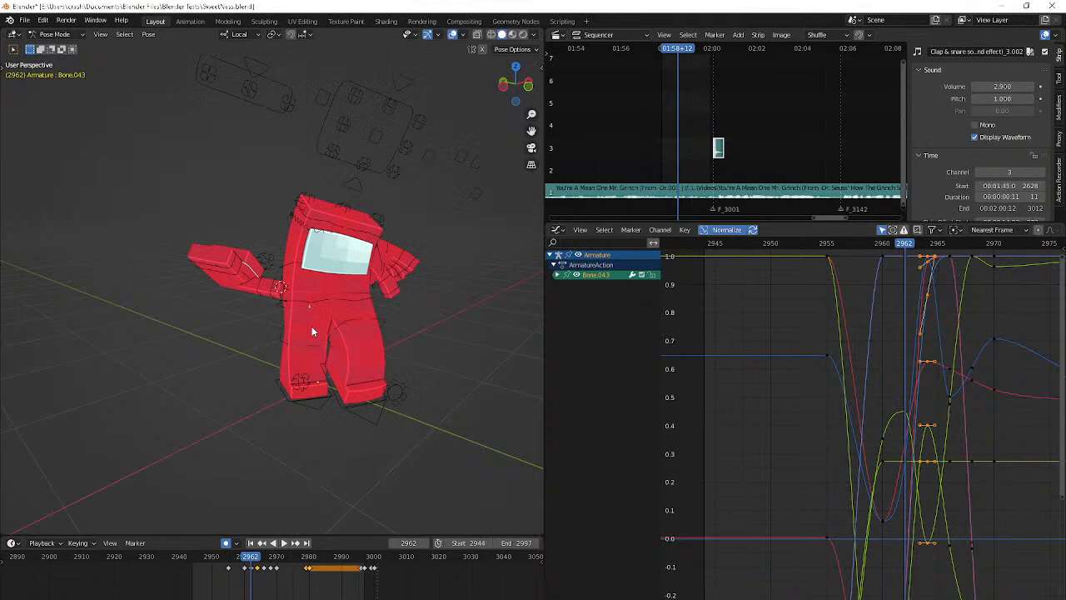
key("r")
key("r")
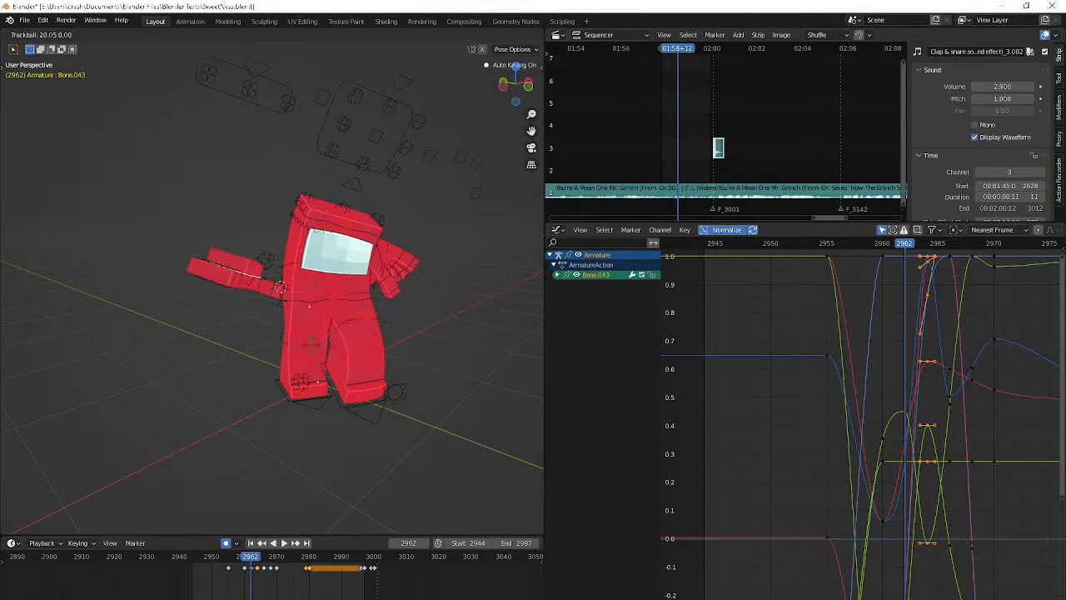
left_click(312, 343)
key("space")
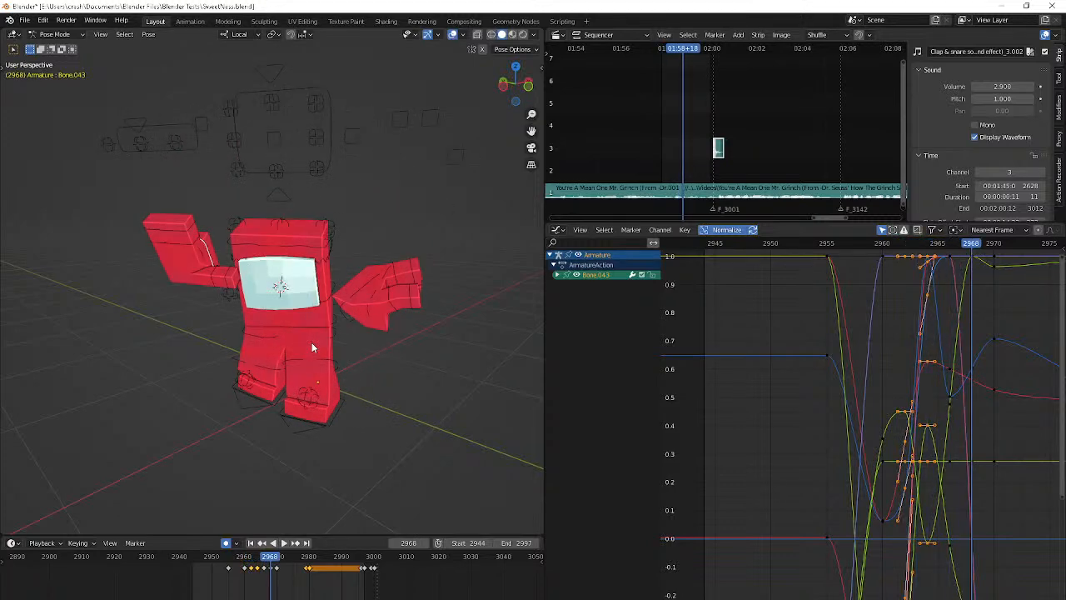
Rotate the right hand at frame 2966 to refine the top of the swing
key("Left")
key("Left")
key("r")
left_click(370, 319)
key("Right")
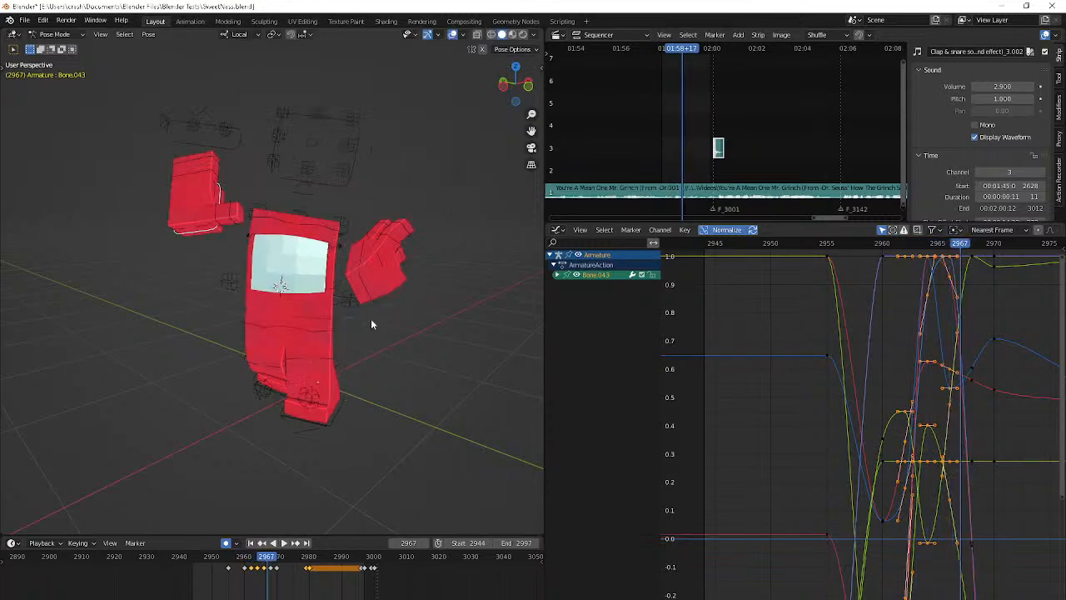
key("Right")
key("Right")
key("Right")
key("Right")
key("r")
key("r")
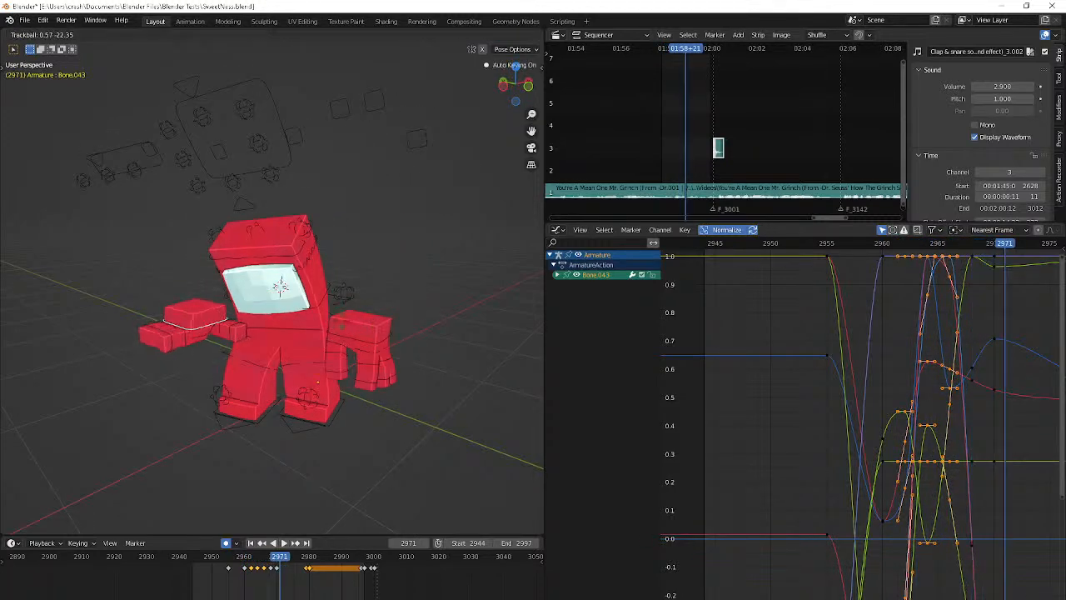
right_click(320, 319)
Delete the right hand's keyframe at frame 2968
key("Left")
key("Left")
key("Left")
key("Right")
key("Right")
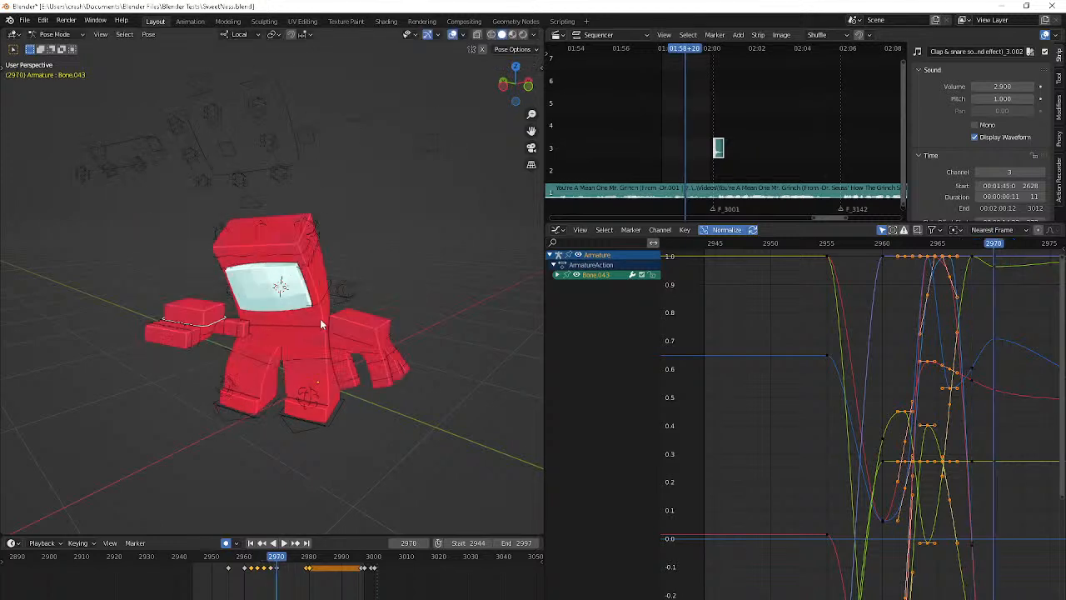
left_click(269, 585)
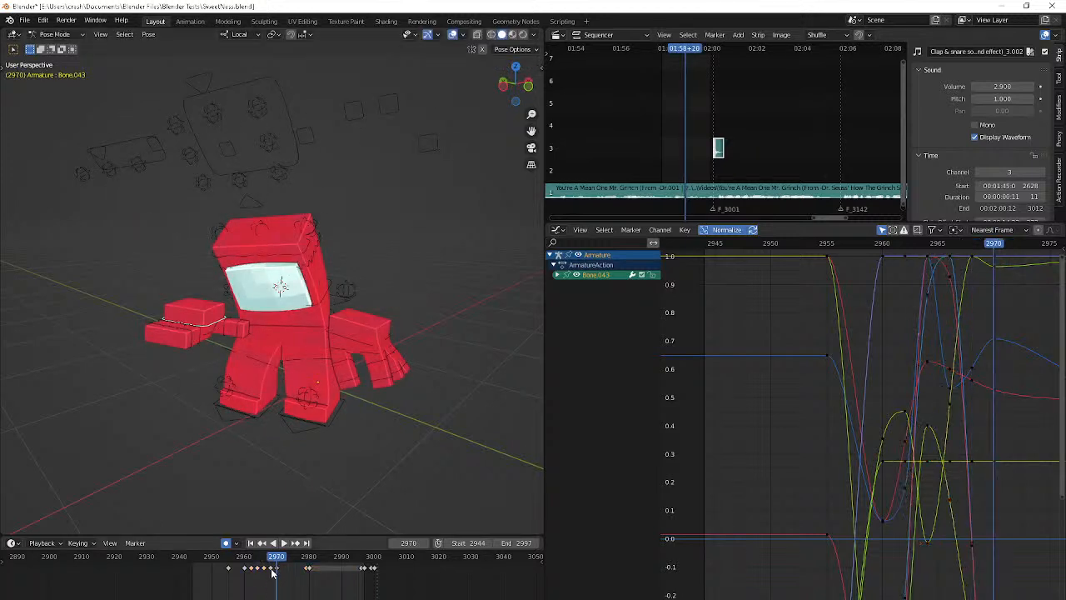
left_click(272, 572)
key("Delete")
Rotate the right hand freely with trackball rotation at frame 2970 and step through the frames that follow
key("r")
key("r")
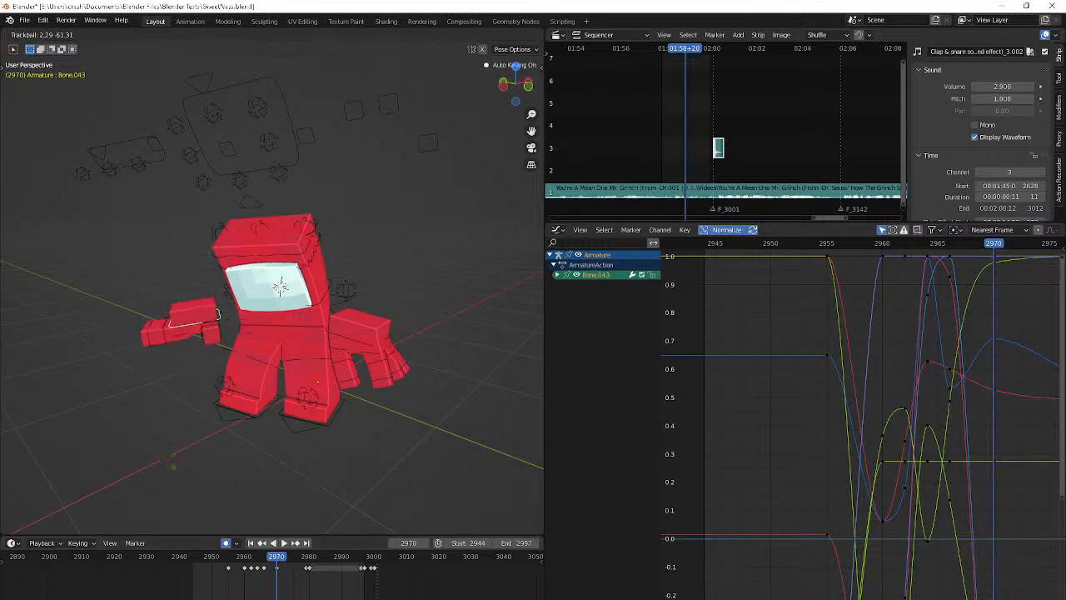
left_click(174, 468)
key("Right")
key("Right")
key("Right")
key("Right")
key("Right")
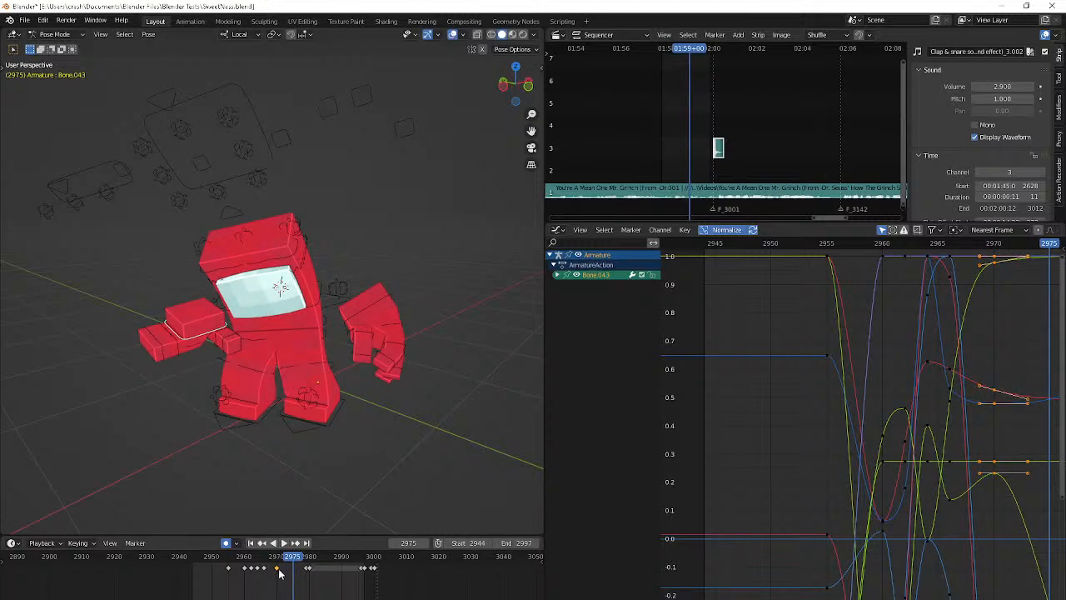
key("Right")
key("Right")
key("Right")
key("Right")
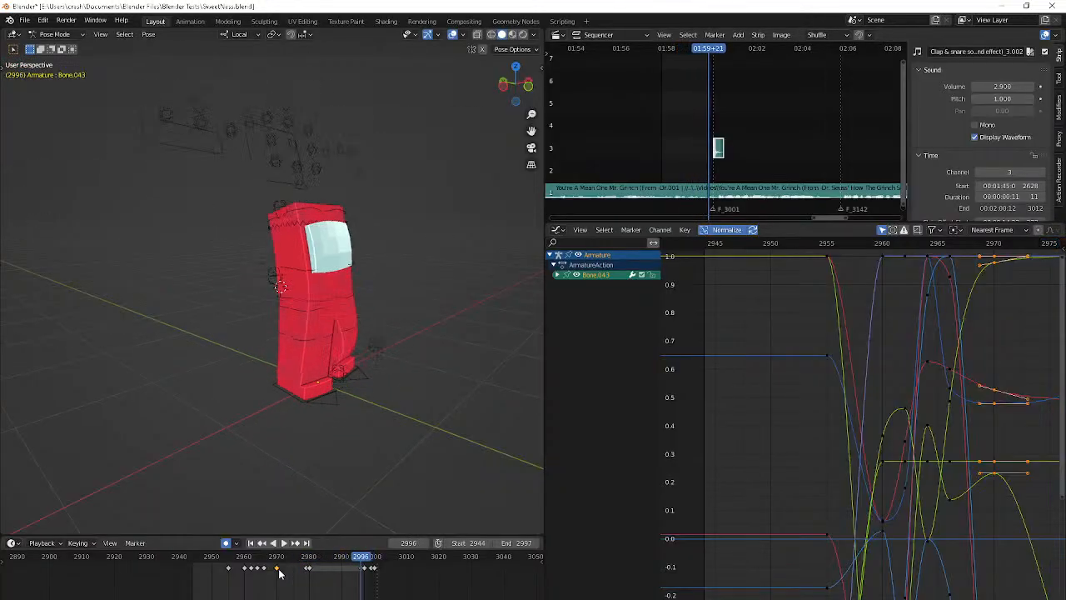
Try pasting the right hand's copied keyframe at frame 2979 and step through the frames between 2970 and 2979
key("ctrl+space")
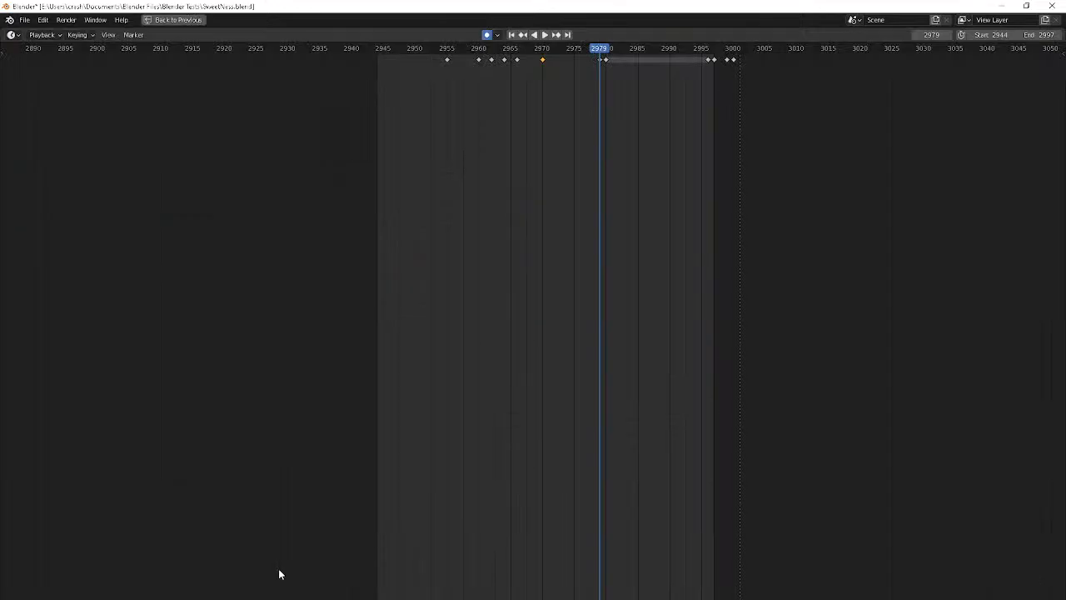
key("ctrl+space")
key("ctrl+v")
key("Down")
key("Right")
key("Right")
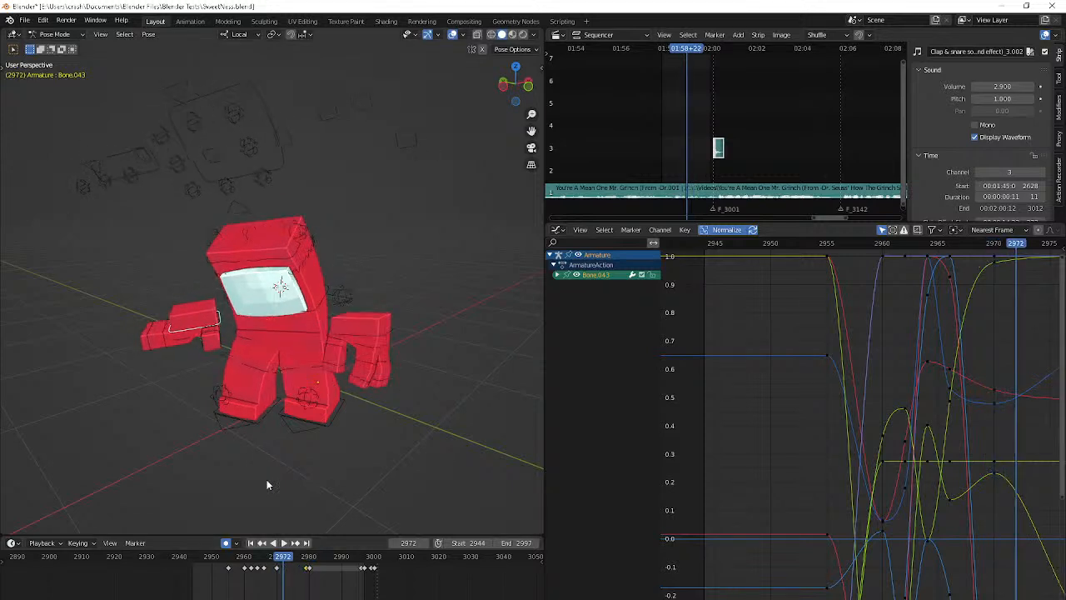
key("Right")
key("Right")
key("Right")
key("Right")
key("Right")
key("Right")
key("Right")
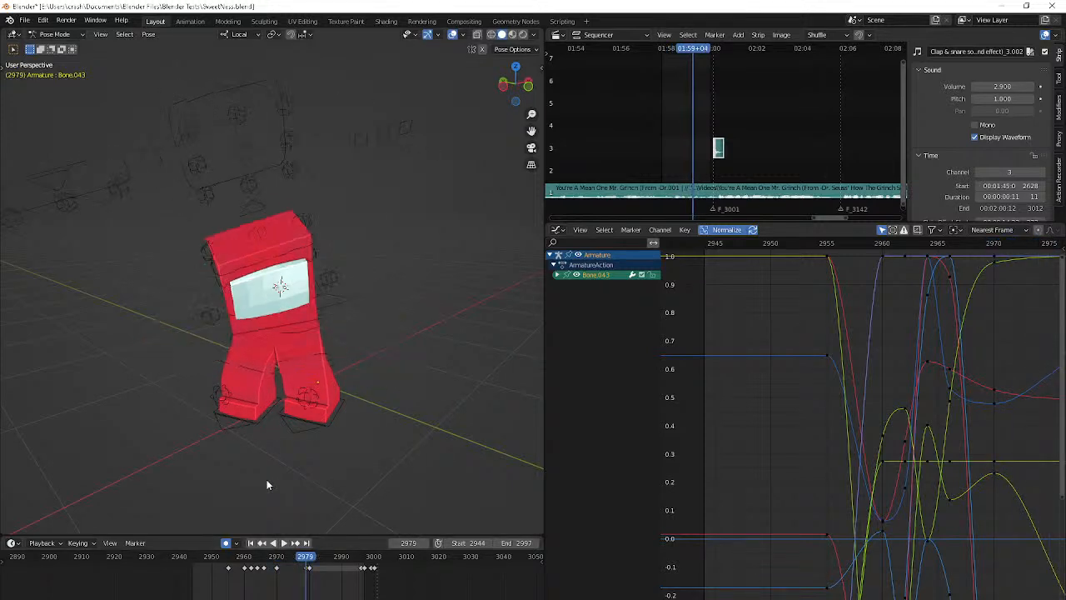
key("Down")
key("Right")
key("Right")
key("Right")
key("Right")
key("Right")
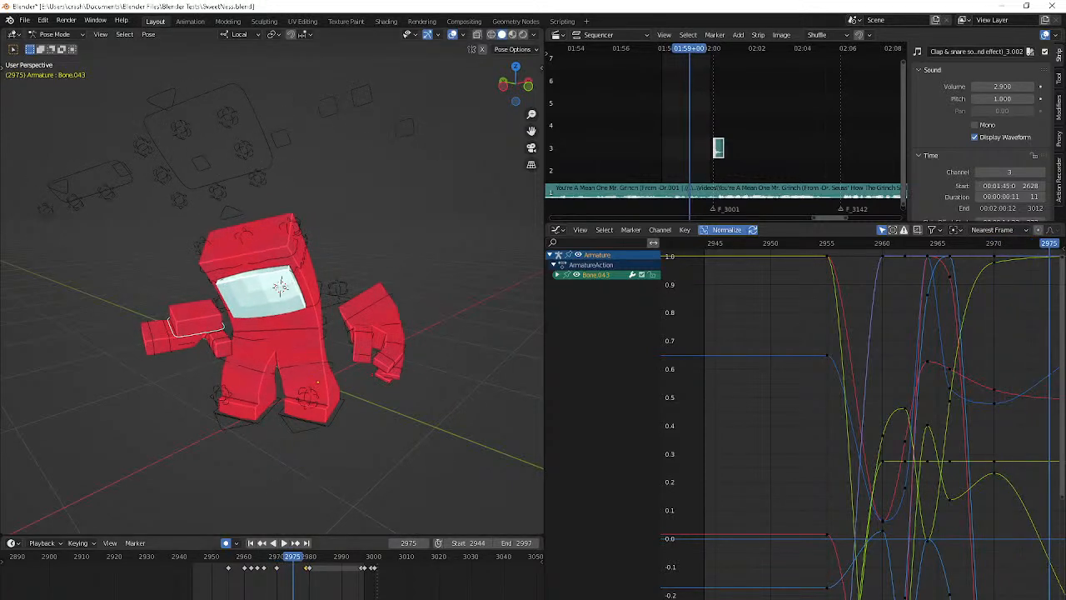
Try holding the right hand's pose between frames 2975 and 2979 with a repeated keyframe
key("ctrl+v")
key("g")
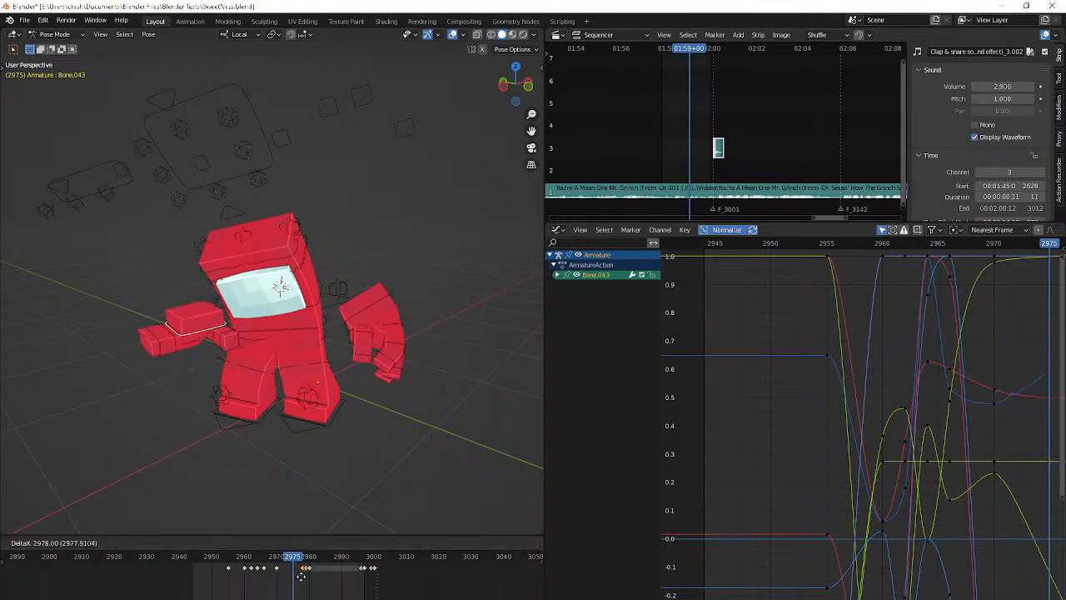
left_click(302, 575)
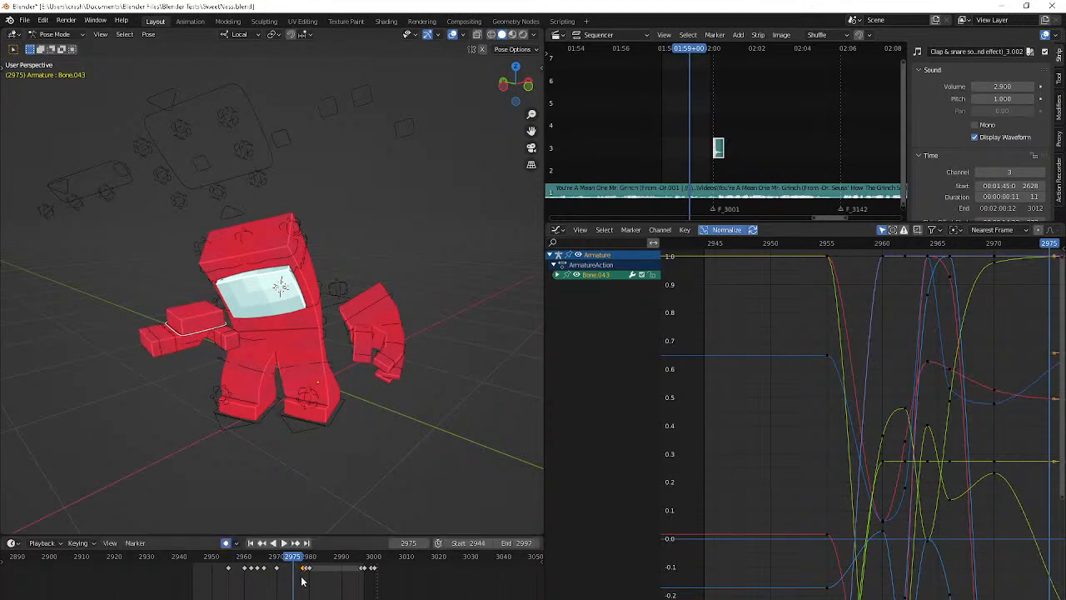
key("Left")
key("Left")
key("Left")
key("Left")
key("Left")
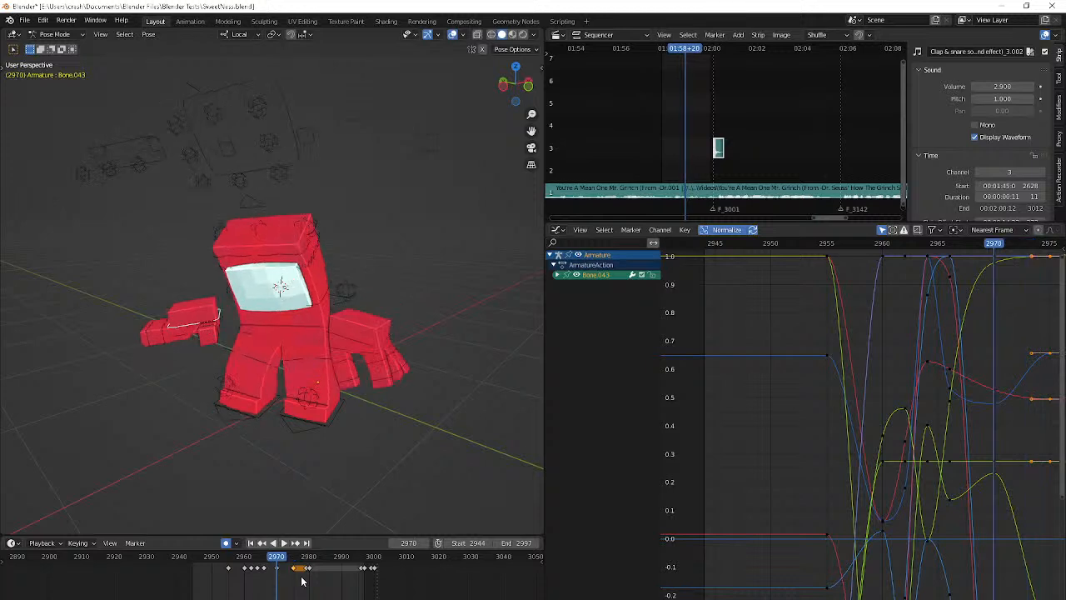
Place a copy of the right hand's frame 2970 keyframe at frame 2979 and step through the held pose
left_click(279, 567)
key("Right")
key("Right")
key("Right")
key("Right")
key("Right")
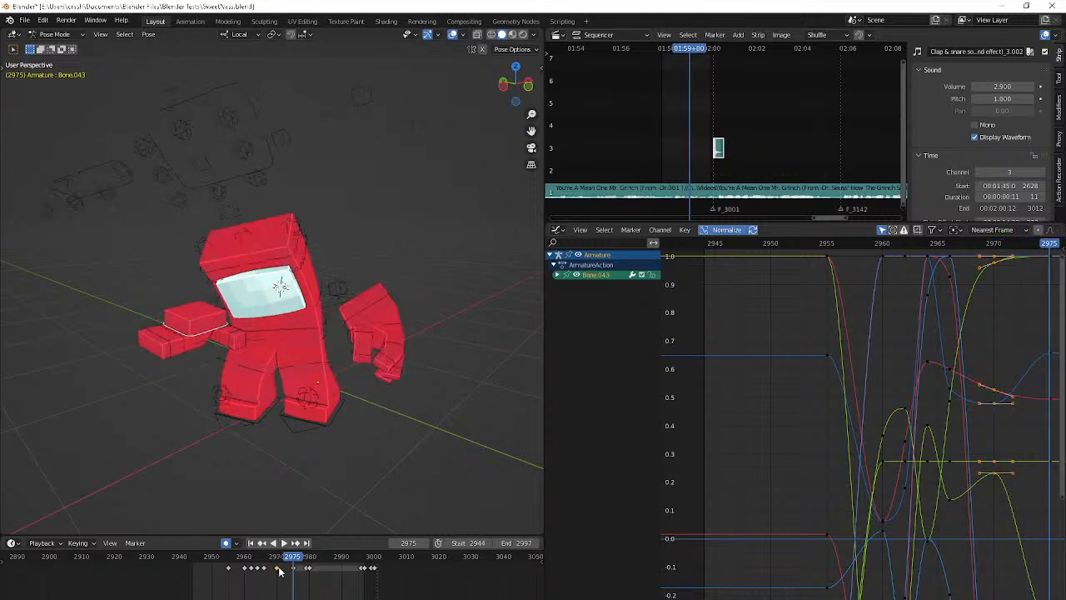
key("g")
left_click(307, 580)
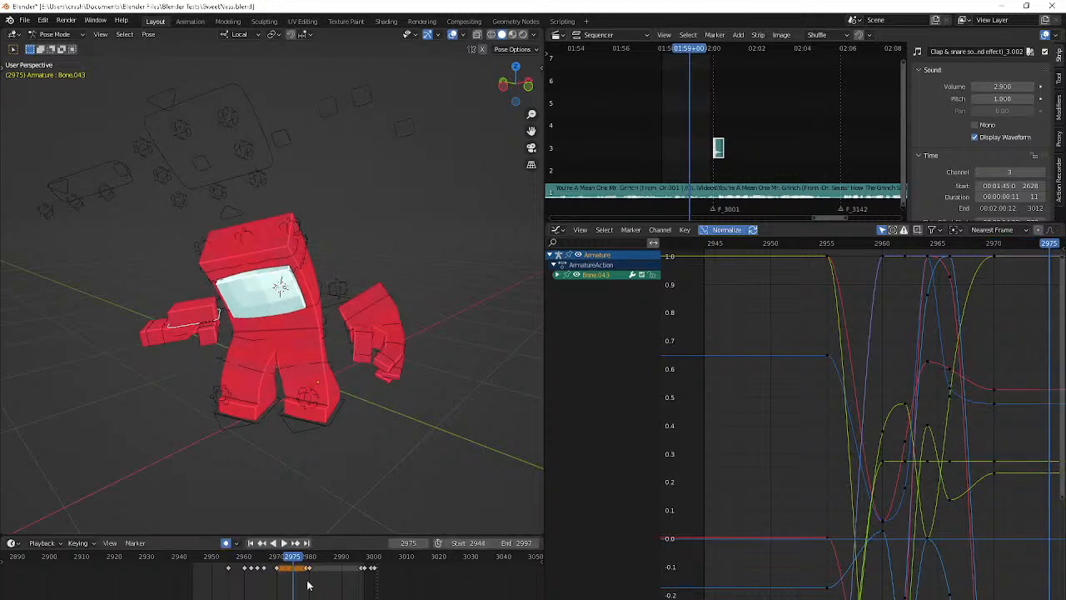
key("Left")
key("Left")
key("Left")
key("Left")
key("Left")
key("Right")
key("Right")
key("Right")
key("Right")
key("Right")
key("Up")
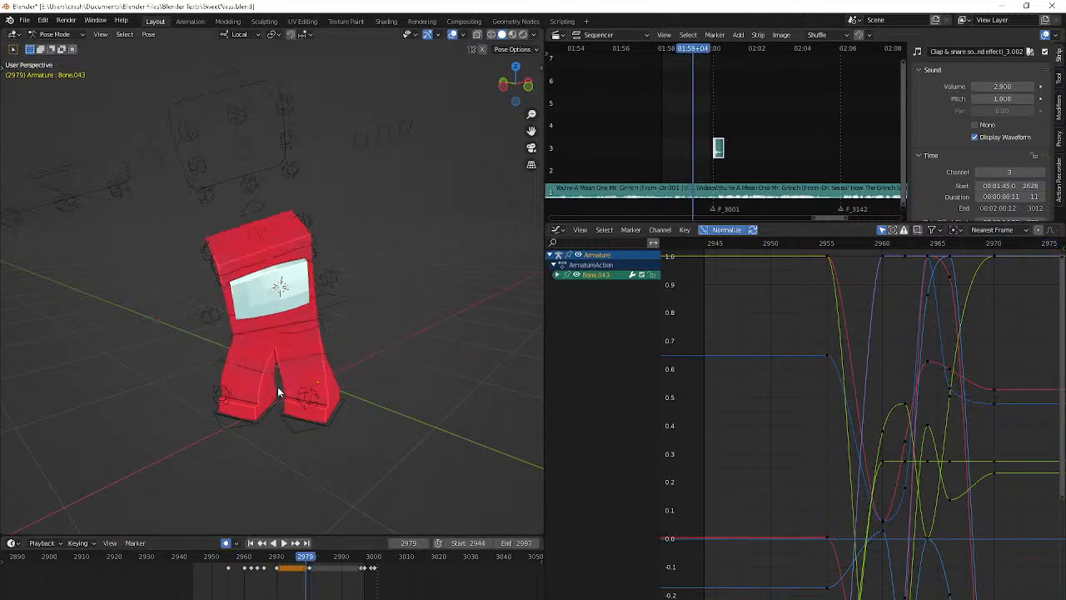
Rotate and slightly reposition the right hand at frame 2973
key("Down")
key("Right")
key("Right")
key("Right")
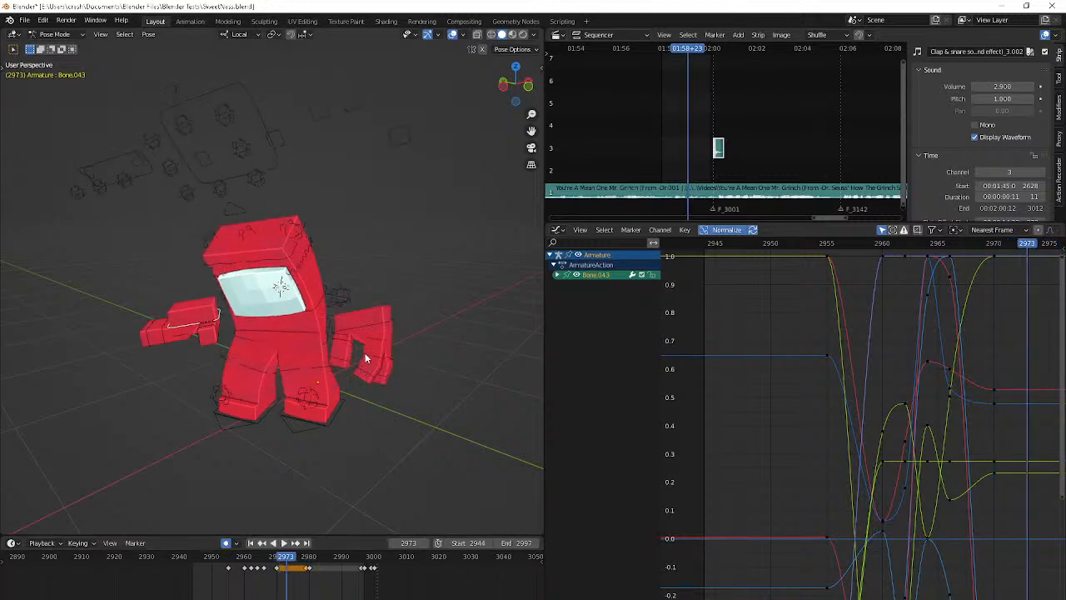
key("r")
left_click(365, 343)
key("g")
left_click(389, 354)
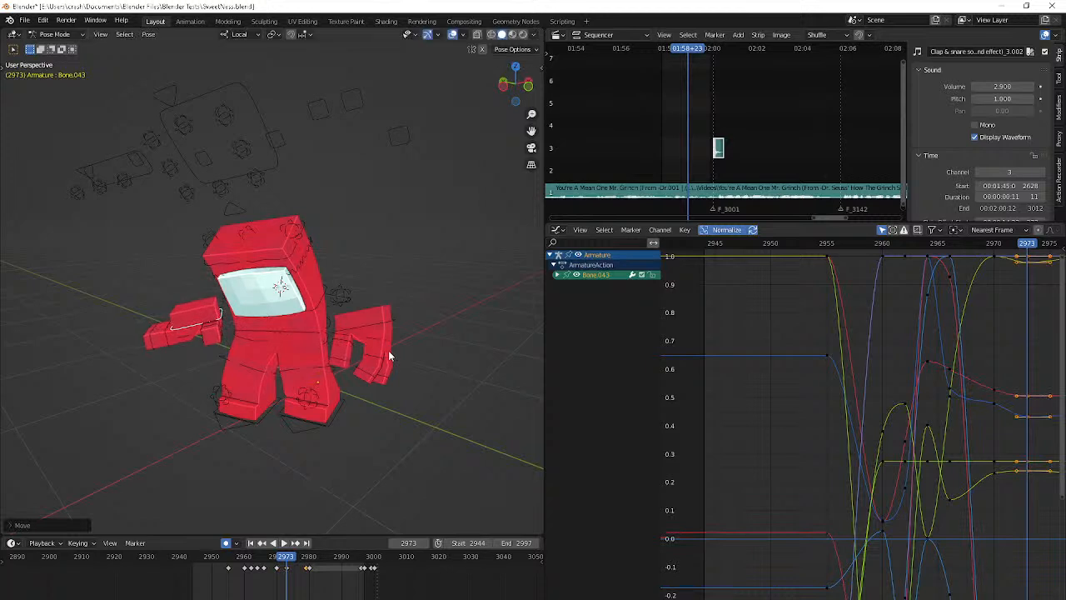
key("r")
left_click(433, 370)
Rotate and reposition the right hand at frame 2977 and shift that keyframe to frame 2979
left_click(304, 557)
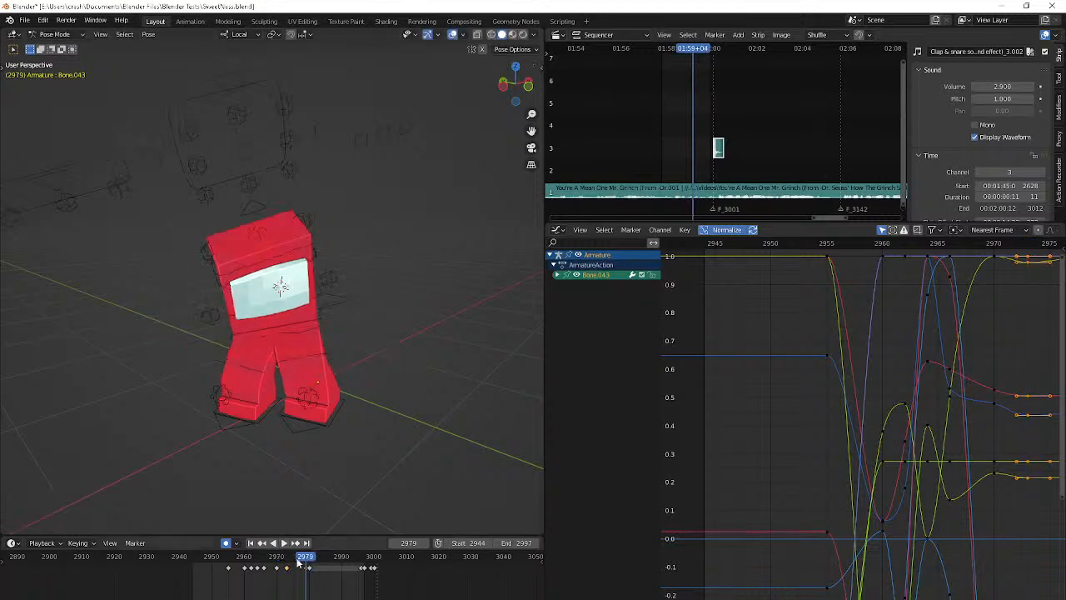
left_click(297, 465)
key("Left")
key("Left")
key("Left")
key("Right")
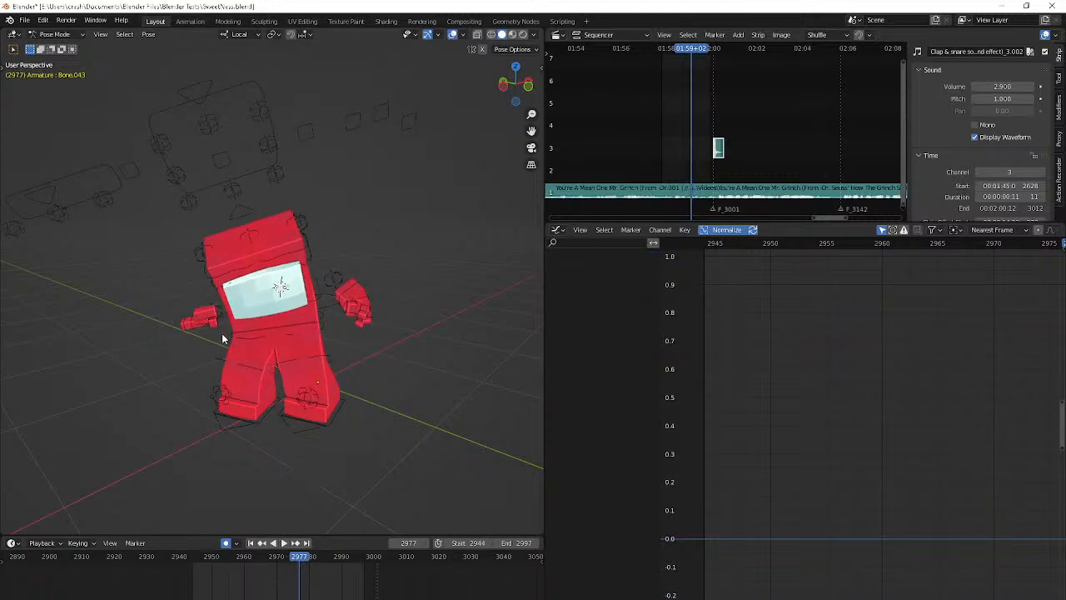
left_click(199, 319)
key("r")
key("r")
left_click(259, 266)
key("shift+g")
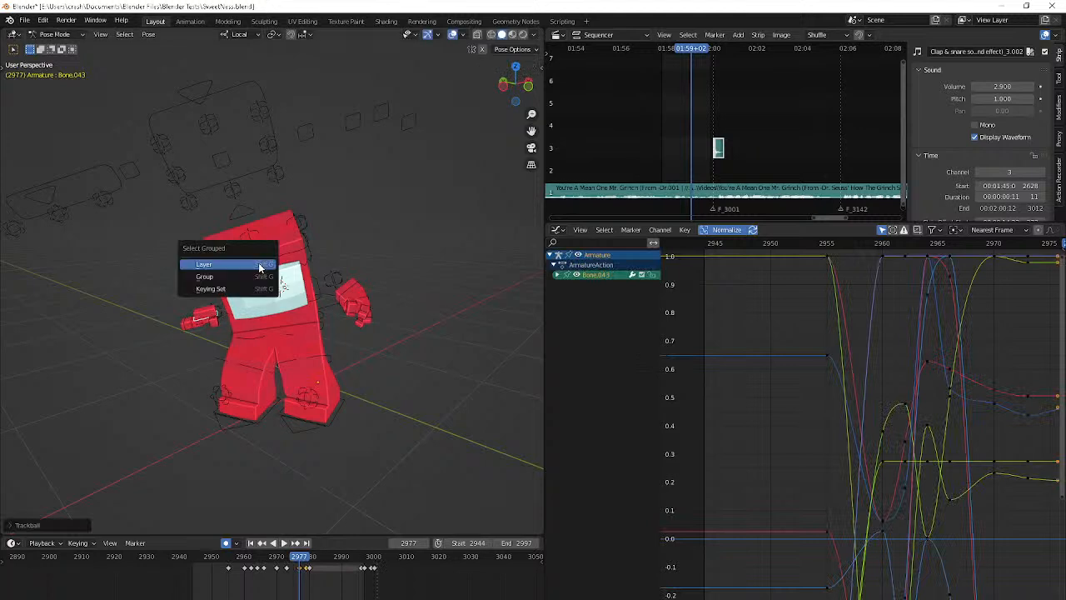
key("g")
left_click(336, 287)
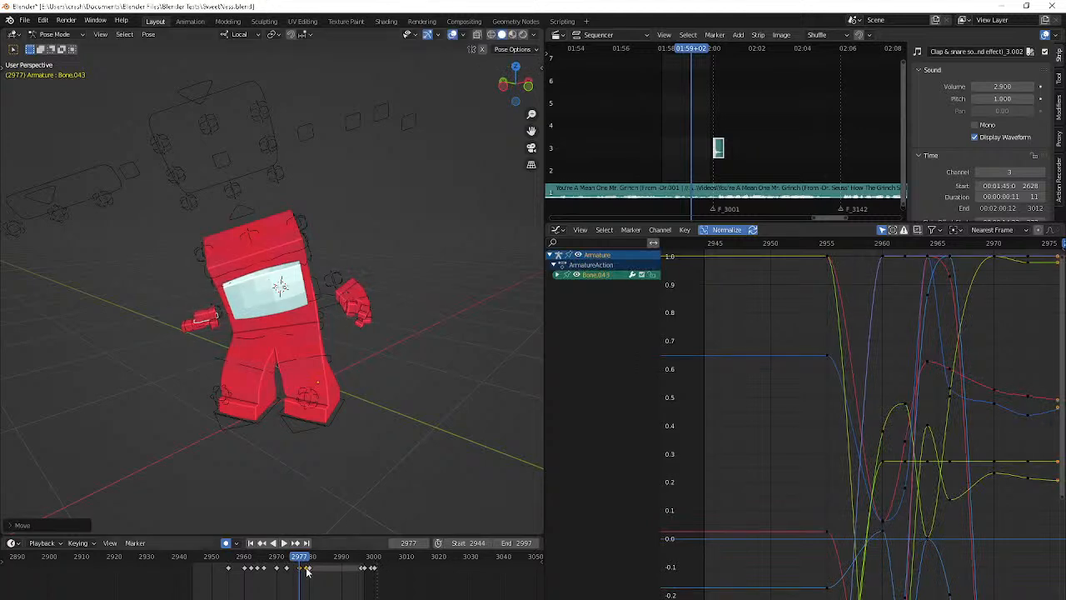
left_click(305, 573)
Play the animation and step to frame 2973 to examine the right hand's swing
key("space")
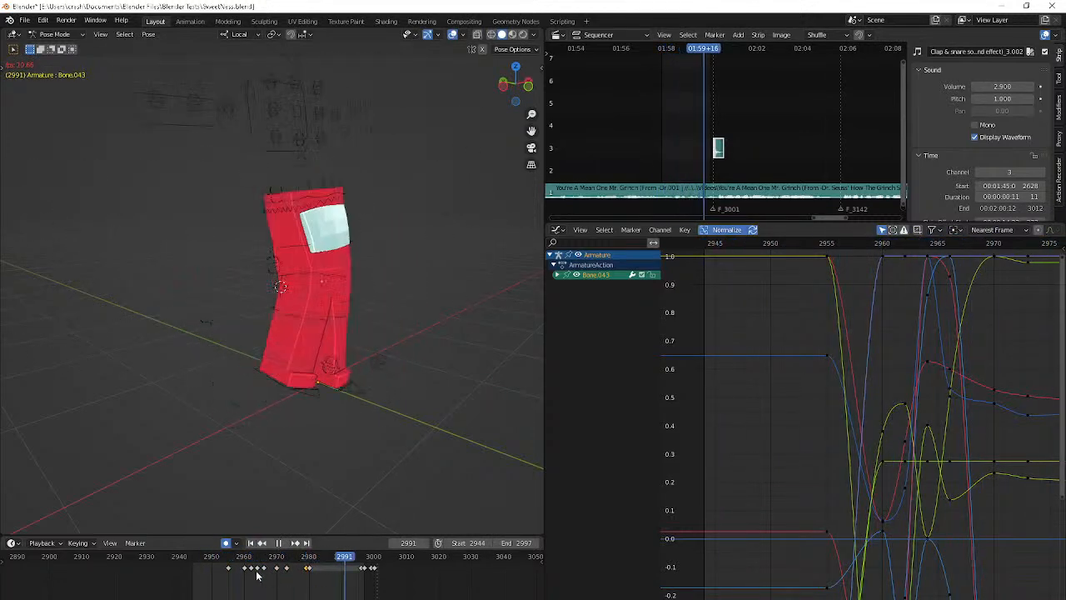
key("space")
key("space")
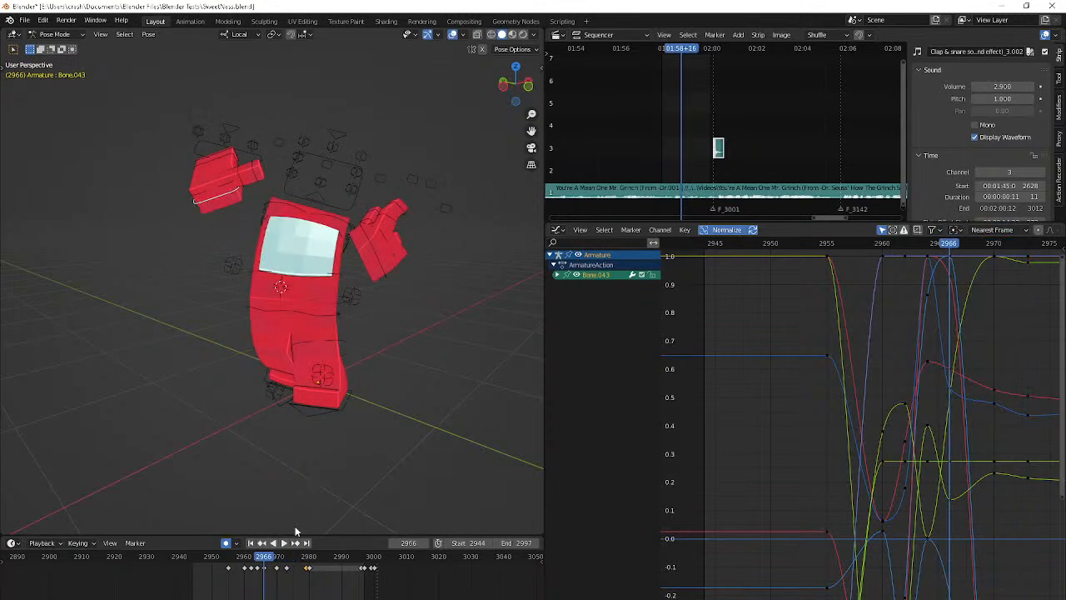
key("space")
key("space")
key("space")
key("Right")
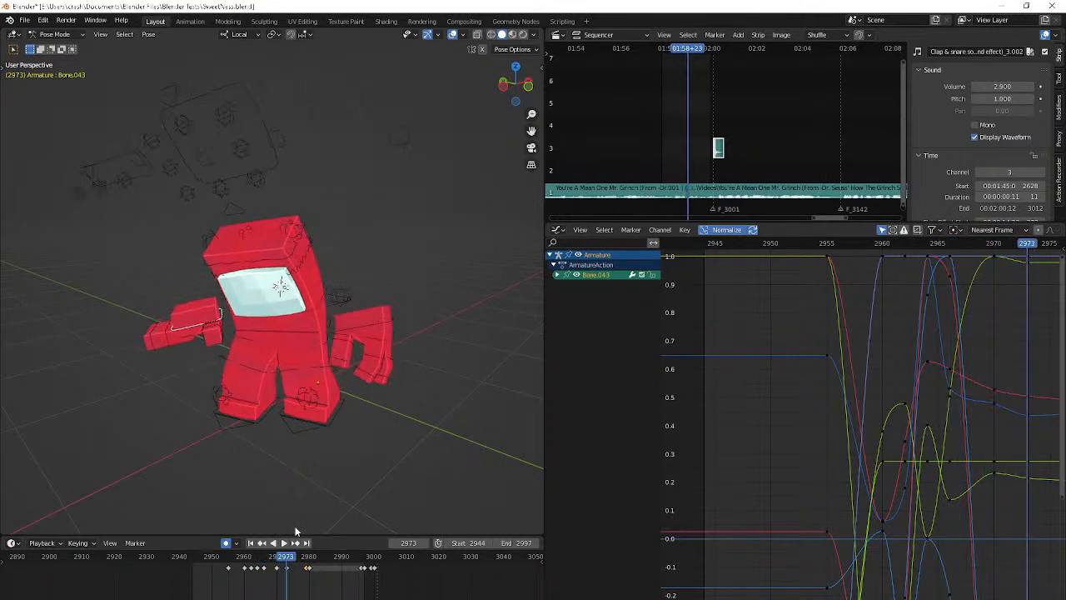
Rotate the right hand again at frame 2973 and compare the pose with the neighbouring keyframes
key("r")
left_click(337, 432)
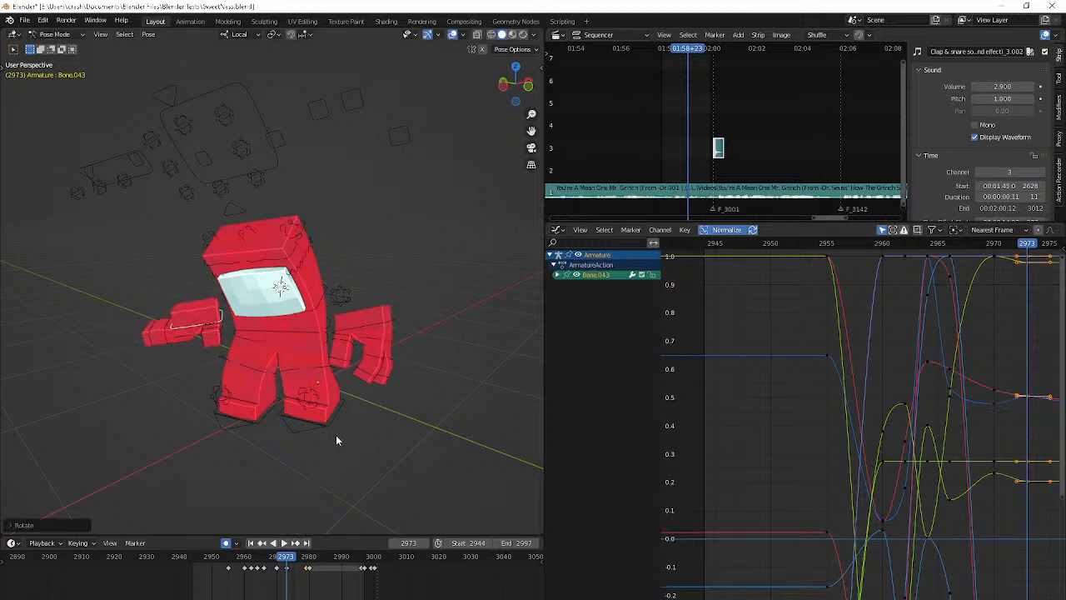
key("Down")
key("Down")
key("Up")
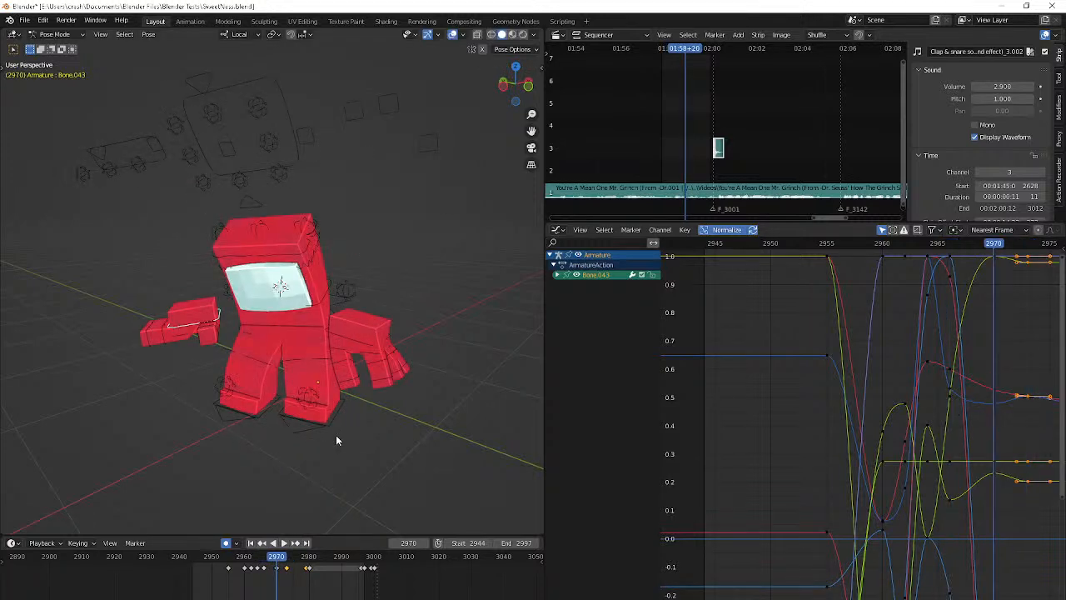
Adjust the right hand's position and rotation at frame 2970 and play the result
key("Up")
key("Down")
key("g")
left_click(338, 419)
key("r")
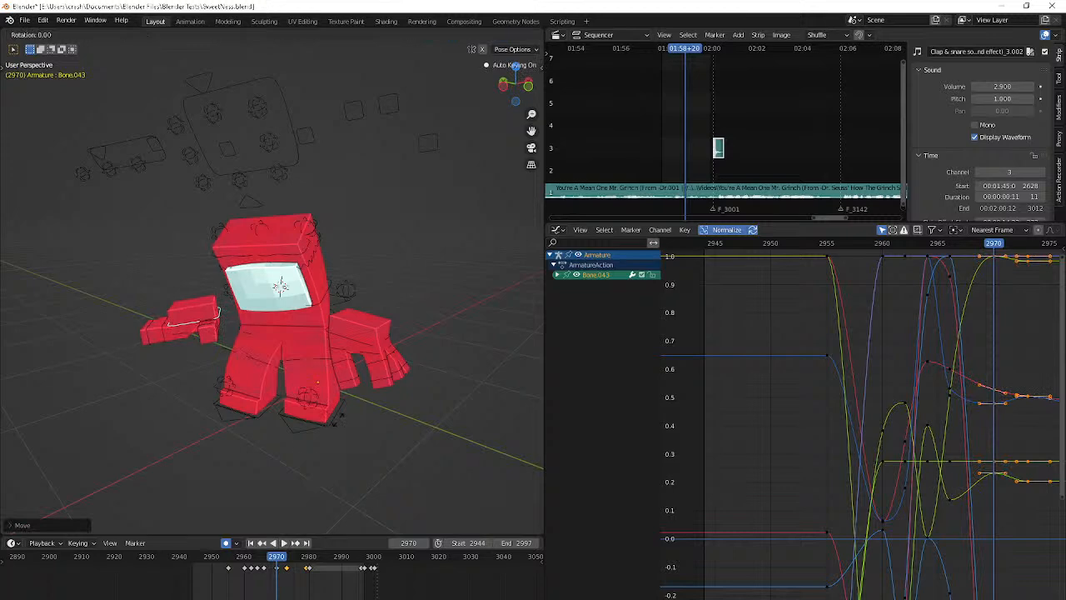
left_click(190, 507)
key("Down")
key("Right")
key("Right")
key("Right")
key("Right")
key("Right")
key("Right")
key("Right")
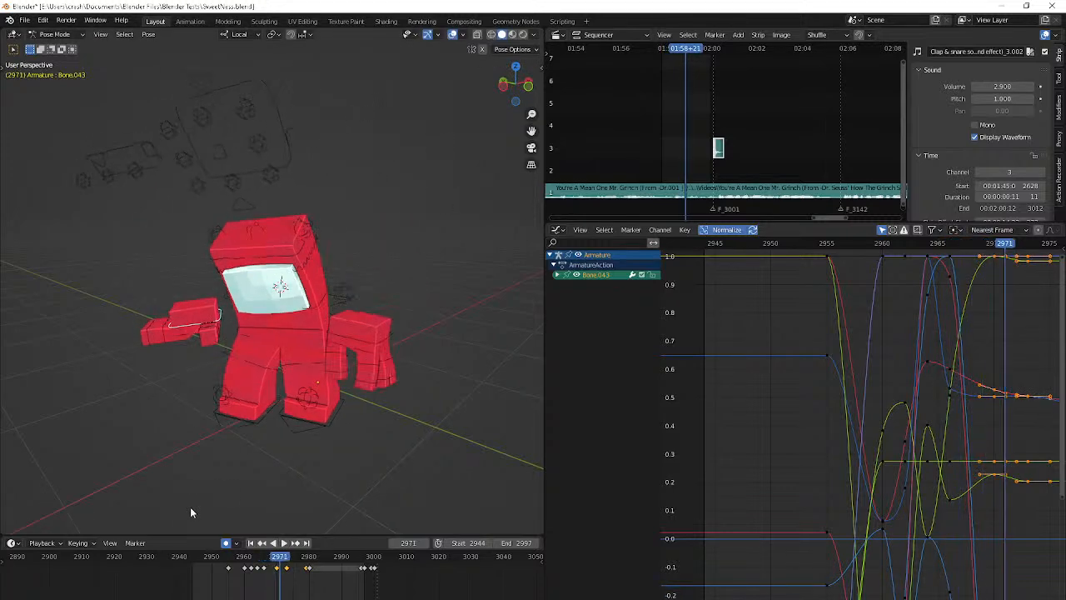
key("space")
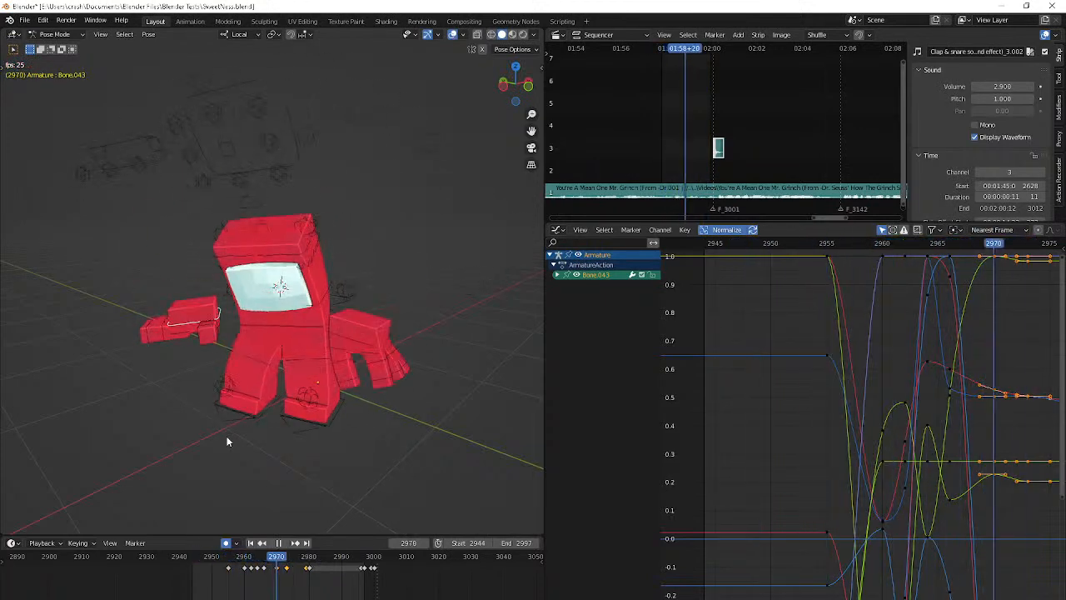
key("space")
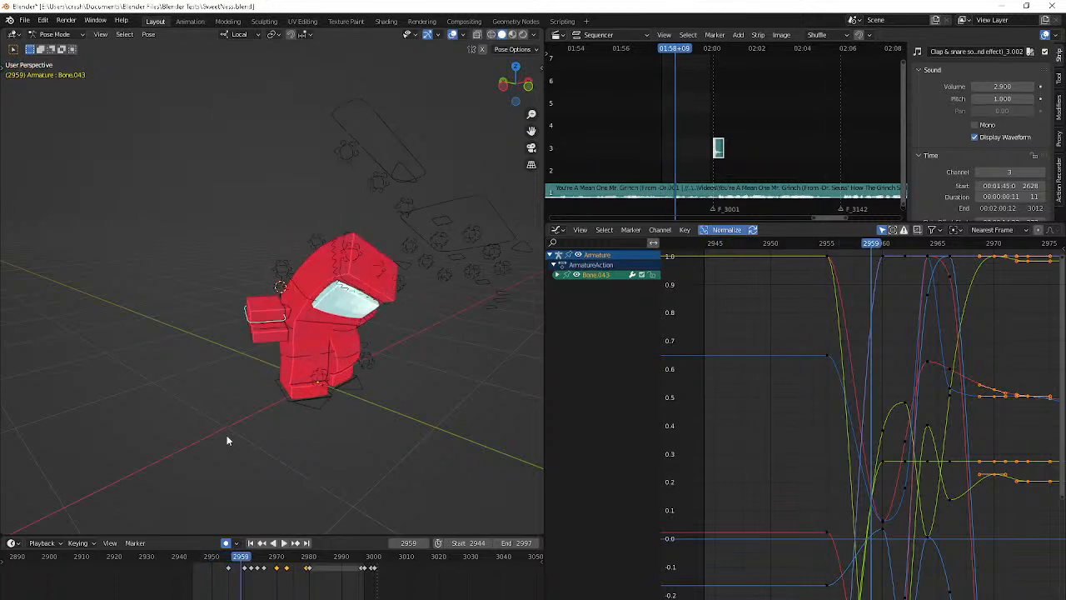
Insert a keyframe for Bone.054 on the right hand at frame 2956 and step forward to frame 2966
middle_click_drag(227, 437, 198, 443)
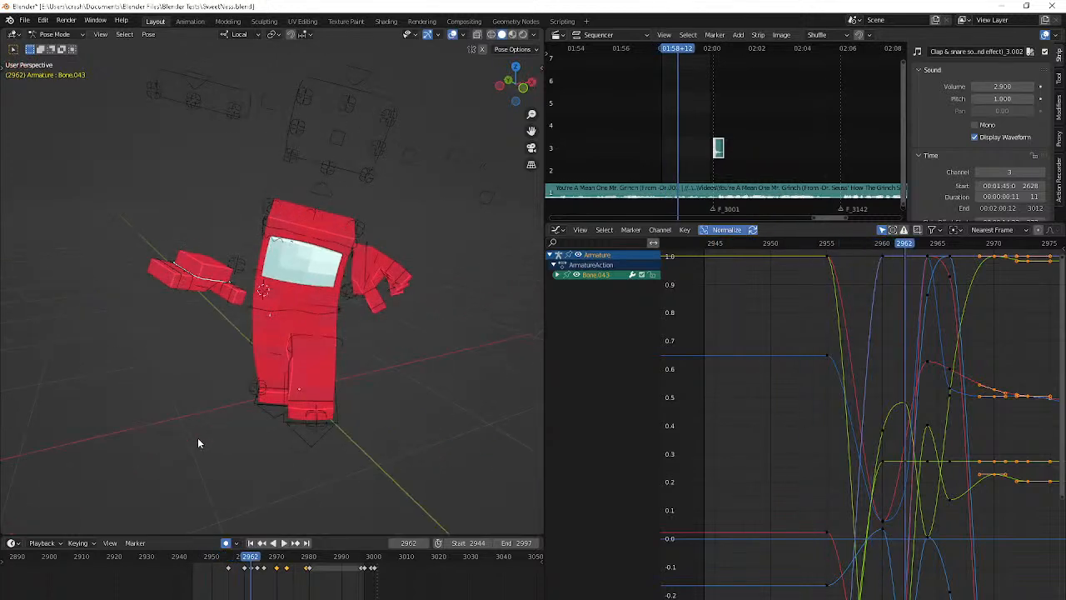
left_click(220, 298)
key("Left")
key("Left")
key("Left")
key("Left")
key("Left")
key("Left")
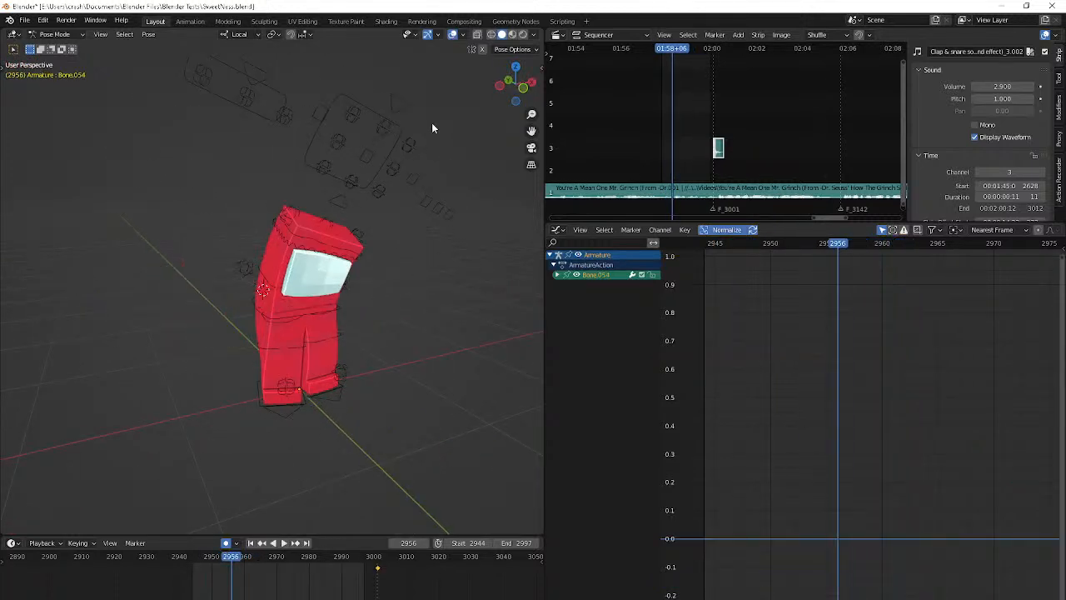
key("i")
key("Right")
key("Right")
key("Right")
key("Right")
key("Right")
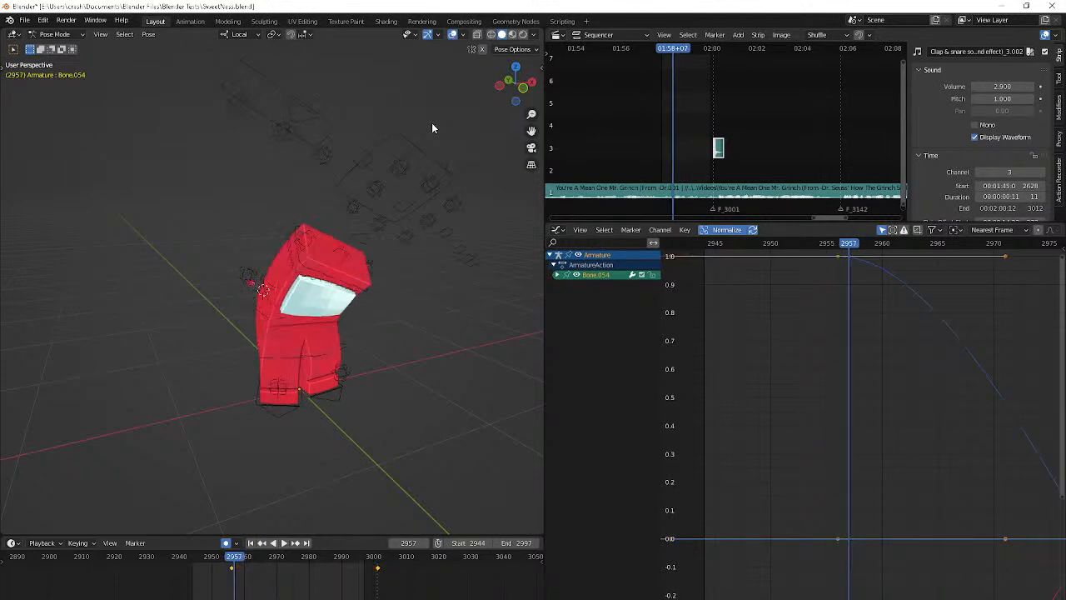
key("Right")
key("Right")
key("Right")
key("Right")
key("Right")
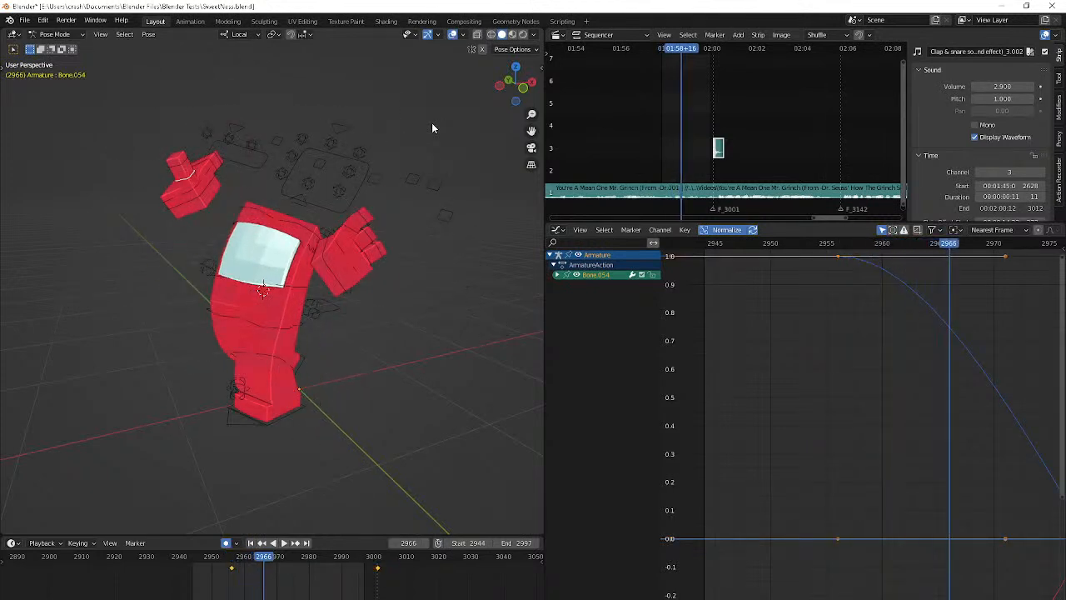
Play the animation with the viewport overlays hidden to review the character's motion
key("space")
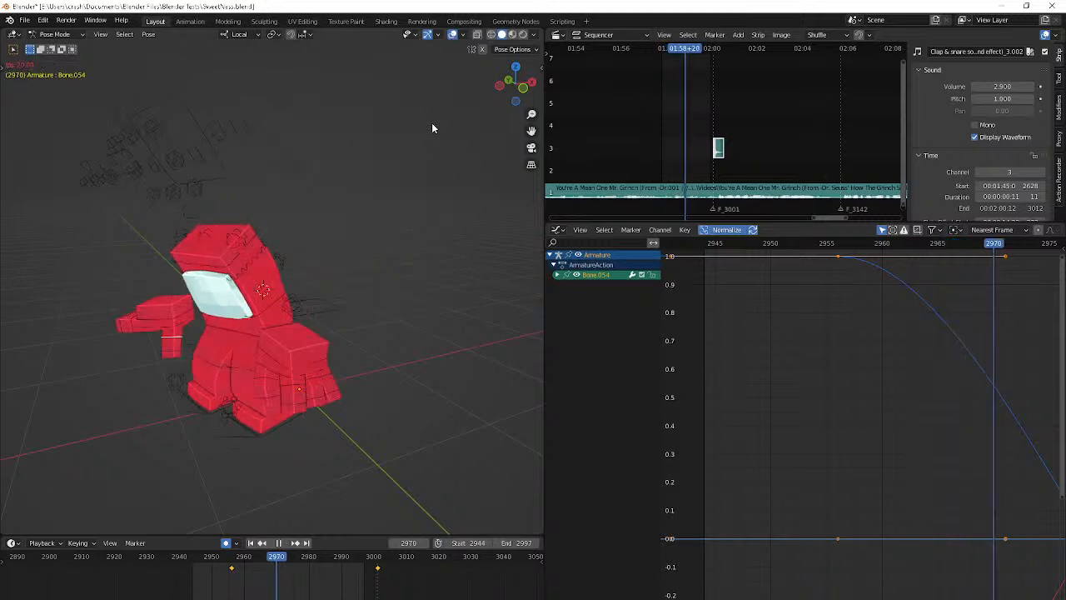
left_click(452, 36)
left_click(452, 35)
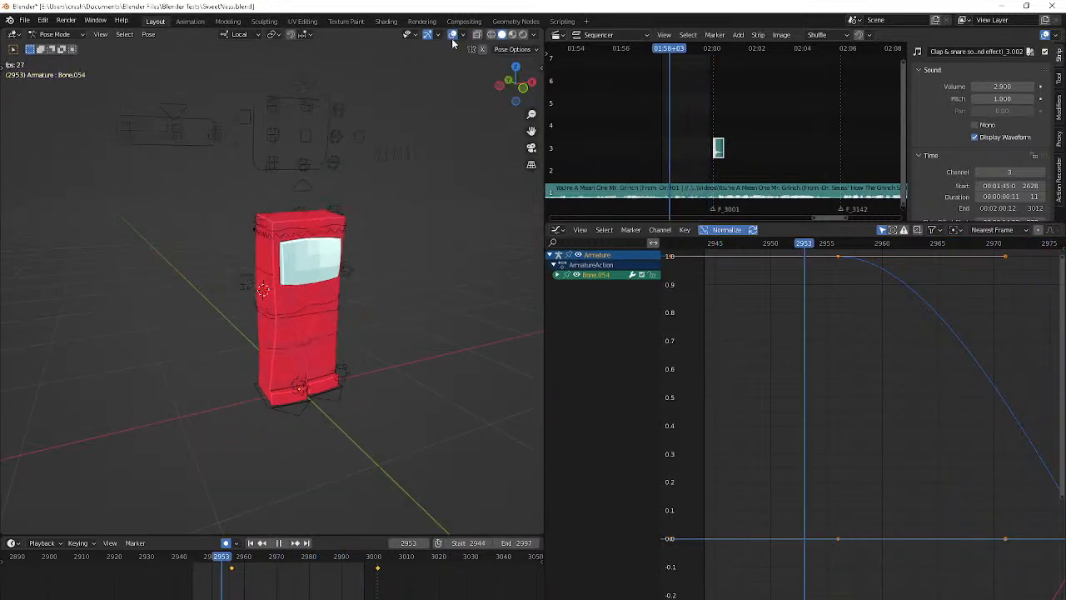
left_click(453, 37)
key("space")
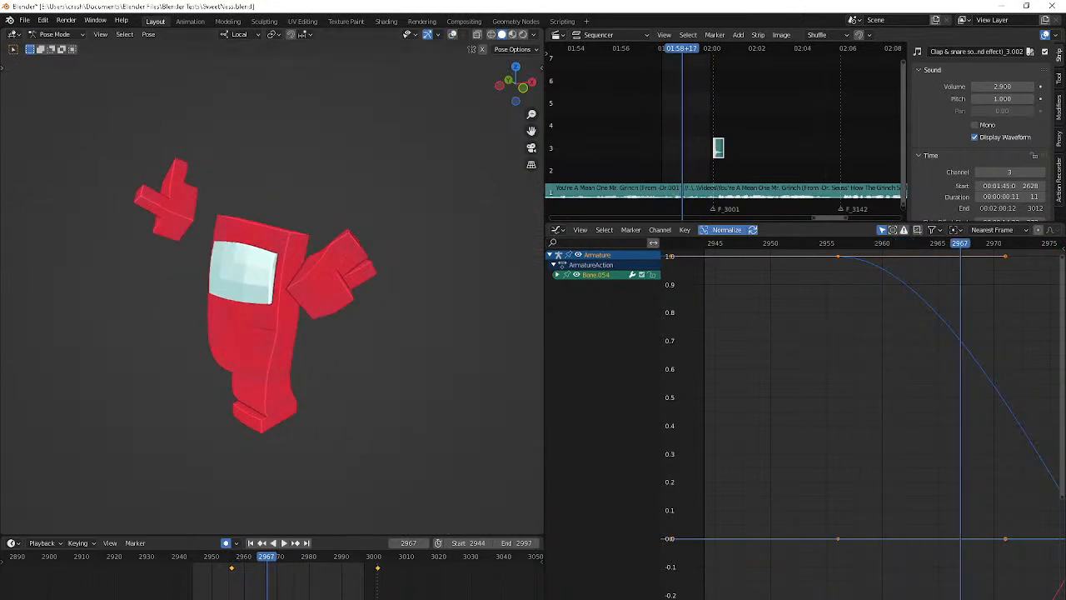
Switch to the YouTube Studio live stream page in the browser
key("alt+Tab")
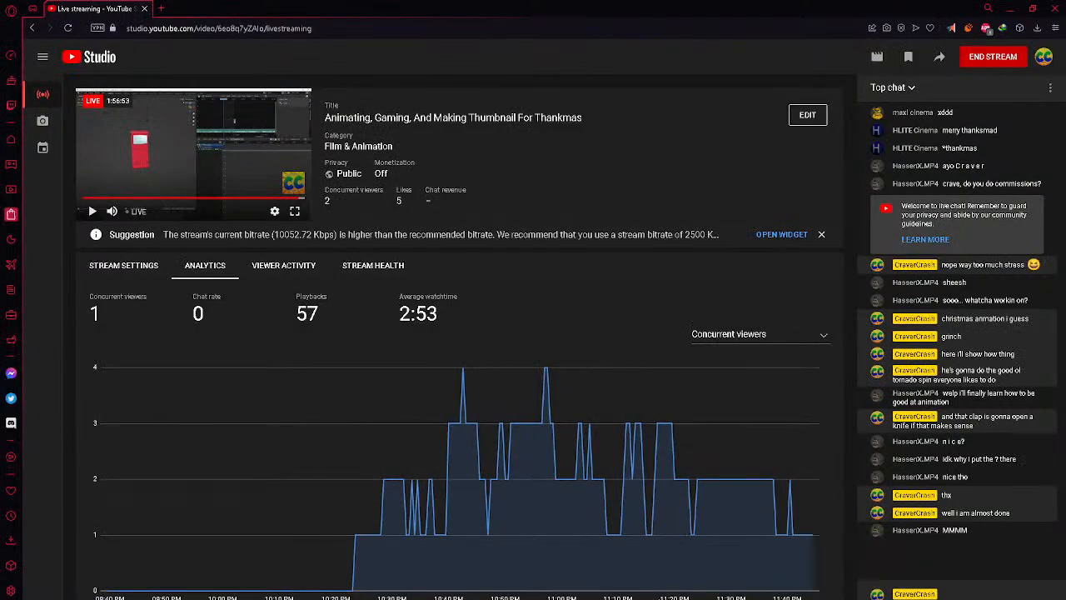